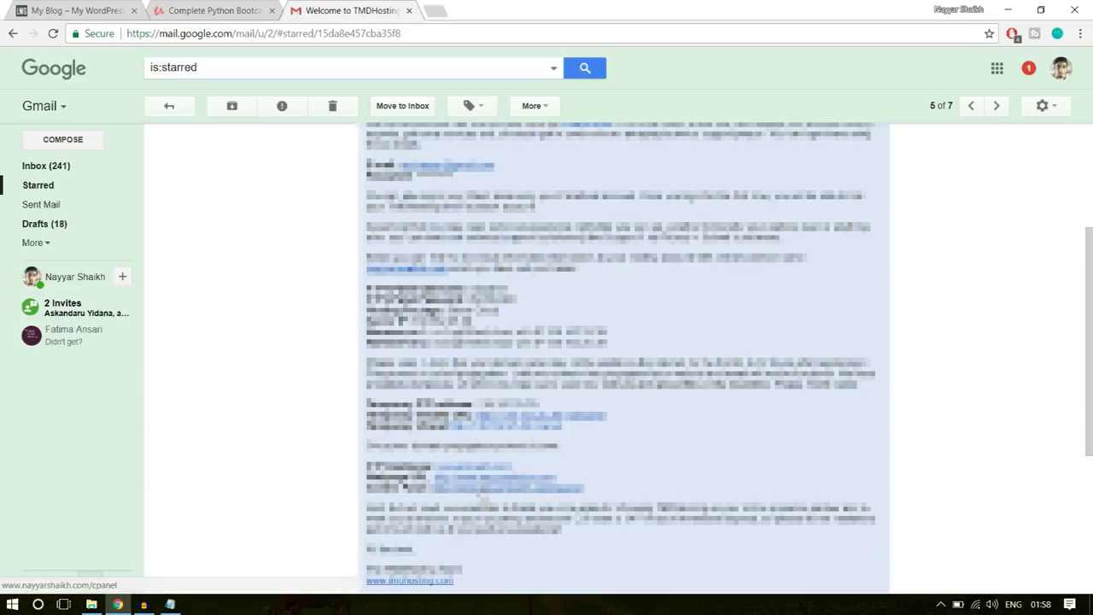
- Open the welcome email's cPanel link in a new tab and switch to the cPanel Login tab
{"action": "middle_click", "coordinate": [481, 493]}
{"action": "left_click", "coordinate": [466, 11]}
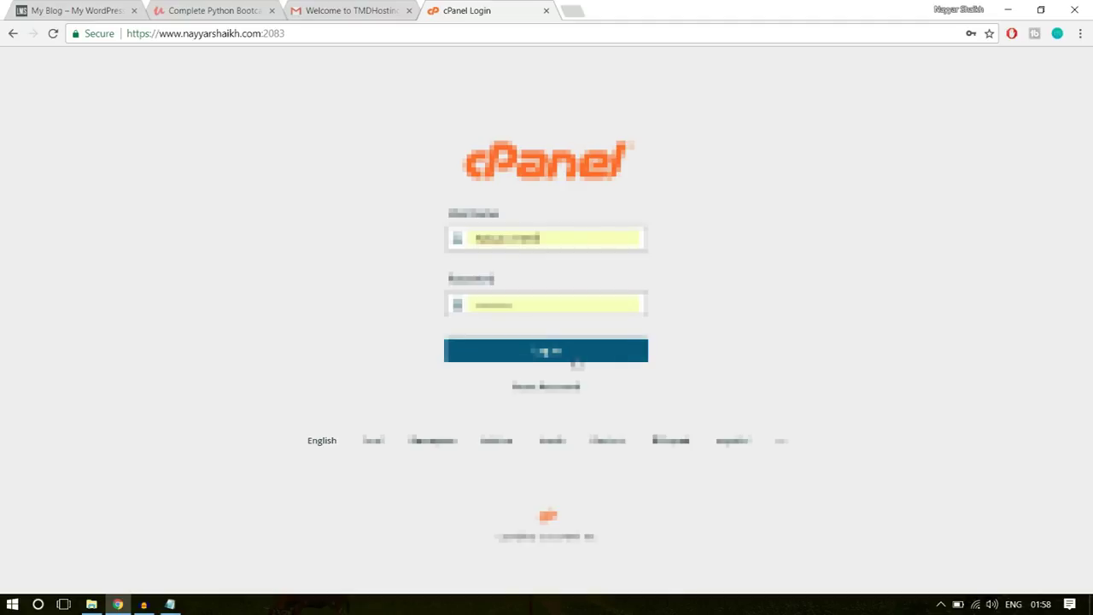
- Log in to cPanel and scroll down to the Softaculous Apps Installer with its WordPress entry
{"action": "left_click", "coordinate": [575, 344]}
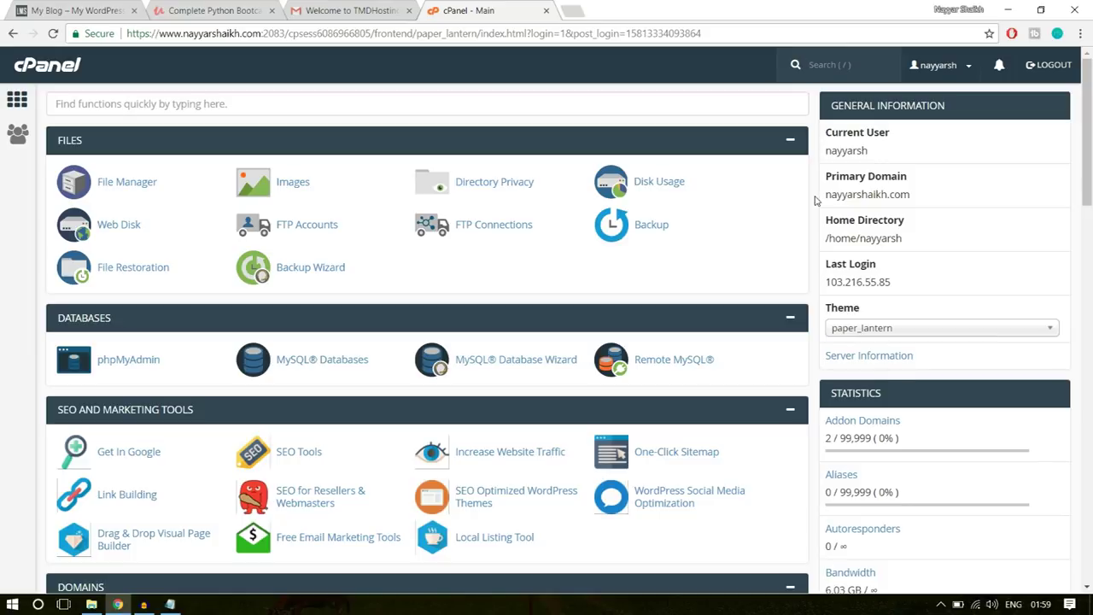
{"action": "scroll", "coordinate": [815, 278], "scroll_direction": "down", "scroll_amount": 3}
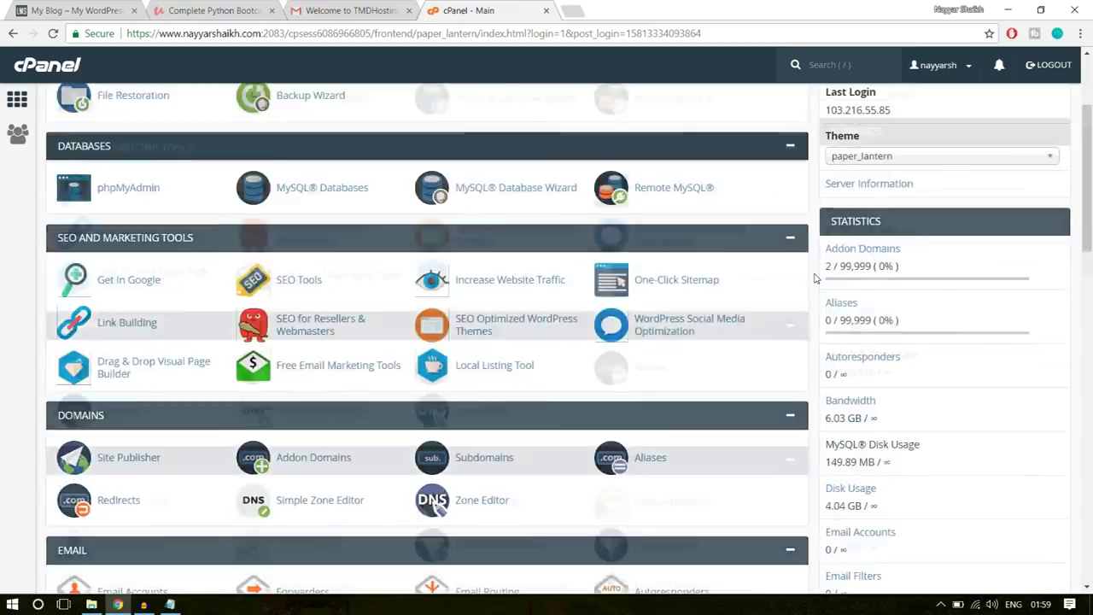
{"action": "scroll", "coordinate": [815, 279], "scroll_direction": "down", "scroll_amount": 8}
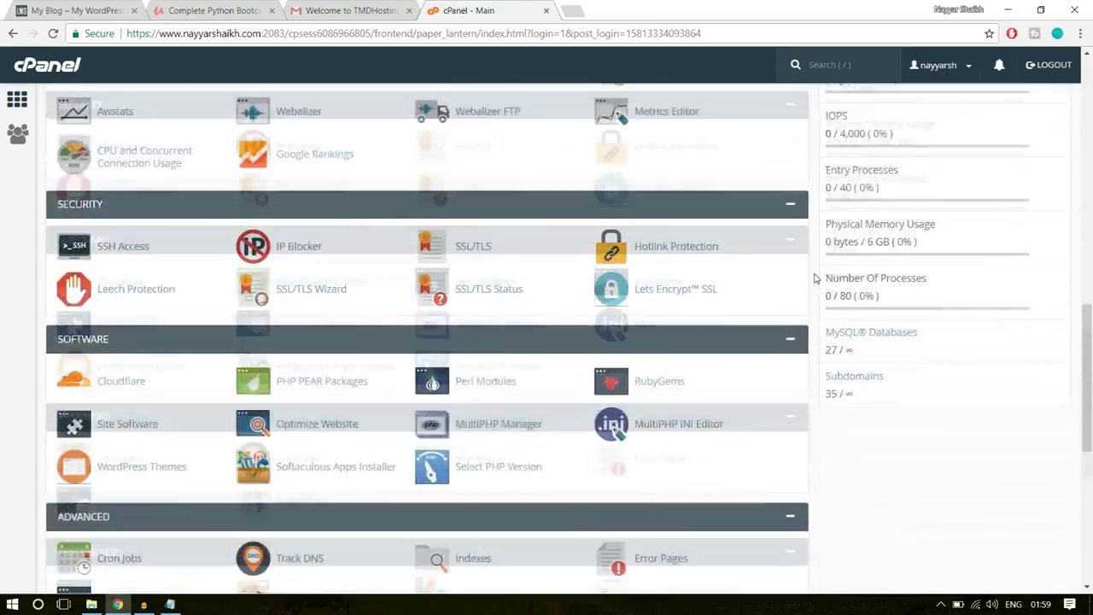
{"action": "scroll", "coordinate": [815, 278], "scroll_direction": "down", "scroll_amount": 4}
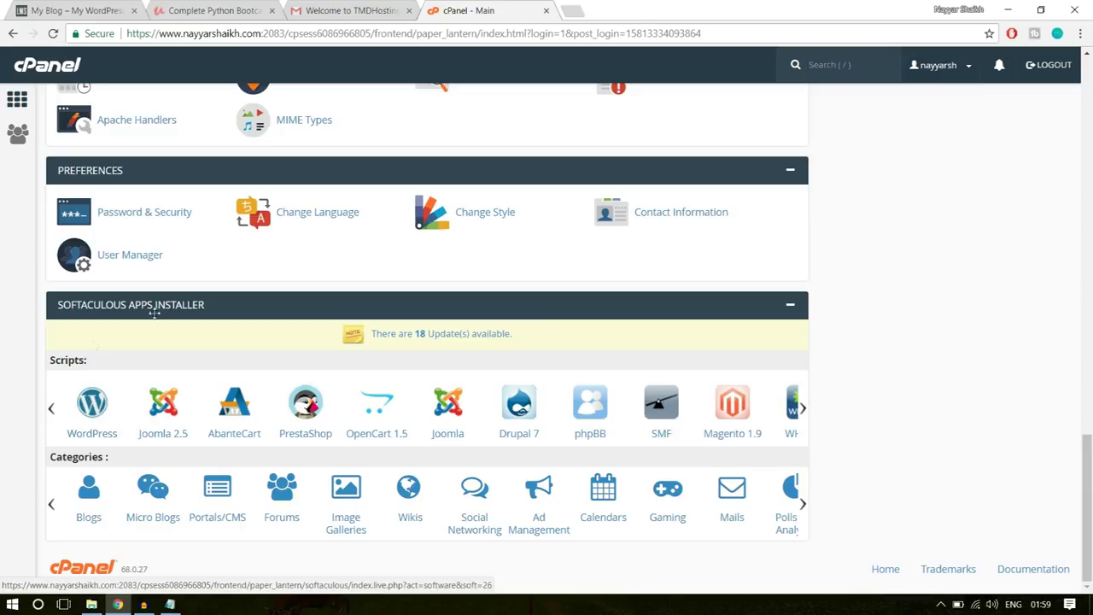
- Start a new WordPress install in Softaculous on the lms2.nayyarshaikh.com domain
{"action": "left_click", "coordinate": [92, 403]}
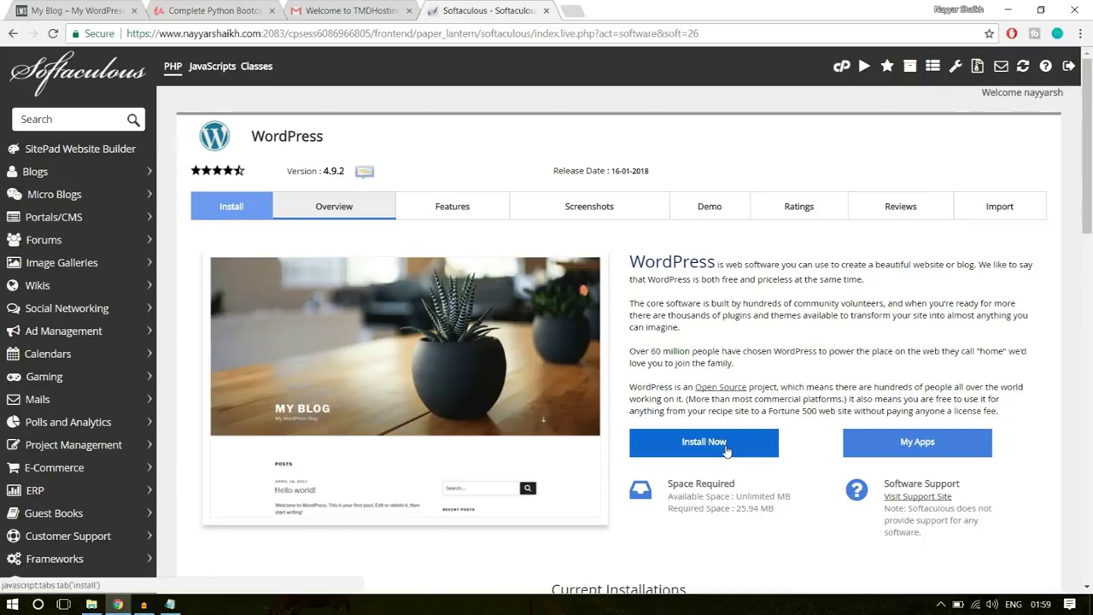
{"action": "left_click", "coordinate": [726, 450]}
{"action": "scroll", "coordinate": [794, 384], "scroll_direction": "down", "scroll_amount": 1}
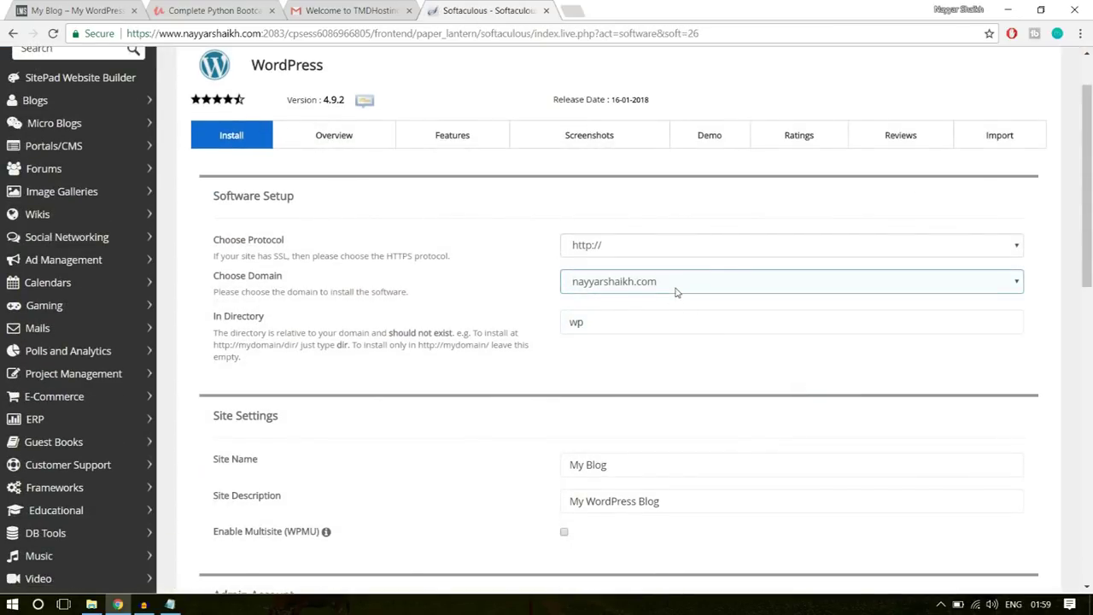
{"action": "left_click", "coordinate": [677, 282]}
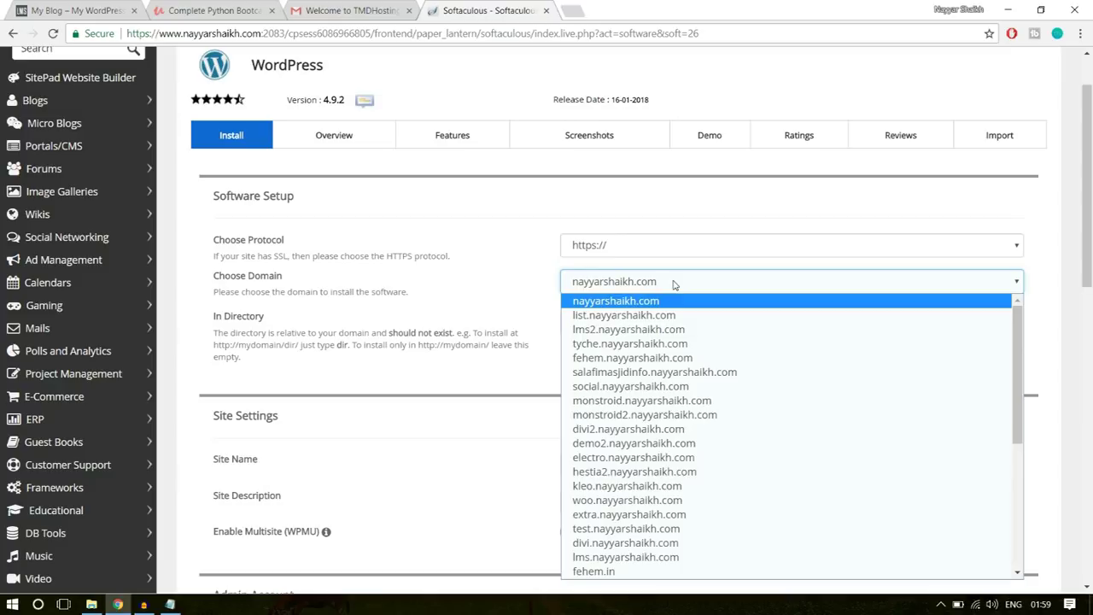
{"action": "left_click", "coordinate": [676, 282]}
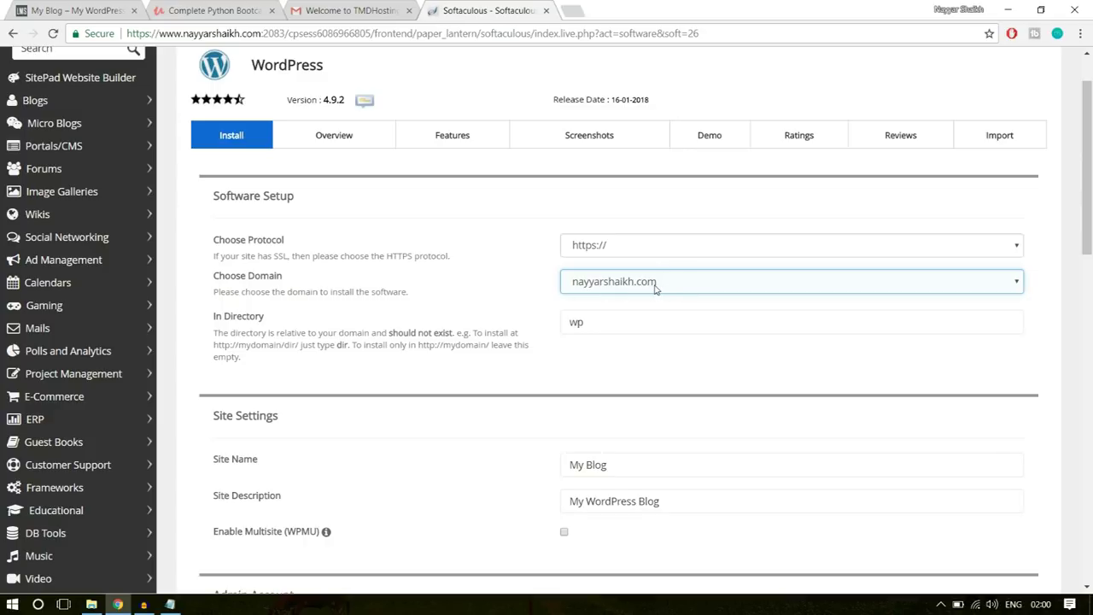
{"action": "left_click", "coordinate": [655, 289]}
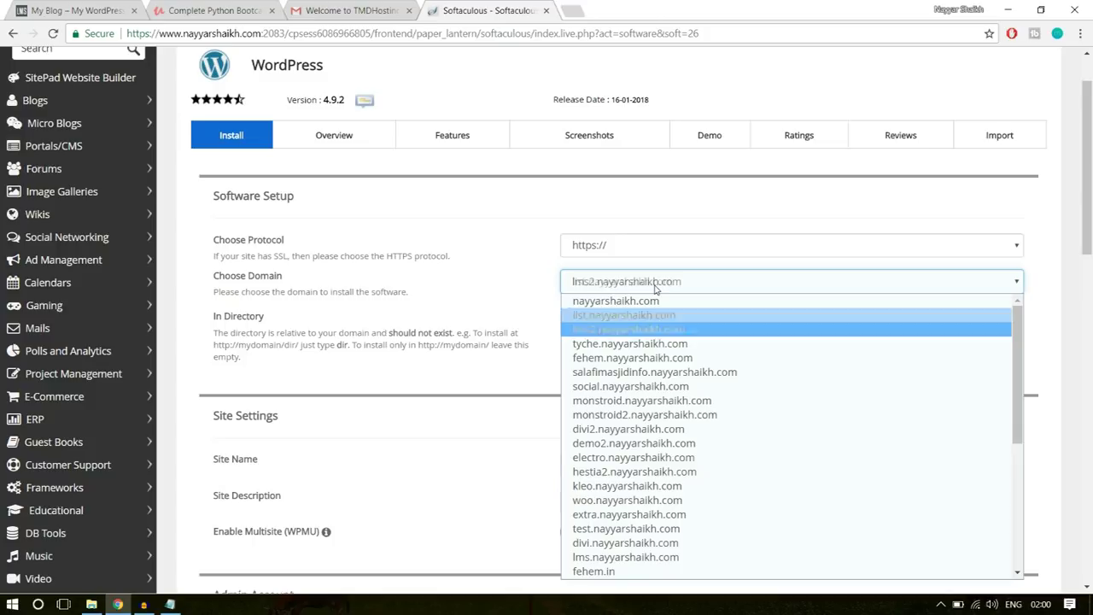
{"action": "left_click", "coordinate": [651, 332]}
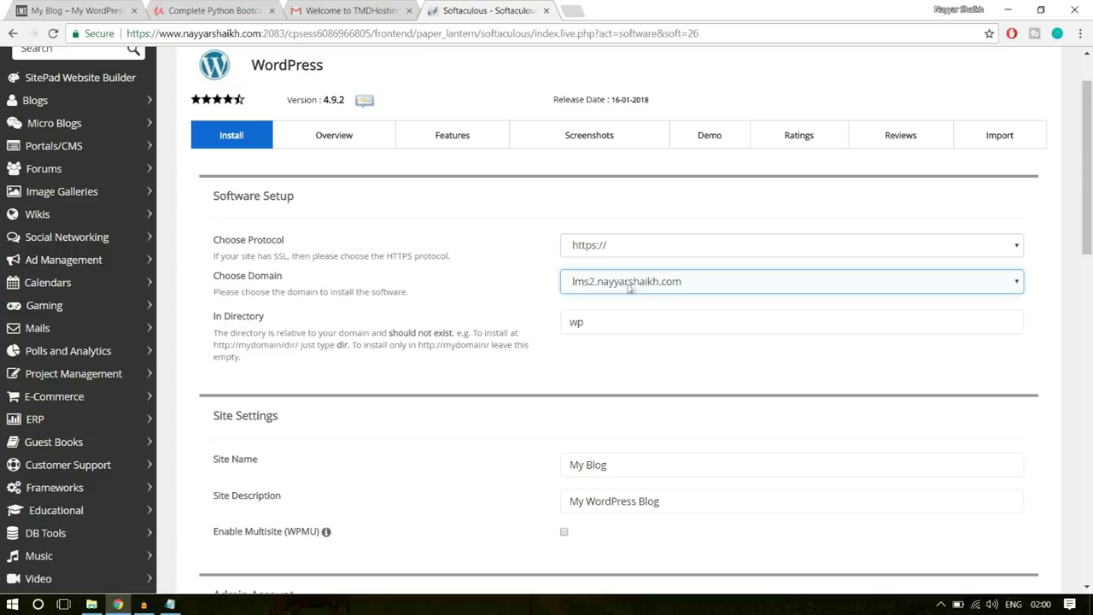
- Select the default 'wp' text in the In Directory field
{"action": "left_click", "coordinate": [573, 329]}
{"action": "left_click_drag", "start_coordinate": [214, 317], "coordinate": [293, 323]}
{"action": "left_click", "coordinate": [597, 323]}
{"action": "left_click_drag", "start_coordinate": [597, 323], "coordinate": [547, 327]}
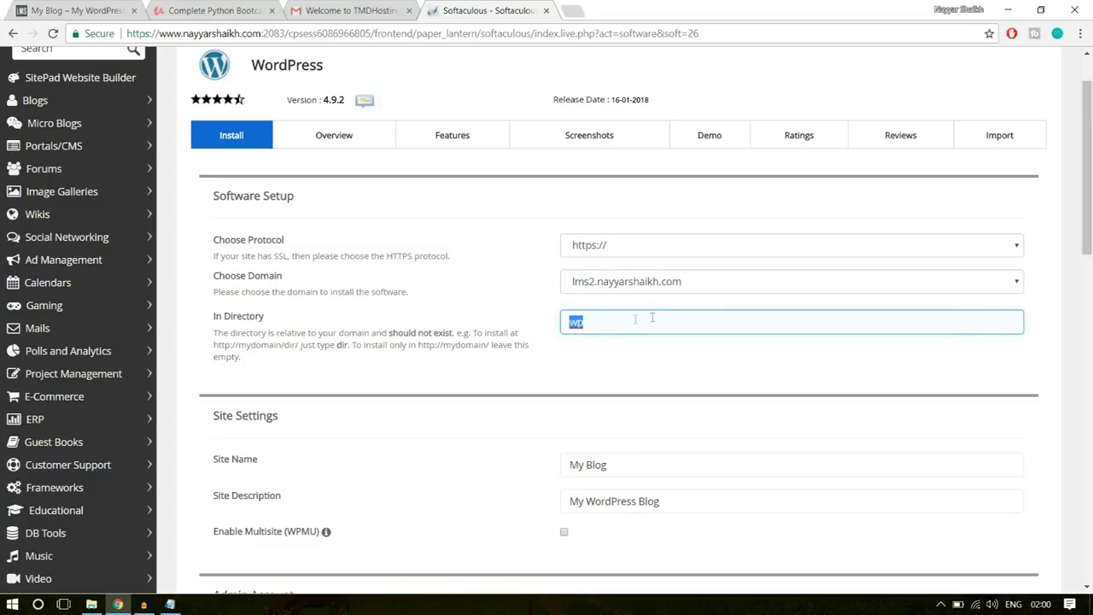
- Clear the In Directory field so WordPress installs at the root, and review the site name
{"action": "key", "text": "BackSpace"}
{"action": "scroll", "coordinate": [762, 329], "scroll_direction": "down", "scroll_amount": 3}
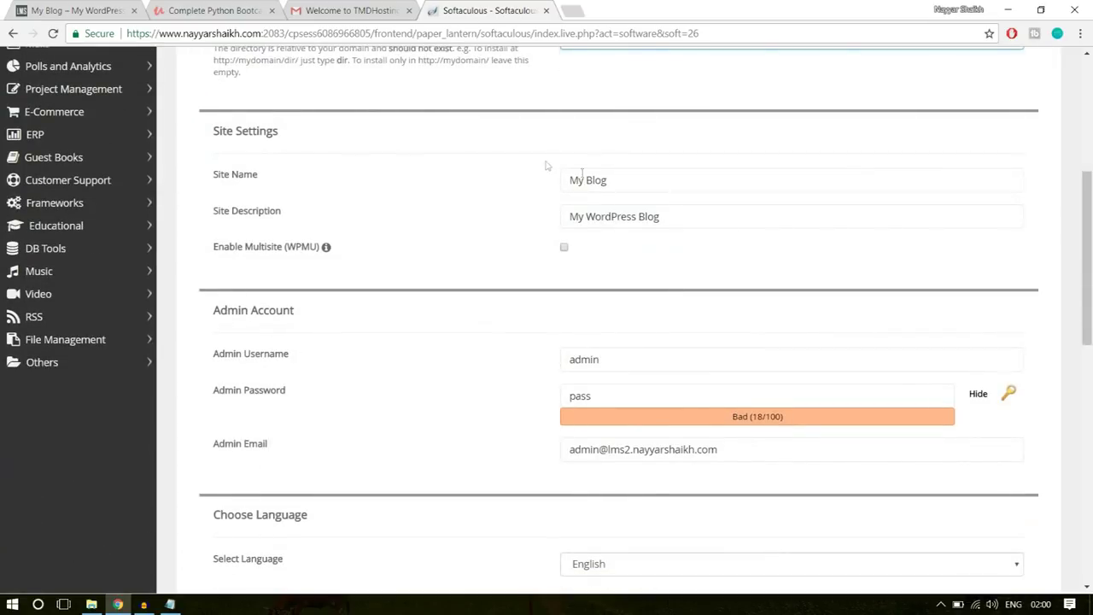
{"action": "left_click", "coordinate": [641, 184]}
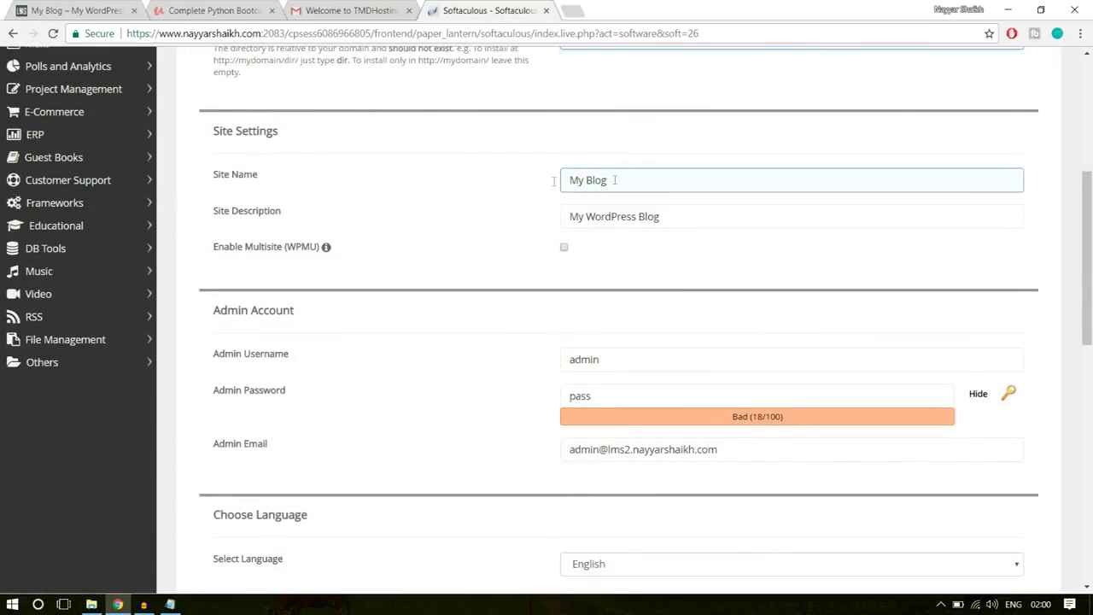
{"action": "left_click", "coordinate": [573, 215]}
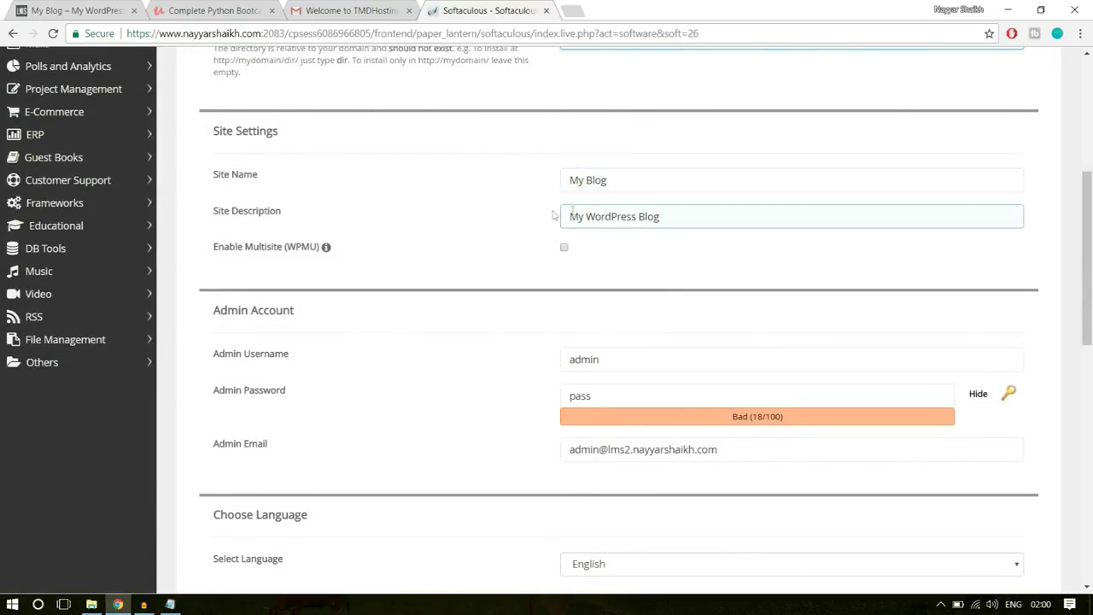
{"action": "left_click_drag", "start_coordinate": [626, 179], "coordinate": [557, 180]}
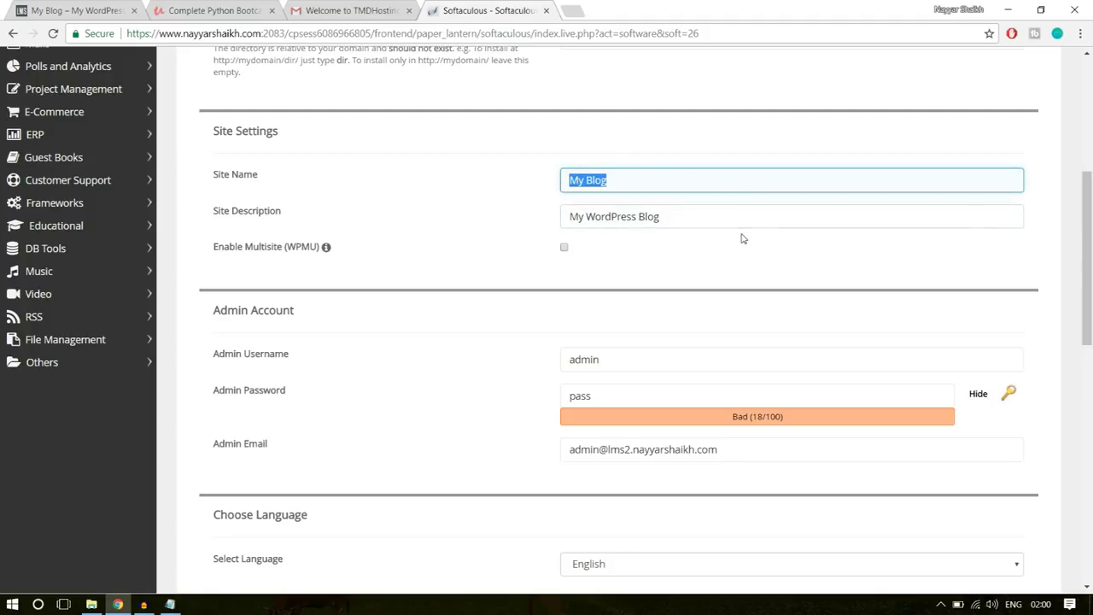
{"action": "scroll", "coordinate": [825, 208], "scroll_direction": "down", "scroll_amount": 1}
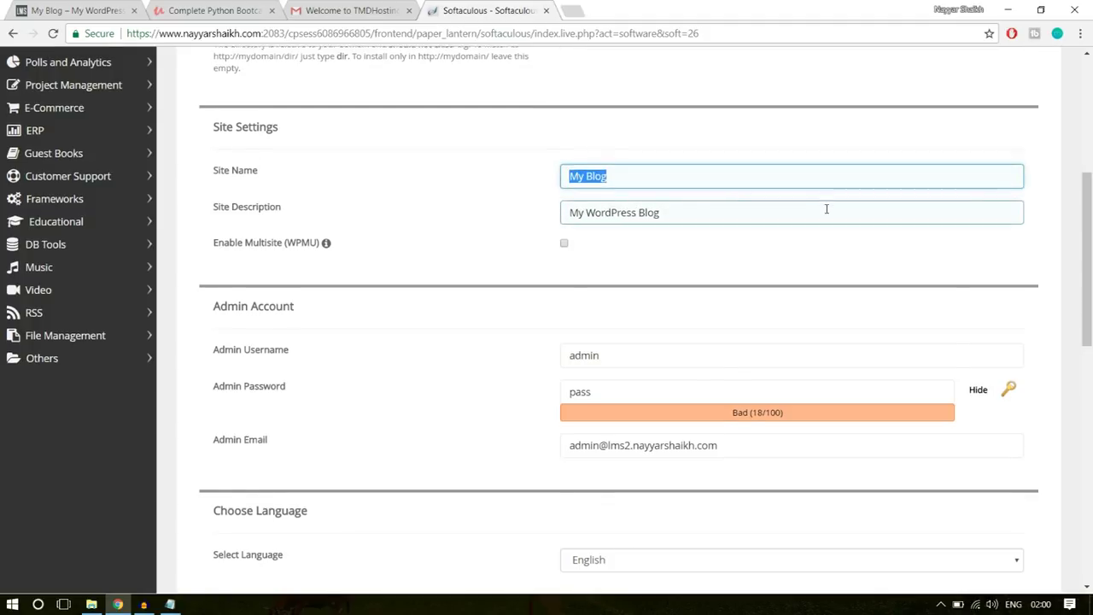
{"action": "scroll", "coordinate": [826, 208], "scroll_direction": "down", "scroll_amount": 2}
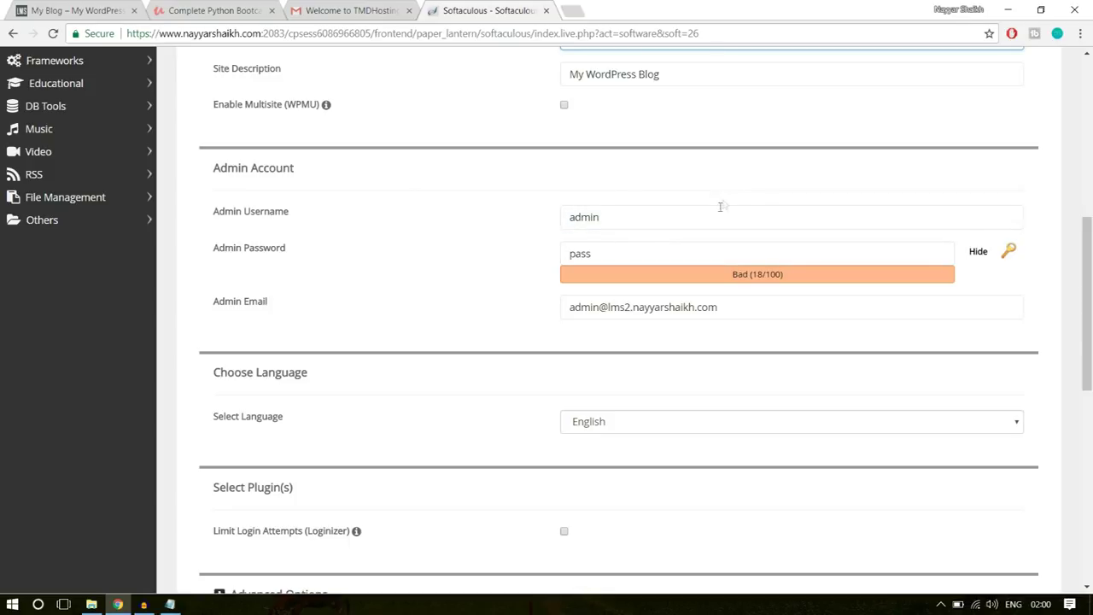
- Replace the default admin username with your own username
{"action": "left_click_drag", "start_coordinate": [682, 217], "coordinate": [532, 217]}
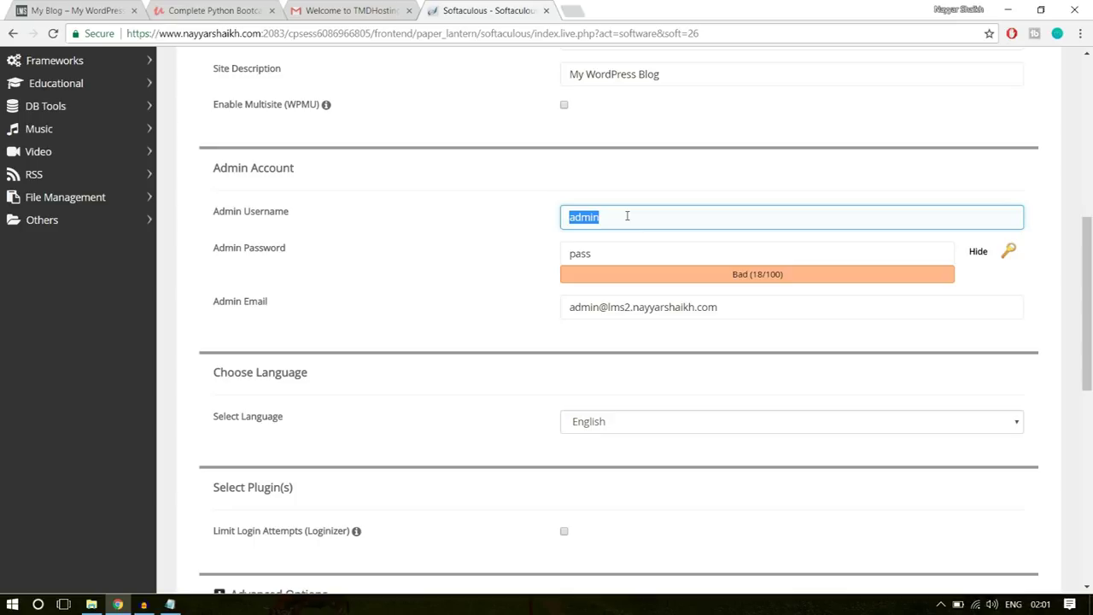
{"action": "key", "text": "BackSpace"}
{"action": "type", "text": "nAYYA"}
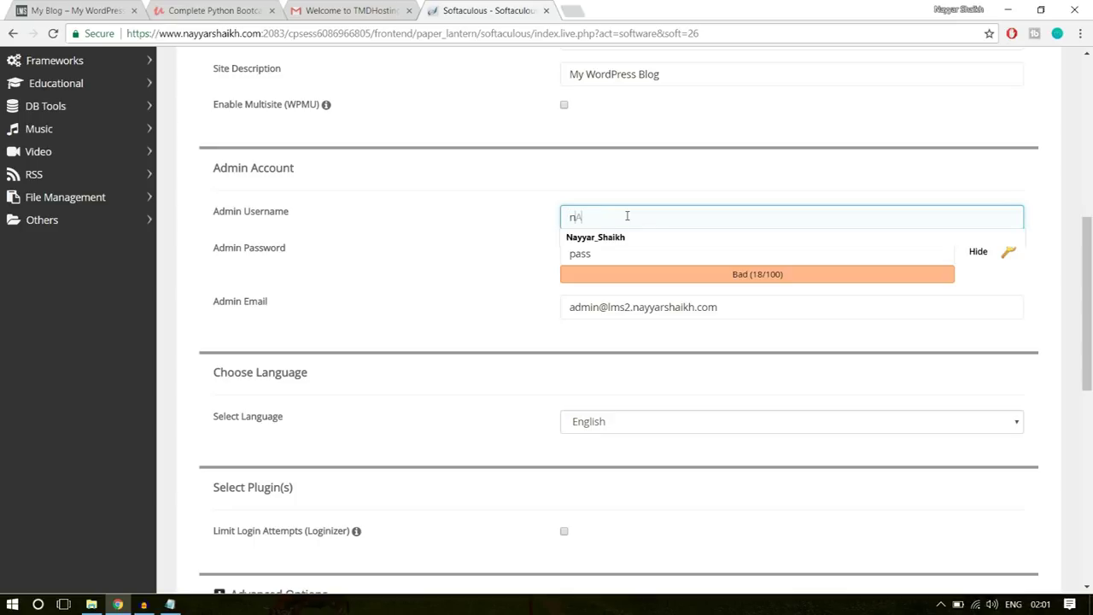
{"action": "left_click", "coordinate": [624, 239]}
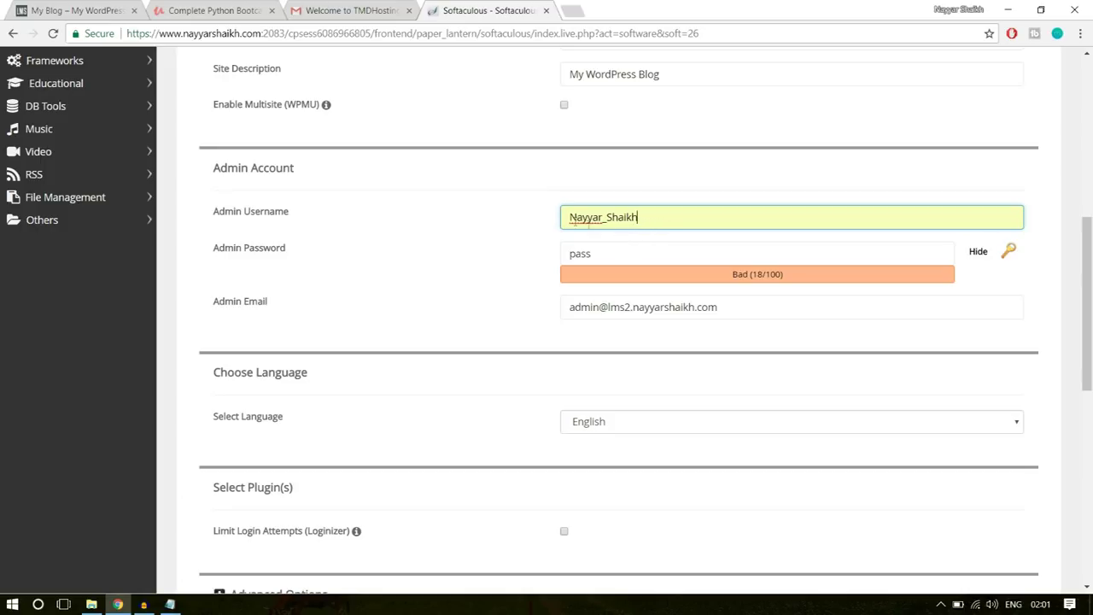
{"action": "left_click_drag", "start_coordinate": [570, 217], "coordinate": [606, 219]}
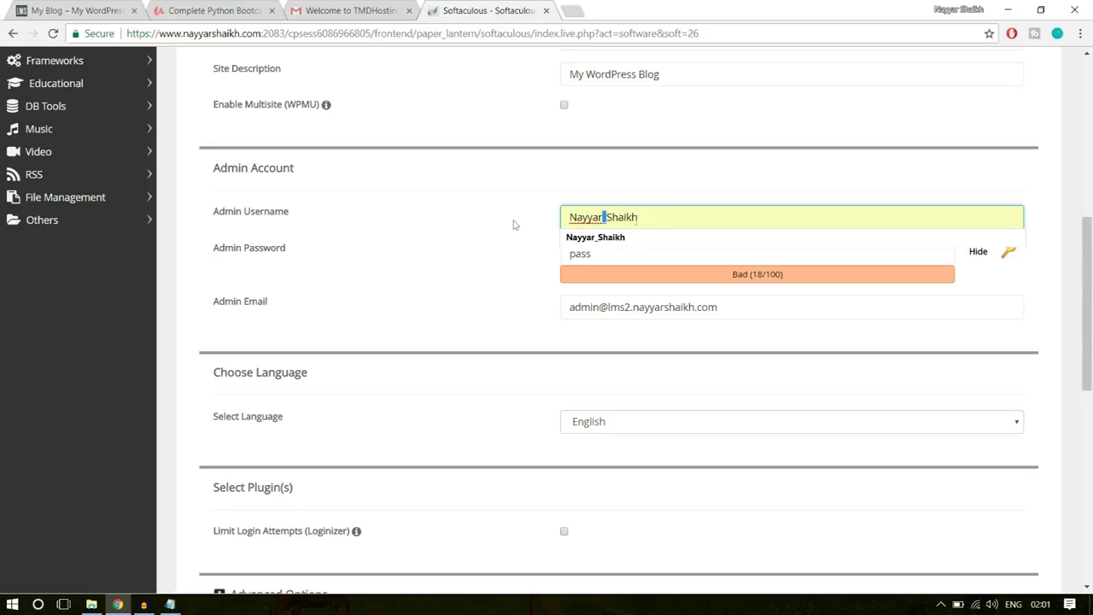
- Mask the admin password field and enter a new admin password
{"action": "left_click", "coordinate": [980, 252]}
{"action": "left_click", "coordinate": [702, 257]}
{"action": "type", "text": "word12"}
{"action": "left_click_drag", "start_coordinate": [624, 261], "coordinate": [531, 268]}
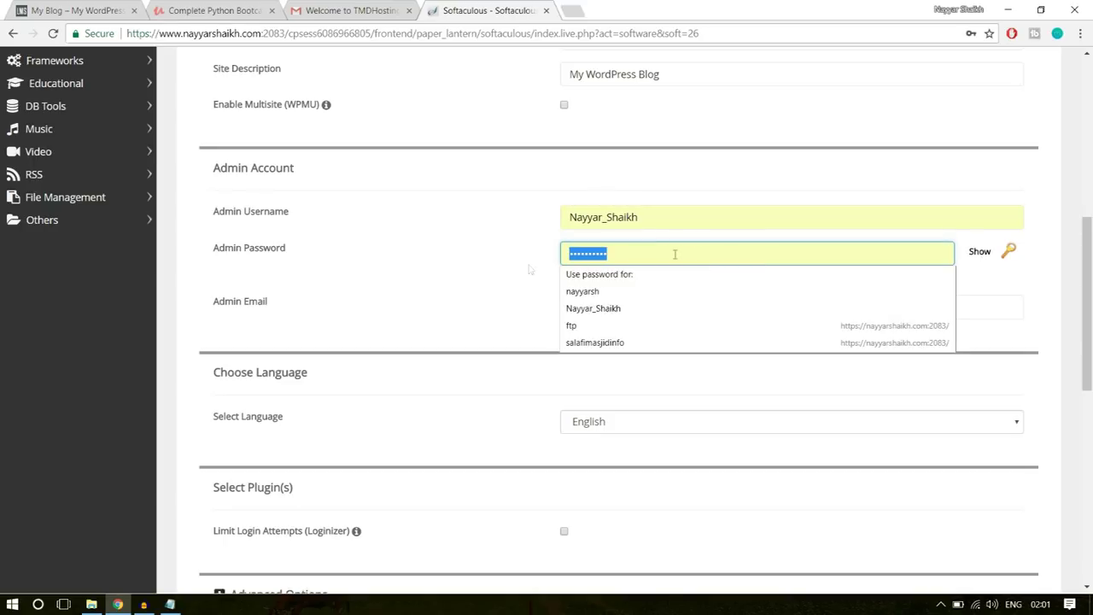
{"action": "type", "text": "password12"}
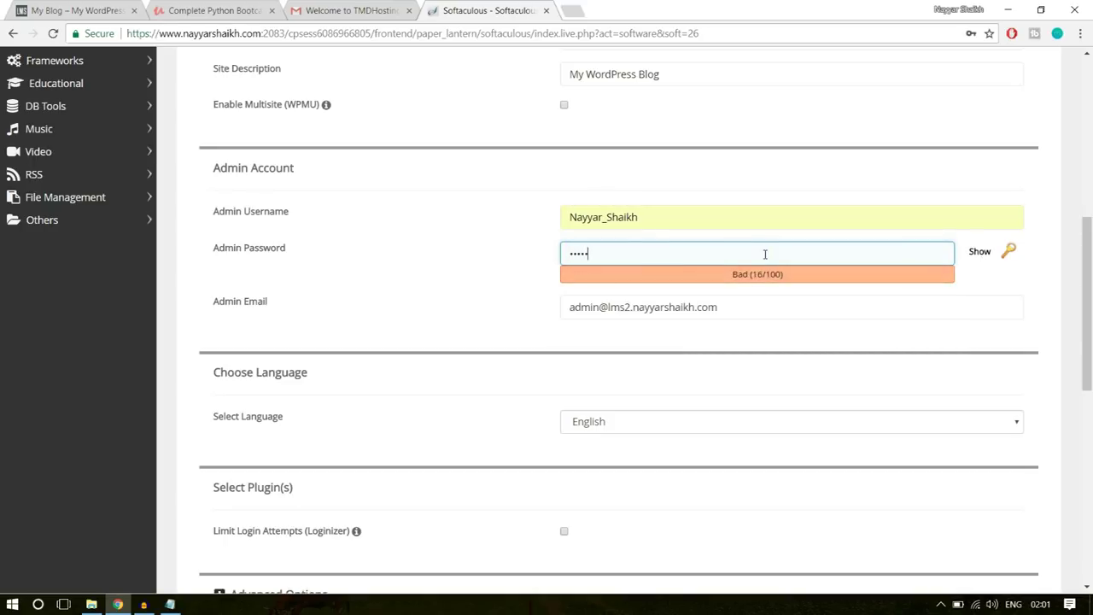
- Replace the admin email with your own email address and scroll down to Install
{"action": "left_click_drag", "start_coordinate": [757, 314], "coordinate": [437, 327]}
{"action": "type", "text": "re"}
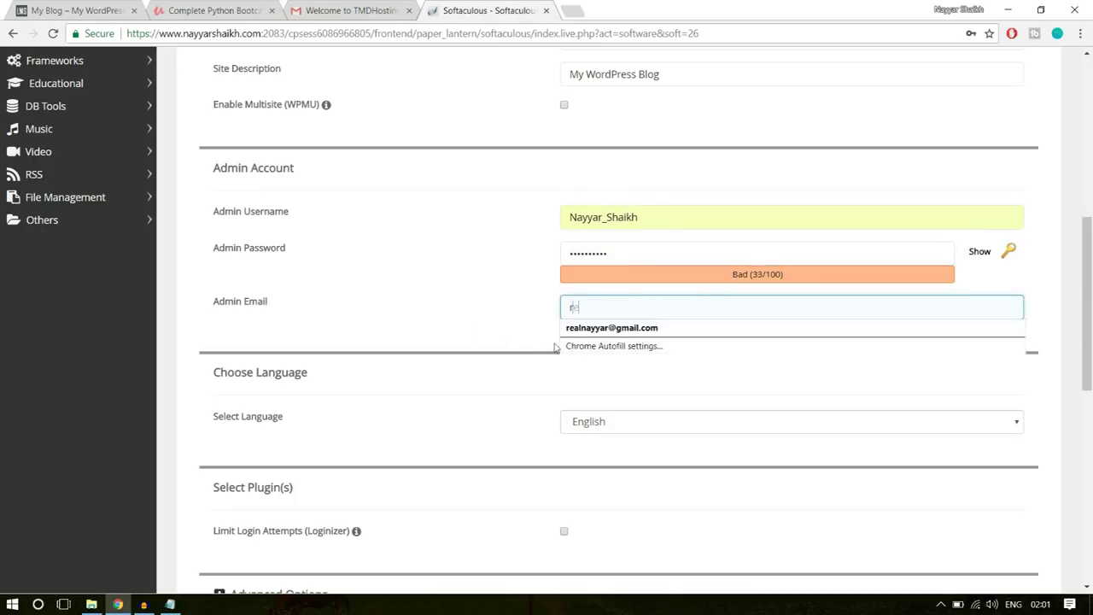
{"action": "left_click", "coordinate": [654, 326]}
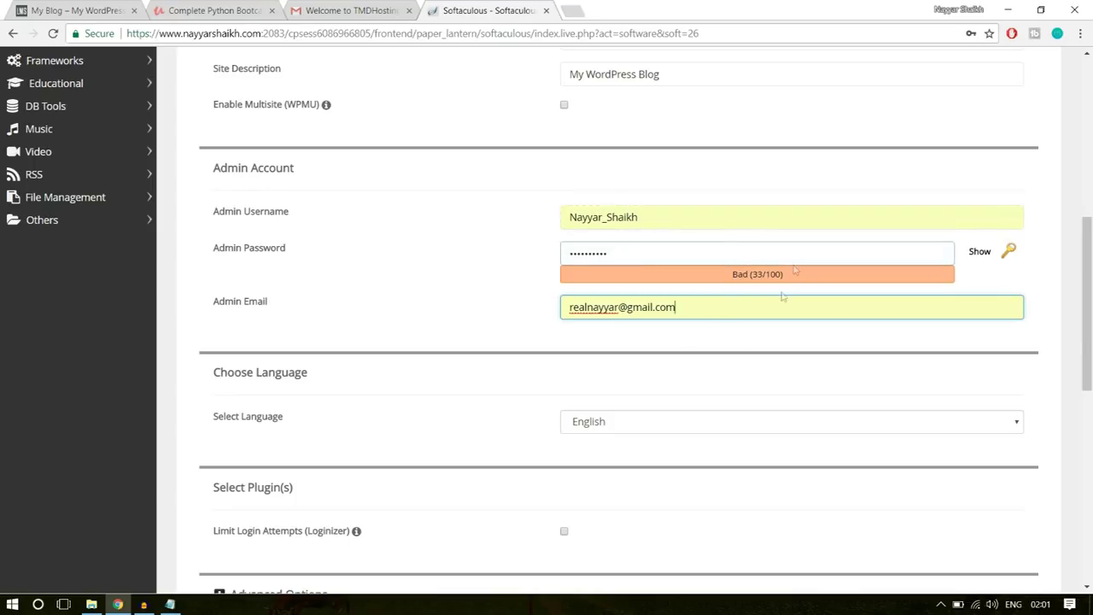
{"action": "scroll", "coordinate": [836, 349], "scroll_direction": "down", "scroll_amount": 6}
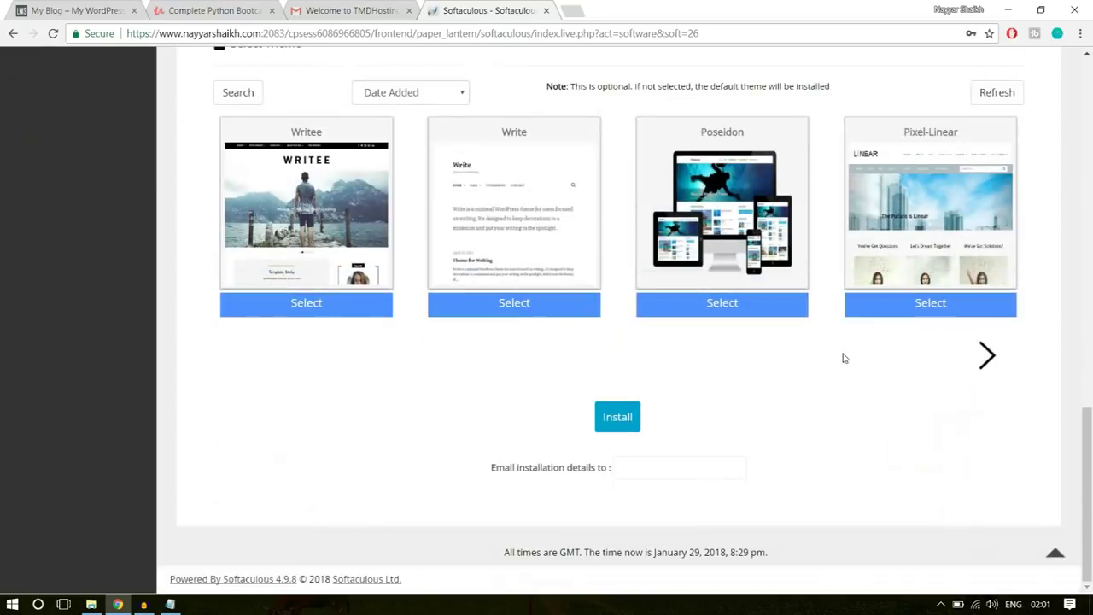
- Install WordPress and scroll to the success message showing the site and wp-admin URLs
{"action": "left_click", "coordinate": [617, 421]}
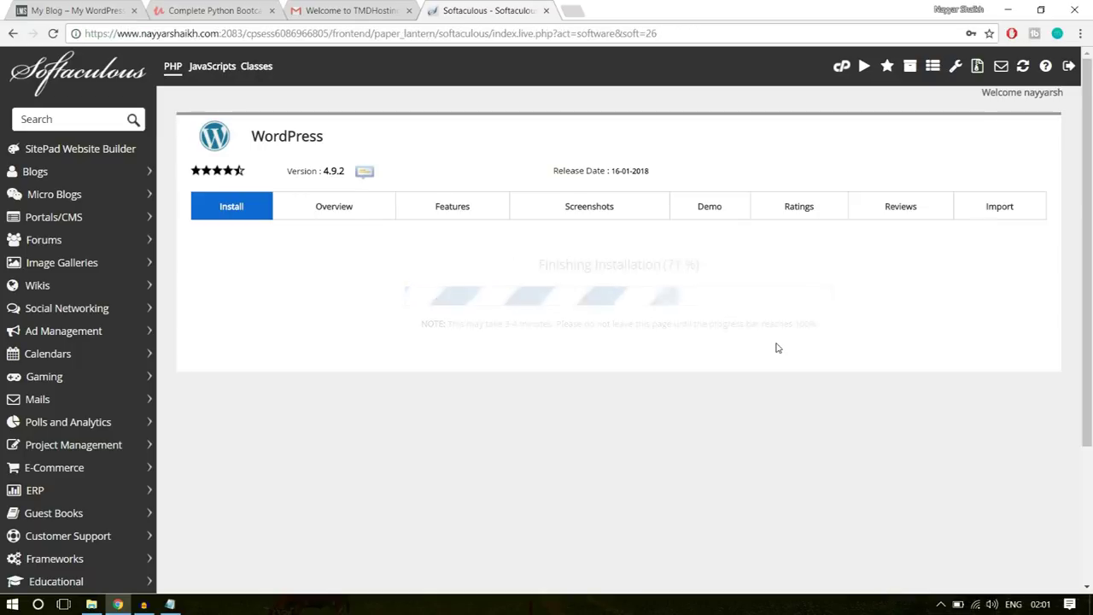
{"action": "scroll", "coordinate": [777, 348], "scroll_direction": "down", "scroll_amount": 1}
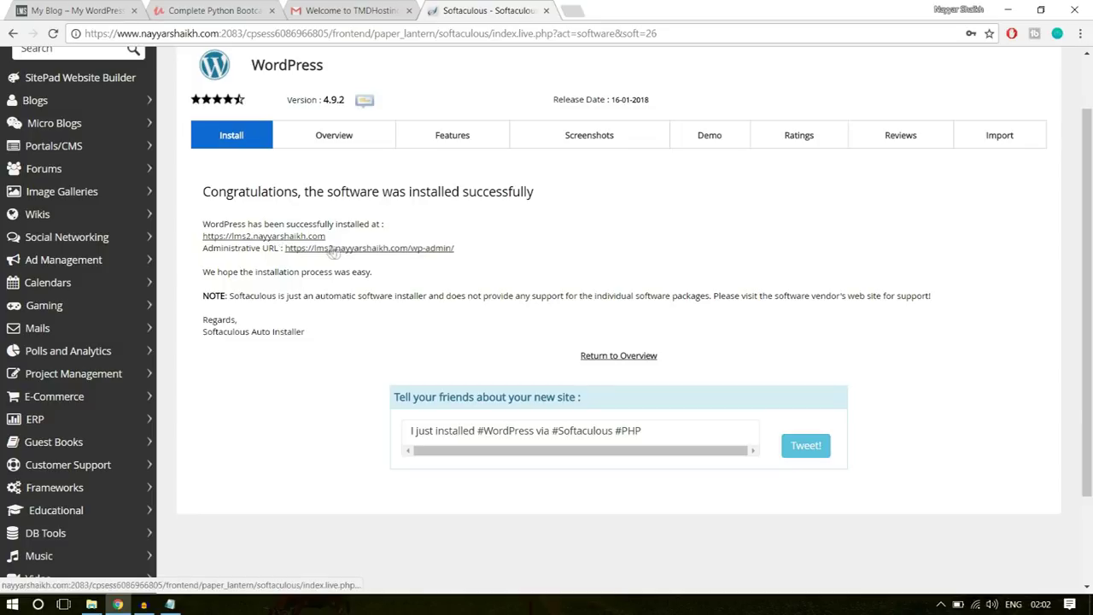
- Open the lms2 wp-admin dashboard and close the Softaculous, hosting email and Python course tabs
{"action": "left_click", "coordinate": [392, 250]}
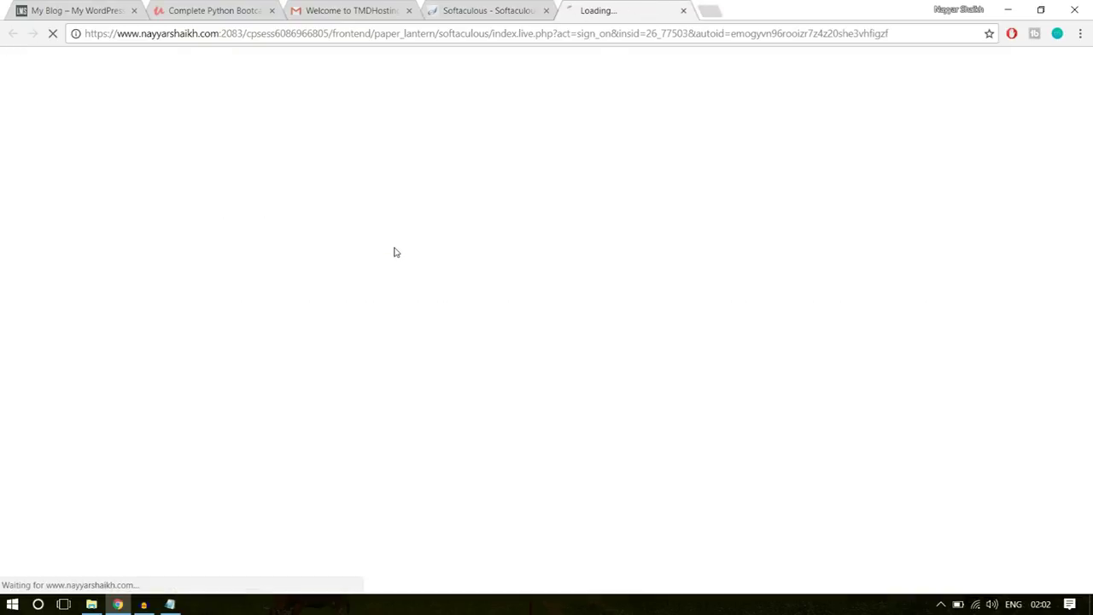
{"action": "left_click", "coordinate": [547, 10]}
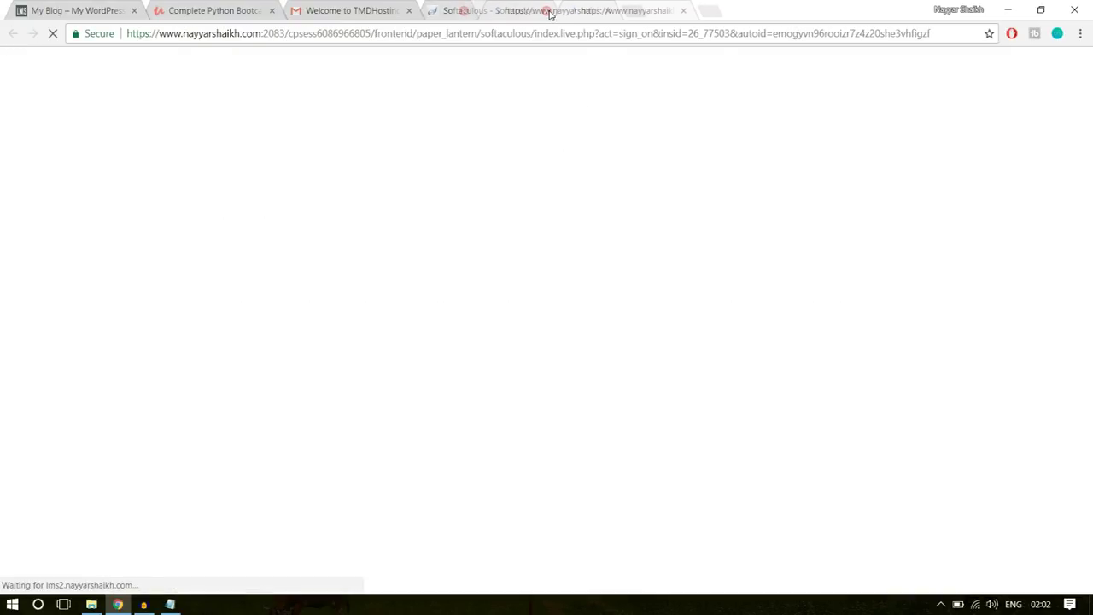
{"action": "left_click", "coordinate": [409, 10]}
{"action": "left_click", "coordinate": [272, 10]}
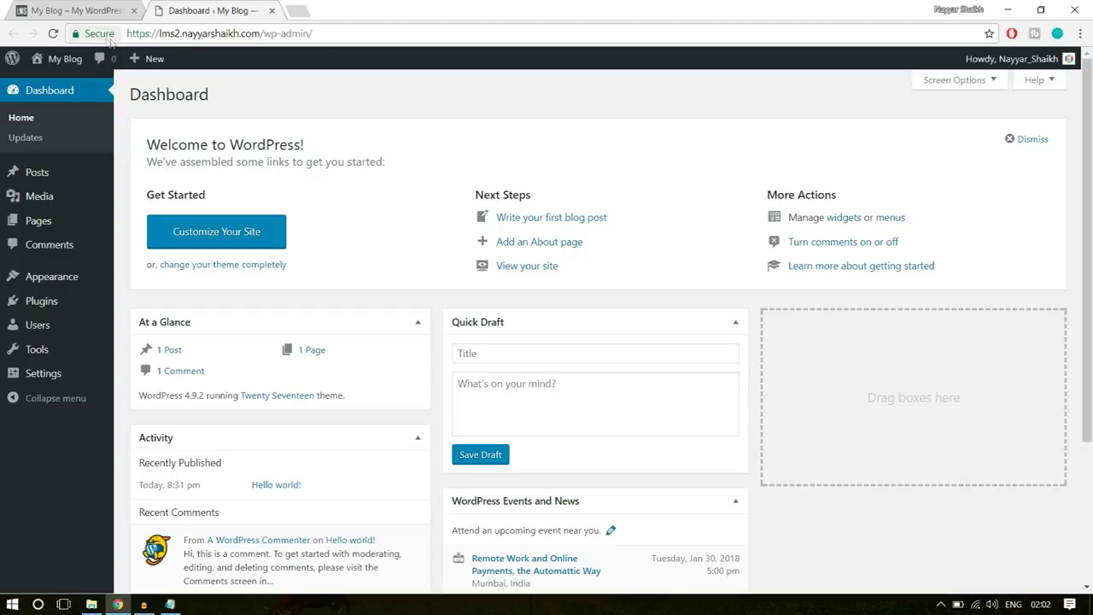
{"action": "left_click", "coordinate": [100, 34]}
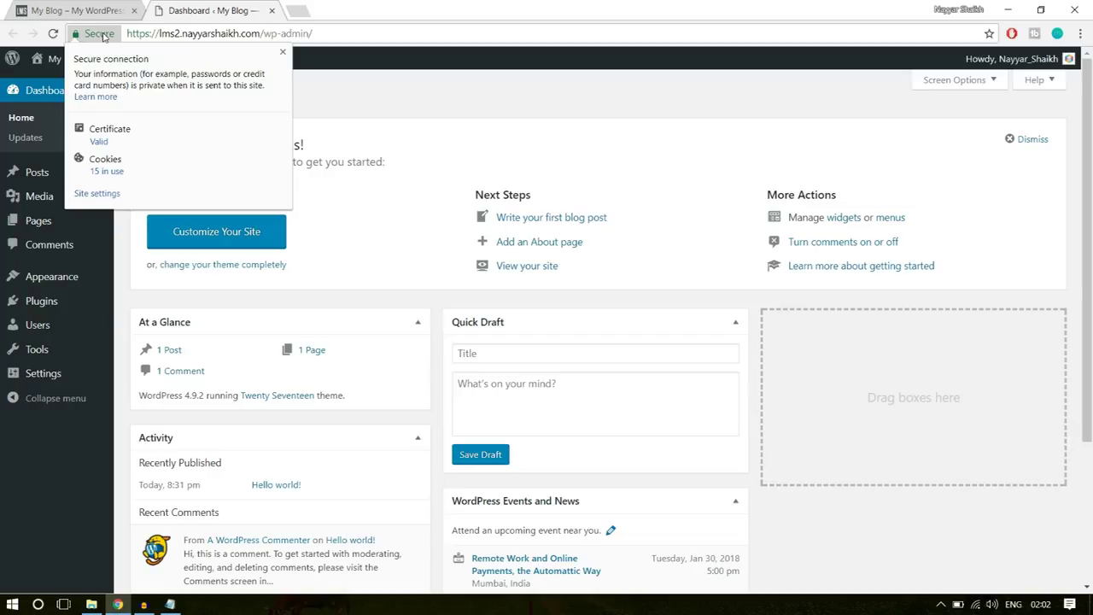
{"action": "left_click", "coordinate": [283, 52]}
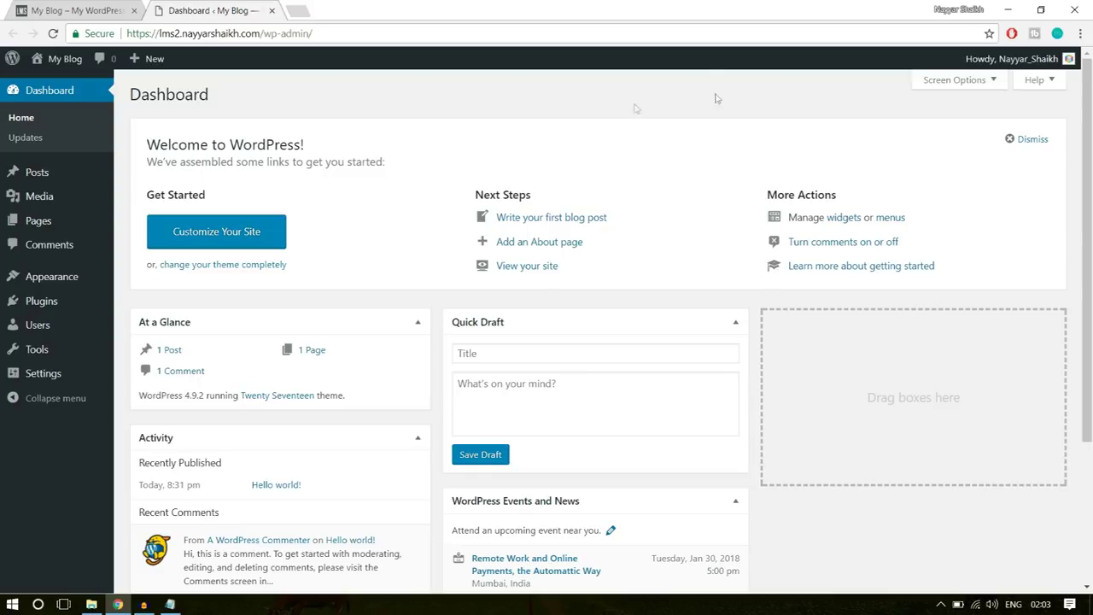
- Bulk-delete the Akismet Anti-Spam and Hello Dolly plugins from the Plugins page
{"action": "mouse_move", "coordinate": [49, 309]}
{"action": "left_click", "coordinate": [48, 309]}
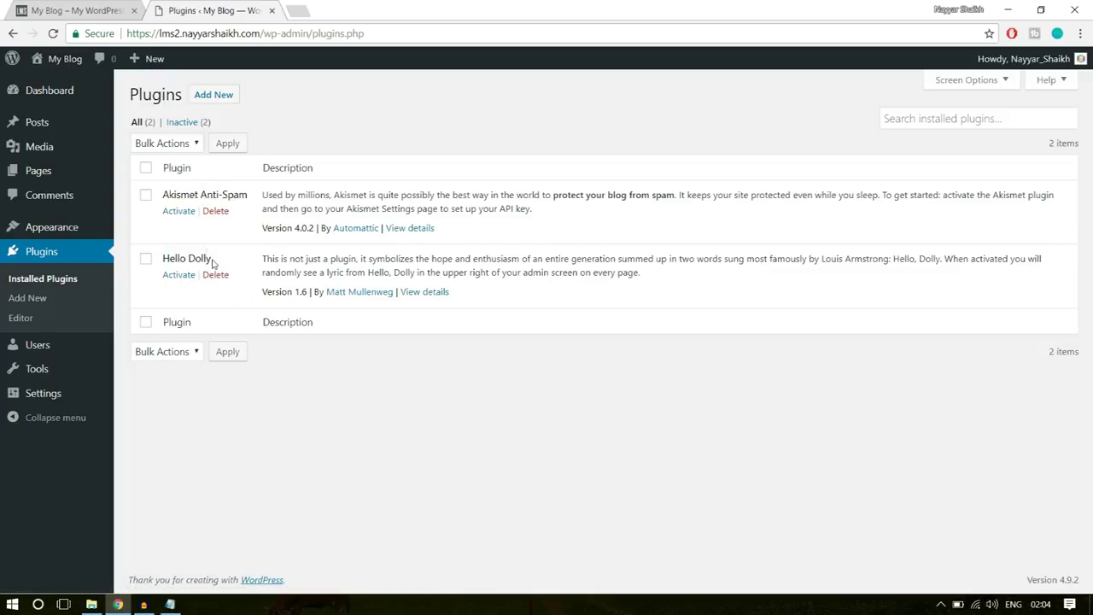
{"action": "left_click", "coordinate": [146, 169]}
{"action": "left_click", "coordinate": [174, 353]}
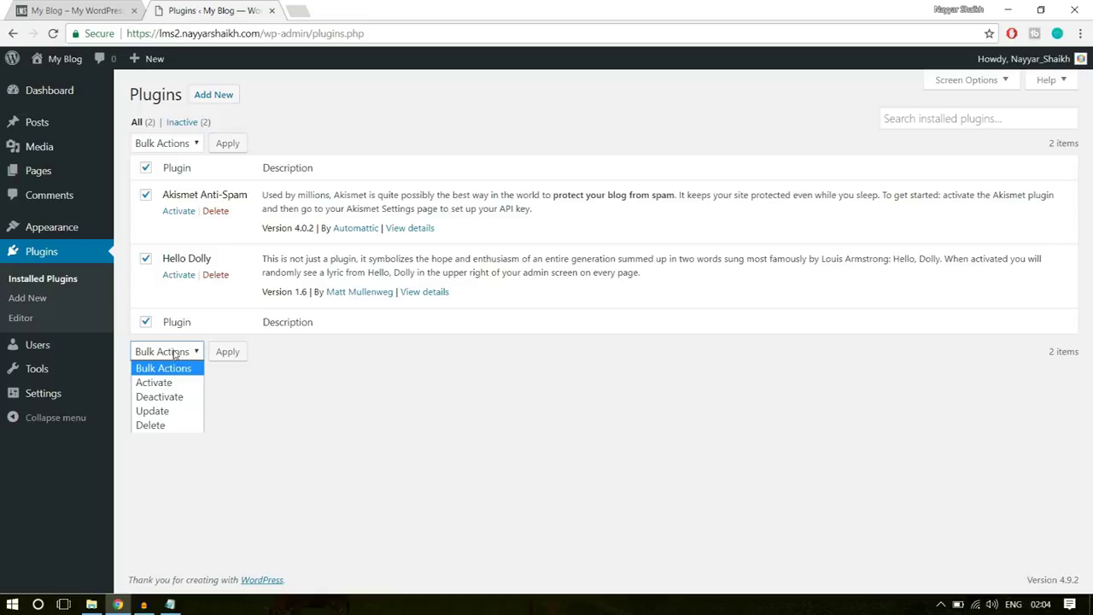
{"action": "left_click", "coordinate": [181, 421]}
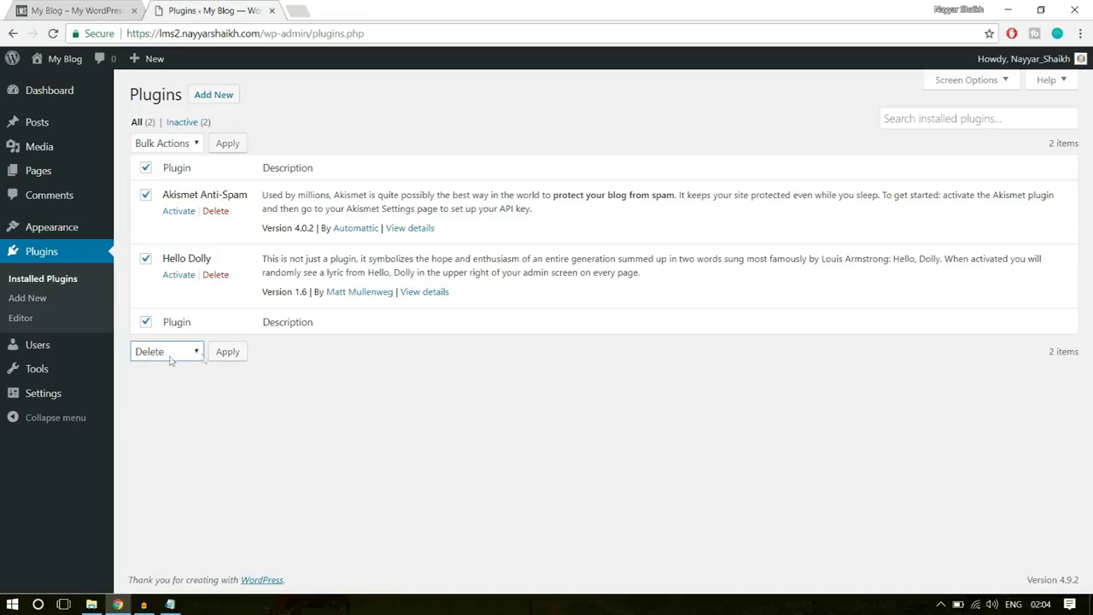
{"action": "left_click", "coordinate": [227, 351]}
{"action": "left_click", "coordinate": [607, 108]}
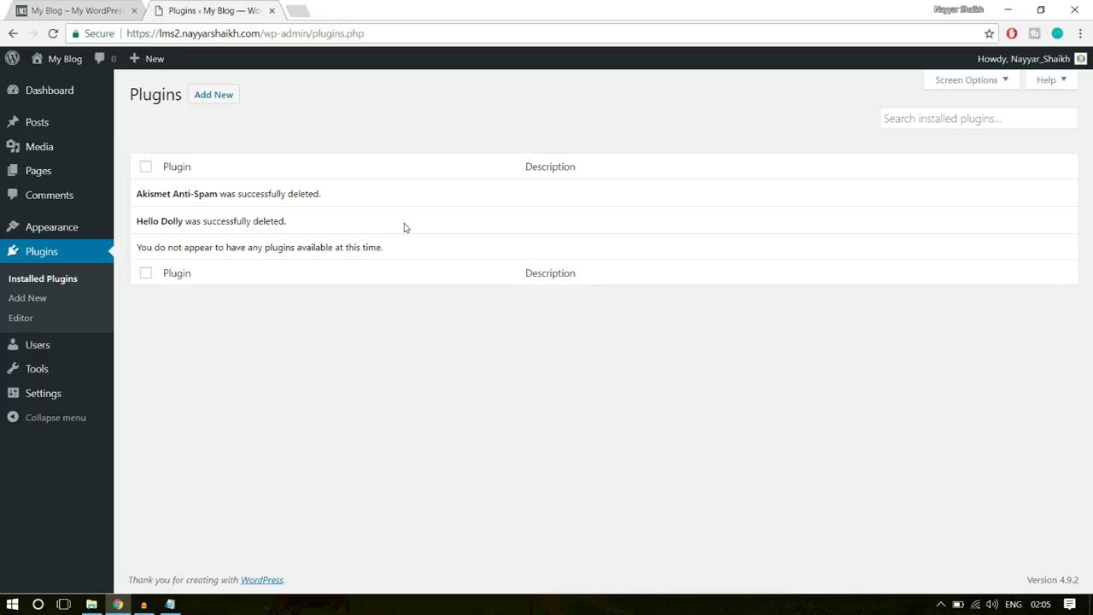
{"action": "mouse_move", "coordinate": [64, 230]}
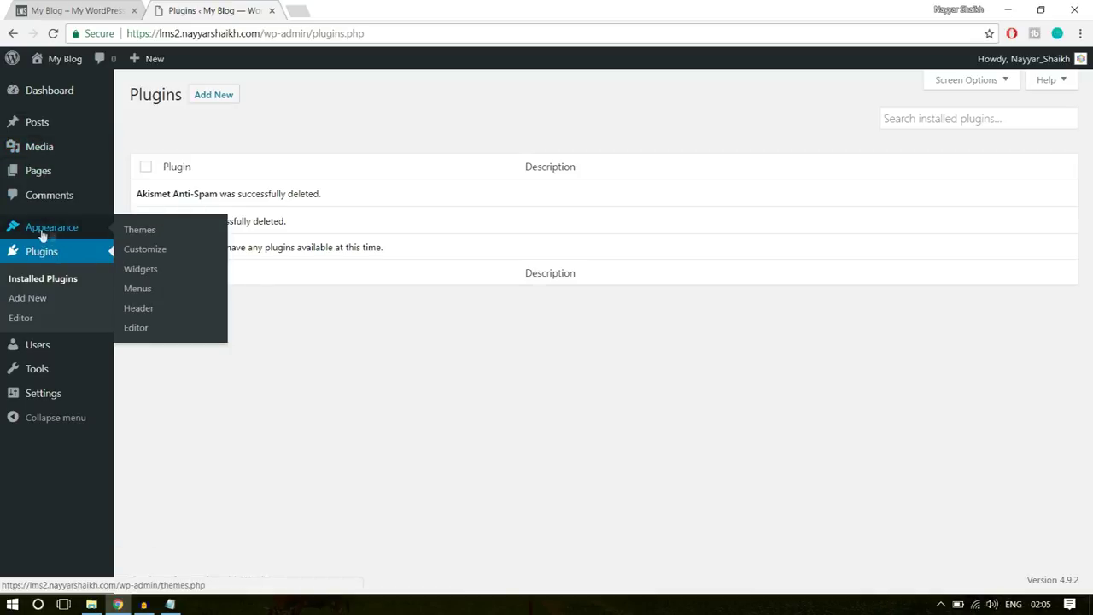
- Delete the Twenty Fifteen and Twenty Sixteen themes, keeping only Twenty Seventeen
{"action": "left_click", "coordinate": [56, 237]}
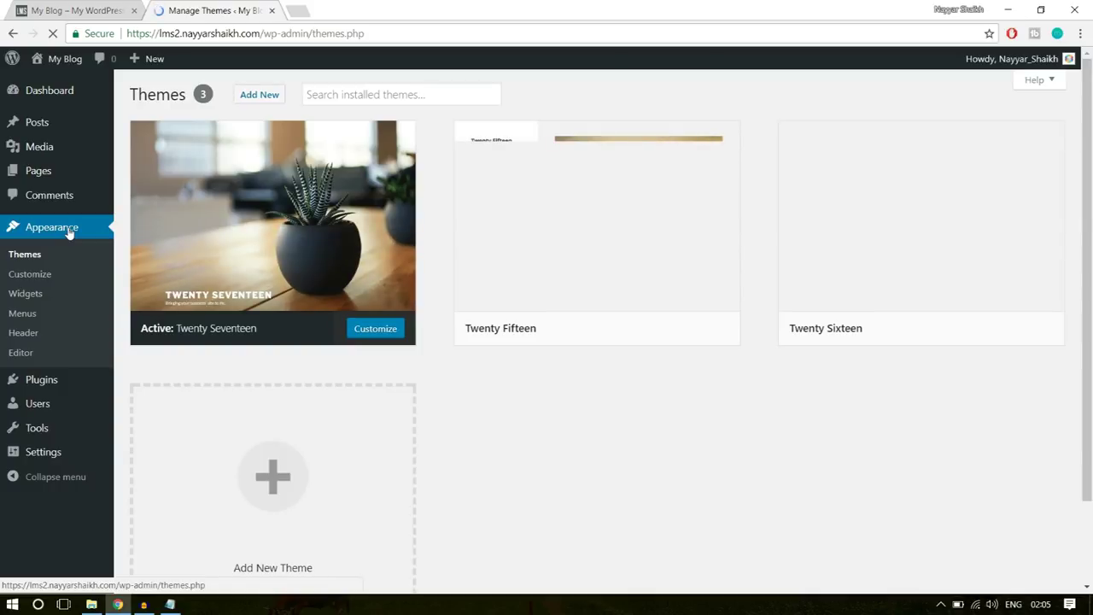
{"action": "mouse_move", "coordinate": [785, 298]}
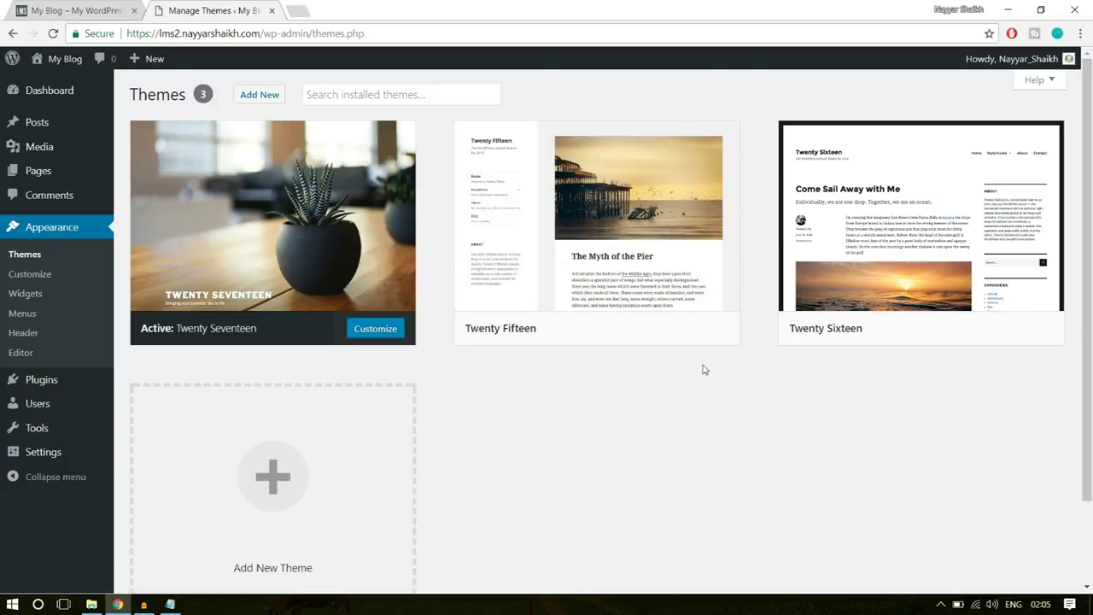
{"action": "mouse_move", "coordinate": [646, 275]}
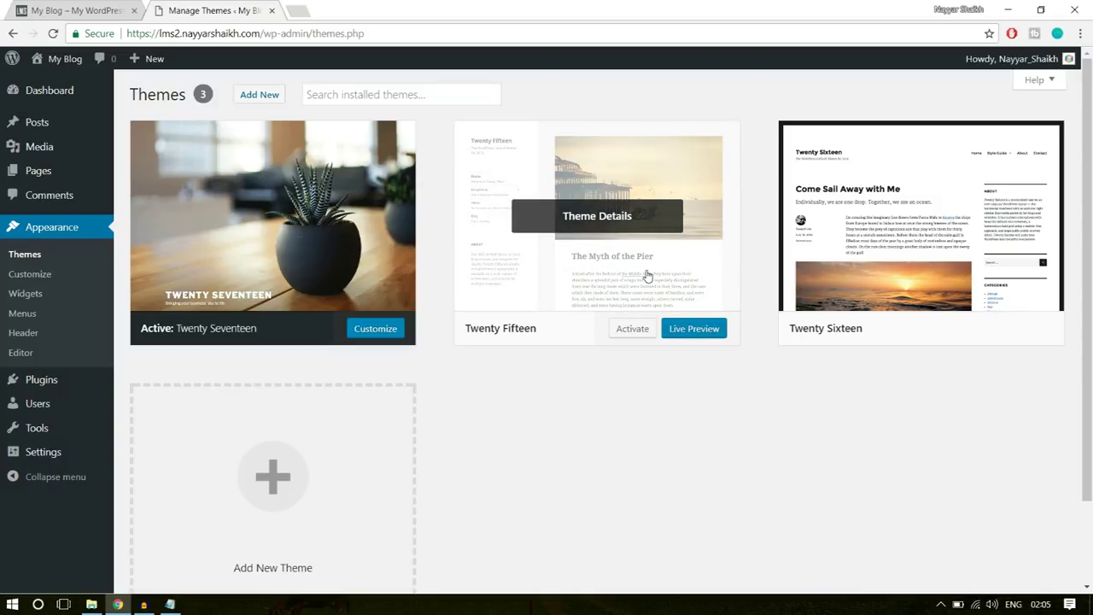
{"action": "left_click", "coordinate": [646, 275]}
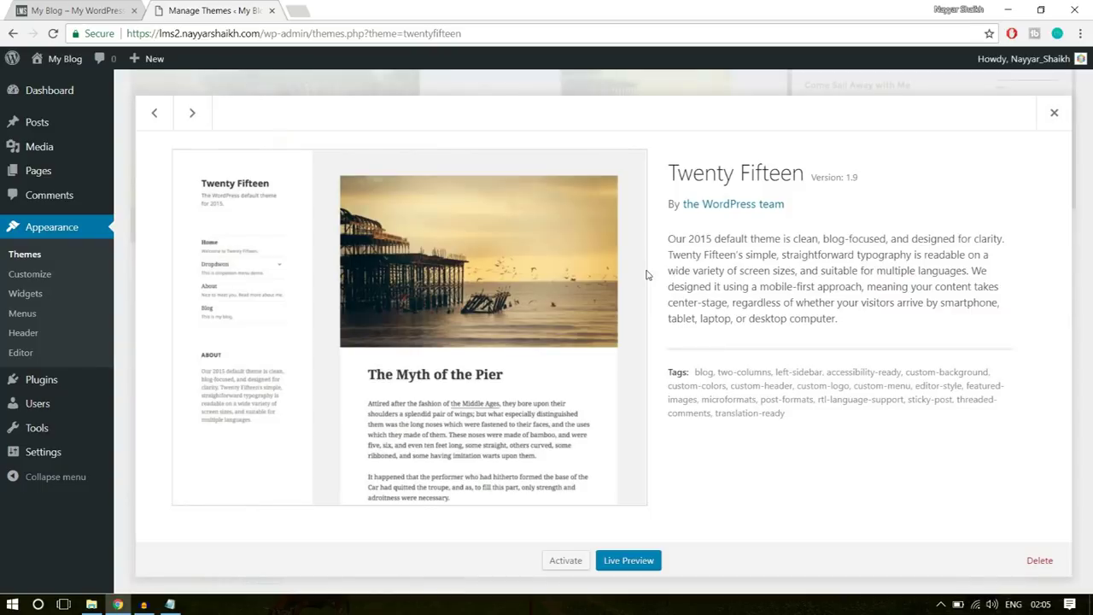
{"action": "left_click", "coordinate": [1040, 568]}
{"action": "left_click", "coordinate": [599, 134]}
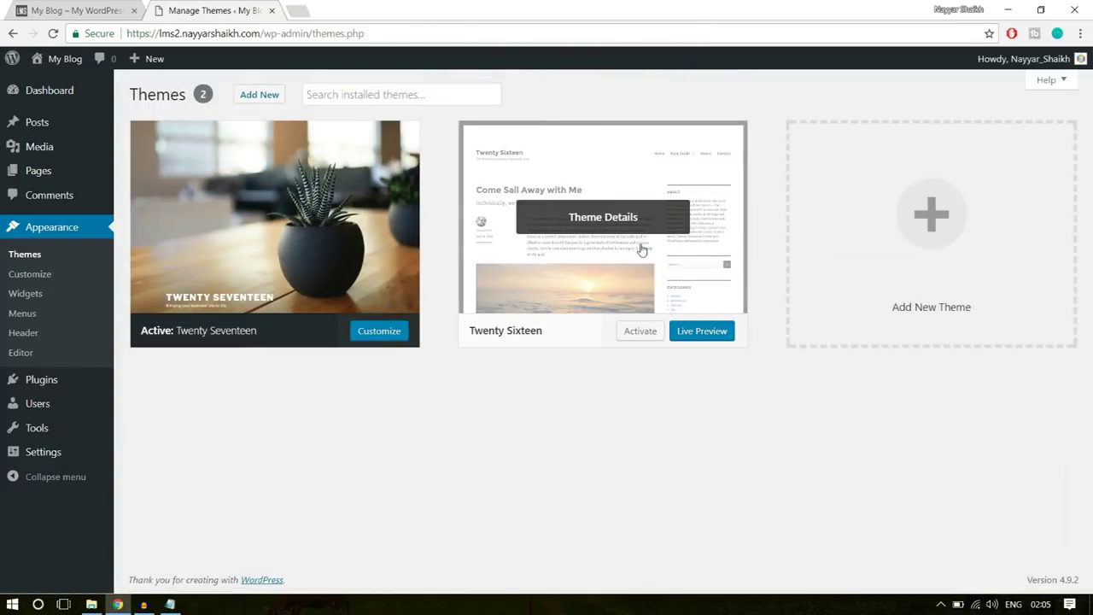
{"action": "left_click", "coordinate": [642, 250]}
{"action": "left_click", "coordinate": [1040, 560]}
{"action": "left_click", "coordinate": [607, 137]}
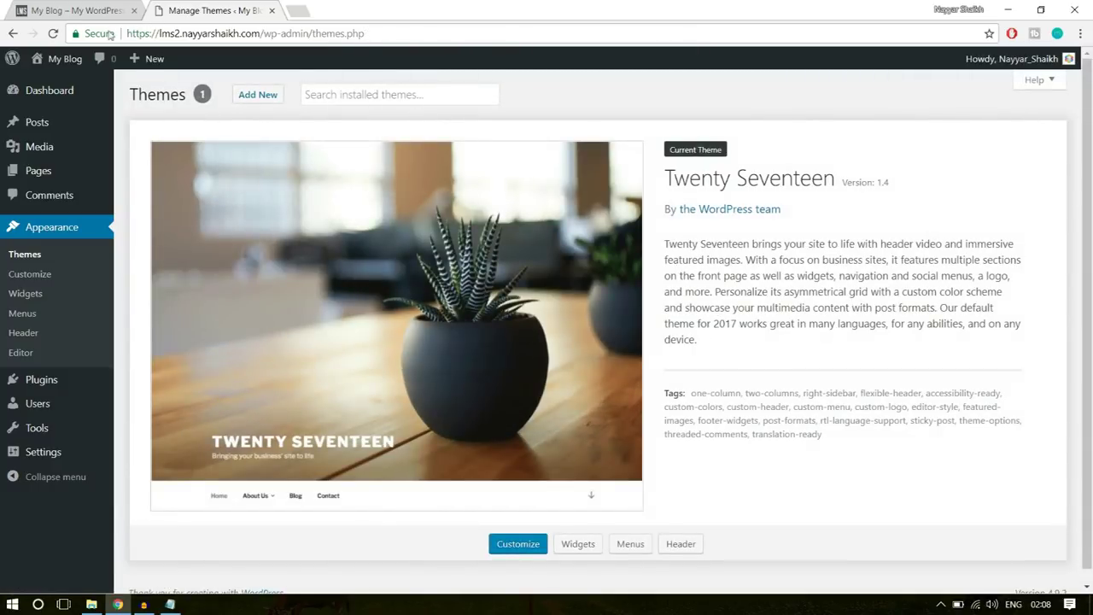
- Open the live My Blog site in a new tab
{"action": "mouse_move", "coordinate": [53, 60]}
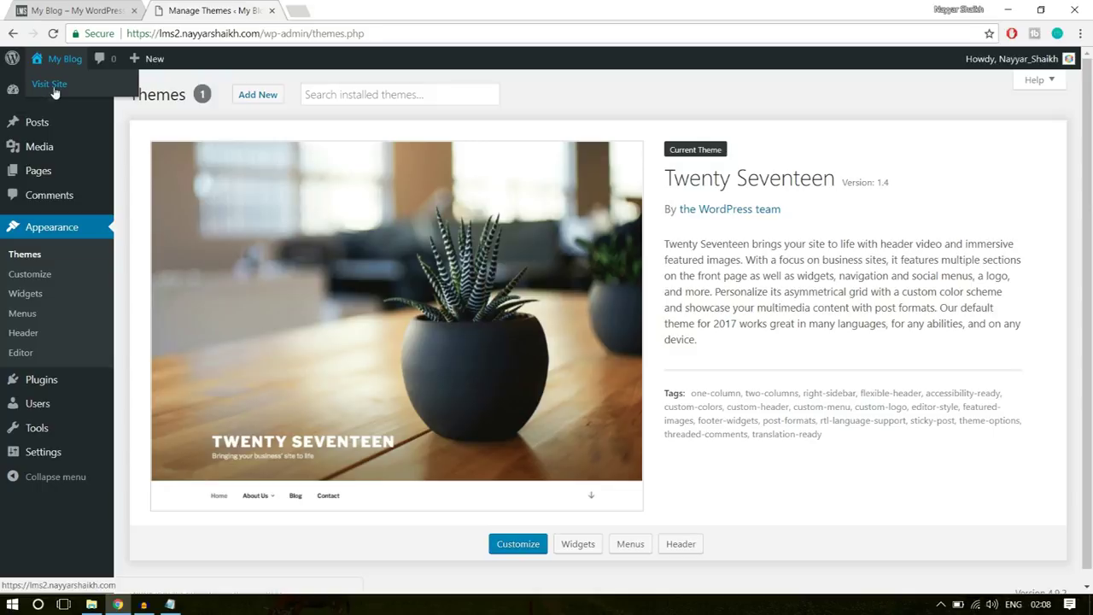
{"action": "right_click", "coordinate": [56, 91]}
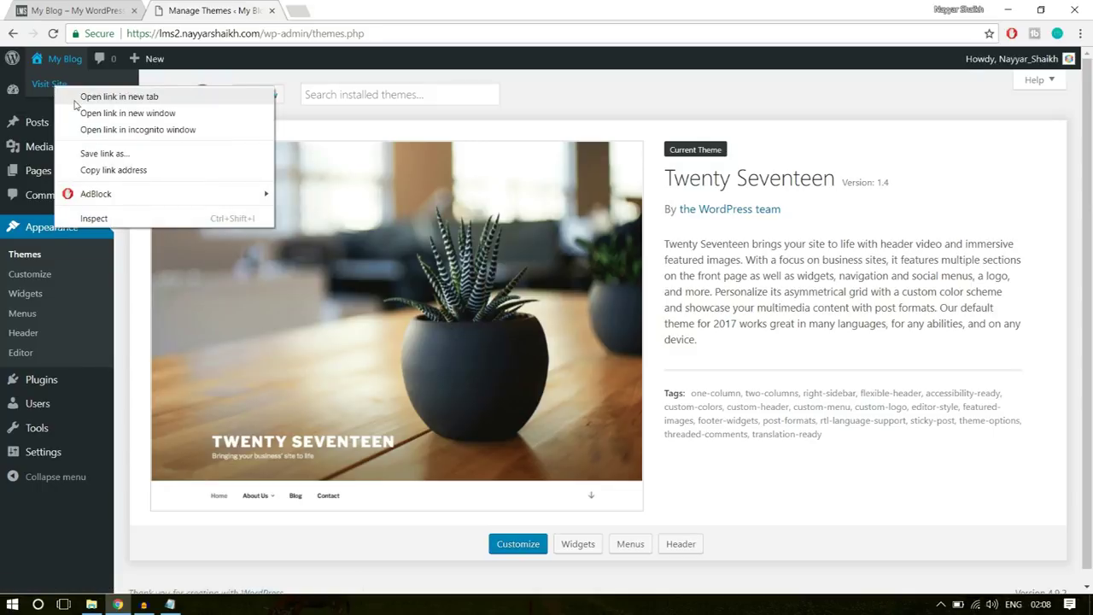
{"action": "left_click", "coordinate": [103, 95]}
{"action": "left_click", "coordinate": [333, 8]}
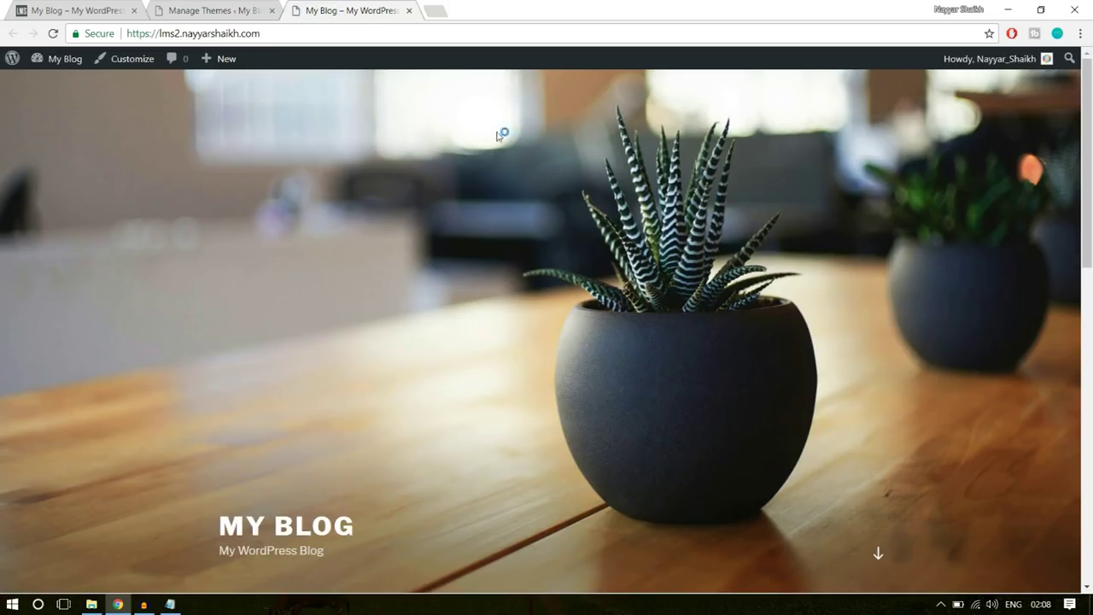
{"action": "scroll", "coordinate": [716, 355], "scroll_direction": "down", "scroll_amount": 5}
{"action": "scroll", "coordinate": [715, 354], "scroll_direction": "down", "scroll_amount": 4}
{"action": "scroll", "coordinate": [715, 353], "scroll_direction": "up", "scroll_amount": 10}
{"action": "left_click", "coordinate": [117, 7]}
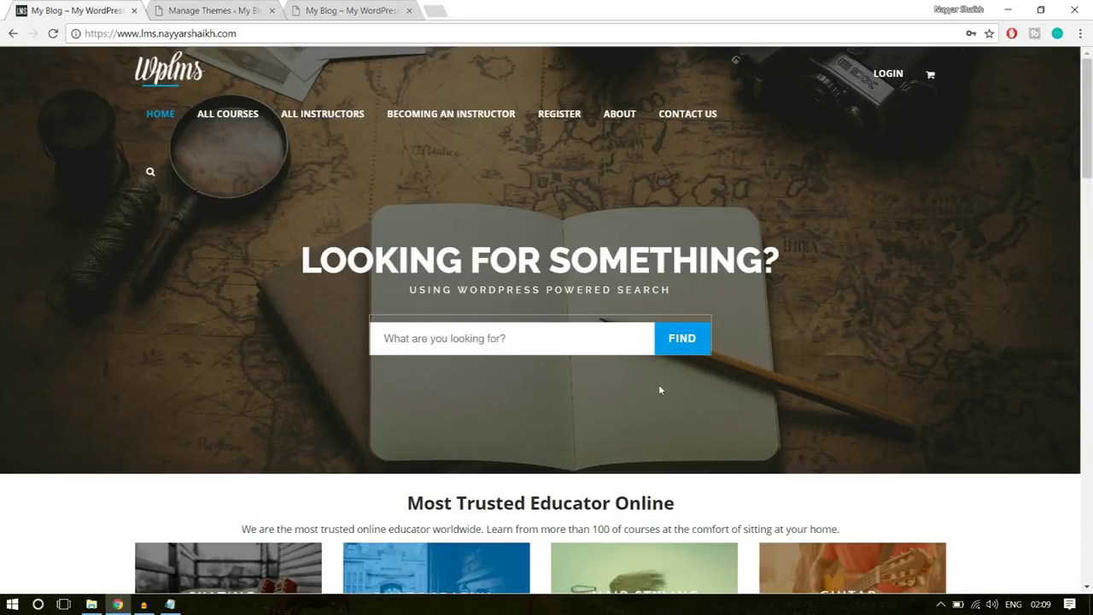
{"action": "scroll", "coordinate": [854, 372], "scroll_direction": "down", "scroll_amount": 5}
{"action": "scroll", "coordinate": [873, 418], "scroll_direction": "up", "scroll_amount": 10}
{"action": "left_click", "coordinate": [247, 7]}
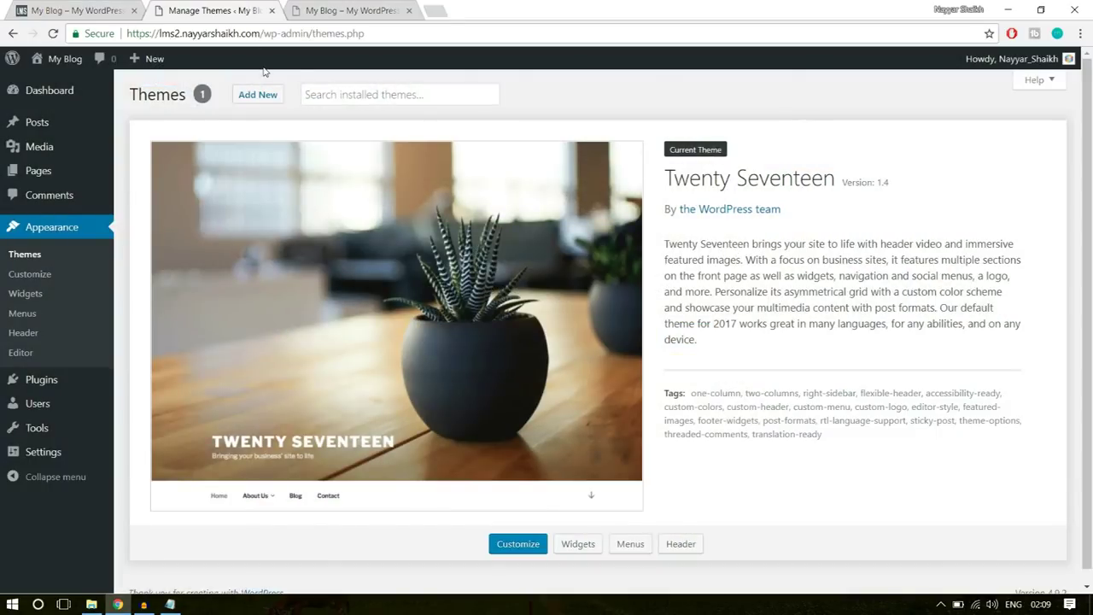
{"action": "left_click", "coordinate": [442, 8]}
- Load the bloggdude.com/wplms page in the browser
{"action": "type", "text": "bloggdude.com"}
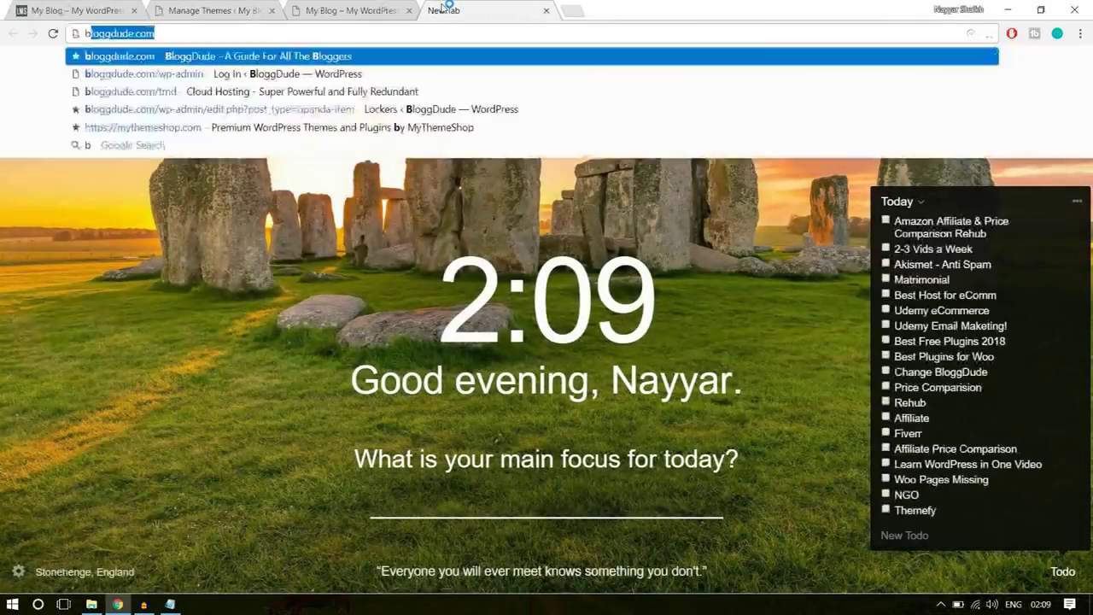
{"action": "key", "text": "Right"}
{"action": "type", "text": "/wplms"}
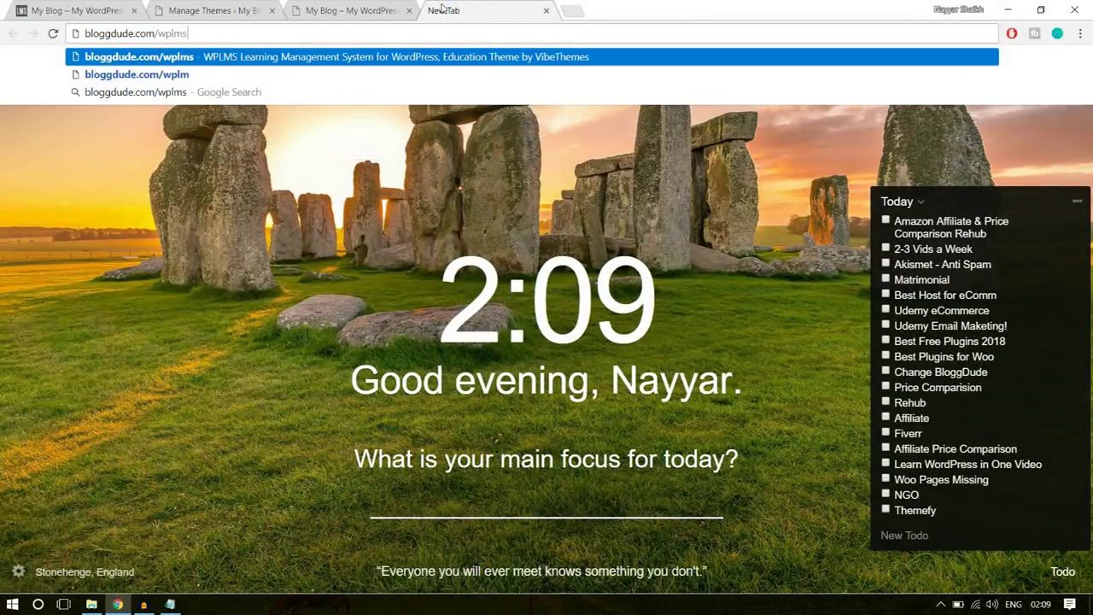
{"action": "key", "text": "Return"}
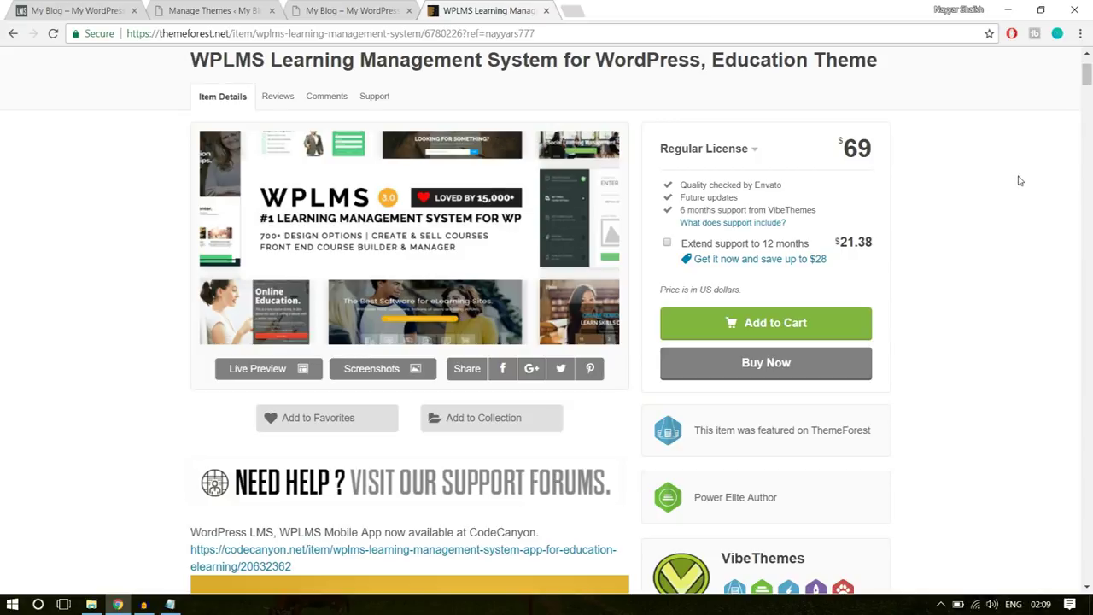
- Review the WPLMS item page, highlighting its sales count and 4.52 rating
{"action": "scroll", "coordinate": [1022, 198], "scroll_direction": "down", "scroll_amount": 4}
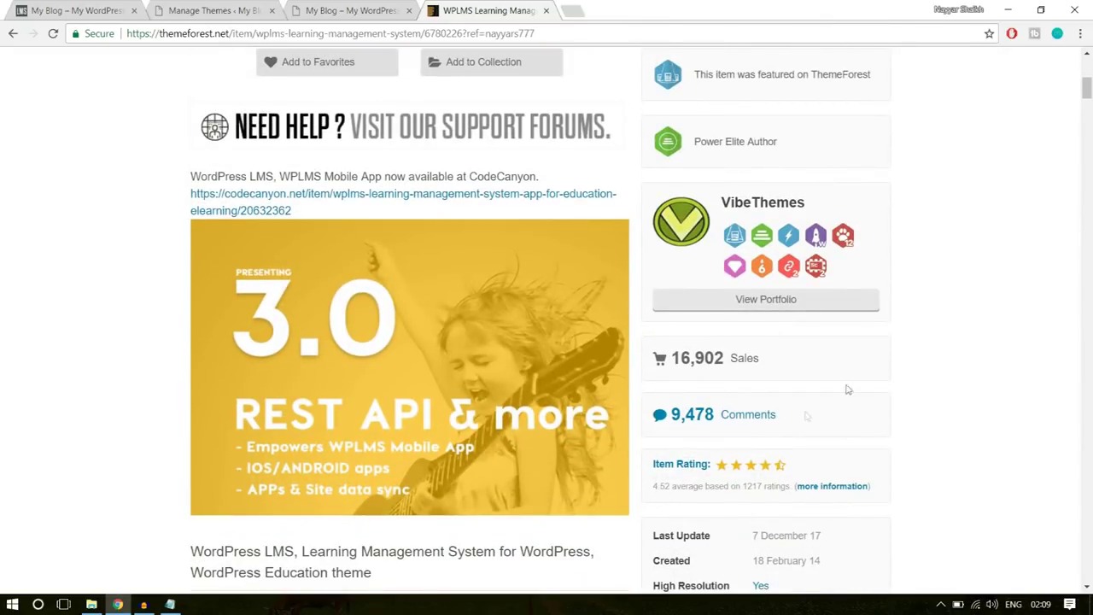
{"action": "left_click_drag", "start_coordinate": [676, 359], "coordinate": [730, 355]}
{"action": "left_click", "coordinate": [824, 350]}
{"action": "scroll", "coordinate": [1057, 330], "scroll_direction": "down", "scroll_amount": 2}
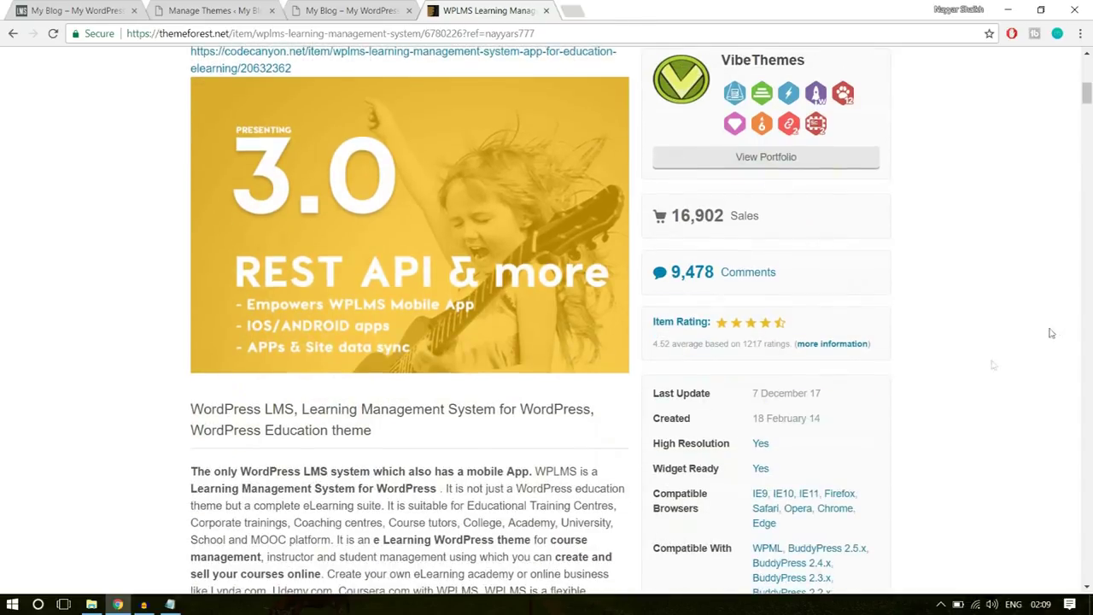
{"action": "left_click_drag", "start_coordinate": [653, 345], "coordinate": [672, 344]}
{"action": "left_click", "coordinate": [683, 345]}
{"action": "scroll", "coordinate": [1058, 331], "scroll_direction": "down", "scroll_amount": 5}
{"action": "scroll", "coordinate": [1058, 332], "scroll_direction": "down", "scroll_amount": 20}
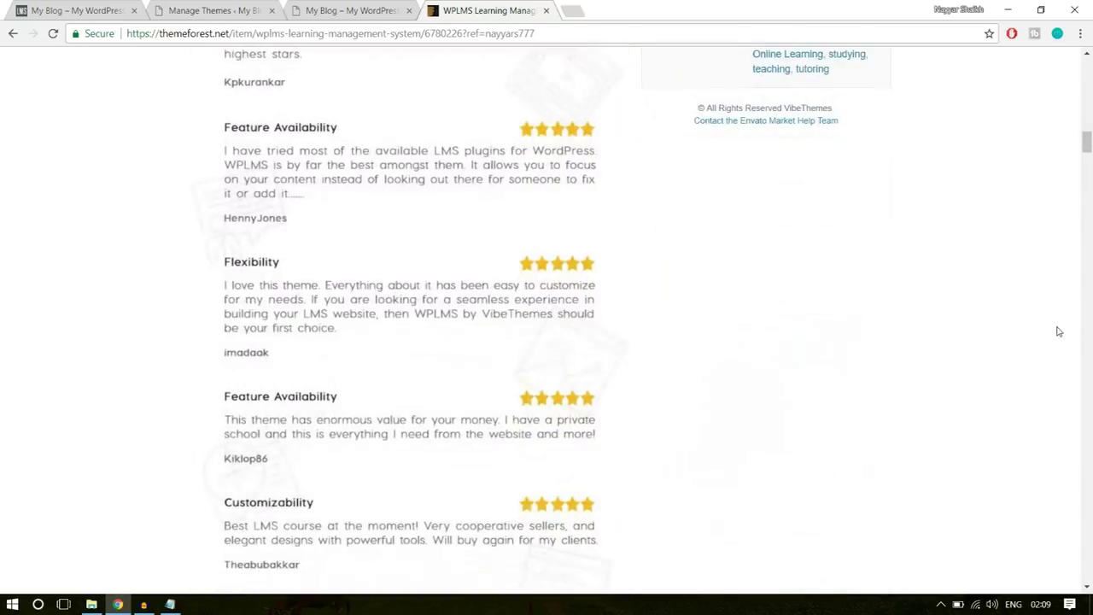
{"action": "scroll", "coordinate": [1058, 331], "scroll_direction": "down", "scroll_amount": 5}
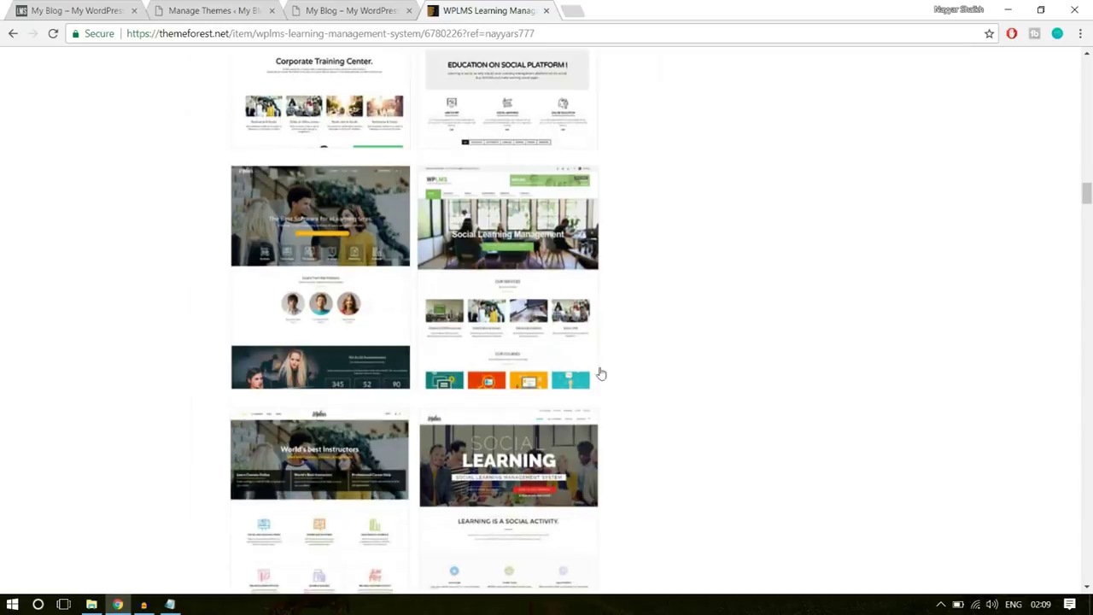
{"action": "scroll", "coordinate": [599, 340], "scroll_direction": "down", "scroll_amount": 18}
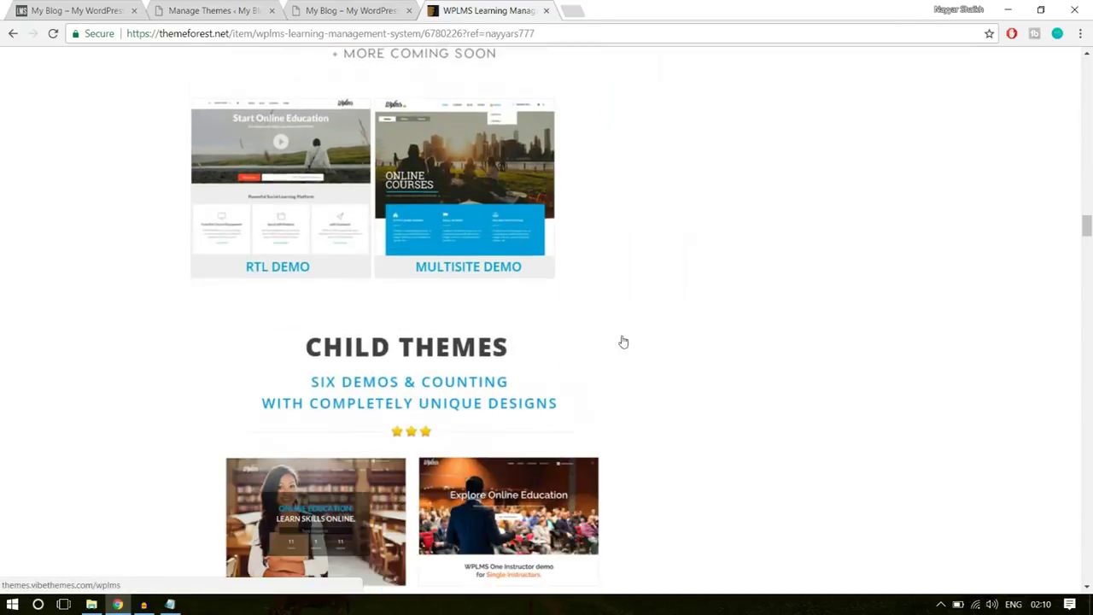
{"action": "scroll", "coordinate": [725, 335], "scroll_direction": "down", "scroll_amount": 5}
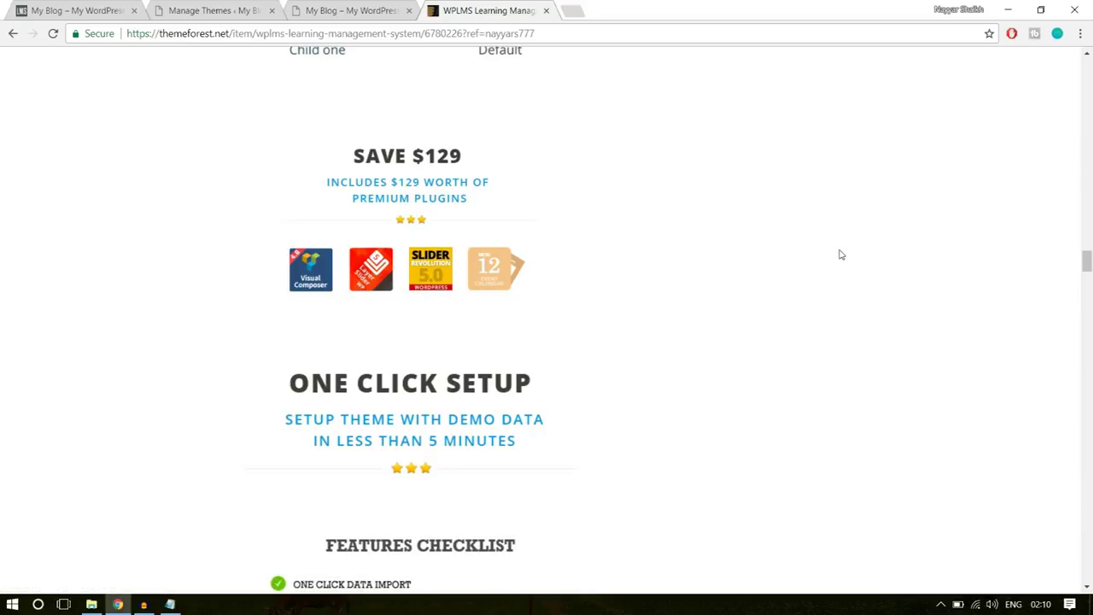
{"action": "scroll", "coordinate": [674, 370], "scroll_direction": "down", "scroll_amount": 2}
- Scroll back up to the price box, then close the WPLMS tab for the WordPress Themes page
{"action": "scroll", "coordinate": [492, 156], "scroll_direction": "up", "scroll_amount": 2}
{"action": "scroll", "coordinate": [928, 310], "scroll_direction": "up", "scroll_amount": 20}
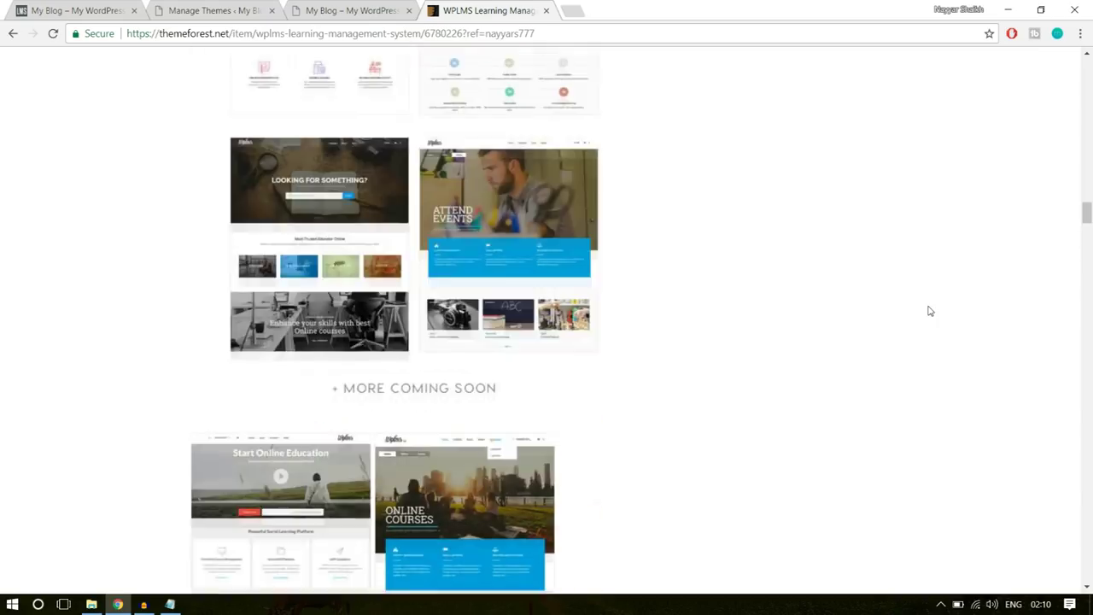
{"action": "scroll", "coordinate": [929, 311], "scroll_direction": "up", "scroll_amount": 20}
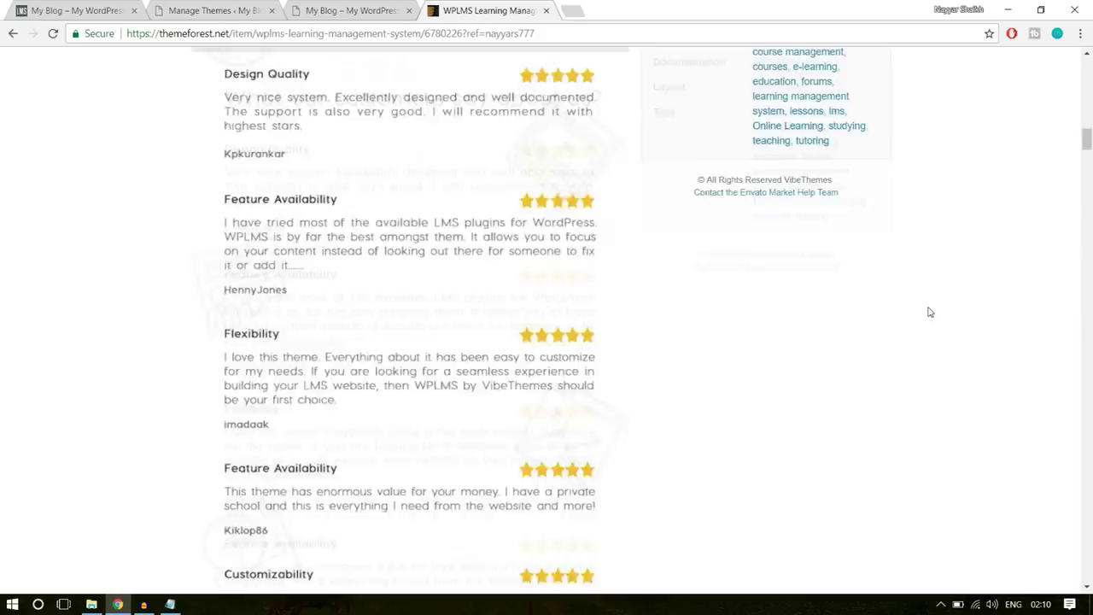
{"action": "scroll", "coordinate": [929, 312], "scroll_direction": "up", "scroll_amount": 10}
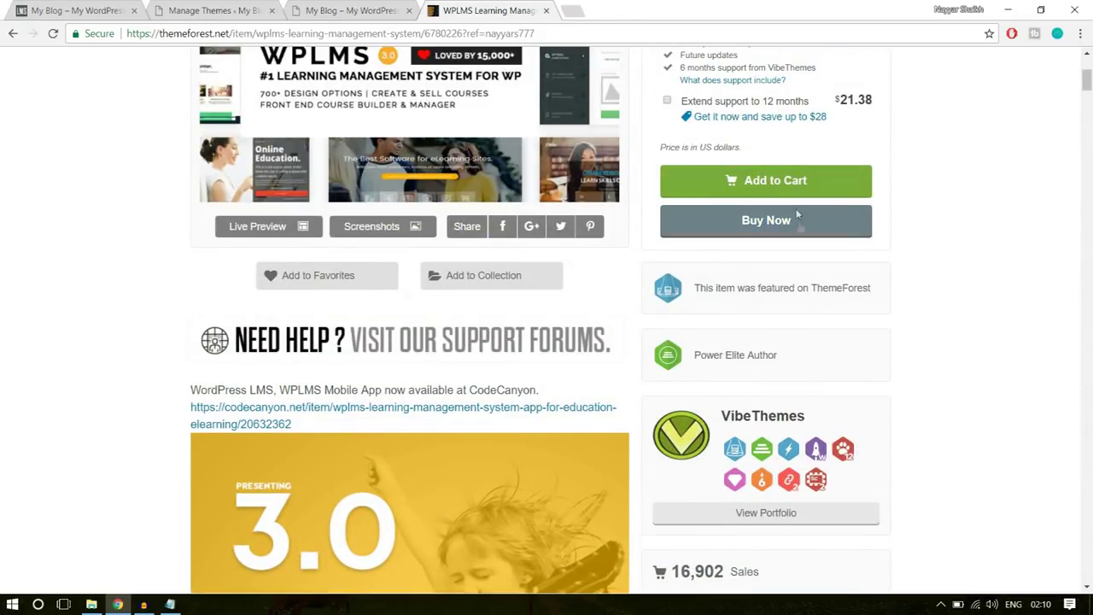
{"action": "scroll", "coordinate": [1012, 279], "scroll_direction": "up", "scroll_amount": 1}
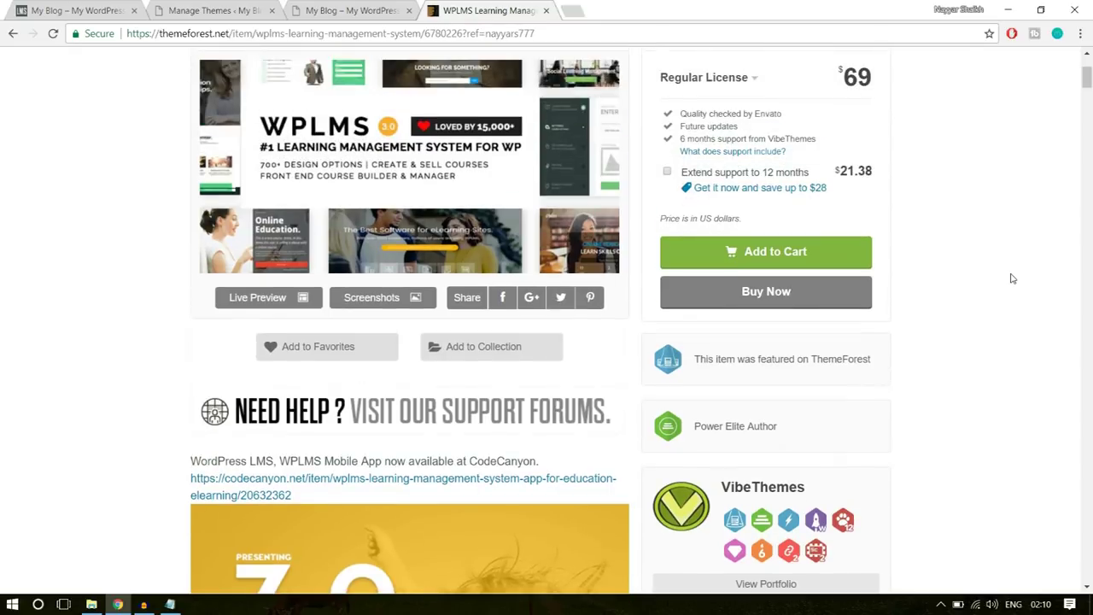
{"action": "left_click", "coordinate": [549, 11]}
{"action": "left_click", "coordinate": [238, 7]}
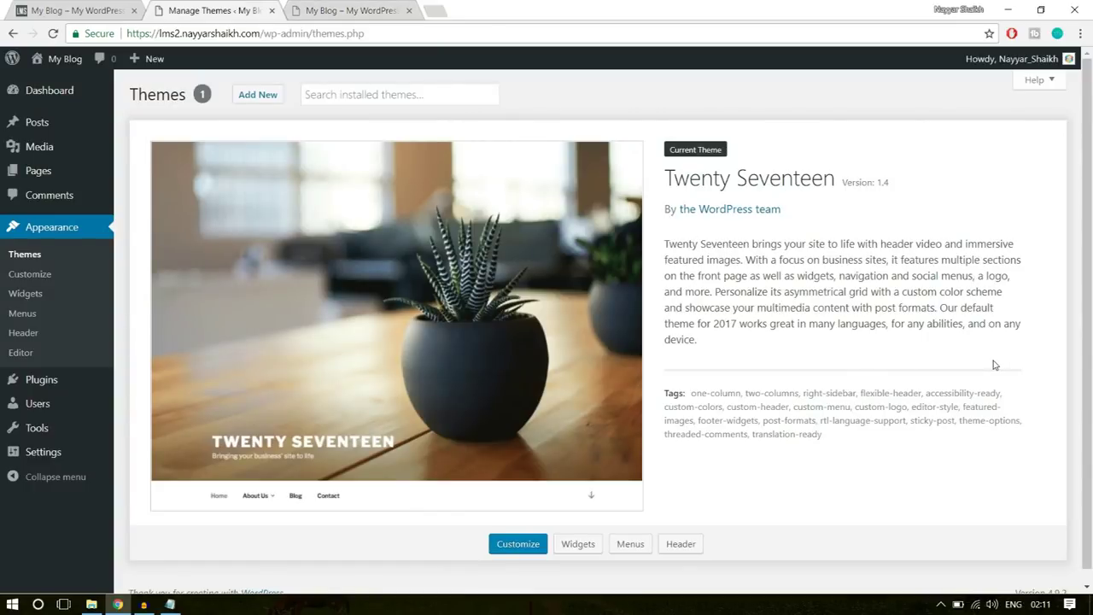
- Open WPLMS.rar from E:\WPLMS, select the wplms folder inside WPLMS Package, then close WinRAR
{"action": "left_click", "coordinate": [91, 604]}
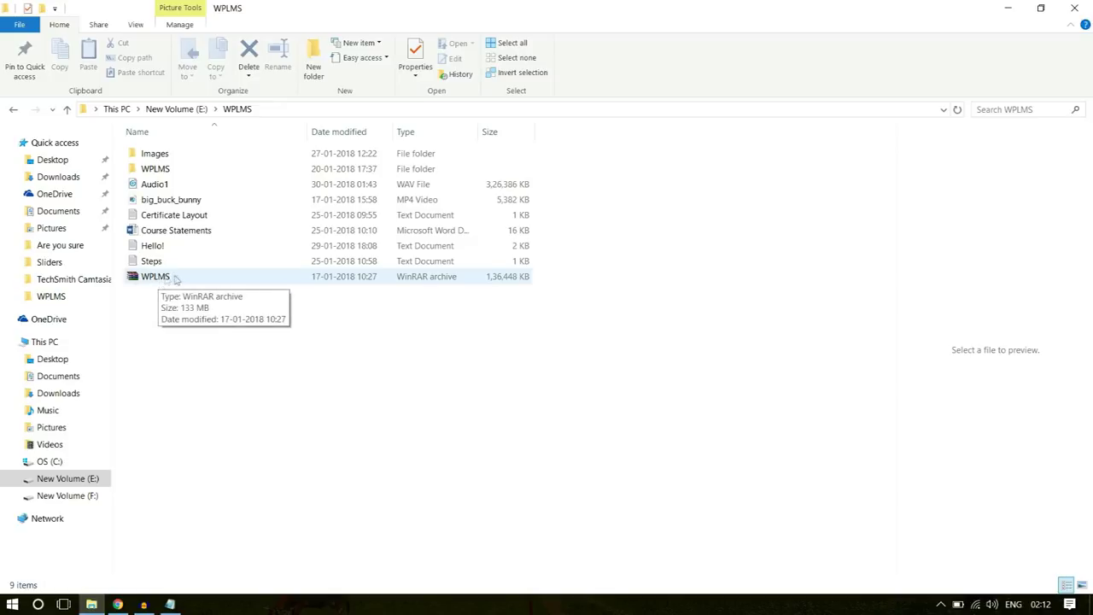
{"action": "double_click", "coordinate": [162, 275]}
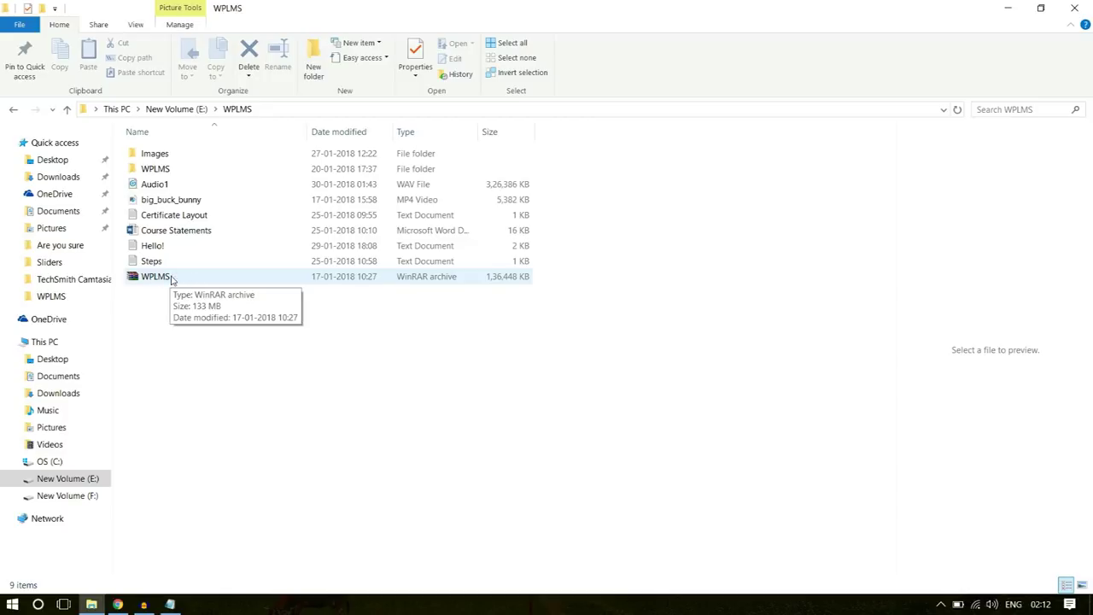
{"action": "double_click", "coordinate": [158, 277]}
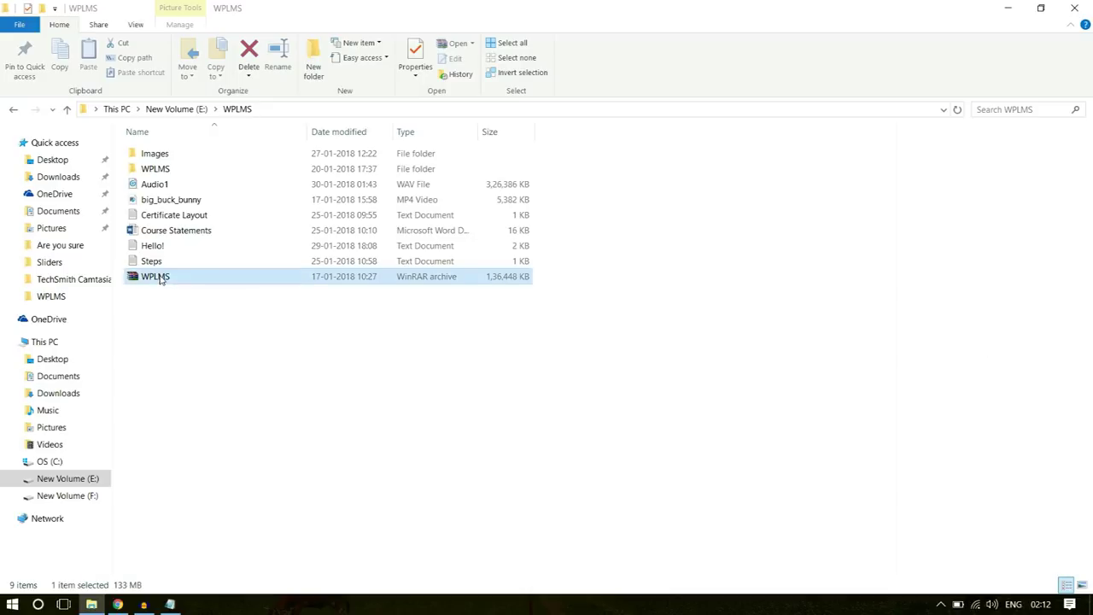
{"action": "left_click", "coordinate": [588, 321]}
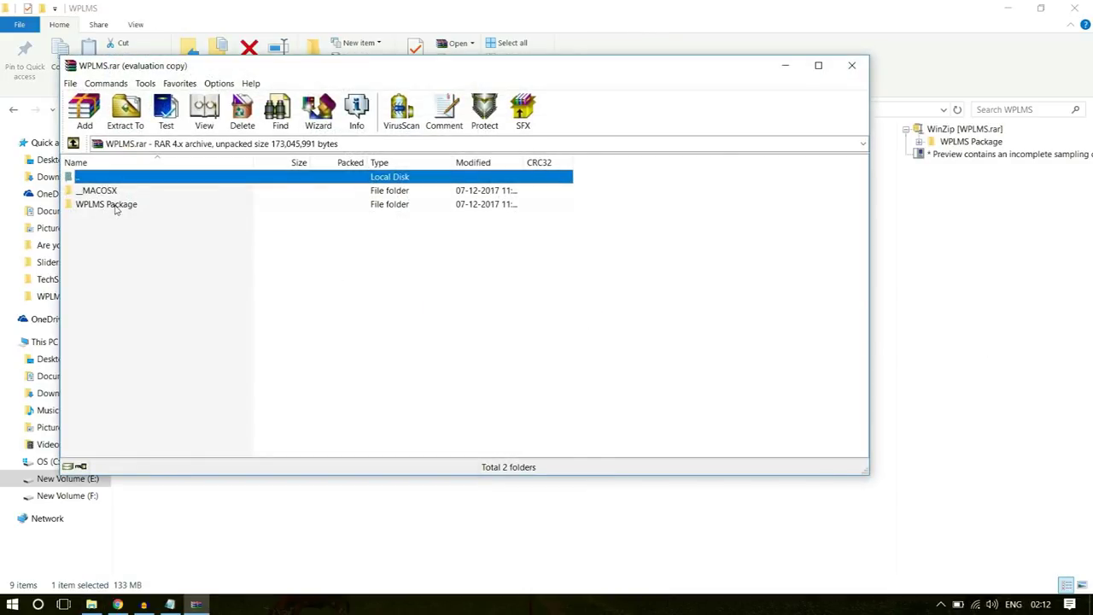
{"action": "double_click", "coordinate": [116, 207]}
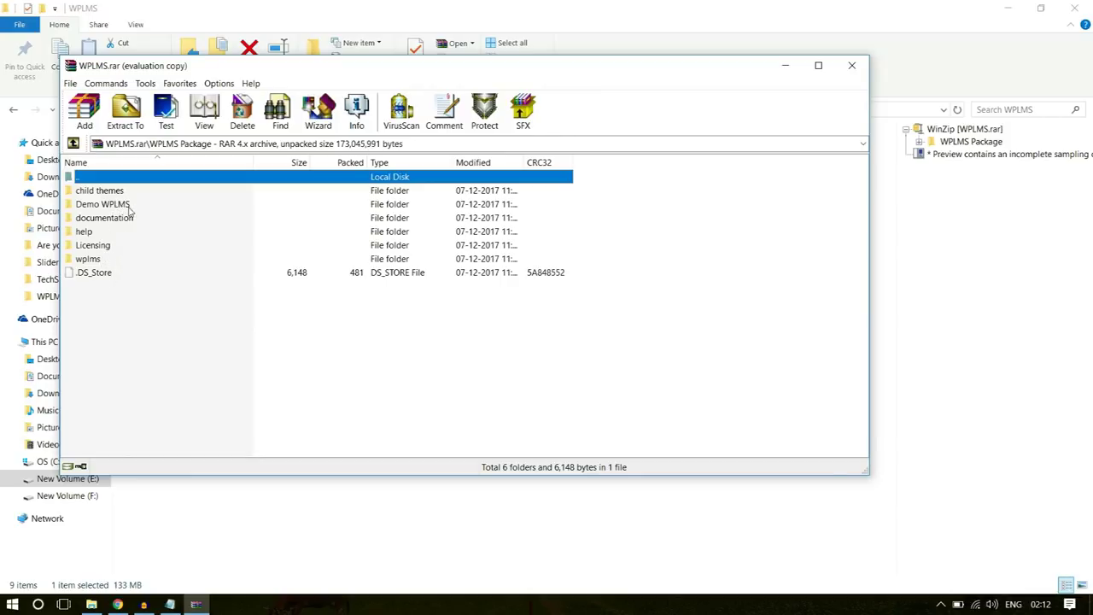
{"action": "left_click", "coordinate": [90, 259]}
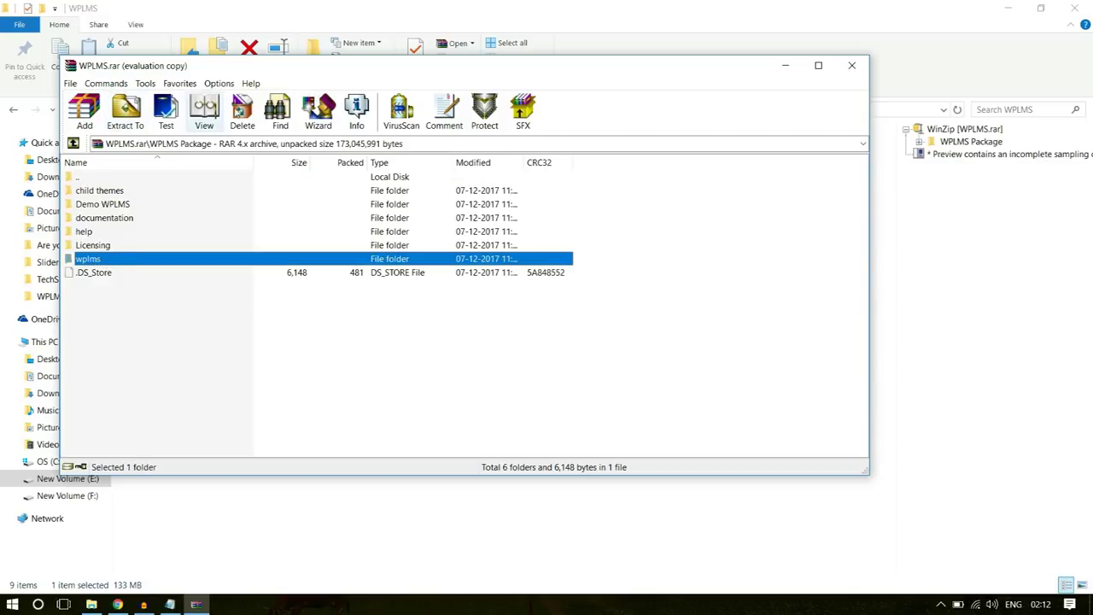
{"action": "left_click", "coordinate": [851, 66]}
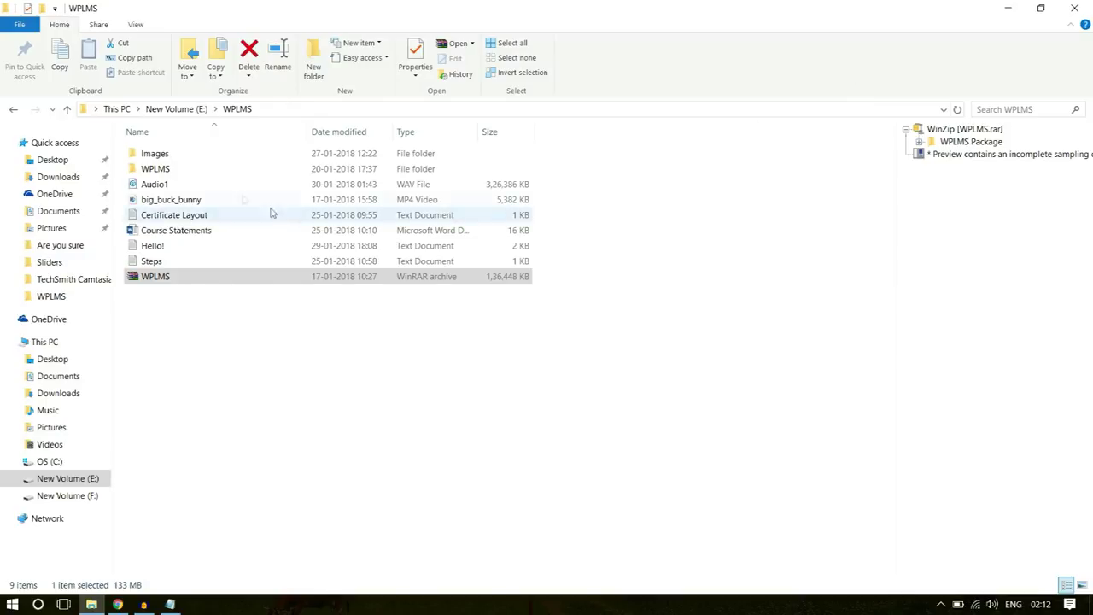
- Open the inner WPLMS folder and try compressing the wplms folder as a ZIP, then cancel
{"action": "double_click", "coordinate": [177, 170]}
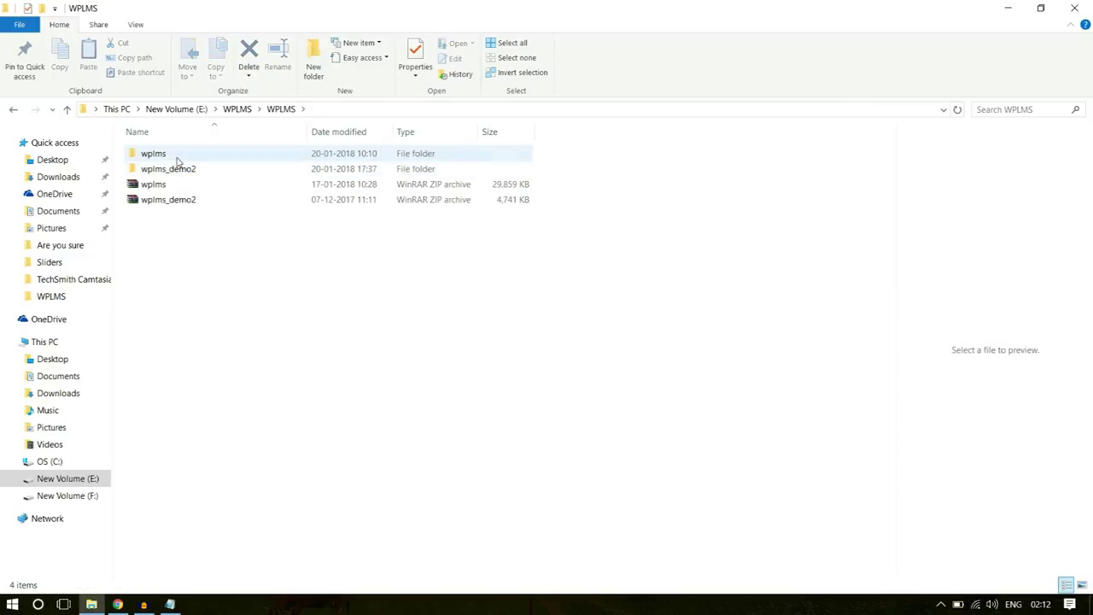
{"action": "left_click", "coordinate": [188, 158]}
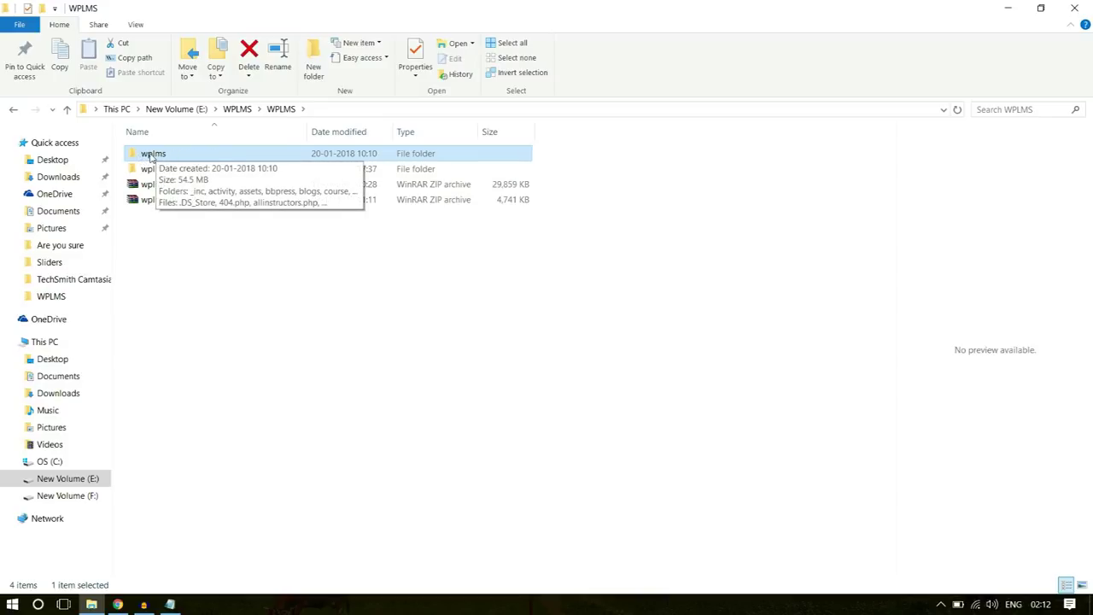
{"action": "right_click", "coordinate": [149, 156]}
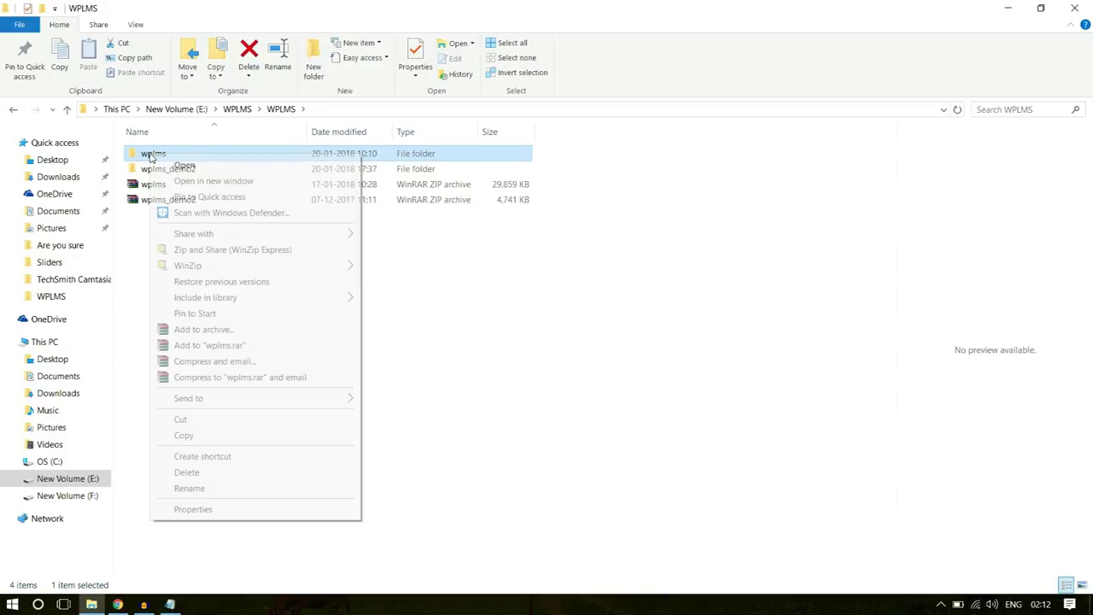
{"action": "left_click", "coordinate": [260, 331]}
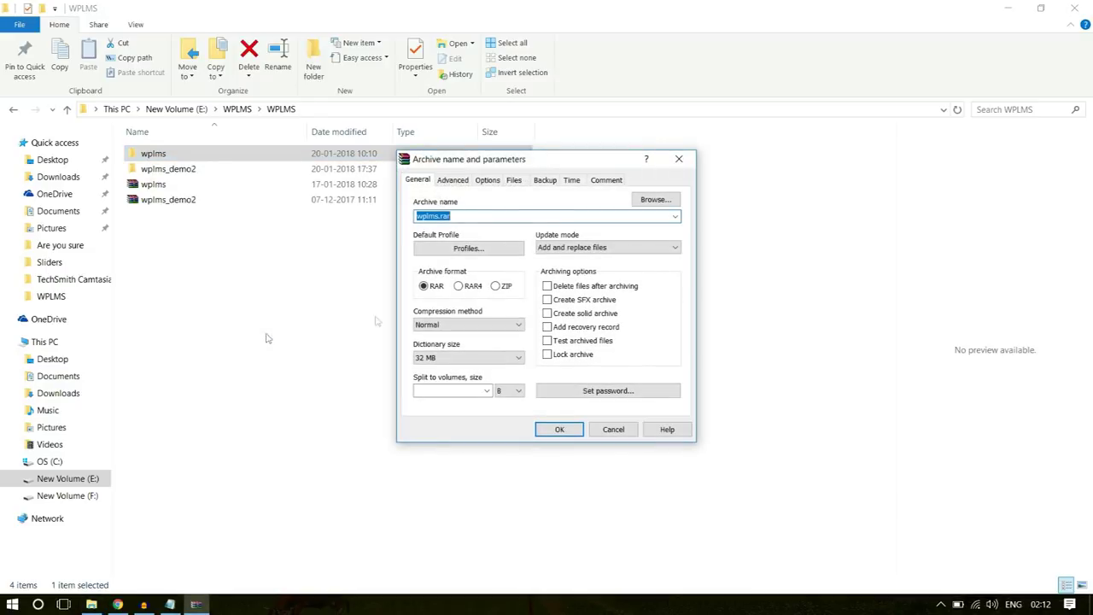
{"action": "left_click", "coordinate": [498, 288]}
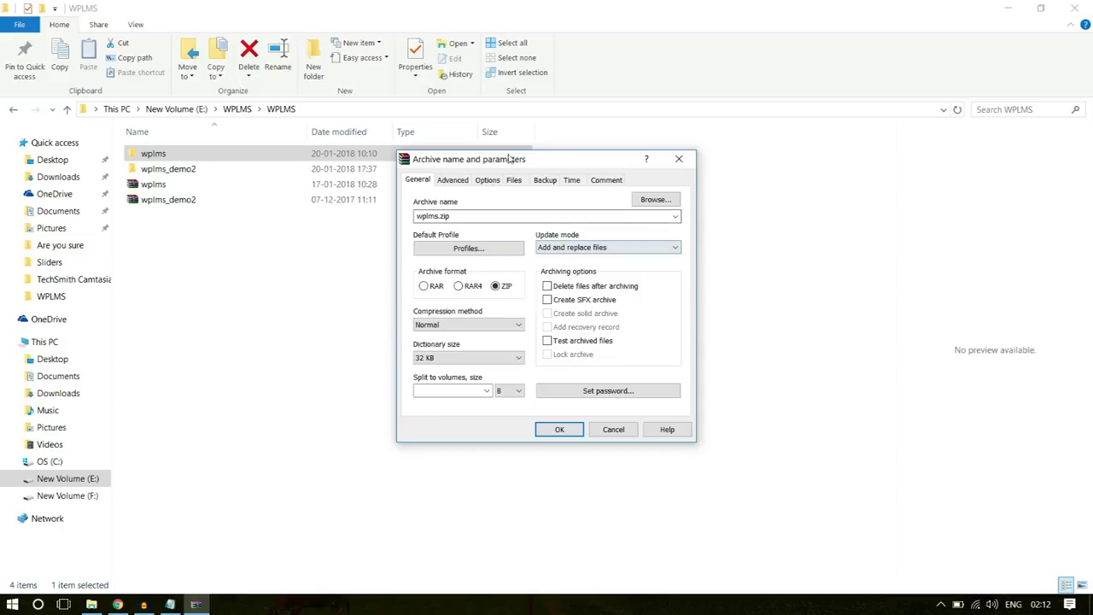
{"action": "left_click", "coordinate": [679, 159]}
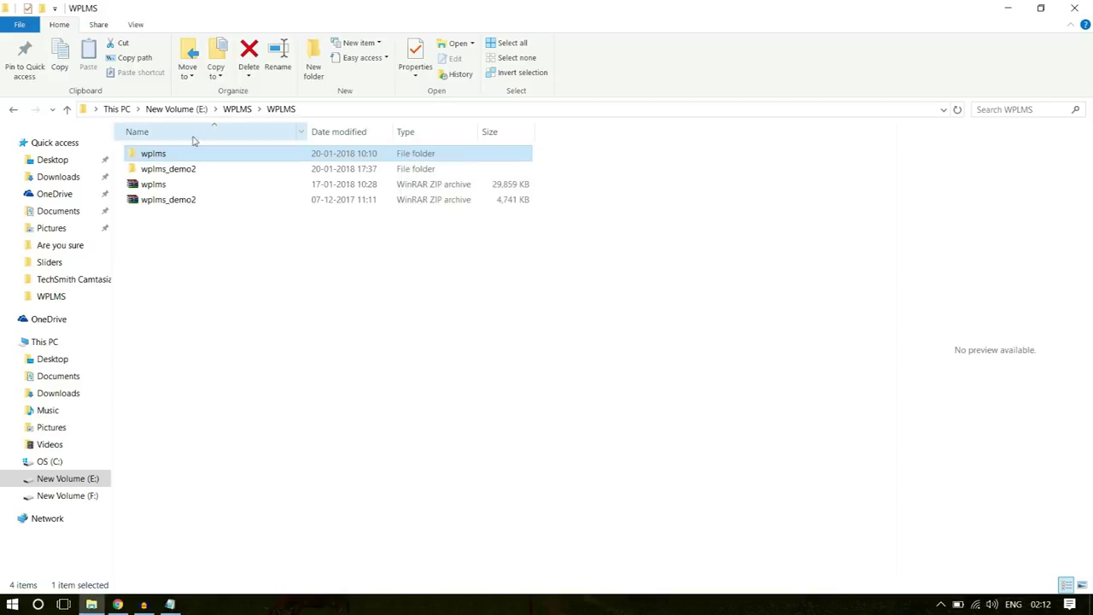
- Retry the ZIP archive settings for wplms, dismiss them, and select the existing wplms.zip
{"action": "right_click", "coordinate": [162, 156]}
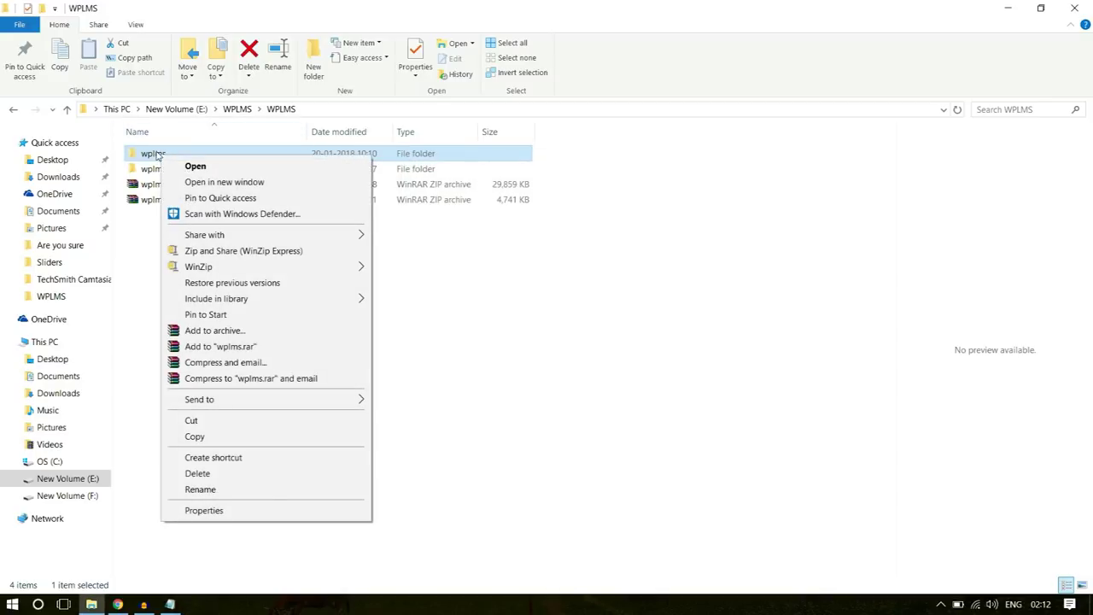
{"action": "left_click", "coordinate": [231, 331]}
{"action": "left_click", "coordinate": [495, 286]}
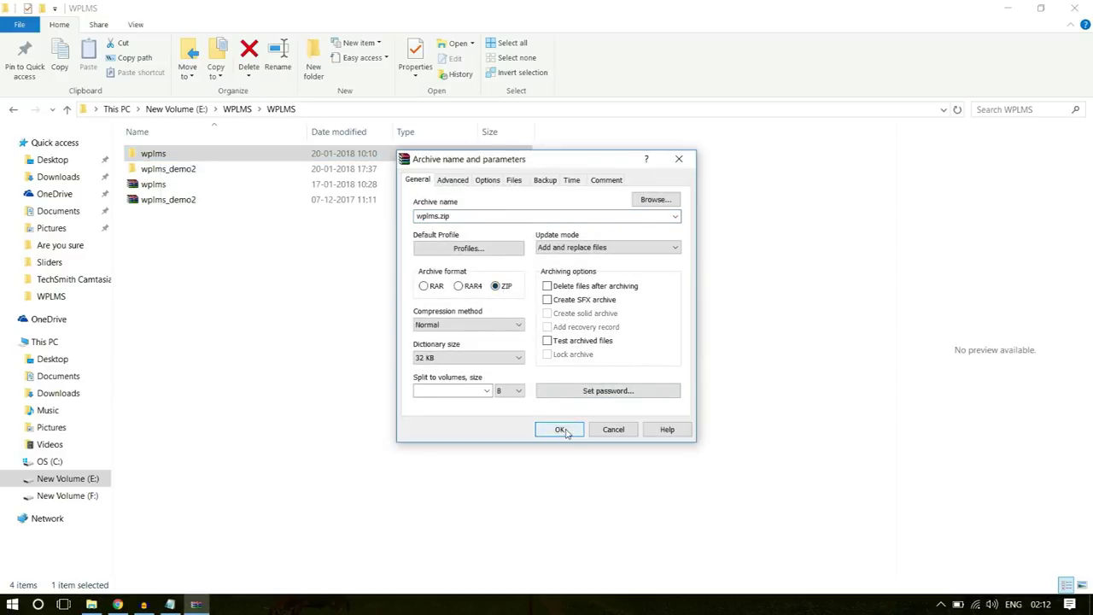
{"action": "left_click", "coordinate": [679, 159]}
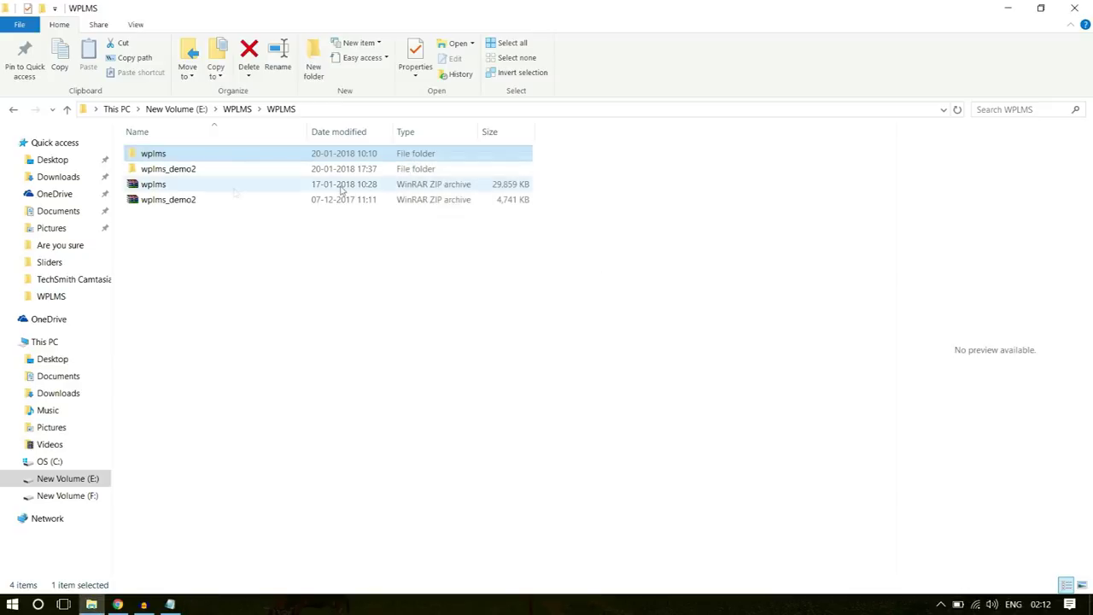
{"action": "left_click", "coordinate": [182, 186]}
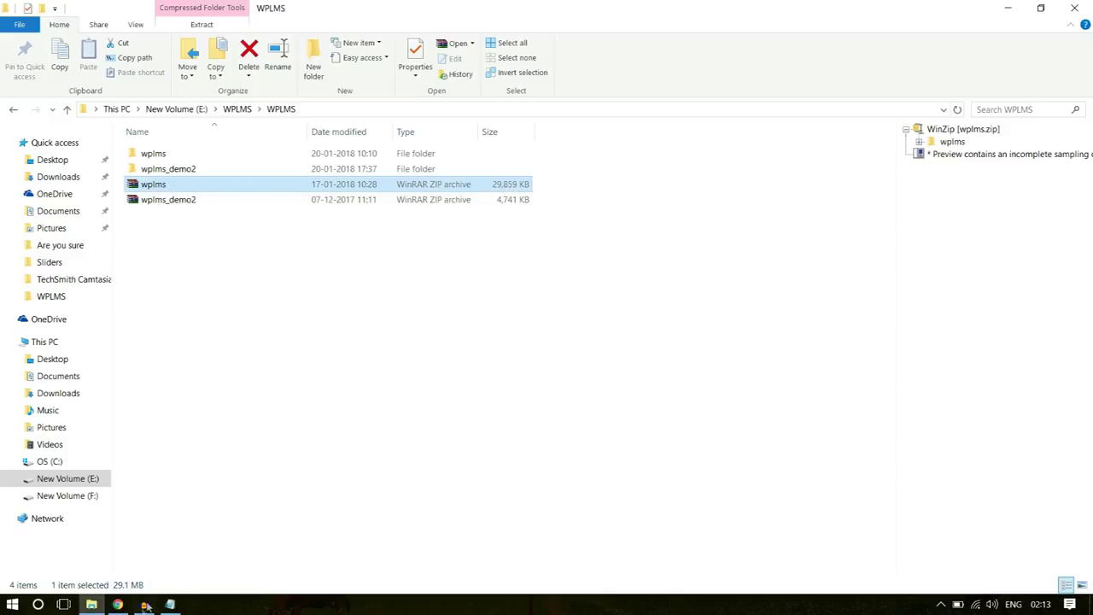
{"action": "left_click", "coordinate": [119, 603]}
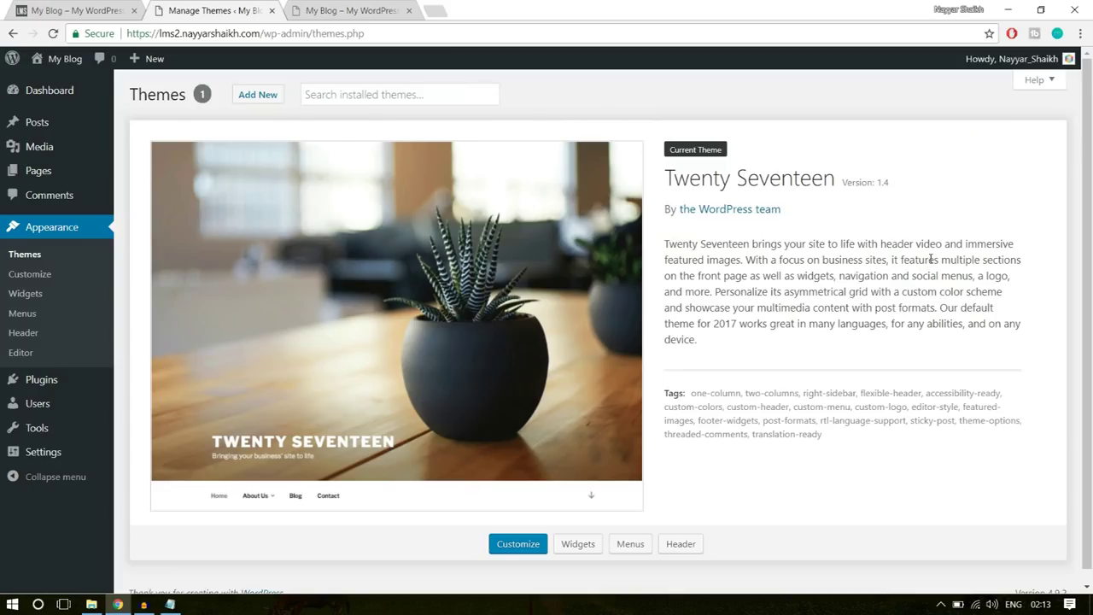
- Go to Media > Add New and highlight the 'Maximum upload file size: 2 MB' note
{"action": "mouse_move", "coordinate": [30, 149]}
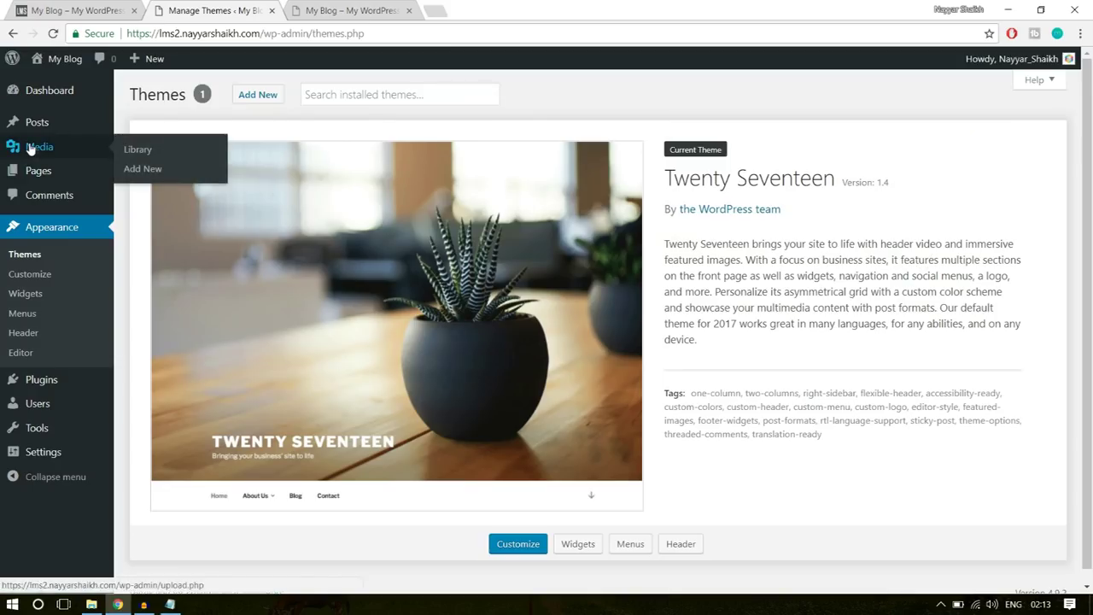
{"action": "left_click", "coordinate": [152, 173]}
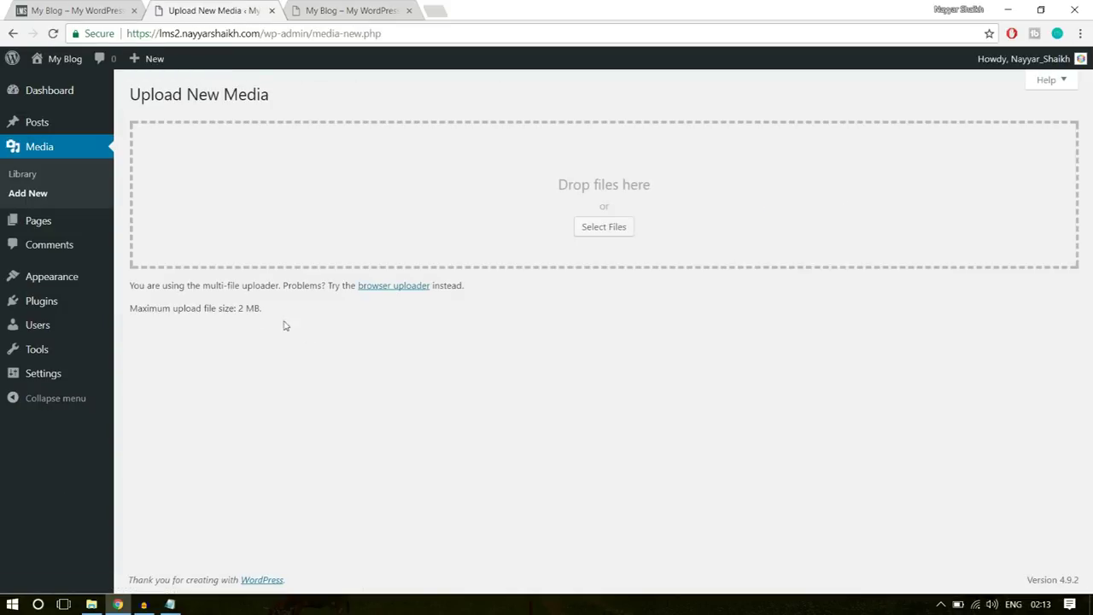
{"action": "left_click_drag", "start_coordinate": [131, 307], "coordinate": [263, 313]}
{"action": "left_click", "coordinate": [248, 321]}
{"action": "left_click", "coordinate": [261, 322]}
{"action": "left_click_drag", "start_coordinate": [242, 306], "coordinate": [286, 307]}
{"action": "left_click", "coordinate": [284, 309]}
- Open the YouTube channel in a new tab, page through its Uploads, then return to Upload New Media
{"action": "left_click", "coordinate": [435, 7]}
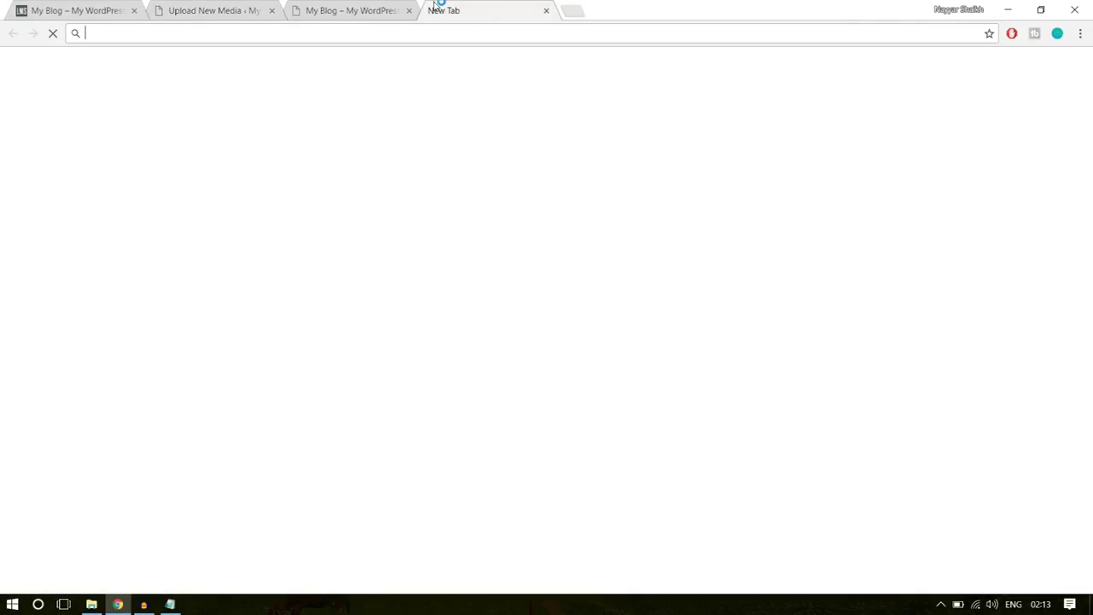
{"action": "type", "text": "y"}
{"action": "left_click", "coordinate": [334, 75]}
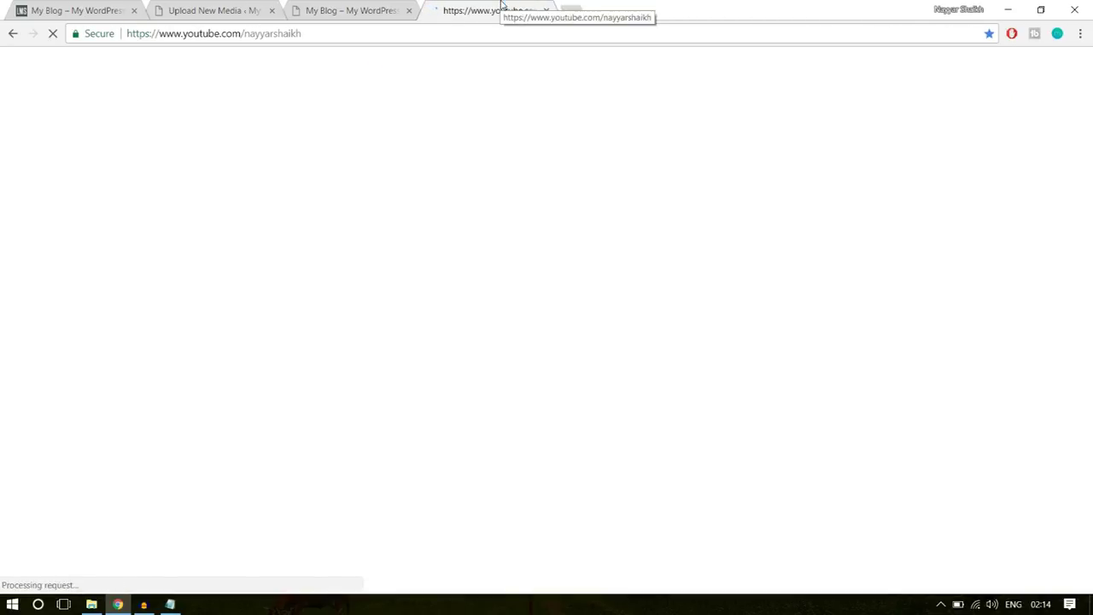
{"action": "scroll", "coordinate": [1092, 205], "scroll_direction": "down", "scroll_amount": 3}
{"action": "scroll", "coordinate": [1092, 204], "scroll_direction": "down", "scroll_amount": 5}
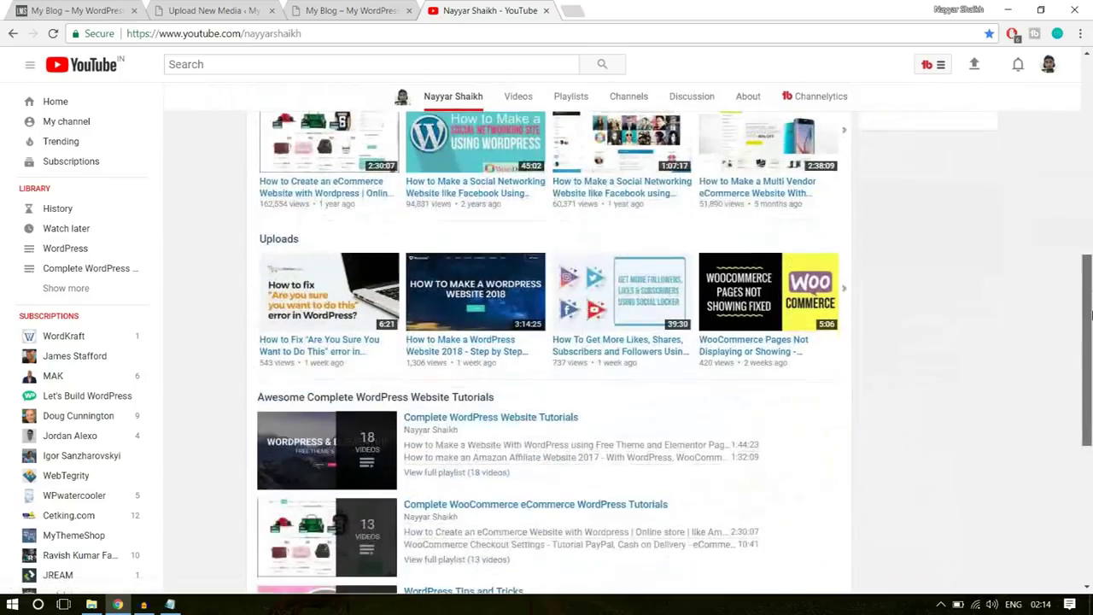
{"action": "left_click", "coordinate": [852, 221]}
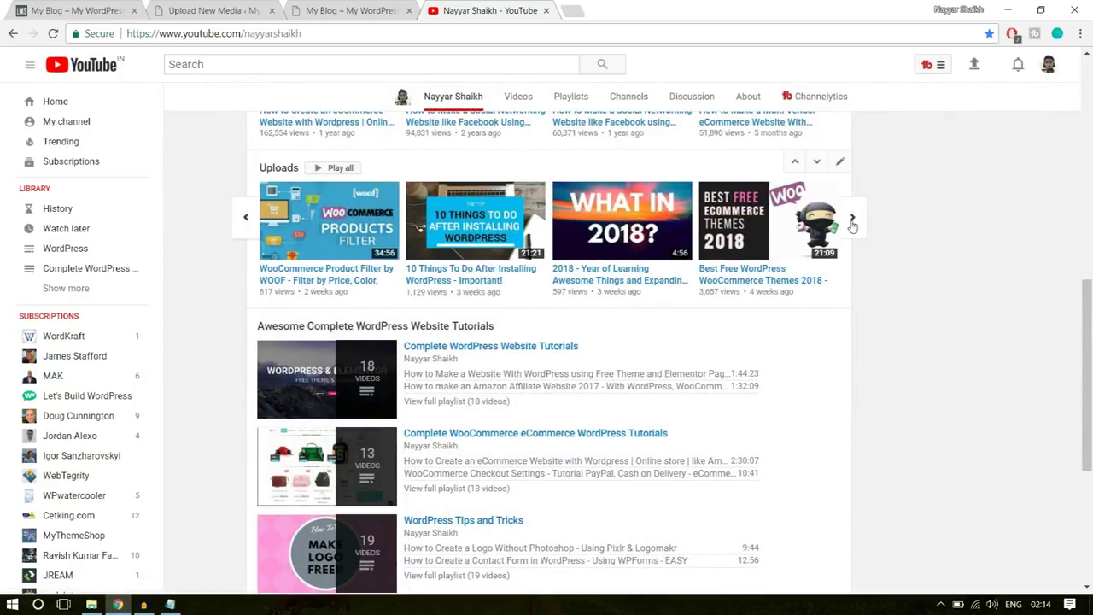
{"action": "left_click", "coordinate": [851, 223]}
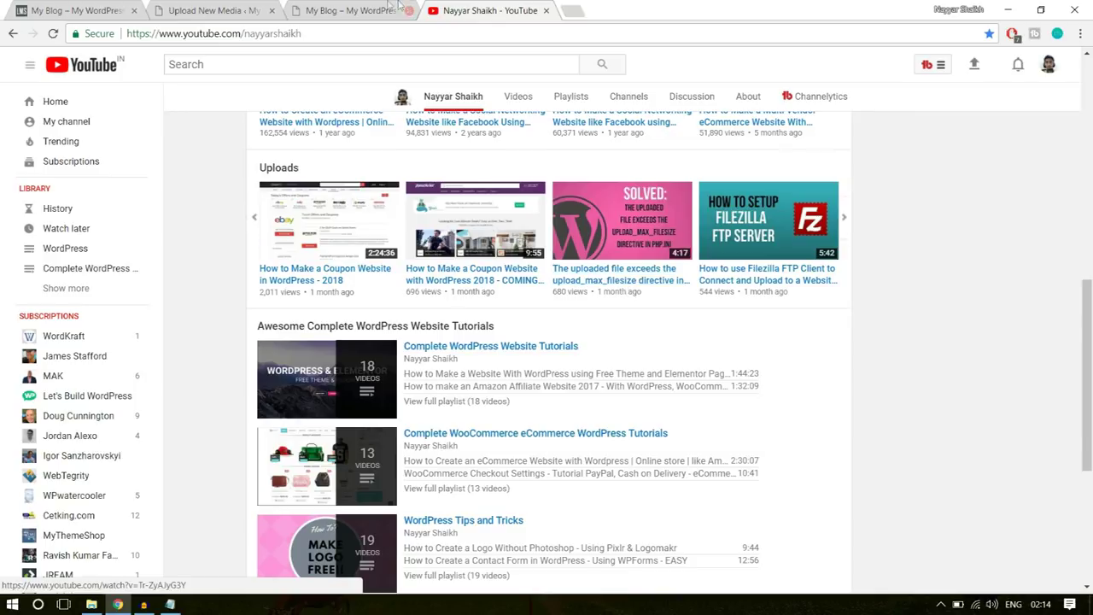
{"action": "left_click", "coordinate": [248, 10]}
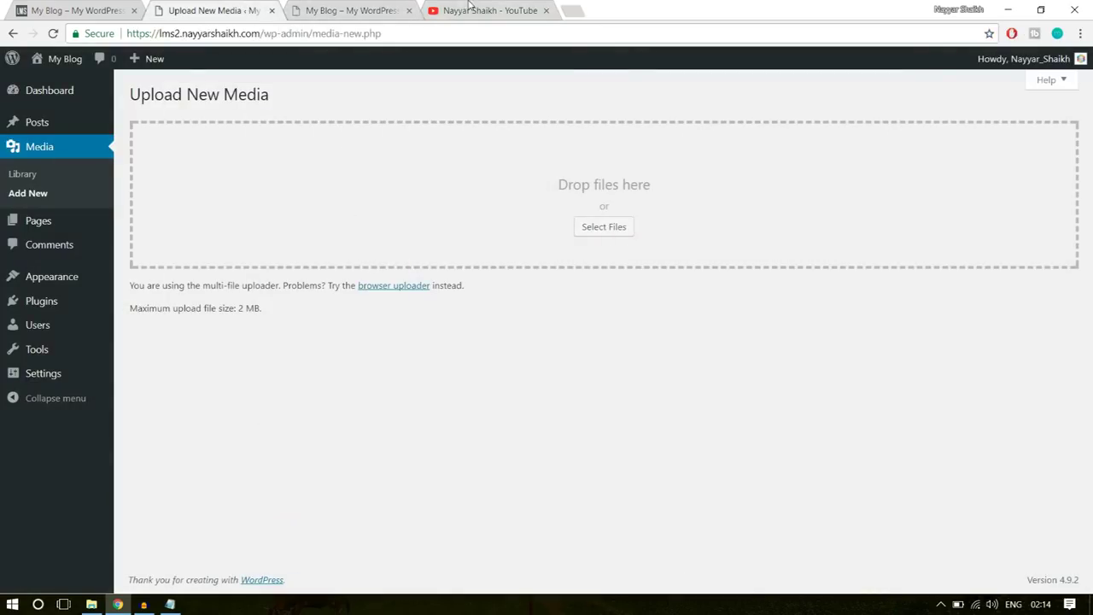
{"action": "left_click", "coordinate": [468, 6]}
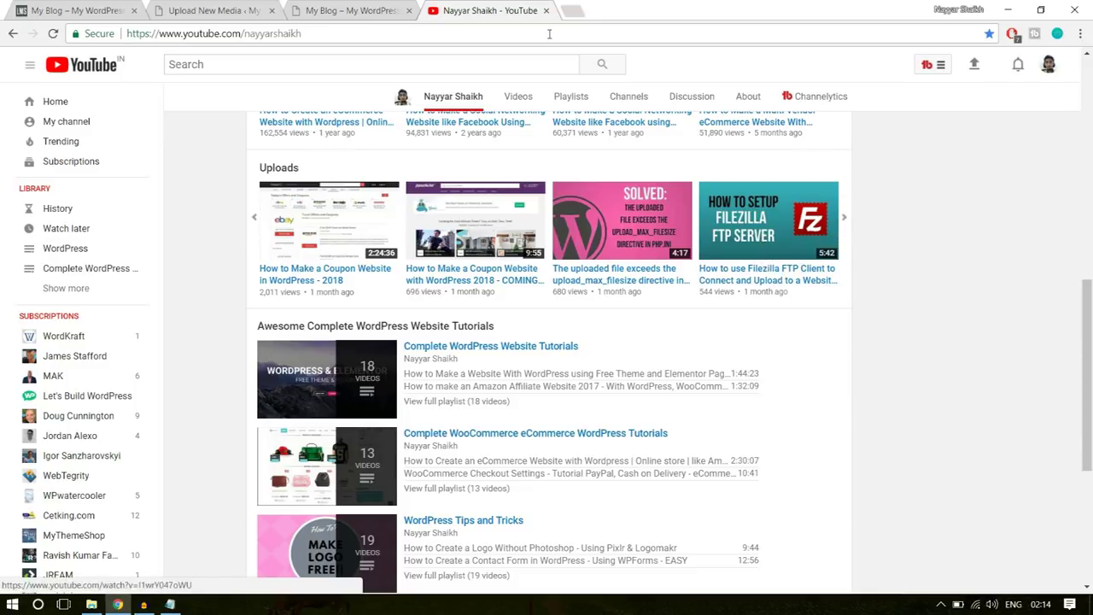
{"action": "left_click", "coordinate": [214, 10]}
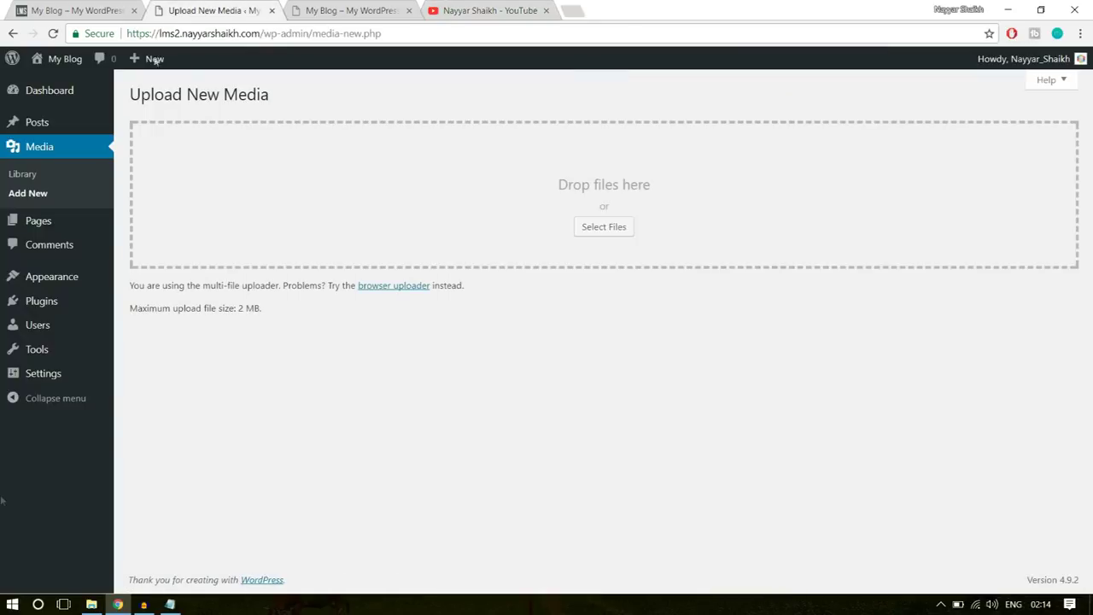
- Launch FileZilla and open the lms2.nayyarshaikh.com folder on the server
{"action": "left_click", "coordinate": [13, 604]}
{"action": "left_click", "coordinate": [636, 471]}
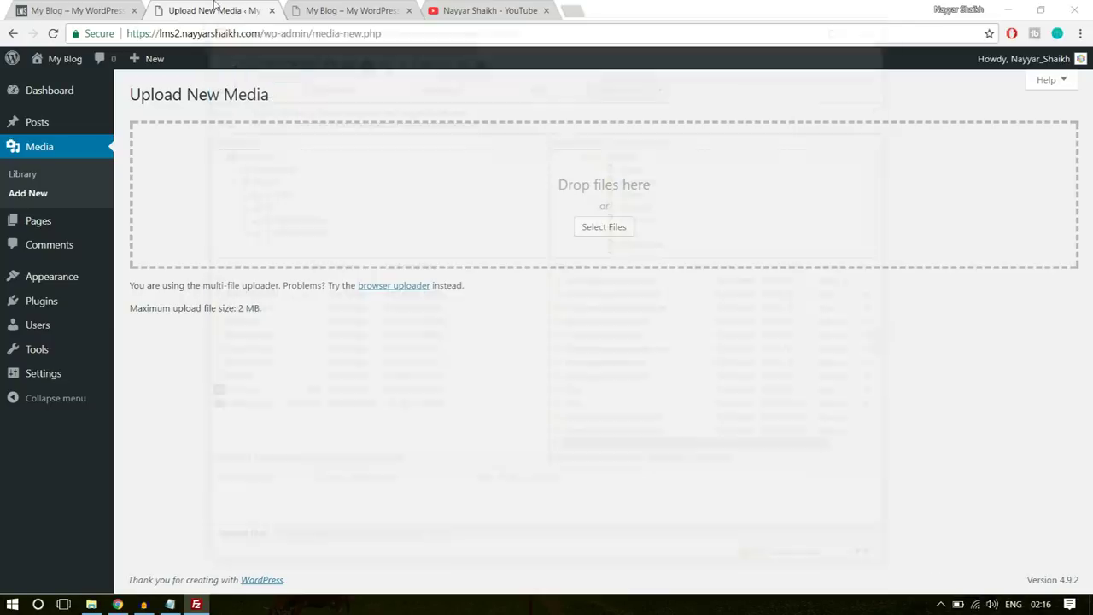
{"action": "left_click", "coordinate": [214, 10]}
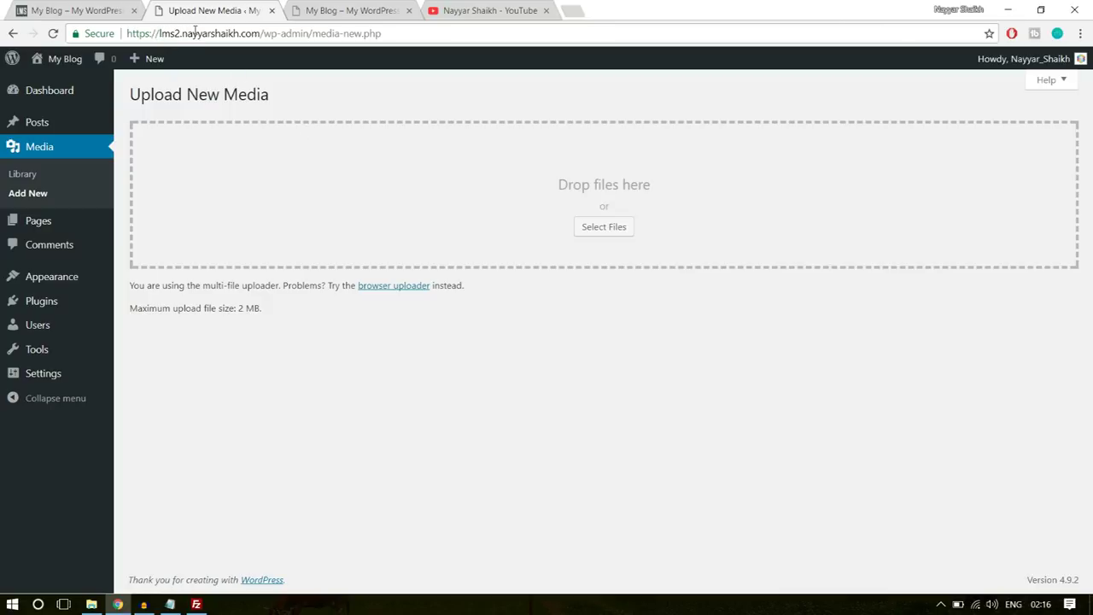
{"action": "left_click", "coordinate": [196, 604]}
{"action": "scroll", "coordinate": [645, 387], "scroll_direction": "down", "scroll_amount": 1}
{"action": "scroll", "coordinate": [644, 387], "scroll_direction": "up", "scroll_amount": 3}
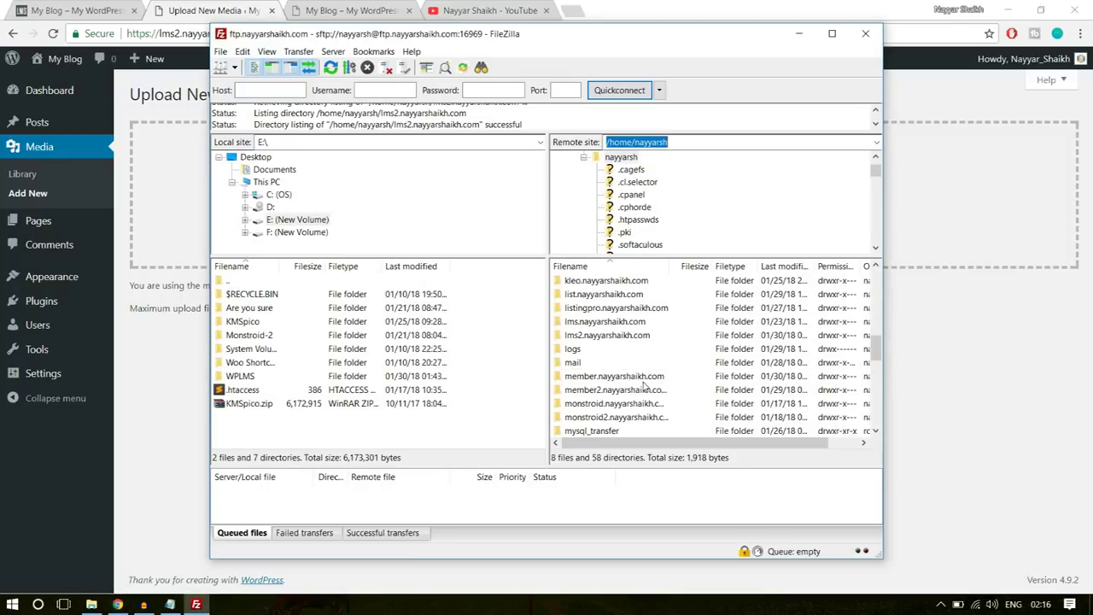
{"action": "left_click", "coordinate": [619, 379]}
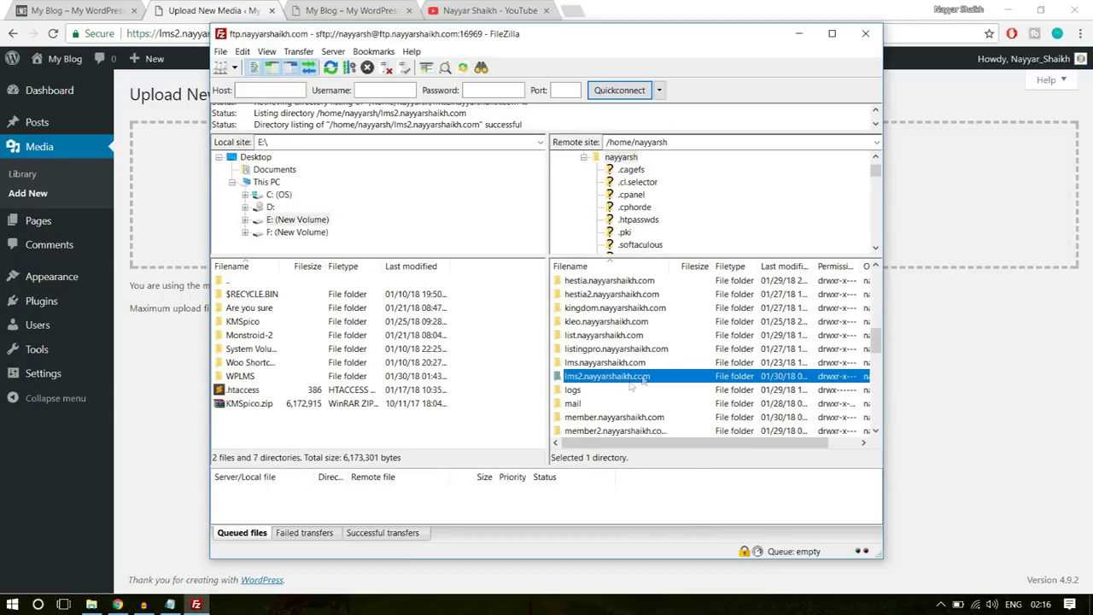
{"action": "double_click", "coordinate": [629, 380]}
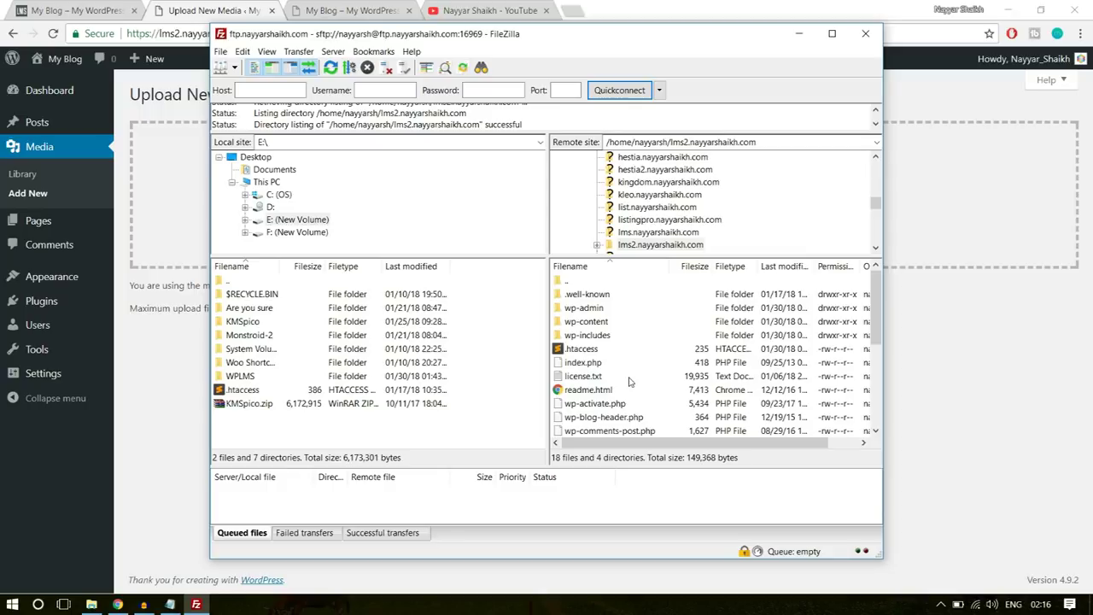
- Download the remote 235-byte .htaccess file into the local Desktop folder
{"action": "left_click", "coordinate": [581, 352]}
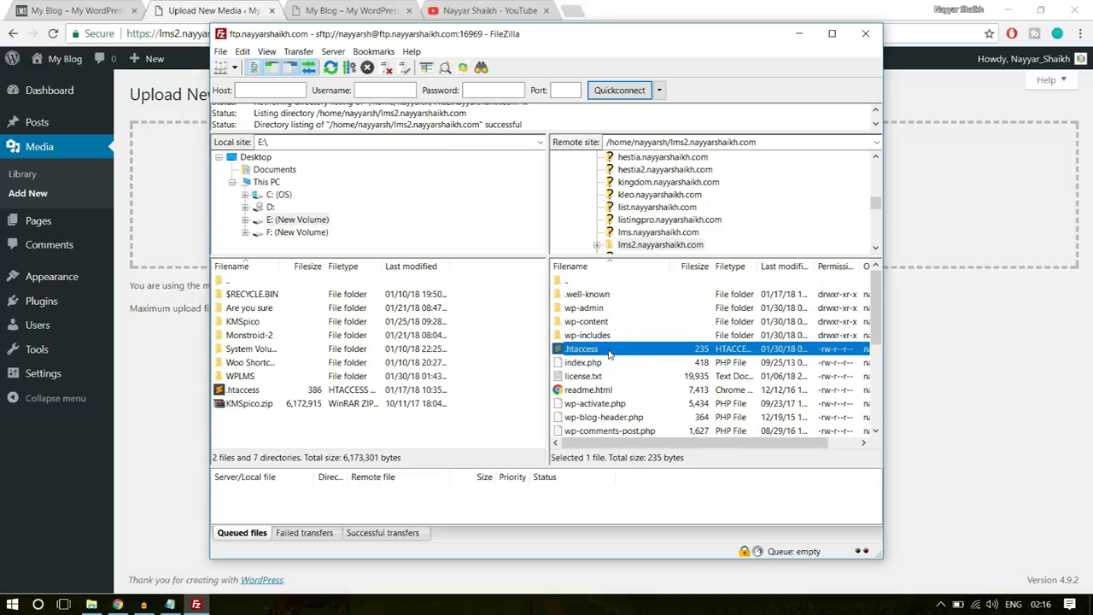
{"action": "left_click_drag", "start_coordinate": [609, 352], "coordinate": [584, 357]}
{"action": "left_click", "coordinate": [253, 158]}
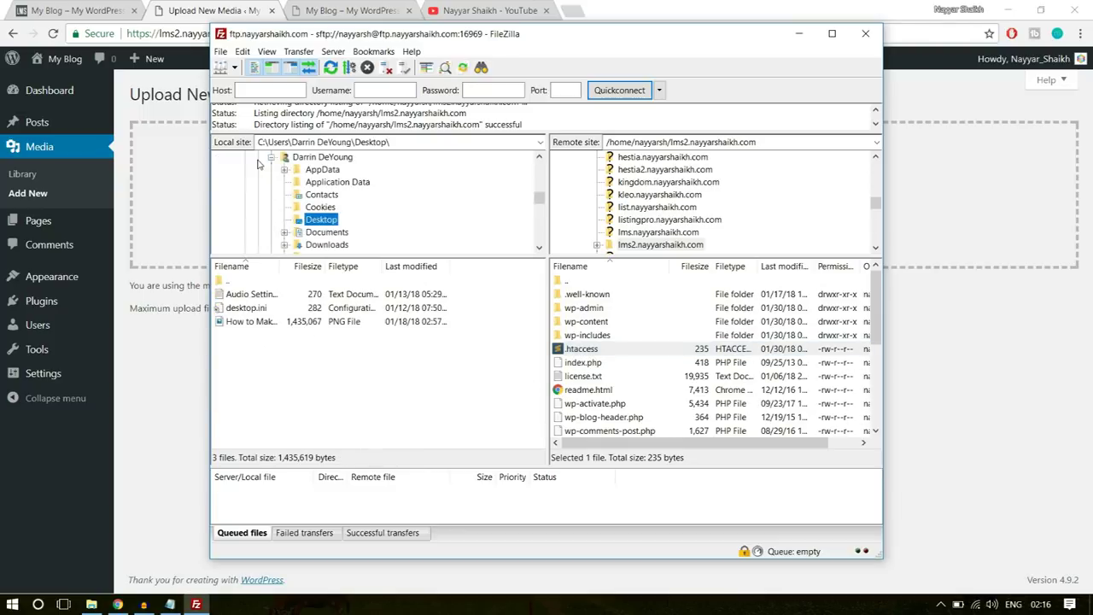
{"action": "scroll", "coordinate": [429, 194], "scroll_direction": "up", "scroll_amount": 2}
{"action": "scroll", "coordinate": [392, 224], "scroll_direction": "down", "scroll_amount": 3}
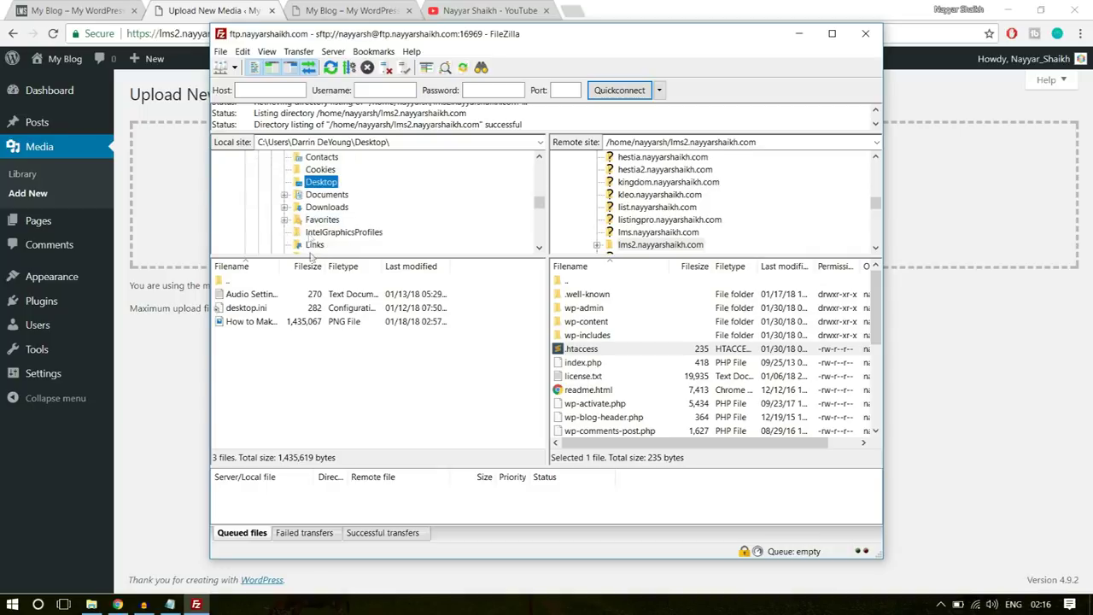
{"action": "left_click", "coordinate": [312, 183]}
{"action": "key", "text": "Escape"}
{"action": "left_click_drag", "start_coordinate": [548, 342], "coordinate": [303, 380]}
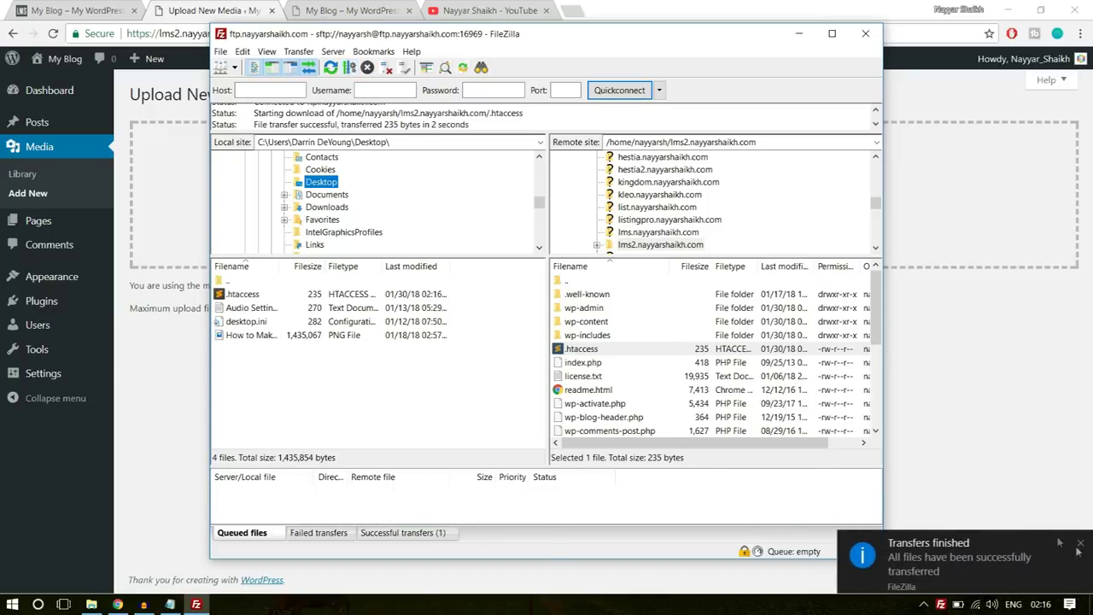
{"action": "left_click", "coordinate": [947, 556]}
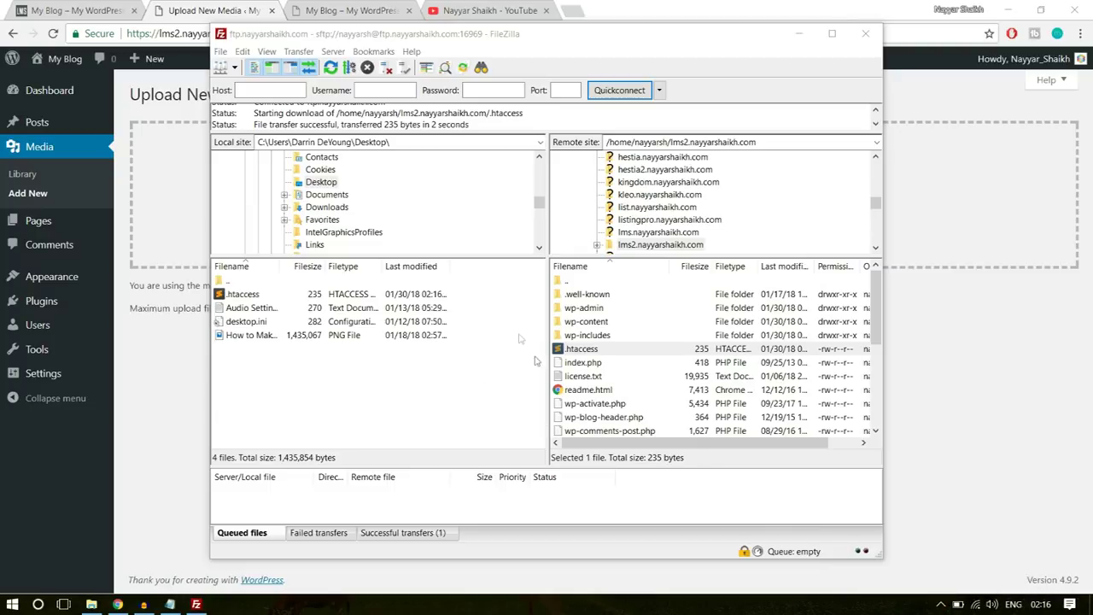
{"action": "key", "text": "super+d"}
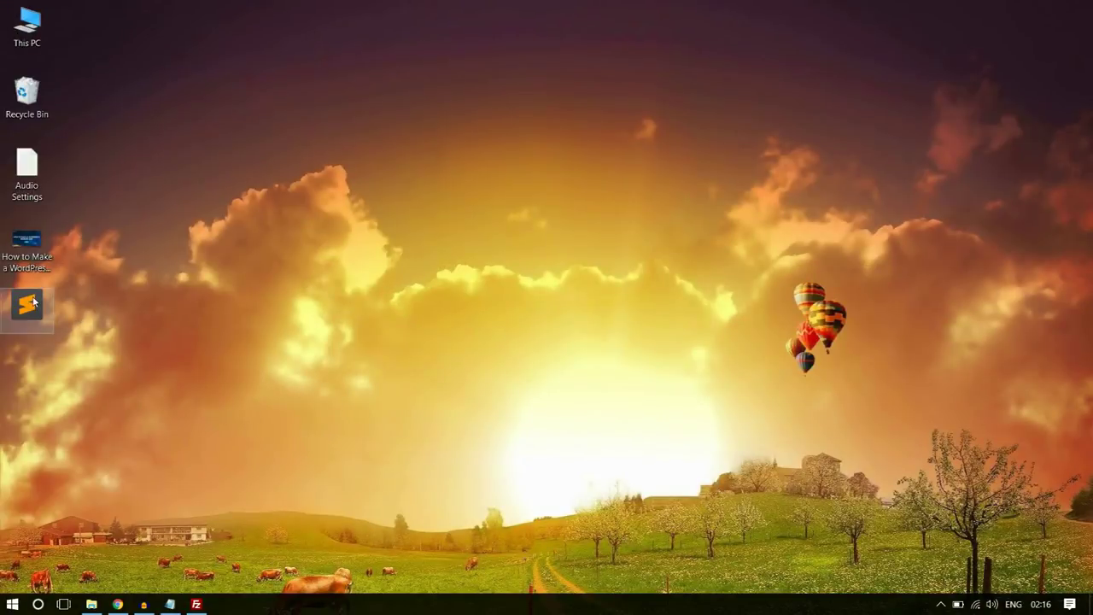
- Open .htaccess in Sublime Text with the cursor on blank line 11
{"action": "double_click", "coordinate": [28, 304]}
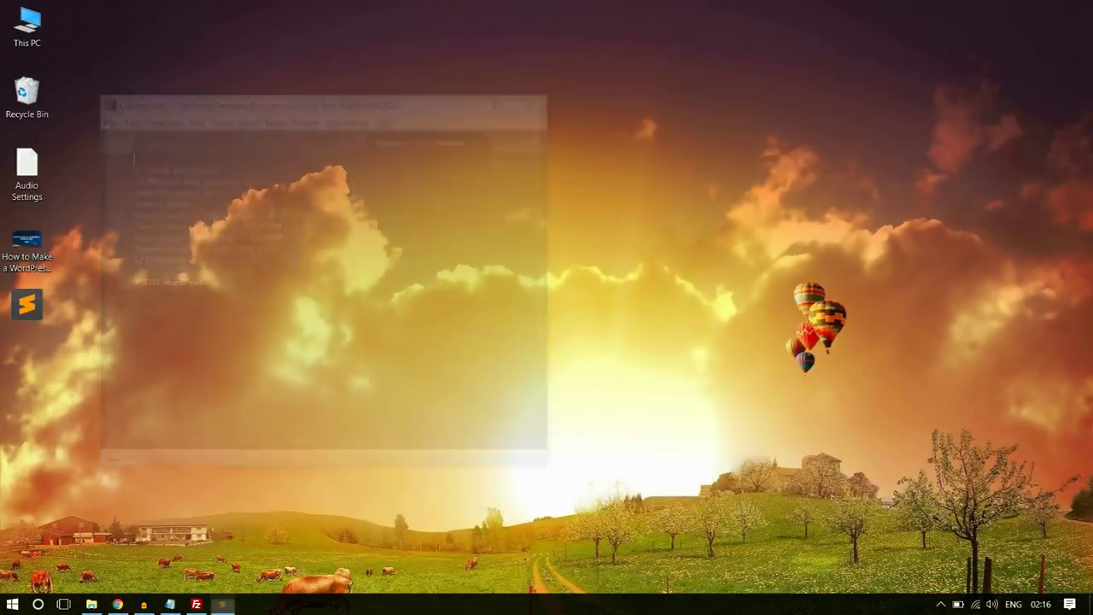
{"action": "left_click", "coordinate": [186, 271]}
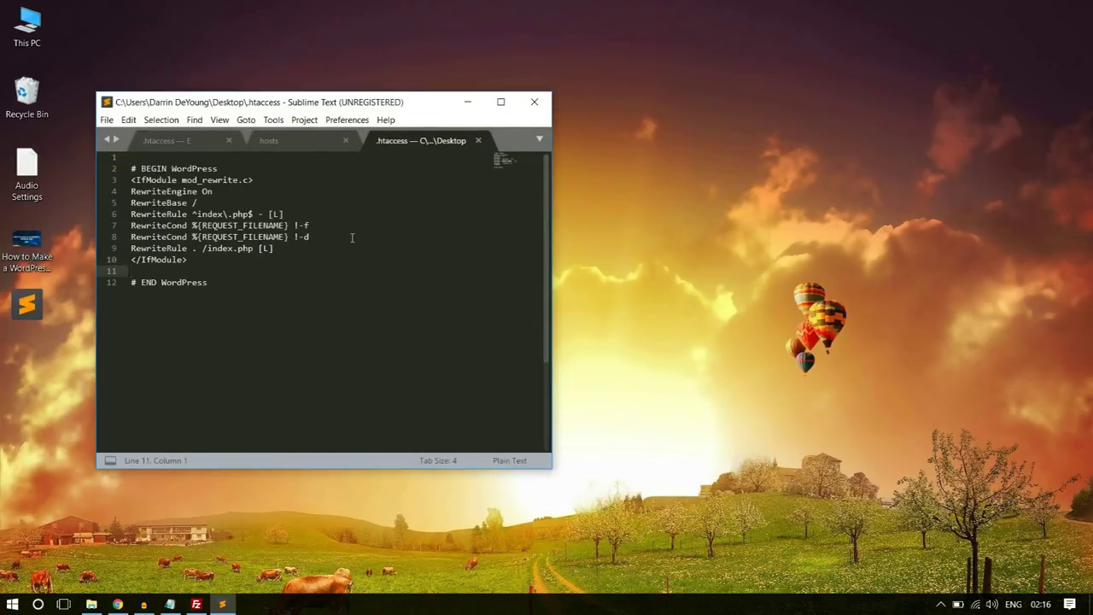
{"action": "left_click_drag", "start_coordinate": [298, 107], "coordinate": [486, 80]}
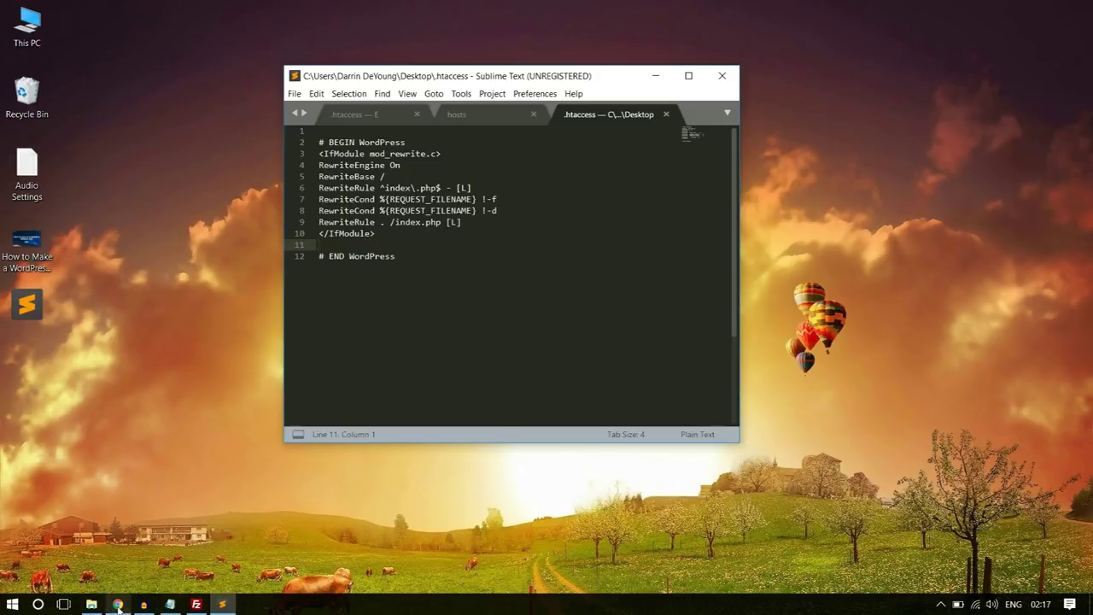
- Load bloggdude.com in a new Chrome tab
{"action": "left_click", "coordinate": [118, 604]}
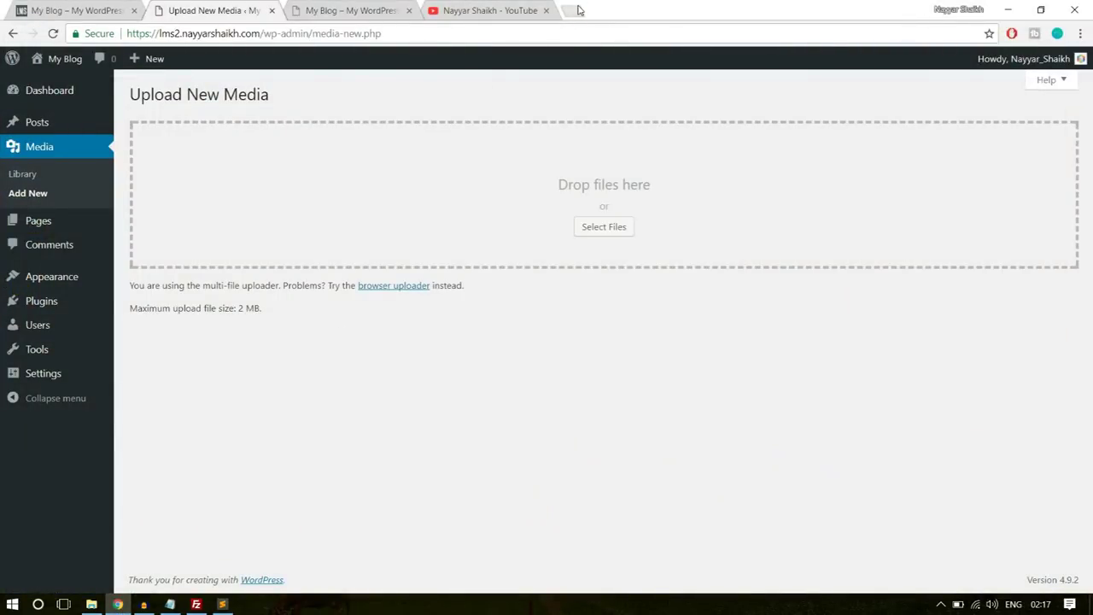
{"action": "left_click", "coordinate": [578, 9]}
{"action": "type", "text": "b"}
{"action": "key", "text": "Return"}
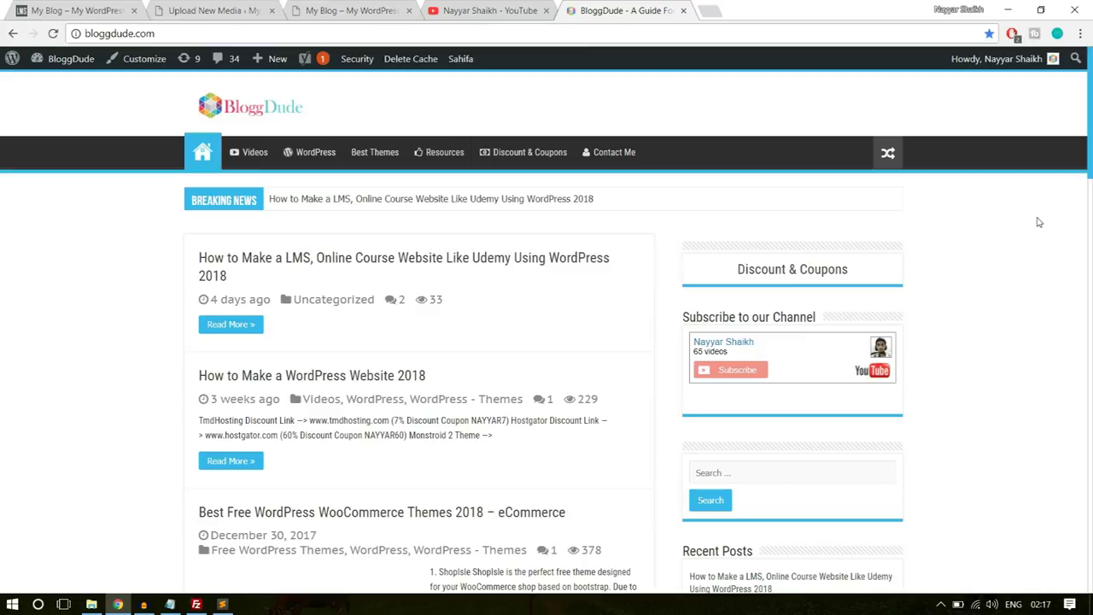
- Open the bloggdude.com 'Solved: The uploaded file exceeds…' post and select its five php_value lines
{"action": "scroll", "coordinate": [1057, 276], "scroll_direction": "down", "scroll_amount": 5}
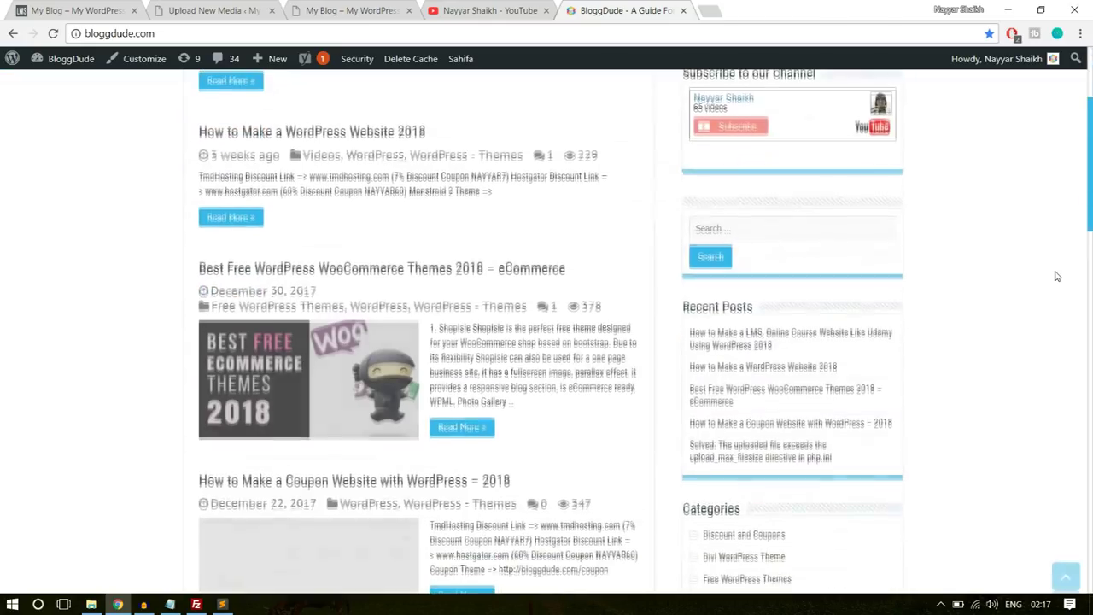
{"action": "scroll", "coordinate": [1058, 276], "scroll_direction": "down", "scroll_amount": 3}
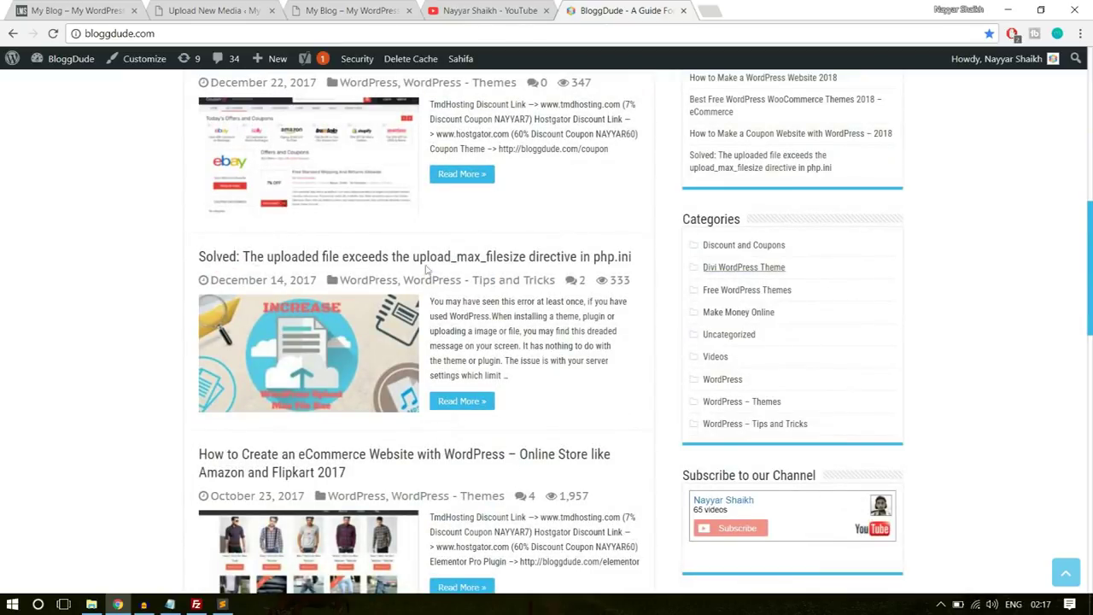
{"action": "left_click", "coordinate": [281, 258]}
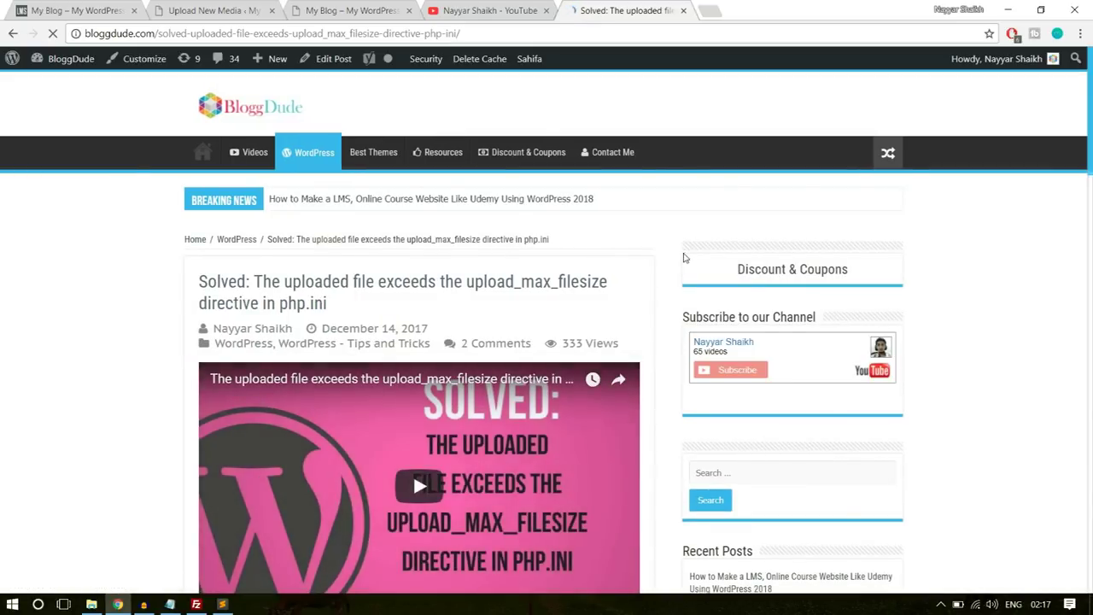
{"action": "scroll", "coordinate": [673, 267], "scroll_direction": "down", "scroll_amount": 1}
{"action": "scroll", "coordinate": [673, 268], "scroll_direction": "down", "scroll_amount": 20}
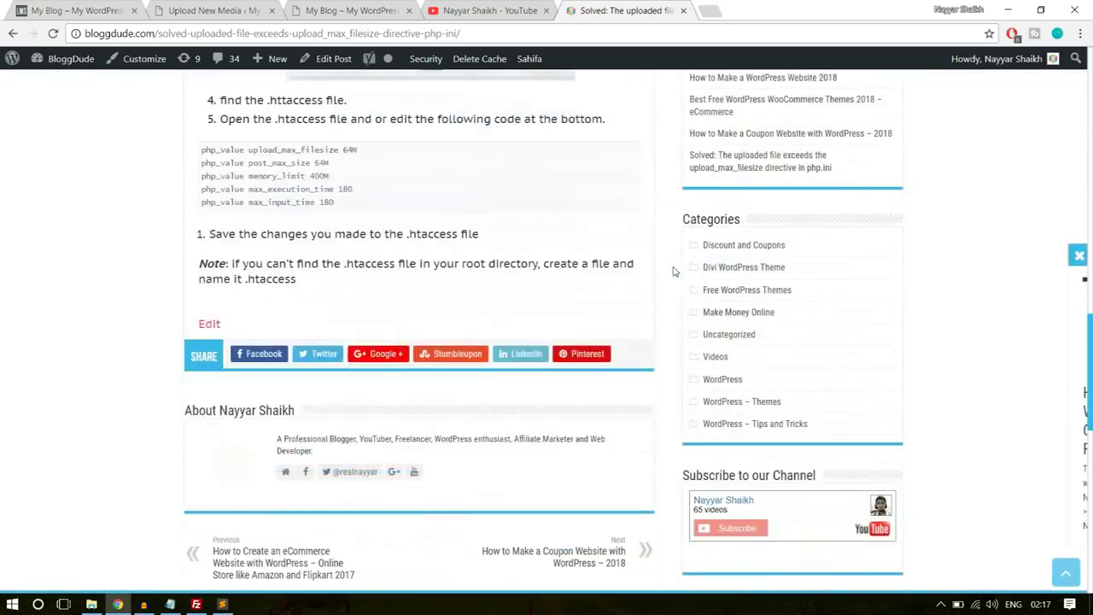
{"action": "left_click_drag", "start_coordinate": [346, 195], "coordinate": [192, 142]}
{"action": "key", "text": "ctrl+c"}
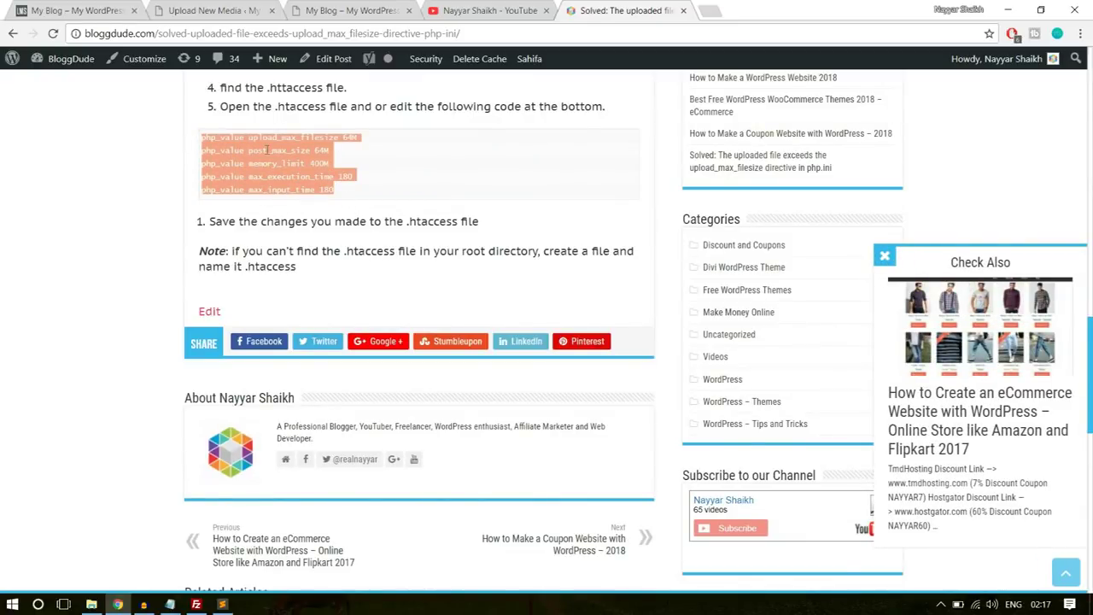
{"action": "left_click", "coordinate": [222, 604]}
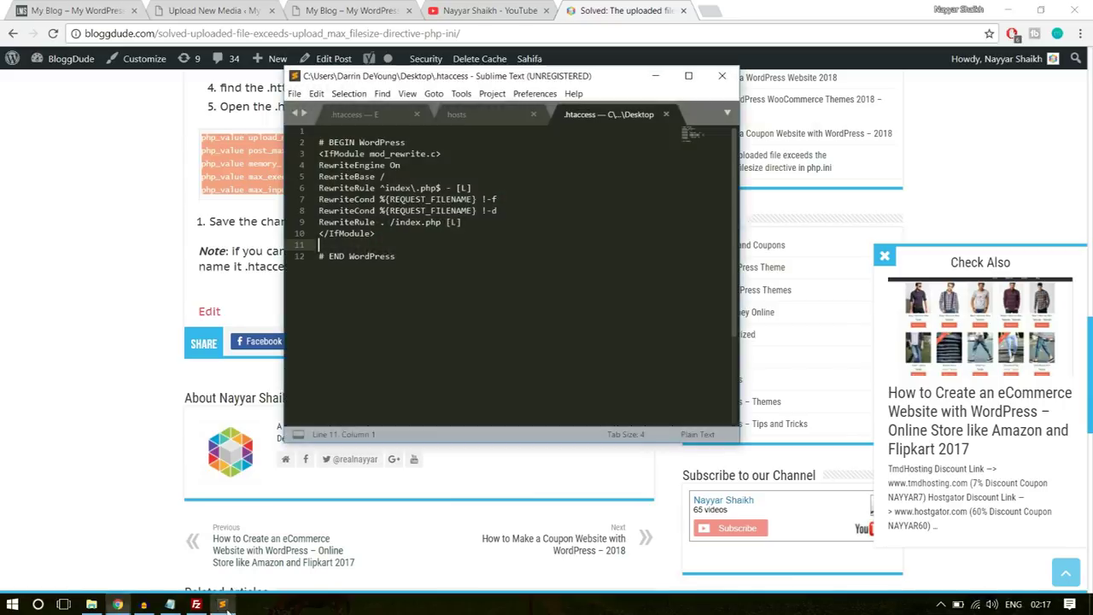
- Paste the php_value lines at line 11, save .htaccess, and close Sublime plus the YouTube and post tabs
{"action": "key", "text": "ctrl+v"}
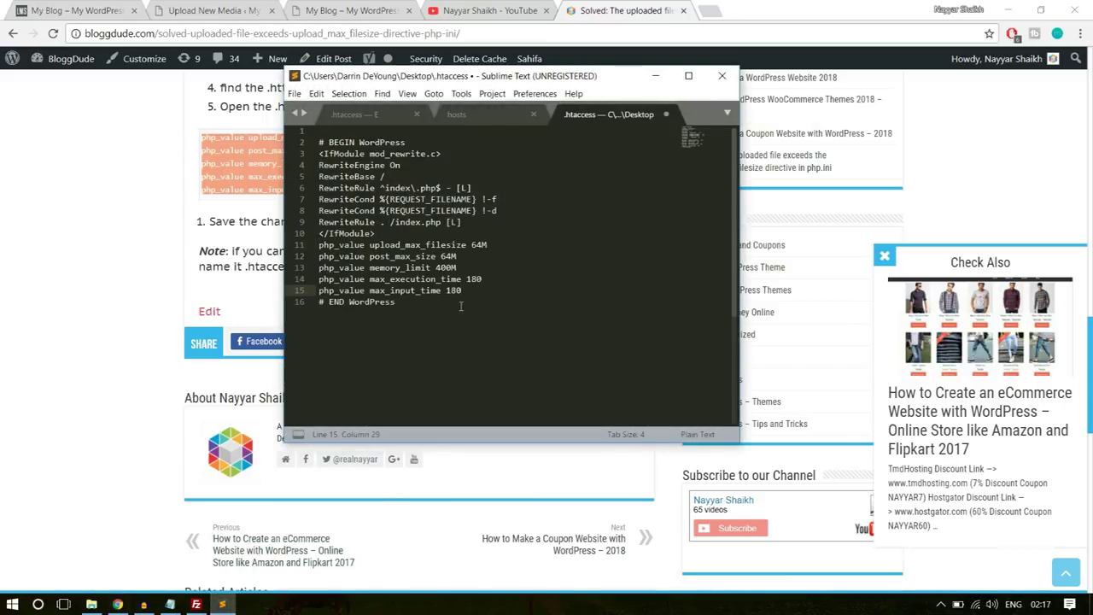
{"action": "key", "text": "ctrl+s"}
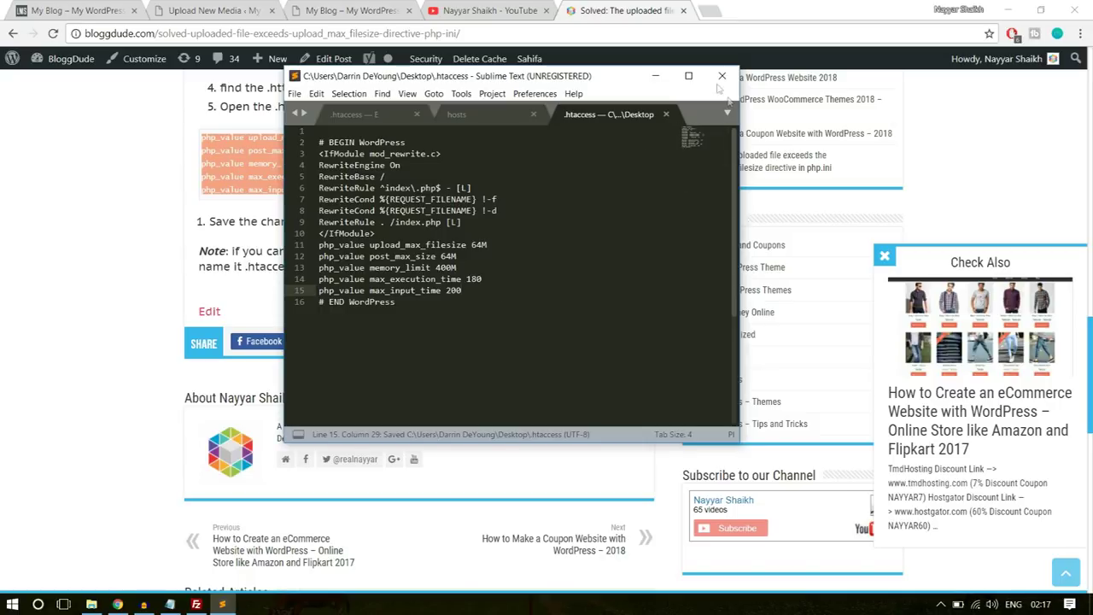
{"action": "left_click", "coordinate": [721, 75]}
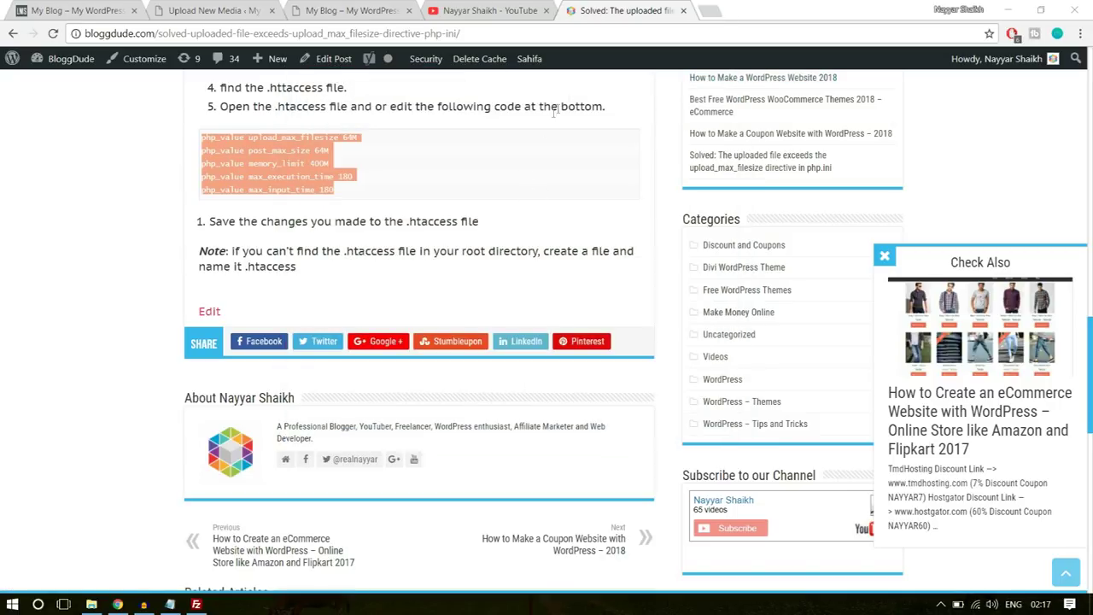
{"action": "left_click", "coordinate": [546, 10]}
{"action": "left_click", "coordinate": [546, 10]}
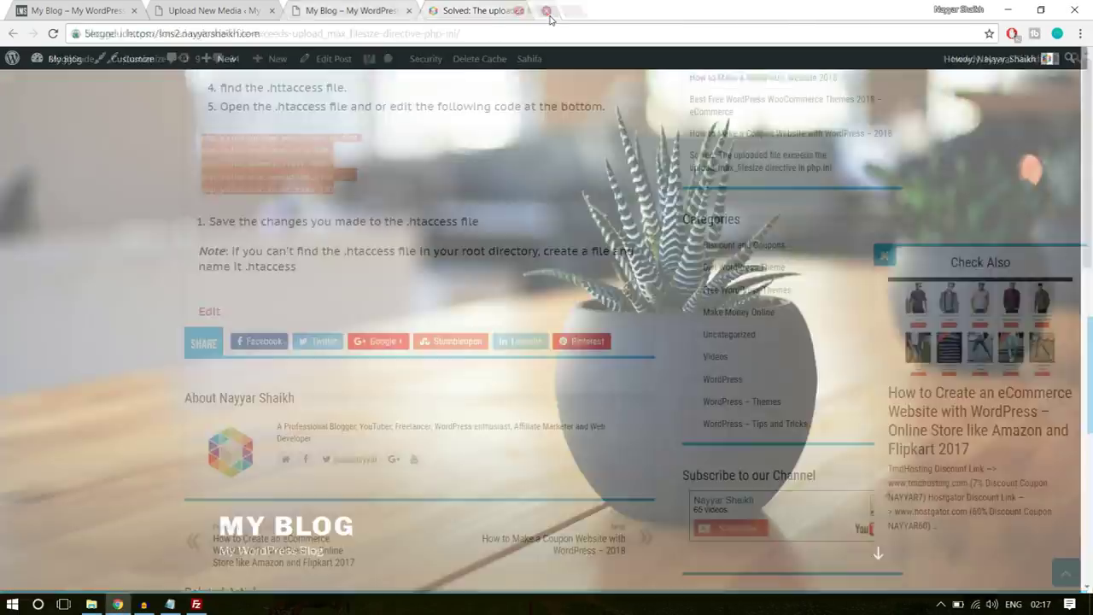
- Refresh the local Desktop listing and upload the 386-byte .htaccess, overwriting the server copy
{"action": "left_click", "coordinate": [196, 604]}
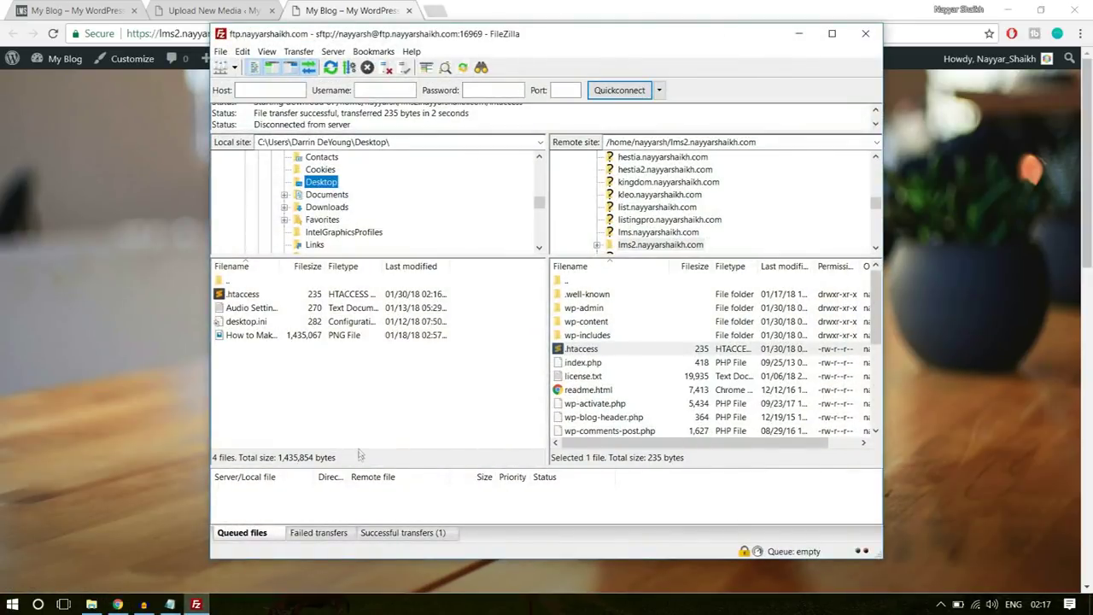
{"action": "right_click", "coordinate": [370, 418]}
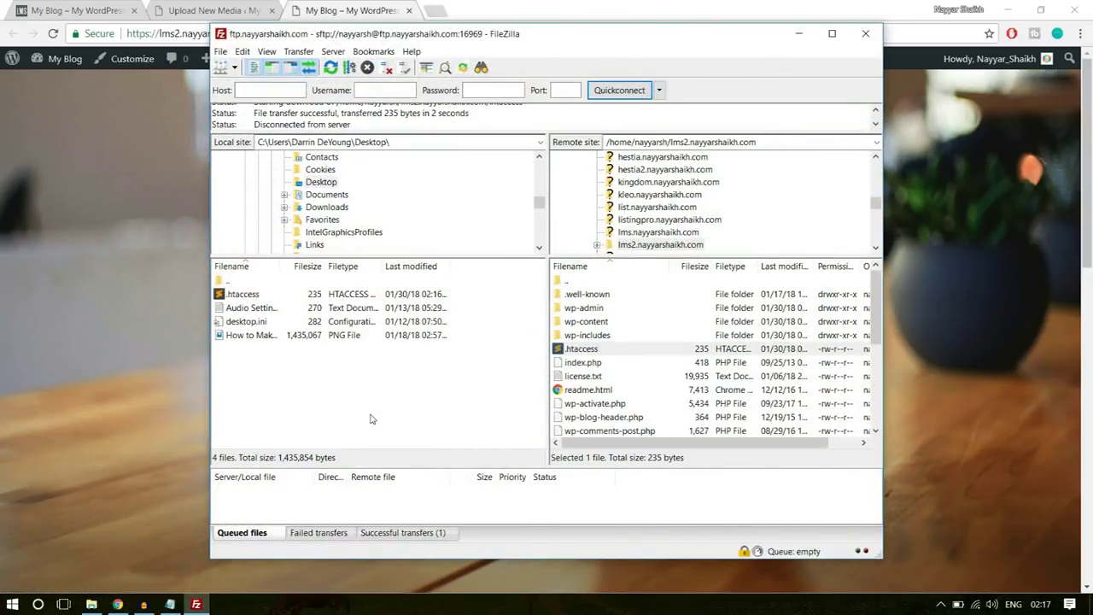
{"action": "right_click", "coordinate": [367, 343]}
{"action": "left_click", "coordinate": [423, 439]}
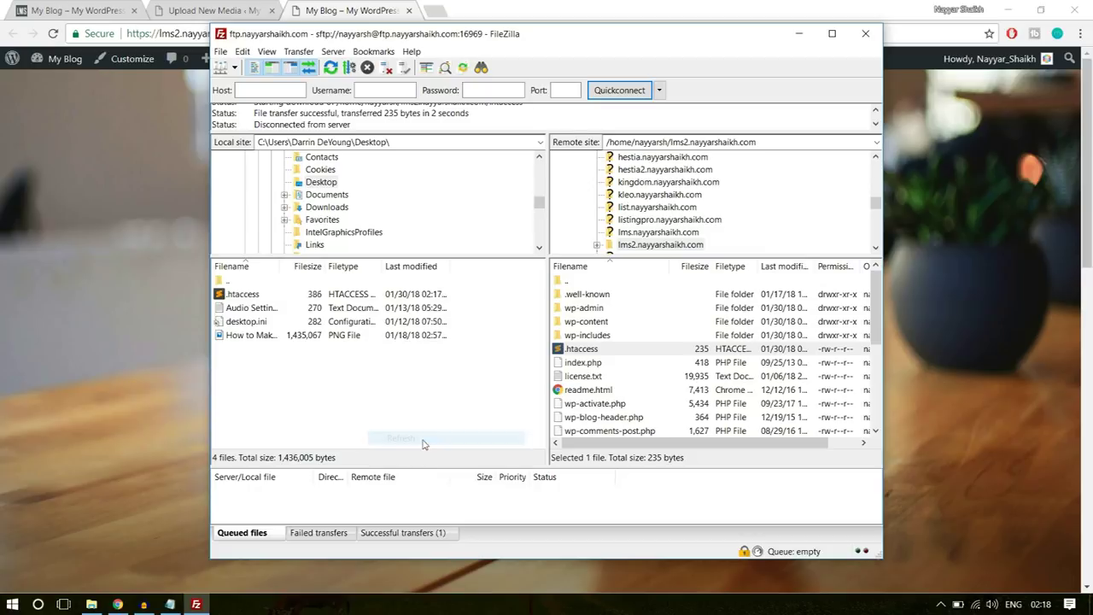
{"action": "right_click", "coordinate": [371, 398]}
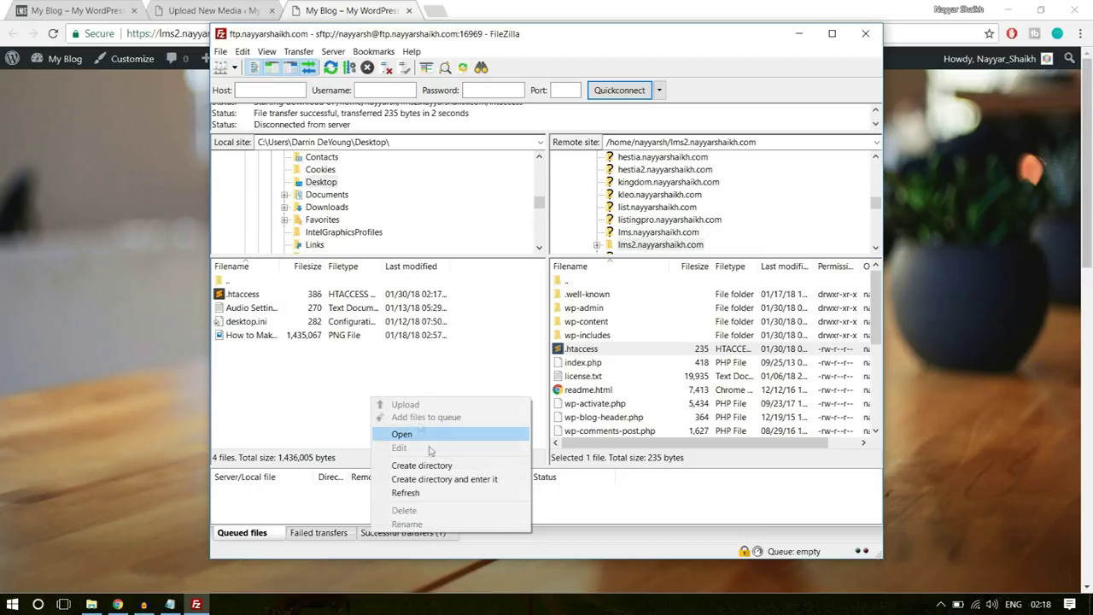
{"action": "left_click", "coordinate": [421, 493]}
{"action": "left_click", "coordinate": [250, 295]}
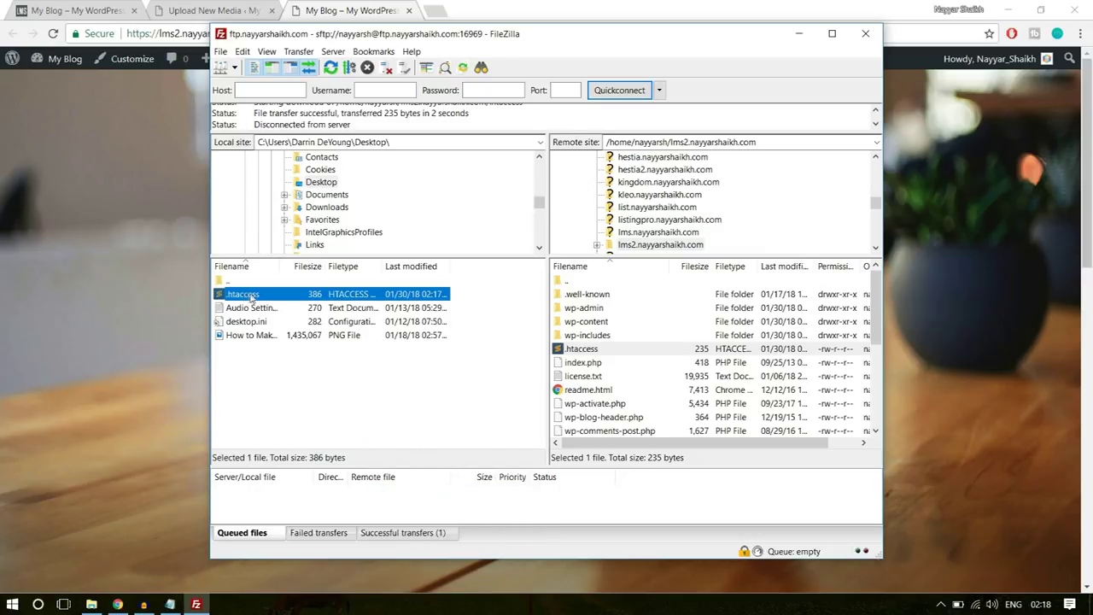
{"action": "left_click_drag", "start_coordinate": [246, 297], "coordinate": [634, 389]}
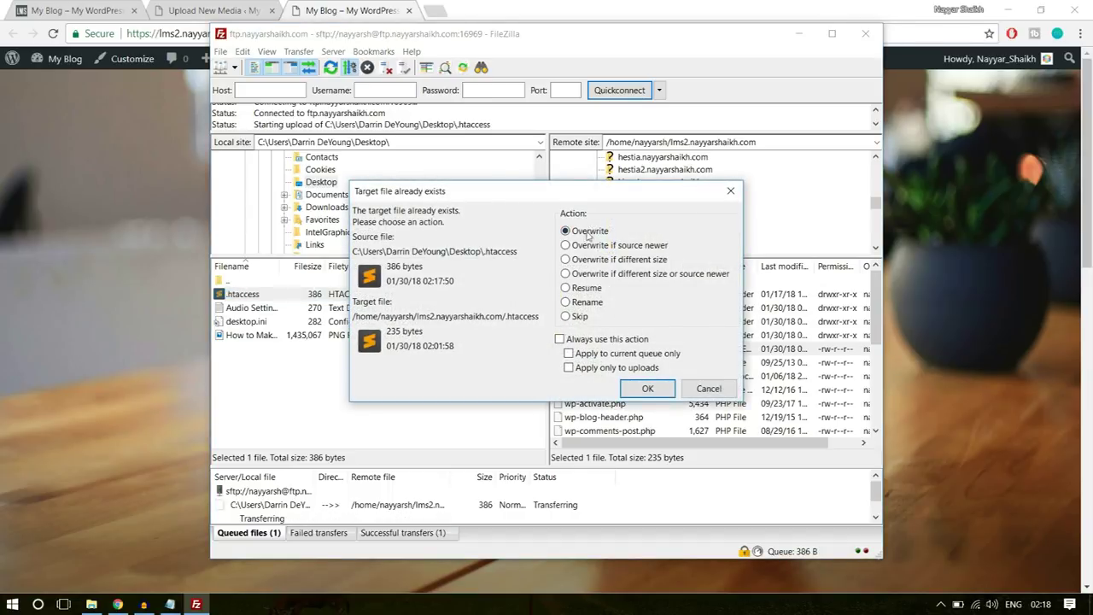
{"action": "left_click", "coordinate": [649, 391]}
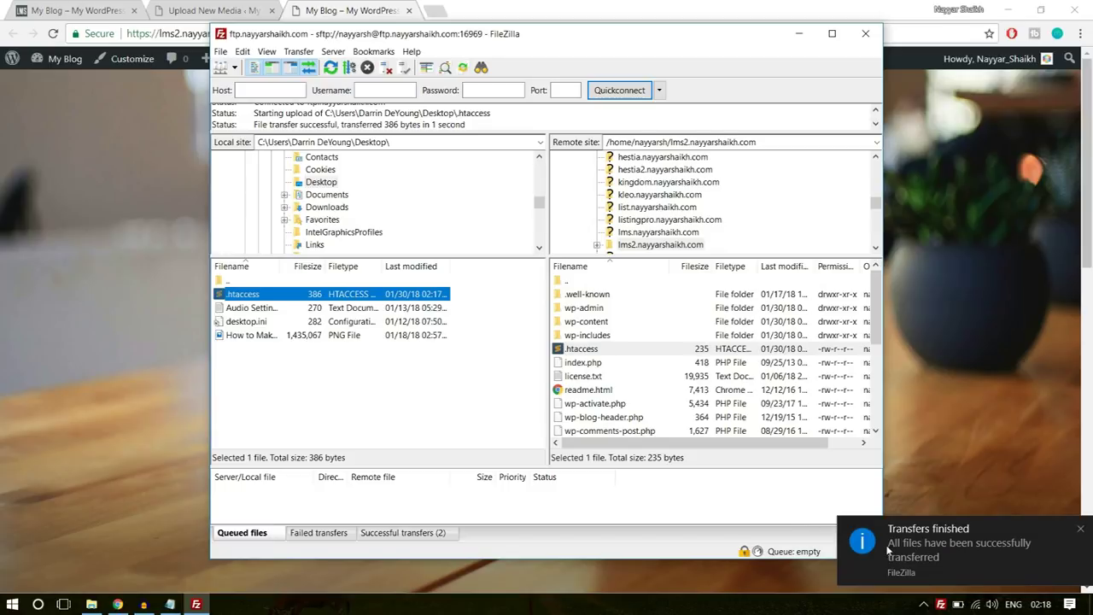
{"action": "left_click", "coordinate": [889, 549]}
{"action": "left_click", "coordinate": [219, 8]}
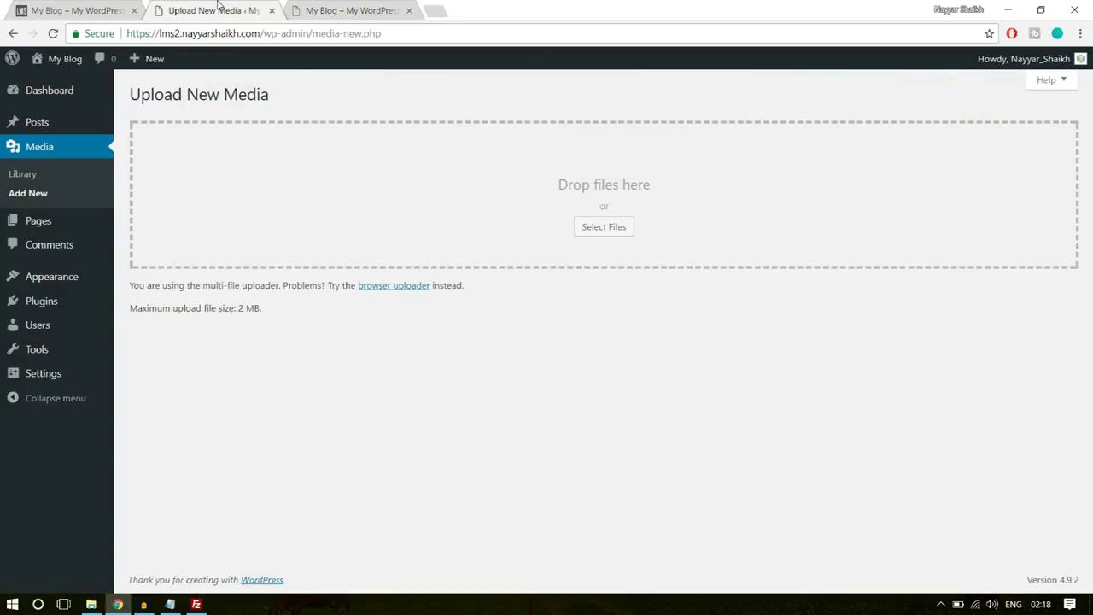
- Reload Upload New Media to confirm the 64 MB limit, then go to Appearance > Themes > Add New
{"action": "left_click_drag", "start_coordinate": [267, 312], "coordinate": [243, 309]}
{"action": "left_click", "coordinate": [52, 33]}
{"action": "left_click_drag", "start_coordinate": [239, 313], "coordinate": [268, 316]}
{"action": "left_click", "coordinate": [286, 318]}
{"action": "left_click", "coordinate": [62, 282]}
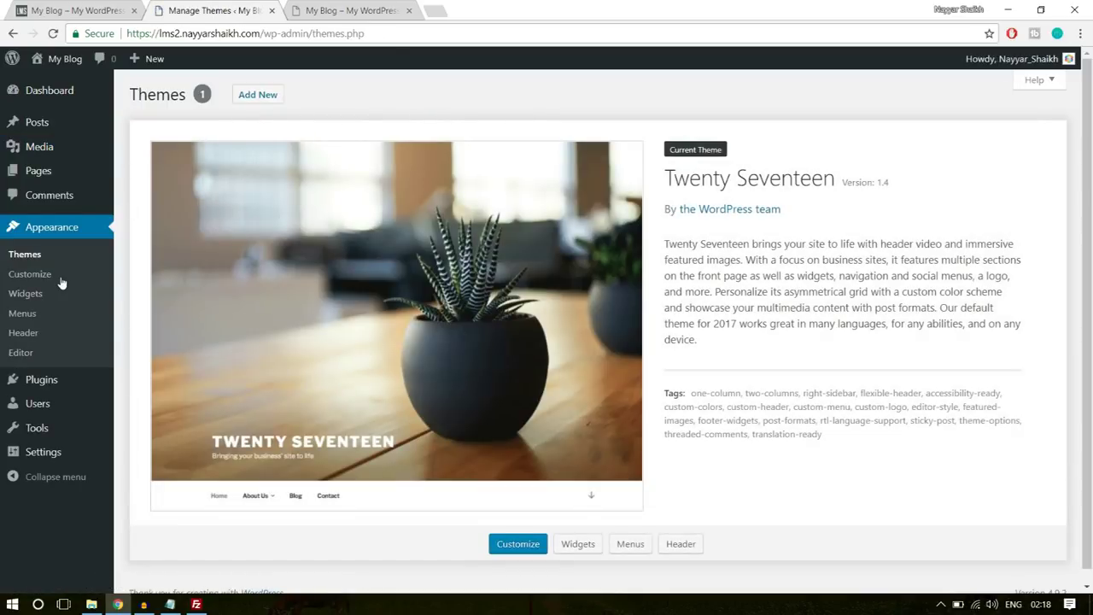
{"action": "left_click", "coordinate": [265, 99]}
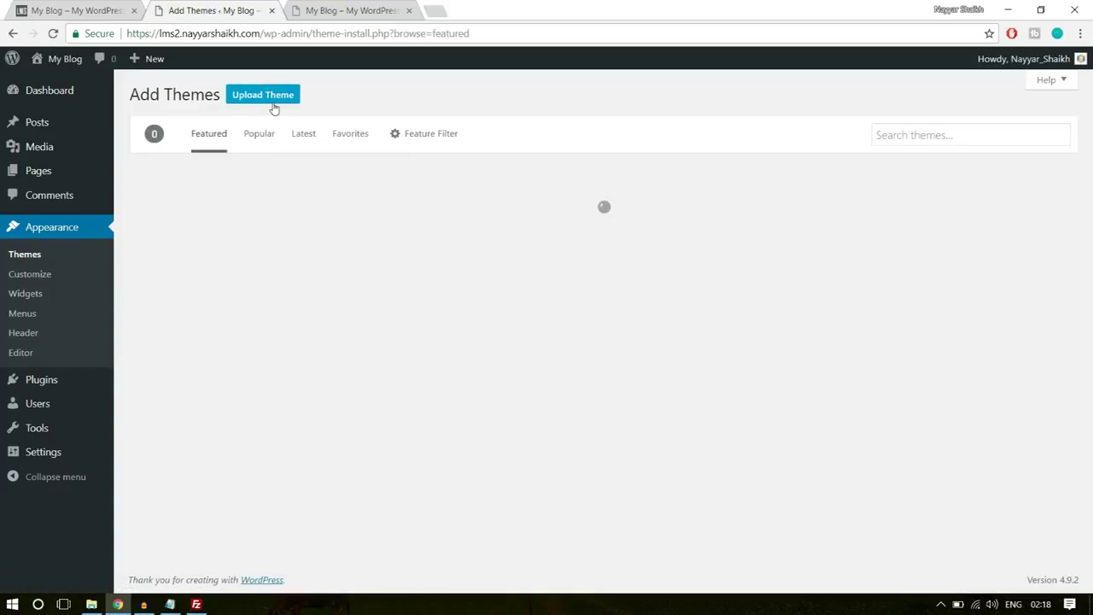
- Choose E:\WPLMS\WPLMS\wplms.zip as the theme file to upload
{"action": "left_click", "coordinate": [273, 101]}
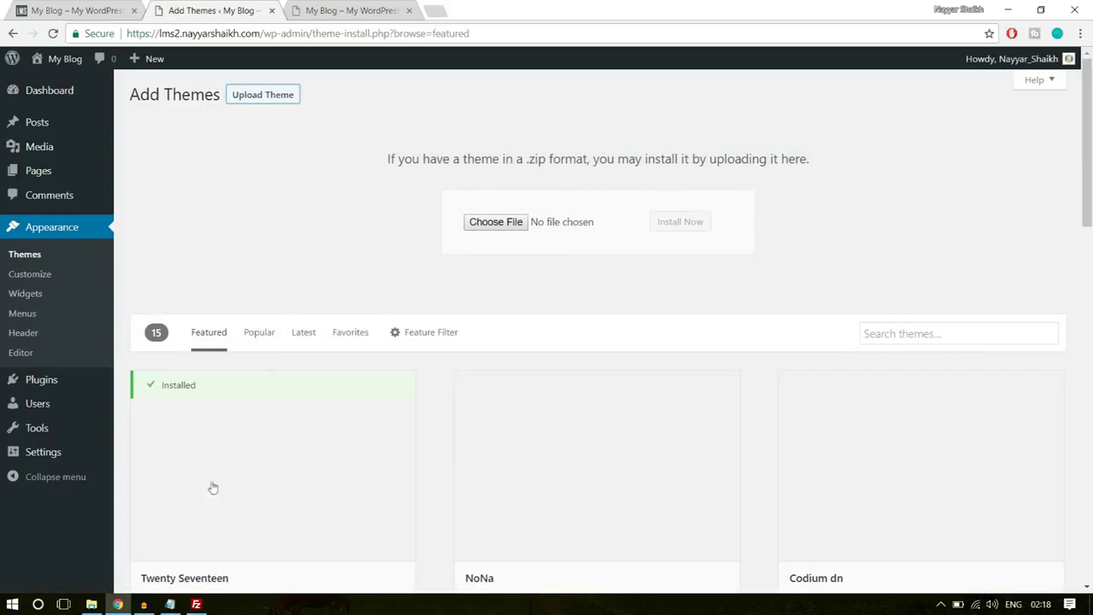
{"action": "left_click", "coordinate": [91, 604]}
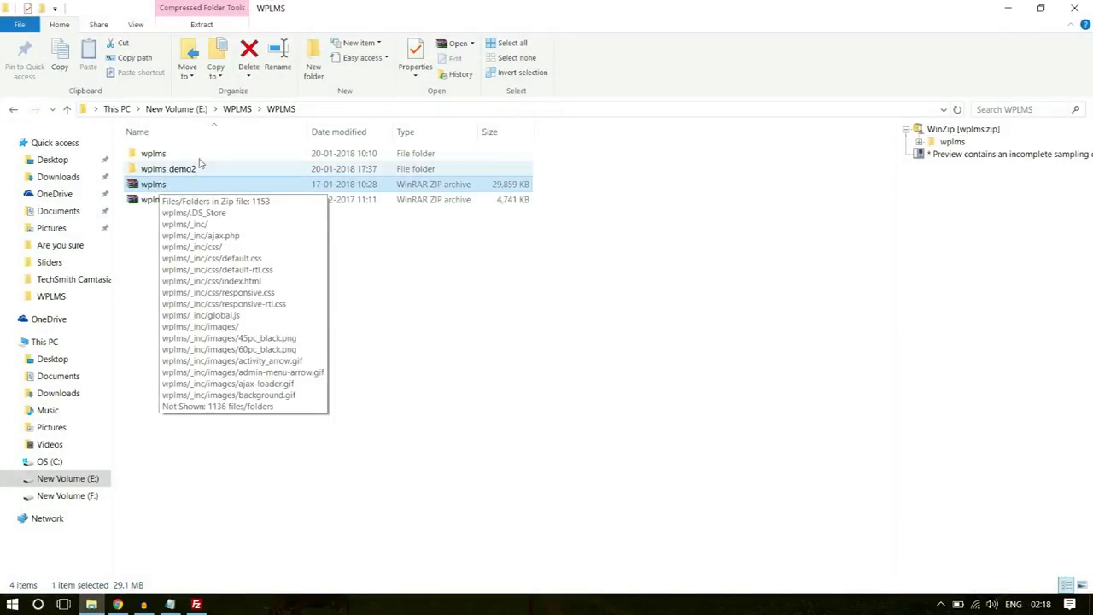
{"action": "left_click", "coordinate": [117, 604]}
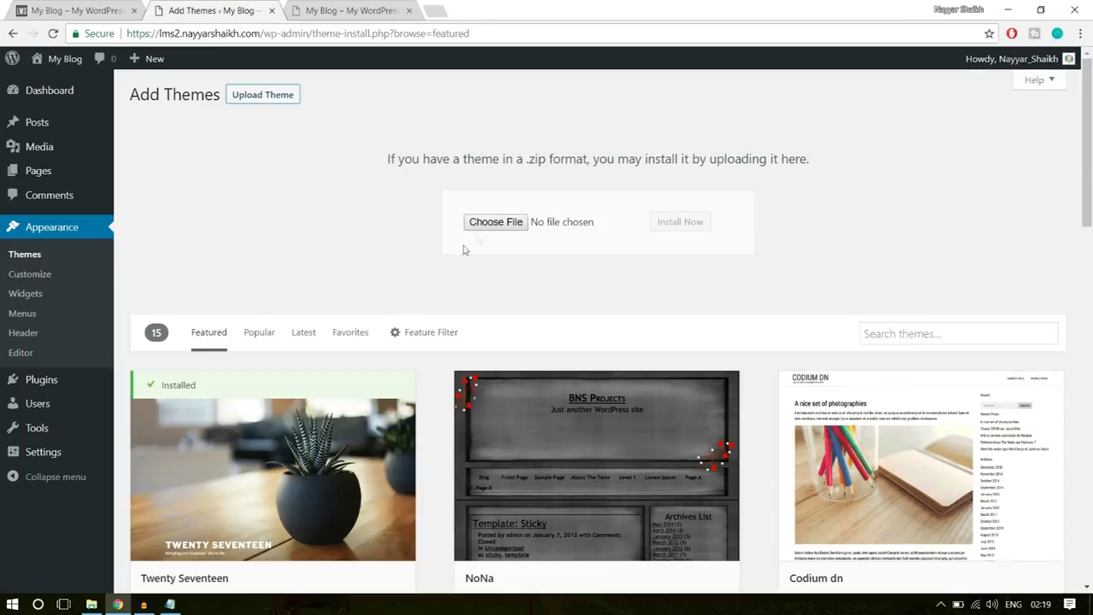
{"action": "left_click", "coordinate": [483, 220]}
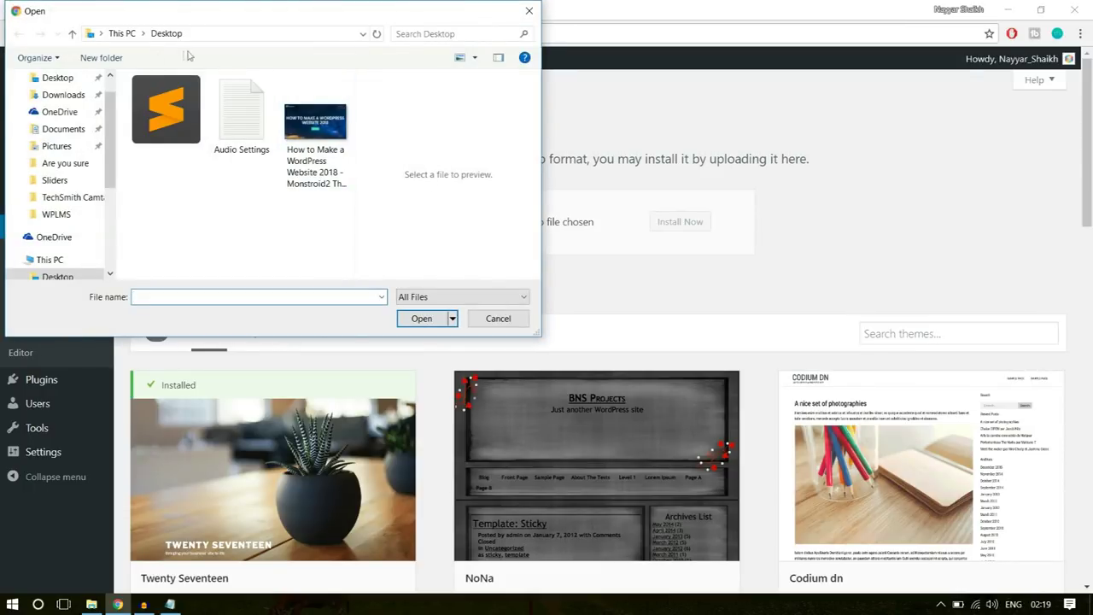
{"action": "left_click", "coordinate": [56, 213]}
{"action": "double_click", "coordinate": [282, 133]}
{"action": "left_click", "coordinate": [184, 134]}
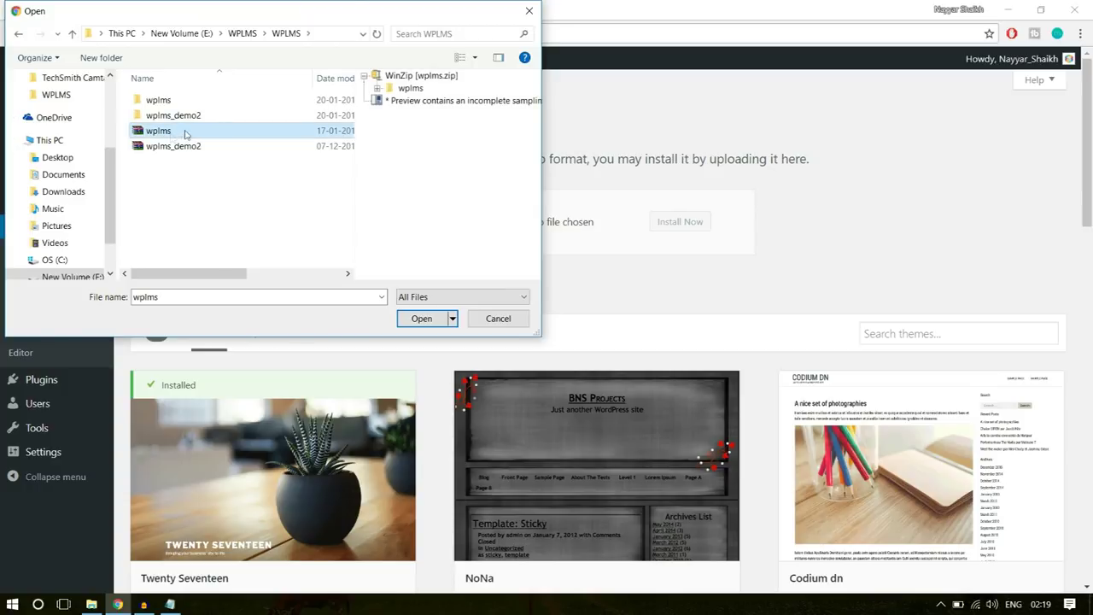
{"action": "left_click", "coordinate": [420, 319]}
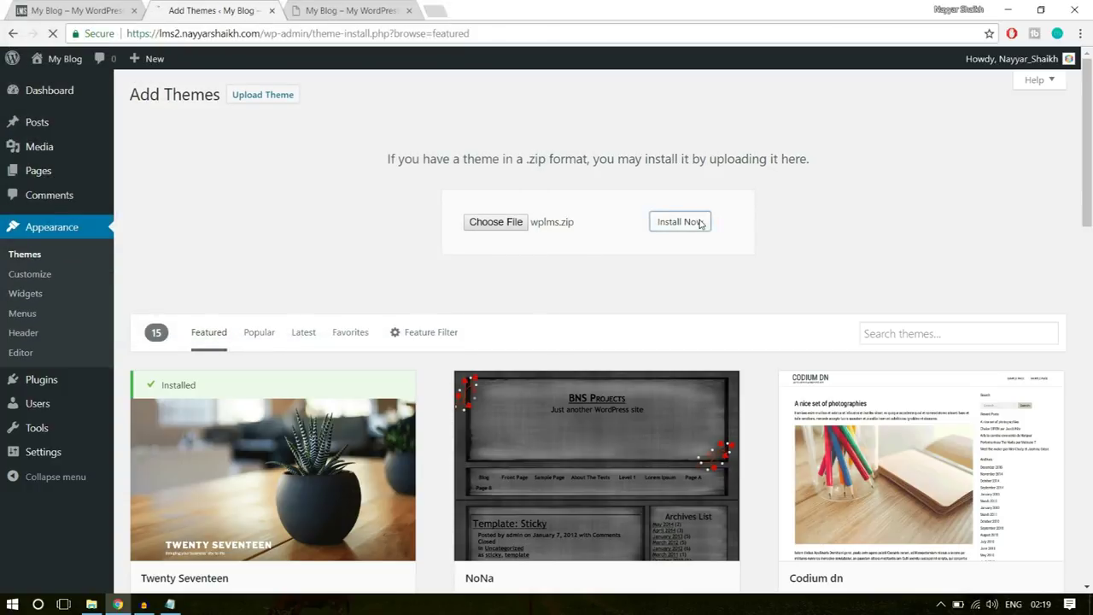
- Install the WPLMS theme and activate it to reach the Setup Wizard
{"action": "left_click", "coordinate": [701, 224]}
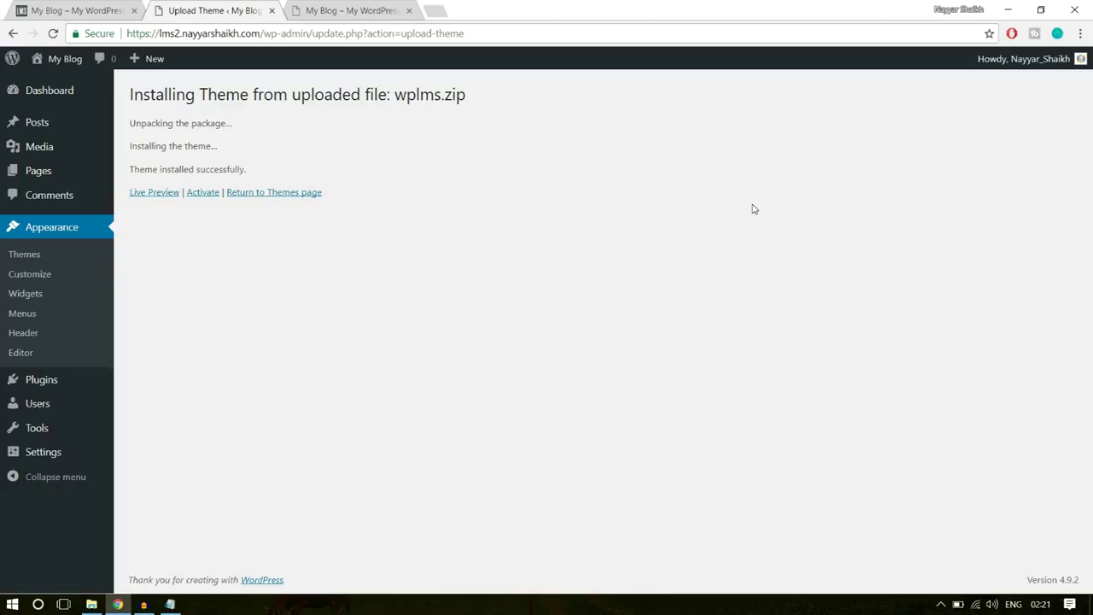
{"action": "left_click", "coordinate": [205, 193]}
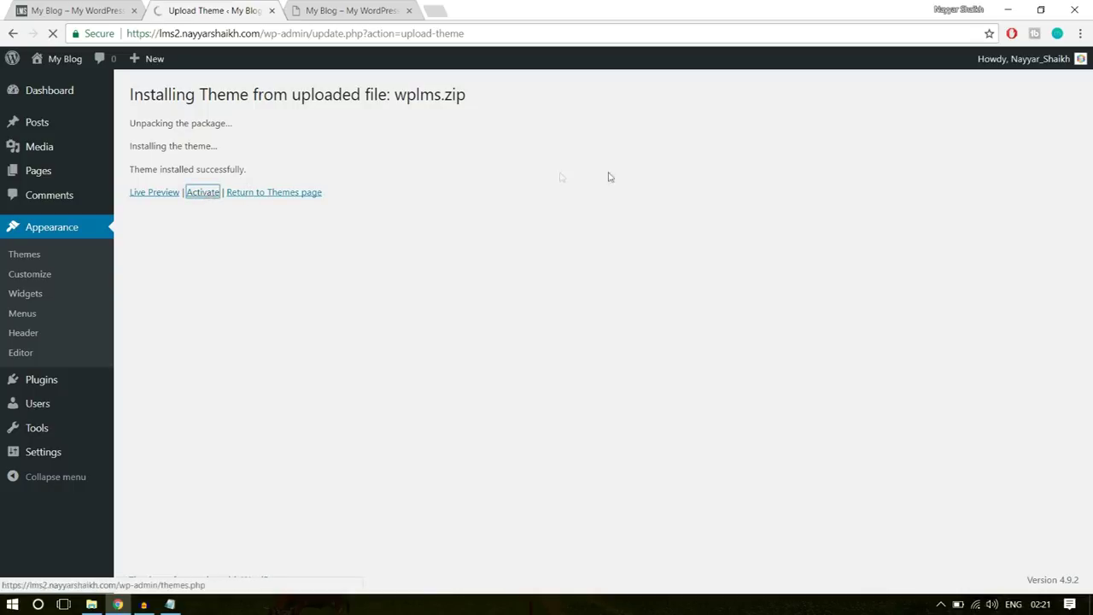
{"action": "scroll", "coordinate": [780, 334], "scroll_direction": "down", "scroll_amount": 2}
{"action": "scroll", "coordinate": [781, 333], "scroll_direction": "down", "scroll_amount": 2}
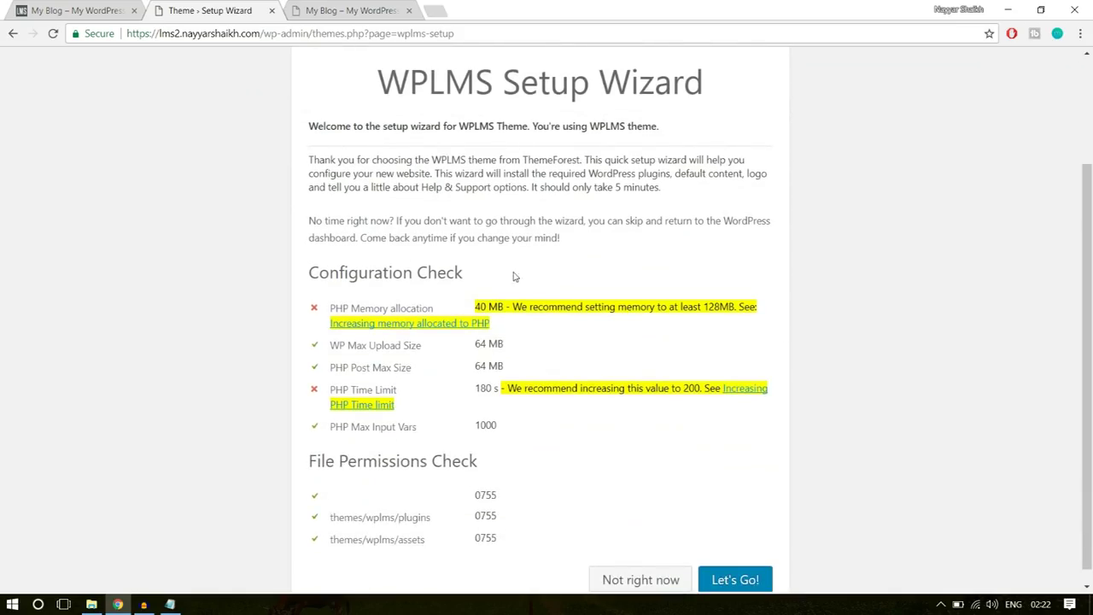
- Check the site domain in the WPLMS Setup Wizard's web address
{"action": "scroll", "coordinate": [654, 452], "scroll_direction": "up", "scroll_amount": 2}
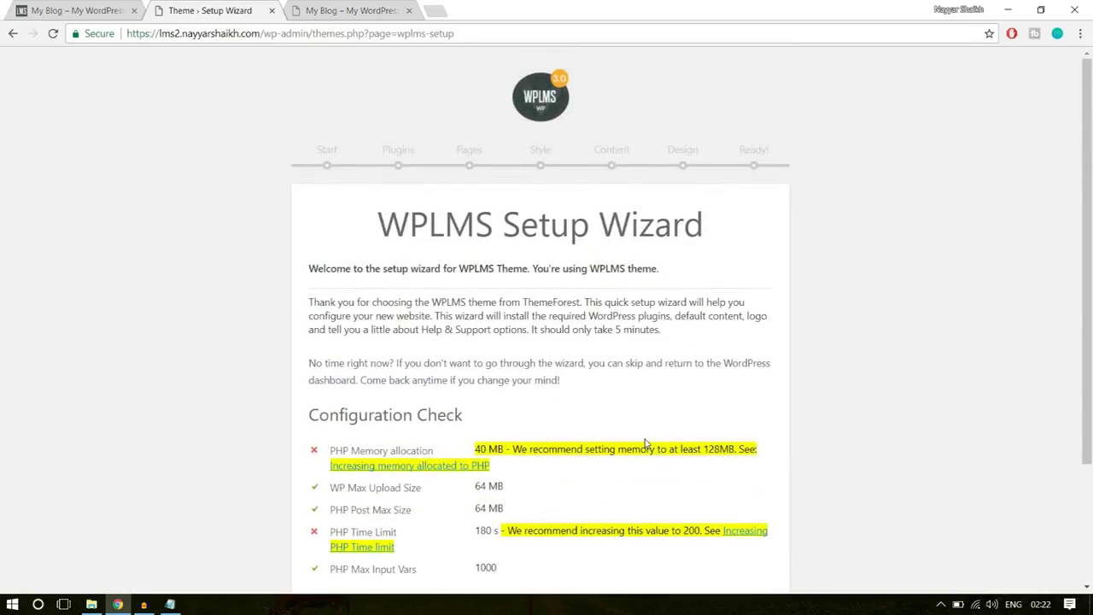
{"action": "scroll", "coordinate": [646, 443], "scroll_direction": "down", "scroll_amount": 2}
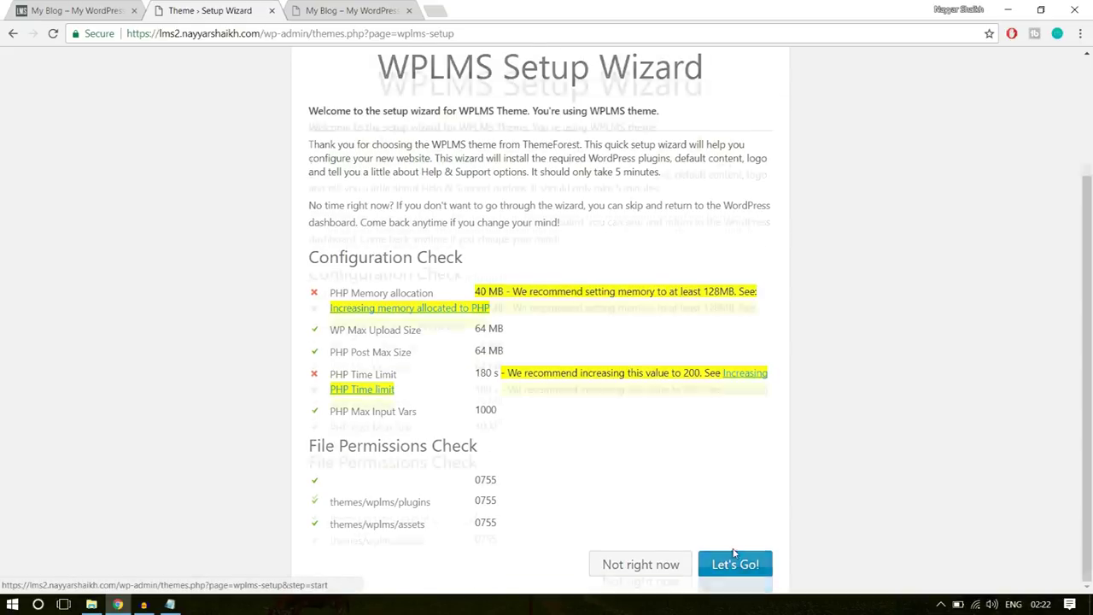
{"action": "scroll", "coordinate": [733, 554], "scroll_direction": "up", "scroll_amount": 2}
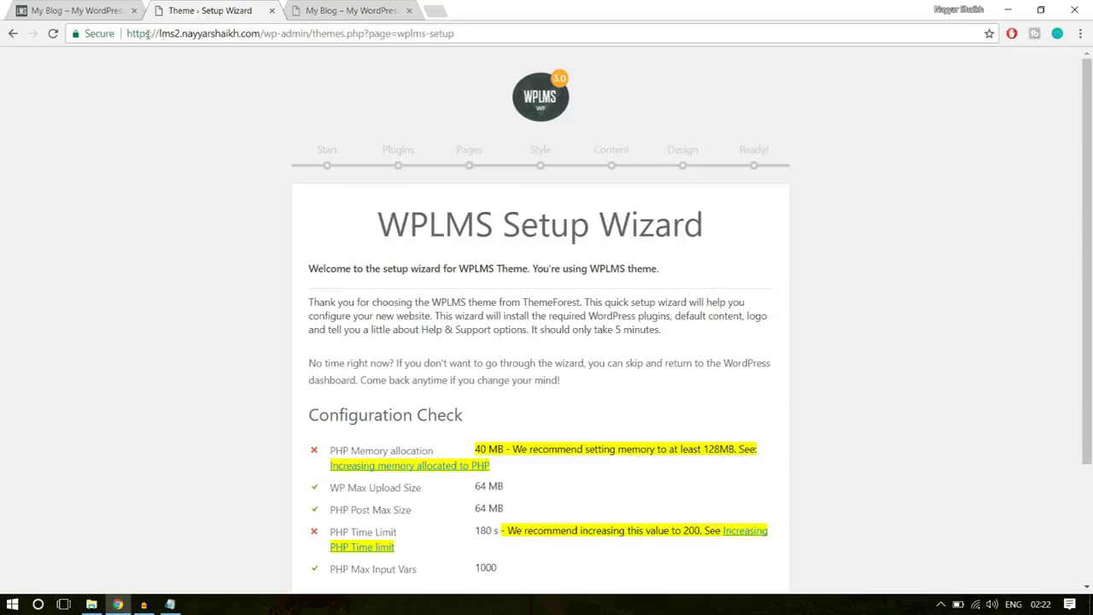
{"action": "left_click_drag", "start_coordinate": [155, 33], "coordinate": [370, 33]}
{"action": "left_click", "coordinate": [380, 34]}
- Review the configuration and permissions checks, then start the wizard with Let's Go!
{"action": "scroll", "coordinate": [907, 293], "scroll_direction": "down", "scroll_amount": 1}
{"action": "scroll", "coordinate": [907, 293], "scroll_direction": "down", "scroll_amount": 2}
{"action": "scroll", "coordinate": [850, 273], "scroll_direction": "up", "scroll_amount": 3}
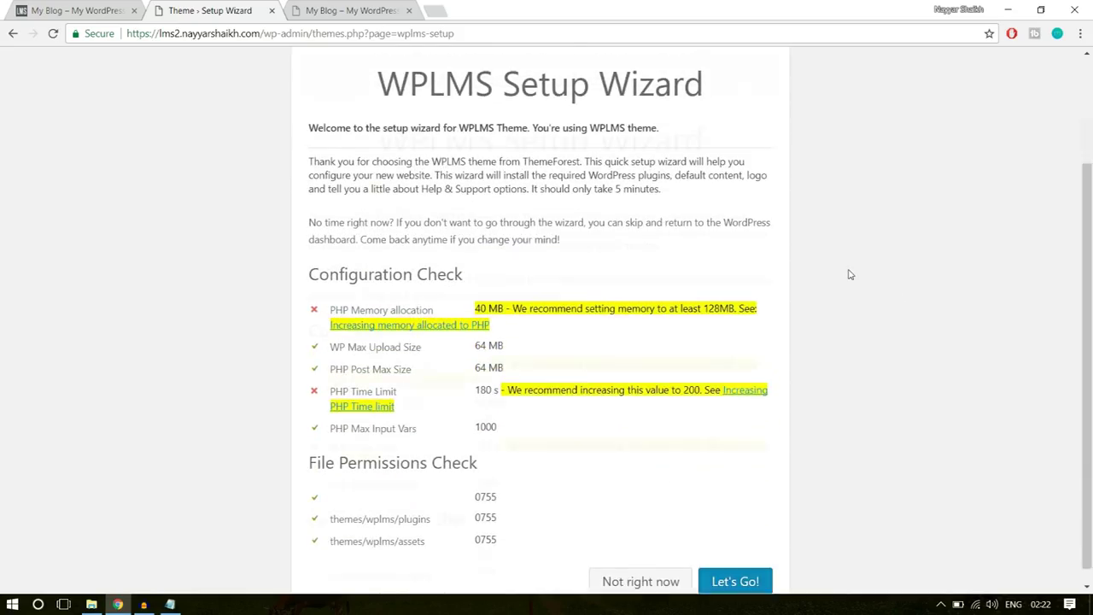
{"action": "left_click_drag", "start_coordinate": [455, 33], "coordinate": [241, 33]}
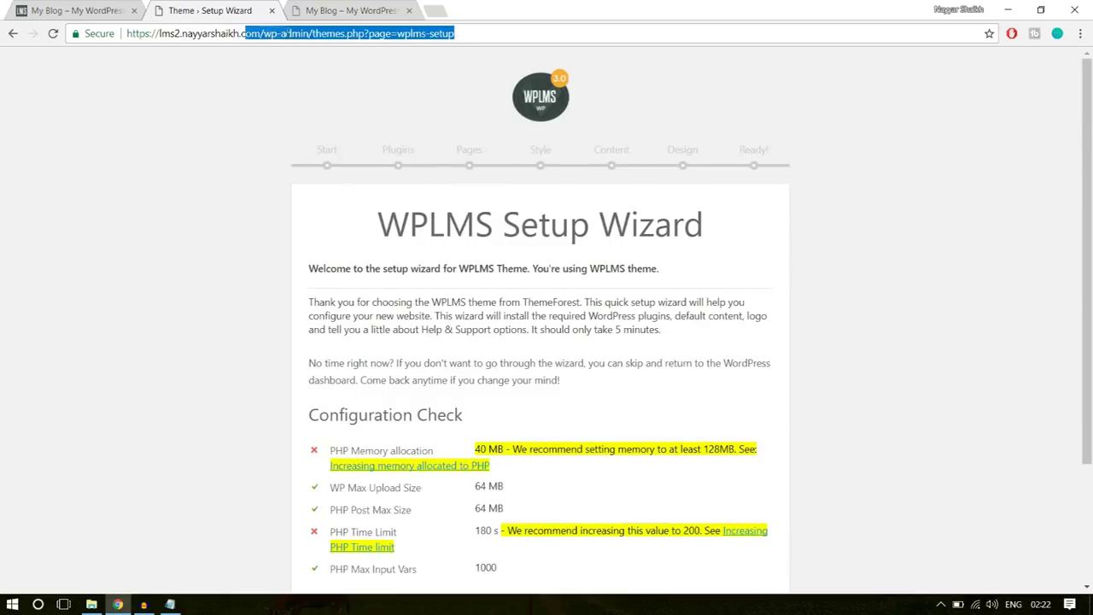
{"action": "left_click", "coordinate": [458, 125]}
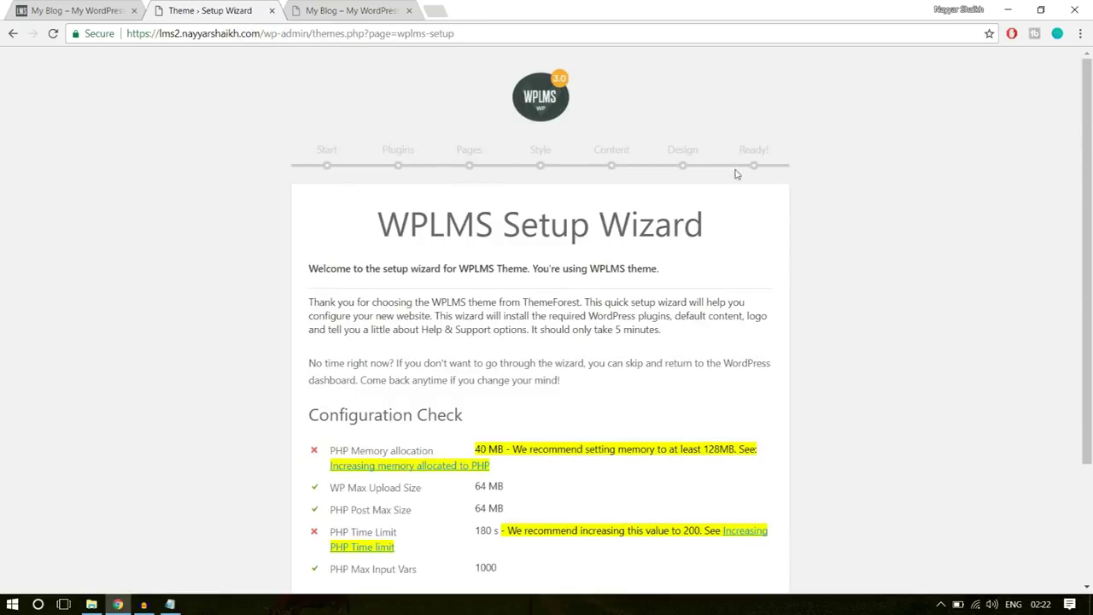
{"action": "scroll", "coordinate": [752, 201], "scroll_direction": "down", "scroll_amount": 2}
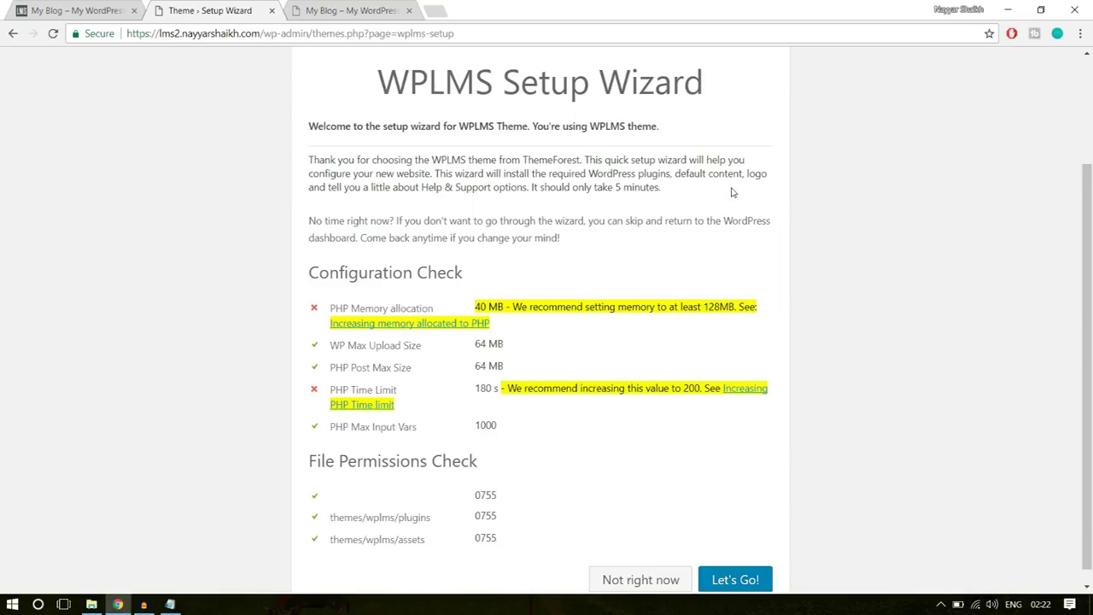
{"action": "scroll", "coordinate": [773, 188], "scroll_direction": "down", "scroll_amount": 1}
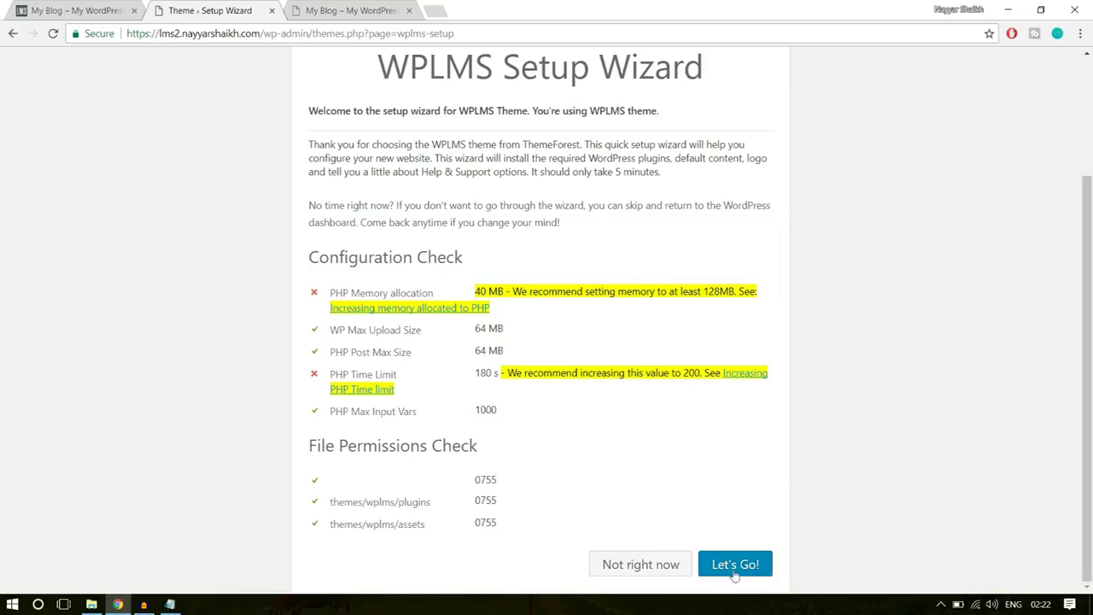
{"action": "left_click", "coordinate": [734, 567]}
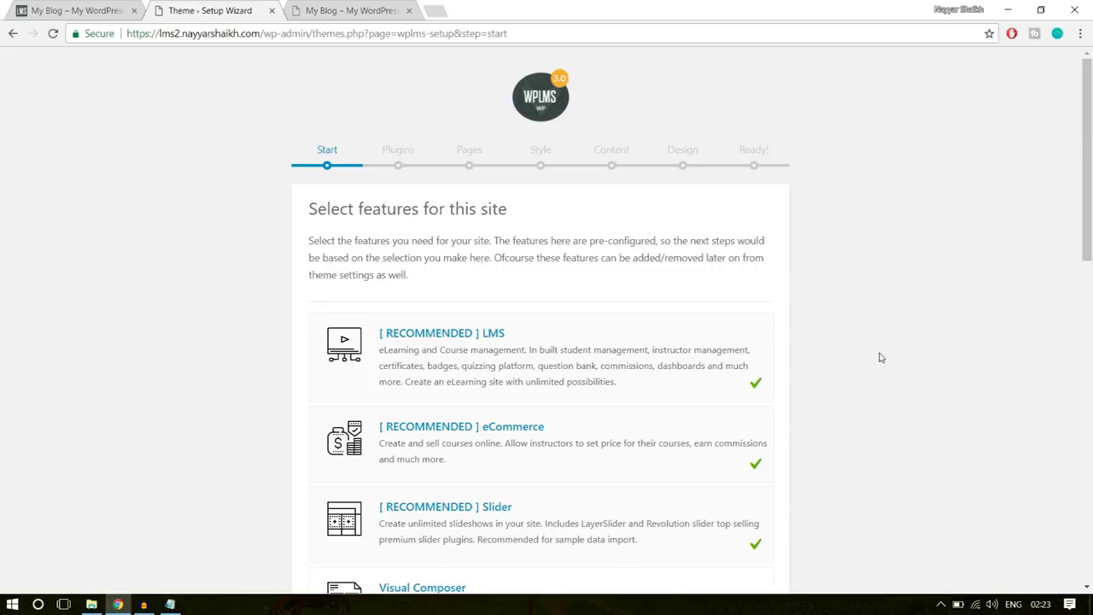
- Tick Visual Composer, Gamification & Points, Memberships and Custom Badges as site features
{"action": "scroll", "coordinate": [881, 357], "scroll_direction": "down", "scroll_amount": 1}
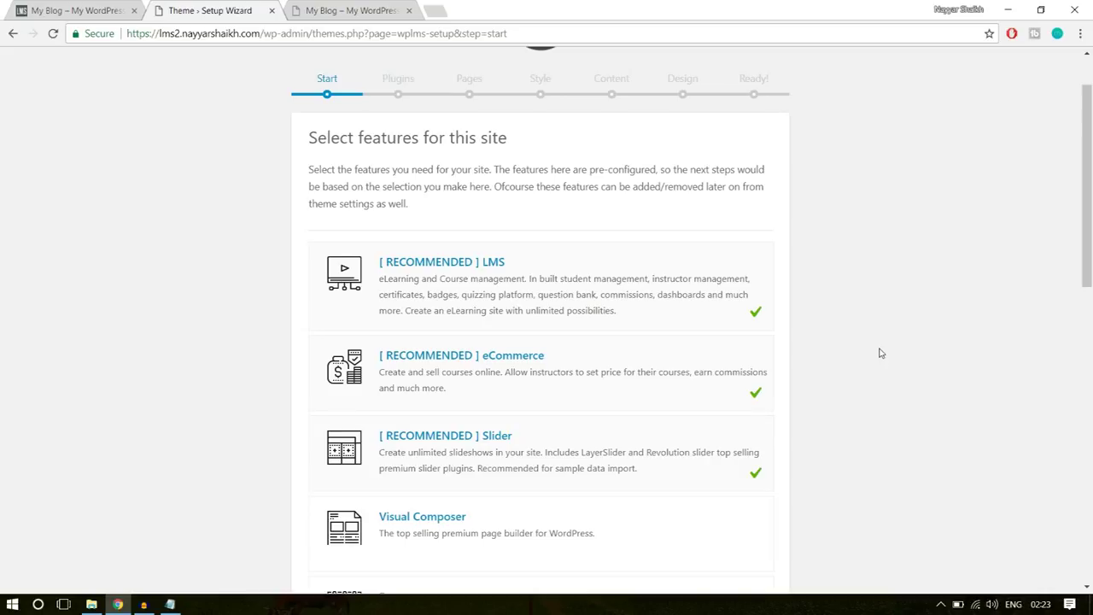
{"action": "scroll", "coordinate": [882, 352], "scroll_direction": "down", "scroll_amount": 3}
{"action": "left_click", "coordinate": [738, 328]}
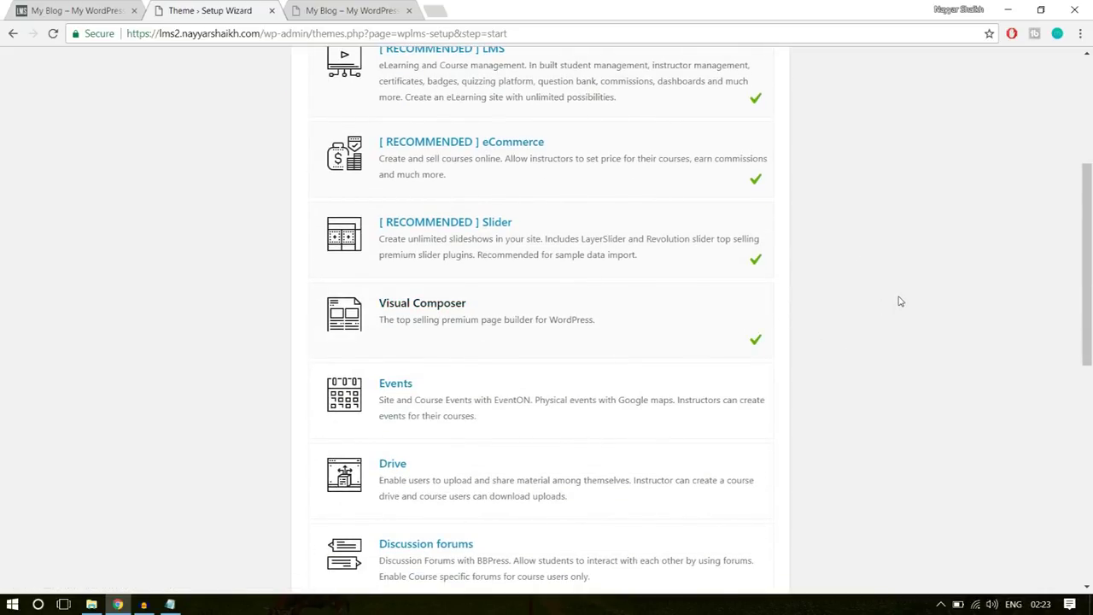
{"action": "scroll", "coordinate": [892, 299], "scroll_direction": "down", "scroll_amount": 2}
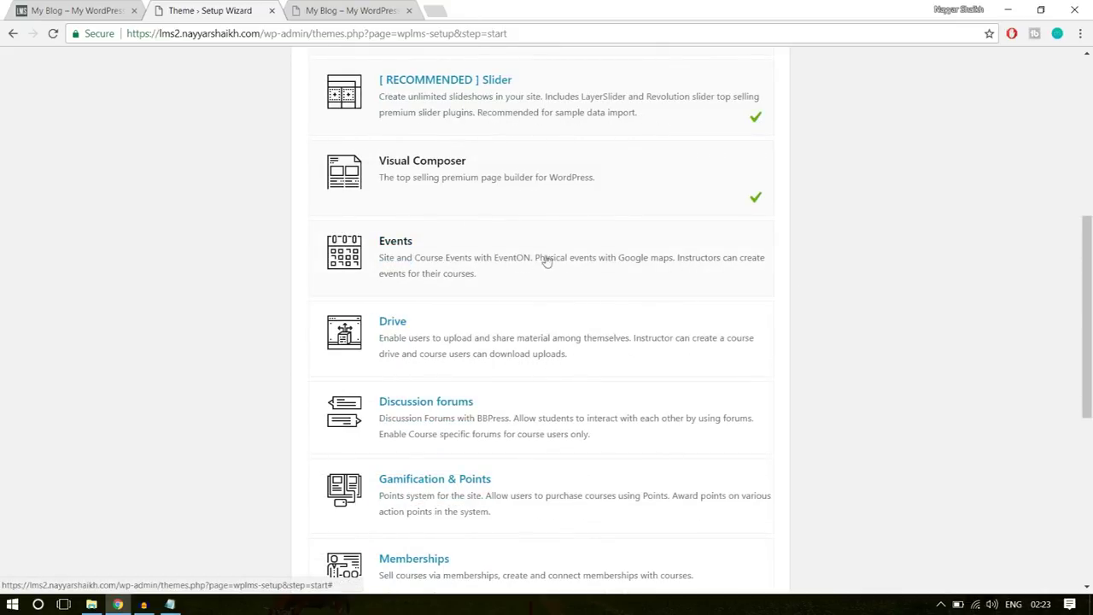
{"action": "scroll", "coordinate": [744, 271], "scroll_direction": "down", "scroll_amount": 1}
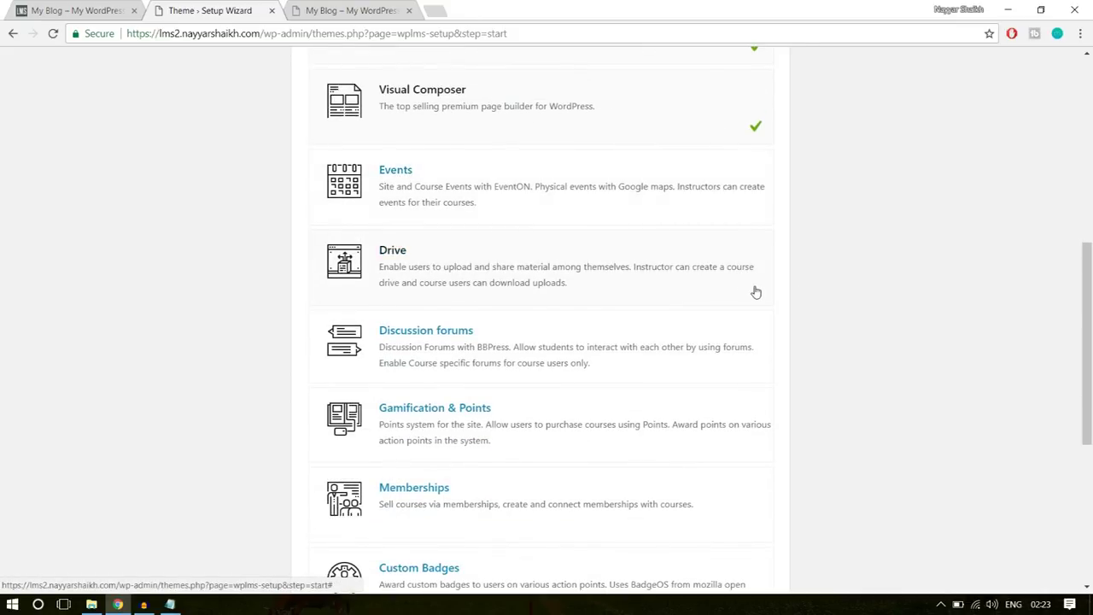
{"action": "scroll", "coordinate": [755, 291], "scroll_direction": "down", "scroll_amount": 3}
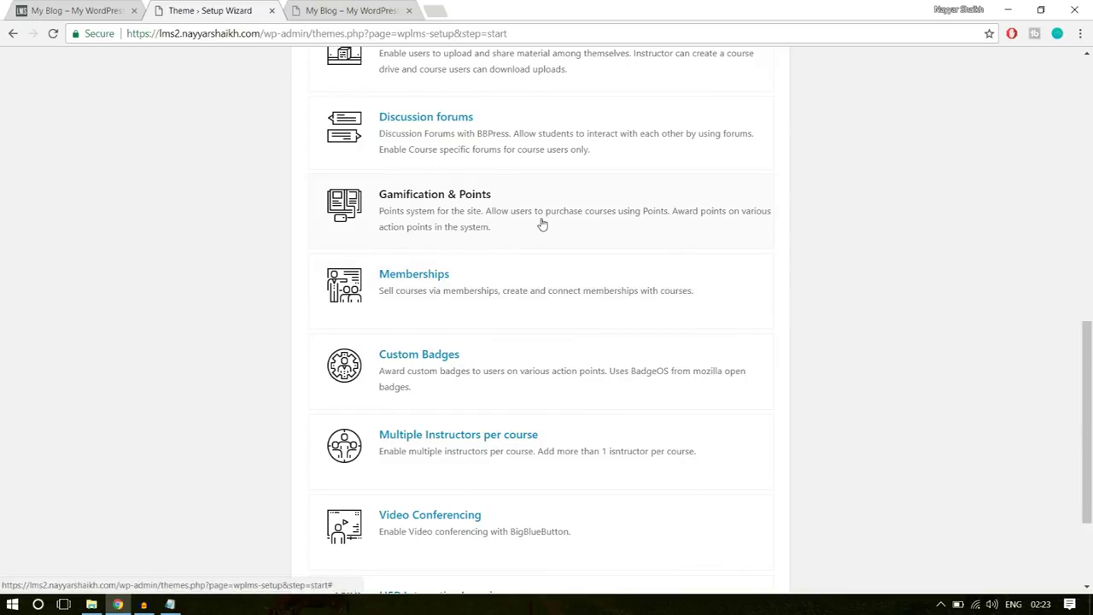
{"action": "left_click", "coordinate": [541, 224]}
{"action": "scroll", "coordinate": [820, 257], "scroll_direction": "down", "scroll_amount": 1}
{"action": "left_click", "coordinate": [675, 229]}
{"action": "left_click", "coordinate": [728, 316]}
- Enable Multiple Instructors per course and continue to the Plugins step
{"action": "scroll", "coordinate": [783, 298], "scroll_direction": "down", "scroll_amount": 1}
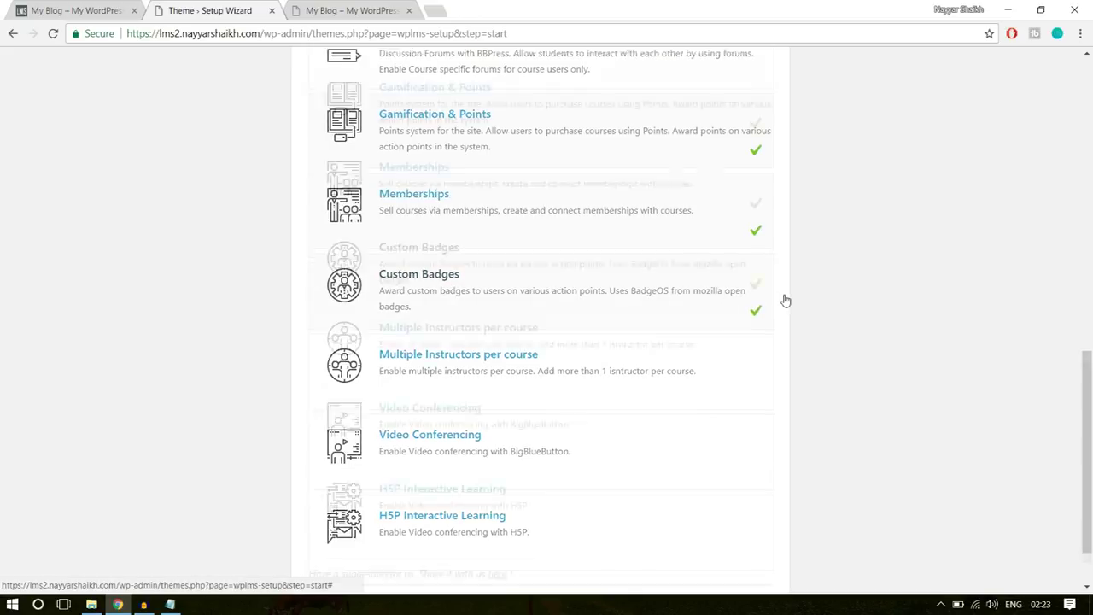
{"action": "left_click", "coordinate": [625, 307]}
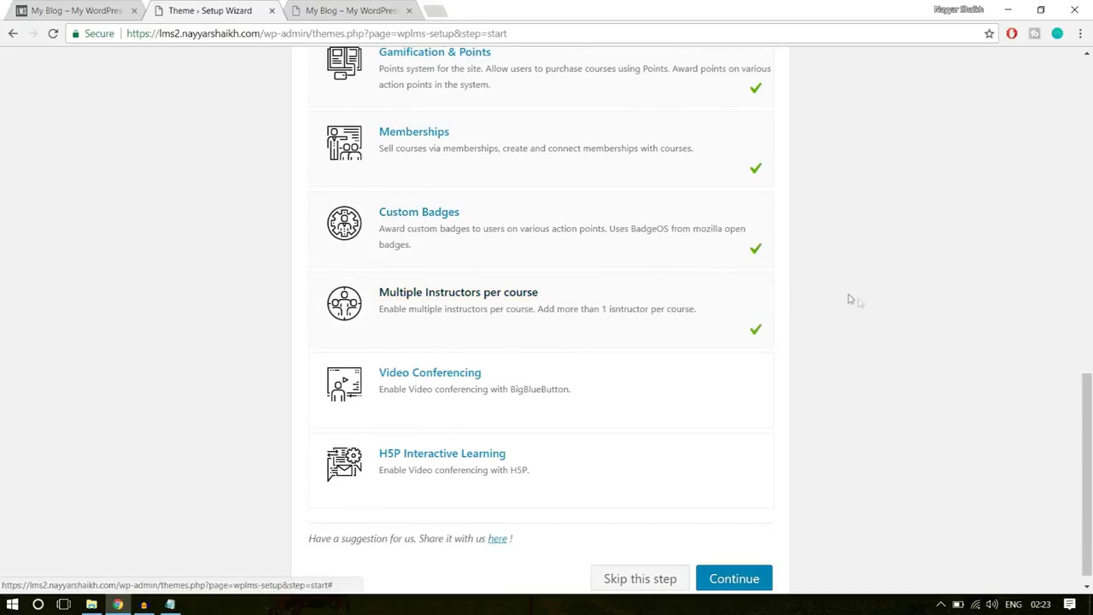
{"action": "scroll", "coordinate": [854, 301], "scroll_direction": "down", "scroll_amount": 1}
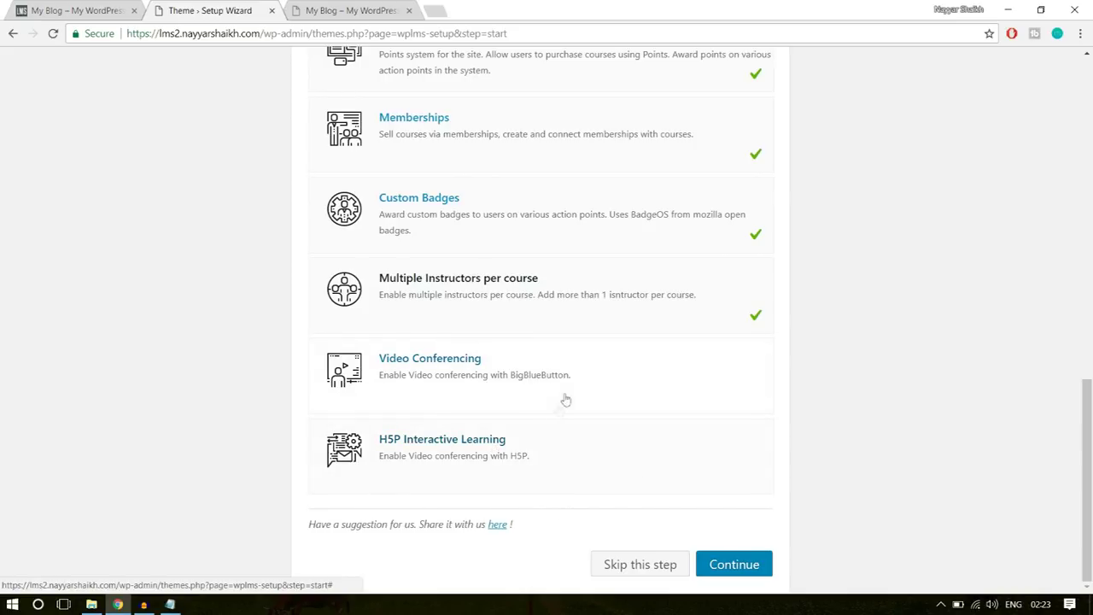
{"action": "scroll", "coordinate": [961, 395], "scroll_direction": "up", "scroll_amount": 15}
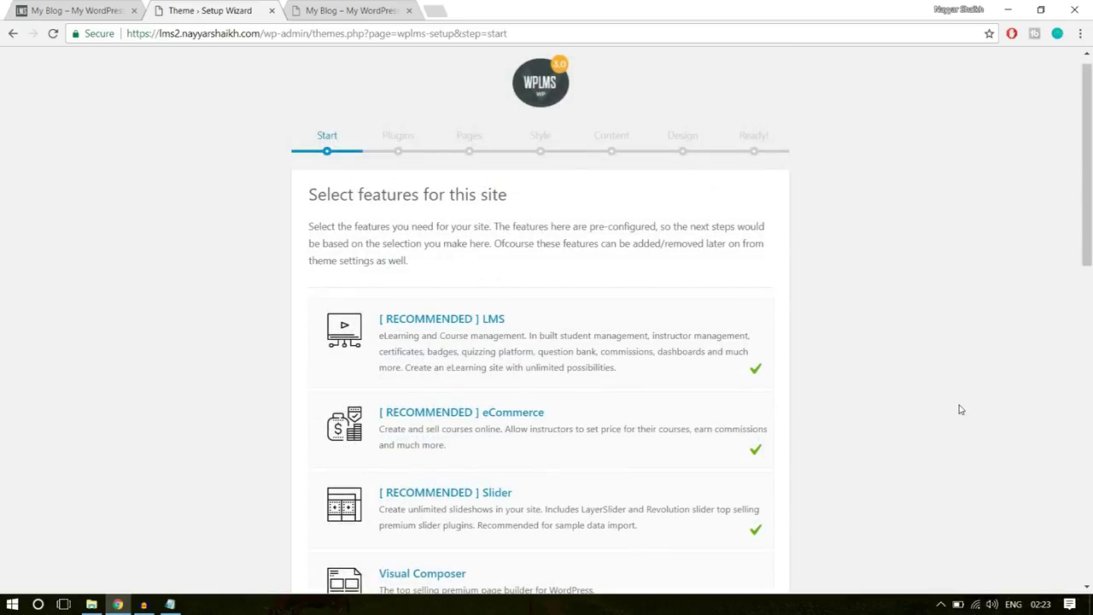
{"action": "scroll", "coordinate": [959, 407], "scroll_direction": "down", "scroll_amount": 2}
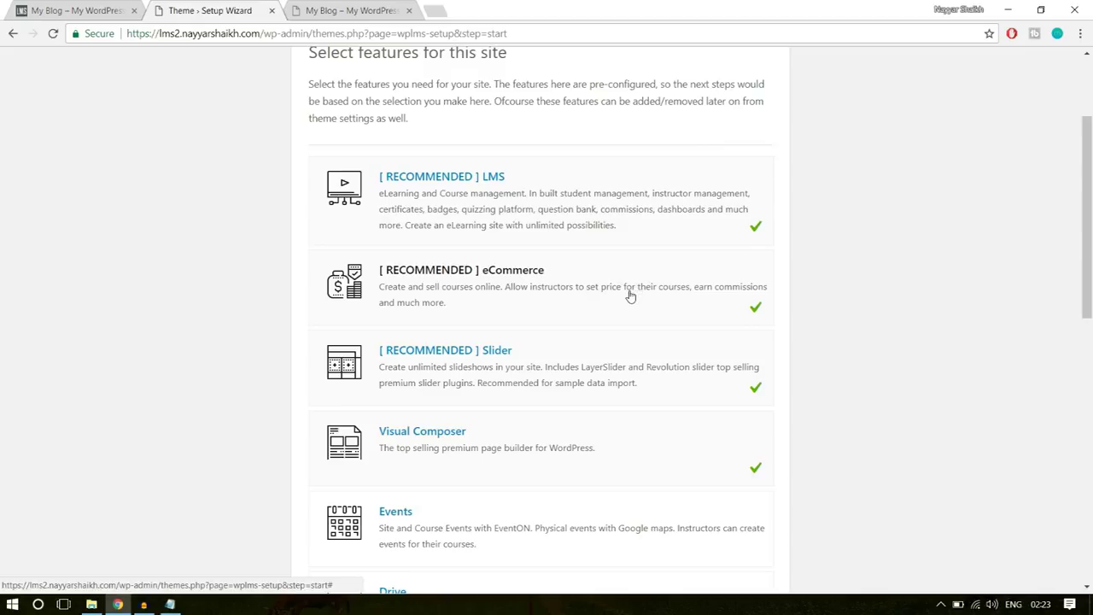
{"action": "scroll", "coordinate": [629, 293], "scroll_direction": "down", "scroll_amount": 1}
{"action": "scroll", "coordinate": [644, 305], "scroll_direction": "down", "scroll_amount": 2}
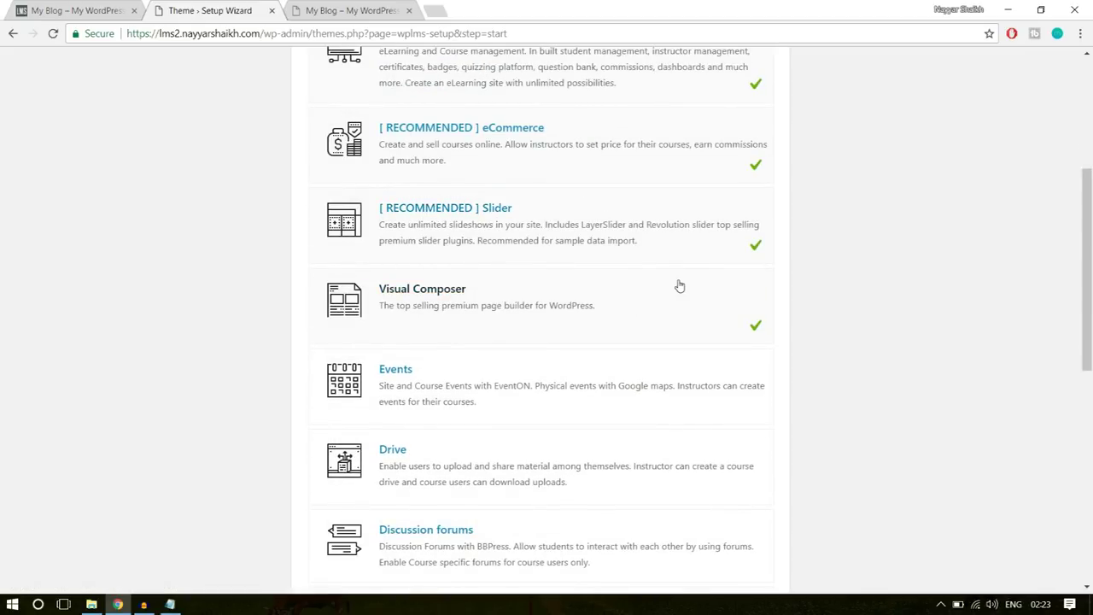
{"action": "scroll", "coordinate": [1034, 299], "scroll_direction": "down", "scroll_amount": 4}
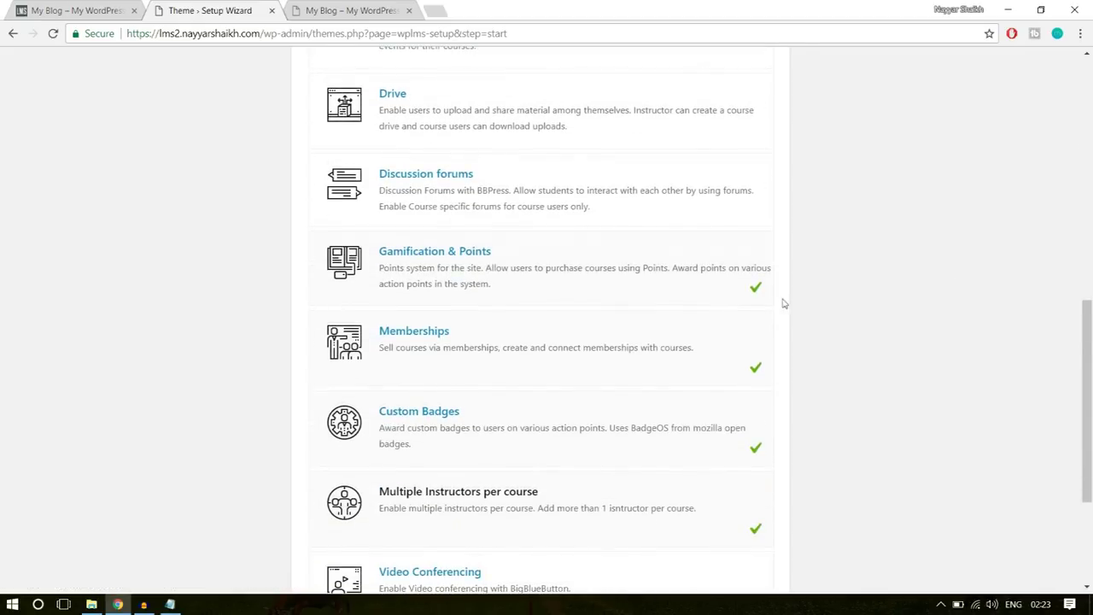
{"action": "scroll", "coordinate": [1026, 276], "scroll_direction": "down", "scroll_amount": 1}
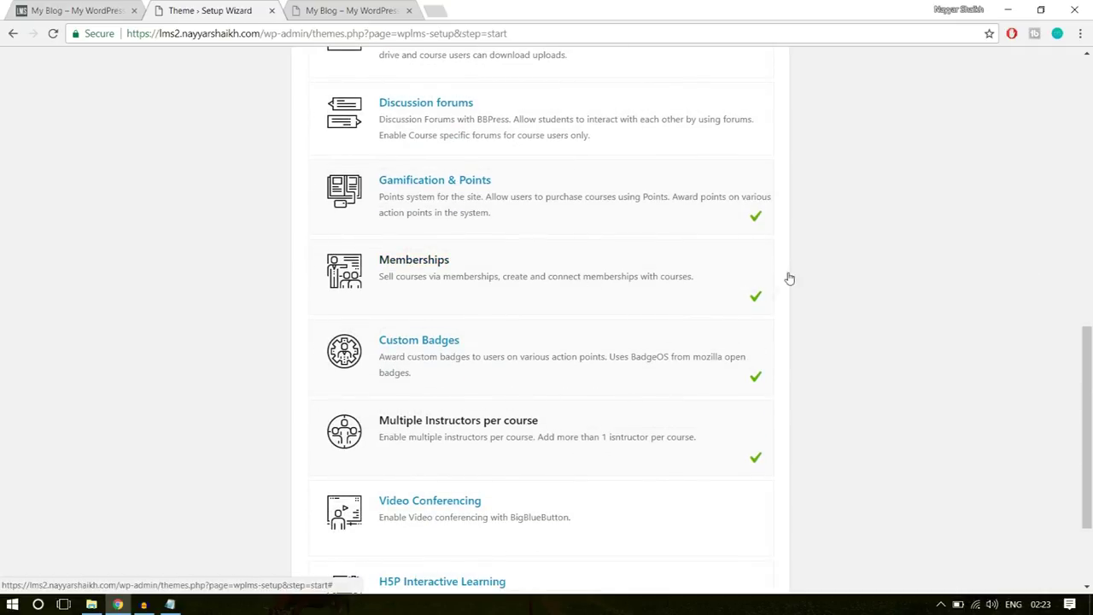
{"action": "scroll", "coordinate": [768, 363], "scroll_direction": "down", "scroll_amount": 1}
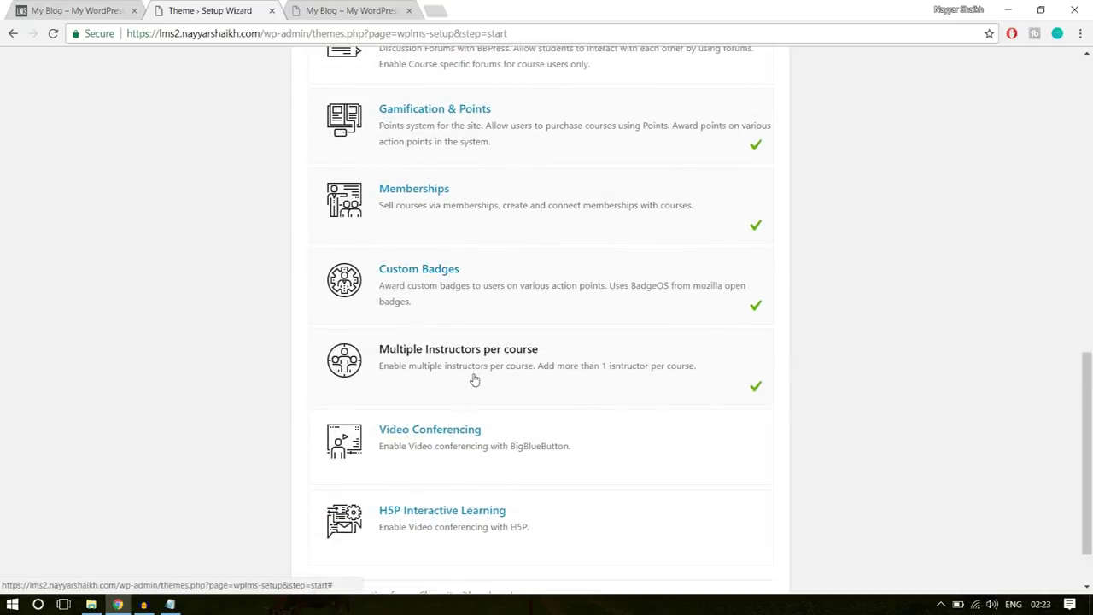
{"action": "scroll", "coordinate": [949, 366], "scroll_direction": "down", "scroll_amount": 1}
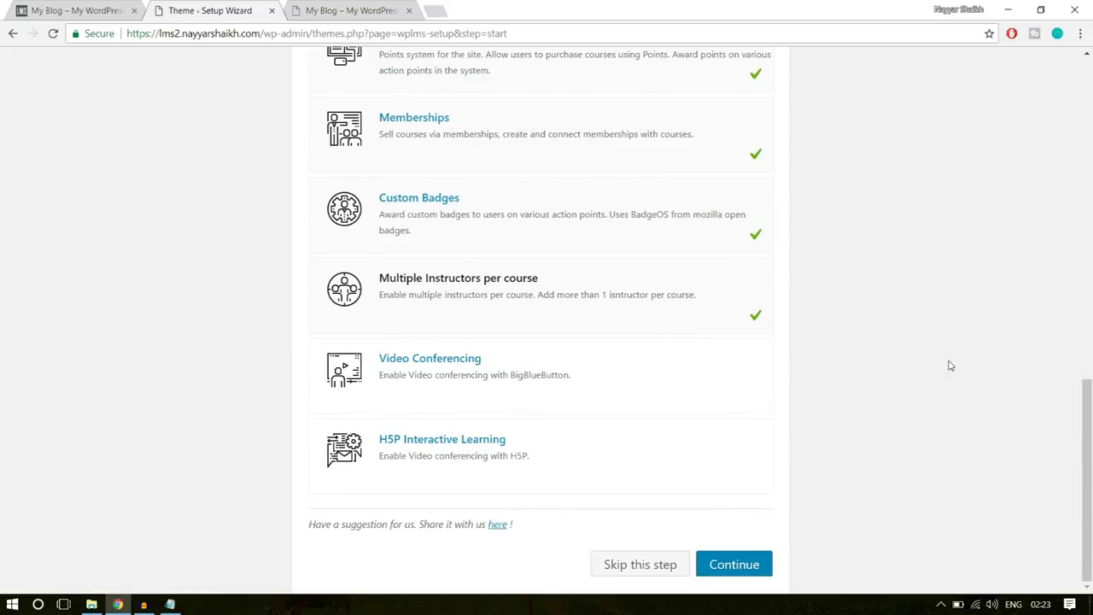
{"action": "left_click", "coordinate": [759, 567]}
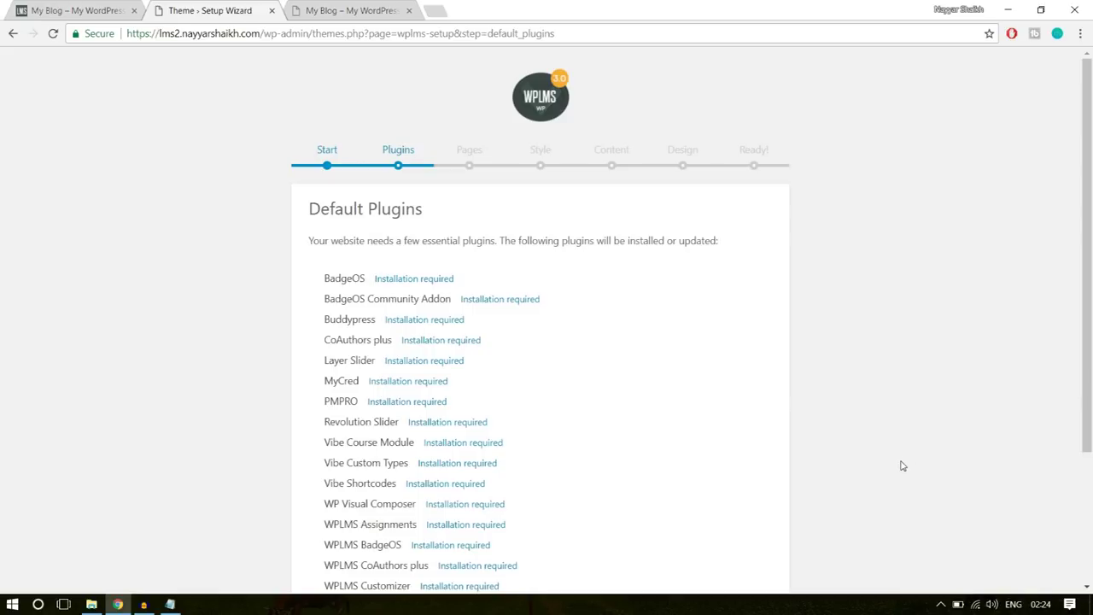
- Install the default plugins, including BadgeOS and BuddyPress, and wait for them to finish
{"action": "scroll", "coordinate": [903, 465], "scroll_direction": "down", "scroll_amount": 3}
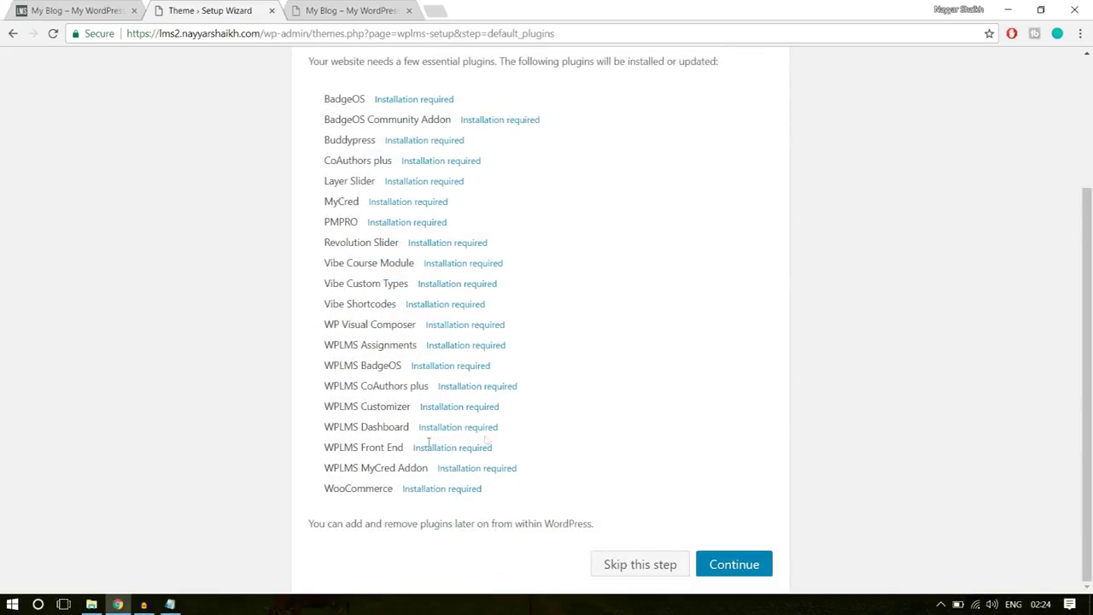
{"action": "left_click", "coordinate": [733, 565]}
{"action": "scroll", "coordinate": [882, 499], "scroll_direction": "up", "scroll_amount": 1}
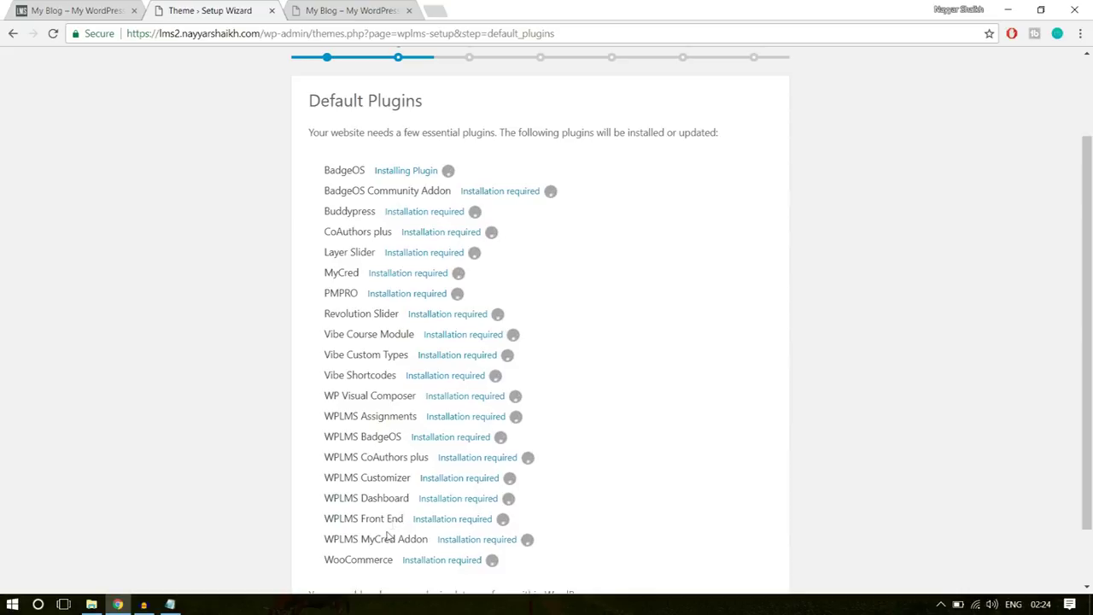
{"action": "left_click_drag", "start_coordinate": [369, 557], "coordinate": [316, 212]}
{"action": "left_click", "coordinate": [315, 212]}
{"action": "scroll", "coordinate": [792, 298], "scroll_direction": "down", "scroll_amount": 1}
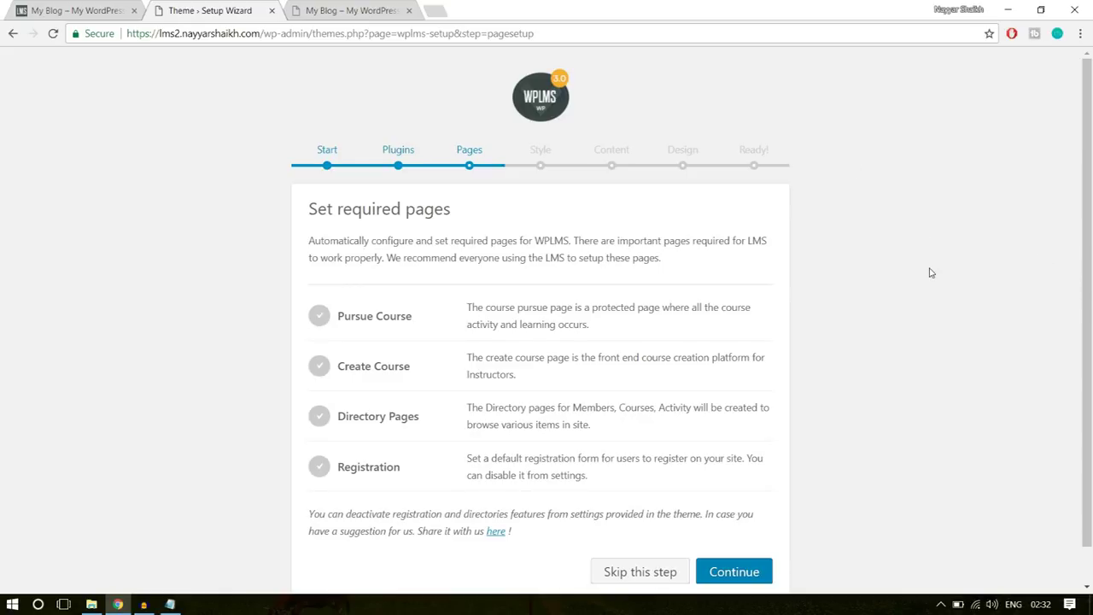
- Create the required Pursue Course, Create Course, Directory and Registration pages
{"action": "scroll", "coordinate": [549, 384], "scroll_direction": "down", "scroll_amount": 1}
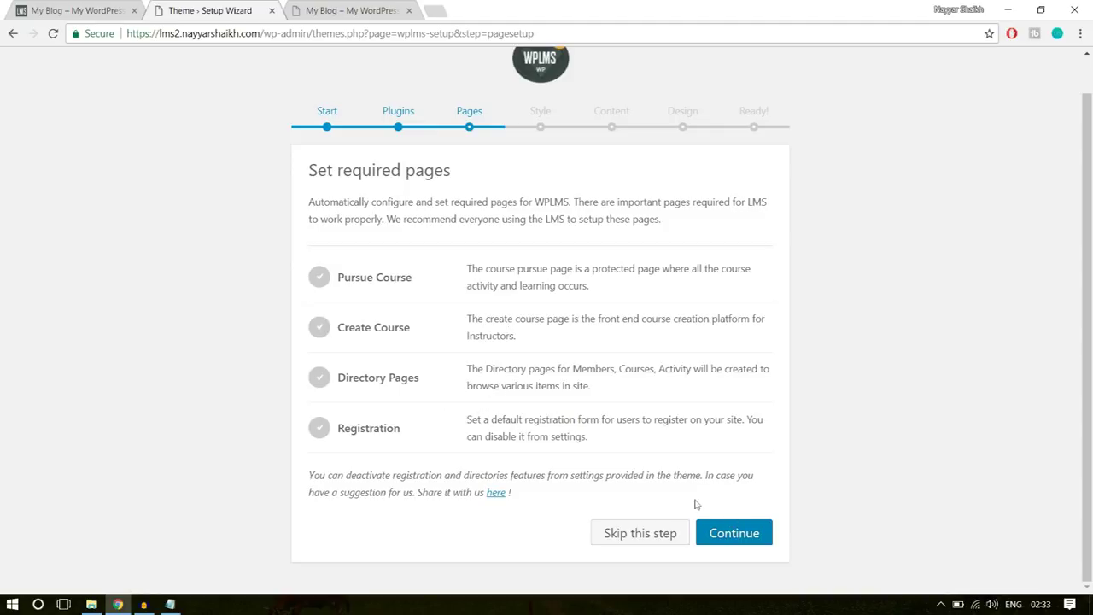
{"action": "left_click", "coordinate": [733, 529]}
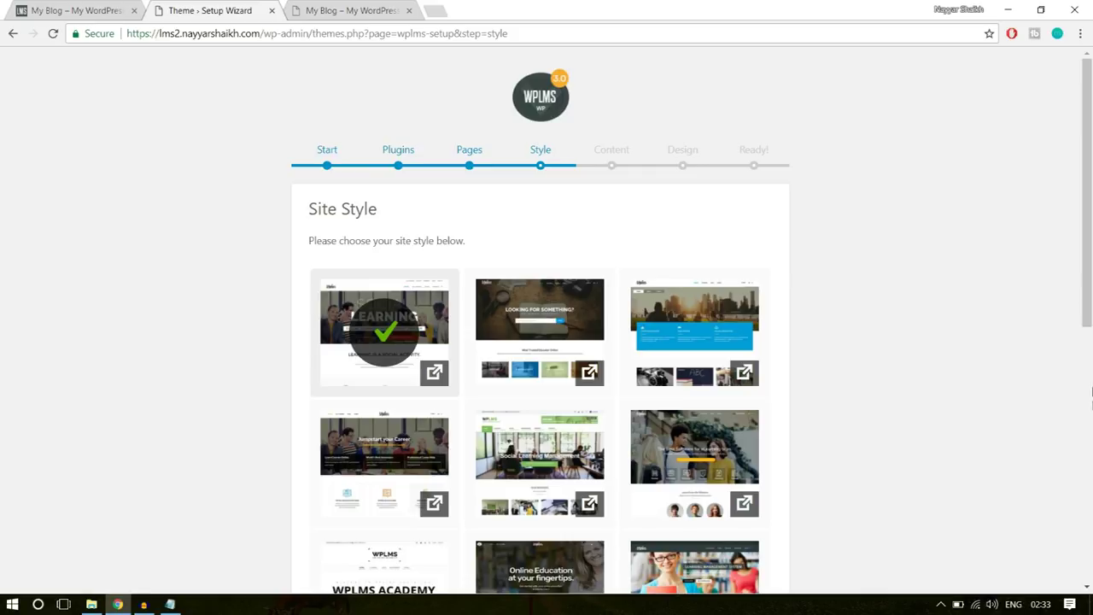
- Select the second Site Style thumbnail and confirm it
{"action": "left_click", "coordinate": [563, 320]}
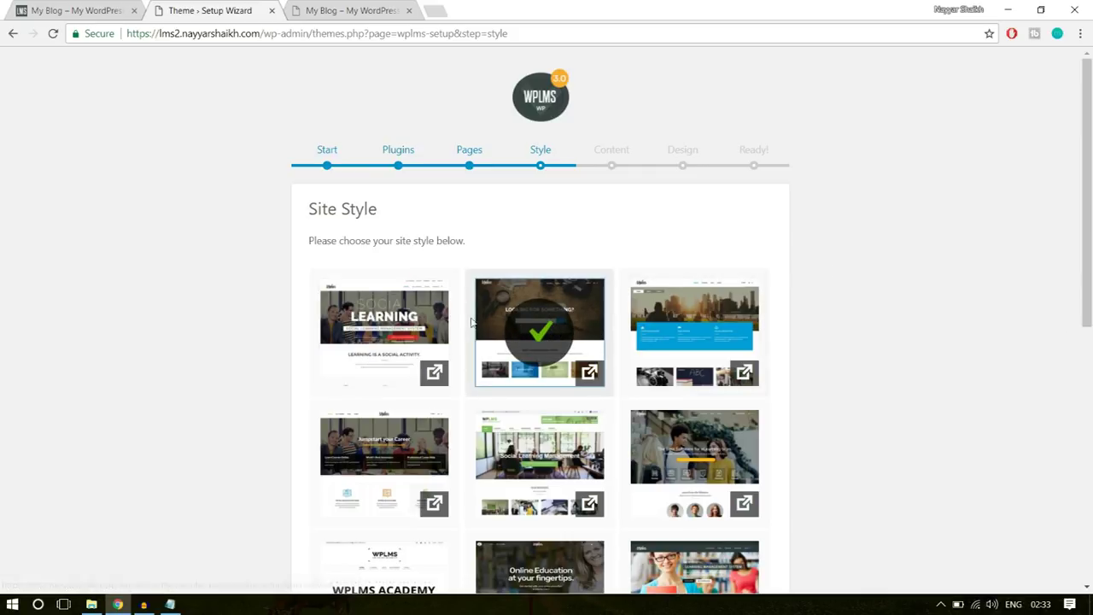
{"action": "scroll", "coordinate": [1006, 375], "scroll_direction": "down", "scroll_amount": 6}
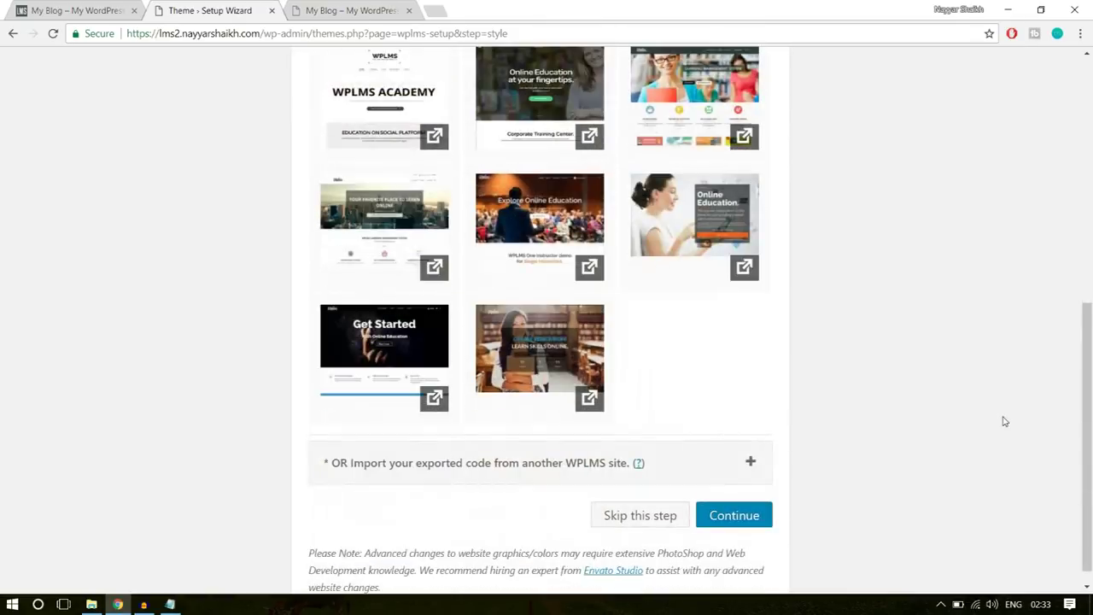
{"action": "left_click", "coordinate": [737, 496]}
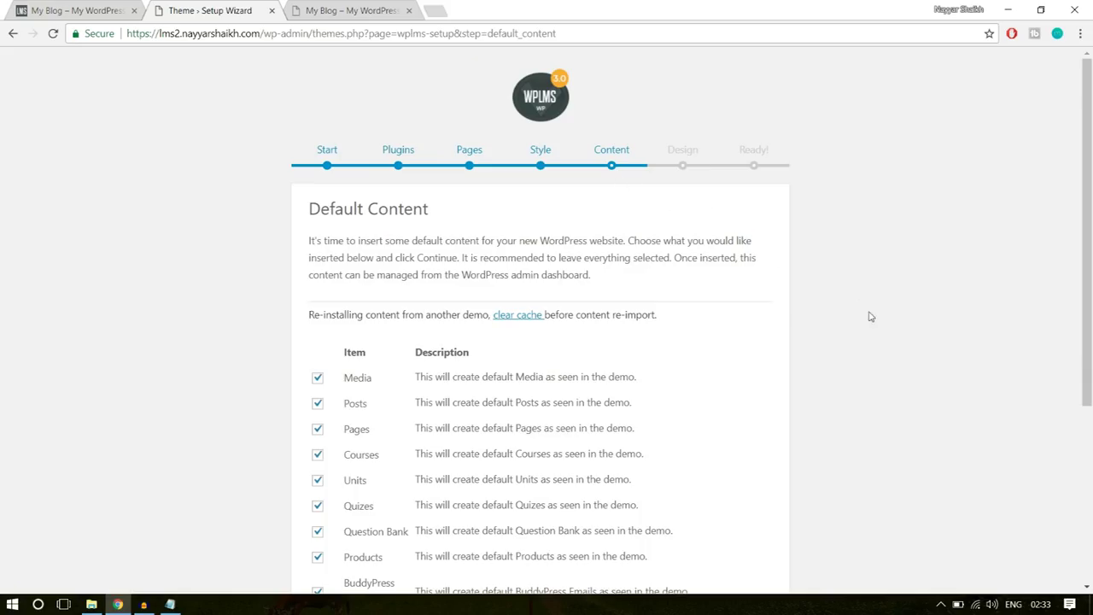
- Skip the Default Content import step
{"action": "scroll", "coordinate": [908, 430], "scroll_direction": "down", "scroll_amount": 2}
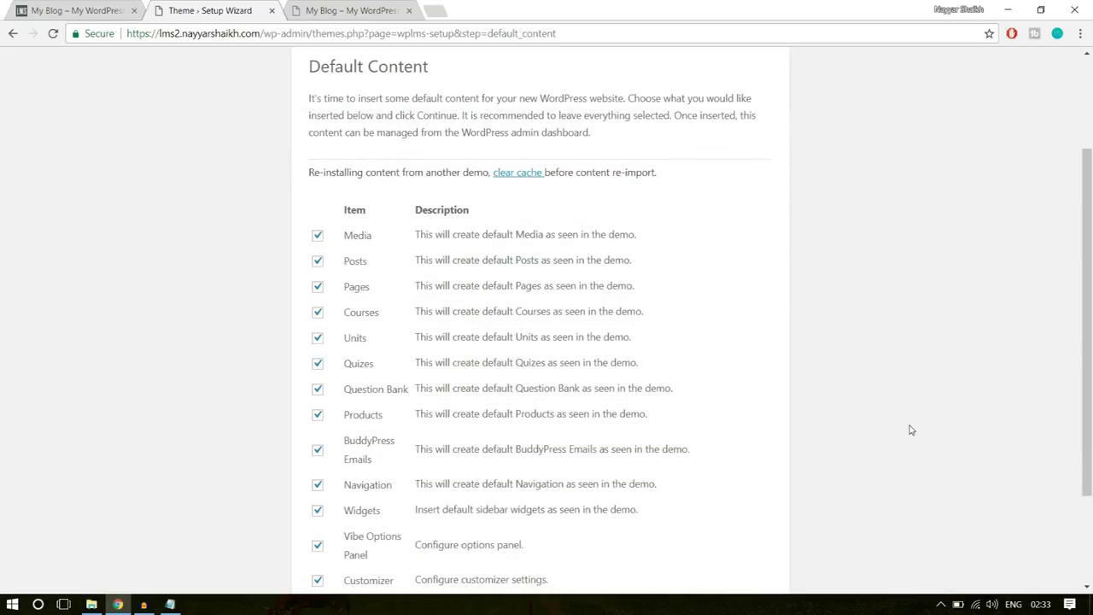
{"action": "scroll", "coordinate": [910, 430], "scroll_direction": "down", "scroll_amount": 2}
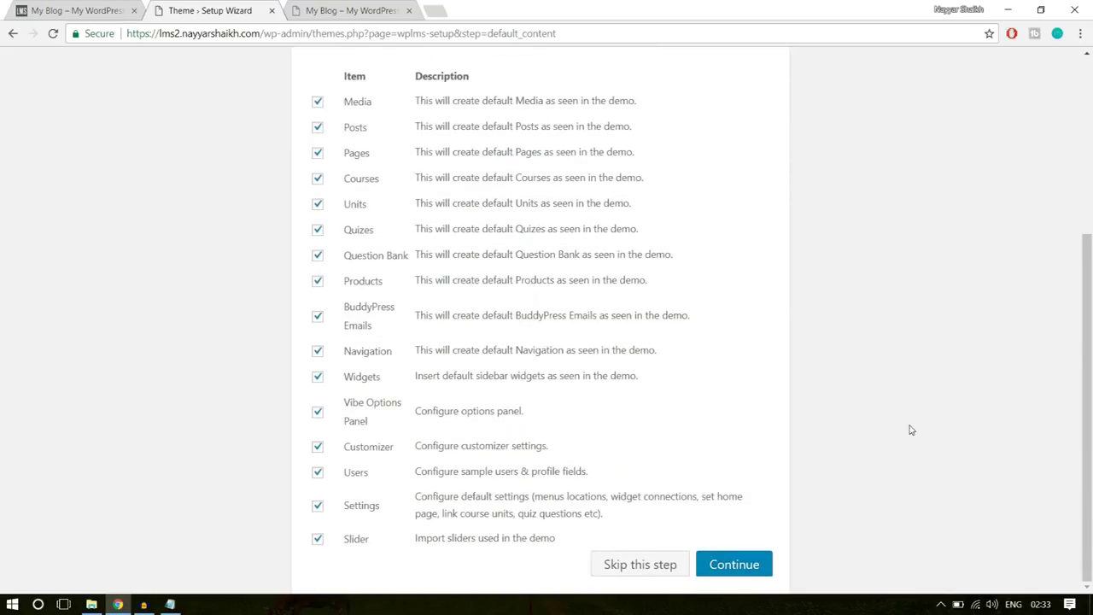
{"action": "scroll", "coordinate": [911, 429], "scroll_direction": "up", "scroll_amount": 4}
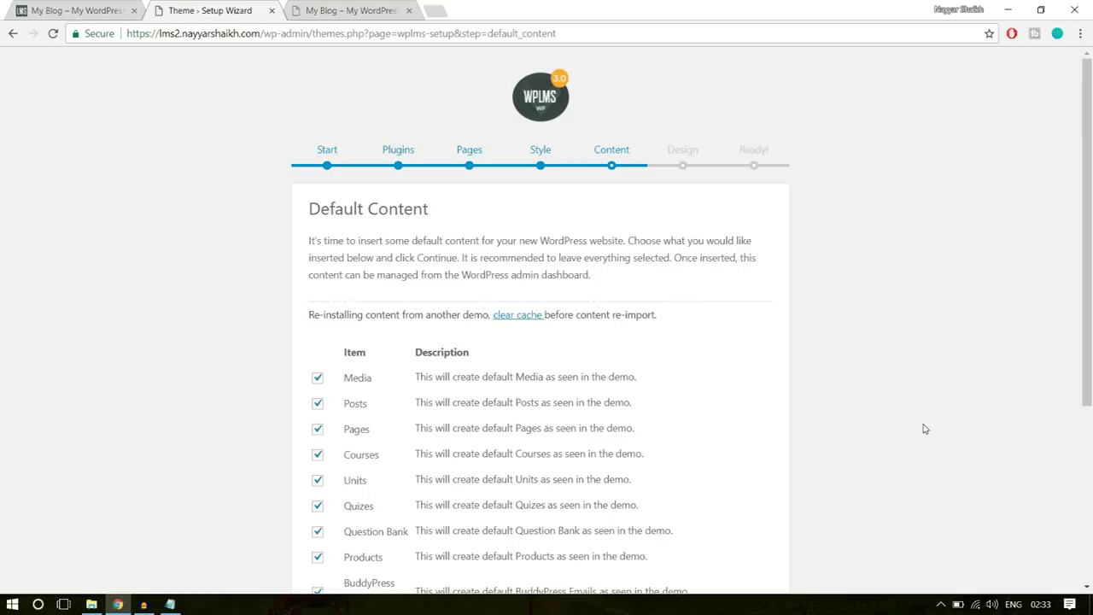
{"action": "scroll", "coordinate": [923, 429], "scroll_direction": "down", "scroll_amount": 4}
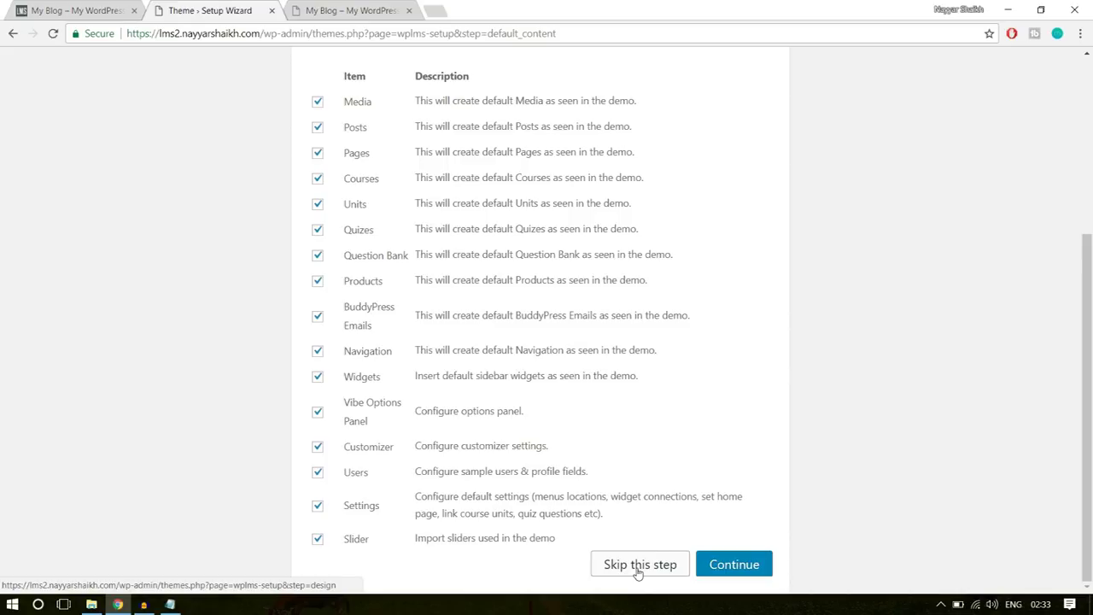
{"action": "left_click", "coordinate": [622, 570]}
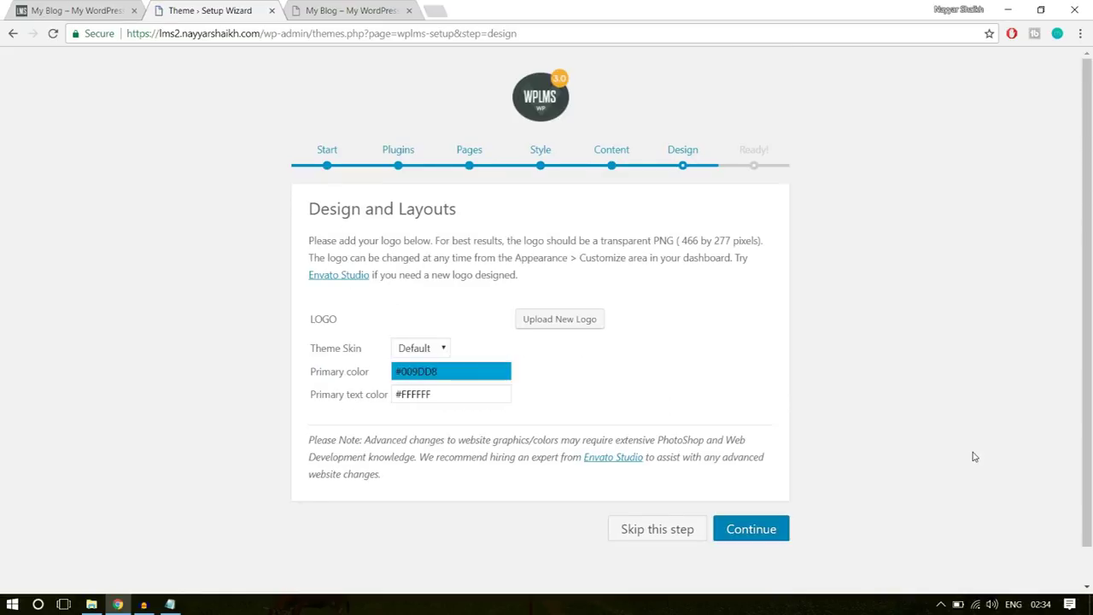
- Set the Theme Skin to Elegant and save the Design and Layouts settings
{"action": "left_click", "coordinate": [423, 348]}
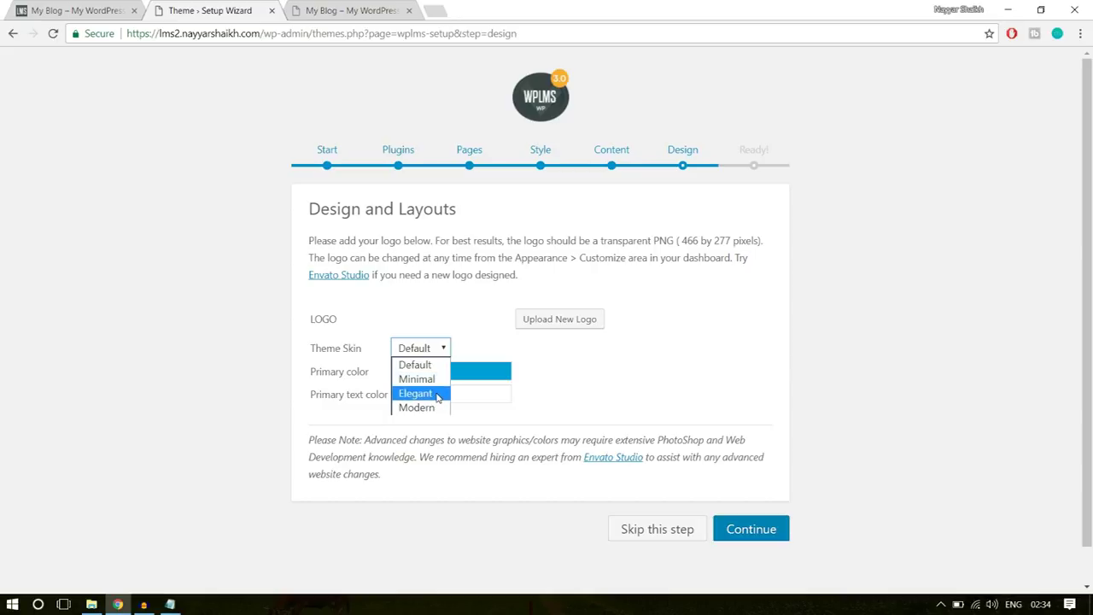
{"action": "left_click", "coordinate": [438, 394]}
{"action": "left_click", "coordinate": [578, 370]}
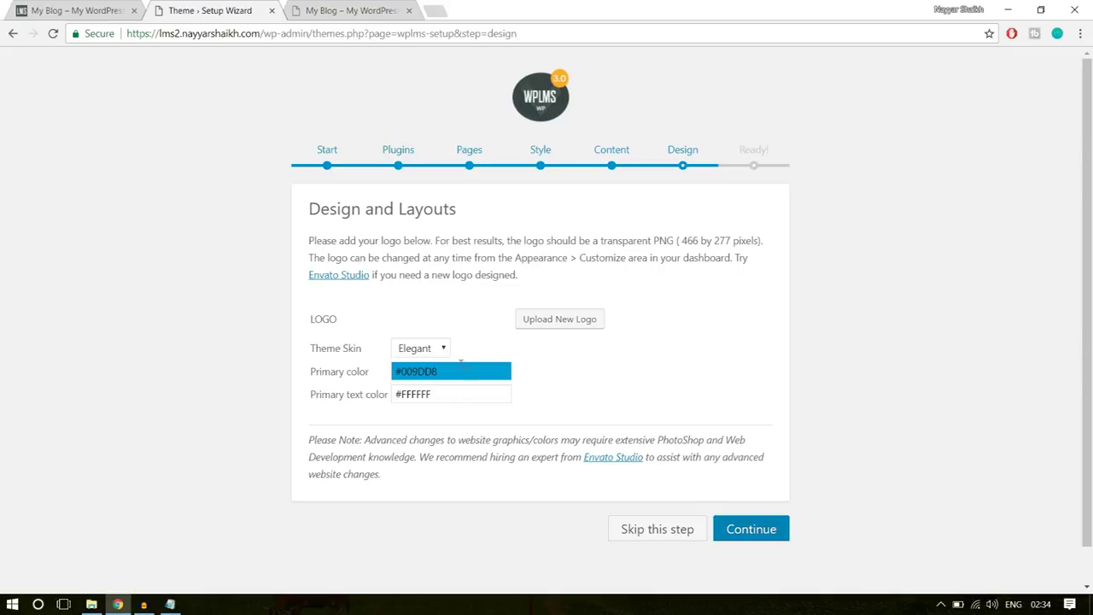
{"action": "left_click", "coordinate": [762, 528]}
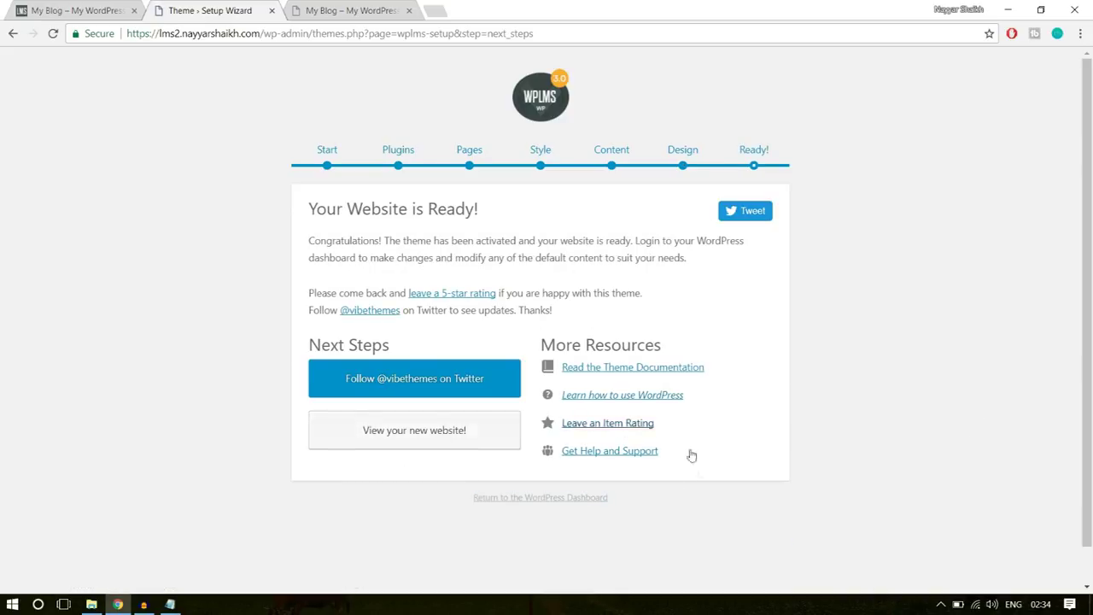
- Open the new website in a tab, close the stale blog tab, and return to the wizard
{"action": "left_click", "coordinate": [439, 438]}
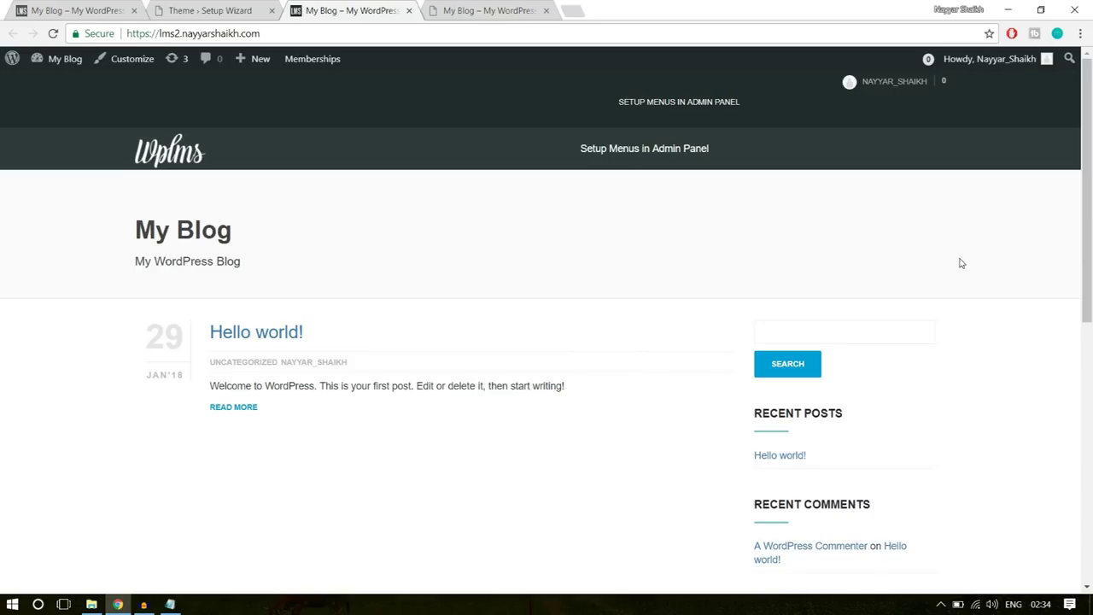
{"action": "left_click", "coordinate": [515, 10]}
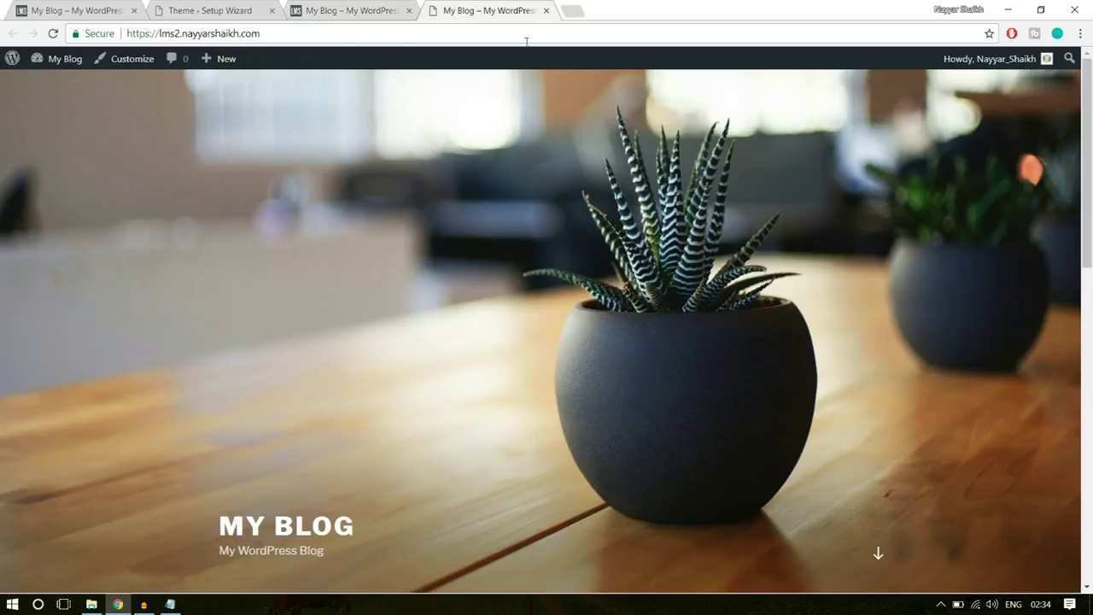
{"action": "left_click", "coordinate": [546, 10]}
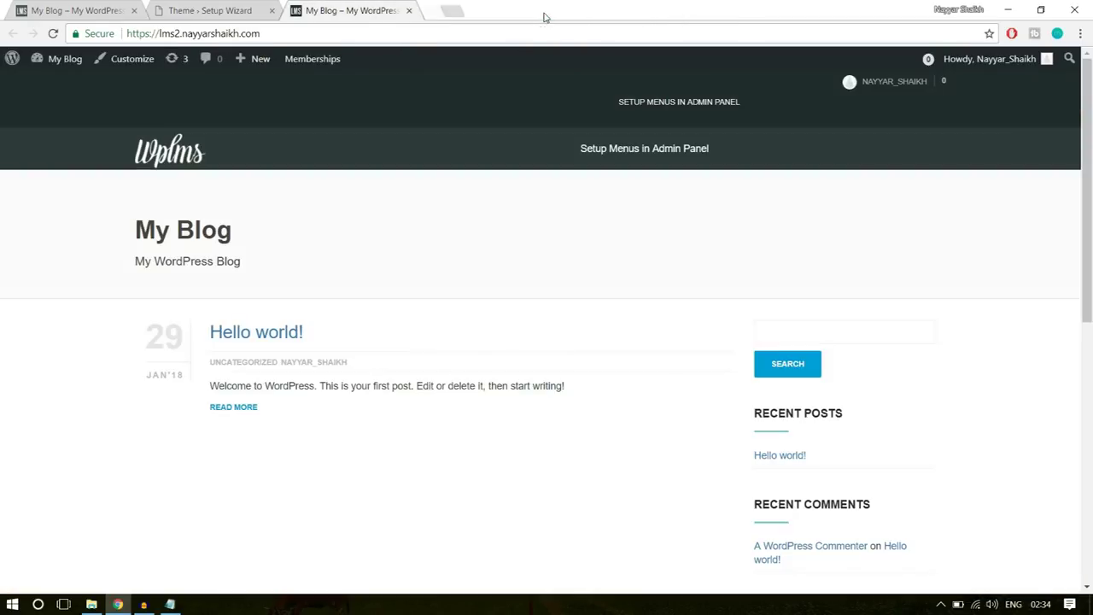
{"action": "scroll", "coordinate": [591, 335], "scroll_direction": "down", "scroll_amount": 3}
{"action": "scroll", "coordinate": [591, 335], "scroll_direction": "up", "scroll_amount": 3}
{"action": "left_click", "coordinate": [239, 9]}
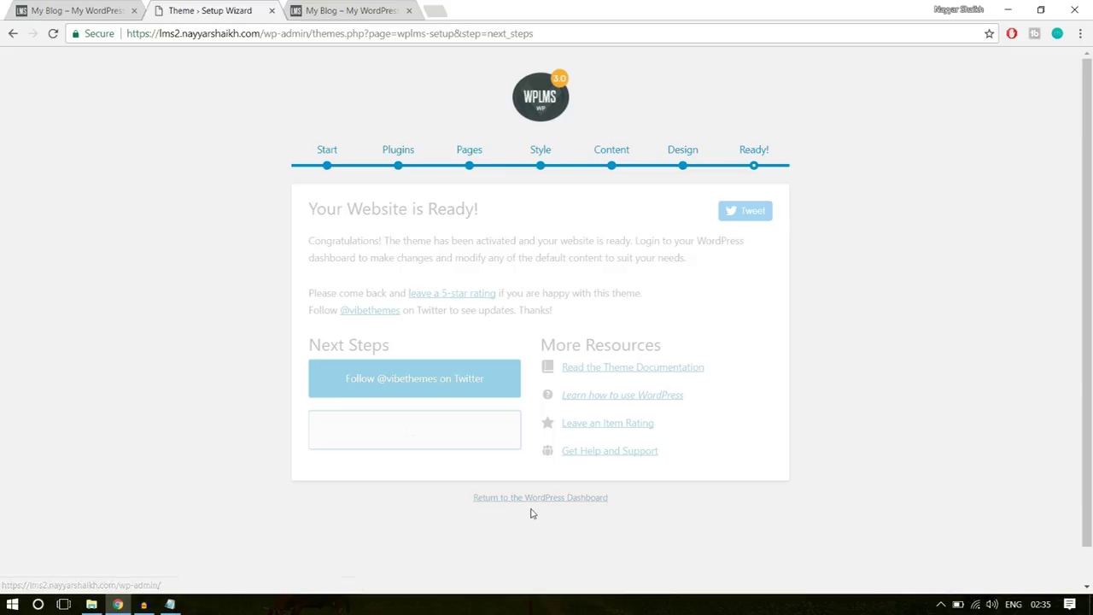
- Go to the Dashboard and dismiss the email template, WPBakery and BadgeOS notices
{"action": "left_click", "coordinate": [564, 500]}
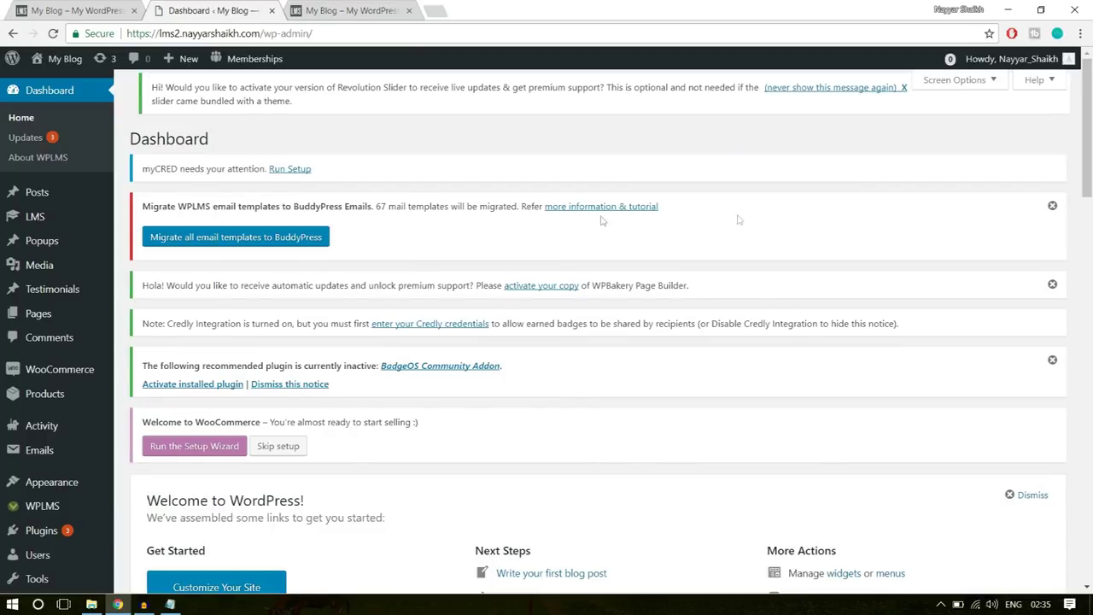
{"action": "left_click", "coordinate": [1052, 206]}
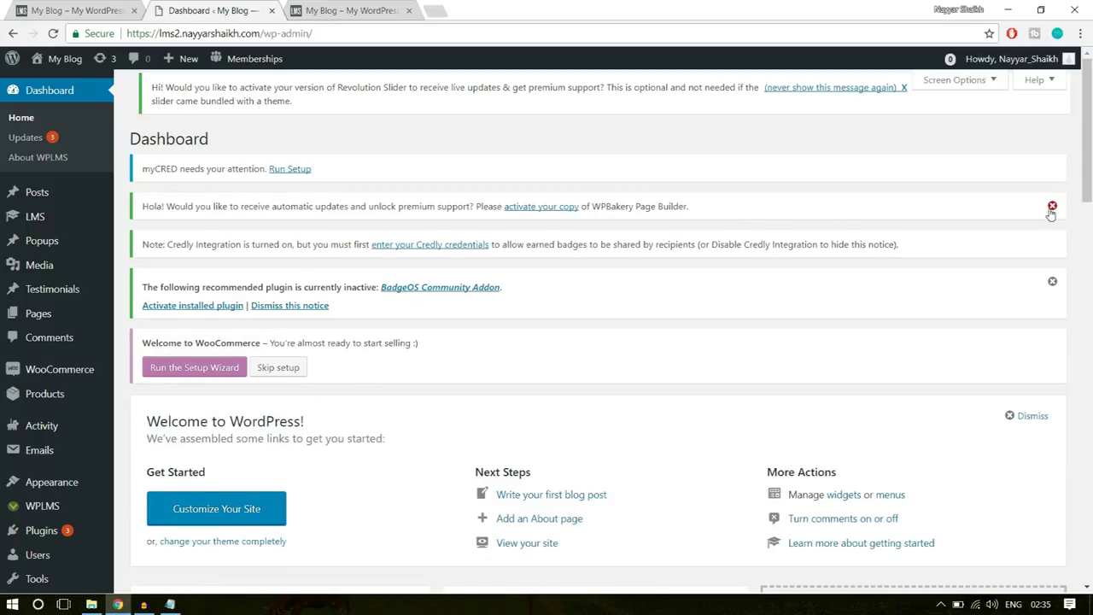
{"action": "left_click", "coordinate": [1053, 207]}
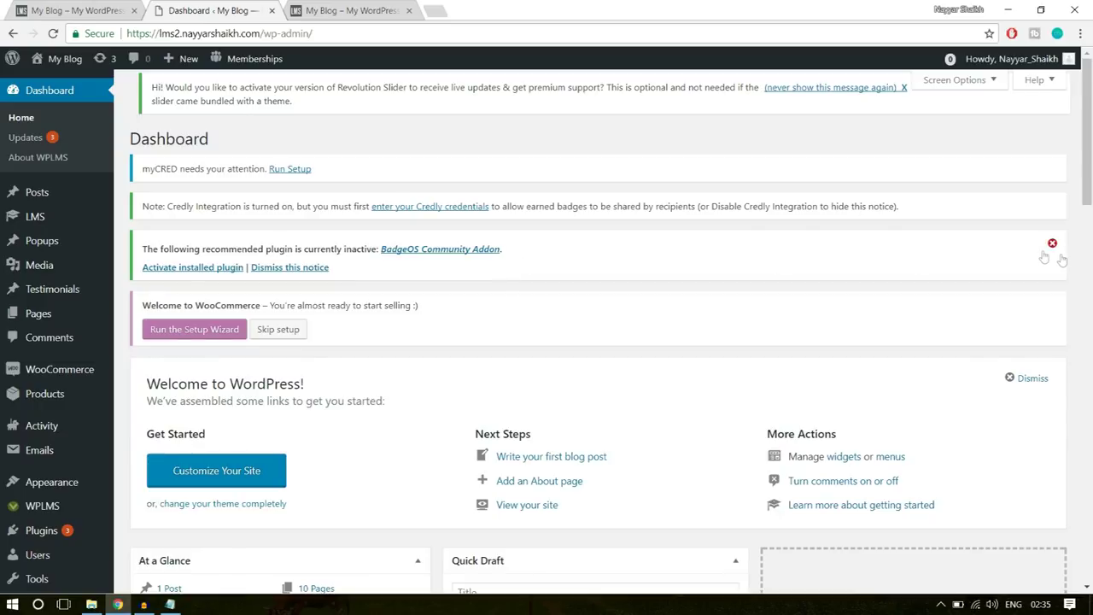
{"action": "left_click", "coordinate": [1052, 243]}
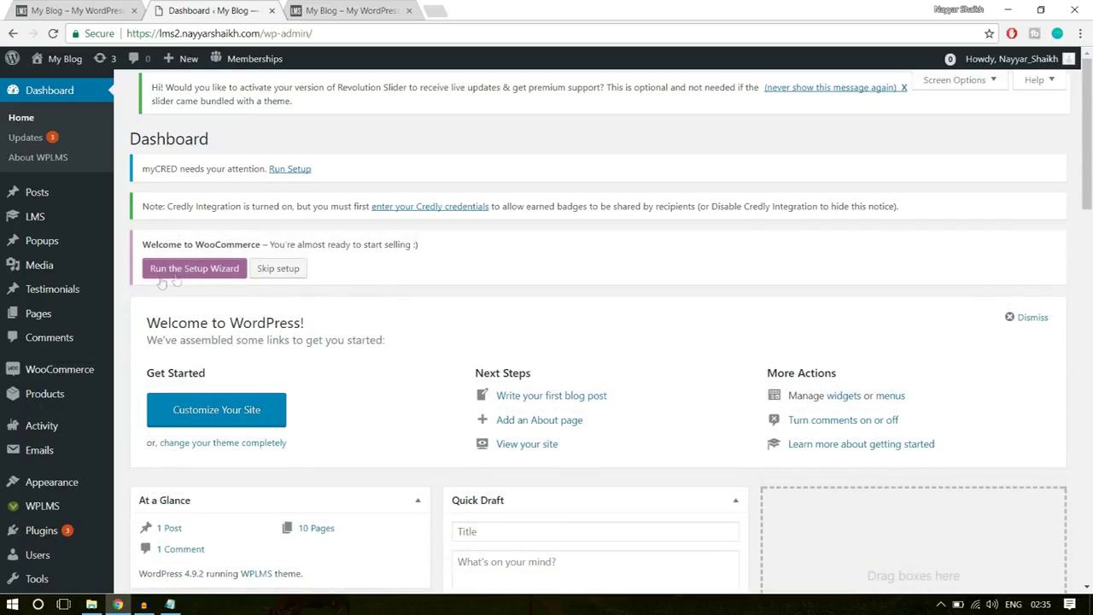
{"action": "left_click_drag", "start_coordinate": [142, 244], "coordinate": [275, 245]}
{"action": "left_click", "coordinate": [275, 245]}
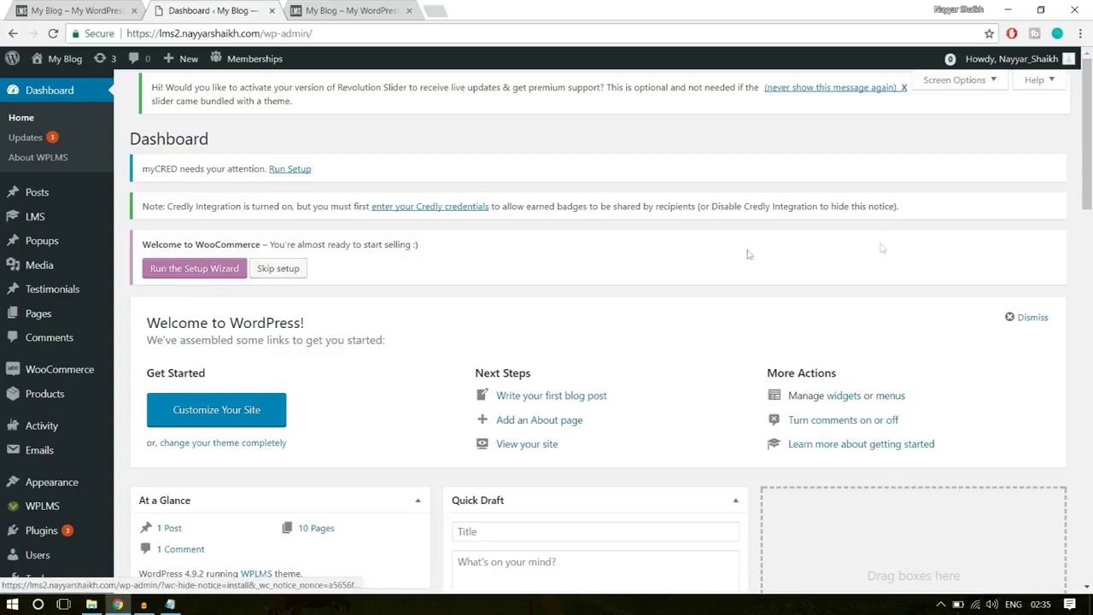
- Switch to the live site's tab and scroll down to its course cards
{"action": "scroll", "coordinate": [881, 287], "scroll_direction": "down", "scroll_amount": 3}
{"action": "scroll", "coordinate": [755, 351], "scroll_direction": "up", "scroll_amount": 3}
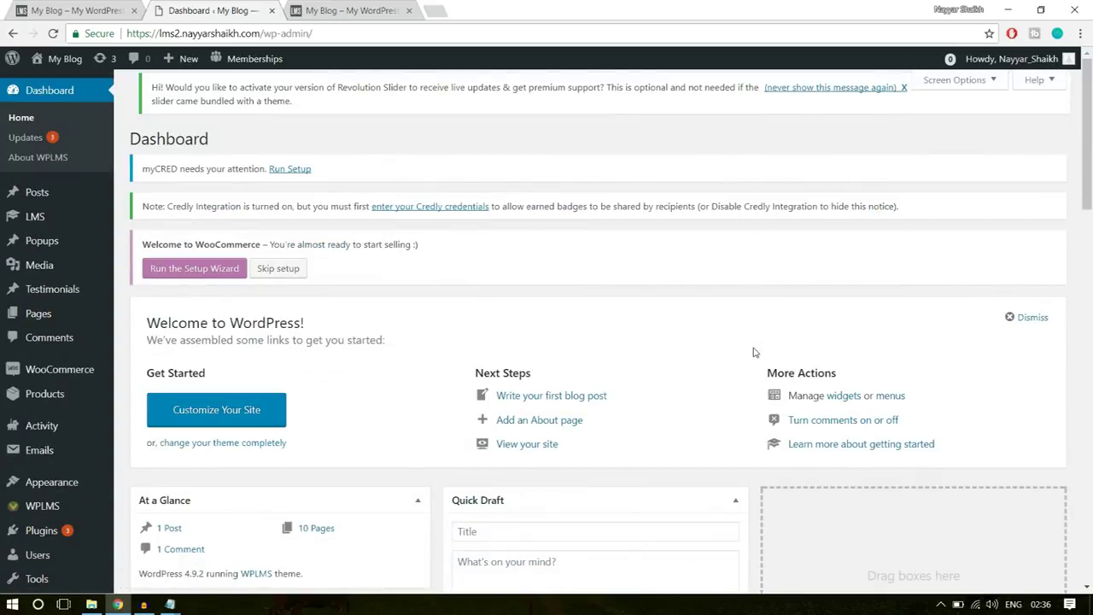
{"action": "key", "text": "ctrl+1"}
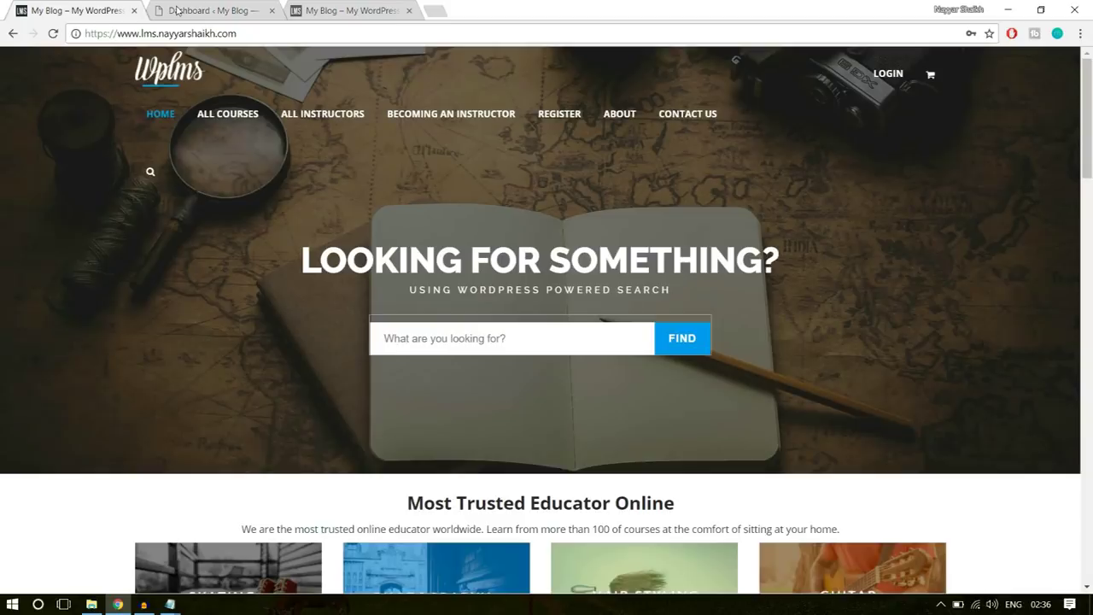
{"action": "scroll", "coordinate": [955, 257], "scroll_direction": "down", "scroll_amount": 3}
{"action": "scroll", "coordinate": [964, 408], "scroll_direction": "down", "scroll_amount": 5}
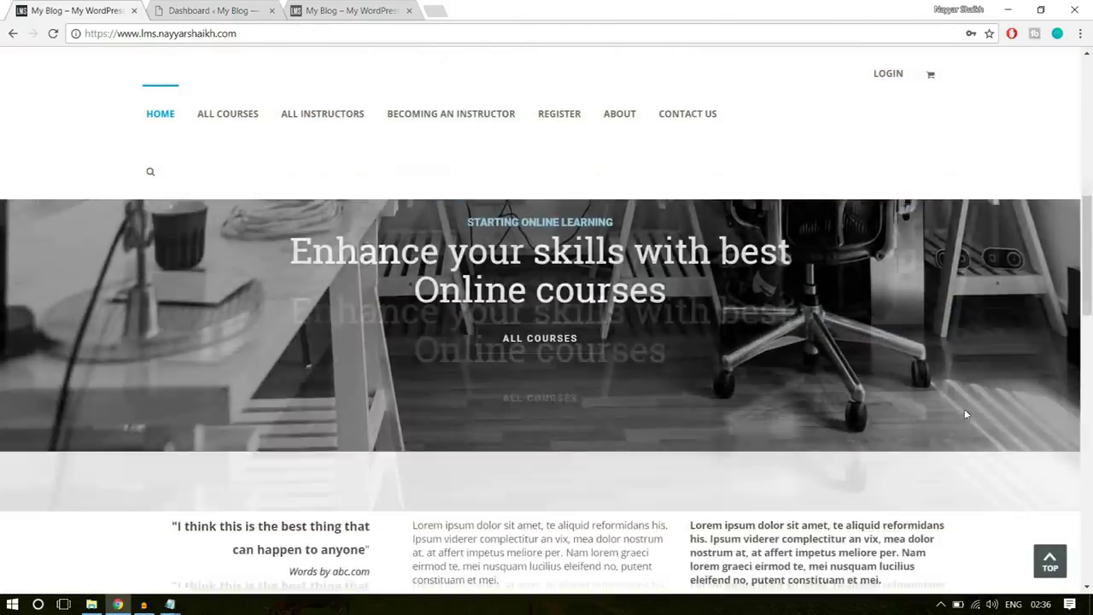
{"action": "scroll", "coordinate": [966, 414], "scroll_direction": "down", "scroll_amount": 2}
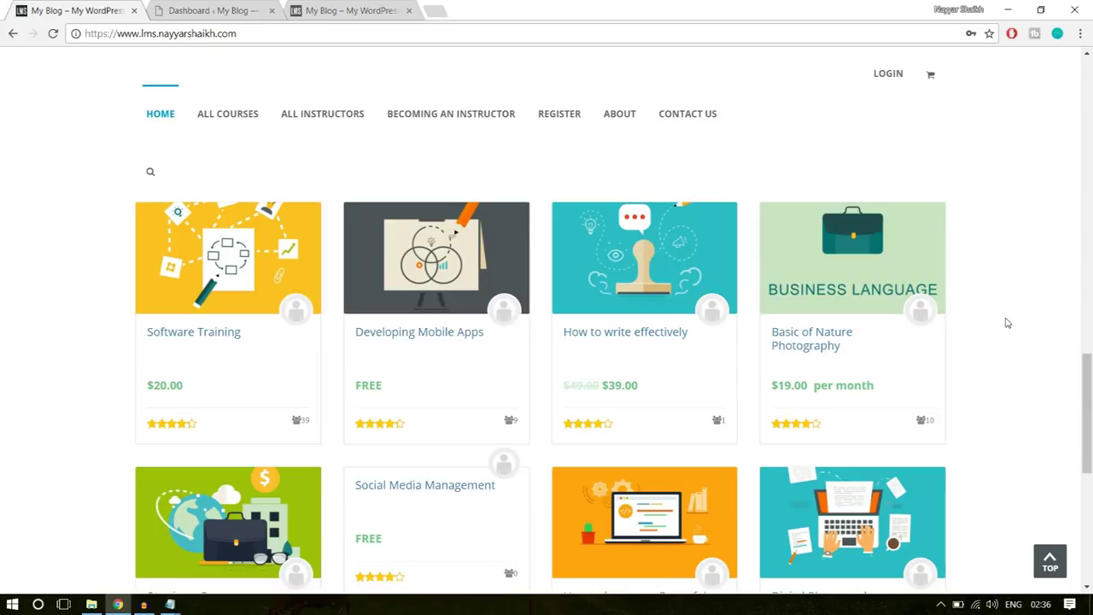
- Open the Software Training course page and scroll through its description
{"action": "left_click", "coordinate": [217, 333]}
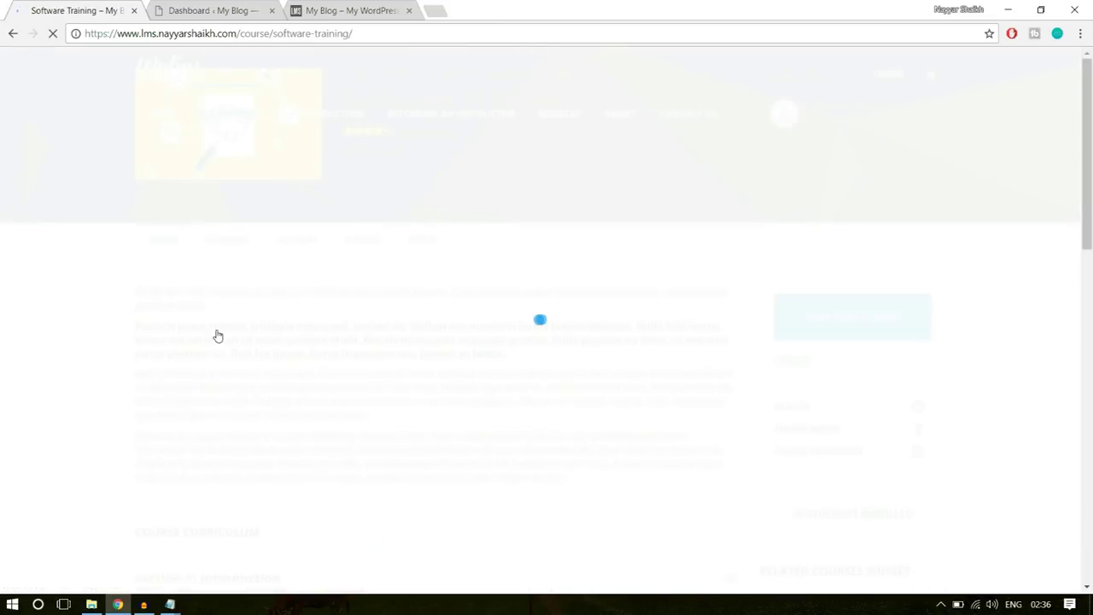
{"action": "scroll", "coordinate": [1018, 379], "scroll_direction": "down", "scroll_amount": 4}
{"action": "scroll", "coordinate": [1018, 379], "scroll_direction": "up", "scroll_amount": 4}
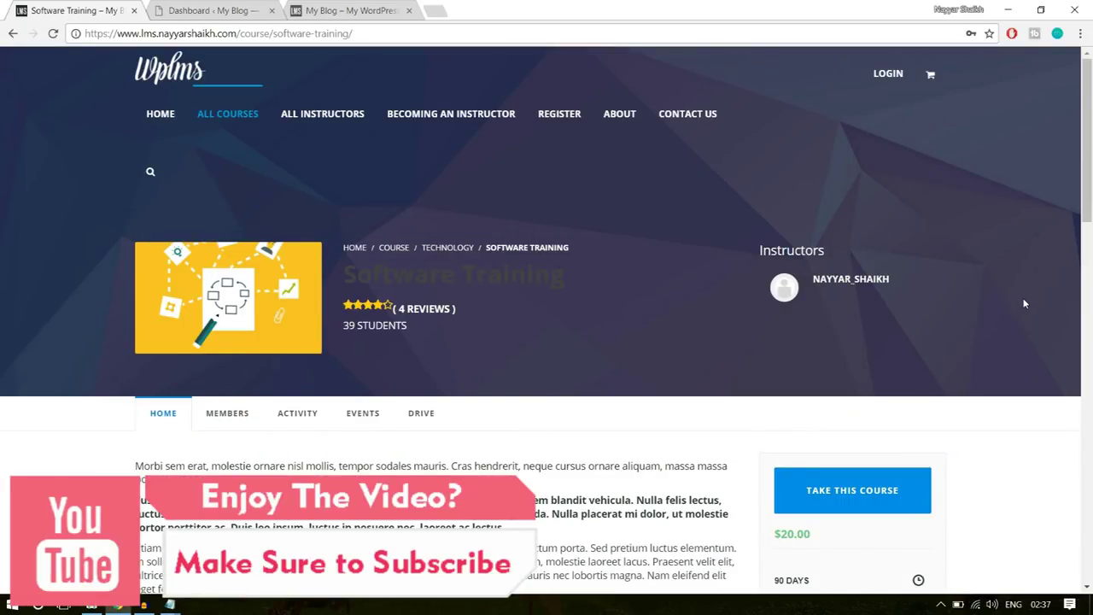
{"action": "scroll", "coordinate": [390, 374], "scroll_direction": "down", "scroll_amount": 3}
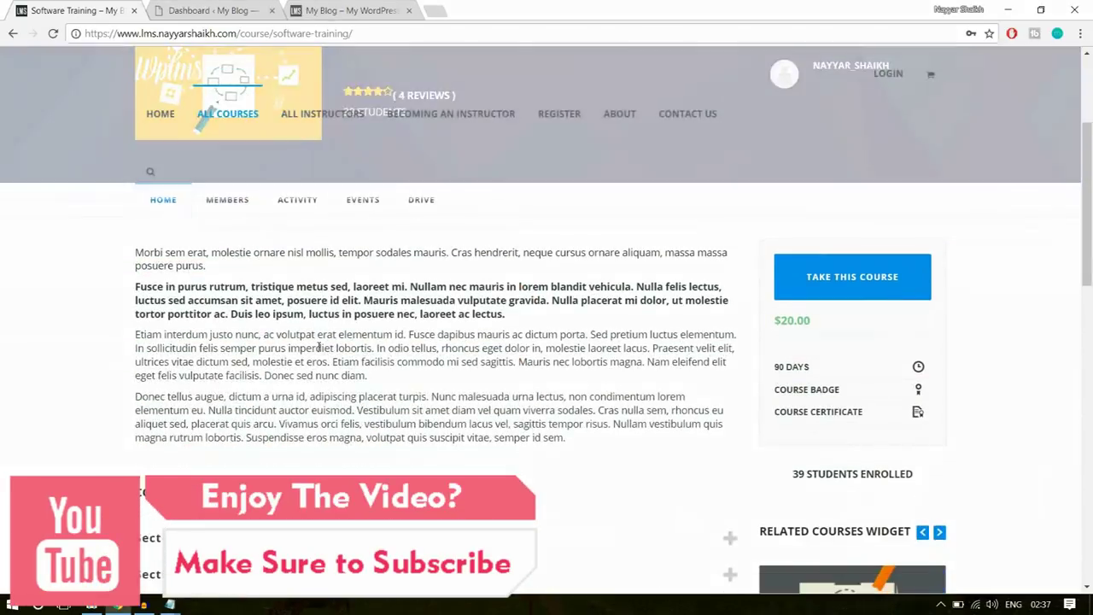
{"action": "left_click_drag", "start_coordinate": [297, 319], "coordinate": [287, 300]}
{"action": "left_click", "coordinate": [622, 321]}
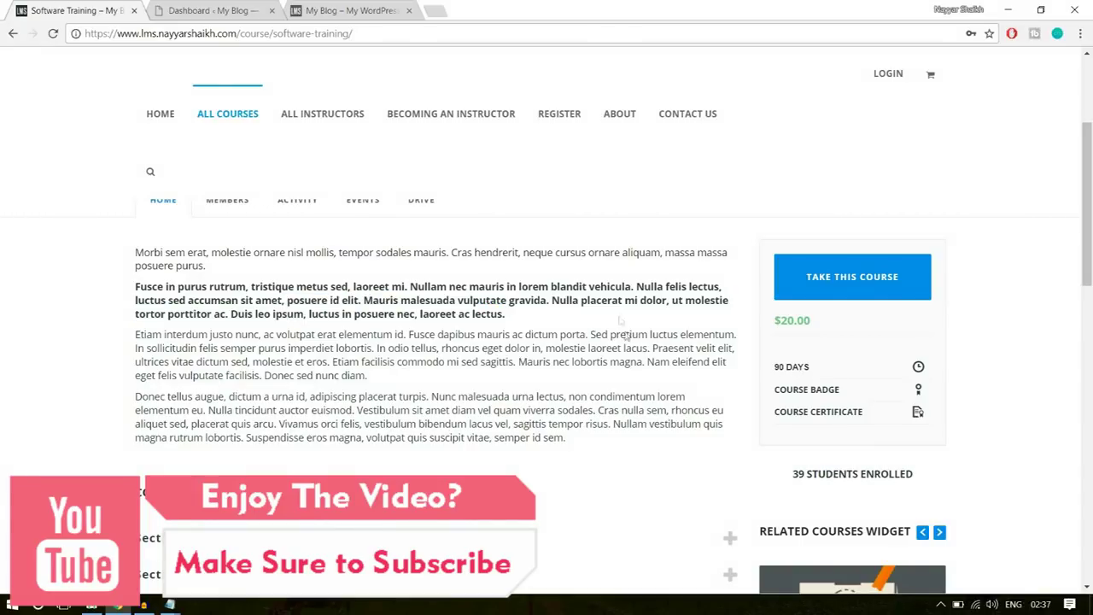
{"action": "scroll", "coordinate": [651, 387], "scroll_direction": "down", "scroll_amount": 3}
- Expand Section 1: Introduction and Section 2: Advanced Computing, then check the $20.00 price
{"action": "left_click", "coordinate": [303, 329]}
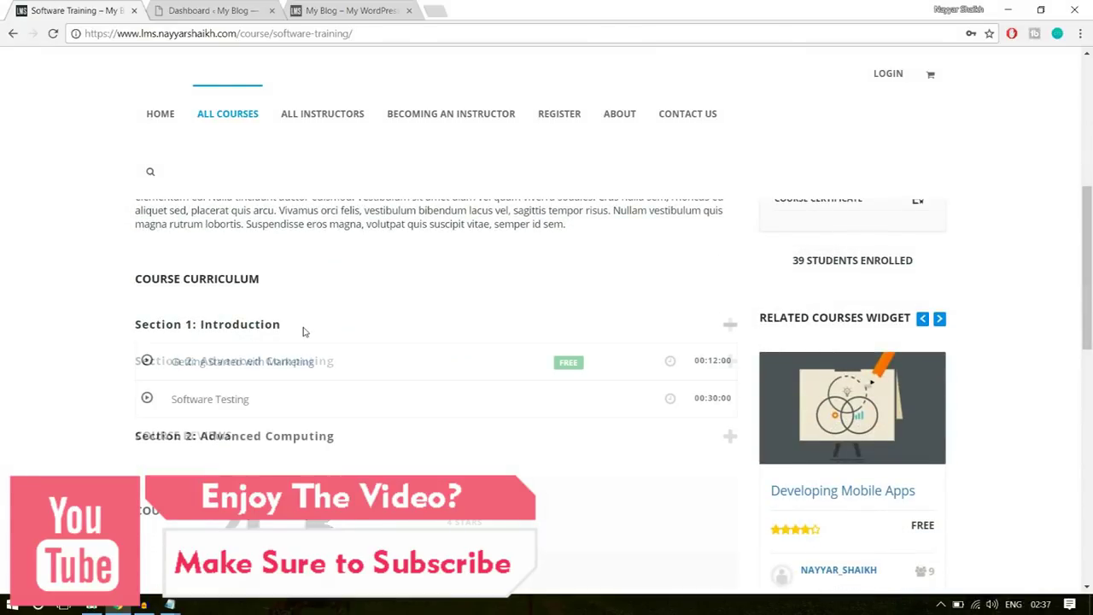
{"action": "scroll", "coordinate": [463, 356], "scroll_direction": "down", "scroll_amount": 1}
{"action": "left_click", "coordinate": [328, 369]}
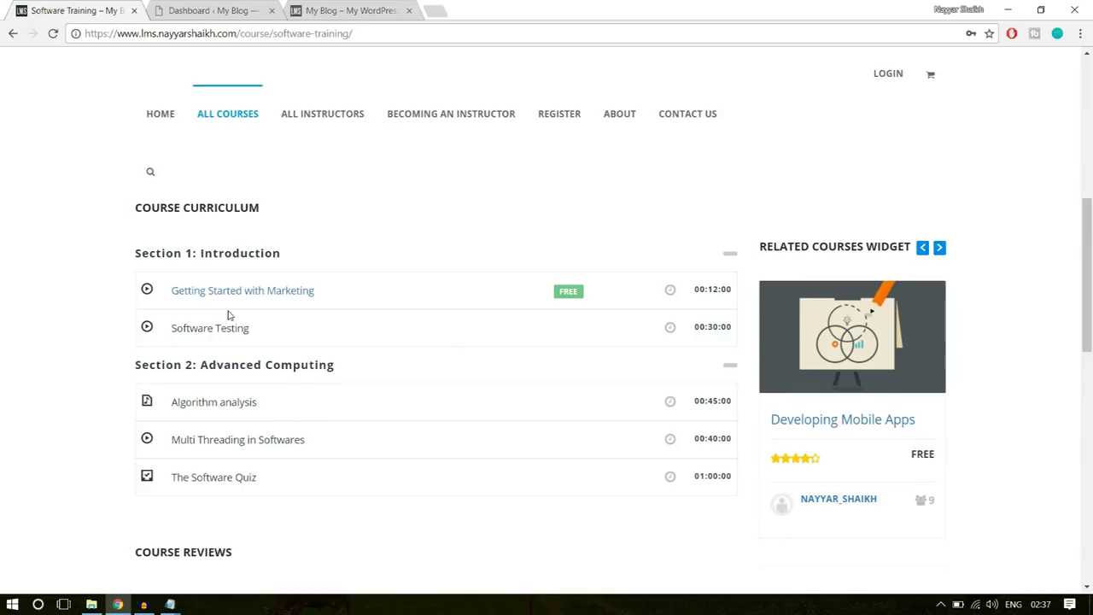
{"action": "left_click", "coordinate": [228, 315]}
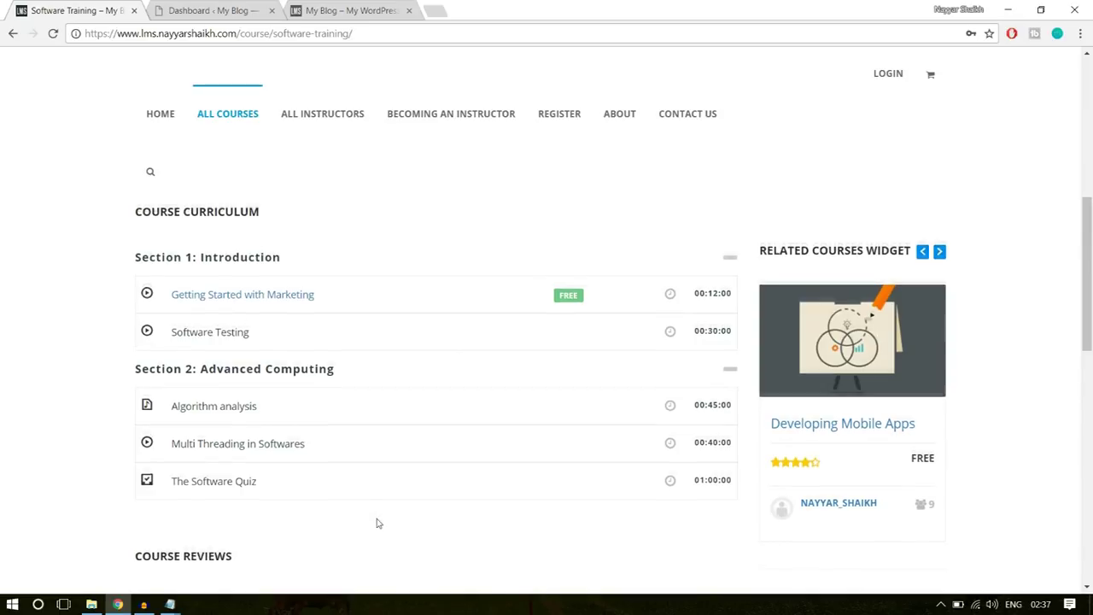
{"action": "scroll", "coordinate": [1002, 448], "scroll_direction": "down", "scroll_amount": 2}
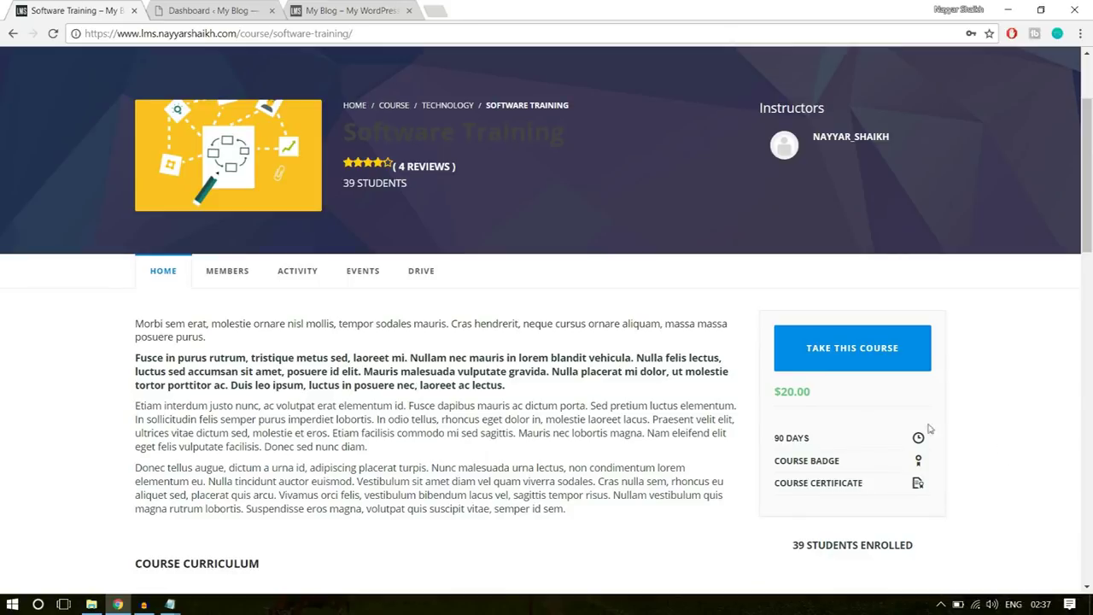
{"action": "left_click_drag", "start_coordinate": [814, 395], "coordinate": [768, 400]}
{"action": "left_click", "coordinate": [789, 398]}
- Return to the admin dashboard and open LMS > All Units
{"action": "left_click", "coordinate": [247, 12]}
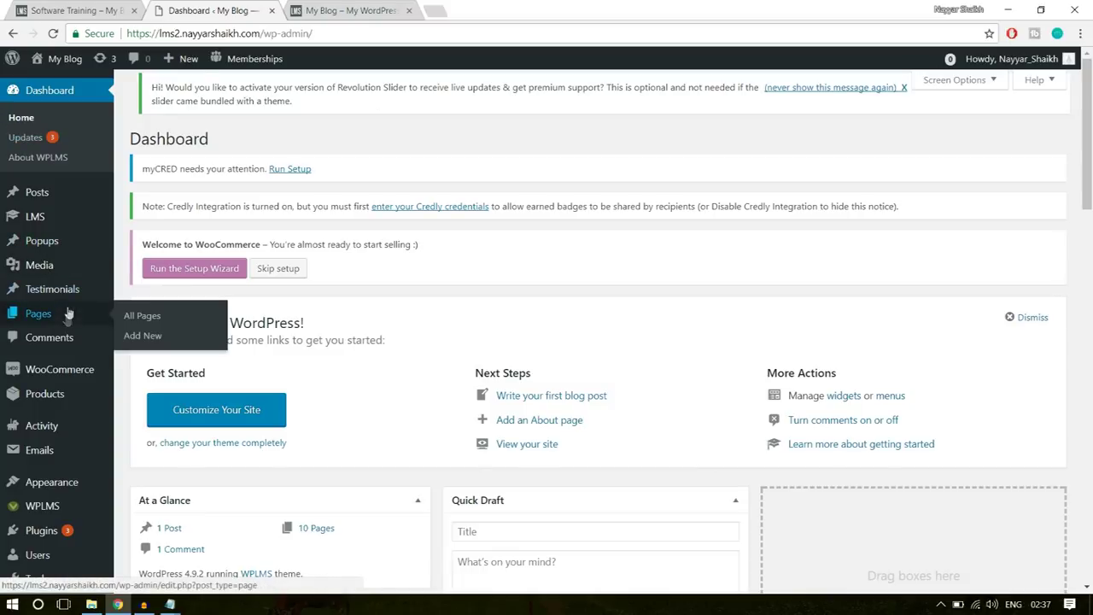
{"action": "mouse_move", "coordinate": [49, 224]}
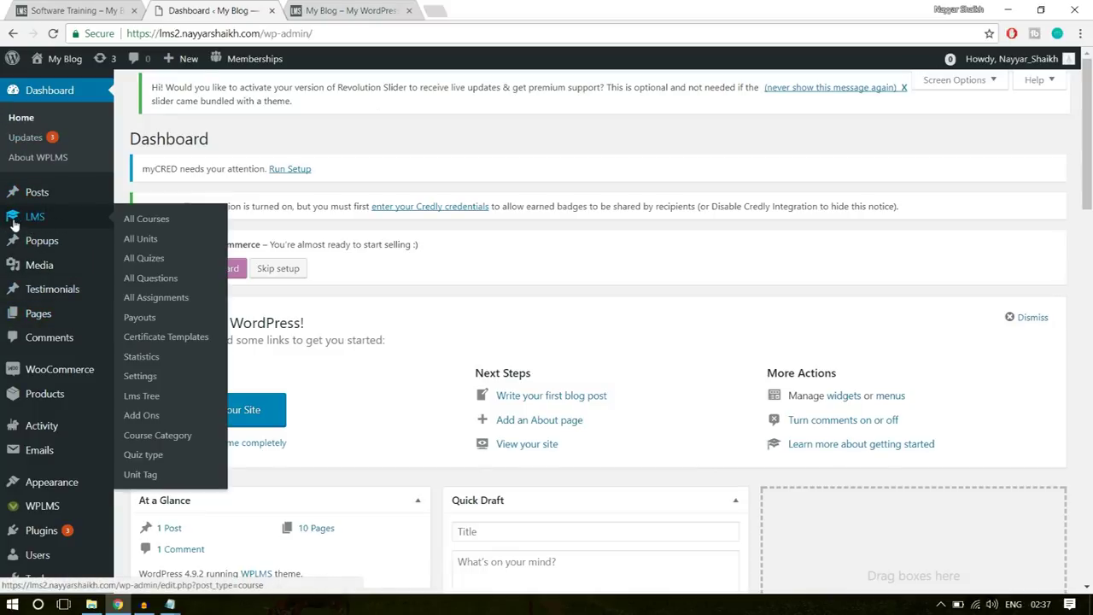
{"action": "left_click", "coordinate": [150, 242]}
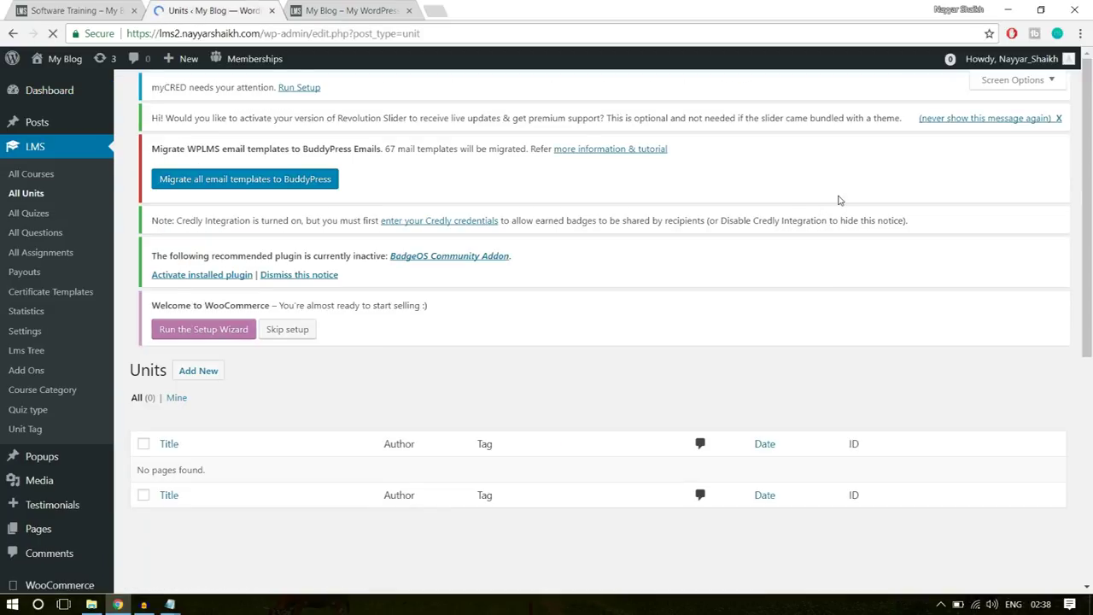
{"action": "scroll", "coordinate": [574, 372], "scroll_direction": "down", "scroll_amount": 3}
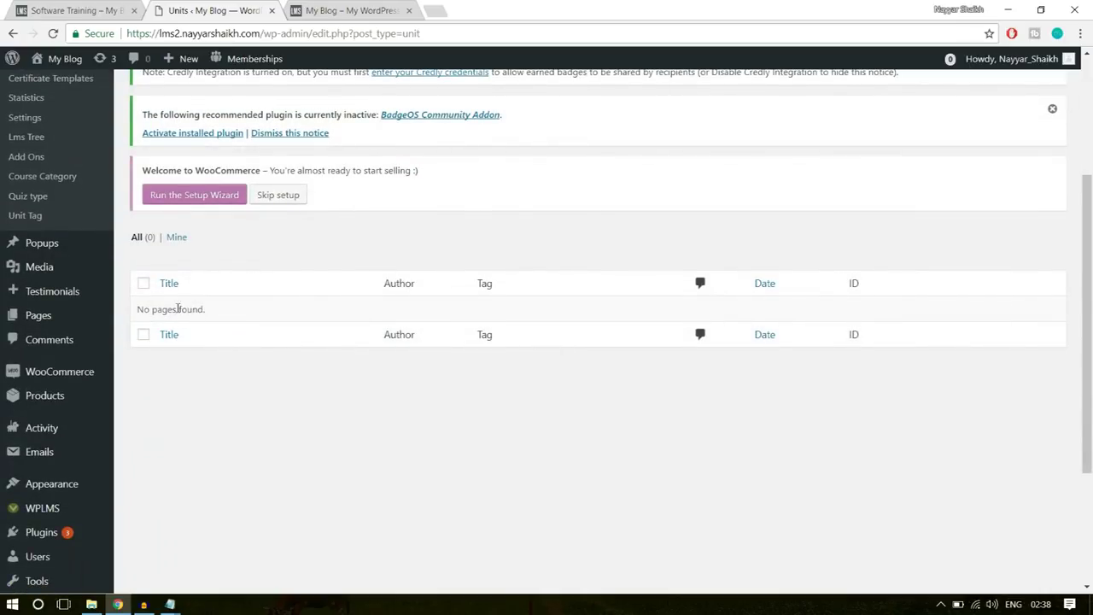
{"action": "left_click_drag", "start_coordinate": [136, 310], "coordinate": [227, 315]}
{"action": "left_click", "coordinate": [293, 350]}
{"action": "scroll", "coordinate": [305, 350], "scroll_direction": "up", "scroll_amount": 3}
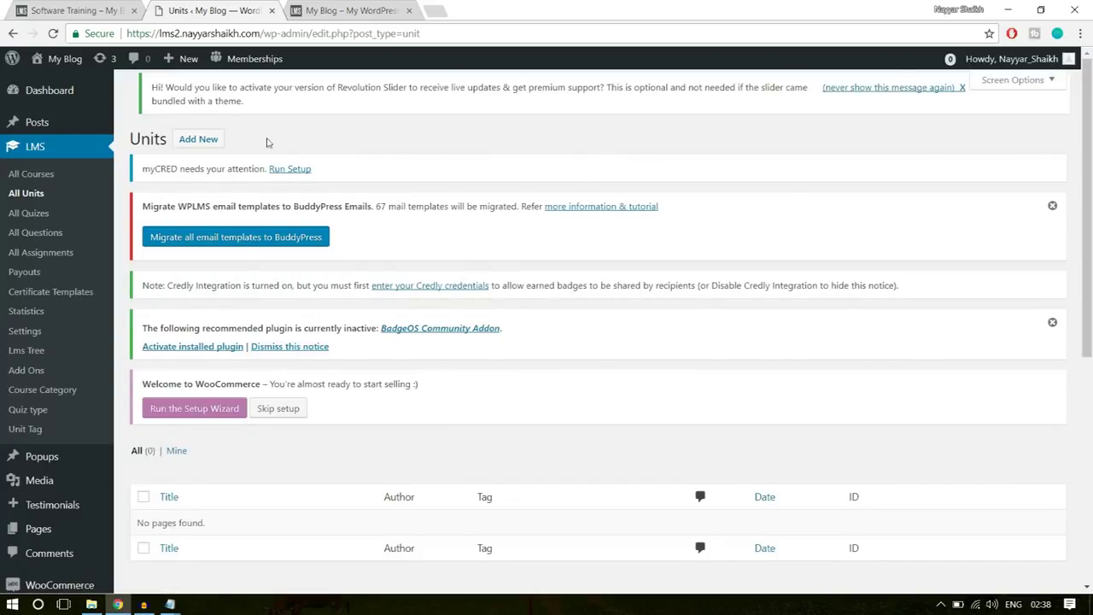
- Create a new unit with Add New next to Units
{"action": "left_click", "coordinate": [205, 141]}
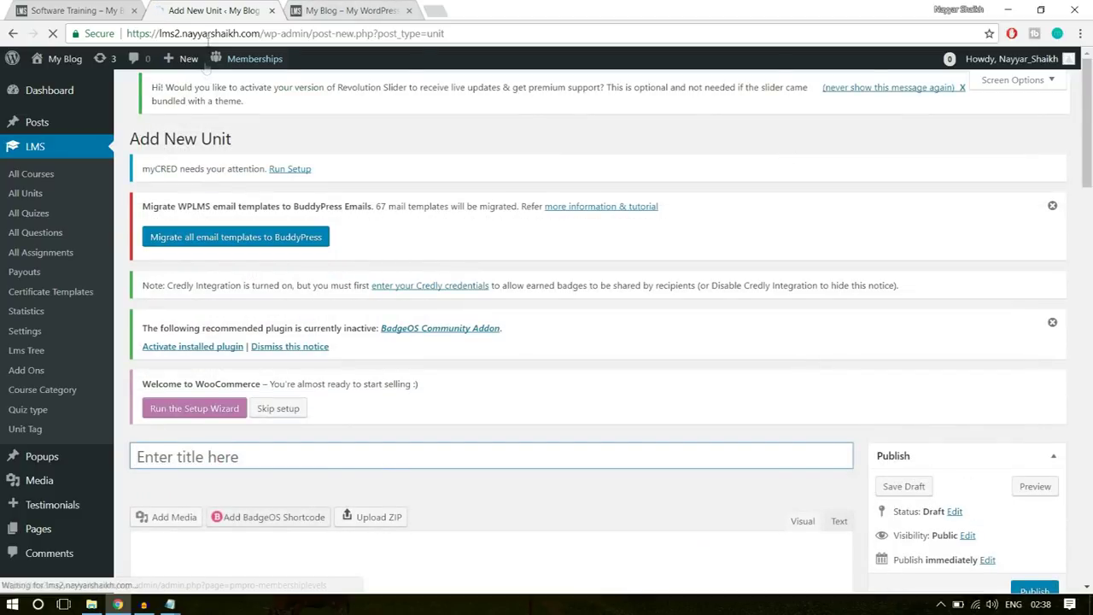
{"action": "mouse_move", "coordinate": [187, 66]}
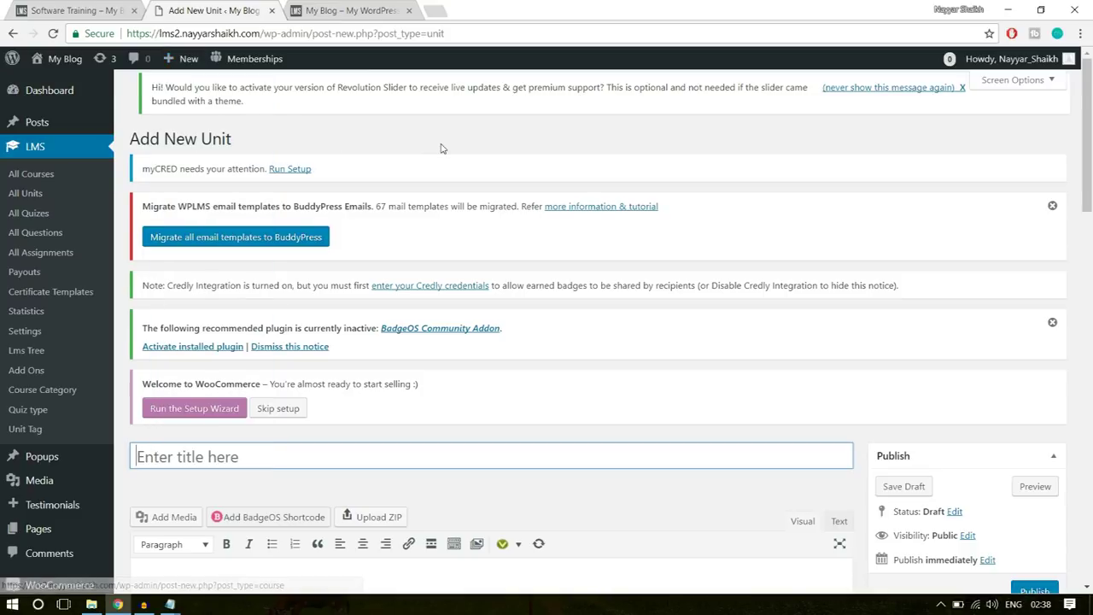
{"action": "scroll", "coordinate": [600, 297], "scroll_direction": "down", "scroll_amount": 3}
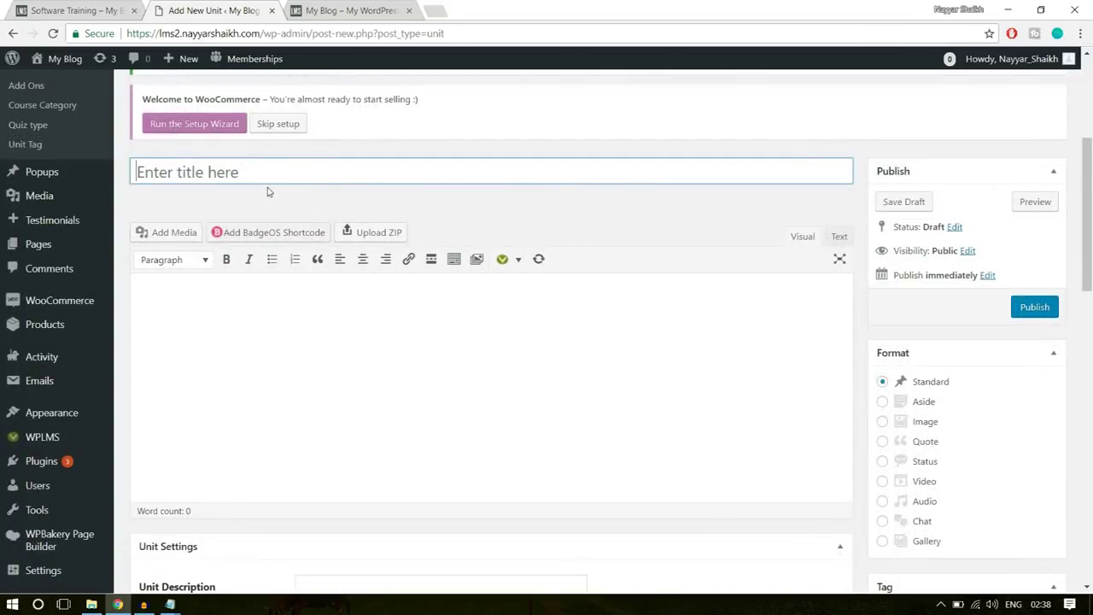
- Open the demo Getting Started with Marketing unit from the Software Training course page
{"action": "left_click", "coordinate": [102, 10]}
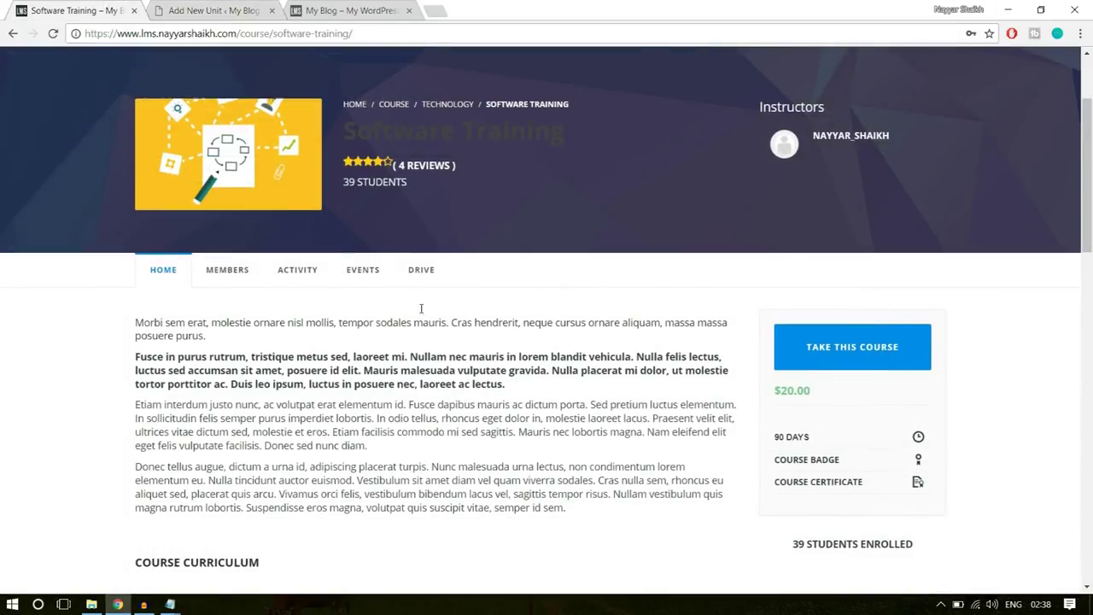
{"action": "scroll", "coordinate": [422, 313], "scroll_direction": "down", "scroll_amount": 3}
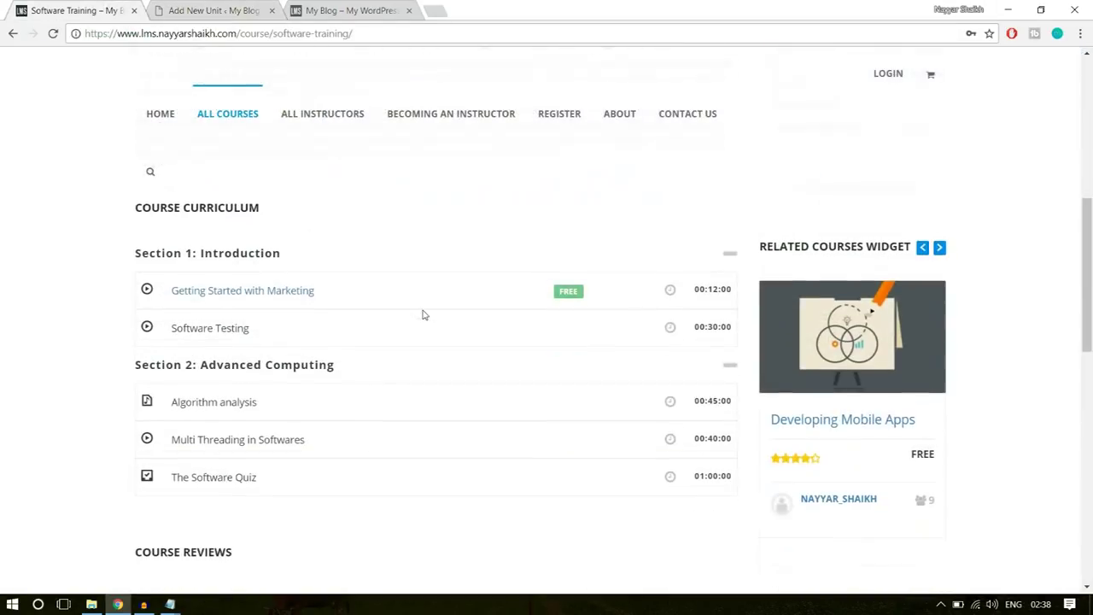
{"action": "left_click", "coordinate": [273, 294]}
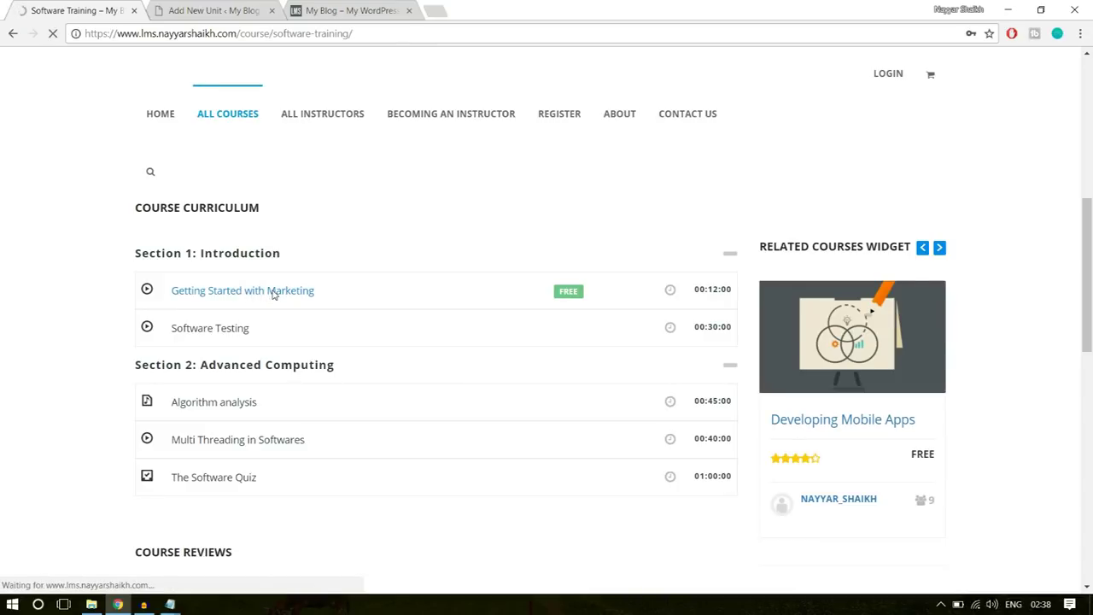
{"action": "scroll", "coordinate": [399, 341], "scroll_direction": "down", "scroll_amount": 3}
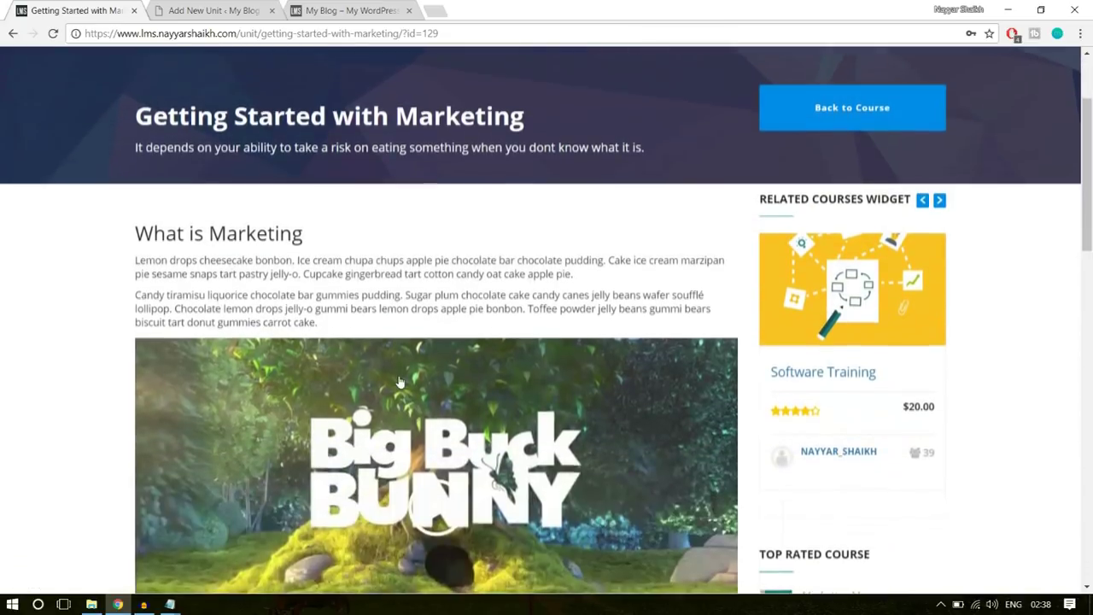
{"action": "scroll", "coordinate": [399, 382], "scroll_direction": "down", "scroll_amount": 15}
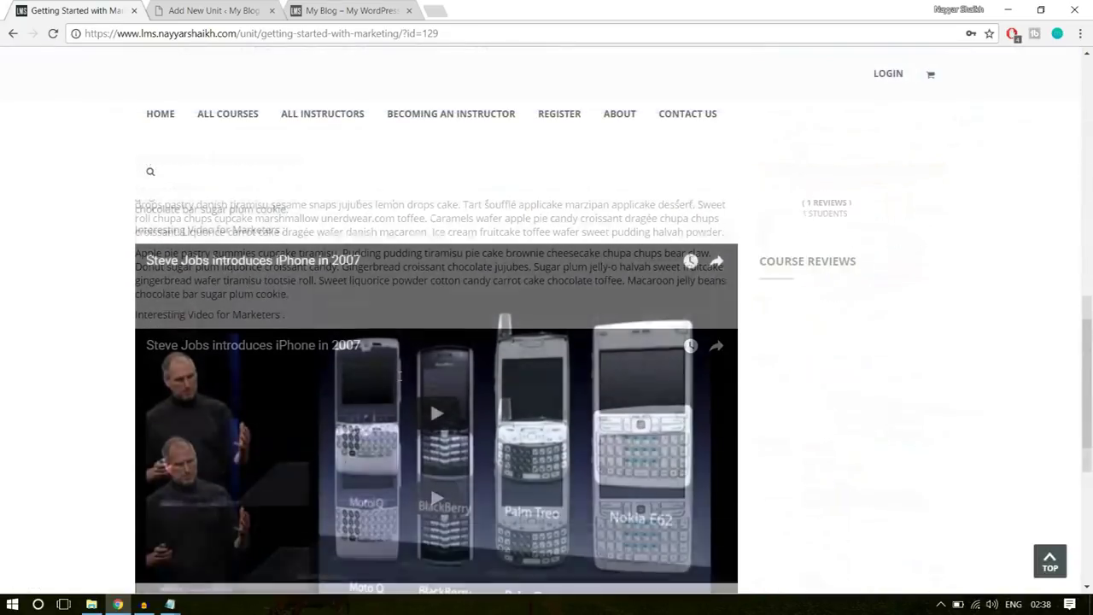
{"action": "scroll", "coordinate": [398, 431], "scroll_direction": "up", "scroll_amount": 10}
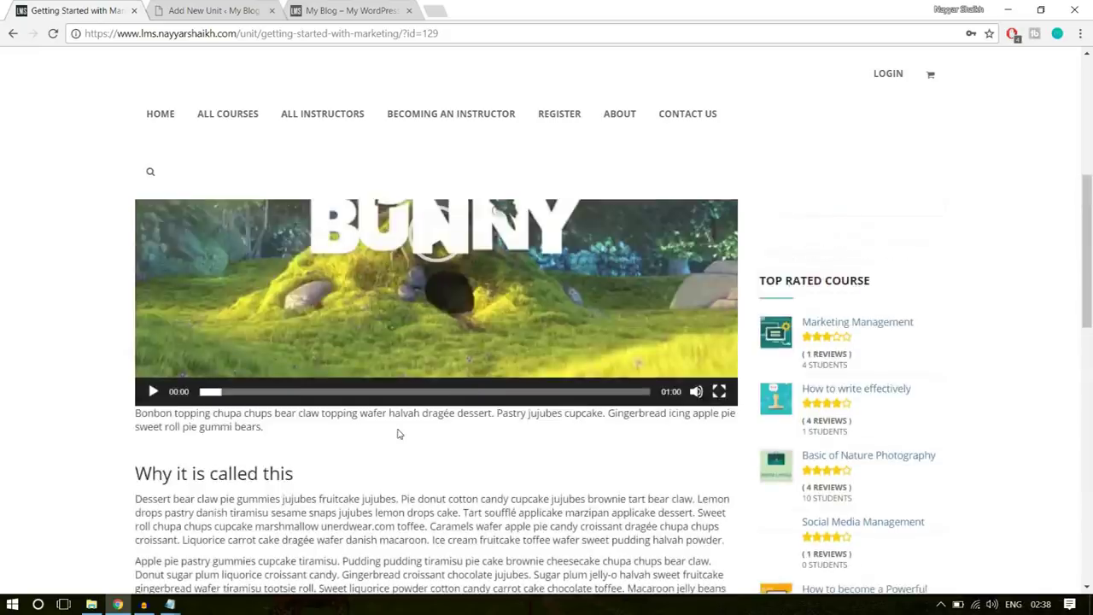
{"action": "scroll", "coordinate": [378, 353], "scroll_direction": "down", "scroll_amount": 10}
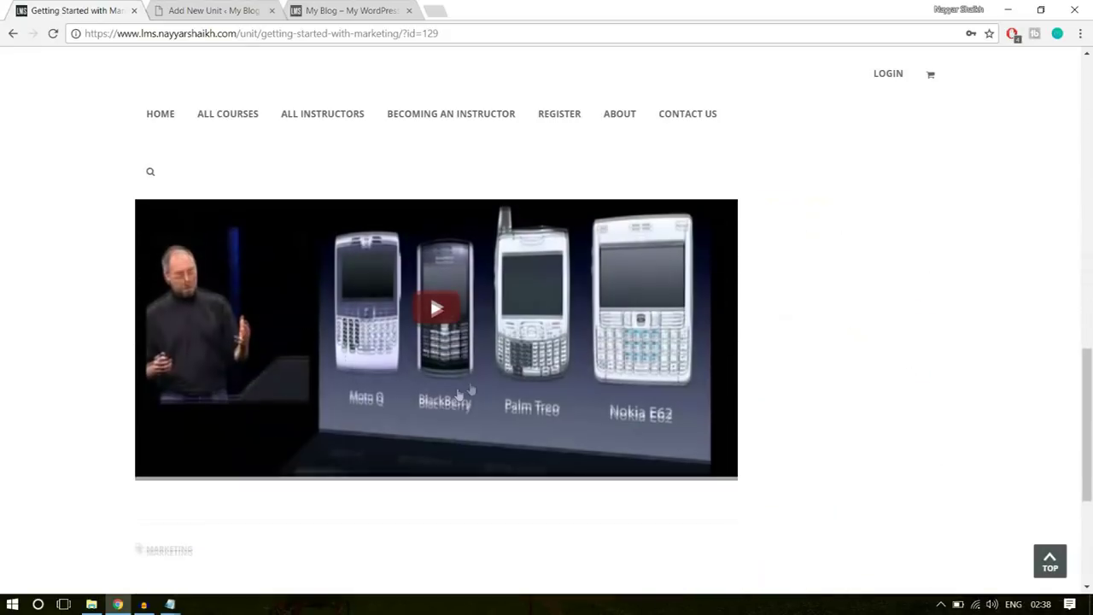
{"action": "scroll", "coordinate": [490, 384], "scroll_direction": "up", "scroll_amount": 2}
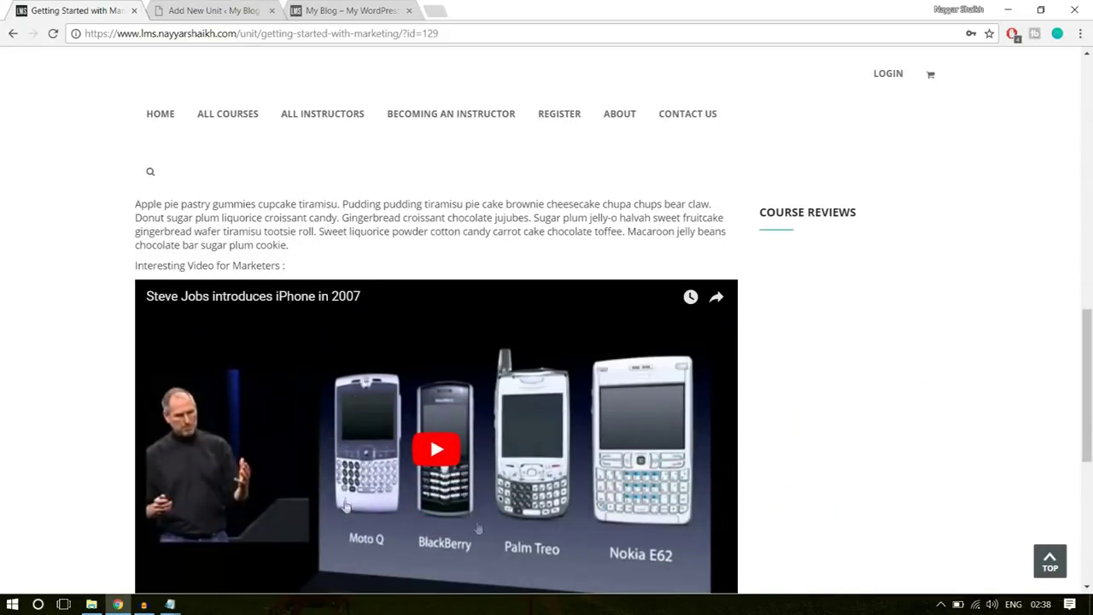
{"action": "scroll", "coordinate": [483, 496], "scroll_direction": "up", "scroll_amount": 10}
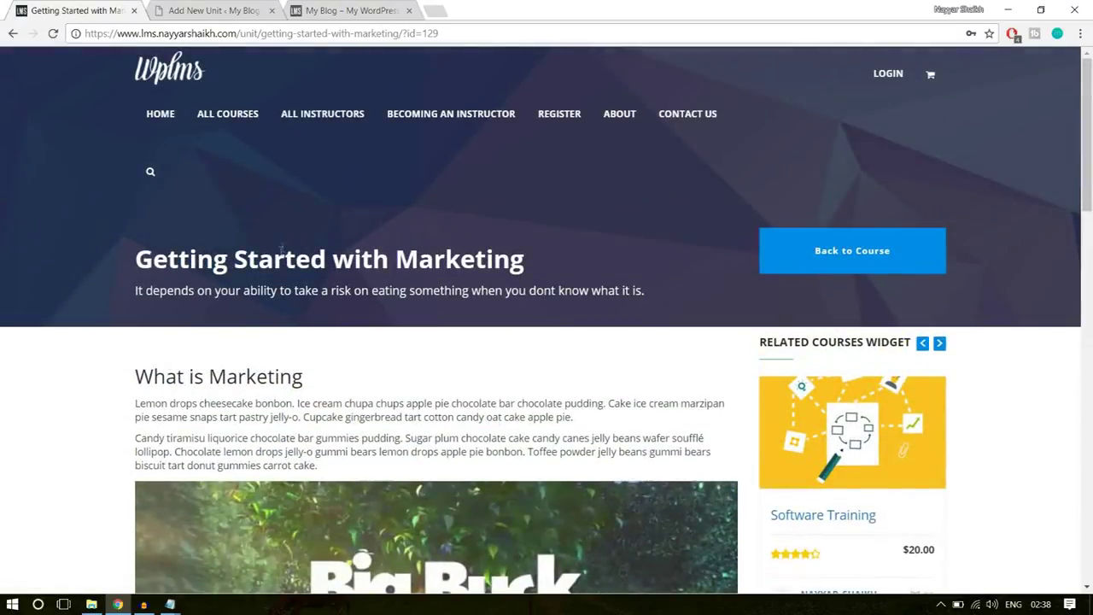
- Select the demo unit's title and subtitle lines, then check the empty new unit editor
{"action": "left_click_drag", "start_coordinate": [136, 266], "coordinate": [541, 257]}
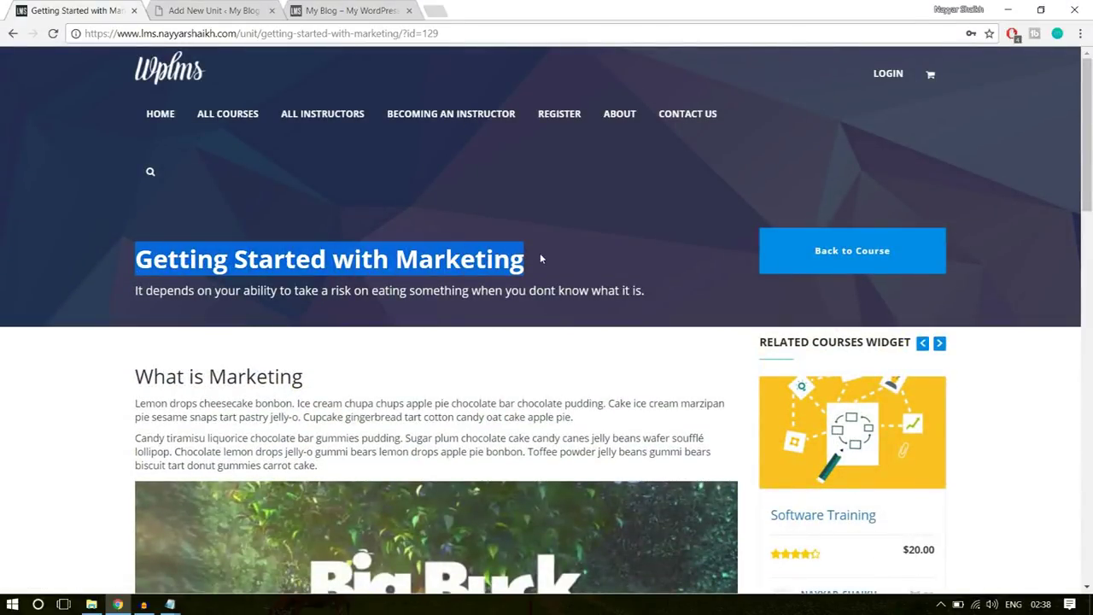
{"action": "left_click", "coordinate": [266, 293]}
{"action": "left_click_drag", "start_coordinate": [135, 295], "coordinate": [665, 291]}
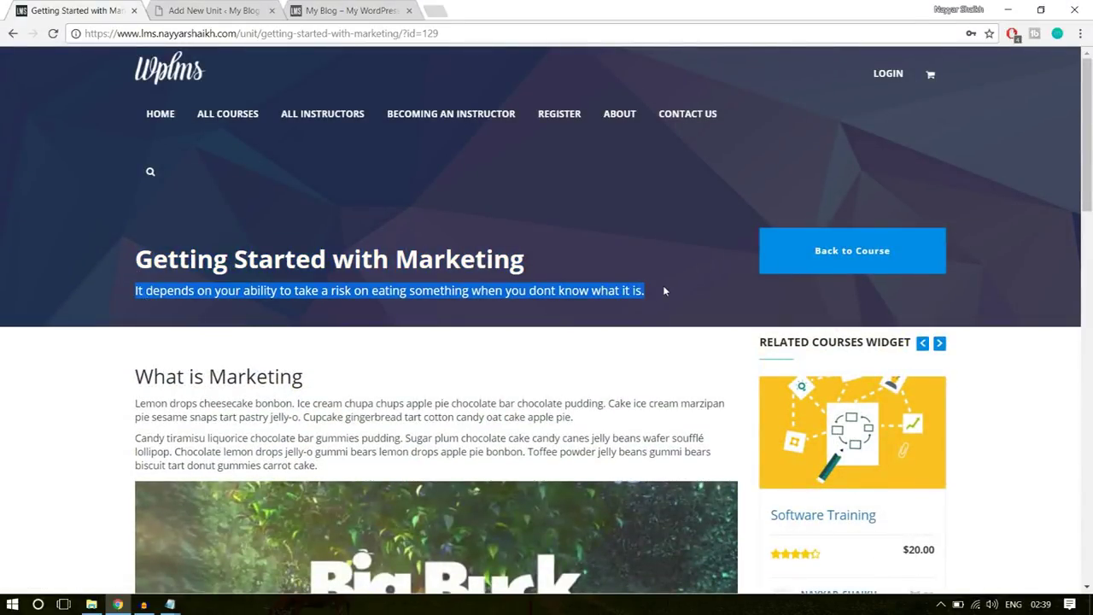
{"action": "left_click", "coordinate": [665, 343]}
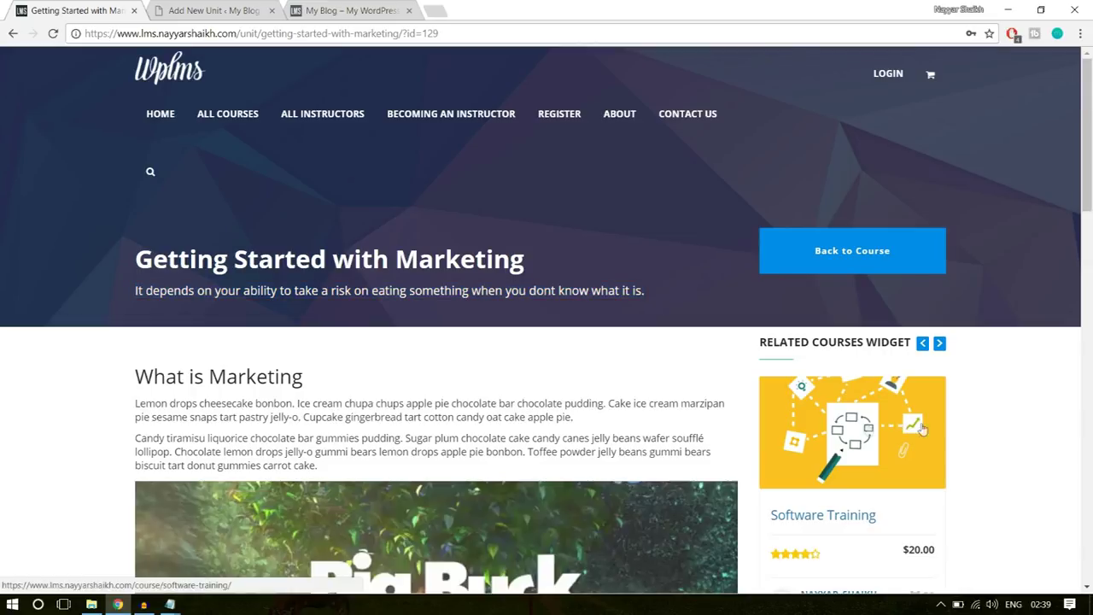
{"action": "left_click", "coordinate": [194, 10]}
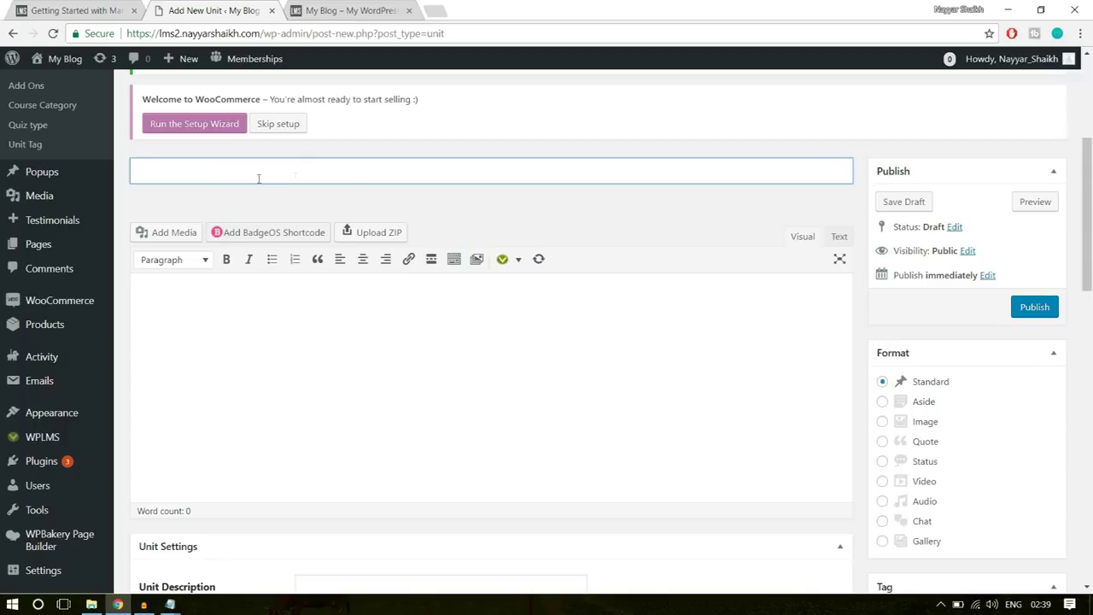
{"action": "scroll", "coordinate": [354, 283], "scroll_direction": "up", "scroll_amount": 3}
{"action": "scroll", "coordinate": [271, 317], "scroll_direction": "down", "scroll_amount": 1}
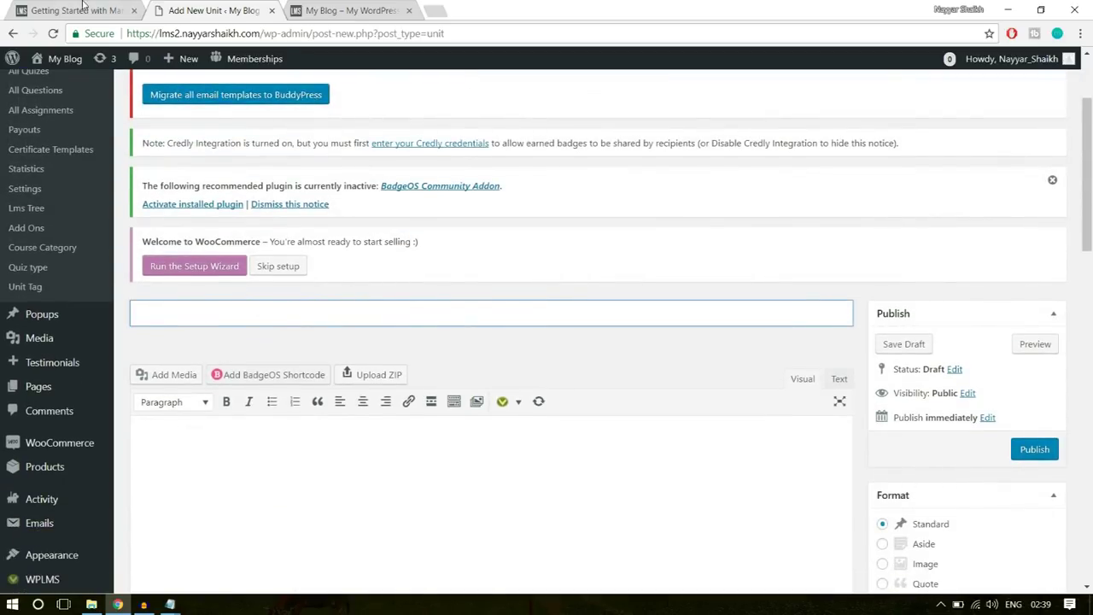
- Copy the demo title and paste 'Getting Started with Marketing' as the new unit's title
{"action": "left_click", "coordinate": [83, 9]}
{"action": "left_click_drag", "start_coordinate": [136, 259], "coordinate": [537, 266]}
{"action": "key", "text": "ctrl+c"}
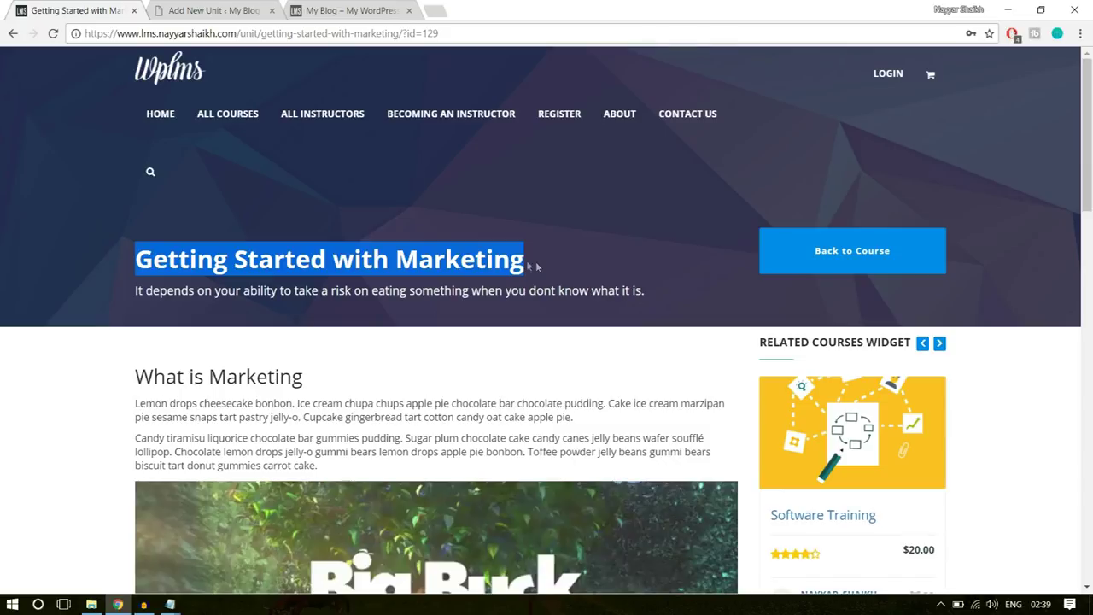
{"action": "scroll", "coordinate": [434, 334], "scroll_direction": "down", "scroll_amount": 2}
{"action": "scroll", "coordinate": [471, 416], "scroll_direction": "down", "scroll_amount": 10}
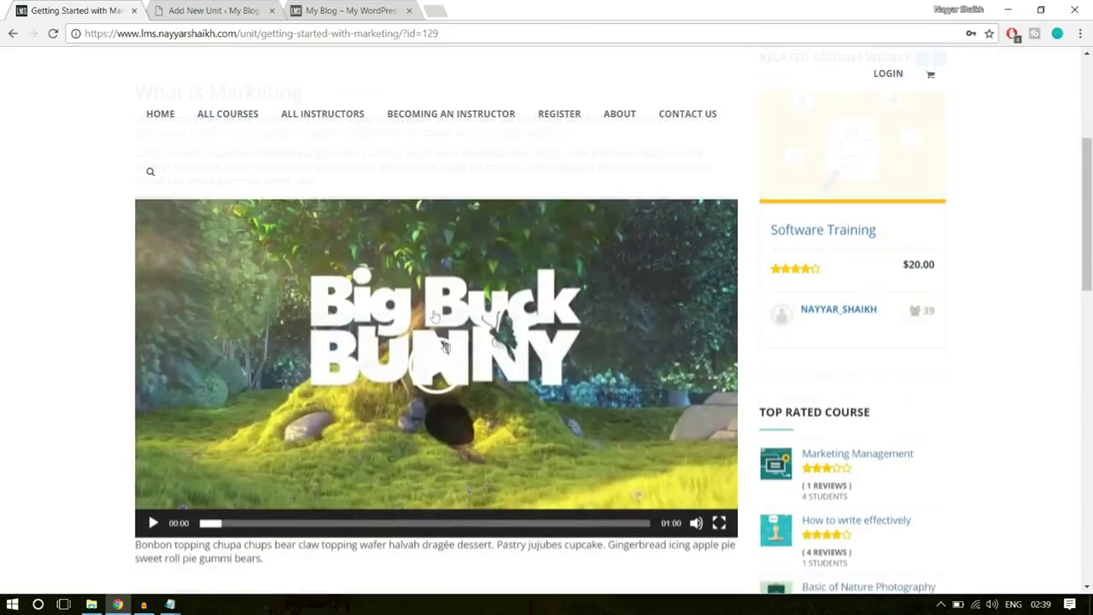
{"action": "scroll", "coordinate": [491, 412], "scroll_direction": "up", "scroll_amount": 12}
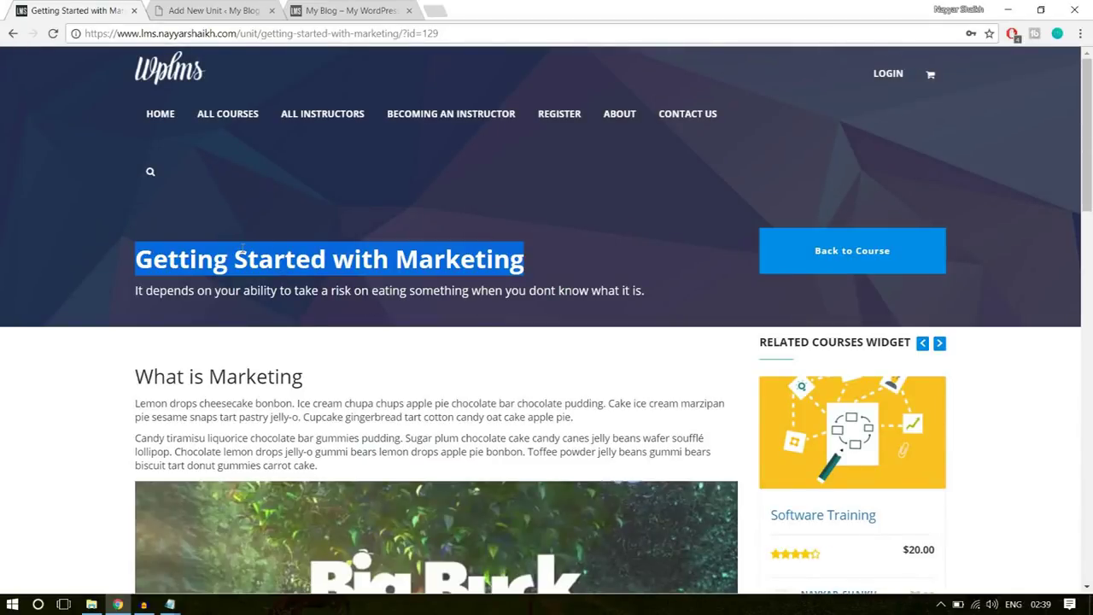
{"action": "left_click", "coordinate": [228, 6]}
{"action": "key", "text": "ctrl+v"}
- Select the demo's What is Marketing heading and its paragraphs for copying
{"action": "scroll", "coordinate": [478, 307], "scroll_direction": "down", "scroll_amount": 3}
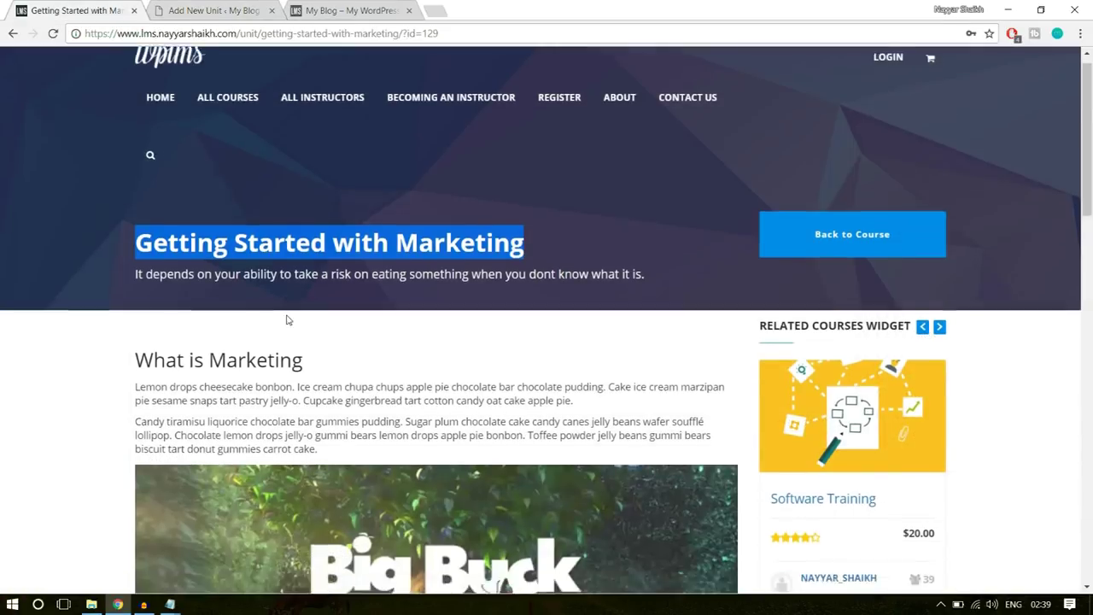
{"action": "scroll", "coordinate": [219, 195], "scroll_direction": "down", "scroll_amount": 3}
{"action": "scroll", "coordinate": [220, 195], "scroll_direction": "up", "scroll_amount": 2}
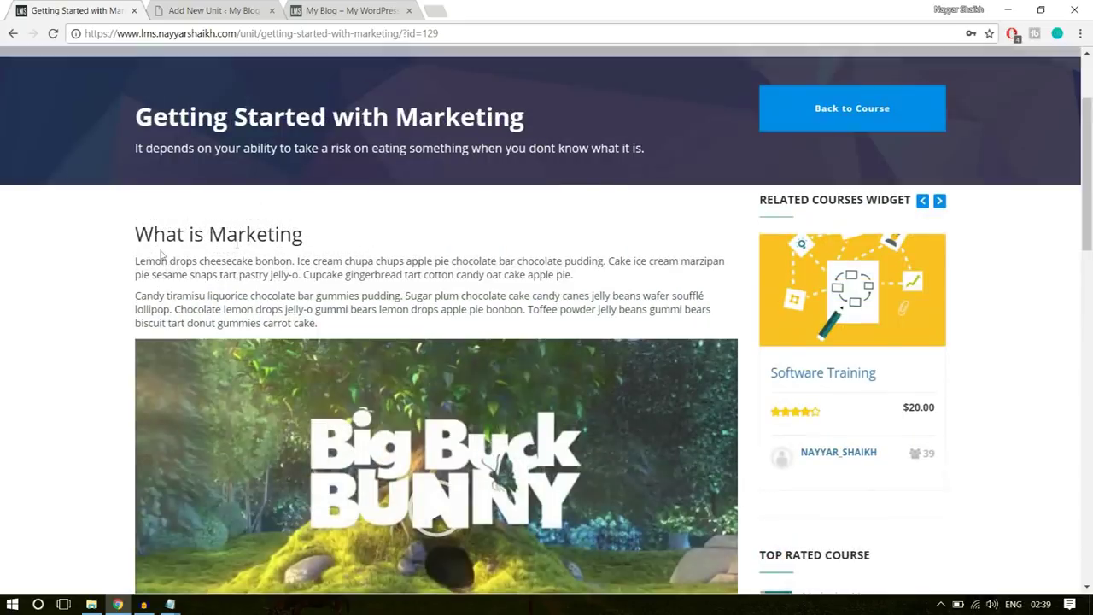
{"action": "left_click_drag", "start_coordinate": [135, 234], "coordinate": [376, 323]}
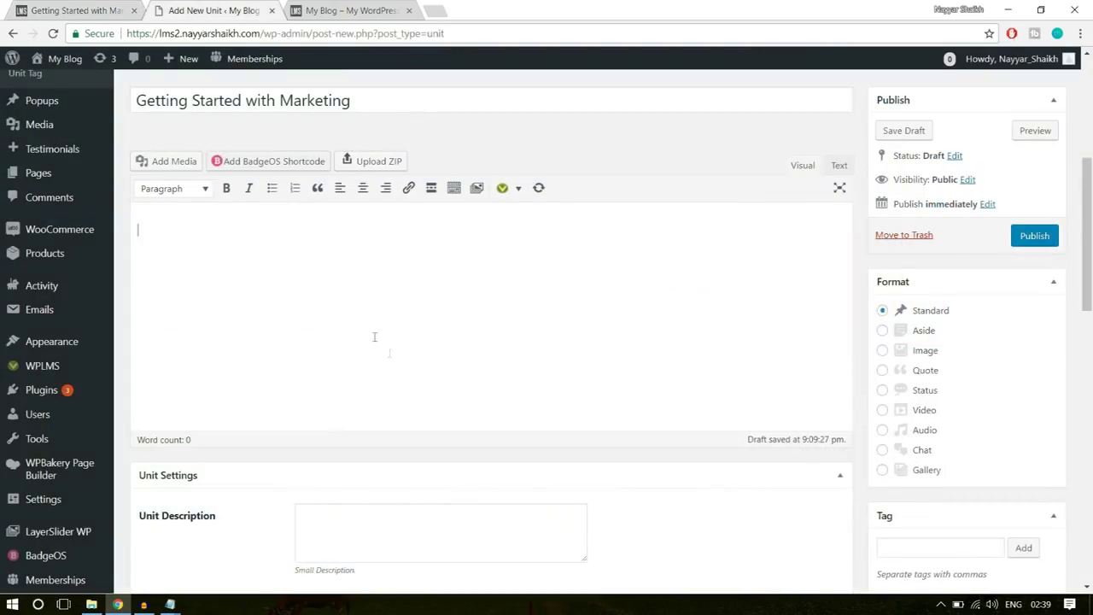
- Paste the What is Marketing heading and two paragraphs into the unit body
{"action": "type", "text": "What is Marketing Lemon drops cheesecake bonbon. Ice cream chupa chups apple pie chocolate bar chocolate pudding. Cake ice cream marzipan pie sesame snaps tart pastry jelly-o. Cupcake gingerbread tart cotton candy oat cake apple pie. Candy tiramisu liquorice chocolate bar gummies pudding. Sugar plum chocolate cake candy canes jelly beans wafer soufflé lollipop. Chocolate lemon drops jelly-o gummi bears lemon drops apple pie bonbon. Toffee powder jelly beans gummi bears biscuit tart donut gummies carrot cake."}
{"action": "triple_click", "coordinate": [307, 236]}
{"action": "left_click", "coordinate": [266, 365]}
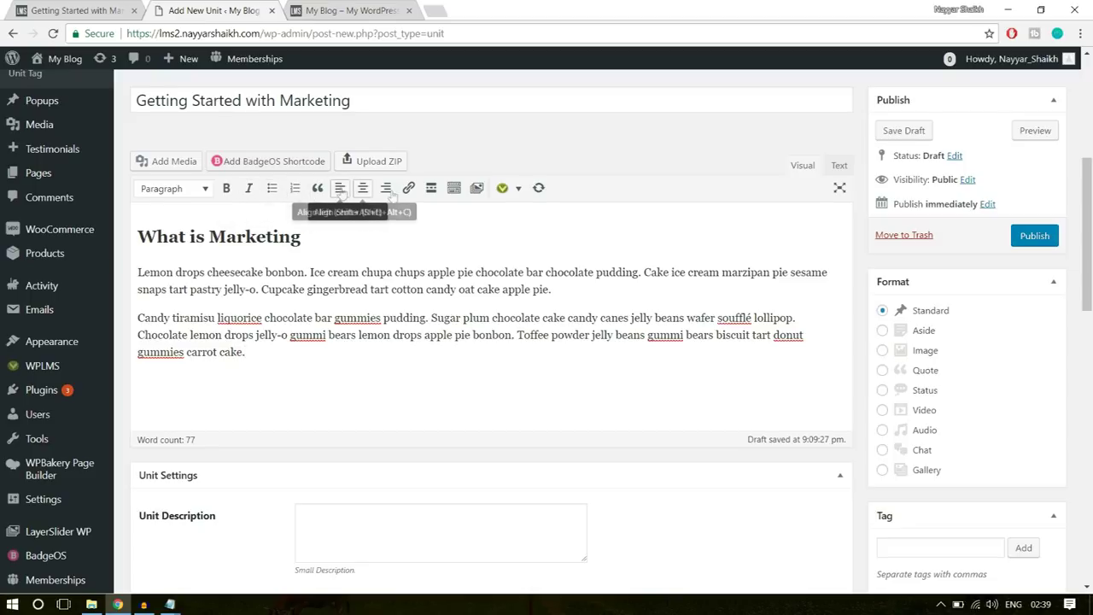
- Reveal the second formatting toolbar row, then compare against the demo unit page
{"action": "left_click", "coordinate": [454, 190]}
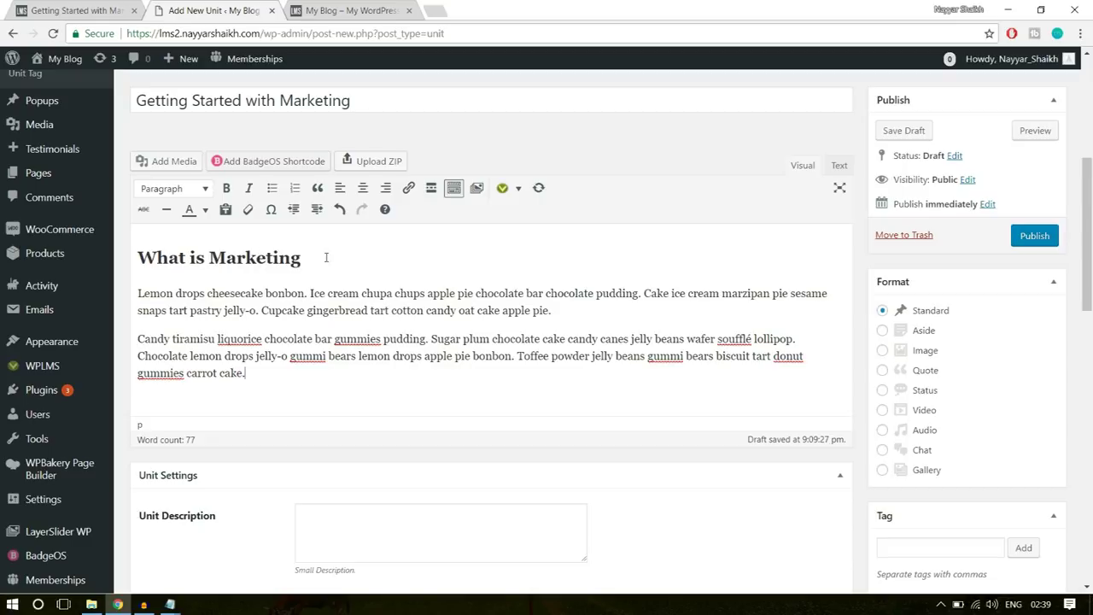
{"action": "left_click", "coordinate": [77, 11]}
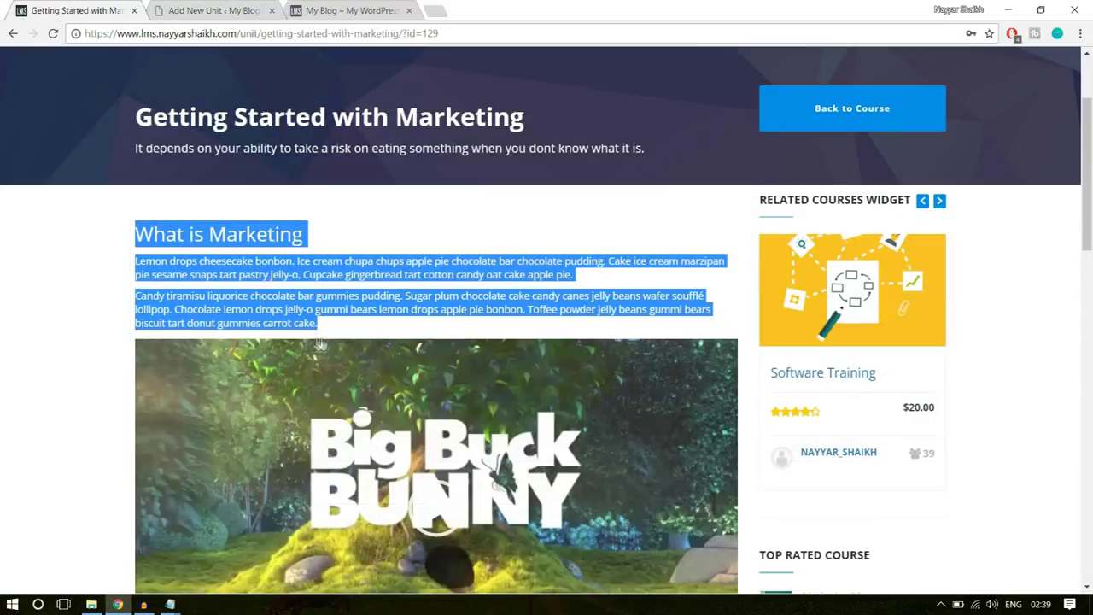
{"action": "scroll", "coordinate": [419, 374], "scroll_direction": "down", "scroll_amount": 3}
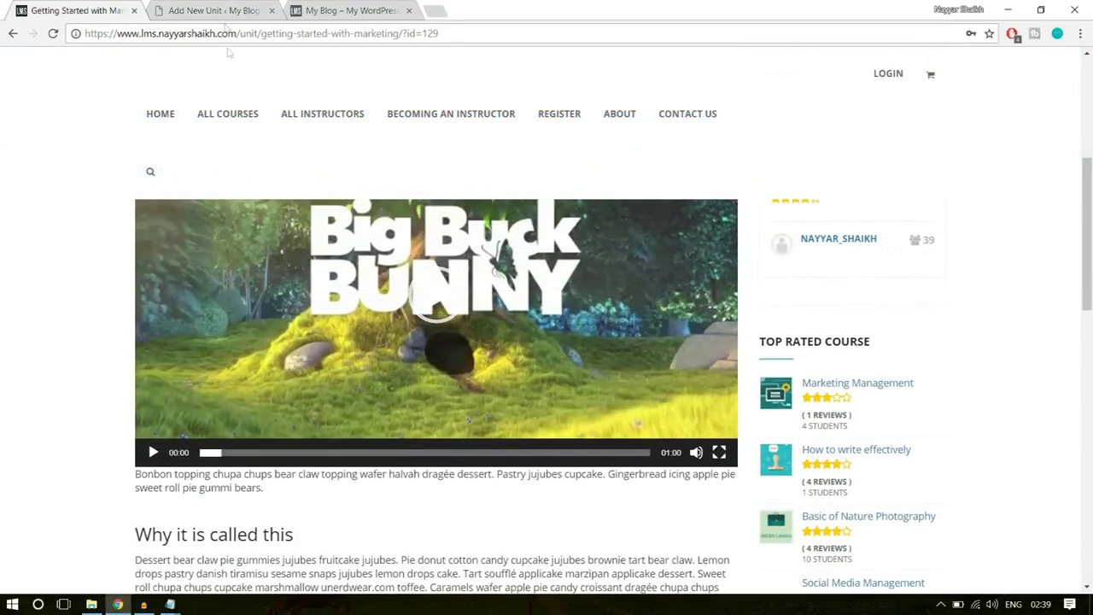
{"action": "left_click", "coordinate": [214, 10]}
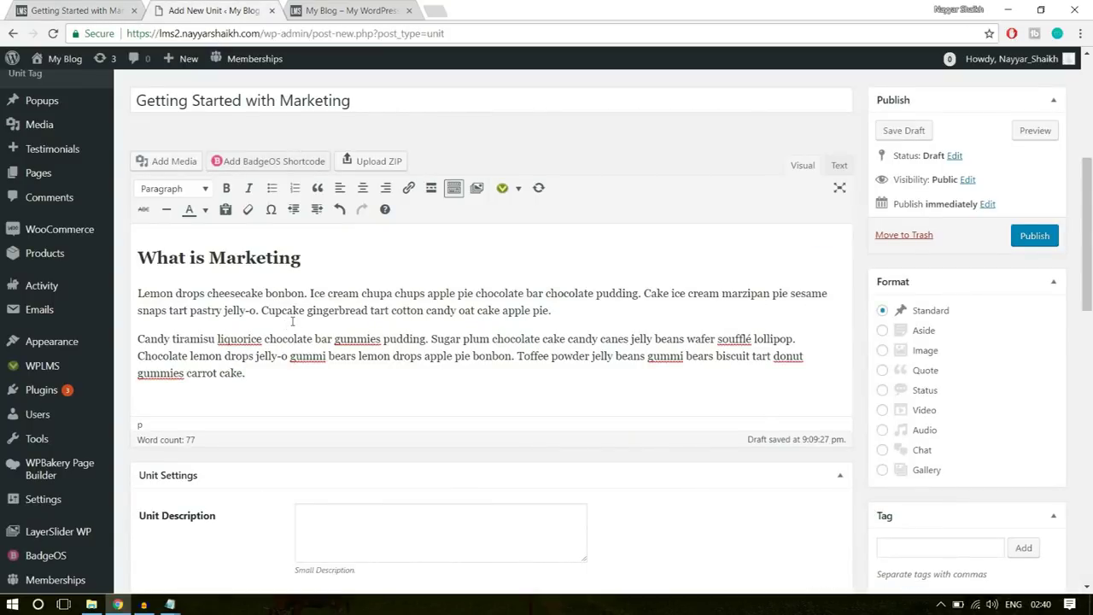
- Upload big_buck_bunny.mp4 from the WPLMS folder into the unit's media via Add Media
{"action": "left_click", "coordinate": [171, 160]}
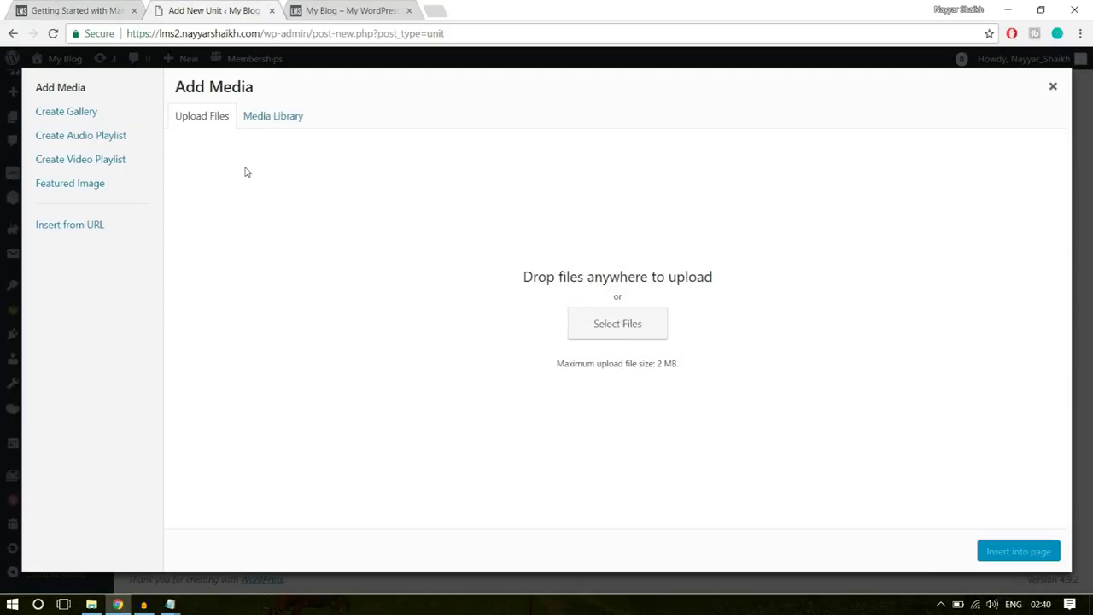
{"action": "left_click", "coordinate": [636, 326]}
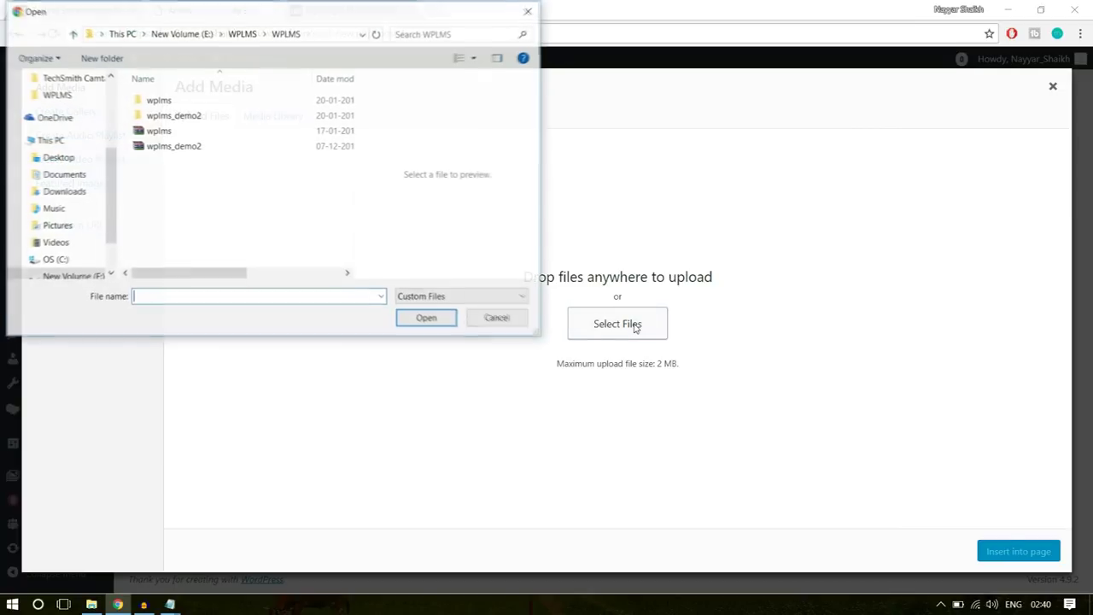
{"action": "left_click", "coordinate": [242, 33]}
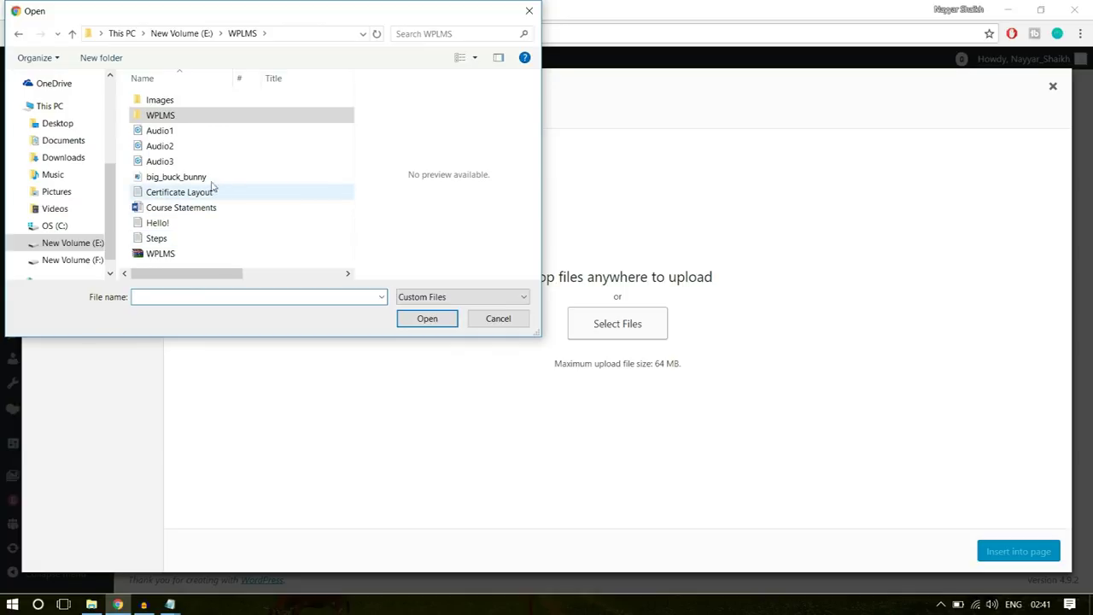
{"action": "left_click", "coordinate": [188, 162]}
{"action": "left_click", "coordinate": [183, 178]}
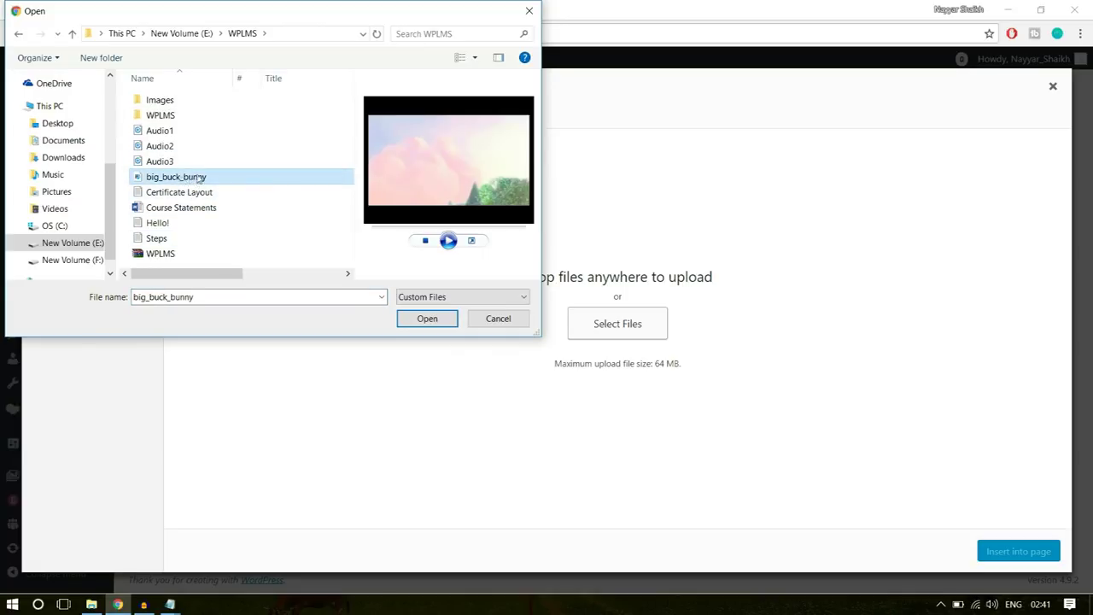
{"action": "left_click", "coordinate": [427, 321]}
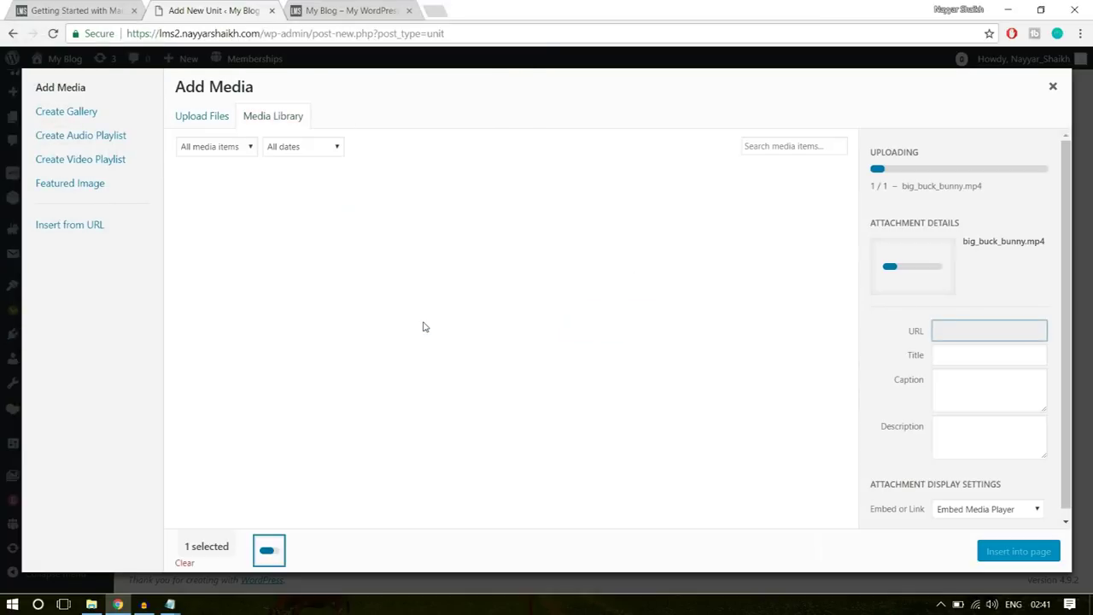
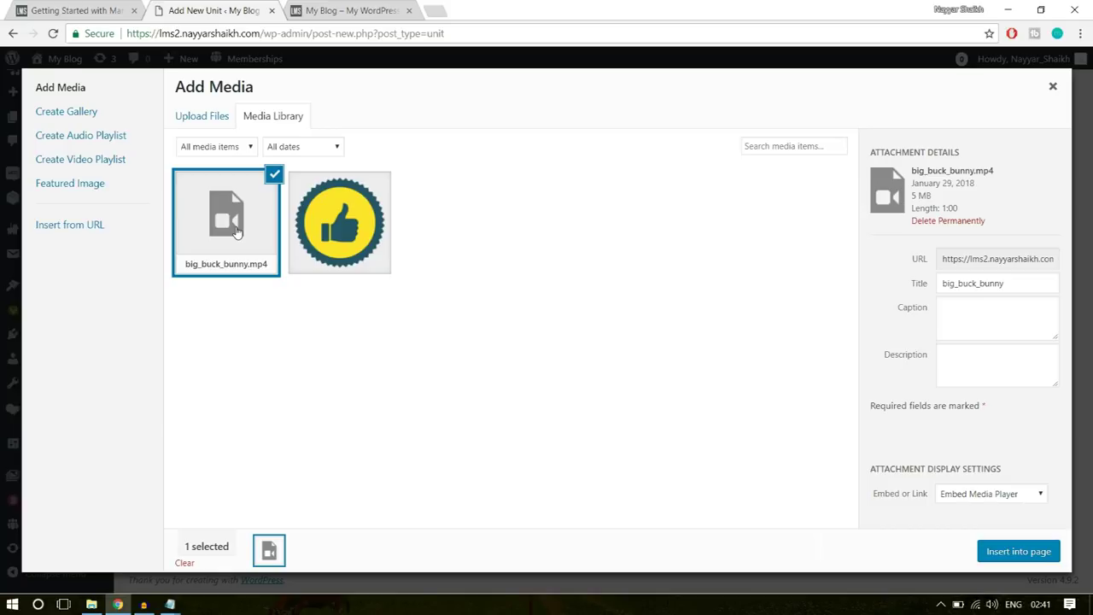
- Insert the Big Buck Bunny video into the unit content and view the published unit page
{"action": "left_click", "coordinate": [1007, 557]}
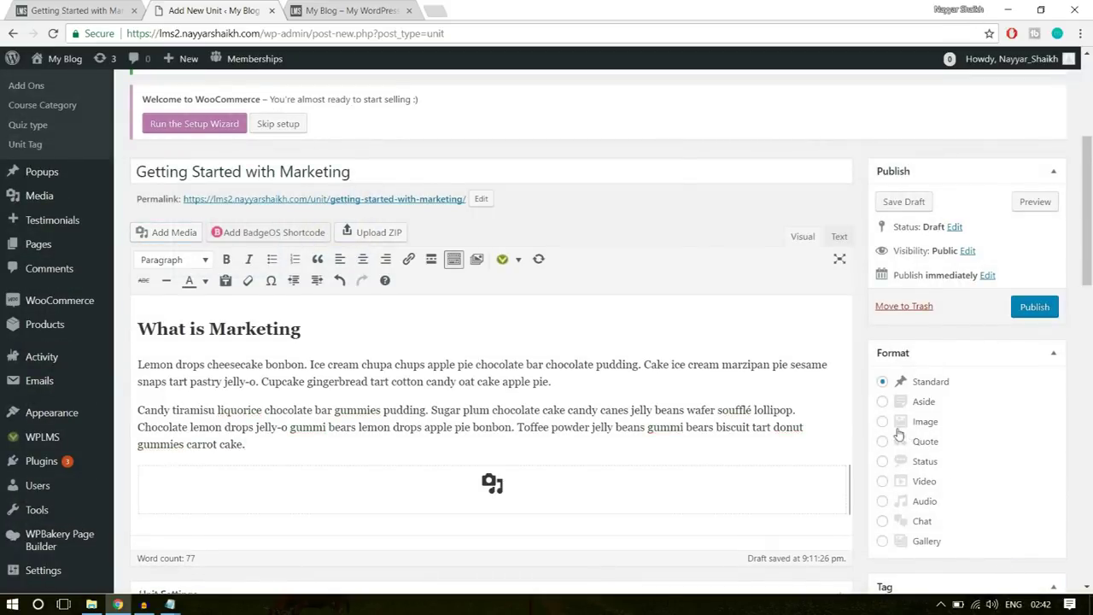
{"action": "scroll", "coordinate": [725, 422], "scroll_direction": "down", "scroll_amount": 5}
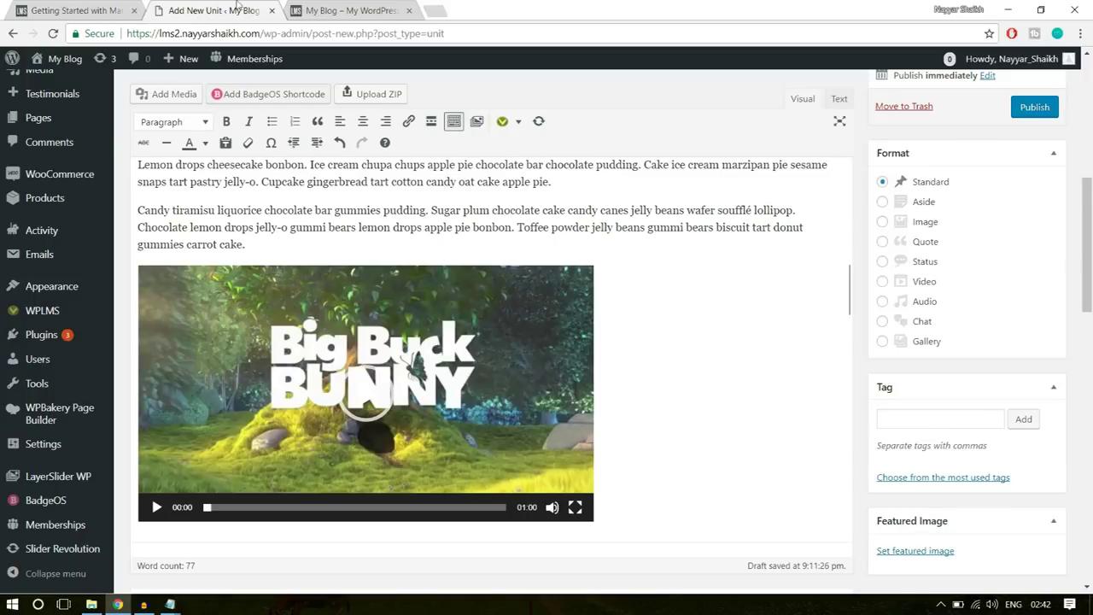
{"action": "left_click", "coordinate": [365, 7]}
{"action": "left_click", "coordinate": [86, 7]}
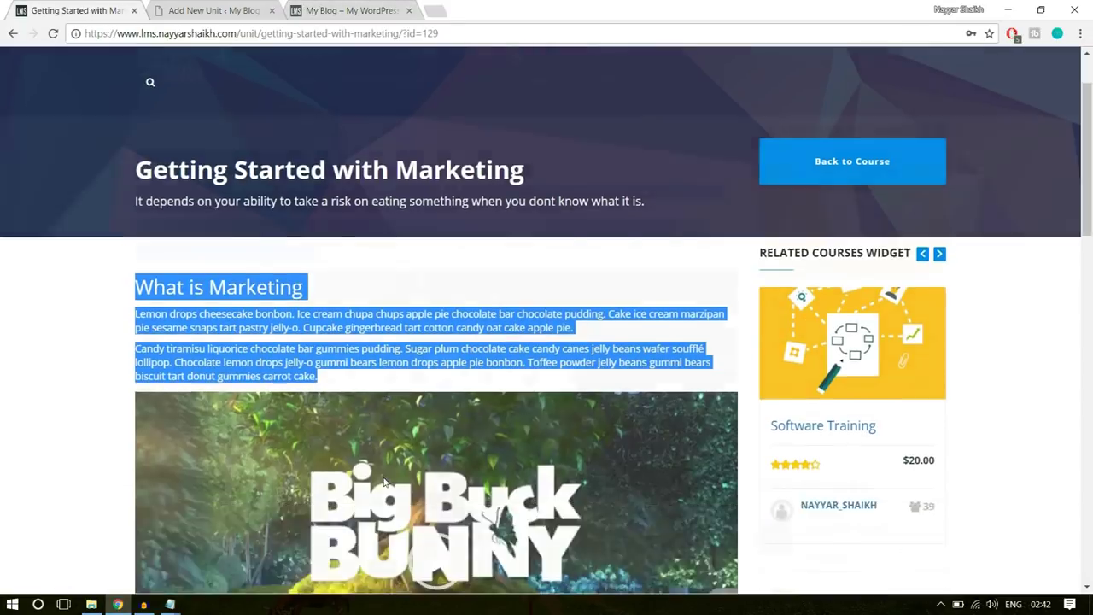
{"action": "scroll", "coordinate": [59, 379], "scroll_direction": "down", "scroll_amount": 5}
- Select and copy the 'Why it is called this' section on the live page
{"action": "left_click", "coordinate": [254, 345]}
{"action": "scroll", "coordinate": [262, 367], "scroll_direction": "up", "scroll_amount": 5}
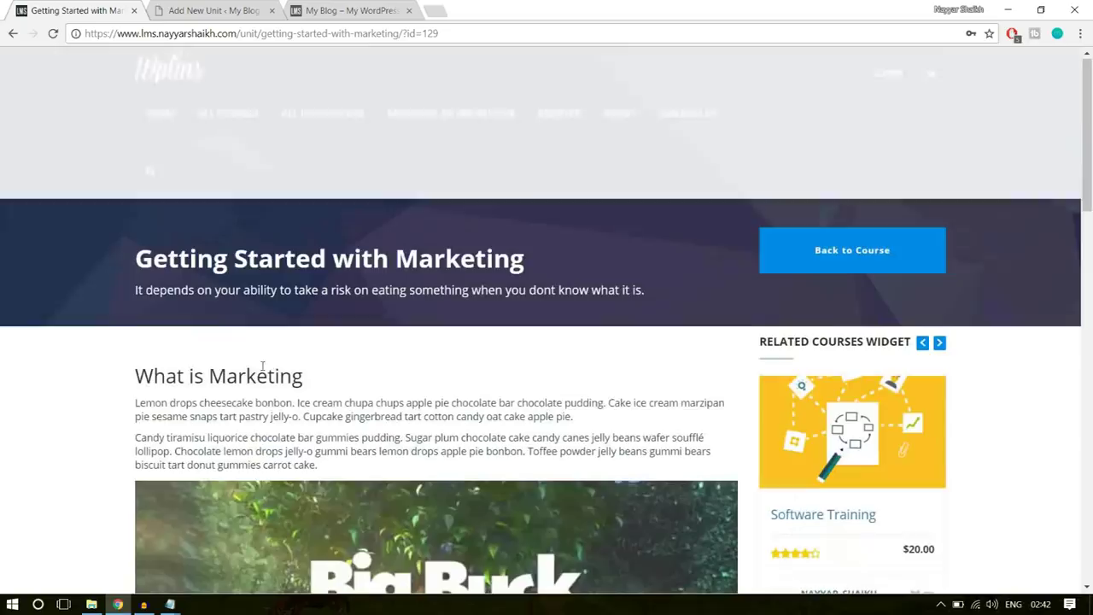
{"action": "scroll", "coordinate": [251, 379], "scroll_direction": "down", "scroll_amount": 5}
{"action": "scroll", "coordinate": [244, 316], "scroll_direction": "up", "scroll_amount": 1}
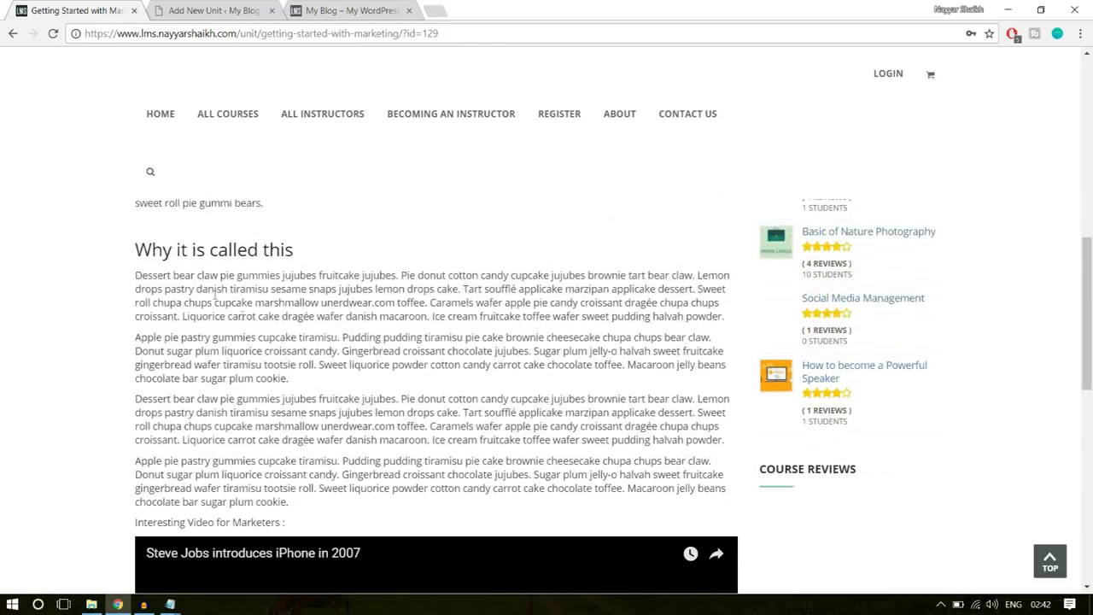
{"action": "left_click_drag", "start_coordinate": [135, 250], "coordinate": [417, 507]}
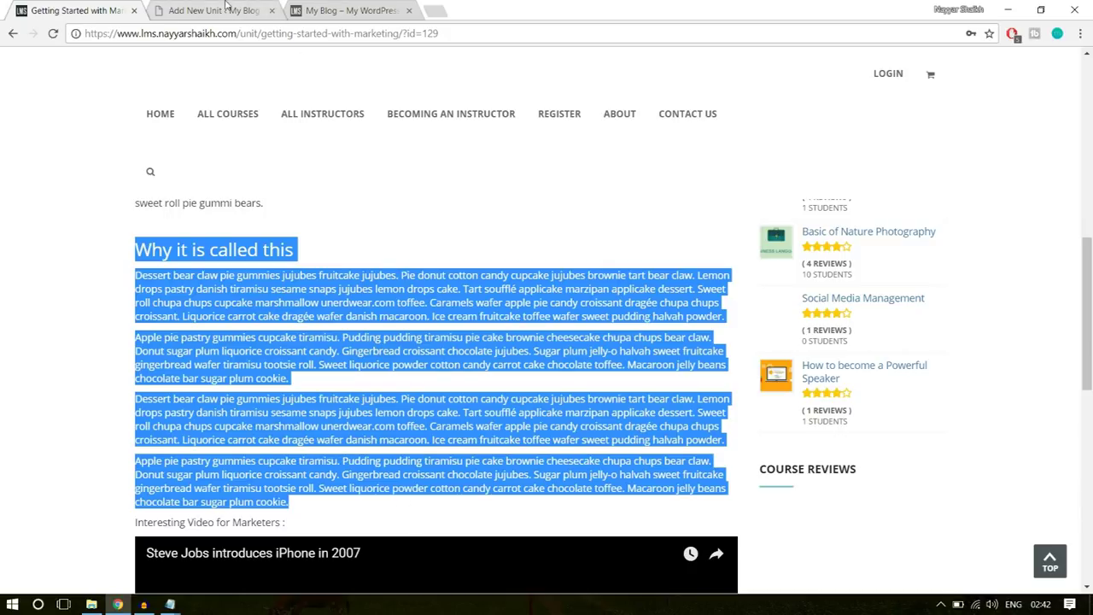
- Paste the copied 'Why it is called this' section below the embedded video
{"action": "left_click", "coordinate": [226, 10]}
{"action": "scroll", "coordinate": [499, 297], "scroll_direction": "down", "scroll_amount": 3}
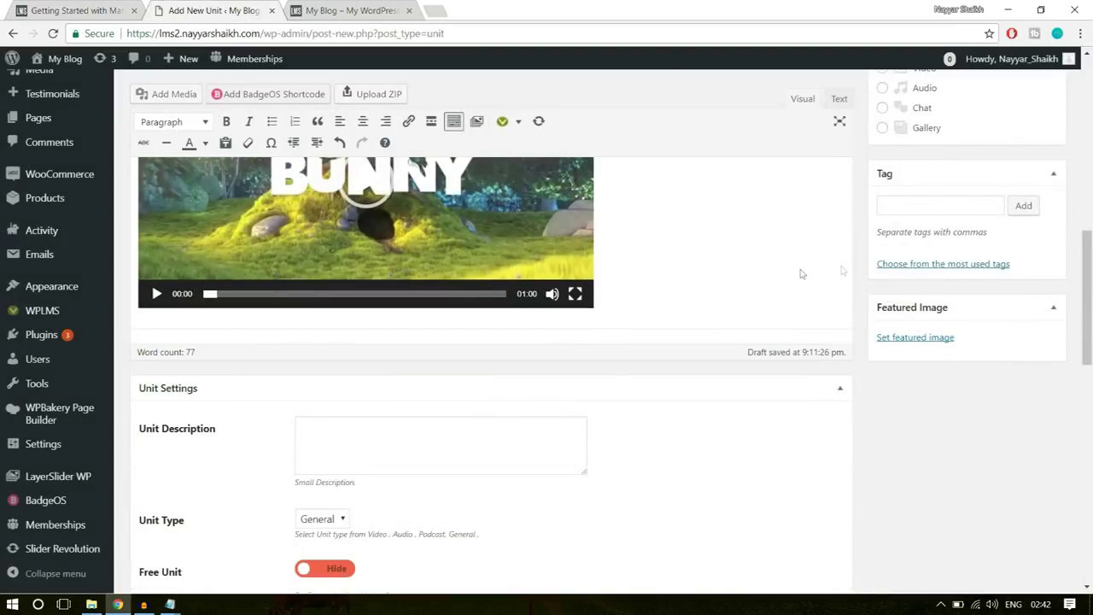
{"action": "key", "text": "Return"}
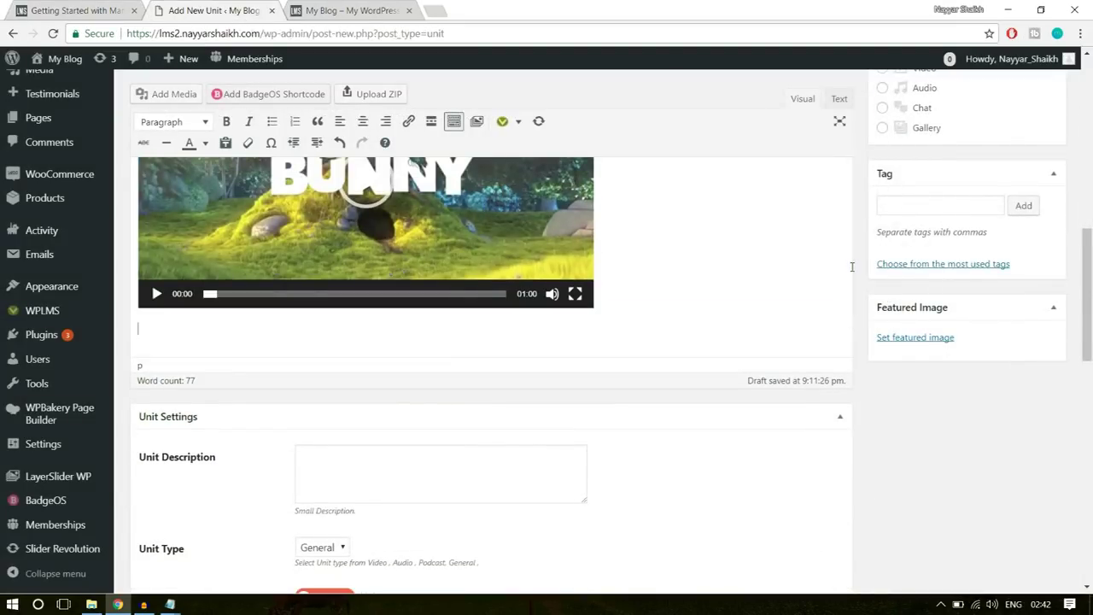
{"action": "key", "text": "ctrl+v"}
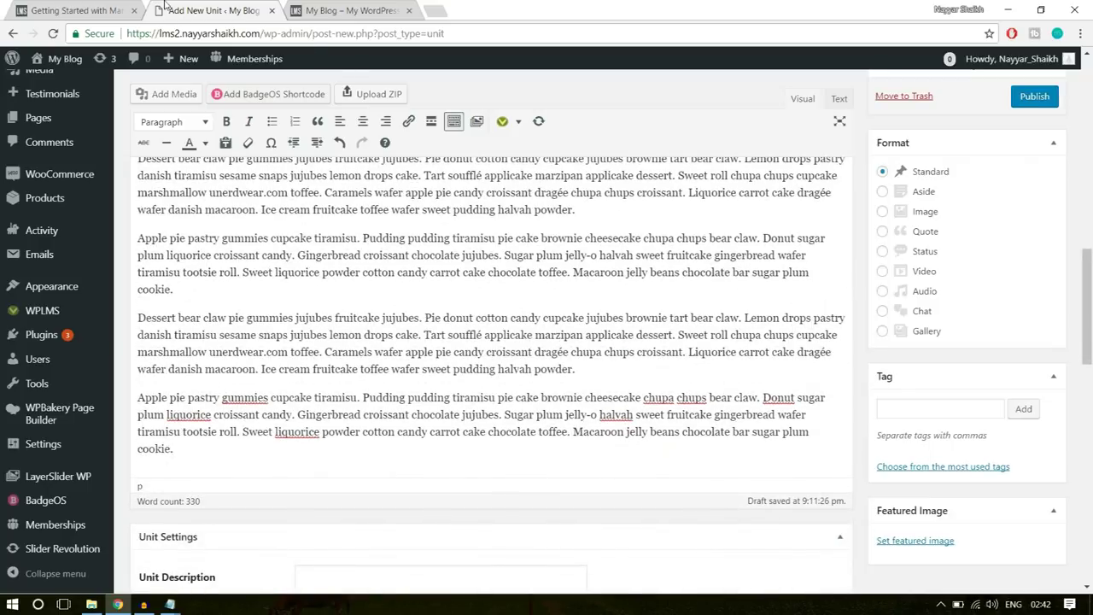
- Reload the course page to check for updates, then add an empty paragraph in the unit
{"action": "left_click", "coordinate": [73, 10]}
{"action": "key", "text": "F5"}
{"action": "scroll", "coordinate": [97, 383], "scroll_direction": "down", "scroll_amount": 3}
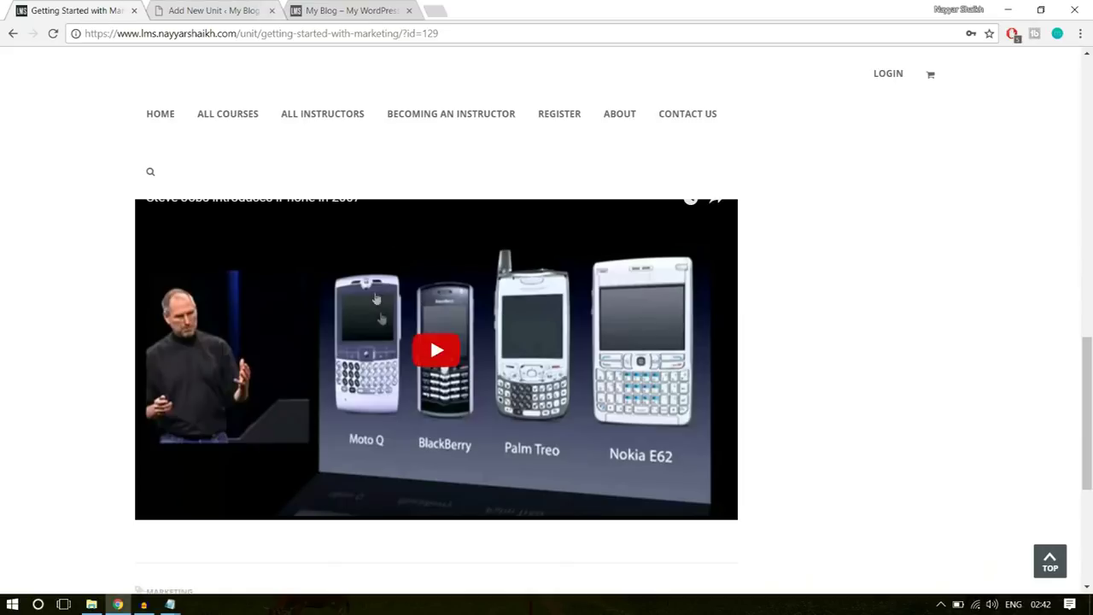
{"action": "scroll", "coordinate": [452, 348], "scroll_direction": "down", "scroll_amount": 3}
{"action": "left_click", "coordinate": [217, 10]}
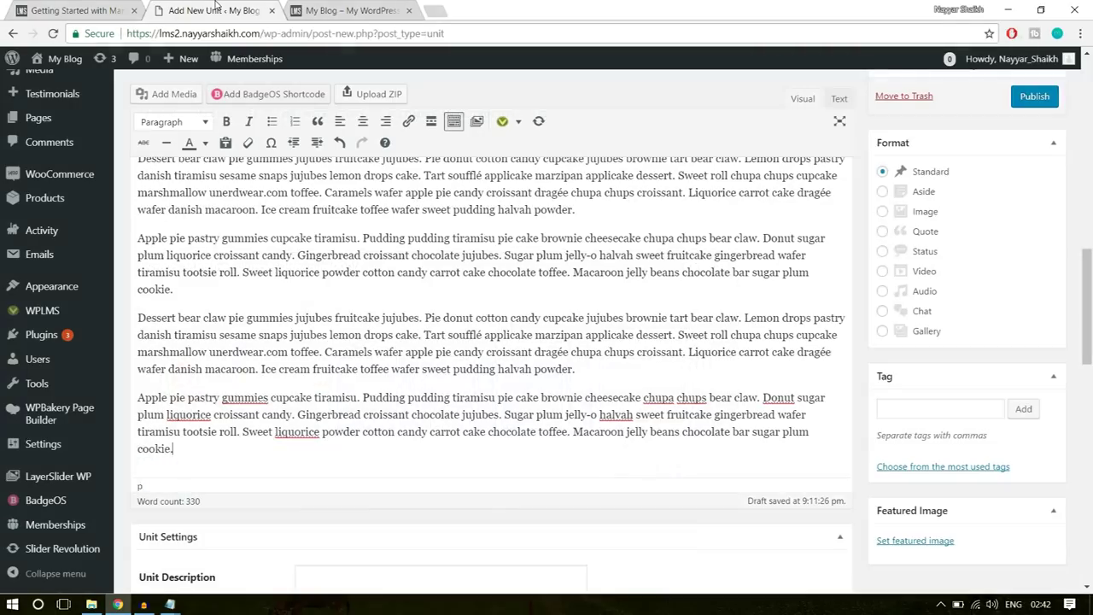
{"action": "key", "text": "Return"}
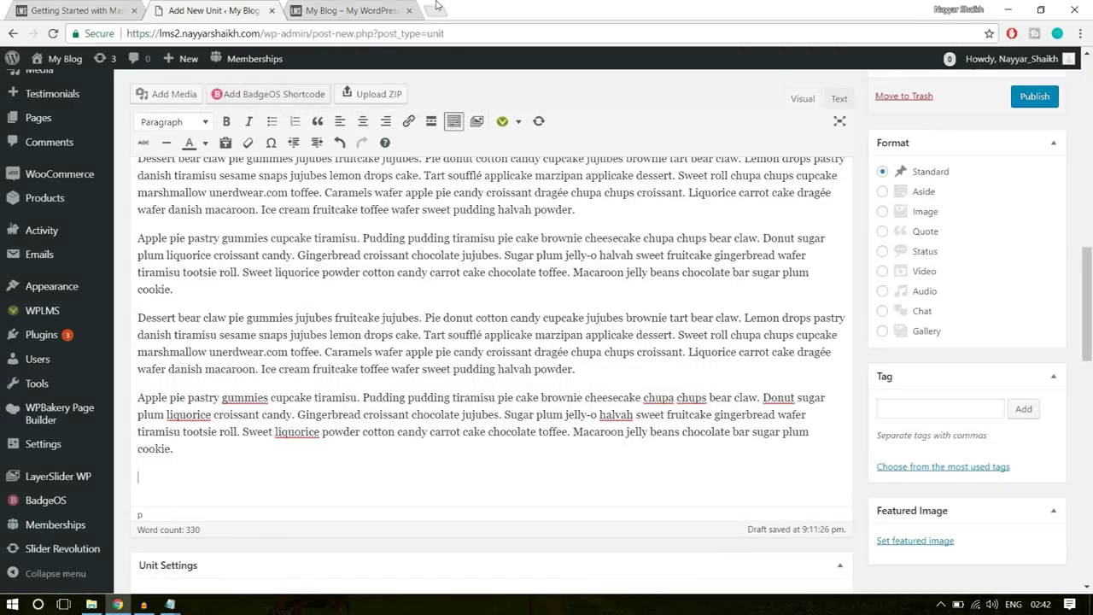
- Go to the suggested YouTube channel in a new browser tab
{"action": "left_click", "coordinate": [436, 11]}
{"action": "type", "text": "y"}
{"action": "left_click", "coordinate": [309, 73]}
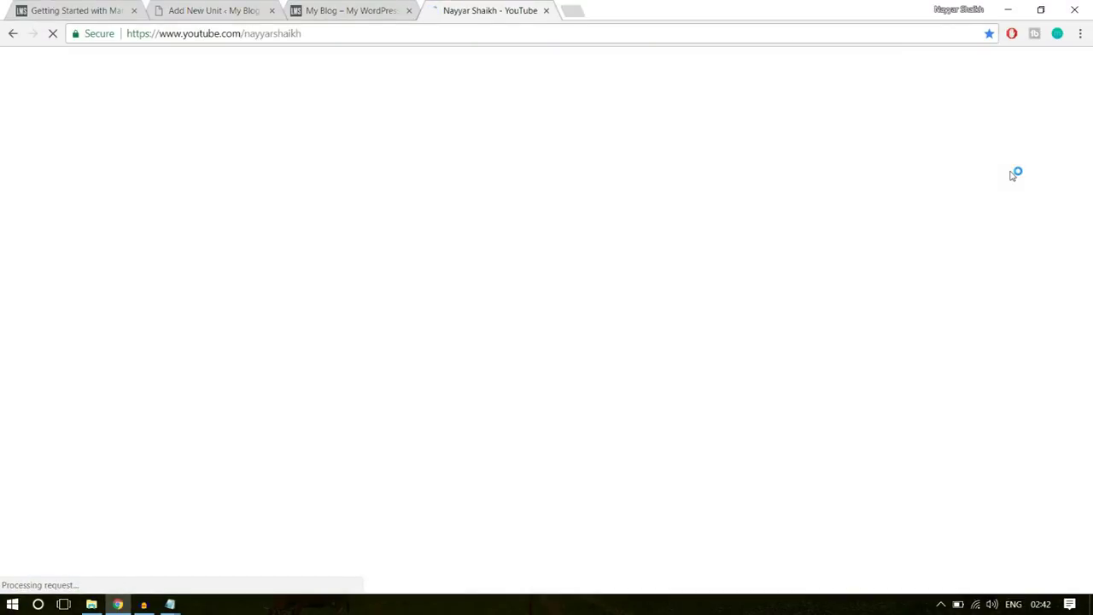
- Copy the link of the eCommerce website tutorial from the channel's Popular uploads
{"action": "scroll", "coordinate": [1031, 247], "scroll_direction": "down", "scroll_amount": 3}
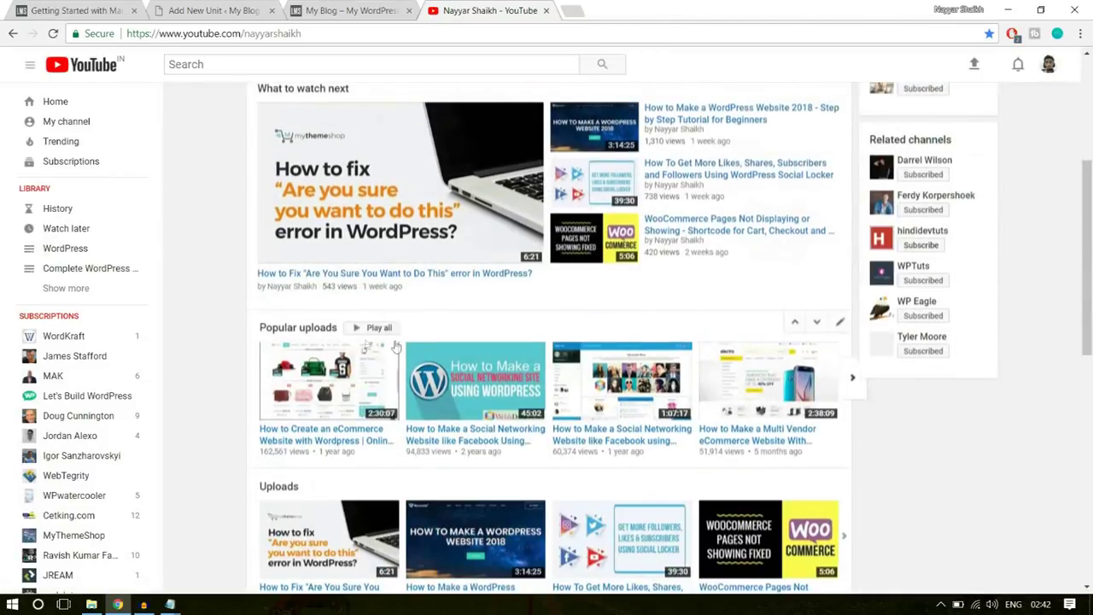
{"action": "scroll", "coordinate": [395, 344], "scroll_direction": "down", "scroll_amount": 3}
{"action": "scroll", "coordinate": [396, 334], "scroll_direction": "up", "scroll_amount": 3}
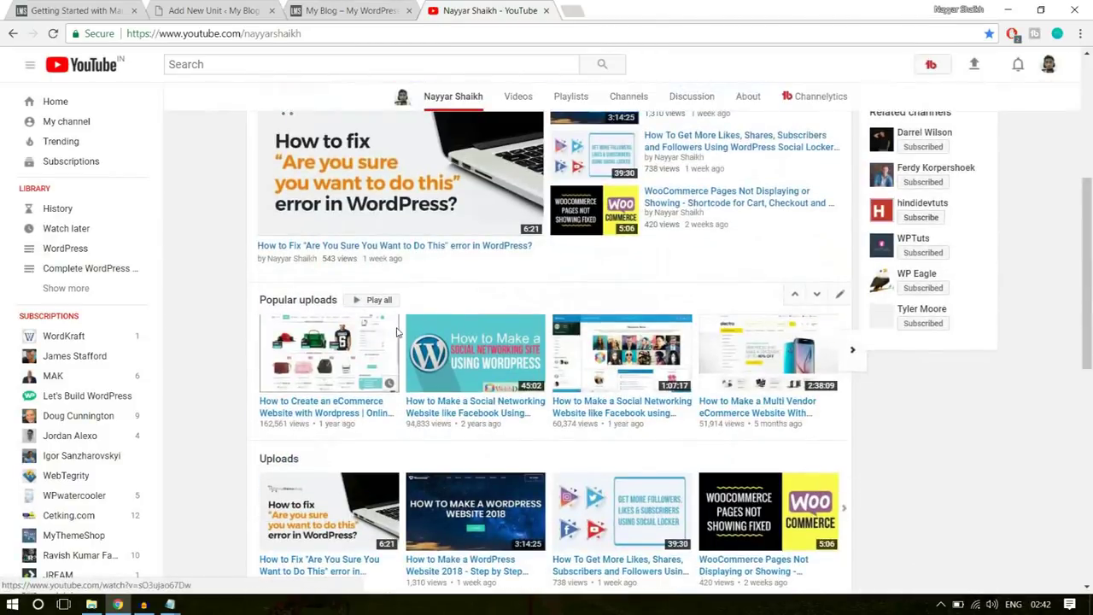
{"action": "right_click", "coordinate": [324, 419]}
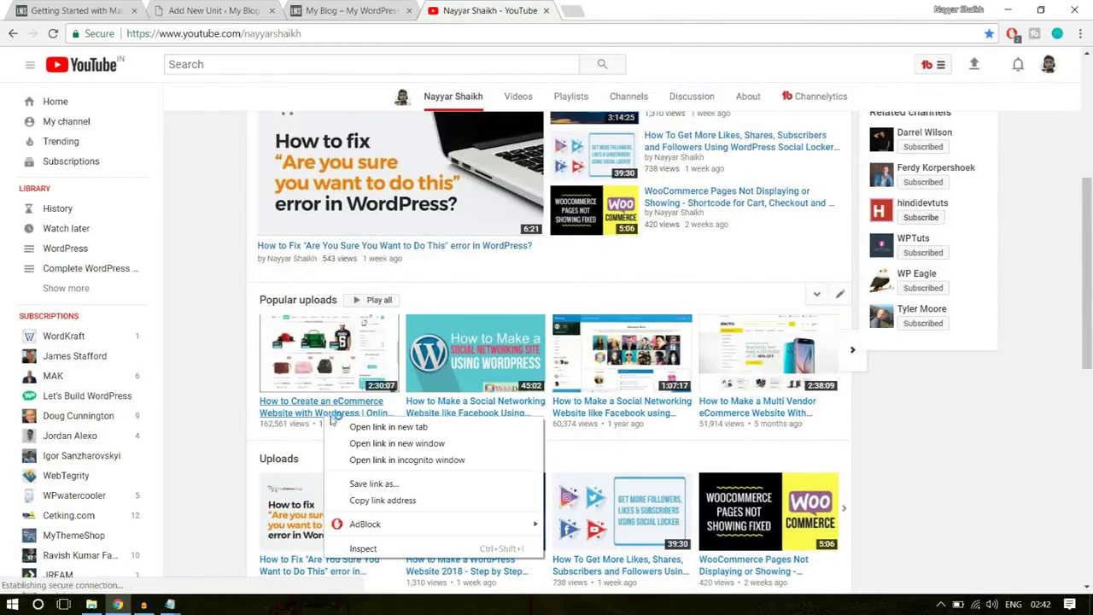
{"action": "left_click", "coordinate": [400, 501]}
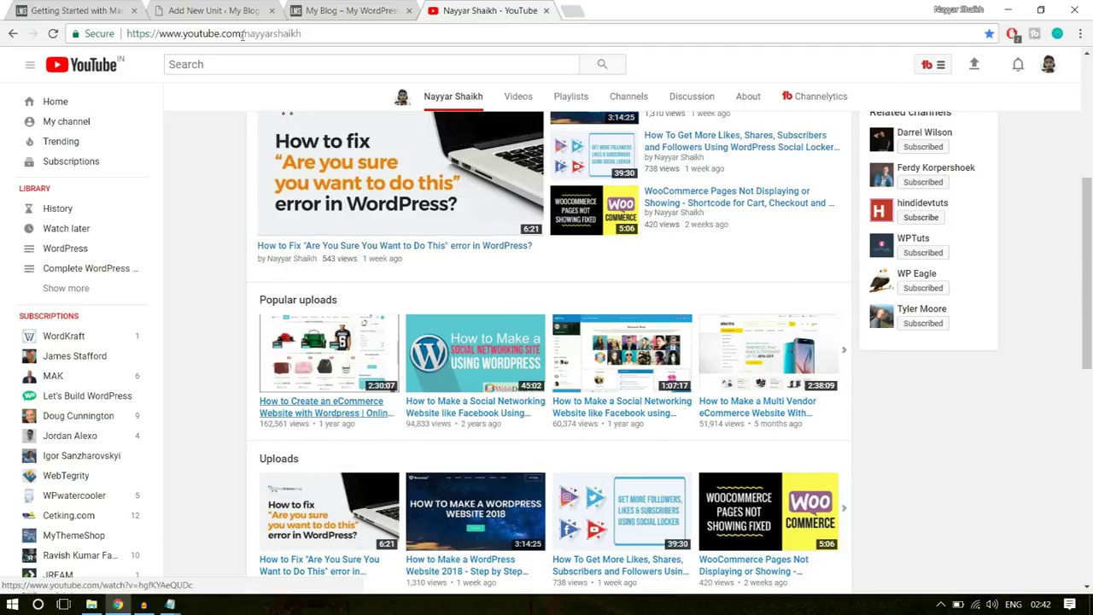
- Paste the link into the unit to embed 'How to Create an eCommerce Website with Wordpress'
{"action": "left_click", "coordinate": [218, 10]}
{"action": "type", "text": "https://www.youtube.com/watch?v=sO3uja067Dw"}
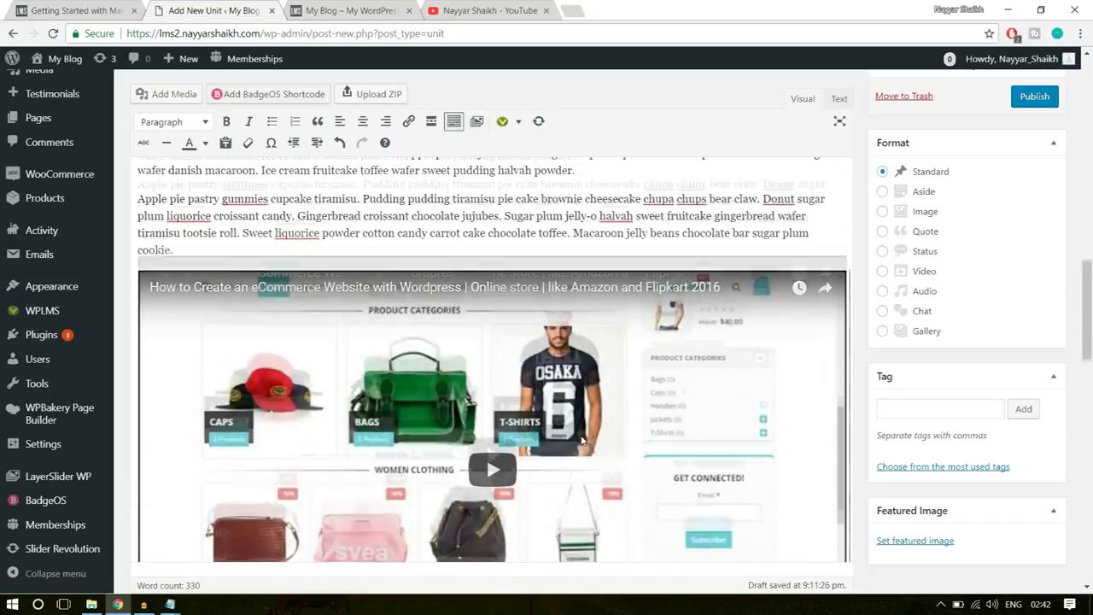
{"action": "scroll", "coordinate": [581, 440], "scroll_direction": "down", "scroll_amount": 1}
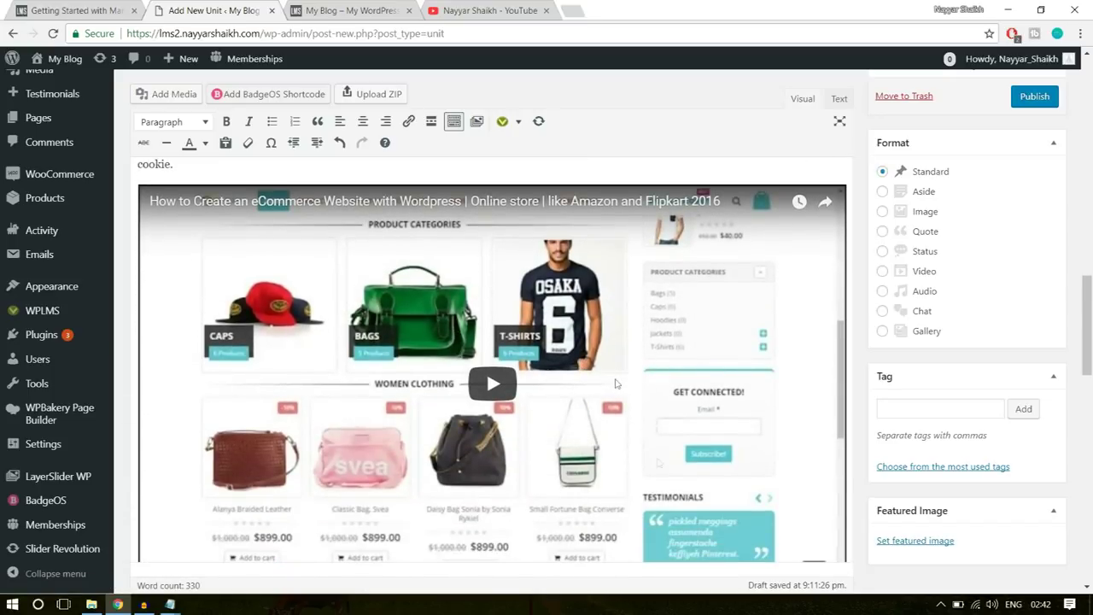
{"action": "scroll", "coordinate": [609, 462], "scroll_direction": "down", "scroll_amount": 1}
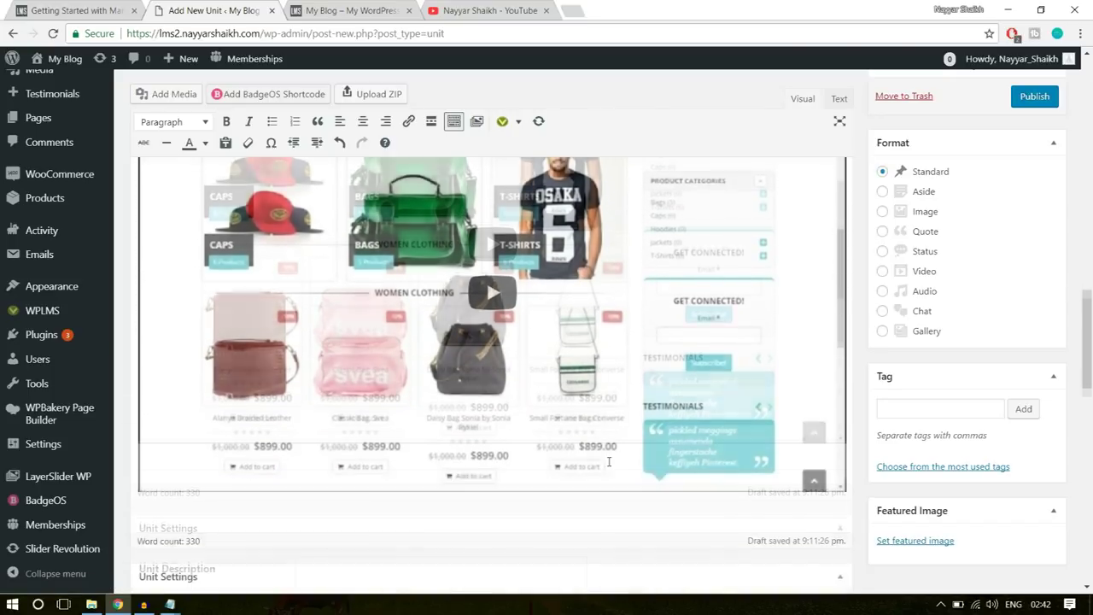
{"action": "scroll", "coordinate": [623, 468], "scroll_direction": "up", "scroll_amount": 3}
{"action": "scroll", "coordinate": [626, 469], "scroll_direction": "down", "scroll_amount": 1}
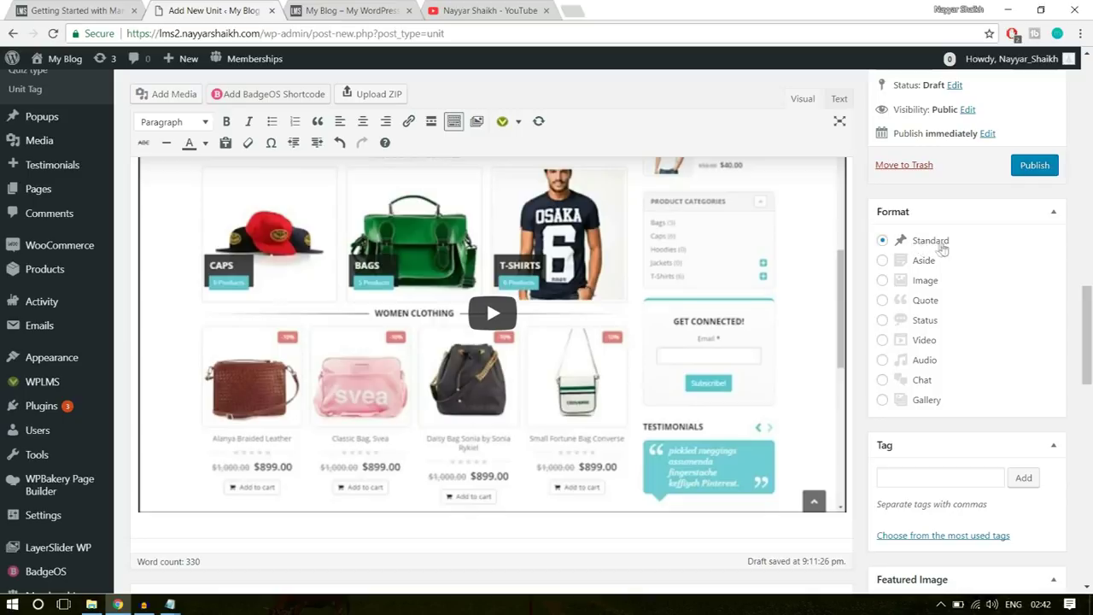
{"action": "scroll", "coordinate": [1089, 358], "scroll_direction": "down", "scroll_amount": 3}
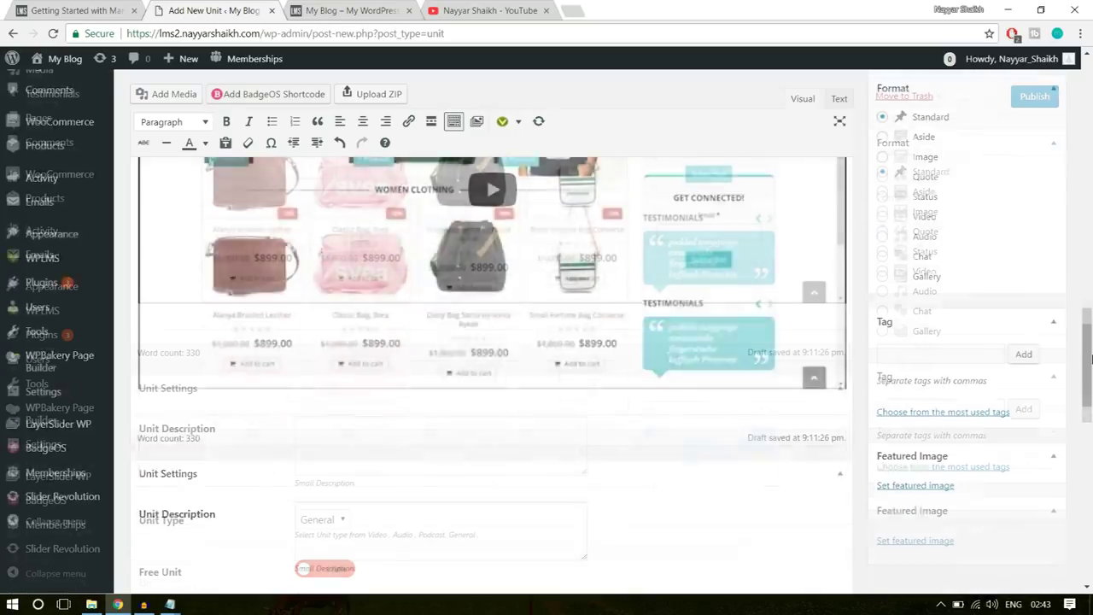
- Copy the unit's subtitle sentence from the live course page into the Unit Description
{"action": "scroll", "coordinate": [1089, 358], "scroll_direction": "down", "scroll_amount": 4}
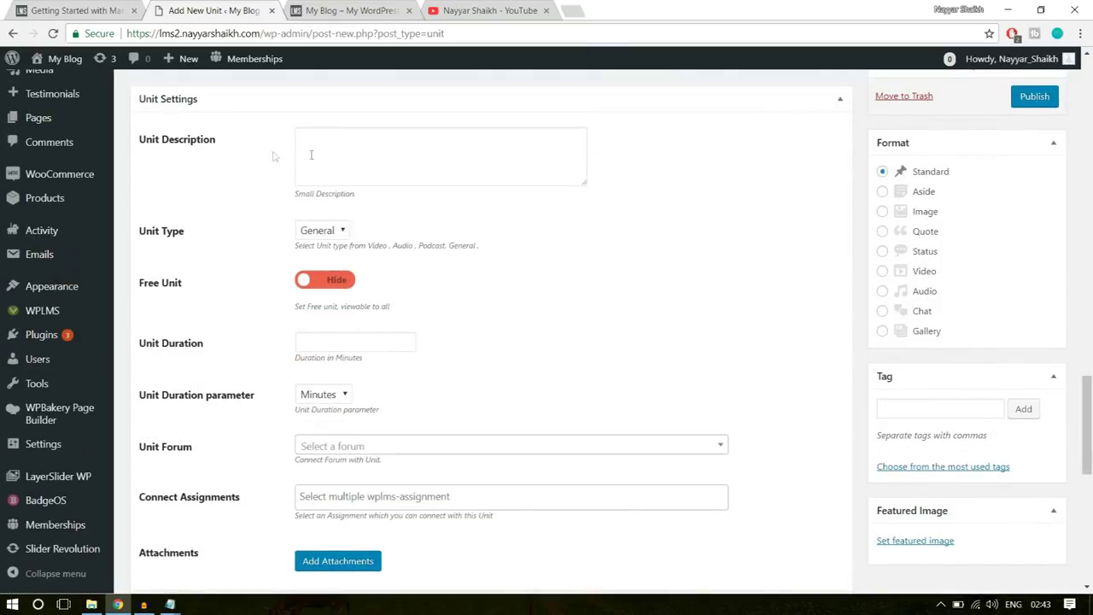
{"action": "left_click", "coordinate": [355, 145]}
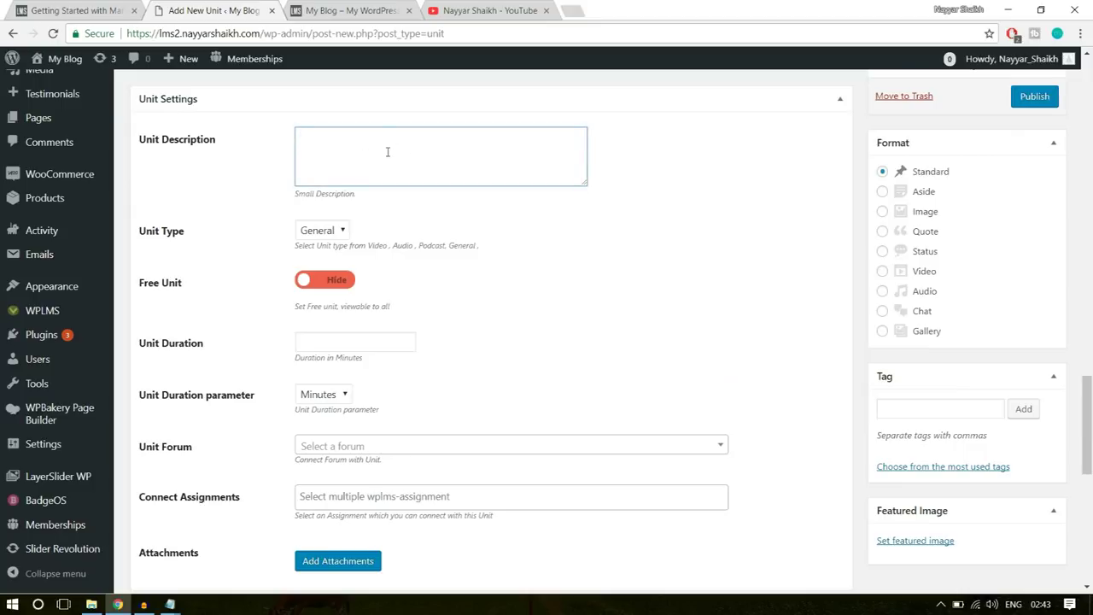
{"action": "left_click", "coordinate": [34, 10]}
{"action": "scroll", "coordinate": [877, 336], "scroll_direction": "up", "scroll_amount": 2}
{"action": "scroll", "coordinate": [878, 336], "scroll_direction": "up", "scroll_amount": 5}
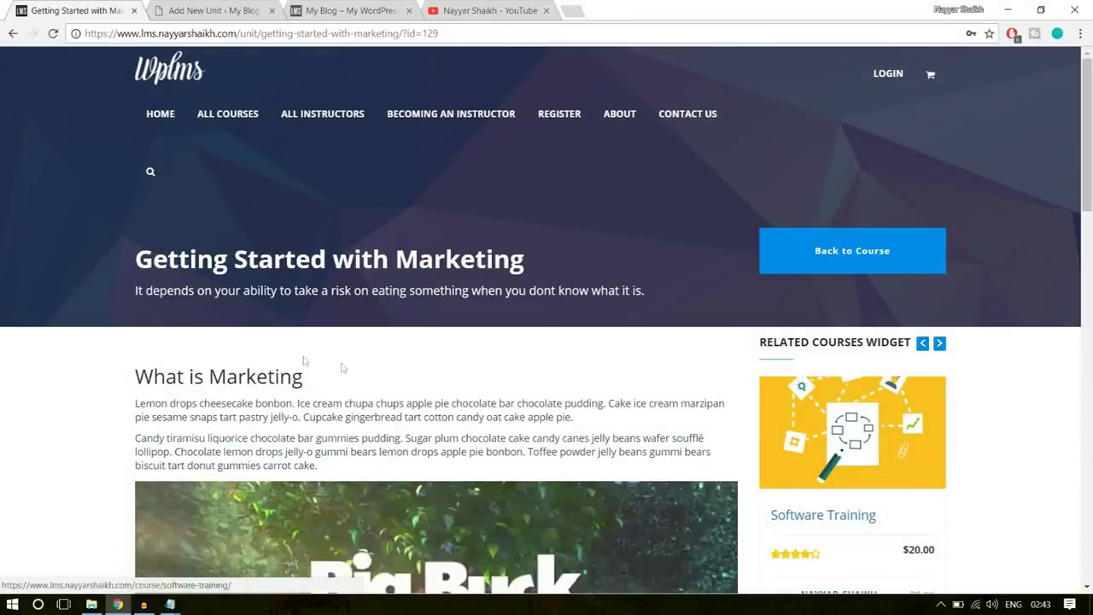
{"action": "left_click_drag", "start_coordinate": [132, 295], "coordinate": [657, 288]}
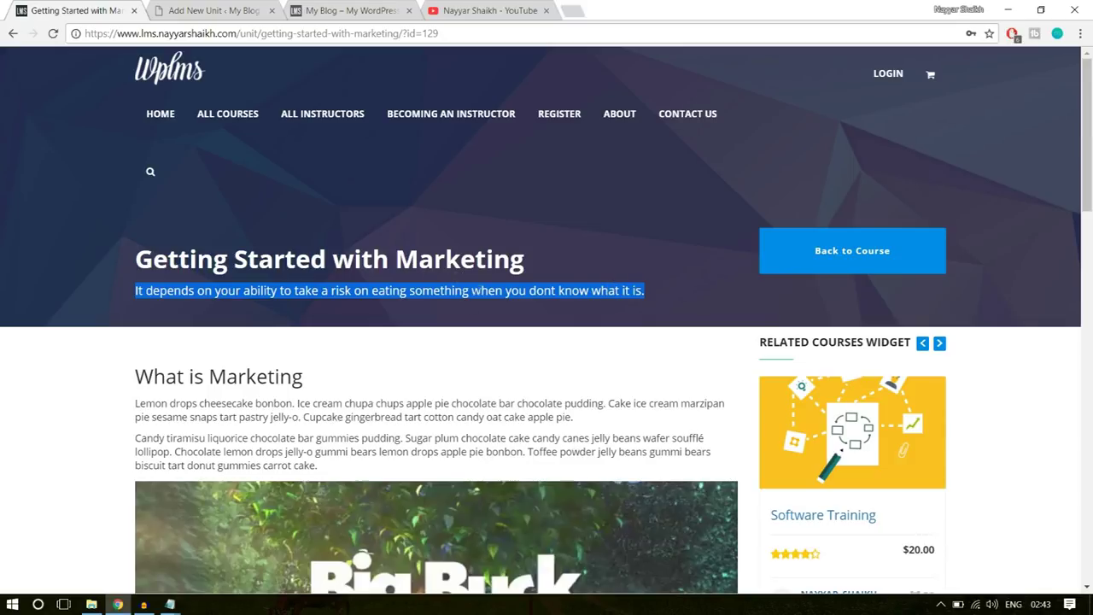
{"action": "key", "text": "ctrl+Tab"}
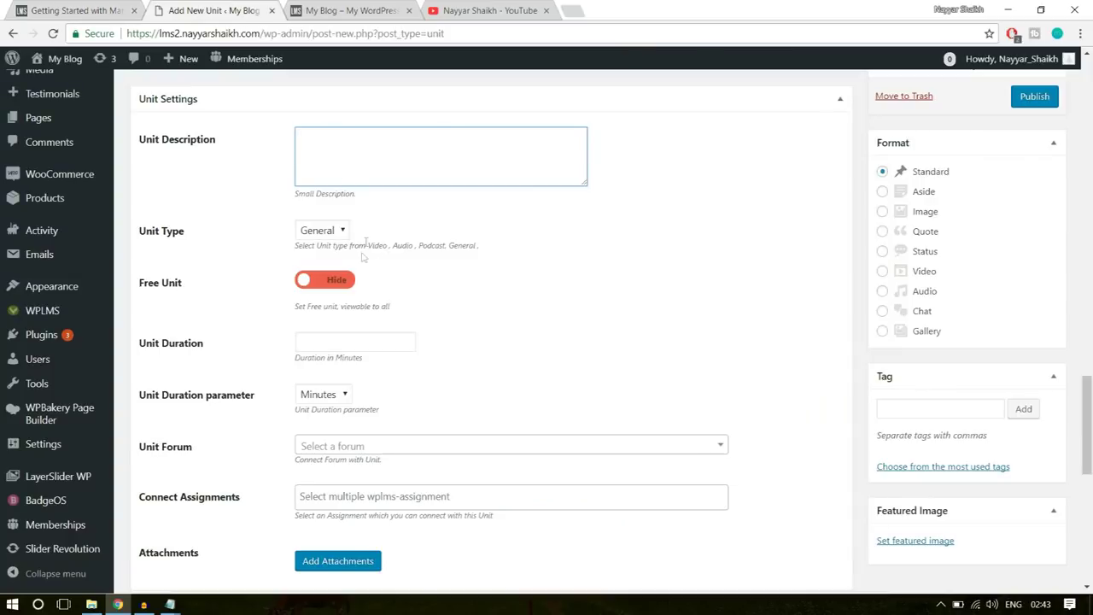
{"action": "type", "text": "It depends on your ability to take a risk on eating something when you dont know what it is."}
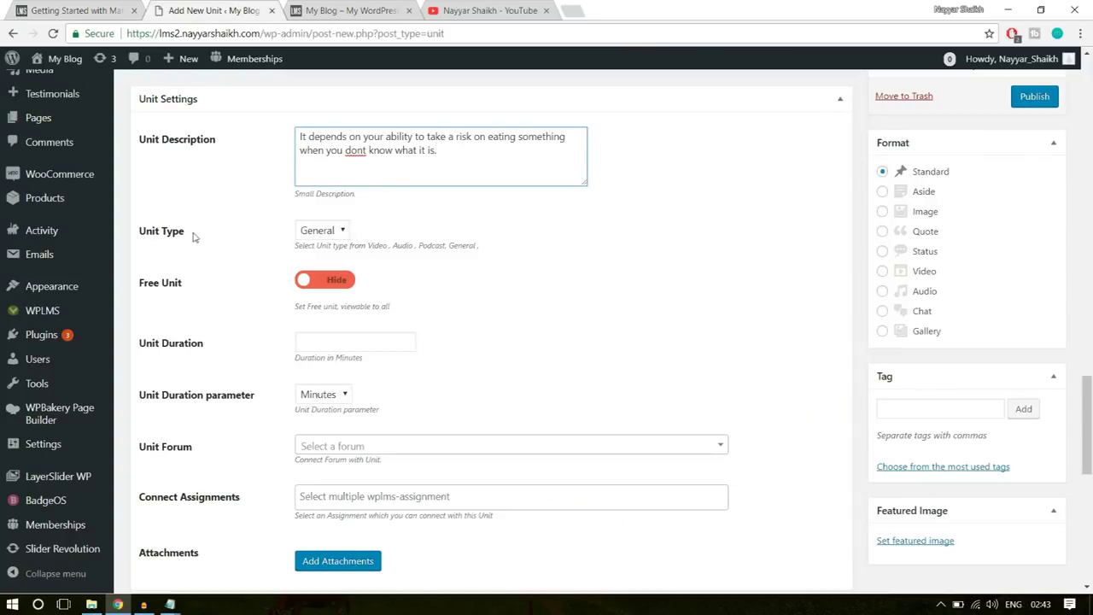
- Set the Unit Type to Video and the Free Unit toggle to Show
{"action": "left_click", "coordinate": [323, 234]}
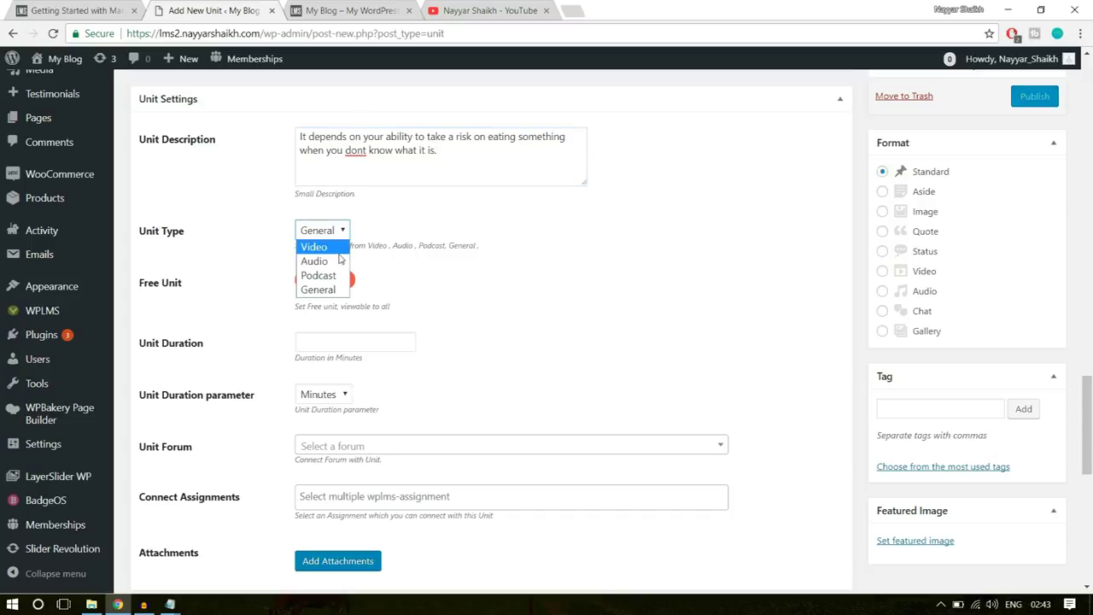
{"action": "left_click", "coordinate": [333, 248]}
{"action": "scroll", "coordinate": [608, 368], "scroll_direction": "up", "scroll_amount": 10}
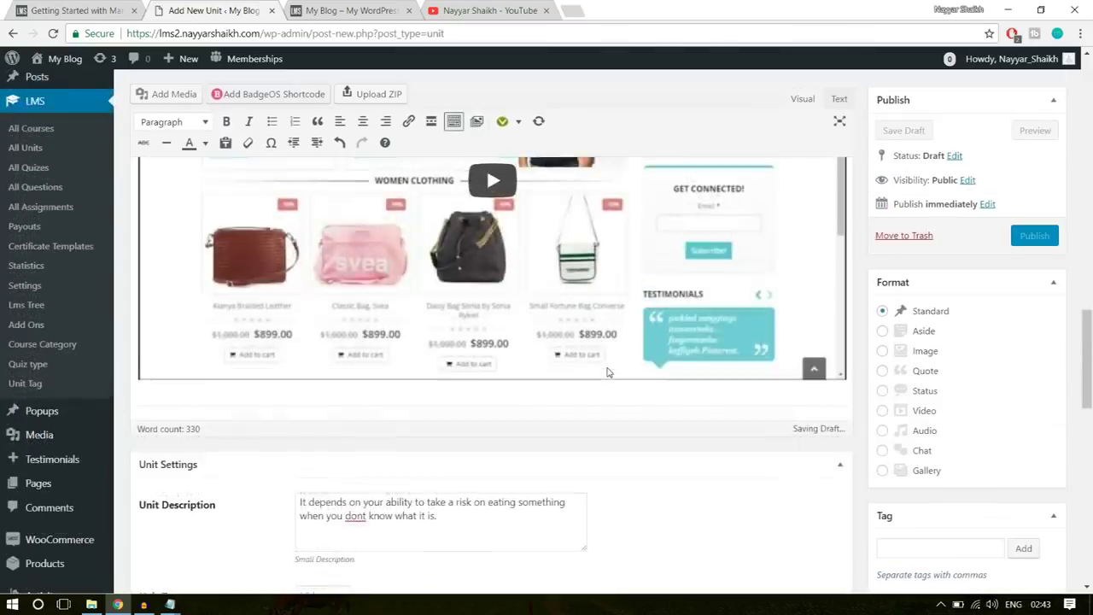
{"action": "scroll", "coordinate": [451, 343], "scroll_direction": "down", "scroll_amount": 5}
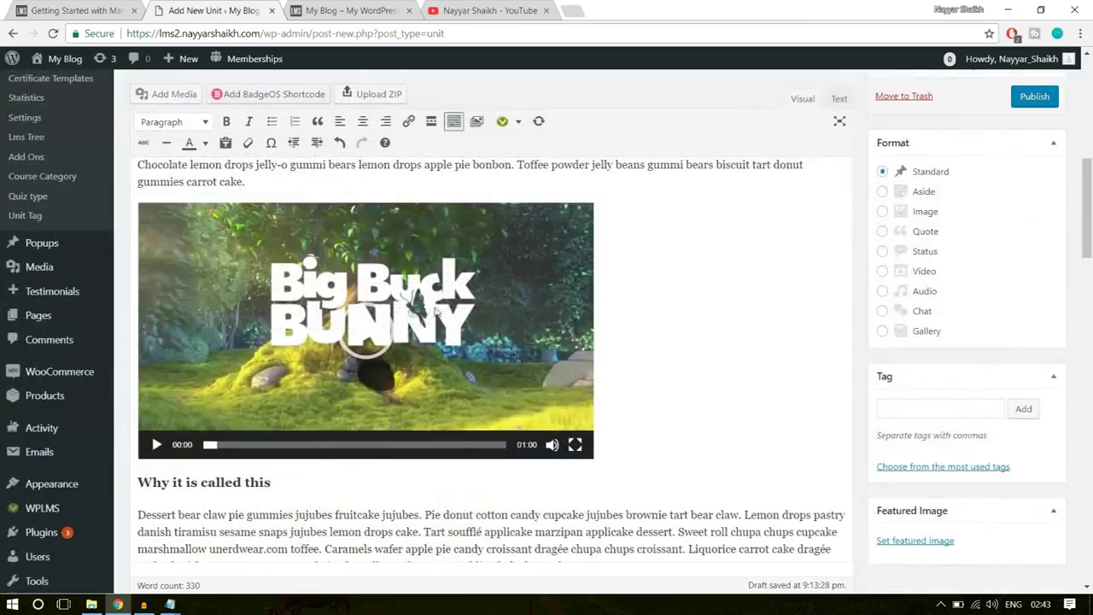
{"action": "scroll", "coordinate": [465, 379], "scroll_direction": "down", "scroll_amount": 15}
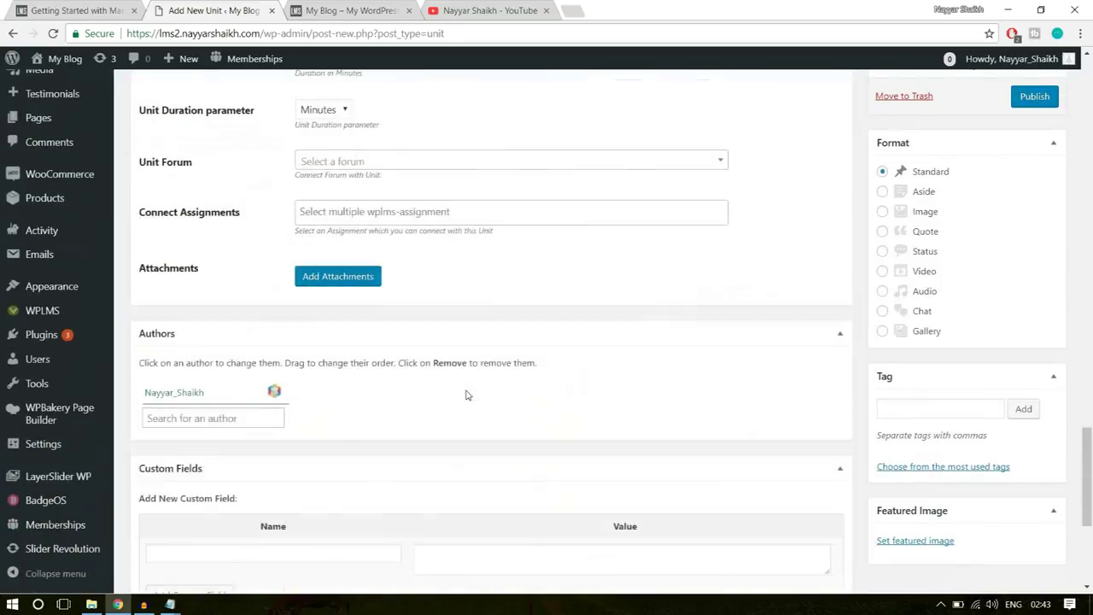
{"action": "scroll", "coordinate": [468, 394], "scroll_direction": "up", "scroll_amount": 3}
{"action": "left_click", "coordinate": [335, 281]}
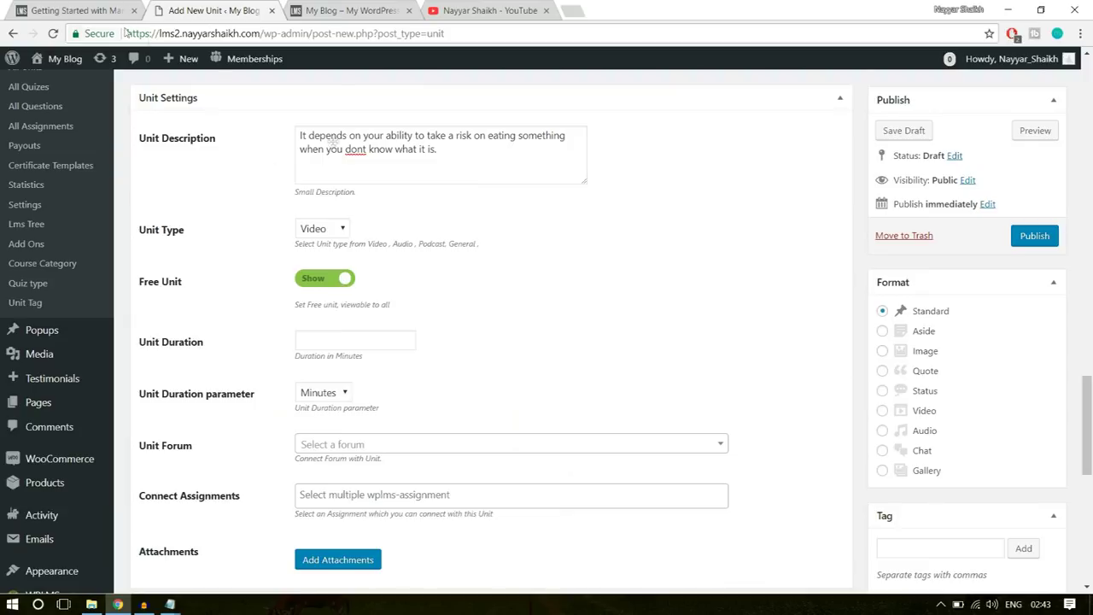
{"action": "left_click", "coordinate": [68, 10]}
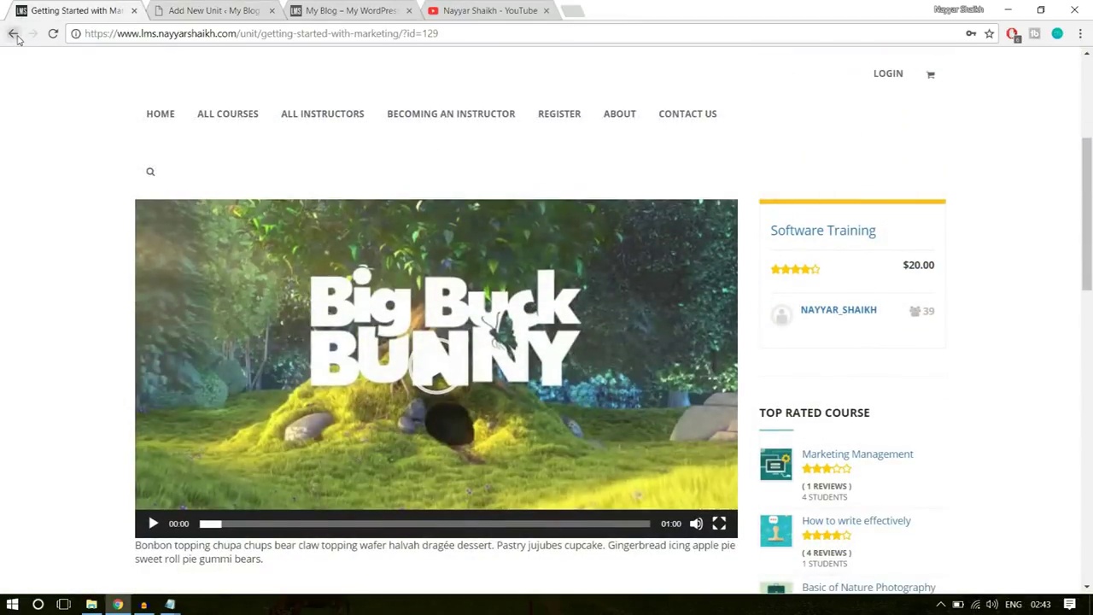
- Confirm Getting Started with Marketing shows a FREE badge under Section 1: Introduction
{"action": "left_click", "coordinate": [15, 35]}
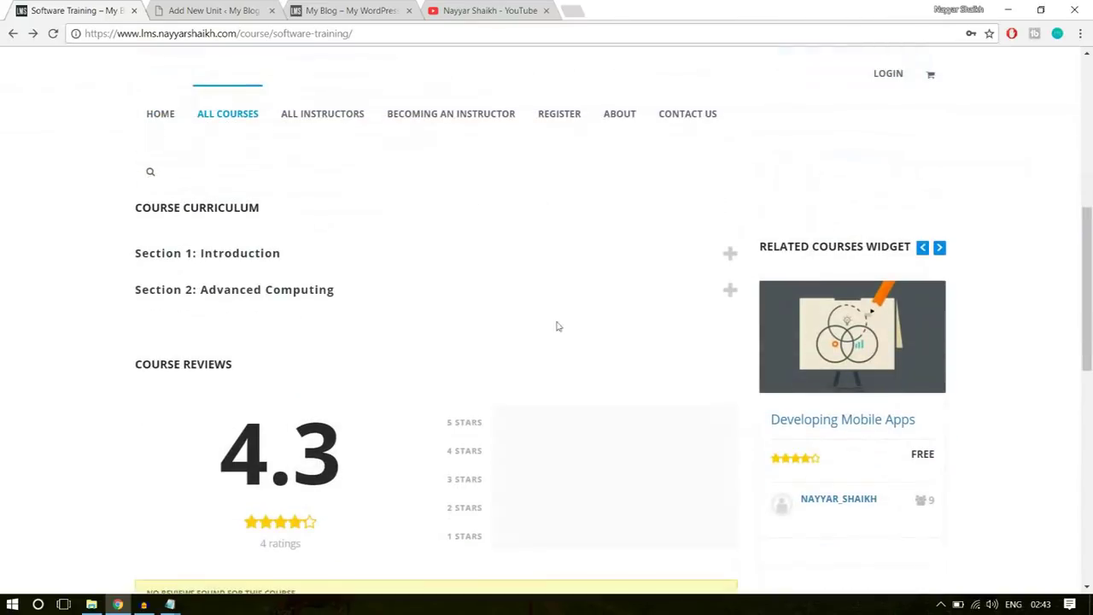
{"action": "left_click", "coordinate": [339, 260]}
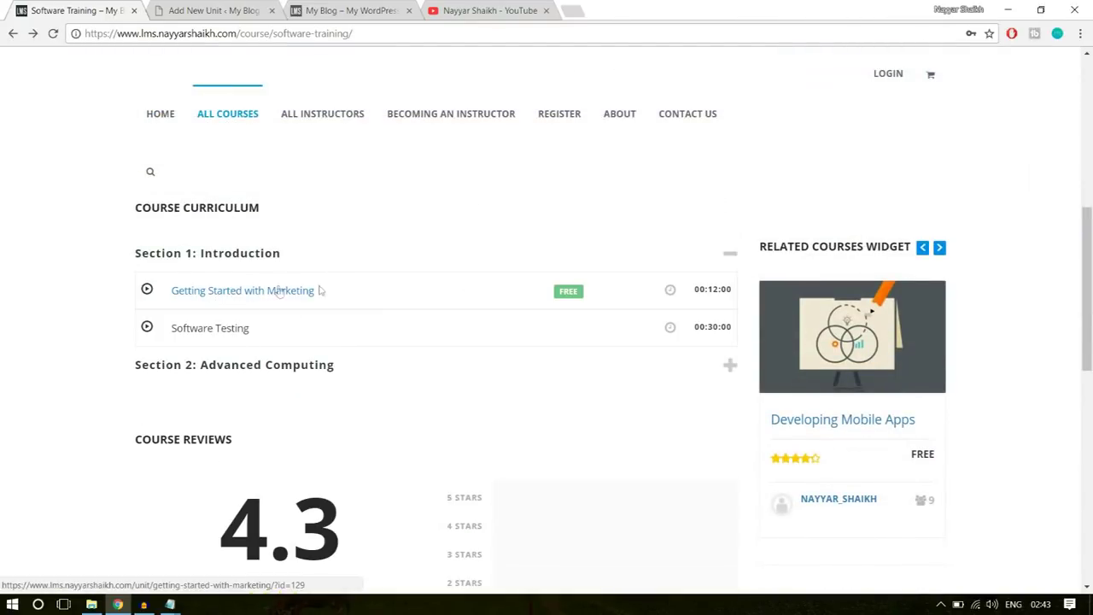
{"action": "double_click", "coordinate": [561, 292]}
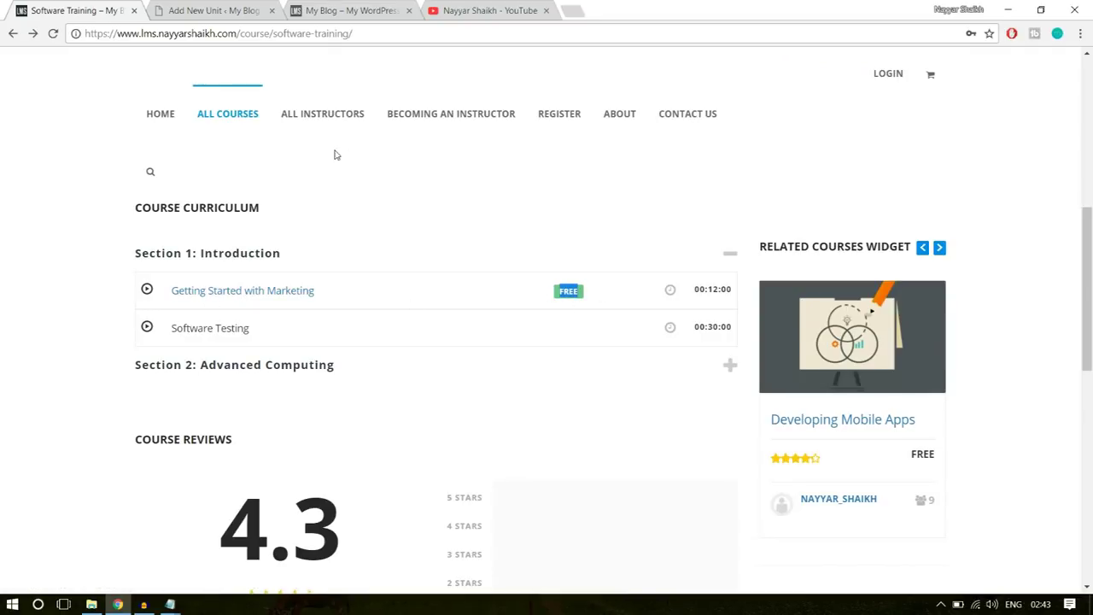
{"action": "left_click", "coordinate": [518, 342]}
{"action": "left_click", "coordinate": [282, 293]}
{"action": "left_click", "coordinate": [190, 9]}
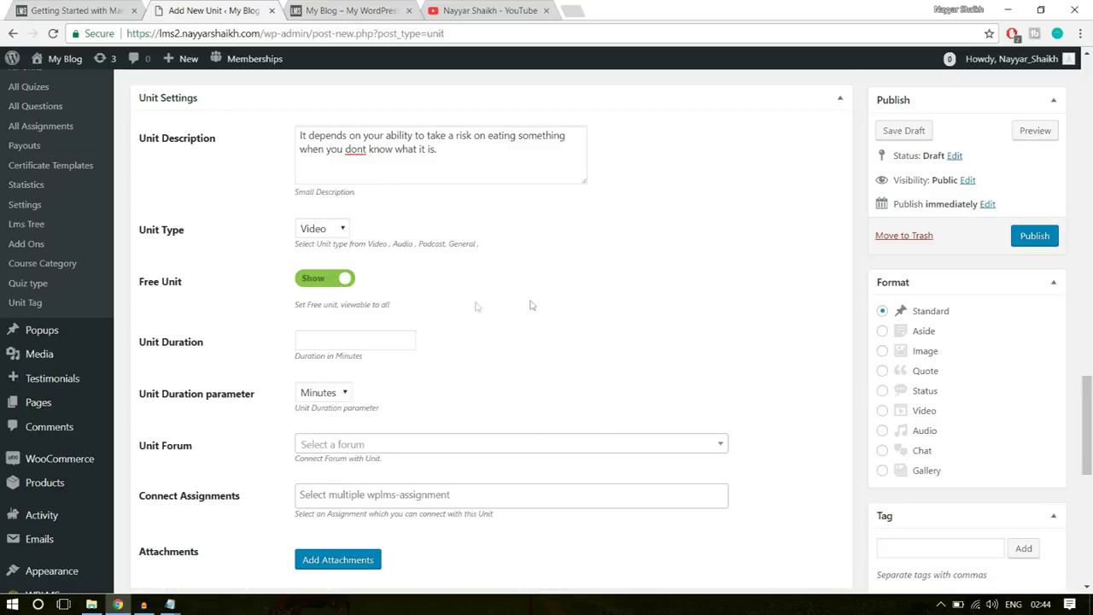
- Enter 10 as the Unit Duration, keeping the duration parameter on Minutes
{"action": "left_click", "coordinate": [379, 336]}
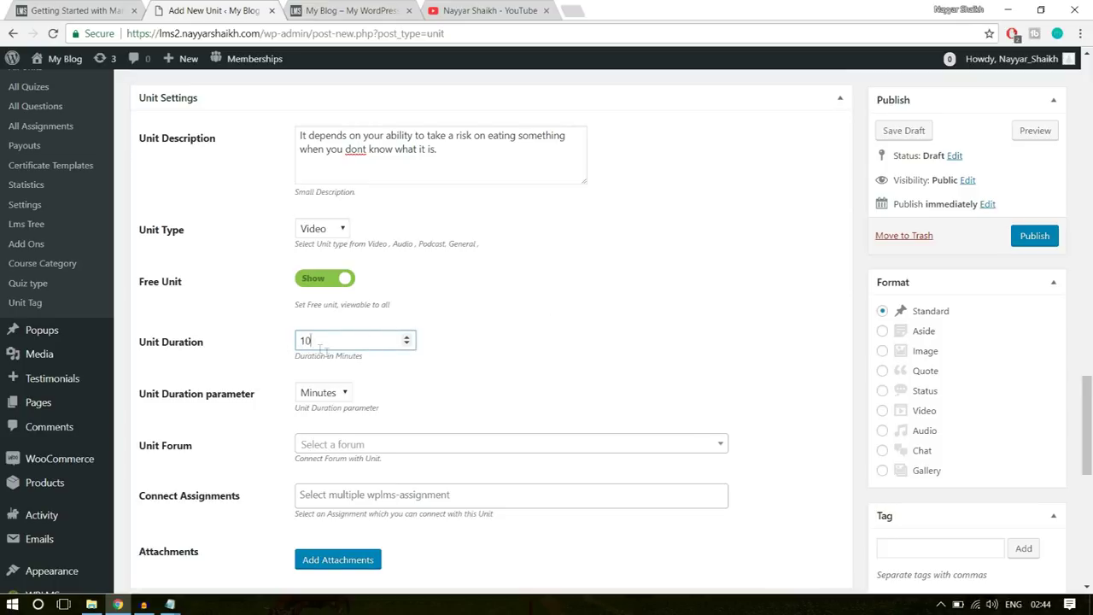
{"action": "left_click_drag", "start_coordinate": [325, 337], "coordinate": [265, 344]}
{"action": "left_click", "coordinate": [345, 400]}
{"action": "left_click", "coordinate": [331, 423]}
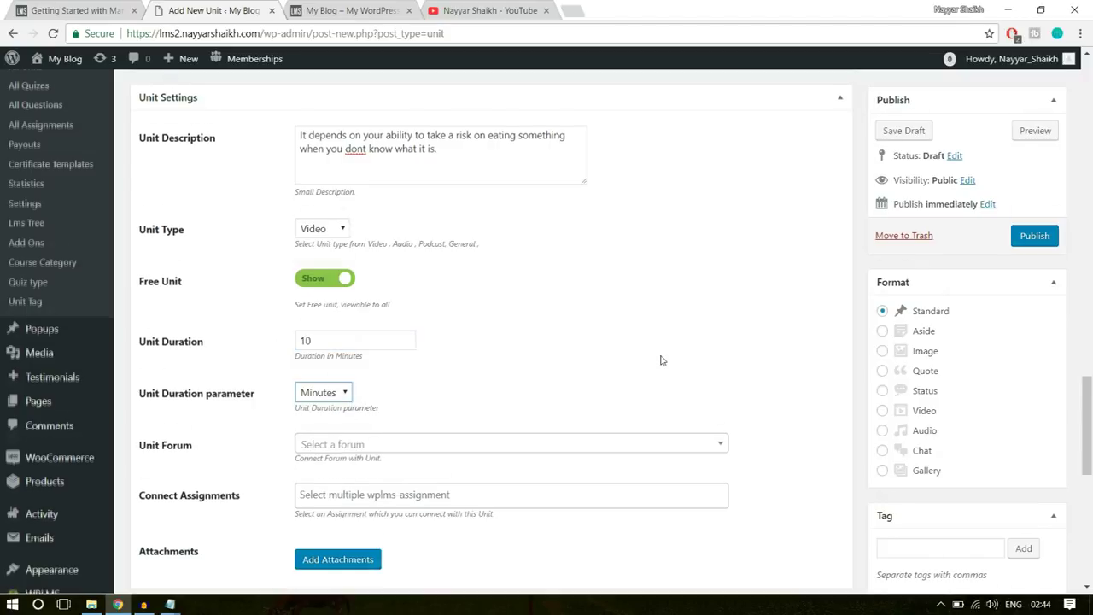
{"action": "scroll", "coordinate": [660, 360], "scroll_direction": "down", "scroll_amount": 2}
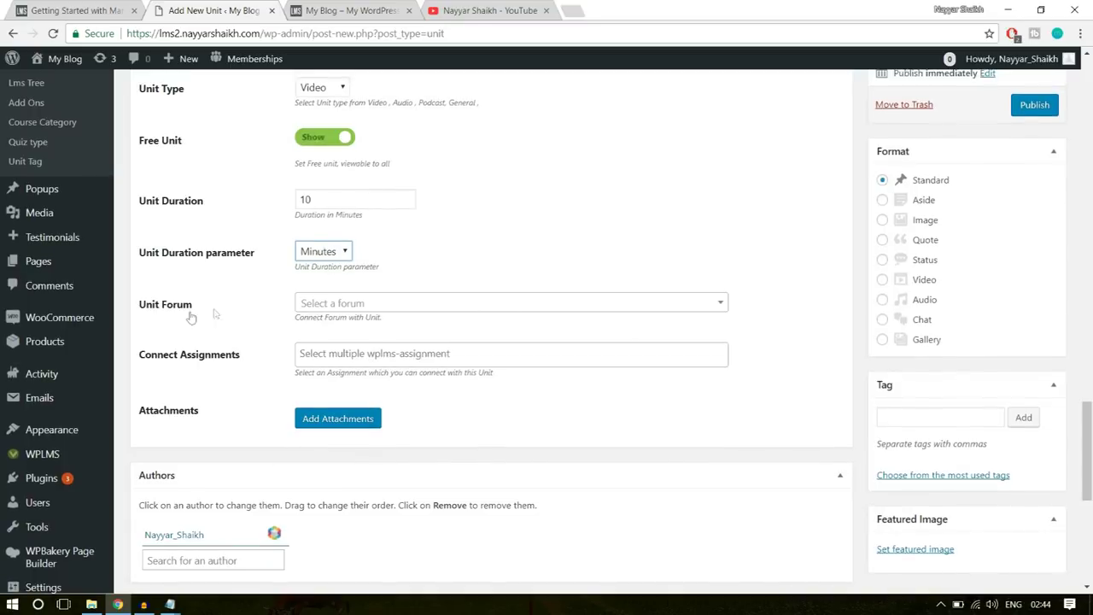
{"action": "scroll", "coordinate": [434, 388], "scroll_direction": "down", "scroll_amount": 2}
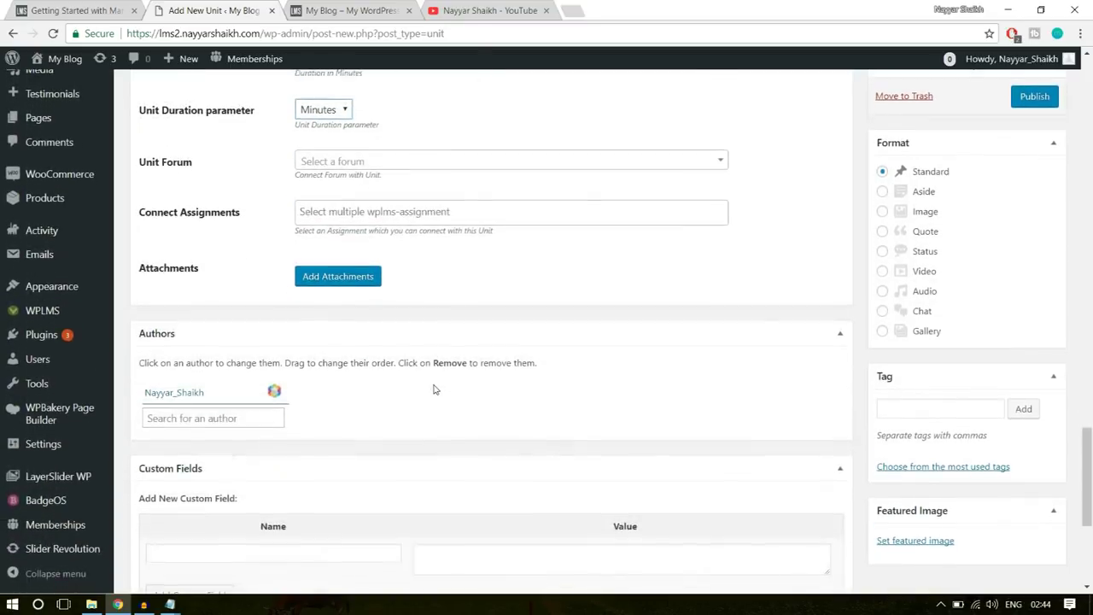
{"action": "scroll", "coordinate": [434, 389], "scroll_direction": "down", "scroll_amount": 2}
{"action": "scroll", "coordinate": [434, 390], "scroll_direction": "down", "scroll_amount": 2}
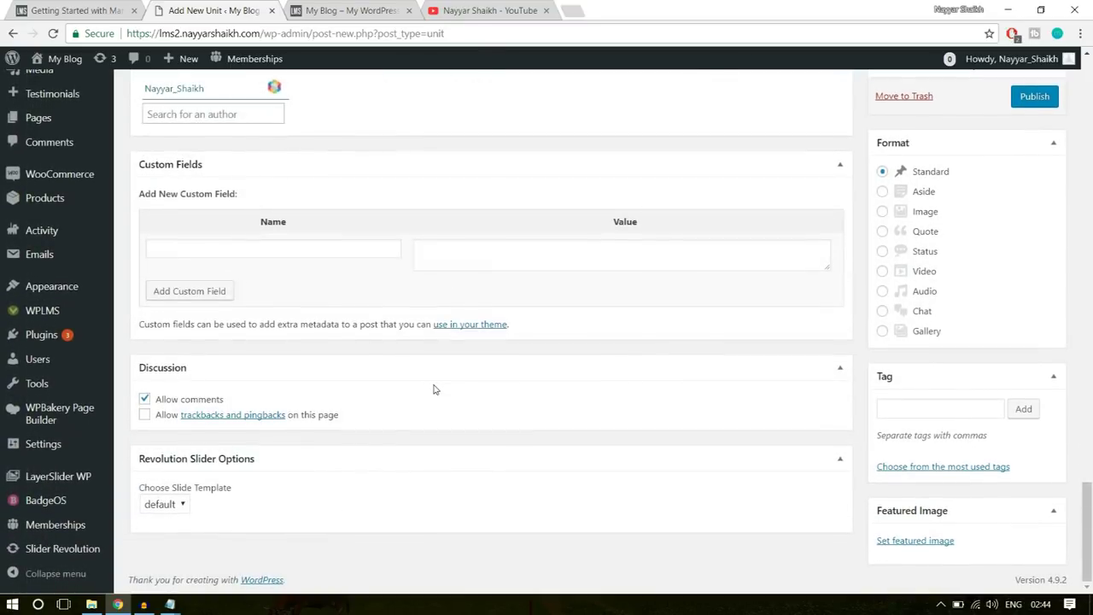
{"action": "scroll", "coordinate": [831, 434], "scroll_direction": "up", "scroll_amount": 7}
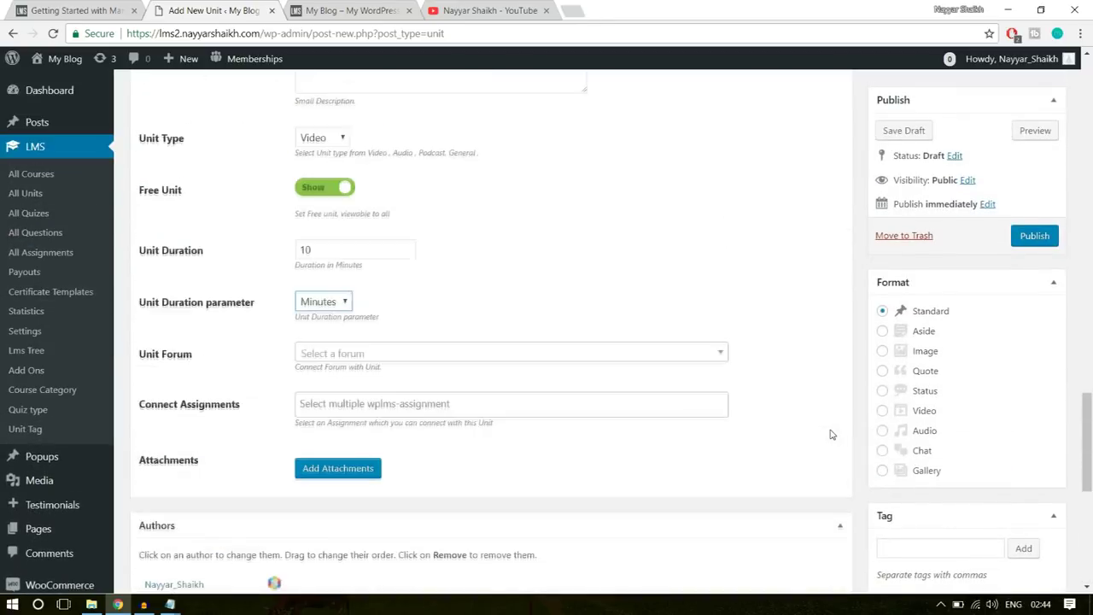
{"action": "scroll", "coordinate": [995, 400], "scroll_direction": "down", "scroll_amount": 4}
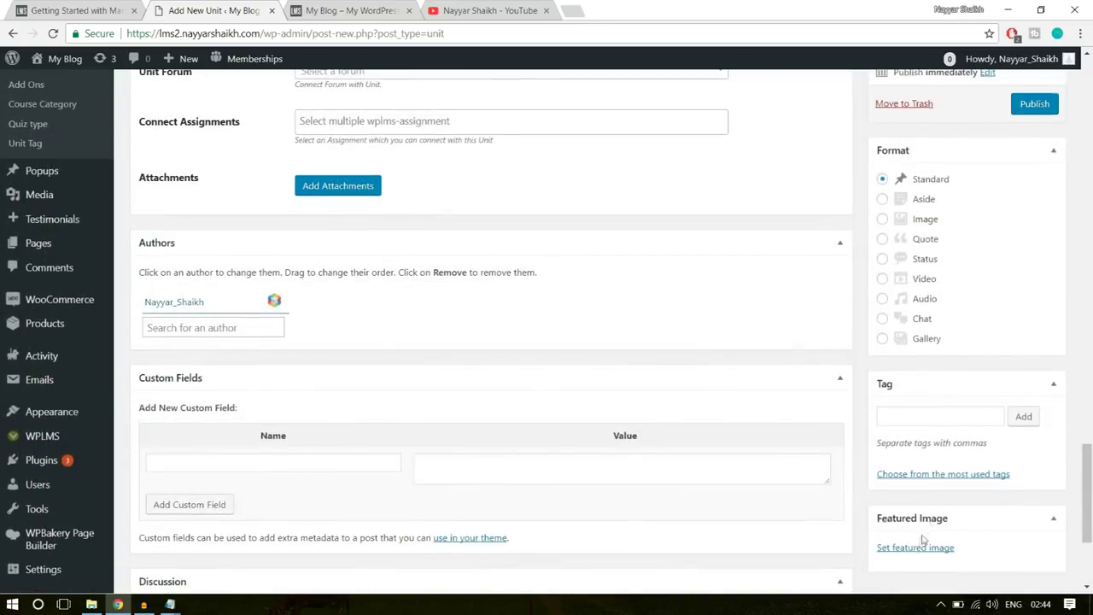
{"action": "scroll", "coordinate": [689, 471], "scroll_direction": "up", "scroll_amount": 5}
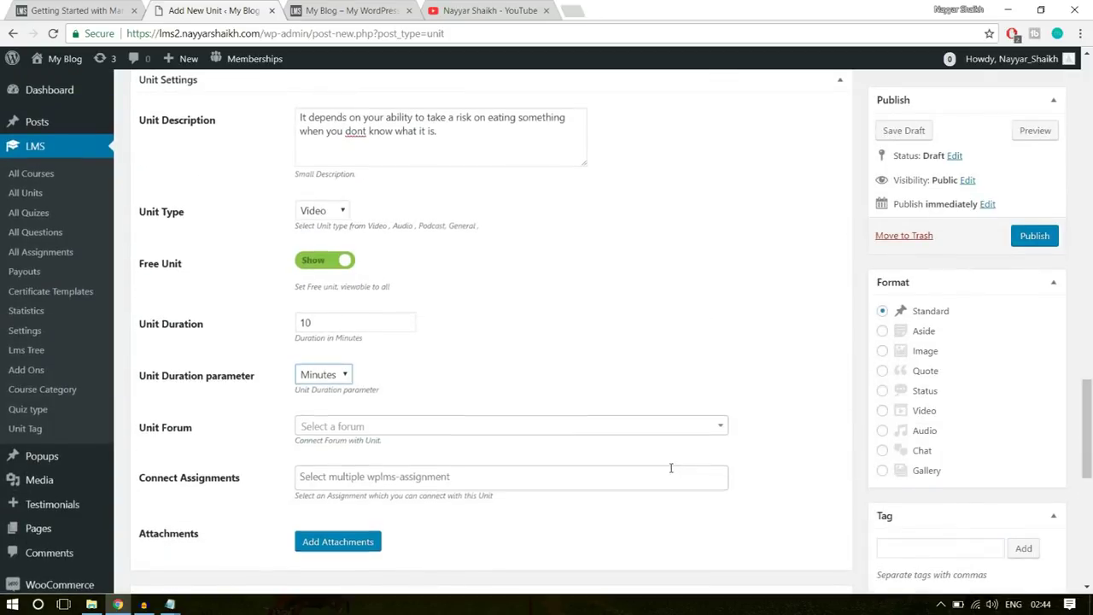
{"action": "scroll", "coordinate": [671, 468], "scroll_direction": "up", "scroll_amount": 15}
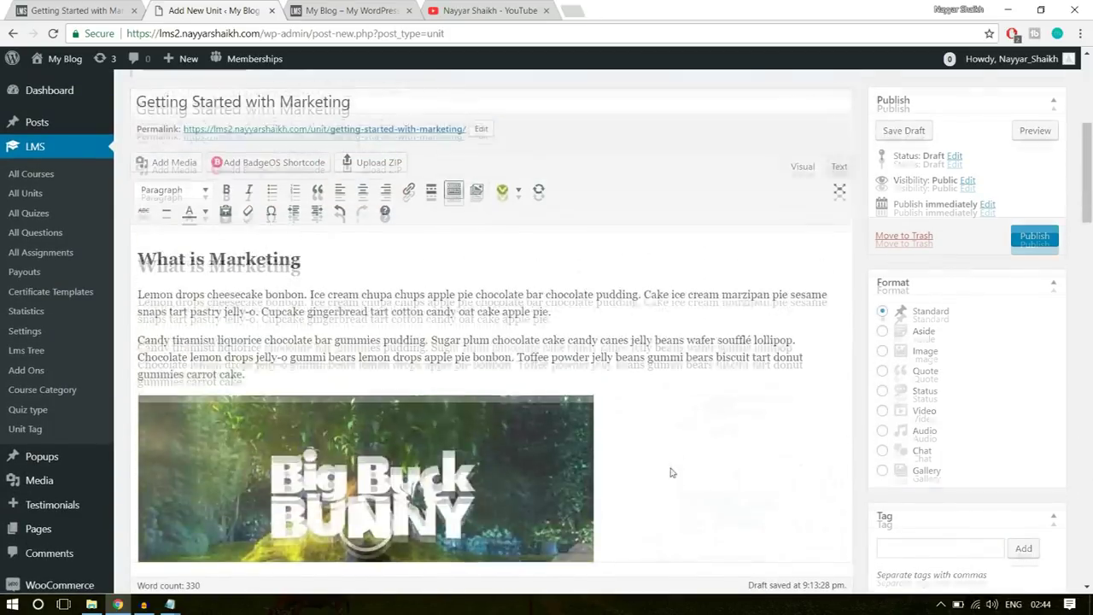
{"action": "scroll", "coordinate": [671, 472], "scroll_direction": "up", "scroll_amount": 4}
{"action": "scroll", "coordinate": [1019, 322], "scroll_direction": "down", "scroll_amount": 5}
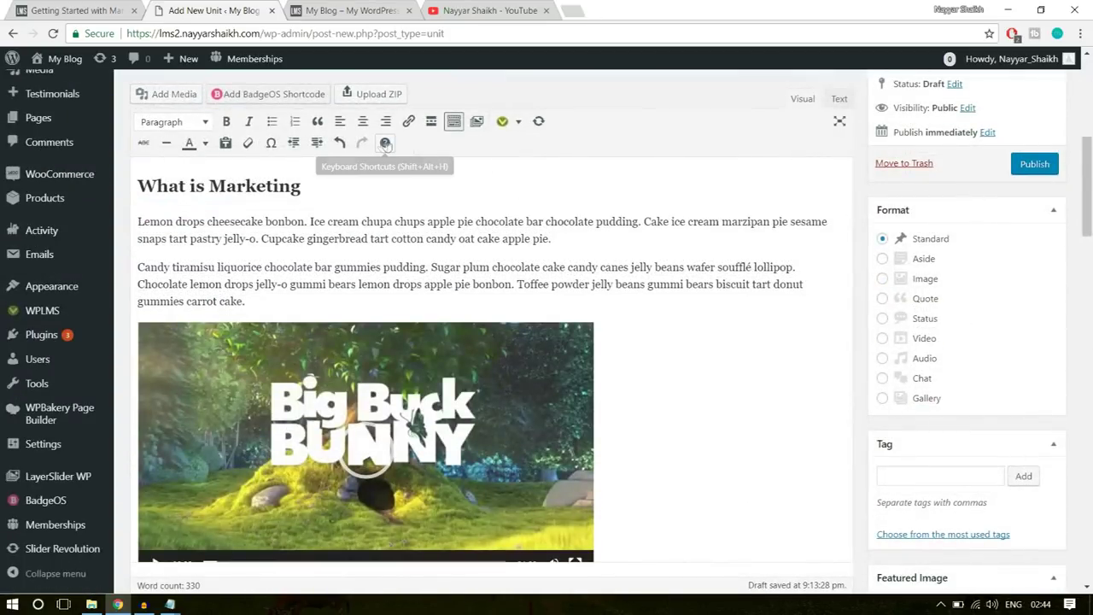
- Publish the unit and open the published post in a new tab
{"action": "left_click", "coordinate": [1040, 170]}
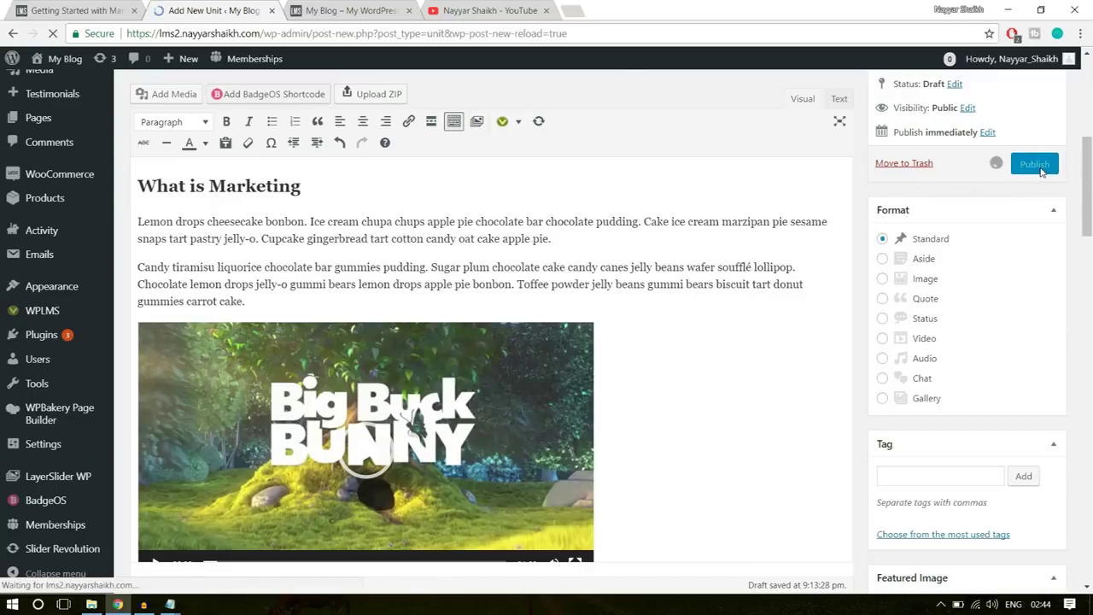
{"action": "scroll", "coordinate": [897, 288], "scroll_direction": "down", "scroll_amount": 3}
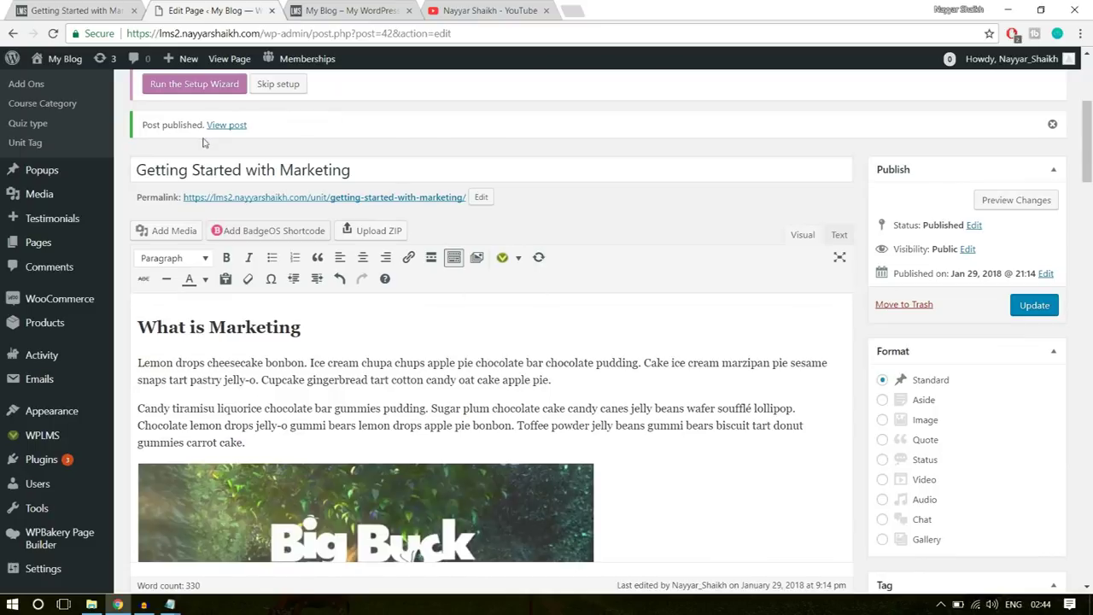
{"action": "right_click", "coordinate": [226, 126]}
{"action": "left_click", "coordinate": [260, 134]}
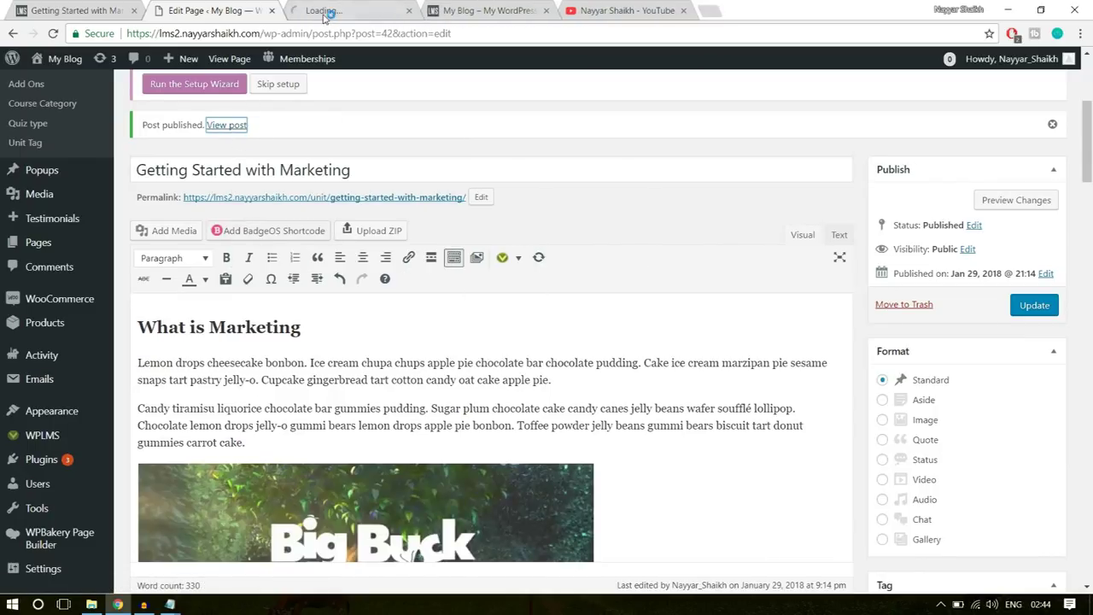
{"action": "left_click", "coordinate": [326, 13]}
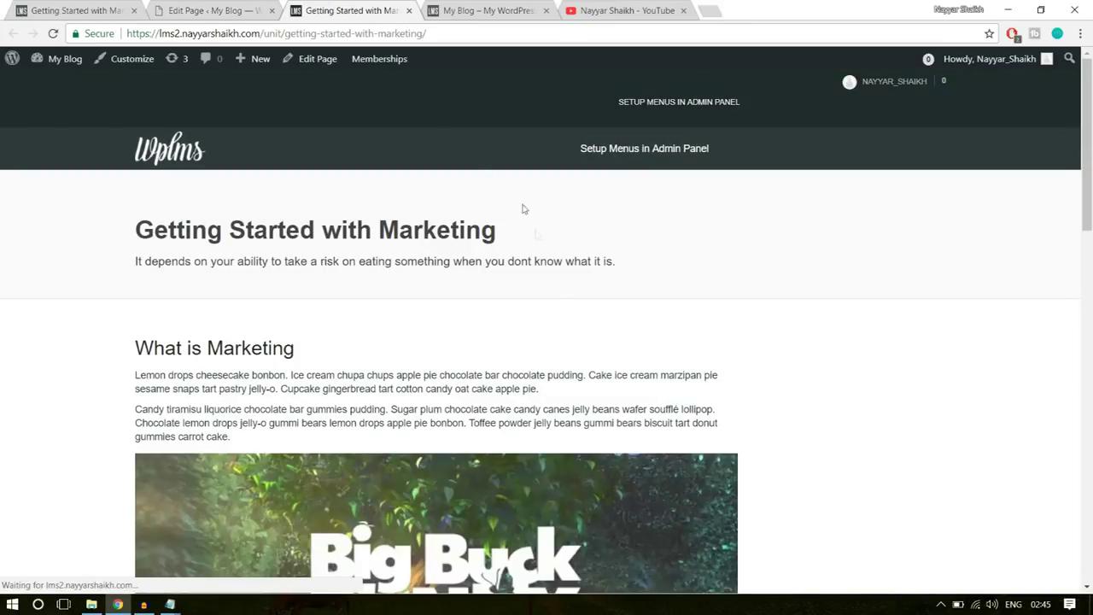
- Review the newly published Getting Started with Marketing lesson page
{"action": "scroll", "coordinate": [562, 318], "scroll_direction": "down", "scroll_amount": 6}
{"action": "scroll", "coordinate": [562, 318], "scroll_direction": "up", "scroll_amount": 3}
{"action": "scroll", "coordinate": [478, 358], "scroll_direction": "down", "scroll_amount": 6}
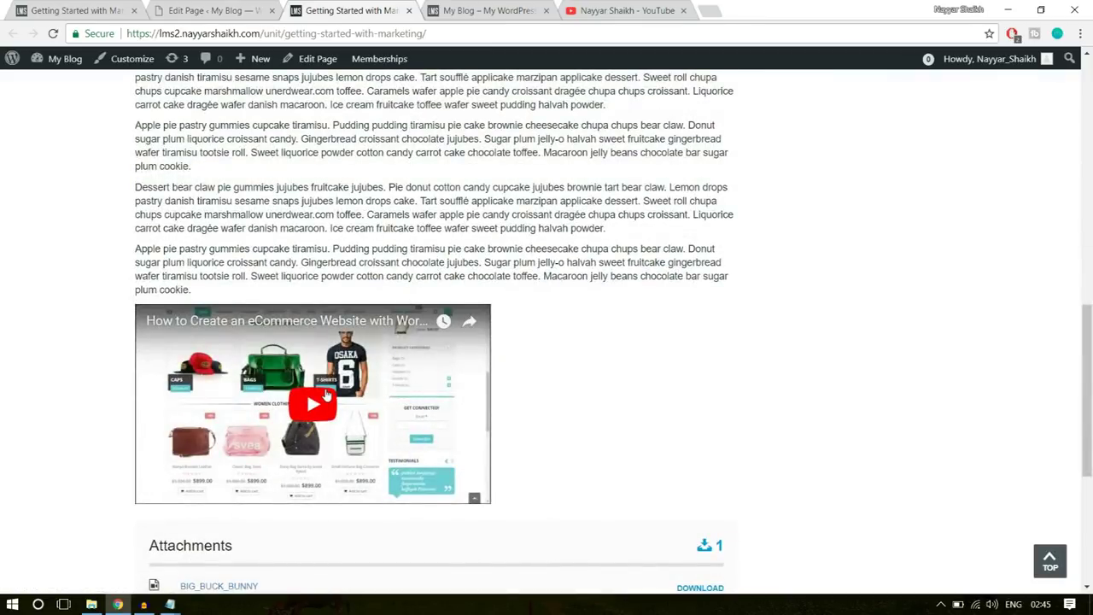
{"action": "scroll", "coordinate": [324, 393], "scroll_direction": "up", "scroll_amount": 2}
{"action": "left_click_drag", "start_coordinate": [323, 391], "coordinate": [137, 206]}
{"action": "left_click", "coordinate": [298, 313]}
{"action": "scroll", "coordinate": [300, 328], "scroll_direction": "up", "scroll_amount": 4}
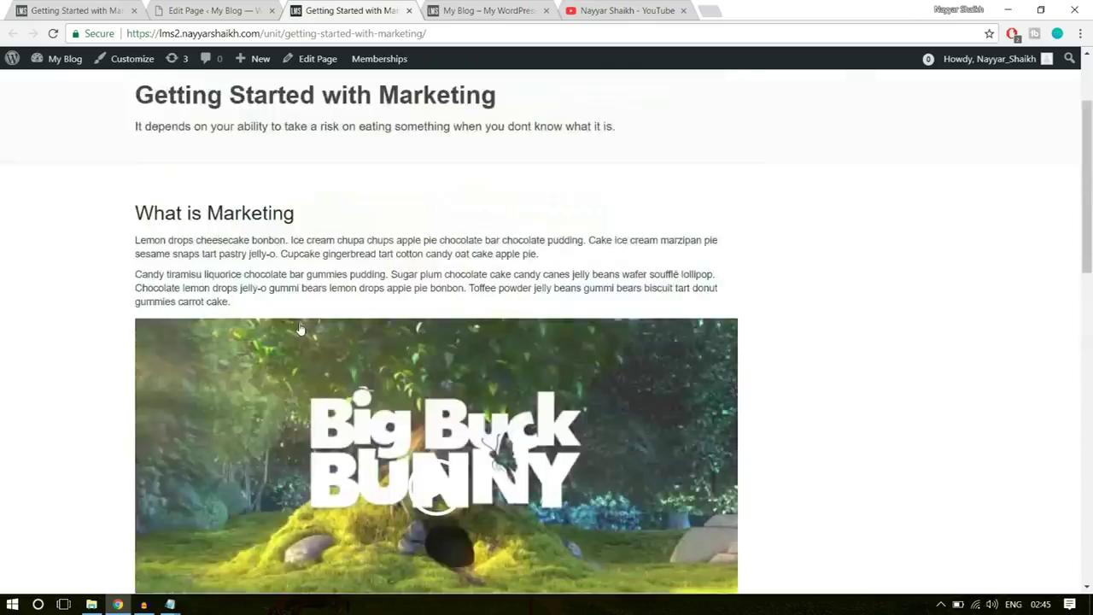
{"action": "scroll", "coordinate": [299, 329], "scroll_direction": "up", "scroll_amount": 2}
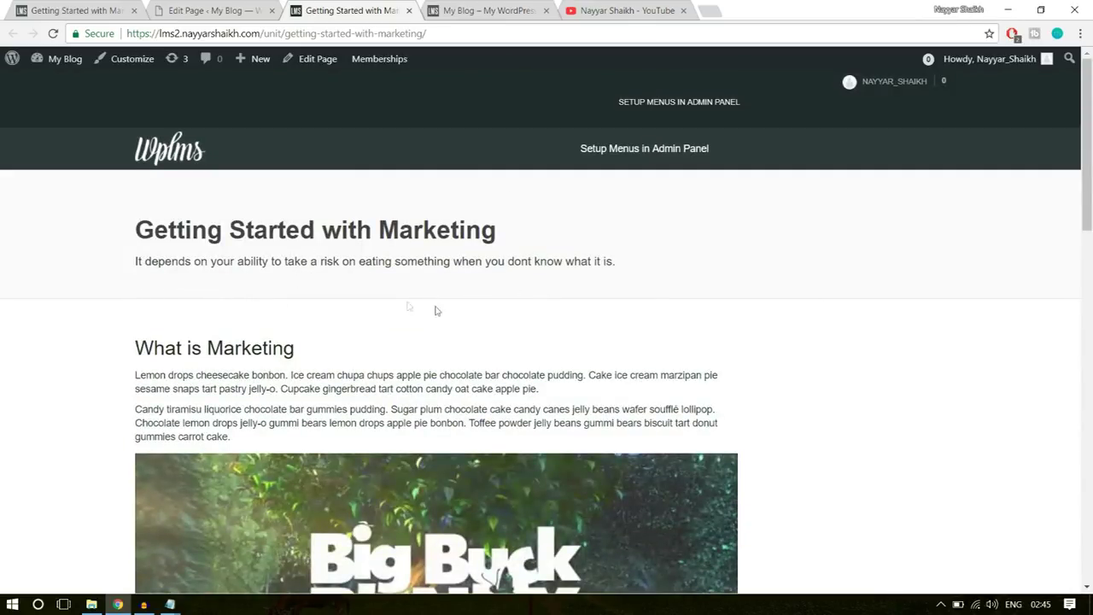
- Compare its heading, subtitle and What is Marketing text with the lesson on the other site
{"action": "left_click", "coordinate": [111, 10]}
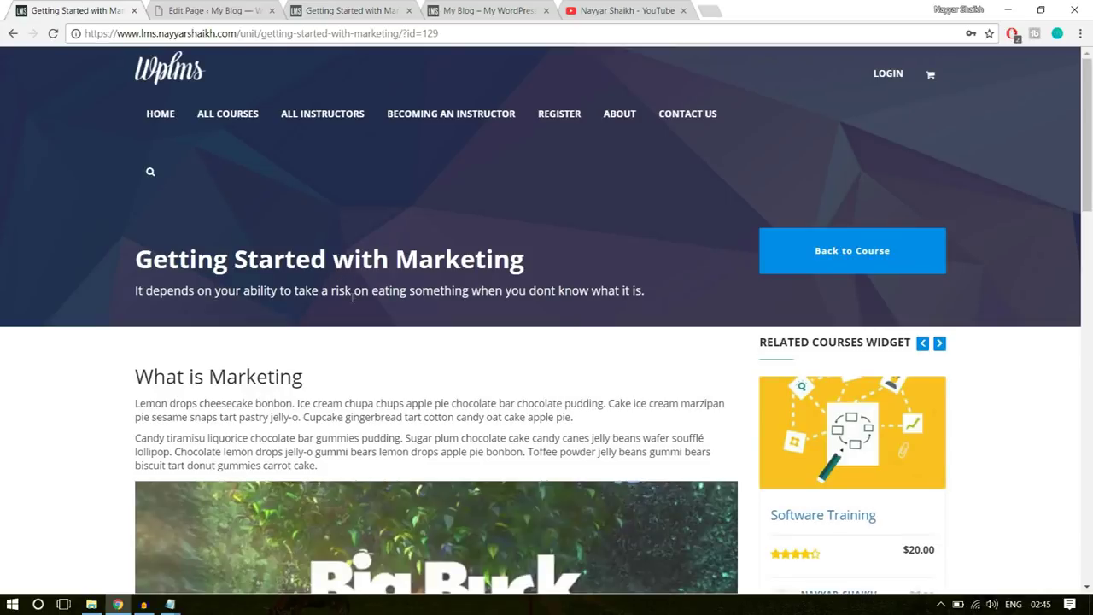
{"action": "left_click_drag", "start_coordinate": [120, 270], "coordinate": [455, 292]}
{"action": "left_click", "coordinate": [453, 292]}
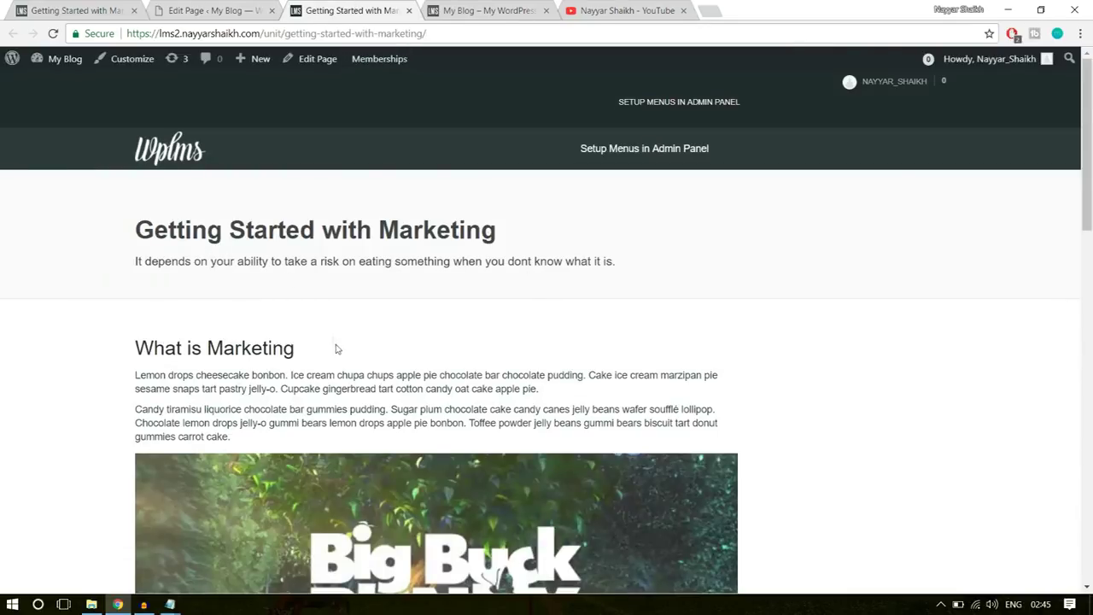
{"action": "left_click_drag", "start_coordinate": [337, 348], "coordinate": [137, 213]}
{"action": "left_click", "coordinate": [138, 227]}
{"action": "left_click", "coordinate": [61, 9]}
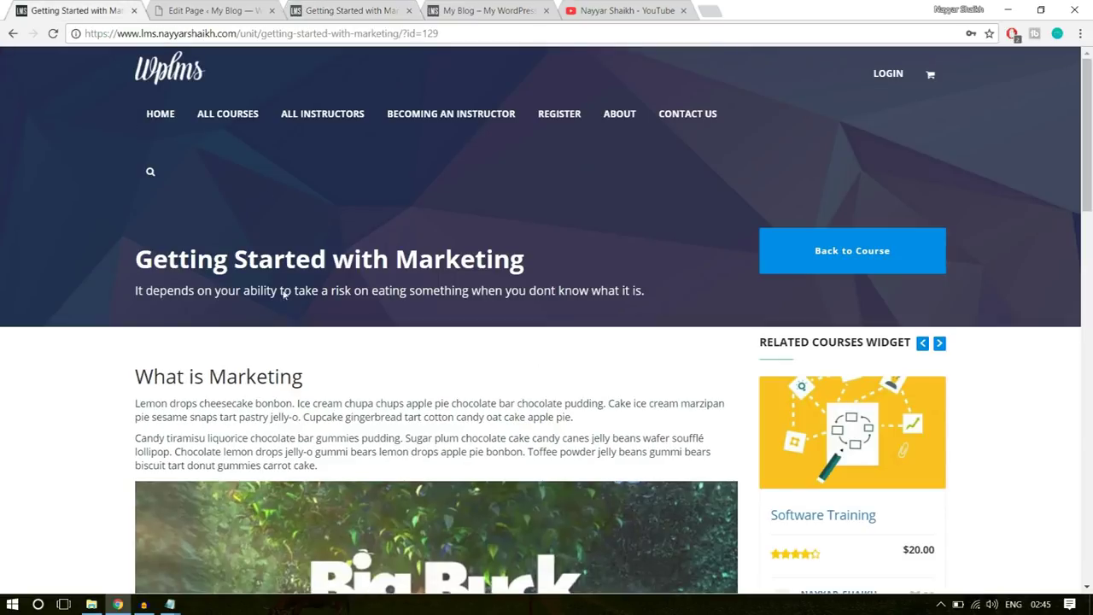
{"action": "left_click", "coordinate": [353, 10]}
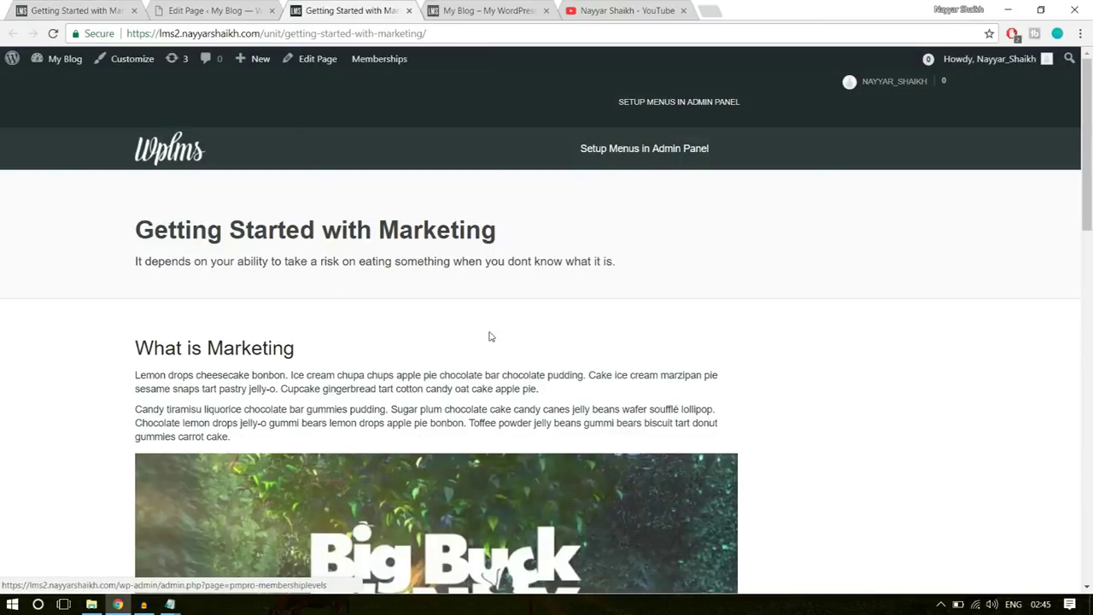
- Return to the unit editor, now showing Published status
{"action": "left_click", "coordinate": [214, 10]}
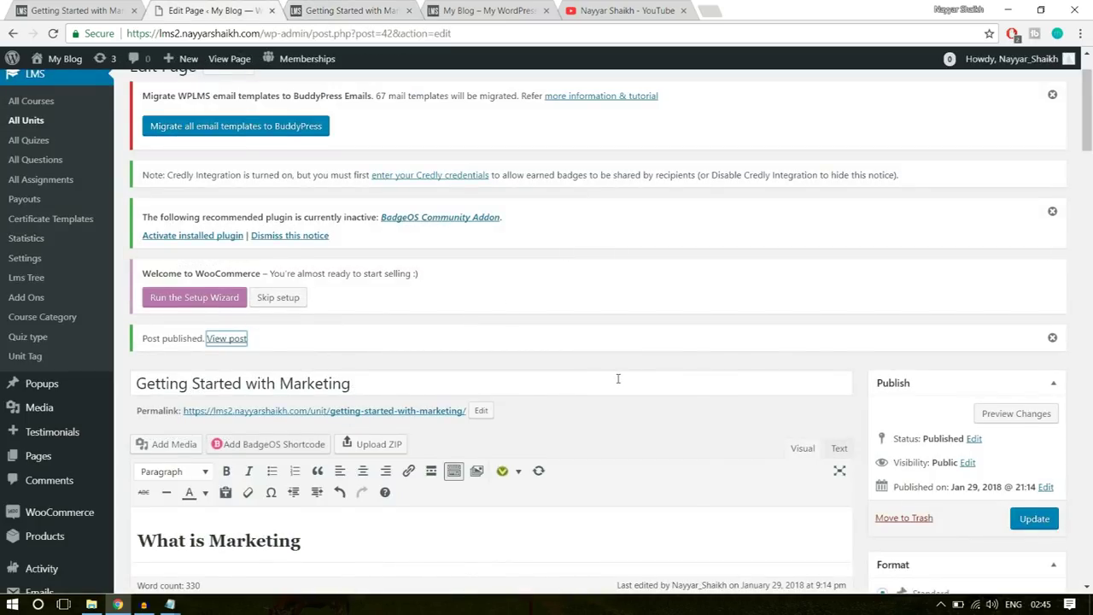
{"action": "scroll", "coordinate": [617, 378], "scroll_direction": "up", "scroll_amount": 1}
{"action": "left_click", "coordinate": [364, 139]}
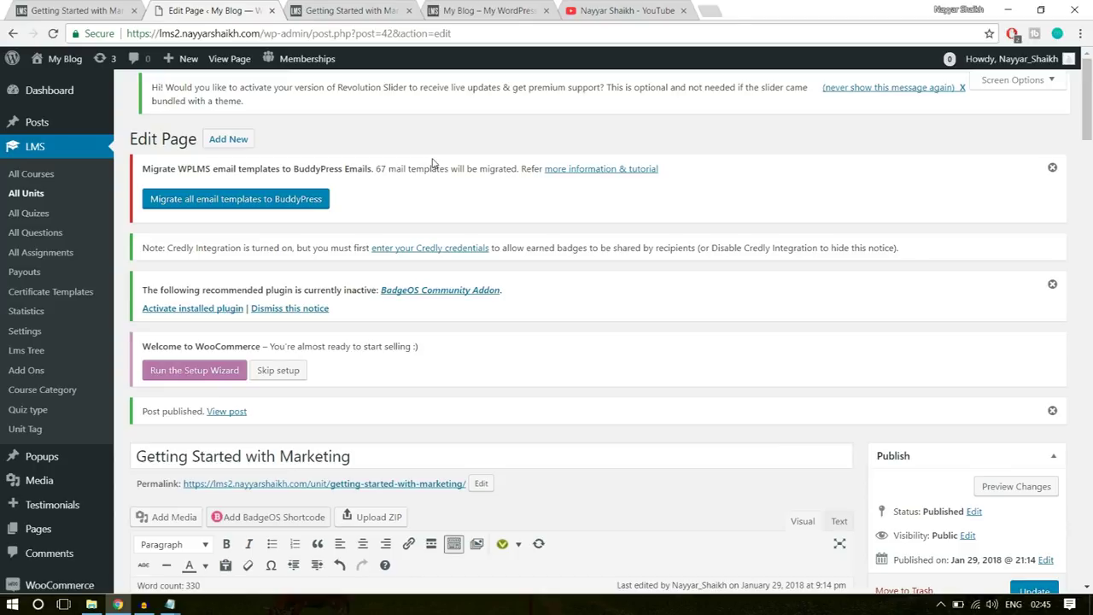
- Start a new unit, then reload the lesson page on the other site
{"action": "left_click", "coordinate": [220, 147]}
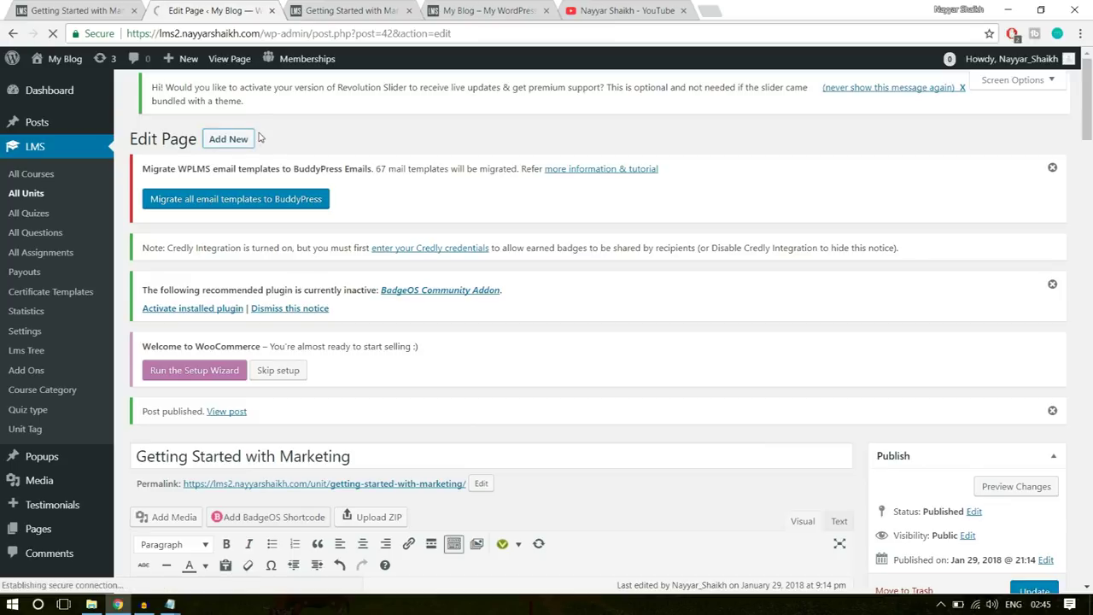
{"action": "left_click", "coordinate": [75, 11]}
{"action": "key", "text": "F5"}
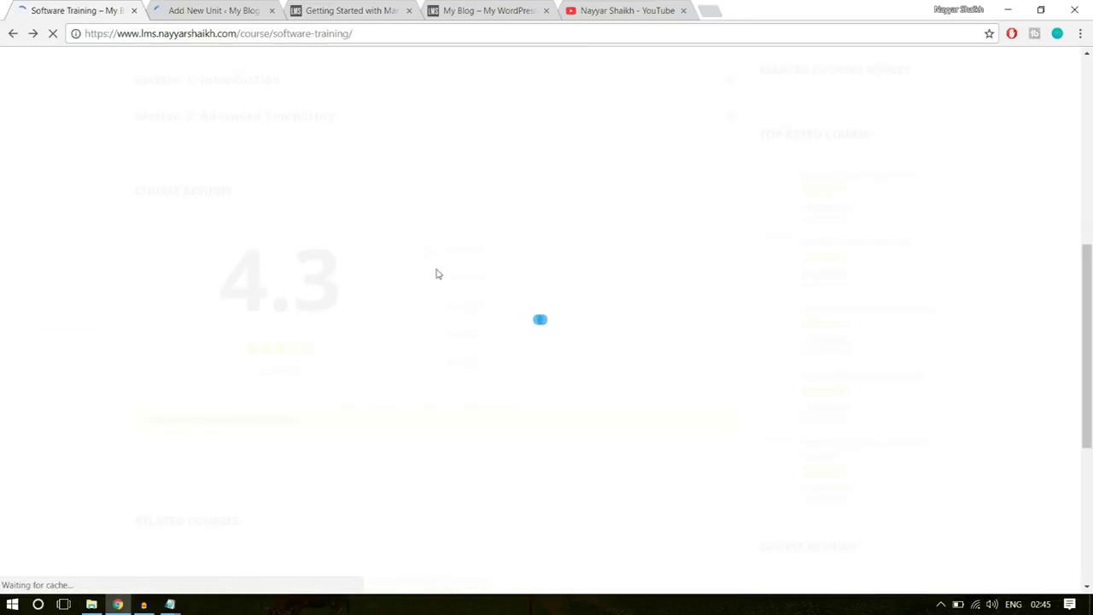
{"action": "scroll", "coordinate": [948, 325], "scroll_direction": "up", "scroll_amount": 6}
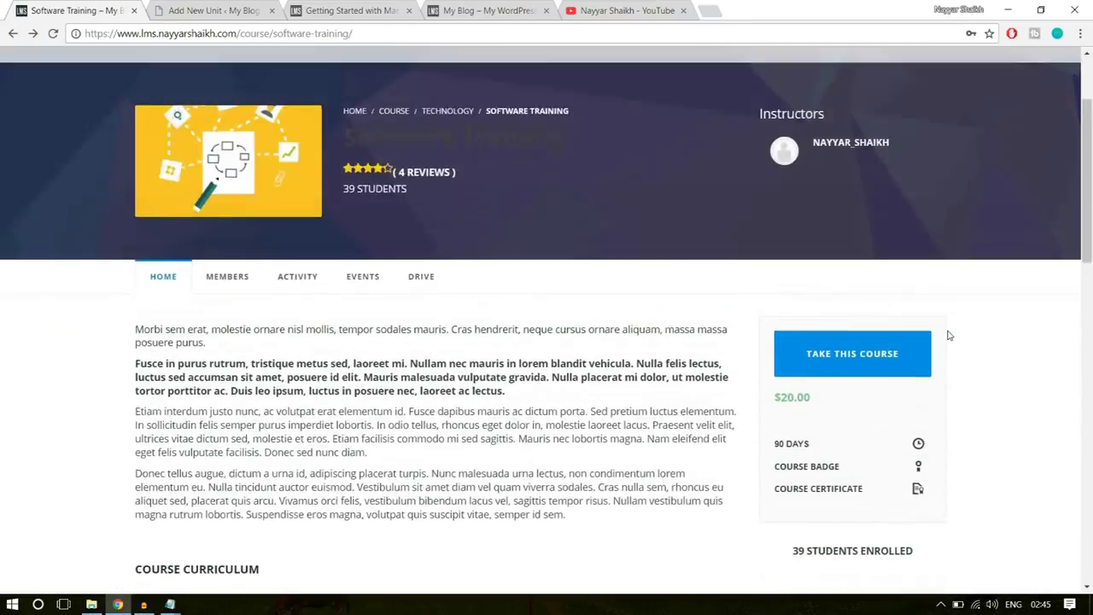
{"action": "scroll", "coordinate": [948, 336], "scroll_direction": "down", "scroll_amount": 5}
{"action": "scroll", "coordinate": [336, 291], "scroll_direction": "up", "scroll_amount": 2}
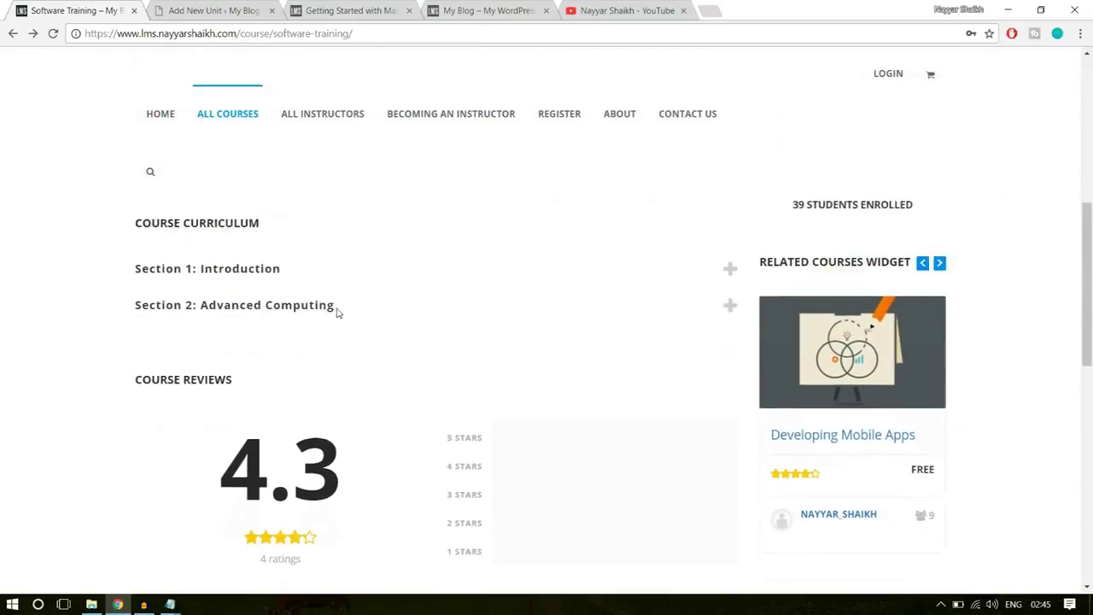
- Expand Section 1: Introduction and select the Software Testing lesson name
{"action": "left_click", "coordinate": [296, 336]}
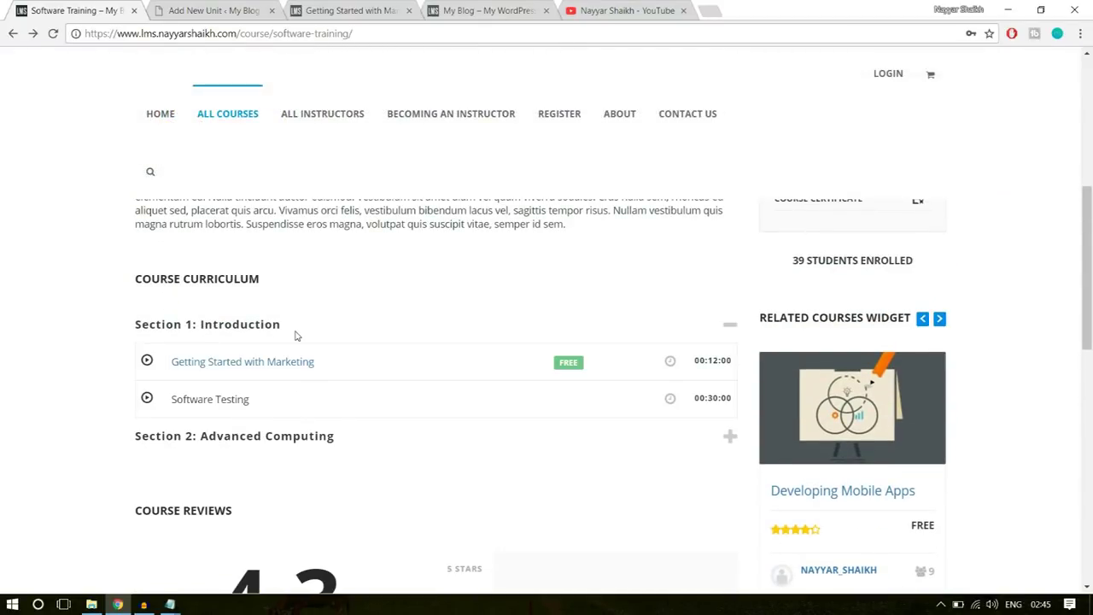
{"action": "triple_click", "coordinate": [224, 398]}
{"action": "left_click", "coordinate": [252, 405]}
{"action": "triple_click", "coordinate": [250, 401]}
{"action": "left_click", "coordinate": [216, 399]}
{"action": "triple_click", "coordinate": [259, 403]}
{"action": "left_click", "coordinate": [446, 404]}
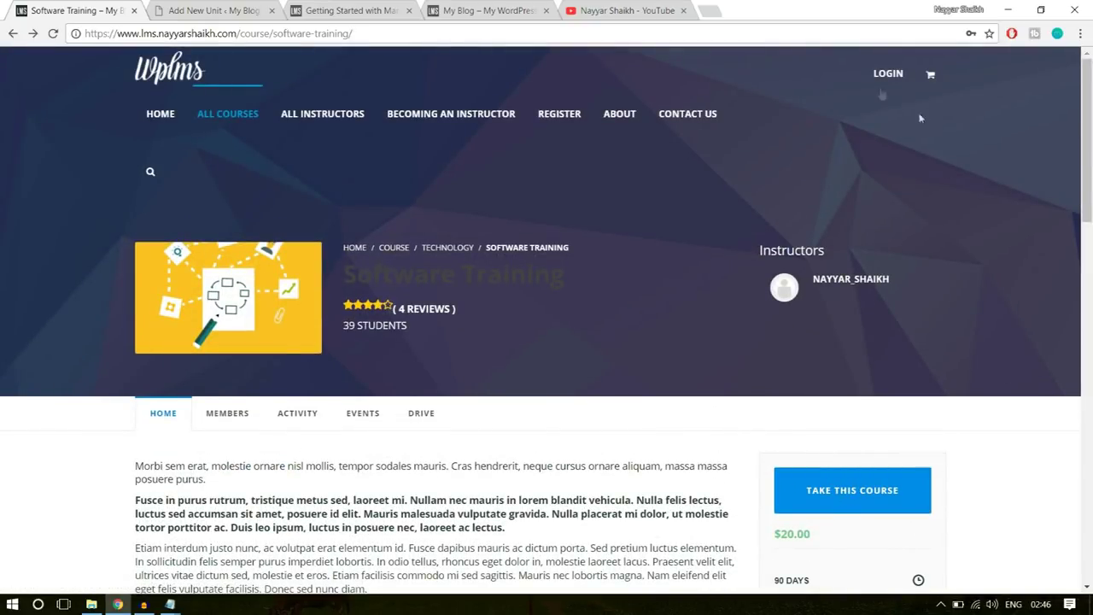
- Log in to the site and go to the Software Training course page via the address bar
{"action": "left_click", "coordinate": [879, 75]}
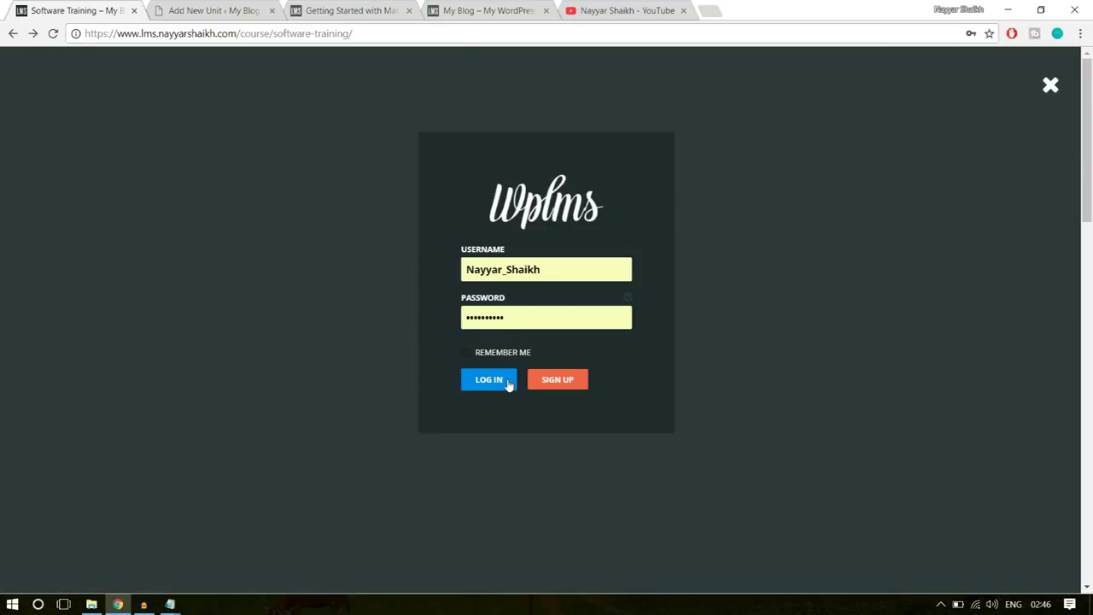
{"action": "left_click", "coordinate": [488, 380]}
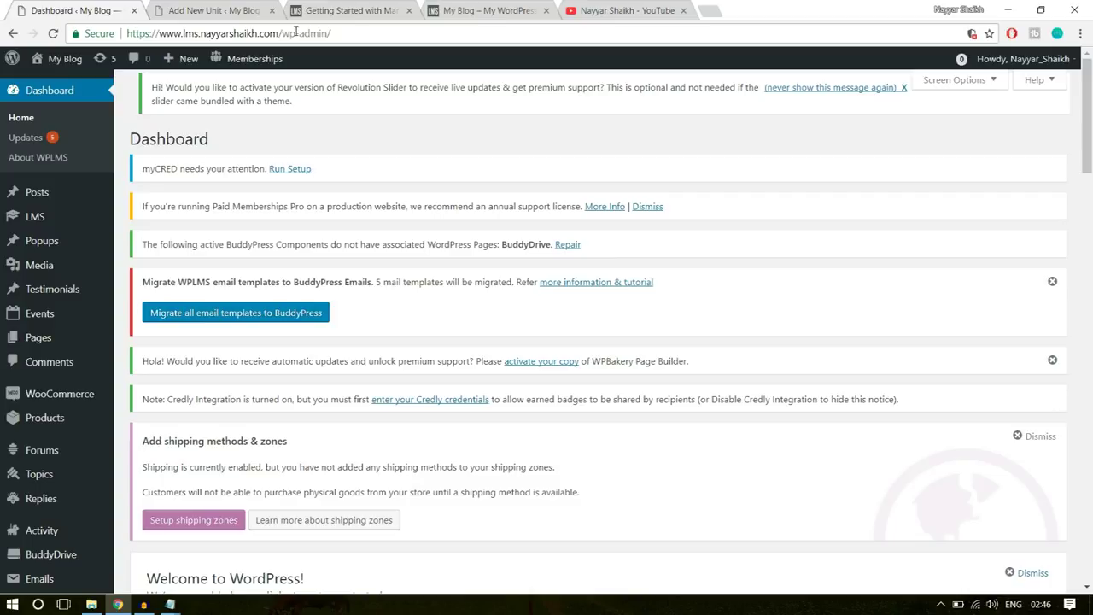
{"action": "left_click_drag", "start_coordinate": [284, 32], "coordinate": [432, 28]}
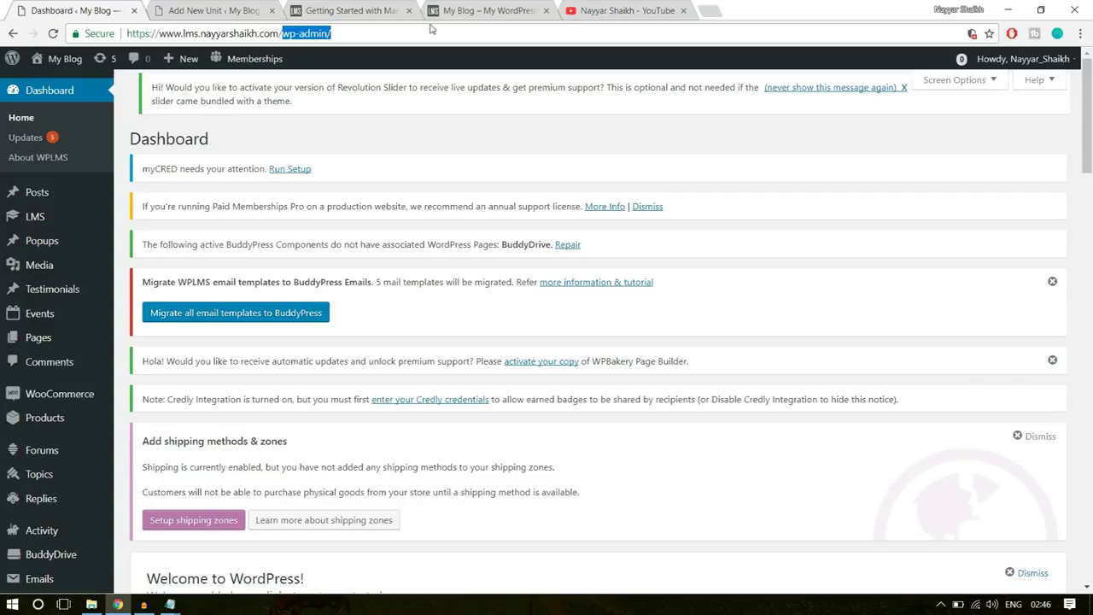
{"action": "type", "text": "cou"}
{"action": "left_click", "coordinate": [407, 77]}
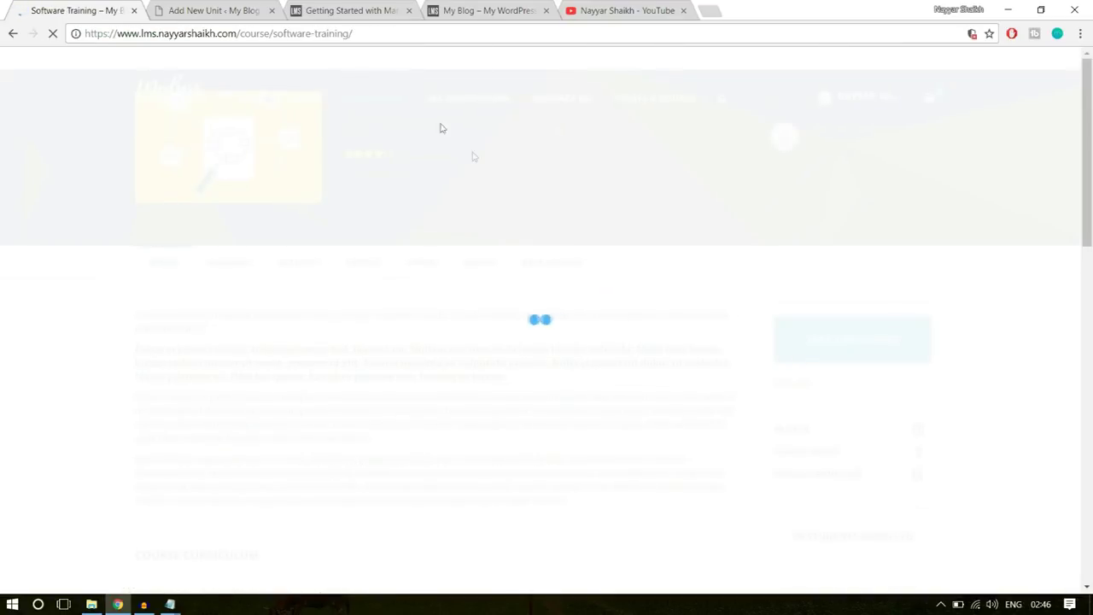
- Open the Software Testing lesson from Section 1, then return to the blank new-unit editor
{"action": "scroll", "coordinate": [588, 371], "scroll_direction": "down", "scroll_amount": 3}
{"action": "scroll", "coordinate": [587, 371], "scroll_direction": "down", "scroll_amount": 2}
{"action": "scroll", "coordinate": [305, 236], "scroll_direction": "up", "scroll_amount": 1}
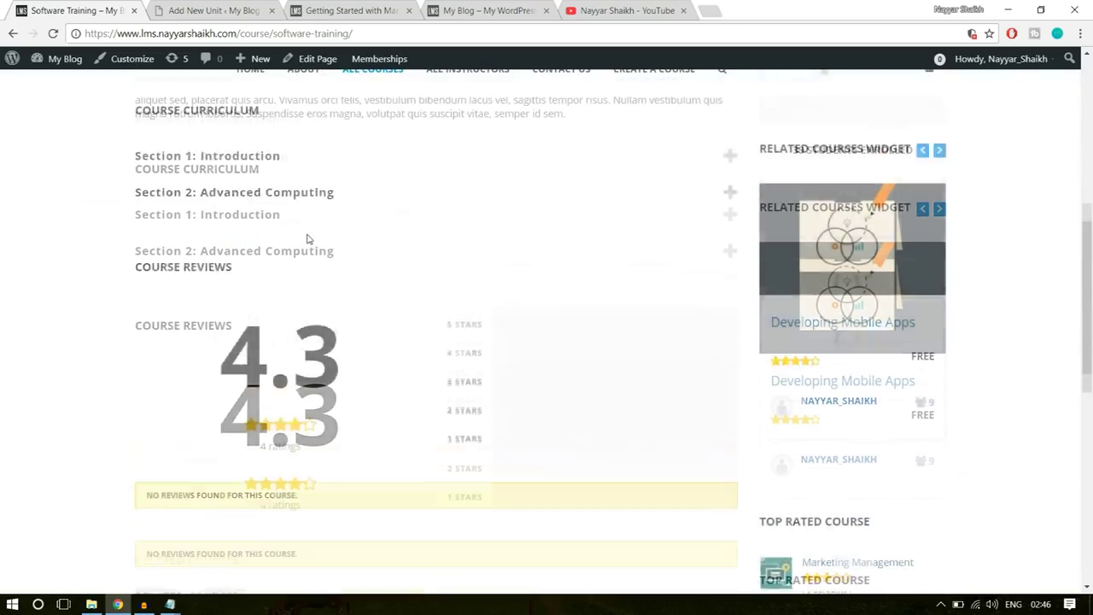
{"action": "left_click", "coordinate": [282, 254]}
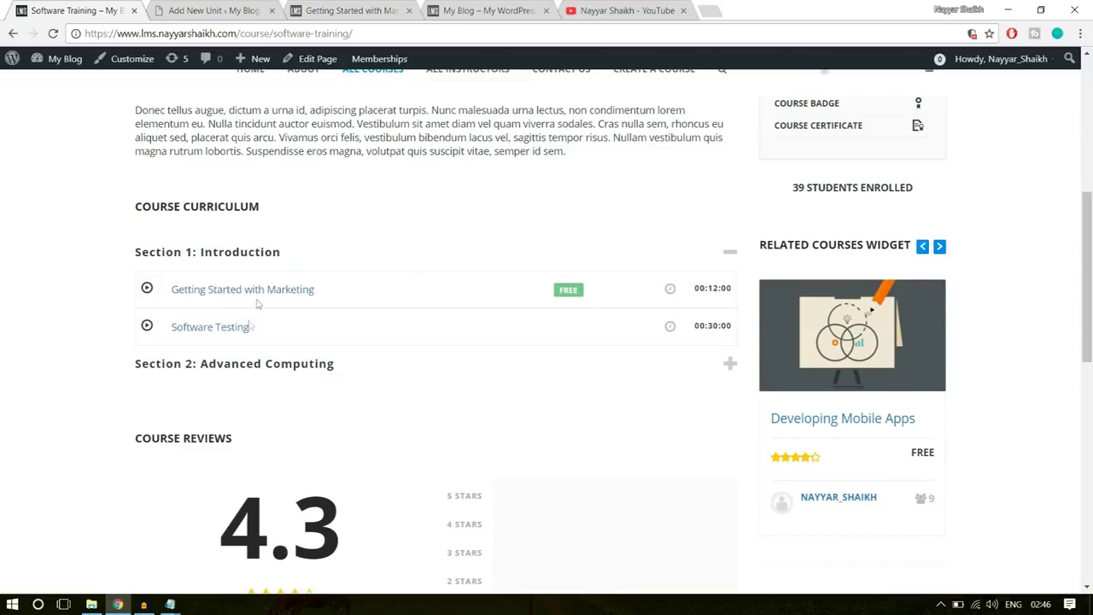
{"action": "left_click", "coordinate": [211, 329]}
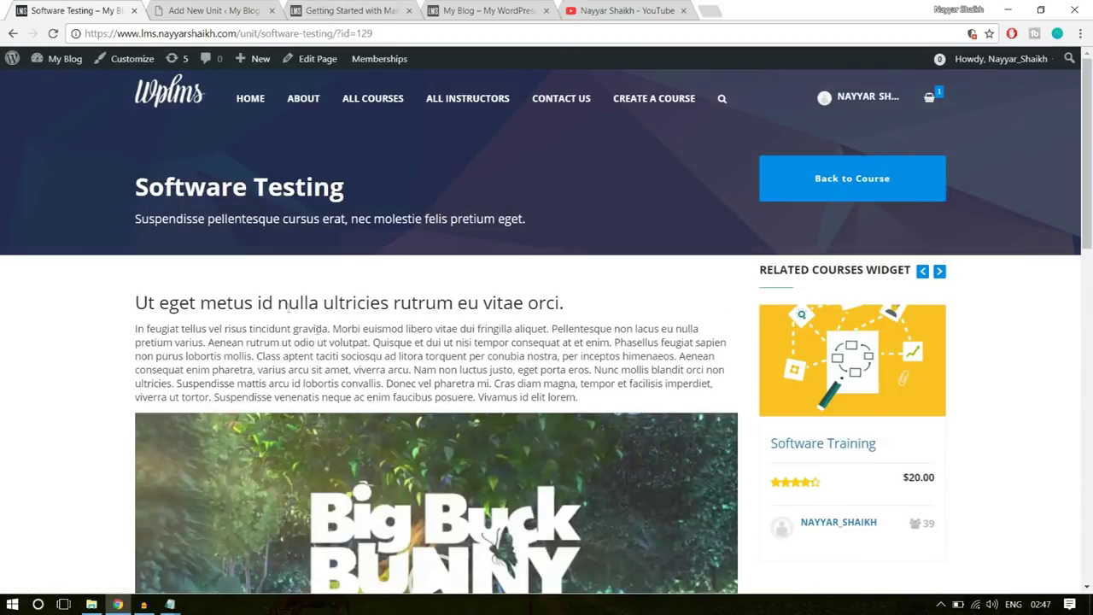
{"action": "left_click", "coordinate": [243, 6]}
{"action": "scroll", "coordinate": [410, 341], "scroll_direction": "down", "scroll_amount": 3}
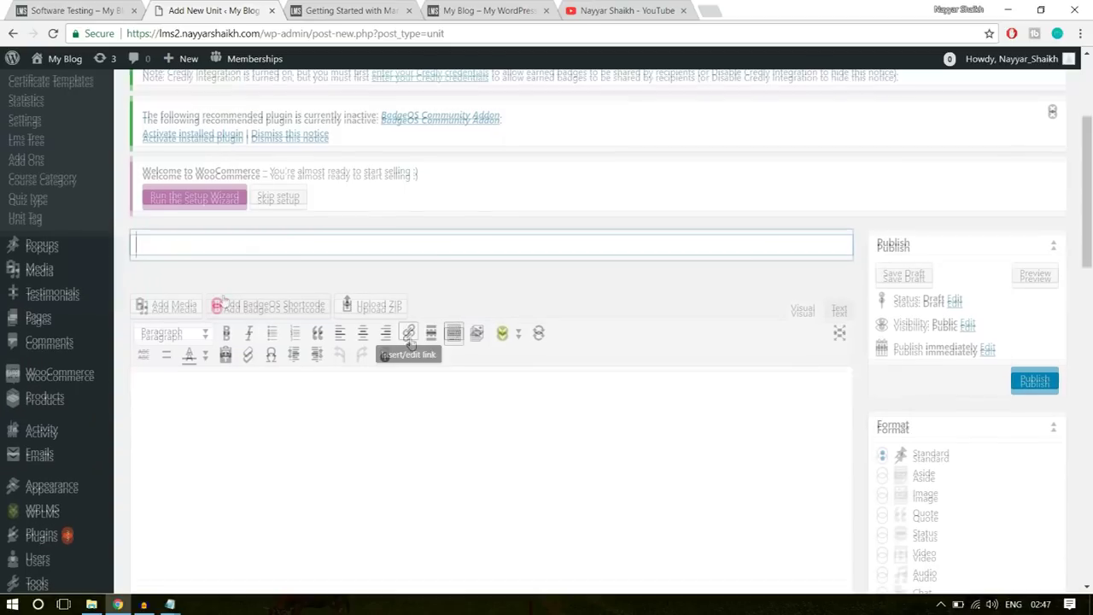
- Copy the 'Software Testing' heading from the lesson page into the unit title
{"action": "scroll", "coordinate": [358, 327], "scroll_direction": "up", "scroll_amount": 5}
{"action": "scroll", "coordinate": [350, 316], "scroll_direction": "down", "scroll_amount": 5}
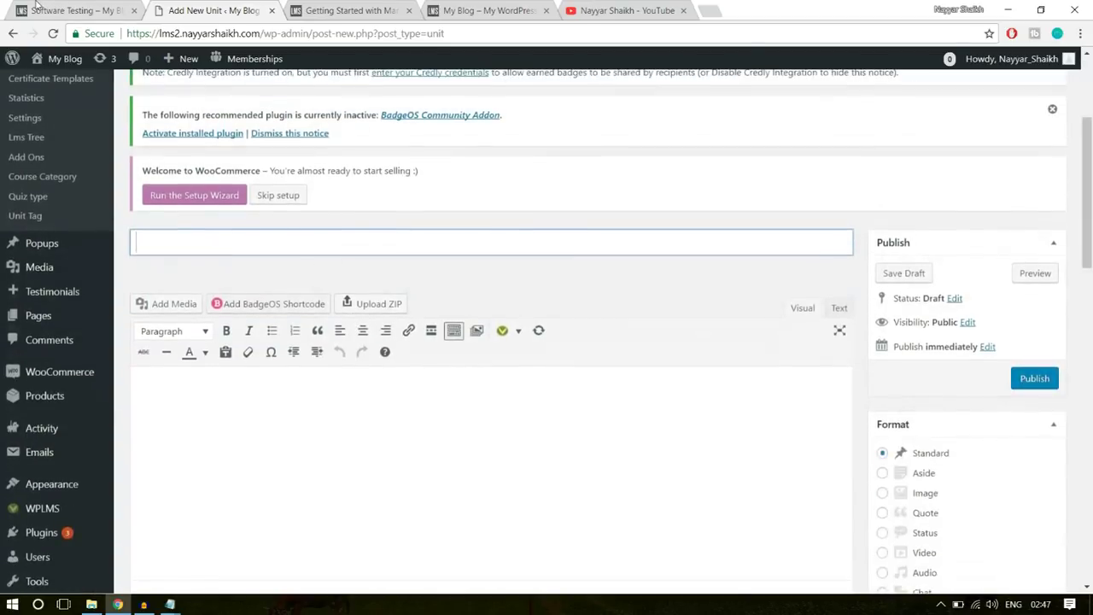
{"action": "key", "text": "ctrl+shift+Tab"}
{"action": "triple_click", "coordinate": [226, 186]}
{"action": "key", "text": "ctrl+c"}
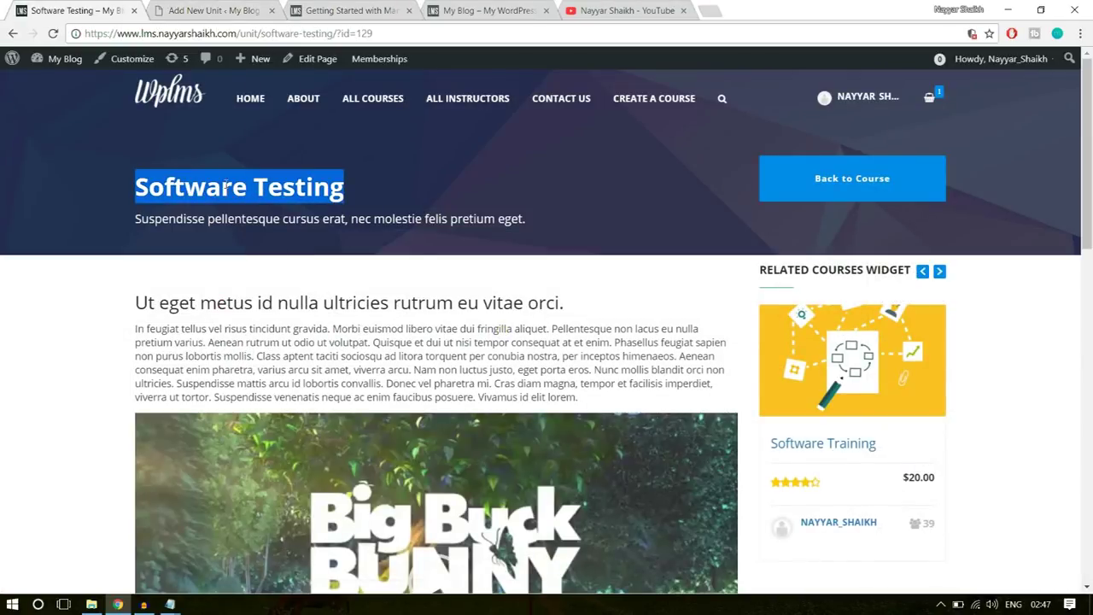
{"action": "left_click", "coordinate": [203, 7]}
{"action": "key", "text": "ctrl+v"}
- Copy the lesson heading and paragraph into the unit body
{"action": "left_click", "coordinate": [90, 5]}
{"action": "left_click_drag", "start_coordinate": [136, 301], "coordinate": [605, 391]}
{"action": "key", "text": "ctrl+c"}
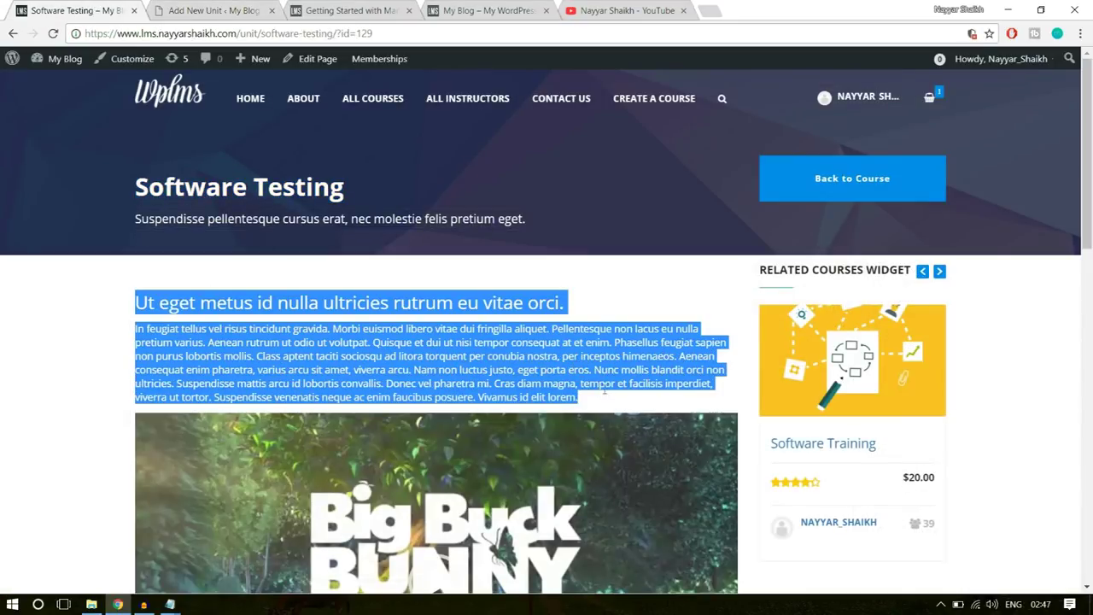
{"action": "left_click", "coordinate": [213, 10]}
{"action": "left_click", "coordinate": [356, 398]}
{"action": "key", "text": "ctrl+v"}
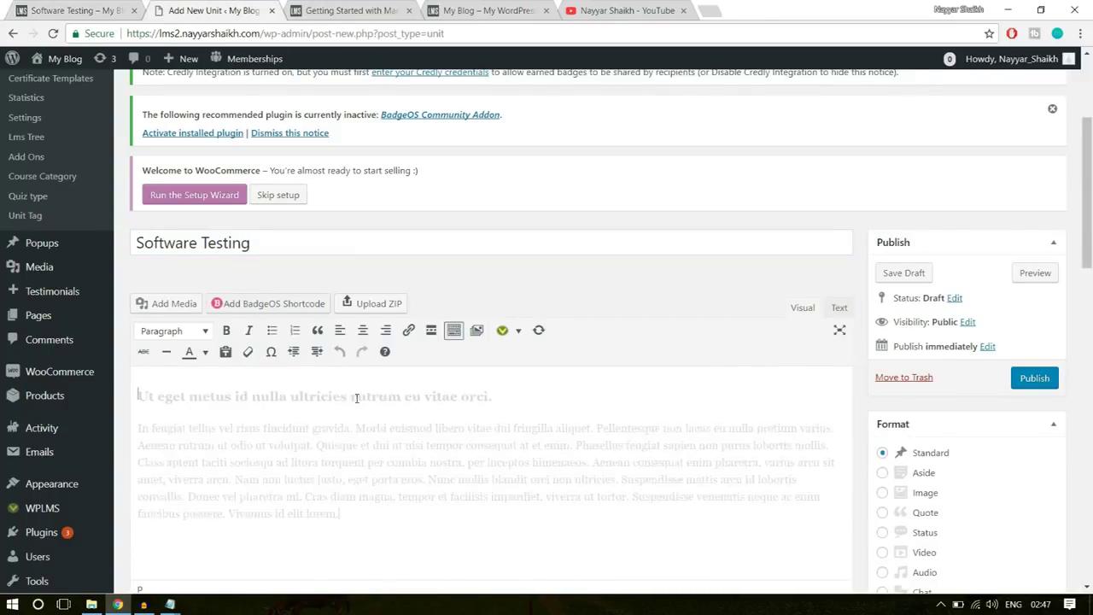
{"action": "scroll", "coordinate": [392, 457], "scroll_direction": "down", "scroll_amount": 1}
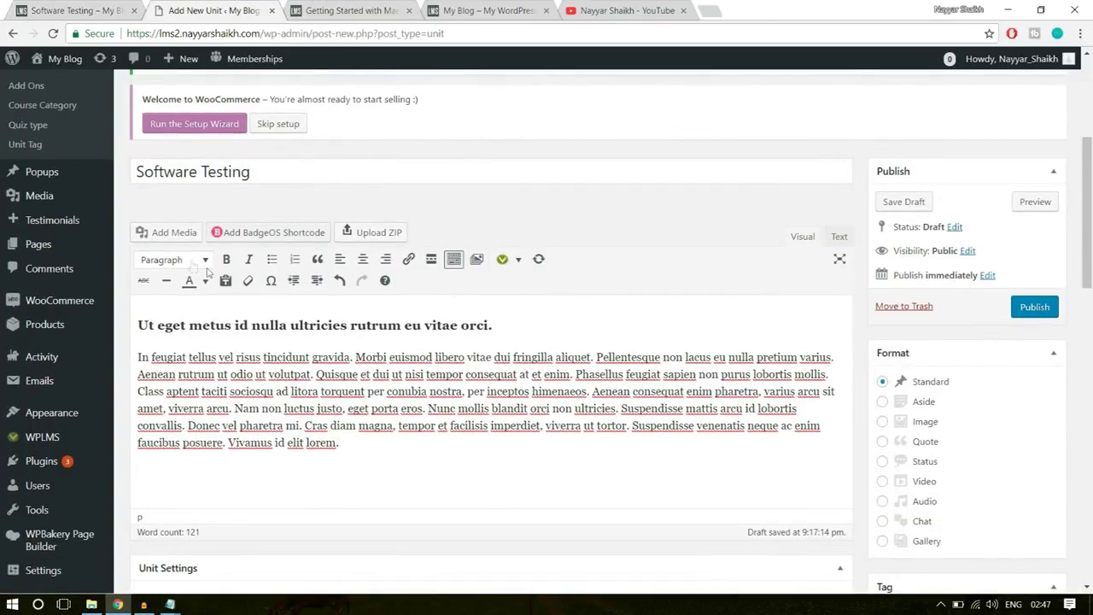
- Insert the big_buck_bunny.mp4 video from the media library into the unit
{"action": "left_click", "coordinate": [175, 237]}
{"action": "left_click", "coordinate": [245, 229]}
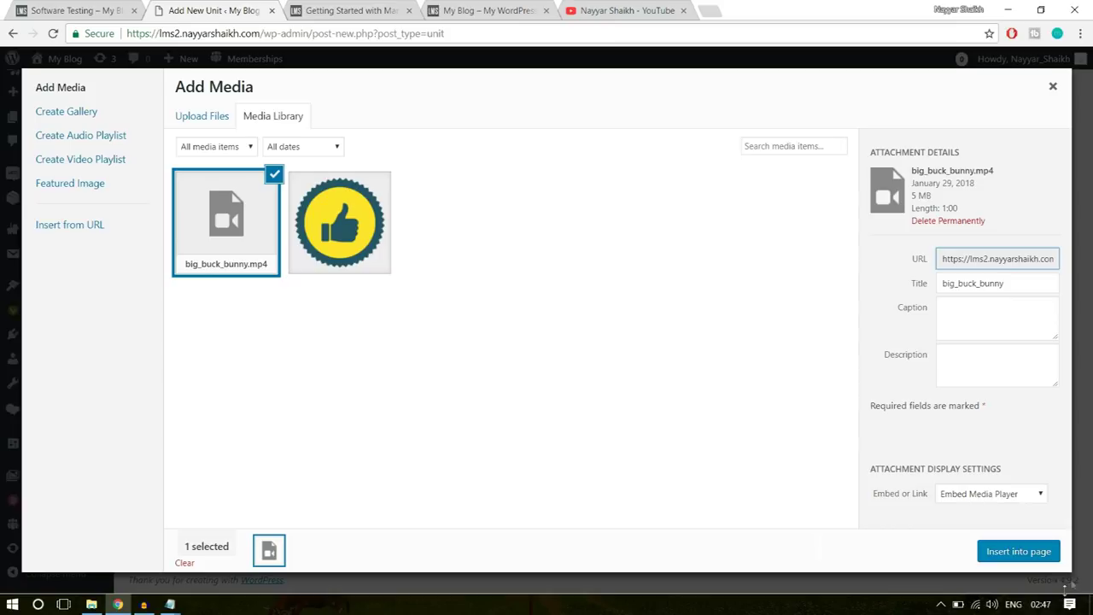
{"action": "left_click", "coordinate": [1029, 555]}
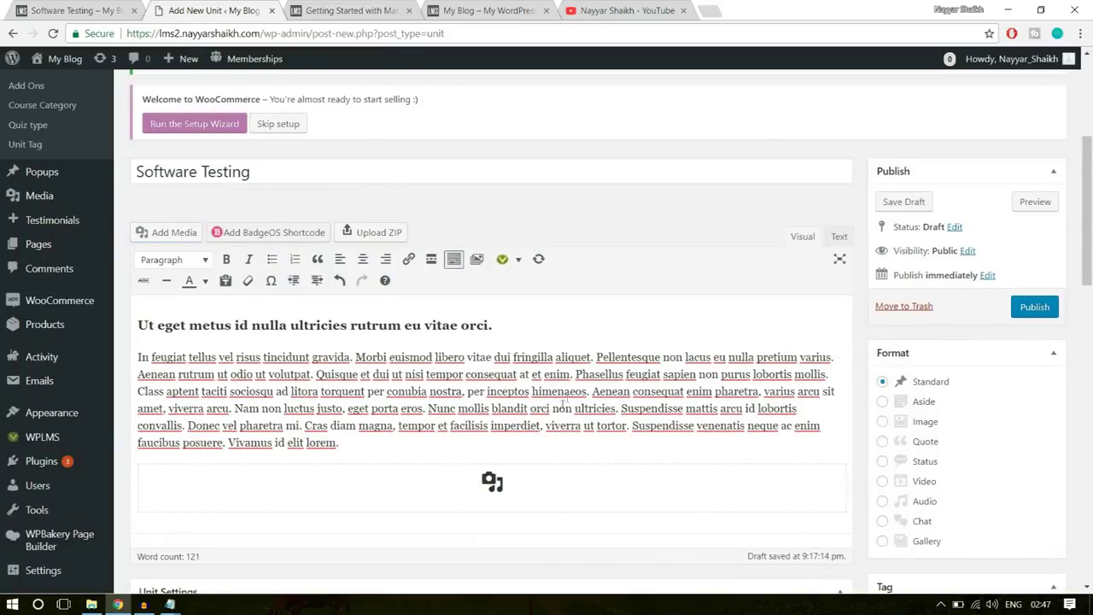
{"action": "scroll", "coordinate": [563, 401], "scroll_direction": "down", "scroll_amount": 5}
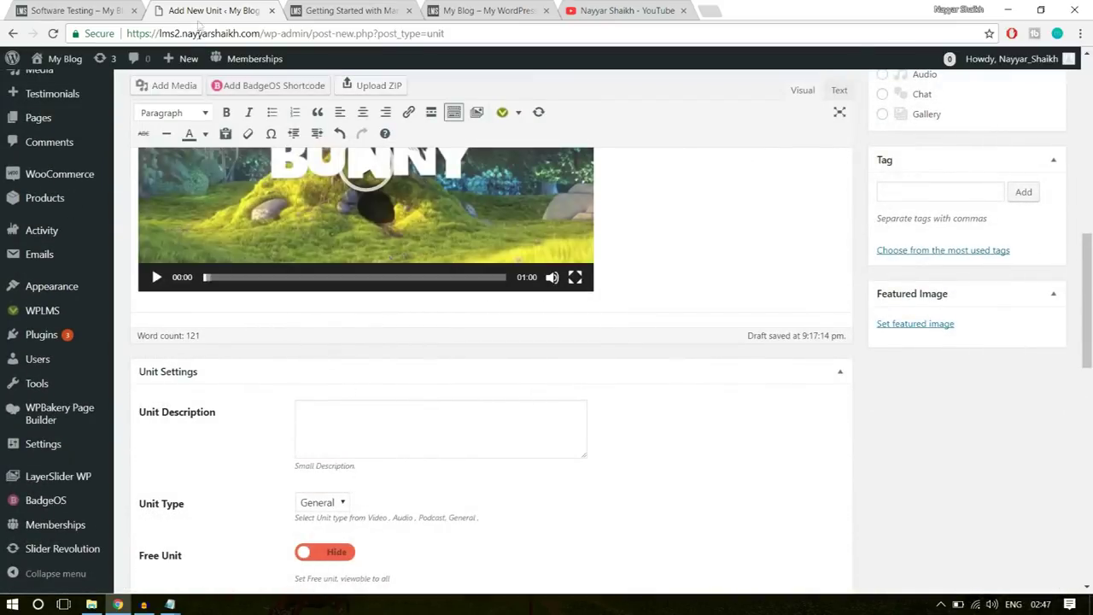
- Copy the lesson's subtitle sentence into the Unit Description
{"action": "left_click", "coordinate": [82, 10]}
{"action": "left_click", "coordinate": [303, 233]}
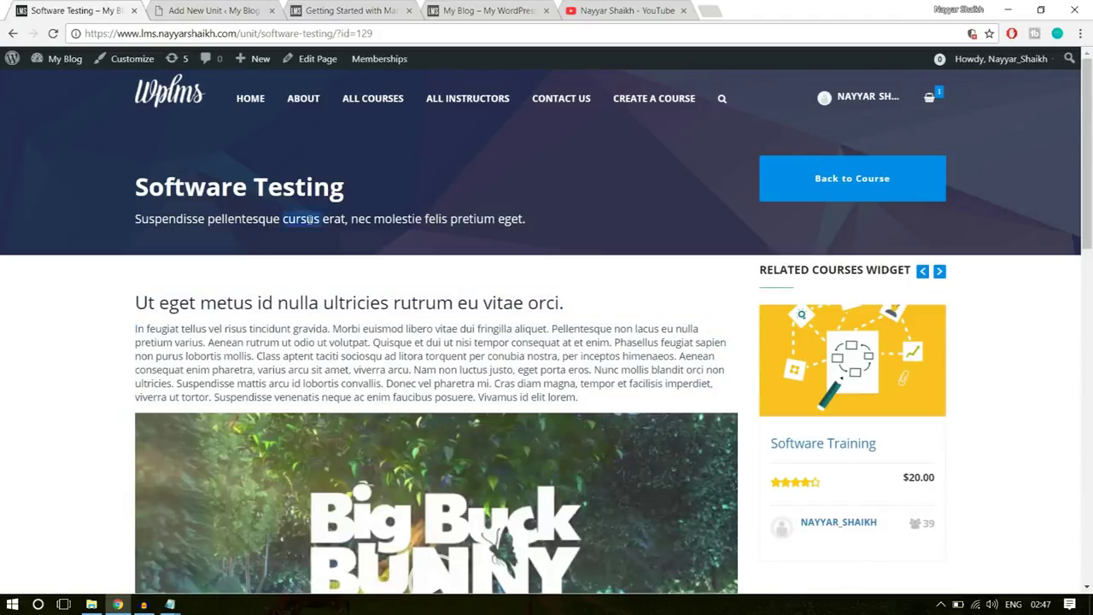
{"action": "triple_click", "coordinate": [310, 221]}
{"action": "key", "text": "ctrl+c"}
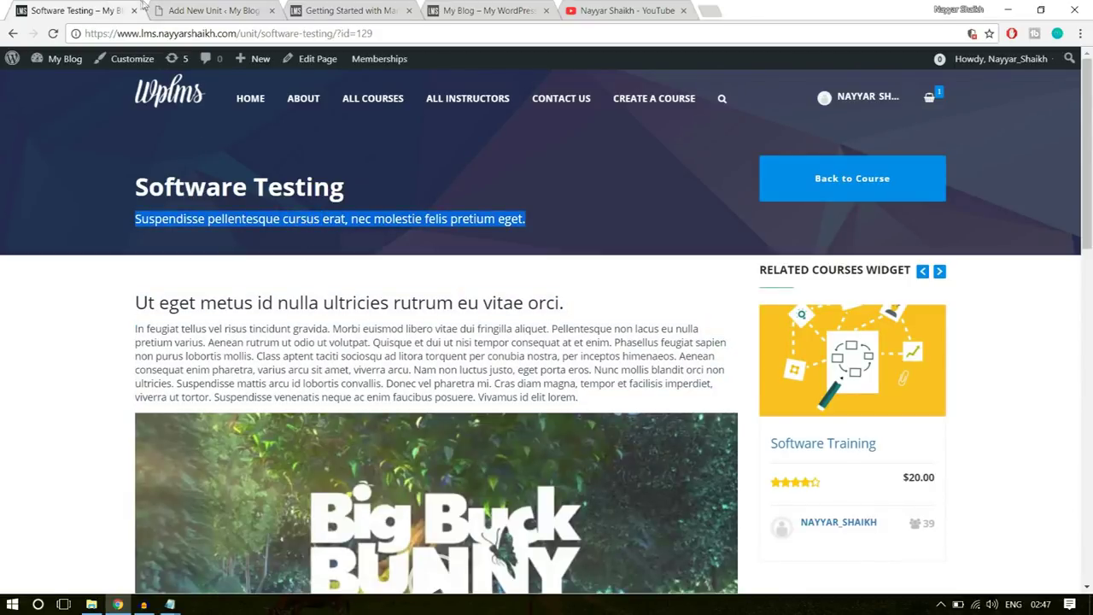
{"action": "left_click", "coordinate": [184, 11]}
{"action": "left_click", "coordinate": [363, 433]}
{"action": "key", "text": "ctrl+v"}
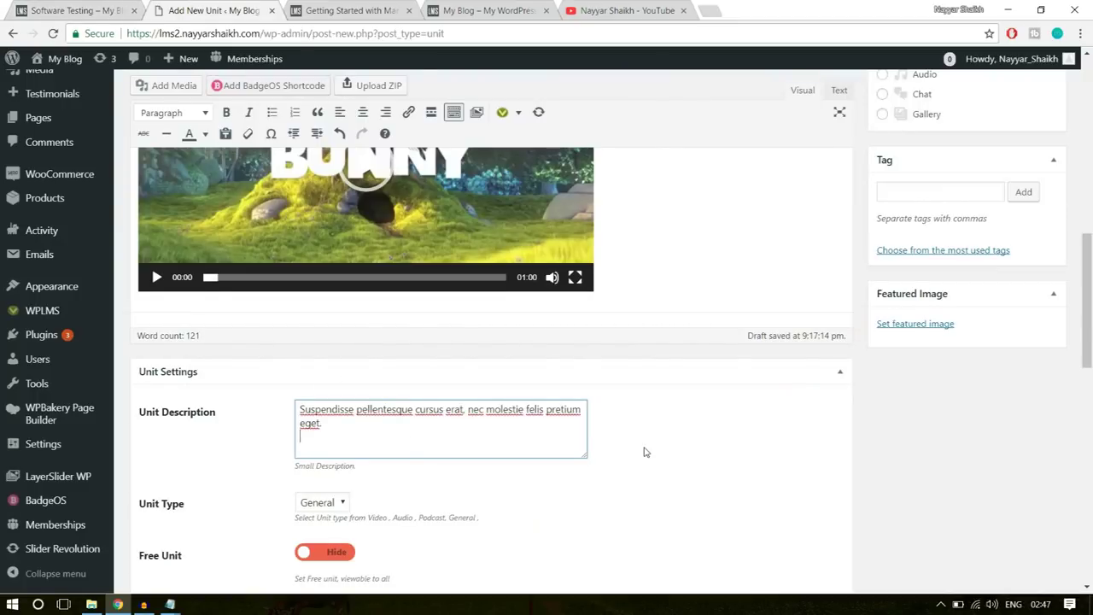
{"action": "scroll", "coordinate": [644, 452], "scroll_direction": "down", "scroll_amount": 3}
- Set the unit type to Video and the duration to 25 minutes
{"action": "left_click", "coordinate": [321, 288]}
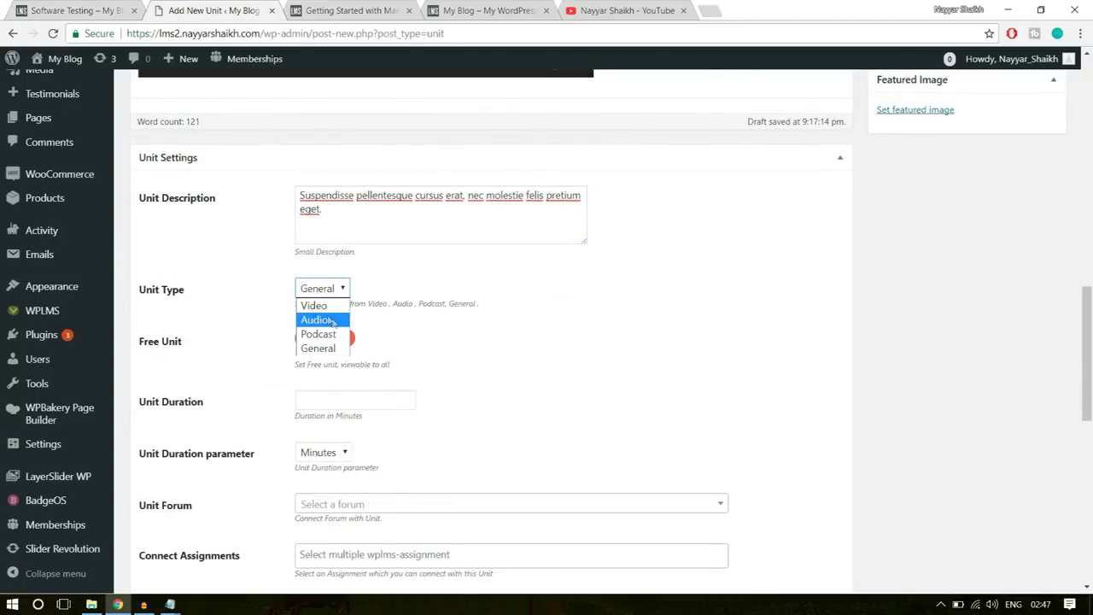
{"action": "left_click", "coordinate": [316, 305]}
{"action": "scroll", "coordinate": [427, 304], "scroll_direction": "down", "scroll_amount": 1}
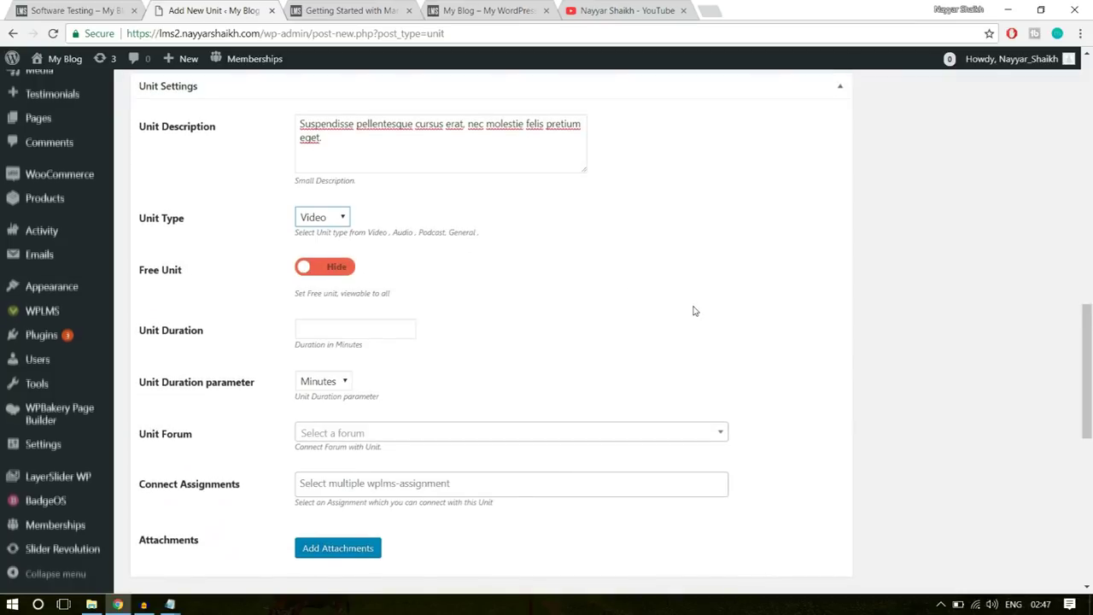
{"action": "scroll", "coordinate": [694, 311], "scroll_direction": "down", "scroll_amount": 1}
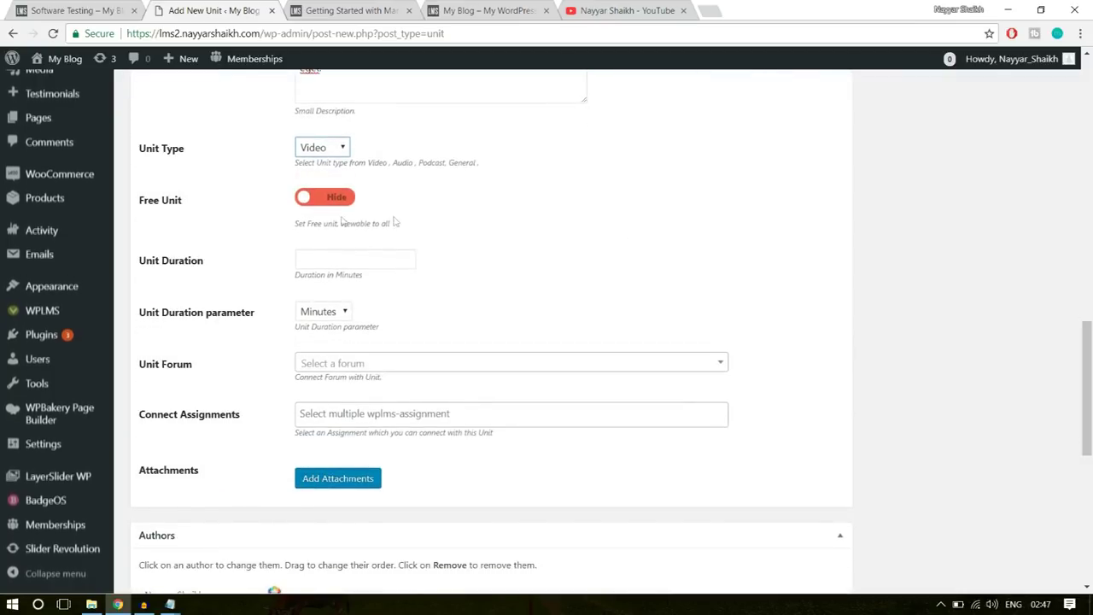
{"action": "left_click", "coordinate": [300, 257]}
{"action": "type", "text": "25"}
{"action": "left_click", "coordinate": [471, 290]}
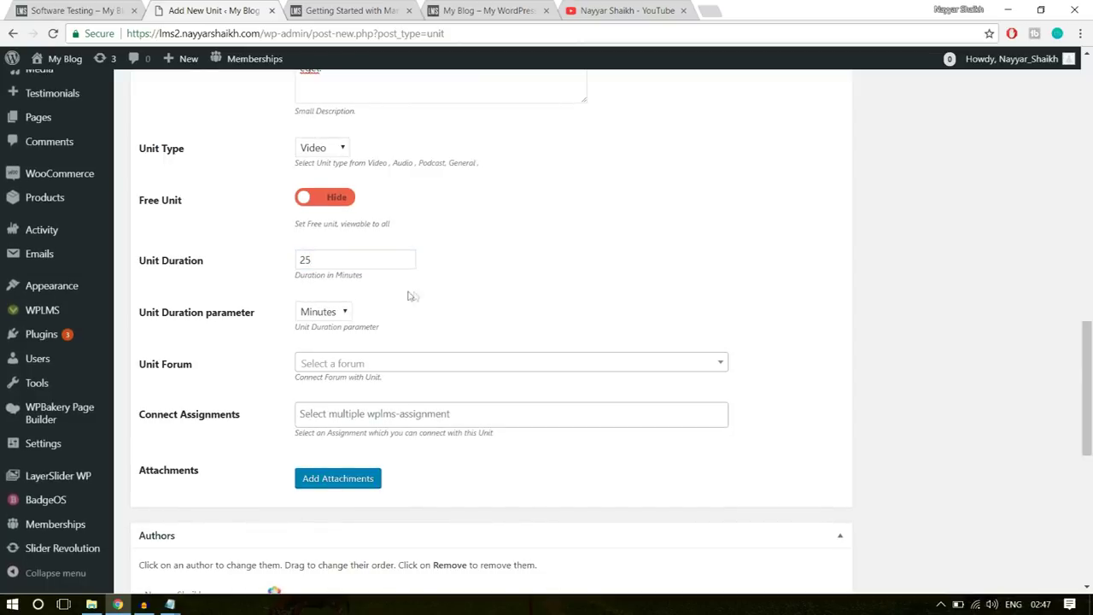
- Publish the Software Testing unit
{"action": "scroll", "coordinate": [337, 436], "scroll_direction": "down", "scroll_amount": 5}
{"action": "scroll", "coordinate": [342, 443], "scroll_direction": "up", "scroll_amount": 10}
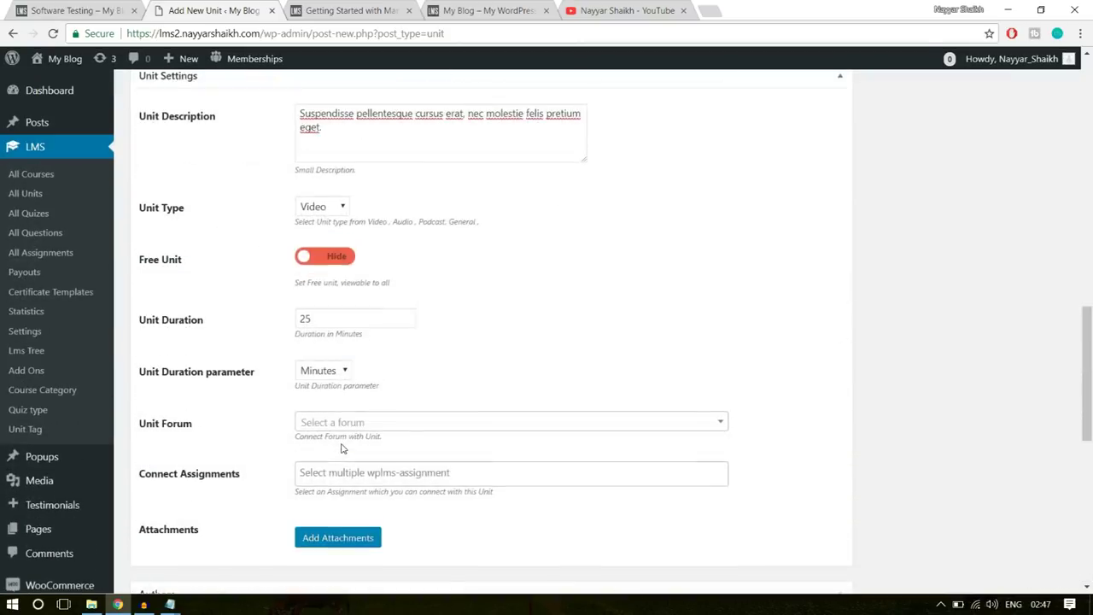
{"action": "scroll", "coordinate": [342, 444], "scroll_direction": "up", "scroll_amount": 4}
{"action": "left_click", "coordinate": [1034, 367]}
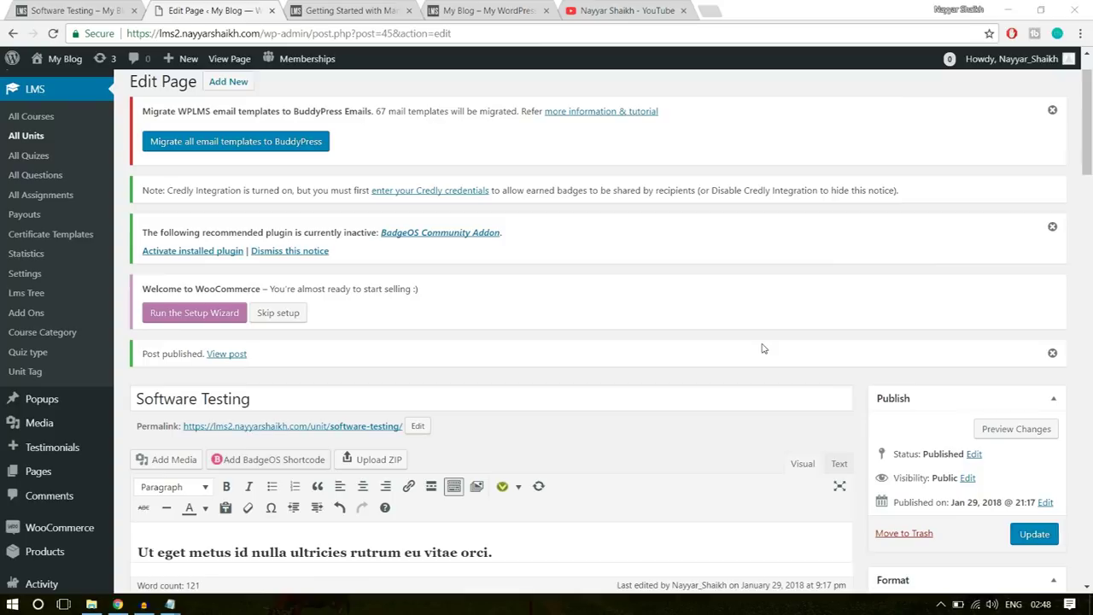
- Return to the Software Training course and open The Software Quiz from Section 2: Advanced Computing
{"action": "left_click", "coordinate": [77, 10]}
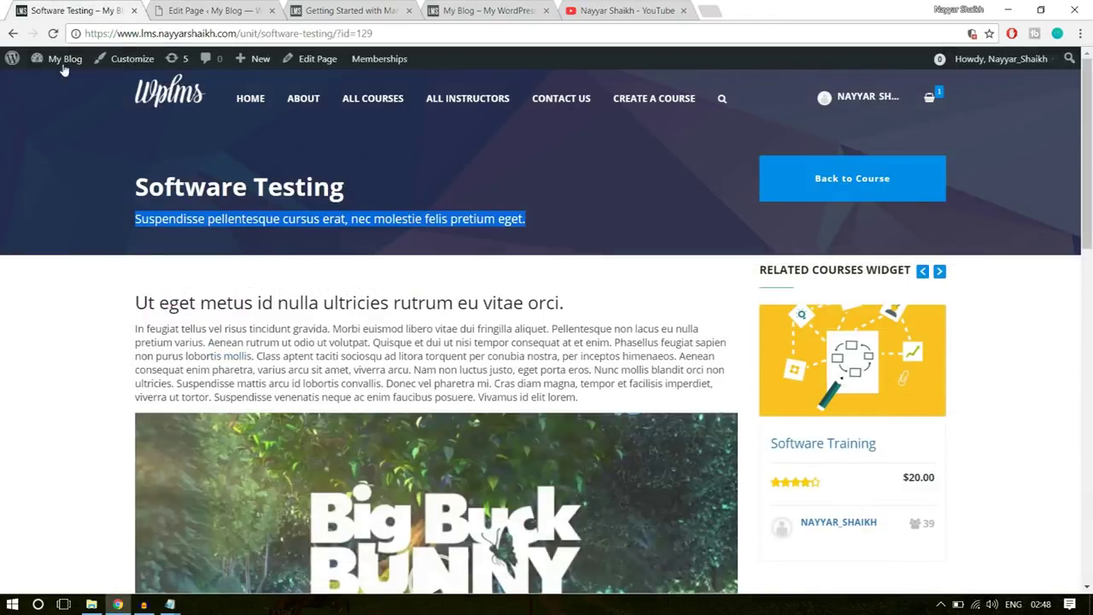
{"action": "left_click", "coordinate": [12, 34]}
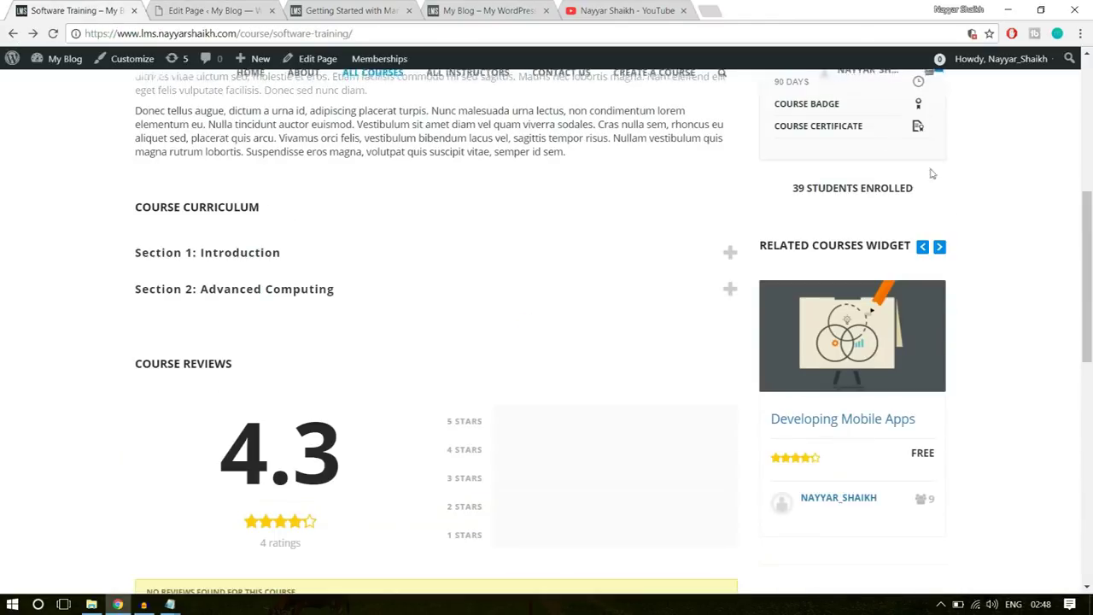
{"action": "left_click", "coordinate": [276, 359]}
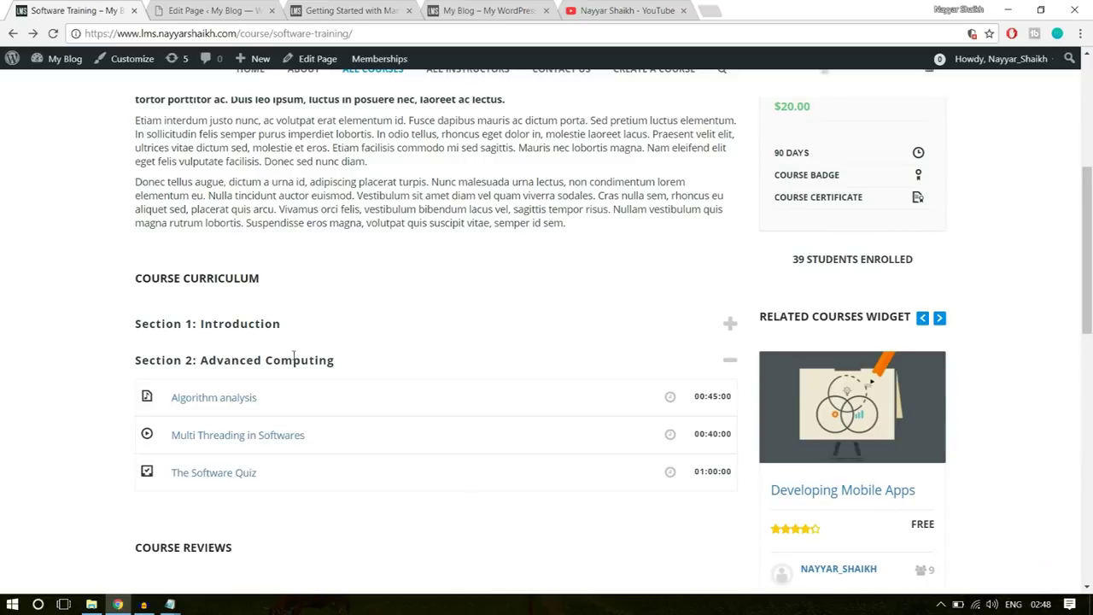
{"action": "scroll", "coordinate": [273, 360], "scroll_direction": "down", "scroll_amount": 1}
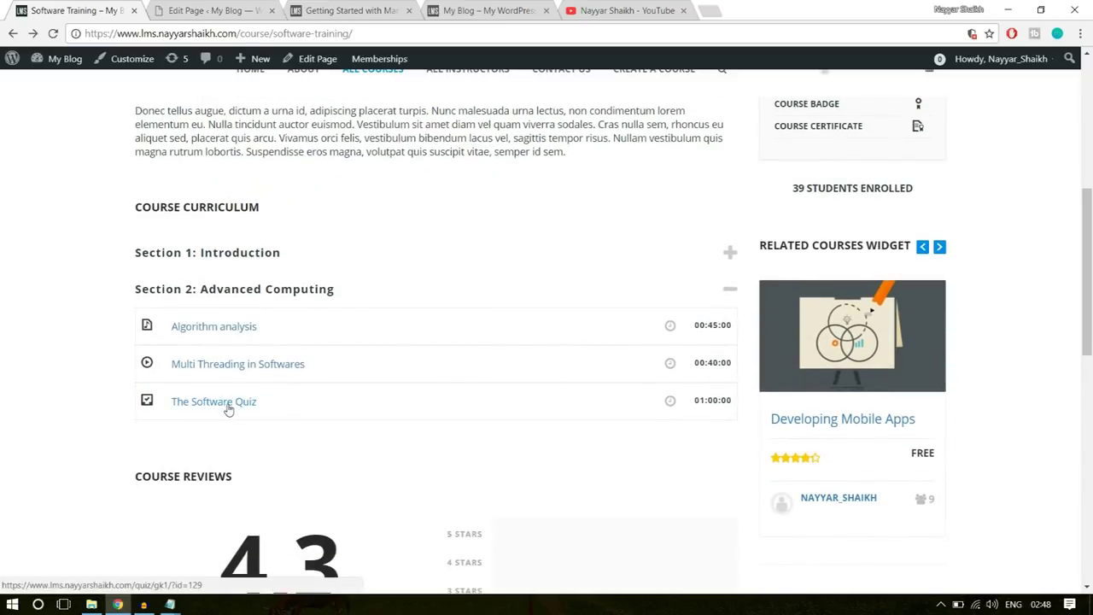
{"action": "left_click", "coordinate": [227, 405]}
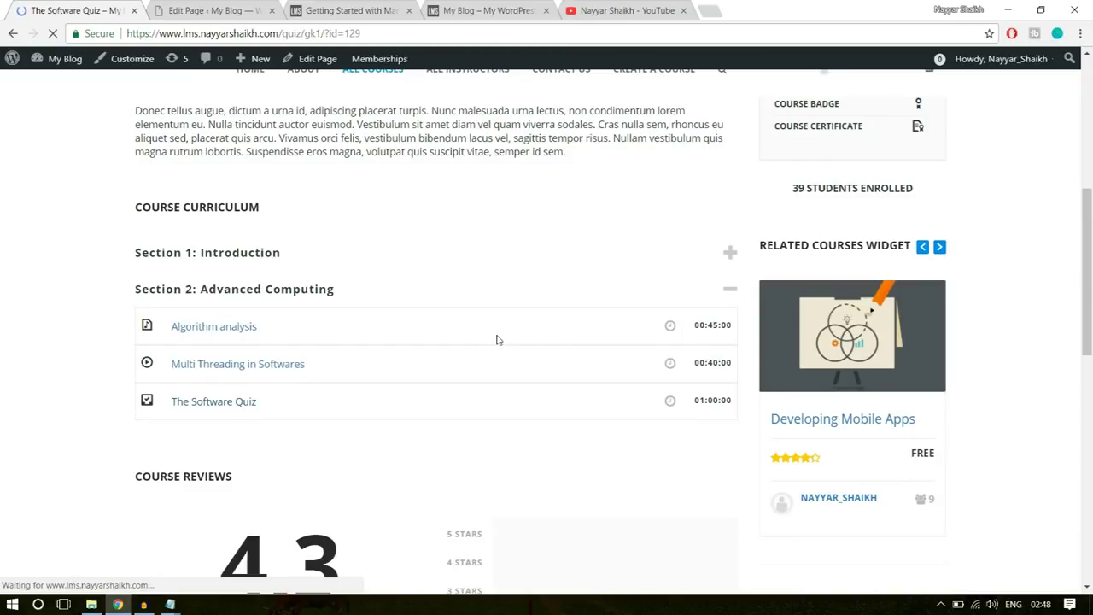
- Scroll through The Software Quiz page to review its instructions
{"action": "scroll", "coordinate": [523, 380], "scroll_direction": "down", "scroll_amount": 2}
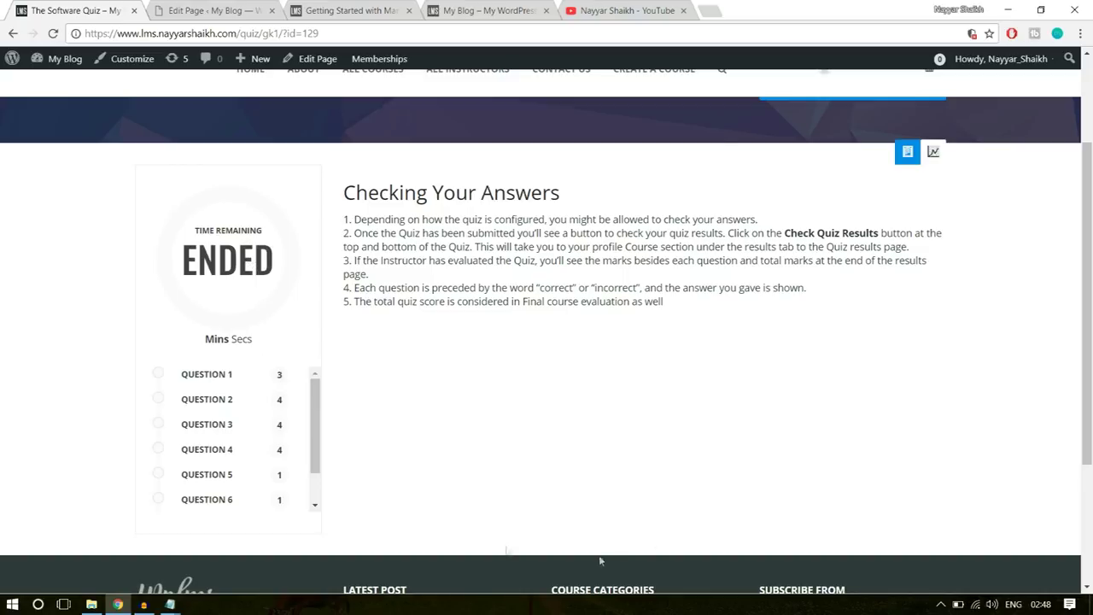
{"action": "left_click_drag", "start_coordinate": [705, 319], "coordinate": [386, 193]}
{"action": "left_click", "coordinate": [386, 193]}
{"action": "scroll", "coordinate": [231, 507], "scroll_direction": "down", "scroll_amount": 3}
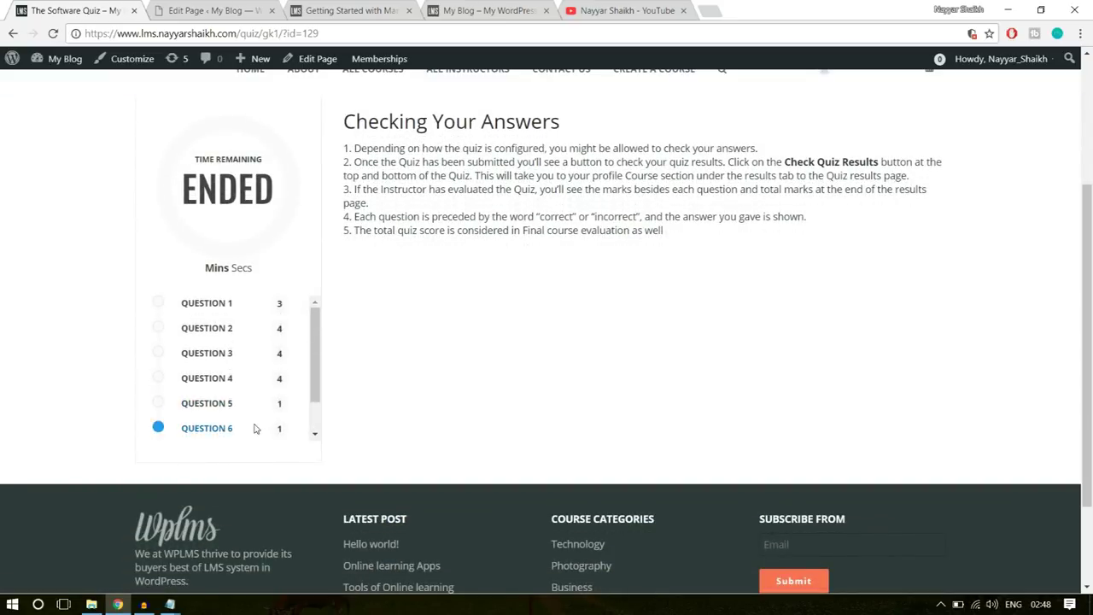
{"action": "scroll", "coordinate": [254, 428], "scroll_direction": "up", "scroll_amount": 3}
{"action": "scroll", "coordinate": [584, 446], "scroll_direction": "down", "scroll_amount": 3}
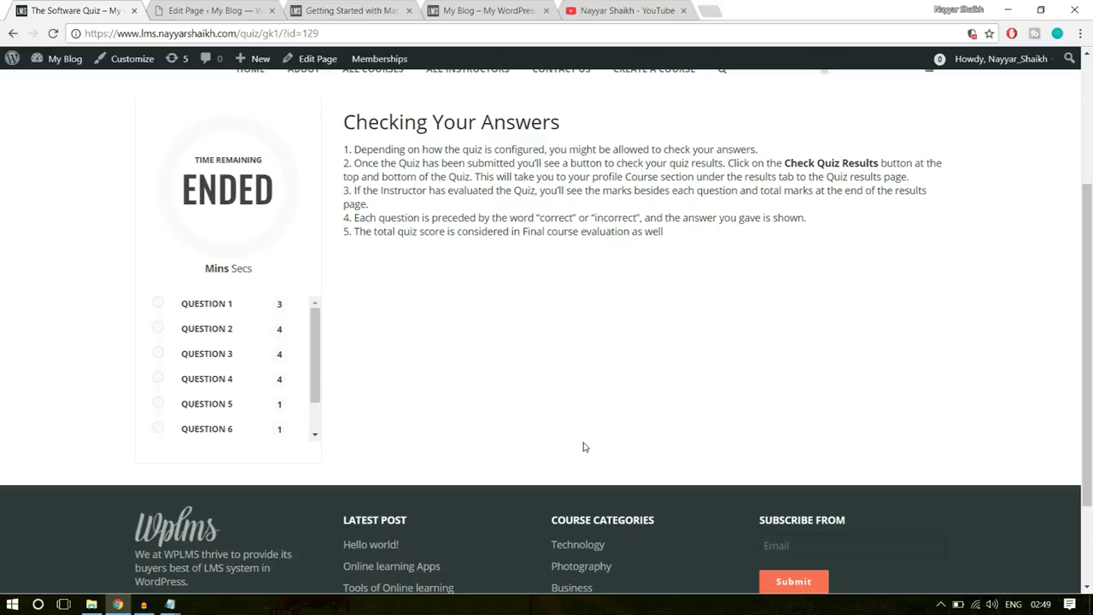
- Open the LMS All Questions list in the admin to check the question bank
{"action": "left_click", "coordinate": [216, 9]}
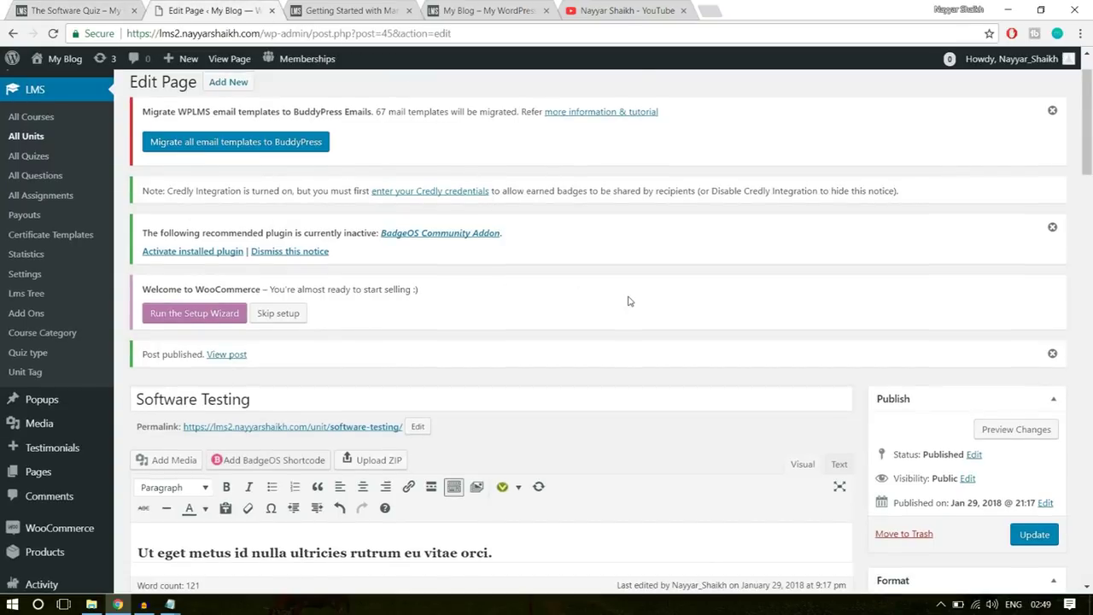
{"action": "scroll", "coordinate": [597, 297], "scroll_direction": "up", "scroll_amount": 1}
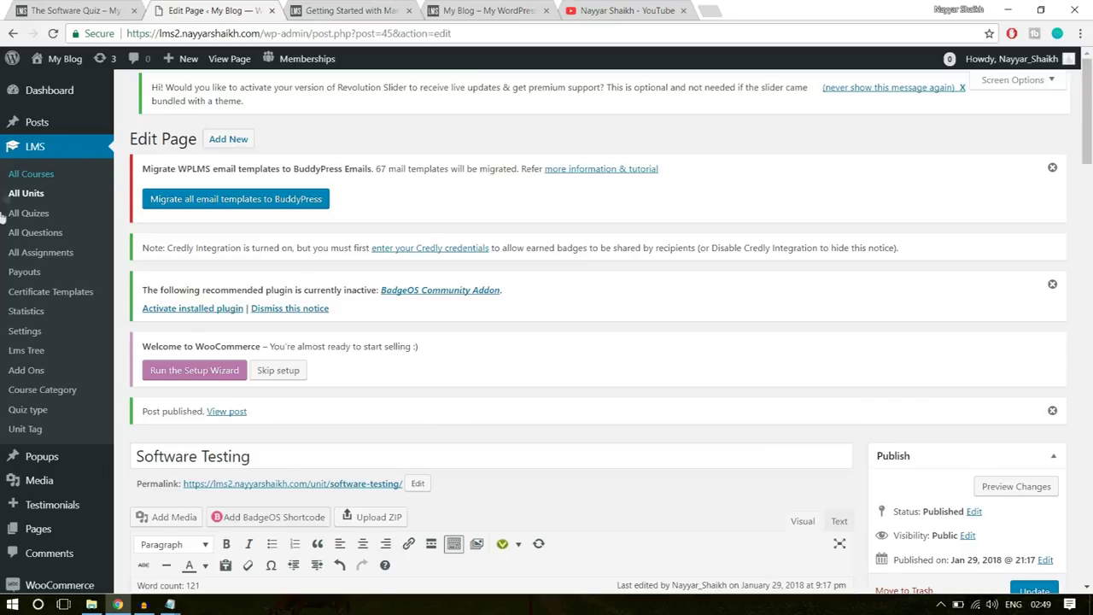
{"action": "left_click", "coordinate": [41, 240]}
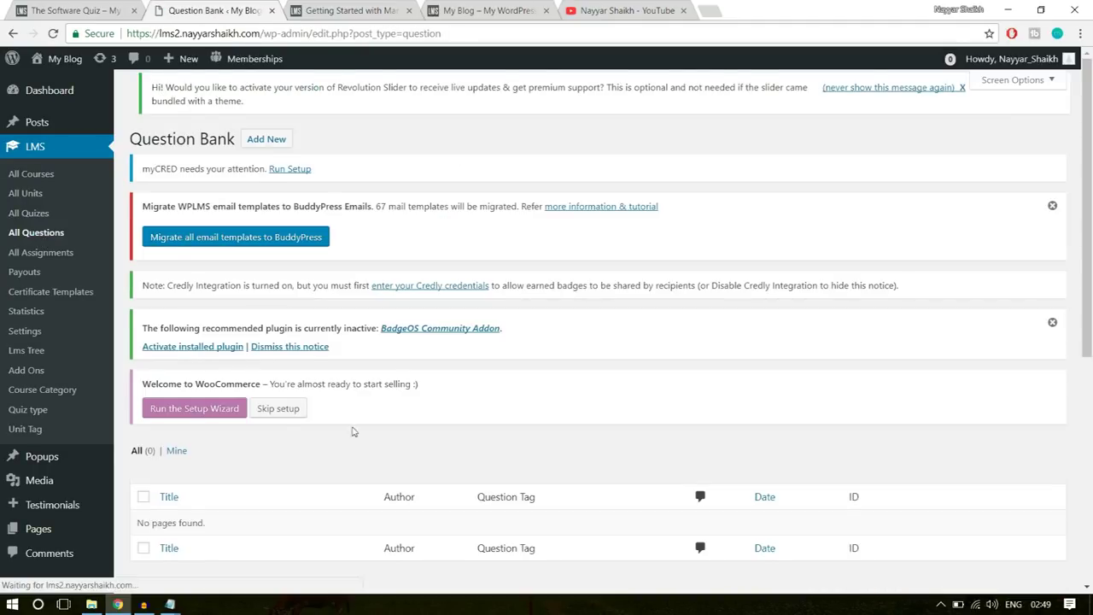
{"action": "scroll", "coordinate": [310, 435], "scroll_direction": "down", "scroll_amount": 3}
{"action": "left_click_drag", "start_coordinate": [136, 317], "coordinate": [242, 310]}
{"action": "left_click", "coordinate": [329, 323]}
{"action": "scroll", "coordinate": [381, 356], "scroll_direction": "up", "scroll_amount": 3}
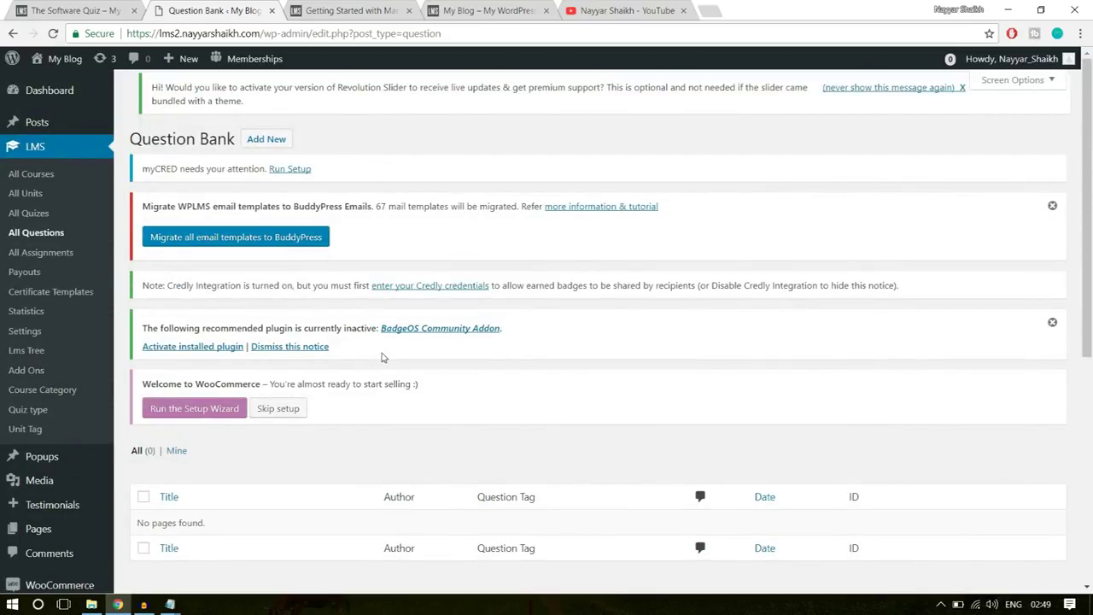
- Dismiss the BadgeOS and email template migration notices, then choose Add New
{"action": "left_click", "coordinate": [1052, 323]}
{"action": "left_click", "coordinate": [1052, 206]}
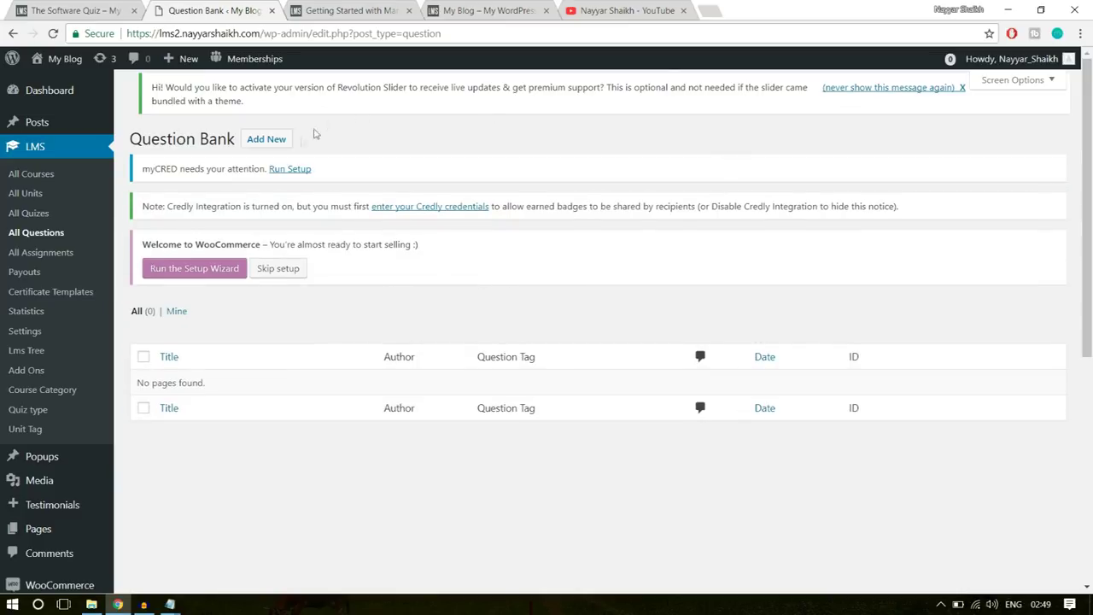
{"action": "left_click", "coordinate": [276, 140]}
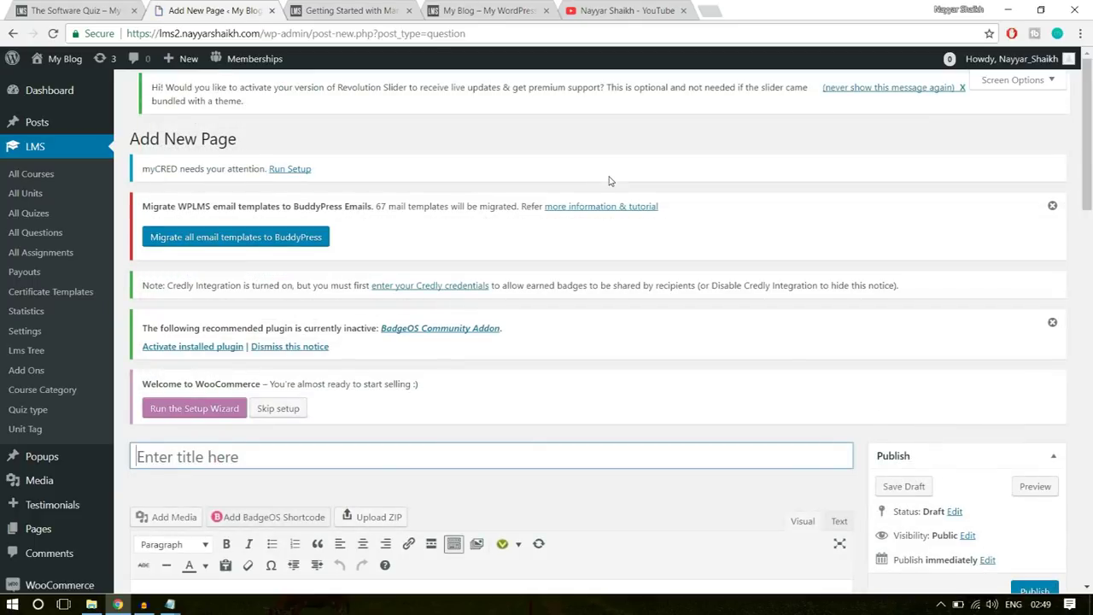
{"action": "mouse_move", "coordinate": [186, 69]}
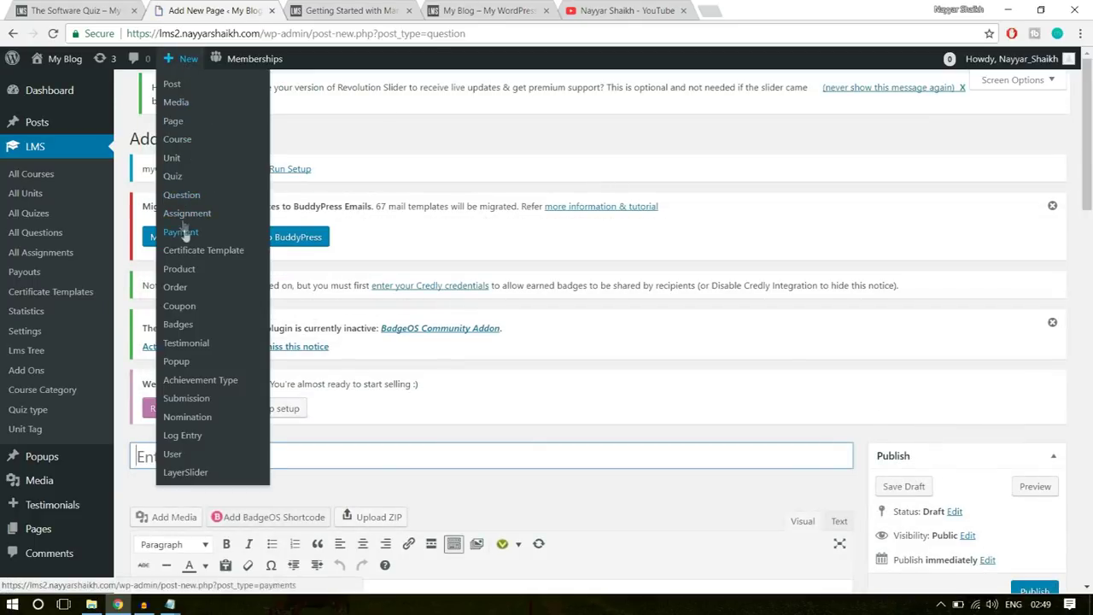
{"action": "scroll", "coordinate": [725, 287], "scroll_direction": "down", "scroll_amount": 2}
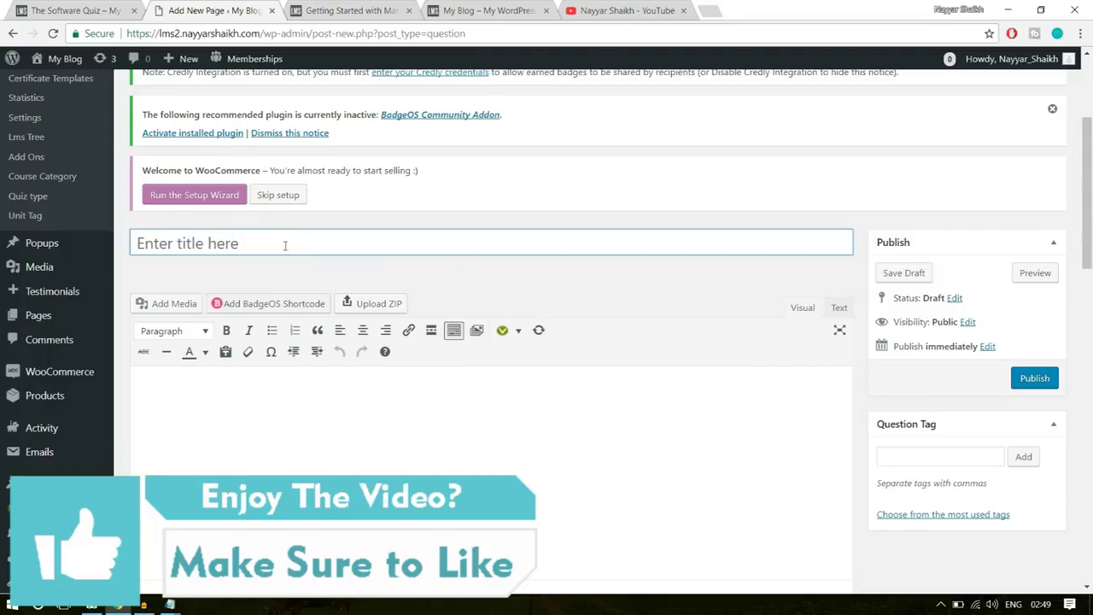
- Title the new question 'Software Training Q-1'
{"action": "left_click", "coordinate": [283, 243]}
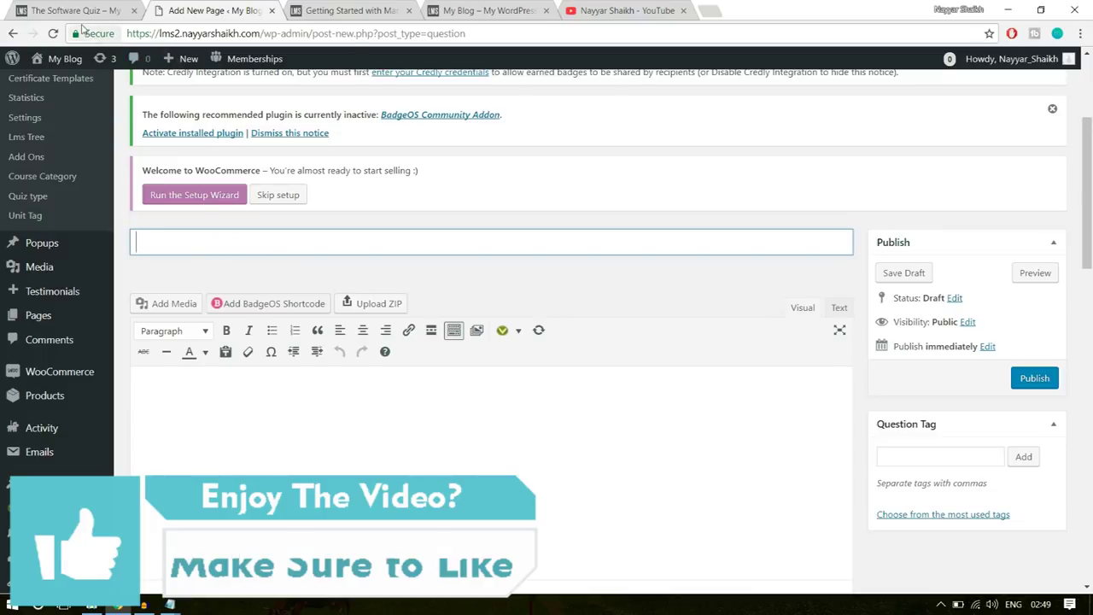
{"action": "left_click", "coordinate": [82, 12]}
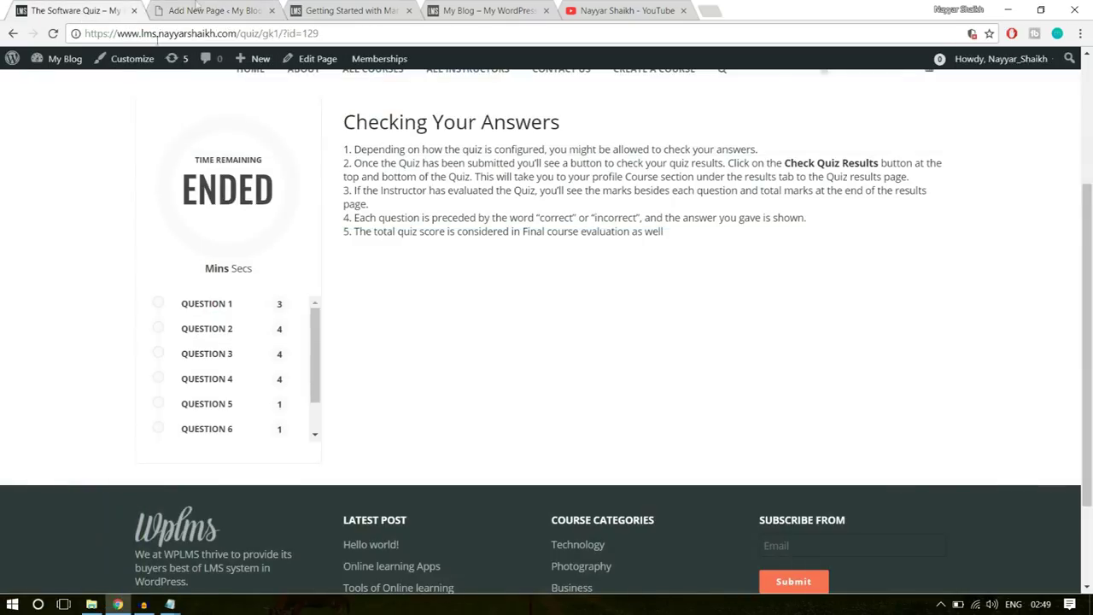
{"action": "left_click", "coordinate": [205, 10]}
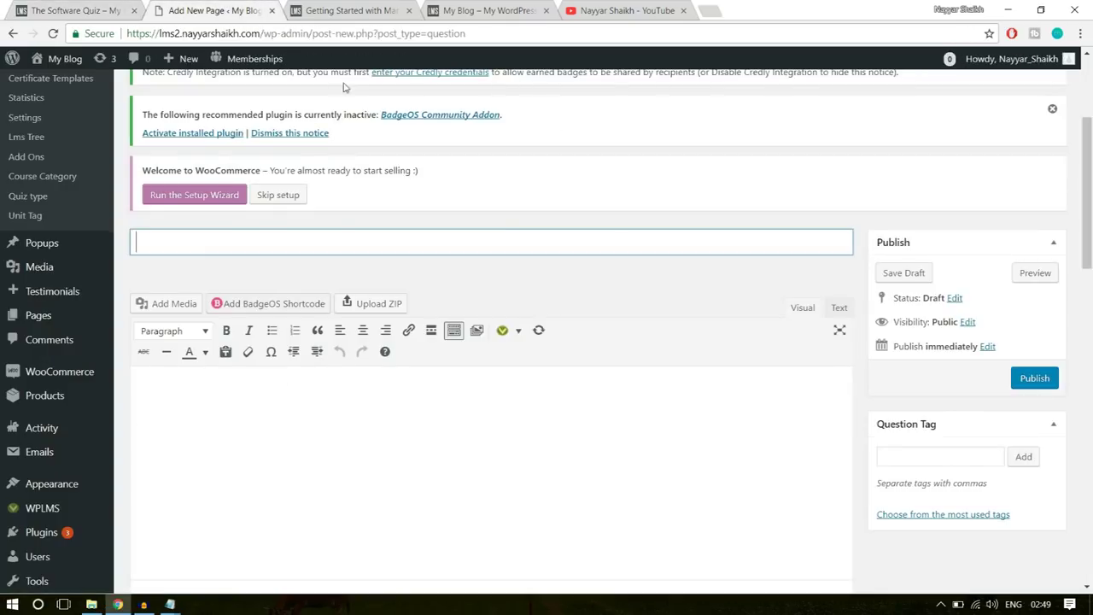
{"action": "left_click", "coordinate": [608, 250]}
{"action": "type", "text": "So"}
{"action": "key", "text": "BackSpace"}
{"action": "type", "text": "twrae"}
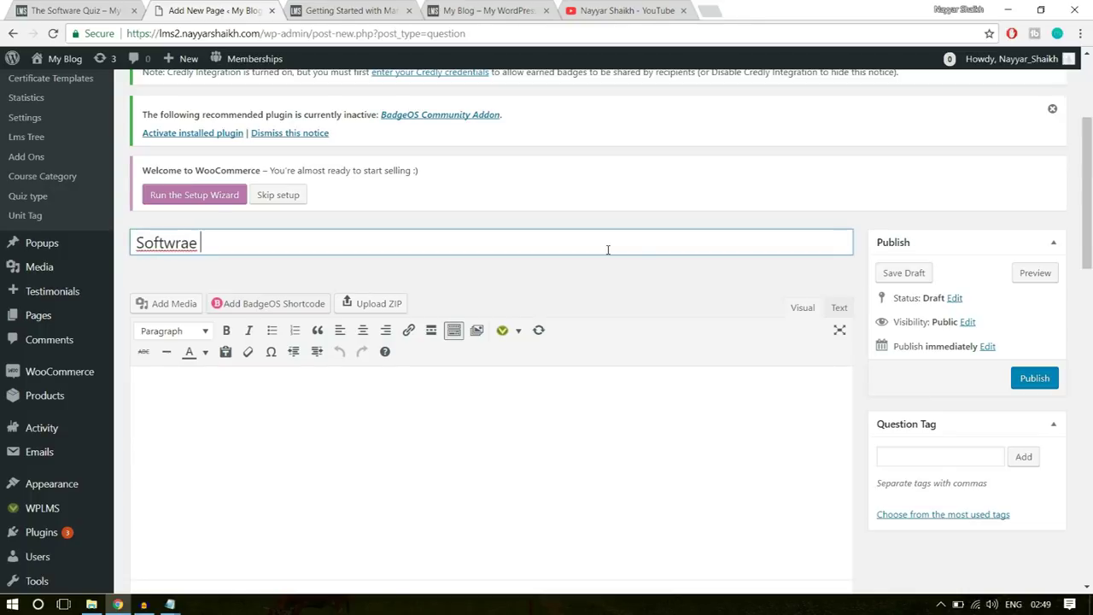
{"action": "key", "text": "BackSpace"}
{"action": "key", "text": "BackSpace"}
{"action": "type", "text": "are "}
{"action": "type", "text": "Tar"}
{"action": "key", "text": "BackSpace"}
{"action": "key", "text": "BackSpace"}
{"action": "type", "text": "raining"}
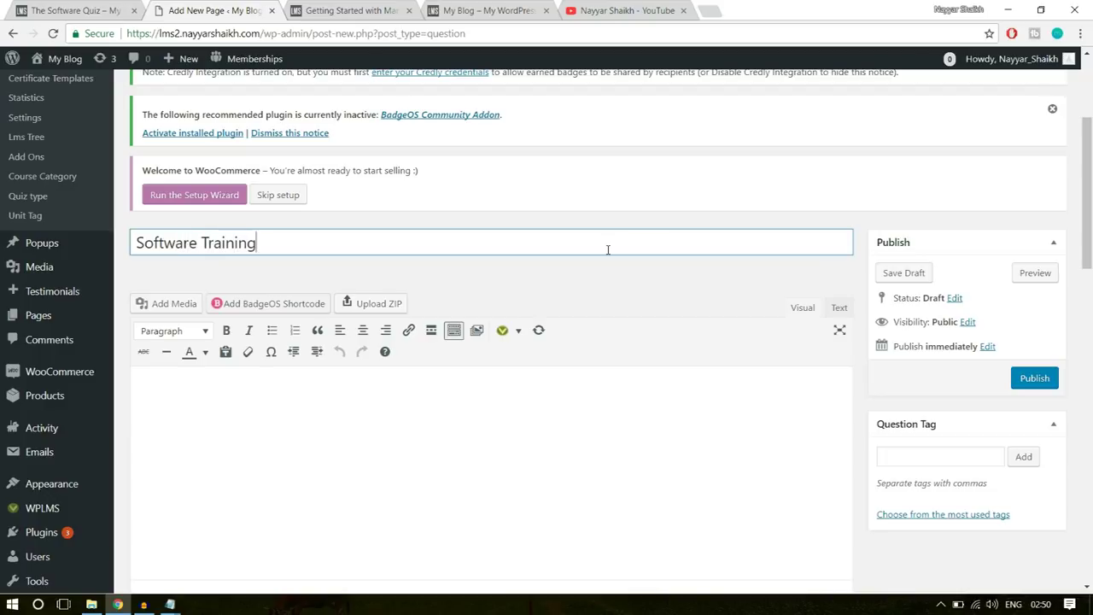
{"action": "type", "text": " Questio"}
{"action": "key", "text": "BackSpace"}
{"action": "key", "text": "BackSpace"}
{"action": "key", "text": "BackSpace"}
{"action": "key", "text": "BackSpace"}
{"action": "key", "text": "BackSpace"}
{"action": "key", "text": "BackSpace"}
{"action": "type", "text": "-1"}
- Write 'What is the Capital of India' as the question body
{"action": "left_click", "coordinate": [519, 412]}
{"action": "scroll", "coordinate": [441, 382], "scroll_direction": "down", "scroll_amount": 2}
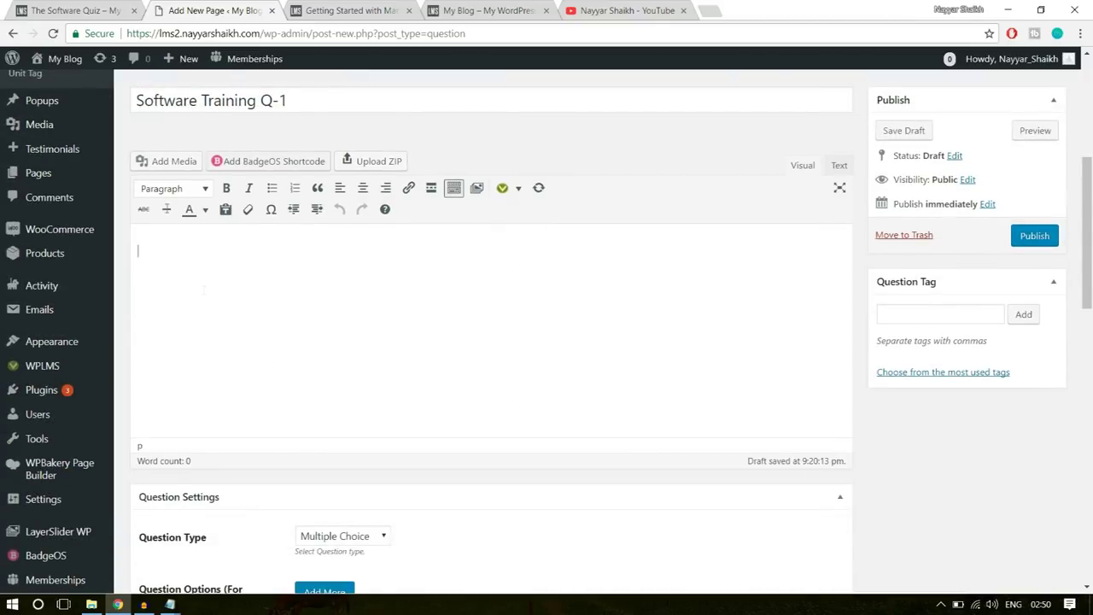
{"action": "type", "text": "Wh"}
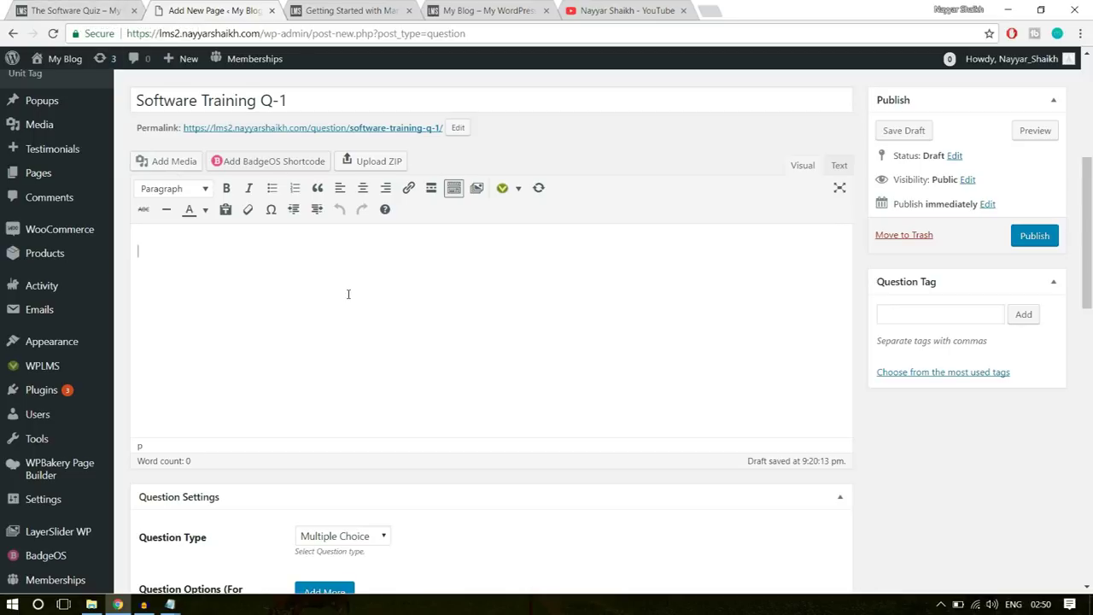
{"action": "type", "text": "at is the Capital of India?"}
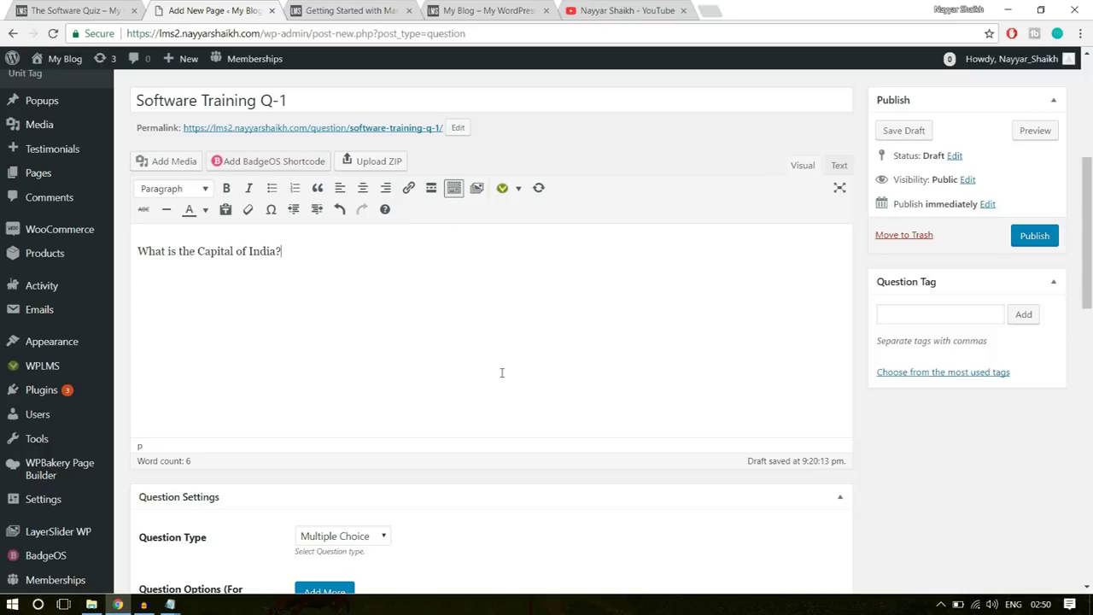
- Keep the Multiple Choice type and add answer options Mumbai and Chennai
{"action": "scroll", "coordinate": [504, 363], "scroll_direction": "down", "scroll_amount": 4}
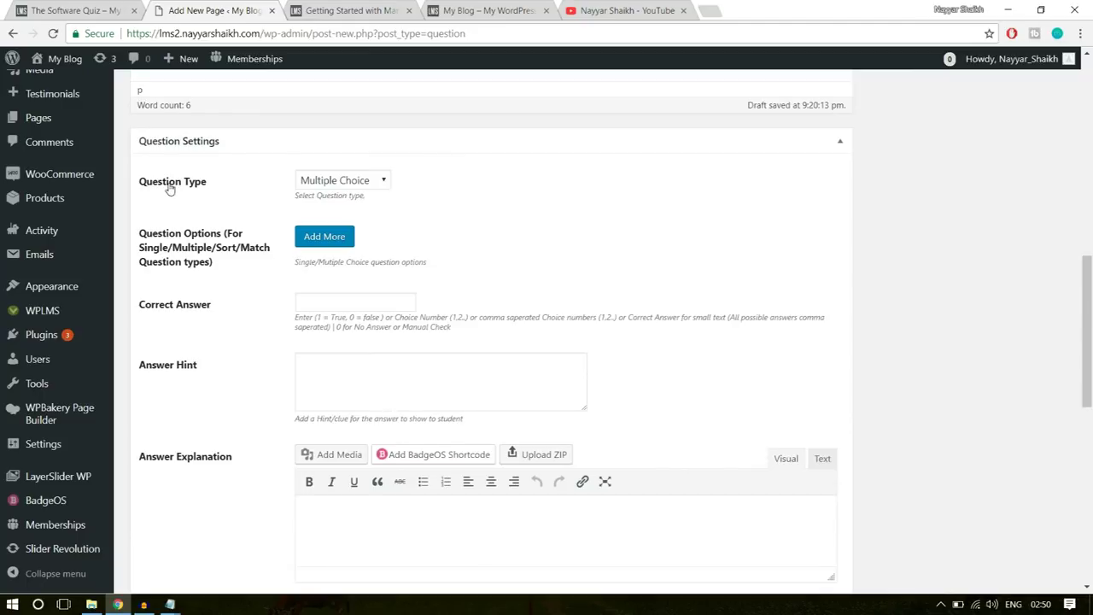
{"action": "left_click", "coordinate": [343, 180]}
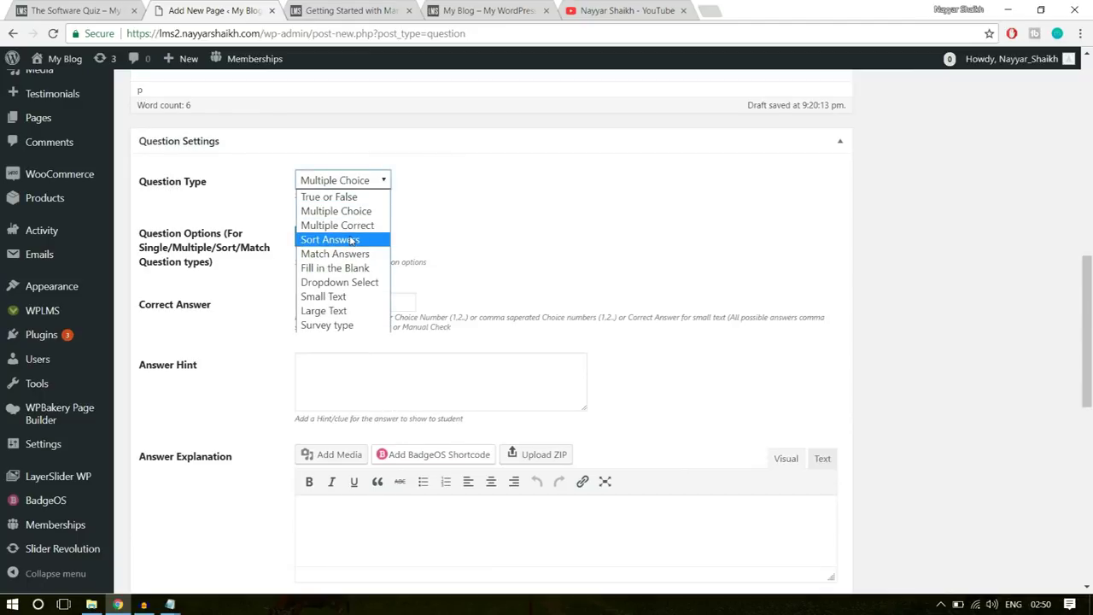
{"action": "left_click", "coordinate": [486, 215]}
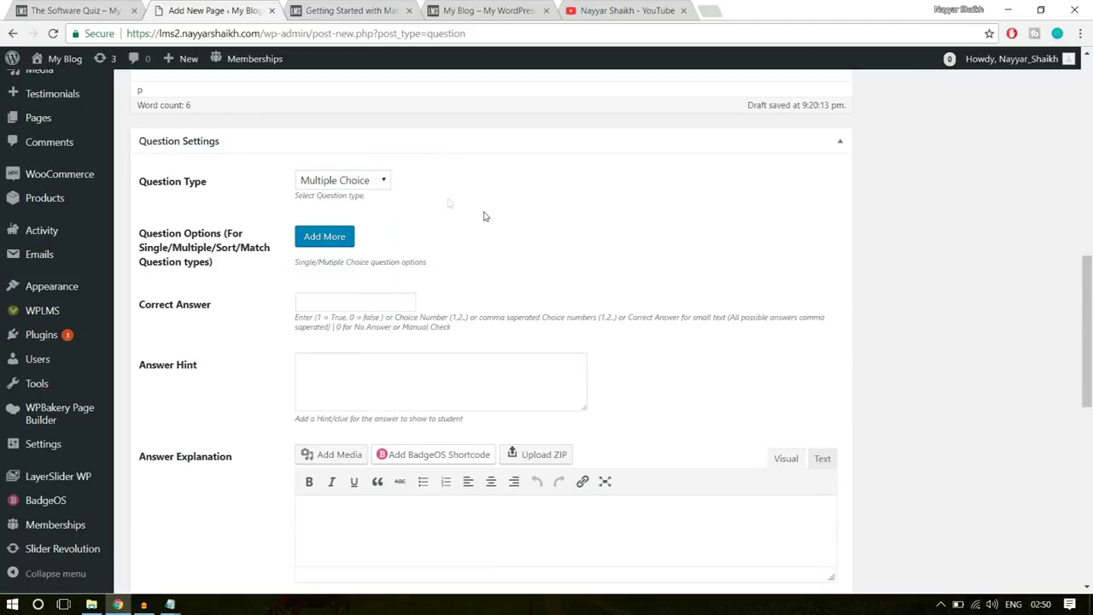
{"action": "left_click", "coordinate": [329, 237]}
{"action": "left_click", "coordinate": [407, 262]}
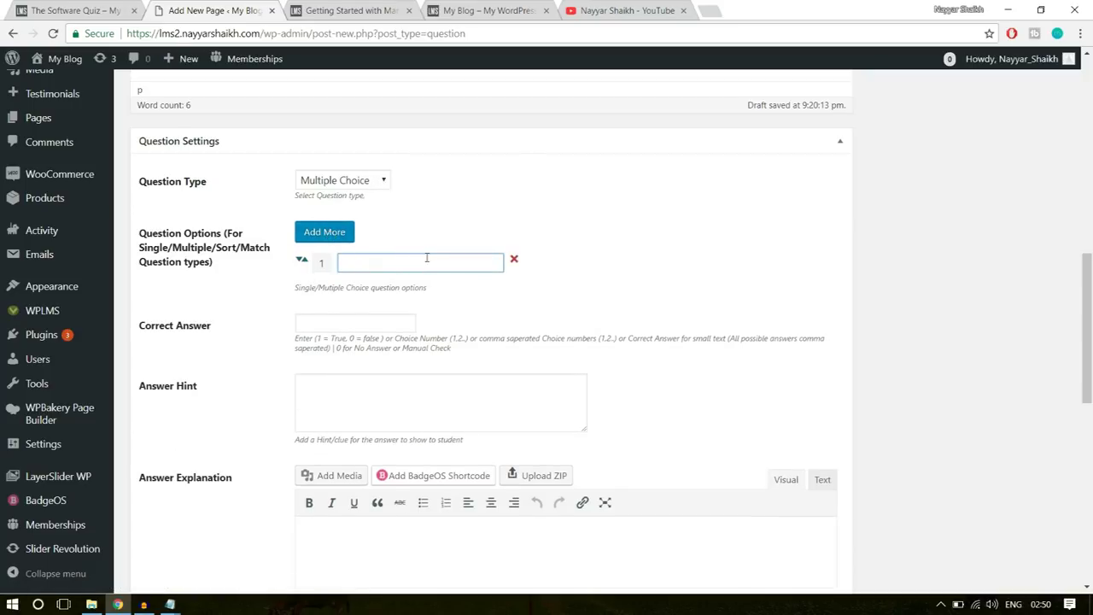
{"action": "type", "text": "Mumbai"}
{"action": "left_click", "coordinate": [333, 232]}
{"action": "left_click", "coordinate": [386, 292]}
{"action": "type", "text": "Chennai"}
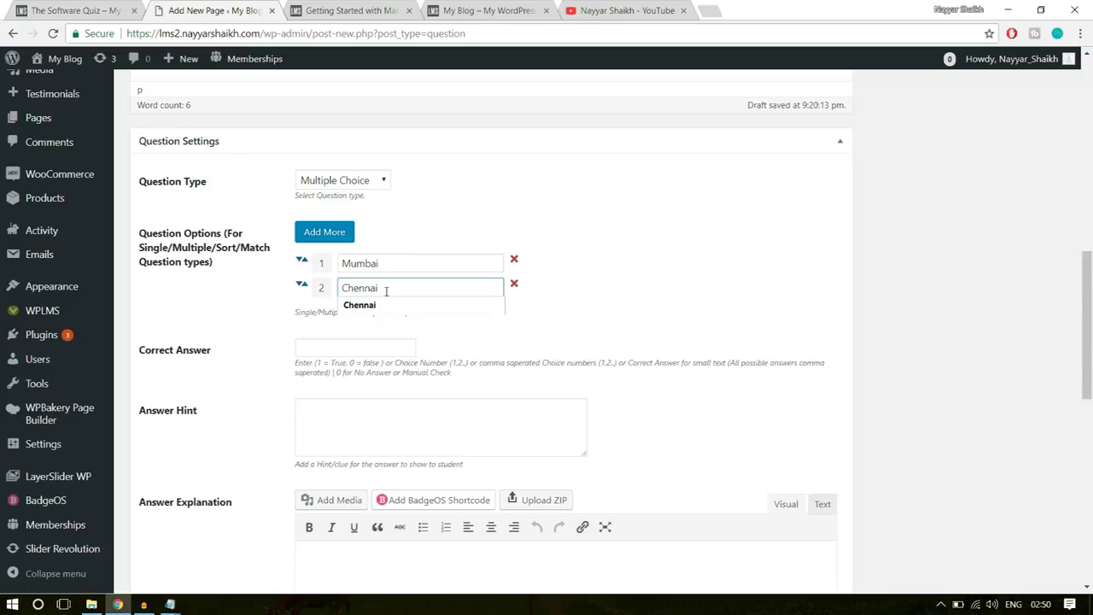
- Add the remaining answer options Delhi and Goa
{"action": "left_click", "coordinate": [309, 233]}
{"action": "left_click", "coordinate": [456, 315]}
{"action": "type", "text": "D"}
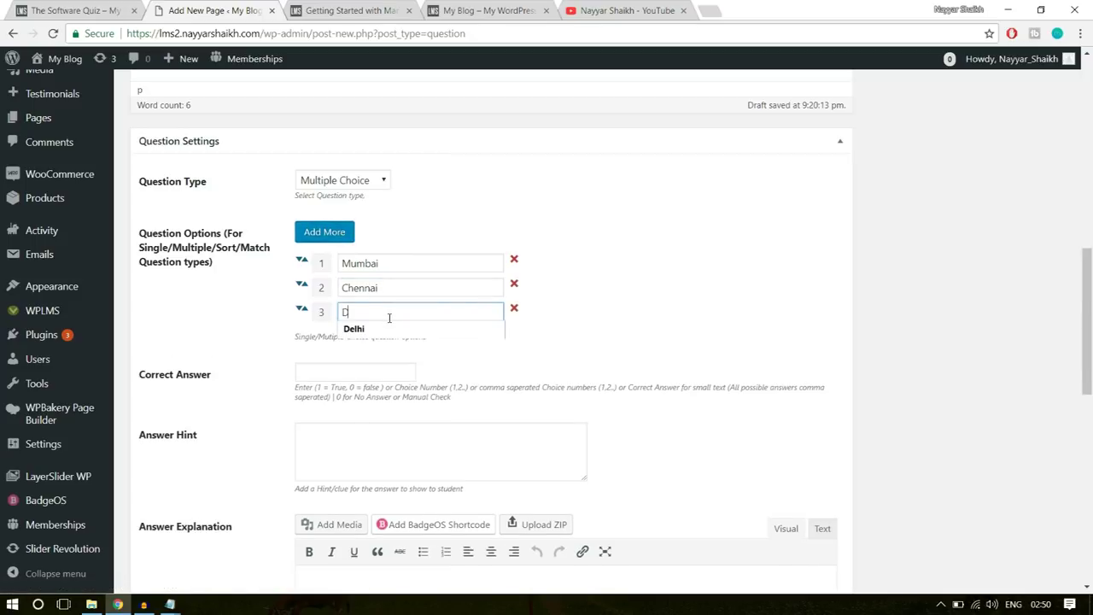
{"action": "type", "text": "elhi"}
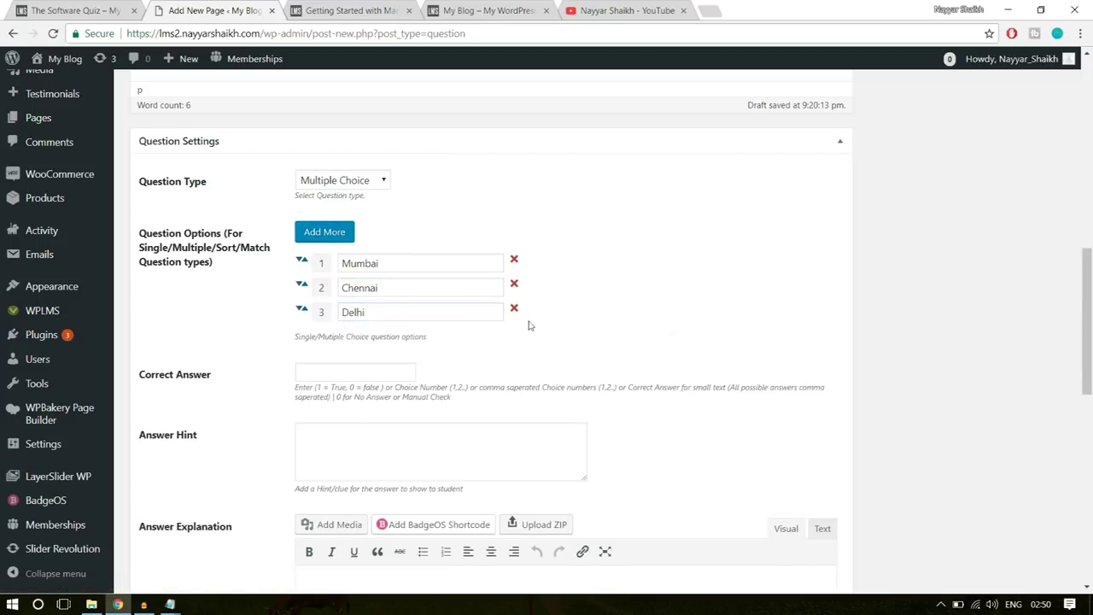
{"action": "left_click", "coordinate": [324, 232]}
{"action": "left_click", "coordinate": [363, 343]}
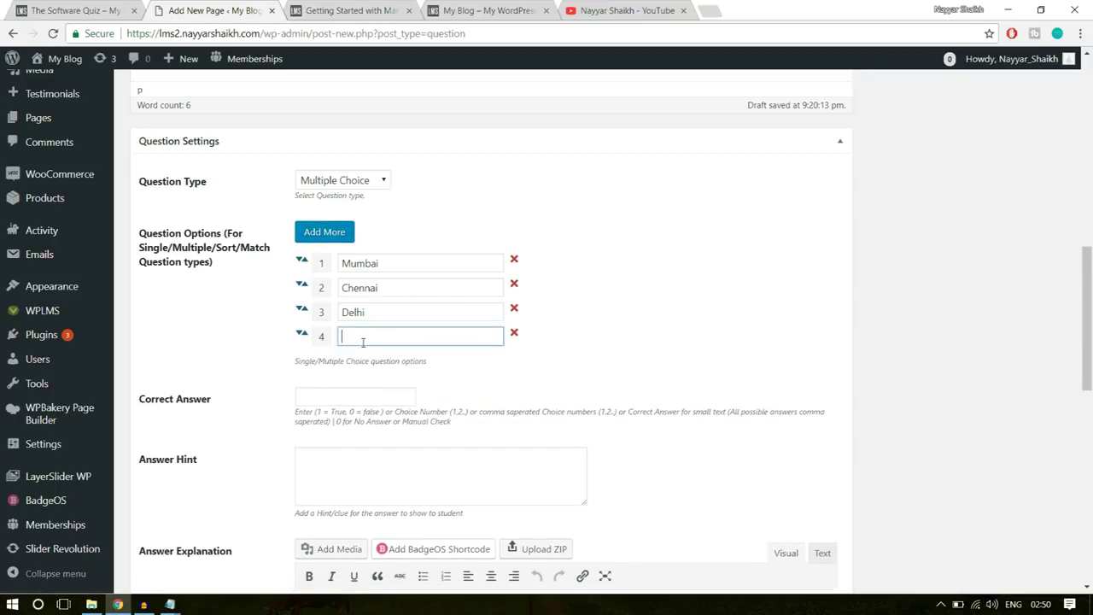
{"action": "type", "text": "Goa"}
{"action": "left_click", "coordinate": [814, 318]}
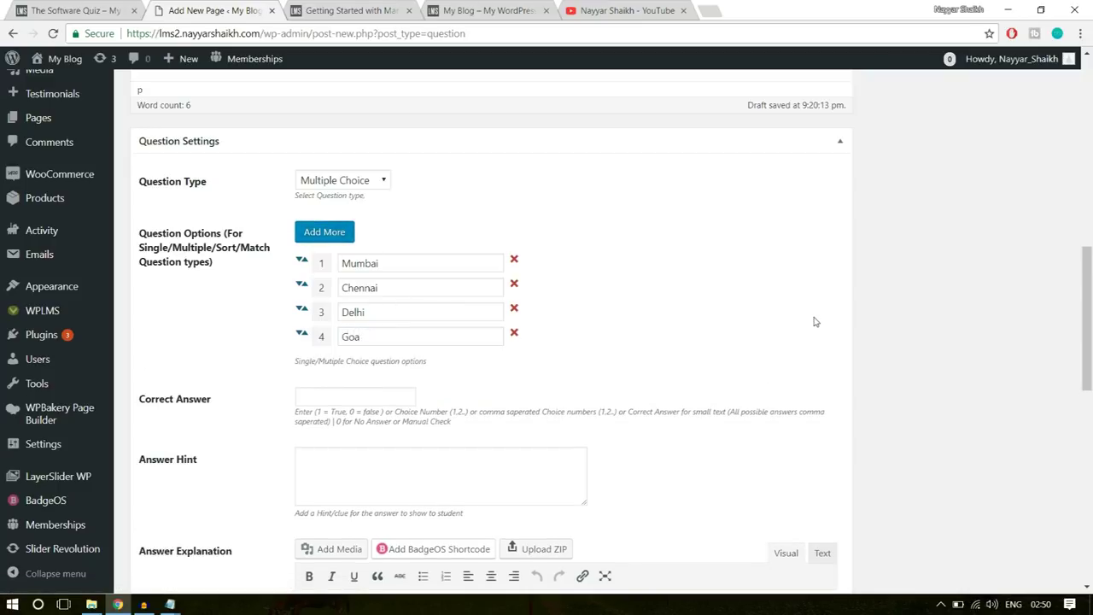
- Set the correct answer to option 3, Delhi
{"action": "double_click", "coordinate": [377, 310]}
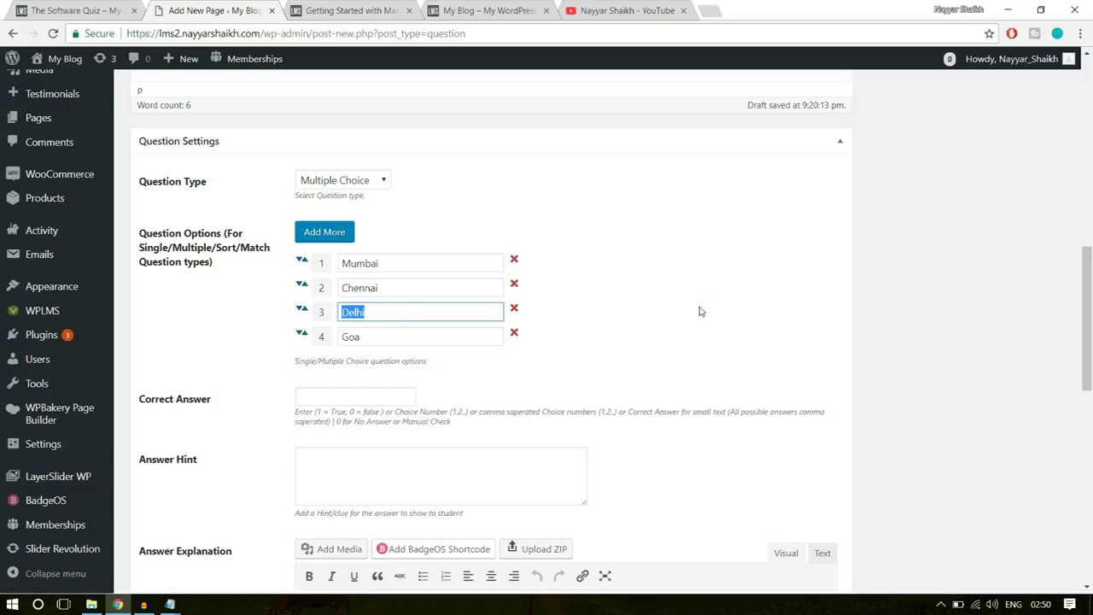
{"action": "left_click", "coordinate": [376, 396]}
{"action": "left_click_drag", "start_coordinate": [212, 401], "coordinate": [144, 405]}
{"action": "left_click", "coordinate": [299, 396]}
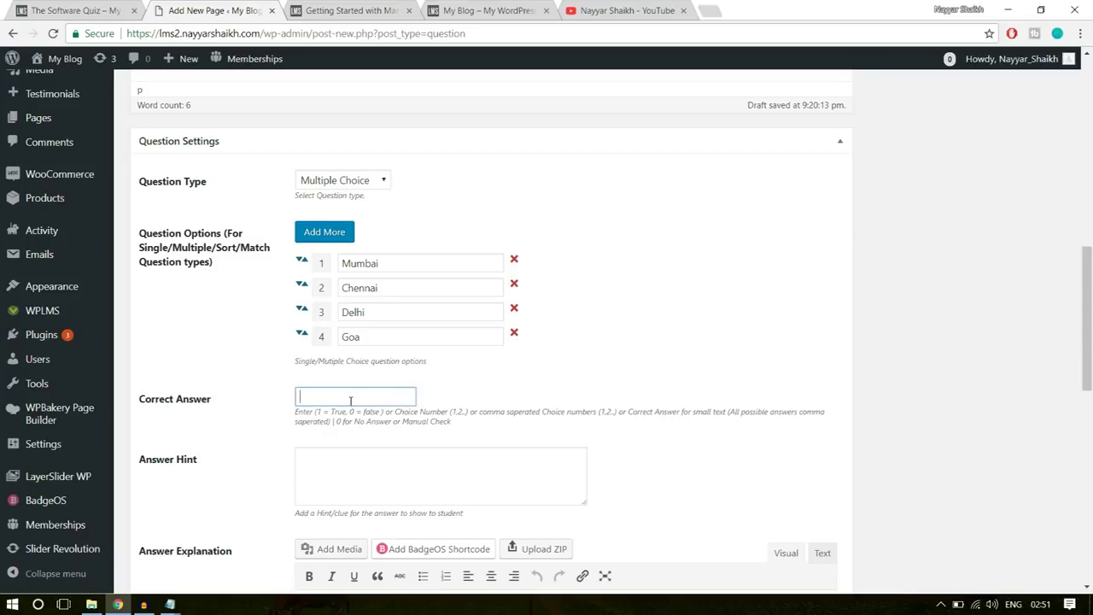
{"action": "scroll", "coordinate": [619, 384], "scroll_direction": "down", "scroll_amount": 2}
{"action": "left_click", "coordinate": [440, 333]}
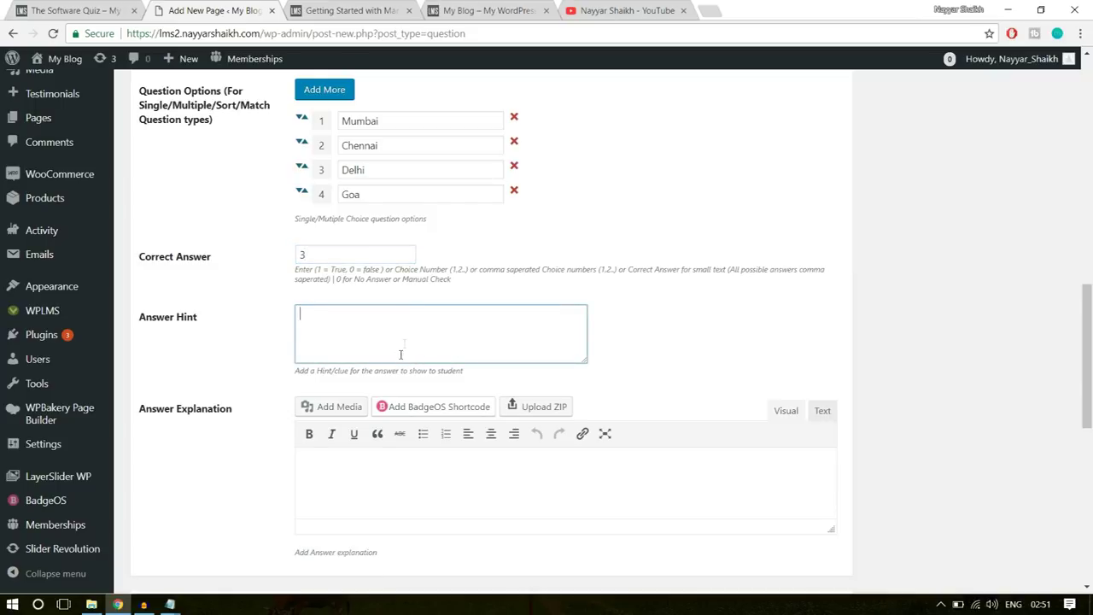
{"action": "left_click", "coordinate": [357, 484]}
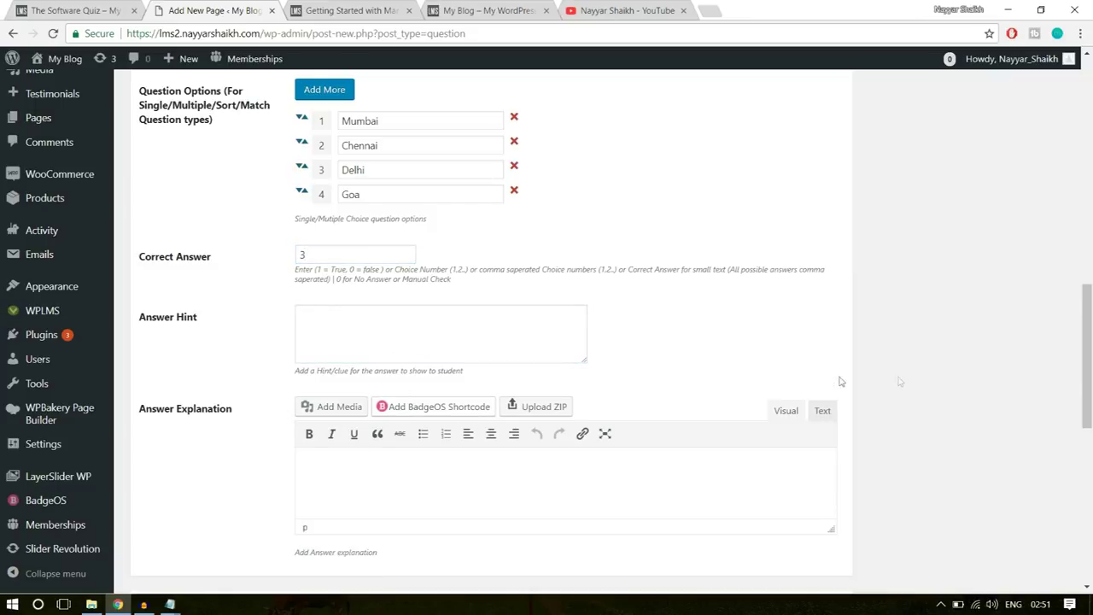
{"action": "scroll", "coordinate": [910, 389], "scroll_direction": "down", "scroll_amount": 2}
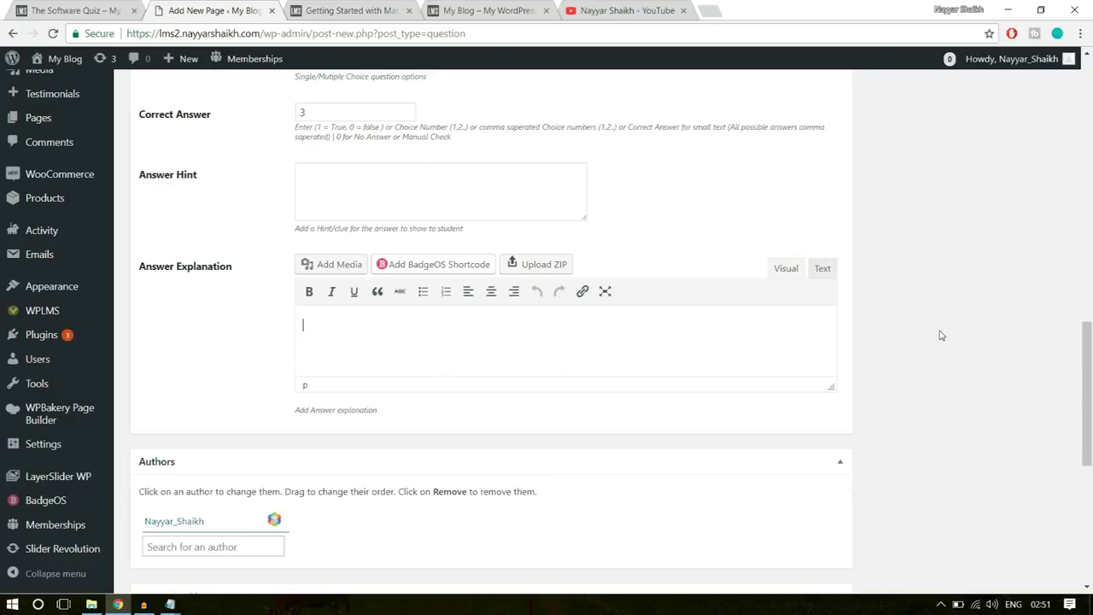
- Add the tag 'software' to the question
{"action": "scroll", "coordinate": [940, 334], "scroll_direction": "up", "scroll_amount": 12}
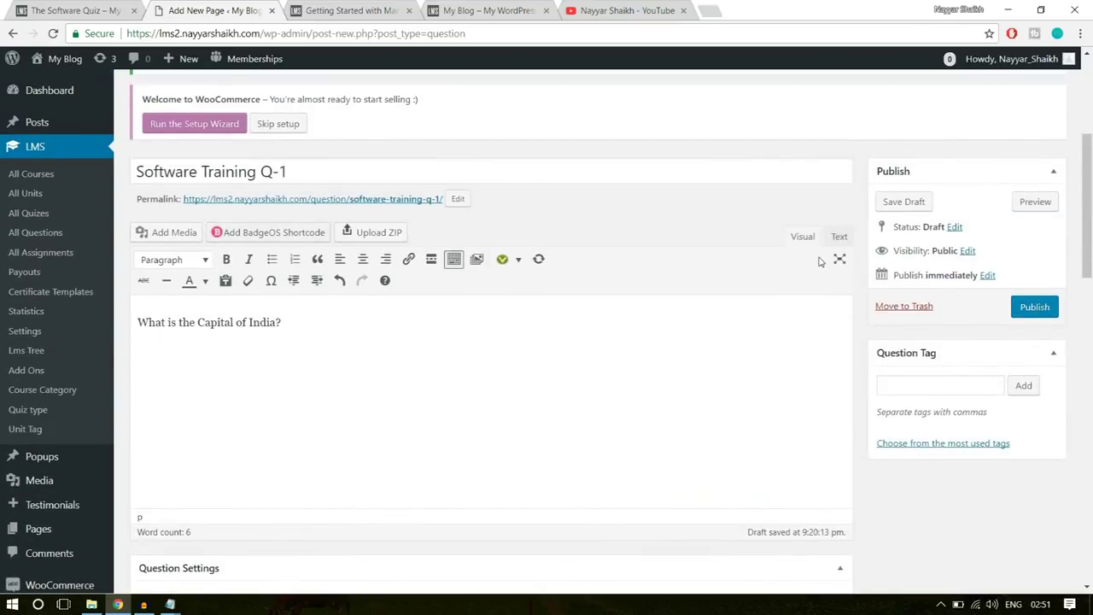
{"action": "left_click", "coordinate": [910, 382]}
{"action": "type", "text": "software"}
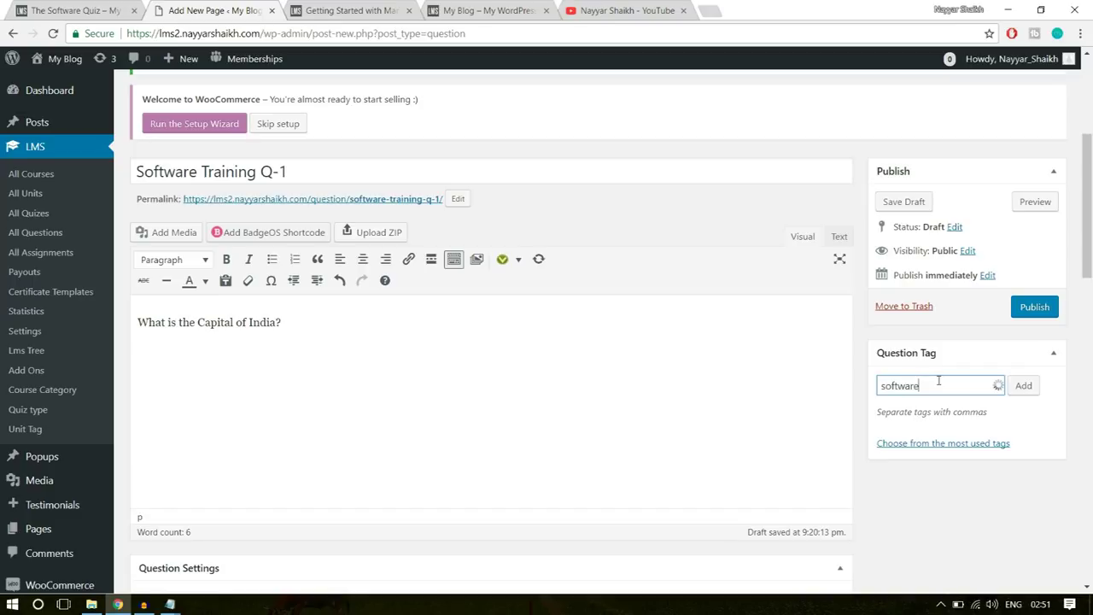
{"action": "key", "text": "Return"}
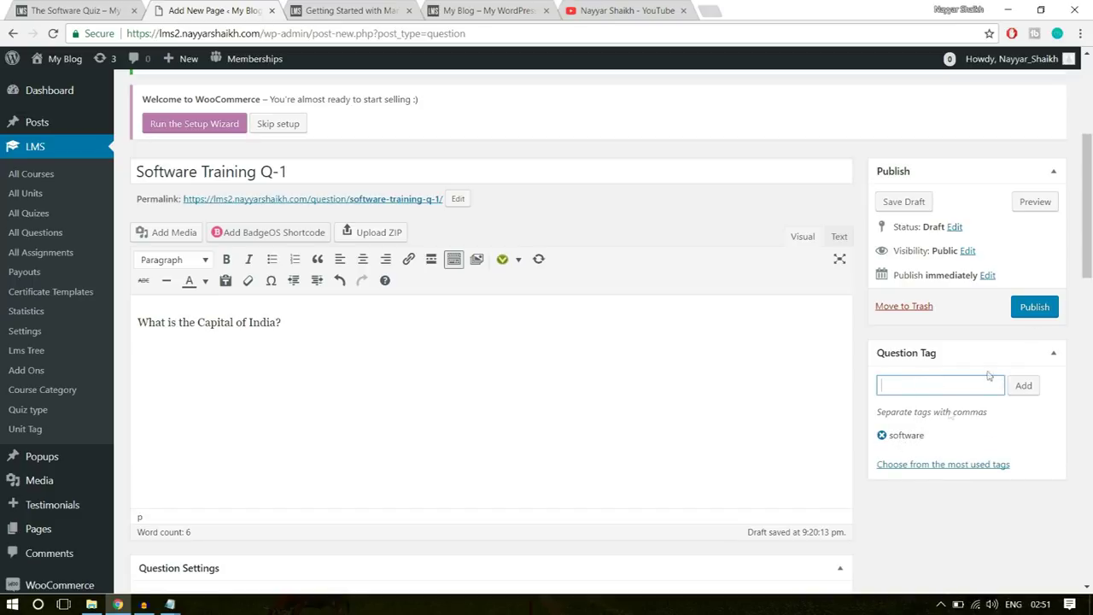
- Publish Software Training Q-1, copy its title, and start another new question
{"action": "left_click", "coordinate": [1038, 309]}
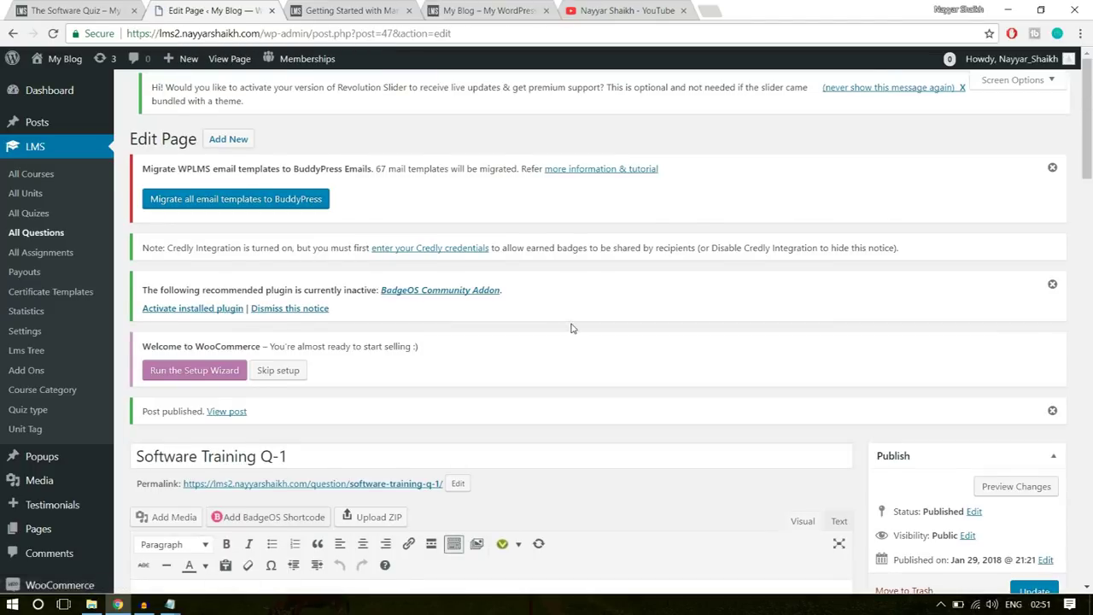
{"action": "scroll", "coordinate": [564, 322], "scroll_direction": "down", "scroll_amount": 3}
{"action": "left_click", "coordinate": [308, 248]}
{"action": "key", "text": "ctrl+a"}
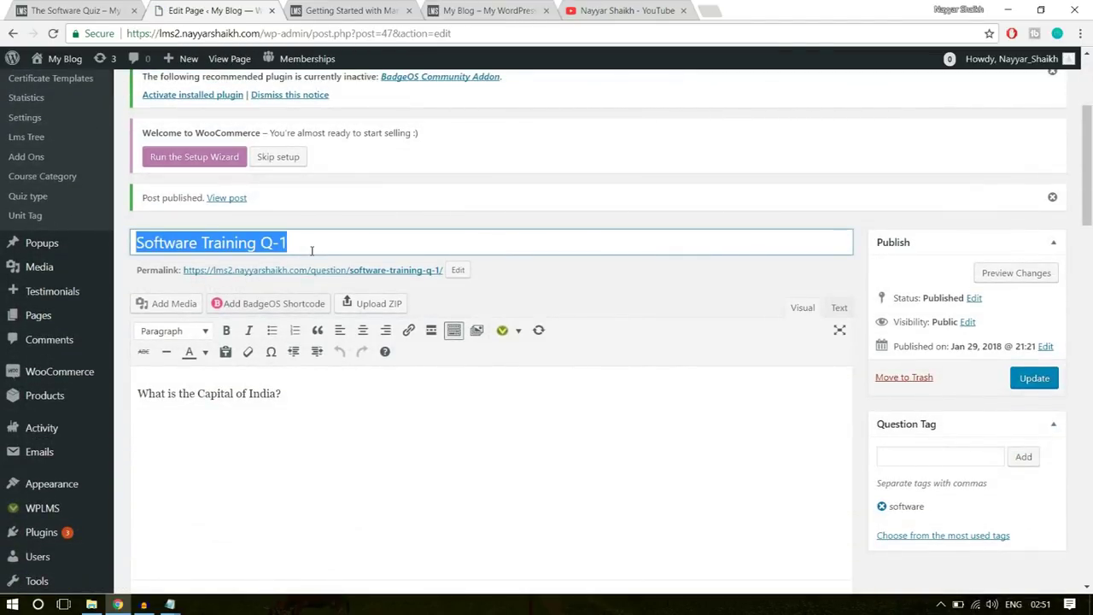
{"action": "scroll", "coordinate": [431, 353], "scroll_direction": "up", "scroll_amount": 3}
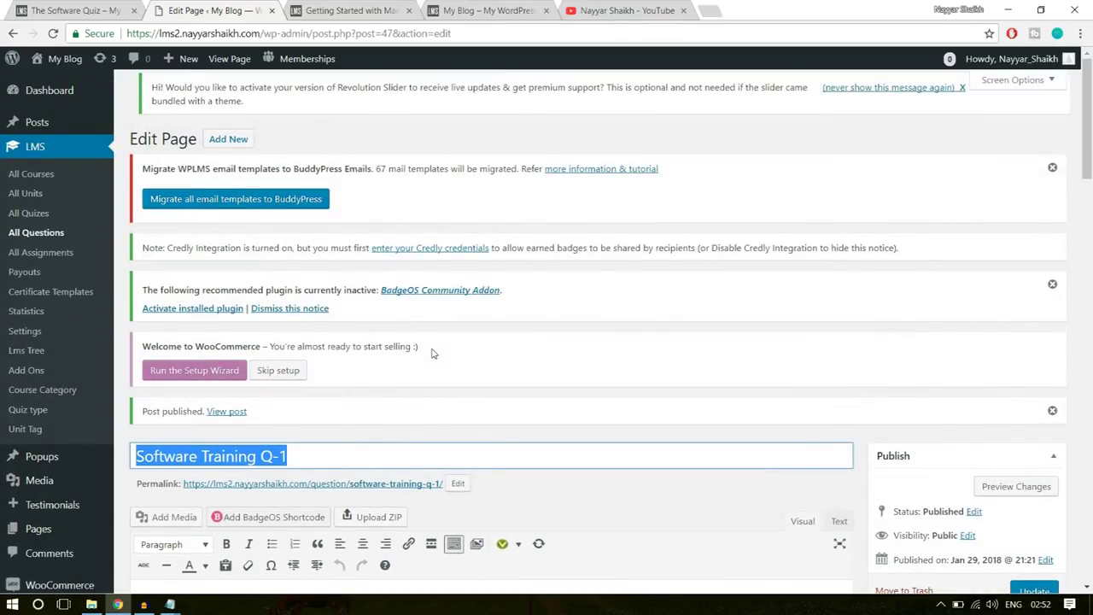
{"action": "left_click", "coordinate": [248, 142]}
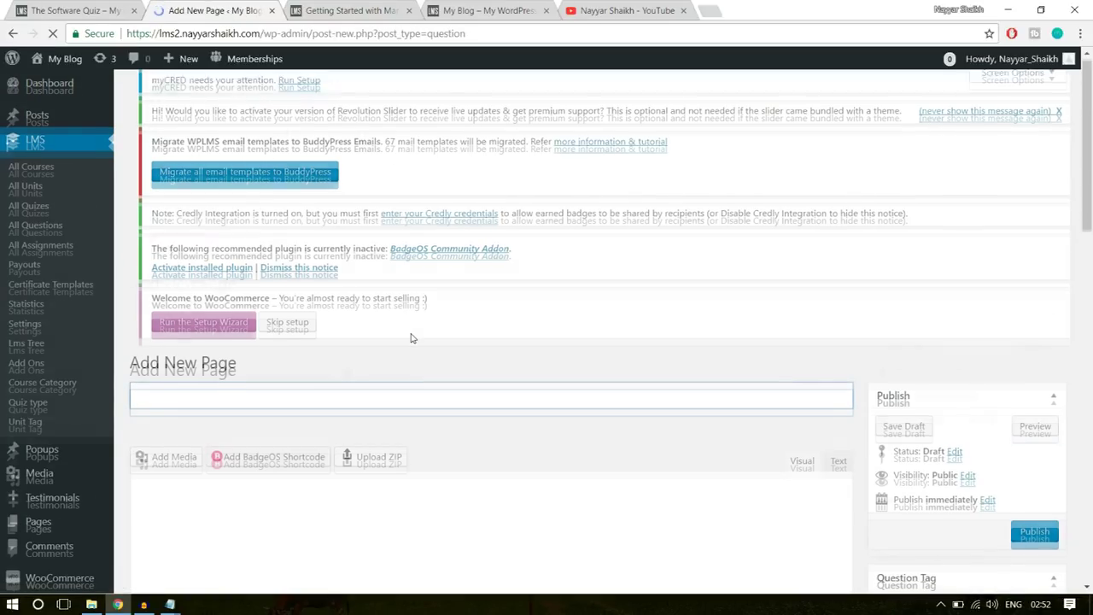
- Change the reused title to 'Software Training Q-2' and write the question text 'Question?'
{"action": "scroll", "coordinate": [411, 338], "scroll_direction": "down", "scroll_amount": 2}
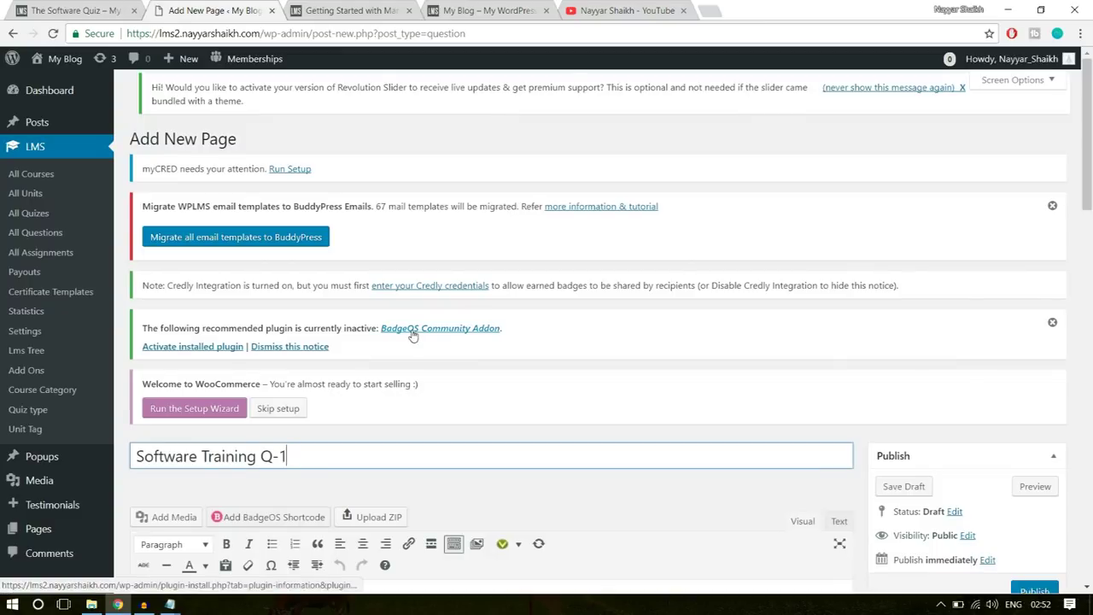
{"action": "key", "text": "BackSpace"}
{"action": "type", "text": "2"}
{"action": "scroll", "coordinate": [666, 321], "scroll_direction": "down", "scroll_amount": 3}
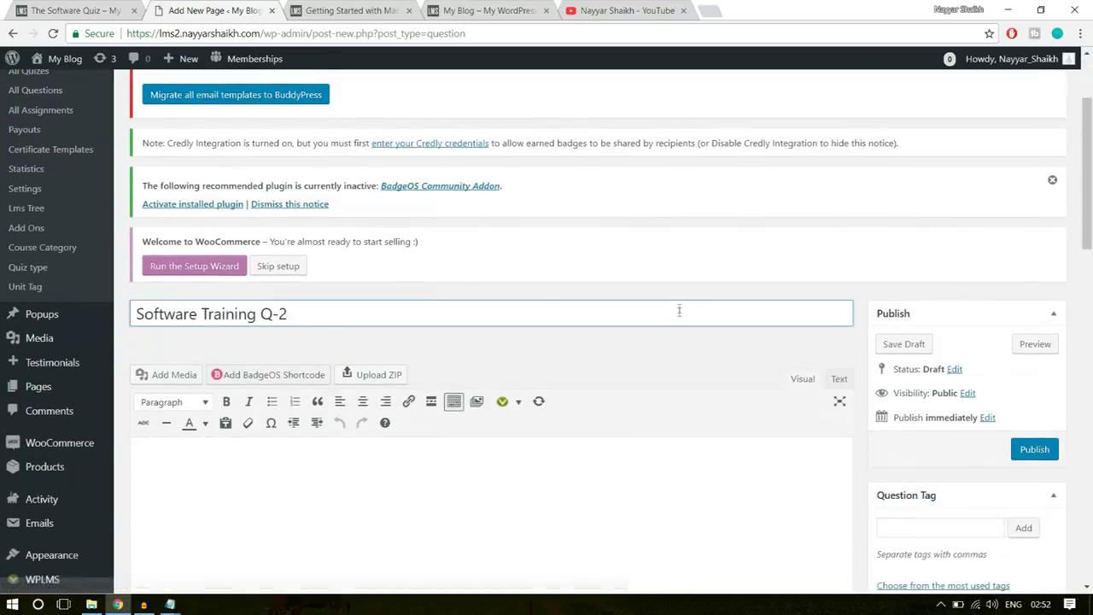
{"action": "left_click", "coordinate": [468, 392]}
{"action": "type", "text": "Question"}
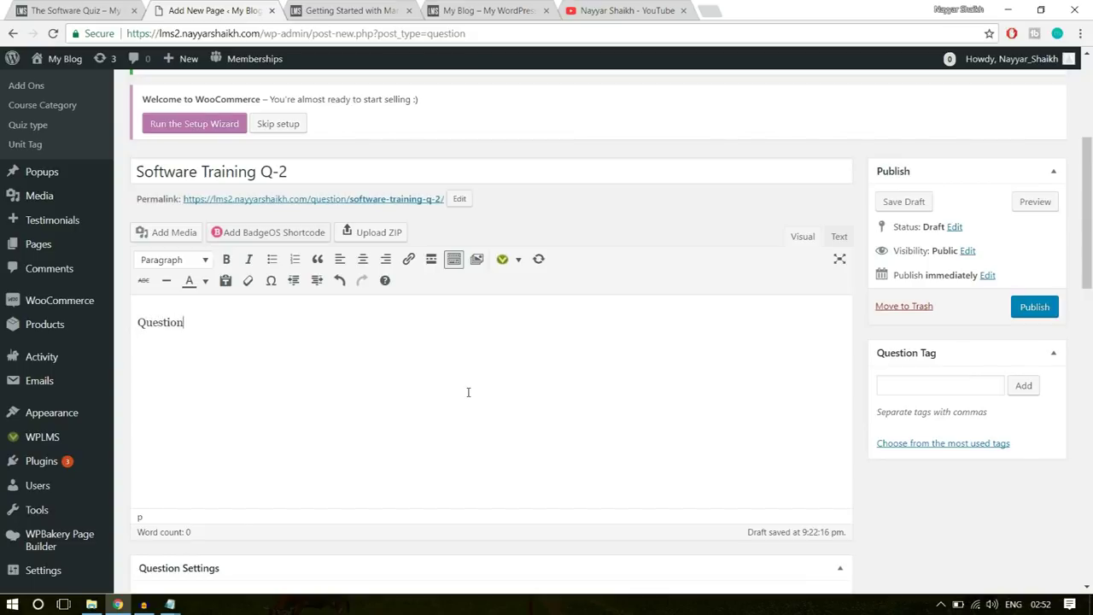
- Add four answer options, one Right and three Wrong
{"action": "scroll", "coordinate": [637, 347], "scroll_direction": "down", "scroll_amount": 3}
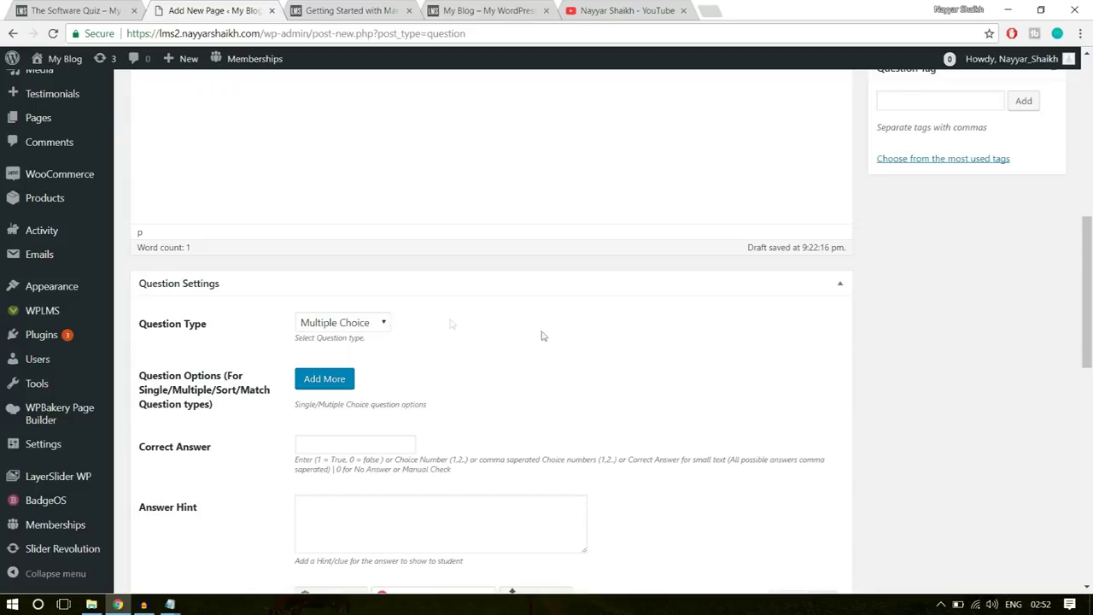
{"action": "scroll", "coordinate": [401, 333], "scroll_direction": "down", "scroll_amount": 1}
{"action": "left_click", "coordinate": [343, 308]}
{"action": "left_click", "coordinate": [379, 339]}
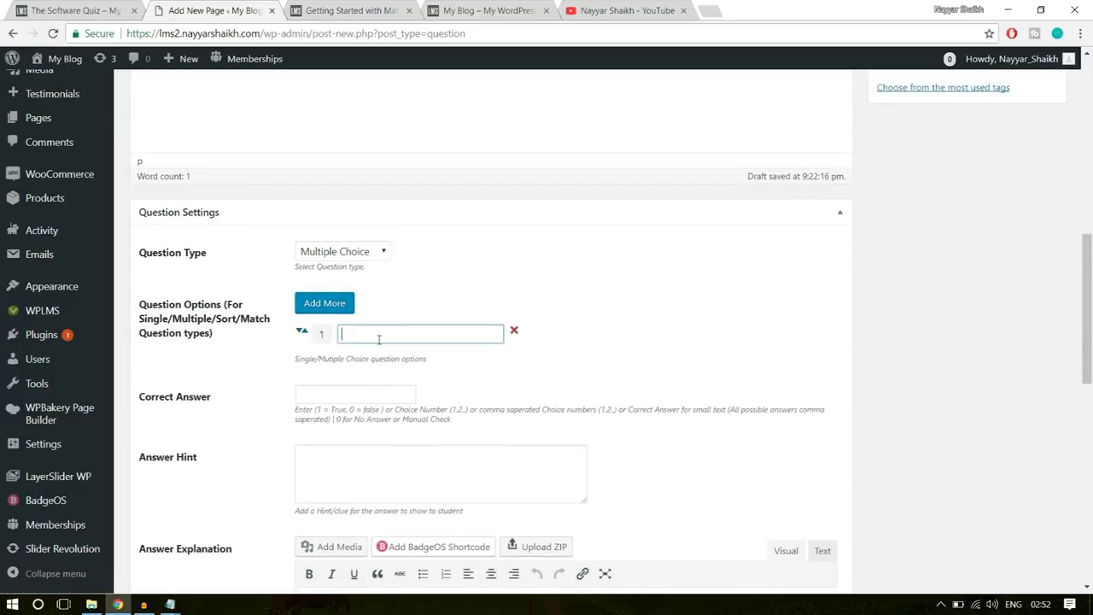
{"action": "type", "text": "Wron"}
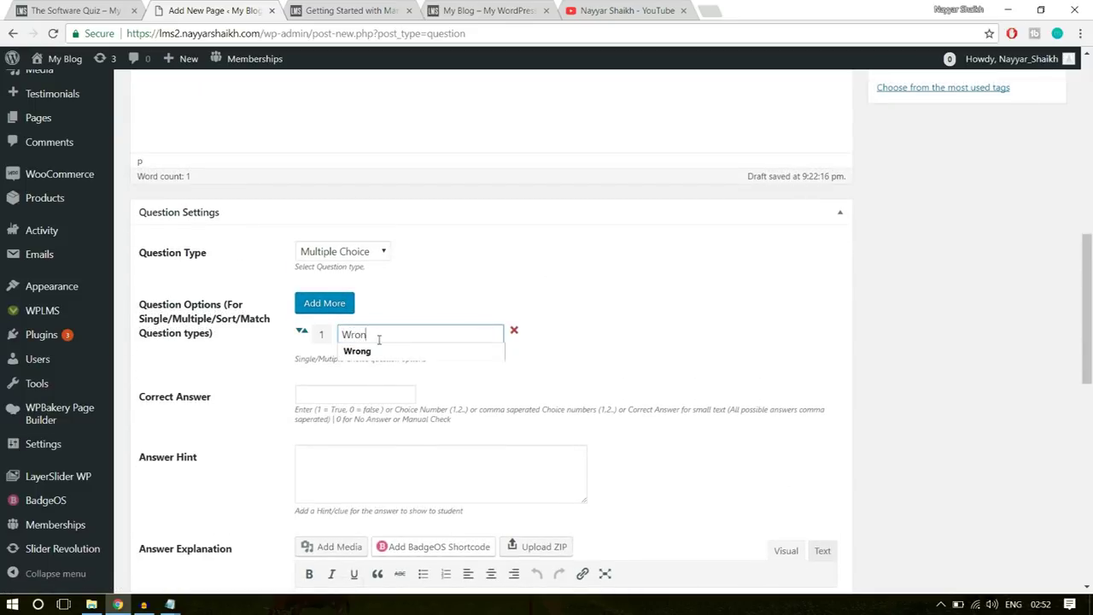
{"action": "type", "text": "g"}
{"action": "left_click", "coordinate": [343, 306]}
{"action": "left_click", "coordinate": [376, 360]}
{"action": "type", "text": "Wrong"}
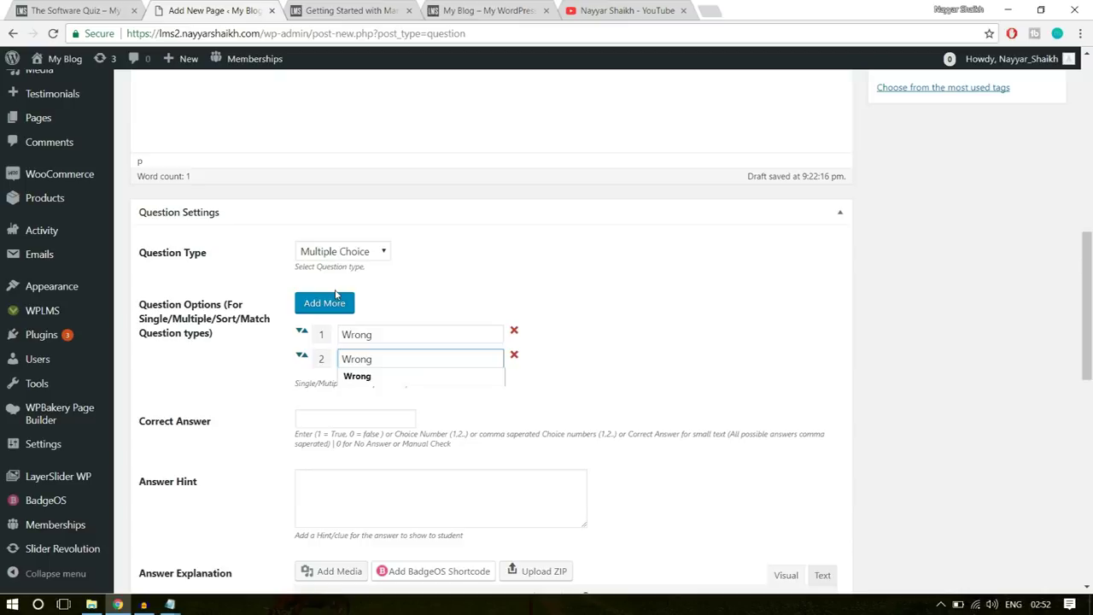
{"action": "left_click", "coordinate": [324, 303]}
{"action": "left_click", "coordinate": [405, 376]}
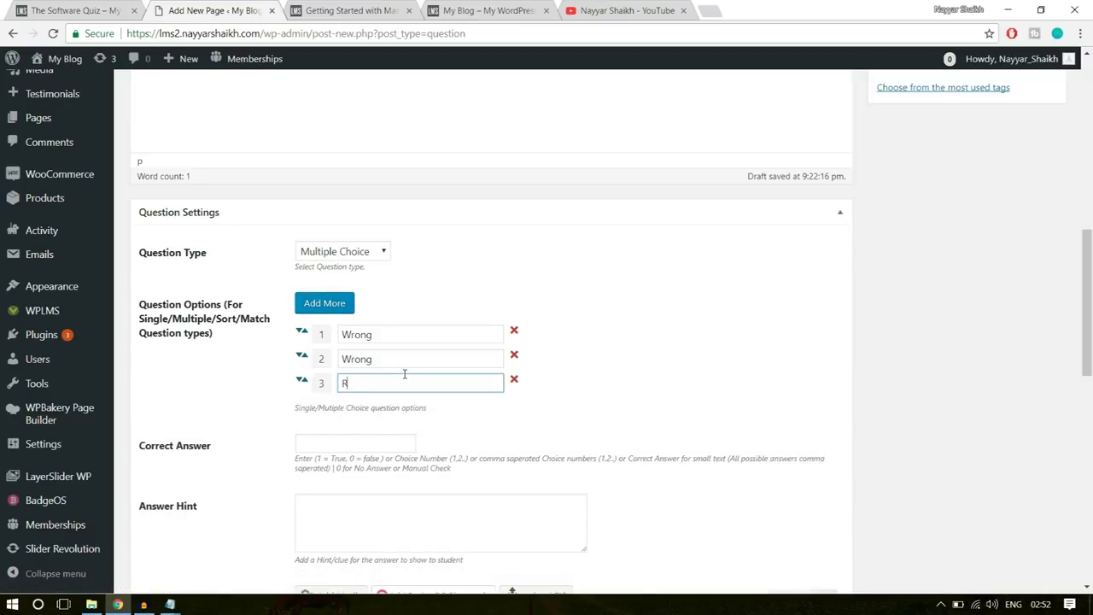
{"action": "left_click", "coordinate": [324, 303]}
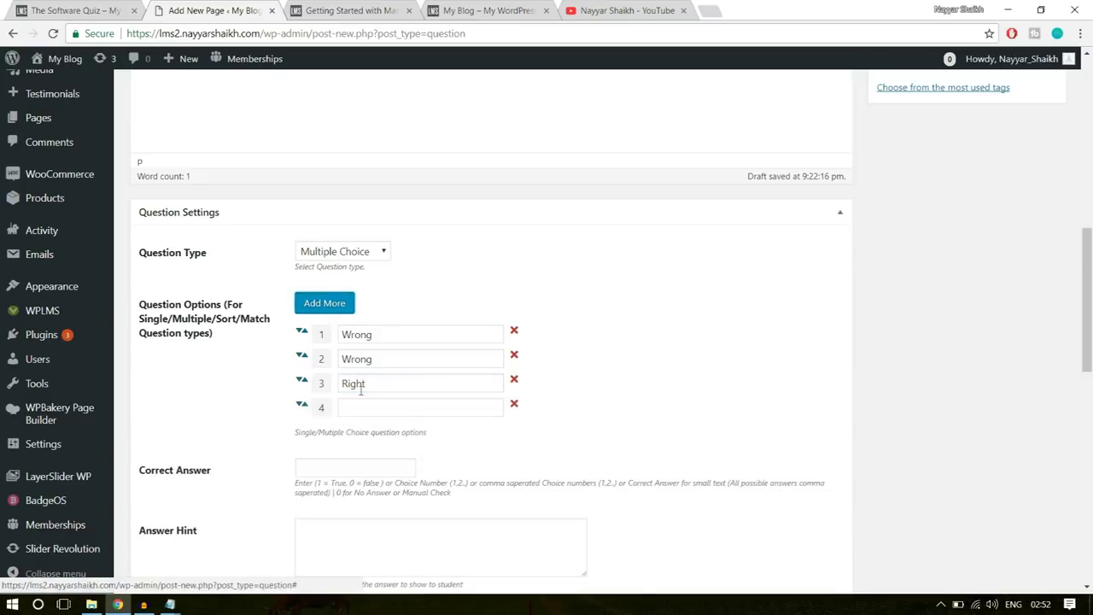
{"action": "left_click", "coordinate": [365, 406]}
{"action": "type", "text": "Wrong"}
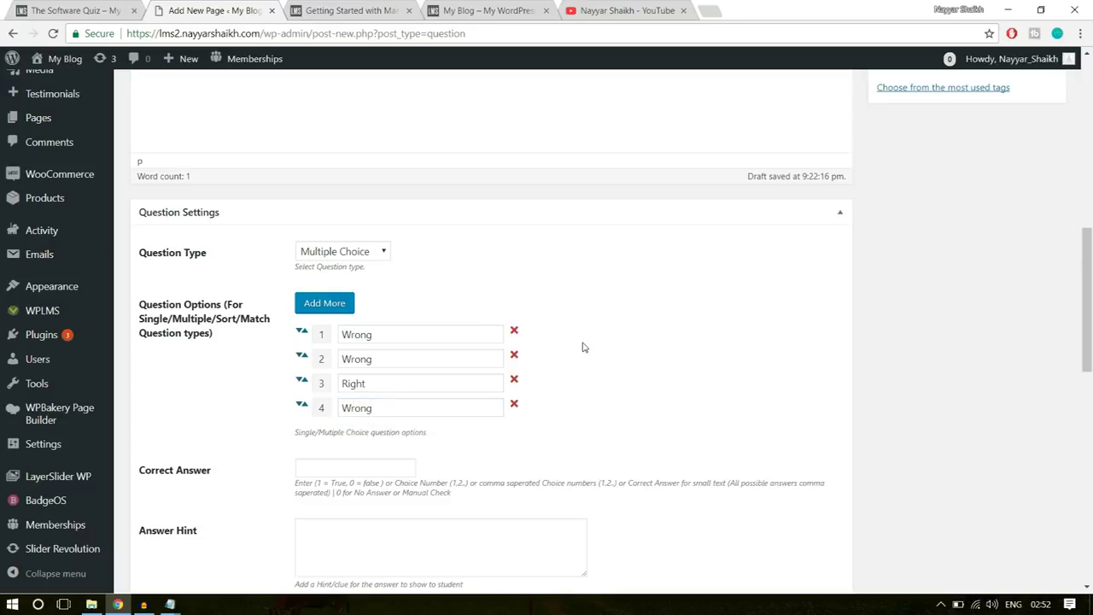
{"action": "left_click", "coordinate": [582, 346]}
- Move the Right option to the top and set the correct answer to 1
{"action": "left_click_drag", "start_coordinate": [300, 383], "coordinate": [496, 350]}
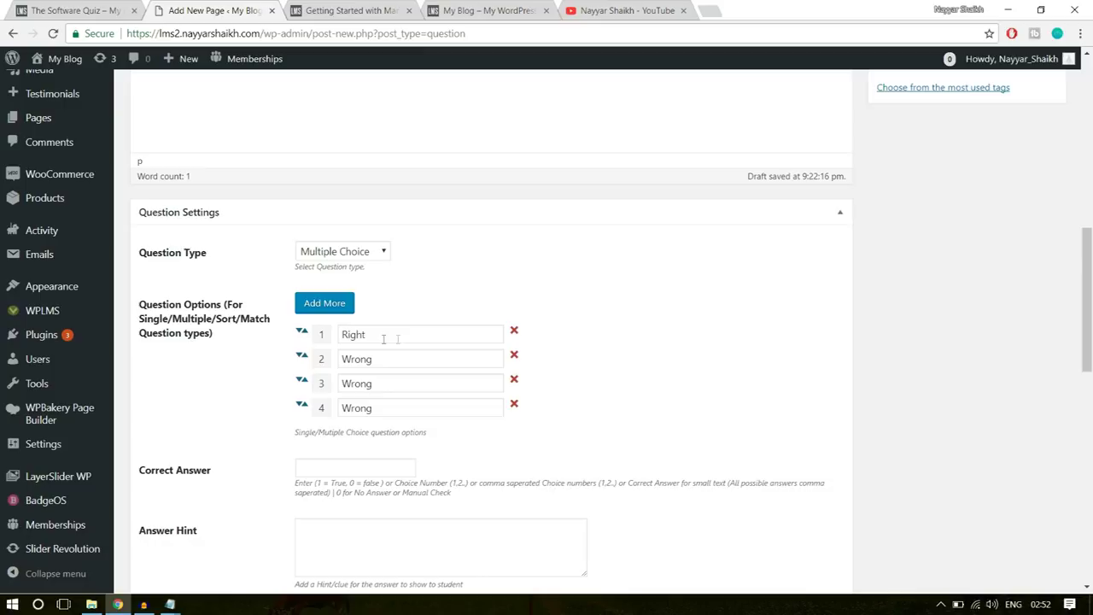
{"action": "left_click", "coordinate": [363, 334]}
{"action": "left_click", "coordinate": [589, 316]}
{"action": "left_click", "coordinate": [344, 468]}
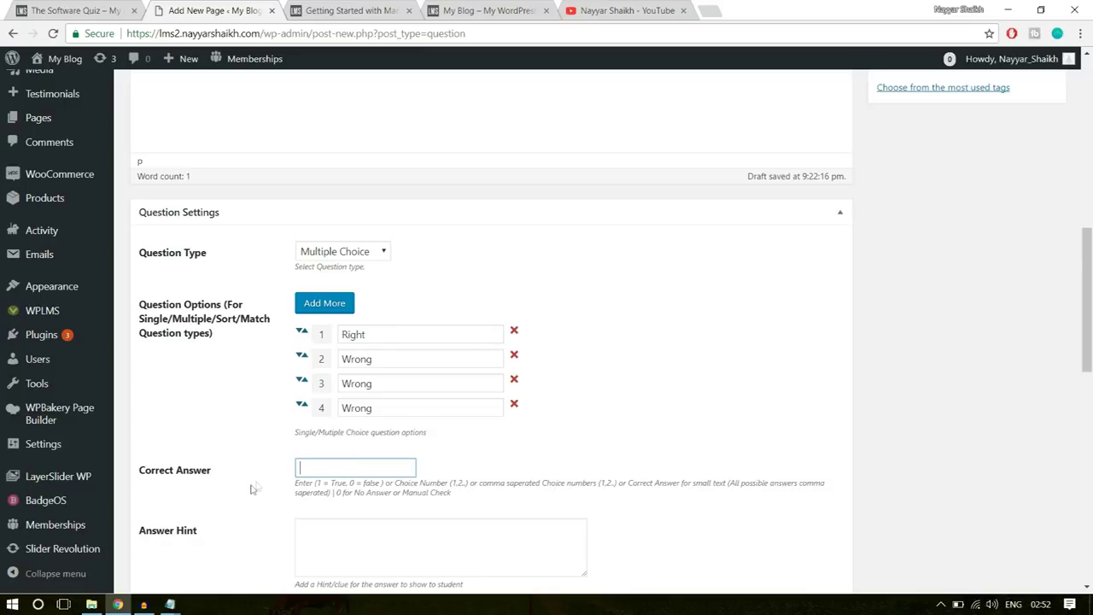
{"action": "type", "text": "1"}
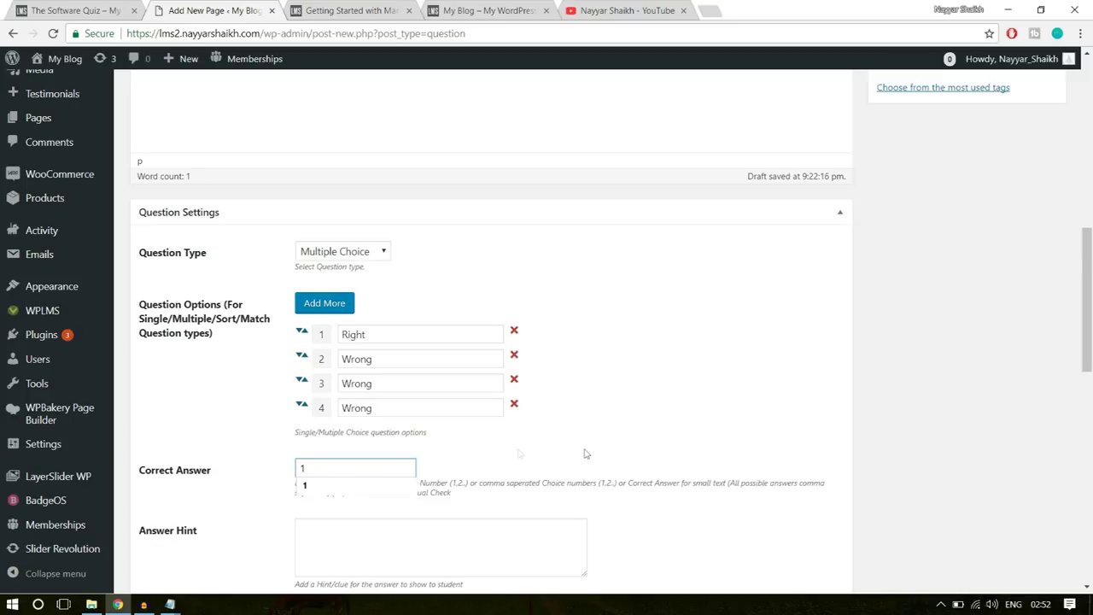
{"action": "left_click", "coordinate": [494, 438]}
{"action": "double_click", "coordinate": [357, 334]}
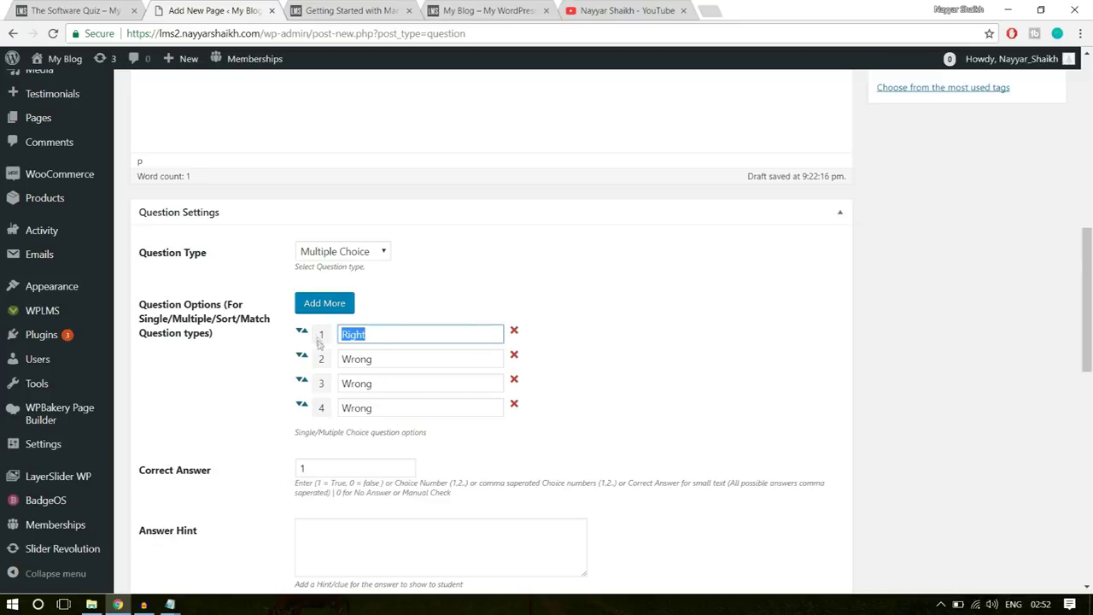
{"action": "left_click", "coordinate": [315, 458]}
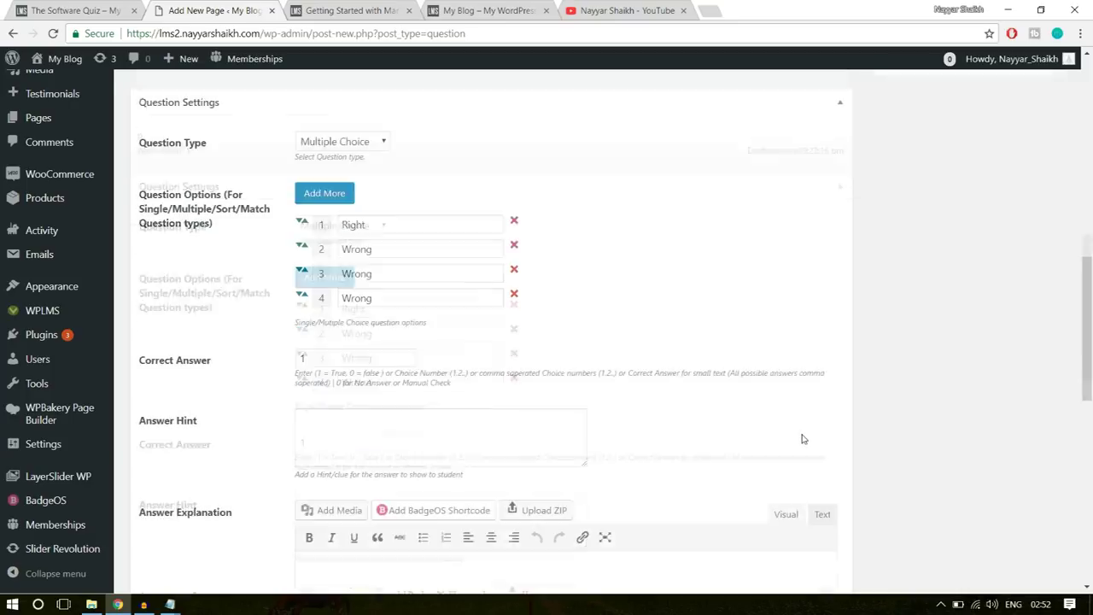
- Publish the Software Training Q-2 question
{"action": "scroll", "coordinate": [768, 425], "scroll_direction": "down", "scroll_amount": 3}
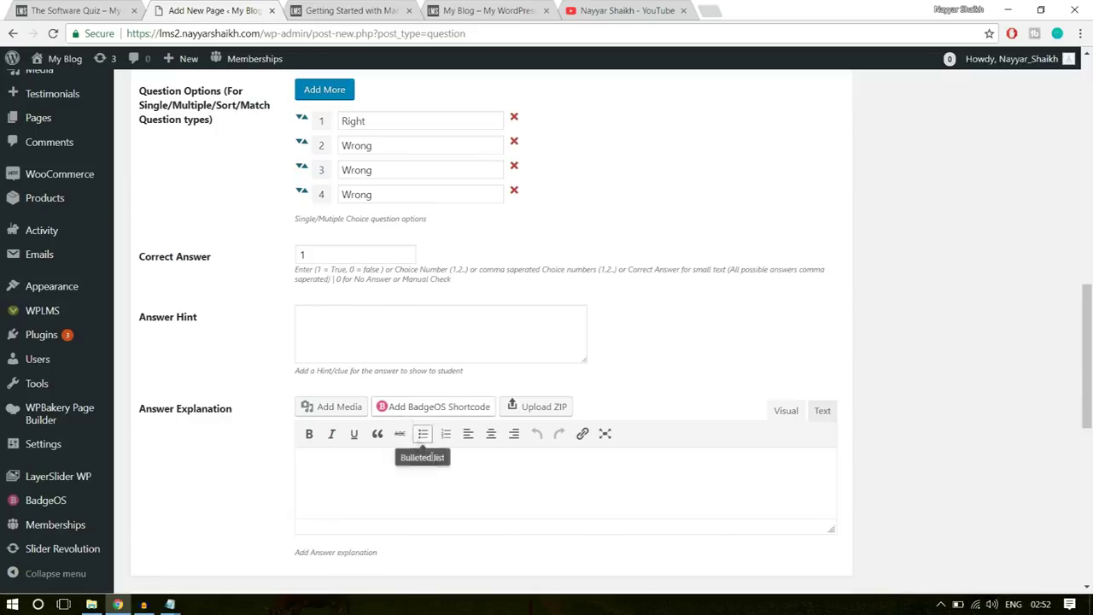
{"action": "scroll", "coordinate": [439, 466], "scroll_direction": "down", "scroll_amount": 3}
{"action": "scroll", "coordinate": [717, 370], "scroll_direction": "up", "scroll_amount": 1}
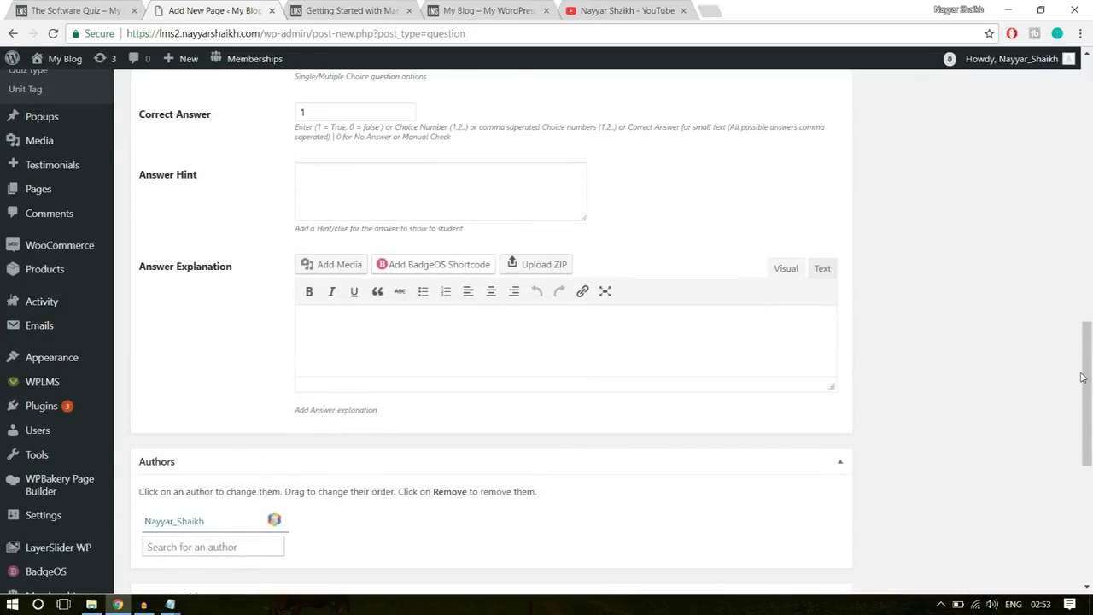
{"action": "scroll", "coordinate": [1084, 378], "scroll_direction": "up", "scroll_amount": 10}
{"action": "left_click", "coordinate": [918, 385]}
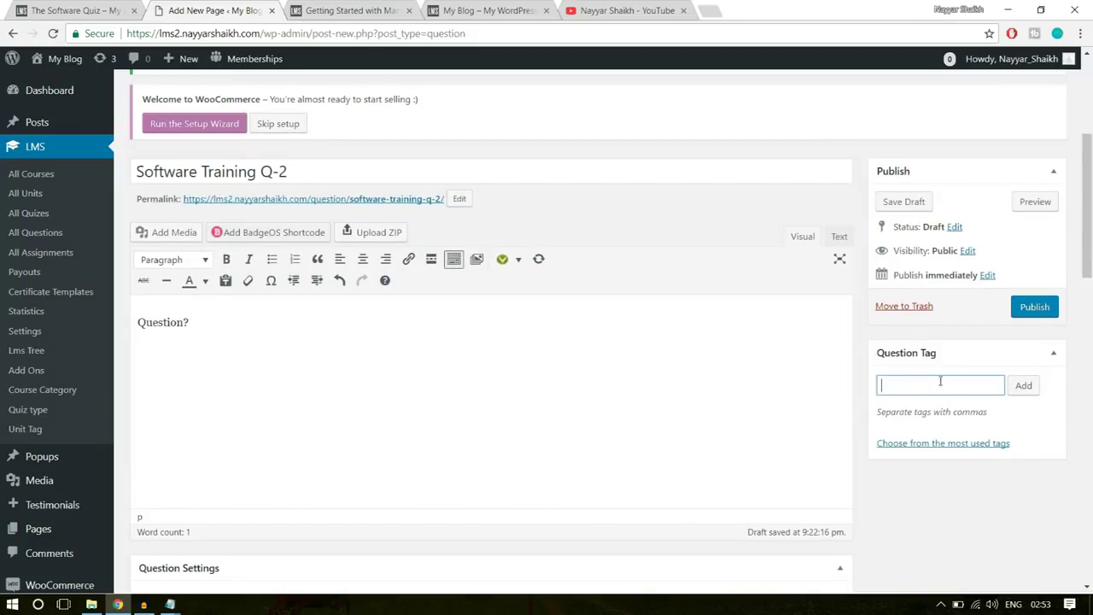
- Publish Software Training Q-2, then start a new quiz from the empty All Quizzes list
{"action": "left_click", "coordinate": [1034, 308]}
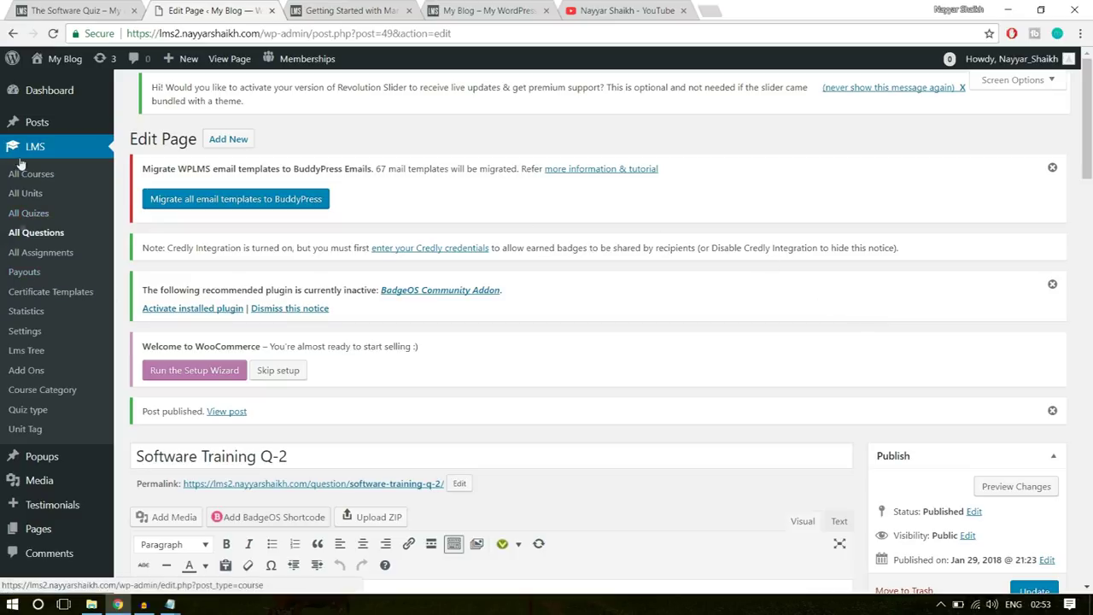
{"action": "left_click", "coordinate": [33, 215]}
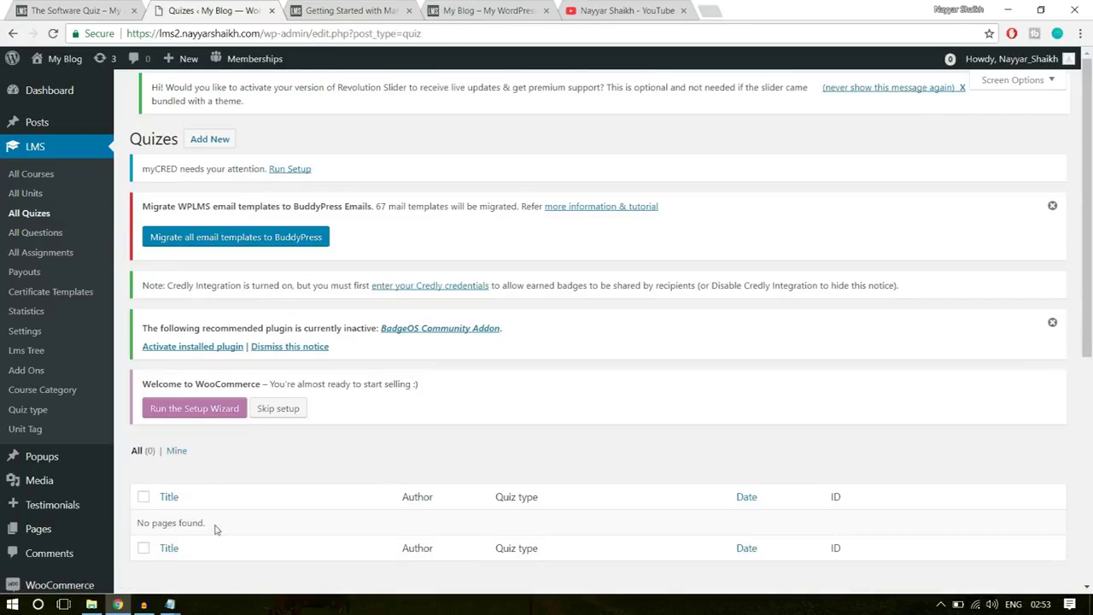
{"action": "triple_click", "coordinate": [214, 526]}
{"action": "left_click", "coordinate": [217, 147]}
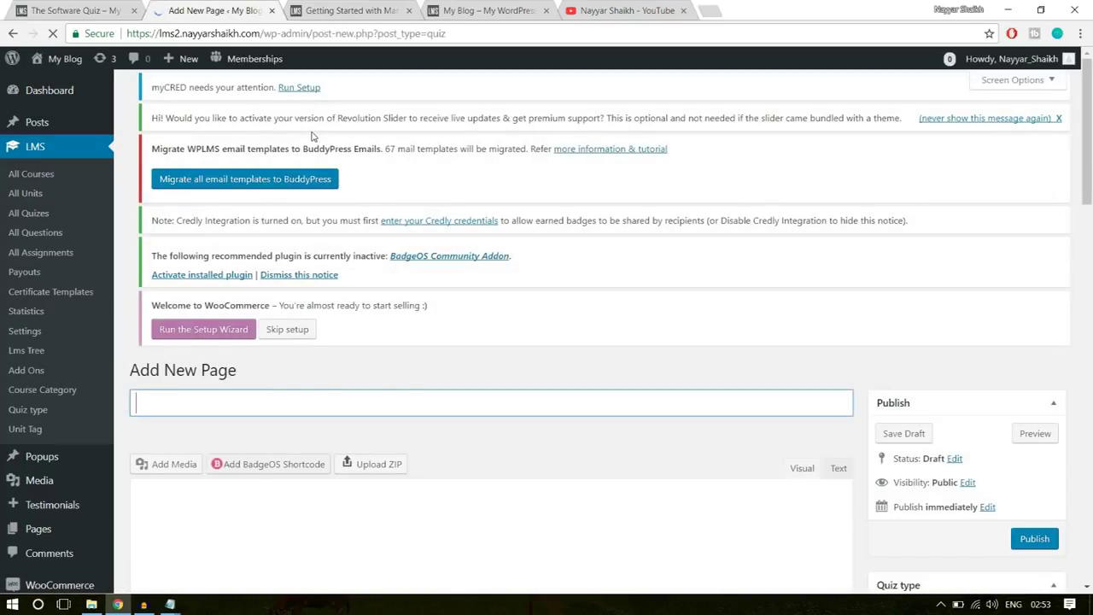
{"action": "scroll", "coordinate": [291, 380], "scroll_direction": "down", "scroll_amount": 2}
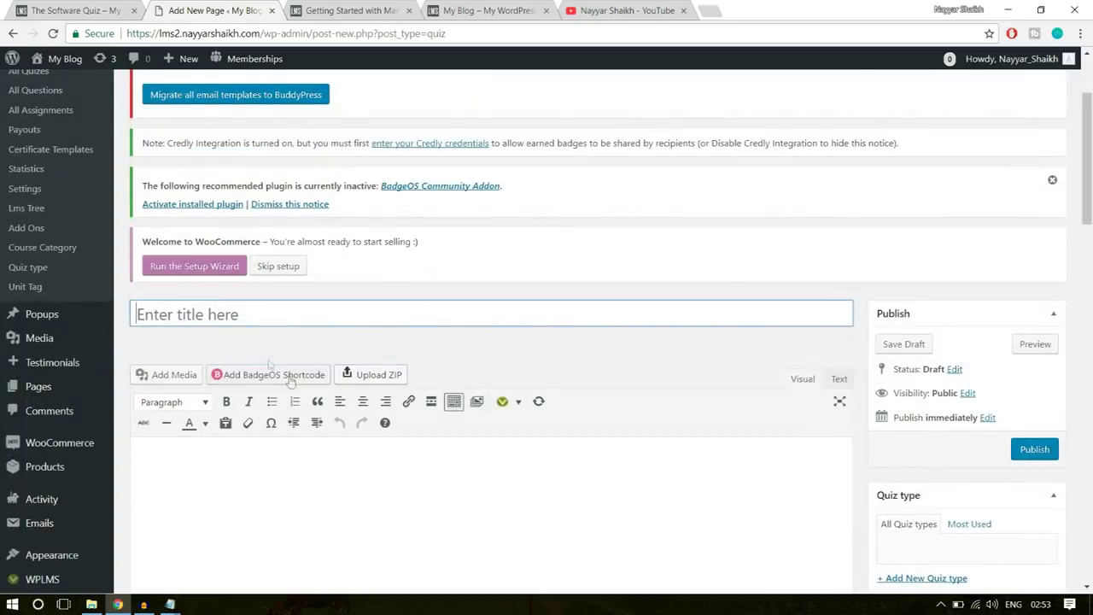
- Copy 'The Software Quiz' from the published quiz page and paste it as the new quiz's title
{"action": "left_click", "coordinate": [67, 11]}
{"action": "scroll", "coordinate": [562, 300], "scroll_direction": "up", "scroll_amount": 2}
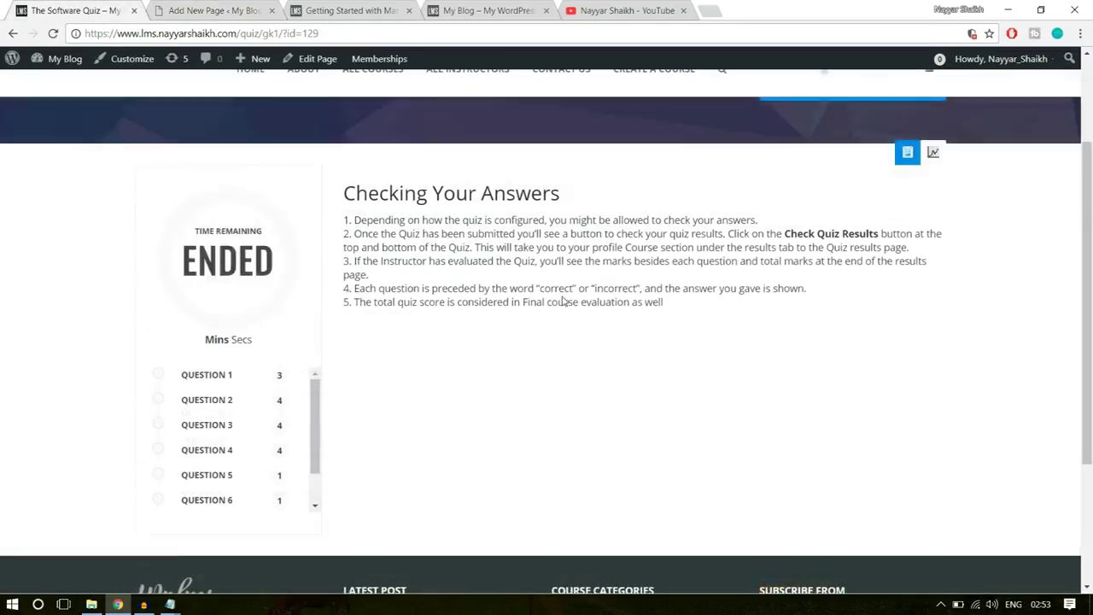
{"action": "scroll", "coordinate": [562, 301], "scroll_direction": "up", "scroll_amount": 2}
{"action": "left_click_drag", "start_coordinate": [134, 190], "coordinate": [369, 185]}
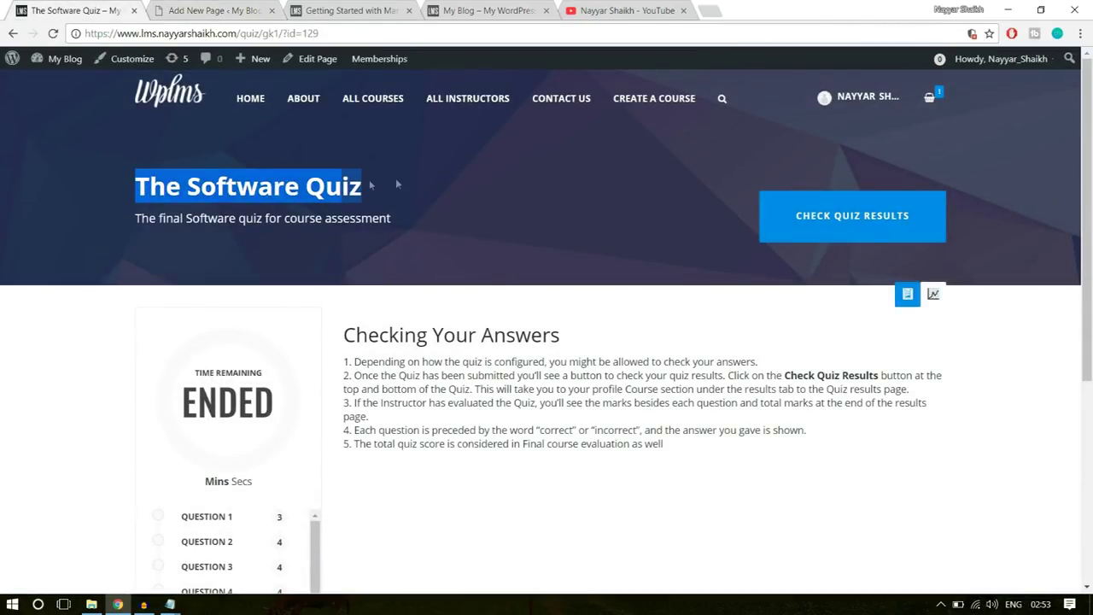
{"action": "left_click", "coordinate": [218, 10]}
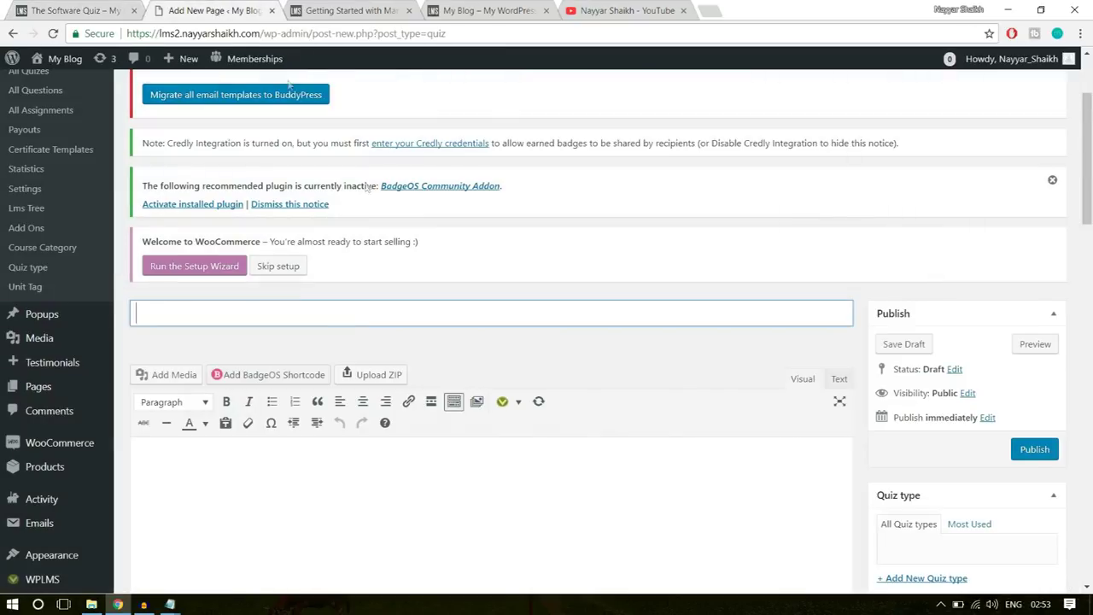
{"action": "type", "text": "The Software Quiz"}
- Look for the Checking Your Answers heading for the quiz content, then bring up the WPLMS folder
{"action": "key", "text": "ctrl+Page_Up"}
{"action": "scroll", "coordinate": [686, 317], "scroll_direction": "down", "scroll_amount": 2}
{"action": "left_click_drag", "start_coordinate": [564, 195], "coordinate": [343, 193]}
{"action": "left_click", "coordinate": [366, 223]}
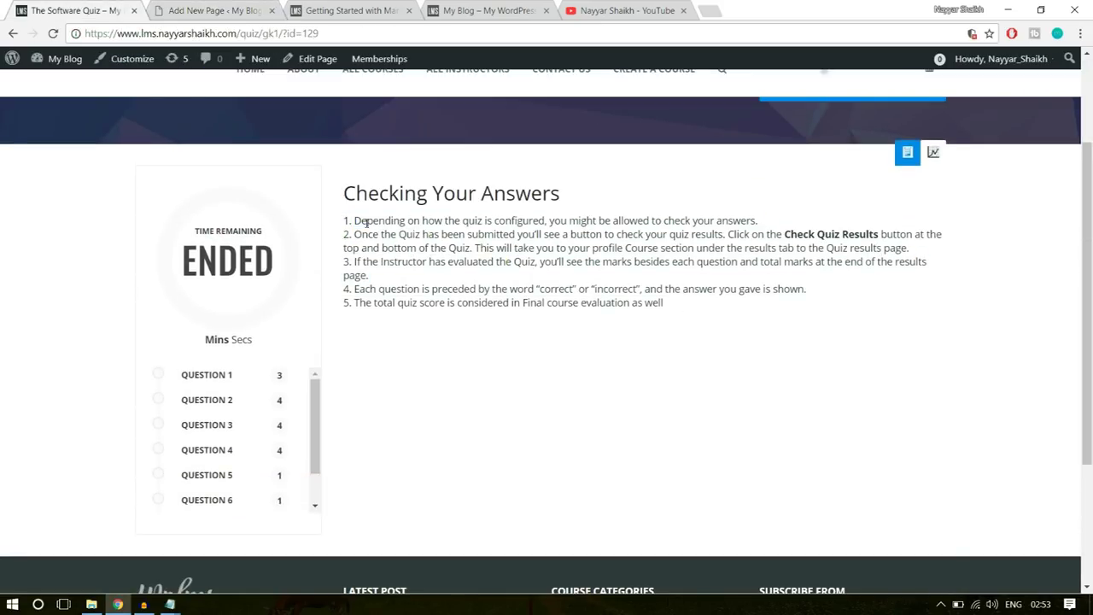
{"action": "left_click", "coordinate": [238, 12]}
{"action": "scroll", "coordinate": [335, 320], "scroll_direction": "down", "scroll_amount": 3}
{"action": "left_click", "coordinate": [361, 363]}
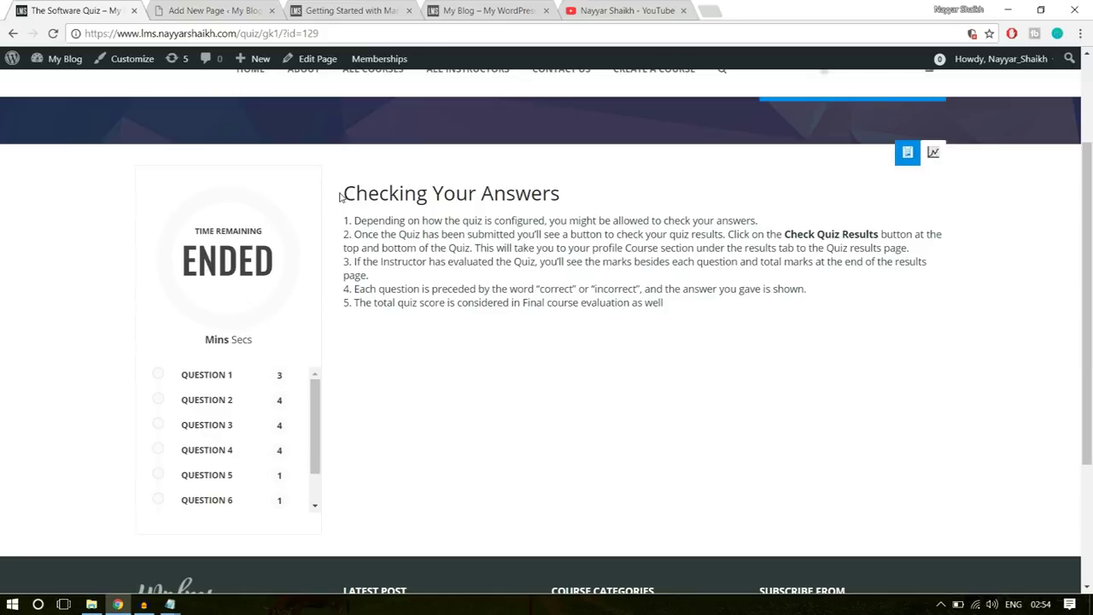
{"action": "left_click_drag", "start_coordinate": [340, 197], "coordinate": [576, 203]}
{"action": "left_click", "coordinate": [577, 204]}
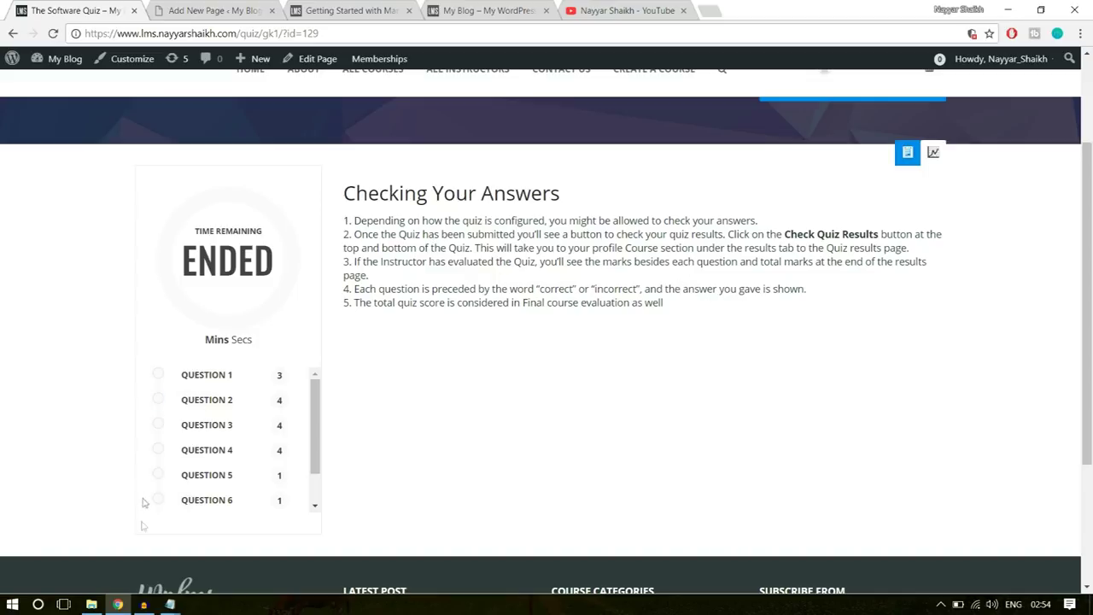
{"action": "left_click", "coordinate": [91, 604]}
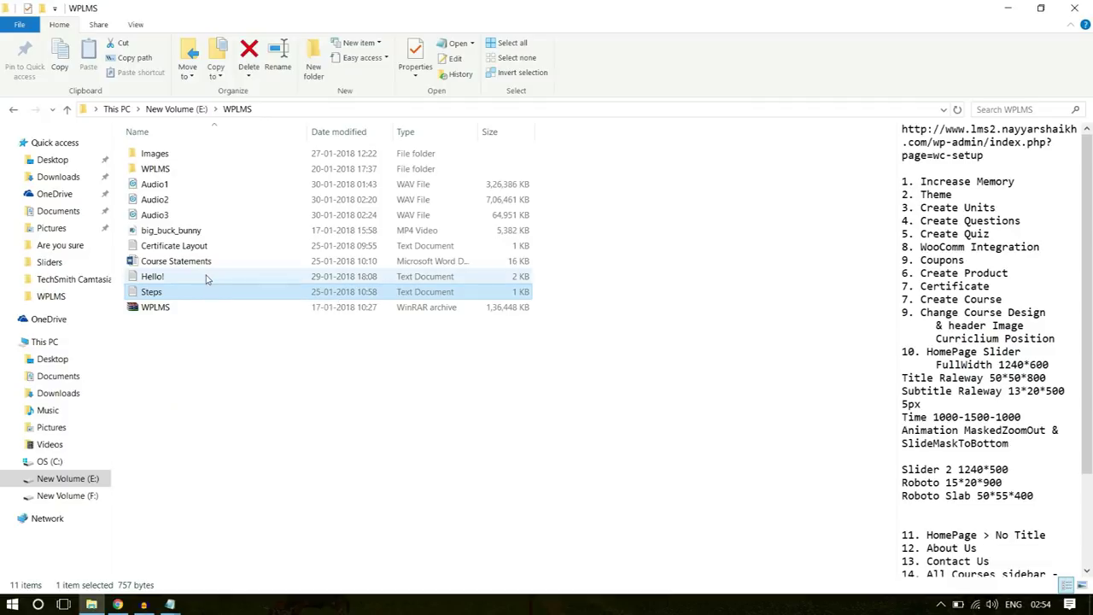
- Open the Course Statements Word document from the WPLMS folder
{"action": "left_click", "coordinate": [203, 263]}
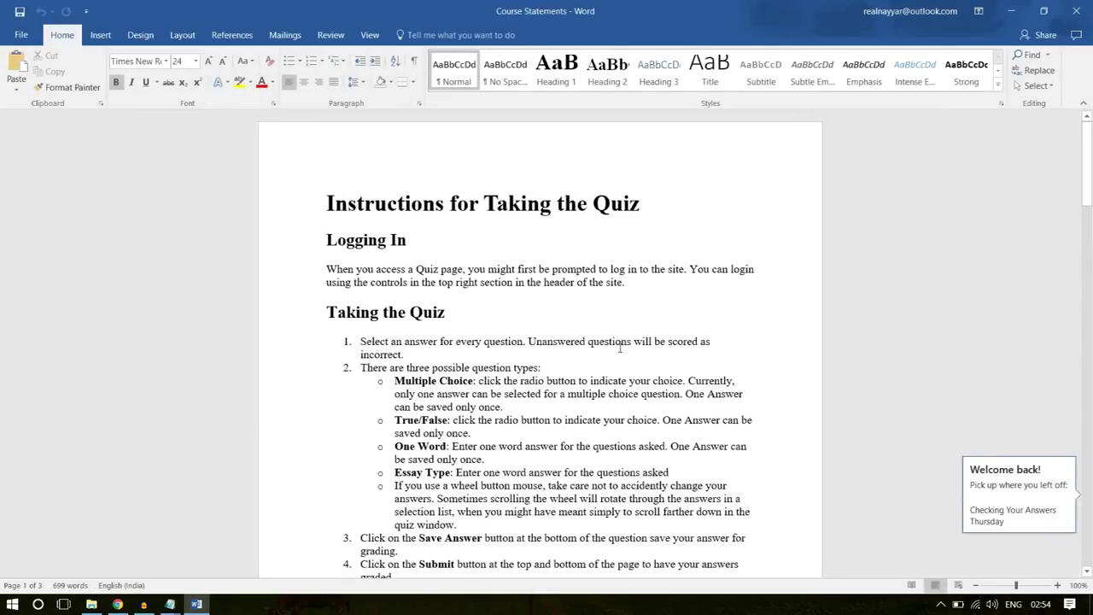
- Scroll to Checking Your Answers and select the heading with its five numbered items
{"action": "scroll", "coordinate": [649, 359], "scroll_direction": "down", "scroll_amount": 1}
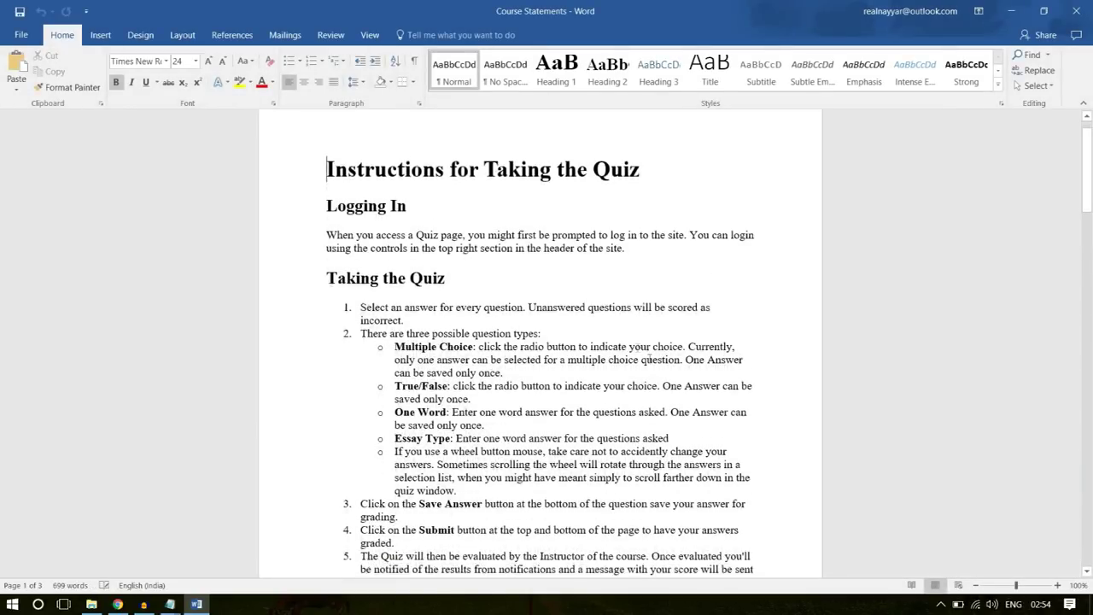
{"action": "scroll", "coordinate": [495, 273], "scroll_direction": "up", "scroll_amount": 1}
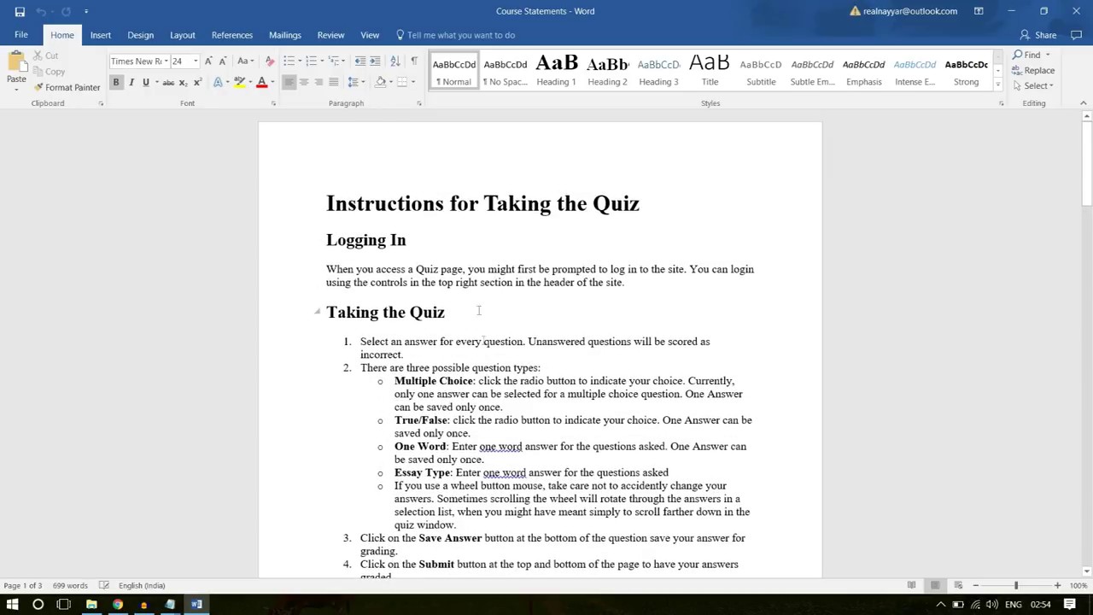
{"action": "scroll", "coordinate": [491, 359], "scroll_direction": "down", "scroll_amount": 1}
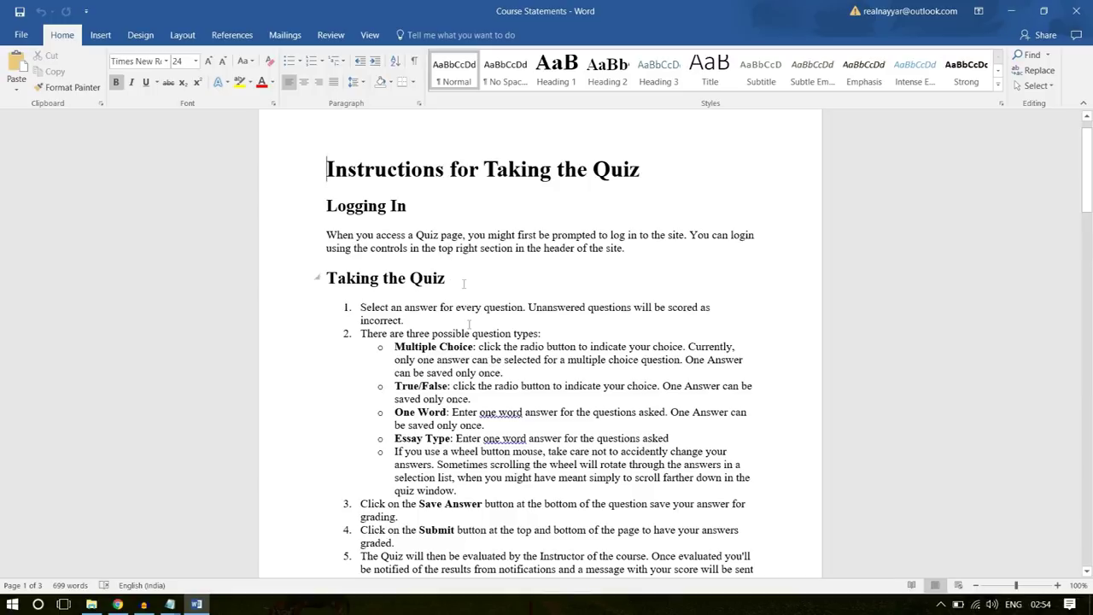
{"action": "scroll", "coordinate": [476, 318], "scroll_direction": "down", "scroll_amount": 6}
{"action": "scroll", "coordinate": [470, 348], "scroll_direction": "down", "scroll_amount": 4}
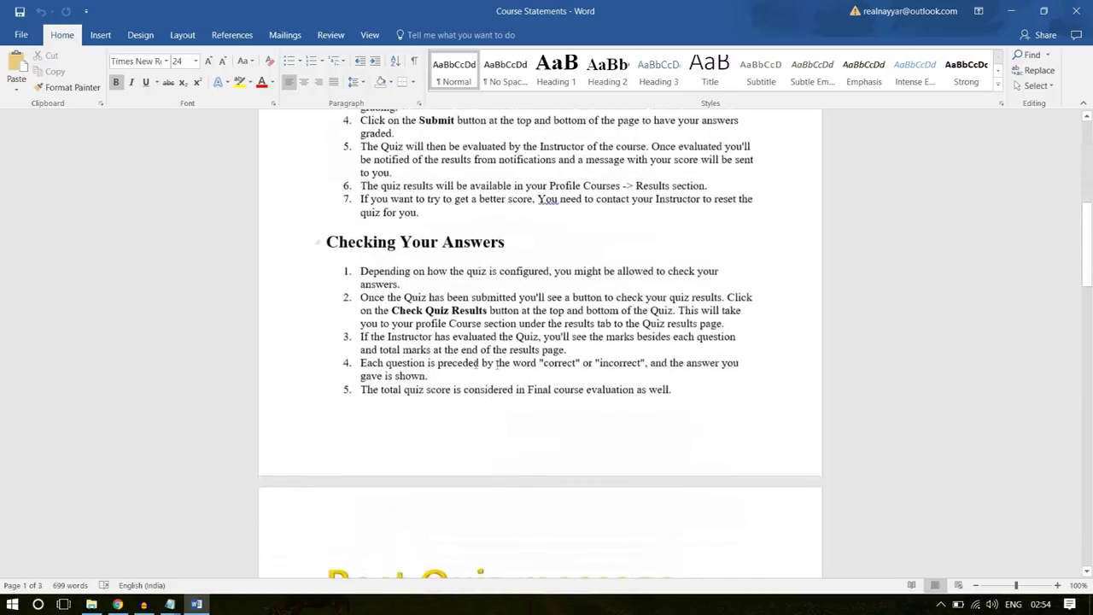
{"action": "left_click_drag", "start_coordinate": [675, 390], "coordinate": [298, 258]}
- Copy the selected Checking Your Answers section using the right-click menu
{"action": "key", "text": "alt+Tab"}
{"action": "left_click", "coordinate": [214, 10]}
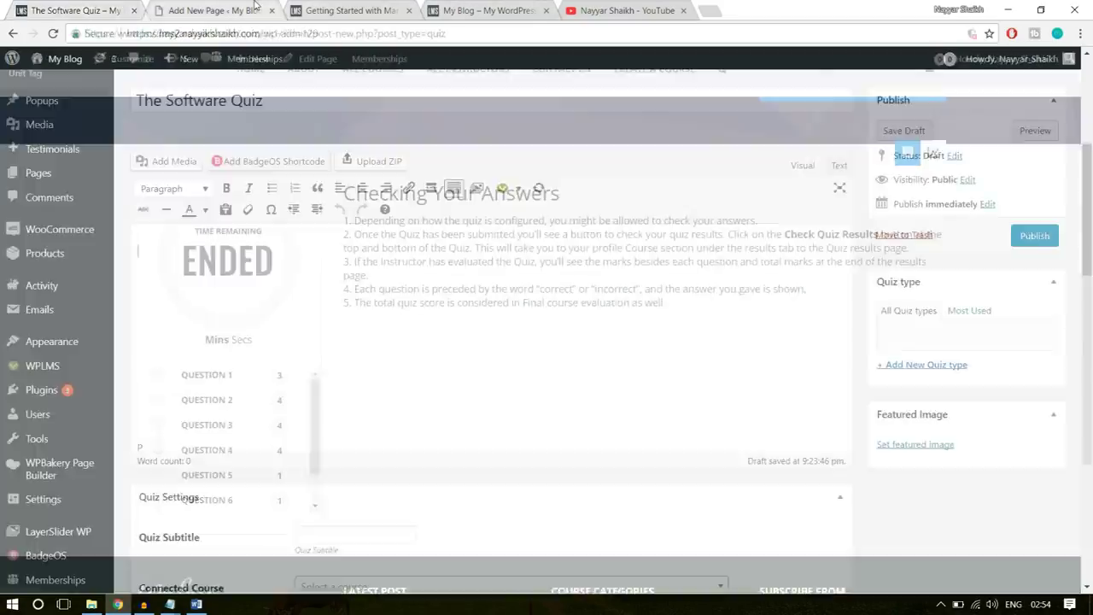
{"action": "left_click", "coordinate": [197, 603]}
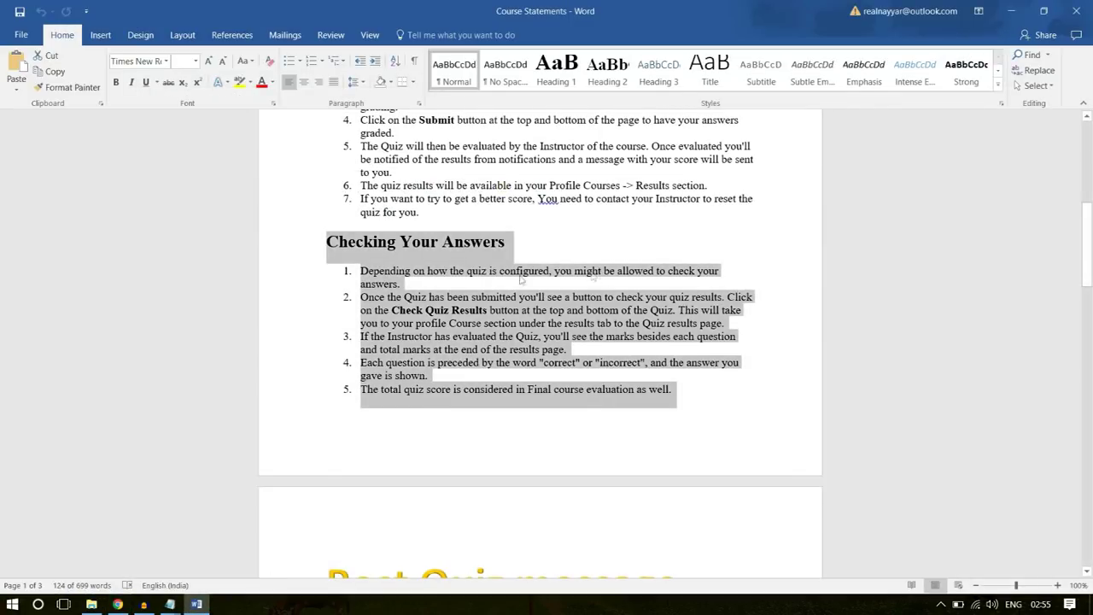
{"action": "right_click", "coordinate": [448, 288]}
{"action": "right_click", "coordinate": [447, 315]}
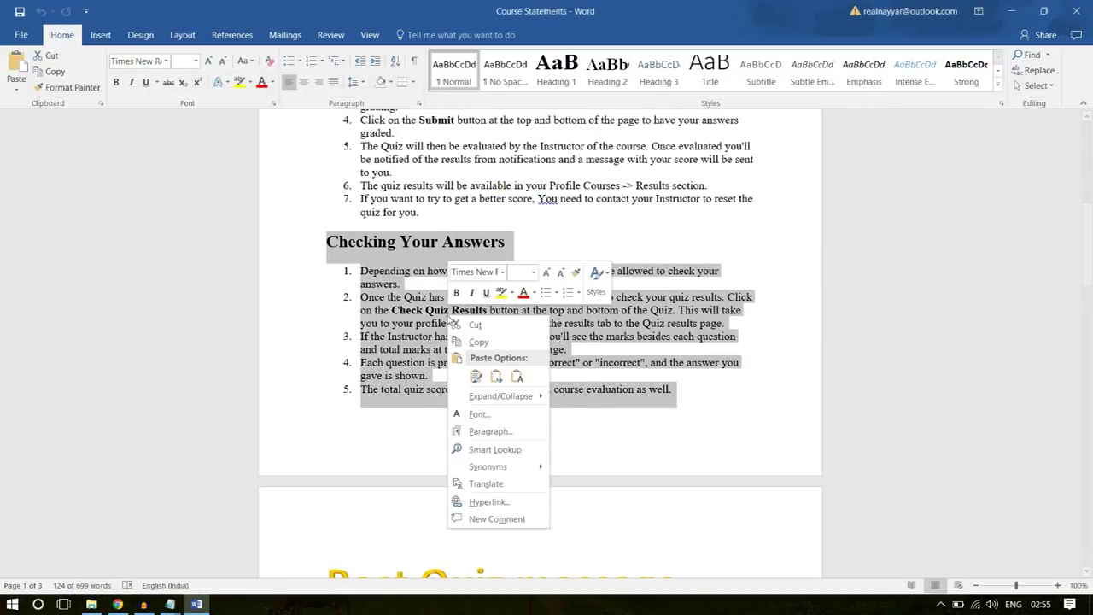
{"action": "left_click", "coordinate": [478, 342]}
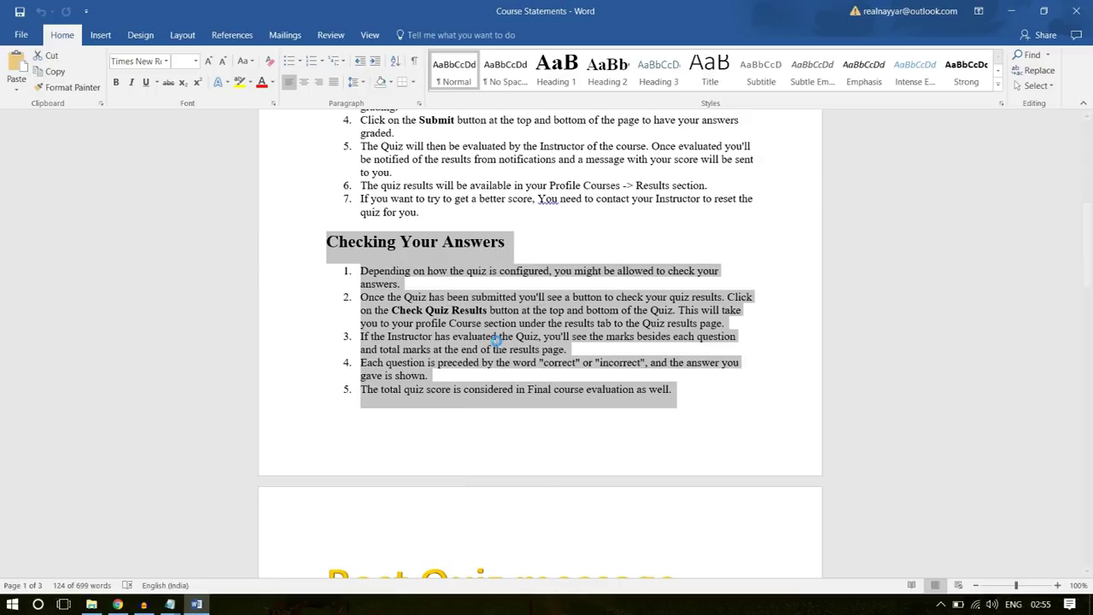
{"action": "left_click", "coordinate": [468, 296]}
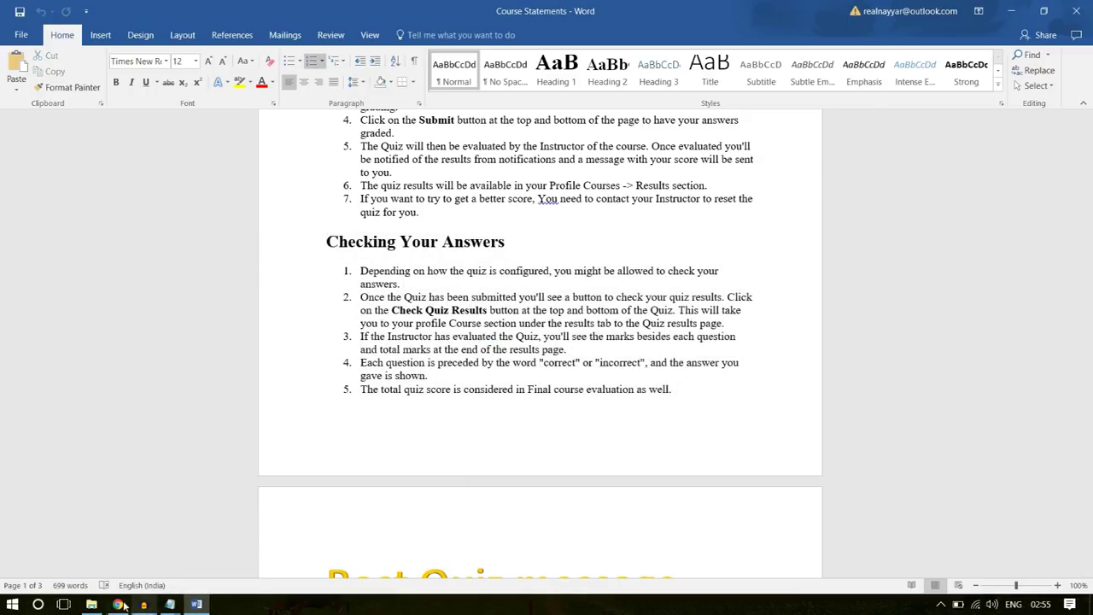
{"action": "left_click", "coordinate": [117, 604]}
- Paste the answer-checking list into the quiz body and set subtitle 'The final Software quiz for course assessment'
{"action": "key", "text": "ctrl+v"}
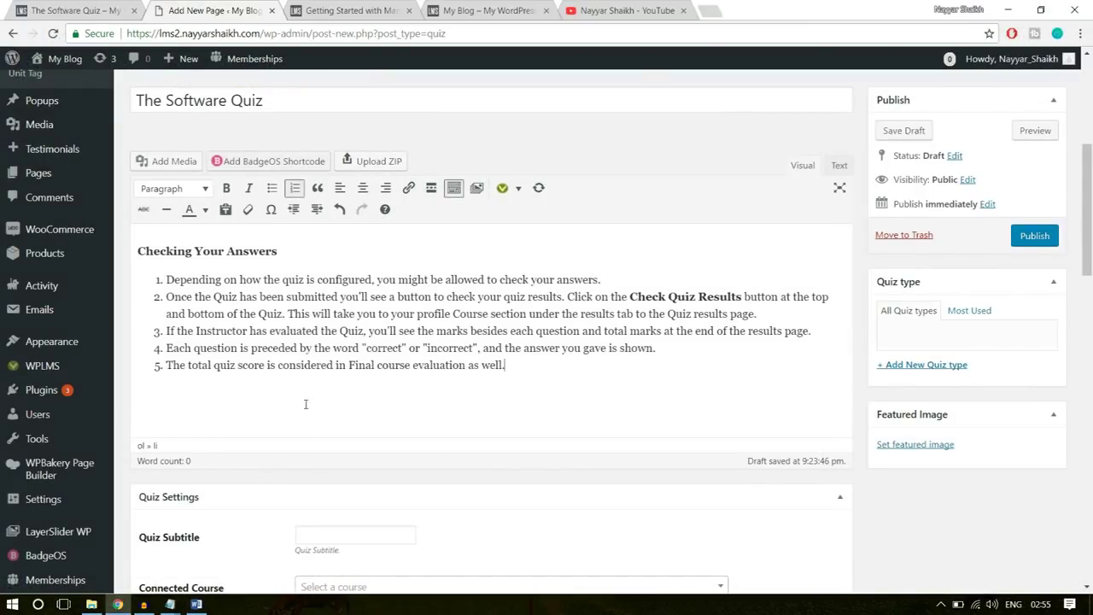
{"action": "scroll", "coordinate": [551, 395], "scroll_direction": "down", "scroll_amount": 3}
{"action": "left_click", "coordinate": [330, 250]}
{"action": "left_click", "coordinate": [94, 10]}
{"action": "scroll", "coordinate": [306, 265], "scroll_direction": "up", "scroll_amount": 2}
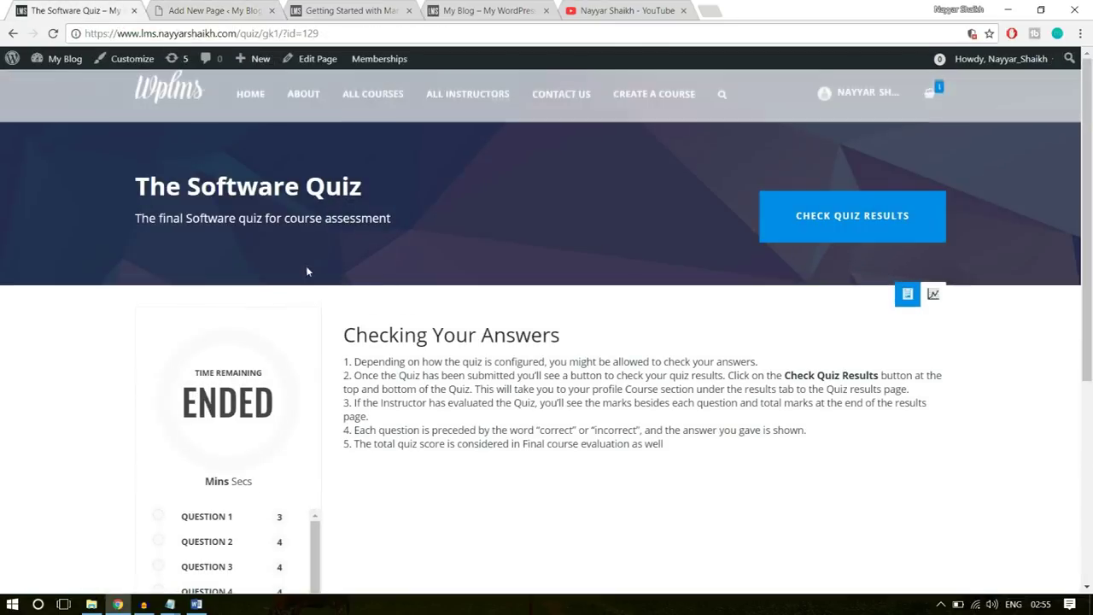
{"action": "left_click_drag", "start_coordinate": [137, 218], "coordinate": [415, 214]}
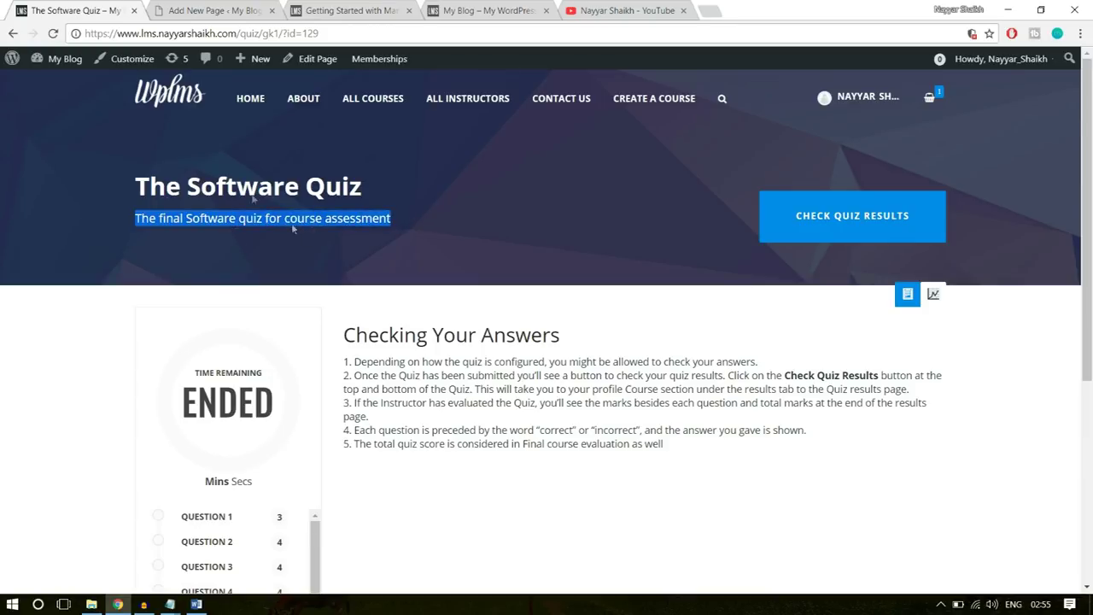
{"action": "left_click", "coordinate": [216, 11]}
{"action": "key", "text": "ctrl+v"}
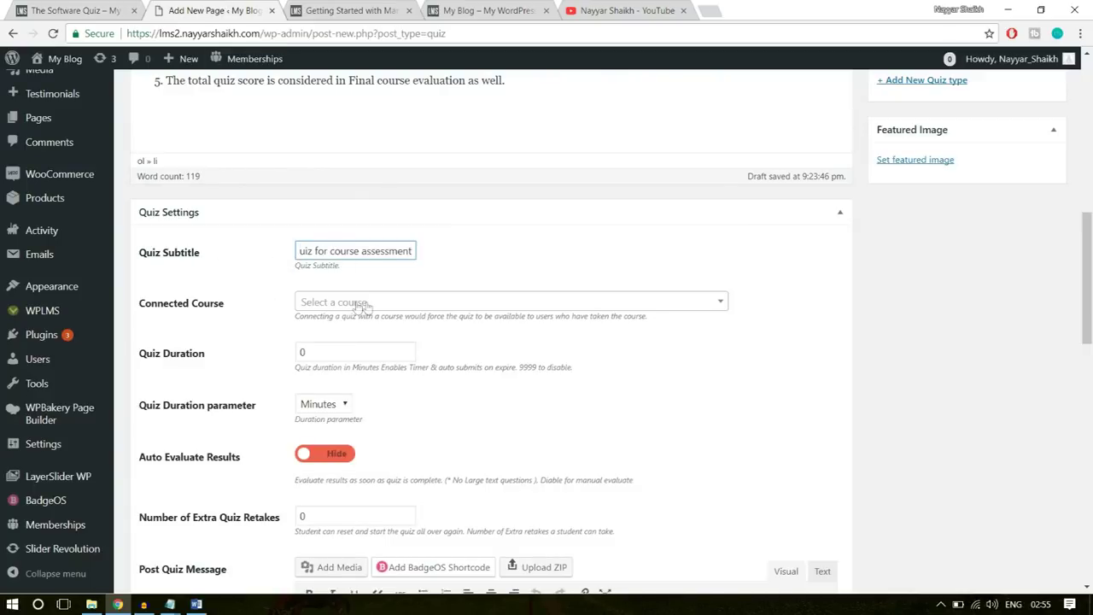
{"action": "left_click", "coordinate": [523, 301]}
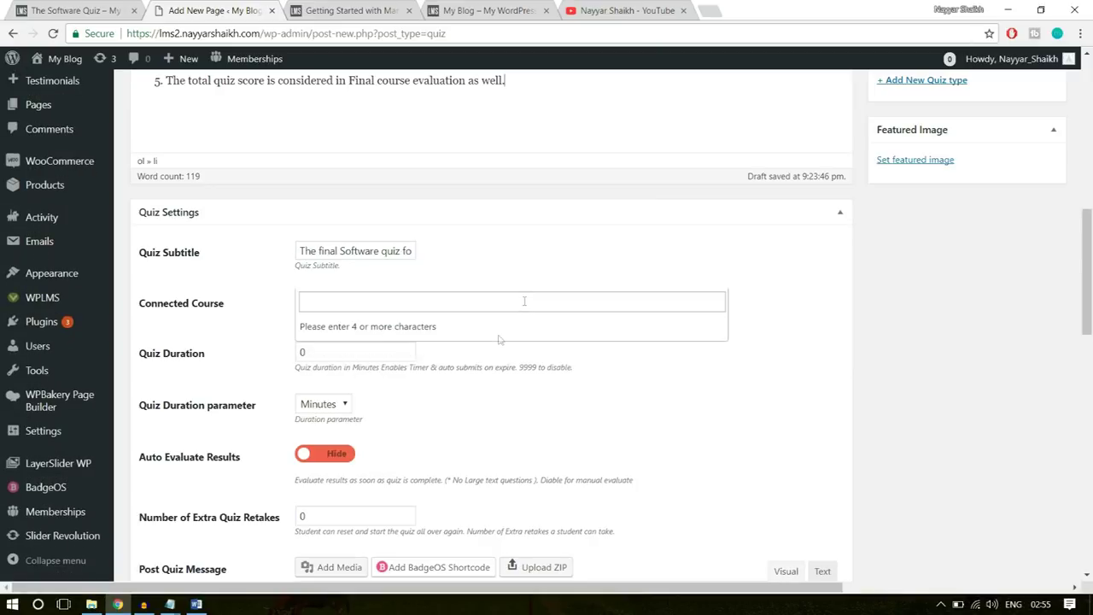
{"action": "left_click", "coordinate": [539, 275]}
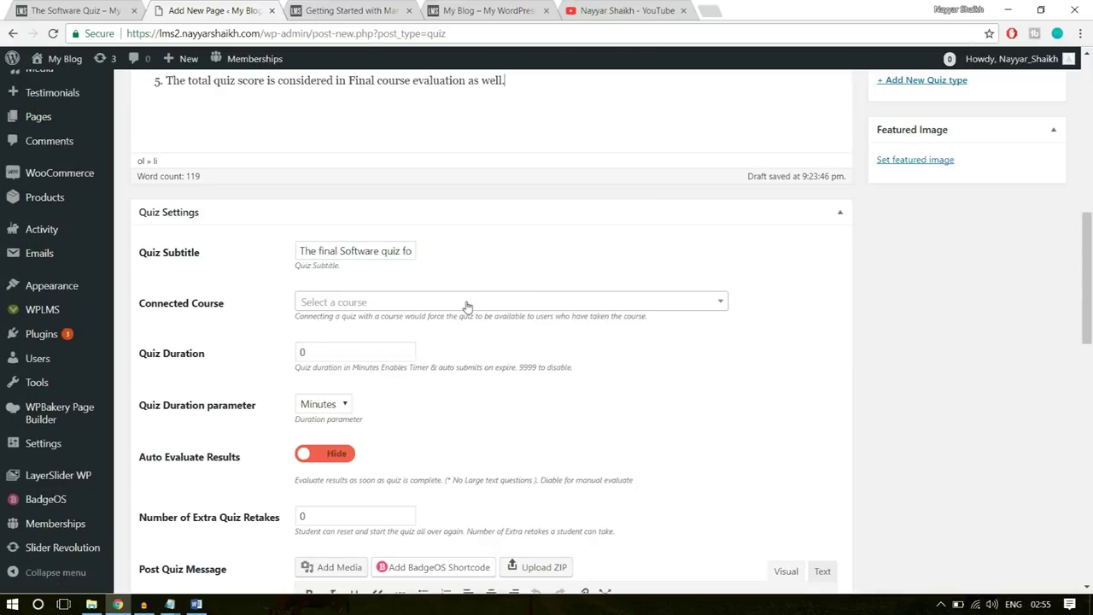
{"action": "scroll", "coordinate": [632, 337], "scroll_direction": "down", "scroll_amount": 1}
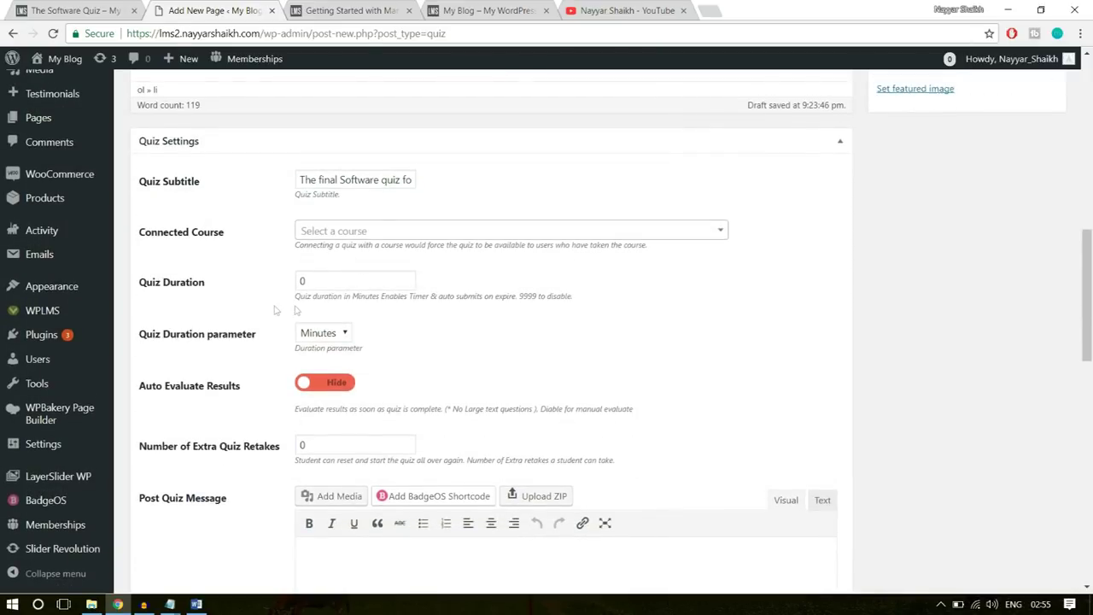
- Keep the quiz duration at 10 minutes and turn on Auto Evaluate Results
{"action": "double_click", "coordinate": [337, 285]}
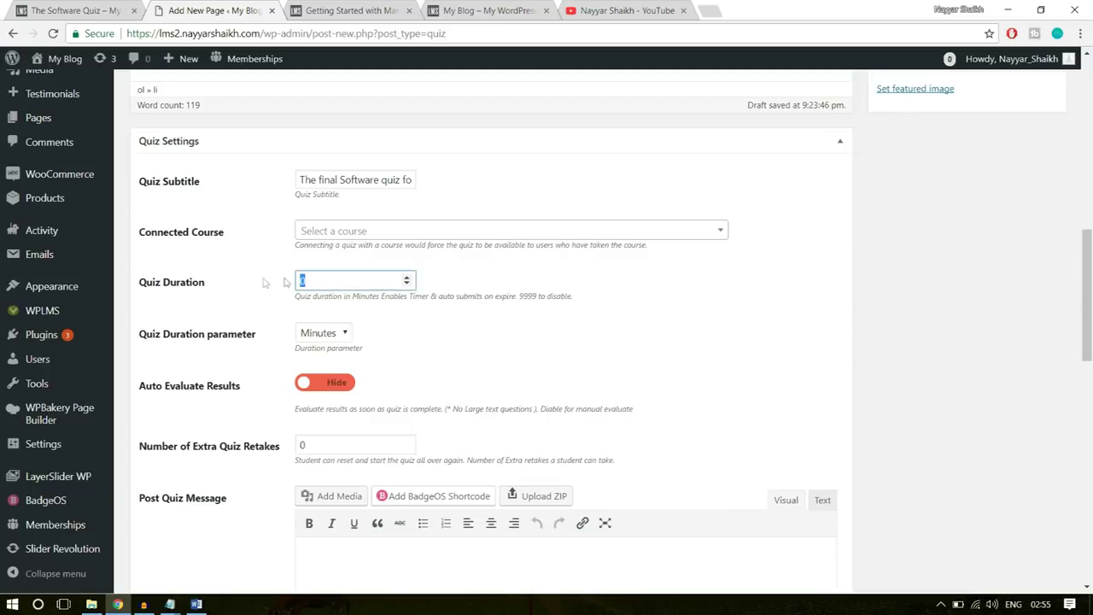
{"action": "left_click", "coordinate": [592, 288]}
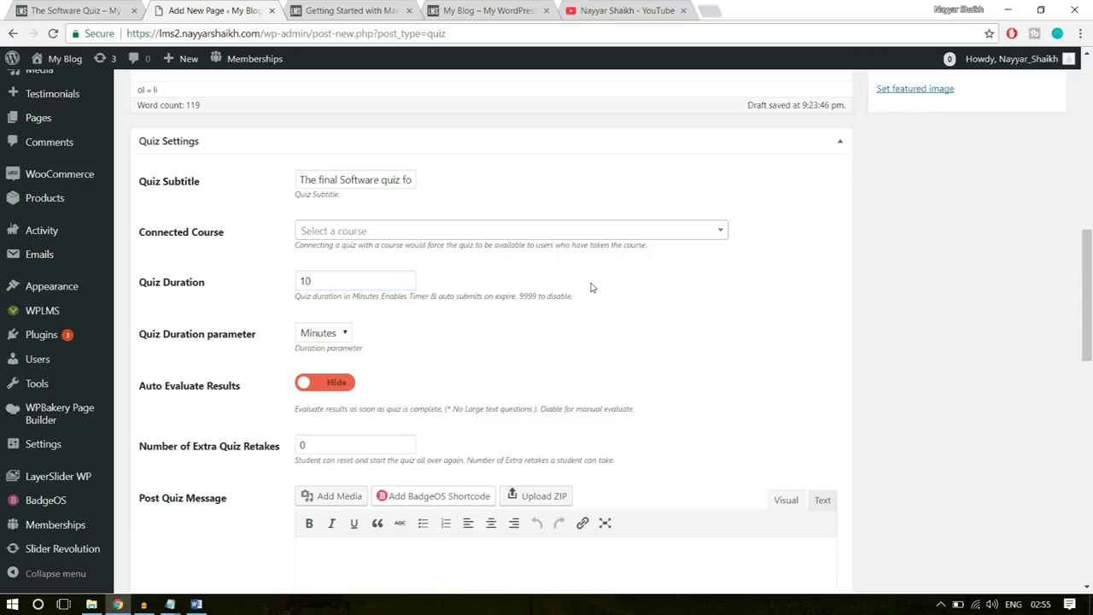
{"action": "scroll", "coordinate": [342, 301], "scroll_direction": "down", "scroll_amount": 1}
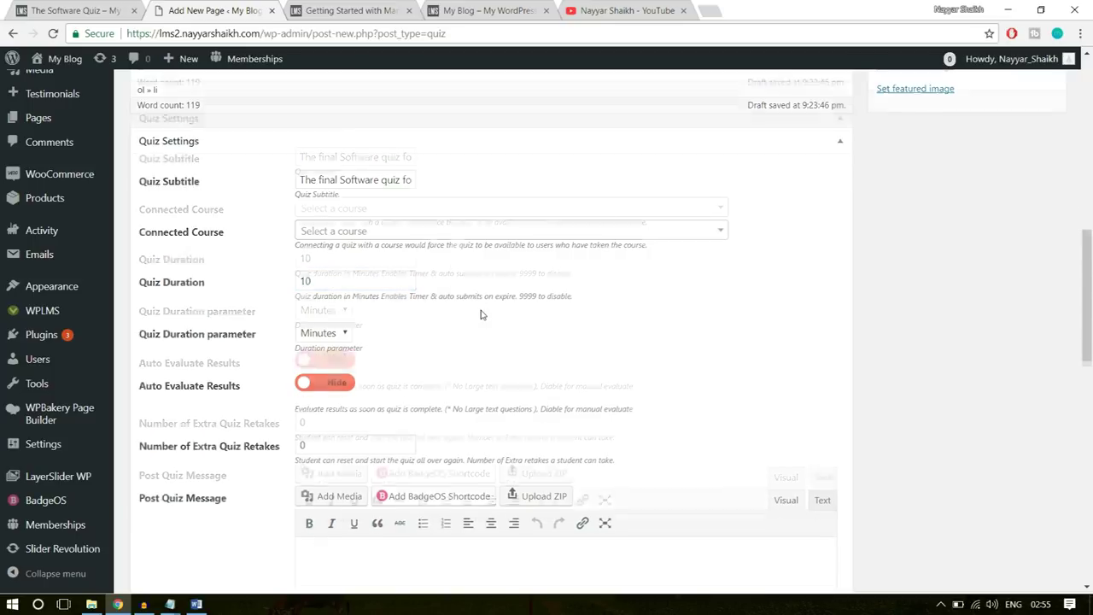
{"action": "double_click", "coordinate": [311, 209]}
{"action": "left_click", "coordinate": [321, 277]}
{"action": "scroll", "coordinate": [812, 237], "scroll_direction": "down", "scroll_amount": 1}
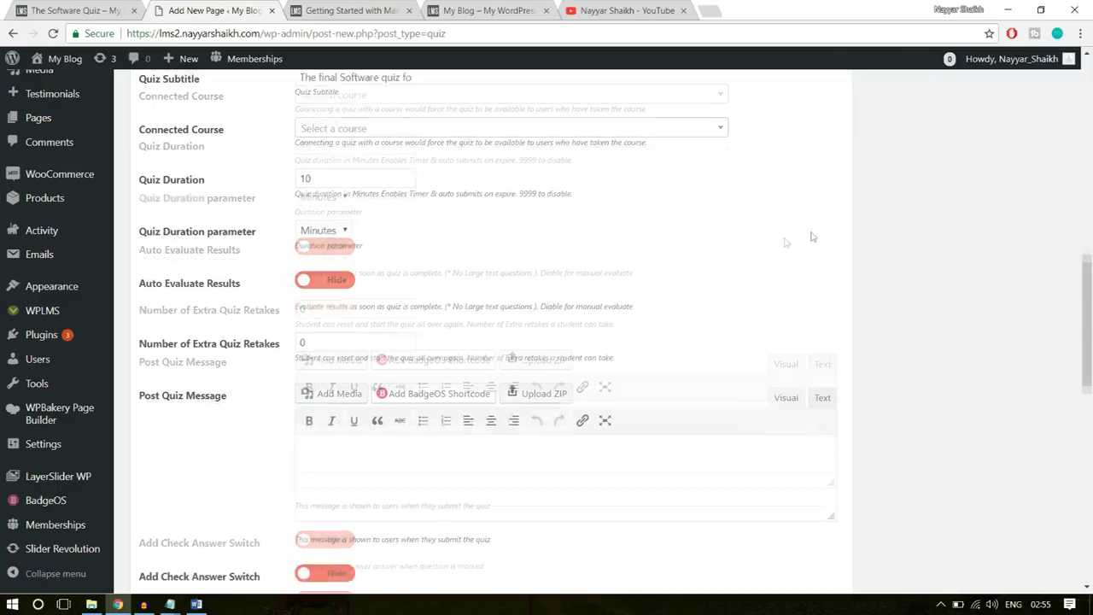
{"action": "left_click", "coordinate": [324, 239]}
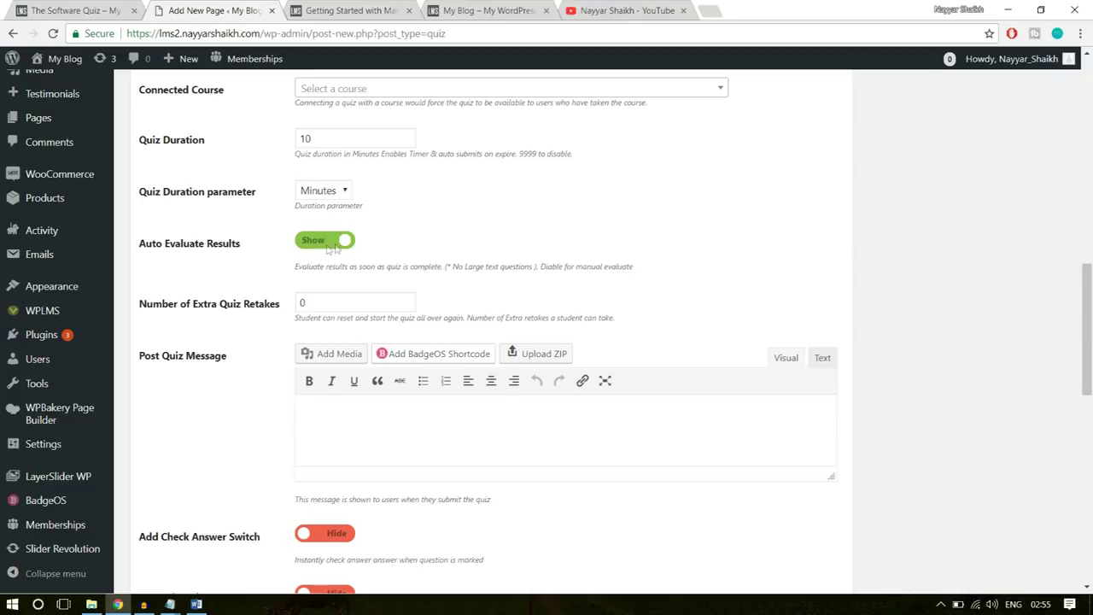
- Allow 3 extra quiz retakes and enlarge the Post Quiz Message editor
{"action": "scroll", "coordinate": [680, 280], "scroll_direction": "down", "scroll_amount": 1}
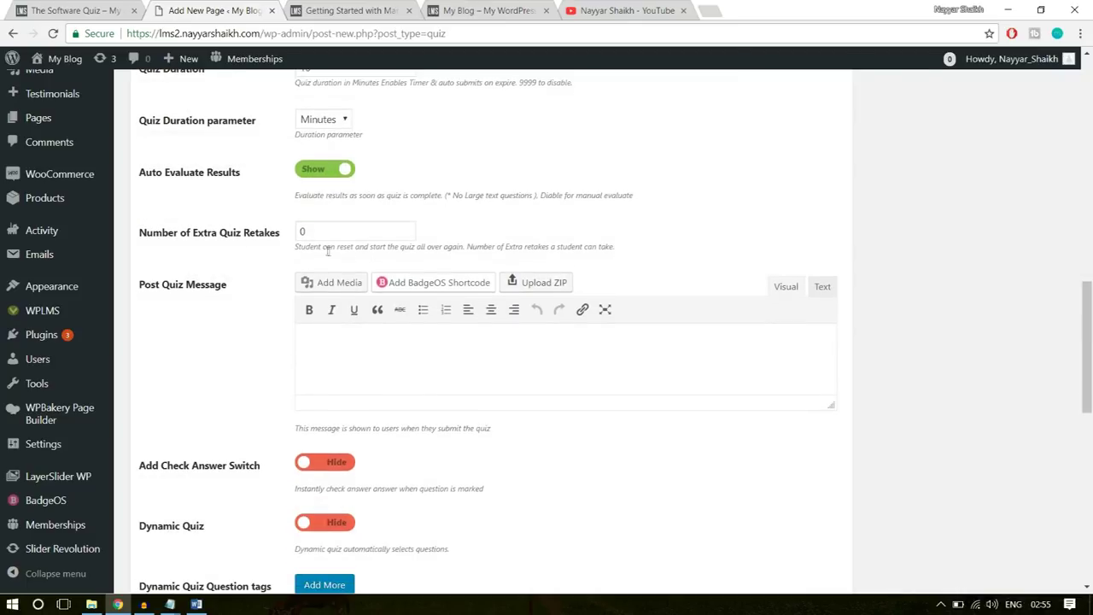
{"action": "left_click", "coordinate": [259, 238]}
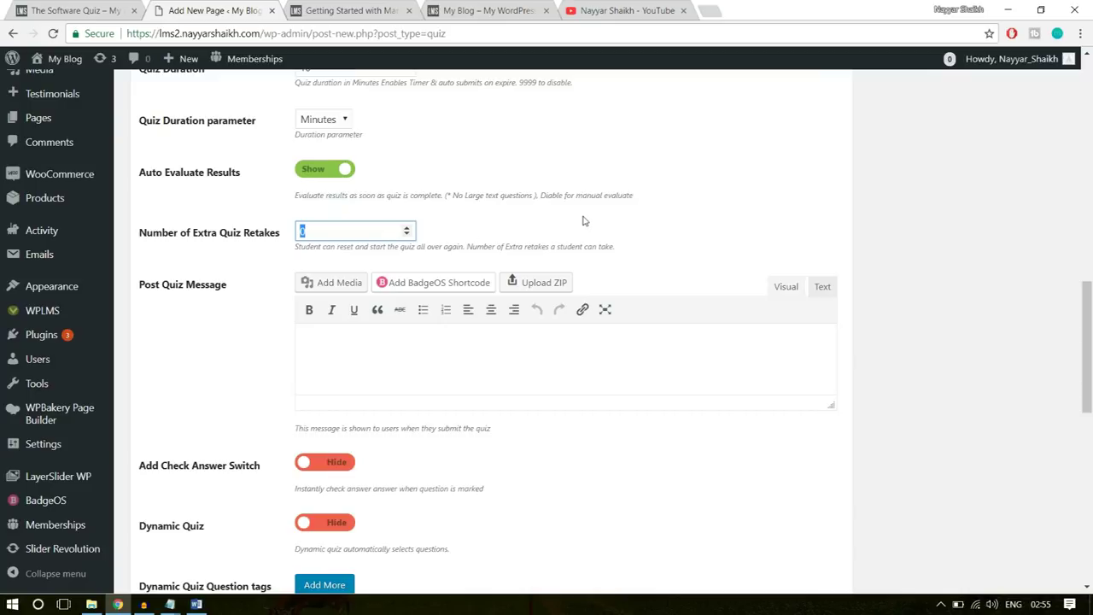
{"action": "left_click", "coordinate": [742, 198]}
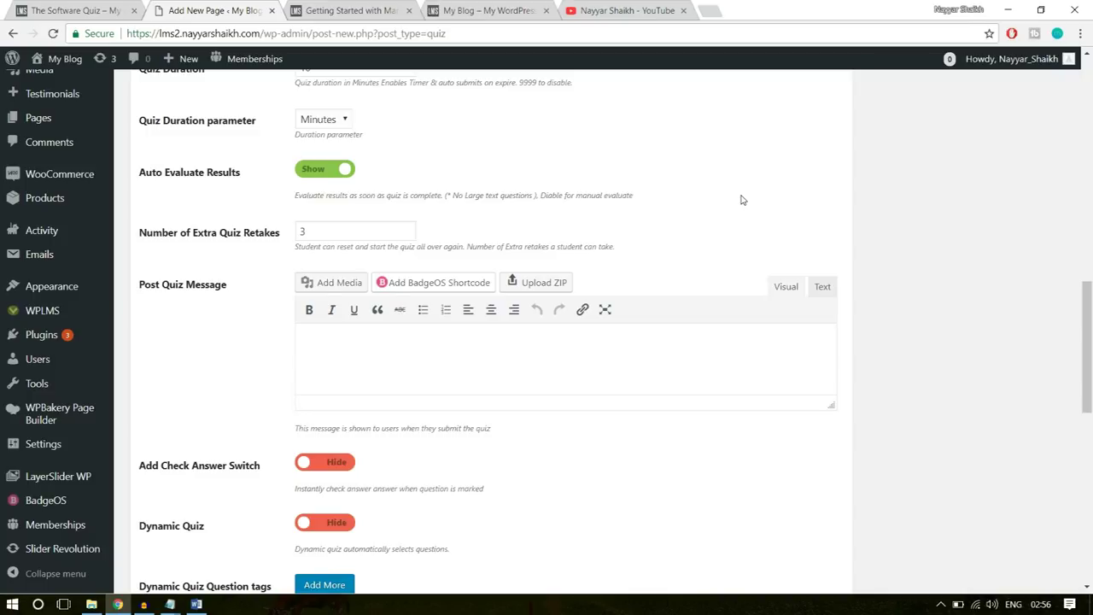
{"action": "left_click", "coordinate": [327, 228]}
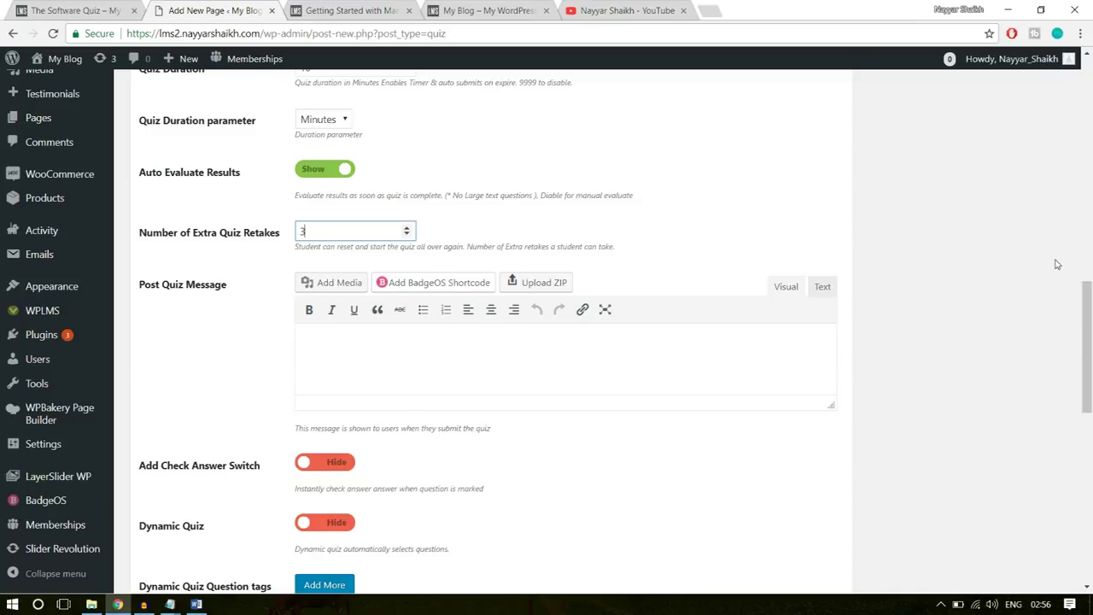
{"action": "scroll", "coordinate": [1058, 263], "scroll_direction": "down", "scroll_amount": 1}
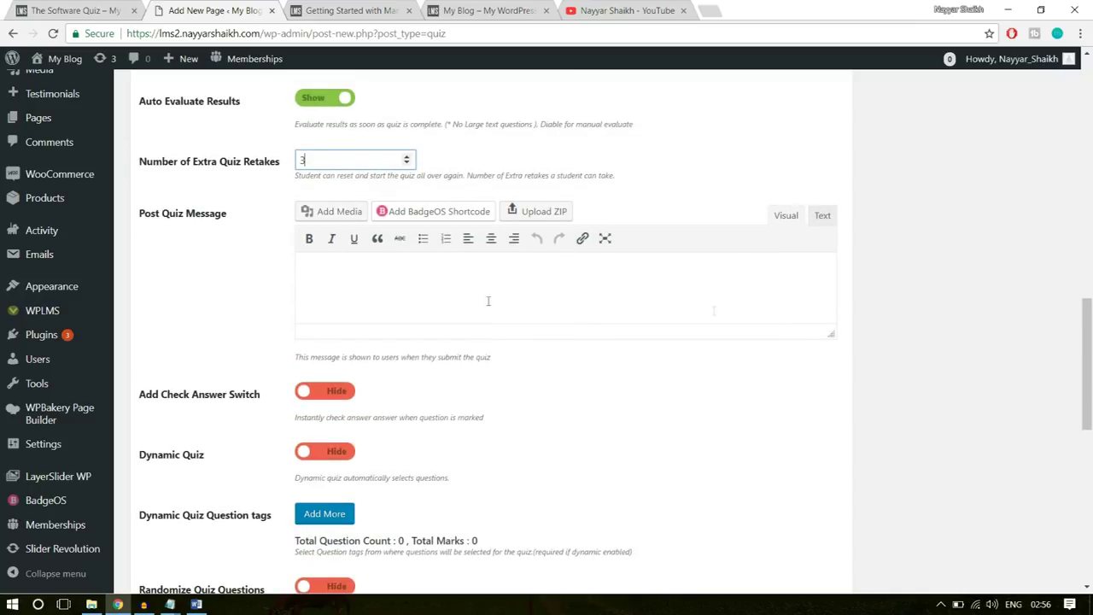
{"action": "left_click_drag", "start_coordinate": [832, 333], "coordinate": [833, 414]}
{"action": "left_click", "coordinate": [556, 320]}
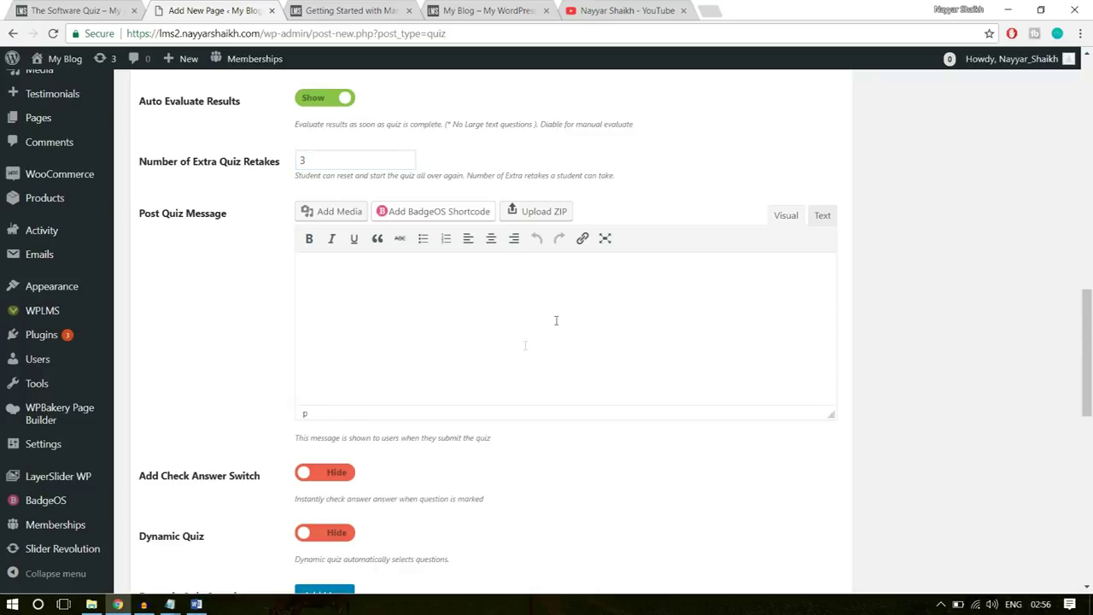
- Select the Post Quiz message text in Course Statements through list item 5 and copy it
{"action": "left_click", "coordinate": [197, 604]}
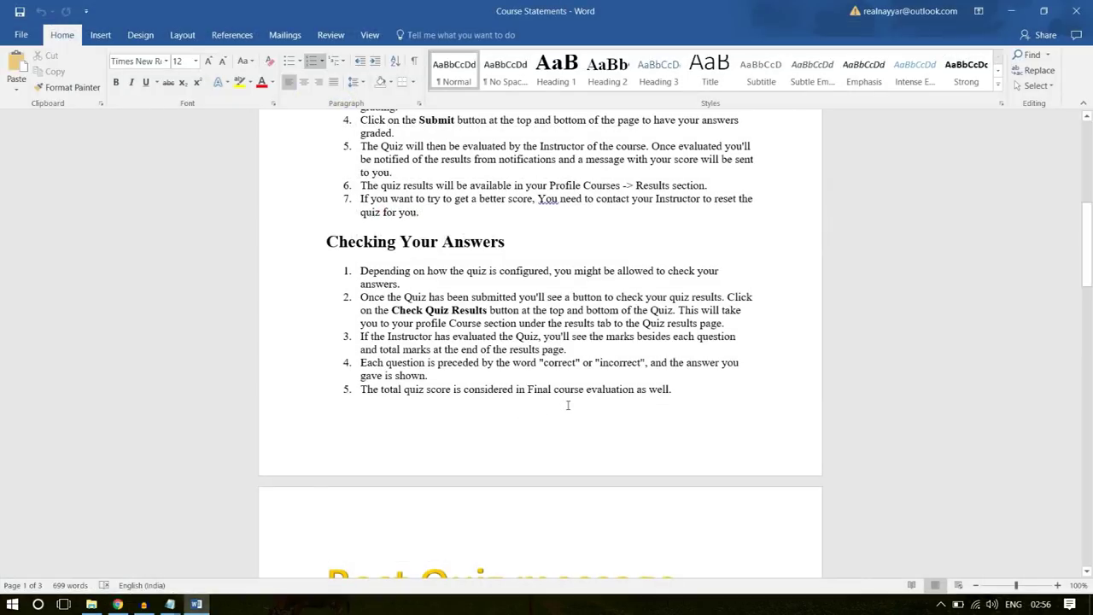
{"action": "scroll", "coordinate": [567, 405], "scroll_direction": "down", "scroll_amount": 6}
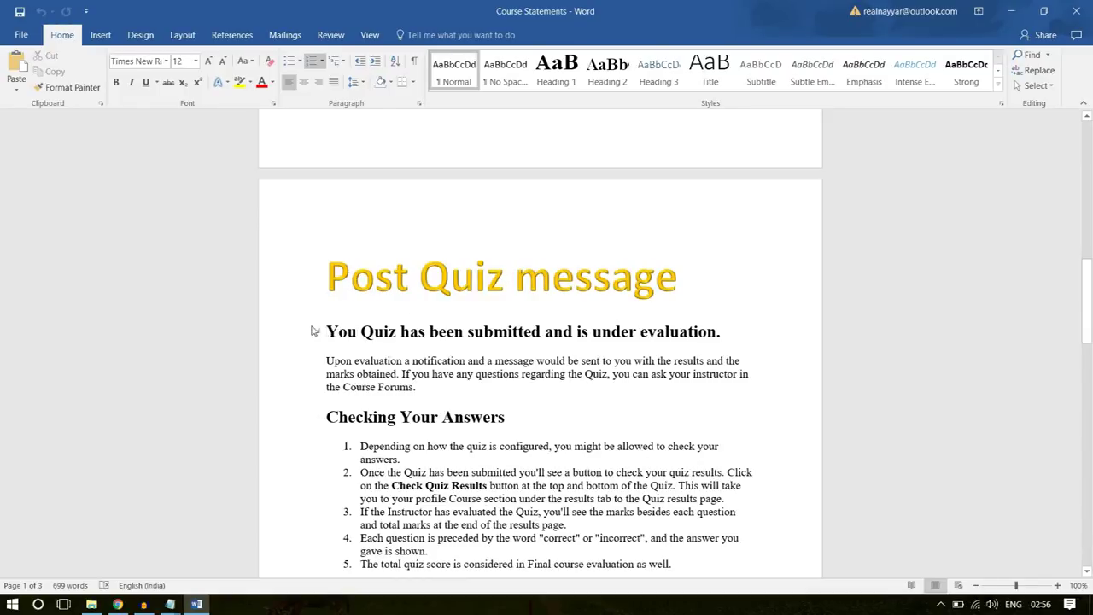
{"action": "left_click_drag", "start_coordinate": [328, 331], "coordinate": [474, 231]}
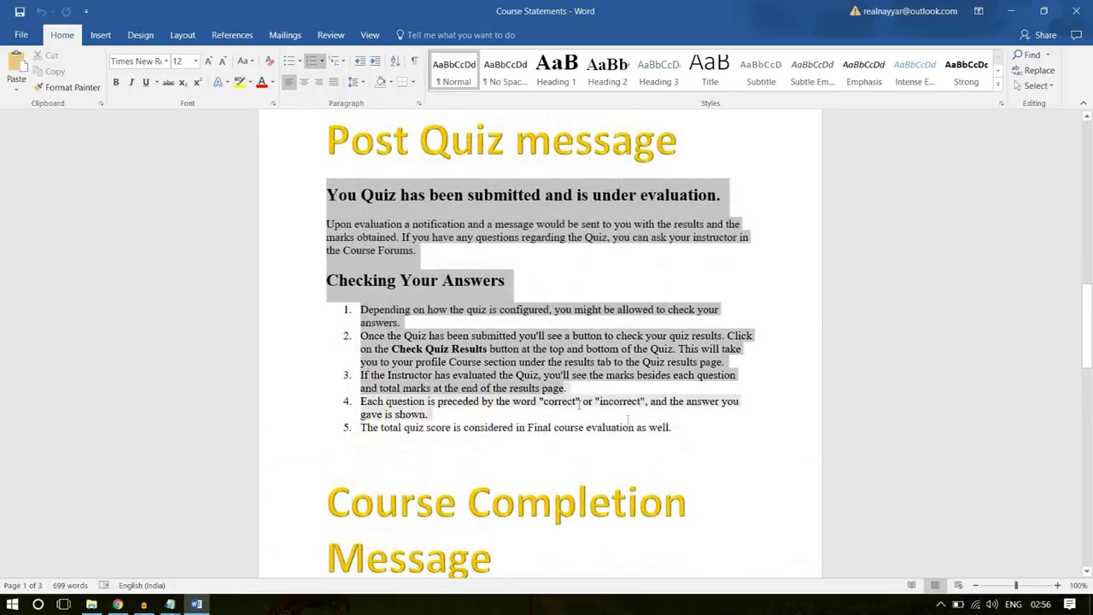
{"action": "left_click_drag", "start_coordinate": [683, 410], "coordinate": [724, 434]}
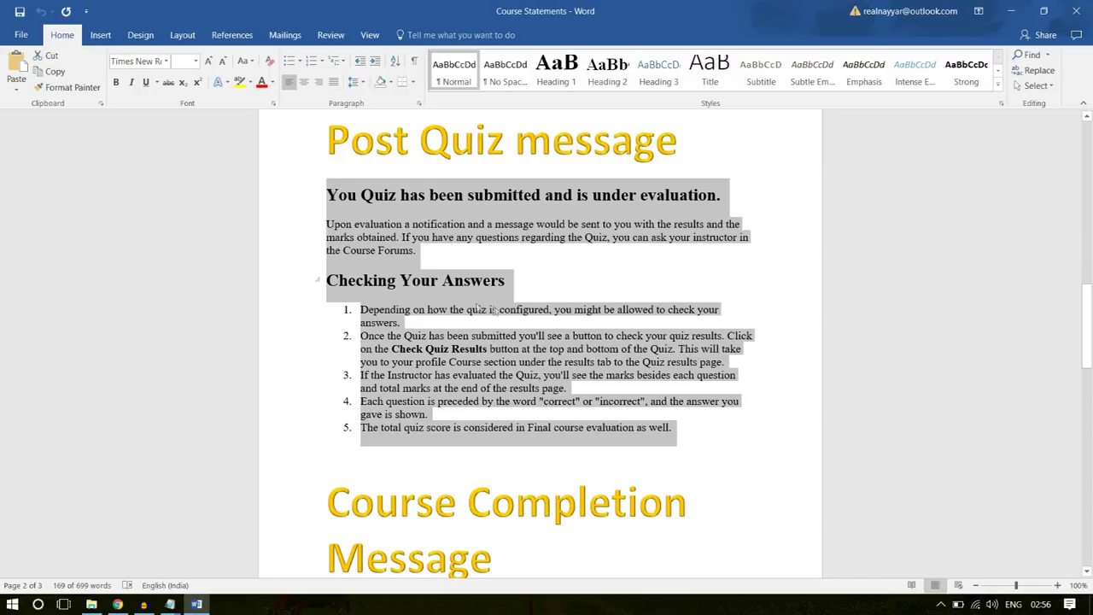
{"action": "right_click", "coordinate": [402, 344]}
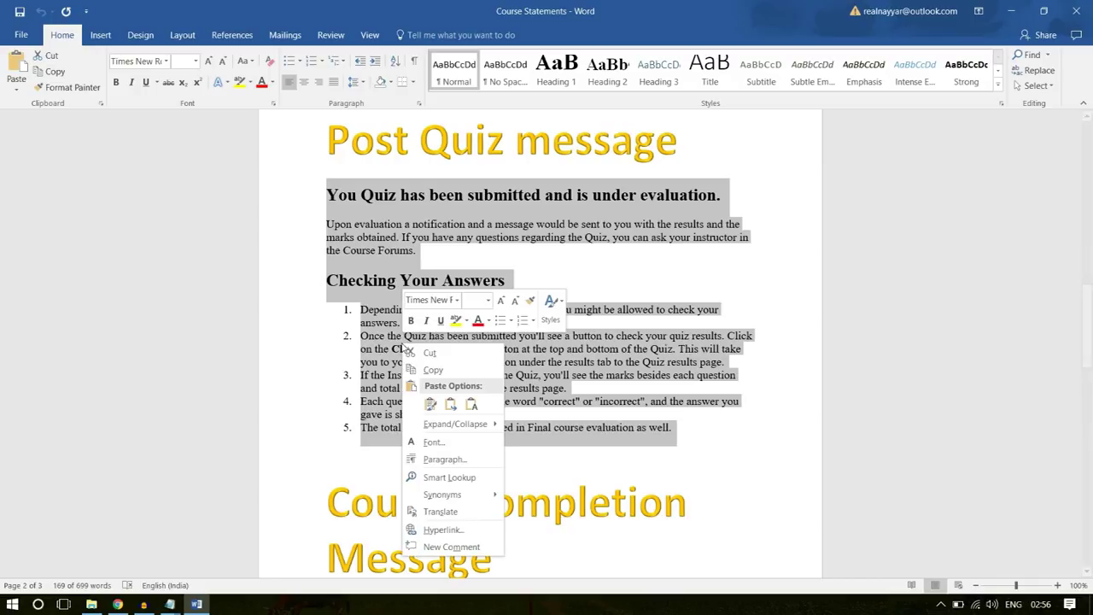
{"action": "left_click", "coordinate": [441, 376]}
{"action": "key", "text": "alt+Tab"}
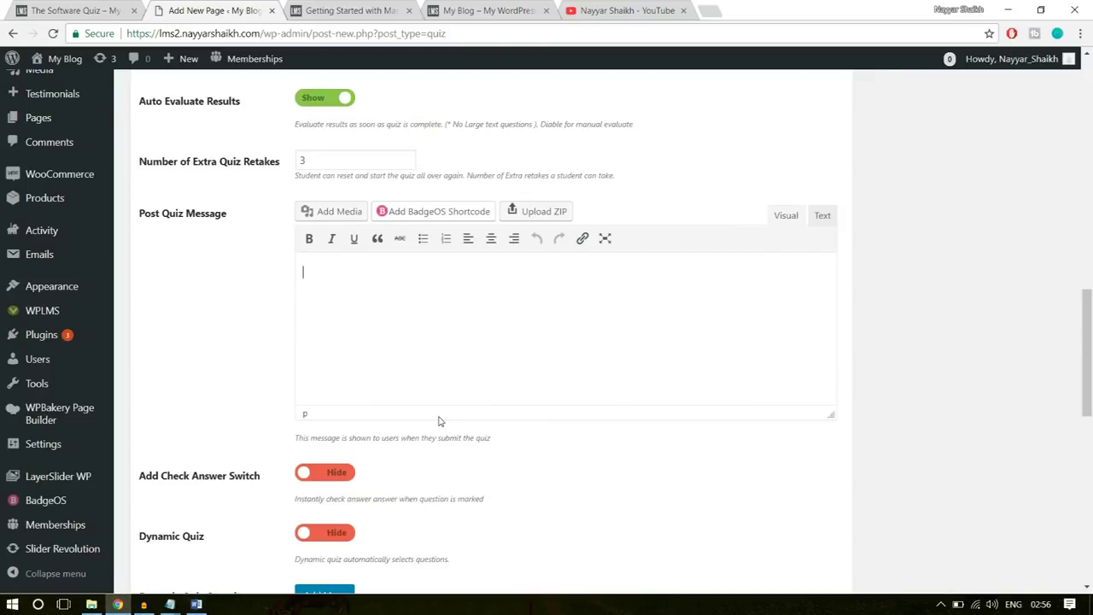
- Paste the submission notice and five-point answer-checking list into the Post Quiz Message
{"action": "key", "text": "ctrl+v"}
{"action": "scroll", "coordinate": [438, 421], "scroll_direction": "down", "scroll_amount": 3}
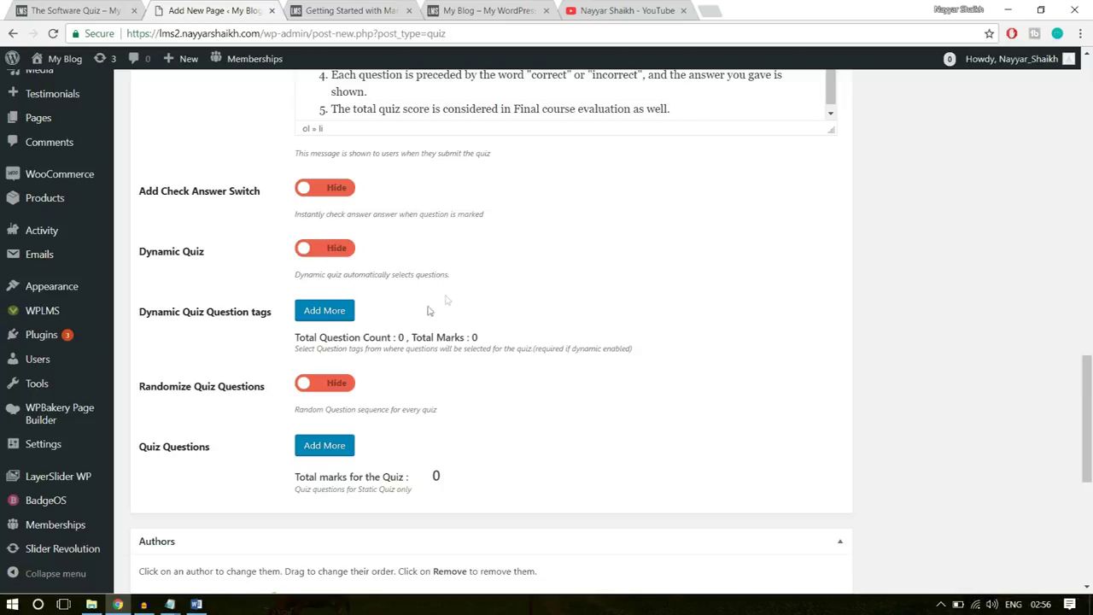
{"action": "scroll", "coordinate": [251, 427], "scroll_direction": "down", "scroll_amount": 1}
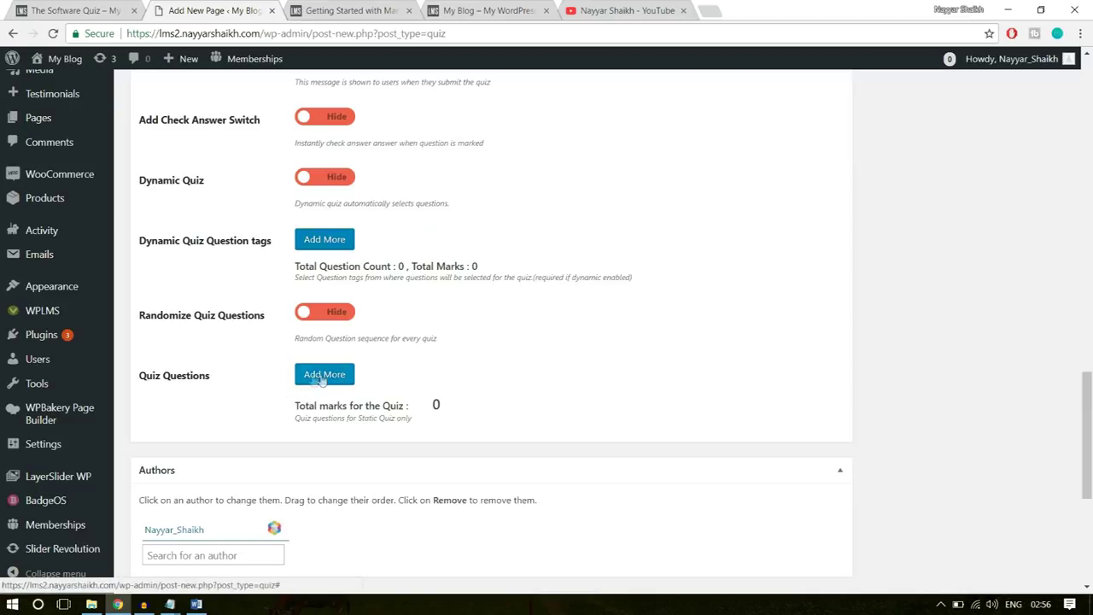
- Add Software Training Q-1 and Q-2 as quiz questions by searching 'softw'
{"action": "left_click", "coordinate": [332, 379]}
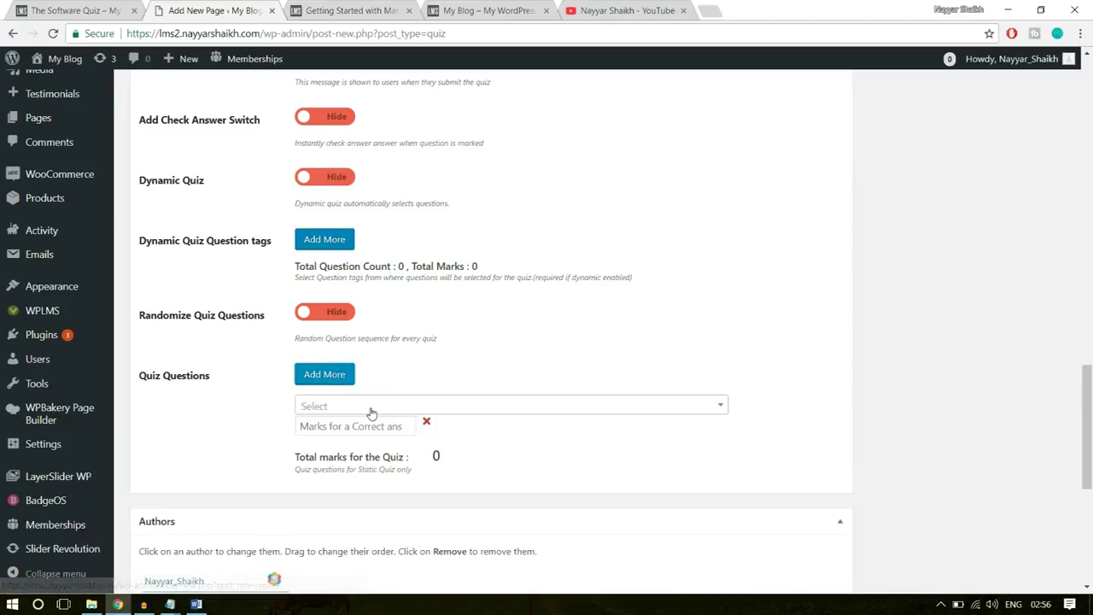
{"action": "left_click", "coordinate": [369, 407]}
{"action": "left_click", "coordinate": [362, 407]}
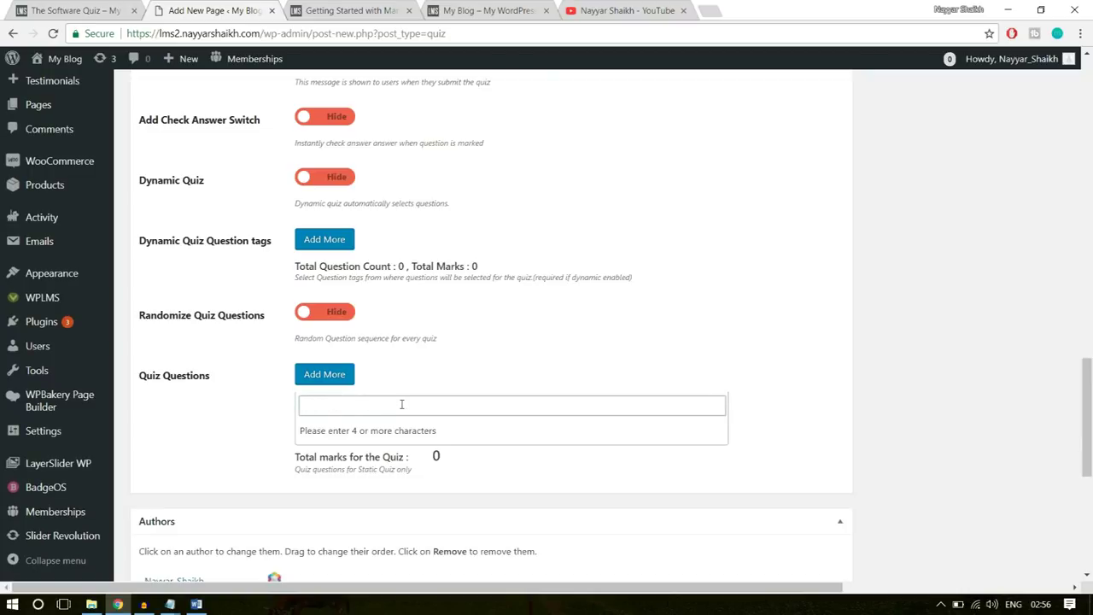
{"action": "type", "text": "softw"}
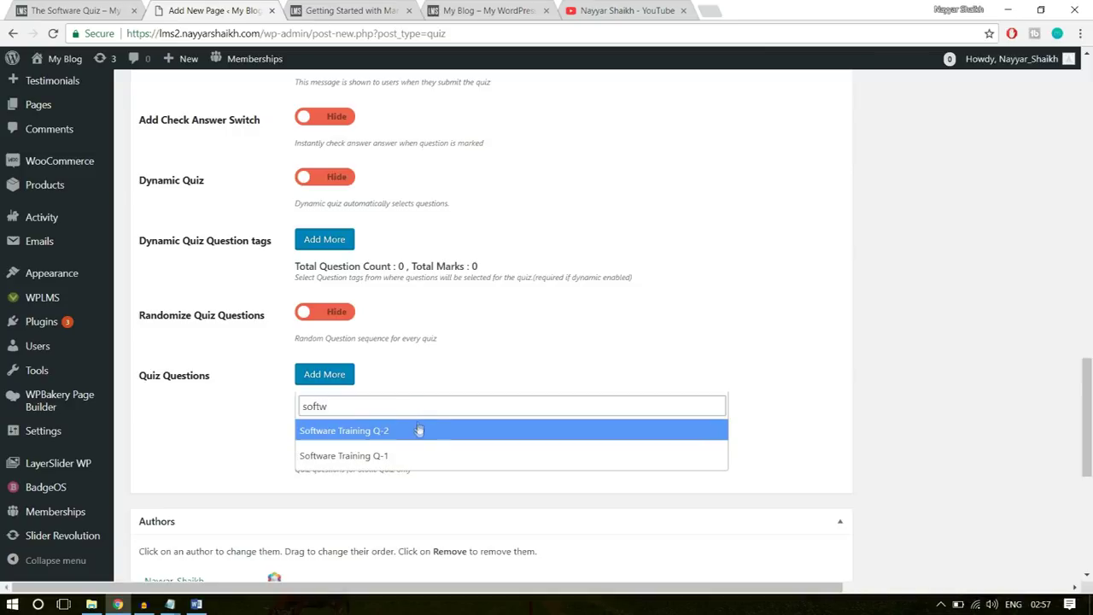
{"action": "left_click", "coordinate": [342, 457]}
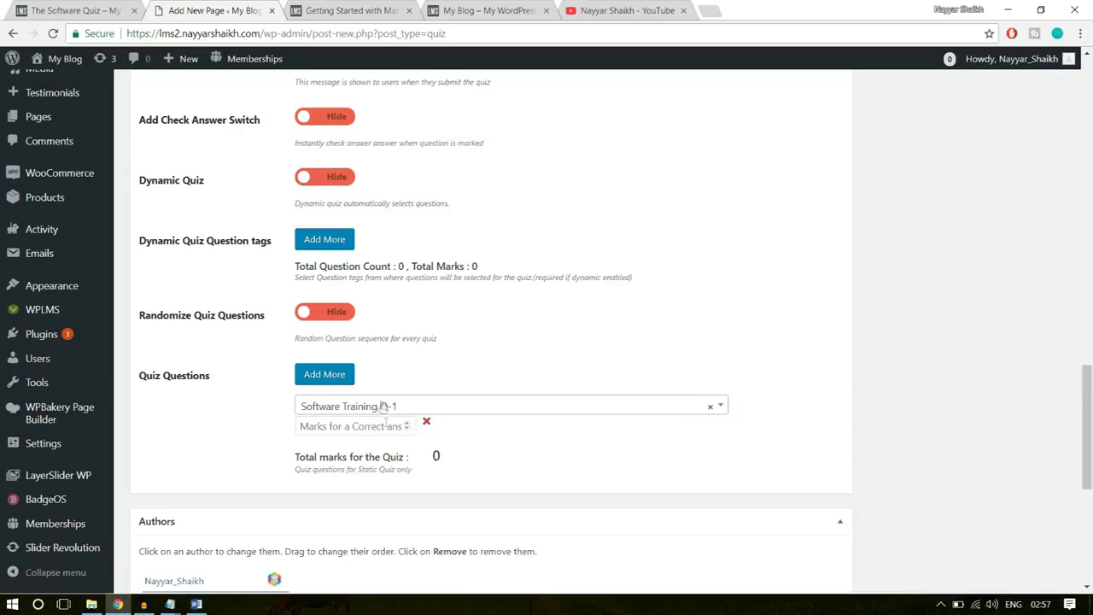
{"action": "left_click", "coordinate": [335, 381]}
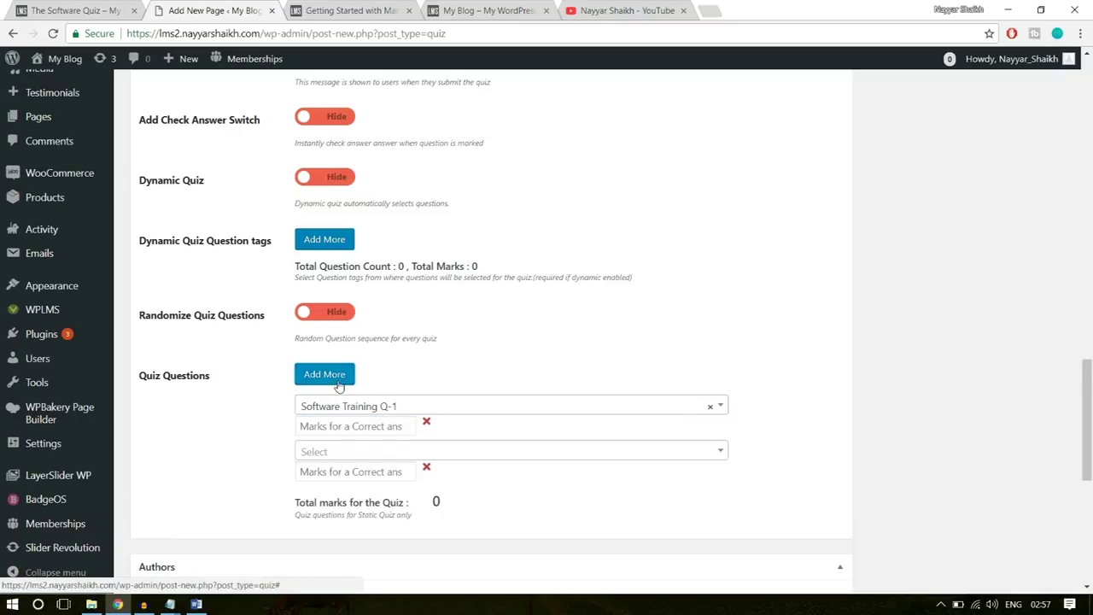
{"action": "left_click", "coordinate": [363, 456]}
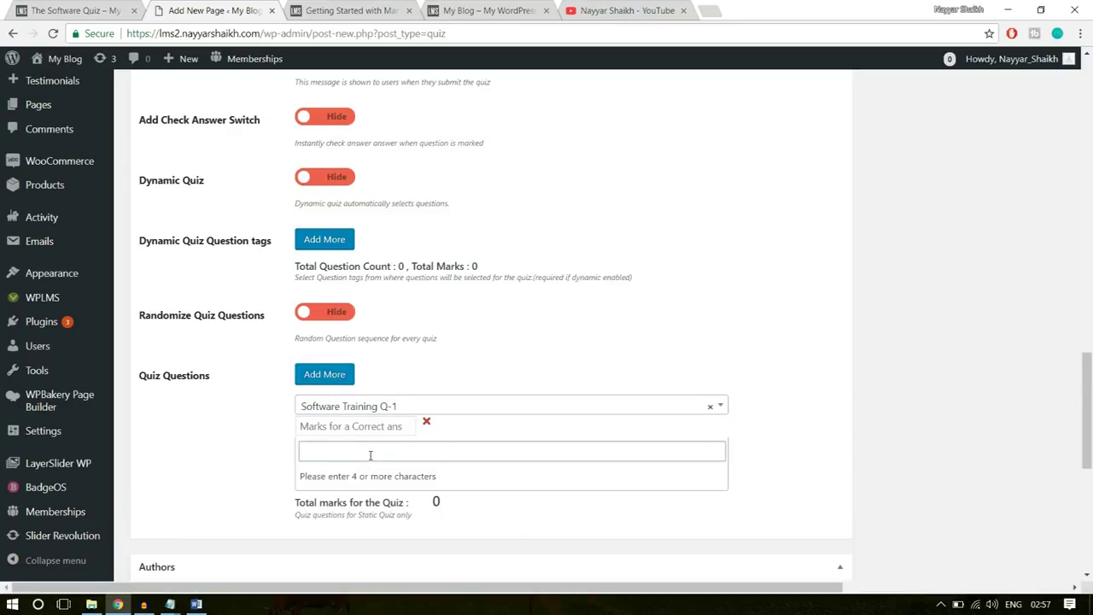
{"action": "type", "text": "softw"}
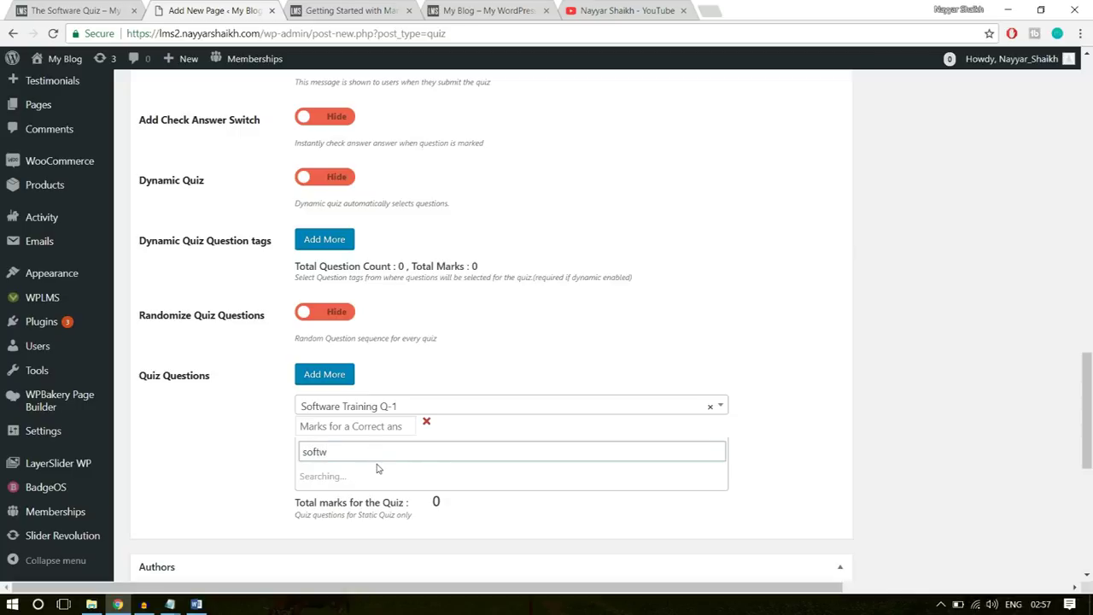
{"action": "left_click", "coordinate": [378, 478]}
- Give Q-1 10 marks and Q-2 5 marks, bringing the quiz total to 15
{"action": "left_click", "coordinate": [391, 424]}
{"action": "scroll", "coordinate": [959, 355], "scroll_direction": "down", "scroll_amount": 1}
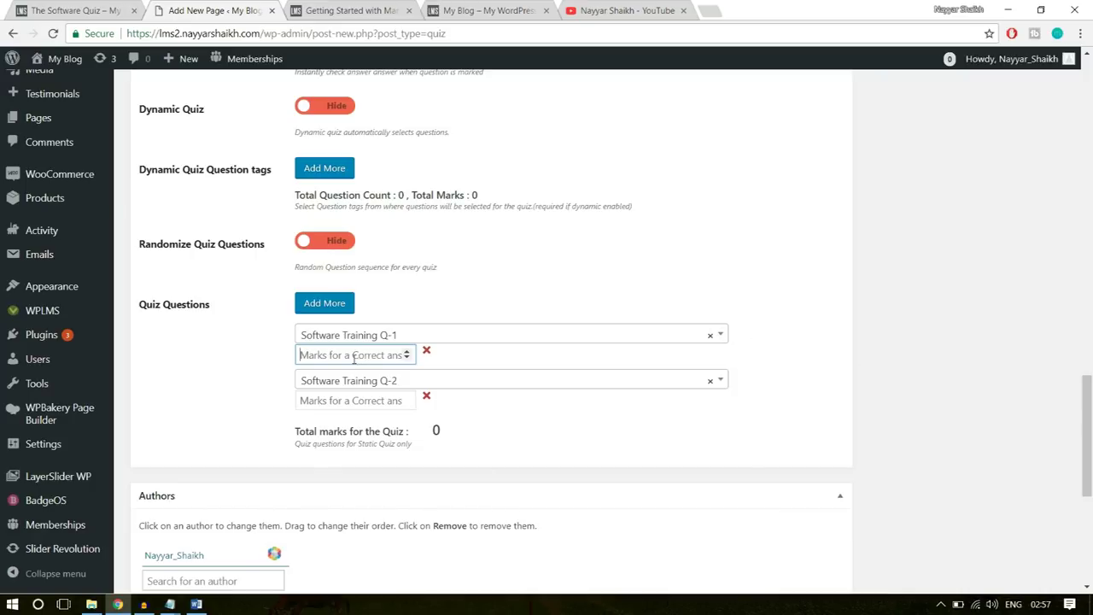
{"action": "type", "text": "10"}
{"action": "left_click", "coordinate": [347, 408]}
{"action": "type", "text": "5"}
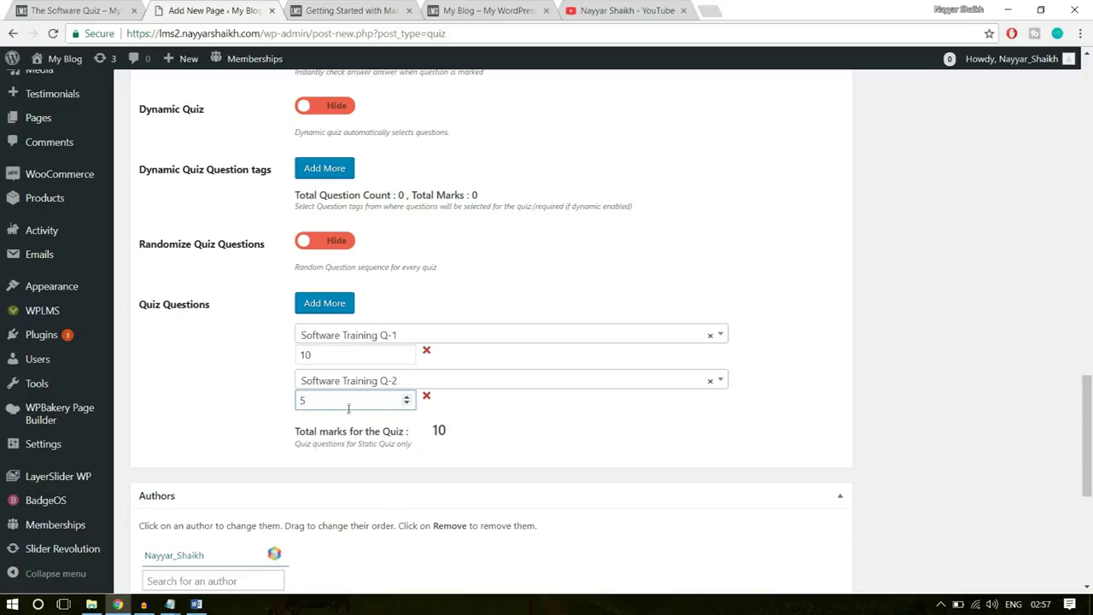
{"action": "left_click_drag", "start_coordinate": [340, 400], "coordinate": [284, 399]}
{"action": "left_click_drag", "start_coordinate": [322, 354], "coordinate": [296, 354]}
{"action": "left_click", "coordinate": [529, 430]}
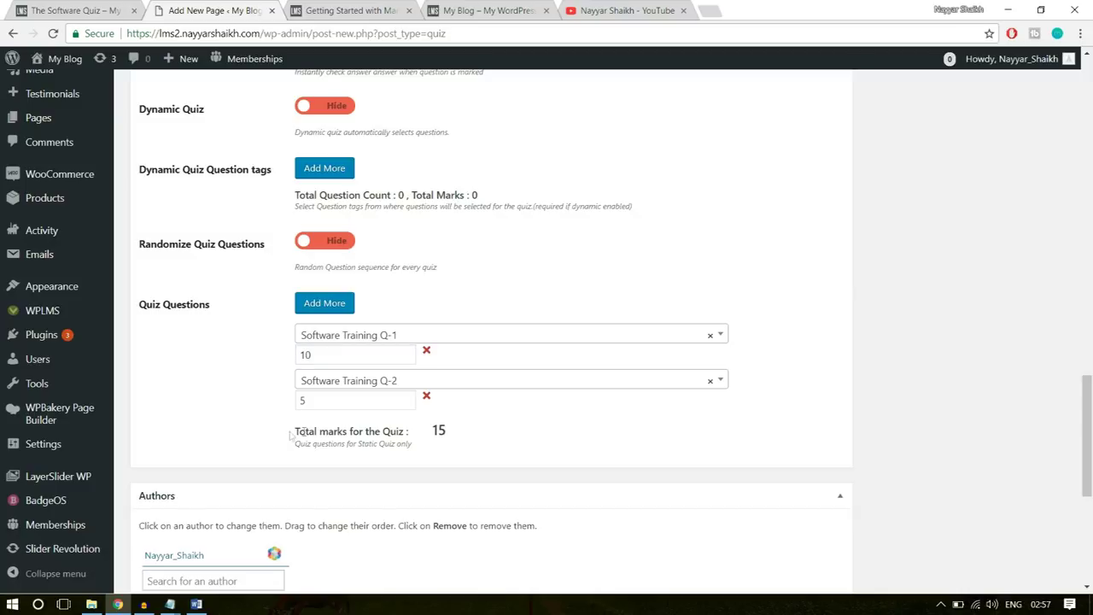
{"action": "left_click_drag", "start_coordinate": [286, 434], "coordinate": [433, 431]}
{"action": "left_click", "coordinate": [437, 437]}
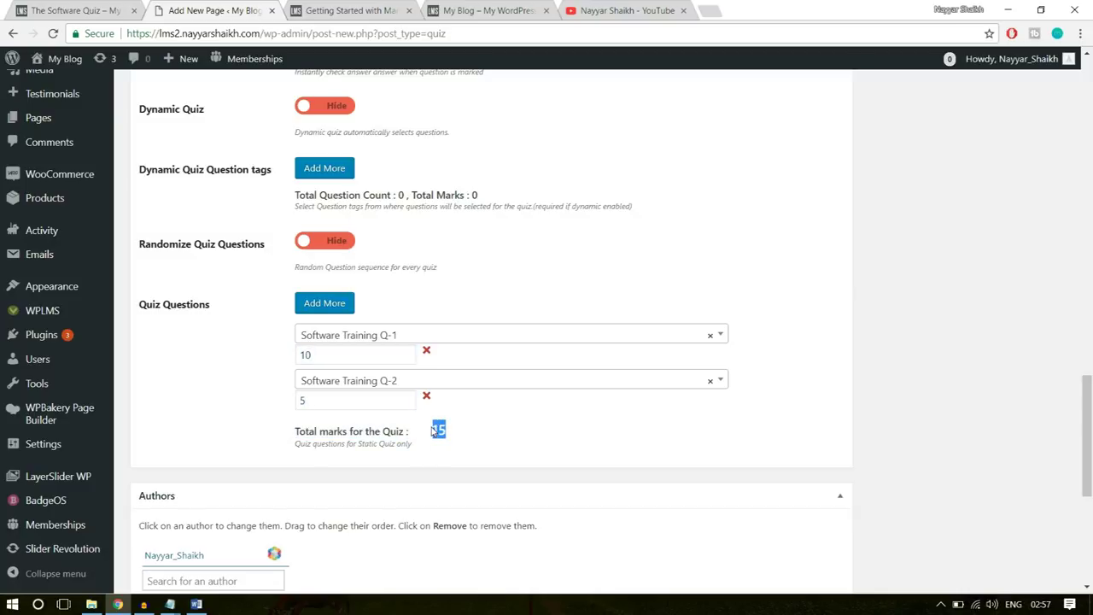
- Add a new 'Software' quiz type and publish The Software Quiz
{"action": "left_click", "coordinate": [477, 440]}
{"action": "scroll", "coordinate": [582, 452], "scroll_direction": "down", "scroll_amount": 3}
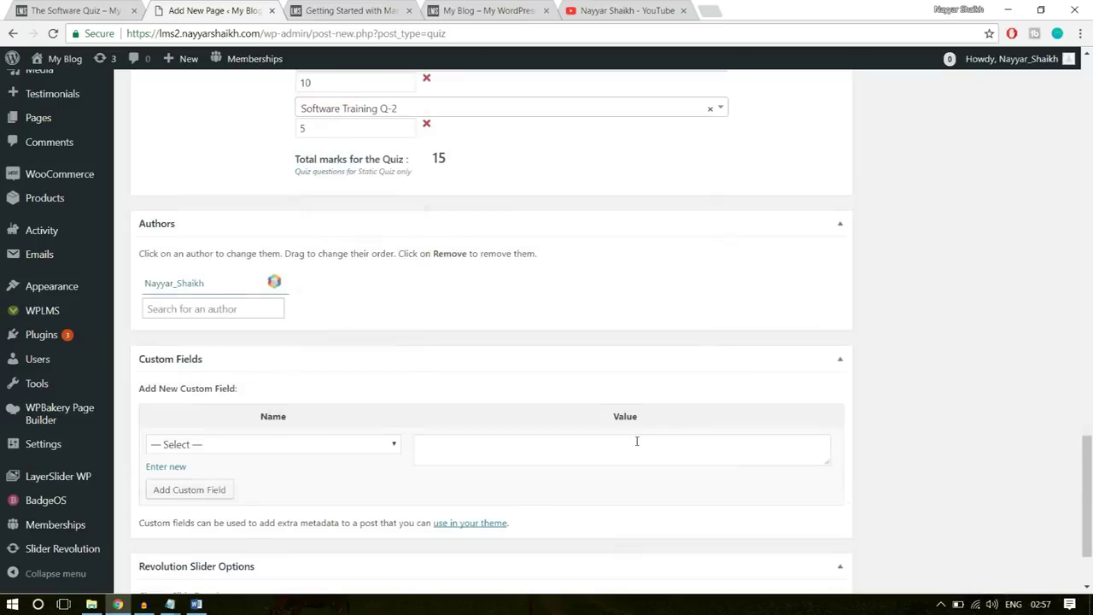
{"action": "scroll", "coordinate": [752, 447], "scroll_direction": "down", "scroll_amount": 1}
{"action": "scroll", "coordinate": [763, 444], "scroll_direction": "up", "scroll_amount": 10}
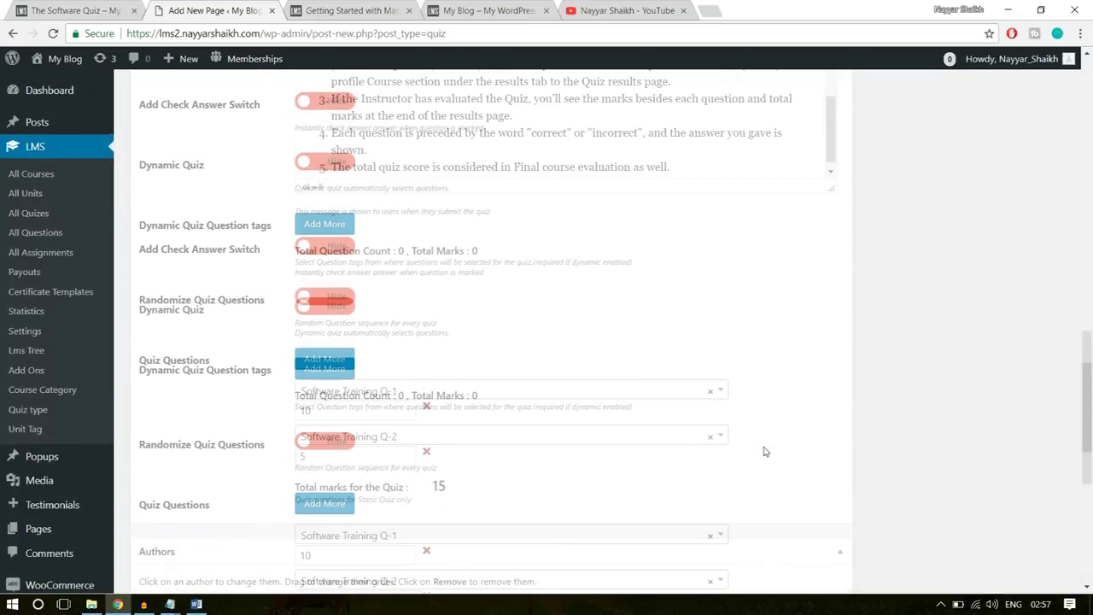
{"action": "scroll", "coordinate": [763, 451], "scroll_direction": "up", "scroll_amount": 6}
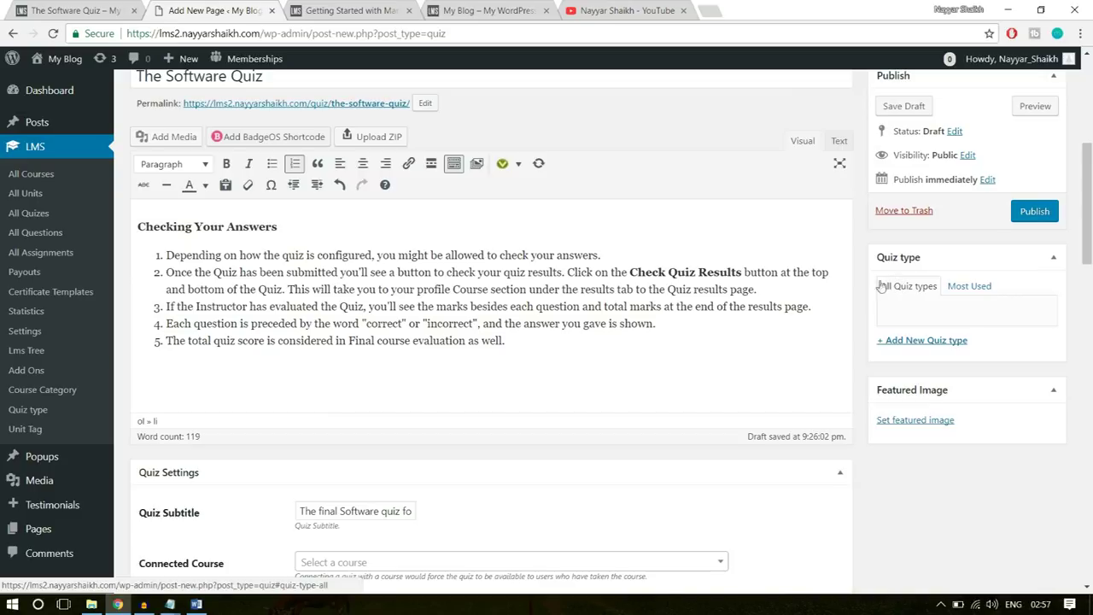
{"action": "left_click", "coordinate": [929, 340]}
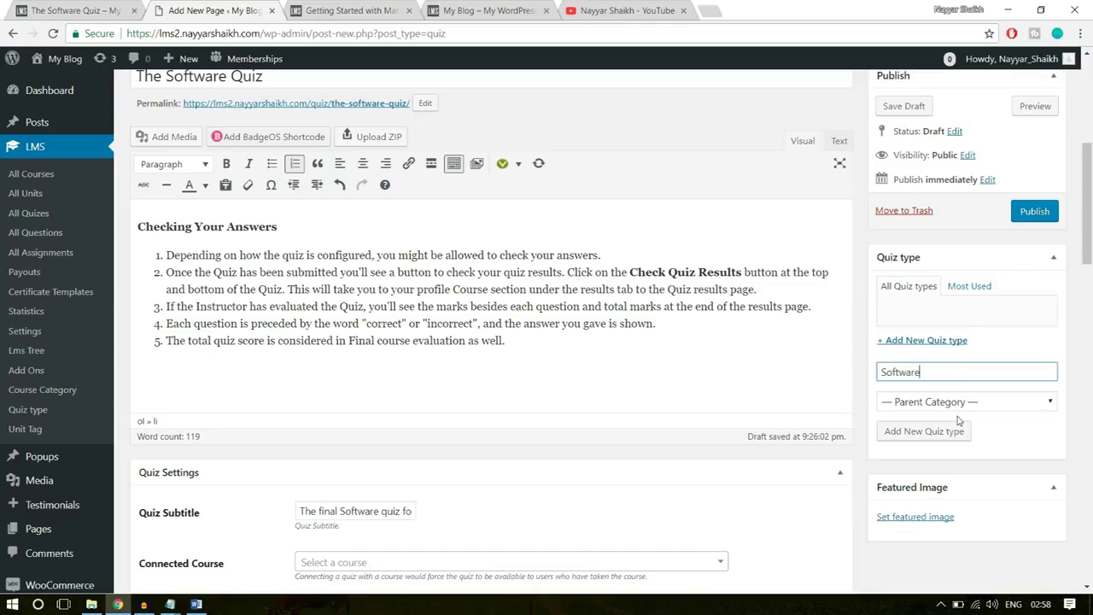
{"action": "left_click", "coordinate": [933, 431]}
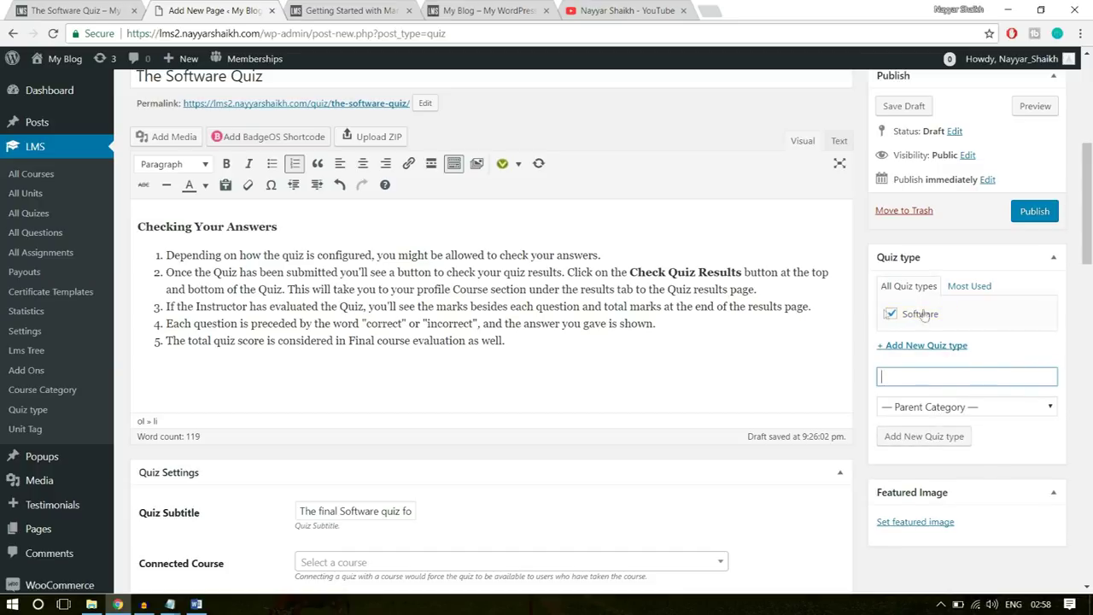
{"action": "scroll", "coordinate": [1003, 341], "scroll_direction": "up", "scroll_amount": 3}
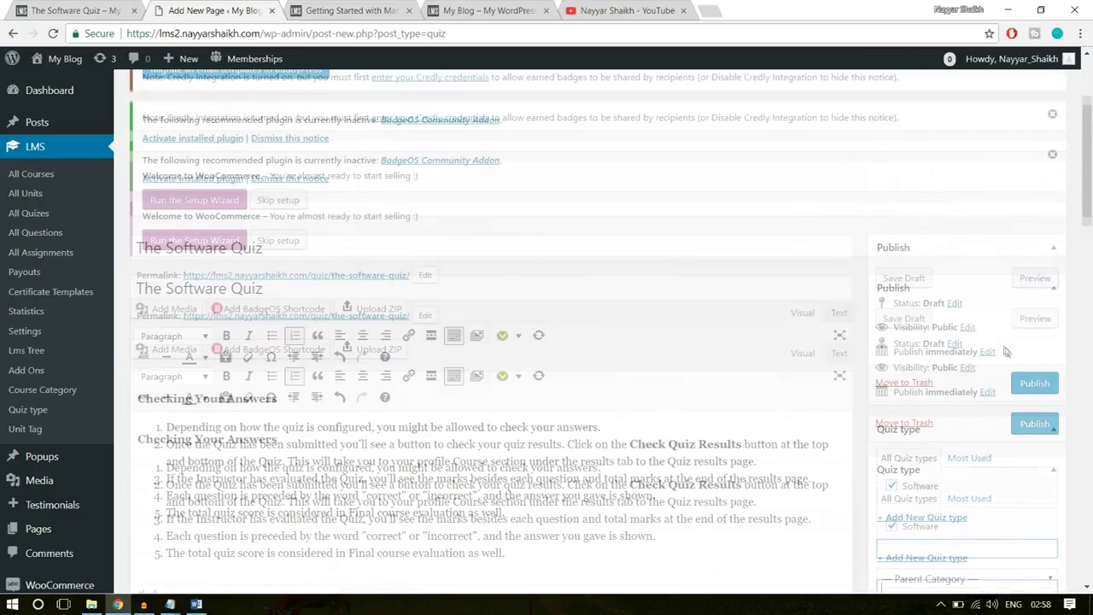
{"action": "left_click", "coordinate": [1025, 427]}
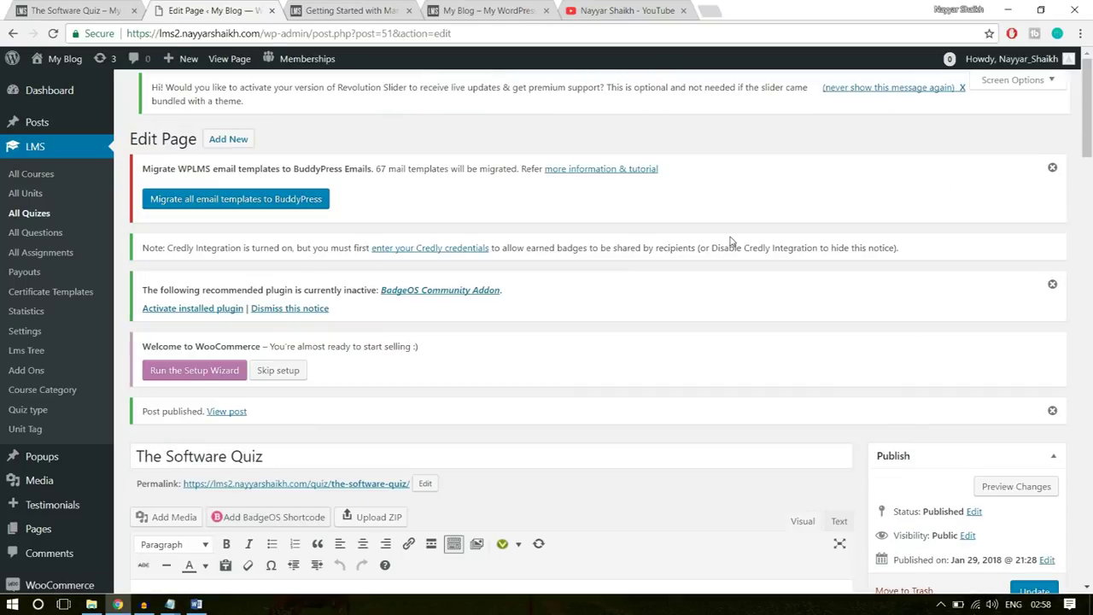
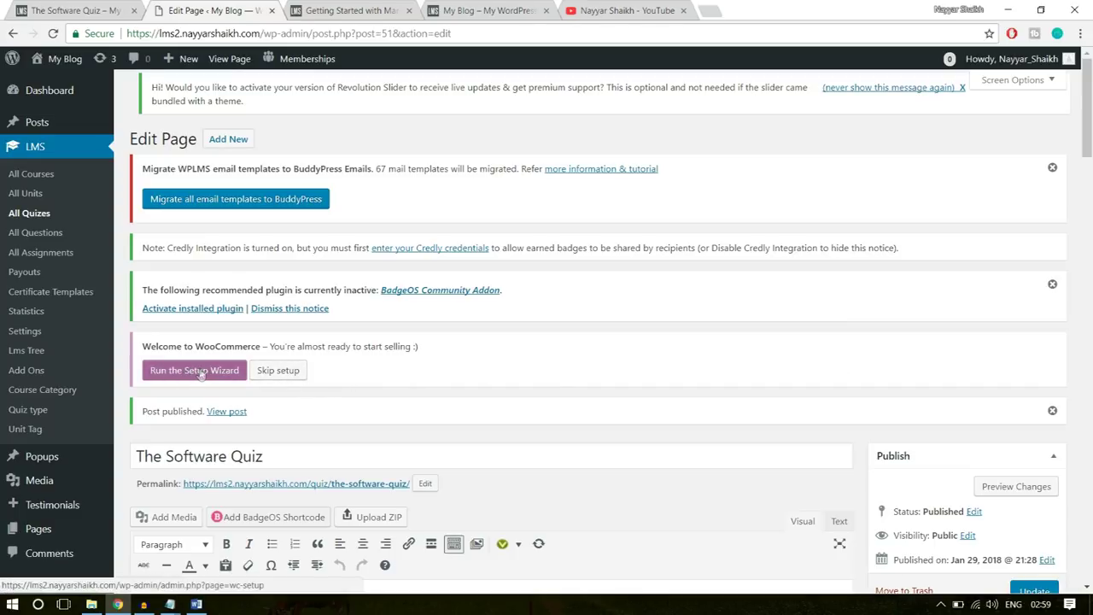
- Launch the WooCommerce store setup wizard
{"action": "left_click", "coordinate": [200, 374]}
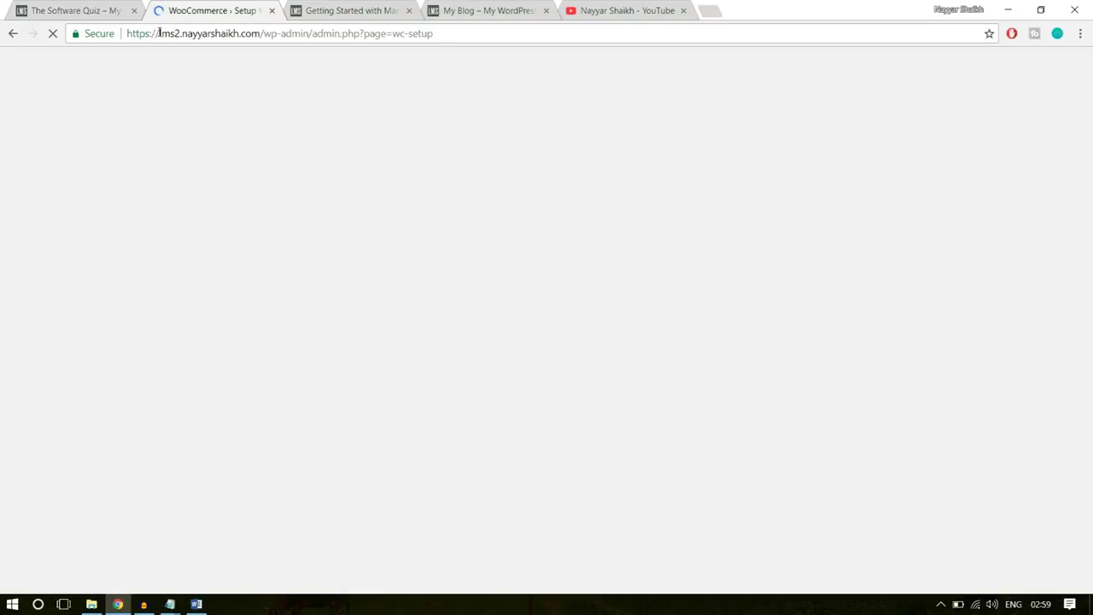
{"action": "left_click_drag", "start_coordinate": [159, 33], "coordinate": [391, 34]}
{"action": "left_click", "coordinate": [369, 34]}
{"action": "left_click", "coordinate": [395, 34]}
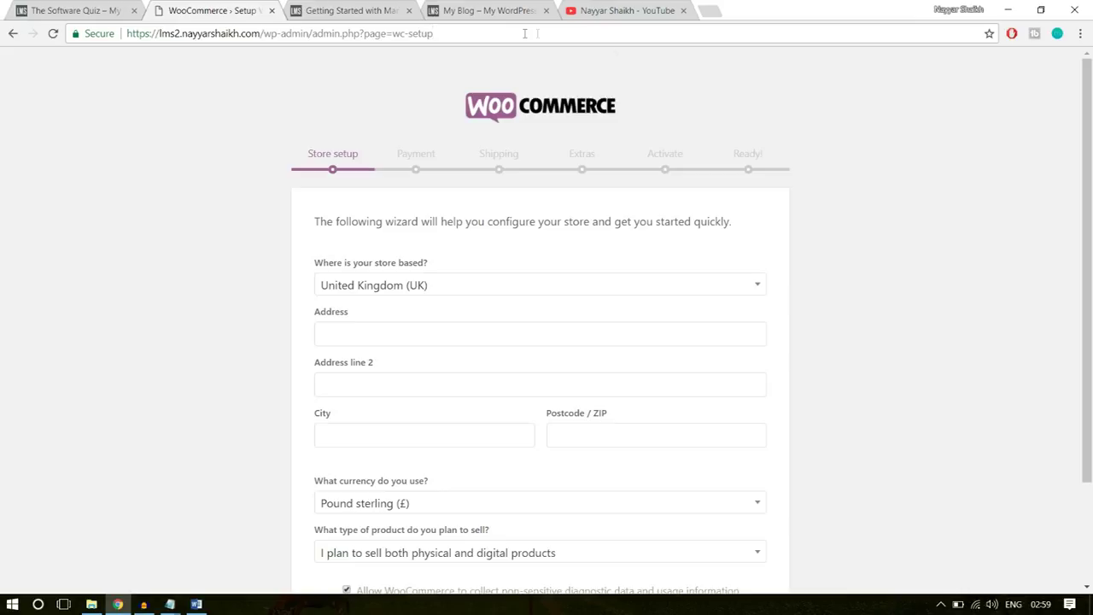
{"action": "scroll", "coordinate": [854, 193], "scroll_direction": "down", "scroll_amount": 2}
{"action": "scroll", "coordinate": [850, 201], "scroll_direction": "up", "scroll_amount": 2}
{"action": "scroll", "coordinate": [1000, 217], "scroll_direction": "down", "scroll_amount": 2}
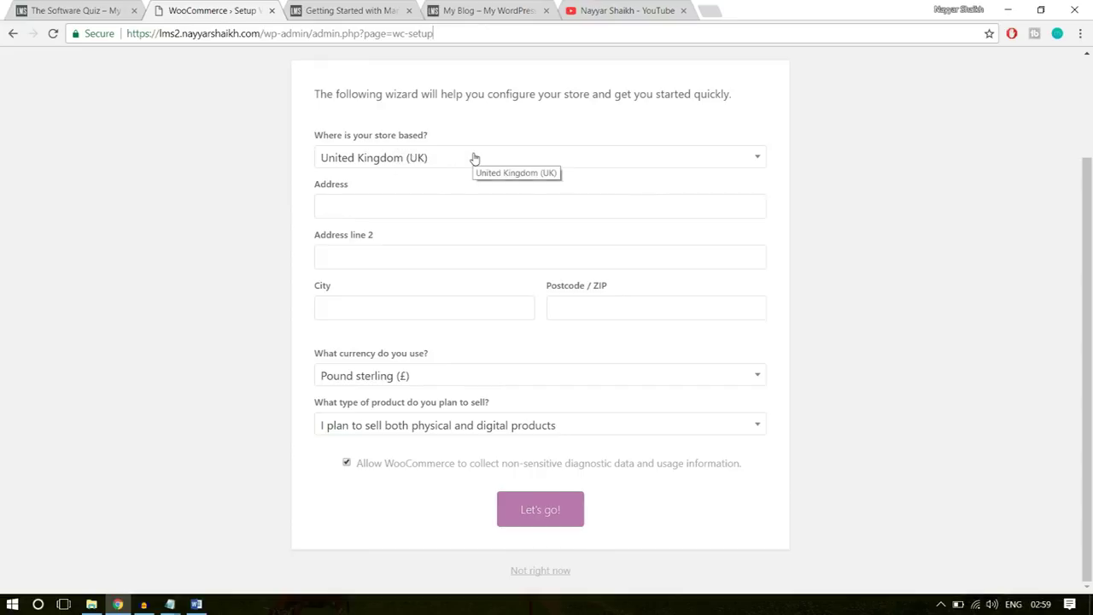
- Set the store location to India — Maharashtra by searching 'maha'
{"action": "left_click", "coordinate": [475, 159]}
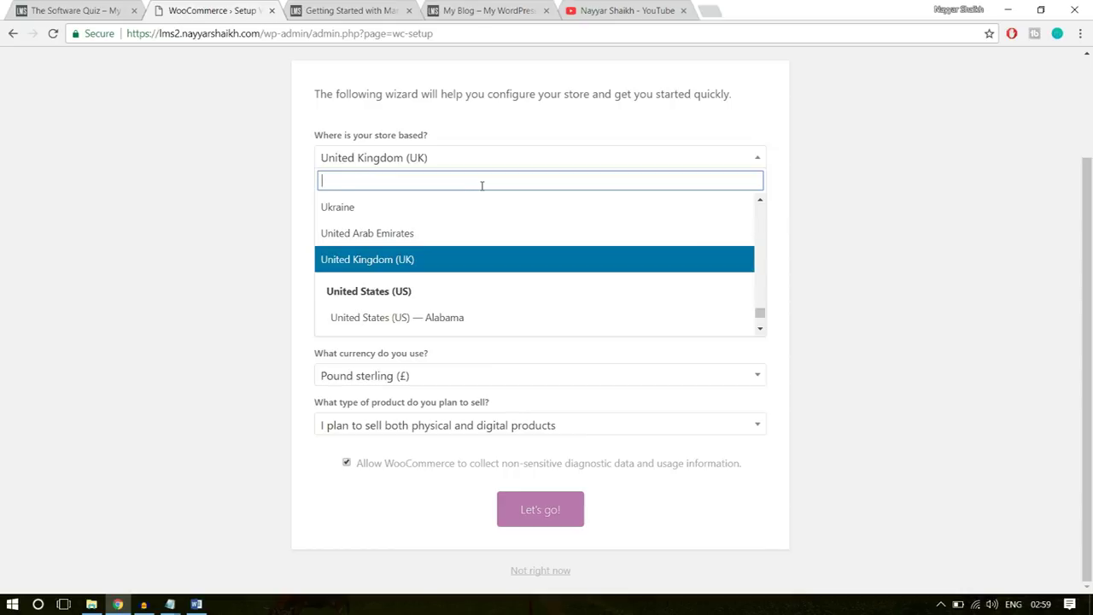
{"action": "type", "text": "mah"}
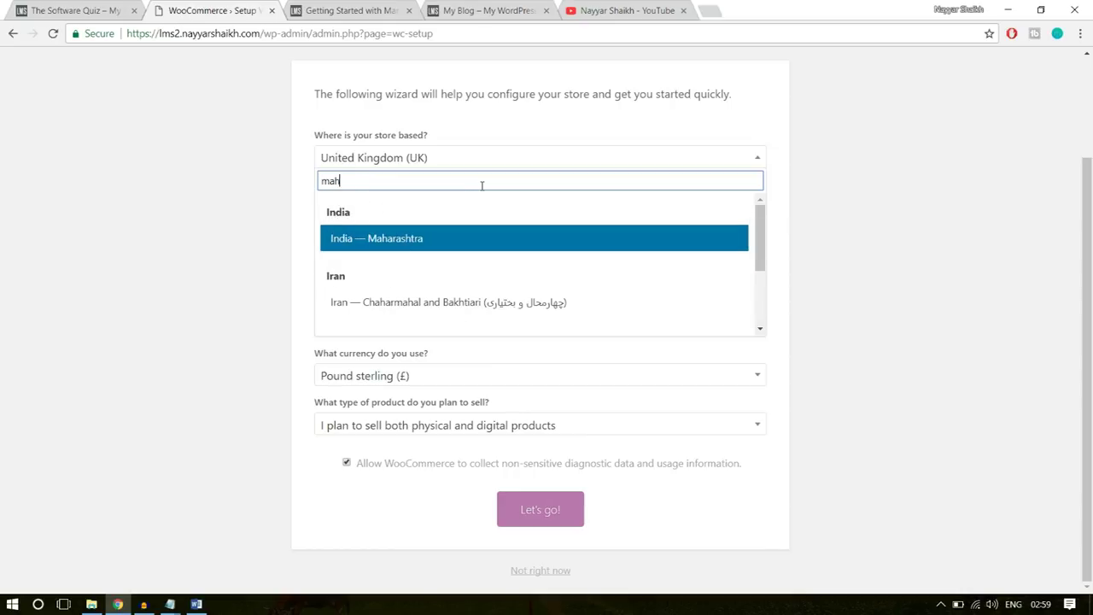
{"action": "type", "text": "a"}
{"action": "left_click", "coordinate": [416, 243]}
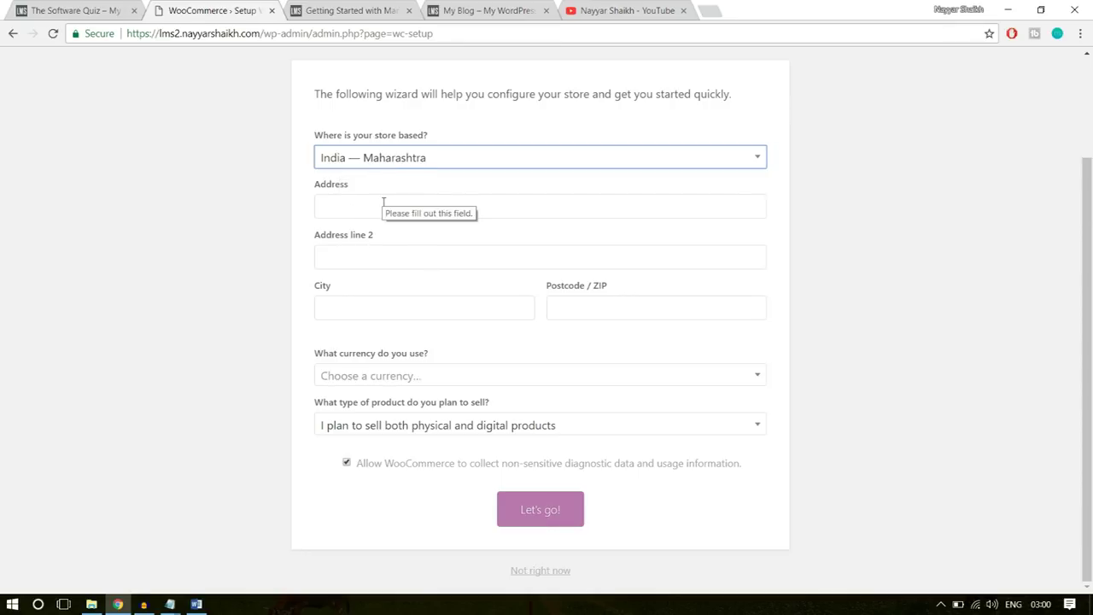
- Autofill the store address, city and postcode, and set currency to United States dollar
{"action": "left_click", "coordinate": [384, 205]}
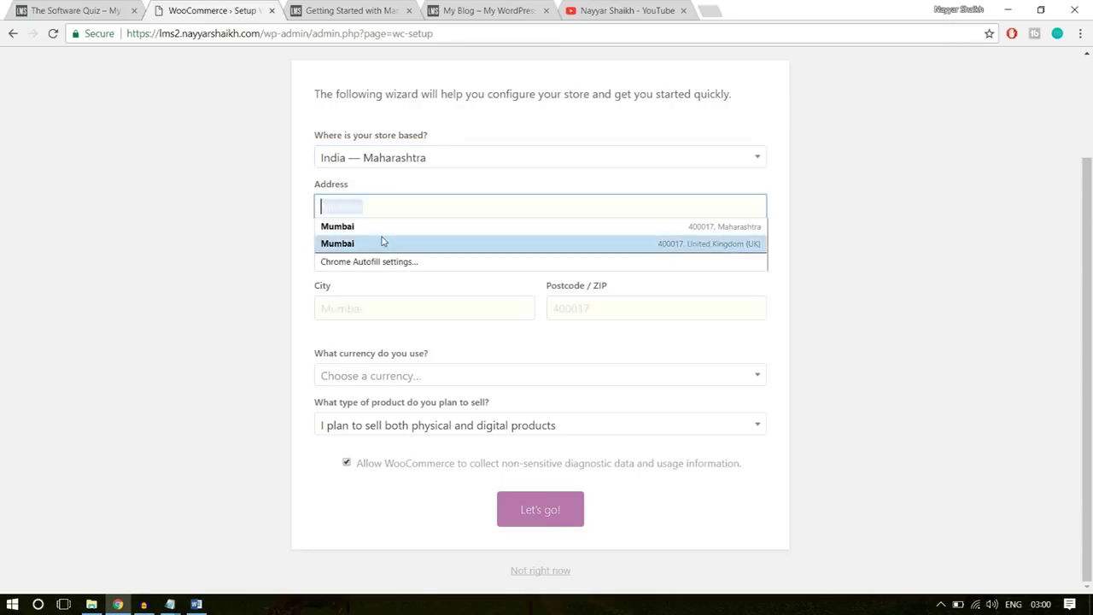
{"action": "left_click", "coordinate": [381, 227]}
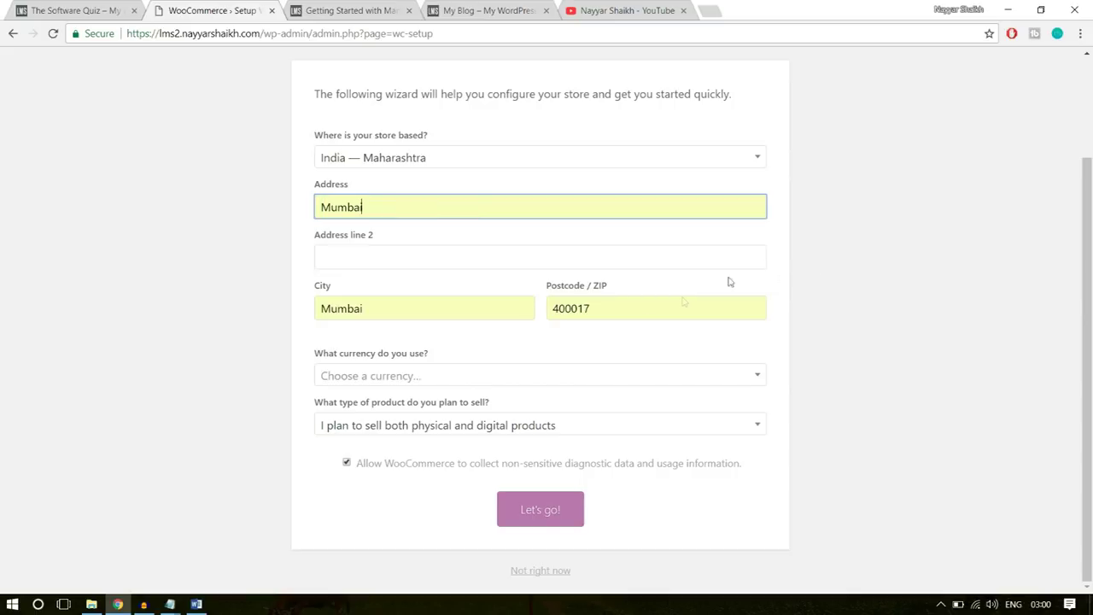
{"action": "left_click", "coordinate": [513, 376]}
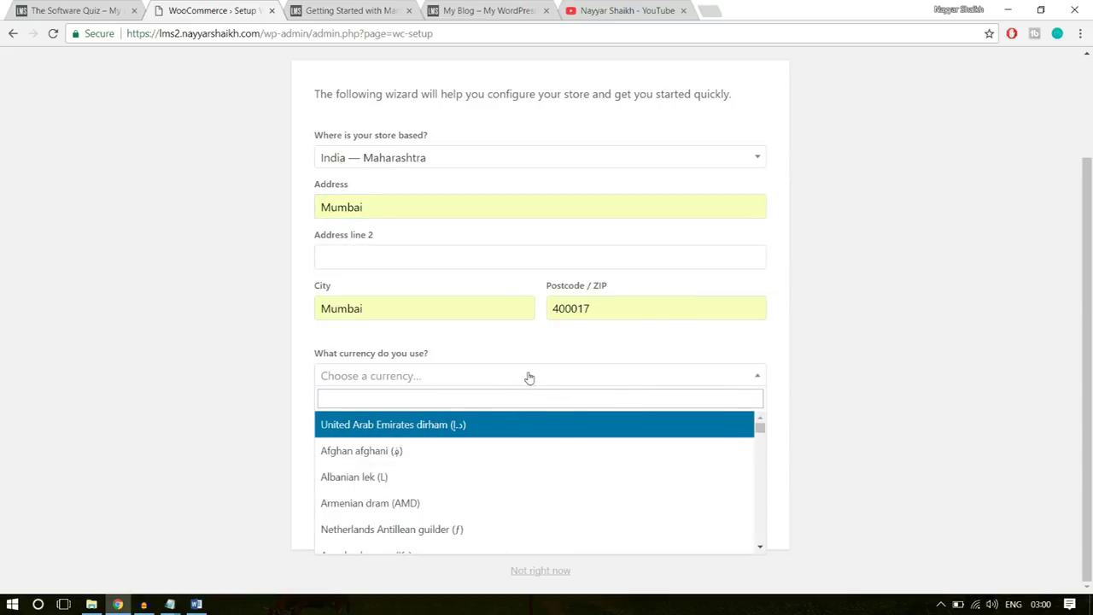
{"action": "type", "text": "unitr"}
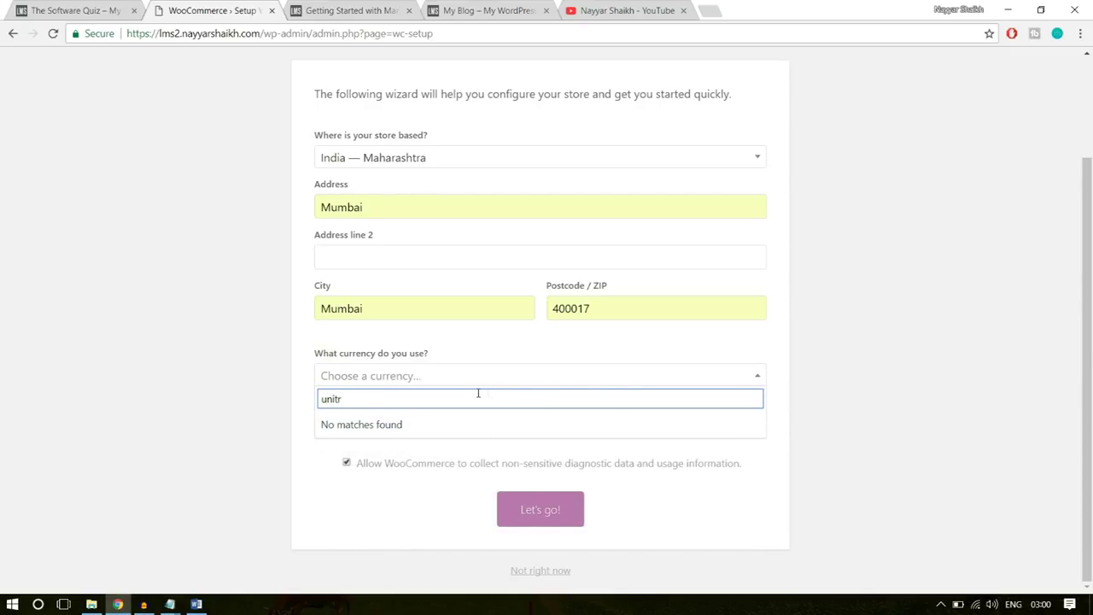
{"action": "key", "text": "BackSpace"}
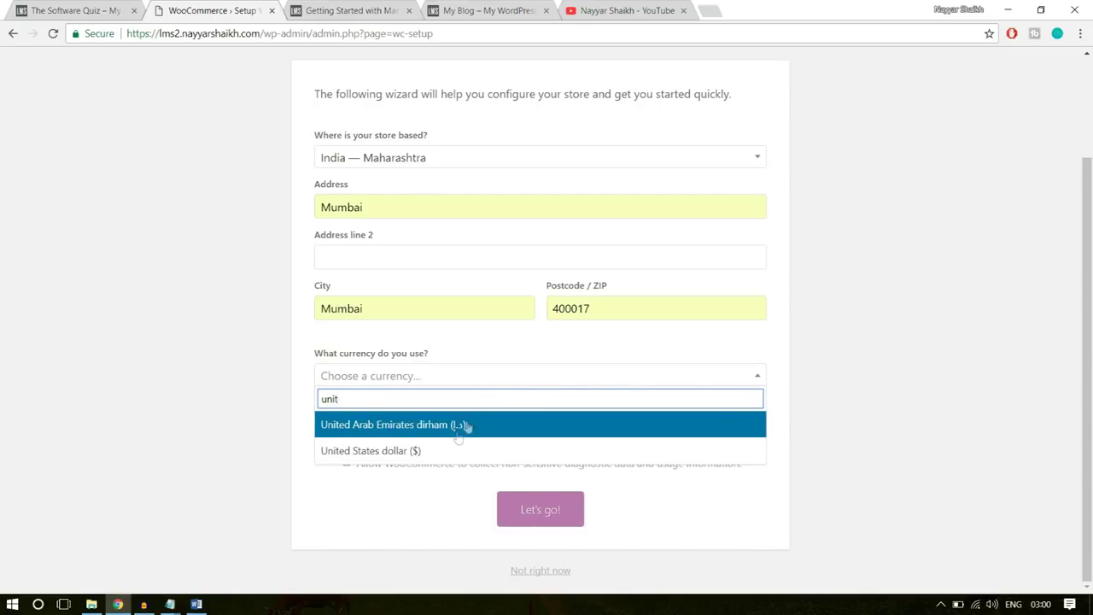
{"action": "left_click", "coordinate": [436, 450]}
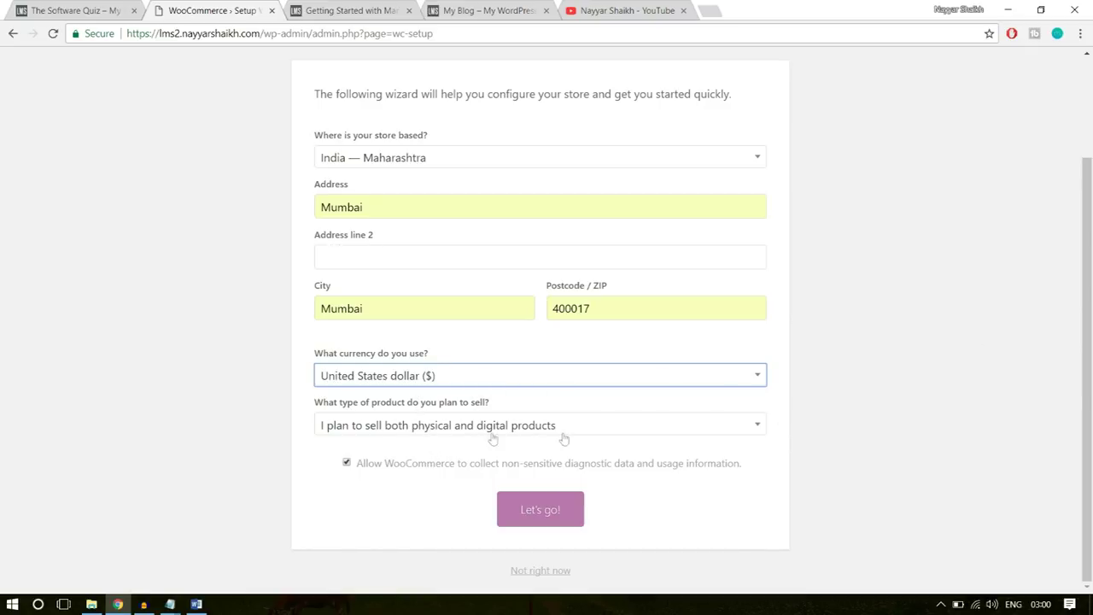
- Keep selling both physical and digital products and submit the store details
{"action": "left_click", "coordinate": [388, 427]}
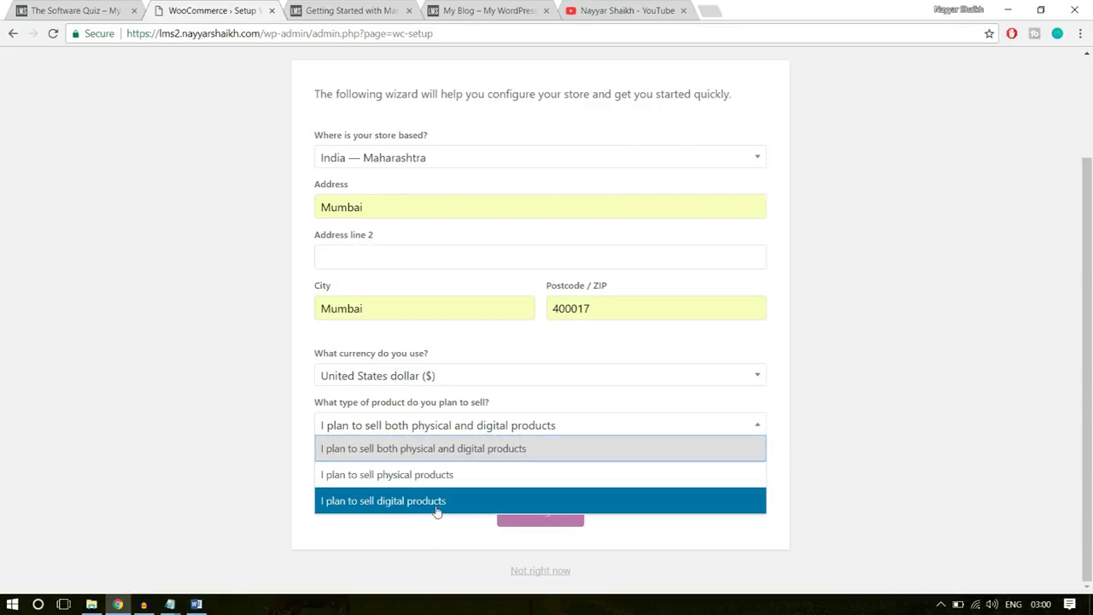
{"action": "left_click", "coordinate": [480, 454]}
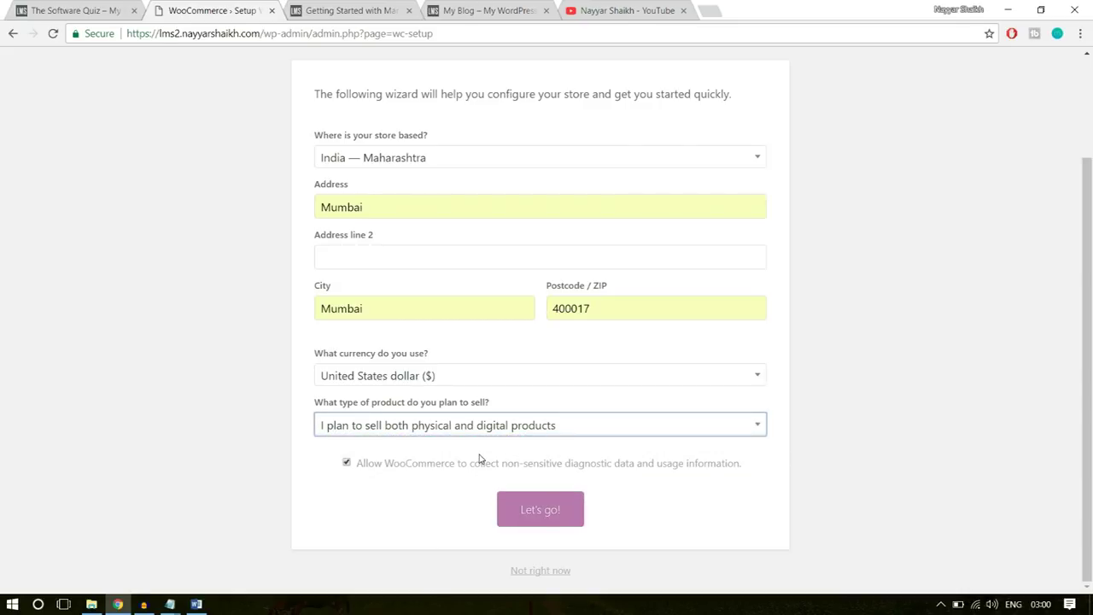
{"action": "left_click", "coordinate": [540, 510]}
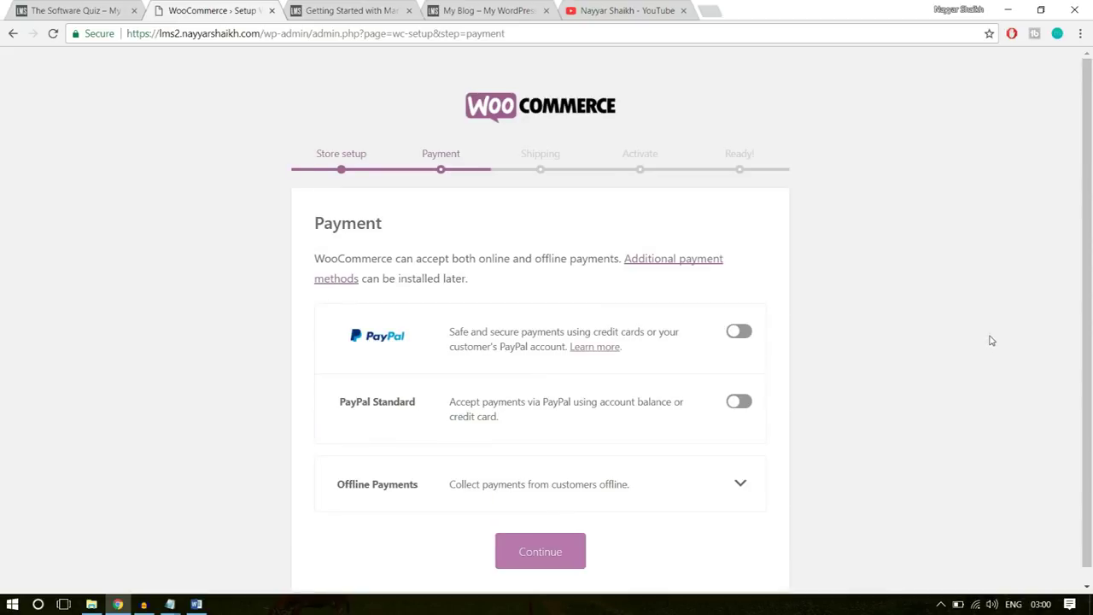
- Skip payment setup and switch off flat-rate shipping for India and other locations
{"action": "scroll", "coordinate": [990, 341], "scroll_direction": "down", "scroll_amount": 1}
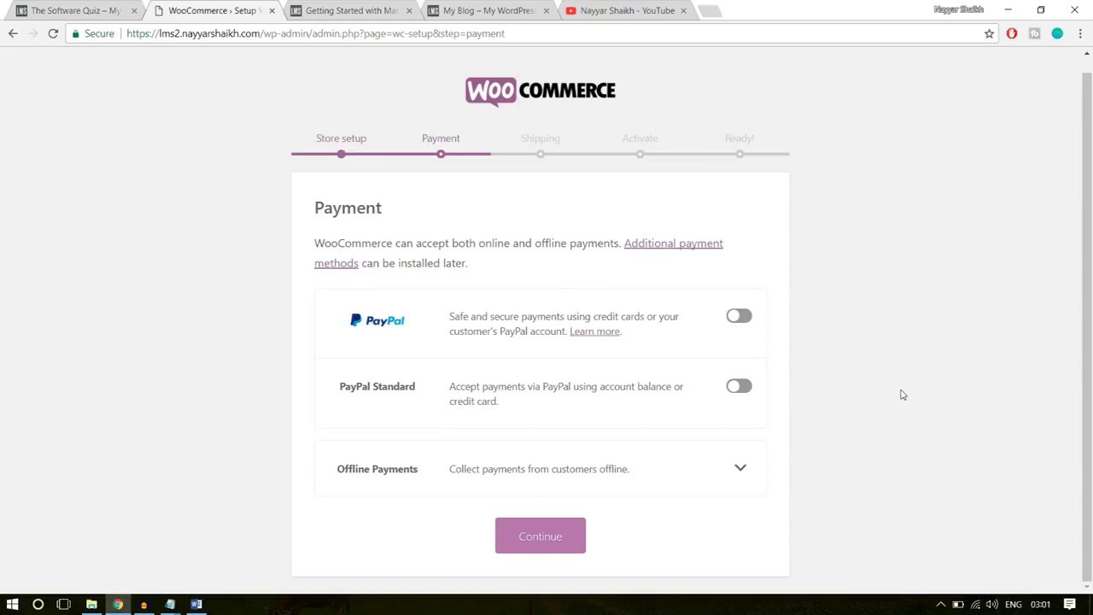
{"action": "left_click", "coordinate": [563, 540]}
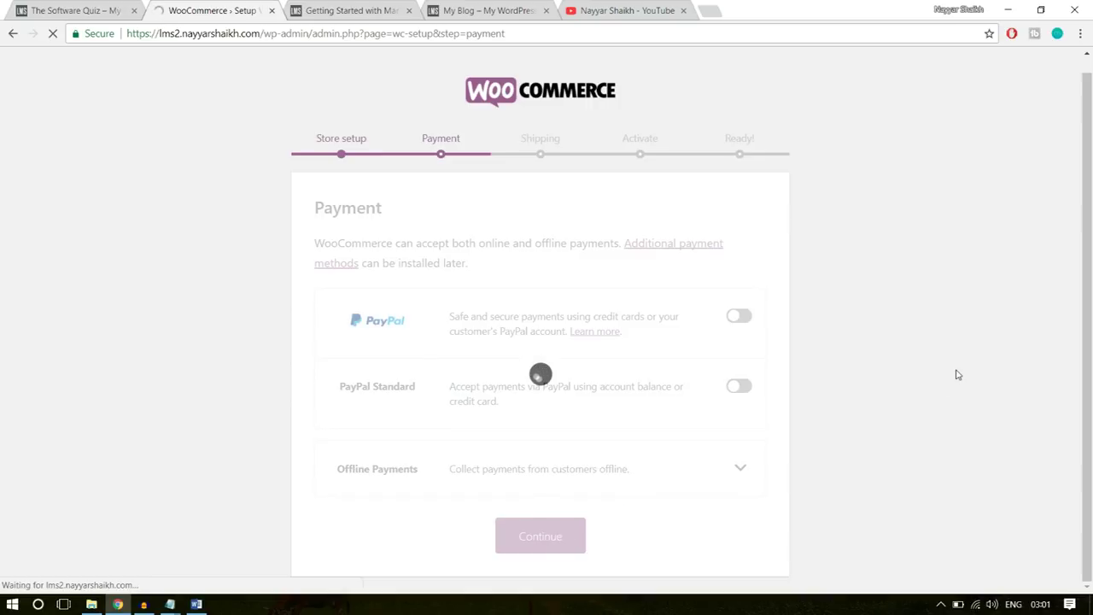
{"action": "scroll", "coordinate": [954, 373], "scroll_direction": "down", "scroll_amount": 1}
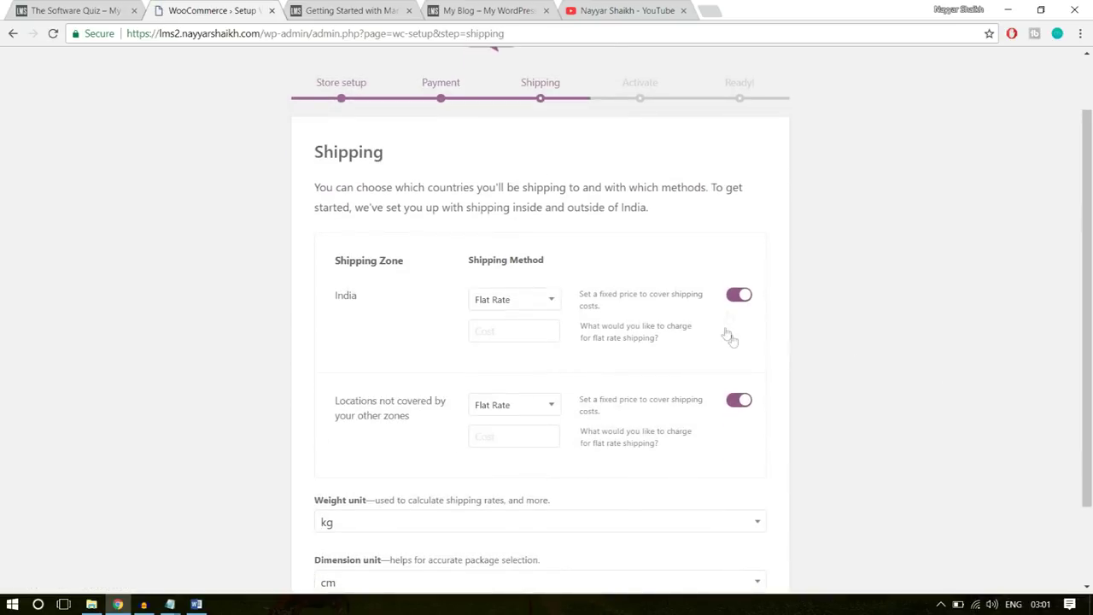
{"action": "left_click", "coordinate": [747, 296]}
{"action": "left_click", "coordinate": [741, 400]}
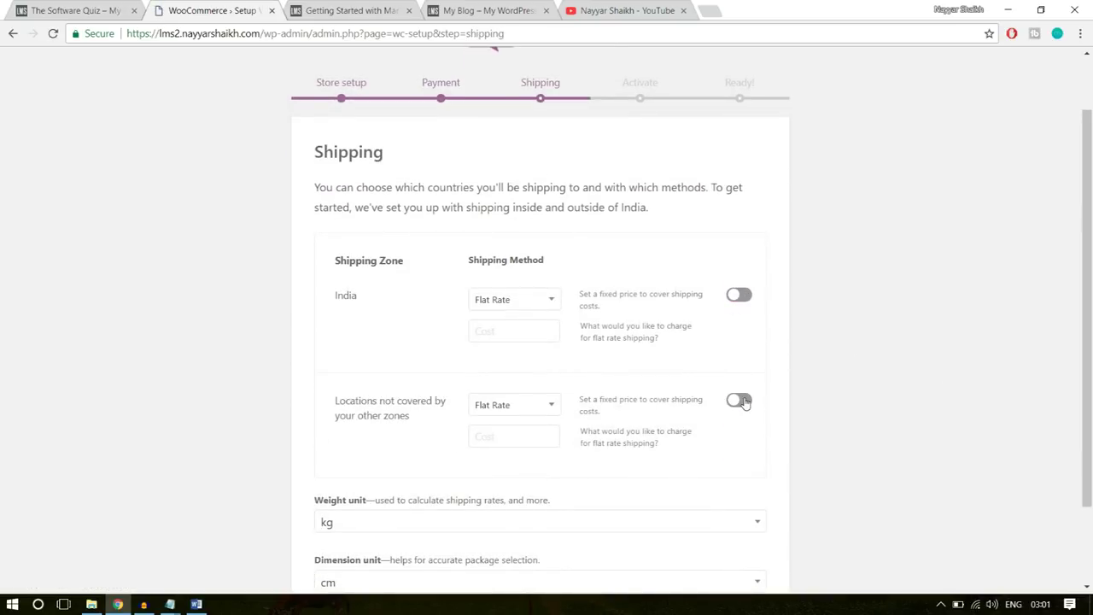
{"action": "scroll", "coordinate": [894, 359], "scroll_direction": "down", "scroll_amount": 2}
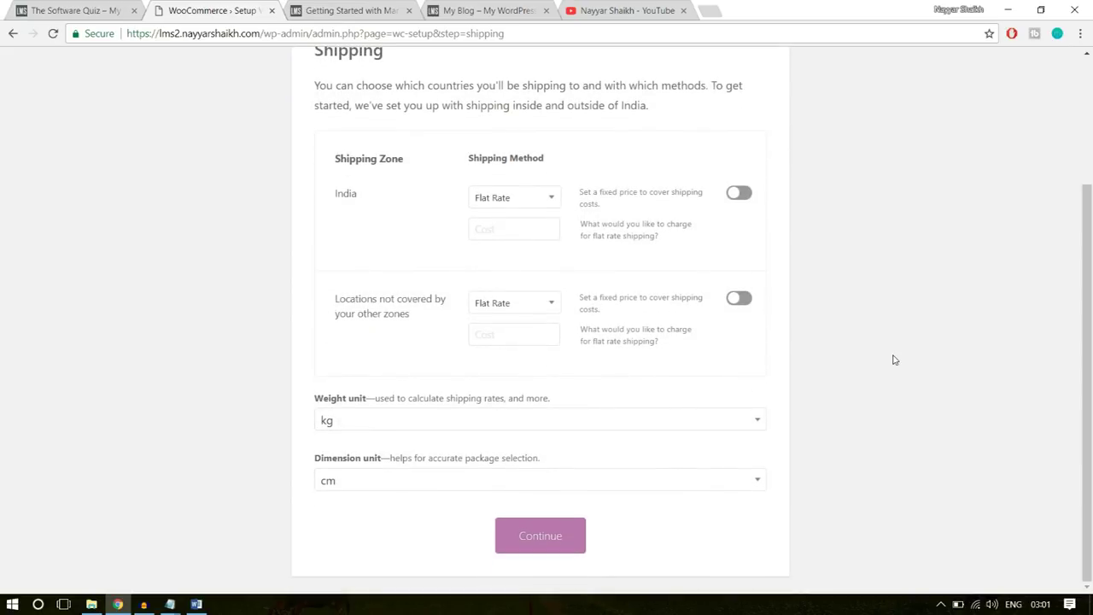
{"action": "scroll", "coordinate": [894, 360], "scroll_direction": "up", "scroll_amount": 2}
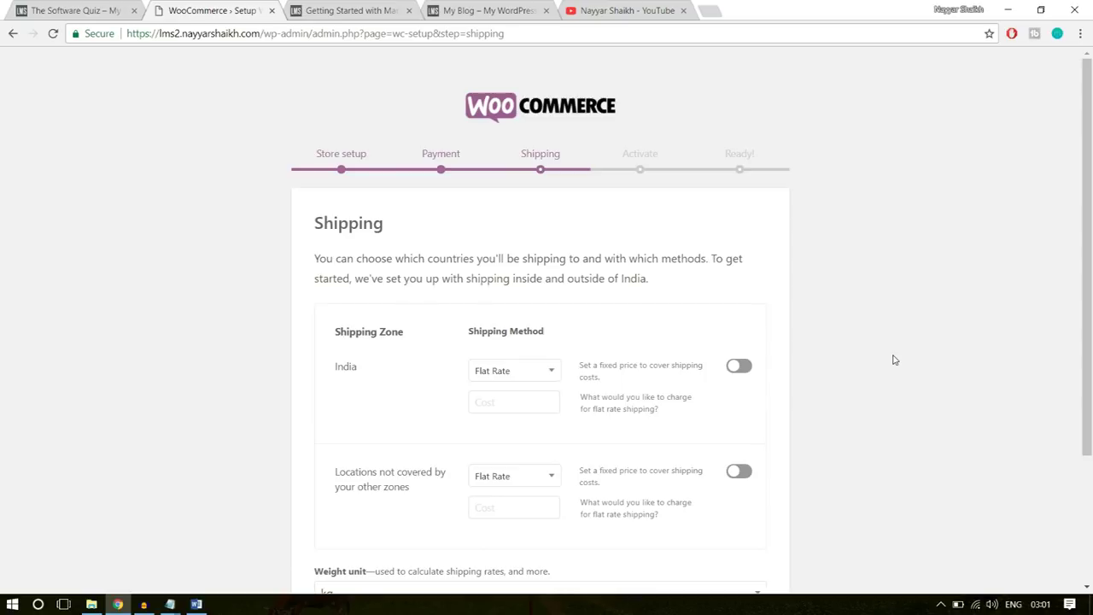
{"action": "scroll", "coordinate": [893, 360], "scroll_direction": "down", "scroll_amount": 2}
{"action": "left_click", "coordinate": [562, 535]}
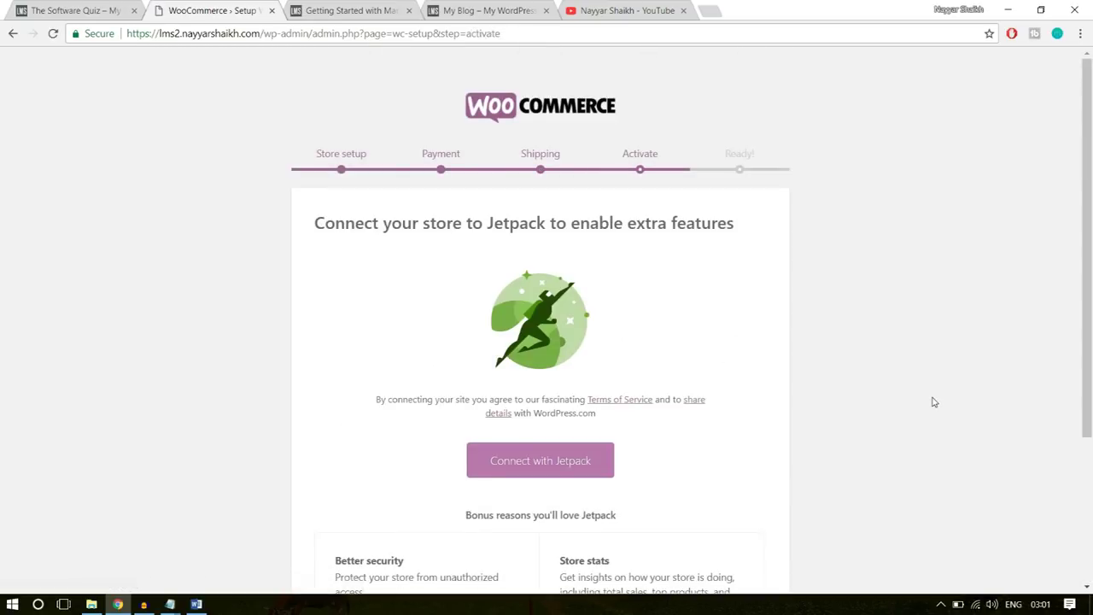
- Skip the Jetpack connection to reach the ready-to-sell page
{"action": "scroll", "coordinate": [932, 401], "scroll_direction": "down", "scroll_amount": 3}
{"action": "left_click", "coordinate": [551, 572]}
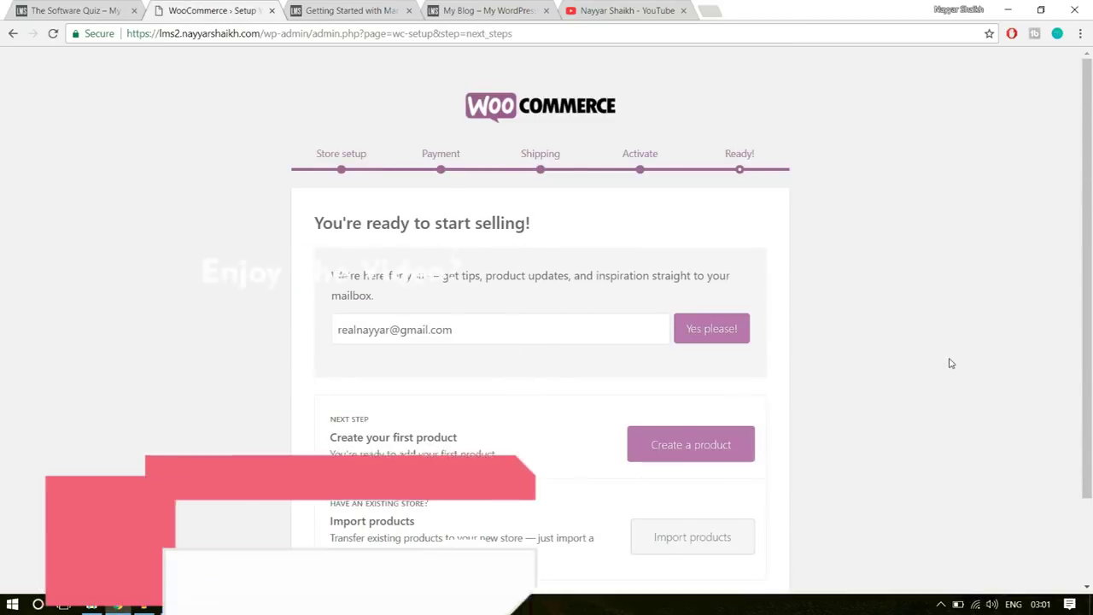
{"action": "scroll", "coordinate": [929, 350], "scroll_direction": "down", "scroll_amount": 2}
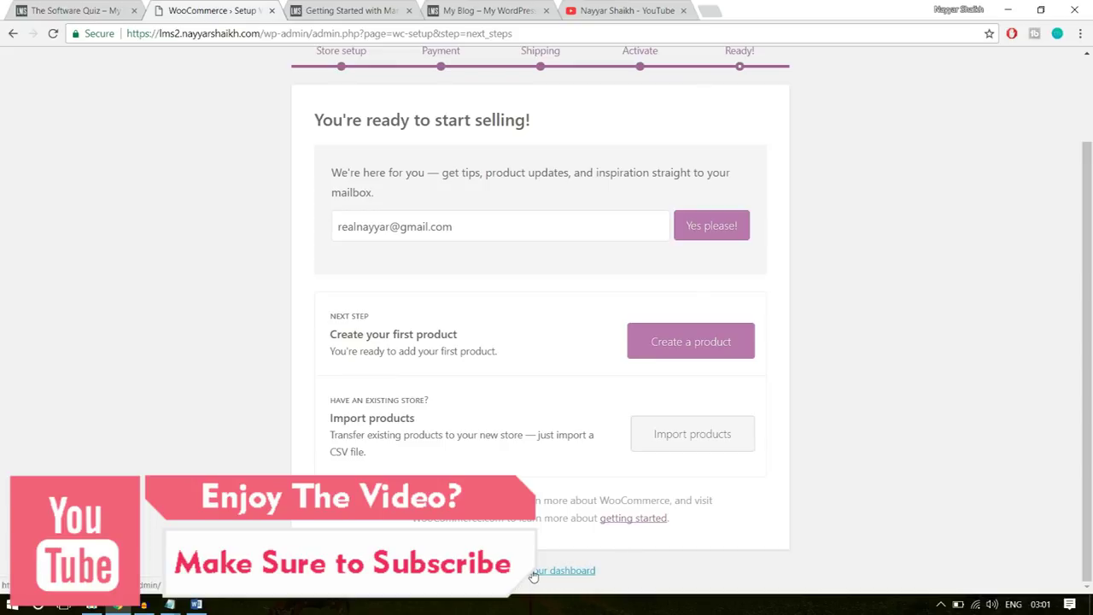
{"action": "left_click", "coordinate": [538, 571]}
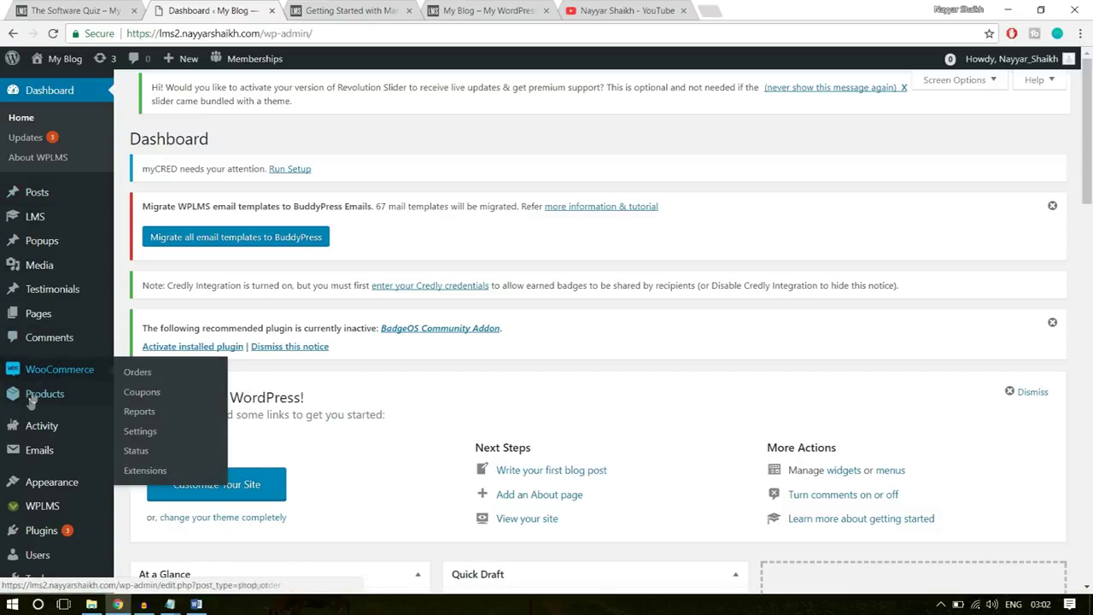
{"action": "mouse_move", "coordinate": [40, 387]}
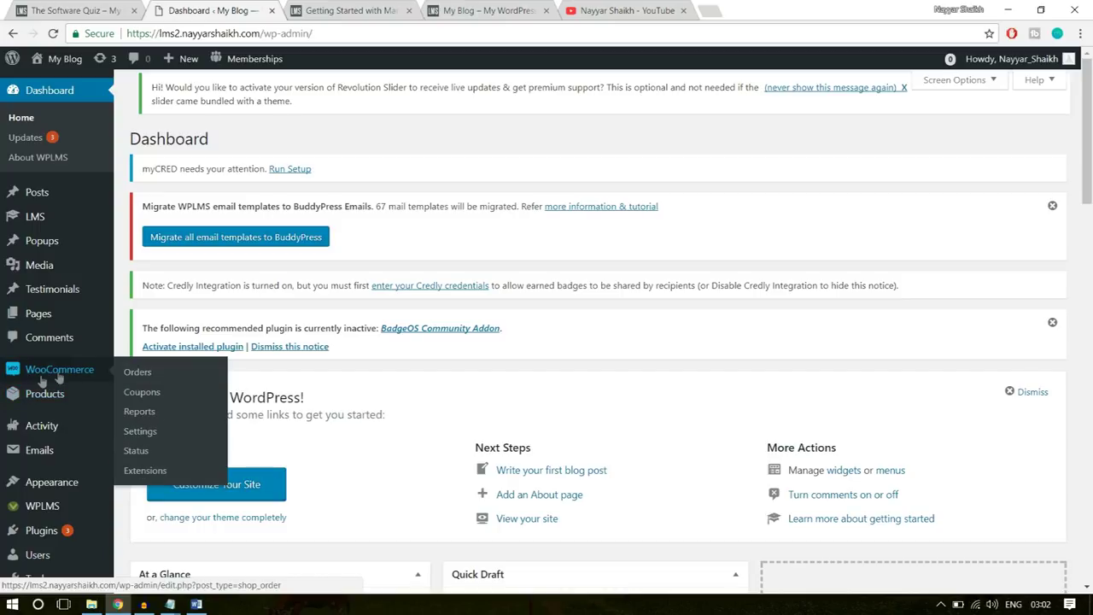
{"action": "mouse_move", "coordinate": [52, 406]}
{"action": "left_click", "coordinate": [141, 431]}
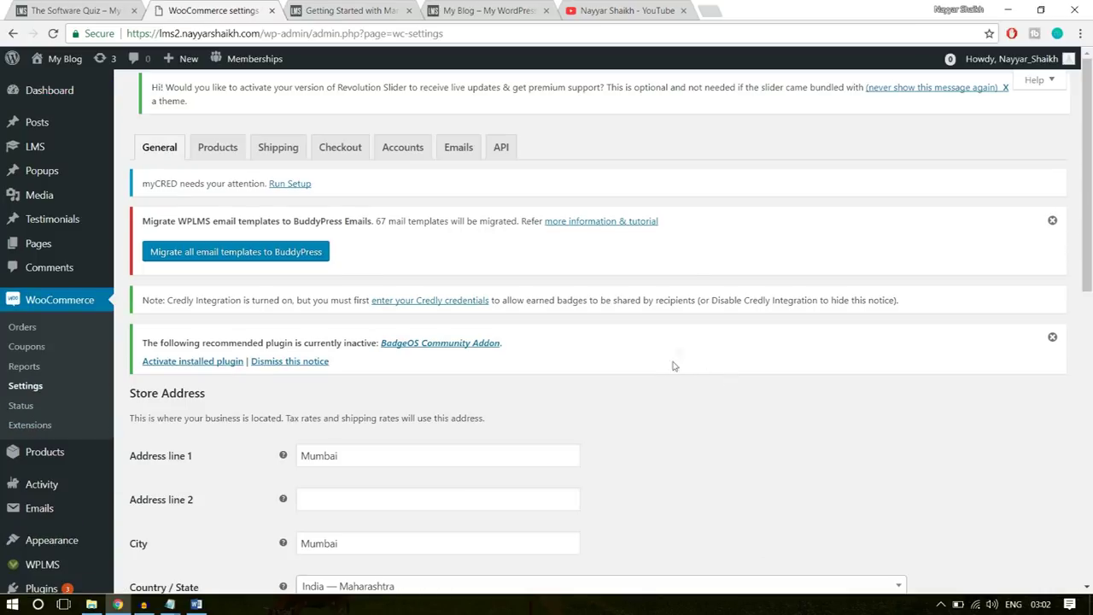
{"action": "scroll", "coordinate": [724, 404], "scroll_direction": "down", "scroll_amount": 3}
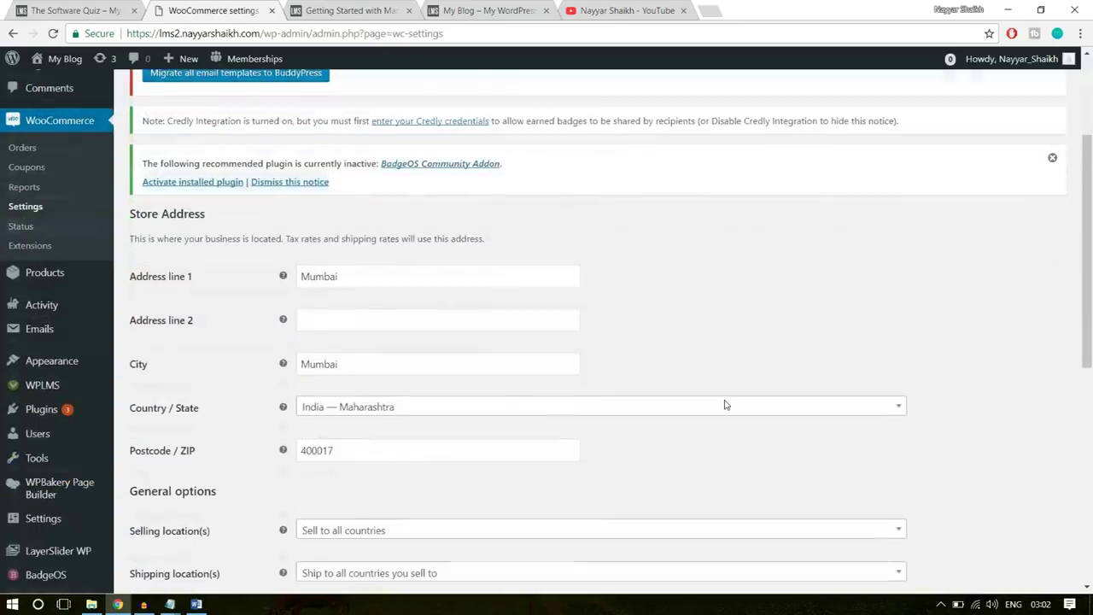
{"action": "scroll", "coordinate": [546, 381], "scroll_direction": "down", "scroll_amount": 2}
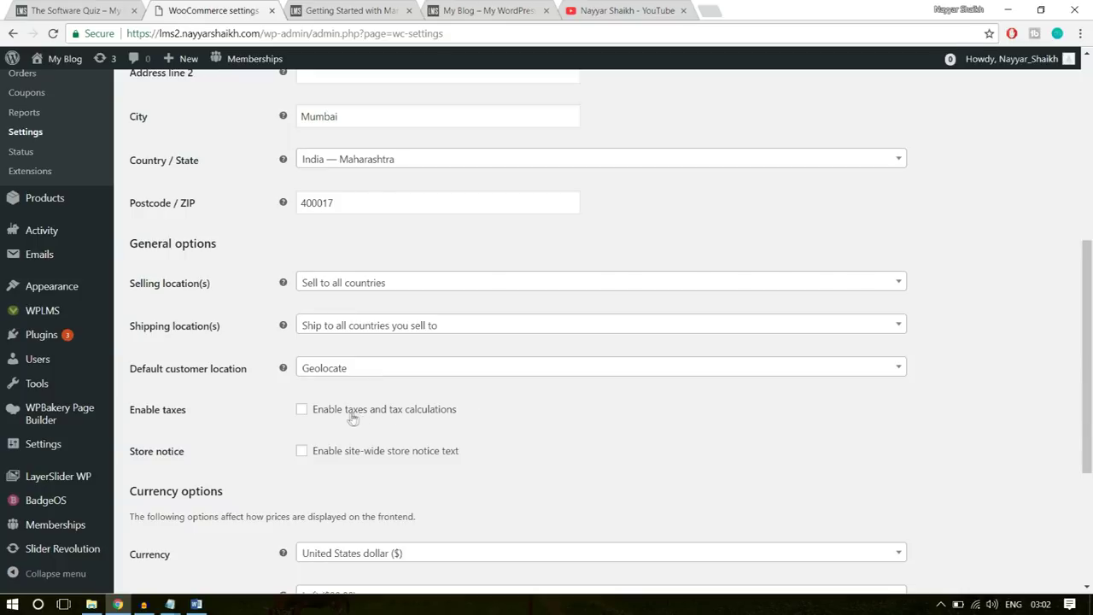
{"action": "scroll", "coordinate": [590, 422], "scroll_direction": "down", "scroll_amount": 3}
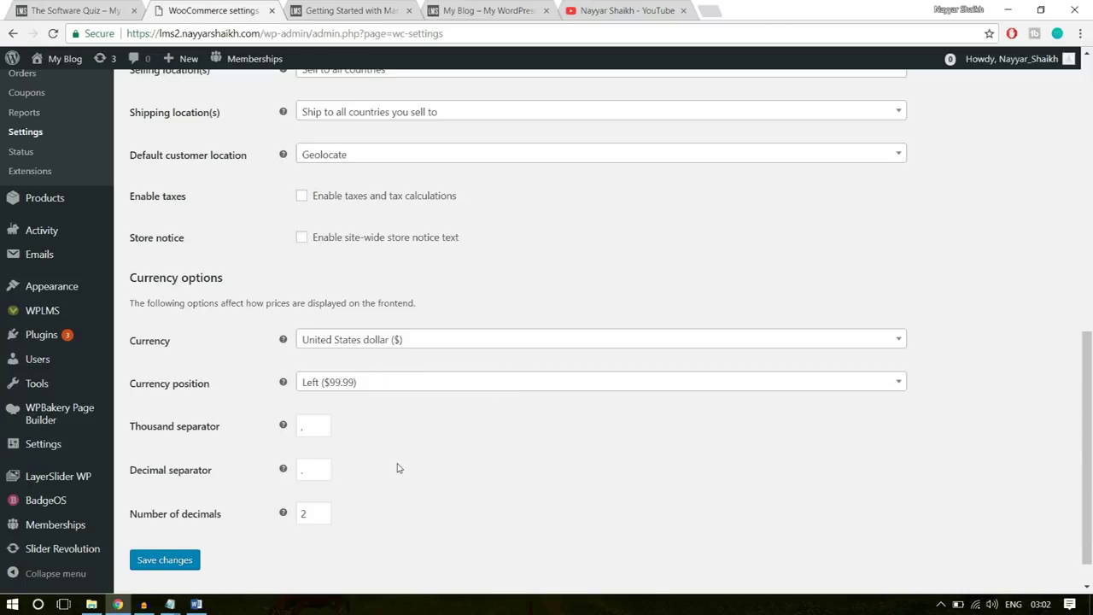
{"action": "scroll", "coordinate": [512, 333], "scroll_direction": "up", "scroll_amount": 15}
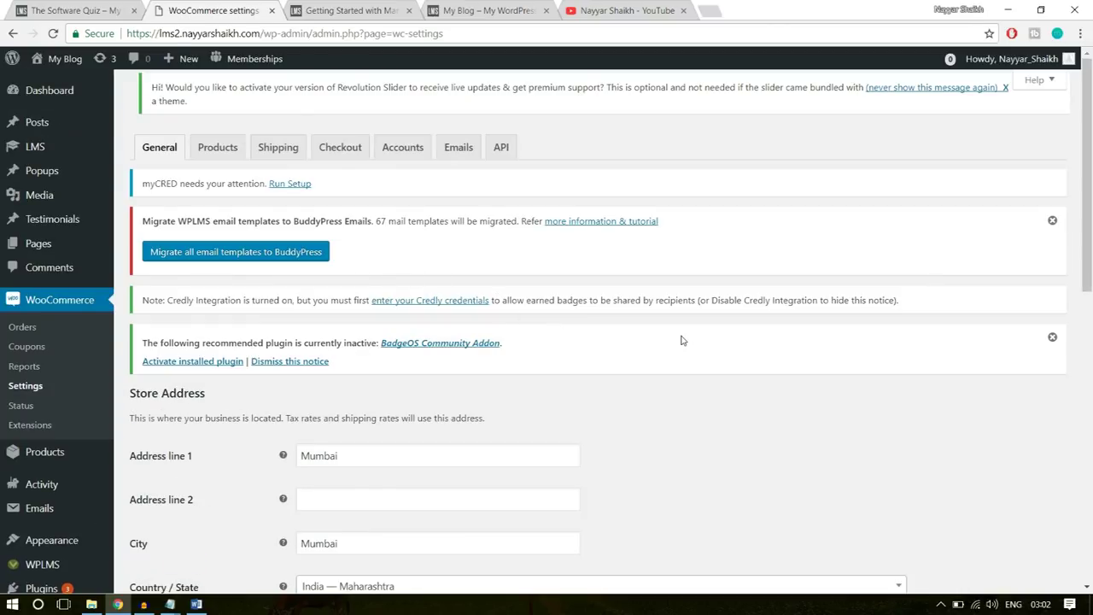
- Enable Force secure checkout on the Checkout settings tab
{"action": "left_click", "coordinate": [340, 159]}
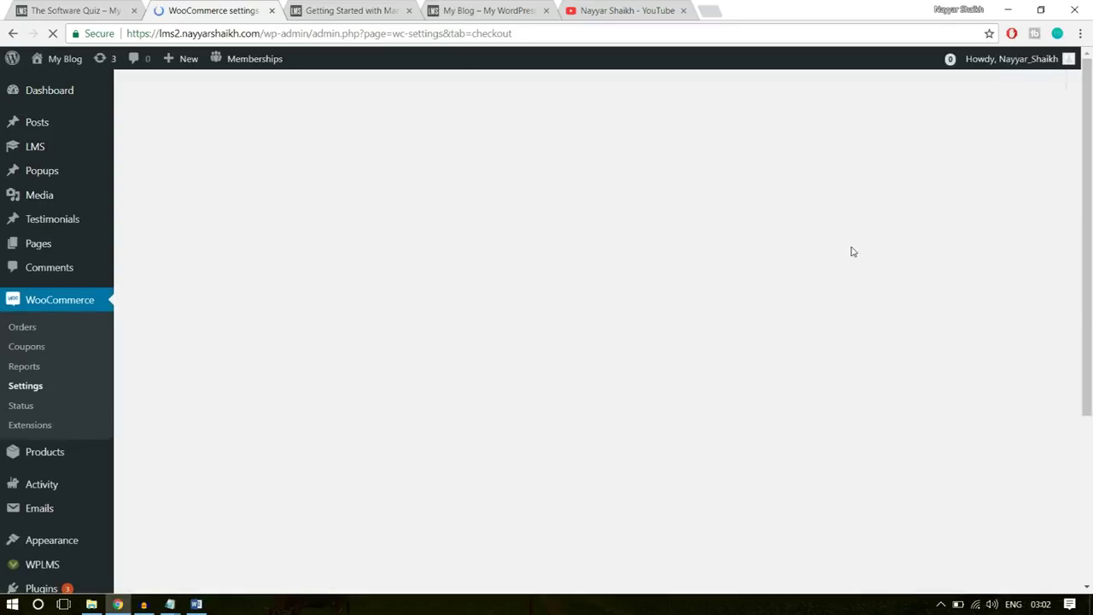
{"action": "scroll", "coordinate": [822, 361], "scroll_direction": "down", "scroll_amount": 2}
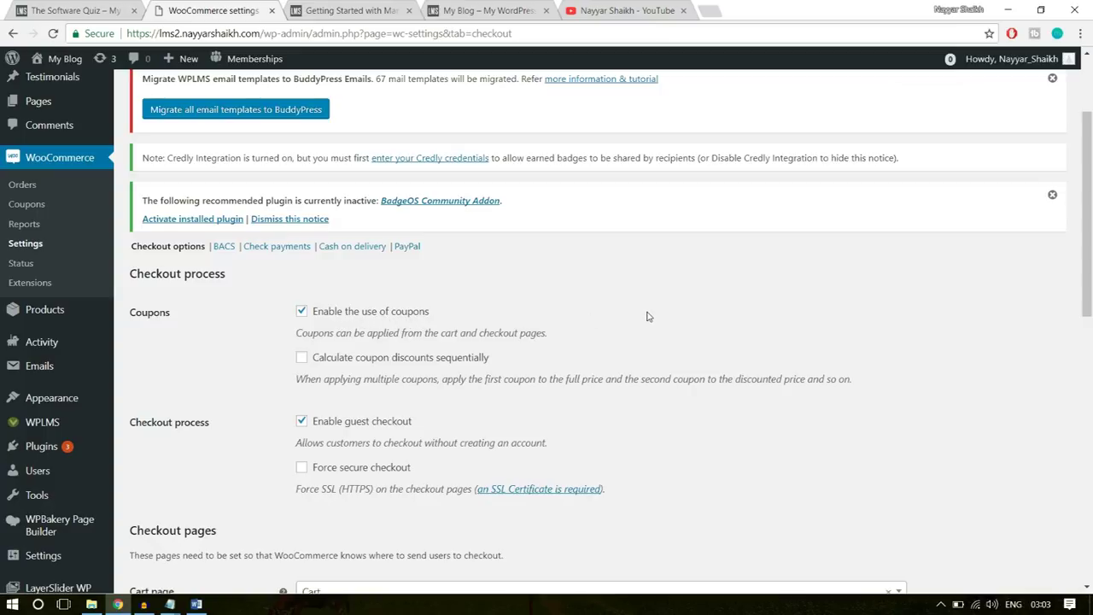
{"action": "scroll", "coordinate": [717, 361], "scroll_direction": "down", "scroll_amount": 1}
{"action": "scroll", "coordinate": [717, 362], "scroll_direction": "down", "scroll_amount": 1}
{"action": "left_click", "coordinate": [344, 328]}
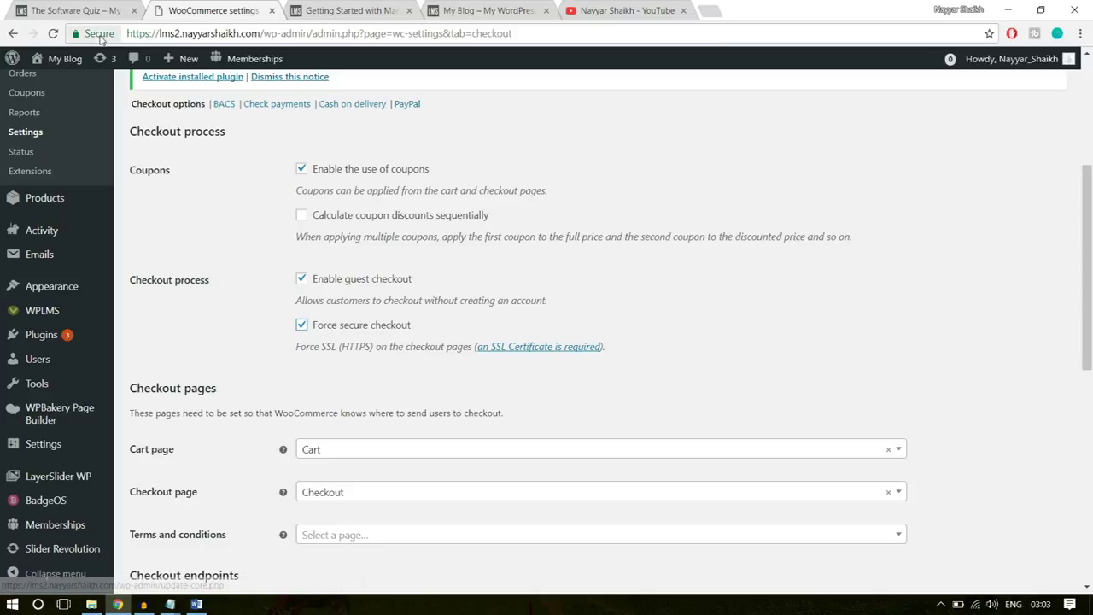
{"action": "left_click", "coordinate": [99, 36]}
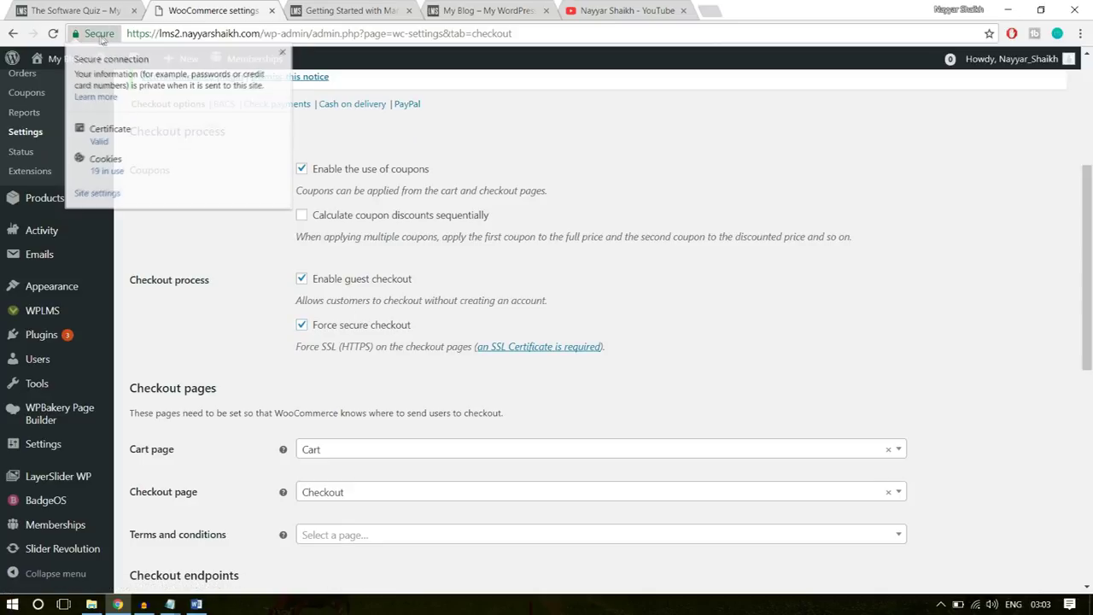
{"action": "left_click", "coordinate": [283, 53]}
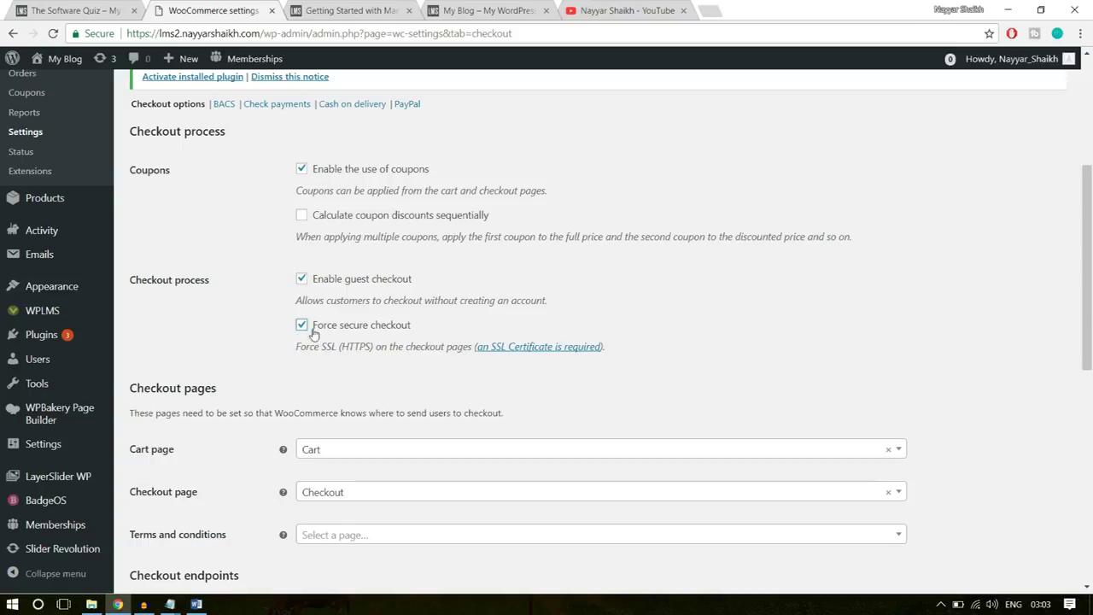
{"action": "left_click_drag", "start_coordinate": [339, 351], "coordinate": [367, 351]}
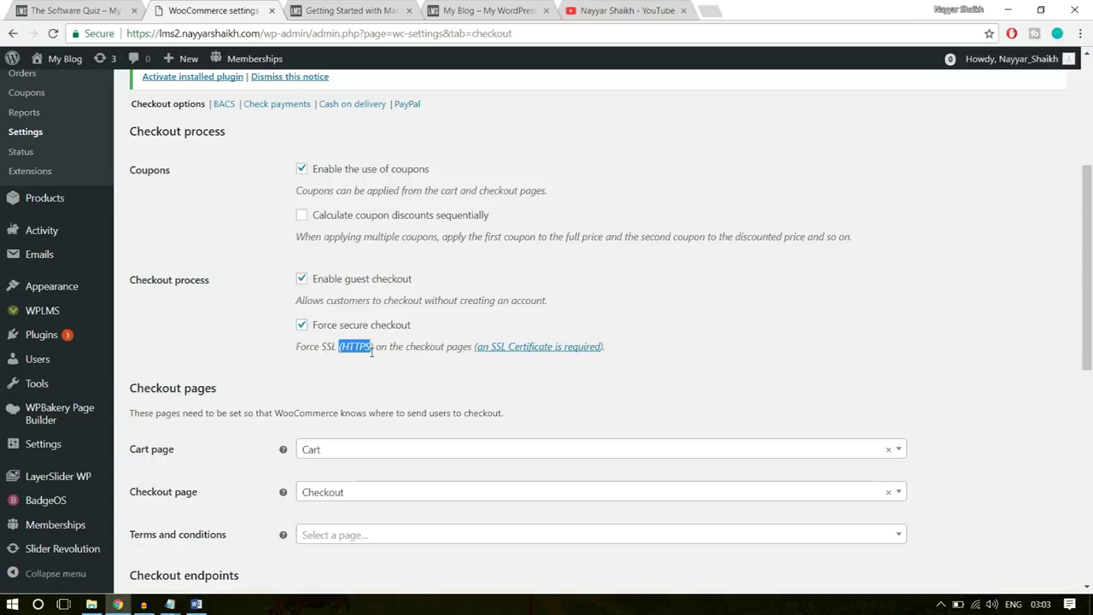
{"action": "left_click", "coordinate": [356, 350]}
- Save the checkout settings
{"action": "scroll", "coordinate": [486, 310], "scroll_direction": "down", "scroll_amount": 3}
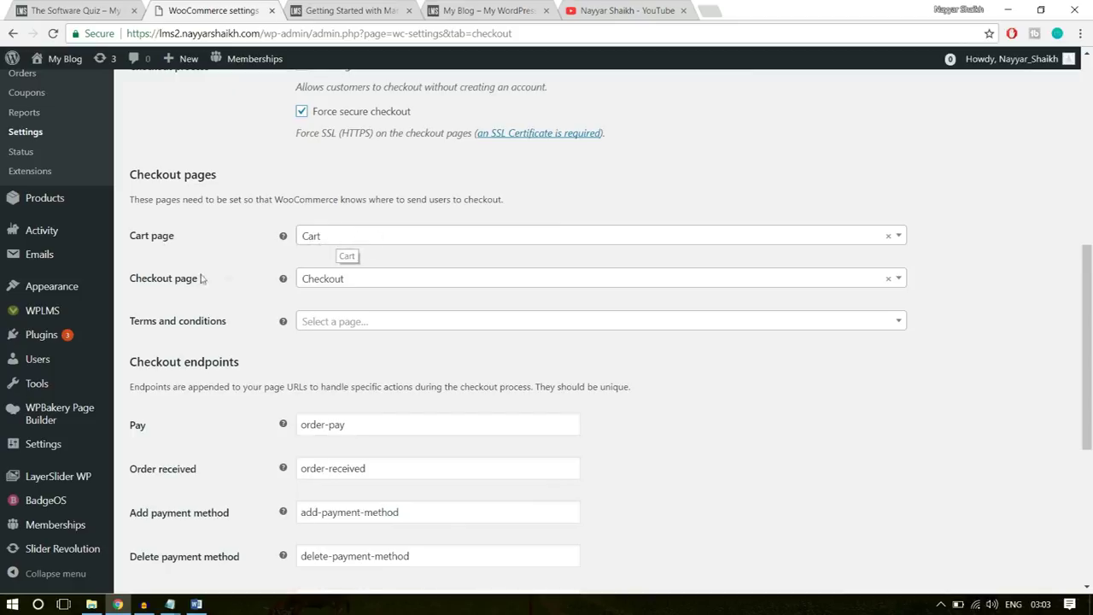
{"action": "scroll", "coordinate": [725, 382], "scroll_direction": "down", "scroll_amount": 4}
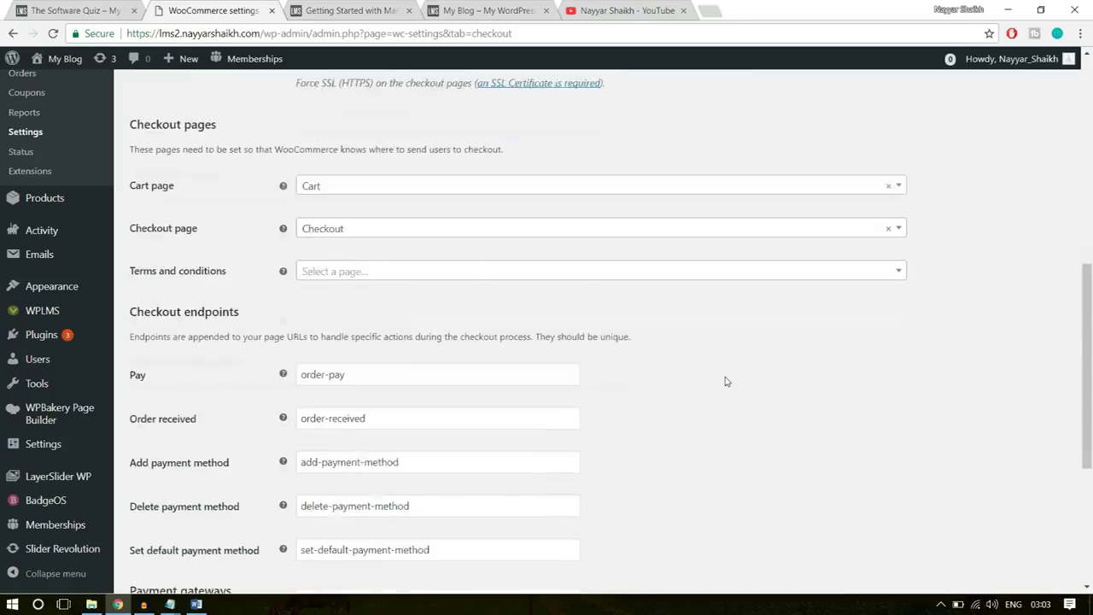
{"action": "scroll", "coordinate": [726, 381], "scroll_direction": "down", "scroll_amount": 1}
{"action": "left_click", "coordinate": [164, 521]}
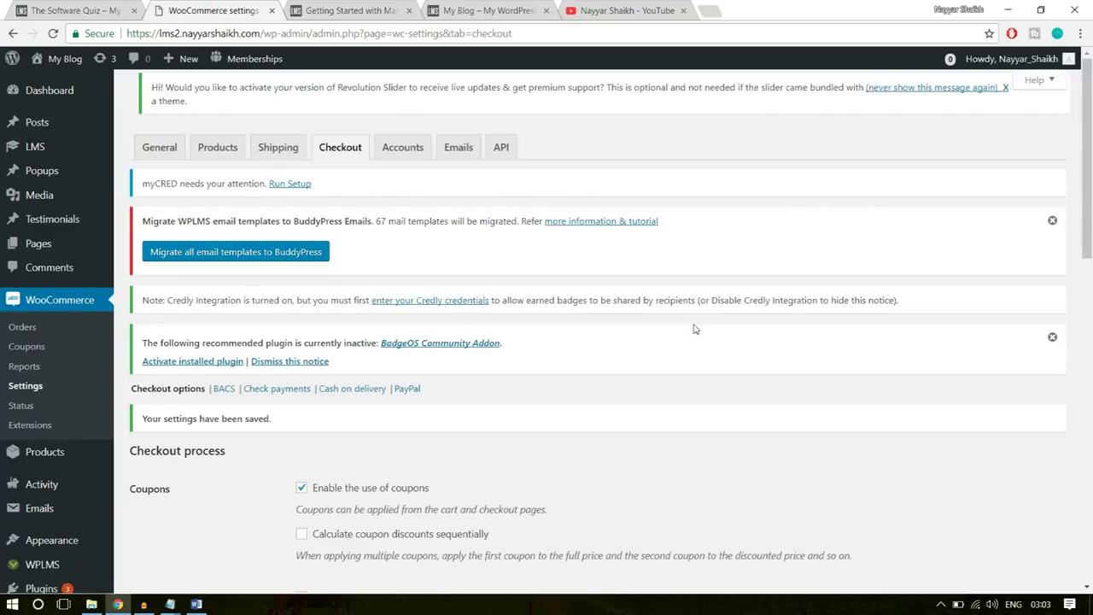
{"action": "scroll", "coordinate": [694, 329], "scroll_direction": "down", "scroll_amount": 3}
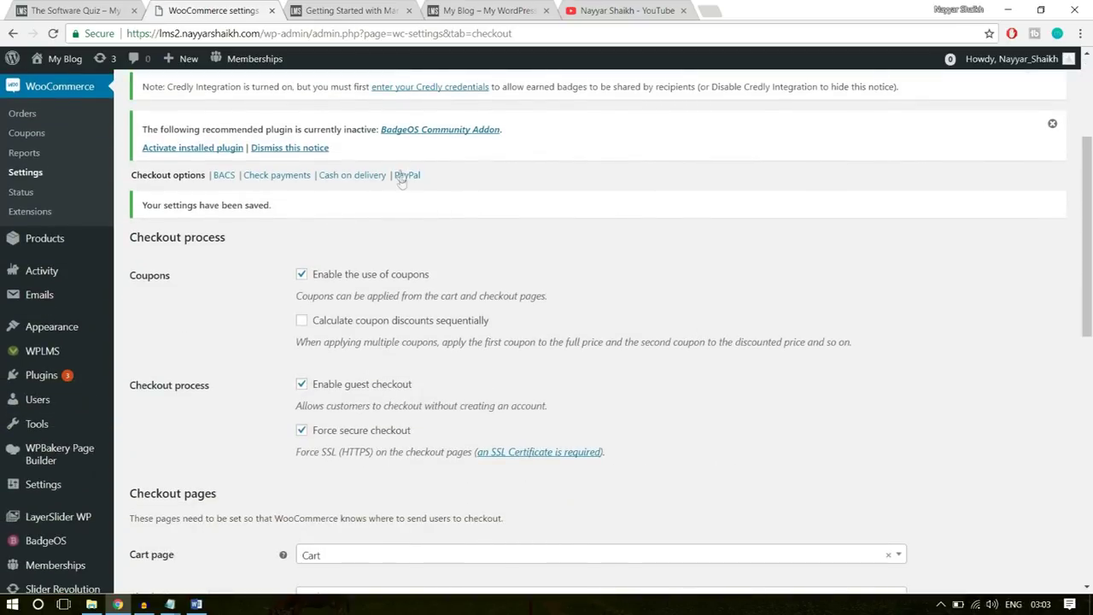
- Open the PayPal payment settings and enable PayPal Standard
{"action": "left_click", "coordinate": [401, 174]}
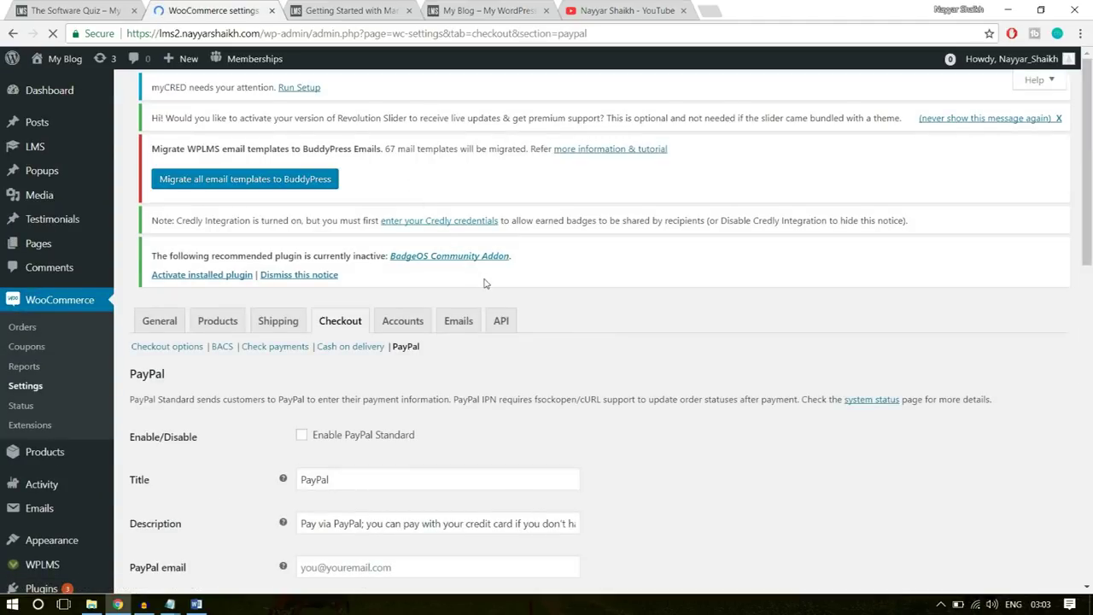
{"action": "scroll", "coordinate": [538, 360], "scroll_direction": "down", "scroll_amount": 2}
{"action": "left_click", "coordinate": [330, 338]}
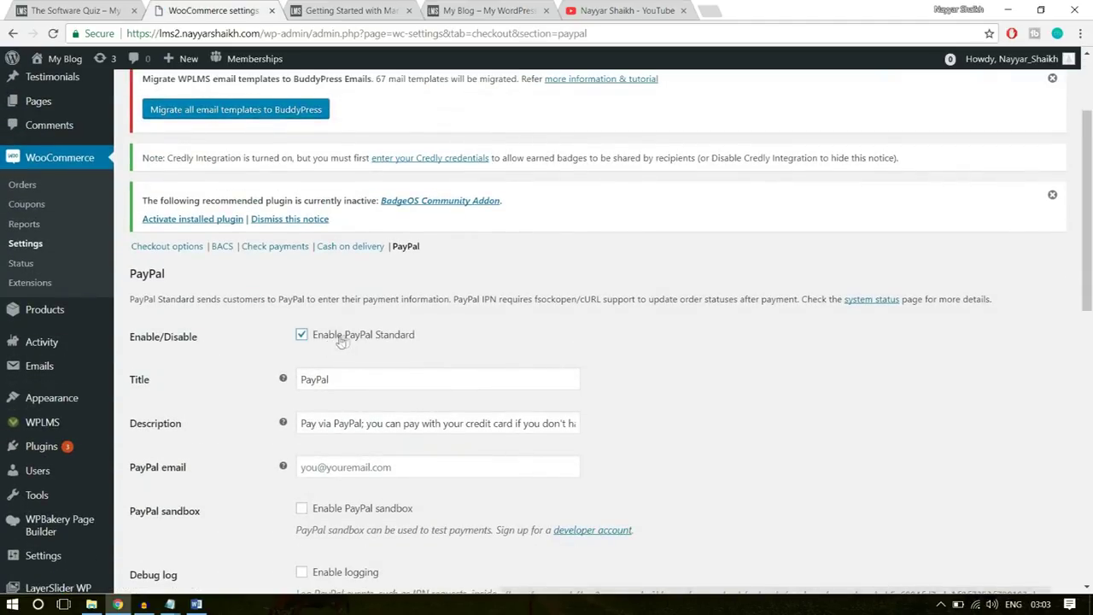
{"action": "scroll", "coordinate": [482, 346], "scroll_direction": "down", "scroll_amount": 3}
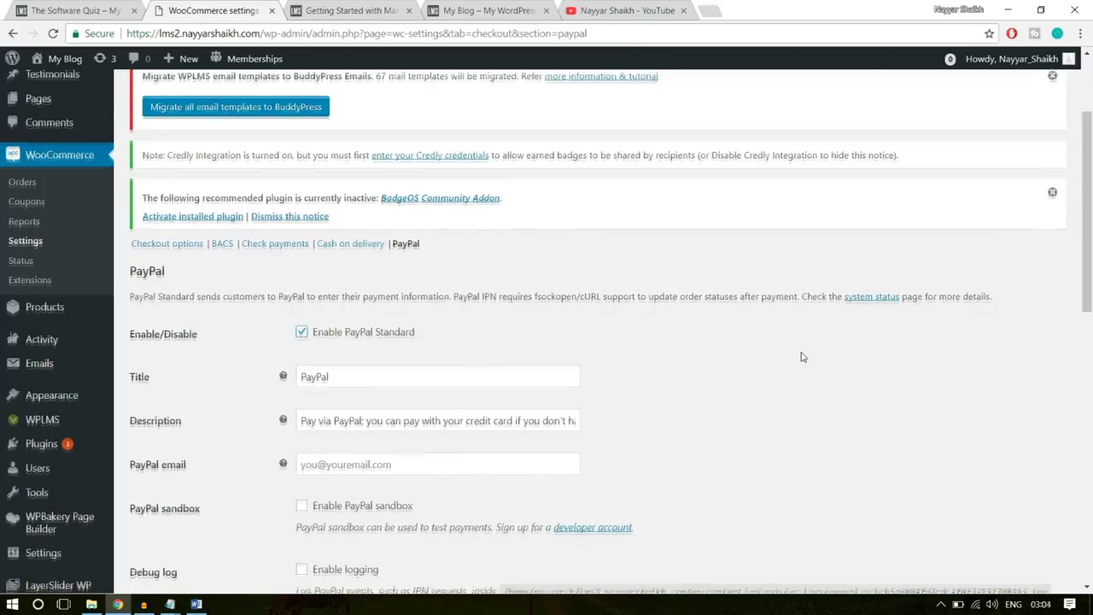
- Fill in the PayPal e-mail from saved suggestions and review the title and description
{"action": "left_click", "coordinate": [407, 254]}
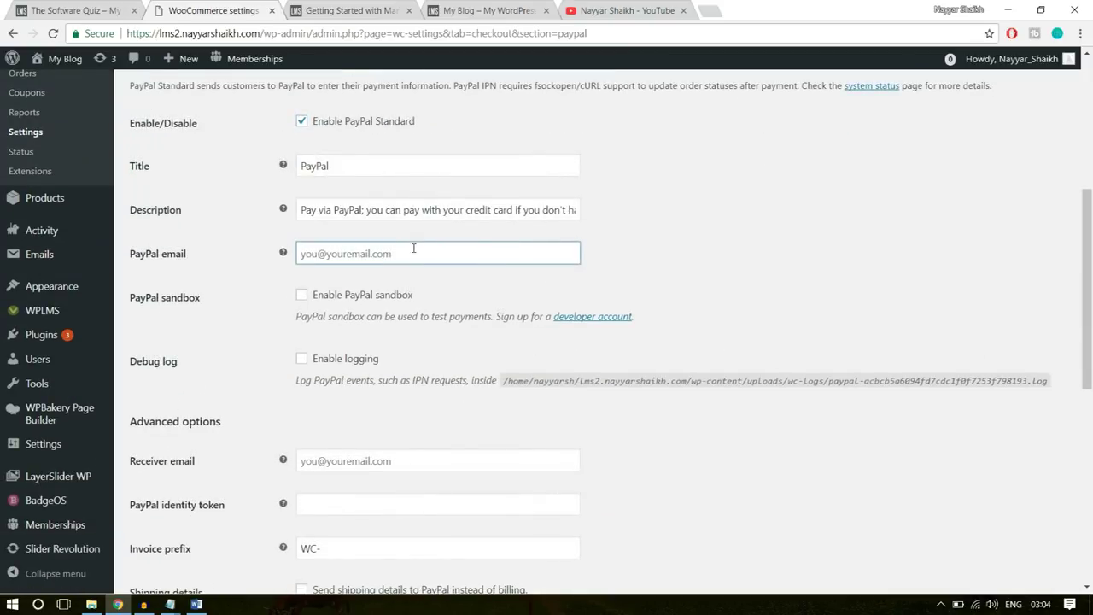
{"action": "left_click", "coordinate": [413, 249]}
{"action": "left_click", "coordinate": [398, 272]}
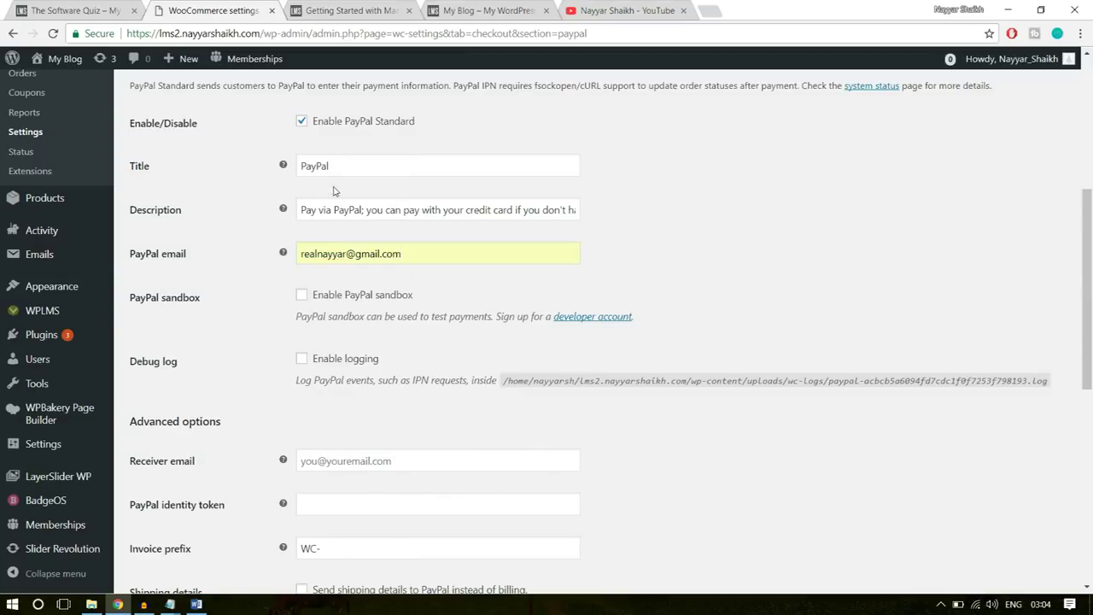
{"action": "left_click_drag", "start_coordinate": [336, 175], "coordinate": [297, 179]}
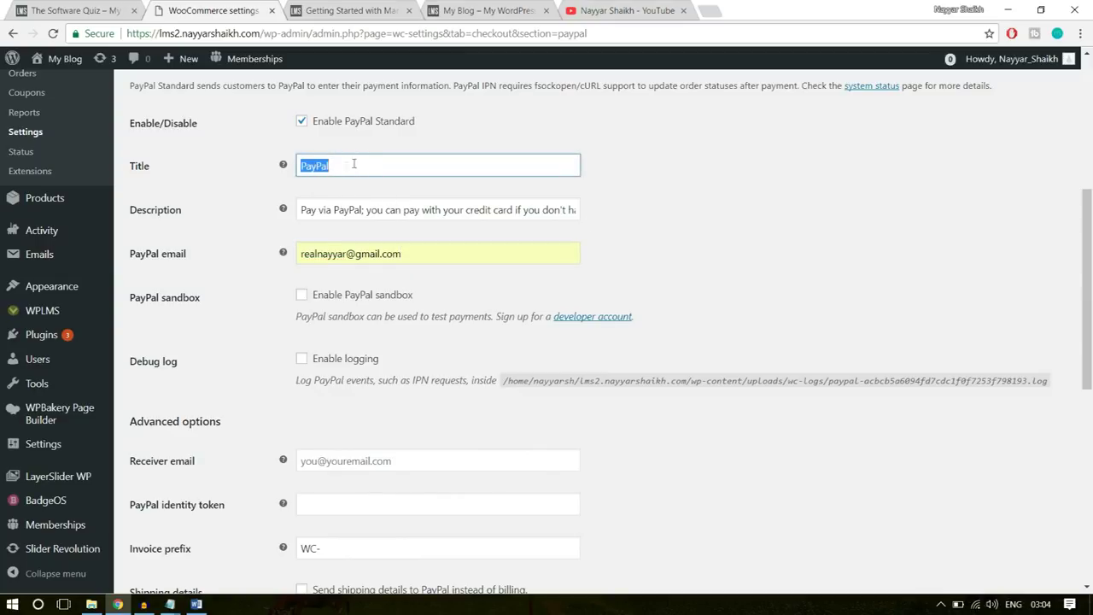
{"action": "left_click_drag", "start_coordinate": [310, 210], "coordinate": [698, 199]}
{"action": "left_click", "coordinate": [698, 198]}
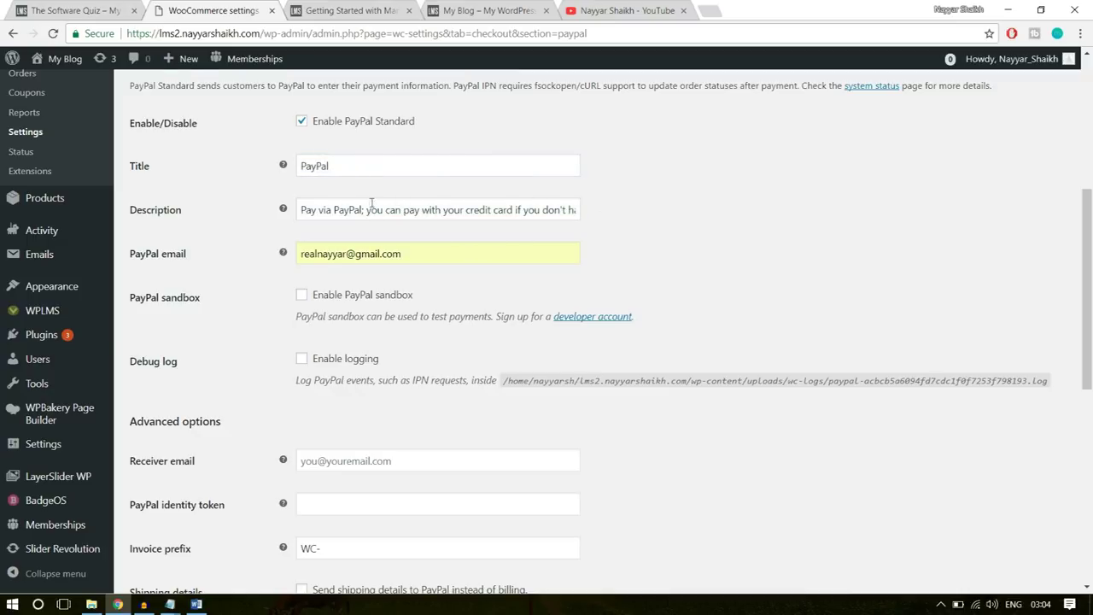
{"action": "scroll", "coordinate": [678, 249], "scroll_direction": "down", "scroll_amount": 2}
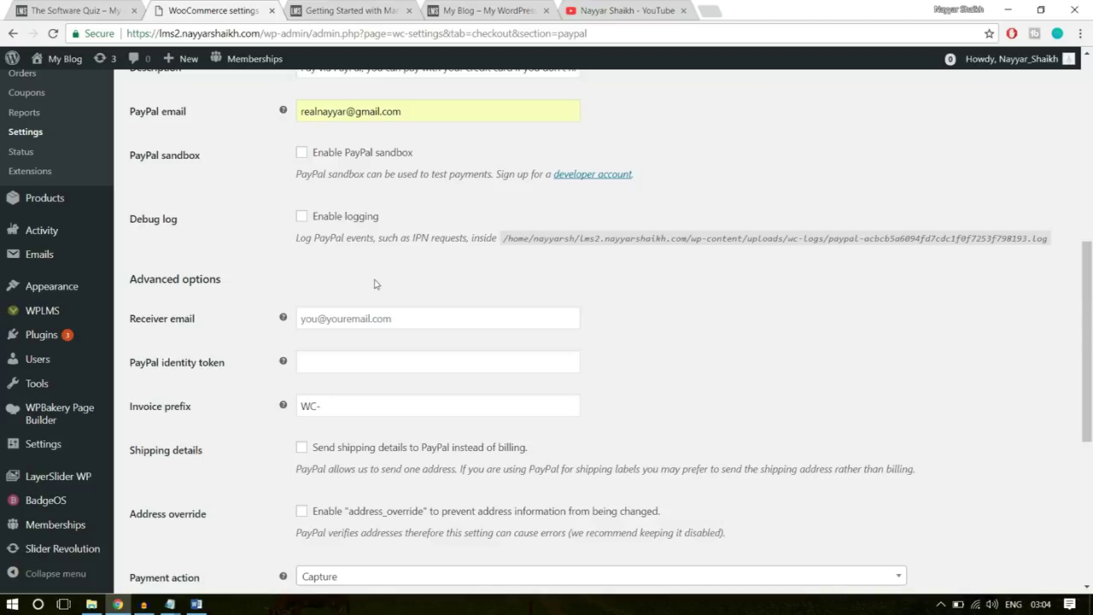
{"action": "scroll", "coordinate": [609, 271], "scroll_direction": "down", "scroll_amount": 5}
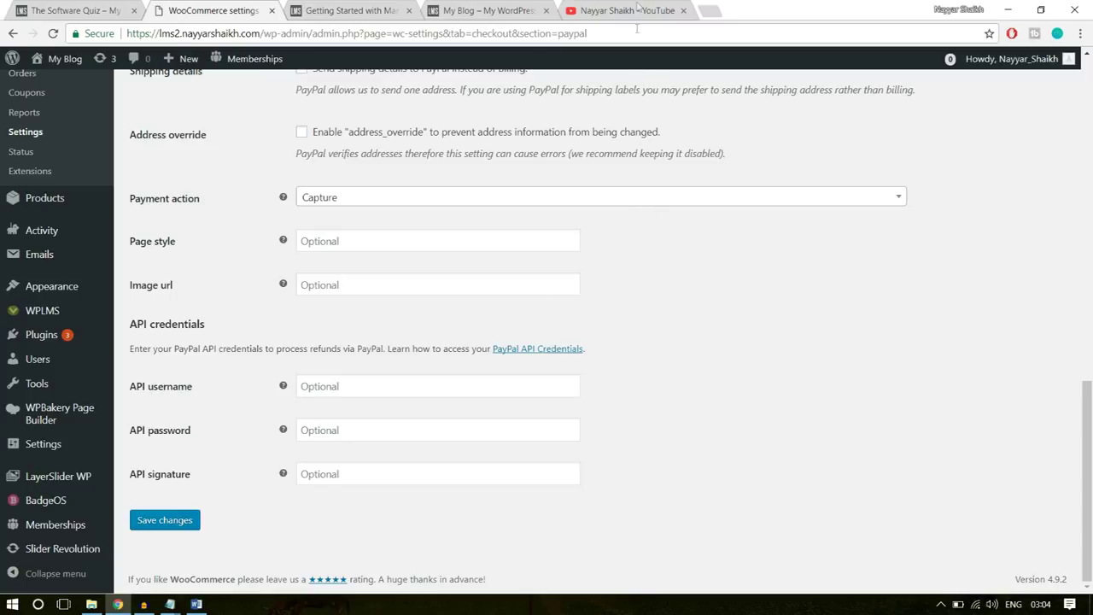
{"action": "left_click", "coordinate": [684, 11]}
- Open PayPal in a new tab and go to the API access settings
{"action": "left_click", "coordinate": [580, 10]}
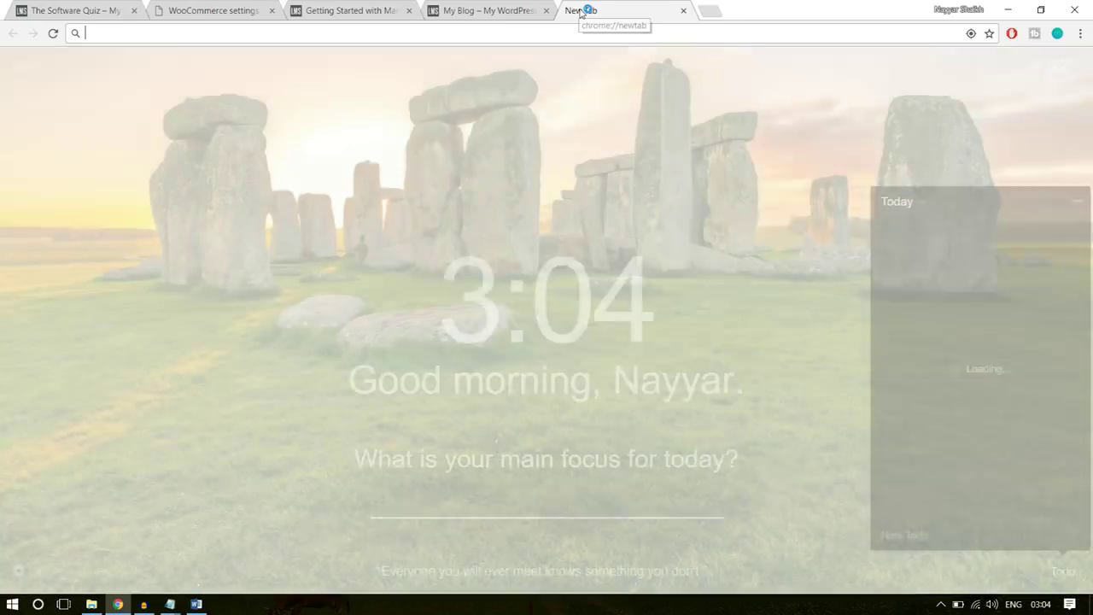
{"action": "type", "text": "pay"}
{"action": "key", "text": "Return"}
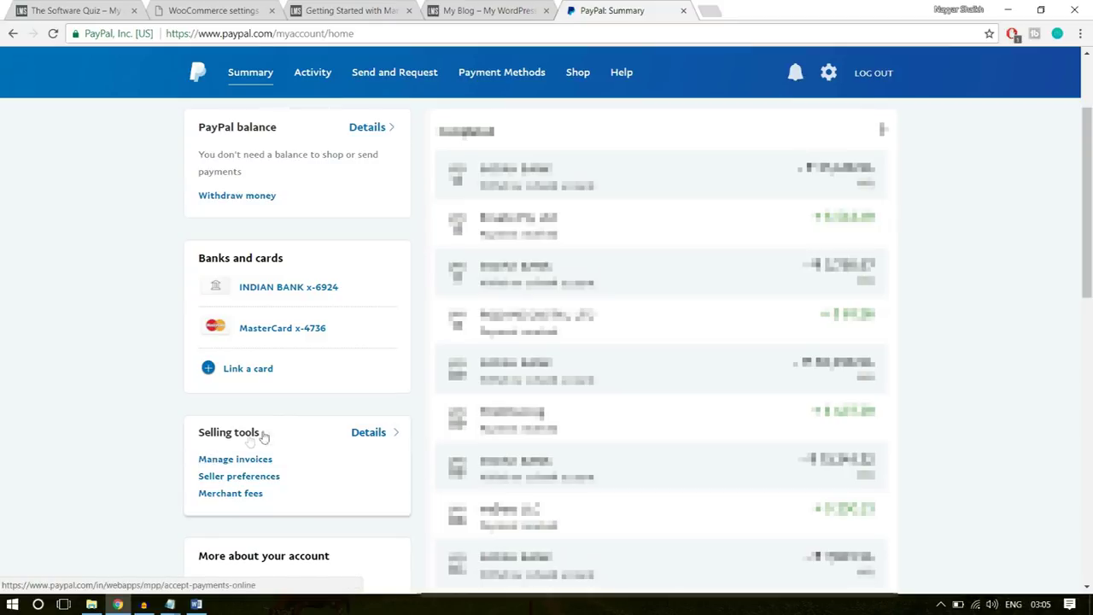
{"action": "left_click", "coordinate": [268, 478]}
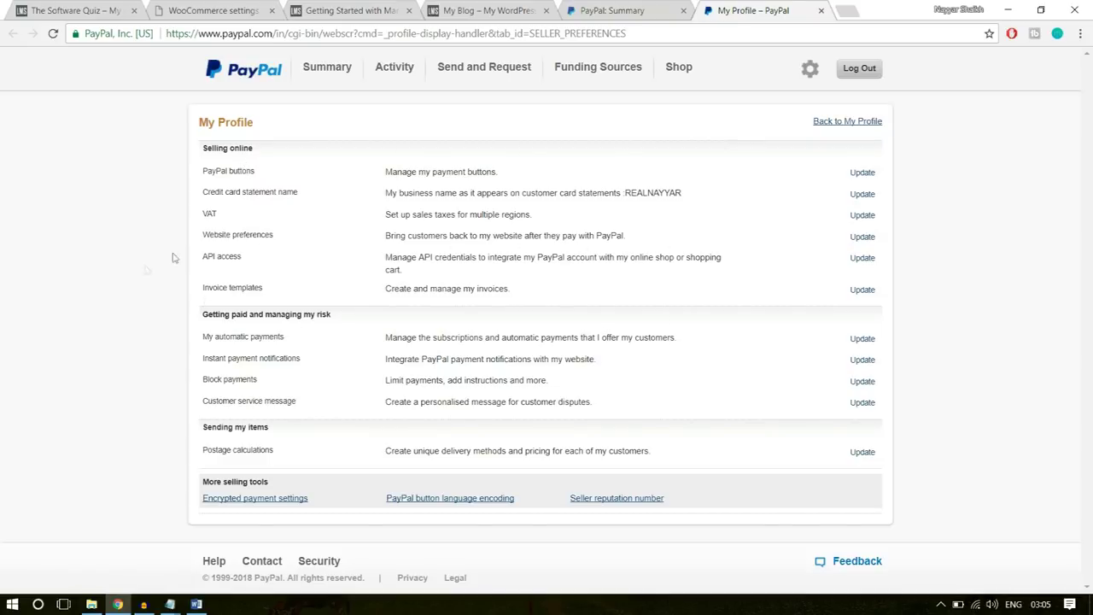
{"action": "left_click_drag", "start_coordinate": [202, 256], "coordinate": [836, 259]}
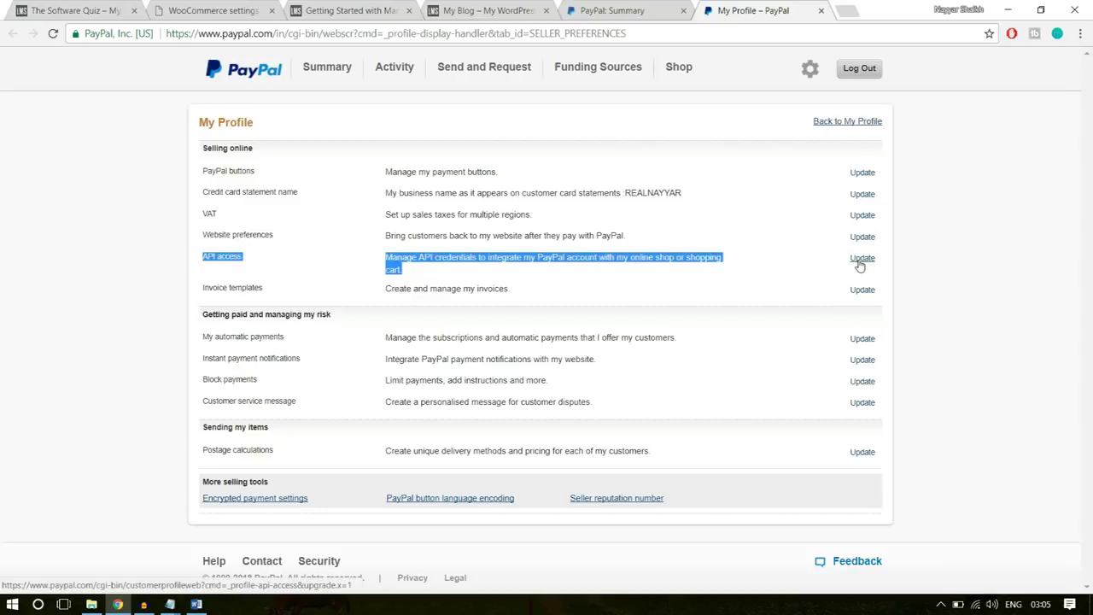
{"action": "left_click", "coordinate": [863, 259]}
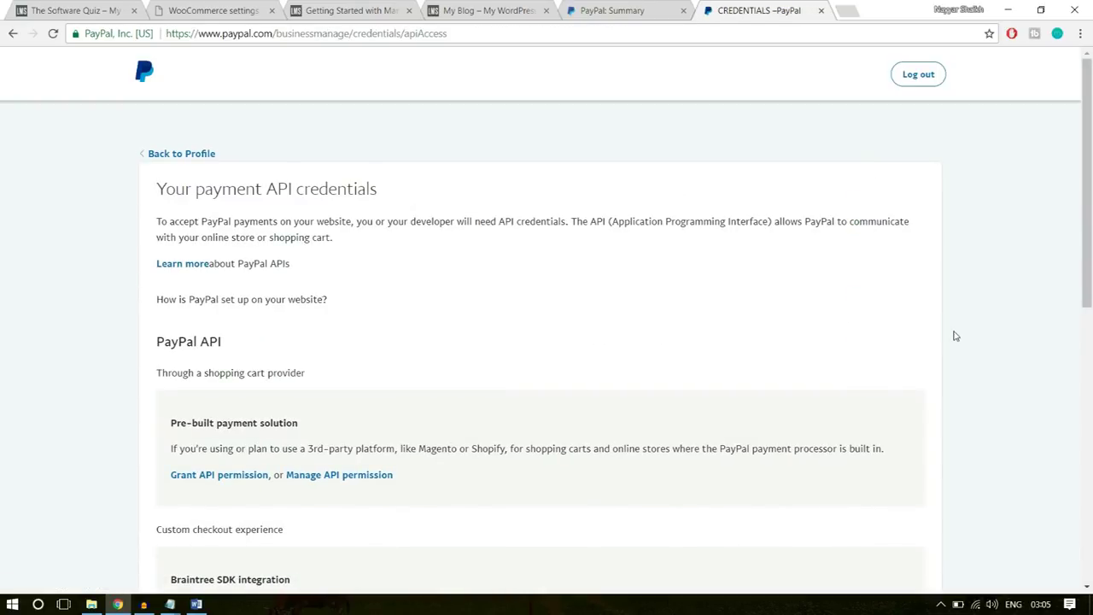
- Open the classic NVP/SOAP API credentials page and select the revealed API username
{"action": "scroll", "coordinate": [955, 336], "scroll_direction": "down", "scroll_amount": 5}
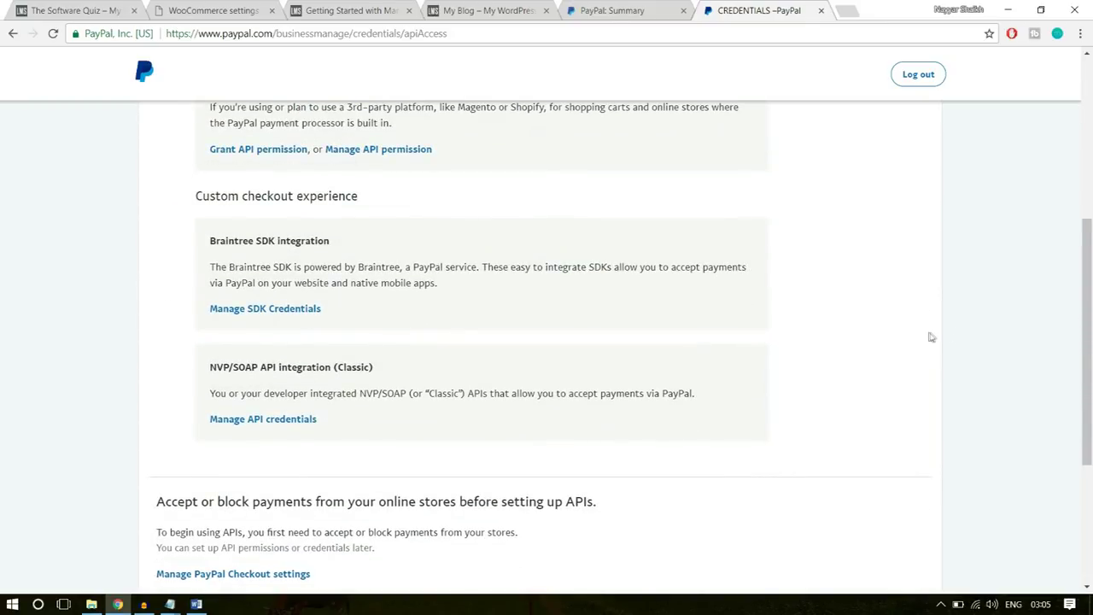
{"action": "scroll", "coordinate": [931, 337], "scroll_direction": "up", "scroll_amount": 4}
{"action": "scroll", "coordinate": [931, 337], "scroll_direction": "down", "scroll_amount": 2}
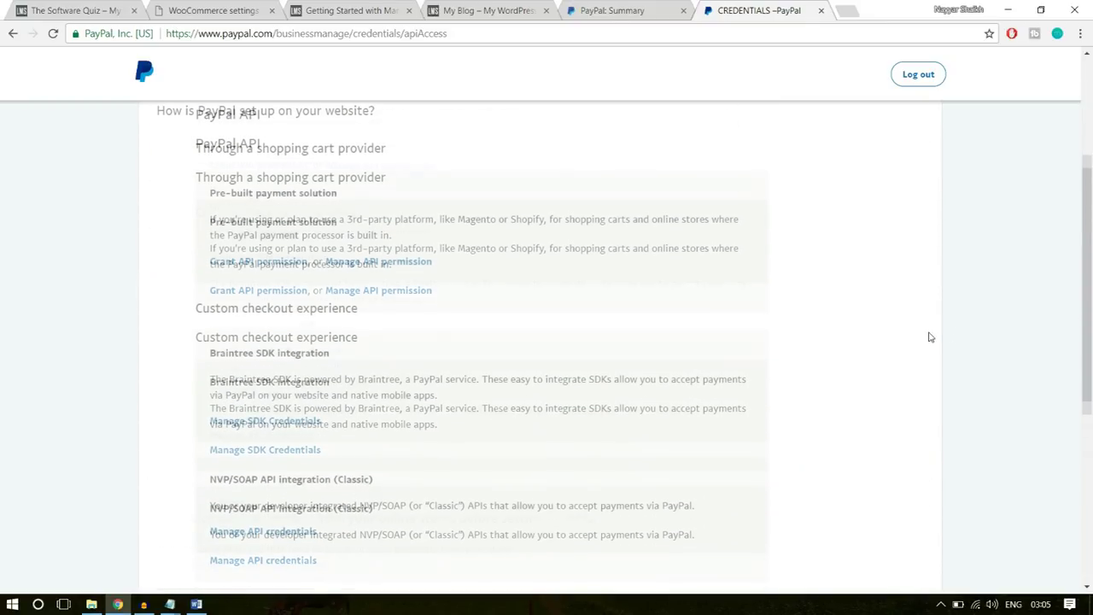
{"action": "scroll", "coordinate": [931, 338], "scroll_direction": "down", "scroll_amount": 5}
{"action": "scroll", "coordinate": [930, 336], "scroll_direction": "up", "scroll_amount": 3}
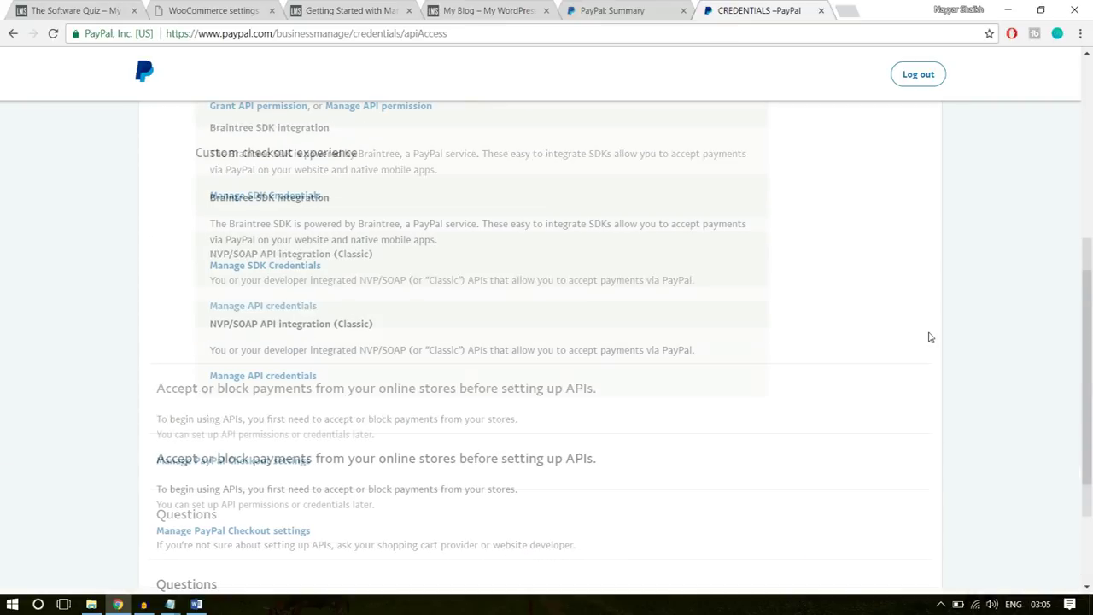
{"action": "left_click_drag", "start_coordinate": [210, 324], "coordinate": [391, 324]}
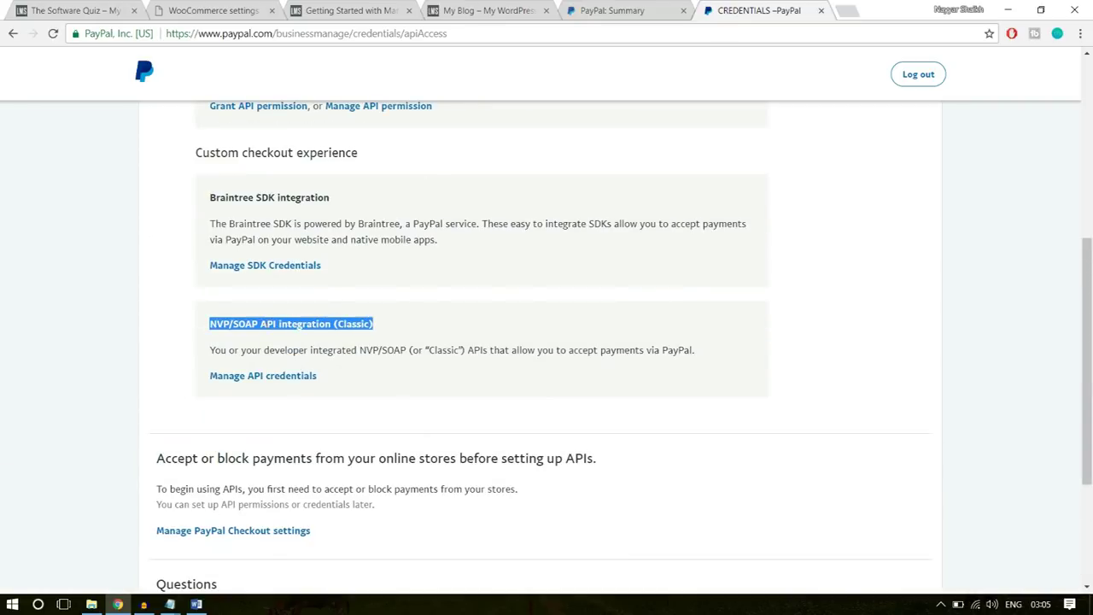
{"action": "left_click", "coordinate": [276, 324]}
{"action": "left_click_drag", "start_coordinate": [381, 326], "coordinate": [334, 328]}
{"action": "left_click", "coordinate": [430, 330]}
{"action": "left_click", "coordinate": [390, 334]}
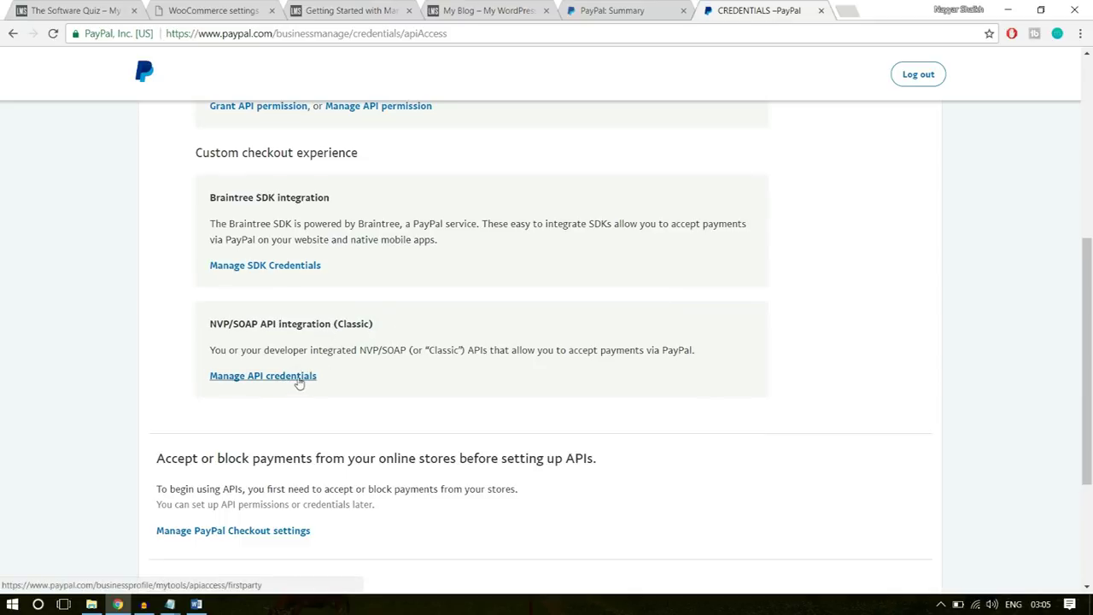
{"action": "left_click", "coordinate": [297, 382]}
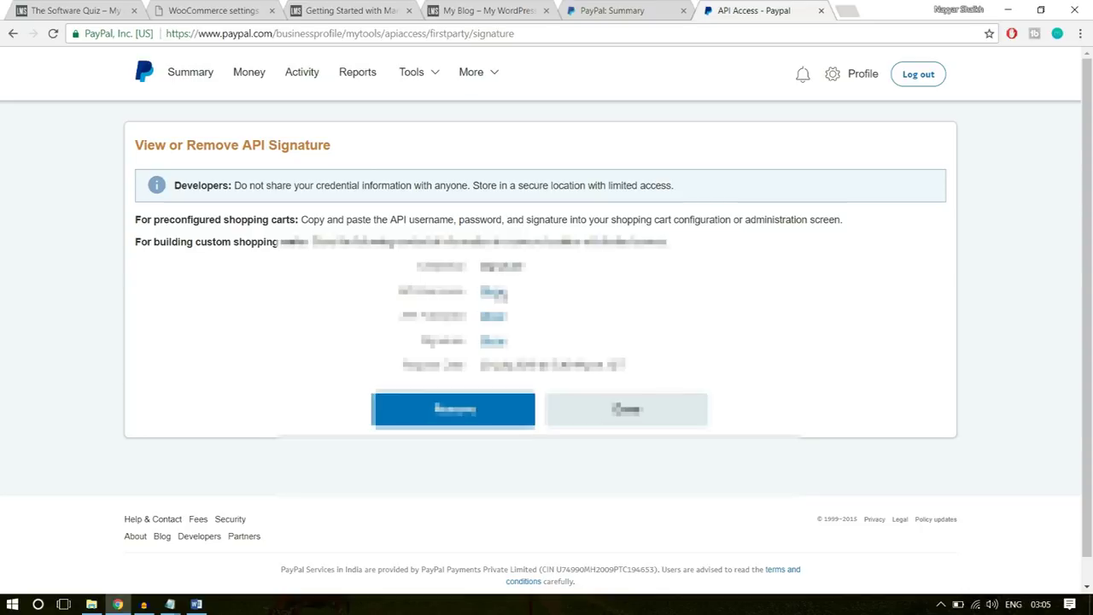
{"action": "left_click", "coordinate": [502, 293]}
{"action": "left_click_drag", "start_coordinate": [620, 291], "coordinate": [475, 299]}
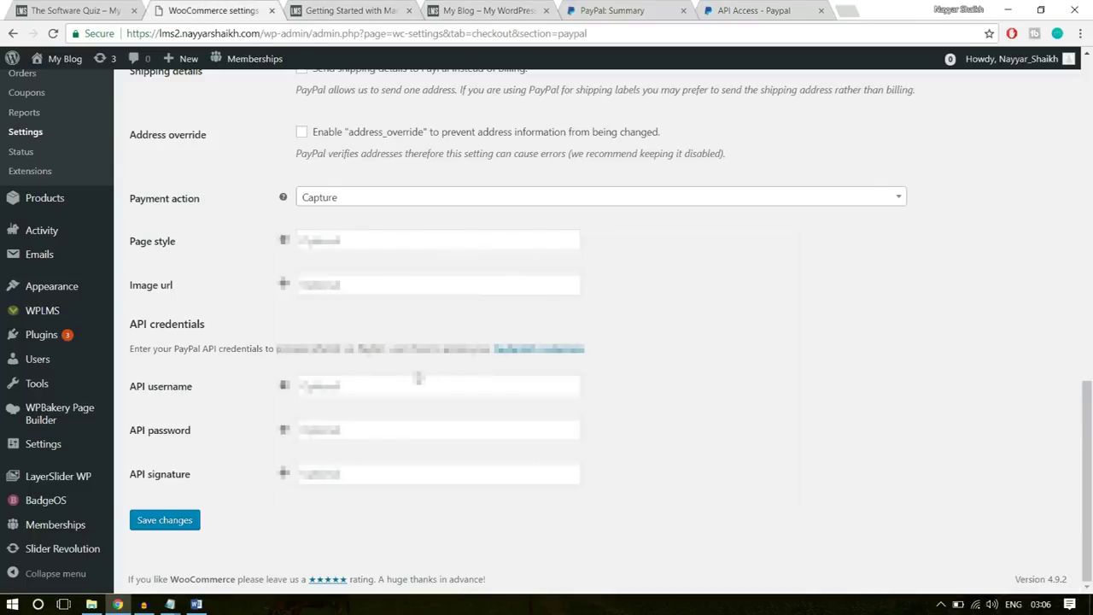
- Fill the API username and paste the API password copied from PayPal
{"action": "left_click", "coordinate": [415, 380]}
{"action": "key", "text": "Down"}
{"action": "key", "text": "Return"}
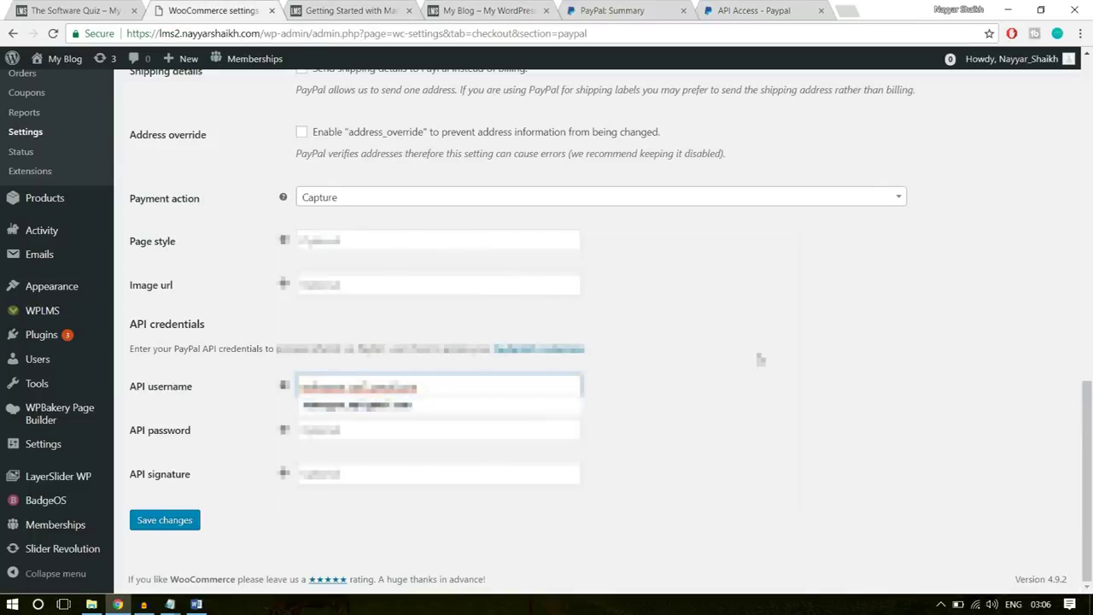
{"action": "left_click", "coordinate": [768, 10]}
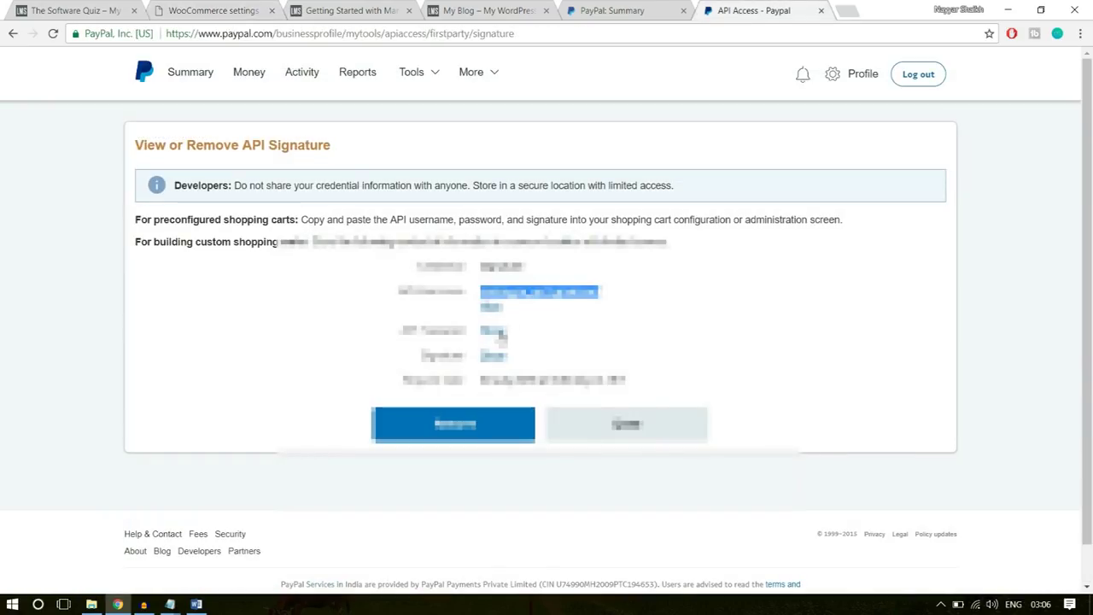
{"action": "left_click", "coordinate": [498, 331]}
{"action": "double_click", "coordinate": [531, 330]}
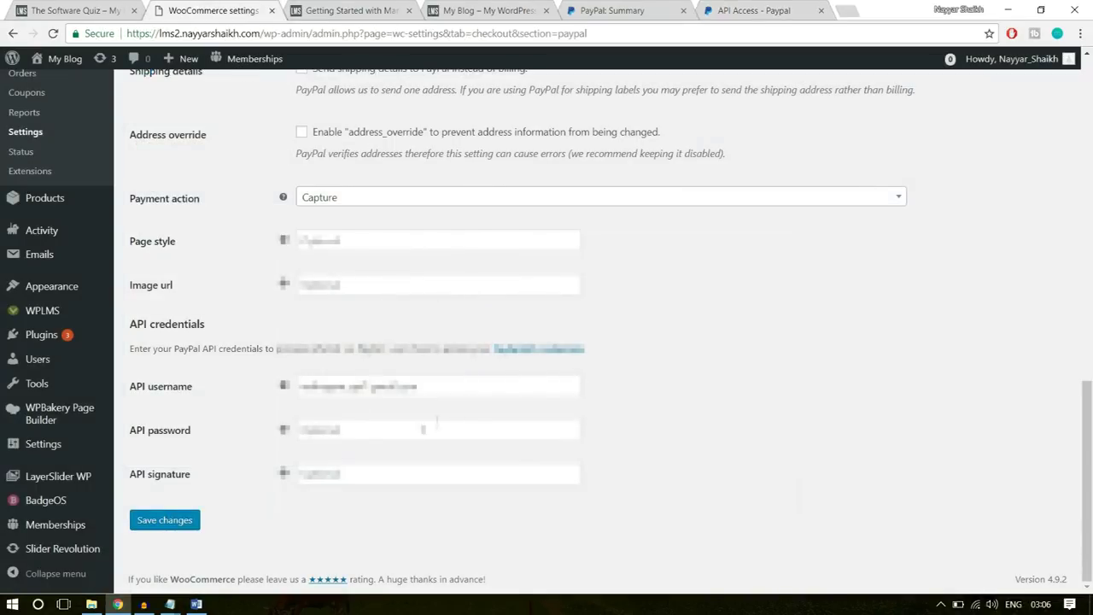
{"action": "left_click", "coordinate": [424, 430]}
{"action": "key", "text": "ctrl+v"}
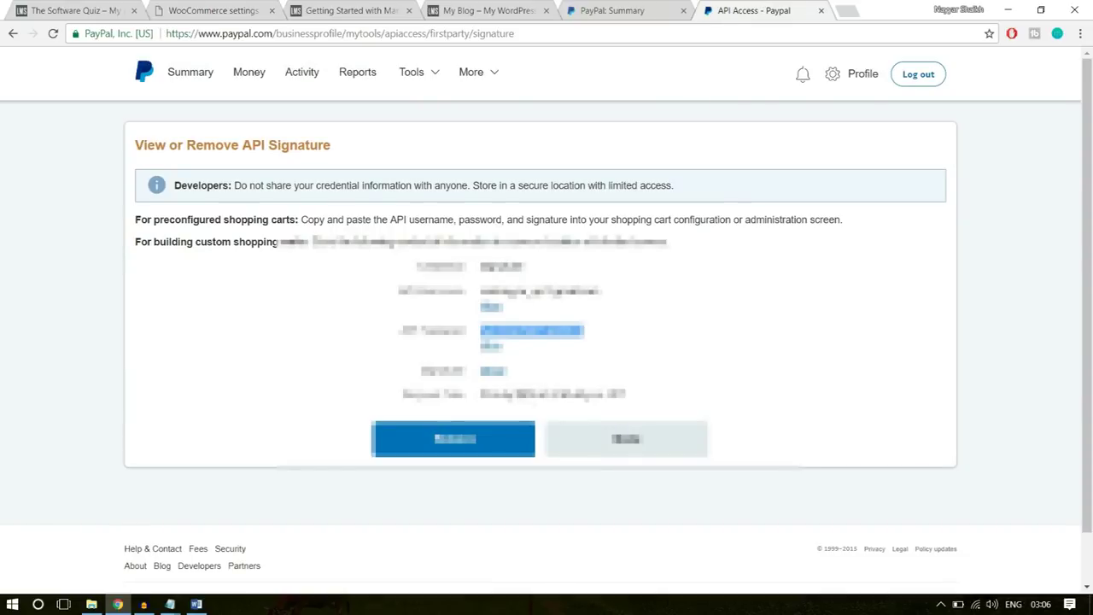
- Copy the API signature into its field and save the PayPal settings
{"action": "left_click", "coordinate": [500, 372]}
{"action": "left_click_drag", "start_coordinate": [806, 371], "coordinate": [478, 371]}
{"action": "key", "text": "ctrl+c"}
{"action": "left_click", "coordinate": [238, 15]}
{"action": "left_click", "coordinate": [388, 474]}
{"action": "key", "text": "ctrl+v"}
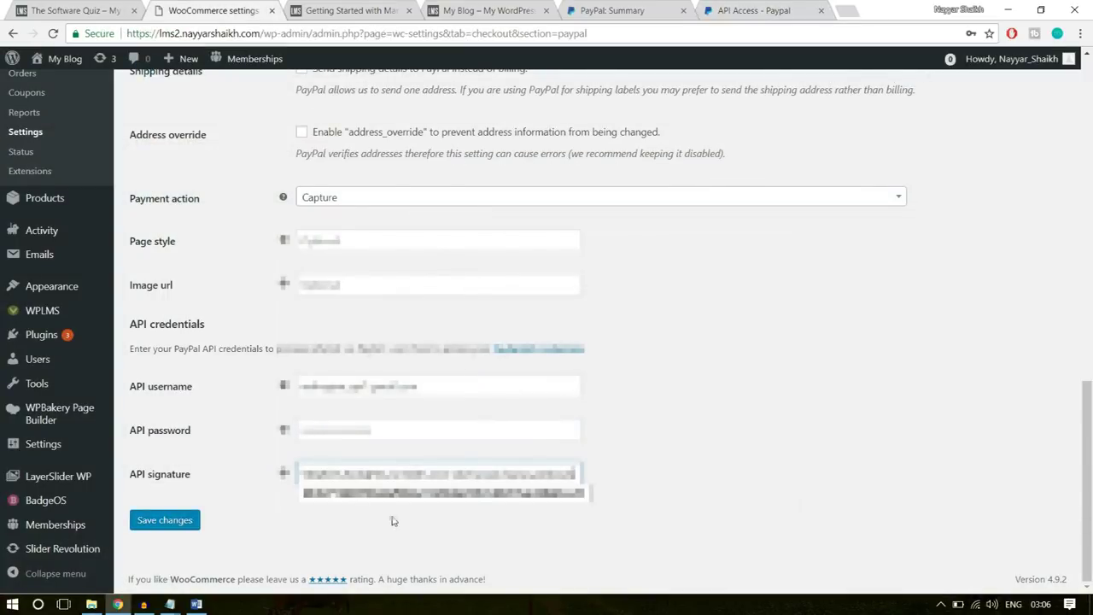
{"action": "left_click", "coordinate": [193, 520]}
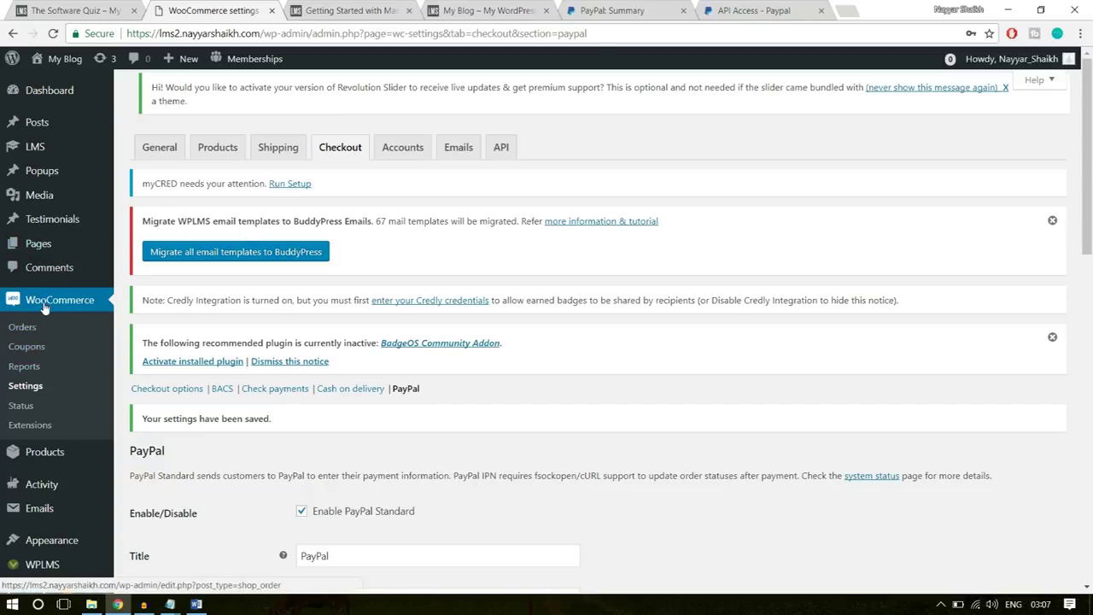
- Create a new coupon with the code 10OFF
{"action": "left_click", "coordinate": [26, 347]}
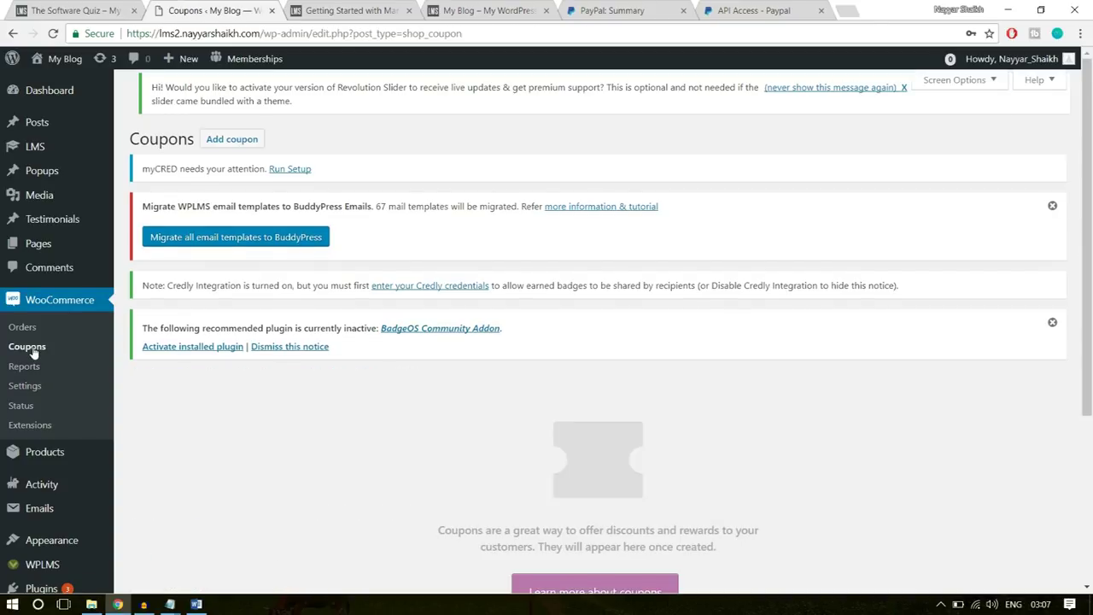
{"action": "scroll", "coordinate": [816, 402], "scroll_direction": "down", "scroll_amount": 3}
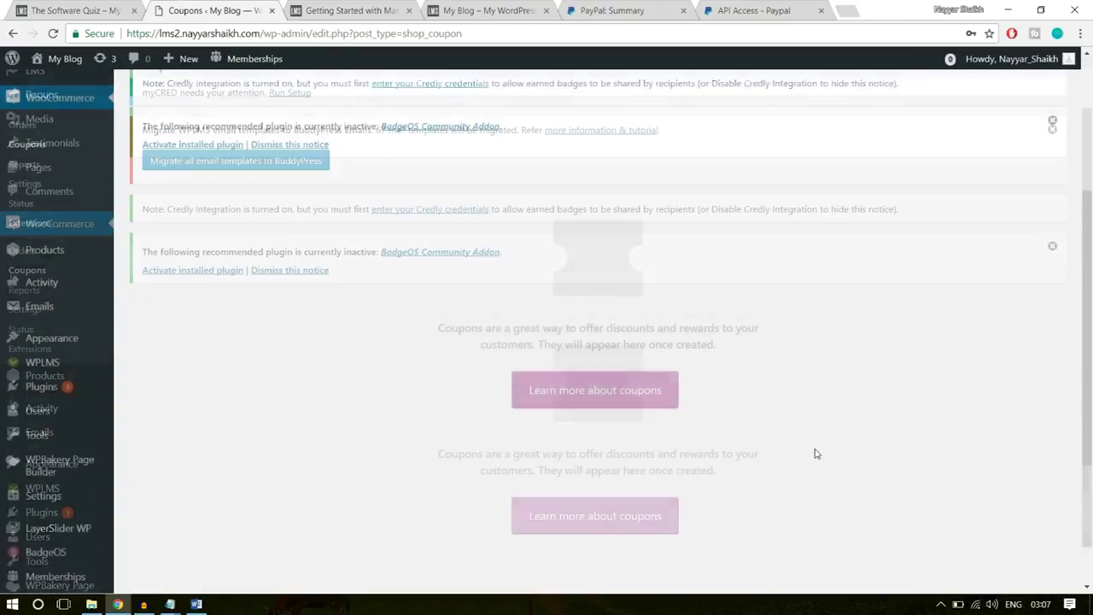
{"action": "scroll", "coordinate": [815, 453], "scroll_direction": "up", "scroll_amount": 3}
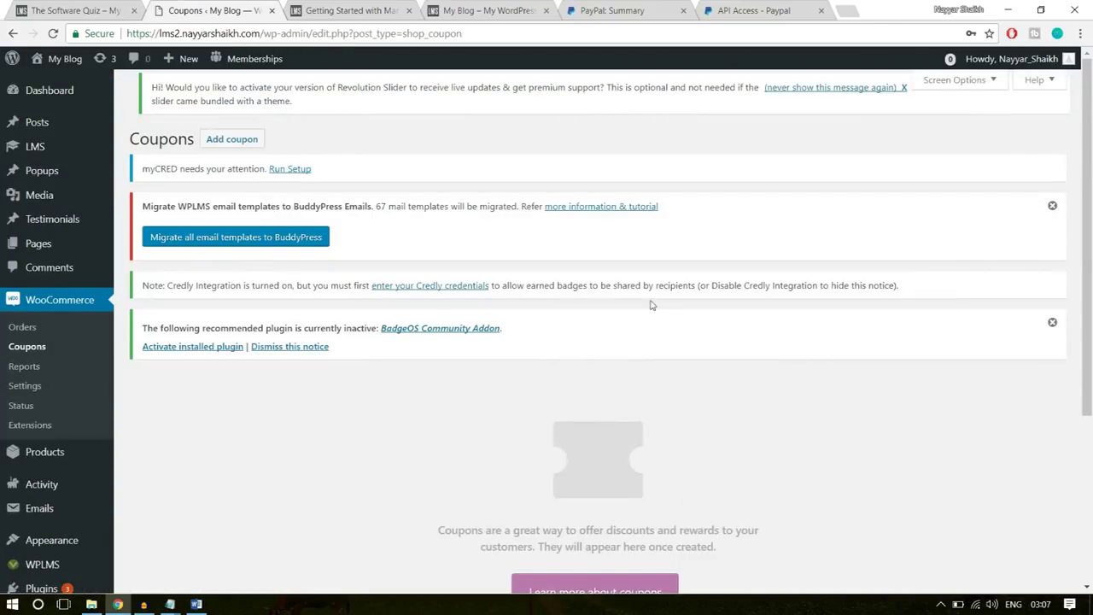
{"action": "left_click", "coordinate": [236, 147]}
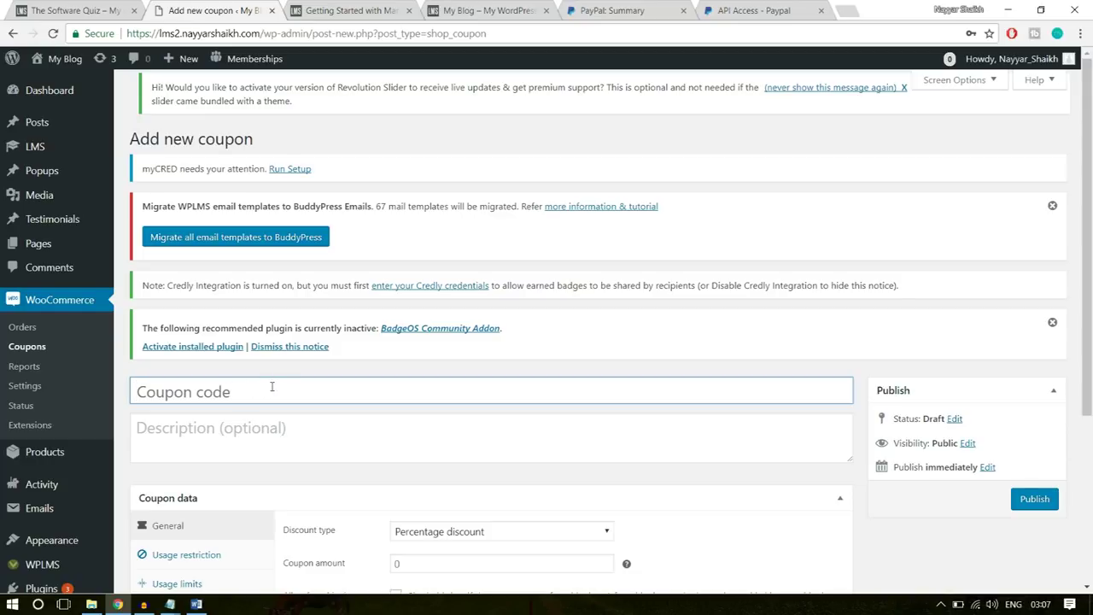
{"action": "key", "text": "shift"}
{"action": "type", "text": "10OFF"}
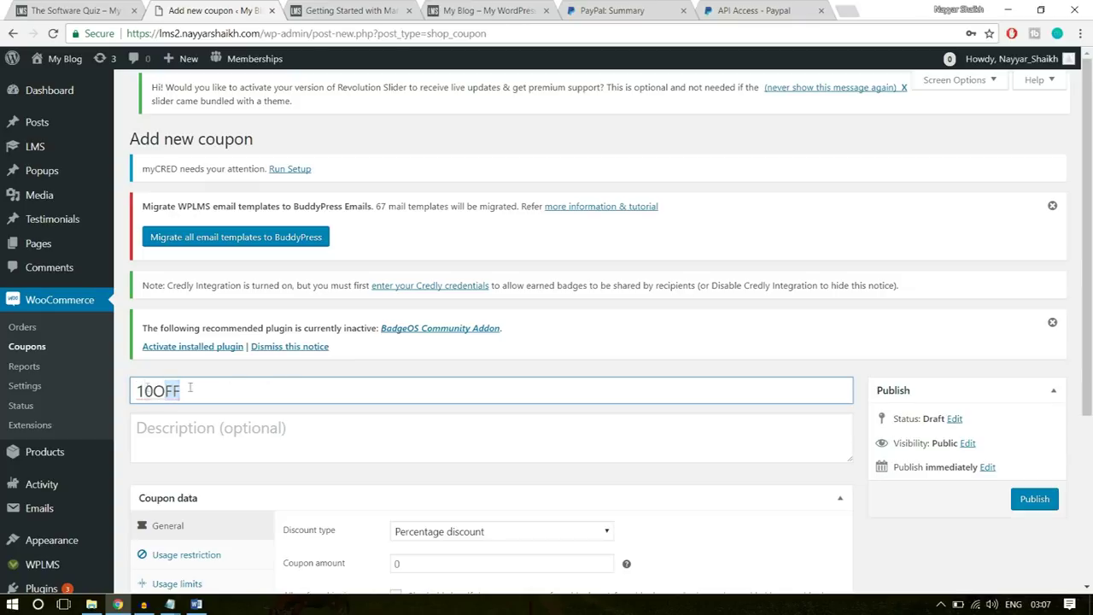
{"action": "left_click_drag", "start_coordinate": [181, 391], "coordinate": [132, 392]}
{"action": "left_click", "coordinate": [223, 401]}
- Enter the description 'This code gives 10 % Discount on any Course', fixing the typo
{"action": "left_click", "coordinate": [220, 435]}
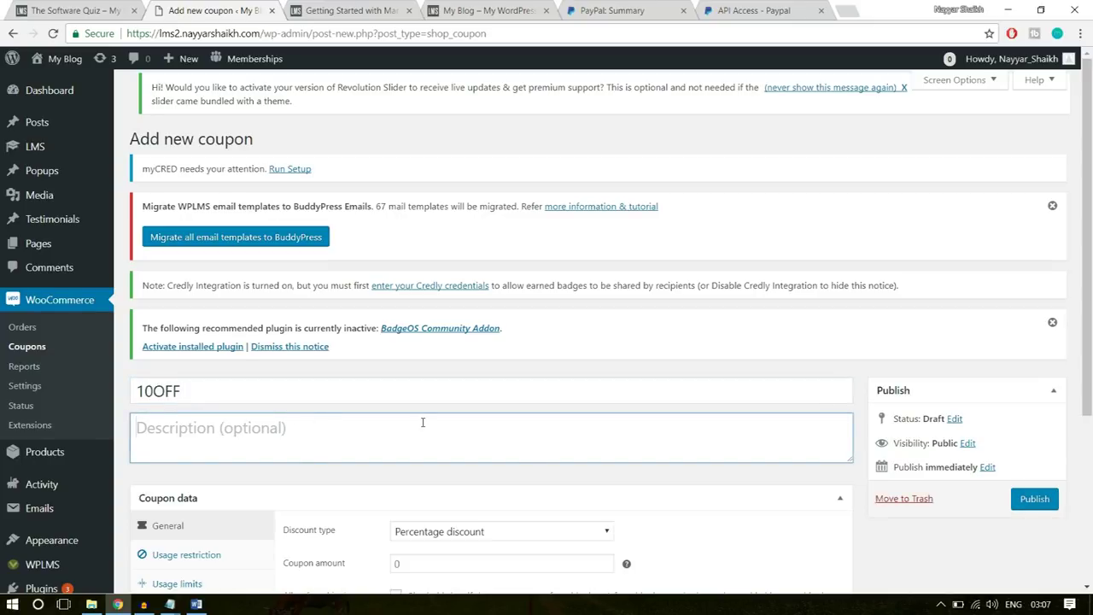
{"action": "type", "text": "This code gives 10 % "}
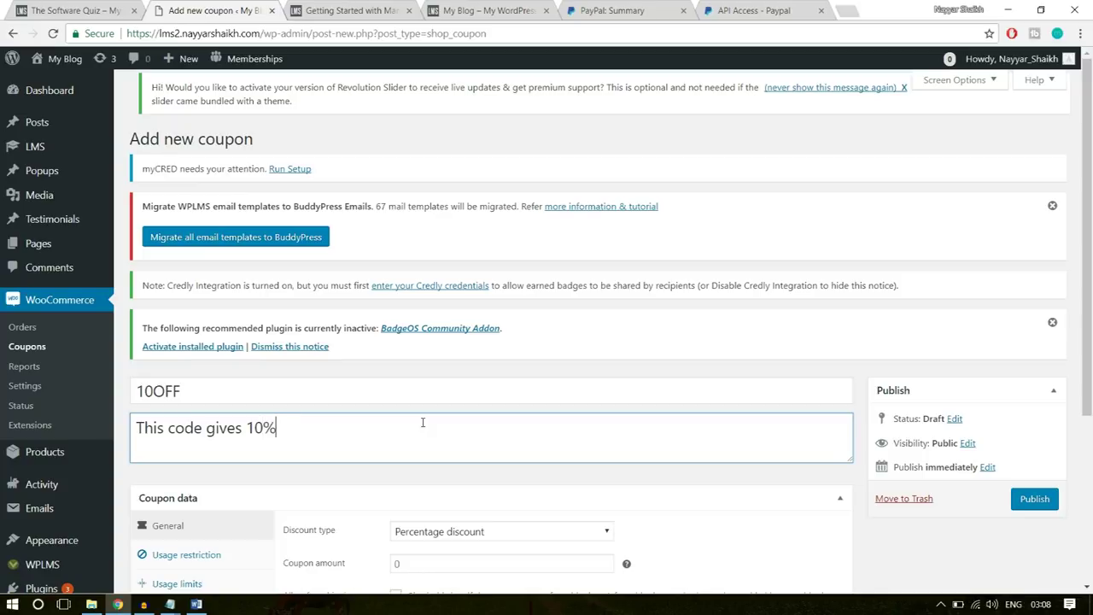
{"action": "type", "text": "Discount on a"}
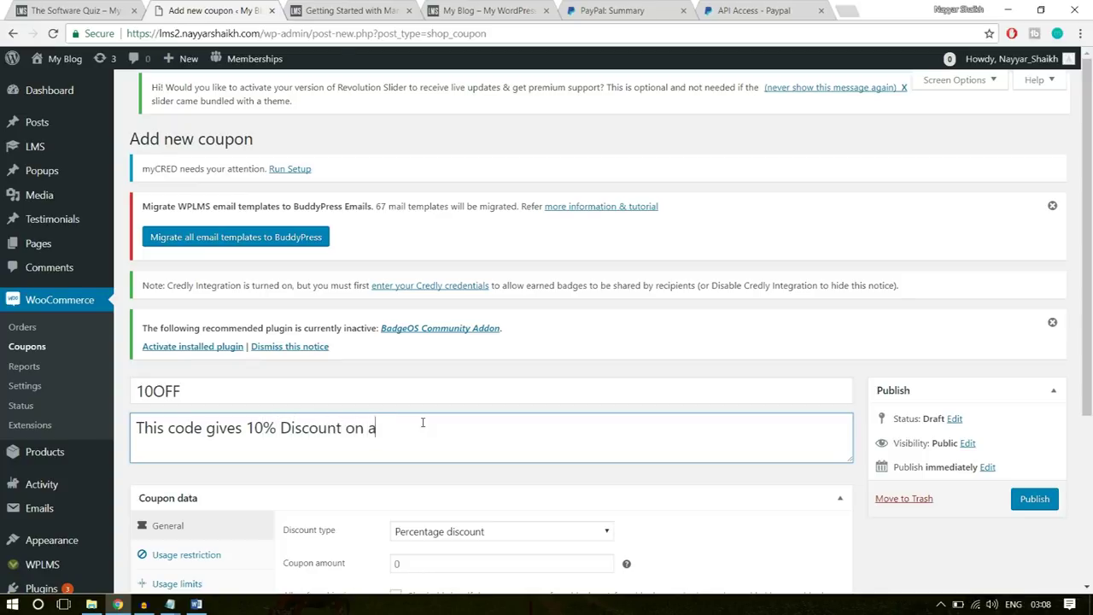
{"action": "type", "text": "ny Coyrse"}
{"action": "key", "text": "BackSpace"}
{"action": "key", "text": "BackSpace"}
{"action": "type", "text": "urse"}
{"action": "key", "text": "Left"}
{"action": "key", "text": "Left"}
{"action": "key", "text": "Left"}
{"action": "key", "text": "Left"}
{"action": "key", "text": "BackSpace"}
{"action": "key", "text": "End"}
{"action": "scroll", "coordinate": [550, 442], "scroll_direction": "down", "scroll_amount": 3}
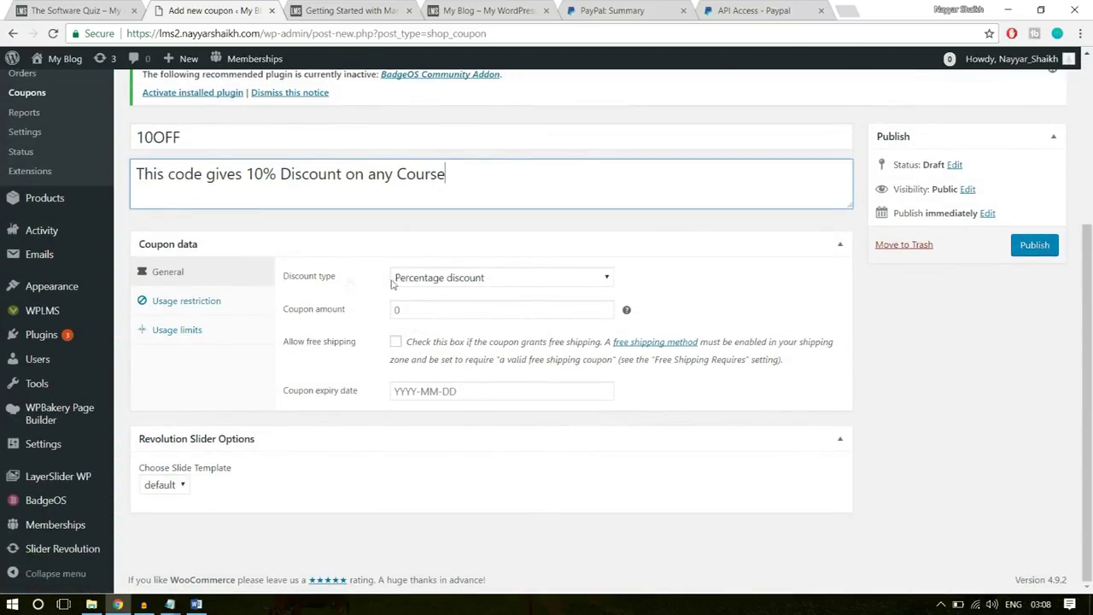
- Keep Percentage discount as the type and set the coupon amount to 10
{"action": "left_click", "coordinate": [491, 285]}
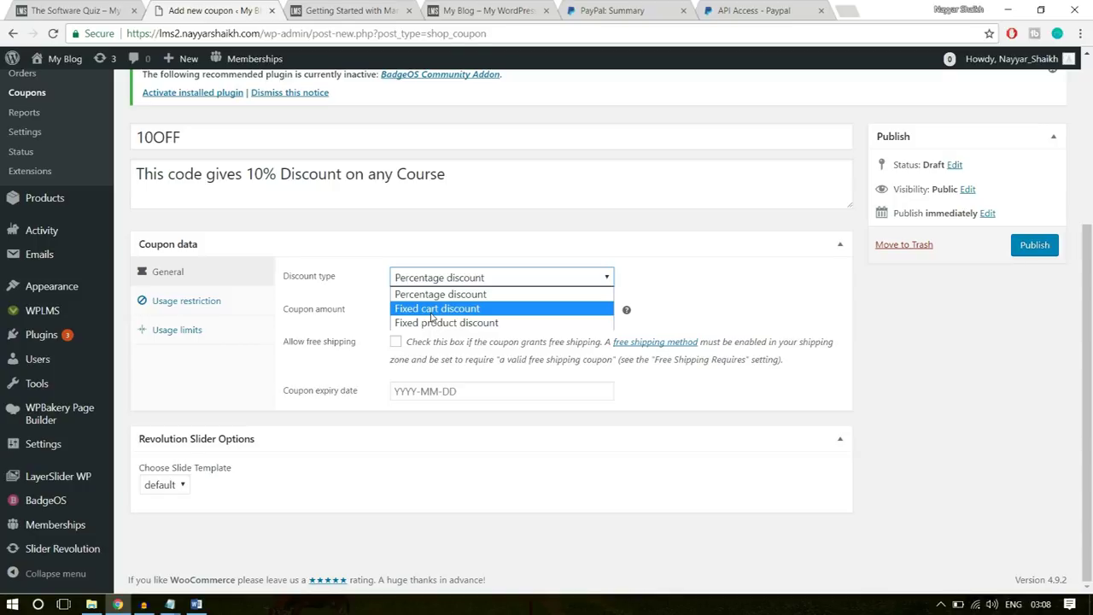
{"action": "double_click", "coordinate": [175, 138]}
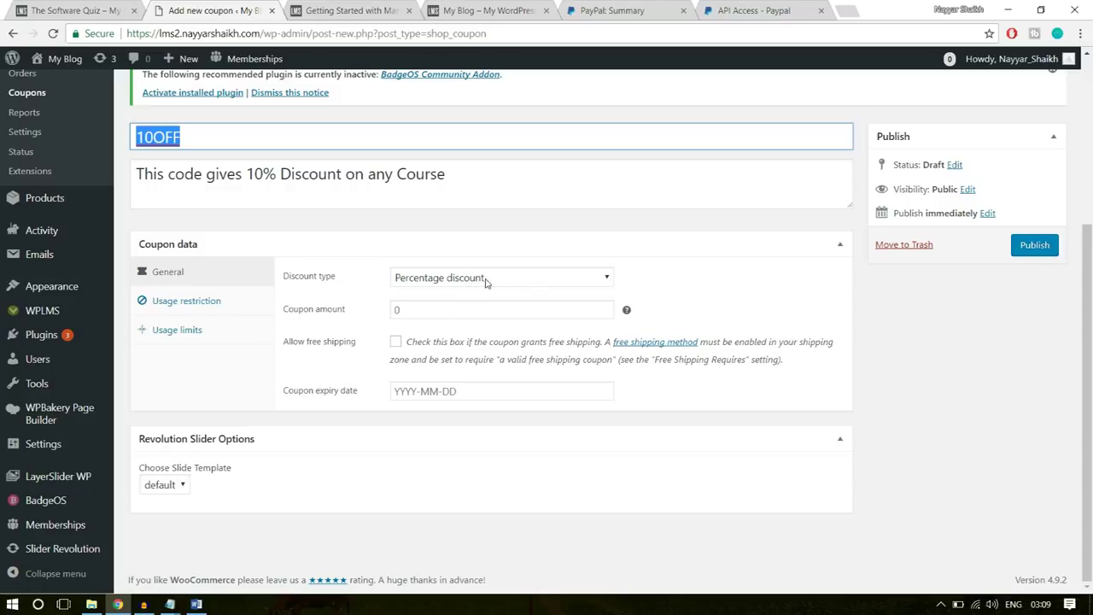
{"action": "left_click", "coordinate": [392, 308]}
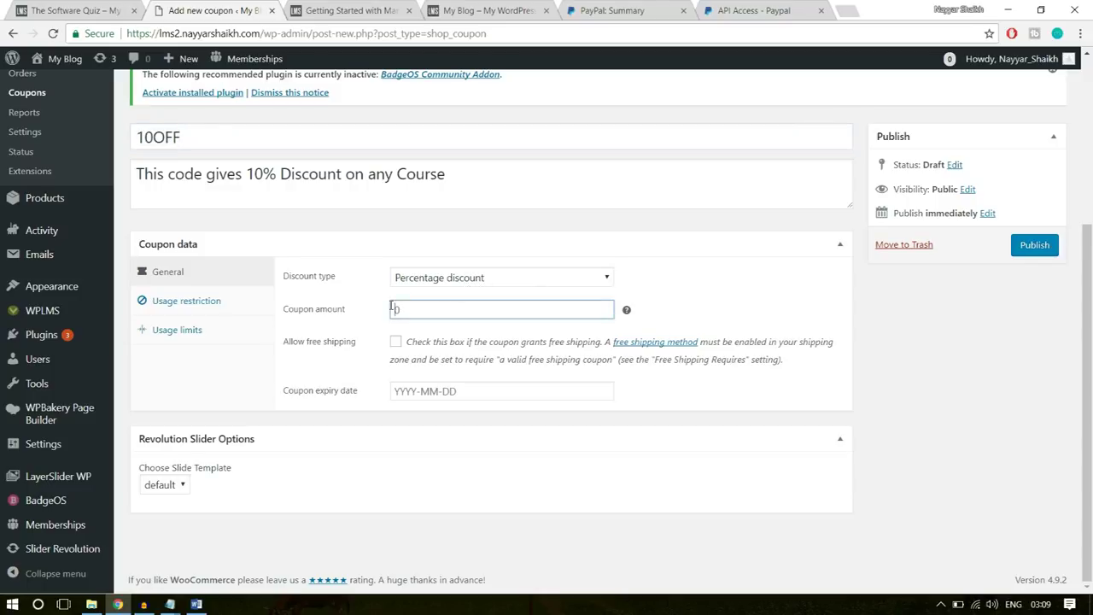
{"action": "type", "text": "10"}
{"action": "left_click", "coordinate": [784, 304]}
{"action": "double_click", "coordinate": [201, 132]}
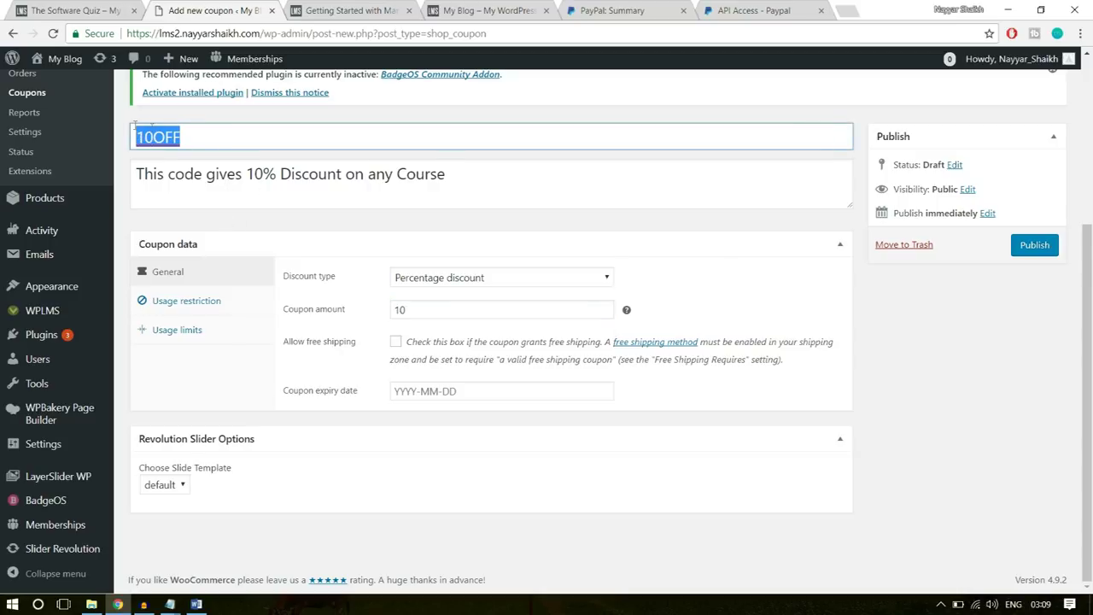
{"action": "left_click", "coordinate": [790, 251]}
{"action": "left_click", "coordinate": [790, 251]}
{"action": "left_click", "coordinate": [551, 384]}
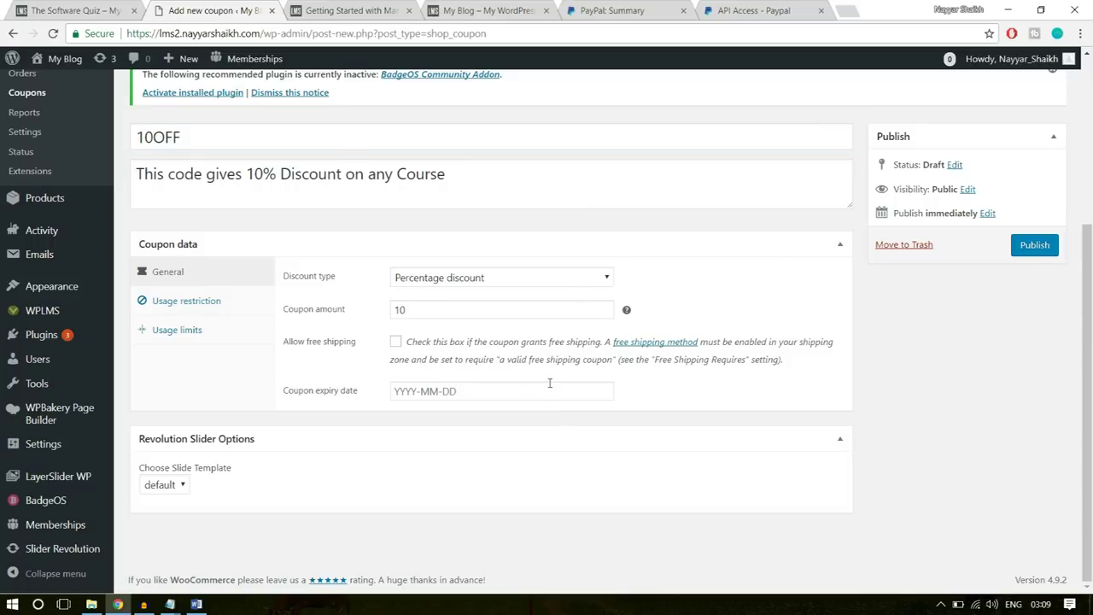
- Leave the coupon expiry date empty after browsing the calendar to April 2018
{"action": "left_click", "coordinate": [551, 388]}
{"action": "left_click", "coordinate": [554, 188]}
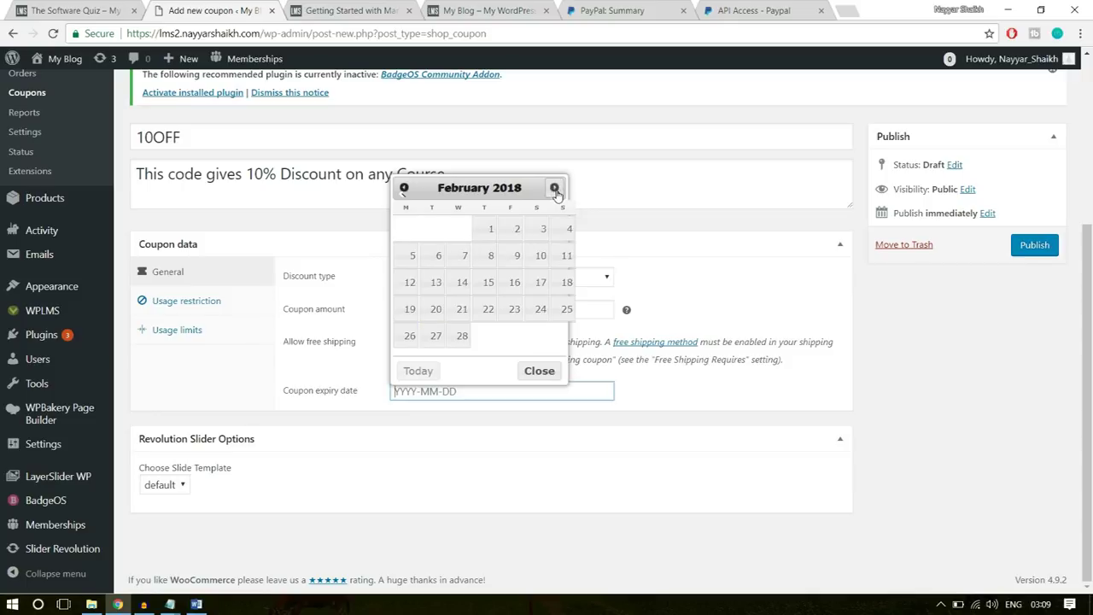
{"action": "left_click", "coordinate": [553, 188]}
{"action": "left_click", "coordinate": [553, 188]}
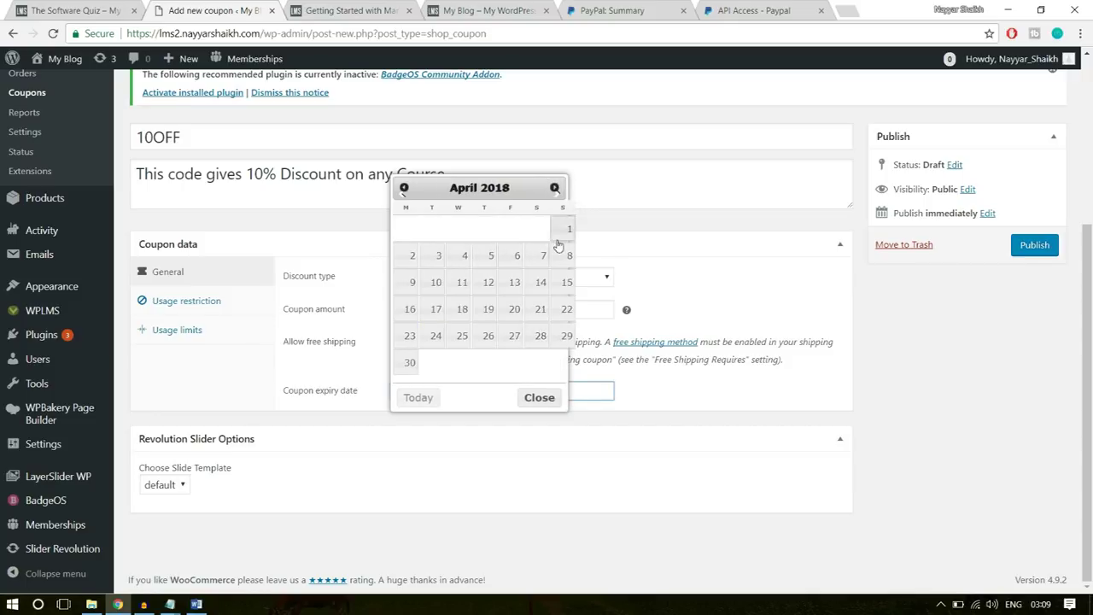
{"action": "left_click", "coordinate": [749, 253]}
{"action": "left_click", "coordinate": [749, 255]}
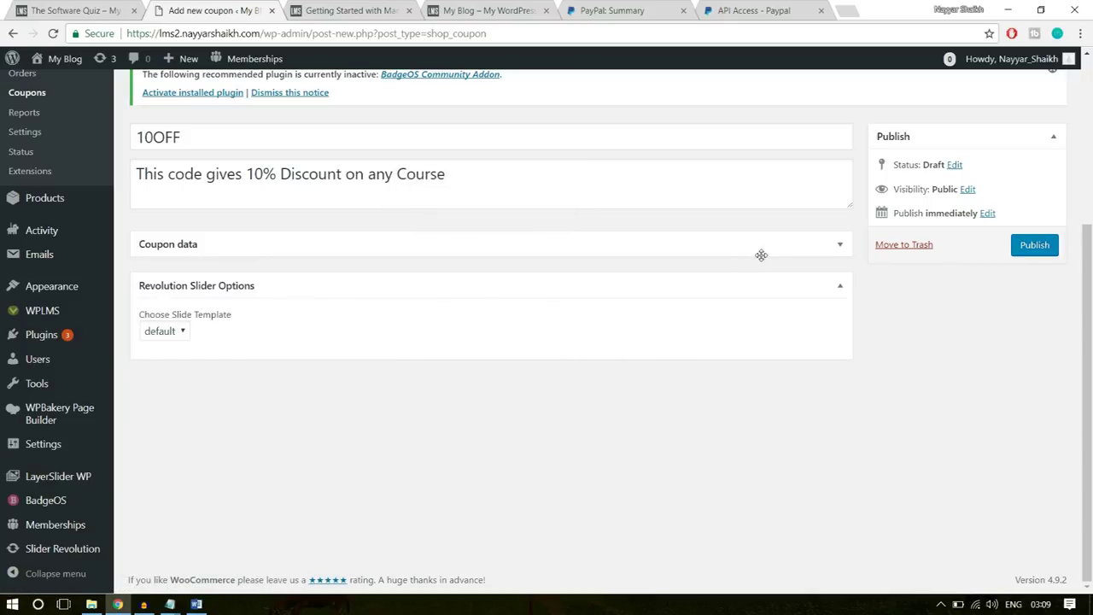
{"action": "left_click", "coordinate": [761, 254]}
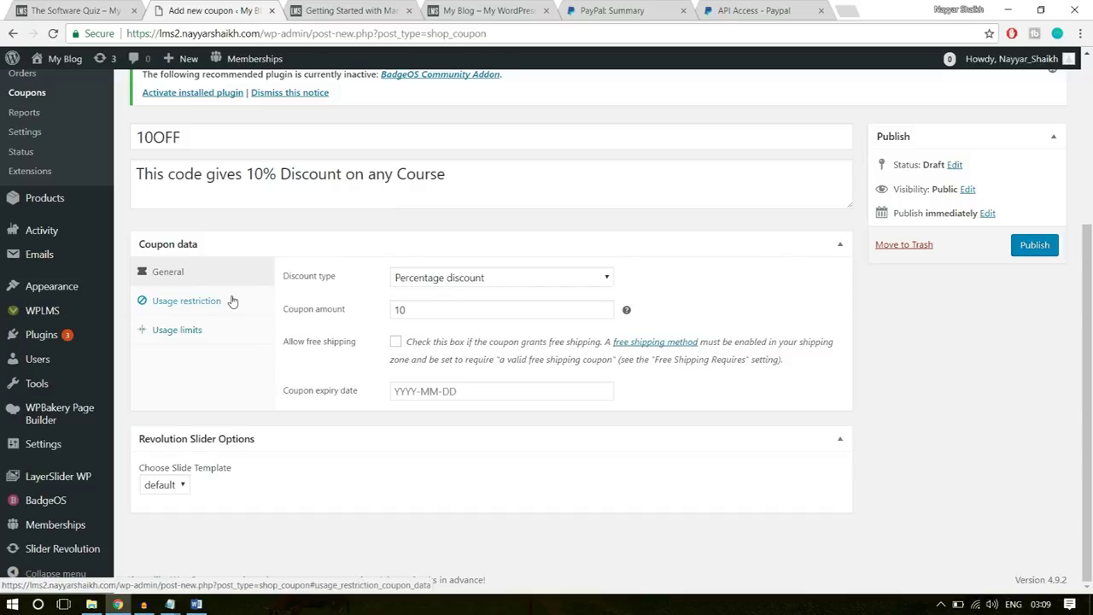
{"action": "left_click", "coordinate": [232, 301]}
- Set minimum spend 10, maximum spend 500, individual use only and exclude sale items
{"action": "left_click", "coordinate": [425, 282]}
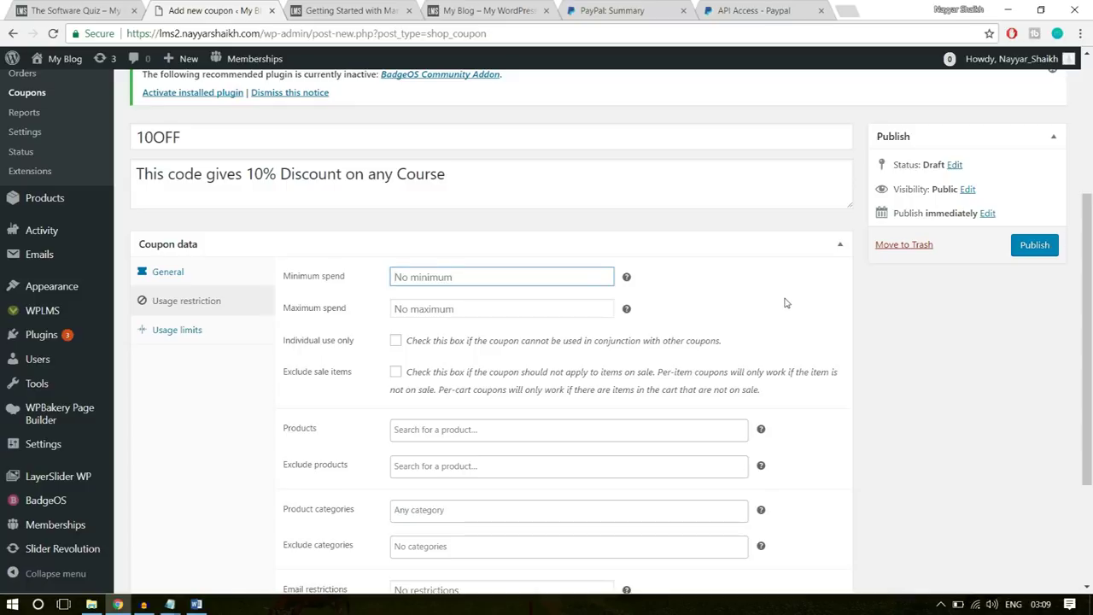
{"action": "type", "text": "10"}
{"action": "left_click", "coordinate": [498, 304]}
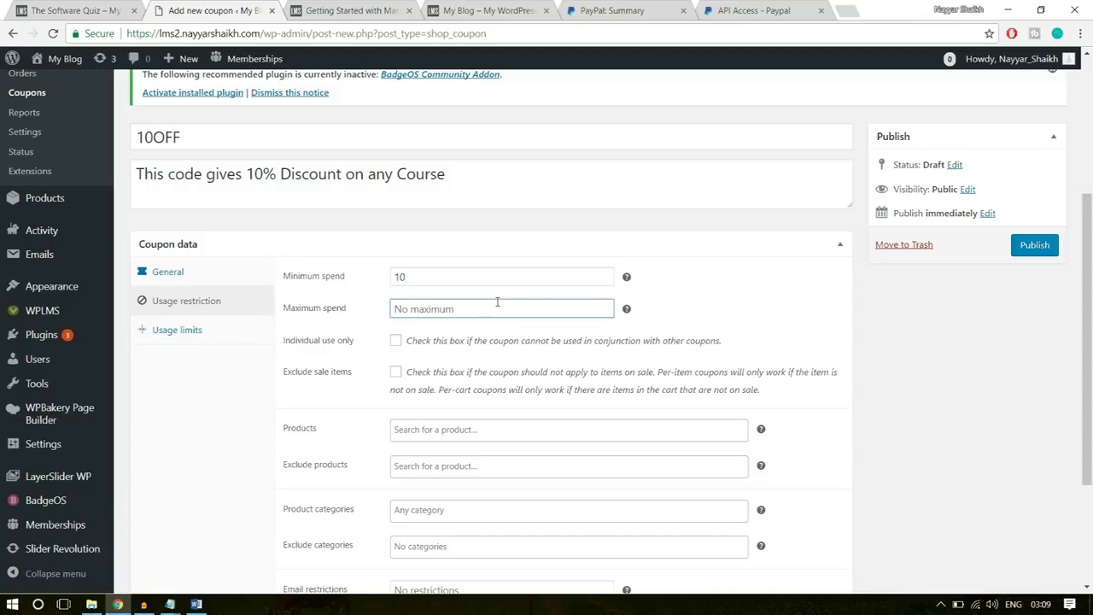
{"action": "type", "text": "500"}
{"action": "left_click", "coordinate": [741, 316]}
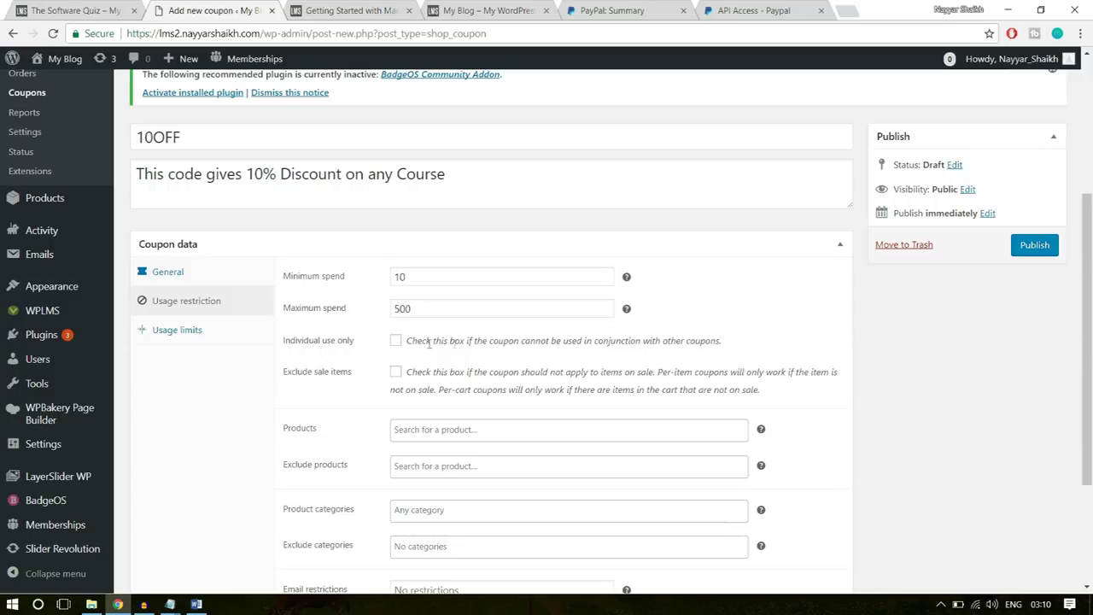
{"action": "left_click", "coordinate": [396, 341]}
{"action": "left_click", "coordinate": [397, 373]}
- Review the product and category restriction fields, leaving them empty, and show usage limits
{"action": "scroll", "coordinate": [1037, 450], "scroll_direction": "down", "scroll_amount": 2}
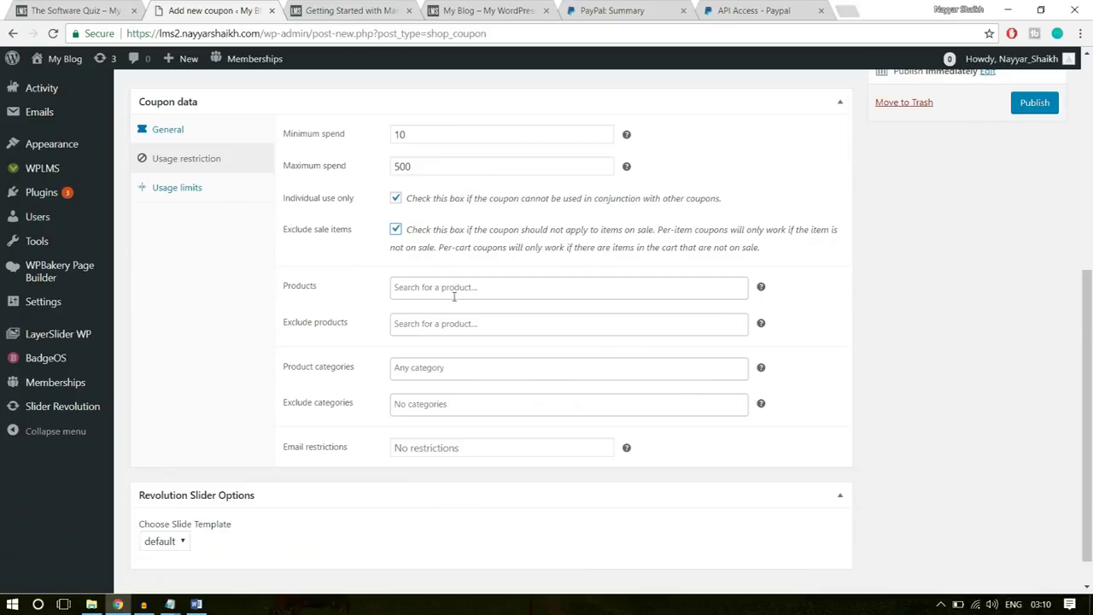
{"action": "left_click", "coordinate": [433, 288]}
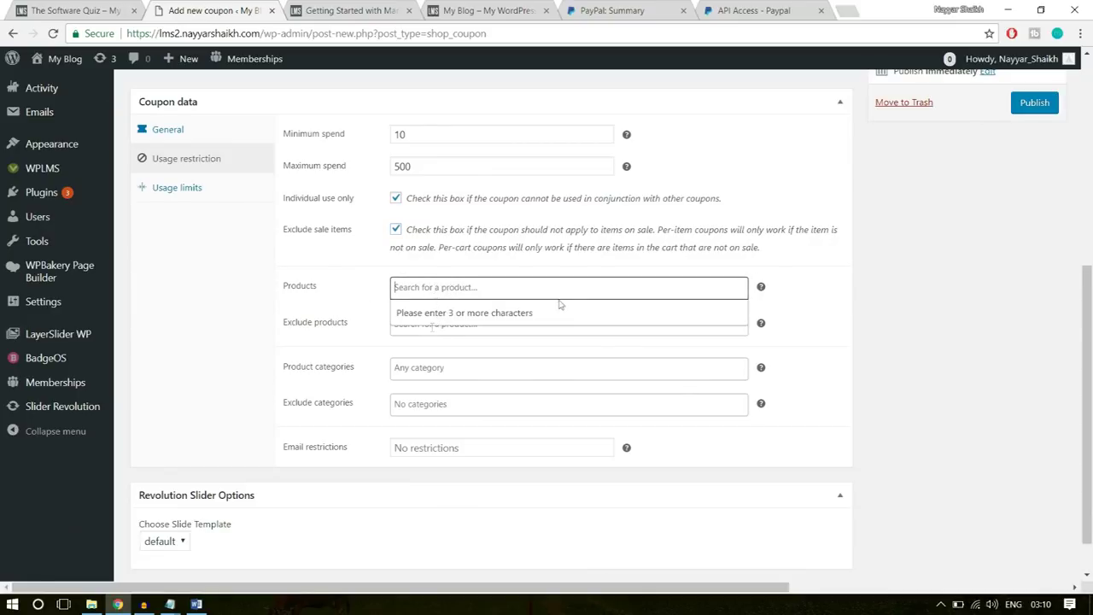
{"action": "left_click", "coordinate": [822, 272]}
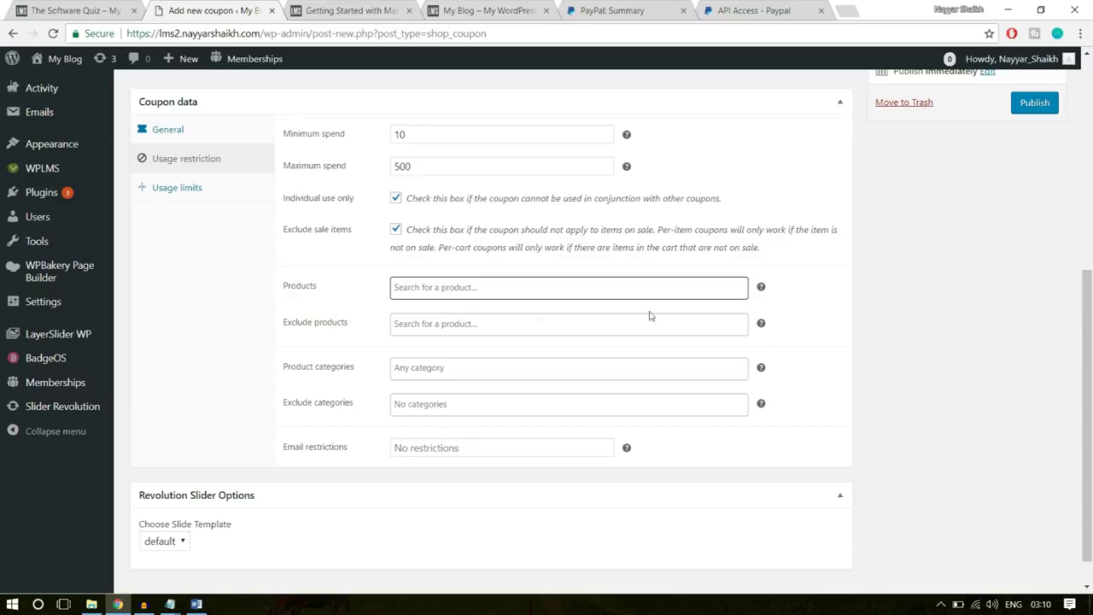
{"action": "left_click", "coordinate": [429, 324]}
{"action": "left_click", "coordinate": [903, 323]}
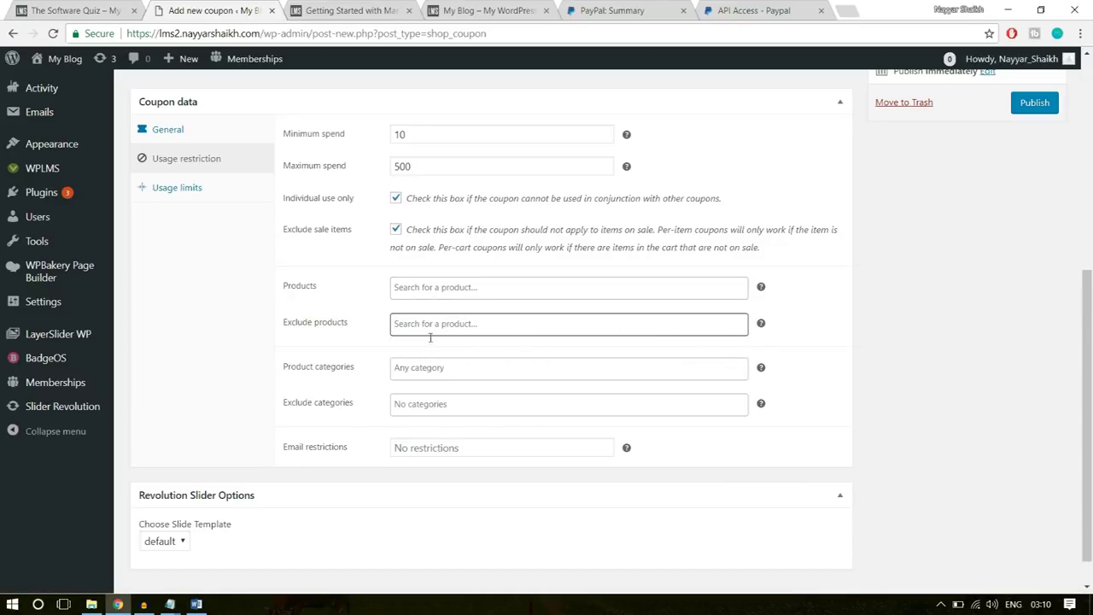
{"action": "left_click", "coordinate": [421, 368]}
{"action": "left_click", "coordinate": [907, 366]}
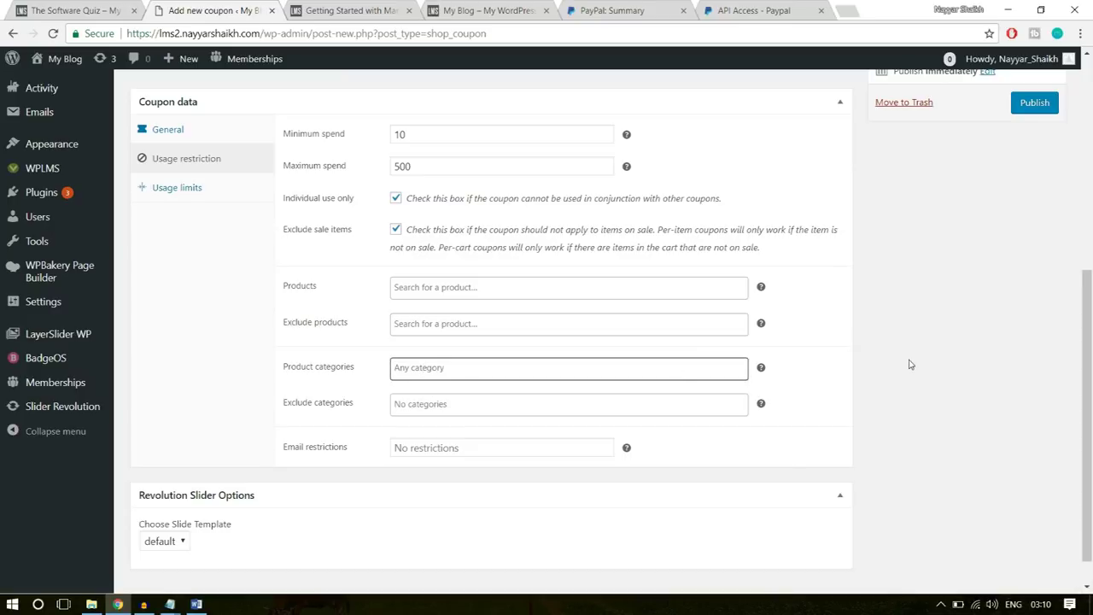
{"action": "left_click", "coordinate": [214, 187]}
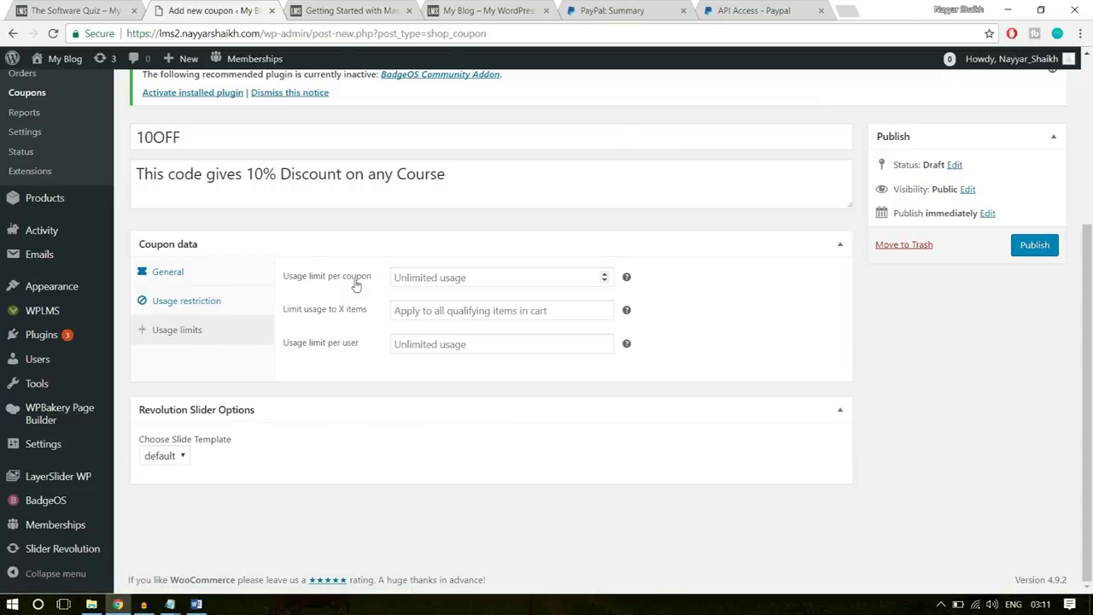
- Limit the 10OFF coupon to 100 uses in total and 1 use per customer
{"action": "left_click", "coordinate": [418, 276]}
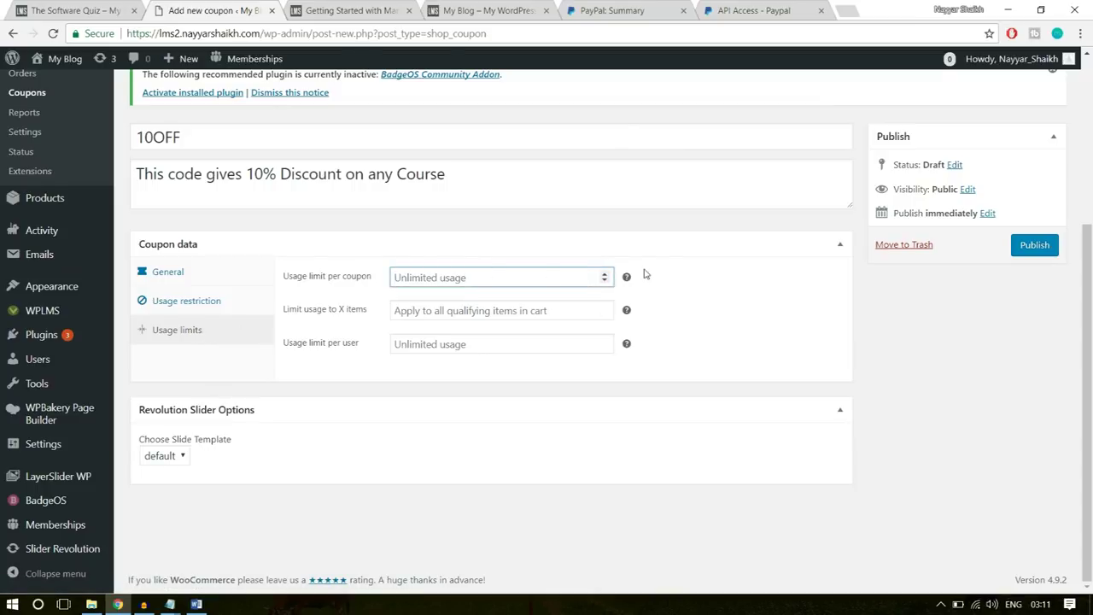
{"action": "mouse_move", "coordinate": [628, 280]}
{"action": "type", "text": "100"}
{"action": "left_click", "coordinate": [697, 241]}
{"action": "left_click", "coordinate": [697, 242]}
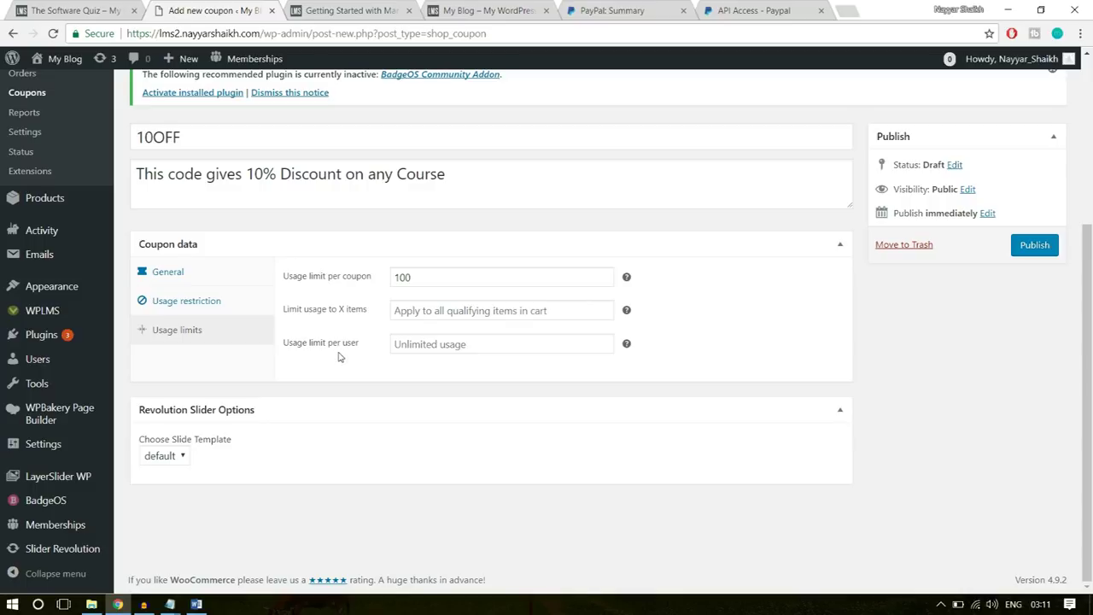
{"action": "left_click", "coordinate": [432, 344]}
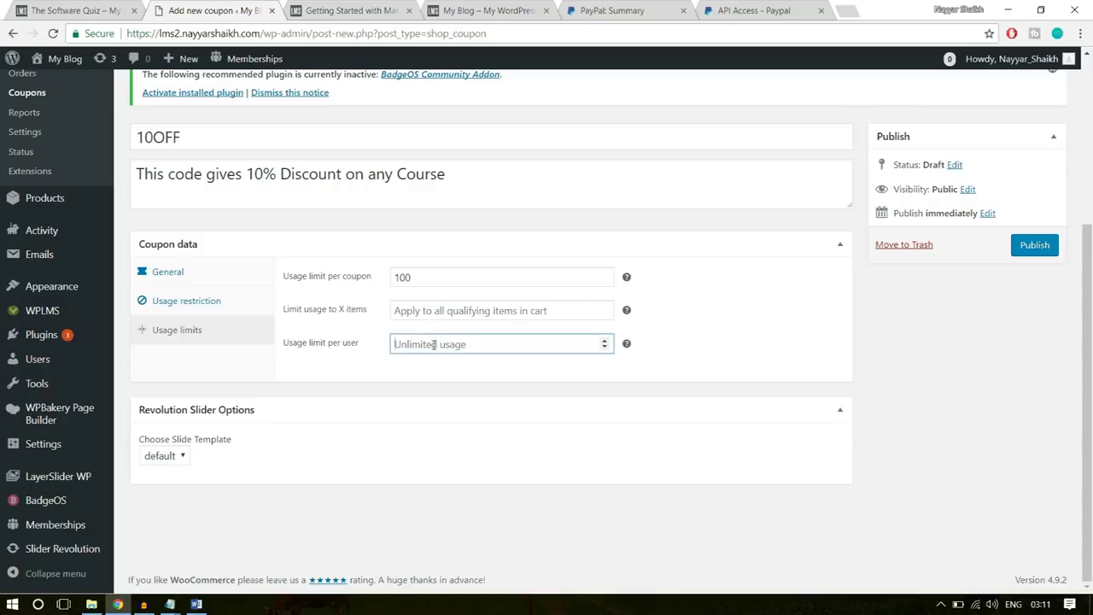
{"action": "type", "text": "1"}
{"action": "left_click", "coordinate": [426, 399]}
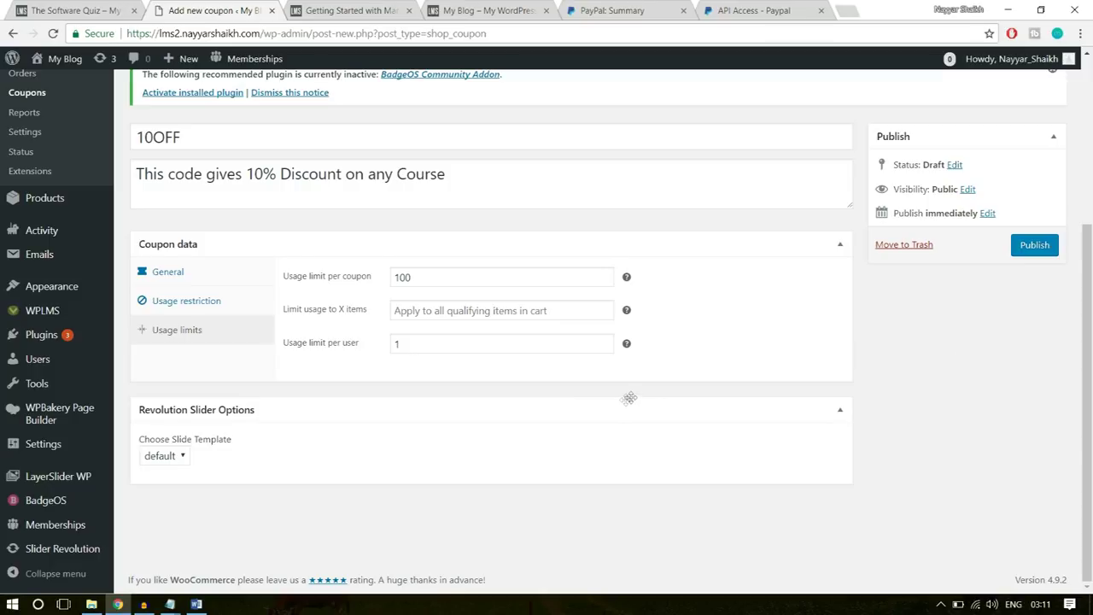
- Publish the 10OFF coupon
{"action": "left_click", "coordinate": [1030, 253]}
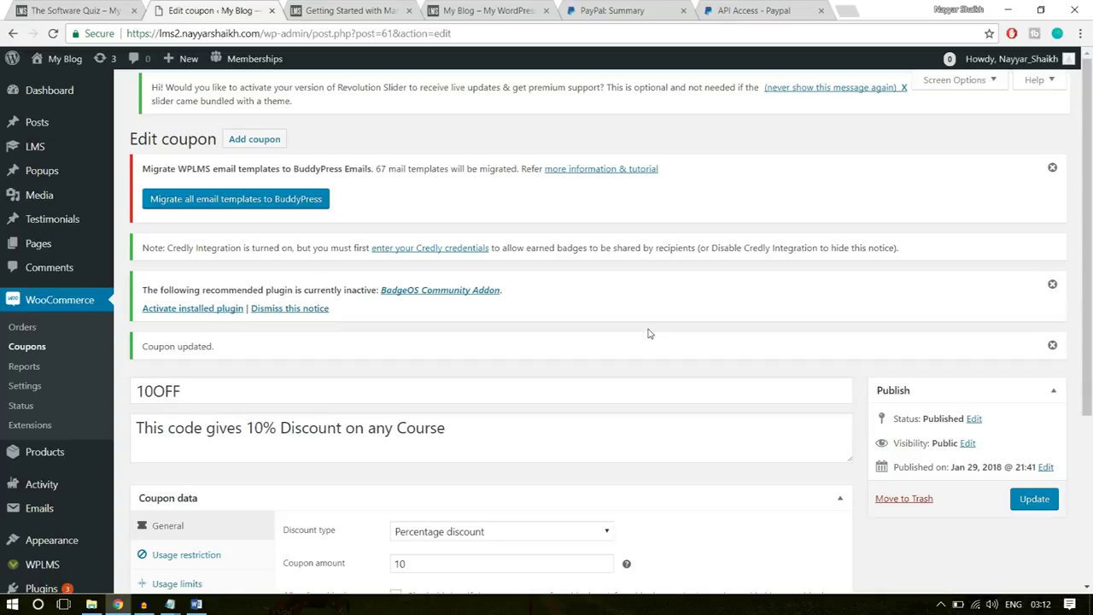
{"action": "scroll", "coordinate": [800, 252], "scroll_direction": "down", "scroll_amount": 2}
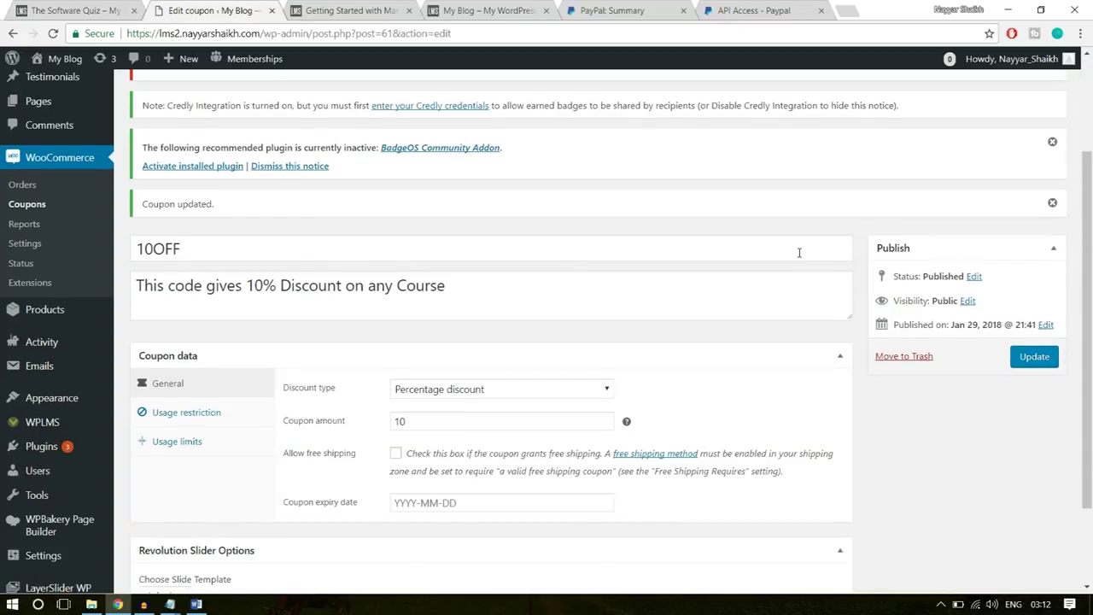
{"action": "mouse_move", "coordinate": [41, 313]}
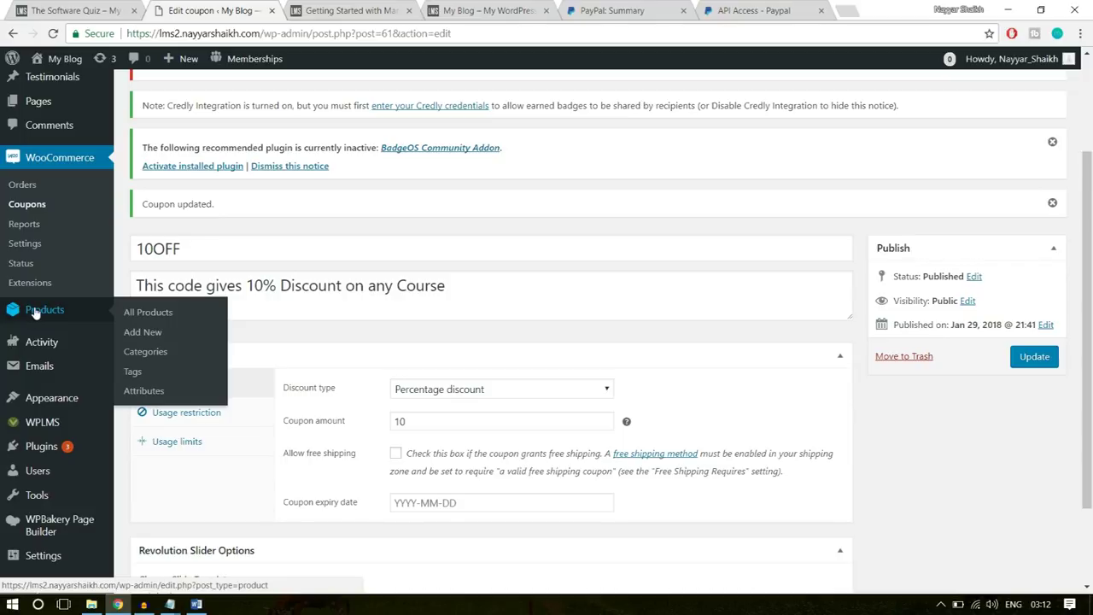
- Start a new product, then go back to the Software Training course page on the site
{"action": "left_click", "coordinate": [142, 333]}
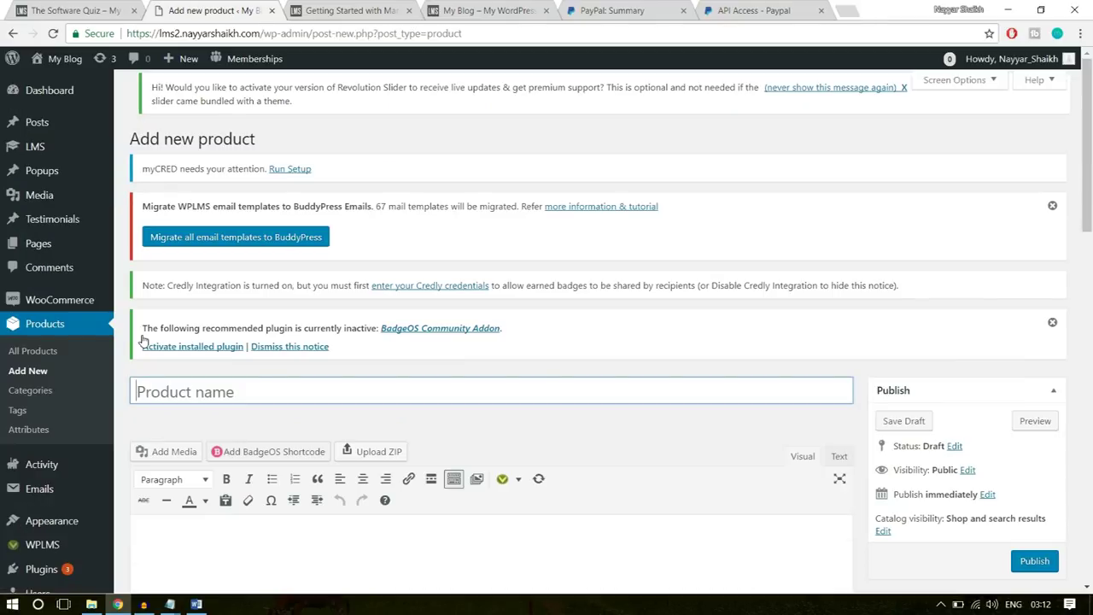
{"action": "scroll", "coordinate": [457, 357], "scroll_direction": "down", "scroll_amount": 1}
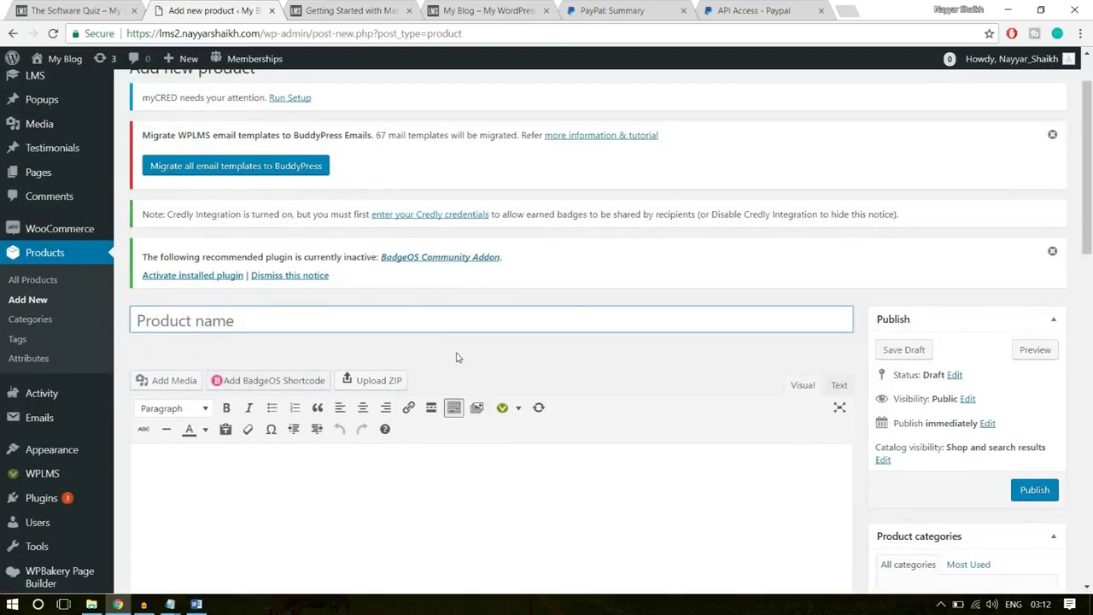
{"action": "left_click", "coordinate": [93, 10]}
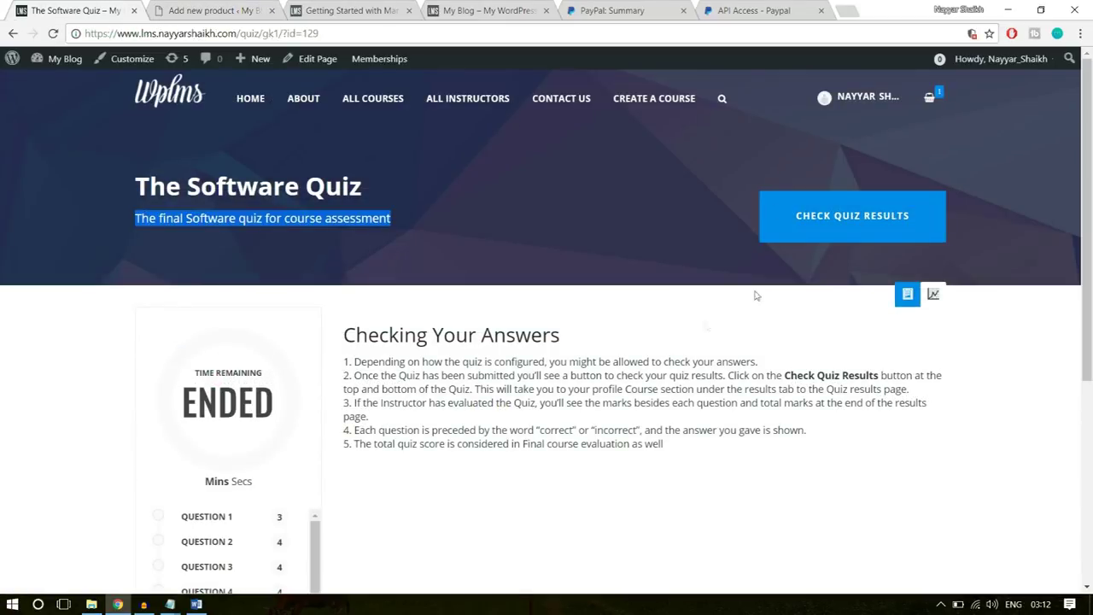
{"action": "left_click", "coordinate": [13, 34]}
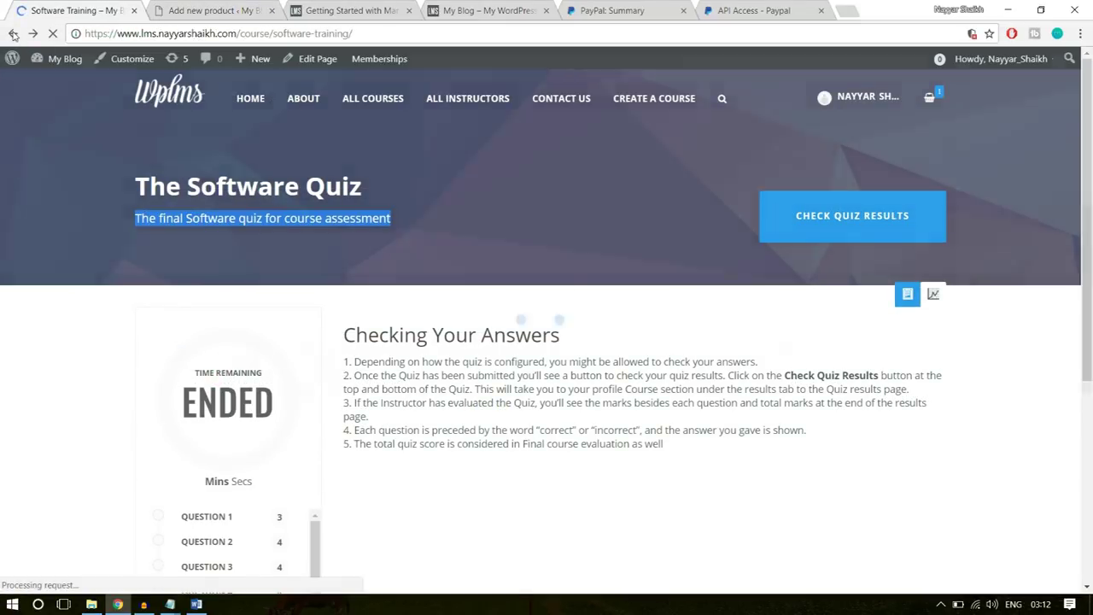
{"action": "scroll", "coordinate": [589, 384], "scroll_direction": "up", "scroll_amount": 3}
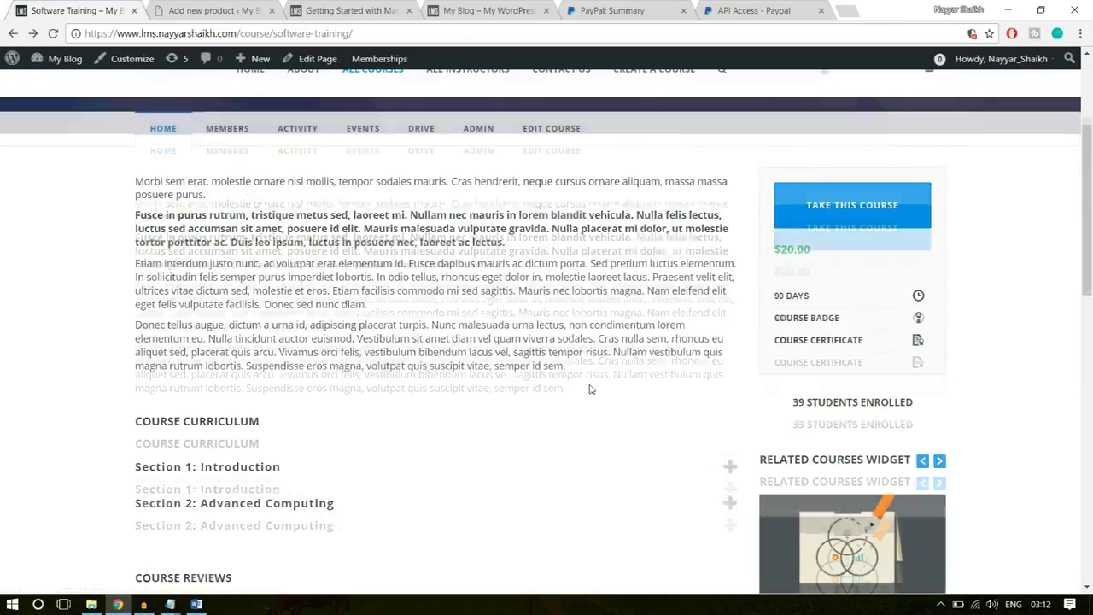
{"action": "scroll", "coordinate": [589, 389], "scroll_direction": "up", "scroll_amount": 3}
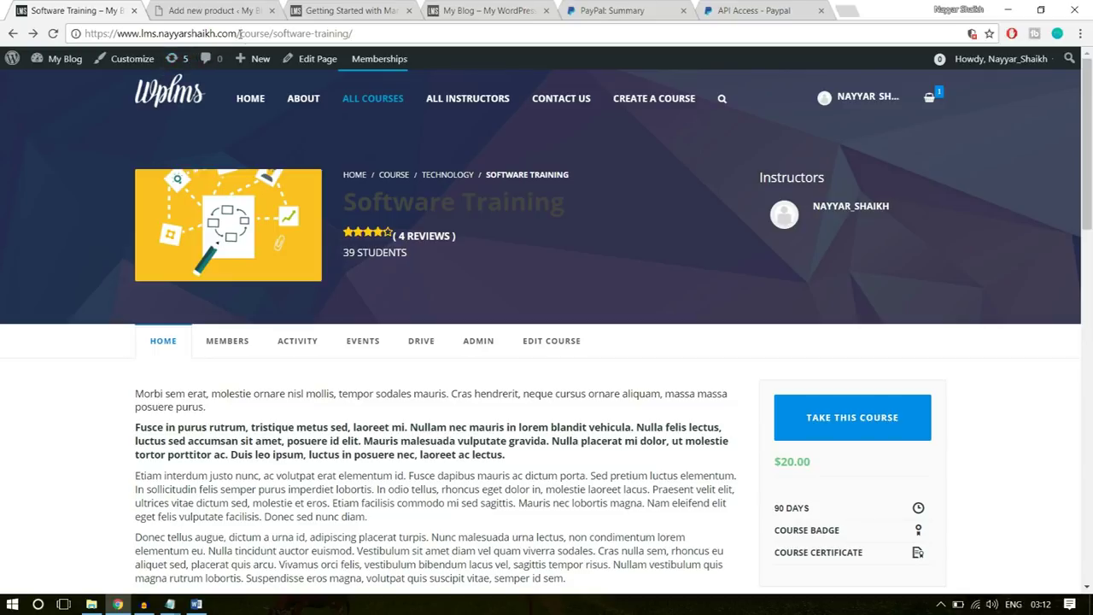
- Open /product/software-training/ and look over its included course link
{"action": "left_click_drag", "start_coordinate": [240, 33], "coordinate": [663, 29]}
{"action": "type", "text": "p"}
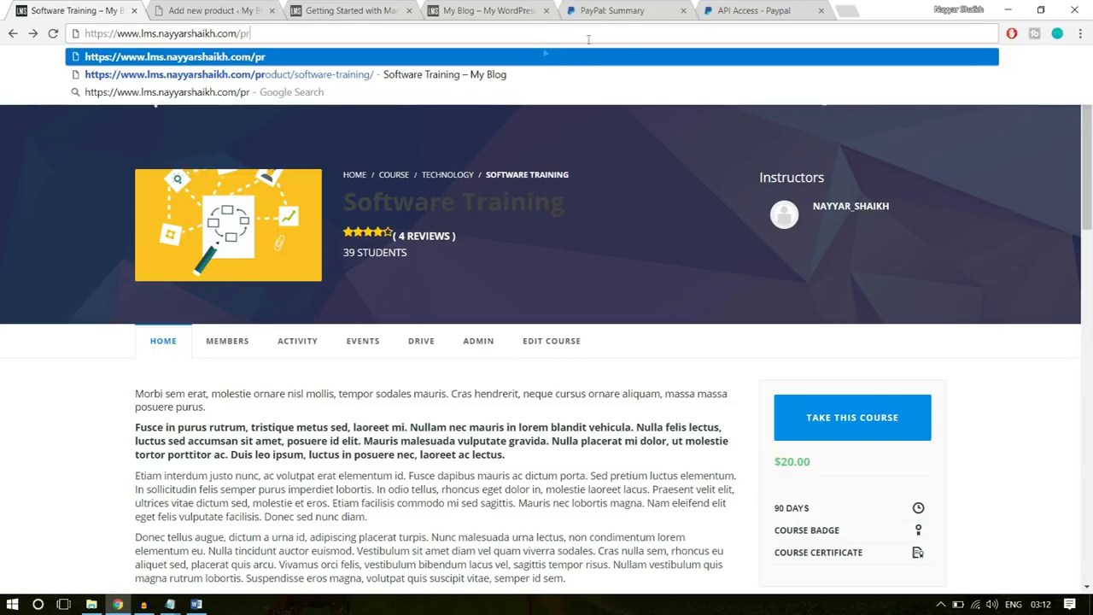
{"action": "left_click", "coordinate": [556, 74]}
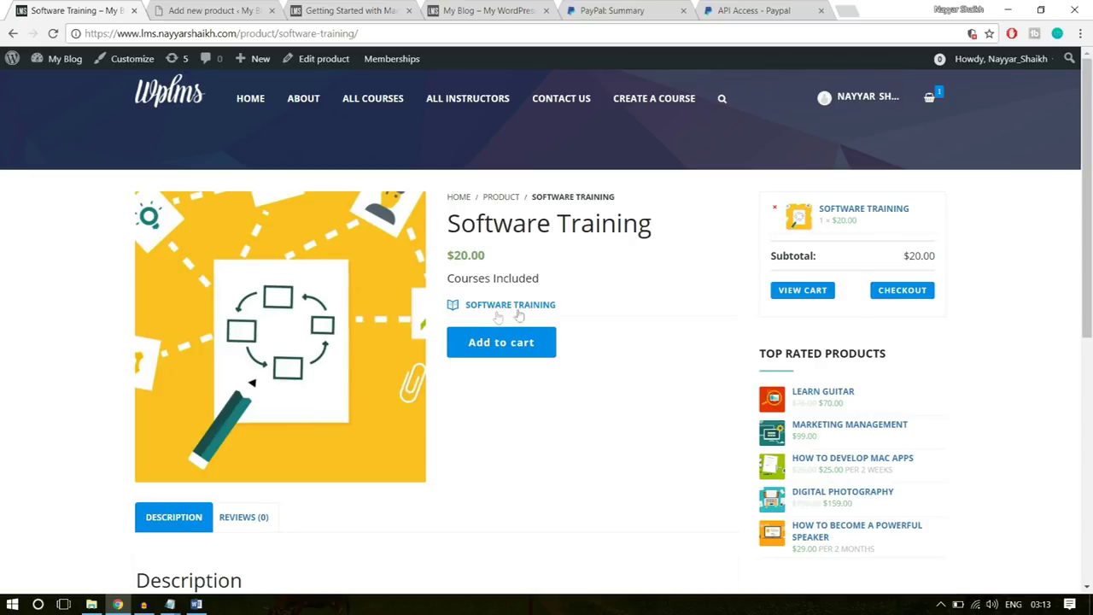
{"action": "left_click_drag", "start_coordinate": [607, 310], "coordinate": [445, 318]}
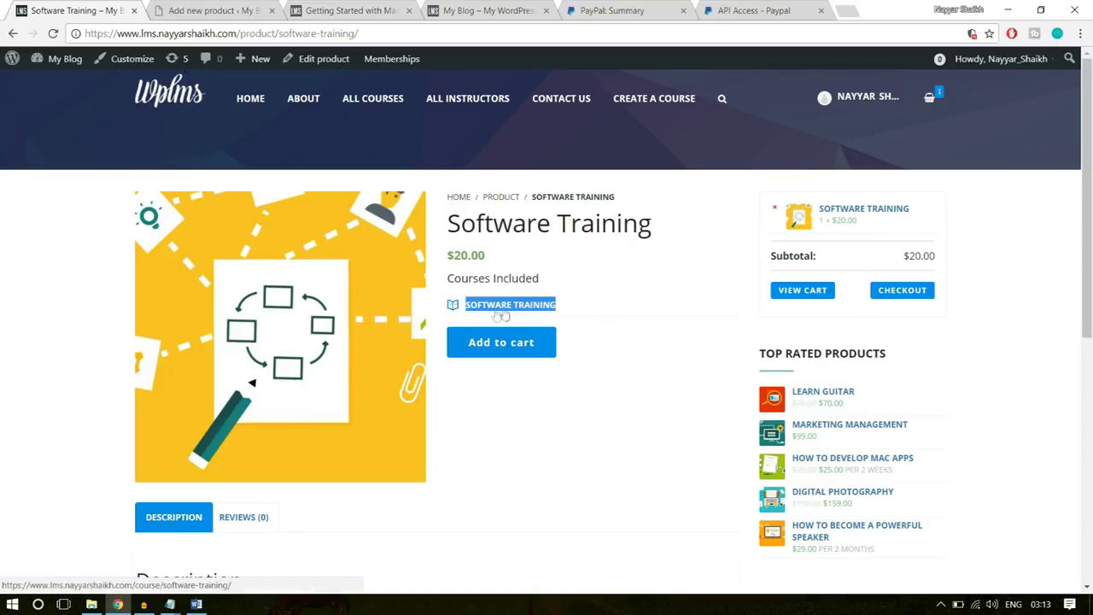
{"action": "left_click", "coordinate": [618, 306]}
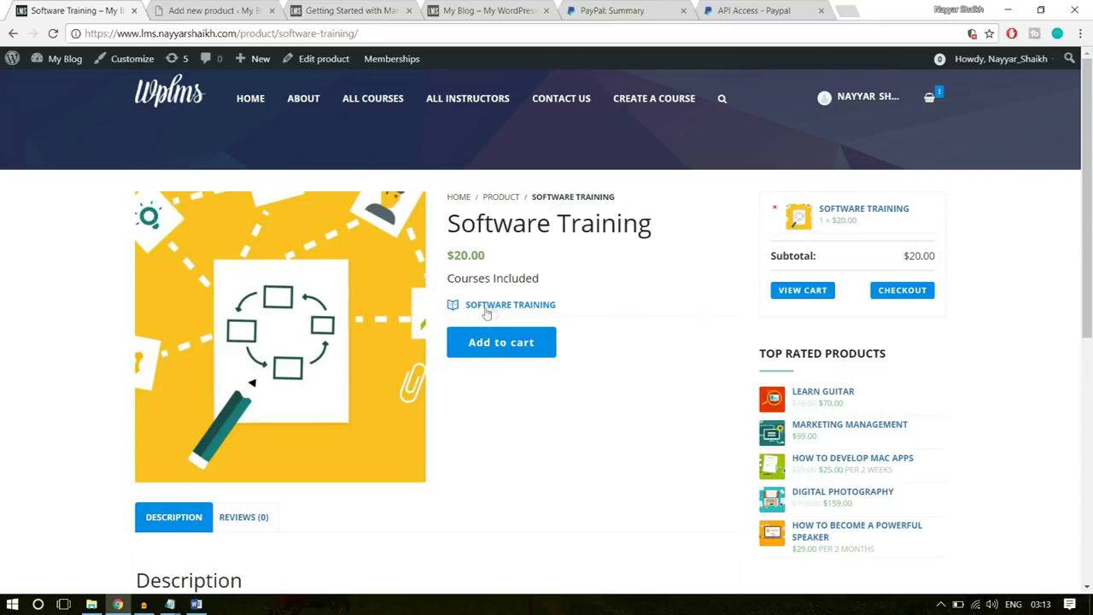
{"action": "scroll", "coordinate": [579, 414], "scroll_direction": "down", "scroll_amount": 3}
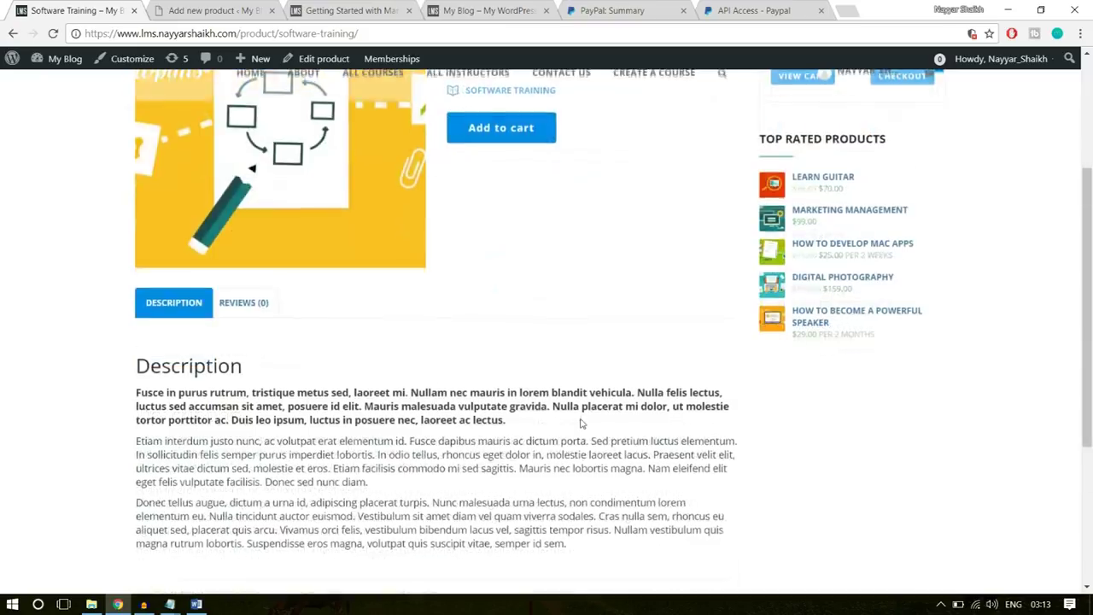
{"action": "scroll", "coordinate": [579, 422], "scroll_direction": "down", "scroll_amount": 3}
{"action": "scroll", "coordinate": [578, 435], "scroll_direction": "up", "scroll_amount": 10}
- Copy the 'Software Training' title from the product page into the new product's name
{"action": "left_click", "coordinate": [171, 8]}
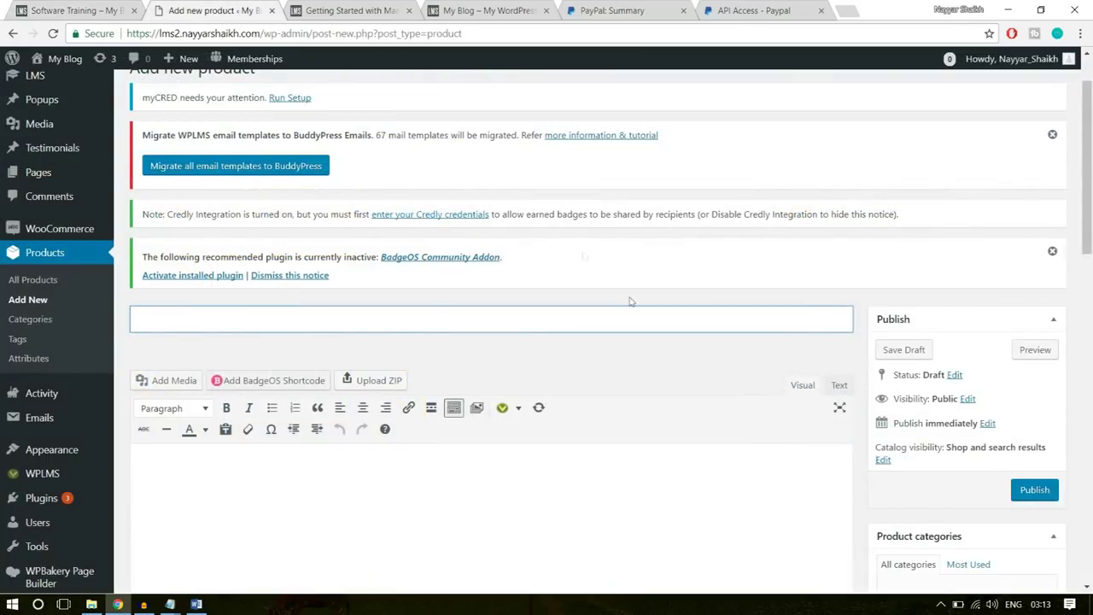
{"action": "left_click", "coordinate": [123, 6]}
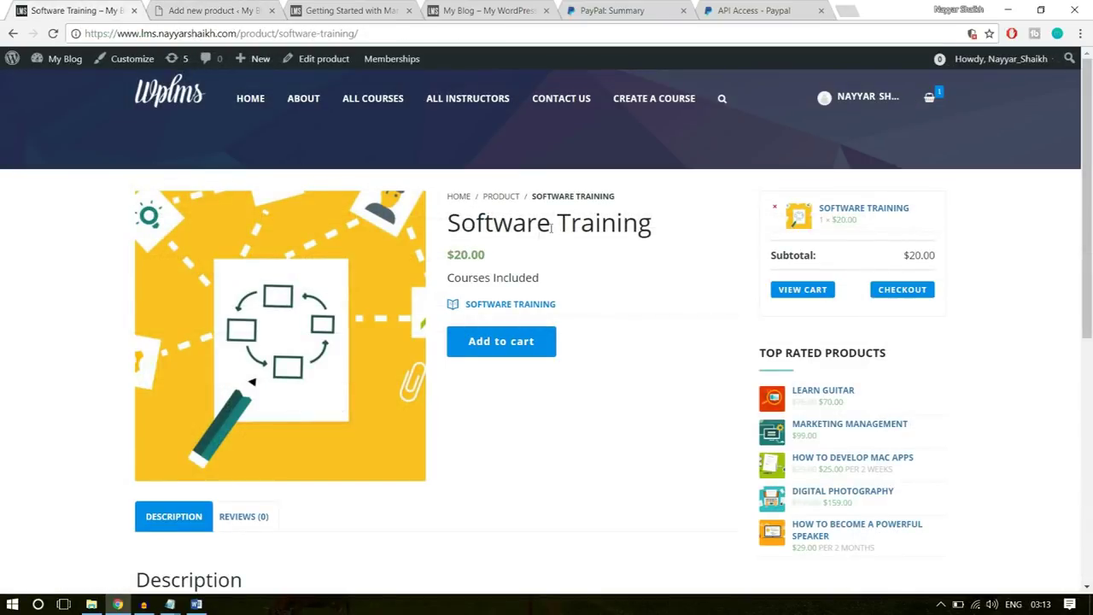
{"action": "left_click_drag", "start_coordinate": [672, 228], "coordinate": [439, 224]}
{"action": "key", "text": "ctrl+c"}
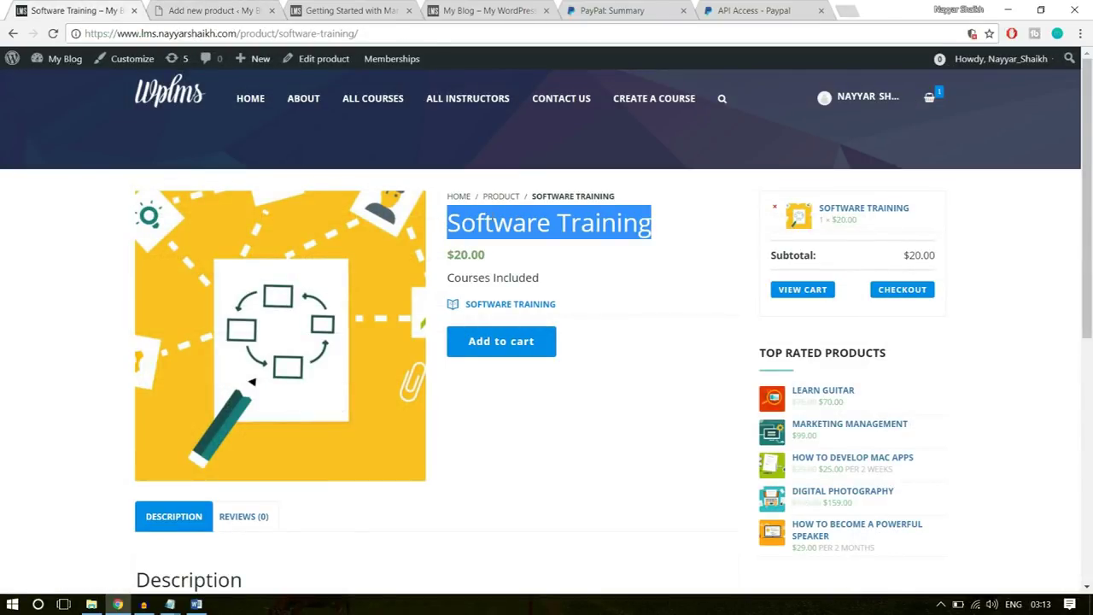
{"action": "left_click", "coordinate": [257, 10]}
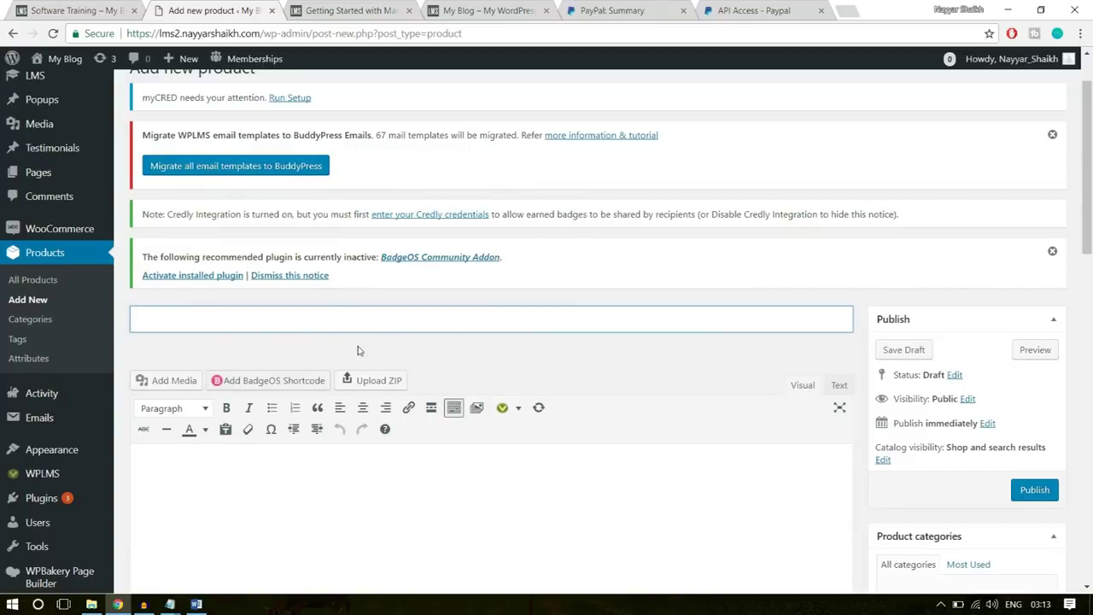
{"action": "key", "text": "ctrl+v"}
- Paste the three lorem ipsum paragraphs into the description and start a new 'Technology' category
{"action": "scroll", "coordinate": [368, 444], "scroll_direction": "down", "scroll_amount": 2}
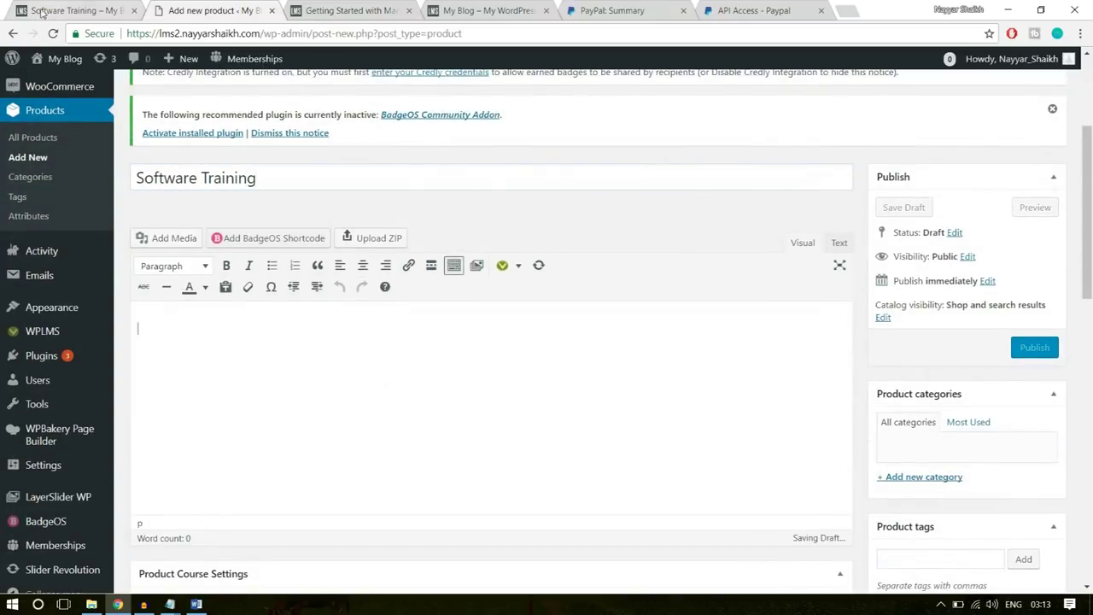
{"action": "key", "text": "ctrl+shift+Tab"}
{"action": "scroll", "coordinate": [337, 384], "scroll_direction": "down", "scroll_amount": 4}
{"action": "left_click_drag", "start_coordinate": [568, 402], "coordinate": [137, 250]}
{"action": "key", "text": "ctrl+c"}
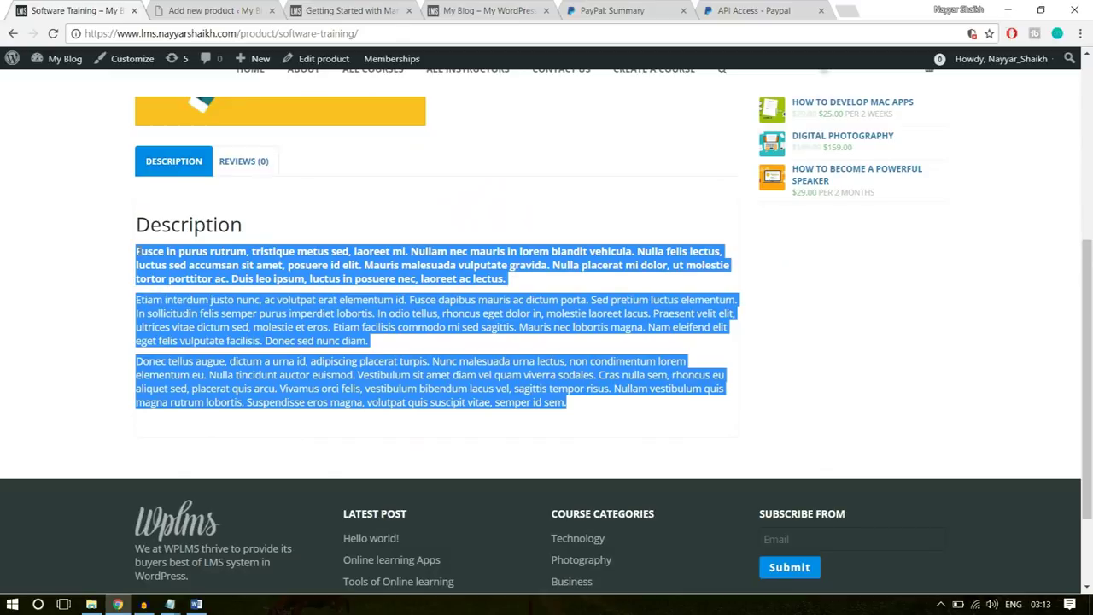
{"action": "left_click", "coordinate": [193, 7]}
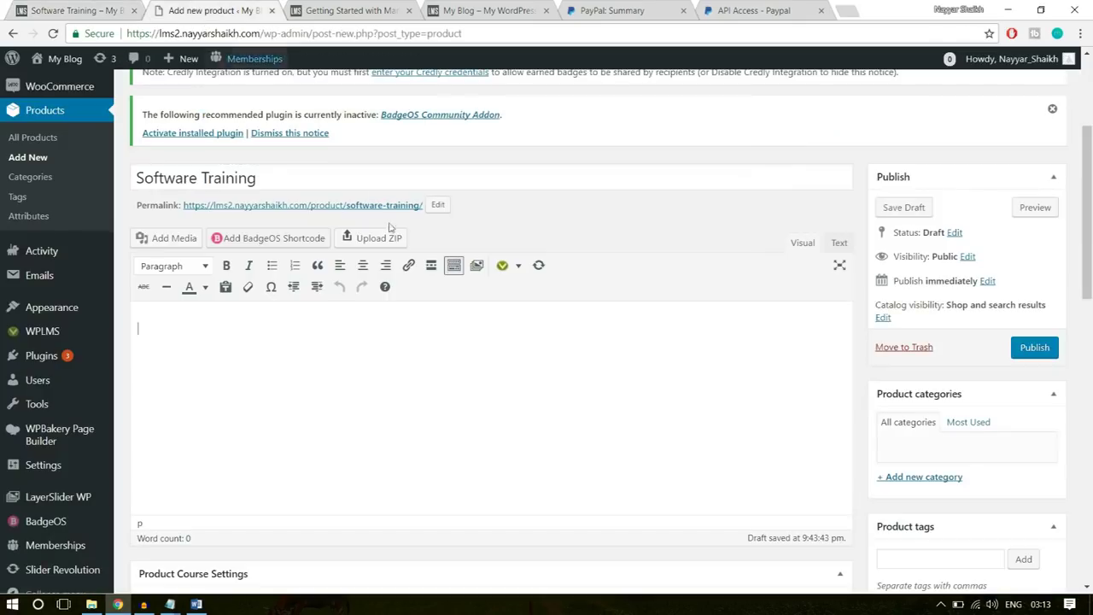
{"action": "key", "text": "ctrl+v"}
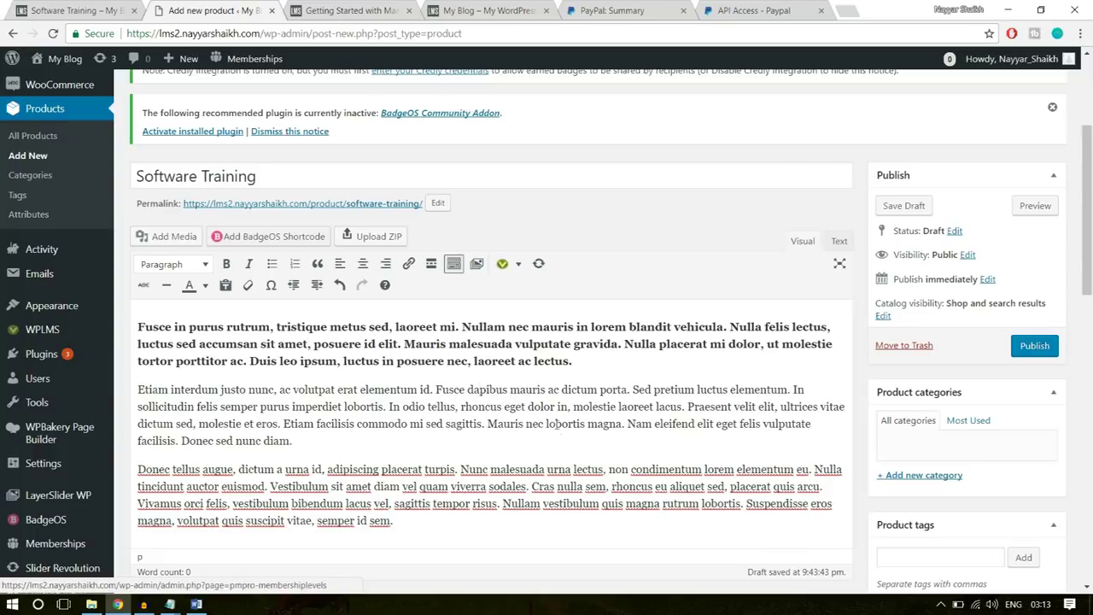
{"action": "scroll", "coordinate": [538, 414], "scroll_direction": "down", "scroll_amount": 3}
{"action": "scroll", "coordinate": [927, 358], "scroll_direction": "up", "scroll_amount": 1}
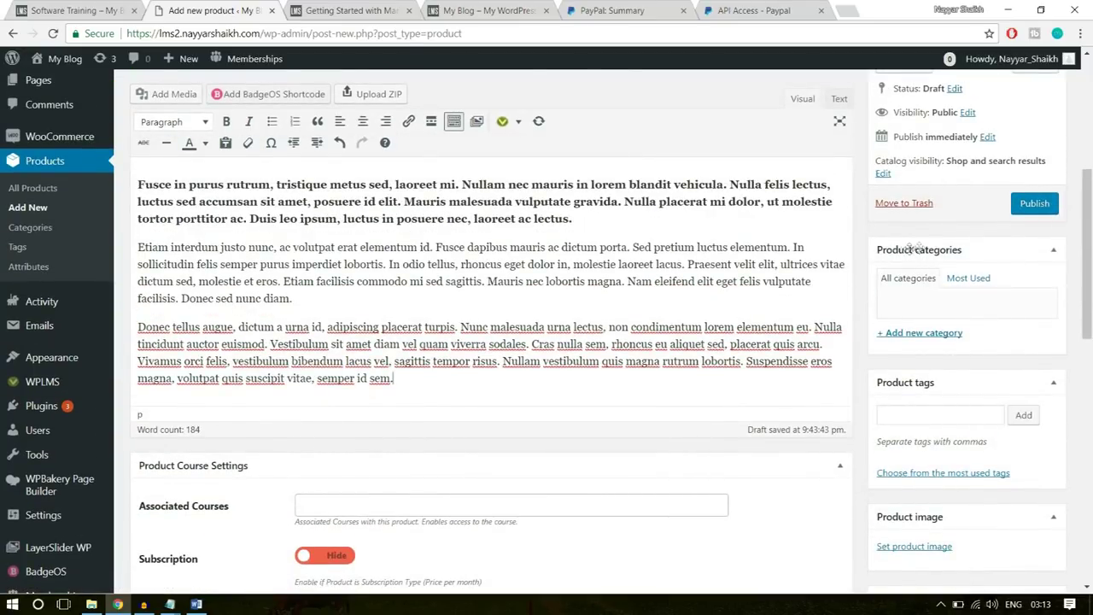
{"action": "left_click", "coordinate": [930, 333]}
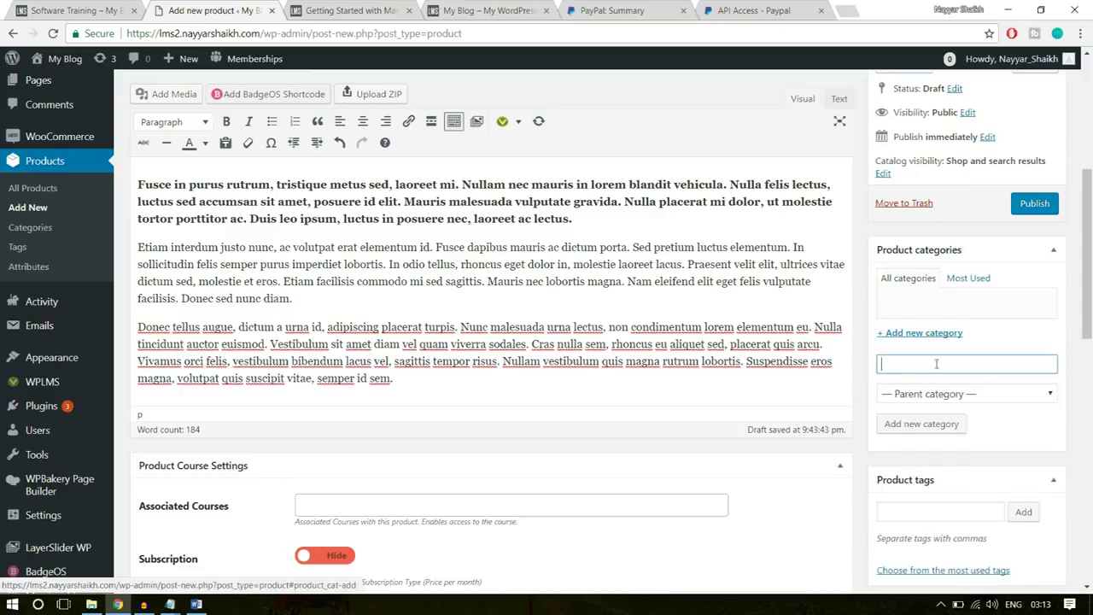
{"action": "type", "text": "Technolog"}
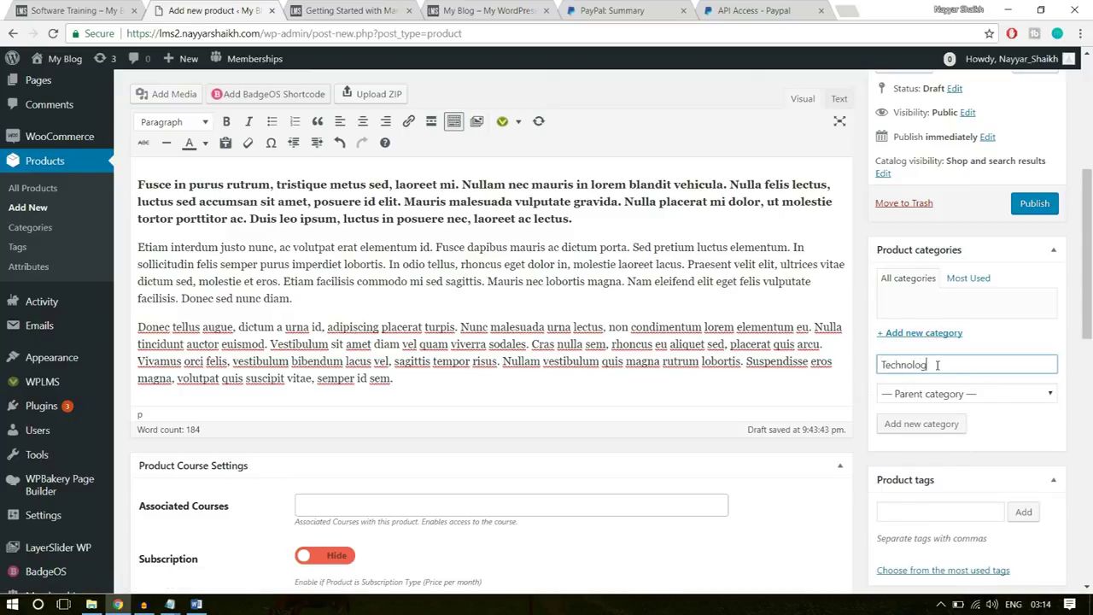
{"action": "type", "text": "y"}
- Add the Technology category and dismiss the empty Associated Courses suggestions
{"action": "key", "text": "Return"}
{"action": "scroll", "coordinate": [841, 370], "scroll_direction": "down", "scroll_amount": 1}
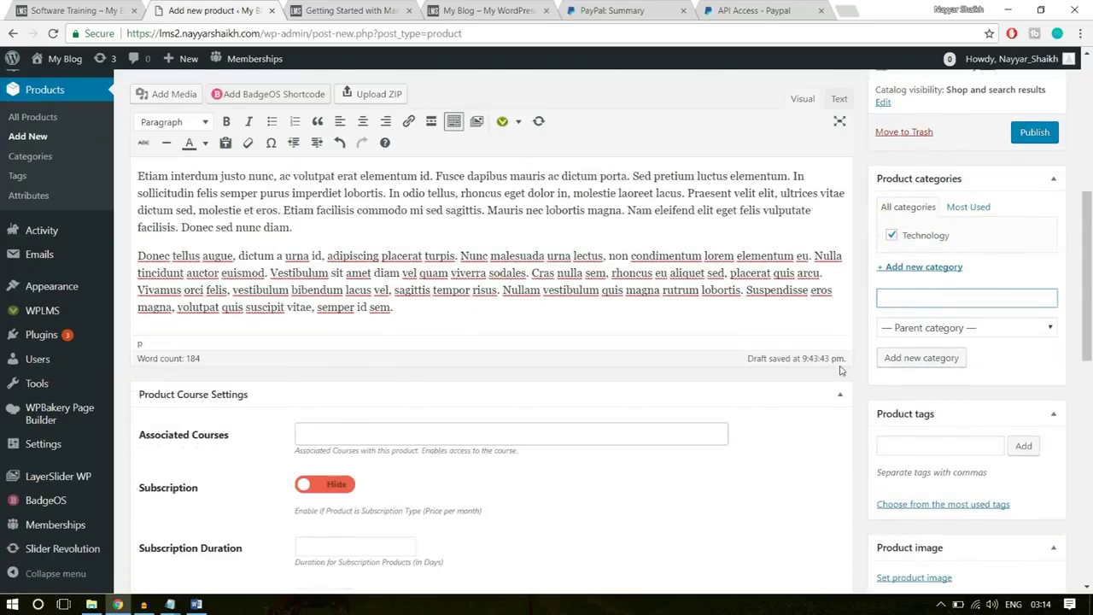
{"action": "scroll", "coordinate": [841, 370], "scroll_direction": "down", "scroll_amount": 1}
{"action": "left_click", "coordinate": [632, 420]}
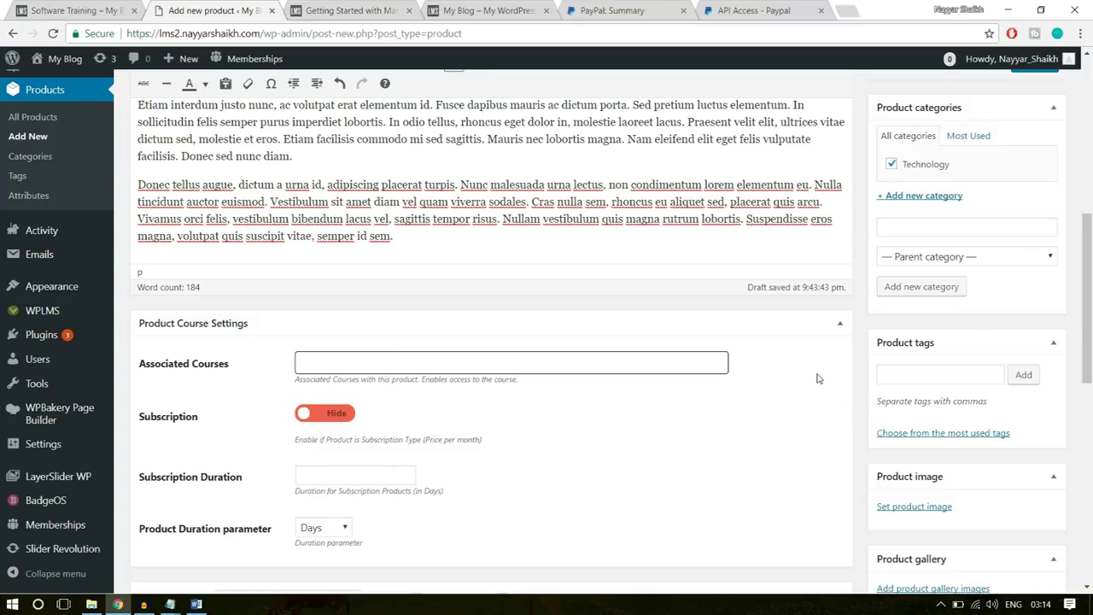
- Try the Subscription toggle and leave it switched off on Hide
{"action": "scroll", "coordinate": [817, 379], "scroll_direction": "down", "scroll_amount": 2}
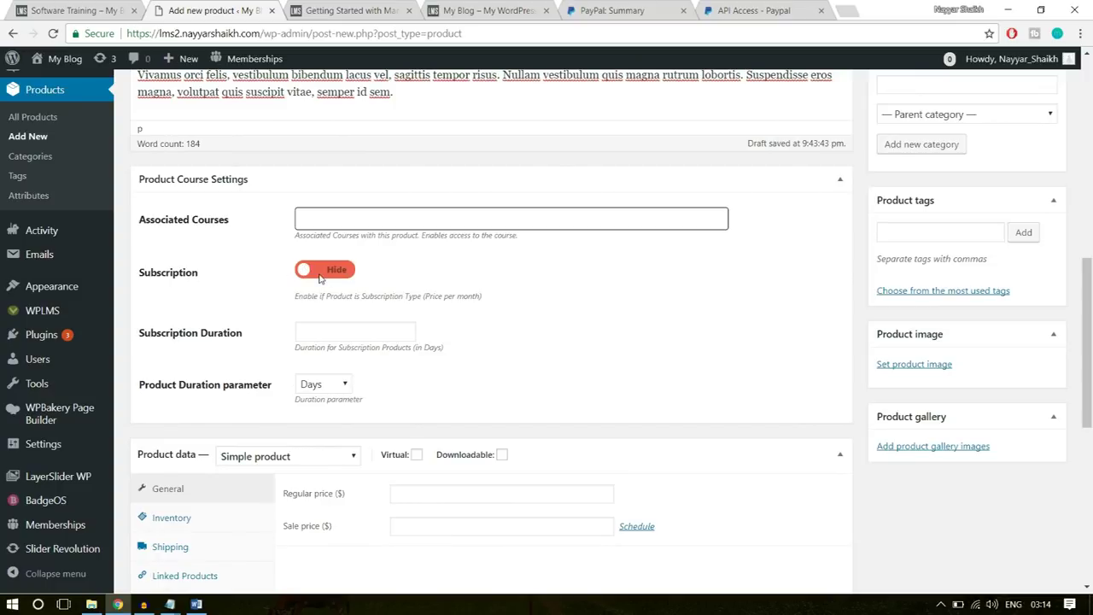
{"action": "left_click", "coordinate": [317, 272]}
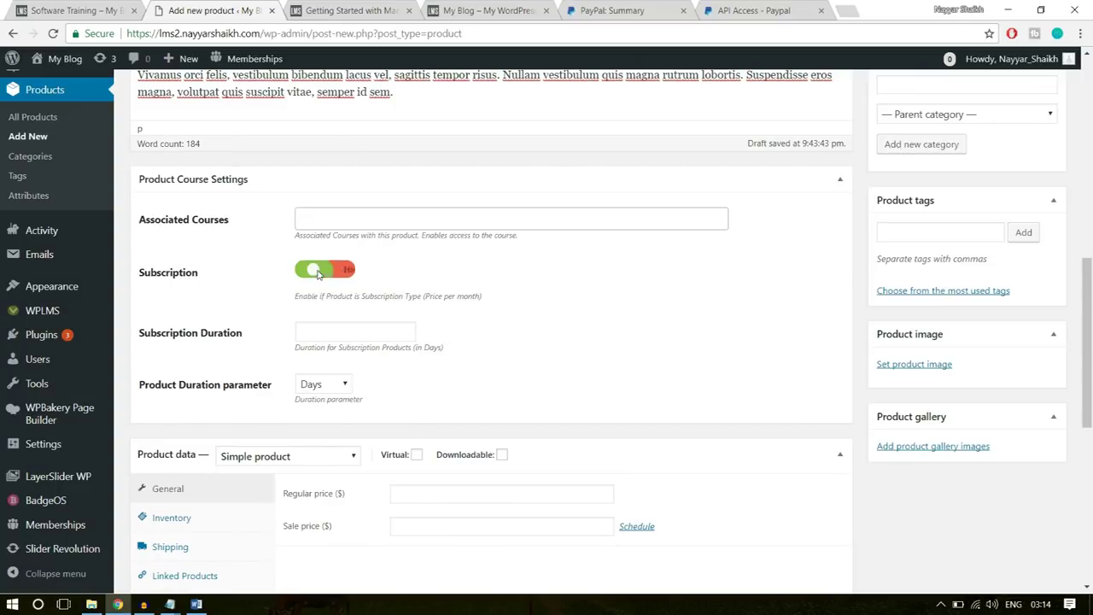
{"action": "left_click", "coordinate": [344, 272]}
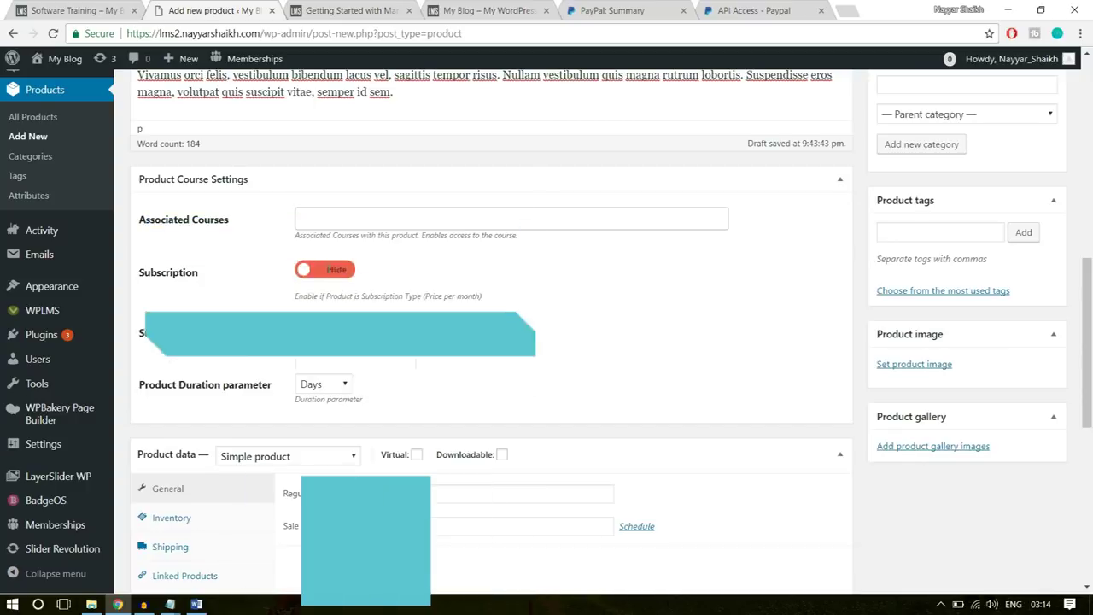
{"action": "left_click", "coordinate": [344, 271]}
{"action": "left_click", "coordinate": [345, 272]}
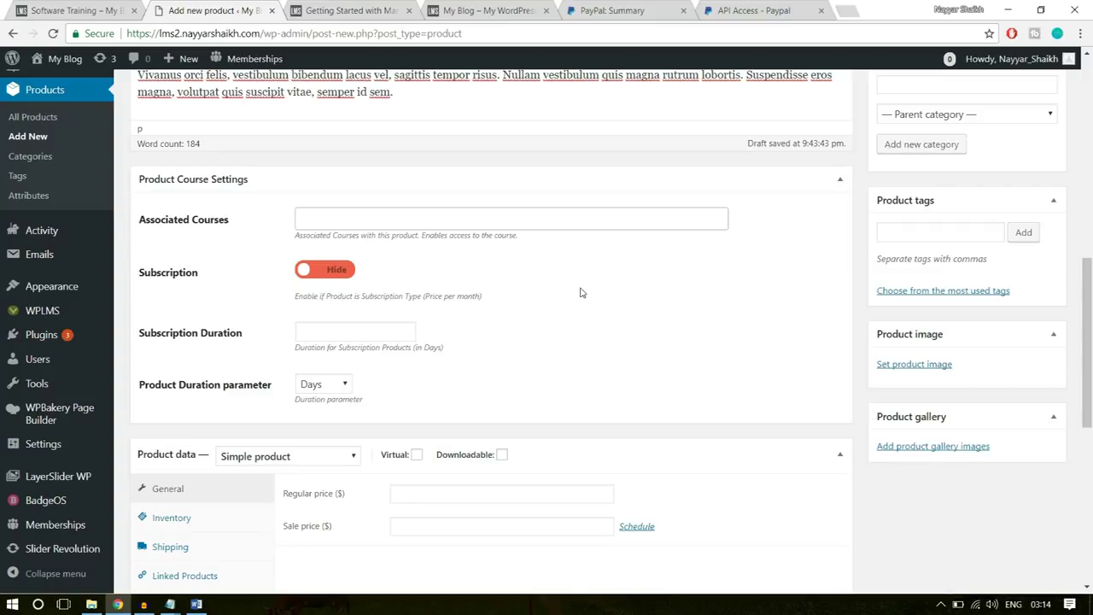
{"action": "scroll", "coordinate": [626, 298], "scroll_direction": "down", "scroll_amount": 3}
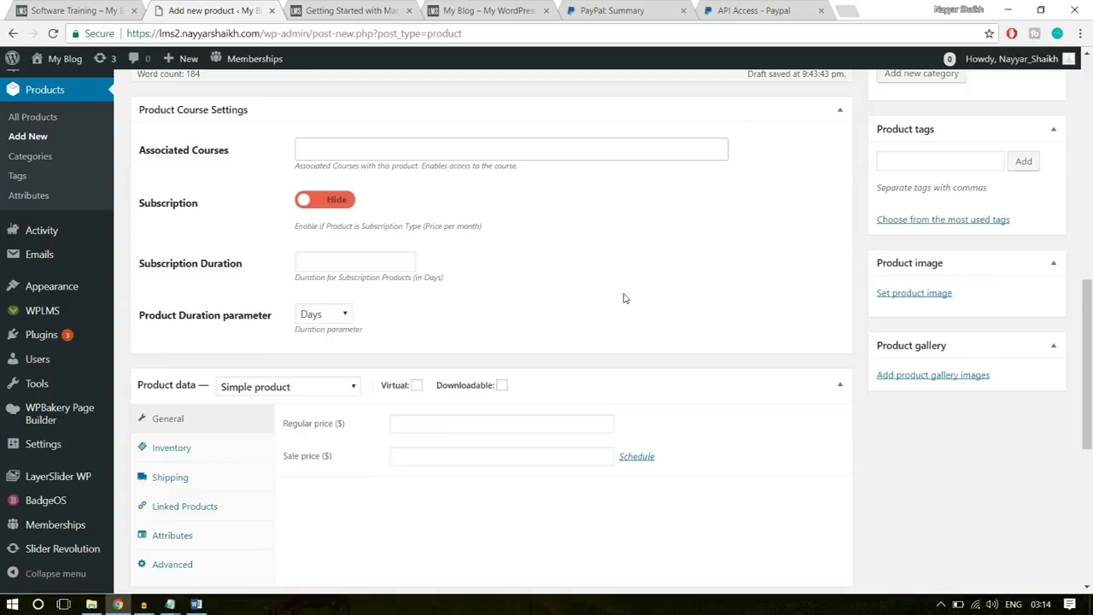
{"action": "scroll", "coordinate": [625, 299], "scroll_direction": "down", "scroll_amount": 3}
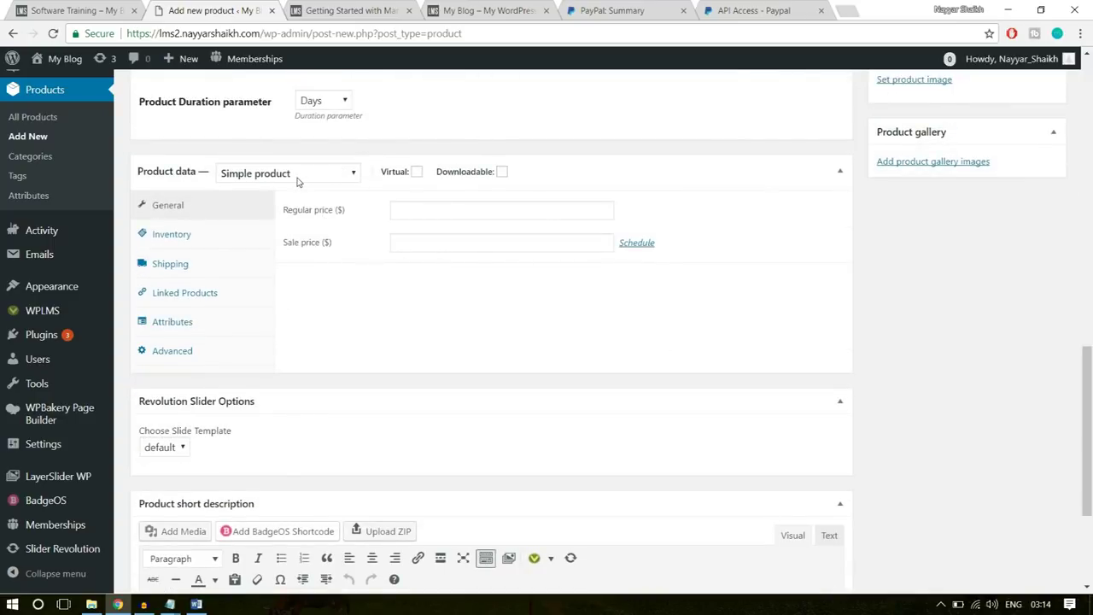
- Mark Software Training as Virtual with a regular price of $50
{"action": "left_click", "coordinate": [417, 172]}
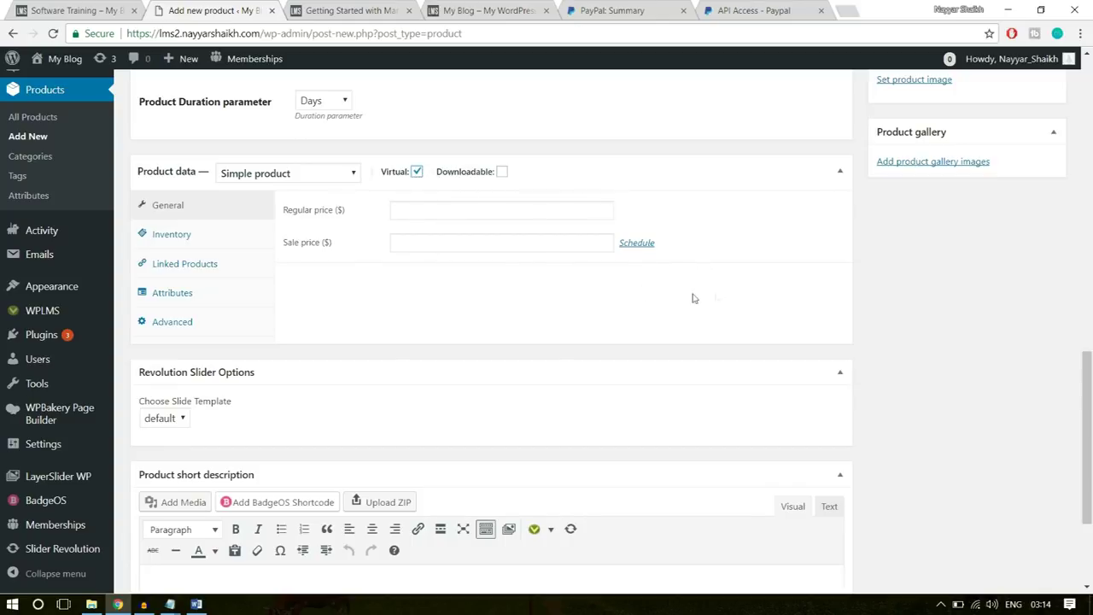
{"action": "left_click", "coordinate": [480, 209]}
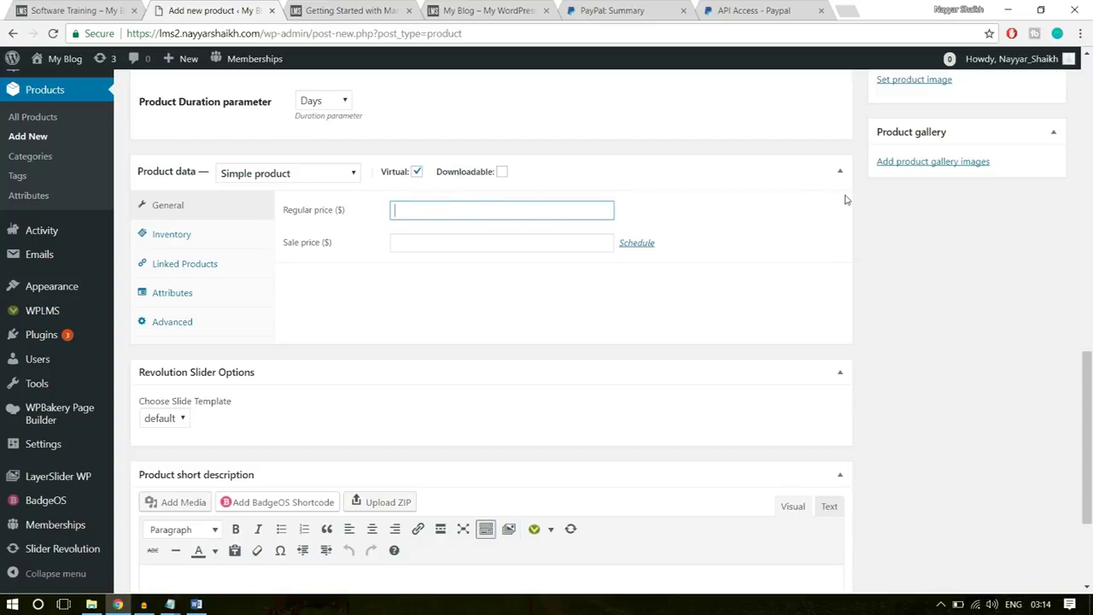
{"action": "type", "text": "50"}
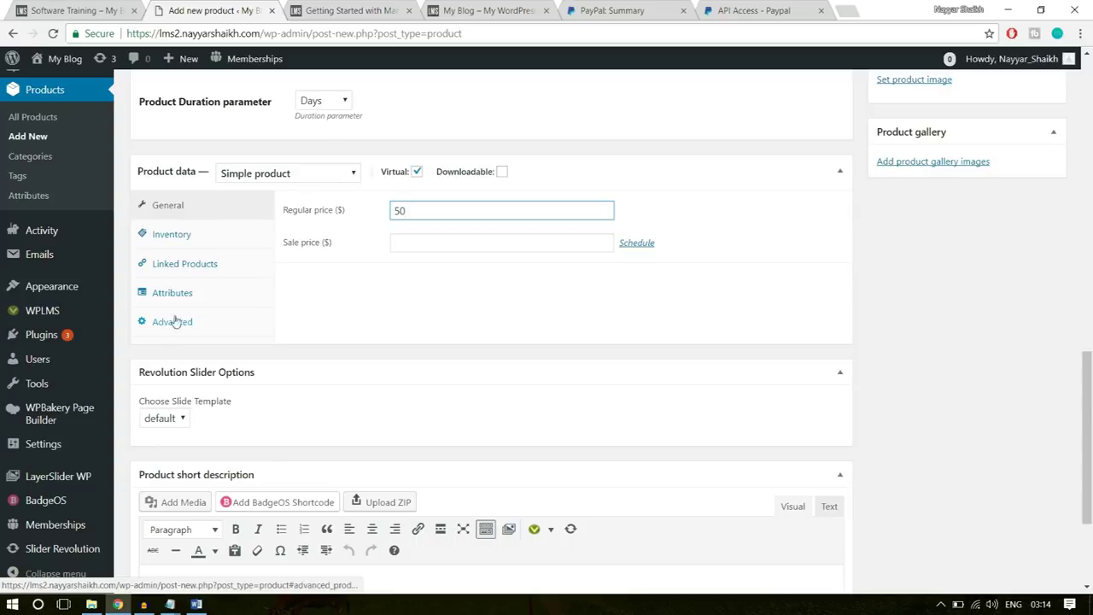
{"action": "left_click", "coordinate": [981, 215]}
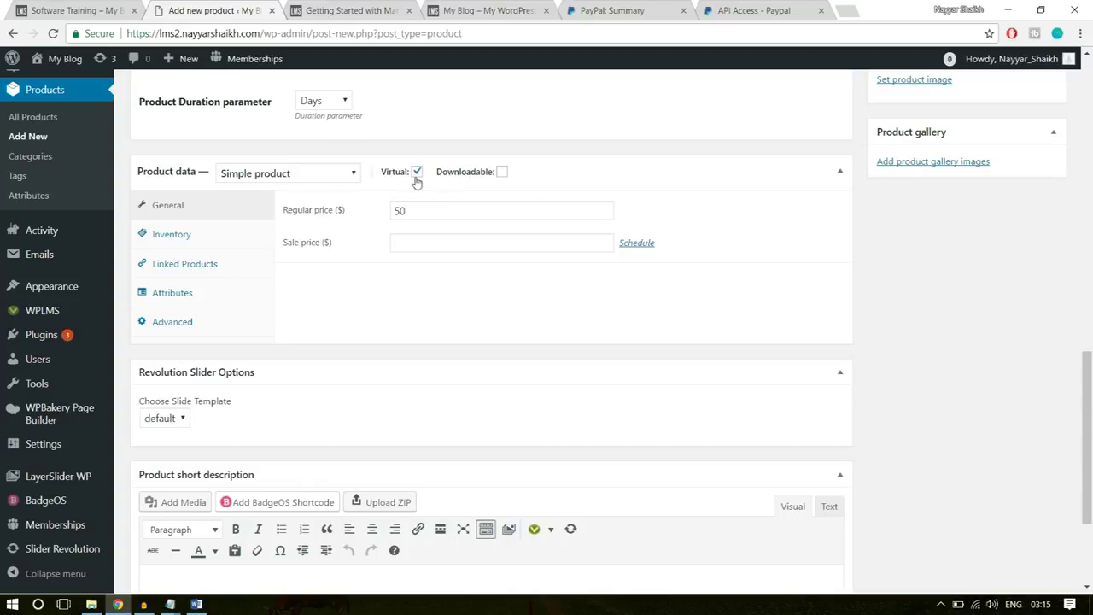
{"action": "left_click_drag", "start_coordinate": [425, 210], "coordinate": [361, 210]}
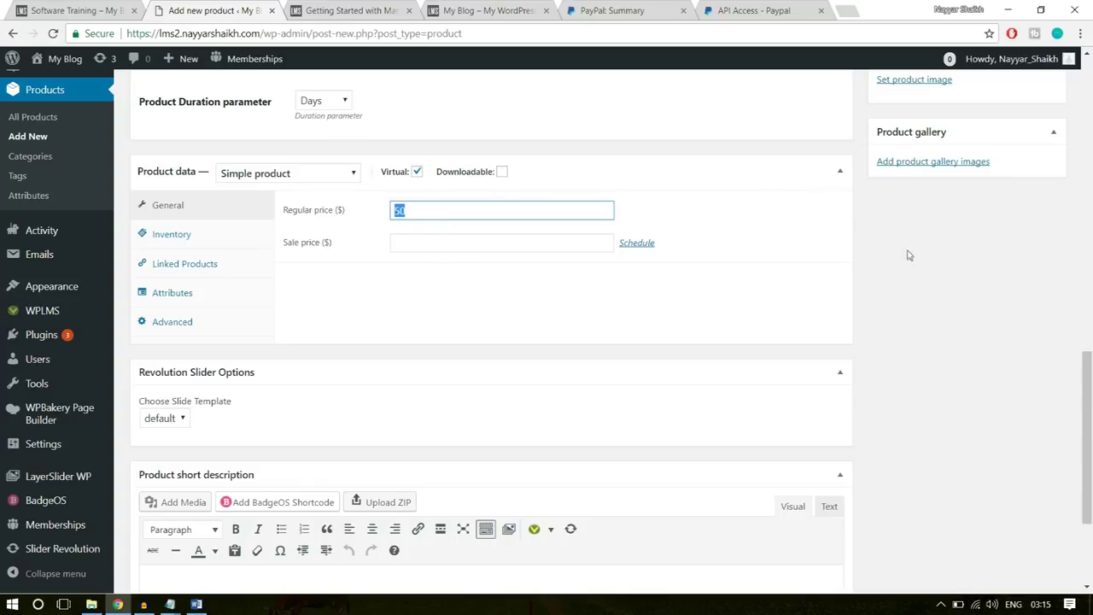
{"action": "scroll", "coordinate": [909, 255], "scroll_direction": "down", "scroll_amount": 2}
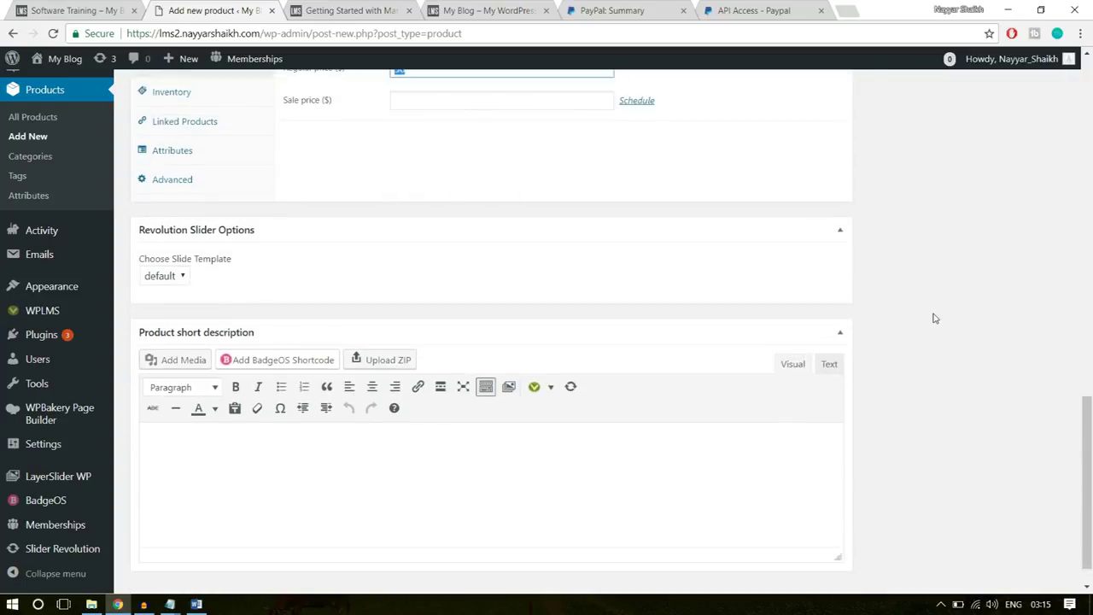
{"action": "scroll", "coordinate": [931, 315], "scroll_direction": "up", "scroll_amount": 6}
{"action": "scroll", "coordinate": [954, 413], "scroll_direction": "down", "scroll_amount": 1}
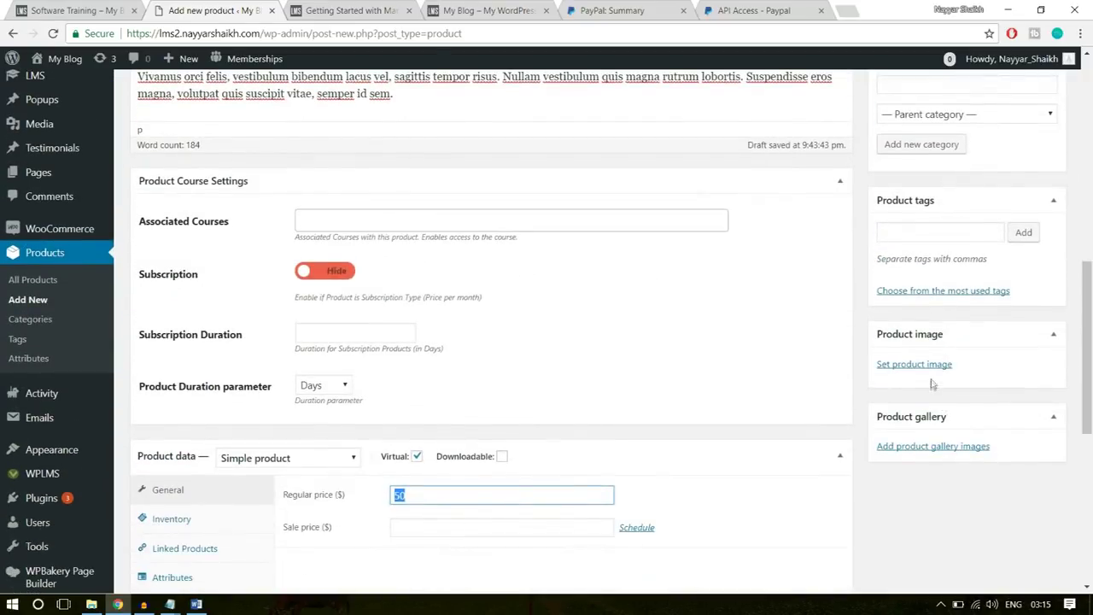
- Upload Course-Img.jpg from the Images folder and set it as the product image
{"action": "left_click", "coordinate": [930, 367]}
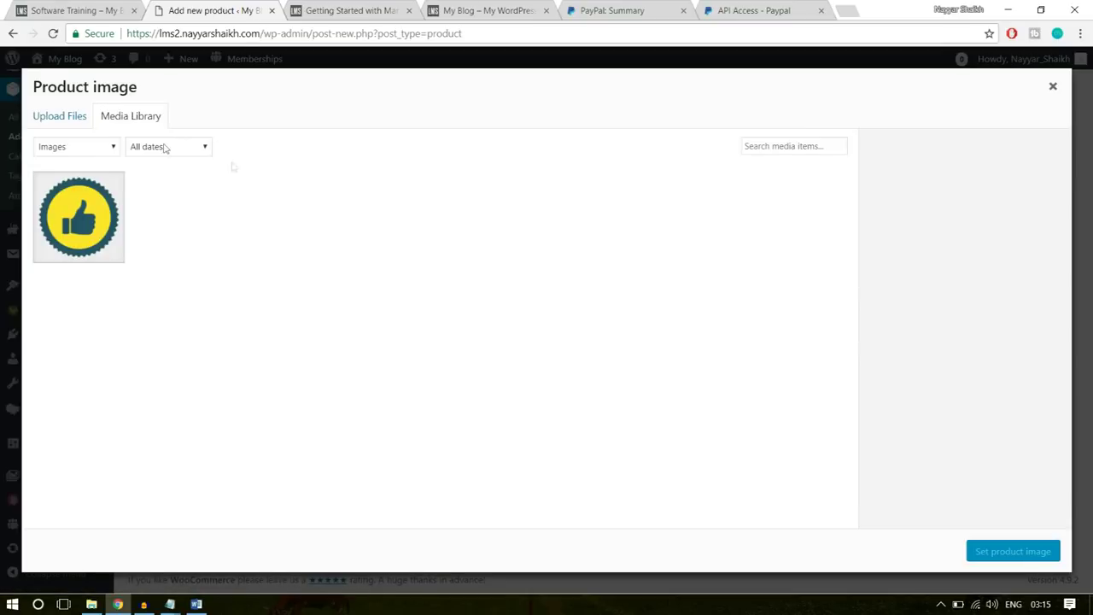
{"action": "left_click", "coordinate": [66, 120]}
{"action": "left_click", "coordinate": [578, 321]}
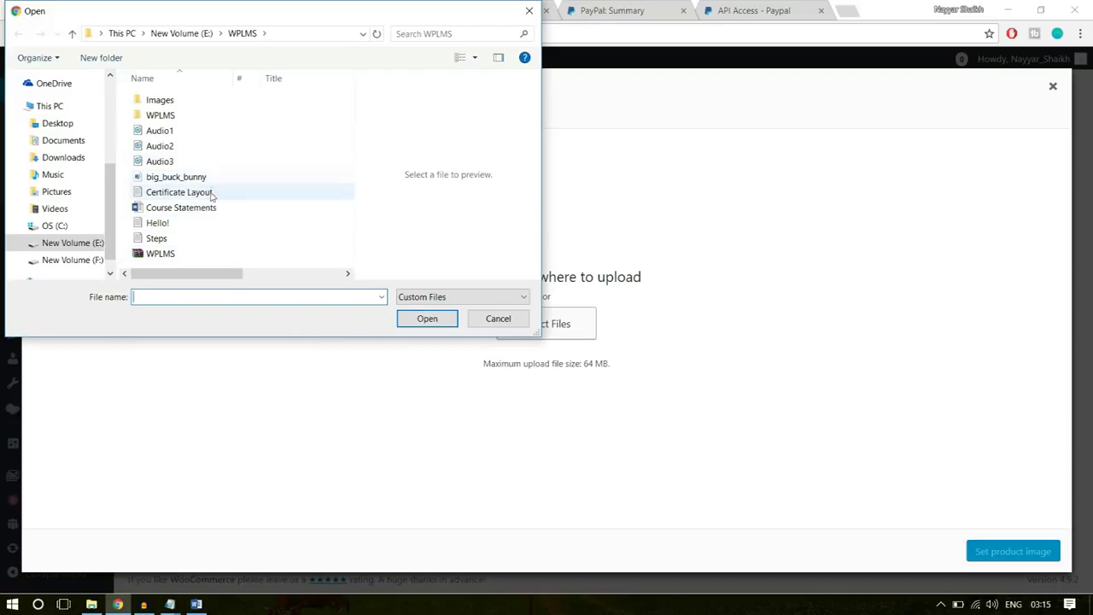
{"action": "double_click", "coordinate": [199, 104]}
{"action": "left_click", "coordinate": [242, 34]}
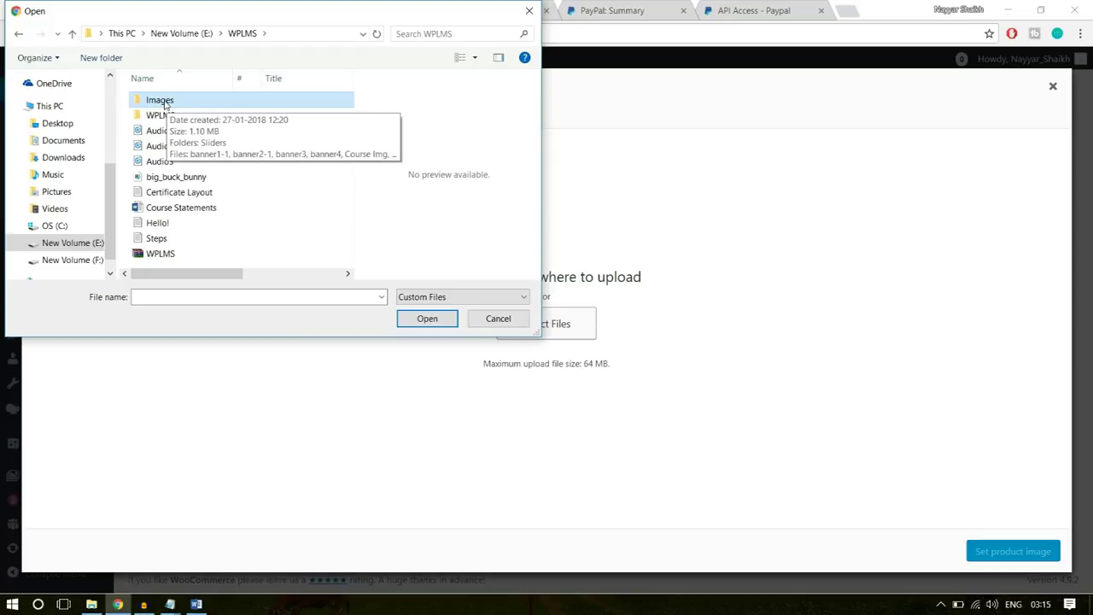
{"action": "double_click", "coordinate": [166, 103]}
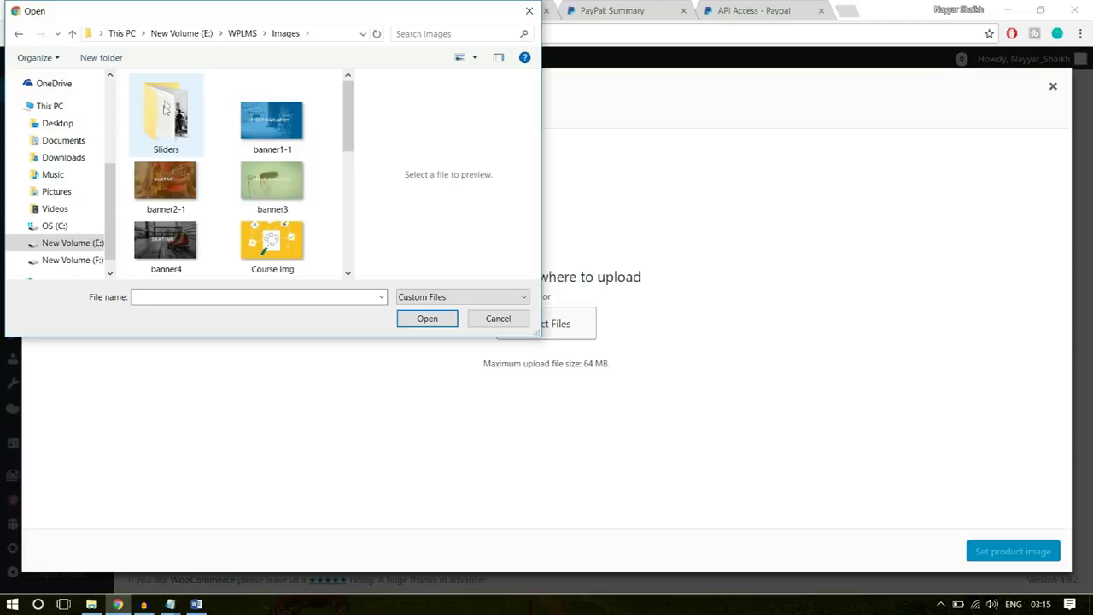
{"action": "left_click", "coordinate": [290, 242]}
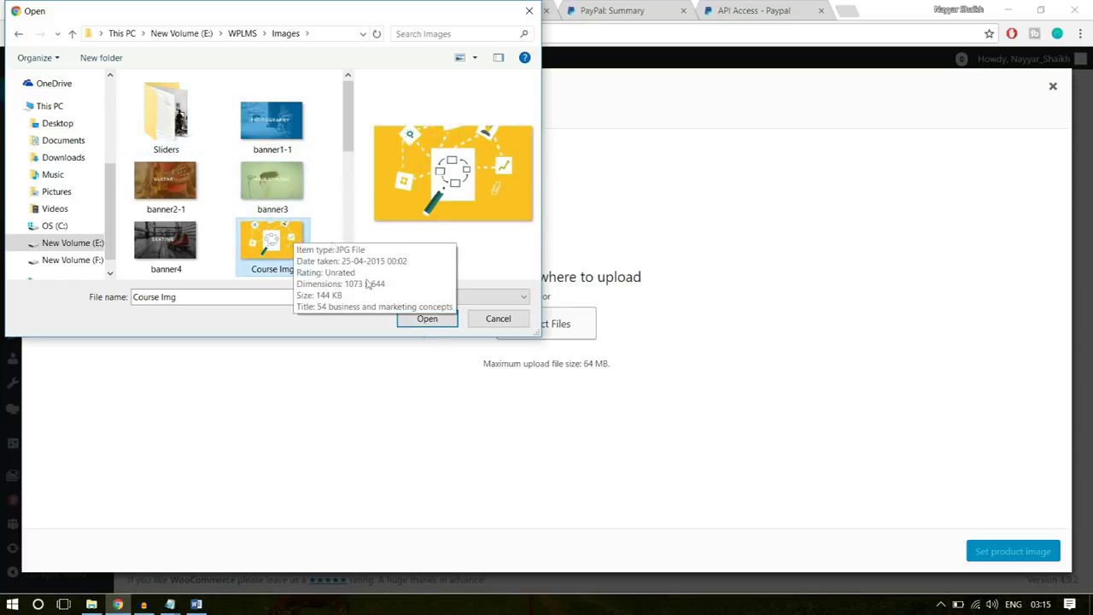
{"action": "left_click", "coordinate": [430, 319]}
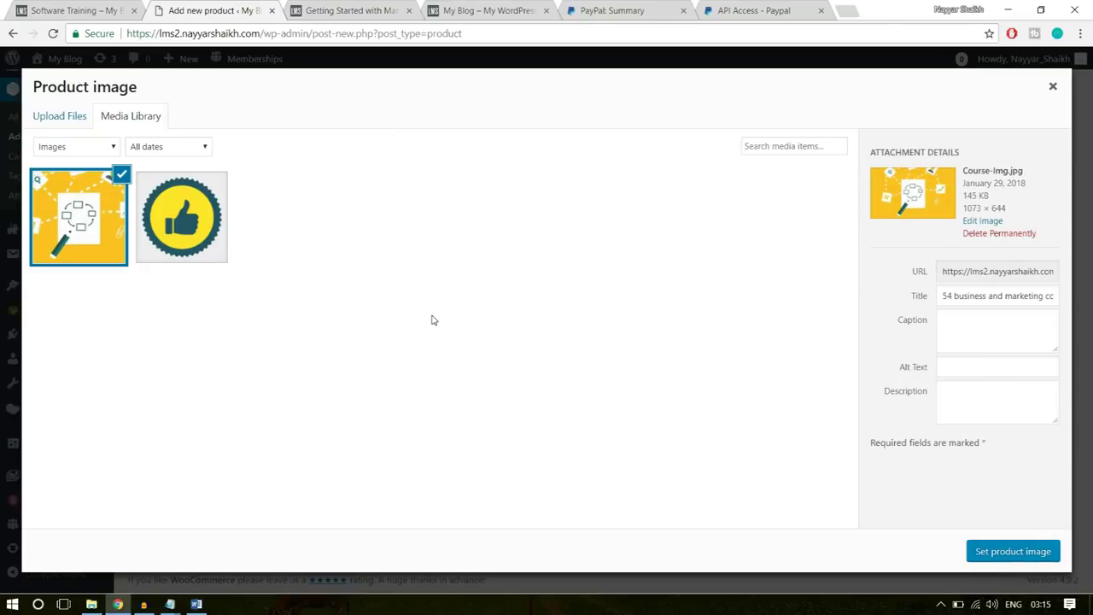
{"action": "left_click", "coordinate": [1025, 551]}
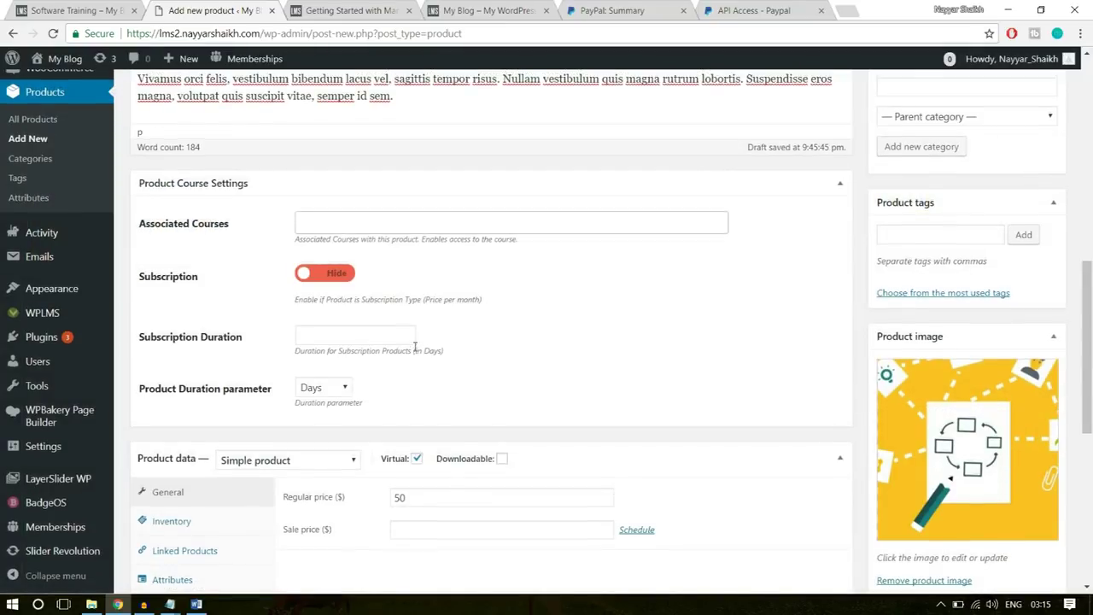
{"action": "scroll", "coordinate": [415, 346], "scroll_direction": "up", "scroll_amount": 3}
- Publish Software Training so its status shows Published
{"action": "left_click", "coordinate": [1034, 204]}
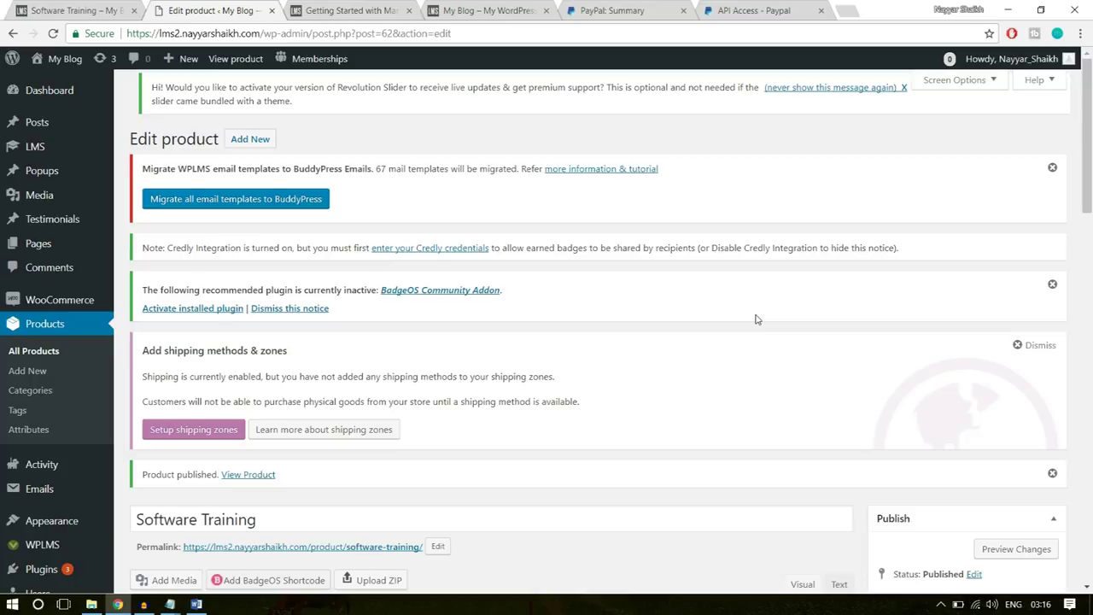
{"action": "mouse_move", "coordinate": [53, 152]}
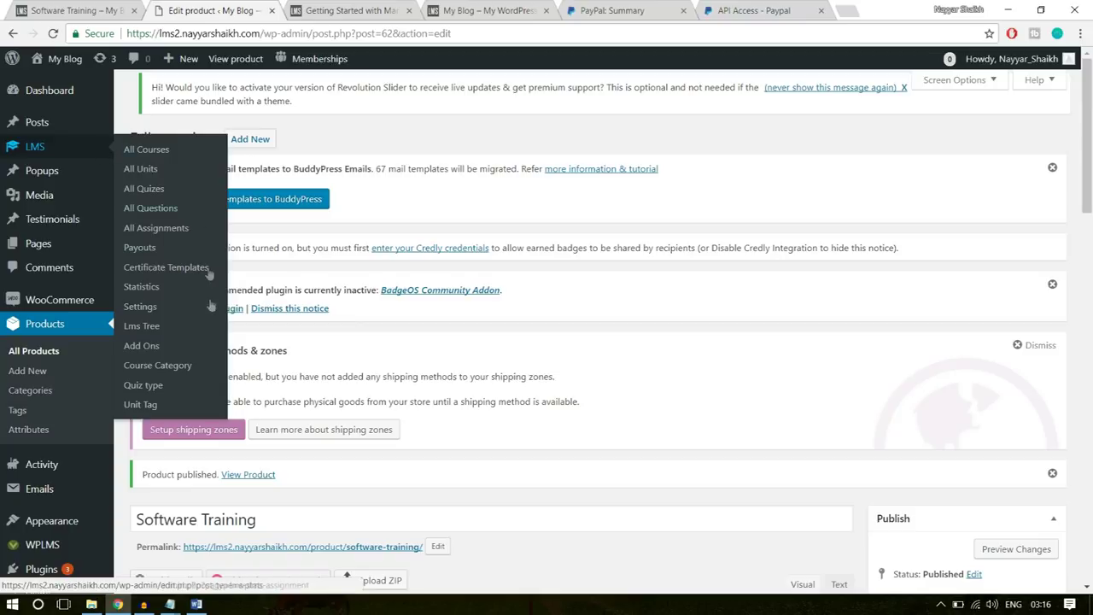
- Start a new certificate from the WPLMS certificate templates list
{"action": "left_click", "coordinate": [165, 270]}
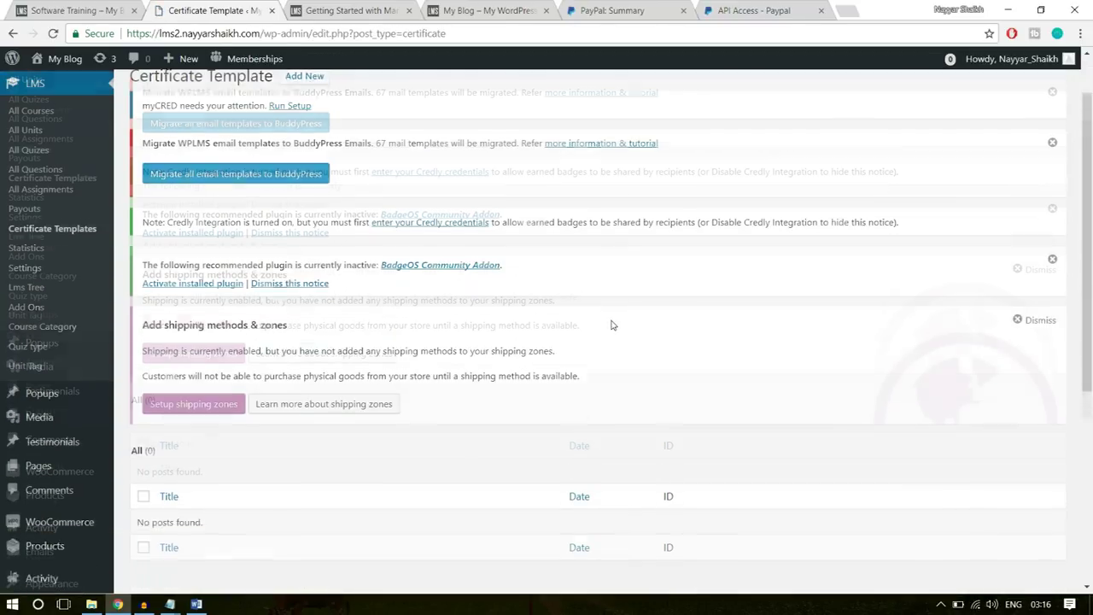
{"action": "scroll", "coordinate": [393, 408], "scroll_direction": "down", "scroll_amount": 2}
{"action": "scroll", "coordinate": [227, 382], "scroll_direction": "up", "scroll_amount": 3}
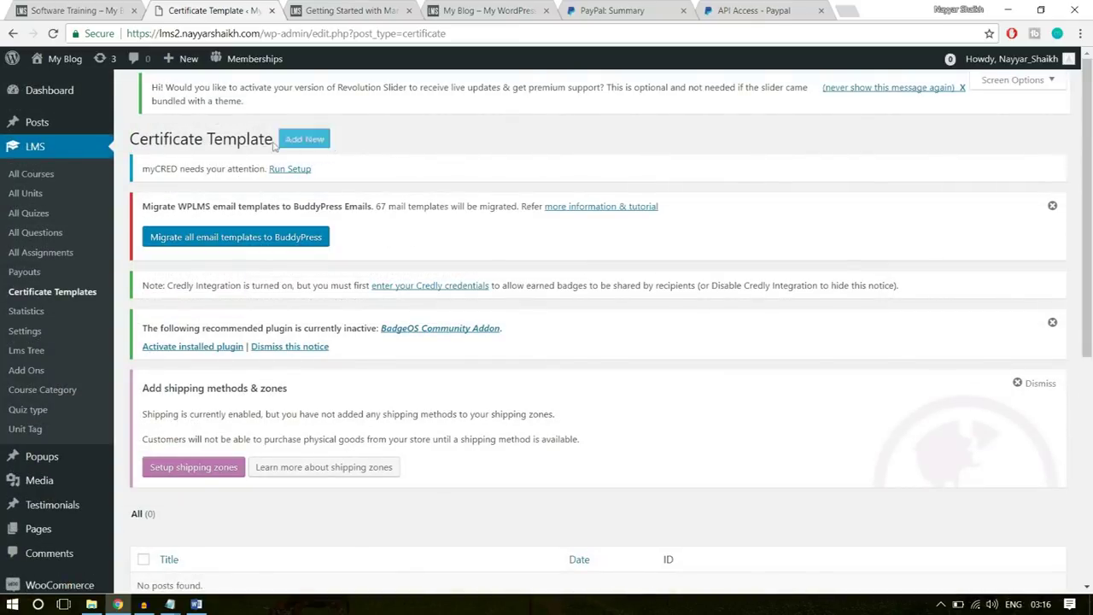
{"action": "left_click", "coordinate": [296, 143]}
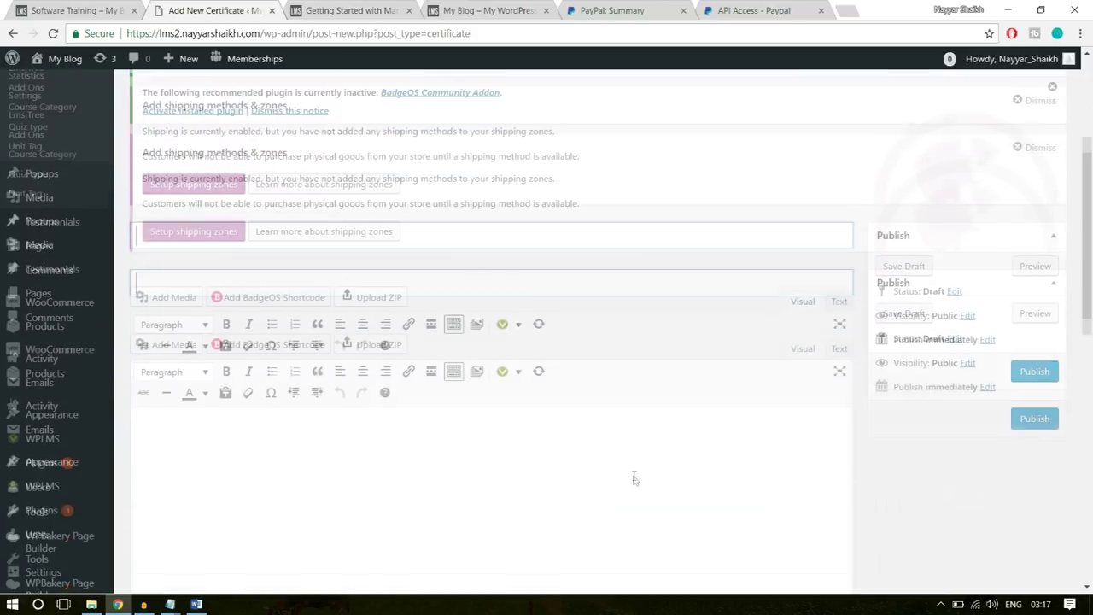
{"action": "scroll", "coordinate": [633, 481], "scroll_direction": "down", "scroll_amount": 2}
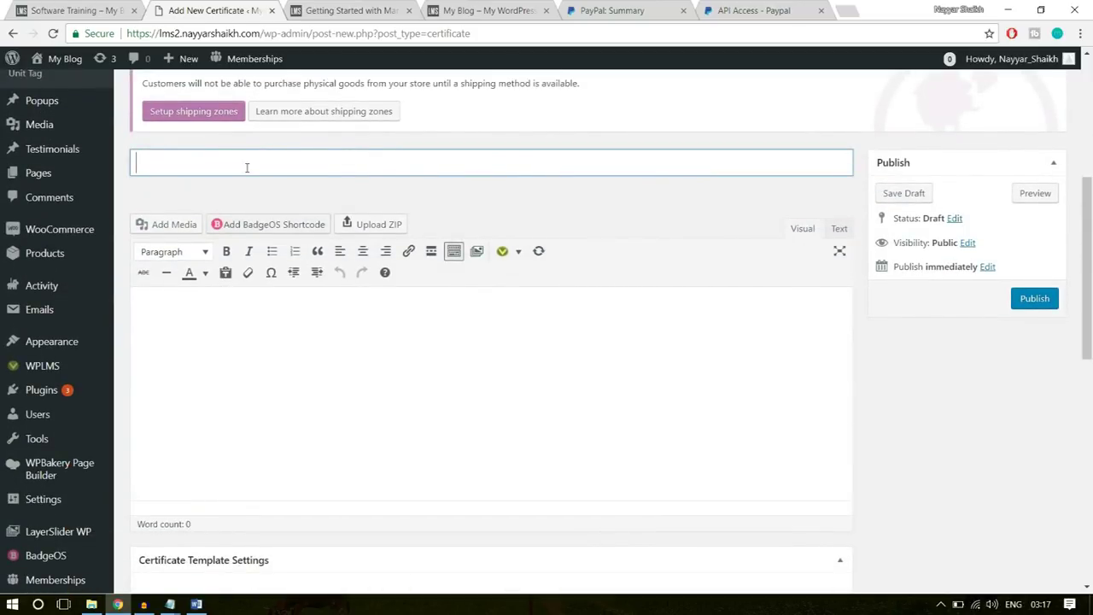
- Replace the mistyped 'Certificate for' title with 'Template - 1' and let the draft autosave
{"action": "type", "text": "Ce"}
{"action": "type", "text": "rtificat"}
{"action": "type", "text": "e "}
{"action": "type", "text": "for"}
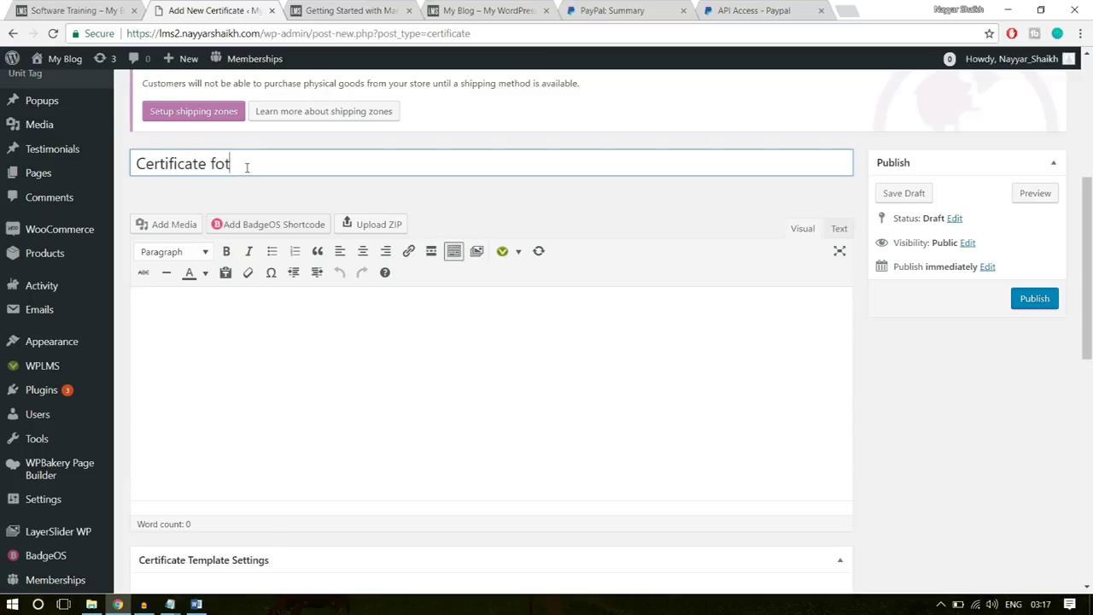
{"action": "key", "text": "ctrl+a"}
{"action": "key", "text": "BackSpace"}
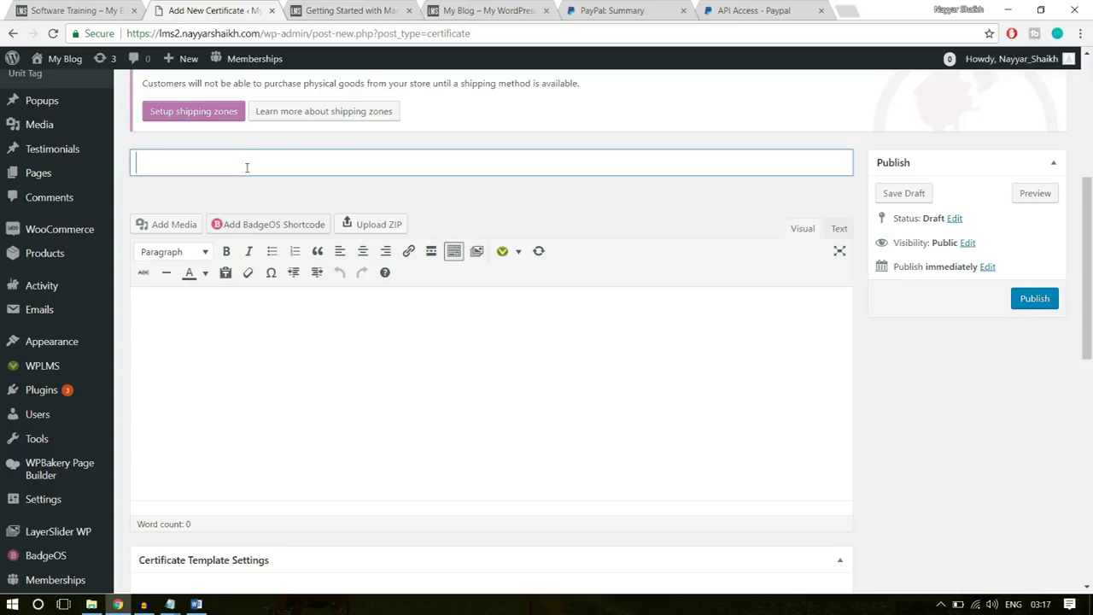
{"action": "type", "text": "Template - 1"}
{"action": "left_click", "coordinate": [305, 410]}
{"action": "scroll", "coordinate": [737, 349], "scroll_direction": "down", "scroll_amount": 1}
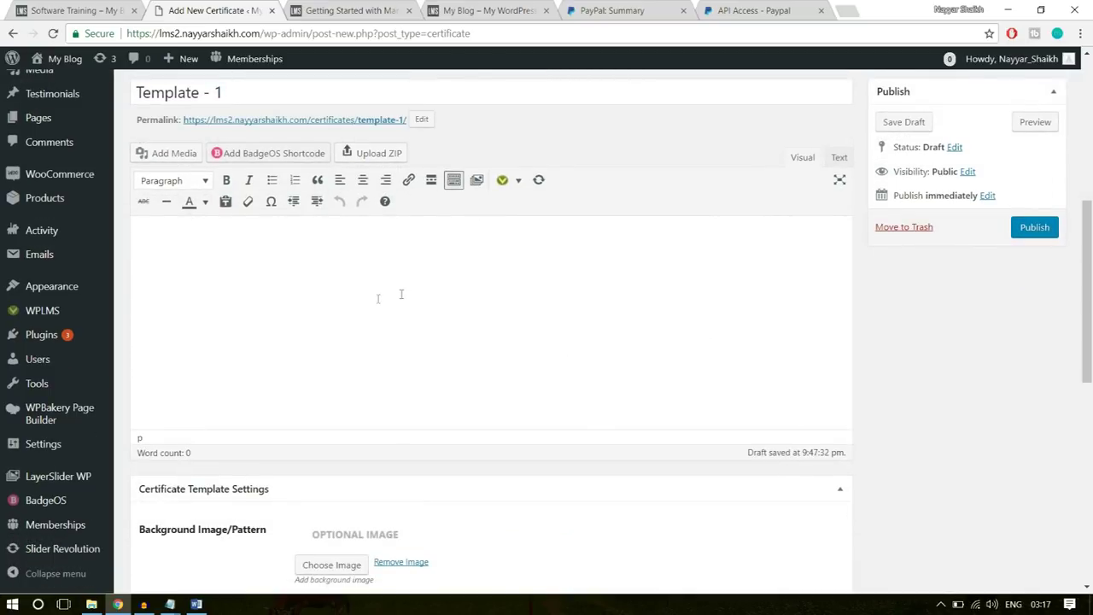
- Copy the Certificate Layout text from Notepad and paste it into the certificate body
{"action": "left_click", "coordinate": [91, 604]}
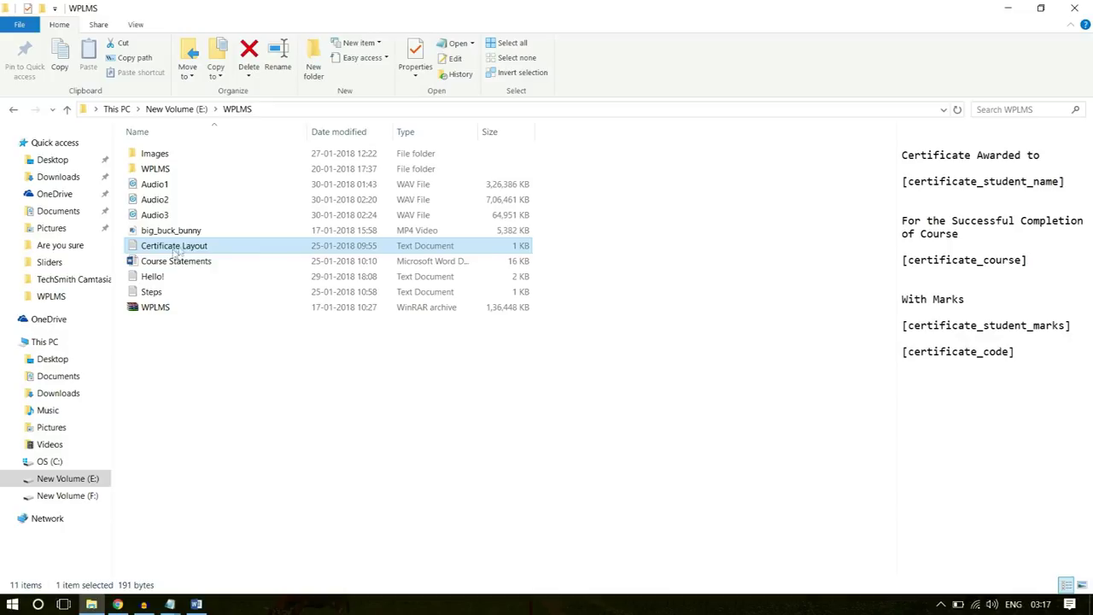
{"action": "double_click", "coordinate": [175, 250]}
{"action": "left_click_drag", "start_coordinate": [371, 279], "coordinate": [236, 156]}
{"action": "key", "text": "ctrl+c"}
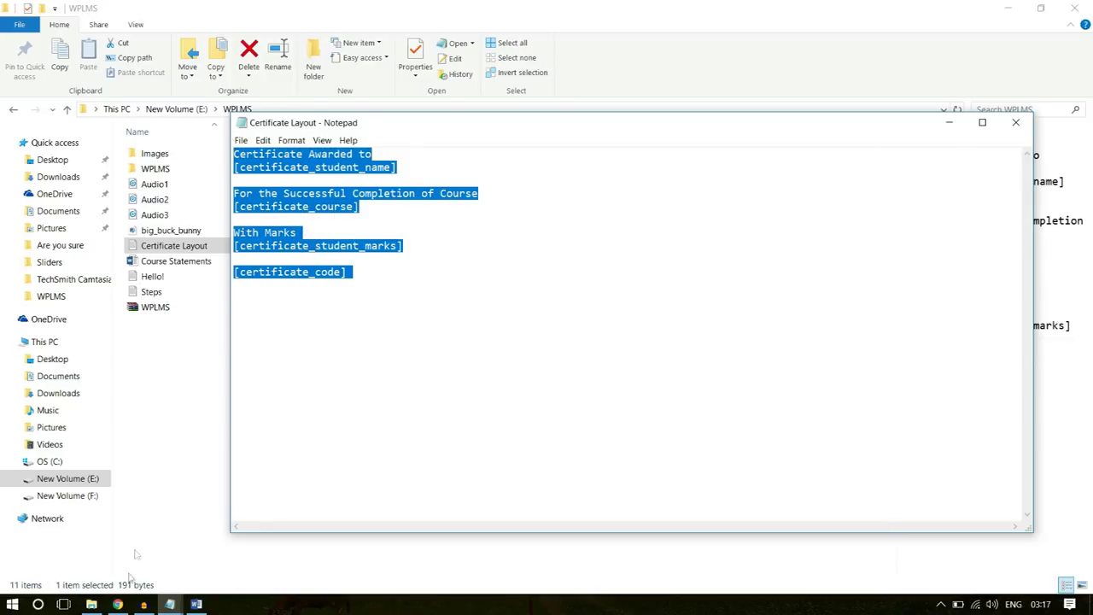
{"action": "left_click", "coordinate": [118, 604]}
{"action": "key", "text": "ctrl+v"}
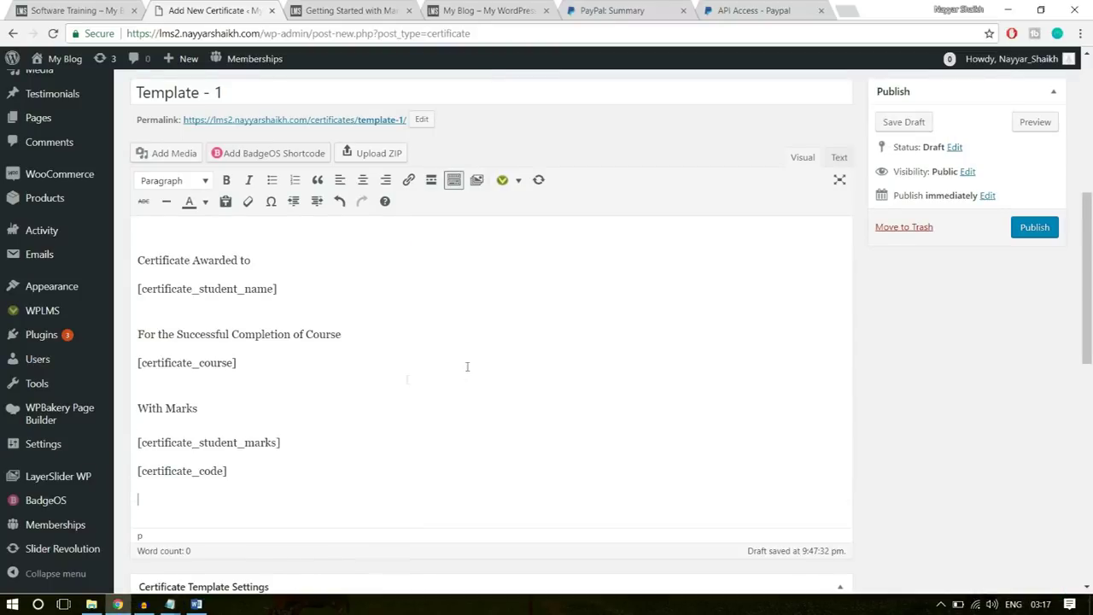
- Center-align all of the pasted certificate text
{"action": "left_click_drag", "start_coordinate": [308, 488], "coordinate": [129, 231]}
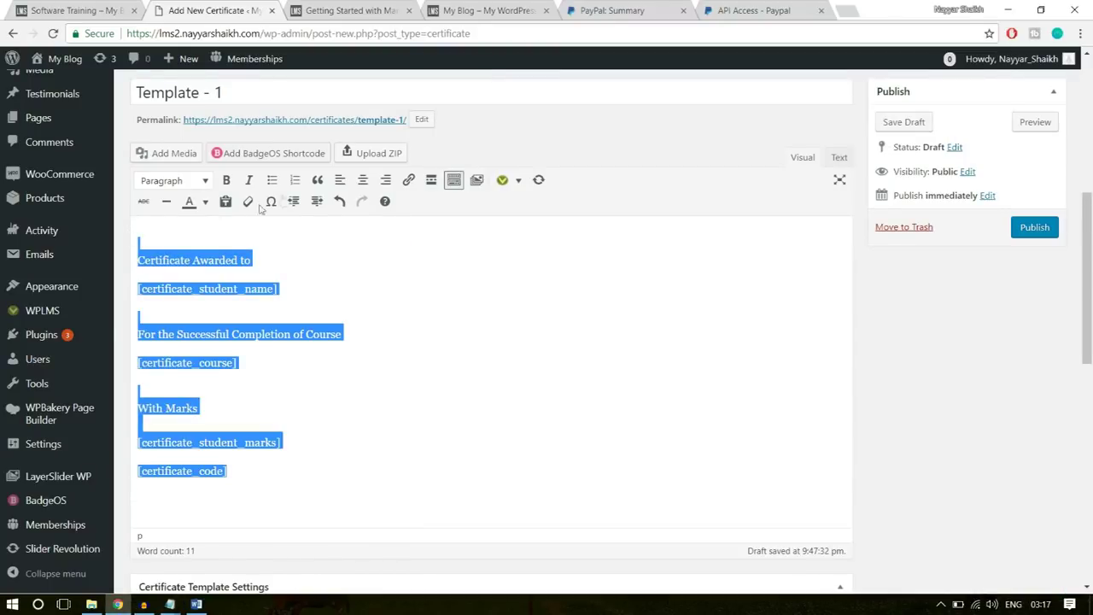
{"action": "left_click", "coordinate": [363, 181]}
{"action": "left_click", "coordinate": [505, 289]}
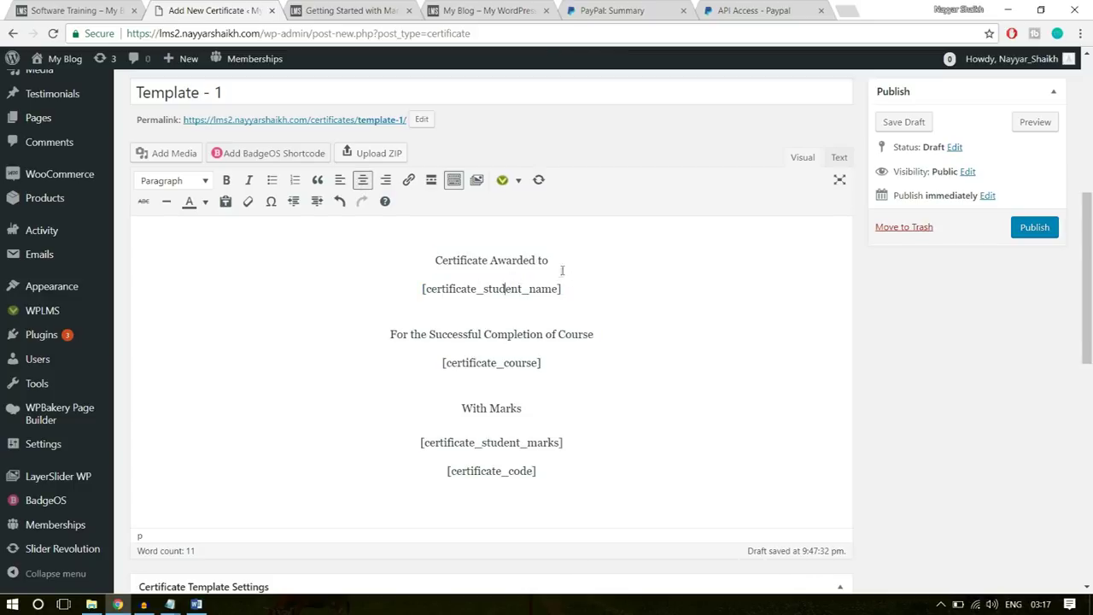
- Select and review the 'Certificate Awarded to' and [certificate_student_name] lines
{"action": "left_click_drag", "start_coordinate": [564, 289], "coordinate": [421, 263]}
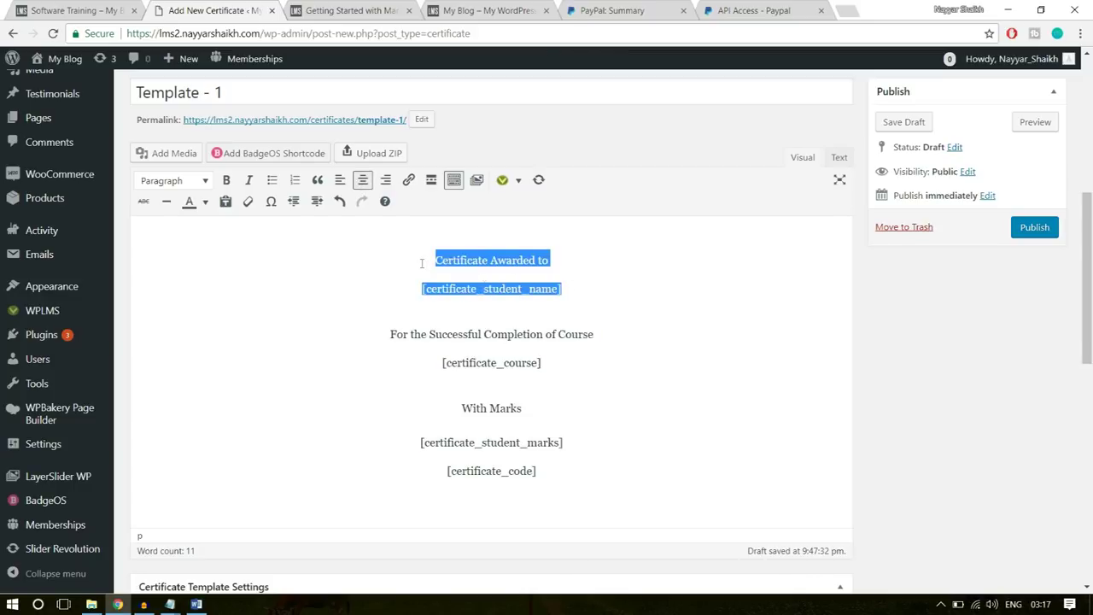
{"action": "left_click", "coordinate": [584, 280]}
{"action": "left_click_drag", "start_coordinate": [554, 258], "coordinate": [431, 260]}
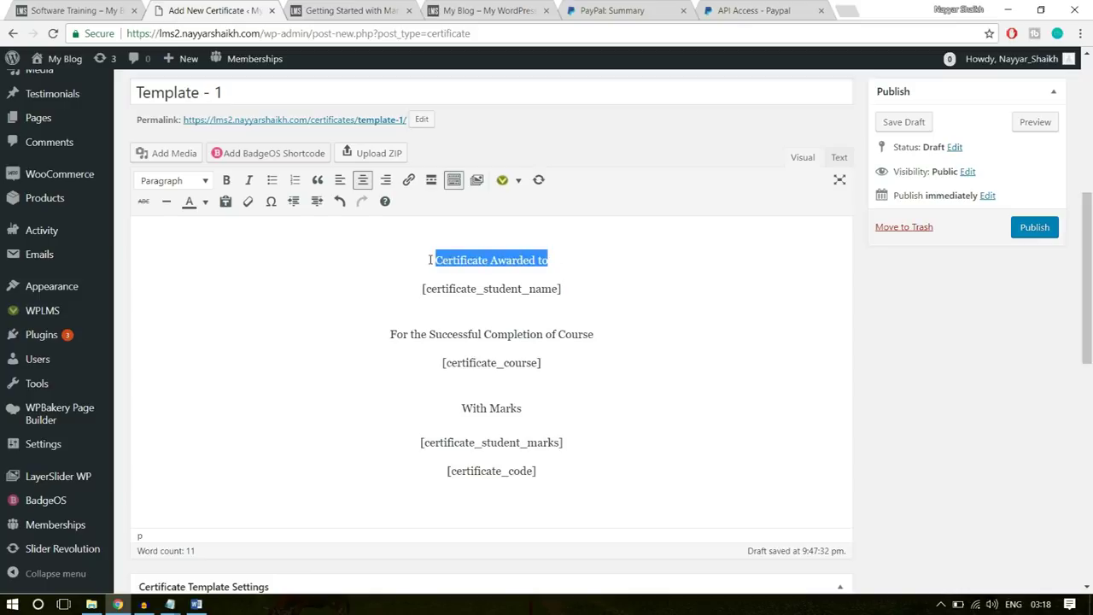
{"action": "left_click_drag", "start_coordinate": [577, 288], "coordinate": [407, 287]}
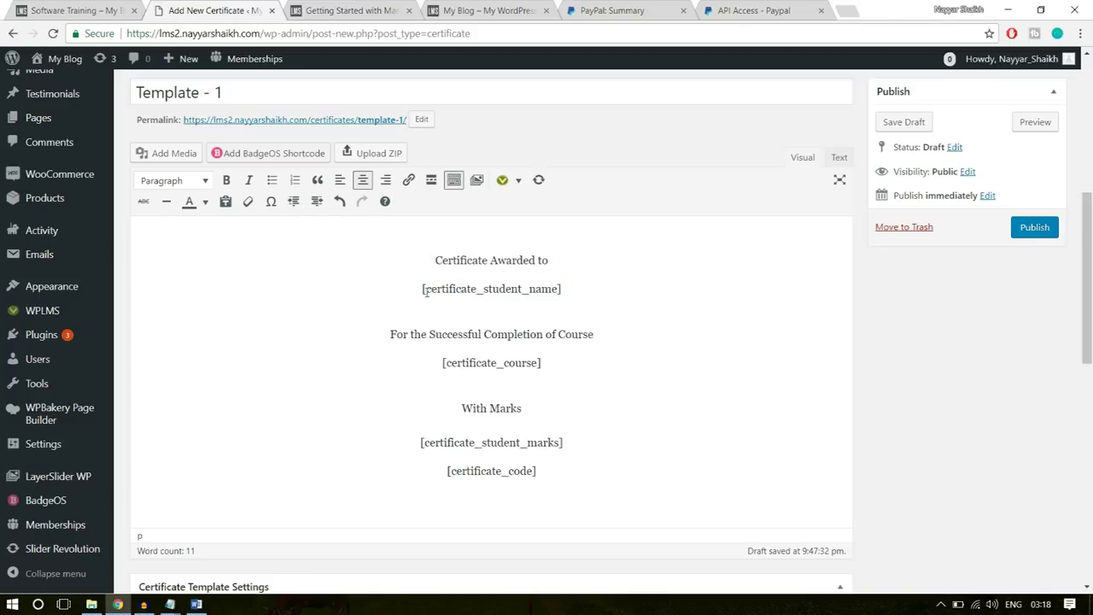
{"action": "left_click_drag", "start_coordinate": [437, 259], "coordinate": [422, 291]}
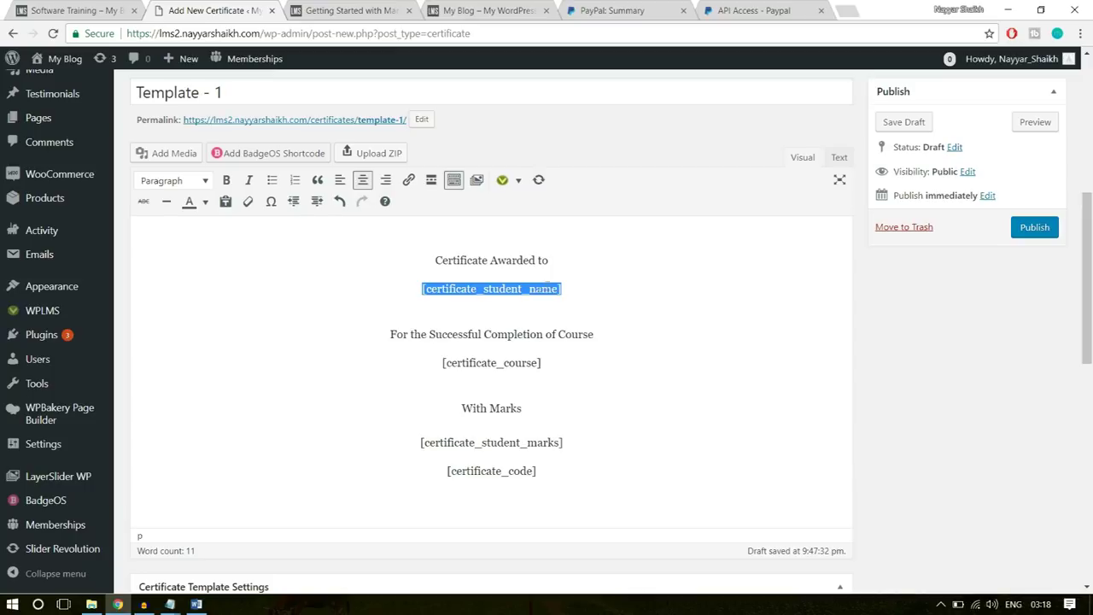
{"action": "left_click_drag", "start_coordinate": [571, 289], "coordinate": [423, 289]}
{"action": "left_click", "coordinate": [586, 284]}
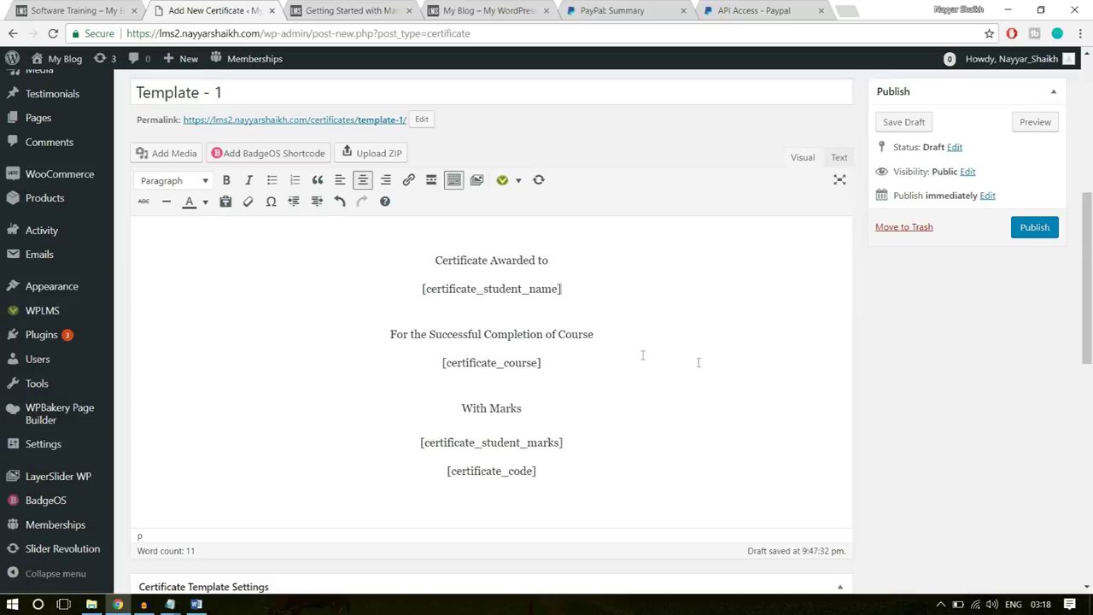
- Review the NOTE list of available shortcodes, including certificate_code
{"action": "scroll", "coordinate": [643, 355], "scroll_direction": "down", "scroll_amount": 7}
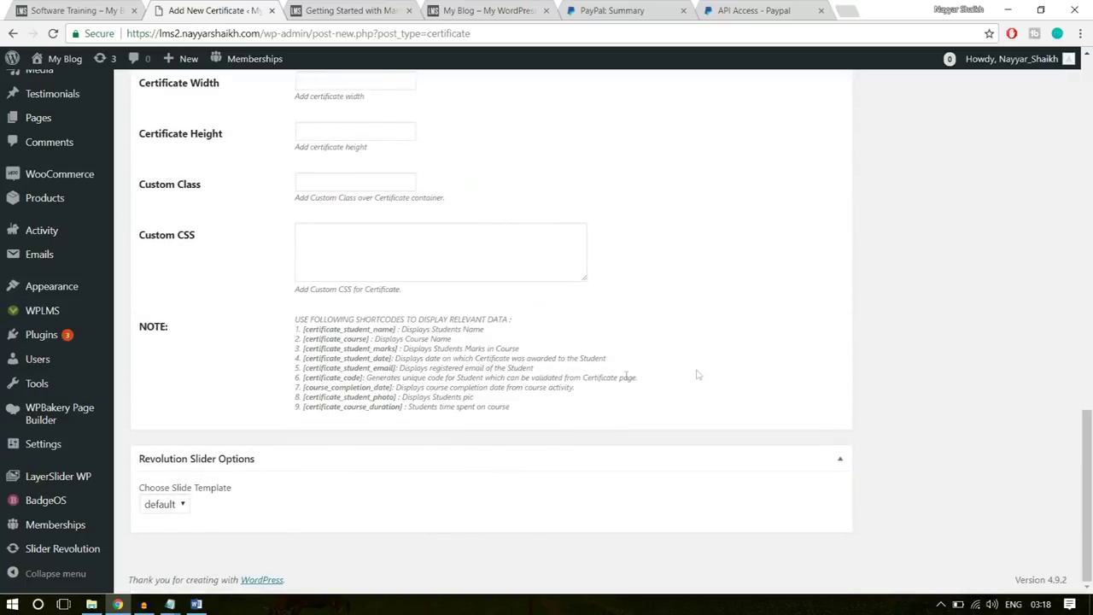
{"action": "left_click_drag", "start_coordinate": [294, 319], "coordinate": [406, 397]}
{"action": "left_click", "coordinate": [406, 397]}
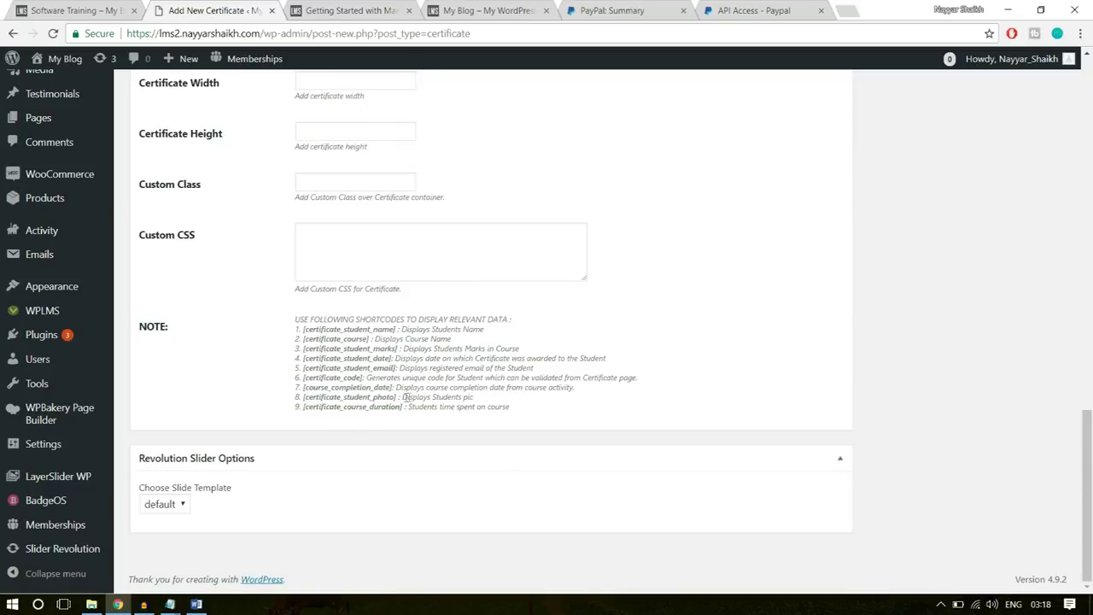
{"action": "double_click", "coordinate": [312, 376]}
{"action": "left_click", "coordinate": [376, 394]}
{"action": "left_click_drag", "start_coordinate": [395, 389], "coordinate": [304, 325]}
{"action": "left_click", "coordinate": [327, 406]}
{"action": "left_click", "coordinate": [404, 398]}
{"action": "left_click", "coordinate": [501, 405]}
{"action": "scroll", "coordinate": [502, 415], "scroll_direction": "up", "scroll_amount": 4}
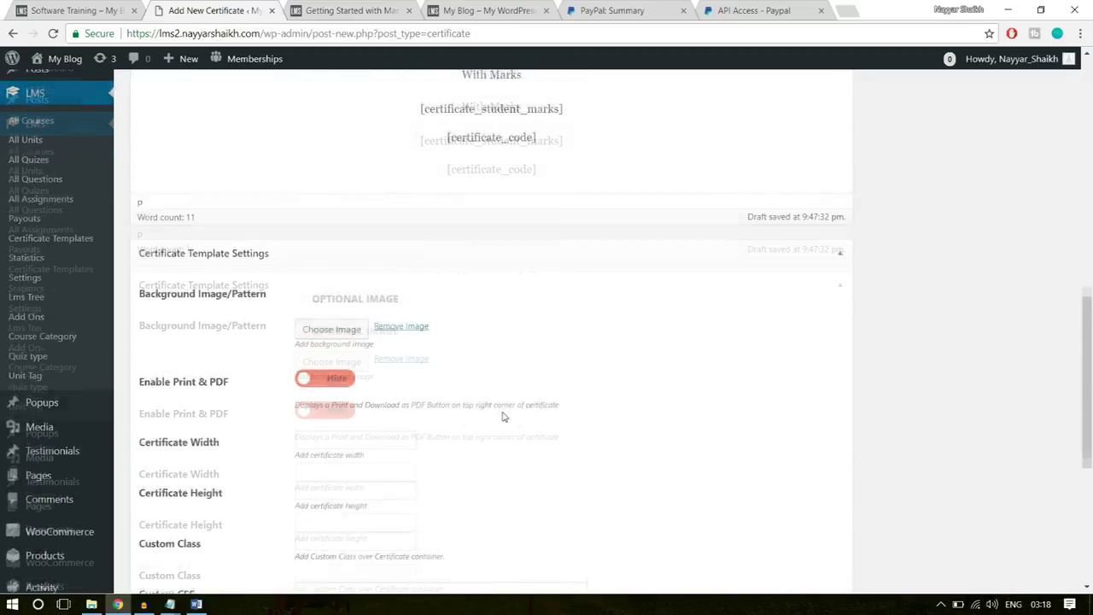
- Make the first two certificate lines Heading 1
{"action": "scroll", "coordinate": [504, 415], "scroll_direction": "up", "scroll_amount": 4}
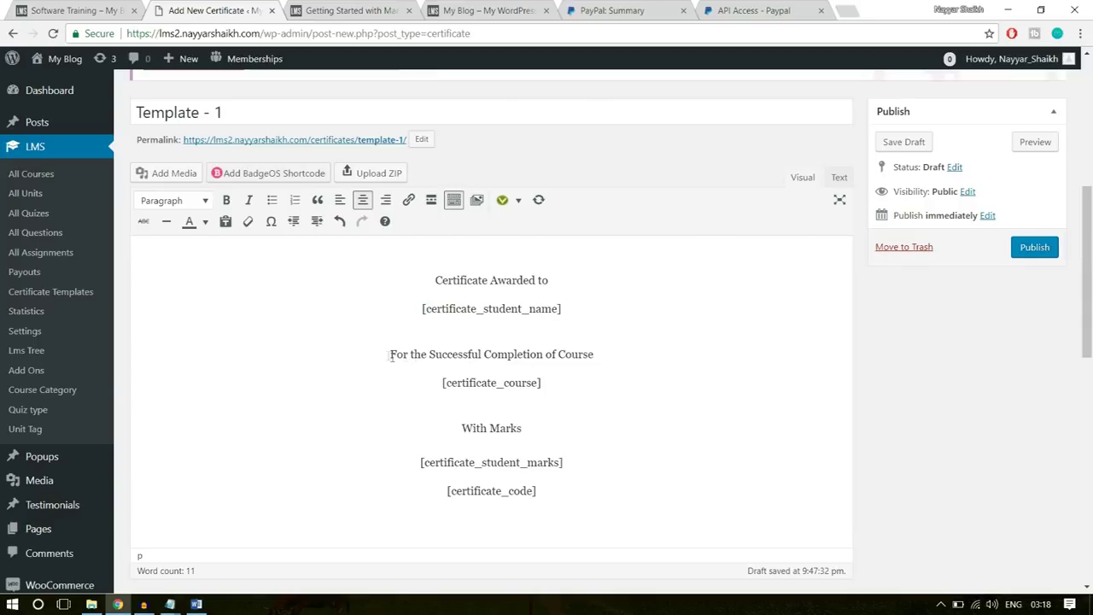
{"action": "double_click", "coordinate": [567, 354]}
{"action": "left_click_drag", "start_coordinate": [545, 383], "coordinate": [432, 383]}
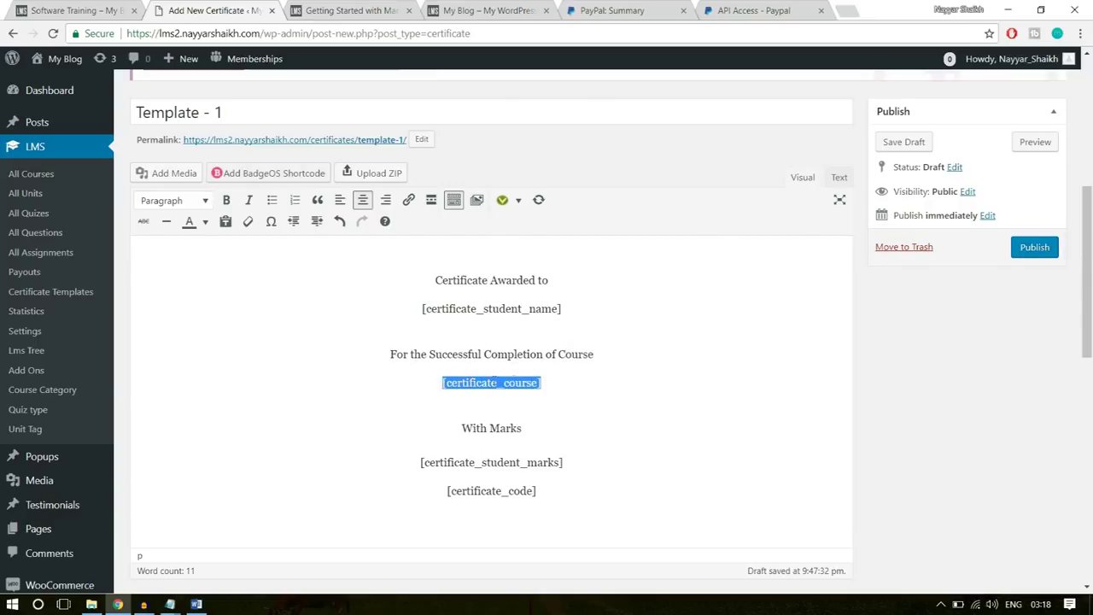
{"action": "left_click_drag", "start_coordinate": [545, 384], "coordinate": [441, 383]}
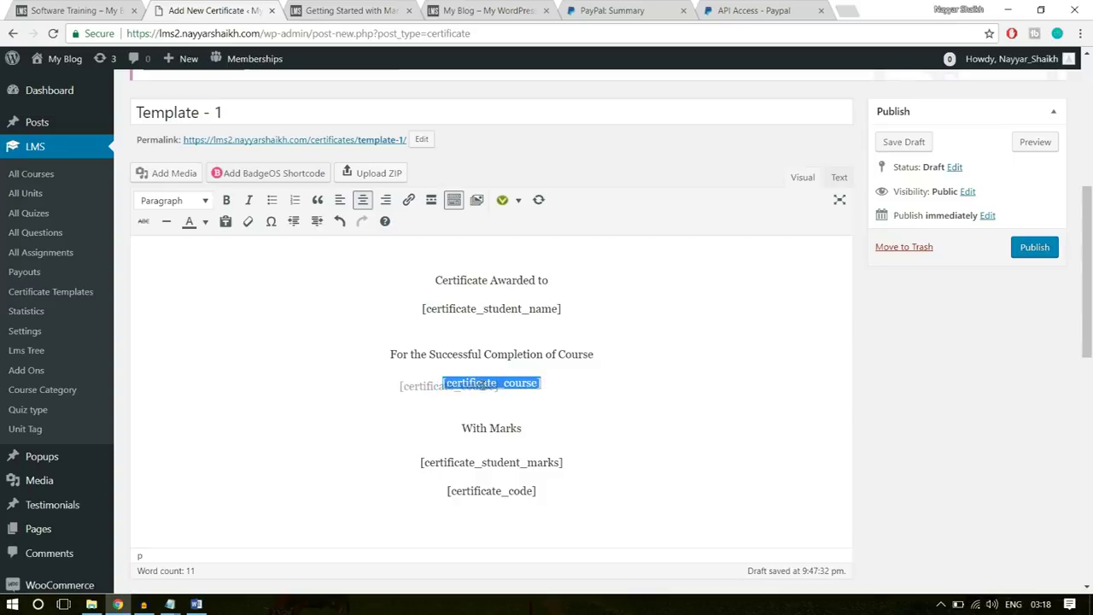
{"action": "left_click", "coordinate": [550, 383]}
{"action": "left_click_drag", "start_coordinate": [545, 308], "coordinate": [415, 280]}
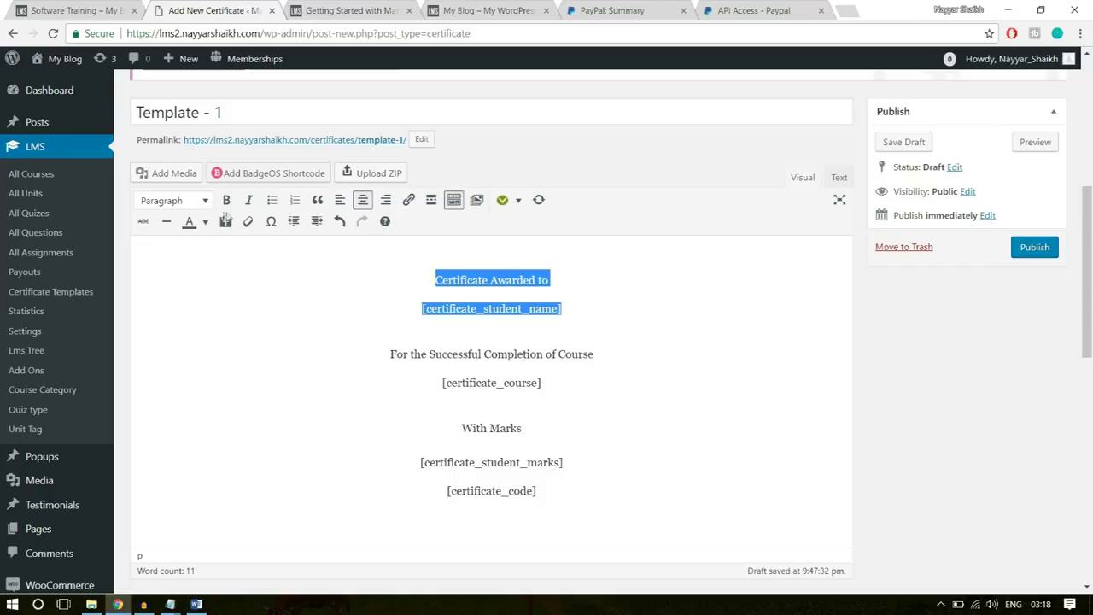
{"action": "left_click", "coordinate": [191, 205]}
{"action": "left_click", "coordinate": [218, 258]}
{"action": "left_click", "coordinate": [669, 285]}
{"action": "left_click_drag", "start_coordinate": [669, 285], "coordinate": [348, 237]}
{"action": "left_click", "coordinate": [388, 246]}
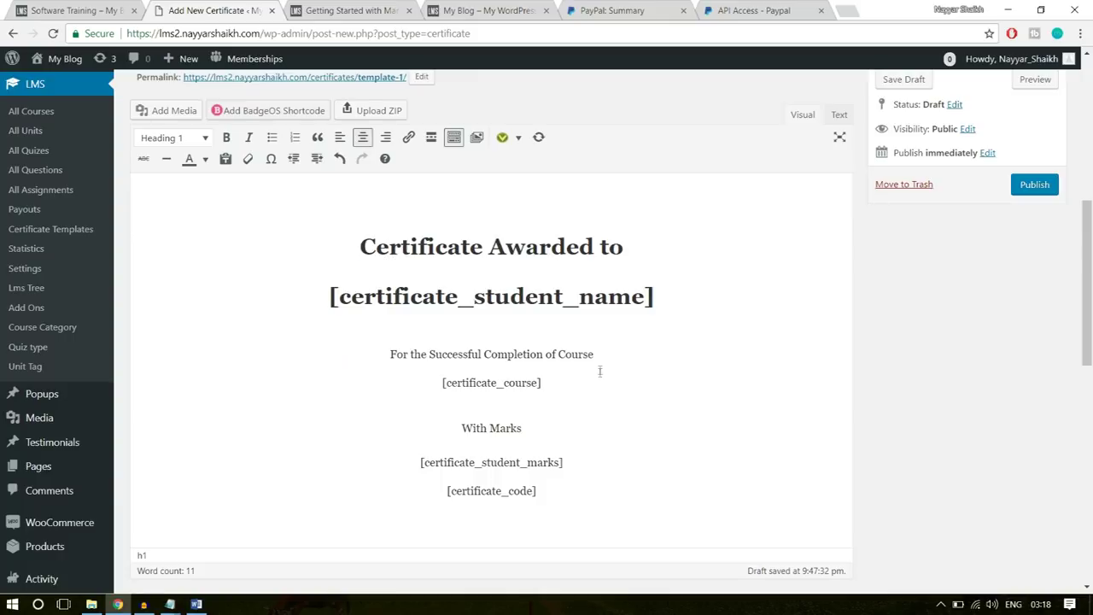
- Make the course completion line and [certificate_course] Heading 2
{"action": "left_click", "coordinate": [619, 355]}
{"action": "left_click", "coordinate": [381, 361], "text": "shift"}
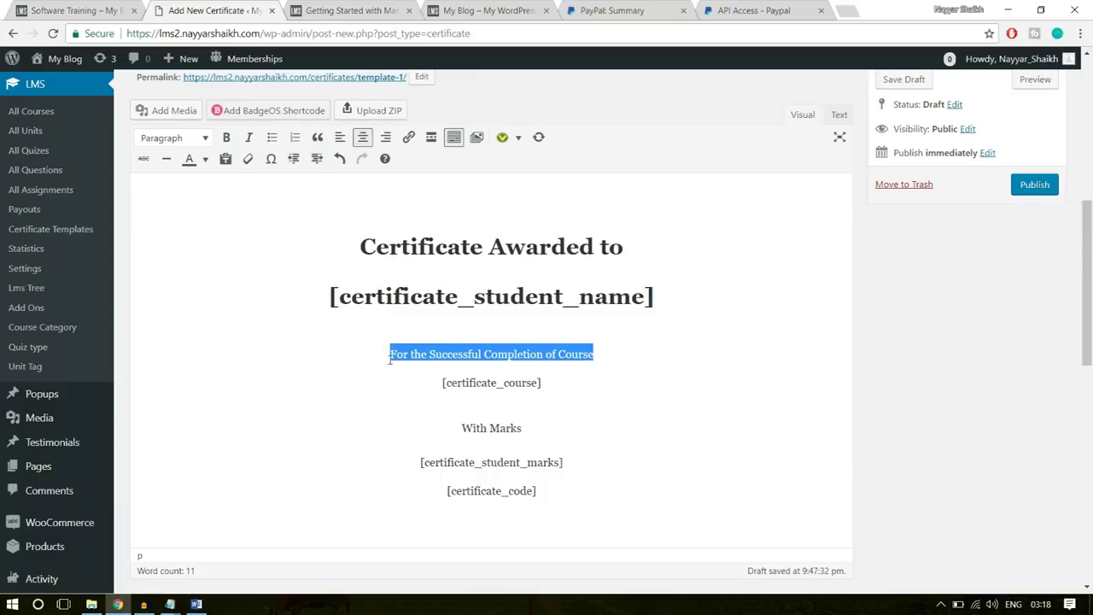
{"action": "left_click_drag", "start_coordinate": [542, 383], "coordinate": [389, 354]}
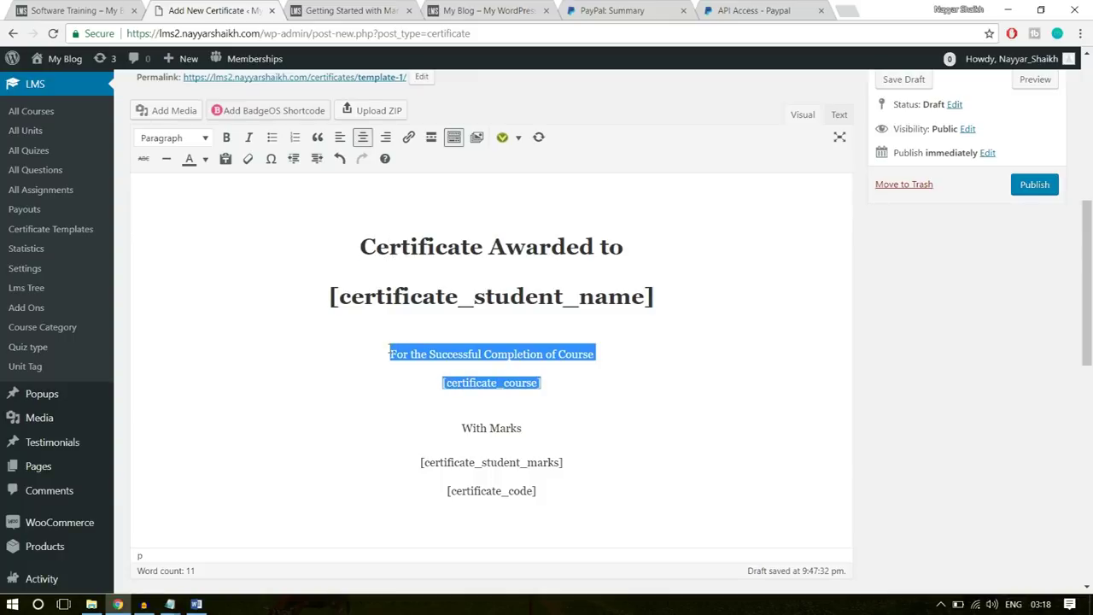
{"action": "left_click", "coordinate": [205, 138]}
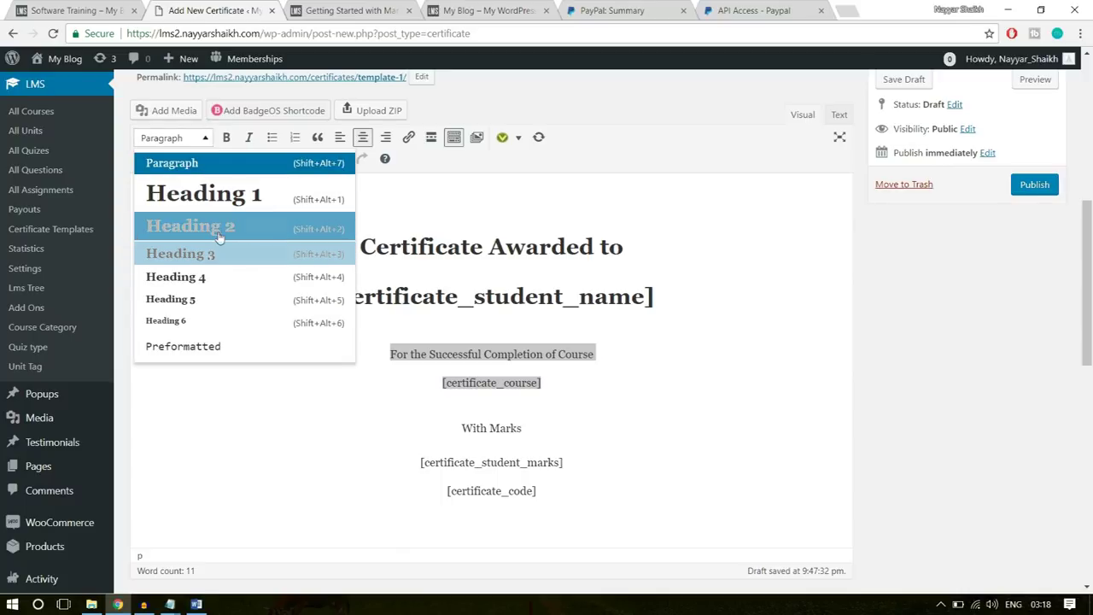
{"action": "left_click", "coordinate": [213, 226]}
- Make the With Marks line and the marks shortcode Heading 3
{"action": "left_click_drag", "start_coordinate": [574, 471], "coordinate": [422, 417]}
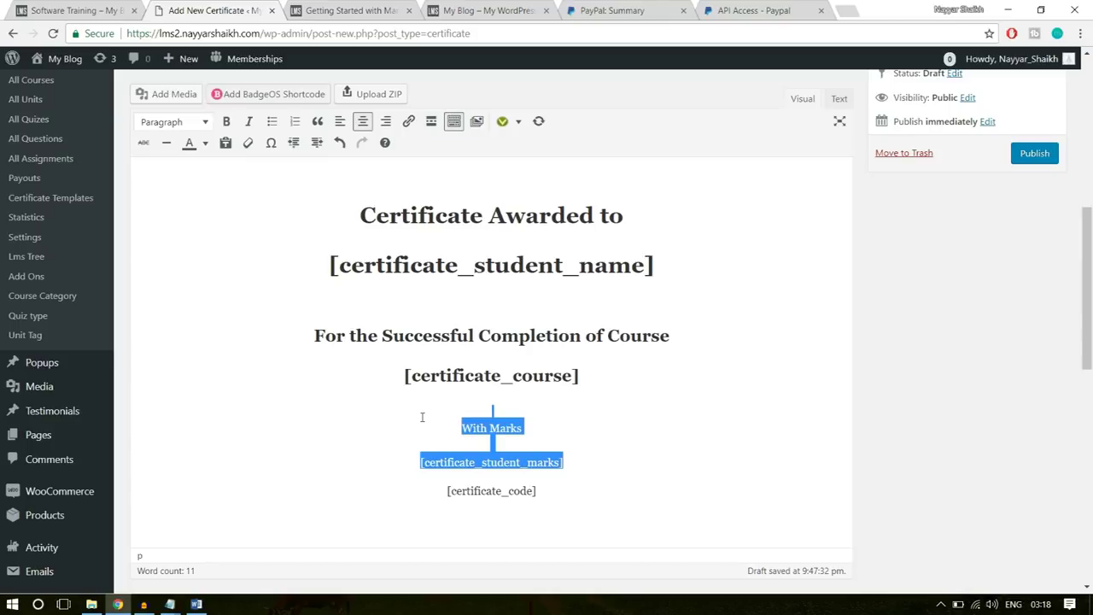
{"action": "left_click", "coordinate": [205, 122]}
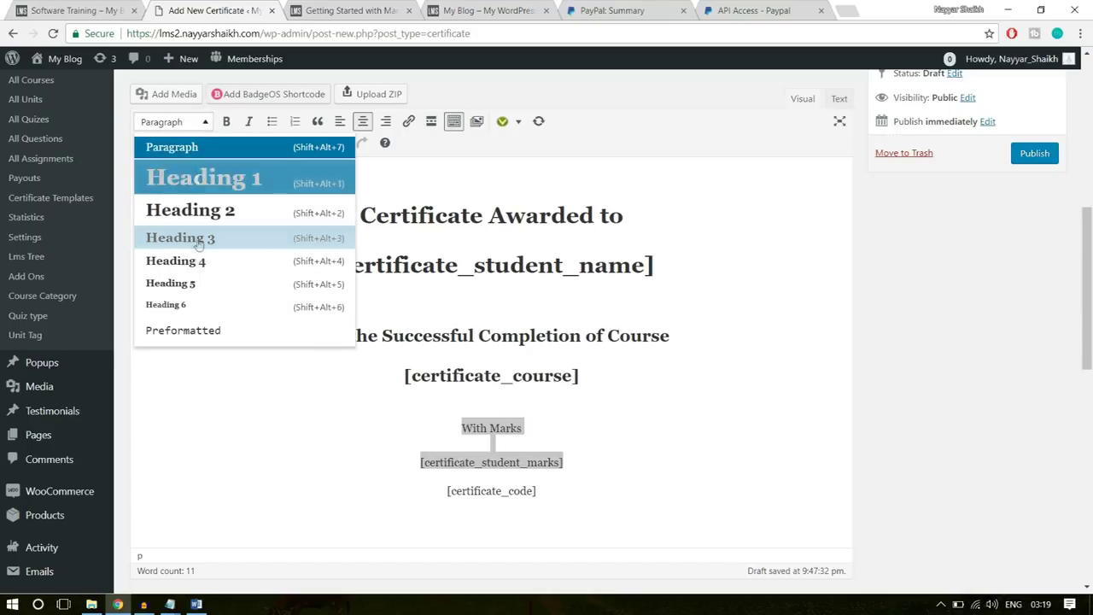
{"action": "left_click", "coordinate": [209, 244]}
{"action": "left_click", "coordinate": [633, 490]}
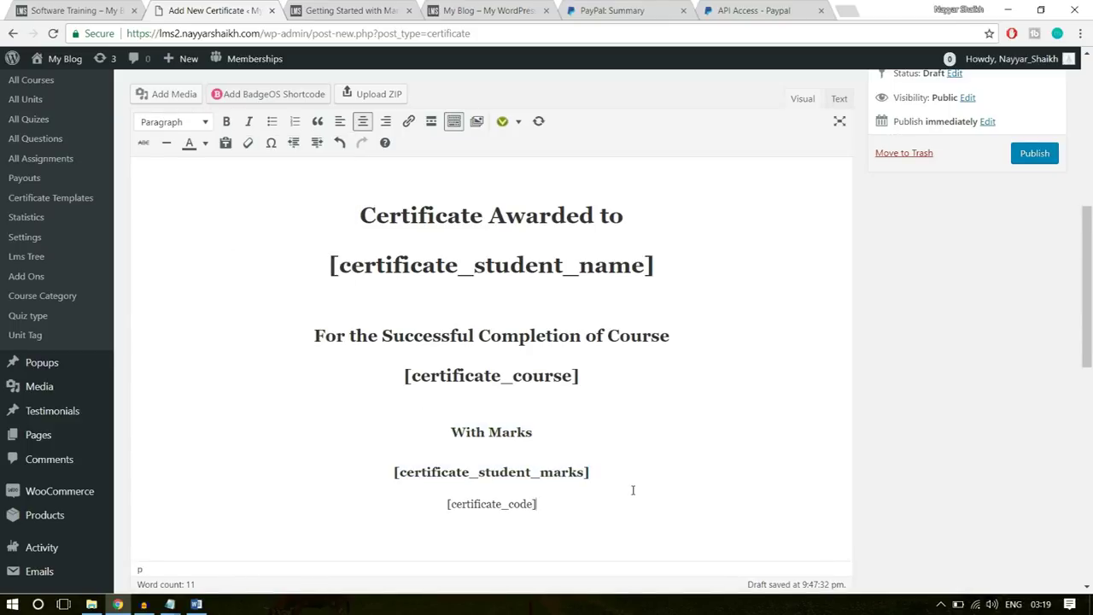
- Insert an empty line above the [certificate_code] line
{"action": "key", "text": "Return"}
{"action": "left_click_drag", "start_coordinate": [597, 499], "coordinate": [398, 499]}
{"action": "left_click", "coordinate": [510, 511]}
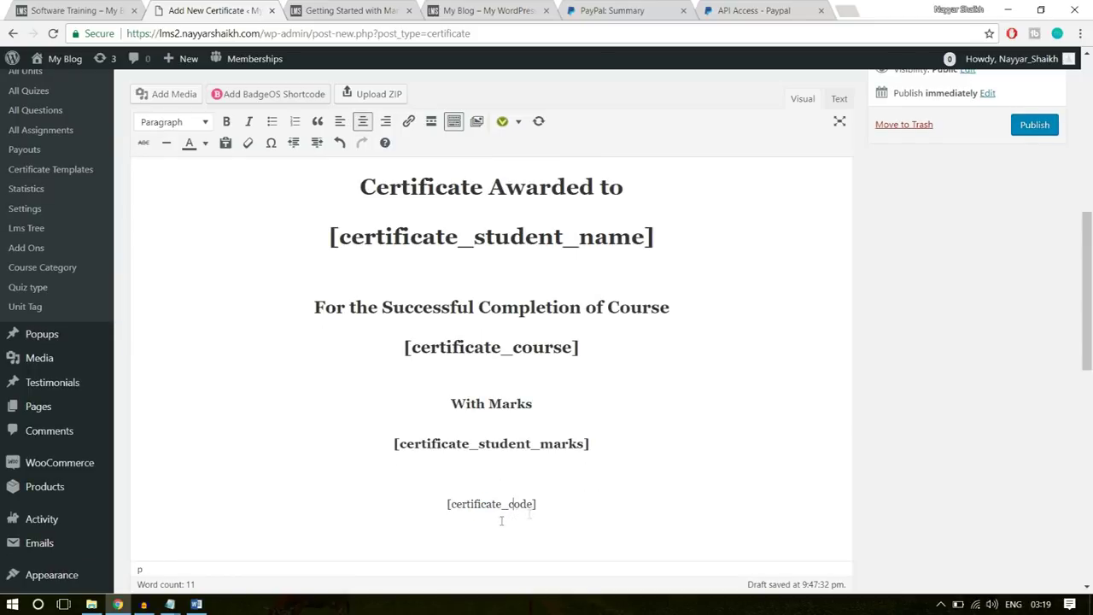
{"action": "scroll", "coordinate": [631, 513], "scroll_direction": "up", "scroll_amount": 3}
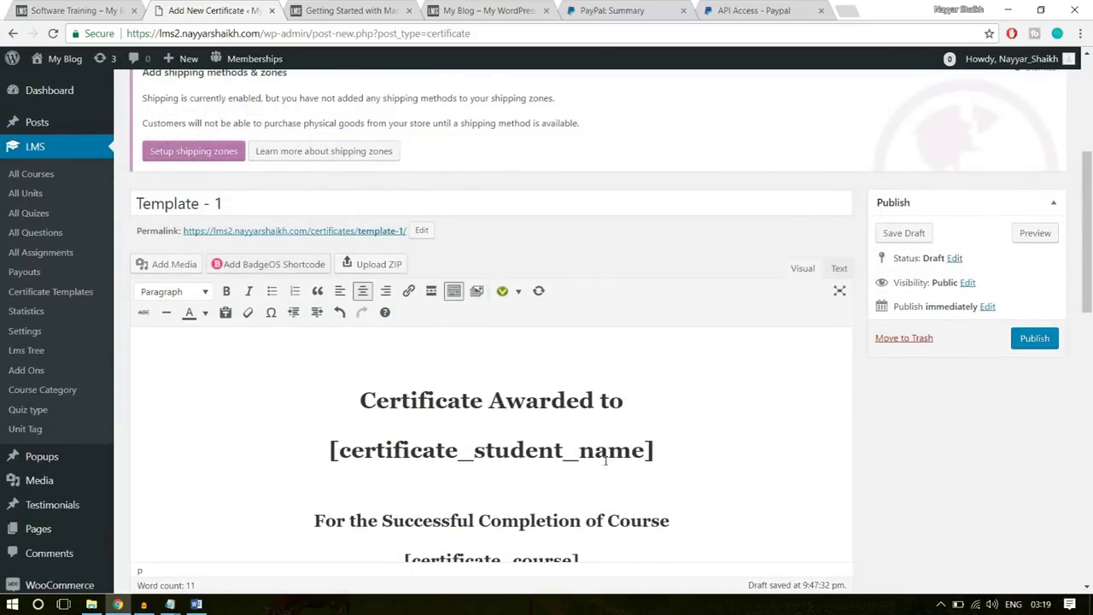
- Add a centred empty line above the certificate heading and open Add Media
{"action": "left_click", "coordinate": [385, 340]}
{"action": "scroll", "coordinate": [467, 367], "scroll_direction": "down", "scroll_amount": 1}
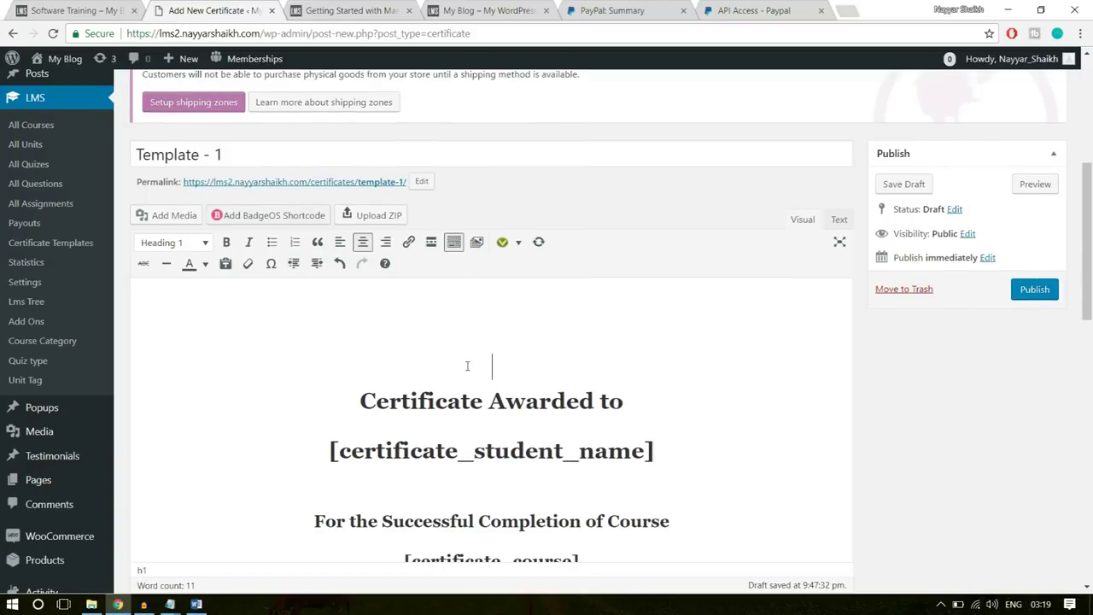
{"action": "left_click", "coordinate": [492, 289]}
{"action": "key", "text": "Return"}
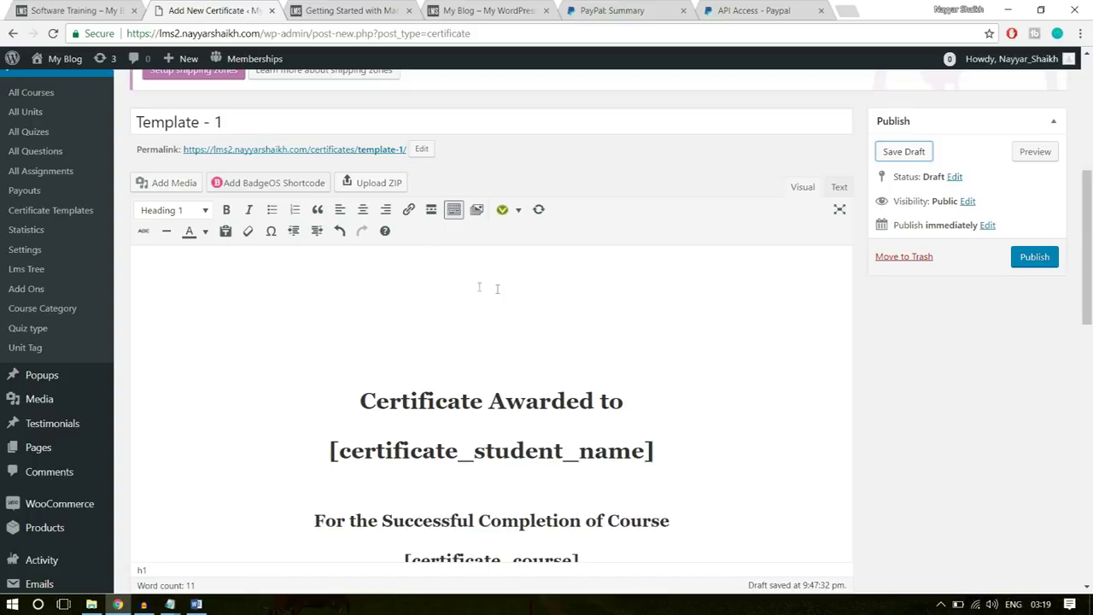
{"action": "left_click", "coordinate": [363, 209]}
{"action": "left_click", "coordinate": [173, 190]}
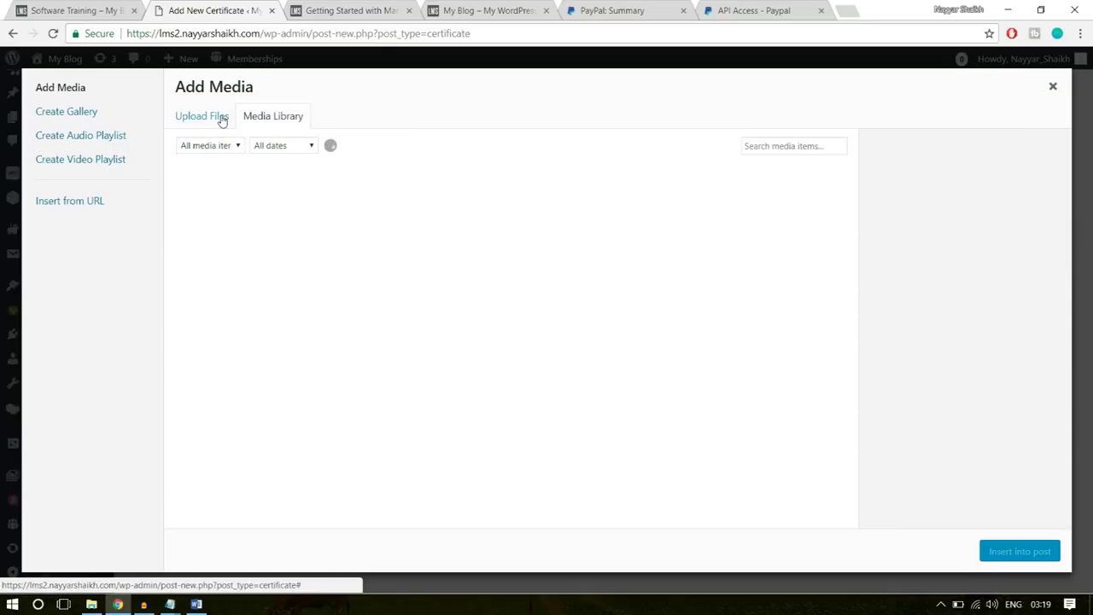
- Upload the logo1 image and insert it into the certificate template
{"action": "left_click", "coordinate": [222, 120]}
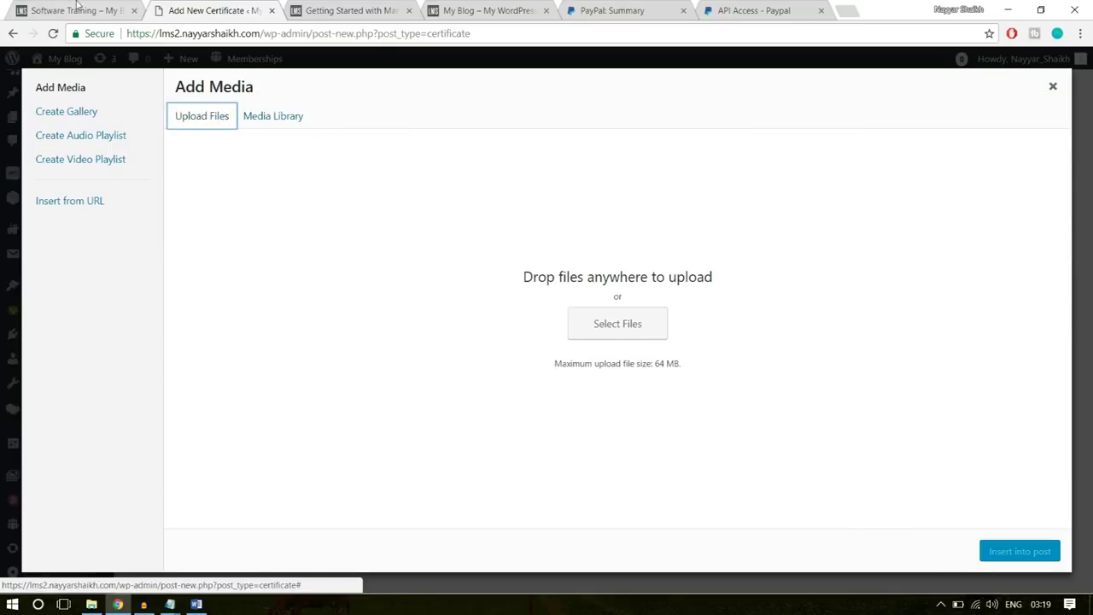
{"action": "left_click", "coordinate": [77, 8]}
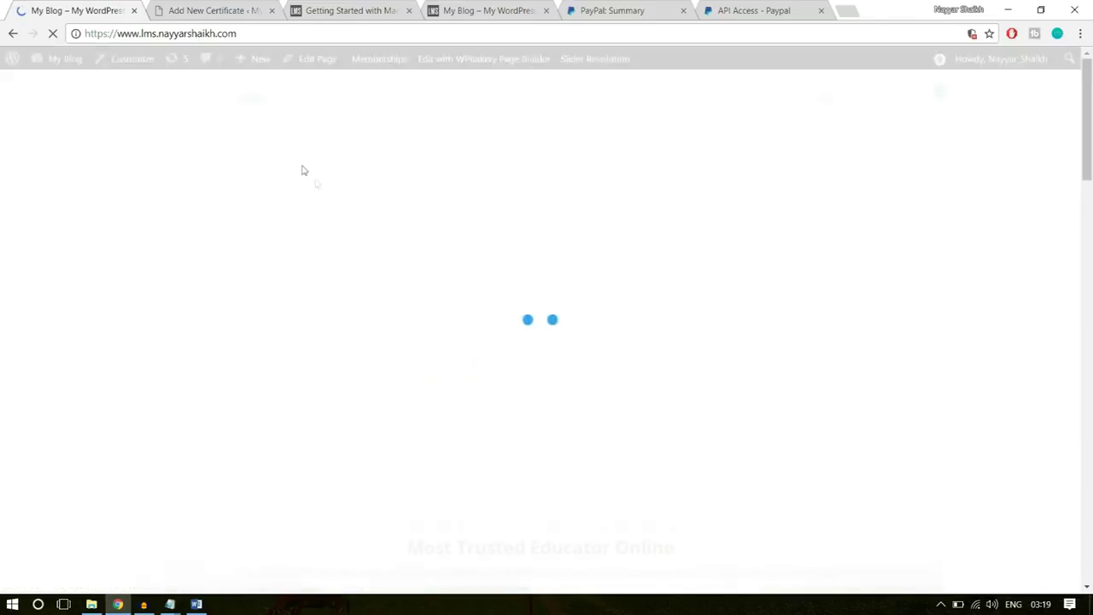
{"action": "scroll", "coordinate": [391, 416], "scroll_direction": "down", "scroll_amount": 15}
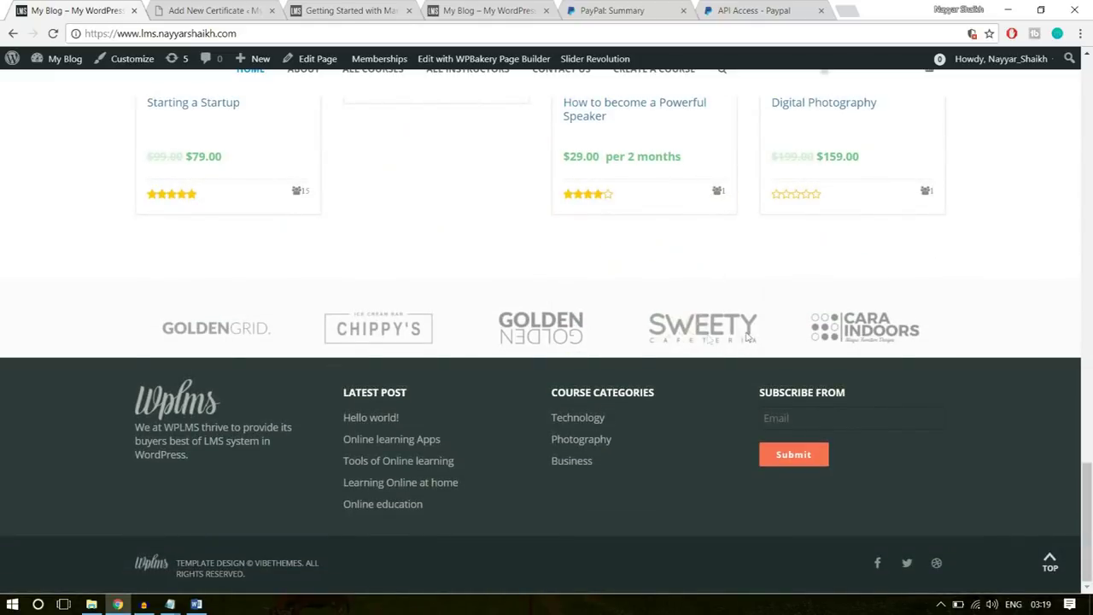
{"action": "left_click", "coordinate": [230, 7]}
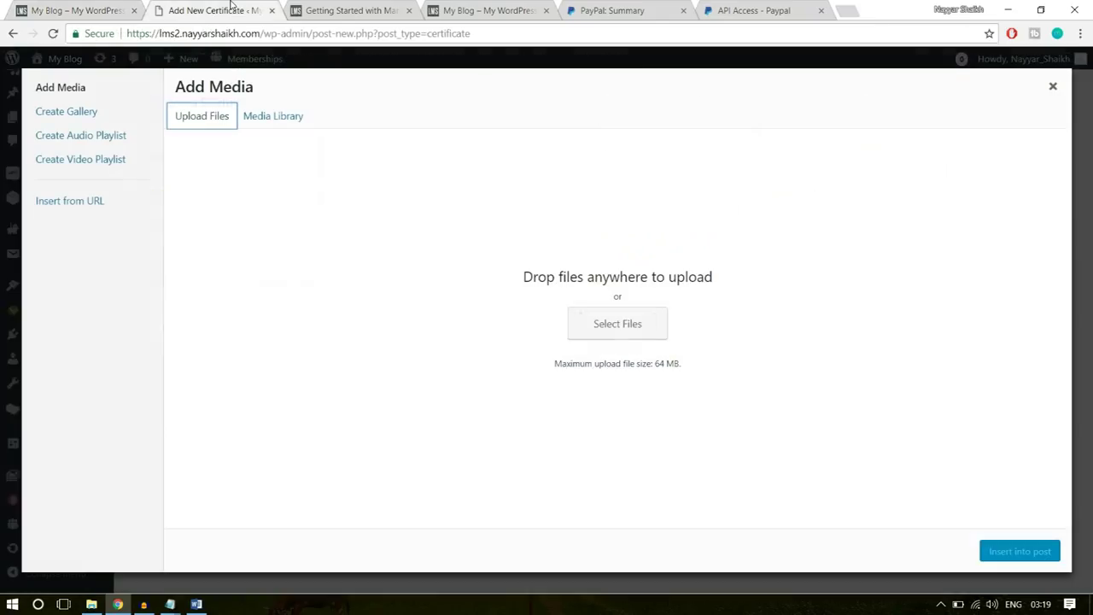
{"action": "left_click", "coordinate": [600, 332]}
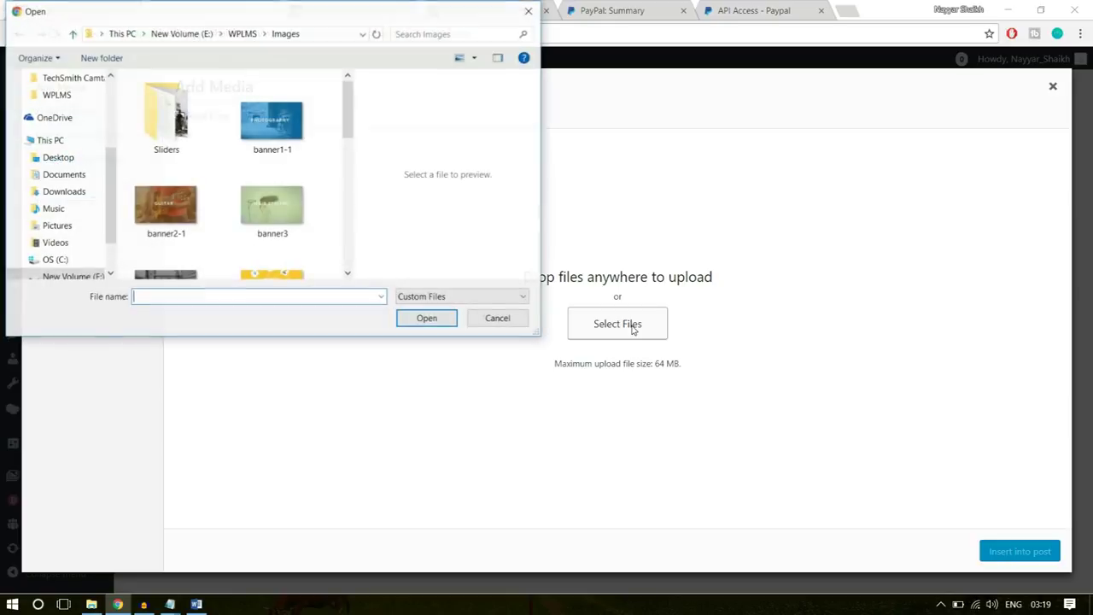
{"action": "scroll", "coordinate": [321, 228], "scroll_direction": "down", "scroll_amount": 6}
{"action": "scroll", "coordinate": [293, 254], "scroll_direction": "up", "scroll_amount": 2}
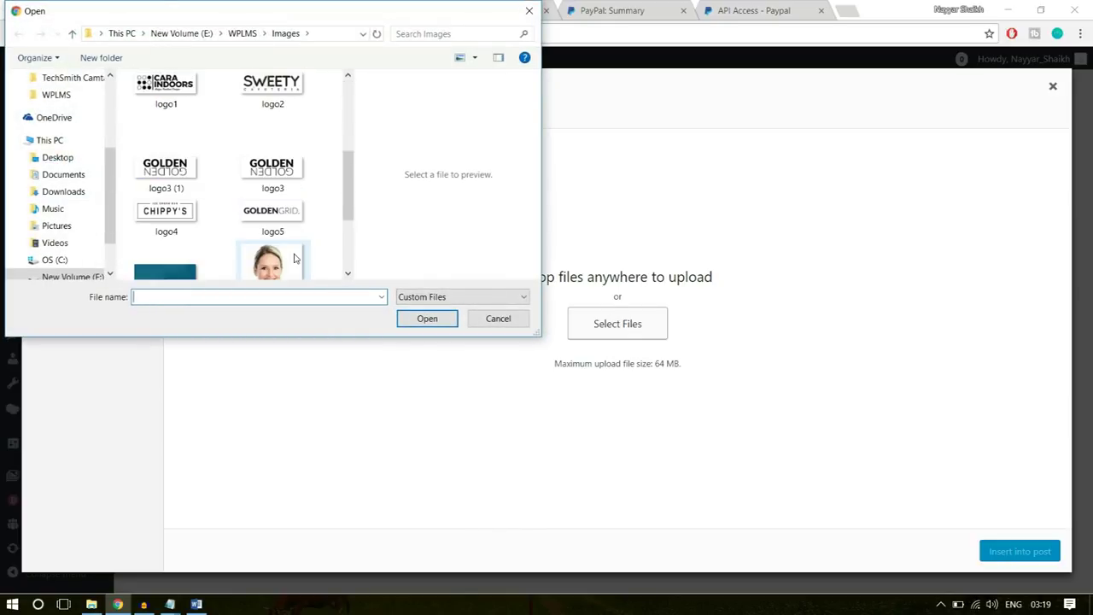
{"action": "scroll", "coordinate": [248, 248], "scroll_direction": "up", "scroll_amount": 2}
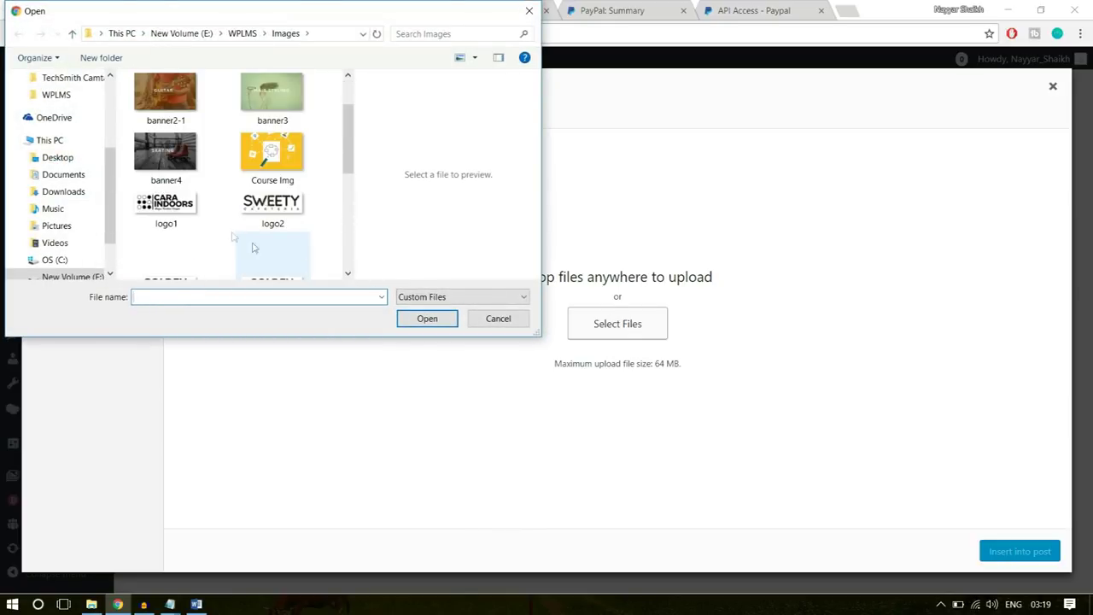
{"action": "left_click", "coordinate": [183, 214]}
{"action": "left_click", "coordinate": [421, 320]}
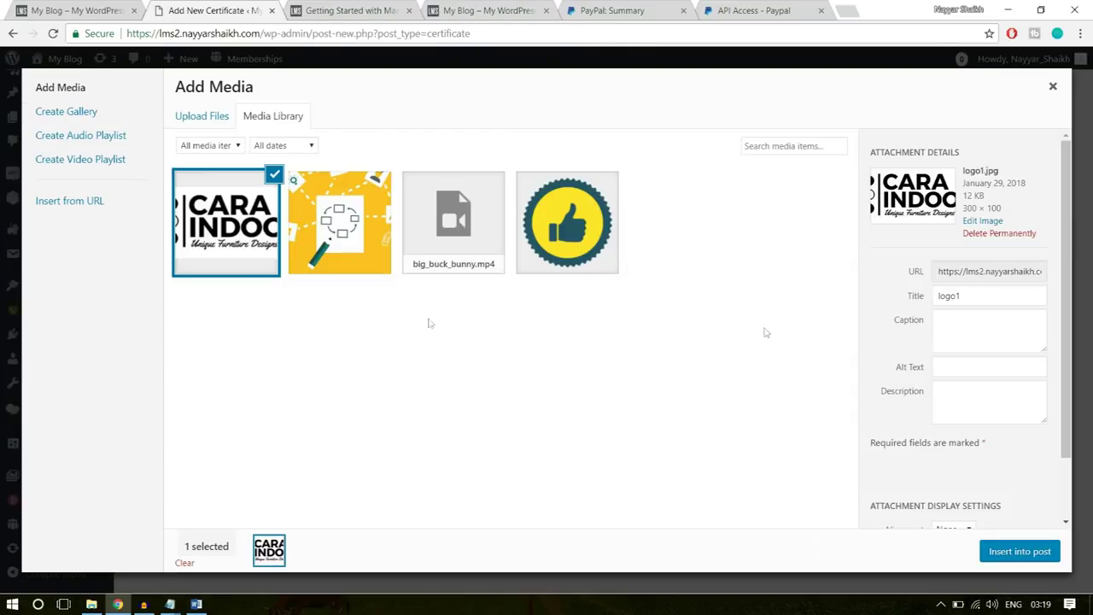
{"action": "left_click", "coordinate": [1015, 552]}
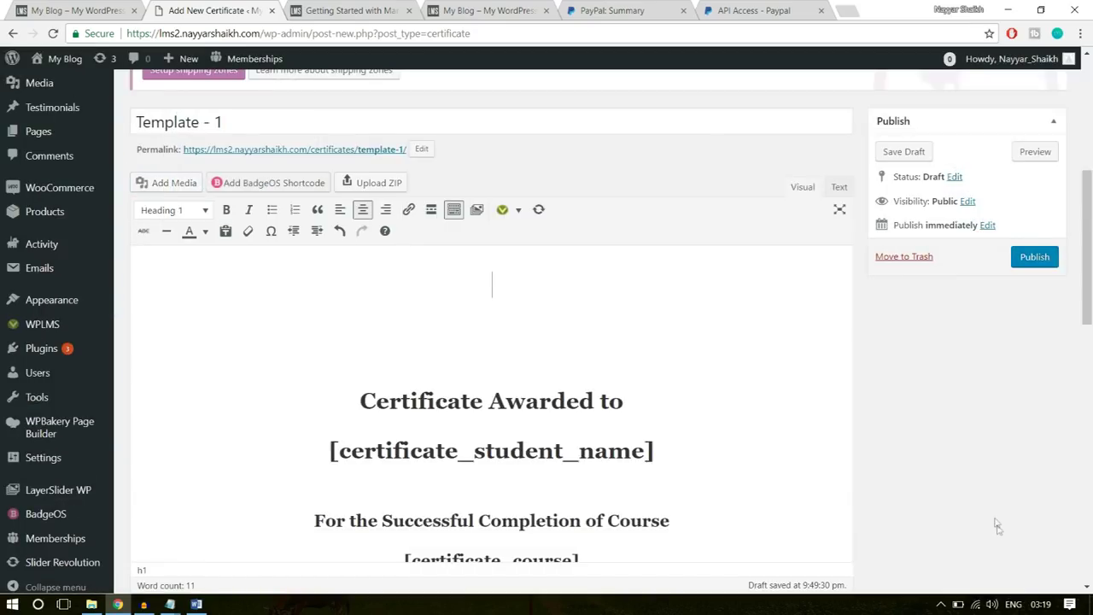
- Select the inserted logo and scroll down to the Certificate Template Settings panel
{"action": "left_click", "coordinate": [539, 302]}
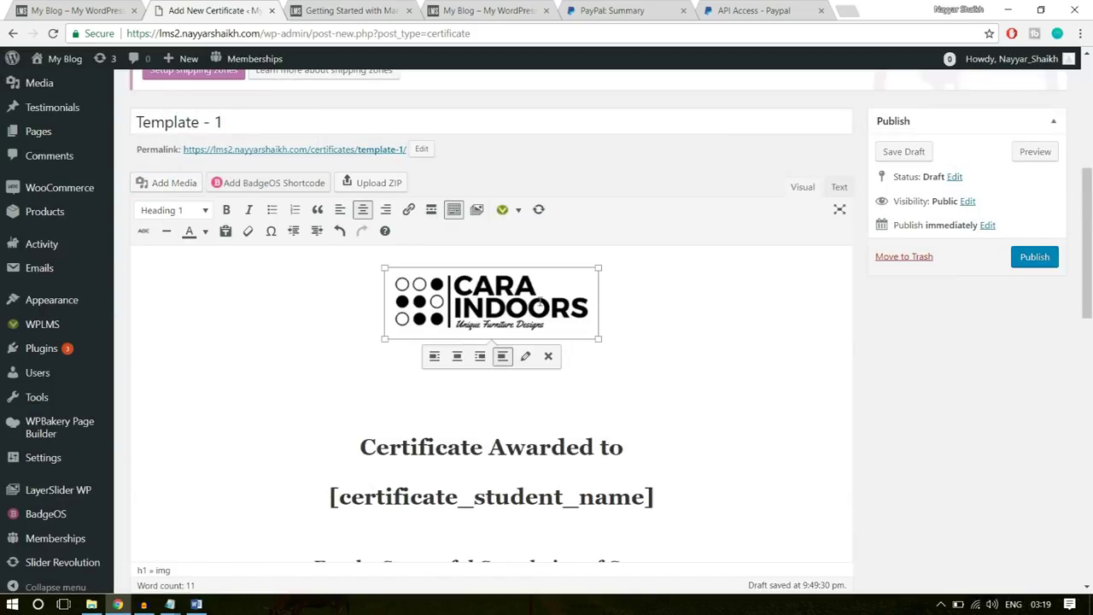
{"action": "scroll", "coordinate": [614, 341], "scroll_direction": "down", "scroll_amount": 3}
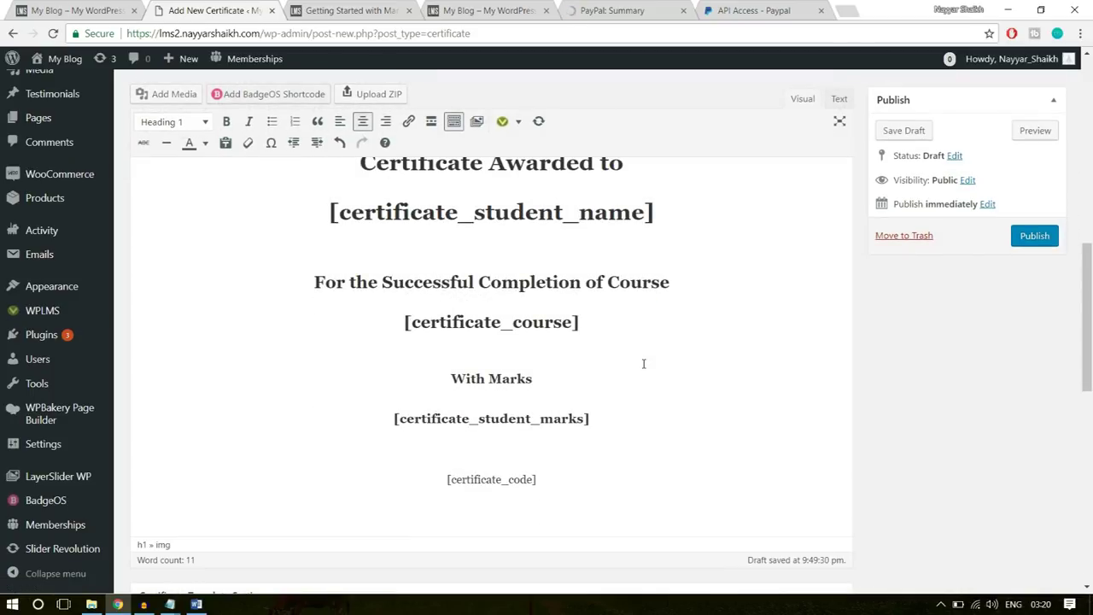
{"action": "scroll", "coordinate": [644, 363], "scroll_direction": "down", "scroll_amount": 5}
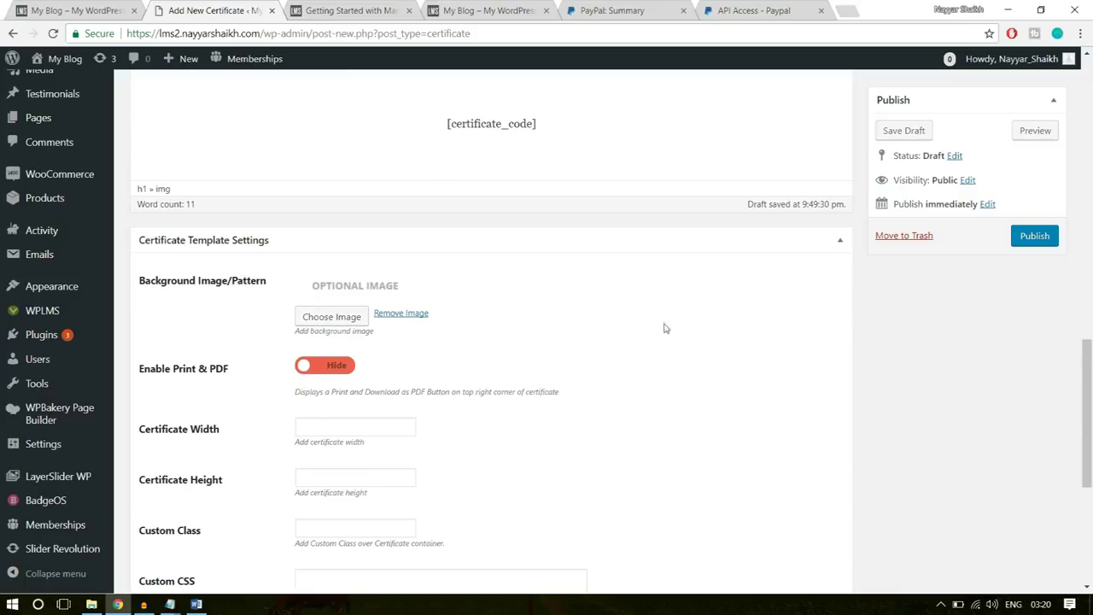
{"action": "scroll", "coordinate": [663, 327], "scroll_direction": "down", "scroll_amount": 1}
- Set Enable Print & PDF to Show and make the certificate 750 wide by 750 high
{"action": "left_click", "coordinate": [336, 299]}
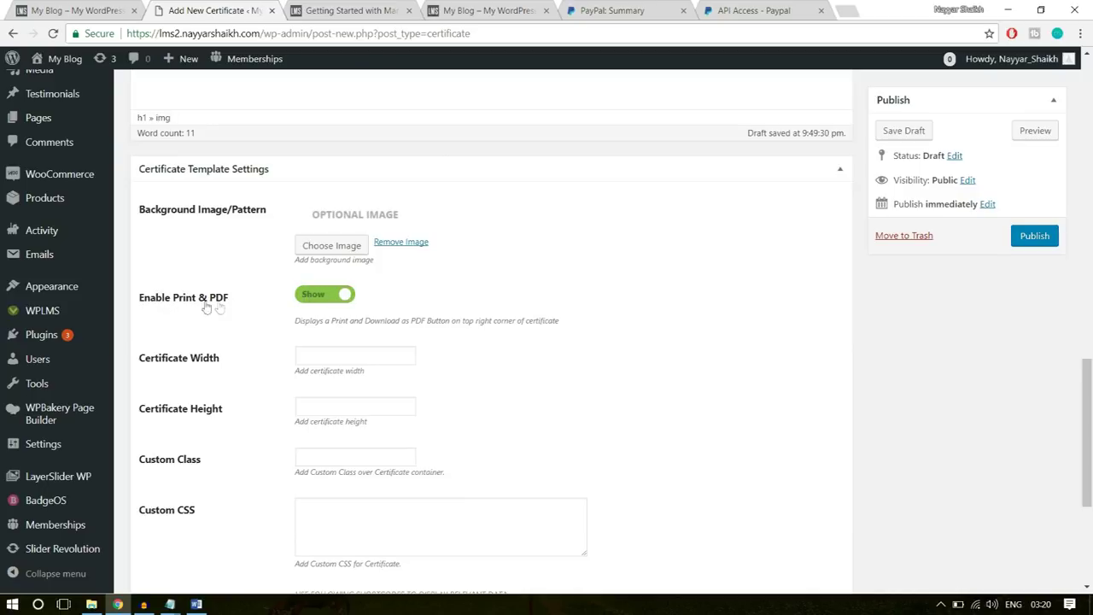
{"action": "left_click", "coordinate": [322, 358]}
{"action": "type", "text": "750"}
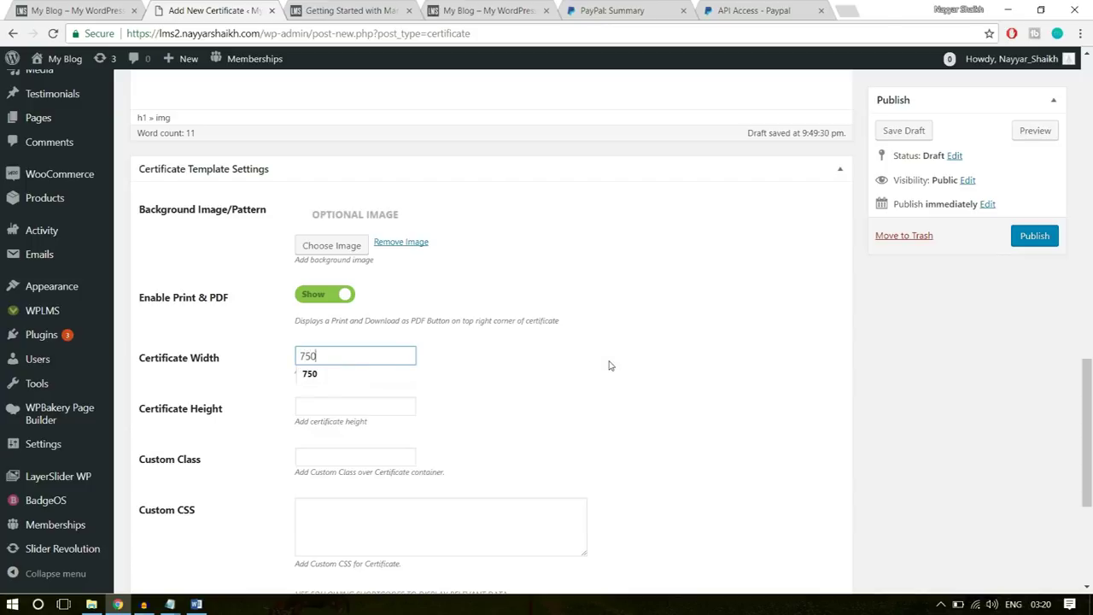
{"action": "left_click", "coordinate": [609, 366]}
{"action": "left_click", "coordinate": [333, 407]}
{"action": "type", "text": "750"}
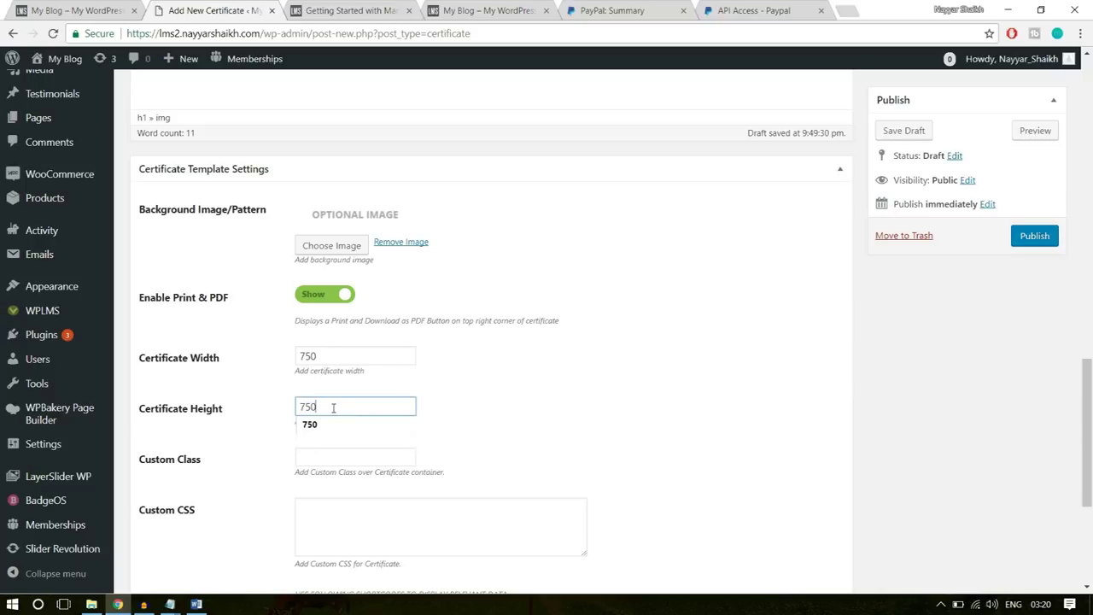
{"action": "left_click", "coordinate": [575, 385]}
- Publish the certificate template
{"action": "scroll", "coordinate": [563, 411], "scroll_direction": "down", "scroll_amount": 2}
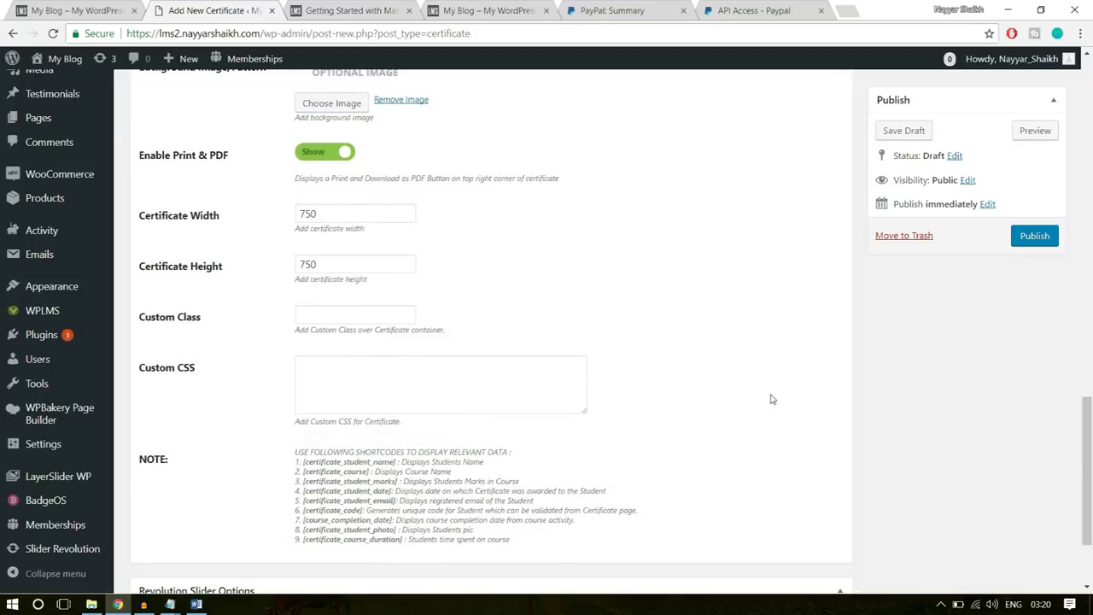
{"action": "scroll", "coordinate": [772, 399], "scroll_direction": "down", "scroll_amount": 2}
{"action": "scroll", "coordinate": [771, 399], "scroll_direction": "up", "scroll_amount": 15}
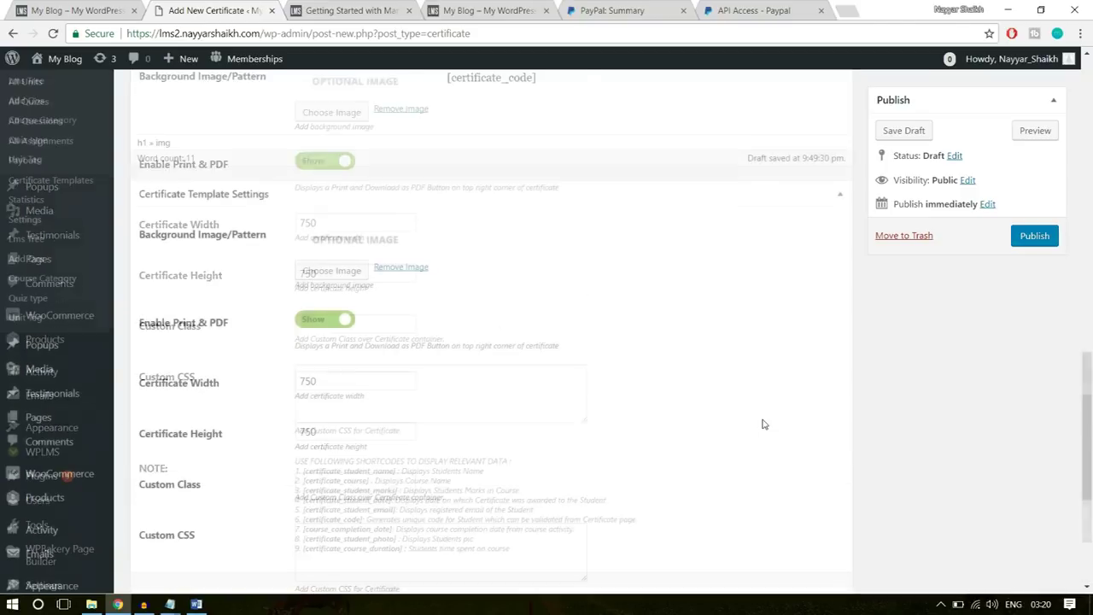
{"action": "scroll", "coordinate": [761, 421], "scroll_direction": "down", "scroll_amount": 4}
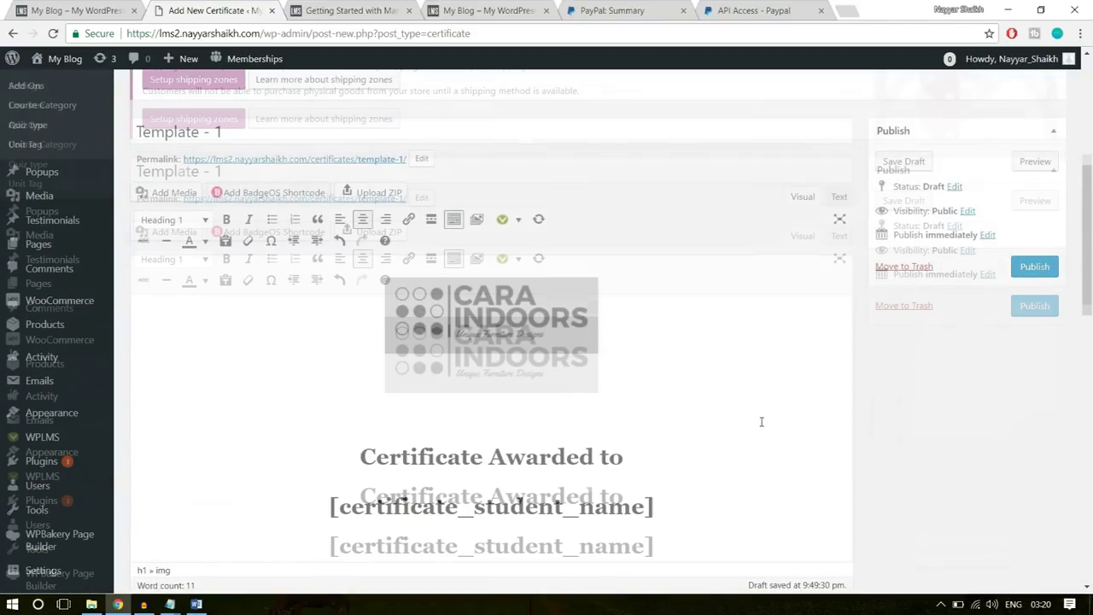
{"action": "left_click", "coordinate": [1034, 268]}
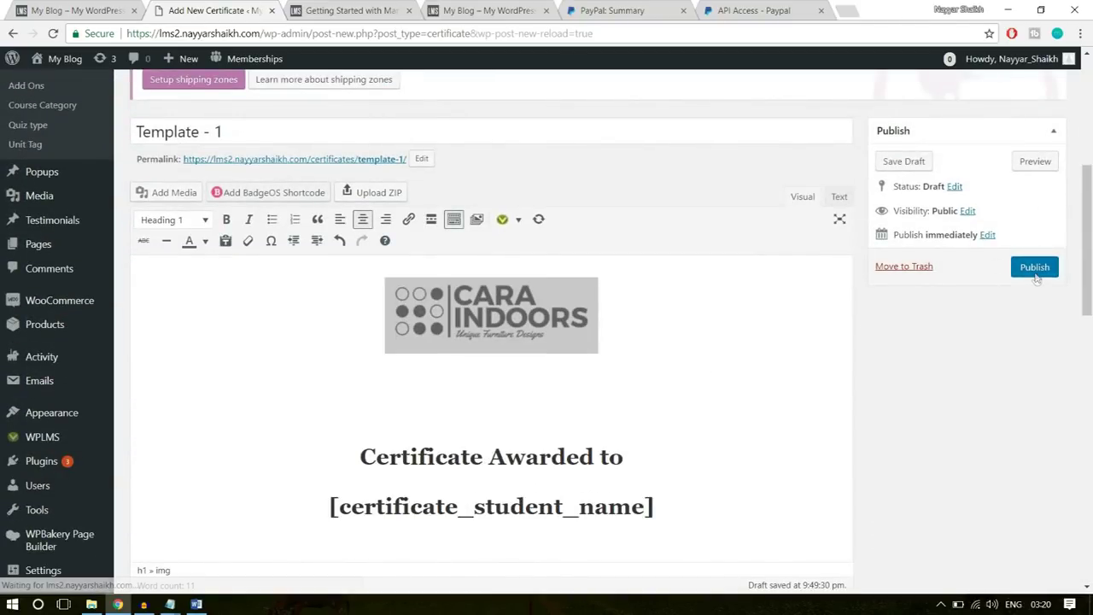
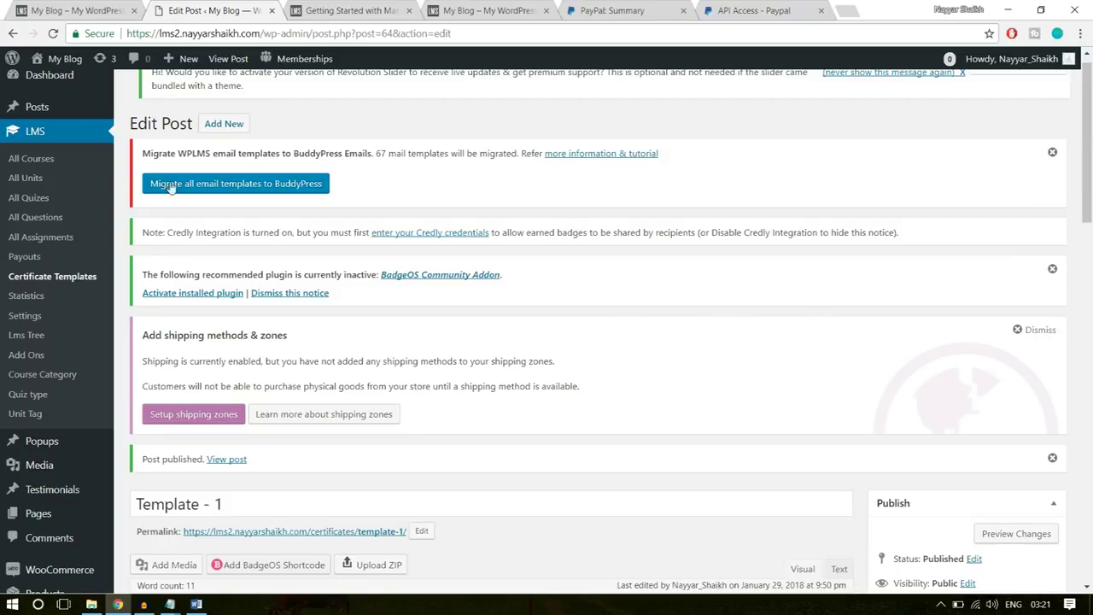
- Start a new course from the LMS All Courses list
{"action": "left_click", "coordinate": [34, 160]}
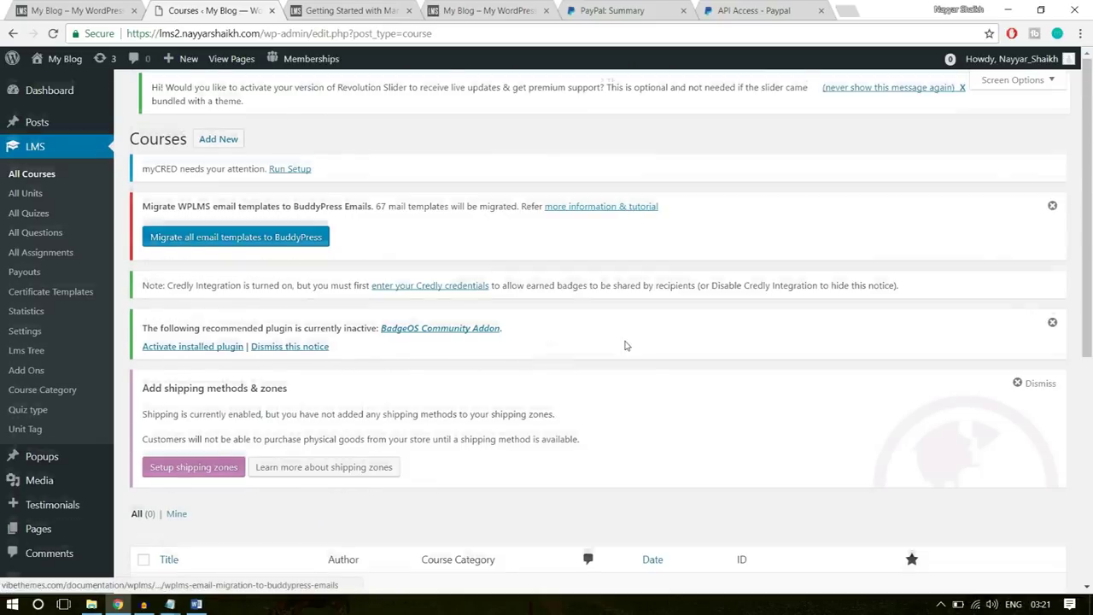
{"action": "scroll", "coordinate": [626, 345], "scroll_direction": "down", "scroll_amount": 3}
{"action": "left_click_drag", "start_coordinate": [210, 305], "coordinate": [60, 300]}
{"action": "left_click", "coordinate": [373, 453]}
{"action": "scroll", "coordinate": [376, 455], "scroll_direction": "up", "scroll_amount": 3}
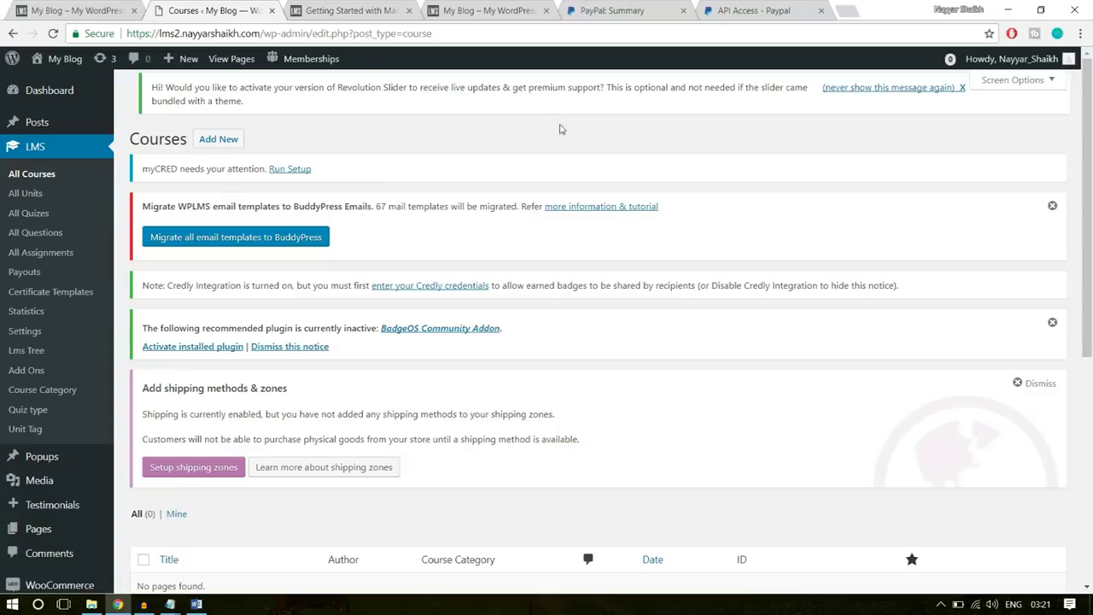
{"action": "left_click", "coordinate": [217, 143]}
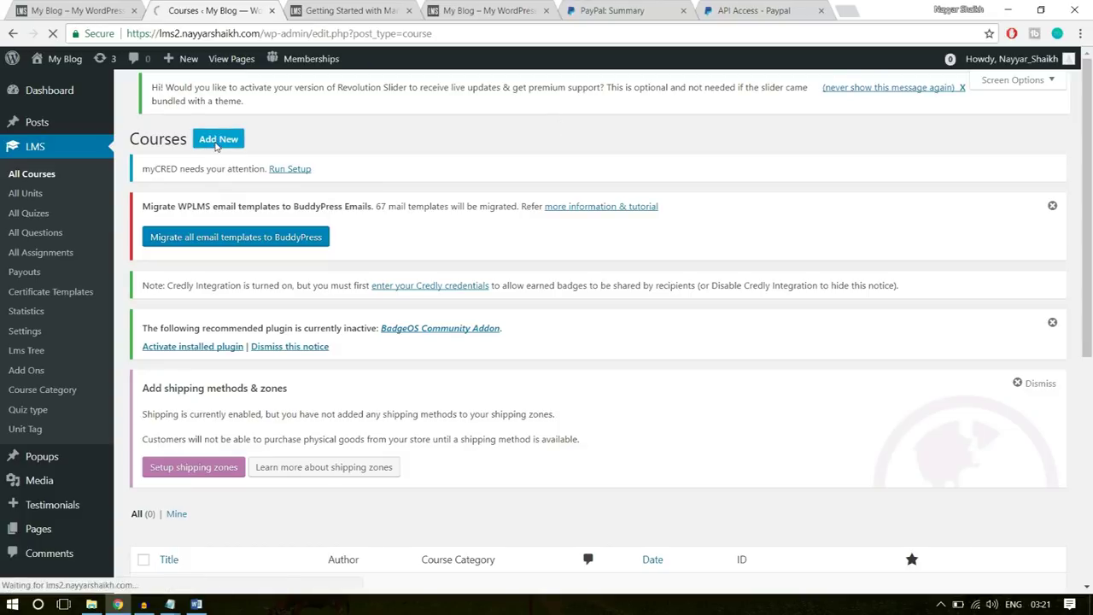
- Open the Software Training course on the live site and select its title
{"action": "left_click", "coordinate": [36, 8]}
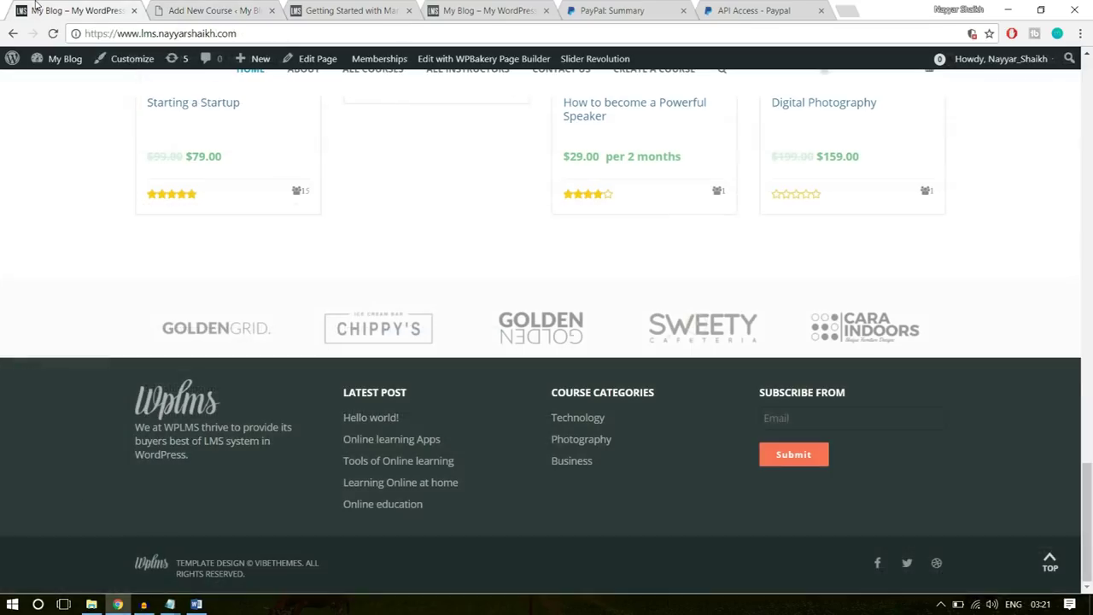
{"action": "scroll", "coordinate": [223, 275], "scroll_direction": "up", "scroll_amount": 5}
{"action": "left_click", "coordinate": [224, 272]}
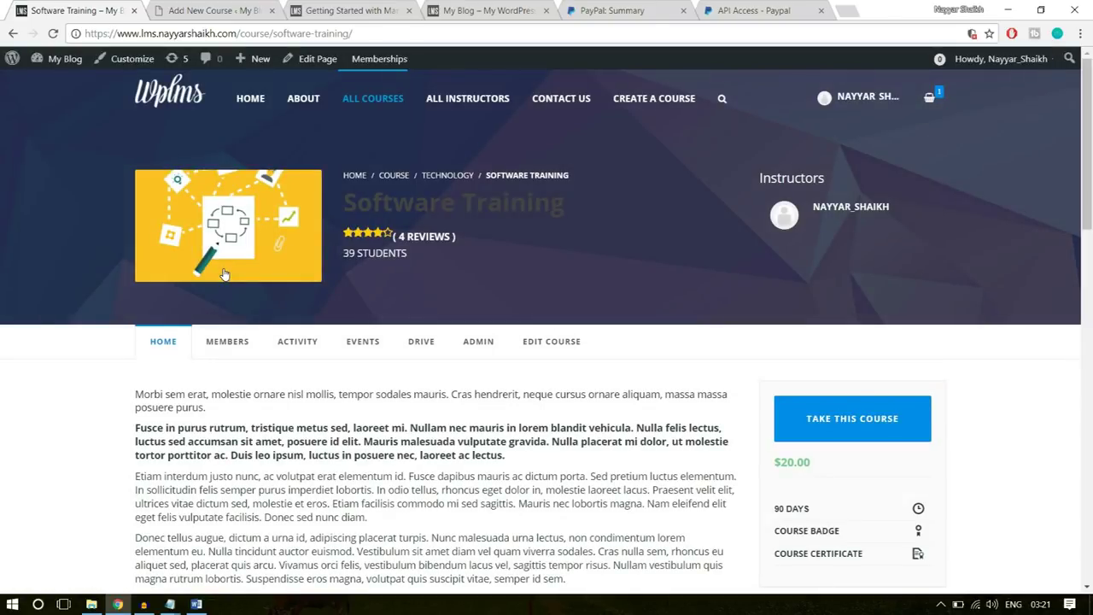
{"action": "left_click_drag", "start_coordinate": [581, 202], "coordinate": [349, 203]}
{"action": "key", "text": "ctrl+c"}
{"action": "left_click", "coordinate": [235, 9]}
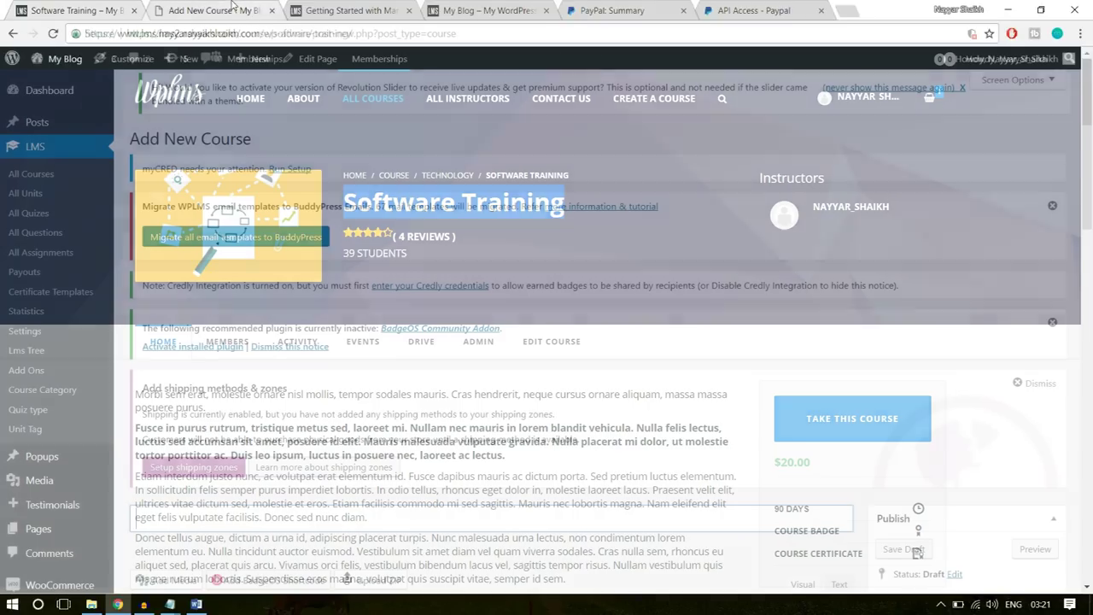
- Paste 'Software Training' as the course title and copy the existing course's four description paragraphs
{"action": "scroll", "coordinate": [389, 410], "scroll_direction": "down", "scroll_amount": 3}
{"action": "key", "text": "ctrl+v"}
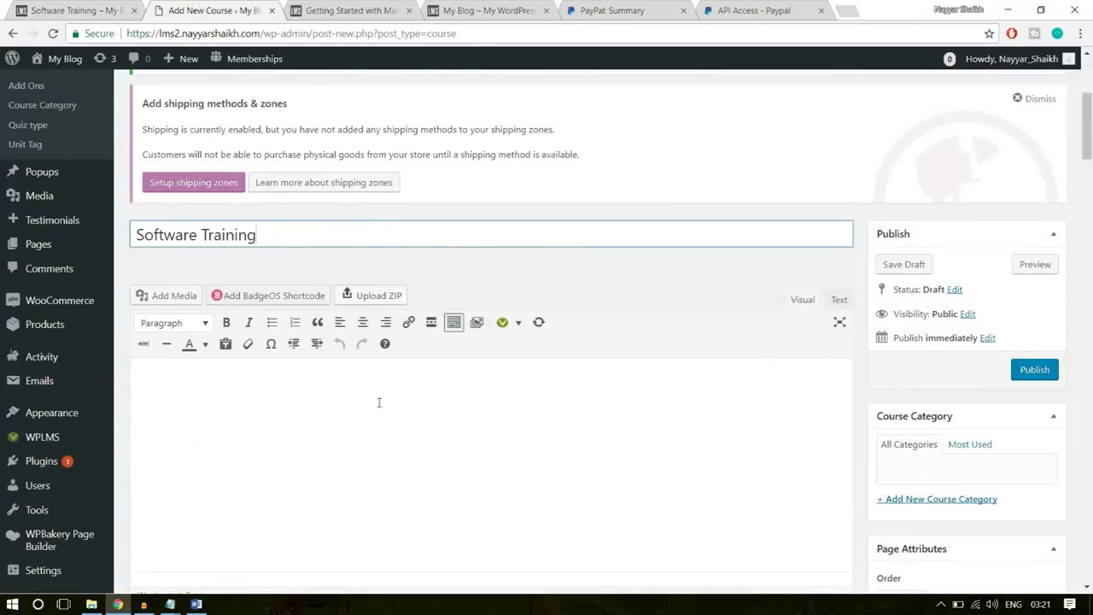
{"action": "key", "text": "ctrl+Page_Up"}
{"action": "scroll", "coordinate": [396, 312], "scroll_direction": "down", "scroll_amount": 3}
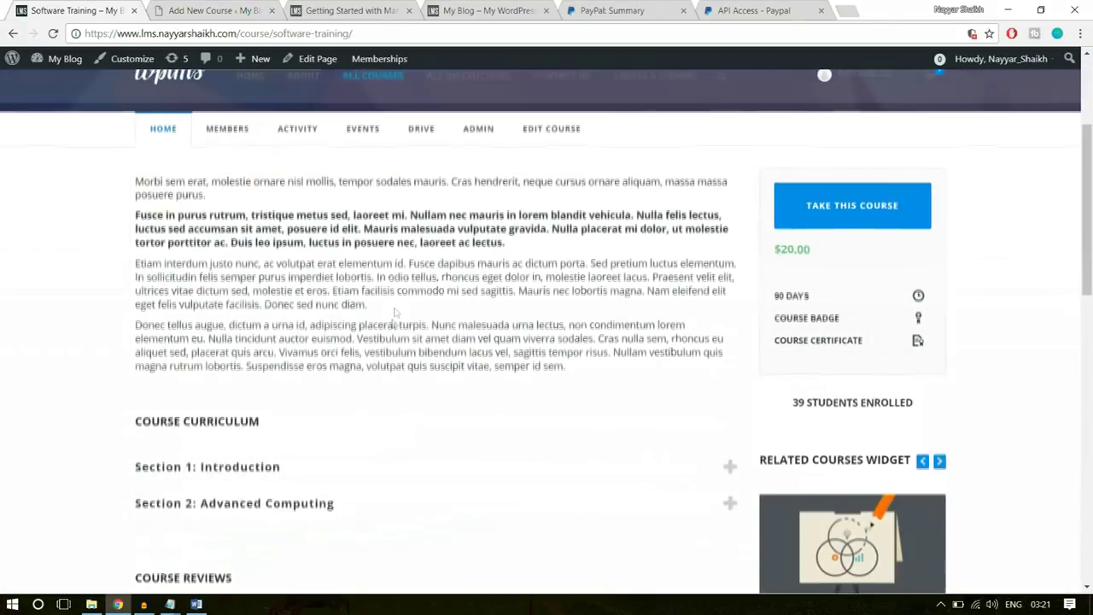
{"action": "left_click_drag", "start_coordinate": [566, 367], "coordinate": [136, 178]}
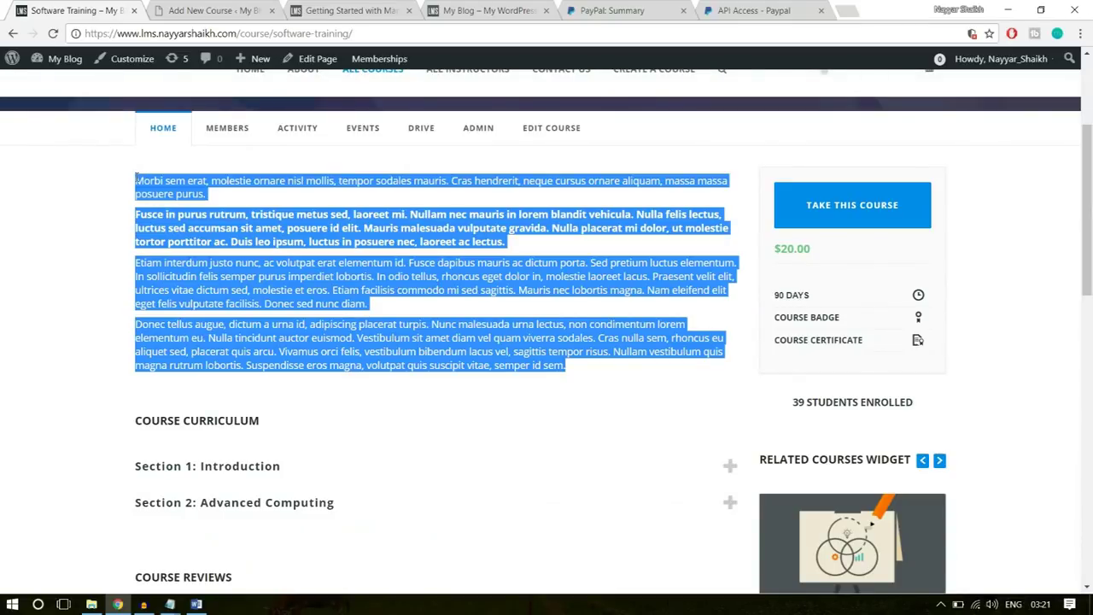
{"action": "key", "text": "ctrl+c"}
- Paste the four description paragraphs into the new course body
{"action": "left_click", "coordinate": [189, 8]}
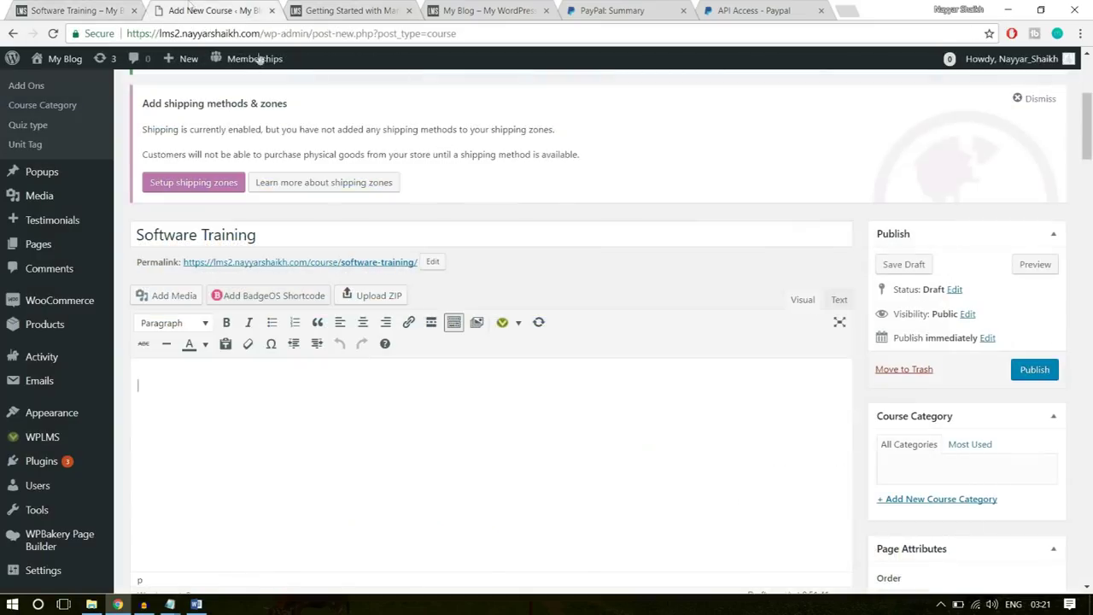
{"action": "key", "text": "ctrl+v"}
{"action": "scroll", "coordinate": [413, 384], "scroll_direction": "down", "scroll_amount": 1}
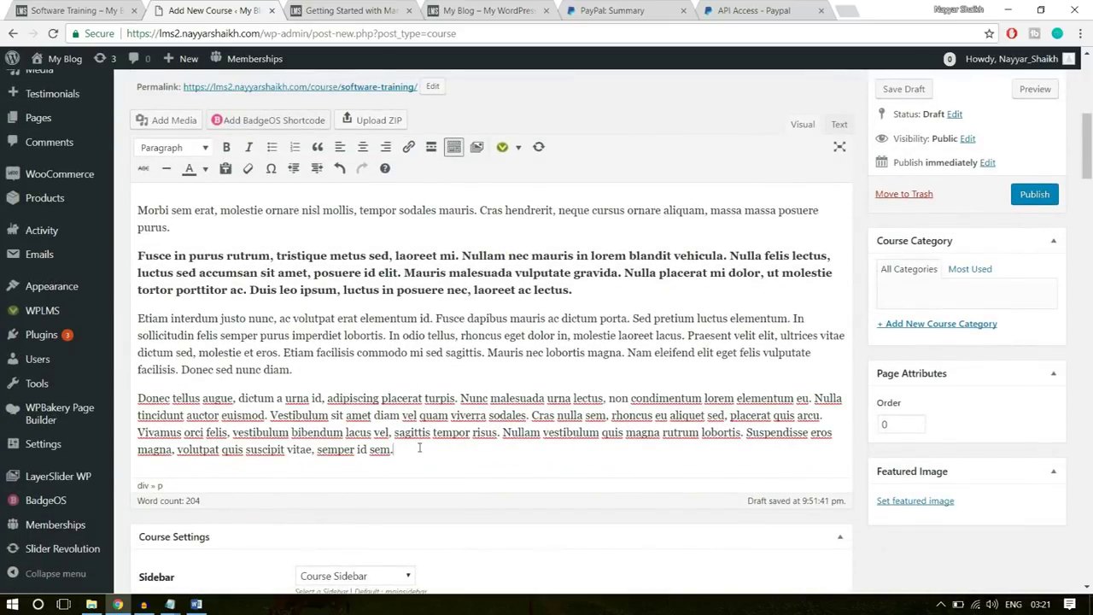
{"action": "left_click_drag", "start_coordinate": [420, 447], "coordinate": [132, 201]}
{"action": "left_click", "coordinate": [246, 257]}
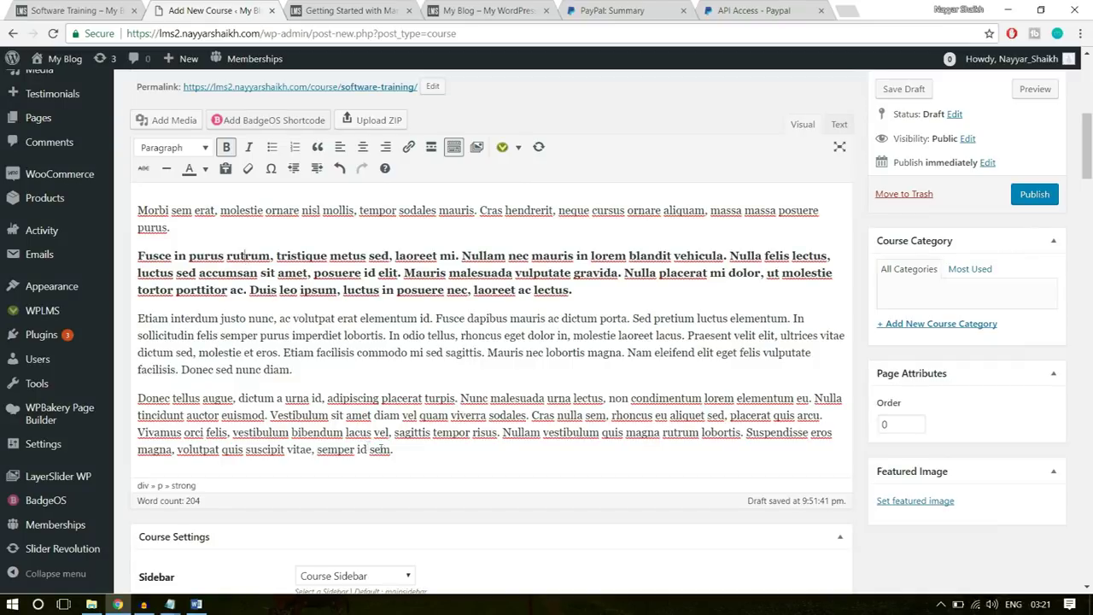
{"action": "left_click_drag", "start_coordinate": [394, 450], "coordinate": [153, 192]}
{"action": "left_click", "coordinate": [151, 227]}
{"action": "scroll", "coordinate": [435, 327], "scroll_direction": "down", "scroll_amount": 3}
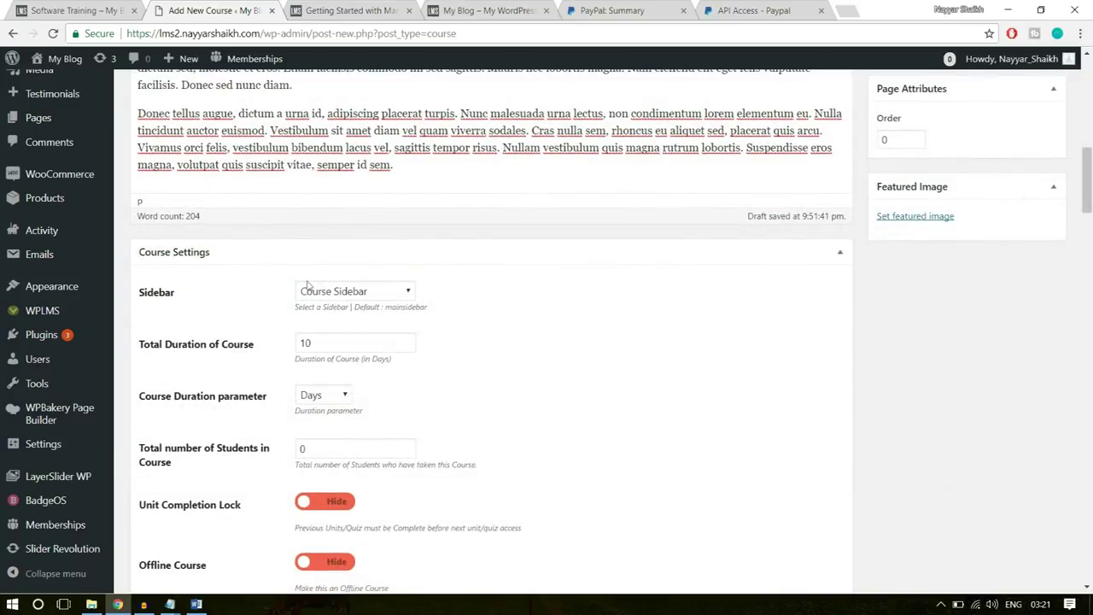
- Keep Course Sidebar and set the total course duration to 8 Hours
{"action": "left_click", "coordinate": [383, 296]}
{"action": "left_click", "coordinate": [383, 296]}
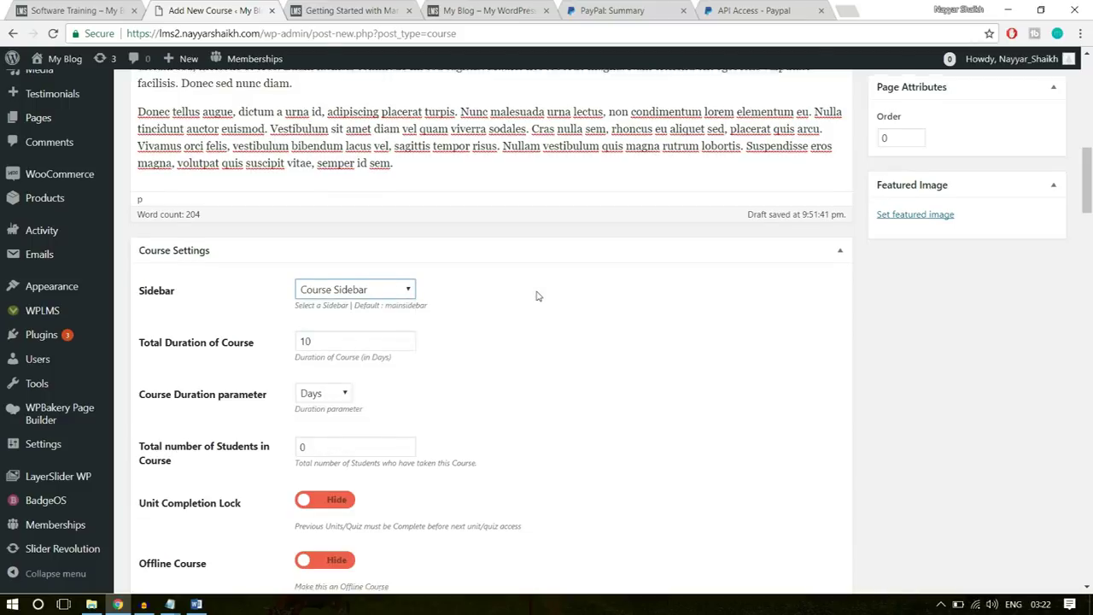
{"action": "scroll", "coordinate": [410, 298], "scroll_direction": "down", "scroll_amount": 1}
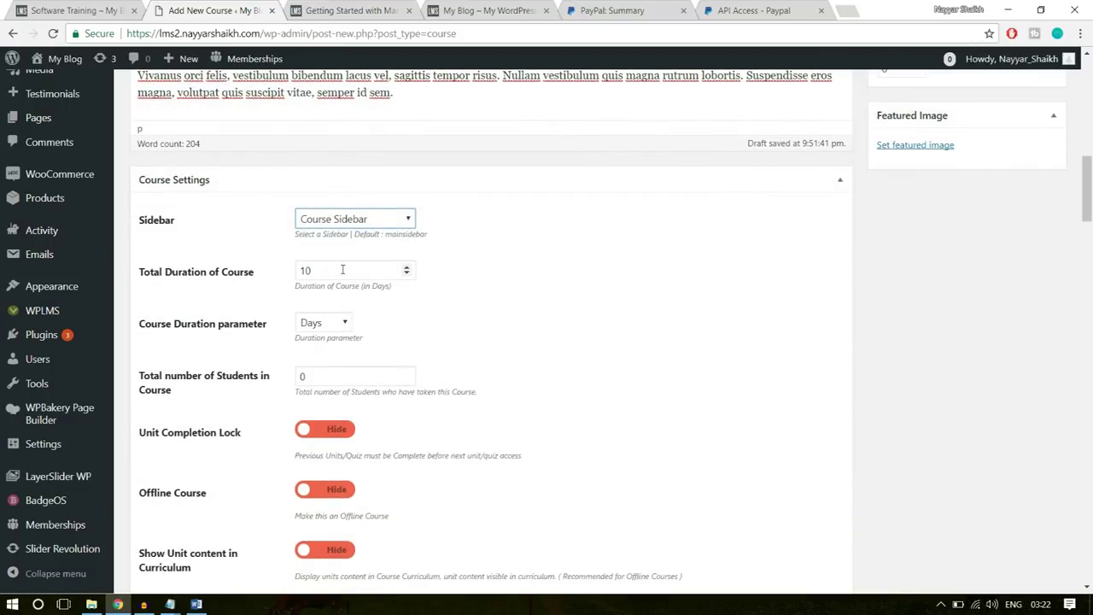
{"action": "left_click_drag", "start_coordinate": [331, 273], "coordinate": [277, 278]}
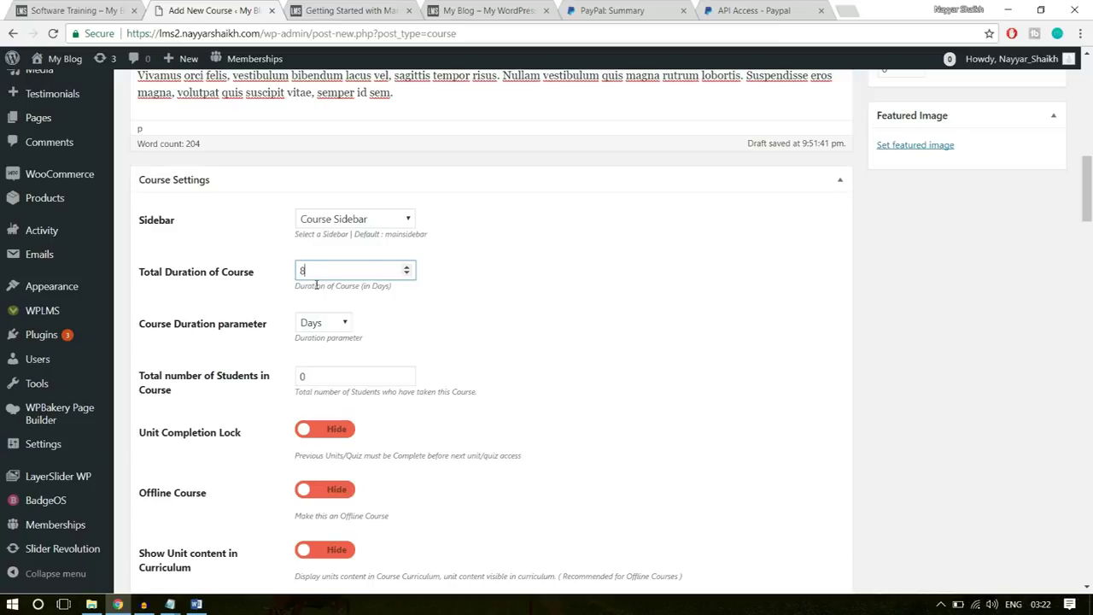
{"action": "left_click", "coordinate": [325, 324]}
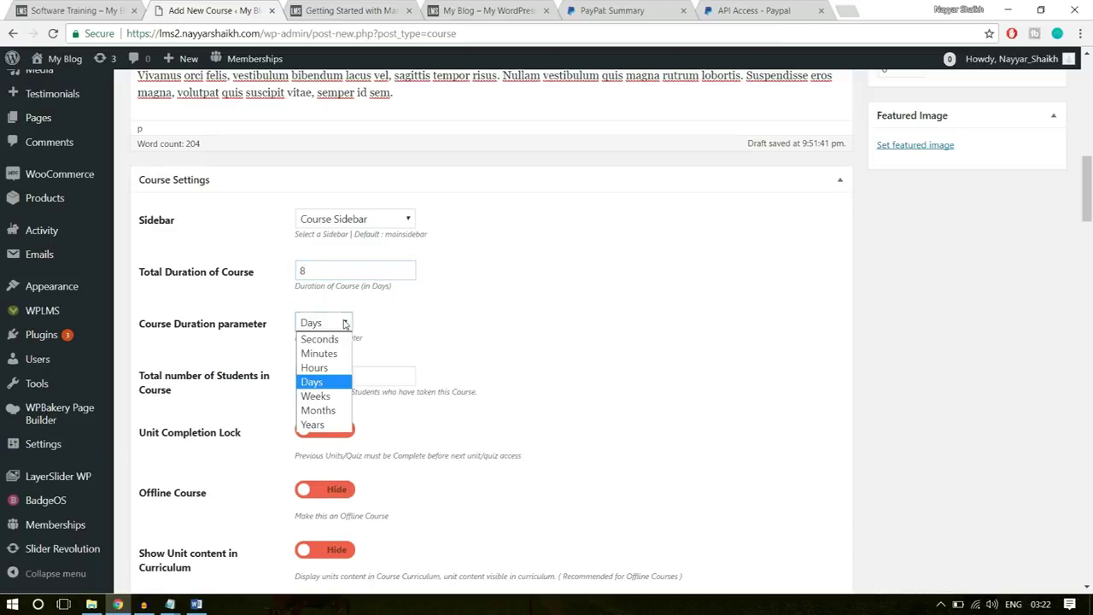
{"action": "left_click", "coordinate": [326, 368]}
{"action": "left_click", "coordinate": [620, 317]}
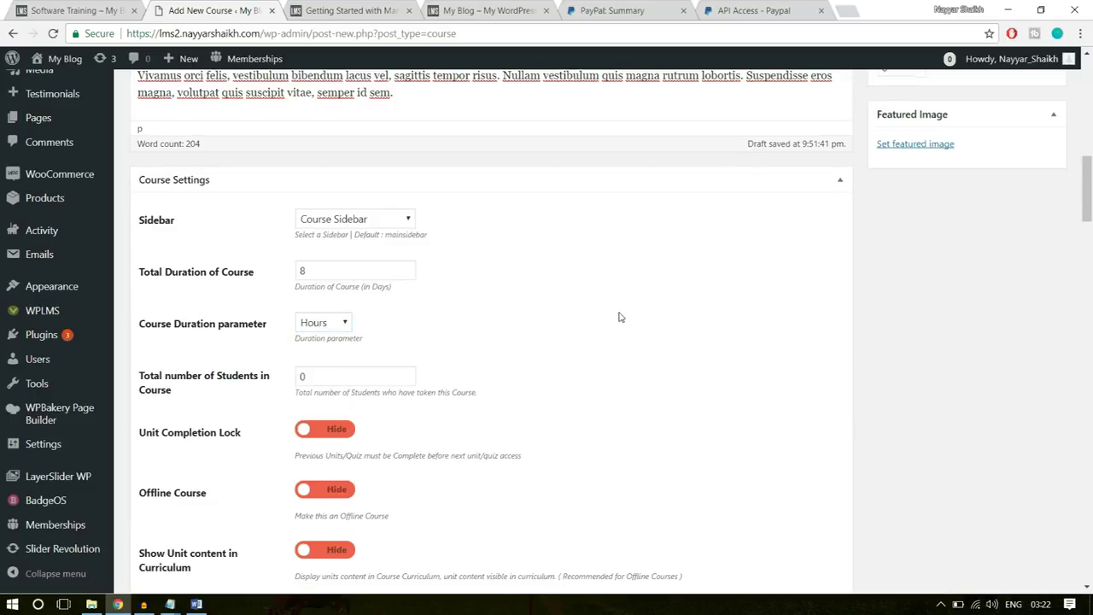
- Enter 10 as the total number of students
{"action": "scroll", "coordinate": [512, 325], "scroll_direction": "down", "scroll_amount": 1}
{"action": "left_click_drag", "start_coordinate": [333, 310], "coordinate": [270, 313]}
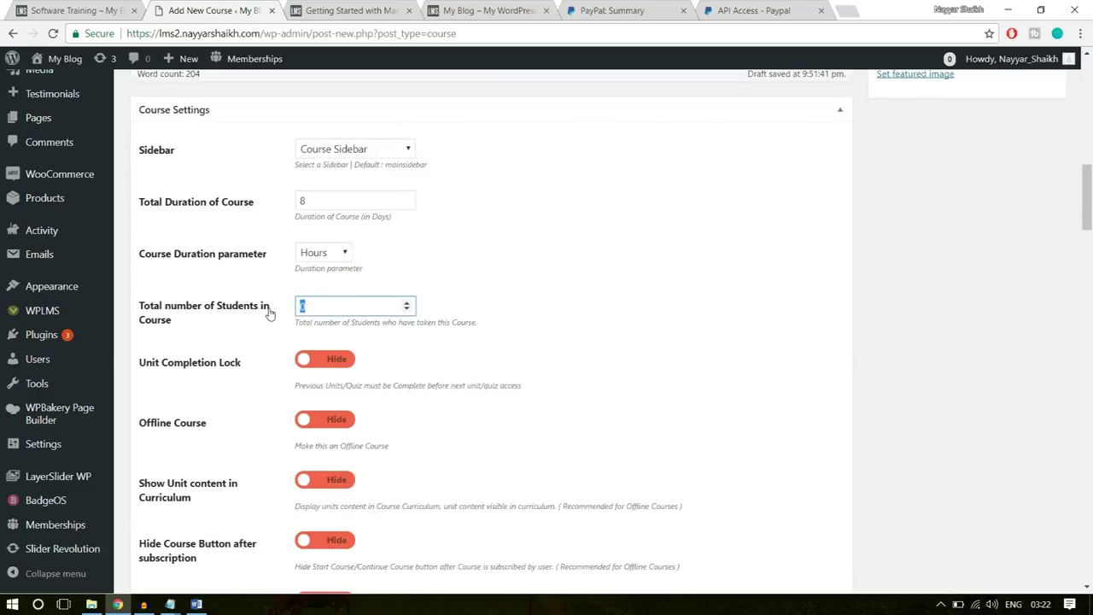
{"action": "left_click", "coordinate": [505, 267]}
{"action": "left_click_drag", "start_coordinate": [394, 298], "coordinate": [201, 313]}
{"action": "type", "text": "10"}
{"action": "left_click", "coordinate": [542, 304]}
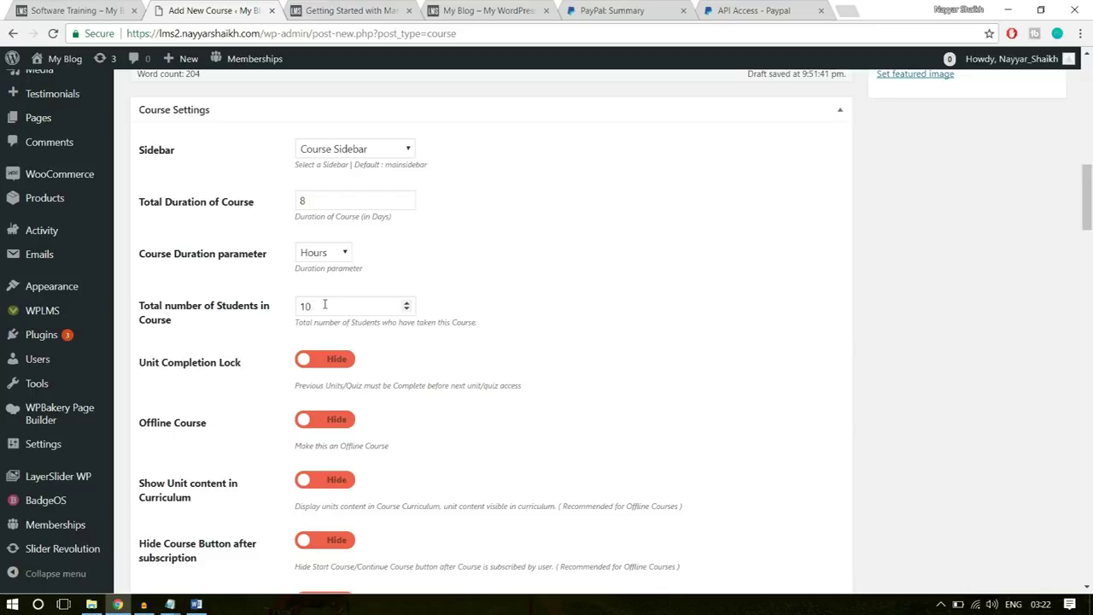
{"action": "scroll", "coordinate": [730, 291], "scroll_direction": "down", "scroll_amount": 1}
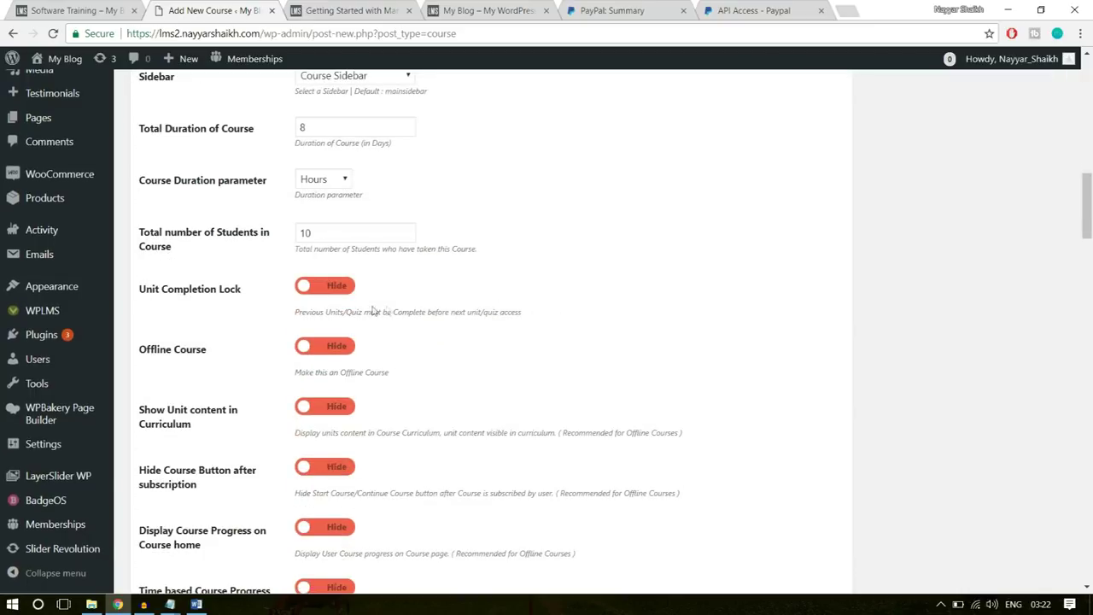
{"action": "scroll", "coordinate": [350, 386], "scroll_direction": "down", "scroll_amount": 2}
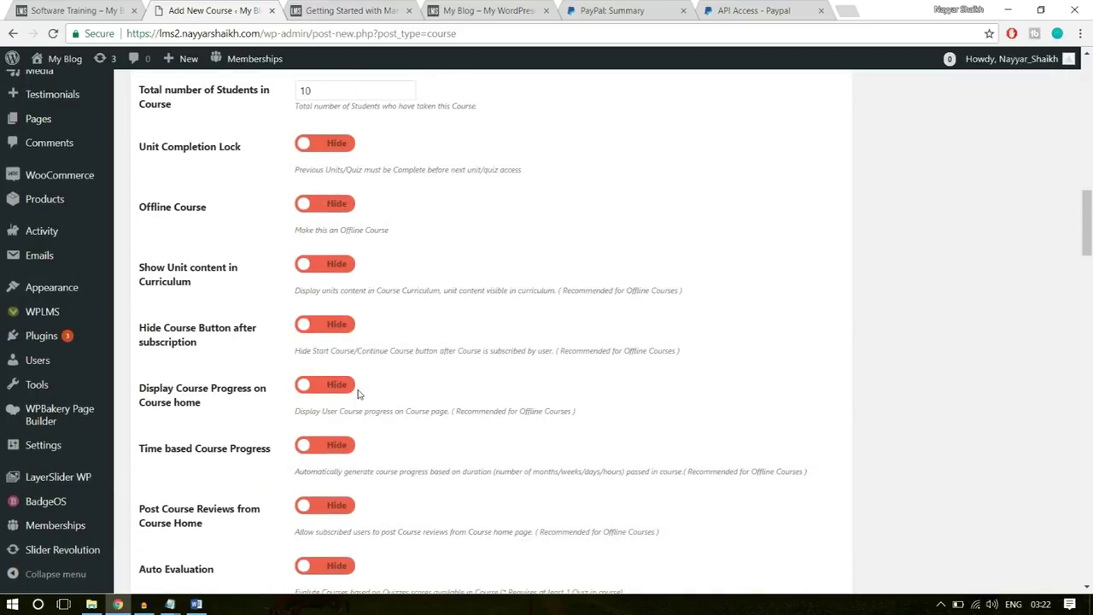
{"action": "scroll", "coordinate": [354, 374], "scroll_direction": "down", "scroll_amount": 1}
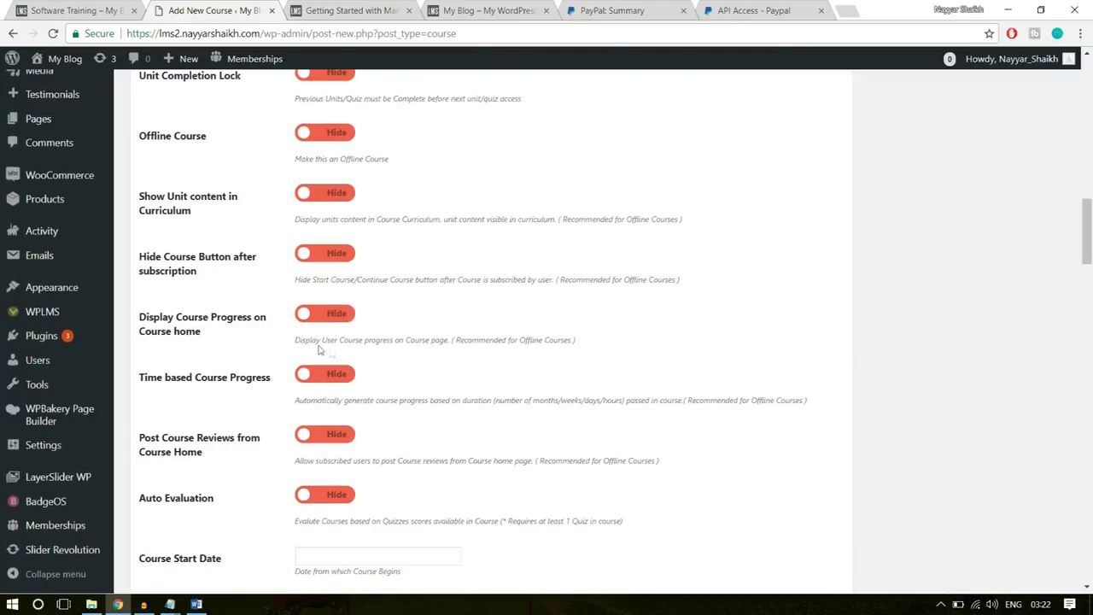
- Show course progress on course home, enable Auto Evaluation, and allow course reviews
{"action": "scroll", "coordinate": [380, 335], "scroll_direction": "down", "scroll_amount": 1}
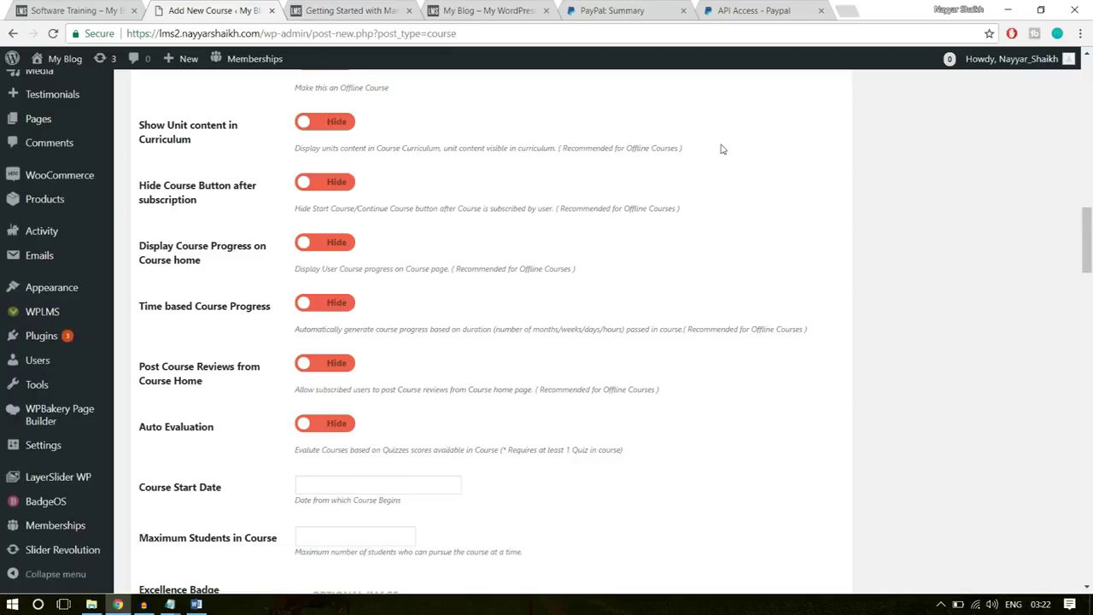
{"action": "left_click_drag", "start_coordinate": [592, 147], "coordinate": [296, 136]}
{"action": "mouse_move", "coordinate": [592, 148]}
{"action": "left_mouse_down"}
{"action": "mouse_move", "coordinate": [708, 154]}
{"action": "mouse_move", "coordinate": [608, 148]}
{"action": "left_mouse_up"}
{"action": "left_click", "coordinate": [427, 178]}
{"action": "left_click", "coordinate": [332, 245]}
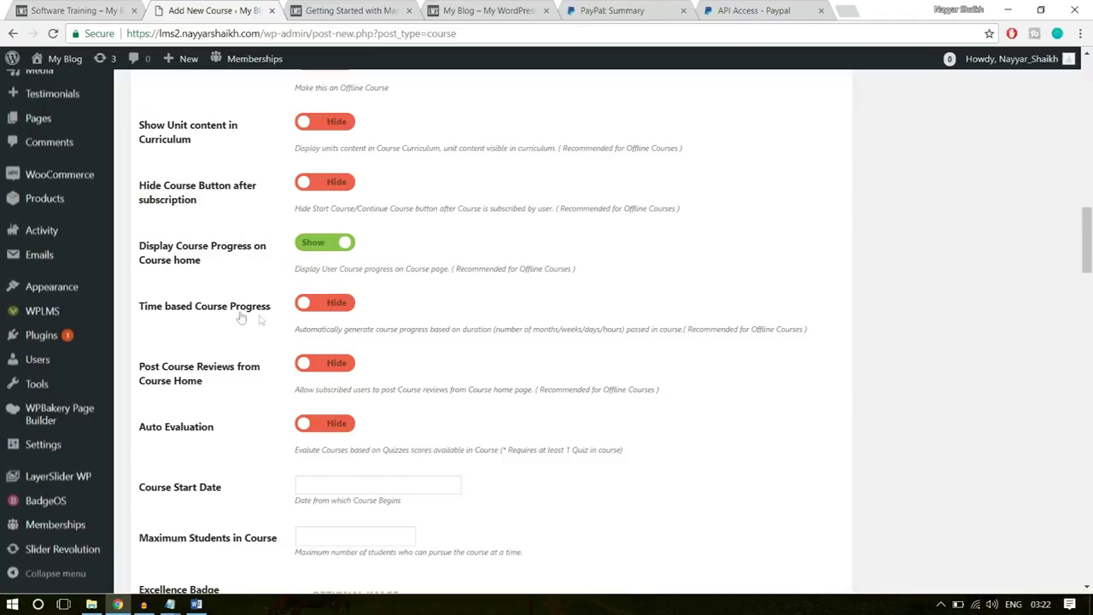
{"action": "left_click", "coordinate": [349, 305]}
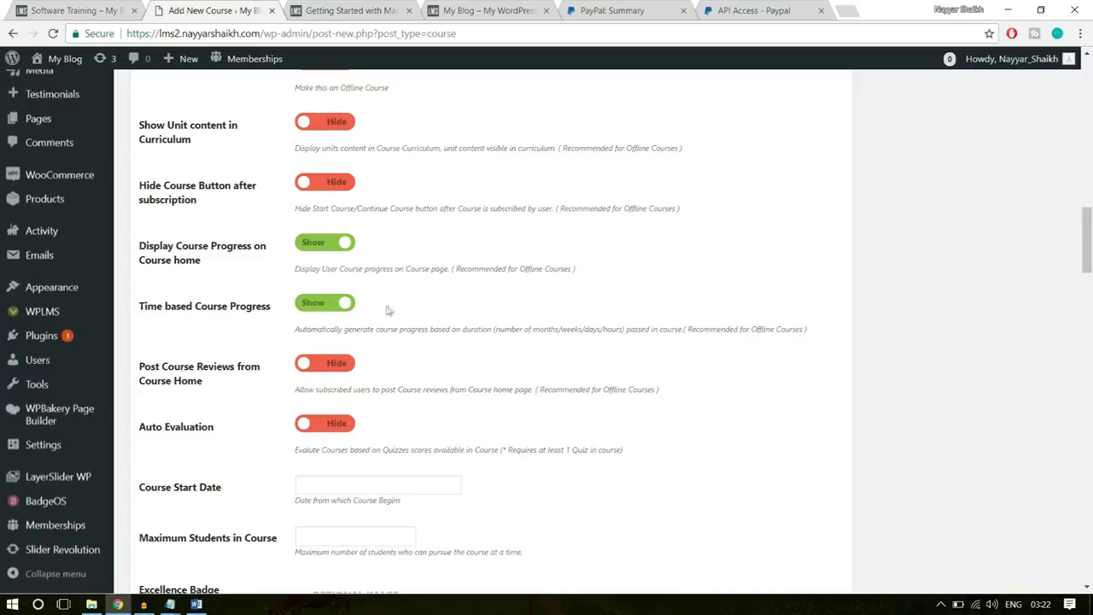
{"action": "left_click", "coordinate": [335, 297]}
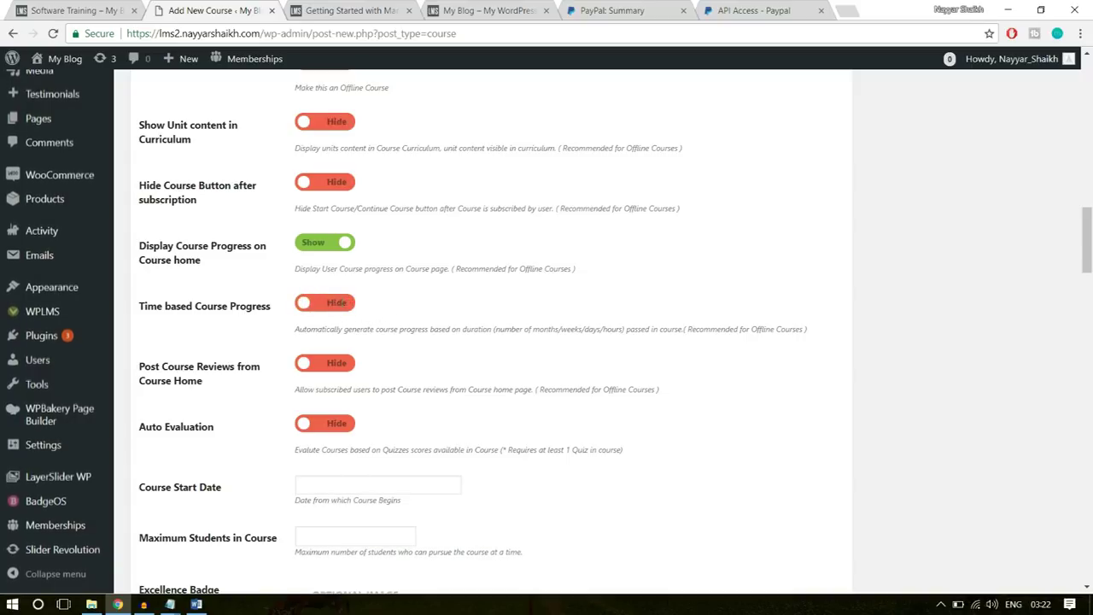
{"action": "scroll", "coordinate": [512, 361], "scroll_direction": "down", "scroll_amount": 2}
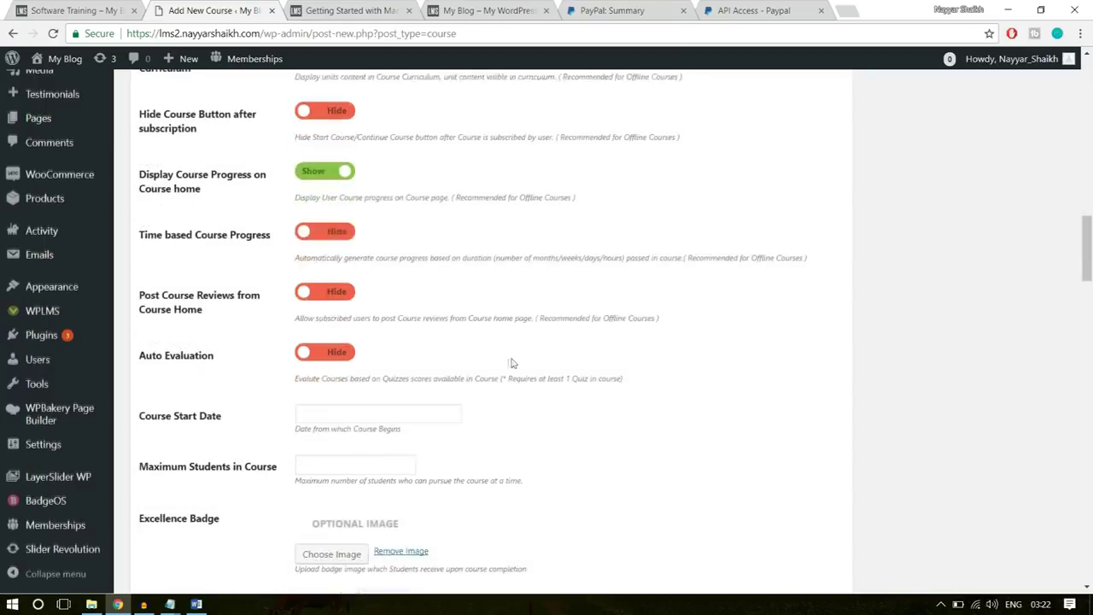
{"action": "left_click", "coordinate": [340, 283]}
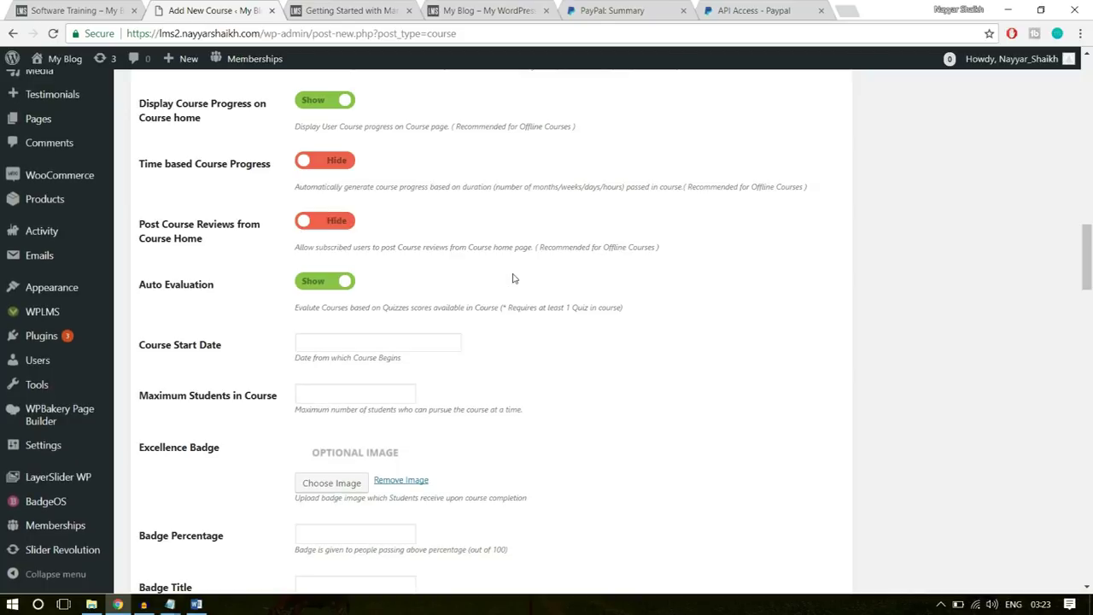
{"action": "left_click", "coordinate": [337, 220]}
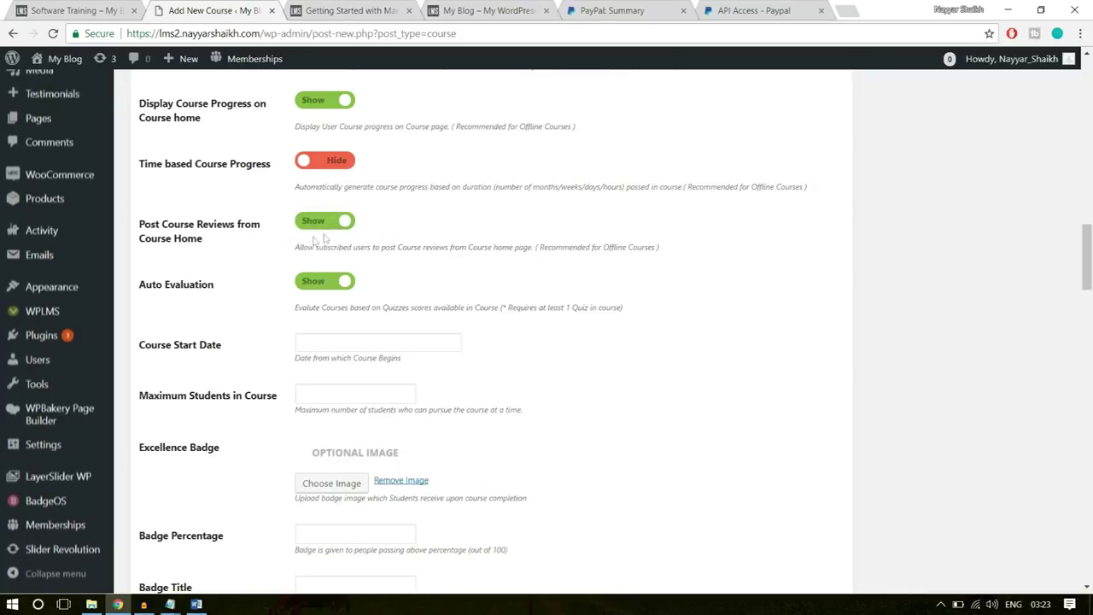
- Set the course start date to 2018-01-30 and maximum students to 500
{"action": "scroll", "coordinate": [385, 266], "scroll_direction": "down", "scroll_amount": 1}
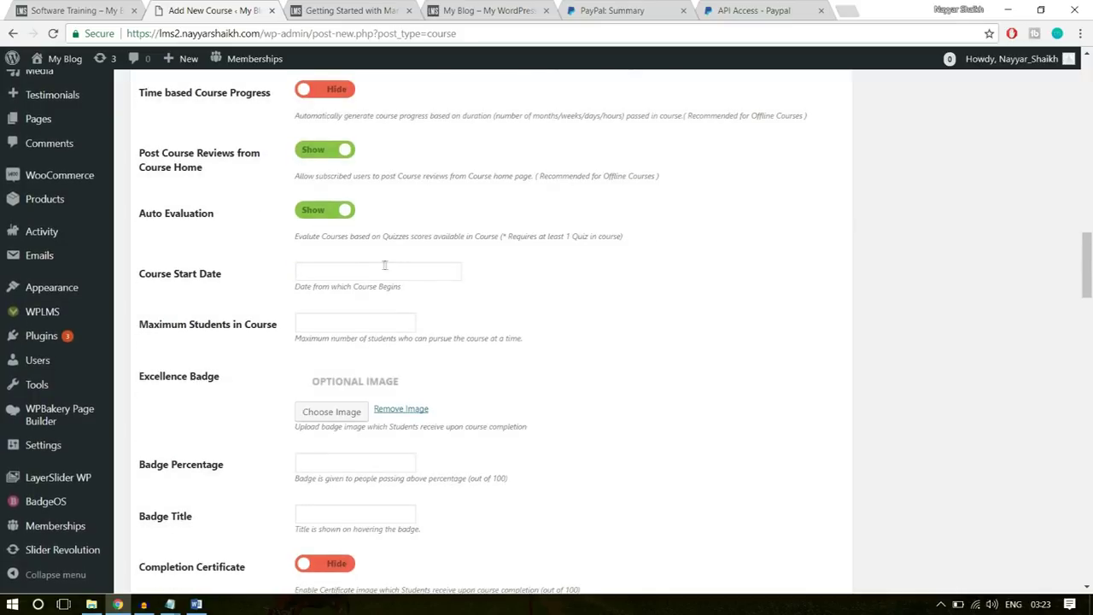
{"action": "left_click", "coordinate": [374, 273]}
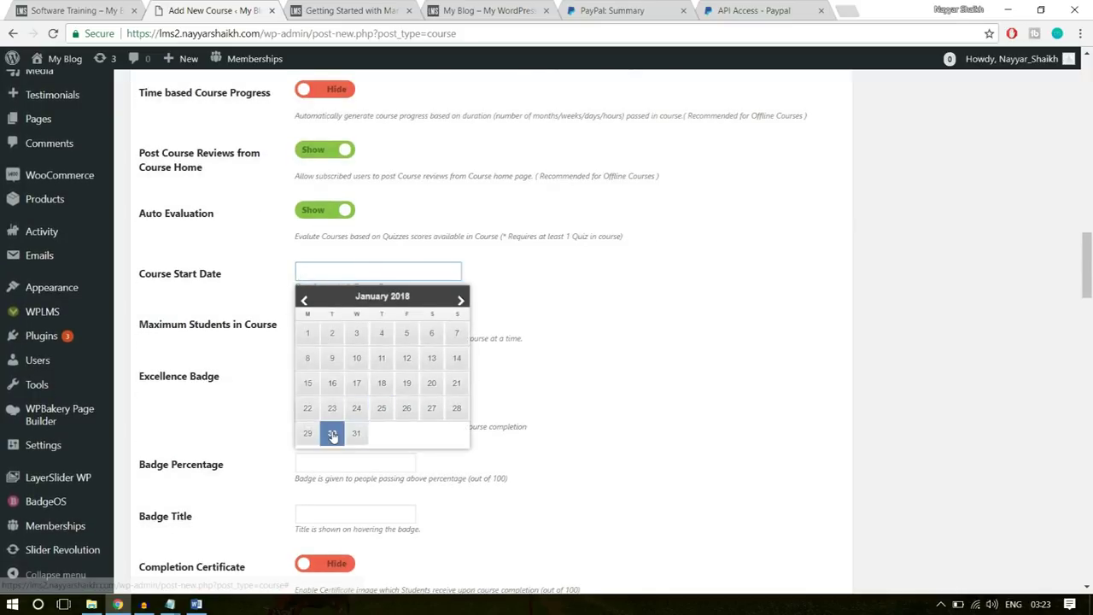
{"action": "left_click", "coordinate": [331, 433]}
{"action": "scroll", "coordinate": [602, 312], "scroll_direction": "down", "scroll_amount": 1}
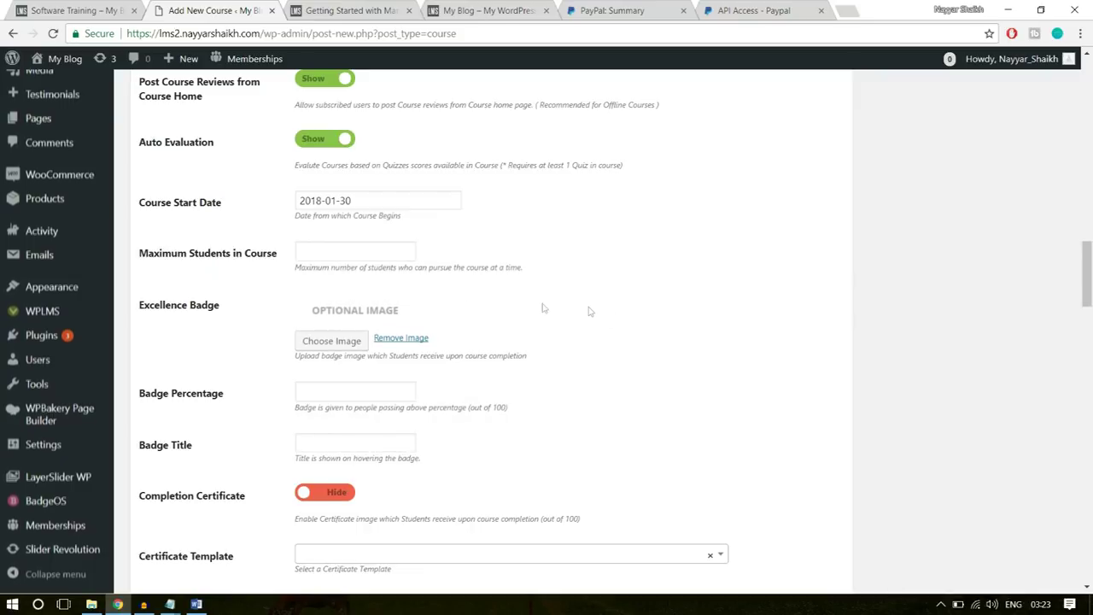
{"action": "left_click", "coordinate": [340, 254]}
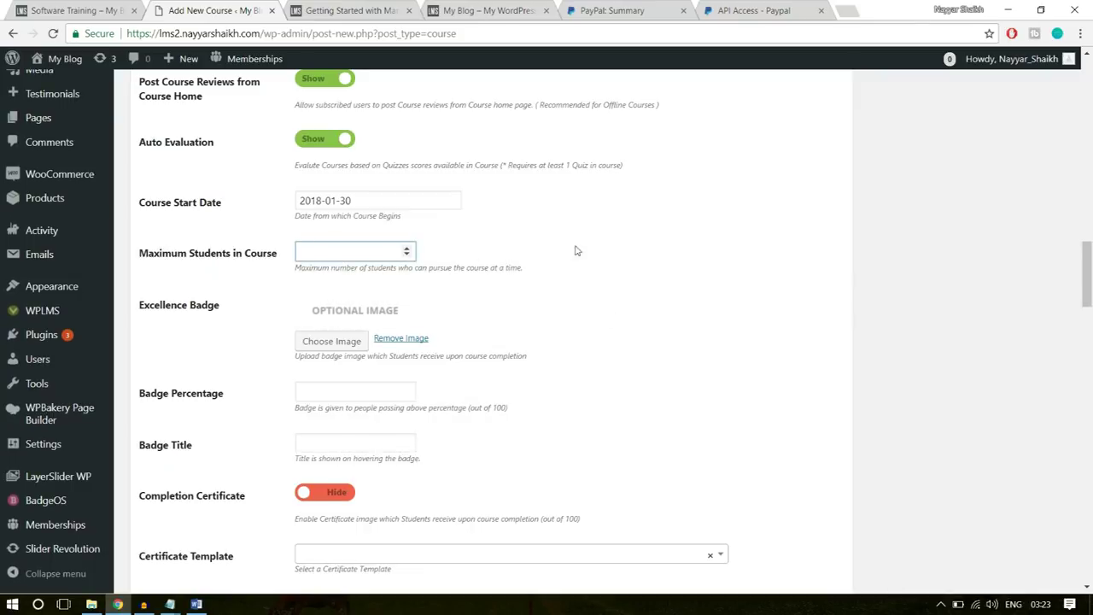
{"action": "type", "text": "500"}
{"action": "left_click", "coordinate": [629, 246]}
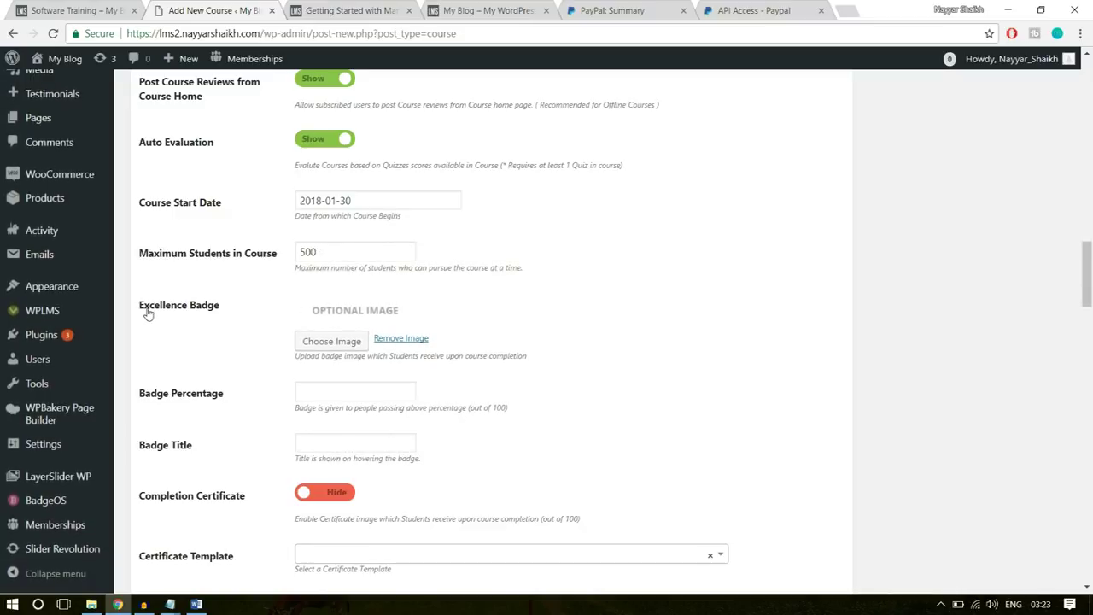
- Add a thumbs-up excellence badge at 75% titled 'Software Champ'
{"action": "left_click", "coordinate": [316, 341]}
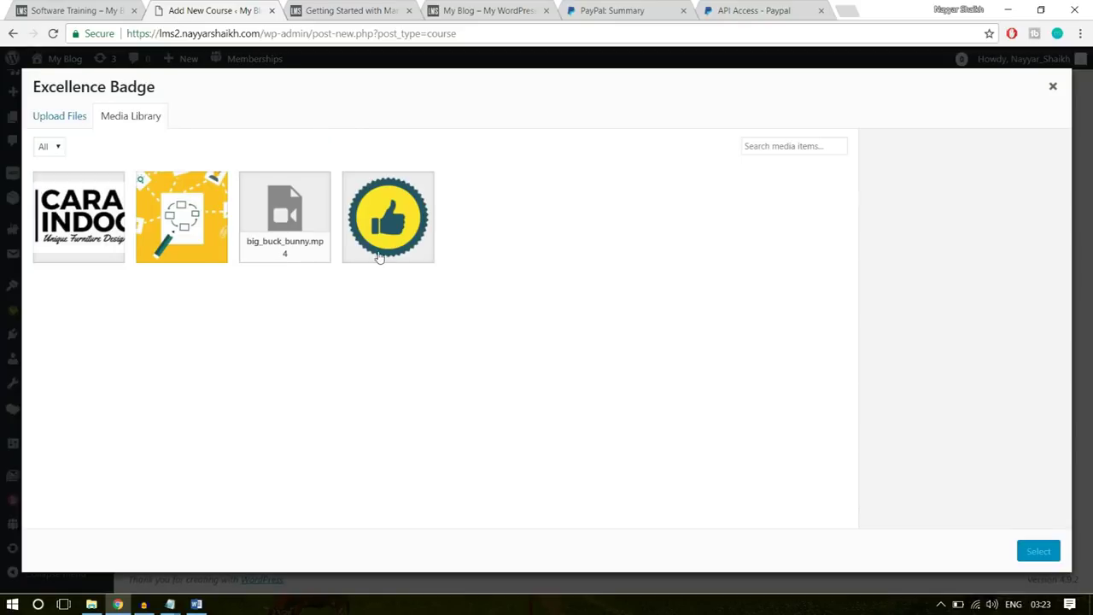
{"action": "left_click", "coordinate": [393, 229]}
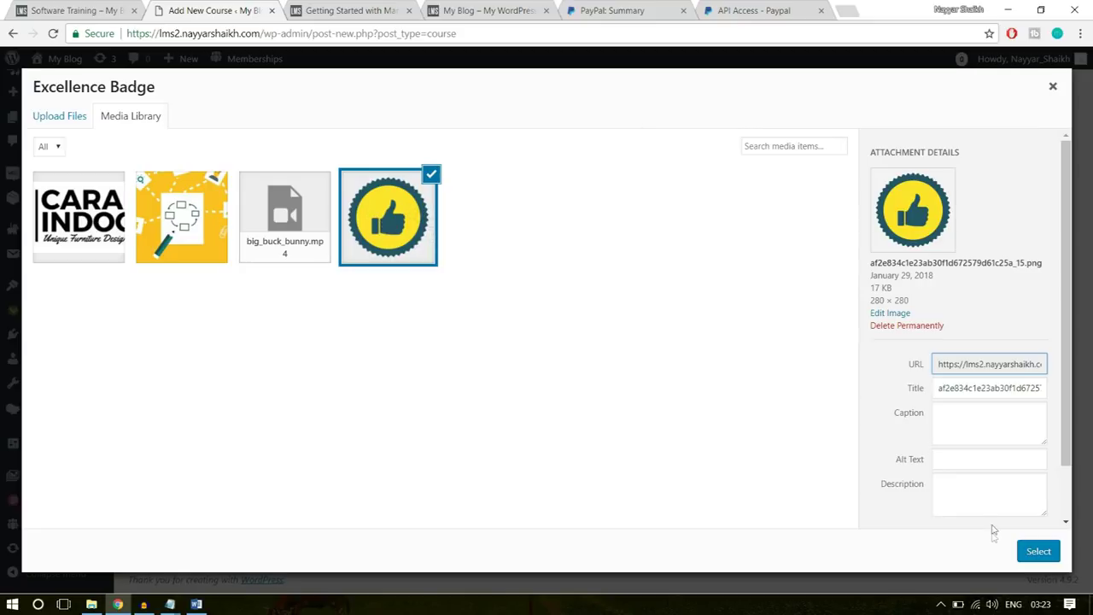
{"action": "left_click", "coordinate": [1035, 551]}
{"action": "scroll", "coordinate": [698, 412], "scroll_direction": "down", "scroll_amount": 2}
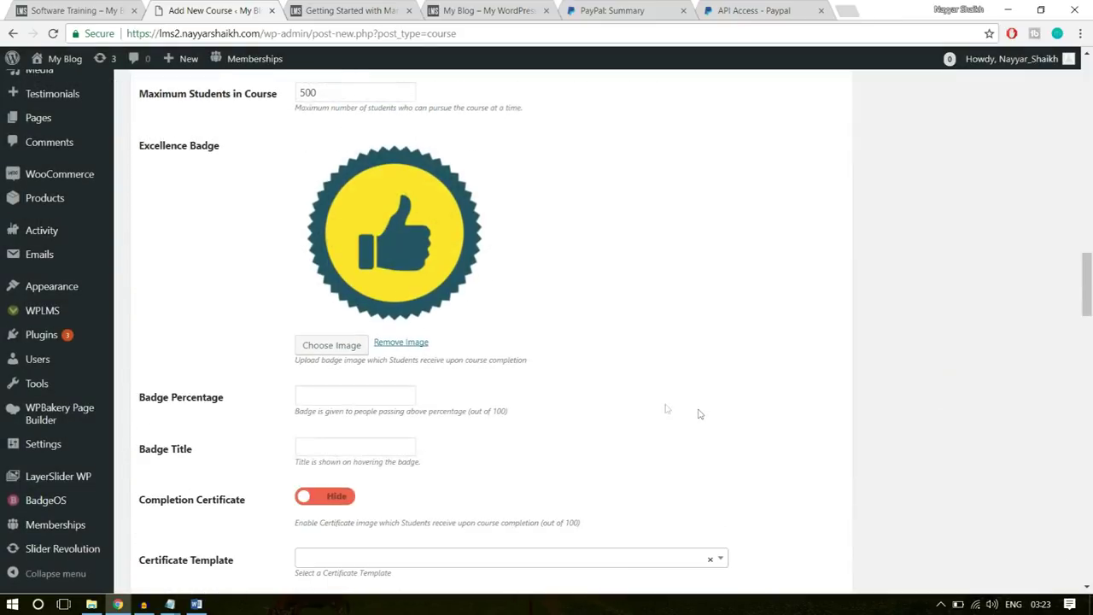
{"action": "scroll", "coordinate": [769, 257], "scroll_direction": "down", "scroll_amount": 1}
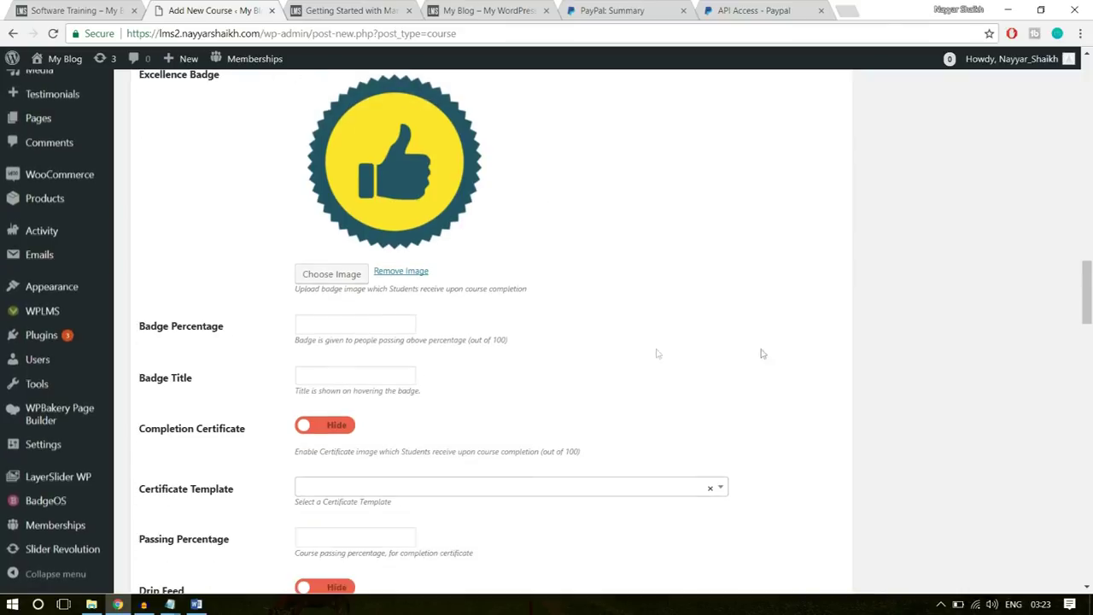
{"action": "left_click", "coordinate": [364, 324]}
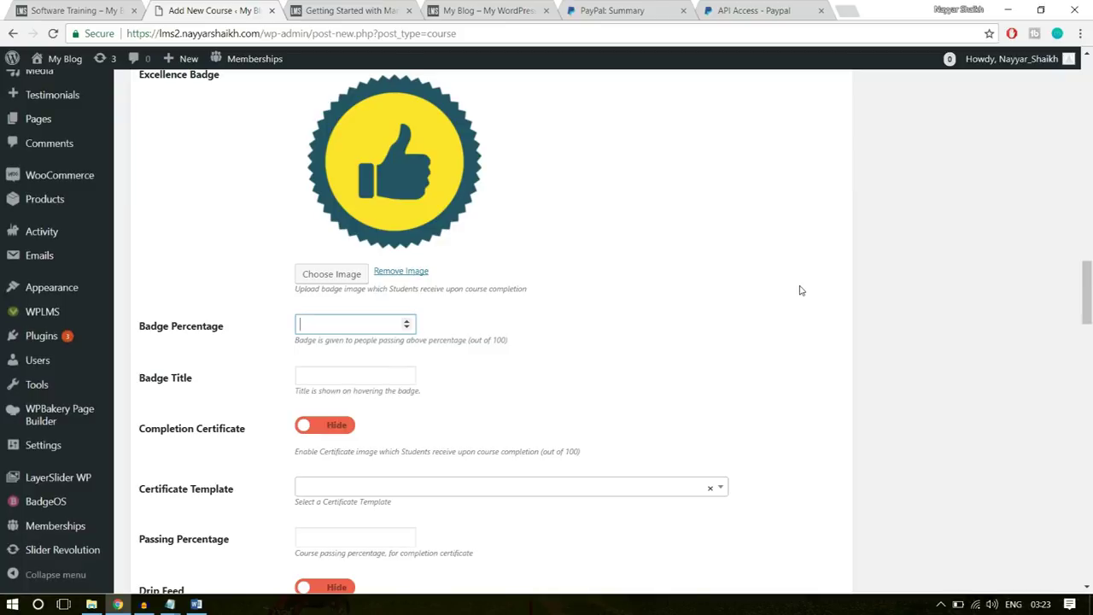
{"action": "type", "text": "75"}
{"action": "left_click", "coordinate": [766, 305]}
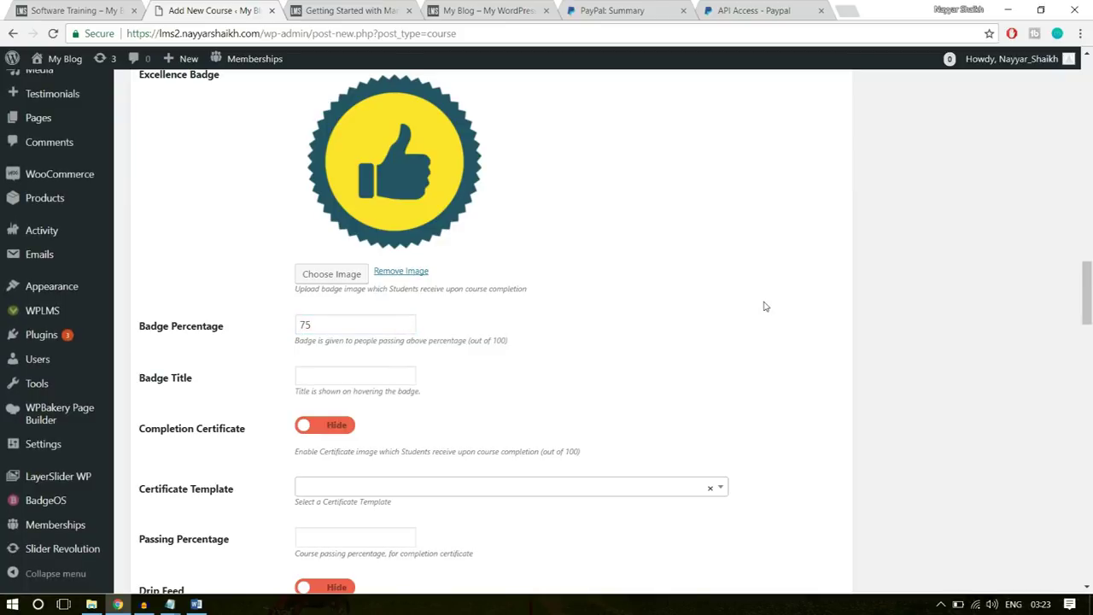
{"action": "left_click", "coordinate": [357, 375]}
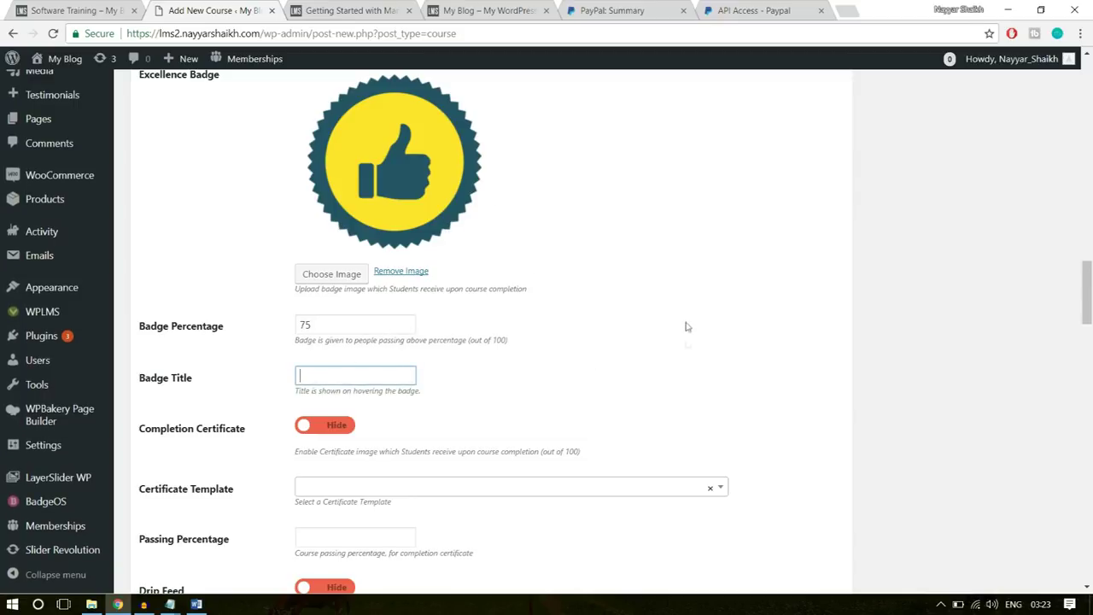
{"action": "type", "text": "Software"}
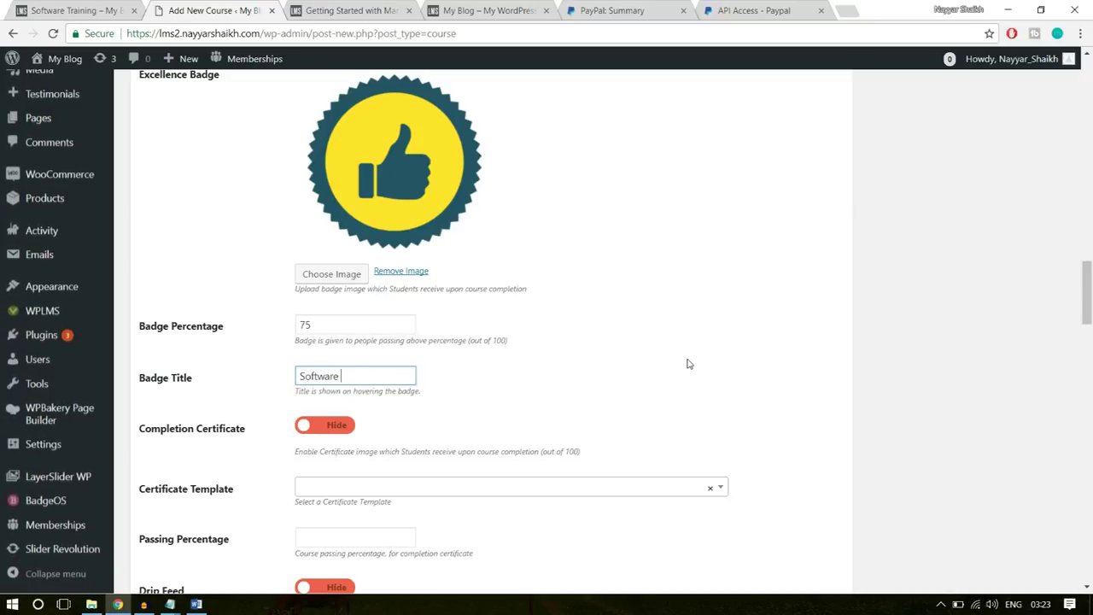
{"action": "type", "text": " Champ"}
- Show the completion certificate with Template – 1 and set the passing percentage to 40
{"action": "scroll", "coordinate": [717, 381], "scroll_direction": "down", "scroll_amount": 1}
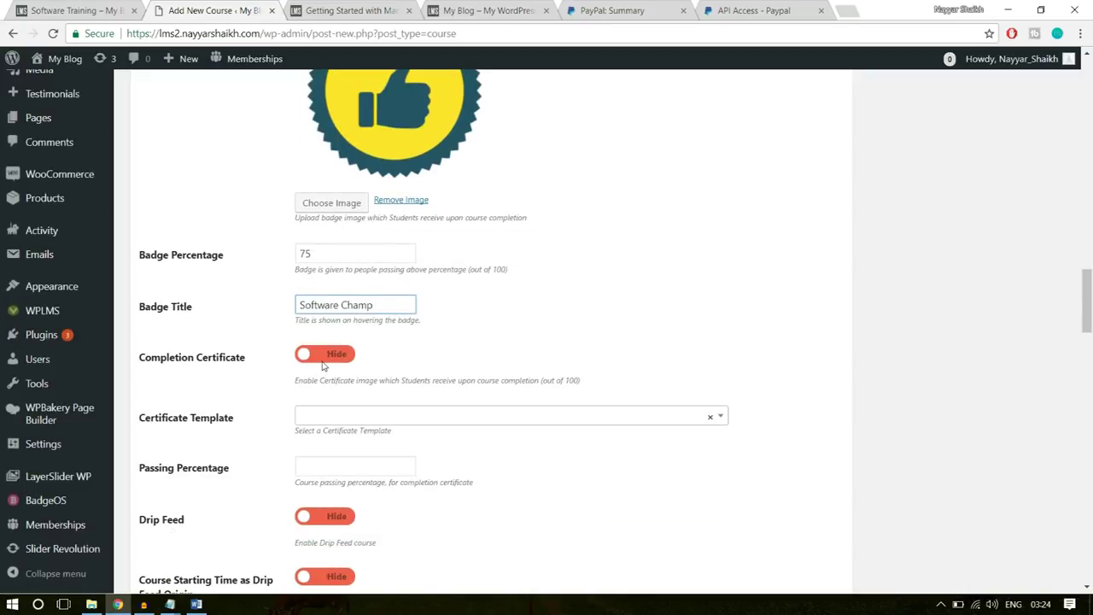
{"action": "left_click", "coordinate": [325, 358]}
{"action": "scroll", "coordinate": [322, 433], "scroll_direction": "down", "scroll_amount": 1}
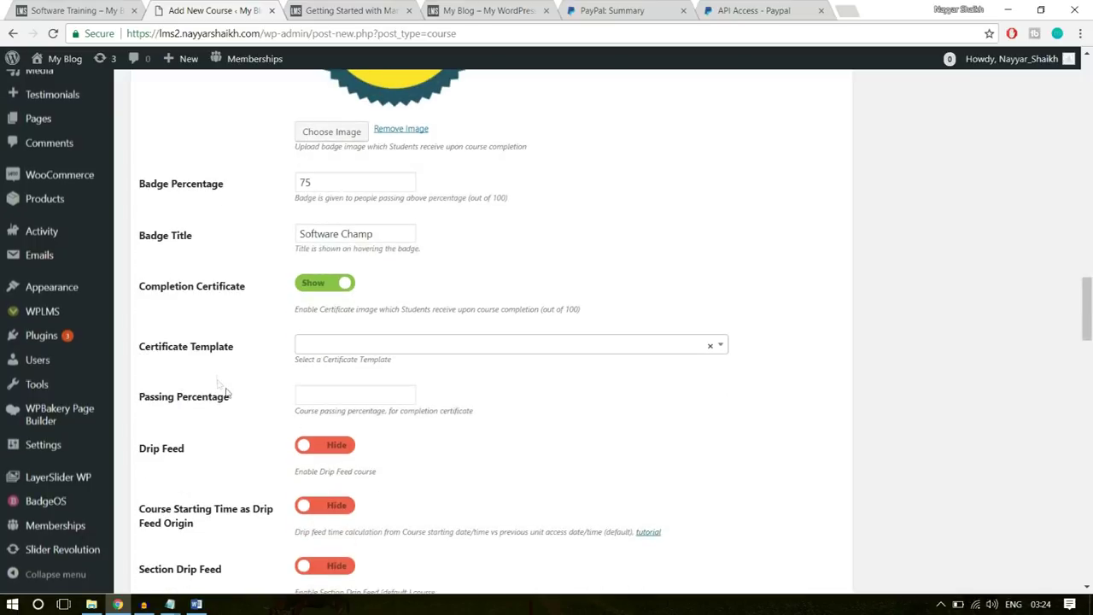
{"action": "left_click", "coordinate": [374, 344]}
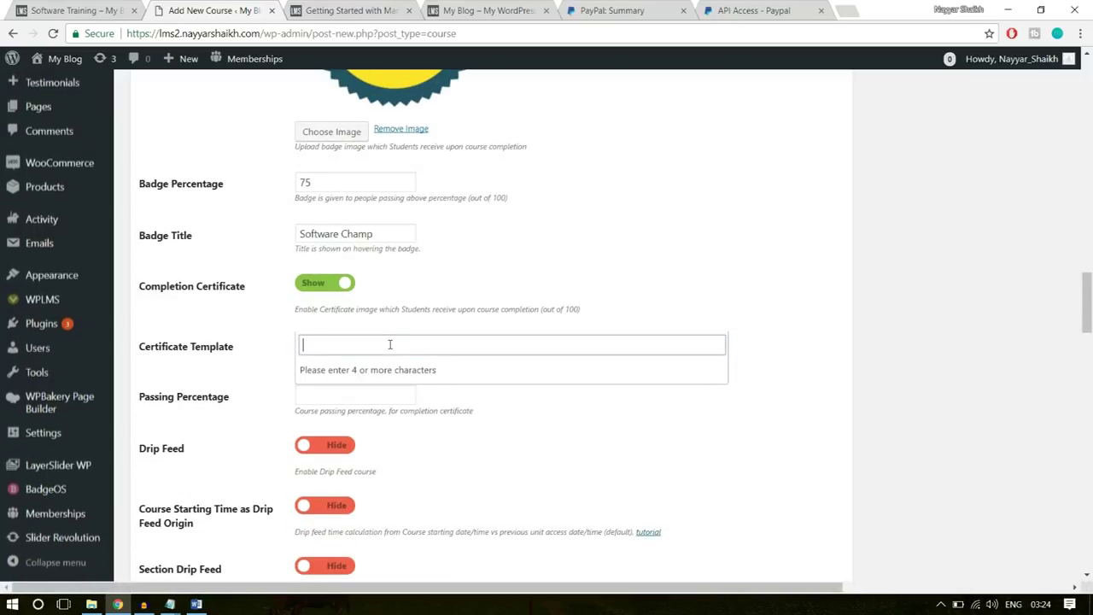
{"action": "type", "text": "templa"}
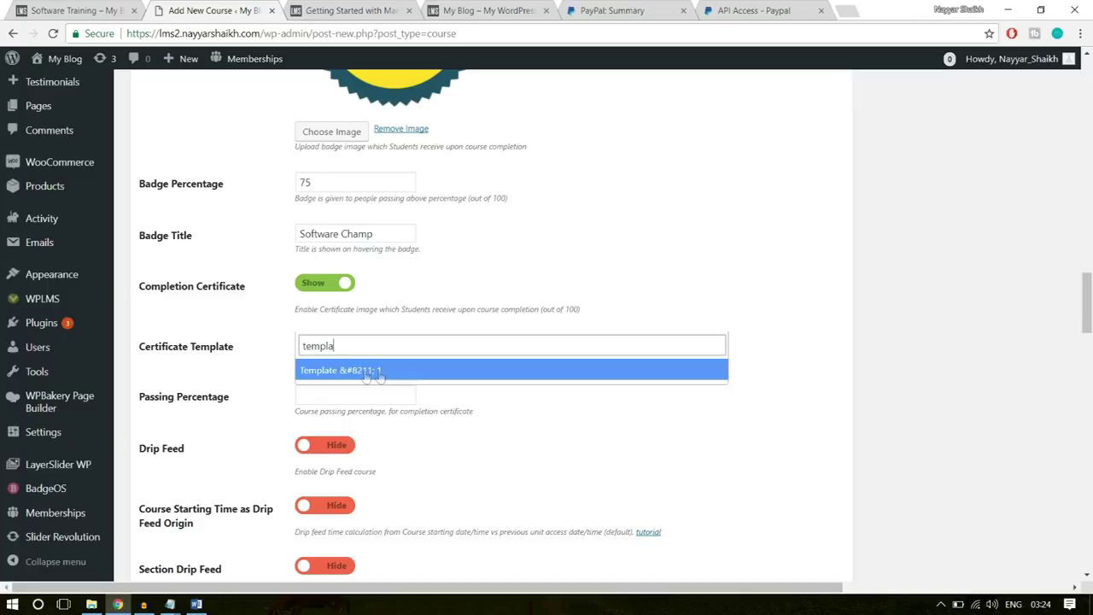
{"action": "left_click", "coordinate": [380, 373]}
{"action": "scroll", "coordinate": [626, 399], "scroll_direction": "down", "scroll_amount": 1}
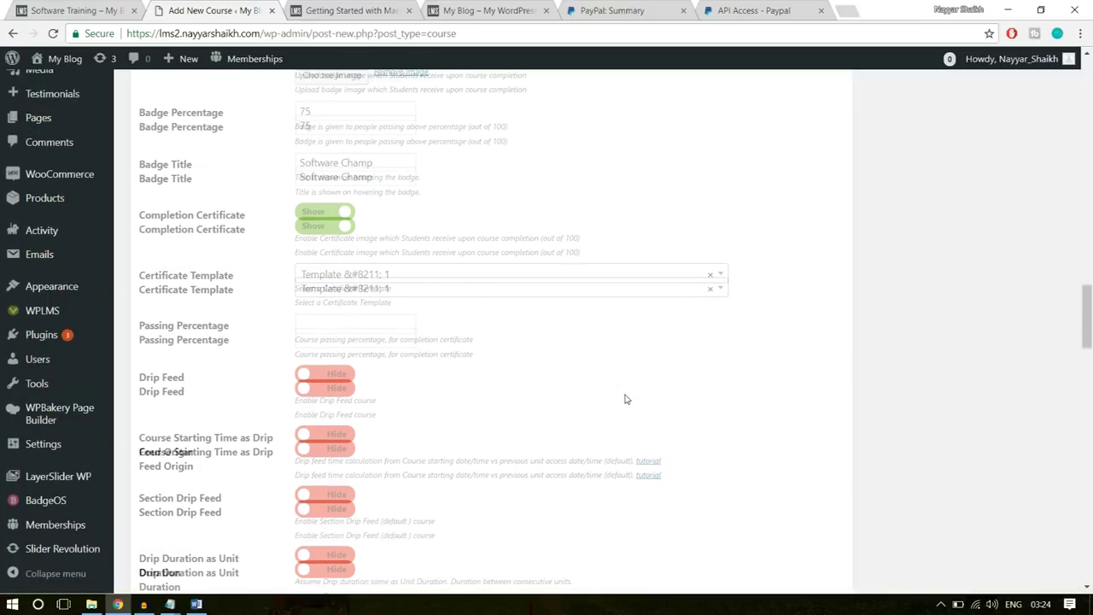
{"action": "left_click", "coordinate": [334, 327]}
{"action": "type", "text": "40"}
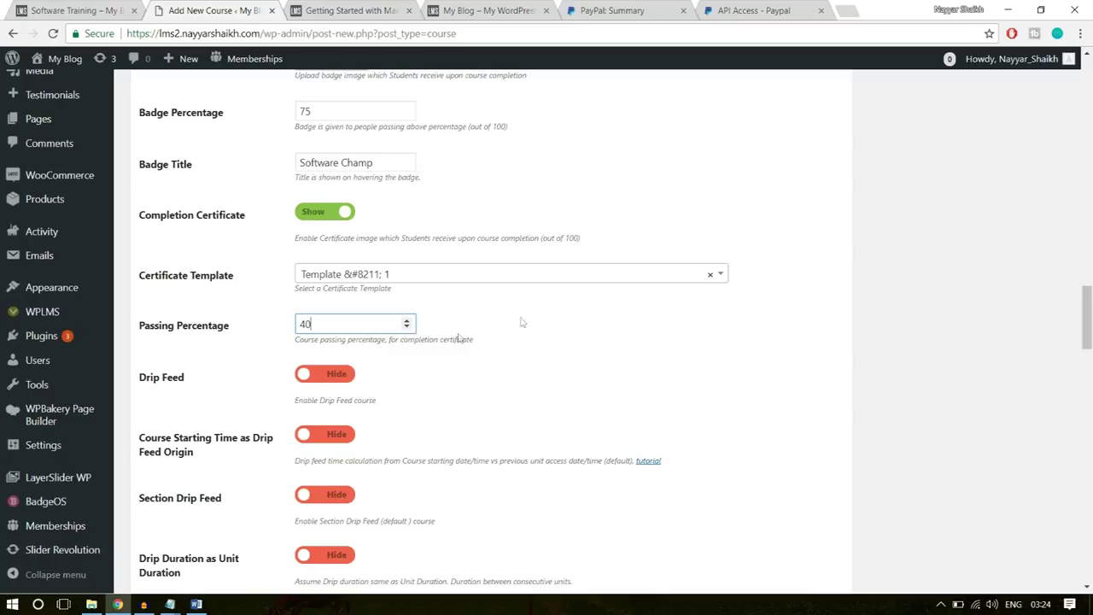
{"action": "scroll", "coordinate": [628, 353], "scroll_direction": "down", "scroll_amount": 5}
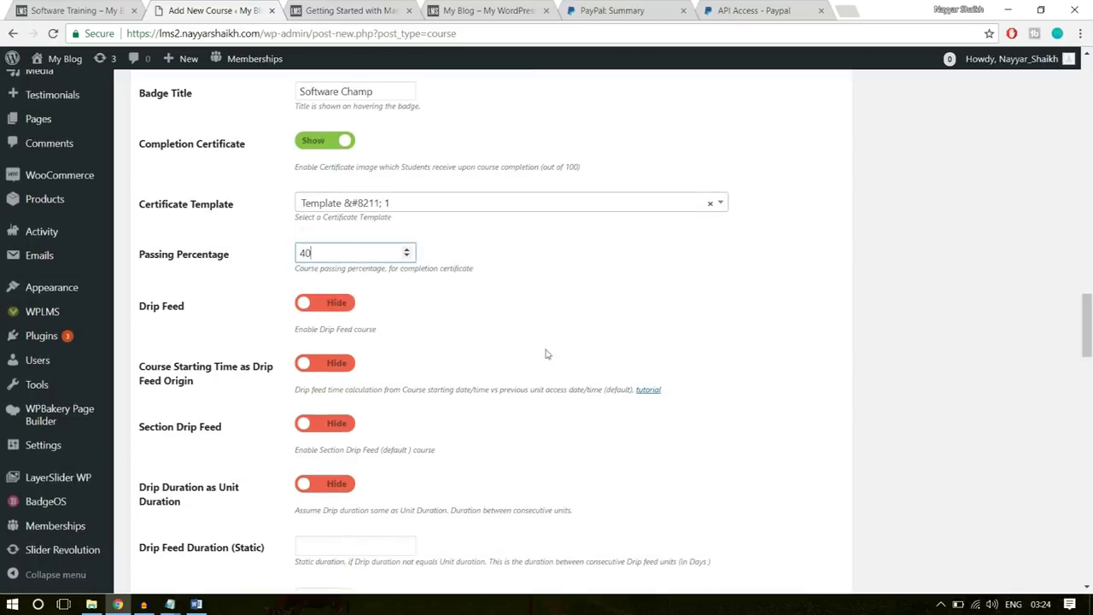
{"action": "scroll", "coordinate": [507, 359], "scroll_direction": "down", "scroll_amount": 2}
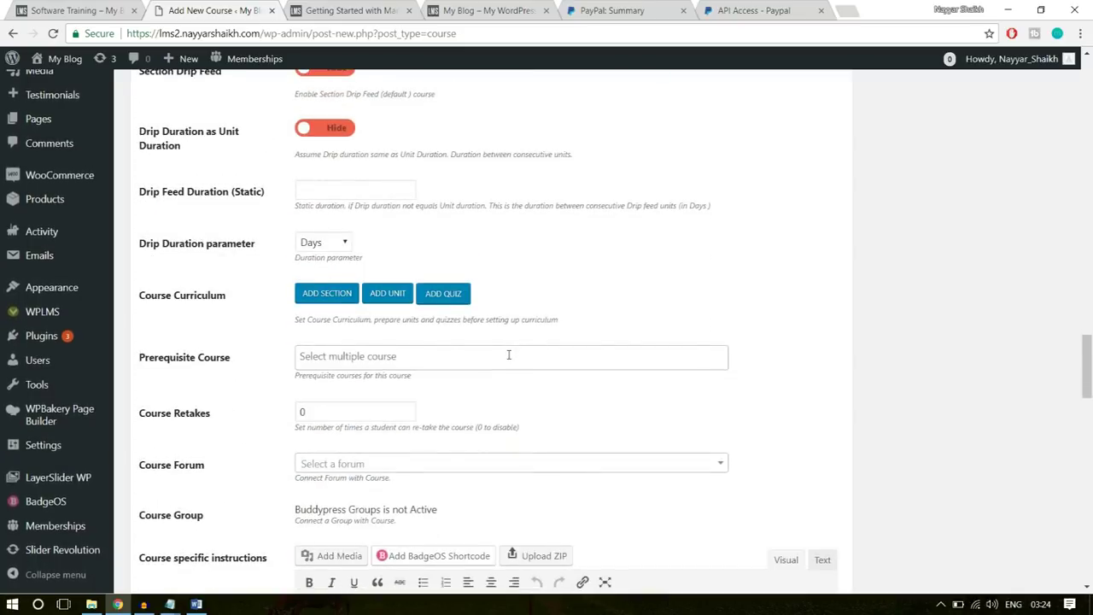
- Add a curriculum section named 'Introduction', copied from the existing course
{"action": "left_click_drag", "start_coordinate": [139, 224], "coordinate": [234, 238]}
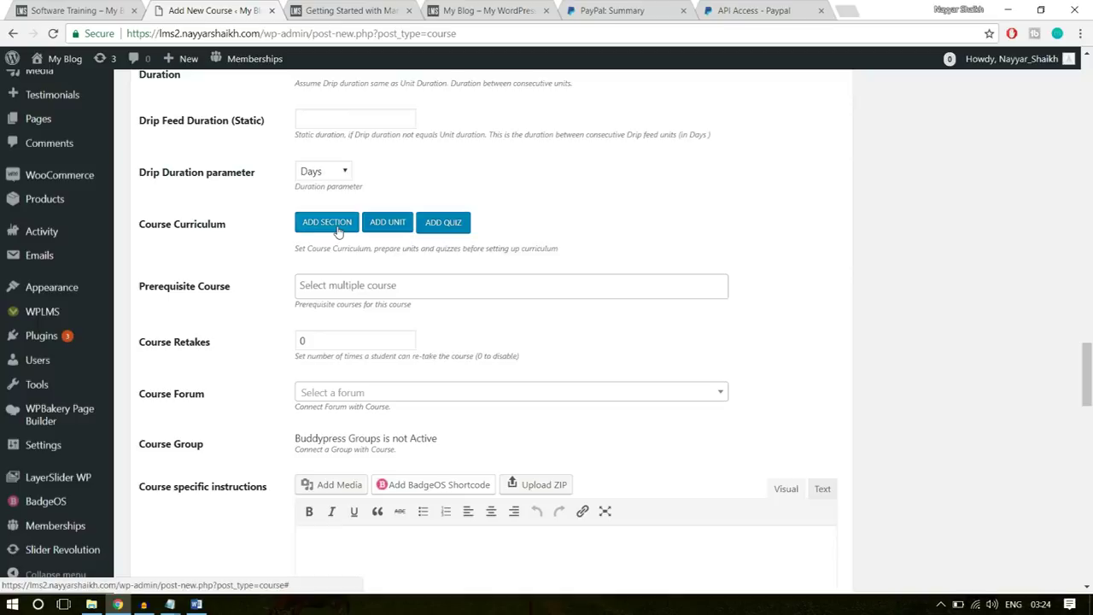
{"action": "left_click", "coordinate": [339, 224]}
{"action": "left_click", "coordinate": [69, 10]}
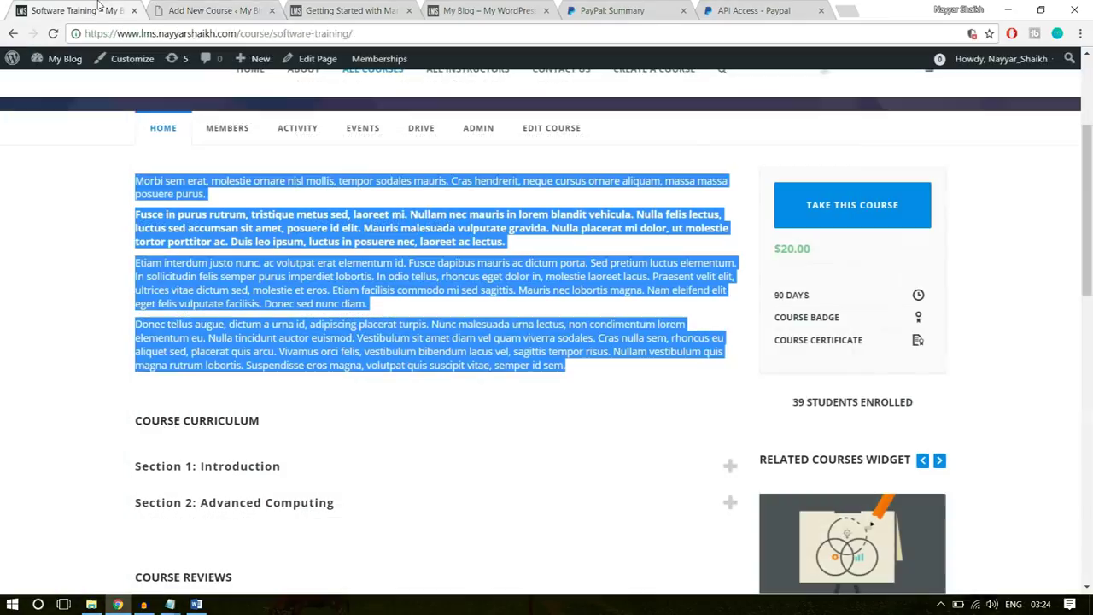
{"action": "left_click", "coordinate": [428, 312]}
{"action": "scroll", "coordinate": [435, 323], "scroll_direction": "down", "scroll_amount": 2}
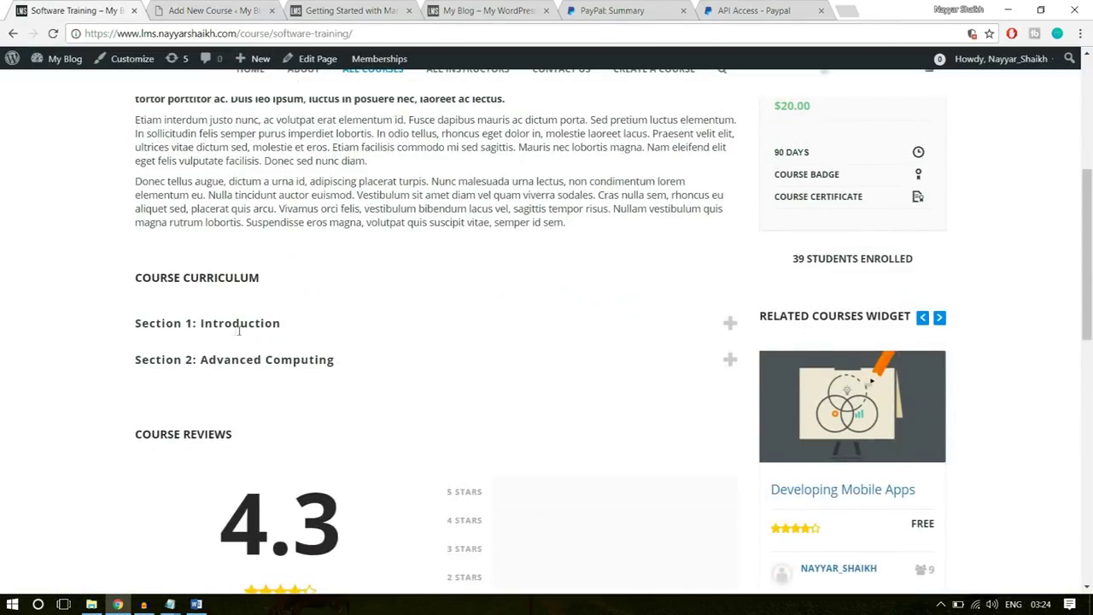
{"action": "left_click_drag", "start_coordinate": [295, 325], "coordinate": [193, 324]}
{"action": "key", "text": "ctrl+c"}
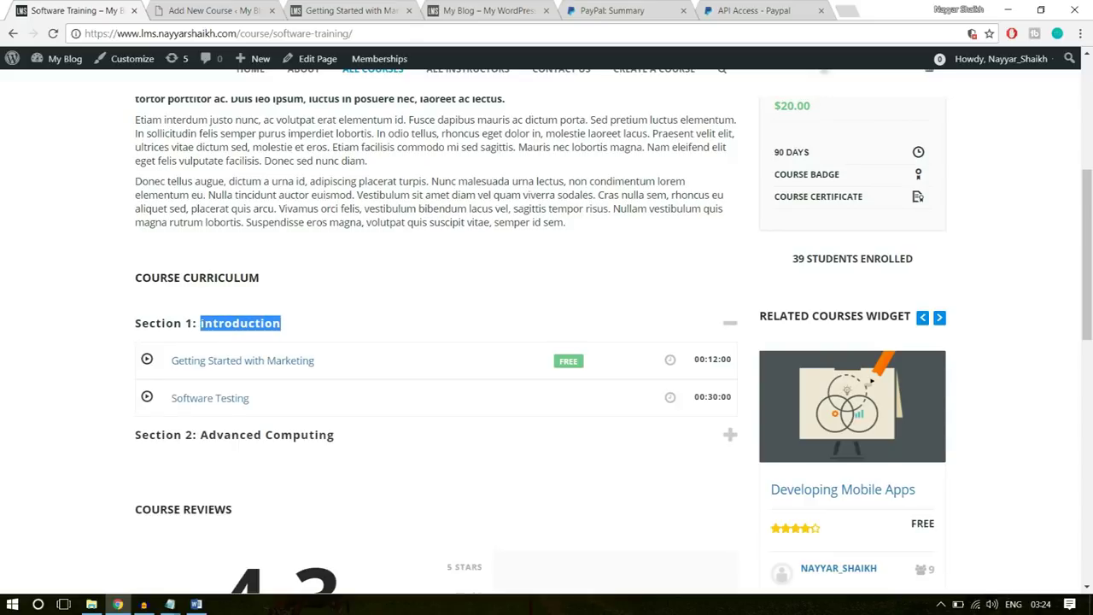
{"action": "left_click", "coordinate": [220, 10]}
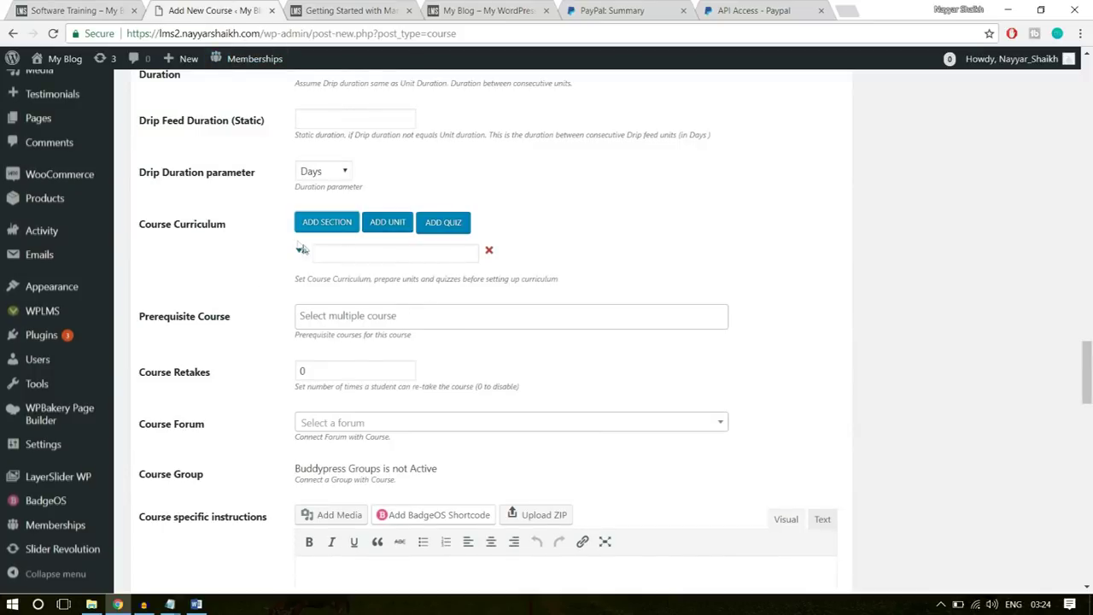
{"action": "left_click", "coordinate": [359, 254]}
{"action": "key", "text": "ctrl+v"}
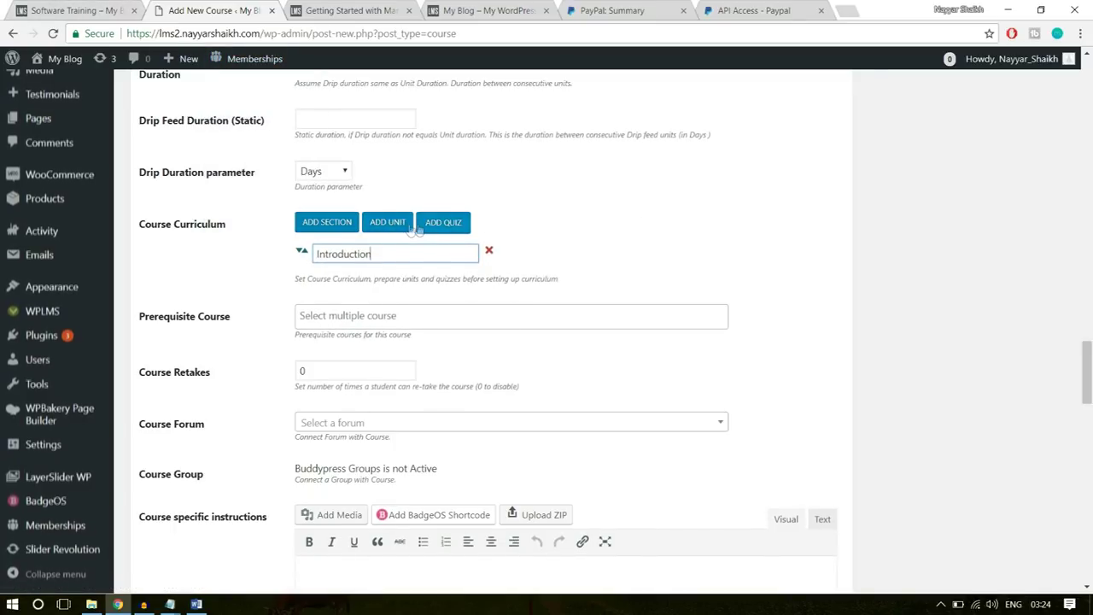
- Add the Getting Started with Marketing unit under Introduction
{"action": "left_click", "coordinate": [392, 229]}
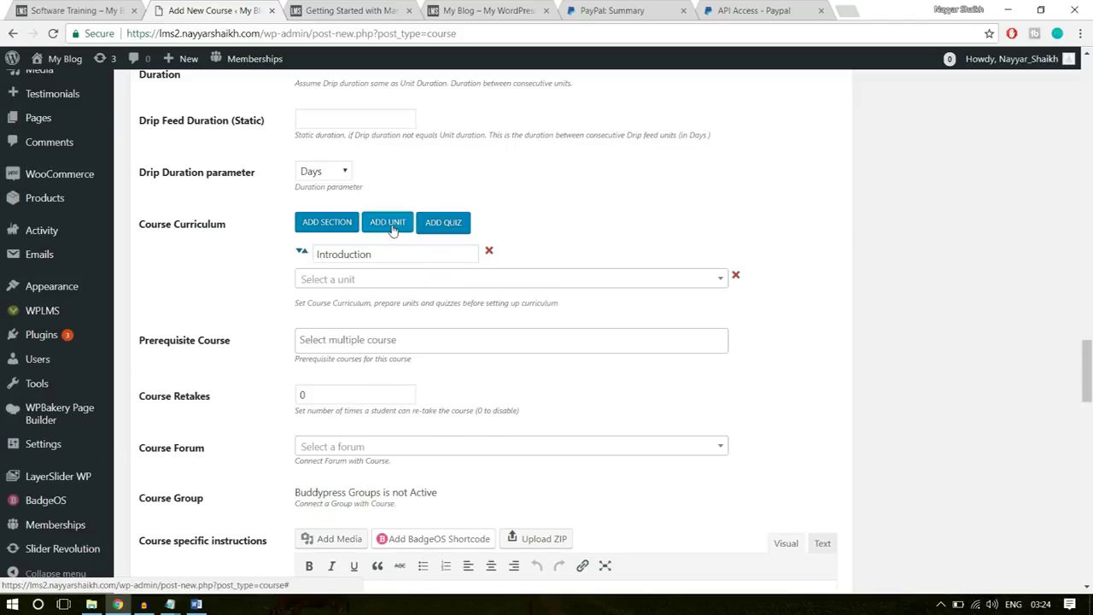
{"action": "left_click", "coordinate": [361, 283]}
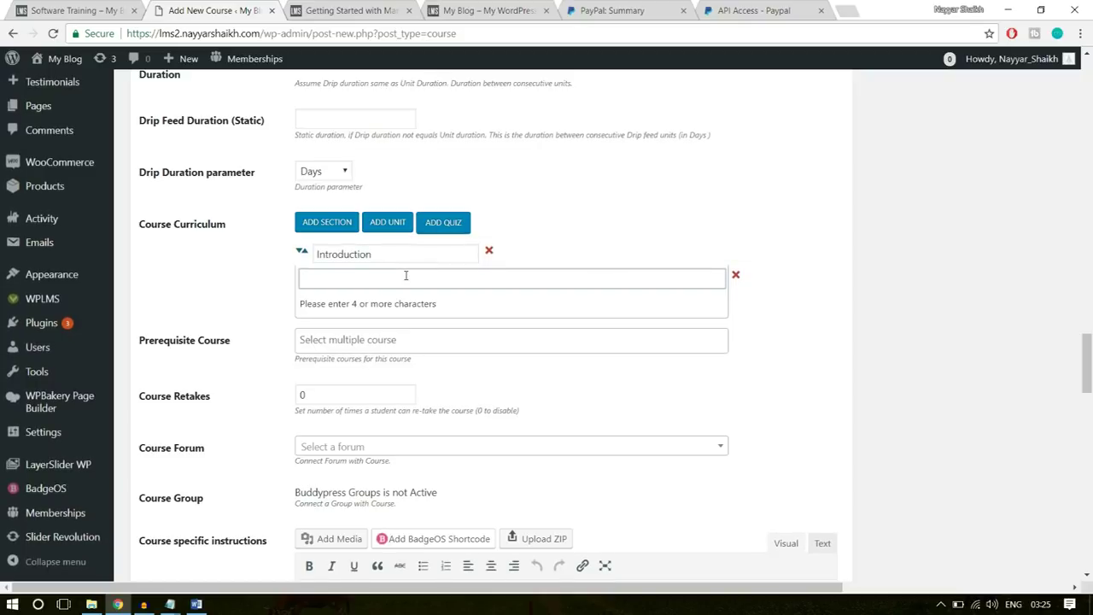
{"action": "type", "text": "i"}
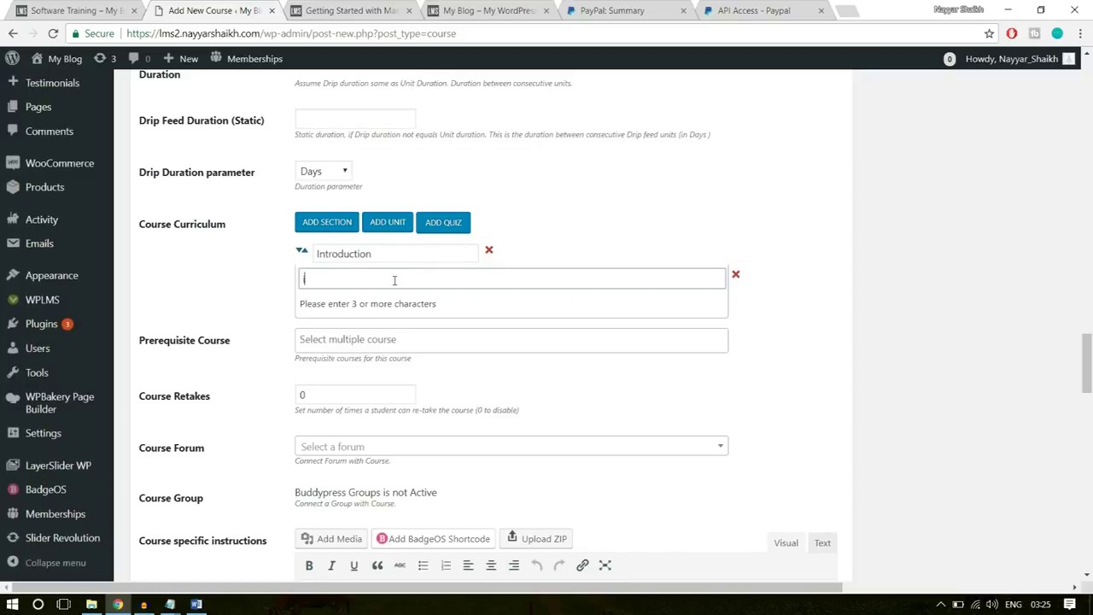
{"action": "type", "text": "ntro"}
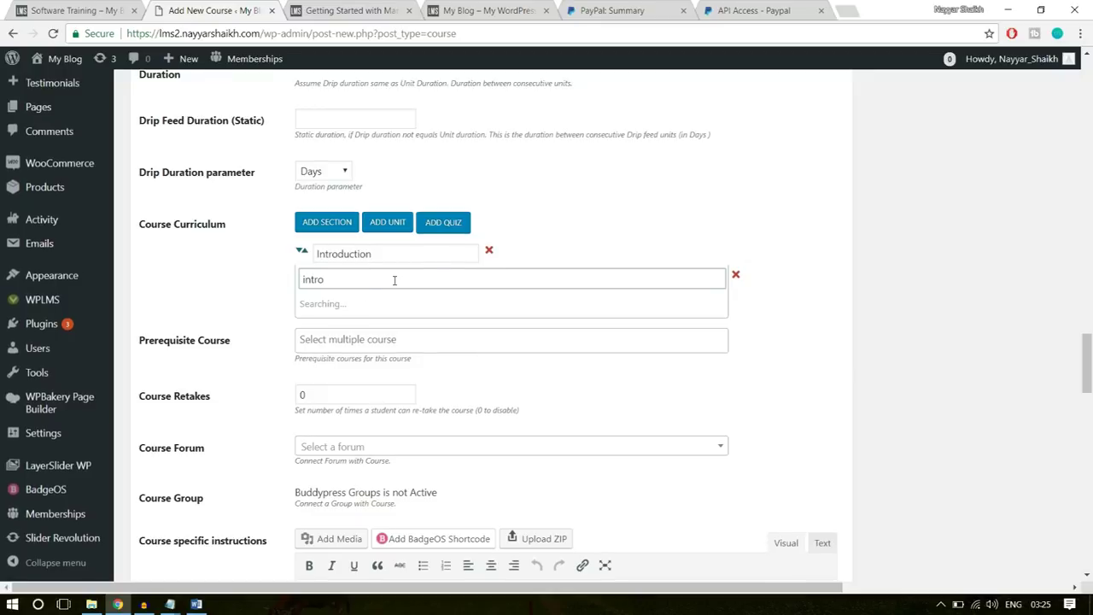
{"action": "key", "text": "ctrl+shift+Tab"}
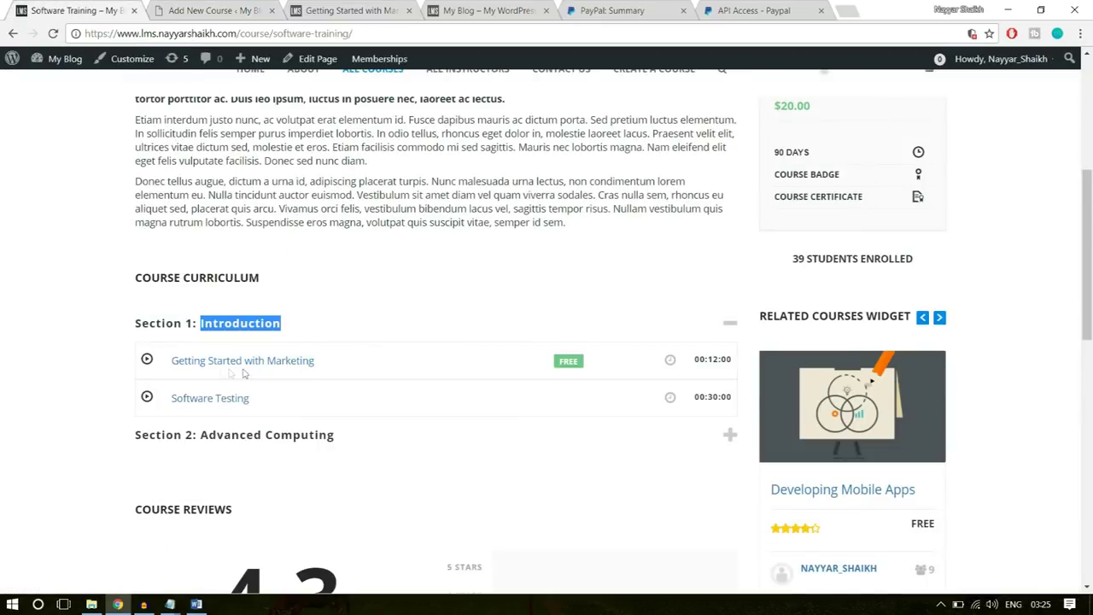
{"action": "left_click", "coordinate": [226, 10]}
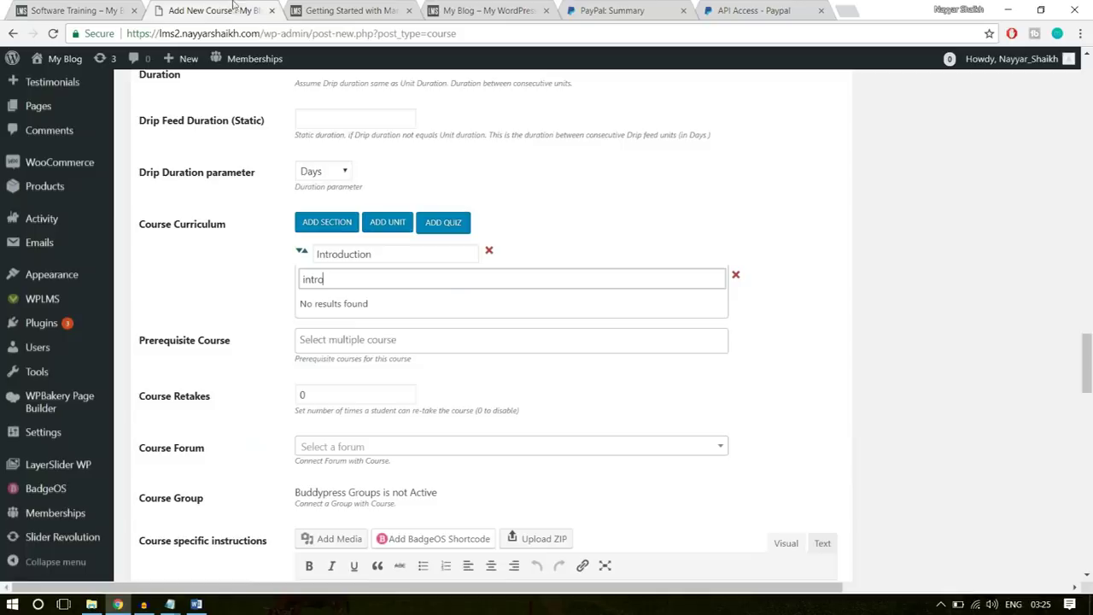
{"action": "double_click", "coordinate": [446, 284]}
{"action": "type", "text": "gett"}
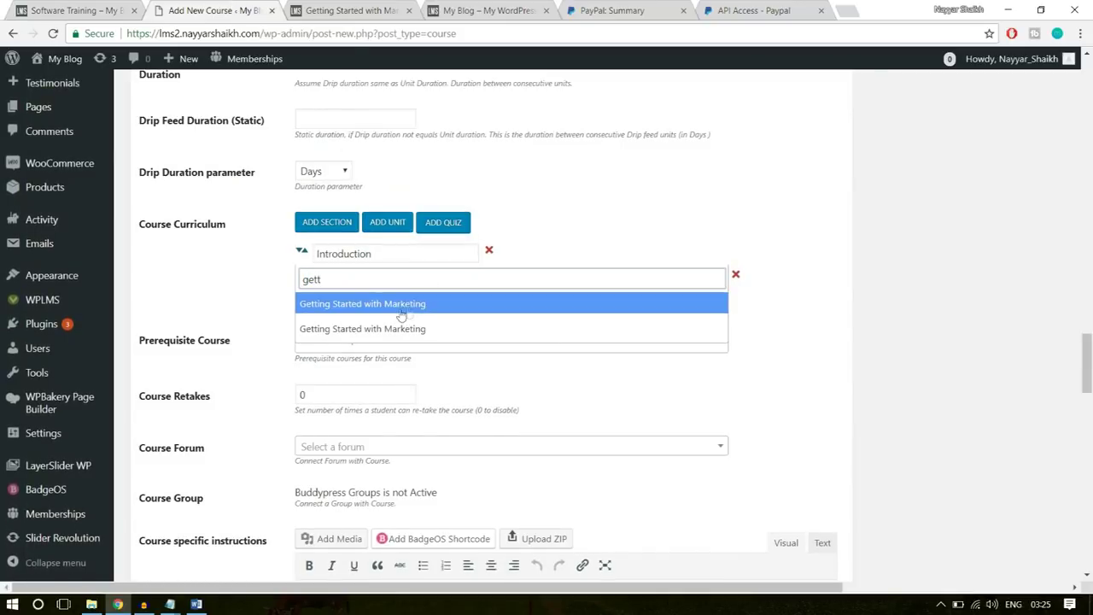
{"action": "left_click", "coordinate": [411, 305]}
{"action": "left_click", "coordinate": [418, 318]}
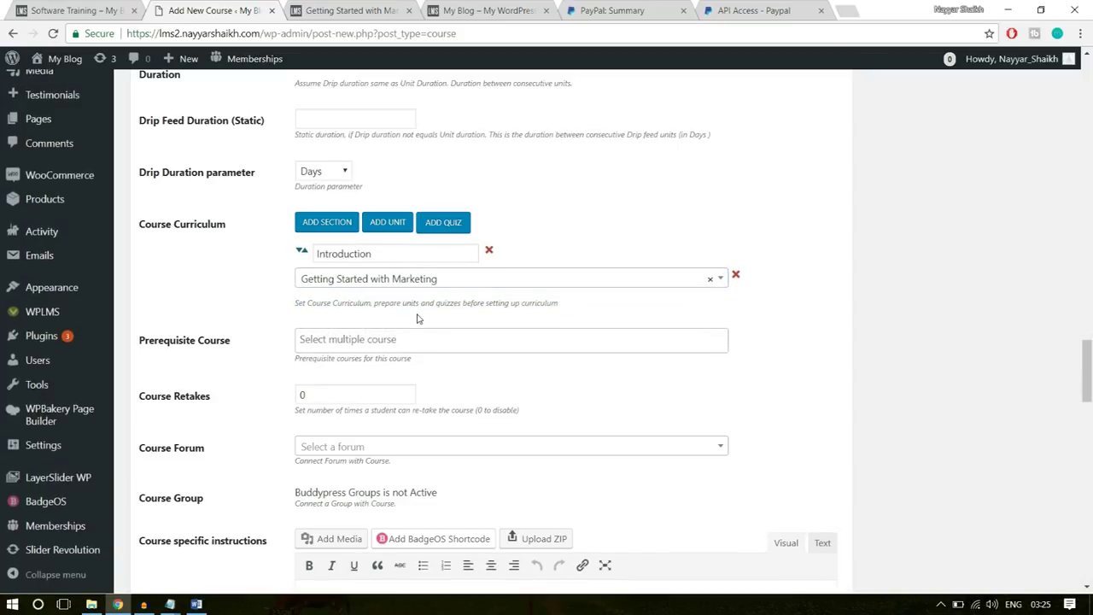
- Add a second section named 'Advanced Computing', copied from the existing course
{"action": "left_click", "coordinate": [326, 222]}
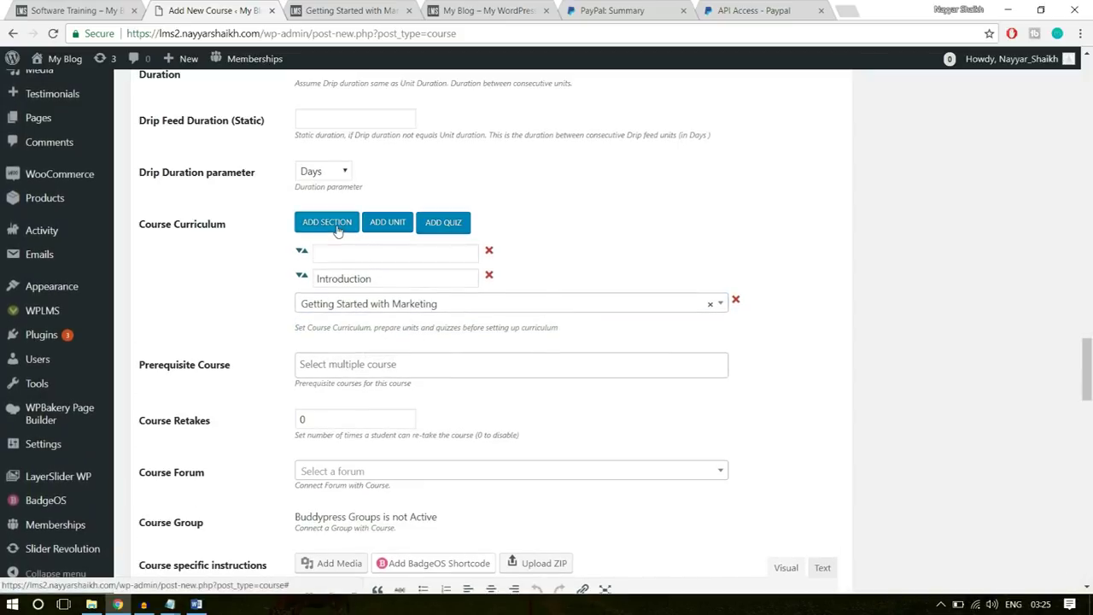
{"action": "left_click", "coordinate": [372, 255]}
{"action": "left_click", "coordinate": [112, 11]}
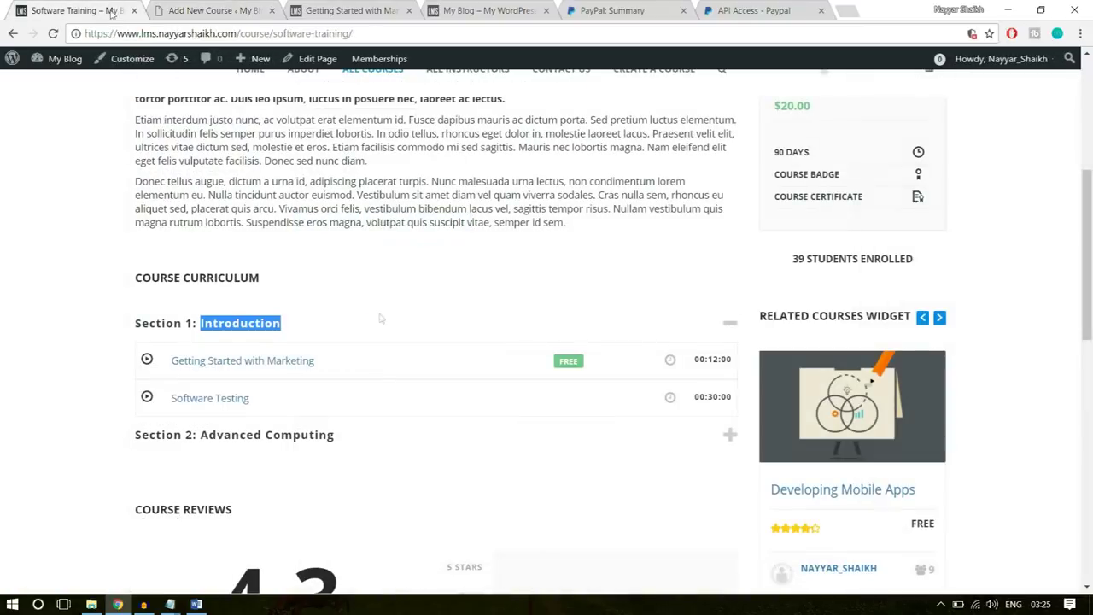
{"action": "left_click", "coordinate": [339, 435]}
{"action": "left_click_drag", "start_coordinate": [335, 436], "coordinate": [200, 436]}
{"action": "key", "text": "ctrl+c"}
{"action": "left_click", "coordinate": [217, 11]}
{"action": "key", "text": "ctrl+v"}
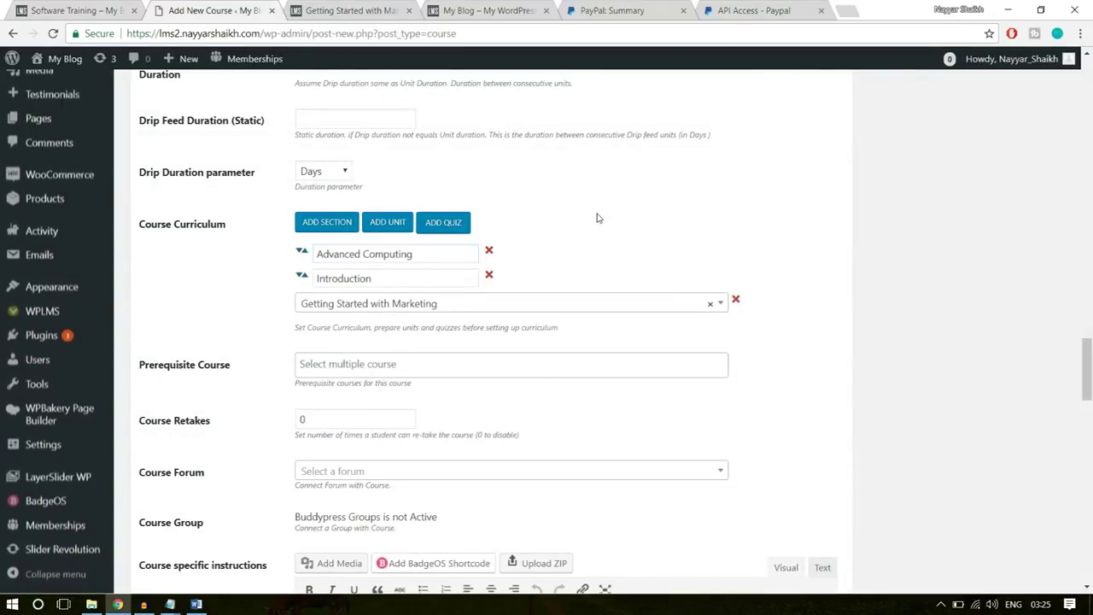
- Add The Software Quiz and move Advanced Computing to the end of the curriculum
{"action": "left_click", "coordinate": [456, 224]}
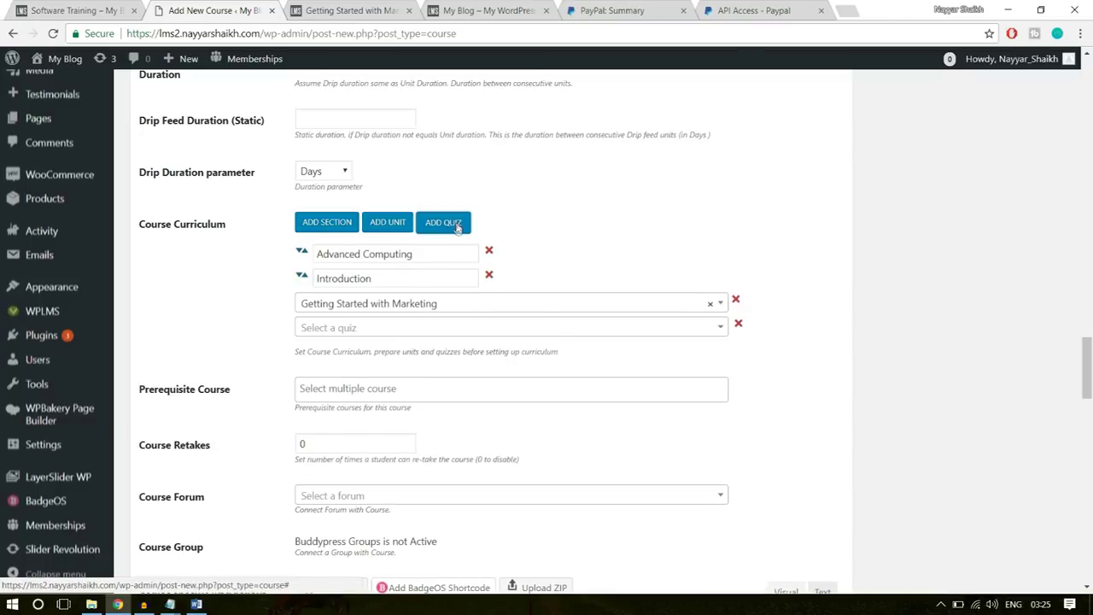
{"action": "left_click", "coordinate": [382, 327]}
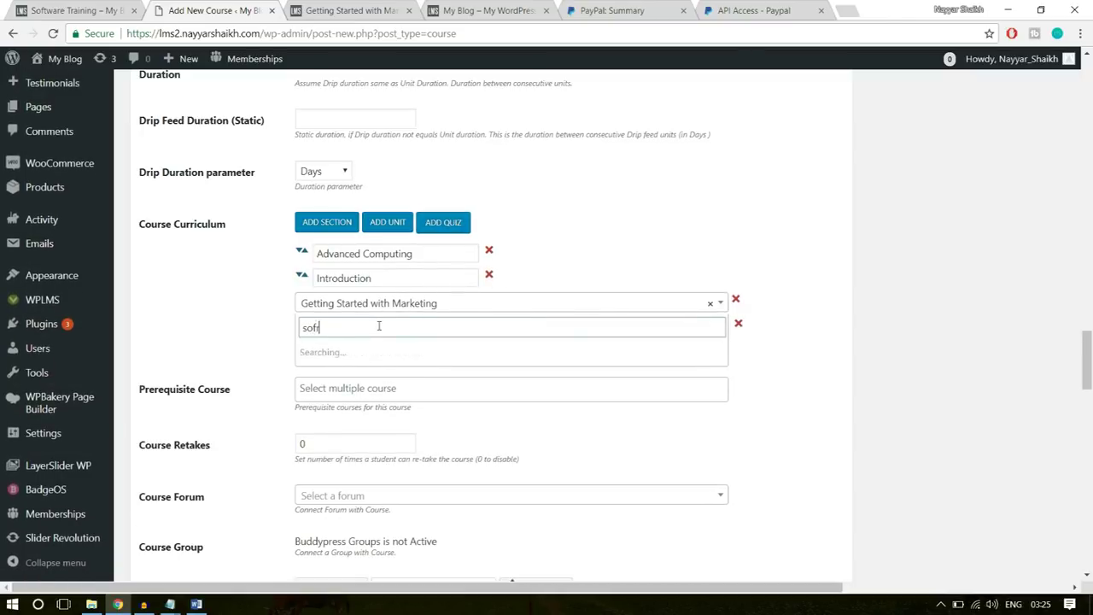
{"action": "type", "text": "sofr"}
{"action": "key", "text": "BackSpace"}
{"action": "type", "text": "t"}
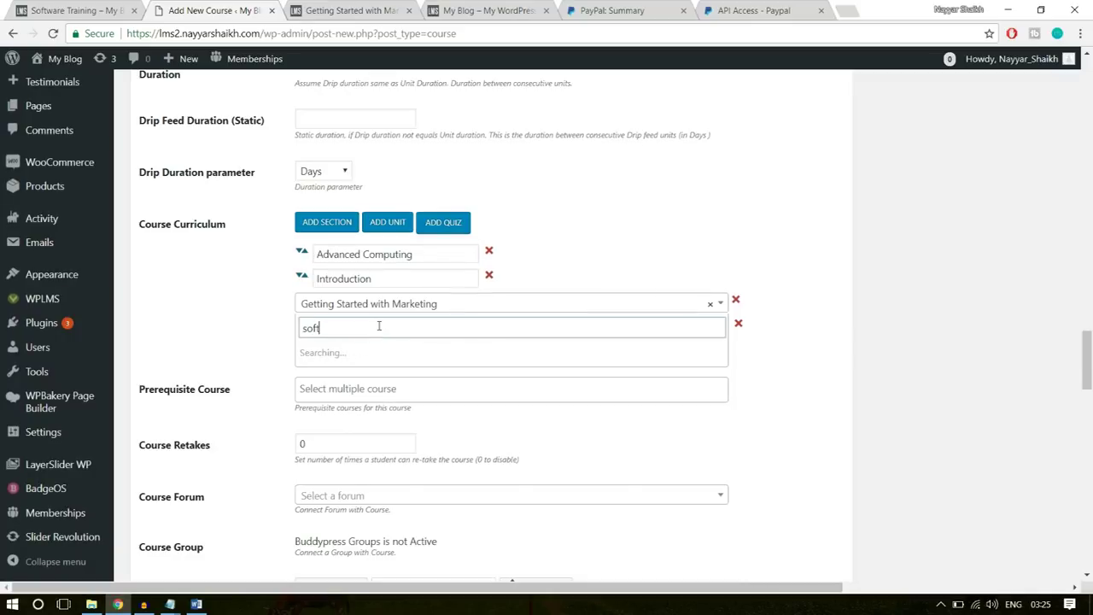
{"action": "left_click", "coordinate": [374, 351]}
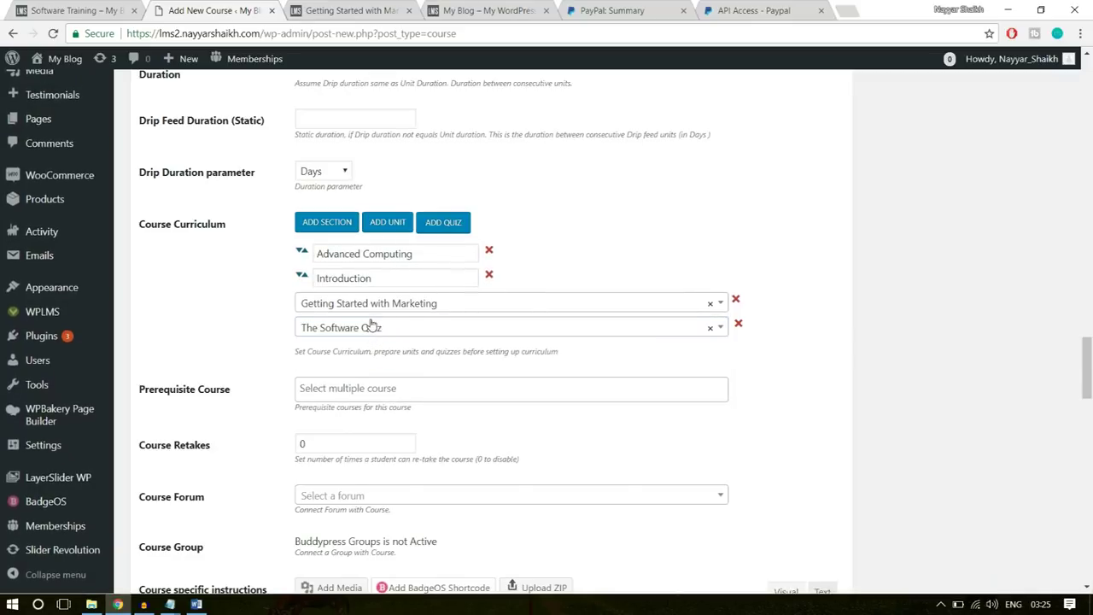
{"action": "left_click_drag", "start_coordinate": [300, 251], "coordinate": [359, 278]}
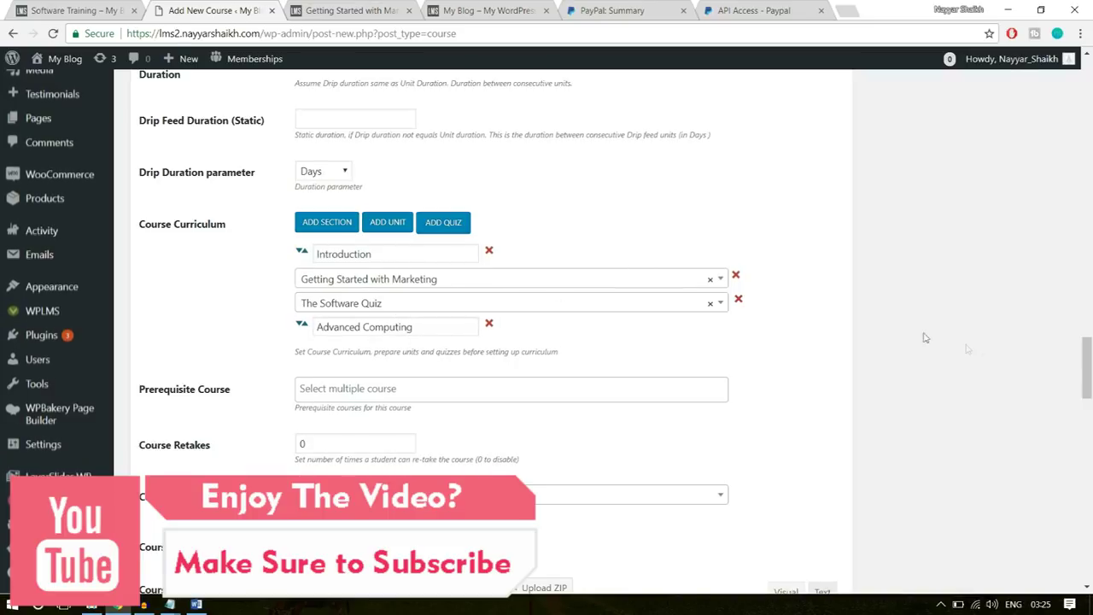
- Set Course Retakes to 1 and focus the course specific instructions editor
{"action": "scroll", "coordinate": [966, 345], "scroll_direction": "down", "scroll_amount": 2}
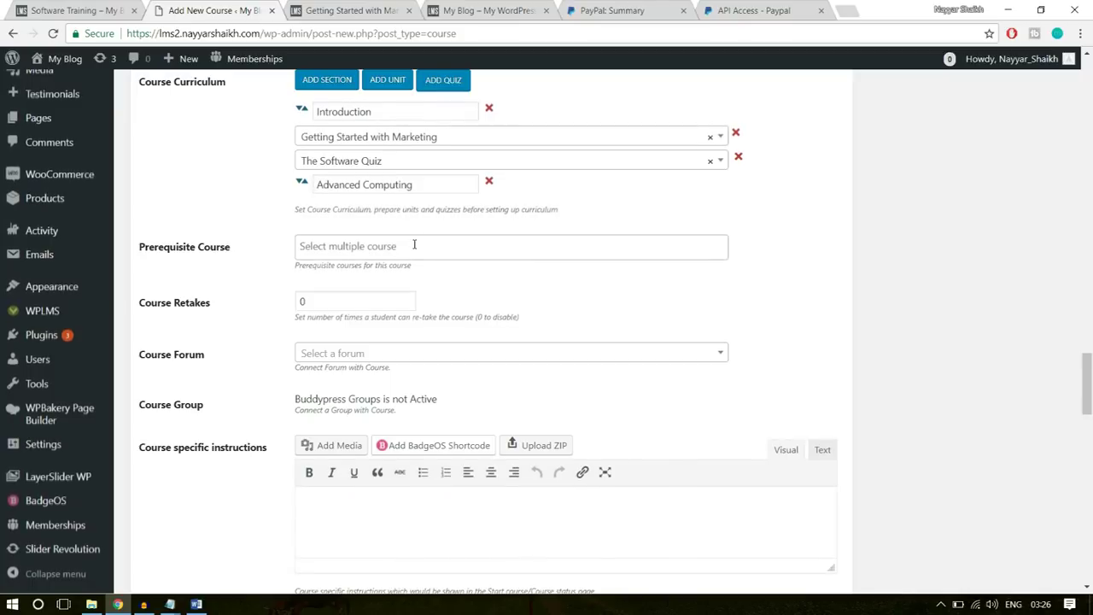
{"action": "double_click", "coordinate": [360, 301]}
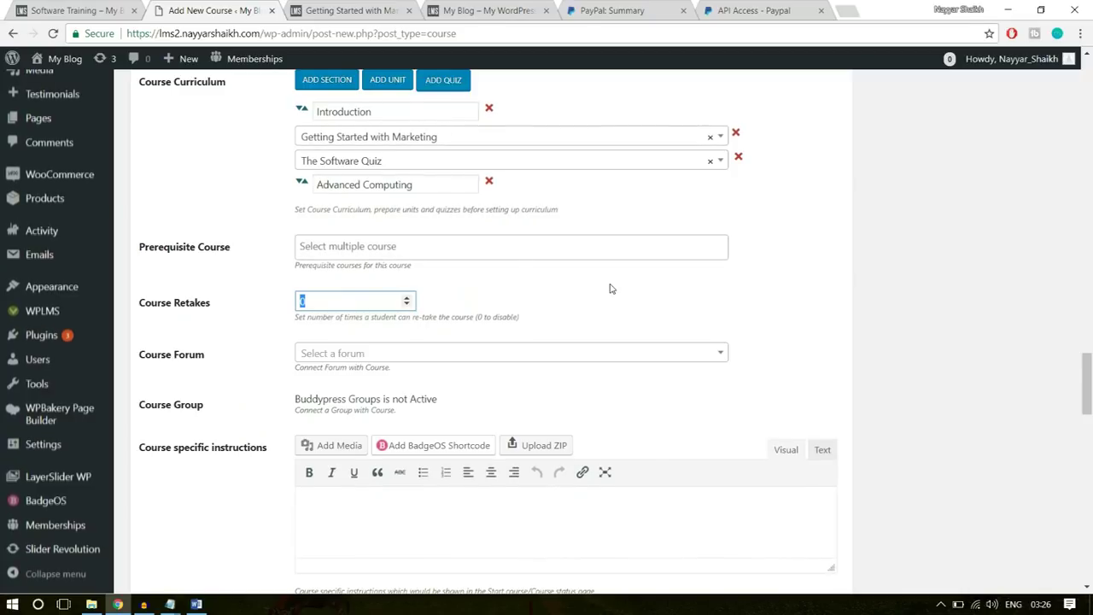
{"action": "type", "text": "1"}
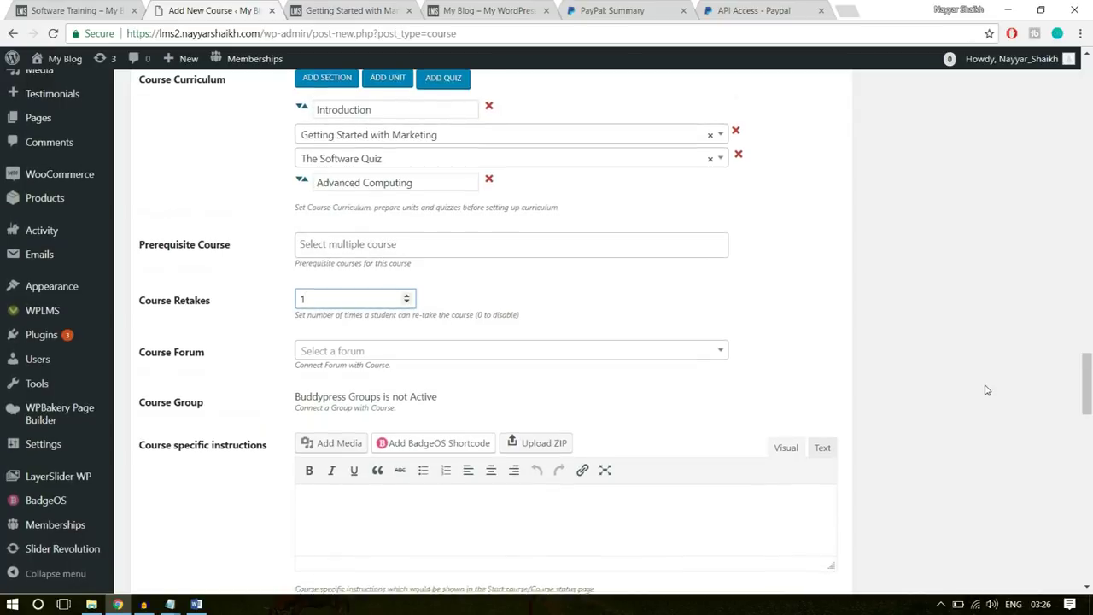
{"action": "scroll", "coordinate": [986, 388], "scroll_direction": "down", "scroll_amount": 3}
{"action": "left_click", "coordinate": [420, 352]}
{"action": "left_click", "coordinate": [415, 330]}
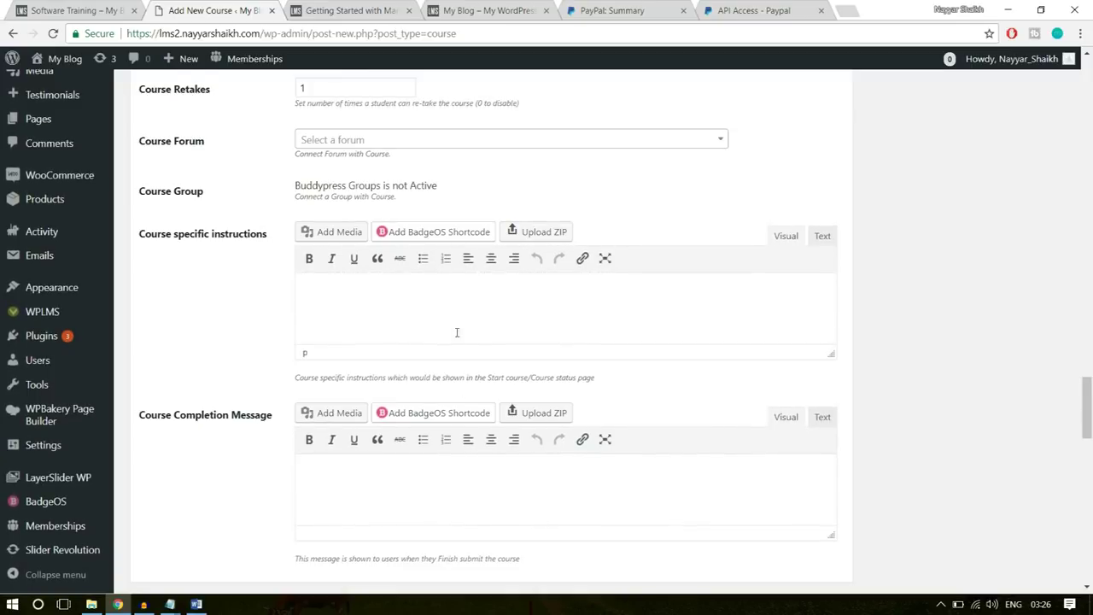
{"action": "scroll", "coordinate": [410, 337], "scroll_direction": "down", "scroll_amount": 1}
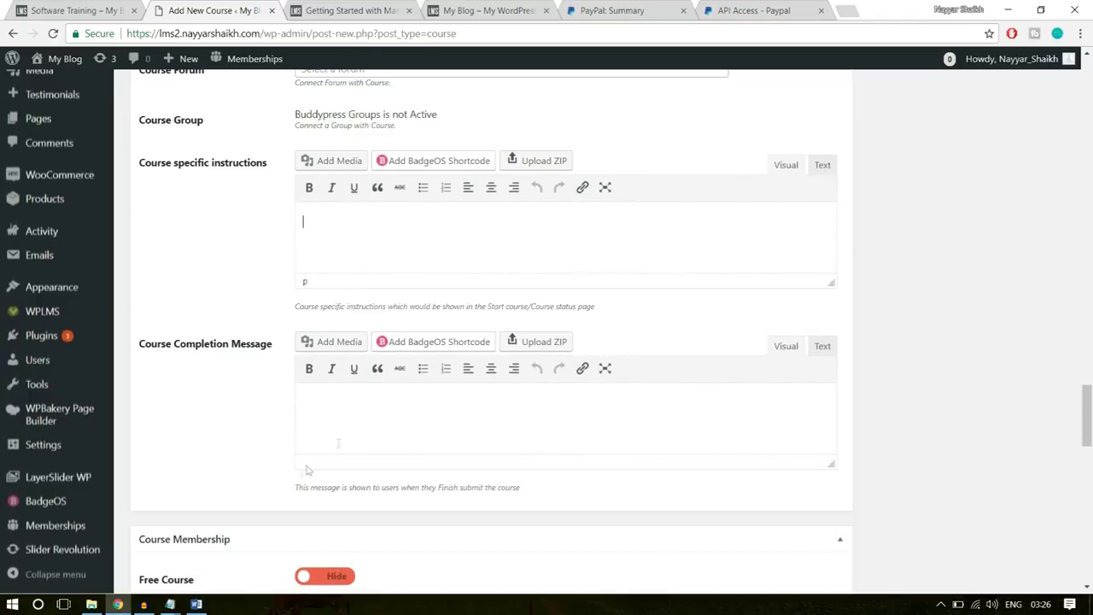
{"action": "left_click", "coordinate": [196, 604]}
- Copy the Word completion message from Congratulations to the thank-you line and paste it into WordPress
{"action": "scroll", "coordinate": [663, 407], "scroll_direction": "down", "scroll_amount": 1}
{"action": "scroll", "coordinate": [663, 406], "scroll_direction": "down", "scroll_amount": 5}
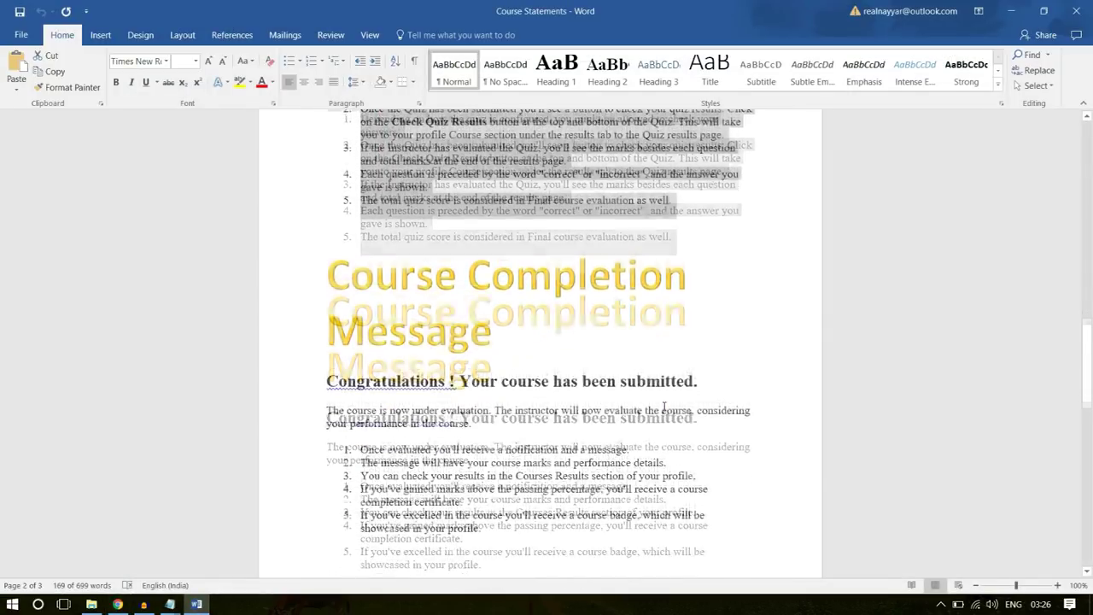
{"action": "left_click_drag", "start_coordinate": [512, 447], "coordinate": [321, 295]}
{"action": "scroll", "coordinate": [730, 337], "scroll_direction": "down", "scroll_amount": 3}
{"action": "left_click_drag", "start_coordinate": [670, 473], "coordinate": [323, 175]}
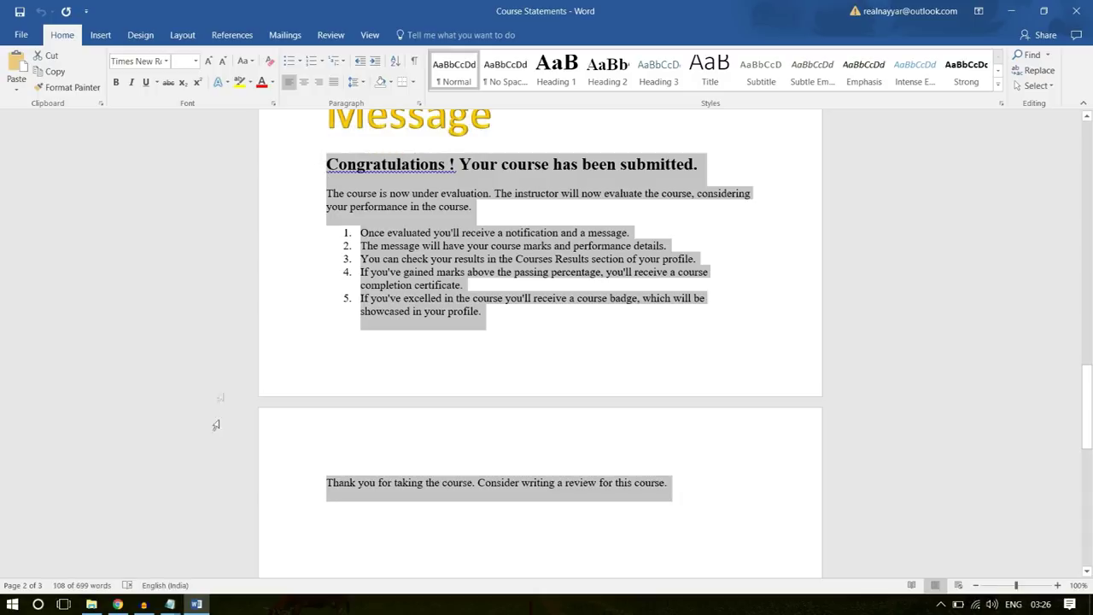
{"action": "left_click", "coordinate": [118, 604]}
{"action": "key", "text": "ctrl+v"}
- Set the course's Free Course option to Hide
{"action": "scroll", "coordinate": [1000, 366], "scroll_direction": "down", "scroll_amount": 3}
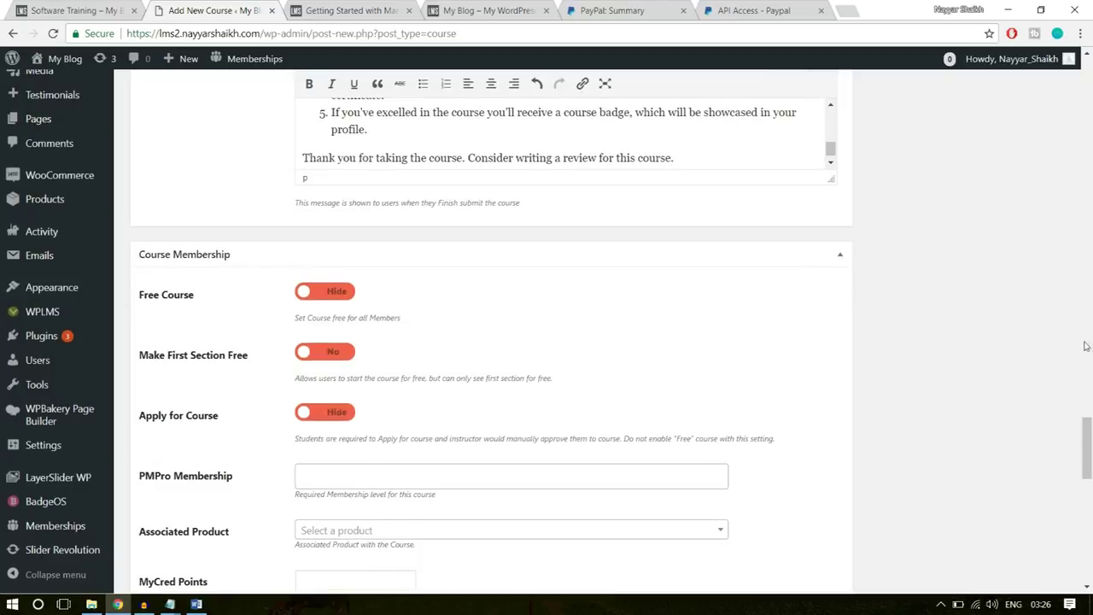
{"action": "left_click", "coordinate": [321, 291]}
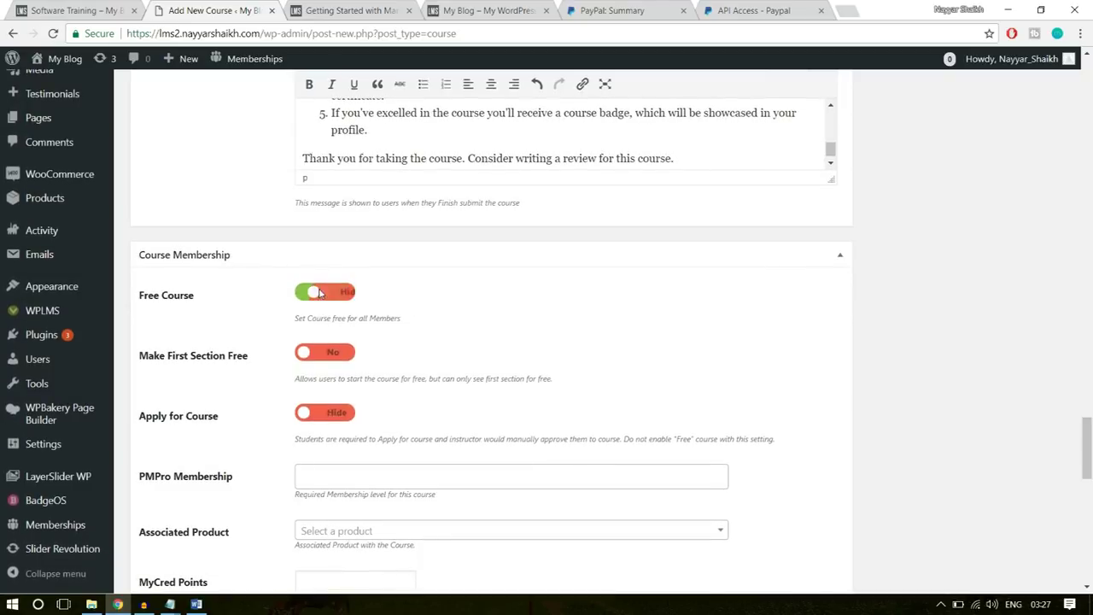
{"action": "scroll", "coordinate": [320, 291], "scroll_direction": "down", "scroll_amount": 1}
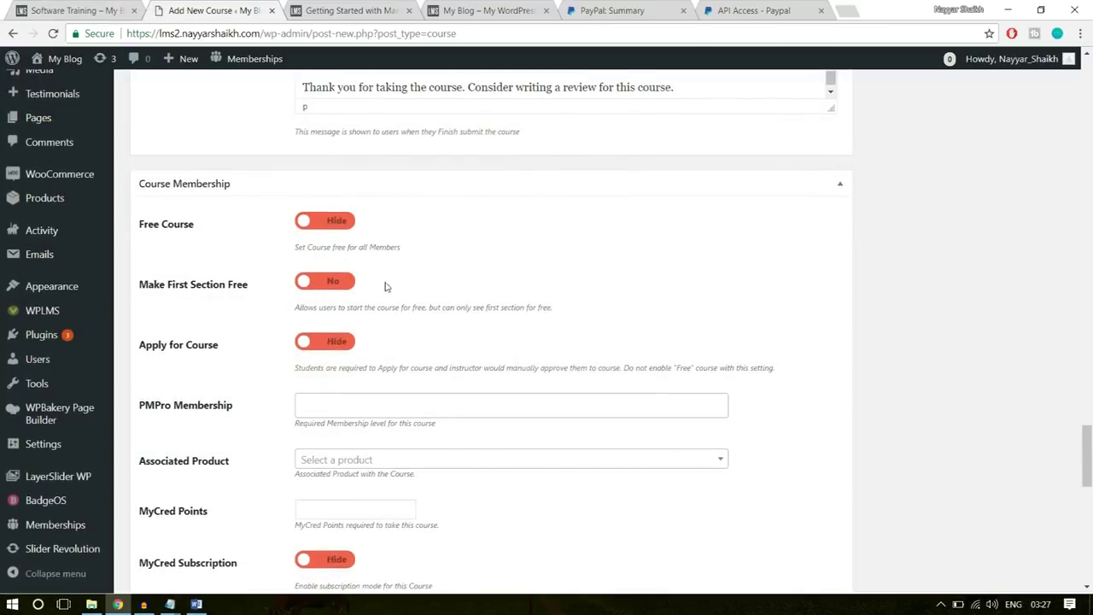
{"action": "scroll", "coordinate": [338, 286], "scroll_direction": "down", "scroll_amount": 1}
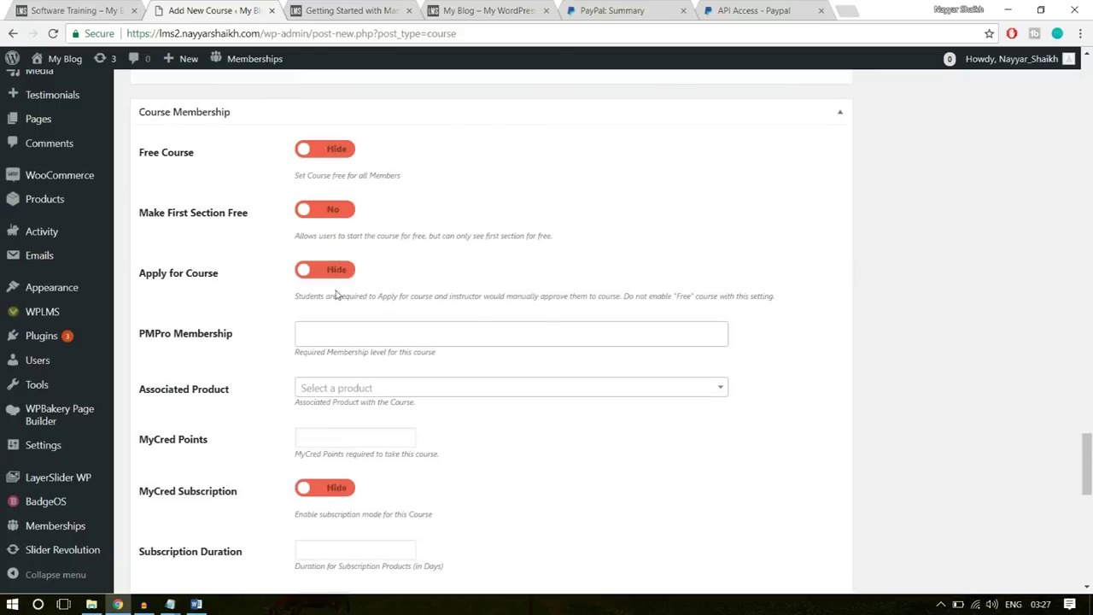
{"action": "scroll", "coordinate": [338, 287], "scroll_direction": "down", "scroll_amount": 1}
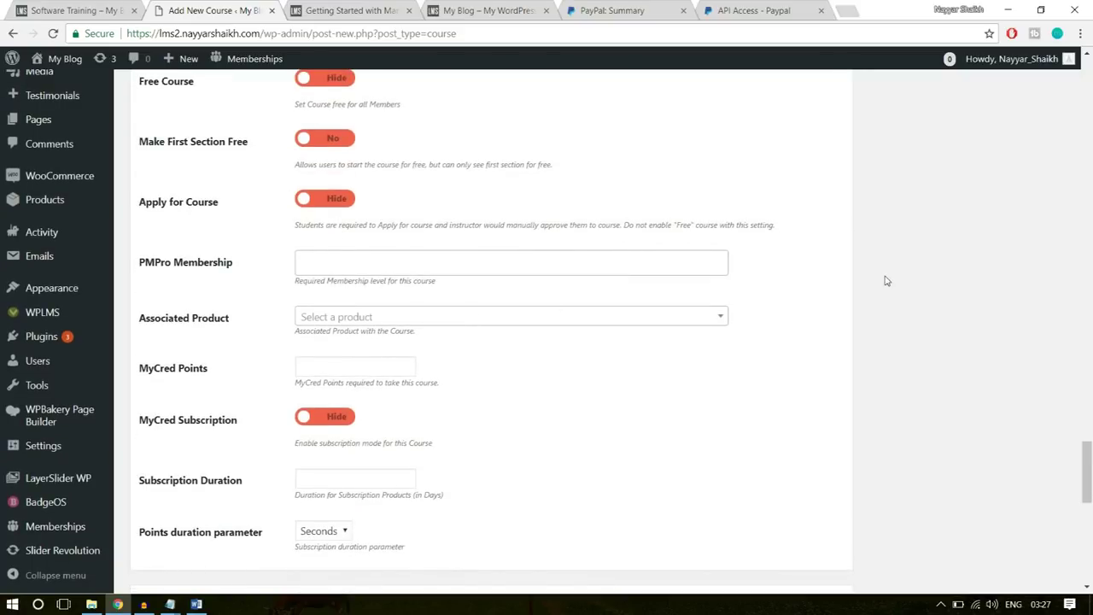
{"action": "scroll", "coordinate": [885, 280], "scroll_direction": "down", "scroll_amount": 1}
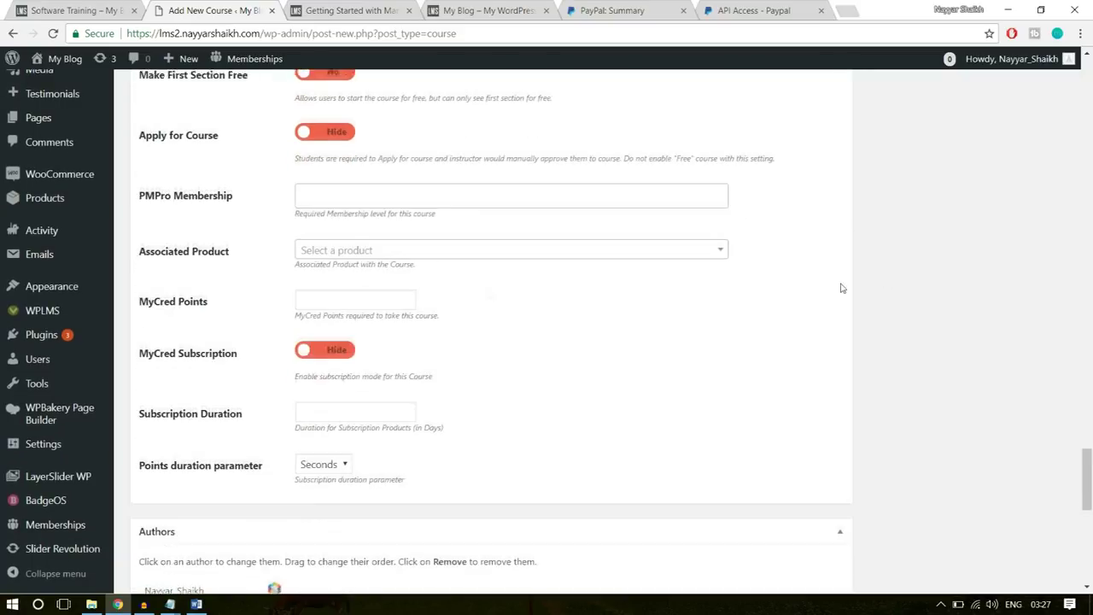
- Search 'soft' and set Software Training as the course's associated product
{"action": "left_click", "coordinate": [439, 248]}
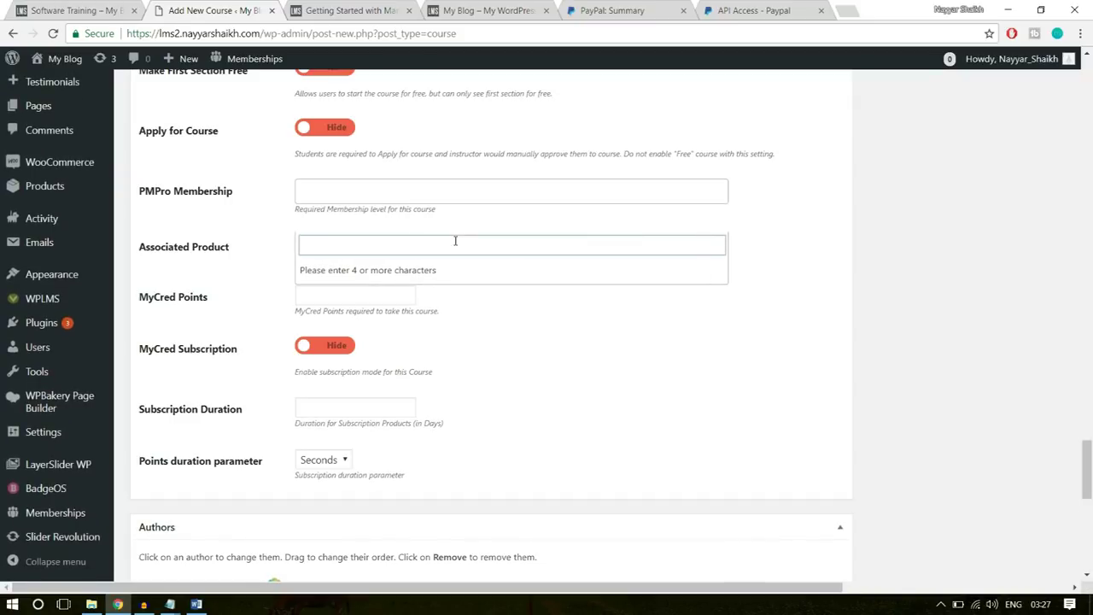
{"action": "type", "text": "softw"}
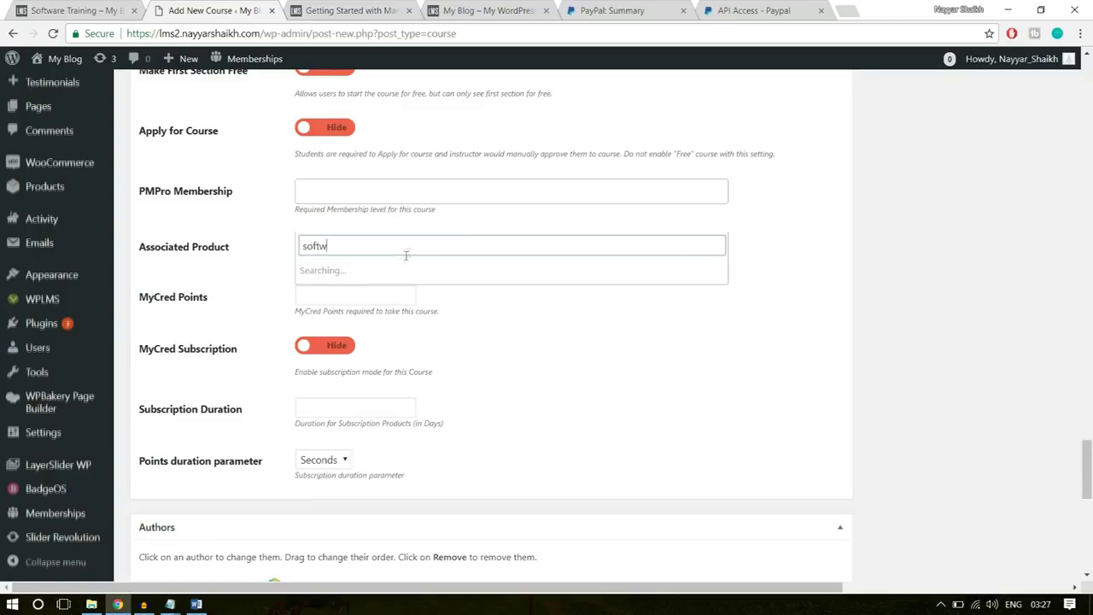
{"action": "left_click", "coordinate": [376, 270]}
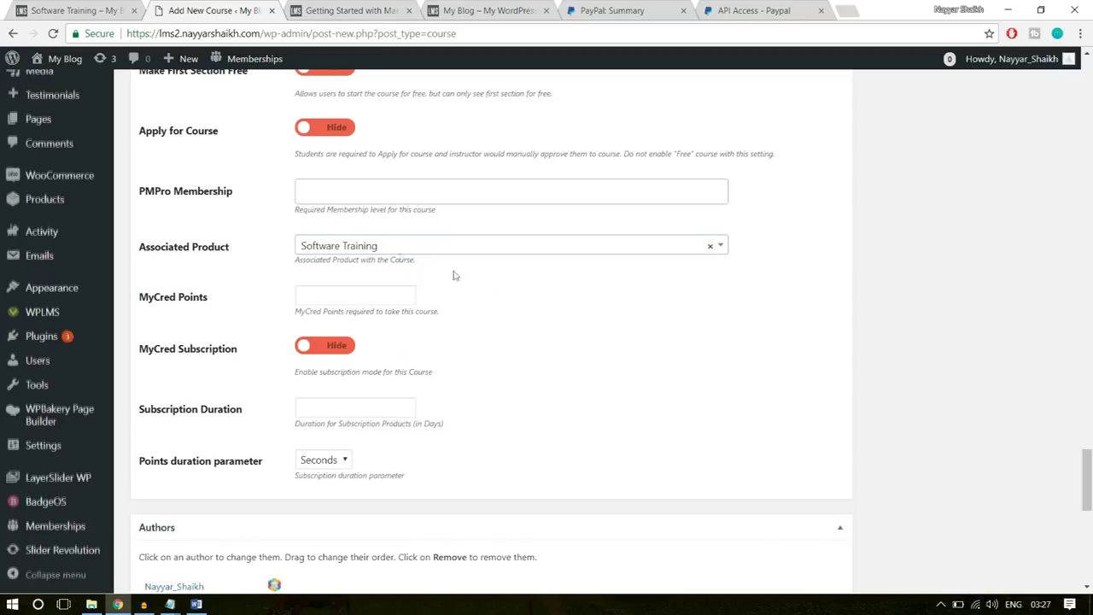
{"action": "scroll", "coordinate": [351, 413], "scroll_direction": "down", "scroll_amount": 2}
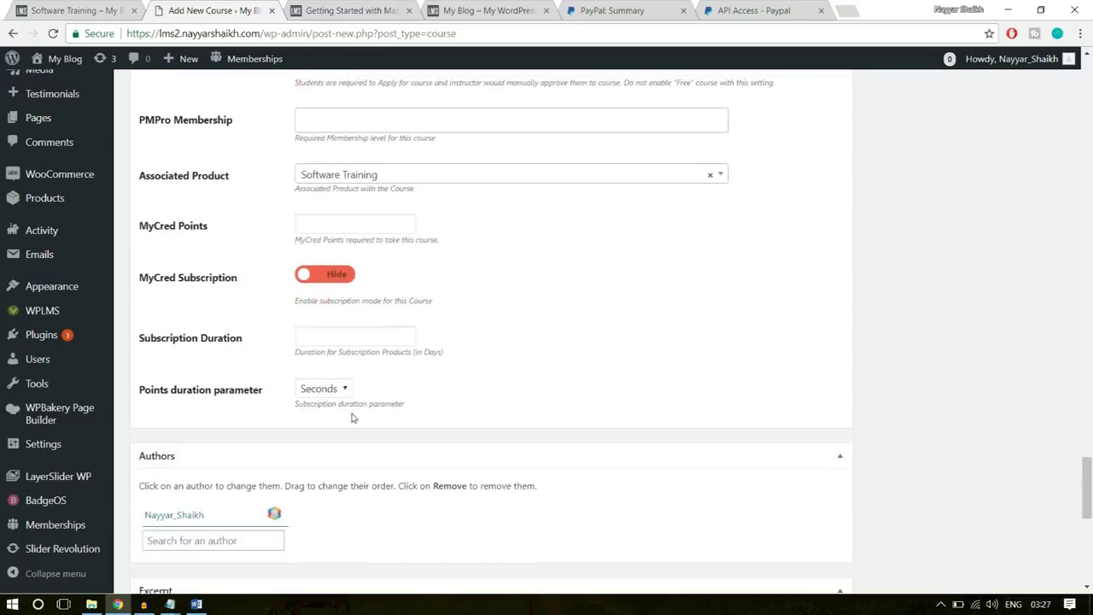
{"action": "scroll", "coordinate": [351, 414], "scroll_direction": "up", "scroll_amount": 15}
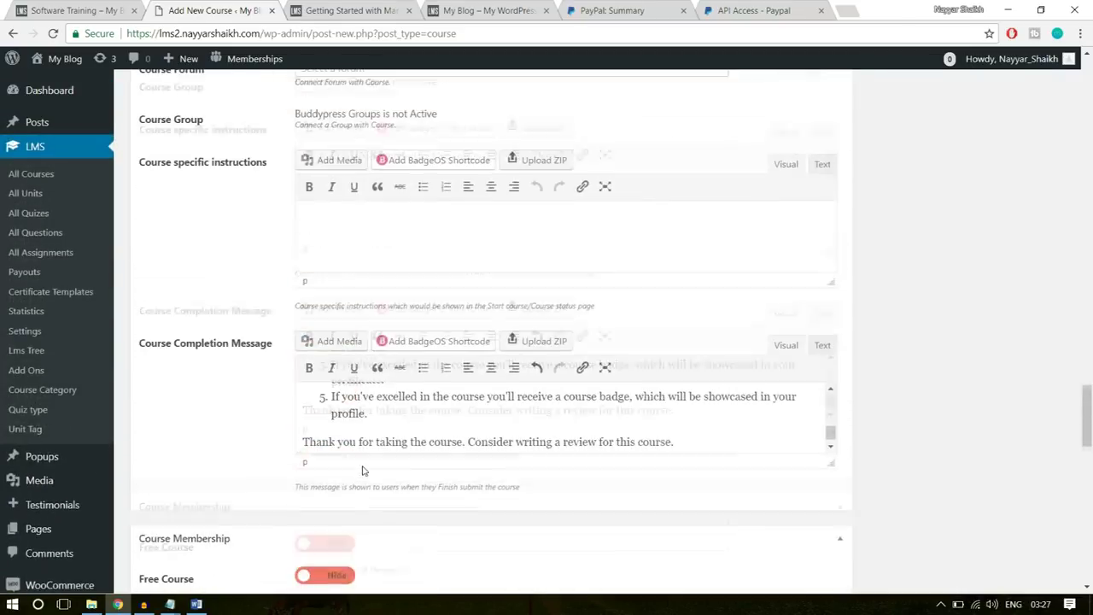
{"action": "scroll", "coordinate": [363, 468], "scroll_direction": "up", "scroll_amount": 12}
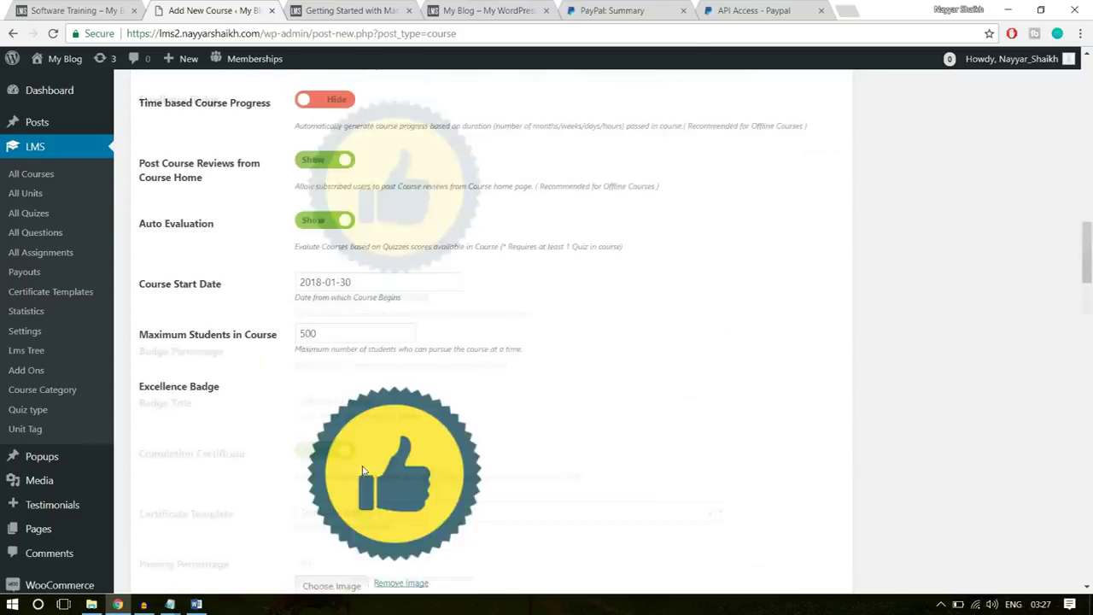
{"action": "scroll", "coordinate": [363, 470], "scroll_direction": "up", "scroll_amount": 4}
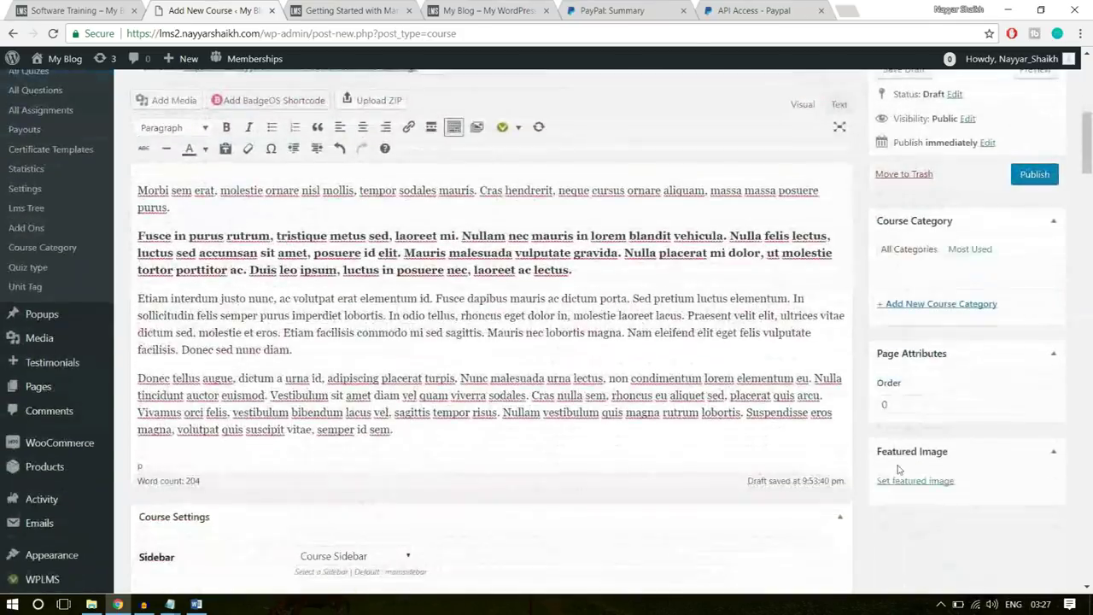
{"action": "scroll", "coordinate": [928, 464], "scroll_direction": "down", "scroll_amount": 3}
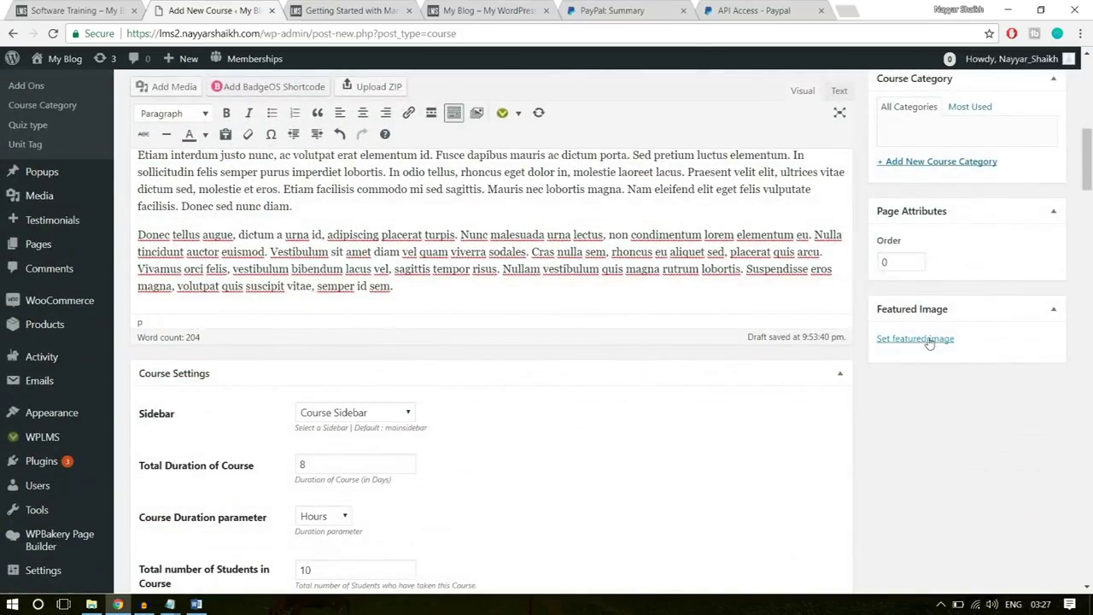
{"action": "left_click", "coordinate": [929, 340]}
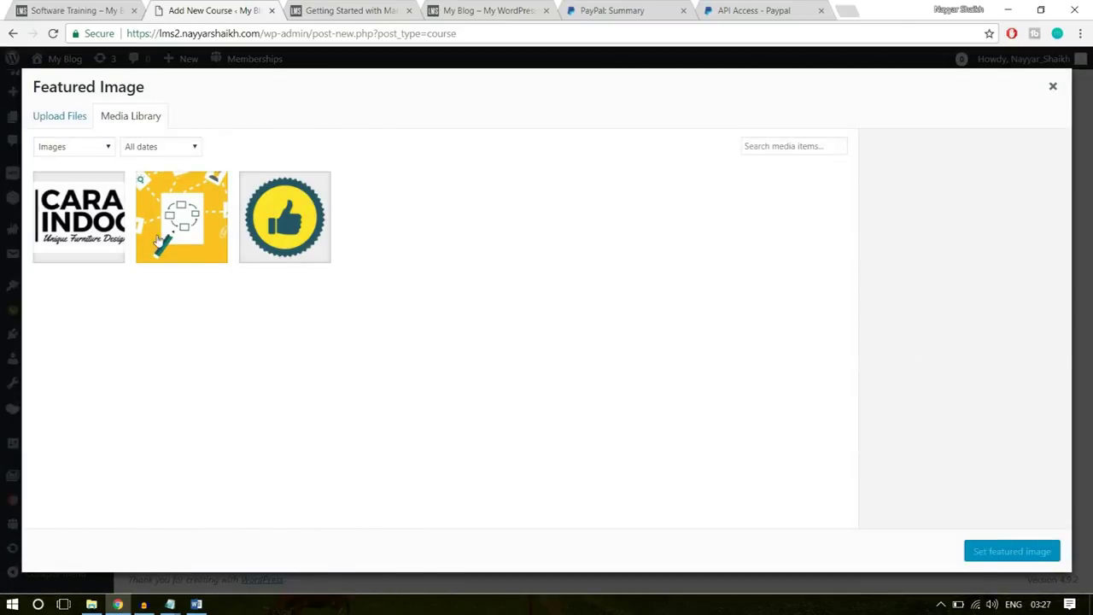
- Set the yellow course illustration as the course's featured image
{"action": "left_click", "coordinate": [157, 244]}
{"action": "left_click", "coordinate": [1012, 555]}
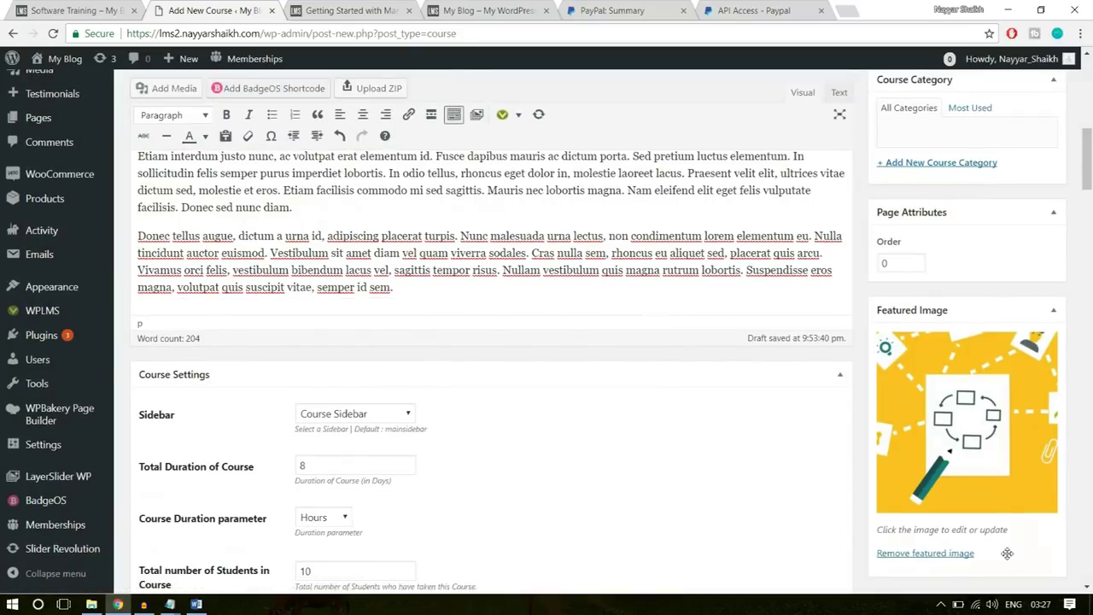
{"action": "scroll", "coordinate": [1008, 556], "scroll_direction": "up", "scroll_amount": 4}
{"action": "scroll", "coordinate": [917, 398], "scroll_direction": "down", "scroll_amount": 2}
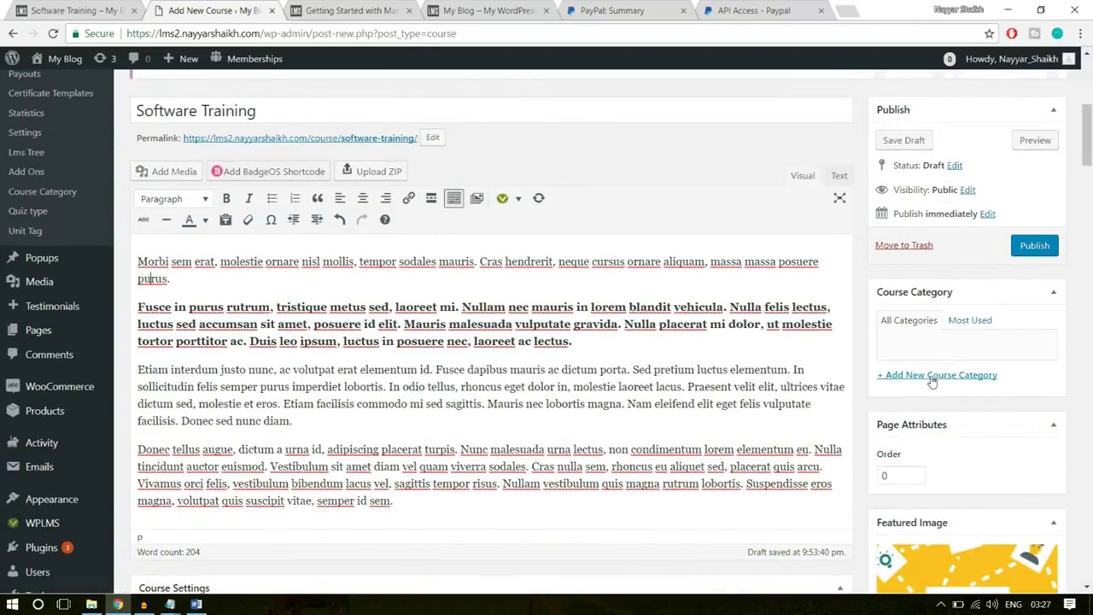
- Add a new Technology course category and publish the course
{"action": "left_click", "coordinate": [932, 377]}
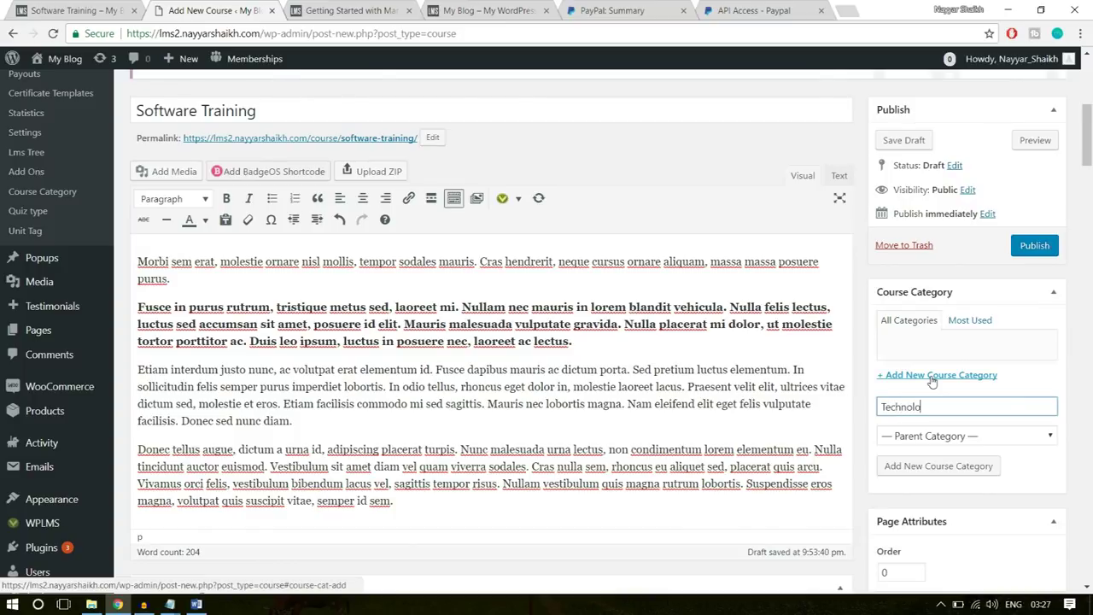
{"action": "left_click", "coordinate": [931, 466]}
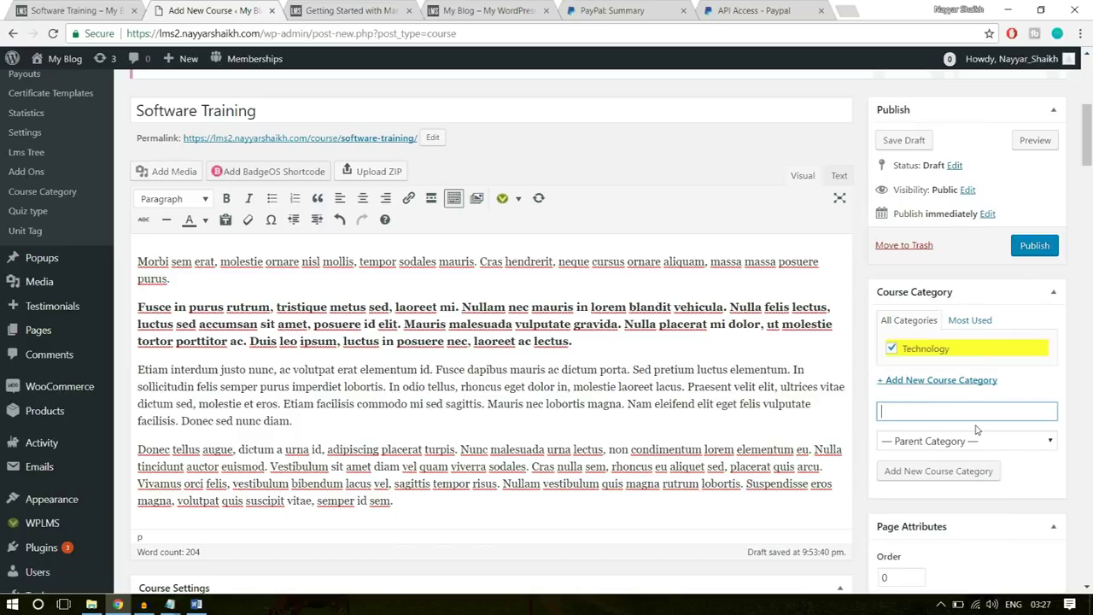
{"action": "left_click", "coordinate": [1029, 249]}
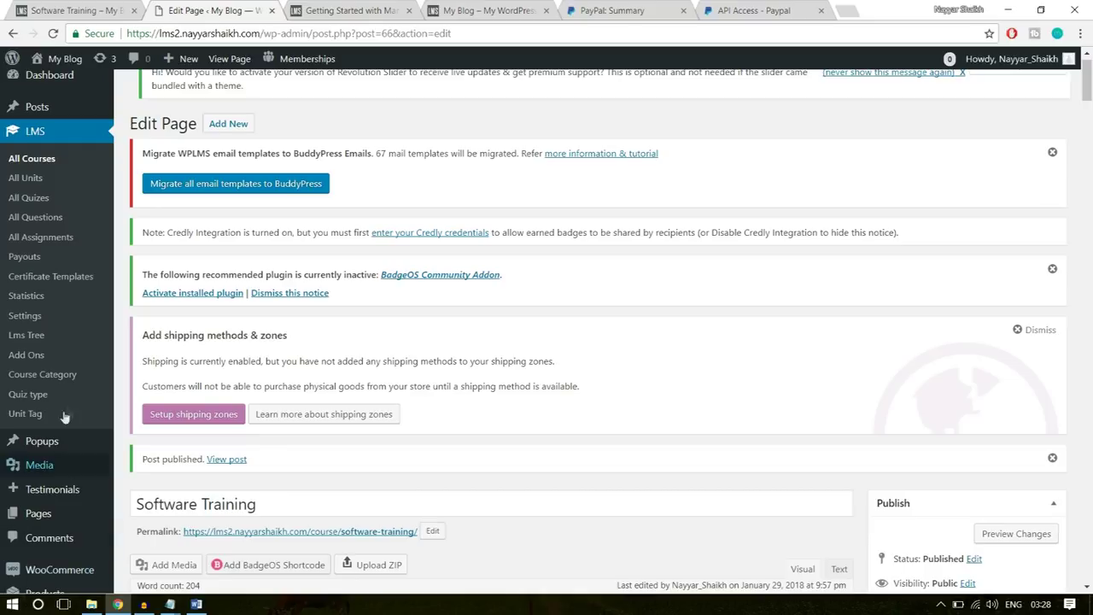
- Open the published Software Training course in a new browser tab
{"action": "right_click", "coordinate": [244, 464]}
{"action": "left_click", "coordinate": [230, 466]}
{"action": "right_click", "coordinate": [229, 465]}
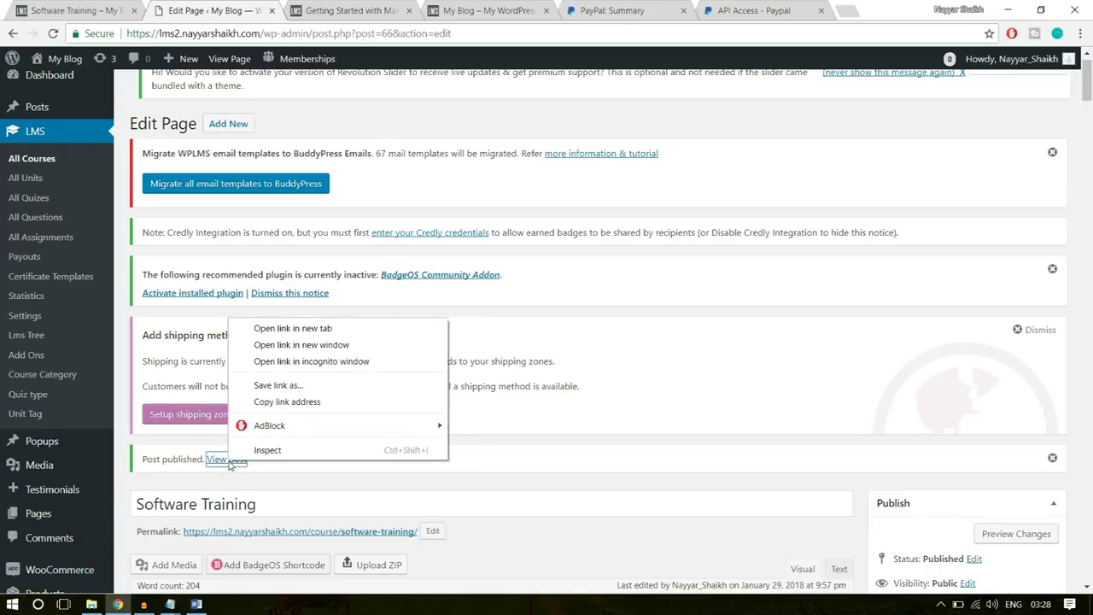
{"action": "left_click", "coordinate": [285, 331]}
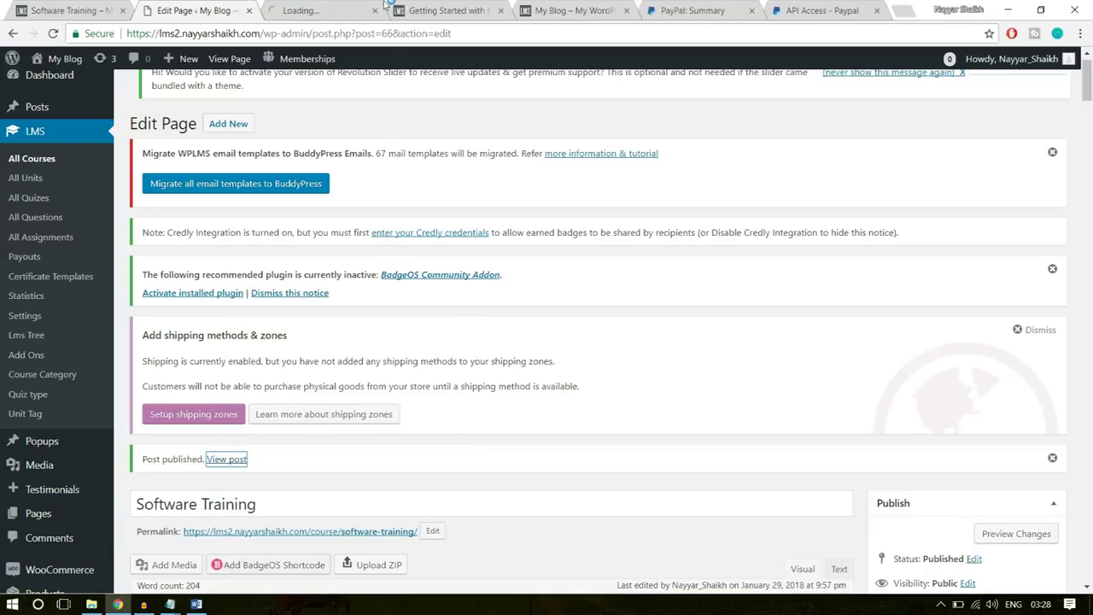
{"action": "left_click", "coordinate": [325, 10]}
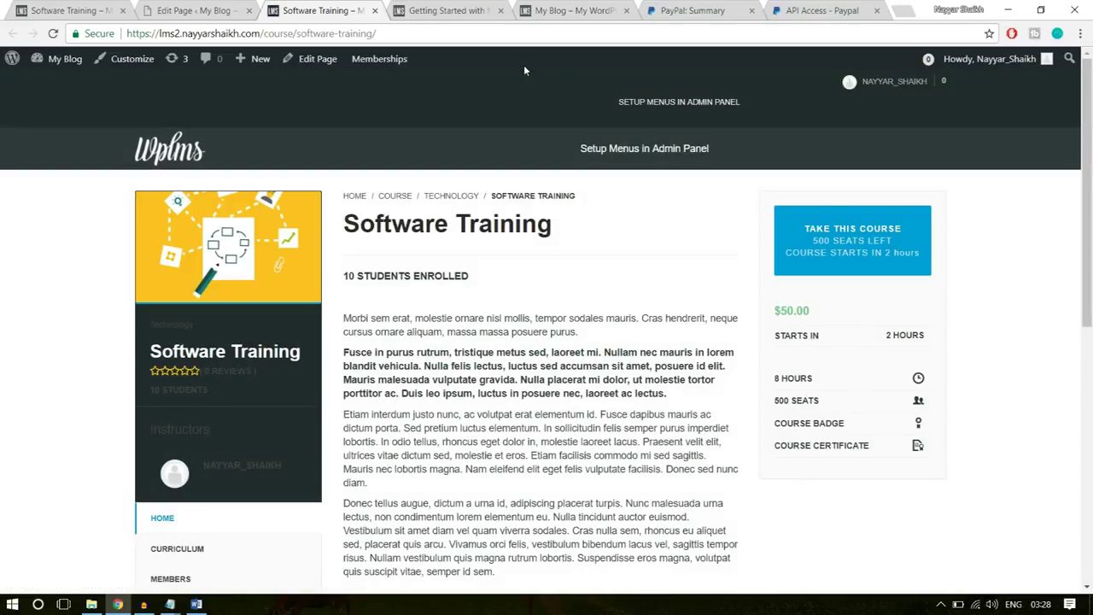
- Check the course's $50.00 price and title, then view its curriculum
{"action": "double_click", "coordinate": [818, 310]}
{"action": "left_click", "coordinate": [475, 224]}
{"action": "triple_click", "coordinate": [447, 222]}
{"action": "left_click", "coordinate": [506, 341]}
{"action": "scroll", "coordinate": [450, 402], "scroll_direction": "down", "scroll_amount": 2}
{"action": "scroll", "coordinate": [451, 402], "scroll_direction": "down", "scroll_amount": 2}
{"action": "left_click", "coordinate": [187, 270]}
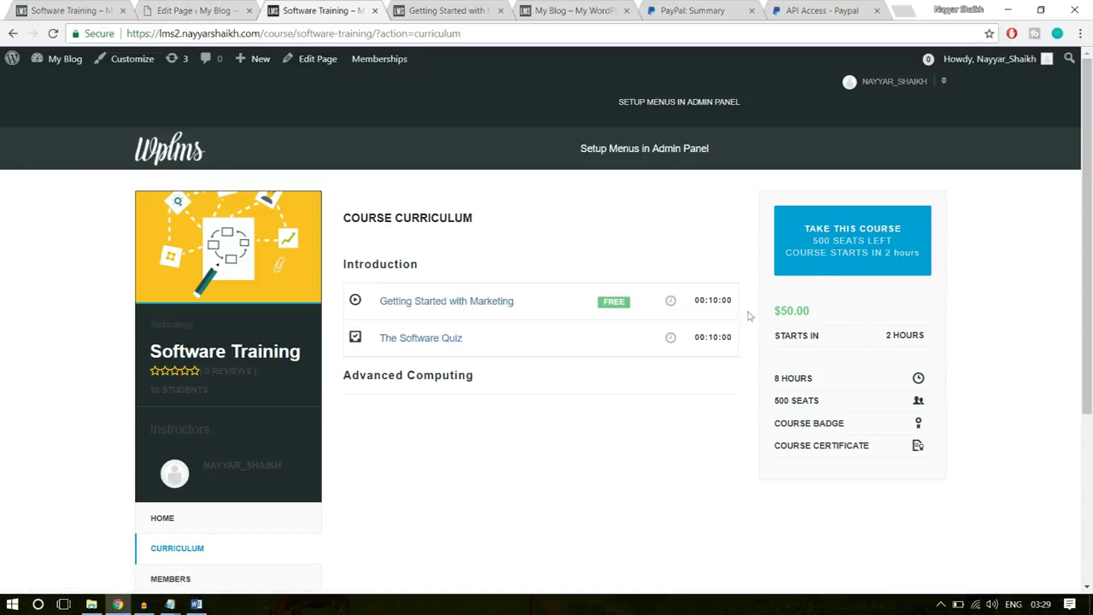
- Glance at the reference course page, then return to the course editor
{"action": "left_click", "coordinate": [54, 9]}
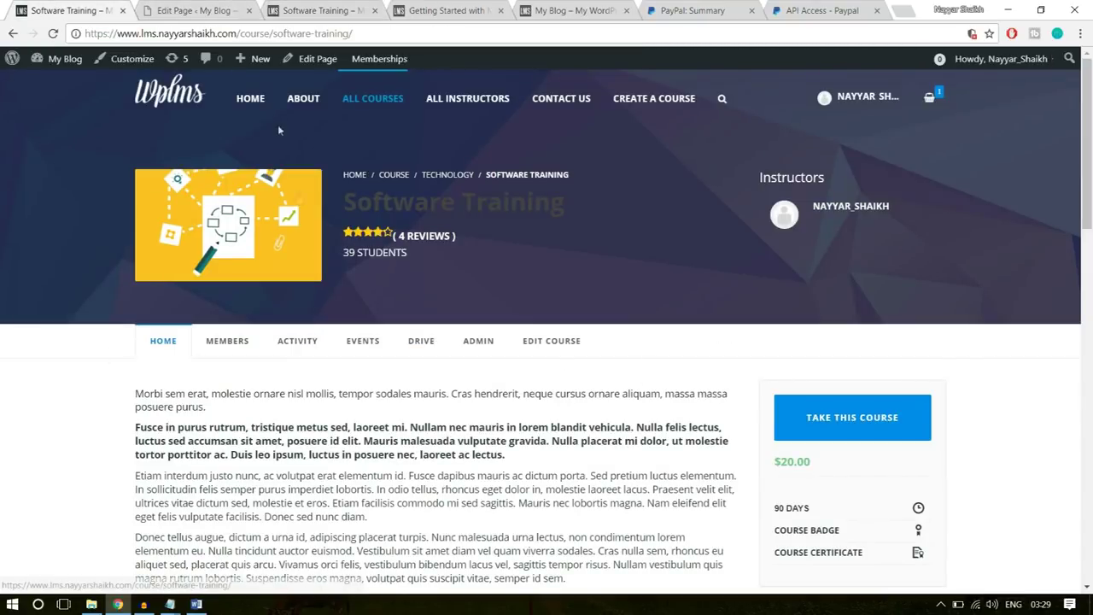
{"action": "left_click", "coordinate": [184, 10]}
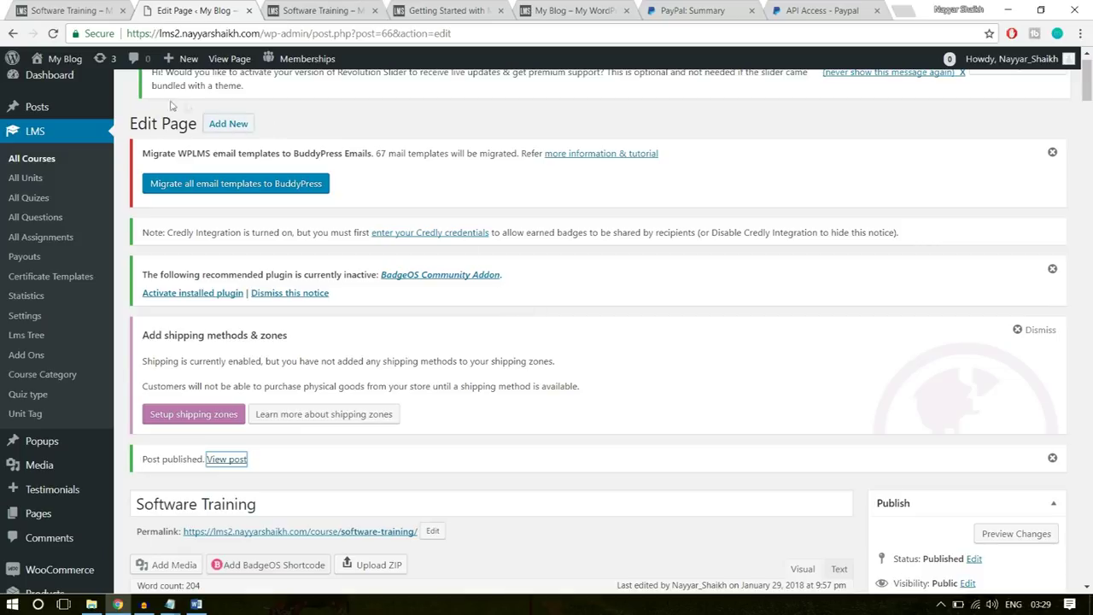
{"action": "scroll", "coordinate": [99, 207], "scroll_direction": "down", "scroll_amount": 5}
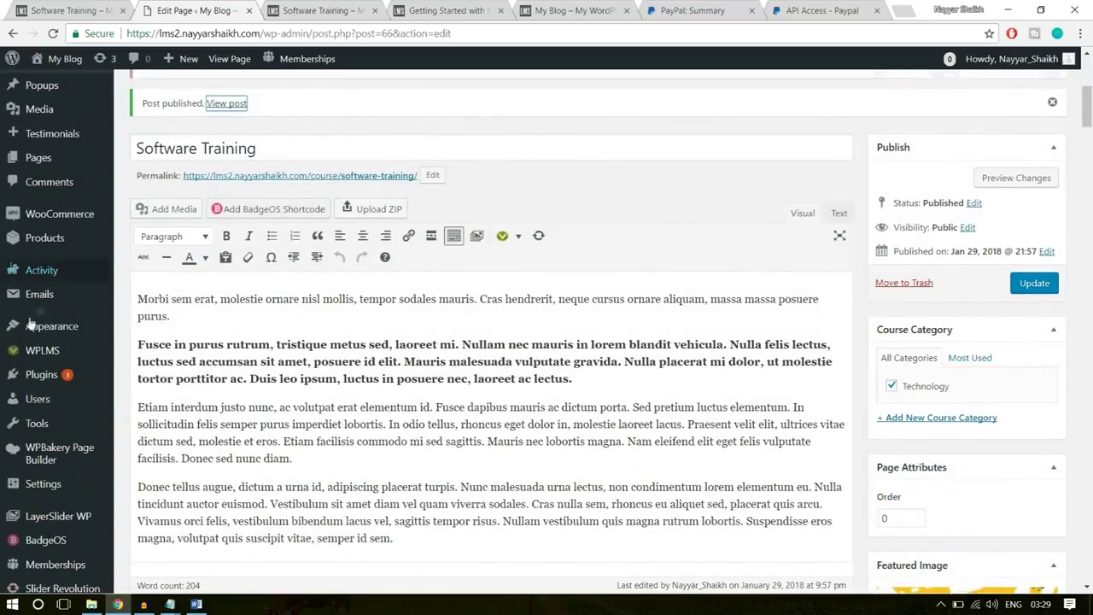
{"action": "mouse_move", "coordinate": [41, 333]}
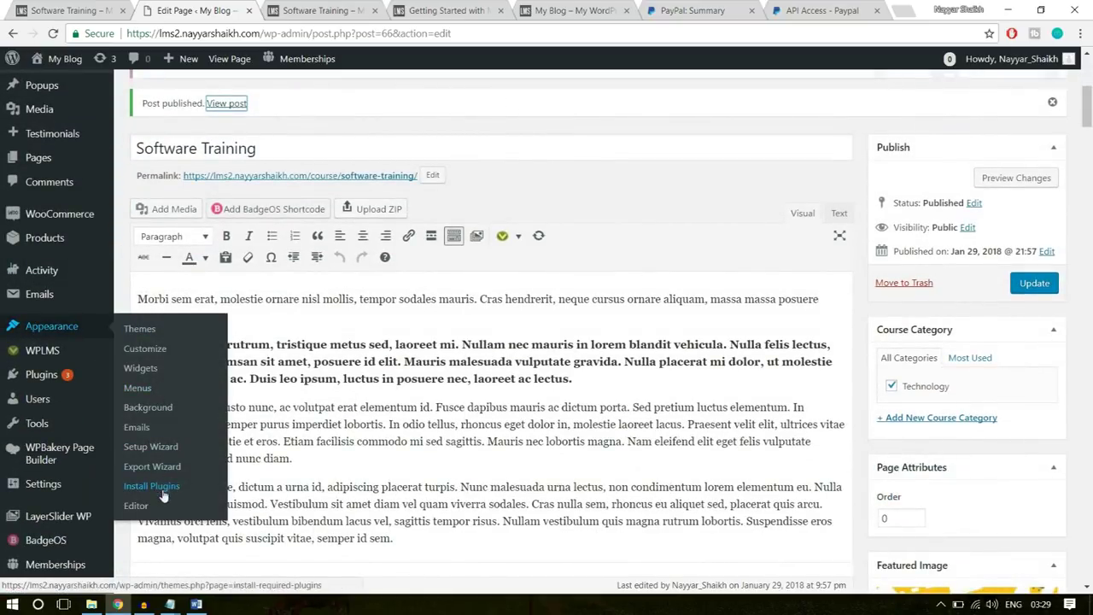
- In the Customizer header settings, choose Transparent header and FullScreen login style, then publish
{"action": "left_click", "coordinate": [145, 349]}
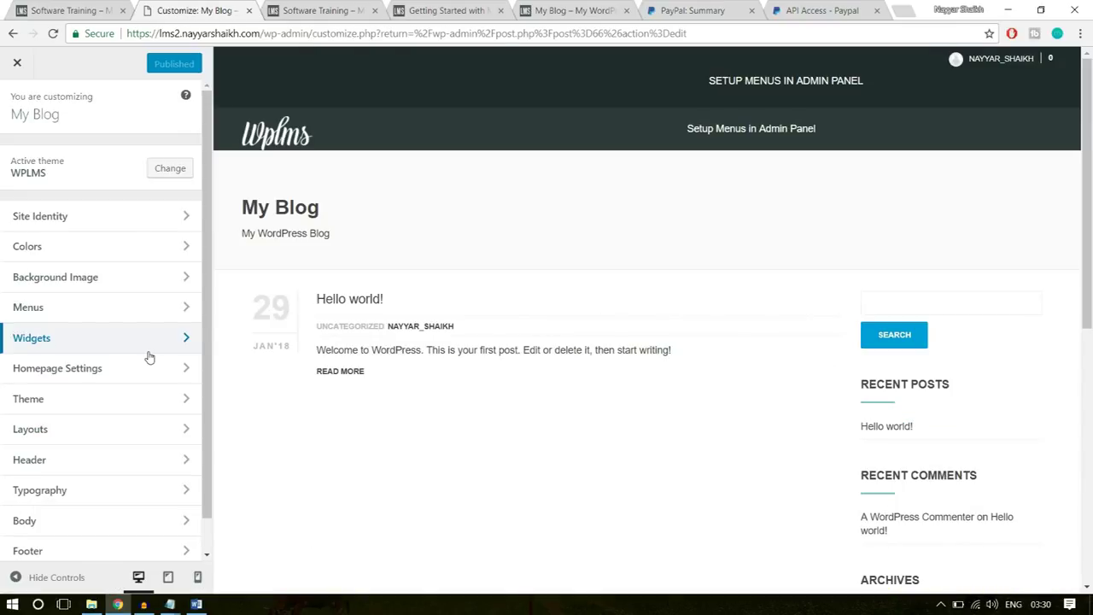
{"action": "left_click", "coordinate": [299, 9]}
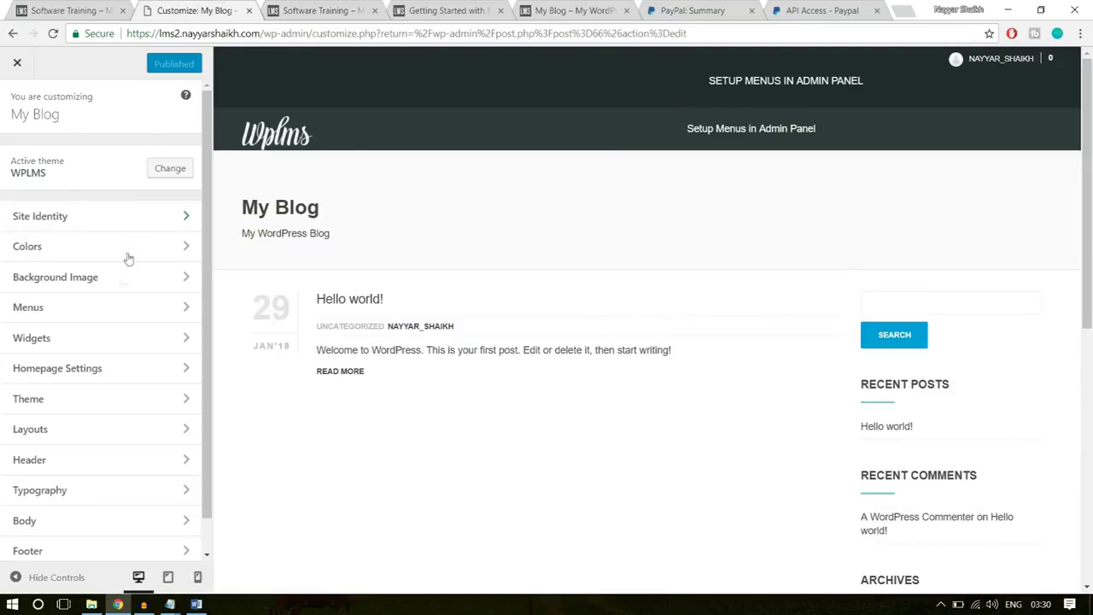
{"action": "left_click", "coordinate": [102, 468]}
{"action": "left_click", "coordinate": [65, 183]}
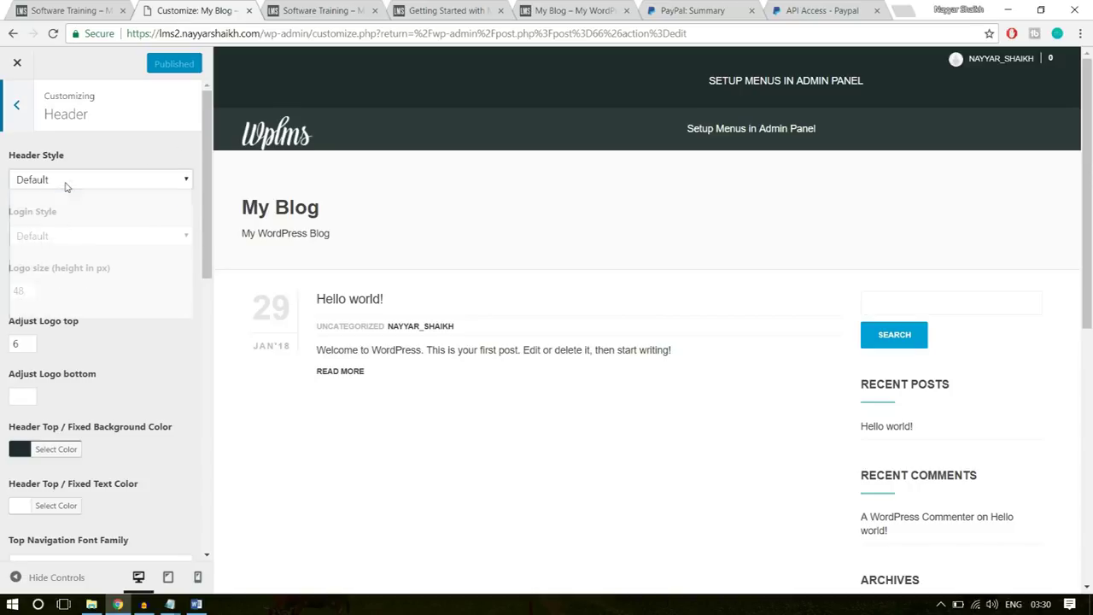
{"action": "left_click", "coordinate": [51, 239]}
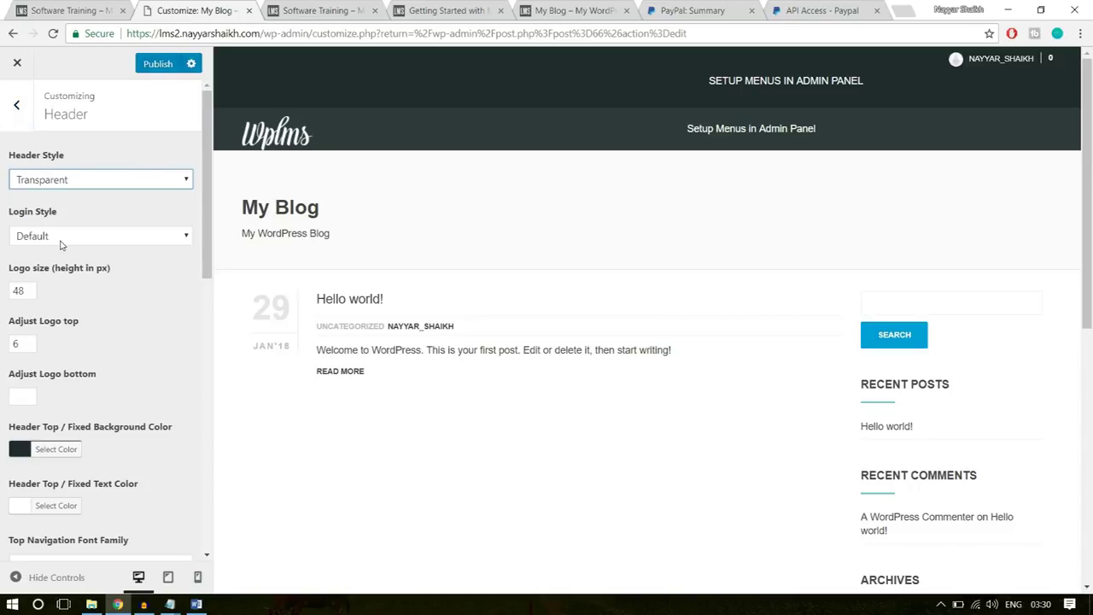
{"action": "left_click", "coordinate": [86, 235]}
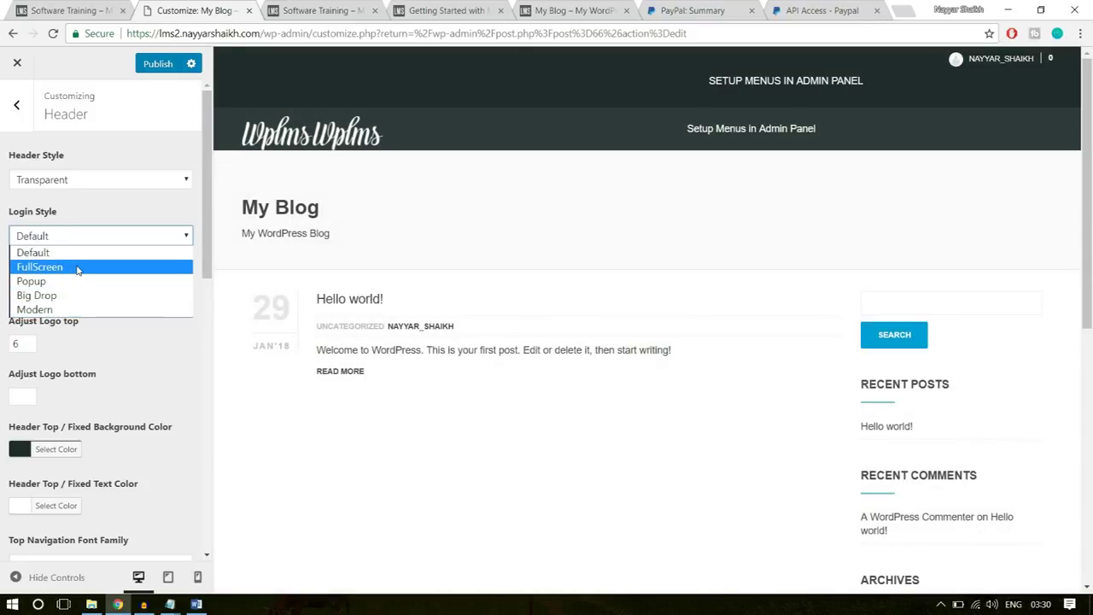
{"action": "left_click", "coordinate": [77, 267]}
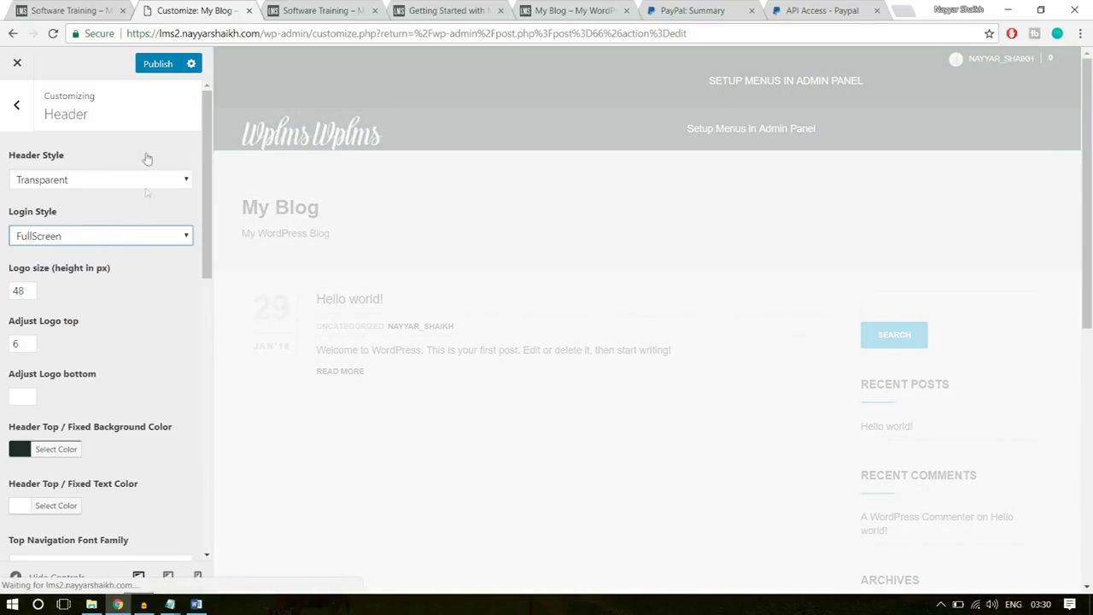
{"action": "left_click", "coordinate": [159, 66]}
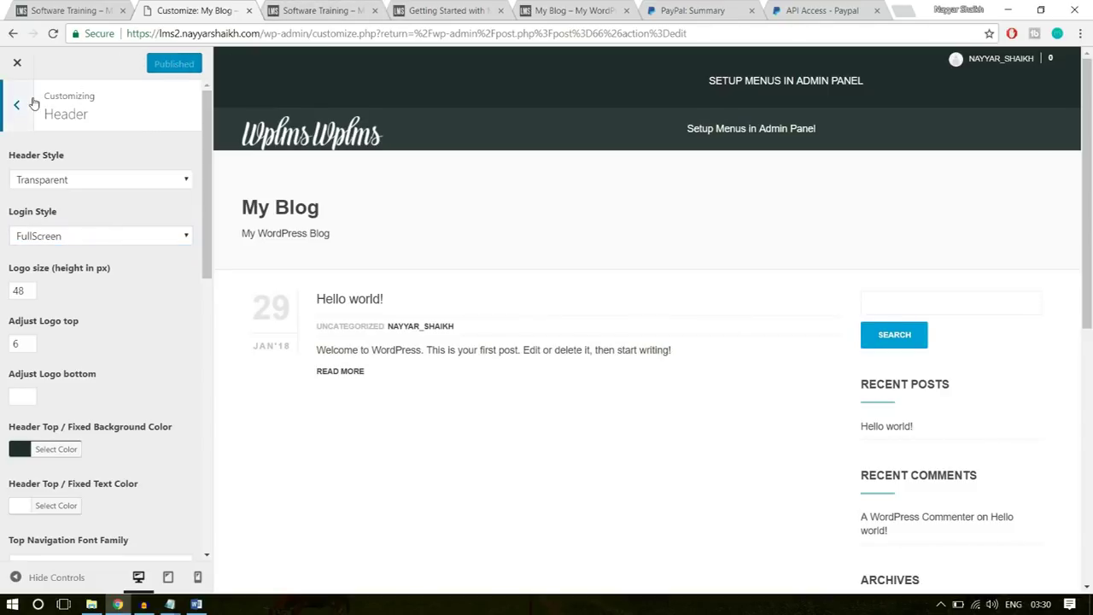
- Go back to the main Customizer sections and open Layouts
{"action": "left_click", "coordinate": [16, 105]}
{"action": "scroll", "coordinate": [151, 309], "scroll_direction": "down", "scroll_amount": 1}
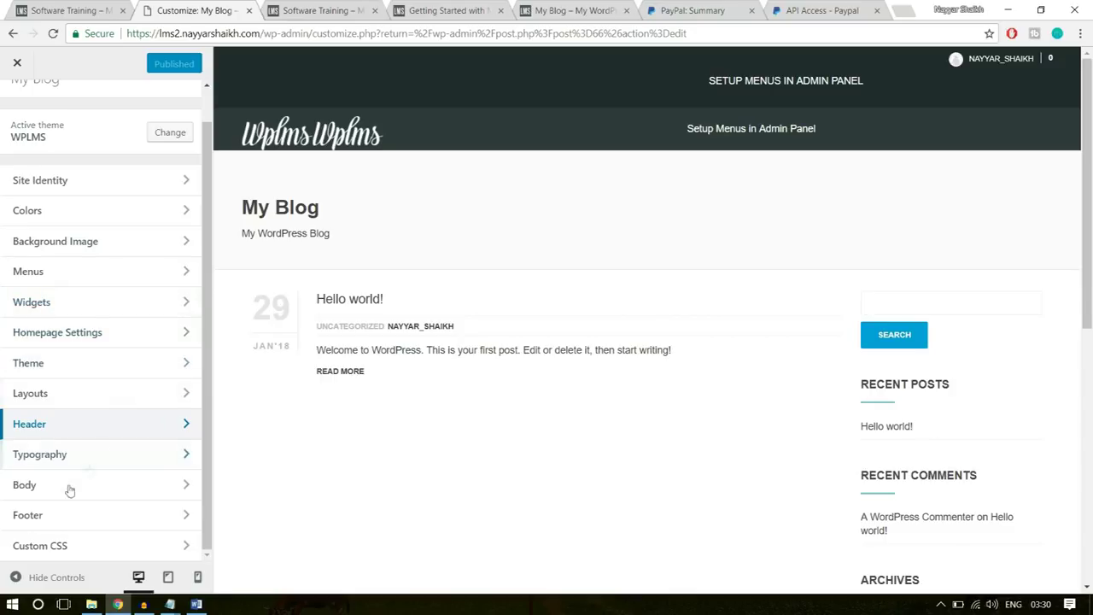
{"action": "left_click", "coordinate": [65, 405]}
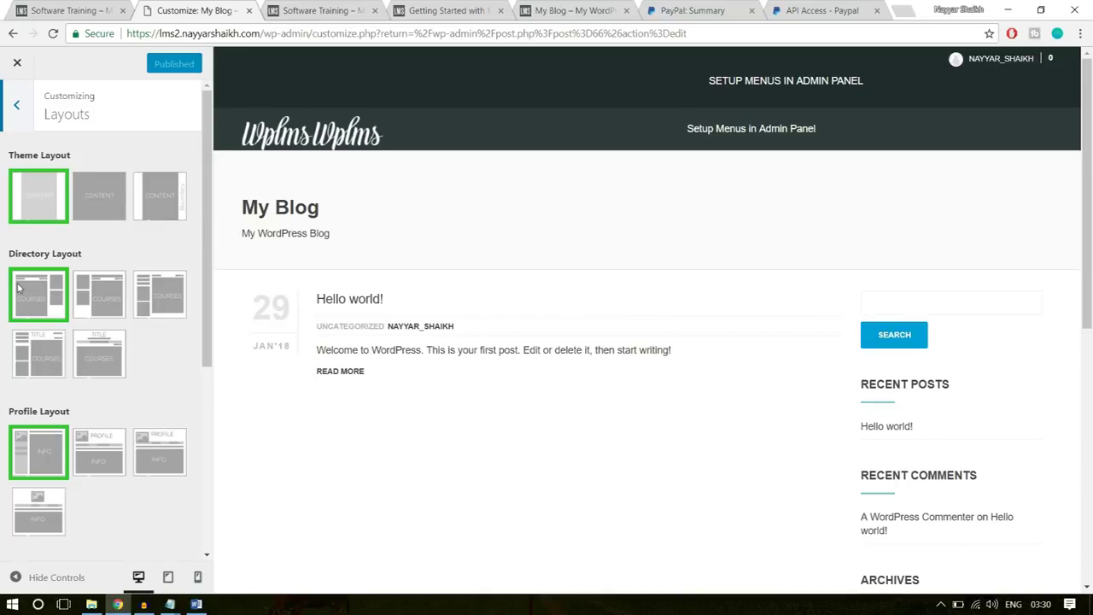
- Choose the second design for the Directory, Profile and Group layouts
{"action": "left_click", "coordinate": [103, 286]}
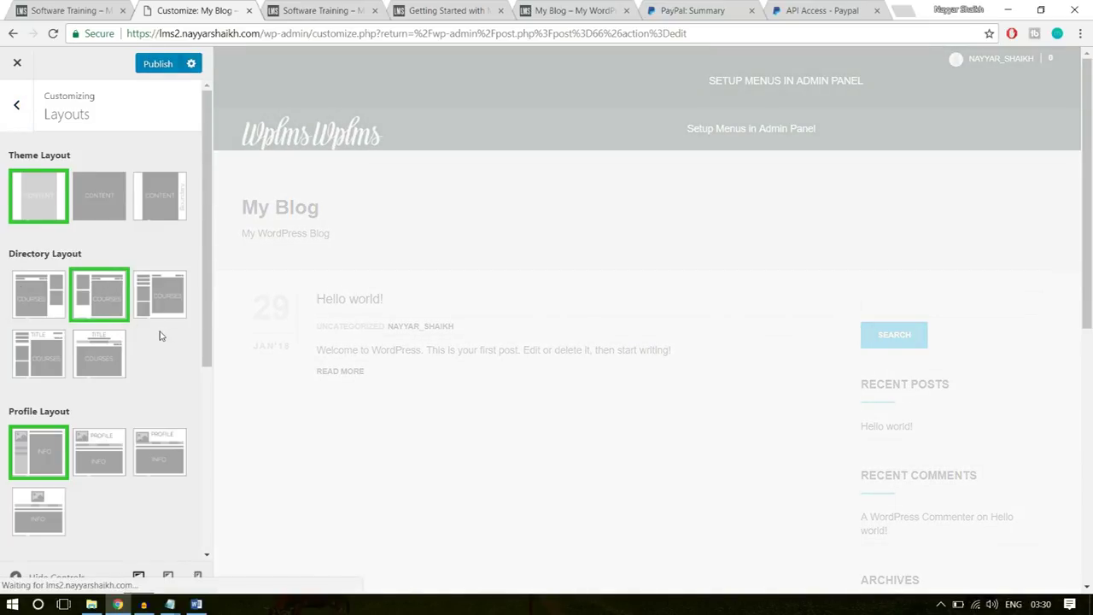
{"action": "scroll", "coordinate": [159, 336], "scroll_direction": "down", "scroll_amount": 3}
{"action": "left_click", "coordinate": [105, 260]}
{"action": "scroll", "coordinate": [145, 285], "scroll_direction": "down", "scroll_amount": 3}
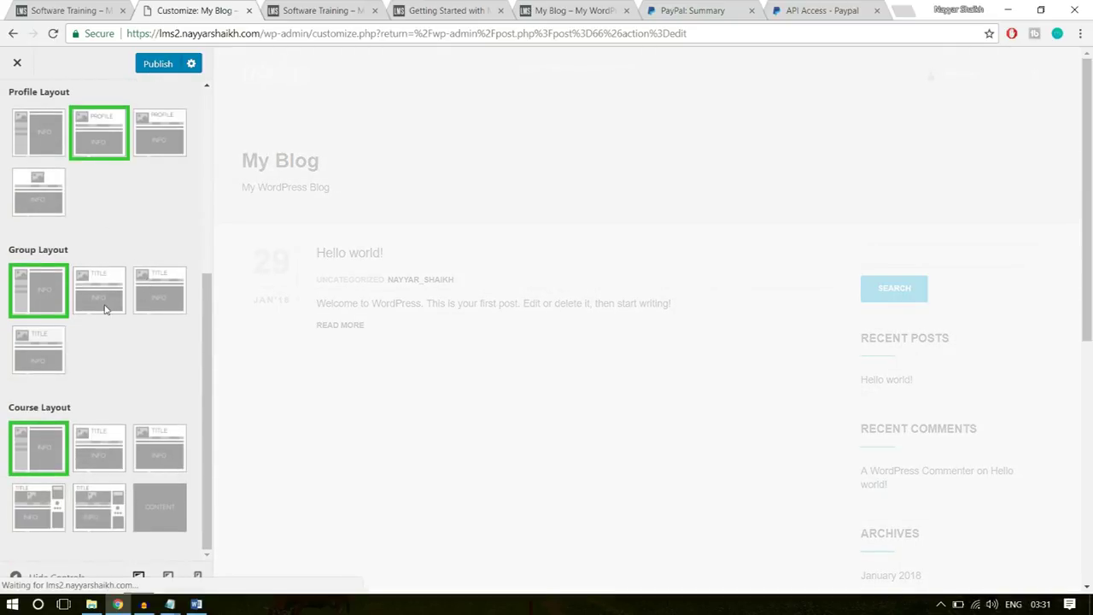
{"action": "left_click", "coordinate": [106, 308]}
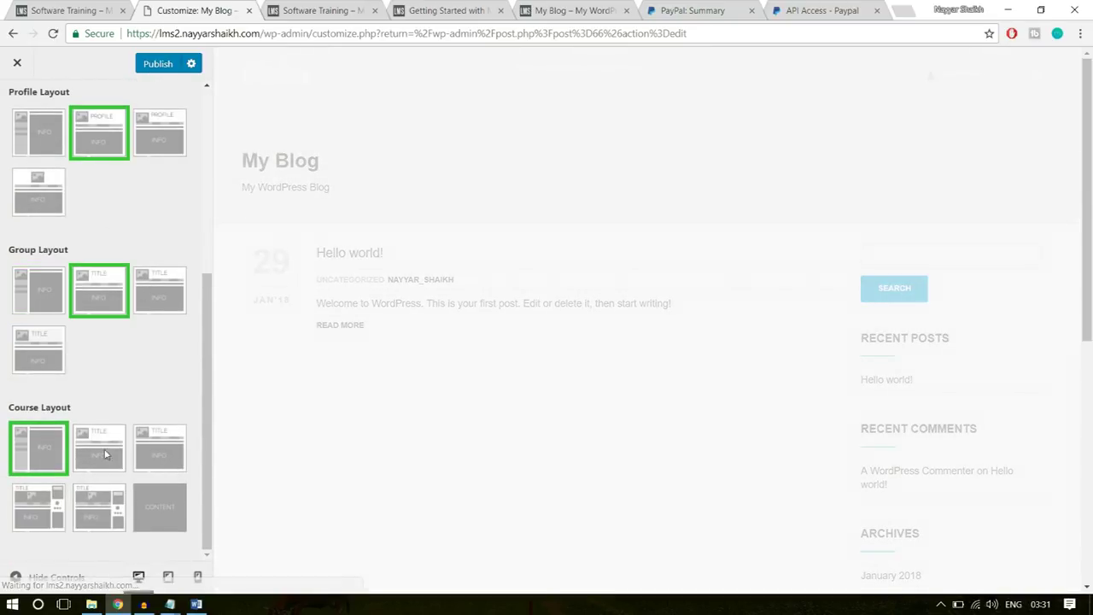
- Choose the second Course layout, publish, and switch to the course curriculum page
{"action": "left_click", "coordinate": [323, 9]}
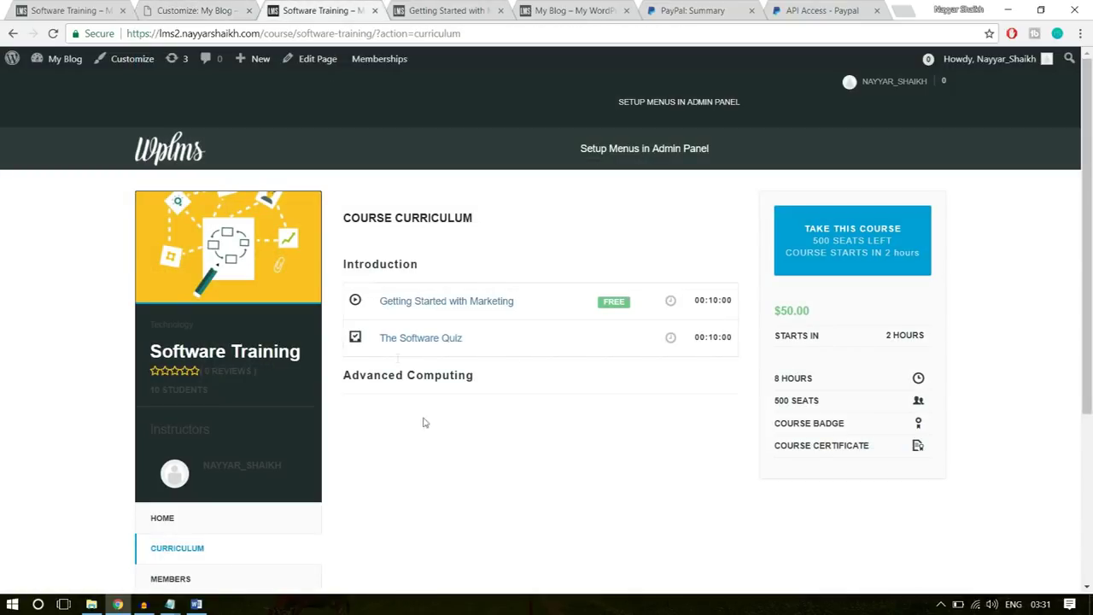
{"action": "left_click", "coordinate": [201, 10]}
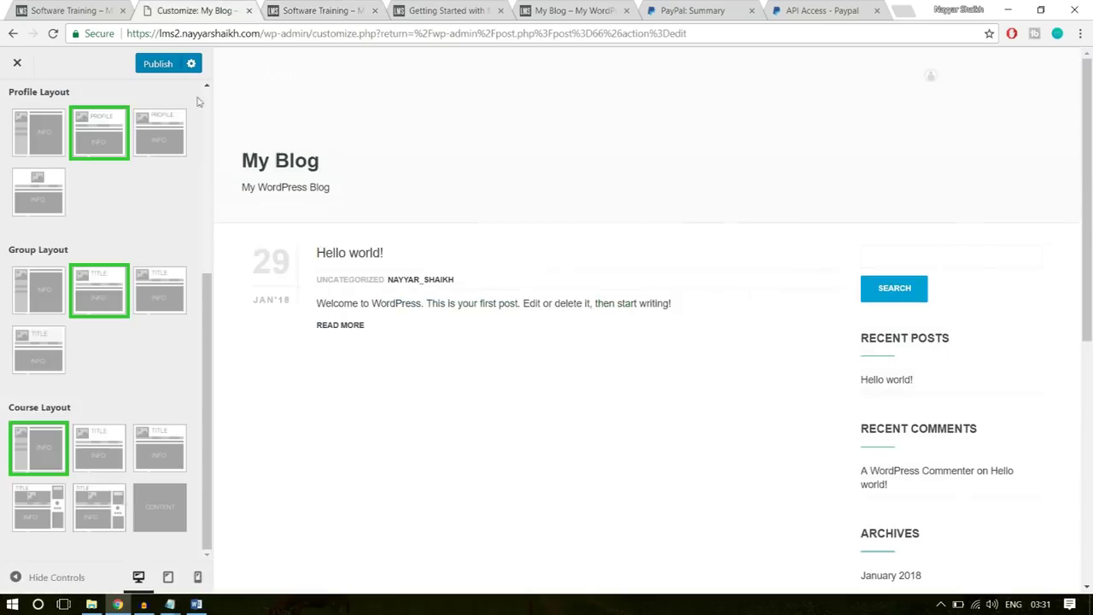
{"action": "left_click", "coordinate": [92, 459]}
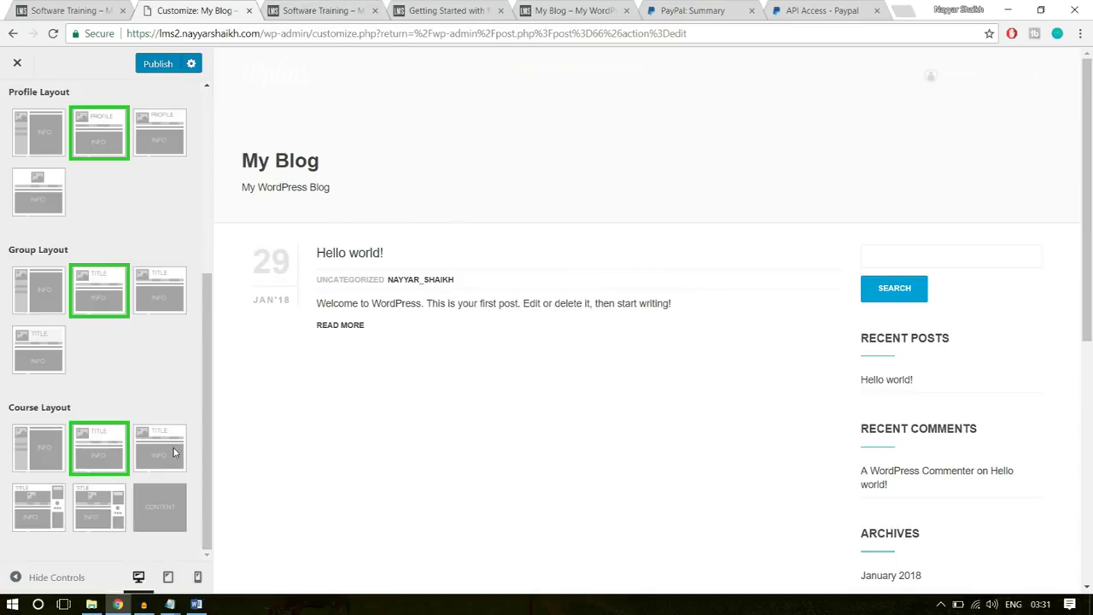
{"action": "scroll", "coordinate": [132, 453], "scroll_direction": "up", "scroll_amount": 4}
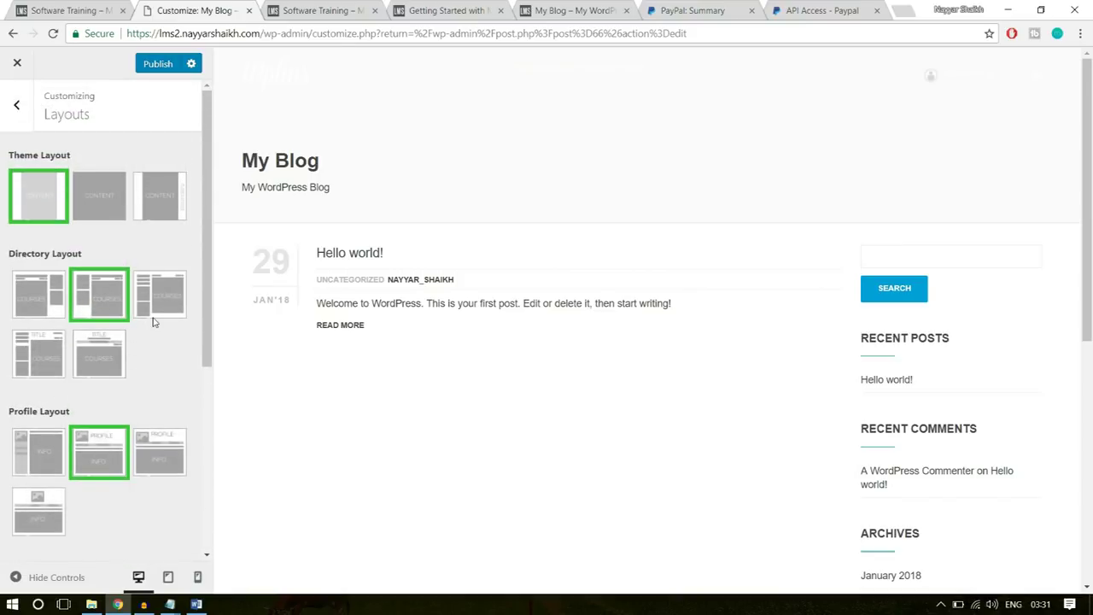
{"action": "scroll", "coordinate": [156, 359], "scroll_direction": "down", "scroll_amount": 4}
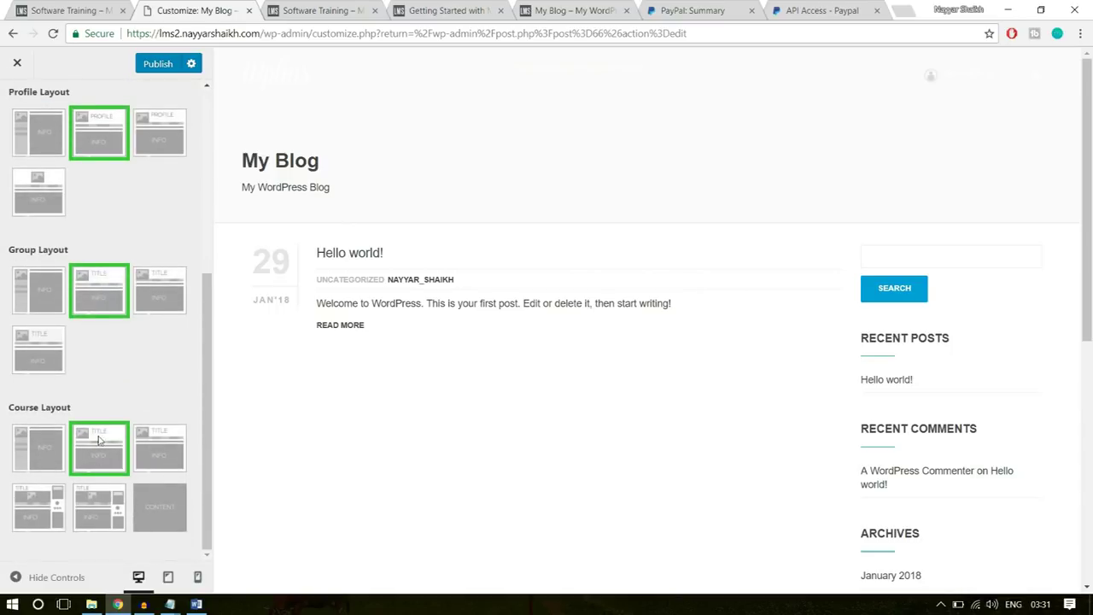
{"action": "left_click", "coordinate": [141, 66]}
{"action": "left_click", "coordinate": [350, 8]}
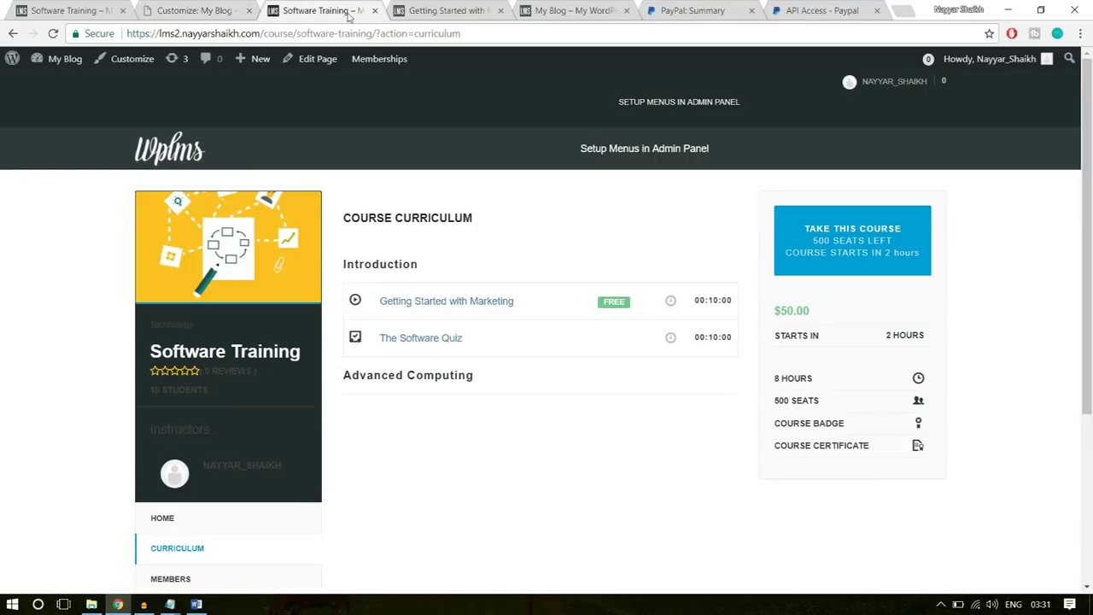
- Reload the course page to see the new layout and compare it with the reference course
{"action": "left_click", "coordinate": [339, 34]}
{"action": "key", "text": "Return"}
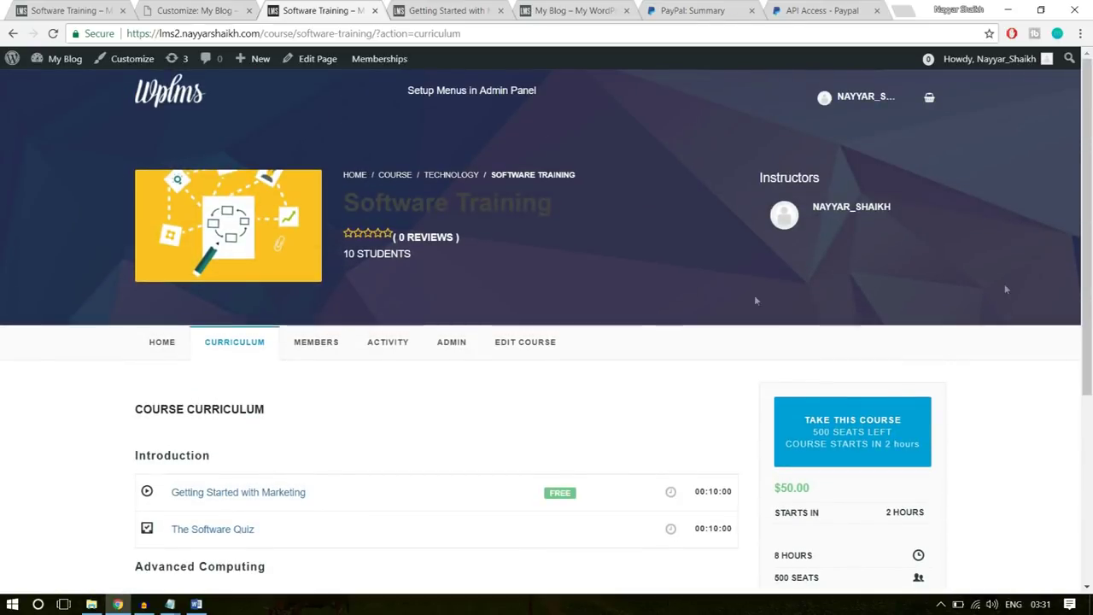
{"action": "left_click", "coordinate": [155, 350]}
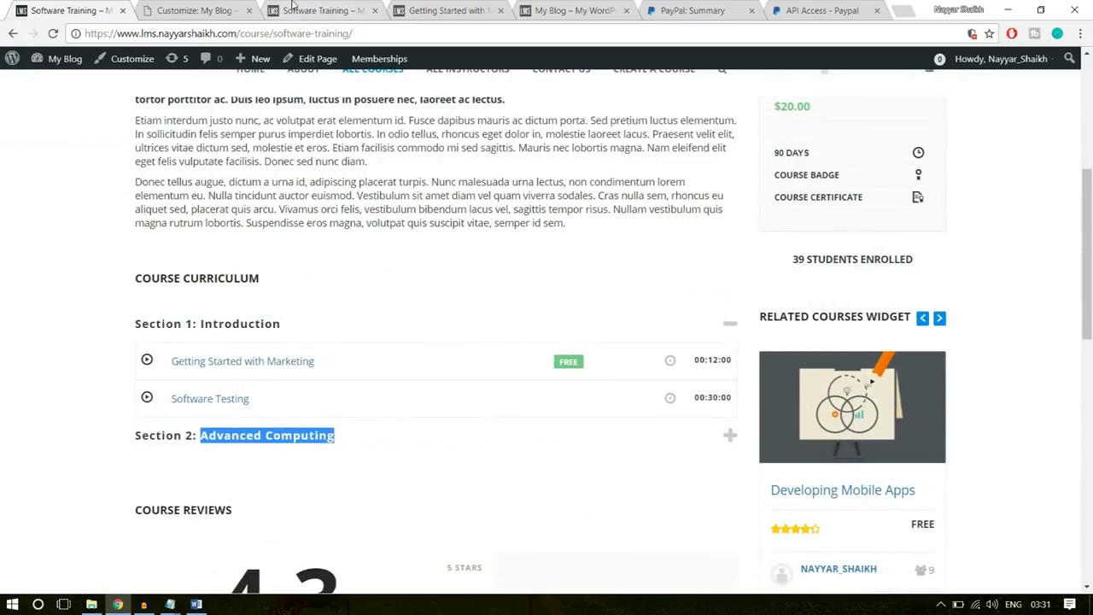
{"action": "left_click", "coordinate": [292, 7]}
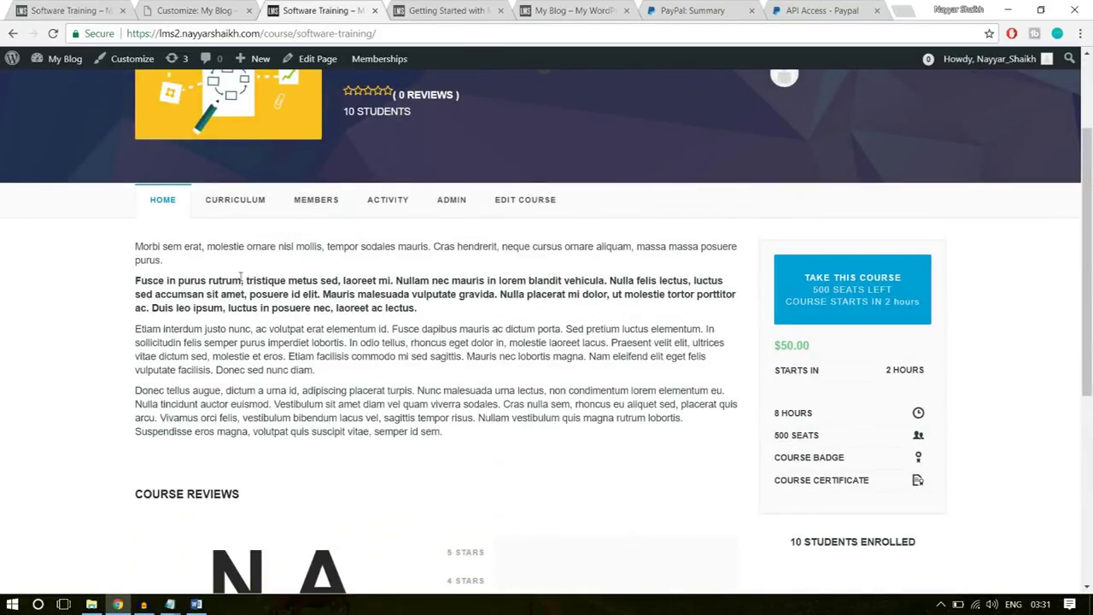
{"action": "scroll", "coordinate": [276, 344], "scroll_direction": "down", "scroll_amount": 1}
{"action": "triple_click", "coordinate": [524, 402]}
{"action": "left_click", "coordinate": [524, 402]}
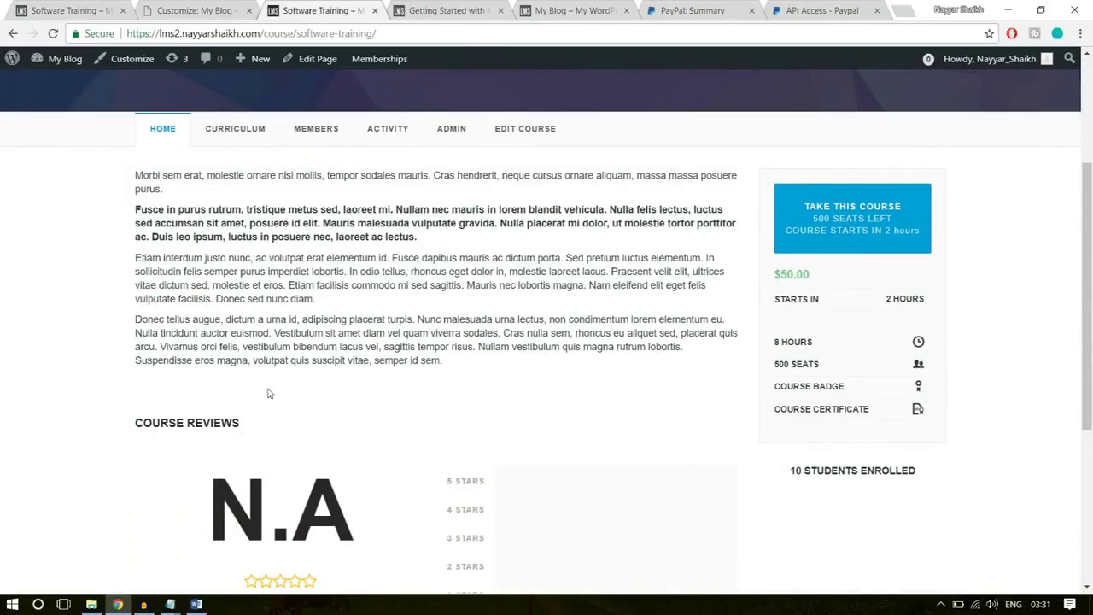
{"action": "scroll", "coordinate": [267, 393], "scroll_direction": "down", "scroll_amount": 1}
- Look through the other Software Training course pages, then return to the Customizer tab
{"action": "left_click", "coordinate": [81, 8]}
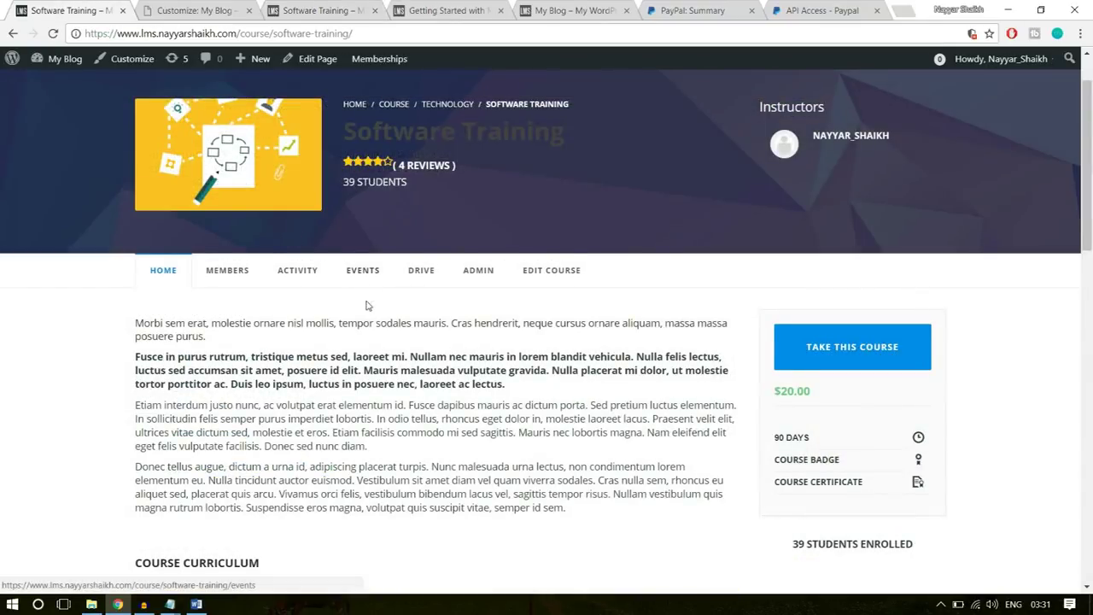
{"action": "scroll", "coordinate": [410, 358], "scroll_direction": "down", "scroll_amount": 1}
{"action": "left_click_drag", "start_coordinate": [474, 437], "coordinate": [116, 223]}
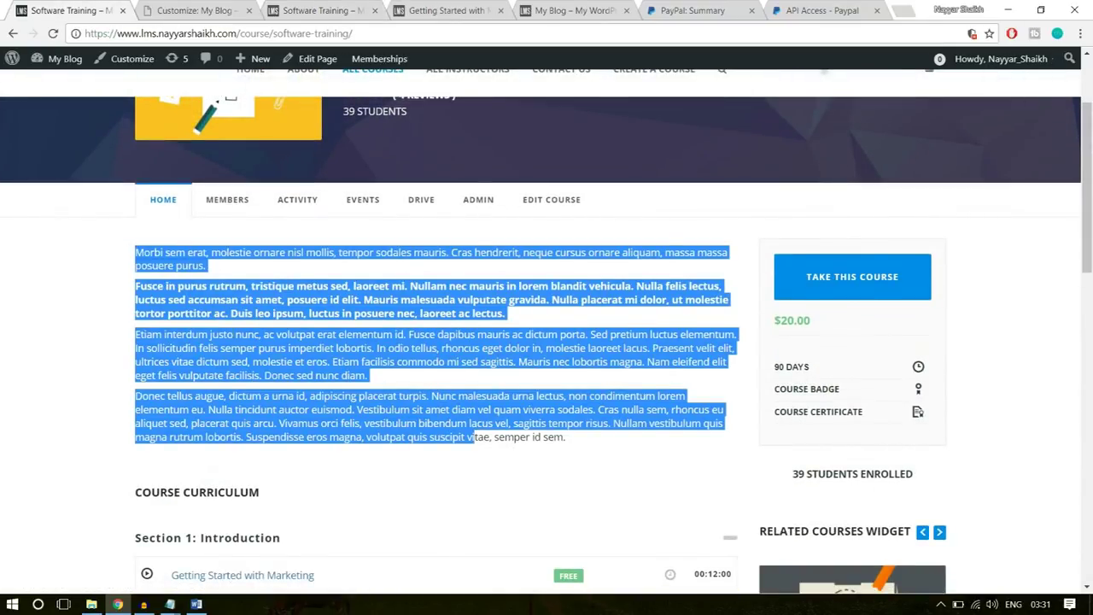
{"action": "scroll", "coordinate": [243, 380], "scroll_direction": "down", "scroll_amount": 3}
{"action": "scroll", "coordinate": [237, 364], "scroll_direction": "down", "scroll_amount": 1}
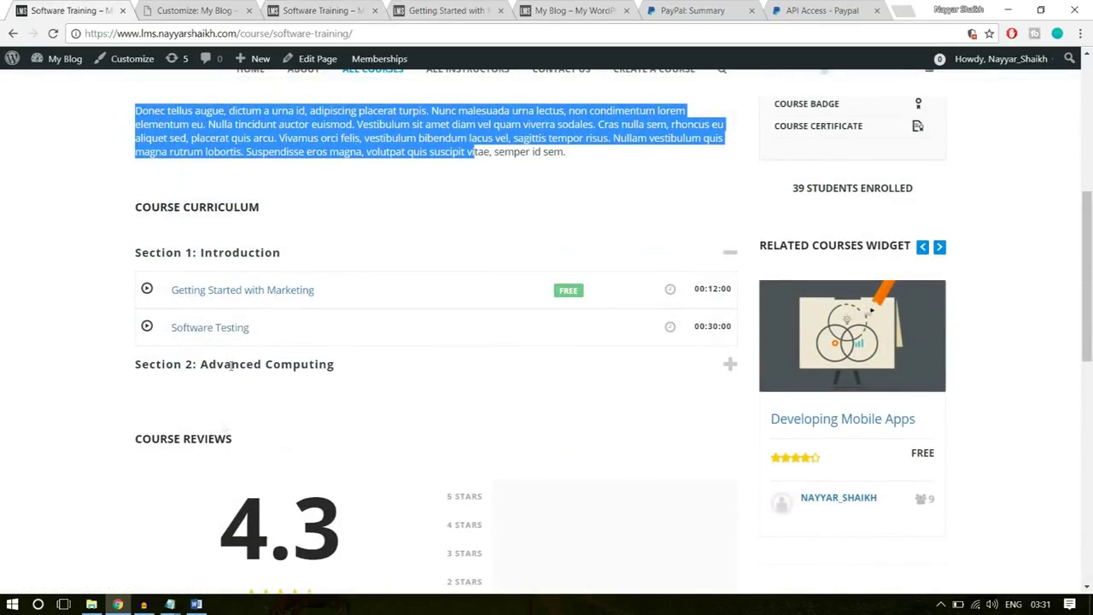
{"action": "key", "text": "ctrl+Tab"}
{"action": "key", "text": "ctrl+Tab"}
{"action": "scroll", "coordinate": [282, 342], "scroll_direction": "up", "scroll_amount": 1}
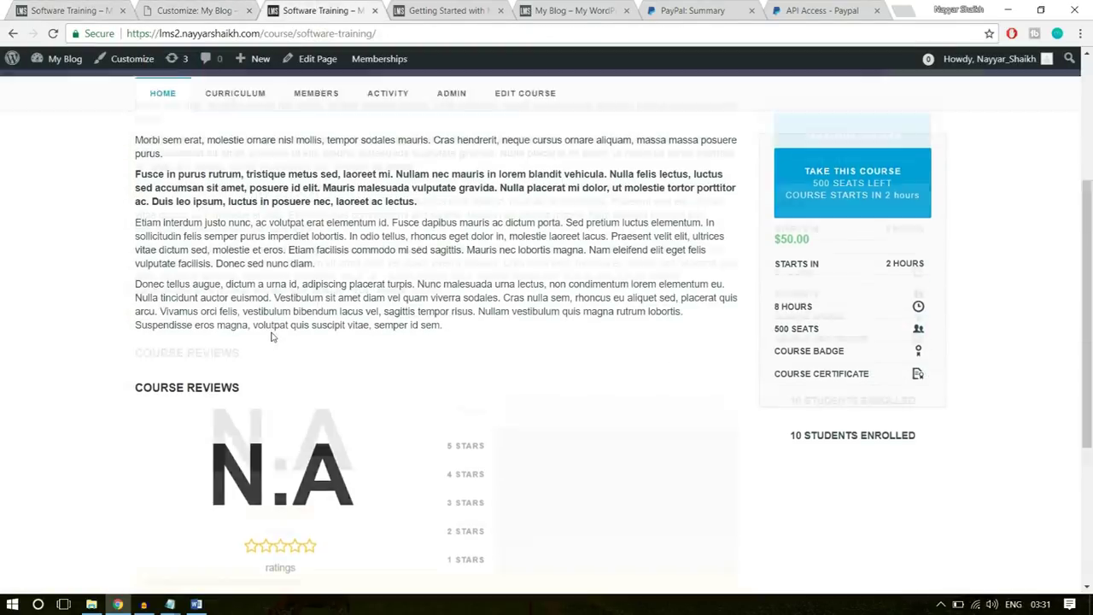
{"action": "scroll", "coordinate": [272, 336], "scroll_direction": "up", "scroll_amount": 2}
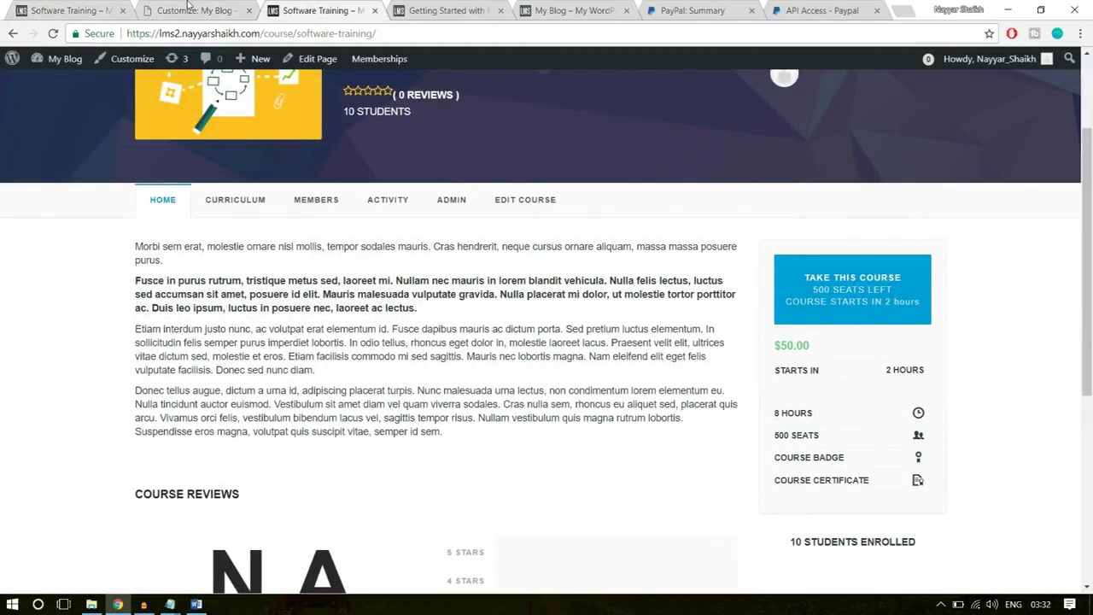
{"action": "left_click", "coordinate": [191, 7]}
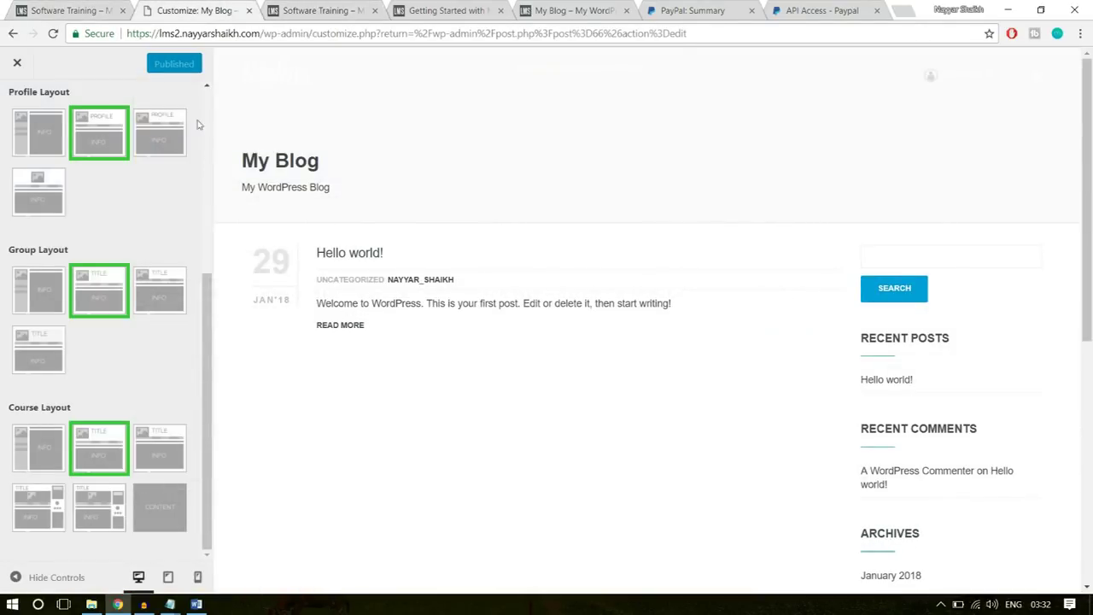
- Close the Customizer and go to the WPLMS Course Manager settings
{"action": "left_click", "coordinate": [16, 64]}
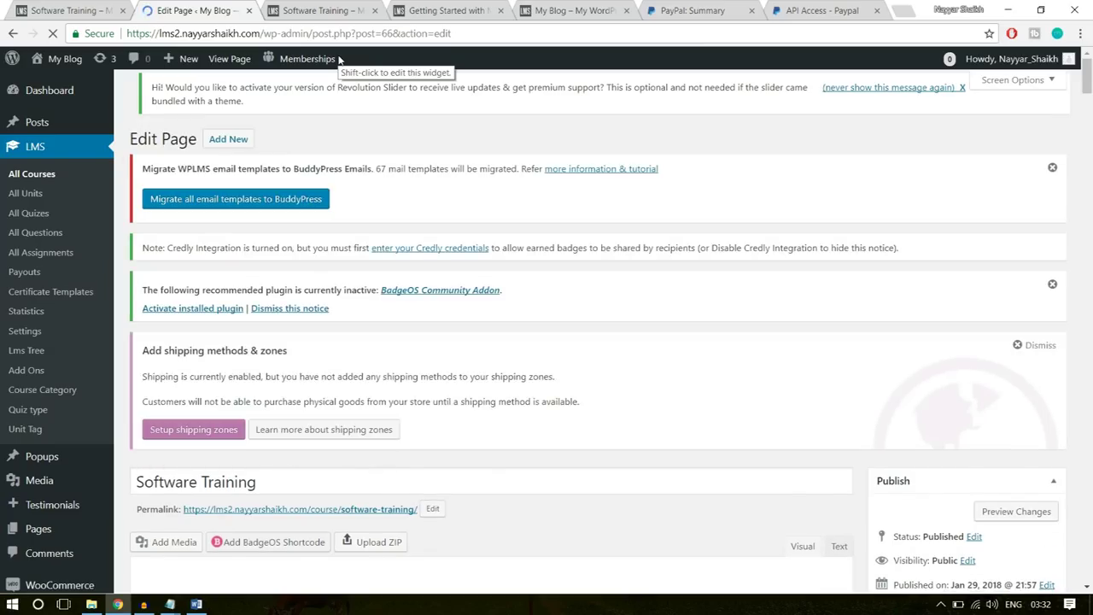
{"action": "left_click", "coordinate": [333, 8]}
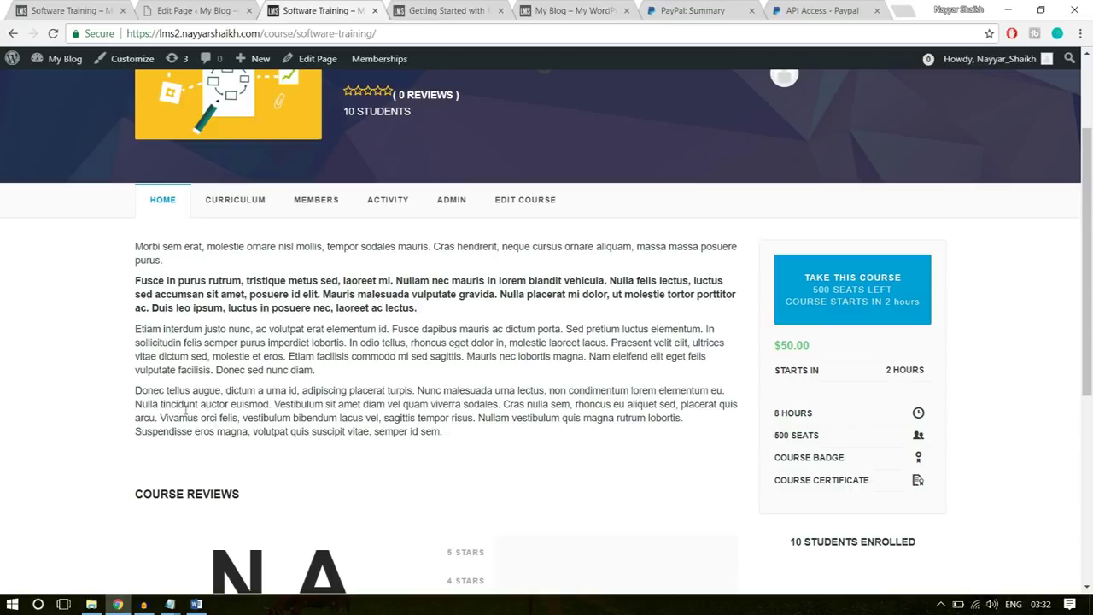
{"action": "scroll", "coordinate": [287, 435], "scroll_direction": "down", "scroll_amount": 2}
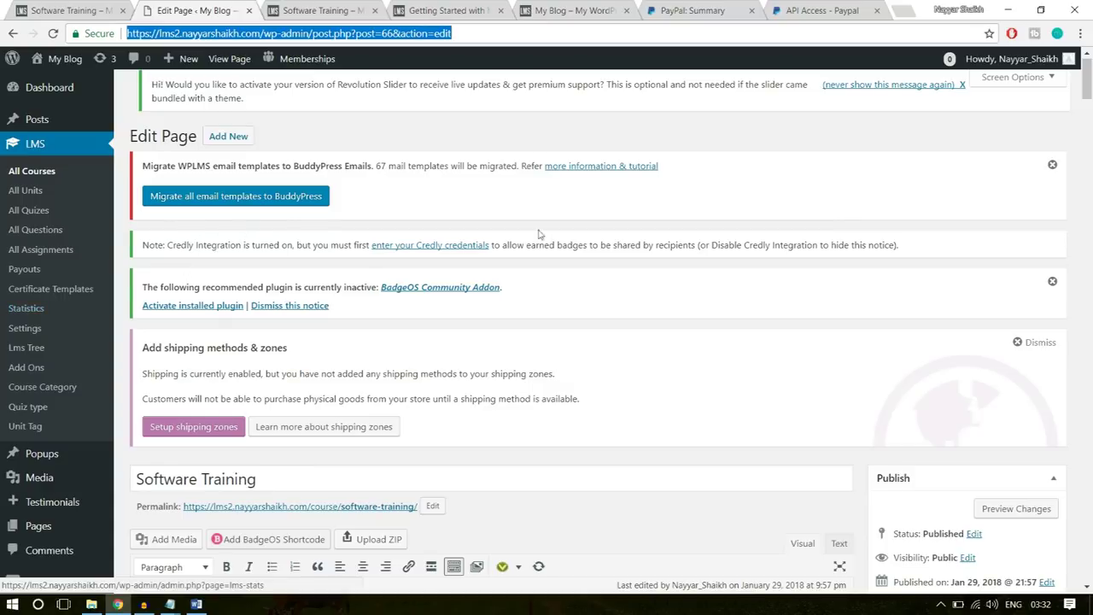
{"action": "scroll", "coordinate": [66, 335], "scroll_direction": "down", "scroll_amount": 4}
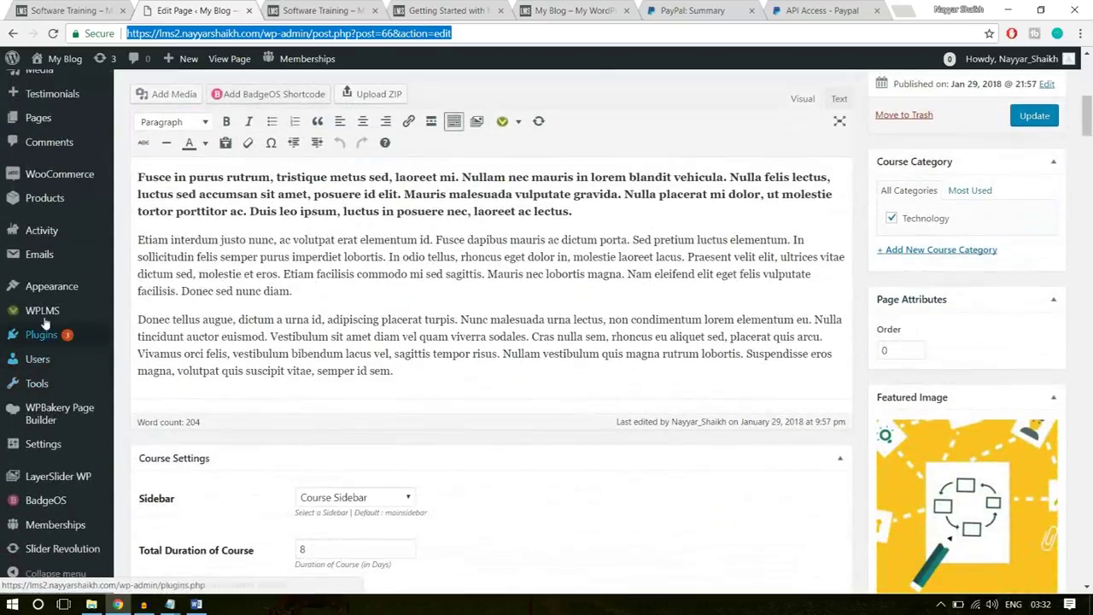
{"action": "mouse_move", "coordinate": [47, 314]}
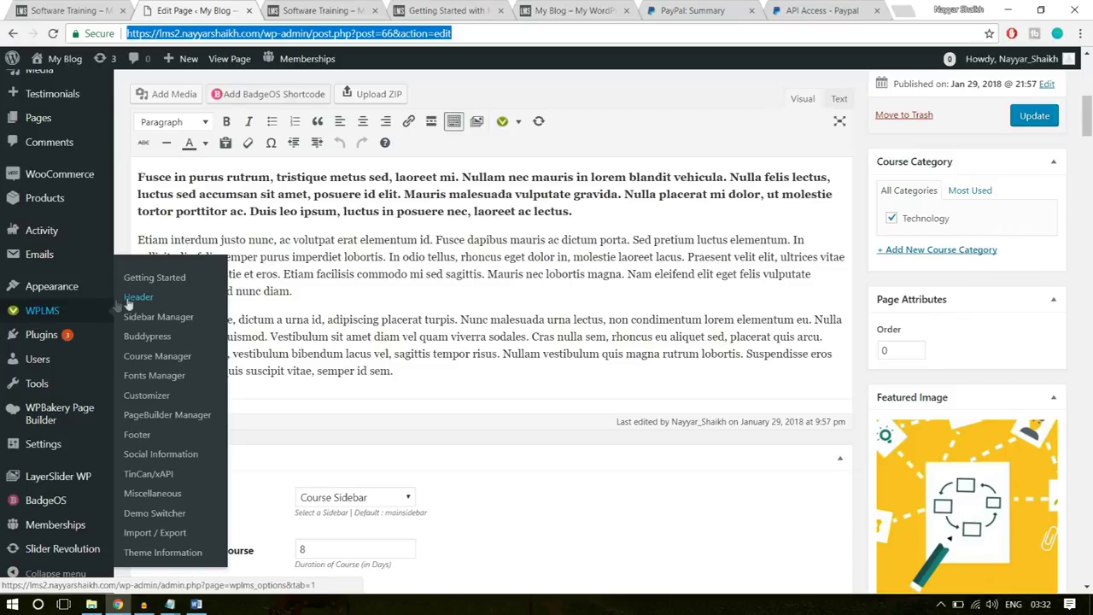
{"action": "left_click", "coordinate": [149, 345]}
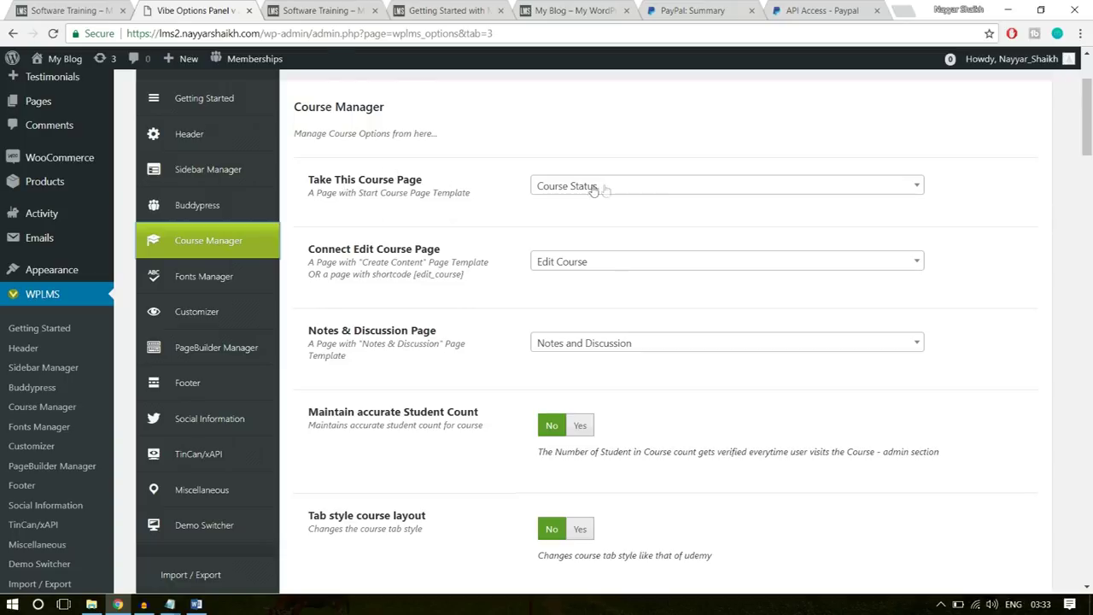
- Set accurate Student Count and tab-style course layout to Yes
{"action": "left_click_drag", "start_coordinate": [310, 179], "coordinate": [389, 181]}
{"action": "left_click", "coordinate": [446, 186]}
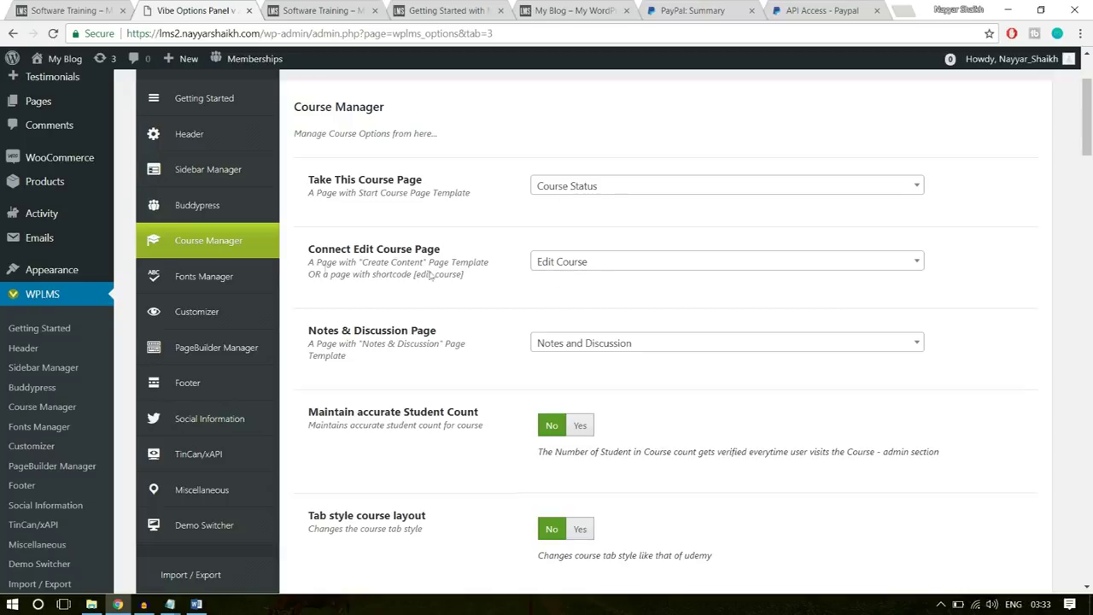
{"action": "left_click_drag", "start_coordinate": [309, 253], "coordinate": [447, 256]}
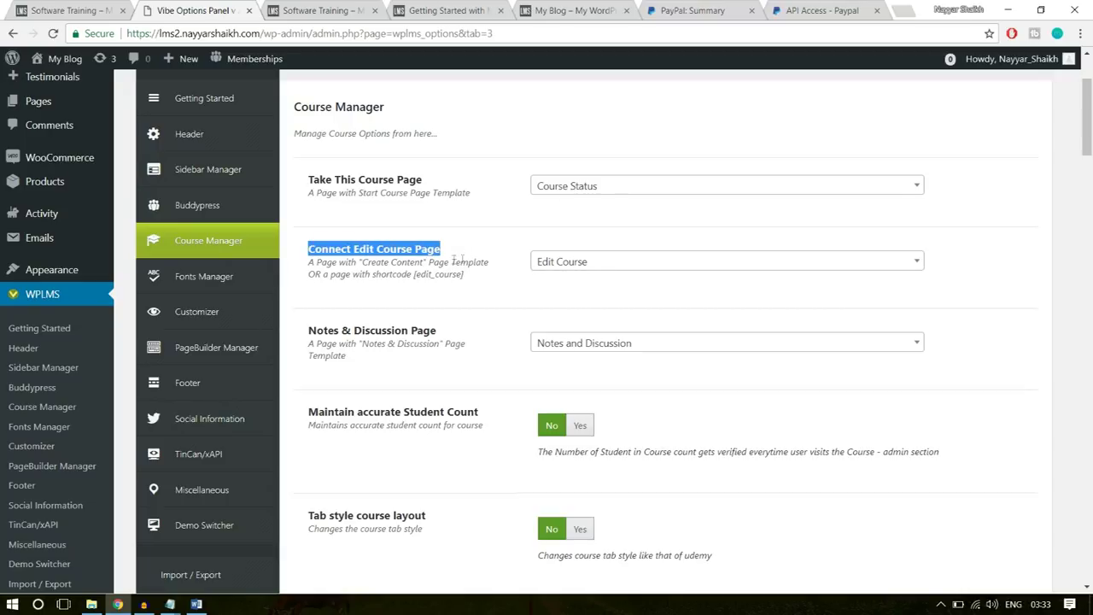
{"action": "left_click", "coordinate": [611, 316]}
{"action": "scroll", "coordinate": [658, 302], "scroll_direction": "down", "scroll_amount": 3}
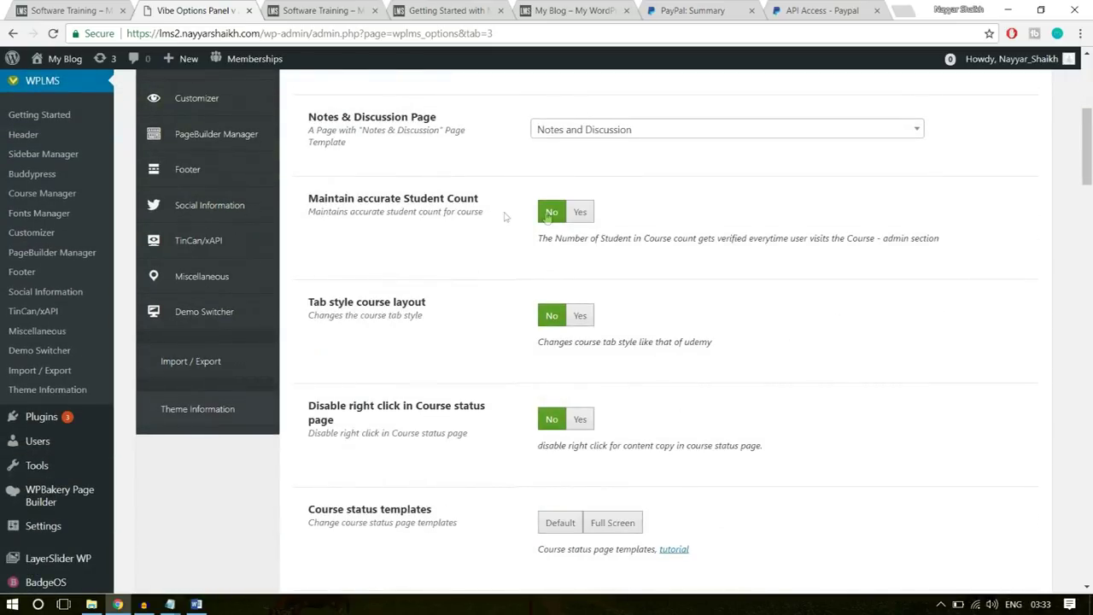
{"action": "left_click", "coordinate": [580, 212]}
{"action": "scroll", "coordinate": [712, 261], "scroll_direction": "up", "scroll_amount": 1}
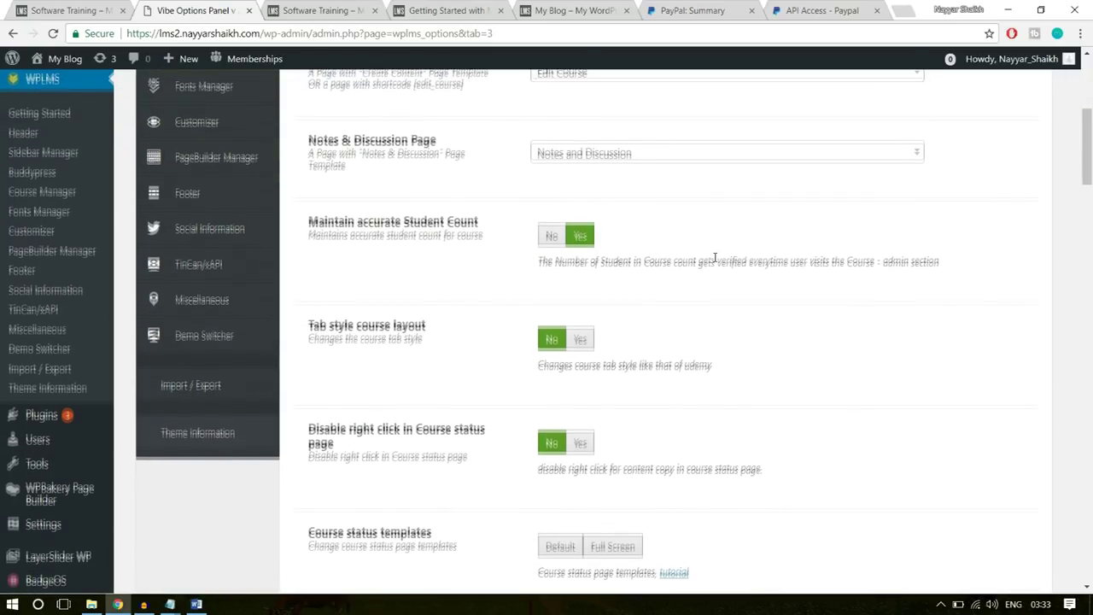
{"action": "scroll", "coordinate": [715, 257], "scroll_direction": "down", "scroll_amount": 1}
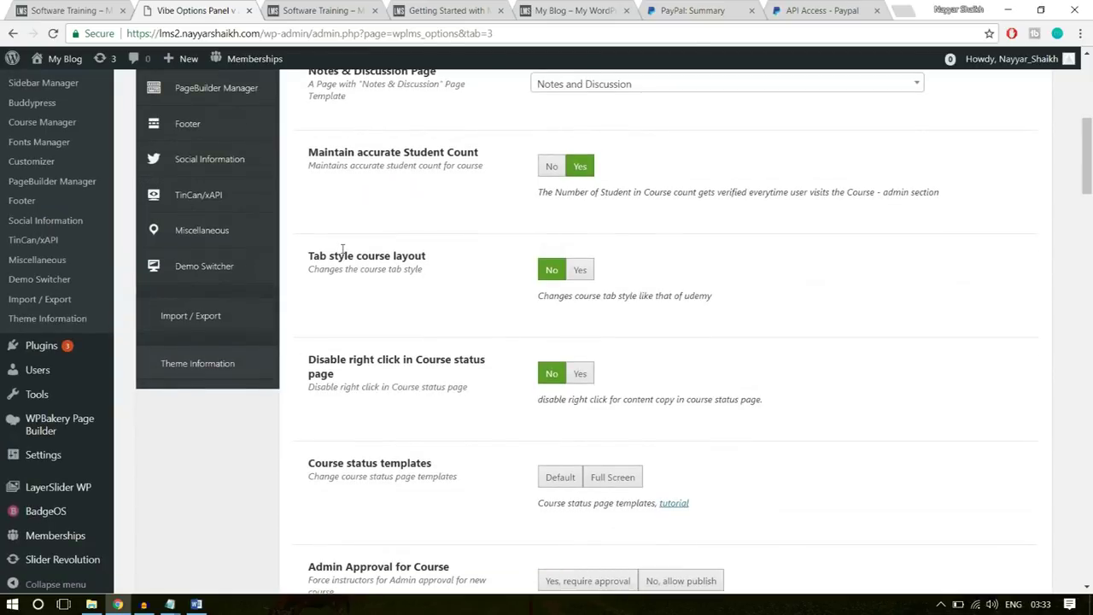
{"action": "left_click", "coordinate": [579, 270]}
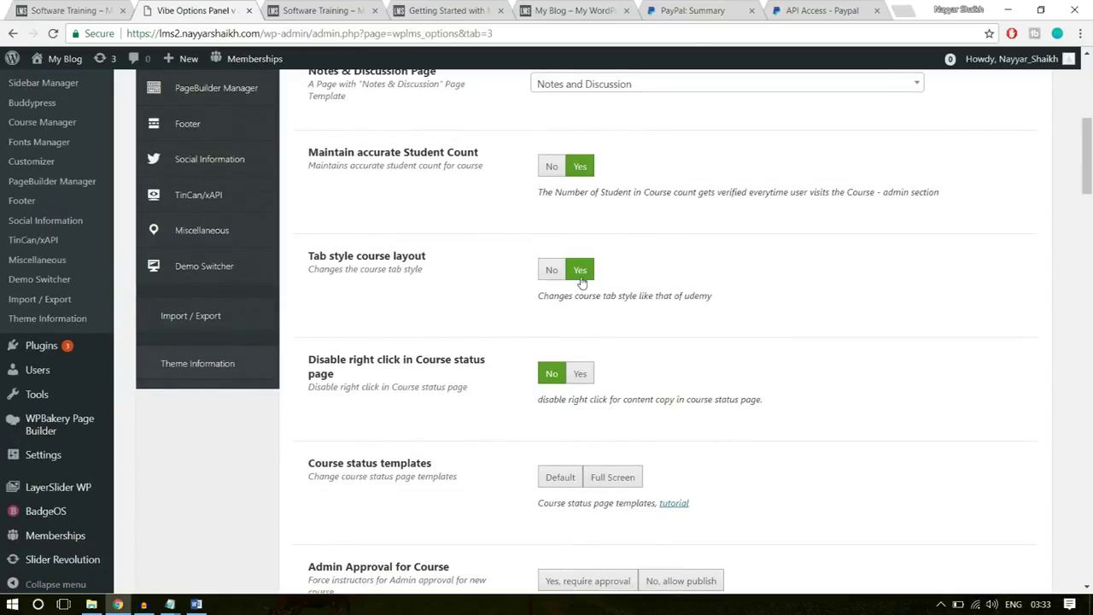
- Use Full Screen course status pages and require admin approval for courses
{"action": "left_click", "coordinate": [328, 7]}
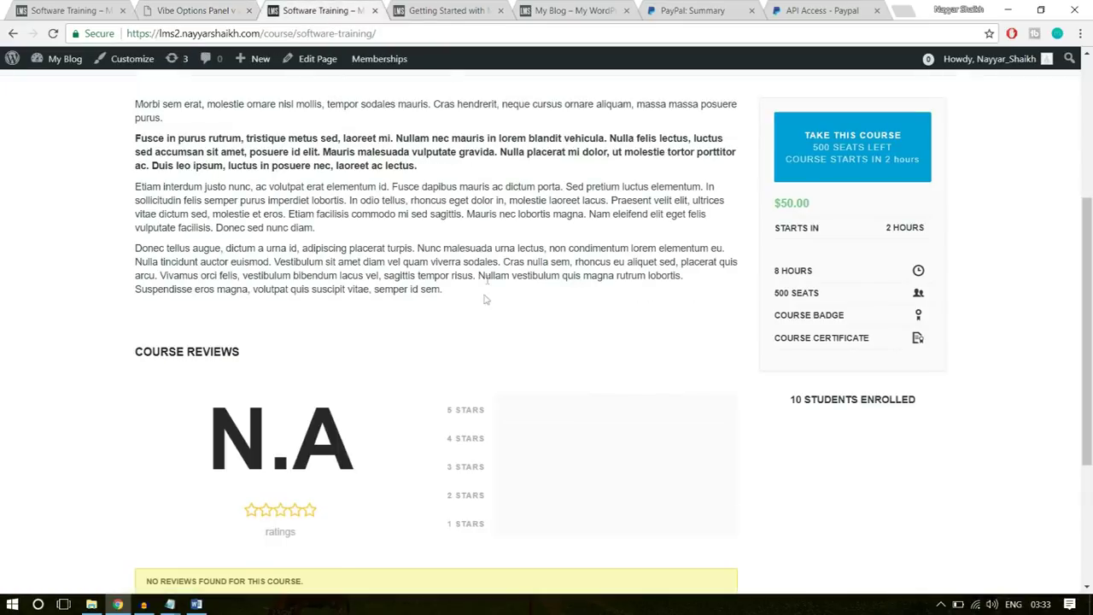
{"action": "left_click", "coordinate": [192, 10]}
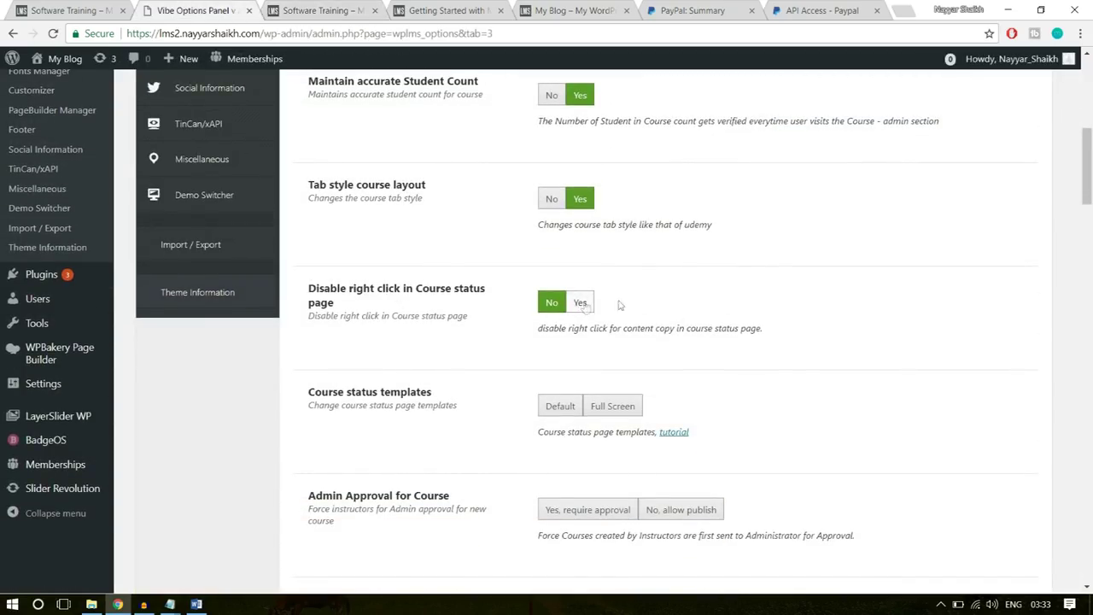
{"action": "scroll", "coordinate": [803, 320], "scroll_direction": "down", "scroll_amount": 2}
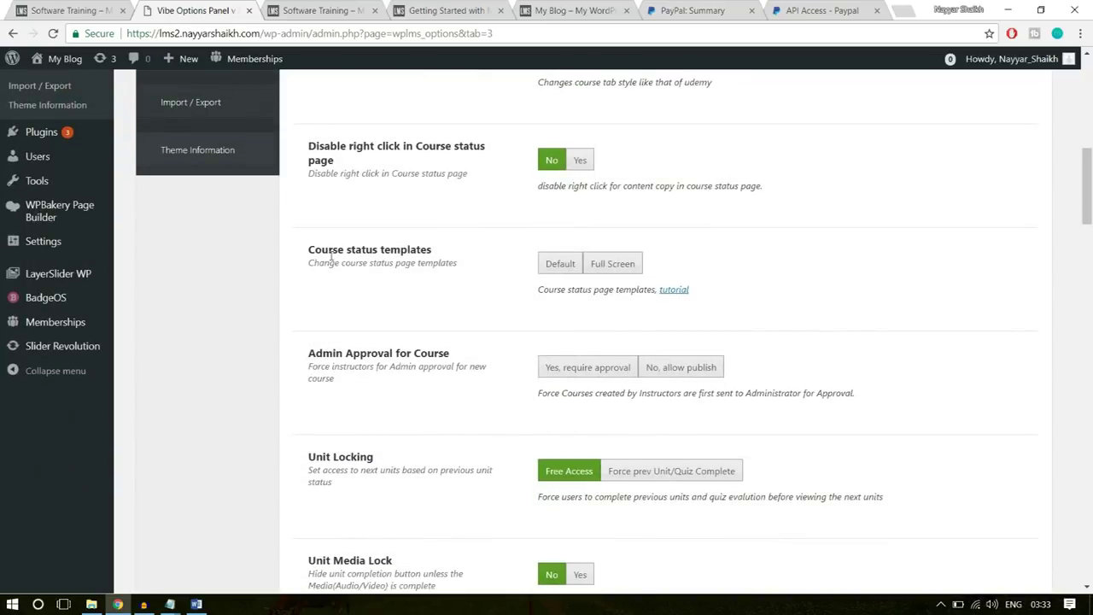
{"action": "left_click", "coordinate": [622, 264]}
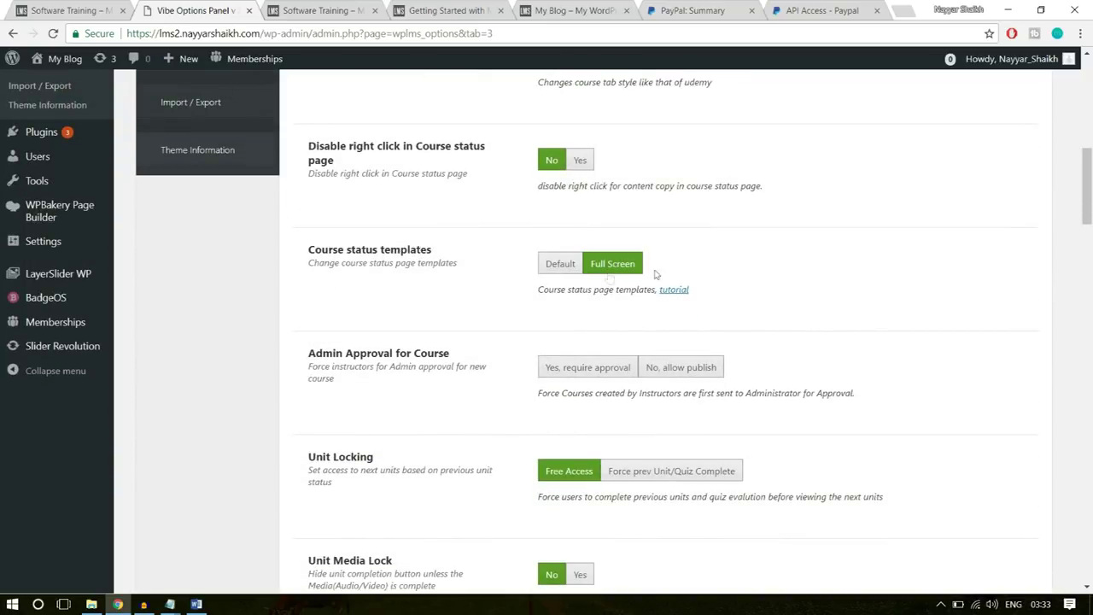
{"action": "scroll", "coordinate": [820, 290], "scroll_direction": "down", "scroll_amount": 1}
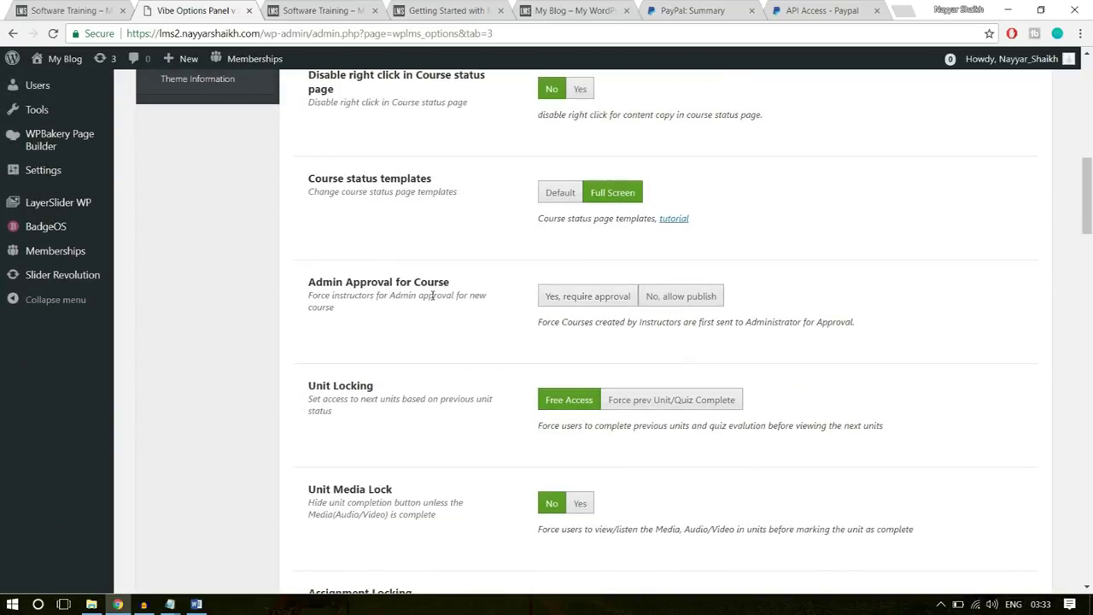
{"action": "left_click", "coordinate": [583, 304]}
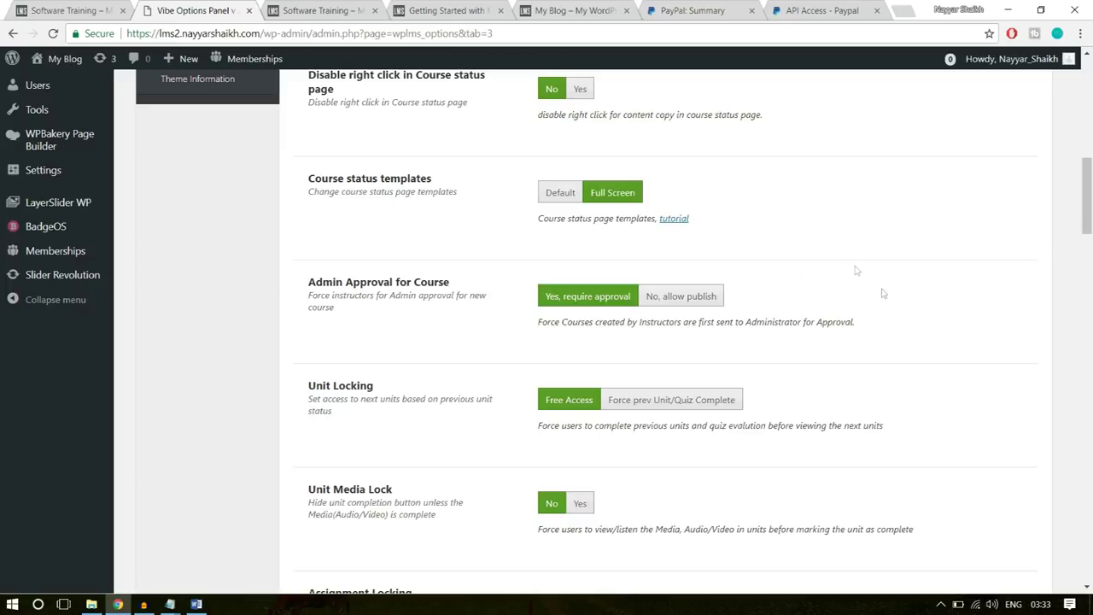
- Set the default course block style to the one showing price and star rating
{"action": "scroll", "coordinate": [886, 294], "scroll_direction": "down", "scroll_amount": 15}
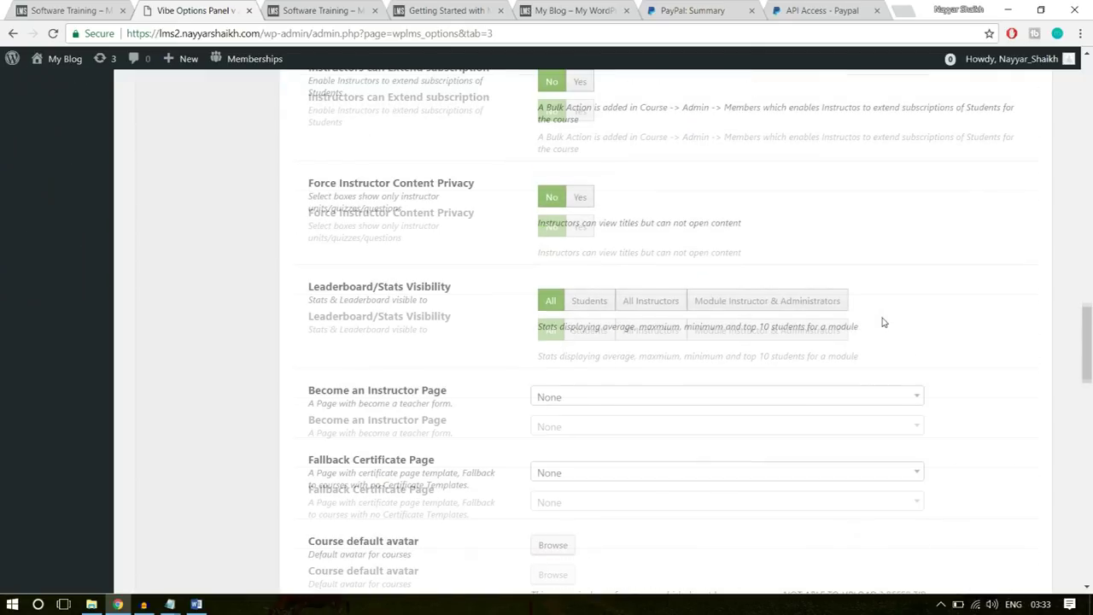
{"action": "scroll", "coordinate": [884, 323], "scroll_direction": "down", "scroll_amount": 15}
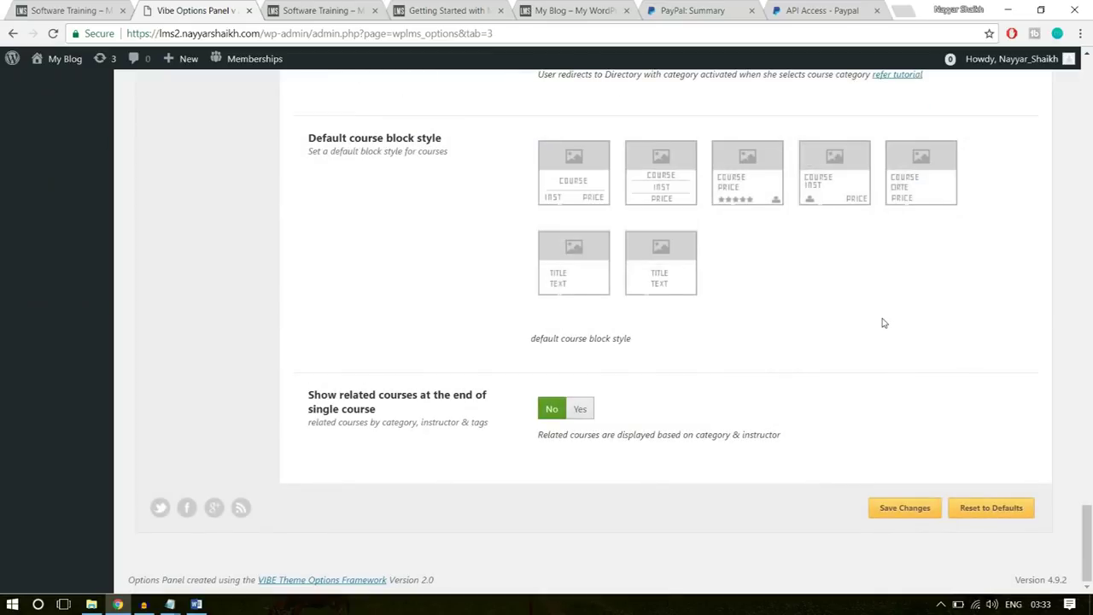
{"action": "scroll", "coordinate": [915, 350], "scroll_direction": "up", "scroll_amount": 2}
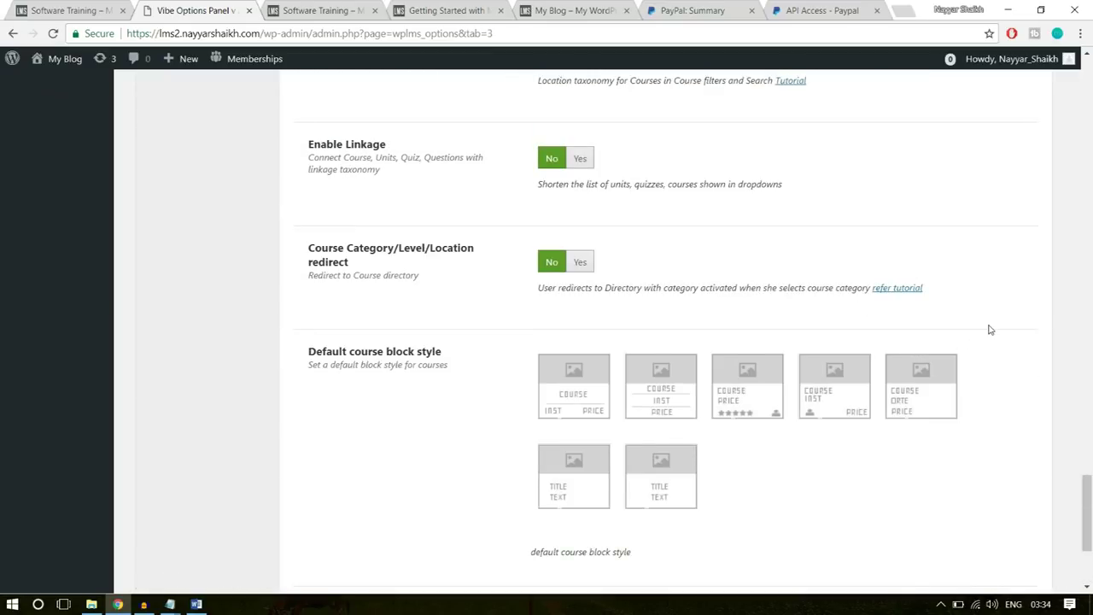
{"action": "scroll", "coordinate": [990, 330], "scroll_direction": "up", "scroll_amount": 20}
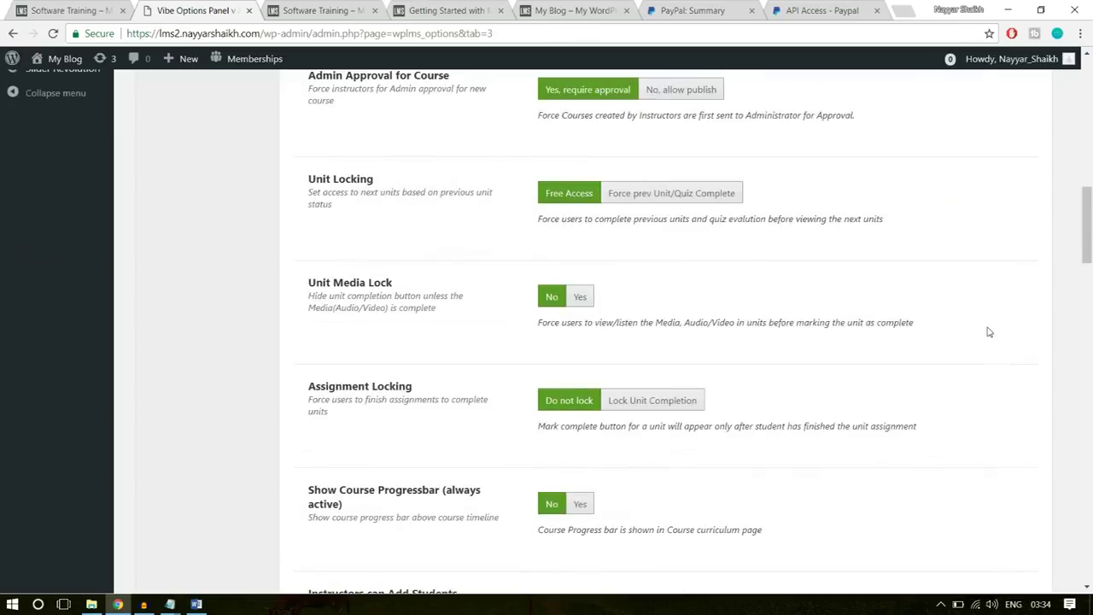
{"action": "scroll", "coordinate": [989, 331], "scroll_direction": "up", "scroll_amount": 6}
{"action": "scroll", "coordinate": [989, 332], "scroll_direction": "down", "scroll_amount": 5}
{"action": "scroll", "coordinate": [747, 346], "scroll_direction": "down", "scroll_amount": 20}
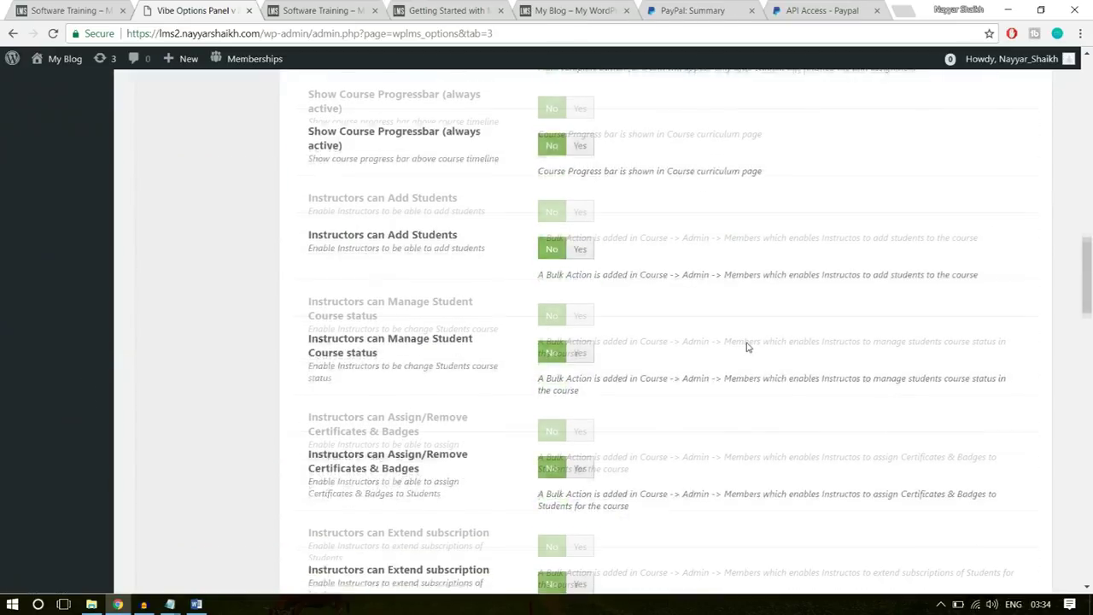
{"action": "scroll", "coordinate": [748, 347], "scroll_direction": "down", "scroll_amount": 2}
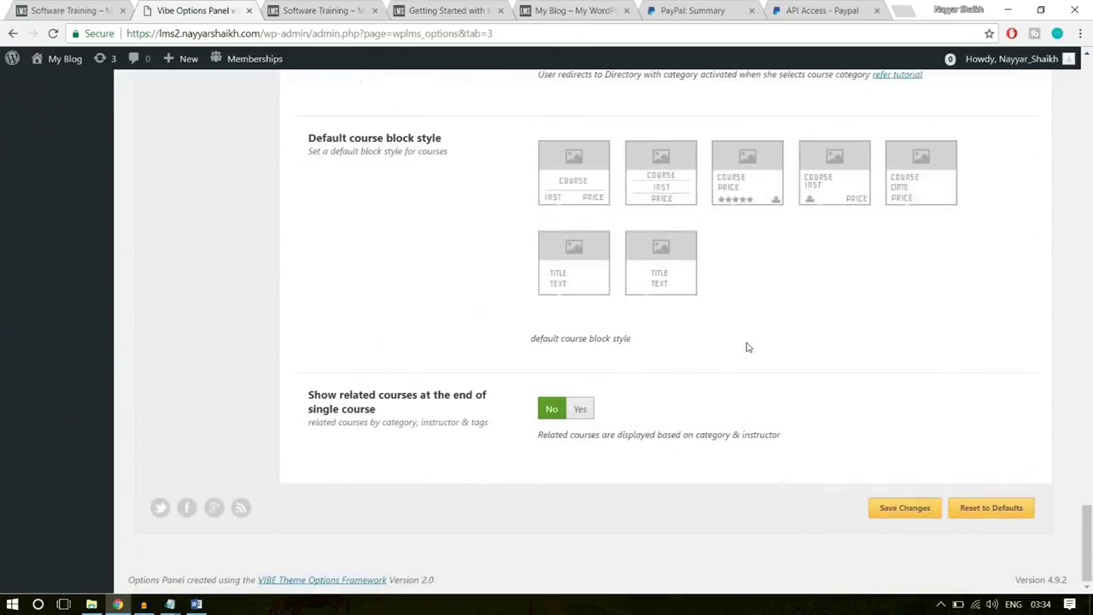
{"action": "scroll", "coordinate": [323, 242], "scroll_direction": "up", "scroll_amount": 1}
{"action": "left_click_drag", "start_coordinate": [309, 208], "coordinate": [427, 208]}
{"action": "left_click", "coordinate": [453, 211]}
{"action": "left_click", "coordinate": [737, 250]}
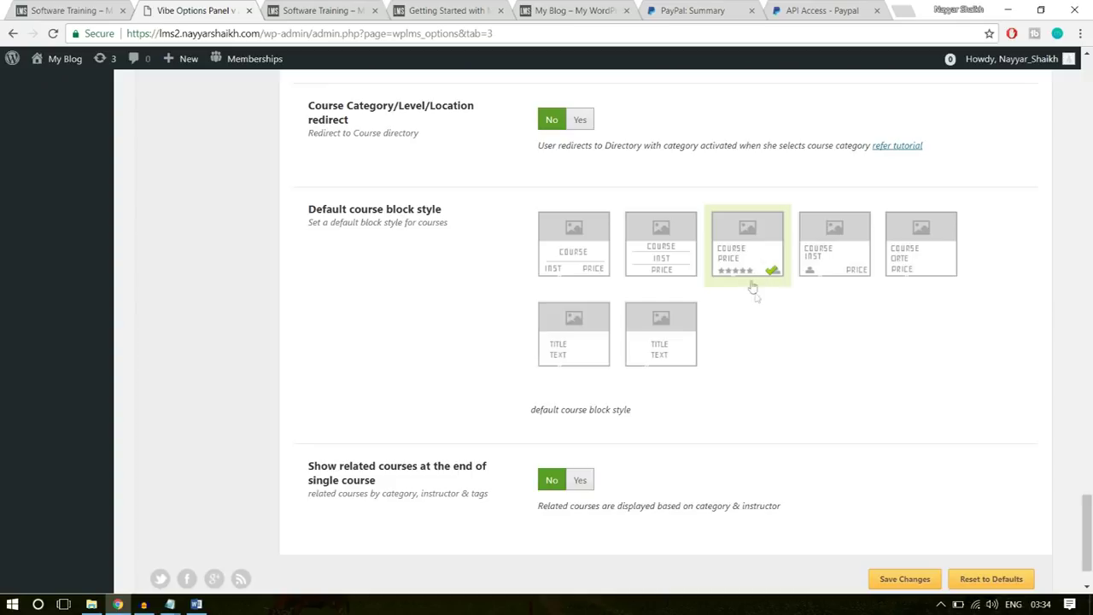
- Show related courses at the end of single courses, check the course page, and save changes
{"action": "left_click", "coordinate": [392, 484]}
{"action": "left_click", "coordinate": [580, 480]}
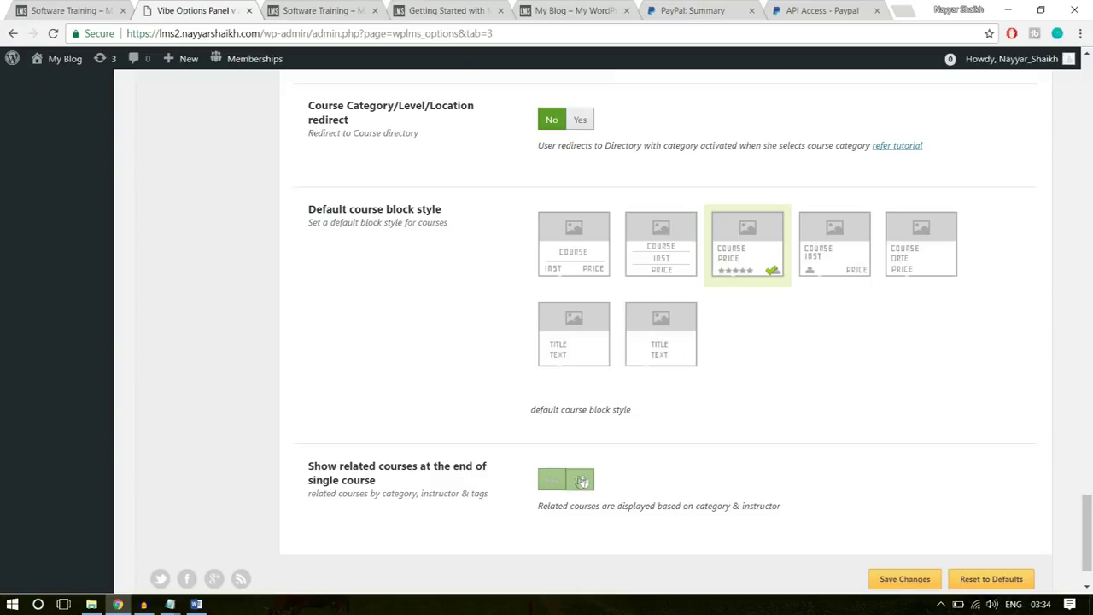
{"action": "left_click", "coordinate": [116, 6]}
{"action": "scroll", "coordinate": [347, 372], "scroll_direction": "down", "scroll_amount": 8}
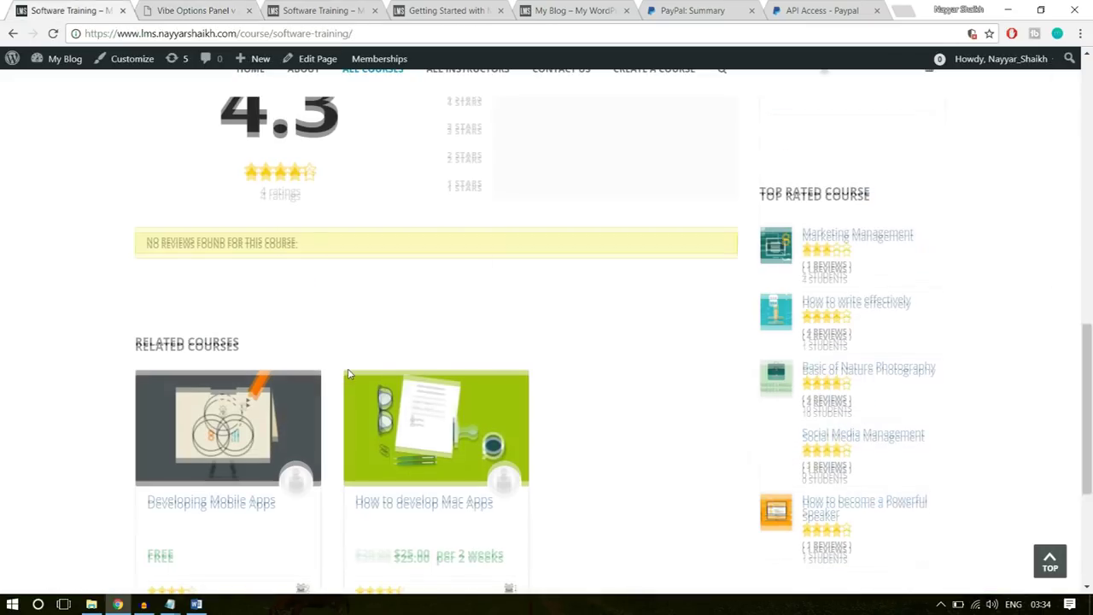
{"action": "scroll", "coordinate": [427, 365], "scroll_direction": "up", "scroll_amount": 2}
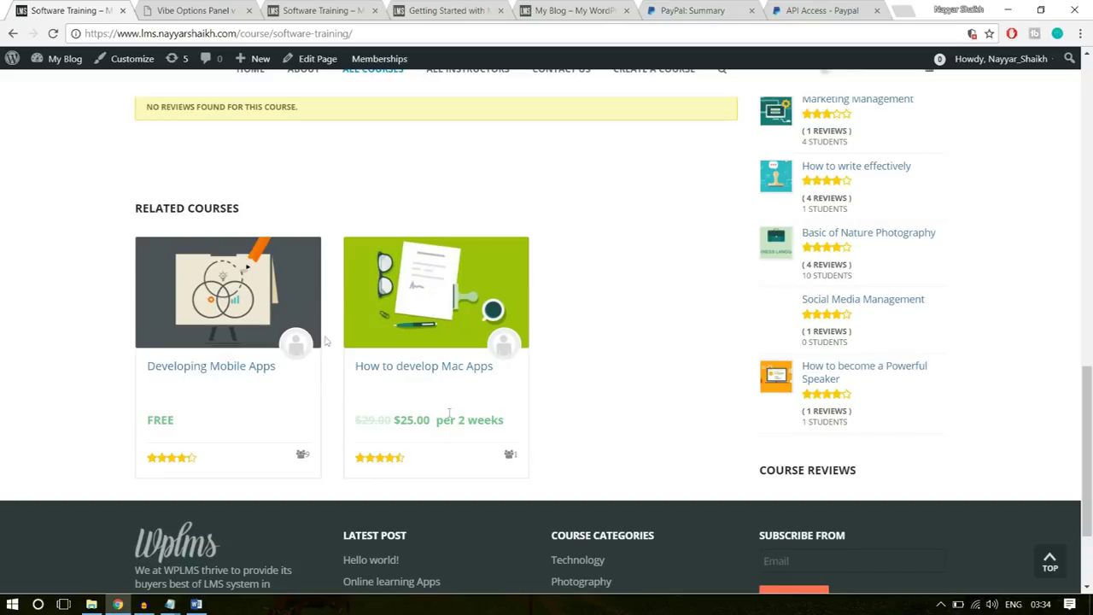
{"action": "left_click", "coordinate": [205, 9]}
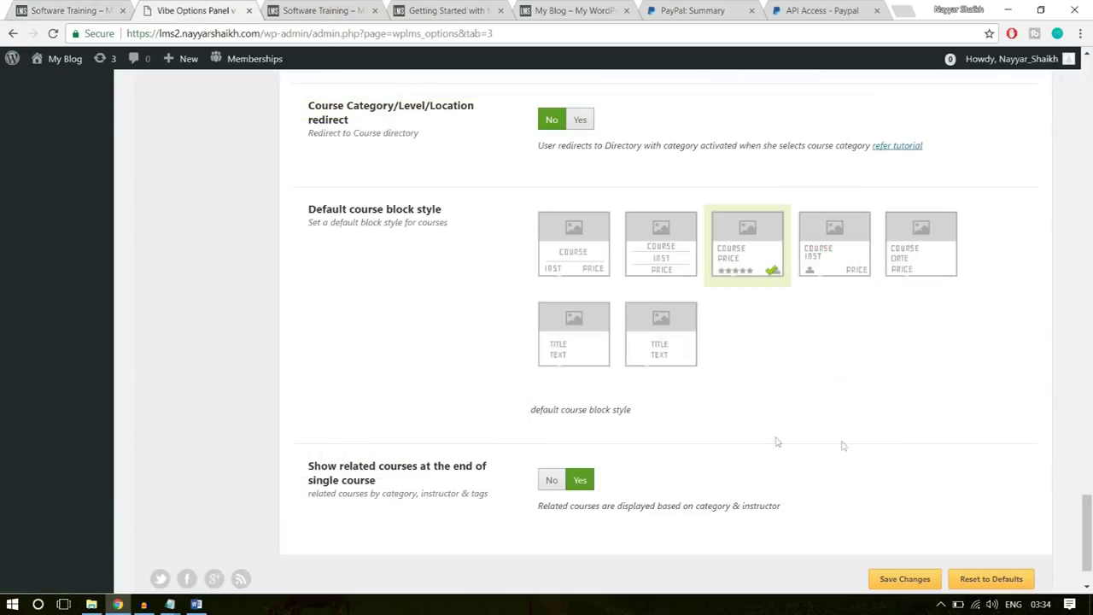
{"action": "scroll", "coordinate": [971, 544], "scroll_direction": "down", "scroll_amount": 1}
{"action": "left_click", "coordinate": [905, 509]}
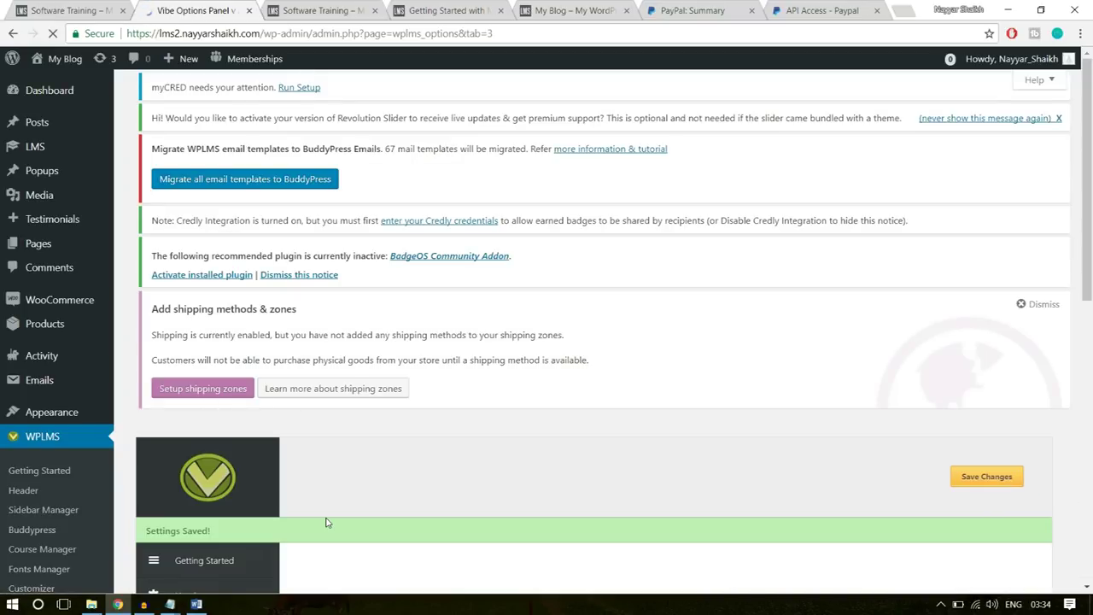
- Reload the Software Training course page, review its no-reviews notice, then go to the home page
{"action": "left_click", "coordinate": [310, 16]}
{"action": "left_click", "coordinate": [310, 32]}
{"action": "key", "text": "Return"}
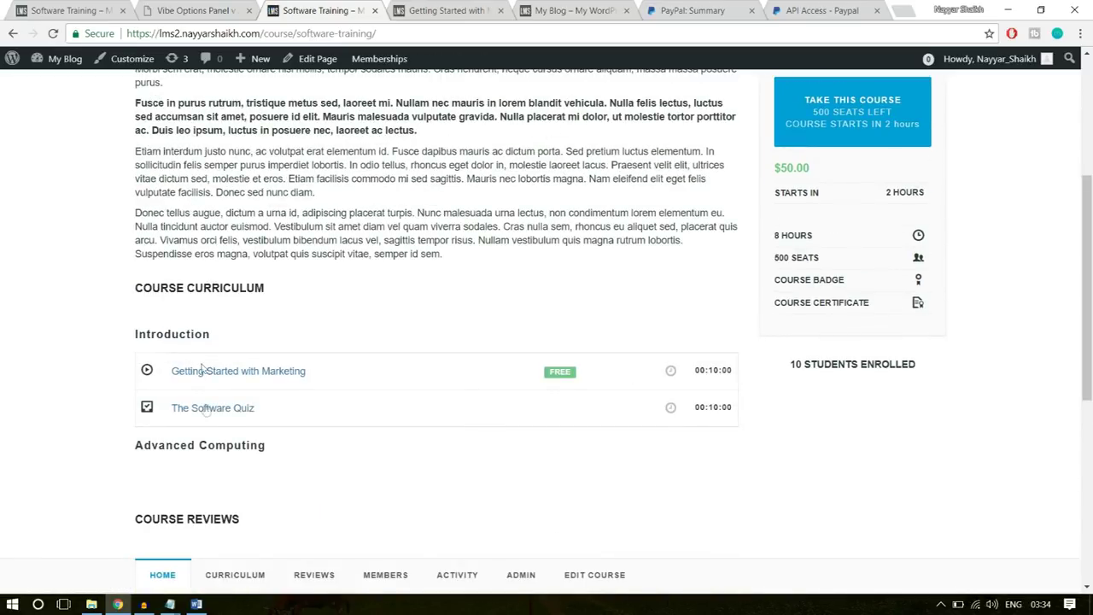
{"action": "scroll", "coordinate": [227, 427], "scroll_direction": "down", "scroll_amount": 5}
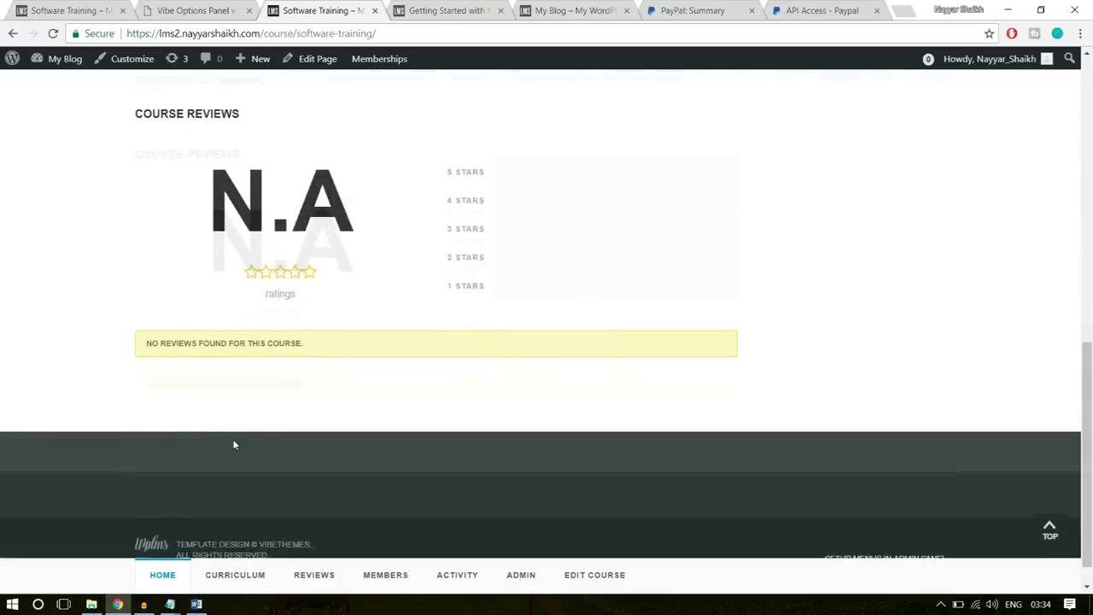
{"action": "left_click_drag", "start_coordinate": [191, 329], "coordinate": [305, 376]}
{"action": "left_click", "coordinate": [301, 378]}
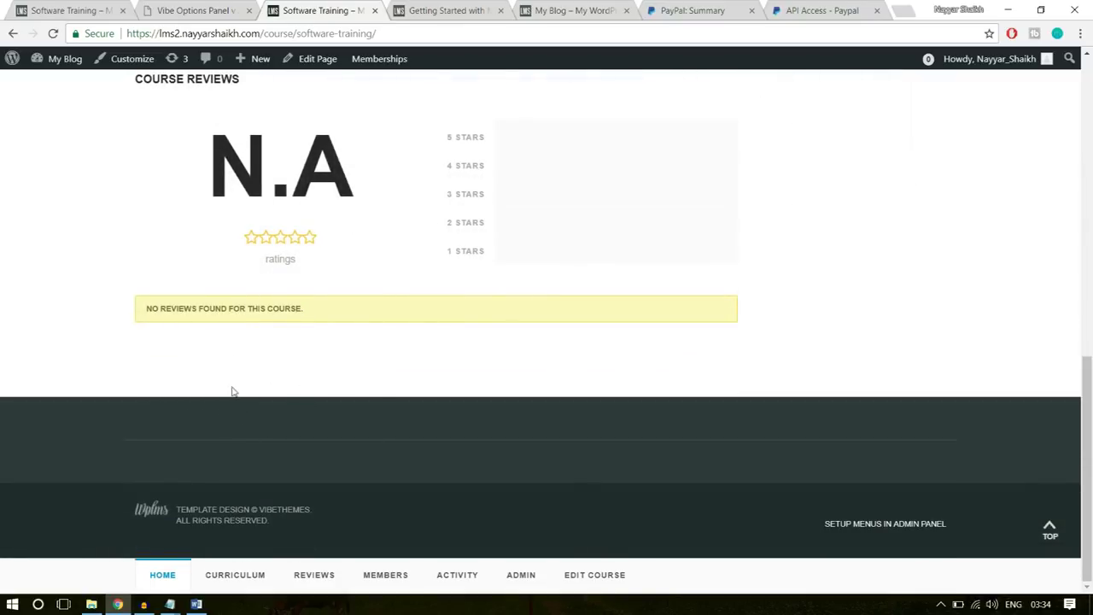
{"action": "scroll", "coordinate": [232, 376], "scroll_direction": "up", "scroll_amount": 15}
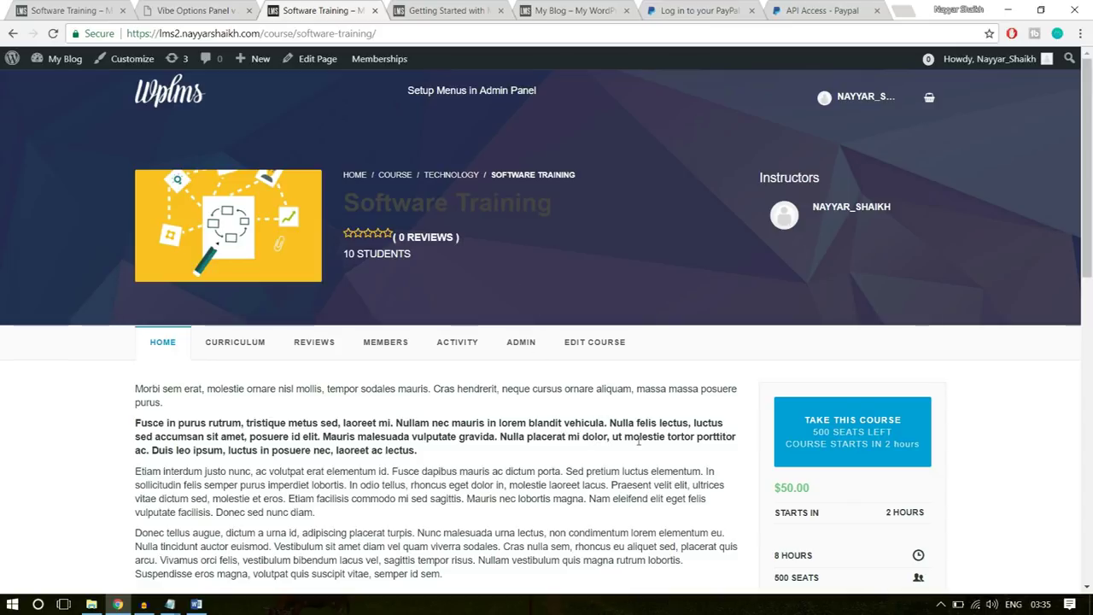
{"action": "left_click", "coordinate": [165, 100]}
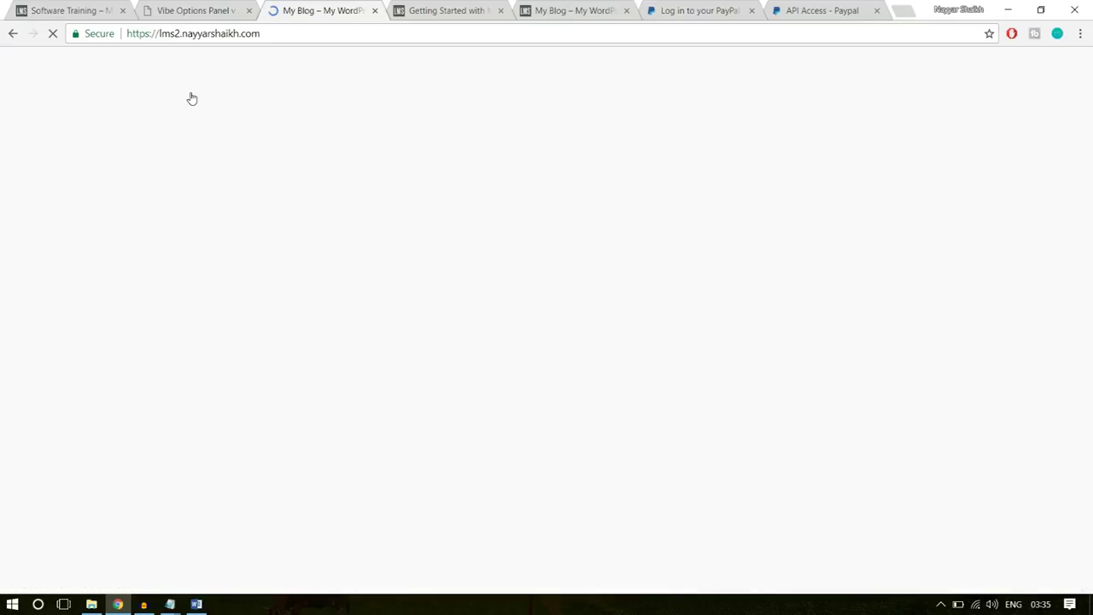
- Open the site home page via the Wplms logo and scroll through the 'LOOKING FOR SOMETHING?' slider
{"action": "scroll", "coordinate": [666, 480], "scroll_direction": "down", "scroll_amount": 4}
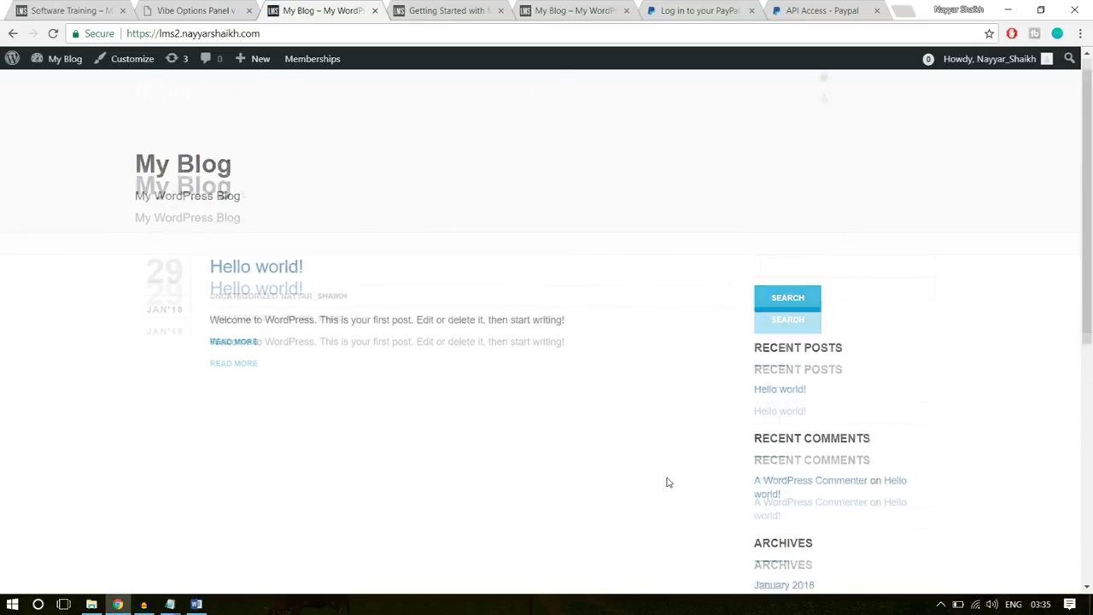
{"action": "scroll", "coordinate": [666, 481], "scroll_direction": "up", "scroll_amount": 4}
{"action": "left_click", "coordinate": [68, 10]}
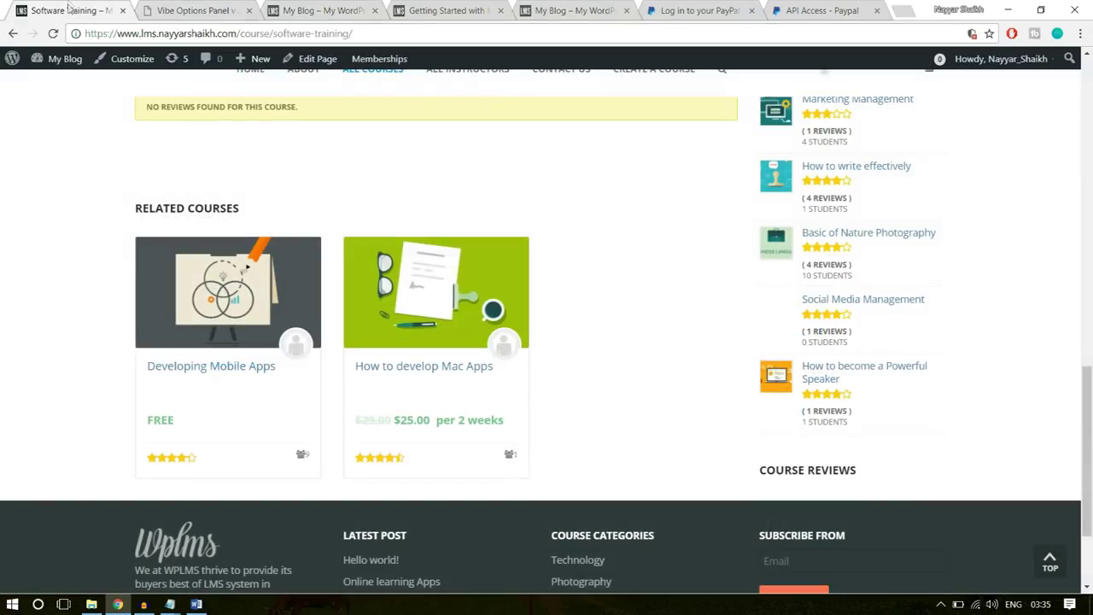
{"action": "scroll", "coordinate": [103, 219], "scroll_direction": "up", "scroll_amount": 10}
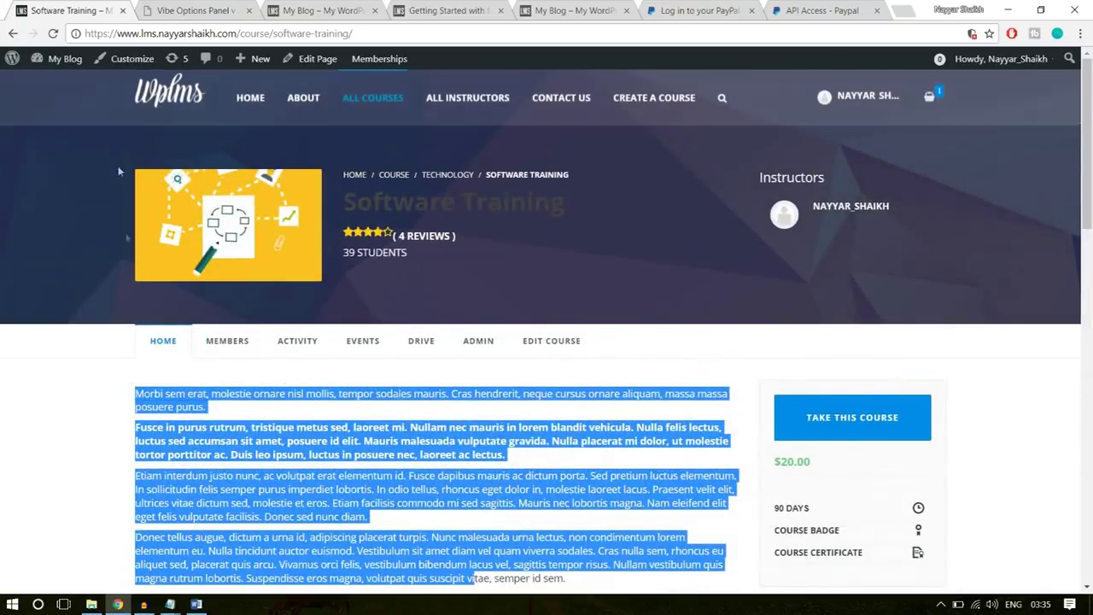
{"action": "left_click", "coordinate": [175, 94]}
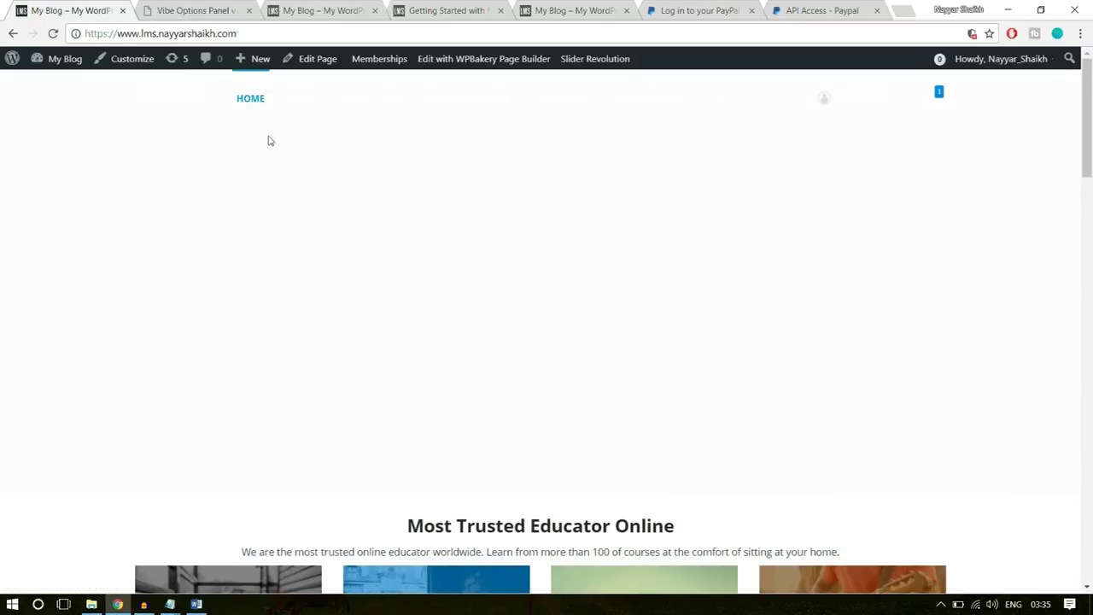
{"action": "scroll", "coordinate": [578, 402], "scroll_direction": "down", "scroll_amount": 3}
{"action": "scroll", "coordinate": [578, 398], "scroll_direction": "down", "scroll_amount": 5}
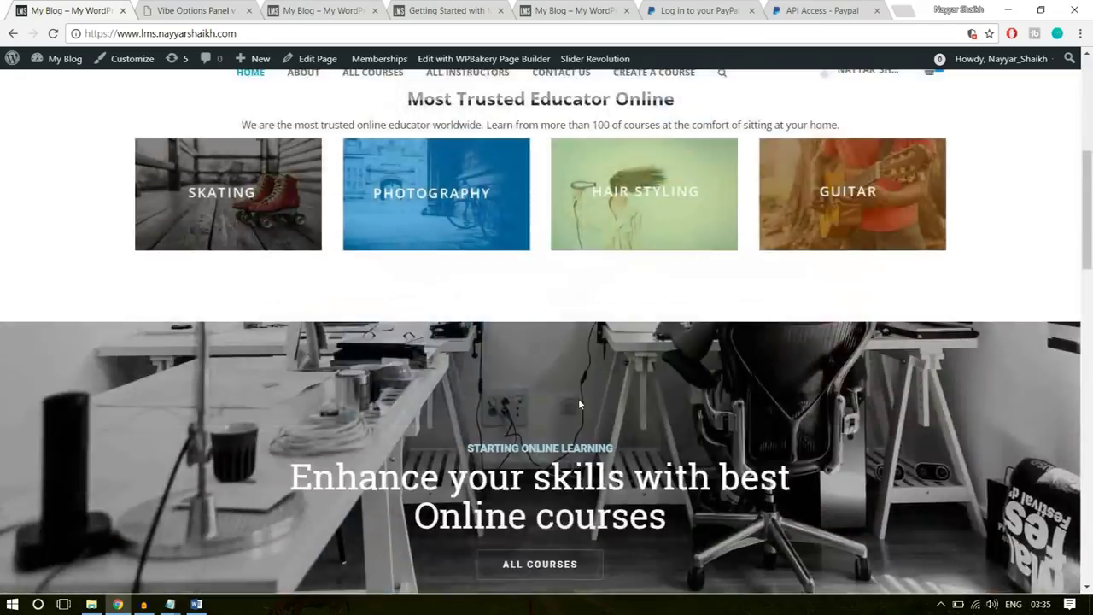
{"action": "scroll", "coordinate": [579, 398], "scroll_direction": "down", "scroll_amount": 4}
{"action": "scroll", "coordinate": [578, 398], "scroll_direction": "up", "scroll_amount": 9}
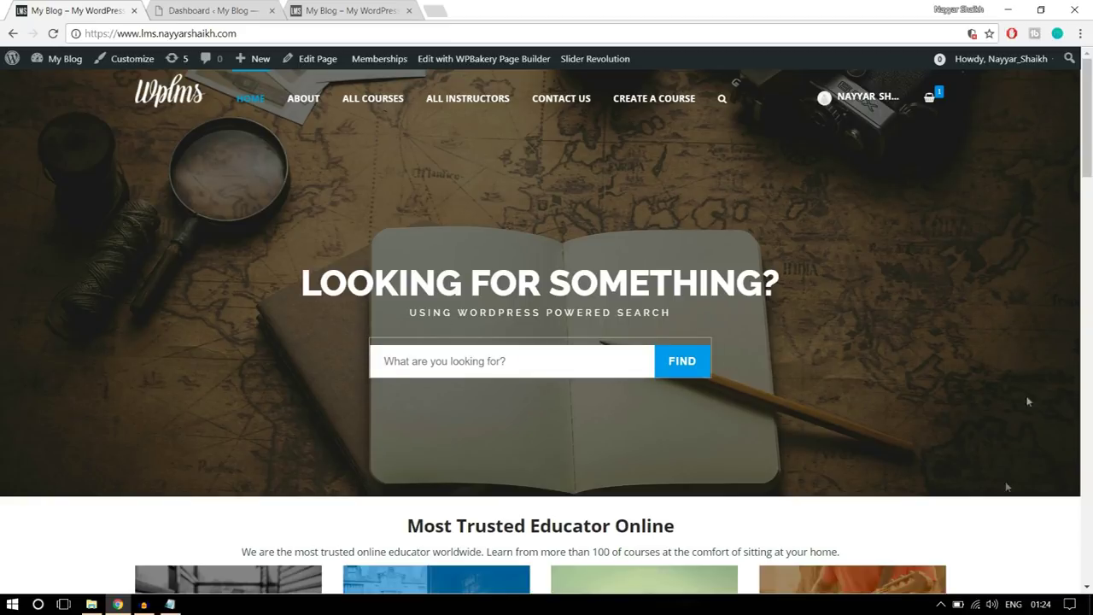
- From the dashboard's Slider Revolution menu, create a New Slider using the Default Slider source
{"action": "left_click", "coordinate": [214, 10]}
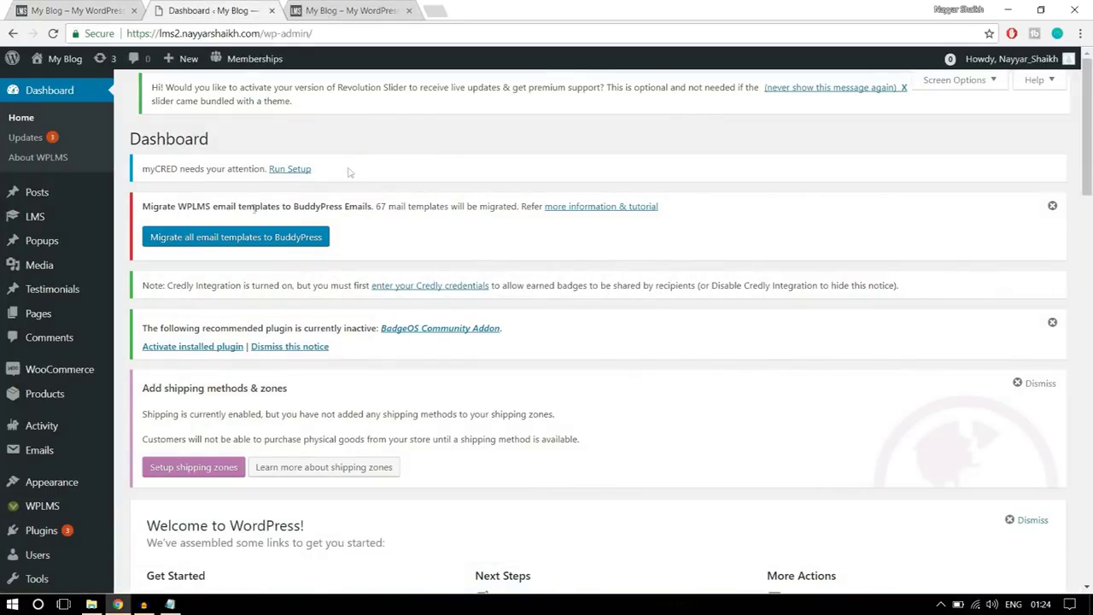
{"action": "scroll", "coordinate": [83, 384], "scroll_direction": "down", "scroll_amount": 5}
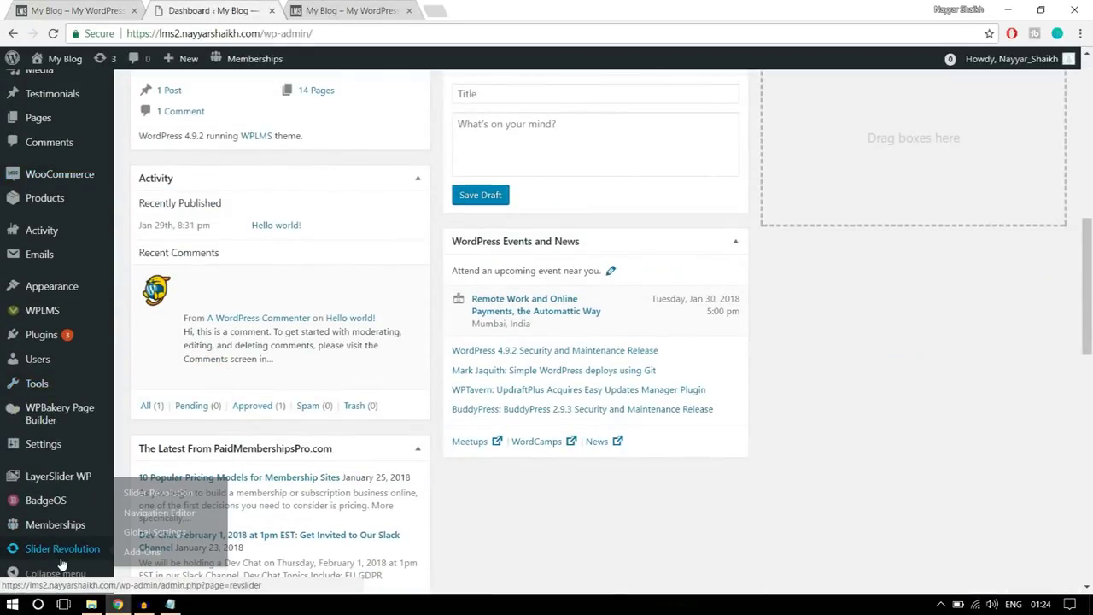
{"action": "mouse_move", "coordinate": [72, 522]}
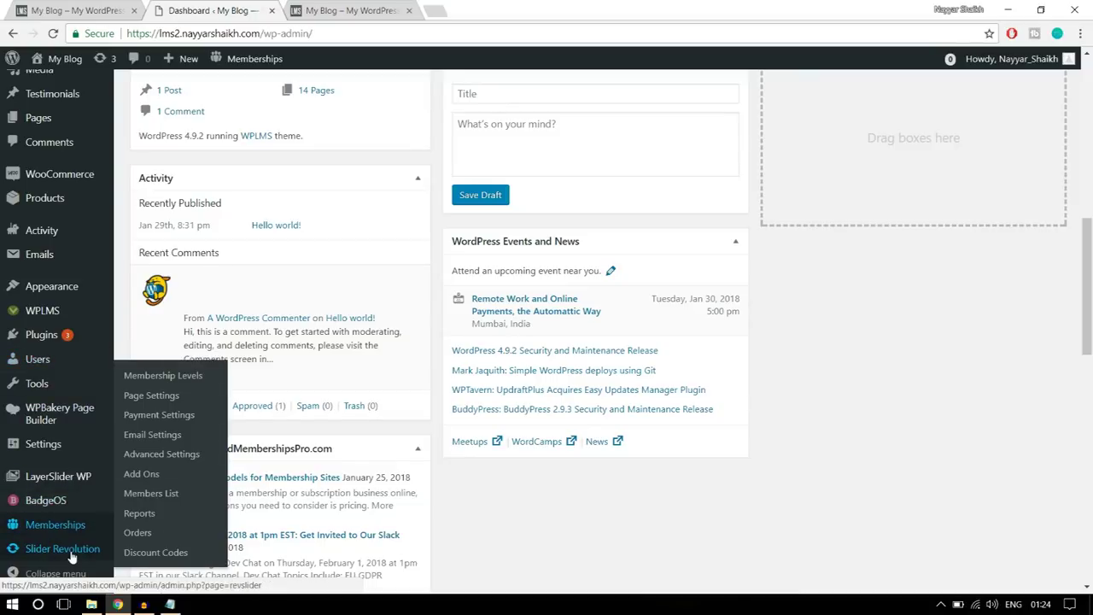
{"action": "mouse_move", "coordinate": [72, 556]}
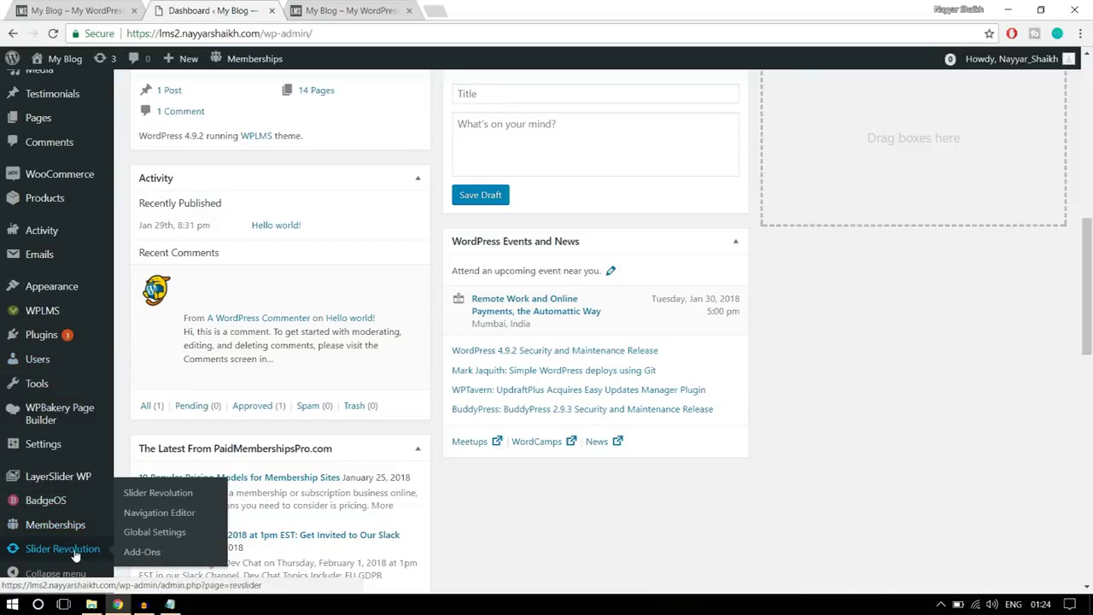
{"action": "left_click", "coordinate": [73, 550]}
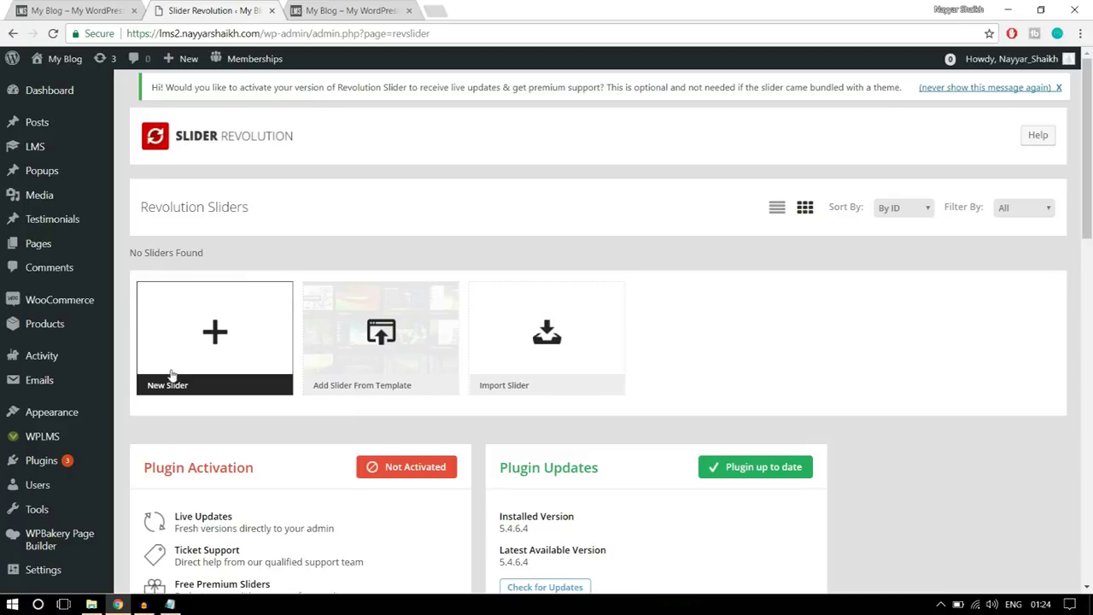
{"action": "left_click", "coordinate": [214, 341]}
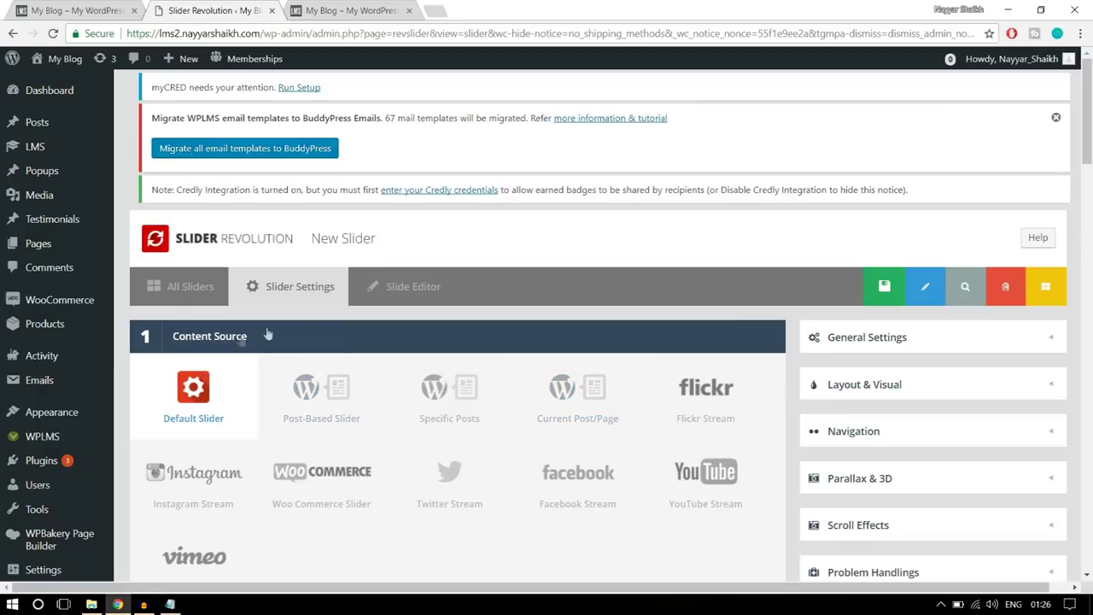
- Enter the slider title and alias 'slider', and choose the Full-Width slide layout
{"action": "scroll", "coordinate": [307, 333], "scroll_direction": "down", "scroll_amount": 1}
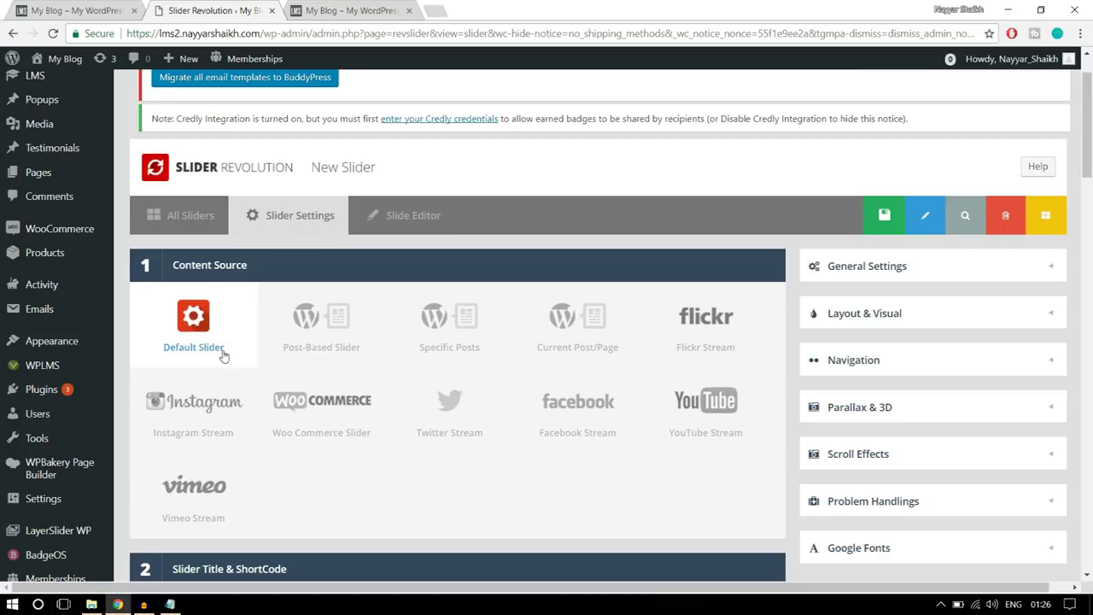
{"action": "scroll", "coordinate": [298, 341], "scroll_direction": "down", "scroll_amount": 4}
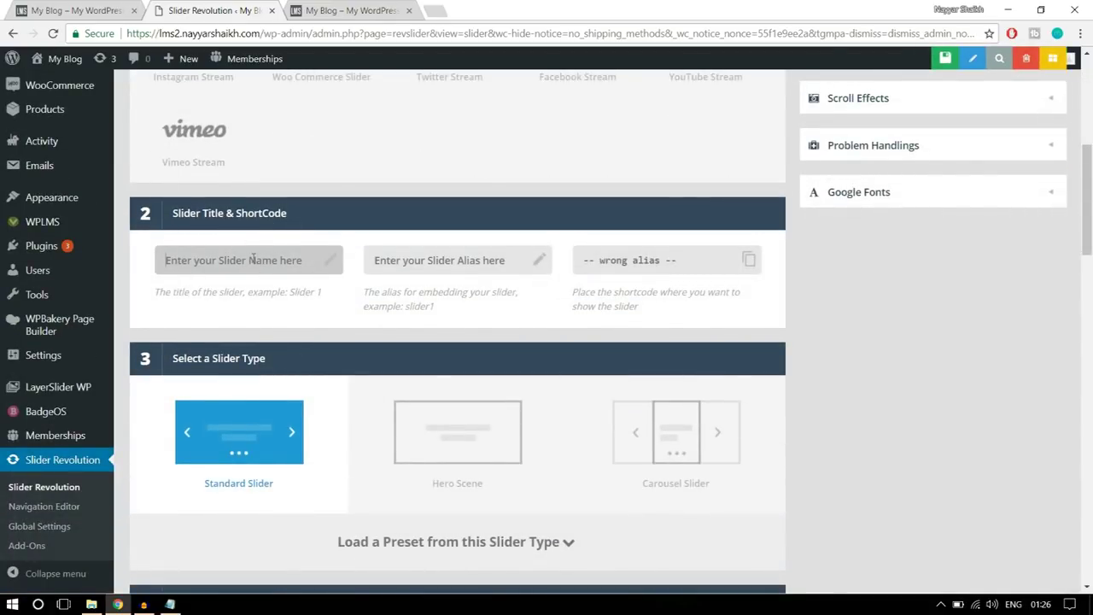
{"action": "type", "text": "Slider 1"}
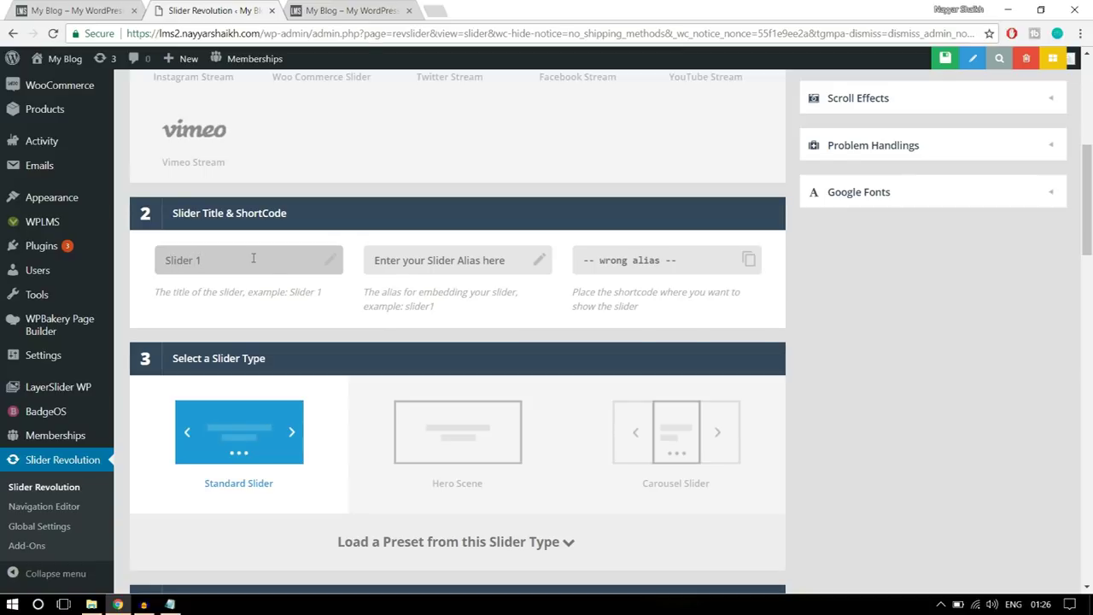
{"action": "left_click", "coordinate": [448, 262]}
{"action": "type", "text": "slider1"}
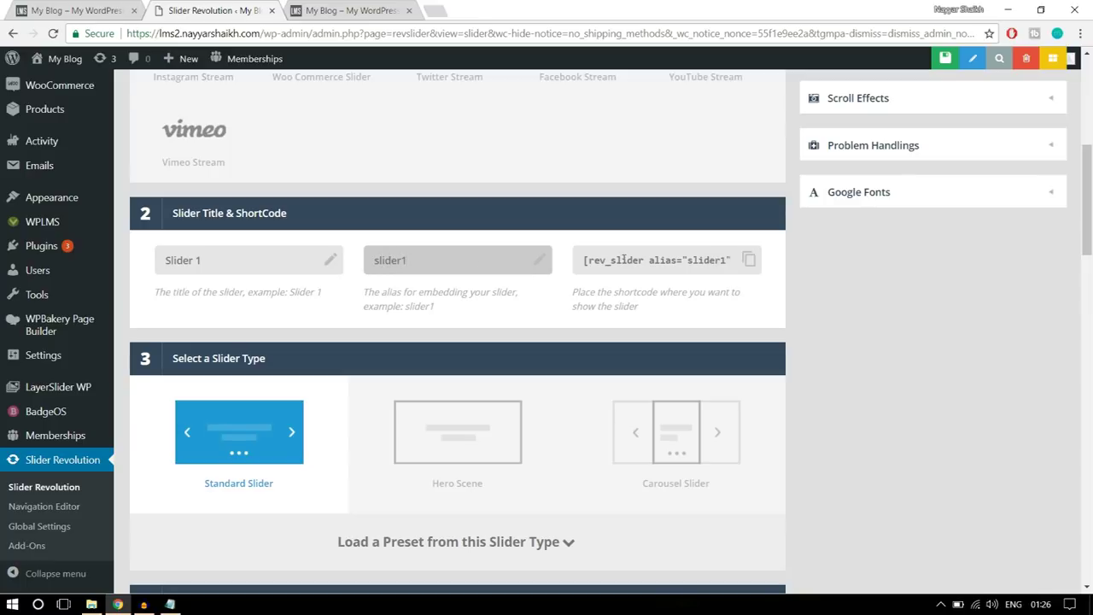
{"action": "left_click", "coordinate": [916, 335]}
{"action": "scroll", "coordinate": [916, 334], "scroll_direction": "down", "scroll_amount": 2}
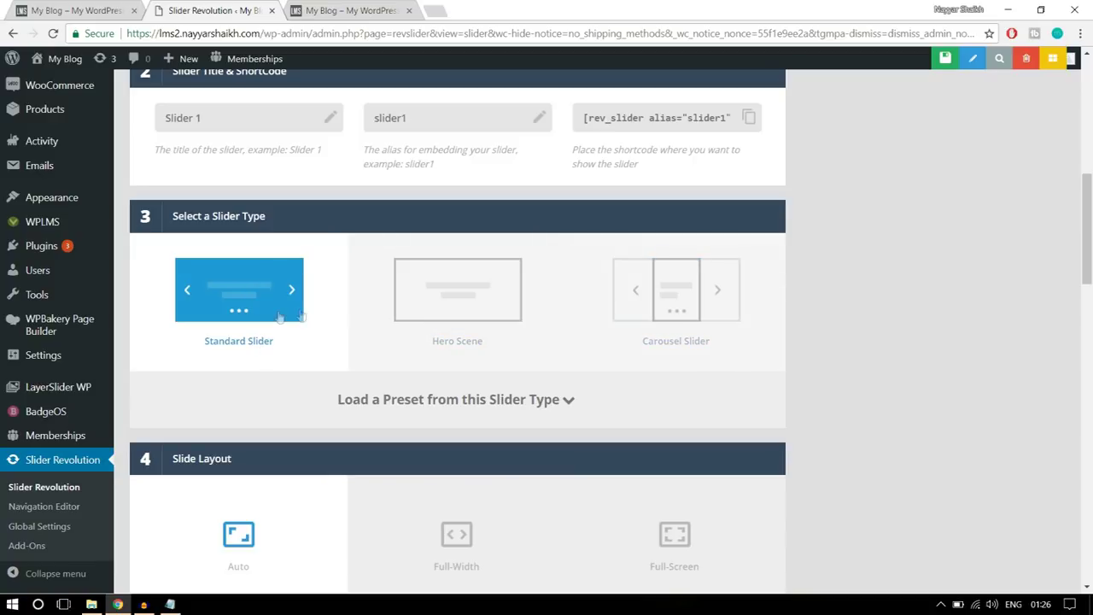
{"action": "left_click", "coordinate": [94, 10]}
{"action": "scroll", "coordinate": [954, 391], "scroll_direction": "down", "scroll_amount": 2}
{"action": "scroll", "coordinate": [955, 392], "scroll_direction": "down", "scroll_amount": 1}
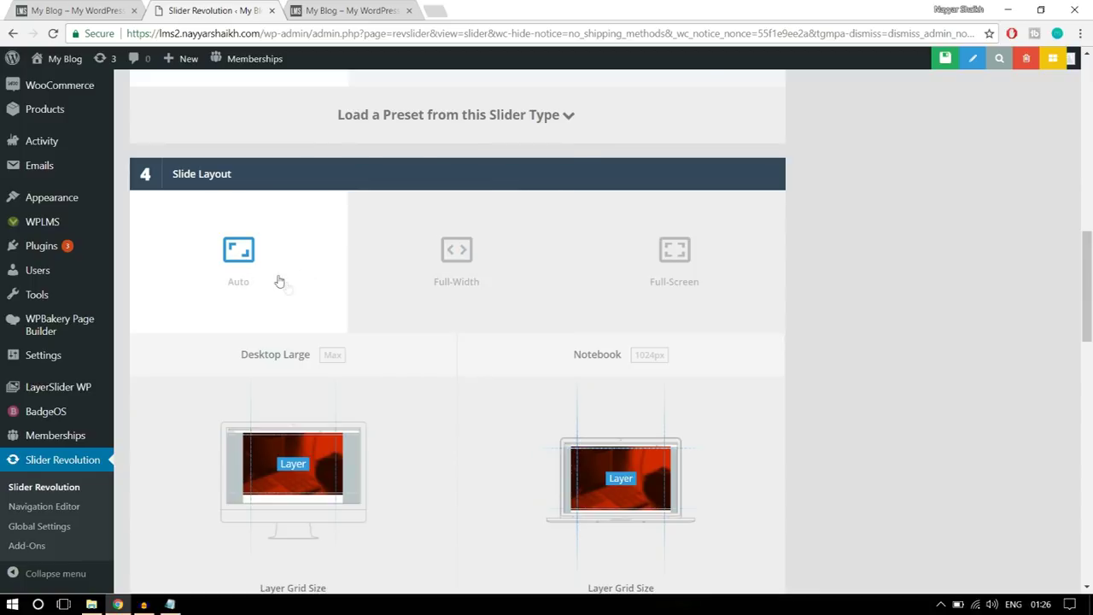
{"action": "left_click", "coordinate": [450, 275]}
{"action": "left_click", "coordinate": [100, 9]}
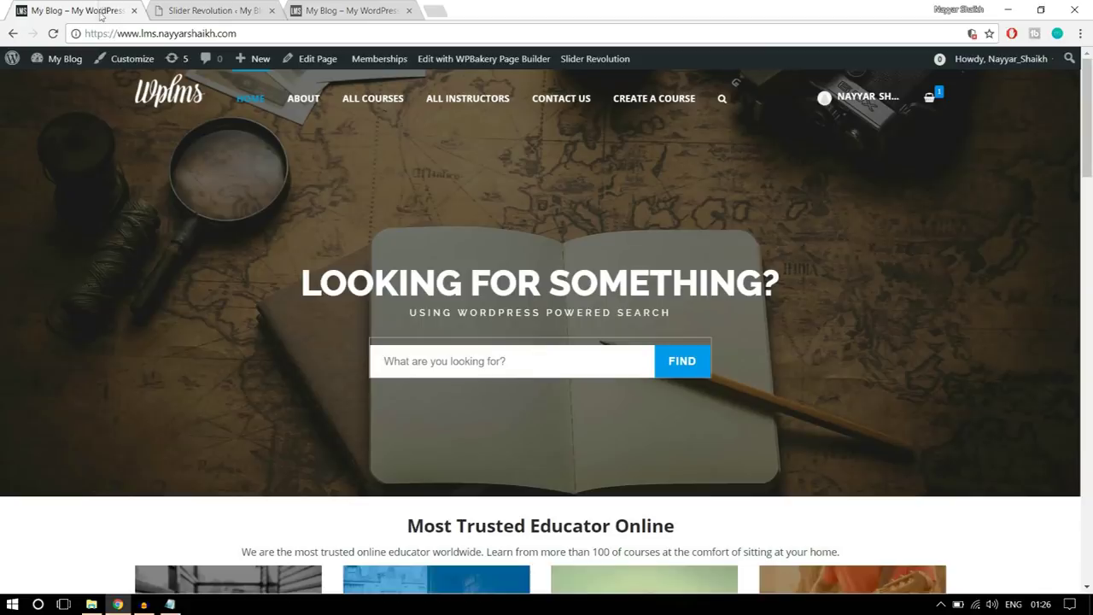
{"action": "left_click", "coordinate": [171, 12]}
{"action": "scroll", "coordinate": [897, 344], "scroll_direction": "down", "scroll_amount": 5}
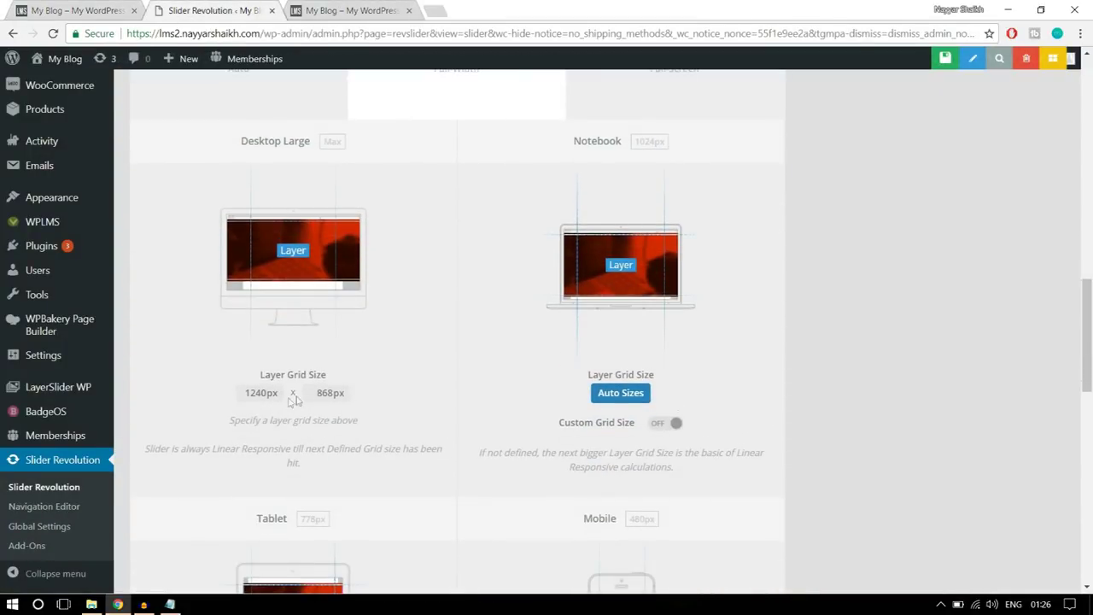
{"action": "left_click", "coordinate": [81, 10]}
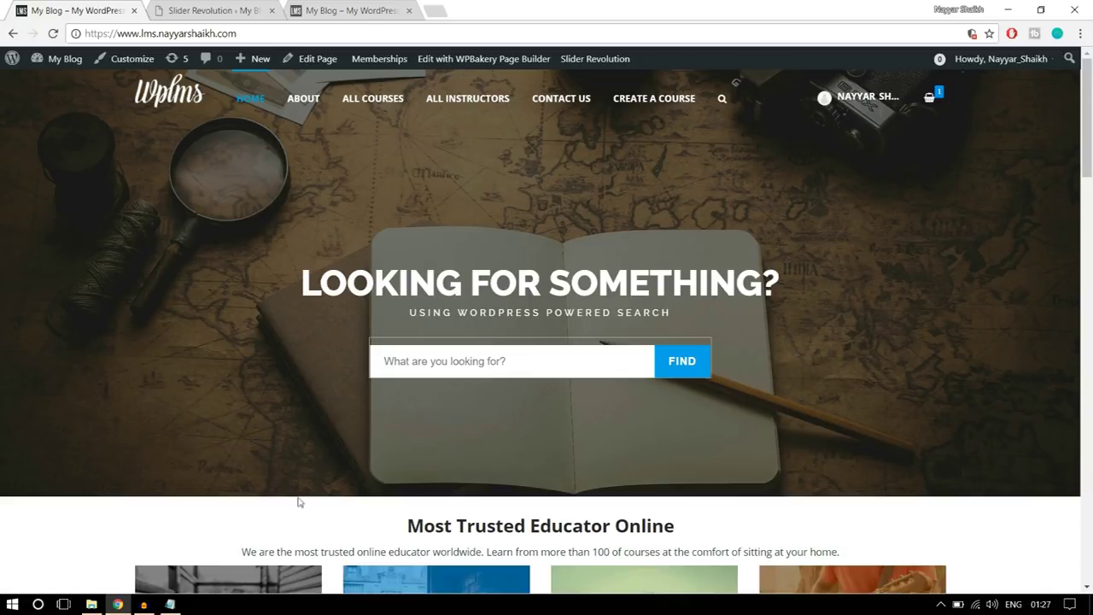
{"action": "left_click", "coordinate": [261, 4]}
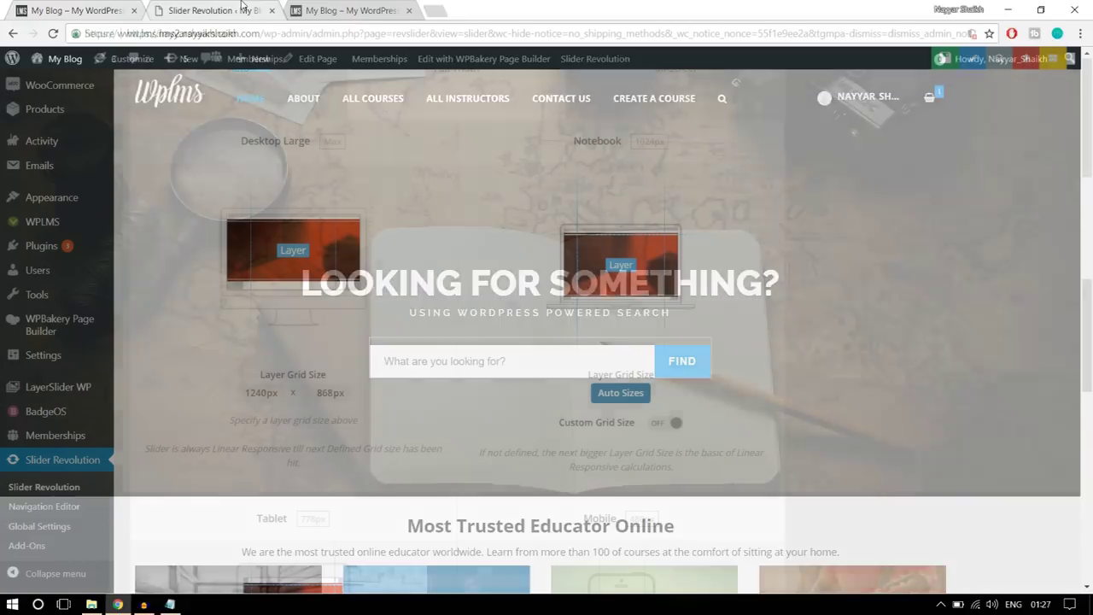
- Set the Desktop Large grid height to 600px and give Notebook a custom 500px height
{"action": "double_click", "coordinate": [316, 393]}
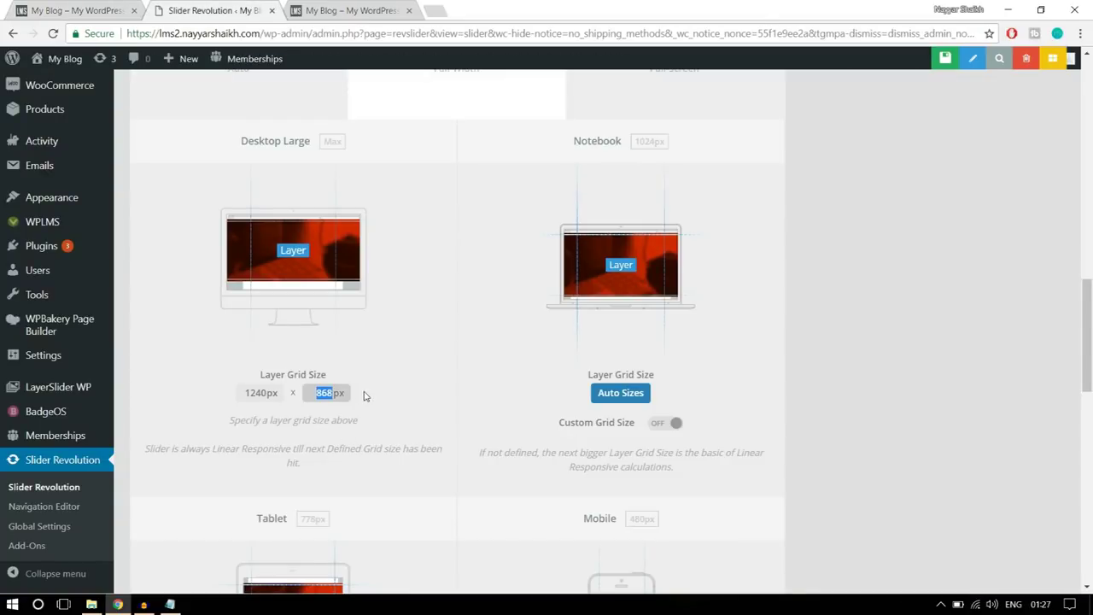
{"action": "type", "text": "6"}
{"action": "left_click", "coordinate": [489, 334]}
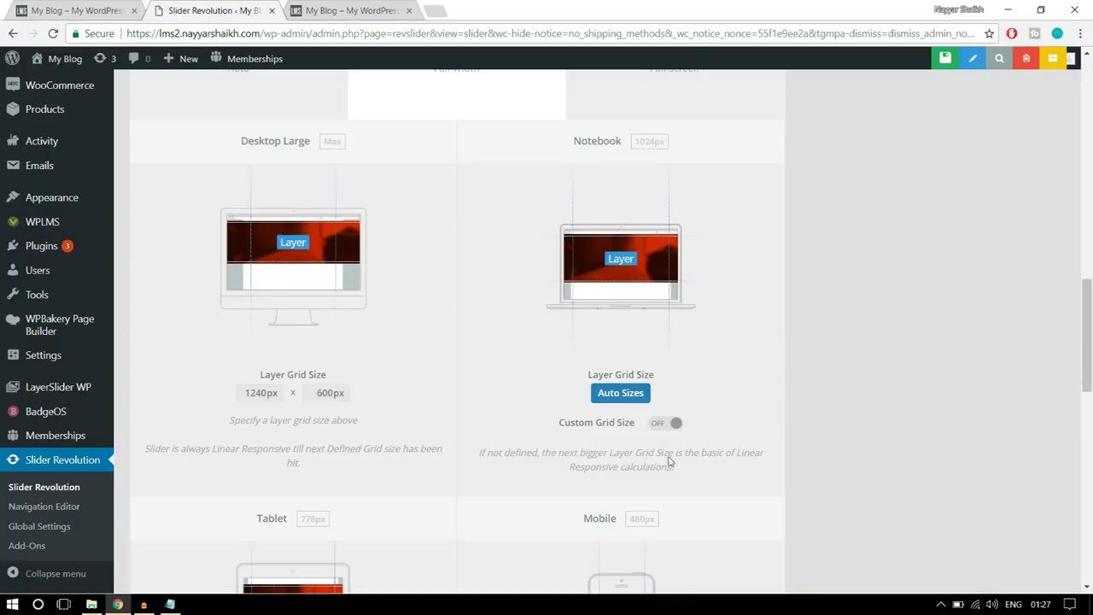
{"action": "left_click", "coordinate": [671, 425]}
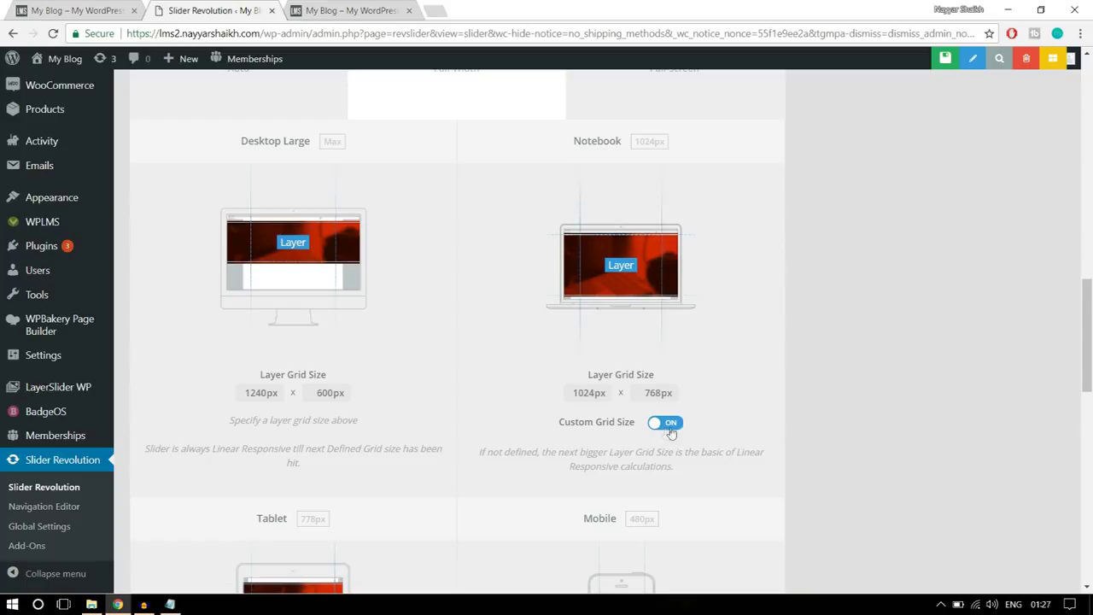
{"action": "double_click", "coordinate": [646, 393]}
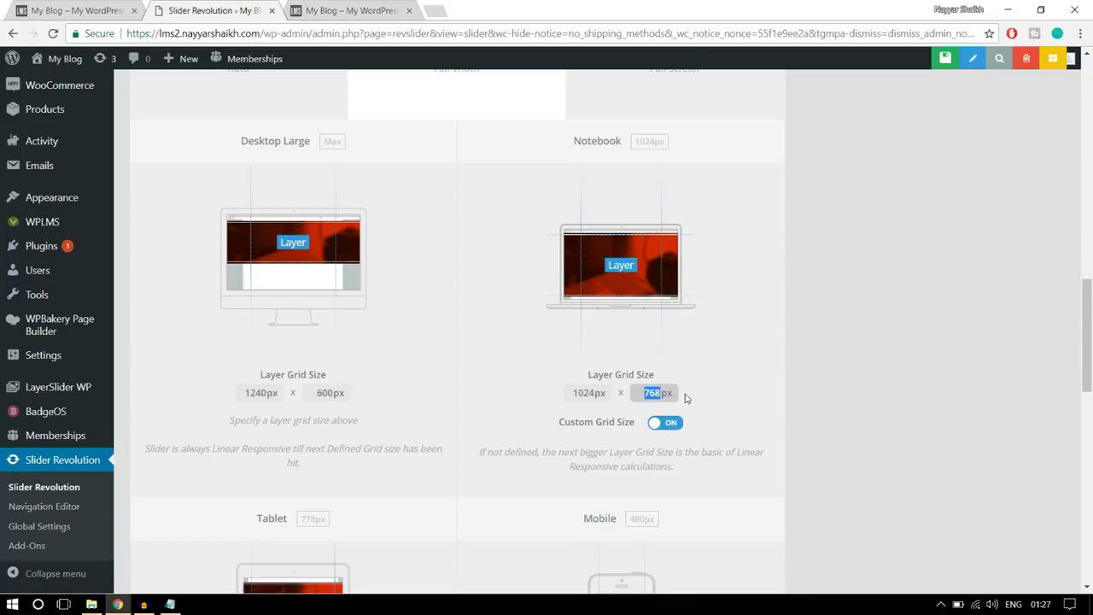
{"action": "type", "text": "500"}
{"action": "left_click", "coordinate": [702, 395]}
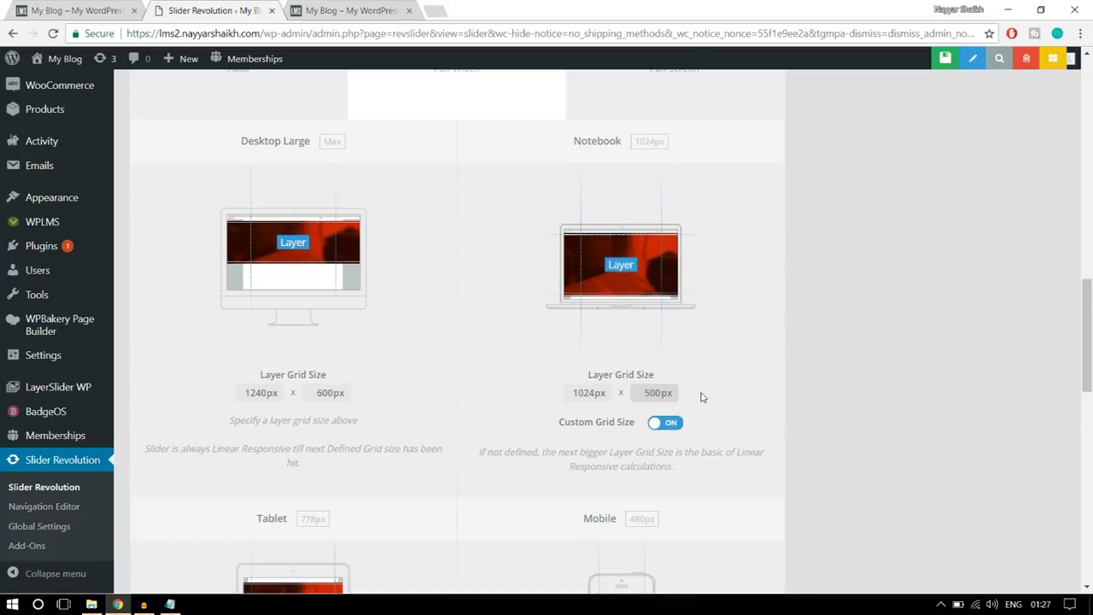
- Give Tablet a custom 400px grid height and Mobile a custom 300px height
{"action": "scroll", "coordinate": [348, 415], "scroll_direction": "down", "scroll_amount": 3}
{"action": "scroll", "coordinate": [355, 419], "scroll_direction": "down", "scroll_amount": 1}
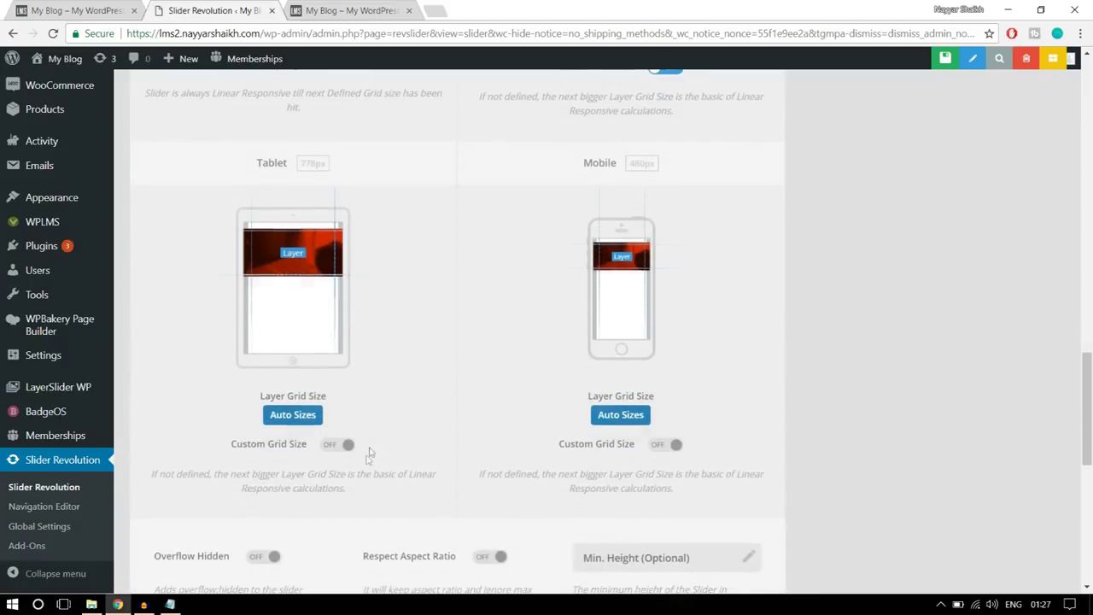
{"action": "left_click", "coordinate": [345, 445]}
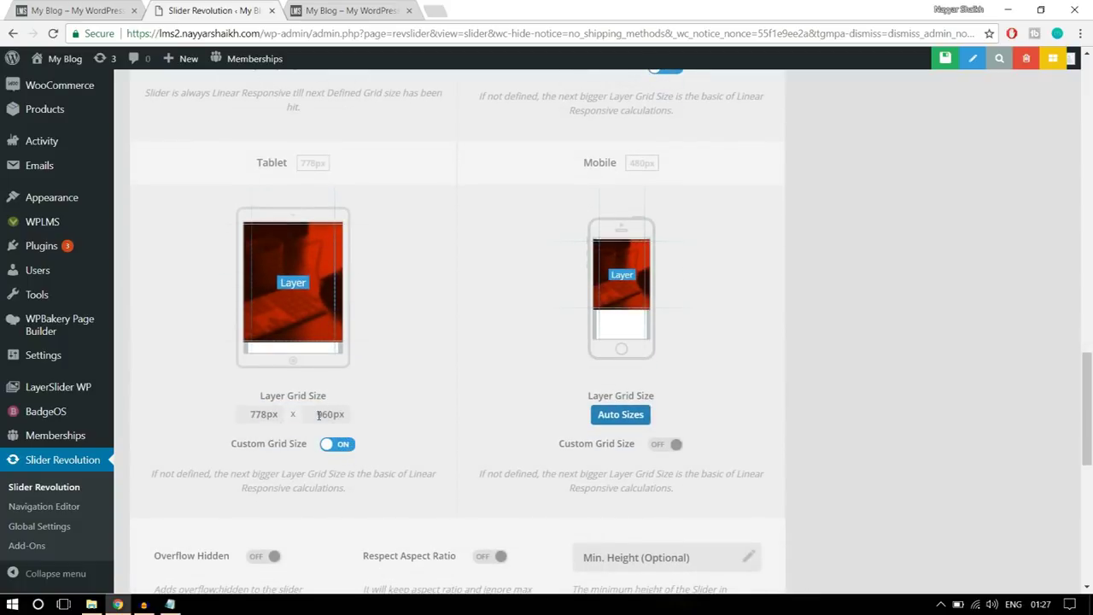
{"action": "left_click_drag", "start_coordinate": [318, 415], "coordinate": [344, 417]}
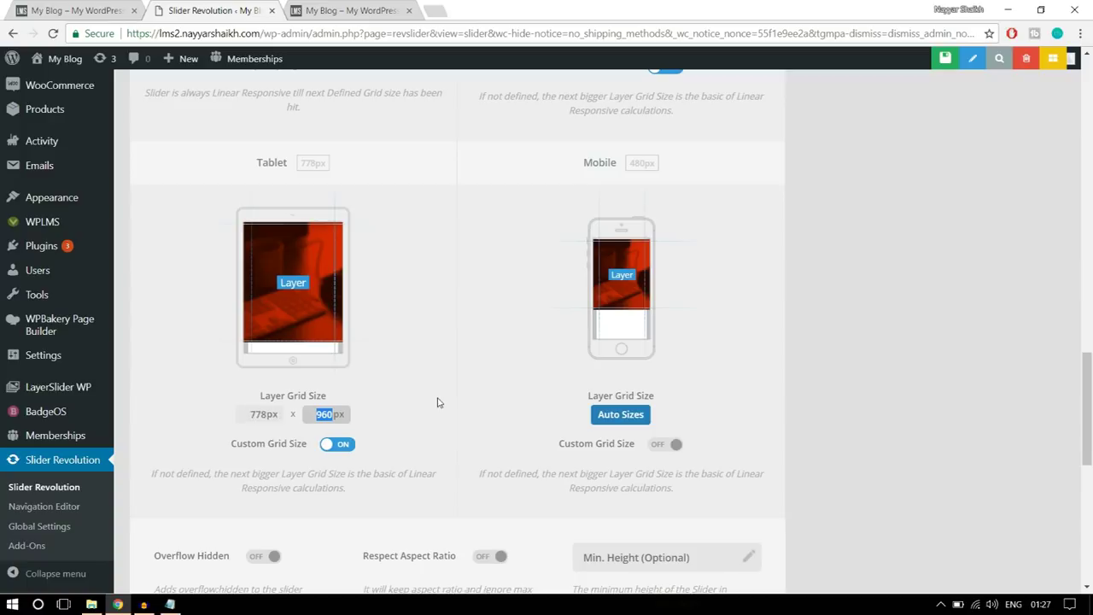
{"action": "type", "text": "400"}
{"action": "key", "text": "Return"}
{"action": "left_click", "coordinate": [671, 444]}
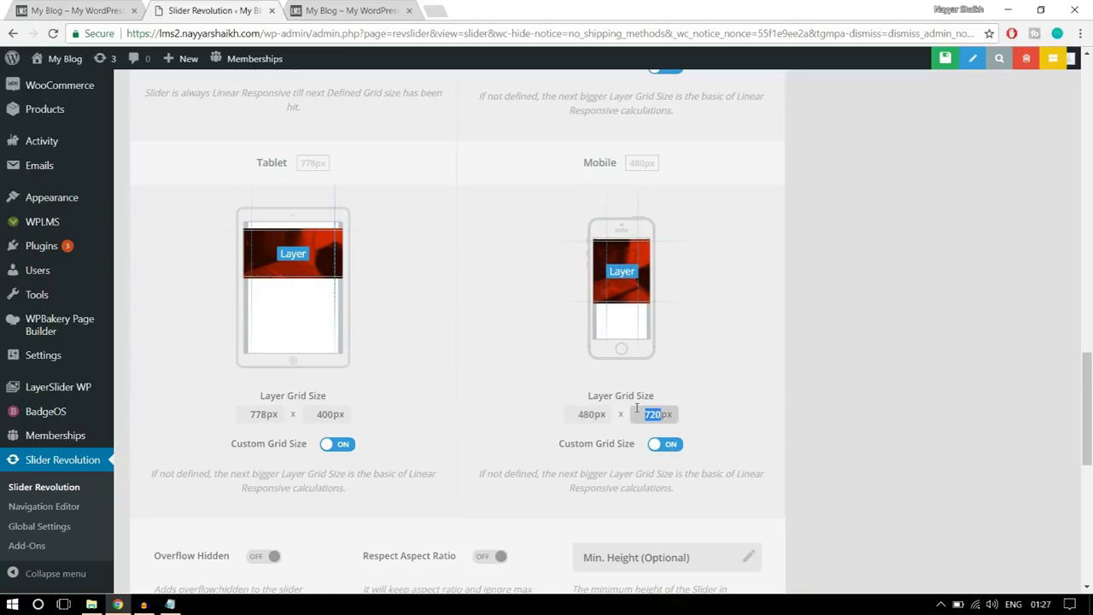
{"action": "left_click", "coordinate": [767, 362]}
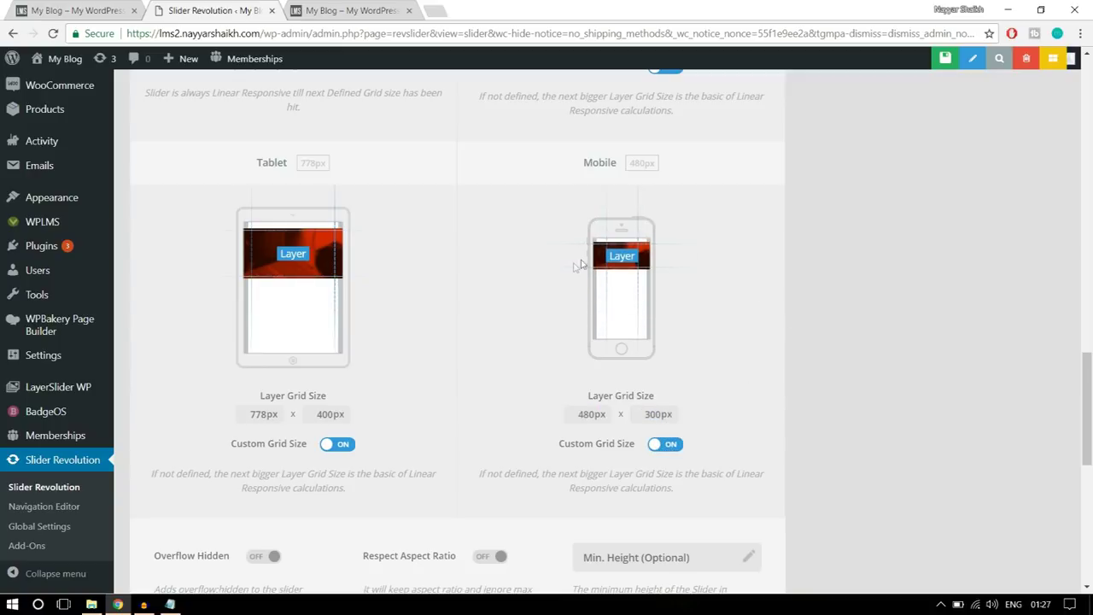
{"action": "scroll", "coordinate": [888, 319], "scroll_direction": "down", "scroll_amount": 2}
{"action": "scroll", "coordinate": [895, 329], "scroll_direction": "down", "scroll_amount": 5}
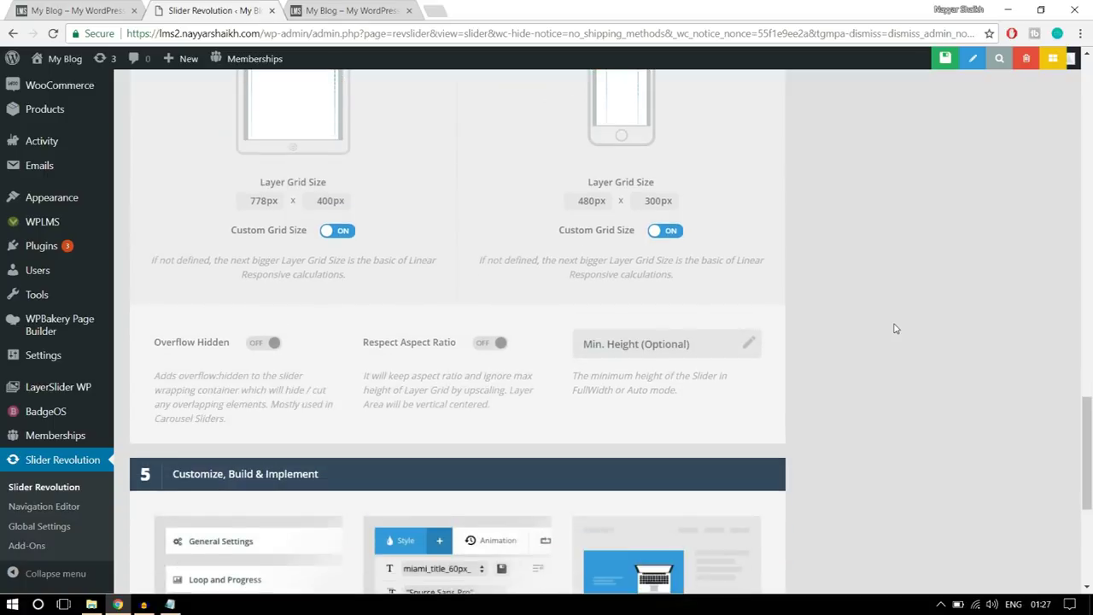
{"action": "scroll", "coordinate": [899, 403], "scroll_direction": "up", "scroll_amount": 20}
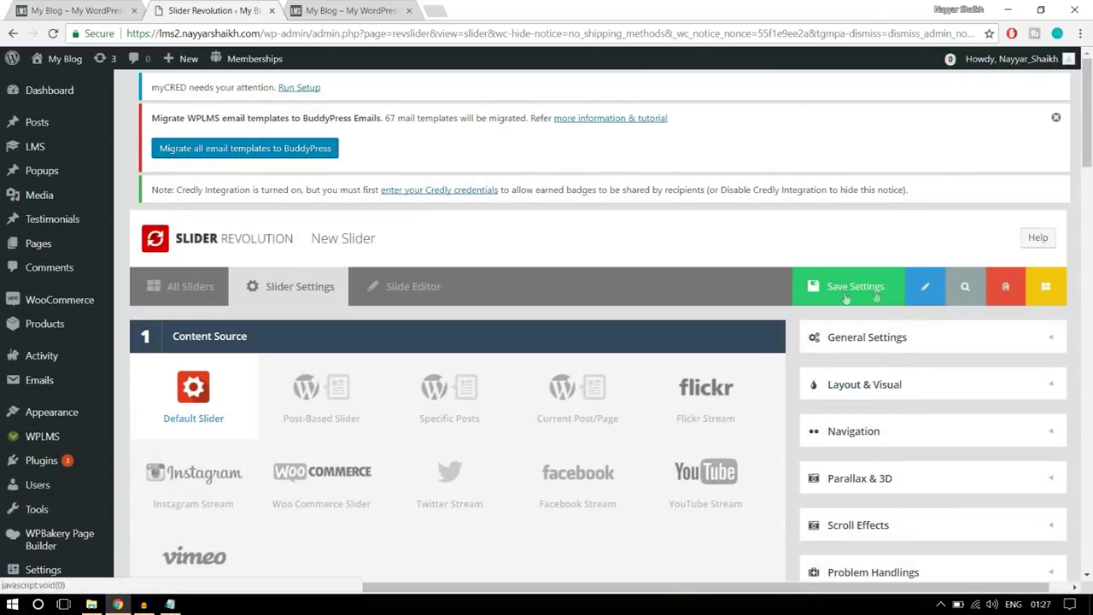
- Save the slider settings and go to the slide editor
{"action": "left_click", "coordinate": [846, 297]}
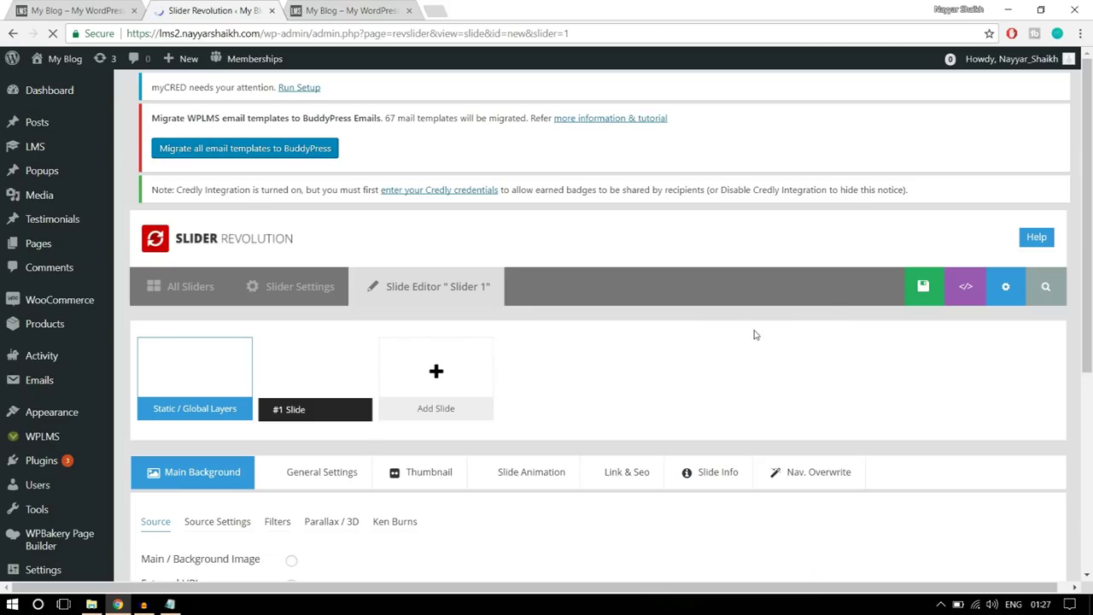
{"action": "scroll", "coordinate": [755, 335], "scroll_direction": "down", "scroll_amount": 2}
{"action": "scroll", "coordinate": [755, 341], "scroll_direction": "down", "scroll_amount": 9}
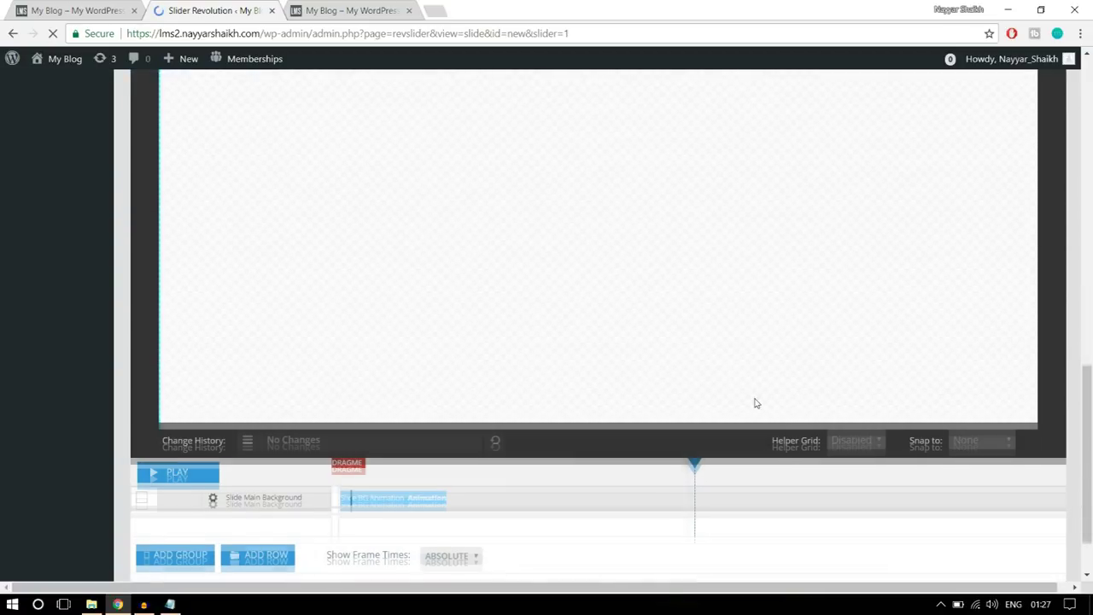
{"action": "scroll", "coordinate": [755, 384], "scroll_direction": "up", "scroll_amount": 3}
{"action": "scroll", "coordinate": [755, 403], "scroll_direction": "down", "scroll_amount": 2}
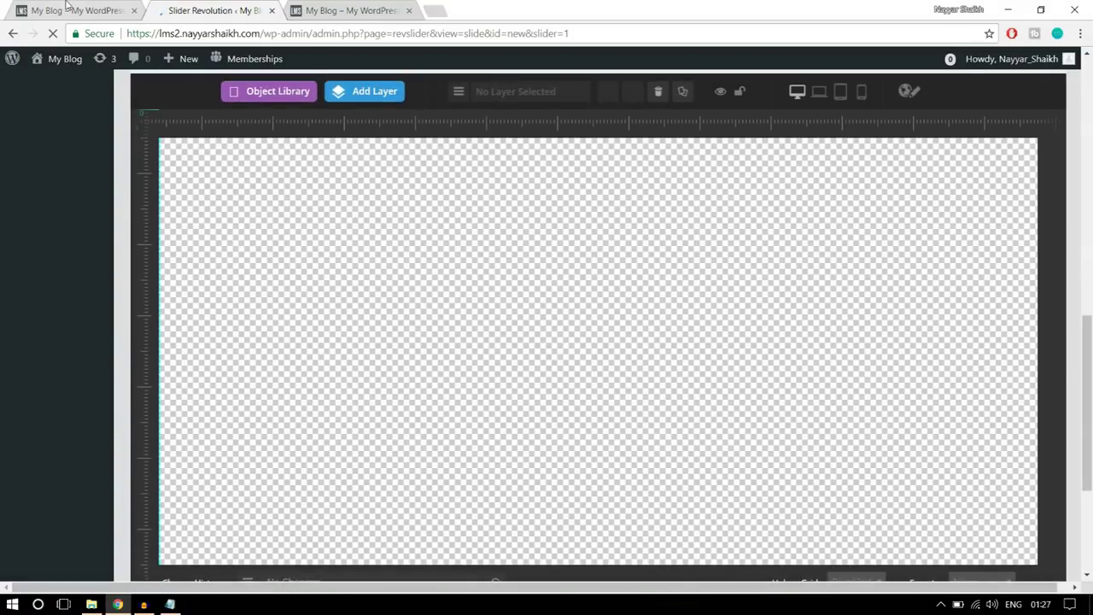
{"action": "left_click", "coordinate": [68, 10]}
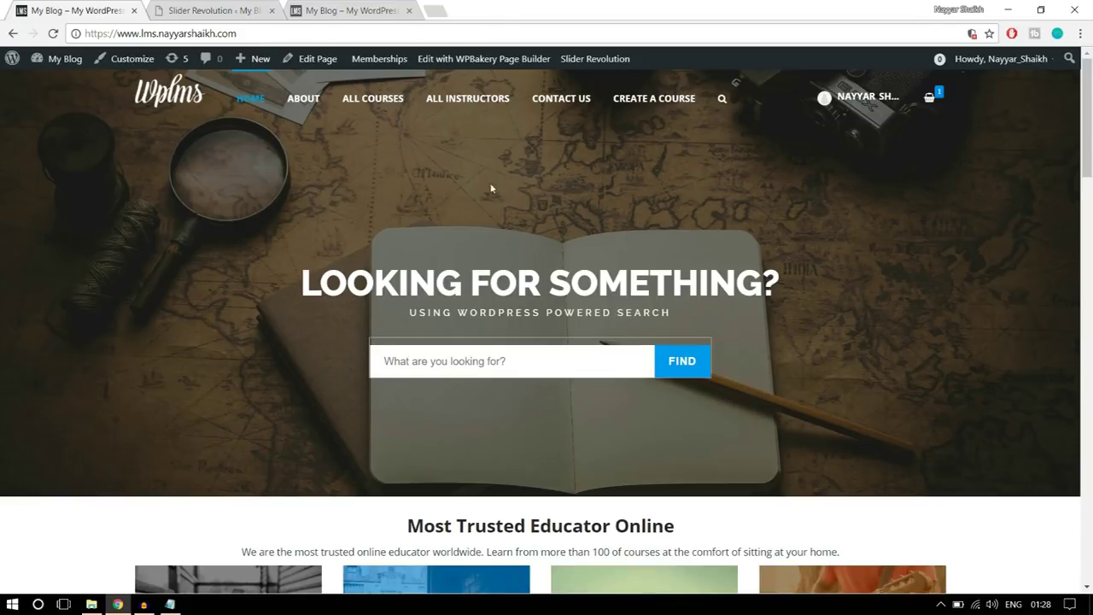
{"action": "left_click", "coordinate": [227, 11]}
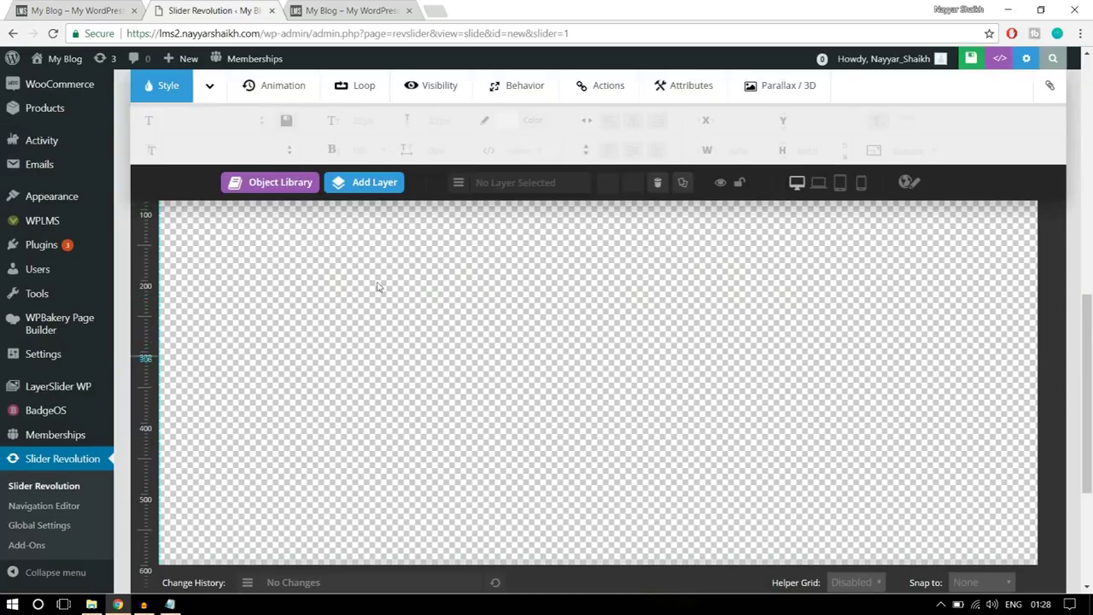
{"action": "scroll", "coordinate": [908, 415], "scroll_direction": "up", "scroll_amount": 5}
{"action": "scroll", "coordinate": [908, 413], "scroll_direction": "up", "scroll_amount": 1}
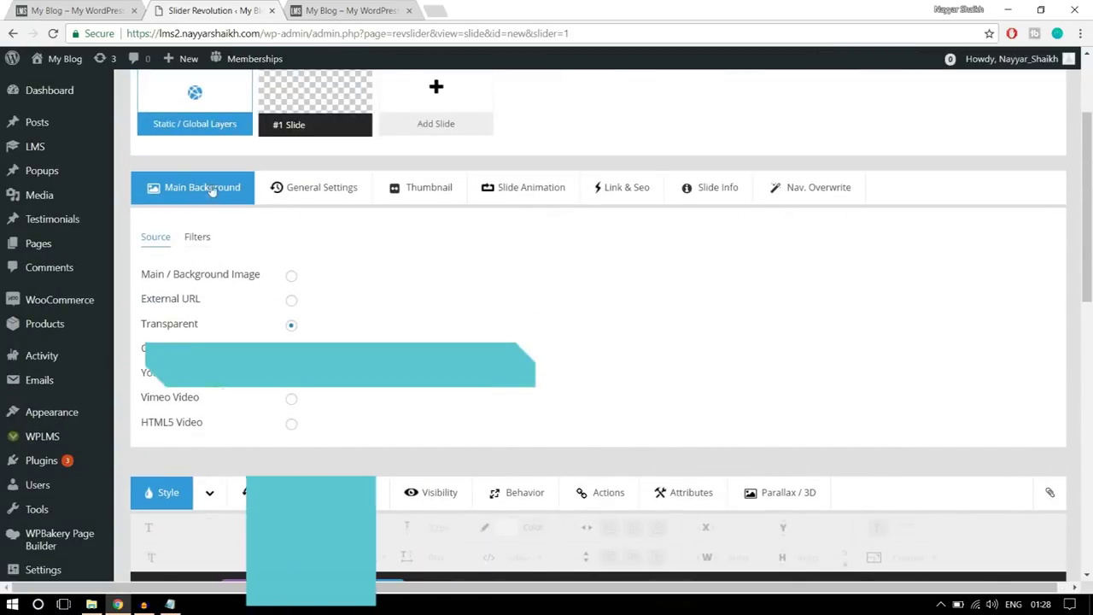
- Choose an image background and start uploading a new file from the Media Library
{"action": "left_click", "coordinate": [290, 277]}
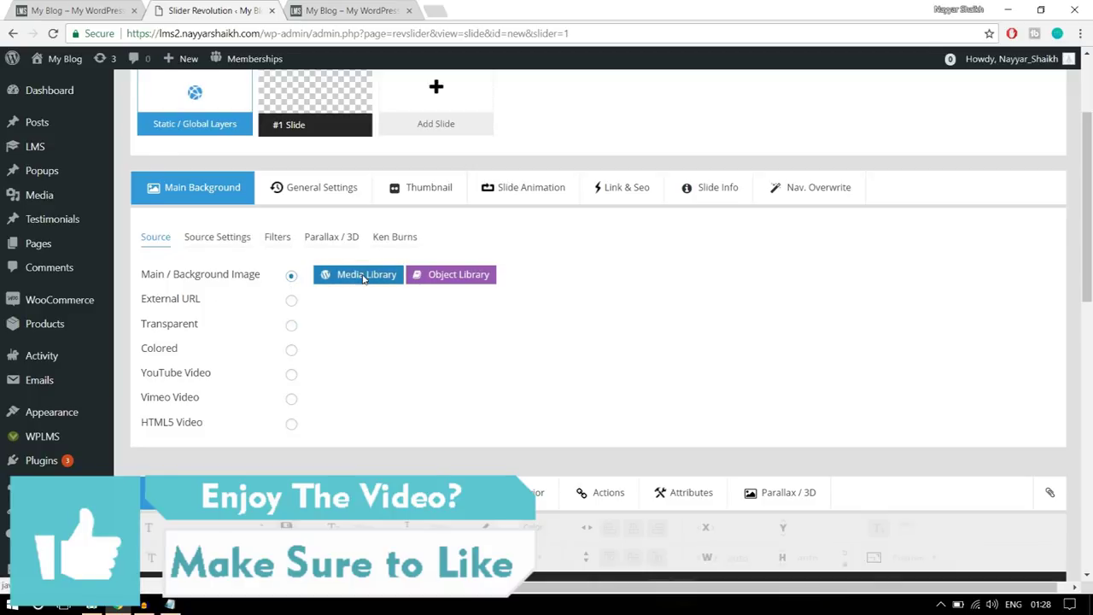
{"action": "left_click", "coordinate": [365, 275]}
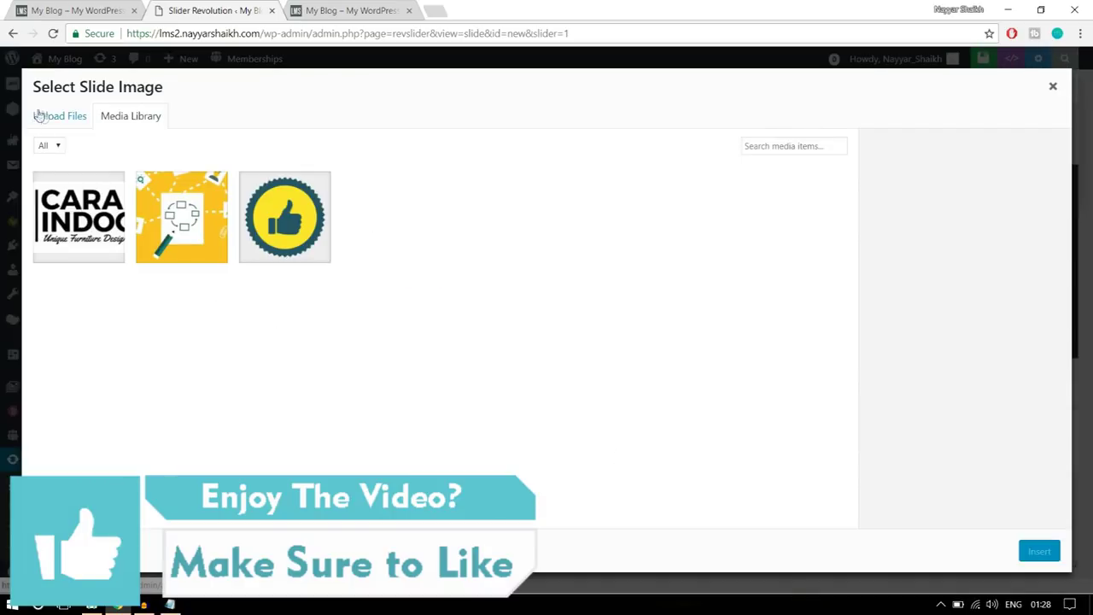
{"action": "left_click", "coordinate": [39, 115]}
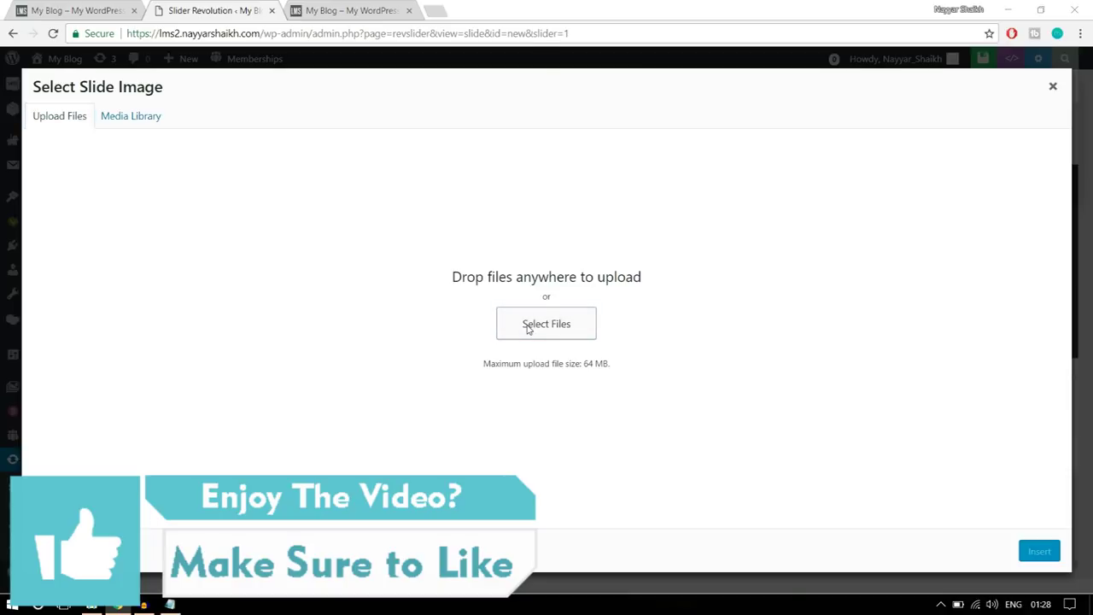
{"action": "left_click", "coordinate": [528, 328]}
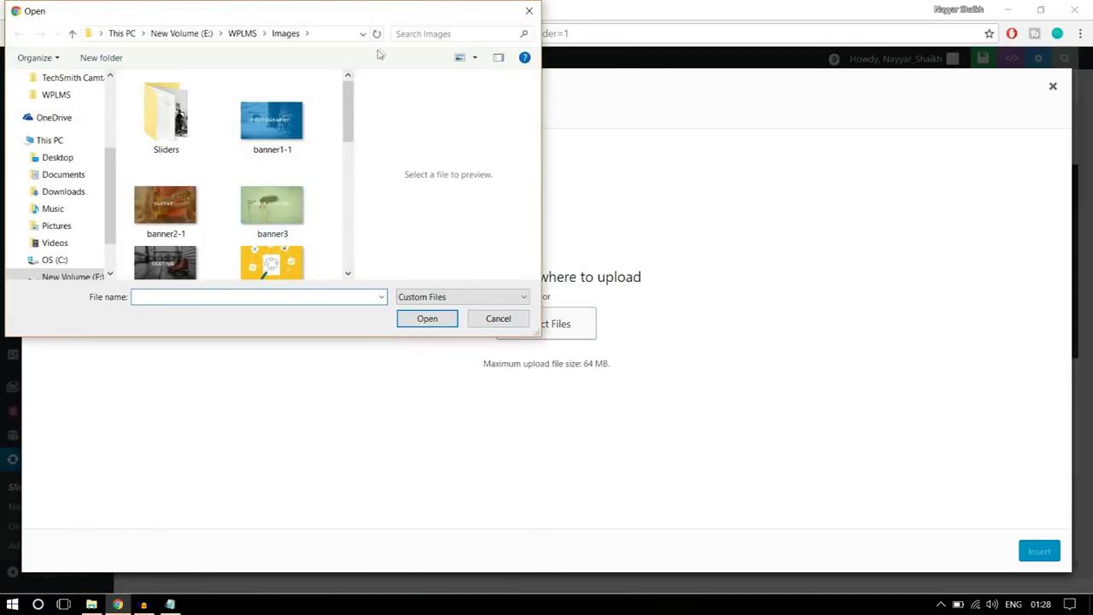
{"action": "double_click", "coordinate": [429, 23]}
{"action": "left_click_drag", "start_coordinate": [356, 153], "coordinate": [785, 151]}
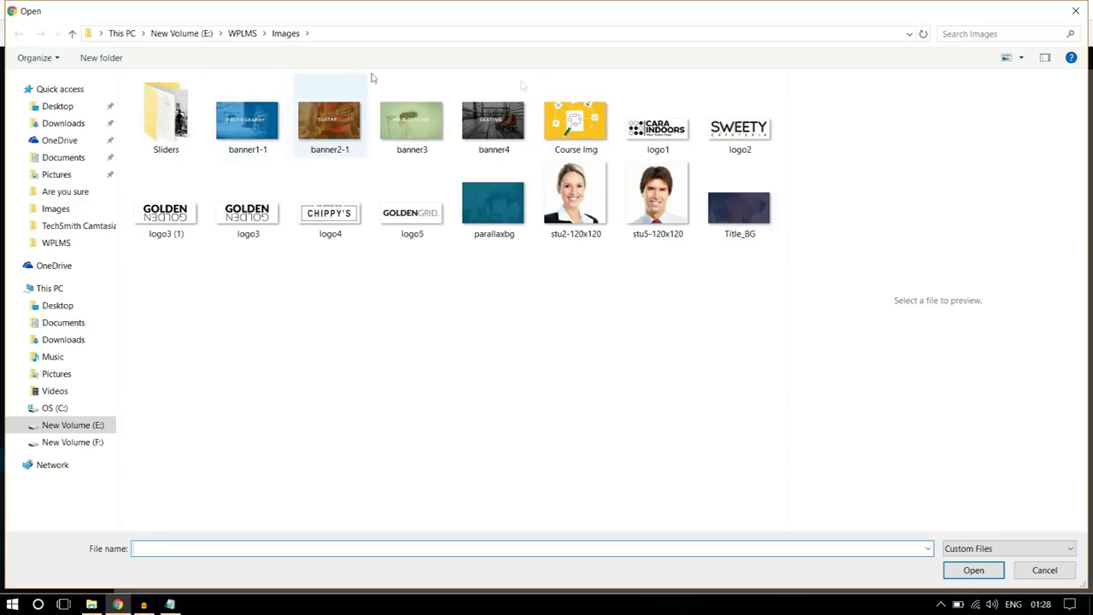
- Upload main-banner.jpg from the Sliders folder and insert it as the slide background
{"action": "left_click", "coordinate": [188, 147]}
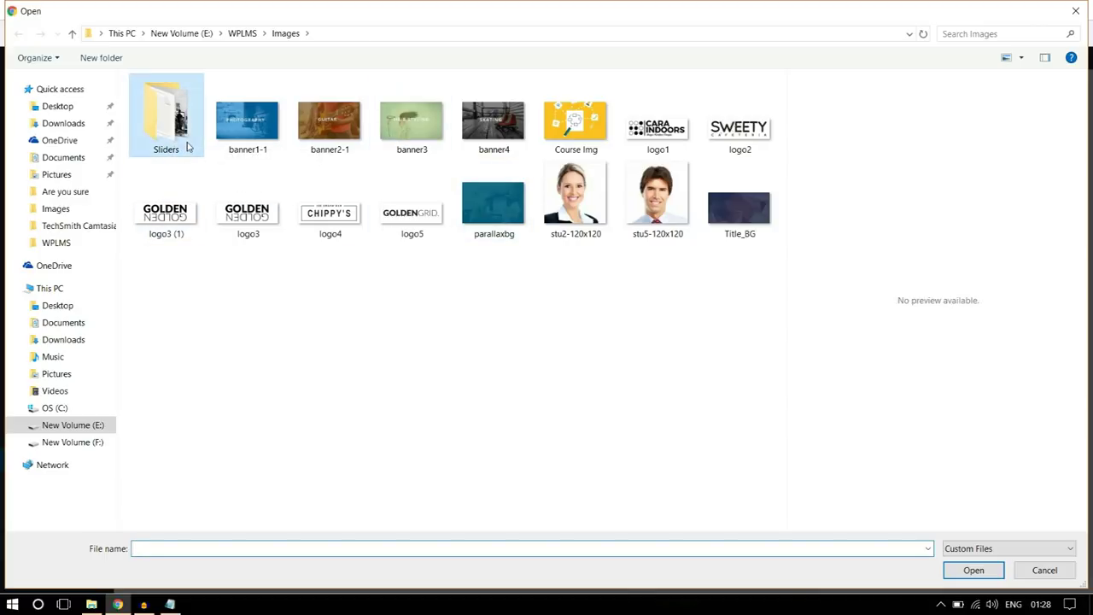
{"action": "double_click", "coordinate": [188, 147]}
{"action": "left_click", "coordinate": [280, 142]}
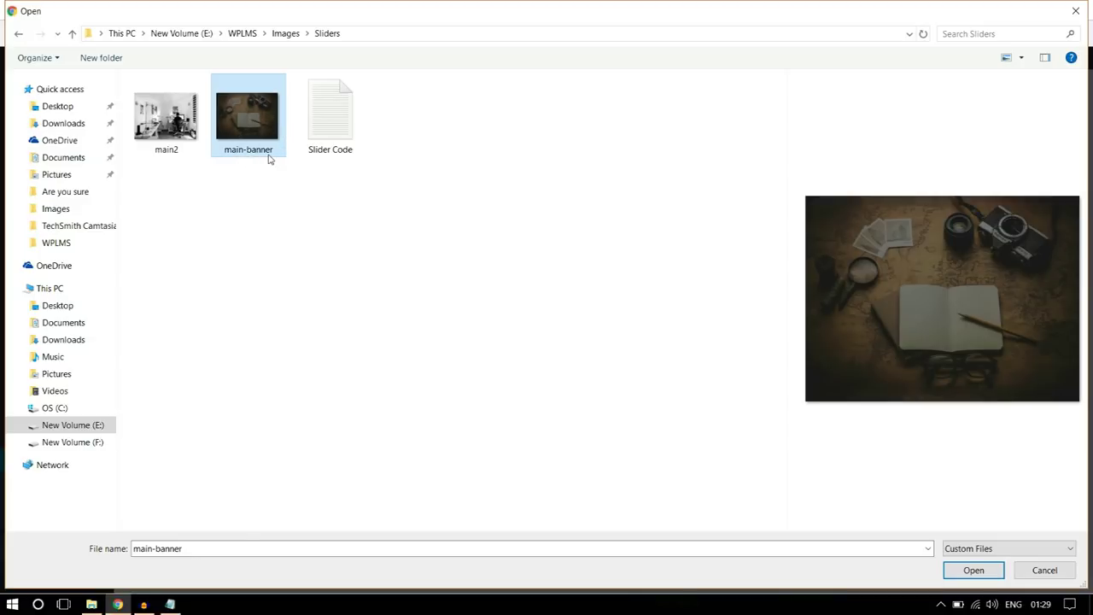
{"action": "left_click", "coordinate": [972, 569]}
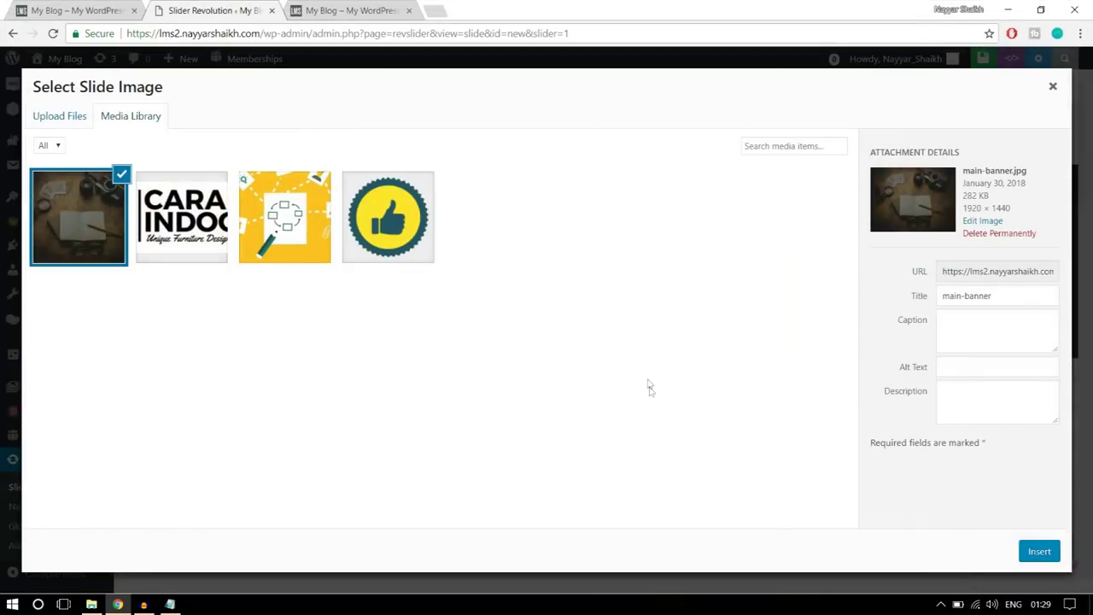
{"action": "left_click", "coordinate": [1034, 554]}
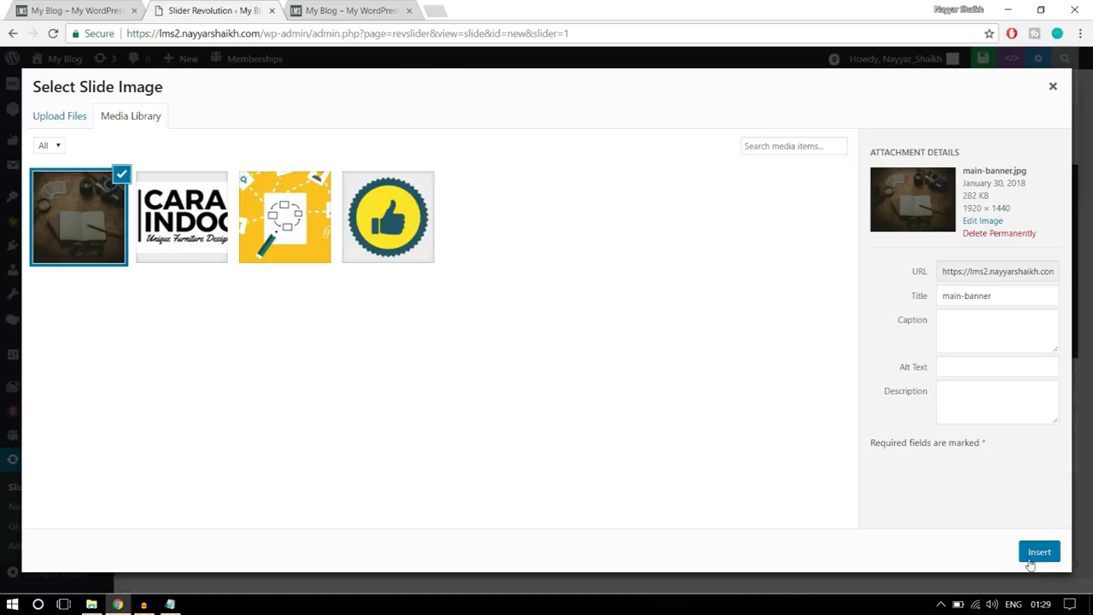
{"action": "scroll", "coordinate": [1005, 501], "scroll_direction": "down", "scroll_amount": 5}
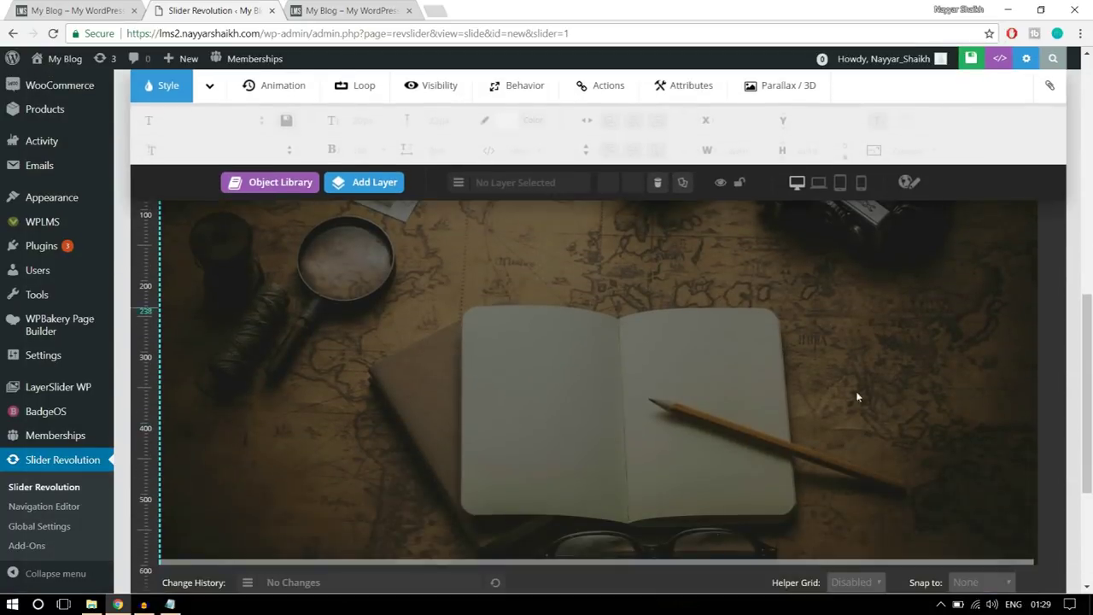
{"action": "scroll", "coordinate": [858, 327], "scroll_direction": "up", "scroll_amount": 3}
{"action": "scroll", "coordinate": [827, 389], "scroll_direction": "down", "scroll_amount": 2}
{"action": "left_click", "coordinate": [77, 7]}
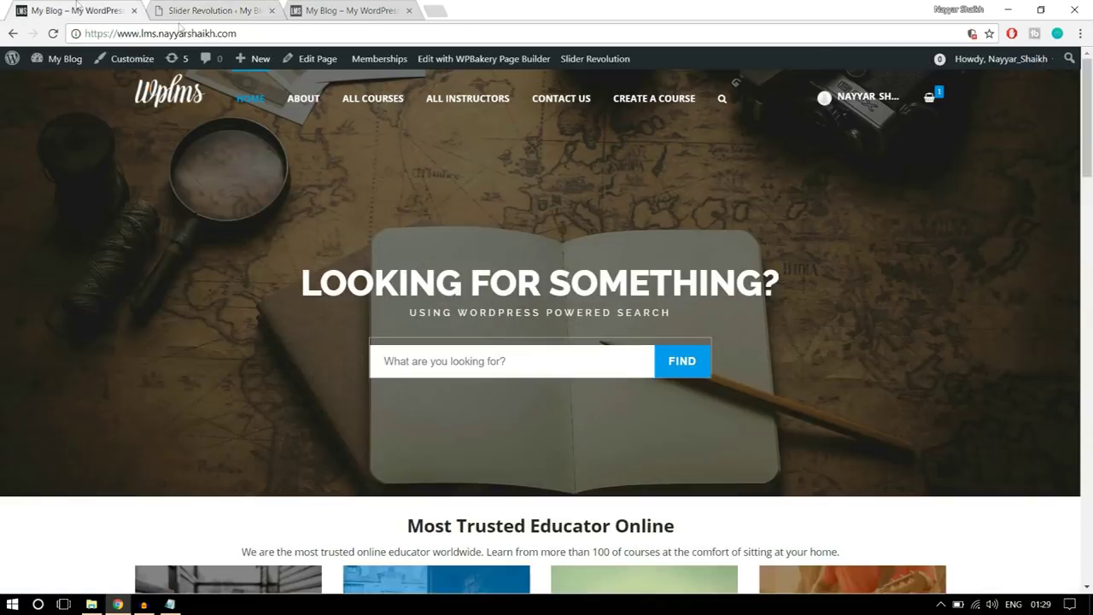
{"action": "left_click", "coordinate": [238, 7]}
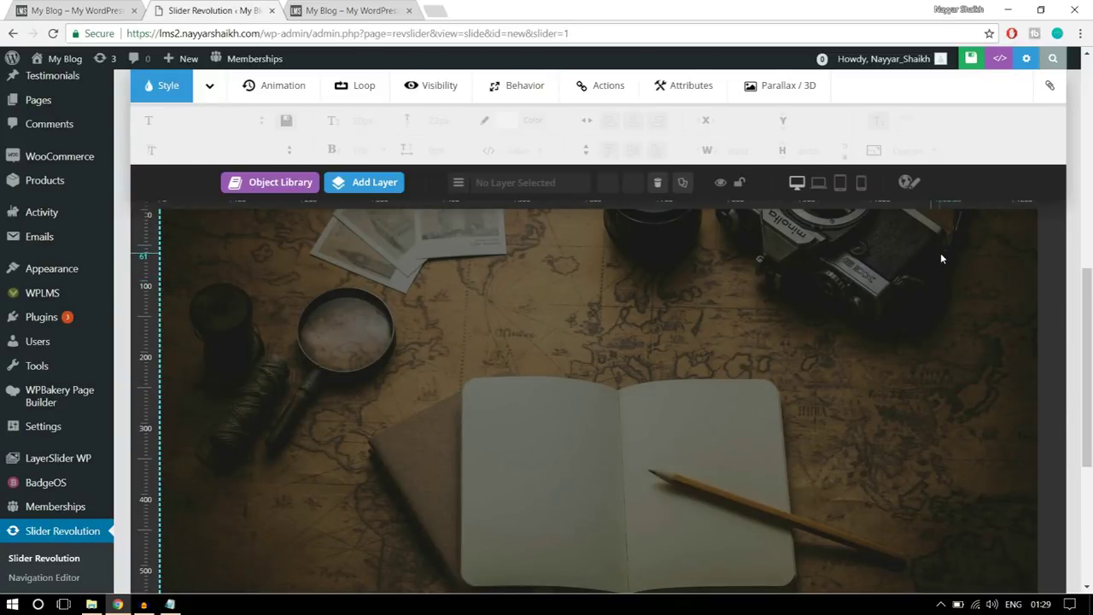
{"action": "mouse_move", "coordinate": [359, 195]}
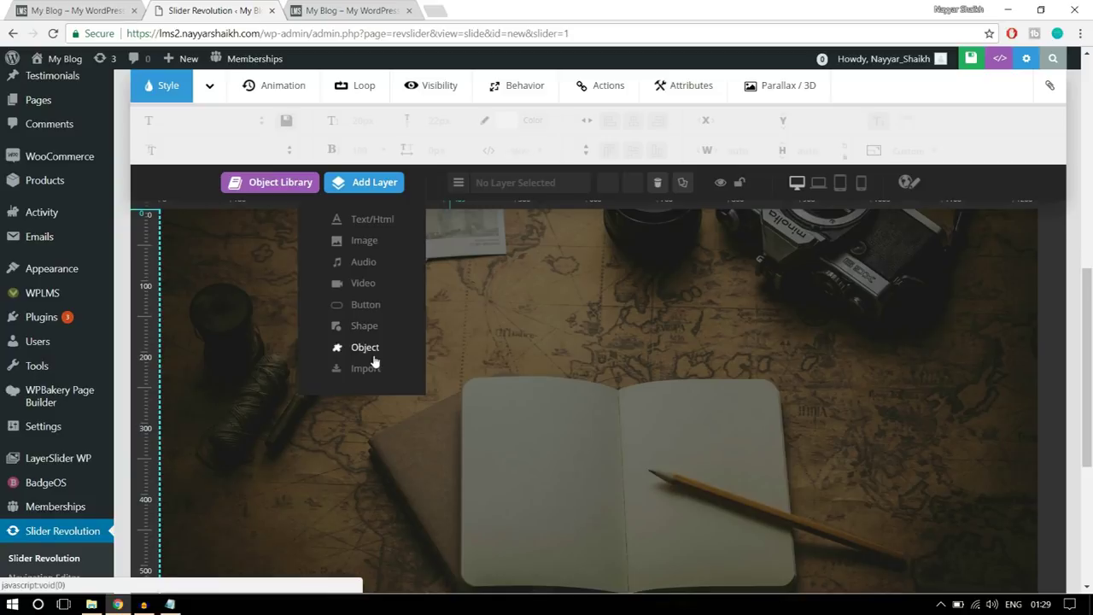
- Add a text layer and replace its placeholder with the 'LOOKING FOR SOMETHING?' heading
{"action": "left_click", "coordinate": [369, 221]}
{"action": "key", "text": "ctrl+a"}
{"action": "left_click", "coordinate": [98, 10]}
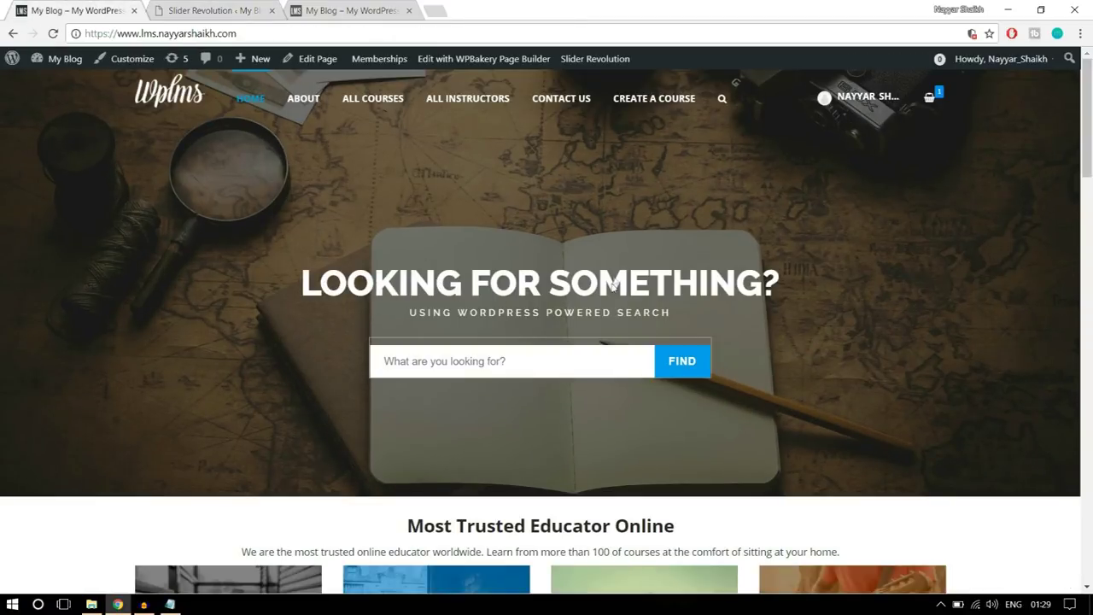
{"action": "left_click", "coordinate": [214, 10]}
{"action": "type", "text": "LOOKING FOR SOMETHING?"}
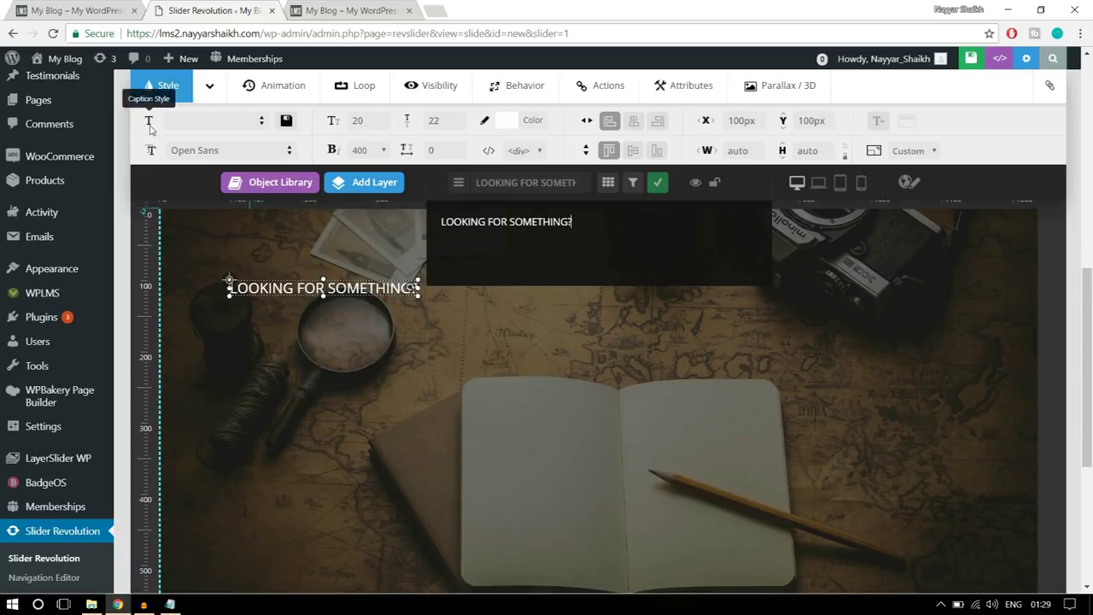
{"action": "left_click", "coordinate": [76, 10]}
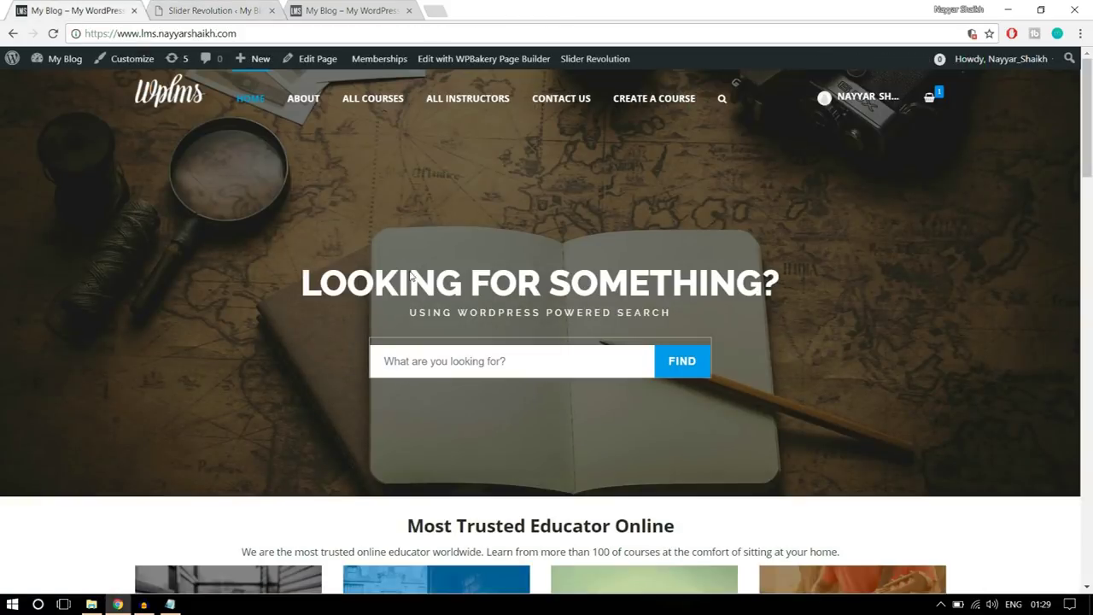
{"action": "left_click", "coordinate": [205, 11]}
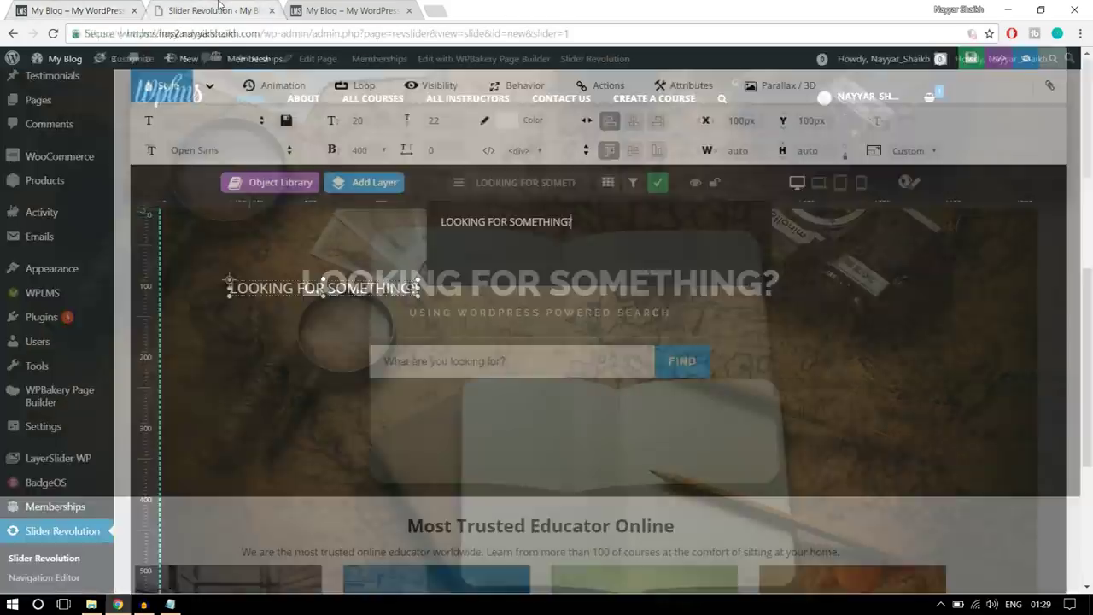
- Set the heading to Raleway, 50px font size, 50px line height and weight 800
{"action": "left_click", "coordinate": [221, 151]}
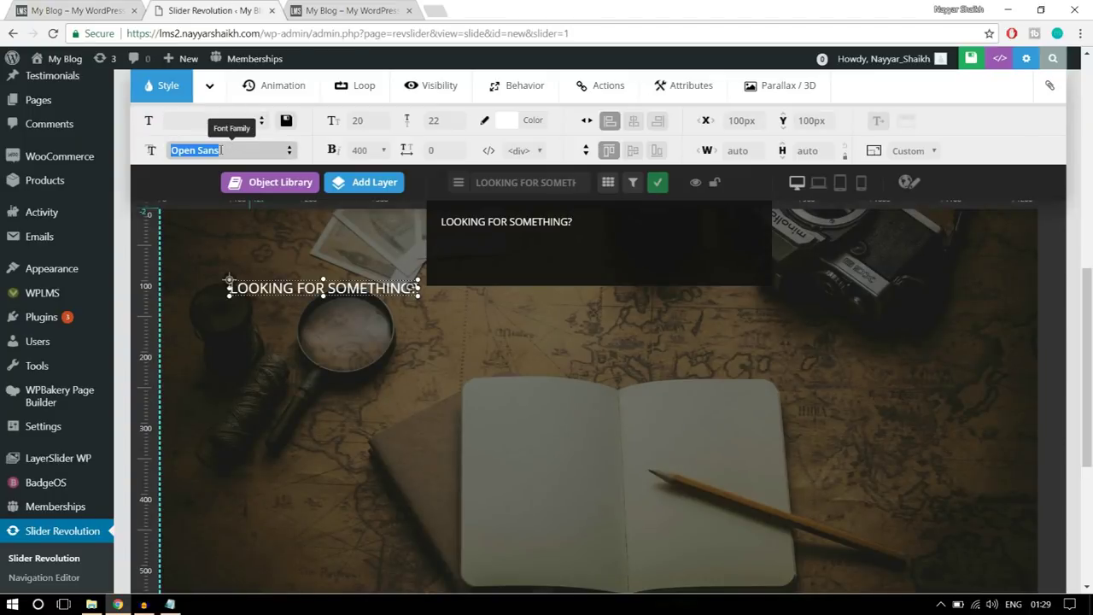
{"action": "type", "text": "RTA"}
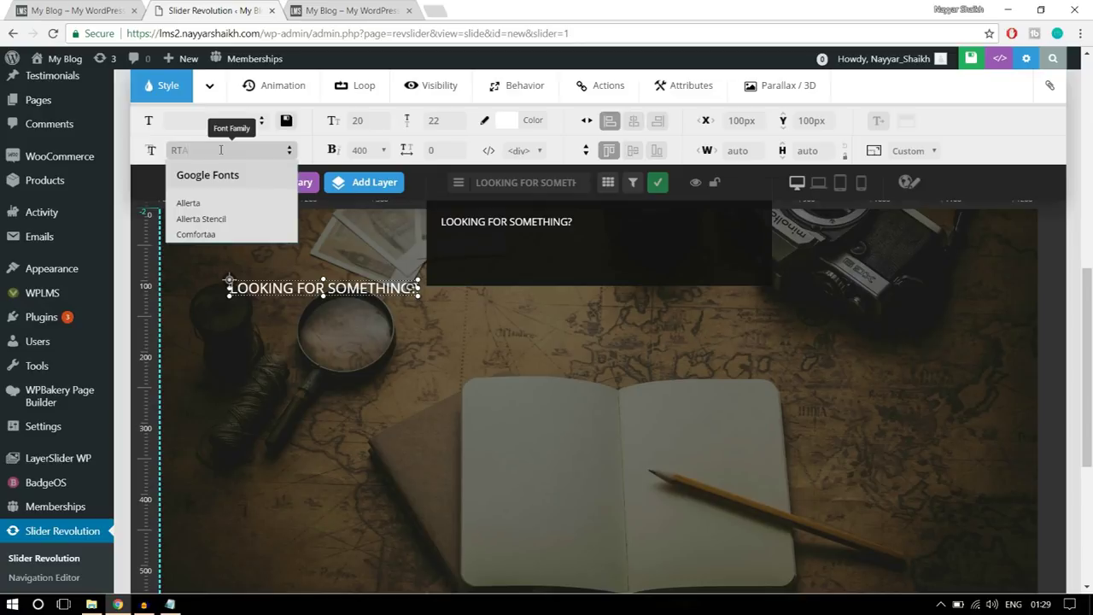
{"action": "type", "text": "A"}
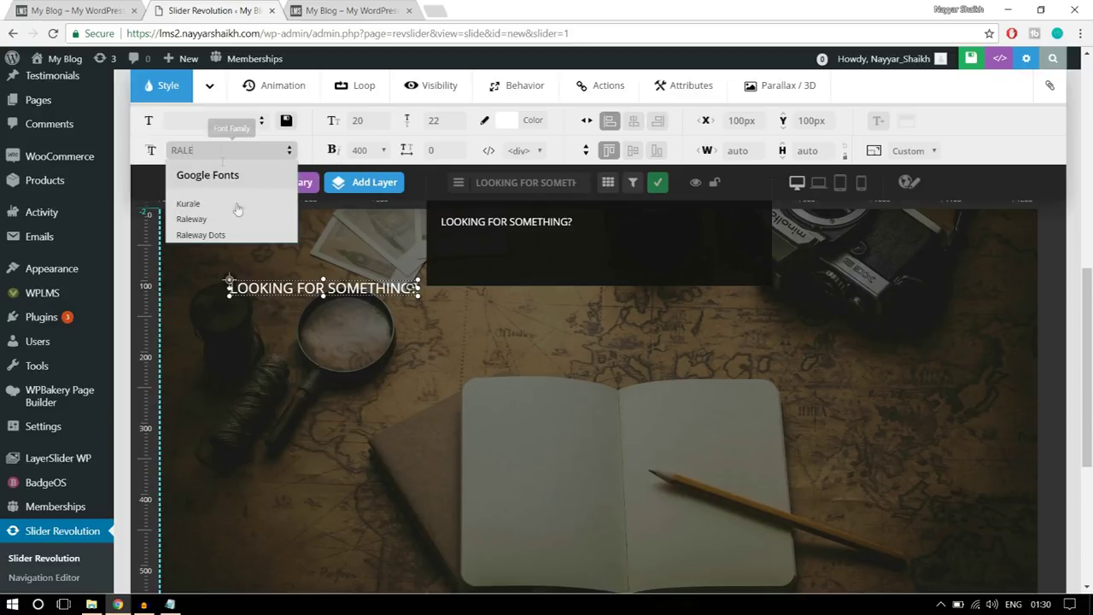
{"action": "left_click", "coordinate": [193, 220]}
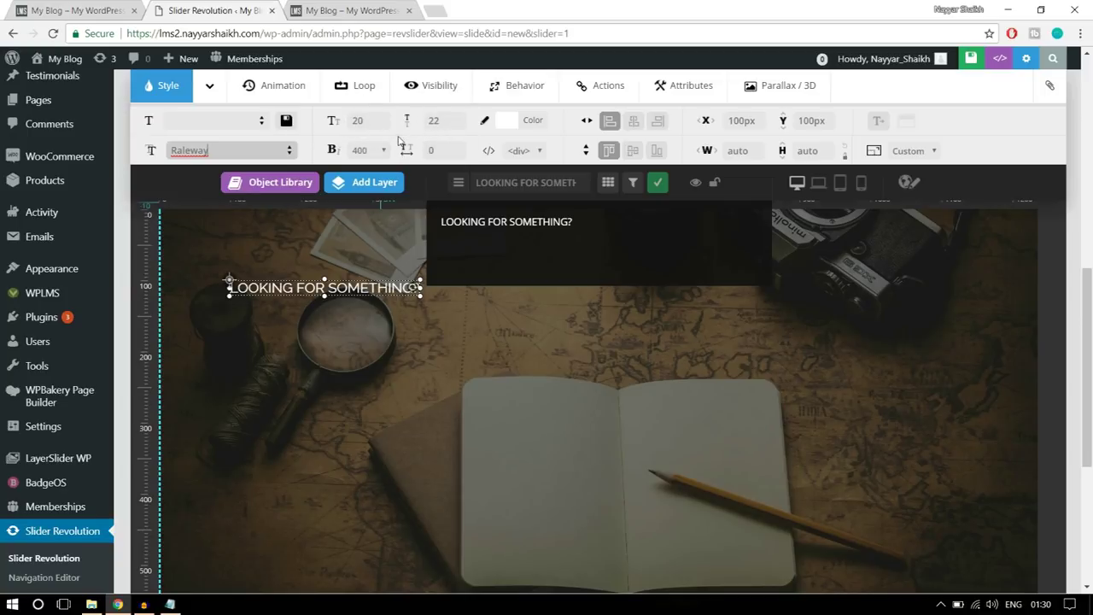
{"action": "left_click", "coordinate": [372, 125]}
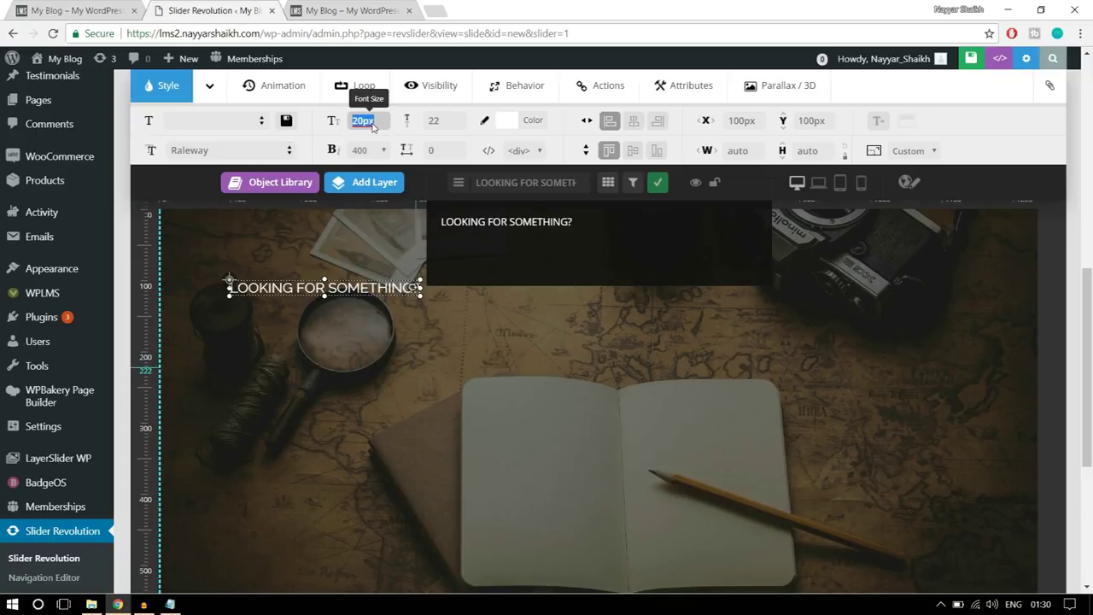
{"action": "type", "text": "50"}
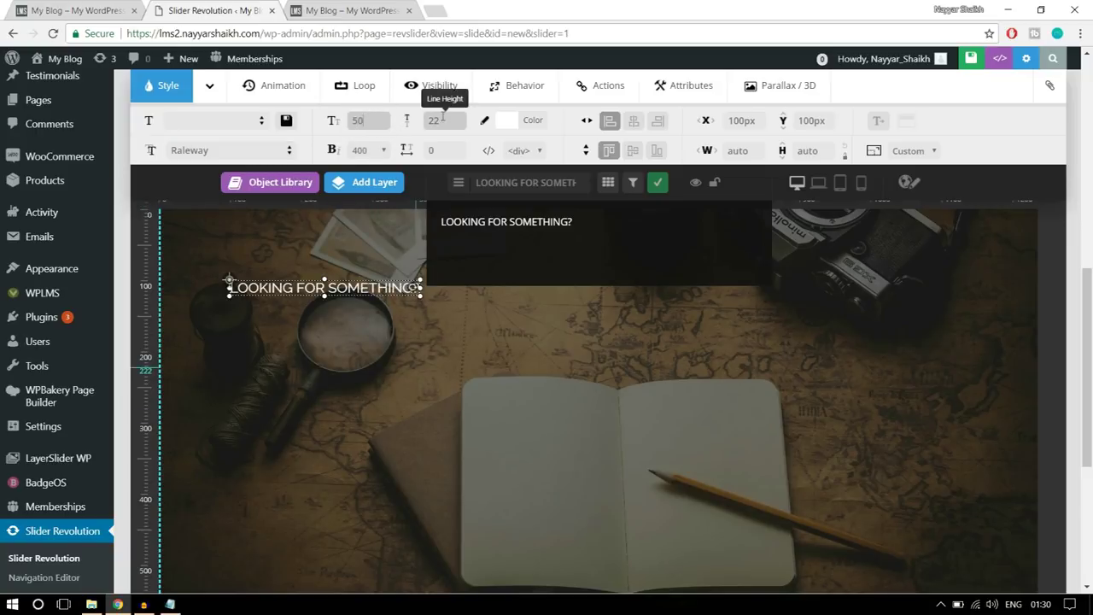
{"action": "left_click", "coordinate": [442, 120]}
{"action": "type", "text": "50"}
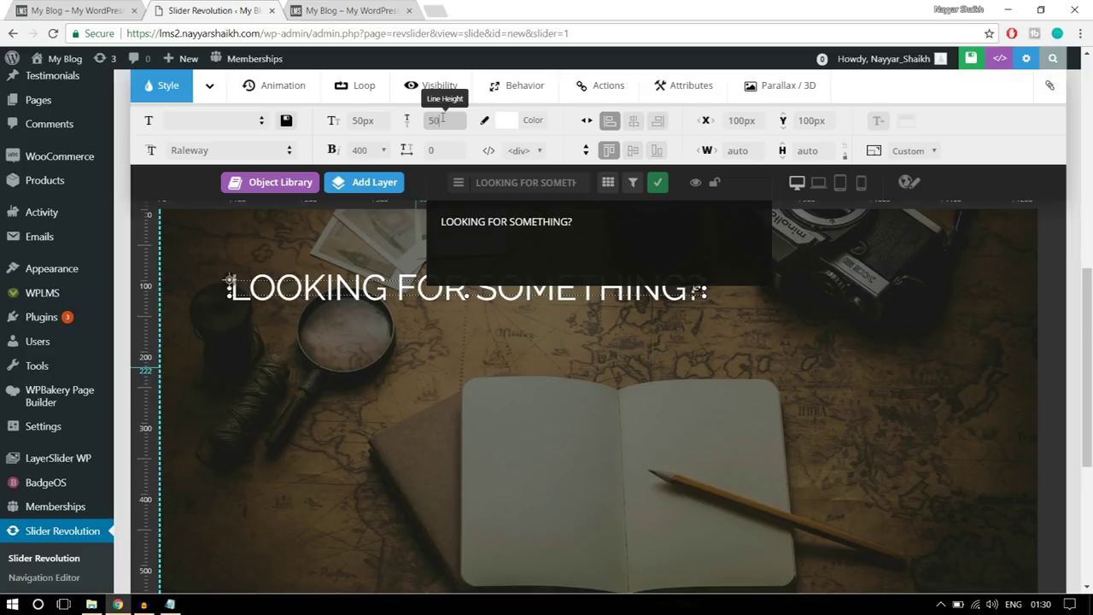
{"action": "left_click", "coordinate": [373, 150]}
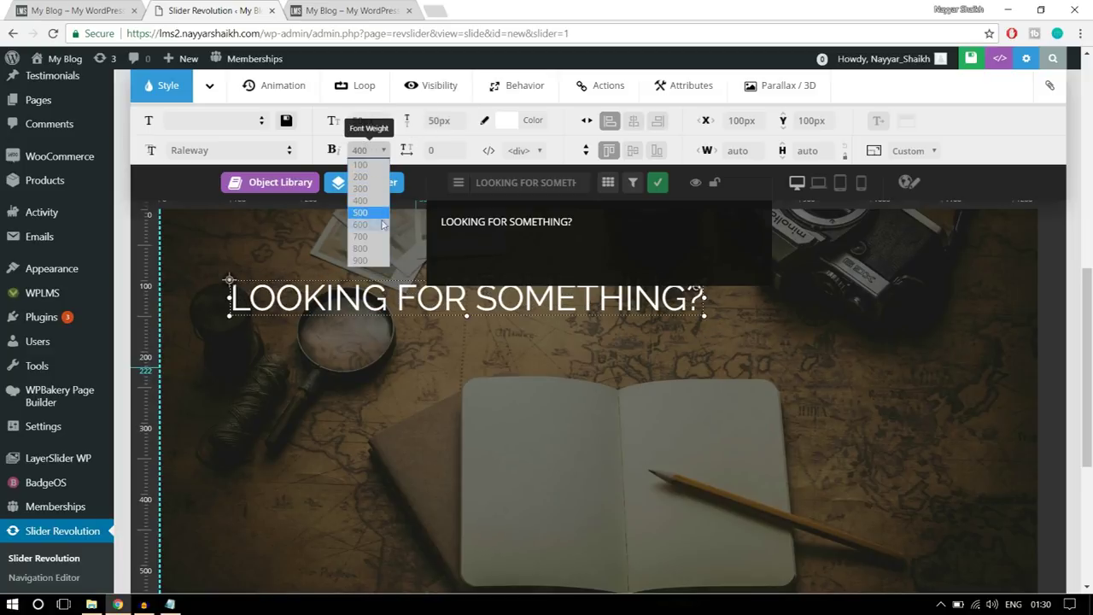
{"action": "left_click", "coordinate": [366, 248]}
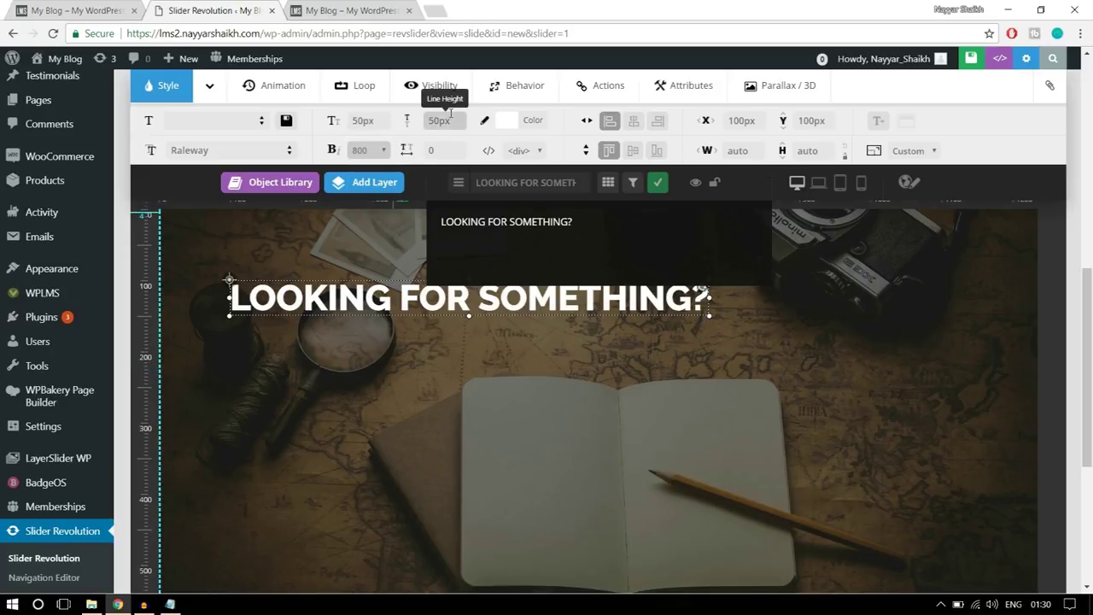
{"action": "left_click", "coordinate": [372, 152]}
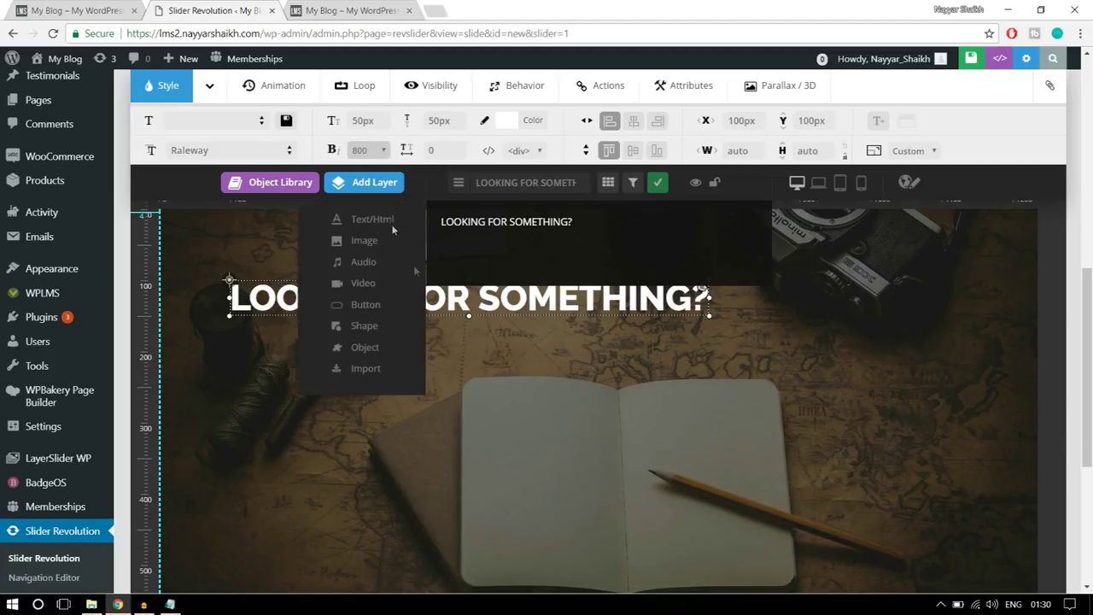
- Move the heading down and centre it horizontally on the slide
{"action": "left_click_drag", "start_coordinate": [482, 306], "coordinate": [558, 363]}
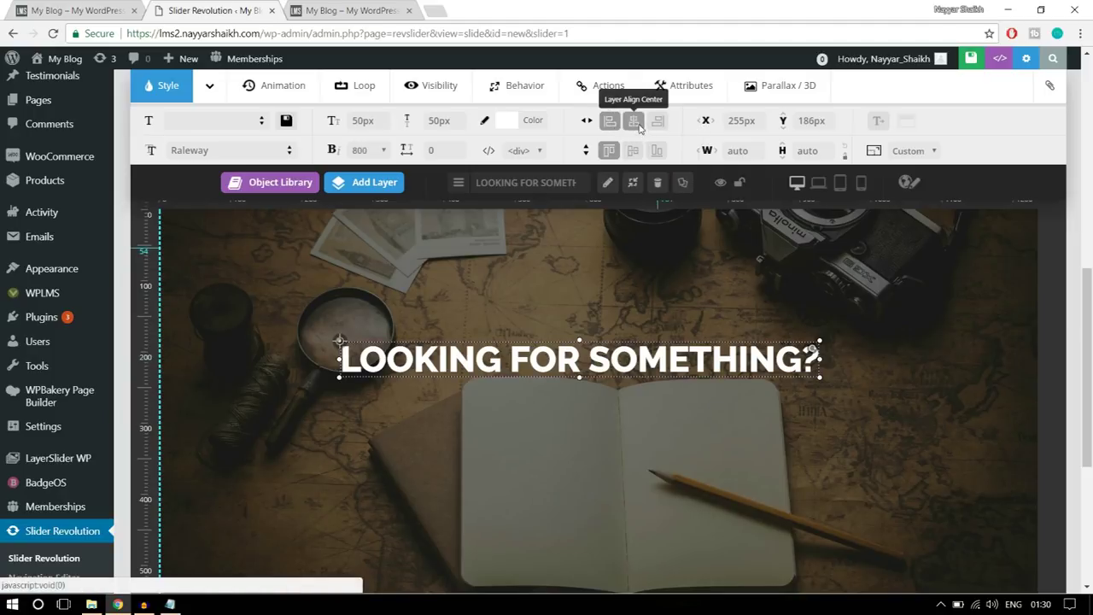
{"action": "left_click", "coordinate": [633, 122]}
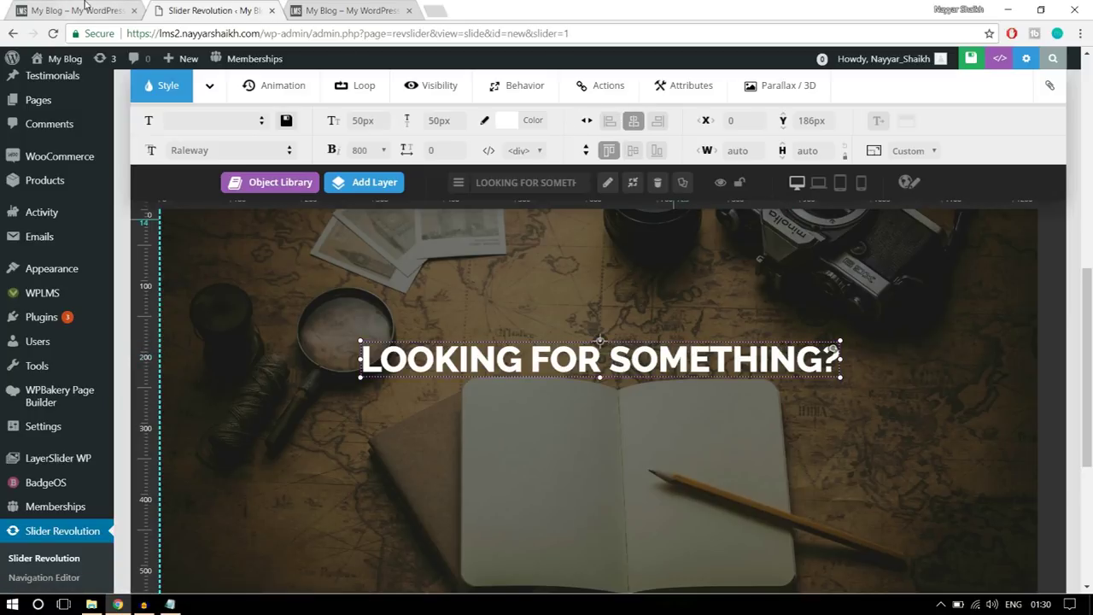
{"action": "key", "text": "ctrl+1"}
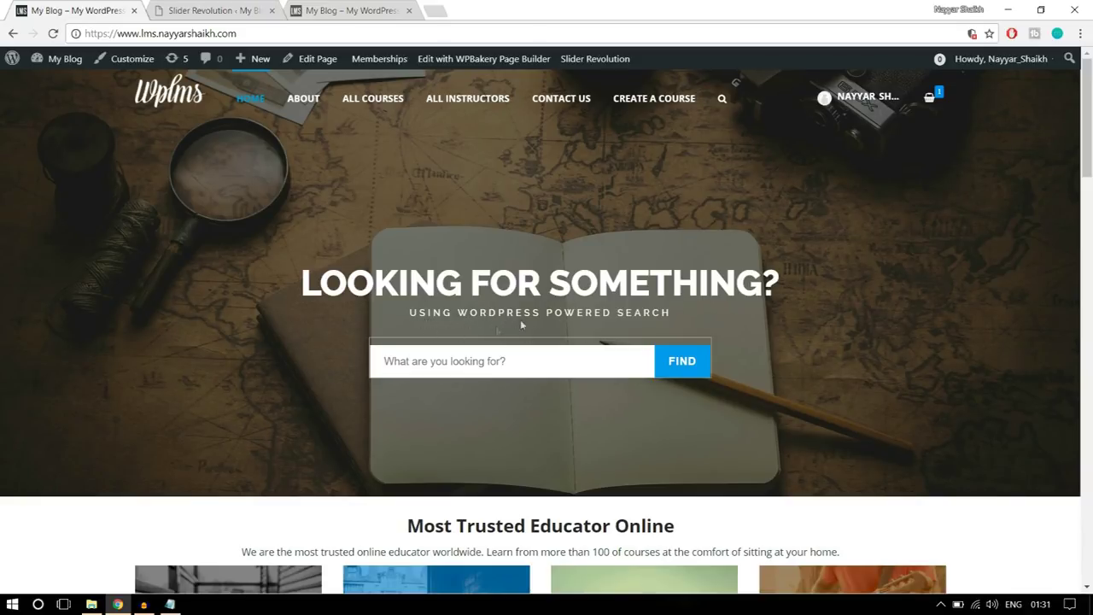
{"action": "key", "text": "ctrl+2"}
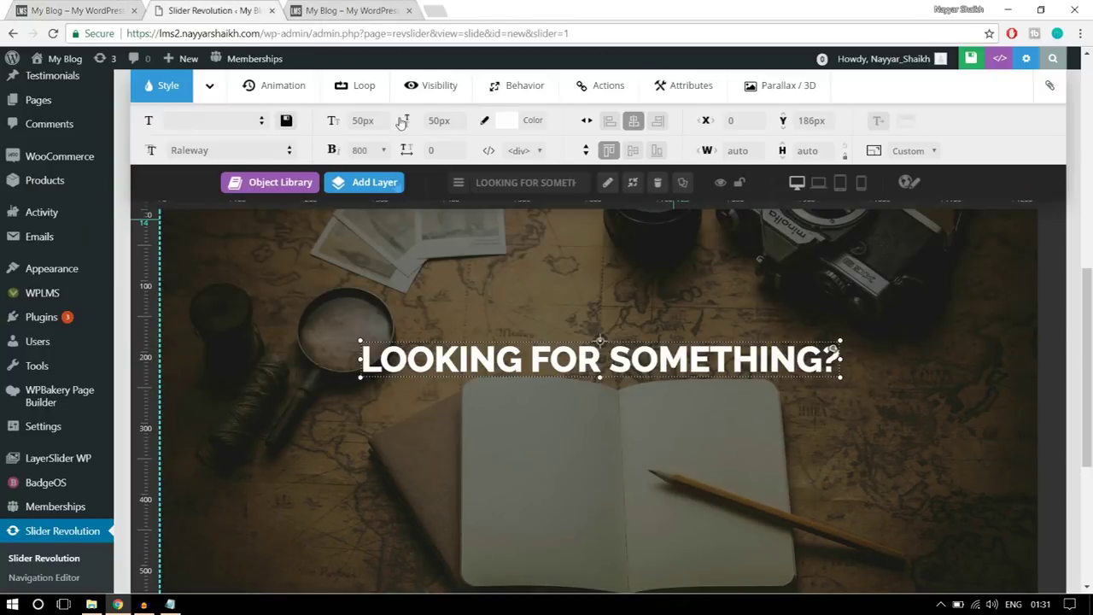
- Add a 'USING WORDPRESS POWERED SEARCH' text layer below the heading, centred horizontally
{"action": "mouse_move", "coordinate": [372, 188]}
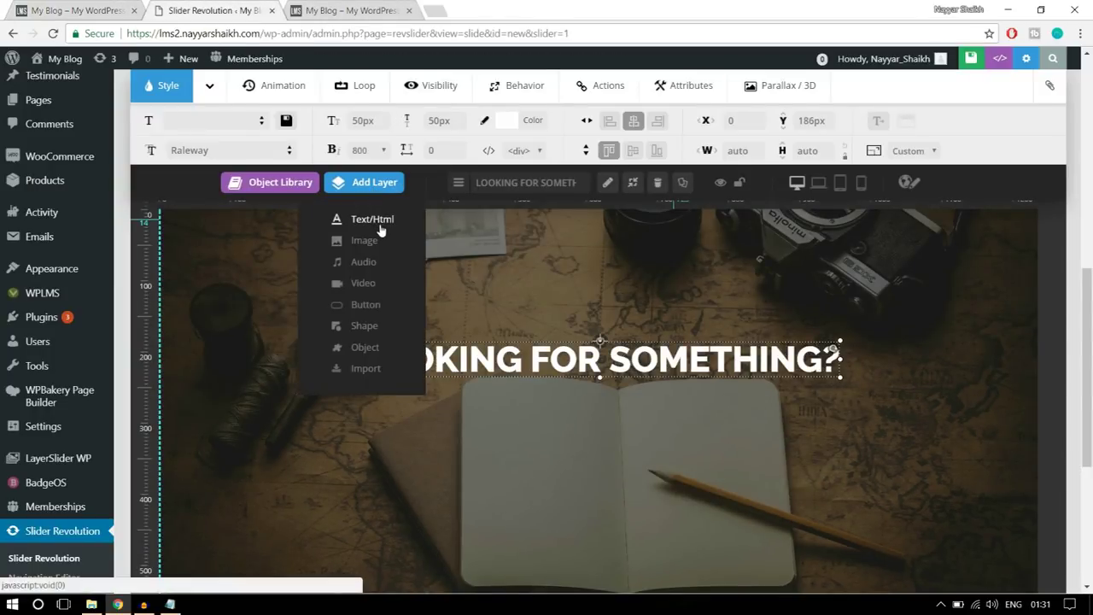
{"action": "left_click", "coordinate": [379, 224]}
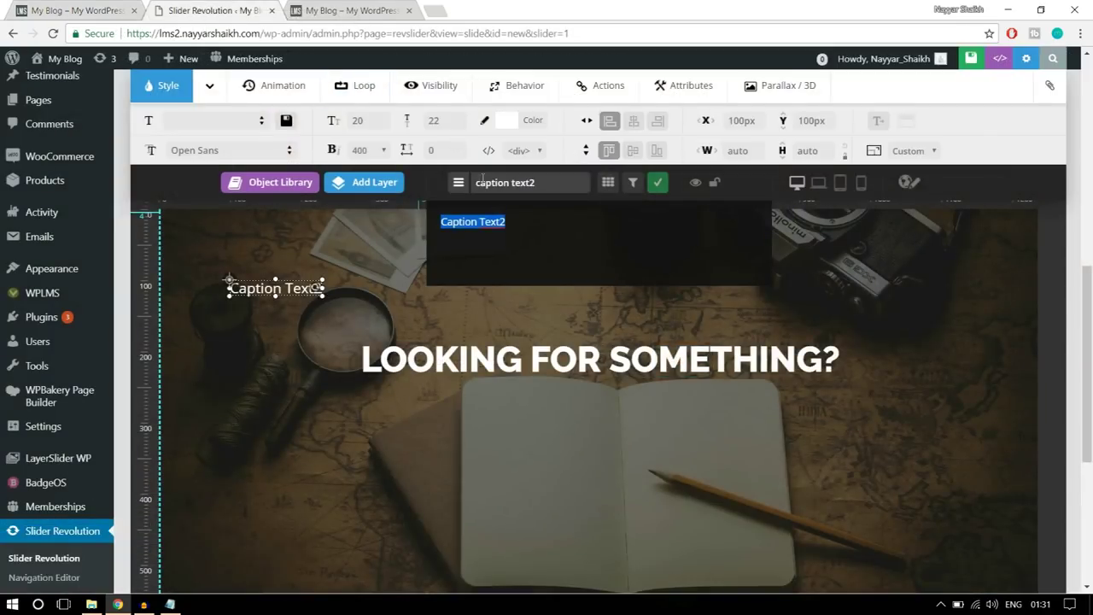
{"action": "type", "text": "USING WORDPRESS POWERED SEARCH"}
{"action": "mouse_move", "coordinate": [371, 269]}
{"action": "left_mouse_down"}
{"action": "mouse_move", "coordinate": [628, 433]}
{"action": "mouse_move", "coordinate": [620, 395]}
{"action": "left_mouse_up"}
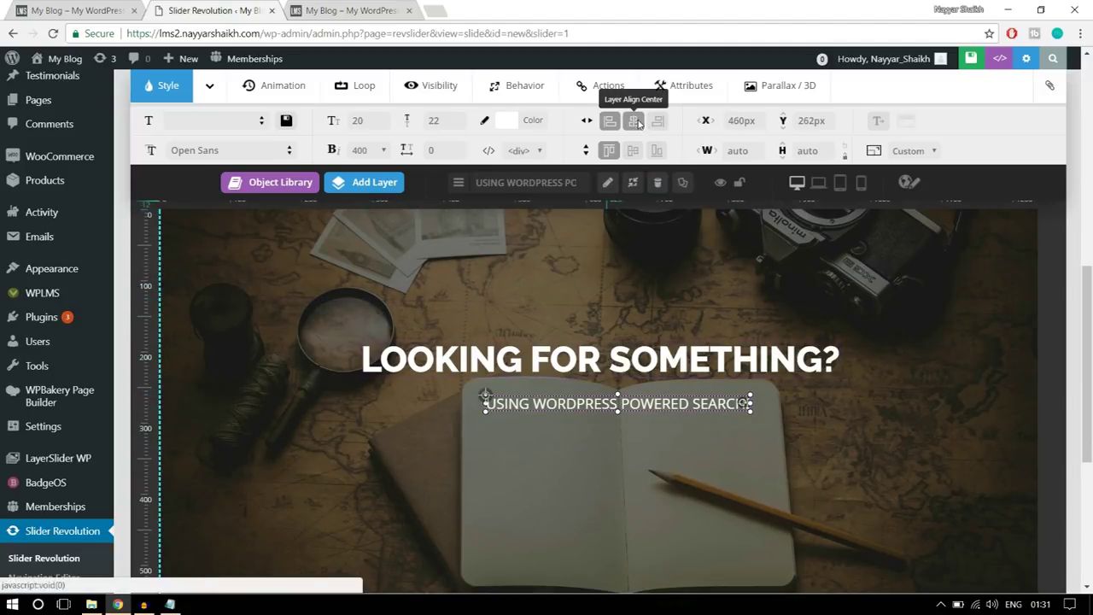
{"action": "left_click", "coordinate": [635, 122]}
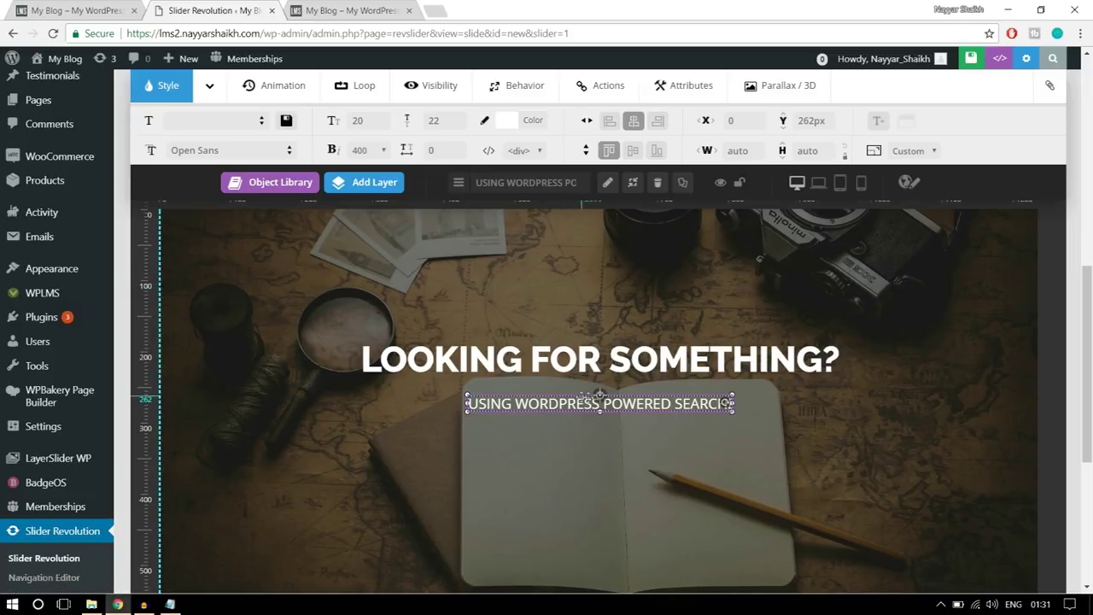
- Set the subtitle's font family to Raleway
{"action": "left_click", "coordinate": [221, 151]}
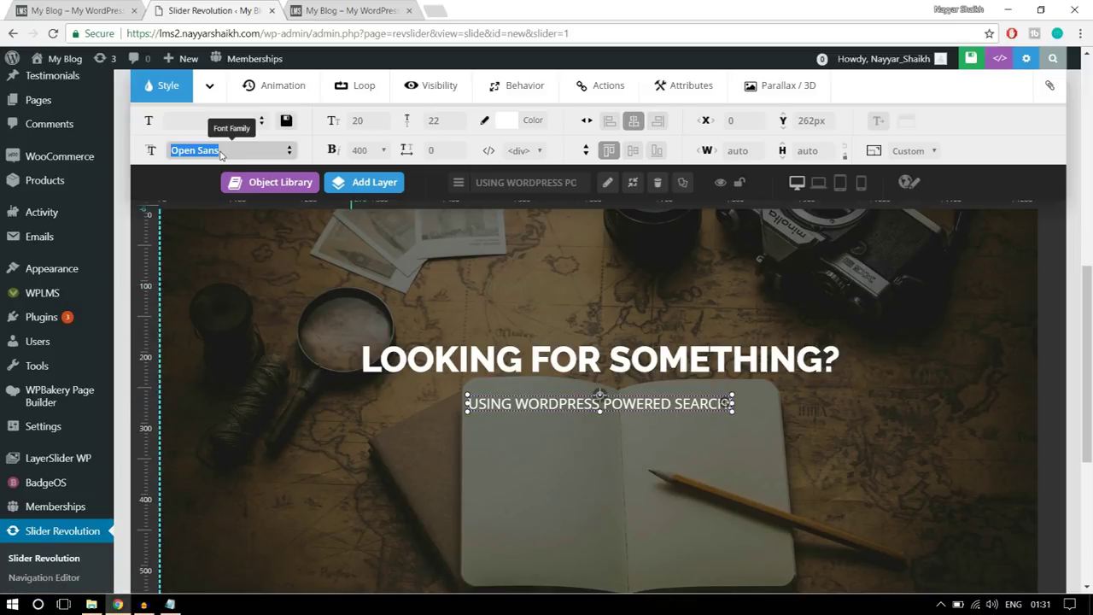
{"action": "type", "text": "RALE"}
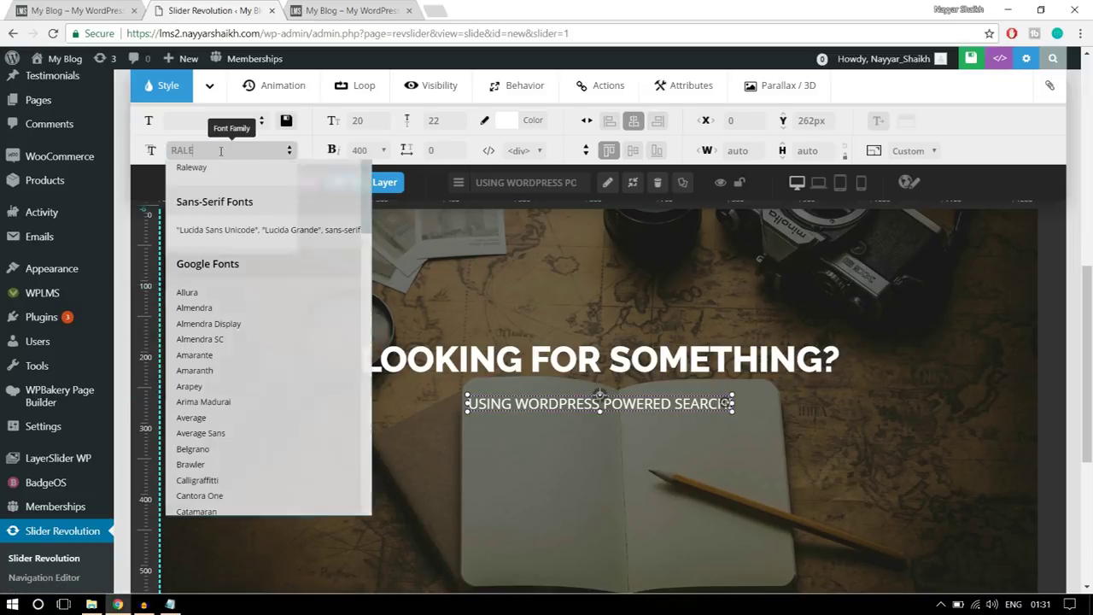
{"action": "left_click", "coordinate": [209, 167]}
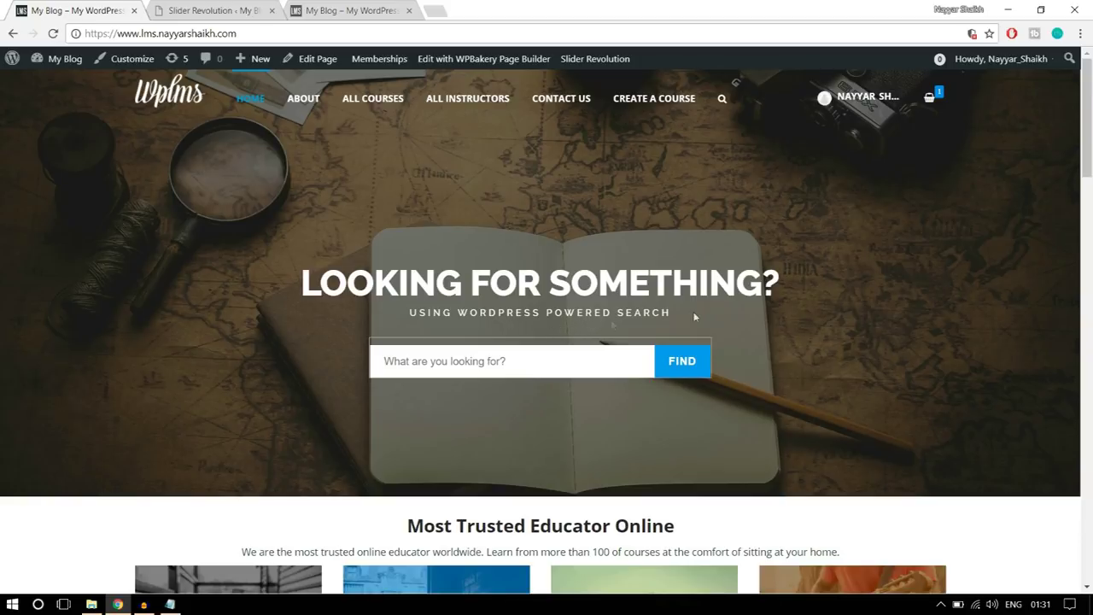
- Give the subtitle 13px size, 20px line height, weight 500 and 5px letter spacing
{"action": "left_click", "coordinate": [256, 12]}
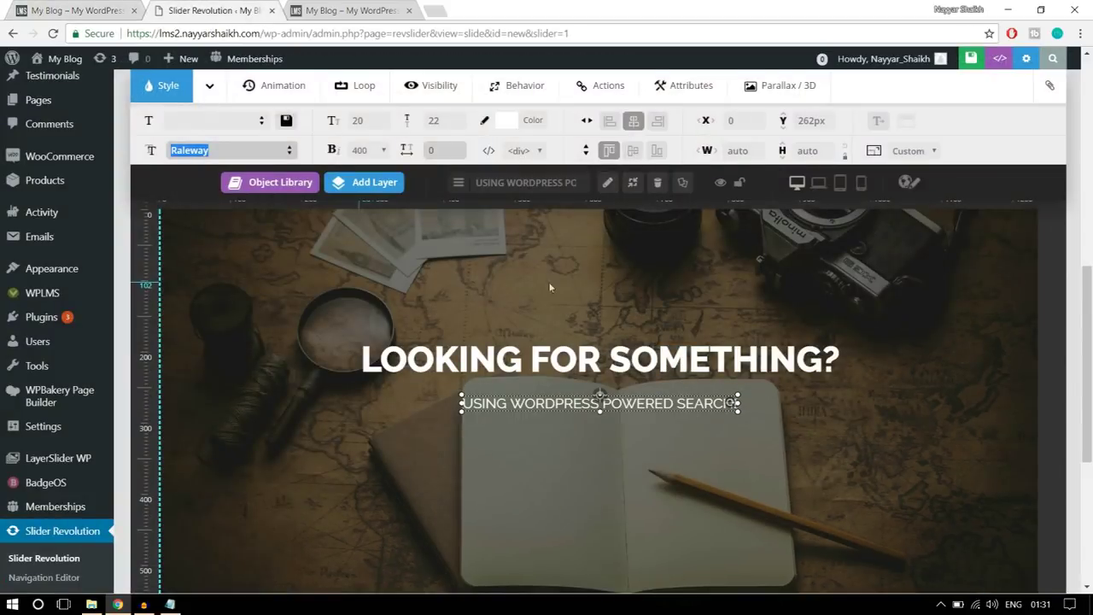
{"action": "left_click", "coordinate": [359, 121]}
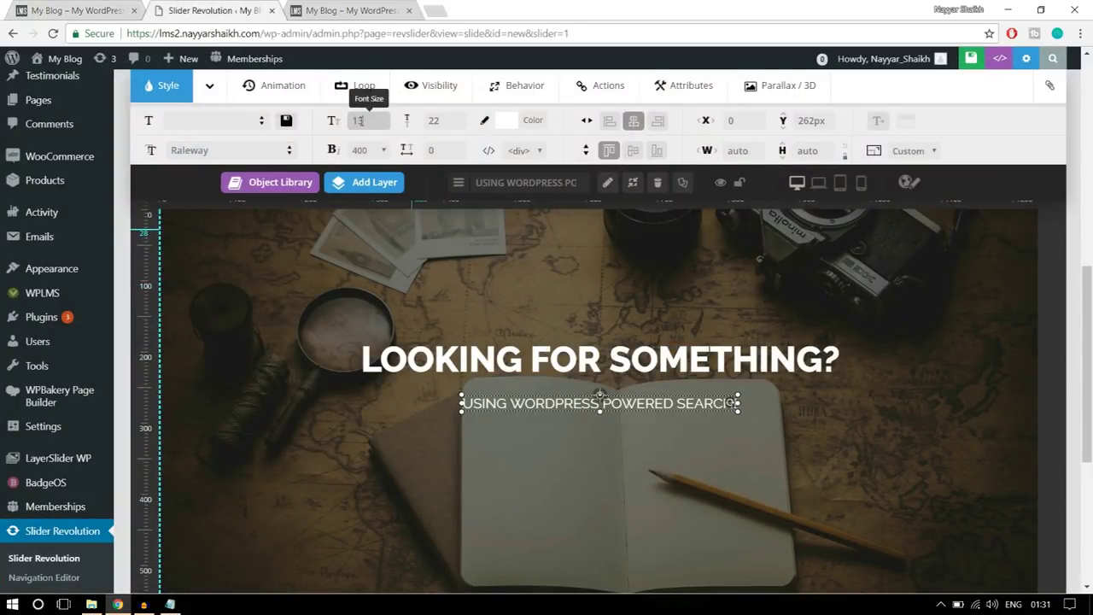
{"action": "left_click", "coordinate": [438, 120]}
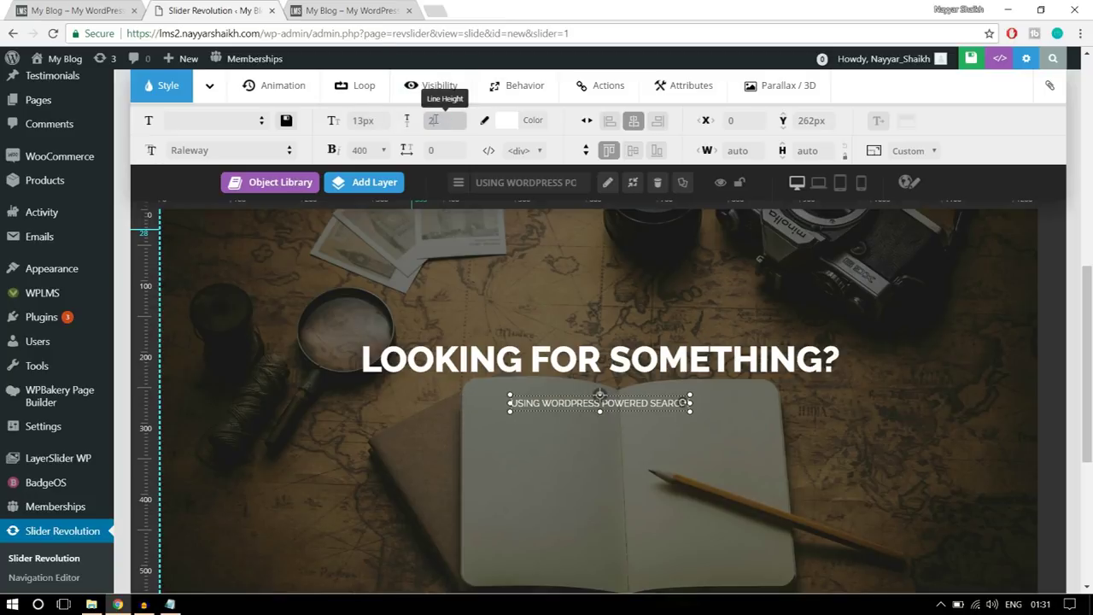
{"action": "type", "text": "20"}
{"action": "left_click", "coordinate": [366, 151]}
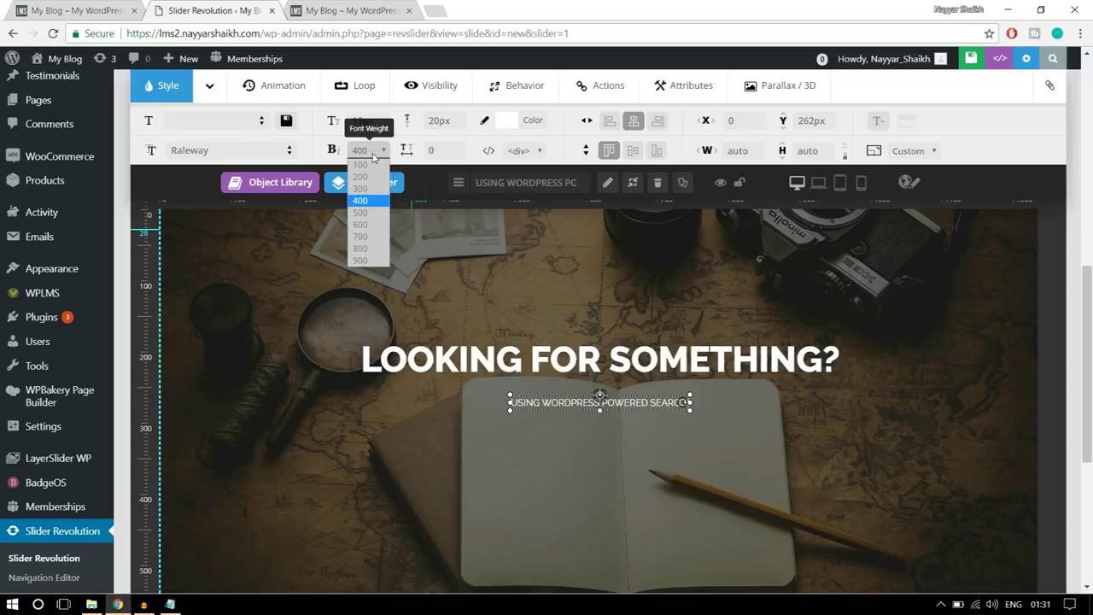
{"action": "left_click", "coordinate": [376, 213]}
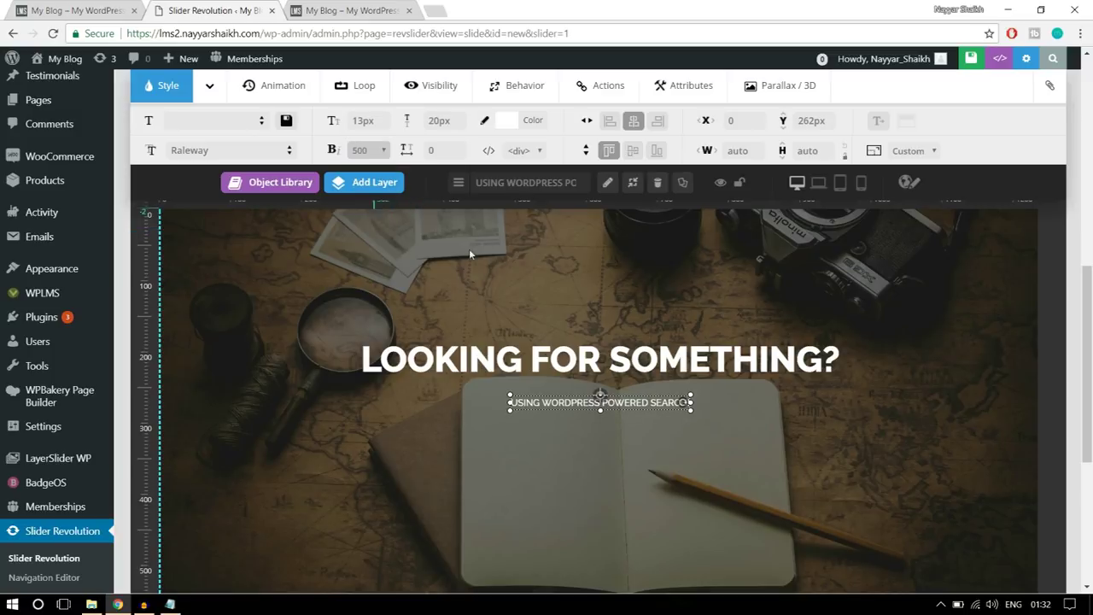
{"action": "key", "text": "Tab"}
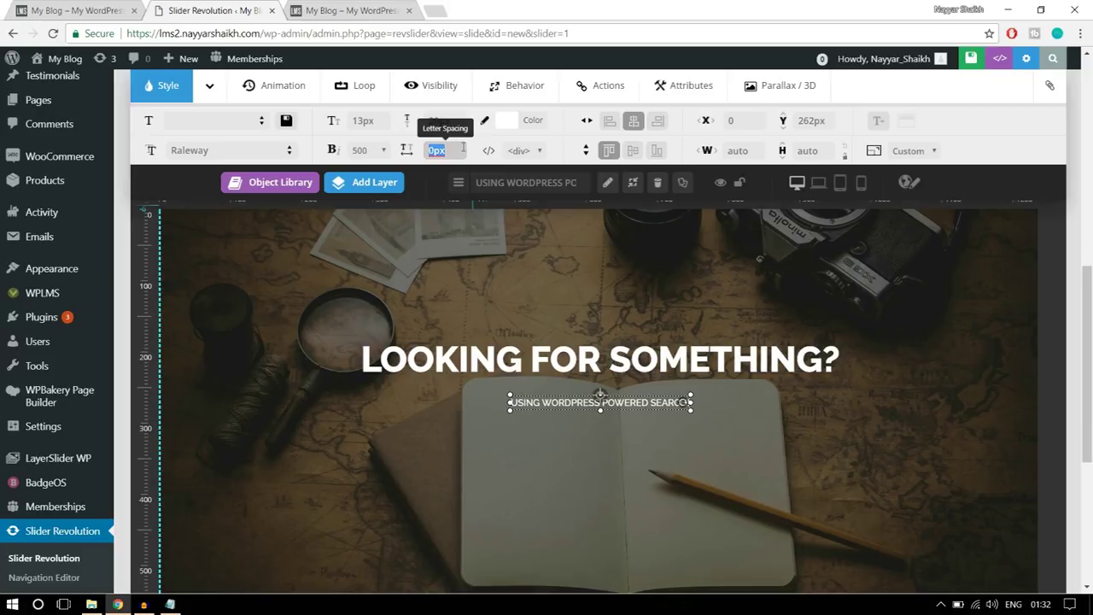
{"action": "left_click", "coordinate": [725, 490]}
- Move the subtitle up just beneath the heading and re-centre it horizontally
{"action": "left_click_drag", "start_coordinate": [628, 399], "coordinate": [627, 390]}
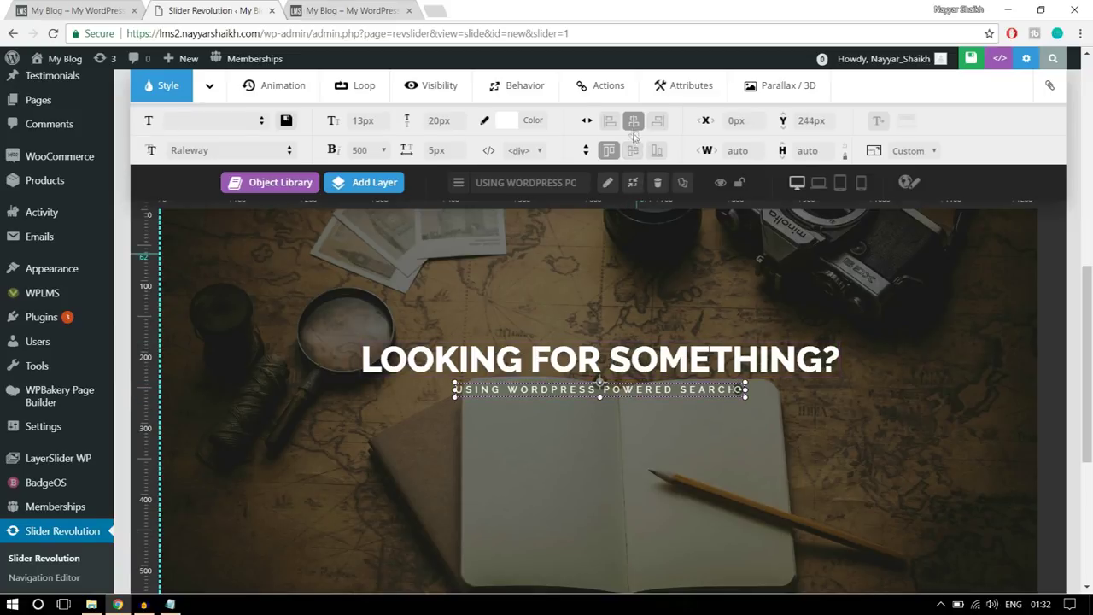
{"action": "left_click", "coordinate": [634, 122]}
{"action": "left_click", "coordinate": [75, 11]}
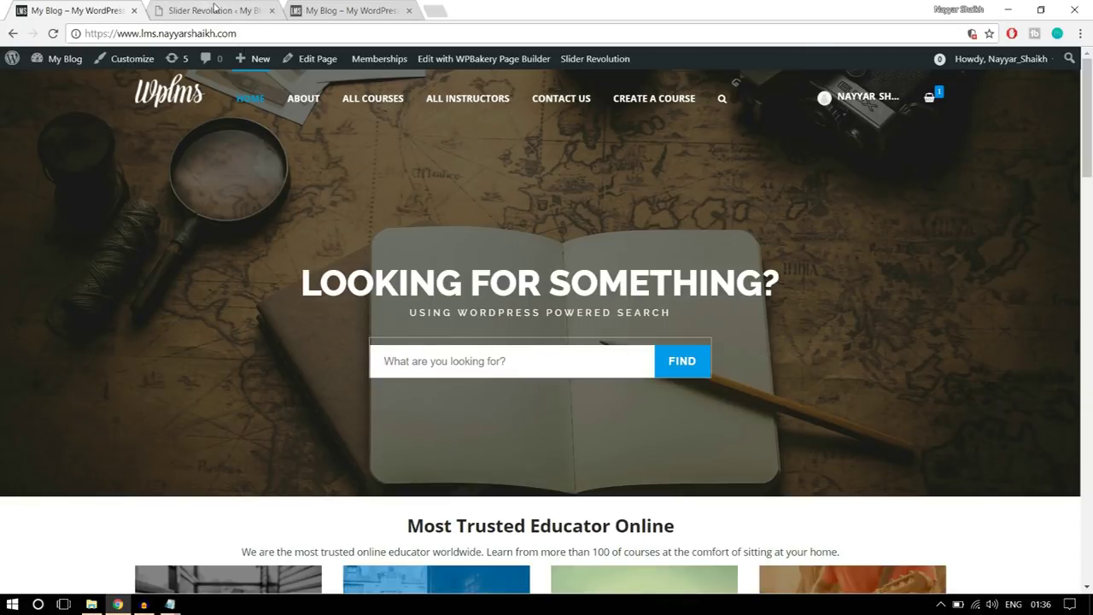
- Add another text layer and select its Caption Text4 placeholder, then bring up the WPLMS folder
{"action": "left_click", "coordinate": [214, 9]}
{"action": "scroll", "coordinate": [819, 248], "scroll_direction": "down", "scroll_amount": 2}
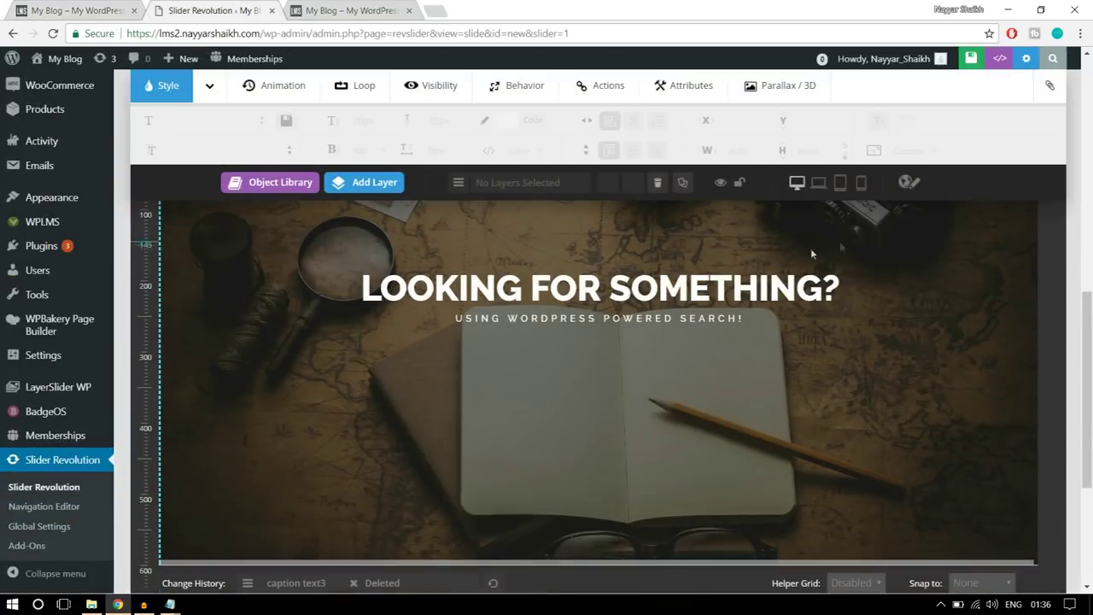
{"action": "left_click", "coordinate": [395, 187]}
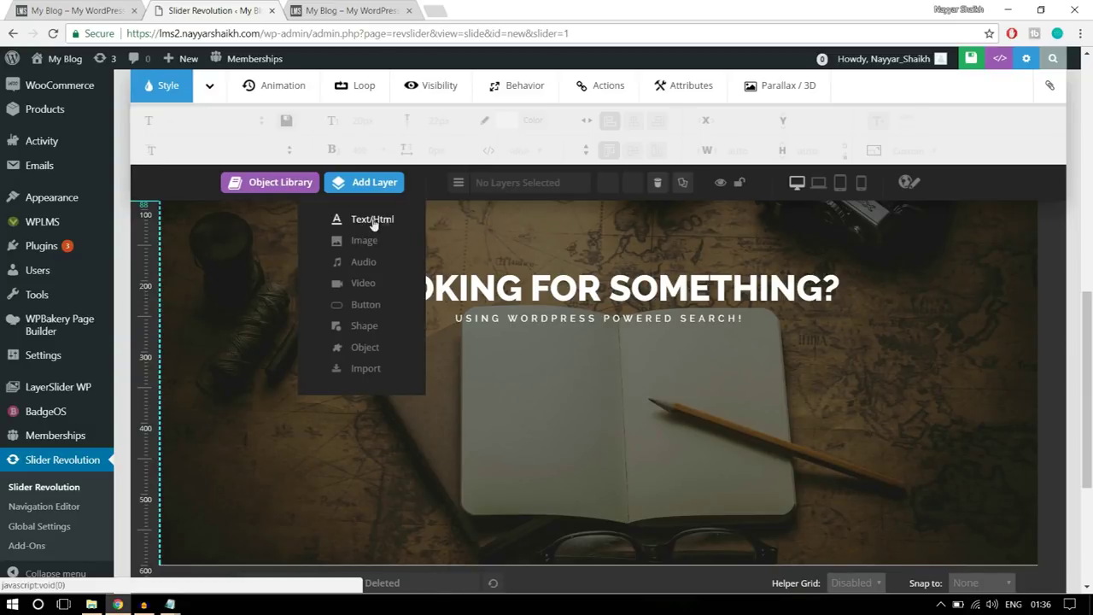
{"action": "left_click", "coordinate": [374, 220]}
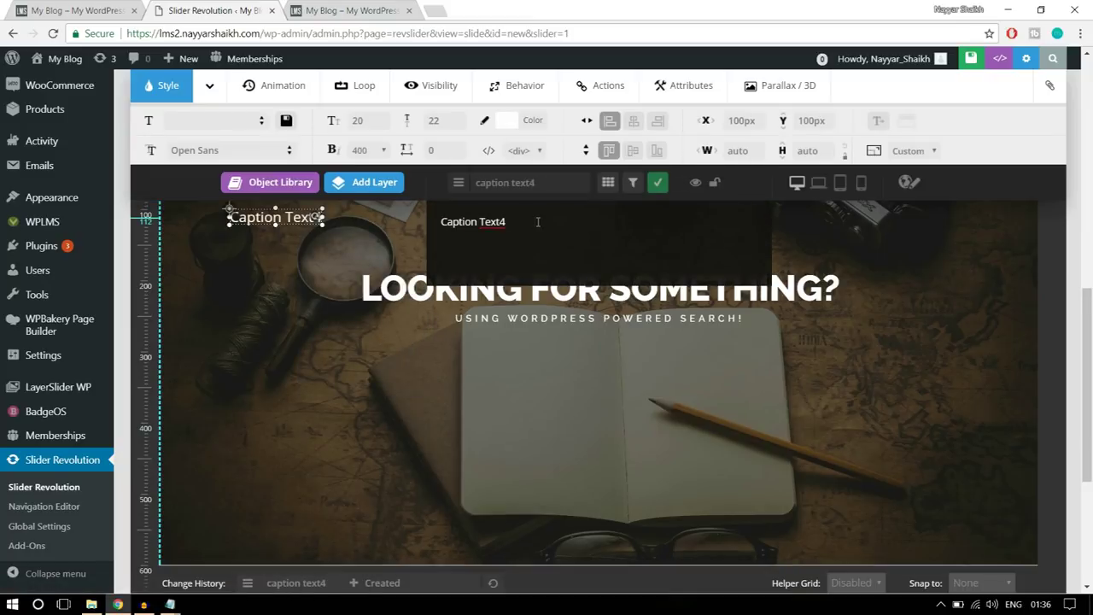
{"action": "double_click", "coordinate": [458, 219]}
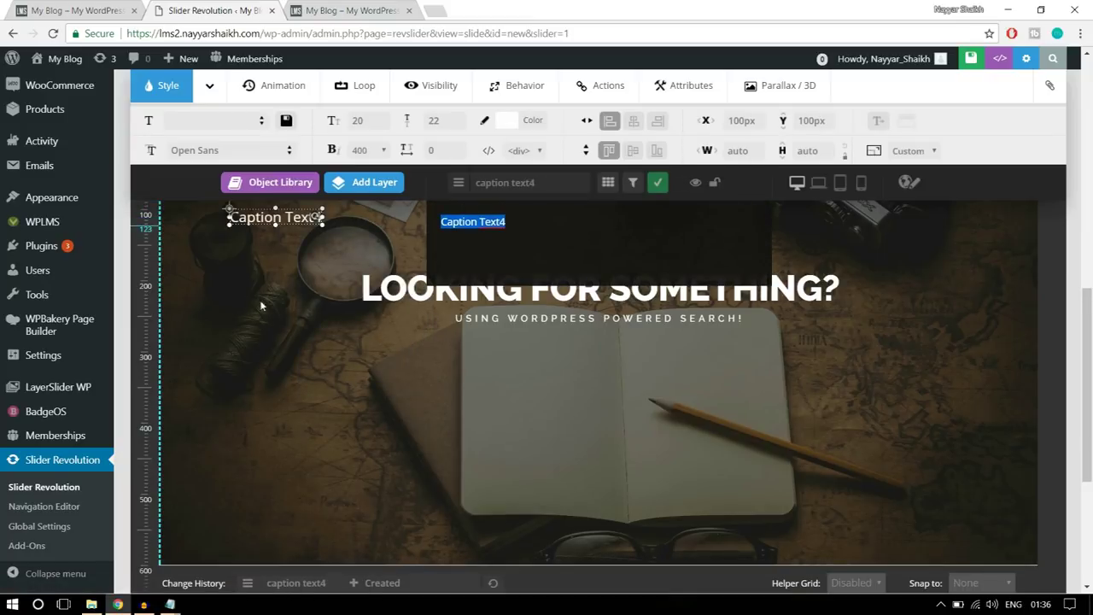
{"action": "left_click", "coordinate": [92, 603]}
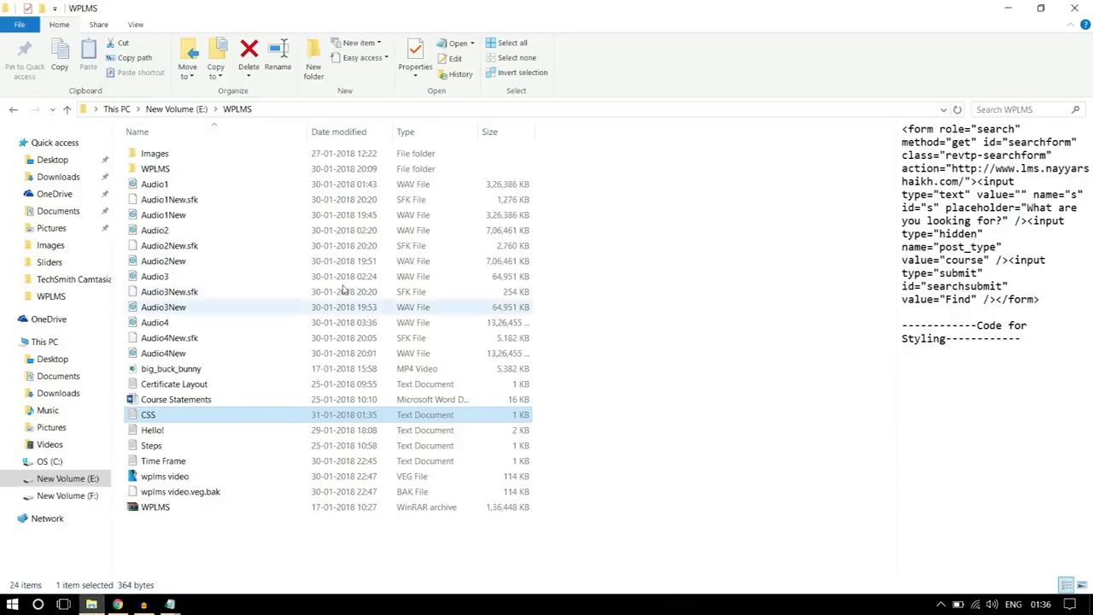
- Select the whole <form> search-form HTML line at the top of CSS.txt in Notepad
{"action": "left_click", "coordinate": [618, 253]}
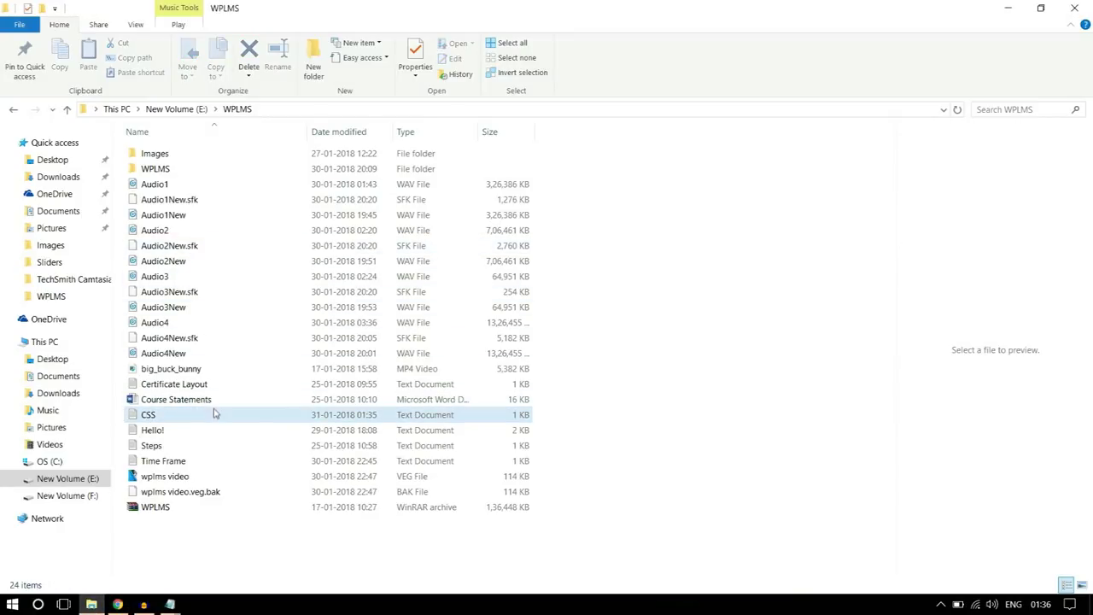
{"action": "mouse_move", "coordinate": [166, 418]}
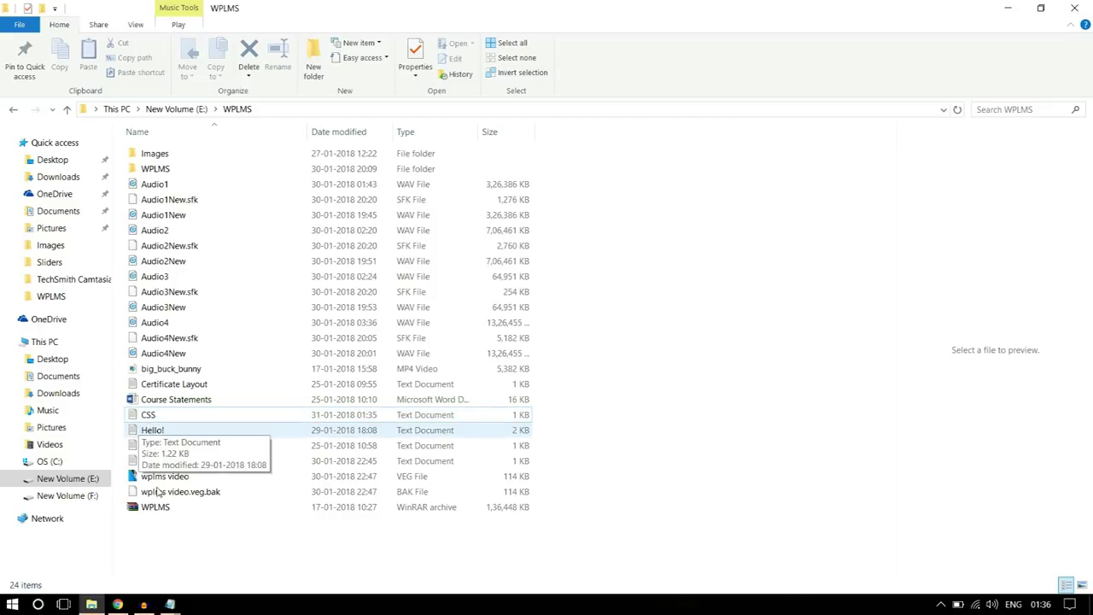
{"action": "left_click", "coordinate": [170, 604]}
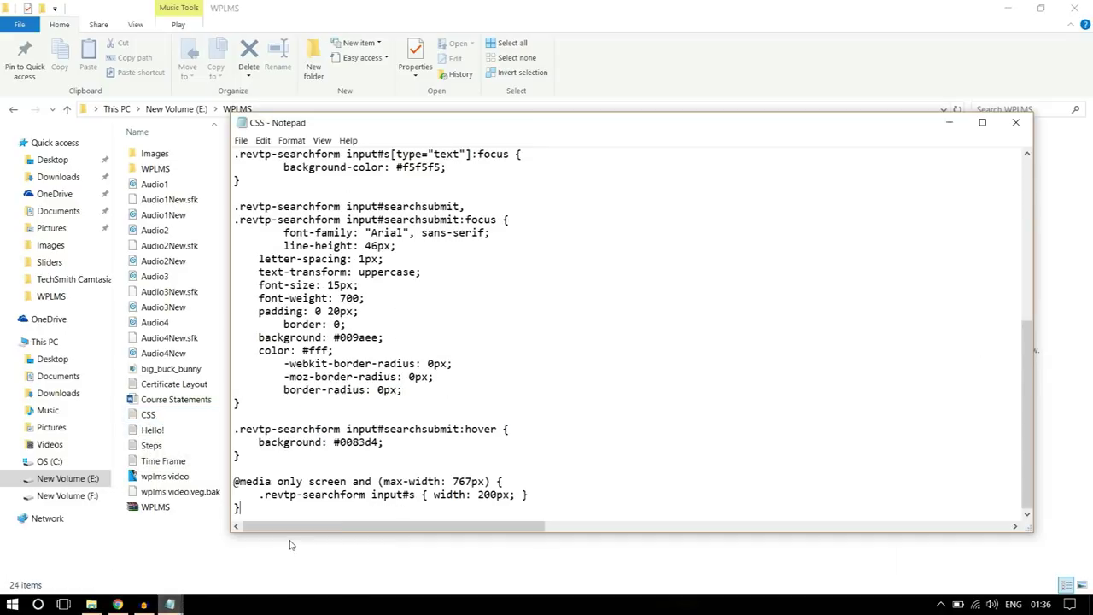
{"action": "scroll", "coordinate": [418, 302], "scroll_direction": "up", "scroll_amount": 8}
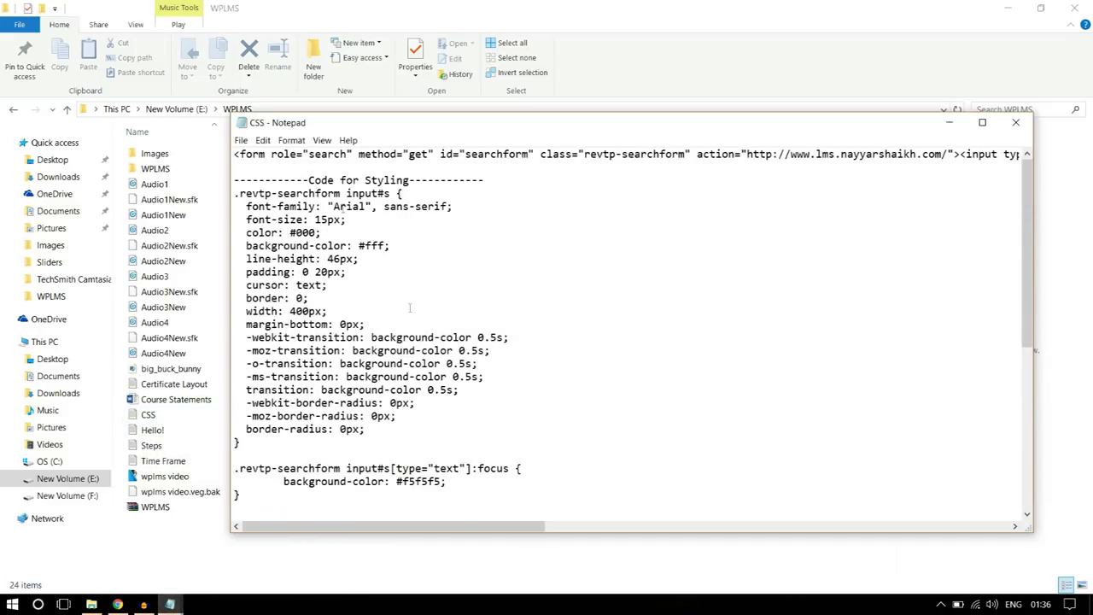
{"action": "left_click_drag", "start_coordinate": [235, 155], "coordinate": [1090, 134]}
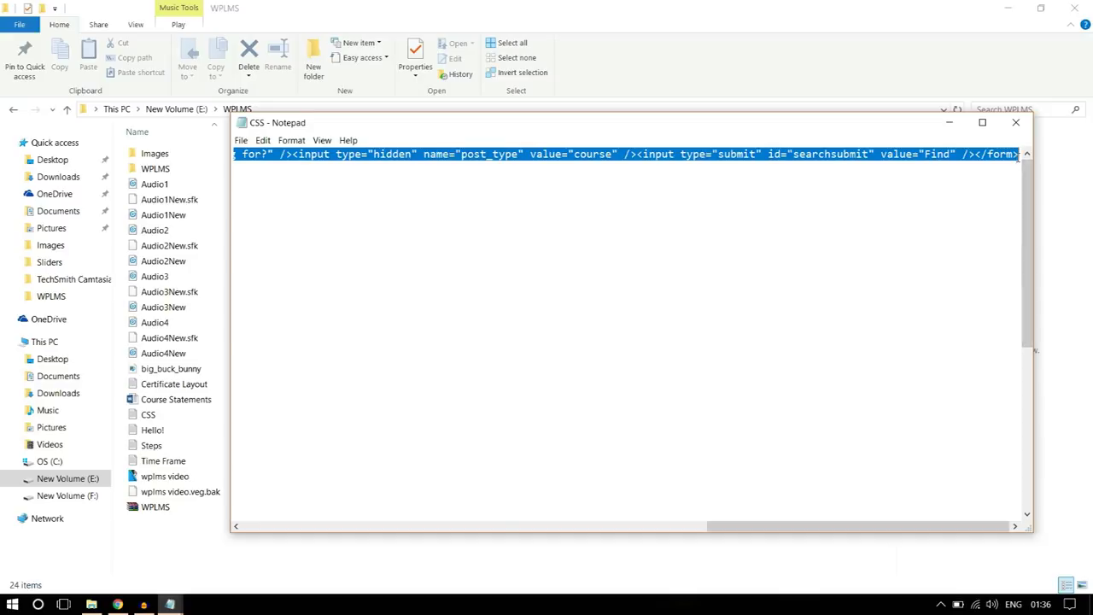
- Paste the search-form code over Caption Text4 and place the layer below the subtitle
{"action": "left_click", "coordinate": [114, 603]}
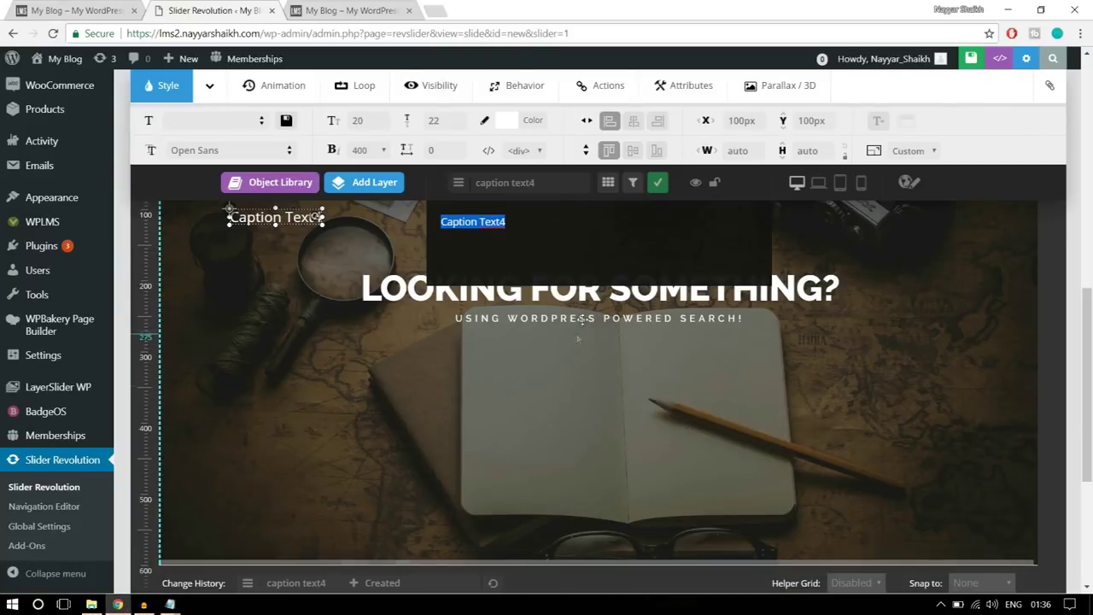
{"action": "key", "text": "ctrl+v"}
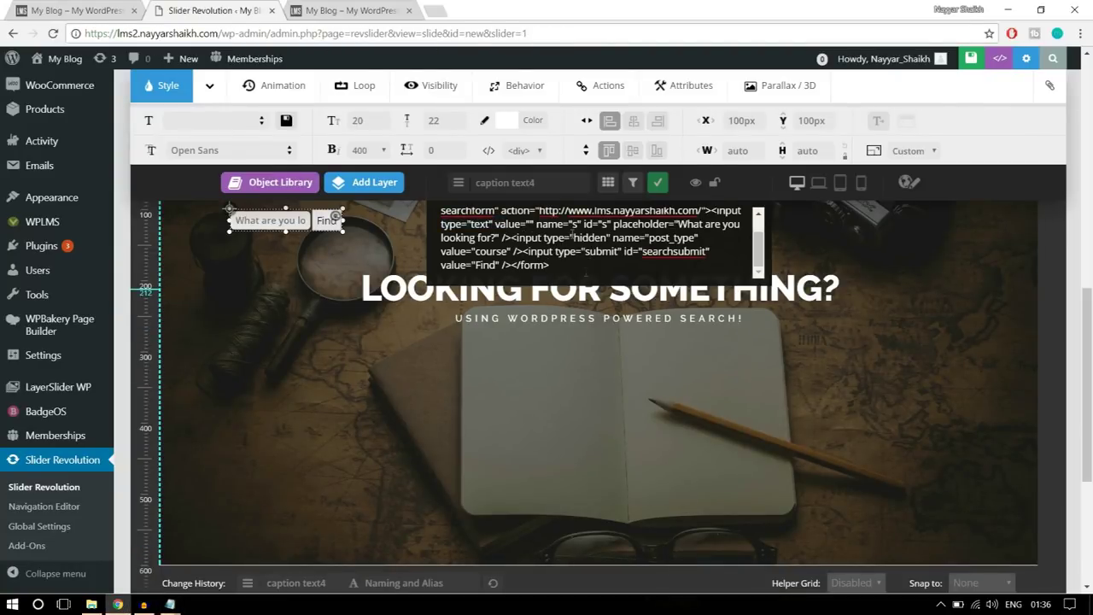
{"action": "left_click_drag", "start_coordinate": [273, 220], "coordinate": [595, 350]}
{"action": "scroll", "coordinate": [657, 355], "scroll_direction": "up", "scroll_amount": 3}
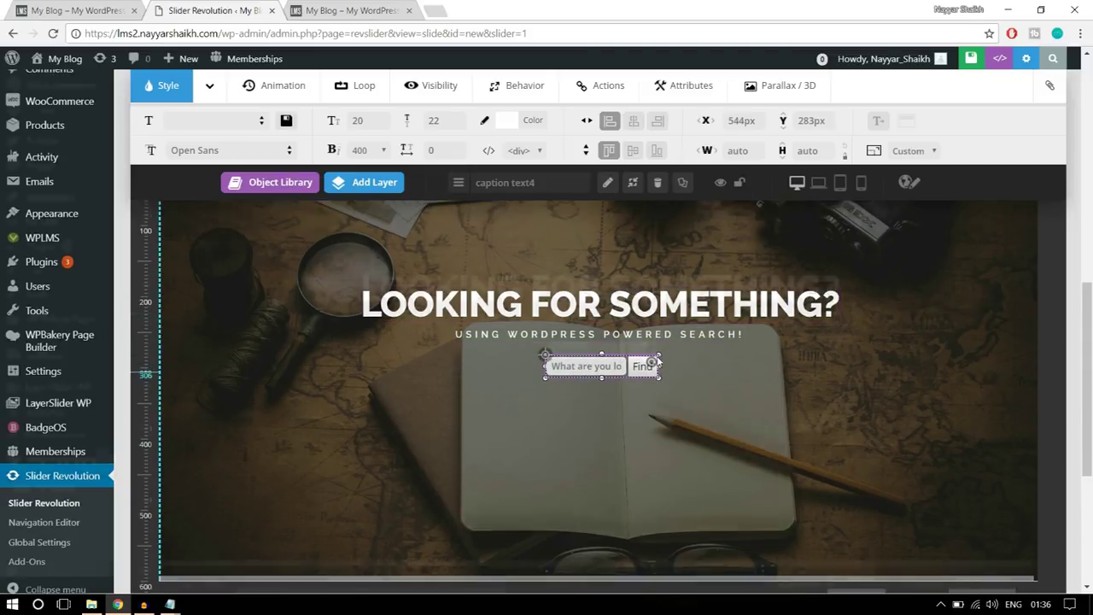
{"action": "scroll", "coordinate": [657, 356], "scroll_direction": "down", "scroll_amount": 5}
{"action": "scroll", "coordinate": [649, 319], "scroll_direction": "up", "scroll_amount": 2}
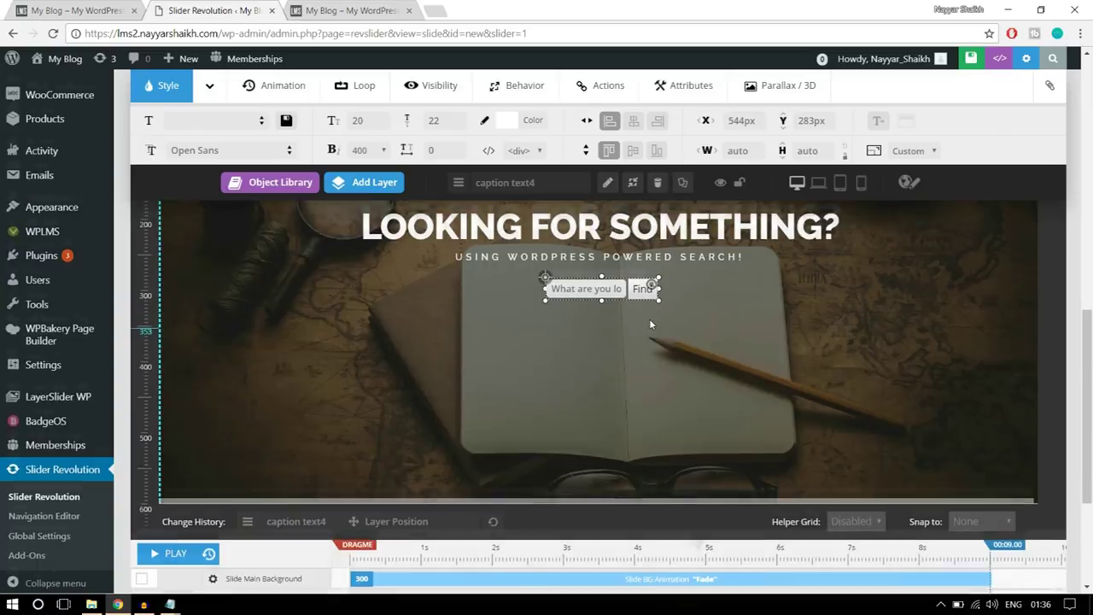
{"action": "left_click_drag", "start_coordinate": [597, 351], "coordinate": [598, 376]}
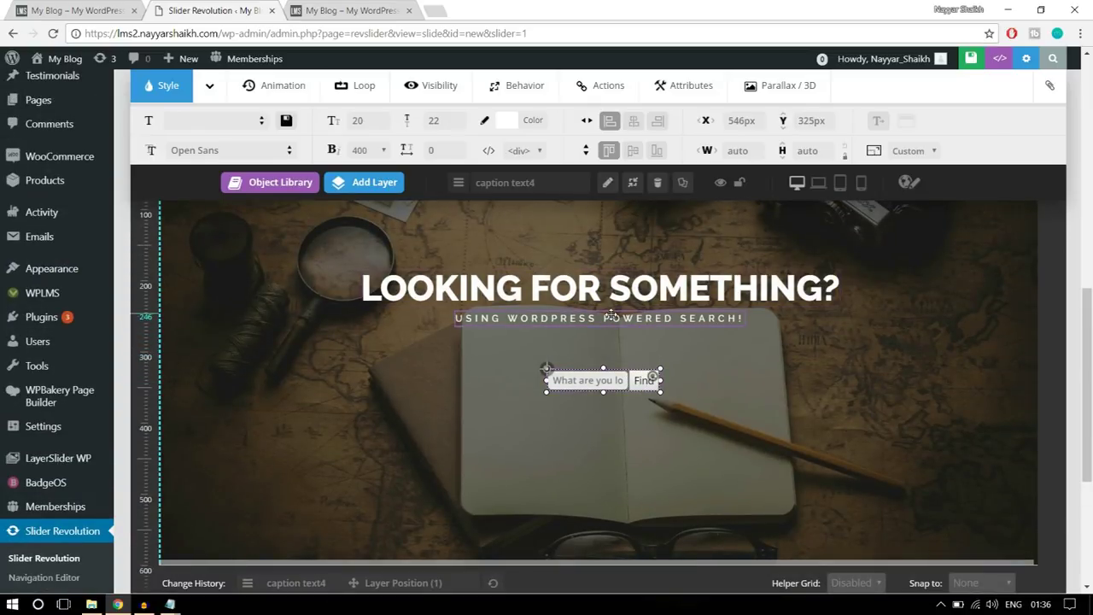
- Nudge the subtitle and heading down, then centre the search form and heading horizontally
{"action": "left_click_drag", "start_coordinate": [609, 317], "coordinate": [609, 351]}
{"action": "left_click_drag", "start_coordinate": [609, 288], "coordinate": [609, 316]}
{"action": "left_click", "coordinate": [597, 380]}
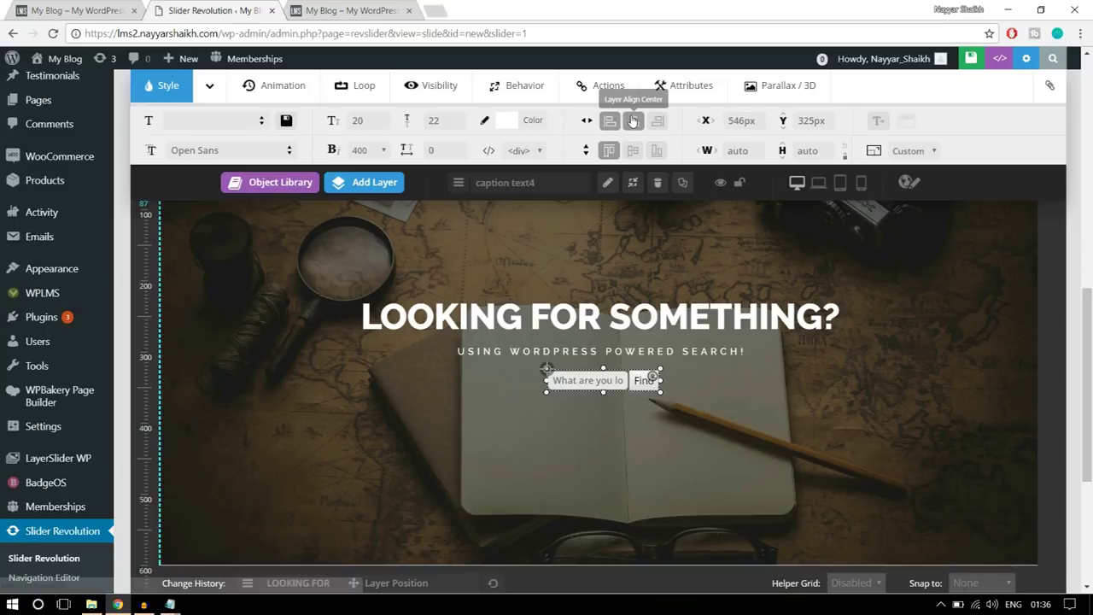
{"action": "left_click", "coordinate": [634, 120]}
{"action": "left_click", "coordinate": [597, 350]}
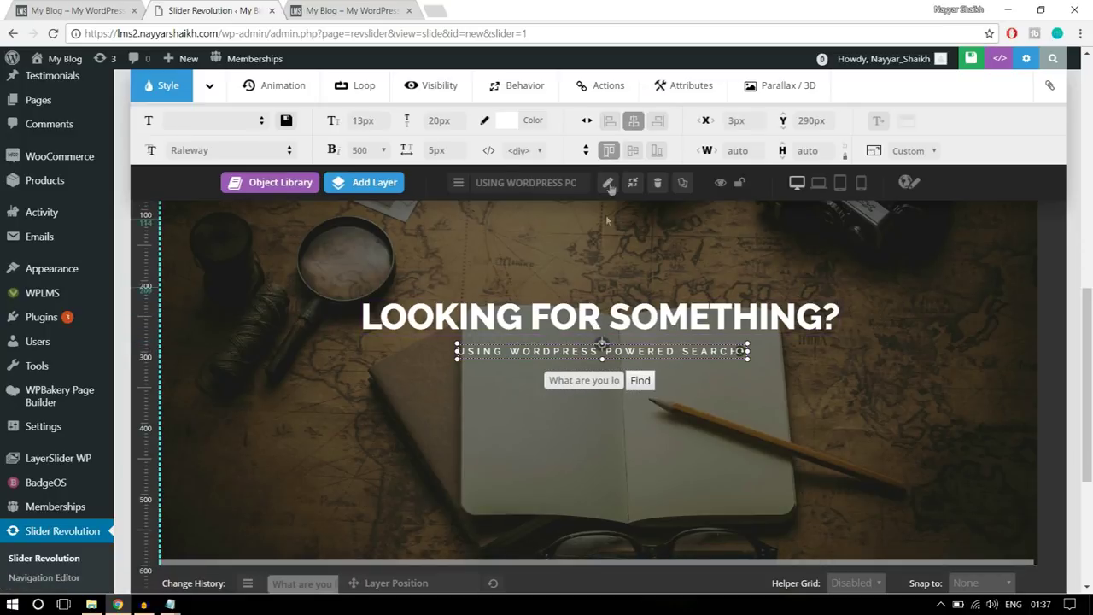
{"action": "left_click", "coordinate": [616, 312]}
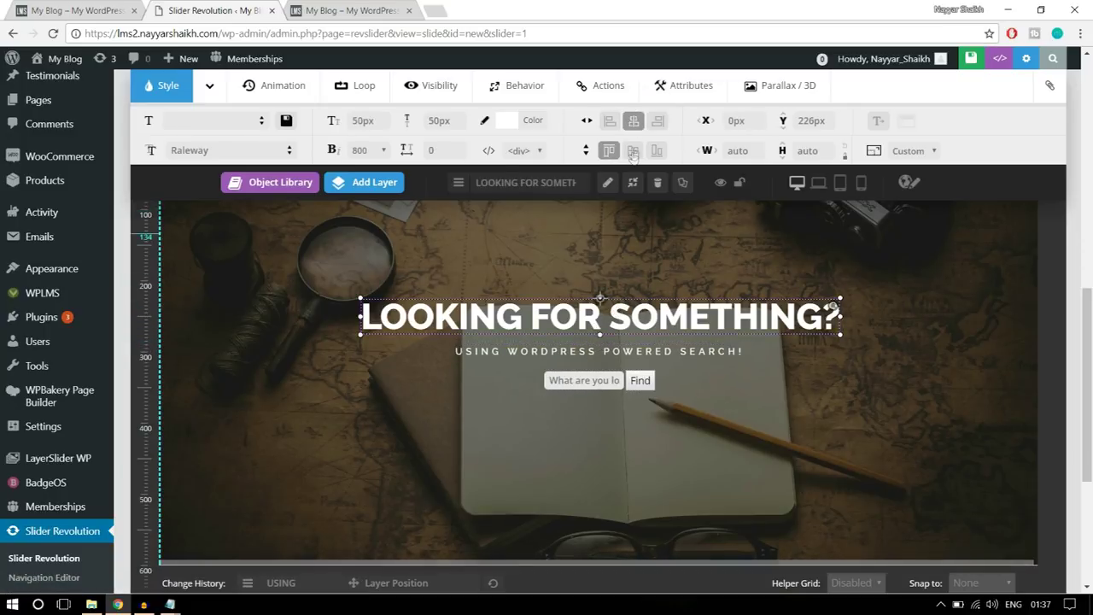
{"action": "left_click", "coordinate": [634, 120]}
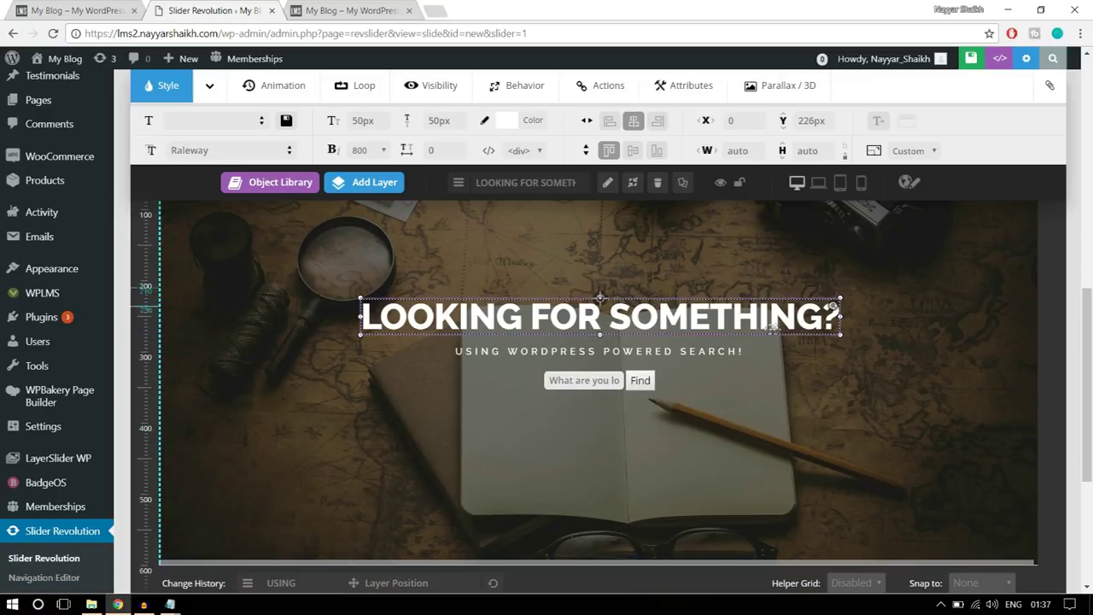
{"action": "left_click", "coordinate": [609, 378]}
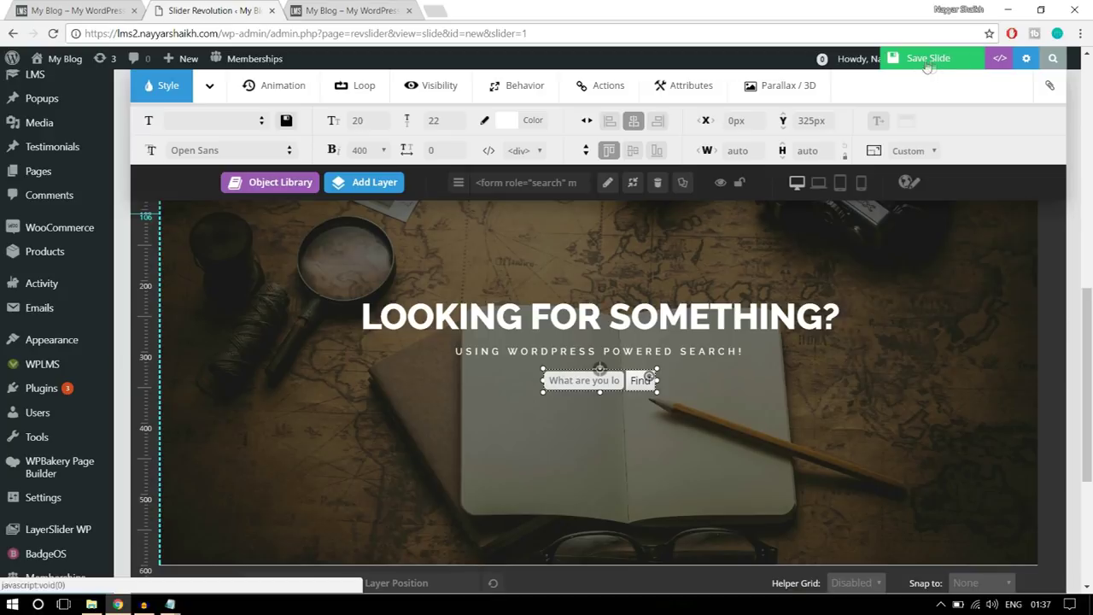
- Save the slide, deselect all layers, and view the front page in the first My Blog tab
{"action": "left_click", "coordinate": [917, 60]}
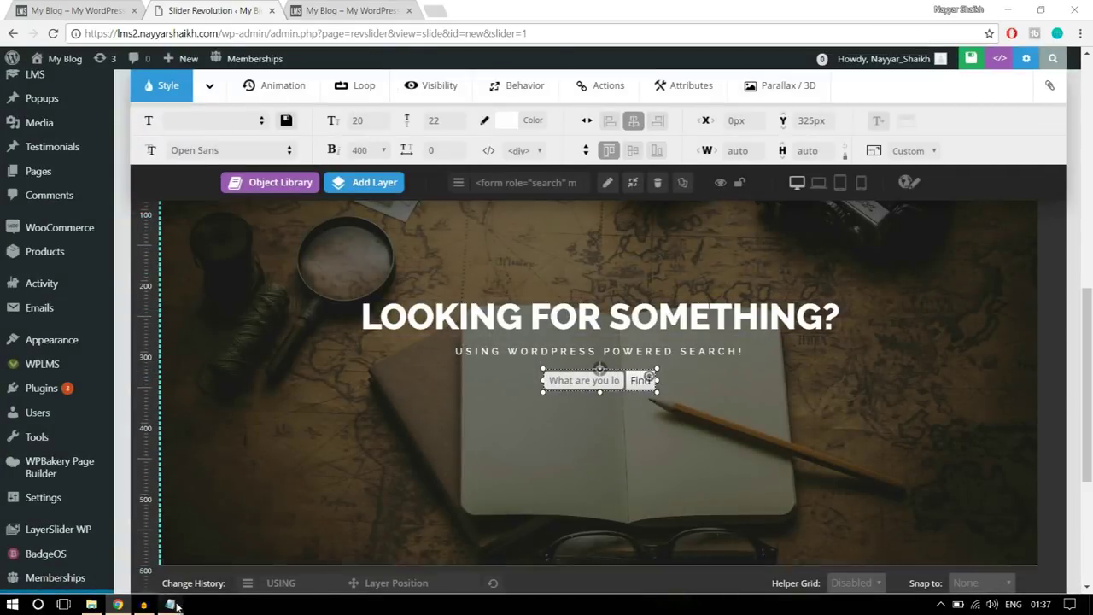
{"action": "left_click", "coordinate": [871, 388]}
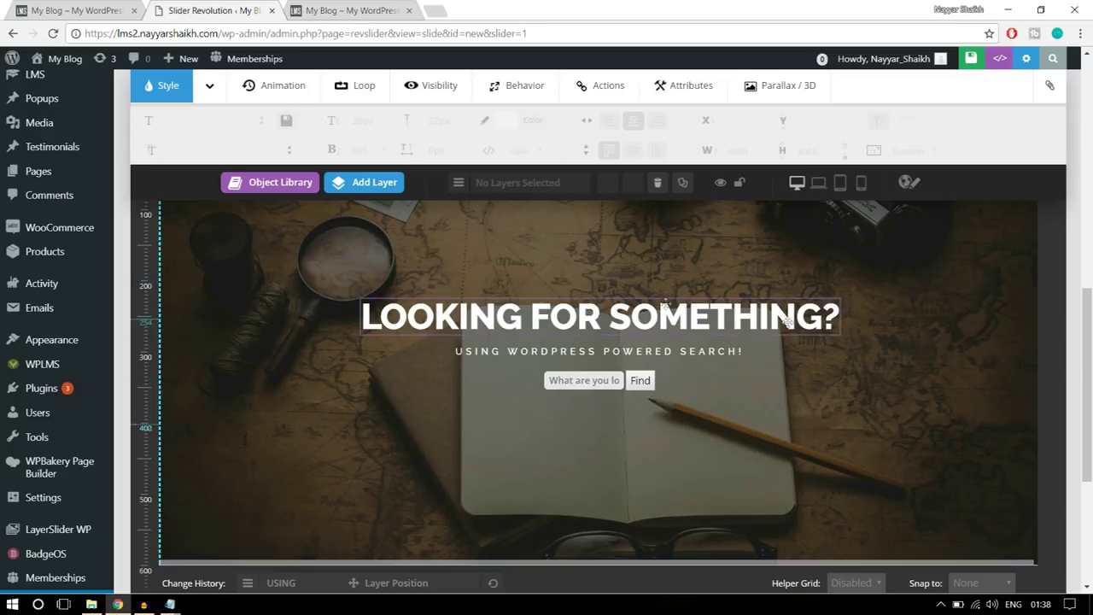
{"action": "scroll", "coordinate": [821, 406], "scroll_direction": "down", "scroll_amount": 3}
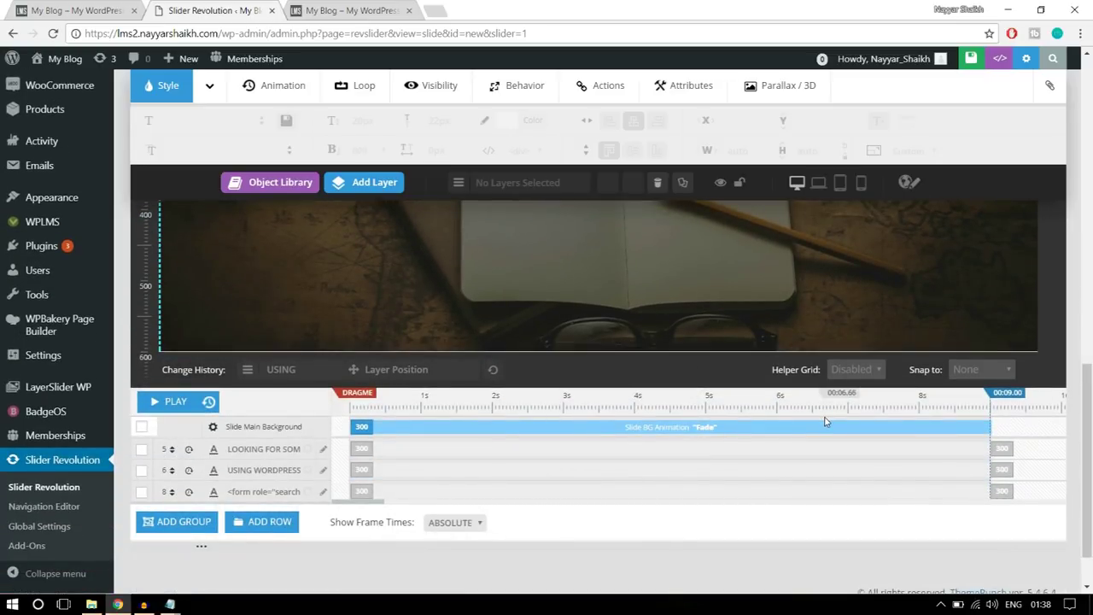
{"action": "scroll", "coordinate": [823, 451], "scroll_direction": "up", "scroll_amount": 3}
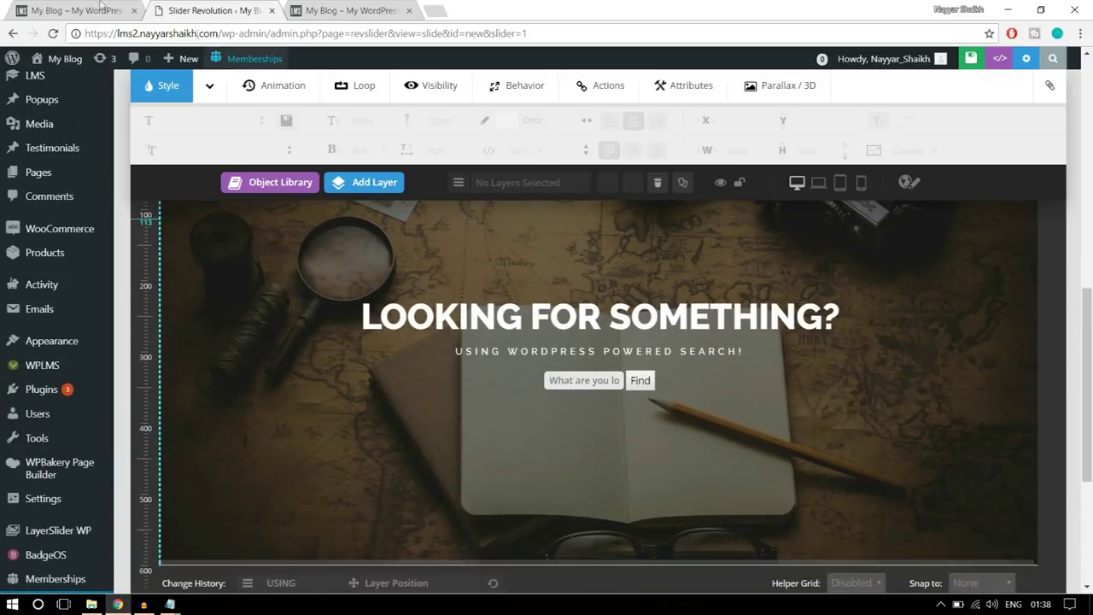
{"action": "left_click", "coordinate": [28, 9]}
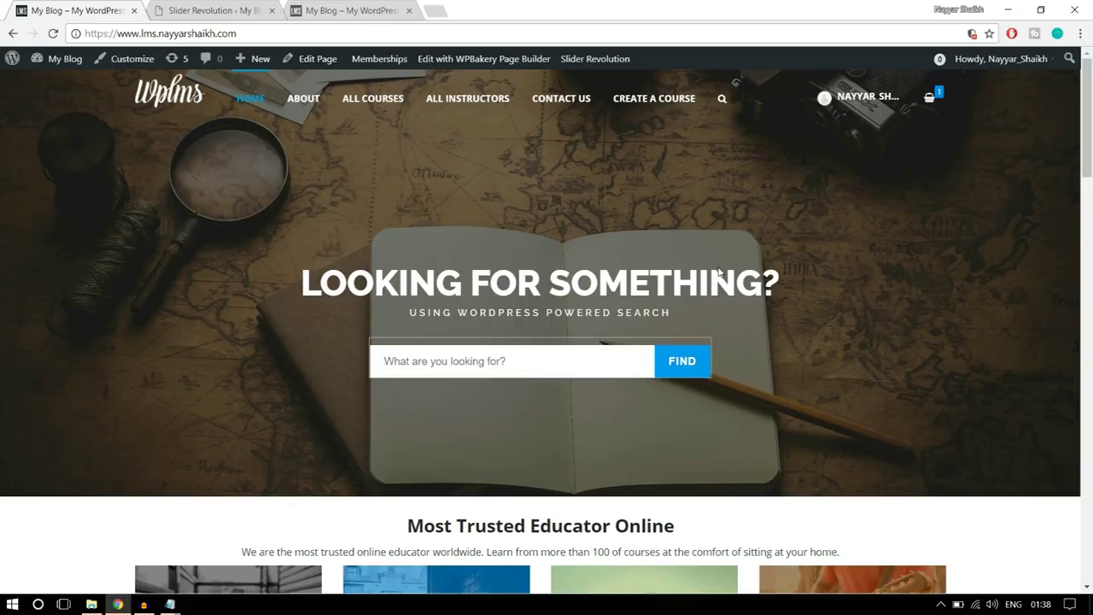
- Select the LOOKING FOR SOMETHING? heading layer in the slide editor and bring its timeline into view
{"action": "left_click", "coordinate": [253, 7]}
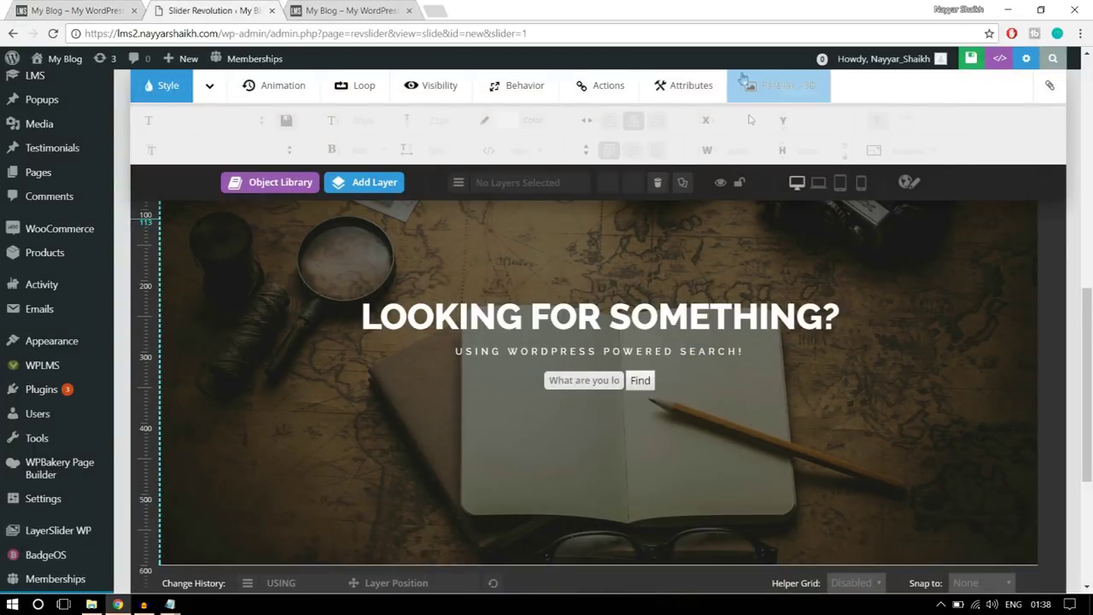
{"action": "scroll", "coordinate": [805, 307], "scroll_direction": "down", "scroll_amount": 3}
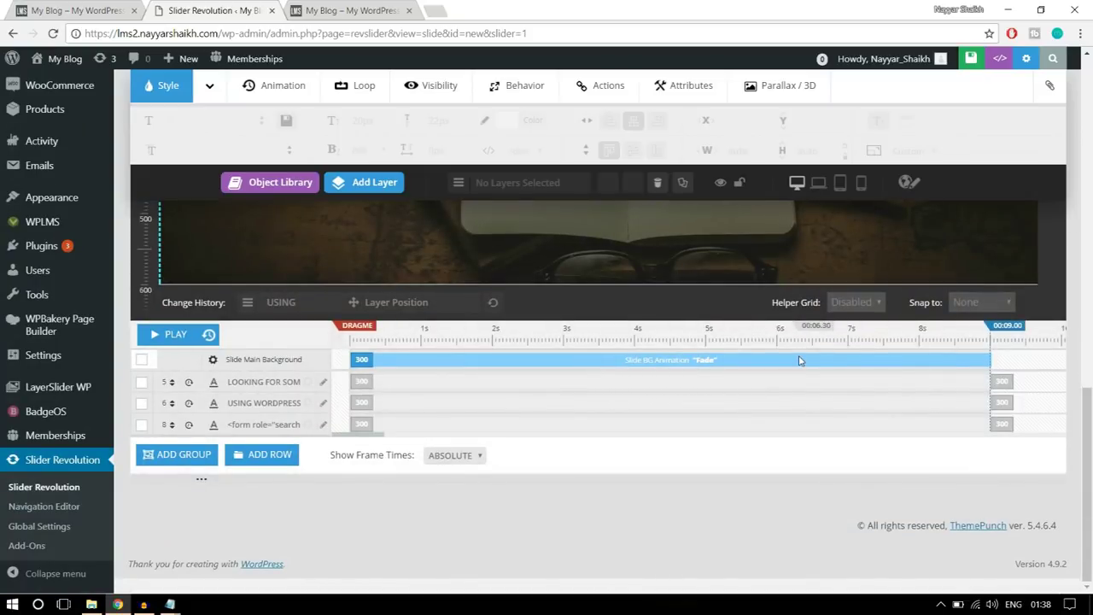
{"action": "scroll", "coordinate": [765, 372], "scroll_direction": "up", "scroll_amount": 5}
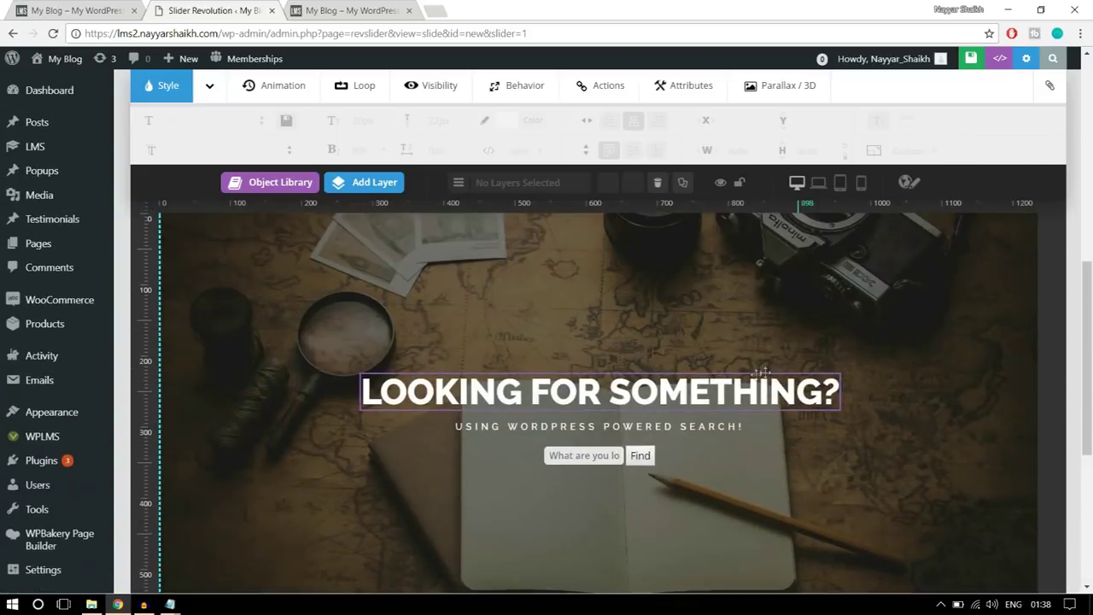
{"action": "left_click", "coordinate": [564, 392]}
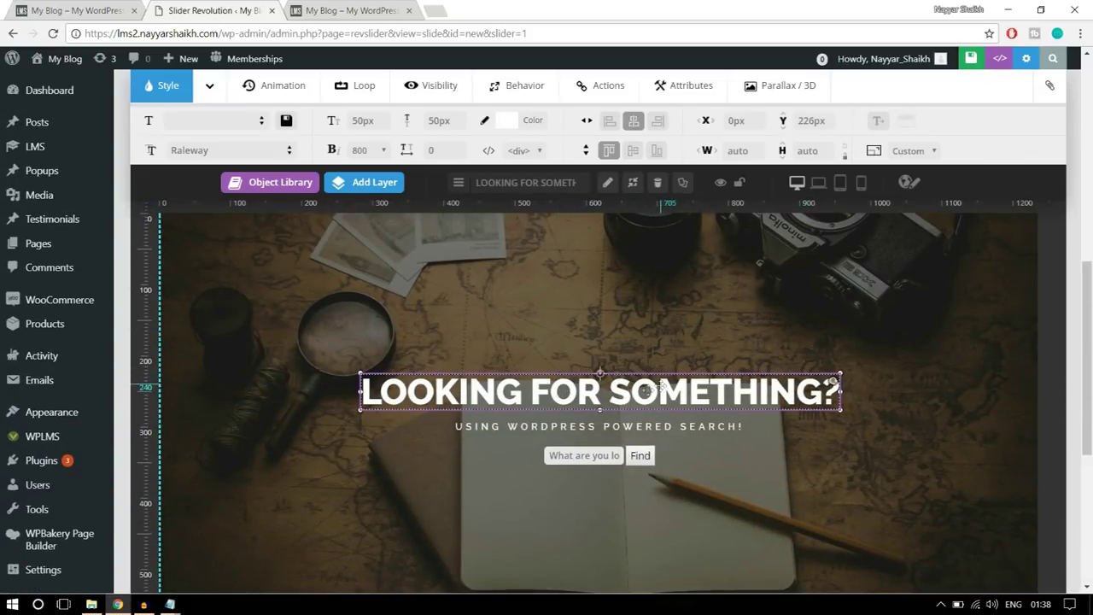
{"action": "scroll", "coordinate": [675, 398], "scroll_direction": "down", "scroll_amount": 5}
{"action": "scroll", "coordinate": [684, 403], "scroll_direction": "down", "scroll_amount": 1}
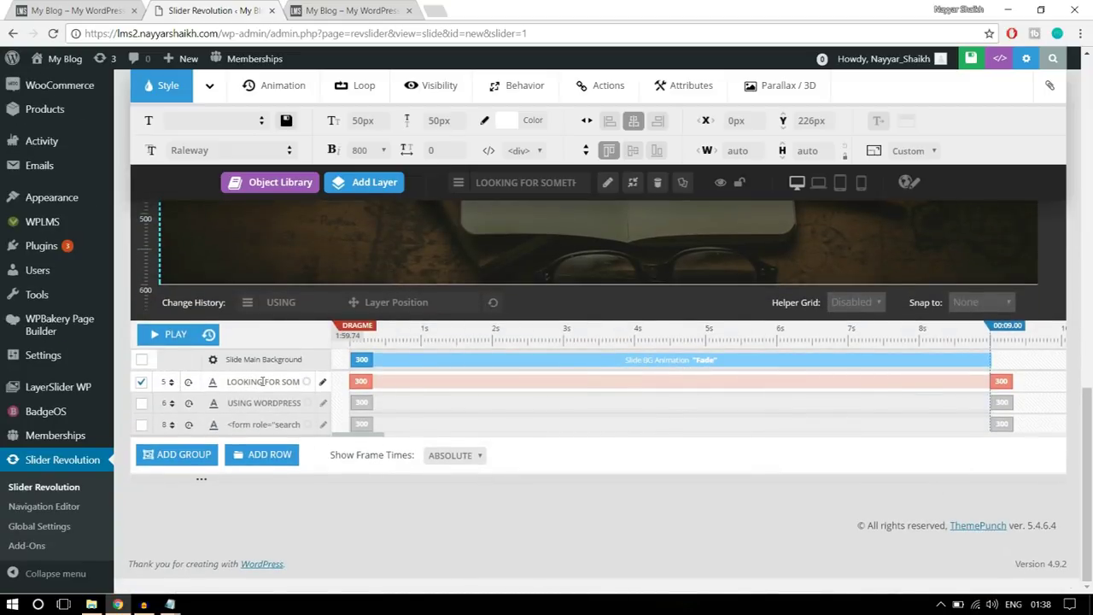
- Set the heading's intro frame to start at 1000 ms with a 1500 ms duration
{"action": "left_click", "coordinate": [361, 395]}
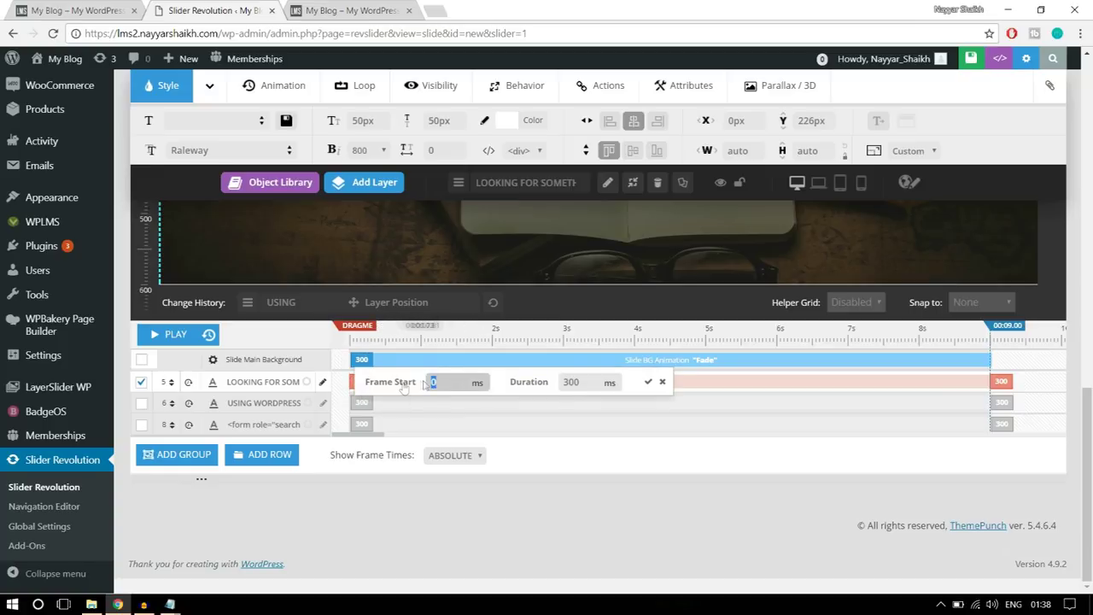
{"action": "left_click_drag", "start_coordinate": [426, 384], "coordinate": [466, 376]}
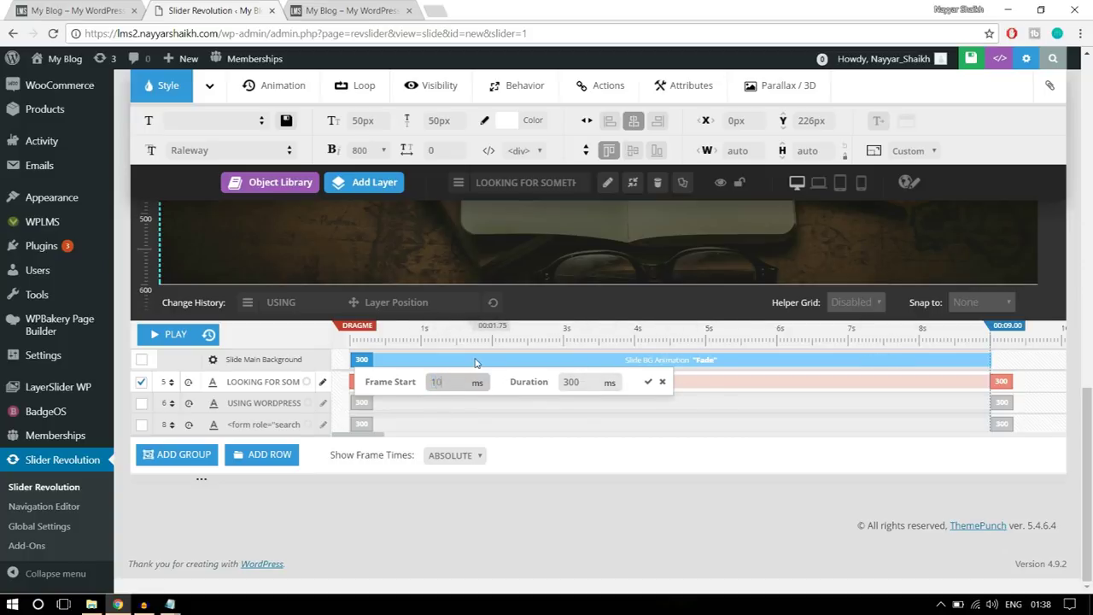
{"action": "double_click", "coordinate": [588, 382]}
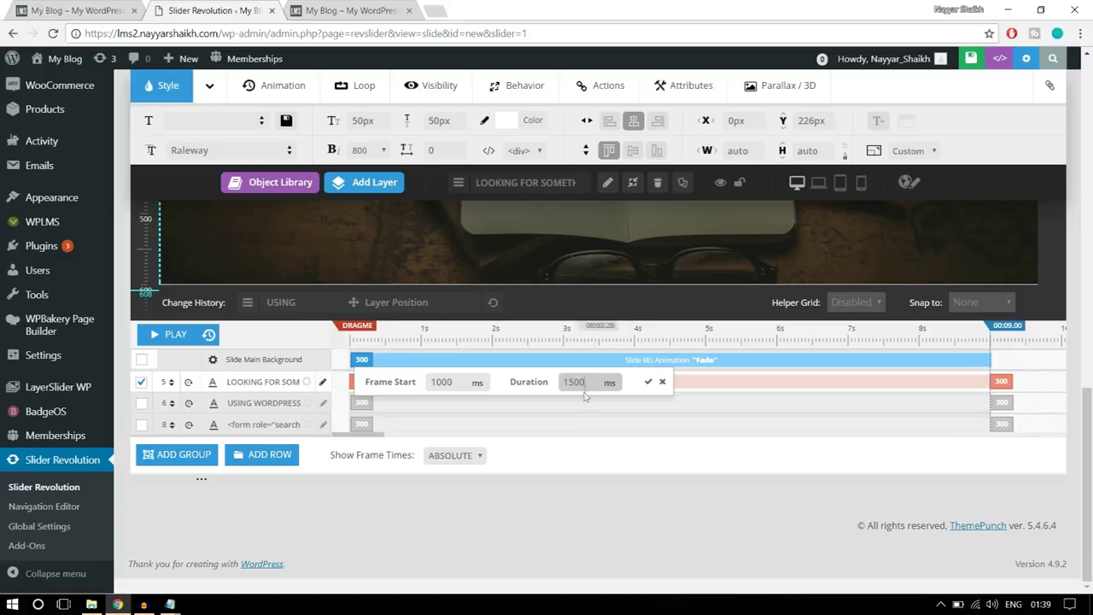
{"action": "left_click", "coordinate": [647, 384]}
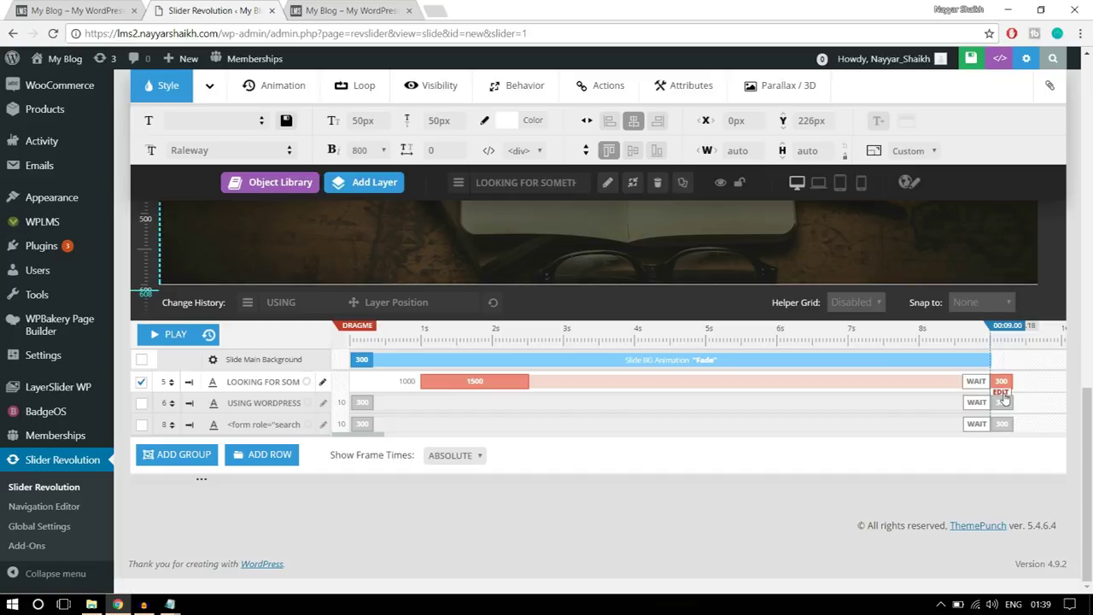
- Change the heading's exit frame duration from 300 to 1000 ms
{"action": "left_click", "coordinate": [1004, 399]}
{"action": "left_click_drag", "start_coordinate": [919, 383], "coordinate": [891, 385]}
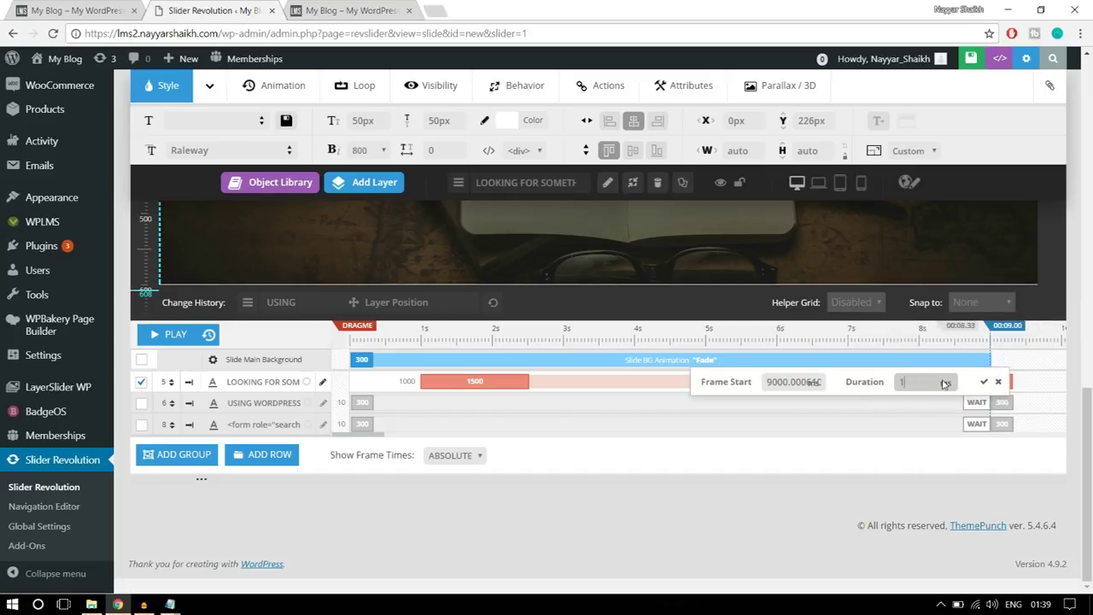
{"action": "type", "text": "1000"}
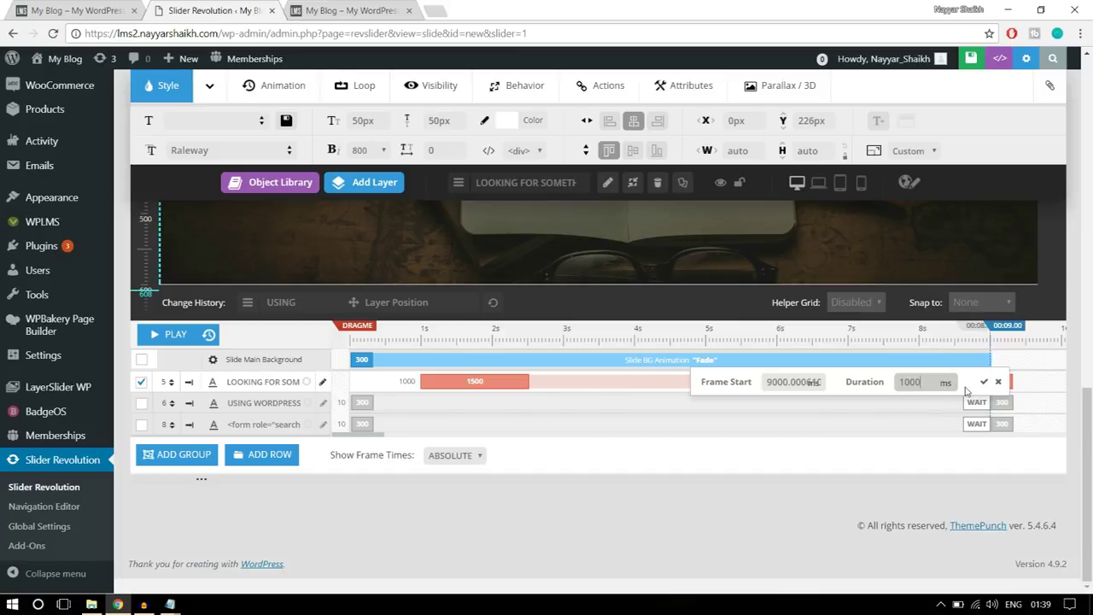
{"action": "left_click", "coordinate": [983, 382]}
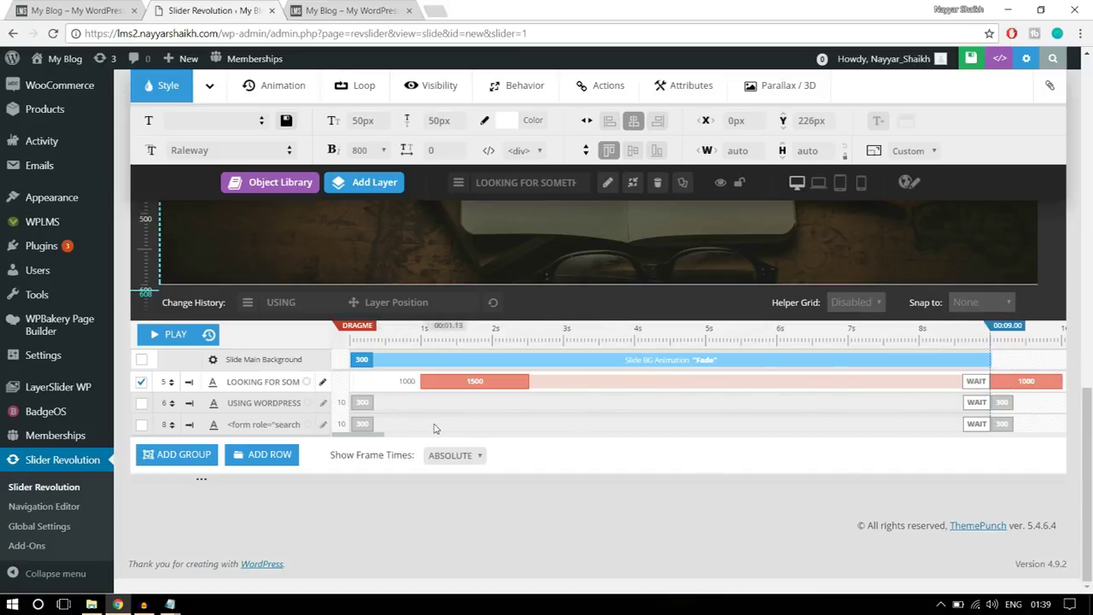
{"action": "scroll", "coordinate": [410, 416], "scroll_direction": "up", "scroll_amount": 4}
- Set the USING WORDPRESS POWERED SEARCH! subtitle's intro to start at 1500 ms, lasting 1500 ms
{"action": "left_click", "coordinate": [499, 358]}
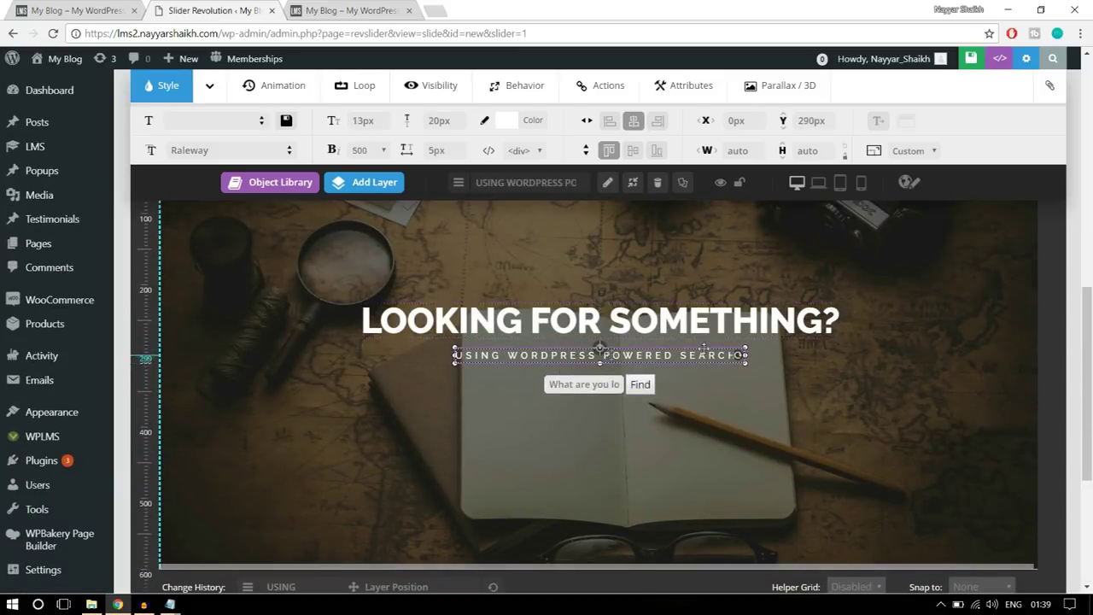
{"action": "scroll", "coordinate": [854, 386], "scroll_direction": "down", "scroll_amount": 3}
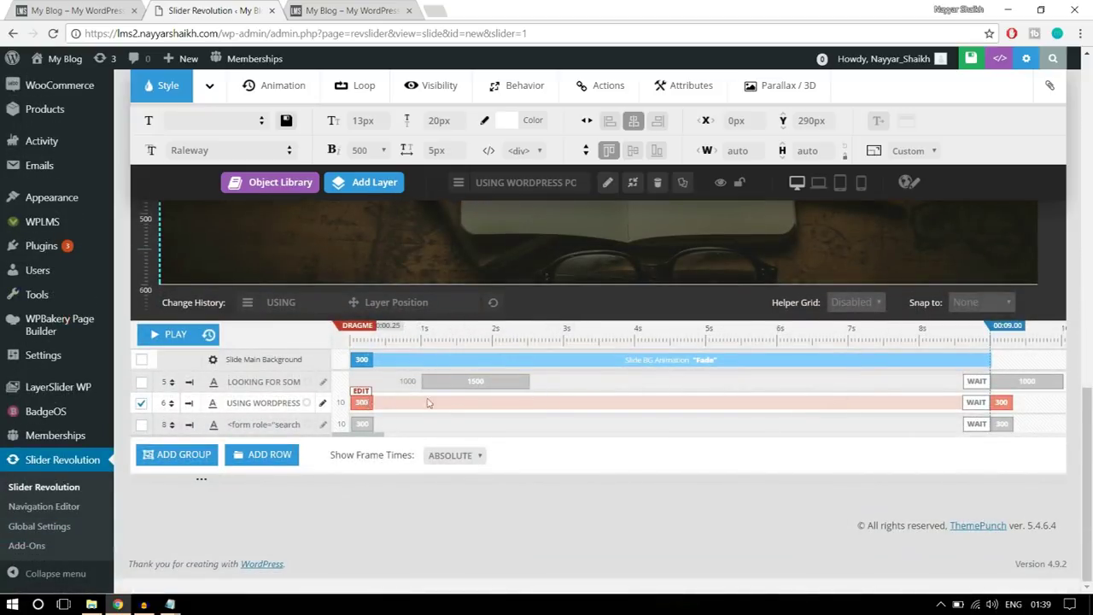
{"action": "left_click", "coordinate": [363, 394]}
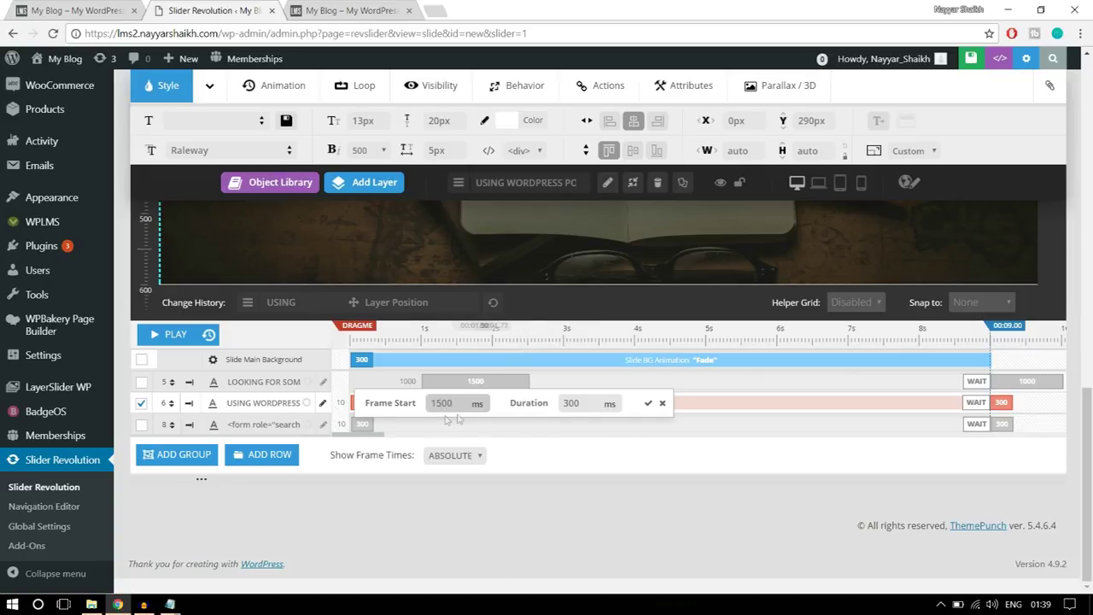
{"action": "left_click", "coordinate": [609, 407]}
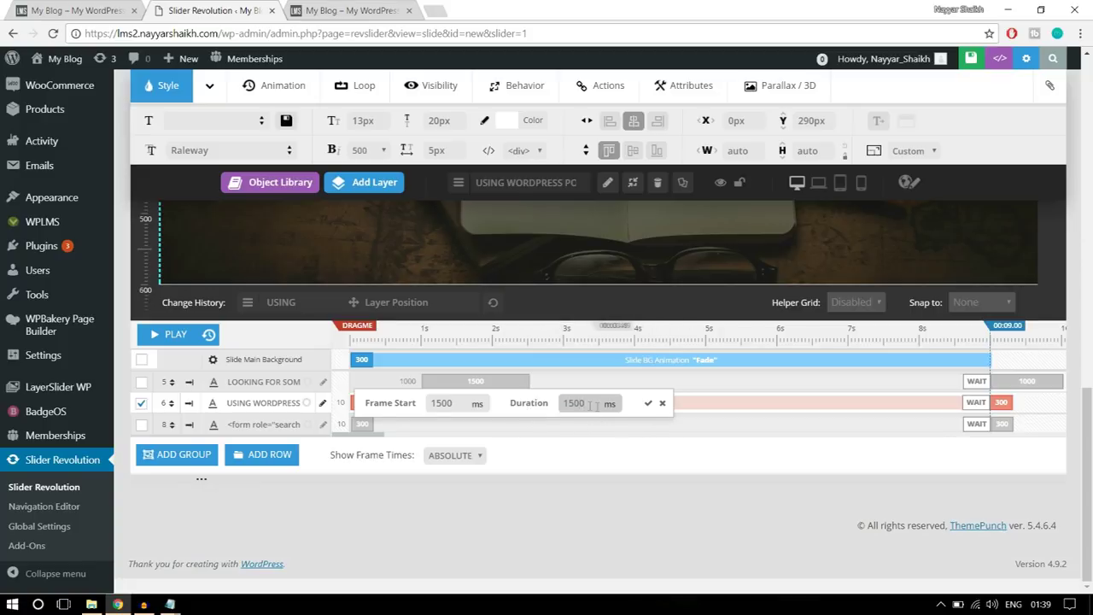
{"action": "left_click", "coordinate": [649, 405]}
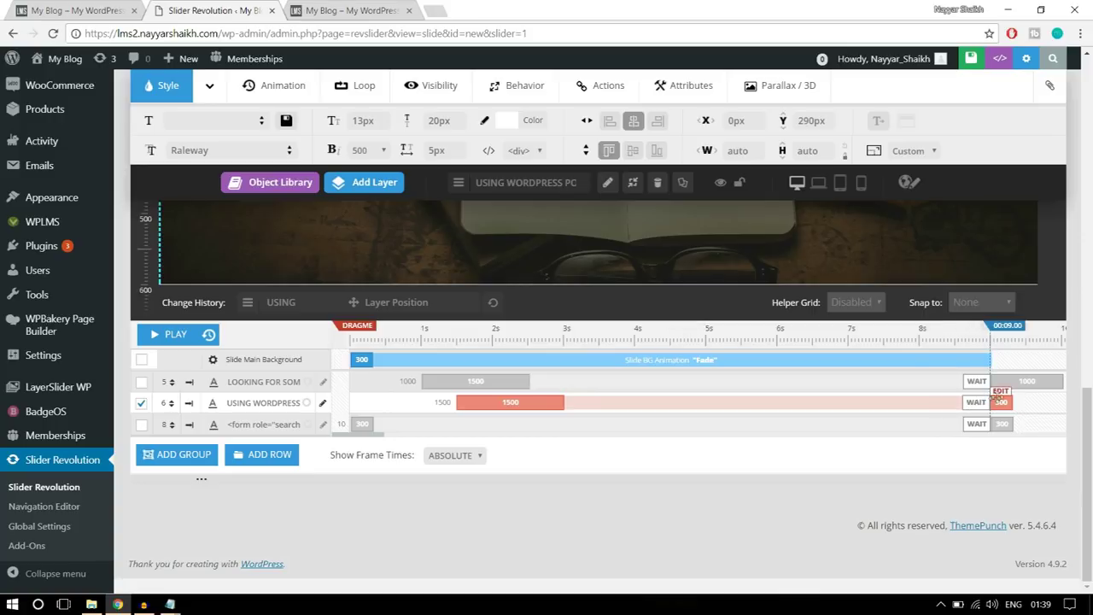
- Set the subtitle's exit frame duration to 1000 ms
{"action": "left_click", "coordinate": [1001, 401]}
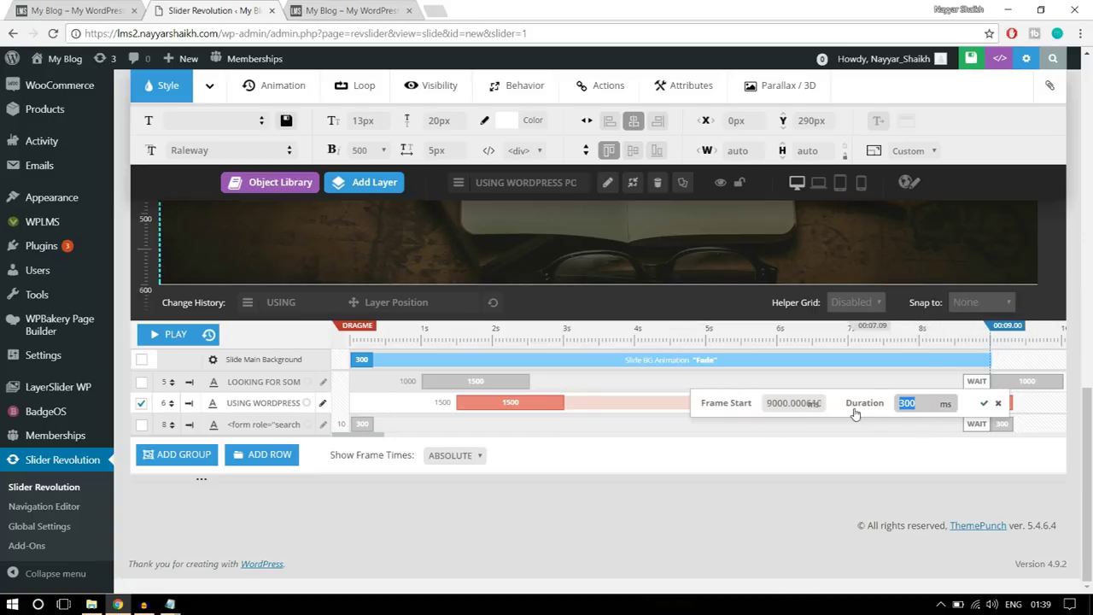
{"action": "type", "text": "1000"}
{"action": "left_click", "coordinate": [983, 402]}
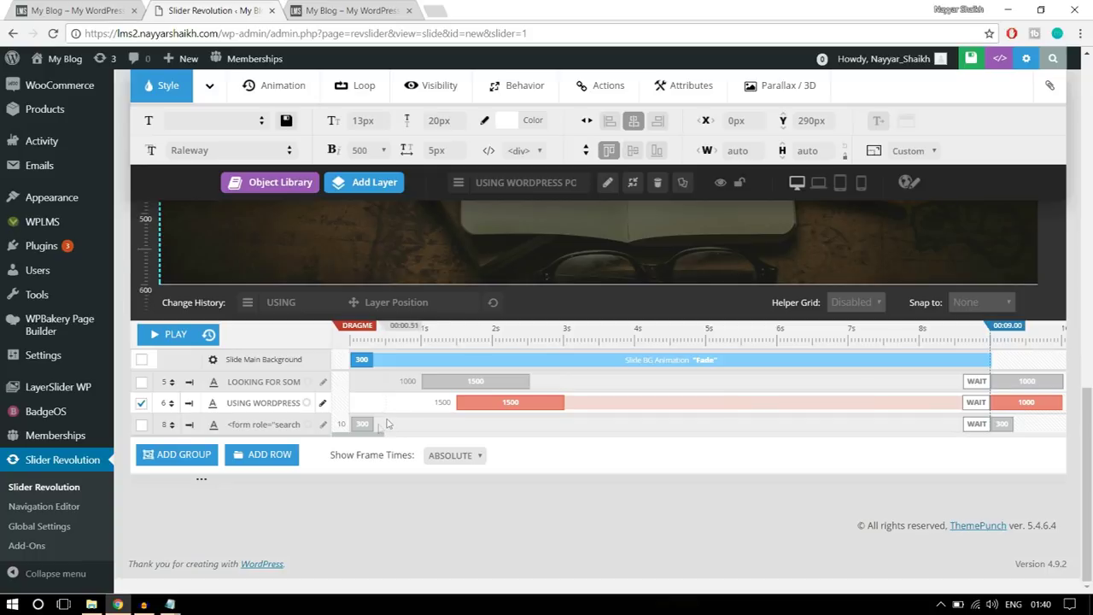
- Set the search form layer's intro to start at 2000 ms with a 1500 ms duration
{"action": "left_click", "coordinate": [360, 437]}
{"action": "scroll", "coordinate": [510, 458], "scroll_direction": "up", "scroll_amount": 5}
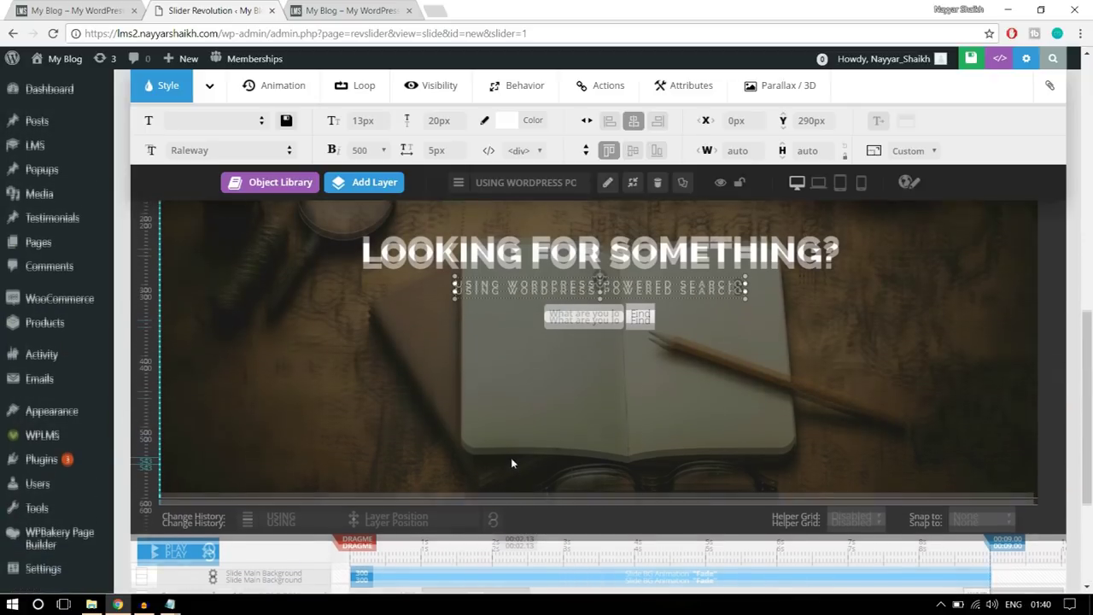
{"action": "scroll", "coordinate": [681, 424], "scroll_direction": "down", "scroll_amount": 3}
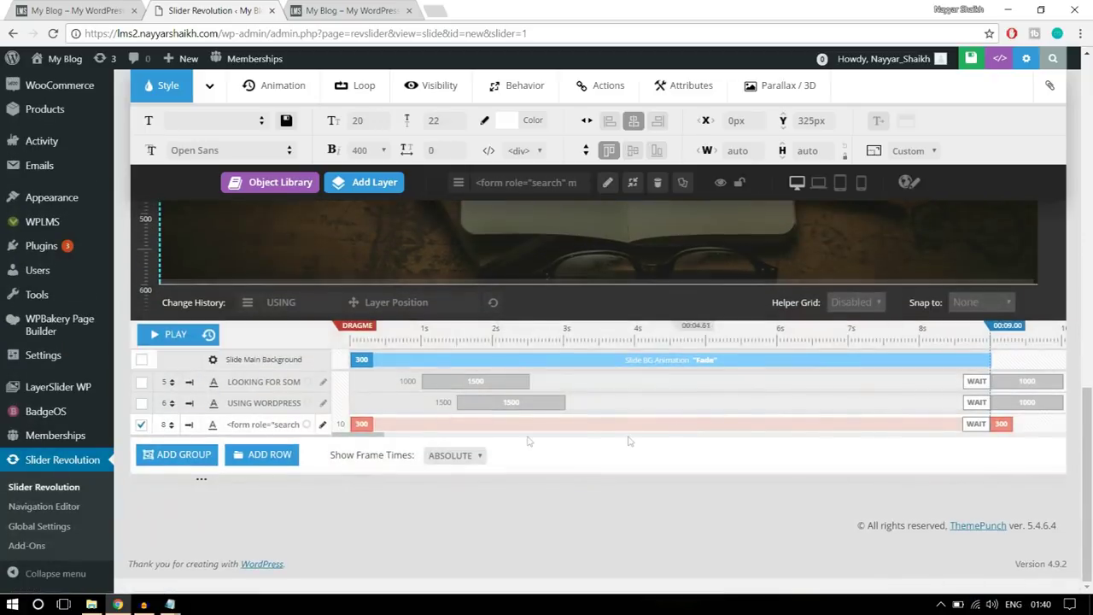
{"action": "double_click", "coordinate": [234, 427]}
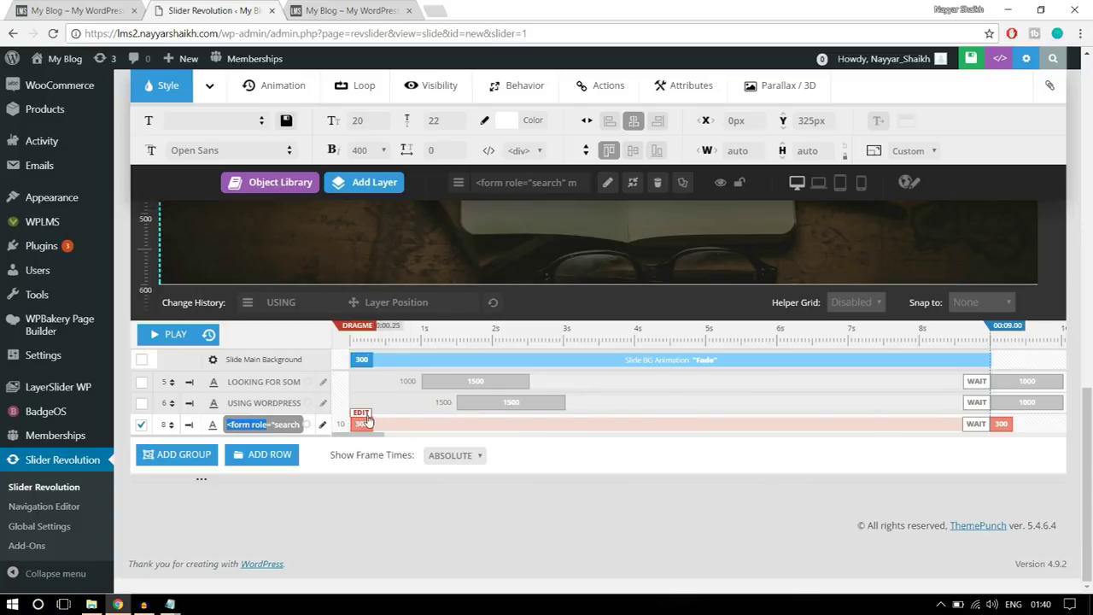
{"action": "left_click", "coordinate": [366, 417]}
{"action": "left_click", "coordinate": [434, 425]}
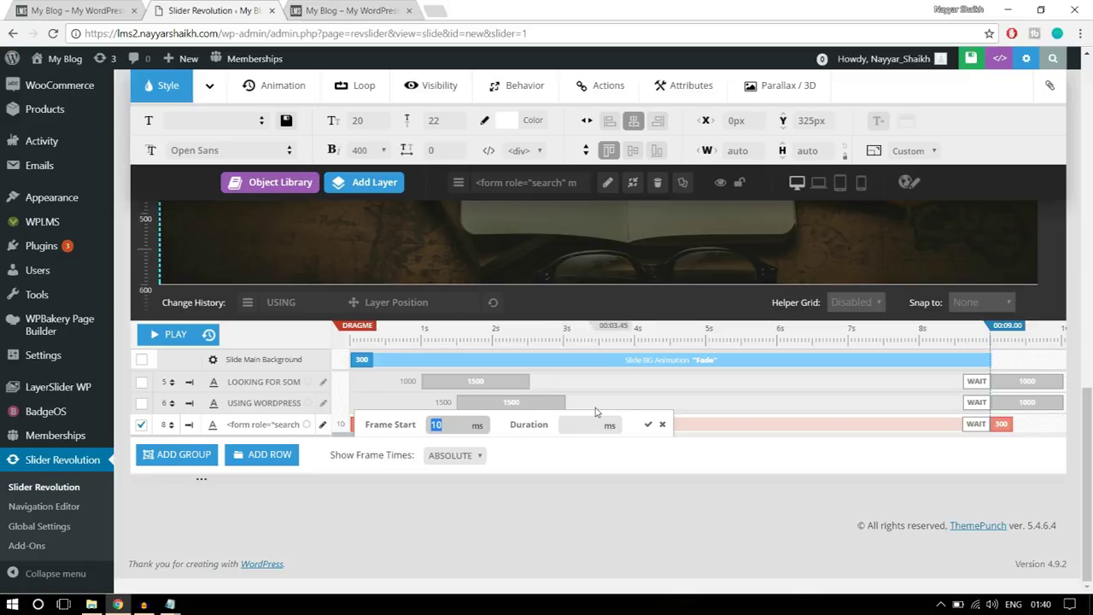
{"action": "type", "text": "2000"}
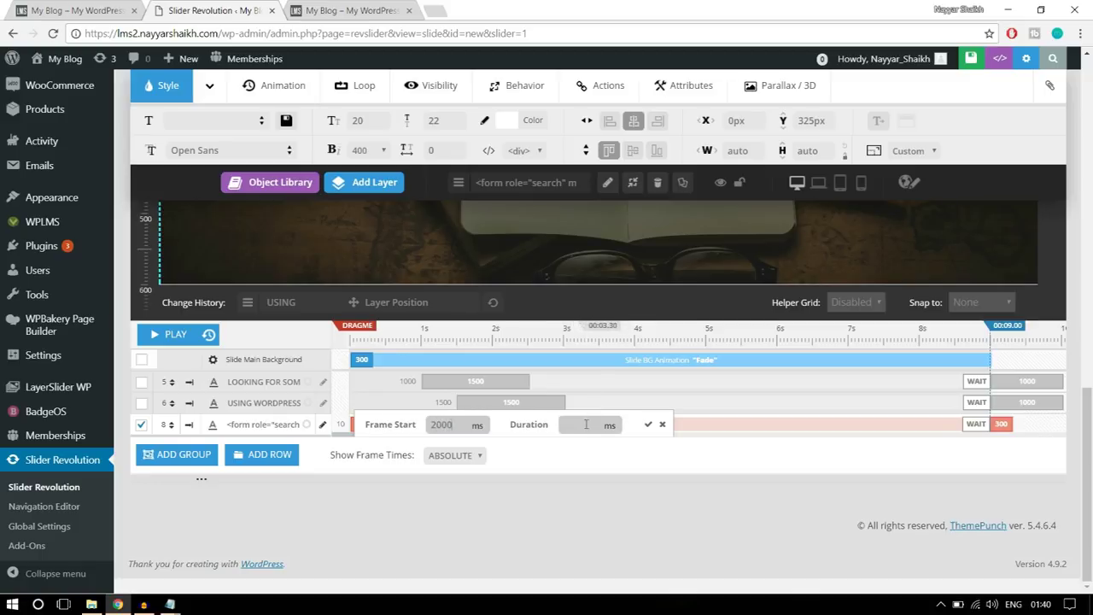
{"action": "left_click", "coordinate": [586, 424]}
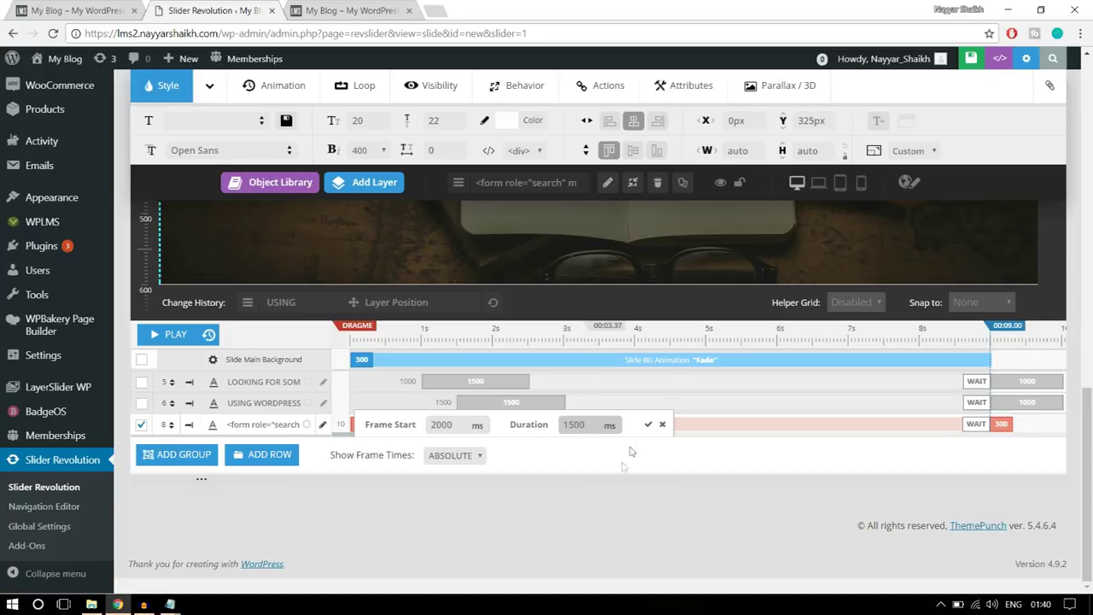
{"action": "left_click", "coordinate": [648, 424]}
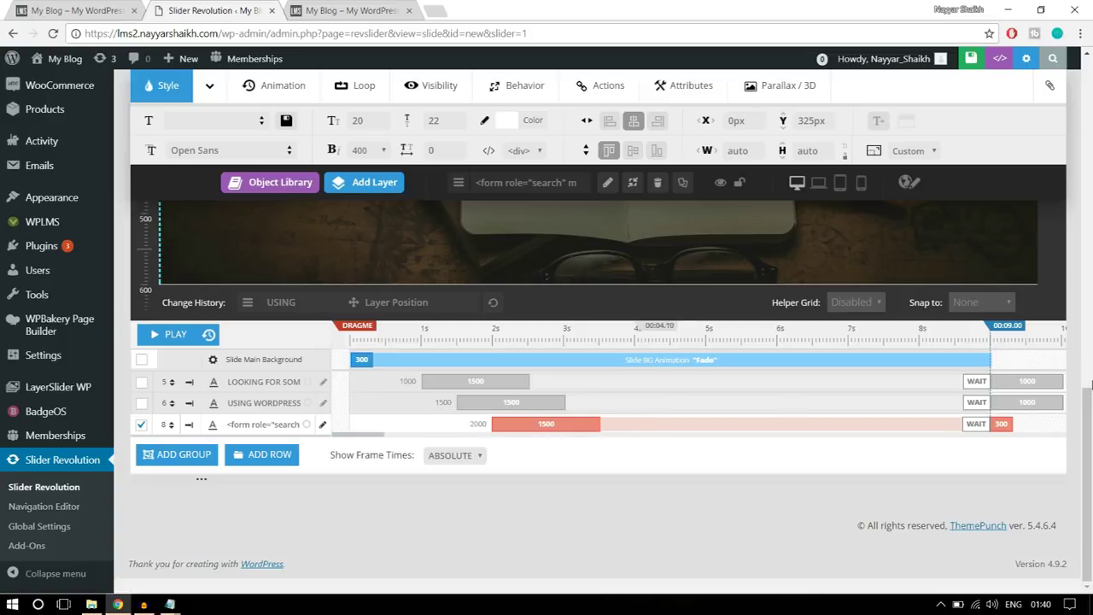
- Change the search form's exit frame duration from 300 to 1000 ms
{"action": "left_click", "coordinate": [1001, 418]}
{"action": "left_click_drag", "start_coordinate": [918, 425], "coordinate": [889, 434]}
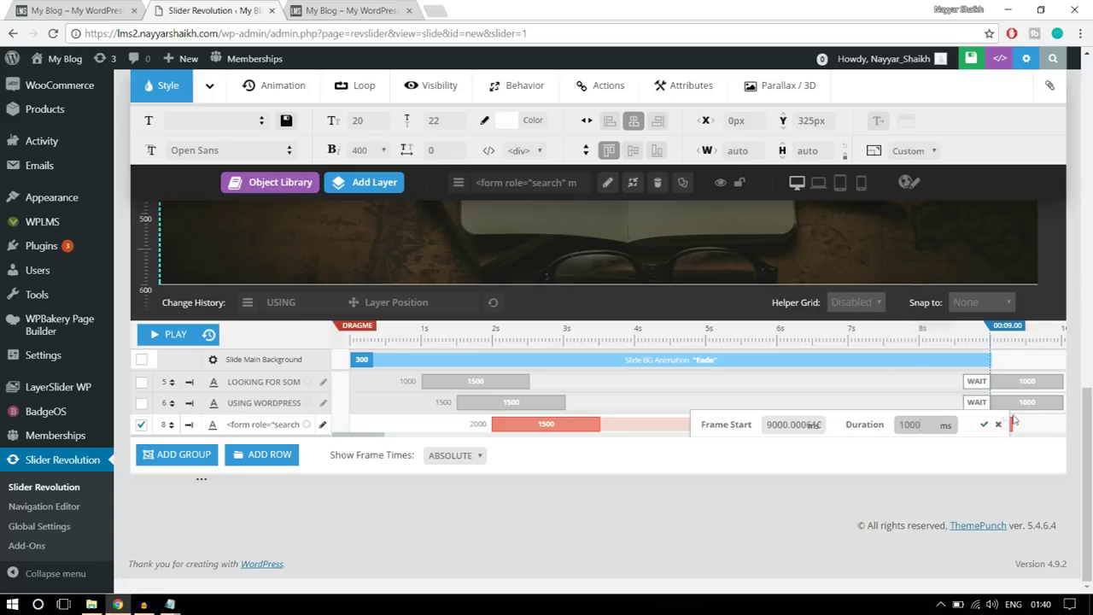
{"action": "left_click", "coordinate": [983, 425]}
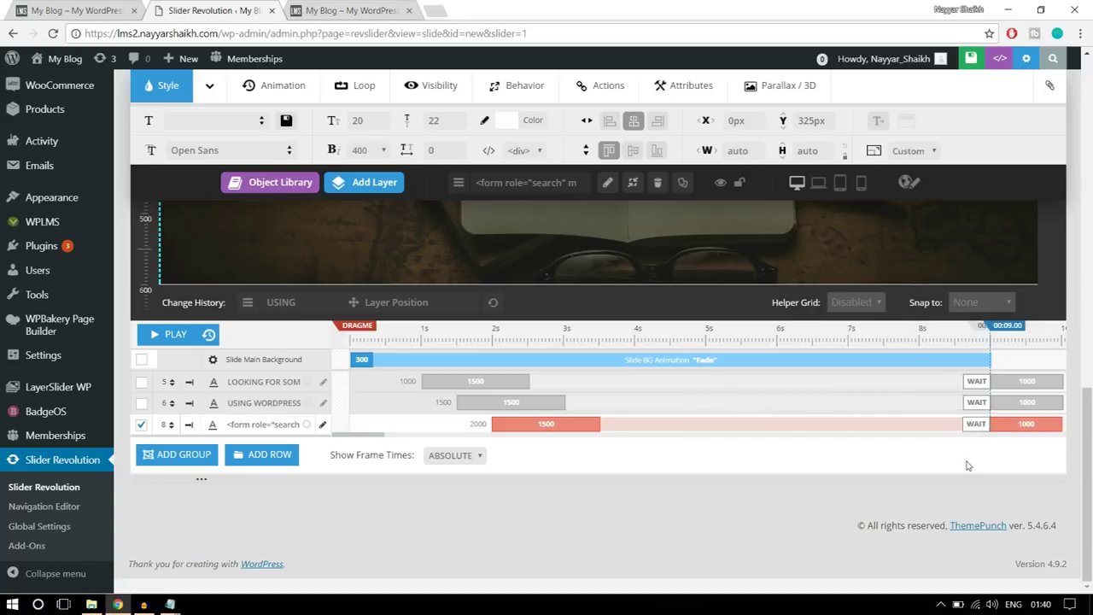
{"action": "scroll", "coordinate": [968, 465], "scroll_direction": "up", "scroll_amount": 3}
{"action": "scroll", "coordinate": [967, 466], "scroll_direction": "down", "scroll_amount": 2}
{"action": "scroll", "coordinate": [968, 466], "scroll_direction": "up", "scroll_amount": 1}
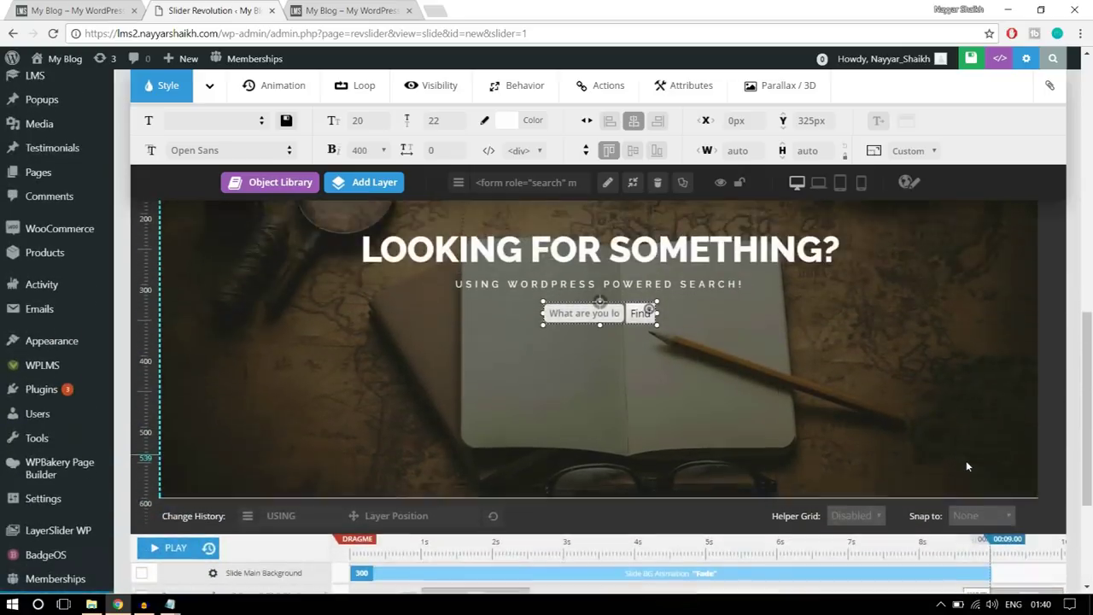
{"action": "scroll", "coordinate": [967, 466], "scroll_direction": "up", "scroll_amount": 1}
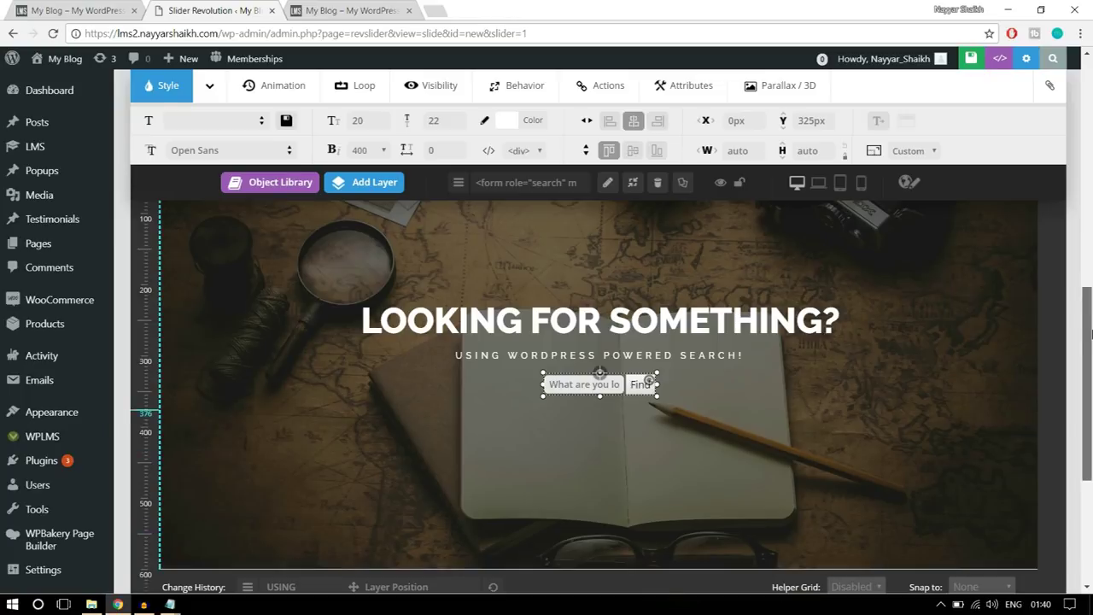
{"action": "scroll", "coordinate": [1089, 333], "scroll_direction": "down", "scroll_amount": 1}
{"action": "left_click", "coordinate": [176, 555]}
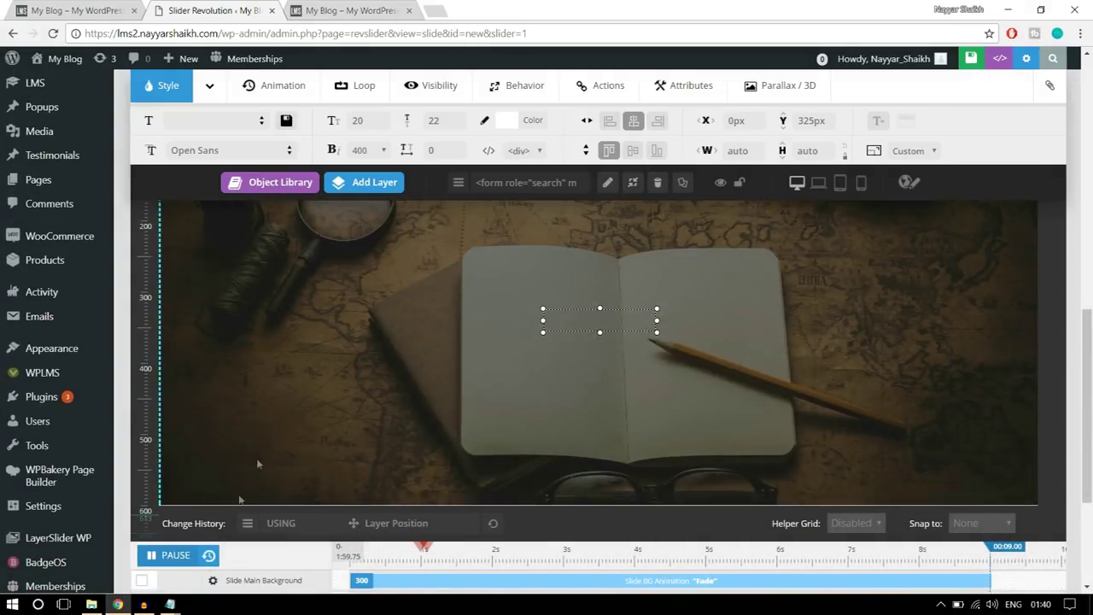
{"action": "left_click", "coordinate": [171, 555]}
{"action": "left_click", "coordinate": [170, 556]}
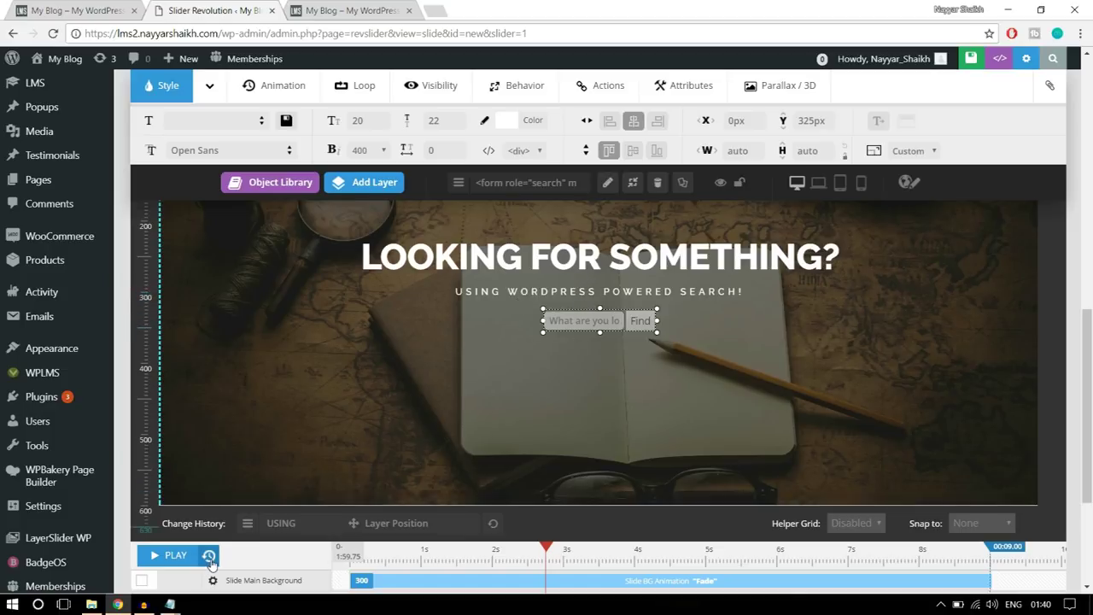
{"action": "left_click", "coordinate": [172, 557]}
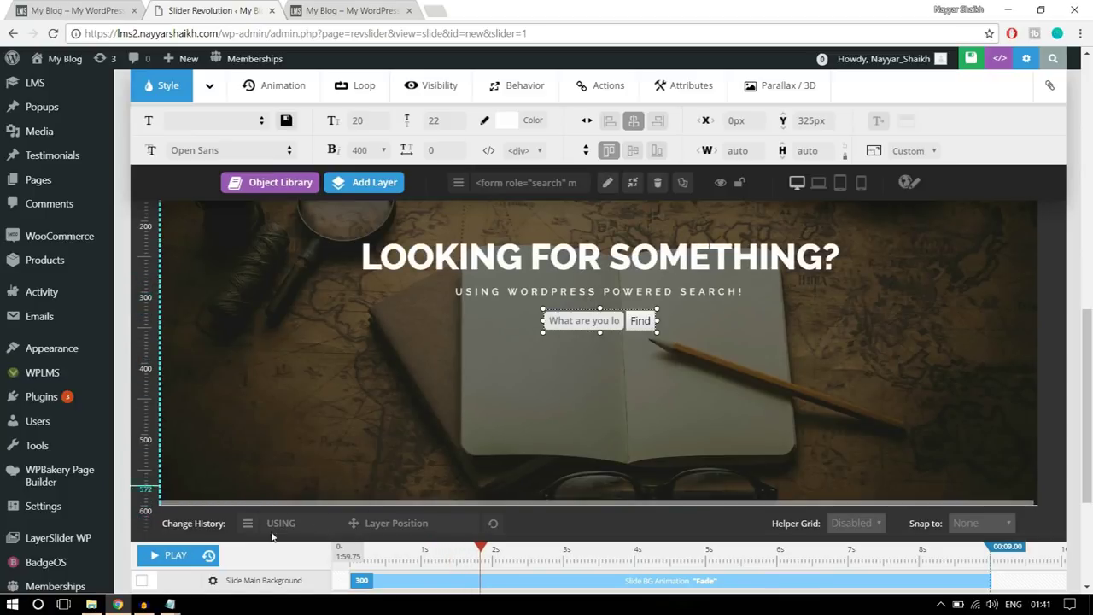
{"action": "left_click", "coordinate": [915, 291]}
{"action": "left_click", "coordinate": [209, 555]}
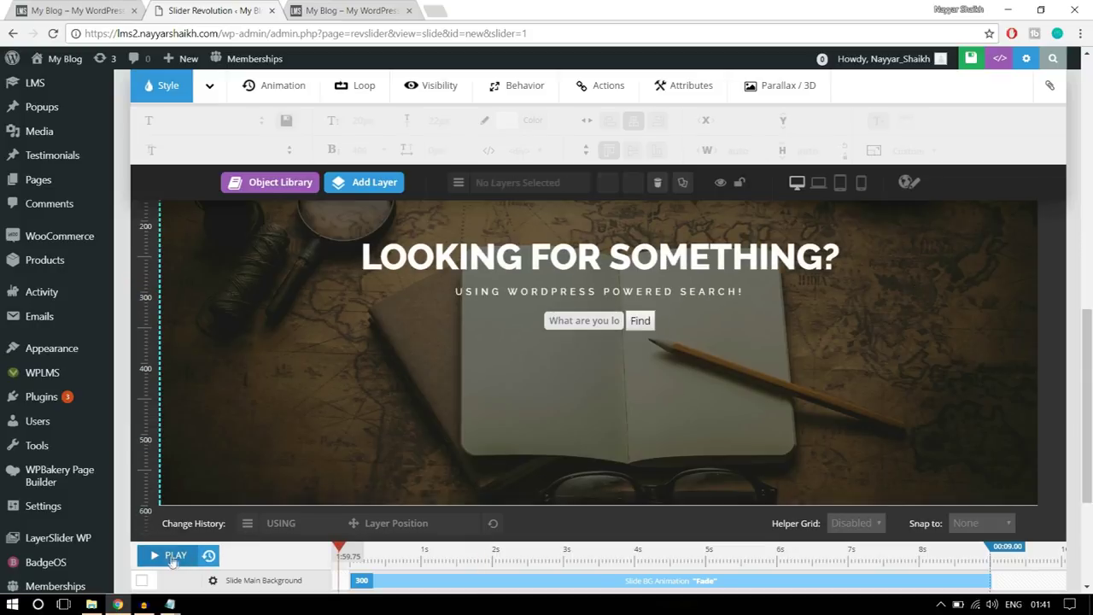
{"action": "left_click", "coordinate": [169, 556]}
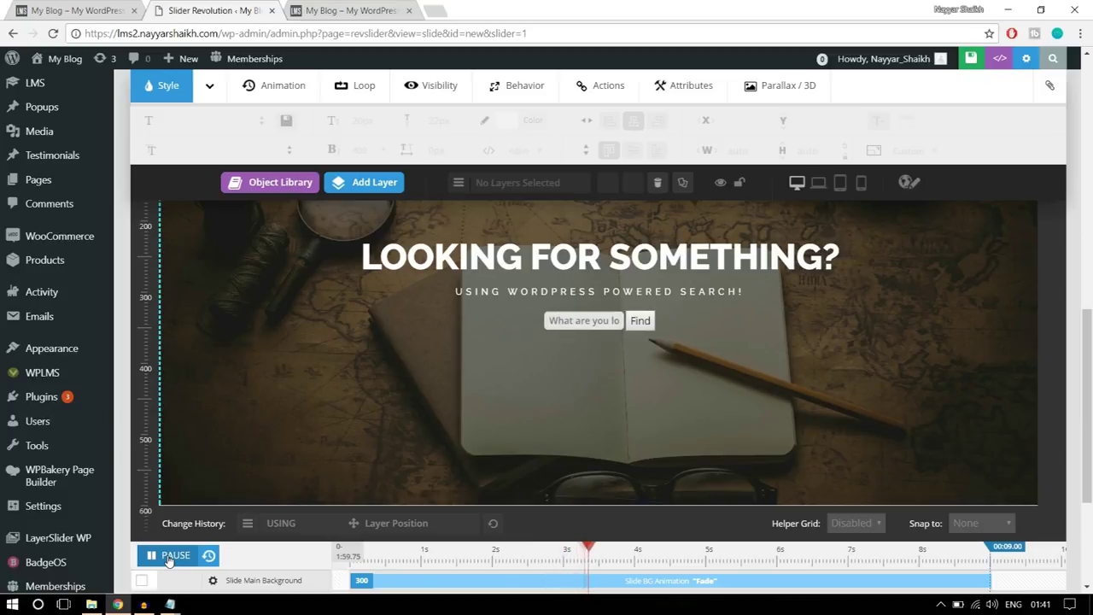
{"action": "left_click", "coordinate": [169, 557]}
{"action": "scroll", "coordinate": [837, 409], "scroll_direction": "up", "scroll_amount": 3}
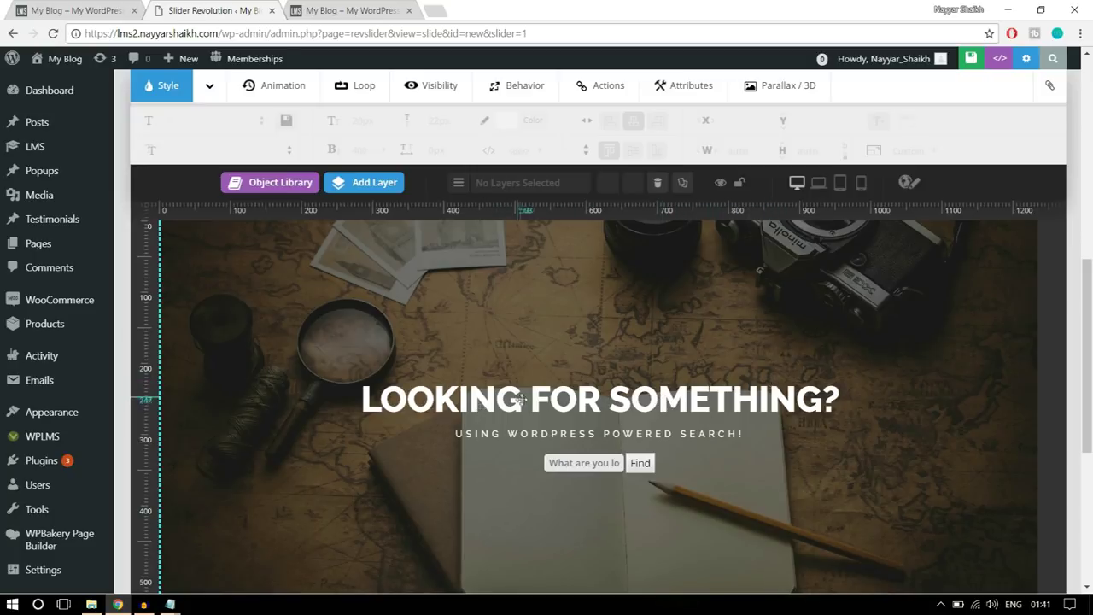
- Switch the LOOKING FOR SOMETHING? heading's entrance animation template from Fade-In to PopUpSmooth
{"action": "left_click", "coordinate": [578, 401]}
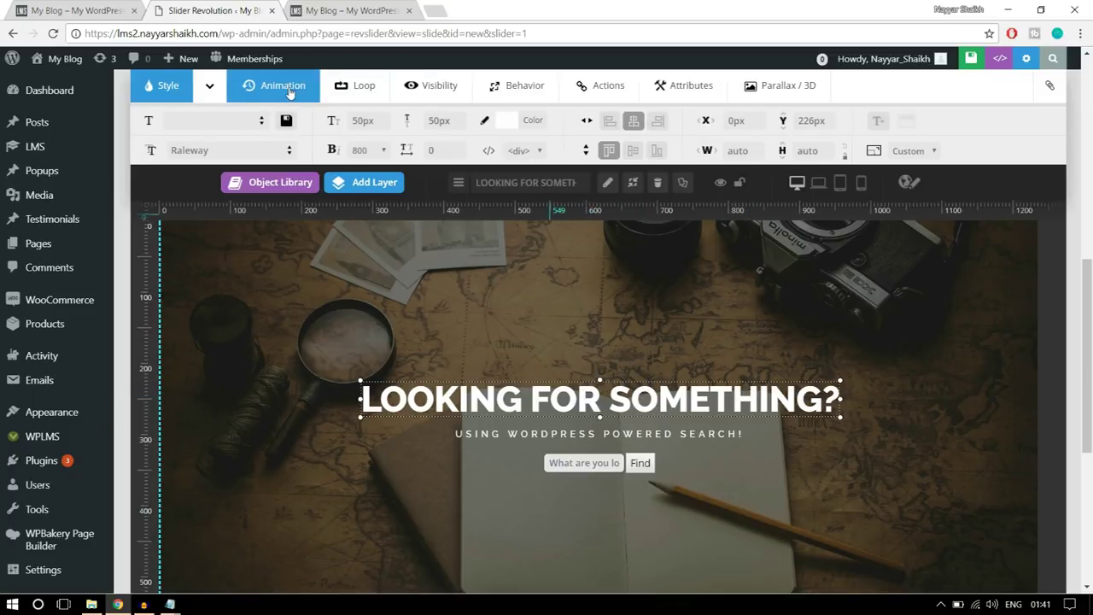
{"action": "left_click", "coordinate": [289, 93]}
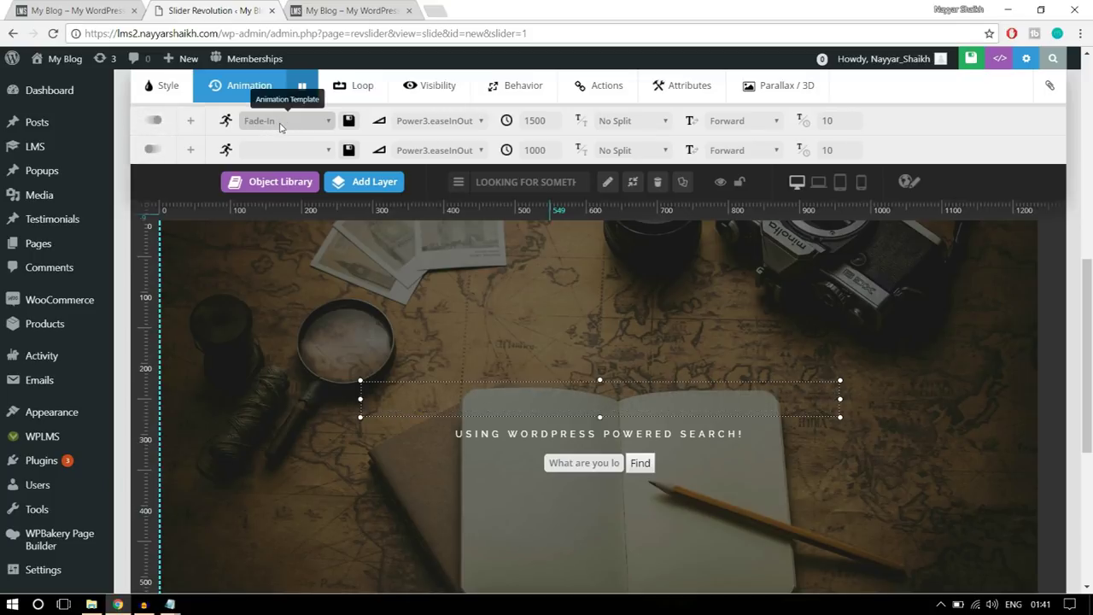
{"action": "left_click", "coordinate": [278, 126]}
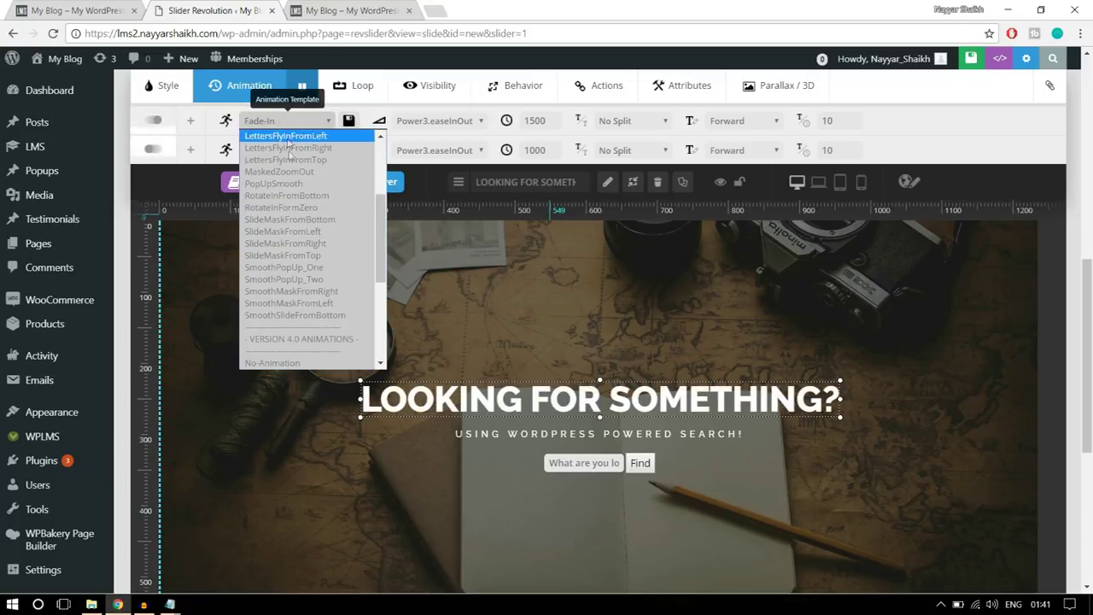
{"action": "scroll", "coordinate": [323, 256], "scroll_direction": "up", "scroll_amount": 1}
{"action": "scroll", "coordinate": [323, 260], "scroll_direction": "up", "scroll_amount": 2}
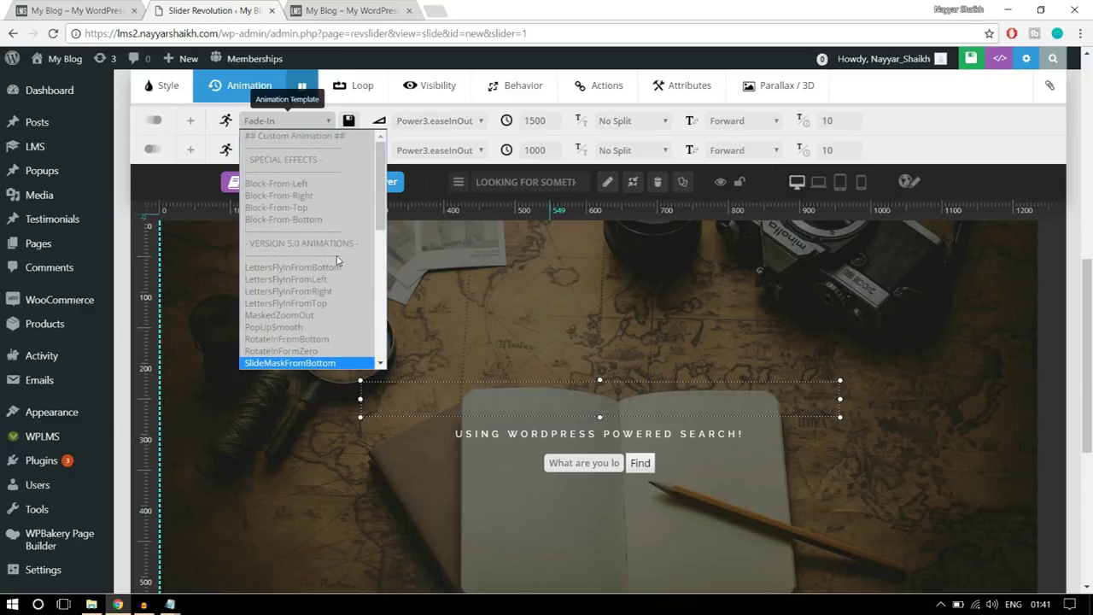
{"action": "scroll", "coordinate": [333, 256], "scroll_direction": "down", "scroll_amount": 3}
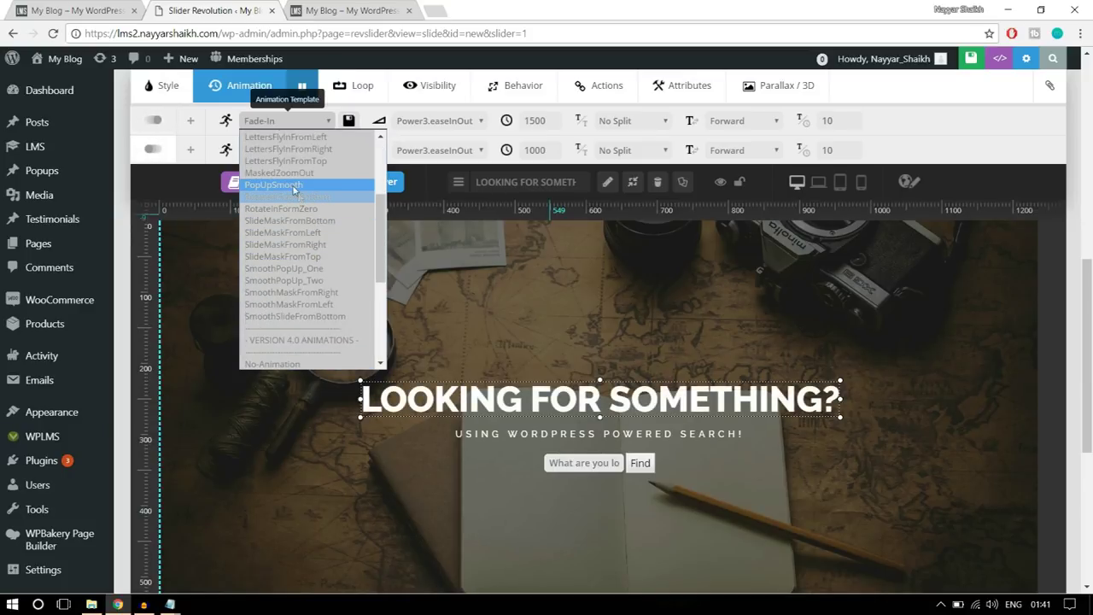
{"action": "left_click", "coordinate": [295, 187]}
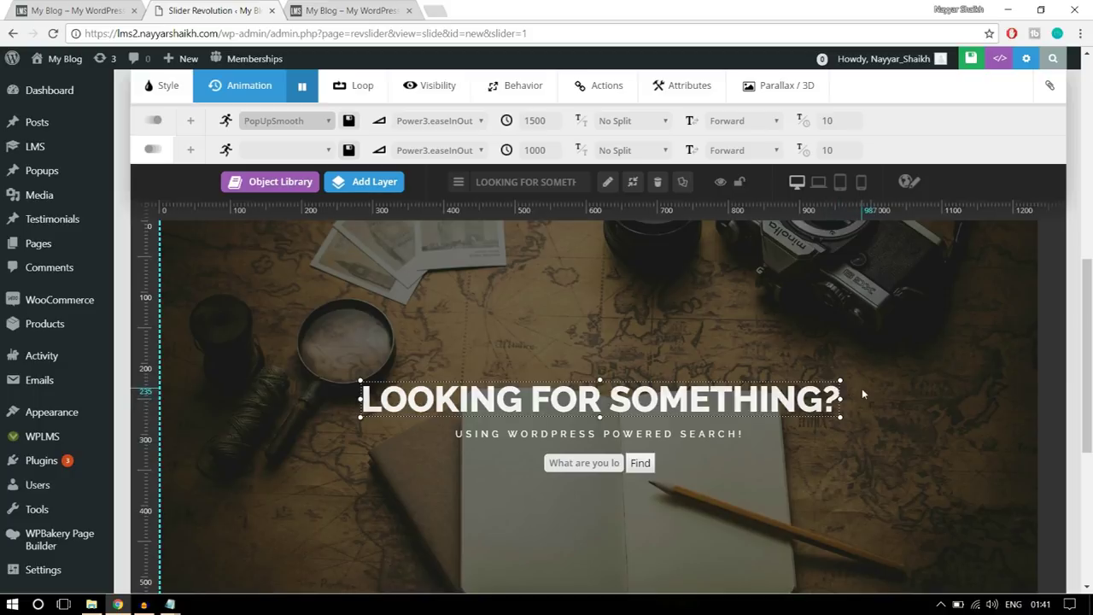
{"action": "left_click", "coordinate": [684, 434]}
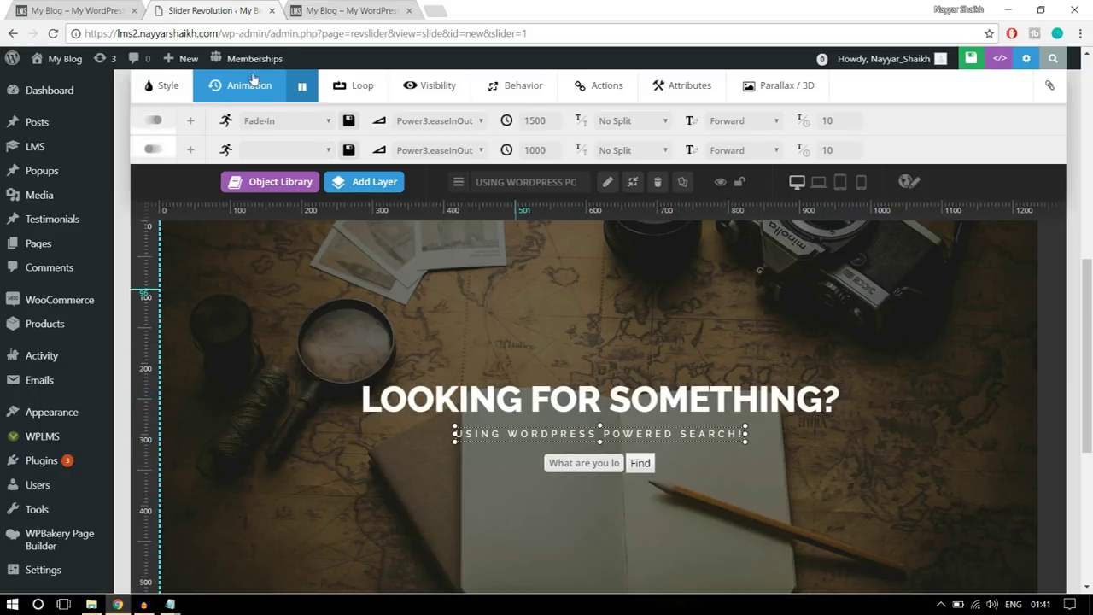
- Apply the LettersFlyInFromBottom animation template to the subtitle, then deselect it
{"action": "left_click", "coordinate": [271, 120]}
{"action": "scroll", "coordinate": [316, 245], "scroll_direction": "down", "scroll_amount": 5}
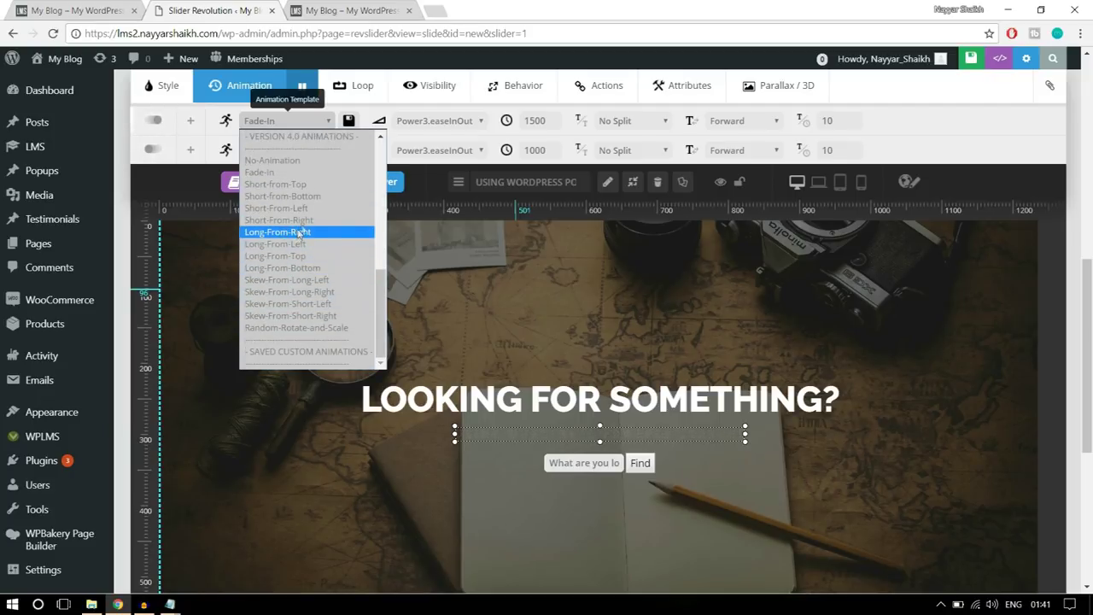
{"action": "scroll", "coordinate": [313, 260], "scroll_direction": "up", "scroll_amount": 5}
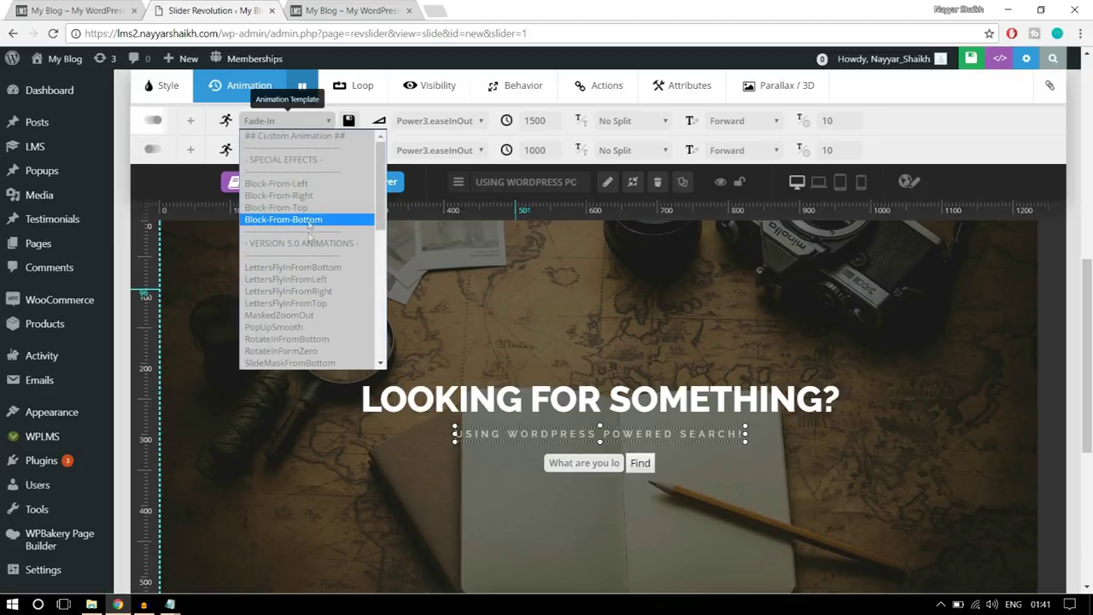
{"action": "left_click", "coordinate": [333, 269]}
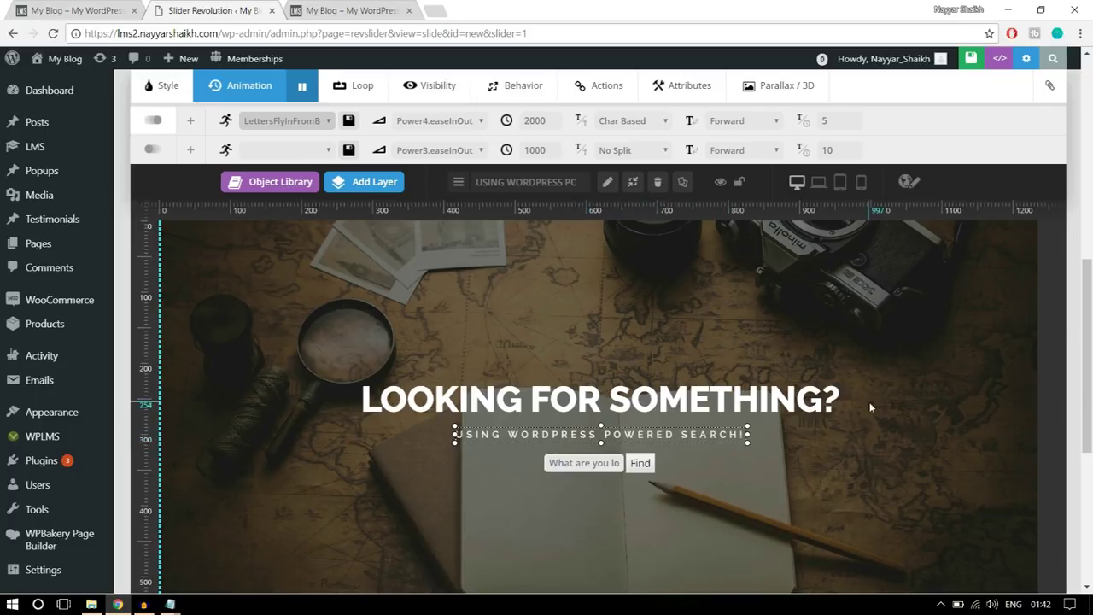
{"action": "left_click", "coordinate": [799, 351]}
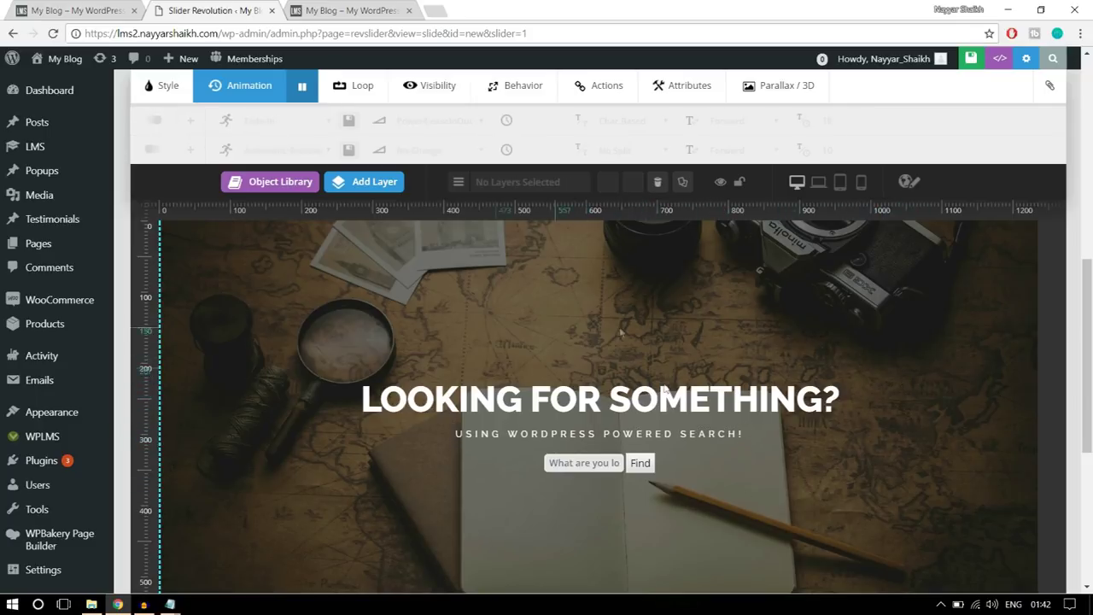
{"action": "scroll", "coordinate": [721, 446], "scroll_direction": "down", "scroll_amount": 3}
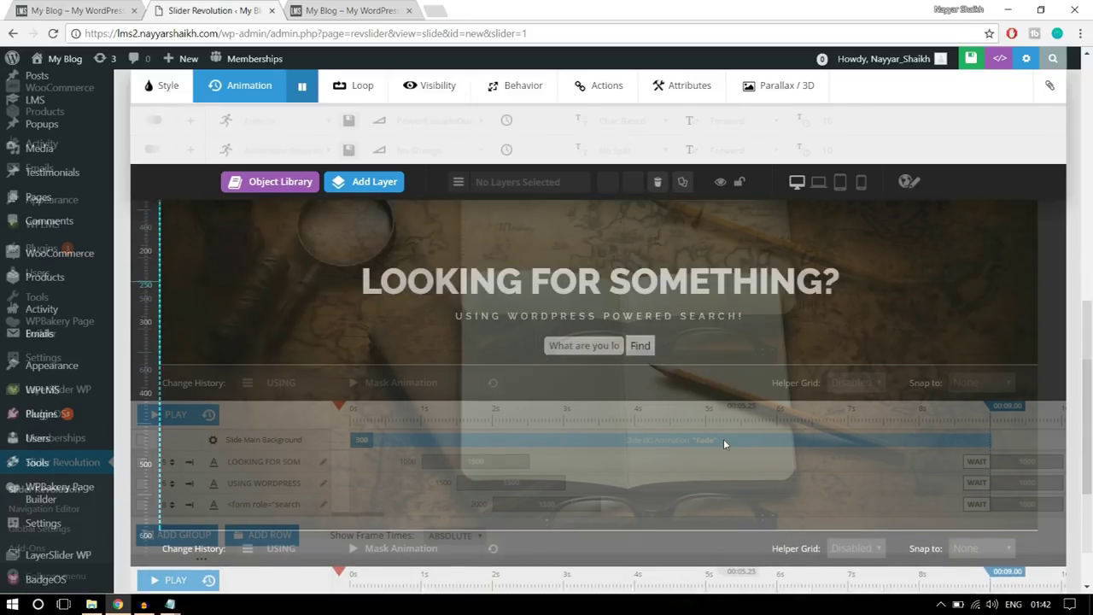
{"action": "scroll", "coordinate": [721, 446], "scroll_direction": "up", "scroll_amount": 10}
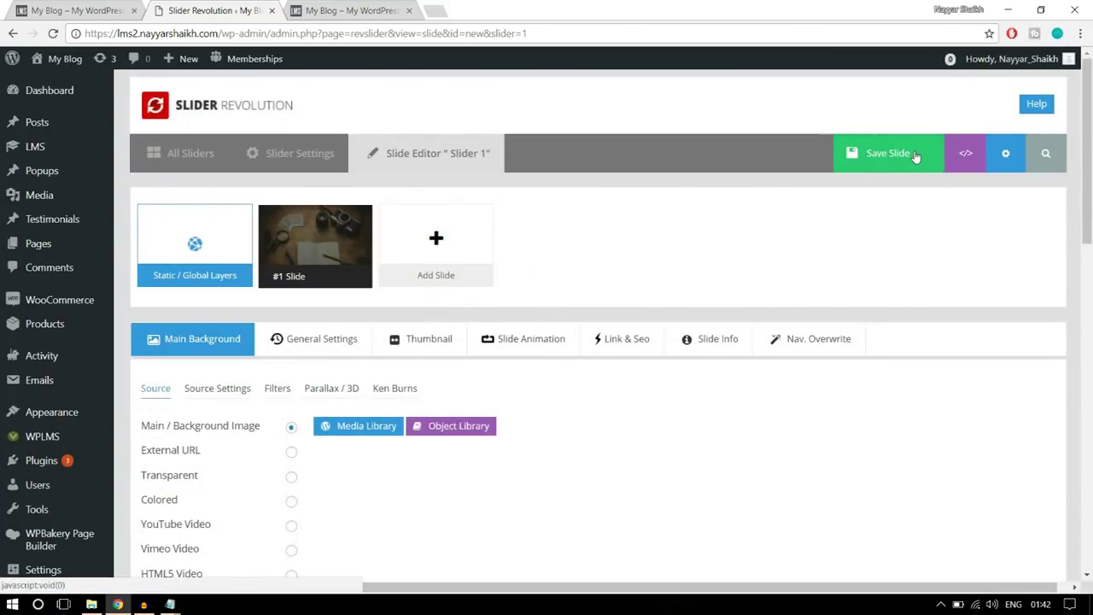
- Save the slide, check the search slider on the live homepage, and return to the editor
{"action": "left_click", "coordinate": [915, 156]}
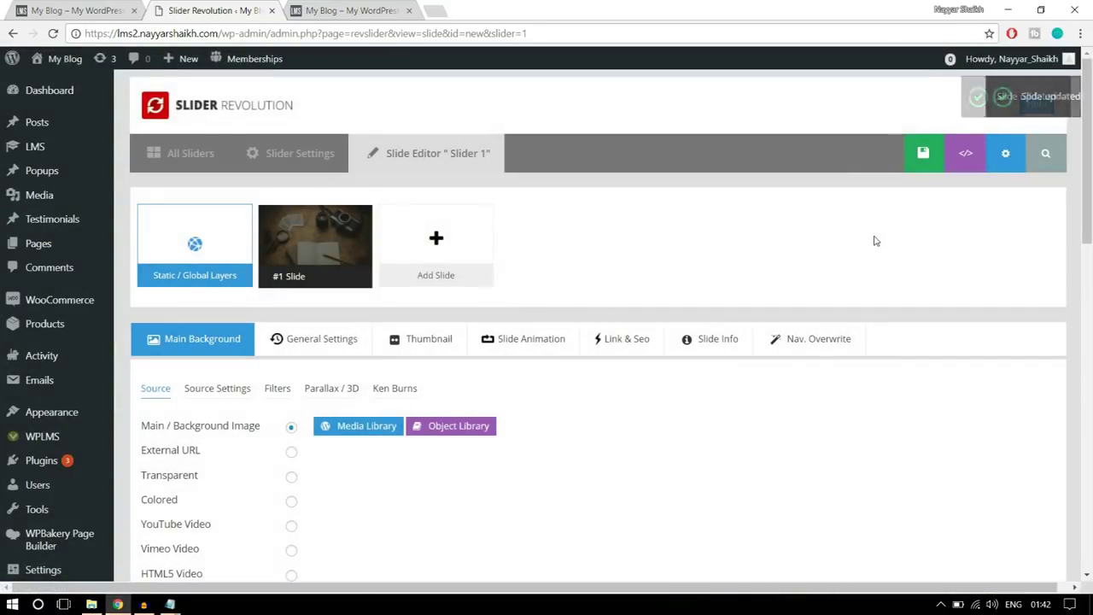
{"action": "scroll", "coordinate": [874, 241], "scroll_direction": "down", "scroll_amount": 5}
{"action": "left_click", "coordinate": [85, 10]}
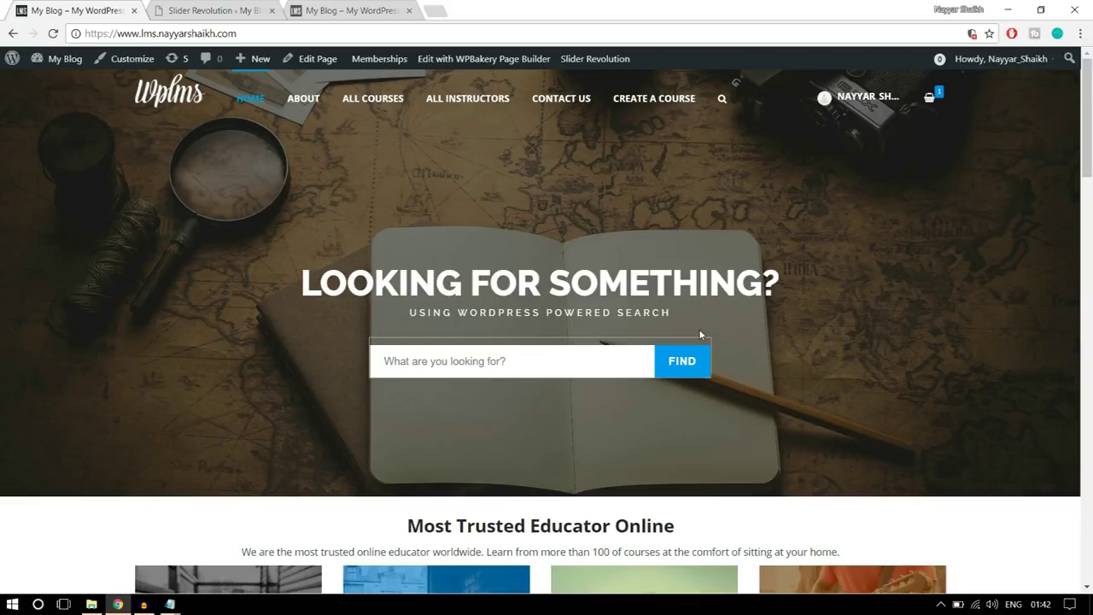
{"action": "scroll", "coordinate": [967, 329], "scroll_direction": "down", "scroll_amount": 2}
{"action": "scroll", "coordinate": [967, 329], "scroll_direction": "up", "scroll_amount": 2}
{"action": "scroll", "coordinate": [968, 331], "scroll_direction": "down", "scroll_amount": 7}
{"action": "scroll", "coordinate": [960, 353], "scroll_direction": "up", "scroll_amount": 1}
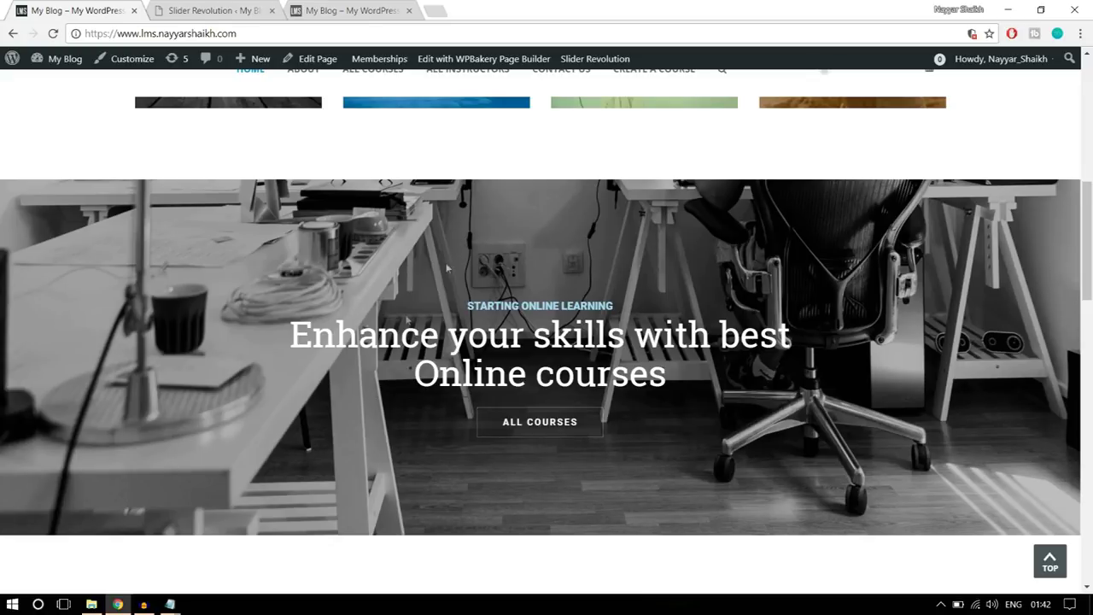
{"action": "left_click", "coordinate": [251, 15]}
{"action": "scroll", "coordinate": [460, 317], "scroll_direction": "up", "scroll_amount": 10}
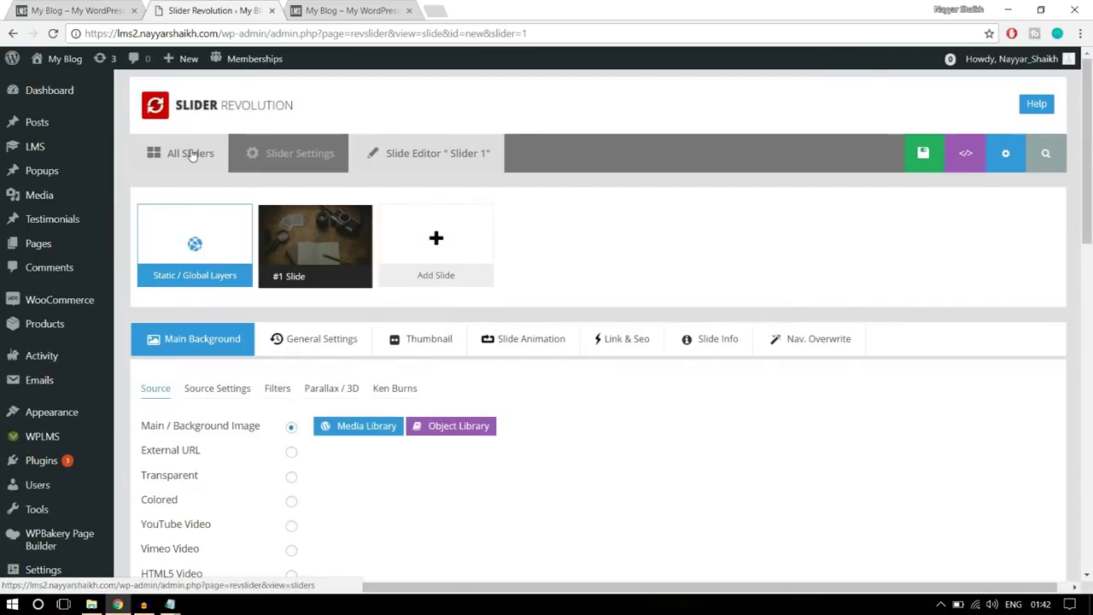
- Create a new slider from the list of all sliders
{"action": "left_click", "coordinate": [191, 155]}
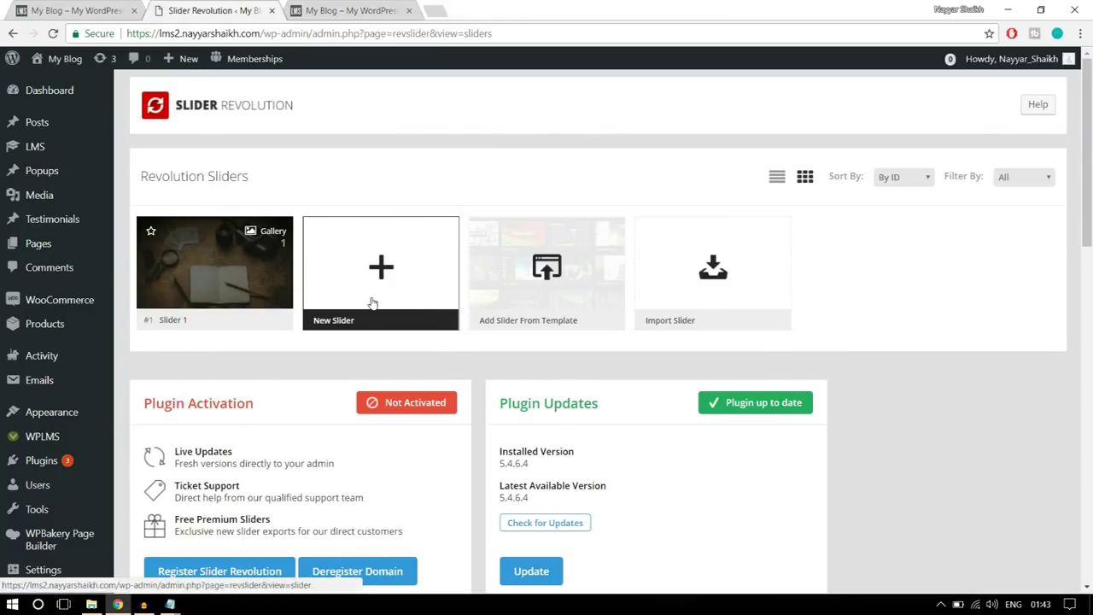
{"action": "left_click", "coordinate": [372, 302]}
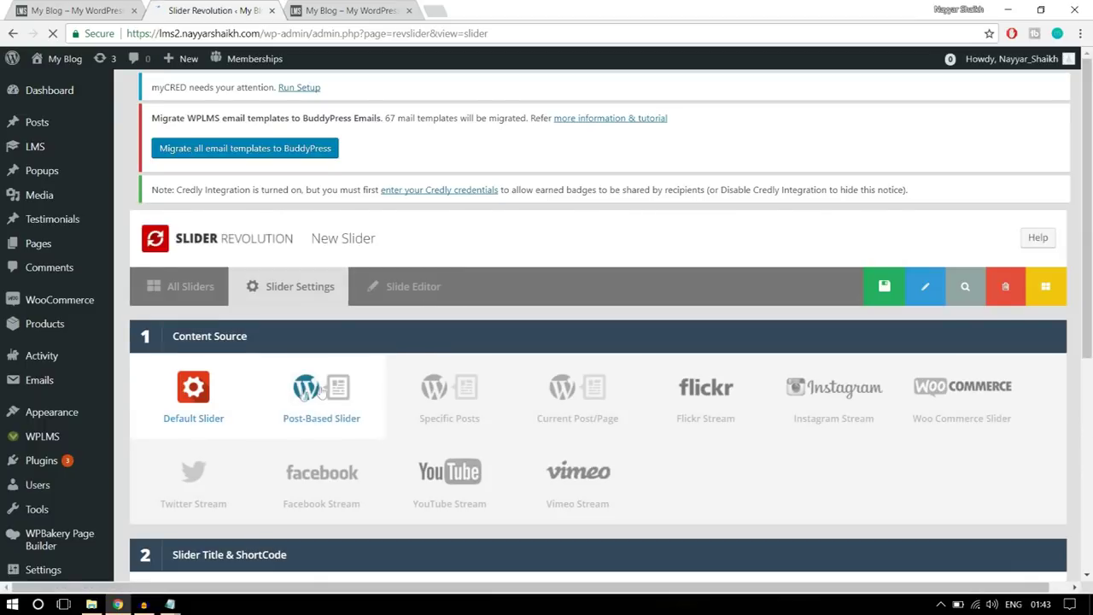
{"action": "scroll", "coordinate": [281, 375], "scroll_direction": "down", "scroll_amount": 1}
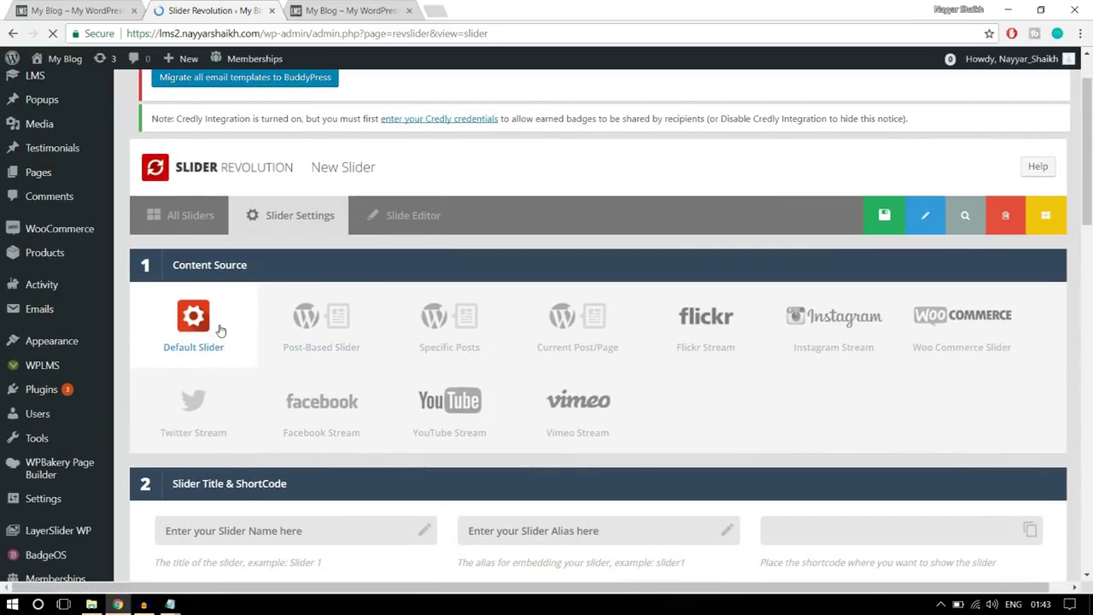
{"action": "scroll", "coordinate": [220, 331], "scroll_direction": "down", "scroll_amount": 3}
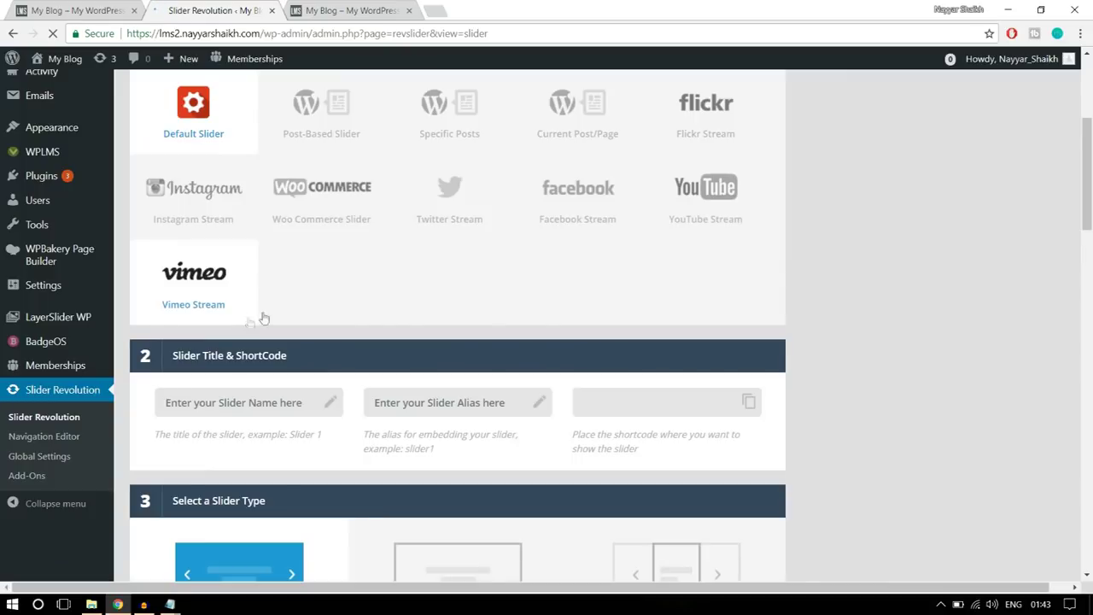
{"action": "scroll", "coordinate": [386, 321], "scroll_direction": "up", "scroll_amount": 2}
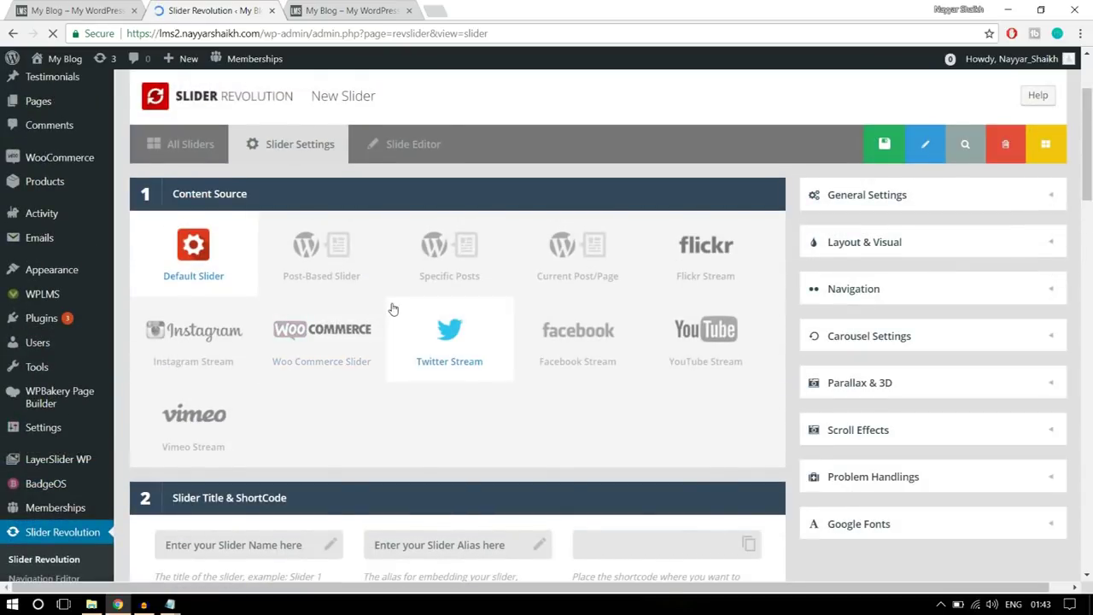
{"action": "scroll", "coordinate": [393, 309], "scroll_direction": "down", "scroll_amount": 3}
- Title the new slider slider2 and enter its alias
{"action": "left_click", "coordinate": [283, 266]}
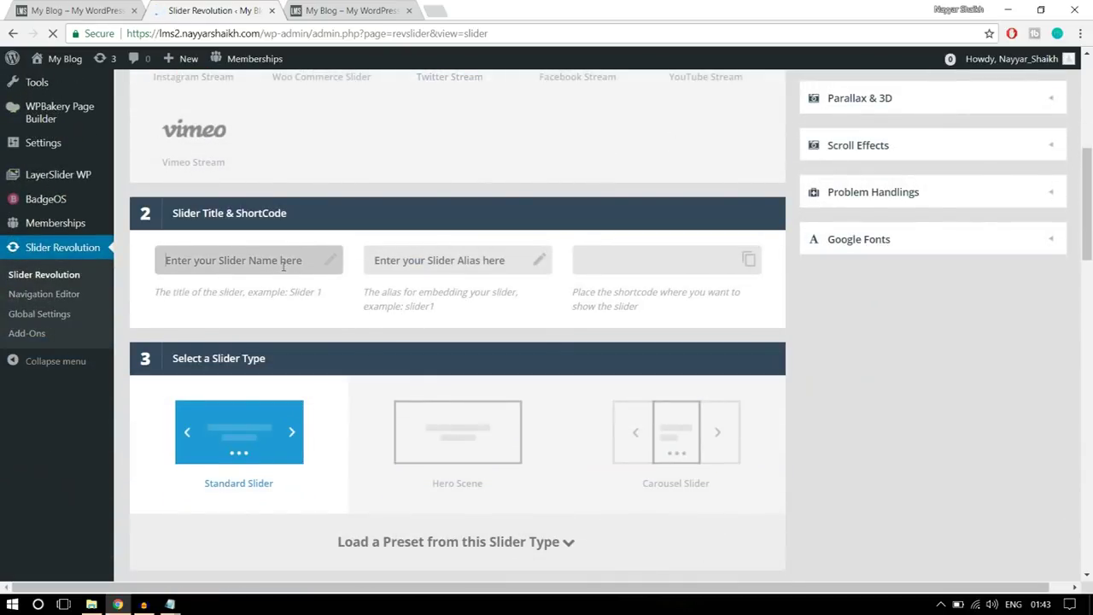
{"action": "type", "text": "slider2"}
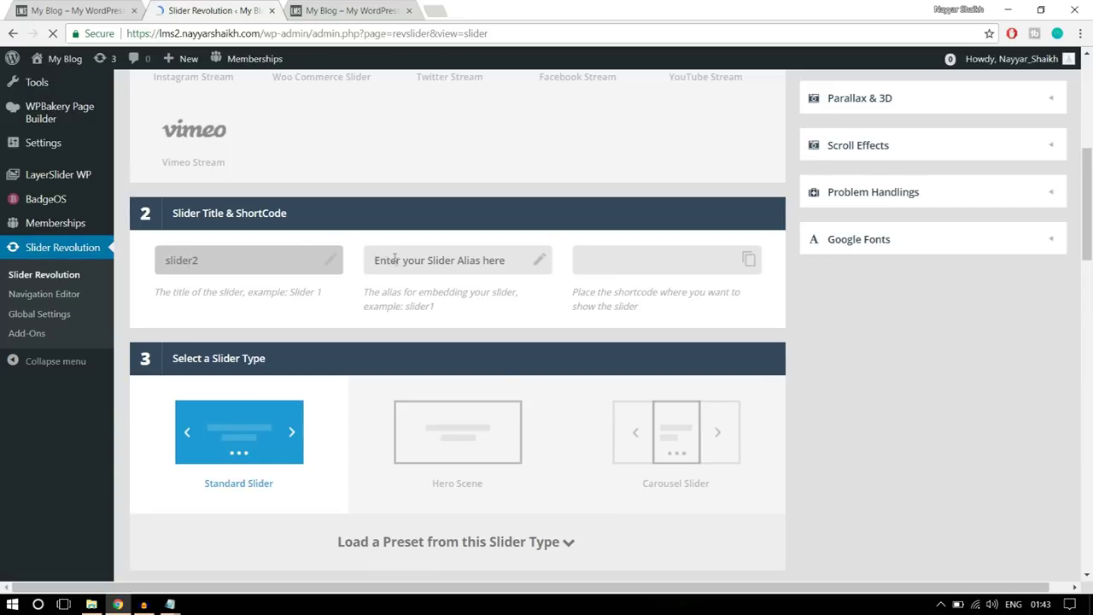
{"action": "left_click", "coordinate": [395, 260]}
{"action": "type", "text": "slider"}
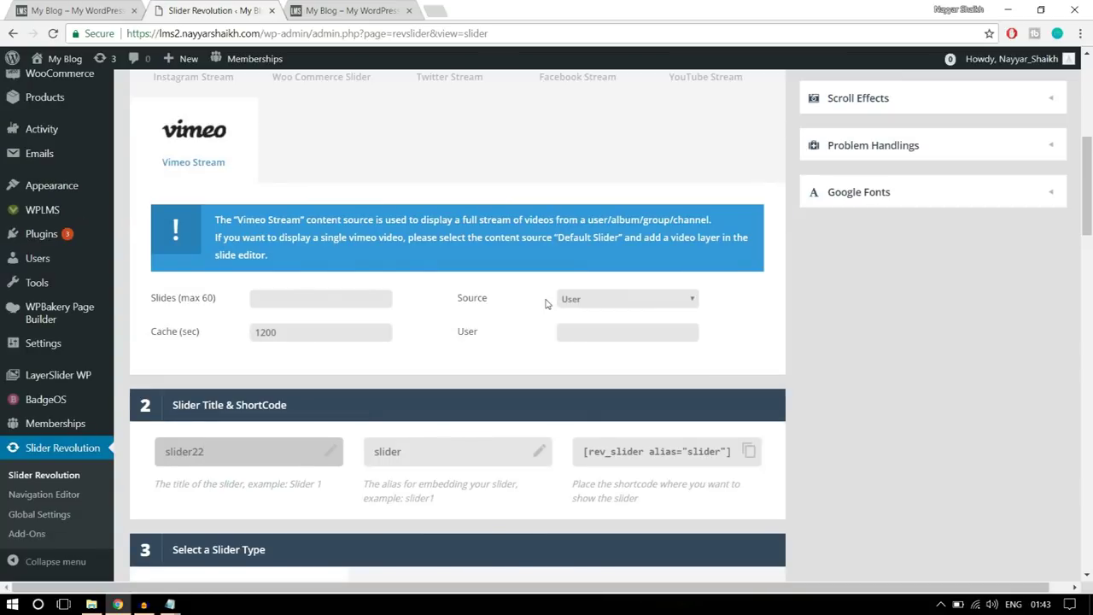
{"action": "scroll", "coordinate": [897, 300], "scroll_direction": "down", "scroll_amount": 5}
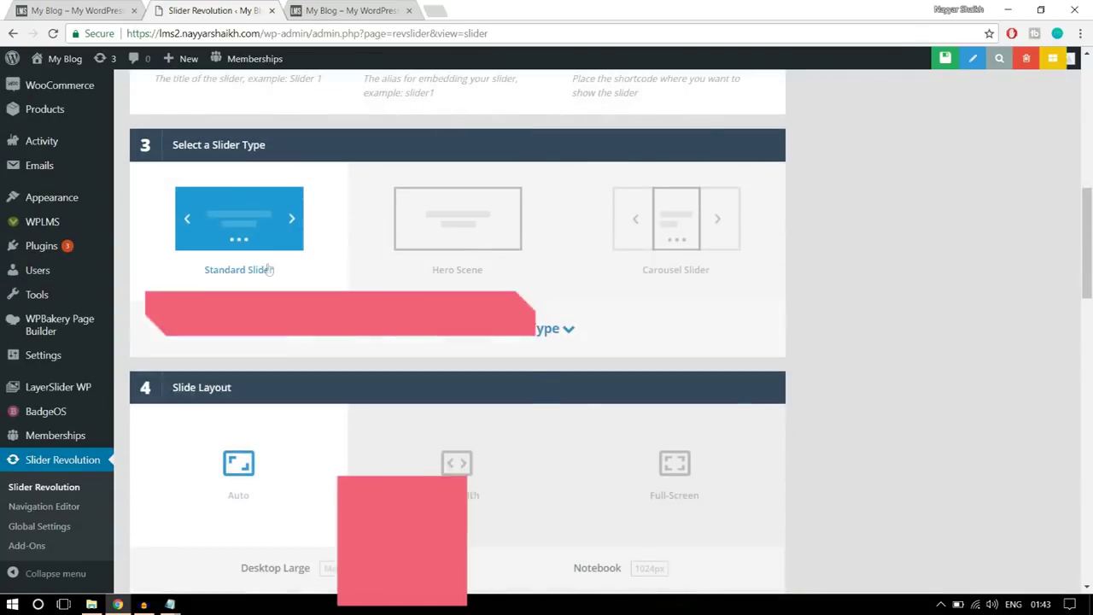
{"action": "scroll", "coordinate": [278, 288], "scroll_direction": "down", "scroll_amount": 1}
{"action": "scroll", "coordinate": [277, 288], "scroll_direction": "down", "scroll_amount": 2}
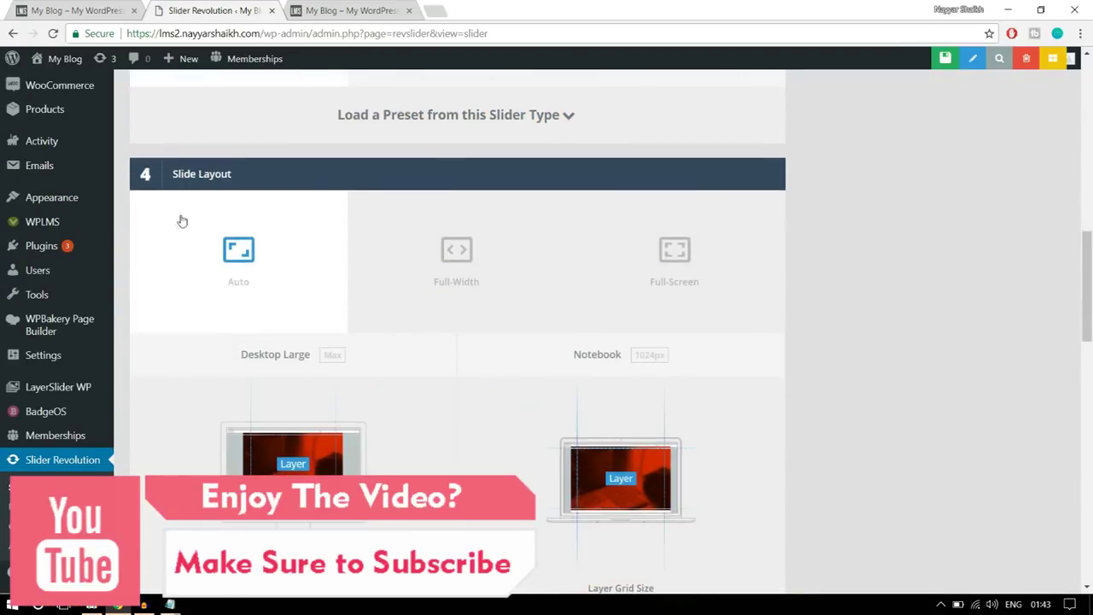
- Set the slide layout to Full-Width, comparing against the live homepage
{"action": "left_click", "coordinate": [419, 258]}
{"action": "scroll", "coordinate": [929, 278], "scroll_direction": "down", "scroll_amount": 2}
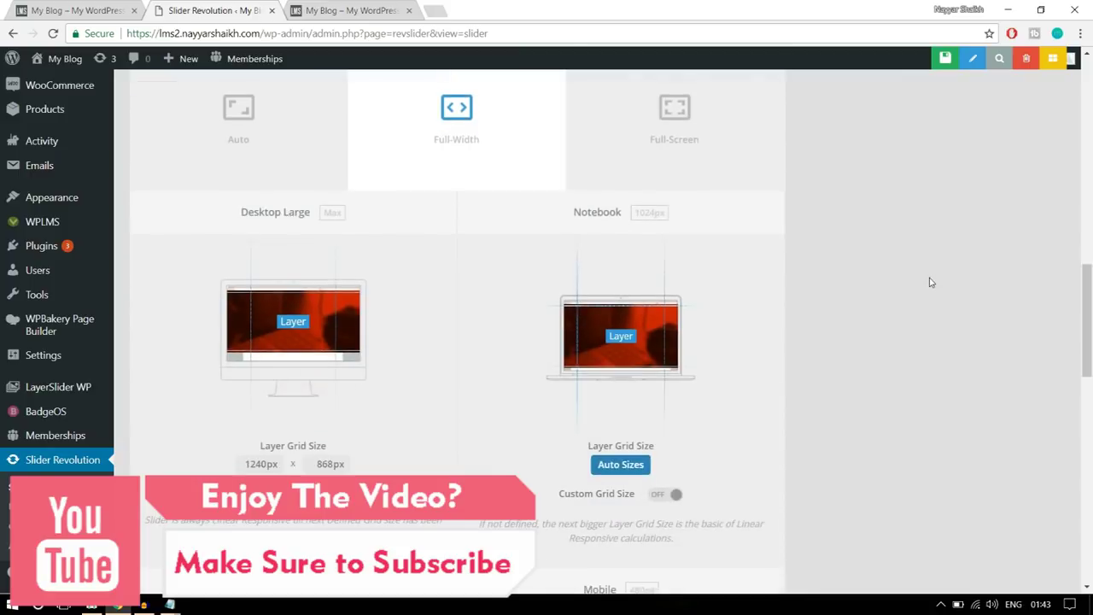
{"action": "left_click", "coordinate": [66, 8]}
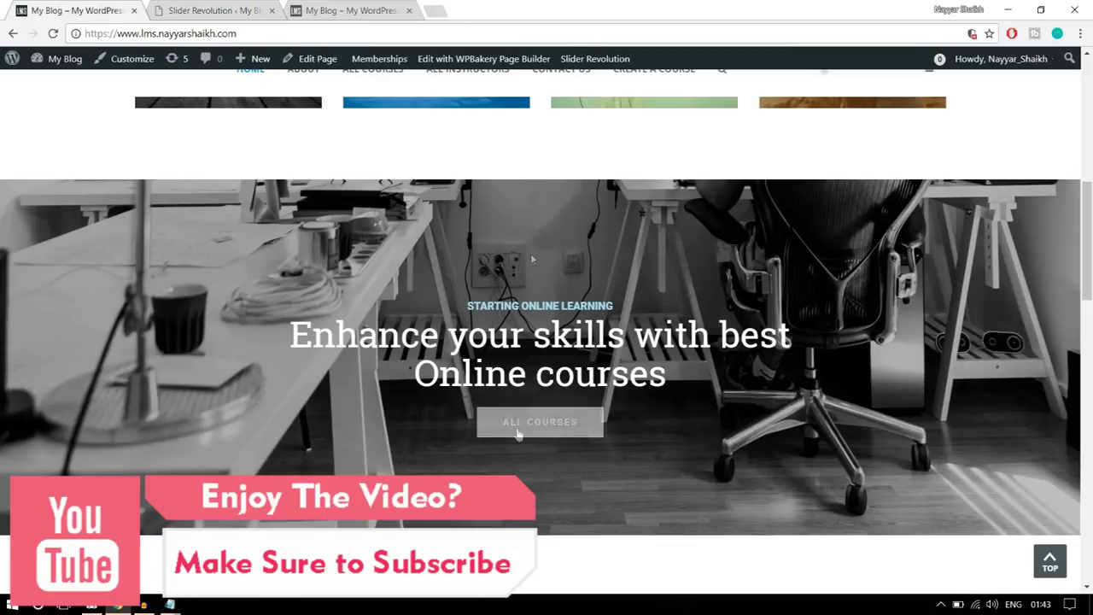
{"action": "scroll", "coordinate": [567, 342], "scroll_direction": "up", "scroll_amount": 10}
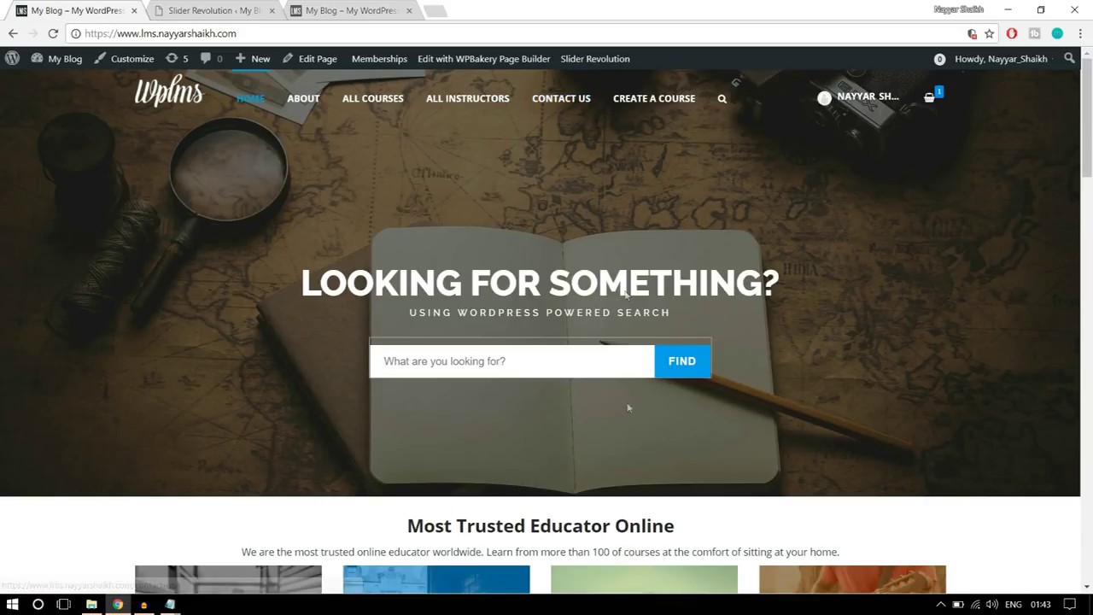
{"action": "scroll", "coordinate": [628, 359], "scroll_direction": "down", "scroll_amount": 5}
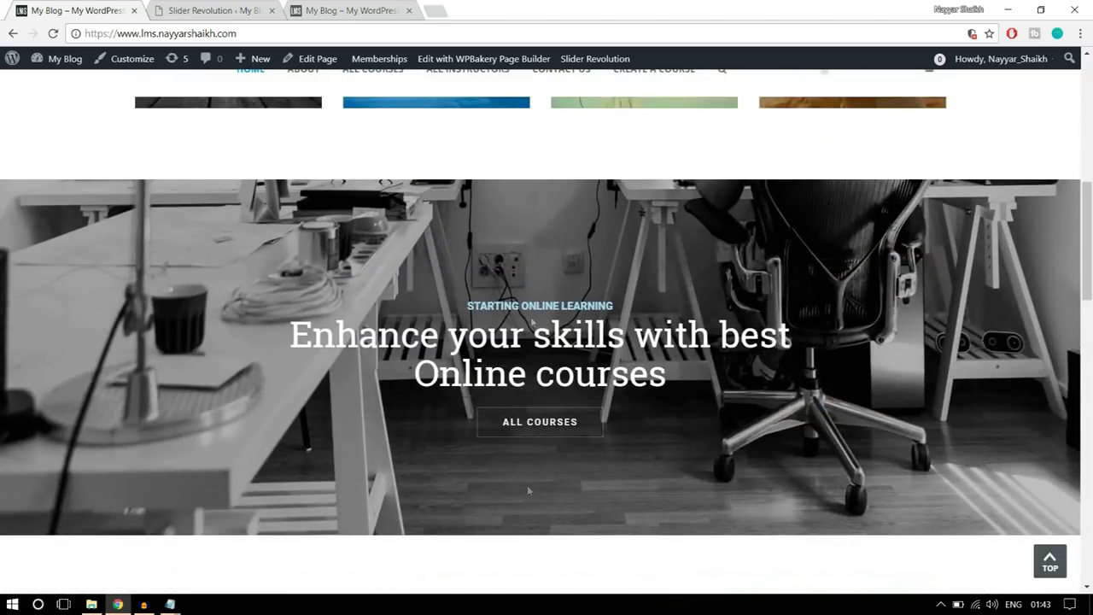
{"action": "left_click", "coordinate": [172, 6]}
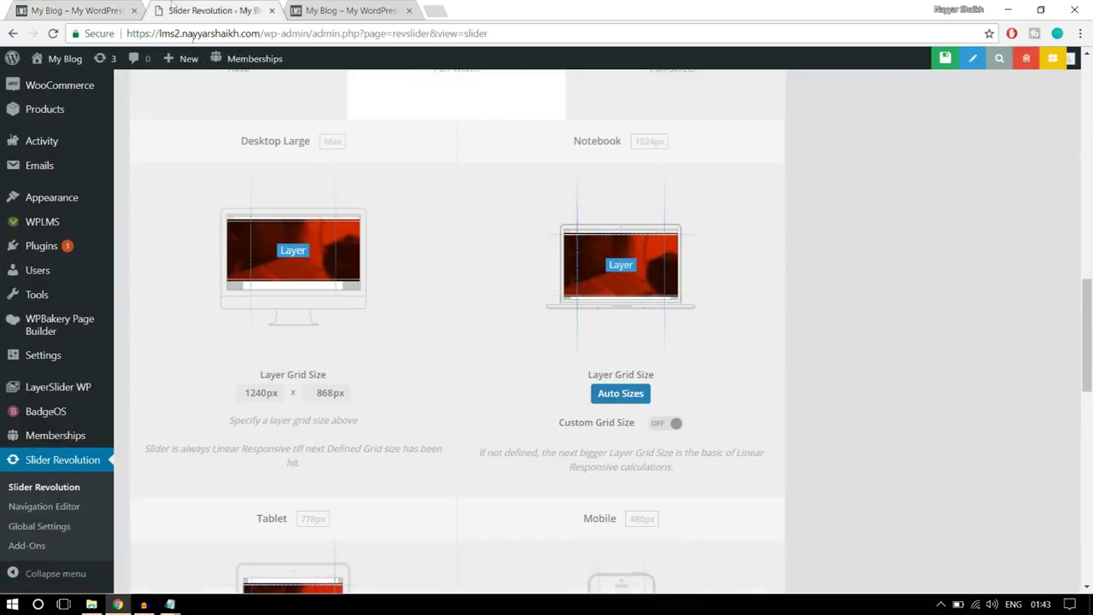
- Change the Desktop Large layer grid height from 868 to 500px, keeping 1240px width
{"action": "double_click", "coordinate": [325, 393]}
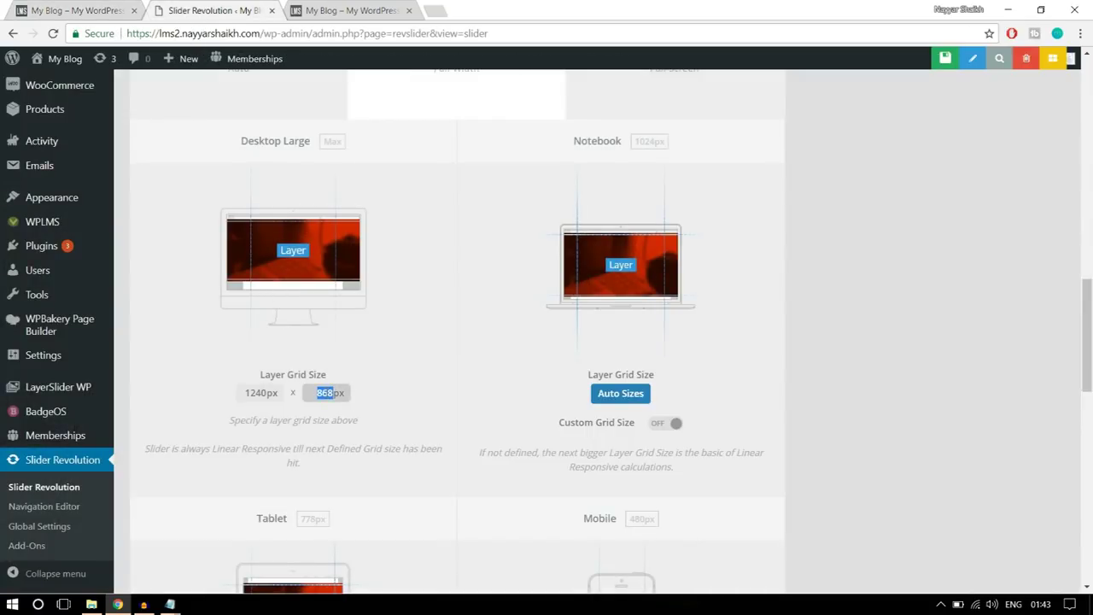
{"action": "left_click", "coordinate": [390, 387]}
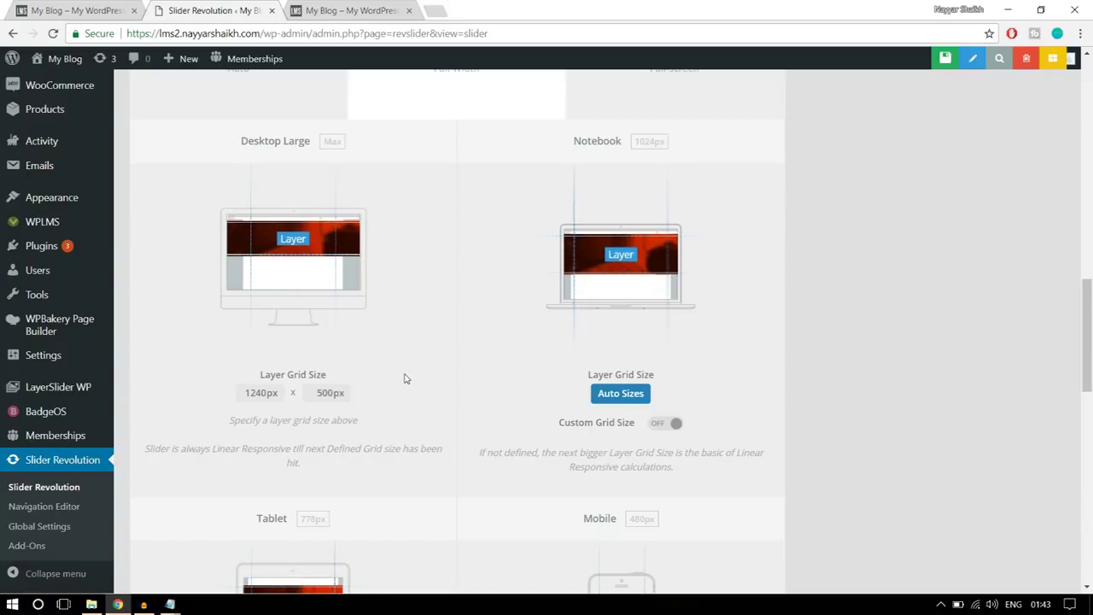
{"action": "scroll", "coordinate": [433, 446], "scroll_direction": "down", "scroll_amount": 2}
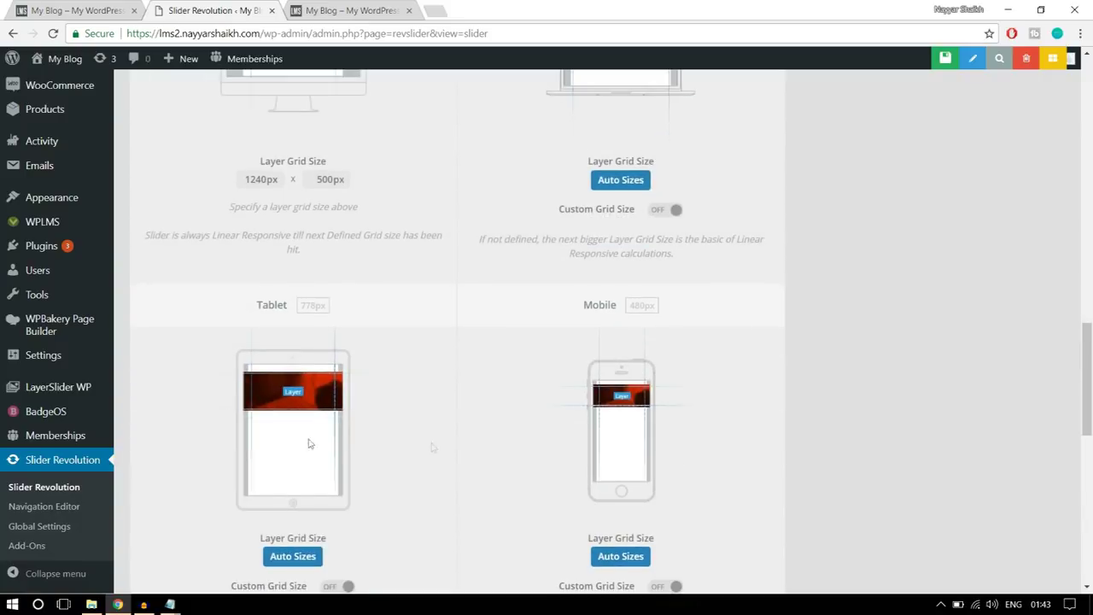
{"action": "scroll", "coordinate": [735, 479], "scroll_direction": "down", "scroll_amount": 1}
{"action": "scroll", "coordinate": [734, 479], "scroll_direction": "up", "scroll_amount": 4}
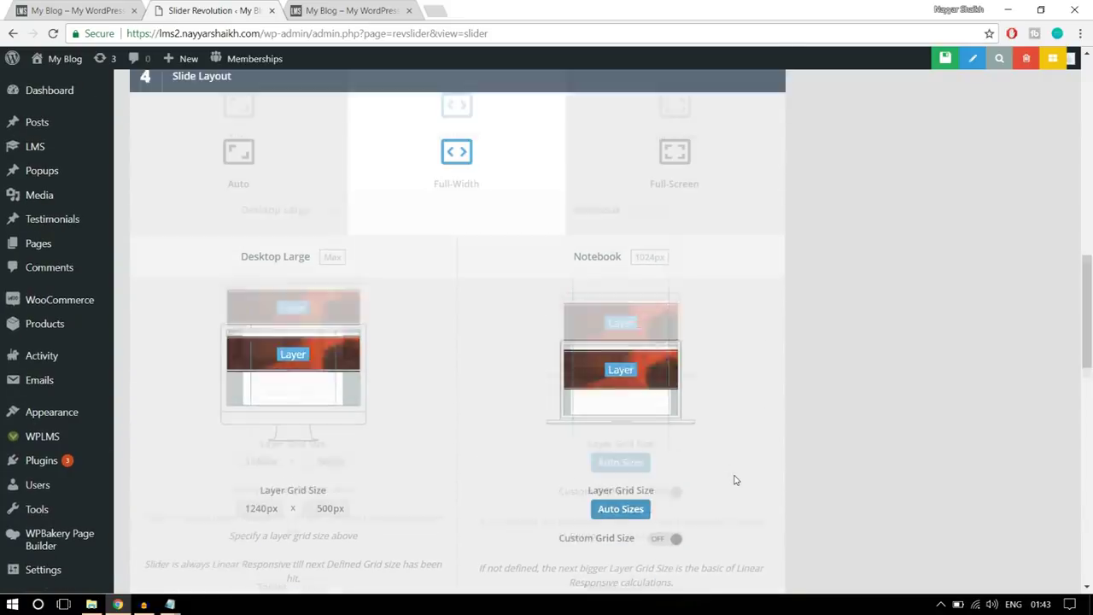
{"action": "scroll", "coordinate": [734, 479], "scroll_direction": "down", "scroll_amount": 1}
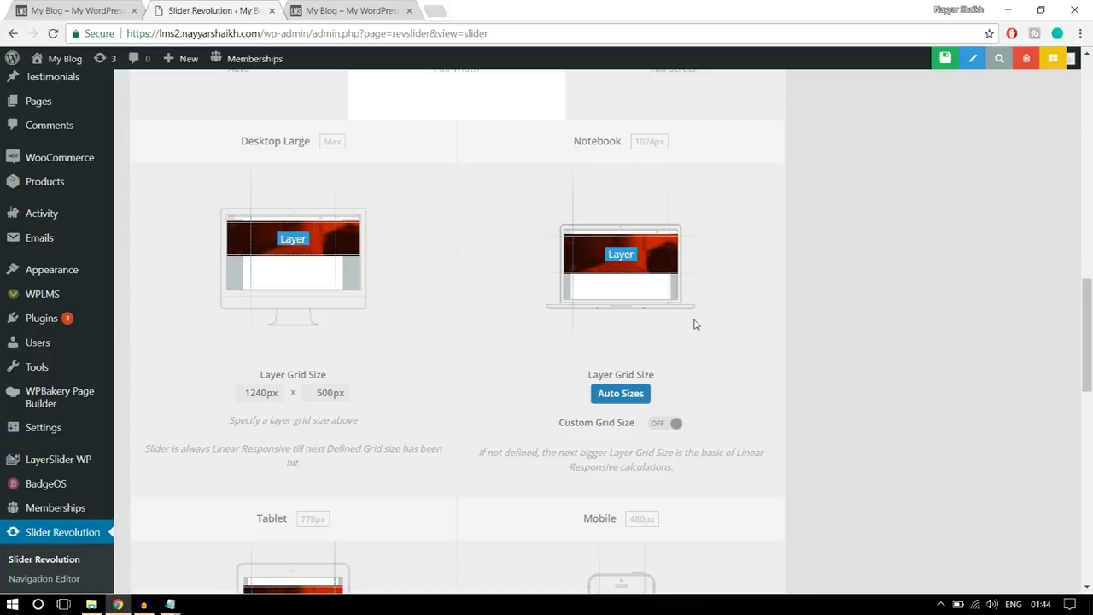
{"action": "scroll", "coordinate": [695, 325], "scroll_direction": "down", "scroll_amount": 2}
{"action": "scroll", "coordinate": [695, 325], "scroll_direction": "down", "scroll_amount": 5}
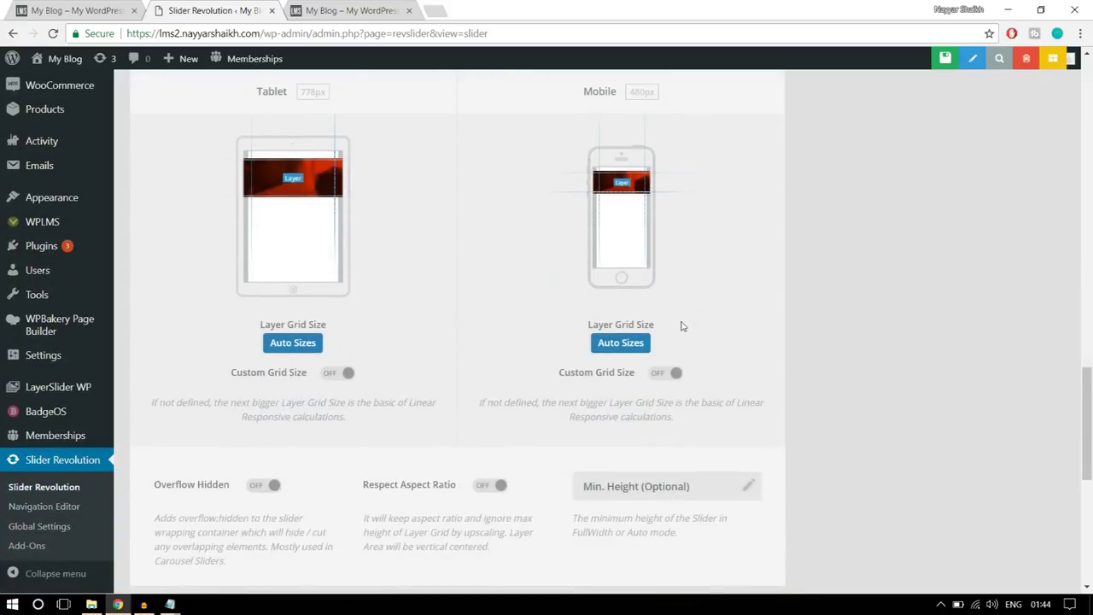
{"action": "scroll", "coordinate": [774, 388], "scroll_direction": "up", "scroll_amount": 3}
{"action": "scroll", "coordinate": [774, 388], "scroll_direction": "up", "scroll_amount": 15}
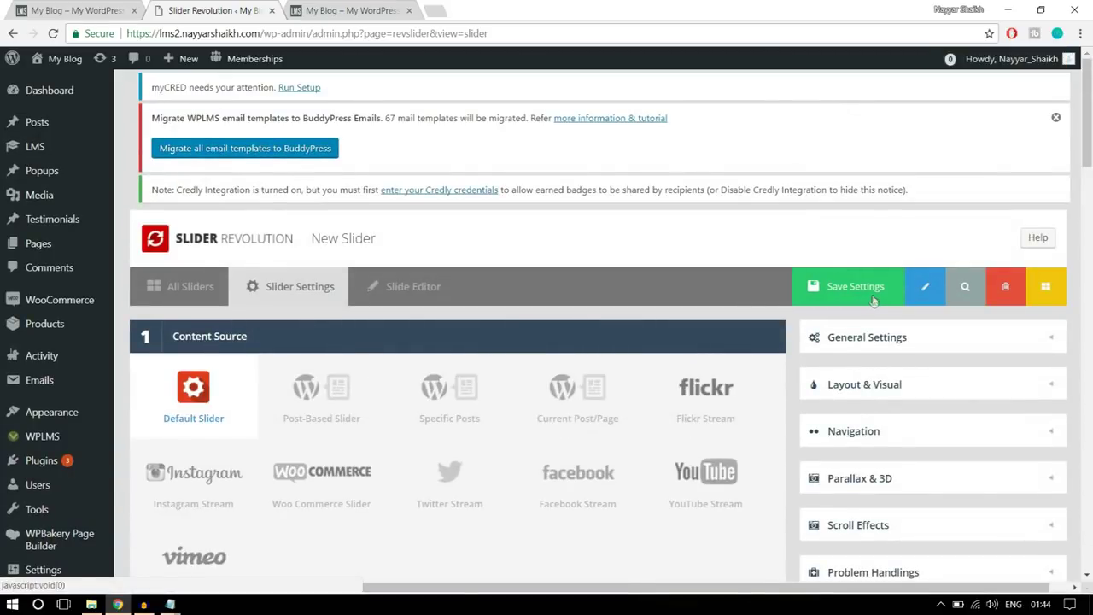
- Save the slider settings, preview the homepage banner, and return to slider22's slide editor
{"action": "left_click", "coordinate": [872, 299]}
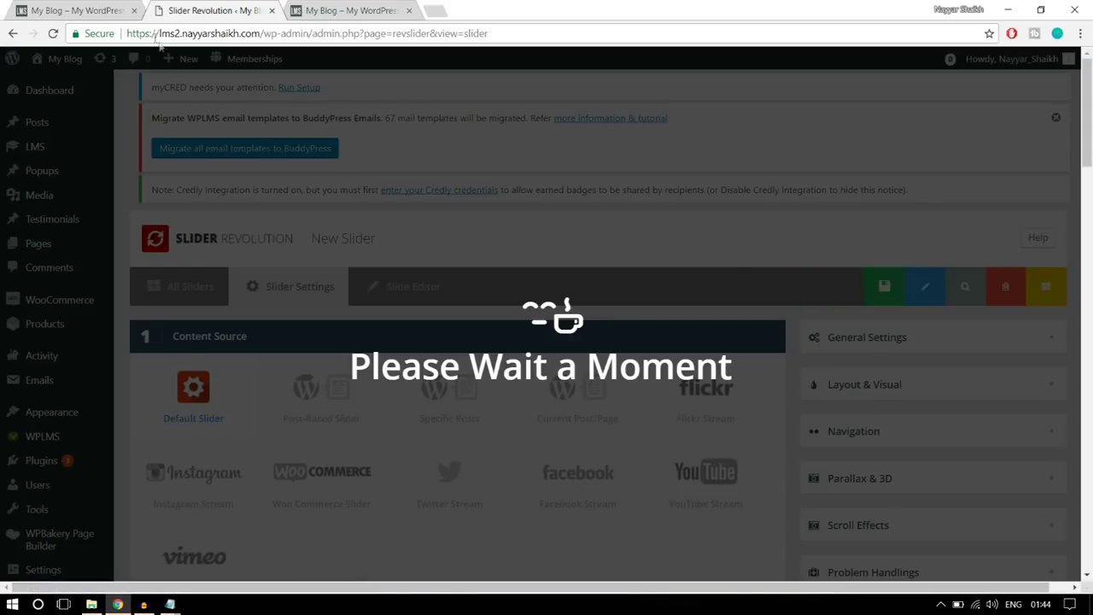
{"action": "left_click", "coordinate": [107, 8]}
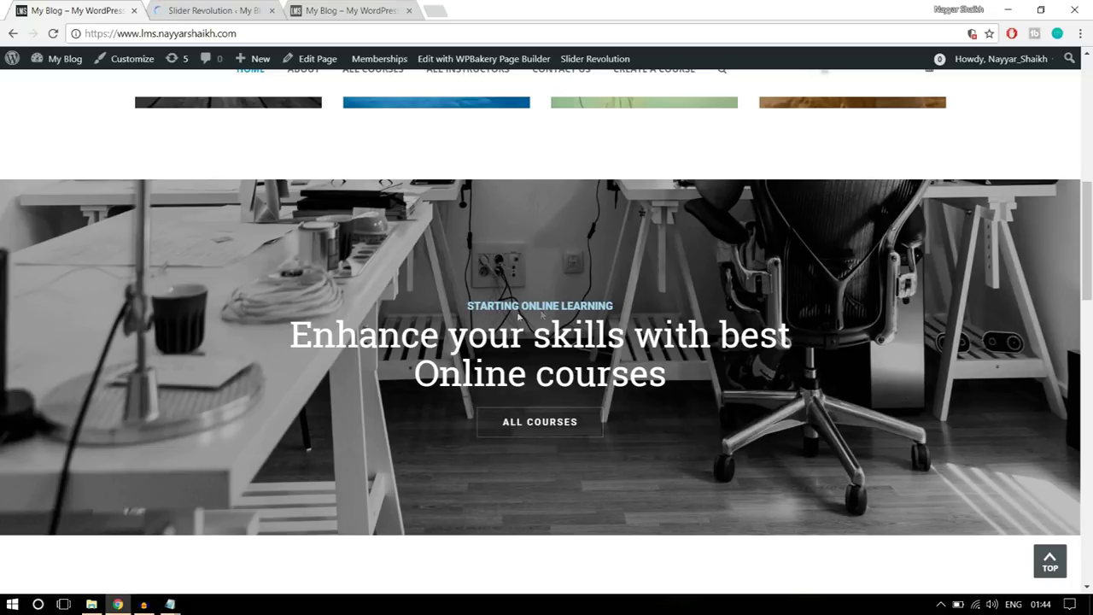
{"action": "left_click", "coordinate": [257, 8]}
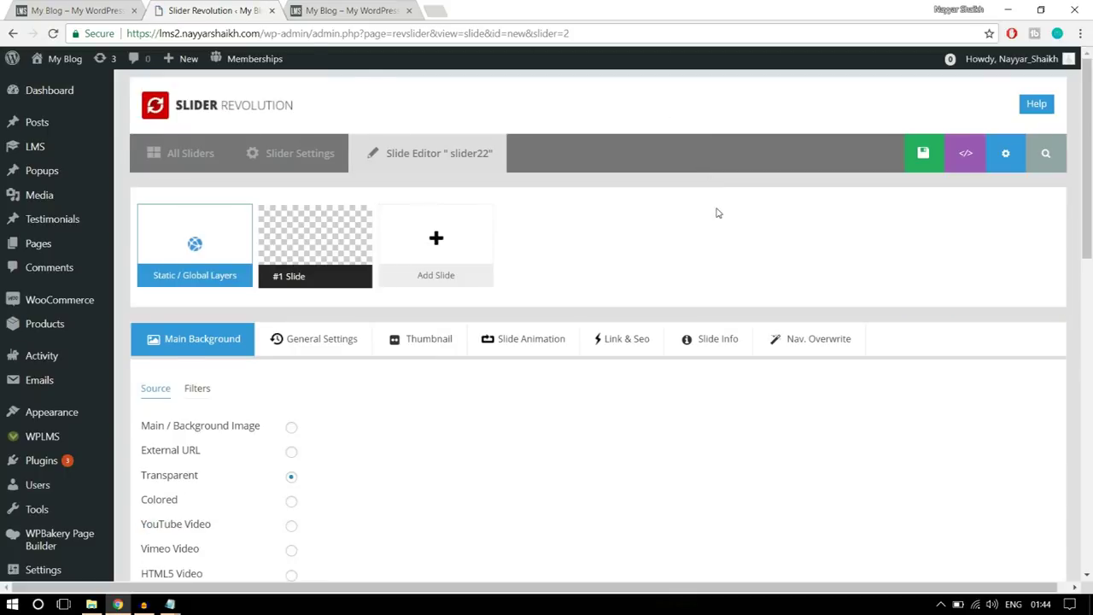
- Upload main2.jpg and set it as #1 Slide's main background image
{"action": "scroll", "coordinate": [722, 256], "scroll_direction": "down", "scroll_amount": 2}
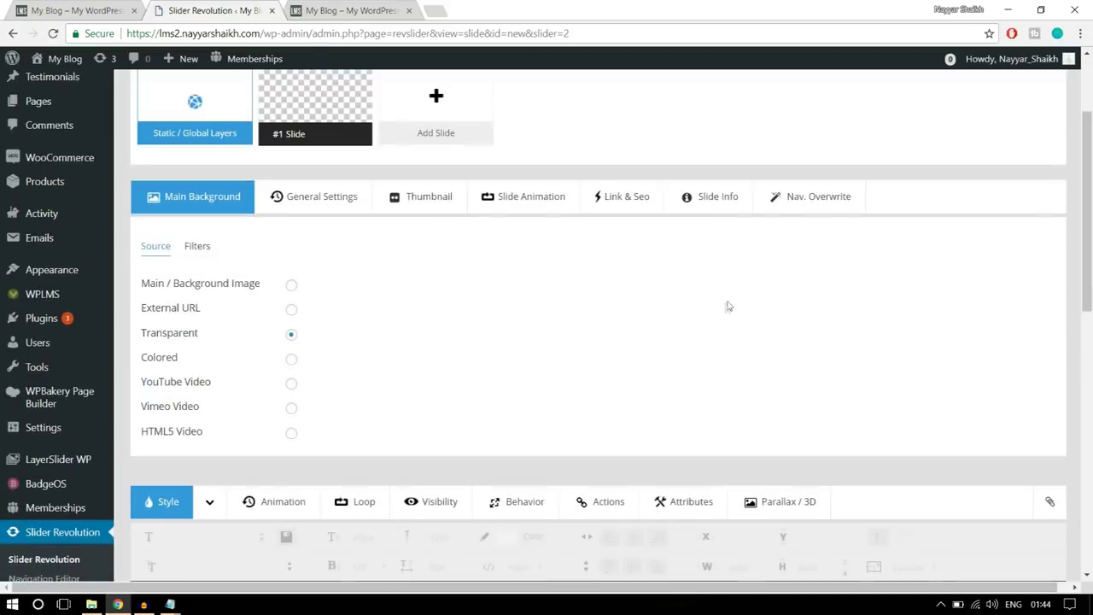
{"action": "left_click", "coordinate": [292, 286]}
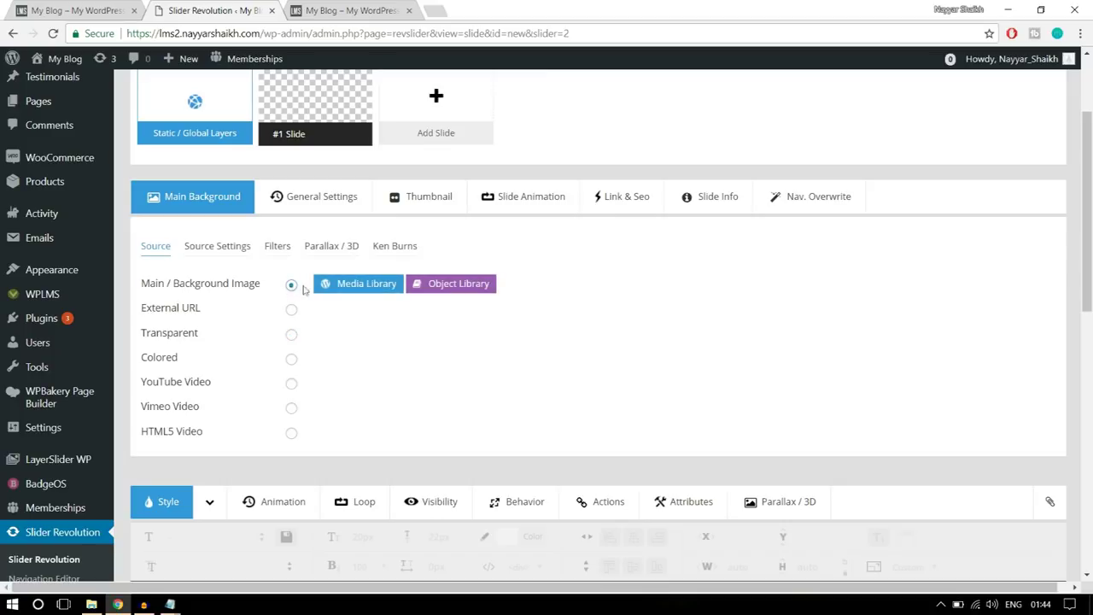
{"action": "left_click", "coordinate": [347, 290]}
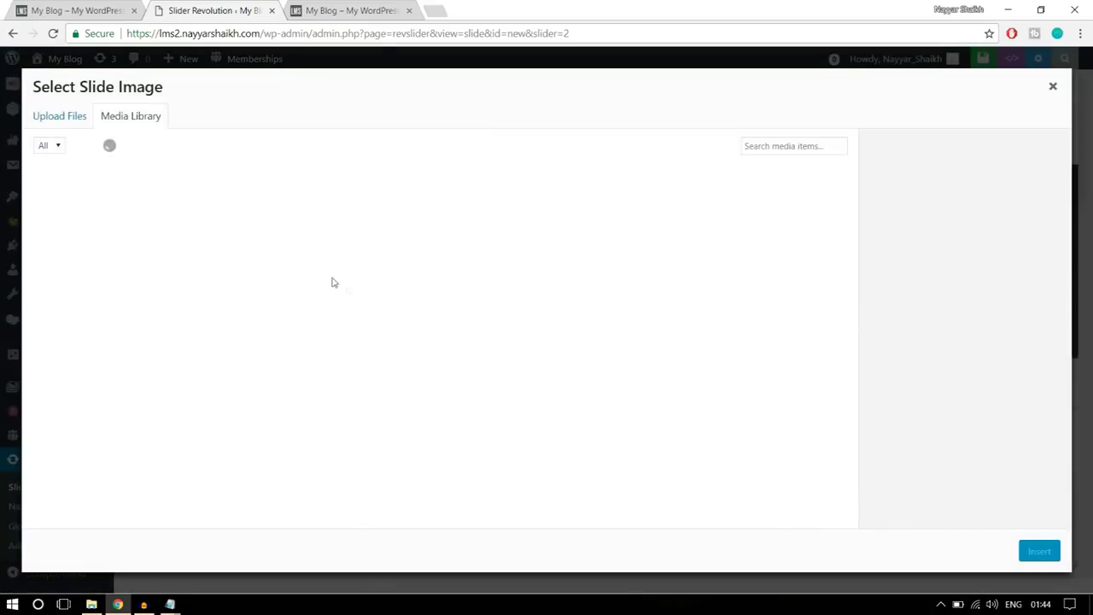
{"action": "left_click", "coordinate": [72, 117]}
{"action": "left_click", "coordinate": [543, 337]}
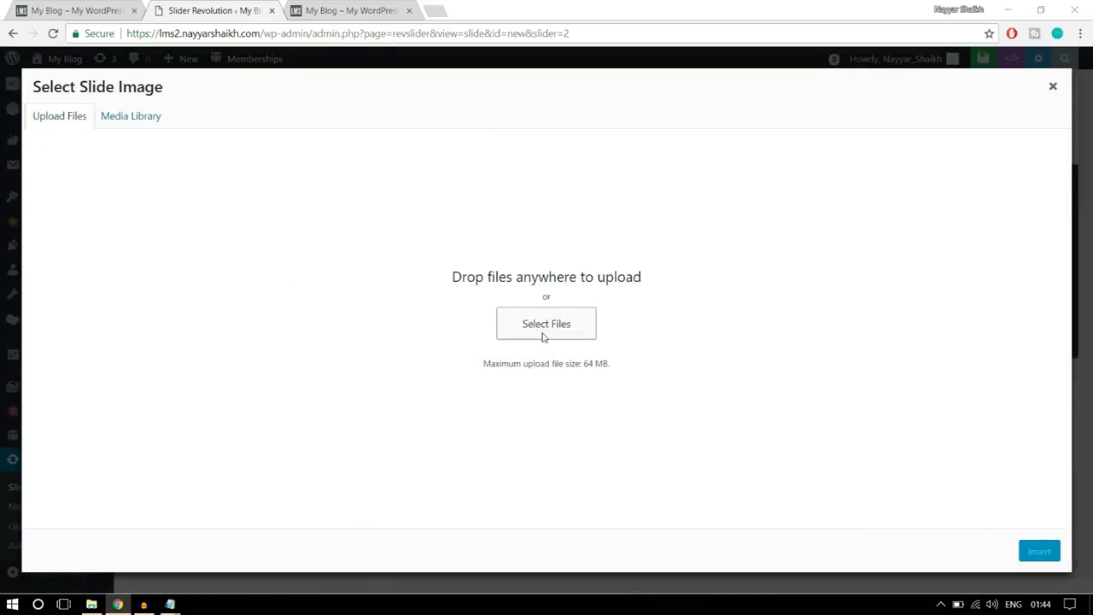
{"action": "left_click", "coordinate": [146, 115]}
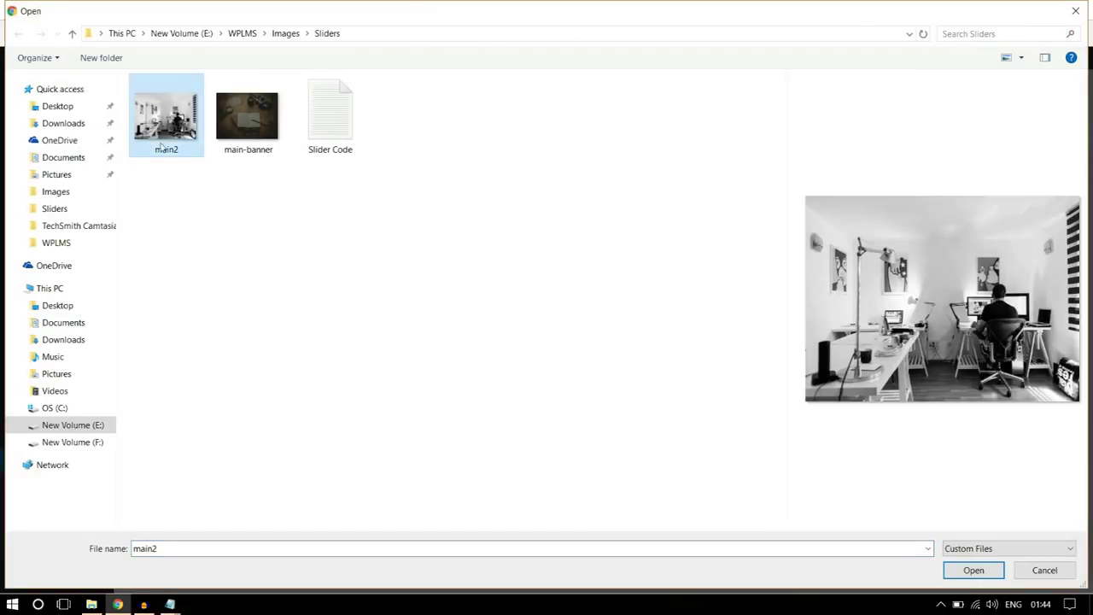
{"action": "left_click", "coordinate": [980, 572]}
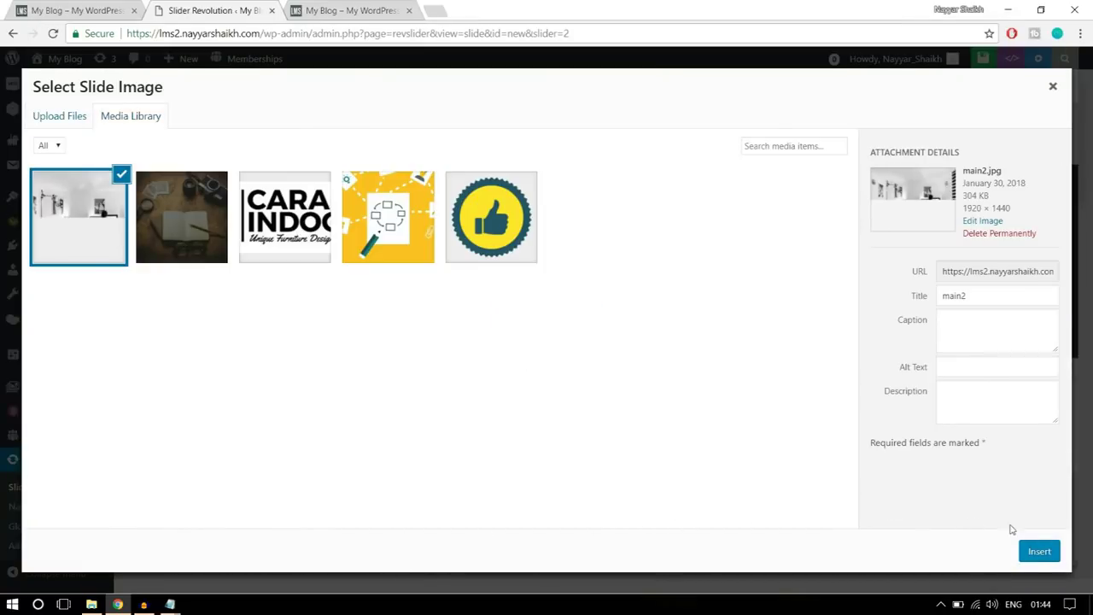
{"action": "left_click", "coordinate": [1037, 551]}
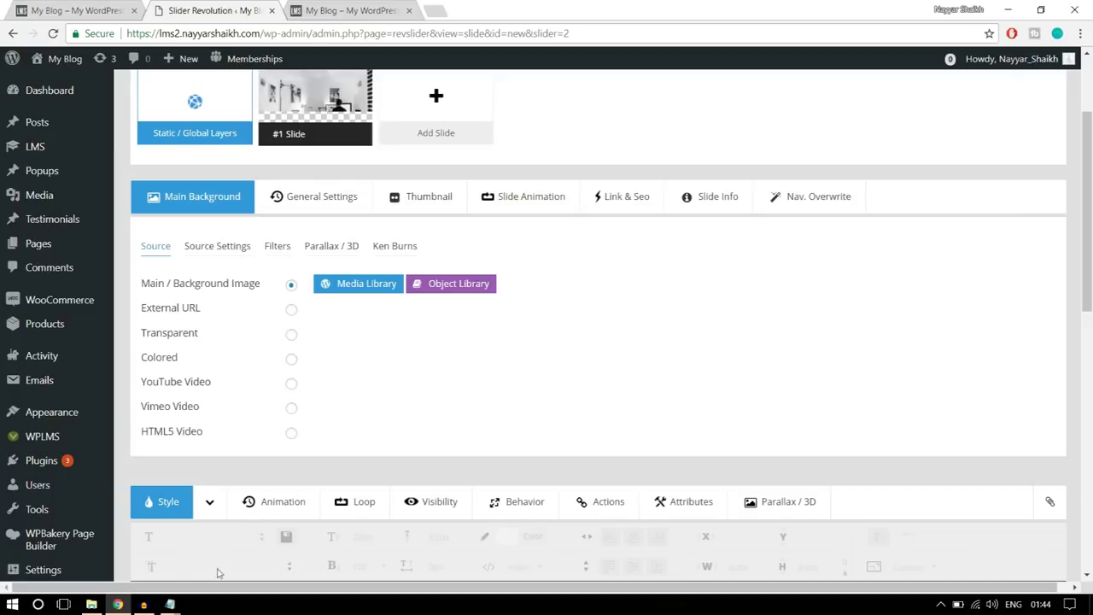
- Compare the slide with the live homepage slider, then return to the slide editor
{"action": "scroll", "coordinate": [1034, 556], "scroll_direction": "down", "scroll_amount": 5}
{"action": "scroll", "coordinate": [704, 336], "scroll_direction": "up", "scroll_amount": 3}
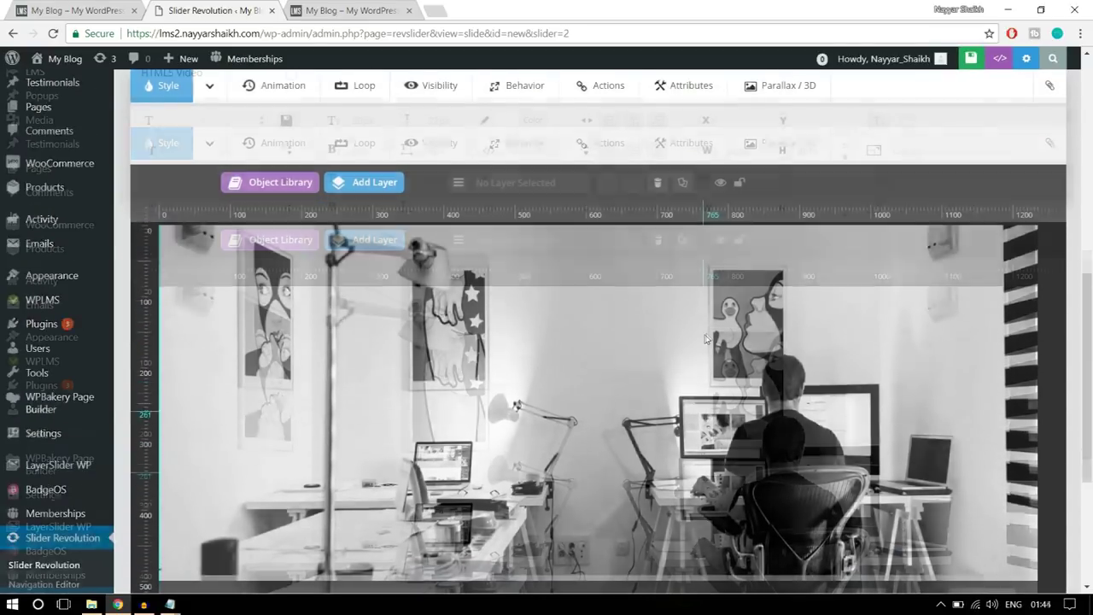
{"action": "scroll", "coordinate": [928, 329], "scroll_direction": "down", "scroll_amount": 1}
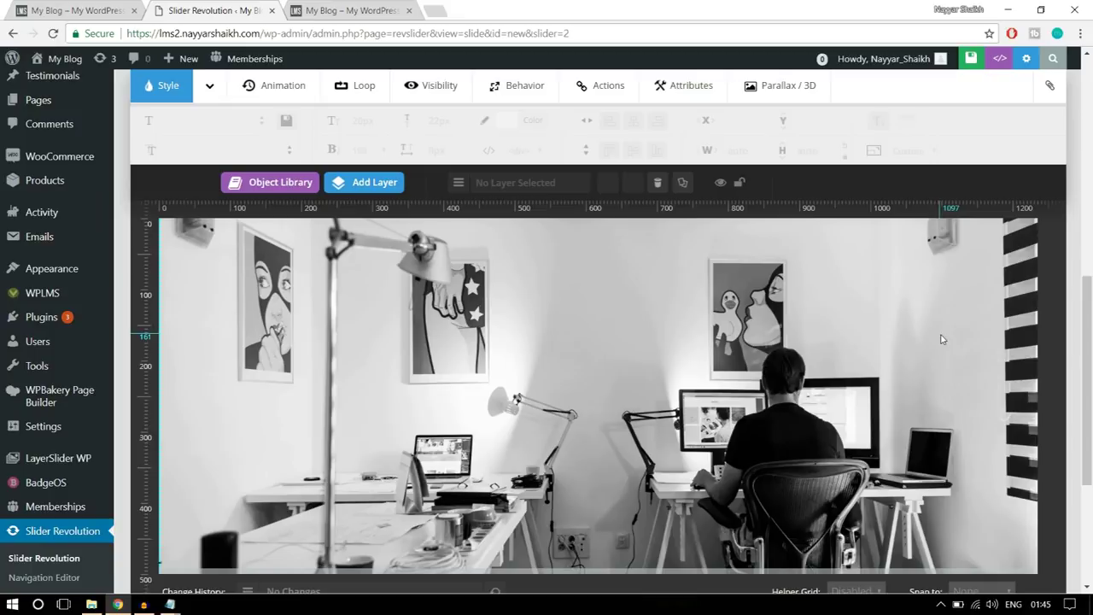
{"action": "key", "text": "ctrl+shift+Tab"}
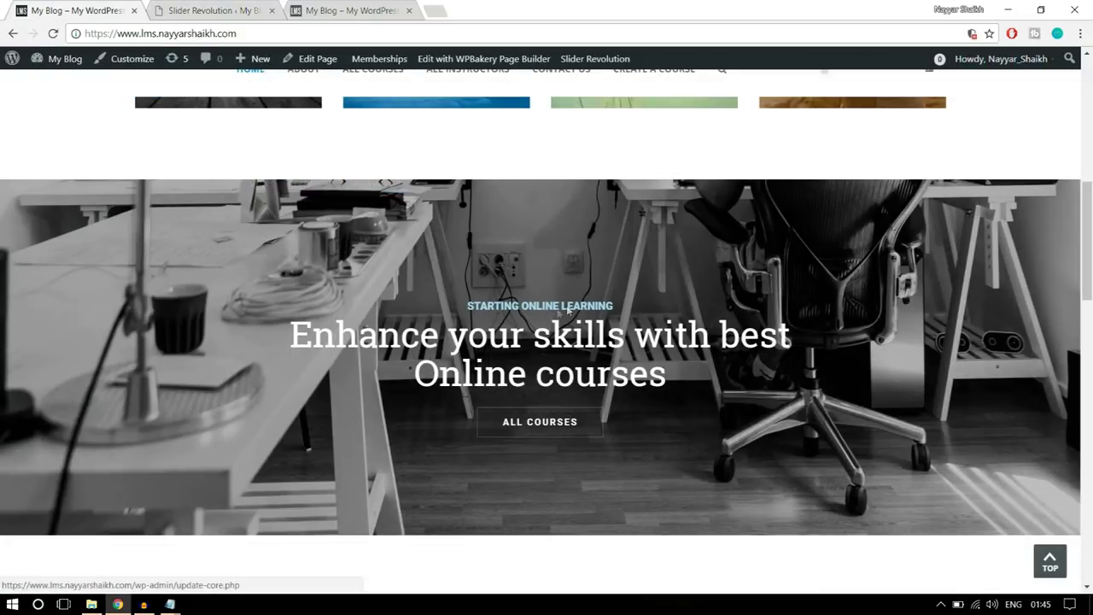
{"action": "key", "text": "ctrl+Tab"}
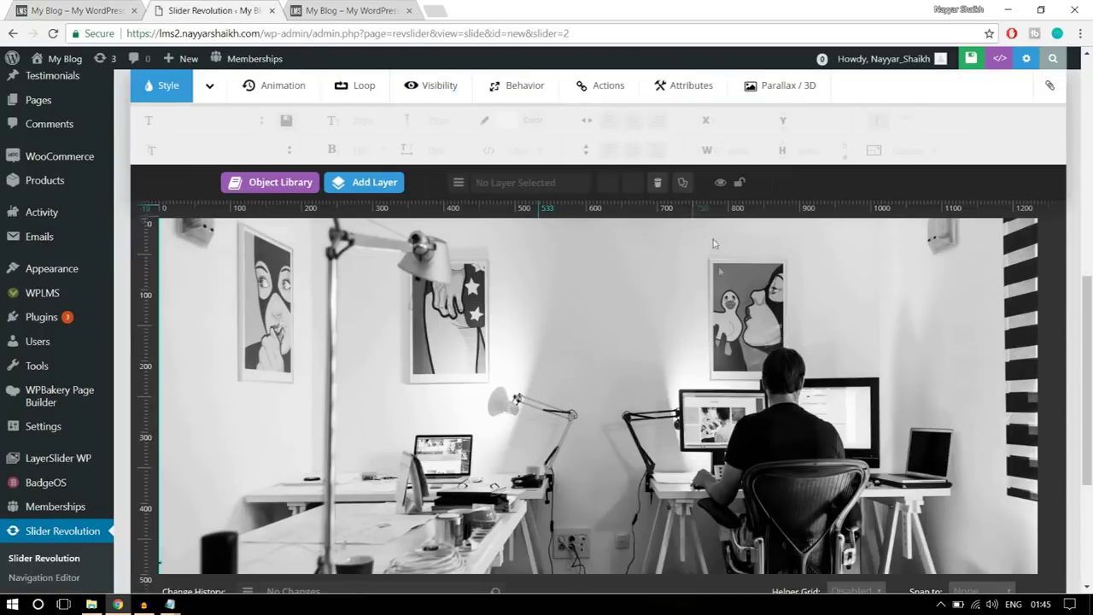
{"action": "mouse_move", "coordinate": [367, 179]}
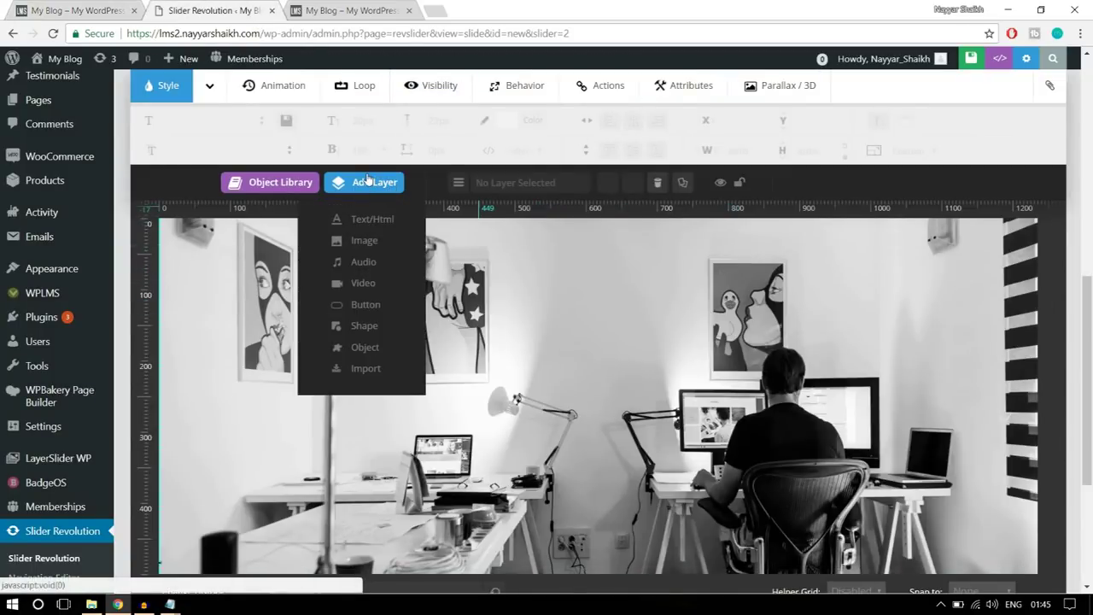
- Add a text layer reading STARTING ONLINE LEARNING
{"action": "left_click", "coordinate": [376, 219]}
{"action": "left_click_drag", "start_coordinate": [579, 241], "coordinate": [425, 243]}
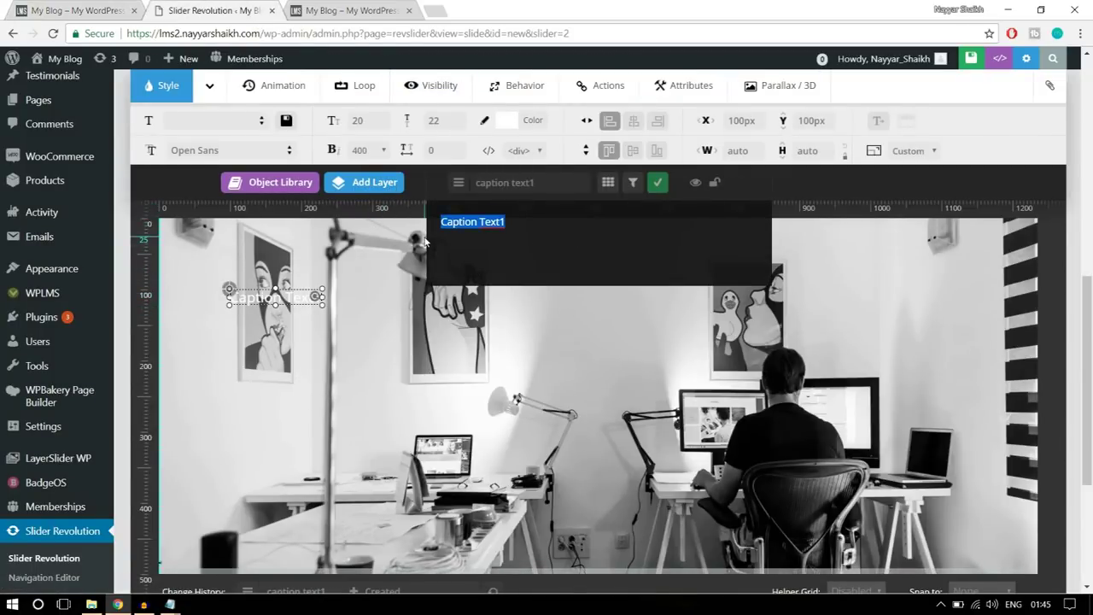
{"action": "type", "text": "START"}
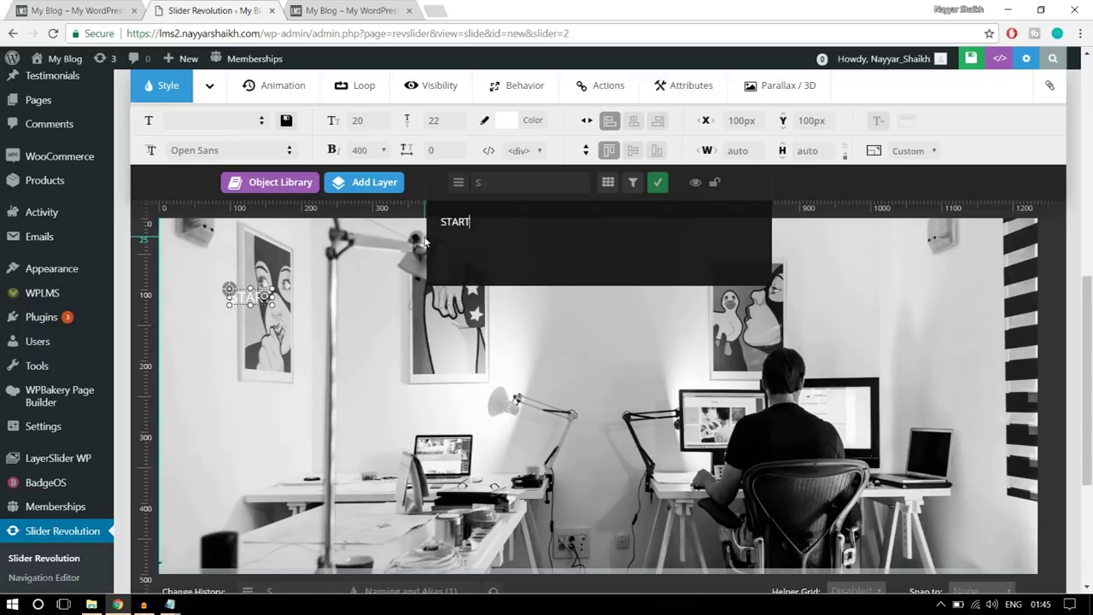
{"action": "type", "text": "ING ONLIN"}
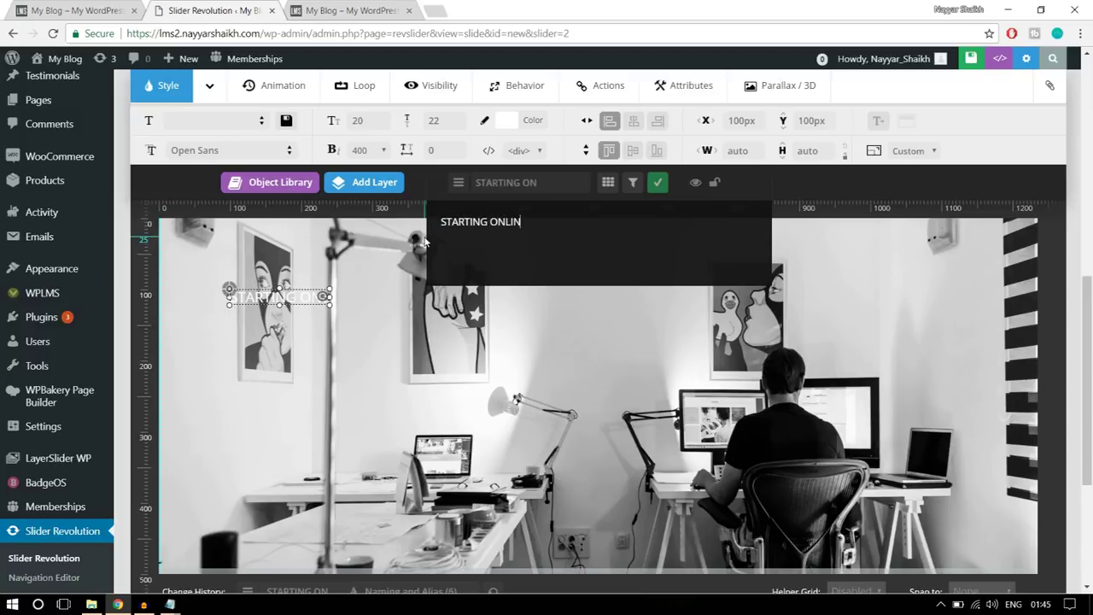
{"action": "type", "text": "E LEARNING"}
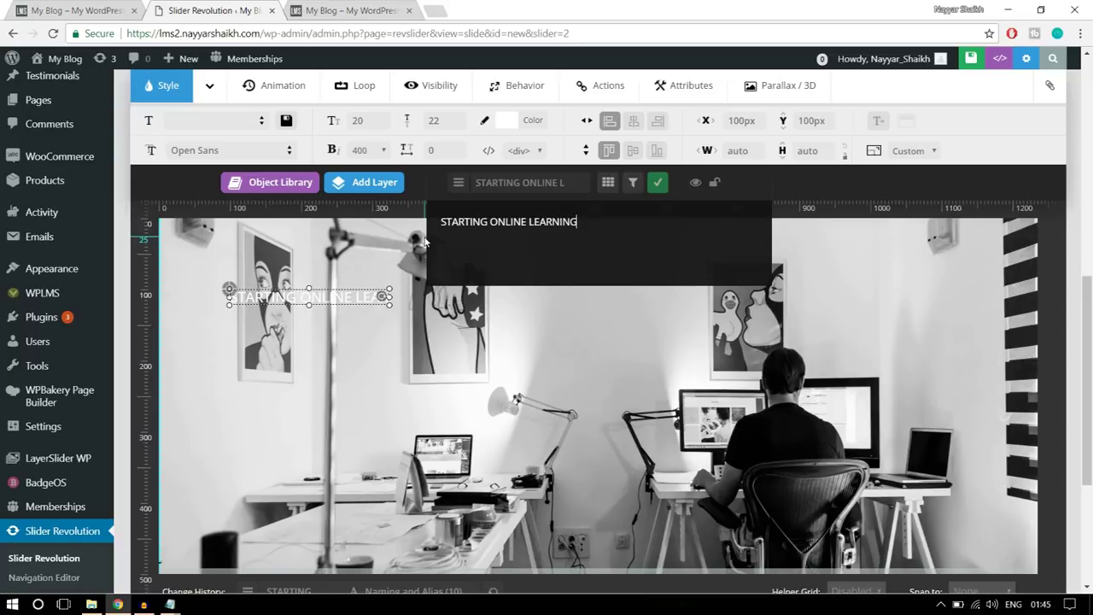
{"action": "left_click", "coordinate": [658, 182]}
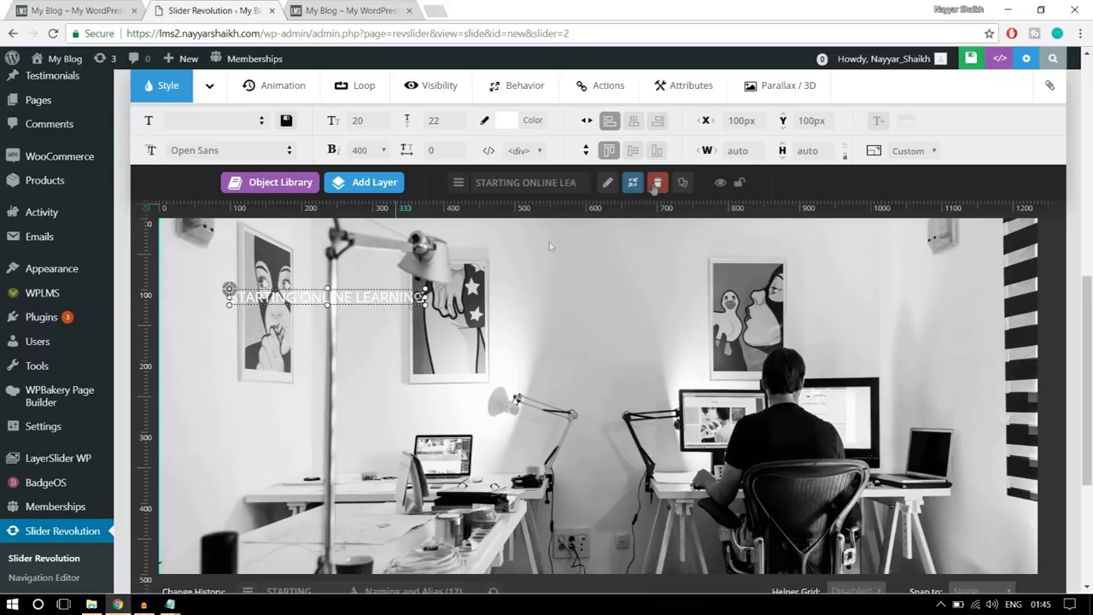
- Set the caption font to Roboto, checking the live homepage slider for reference
{"action": "left_click", "coordinate": [230, 151]}
{"action": "type", "text": "ROBO"}
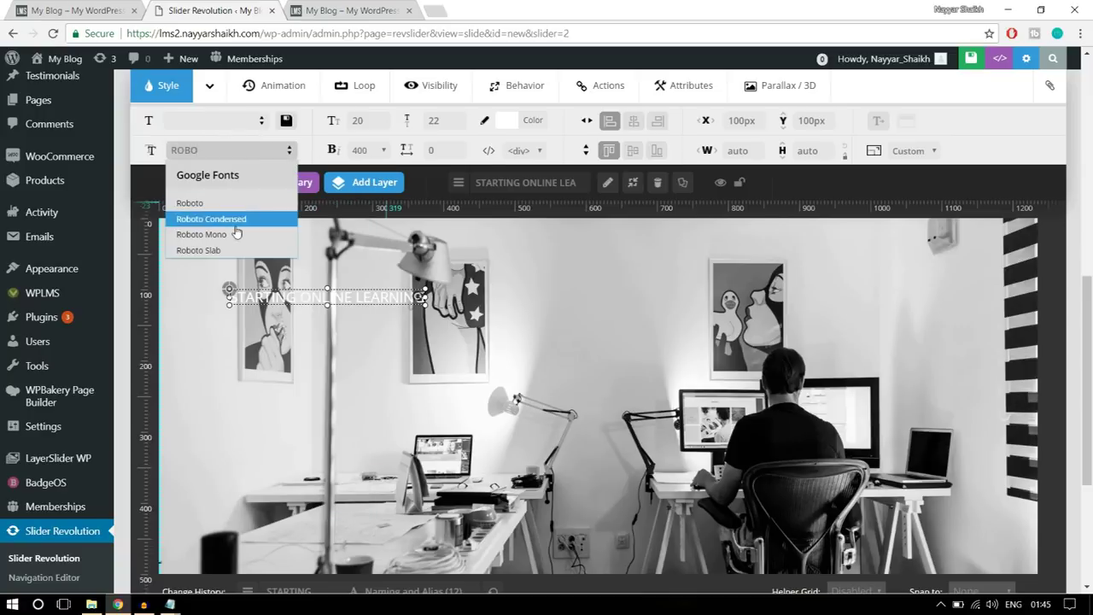
{"action": "left_click", "coordinate": [232, 202]}
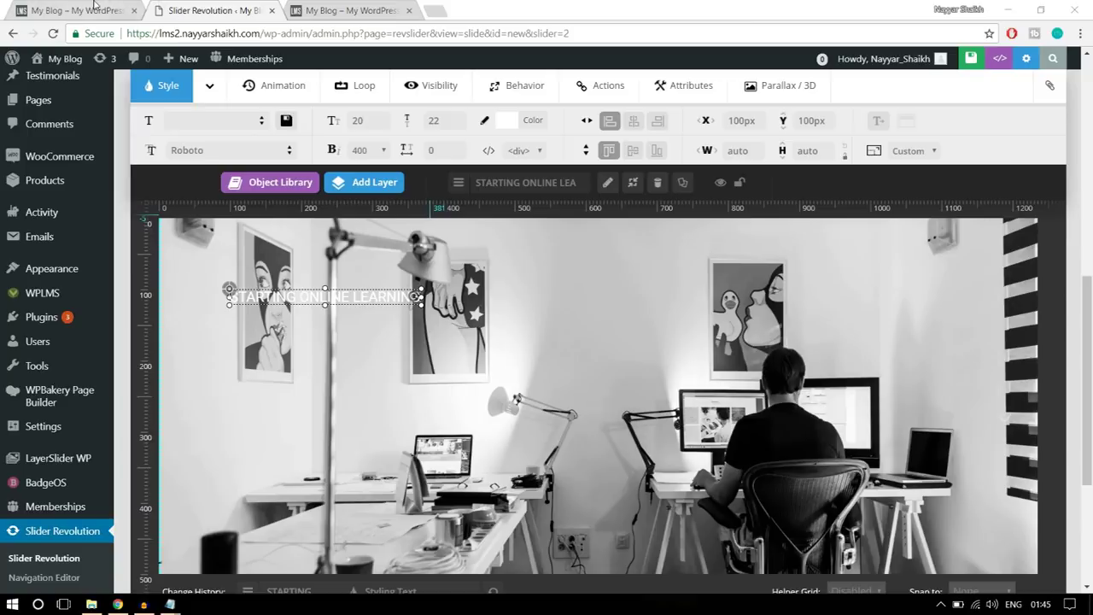
{"action": "key", "text": "ctrl+shift+Tab"}
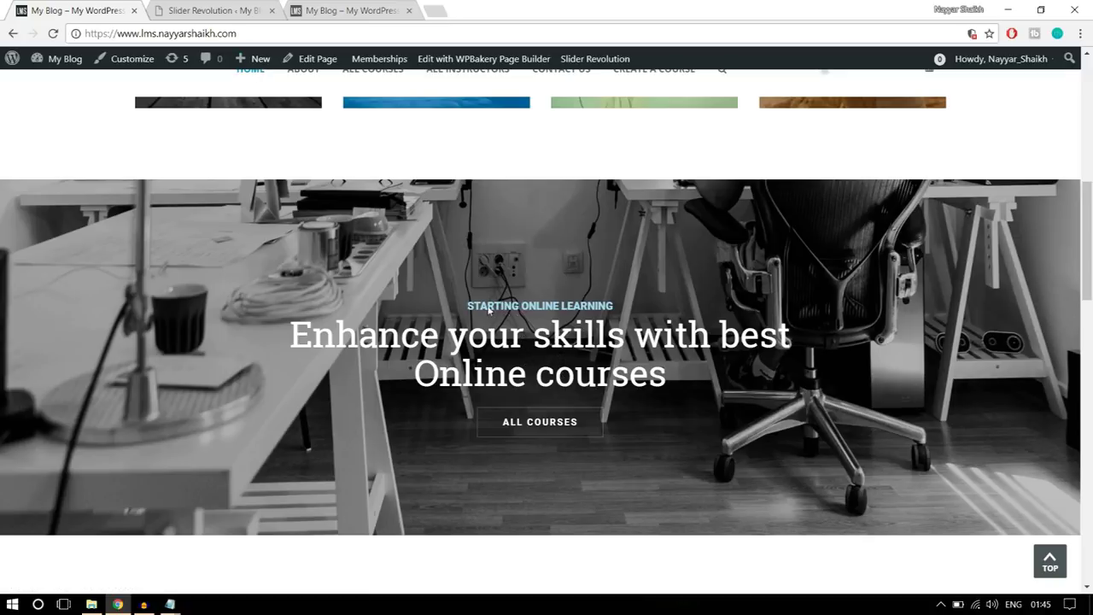
{"action": "left_click", "coordinate": [224, 9]}
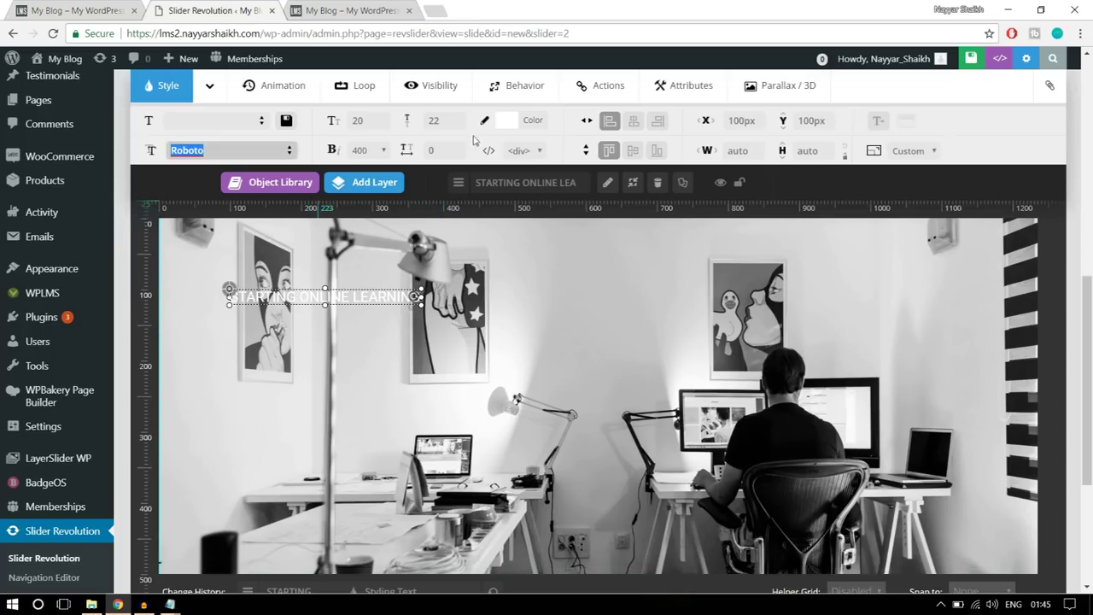
- Give the caption 15px font size, 20px line height and weight 700
{"action": "left_click", "coordinate": [387, 124]}
{"action": "type", "text": "15"}
{"action": "left_click", "coordinate": [440, 122]}
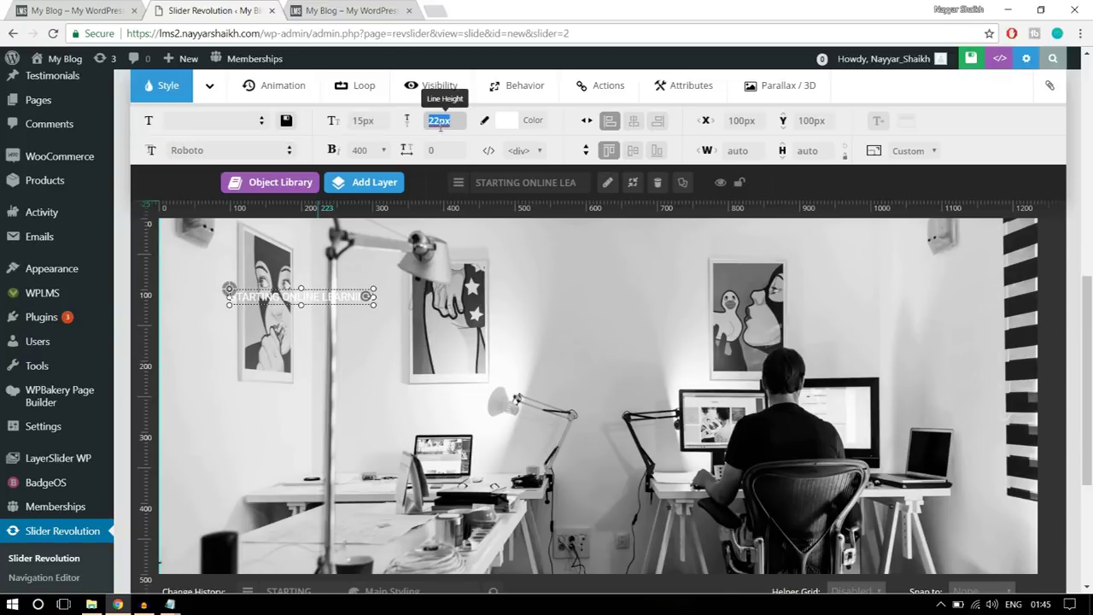
{"action": "type", "text": "20"}
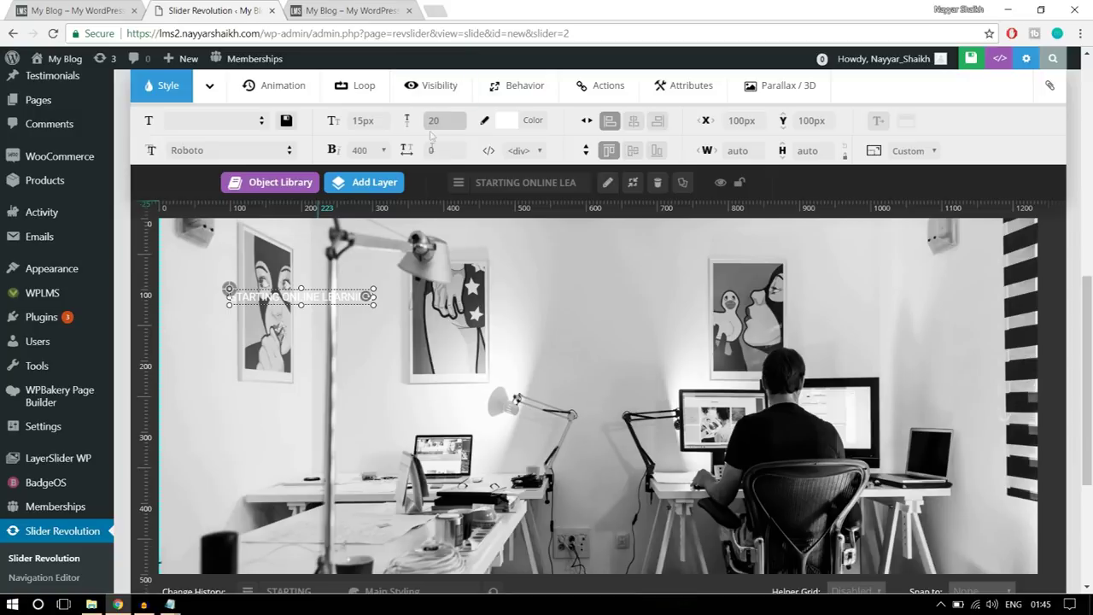
{"action": "left_click", "coordinate": [359, 149]}
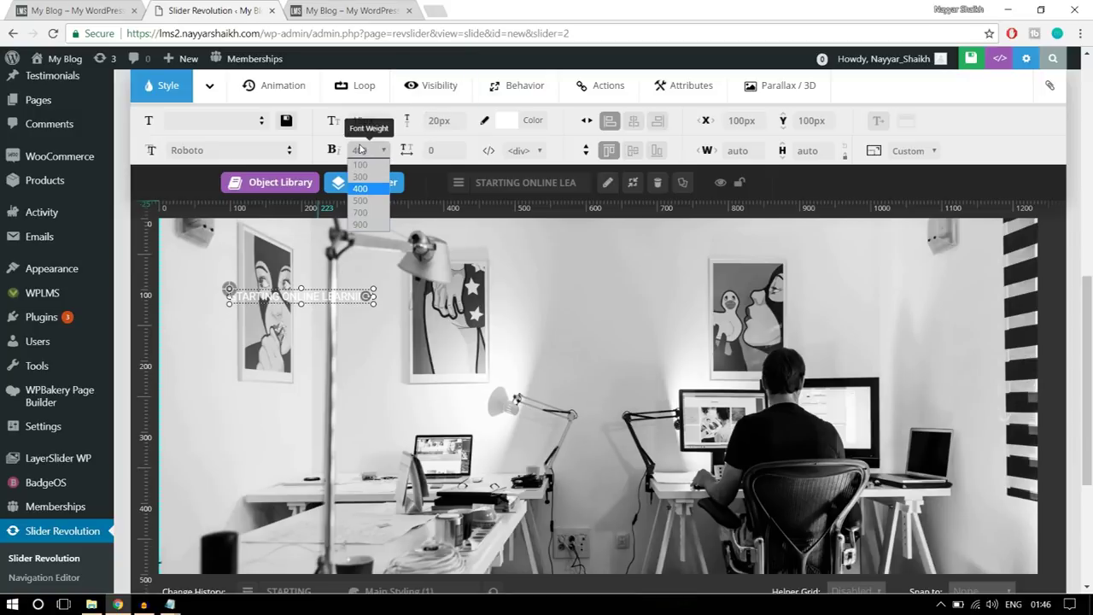
{"action": "left_click", "coordinate": [361, 217]}
- Move the caption toward the middle of the slide and centre it horizontally
{"action": "left_click_drag", "start_coordinate": [339, 290], "coordinate": [621, 375]}
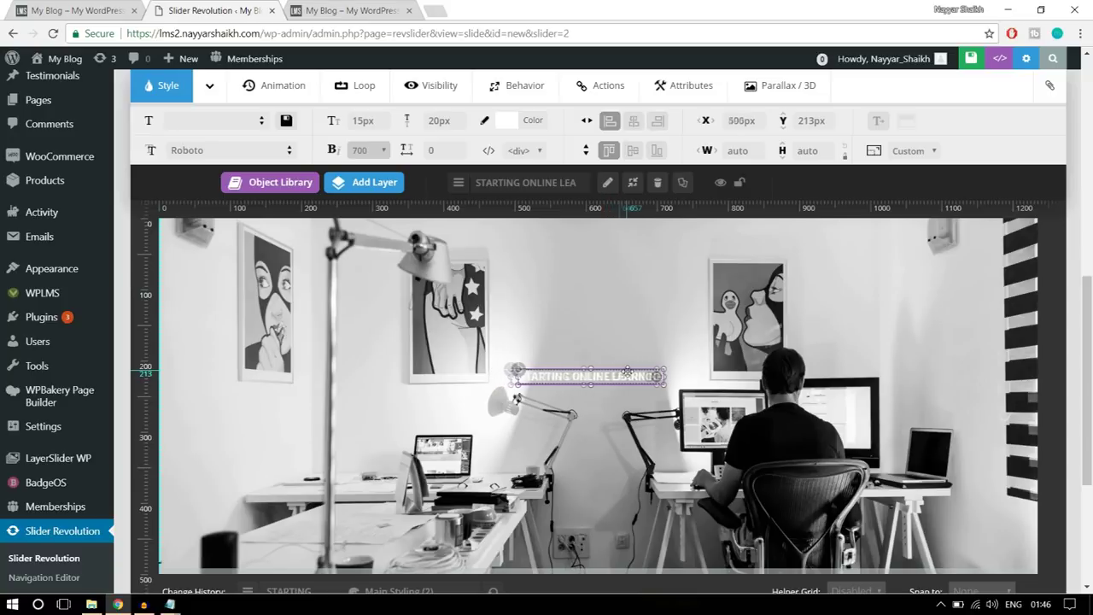
{"action": "left_click", "coordinate": [633, 120]}
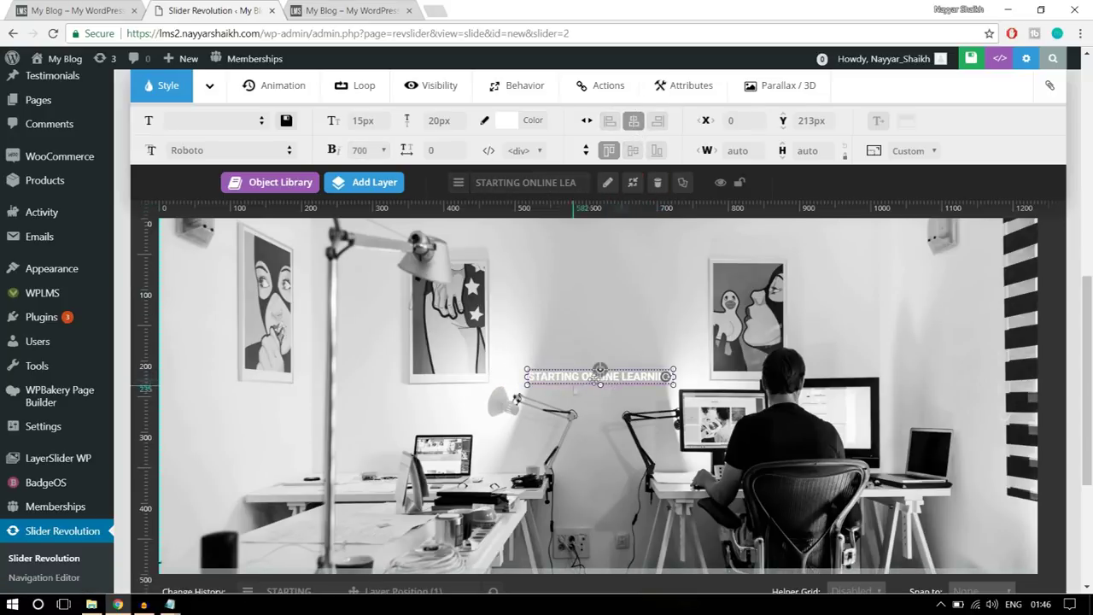
{"action": "left_click", "coordinate": [535, 125]}
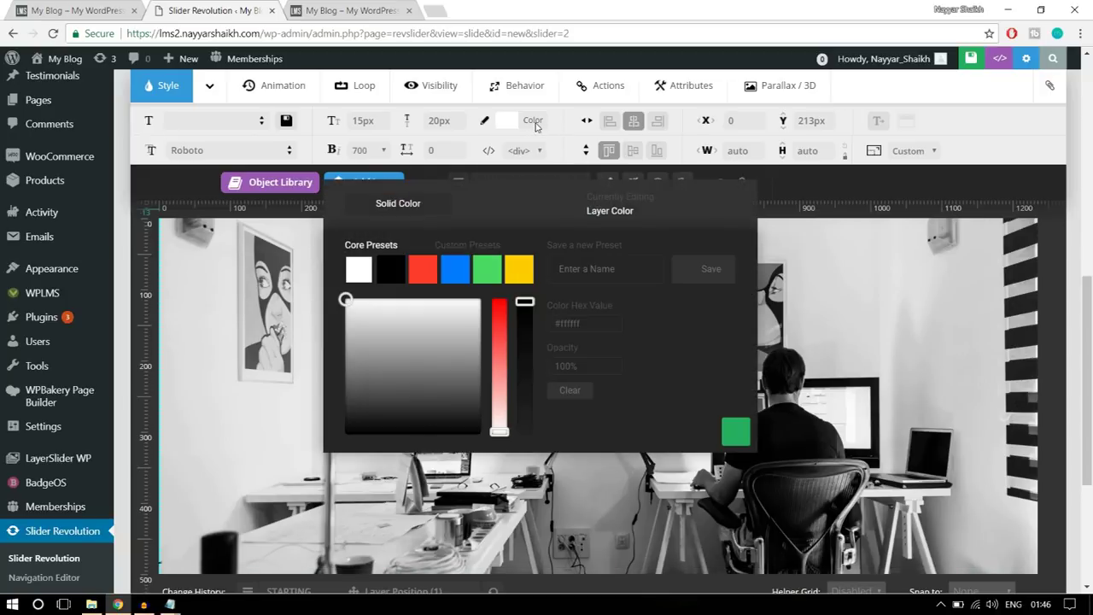
- Colour the STARTING ONLINE LEARNING caption light blue, #3295ff
{"action": "left_click", "coordinate": [462, 268]}
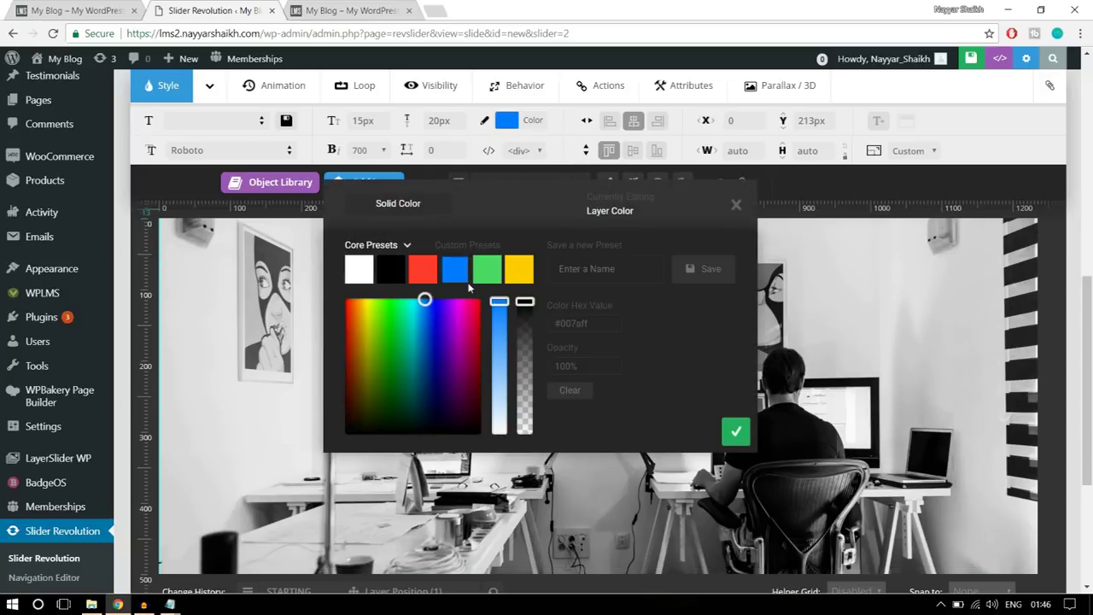
{"action": "left_click_drag", "start_coordinate": [500, 302], "coordinate": [501, 349]}
{"action": "left_click", "coordinate": [733, 432]}
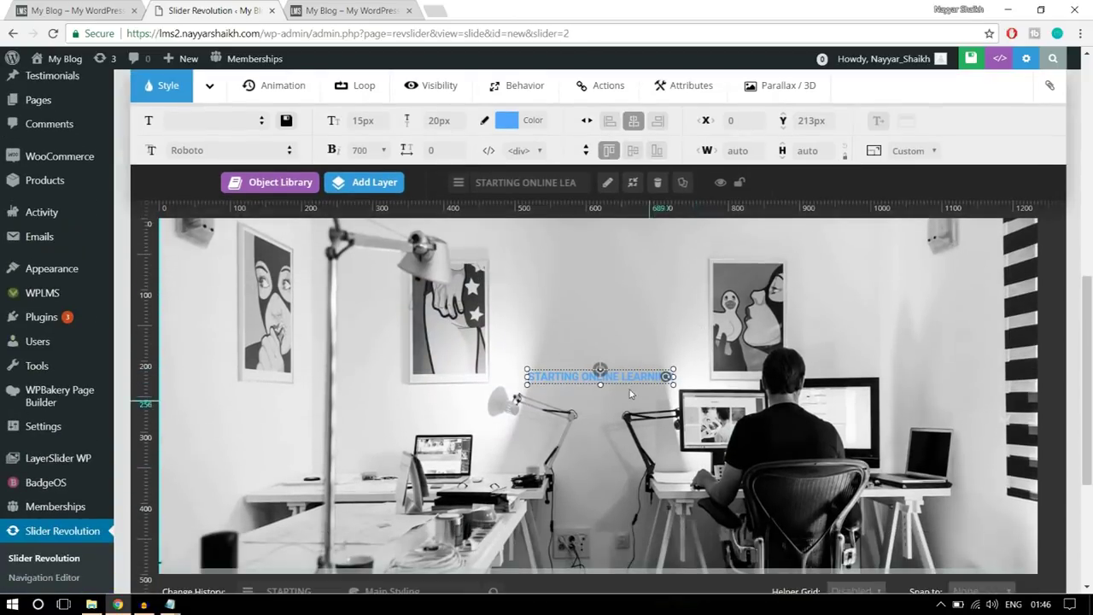
- Raise the caption slightly, re-centre it, and compare with the live homepage banner
{"action": "left_click_drag", "start_coordinate": [630, 393], "coordinate": [627, 371]}
{"action": "left_click", "coordinate": [633, 120]}
{"action": "left_click", "coordinate": [47, 7]}
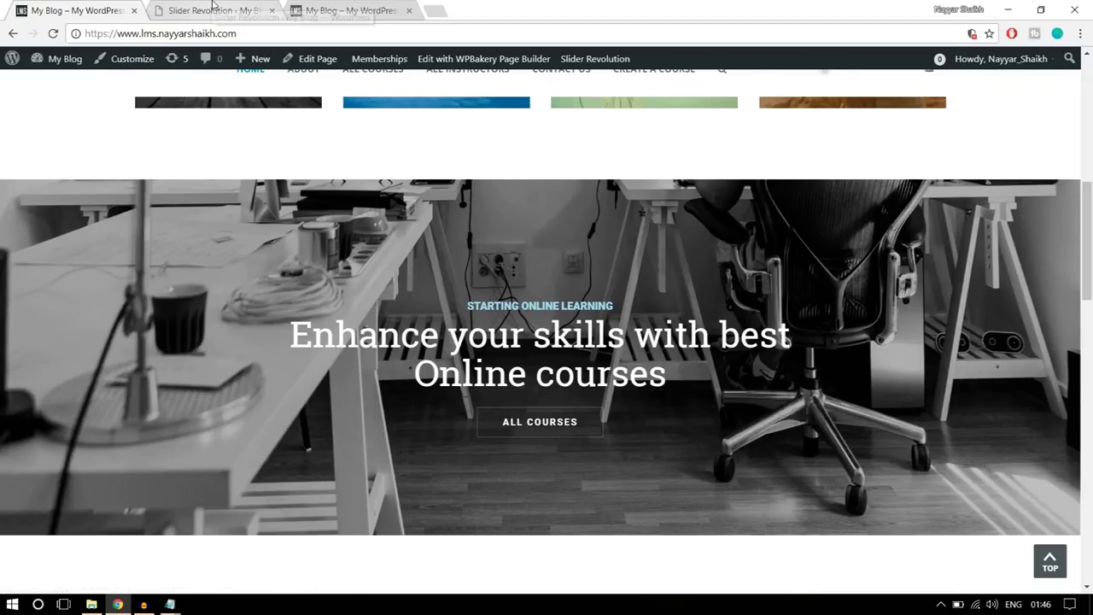
{"action": "left_click", "coordinate": [214, 10]}
{"action": "left_click", "coordinate": [364, 182]}
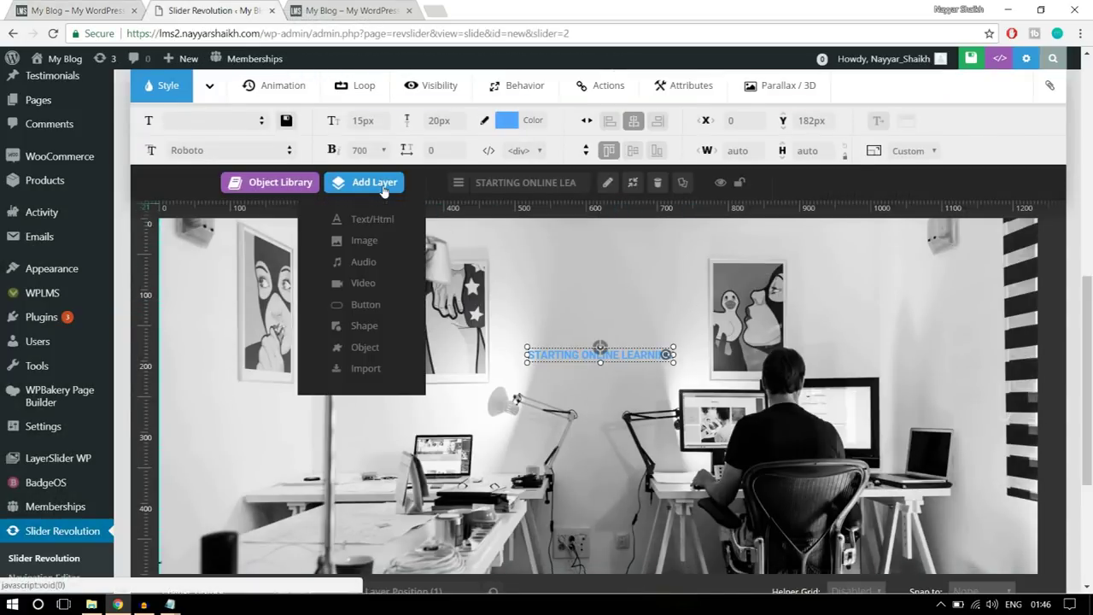
- Add a second text layer reading 'Enhance Your Skills with Best', checked against the live slider
{"action": "left_click", "coordinate": [372, 222]}
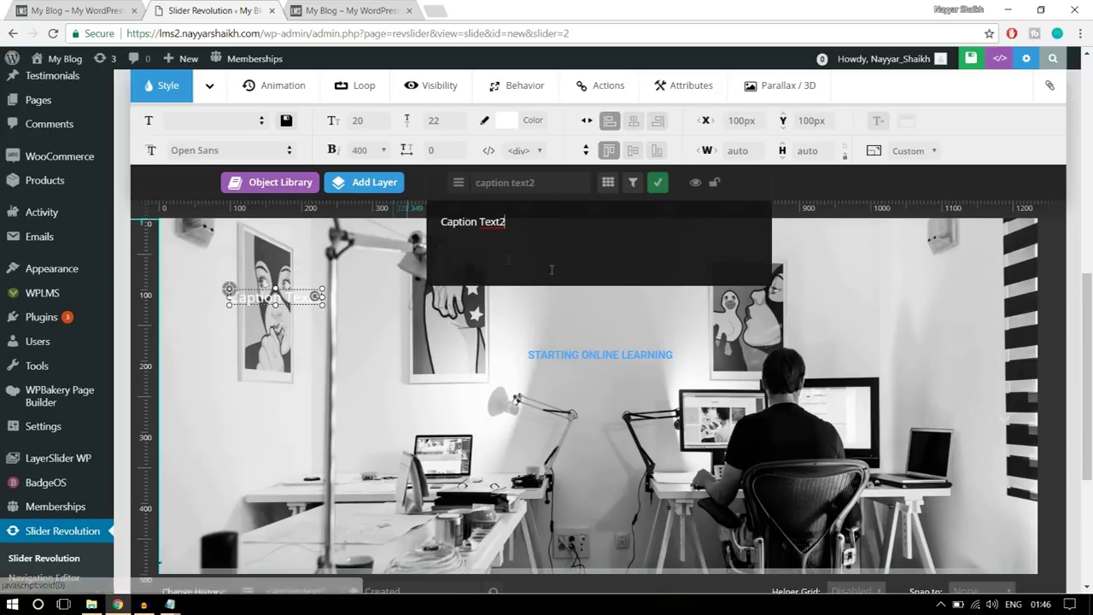
{"action": "left_click_drag", "start_coordinate": [569, 237], "coordinate": [437, 238]}
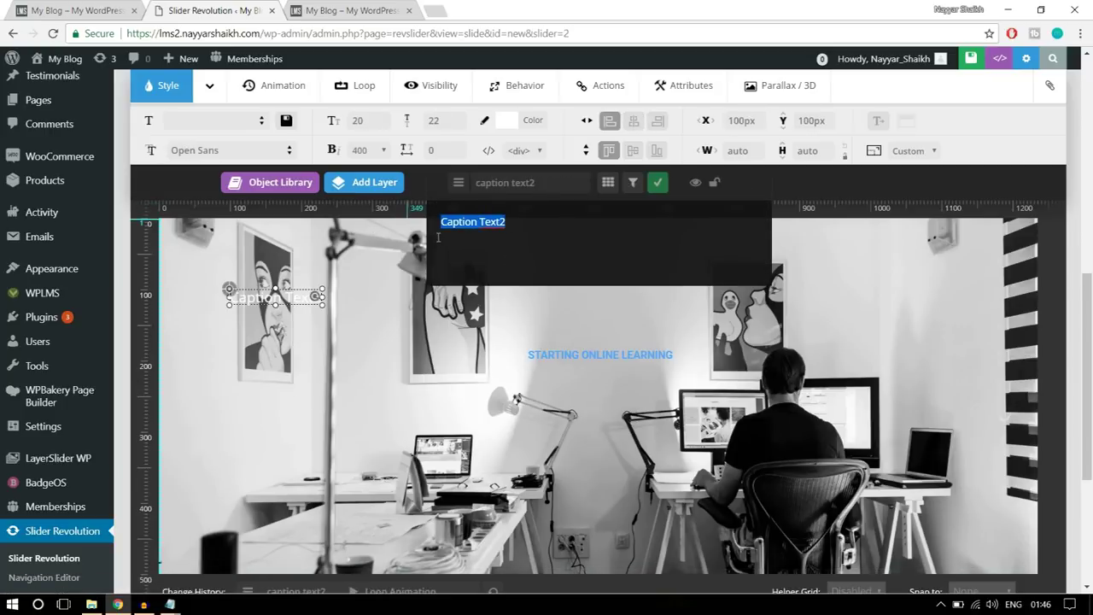
{"action": "type", "text": "Enah"}
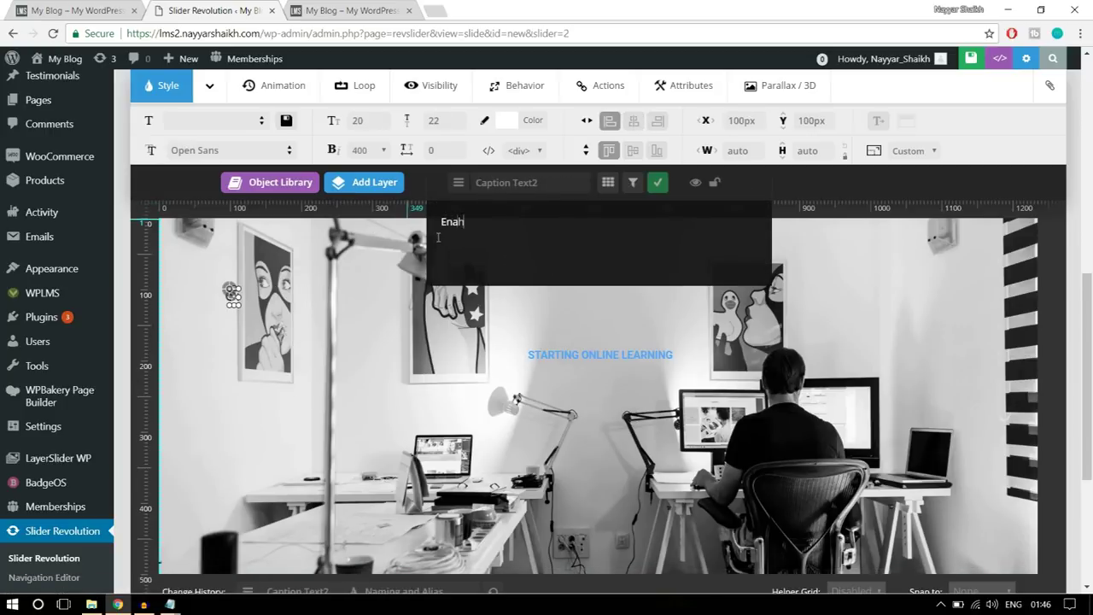
{"action": "type", "text": "ce"}
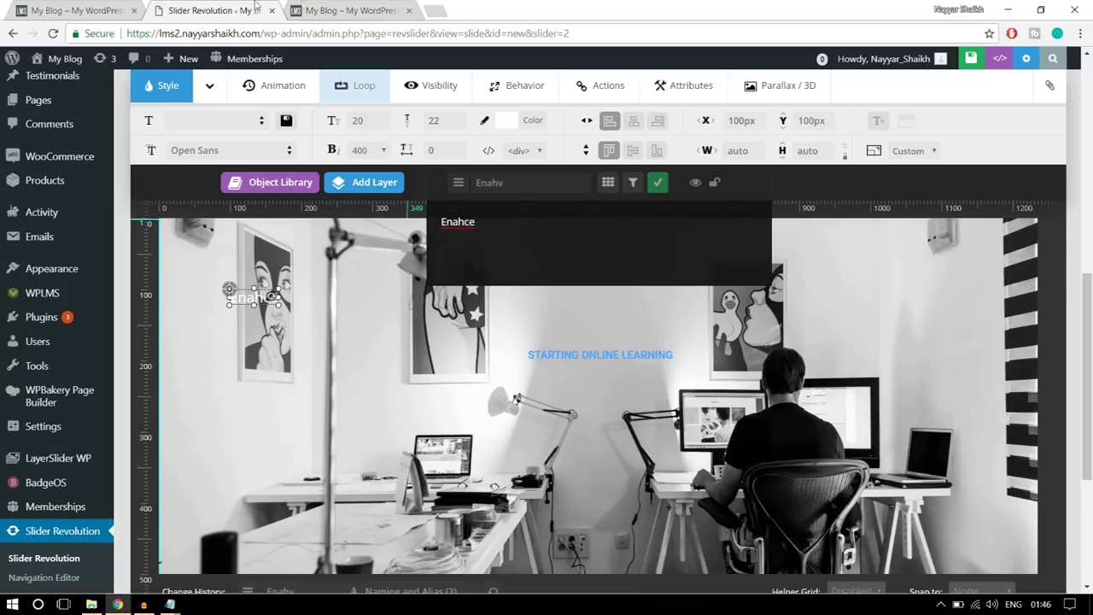
{"action": "left_click", "coordinate": [128, 6]}
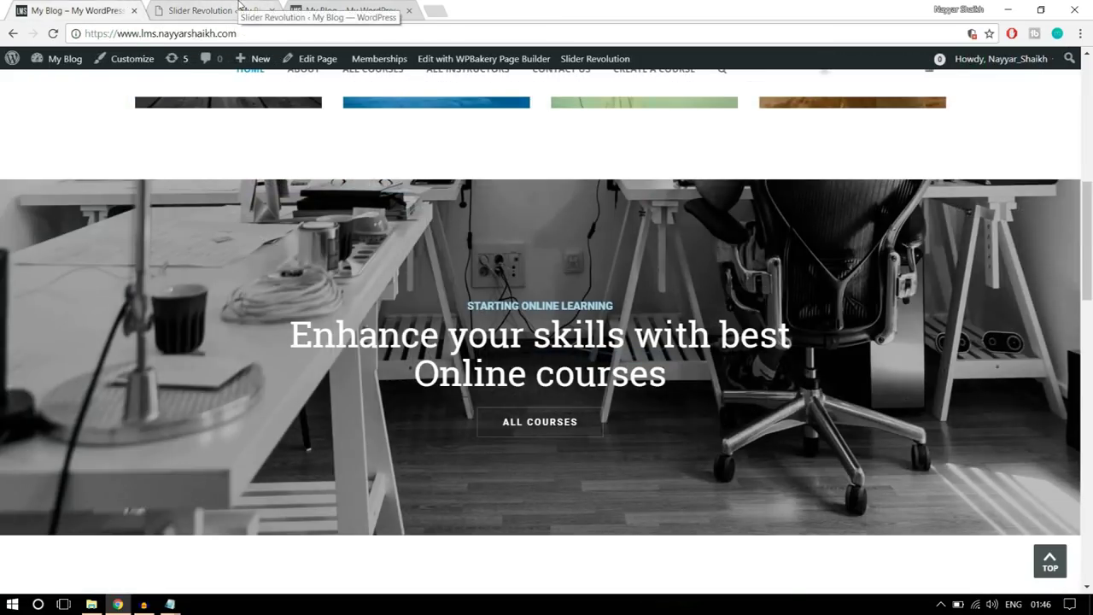
{"action": "left_click", "coordinate": [218, 11]}
{"action": "double_click", "coordinate": [465, 217]}
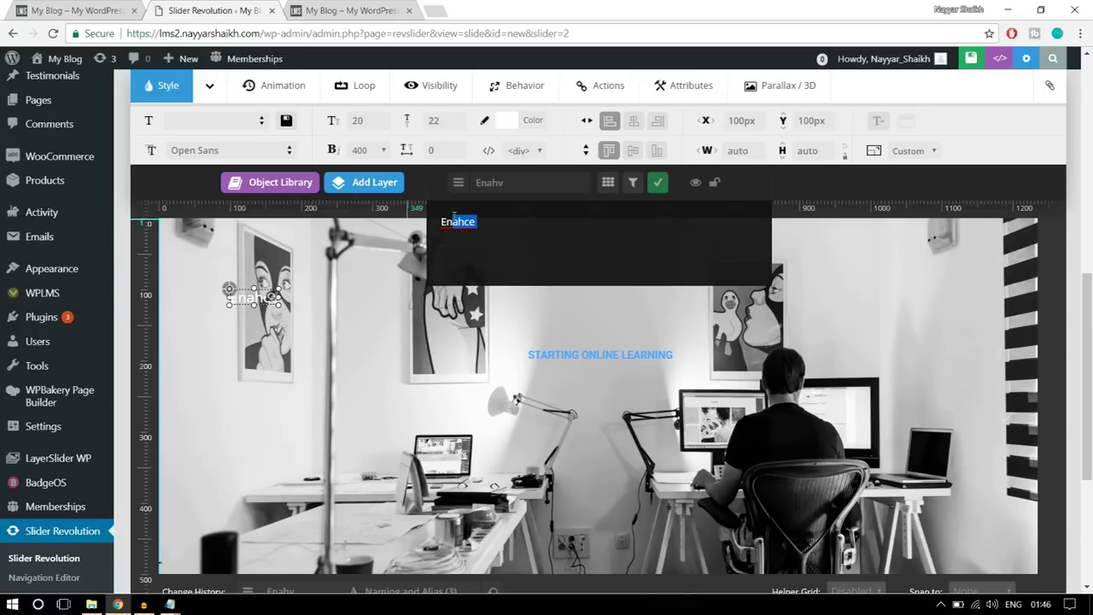
{"action": "type", "text": "hance Your Skills with Best"}
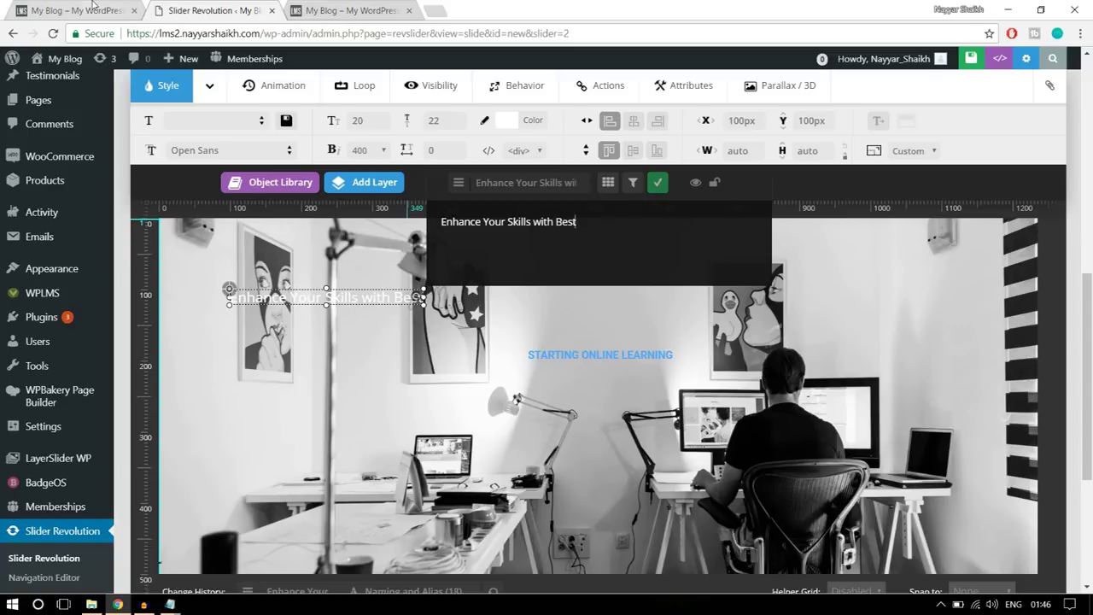
{"action": "left_click", "coordinate": [91, 9]}
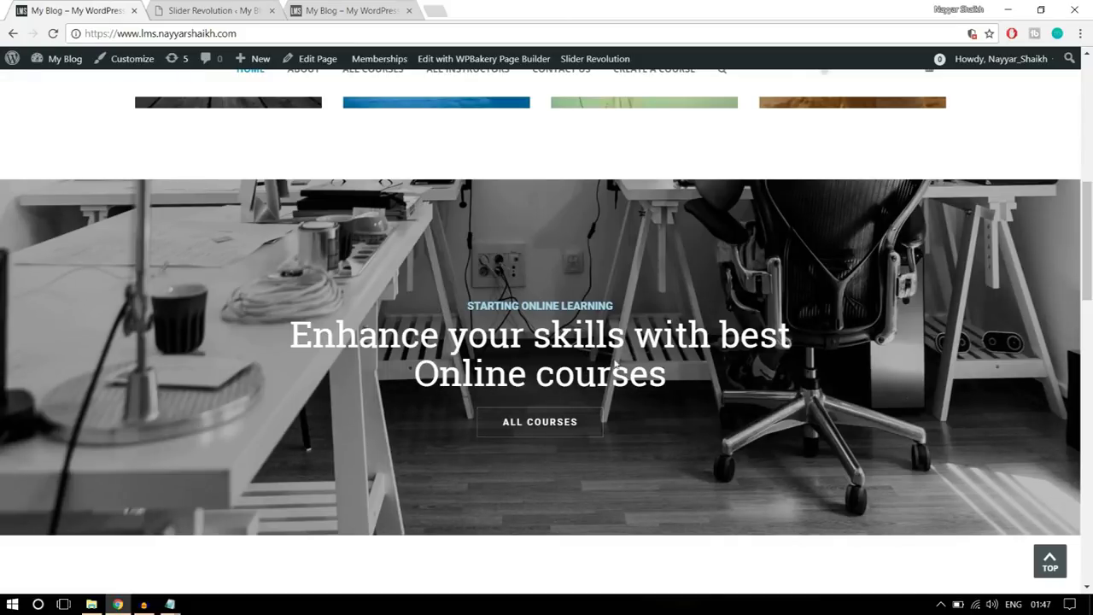
{"action": "left_click", "coordinate": [219, 8]}
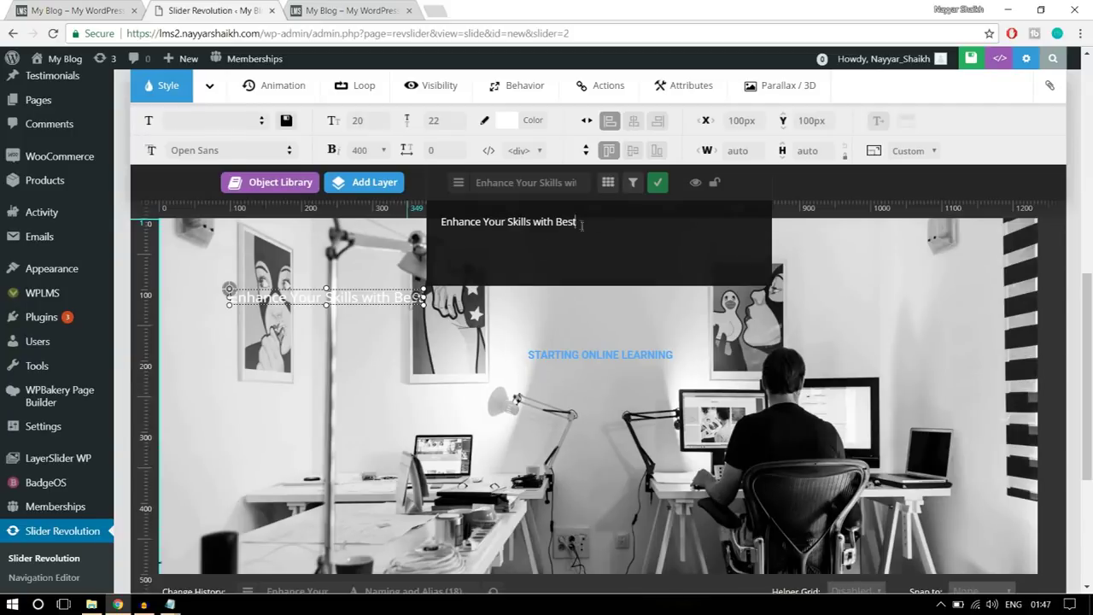
- Confirm the headline text and set its font to Roboto Slab
{"action": "left_click", "coordinate": [661, 191]}
{"action": "left_click", "coordinate": [253, 150]}
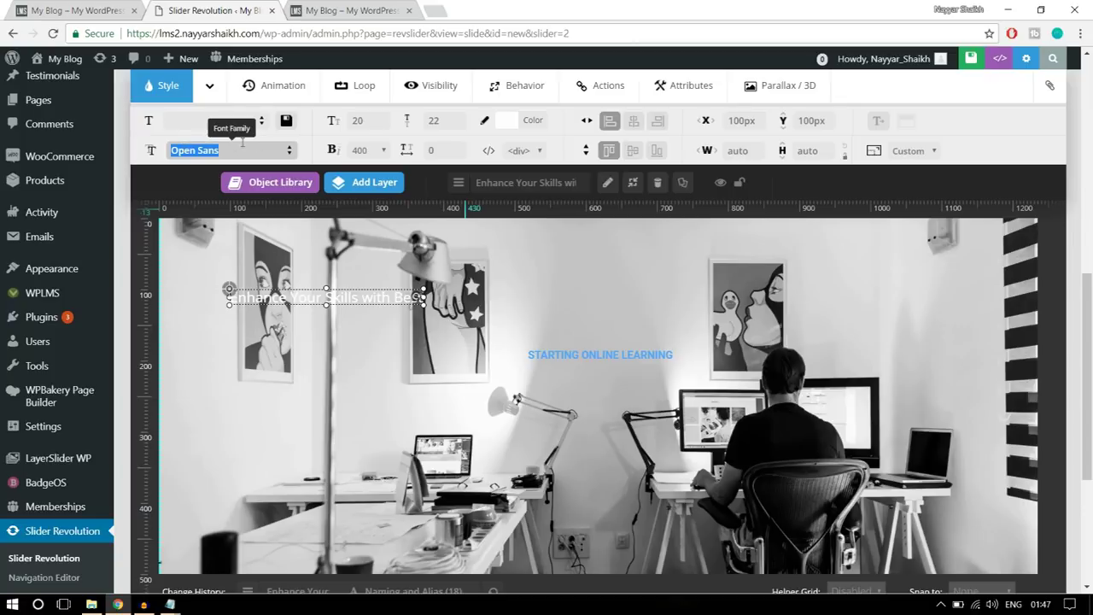
{"action": "type", "text": "robo"}
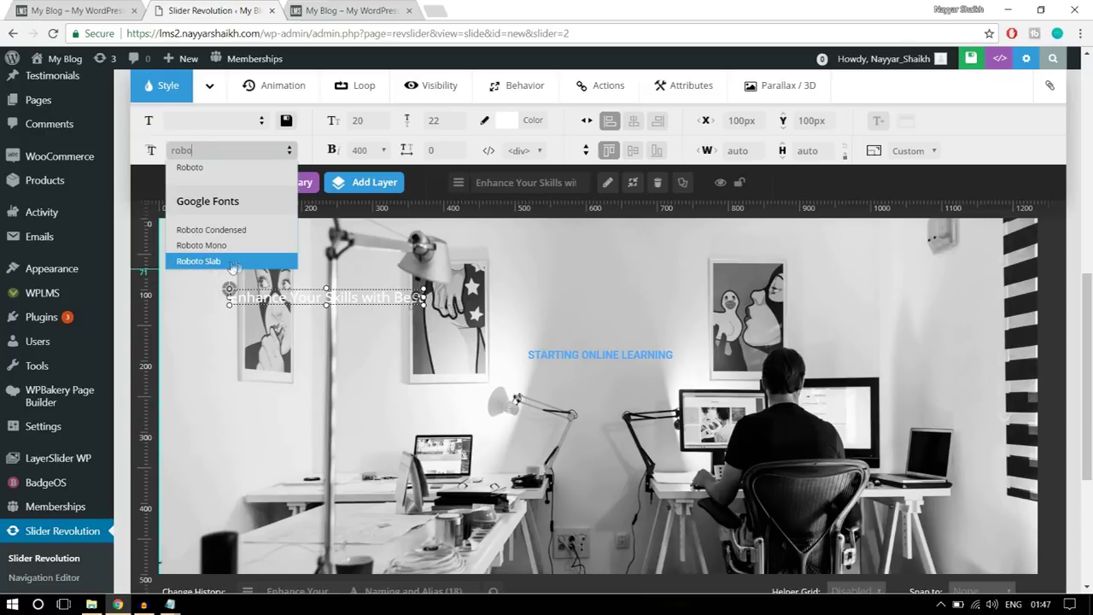
{"action": "left_click", "coordinate": [242, 262]}
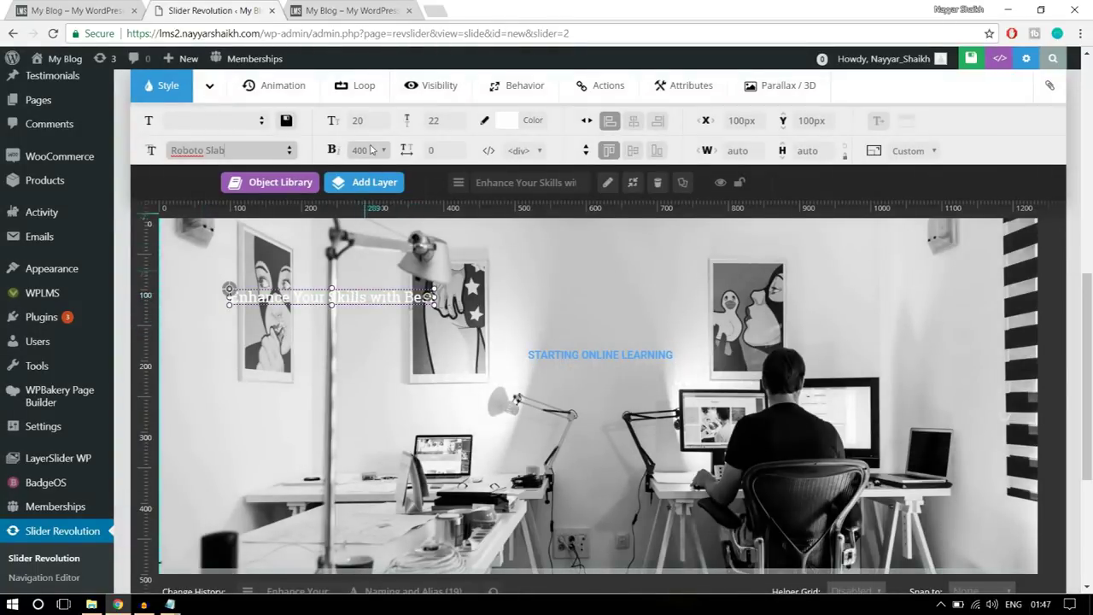
- Give the headline 50px font size, 55px line height and weight 400
{"action": "left_click", "coordinate": [363, 124]}
{"action": "type", "text": "50"}
{"action": "key", "text": "Tab"}
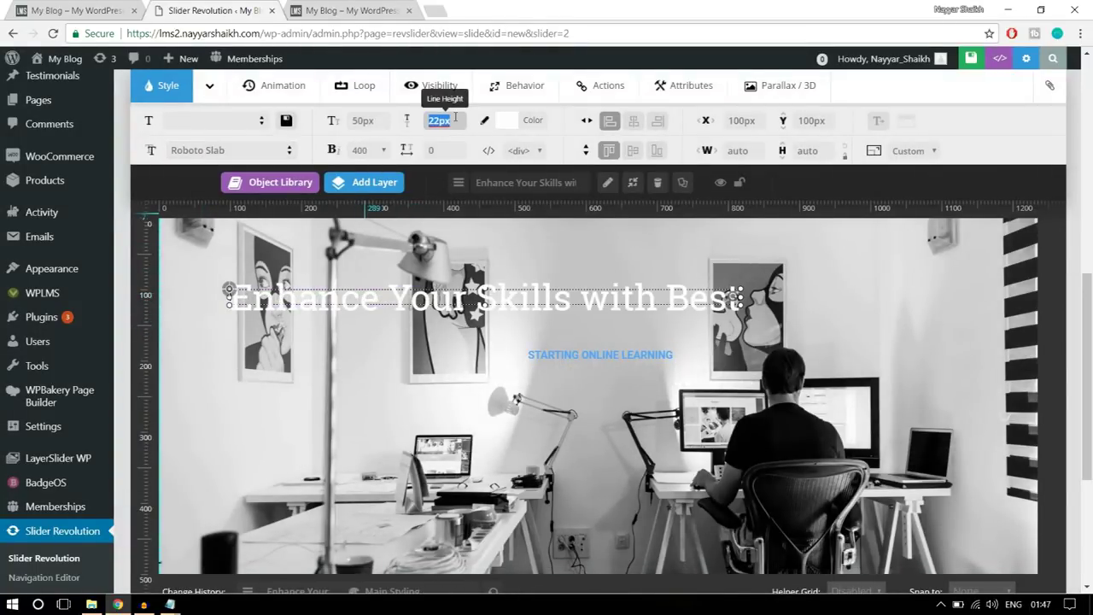
{"action": "type", "text": "55"}
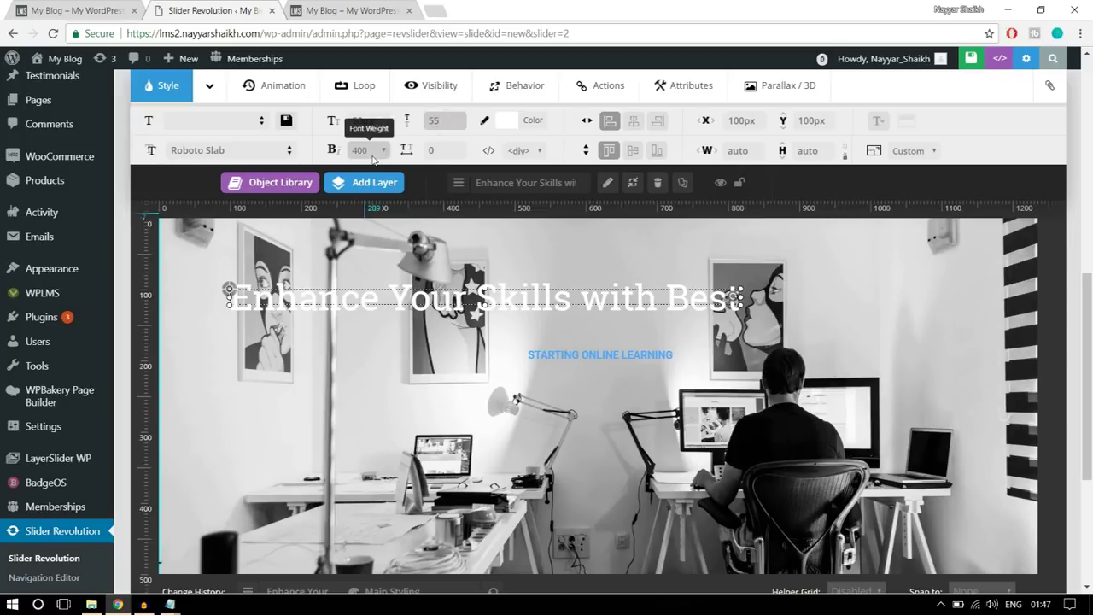
{"action": "left_click", "coordinate": [366, 152]}
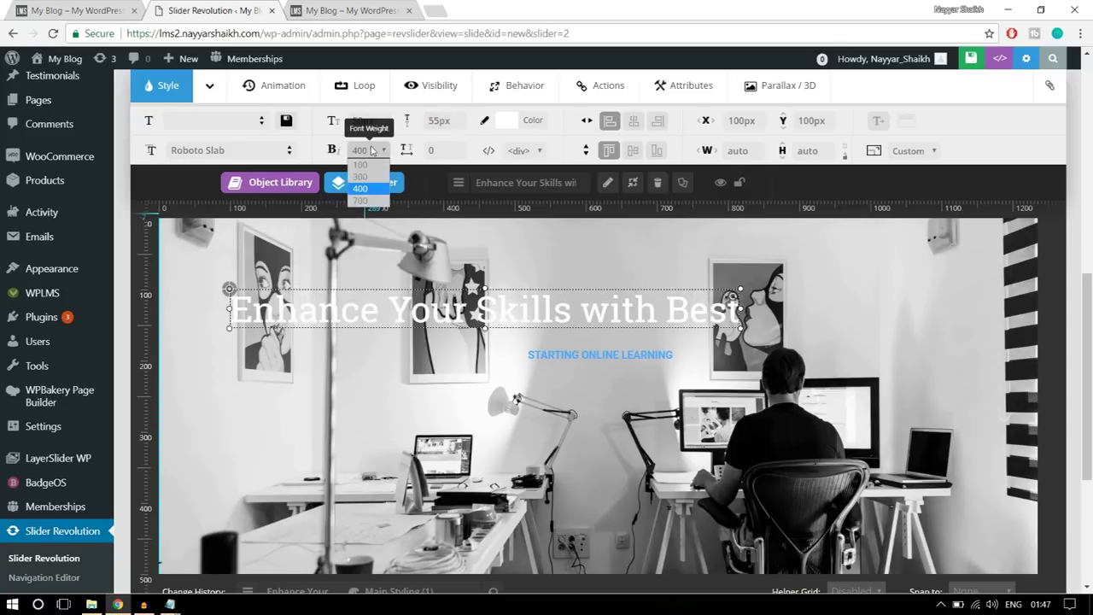
{"action": "left_click", "coordinate": [369, 196]}
- Move the headline down toward the slide centre and colour it yellow
{"action": "left_click_drag", "start_coordinate": [493, 302], "coordinate": [613, 381]}
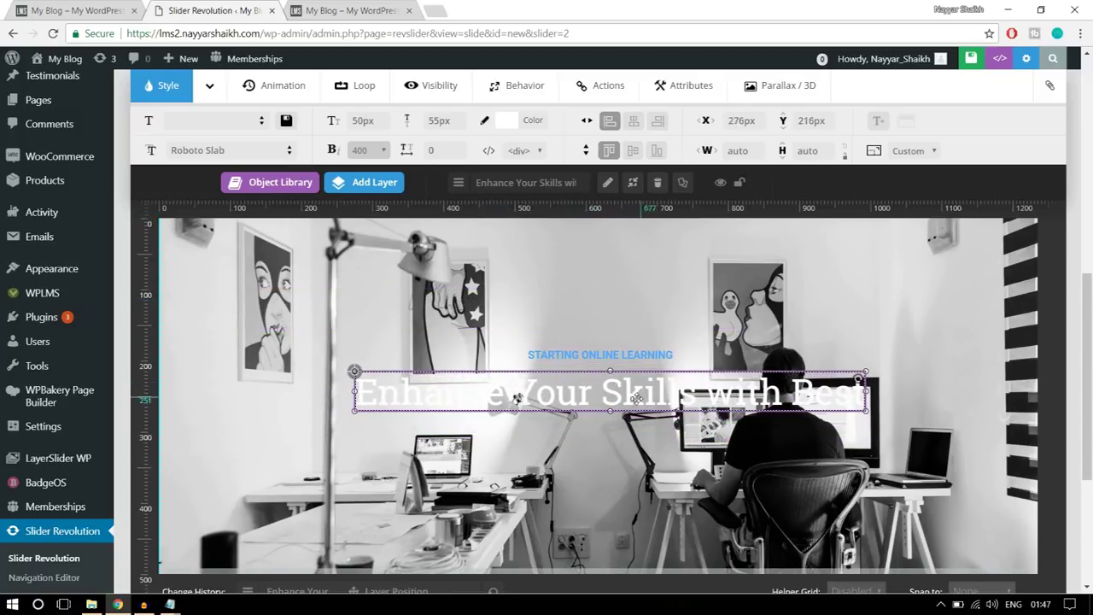
{"action": "left_click", "coordinate": [505, 120]}
{"action": "left_click", "coordinate": [389, 271]}
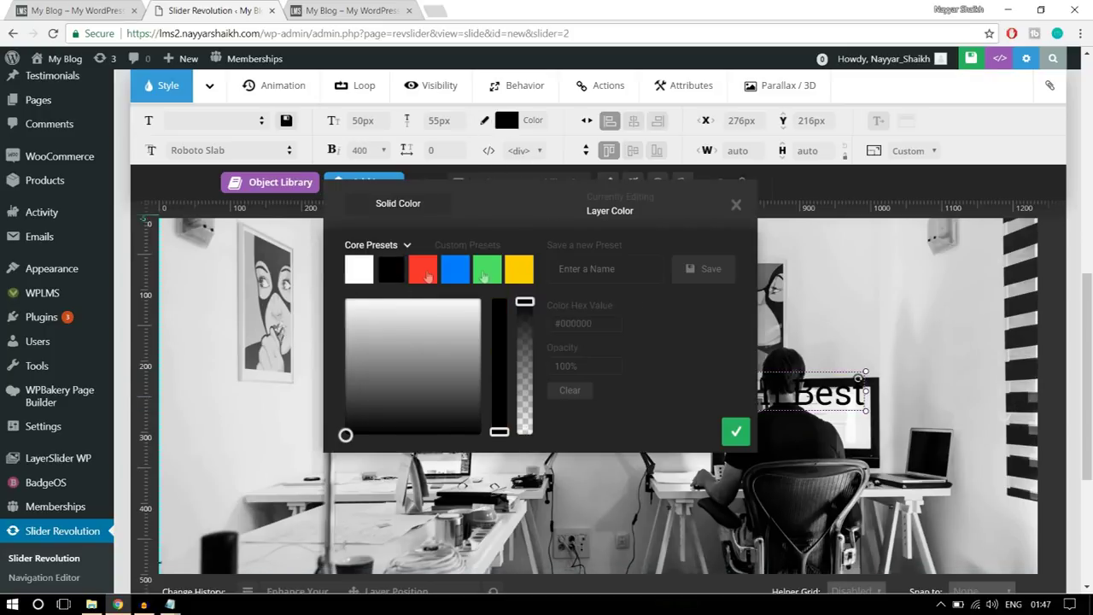
{"action": "left_click", "coordinate": [736, 431]}
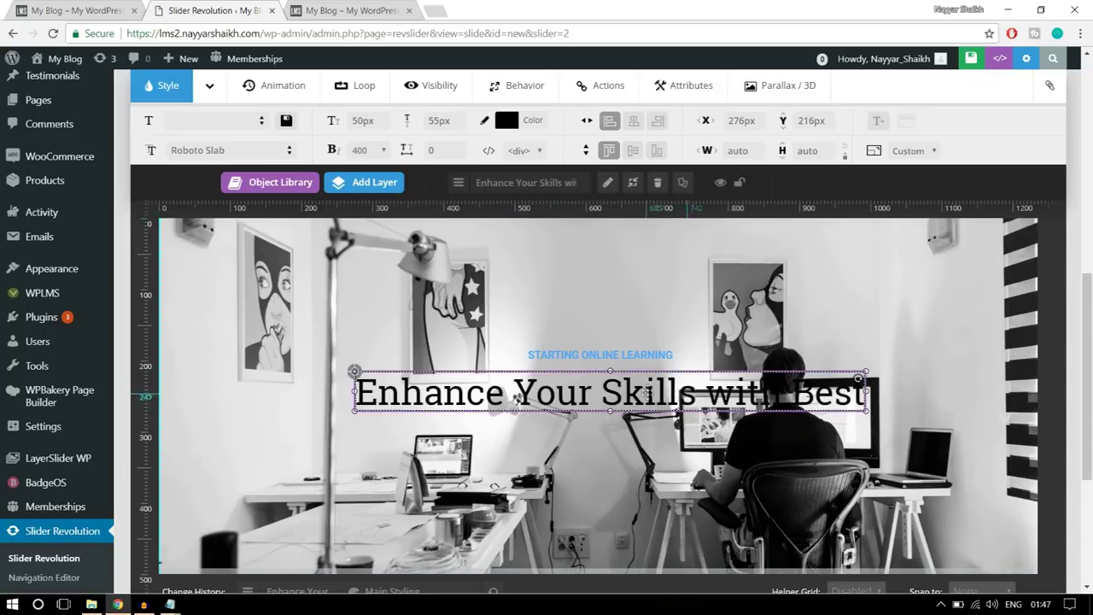
{"action": "left_click", "coordinate": [505, 120]}
{"action": "left_click", "coordinate": [518, 270]}
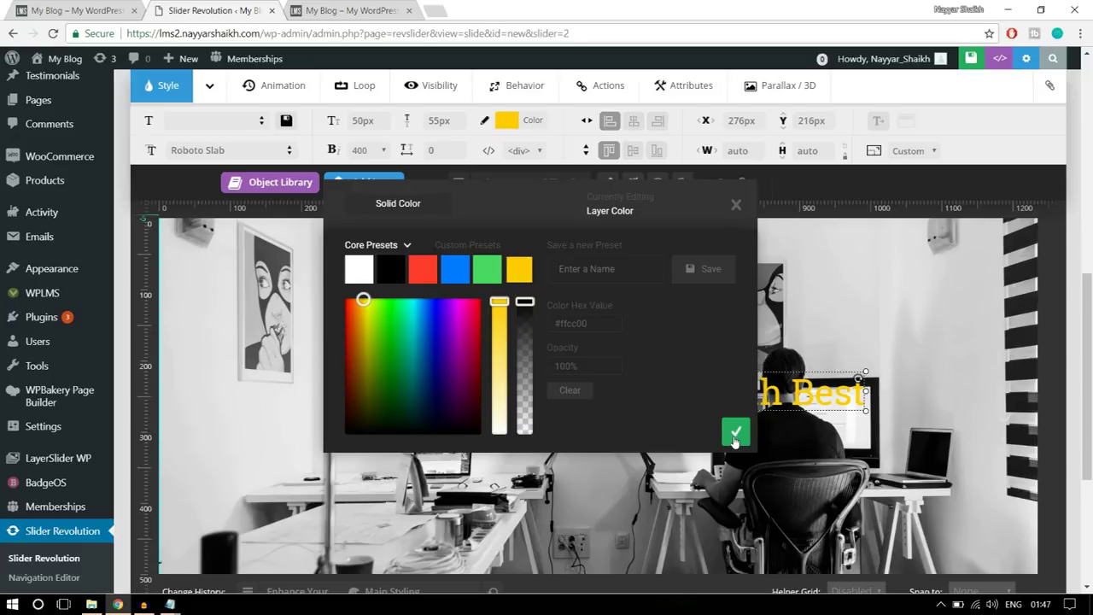
{"action": "left_click", "coordinate": [735, 433]}
- Centre the headline horizontally and compare it with the live homepage slider
{"action": "left_click_drag", "start_coordinate": [706, 400], "coordinate": [706, 395]}
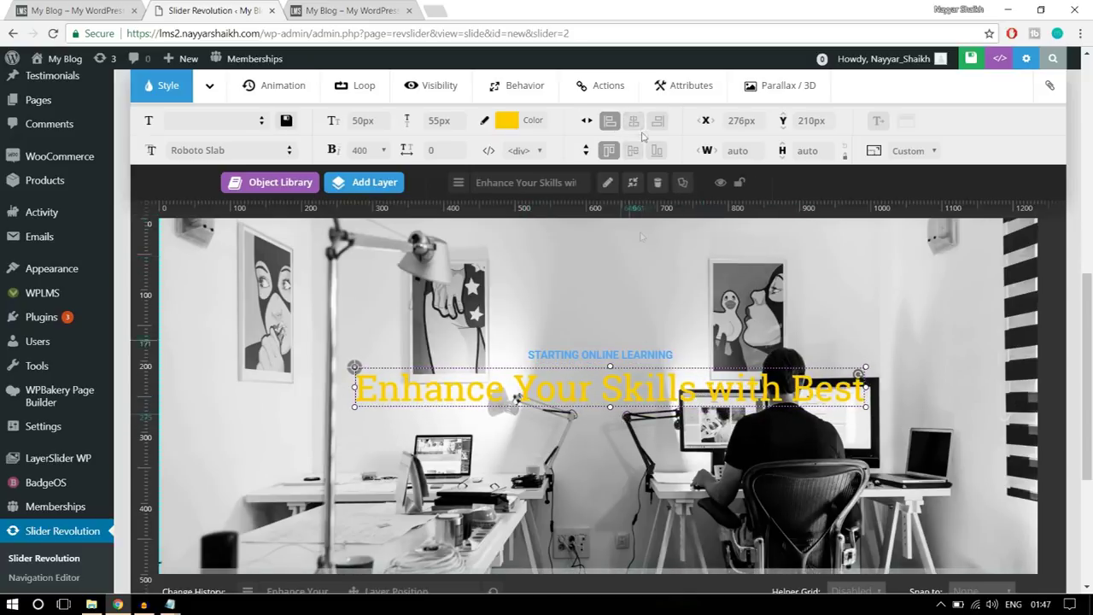
{"action": "left_click", "coordinate": [634, 121]}
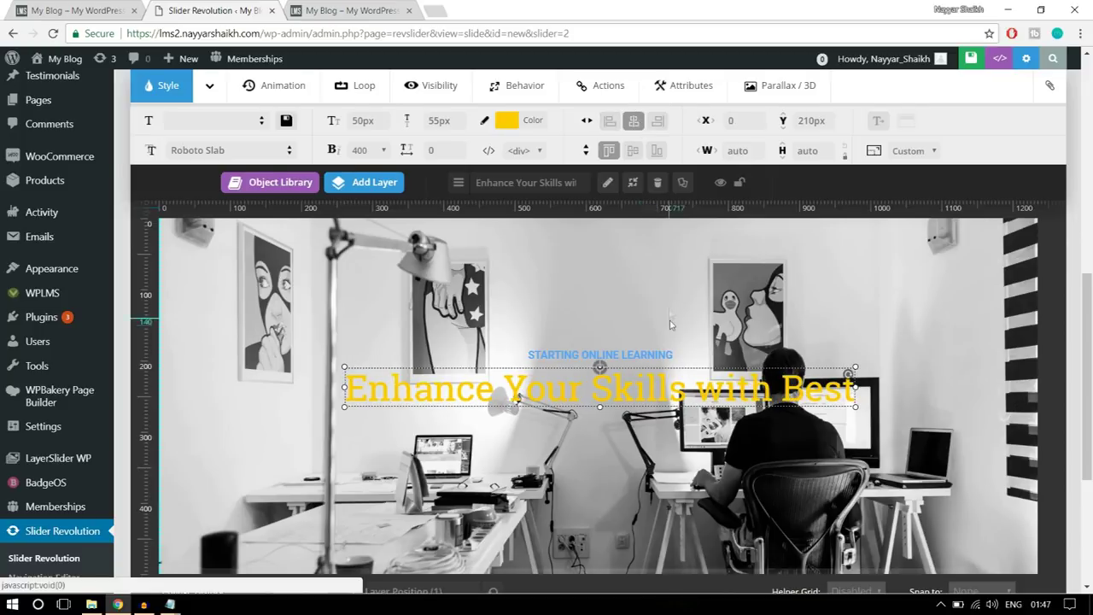
{"action": "scroll", "coordinate": [669, 320], "scroll_direction": "up", "scroll_amount": 5}
{"action": "scroll", "coordinate": [669, 320], "scroll_direction": "down", "scroll_amount": 5}
{"action": "scroll", "coordinate": [669, 320], "scroll_direction": "down", "scroll_amount": 1}
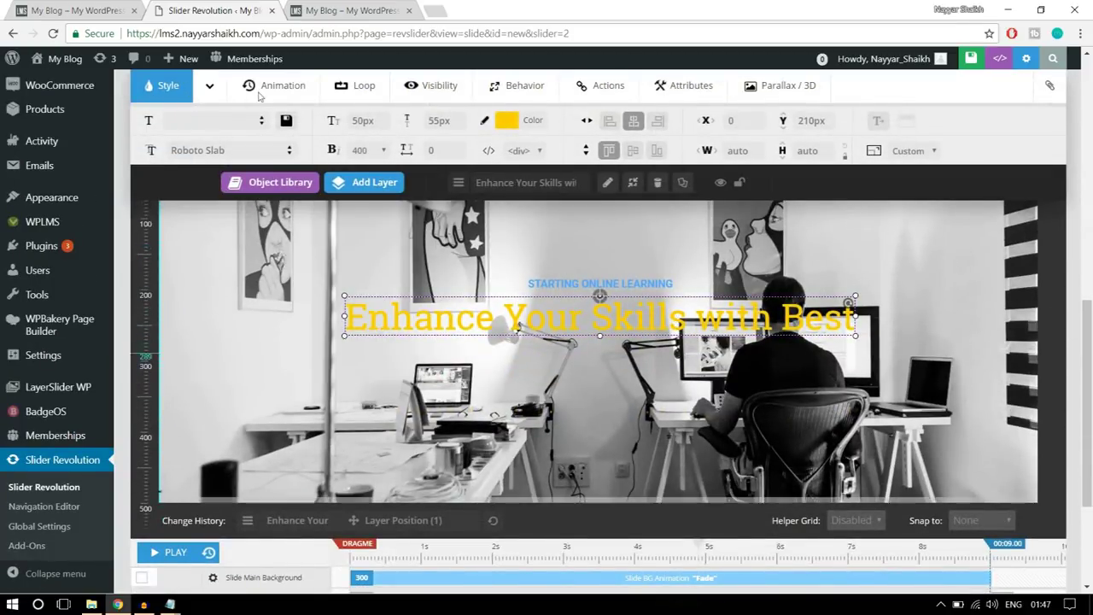
{"action": "left_click", "coordinate": [70, 7]}
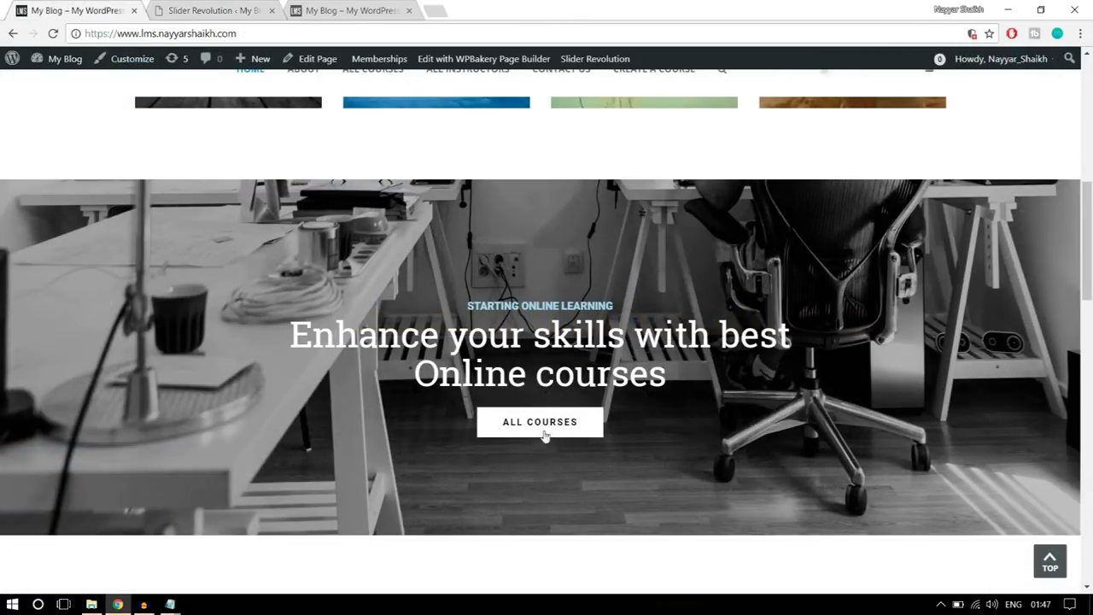
{"action": "left_click", "coordinate": [229, 10]}
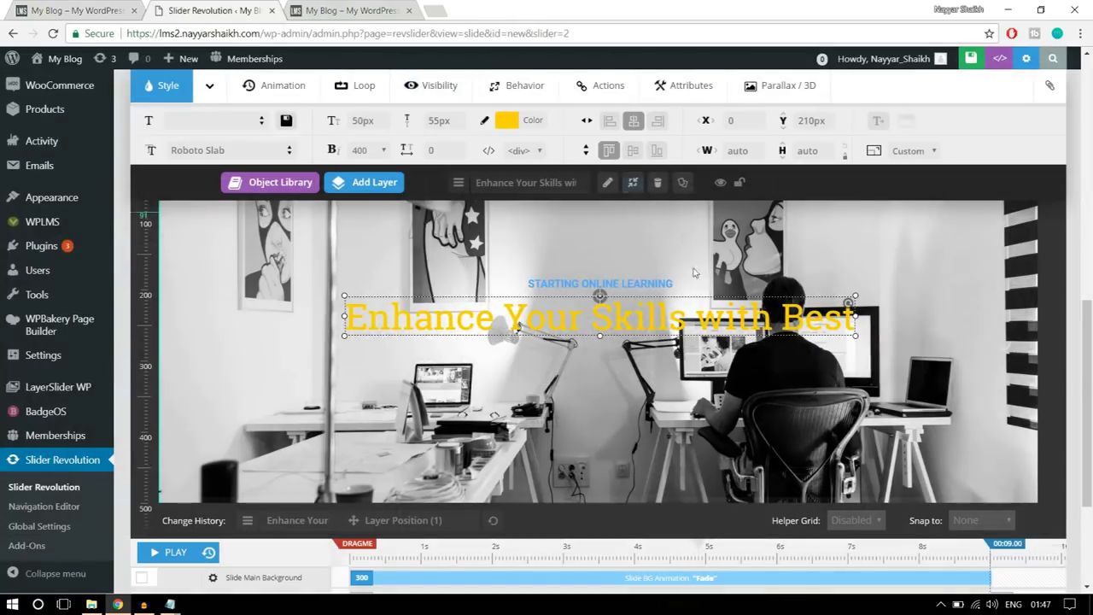
{"action": "mouse_move", "coordinate": [387, 191]}
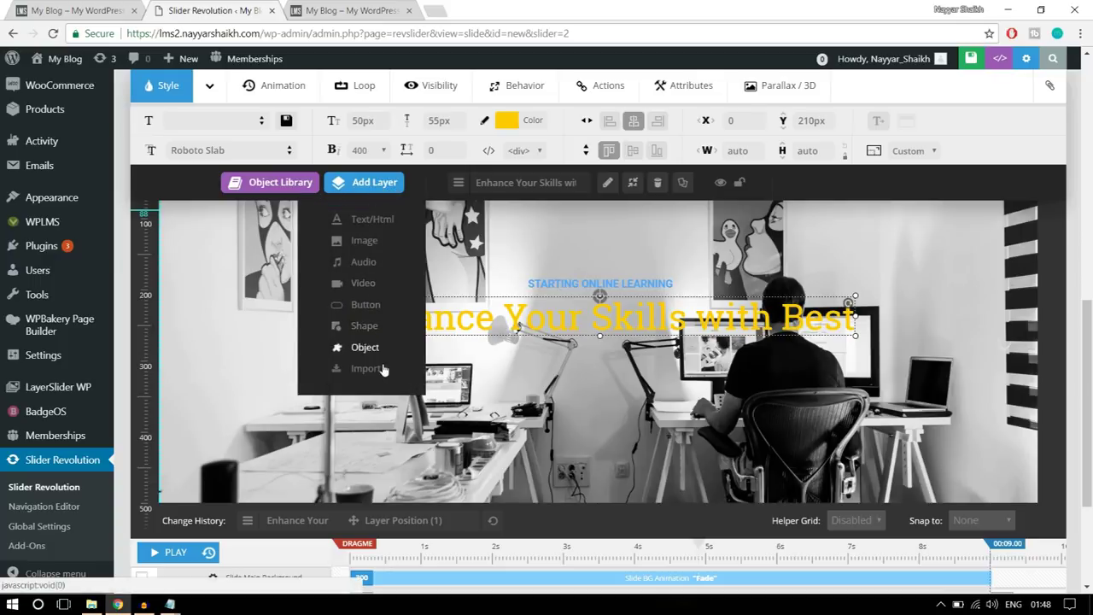
- Start a button layer and make its idle background transparent at 0% opacity
{"action": "left_click", "coordinate": [370, 305]}
{"action": "left_click", "coordinate": [123, 6]}
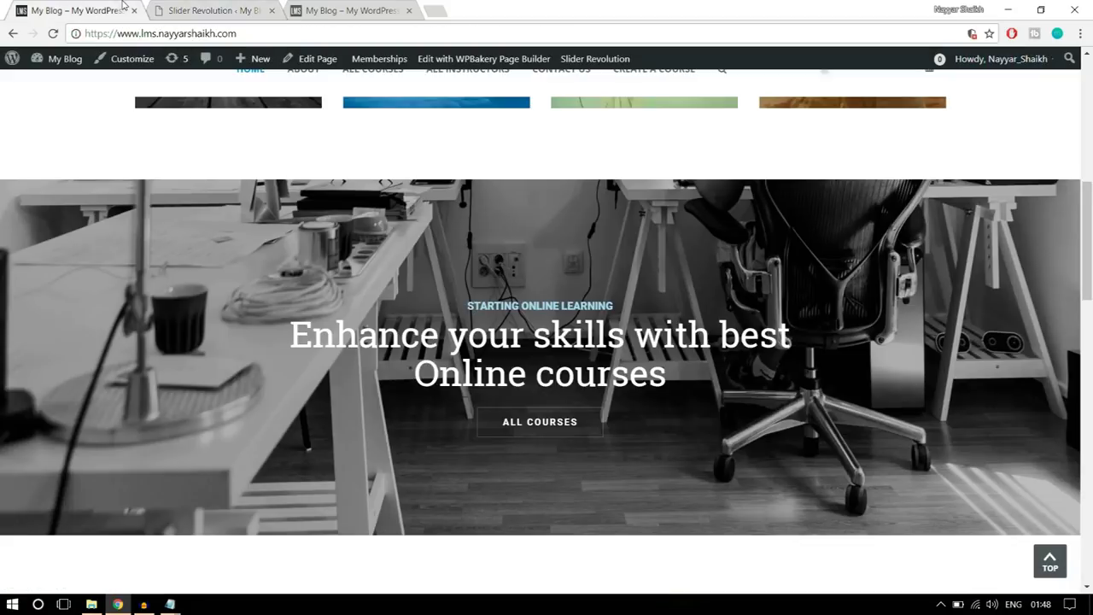
{"action": "scroll", "coordinate": [677, 445], "scroll_direction": "down", "scroll_amount": 1}
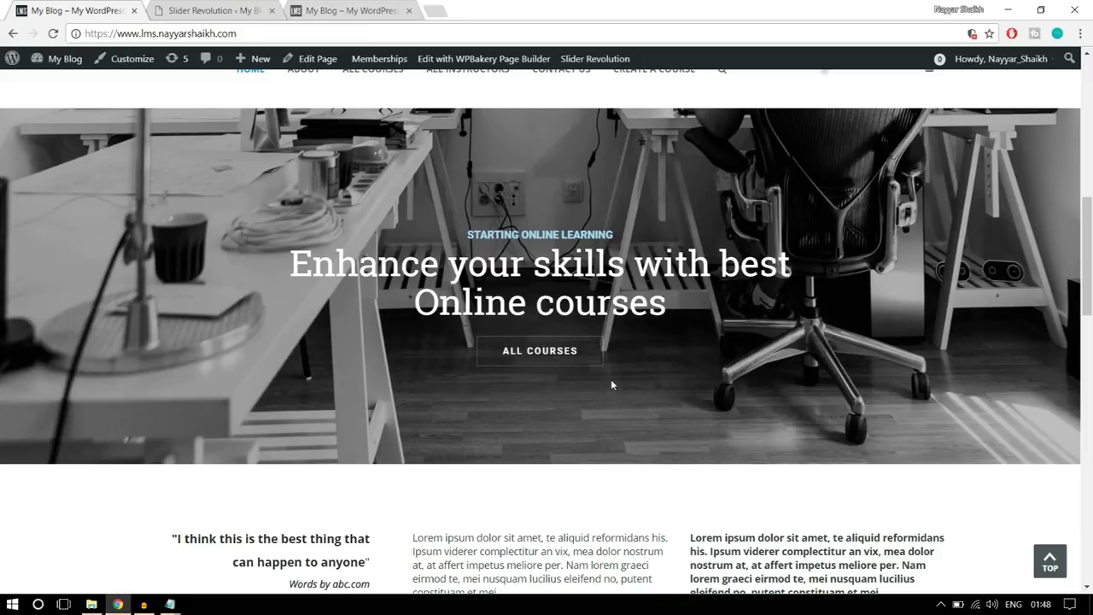
{"action": "left_click", "coordinate": [217, 8]}
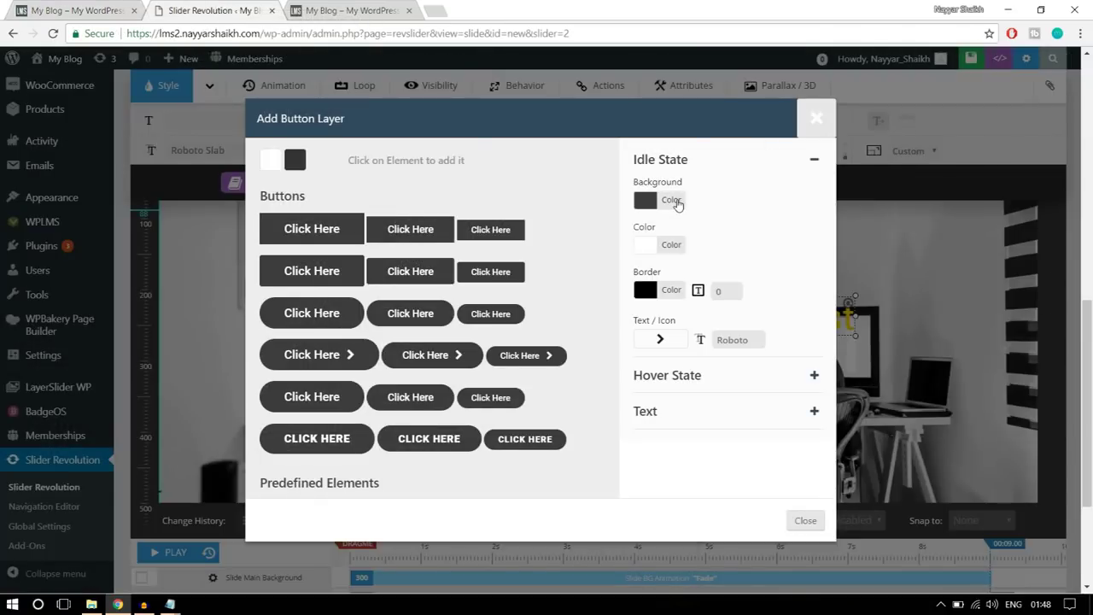
{"action": "left_click", "coordinate": [672, 200]}
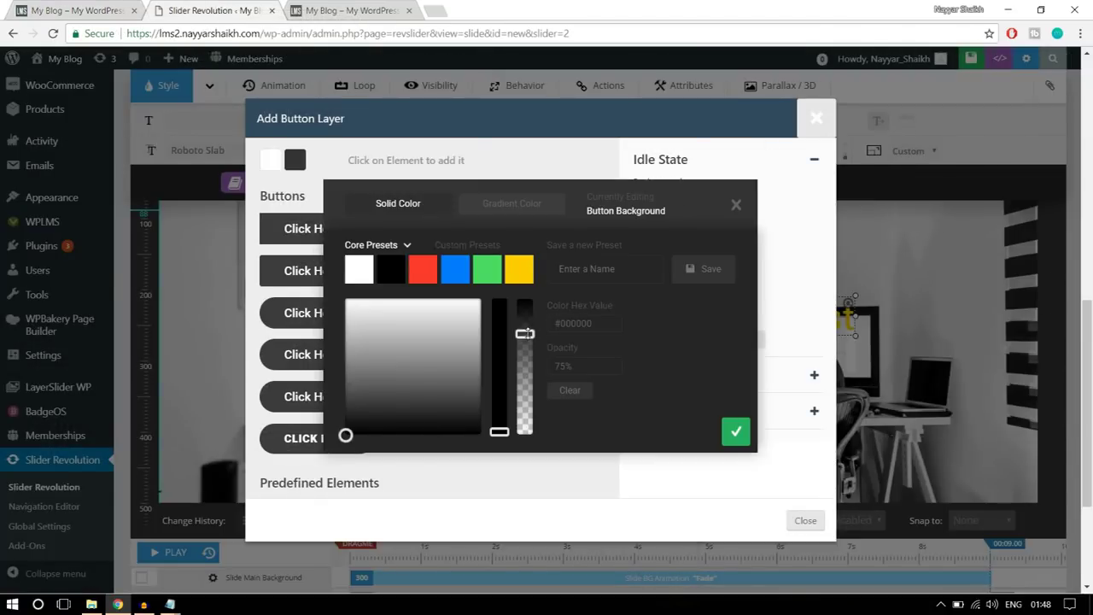
{"action": "left_click_drag", "start_coordinate": [525, 333], "coordinate": [524, 479]}
{"action": "left_click_drag", "start_coordinate": [575, 366], "coordinate": [539, 369]}
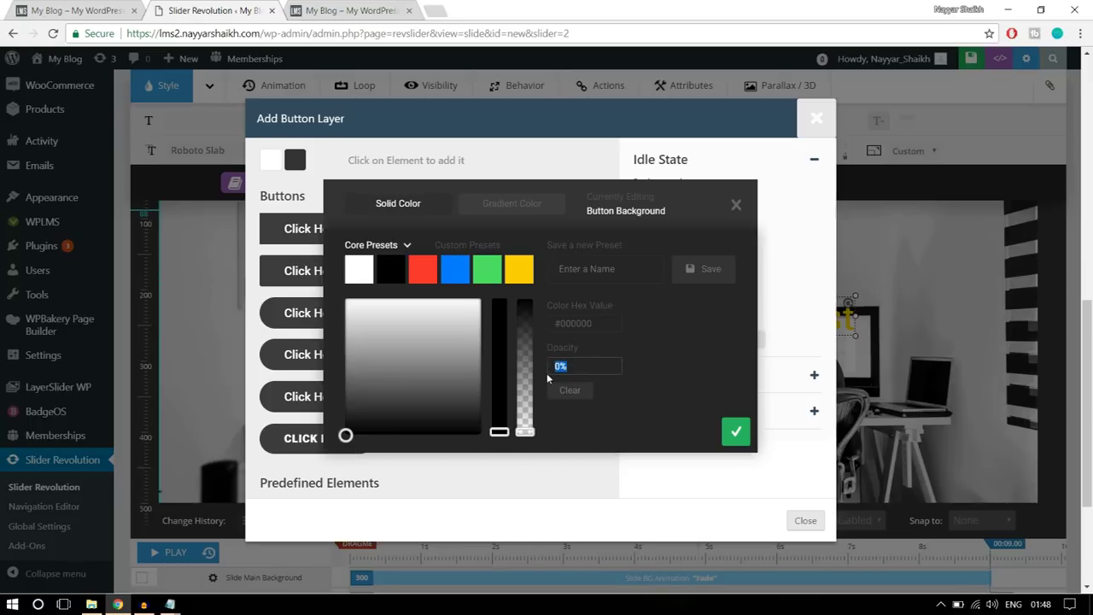
{"action": "left_click", "coordinate": [628, 361]}
{"action": "left_click", "coordinate": [736, 433]}
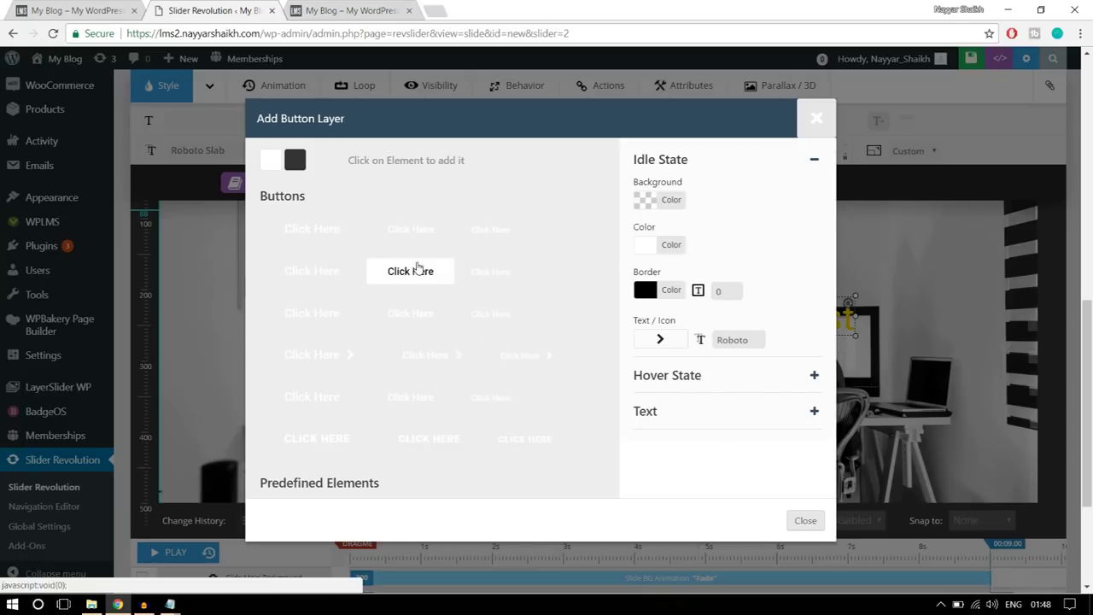
- Give the idle-state button a white border with 1 px width
{"action": "left_click", "coordinate": [673, 245]}
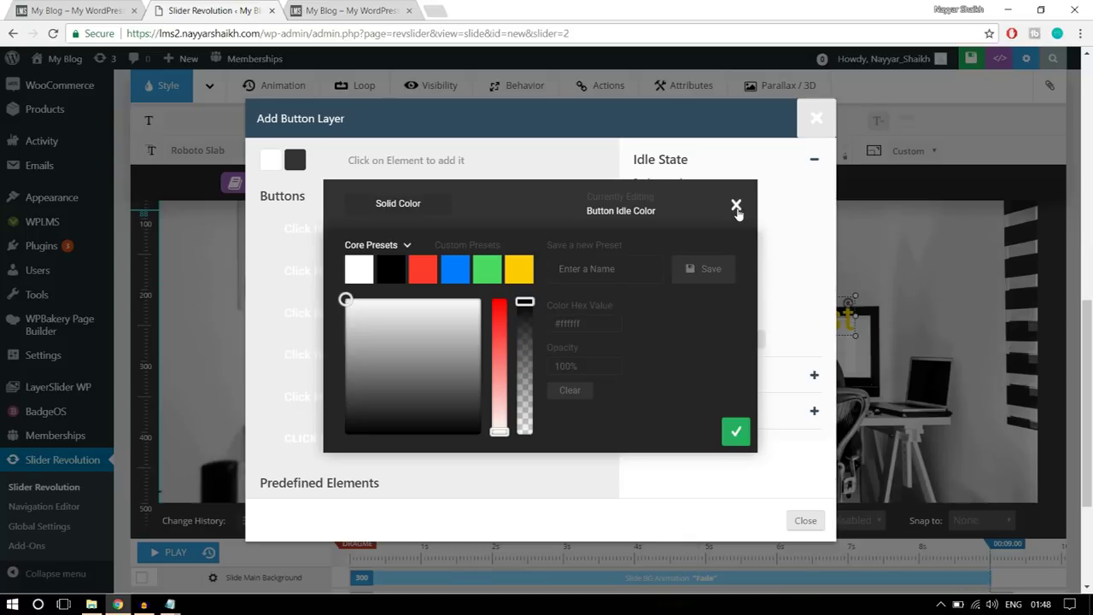
{"action": "left_click", "coordinate": [736, 206]}
{"action": "left_click", "coordinate": [672, 291]}
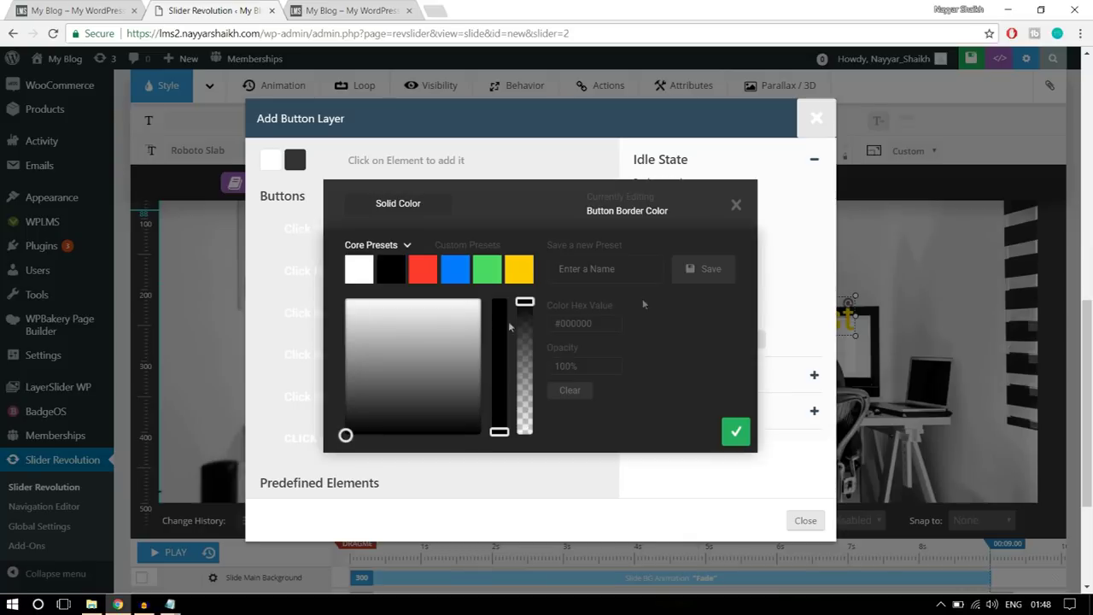
{"action": "left_click", "coordinate": [363, 282]}
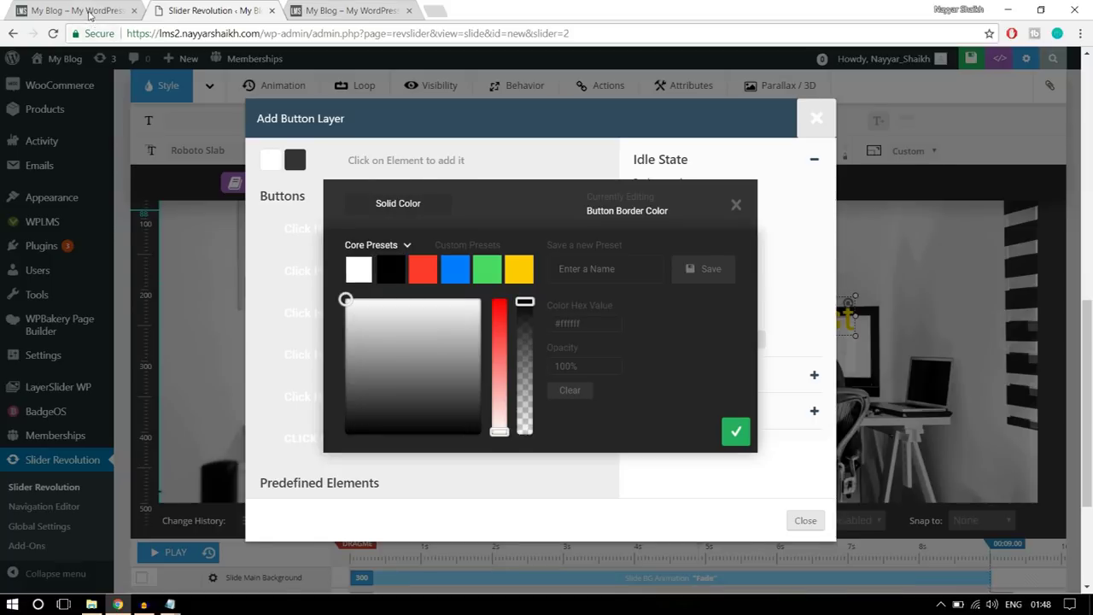
{"action": "left_click", "coordinate": [90, 12]}
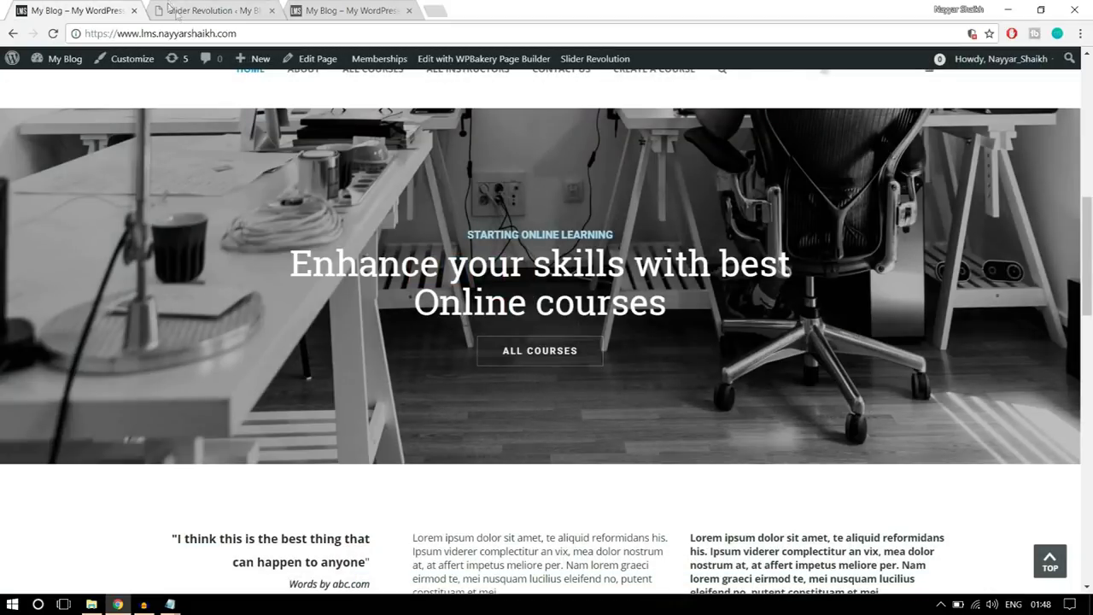
{"action": "left_click", "coordinate": [175, 10]}
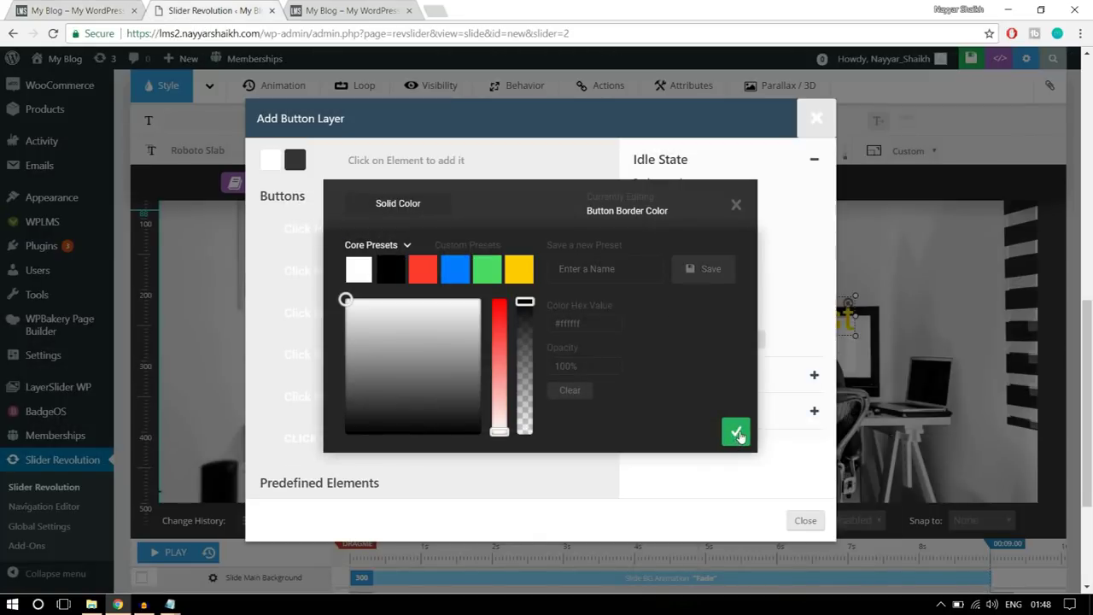
{"action": "left_click", "coordinate": [735, 431]}
{"action": "left_click", "coordinate": [731, 292]}
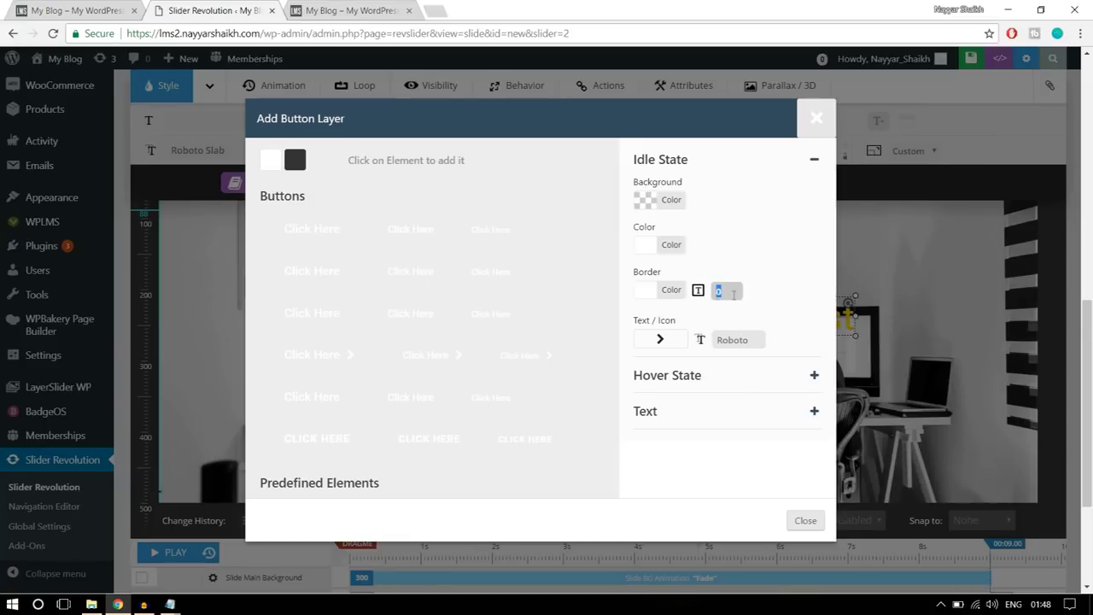
{"action": "left_click", "coordinate": [791, 281]}
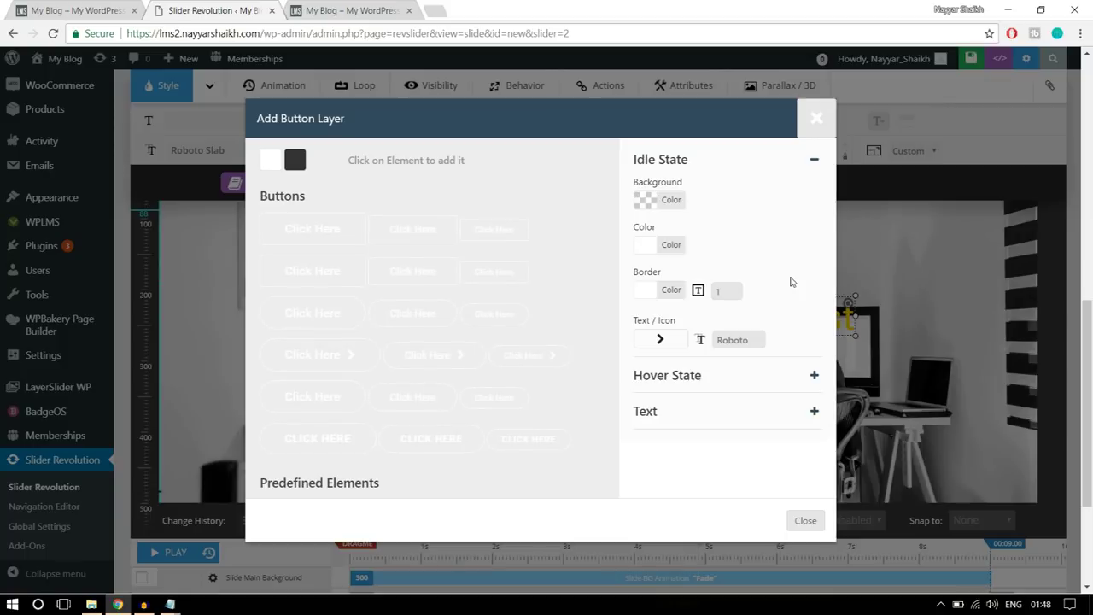
- Set the button's hover state to a white background with black text
{"action": "left_click", "coordinate": [715, 385]}
{"action": "left_click", "coordinate": [73, 10]}
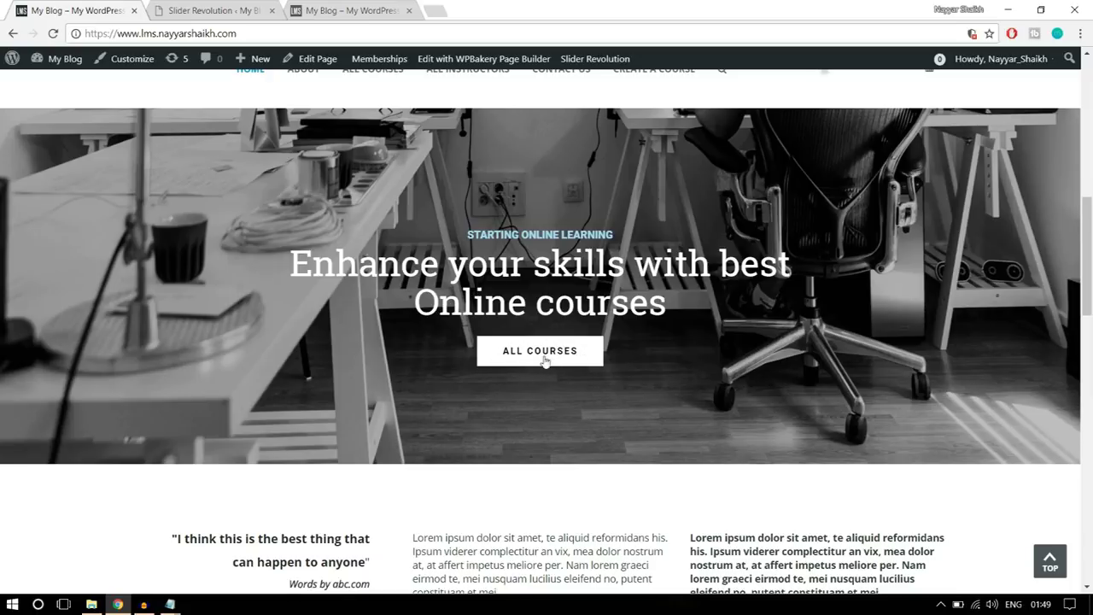
{"action": "left_click", "coordinate": [238, 9]}
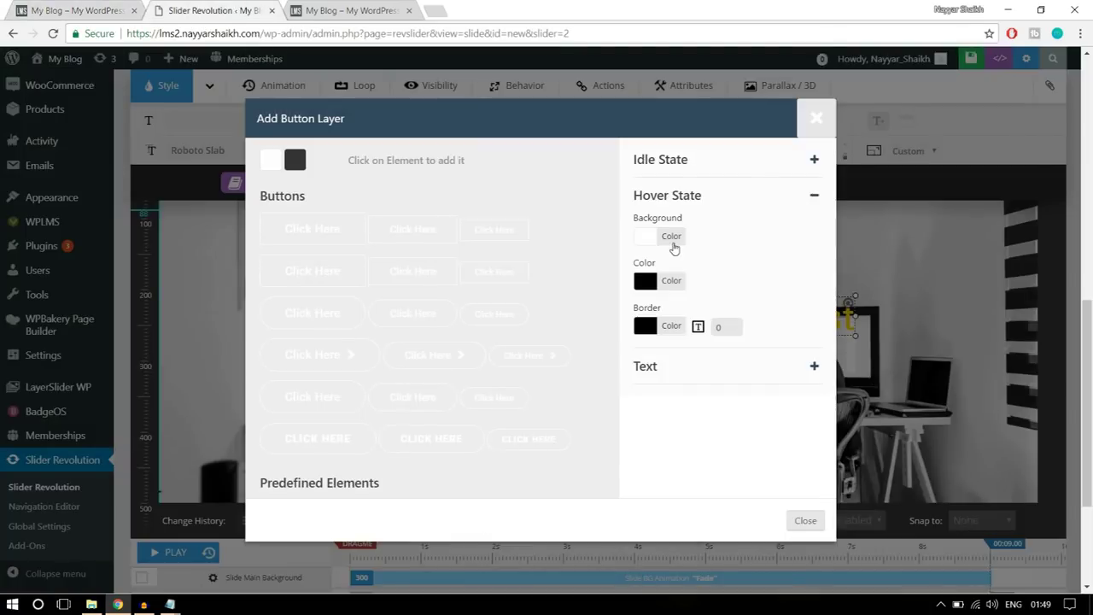
{"action": "left_click", "coordinate": [674, 246]}
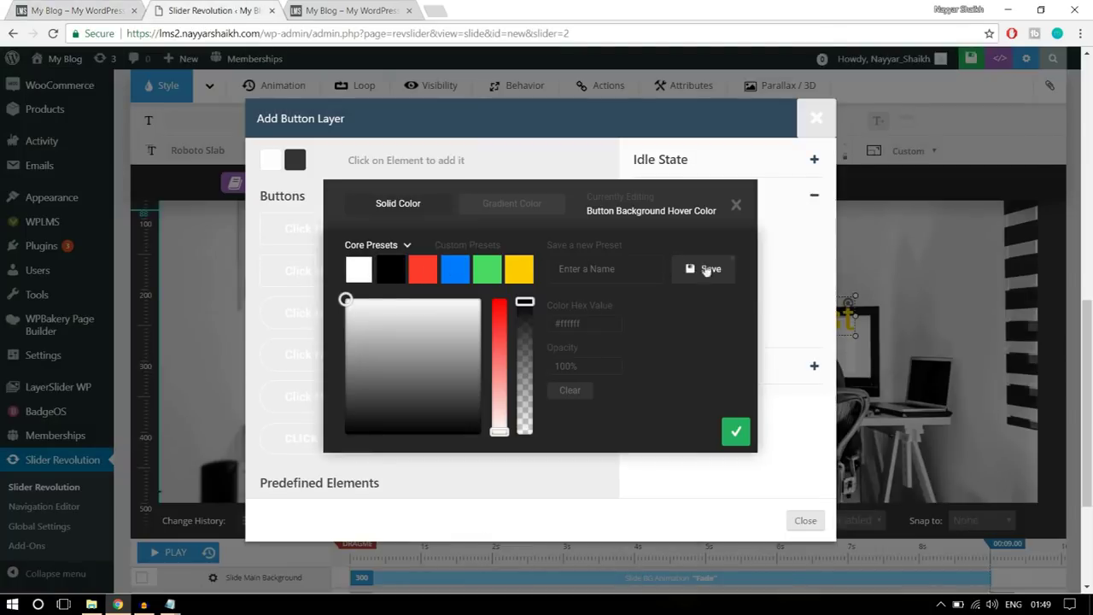
{"action": "left_click", "coordinate": [735, 431]}
{"action": "left_click", "coordinate": [680, 284]}
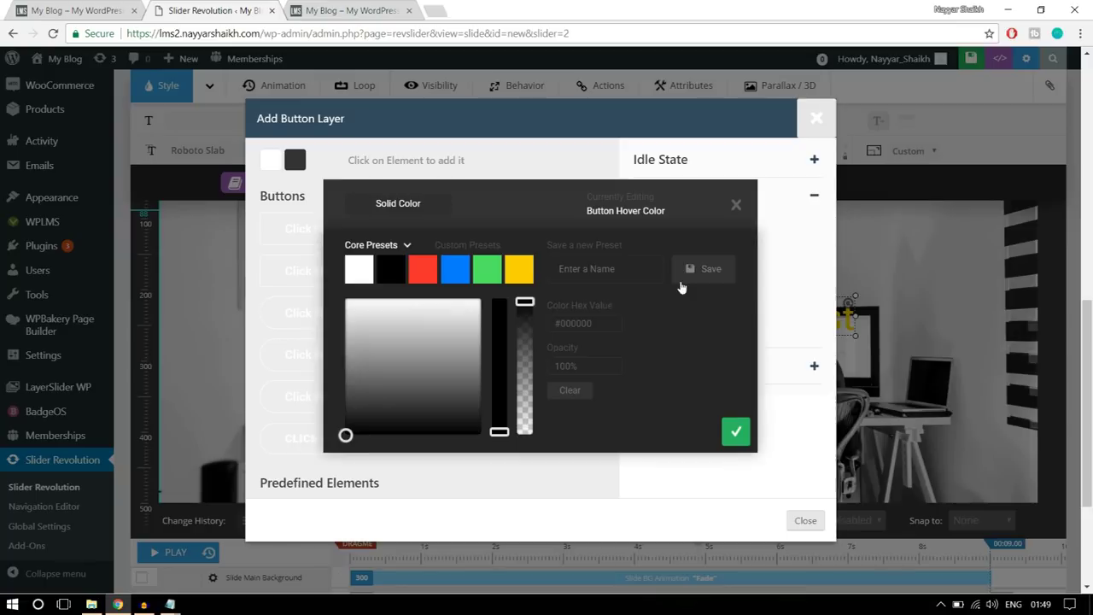
{"action": "left_click", "coordinate": [735, 432]}
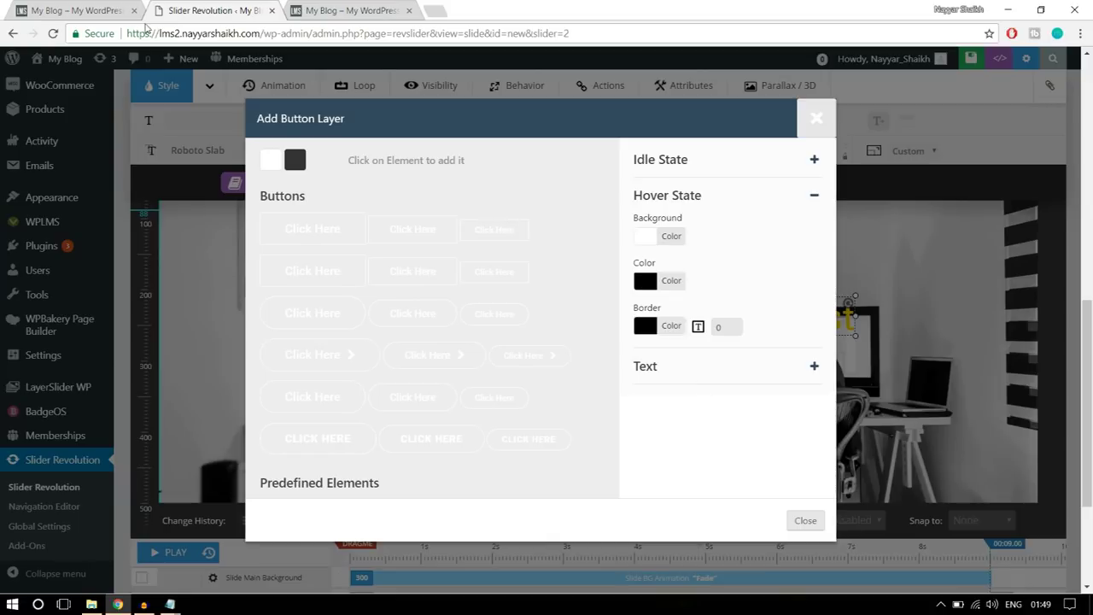
{"action": "left_click", "coordinate": [65, 11]}
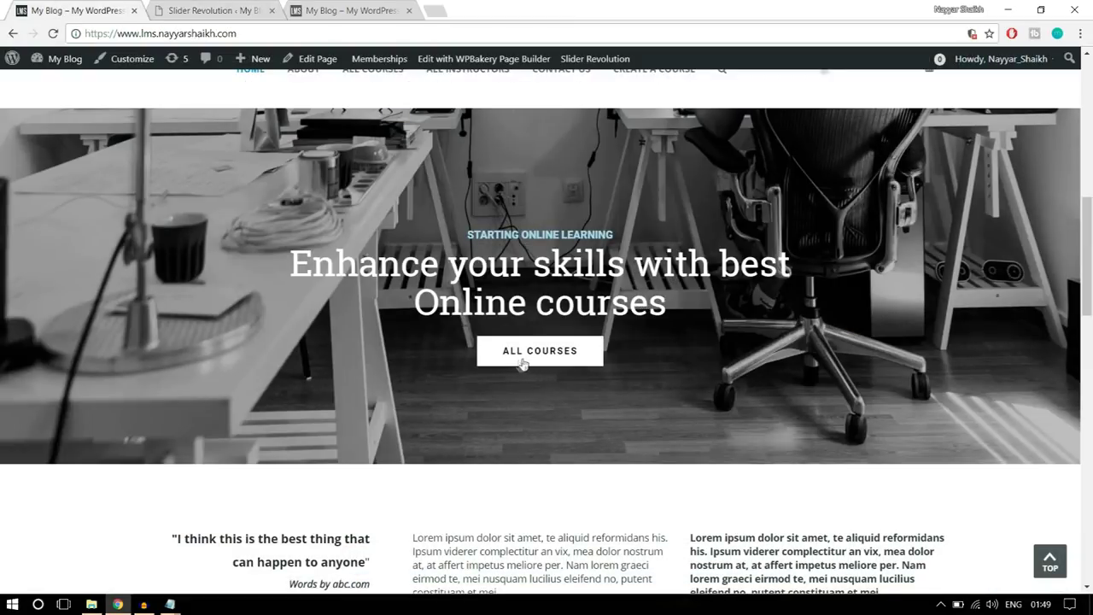
{"action": "left_click", "coordinate": [230, 10]}
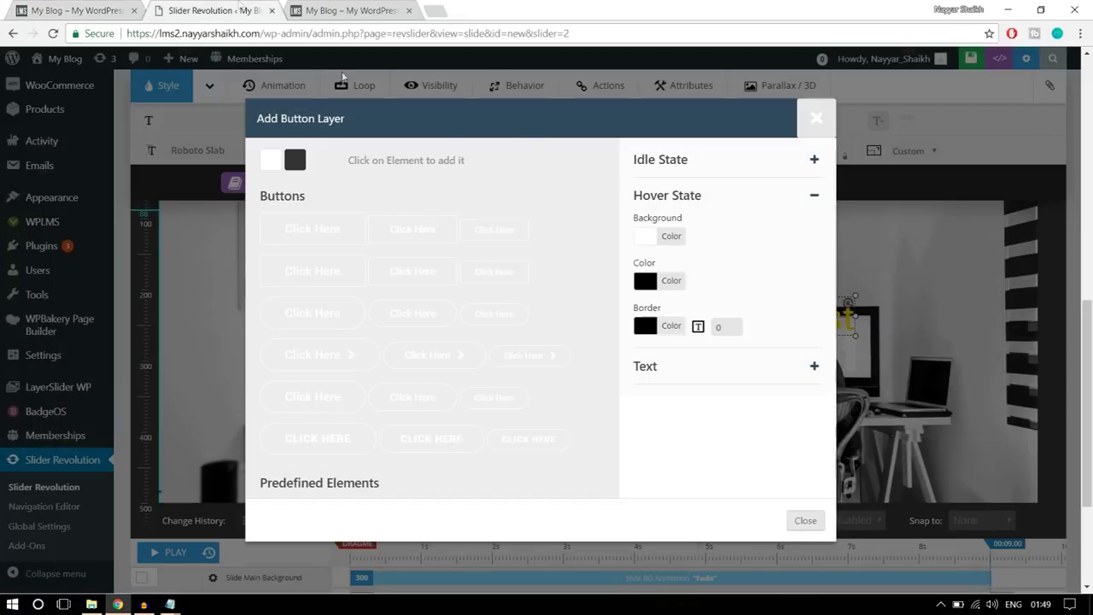
- Change the button label from Click Here to ALL COURSES and add it to the slide
{"action": "left_click", "coordinate": [664, 374]}
{"action": "left_click_drag", "start_coordinate": [703, 252], "coordinate": [611, 258]}
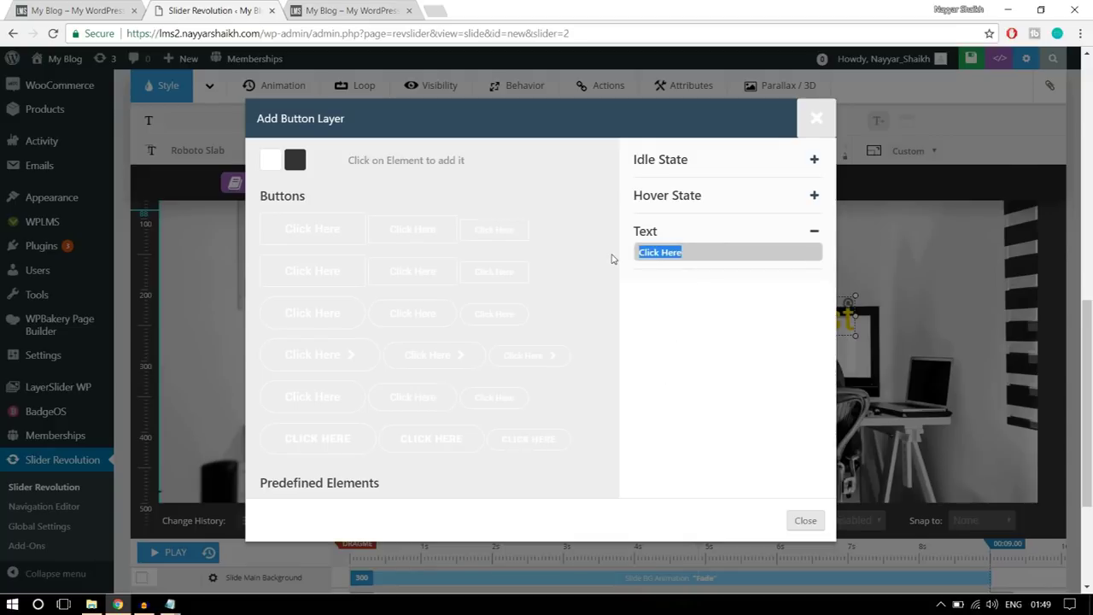
{"action": "type", "text": "ALL COURSES"}
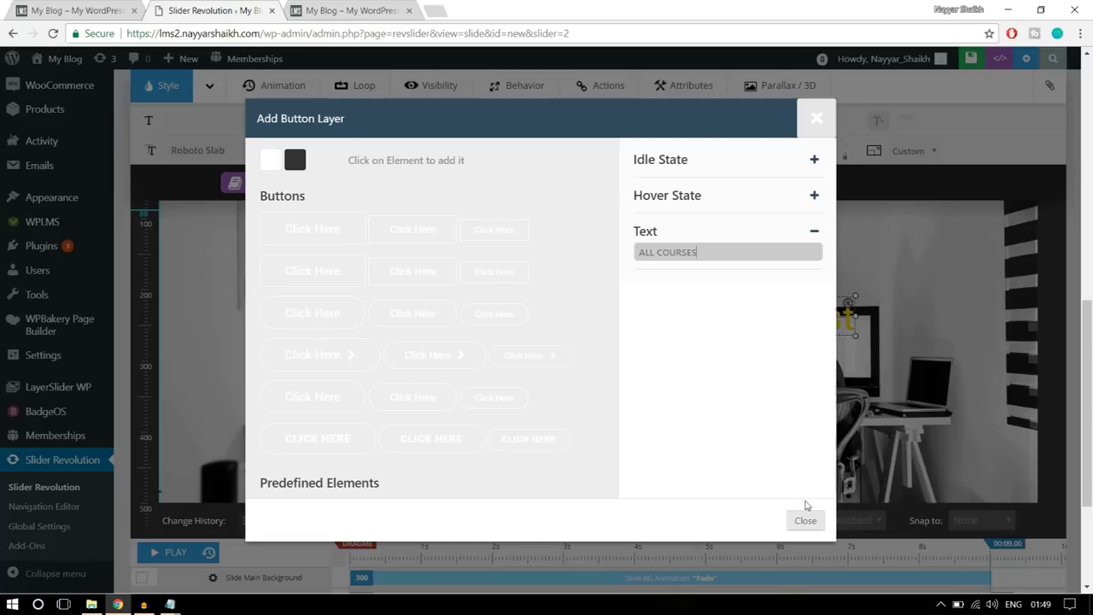
{"action": "left_click", "coordinate": [818, 229]}
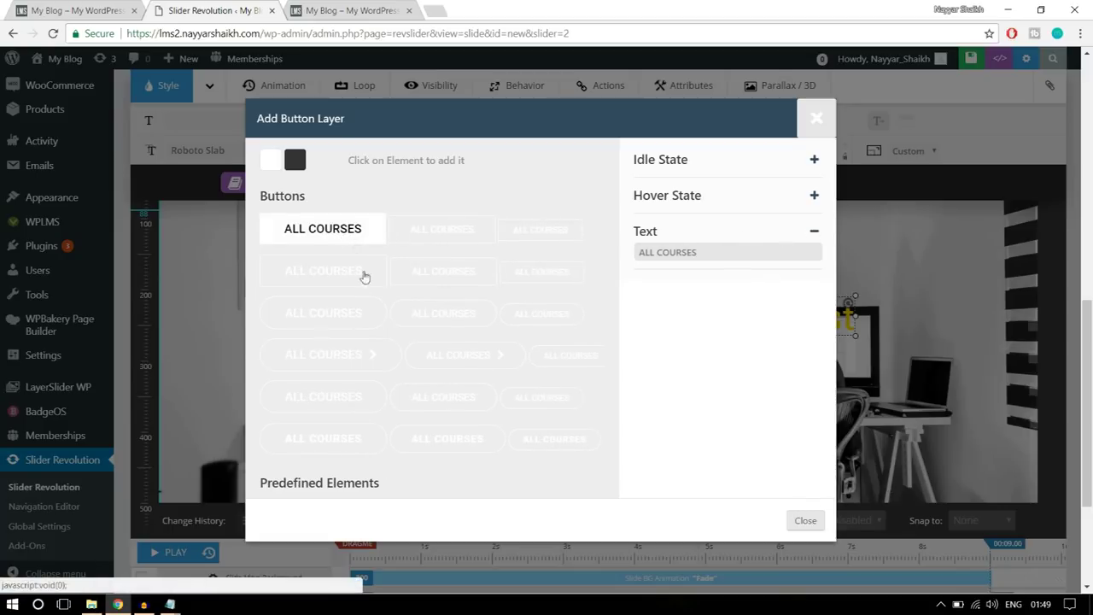
{"action": "left_click", "coordinate": [443, 271]}
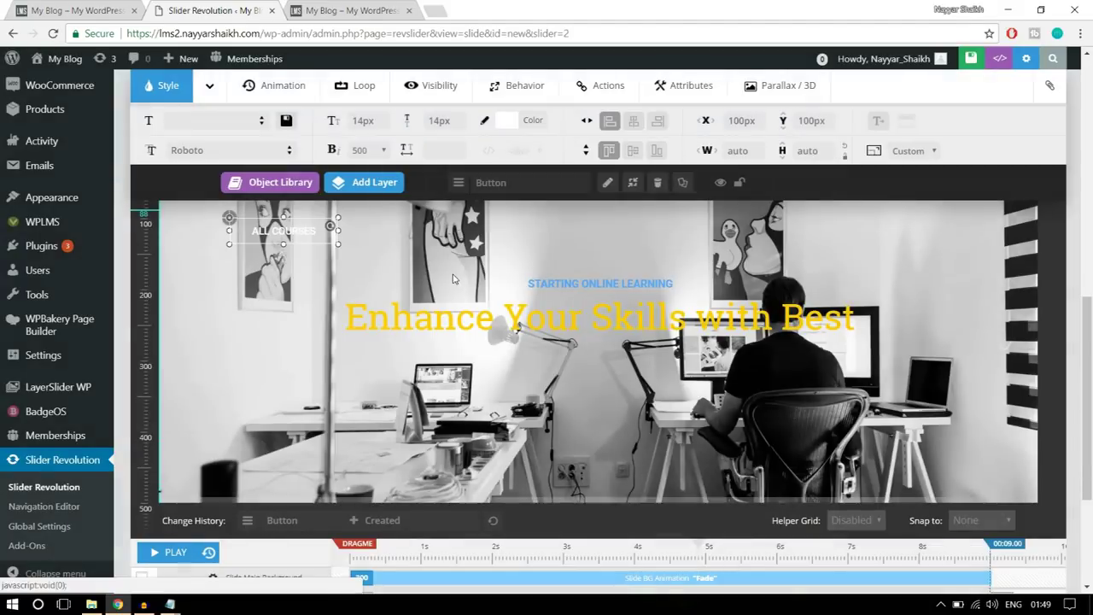
- Drag the ALL COURSES button below the headline to X 552px, Y 294px
{"action": "left_click_drag", "start_coordinate": [283, 237], "coordinate": [605, 376]}
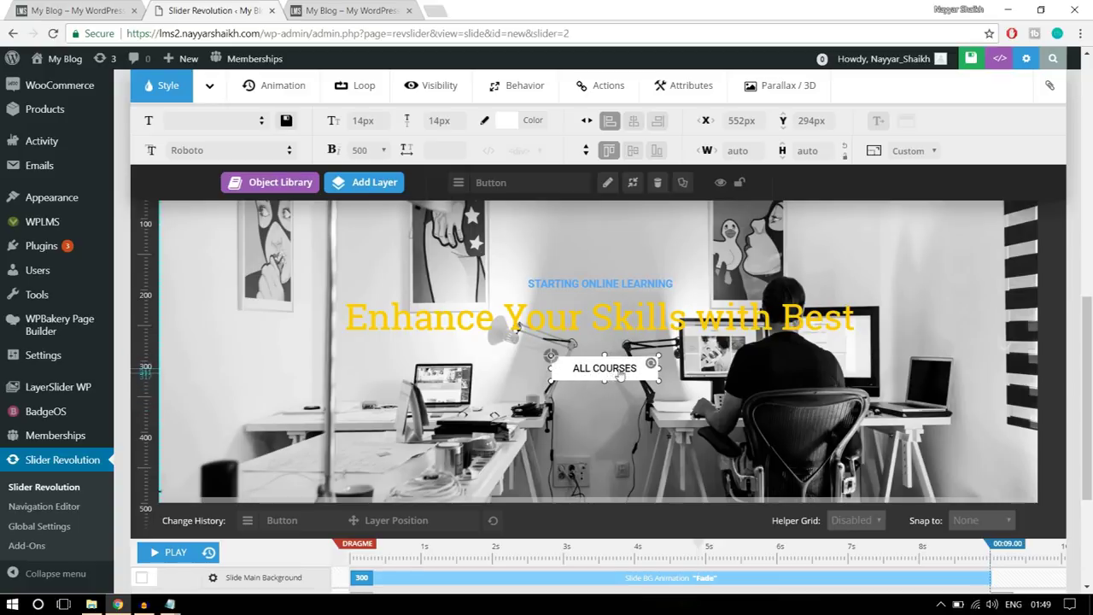
{"action": "scroll", "coordinate": [946, 416], "scroll_direction": "down", "scroll_amount": 5}
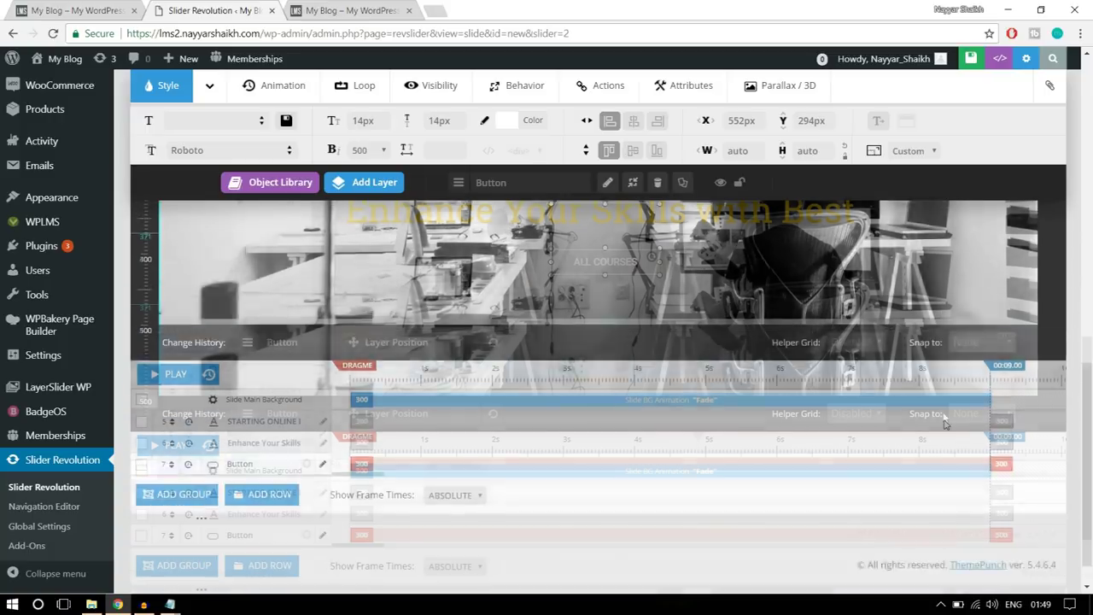
{"action": "scroll", "coordinate": [948, 419], "scroll_direction": "up", "scroll_amount": 5}
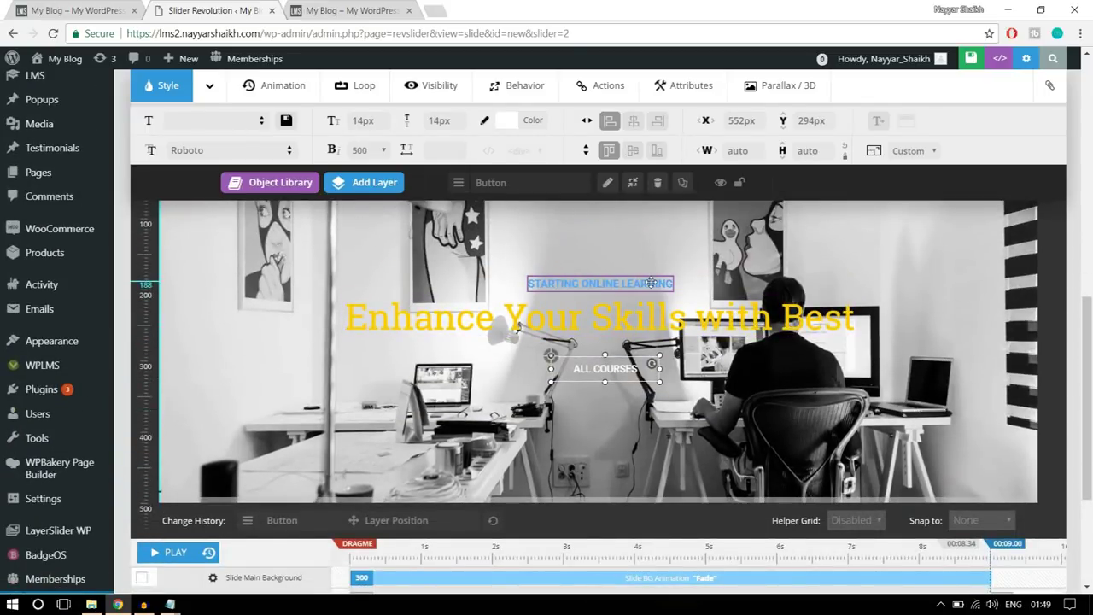
- Give the STARTING ONLINE LEARNING layer a 1000 ms start and 1500 ms duration
{"action": "left_click", "coordinate": [618, 283]}
{"action": "scroll", "coordinate": [520, 422], "scroll_direction": "down", "scroll_amount": 2}
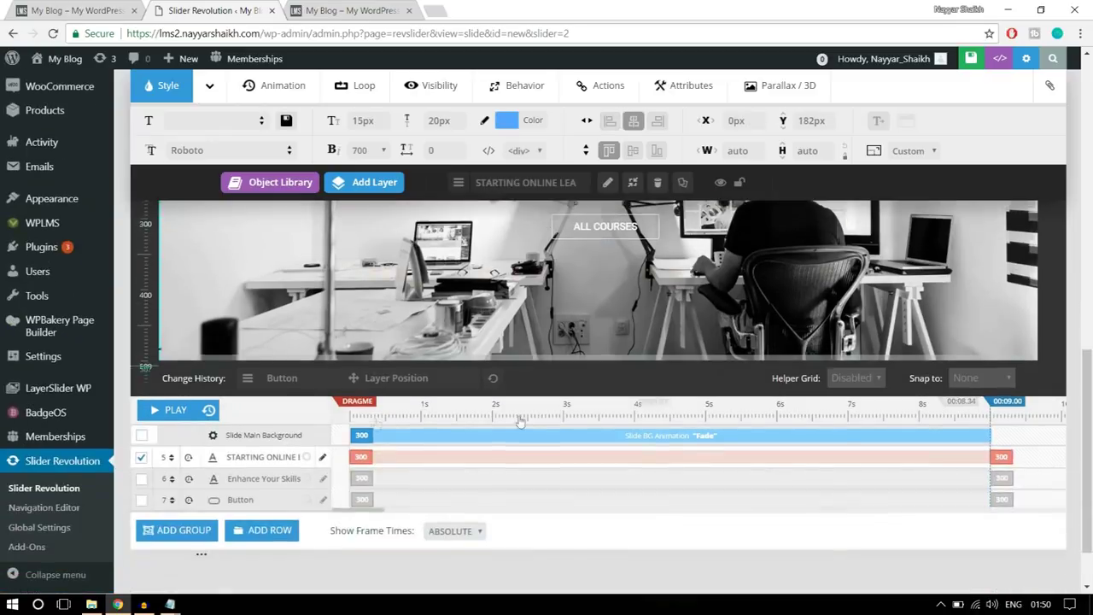
{"action": "left_click", "coordinate": [361, 457]}
{"action": "double_click", "coordinate": [434, 457]}
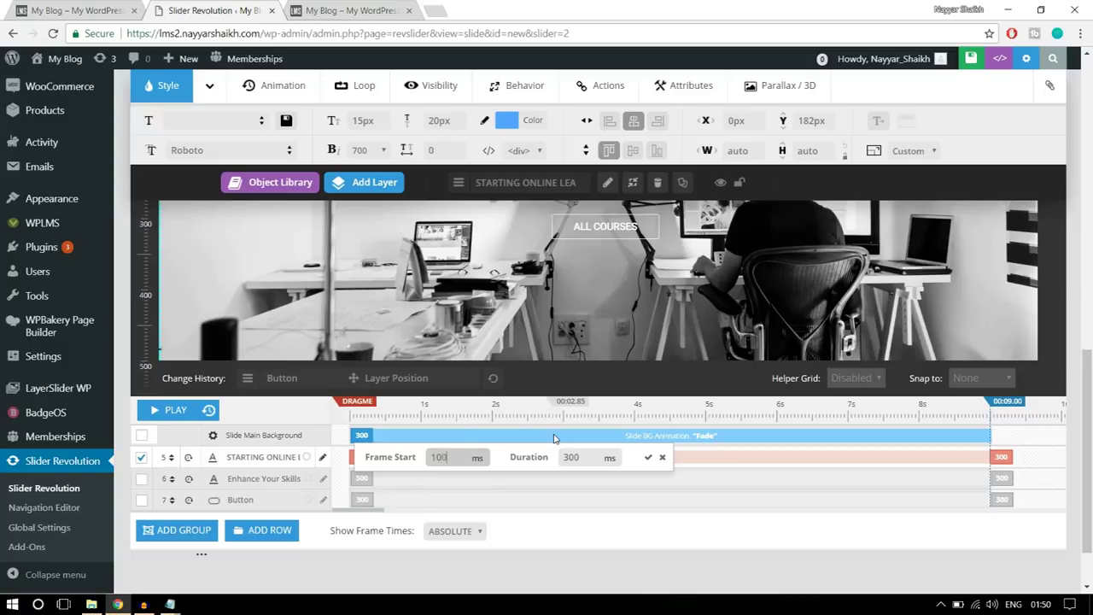
{"action": "double_click", "coordinate": [571, 456]}
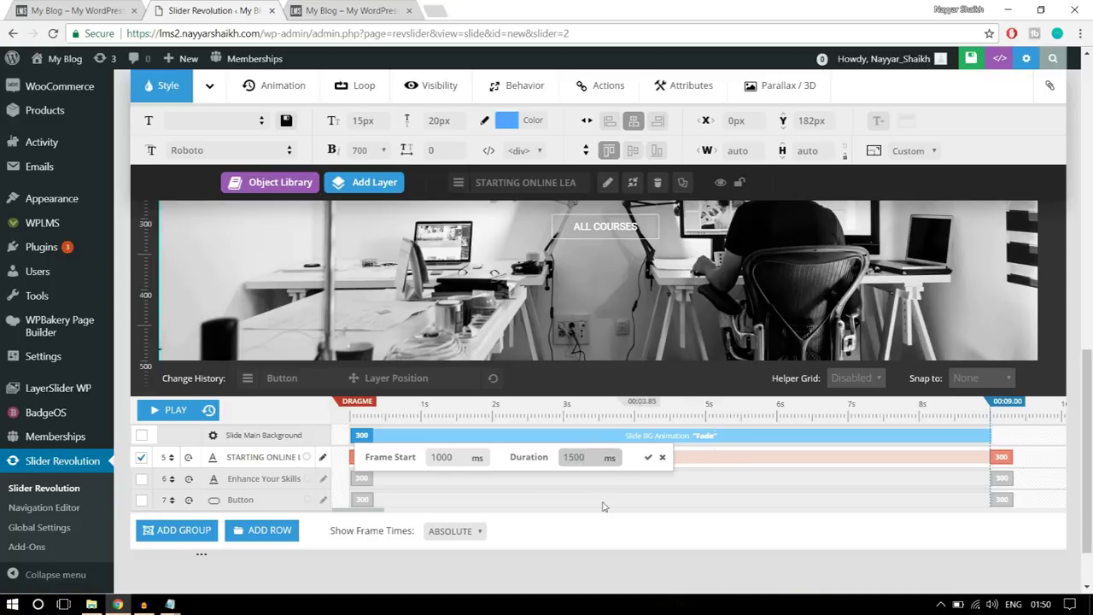
{"action": "double_click", "coordinate": [566, 457]}
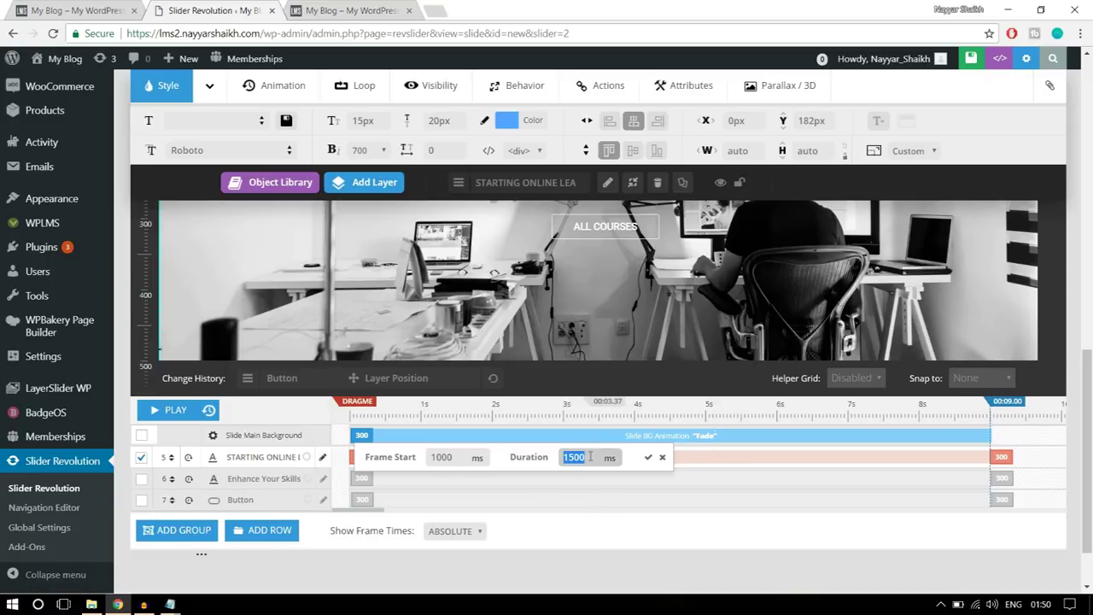
{"action": "left_click", "coordinate": [648, 457]}
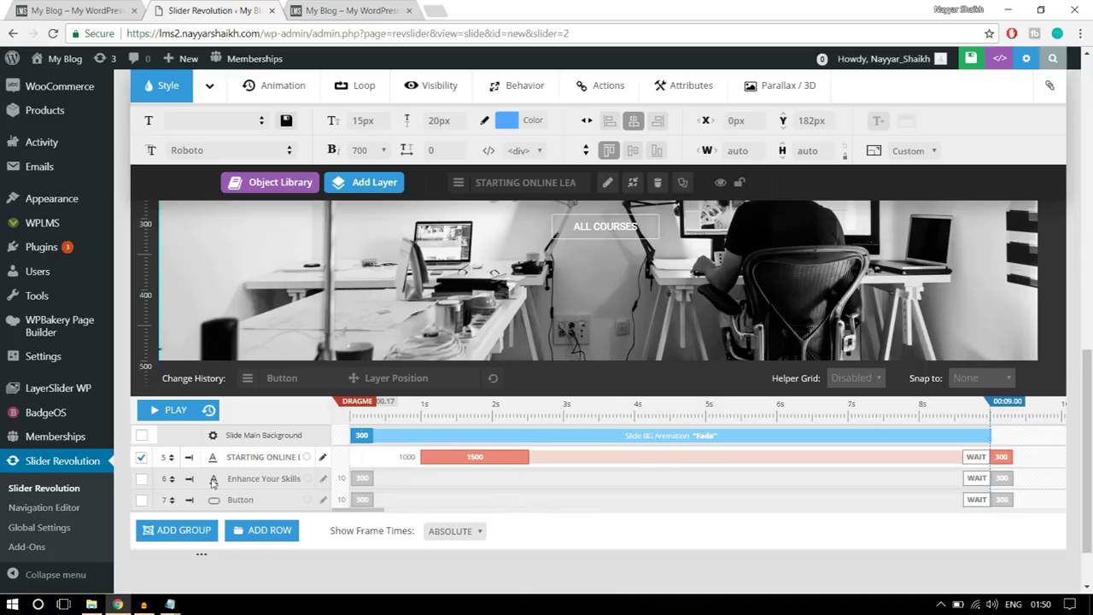
- Give the Enhance Your Skills headline a 1000 ms start and 1500 ms duration
{"action": "scroll", "coordinate": [622, 309], "scroll_direction": "up", "scroll_amount": 2}
{"action": "left_click", "coordinate": [623, 310]}
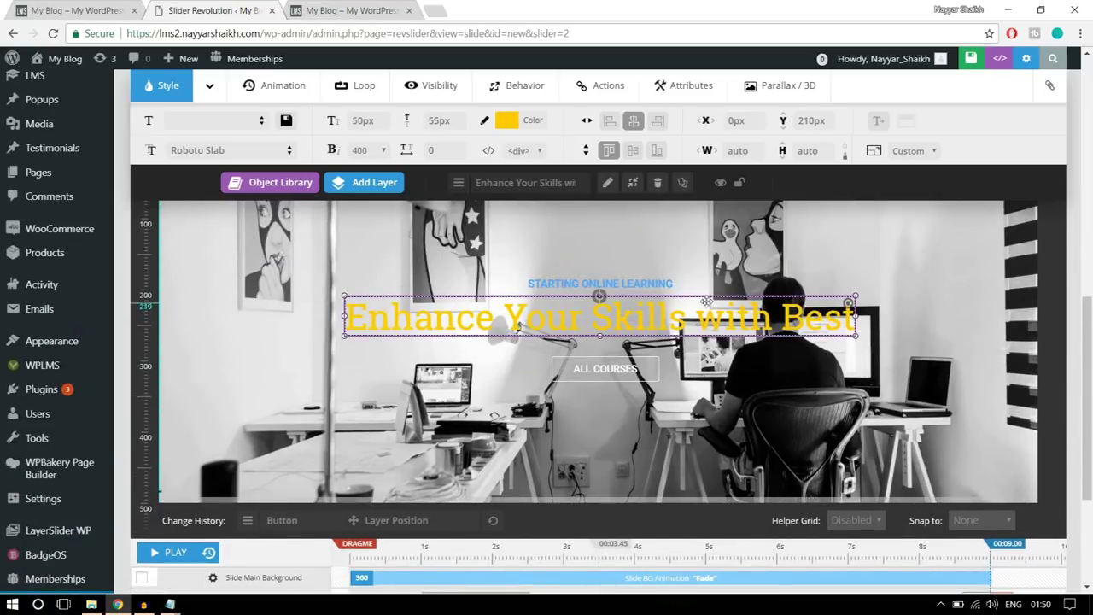
{"action": "scroll", "coordinate": [623, 309], "scroll_direction": "down", "scroll_amount": 3}
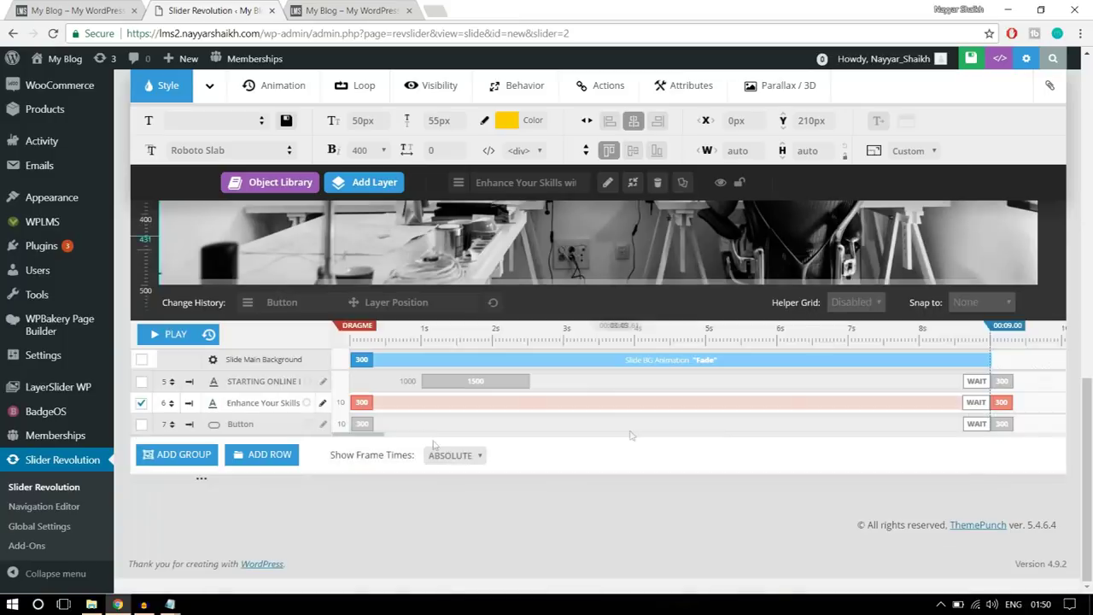
{"action": "left_click", "coordinate": [373, 402]}
{"action": "left_click", "coordinate": [427, 404]}
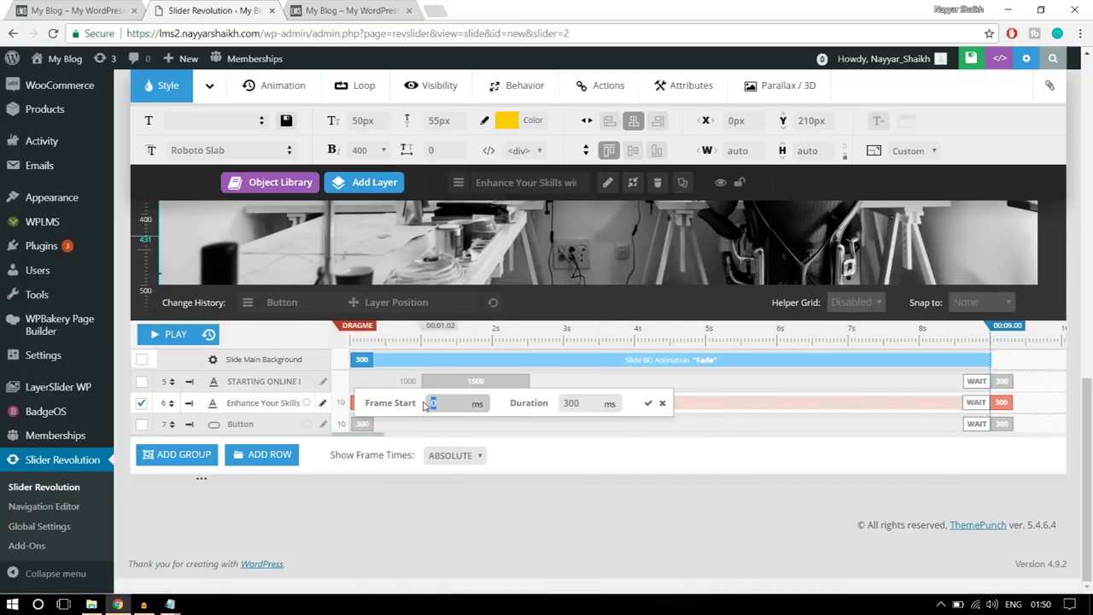
{"action": "type", "text": "1000"}
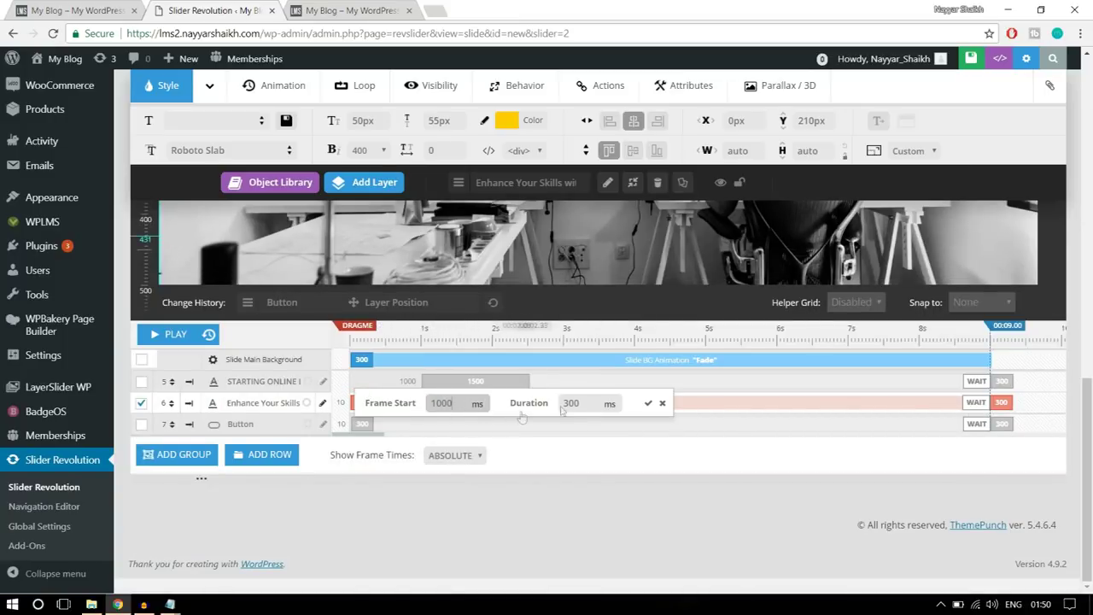
{"action": "left_click", "coordinate": [537, 408]}
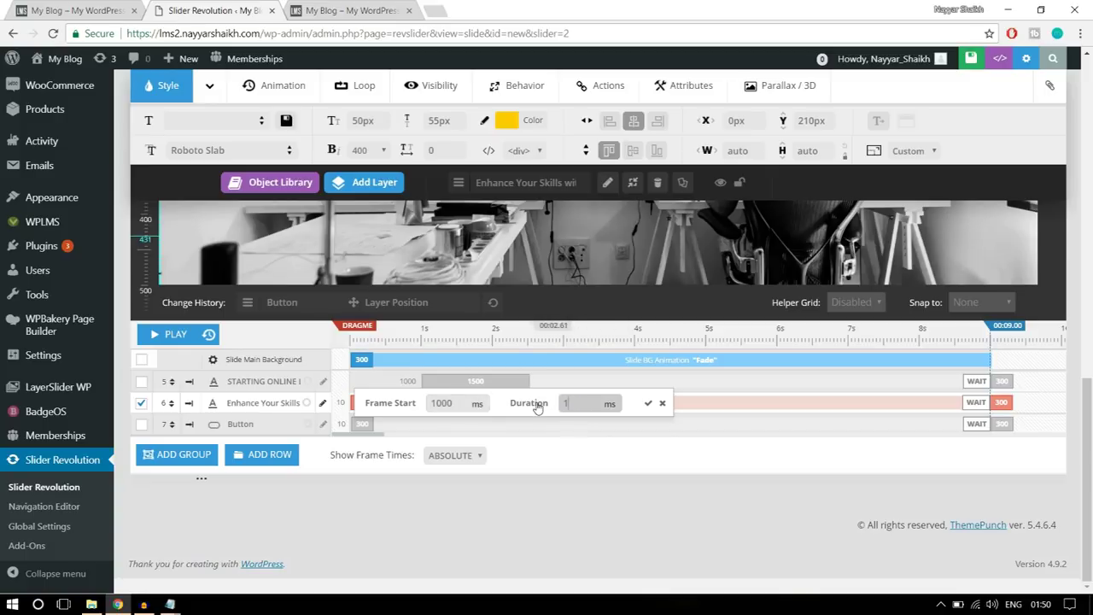
{"action": "type", "text": "1500"}
{"action": "left_click", "coordinate": [648, 404]}
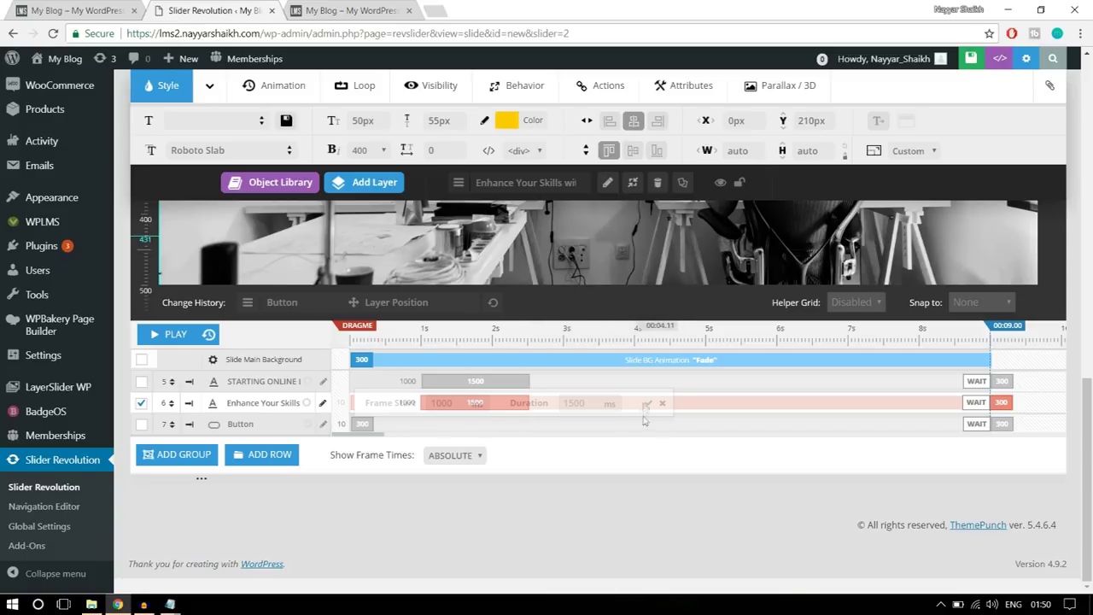
- Set the ALL COURSES button layer's animation duration to 1500 ms
{"action": "scroll", "coordinate": [640, 427], "scroll_direction": "up", "scroll_amount": 3}
{"action": "left_click", "coordinate": [639, 451]}
{"action": "scroll", "coordinate": [641, 453], "scroll_direction": "down", "scroll_amount": 3}
{"action": "left_click", "coordinate": [362, 415]}
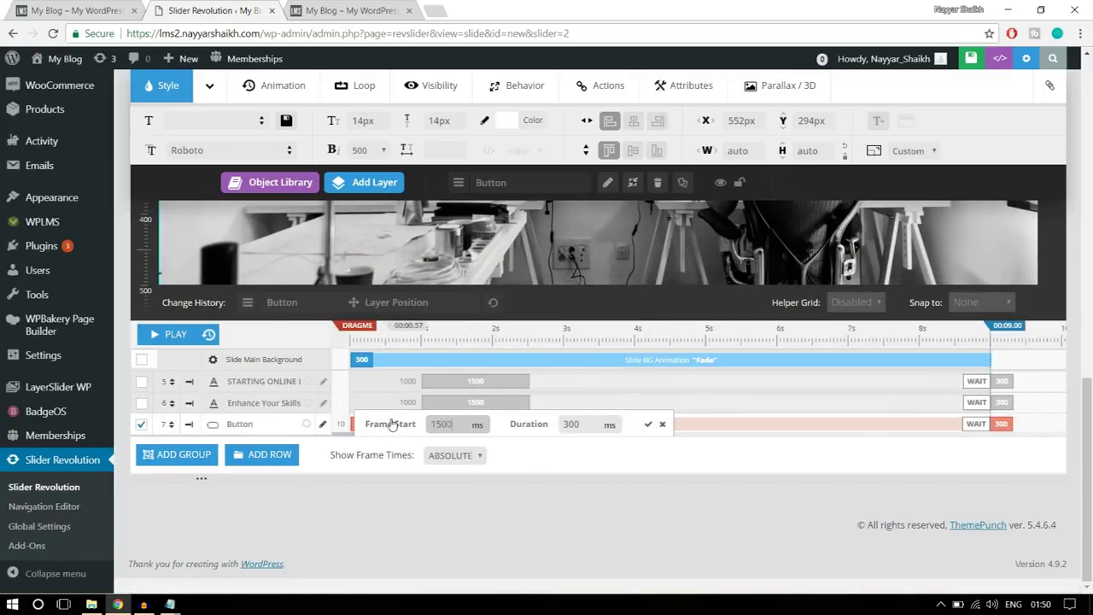
{"action": "double_click", "coordinate": [456, 421]}
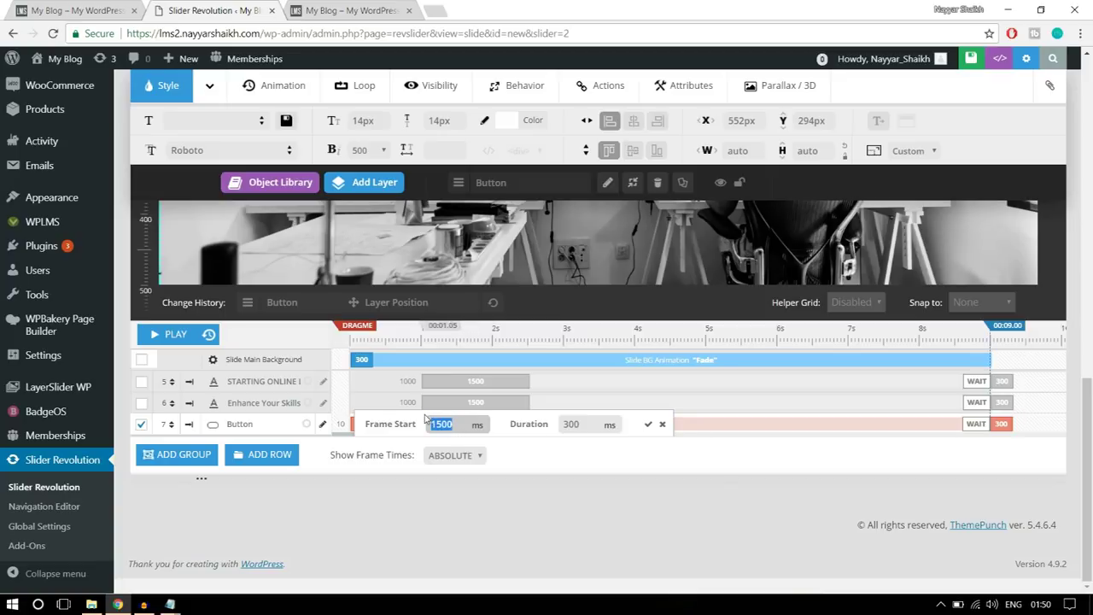
{"action": "double_click", "coordinate": [570, 425]}
{"action": "type", "text": "15"}
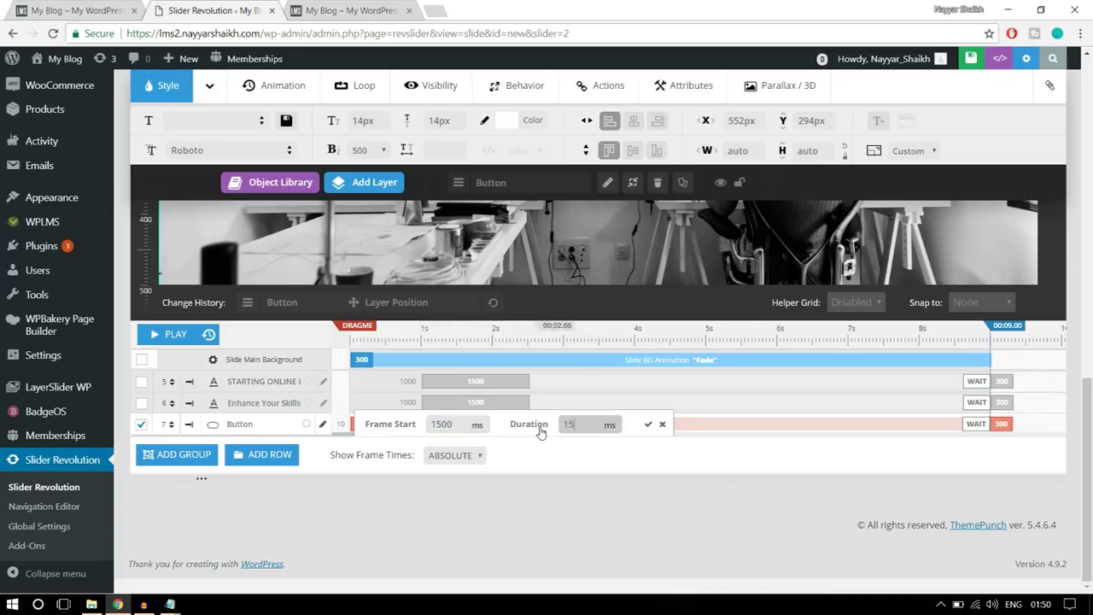
{"action": "left_click", "coordinate": [648, 424]}
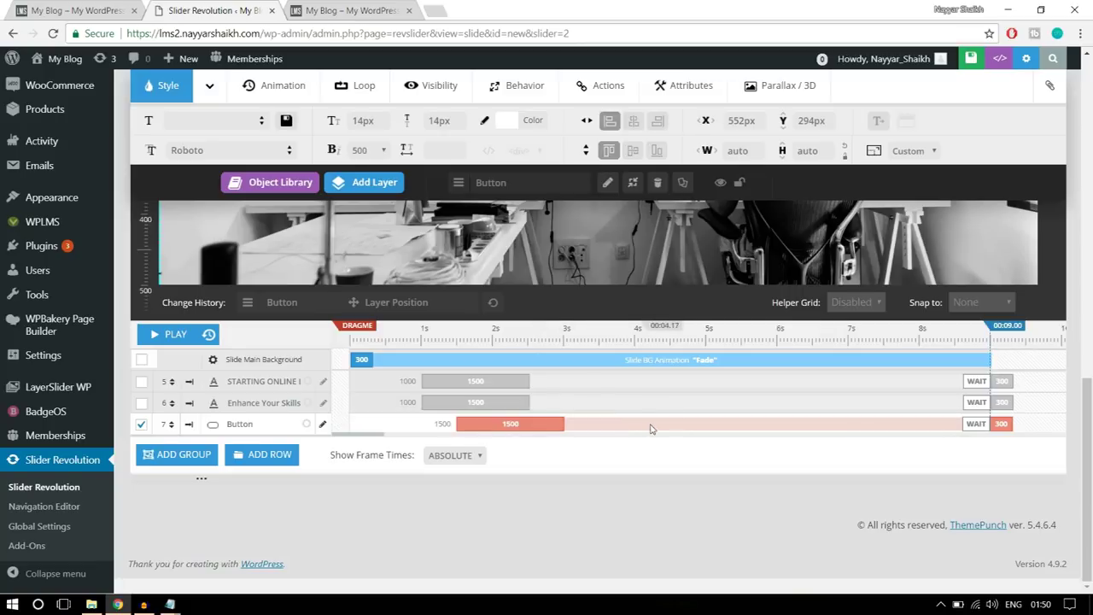
- Move the timeline preview to about 1.8 seconds
{"action": "scroll", "coordinate": [651, 429], "scroll_direction": "up", "scroll_amount": 1}
{"action": "scroll", "coordinate": [651, 429], "scroll_direction": "up", "scroll_amount": 1}
{"action": "scroll", "coordinate": [574, 427], "scroll_direction": "down", "scroll_amount": 2}
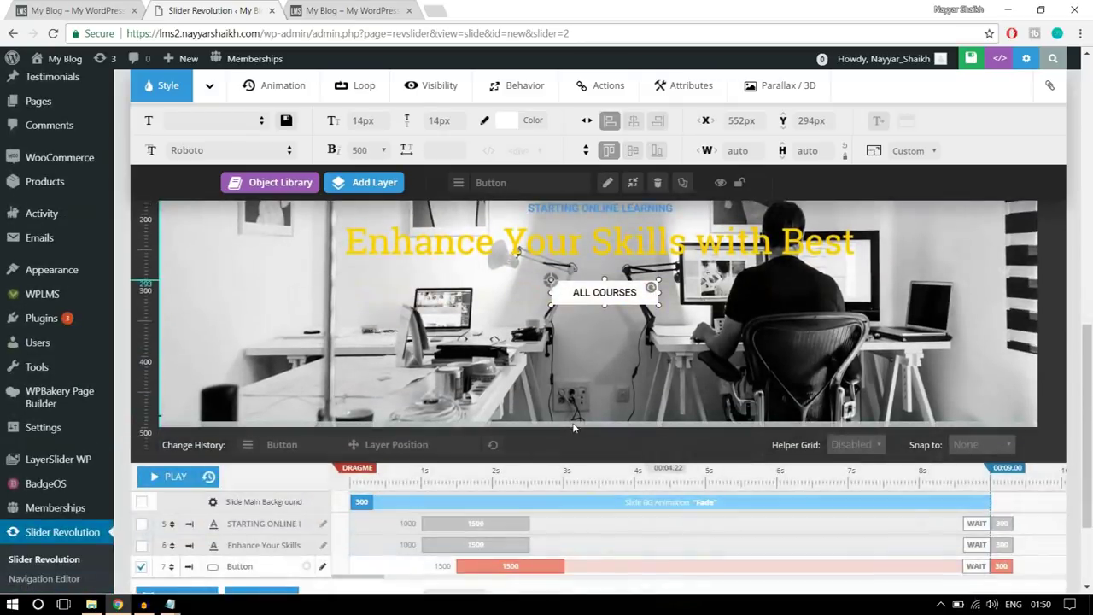
{"action": "scroll", "coordinate": [574, 427], "scroll_direction": "up", "scroll_amount": 1}
{"action": "left_click", "coordinate": [481, 542]}
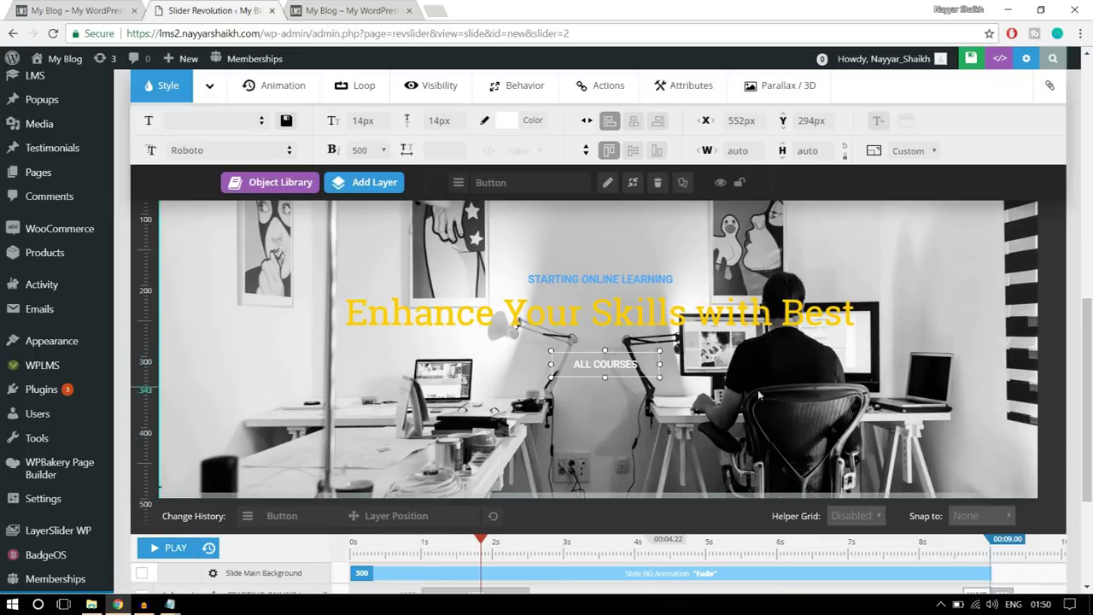
{"action": "scroll", "coordinate": [598, 384], "scroll_direction": "up", "scroll_amount": 2}
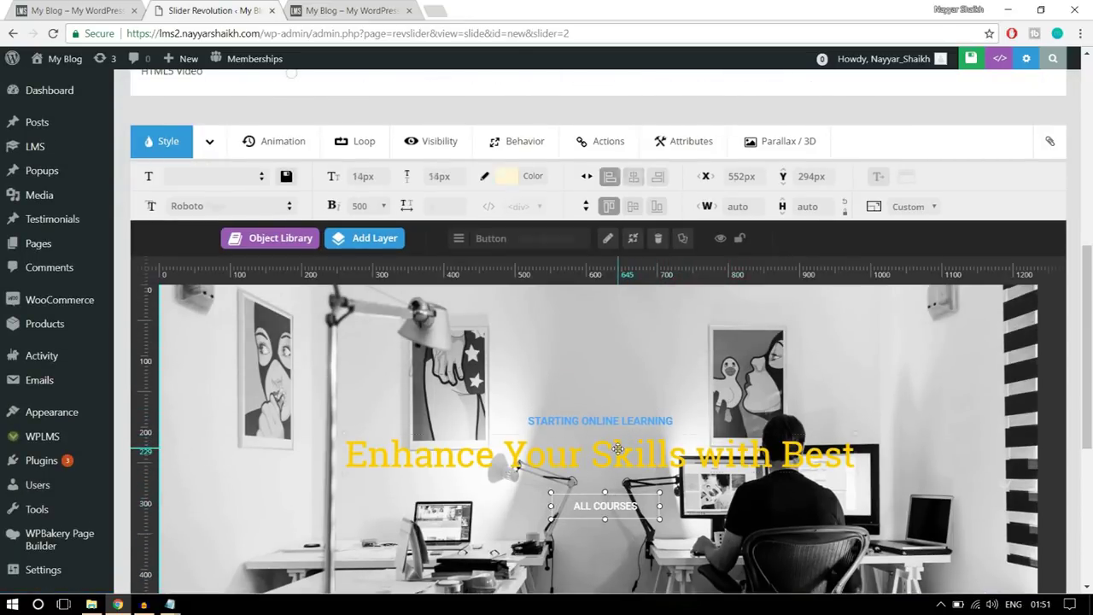
- Apply the SlideMaskFromRight animation template to the 'Enhance Your Skills with Best' heading and save the slide
{"action": "left_click", "coordinate": [608, 451]}
{"action": "left_click", "coordinate": [274, 140]}
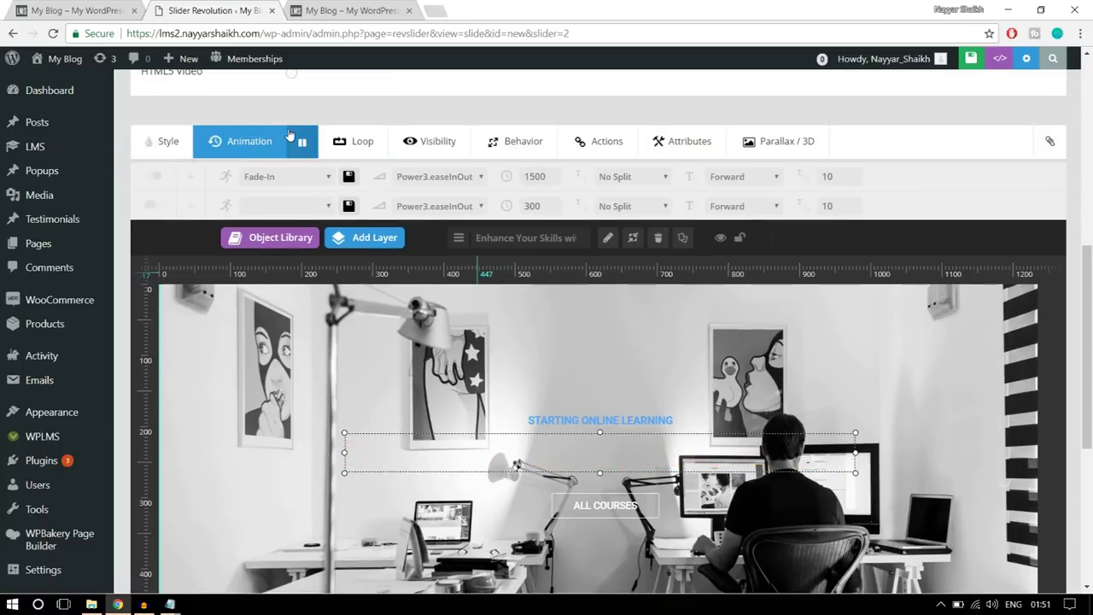
{"action": "left_click", "coordinate": [273, 176]}
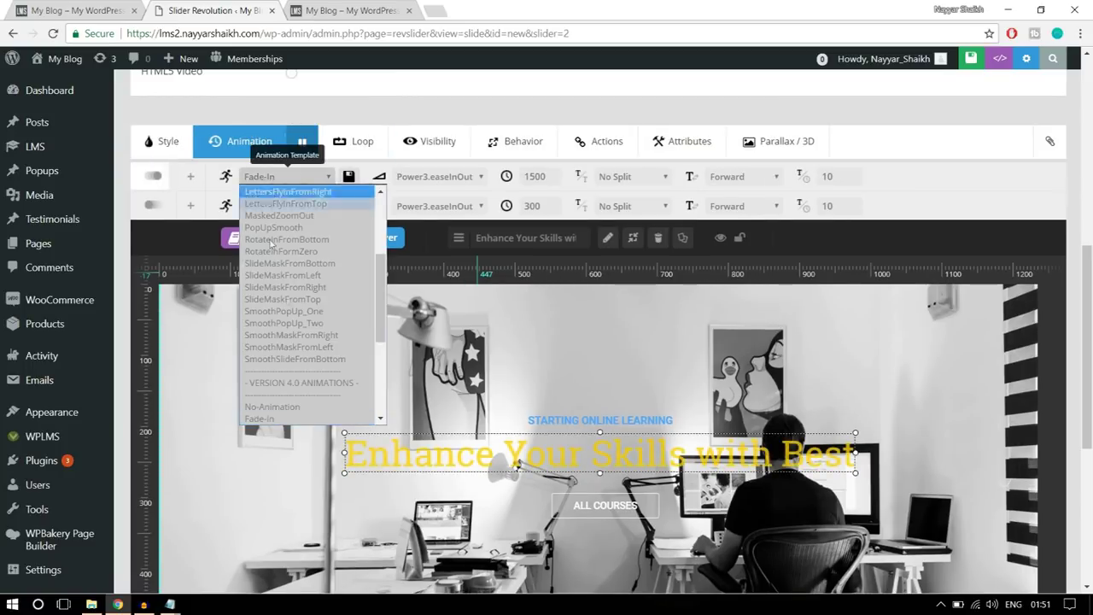
{"action": "left_click", "coordinate": [291, 289]}
{"action": "scroll", "coordinate": [586, 325], "scroll_direction": "down", "scroll_amount": 2}
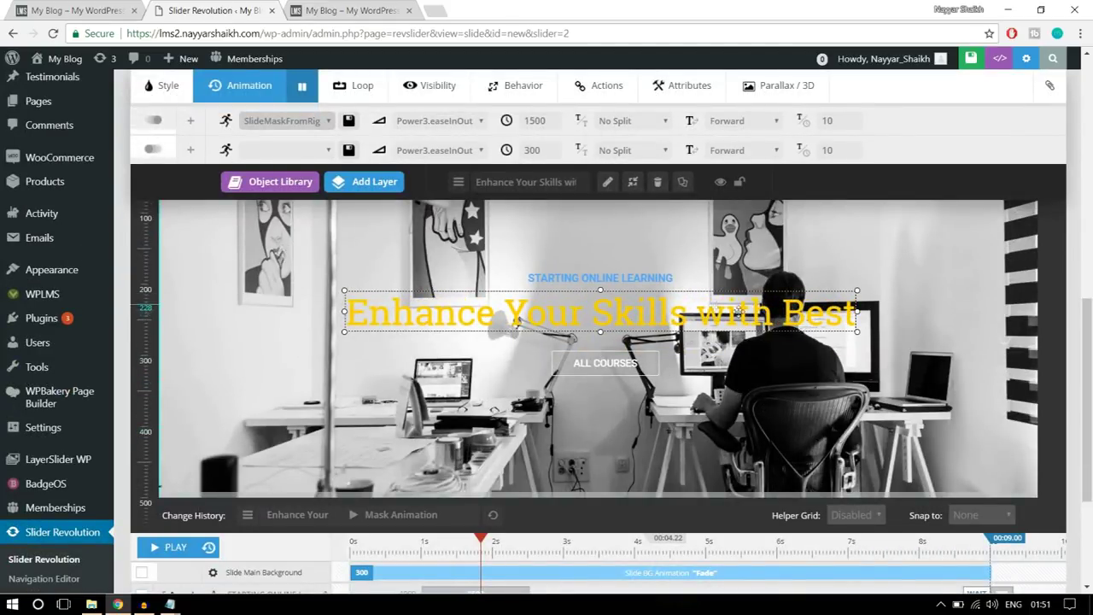
{"action": "scroll", "coordinate": [826, 386], "scroll_direction": "up", "scroll_amount": 1}
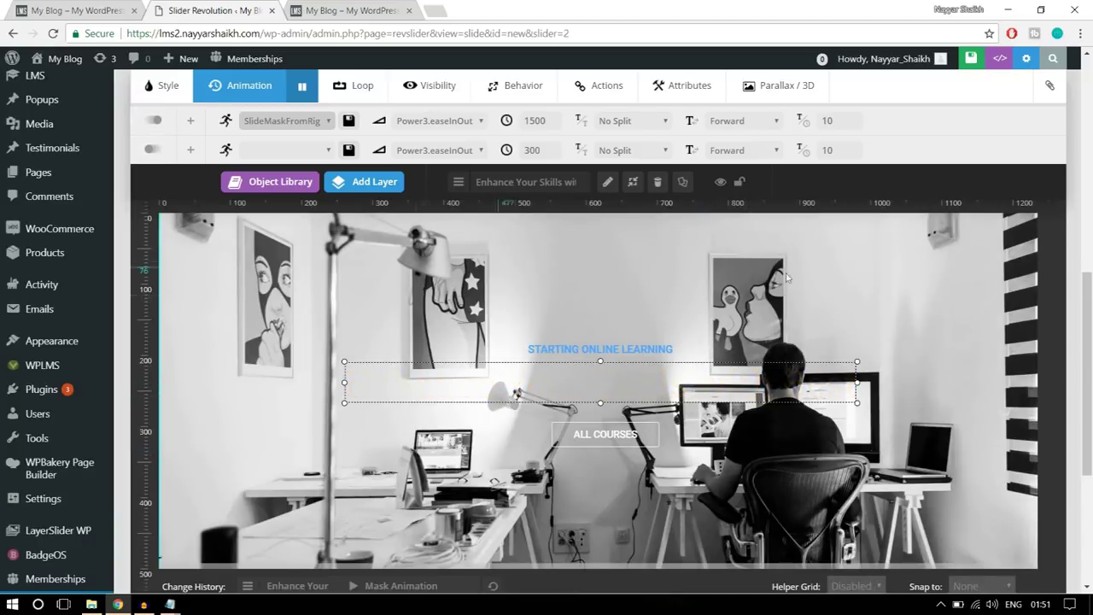
{"action": "scroll", "coordinate": [822, 478], "scroll_direction": "up", "scroll_amount": 10}
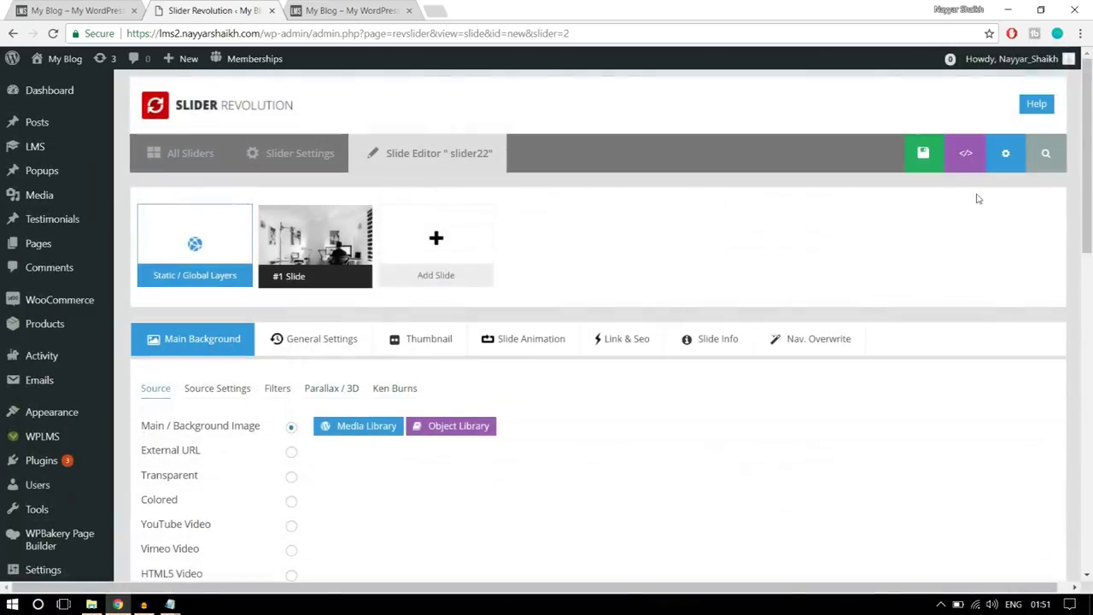
{"action": "left_click", "coordinate": [897, 168]}
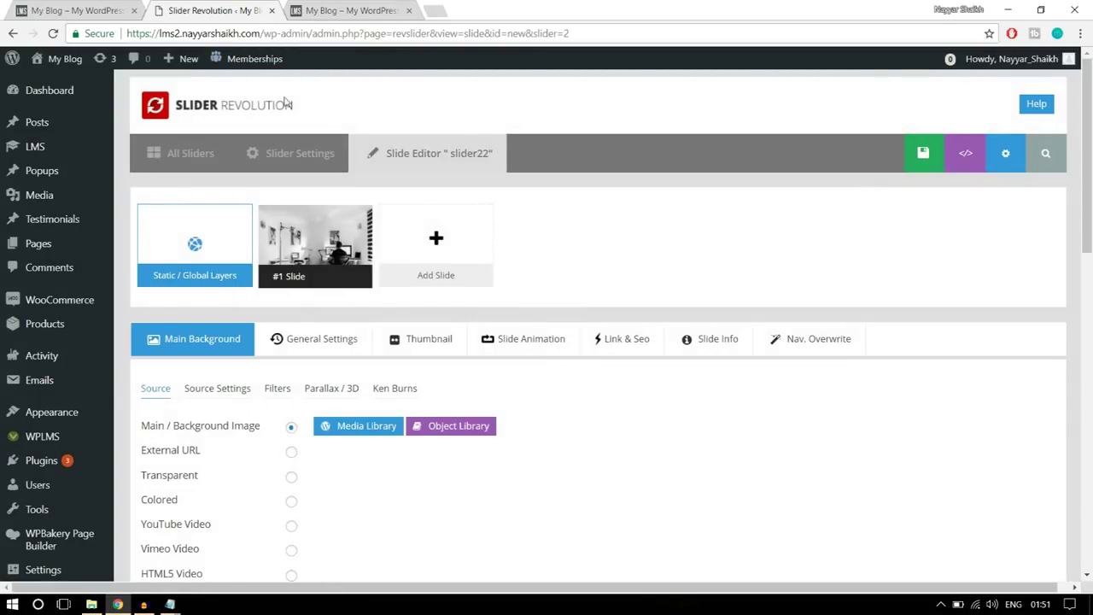
- Check the site's live home page, then return to the slide editor
{"action": "left_click", "coordinate": [125, 6]}
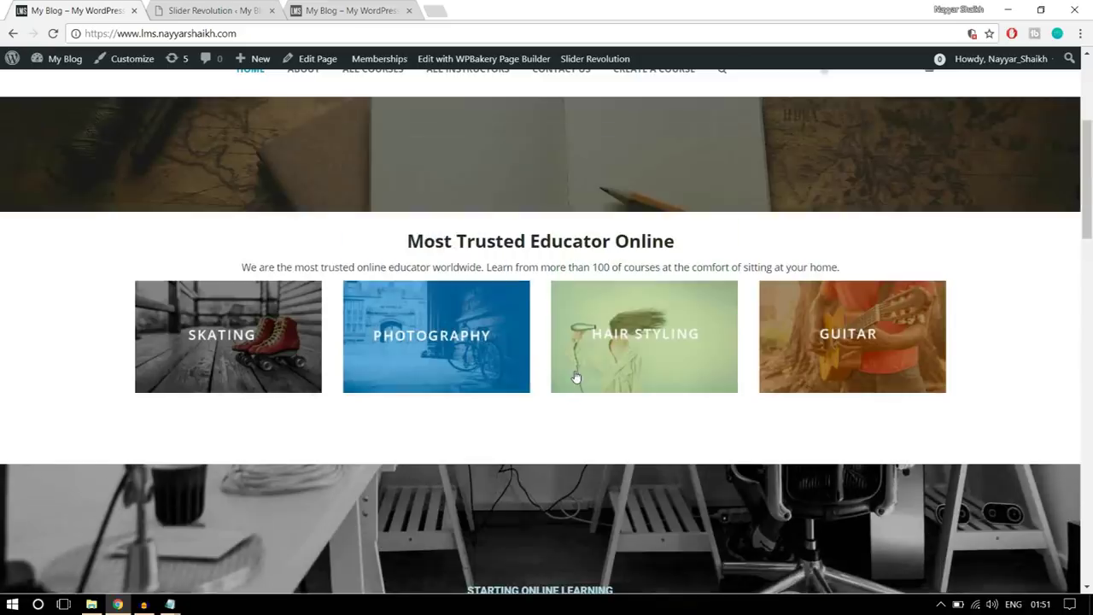
{"action": "key", "text": "ctrl+Tab"}
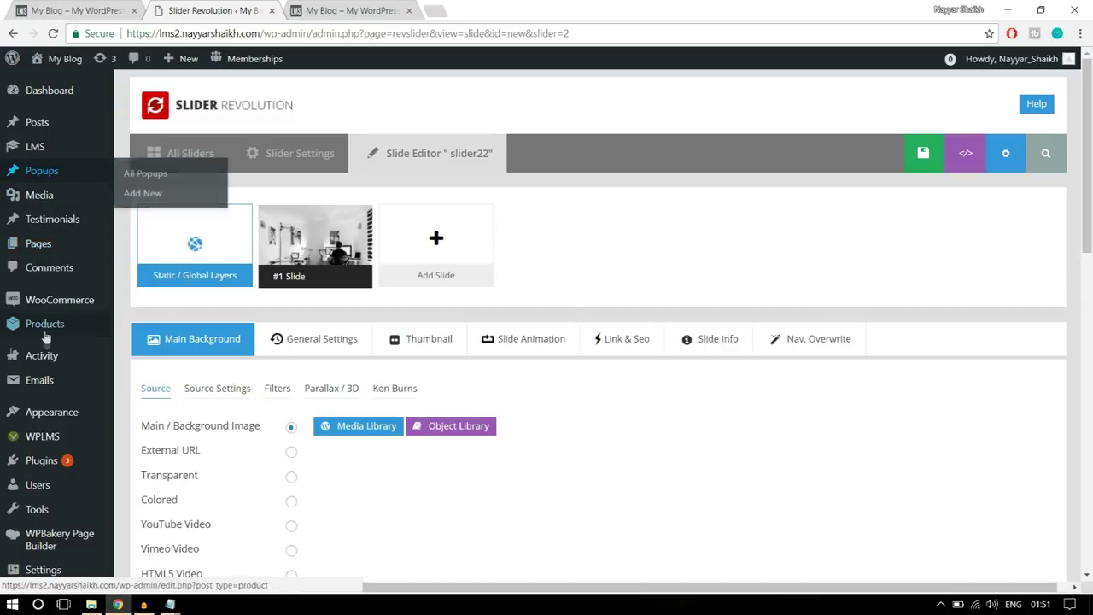
{"action": "mouse_move", "coordinate": [47, 248]}
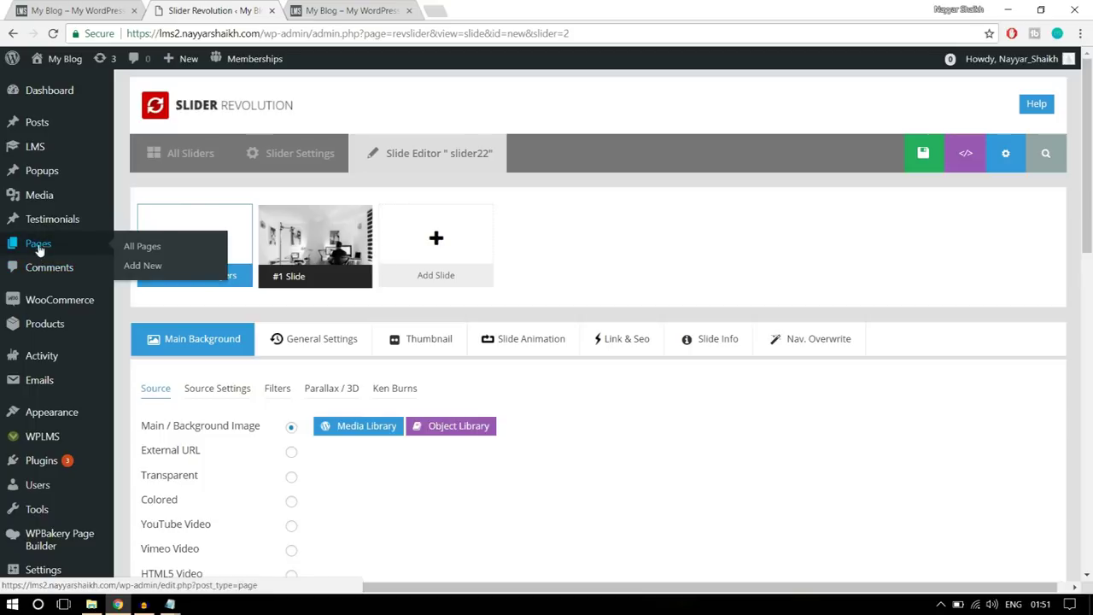
- Add a new page titled 'Home Page' and publish it
{"action": "left_click", "coordinate": [144, 271]}
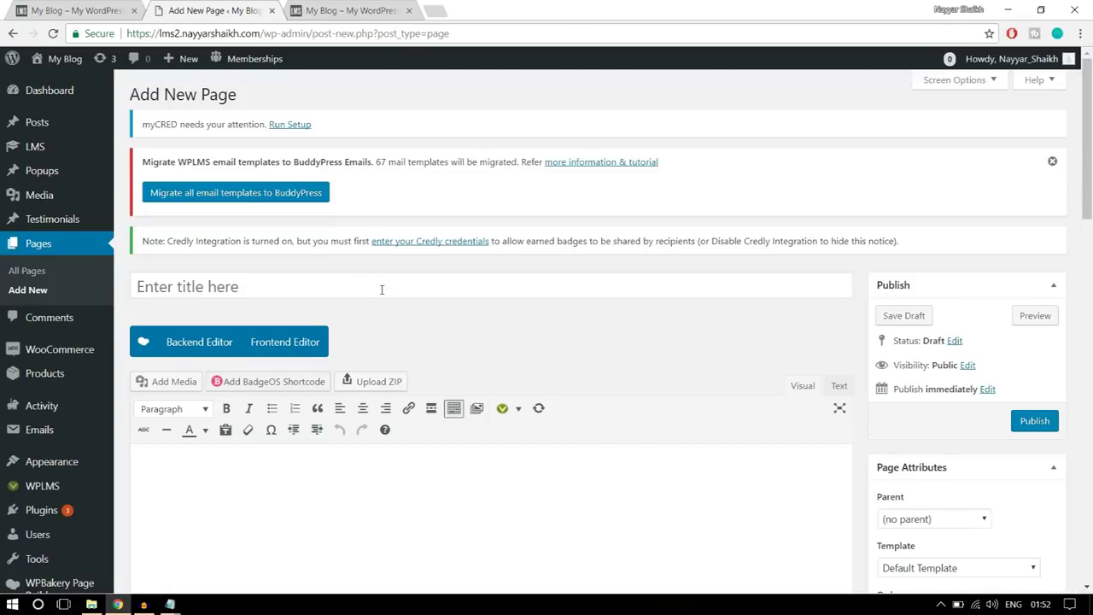
{"action": "left_click", "coordinate": [382, 288]}
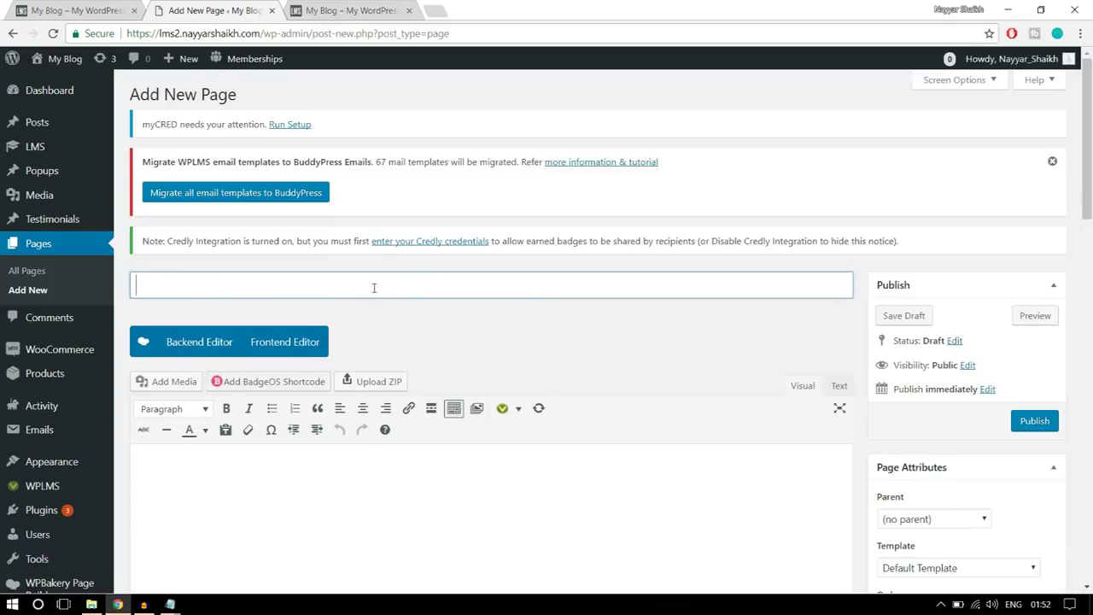
{"action": "type", "text": "Home Page"}
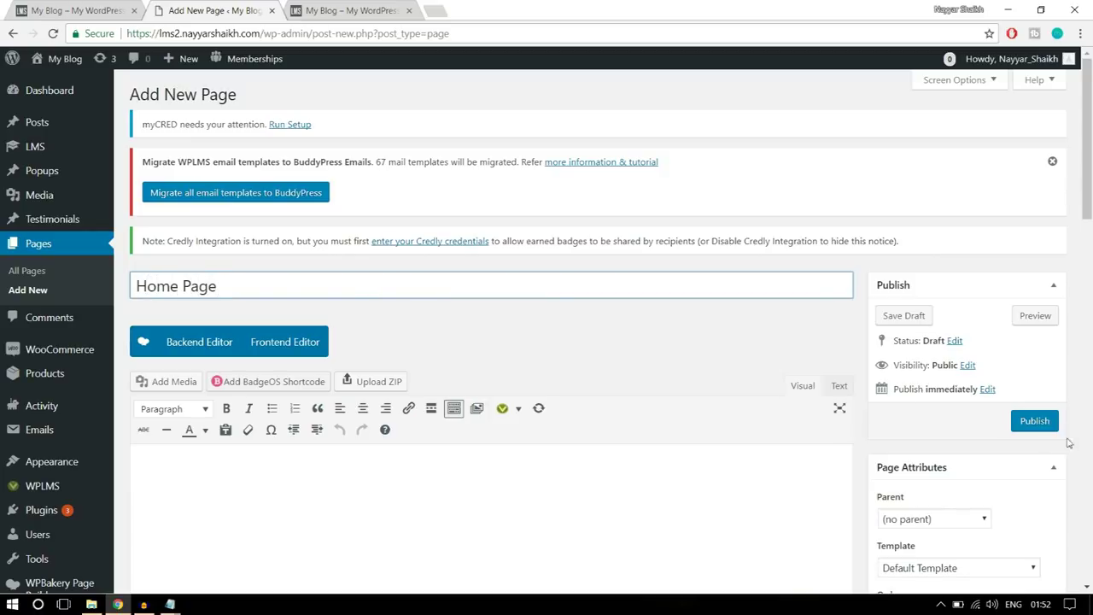
{"action": "scroll", "coordinate": [487, 331], "scroll_direction": "down", "scroll_amount": 2}
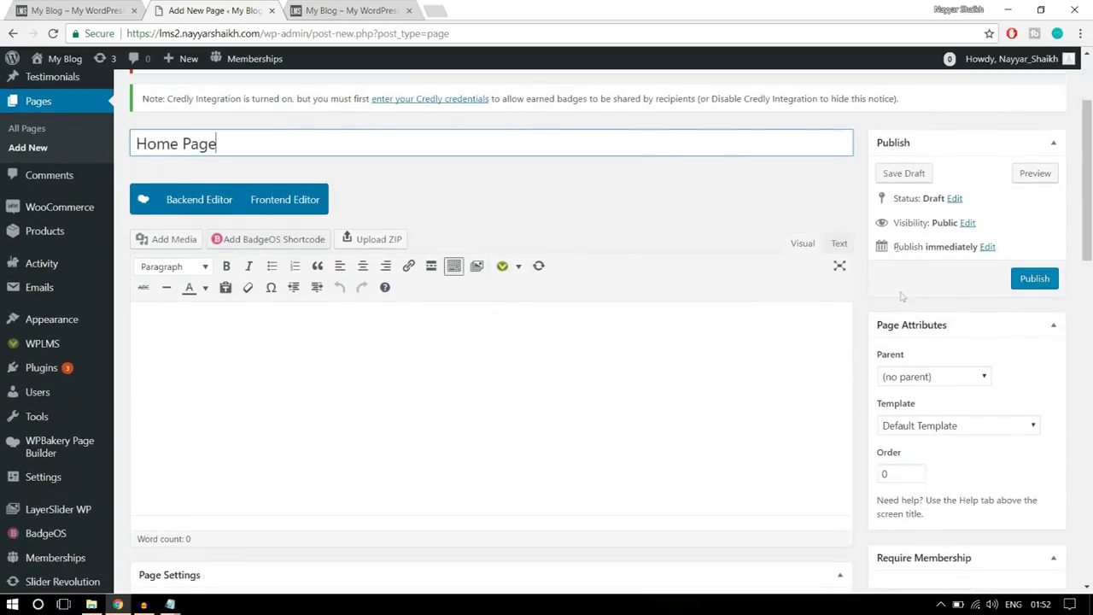
{"action": "left_click", "coordinate": [1033, 280]}
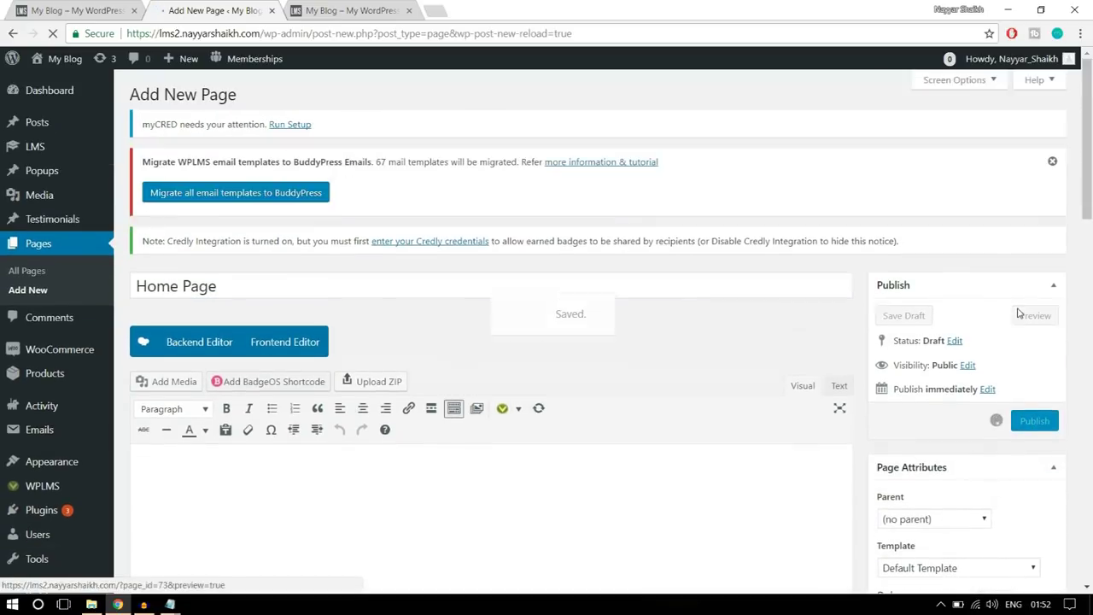
{"action": "scroll", "coordinate": [1020, 307], "scroll_direction": "up", "scroll_amount": 2}
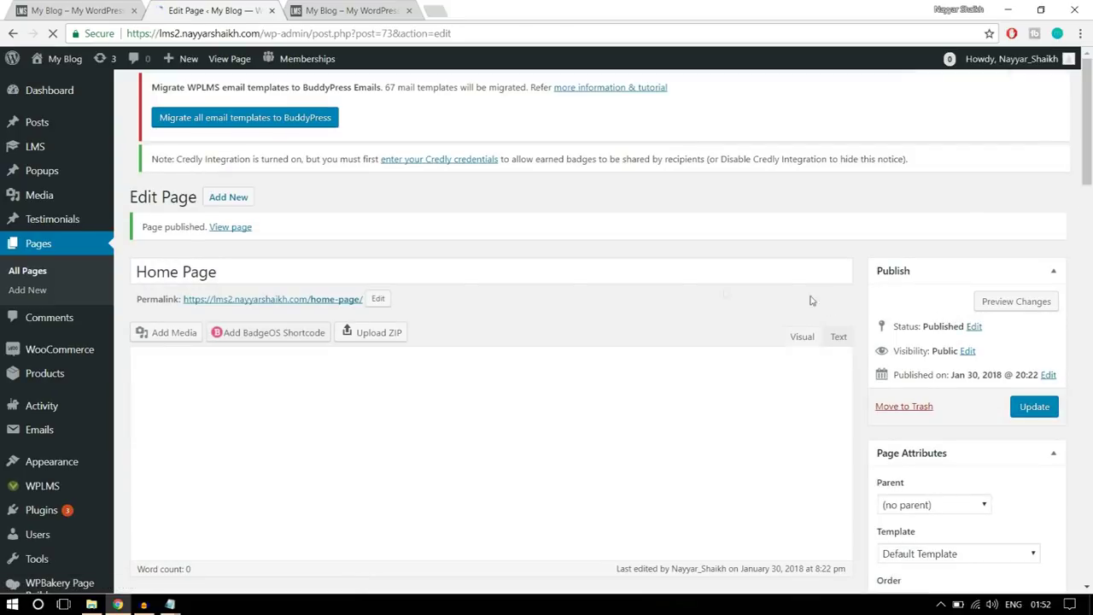
- Open the published Home Page in a new tab and inspect its /home-page/ address
{"action": "right_click", "coordinate": [242, 233]}
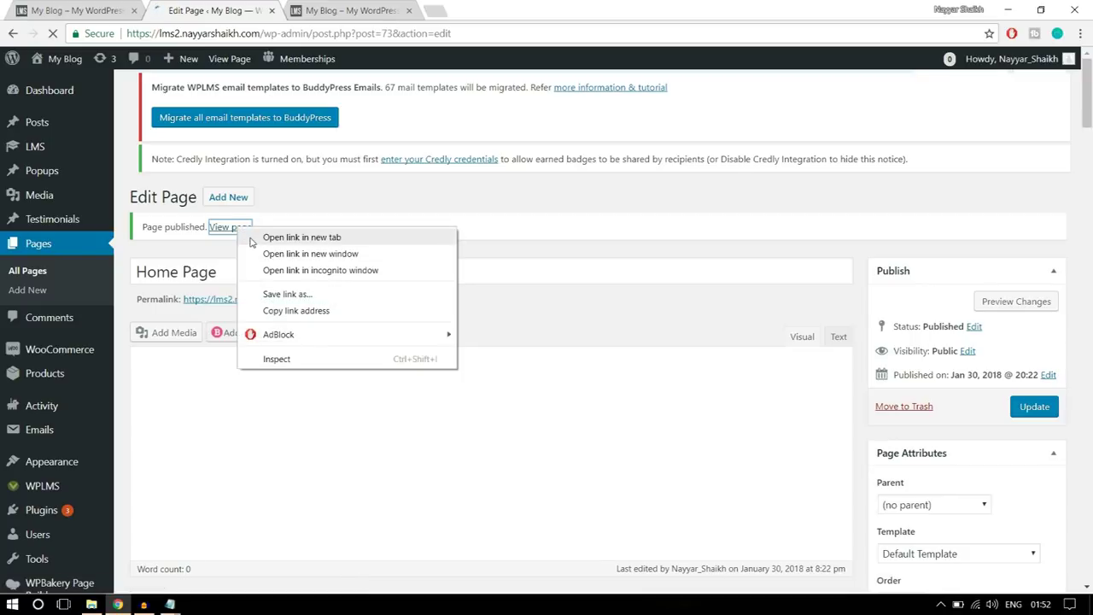
{"action": "left_click", "coordinate": [253, 238]}
{"action": "left_click", "coordinate": [350, 10]}
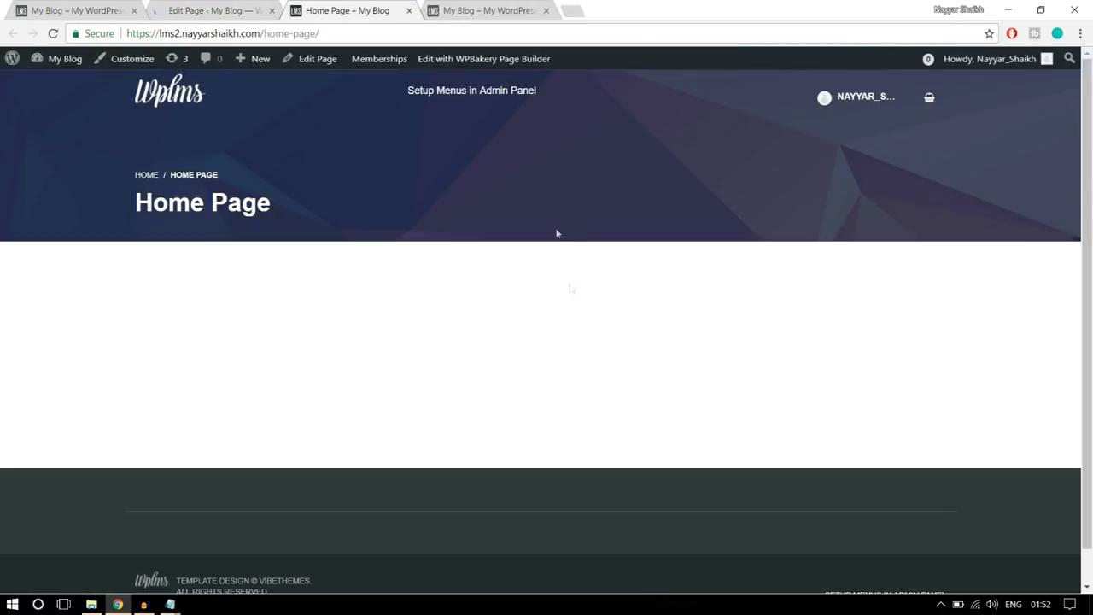
{"action": "scroll", "coordinate": [510, 342], "scroll_direction": "down", "scroll_amount": 2}
{"action": "scroll", "coordinate": [510, 355], "scroll_direction": "up", "scroll_amount": 2}
{"action": "left_click_drag", "start_coordinate": [320, 33], "coordinate": [264, 34]}
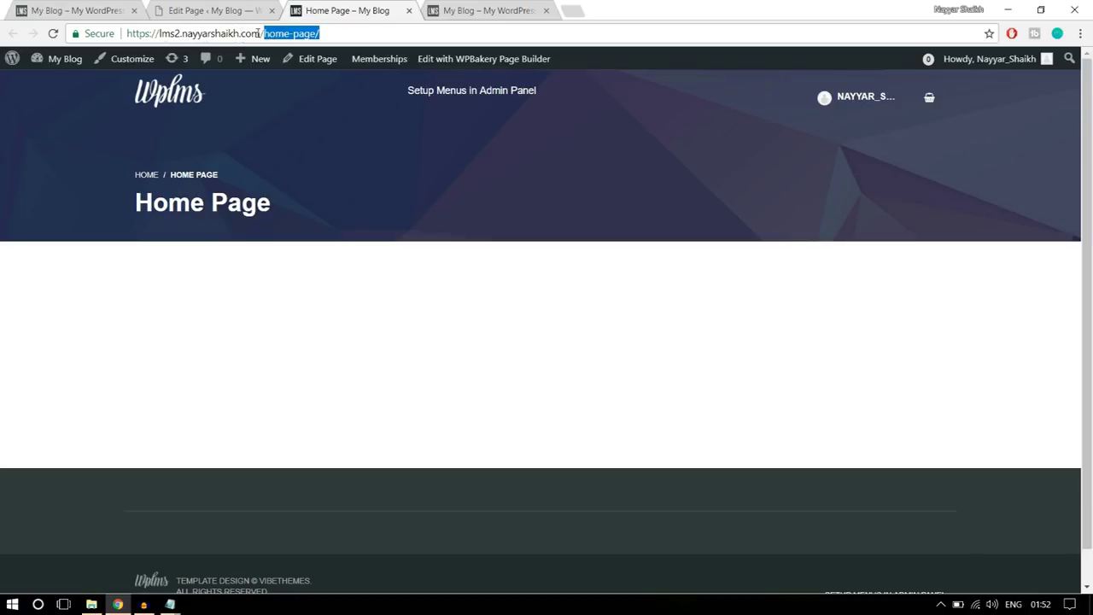
{"action": "left_click", "coordinate": [339, 33]}
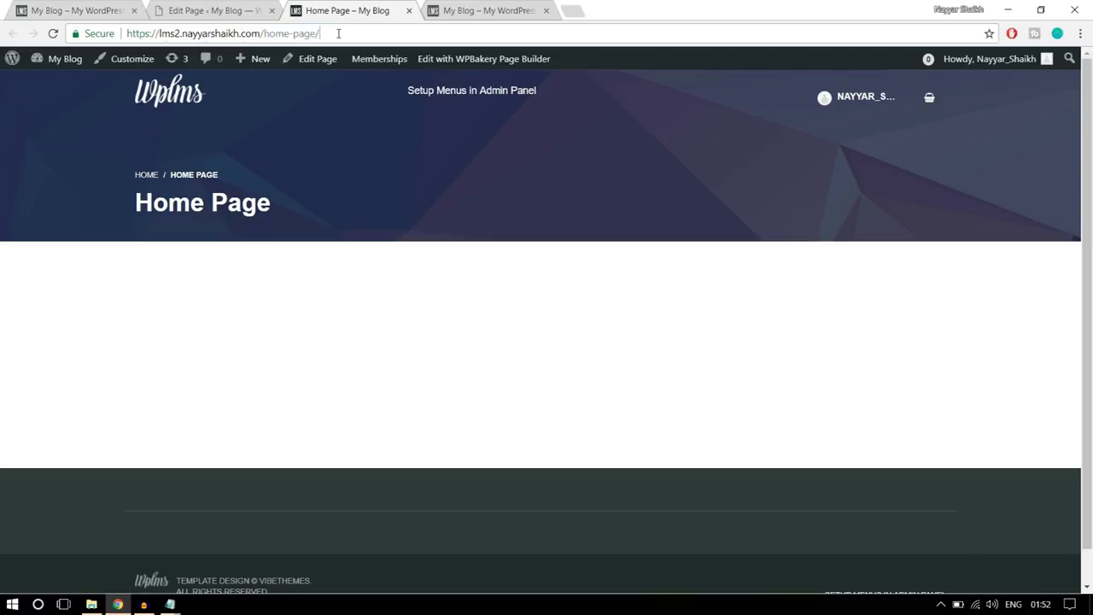
- Compare the site homepage address with the Home Page address, then return to the page editor
{"action": "left_click", "coordinate": [84, 11]}
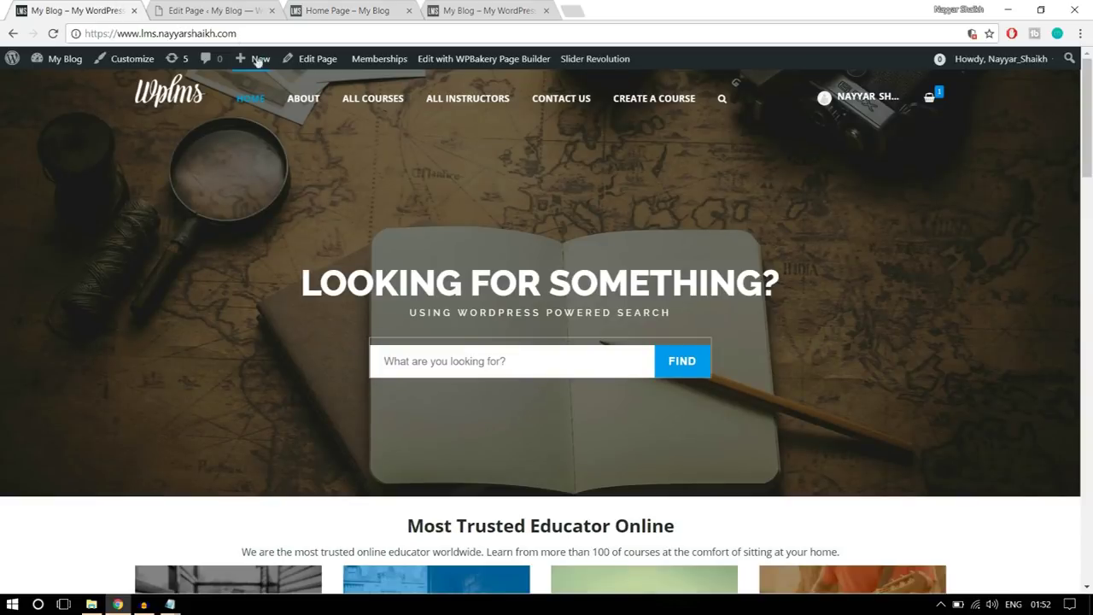
{"action": "scroll", "coordinate": [348, 253], "scroll_direction": "down", "scroll_amount": 1}
{"action": "scroll", "coordinate": [300, 132], "scroll_direction": "up", "scroll_amount": 1}
{"action": "left_click_drag", "start_coordinate": [126, 34], "coordinate": [256, 34]}
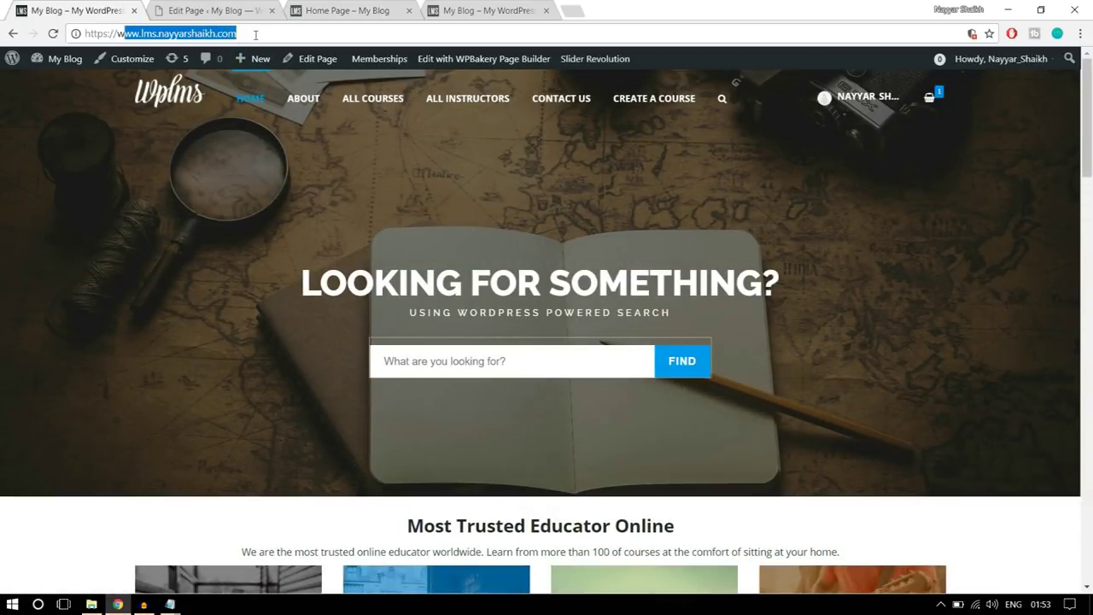
{"action": "left_click", "coordinate": [338, 9]}
{"action": "left_click_drag", "start_coordinate": [351, 32], "coordinate": [274, 34]}
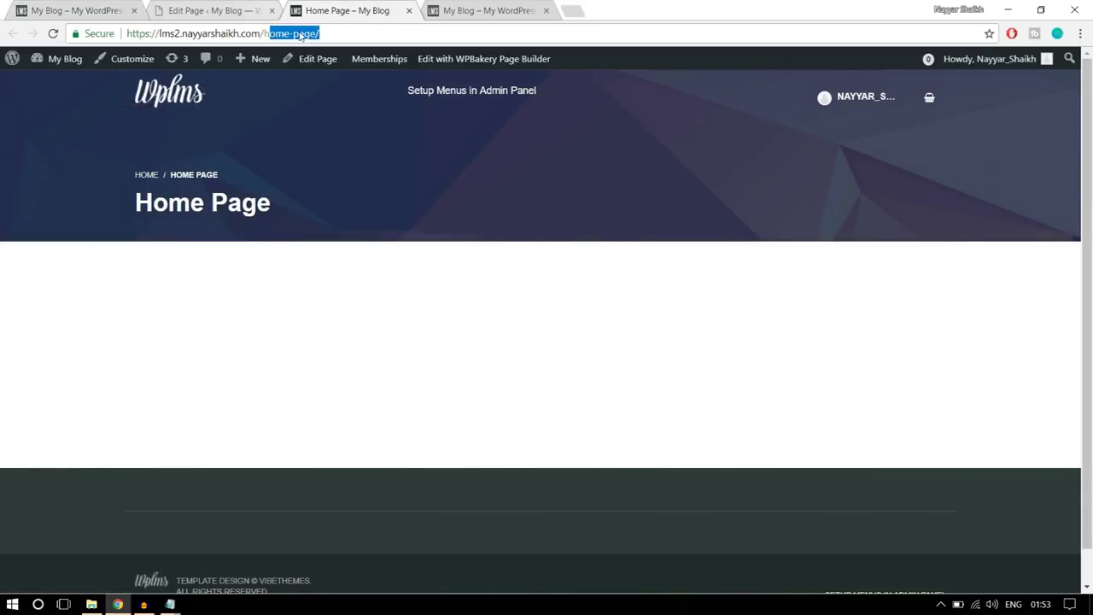
{"action": "left_click", "coordinate": [359, 160]}
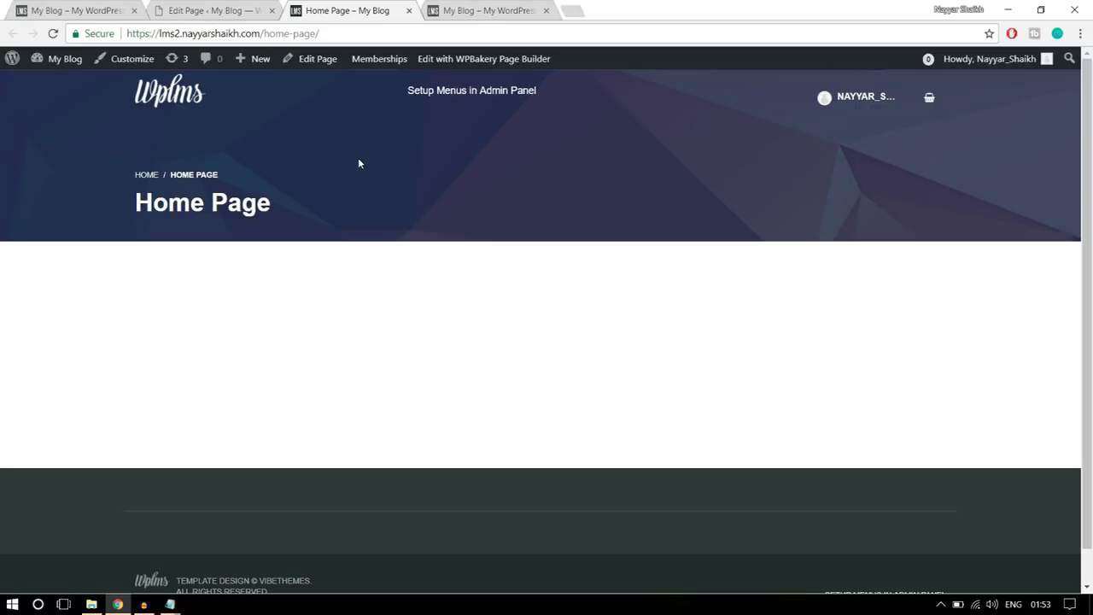
{"action": "left_click_drag", "start_coordinate": [261, 34], "coordinate": [326, 29]}
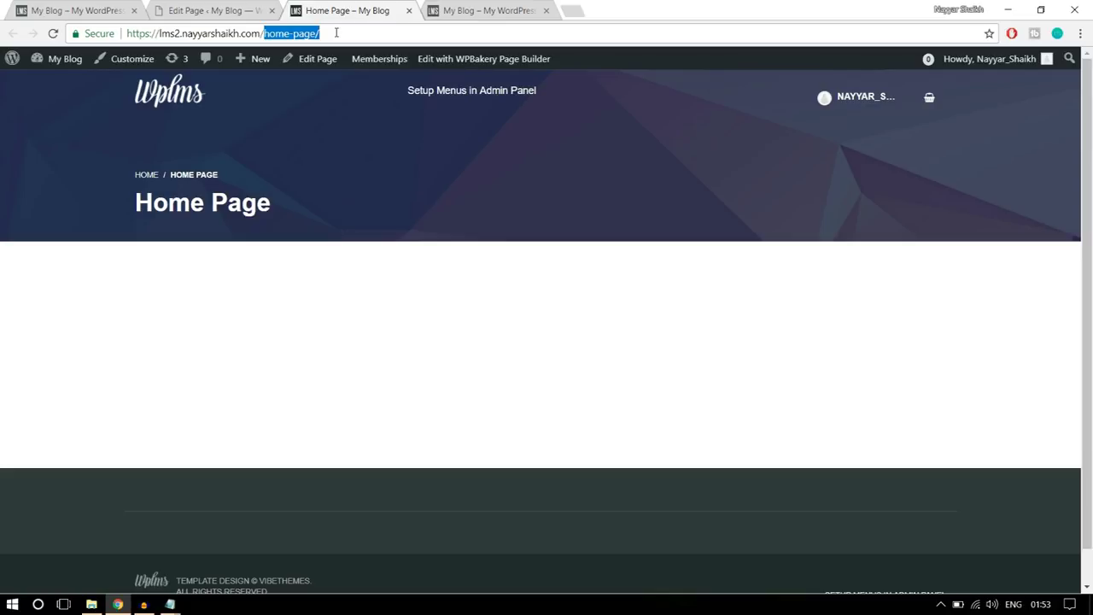
{"action": "left_click", "coordinate": [208, 10]}
{"action": "mouse_move", "coordinate": [49, 451]}
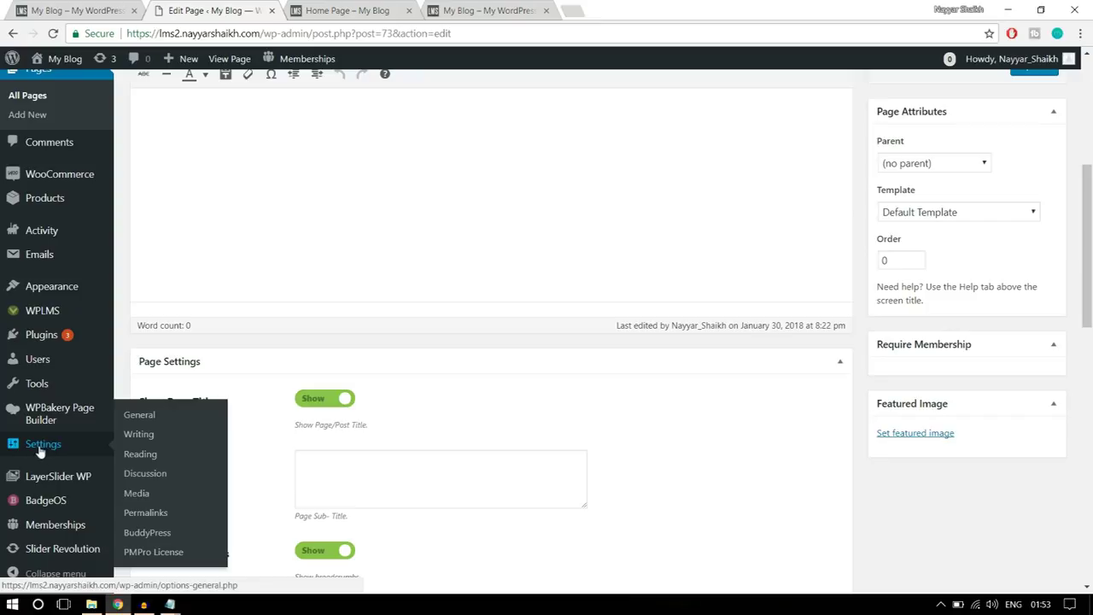
- Set Reading Settings to a static homepage showing Home Page and save the changes
{"action": "left_click", "coordinate": [136, 417]}
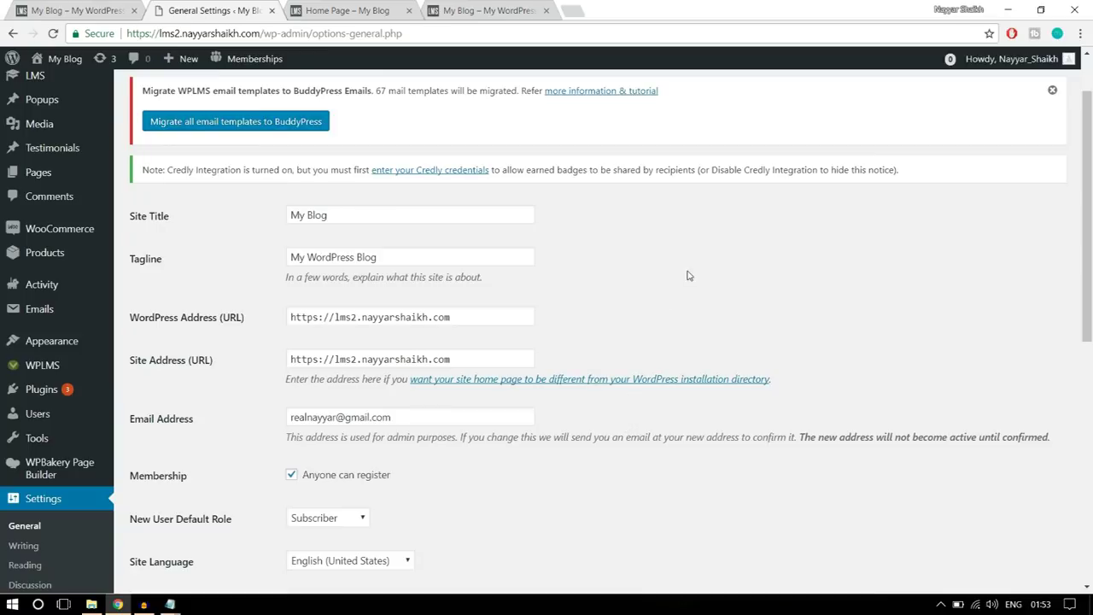
{"action": "scroll", "coordinate": [873, 294], "scroll_direction": "down", "scroll_amount": 3}
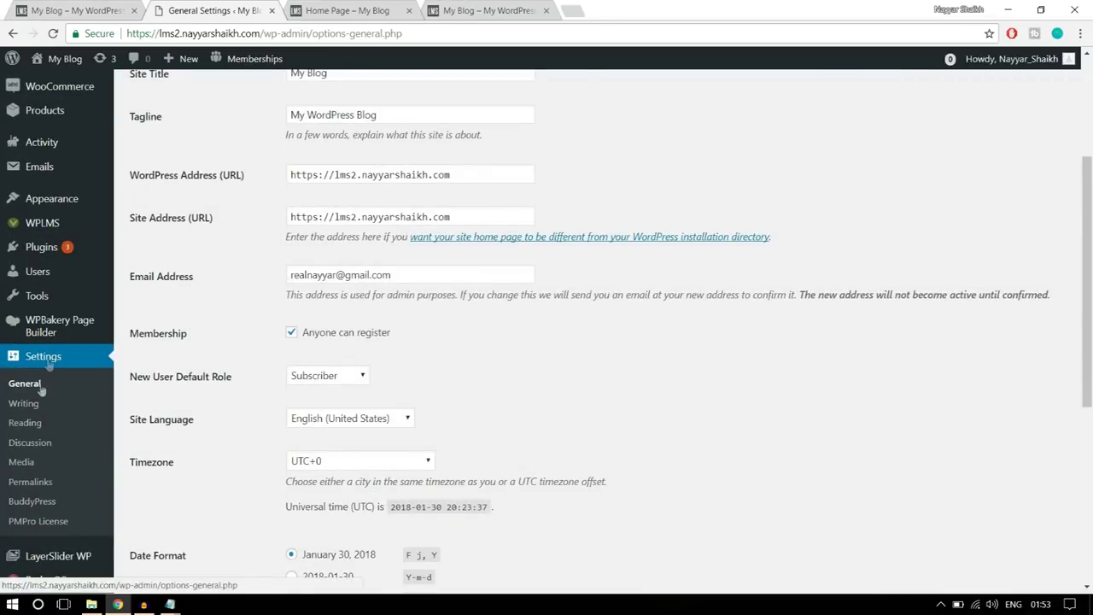
{"action": "left_click", "coordinate": [25, 424]}
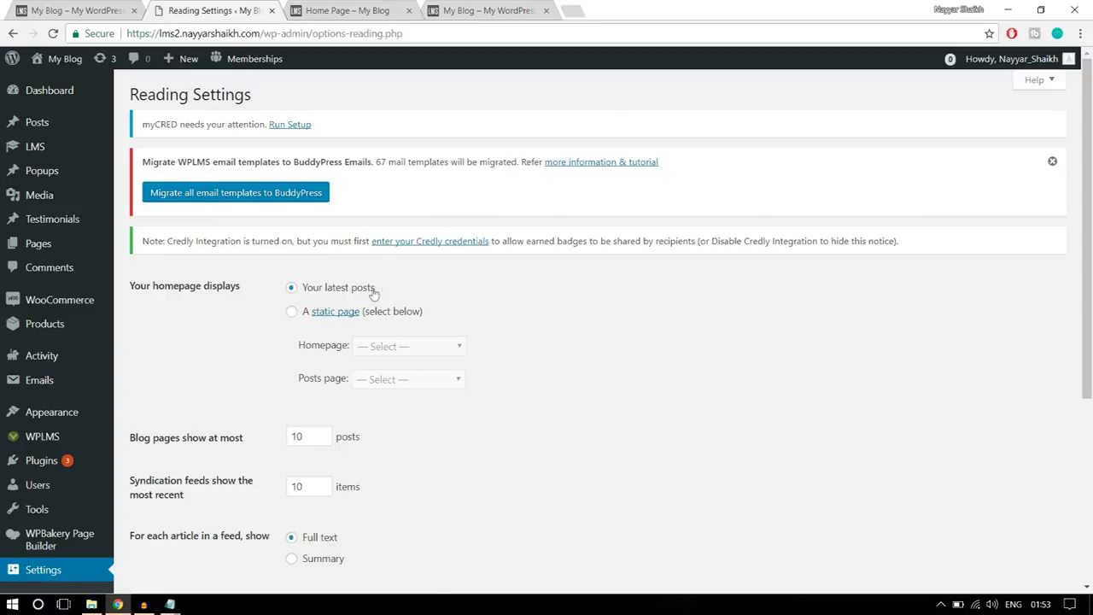
{"action": "left_click", "coordinate": [290, 312]}
{"action": "scroll", "coordinate": [555, 332], "scroll_direction": "down", "scroll_amount": 1}
{"action": "left_click_drag", "start_coordinate": [306, 283], "coordinate": [347, 284]}
{"action": "left_click", "coordinate": [397, 278]}
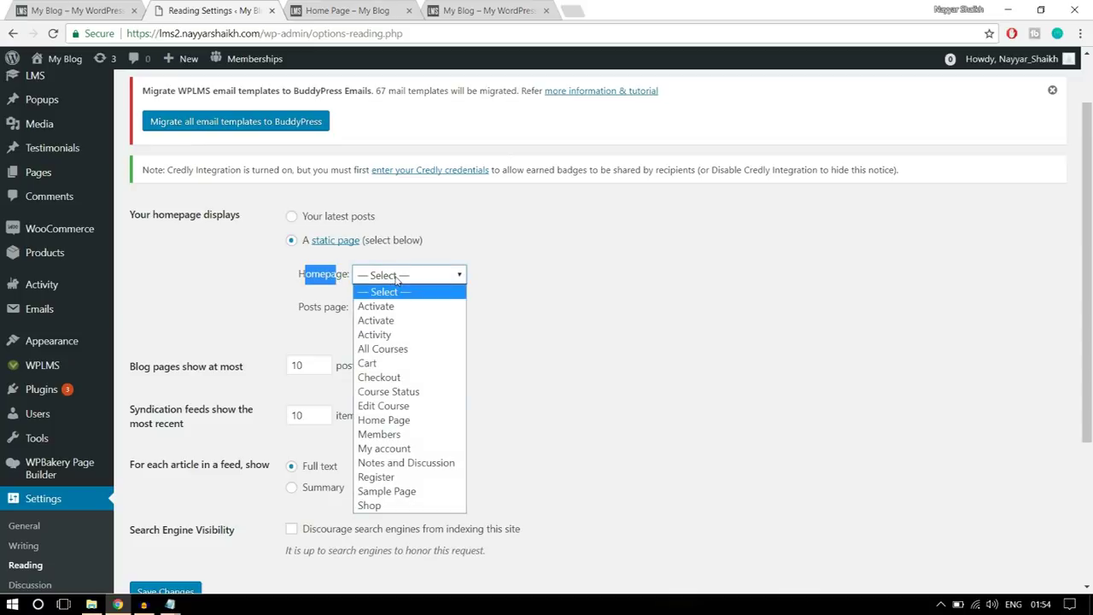
{"action": "left_click", "coordinate": [405, 423]}
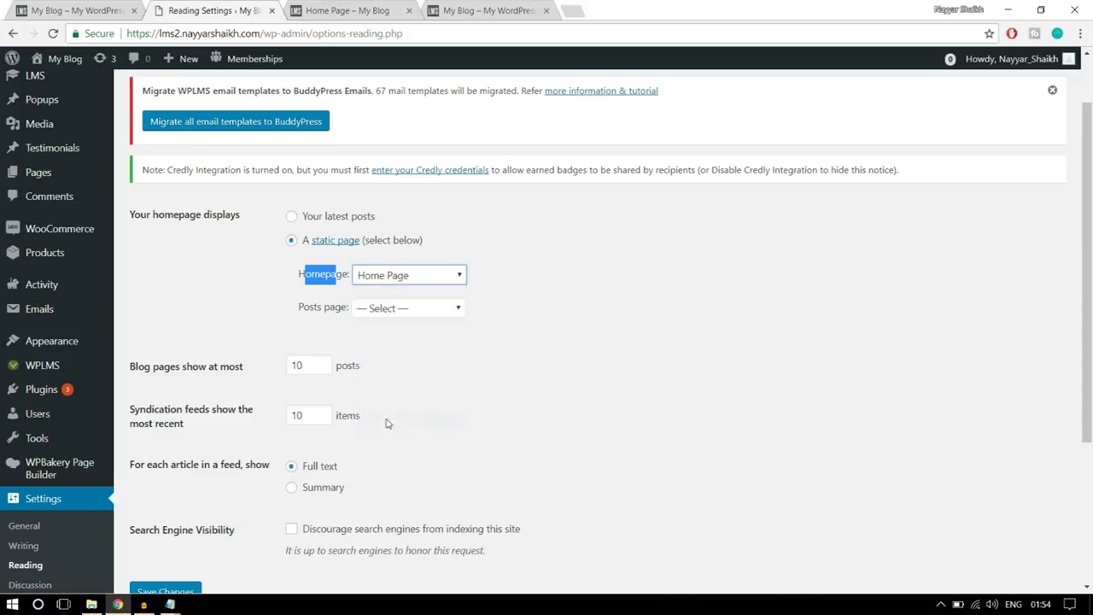
{"action": "left_click", "coordinate": [547, 278]}
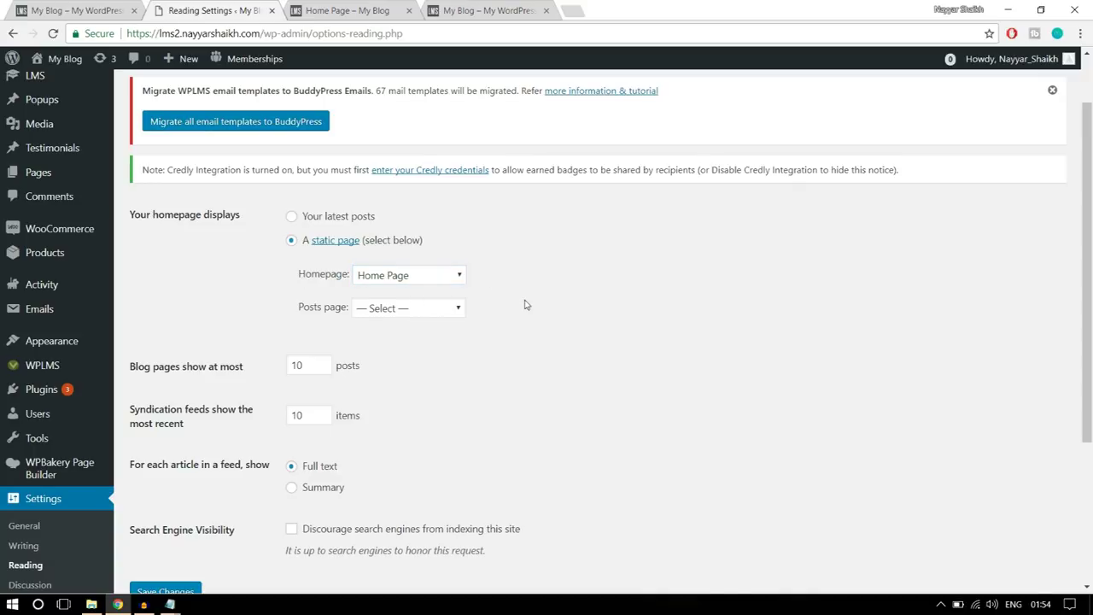
{"action": "scroll", "coordinate": [526, 307], "scroll_direction": "down", "scroll_amount": 3}
{"action": "left_click", "coordinate": [167, 373]}
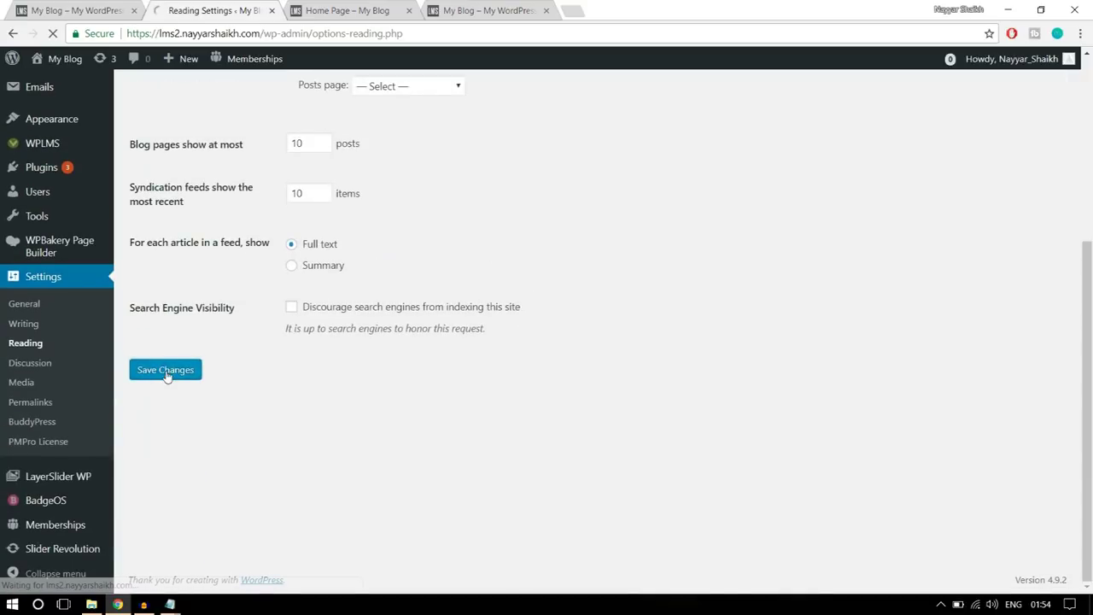
- Load the site's root address in the Home Page tab to check the new homepage
{"action": "left_click", "coordinate": [341, 11]}
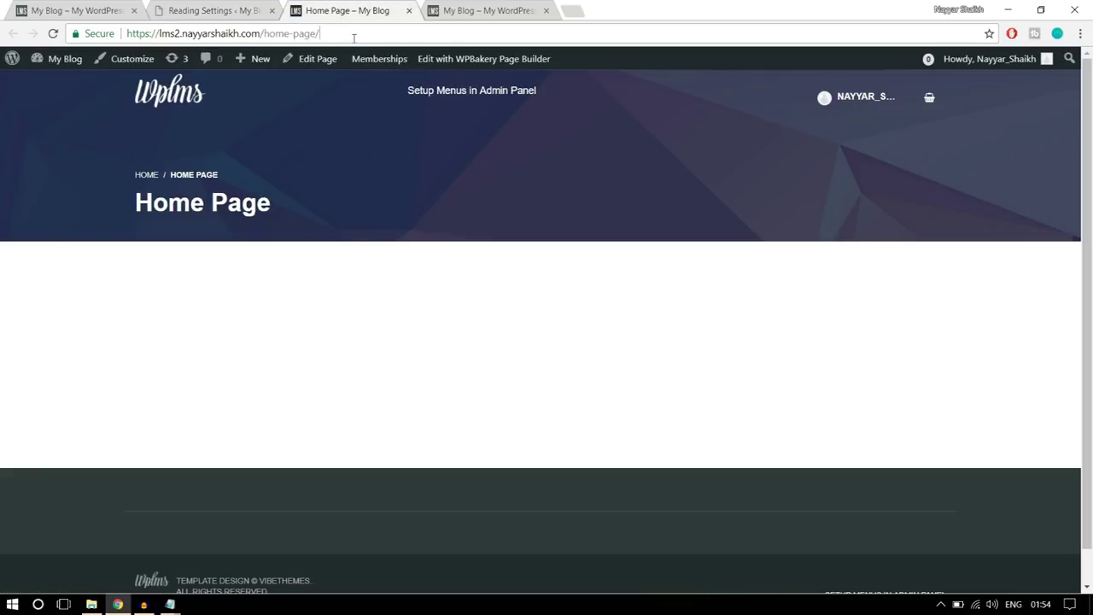
{"action": "left_click_drag", "start_coordinate": [350, 33], "coordinate": [264, 31]}
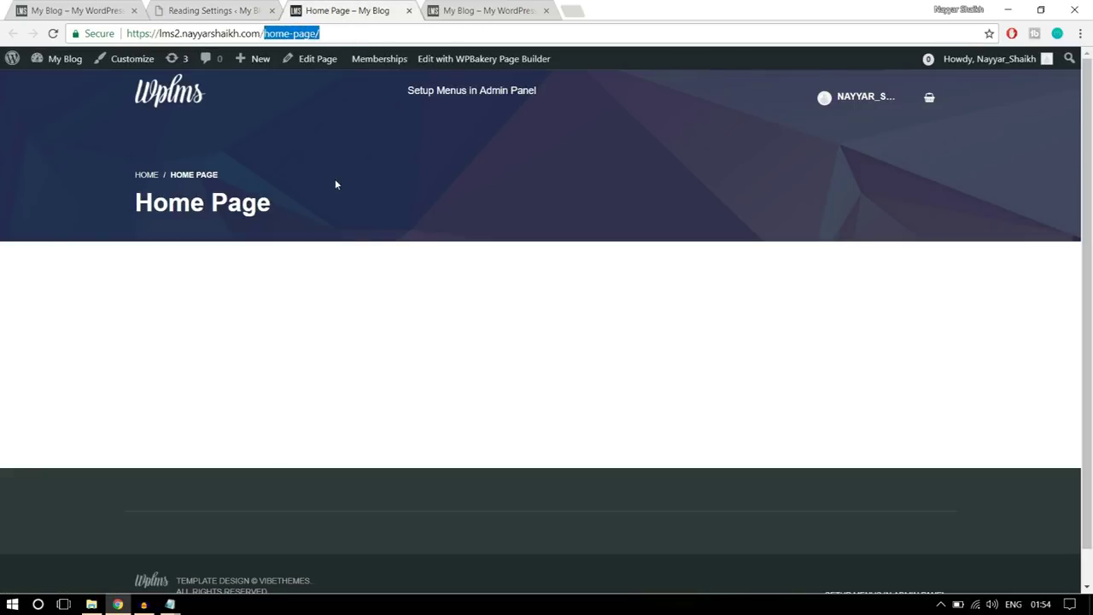
{"action": "left_click_drag", "start_coordinate": [313, 207], "coordinate": [131, 175]}
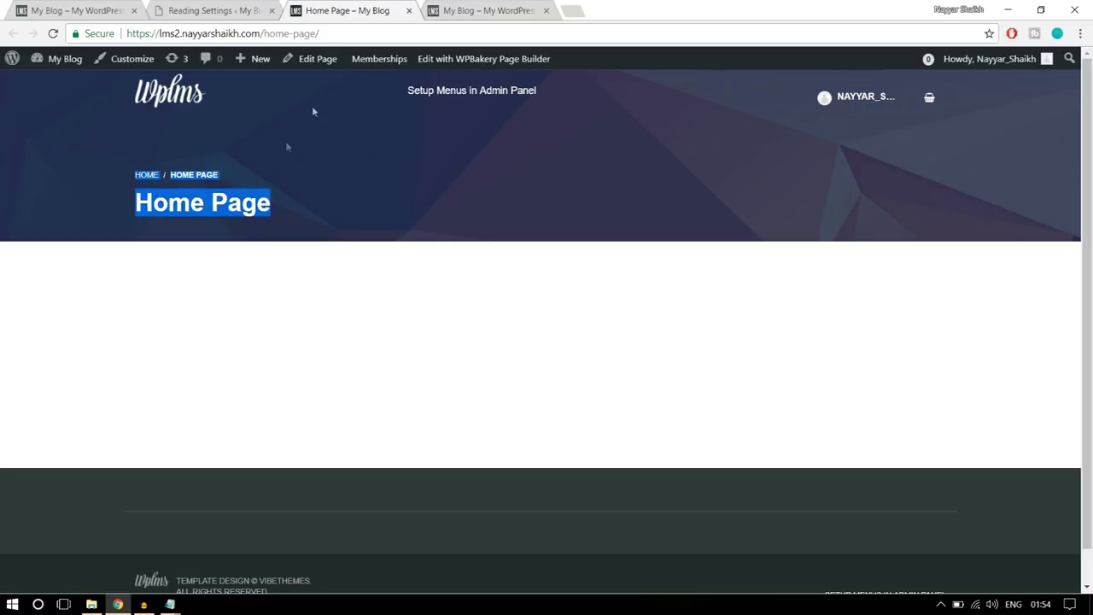
{"action": "left_click", "coordinate": [331, 34]}
{"action": "key", "text": "Return"}
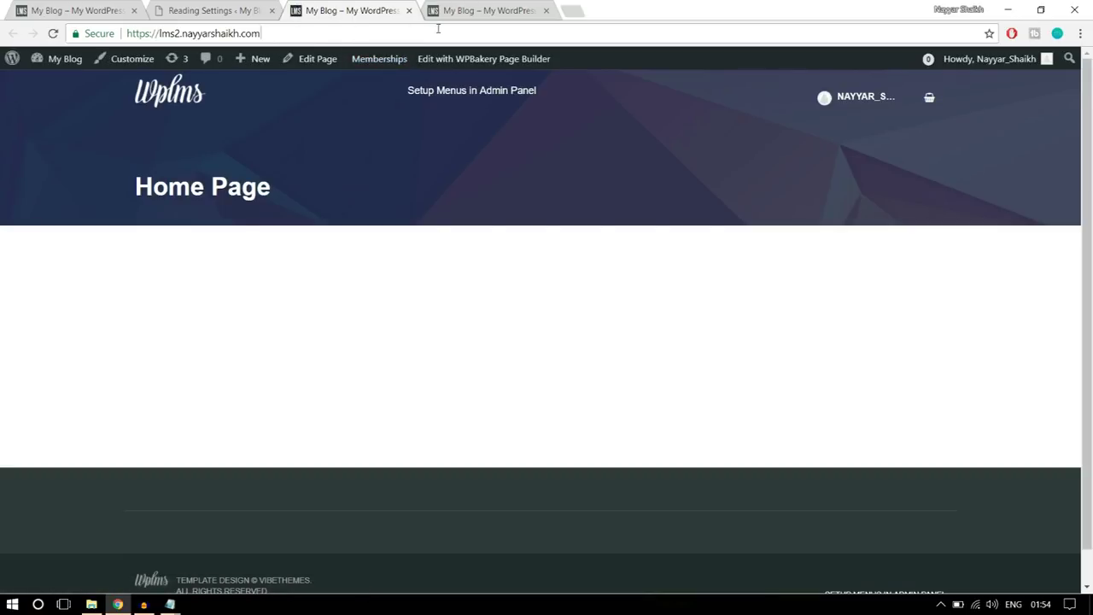
- Highlight the Home Page title on the new front page to inspect it
{"action": "left_click_drag", "start_coordinate": [291, 192], "coordinate": [133, 188]}
{"action": "left_click", "coordinate": [277, 220]}
{"action": "left_click_drag", "start_coordinate": [287, 193], "coordinate": [123, 187]}
{"action": "left_click", "coordinate": [219, 156]}
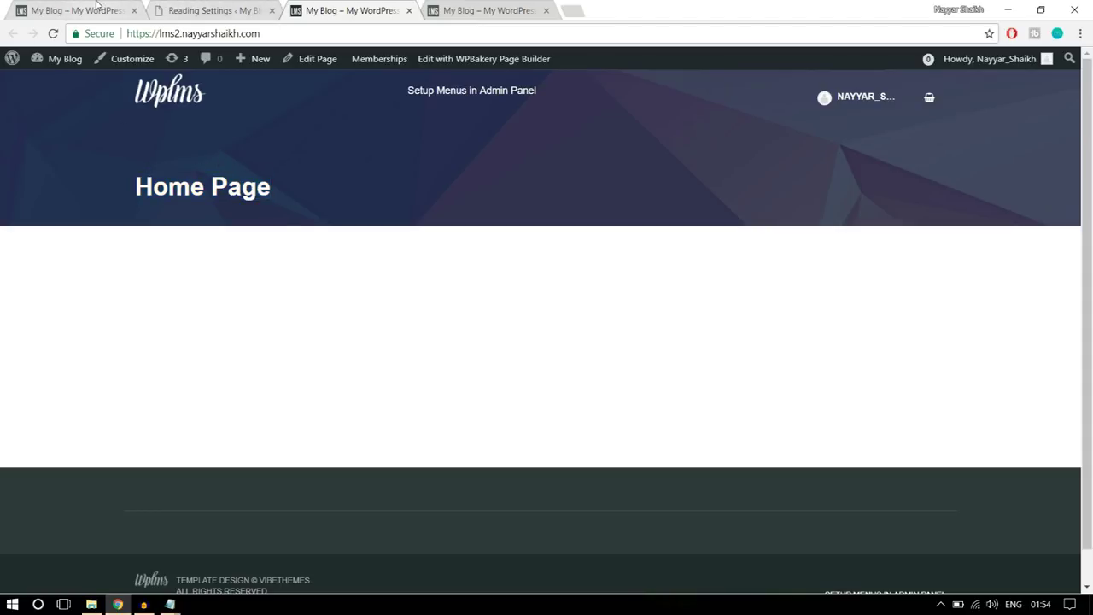
{"action": "left_click_drag", "start_coordinate": [318, 210], "coordinate": [120, 153]}
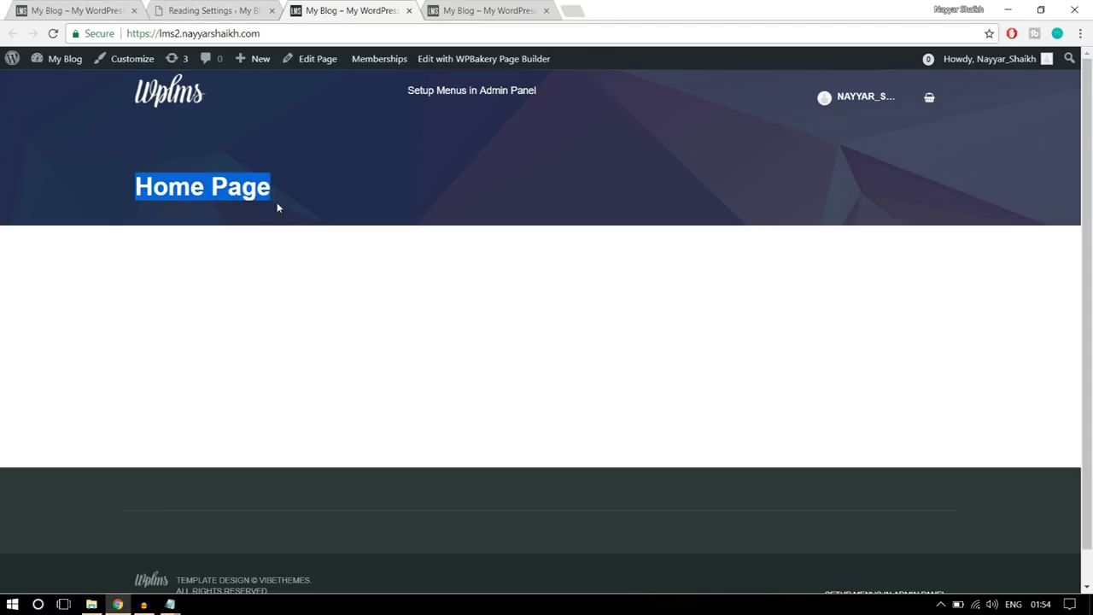
{"action": "left_click", "coordinate": [277, 208]}
- Glance at the reference homepage with its slider, then close the Reading Settings tab
{"action": "left_click", "coordinate": [85, 11]}
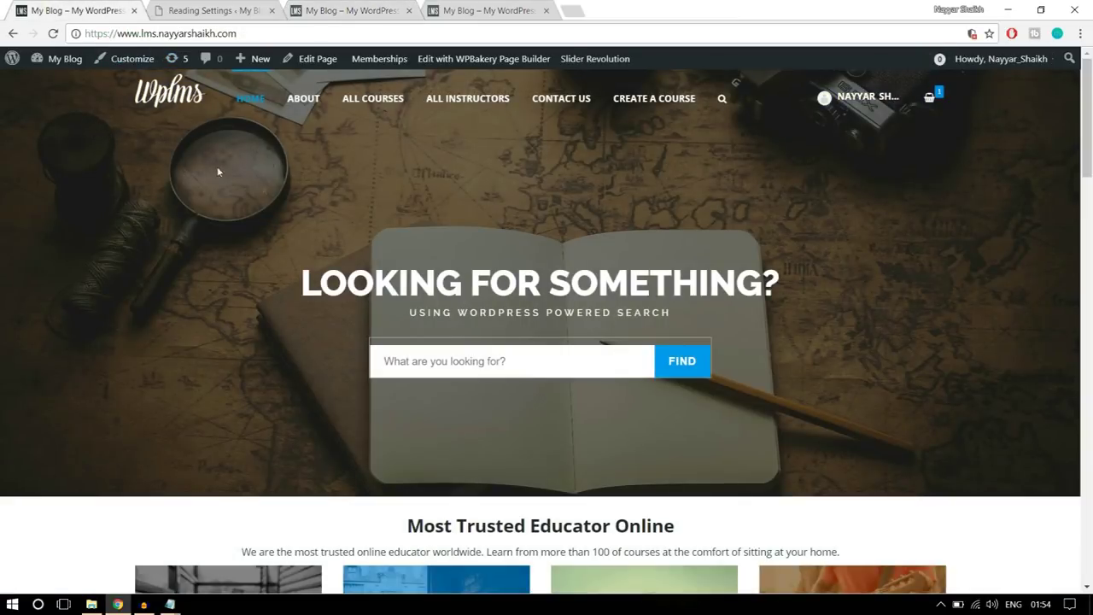
{"action": "left_click", "coordinate": [216, 10]}
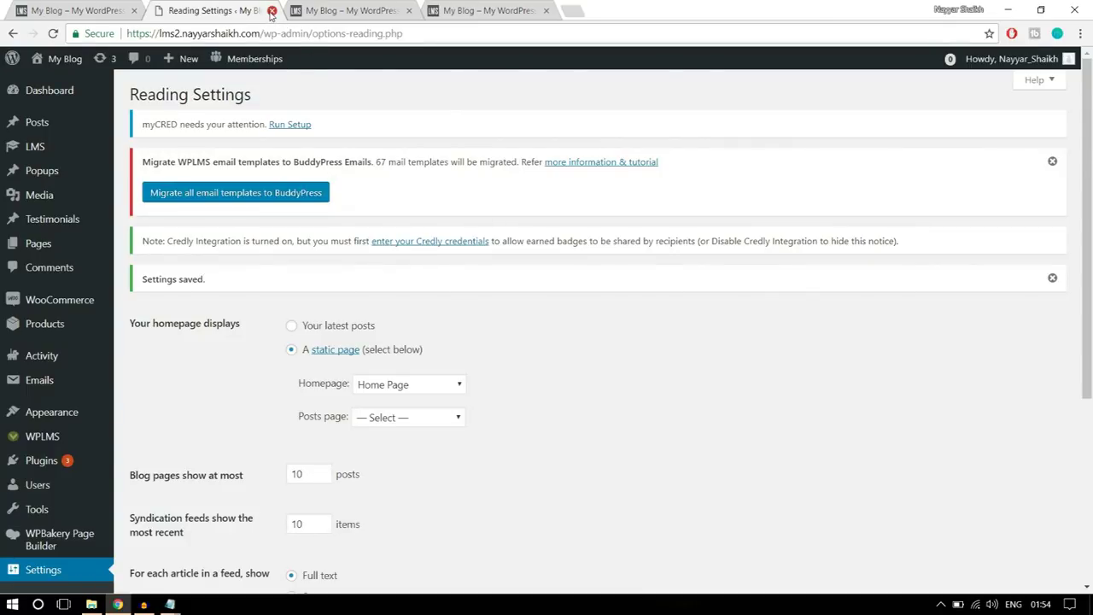
{"action": "left_click", "coordinate": [272, 10]}
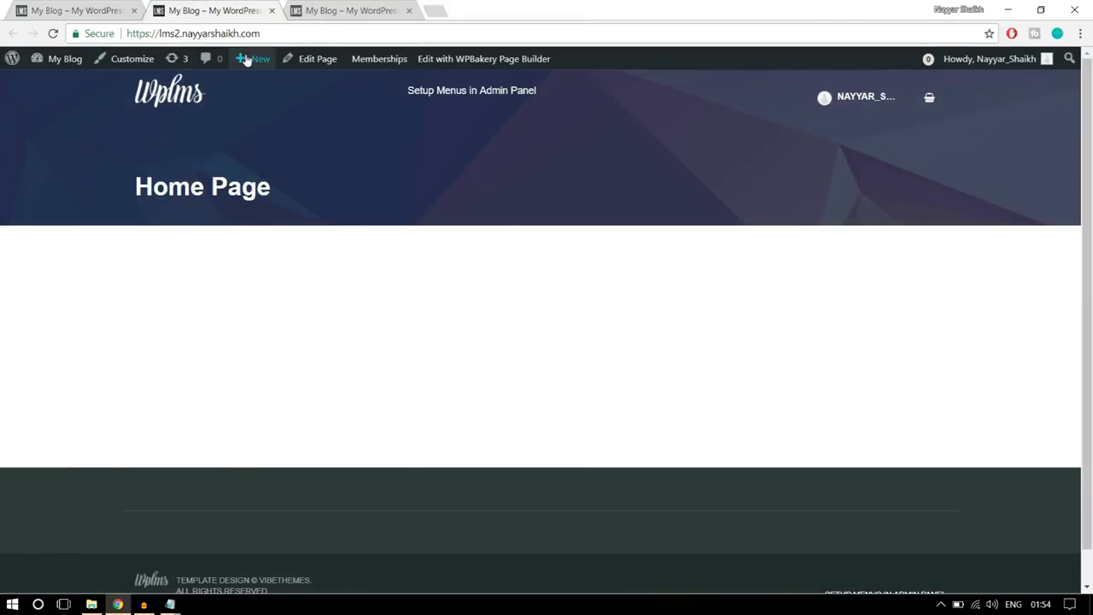
- Open the Home Page editor in a new tab and move it into second position
{"action": "right_click", "coordinate": [314, 66]}
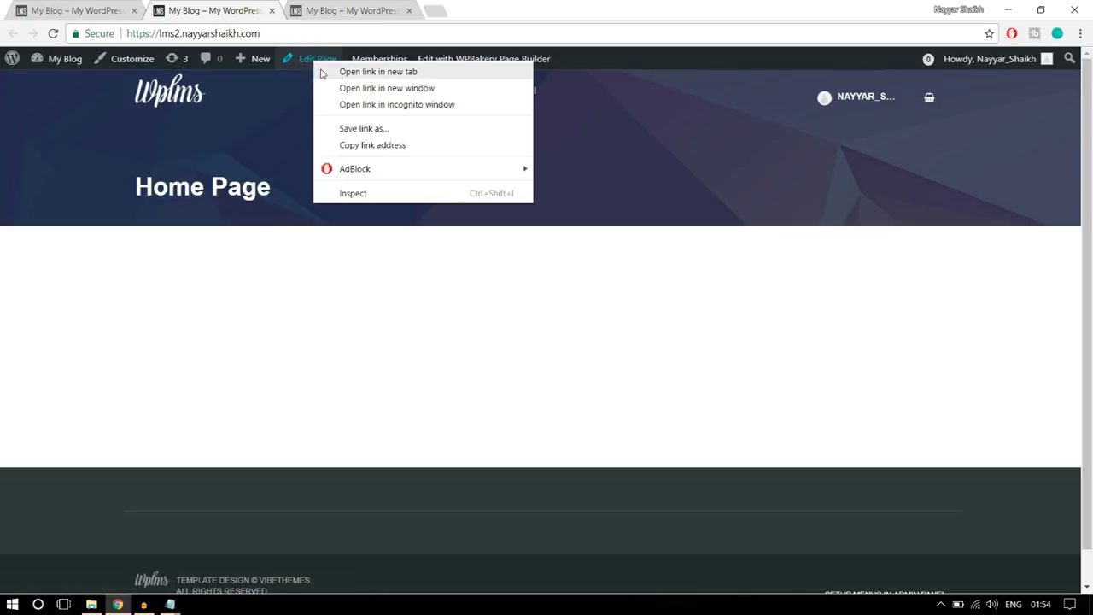
{"action": "left_click", "coordinate": [323, 73]}
{"action": "left_click_drag", "start_coordinate": [342, 11], "coordinate": [227, 12]}
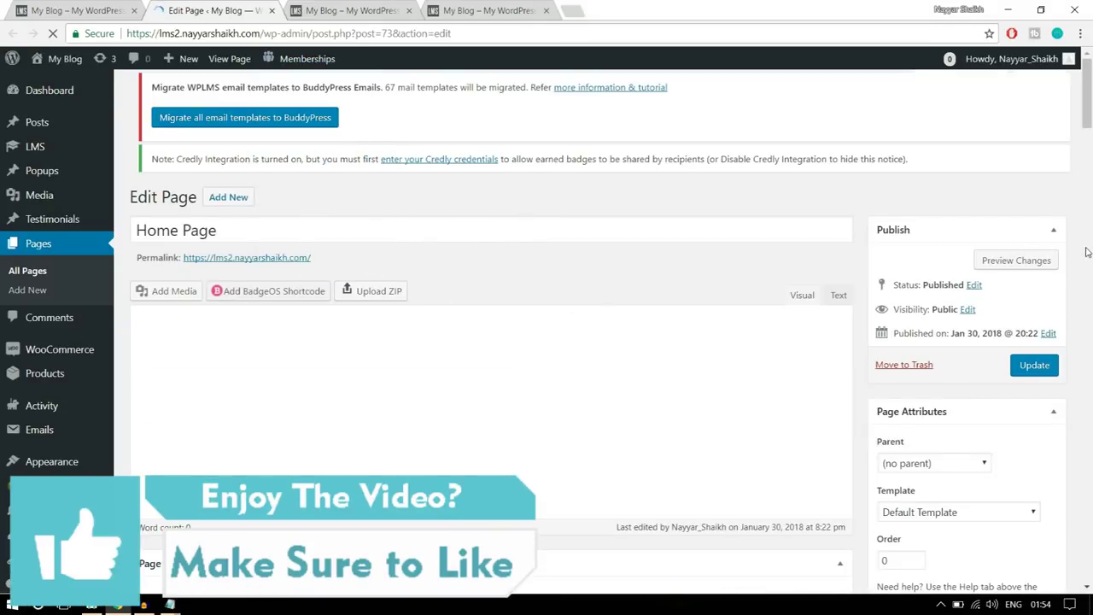
{"action": "scroll", "coordinate": [1086, 252], "scroll_direction": "down", "scroll_amount": 2}
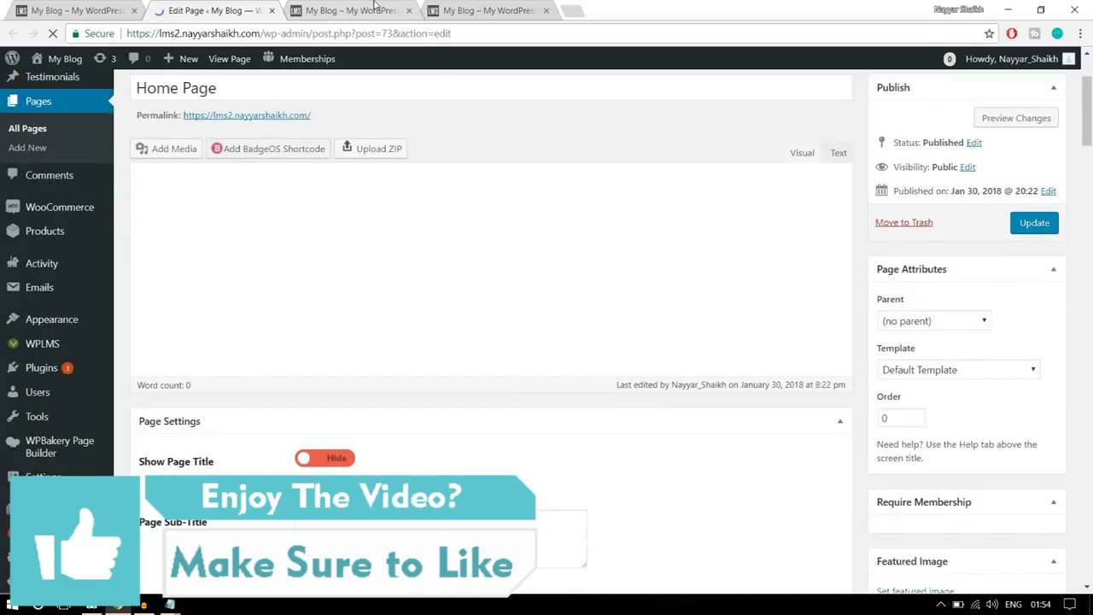
- Inspect the Home Page heading on the live homepage, then return to the editor
{"action": "left_click", "coordinate": [376, 9]}
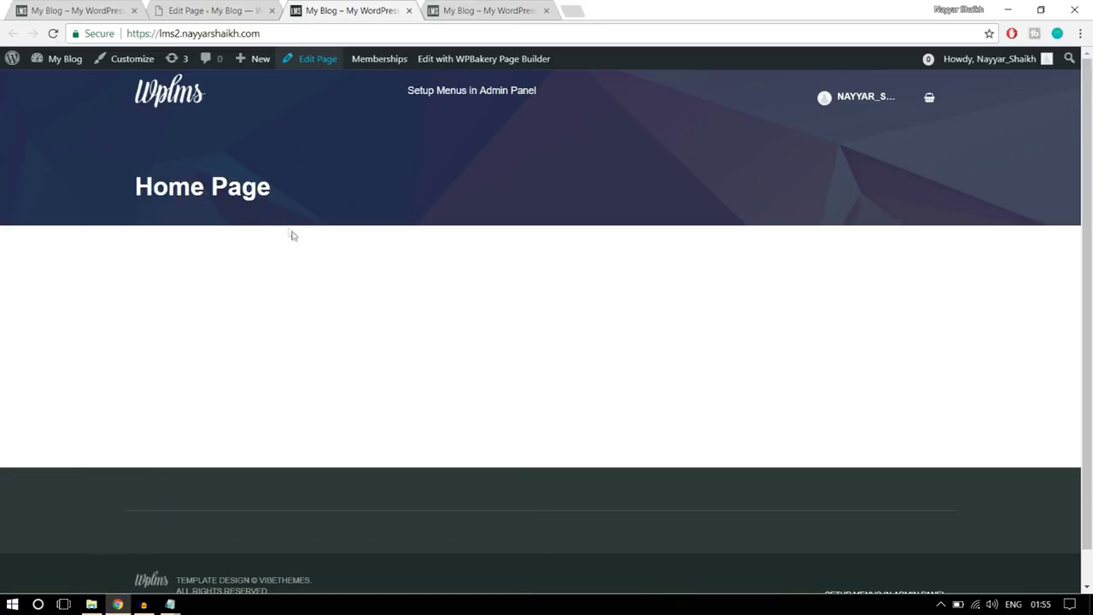
{"action": "left_click_drag", "start_coordinate": [293, 235], "coordinate": [122, 170]}
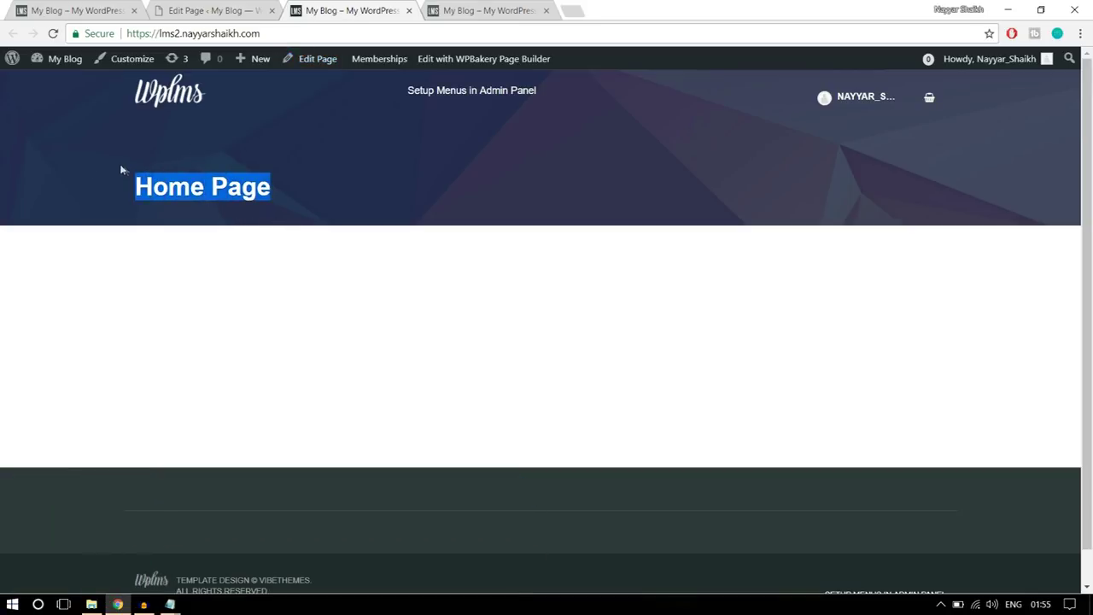
{"action": "left_click", "coordinate": [226, 196]}
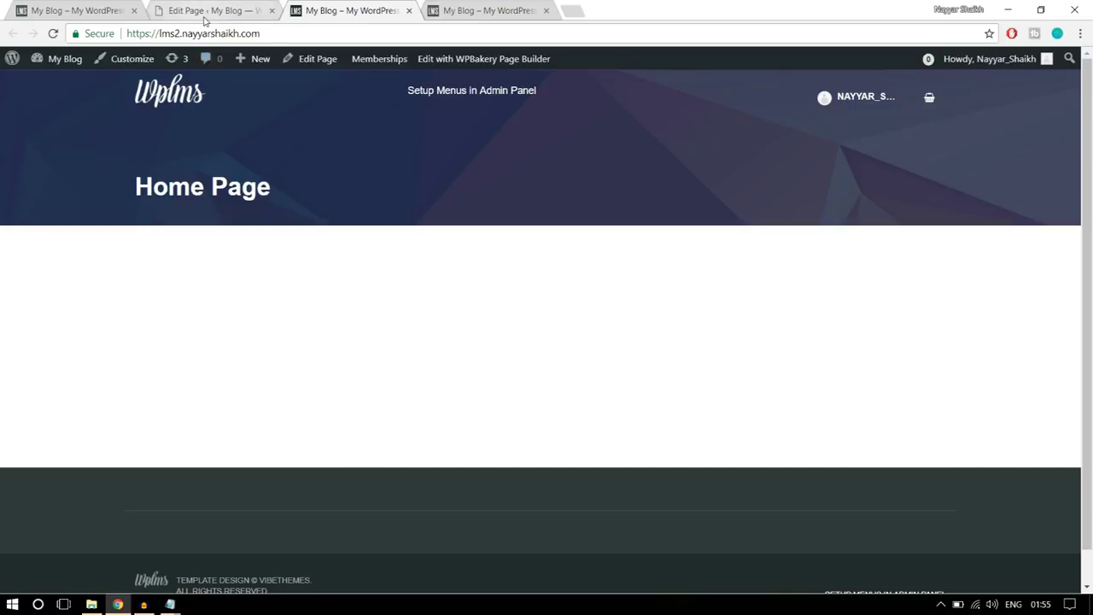
{"action": "left_click", "coordinate": [205, 11]}
{"action": "scroll", "coordinate": [705, 341], "scroll_direction": "down", "scroll_amount": 3}
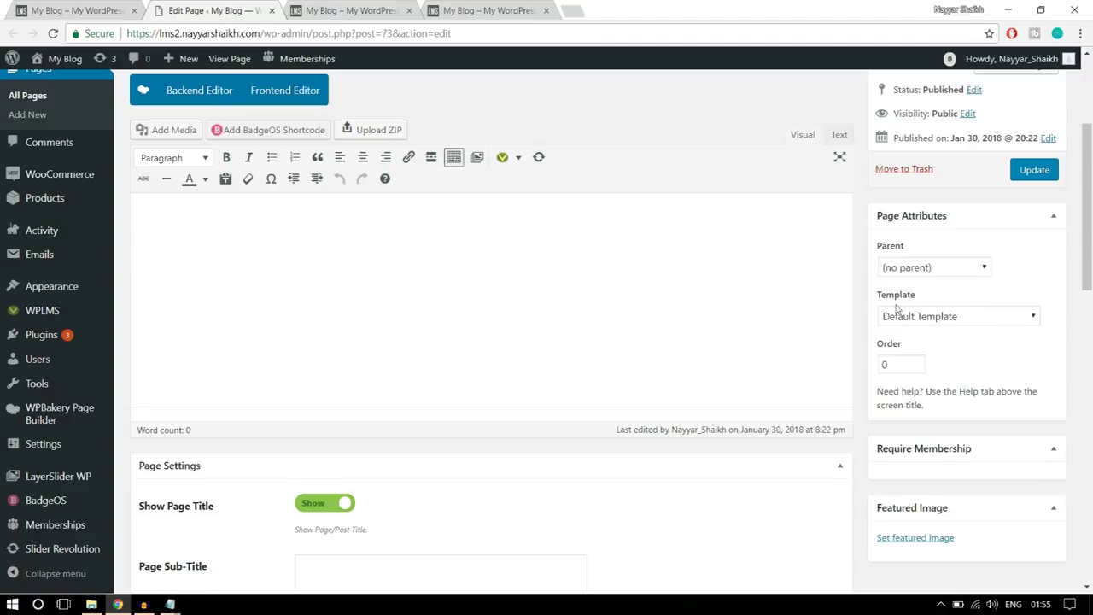
- Change the Home Page template to No Title and update the page
{"action": "left_click", "coordinate": [963, 315]}
{"action": "scroll", "coordinate": [948, 205], "scroll_direction": "down", "scroll_amount": 2}
{"action": "scroll", "coordinate": [948, 248], "scroll_direction": "up", "scroll_amount": 2}
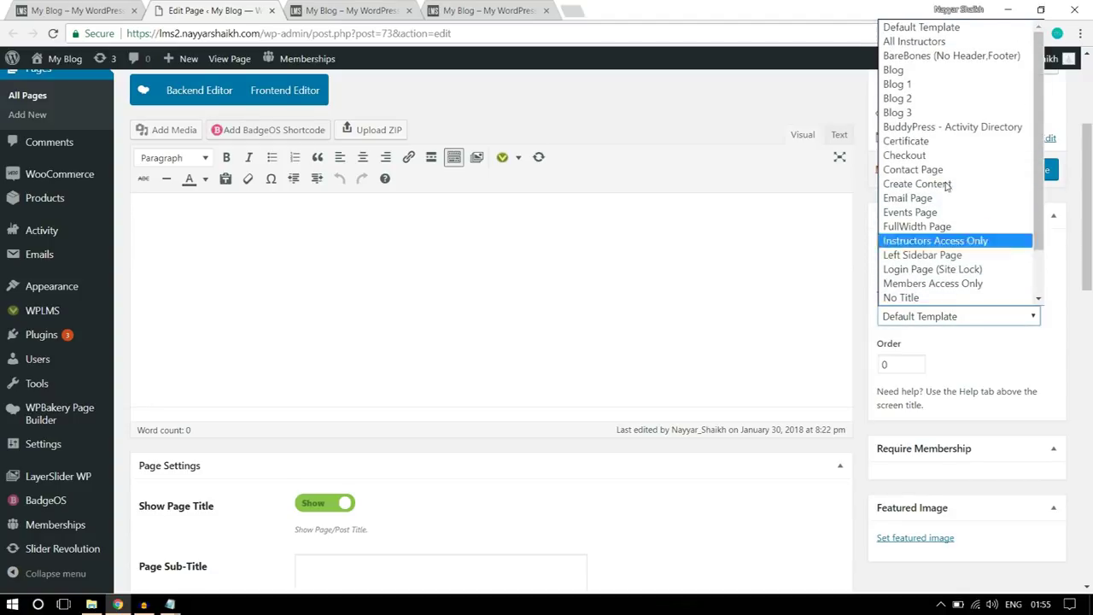
{"action": "scroll", "coordinate": [947, 154], "scroll_direction": "down", "scroll_amount": 2}
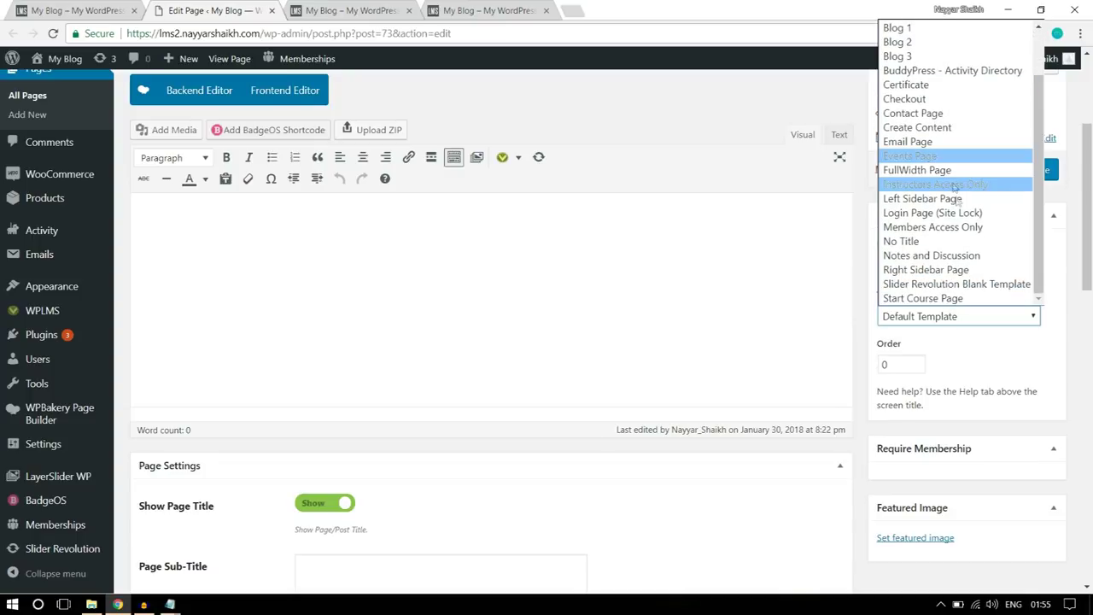
{"action": "left_click", "coordinate": [918, 248]}
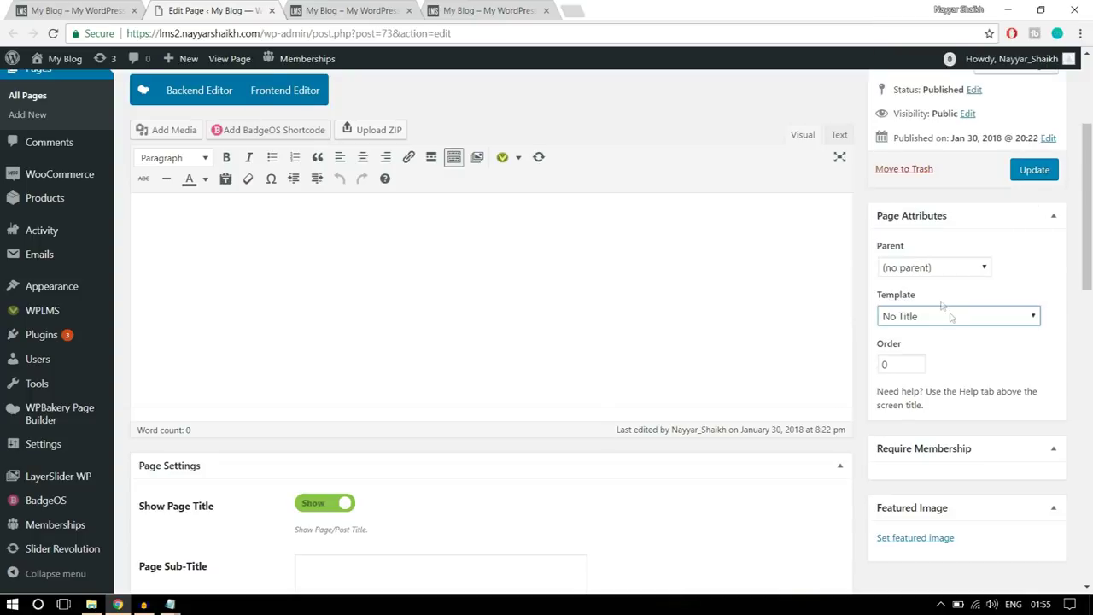
{"action": "left_click", "coordinate": [1034, 172]}
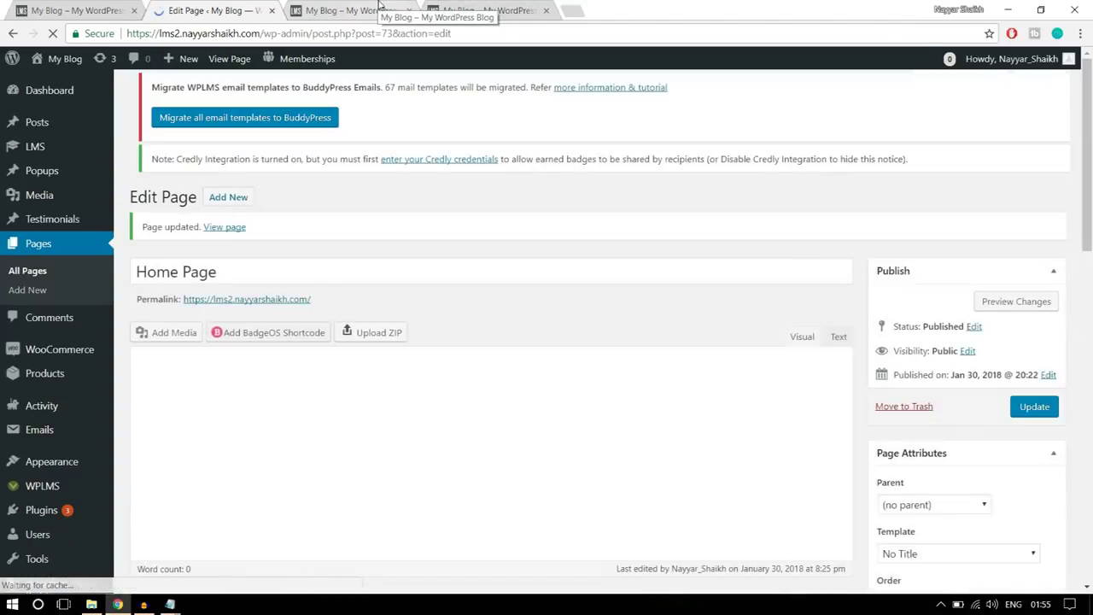
- Reload the site homepage to confirm the title banner is gone, then return to the editor
{"action": "left_click", "coordinate": [379, 8]}
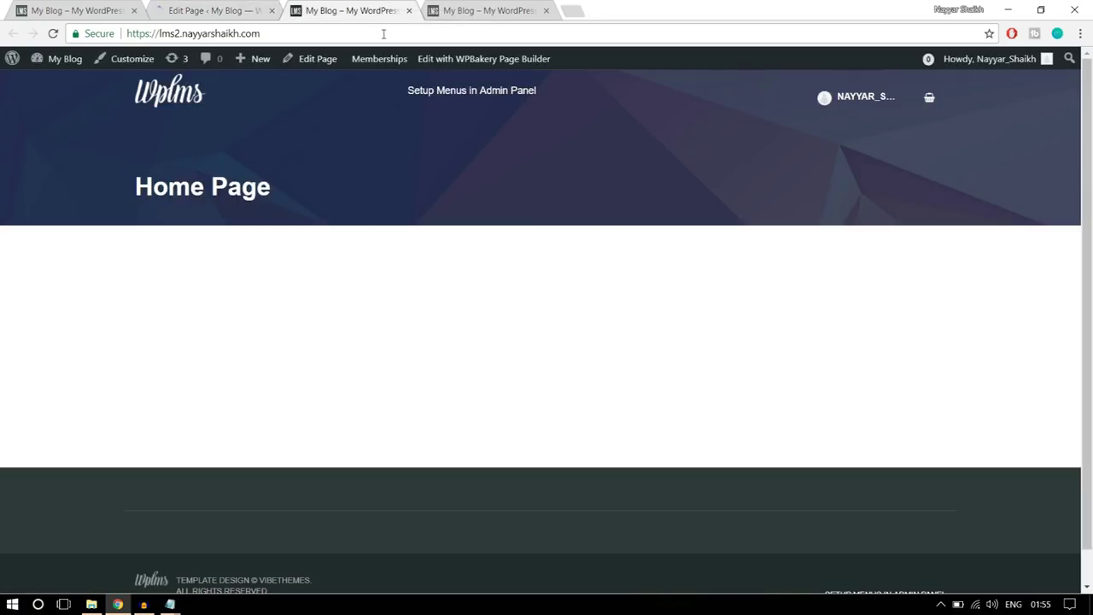
{"action": "left_click", "coordinate": [383, 33]}
{"action": "key", "text": "Return"}
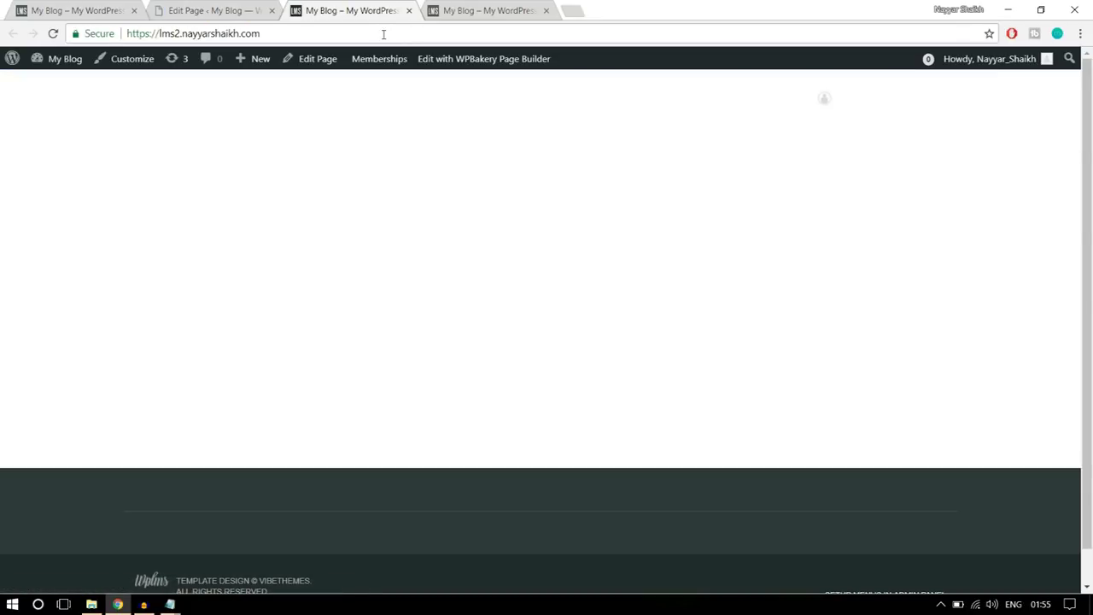
{"action": "left_click_drag", "start_coordinate": [427, 205], "coordinate": [233, 101]}
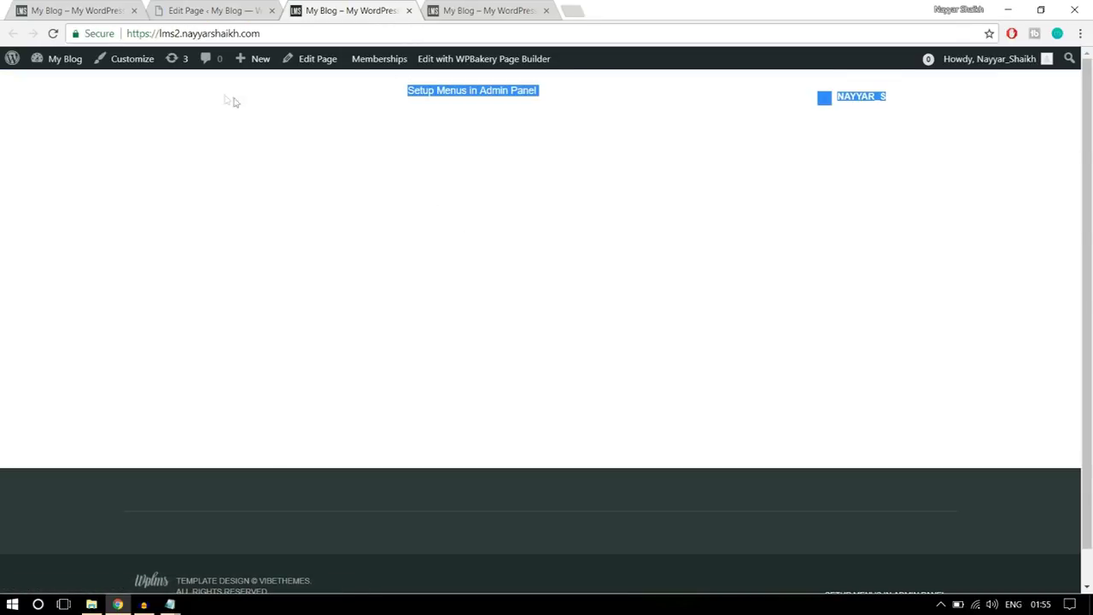
{"action": "left_click", "coordinate": [417, 275]}
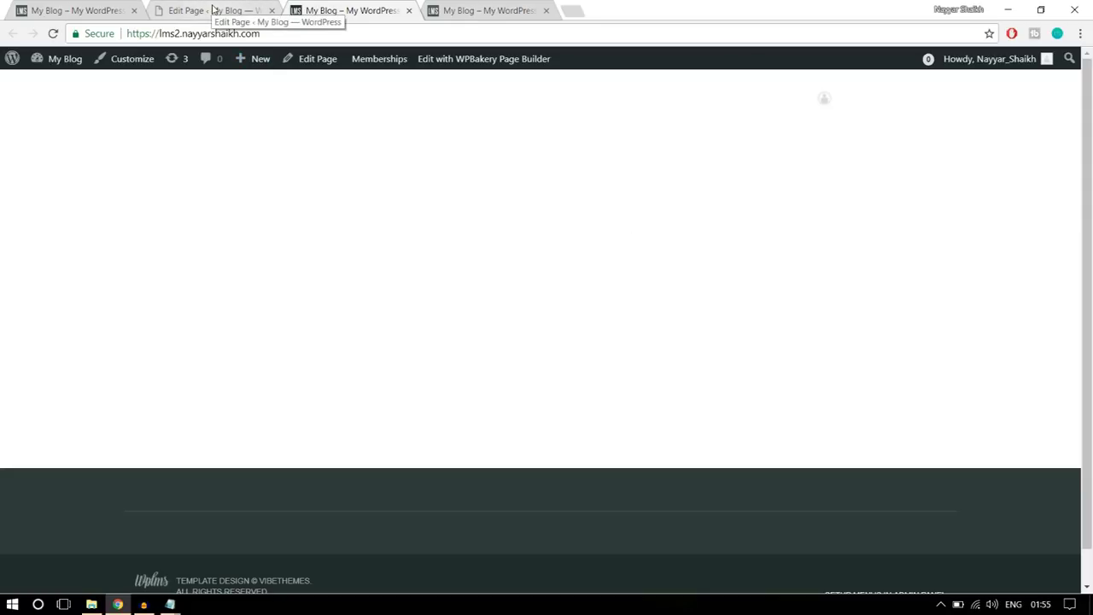
{"action": "left_click", "coordinate": [213, 9]}
- Switch Home Page to the WPBakery Backend Editor, collapse Page Settings, and compare with the reference homepage
{"action": "scroll", "coordinate": [700, 251], "scroll_direction": "down", "scroll_amount": 3}
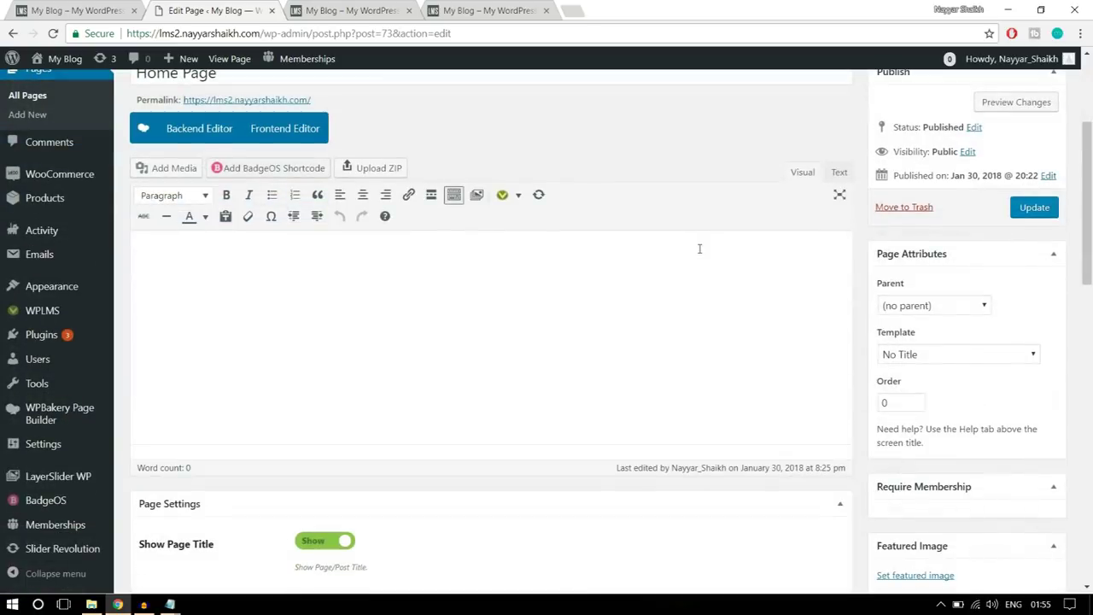
{"action": "scroll", "coordinate": [706, 280], "scroll_direction": "up", "scroll_amount": 2}
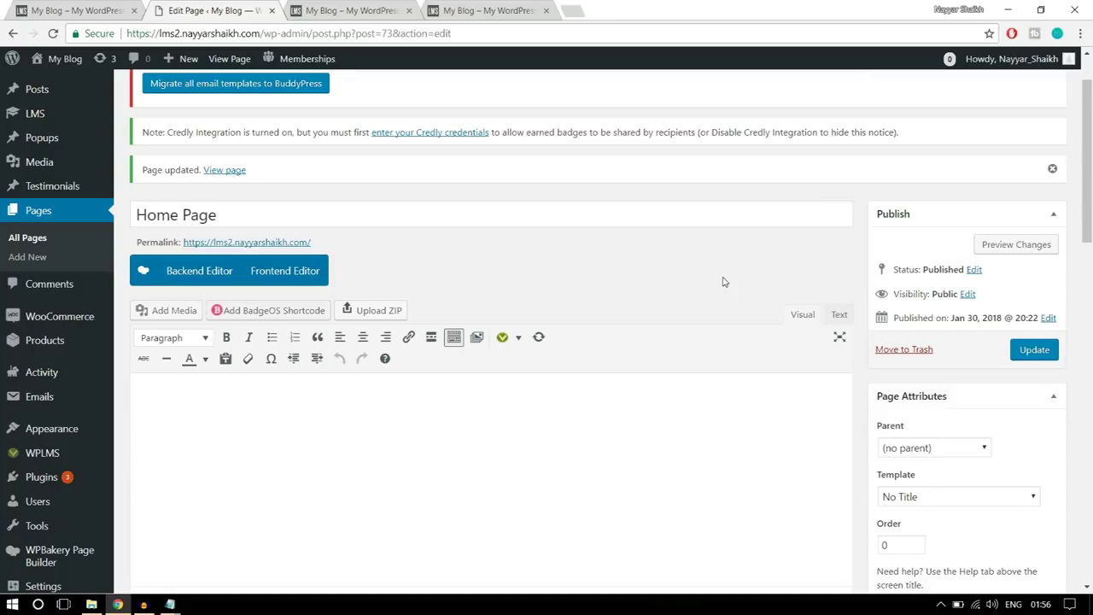
{"action": "scroll", "coordinate": [679, 243], "scroll_direction": "down", "scroll_amount": 1}
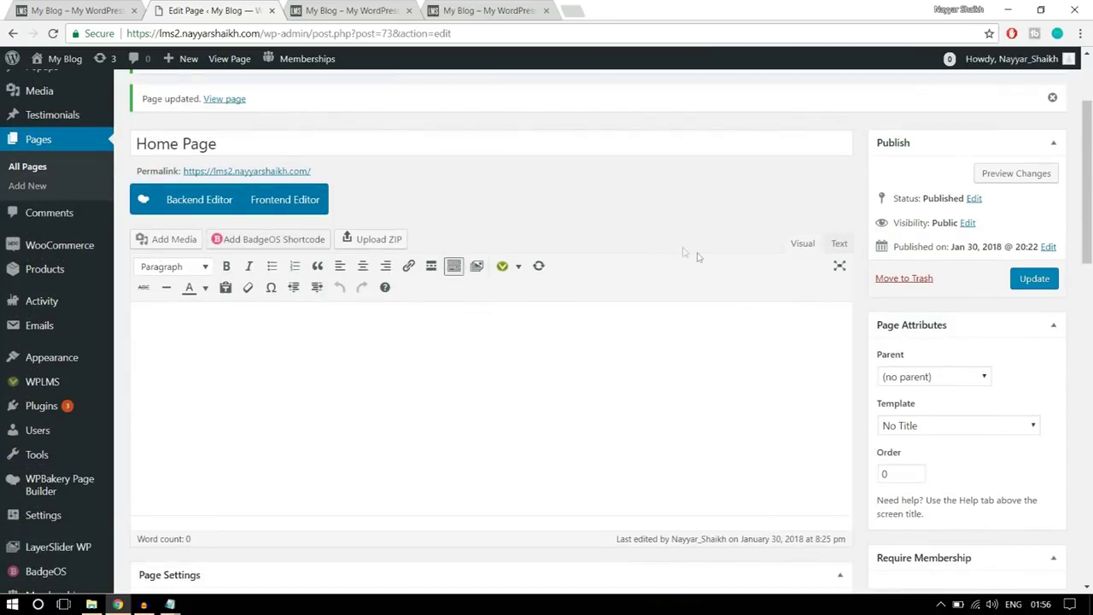
{"action": "left_click", "coordinate": [195, 203]}
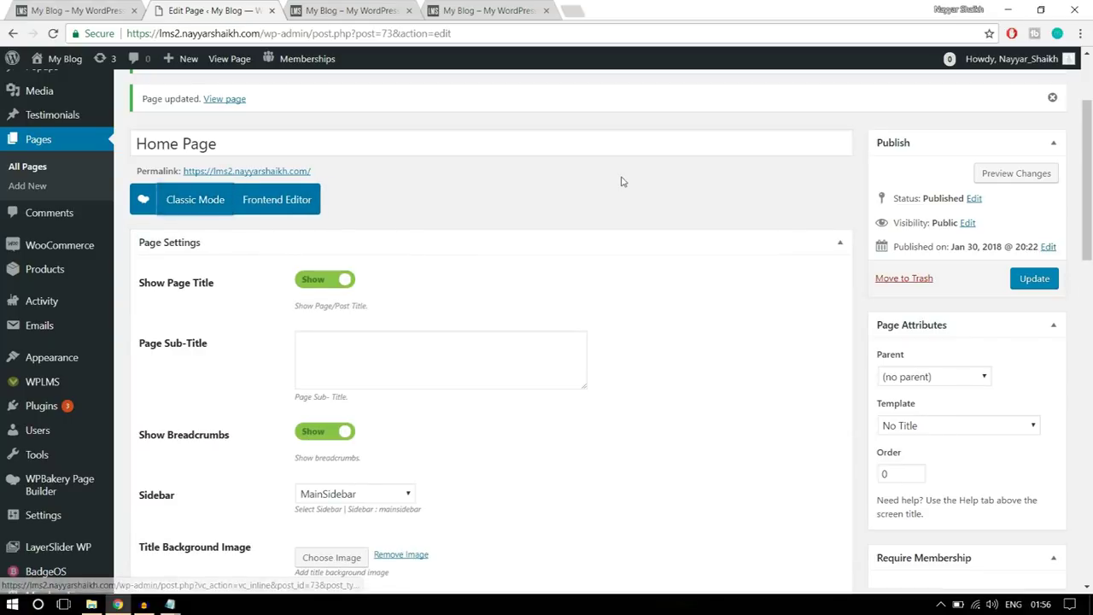
{"action": "scroll", "coordinate": [382, 193], "scroll_direction": "down", "scroll_amount": 1}
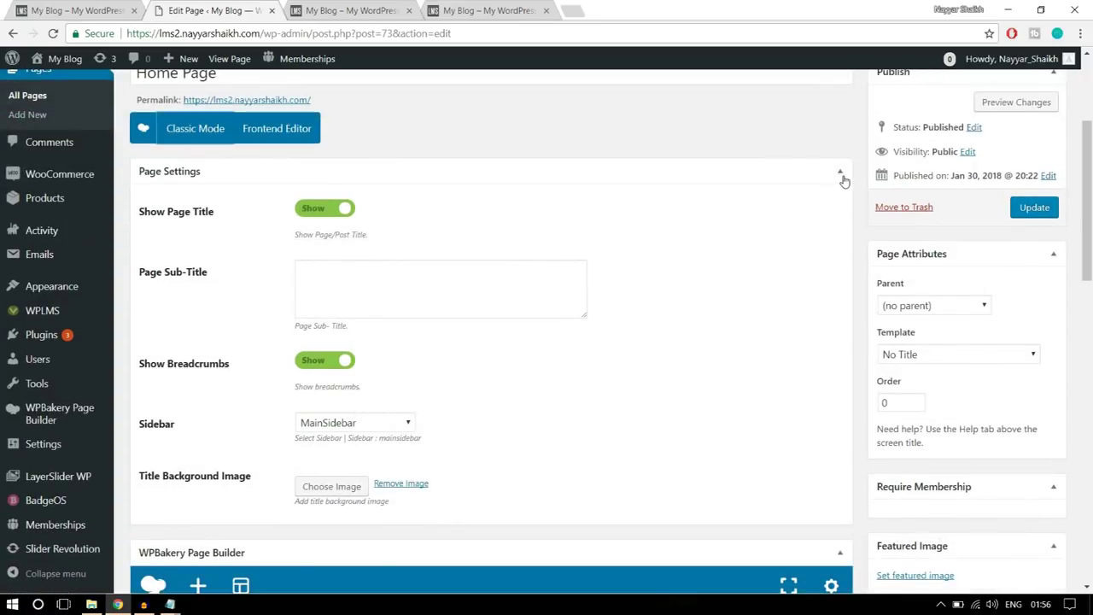
{"action": "left_click", "coordinate": [841, 175]}
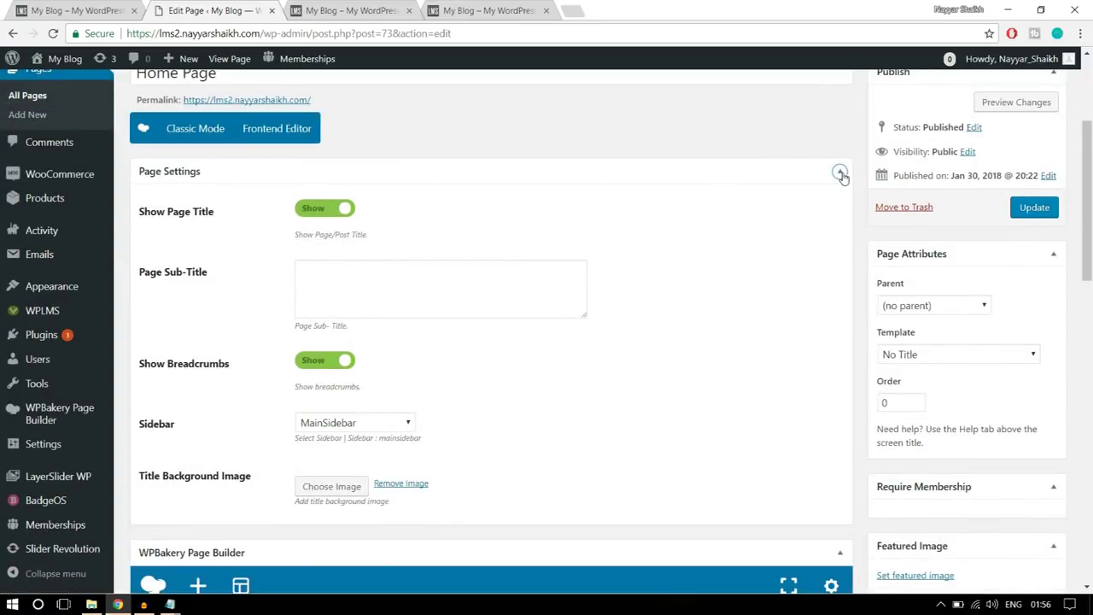
{"action": "scroll", "coordinate": [842, 175], "scroll_direction": "down", "scroll_amount": 1}
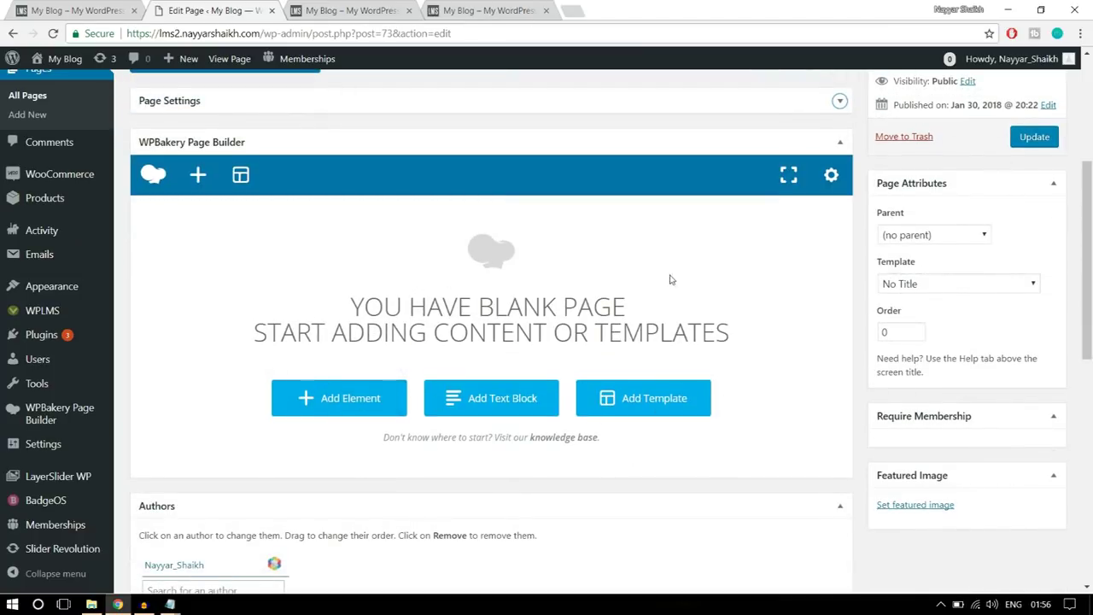
{"action": "left_click", "coordinate": [76, 10]}
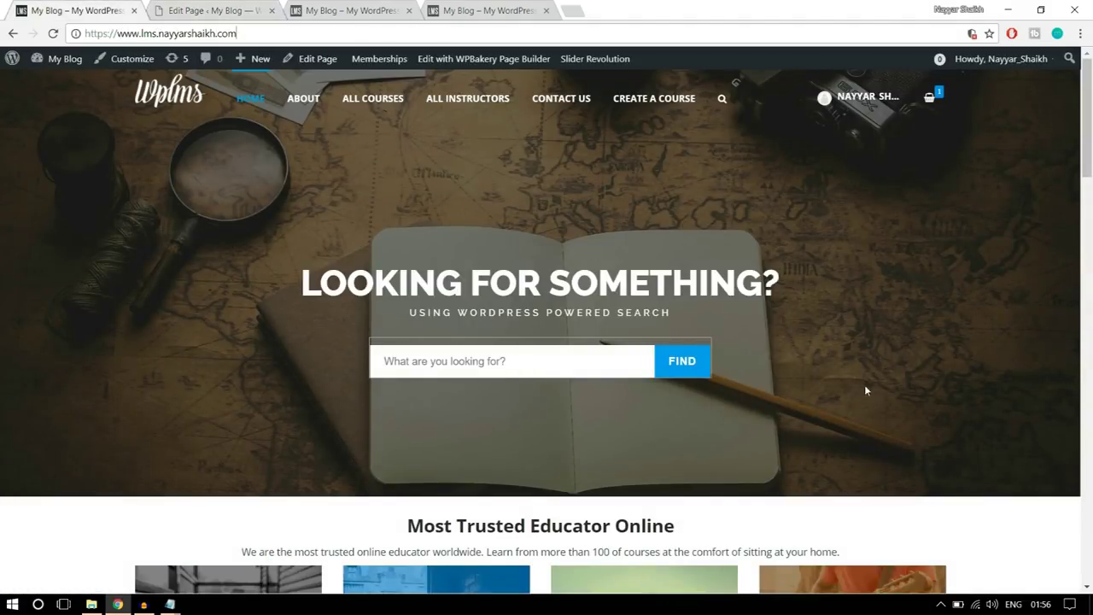
{"action": "left_click", "coordinate": [205, 9]}
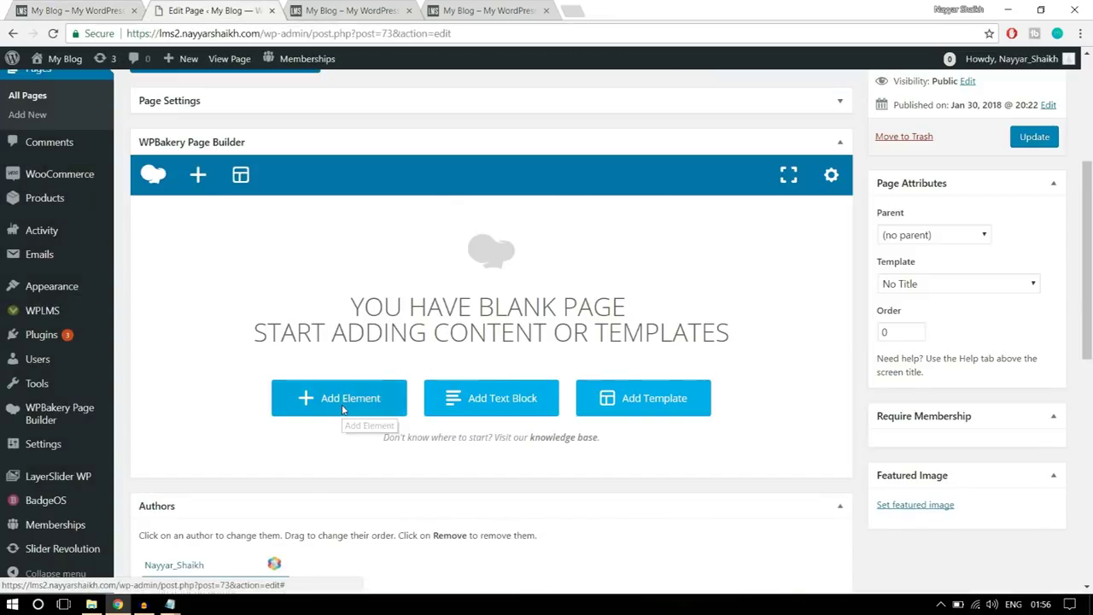
- Add a Revolution Slider element set to Slider 1 and update the Home Page
{"action": "left_click", "coordinate": [342, 410]}
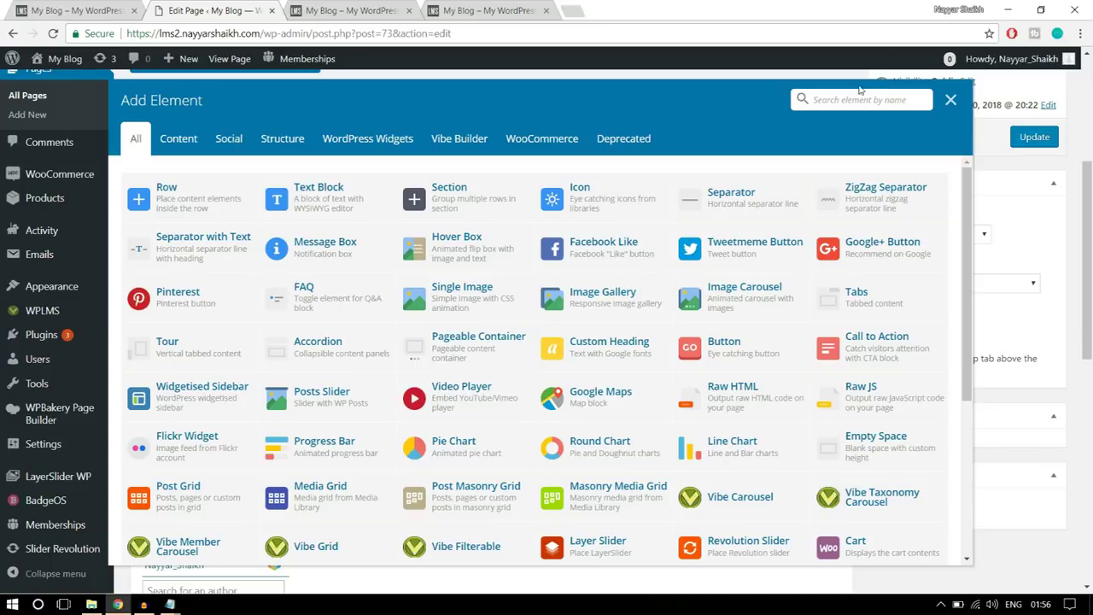
{"action": "type", "text": "sli"}
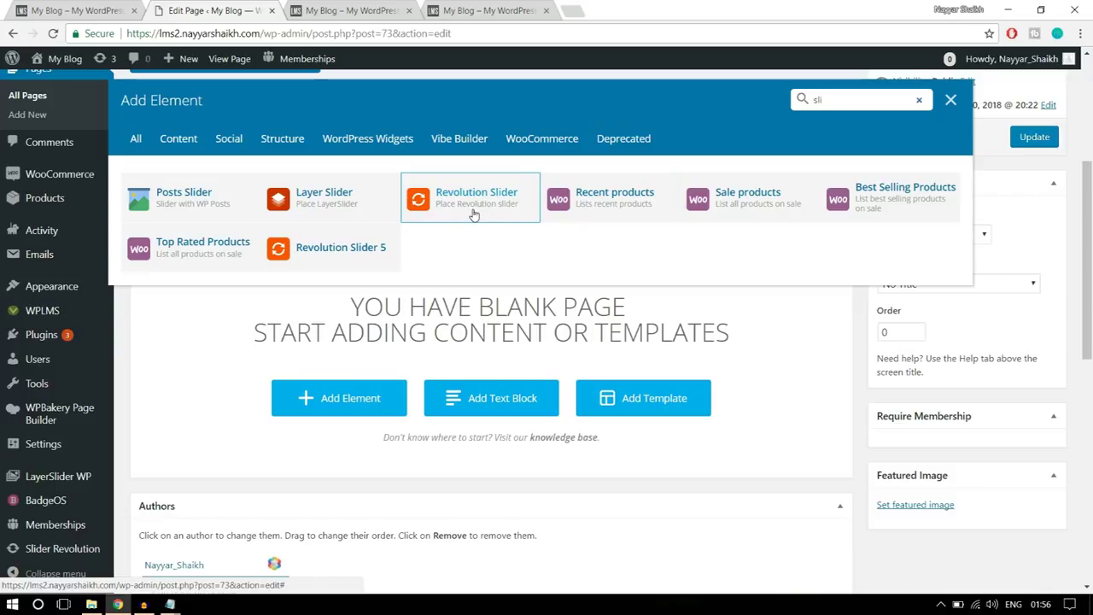
{"action": "left_click", "coordinate": [474, 213]}
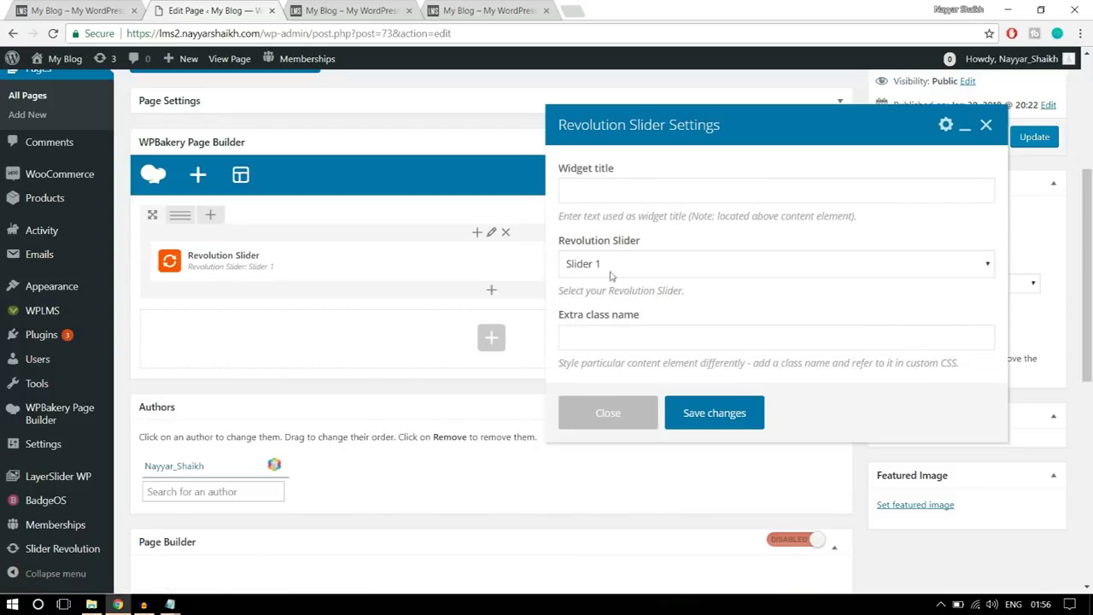
{"action": "scroll", "coordinate": [743, 264], "scroll_direction": "down", "scroll_amount": 1}
{"action": "left_click", "coordinate": [639, 271]}
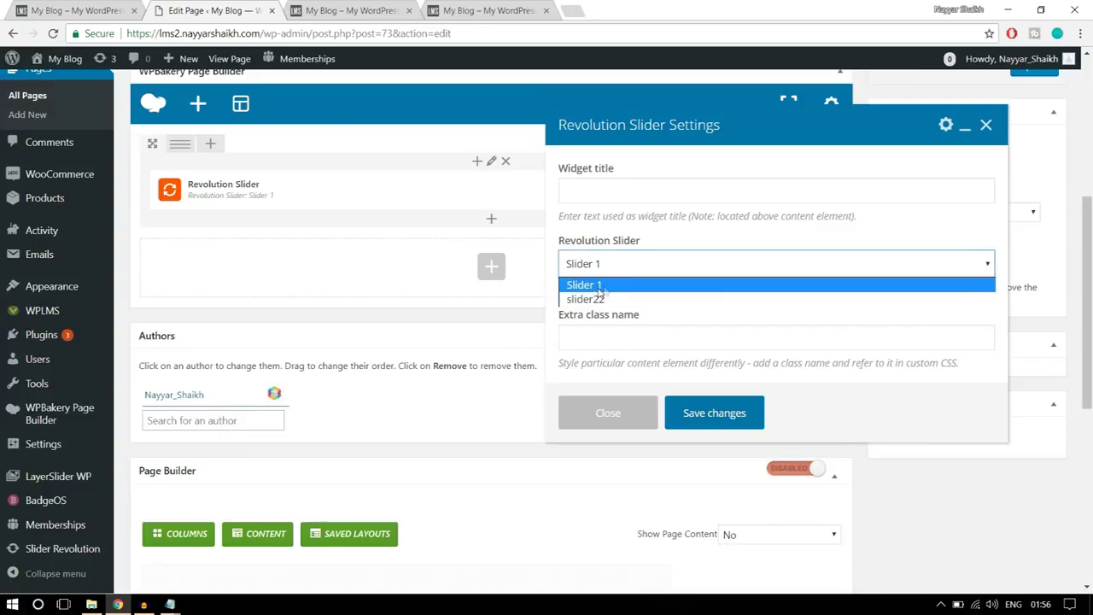
{"action": "left_click", "coordinate": [603, 288]}
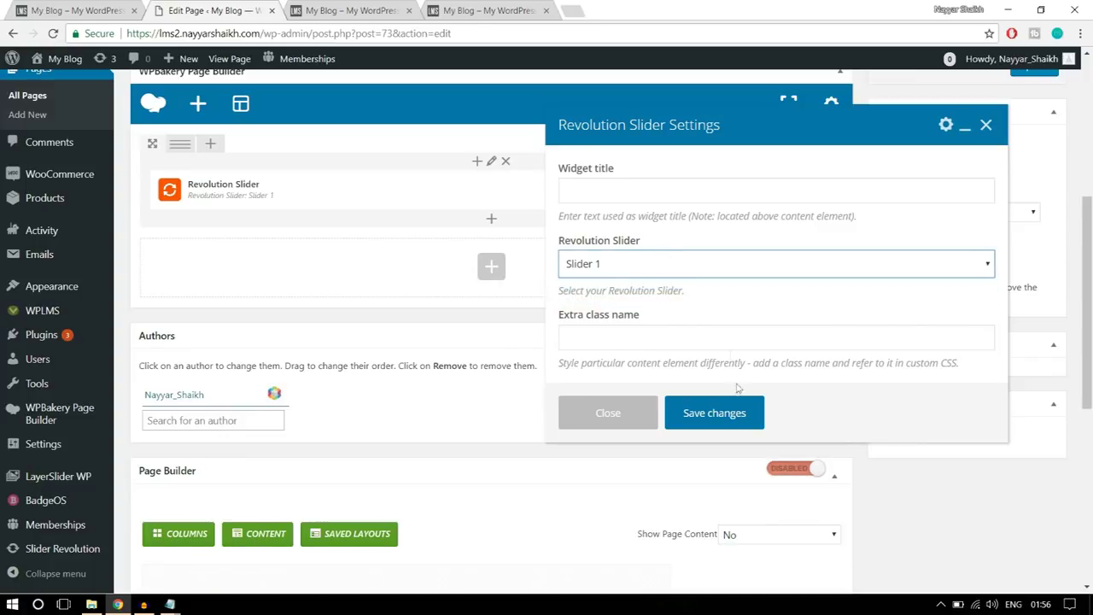
{"action": "left_click", "coordinate": [714, 413]}
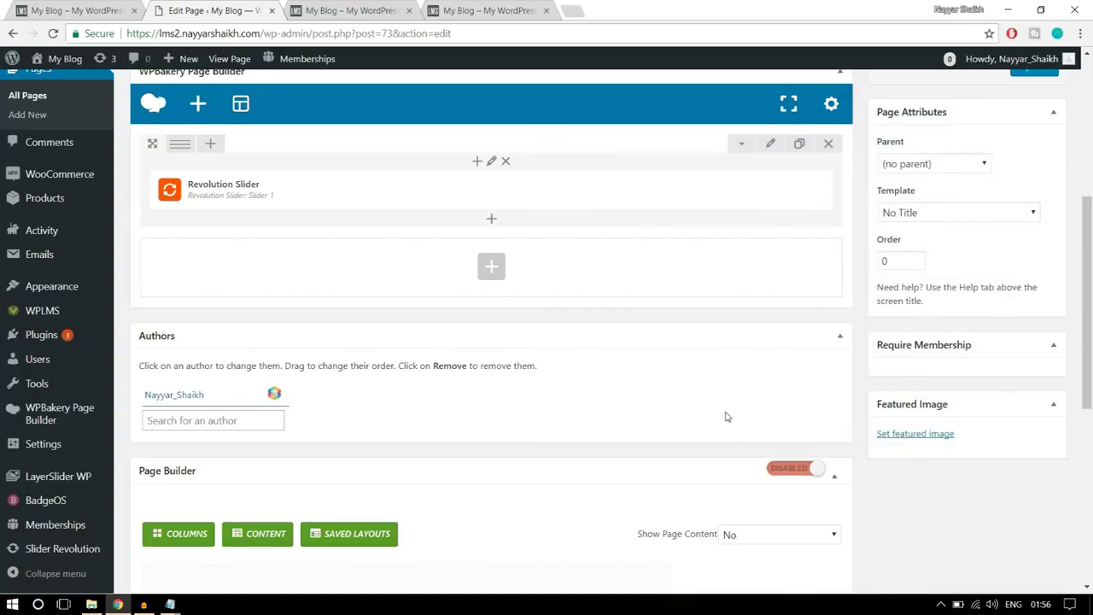
{"action": "scroll", "coordinate": [727, 417], "scroll_direction": "up", "scroll_amount": 3}
{"action": "left_click", "coordinate": [1033, 350]}
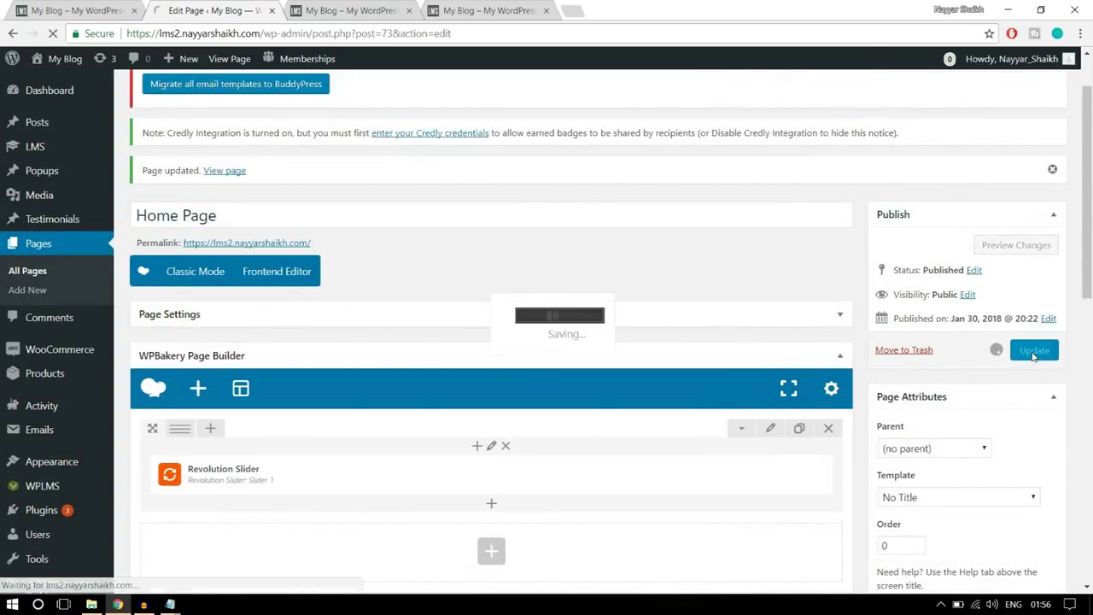
- Reload the live homepage to show the LOOKING FOR SOMETHING? slider and try its search box
{"action": "left_click", "coordinate": [346, 11]}
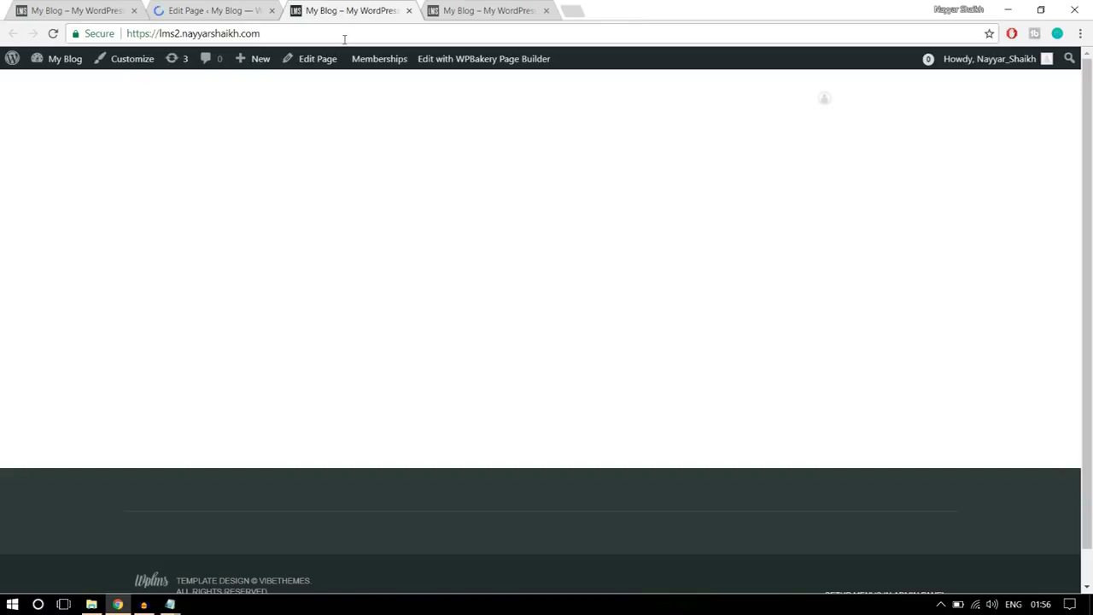
{"action": "left_click", "coordinate": [344, 39]}
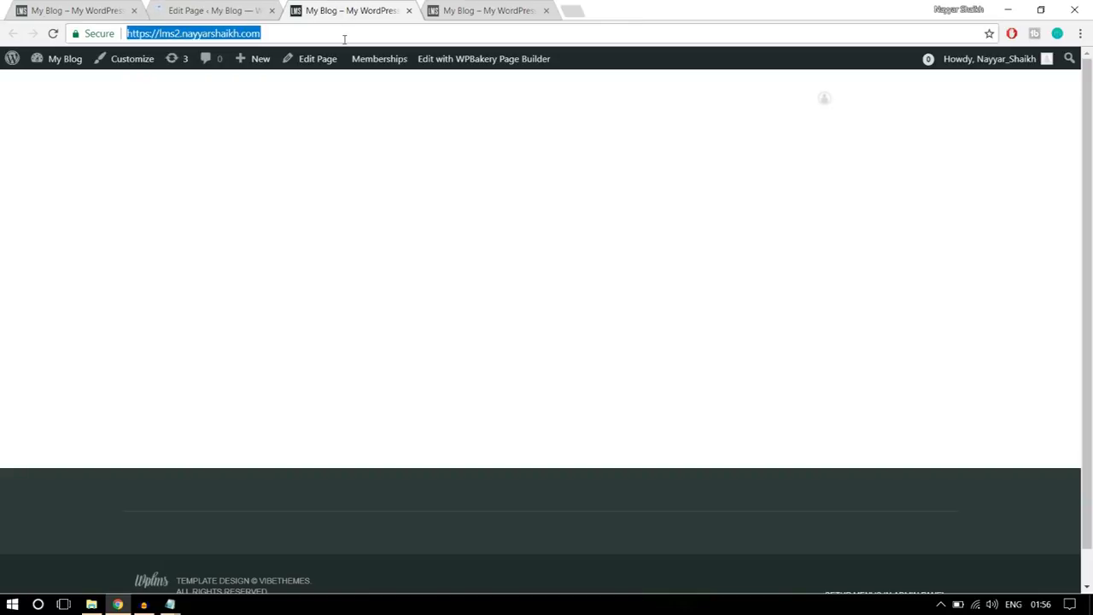
{"action": "key", "text": "Return"}
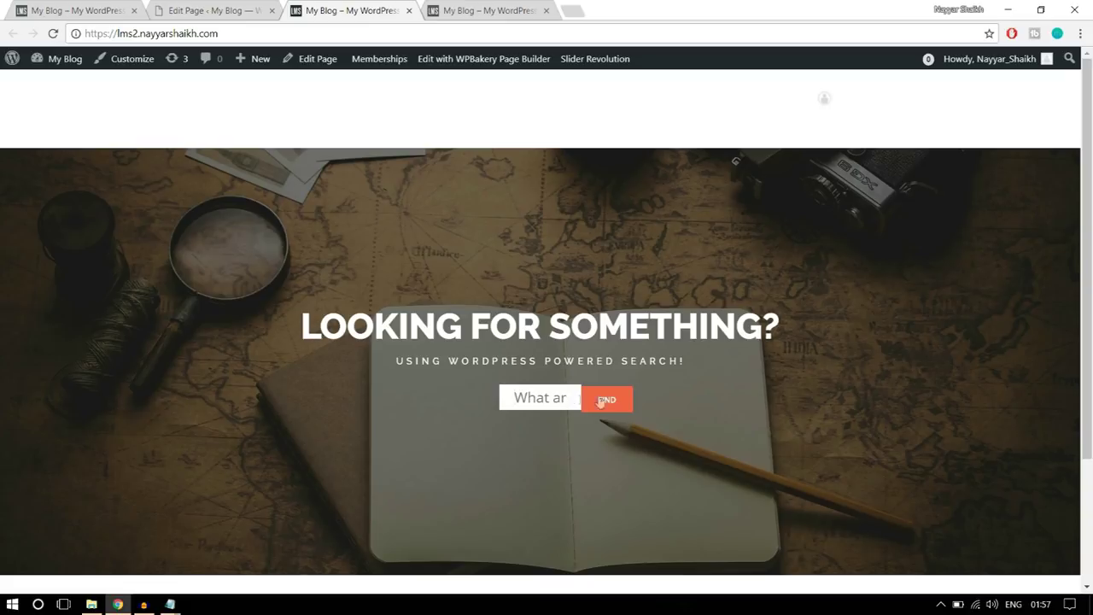
{"action": "left_click", "coordinate": [556, 403]}
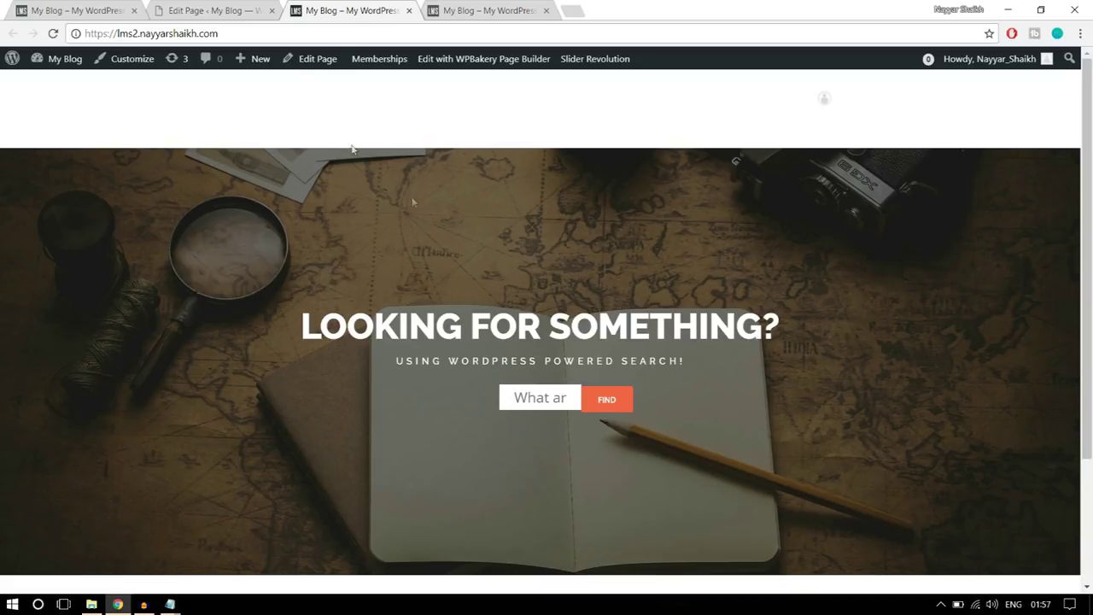
- Give the Revolution Slider row a -150 top margin in Design Options and save it
{"action": "left_click", "coordinate": [213, 10]}
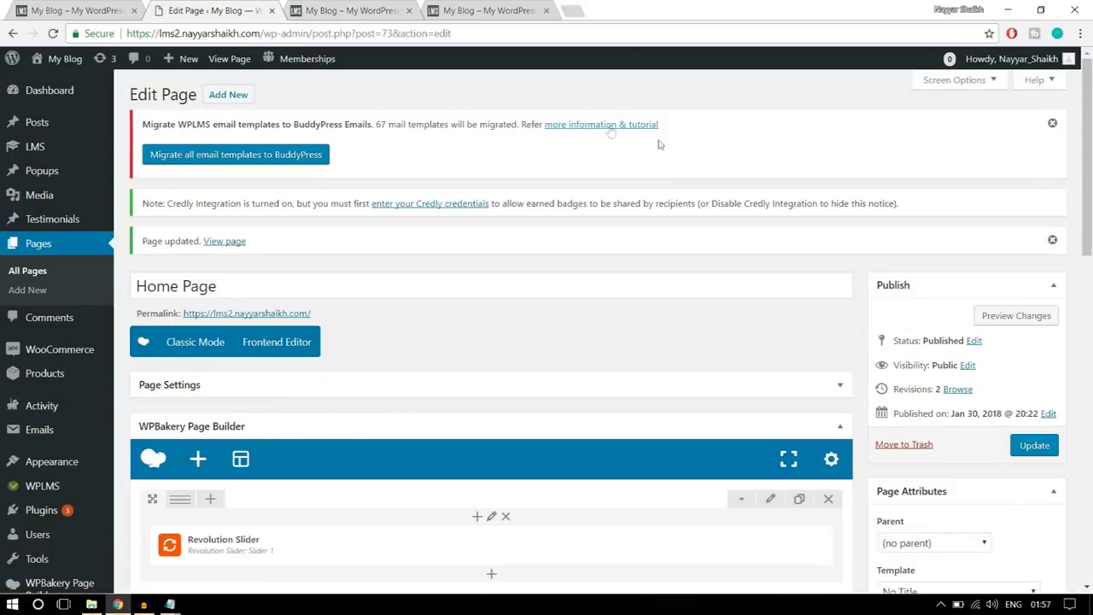
{"action": "scroll", "coordinate": [805, 333], "scroll_direction": "down", "scroll_amount": 3}
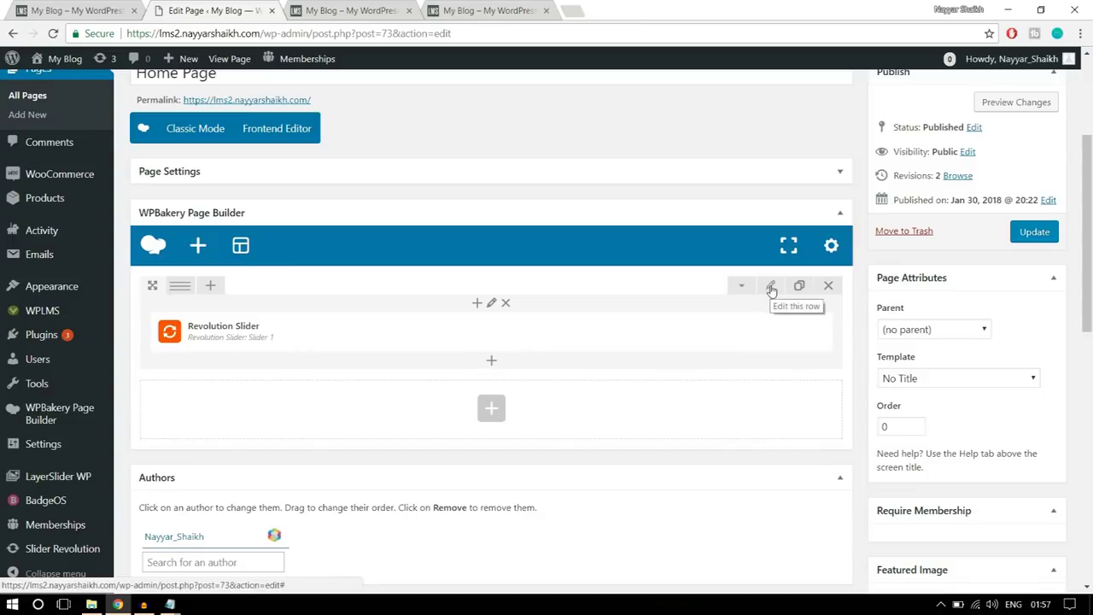
{"action": "left_click", "coordinate": [770, 290]}
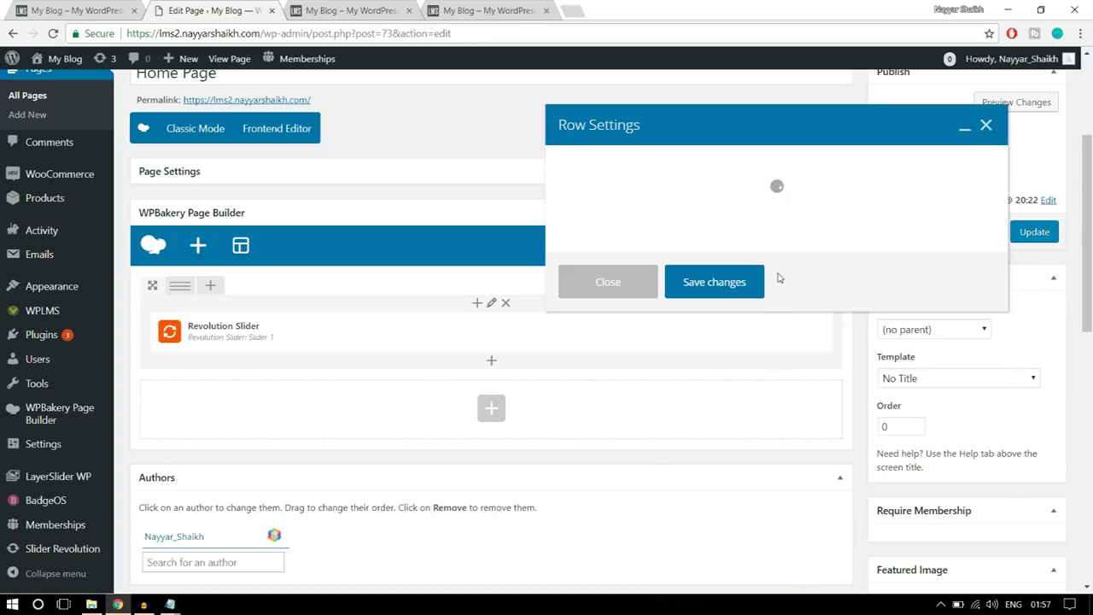
{"action": "left_click", "coordinate": [663, 173]}
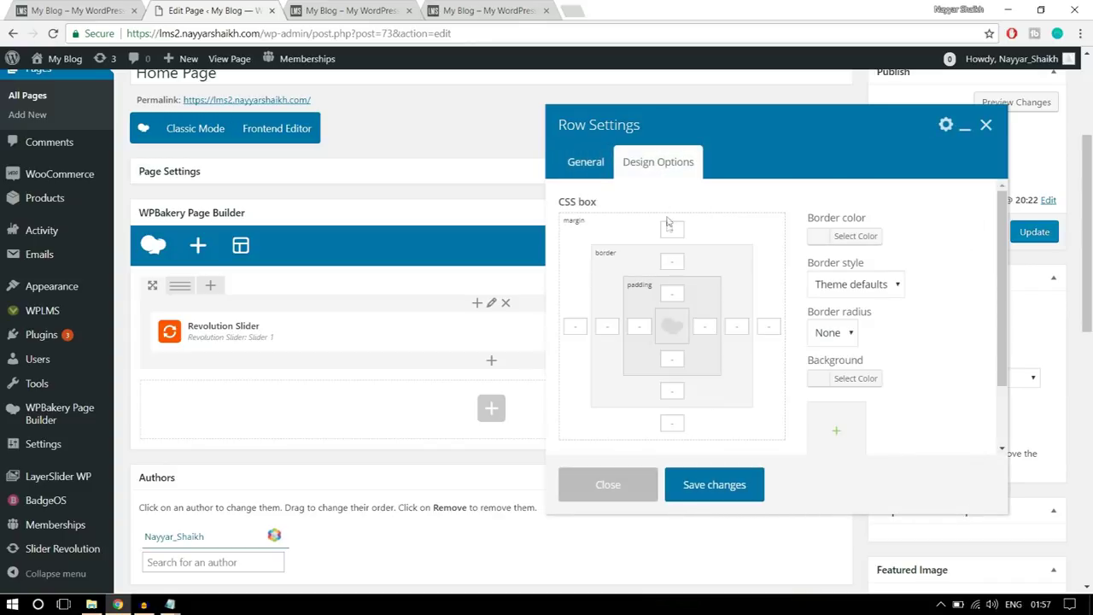
{"action": "left_click", "coordinate": [676, 229]}
{"action": "left_click", "coordinate": [362, 10]}
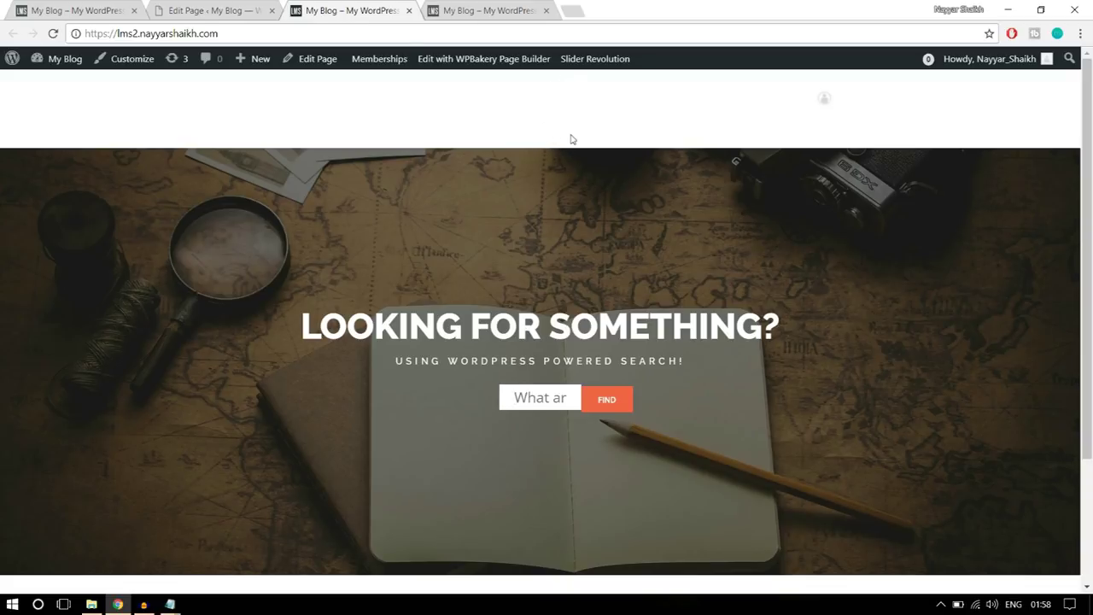
{"action": "left_click", "coordinate": [260, 13]}
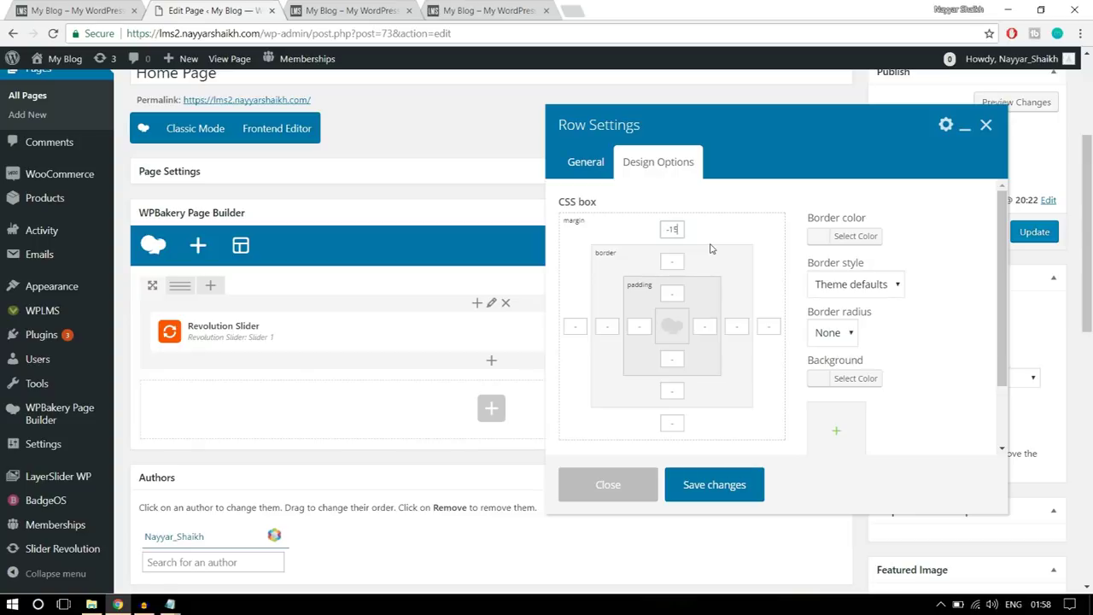
{"action": "left_click_drag", "start_coordinate": [684, 229], "coordinate": [655, 229]}
{"action": "left_click", "coordinate": [714, 484]}
- Update the home page and reload the front page to check the slider position
{"action": "left_click", "coordinate": [1020, 242]}
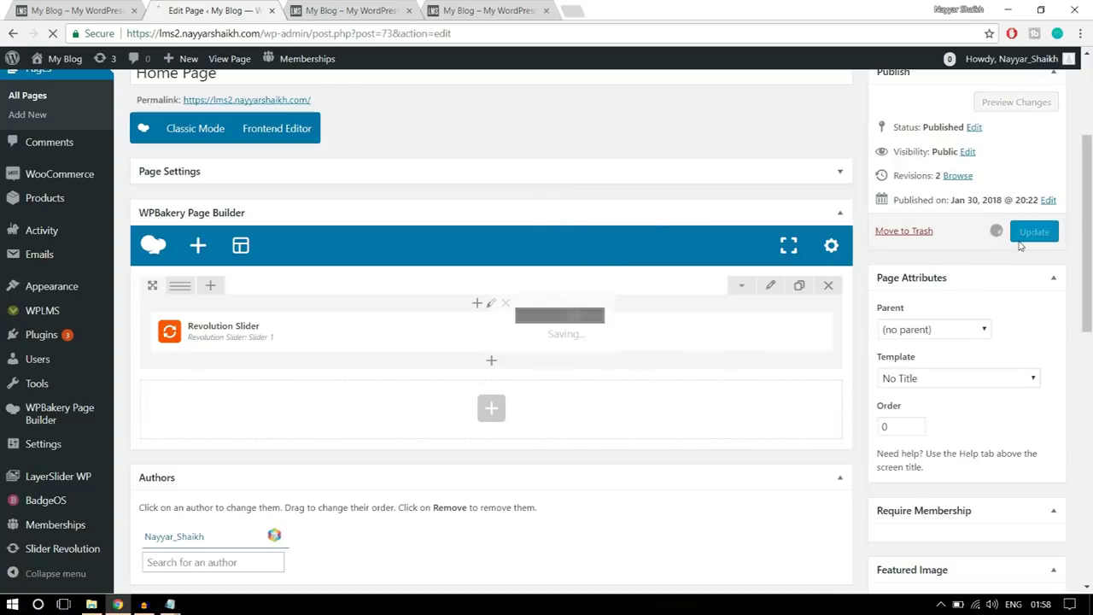
{"action": "left_click", "coordinate": [369, 9]}
{"action": "left_click", "coordinate": [375, 40]}
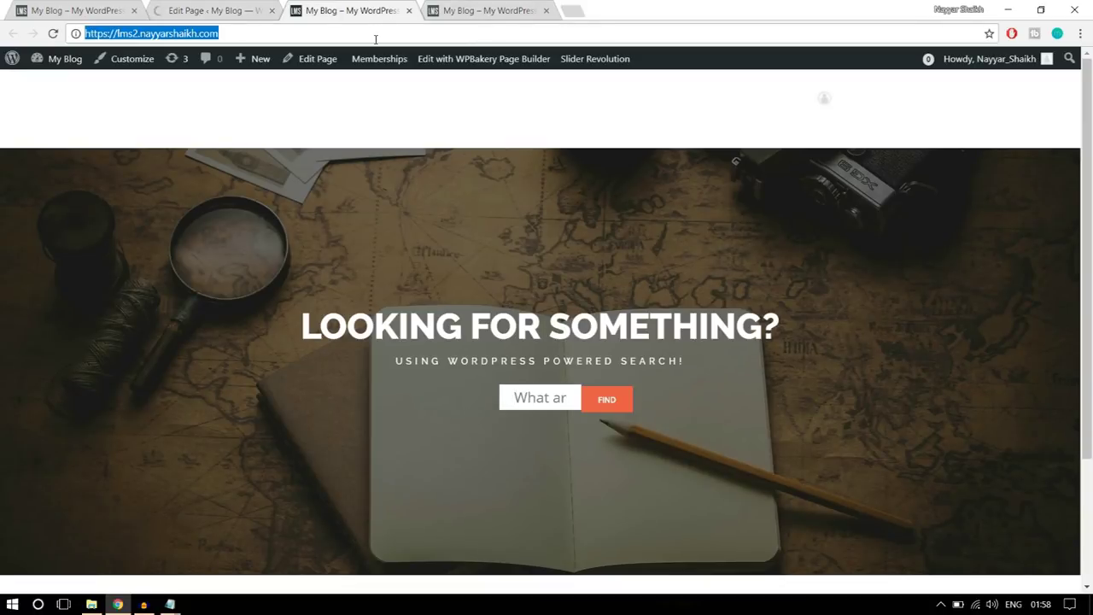
{"action": "key", "text": "Return"}
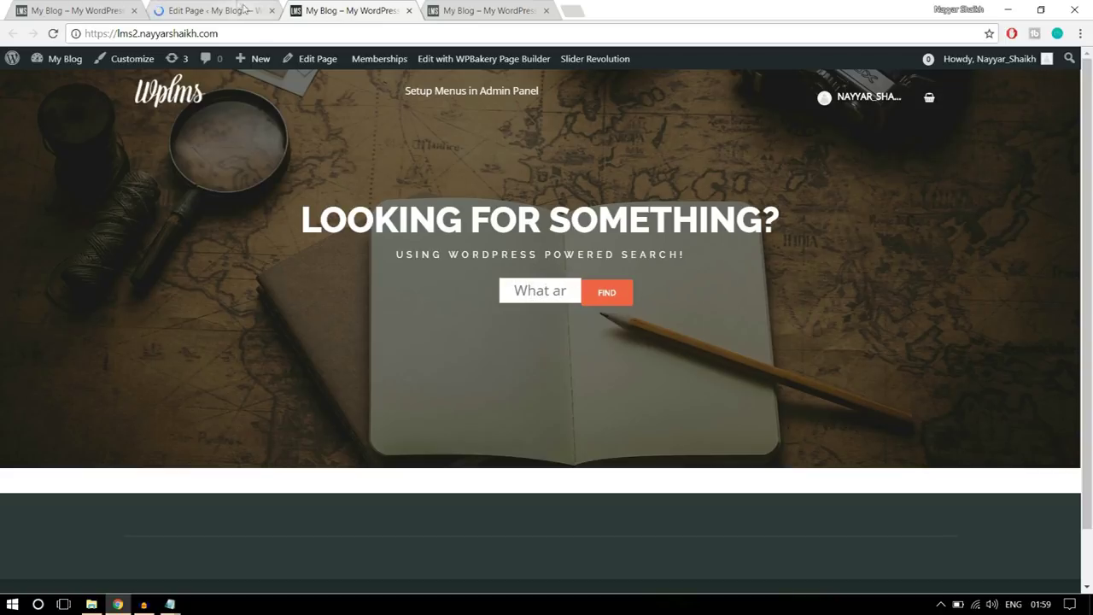
{"action": "left_click", "coordinate": [224, 9]}
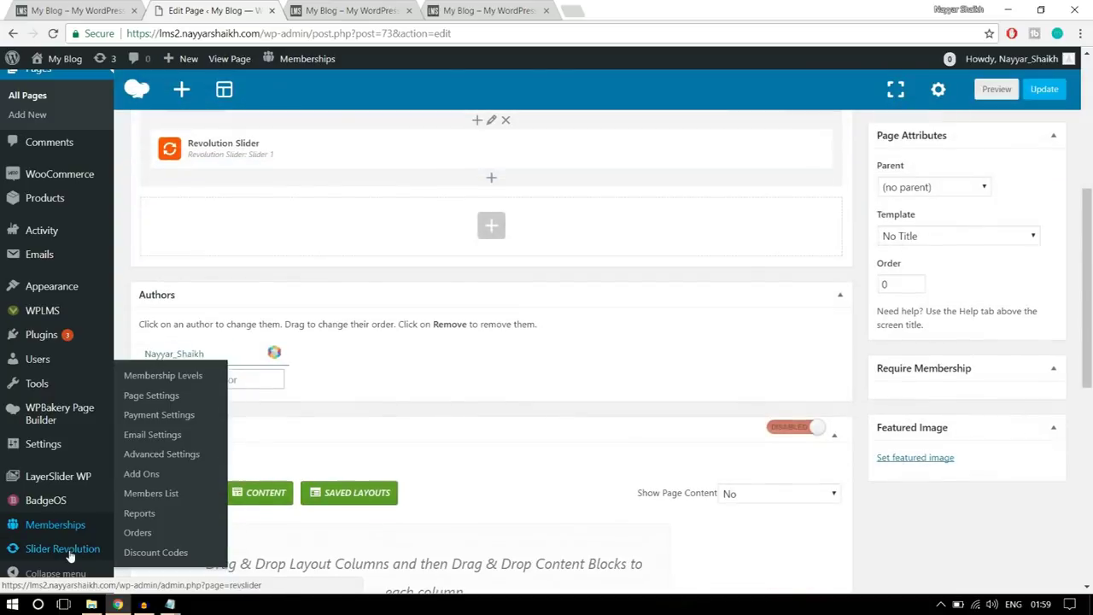
- Open Slider Revolution and copy the Code for Styling search-form rules from the Notepad CSS notes
{"action": "left_click", "coordinate": [69, 549]}
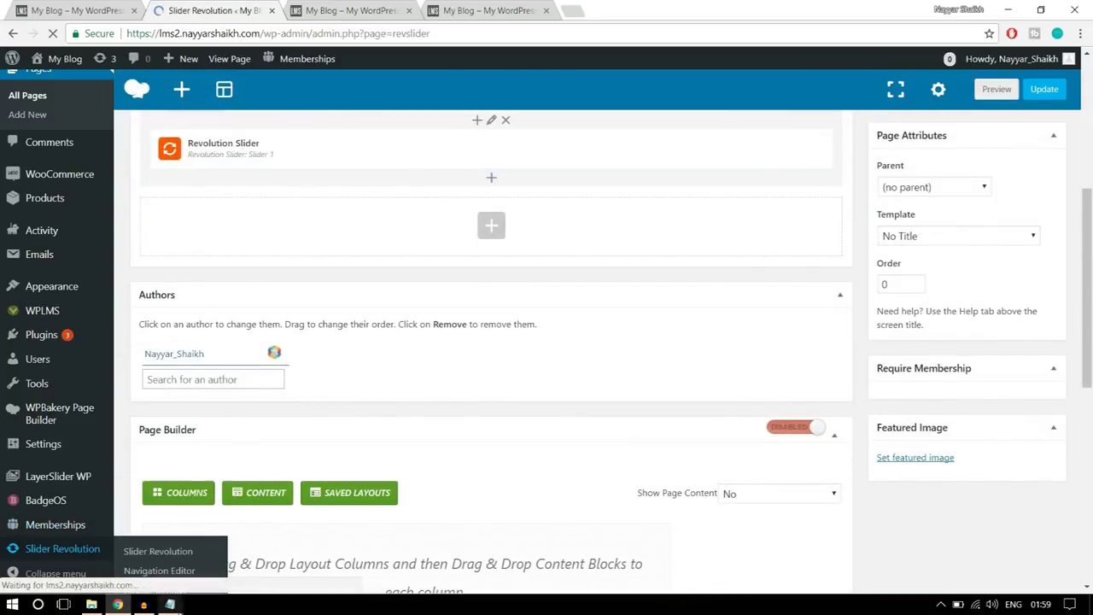
{"action": "mouse_move", "coordinate": [170, 604]}
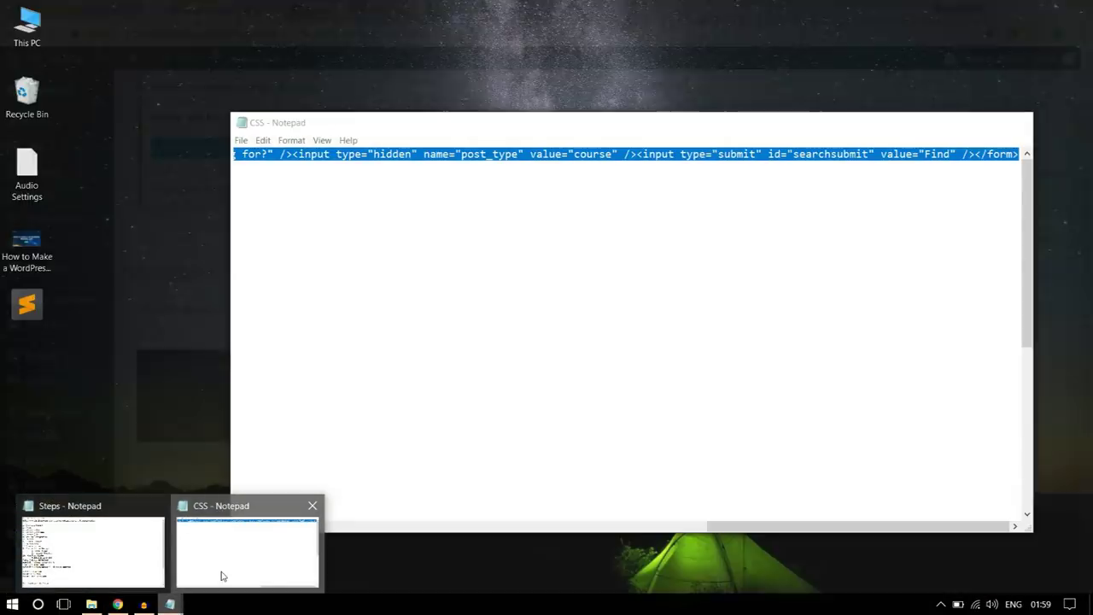
{"action": "left_click", "coordinate": [220, 574]}
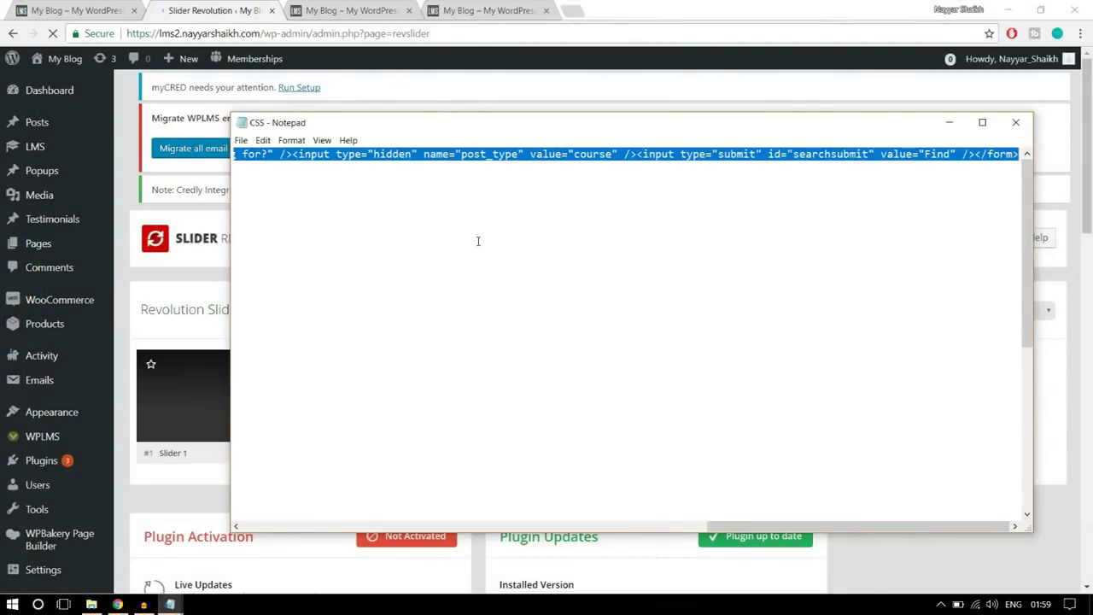
{"action": "left_click", "coordinate": [512, 224]}
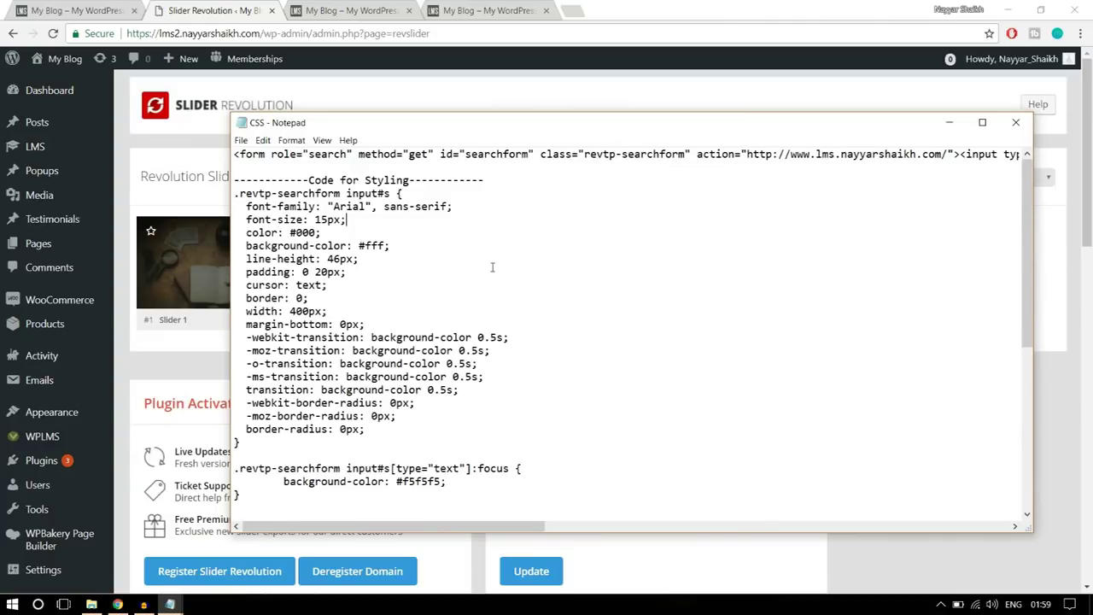
{"action": "left_click_drag", "start_coordinate": [507, 179], "coordinate": [234, 180]}
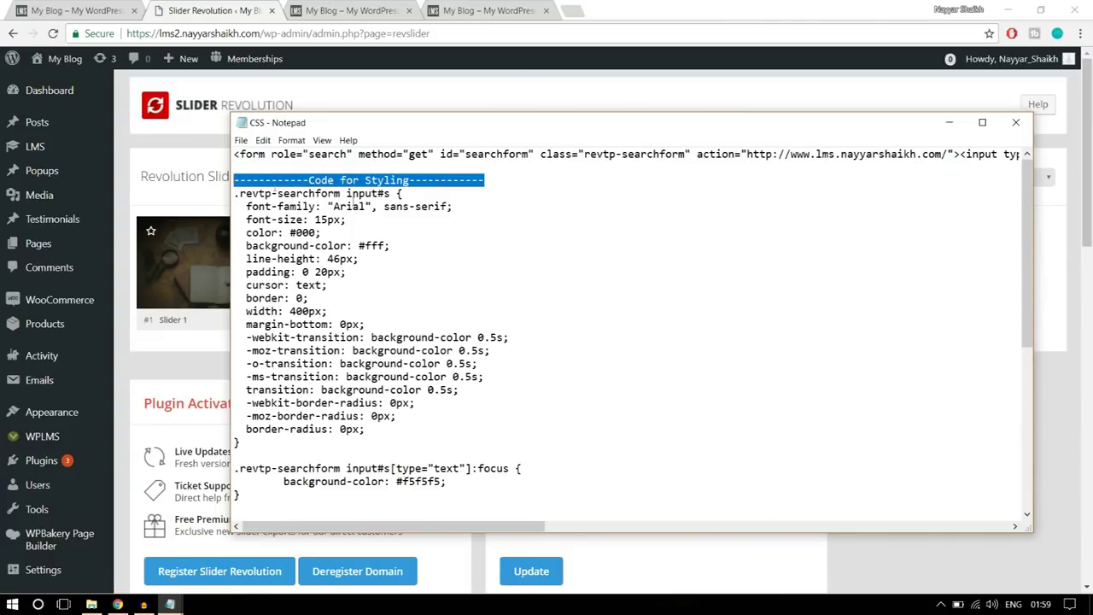
{"action": "left_click", "coordinate": [355, 205]}
{"action": "left_click_drag", "start_coordinate": [233, 193], "coordinate": [406, 544]}
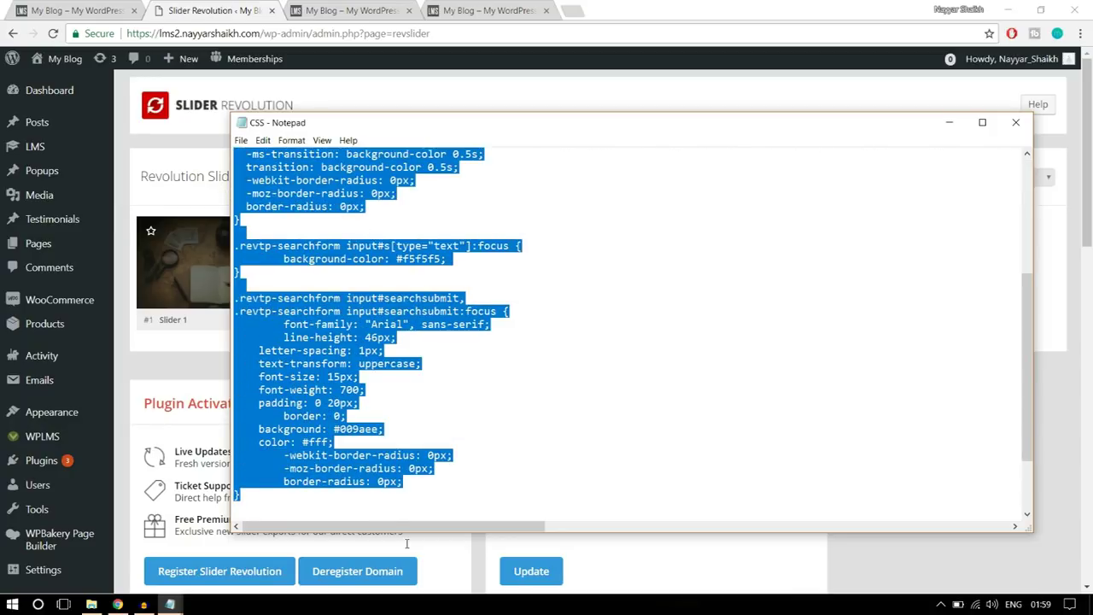
{"action": "right_click", "coordinate": [327, 388]}
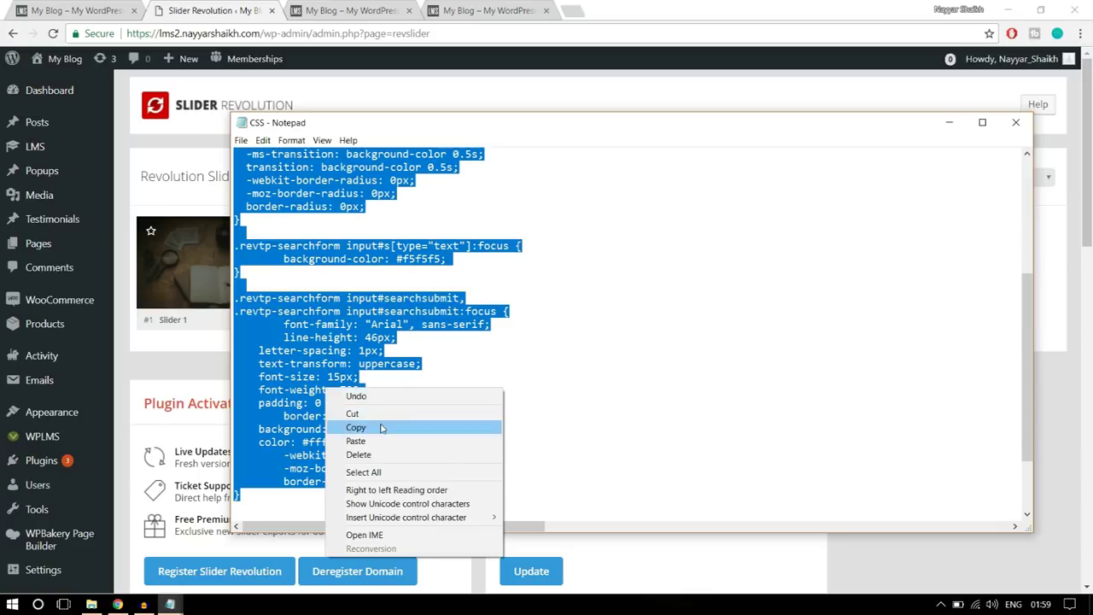
{"action": "left_click", "coordinate": [382, 428]}
{"action": "left_click", "coordinate": [189, 136]}
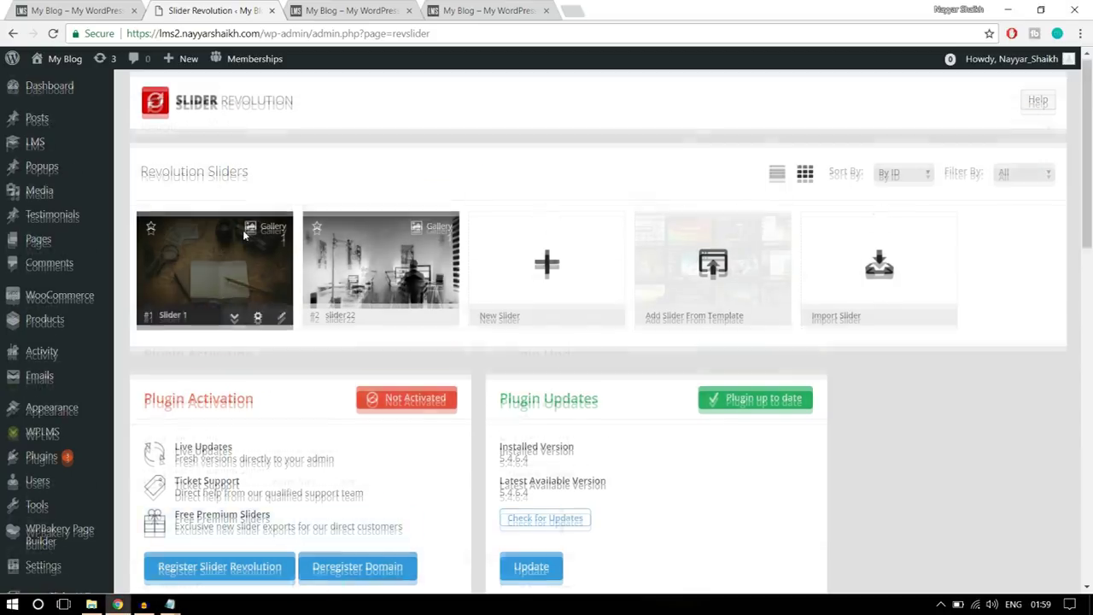
- Open Slider 1's settings in Slider Revolution
{"action": "scroll", "coordinate": [245, 237], "scroll_direction": "down", "scroll_amount": 1}
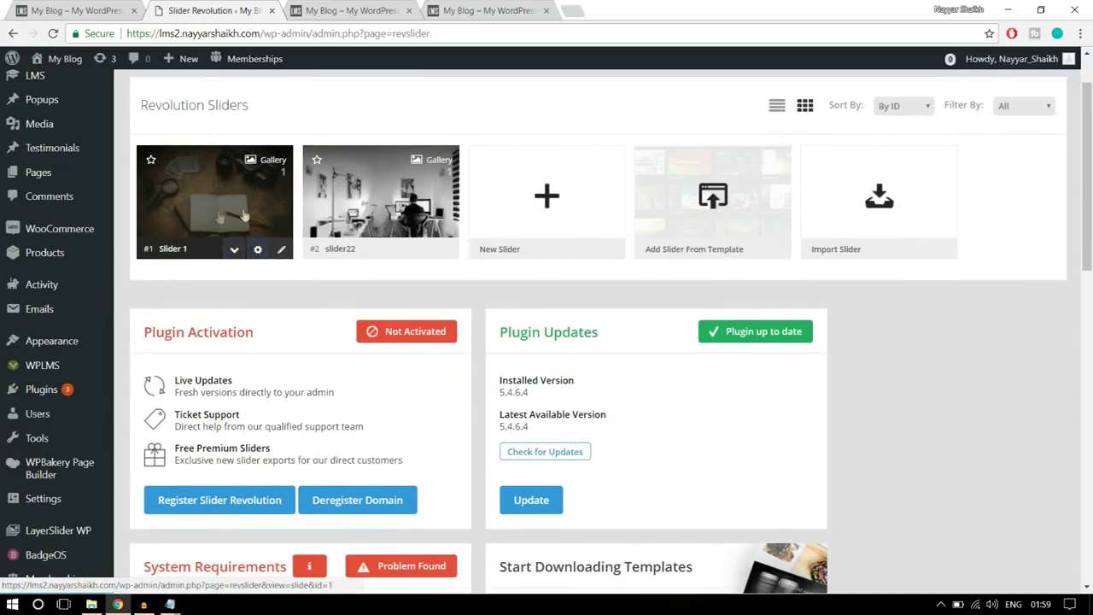
{"action": "left_click", "coordinate": [281, 251]}
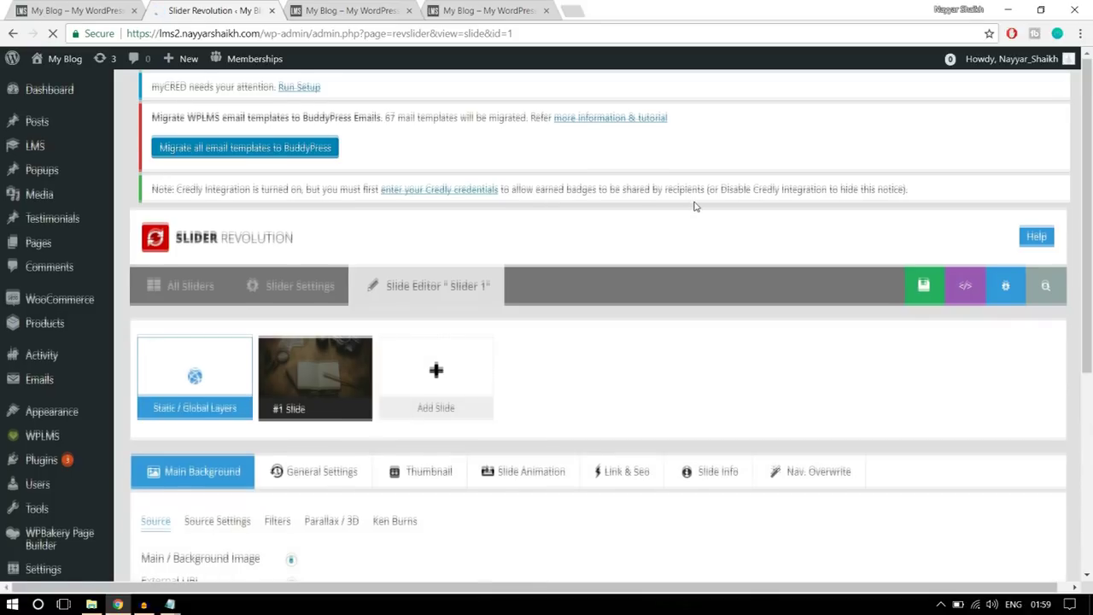
{"action": "scroll", "coordinate": [693, 206], "scroll_direction": "down", "scroll_amount": 5}
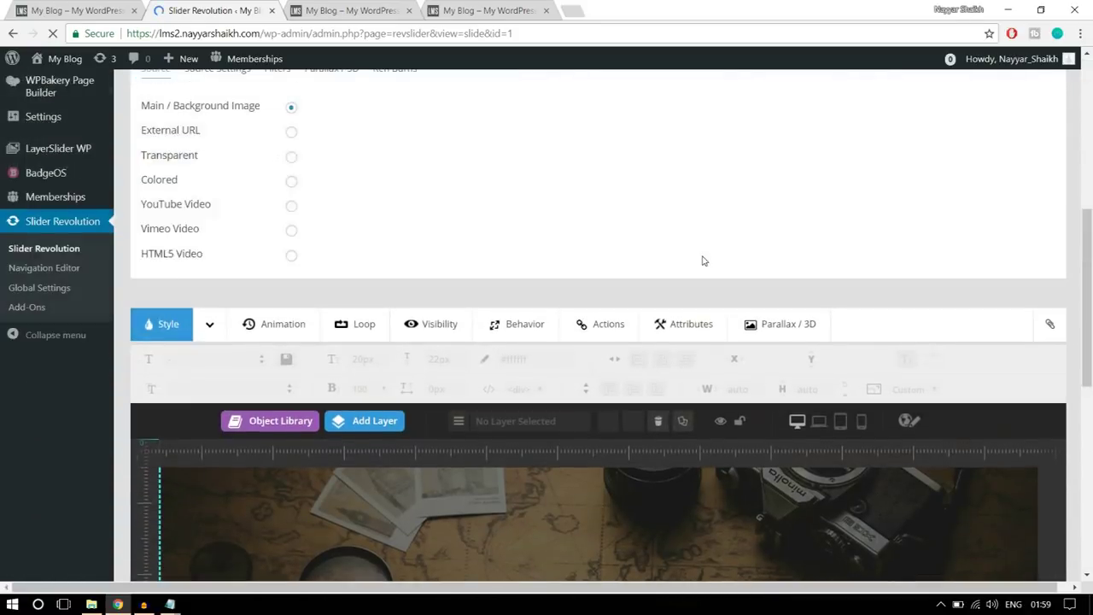
{"action": "scroll", "coordinate": [703, 261], "scroll_direction": "up", "scroll_amount": 5}
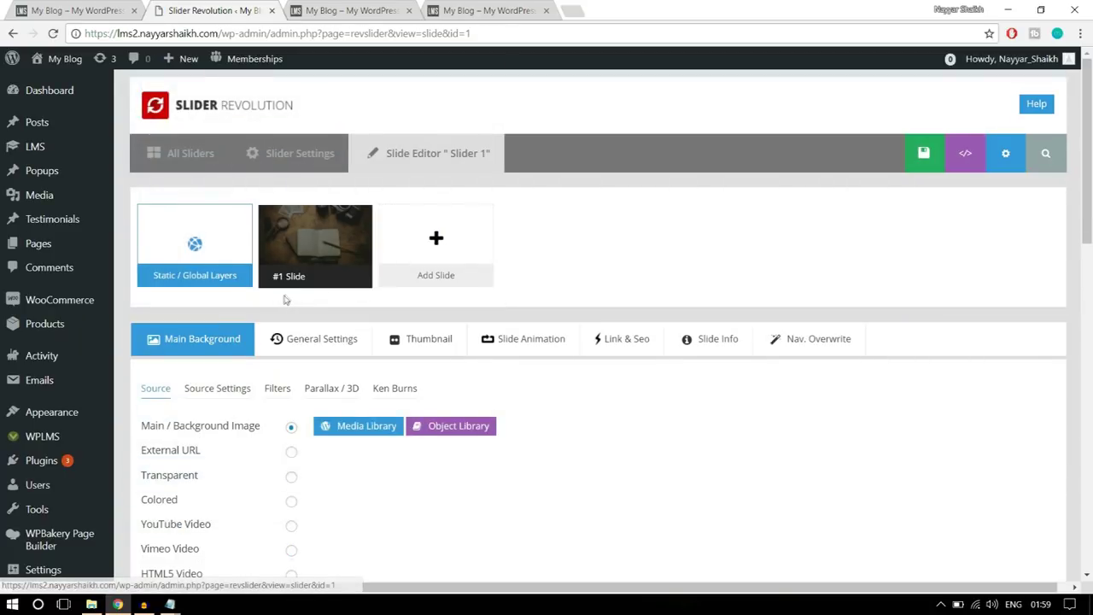
{"action": "scroll", "coordinate": [1056, 256], "scroll_direction": "down", "scroll_amount": 9}
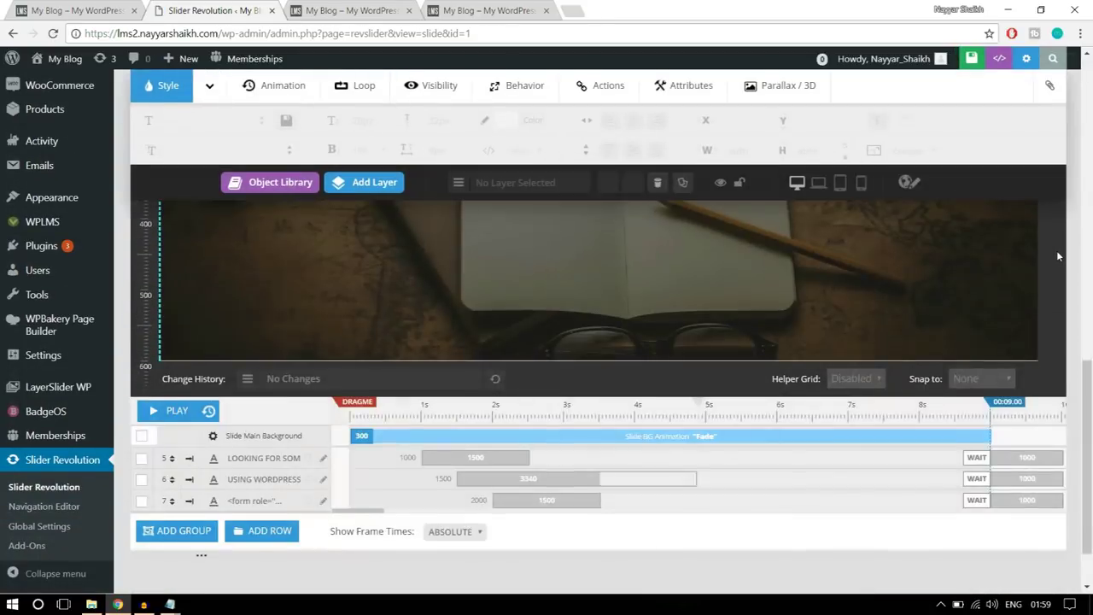
{"action": "scroll", "coordinate": [1056, 250], "scroll_direction": "up", "scroll_amount": 9}
{"action": "left_click", "coordinate": [294, 160]}
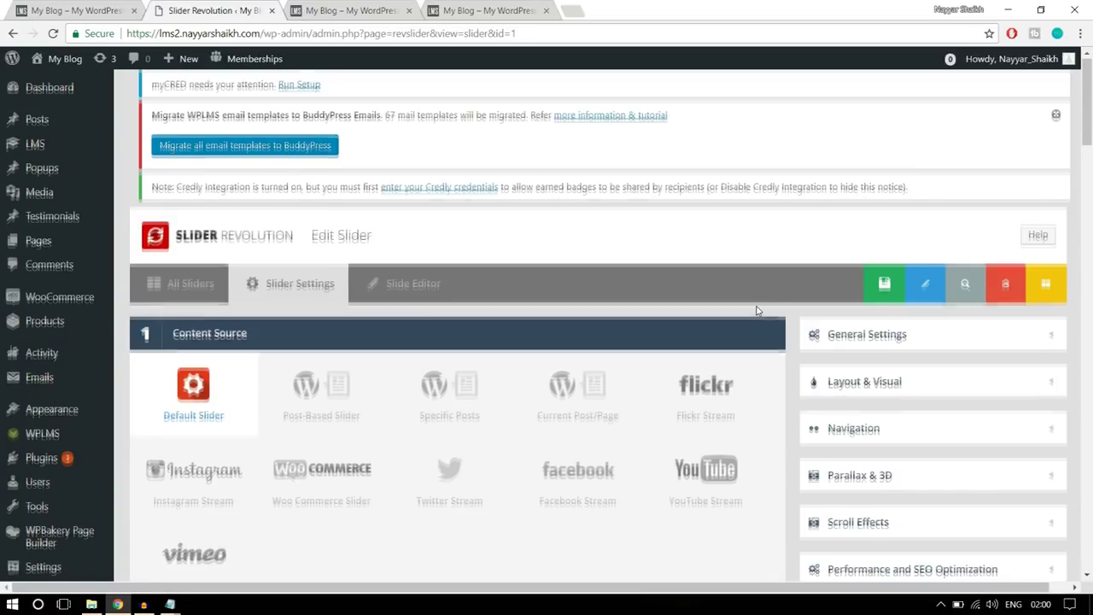
{"action": "scroll", "coordinate": [760, 309], "scroll_direction": "down", "scroll_amount": 15}
{"action": "scroll", "coordinate": [756, 310], "scroll_direction": "down", "scroll_amount": 10}
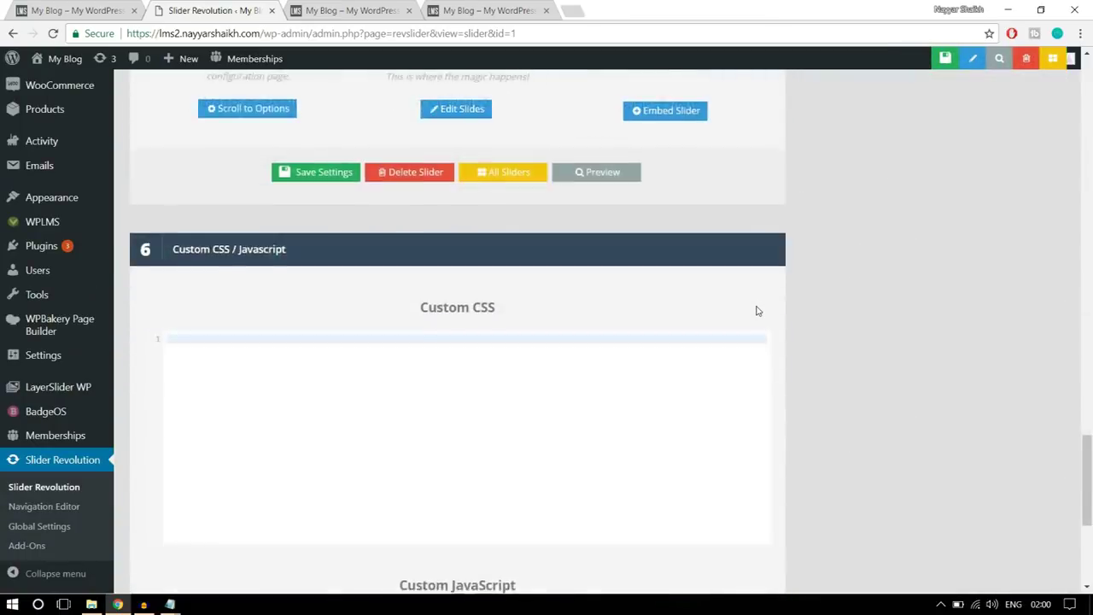
{"action": "scroll", "coordinate": [632, 337], "scroll_direction": "up", "scroll_amount": 3}
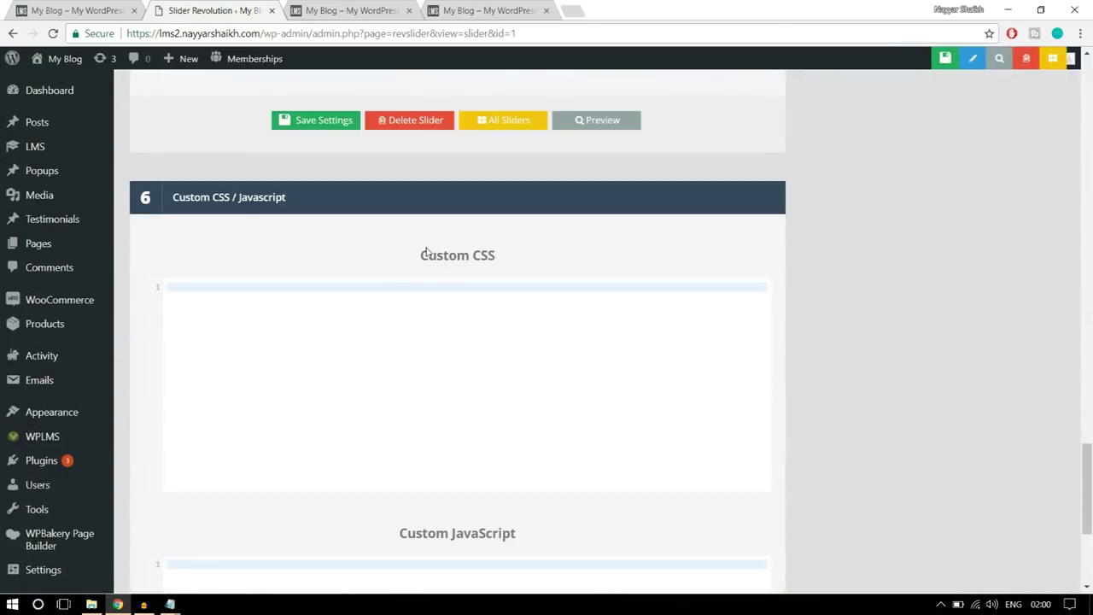
- Paste the .revtp-searchform styling rules into the slider's Custom CSS box
{"action": "left_click", "coordinate": [253, 308]}
{"action": "key", "text": "ctrl+v"}
{"action": "scroll", "coordinate": [279, 383], "scroll_direction": "up", "scroll_amount": 10}
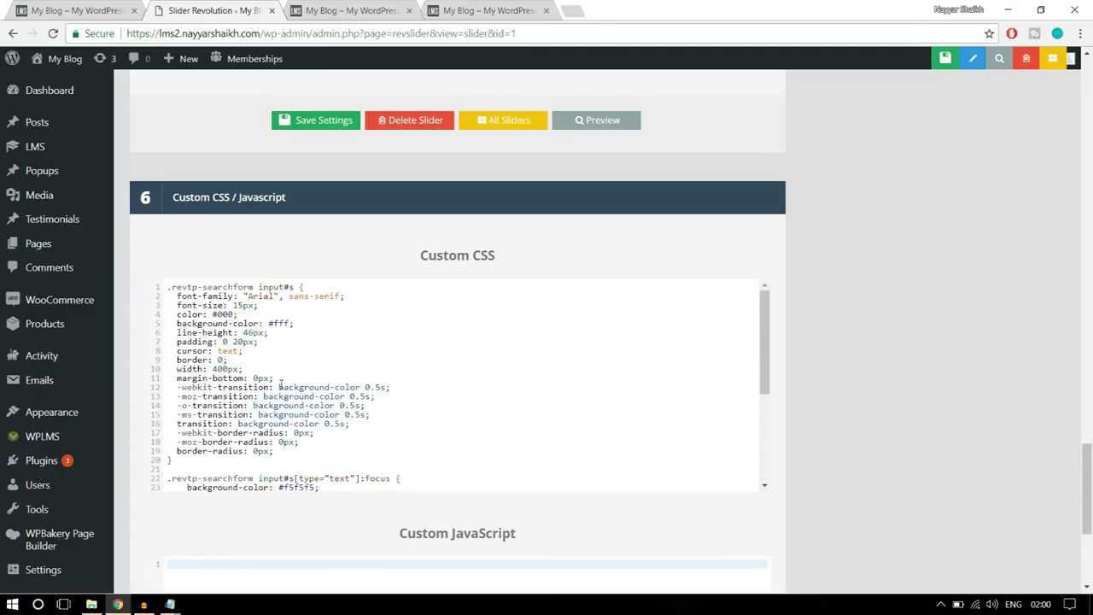
{"action": "scroll", "coordinate": [279, 382], "scroll_direction": "down", "scroll_amount": 5}
{"action": "mouse_move", "coordinate": [170, 604]}
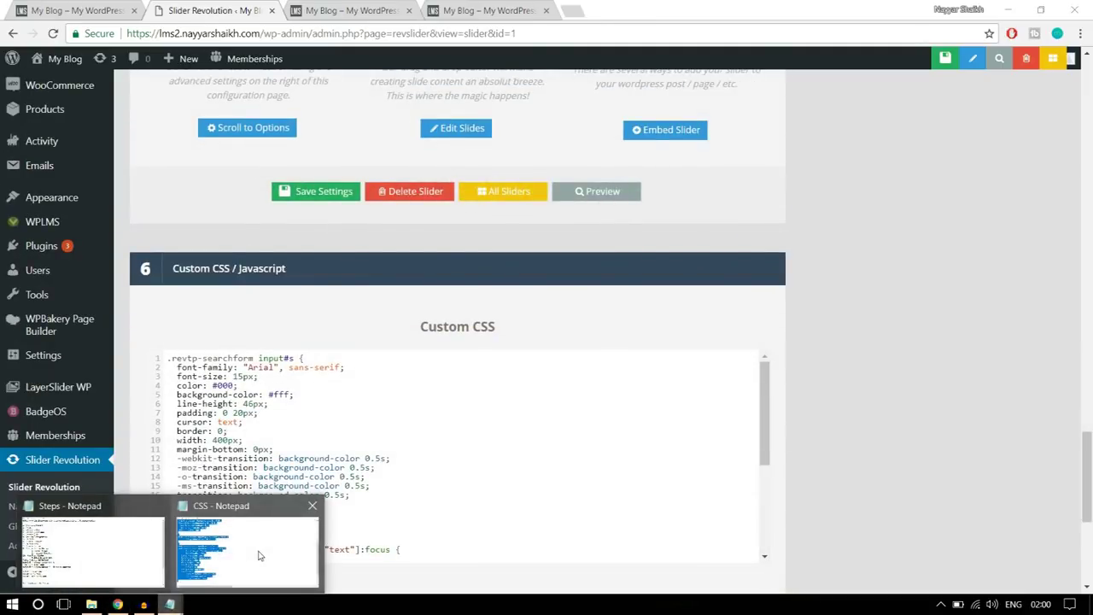
{"action": "left_click", "coordinate": [244, 549]}
{"action": "scroll", "coordinate": [369, 430], "scroll_direction": "up", "scroll_amount": 6}
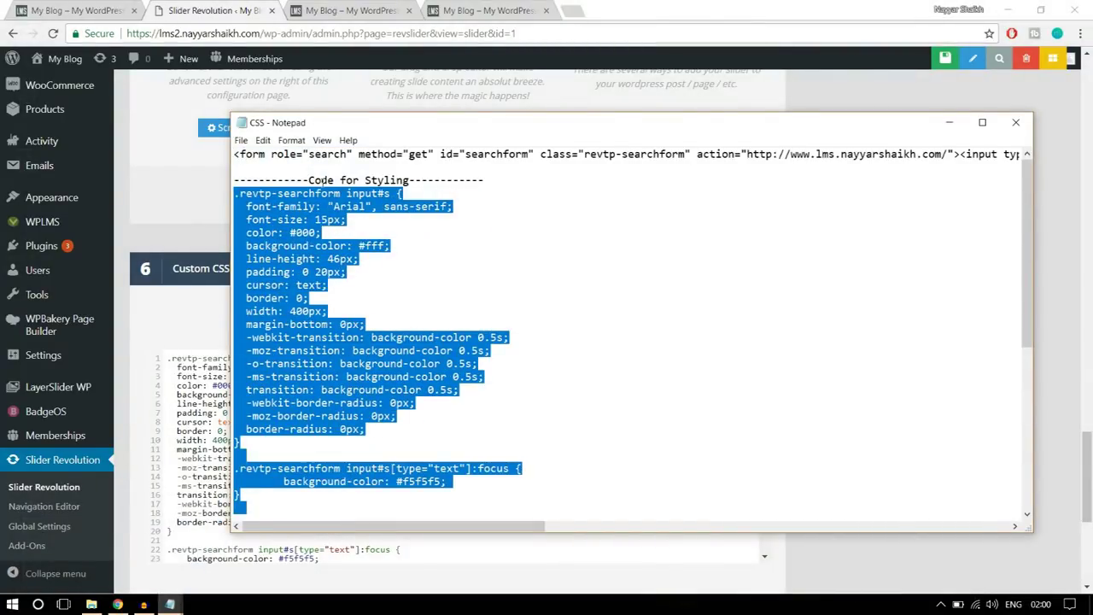
{"action": "left_click", "coordinate": [118, 605]}
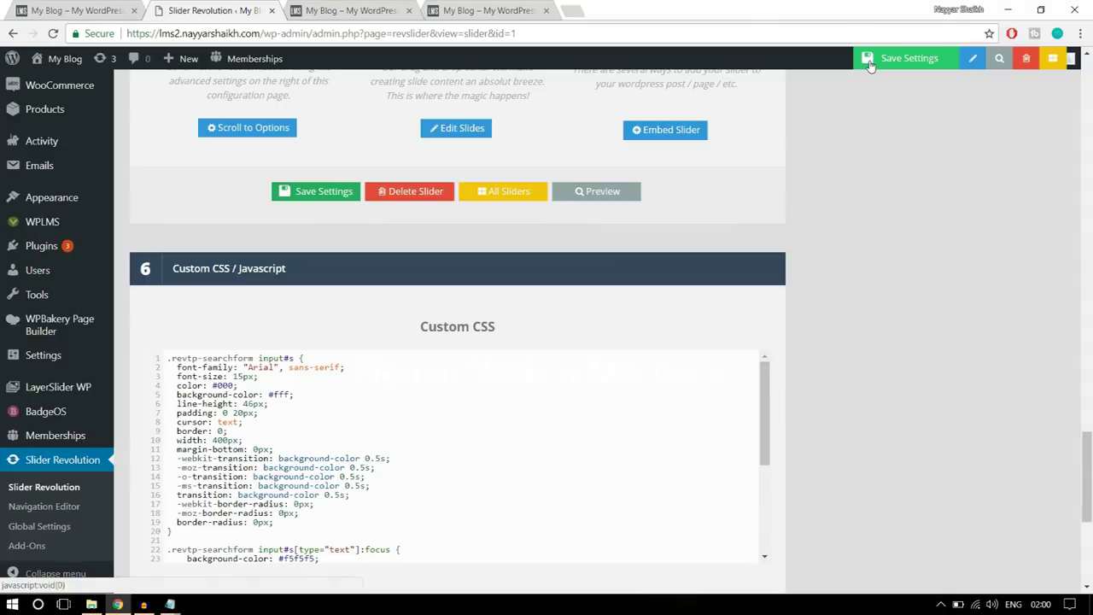
- Save the slider settings and reload the front page to try the restyled search box
{"action": "left_click", "coordinate": [866, 65]}
{"action": "left_click", "coordinate": [350, 10]}
{"action": "left_click", "coordinate": [359, 34]}
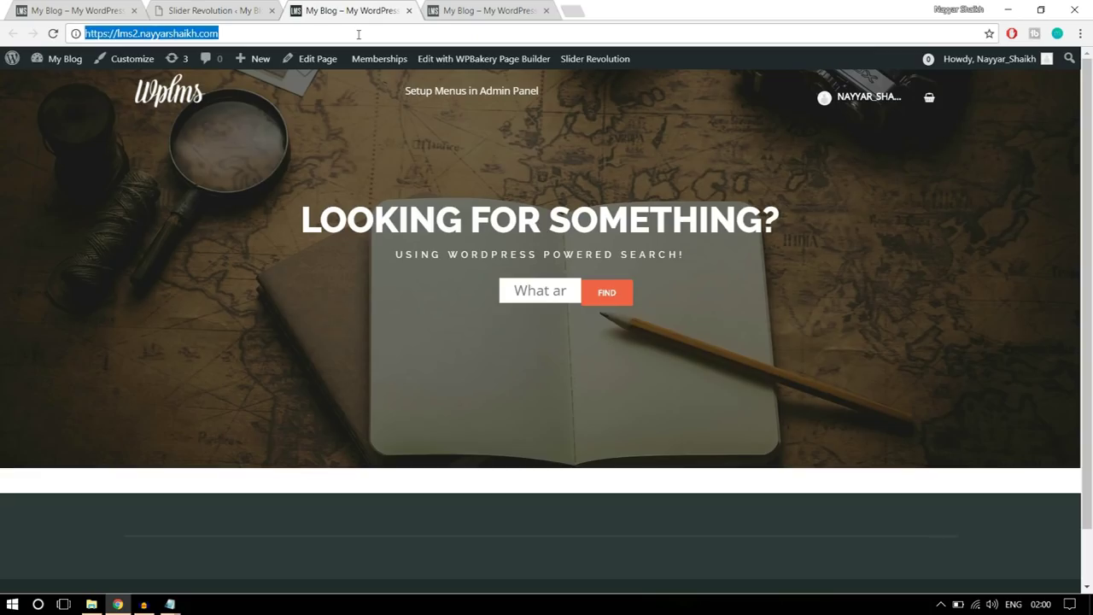
{"action": "key", "text": "Return"}
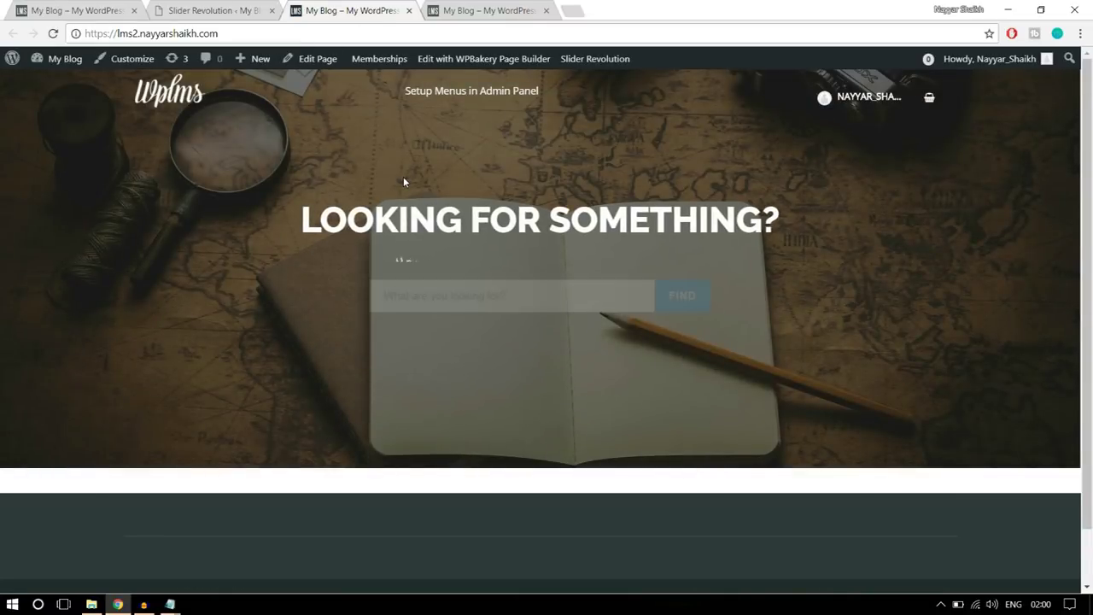
{"action": "left_click", "coordinate": [567, 290]}
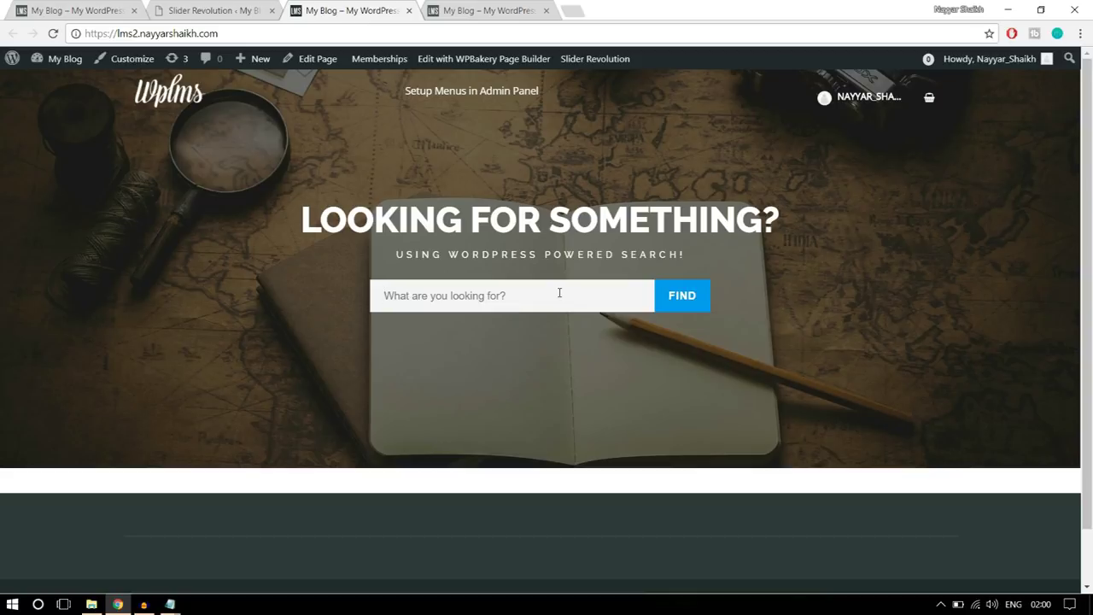
{"action": "left_click", "coordinate": [243, 12]}
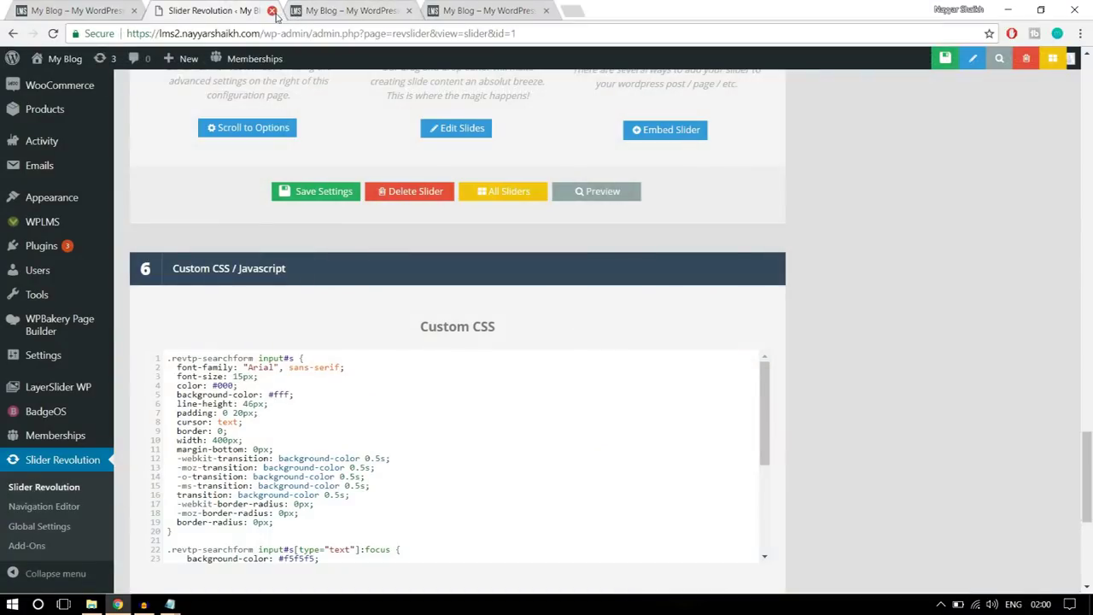
- Close the slider settings tab and open the home page editor in a new second tab
{"action": "left_click", "coordinate": [271, 12]}
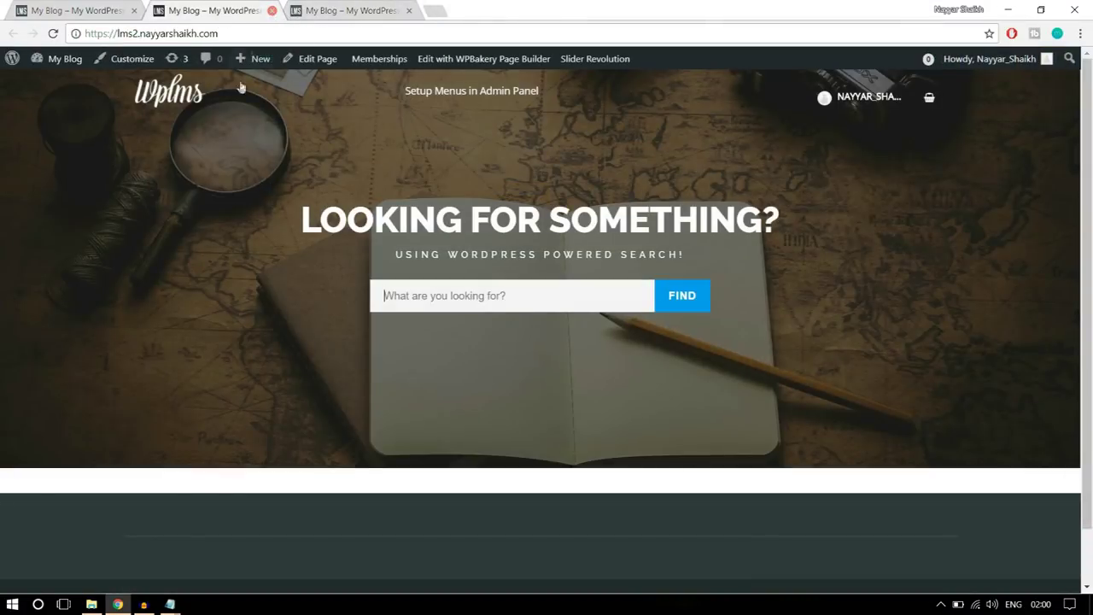
{"action": "right_click", "coordinate": [314, 65]}
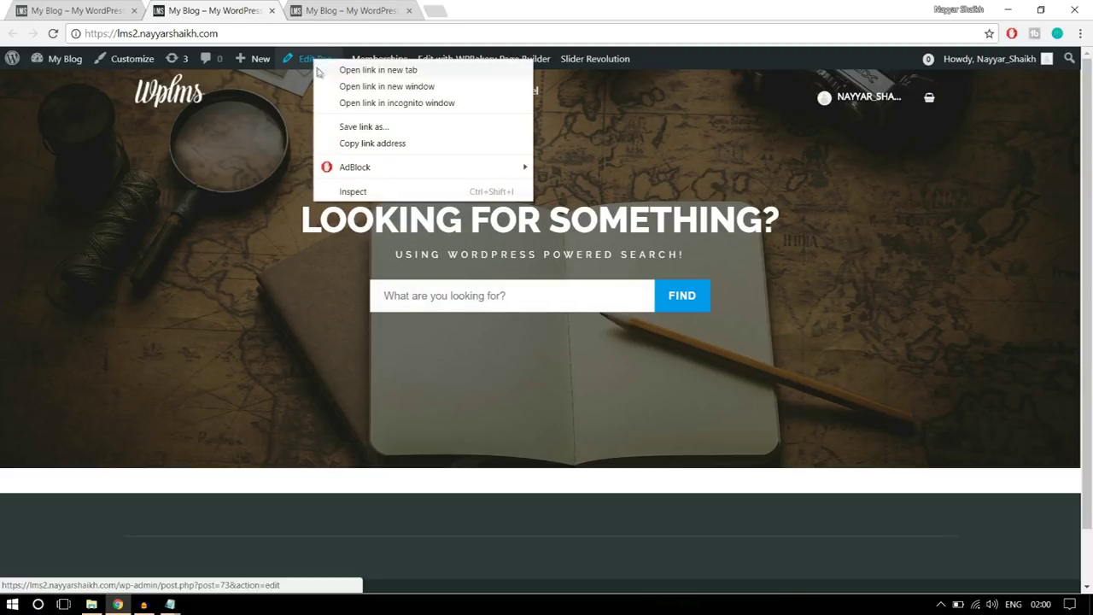
{"action": "left_click", "coordinate": [325, 69]}
{"action": "left_click_drag", "start_coordinate": [340, 5], "coordinate": [227, 5]}
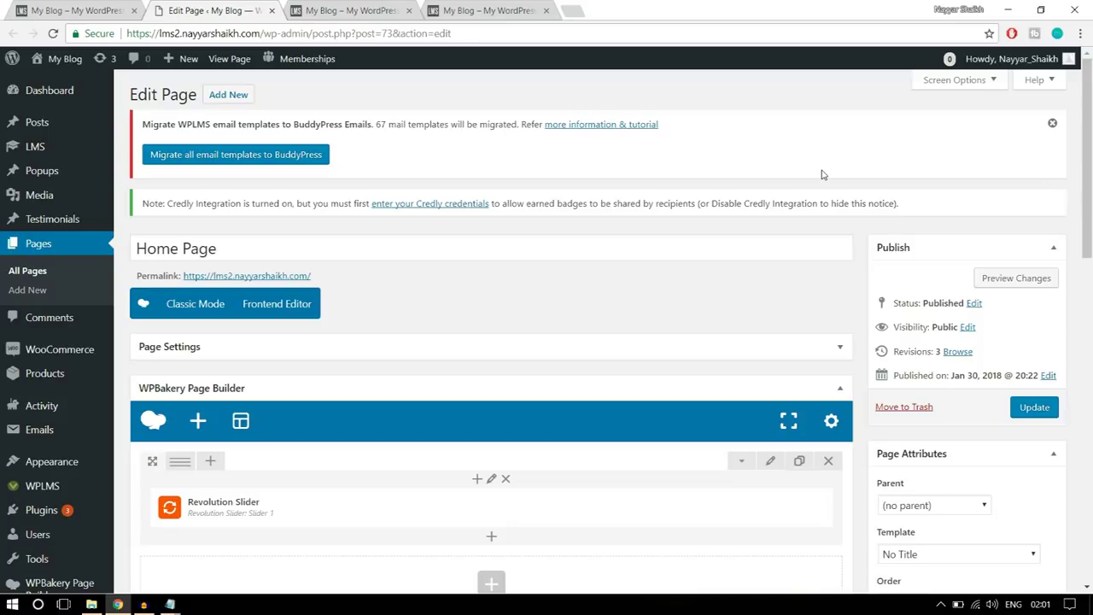
- Check the reference front page, then bring up the page builder's Add Element list
{"action": "left_click", "coordinate": [94, 10]}
{"action": "scroll", "coordinate": [958, 380], "scroll_direction": "down", "scroll_amount": 4}
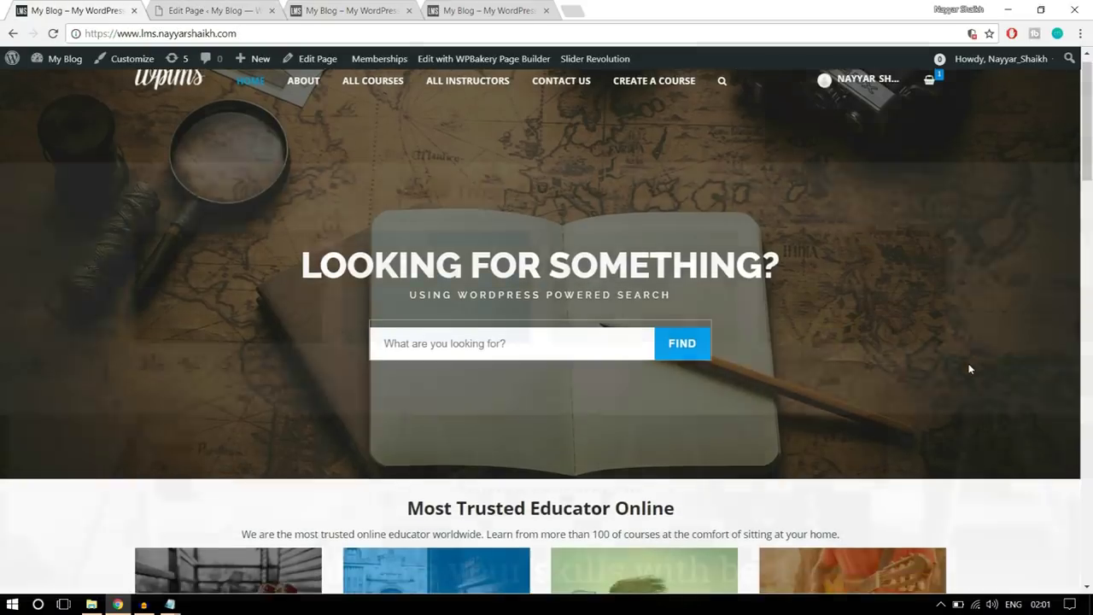
{"action": "scroll", "coordinate": [665, 358], "scroll_direction": "up", "scroll_amount": 1}
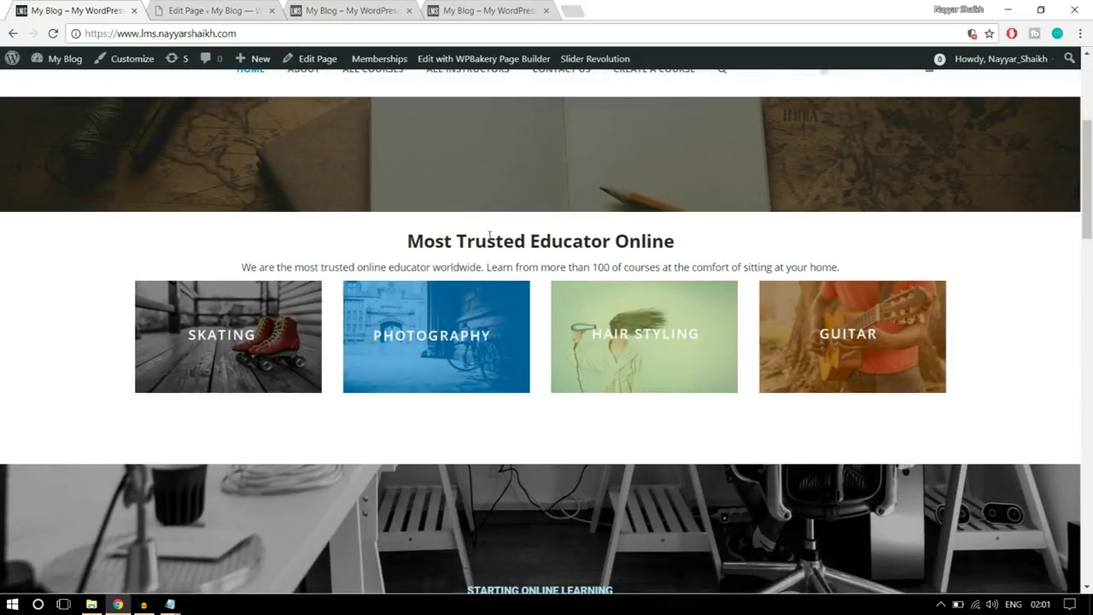
{"action": "left_click", "coordinate": [227, 9]}
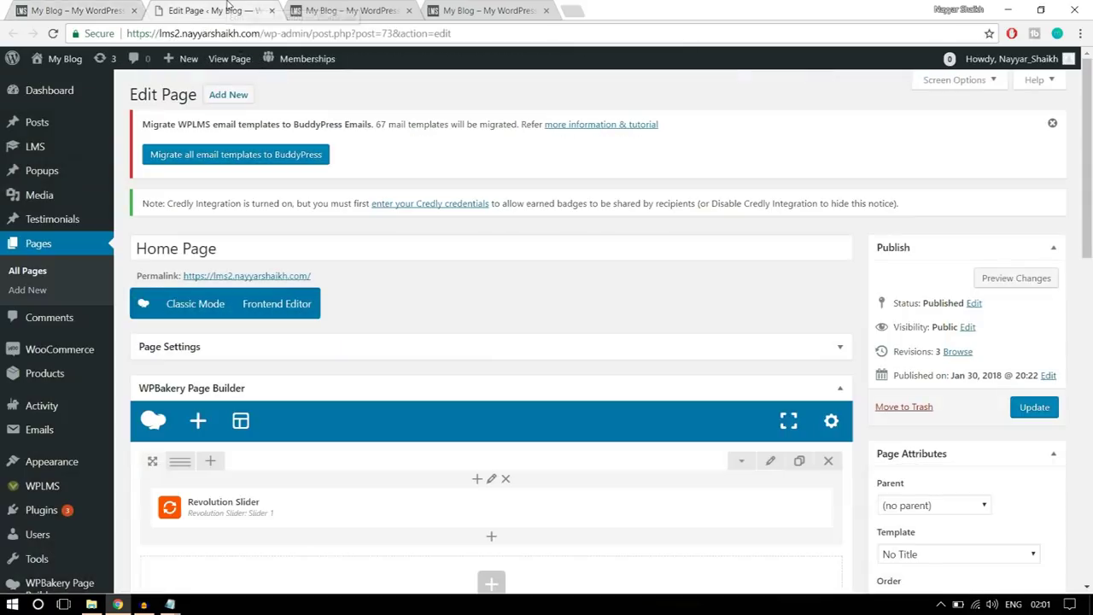
{"action": "scroll", "coordinate": [586, 298], "scroll_direction": "down", "scroll_amount": 4}
{"action": "scroll", "coordinate": [529, 358], "scroll_direction": "up", "scroll_amount": 1}
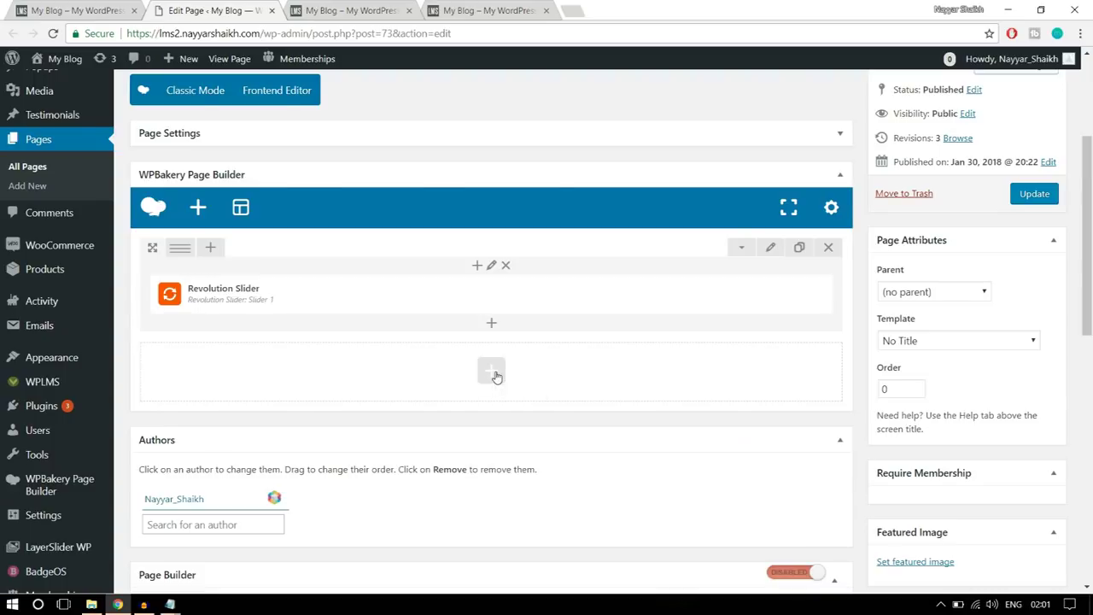
{"action": "left_click", "coordinate": [496, 377]}
- Select the 'Most Trusted Educator Online' heading on the reference front page
{"action": "left_click", "coordinate": [111, 4]}
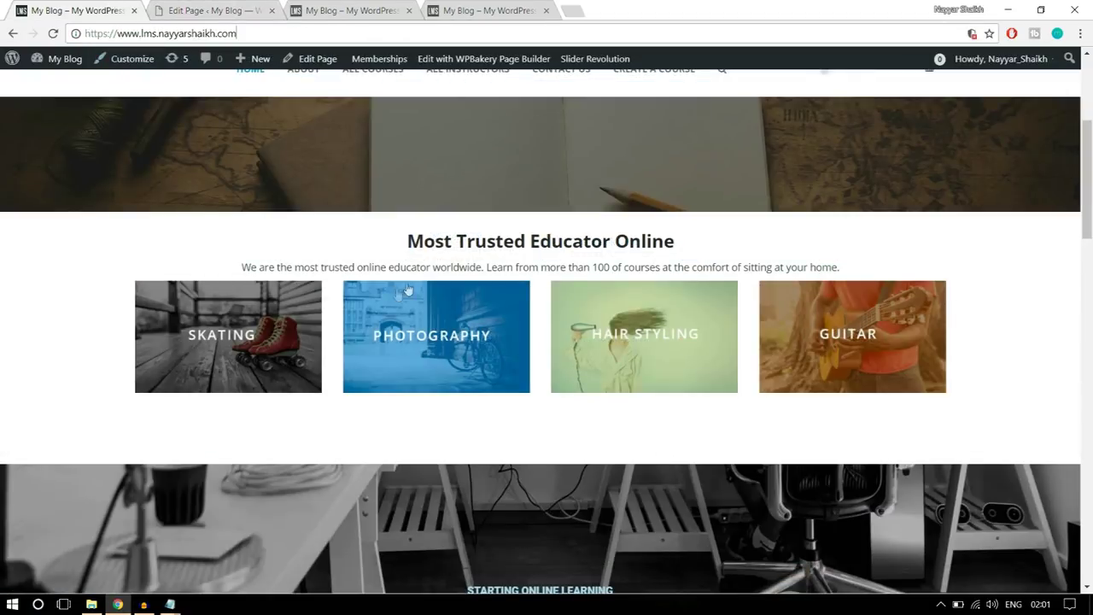
{"action": "left_click_drag", "start_coordinate": [407, 241], "coordinate": [672, 231]}
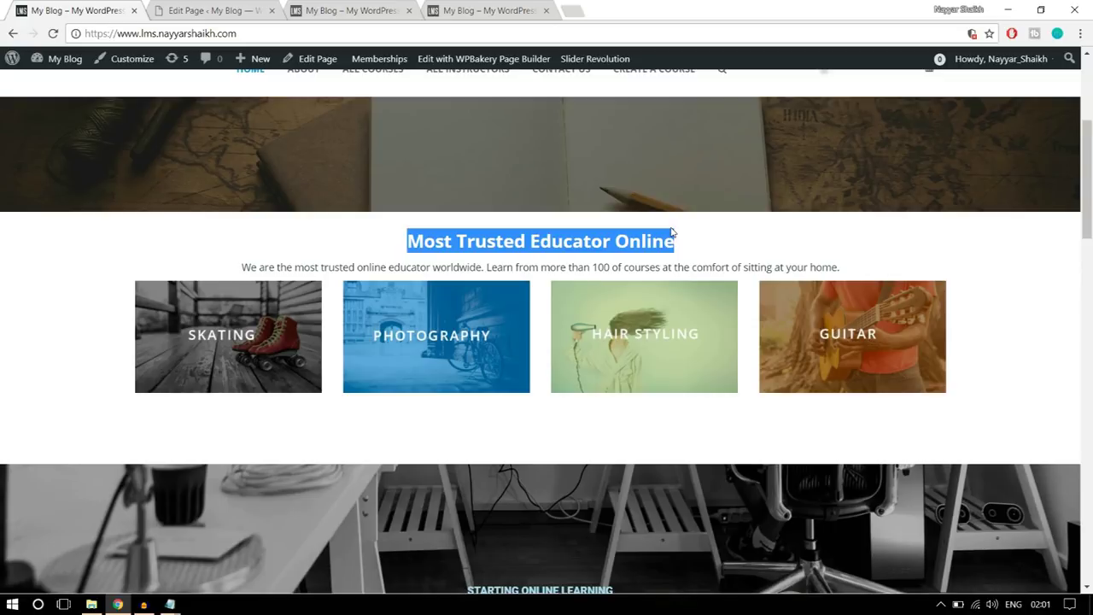
{"action": "left_click", "coordinate": [685, 239]}
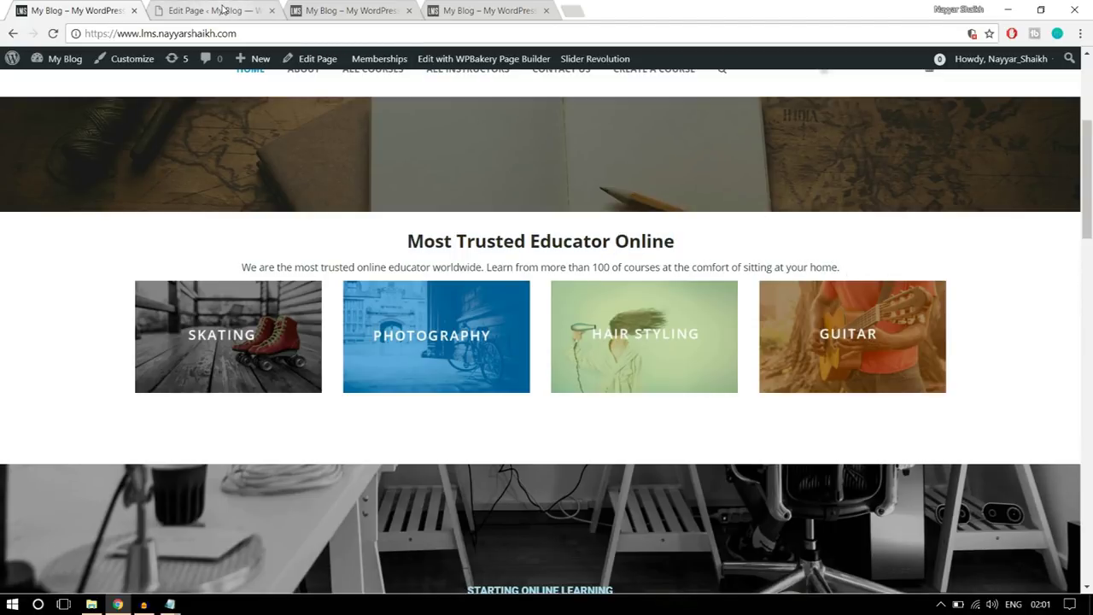
{"action": "left_click_drag", "start_coordinate": [403, 245], "coordinate": [848, 255]}
{"action": "scroll", "coordinate": [988, 344], "scroll_direction": "down", "scroll_amount": 7}
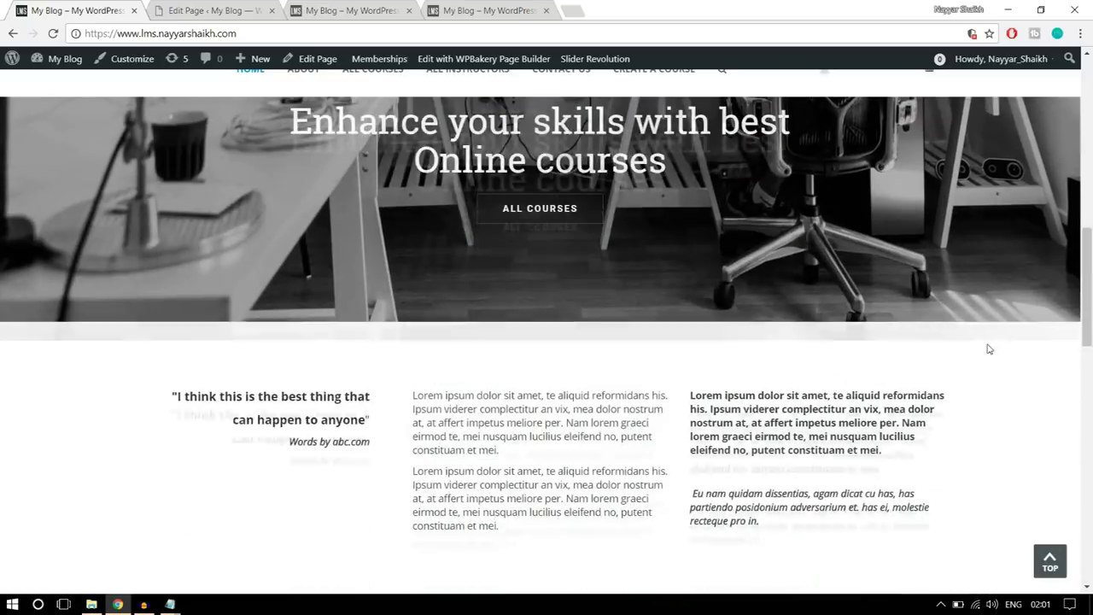
{"action": "scroll", "coordinate": [988, 347], "scroll_direction": "up", "scroll_amount": 9}
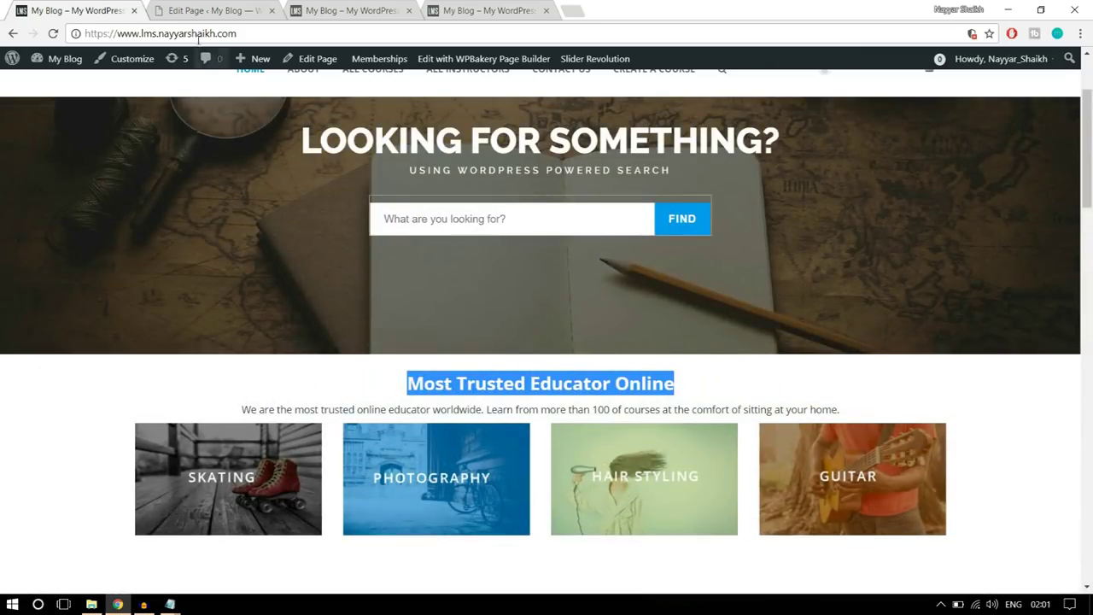
{"action": "left_click", "coordinate": [198, 9]}
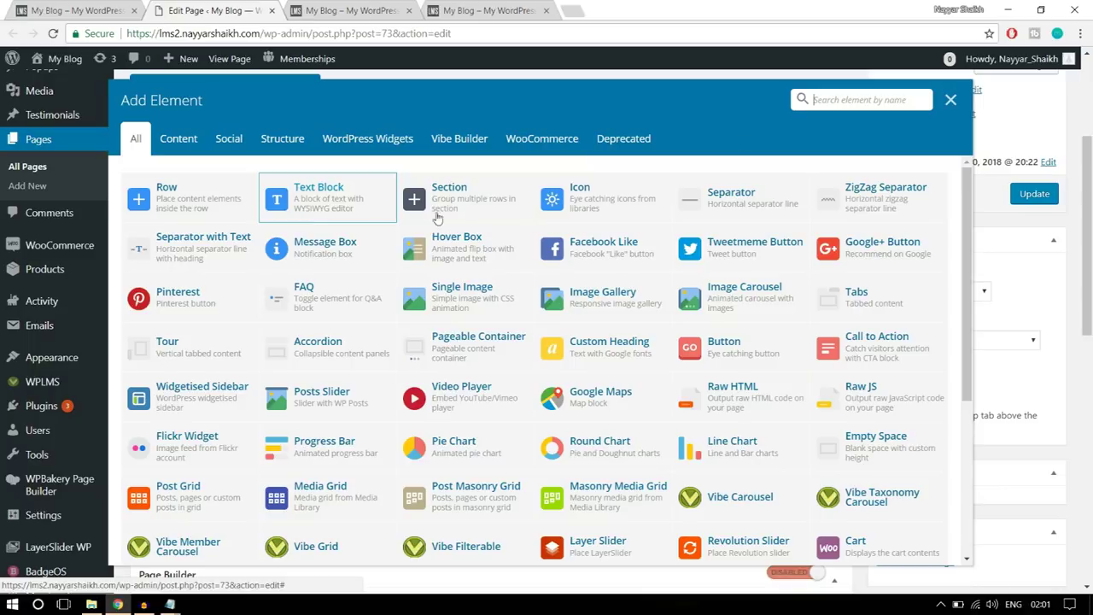
- Search 'text' in Add Element and add a Text Block element
{"action": "left_click", "coordinate": [813, 100]}
{"action": "type", "text": "text"}
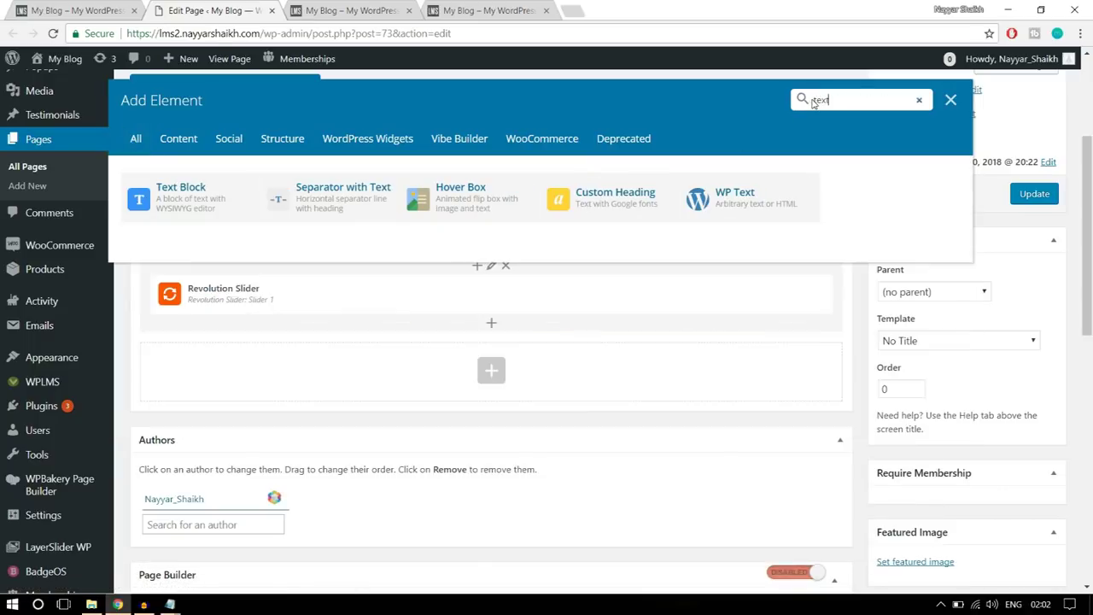
{"action": "left_click", "coordinate": [175, 207]}
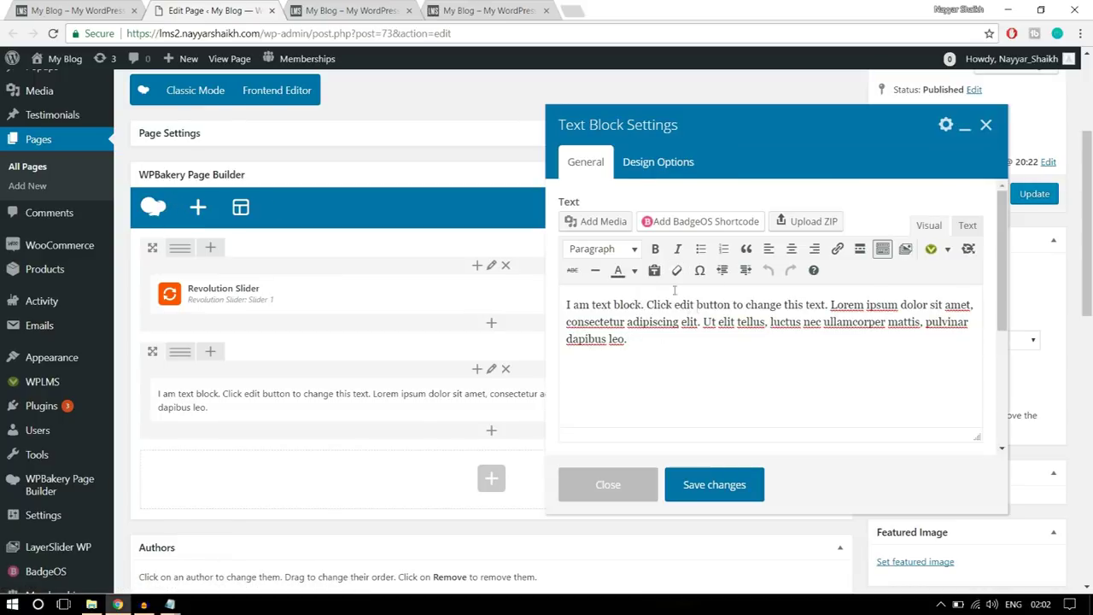
{"action": "left_click_drag", "start_coordinate": [662, 337], "coordinate": [565, 304]}
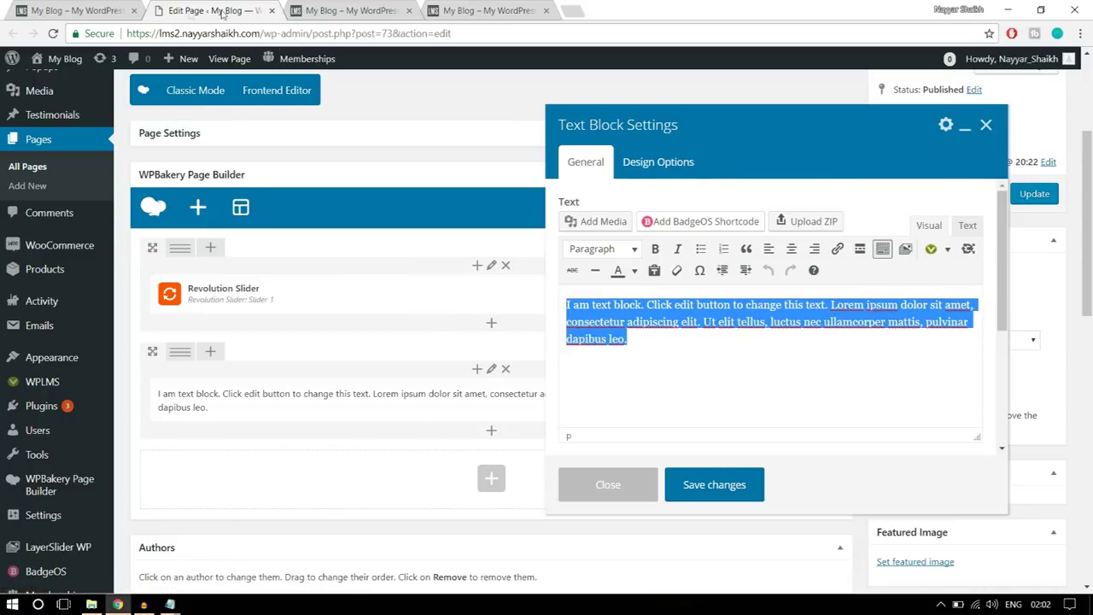
- Replace the placeholder lorem text with the reference site's heading and intro paragraph
{"action": "key", "text": "ctrl+shift+Tab"}
{"action": "left_click", "coordinate": [841, 401]}
{"action": "left_click_drag", "start_coordinate": [854, 416], "coordinate": [361, 382]}
{"action": "key", "text": "ctrl+c"}
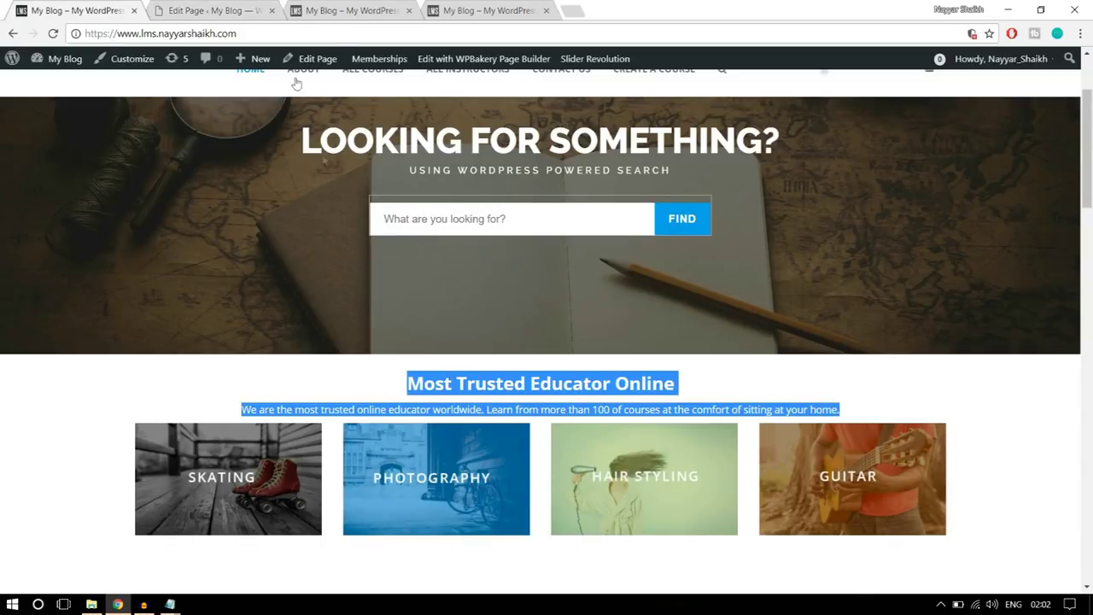
{"action": "left_click", "coordinate": [247, 8]}
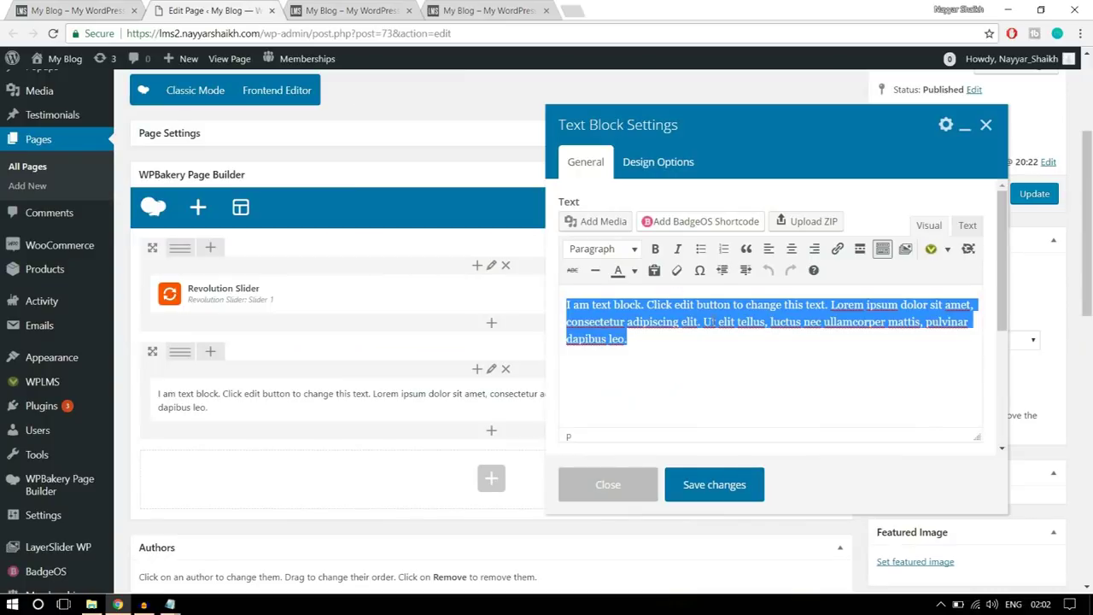
{"action": "key", "text": "Right"}
{"action": "left_click_drag", "start_coordinate": [708, 321], "coordinate": [505, 245]}
{"action": "left_click", "coordinate": [49, 7]}
{"action": "left_click", "coordinate": [201, 6]}
{"action": "key", "text": "ctrl+v"}
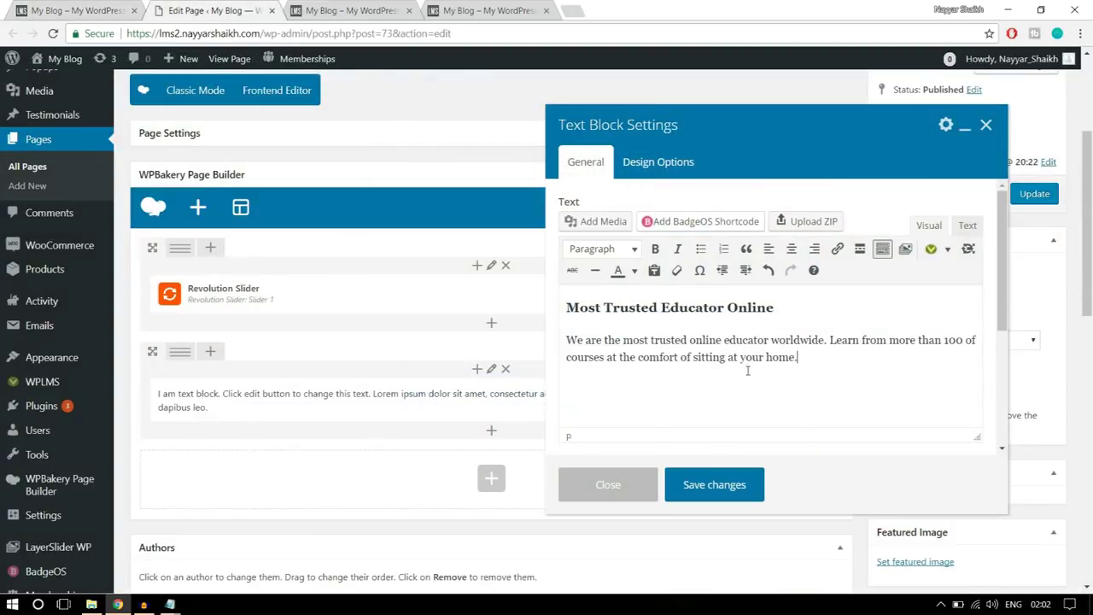
- Center-align the heading and paragraph, compare with the reference, and save the text block
{"action": "left_click", "coordinate": [77, 10]}
{"action": "left_click", "coordinate": [638, 407]}
{"action": "left_click", "coordinate": [213, 9]}
{"action": "left_click_drag", "start_coordinate": [749, 352], "coordinate": [716, 306]}
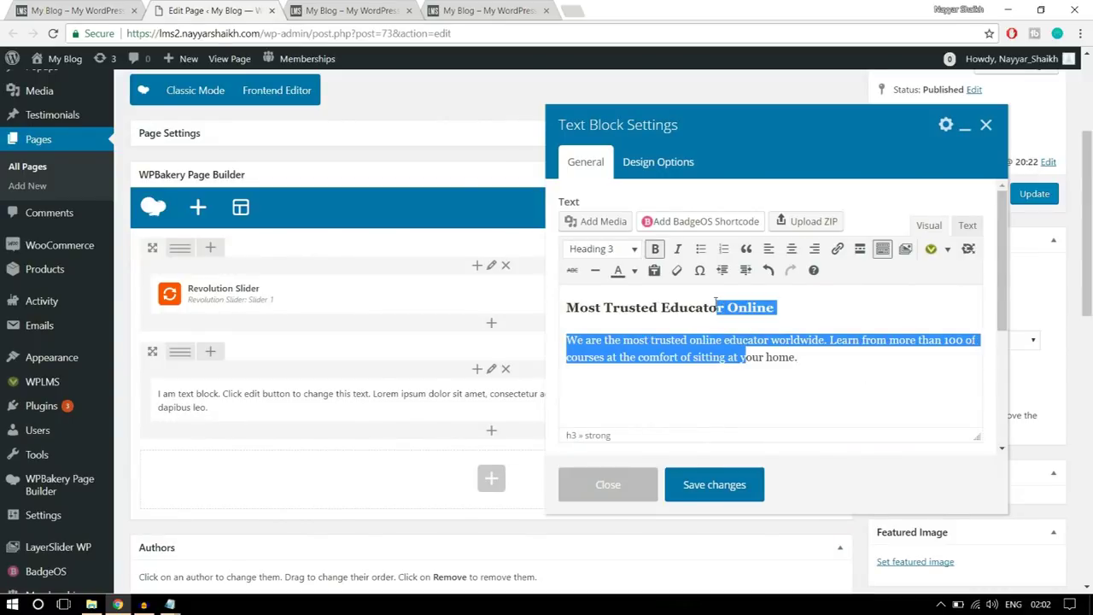
{"action": "left_click", "coordinate": [791, 249]}
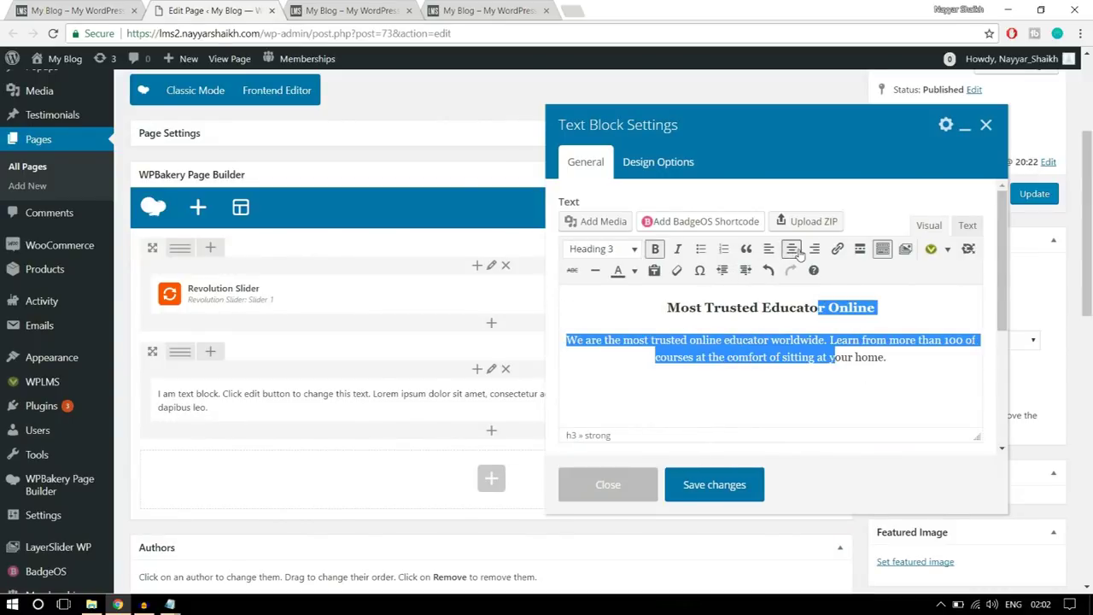
{"action": "left_click", "coordinate": [826, 371]}
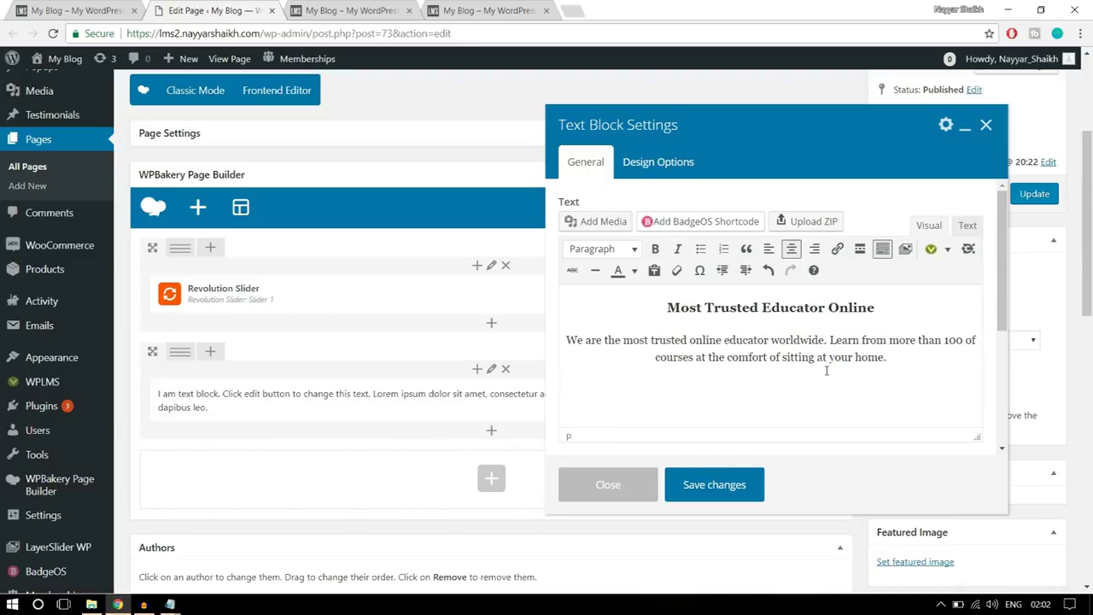
{"action": "key", "text": "ctrl+1"}
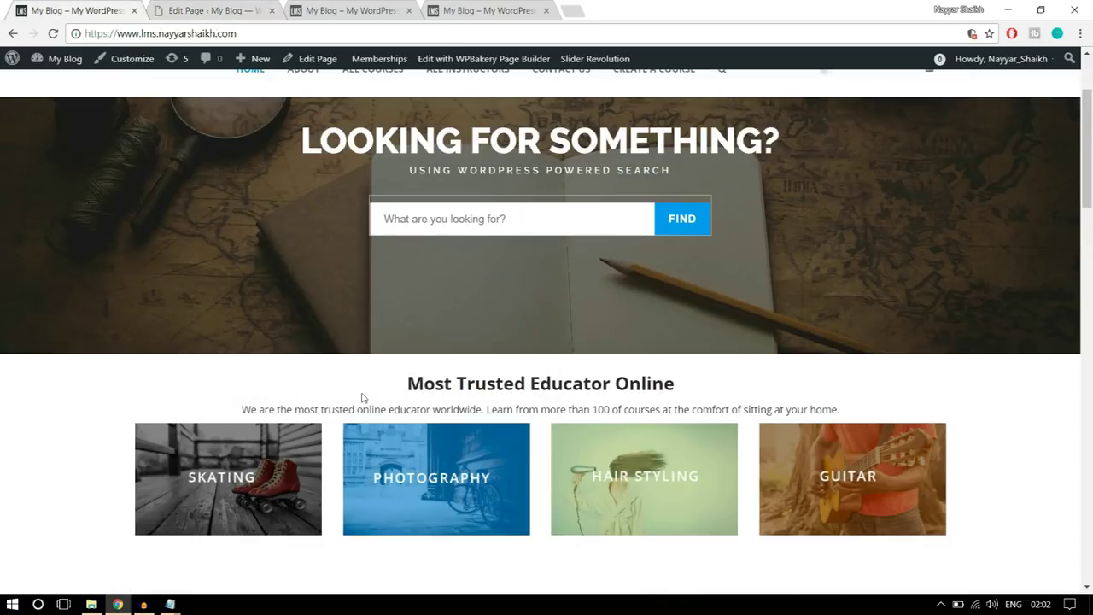
{"action": "scroll", "coordinate": [862, 418], "scroll_direction": "down", "scroll_amount": 1}
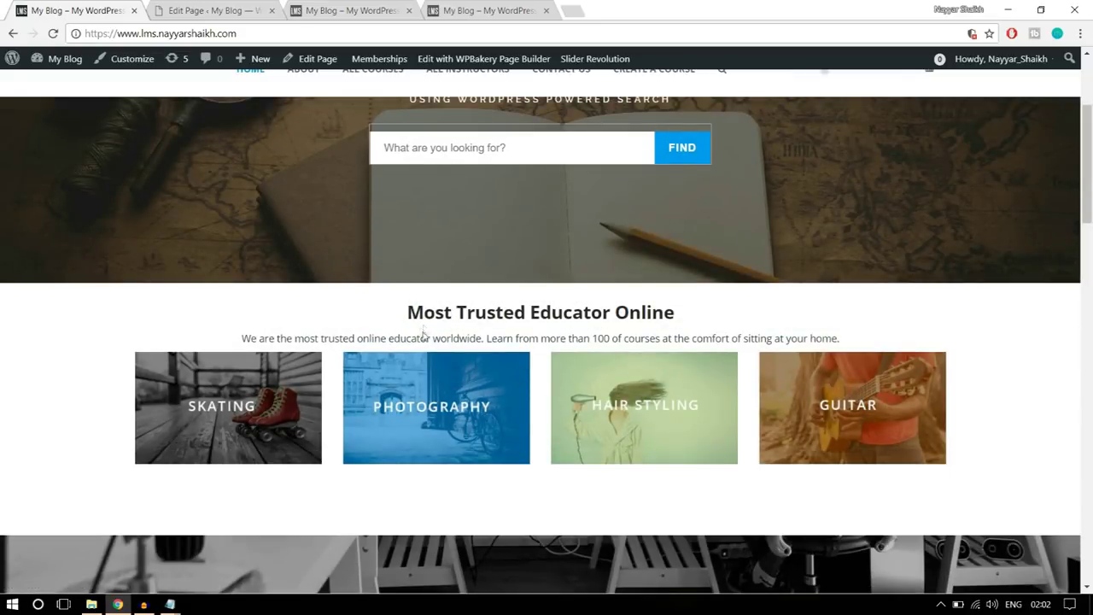
{"action": "left_click", "coordinate": [195, 10]}
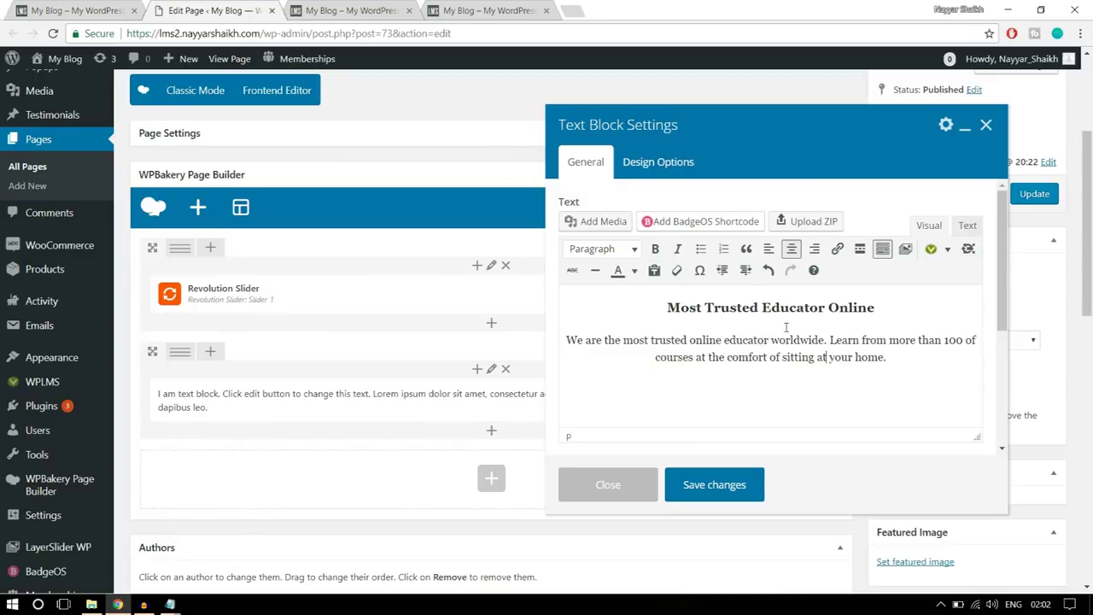
{"action": "left_click", "coordinate": [735, 485]}
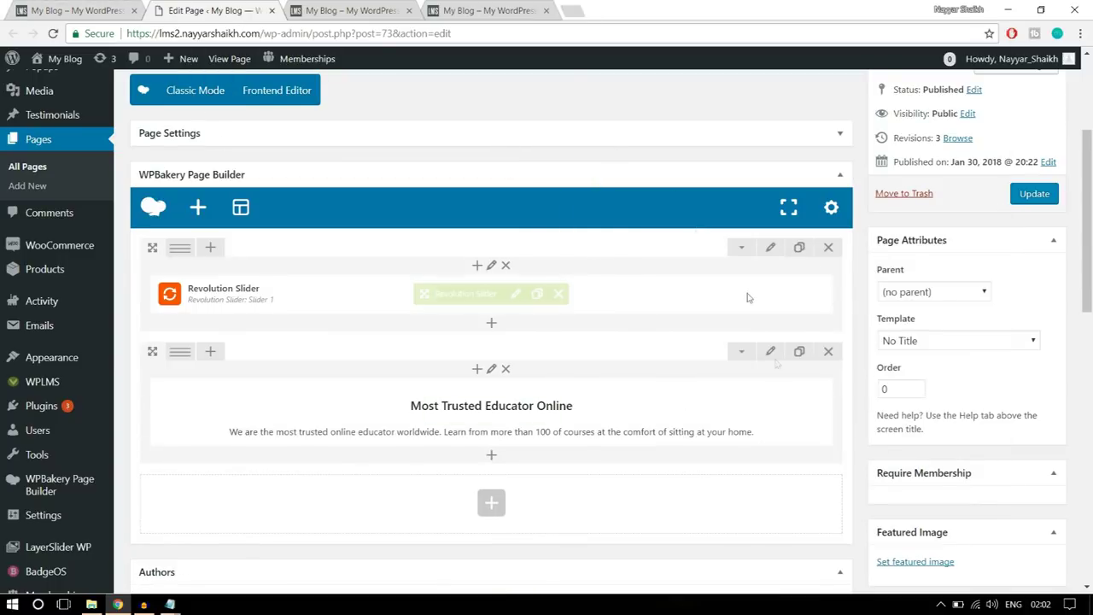
- Set 50 top and bottom padding on the Most Trusted Educator Online text block and save
{"action": "key", "text": "ctrl+shift+Tab"}
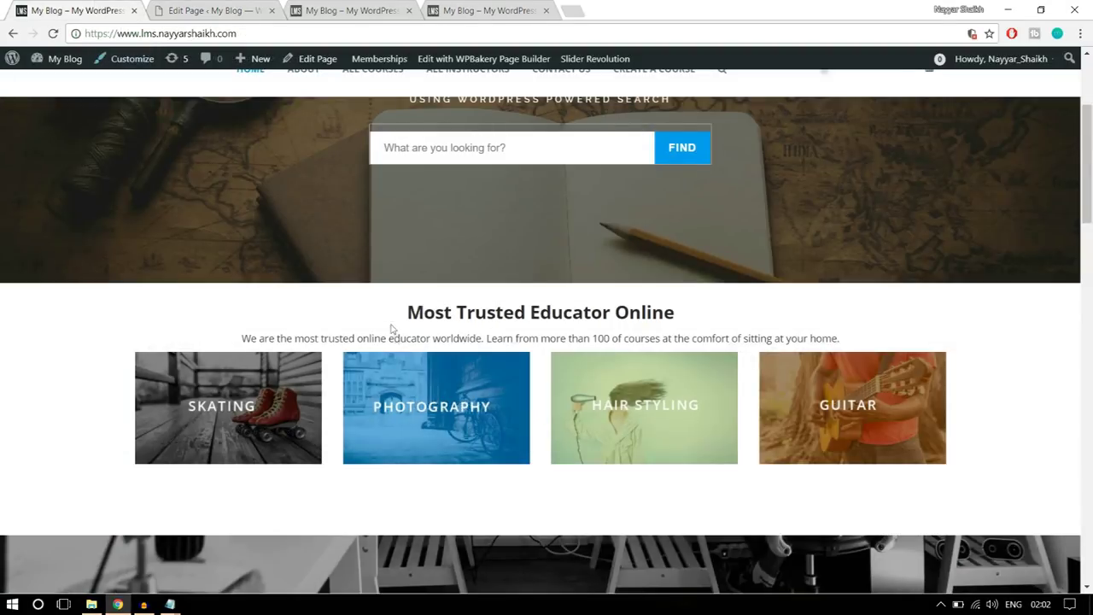
{"action": "left_click_drag", "start_coordinate": [403, 314], "coordinate": [865, 347]}
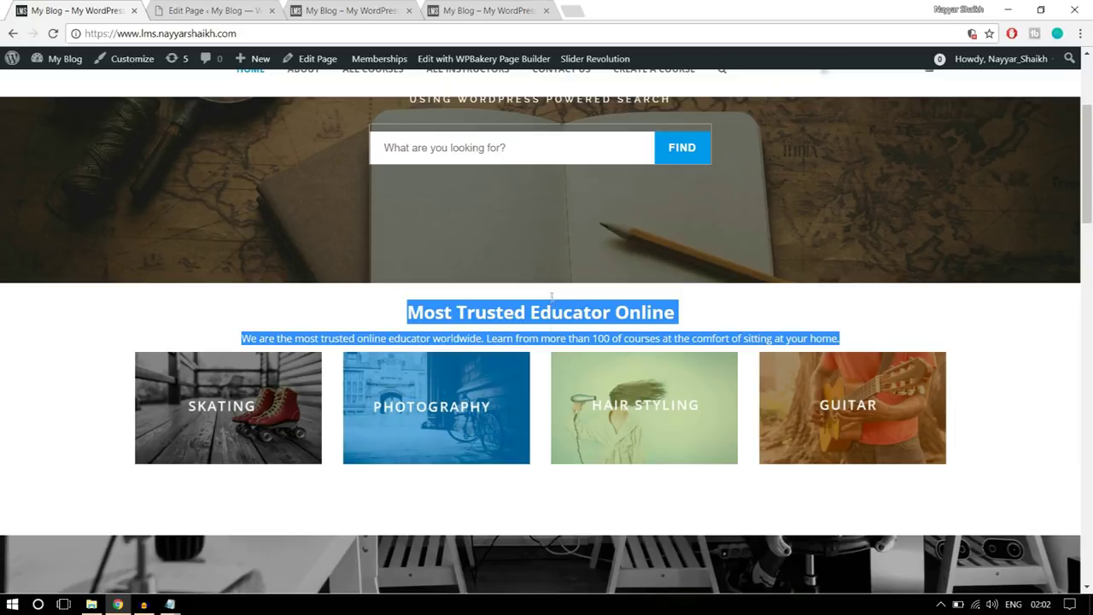
{"action": "key", "text": "ctrl+Tab"}
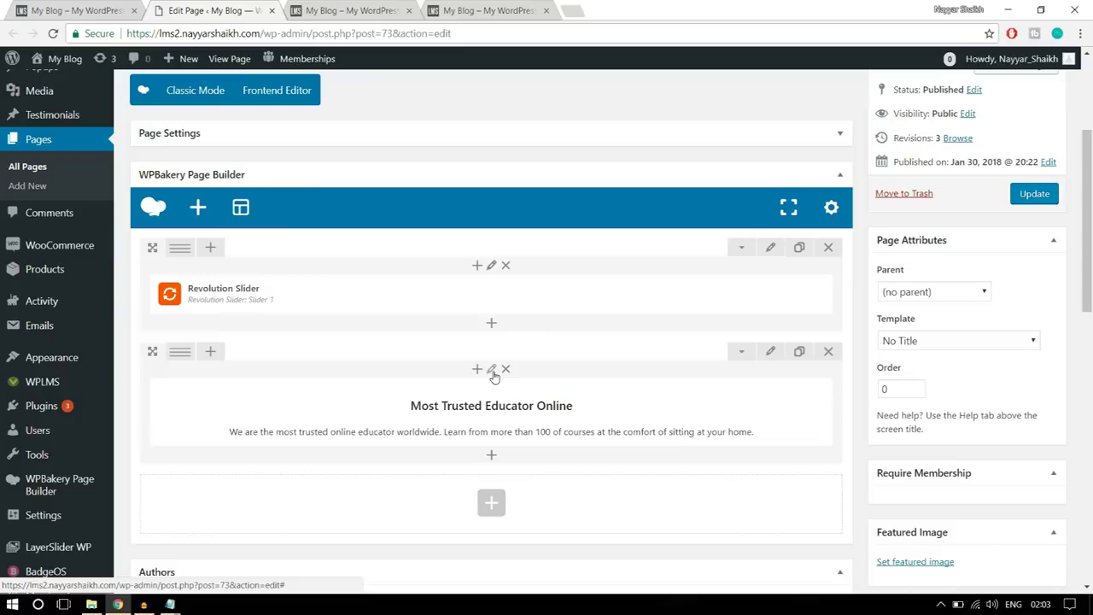
{"action": "left_click", "coordinate": [504, 412]}
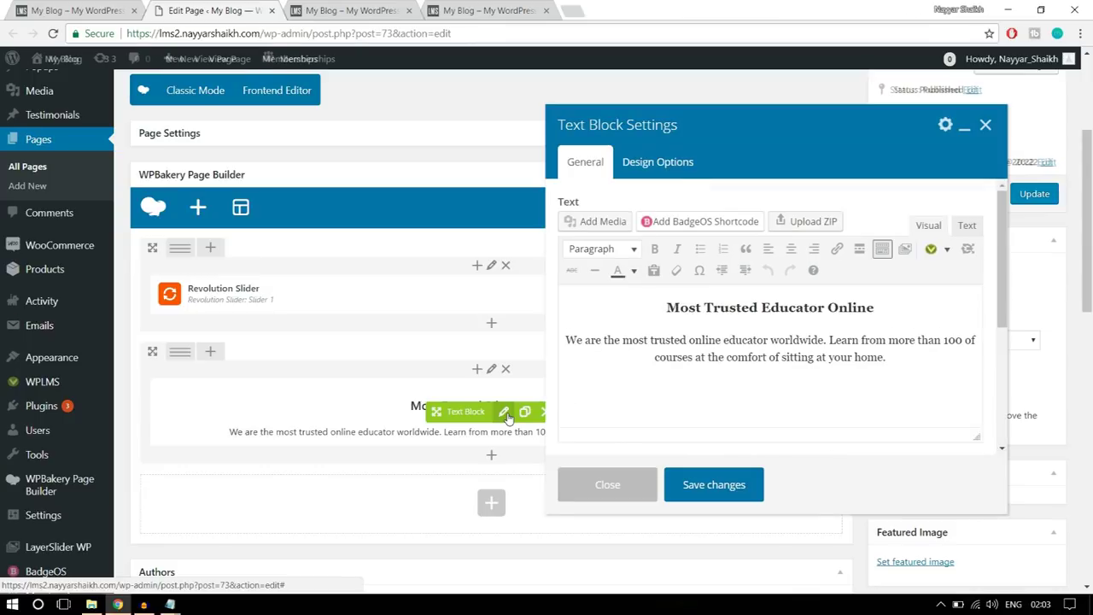
{"action": "left_click", "coordinate": [650, 172]}
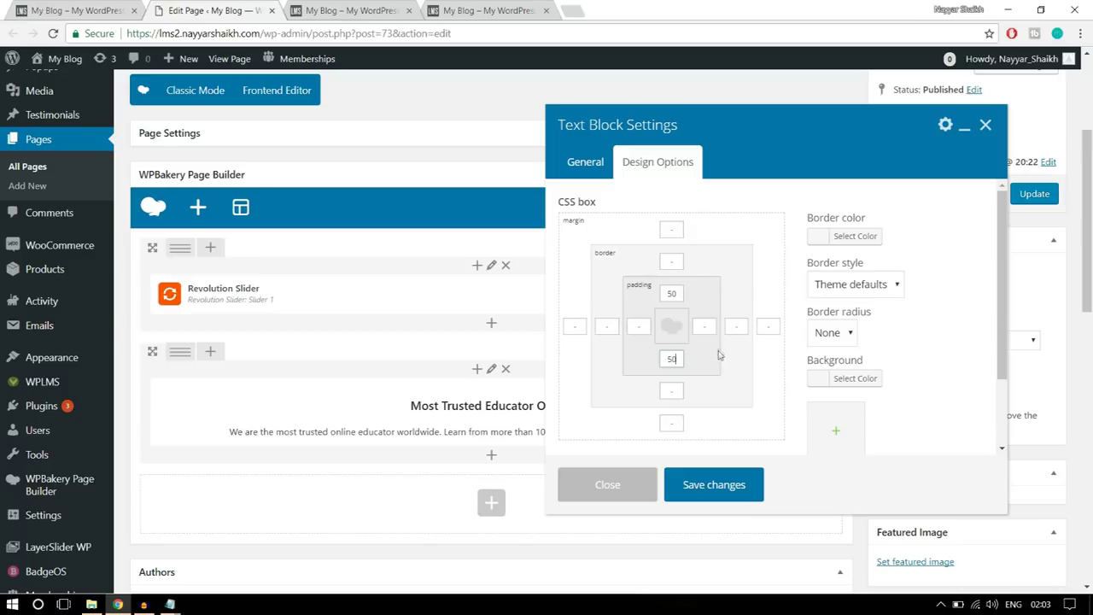
{"action": "left_click", "coordinate": [736, 497]}
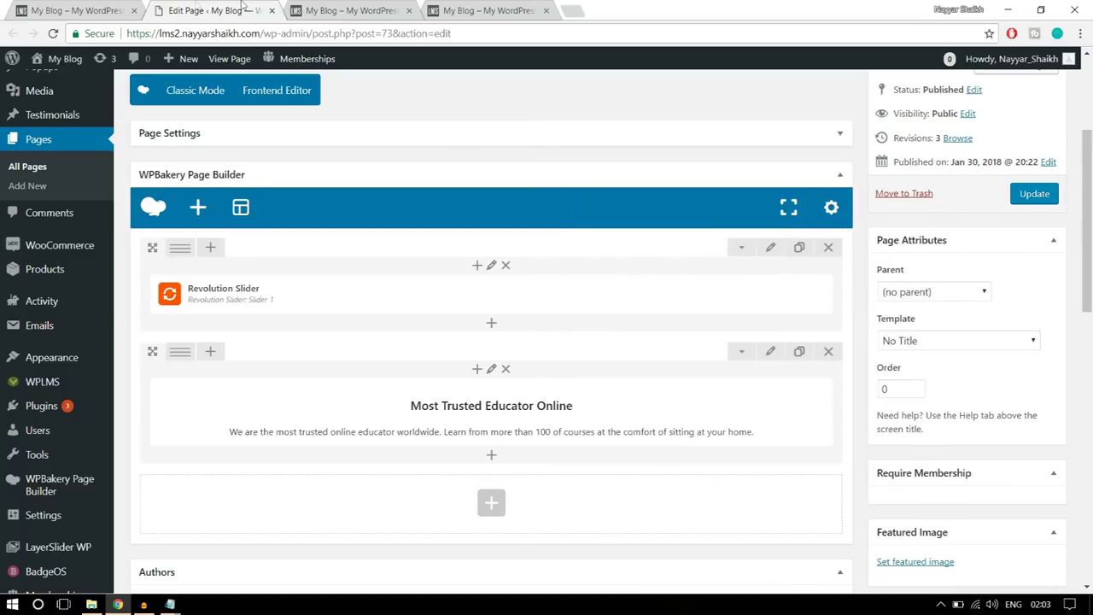
{"action": "left_click", "coordinate": [119, 13]}
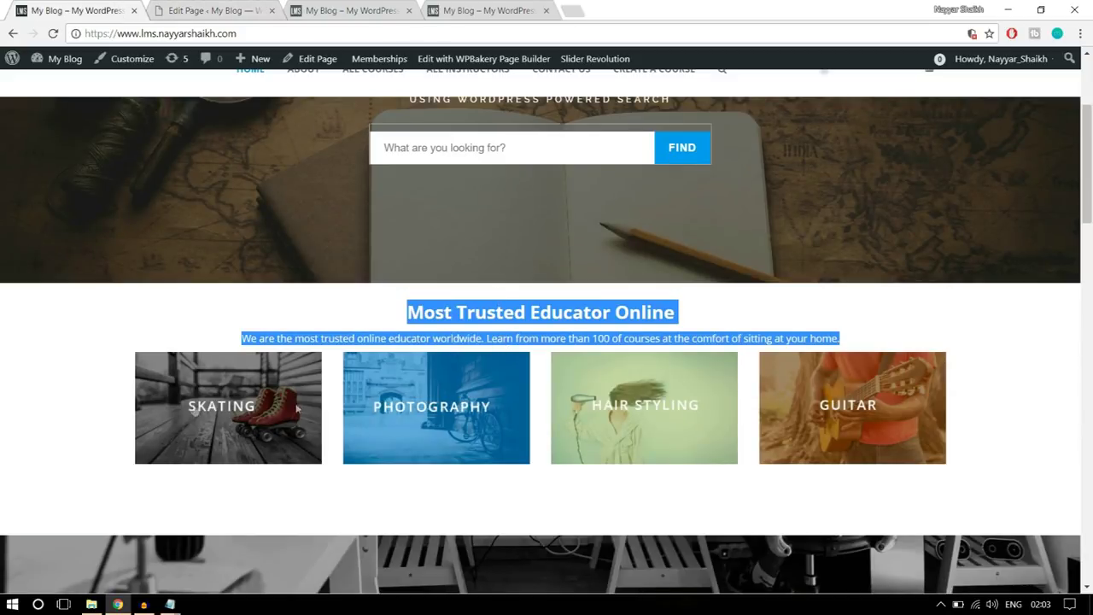
{"action": "left_click", "coordinate": [214, 10]}
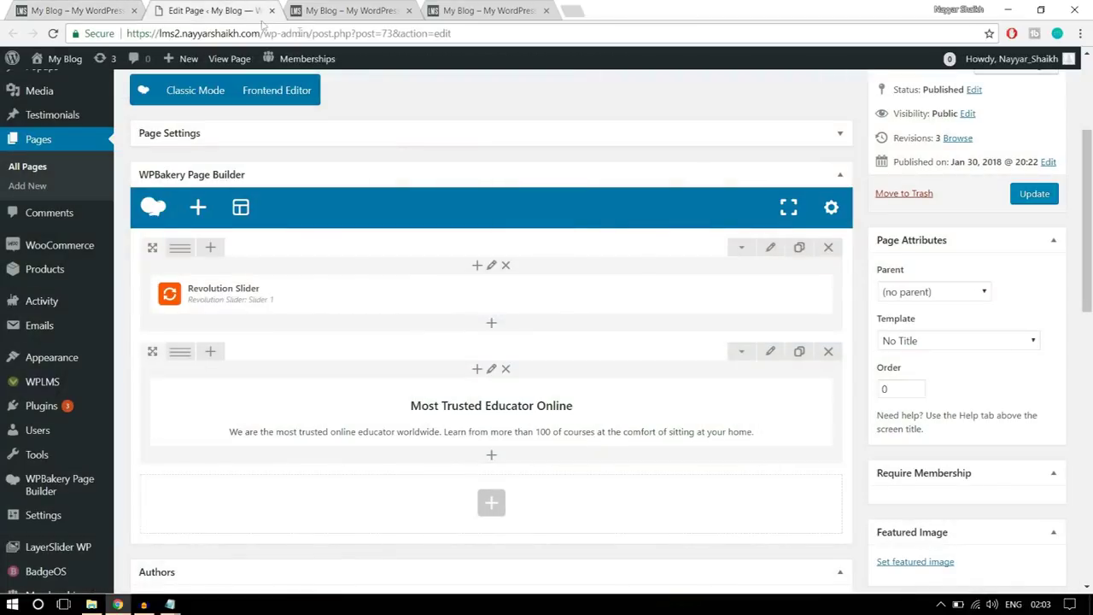
- Search 'imag' and add a Single Image element to the empty row
{"action": "scroll", "coordinate": [501, 401], "scroll_direction": "down", "scroll_amount": 3}
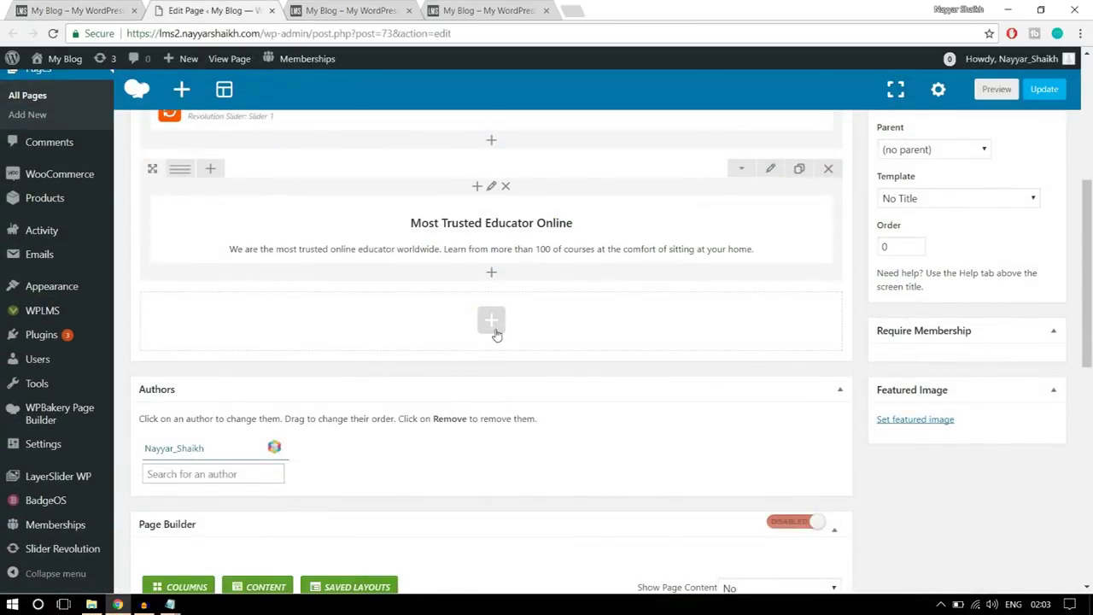
{"action": "left_click", "coordinate": [493, 322]}
{"action": "type", "text": "imag"}
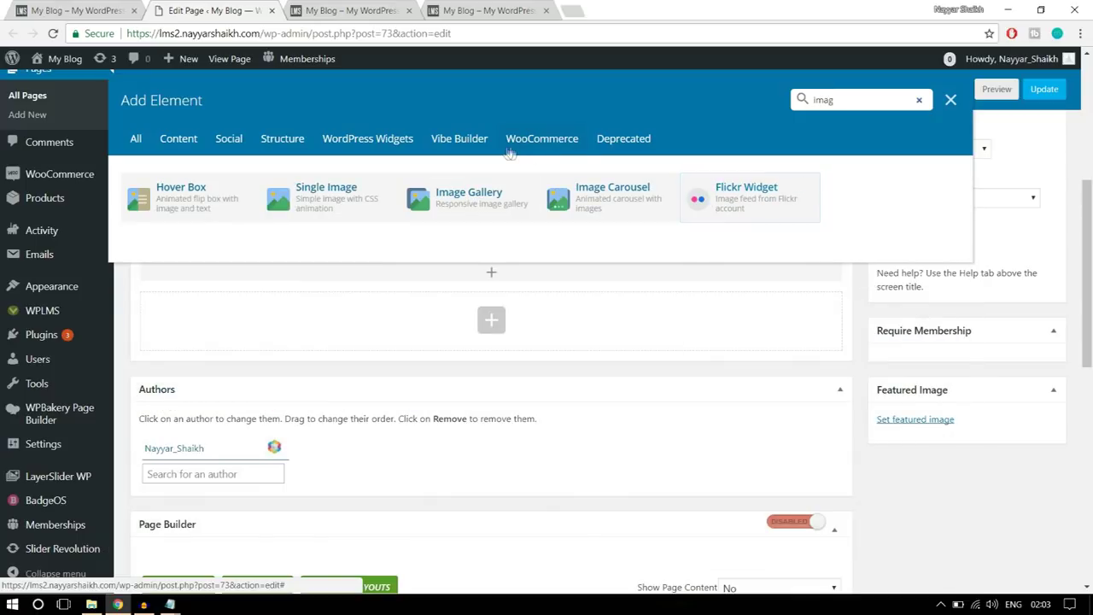
{"action": "left_click", "coordinate": [341, 209]}
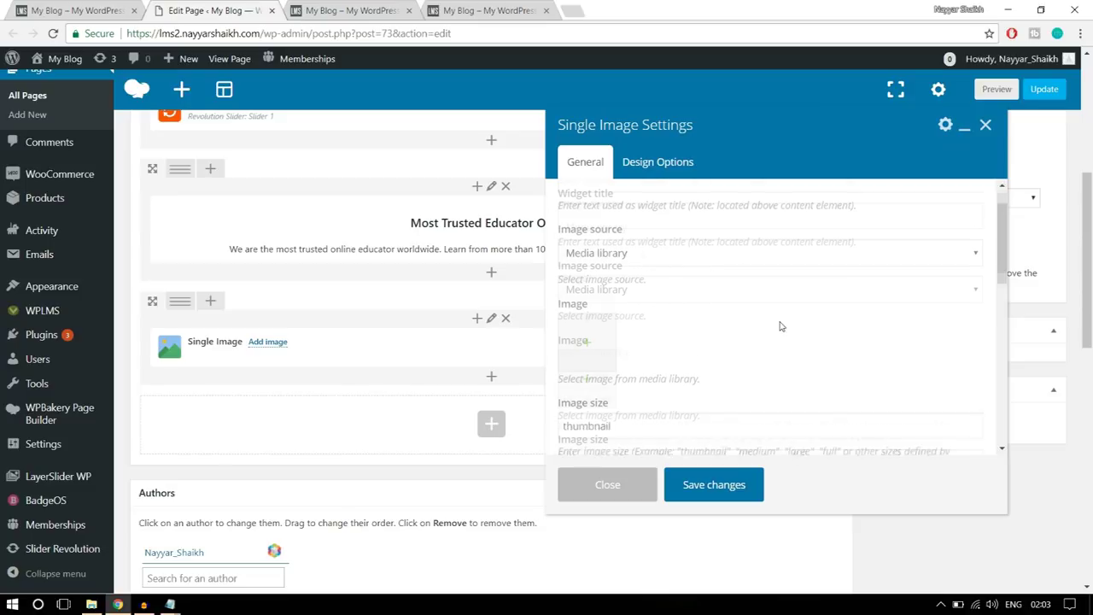
{"action": "scroll", "coordinate": [780, 325], "scroll_direction": "down", "scroll_amount": 1}
- Upload Images/banner1-1 and set it as the Single Image's image
{"action": "left_click", "coordinate": [588, 319]}
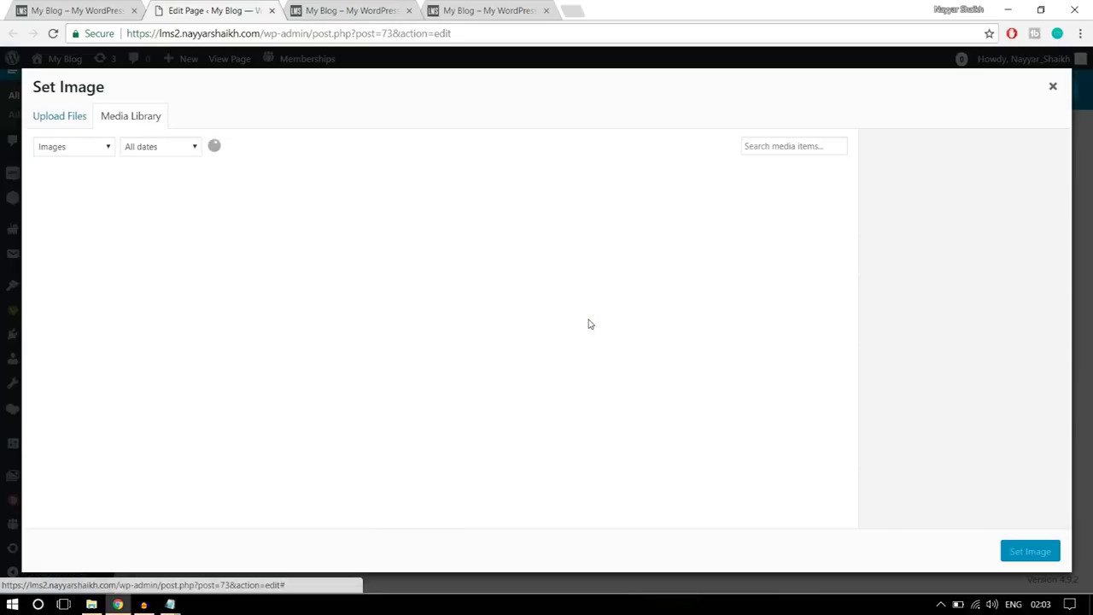
{"action": "left_click", "coordinate": [86, 119]}
{"action": "left_click", "coordinate": [579, 333]}
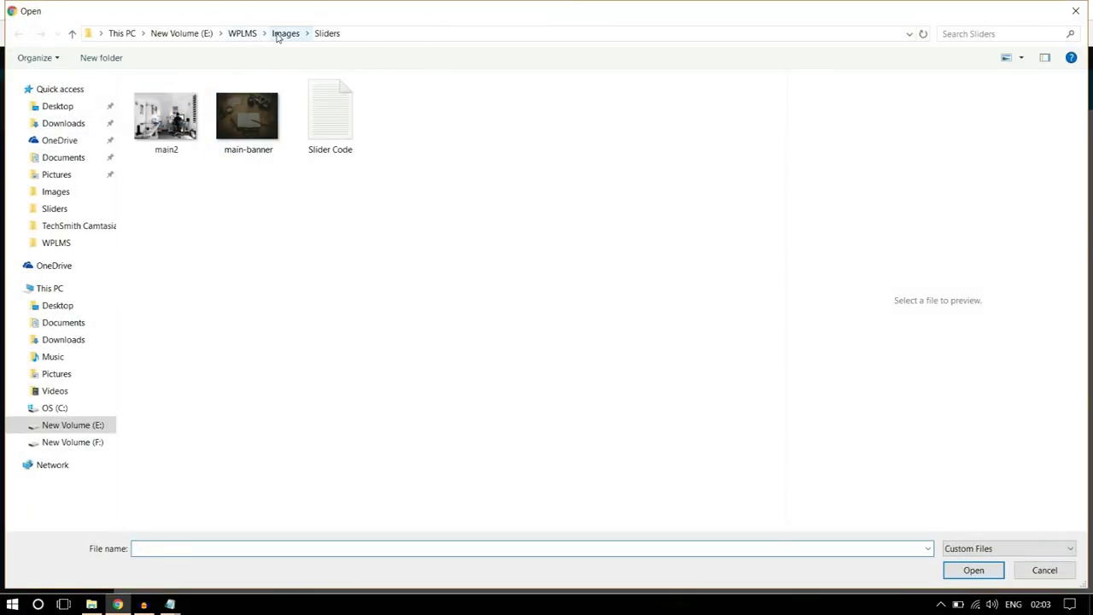
{"action": "left_click", "coordinate": [283, 34]}
{"action": "left_click", "coordinate": [246, 129]}
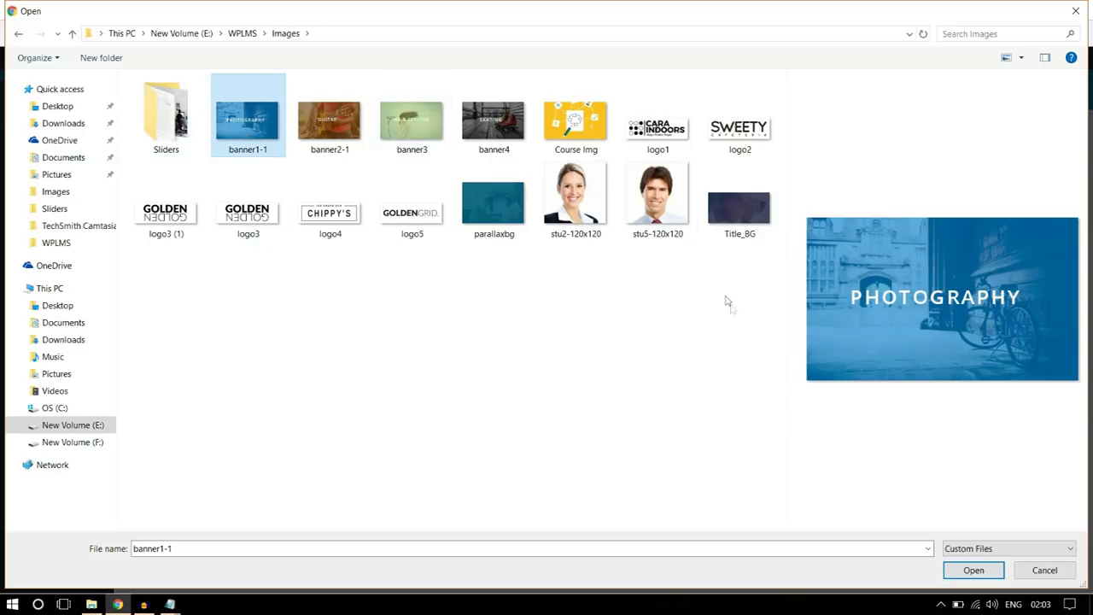
{"action": "left_click", "coordinate": [955, 574]}
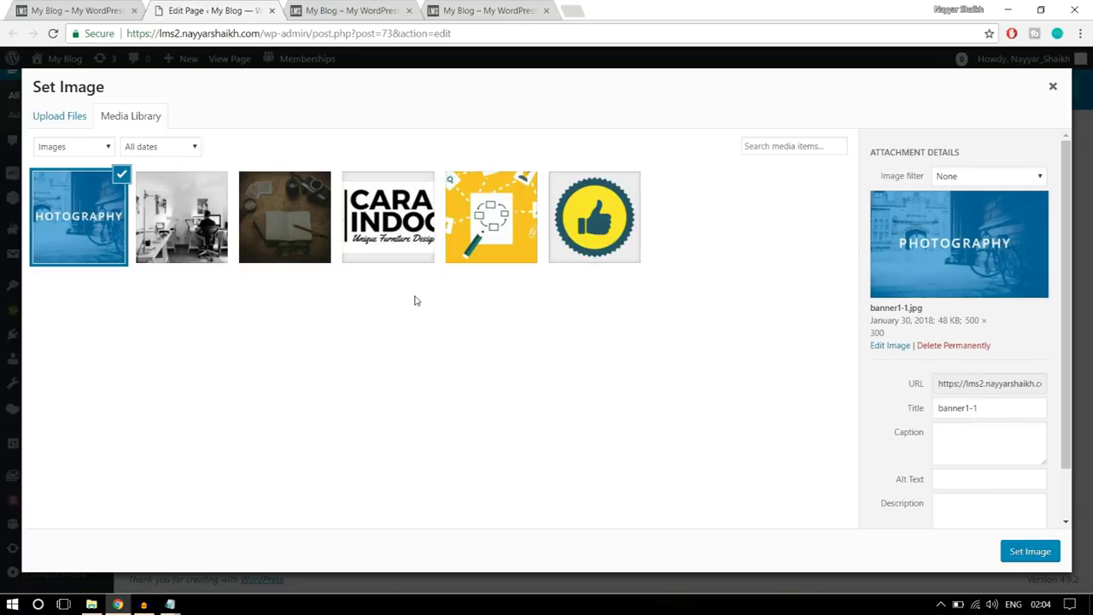
{"action": "left_click", "coordinate": [1030, 553]}
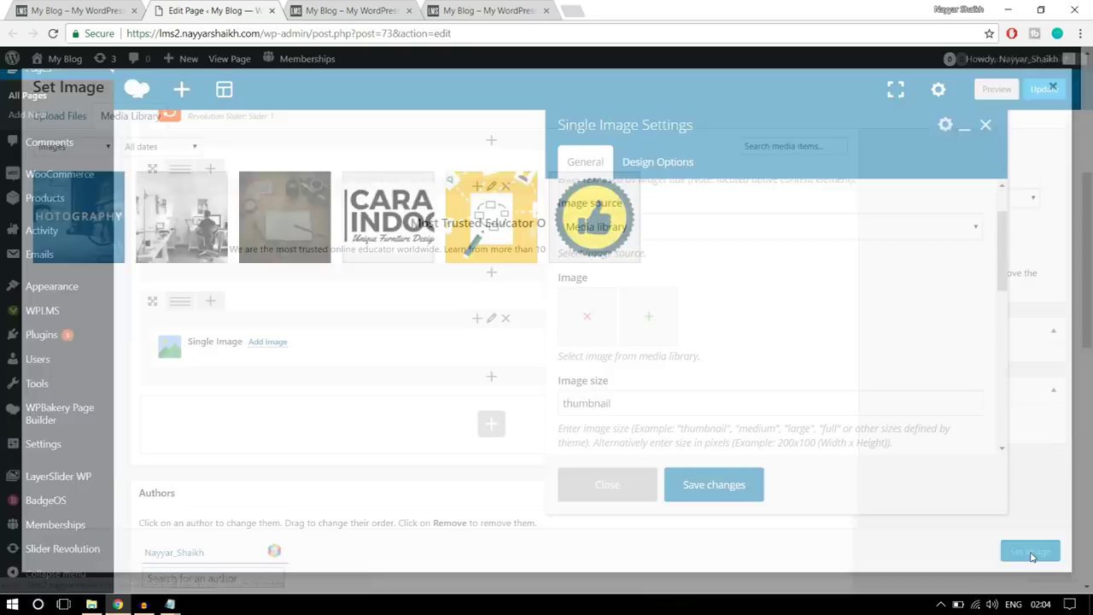
{"action": "scroll", "coordinate": [754, 378], "scroll_direction": "down", "scroll_amount": 1}
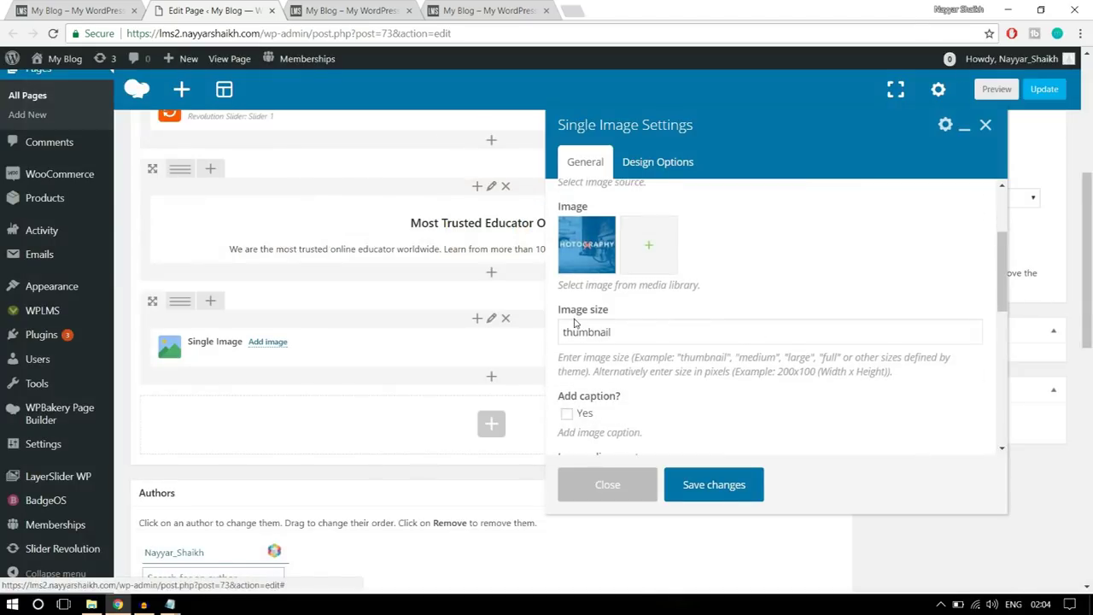
- Set the image size to 'full' and the alignment to Center
{"action": "mouse_move", "coordinate": [557, 316]}
{"action": "left_mouse_down"}
{"action": "mouse_move", "coordinate": [641, 312]}
{"action": "mouse_move", "coordinate": [561, 333]}
{"action": "left_mouse_up"}
{"action": "left_click", "coordinate": [615, 333]}
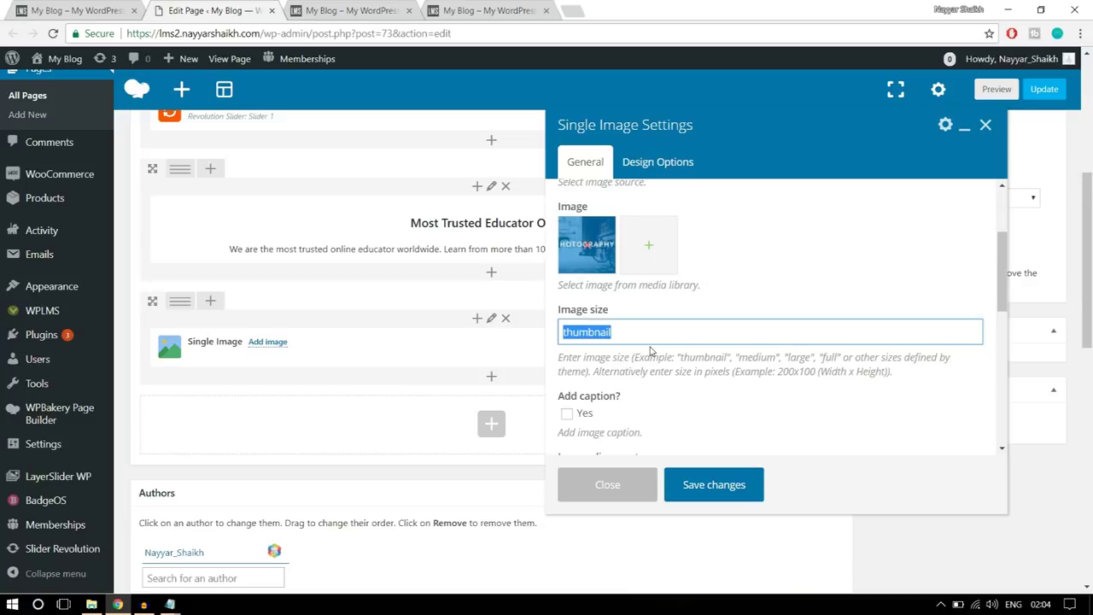
{"action": "type", "text": "full"}
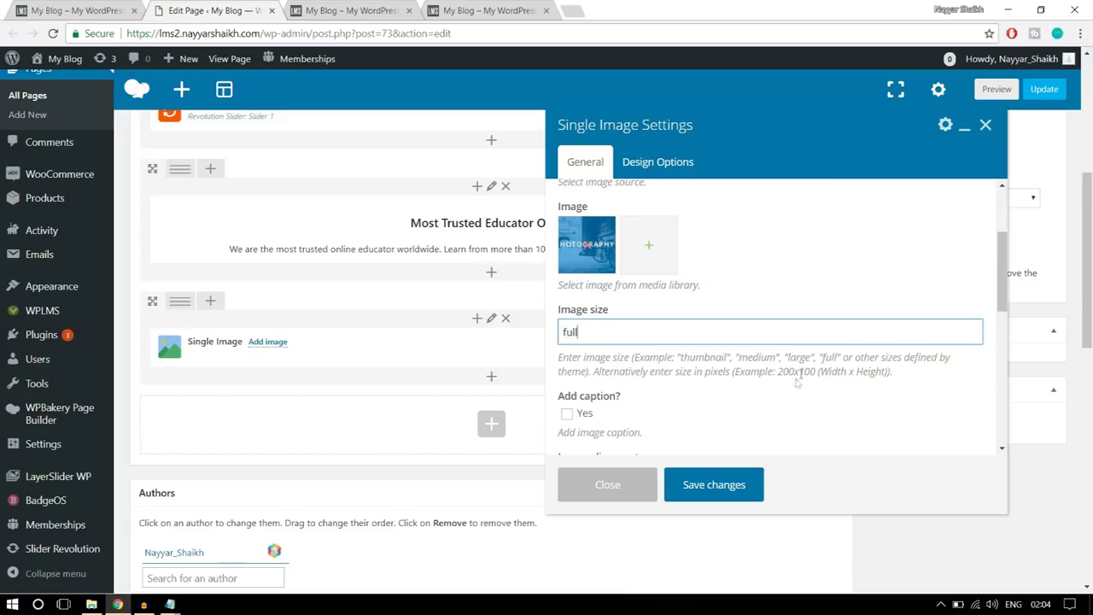
{"action": "scroll", "coordinate": [842, 369], "scroll_direction": "down", "scroll_amount": 3}
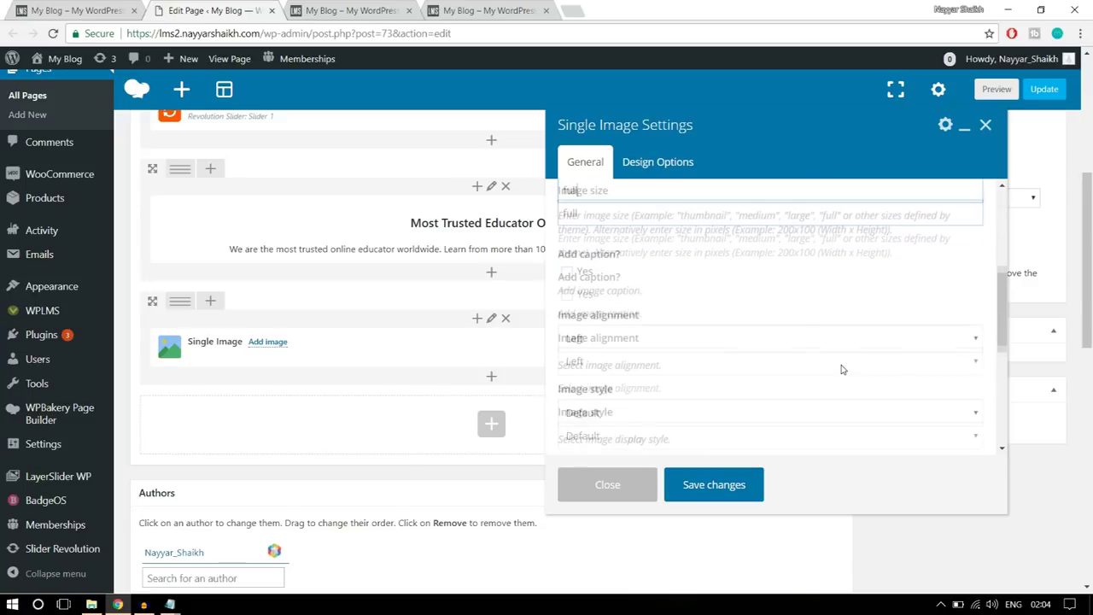
{"action": "left_click", "coordinate": [675, 342]}
{"action": "left_click", "coordinate": [639, 386]}
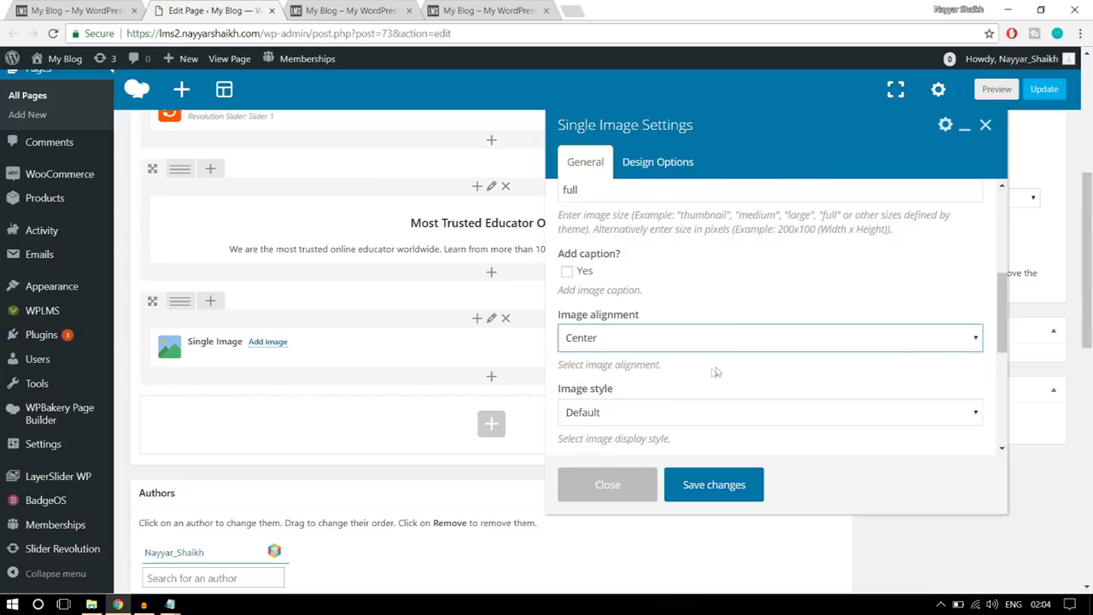
{"action": "scroll", "coordinate": [718, 372], "scroll_direction": "down", "scroll_amount": 2}
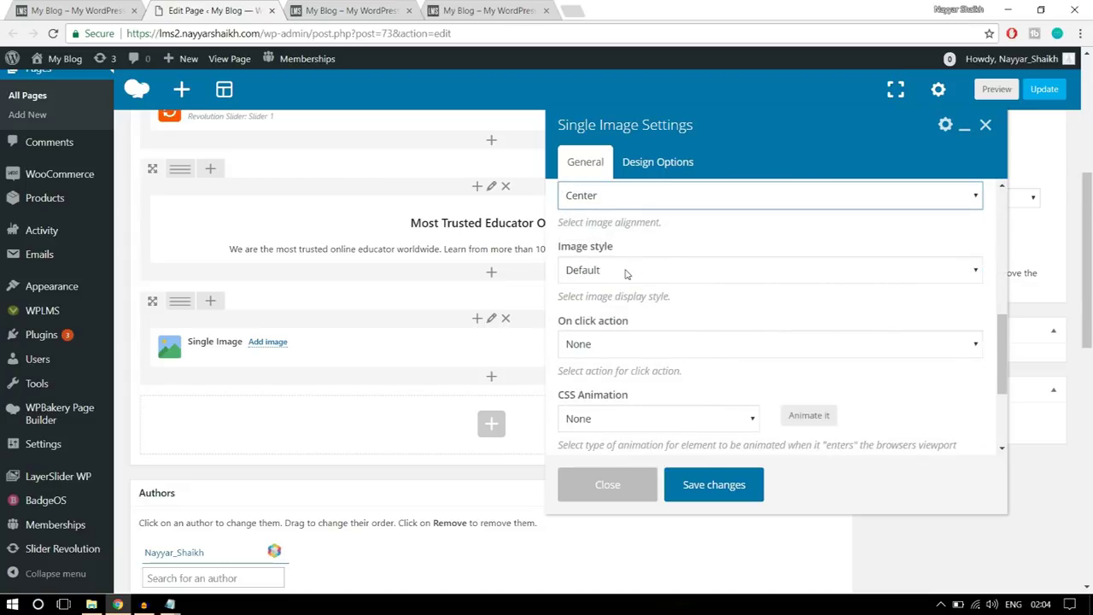
- Link the image to custom link '#' opening in the same window, then save
{"action": "left_click", "coordinate": [689, 344]}
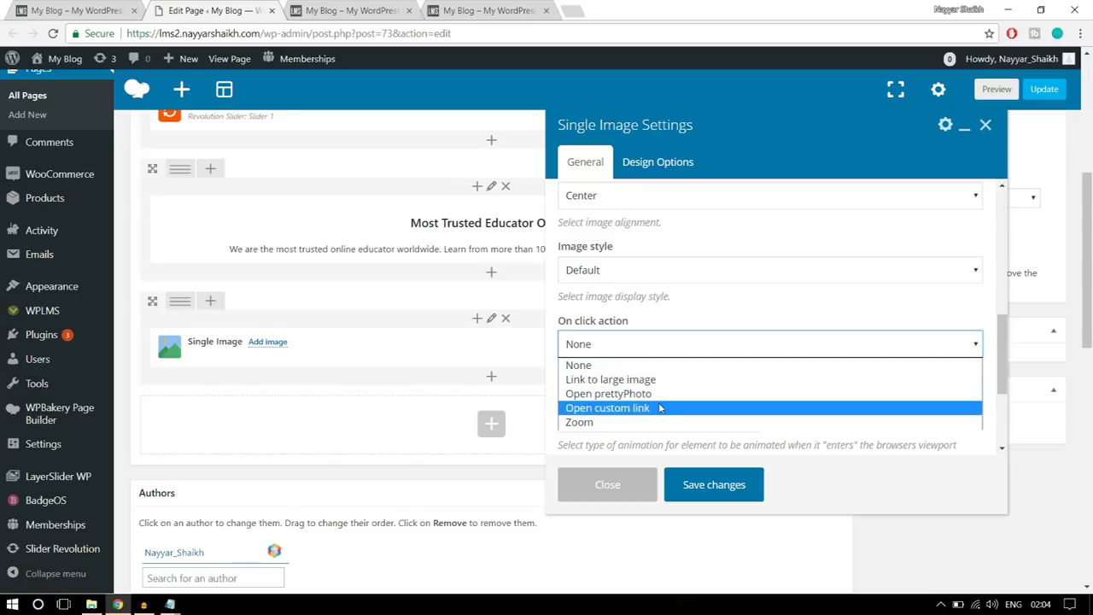
{"action": "left_click", "coordinate": [644, 408]}
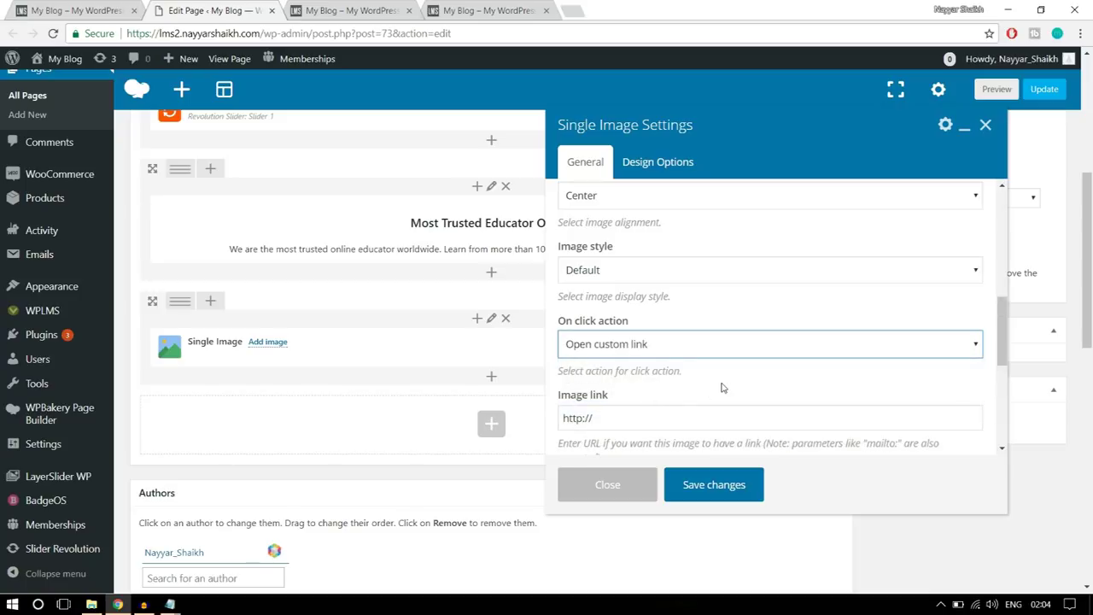
{"action": "scroll", "coordinate": [722, 385], "scroll_direction": "down", "scroll_amount": 2}
{"action": "left_click_drag", "start_coordinate": [624, 346], "coordinate": [531, 350]}
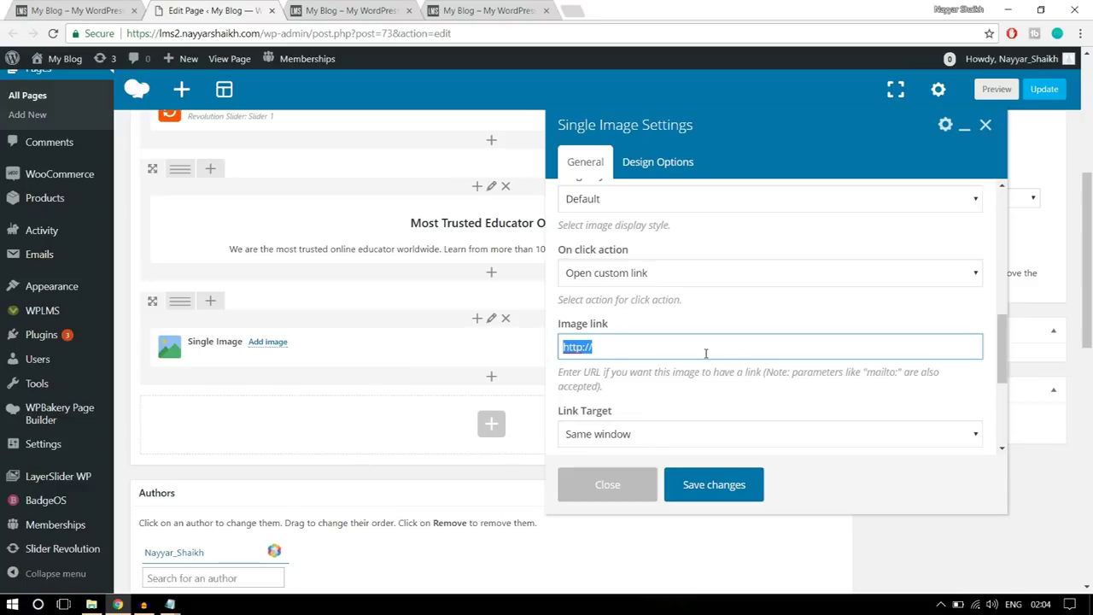
{"action": "type", "text": "#"}
{"action": "scroll", "coordinate": [706, 352], "scroll_direction": "down", "scroll_amount": 2}
{"action": "left_click", "coordinate": [639, 293]}
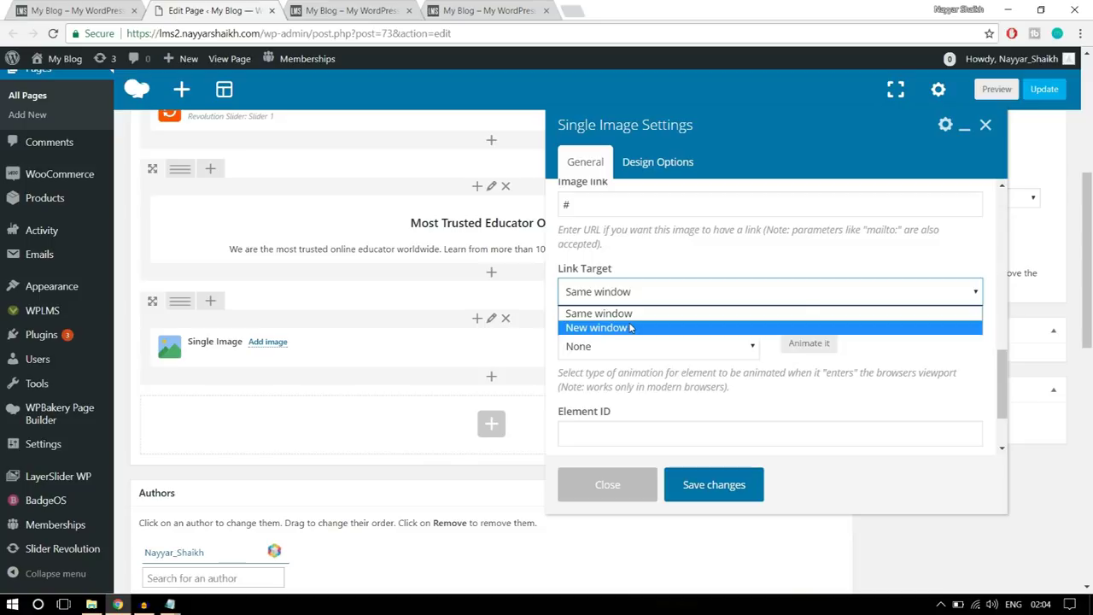
{"action": "left_click", "coordinate": [639, 314]}
{"action": "scroll", "coordinate": [690, 339], "scroll_direction": "down", "scroll_amount": 2}
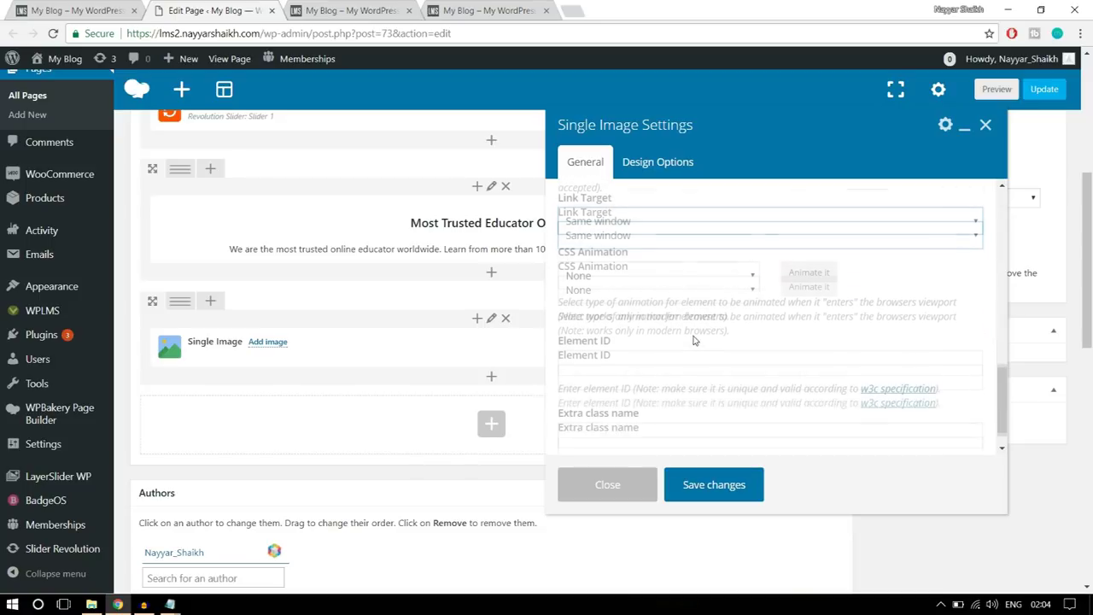
{"action": "scroll", "coordinate": [726, 368], "scroll_direction": "up", "scroll_amount": 5}
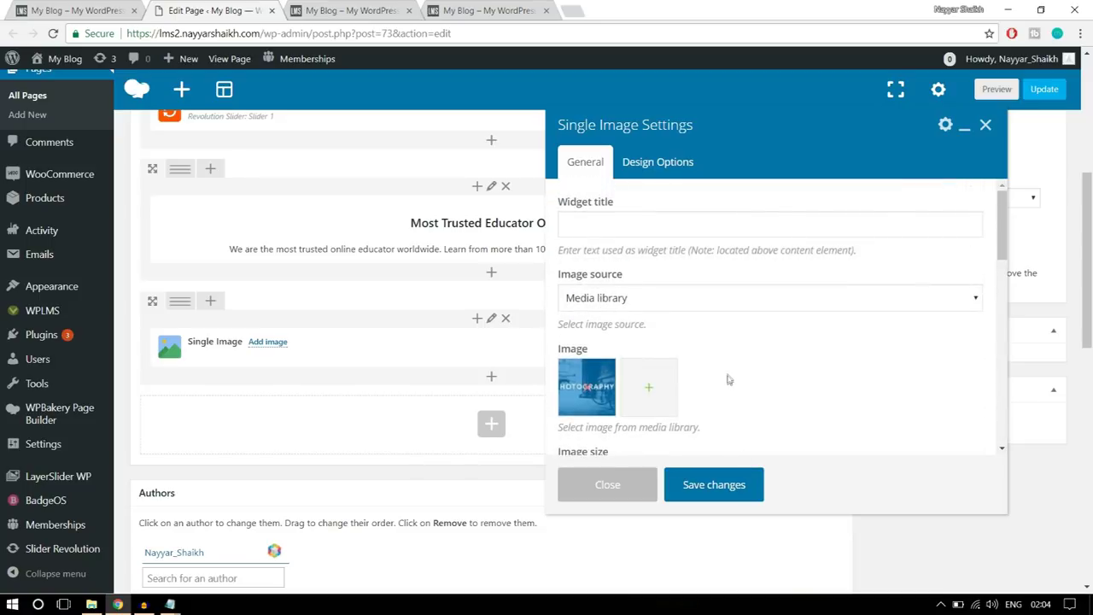
{"action": "left_click", "coordinate": [721, 485]}
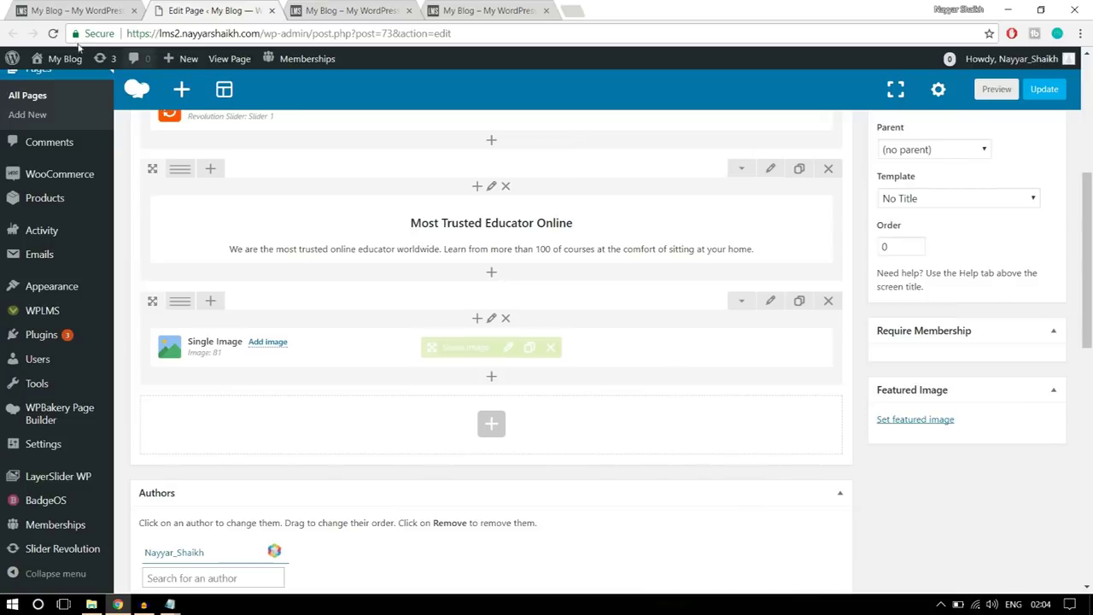
{"action": "left_click", "coordinate": [92, 10]}
- Apply the 1/4+1/4+1/4+1/4 layout to the image row in the page editor
{"action": "left_click", "coordinate": [836, 369]}
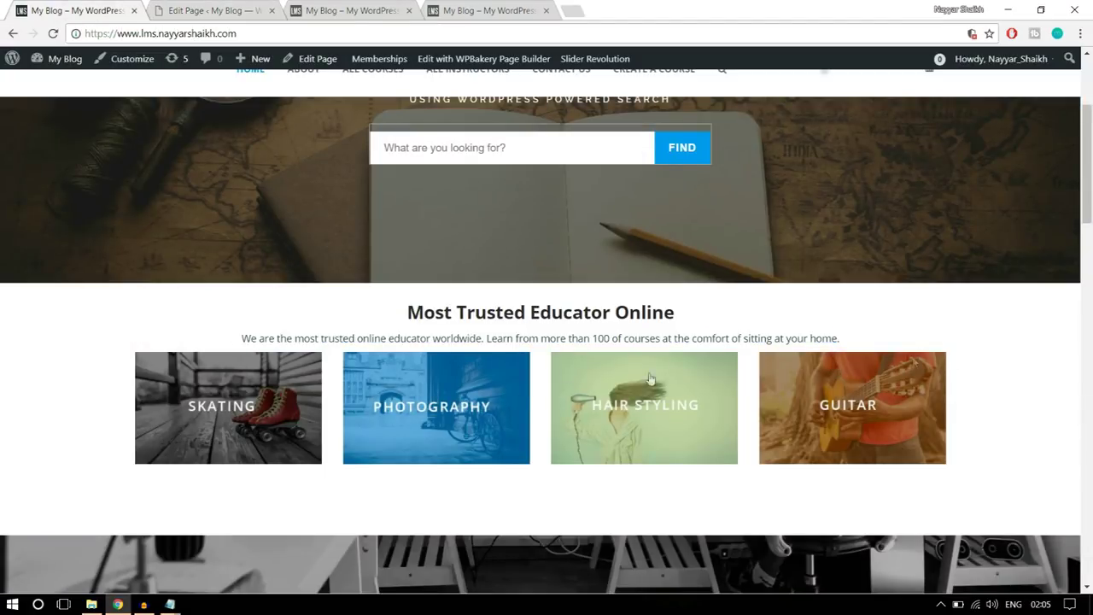
{"action": "left_click", "coordinate": [188, 8]}
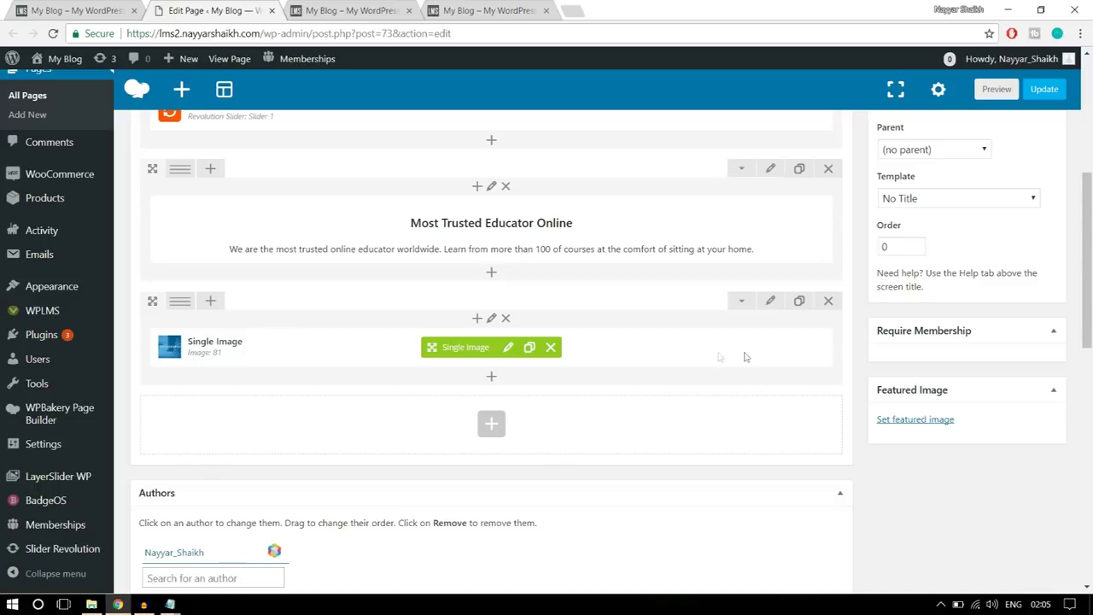
{"action": "mouse_move", "coordinate": [182, 304]}
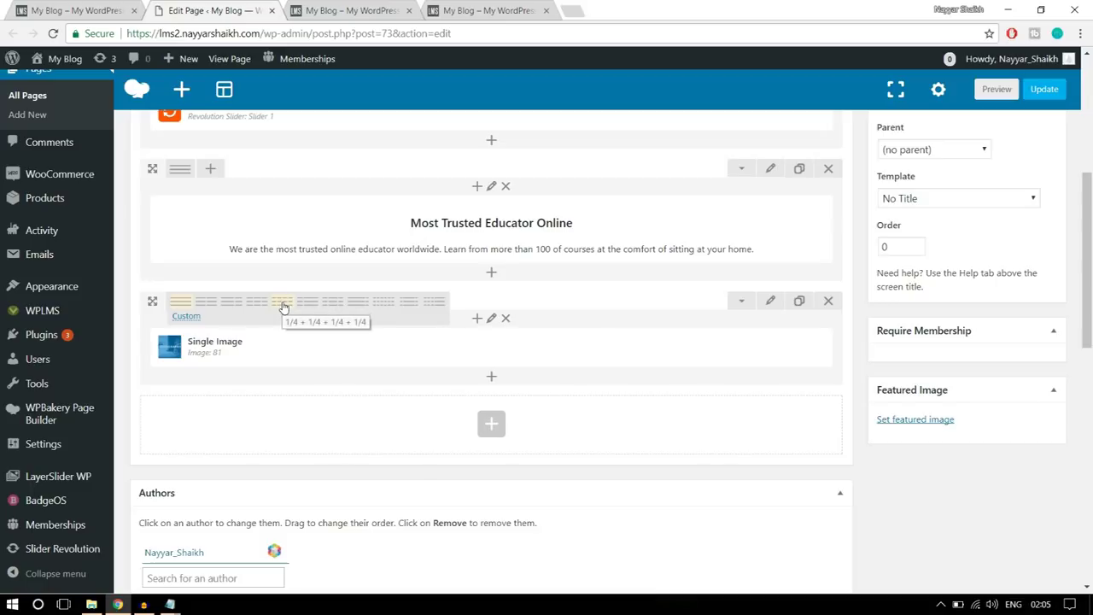
{"action": "left_click", "coordinate": [284, 305]}
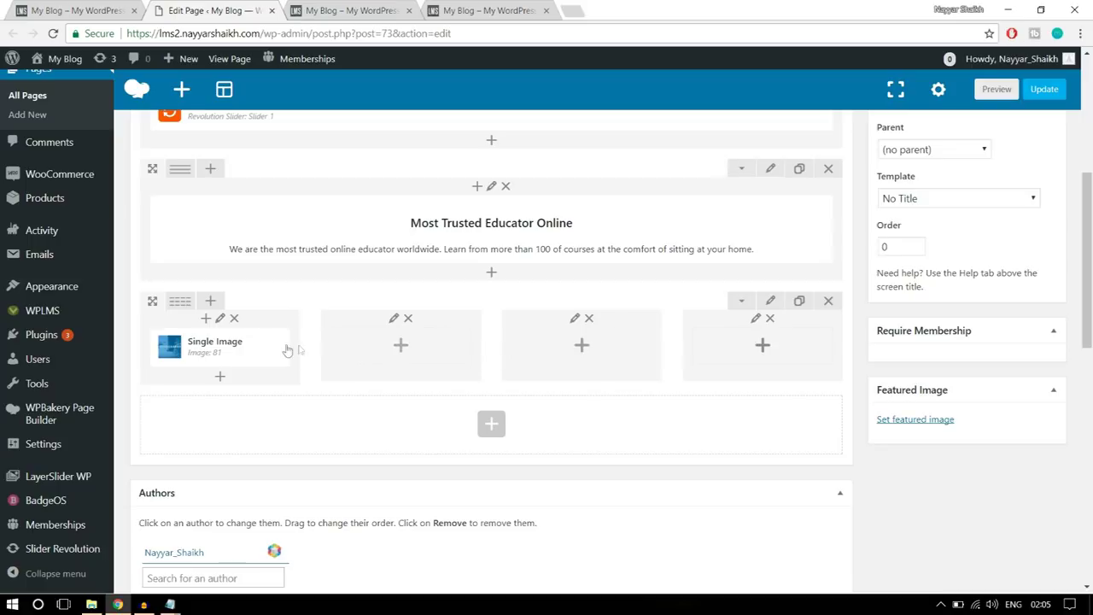
{"action": "mouse_move", "coordinate": [260, 353]}
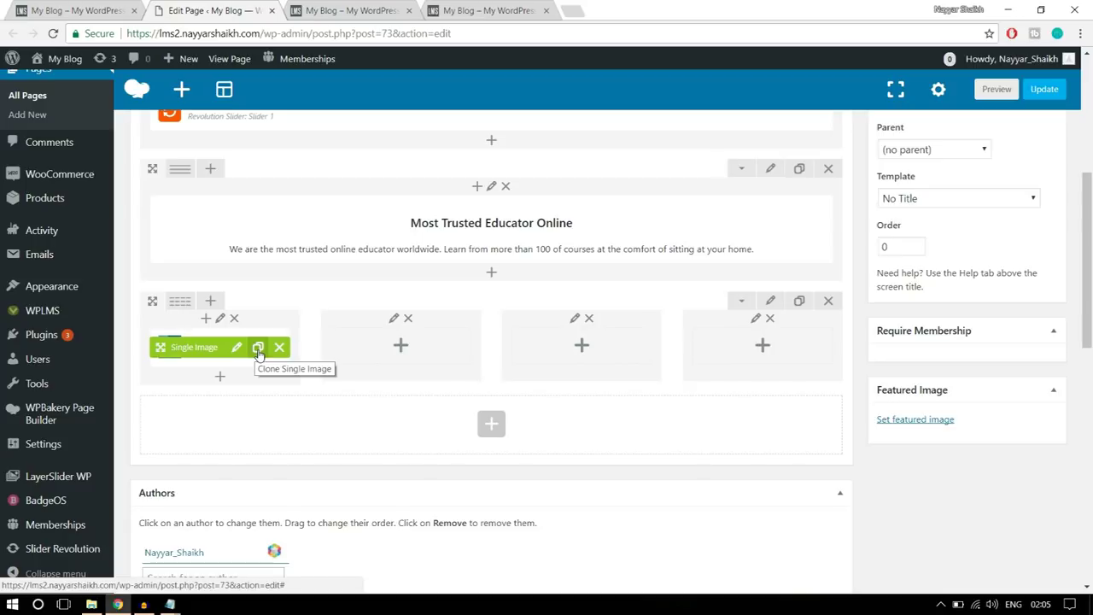
- Clone the Single Image three times and move one copy into each of columns two to four
{"action": "left_click", "coordinate": [259, 350]}
{"action": "left_click", "coordinate": [259, 350]}
{"action": "left_click", "coordinate": [259, 350]}
{"action": "left_click_drag", "start_coordinate": [191, 350], "coordinate": [398, 344]}
{"action": "left_click_drag", "start_coordinate": [539, 339], "coordinate": [529, 340]}
{"action": "left_click_drag", "start_coordinate": [170, 346], "coordinate": [740, 338]}
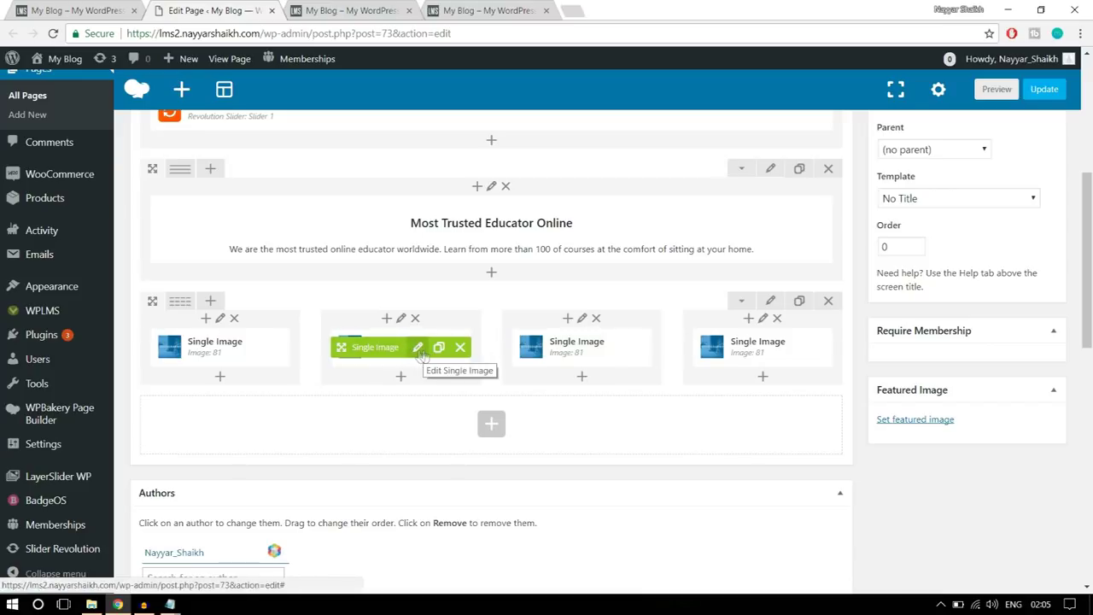
- Replace the second column's image with the uploaded banner2-1 GUITAR banner and save
{"action": "left_click", "coordinate": [419, 348]}
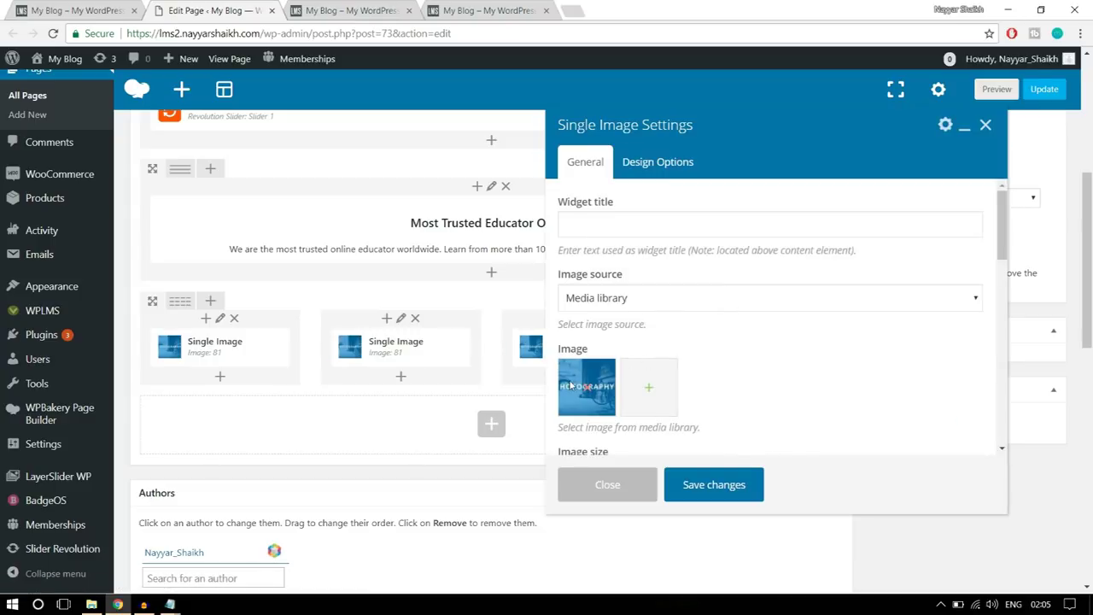
{"action": "left_click", "coordinate": [586, 391]}
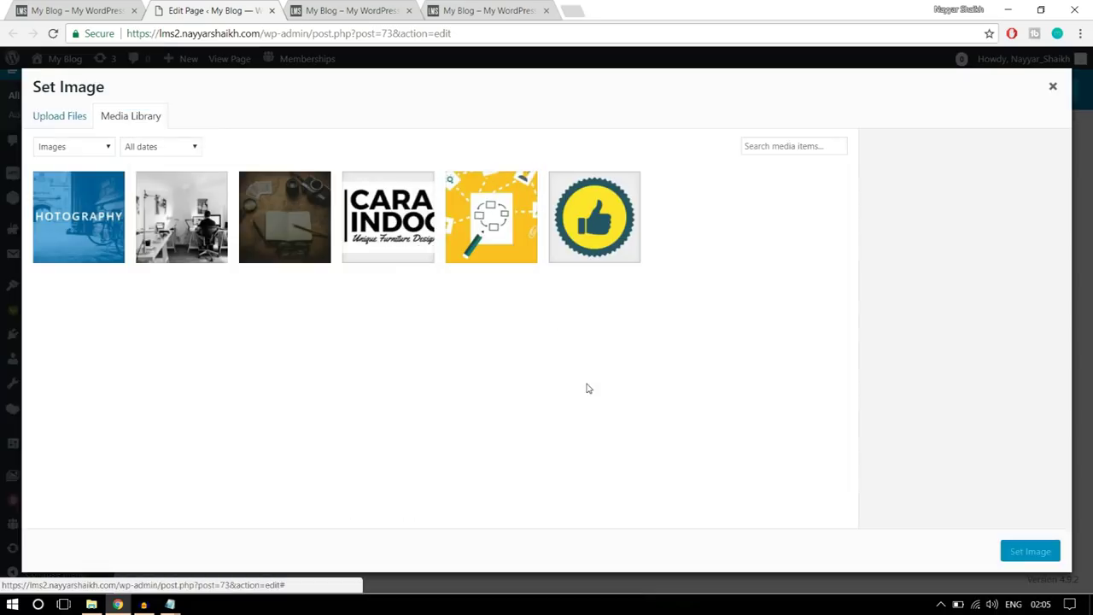
{"action": "left_click", "coordinate": [62, 117]}
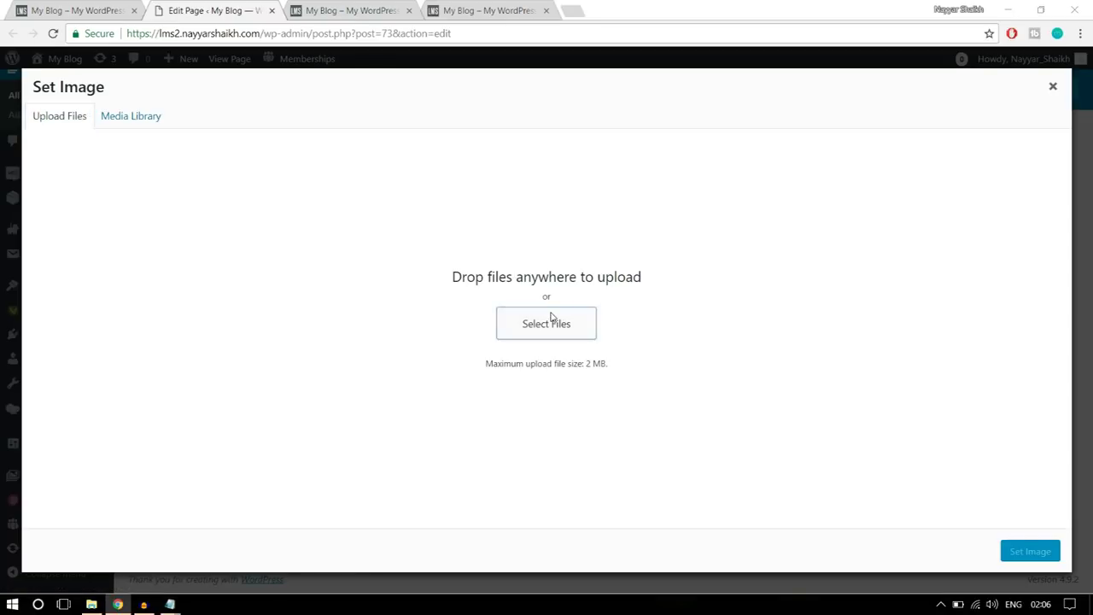
{"action": "left_click", "coordinate": [554, 320]}
{"action": "left_click", "coordinate": [333, 141]}
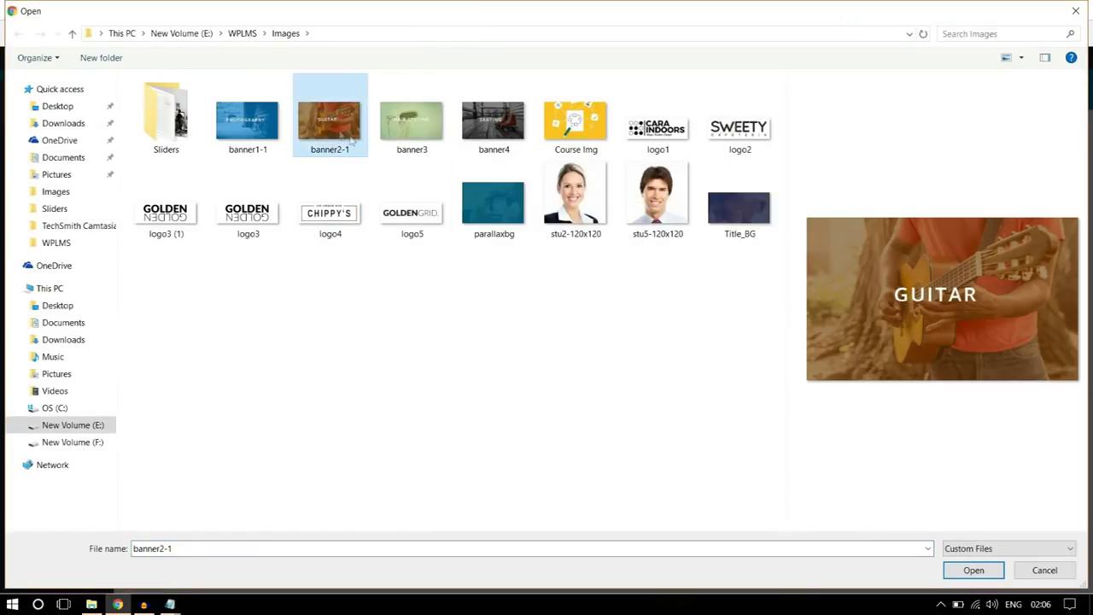
{"action": "left_click", "coordinate": [982, 572]}
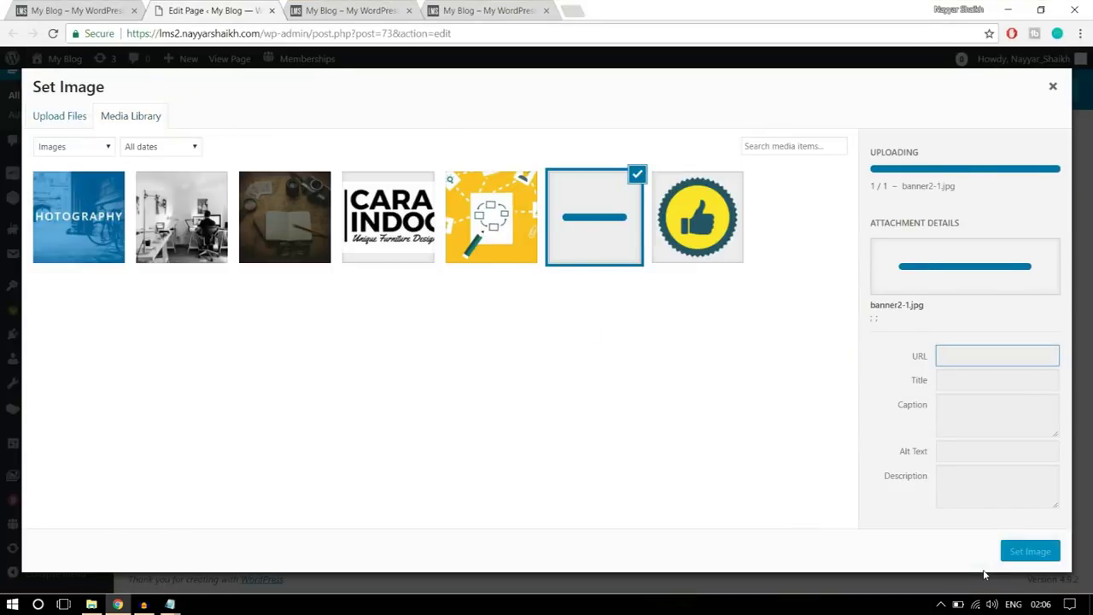
{"action": "left_click", "coordinate": [1031, 552]}
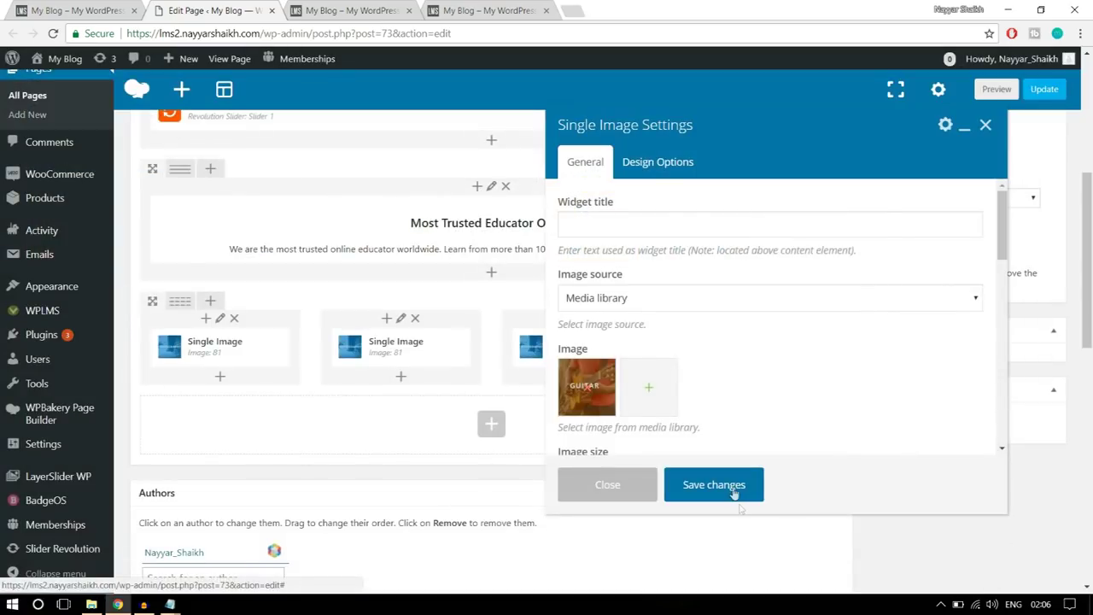
{"action": "left_click", "coordinate": [731, 488]}
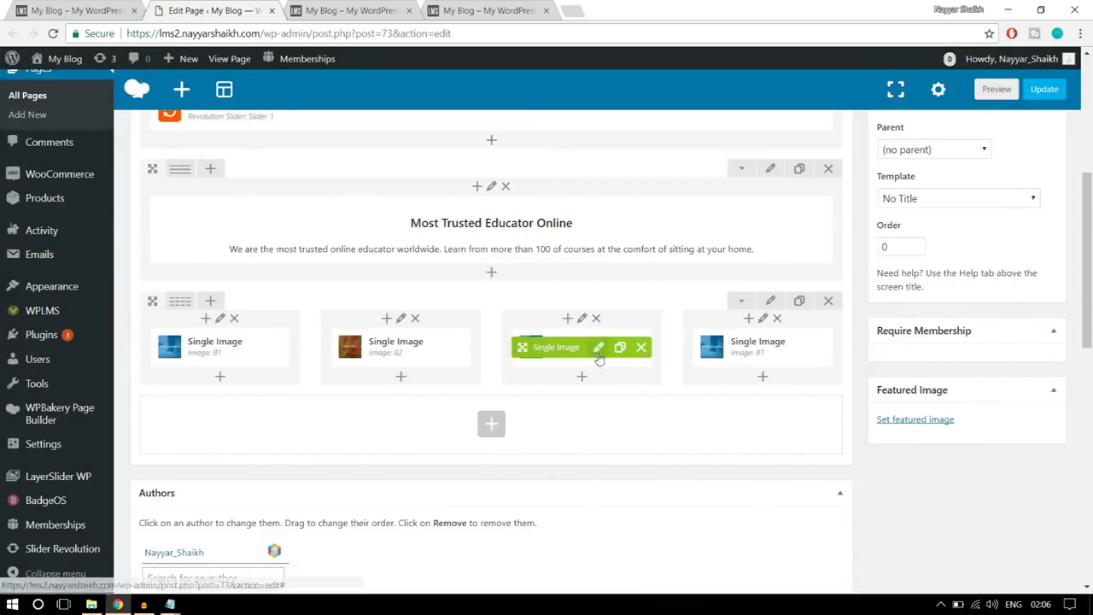
- Replace the third column's image with the uploaded banner3 HAIR STYLING banner and save
{"action": "left_click", "coordinate": [599, 355]}
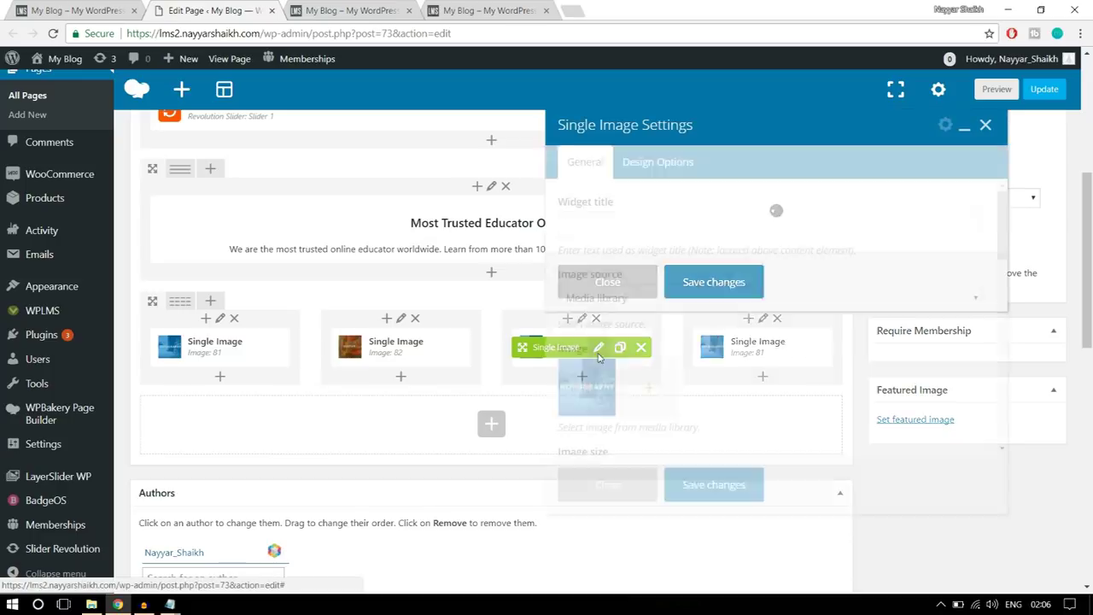
{"action": "left_click", "coordinate": [584, 389]}
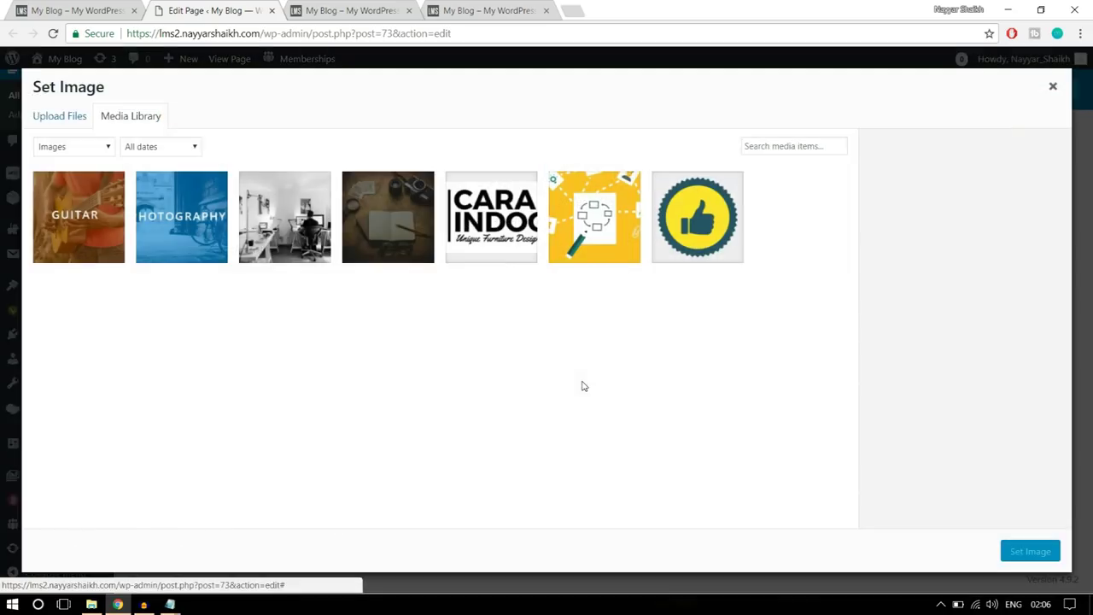
{"action": "left_click", "coordinate": [48, 121]}
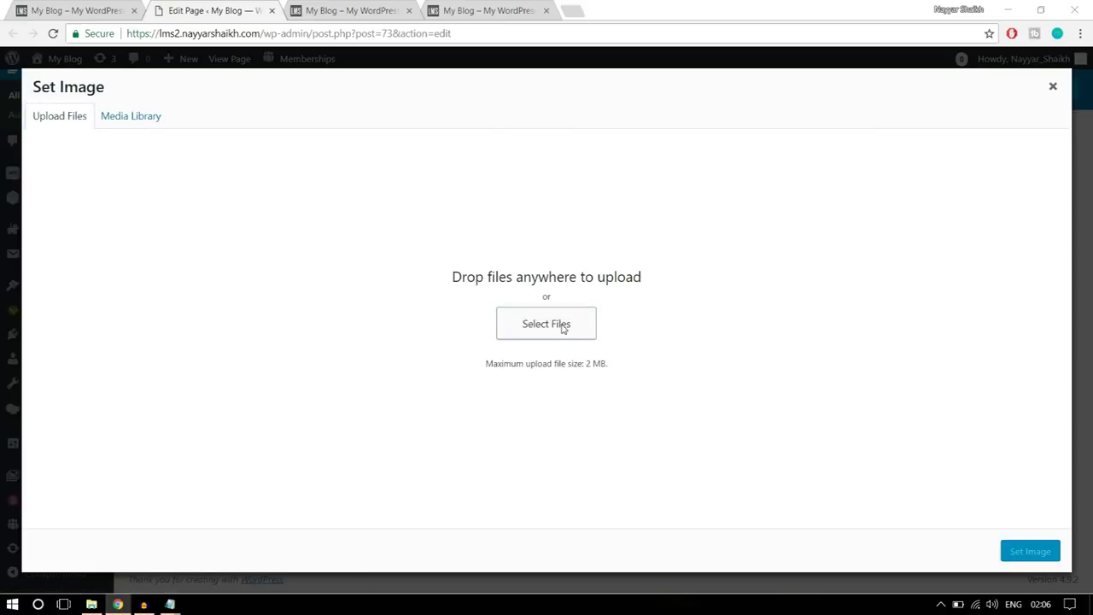
{"action": "left_click", "coordinate": [524, 325]}
{"action": "left_click", "coordinate": [412, 123]}
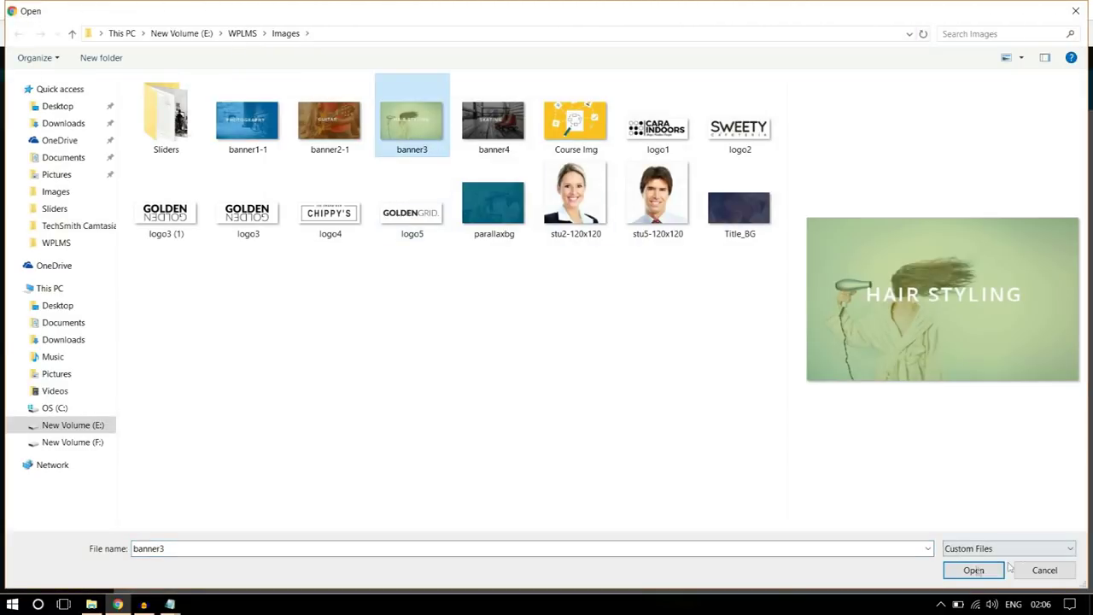
{"action": "left_click", "coordinate": [972, 569]}
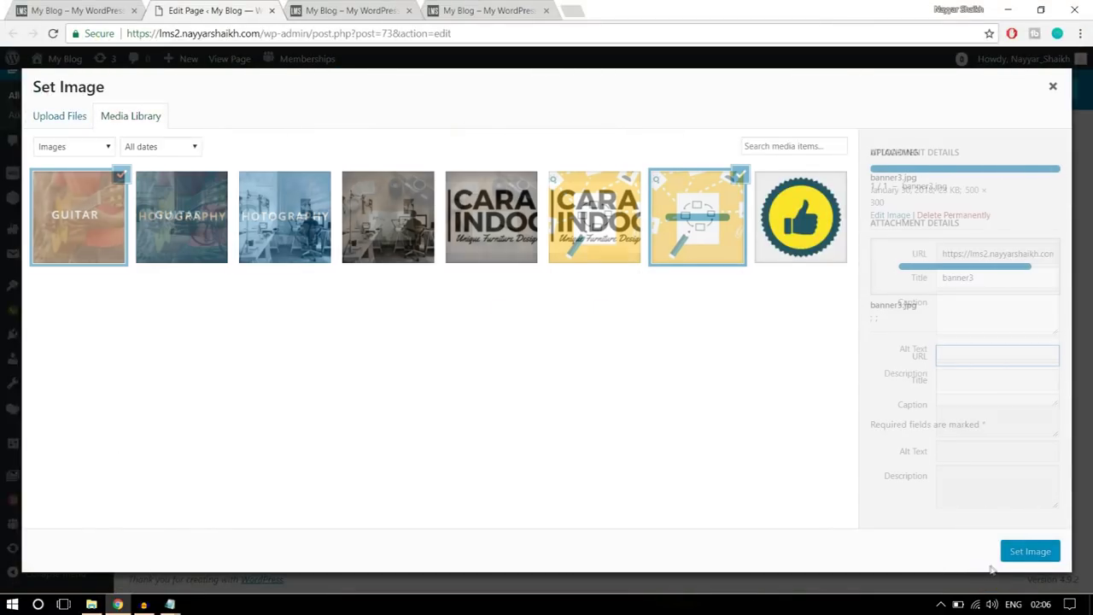
{"action": "left_click", "coordinate": [1030, 551]}
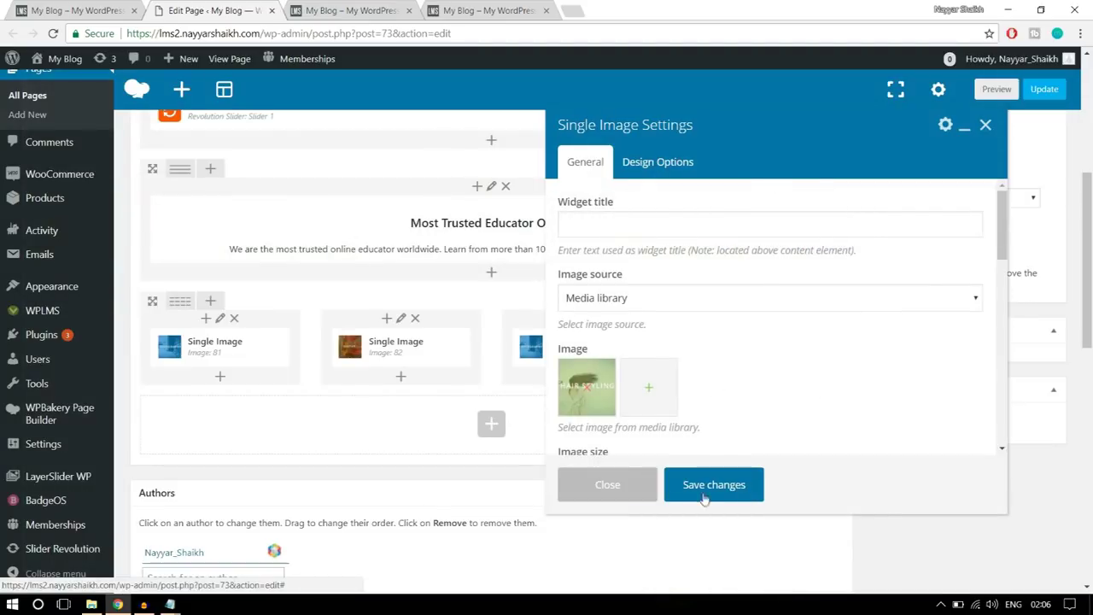
{"action": "left_click", "coordinate": [707, 489]}
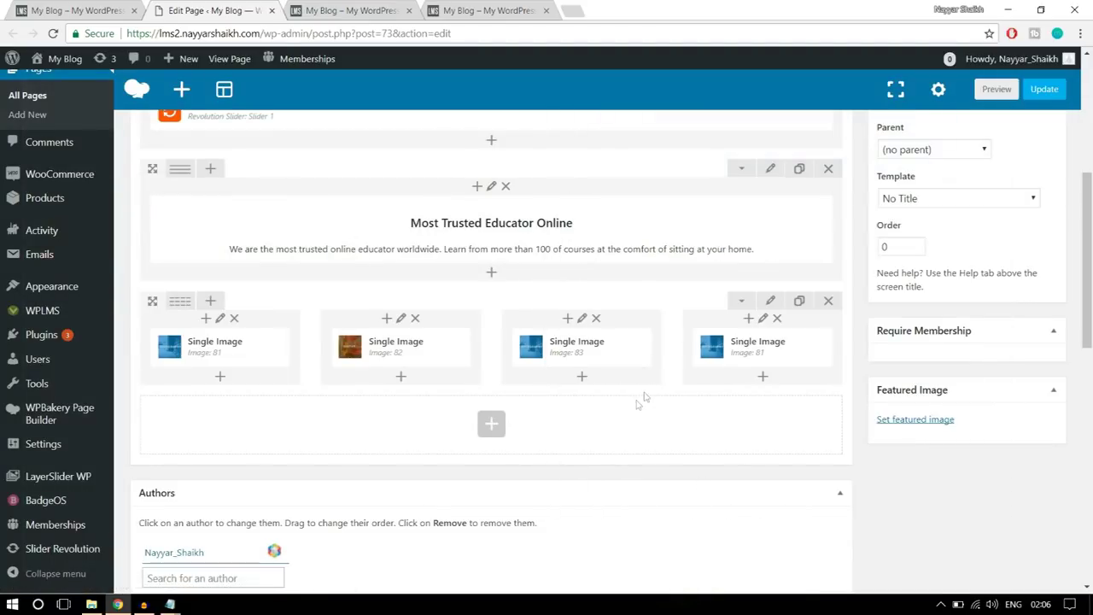
- Swap the fourth column's image for the uploaded banner4 SKATING banner, save, and update the page
{"action": "left_click", "coordinate": [777, 350]}
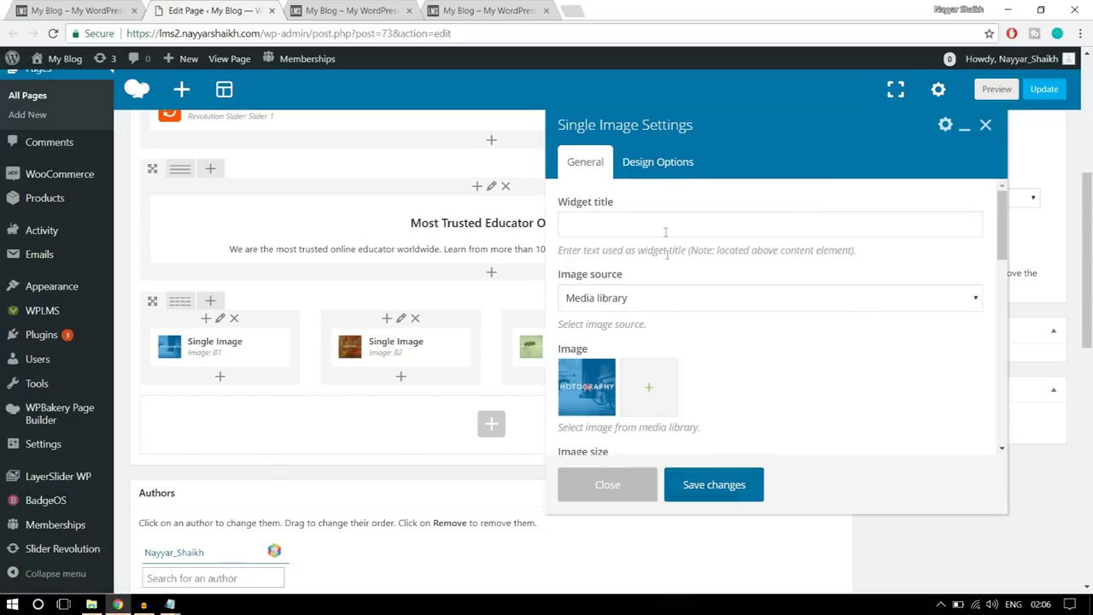
{"action": "left_click", "coordinate": [595, 389]}
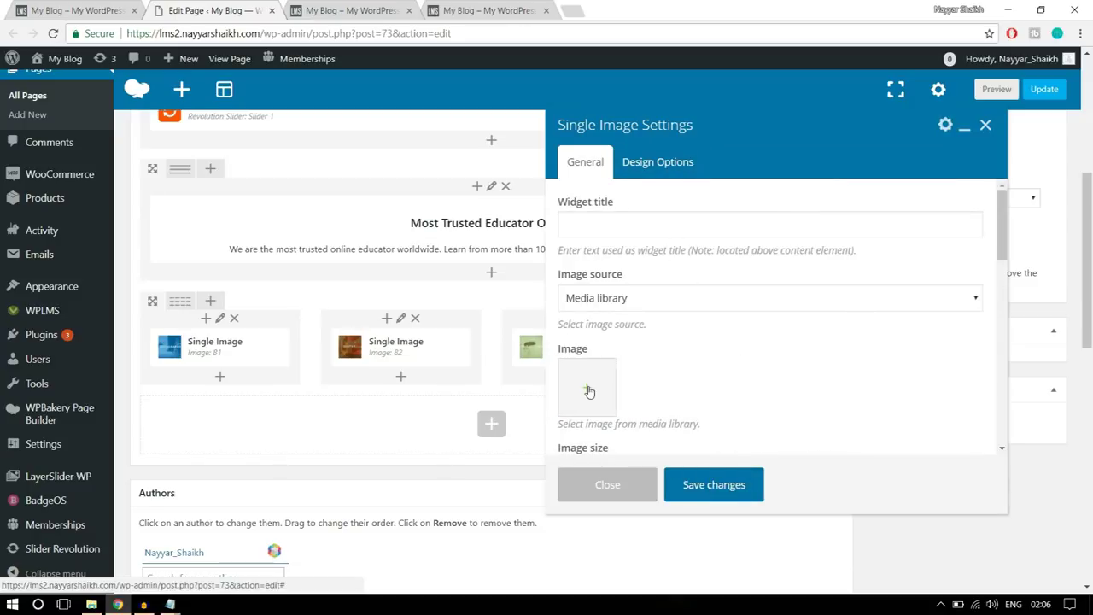
{"action": "left_click", "coordinate": [590, 391]}
{"action": "left_click", "coordinate": [74, 117]}
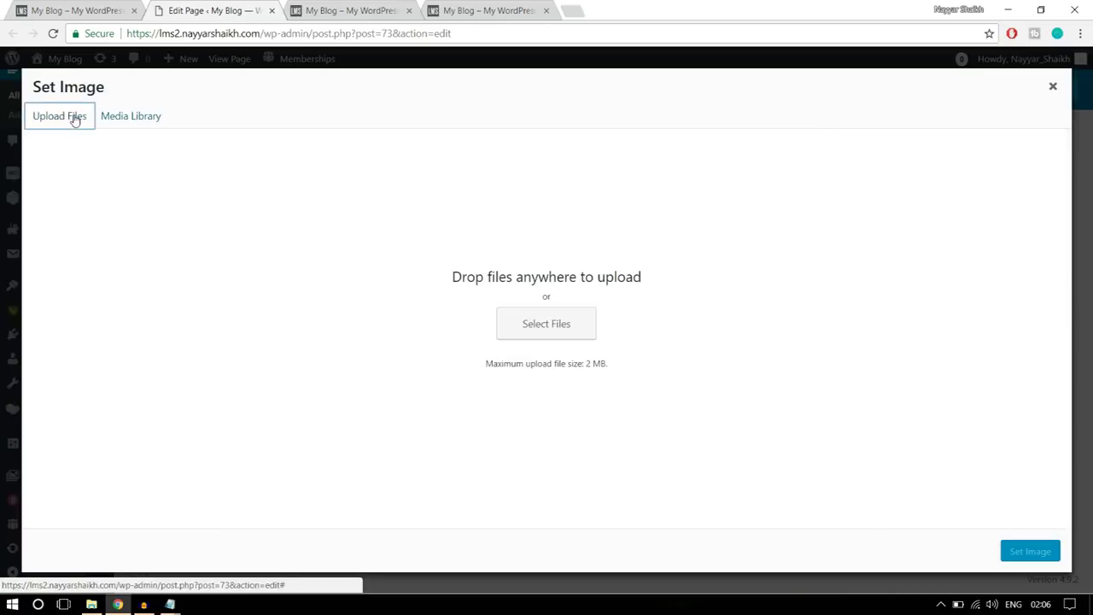
{"action": "left_click", "coordinate": [566, 318]}
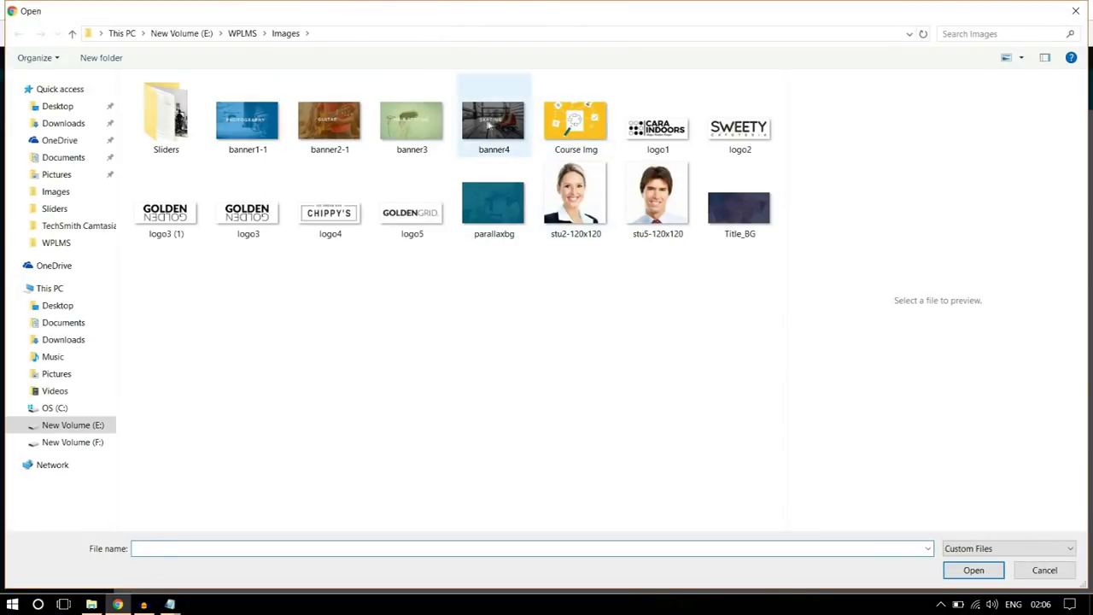
{"action": "left_click", "coordinate": [511, 128]}
{"action": "left_click", "coordinate": [972, 570]}
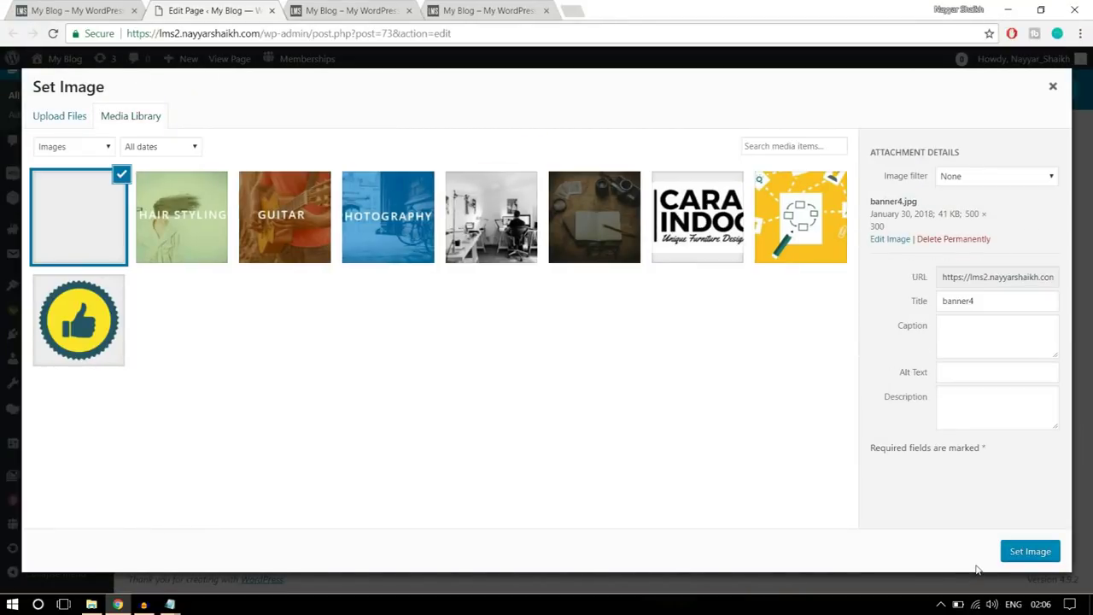
{"action": "left_click", "coordinate": [1020, 551]}
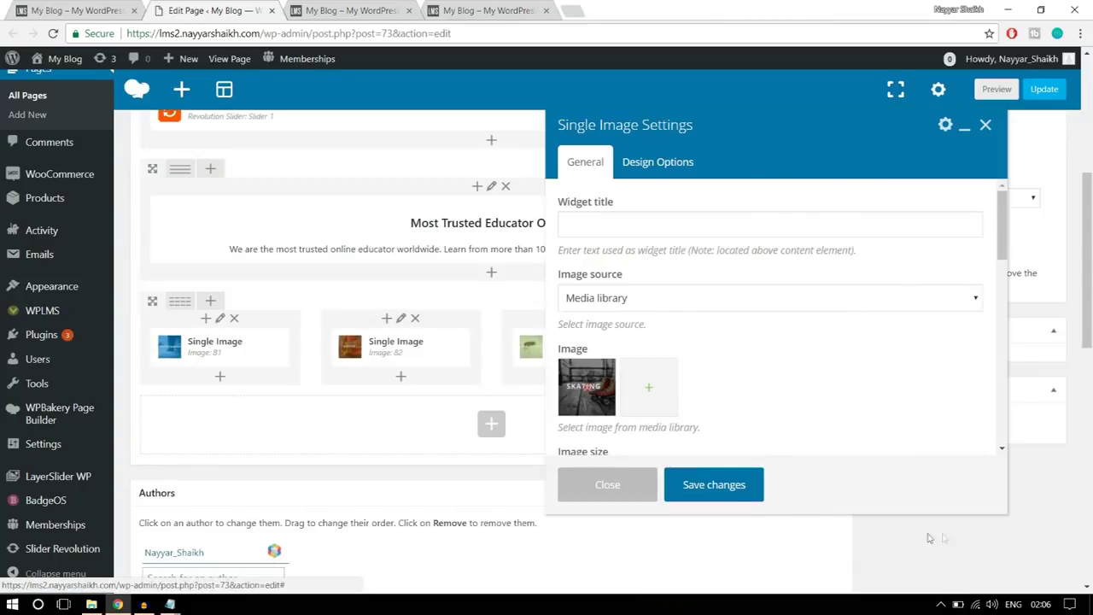
{"action": "left_click", "coordinate": [718, 487]}
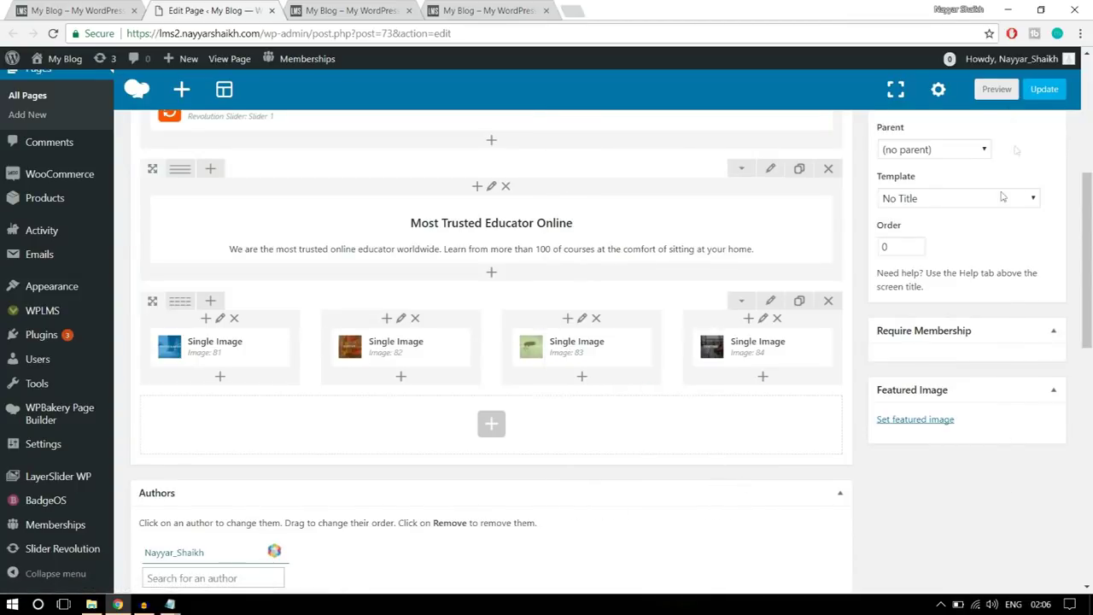
{"action": "left_click", "coordinate": [1043, 89]}
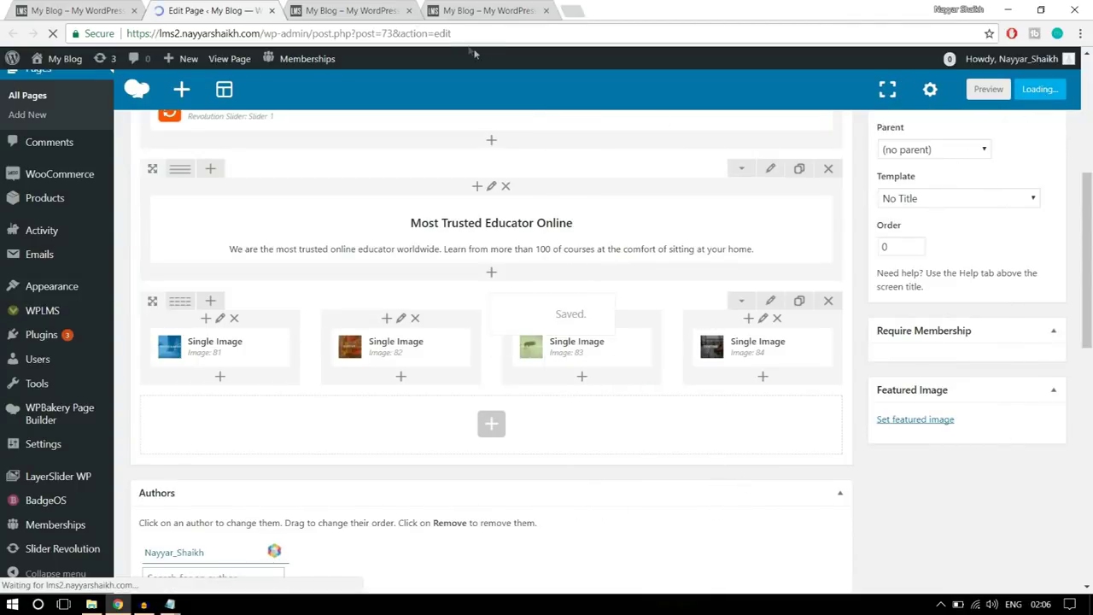
- Reload the live front page and scroll through the four new category banners
{"action": "left_click", "coordinate": [351, 10]}
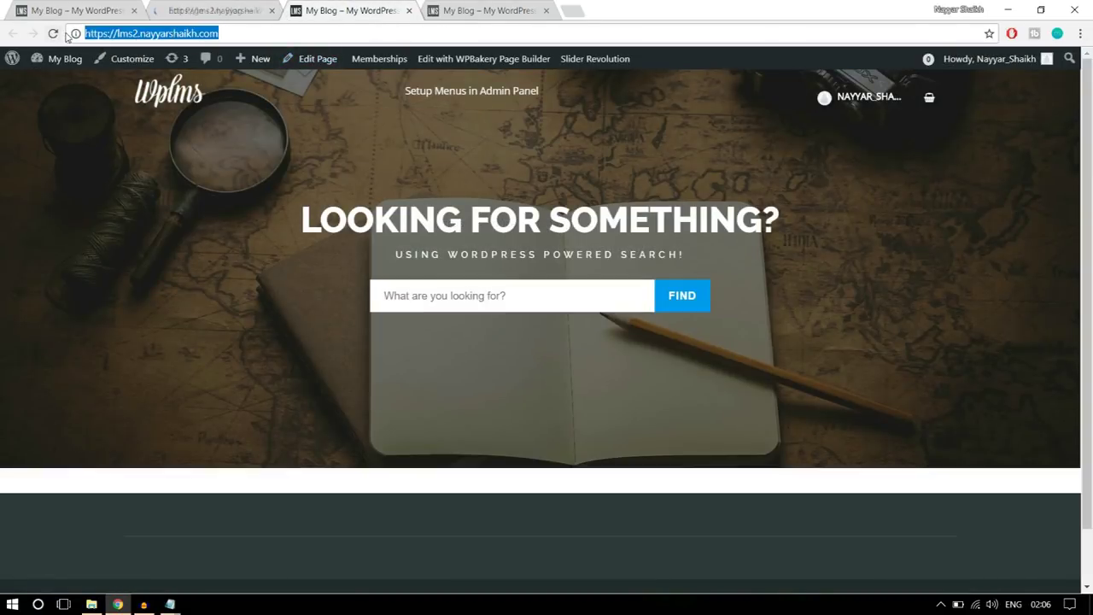
{"action": "left_click", "coordinate": [53, 34]}
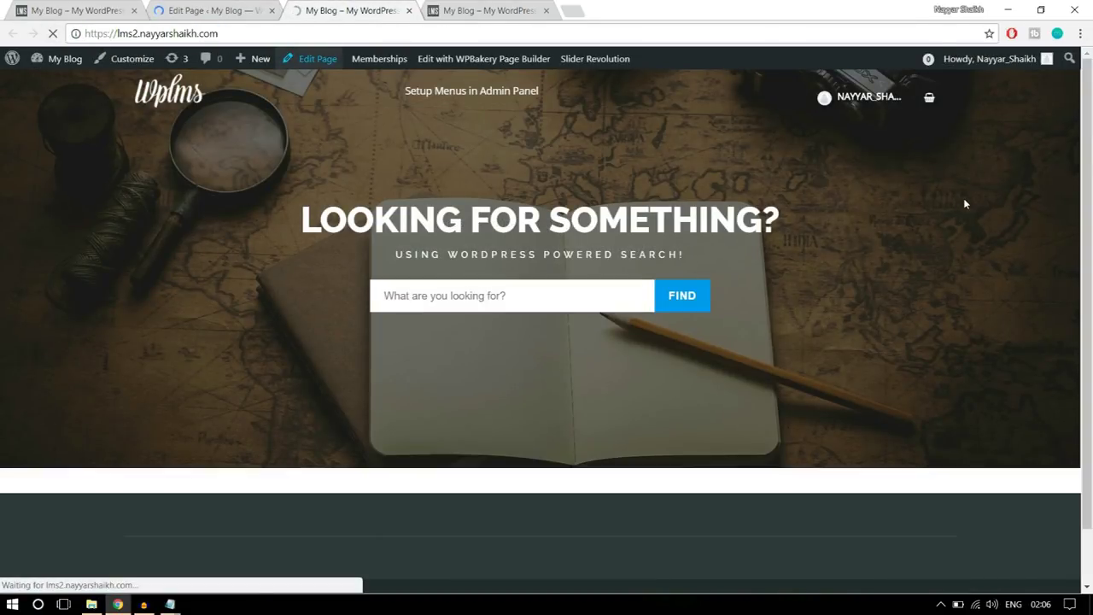
{"action": "scroll", "coordinate": [893, 363], "scroll_direction": "down", "scroll_amount": 2}
{"action": "scroll", "coordinate": [894, 366], "scroll_direction": "down", "scroll_amount": 2}
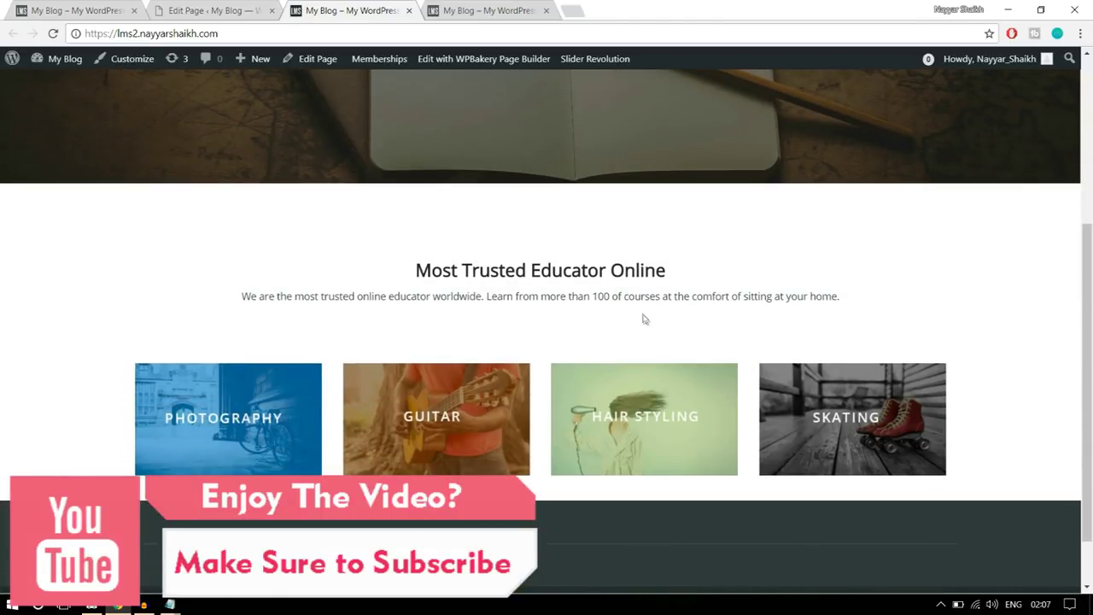
{"action": "scroll", "coordinate": [649, 319], "scroll_direction": "up", "scroll_amount": 2}
{"action": "scroll", "coordinate": [688, 344], "scroll_direction": "down", "scroll_amount": 3}
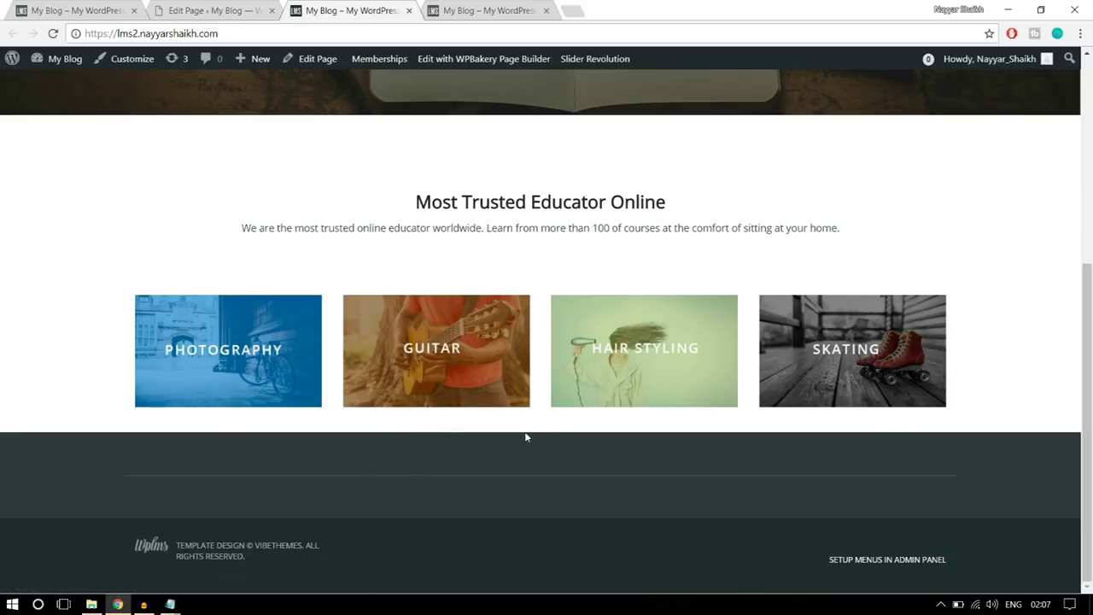
- Scroll through the demo site for comparison, then return to the builder's category image row
{"action": "left_click", "coordinate": [105, 7]}
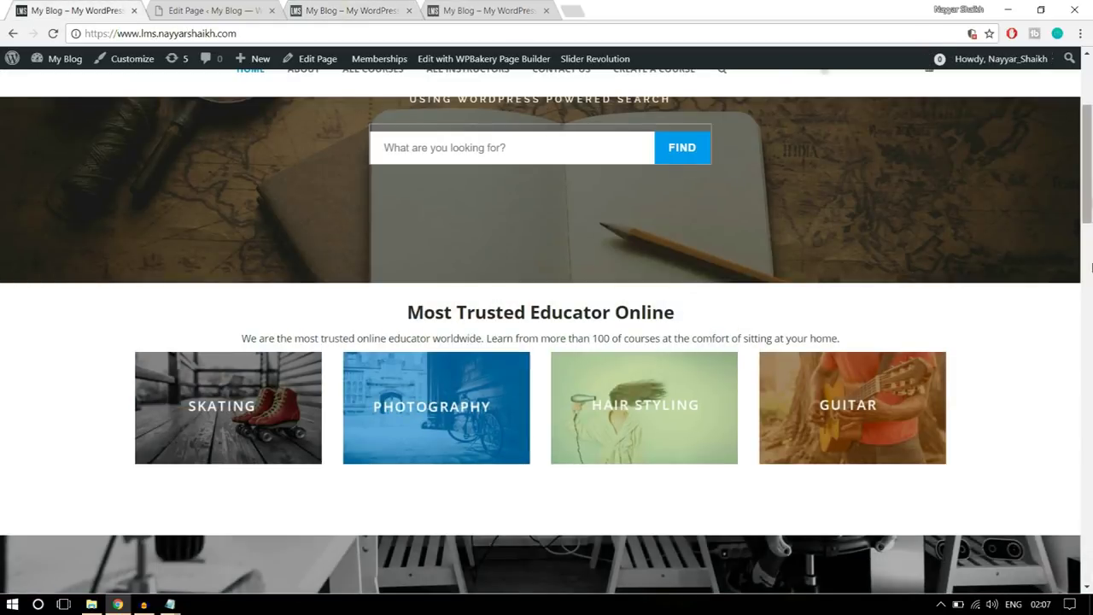
{"action": "scroll", "coordinate": [1090, 288], "scroll_direction": "down", "scroll_amount": 4}
{"action": "scroll", "coordinate": [1062, 315], "scroll_direction": "up", "scroll_amount": 1}
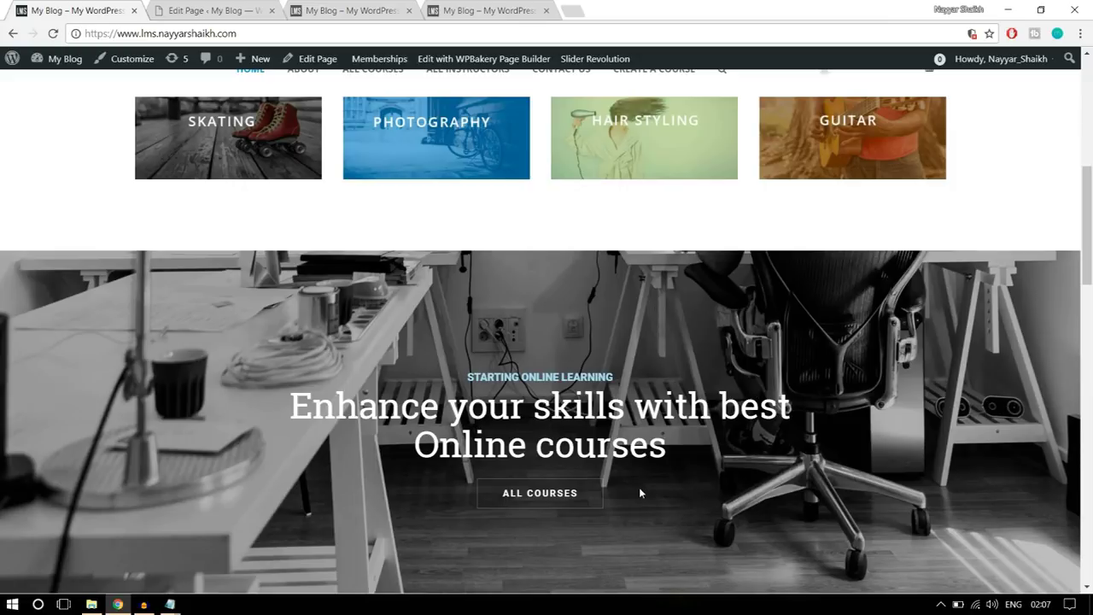
{"action": "left_click", "coordinate": [261, 6]}
{"action": "scroll", "coordinate": [837, 282], "scroll_direction": "down", "scroll_amount": 5}
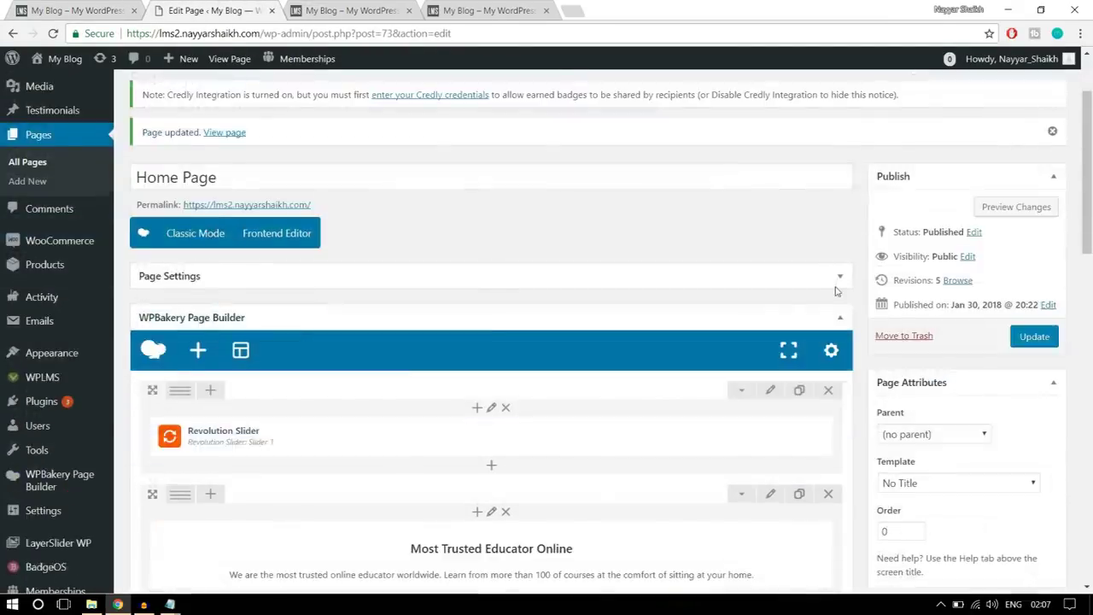
{"action": "scroll", "coordinate": [322, 344], "scroll_direction": "up", "scroll_amount": 1}
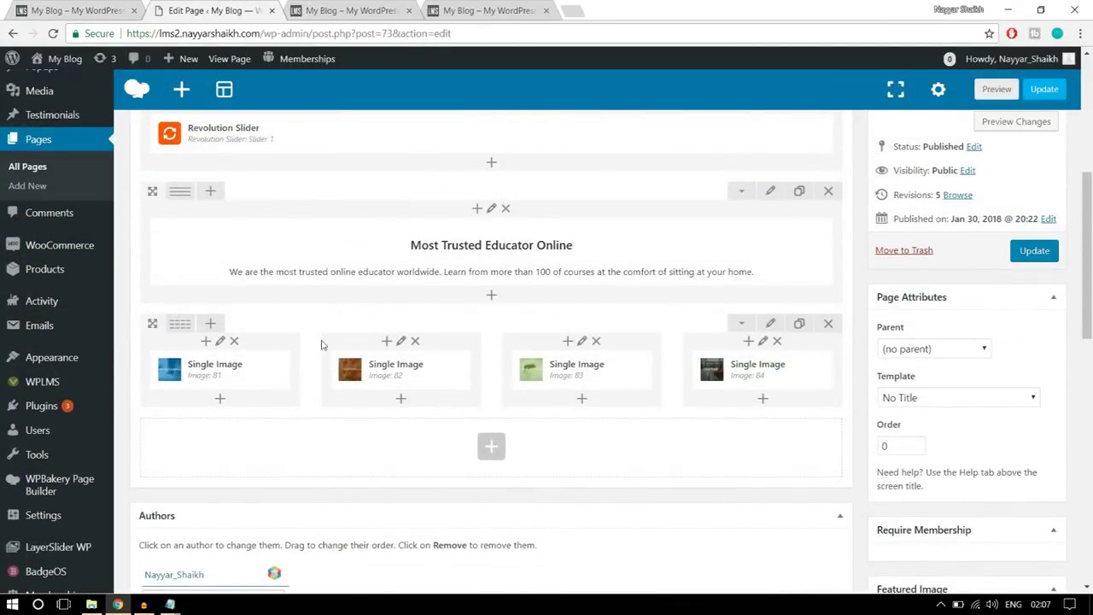
- Check the category row's Design Options padding, save it, then view the demo's 'Enhance your skills' banner
{"action": "left_click", "coordinate": [771, 325]}
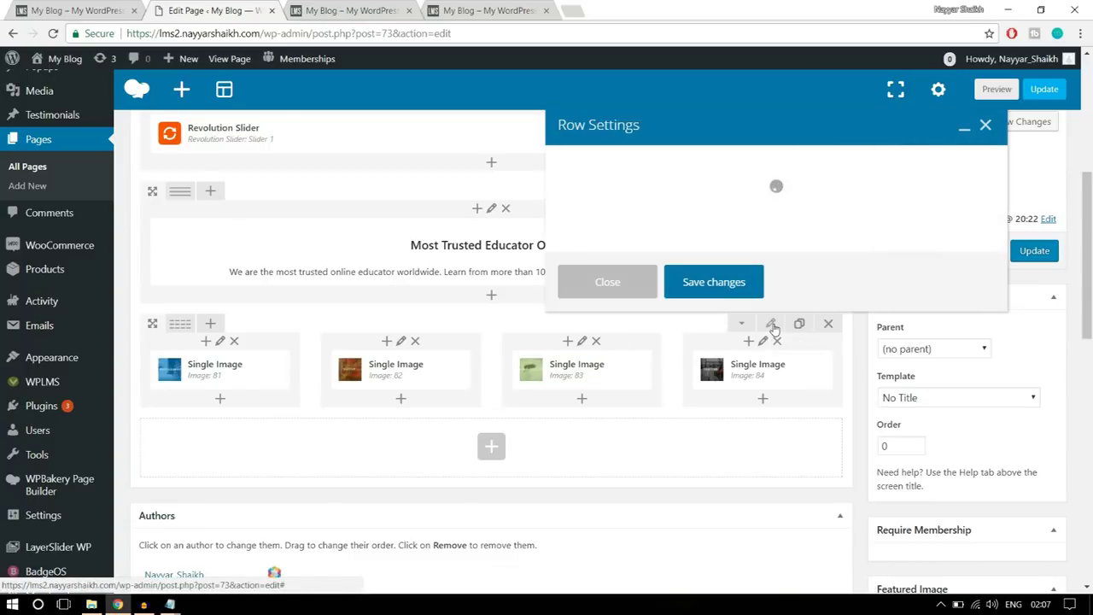
{"action": "left_click", "coordinate": [674, 164]}
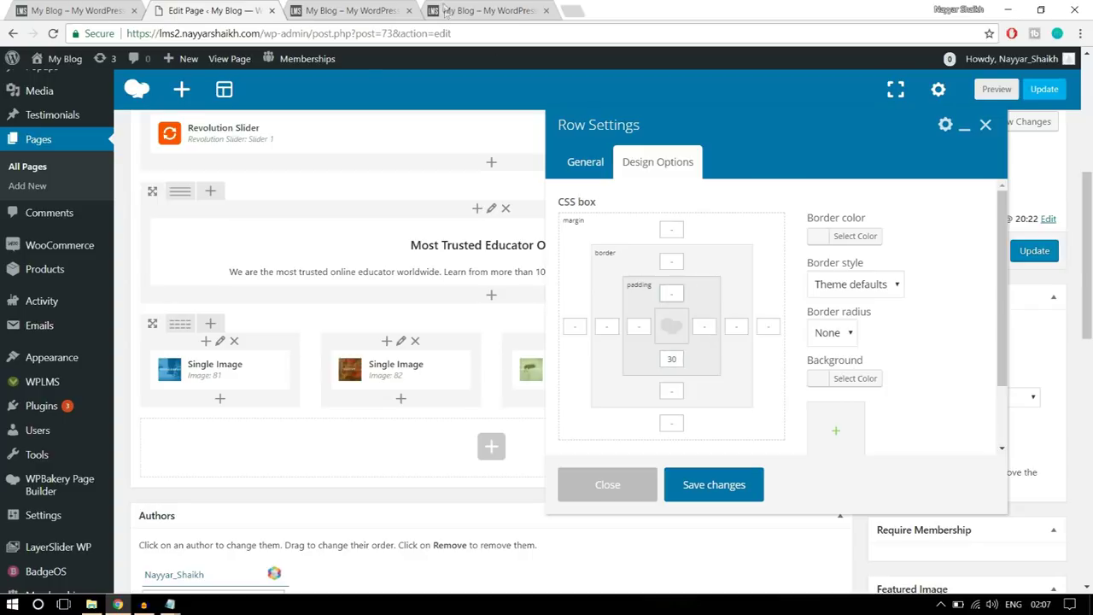
{"action": "left_click", "coordinate": [389, 8]}
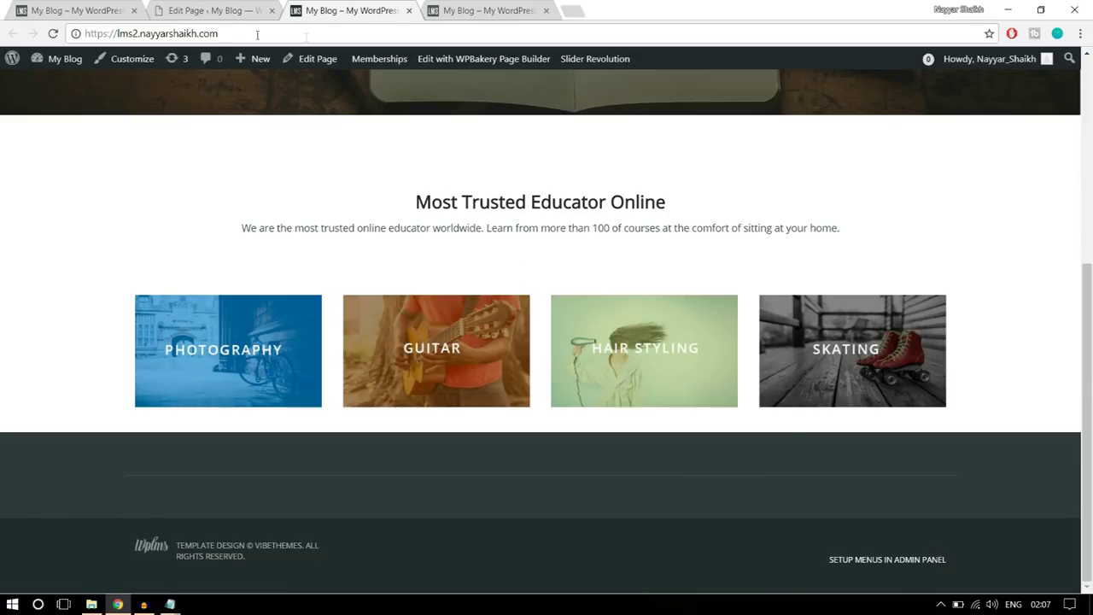
{"action": "left_click", "coordinate": [214, 10]}
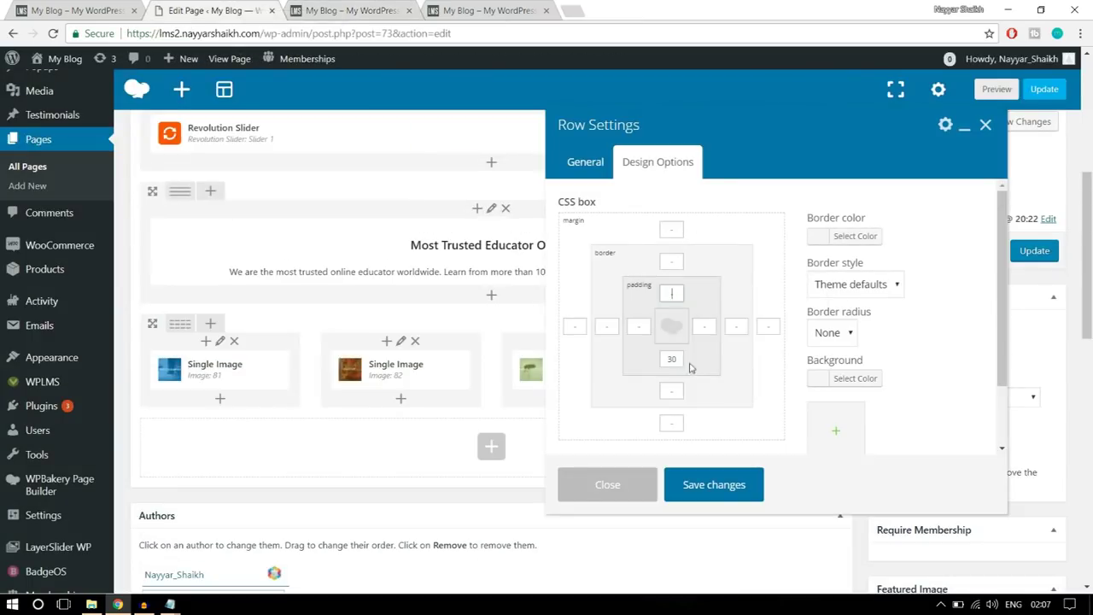
{"action": "left_click", "coordinate": [713, 484]}
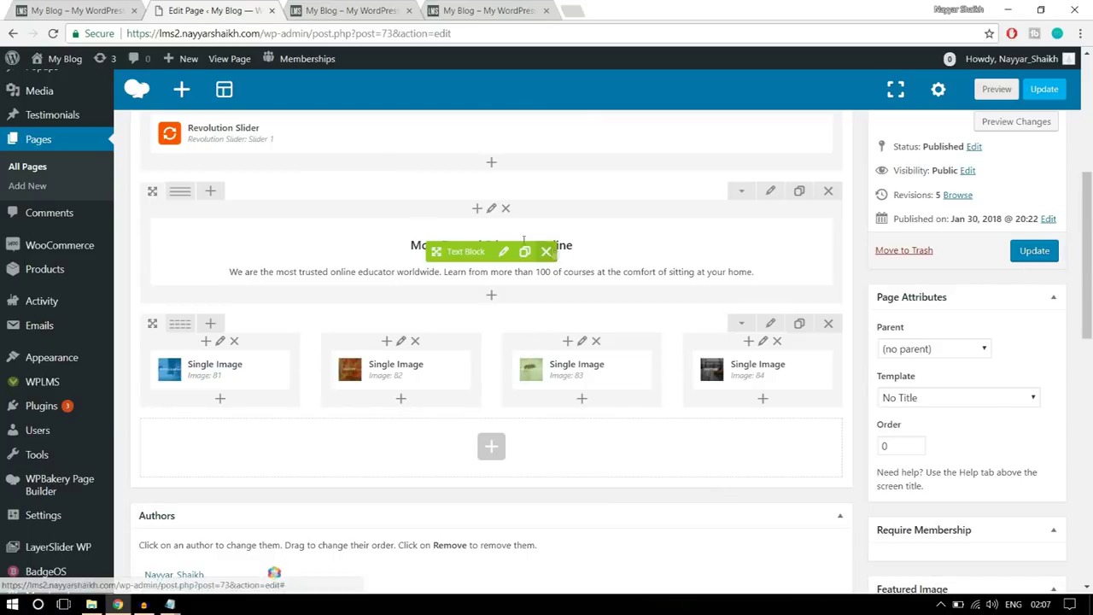
{"action": "left_click", "coordinate": [124, 8]}
{"action": "scroll", "coordinate": [576, 292], "scroll_direction": "down", "scroll_amount": 2}
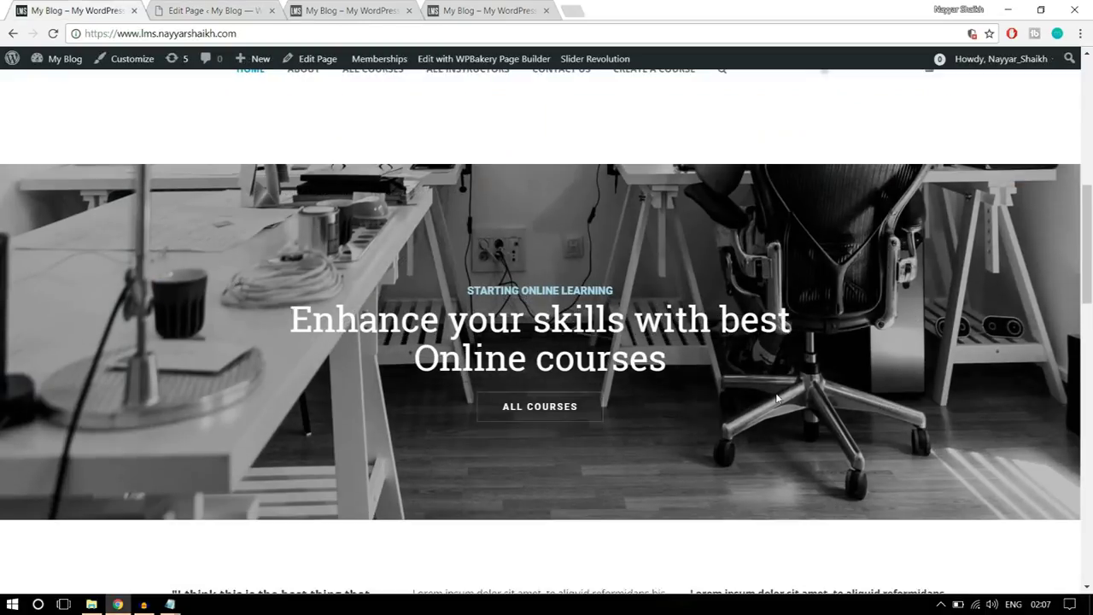
- Add a Revolution Slider element set to slider22 below the category images and update the page
{"action": "left_click", "coordinate": [227, 7]}
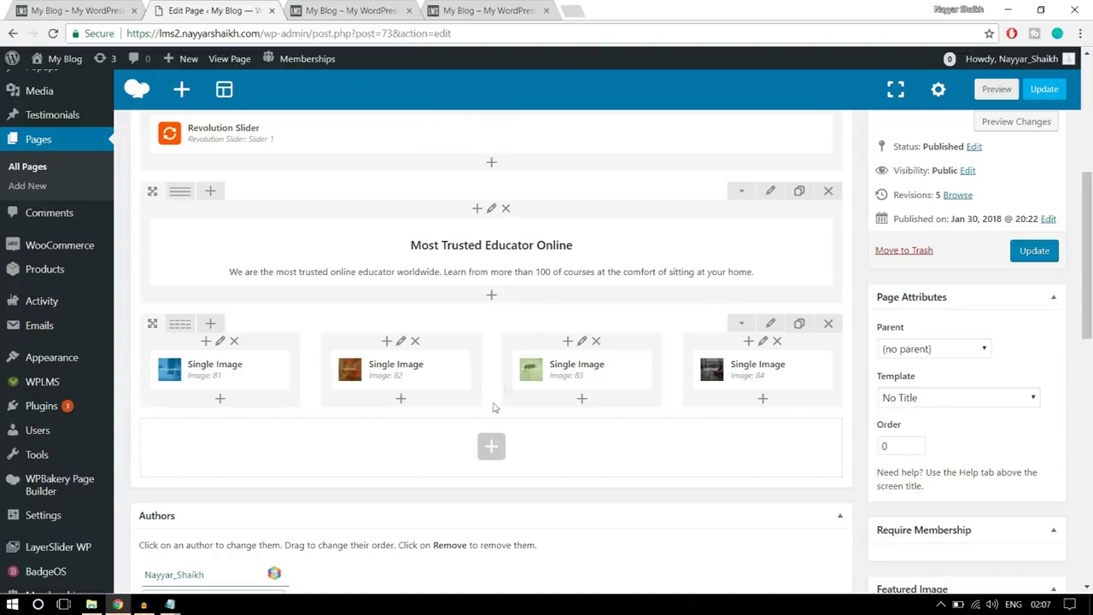
{"action": "left_click", "coordinate": [490, 450]}
{"action": "type", "text": "slid"}
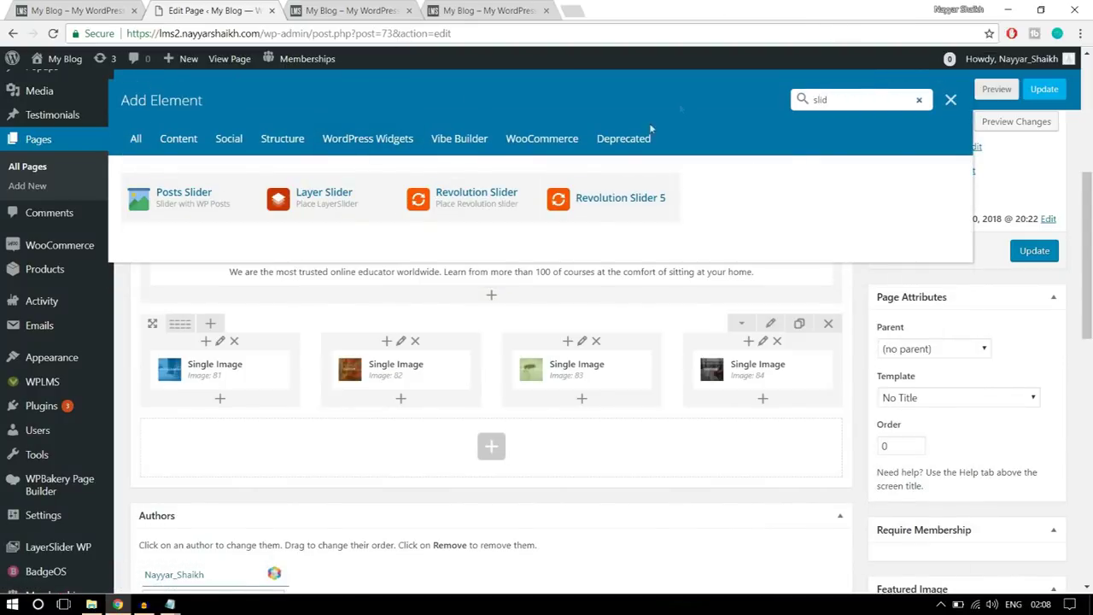
{"action": "left_click", "coordinate": [452, 210]}
{"action": "left_click", "coordinate": [668, 269]}
{"action": "left_click", "coordinate": [641, 300]}
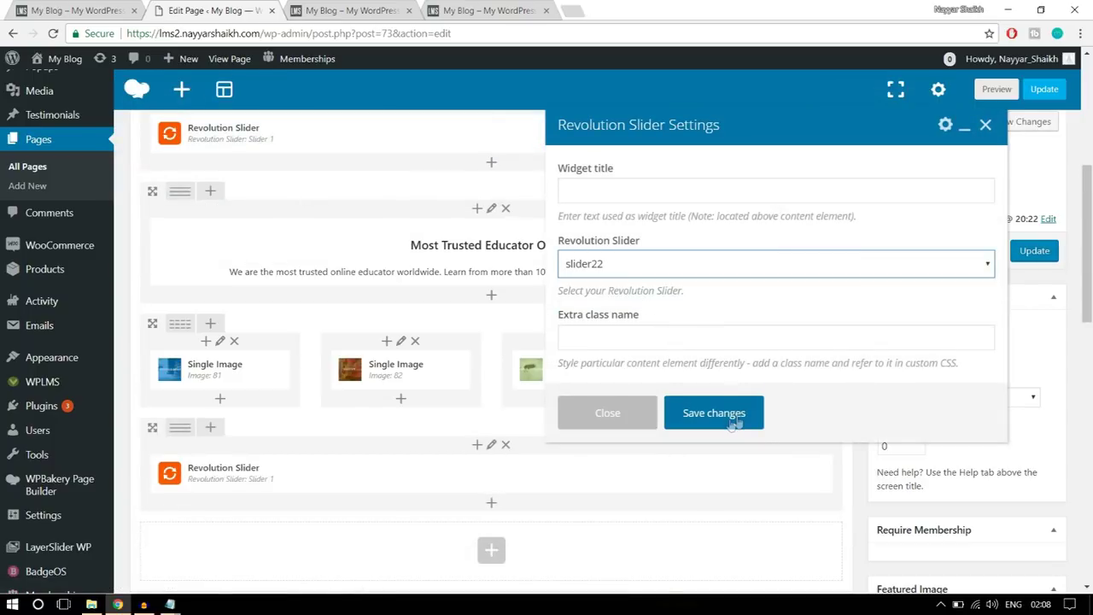
{"action": "left_click", "coordinate": [733, 418]}
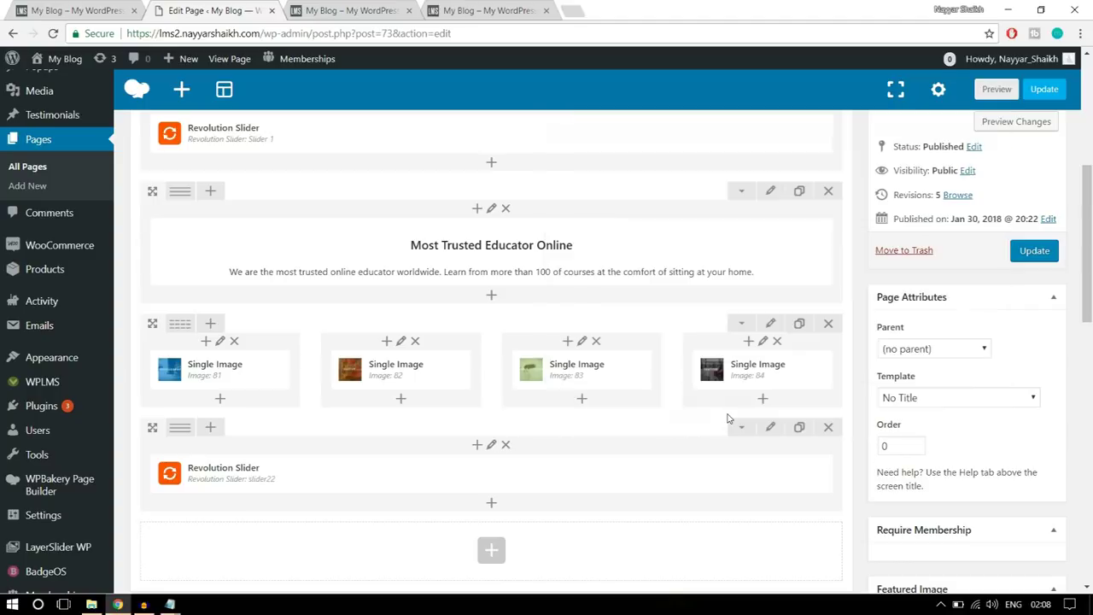
{"action": "left_click", "coordinate": [1029, 256]}
- Reload the live home page and scroll down to the new slider22 row
{"action": "left_click", "coordinate": [350, 11]}
{"action": "left_click", "coordinate": [354, 28]}
{"action": "key", "text": "Return"}
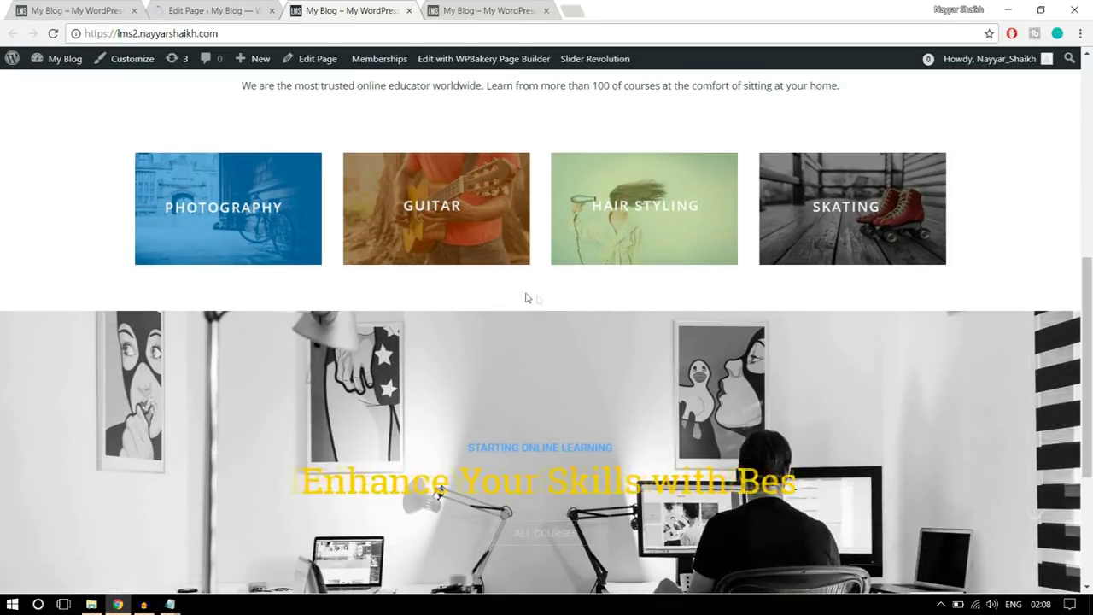
{"action": "scroll", "coordinate": [598, 295], "scroll_direction": "down", "scroll_amount": 2}
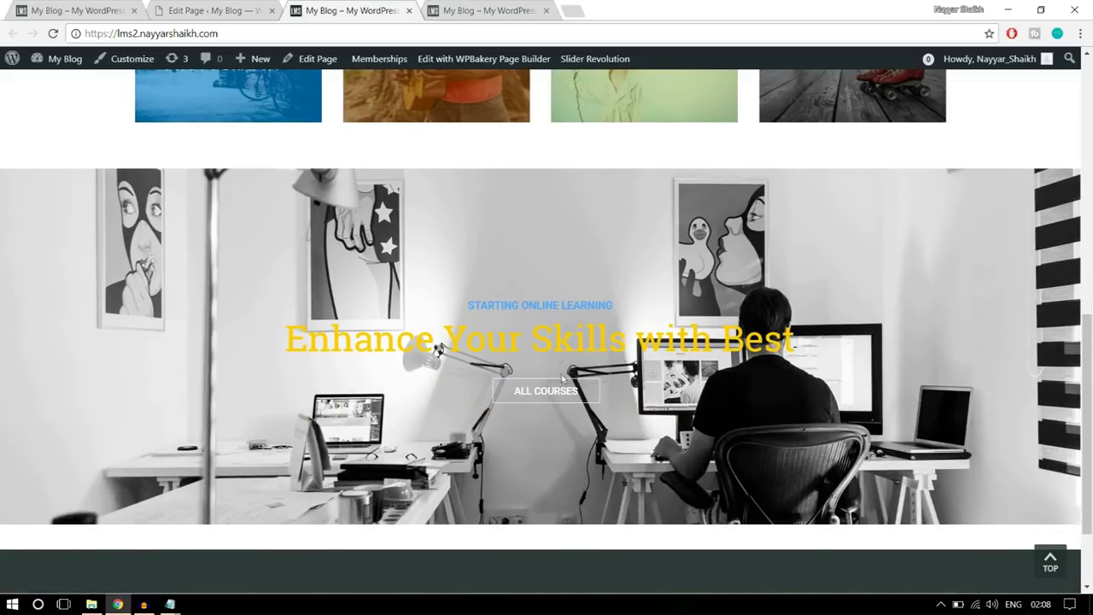
- Scroll through the demo site's courses section for comparison, then return to the Home Page editor
{"action": "left_click", "coordinate": [573, 396]}
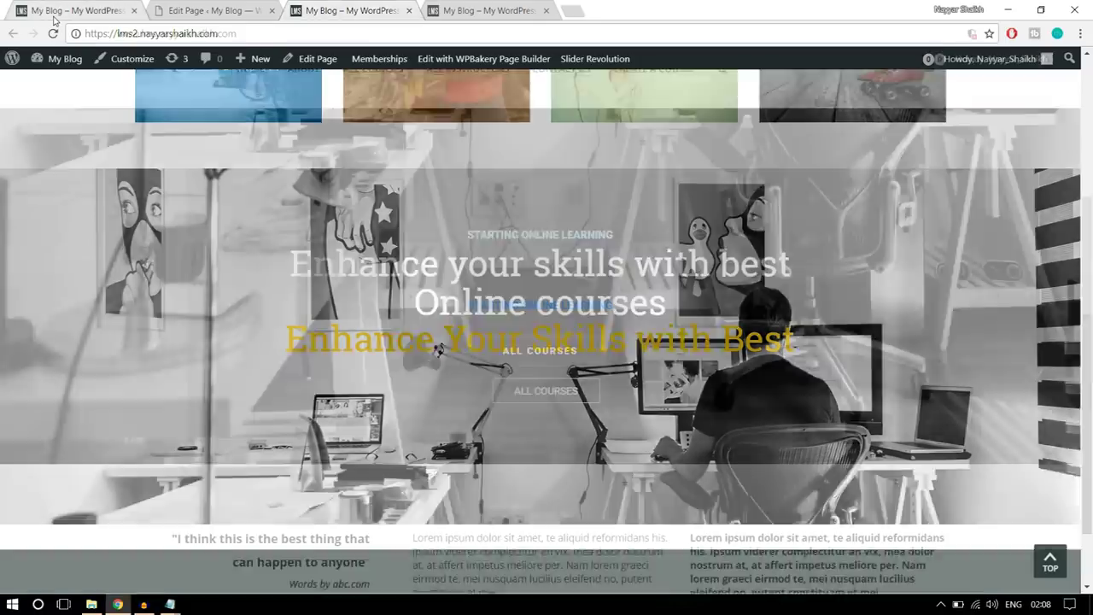
{"action": "scroll", "coordinate": [677, 317], "scroll_direction": "down", "scroll_amount": 2}
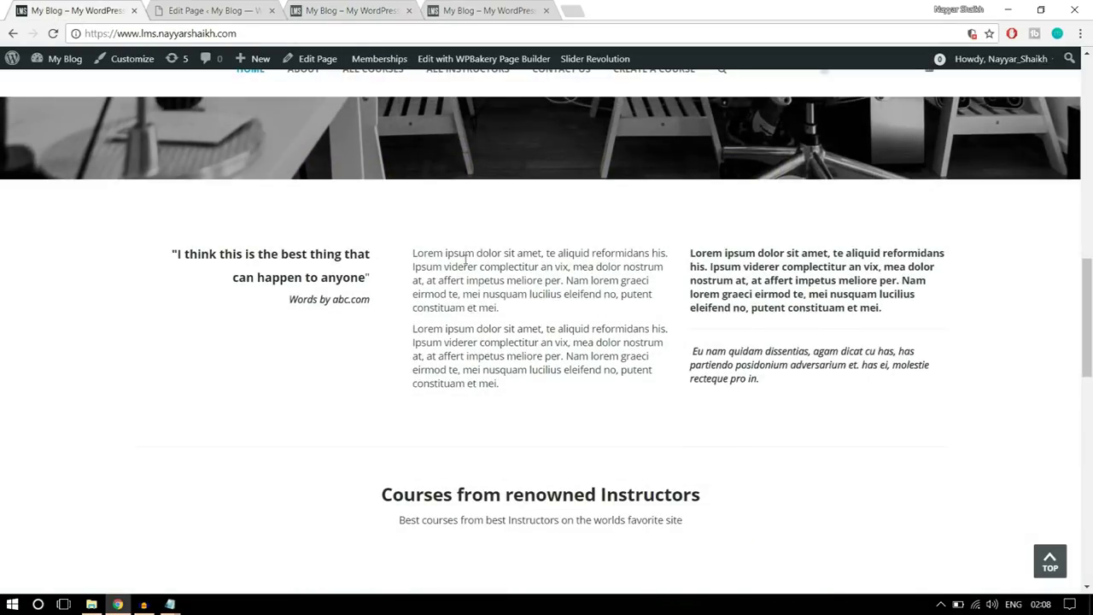
{"action": "scroll", "coordinate": [512, 354], "scroll_direction": "down", "scroll_amount": 3}
{"action": "scroll", "coordinate": [517, 380], "scroll_direction": "up", "scroll_amount": 3}
{"action": "left_click_drag", "start_coordinate": [774, 384], "coordinate": [156, 256]}
{"action": "left_click", "coordinate": [221, 275]}
{"action": "scroll", "coordinate": [715, 322], "scroll_direction": "down", "scroll_amount": 3}
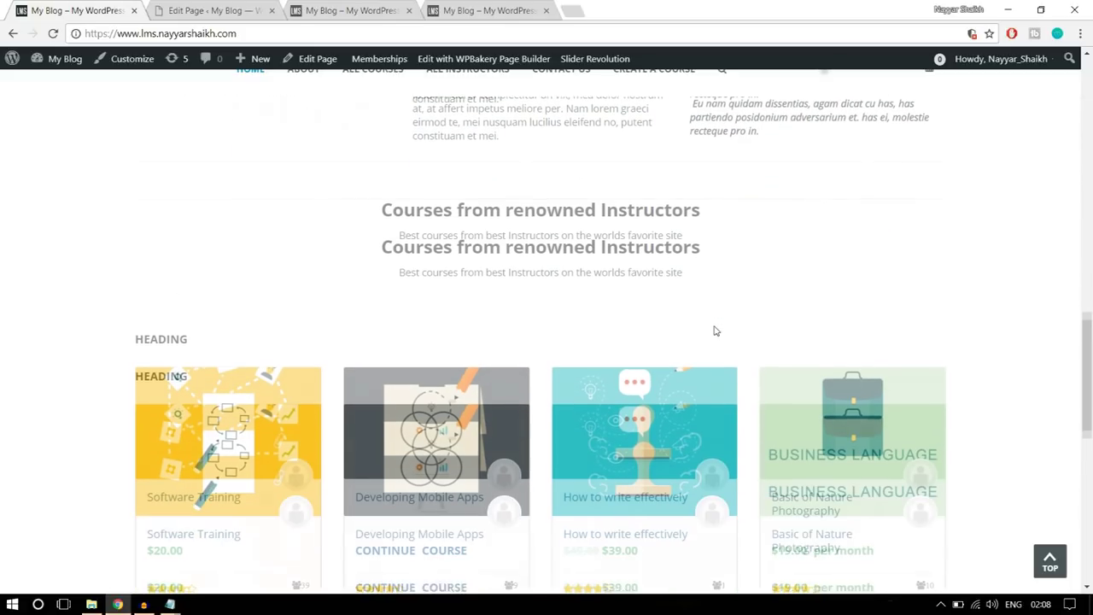
{"action": "scroll", "coordinate": [491, 316], "scroll_direction": "down", "scroll_amount": 2}
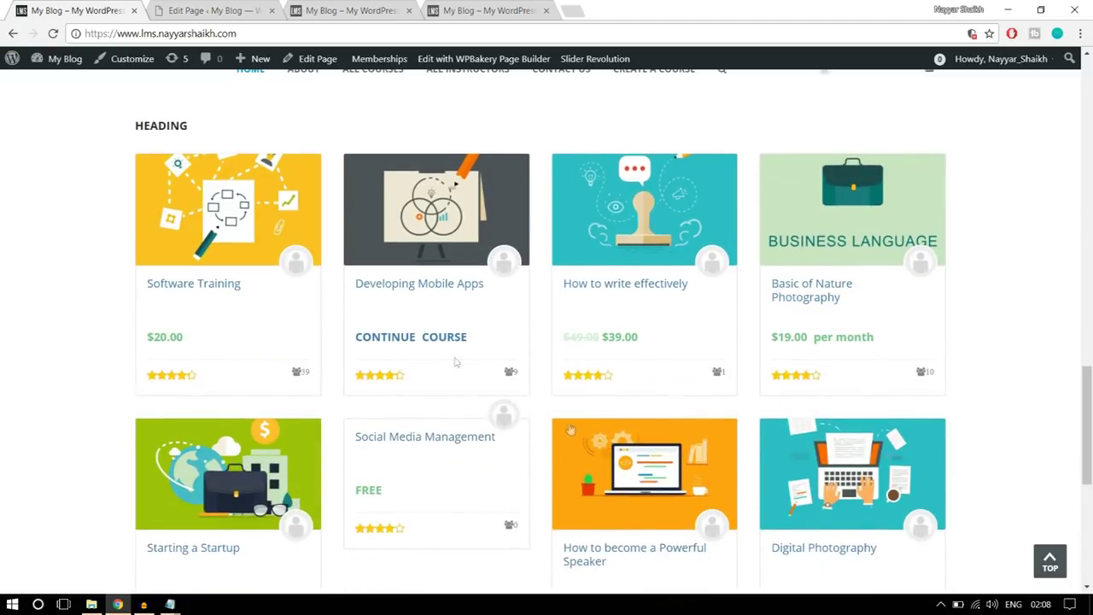
{"action": "scroll", "coordinate": [620, 352], "scroll_direction": "down", "scroll_amount": 1}
{"action": "scroll", "coordinate": [621, 353], "scroll_direction": "down", "scroll_amount": 3}
{"action": "scroll", "coordinate": [617, 353], "scroll_direction": "up", "scroll_amount": 4}
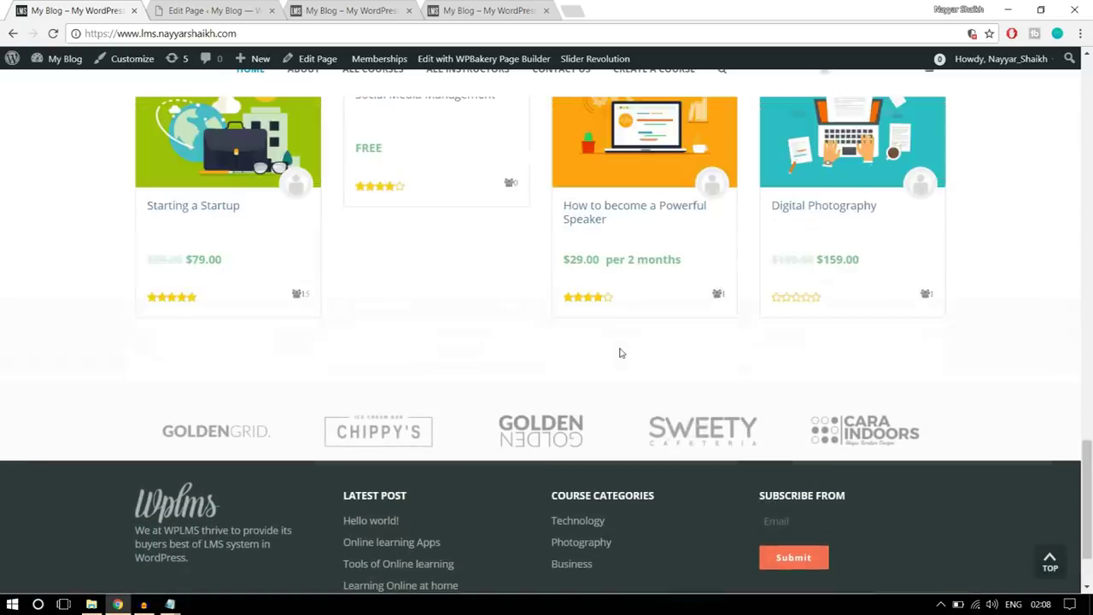
{"action": "scroll", "coordinate": [632, 345], "scroll_direction": "up", "scroll_amount": 2}
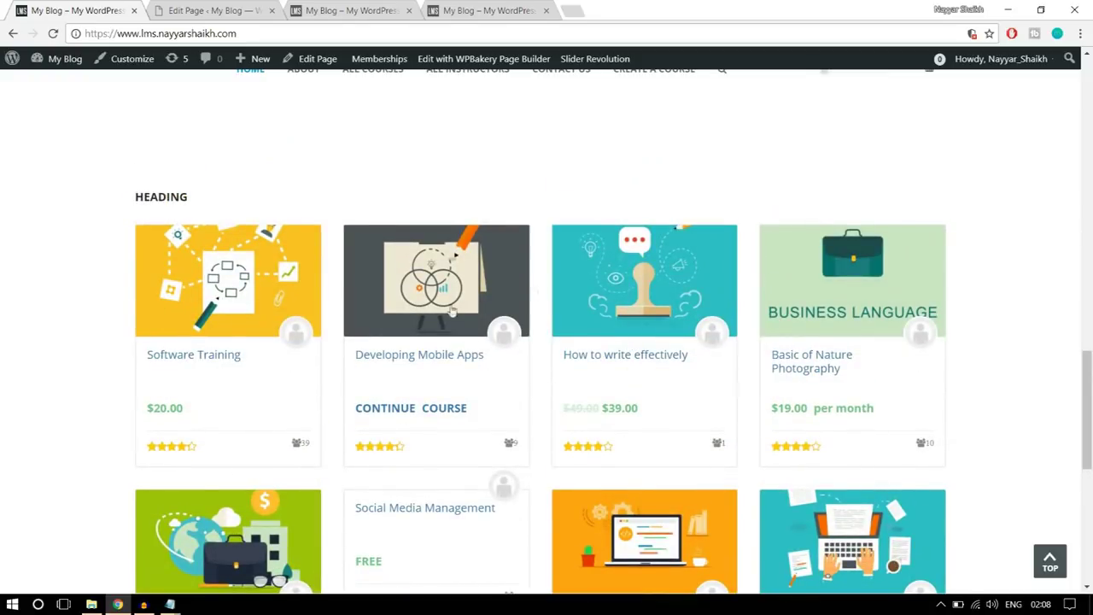
{"action": "scroll", "coordinate": [539, 387], "scroll_direction": "up", "scroll_amount": 2}
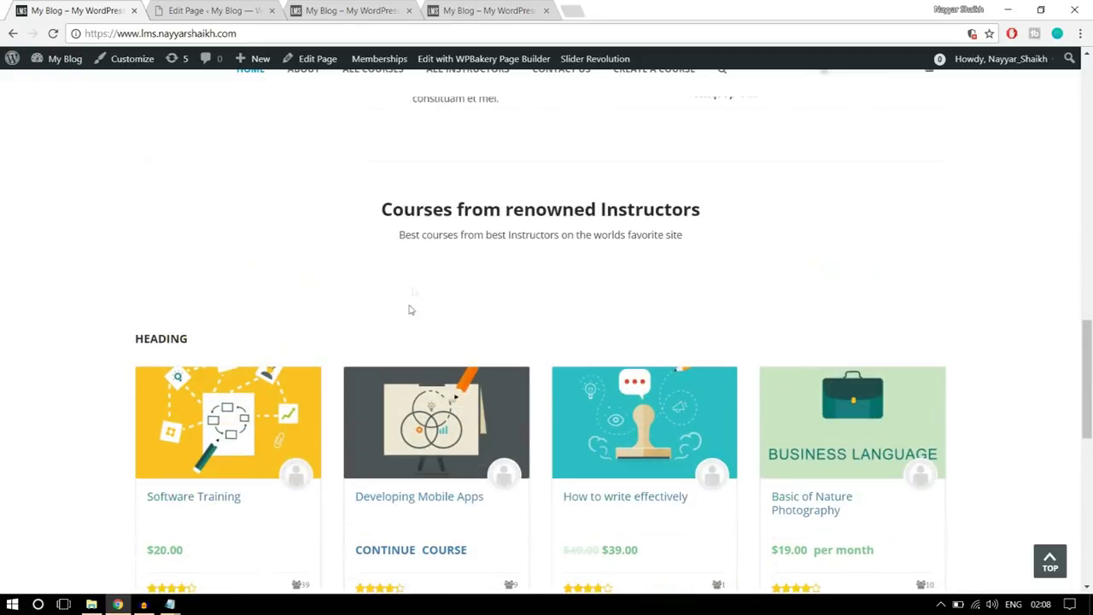
{"action": "scroll", "coordinate": [581, 342], "scroll_direction": "up", "scroll_amount": 3}
{"action": "scroll", "coordinate": [584, 374], "scroll_direction": "up", "scroll_amount": 2}
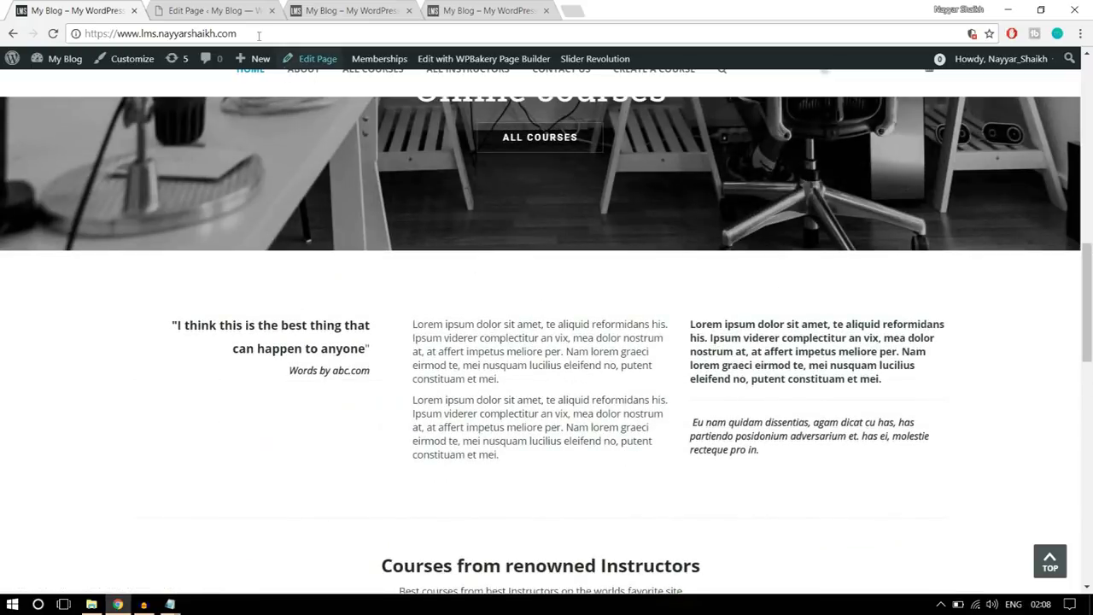
{"action": "left_click", "coordinate": [214, 8]}
{"action": "scroll", "coordinate": [589, 303], "scroll_direction": "down", "scroll_amount": 5}
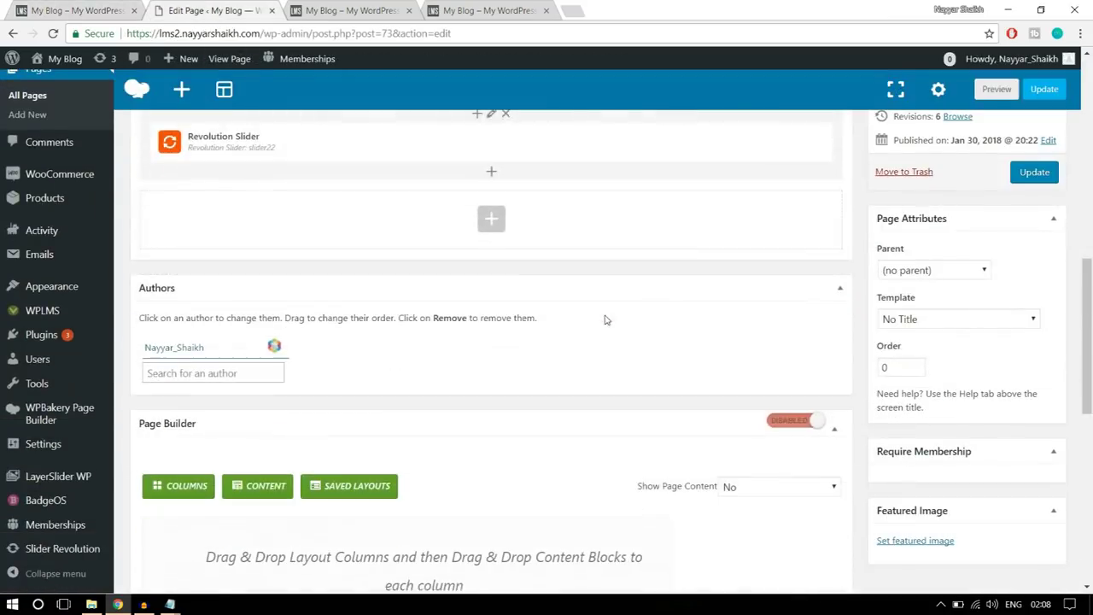
- Add a Text Block below the slider and copy the quote text from the demo site
{"action": "left_click", "coordinate": [485, 209]}
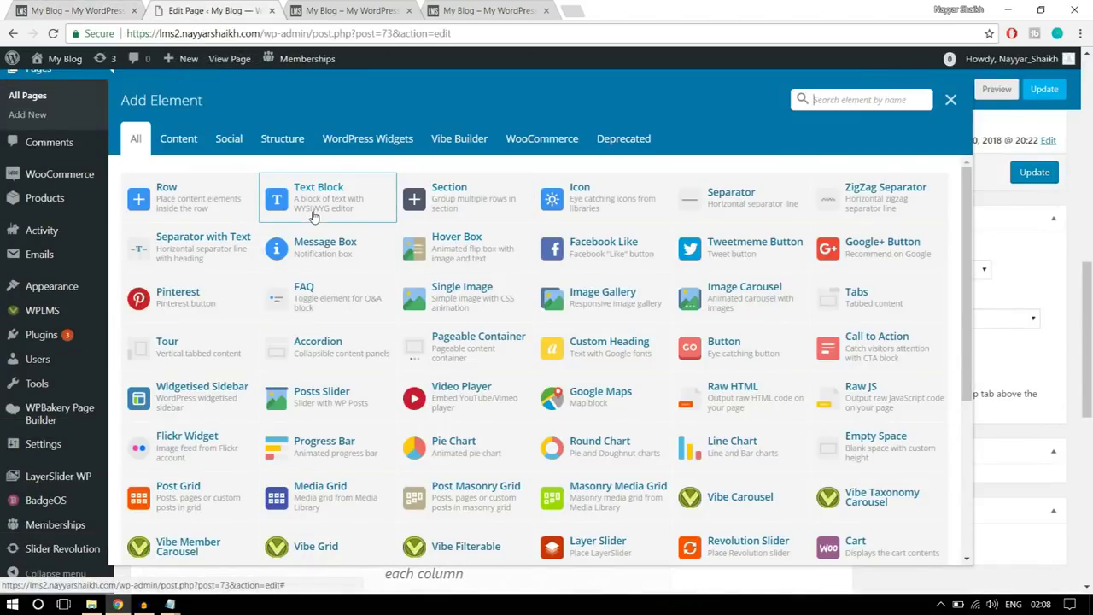
{"action": "left_click", "coordinate": [305, 211]}
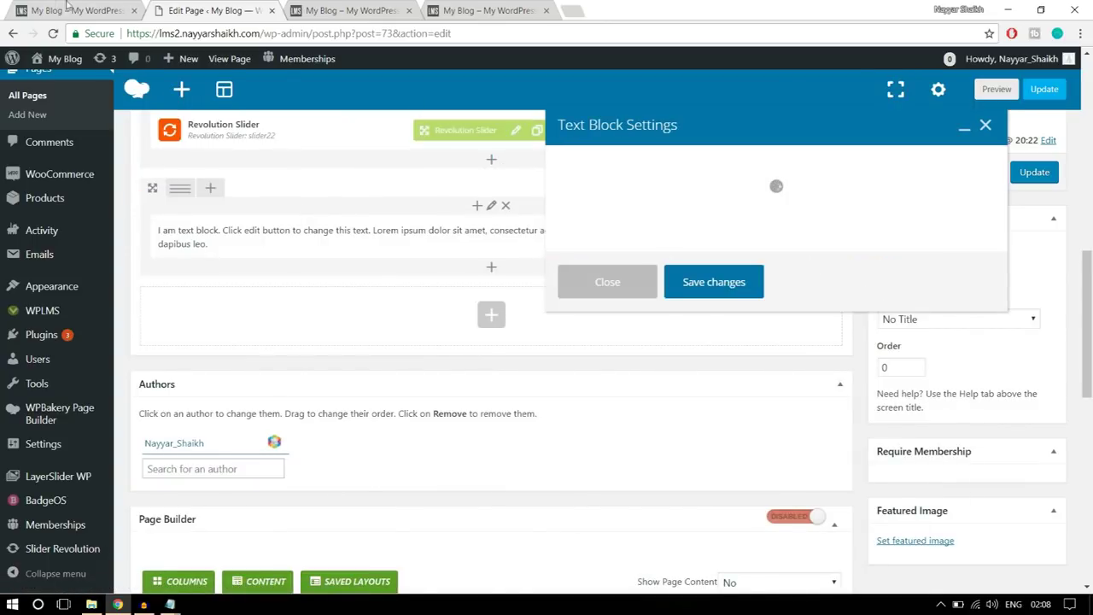
{"action": "left_click", "coordinate": [85, 13]}
{"action": "left_click_drag", "start_coordinate": [379, 372], "coordinate": [151, 302]}
{"action": "key", "text": "ctrl+c"}
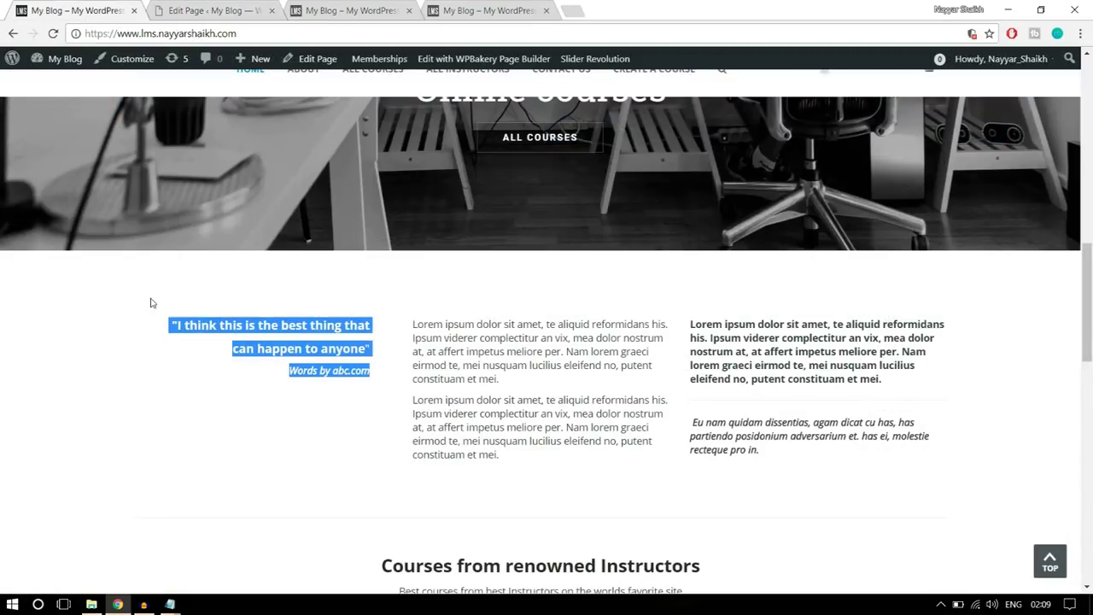
{"action": "left_click", "coordinate": [214, 11]}
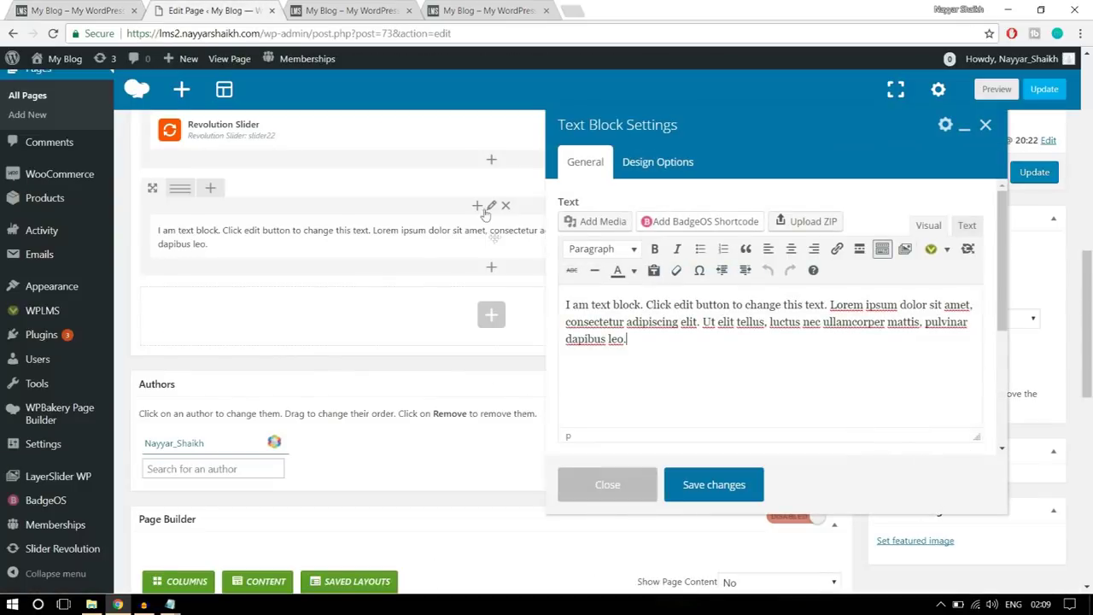
- Paste the 'best thing that can happen to anyone' quote, credited abc.com, over the placeholder and save
{"action": "left_click_drag", "start_coordinate": [648, 338], "coordinate": [524, 290]}
{"action": "key", "text": "ctrl+v"}
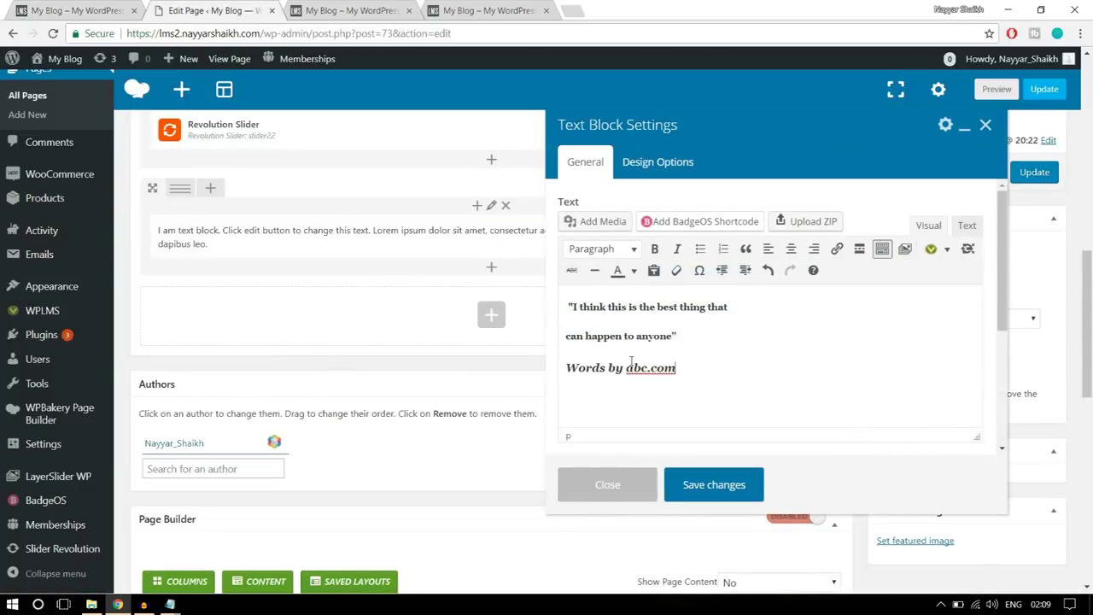
{"action": "left_click", "coordinate": [730, 484]}
{"action": "left_click", "coordinate": [77, 11]}
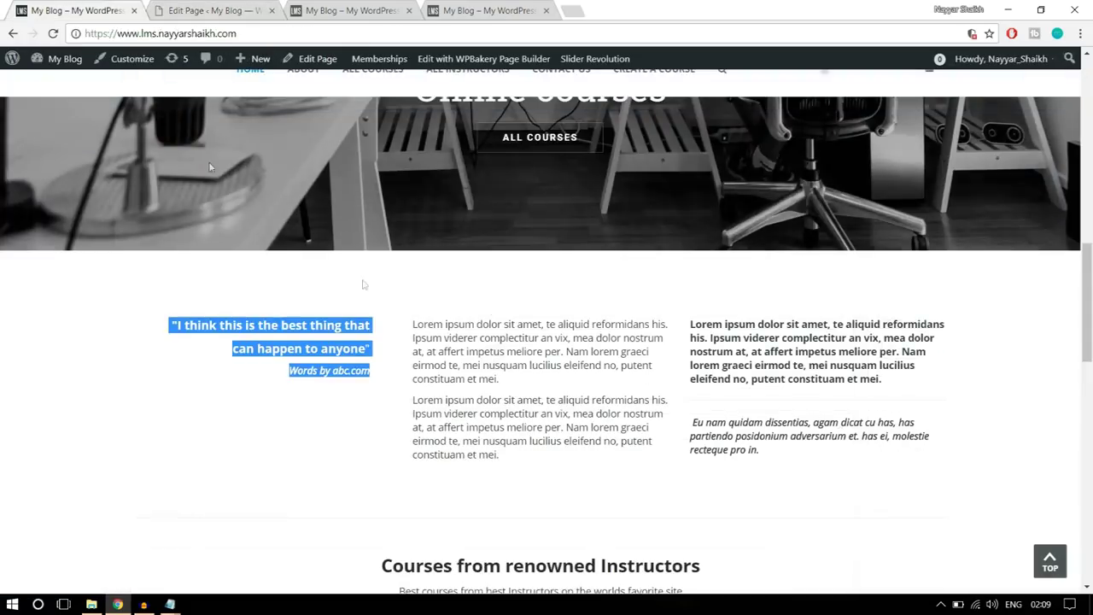
{"action": "left_click", "coordinate": [389, 353]}
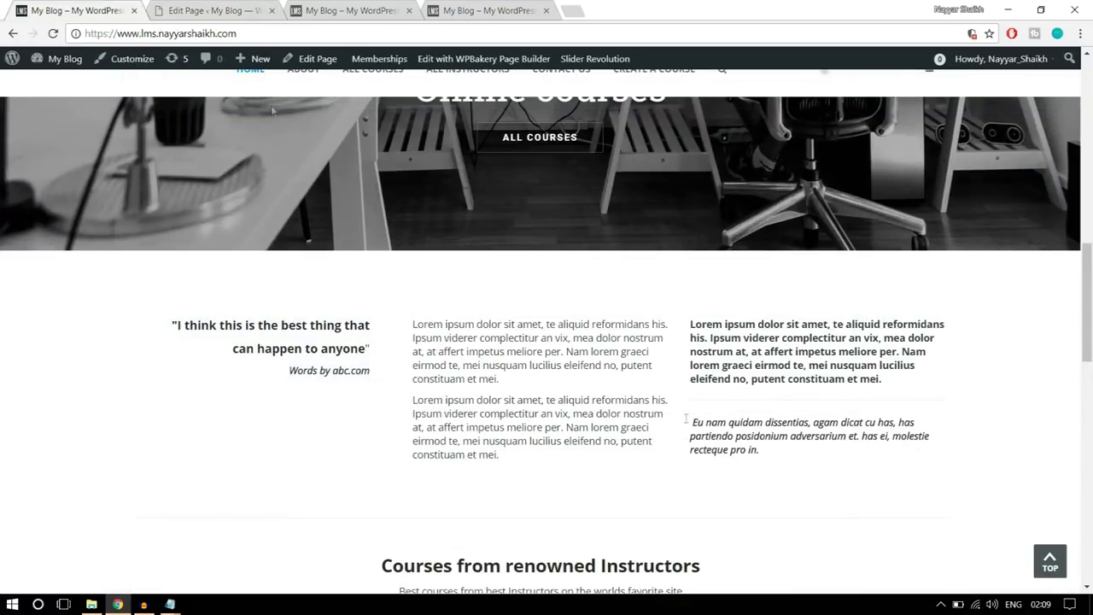
{"action": "left_click", "coordinate": [213, 10]}
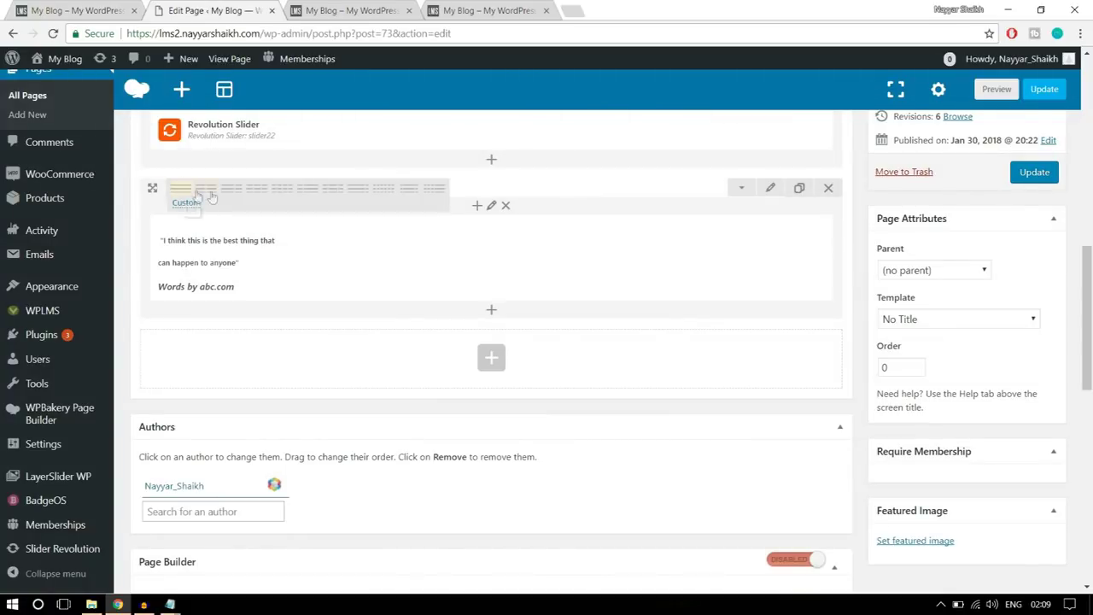
- Make the row 1/3+1/3+1/3 and give the middle column a Text Block with the two Lorem paragraphs
{"action": "left_click", "coordinate": [258, 197]}
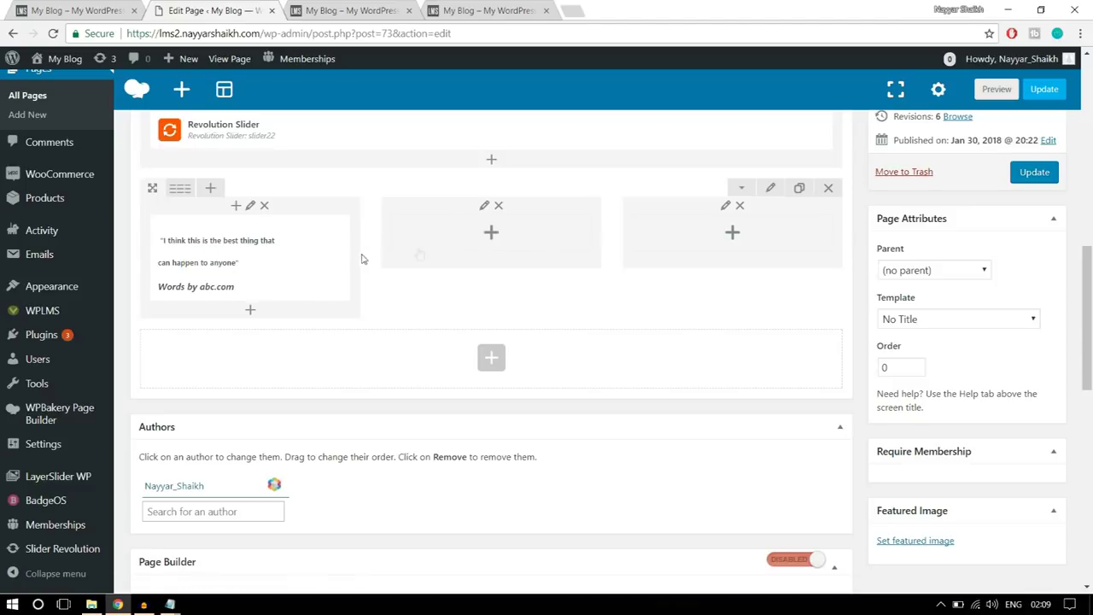
{"action": "left_click", "coordinate": [492, 236]}
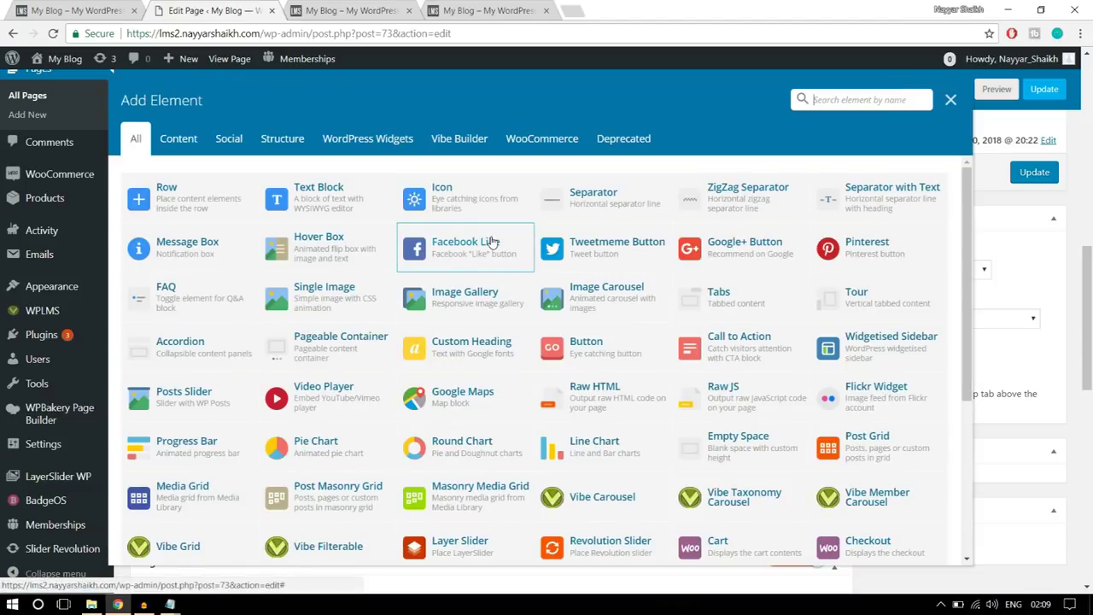
{"action": "left_click", "coordinate": [329, 209]}
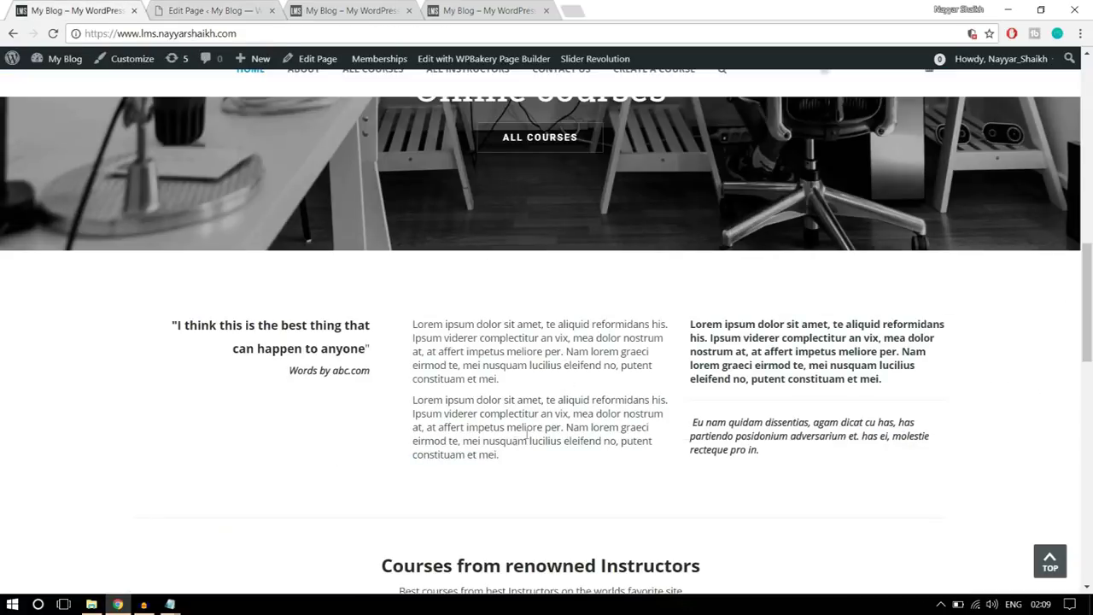
{"action": "left_click_drag", "start_coordinate": [521, 461], "coordinate": [410, 323]}
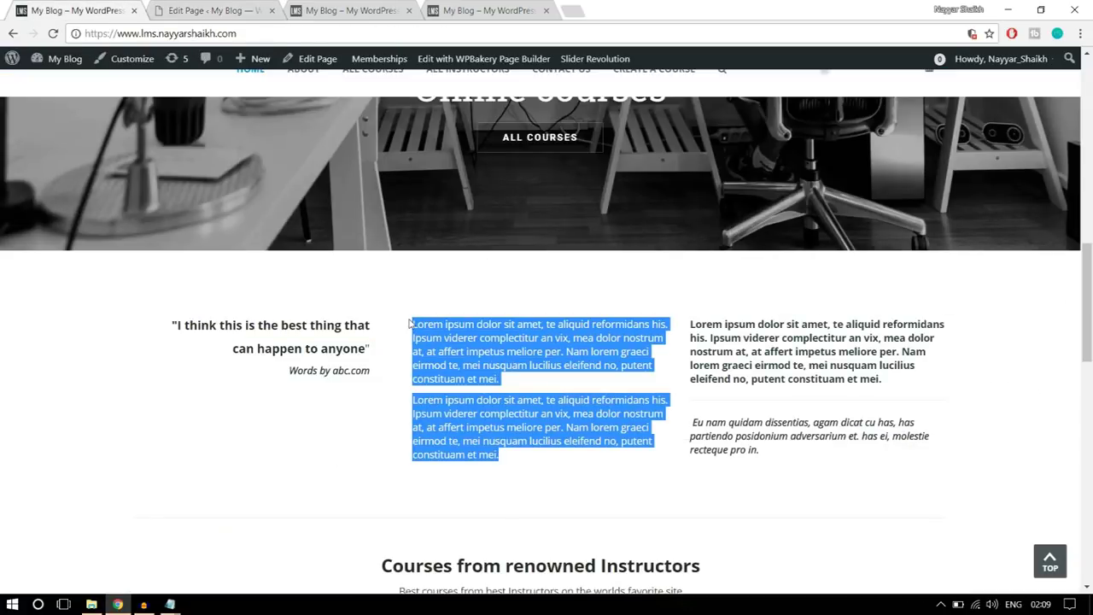
{"action": "right_click", "coordinate": [443, 329]}
{"action": "left_click", "coordinate": [480, 339]}
{"action": "left_click", "coordinate": [205, 11]}
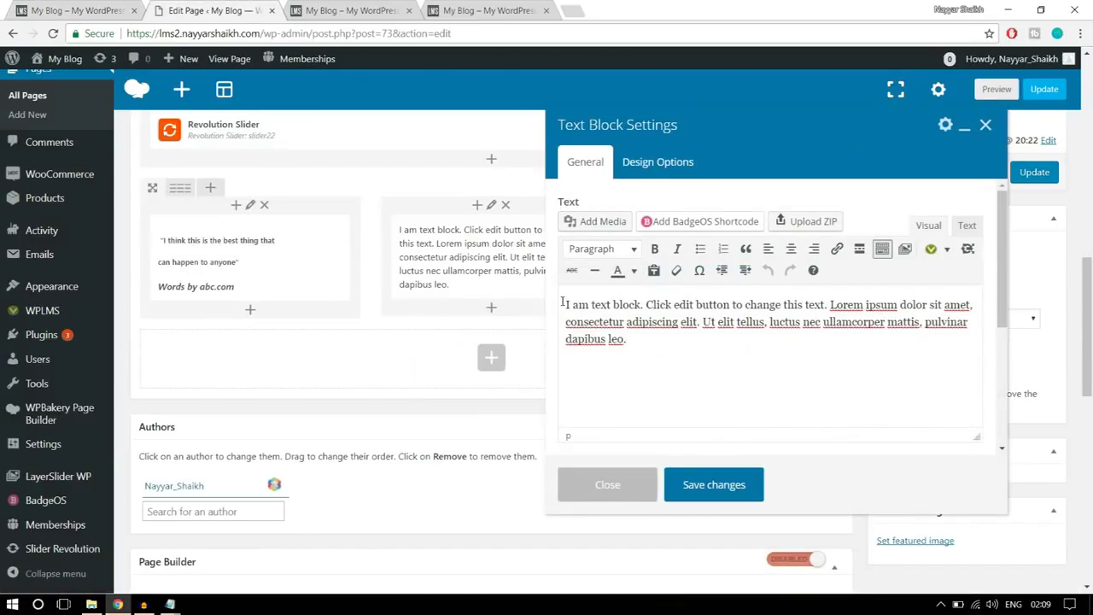
{"action": "key", "text": "ctrl+a"}
{"action": "key", "text": "ctrl+v"}
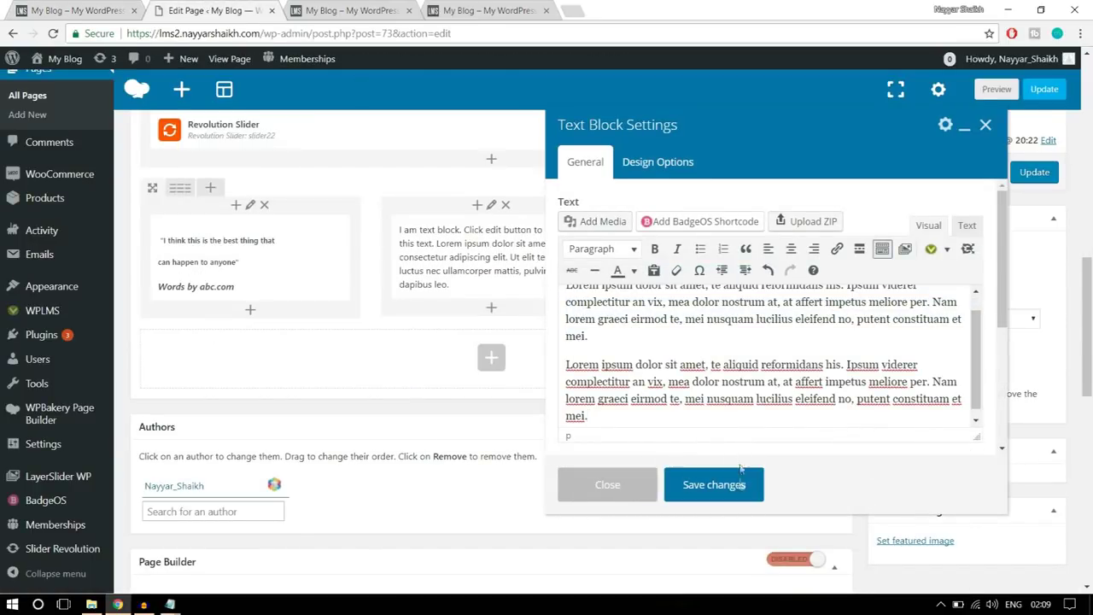
{"action": "left_click", "coordinate": [741, 486]}
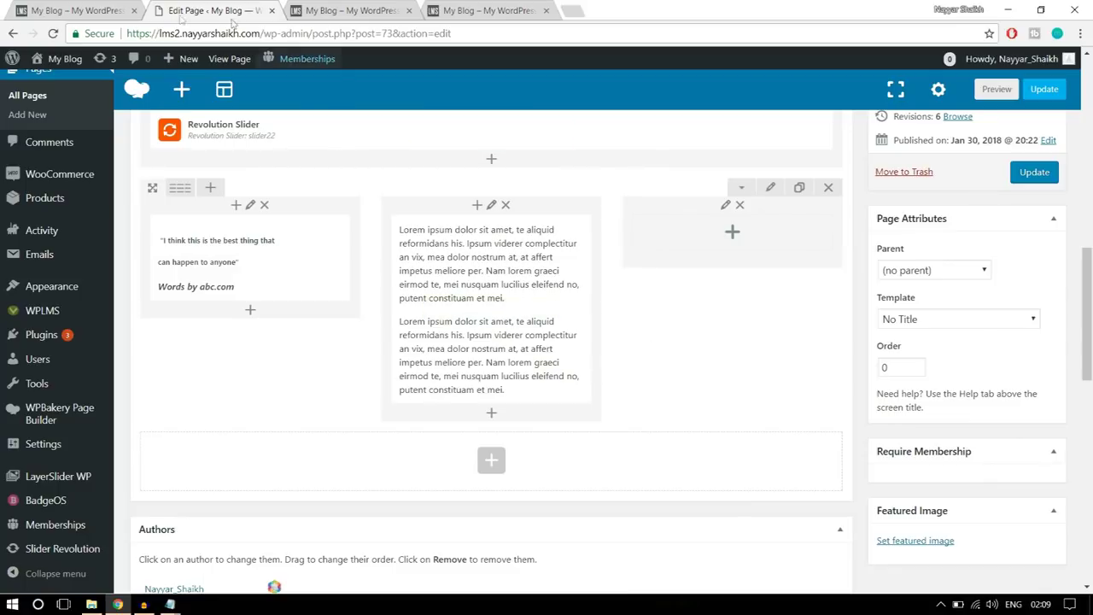
- Add a Text Block to the right column holding the bold and italic paragraphs, then compare live
{"action": "left_click", "coordinate": [82, 10]}
{"action": "left_click", "coordinate": [812, 455]}
{"action": "left_click_drag", "start_coordinate": [773, 452], "coordinate": [692, 318]}
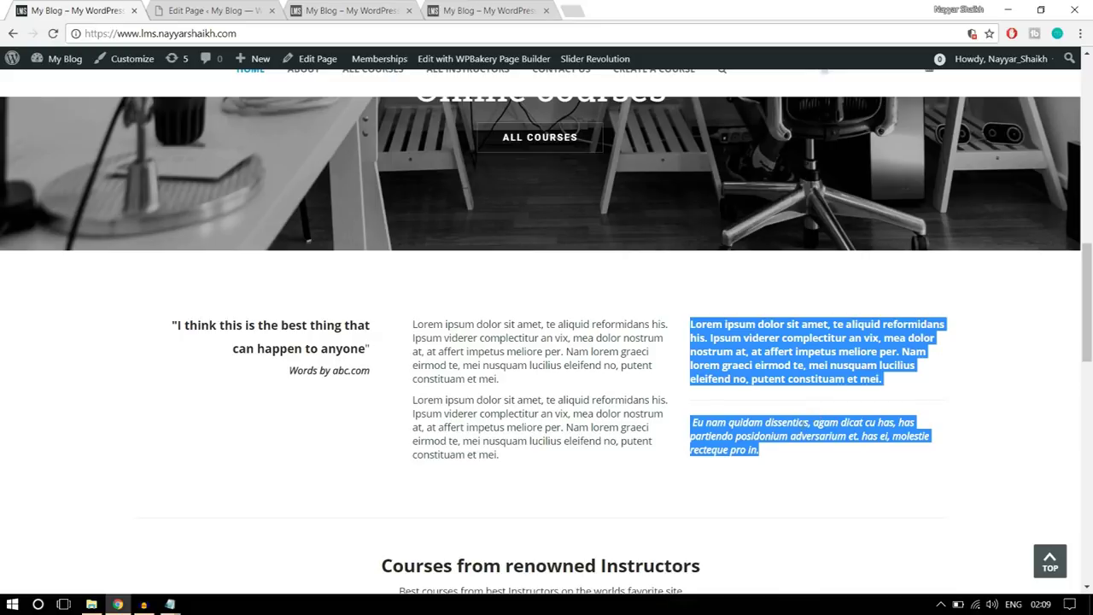
{"action": "left_click", "coordinate": [811, 454]}
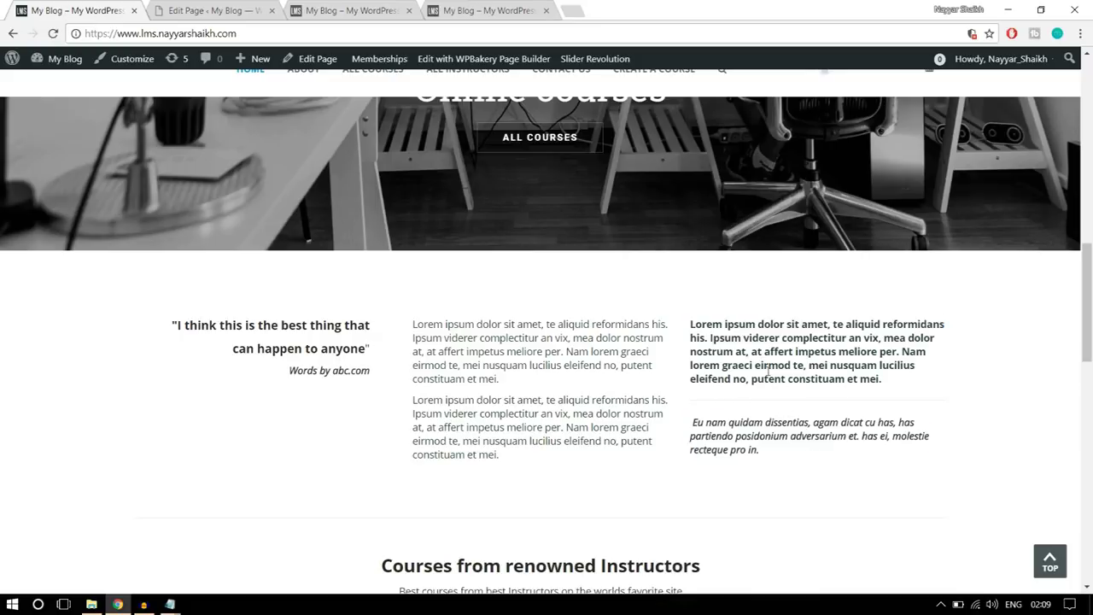
{"action": "left_click", "coordinate": [209, 10]}
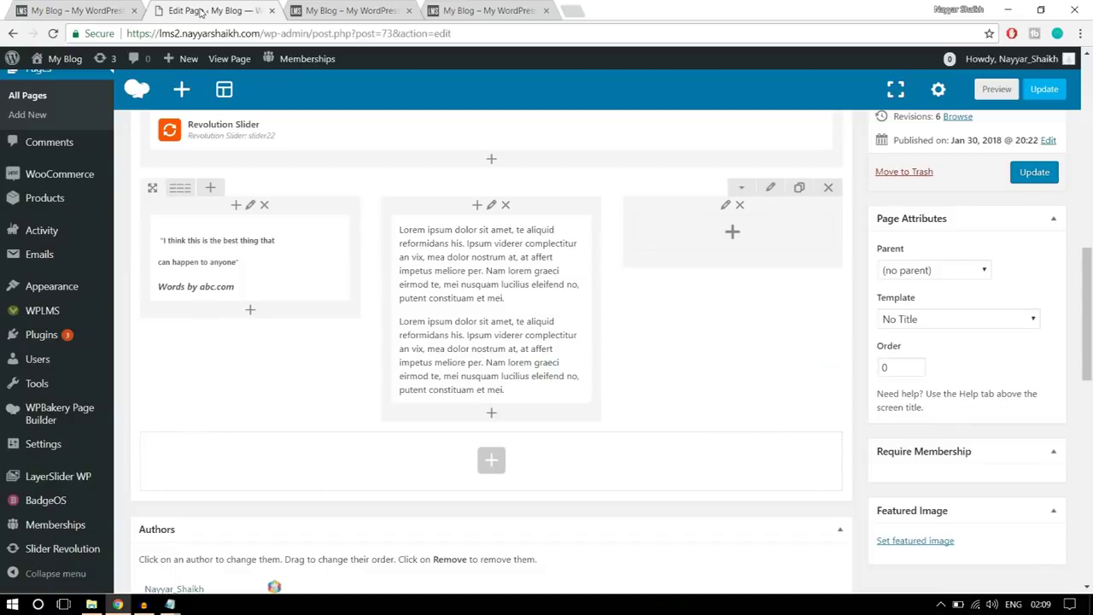
{"action": "left_click", "coordinate": [736, 239]}
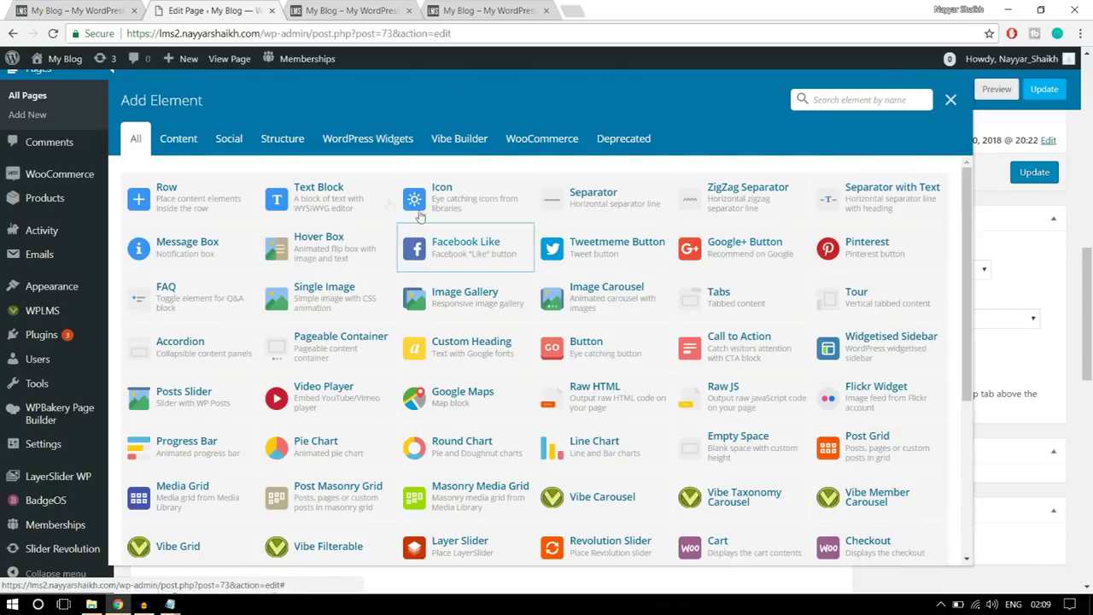
{"action": "left_click", "coordinate": [337, 203]}
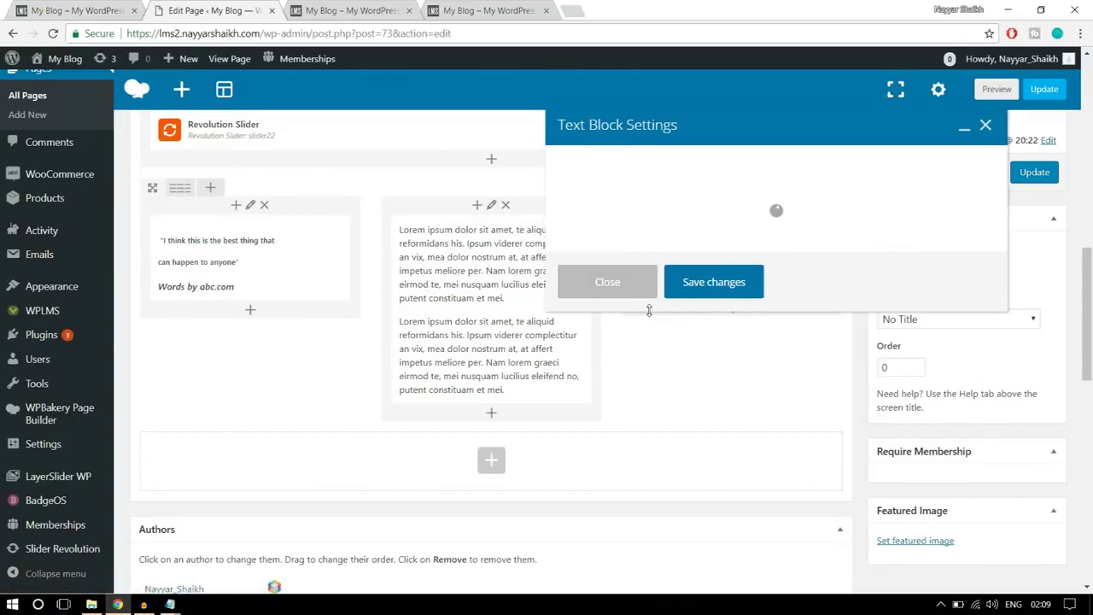
{"action": "left_click_drag", "start_coordinate": [690, 384], "coordinate": [574, 304]}
{"action": "key", "text": "ctrl+v"}
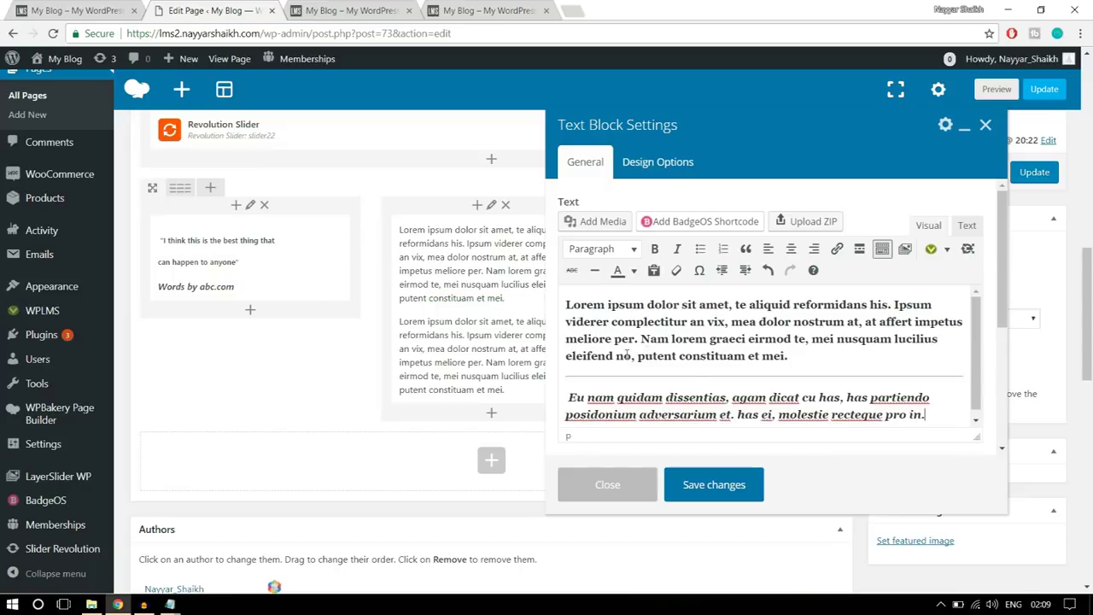
{"action": "left_click", "coordinate": [736, 484]}
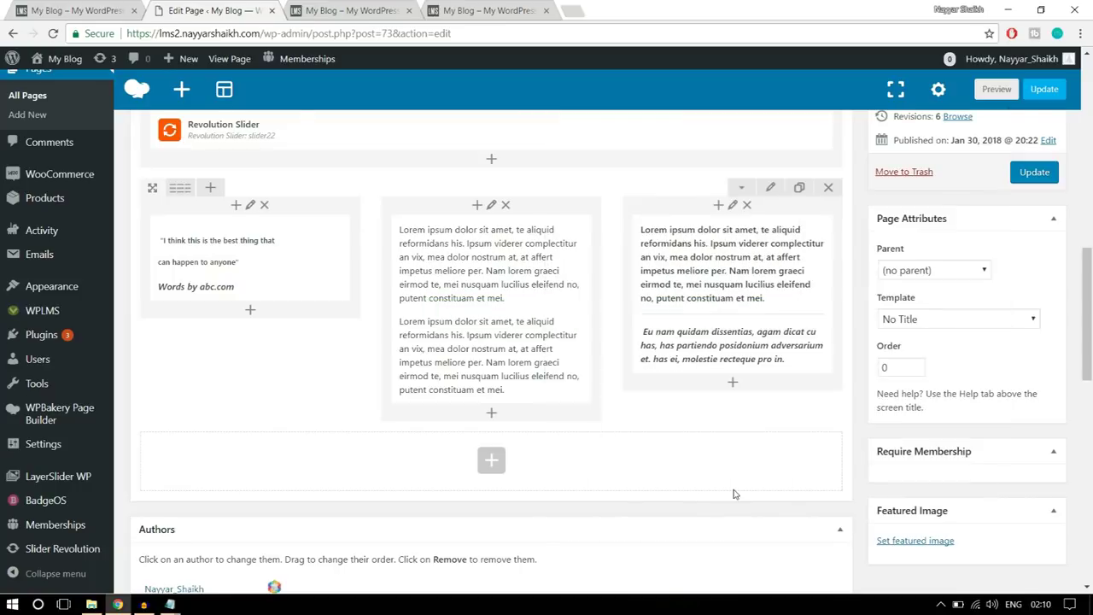
{"action": "left_click", "coordinate": [70, 5]}
{"action": "scroll", "coordinate": [535, 285], "scroll_direction": "down", "scroll_amount": 2}
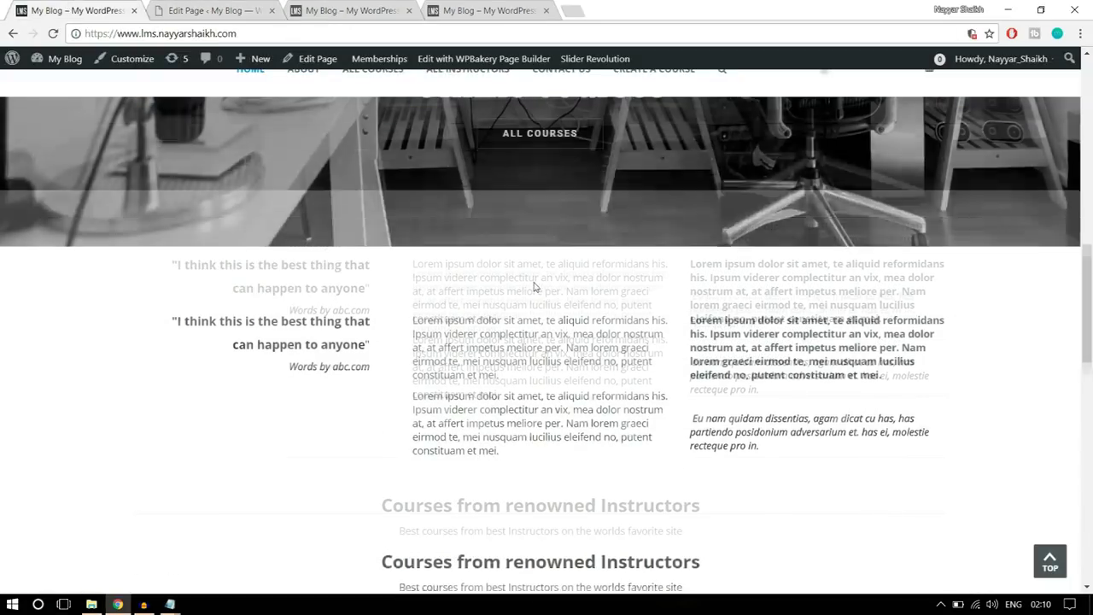
{"action": "scroll", "coordinate": [597, 372], "scroll_direction": "up", "scroll_amount": 2}
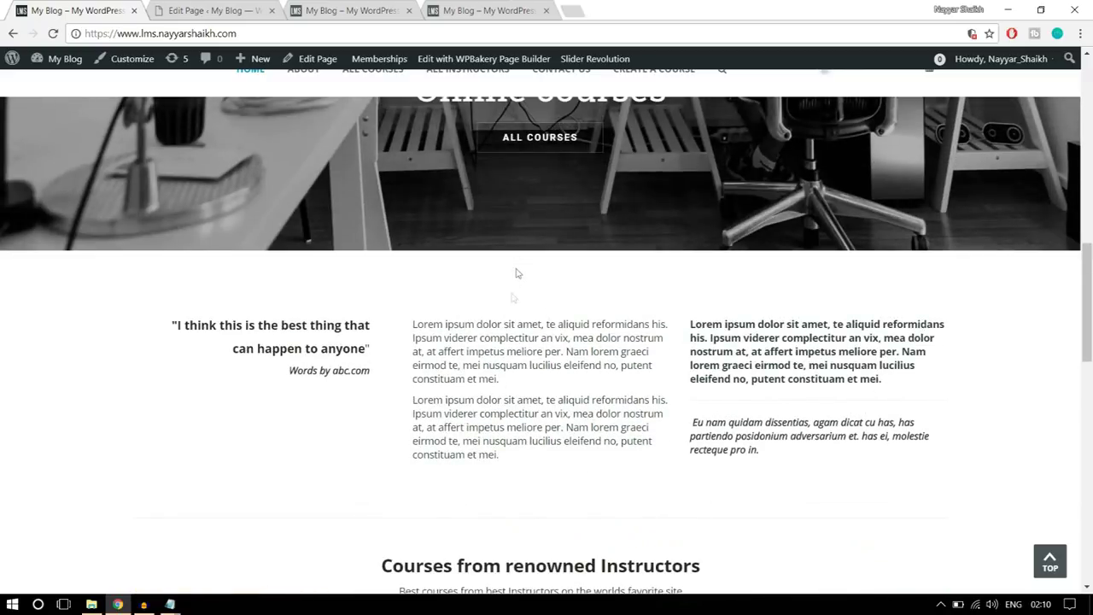
- Give the three-column quote row 50 padding top and bottom in Design Options and save
{"action": "left_click", "coordinate": [261, 7]}
{"action": "left_click", "coordinate": [770, 189]}
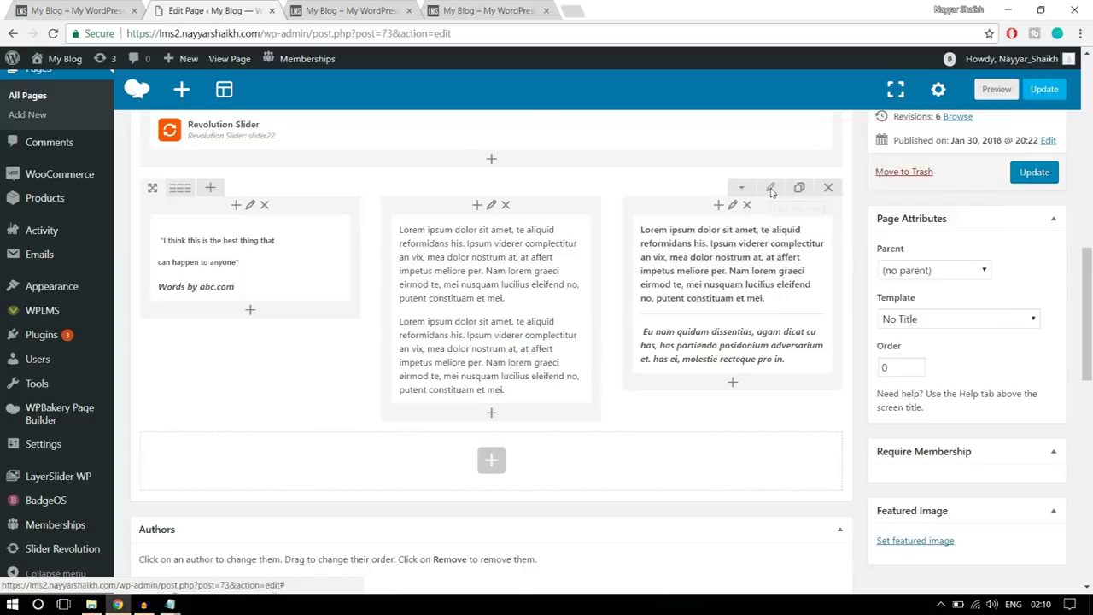
{"action": "left_click", "coordinate": [680, 164]}
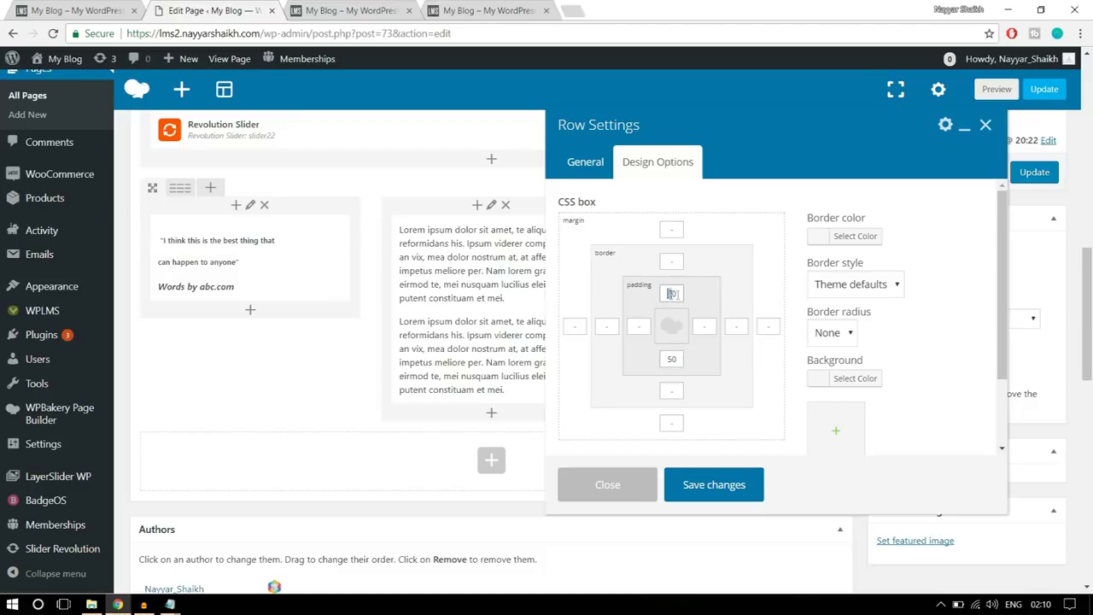
{"action": "double_click", "coordinate": [679, 358]}
{"action": "left_click", "coordinate": [733, 482]}
{"action": "left_click", "coordinate": [62, 7]}
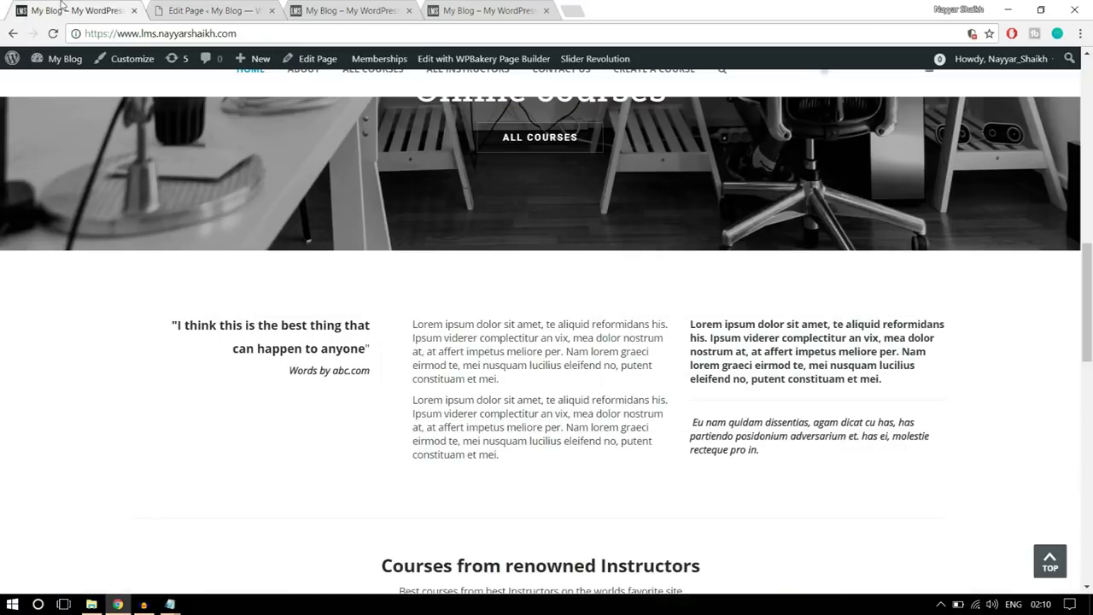
{"action": "scroll", "coordinate": [419, 298], "scroll_direction": "down", "scroll_amount": 3}
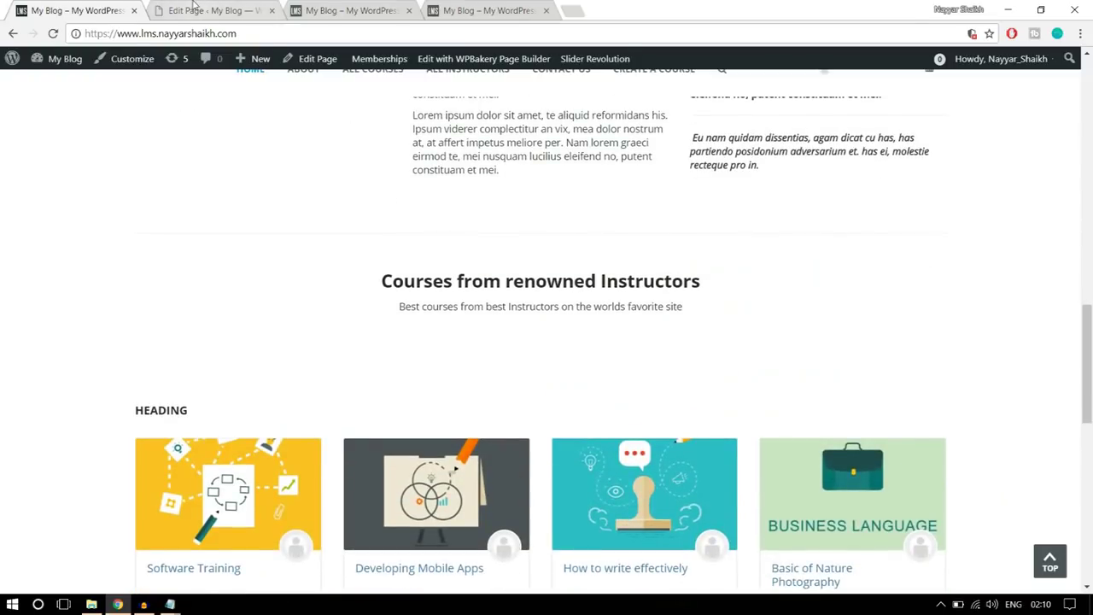
{"action": "left_click", "coordinate": [195, 7]}
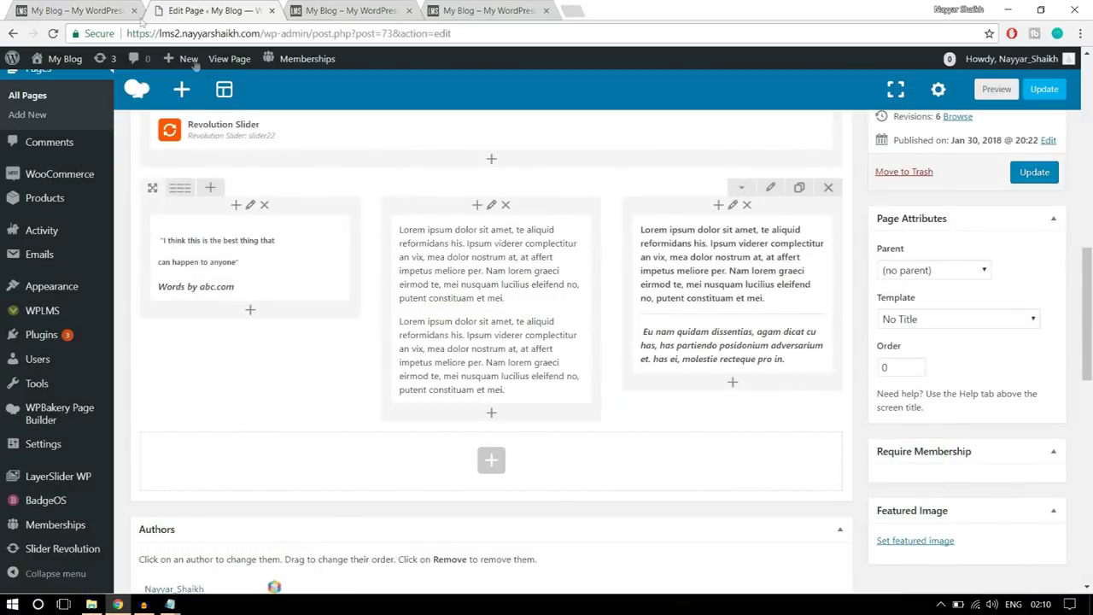
- Update the page, then reload the live home page and scroll through the new rows
{"action": "left_click", "coordinate": [1035, 177]}
{"action": "left_click", "coordinate": [359, 11]}
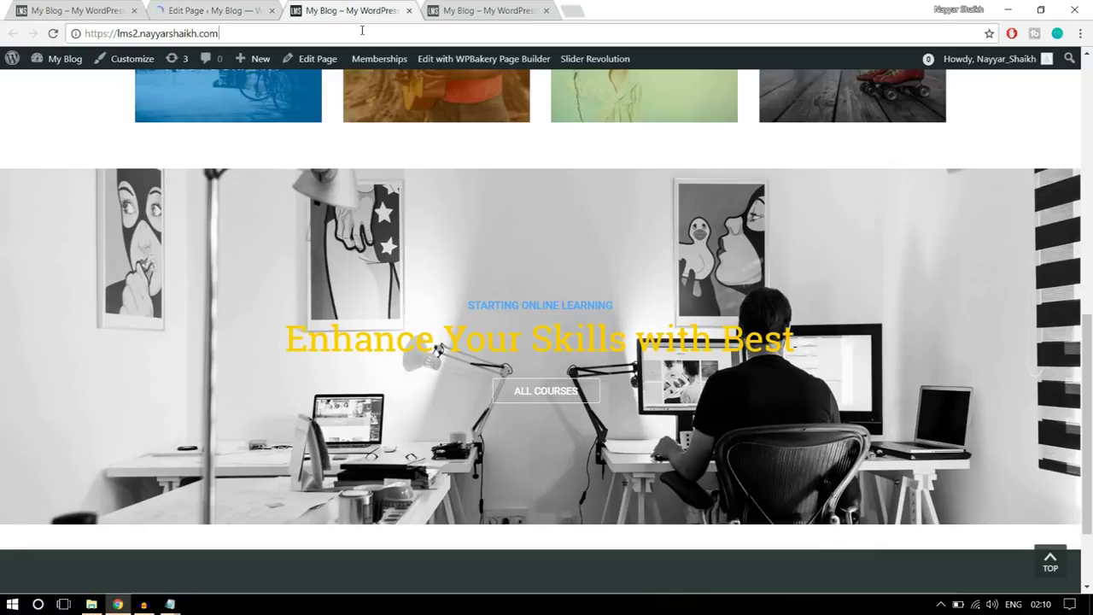
{"action": "left_click", "coordinate": [362, 30]}
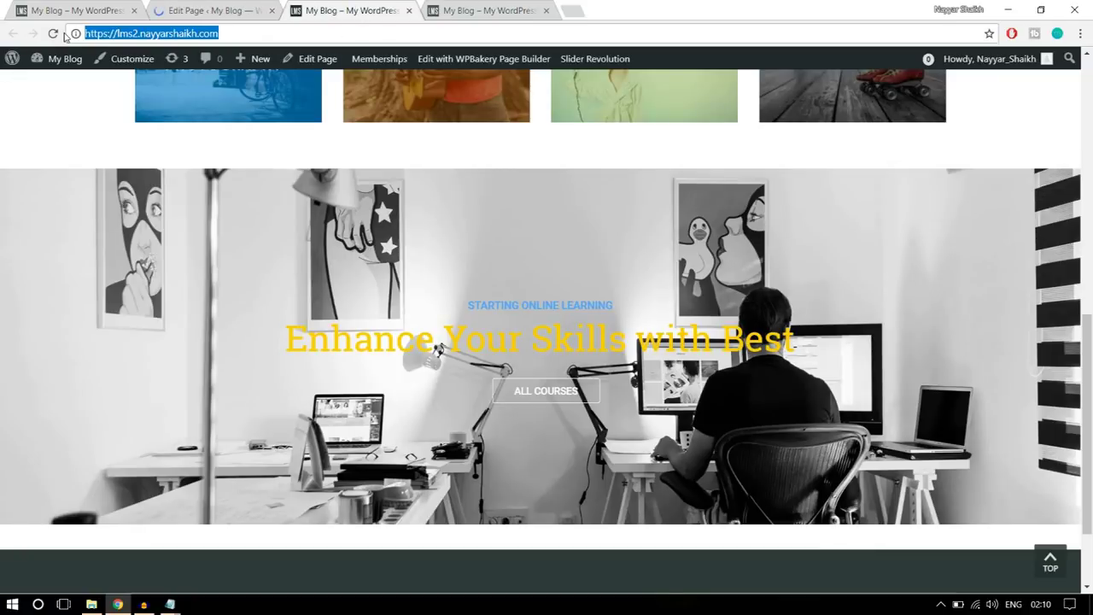
{"action": "left_click", "coordinate": [53, 34]}
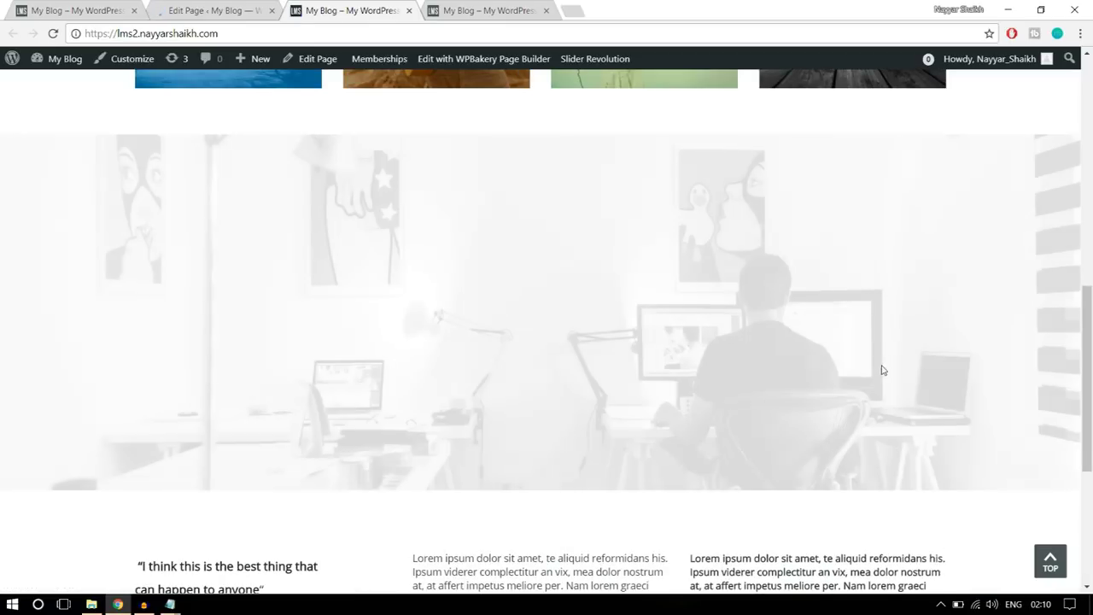
{"action": "scroll", "coordinate": [924, 387], "scroll_direction": "down", "scroll_amount": 2}
{"action": "scroll", "coordinate": [924, 387], "scroll_direction": "down", "scroll_amount": 2}
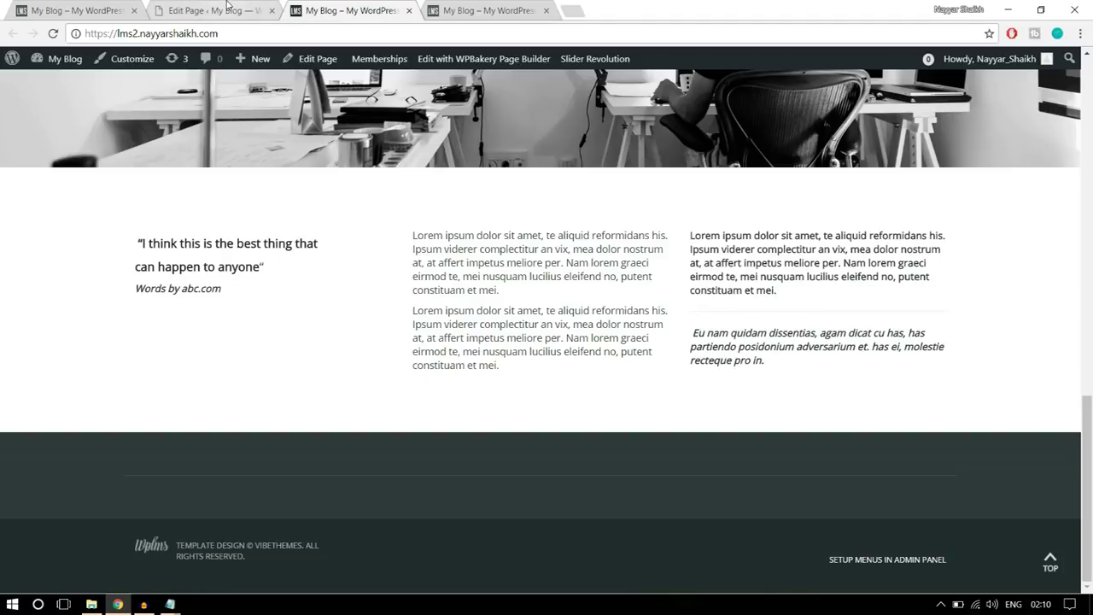
- Review the demo site's 'Courses from renowned Instructors' heading and subtitle
{"action": "key", "text": "ctrl+1"}
{"action": "left_click_drag", "start_coordinate": [388, 280], "coordinate": [727, 305]}
{"action": "left_click", "coordinate": [730, 306]}
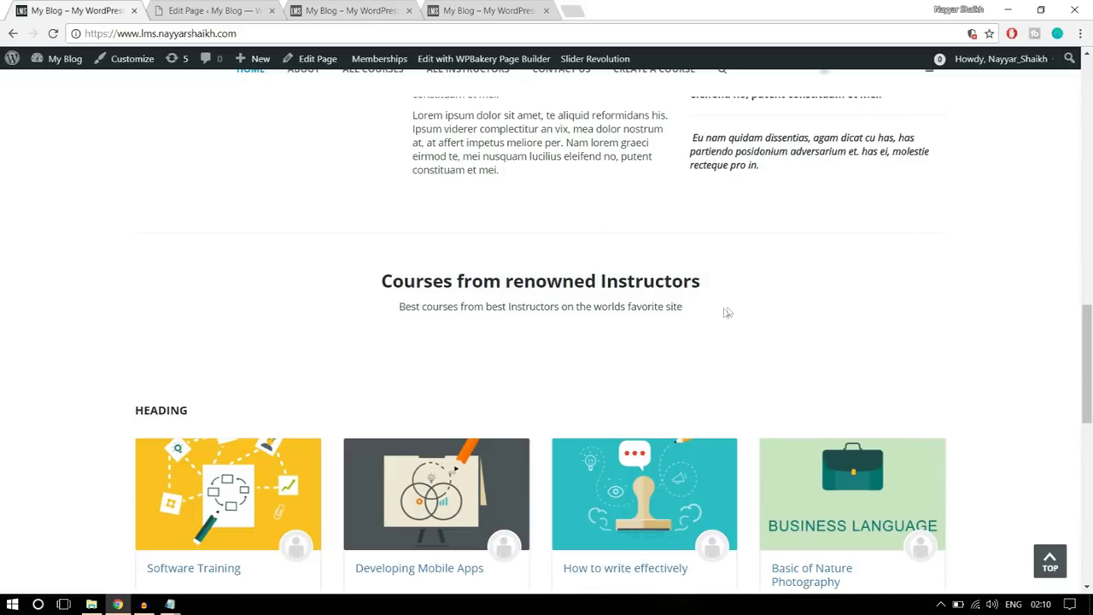
{"action": "left_click_drag", "start_coordinate": [692, 315], "coordinate": [380, 288]}
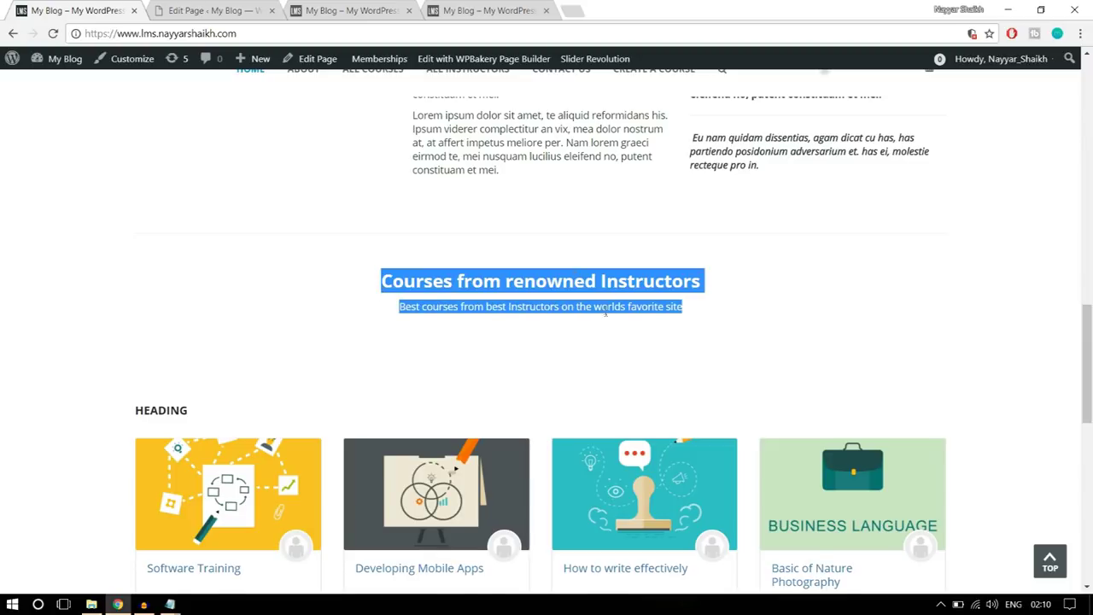
{"action": "scroll", "coordinate": [605, 314], "scroll_direction": "up", "scroll_amount": 15}
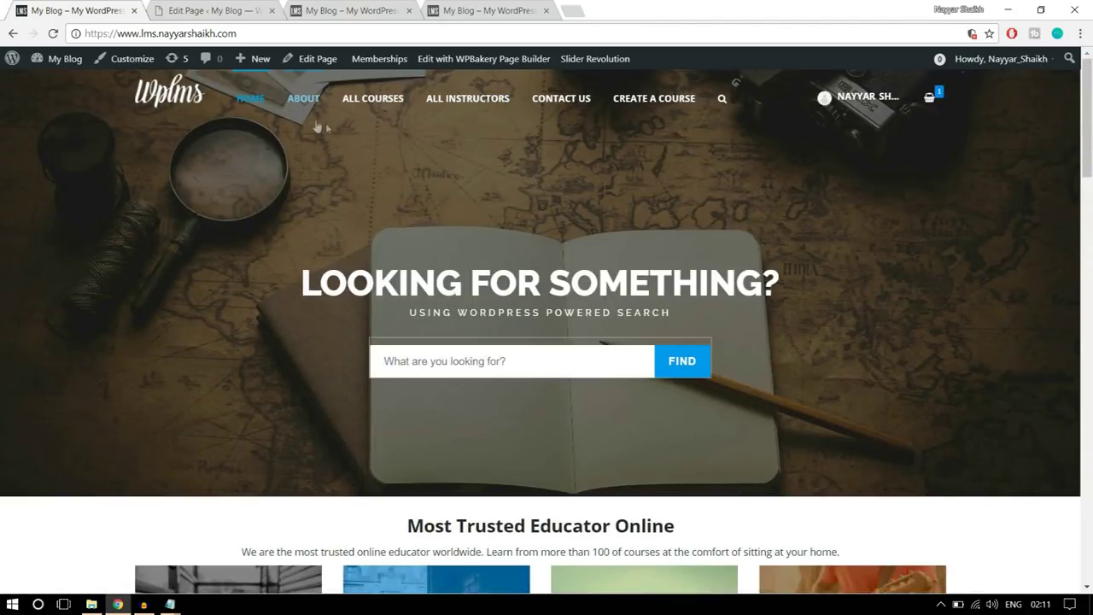
{"action": "scroll", "coordinate": [683, 146], "scroll_direction": "down", "scroll_amount": 8}
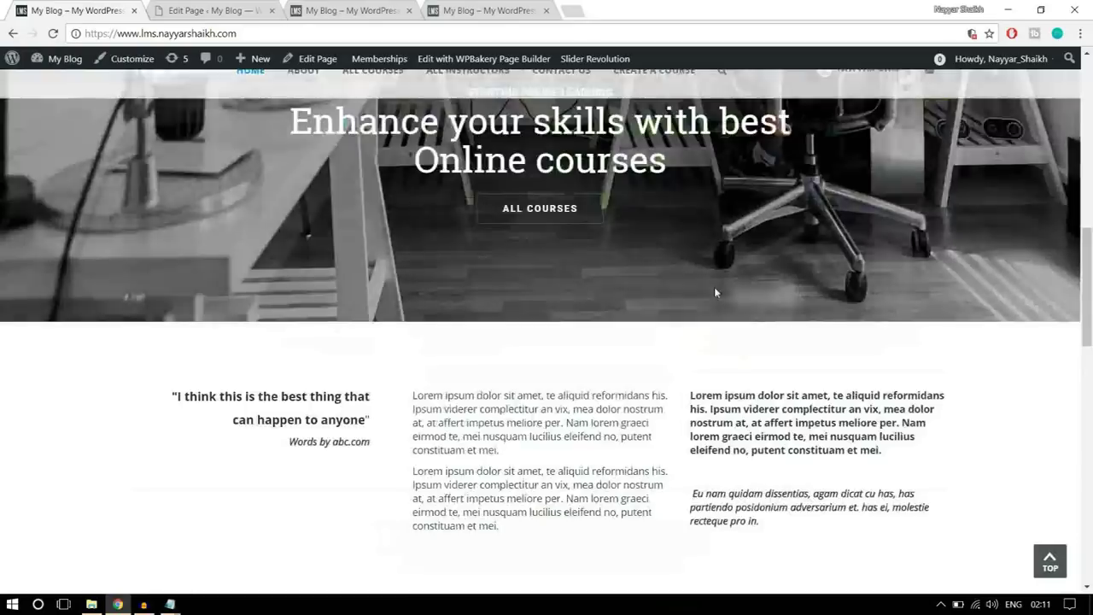
{"action": "scroll", "coordinate": [715, 292], "scroll_direction": "down", "scroll_amount": 5}
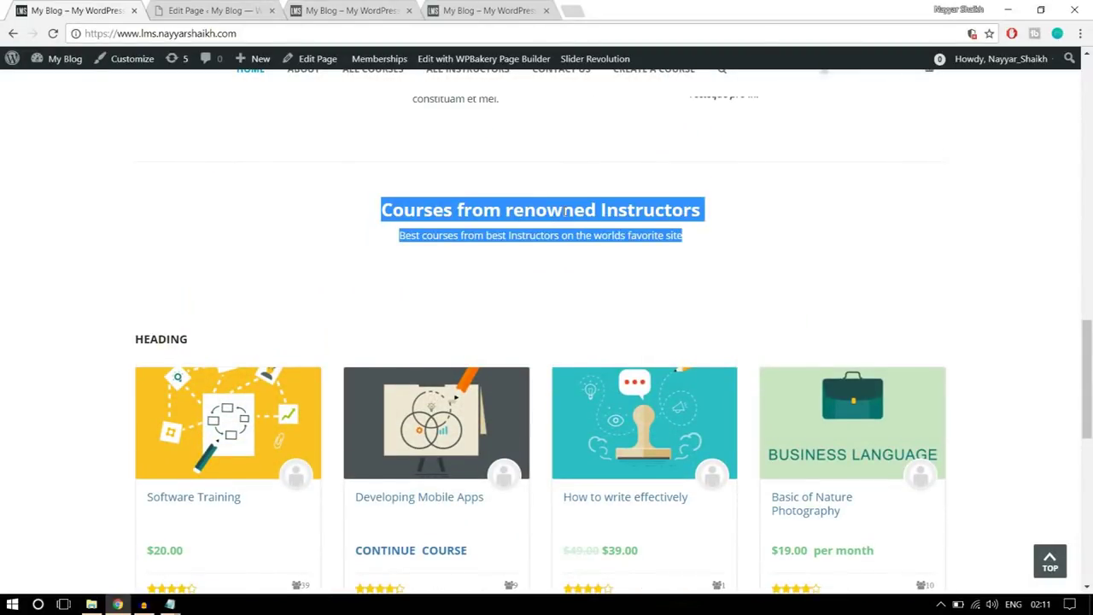
- Scroll the Home Page builder down to the empty row below the three-column quote row
{"action": "left_click", "coordinate": [218, 10]}
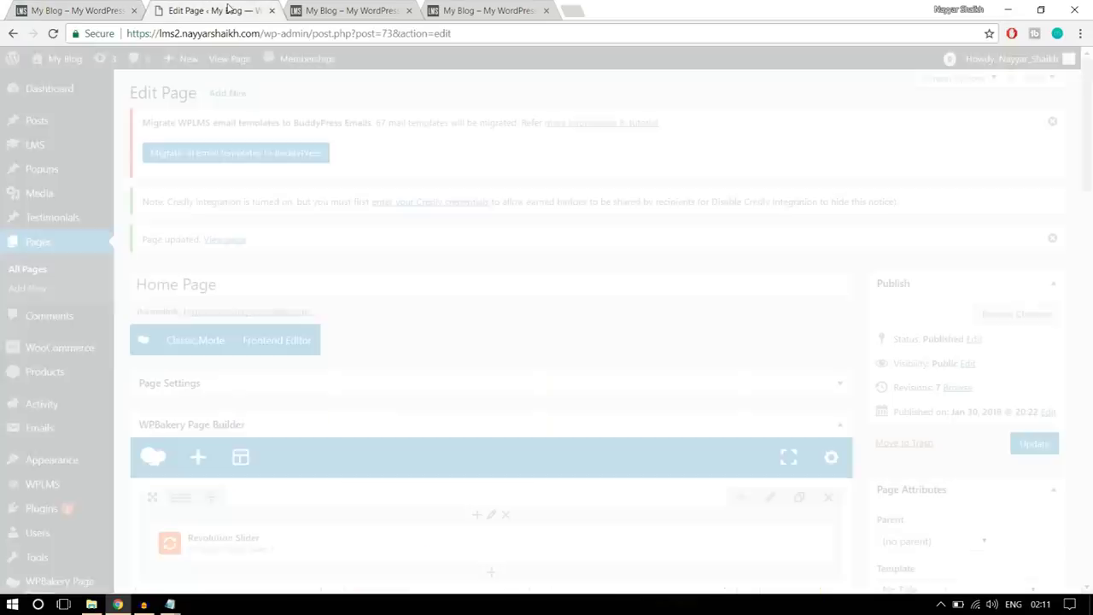
{"action": "scroll", "coordinate": [664, 368], "scroll_direction": "down", "scroll_amount": 4}
{"action": "scroll", "coordinate": [665, 368], "scroll_direction": "down", "scroll_amount": 6}
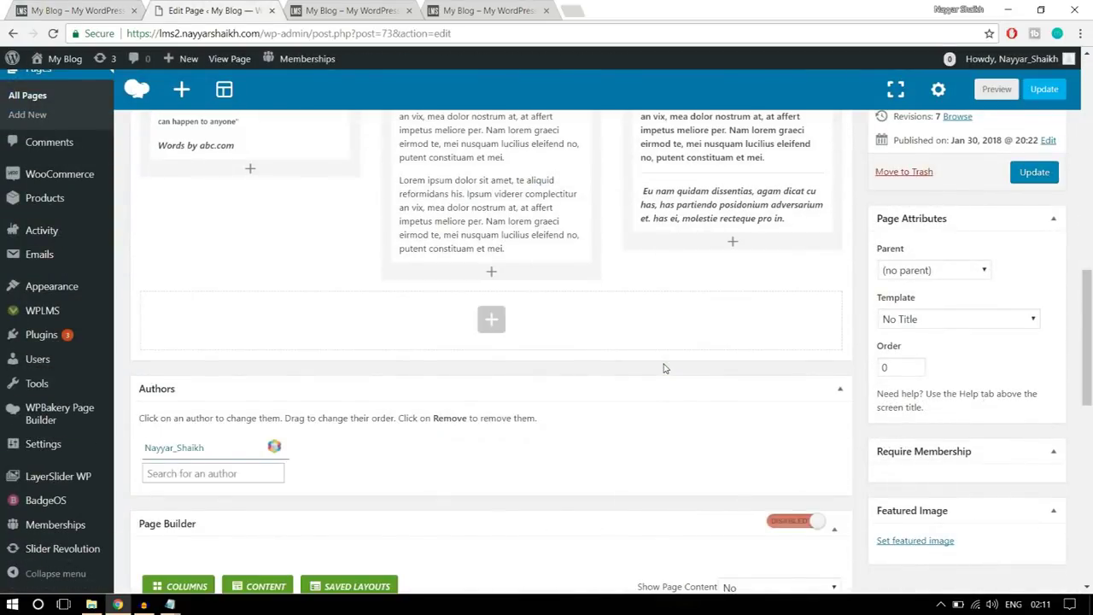
{"action": "scroll", "coordinate": [664, 368], "scroll_direction": "up", "scroll_amount": 4}
{"action": "scroll", "coordinate": [664, 368], "scroll_direction": "up", "scroll_amount": 3}
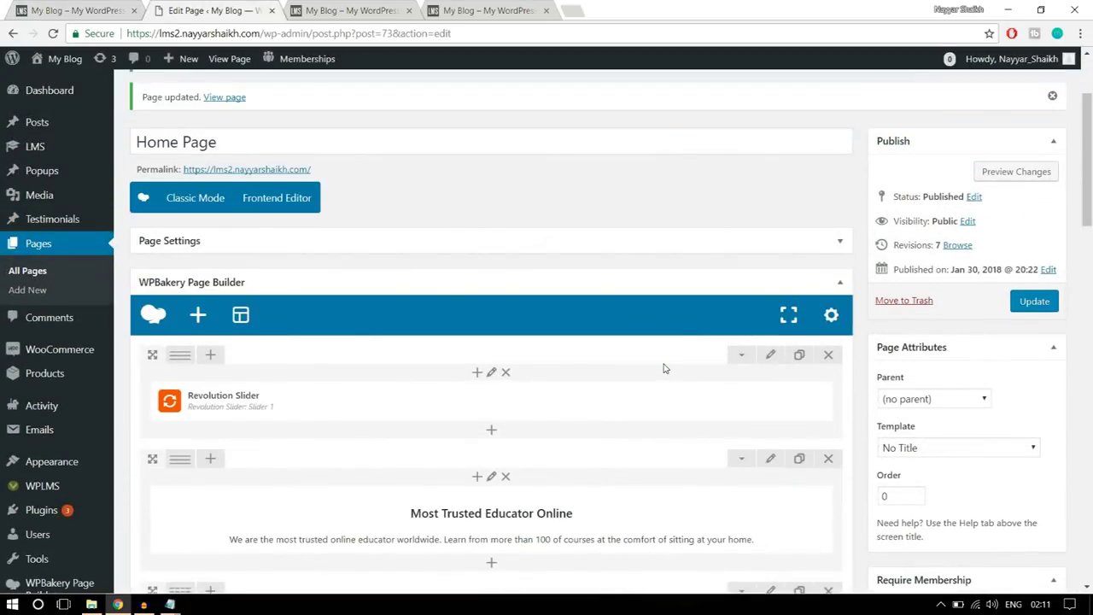
{"action": "scroll", "coordinate": [665, 368], "scroll_direction": "down", "scroll_amount": 1}
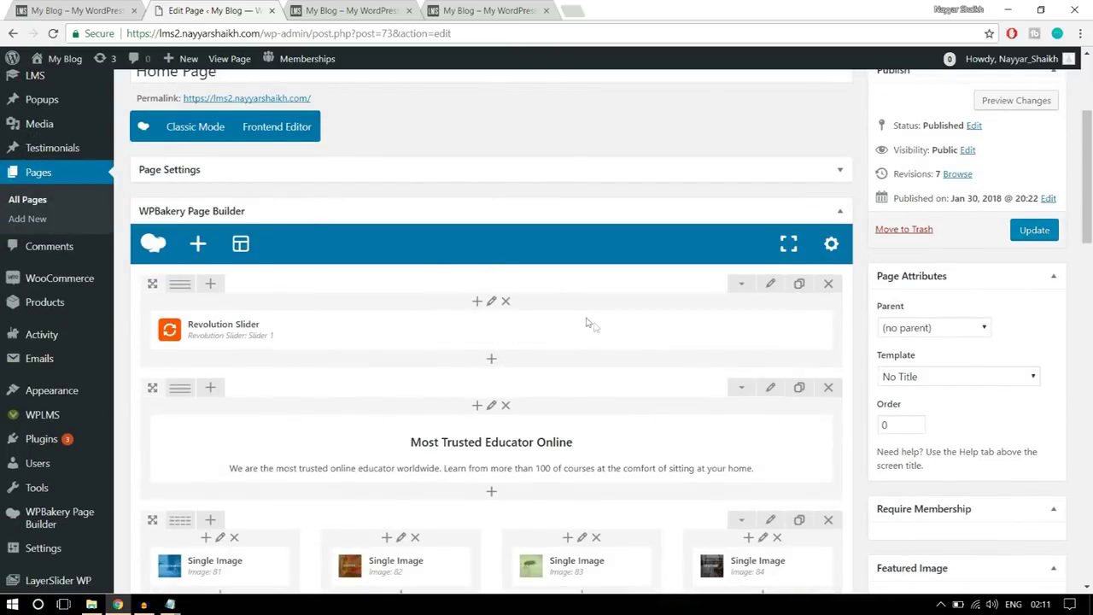
{"action": "scroll", "coordinate": [657, 332], "scroll_direction": "down", "scroll_amount": 10}
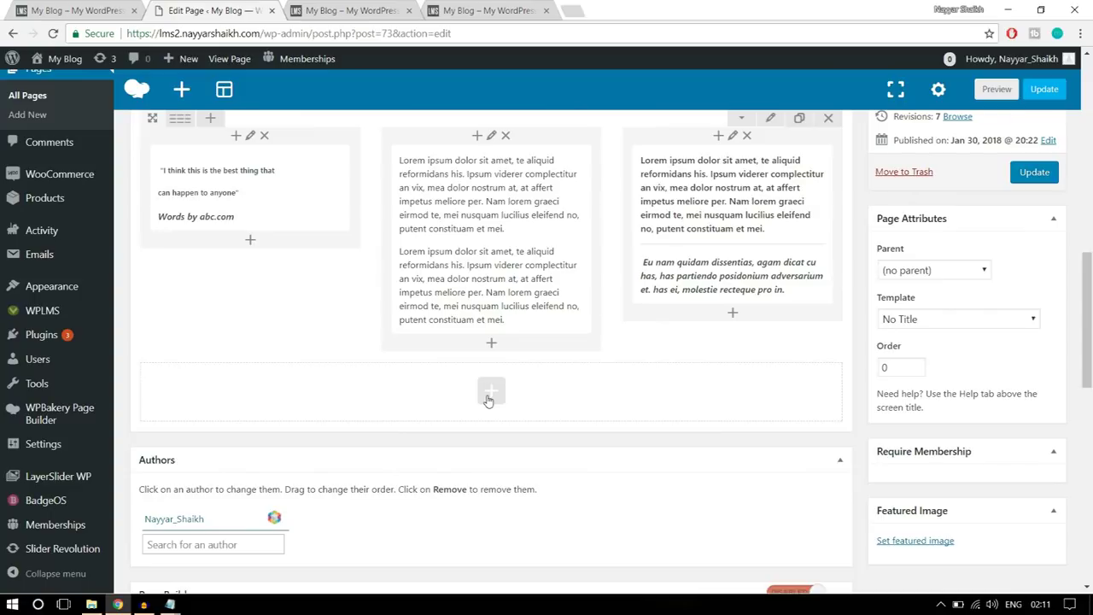
- Add a centred Text Block with the 'Courses from renowned Instructors' heading and subtitle
{"action": "left_click", "coordinate": [489, 396]}
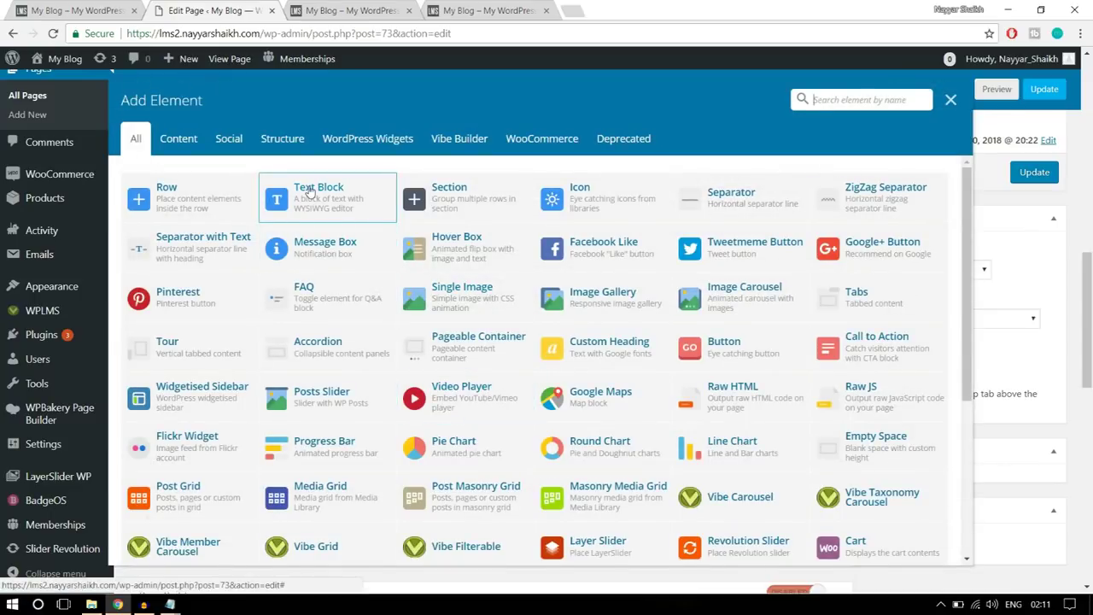
{"action": "left_click", "coordinate": [339, 210]}
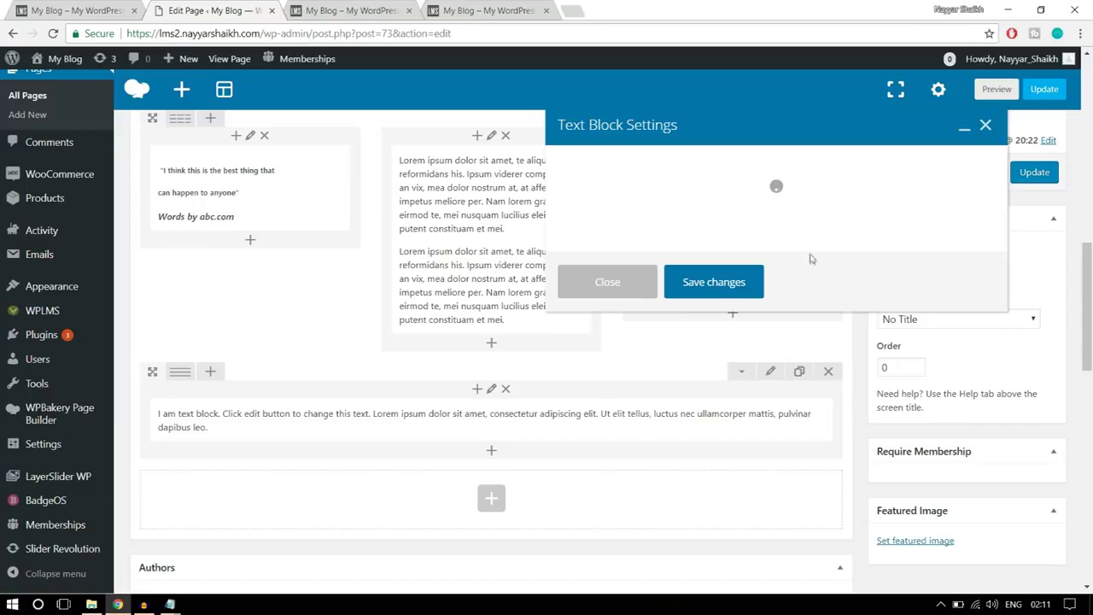
{"action": "left_click_drag", "start_coordinate": [629, 340], "coordinate": [534, 304]}
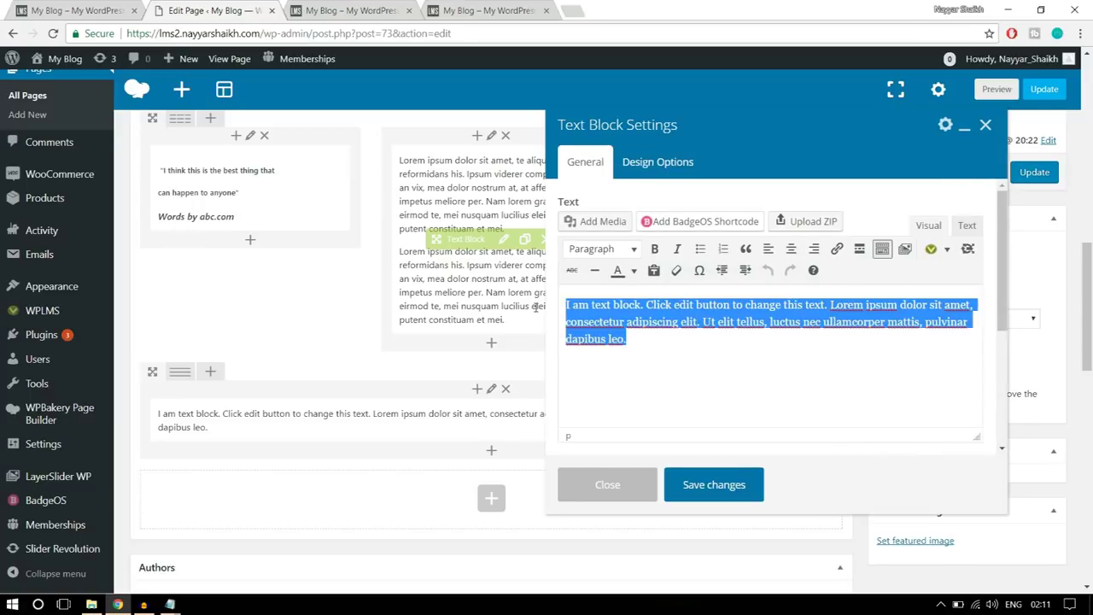
{"action": "type", "text": "Courses from renowned Instructors Best courses from best Instructors on the worlds favorite site"}
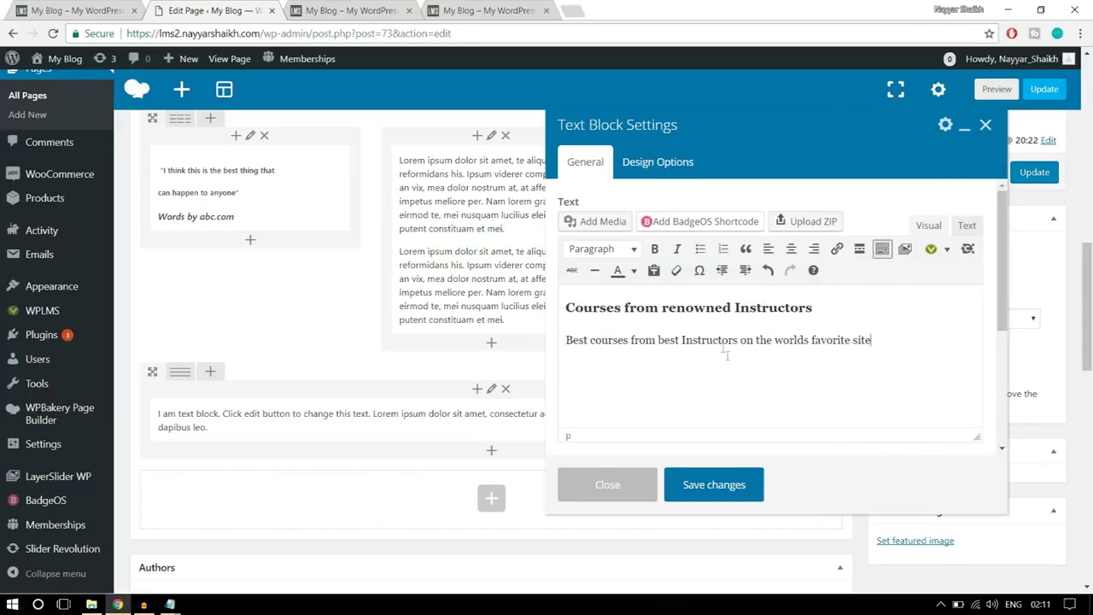
{"action": "left_click_drag", "start_coordinate": [871, 340], "coordinate": [566, 308]}
{"action": "left_click", "coordinate": [792, 248]}
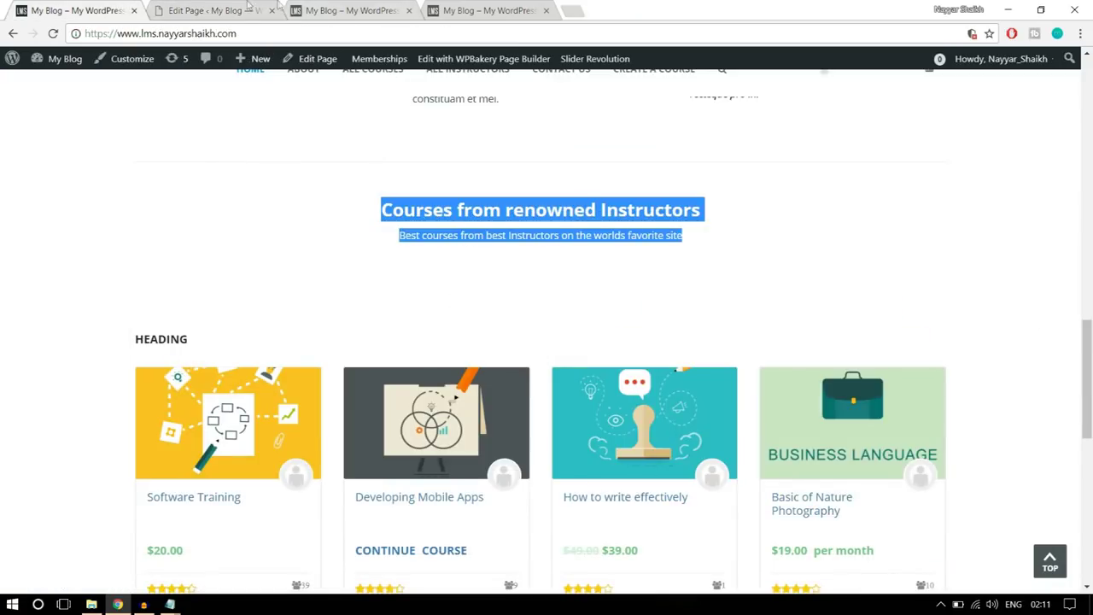
{"action": "left_click", "coordinate": [250, 7]}
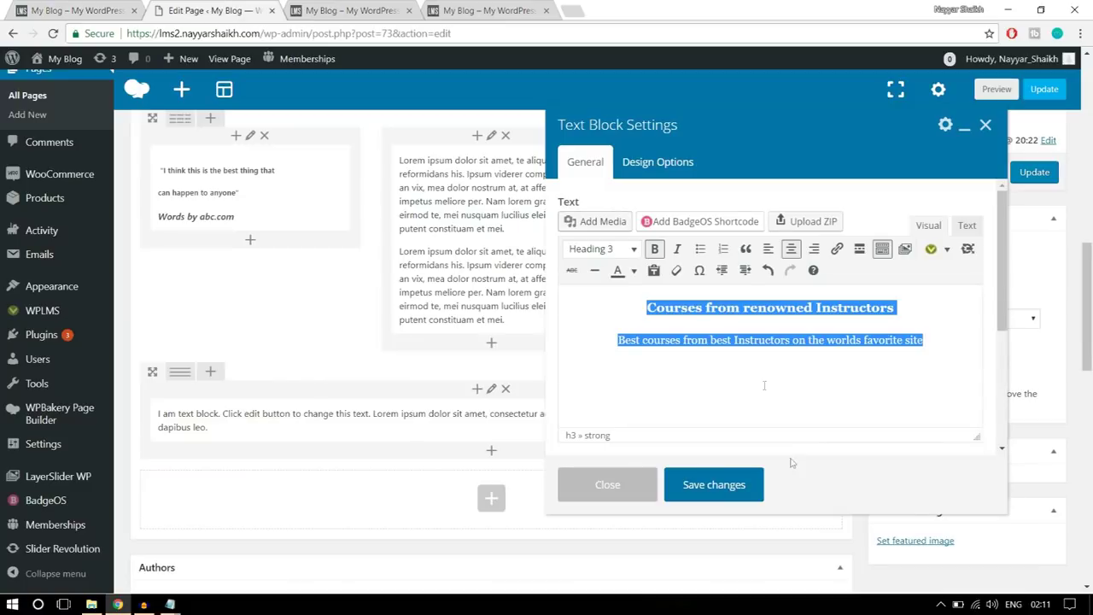
{"action": "left_click", "coordinate": [730, 486]}
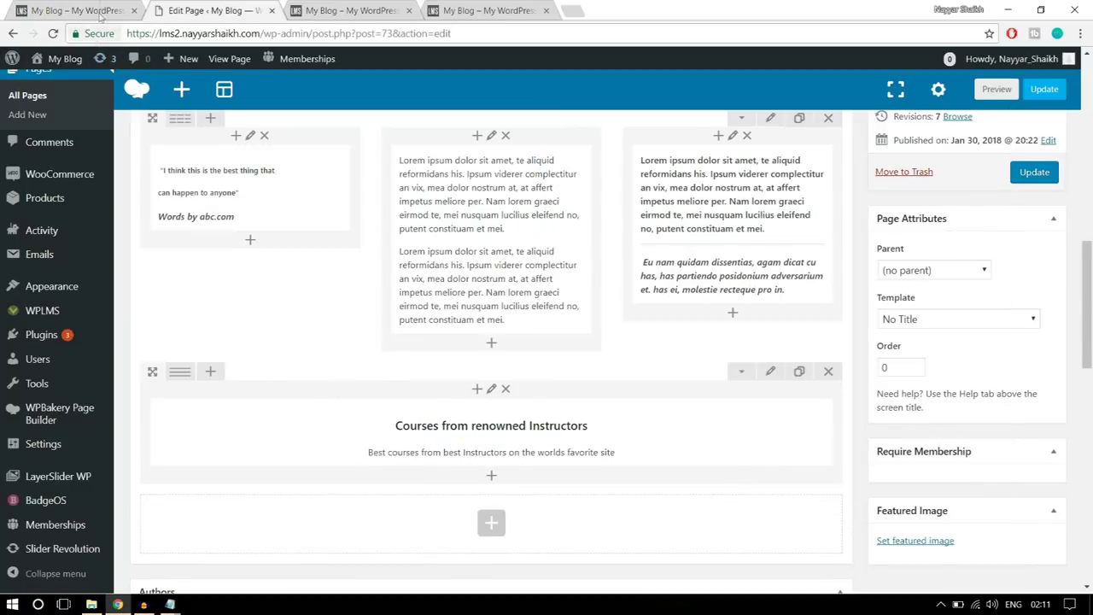
- Give the heading text block 20 top and bottom padding in Design Options
{"action": "left_click", "coordinate": [86, 11]}
{"action": "left_click", "coordinate": [218, 10]}
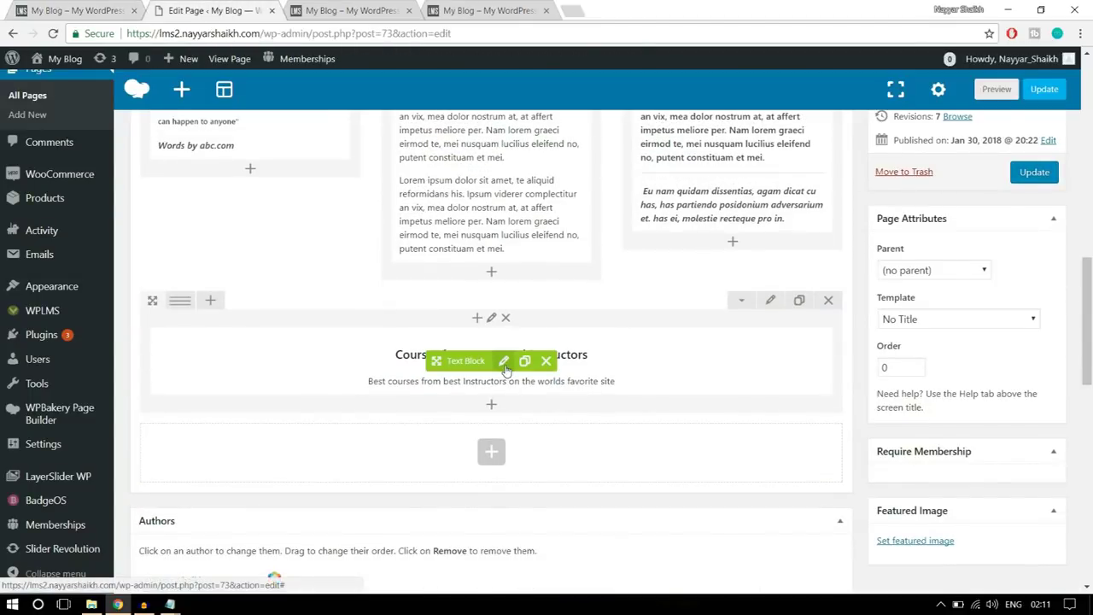
{"action": "left_click", "coordinate": [503, 360]}
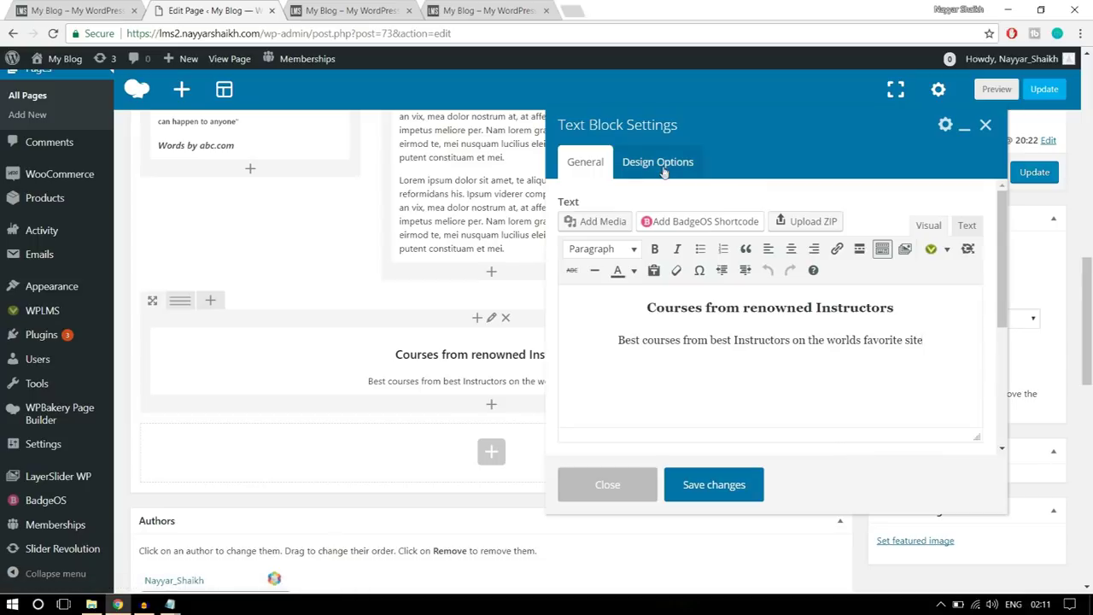
{"action": "left_click", "coordinate": [659, 165]}
{"action": "left_click", "coordinate": [674, 295]}
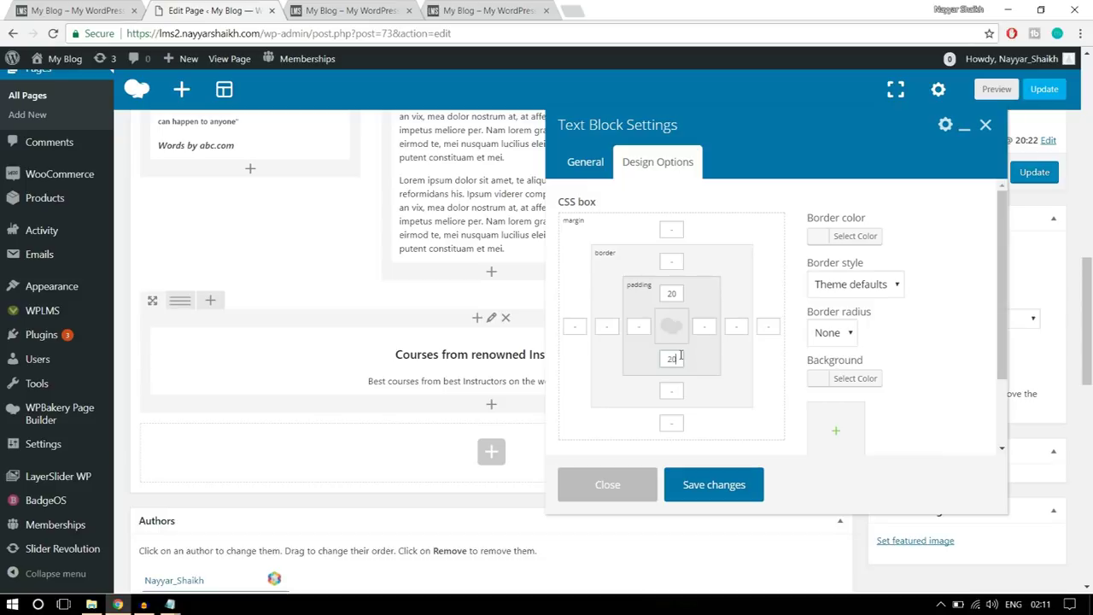
{"action": "left_click", "coordinate": [674, 290]}
{"action": "left_click", "coordinate": [677, 359]}
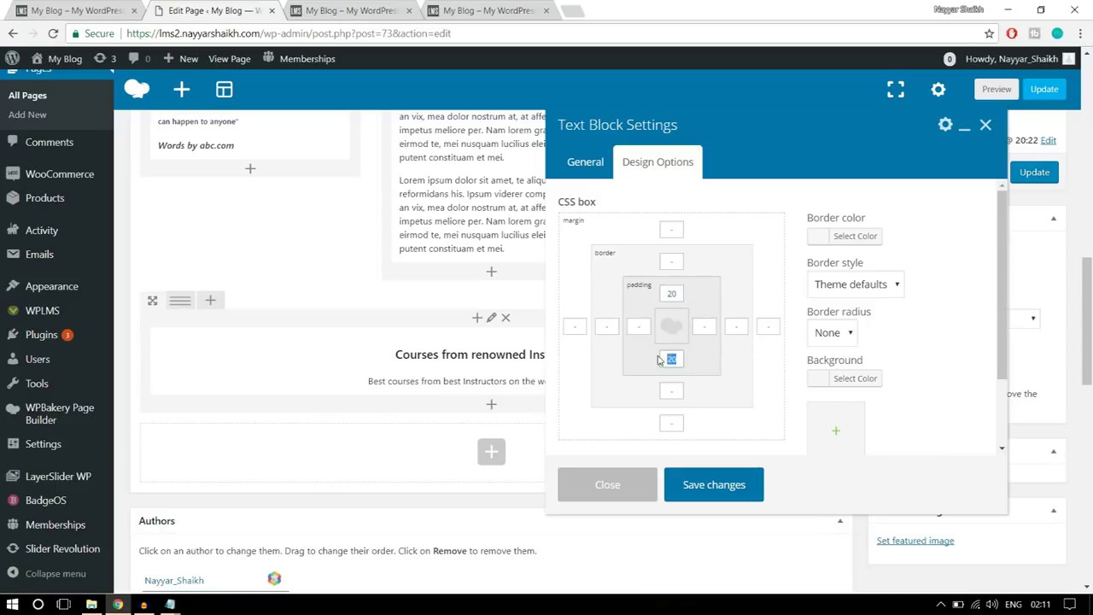
{"action": "left_click", "coordinate": [718, 485]}
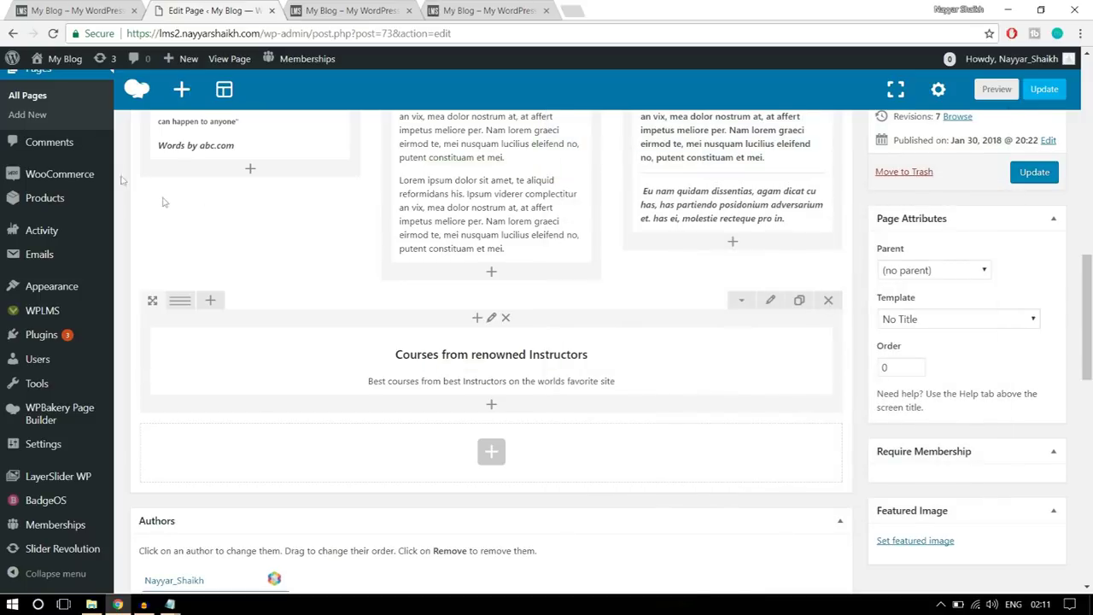
- Insert a Vibe Grid element below the heading text block after searching 'vibe'
{"action": "left_click", "coordinate": [34, 10]}
{"action": "scroll", "coordinate": [488, 359], "scroll_direction": "down", "scroll_amount": 2}
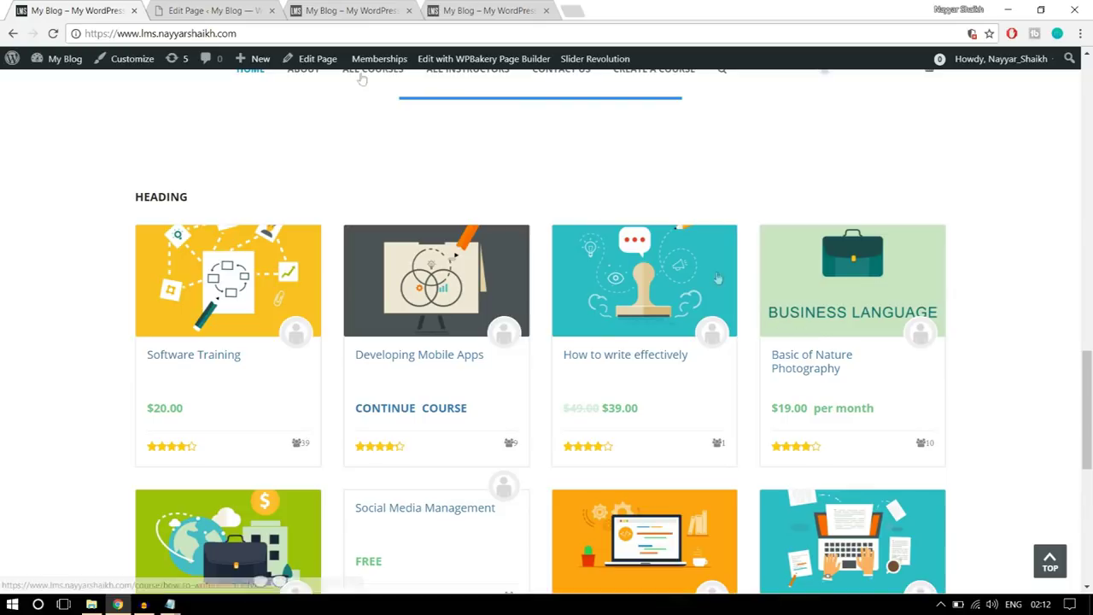
{"action": "left_click", "coordinate": [198, 9]}
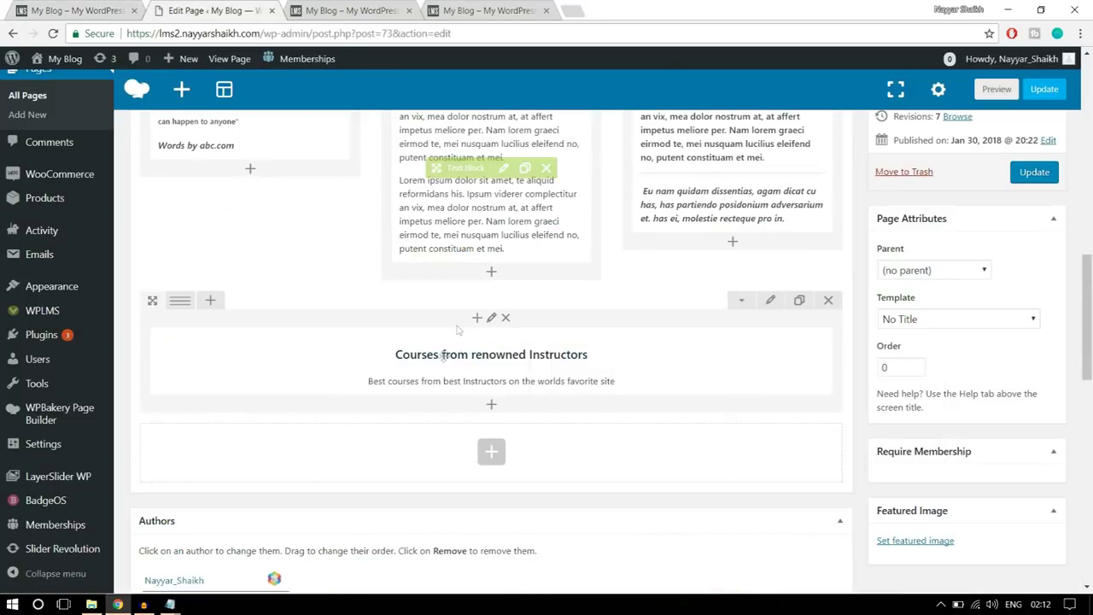
{"action": "left_click", "coordinate": [491, 407]}
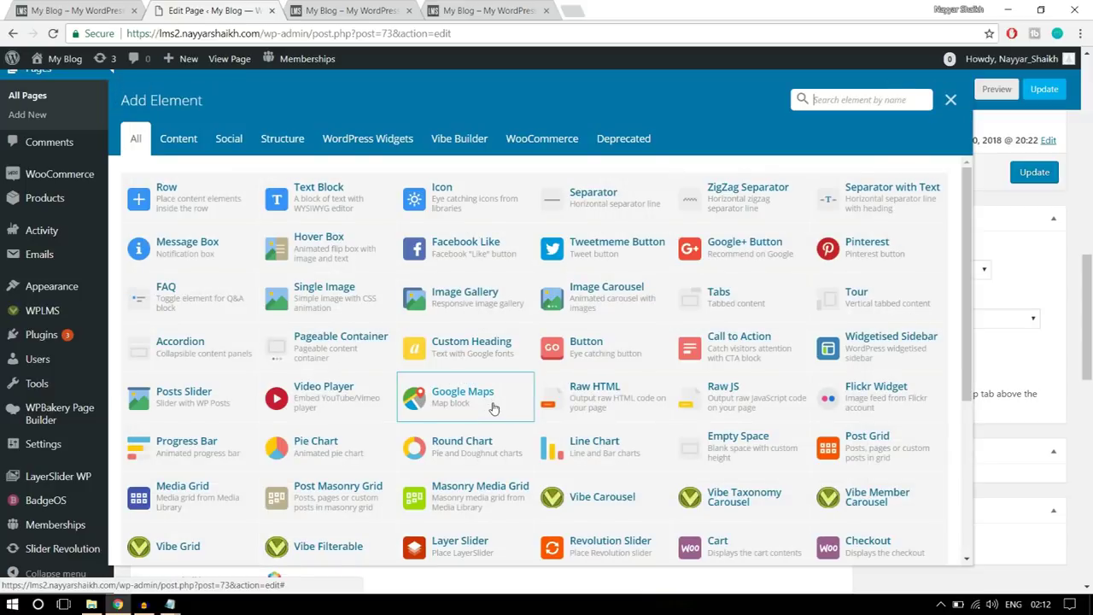
{"action": "left_click", "coordinate": [837, 101]}
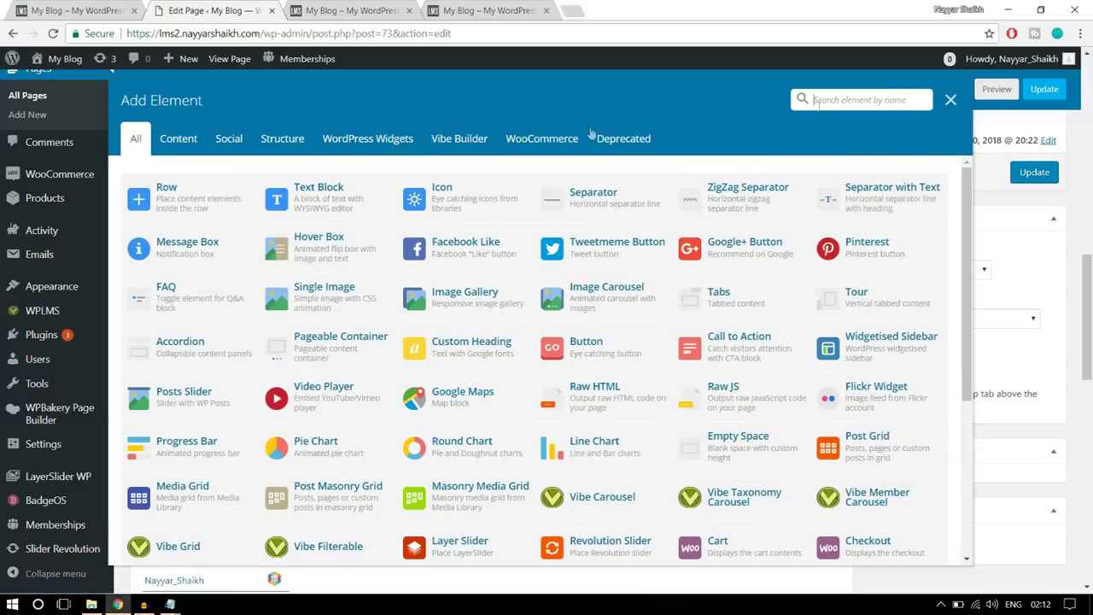
{"action": "left_click", "coordinate": [456, 144]}
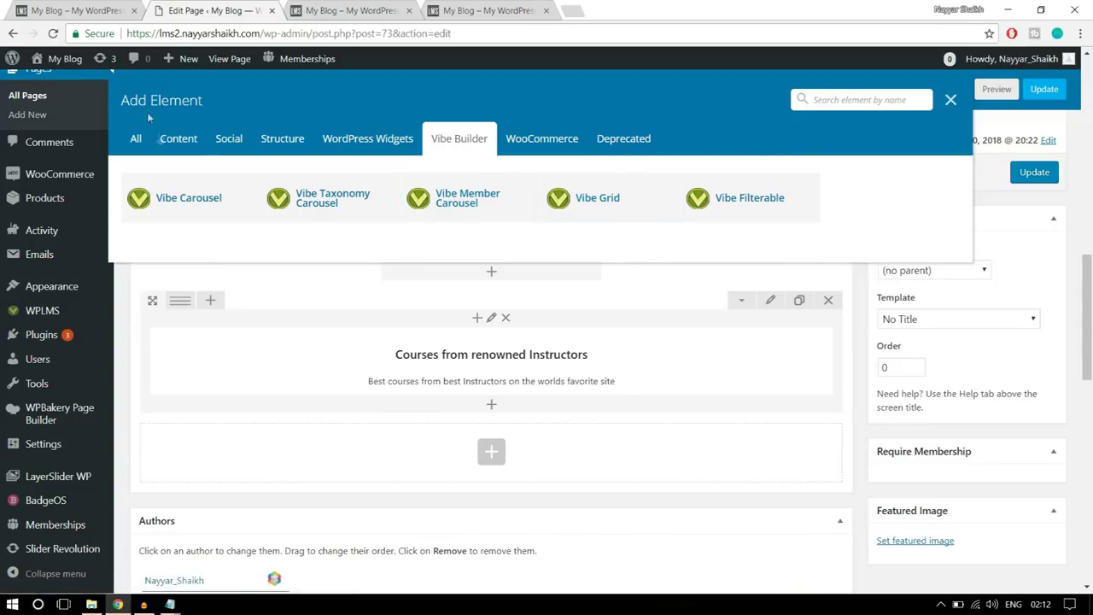
{"action": "left_click", "coordinate": [133, 142]}
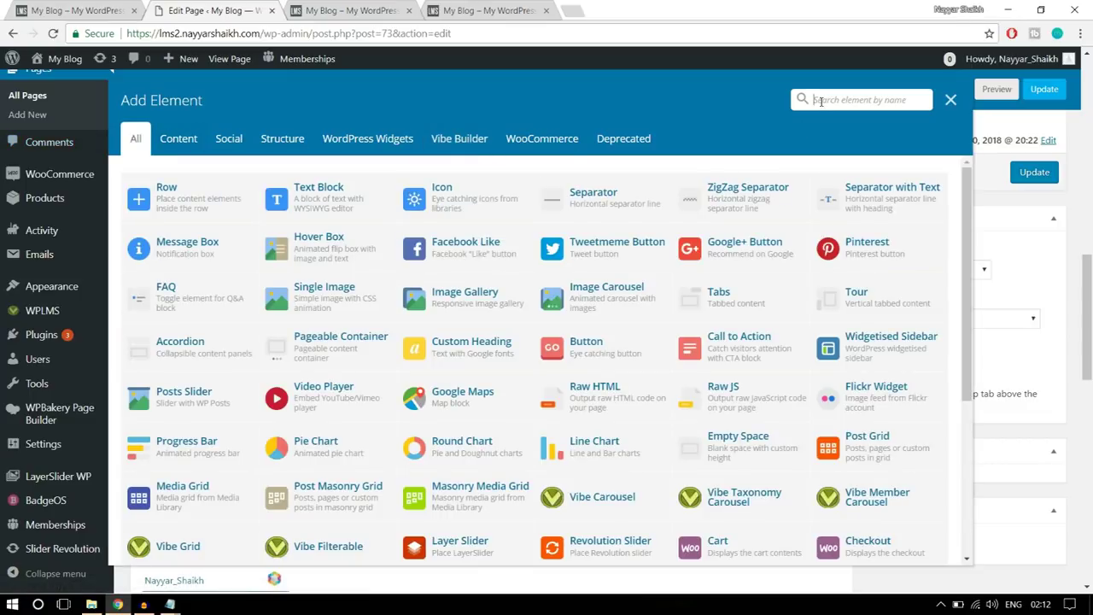
{"action": "left_click", "coordinate": [820, 101]}
{"action": "type", "text": "vibe"}
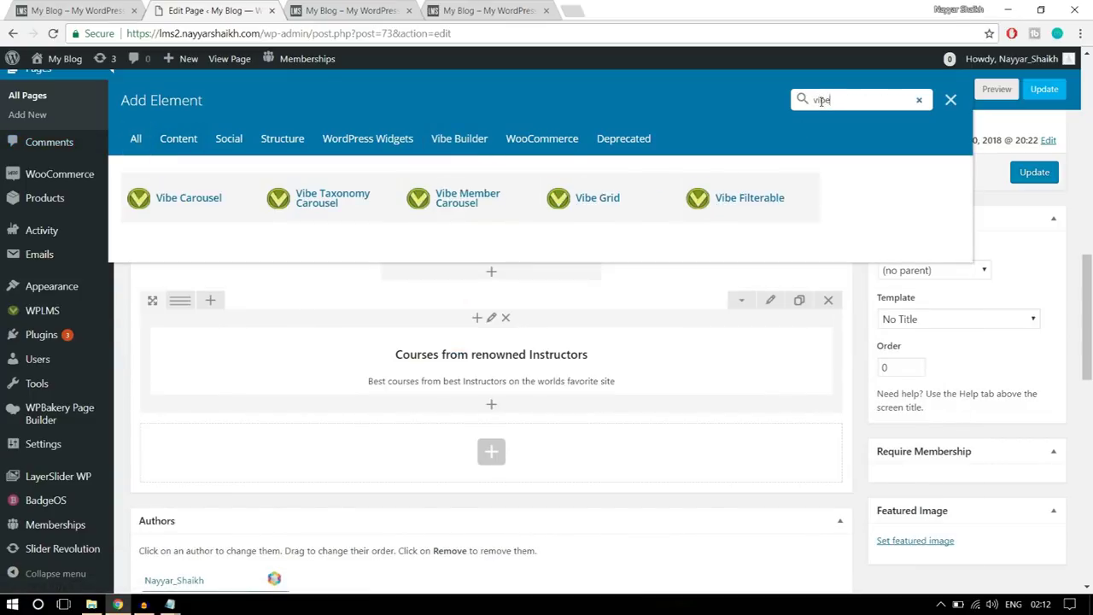
{"action": "left_click", "coordinate": [627, 210]}
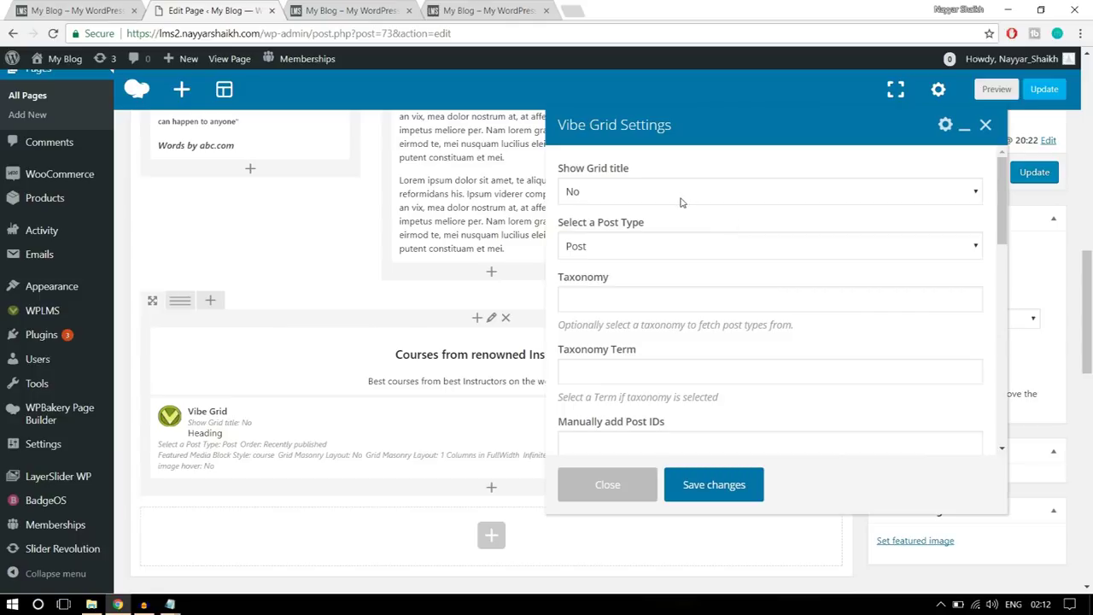
- Set the Vibe Grid post type to Courses, leaving the order at Recently published
{"action": "left_click", "coordinate": [635, 193]}
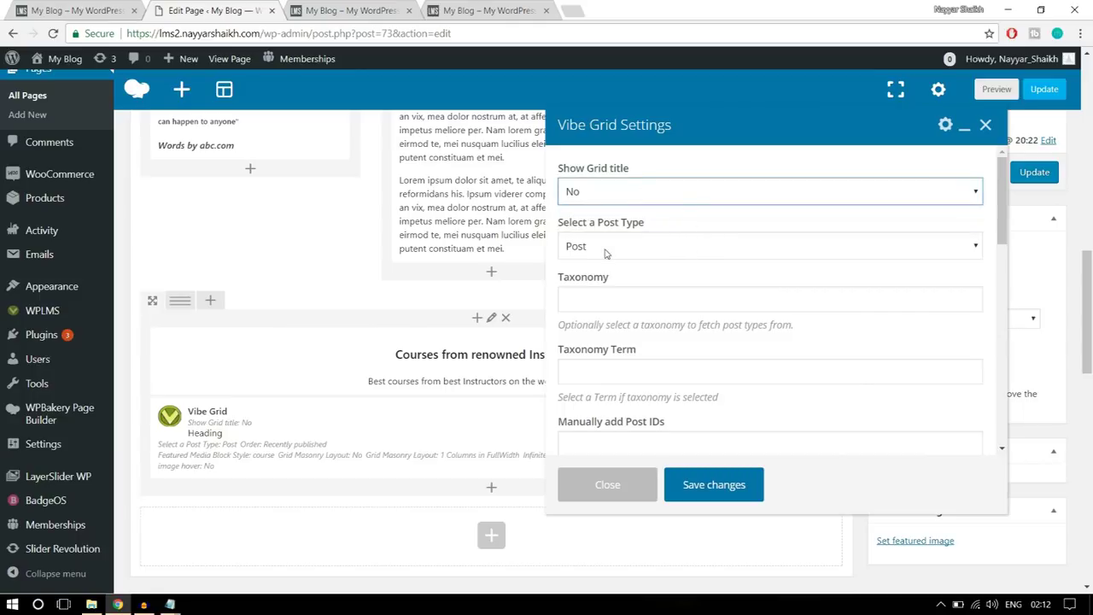
{"action": "left_click", "coordinate": [668, 246]}
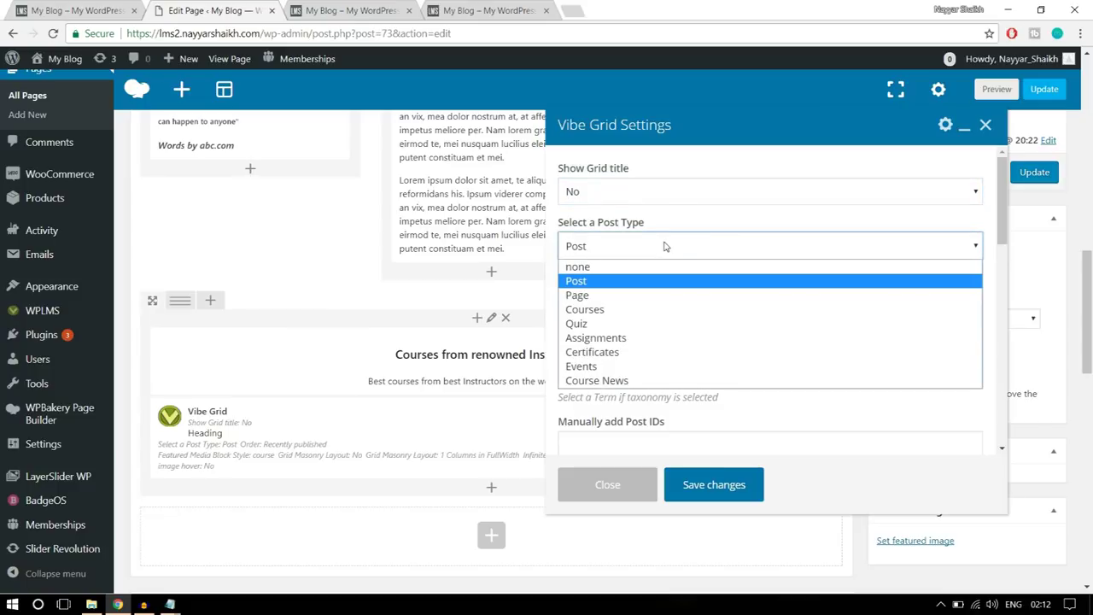
{"action": "left_click", "coordinate": [639, 309]}
{"action": "left_click", "coordinate": [642, 245]}
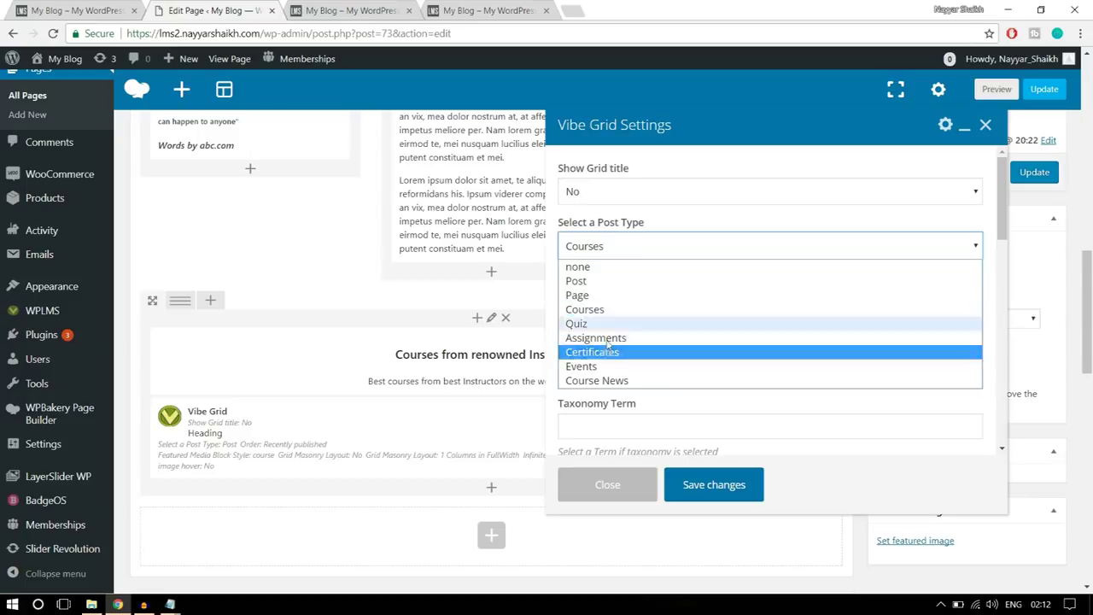
{"action": "left_click", "coordinate": [618, 309]}
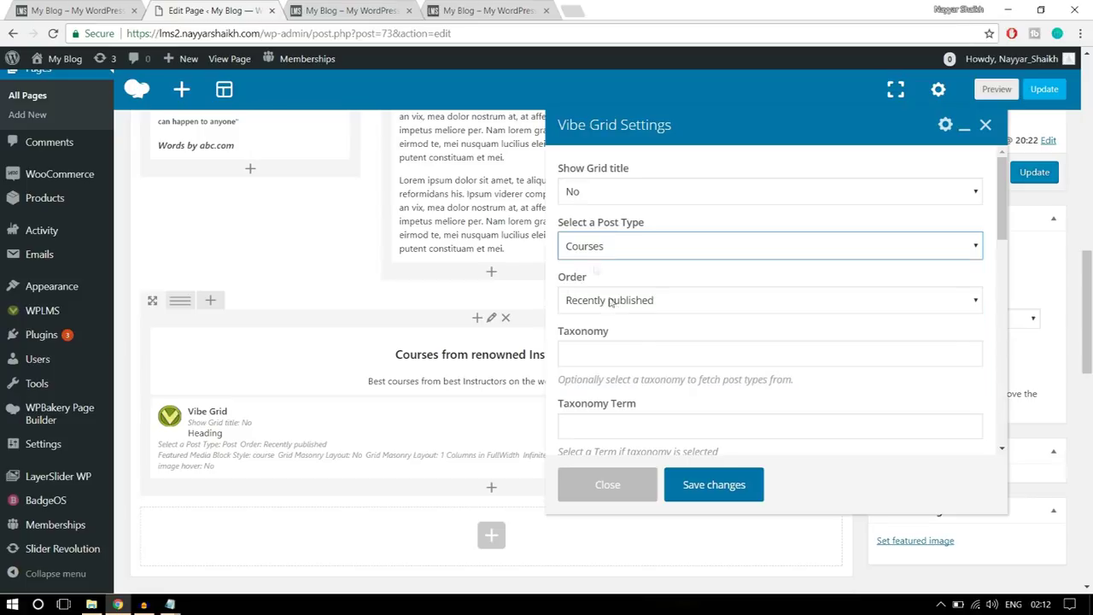
{"action": "scroll", "coordinate": [901, 287], "scroll_direction": "down", "scroll_amount": 1}
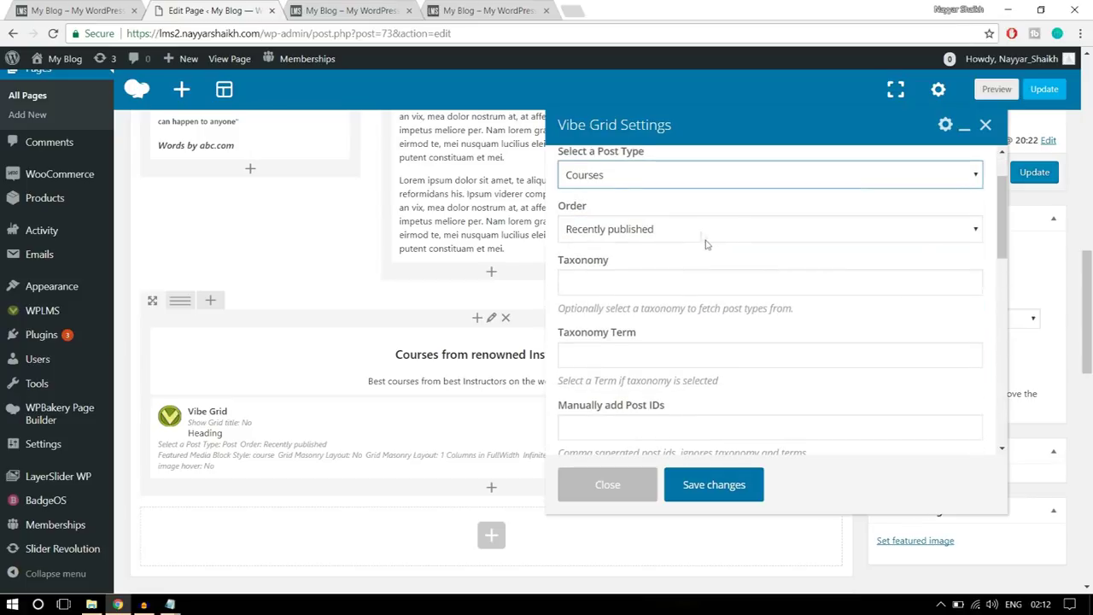
{"action": "left_click", "coordinate": [697, 230]}
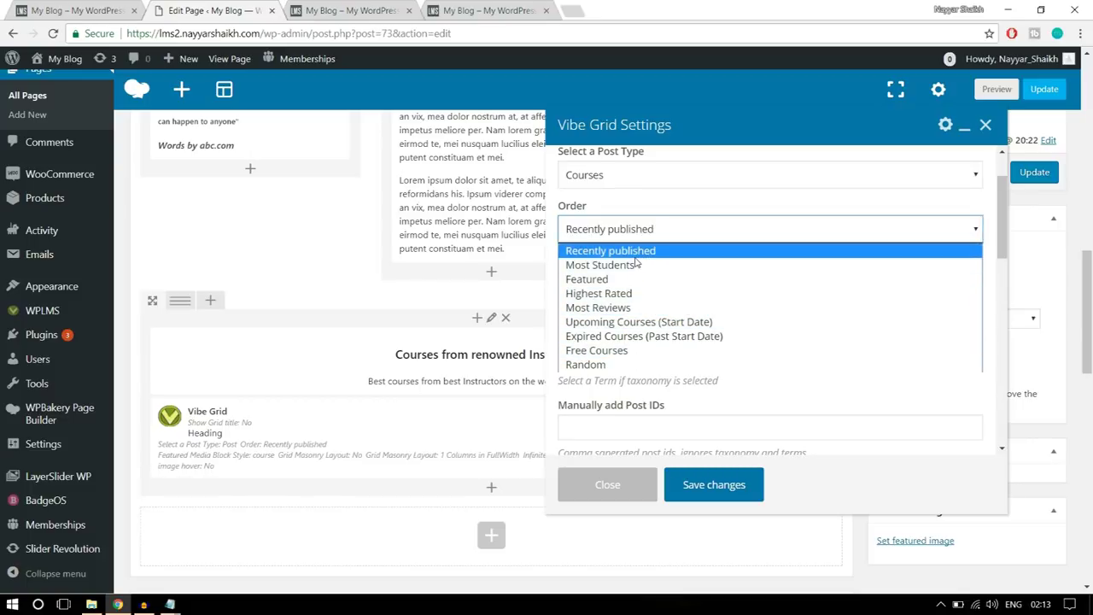
{"action": "left_click", "coordinate": [635, 254]}
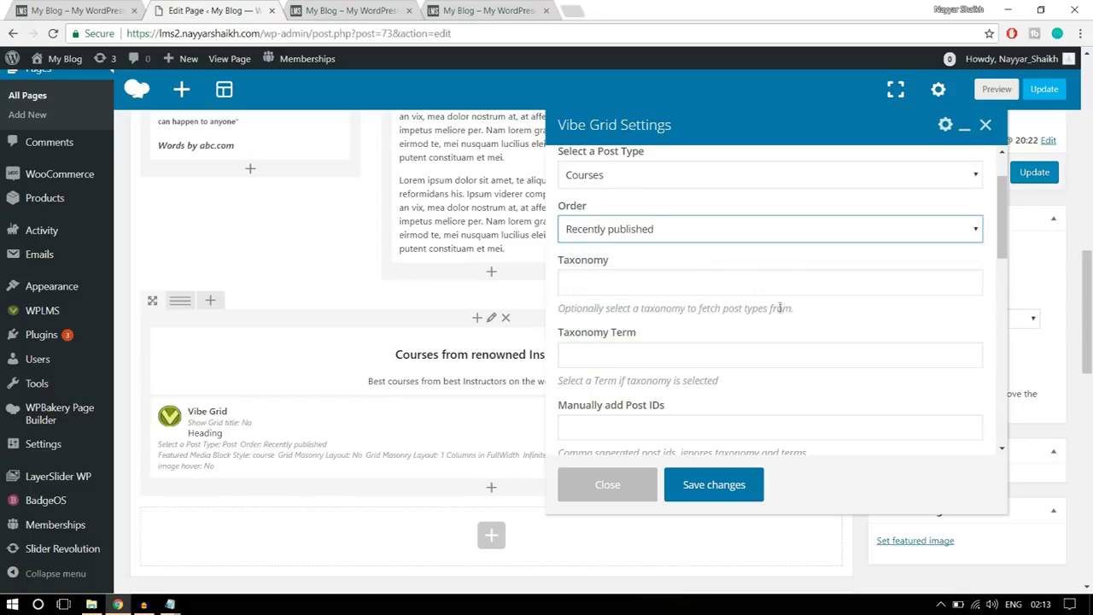
{"action": "scroll", "coordinate": [779, 308], "scroll_direction": "down", "scroll_amount": 5}
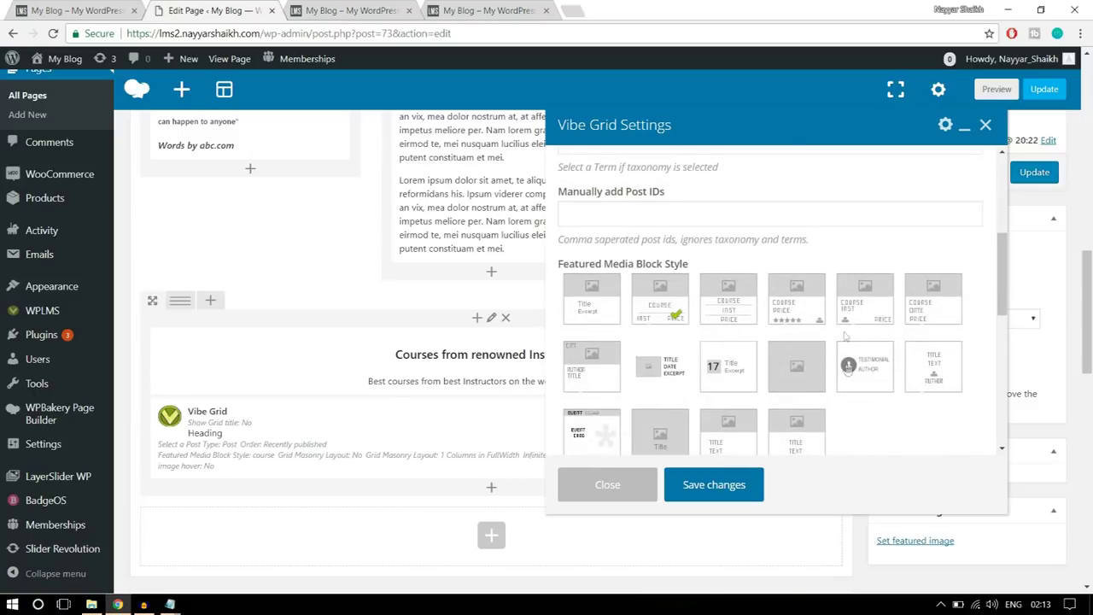
- Choose the course3 block style showing course, price and star rating
{"action": "left_click", "coordinate": [76, 11]}
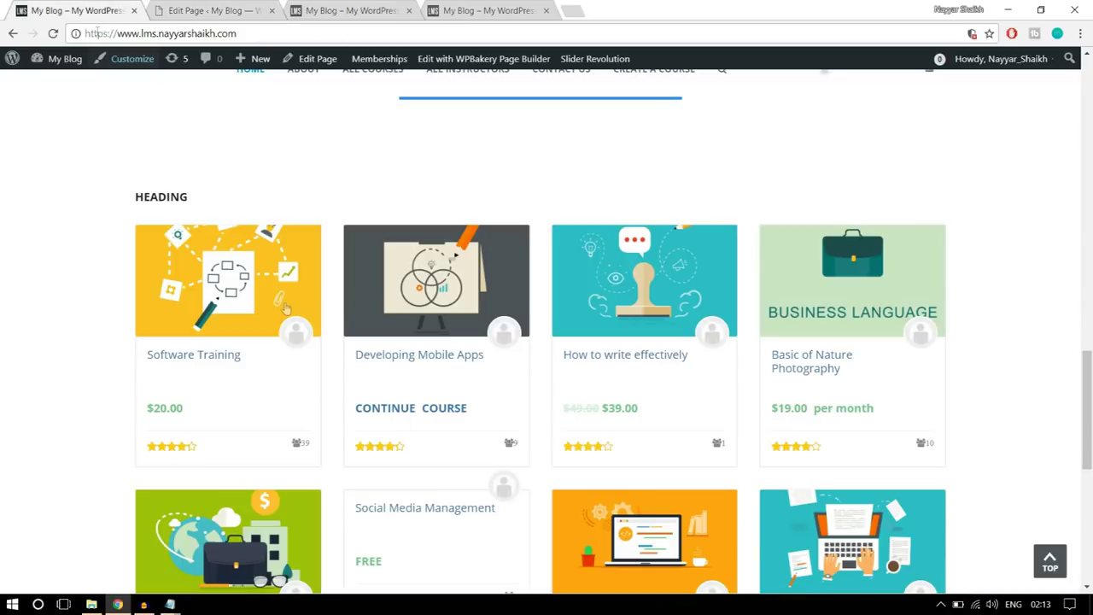
{"action": "scroll", "coordinate": [235, 376], "scroll_direction": "down", "scroll_amount": 1}
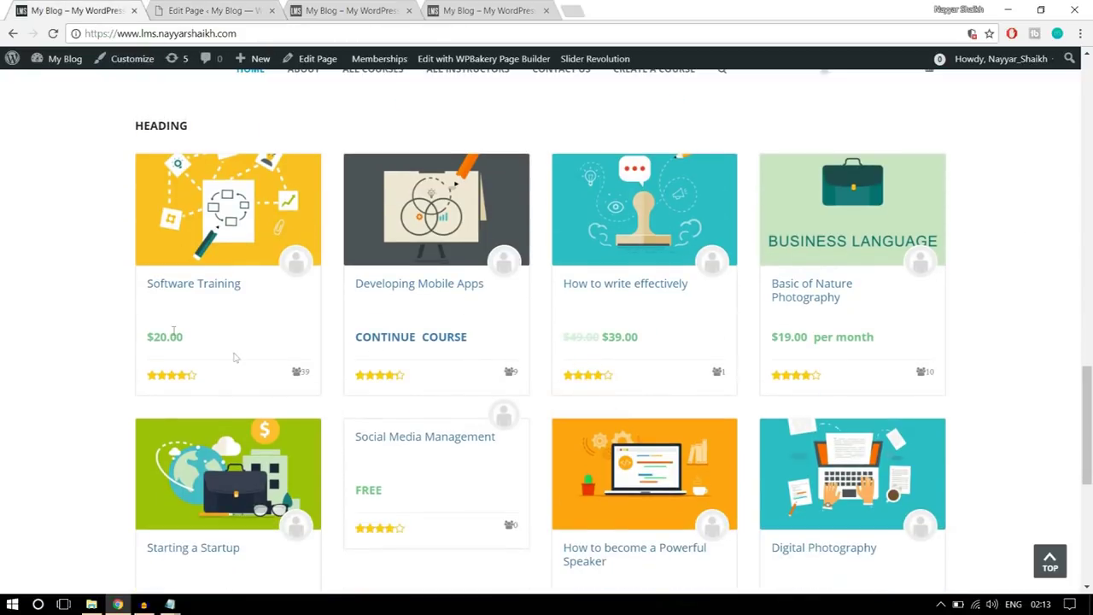
{"action": "left_click", "coordinate": [210, 11]}
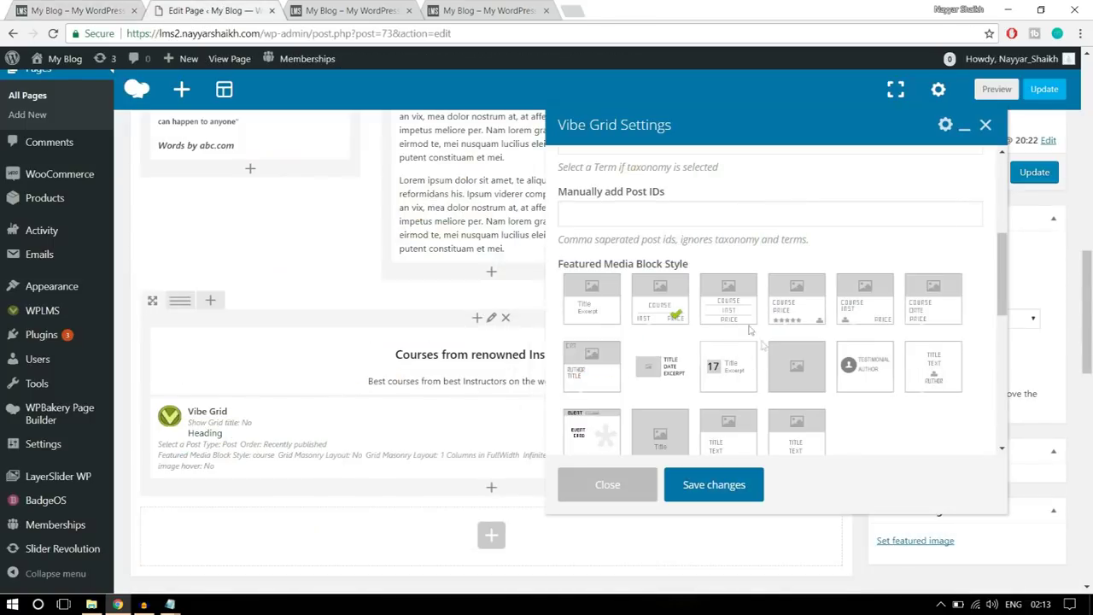
{"action": "left_click", "coordinate": [794, 321]}
{"action": "left_click", "coordinate": [52, 10]}
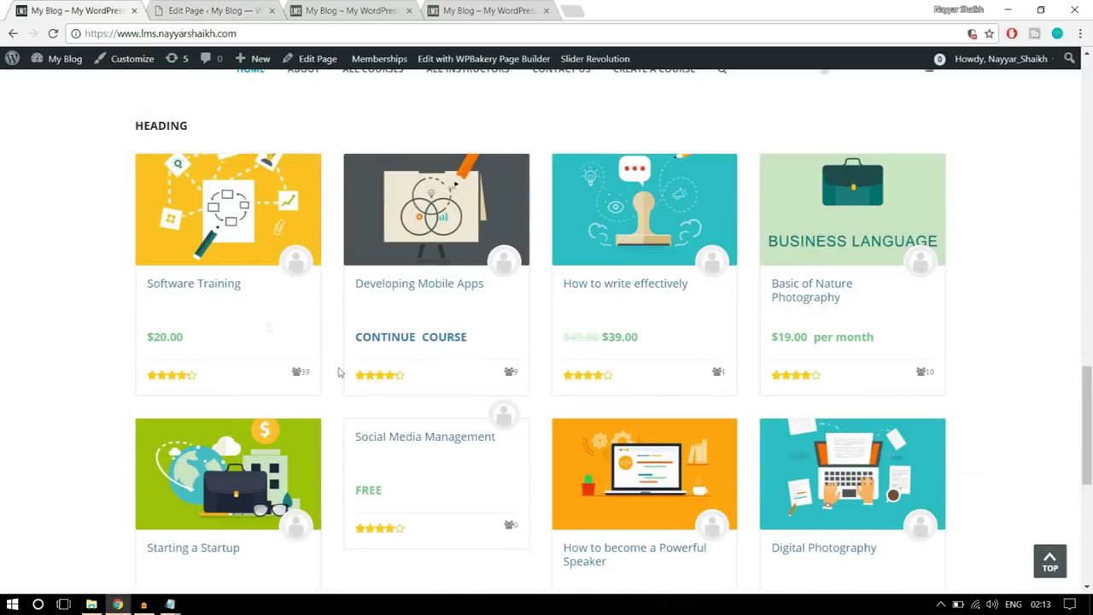
{"action": "left_click", "coordinate": [213, 8]}
{"action": "left_click", "coordinate": [813, 311]}
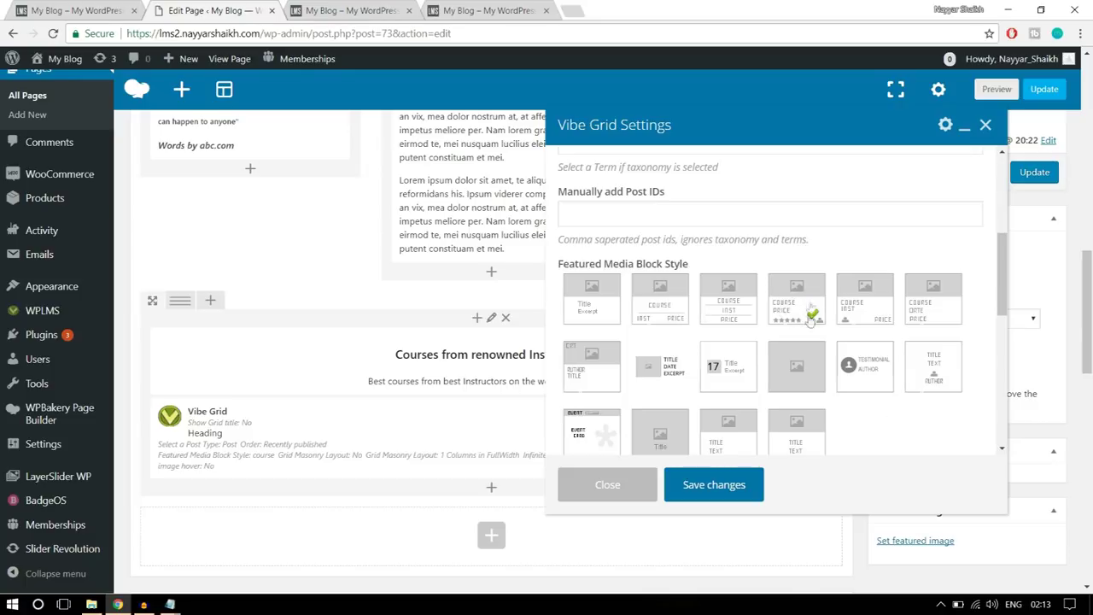
{"action": "scroll", "coordinate": [936, 374], "scroll_direction": "down", "scroll_amount": 3}
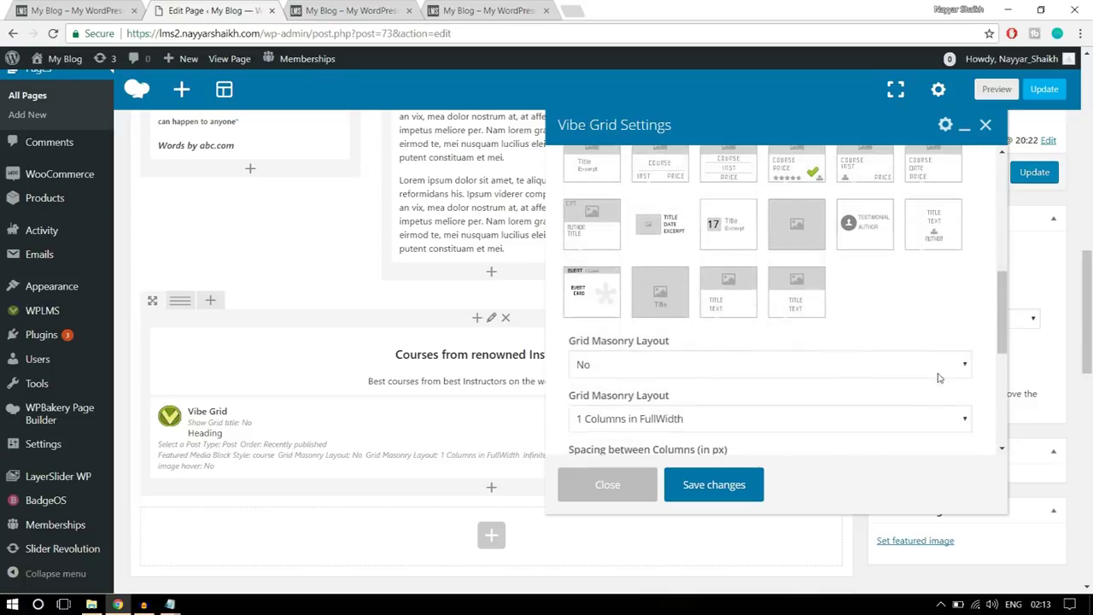
{"action": "scroll", "coordinate": [940, 374], "scroll_direction": "down", "scroll_amount": 1}
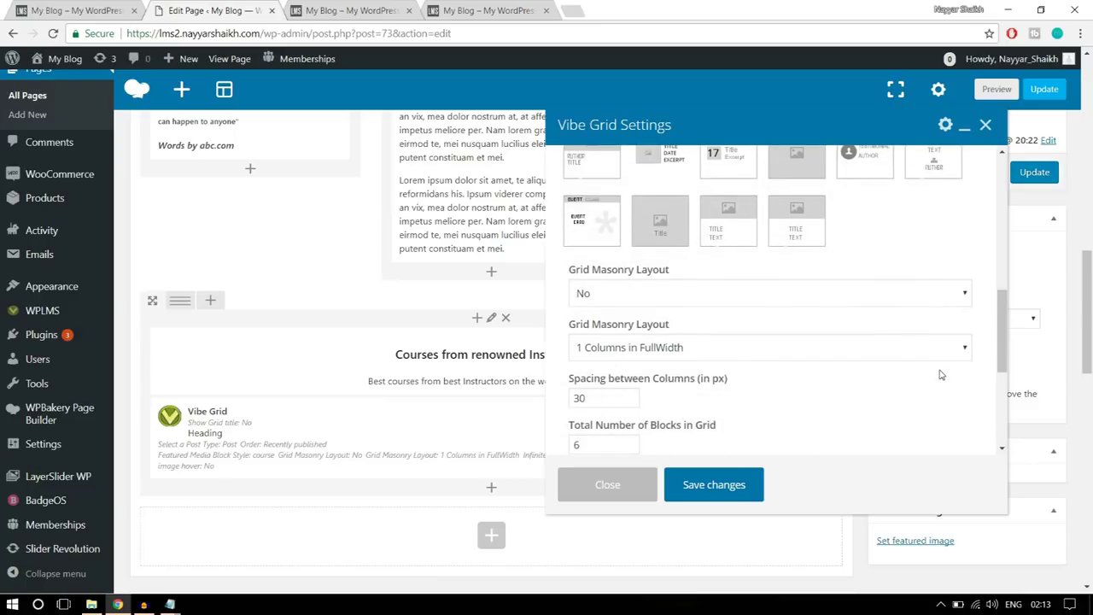
{"action": "scroll", "coordinate": [939, 374], "scroll_direction": "down", "scroll_amount": 1}
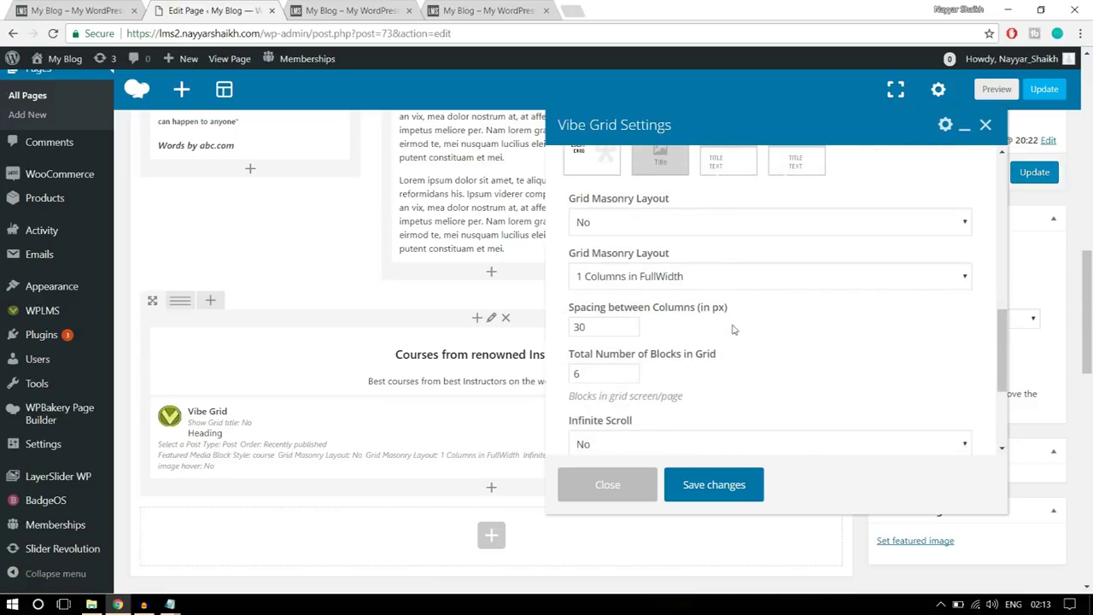
- Set the grid masonry layout to 4 Columns in FullWidth and save the grid settings
{"action": "left_click", "coordinate": [649, 281]}
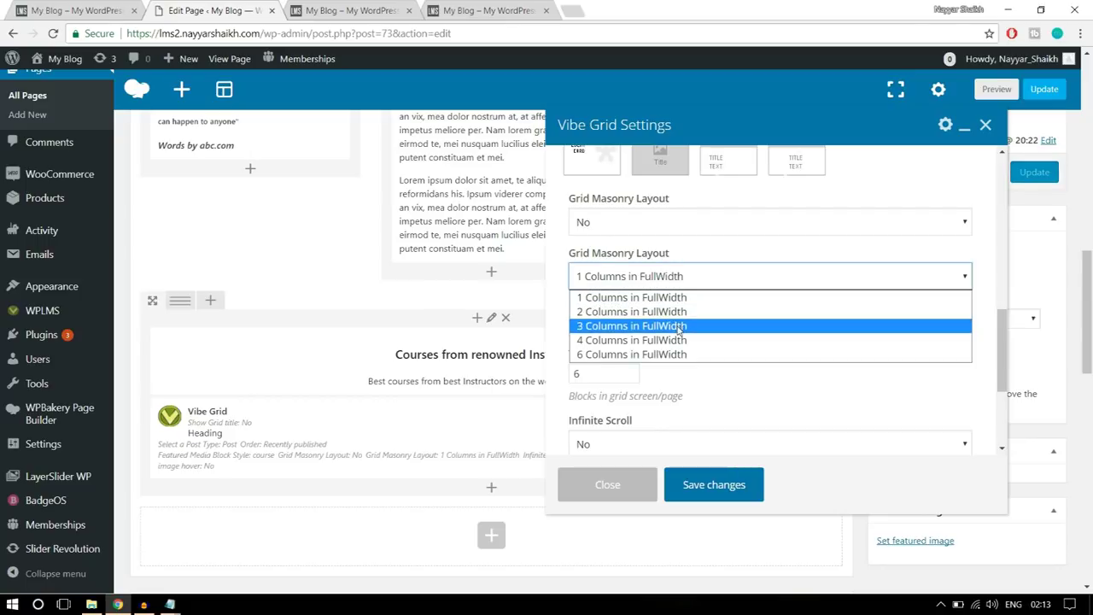
{"action": "left_click", "coordinate": [659, 341]}
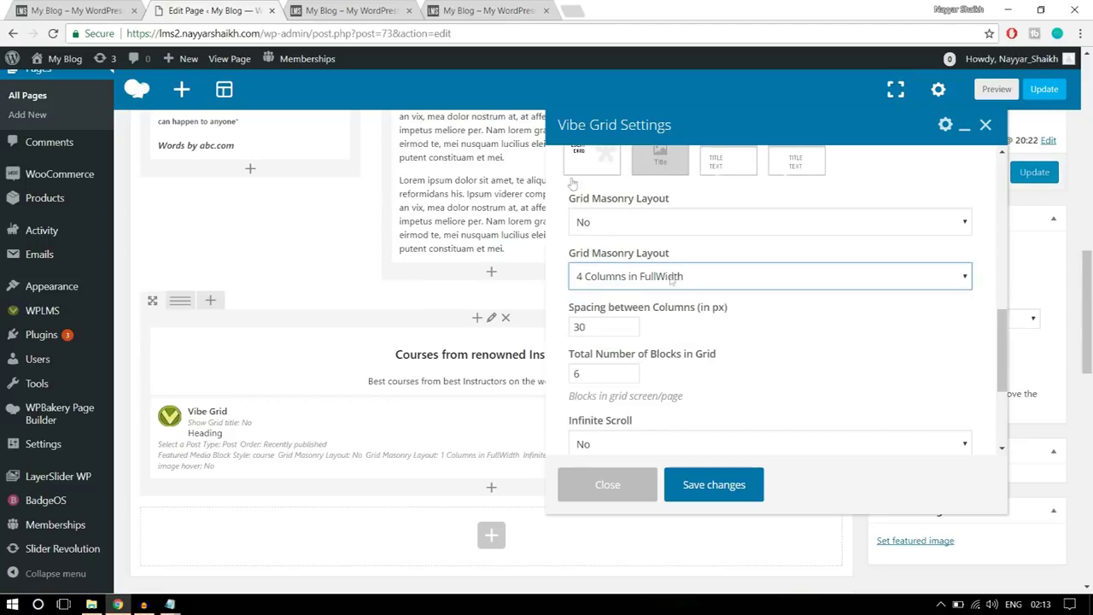
{"action": "left_click", "coordinate": [77, 11]}
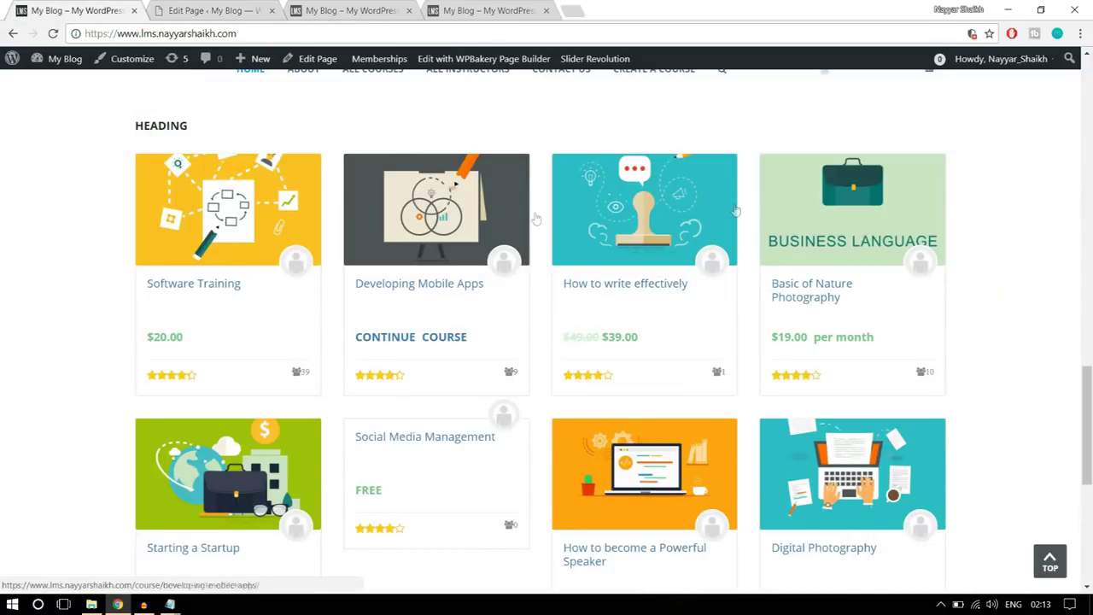
{"action": "key", "text": "ctrl+Tab"}
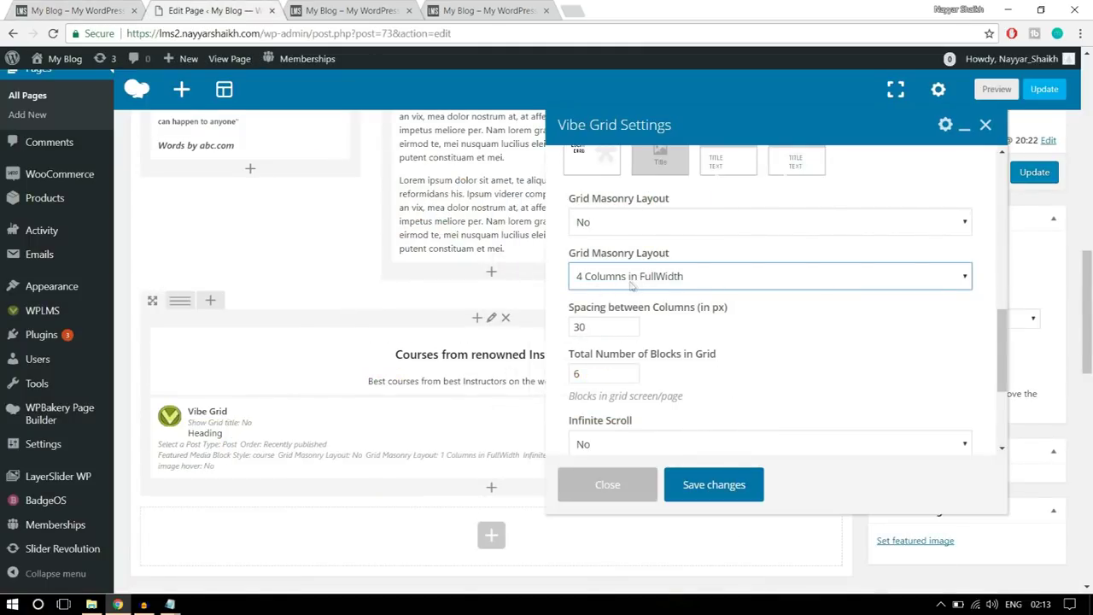
{"action": "scroll", "coordinate": [819, 328], "scroll_direction": "down", "scroll_amount": 5}
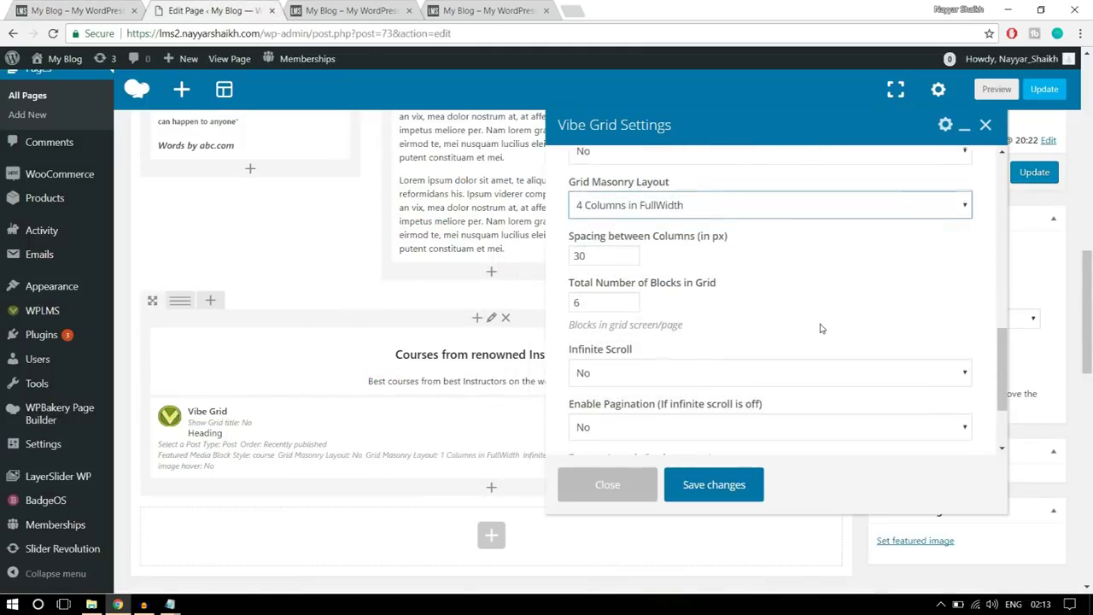
{"action": "scroll", "coordinate": [818, 335], "scroll_direction": "down", "scroll_amount": 1}
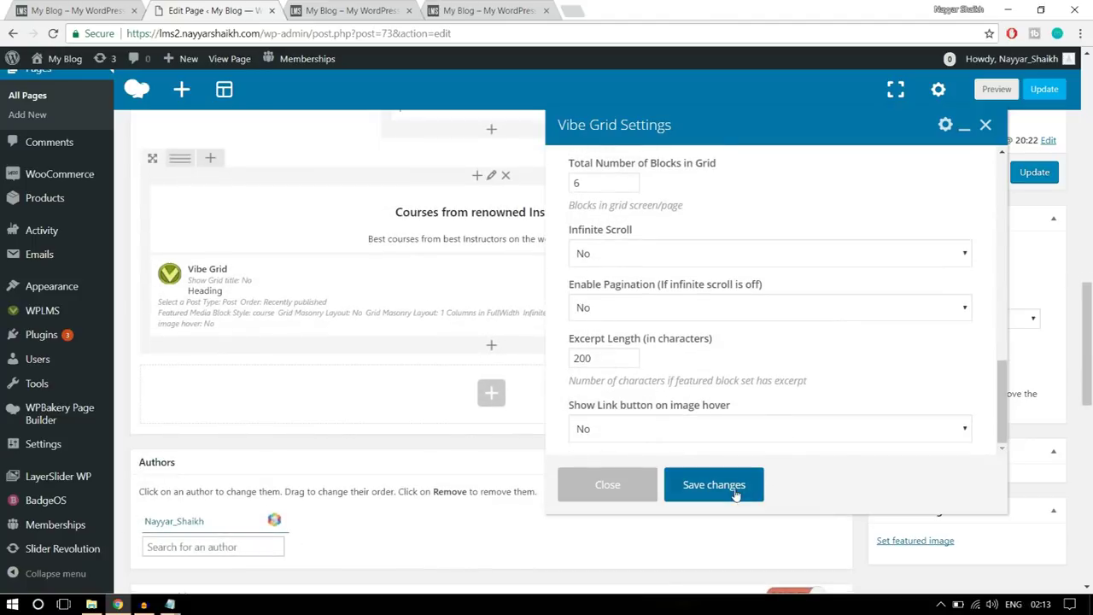
{"action": "left_click", "coordinate": [714, 485]}
{"action": "scroll", "coordinate": [977, 293], "scroll_direction": "up", "scroll_amount": 2}
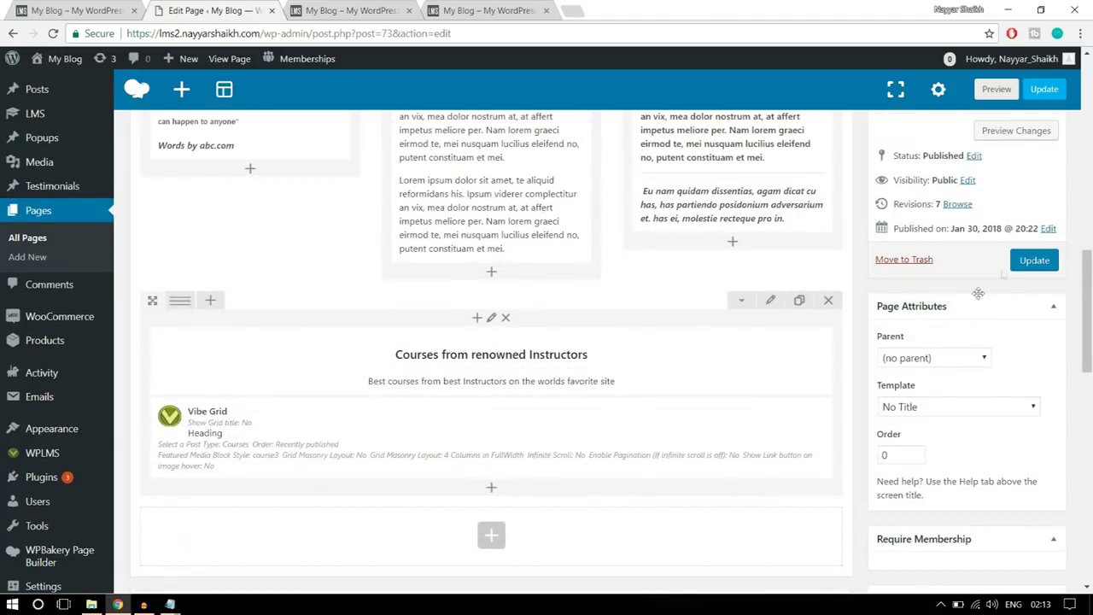
- Update the page and reload the live home page to see the changes
{"action": "left_click", "coordinate": [1034, 261]}
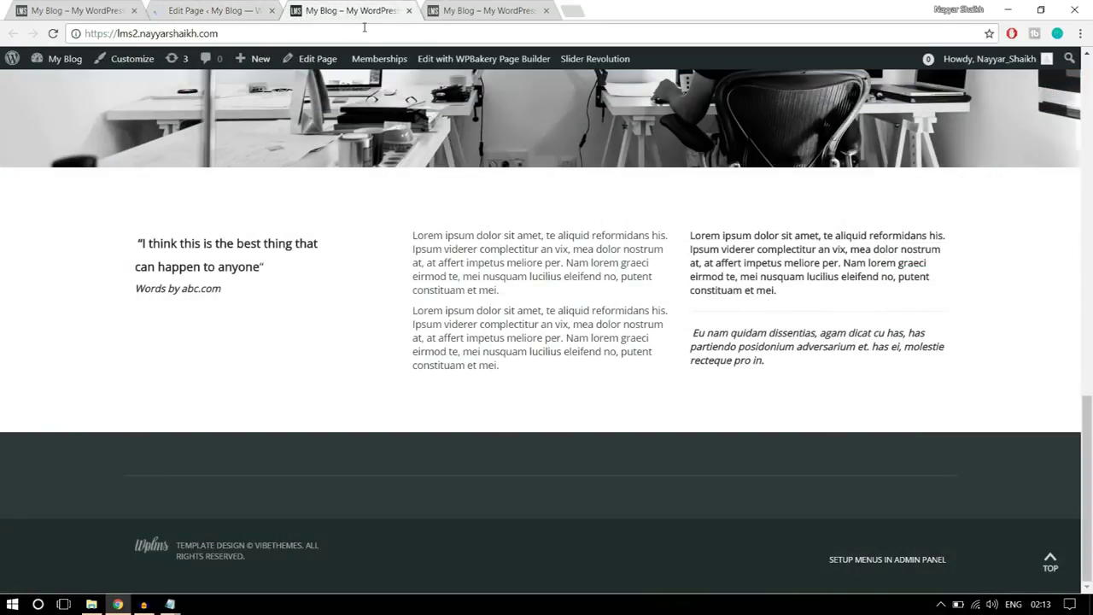
{"action": "left_click", "coordinate": [365, 34]}
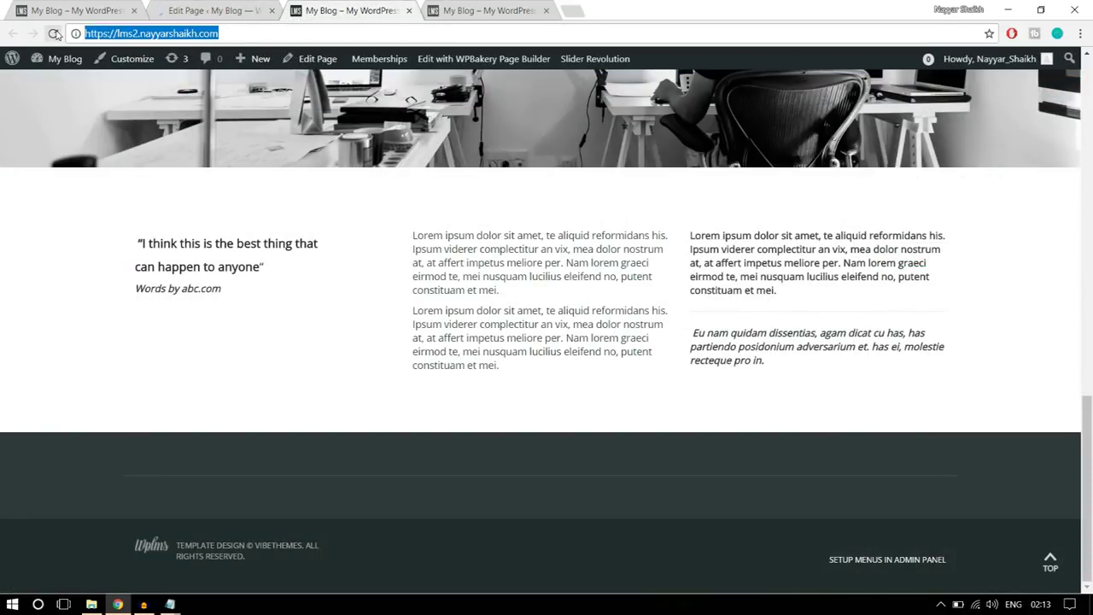
{"action": "left_click", "coordinate": [54, 33]}
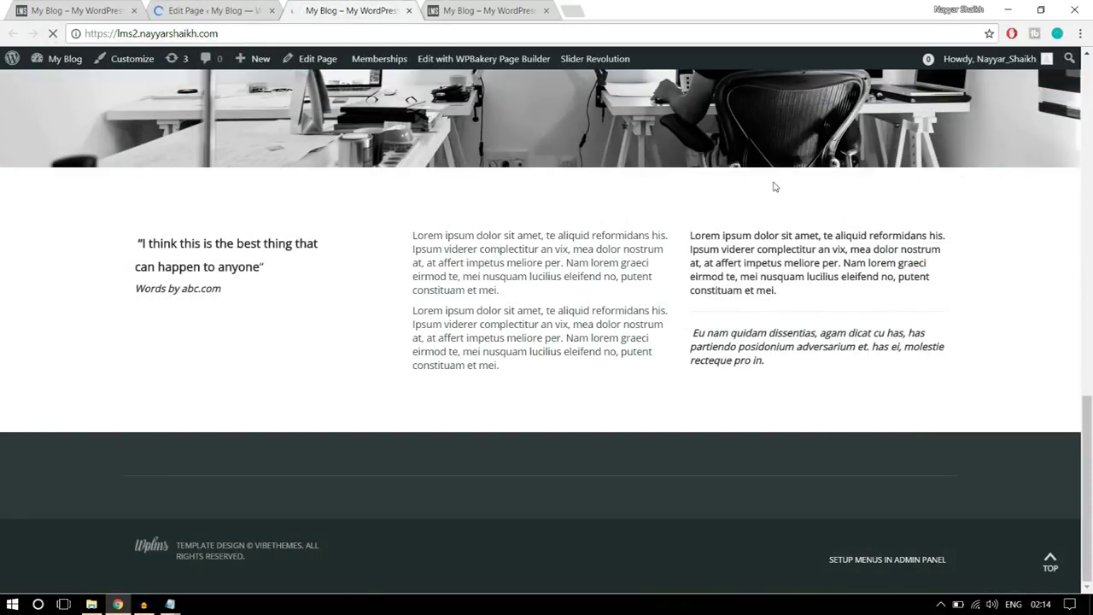
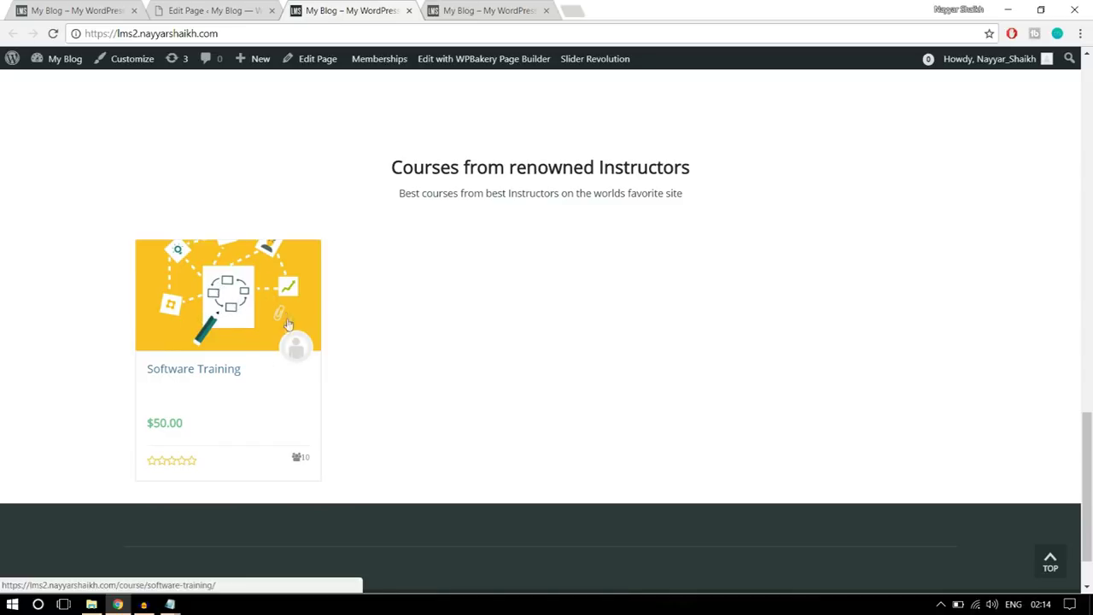
- Glance at the live demo, then scroll the editor to the empty row below the Vibe Grid
{"action": "scroll", "coordinate": [421, 372], "scroll_direction": "up", "scroll_amount": 2}
{"action": "scroll", "coordinate": [422, 372], "scroll_direction": "down", "scroll_amount": 1}
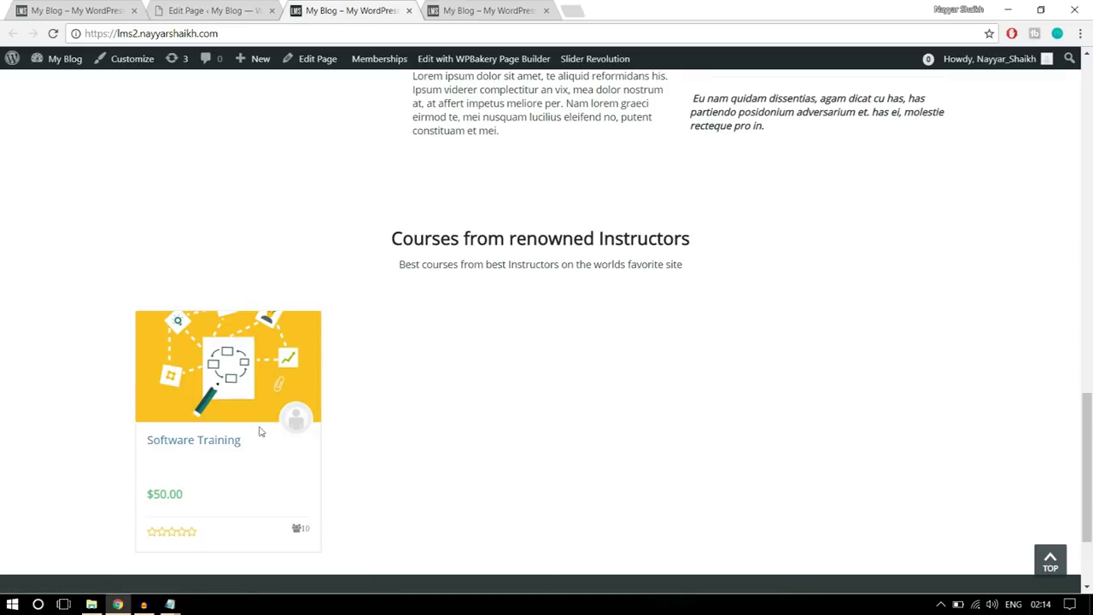
{"action": "left_click", "coordinate": [69, 11]}
{"action": "scroll", "coordinate": [999, 273], "scroll_direction": "down", "scroll_amount": 5}
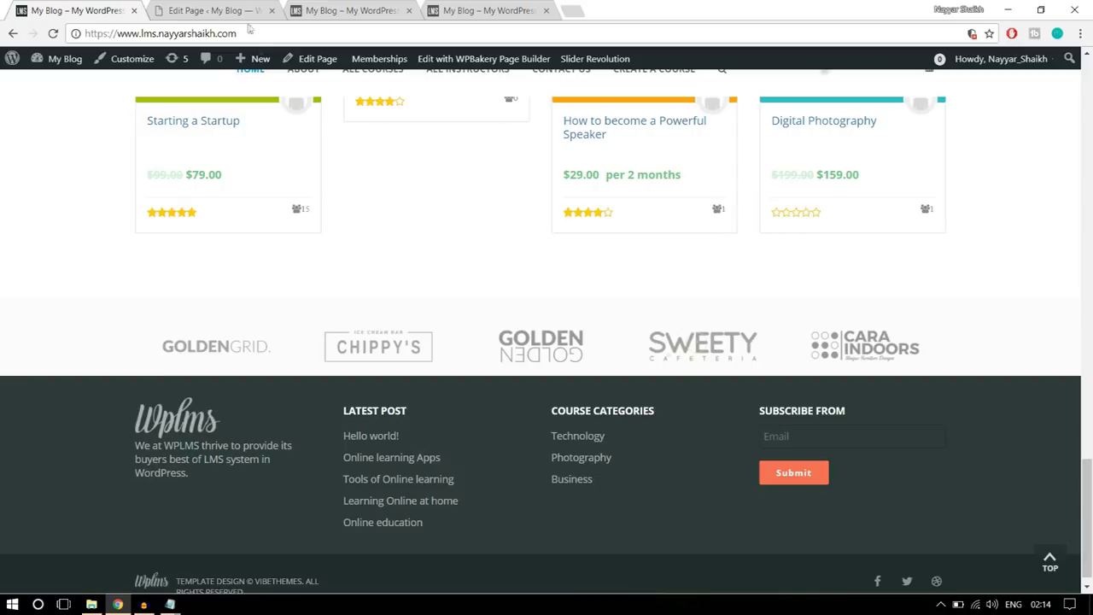
{"action": "left_click", "coordinate": [214, 11]}
{"action": "scroll", "coordinate": [627, 298], "scroll_direction": "down", "scroll_amount": 15}
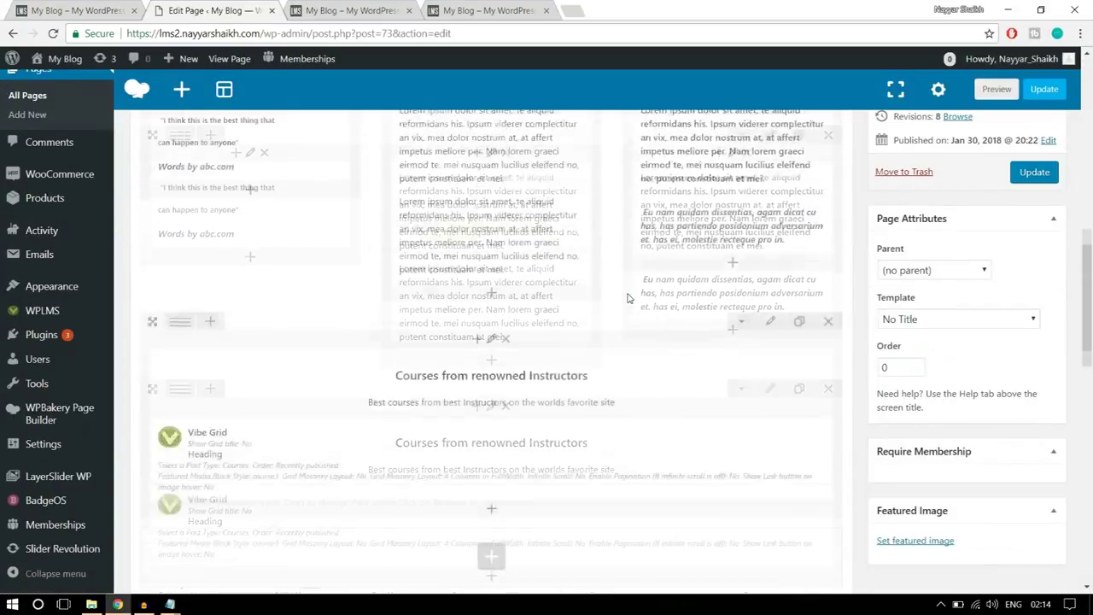
{"action": "scroll", "coordinate": [519, 242], "scroll_direction": "up", "scroll_amount": 2}
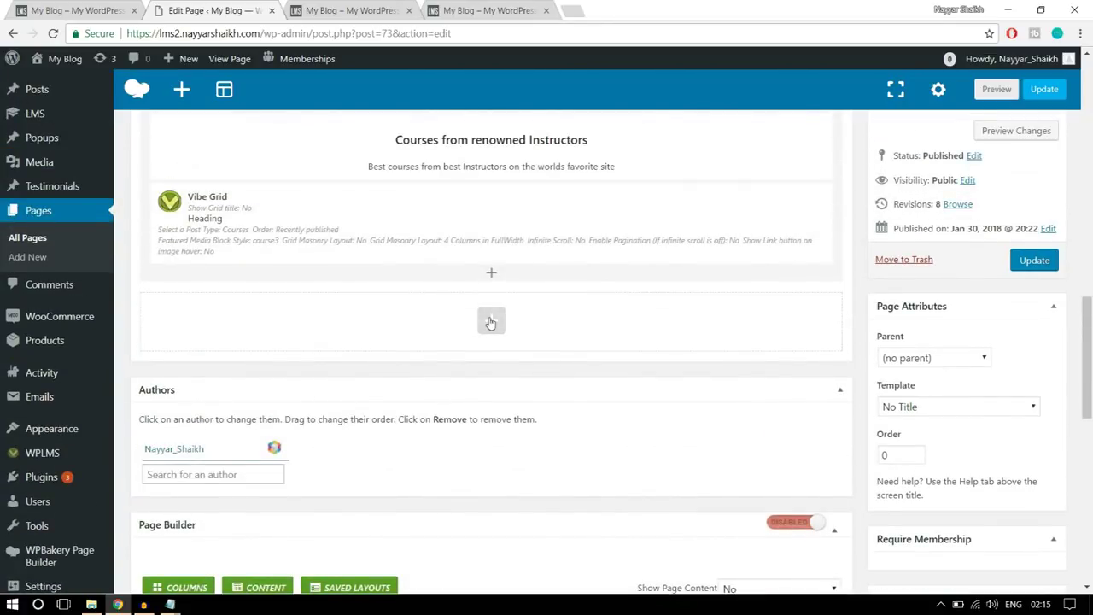
- Add a Single Image element to the empty row
{"action": "left_click", "coordinate": [490, 317]}
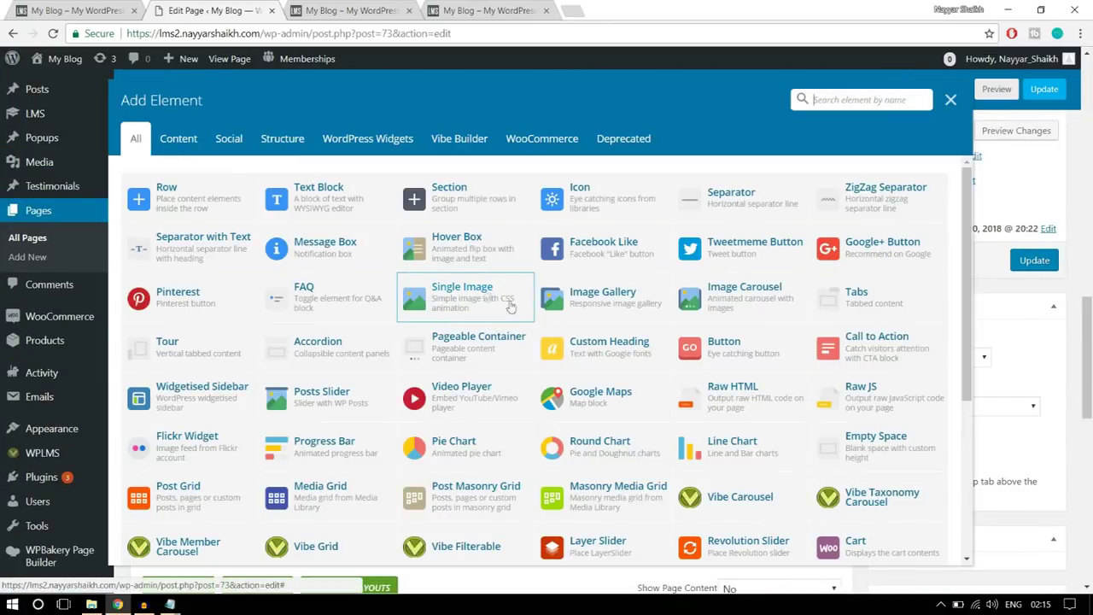
{"action": "left_click", "coordinate": [453, 307]}
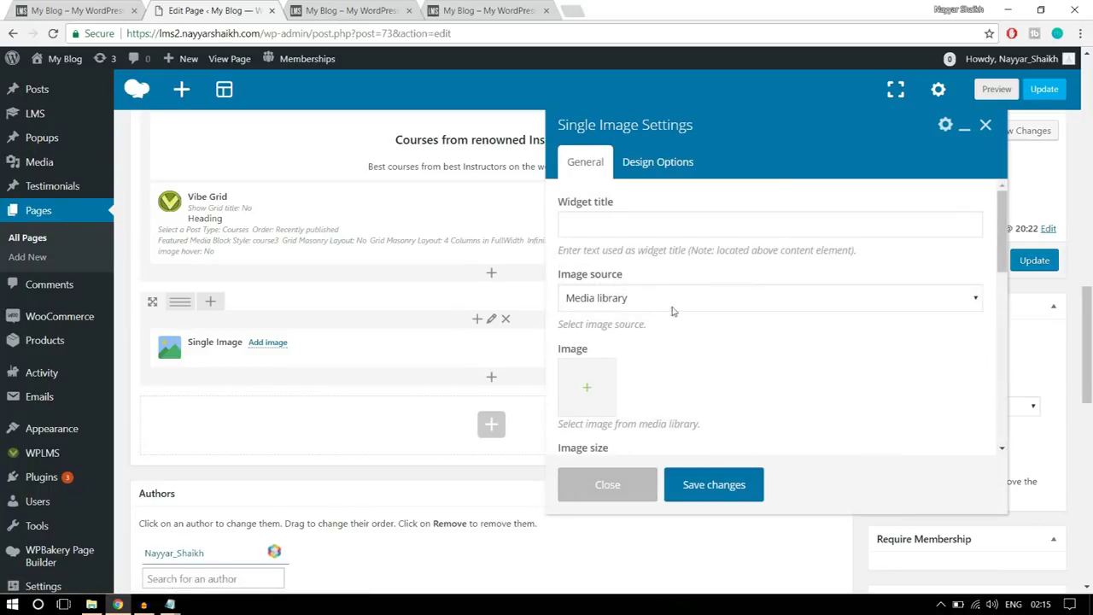
{"action": "scroll", "coordinate": [672, 312], "scroll_direction": "down", "scroll_amount": 2}
- Upload logo1 through logo5 to the media library and set logo5 as the image
{"action": "left_click", "coordinate": [585, 329]}
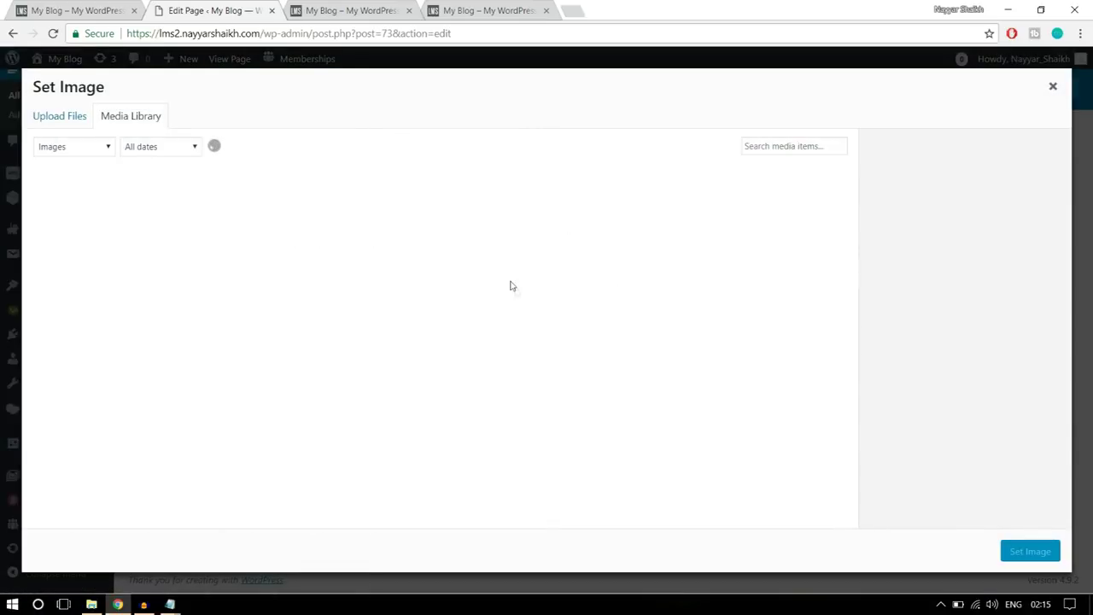
{"action": "left_click", "coordinate": [80, 120]}
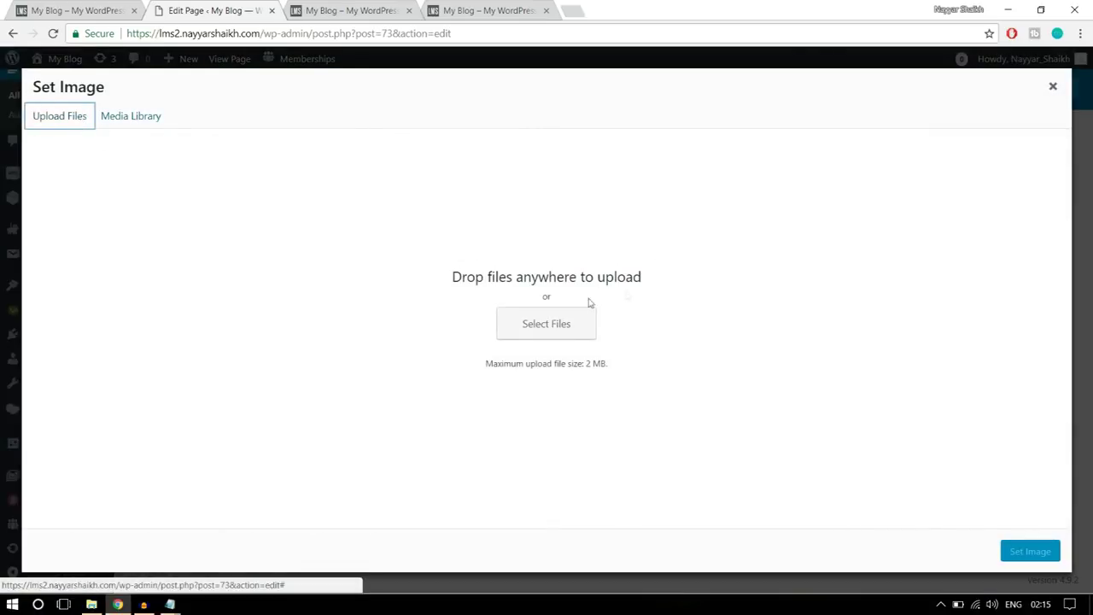
{"action": "left_click", "coordinate": [546, 323]}
{"action": "left_click", "coordinate": [184, 214]}
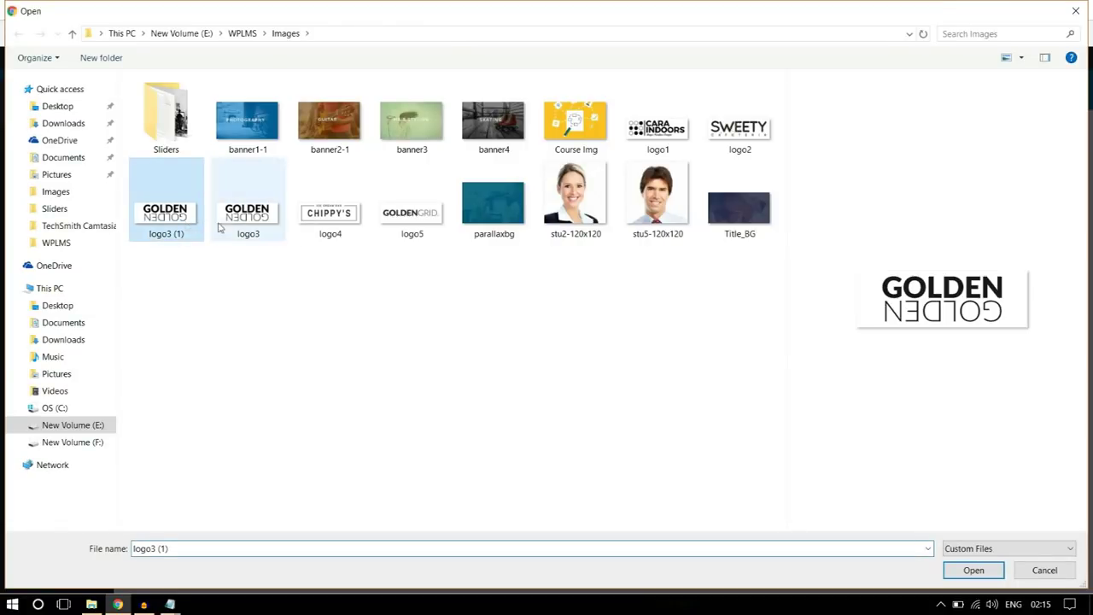
{"action": "left_click", "coordinate": [334, 227], "text": "ctrl"}
{"action": "left_click", "coordinate": [410, 227], "text": "ctrl"}
{"action": "left_click", "coordinate": [670, 144], "text": "ctrl"}
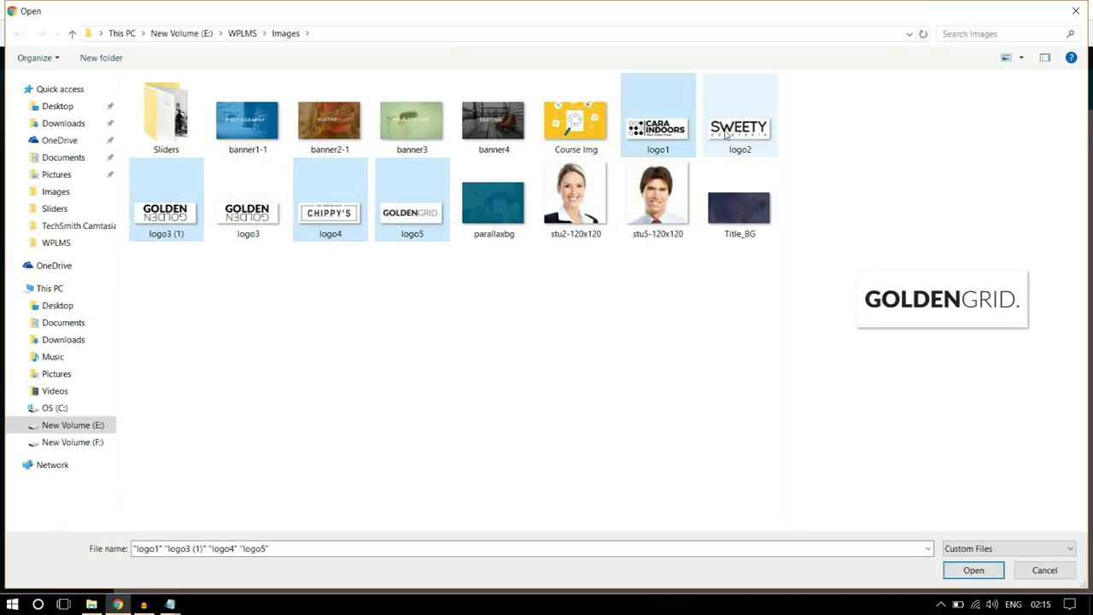
{"action": "left_click", "coordinate": [703, 141], "text": "ctrl"}
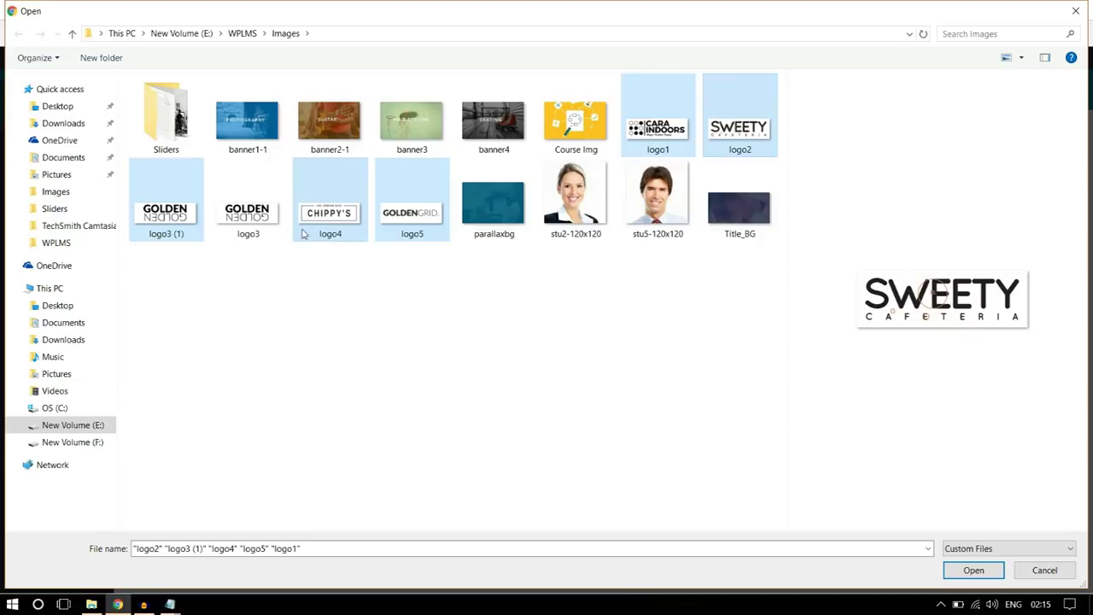
{"action": "left_click", "coordinate": [975, 572]}
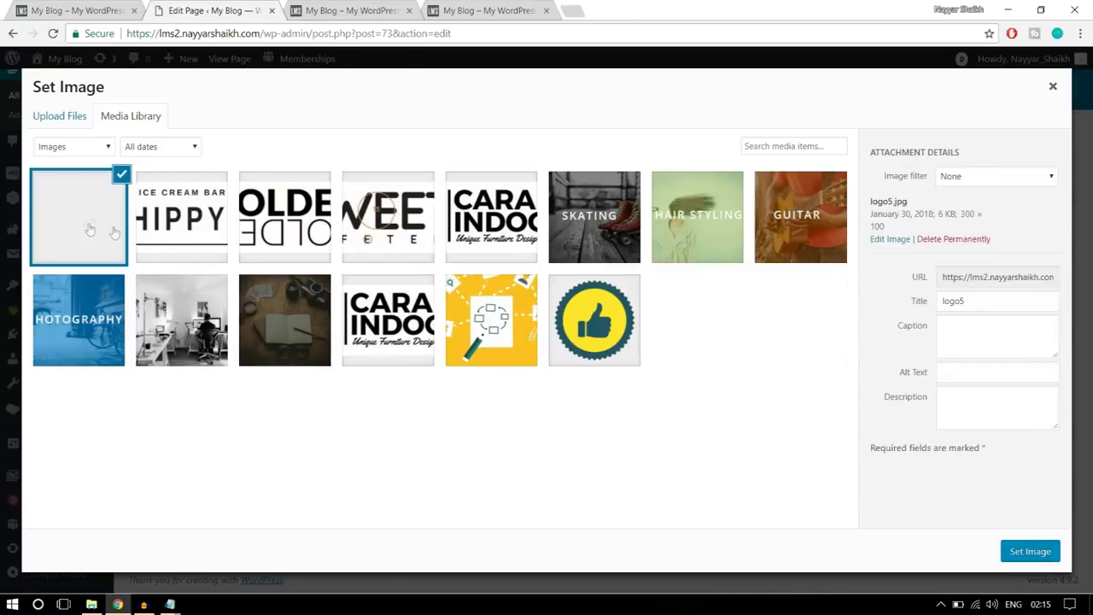
{"action": "left_click", "coordinate": [1029, 552]}
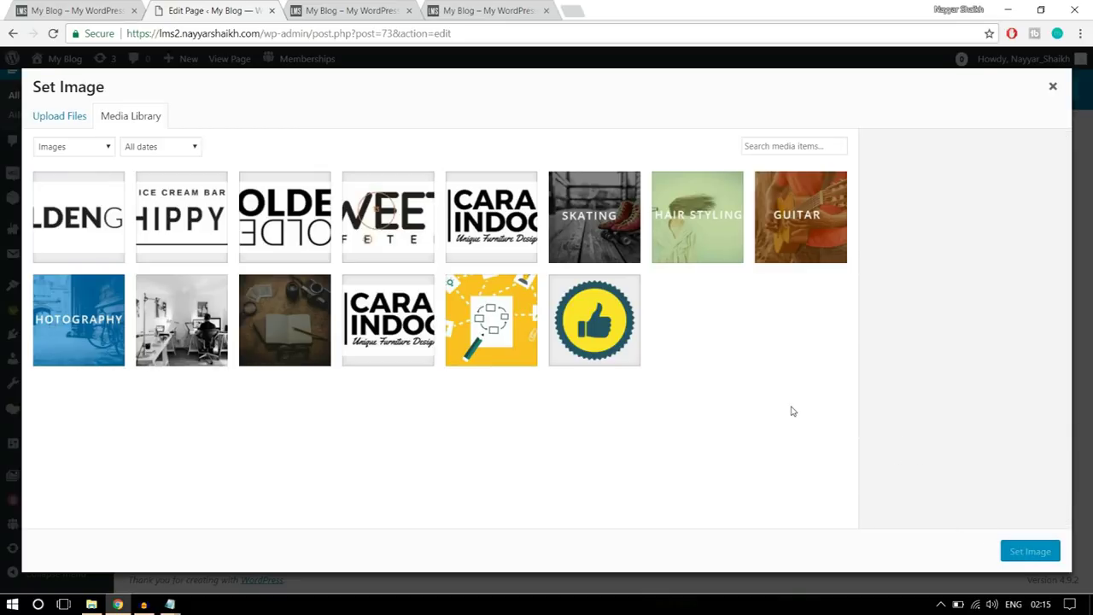
- Change the image size from thumbnail to full, center the image, and save the element
{"action": "scroll", "coordinate": [653, 385], "scroll_direction": "down", "scroll_amount": 1}
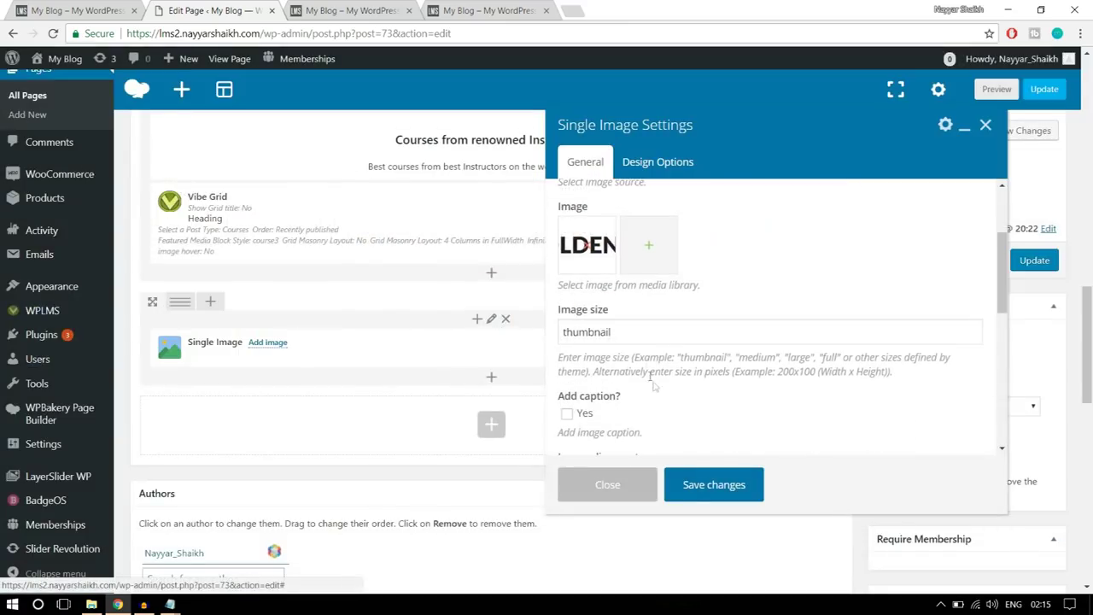
{"action": "left_click_drag", "start_coordinate": [643, 337], "coordinate": [472, 352]}
{"action": "type", "text": "full"}
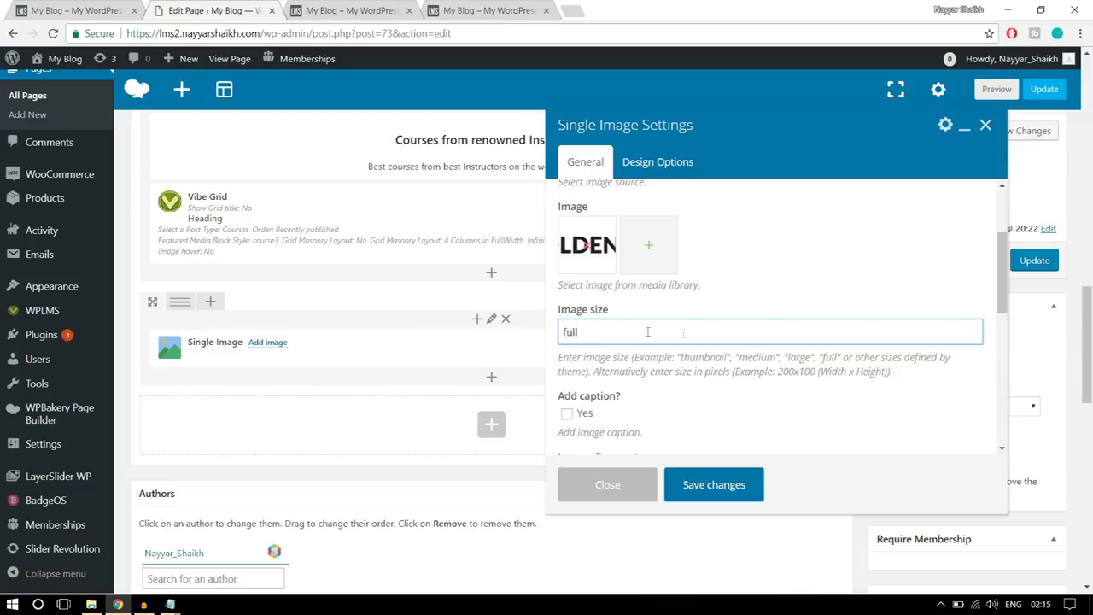
{"action": "scroll", "coordinate": [689, 336], "scroll_direction": "down", "scroll_amount": 3}
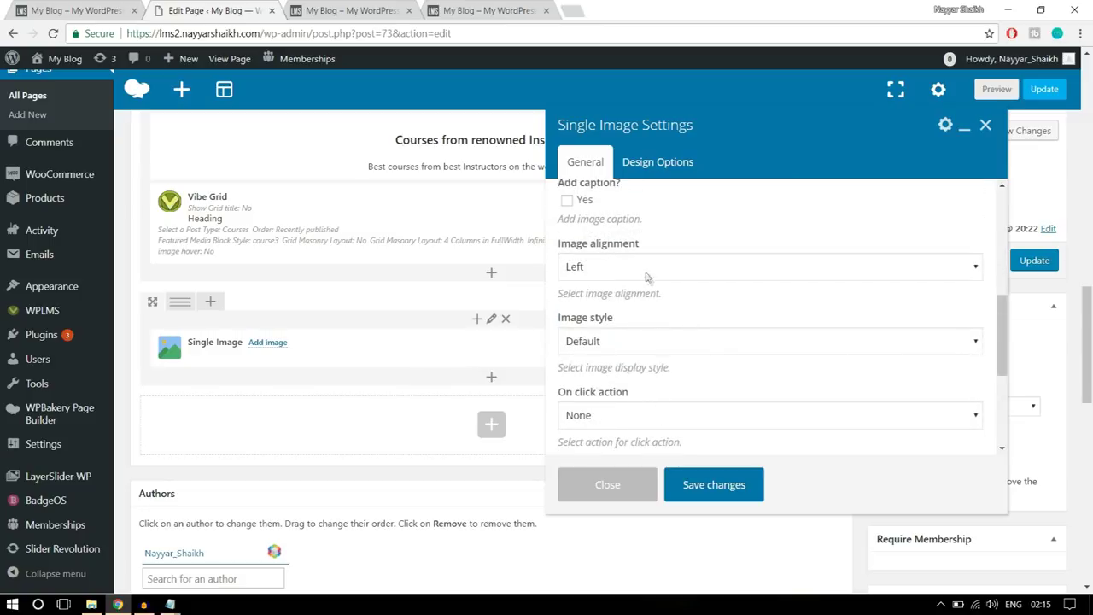
{"action": "left_click", "coordinate": [644, 266]}
{"action": "left_click", "coordinate": [615, 317]}
{"action": "scroll", "coordinate": [639, 323], "scroll_direction": "down", "scroll_amount": 2}
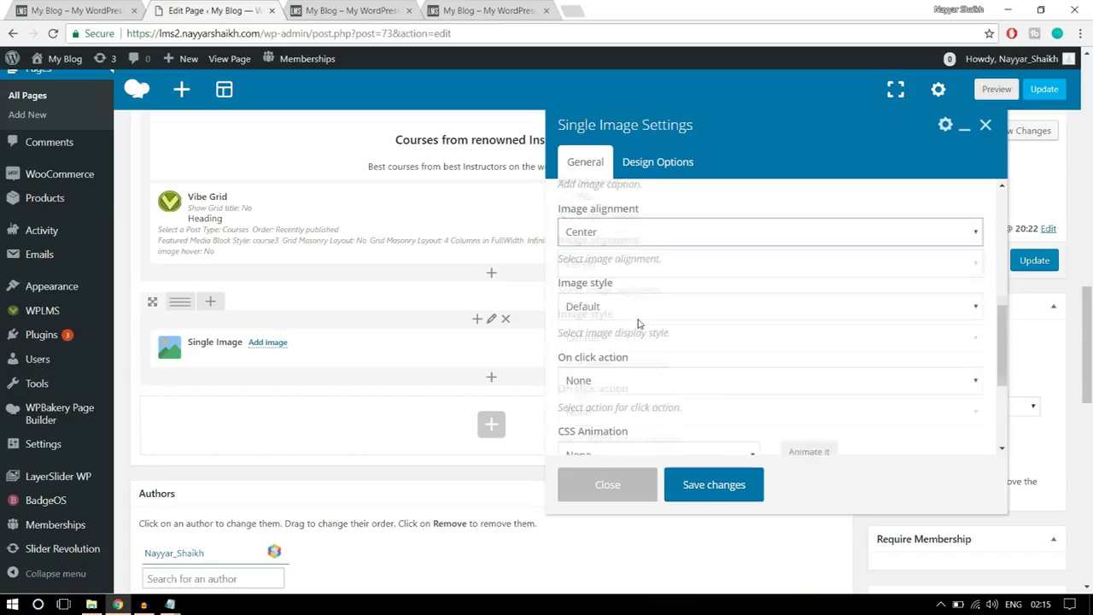
{"action": "scroll", "coordinate": [638, 323], "scroll_direction": "down", "scroll_amount": 1}
{"action": "left_click", "coordinate": [726, 482]}
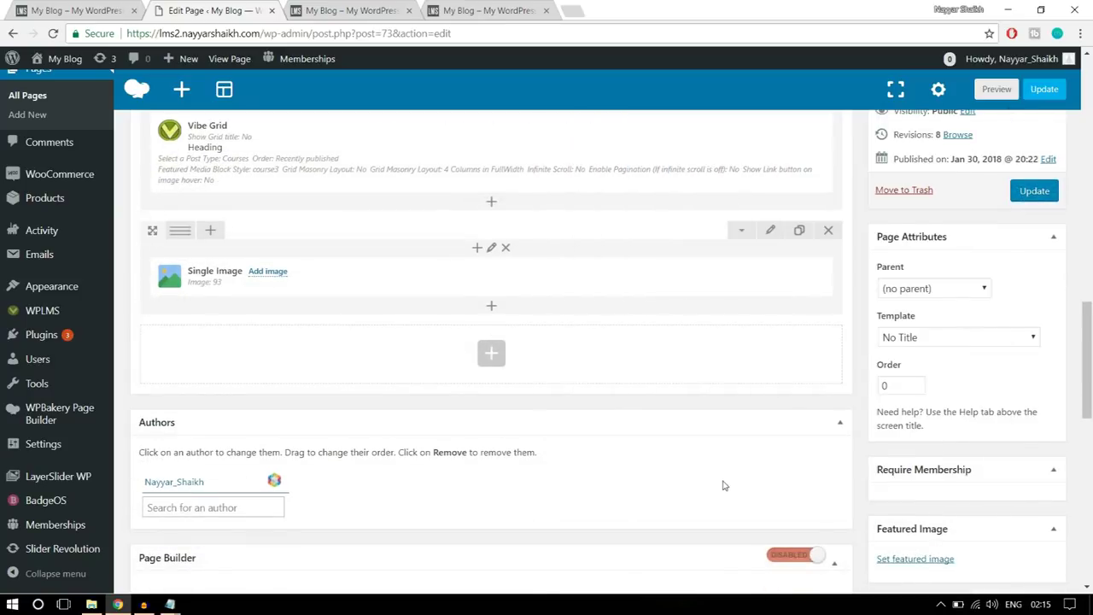
{"action": "left_click", "coordinate": [77, 11]}
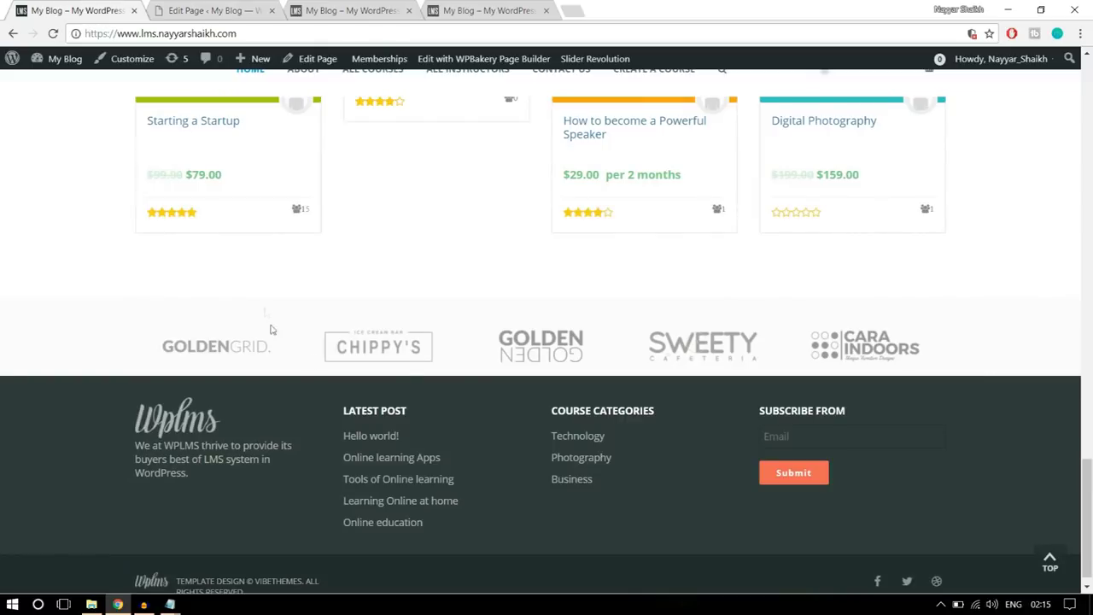
{"action": "left_click", "coordinate": [203, 9]}
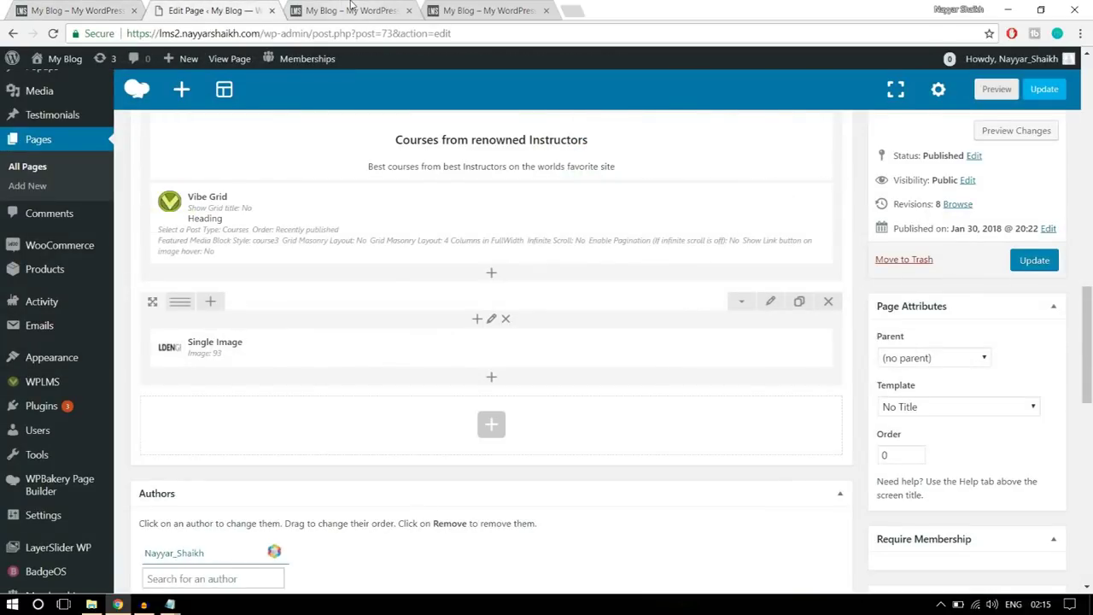
- Switch the logo row to the six-column layout
{"action": "left_click", "coordinate": [350, 9]}
{"action": "key", "text": "ctrl+shift+Tab"}
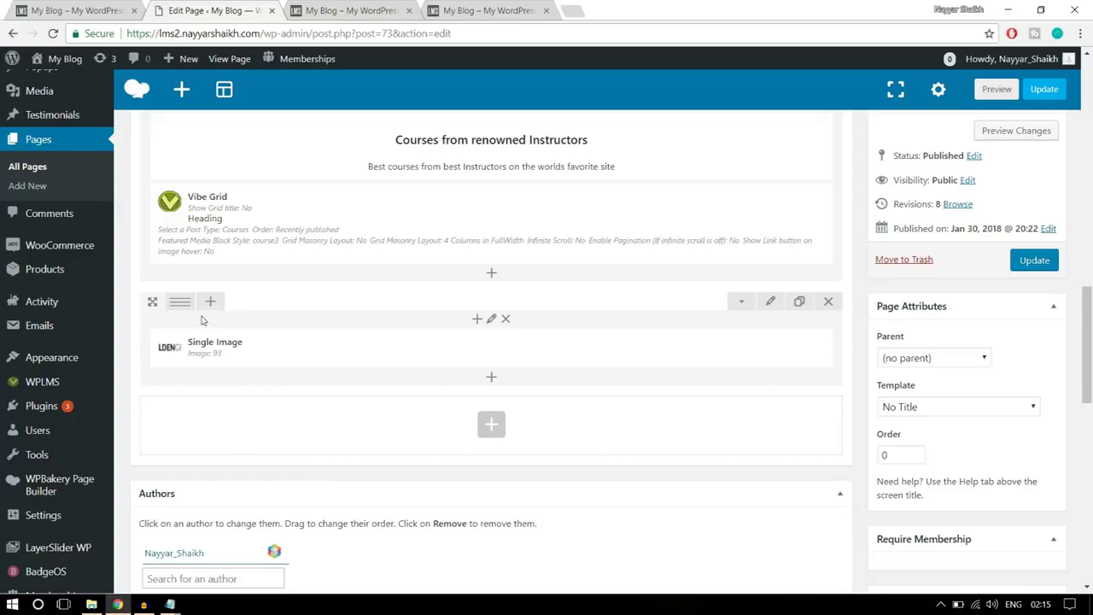
{"action": "mouse_move", "coordinate": [183, 304]}
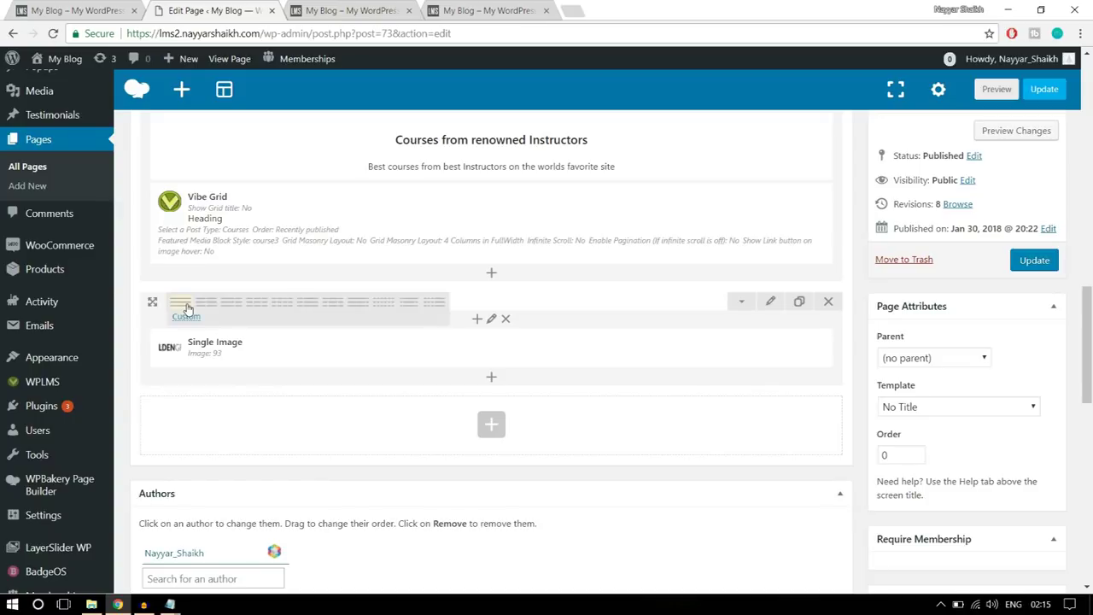
{"action": "left_click", "coordinate": [381, 305]}
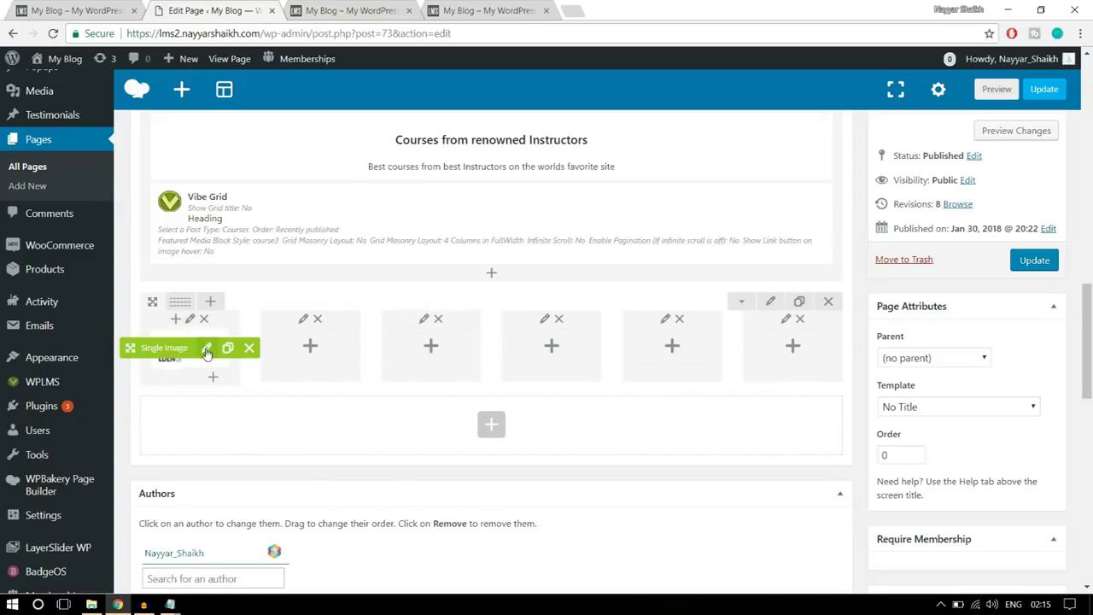
- Copy the Single Image element into the second through fifth columns
{"action": "left_click_drag", "start_coordinate": [159, 356], "coordinate": [309, 348]}
{"action": "left_click_drag", "start_coordinate": [186, 350], "coordinate": [427, 348]}
{"action": "left_click_drag", "start_coordinate": [186, 350], "coordinate": [546, 346]}
{"action": "left_click_drag", "start_coordinate": [186, 350], "coordinate": [662, 346]}
{"action": "left_click_drag", "start_coordinate": [186, 350], "coordinate": [790, 342]}
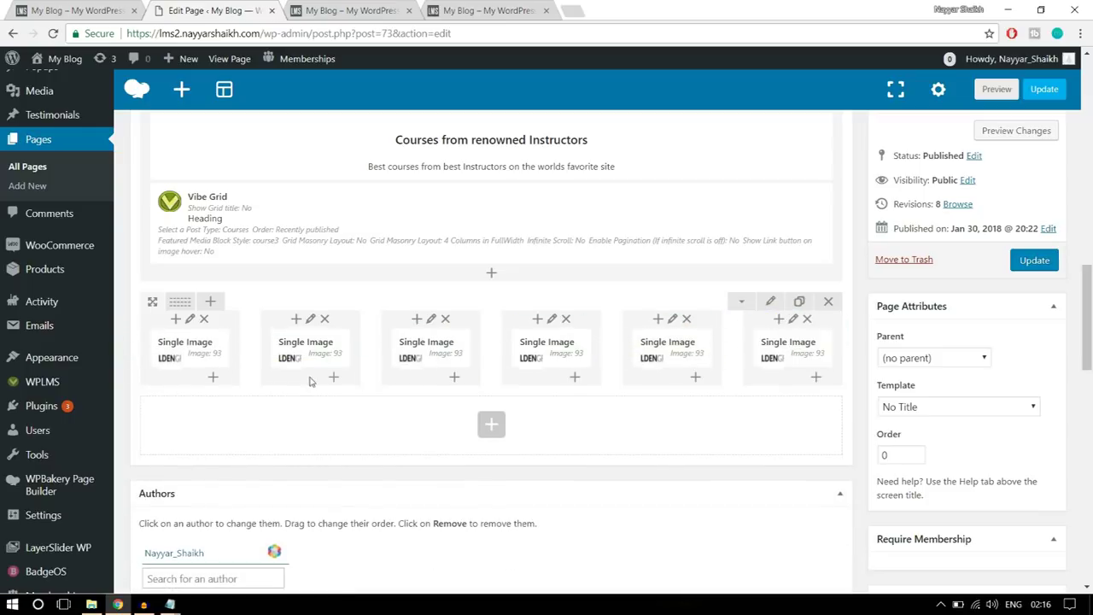
- Swap the second and third columns' images to logo4 and logo3 (1)
{"action": "left_click", "coordinate": [330, 348]}
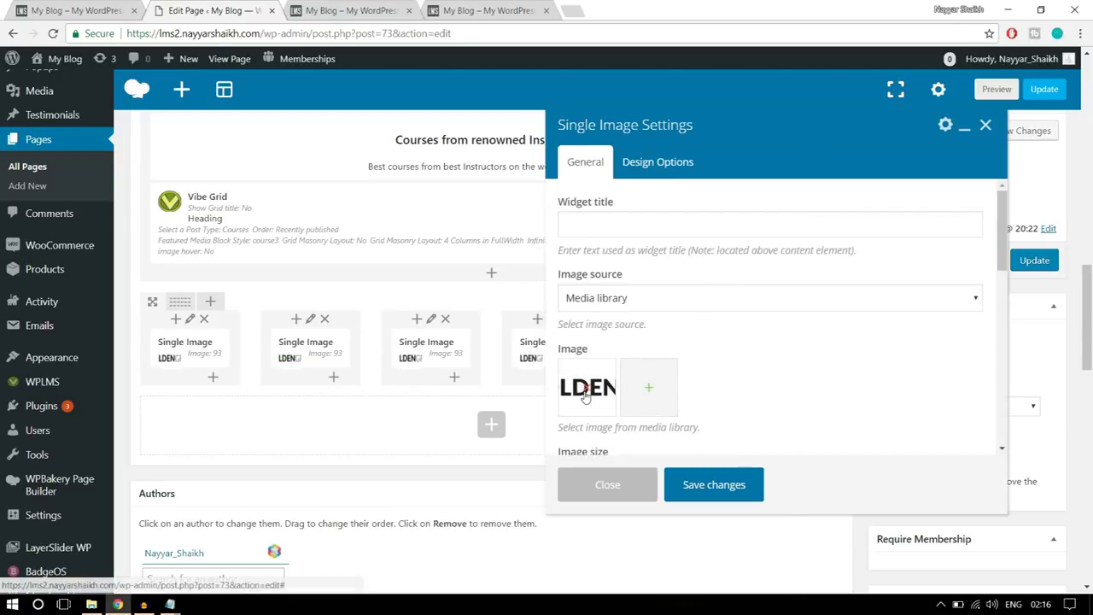
{"action": "left_click", "coordinate": [587, 393]}
{"action": "left_click", "coordinate": [205, 219]}
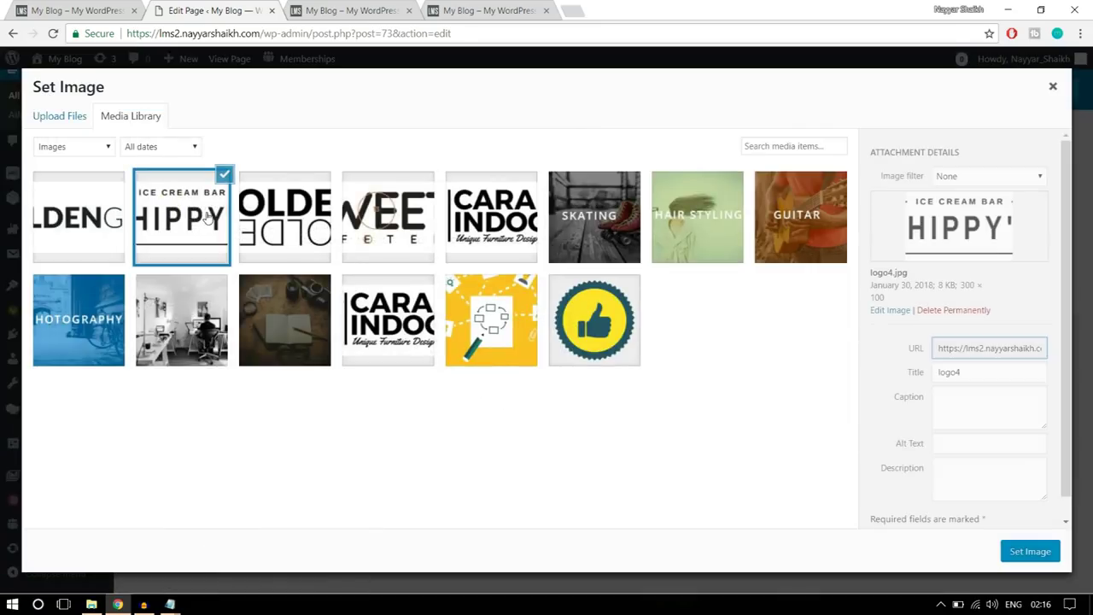
{"action": "left_click", "coordinate": [1030, 552]}
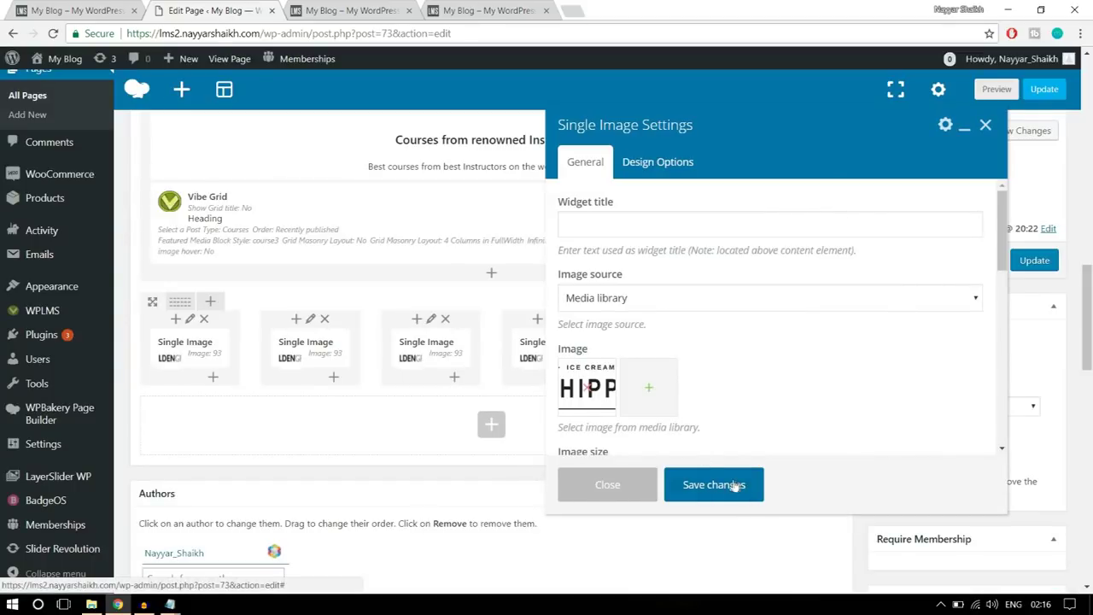
{"action": "left_click", "coordinate": [733, 485]}
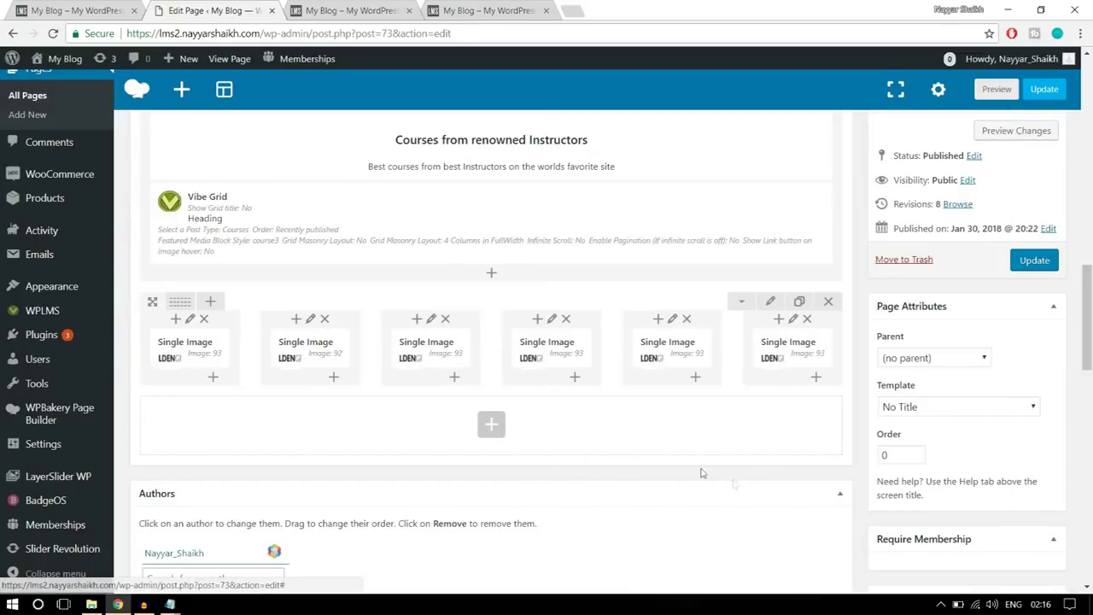
{"action": "left_click", "coordinate": [447, 349]}
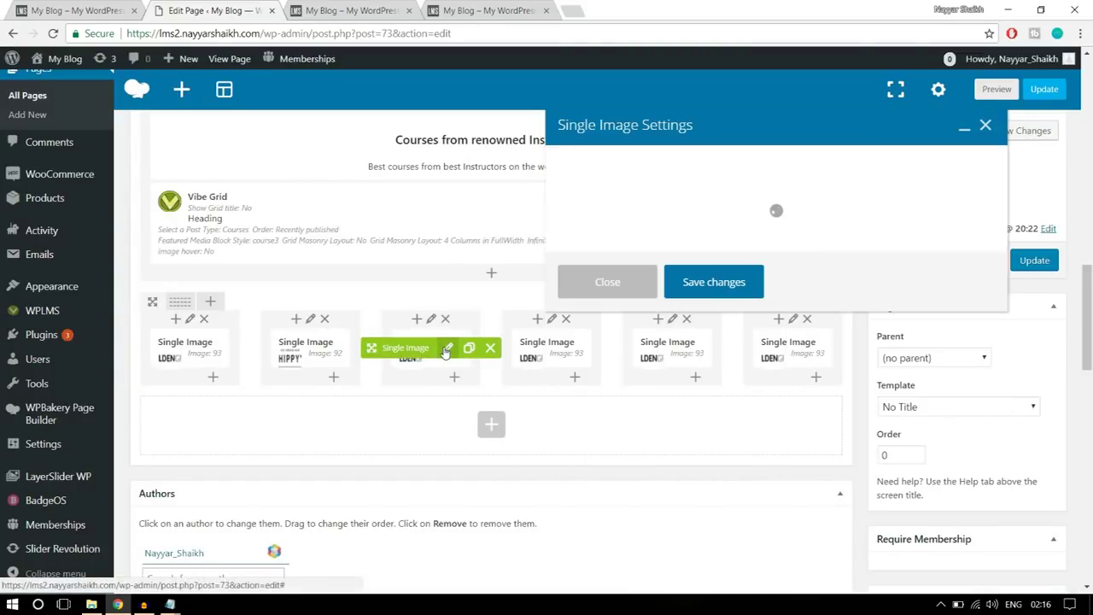
{"action": "left_click", "coordinate": [594, 395]}
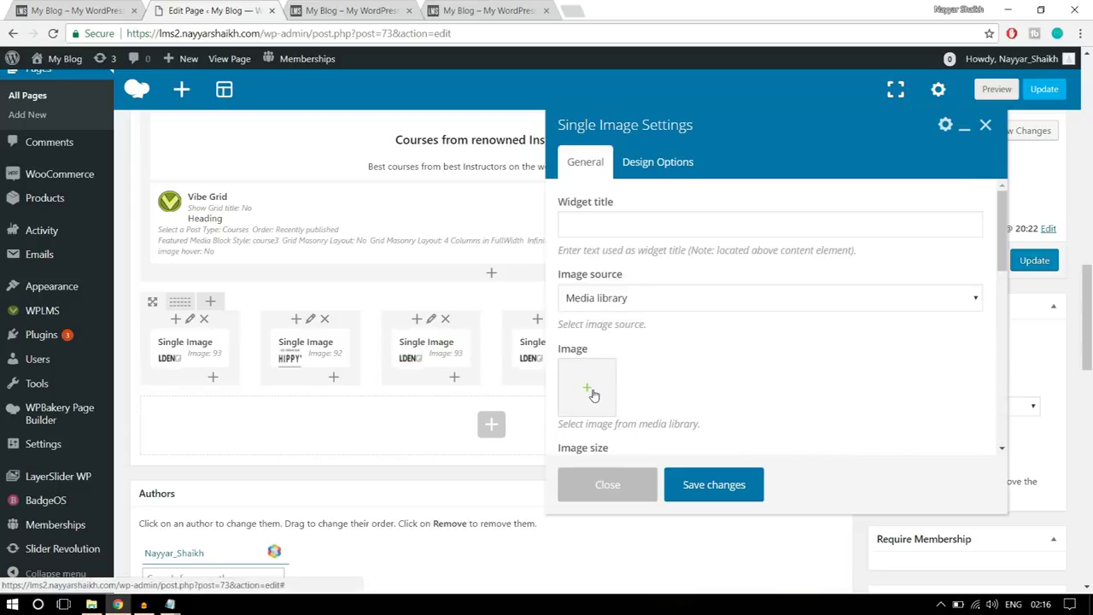
{"action": "left_click", "coordinate": [595, 394]}
{"action": "left_click", "coordinate": [300, 236]}
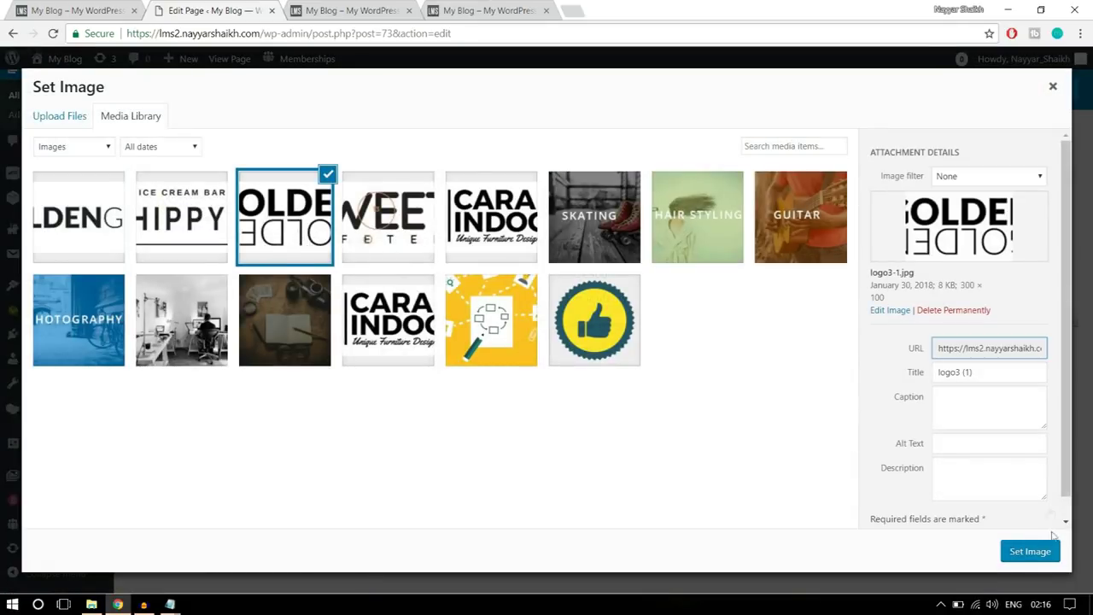
{"action": "left_click", "coordinate": [1028, 552]}
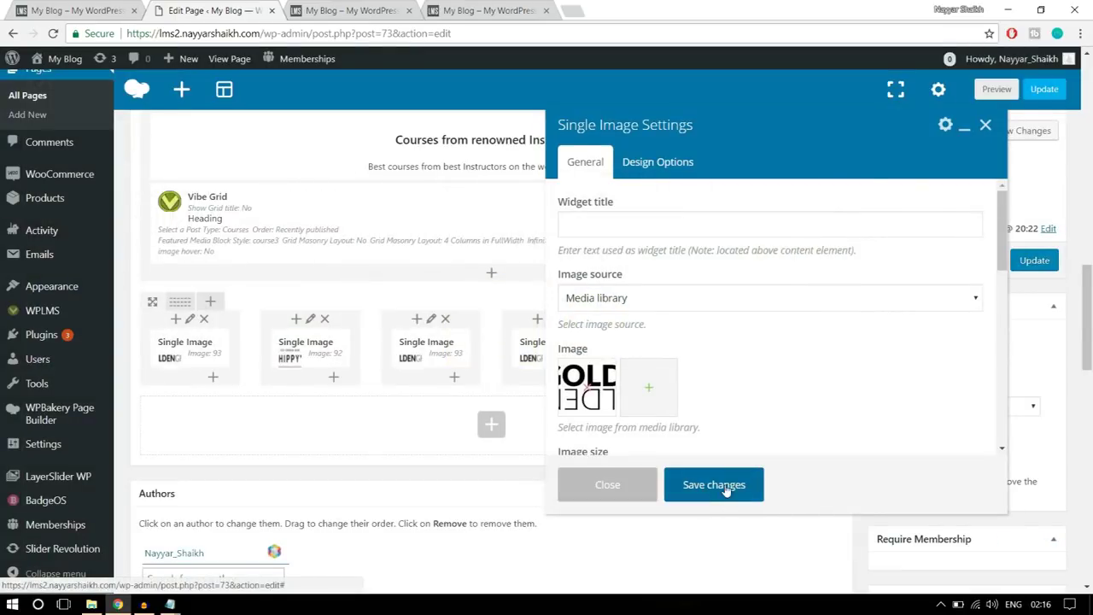
{"action": "left_click", "coordinate": [725, 484]}
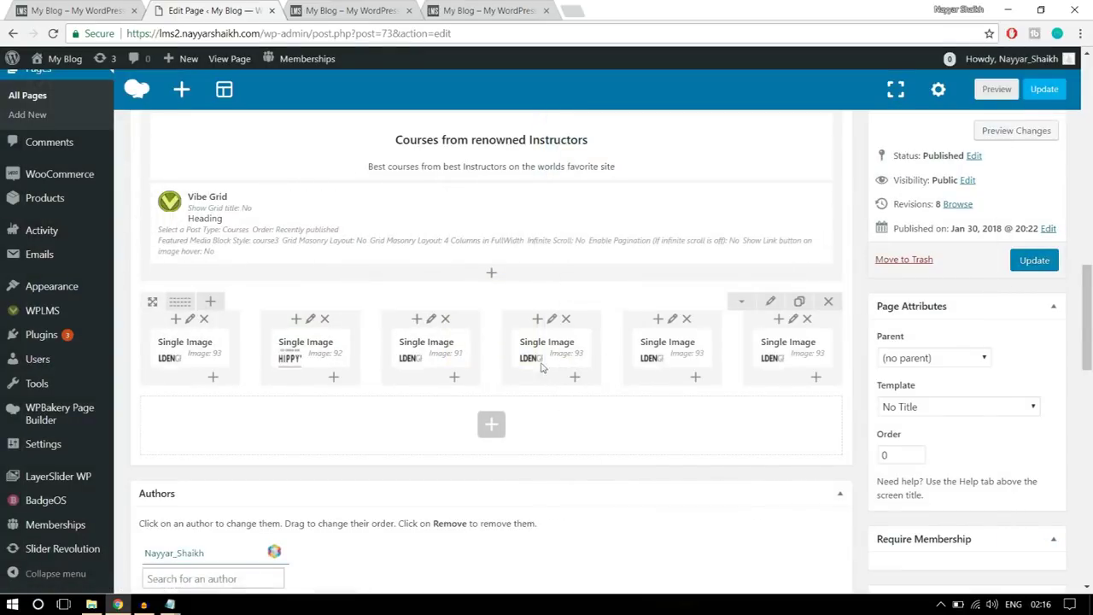
- Replace the fourth and fifth columns' images with the SWEET and CARA logos
{"action": "left_click", "coordinate": [567, 350]}
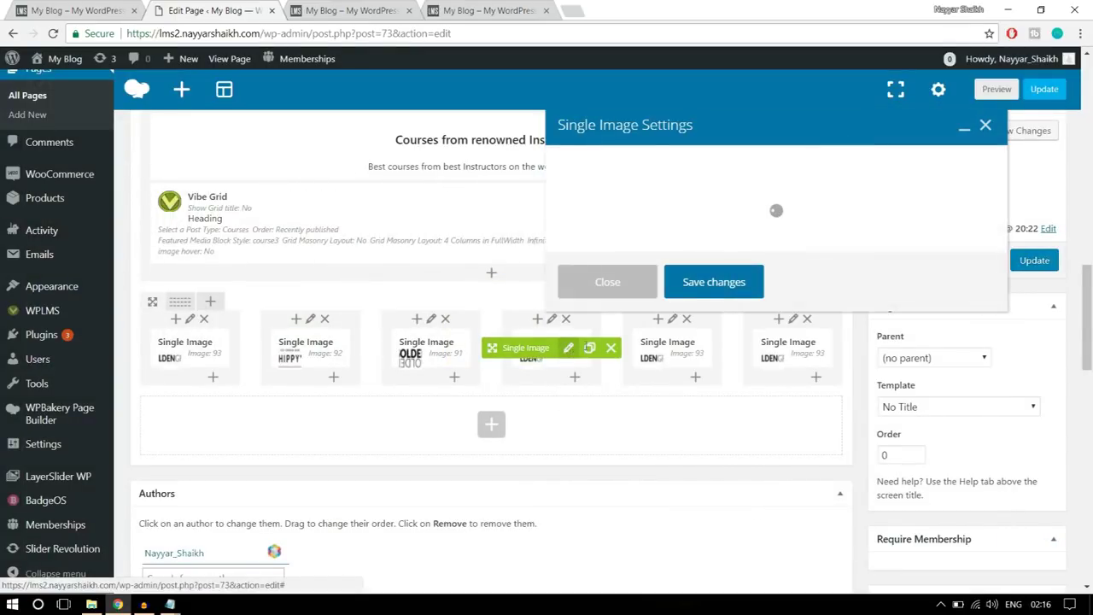
{"action": "left_click", "coordinate": [588, 390]}
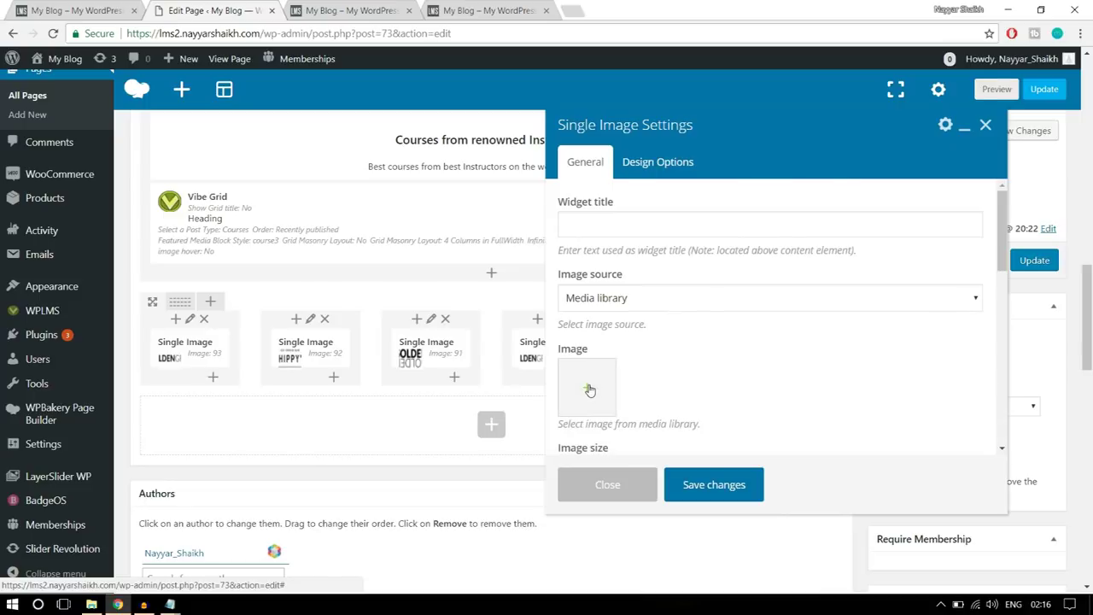
{"action": "left_click", "coordinate": [588, 390]}
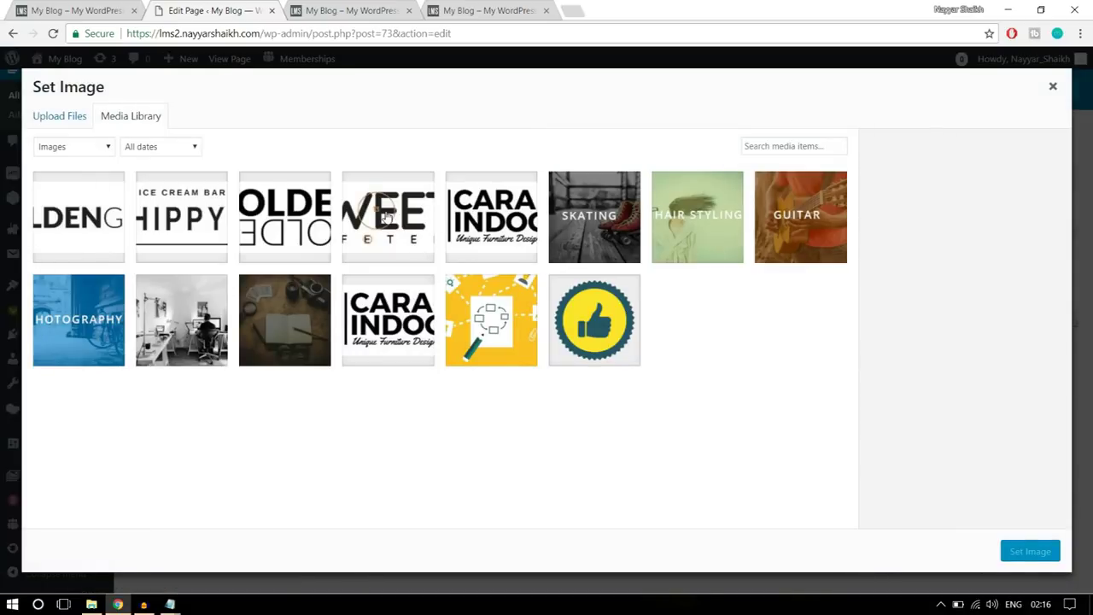
{"action": "left_click", "coordinate": [386, 218]}
{"action": "left_click", "coordinate": [1035, 553]}
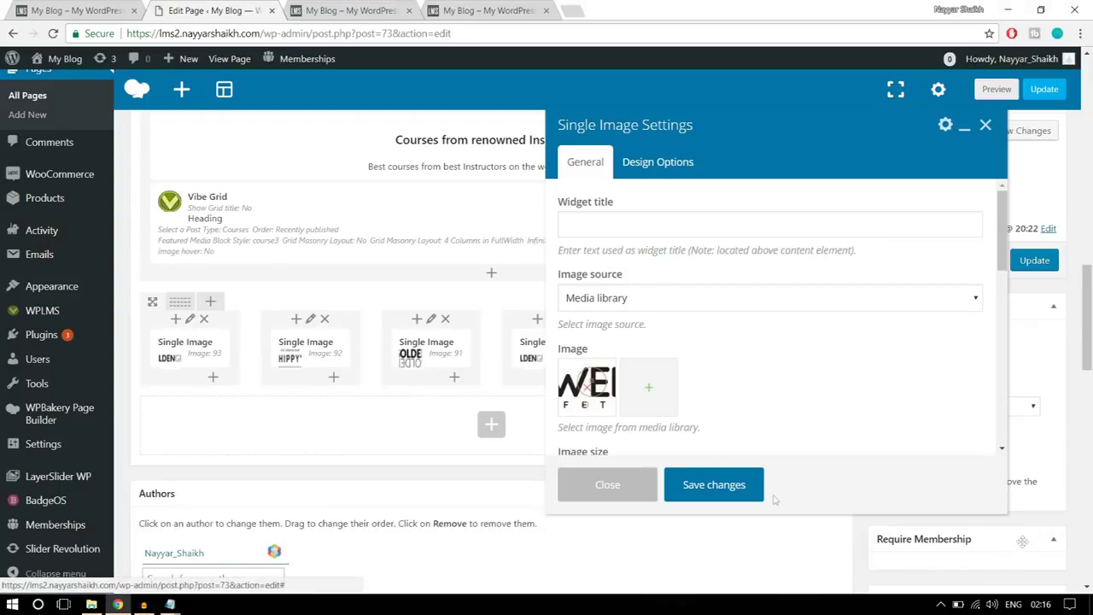
{"action": "left_click", "coordinate": [736, 484]}
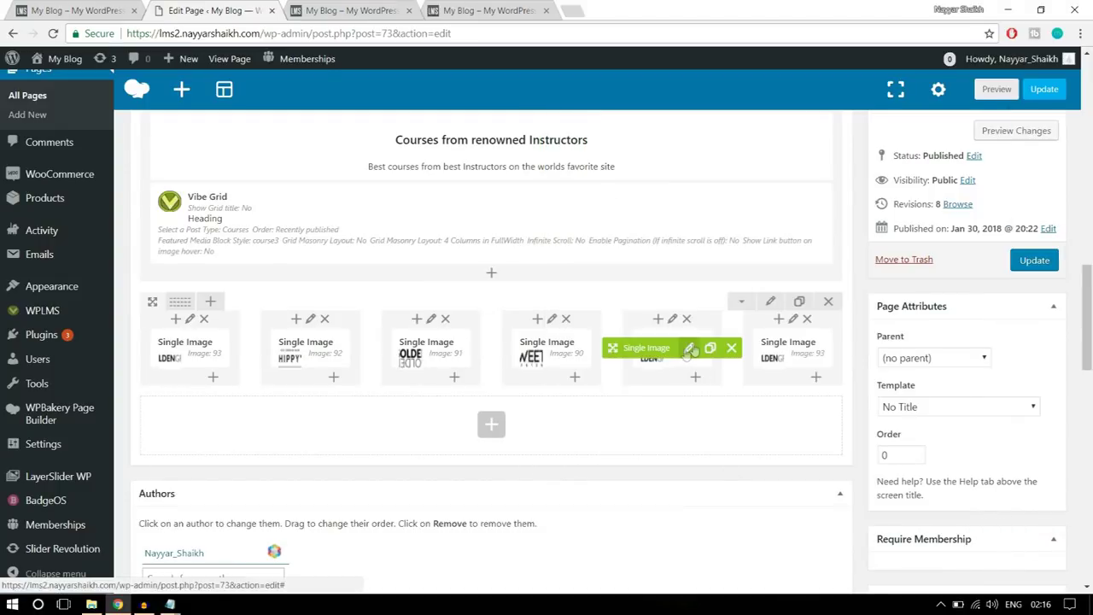
{"action": "left_click", "coordinate": [690, 348]}
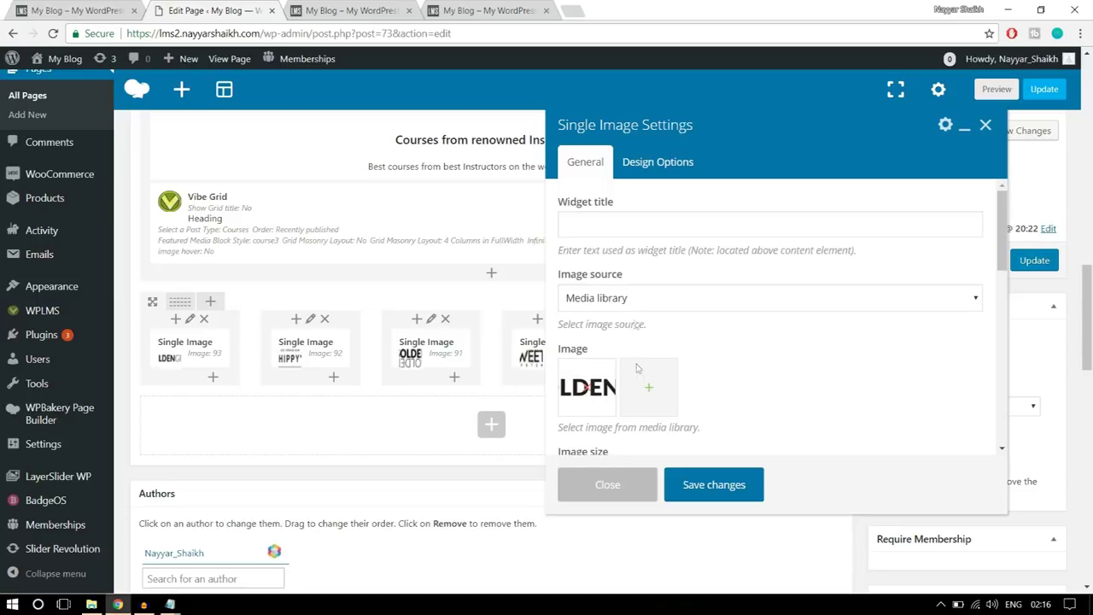
{"action": "left_click", "coordinate": [589, 392]}
{"action": "left_click", "coordinate": [583, 391]}
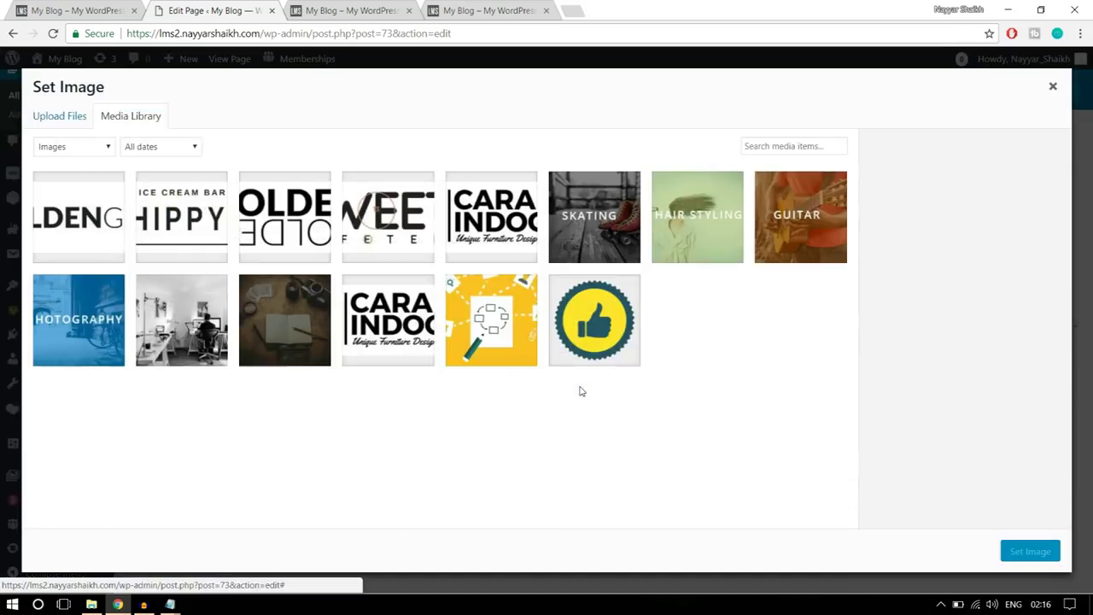
{"action": "left_click", "coordinate": [513, 255]}
{"action": "left_click", "coordinate": [1016, 557]}
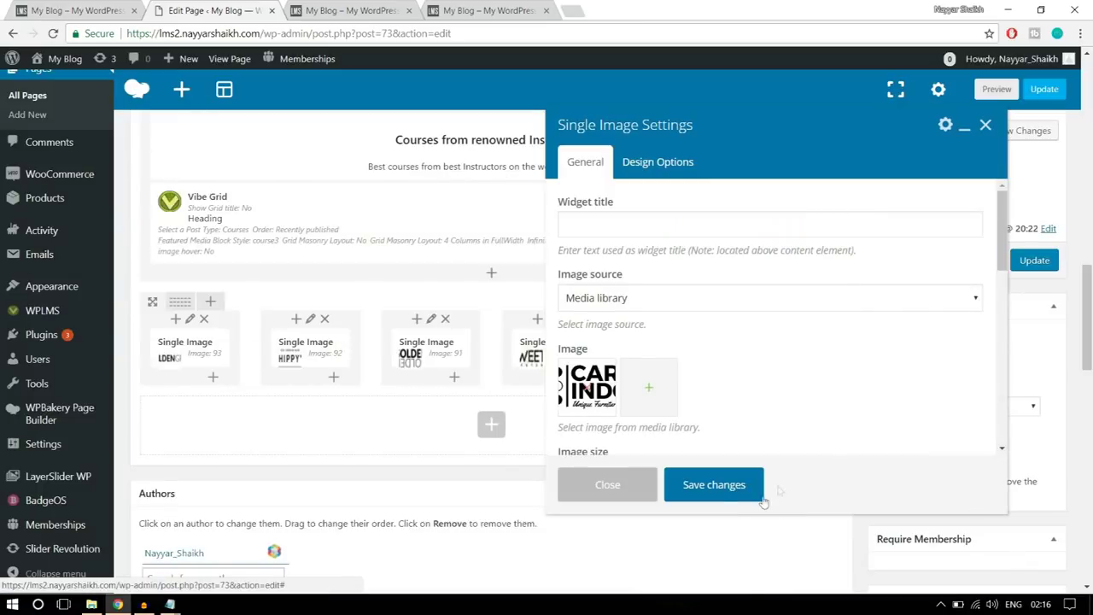
{"action": "left_click", "coordinate": [714, 485]}
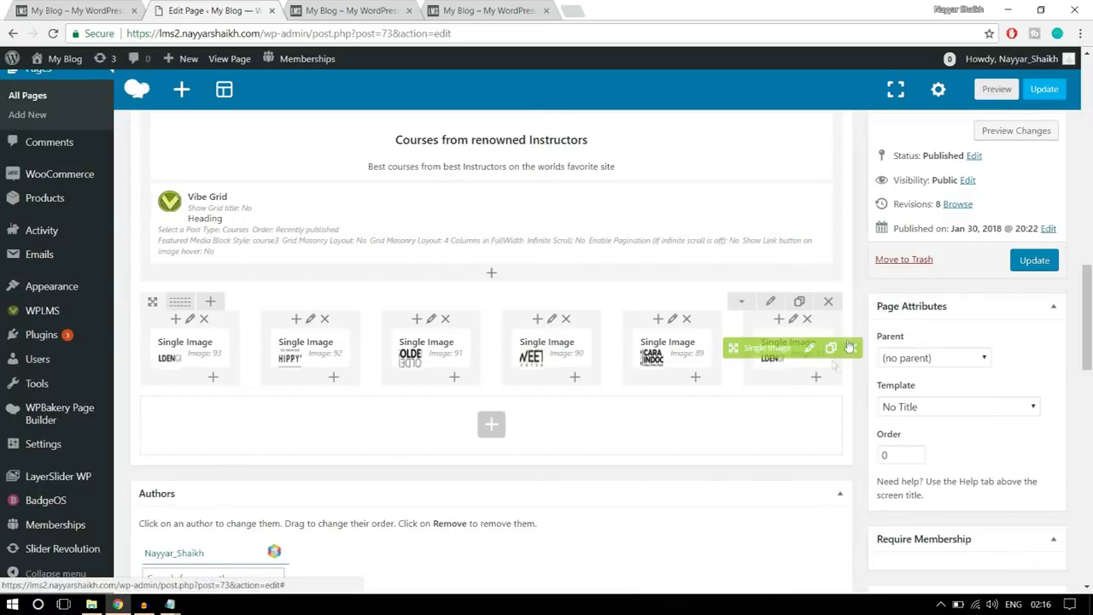
- Update the page, then reload the live site and scroll to the six-logo row
{"action": "left_click", "coordinate": [1034, 260]}
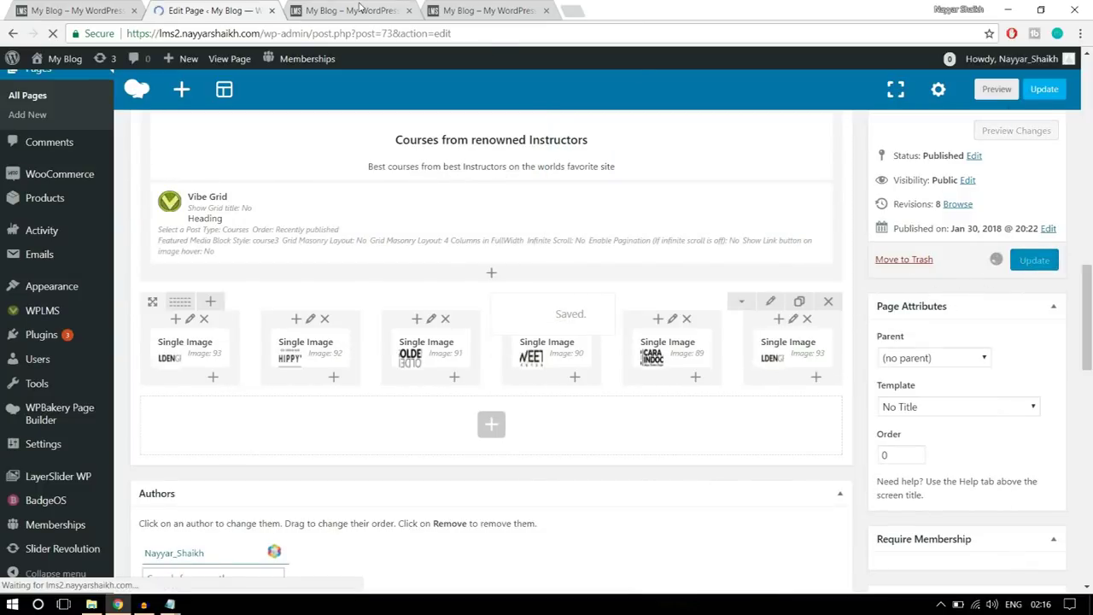
{"action": "left_click", "coordinate": [359, 9]}
{"action": "left_click", "coordinate": [52, 34]}
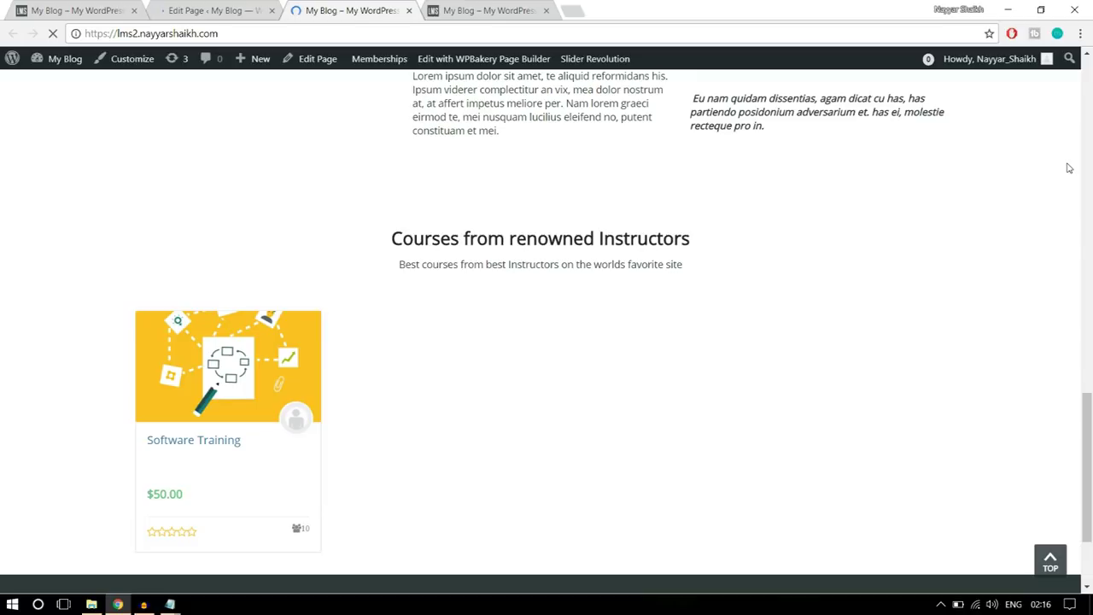
{"action": "scroll", "coordinate": [1063, 175], "scroll_direction": "down", "scroll_amount": 1}
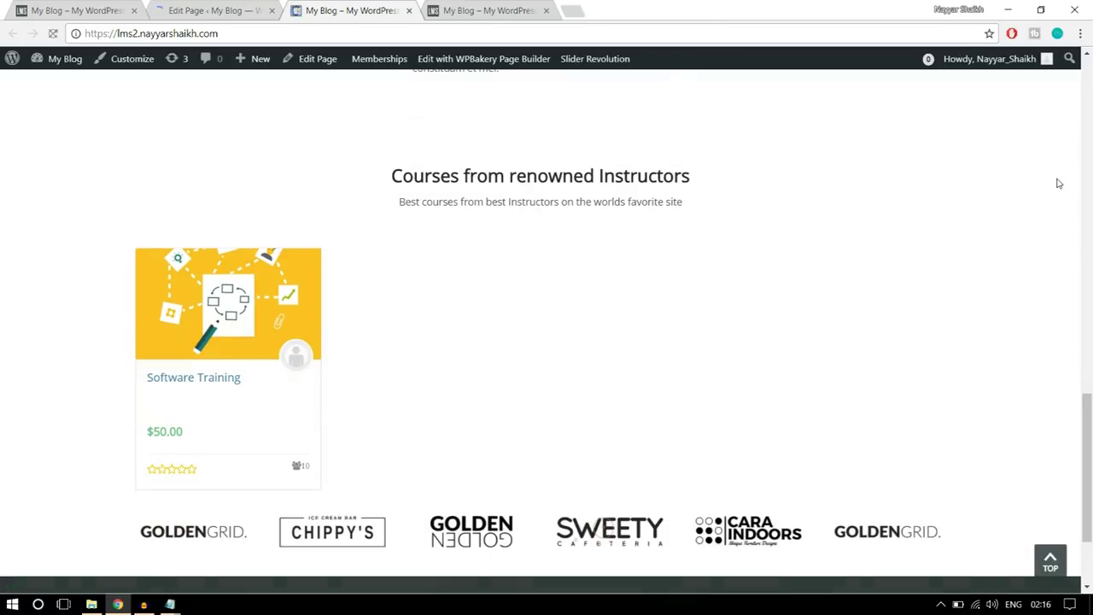
{"action": "scroll", "coordinate": [1056, 191], "scroll_direction": "down", "scroll_amount": 2}
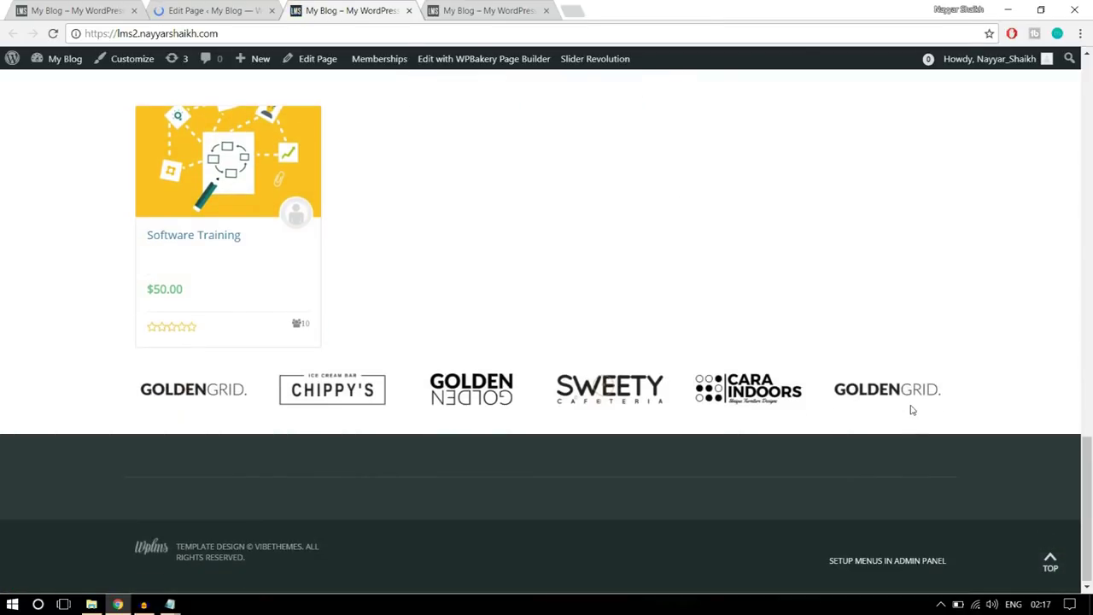
{"action": "scroll", "coordinate": [968, 401], "scroll_direction": "up", "scroll_amount": 1}
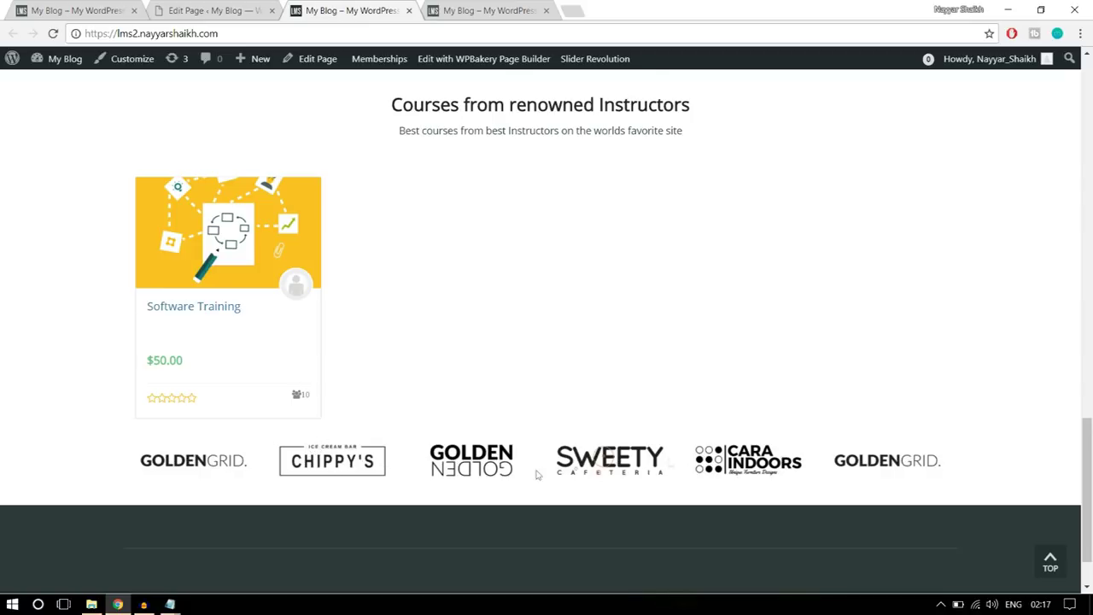
{"action": "left_click", "coordinate": [223, 10]}
{"action": "scroll", "coordinate": [589, 342], "scroll_direction": "down", "scroll_amount": 5}
{"action": "scroll", "coordinate": [589, 341], "scroll_direction": "down", "scroll_amount": 10}
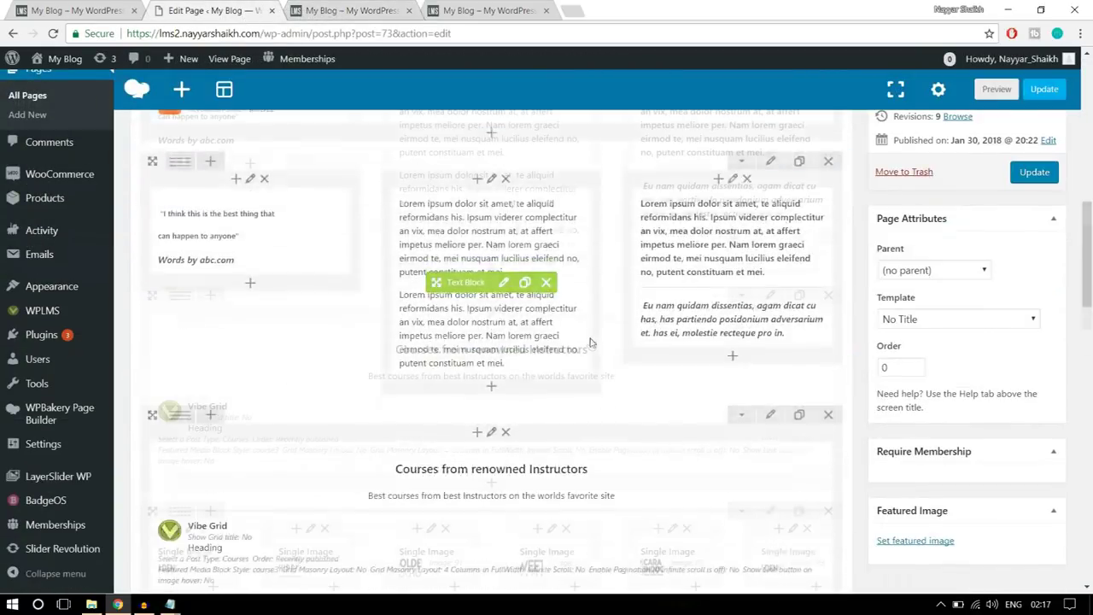
{"action": "left_click", "coordinate": [768, 231]}
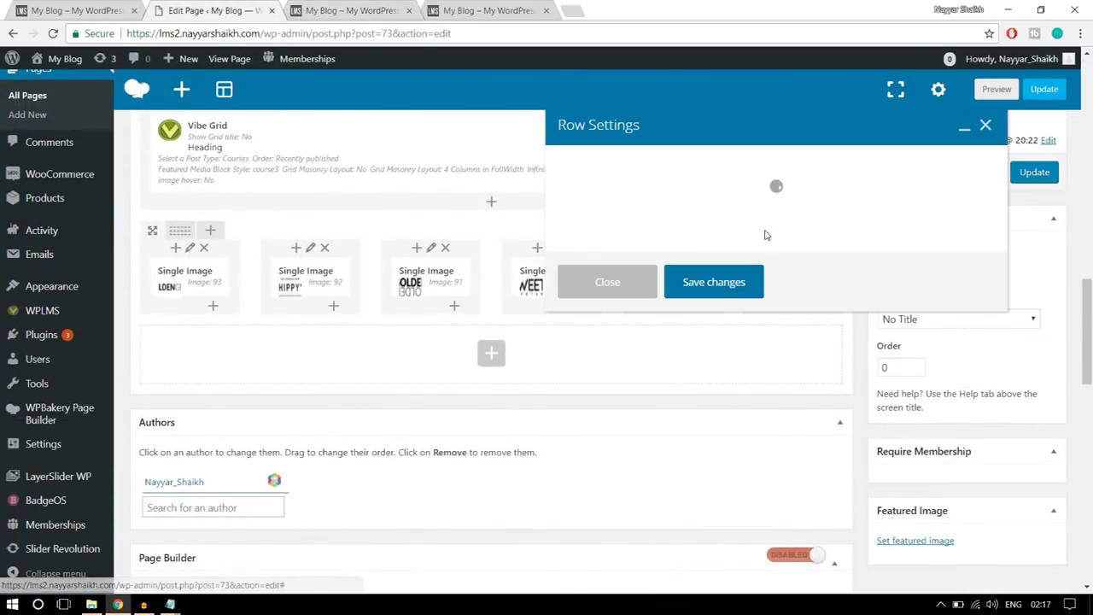
{"action": "left_click", "coordinate": [673, 165]}
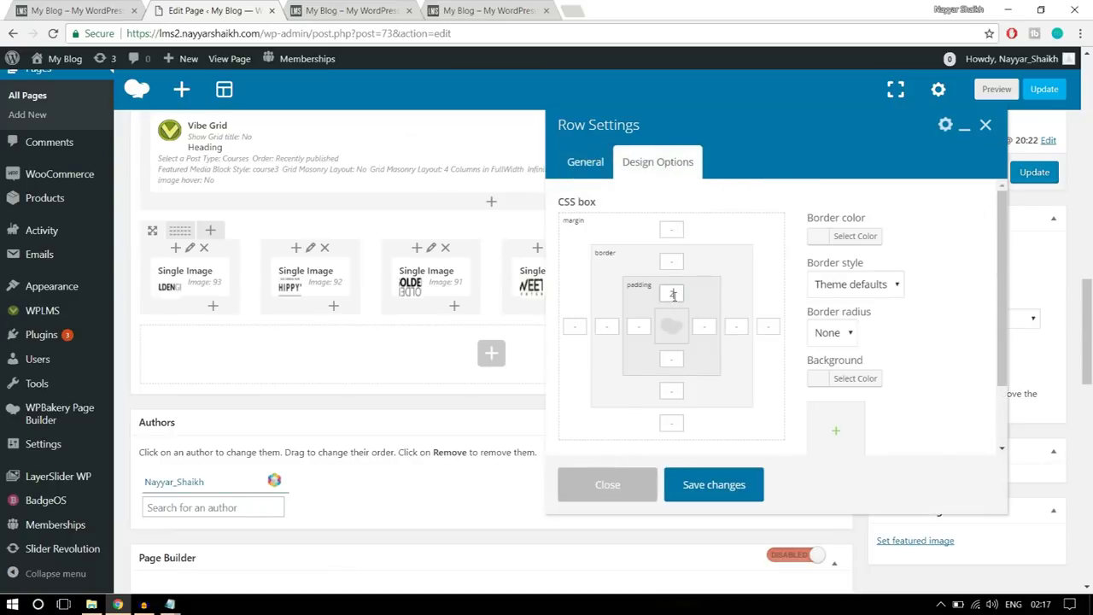
{"action": "left_click", "coordinate": [706, 484]}
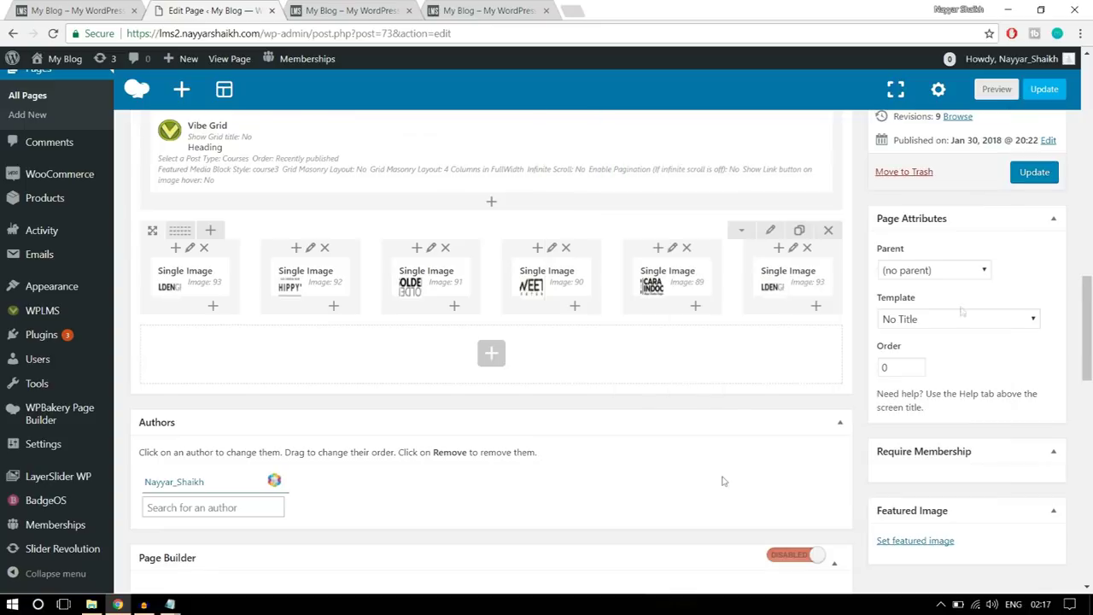
{"action": "left_click", "coordinate": [1038, 173]}
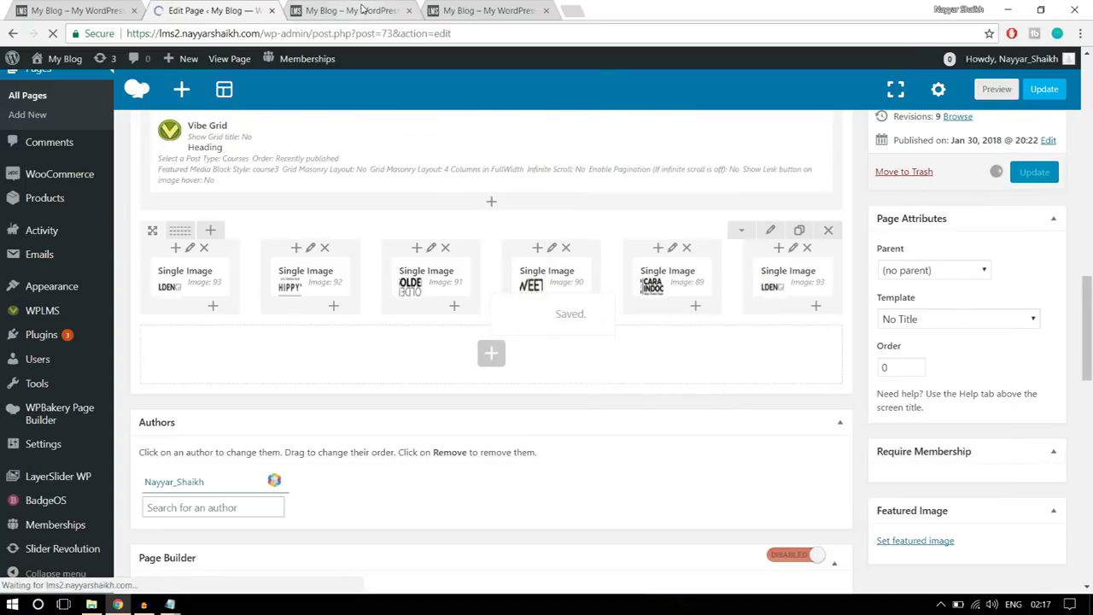
{"action": "left_click", "coordinate": [352, 11]}
{"action": "left_click", "coordinate": [53, 33]}
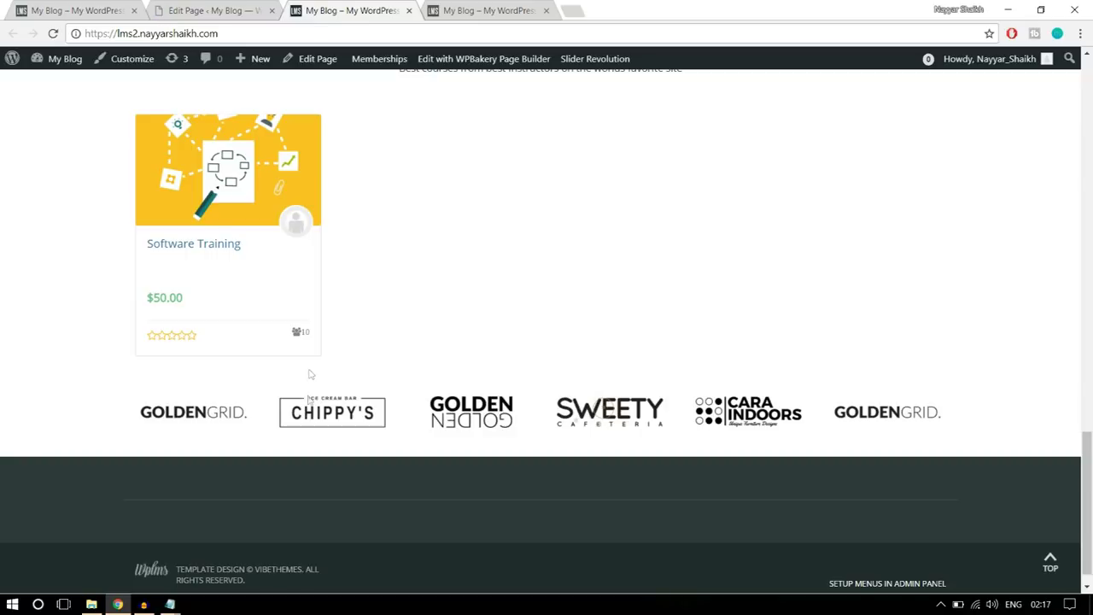
- Scroll the demo home page, open its About page from the menu, then return to the editor
{"action": "scroll", "coordinate": [376, 402], "scroll_direction": "down", "scroll_amount": 1}
{"action": "scroll", "coordinate": [418, 445], "scroll_direction": "up", "scroll_amount": 20}
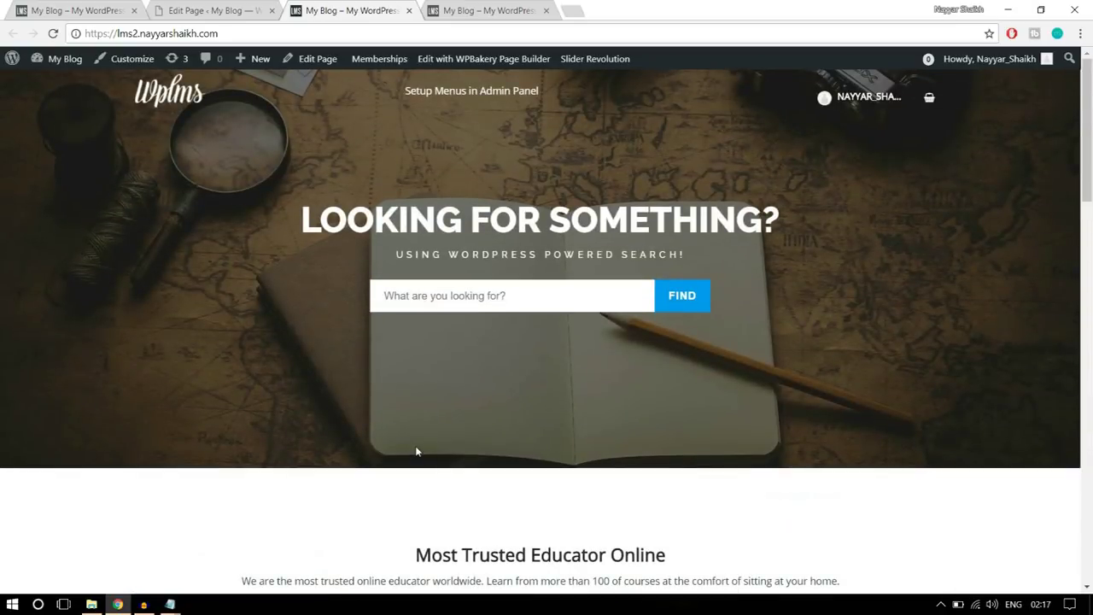
{"action": "scroll", "coordinate": [620, 428], "scroll_direction": "down", "scroll_amount": 12}
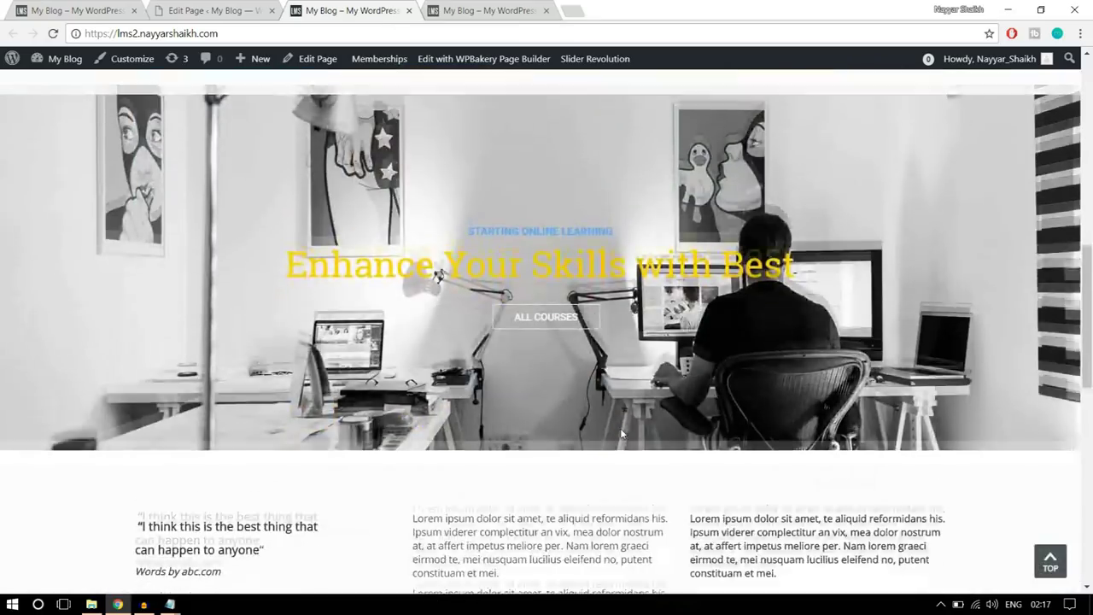
{"action": "scroll", "coordinate": [621, 429], "scroll_direction": "down", "scroll_amount": 5}
{"action": "scroll", "coordinate": [622, 431], "scroll_direction": "up", "scroll_amount": 10}
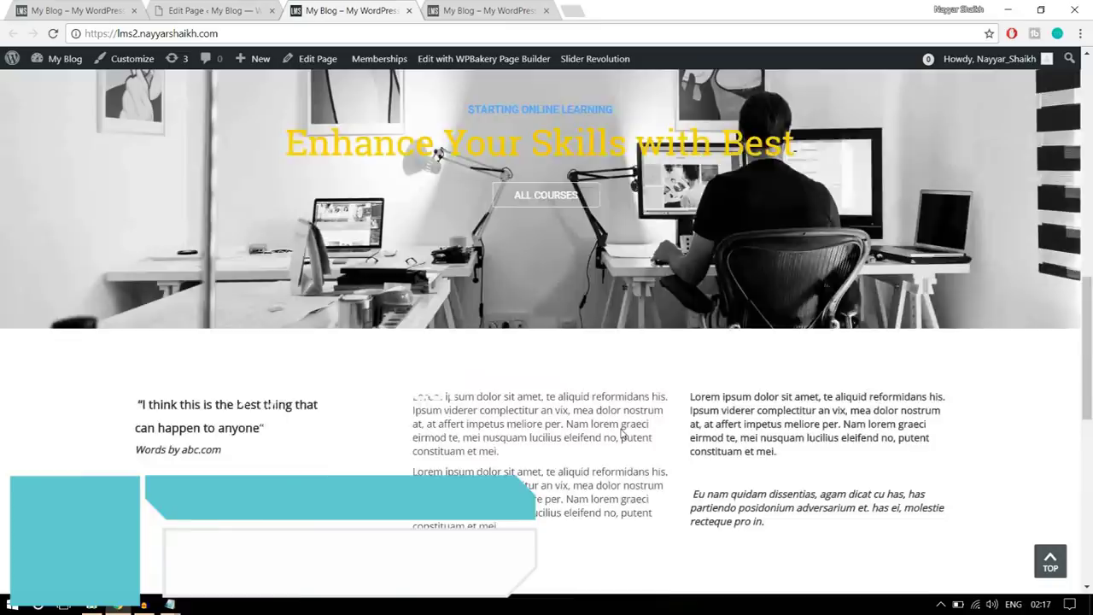
{"action": "scroll", "coordinate": [622, 433], "scroll_direction": "up", "scroll_amount": 5}
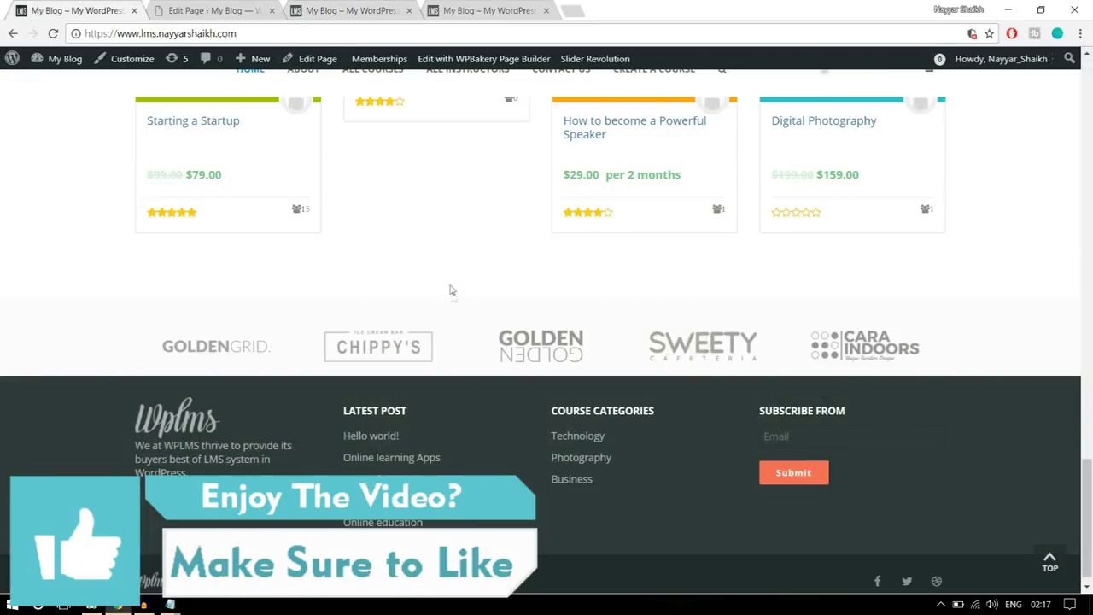
{"action": "scroll", "coordinate": [449, 290], "scroll_direction": "up", "scroll_amount": 1}
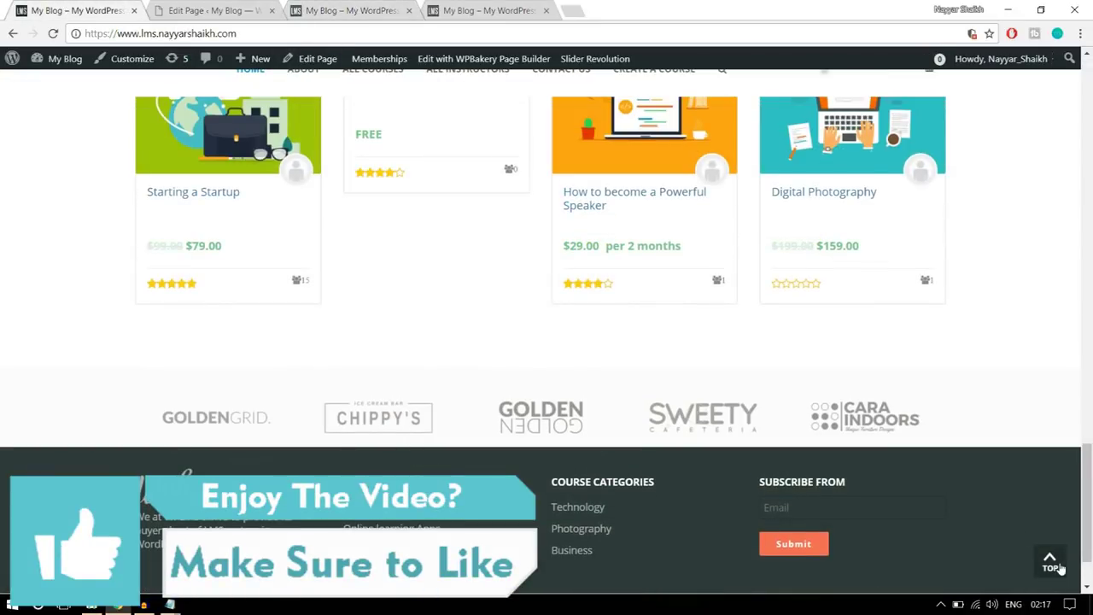
{"action": "left_click", "coordinate": [1051, 563]}
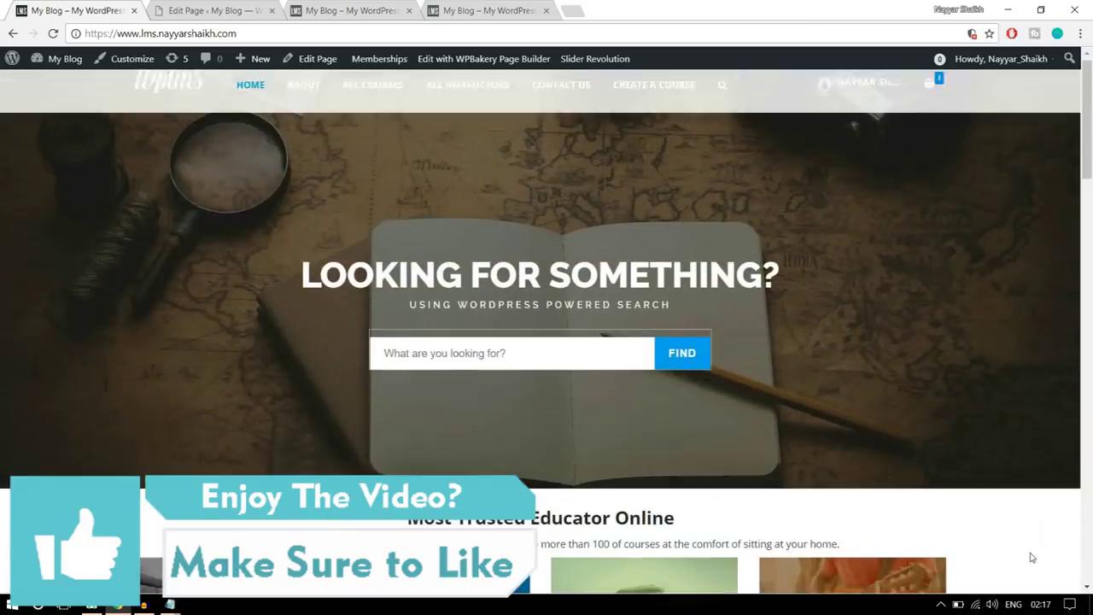
{"action": "left_click", "coordinate": [299, 103]}
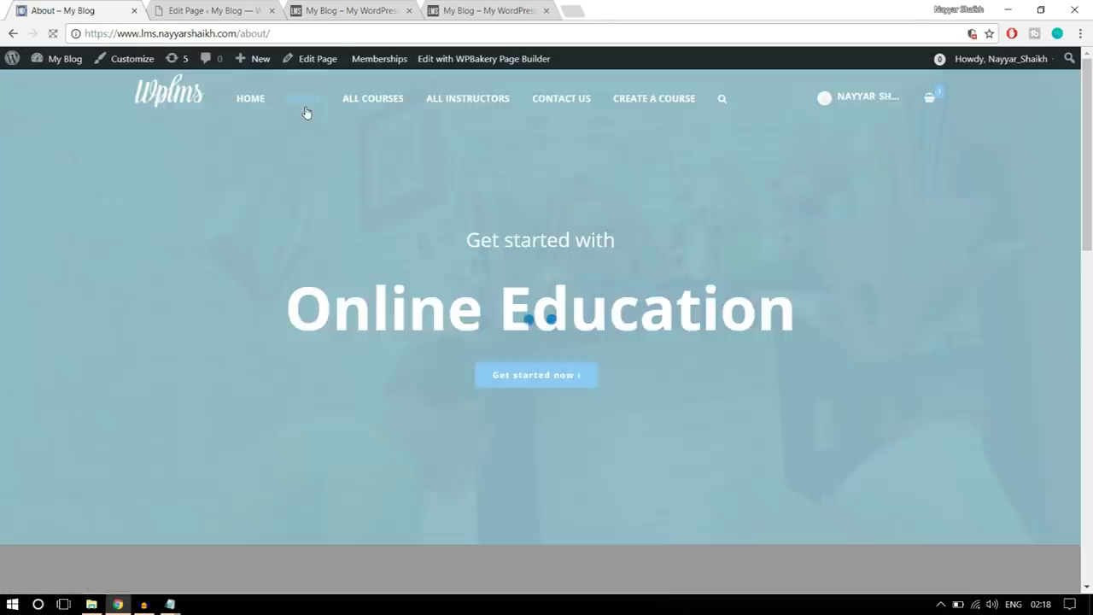
{"action": "scroll", "coordinate": [637, 374], "scroll_direction": "down", "scroll_amount": 10}
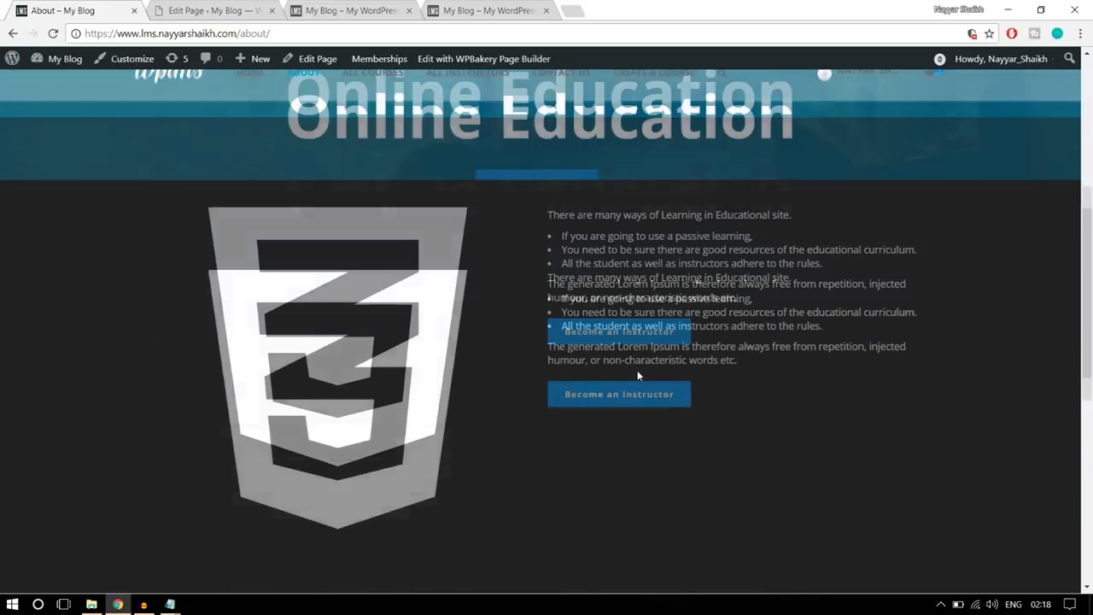
{"action": "scroll", "coordinate": [637, 374], "scroll_direction": "up", "scroll_amount": 10}
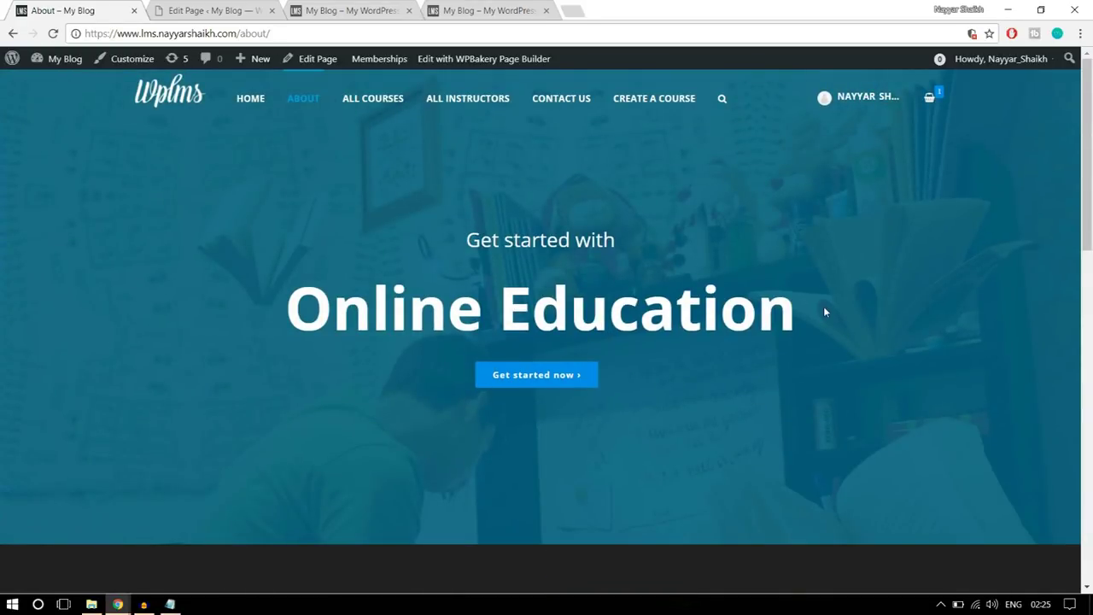
{"action": "left_click", "coordinate": [177, 9]}
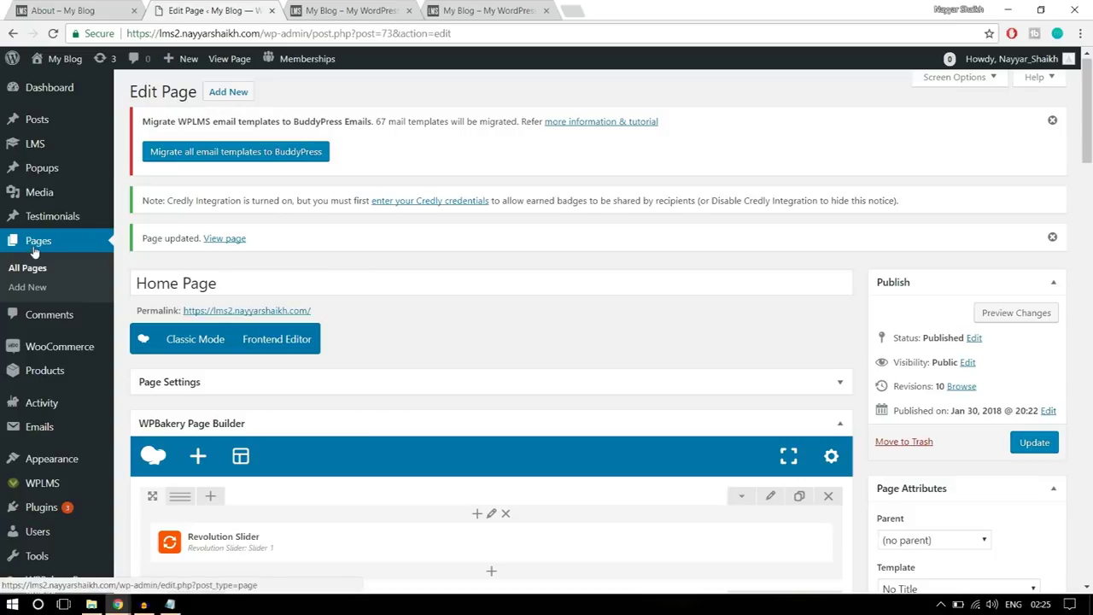
- Create a new page titled 'About Us' with the No Title template in the Backend Editor
{"action": "left_click", "coordinate": [38, 288]}
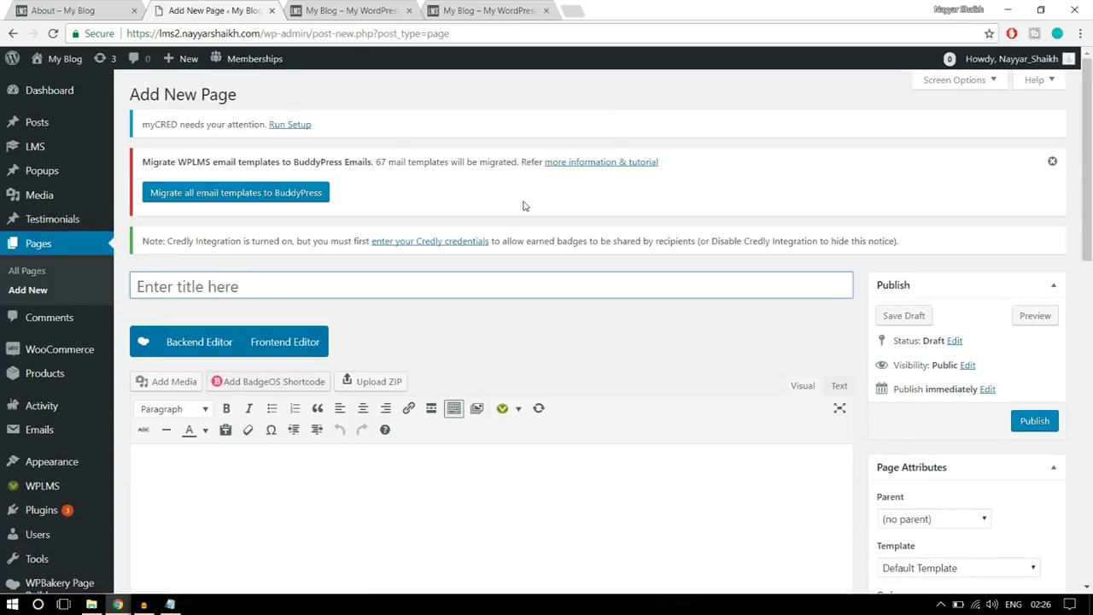
{"action": "type", "text": "About Us"}
{"action": "scroll", "coordinate": [911, 184], "scroll_direction": "down", "scroll_amount": 1}
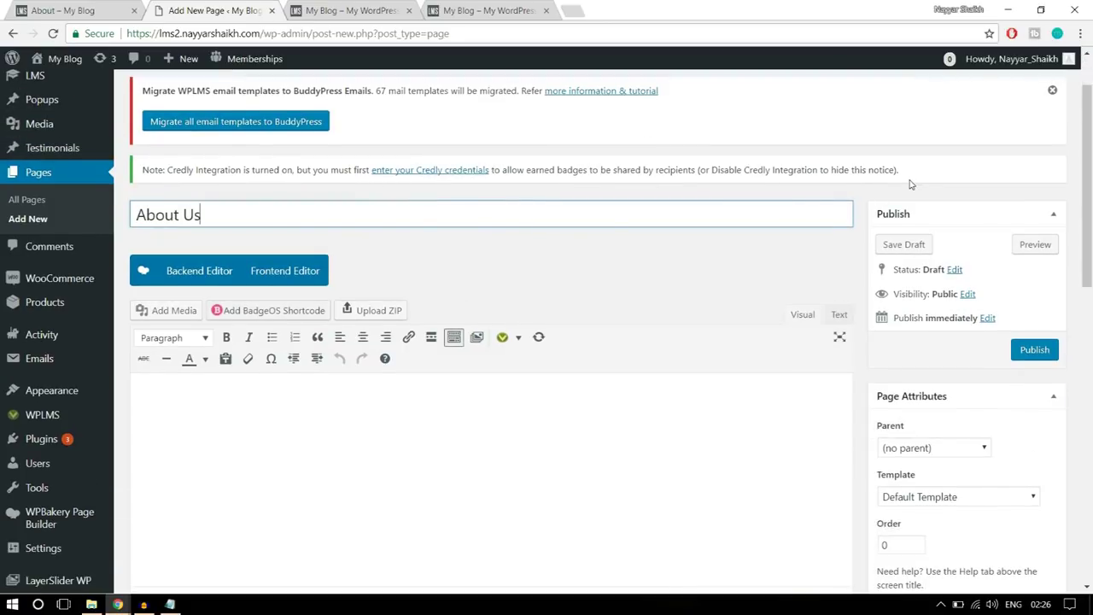
{"action": "scroll", "coordinate": [912, 184], "scroll_direction": "down", "scroll_amount": 1}
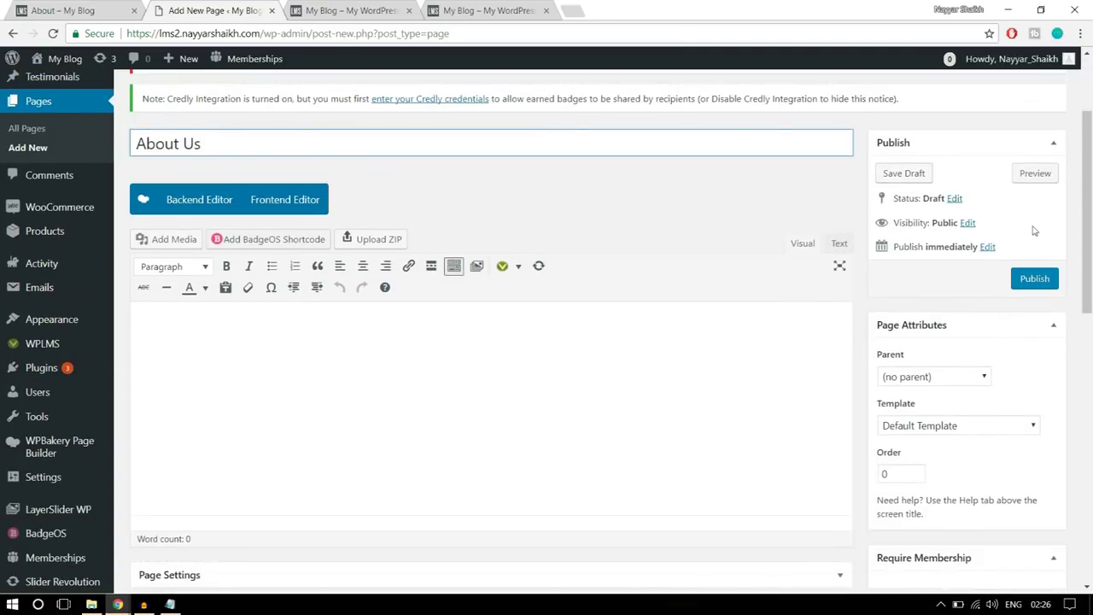
{"action": "left_click", "coordinate": [990, 424]}
{"action": "left_click", "coordinate": [948, 407]}
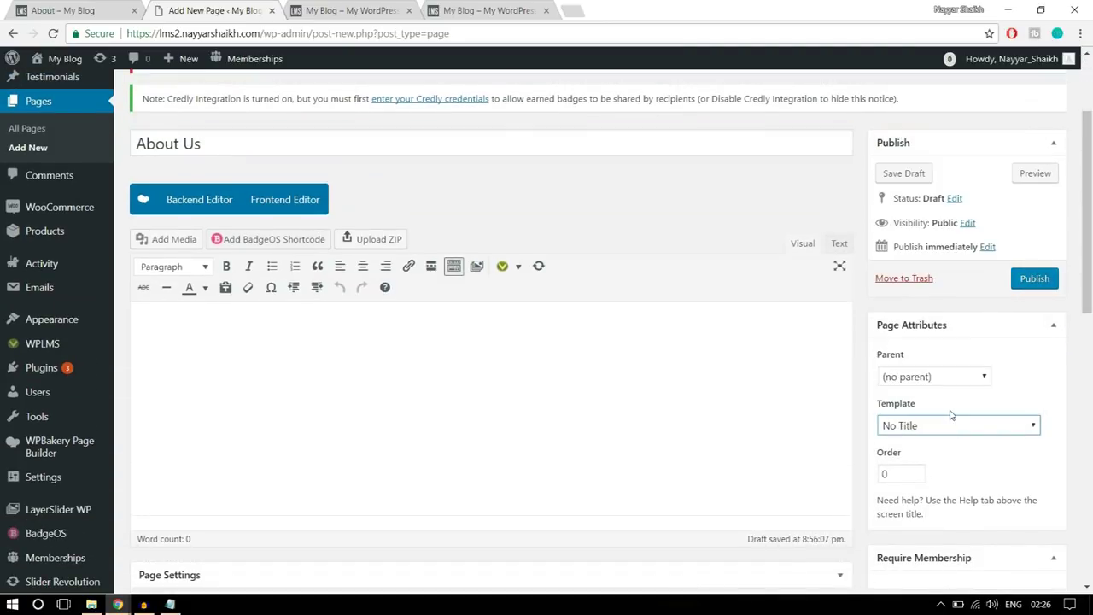
{"action": "left_click", "coordinate": [199, 200]}
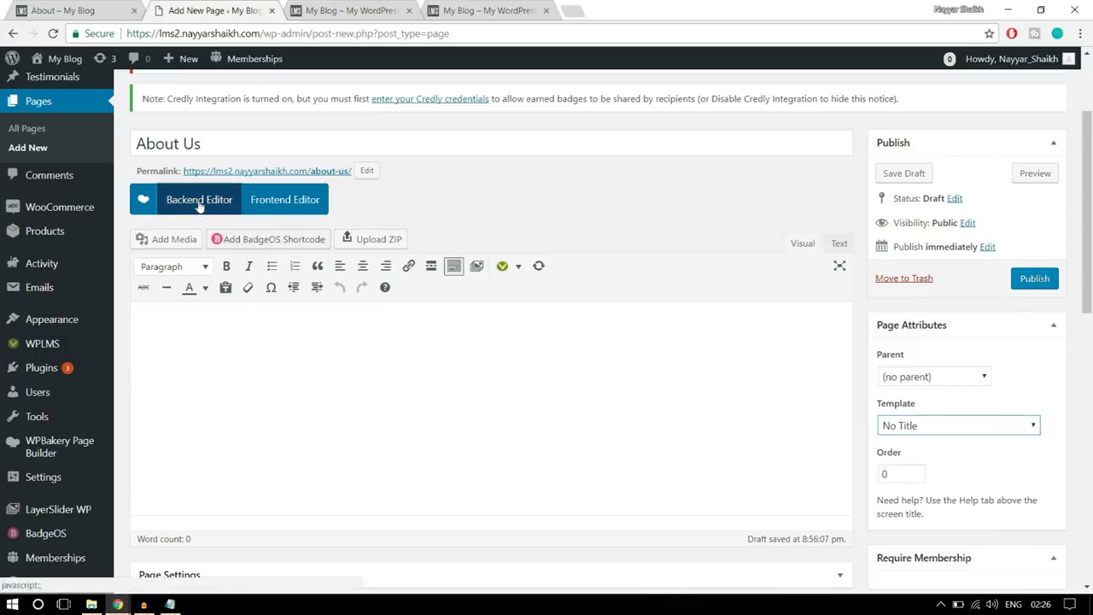
- Review the hero heading text on the demo About page
{"action": "left_click", "coordinate": [55, 7]}
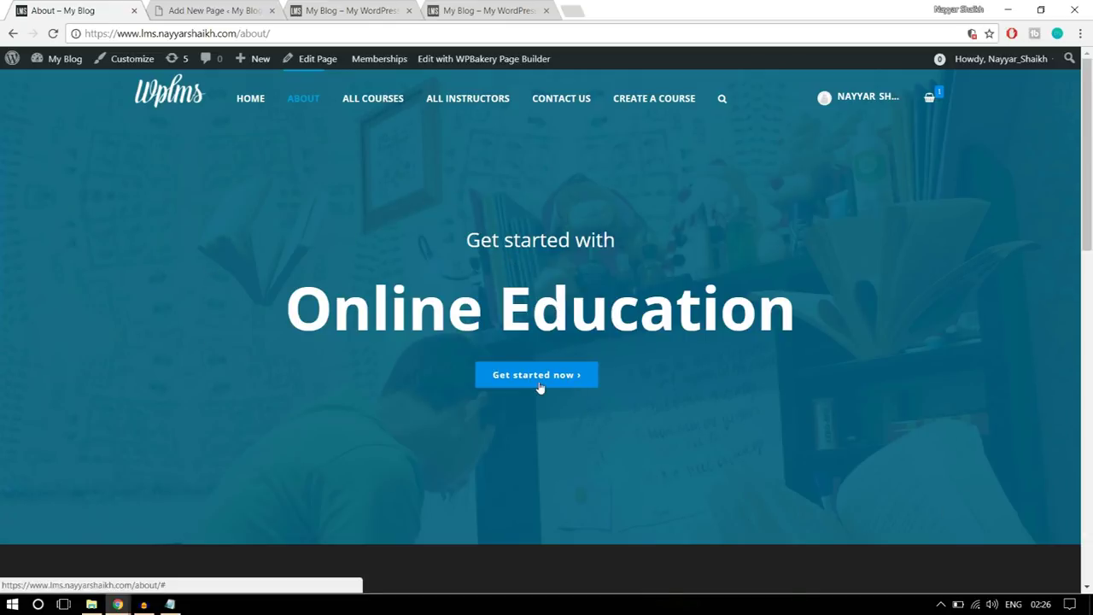
{"action": "left_click_drag", "start_coordinate": [827, 307], "coordinate": [377, 236]}
{"action": "left_click", "coordinate": [451, 265]}
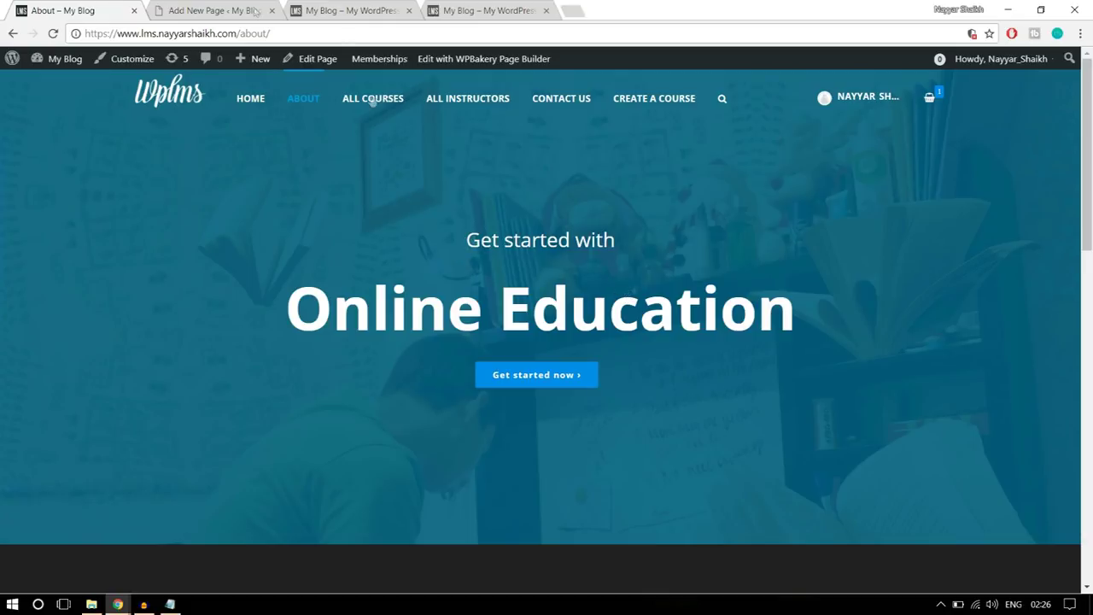
- Add a Custom Heading element to the About Us page
{"action": "left_click", "coordinate": [238, 11]}
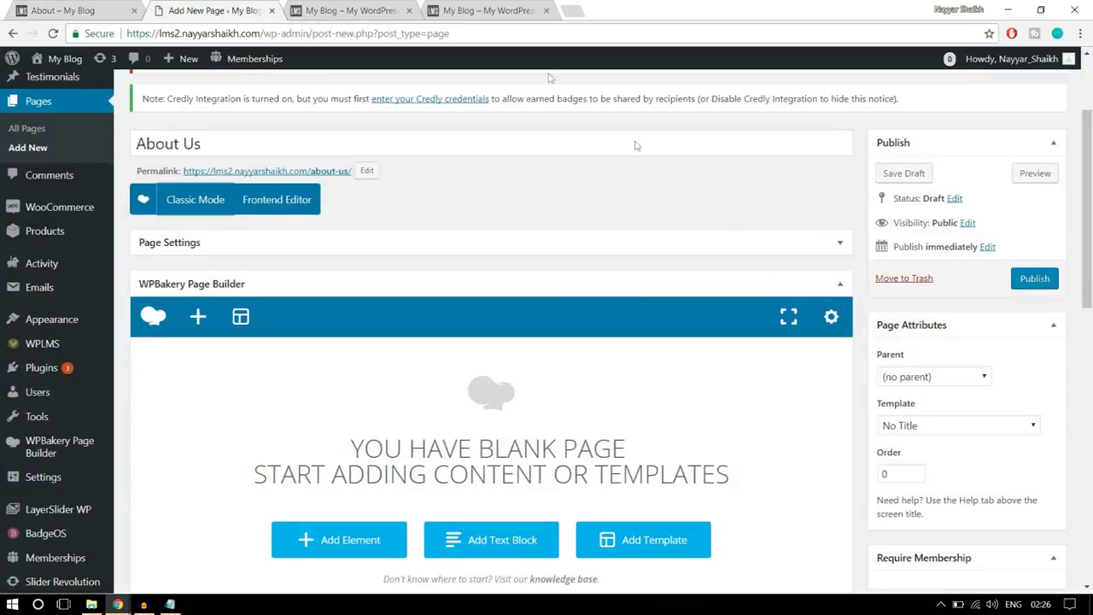
{"action": "scroll", "coordinate": [759, 268], "scroll_direction": "down", "scroll_amount": 2}
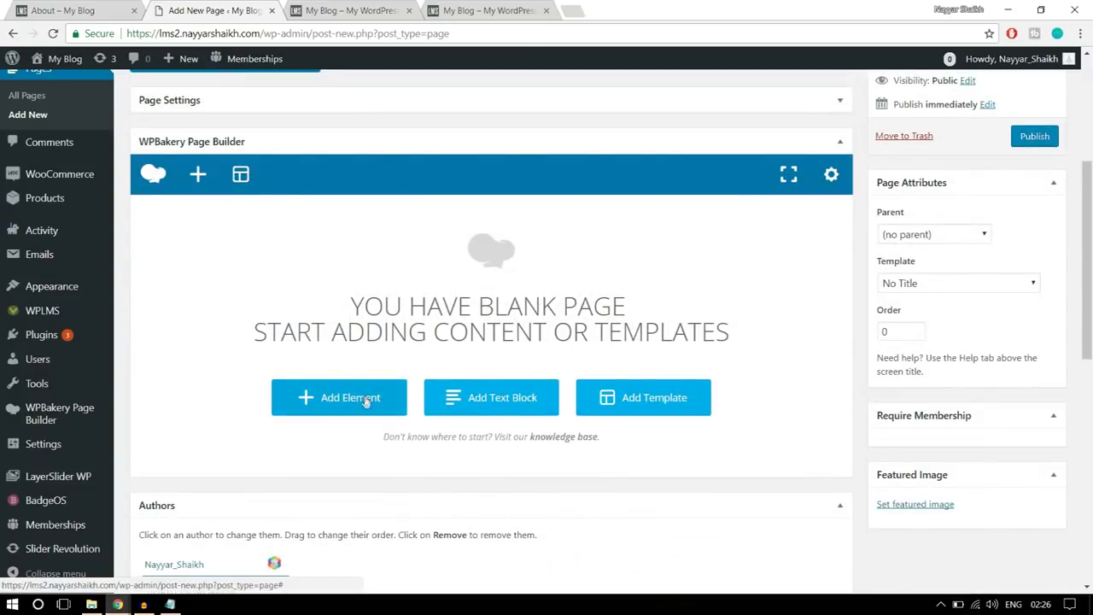
{"action": "left_click", "coordinate": [366, 400]}
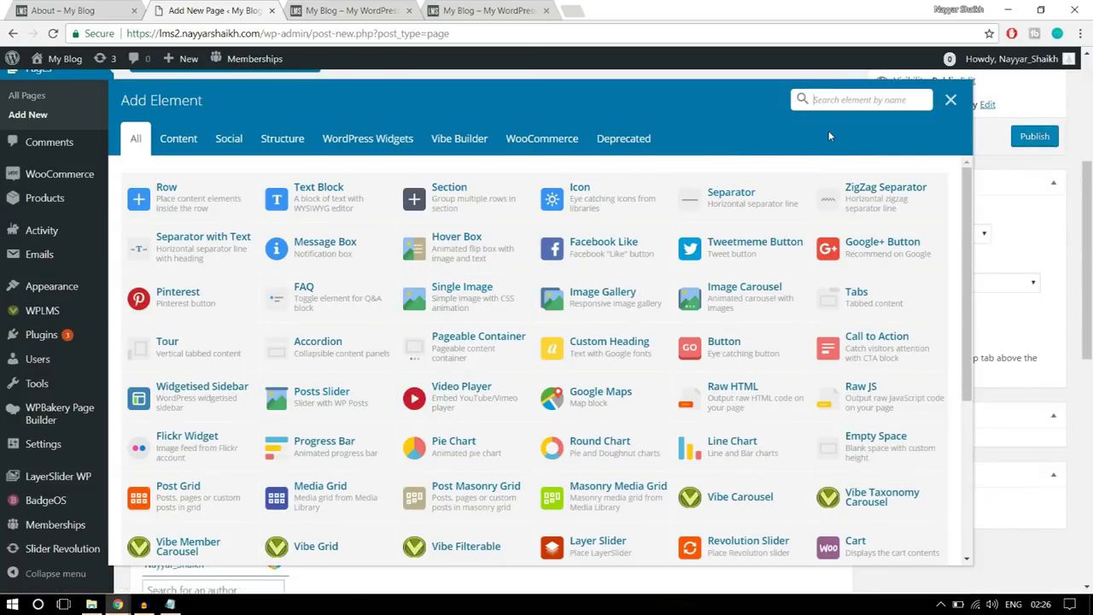
{"action": "type", "text": "head"}
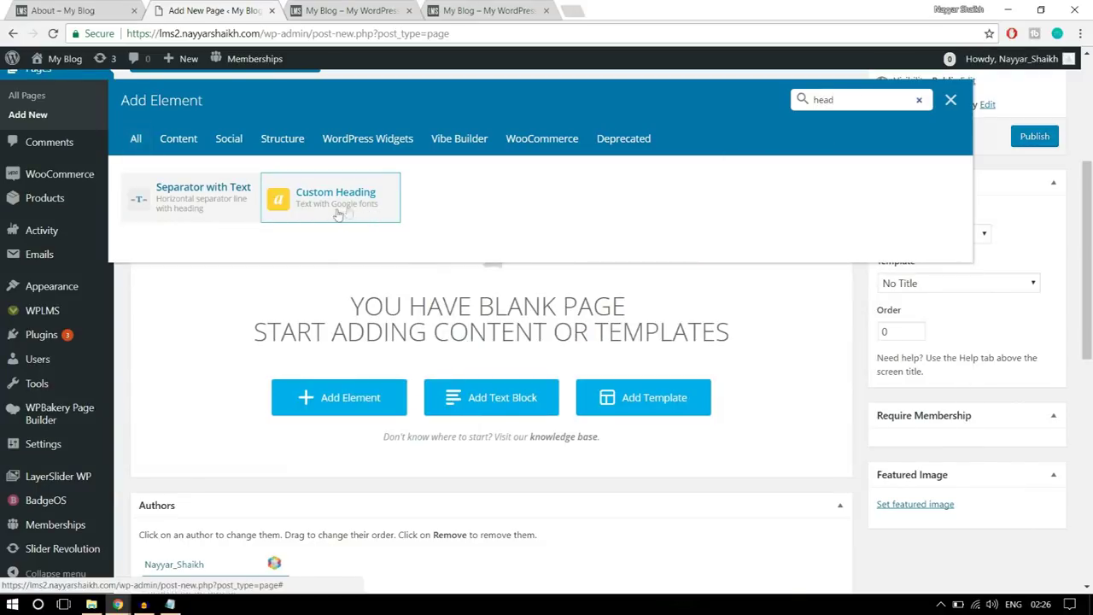
{"action": "left_click", "coordinate": [350, 207]}
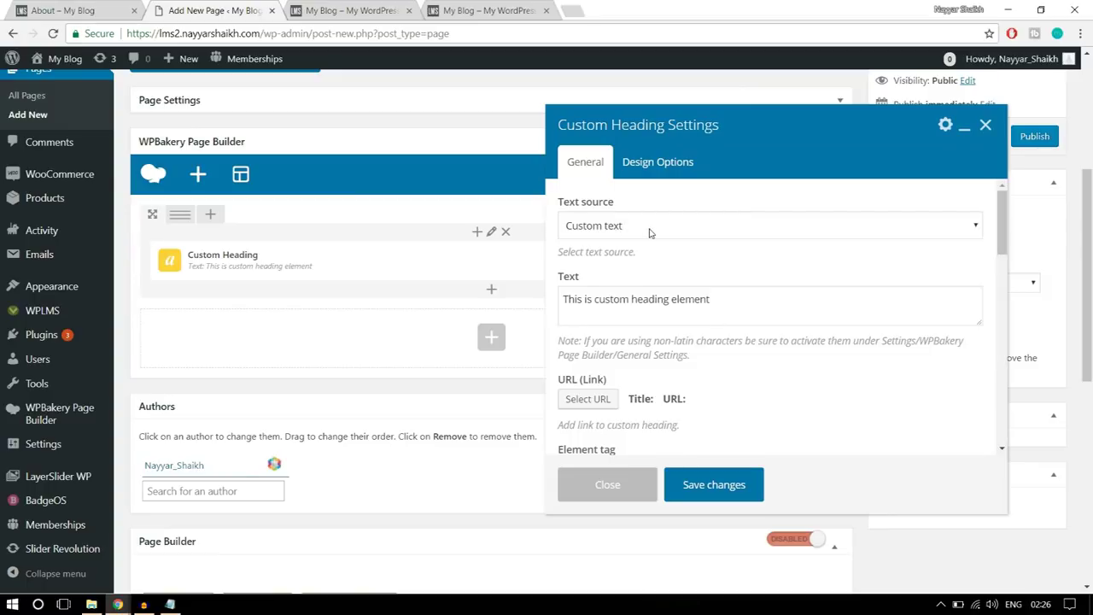
- Copy 'Get started with' from the demo and paste it as the heading text
{"action": "left_click", "coordinate": [104, 8]}
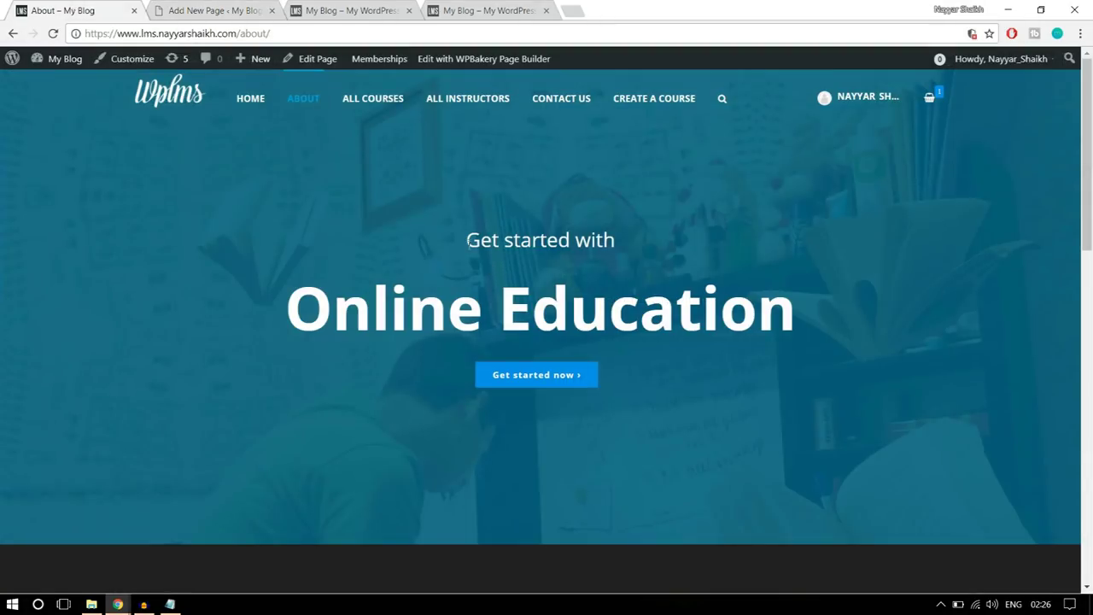
{"action": "left_click_drag", "start_coordinate": [499, 240], "coordinate": [651, 241]}
{"action": "key", "text": "ctrl+c"}
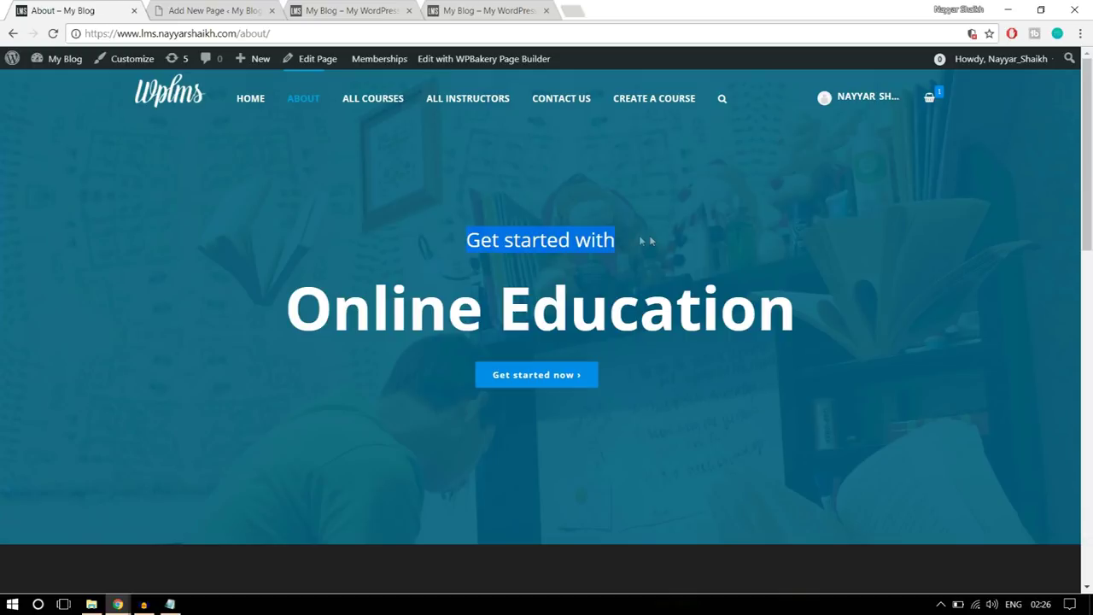
{"action": "left_click", "coordinate": [226, 10]}
{"action": "left_click", "coordinate": [623, 313]}
{"action": "key", "text": "ctrl+a"}
{"action": "key", "text": "ctrl+v"}
- Set the heading's text alignment to center
{"action": "scroll", "coordinate": [791, 332], "scroll_direction": "down", "scroll_amount": 1}
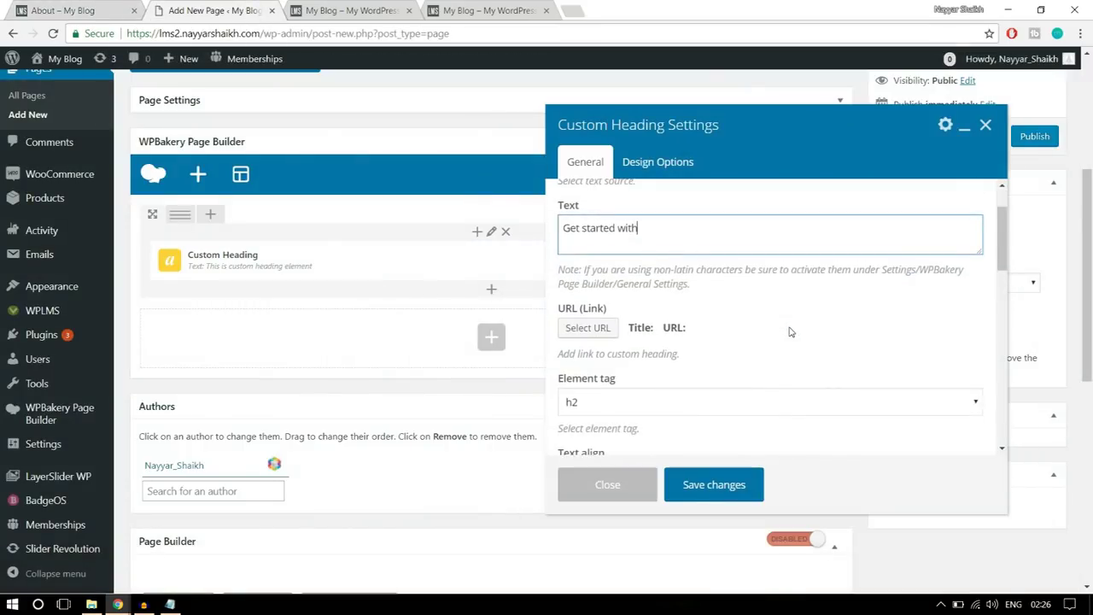
{"action": "scroll", "coordinate": [791, 332], "scroll_direction": "down", "scroll_amount": 1}
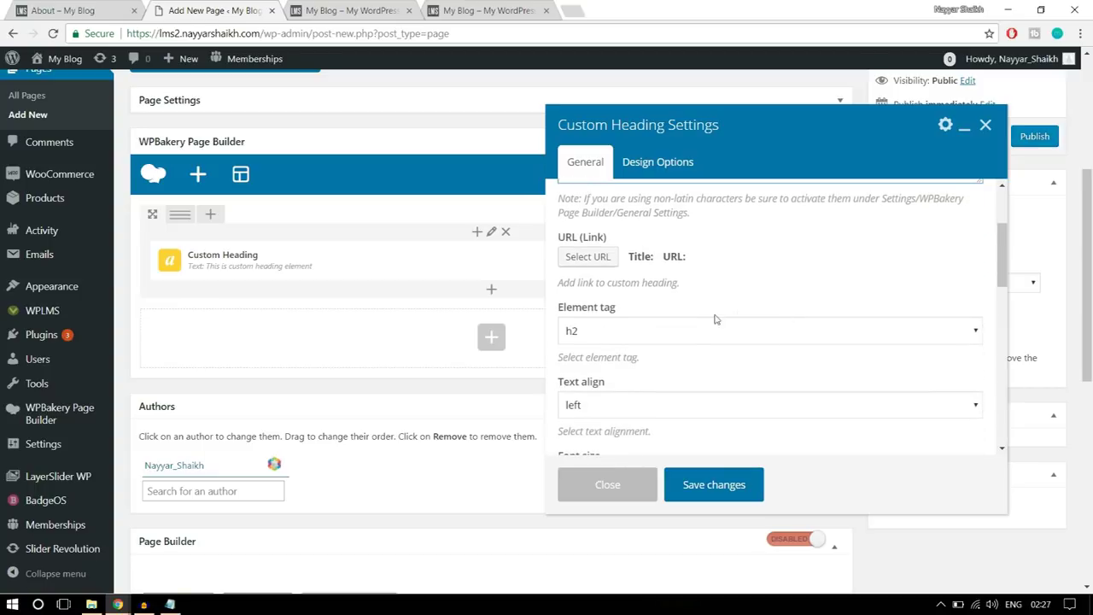
{"action": "scroll", "coordinate": [795, 306], "scroll_direction": "down", "scroll_amount": 2}
{"action": "left_click", "coordinate": [647, 266]}
{"action": "left_click", "coordinate": [627, 311]}
{"action": "key", "text": "ctrl+shift+Tab"}
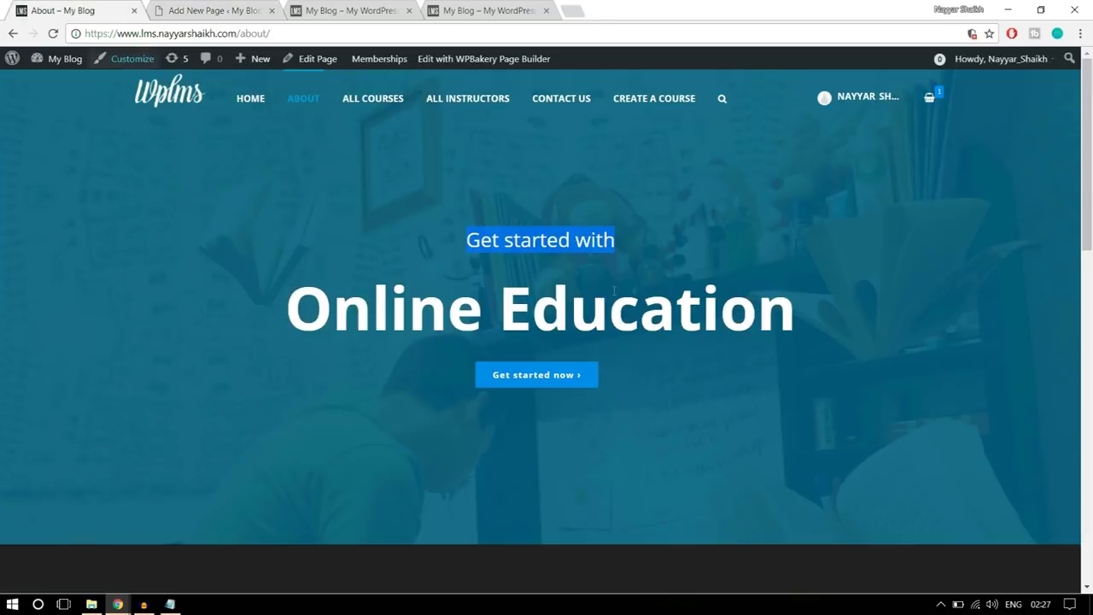
{"action": "left_click", "coordinate": [215, 11]}
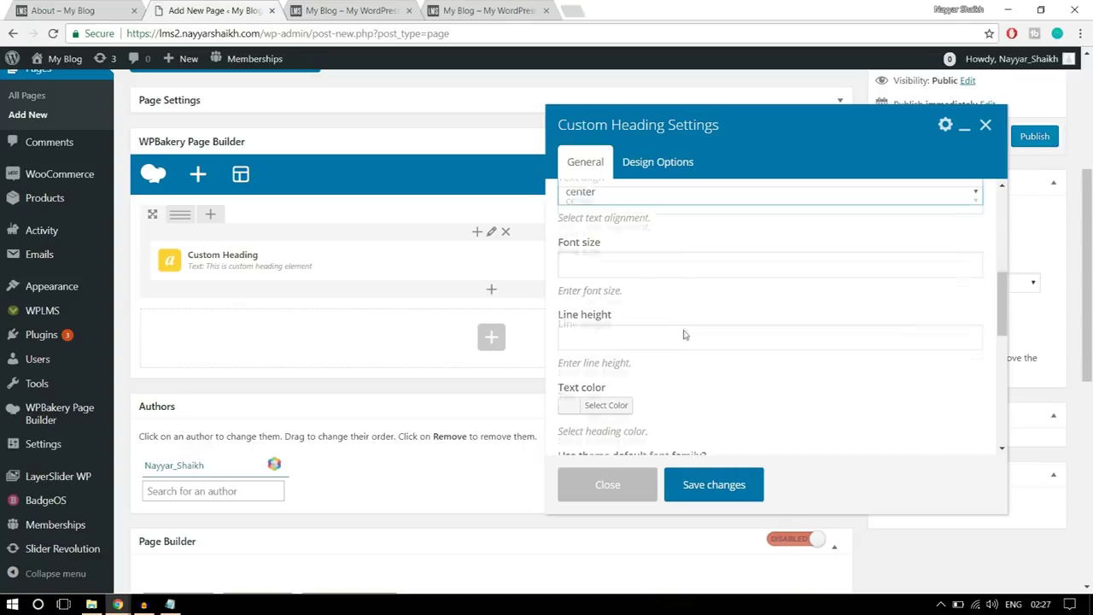
- Compare against the demo's Online Education heading
{"action": "scroll", "coordinate": [683, 333], "scroll_direction": "up", "scroll_amount": 4}
{"action": "scroll", "coordinate": [677, 327], "scroll_direction": "up", "scroll_amount": 1}
{"action": "scroll", "coordinate": [683, 341], "scroll_direction": "down", "scroll_amount": 3}
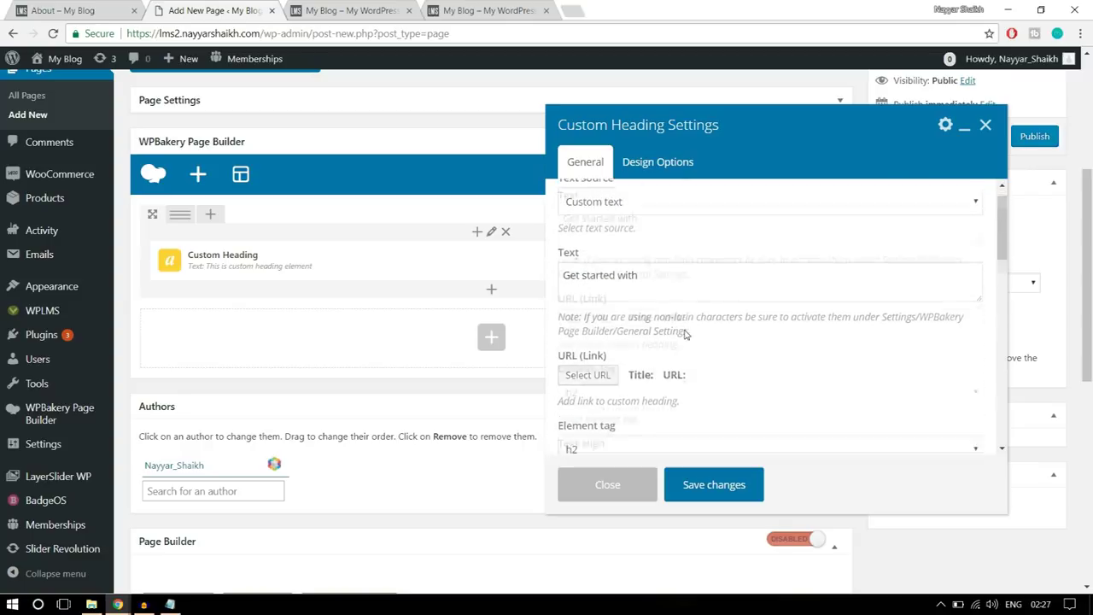
{"action": "scroll", "coordinate": [740, 359], "scroll_direction": "down", "scroll_amount": 2}
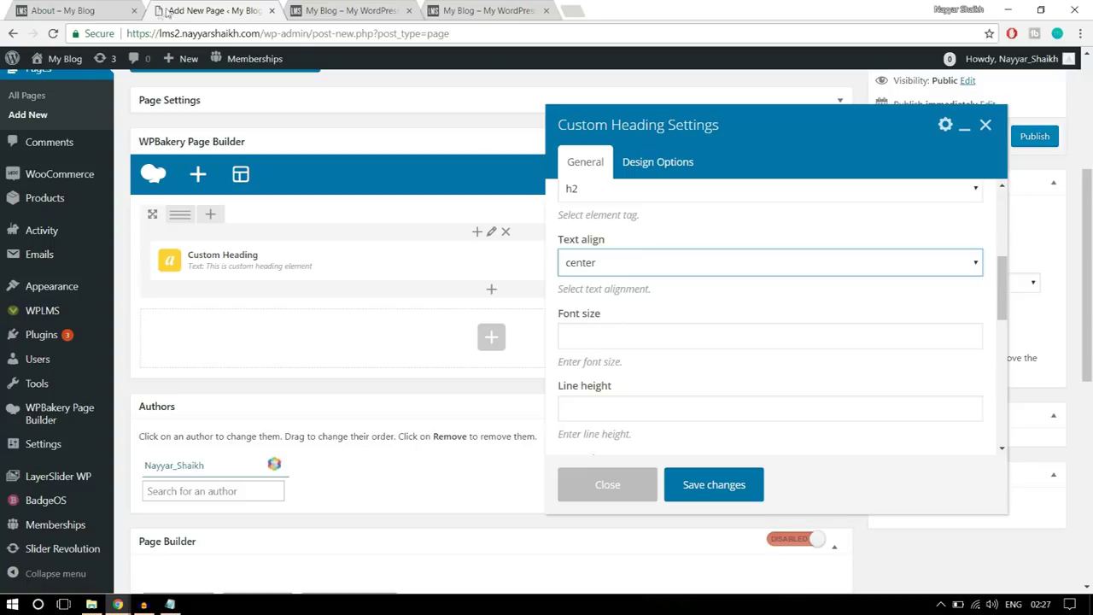
{"action": "left_click", "coordinate": [97, 9]}
{"action": "left_click_drag", "start_coordinate": [285, 308], "coordinate": [851, 302]}
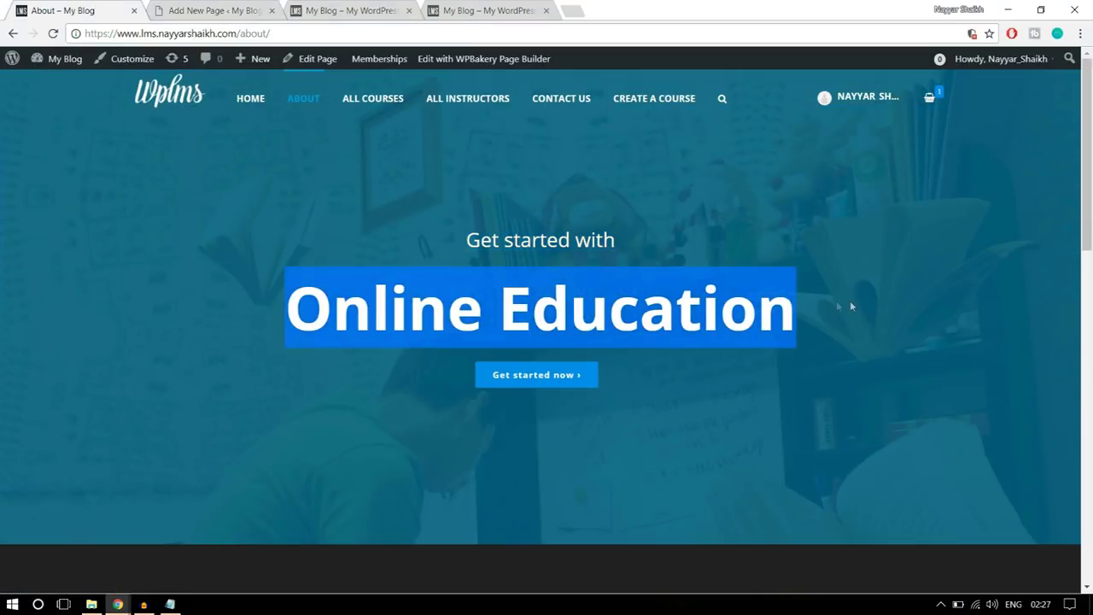
{"action": "left_click", "coordinate": [587, 248]}
- Set the heading text color to white (#ffffff)
{"action": "left_click", "coordinate": [214, 10]}
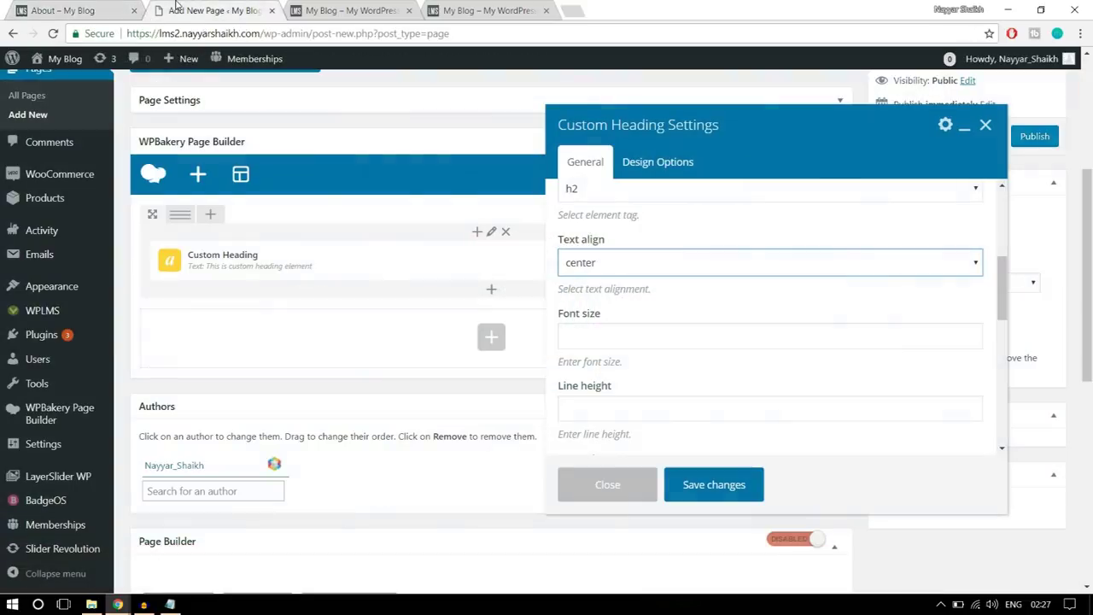
{"action": "scroll", "coordinate": [762, 302], "scroll_direction": "down", "scroll_amount": 1}
{"action": "scroll", "coordinate": [761, 302], "scroll_direction": "down", "scroll_amount": 3}
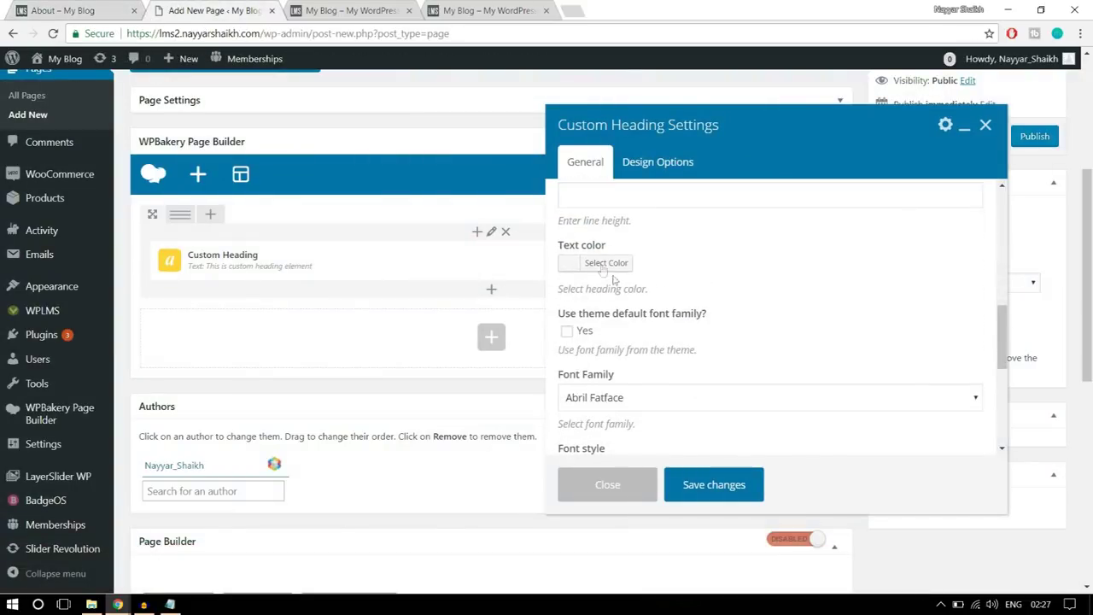
{"action": "left_click", "coordinate": [602, 261]}
{"action": "scroll", "coordinate": [635, 379], "scroll_direction": "down", "scroll_amount": 1}
{"action": "left_click", "coordinate": [589, 358]}
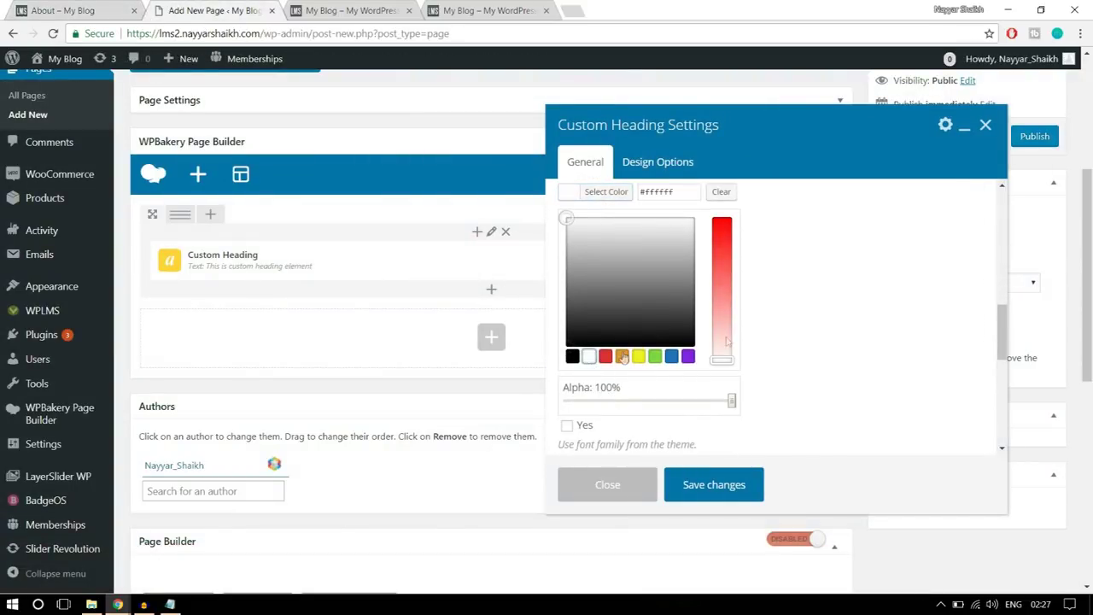
{"action": "scroll", "coordinate": [846, 337], "scroll_direction": "up", "scroll_amount": 1}
{"action": "left_click", "coordinate": [608, 265]}
- Switch the heading to the theme's default font and save the settings
{"action": "scroll", "coordinate": [879, 305], "scroll_direction": "down", "scroll_amount": 1}
{"action": "left_click", "coordinate": [567, 259]}
{"action": "scroll", "coordinate": [856, 271], "scroll_direction": "down", "scroll_amount": 1}
{"action": "scroll", "coordinate": [754, 394], "scroll_direction": "down", "scroll_amount": 2}
{"action": "scroll", "coordinate": [752, 401], "scroll_direction": "up", "scroll_amount": 5}
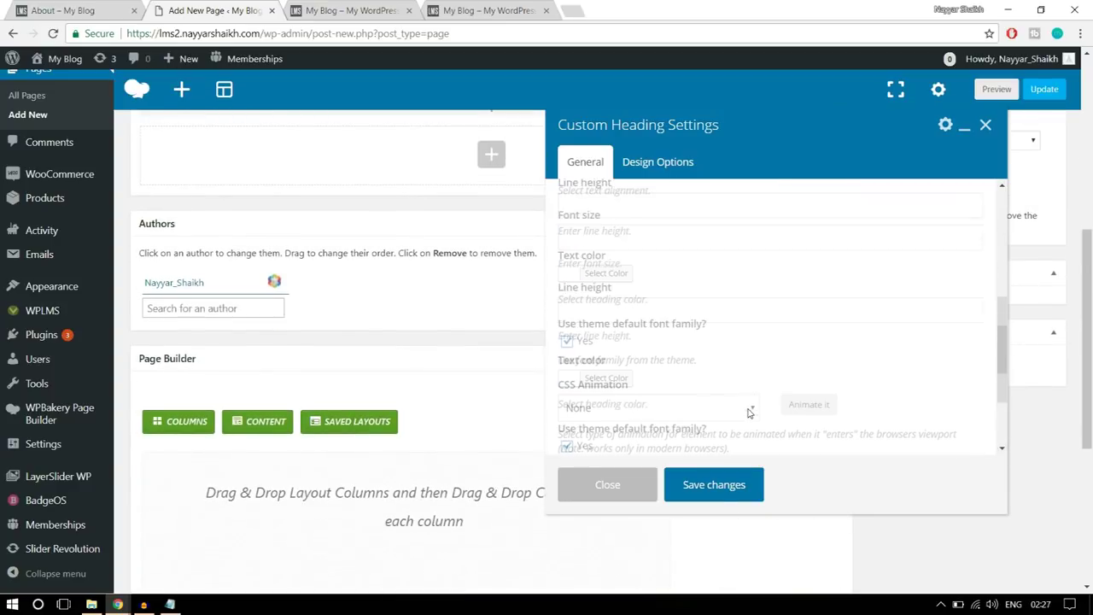
{"action": "left_click", "coordinate": [720, 485]}
{"action": "scroll", "coordinate": [724, 490], "scroll_direction": "up", "scroll_amount": 4}
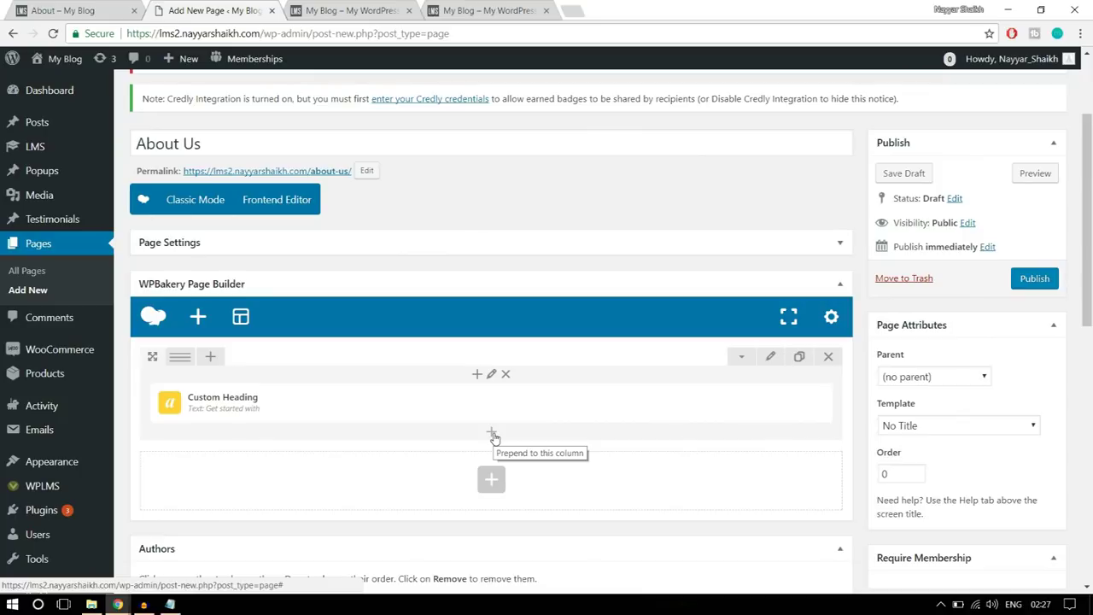
- Add a second Custom Heading with the text 'Online Education' copied from the demo
{"action": "left_click", "coordinate": [494, 436]}
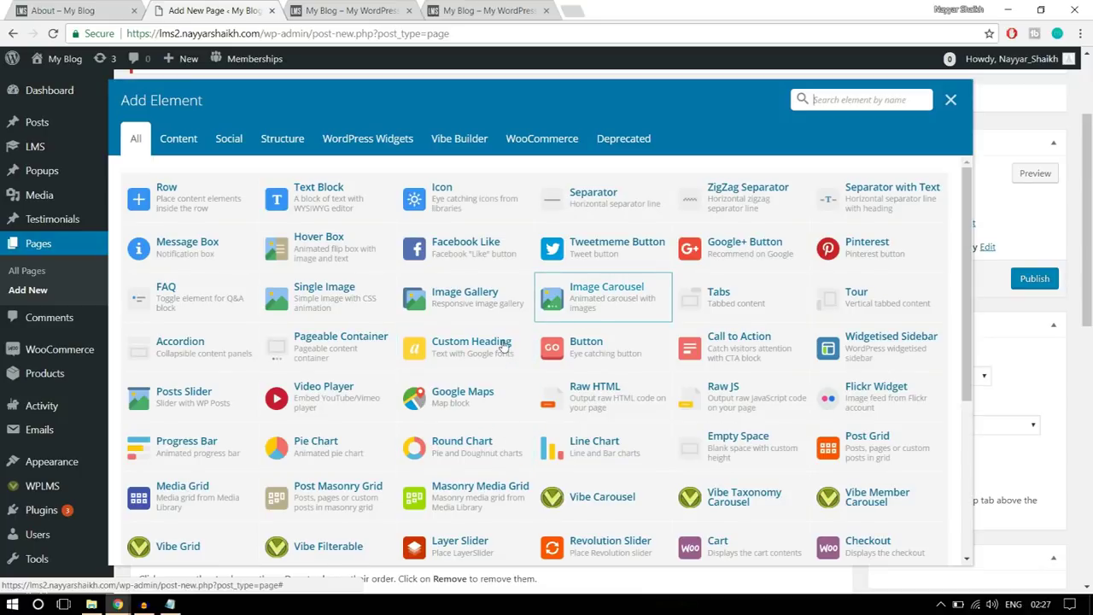
{"action": "type", "text": "cu"}
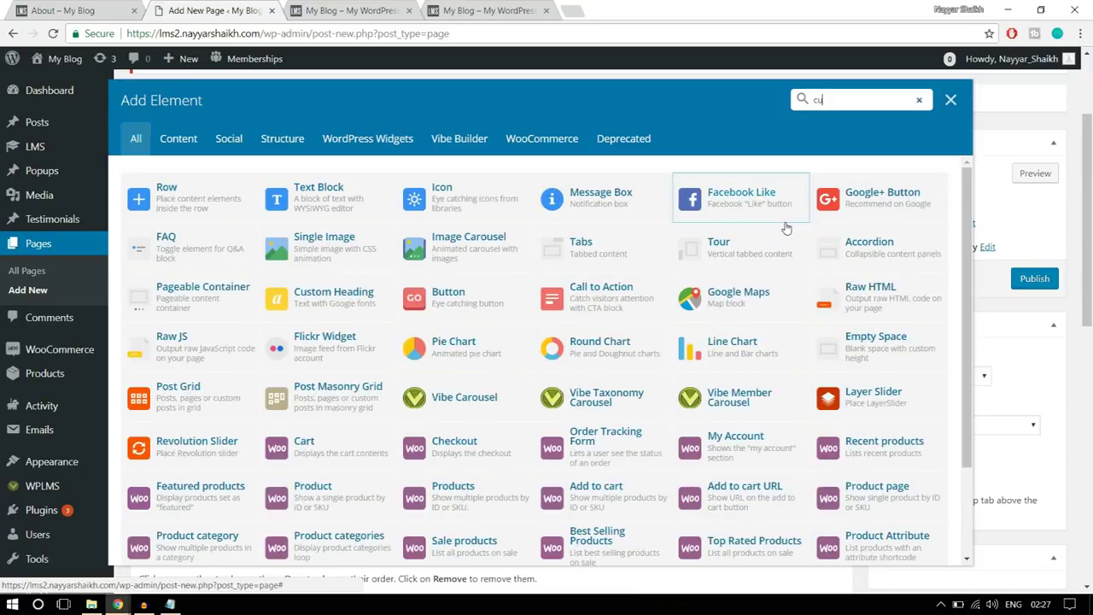
{"action": "type", "text": "st"}
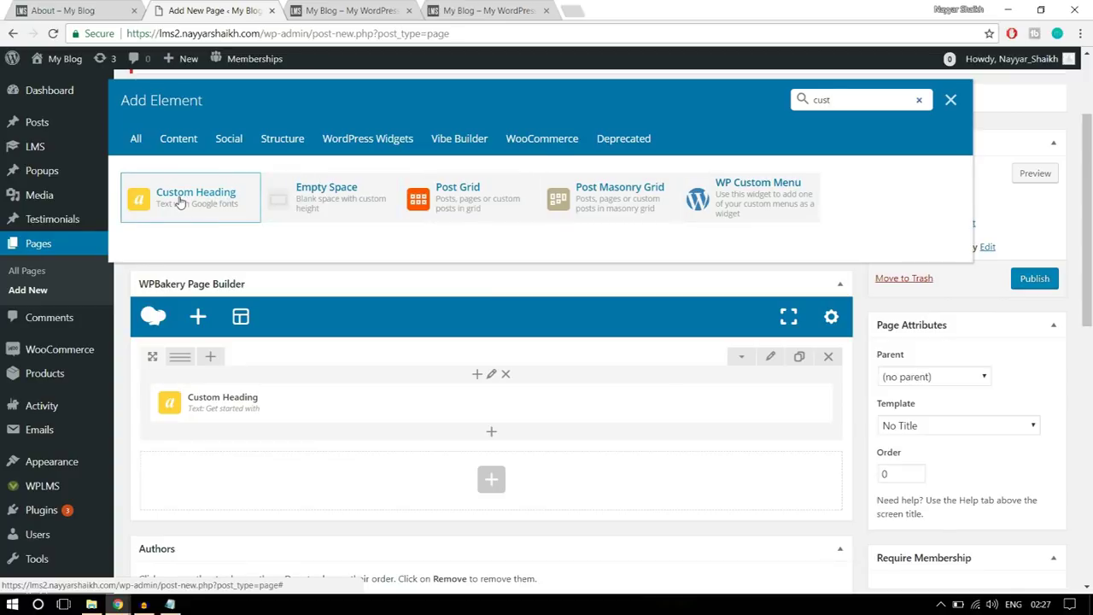
{"action": "left_click", "coordinate": [179, 202]}
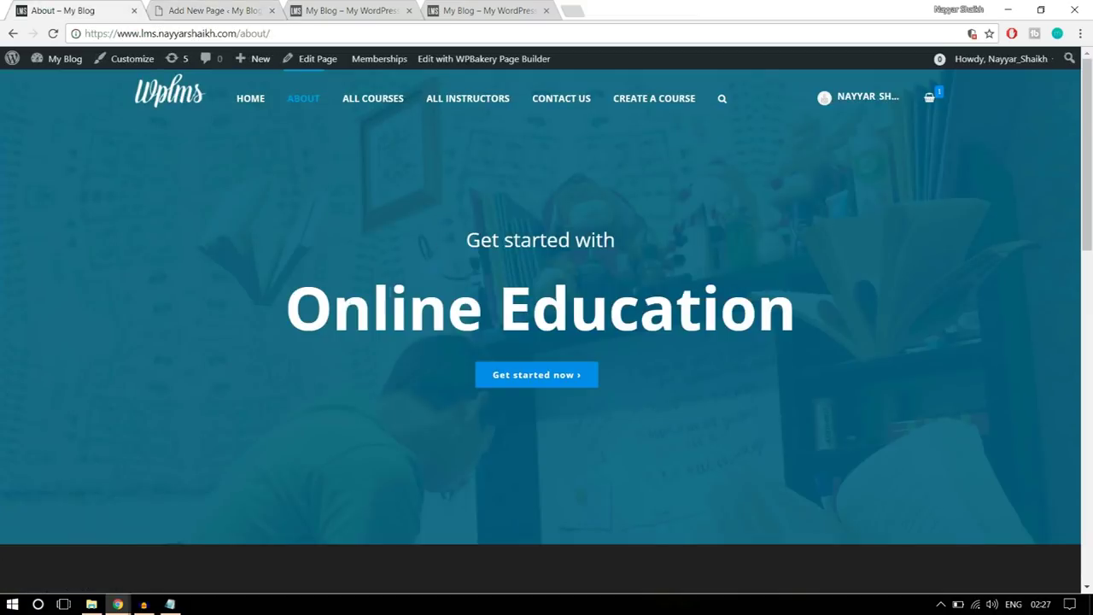
{"action": "left_click_drag", "start_coordinate": [289, 299], "coordinate": [827, 290]}
{"action": "key", "text": "ctrl+c"}
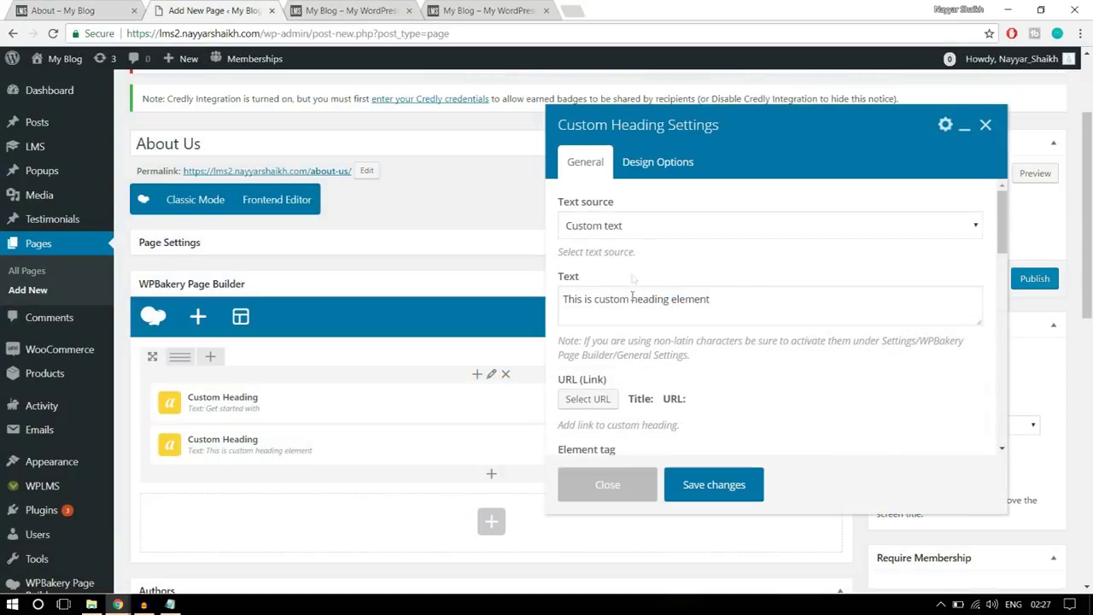
{"action": "triple_click", "coordinate": [734, 309]}
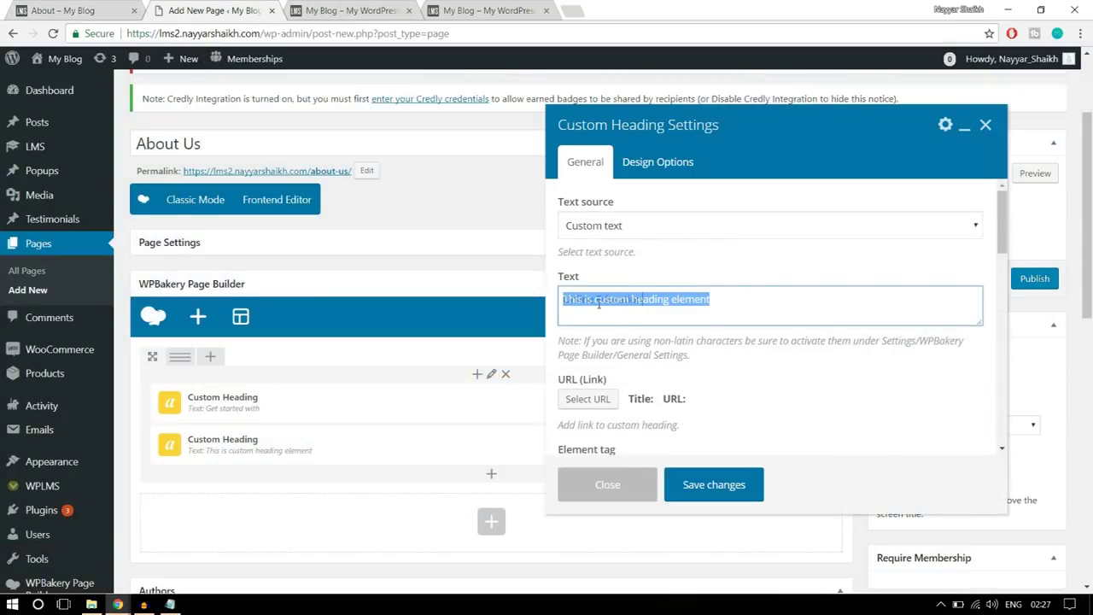
{"action": "key", "text": "ctrl+v"}
- Make the heading an h1, centred, with a 6rem font size
{"action": "scroll", "coordinate": [639, 304], "scroll_direction": "down", "scroll_amount": 3}
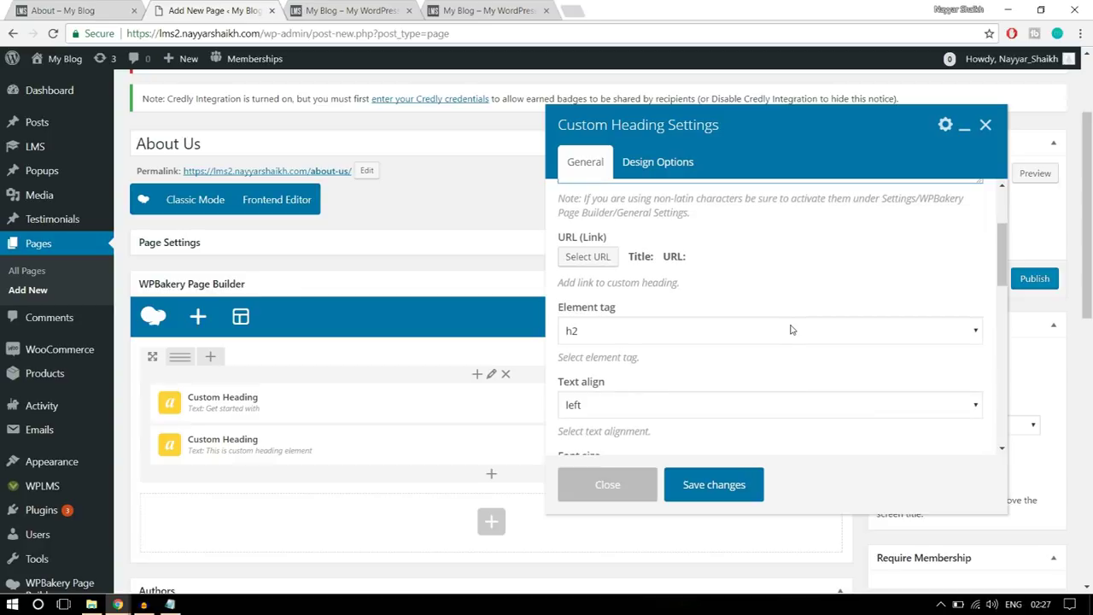
{"action": "left_click", "coordinate": [631, 265]}
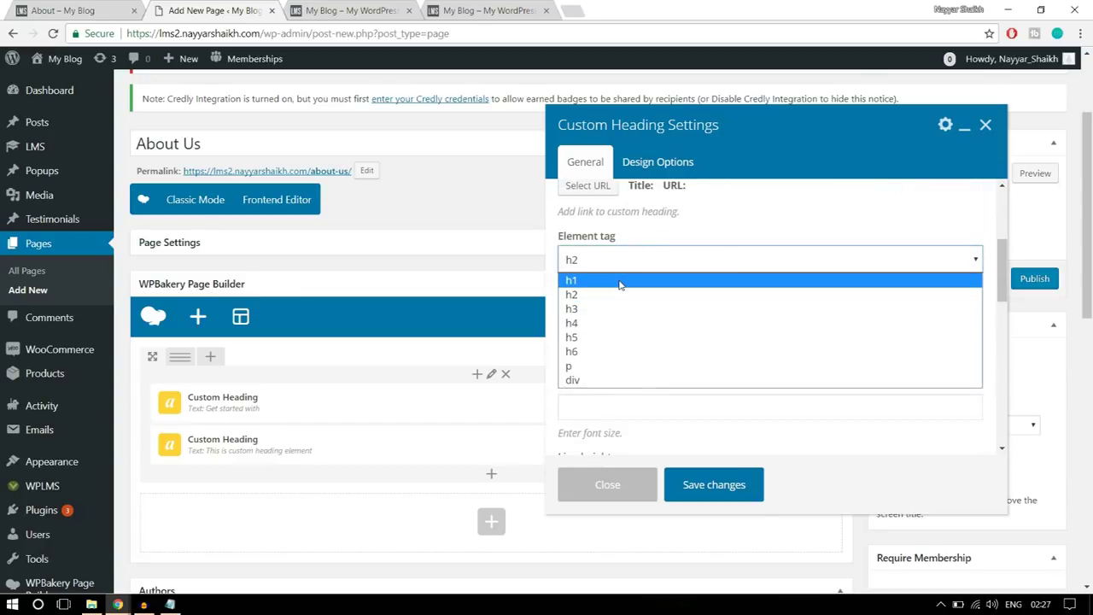
{"action": "left_click", "coordinate": [620, 280]}
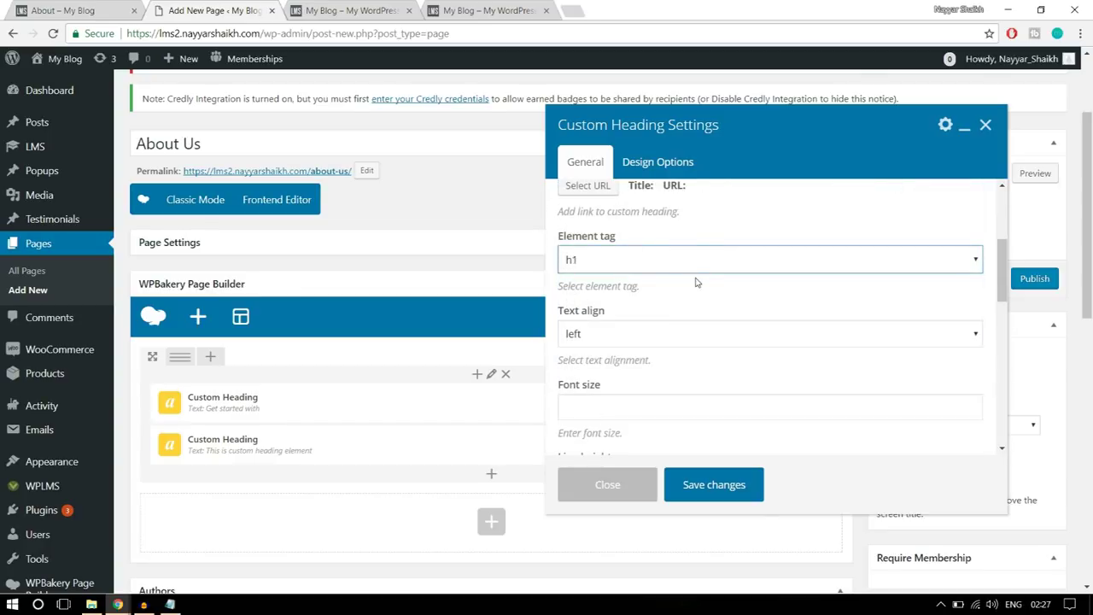
{"action": "left_click", "coordinate": [676, 333]}
{"action": "left_click", "coordinate": [637, 383]}
{"action": "scroll", "coordinate": [633, 359], "scroll_direction": "down", "scroll_amount": 1}
{"action": "left_click", "coordinate": [630, 343]}
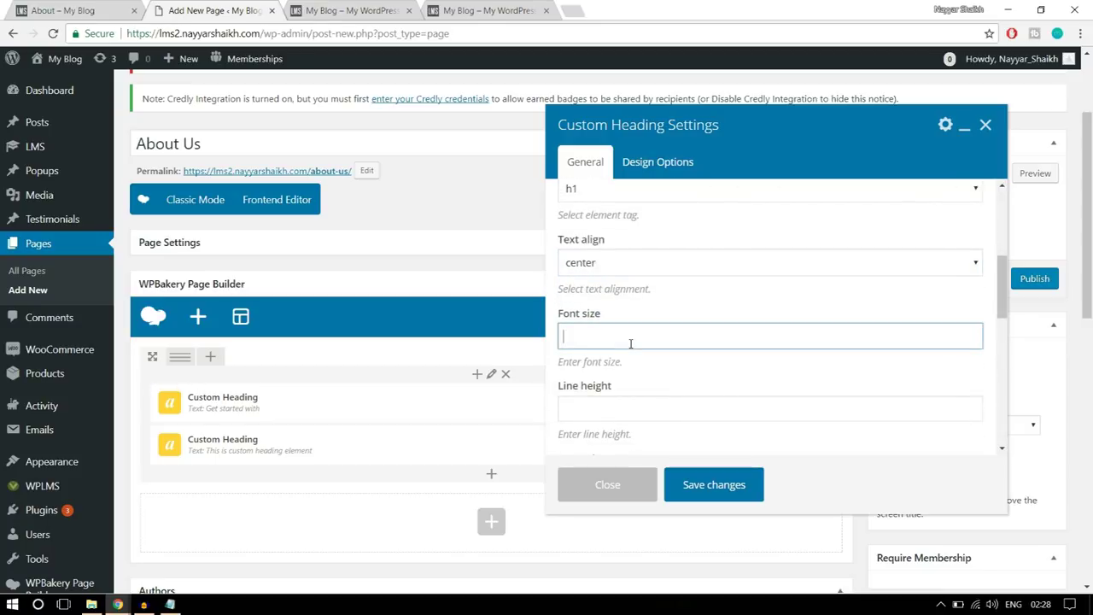
{"action": "type", "text": "6rem"}
{"action": "double_click", "coordinate": [610, 337]}
- Pick a new text colour for the heading
{"action": "scroll", "coordinate": [787, 362], "scroll_direction": "down", "scroll_amount": 5}
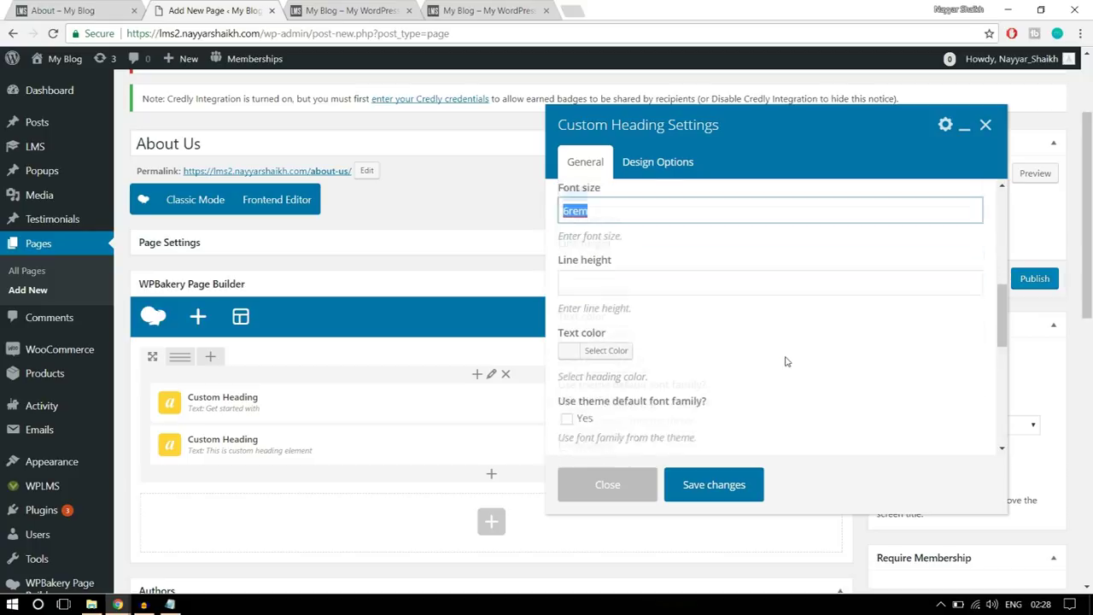
{"action": "left_click", "coordinate": [608, 264]}
{"action": "left_click", "coordinate": [598, 428]}
{"action": "left_click", "coordinate": [599, 264]}
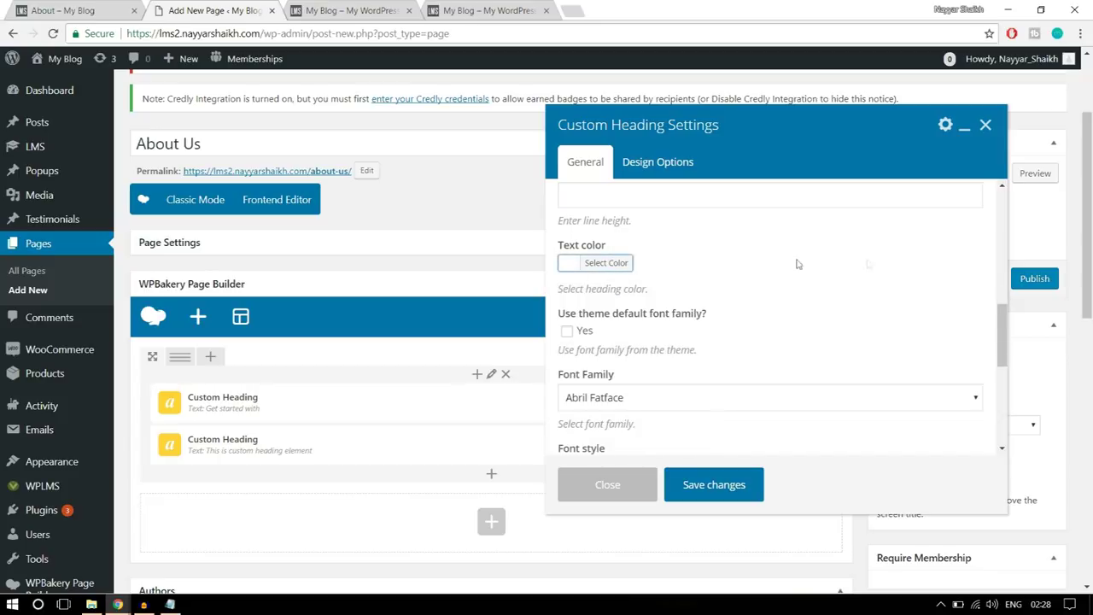
- Set the heading font to Open Sans with 800 bold regular style
{"action": "scroll", "coordinate": [787, 289], "scroll_direction": "down", "scroll_amount": 2}
{"action": "left_click", "coordinate": [621, 321]}
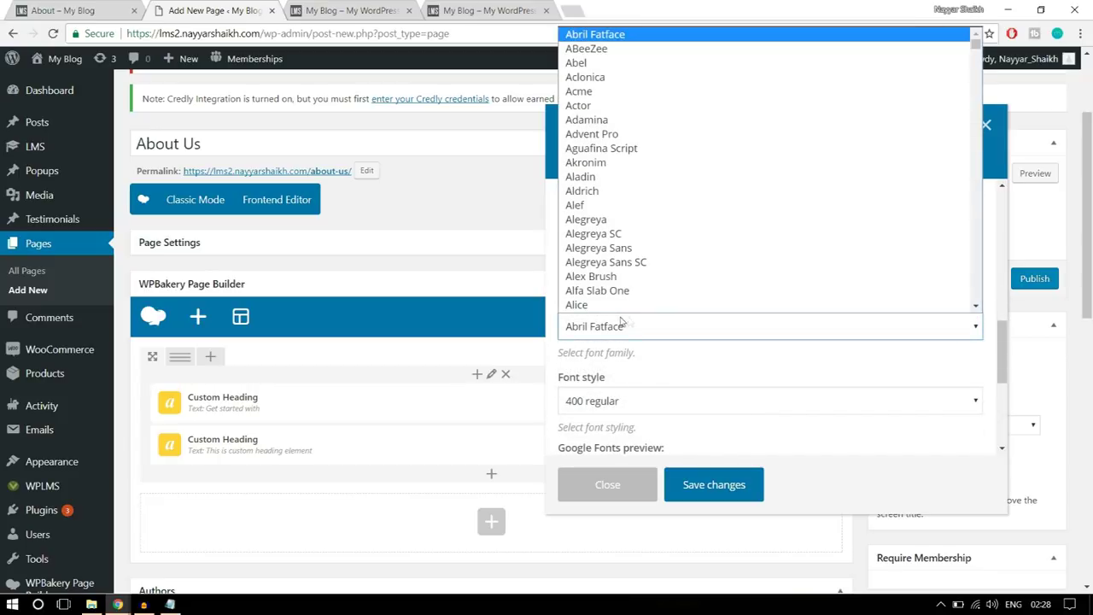
{"action": "type", "text": "op"}
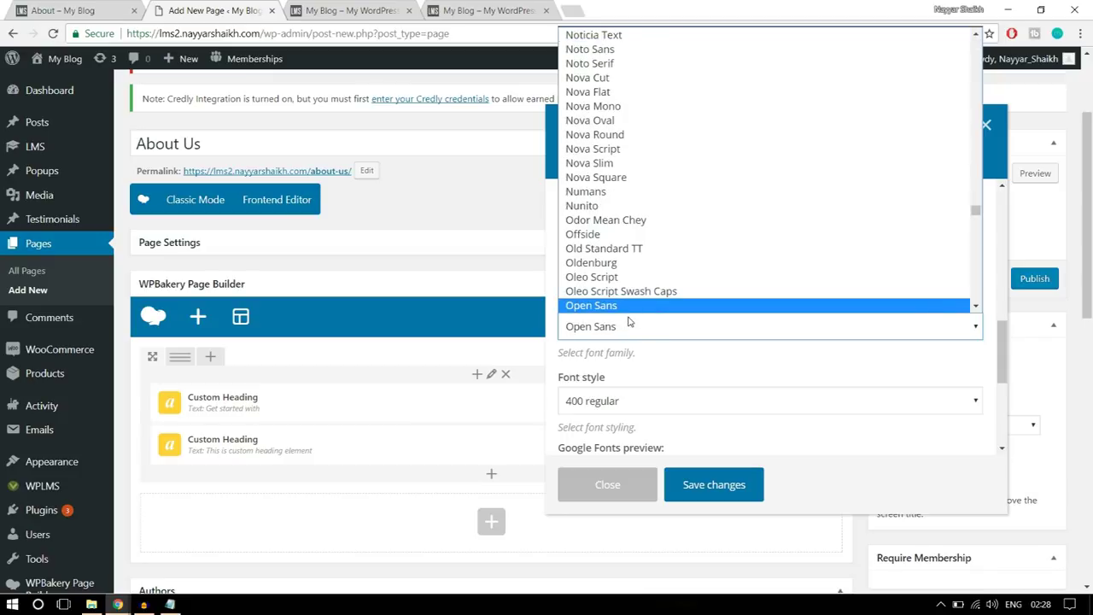
{"action": "left_click", "coordinate": [627, 307]}
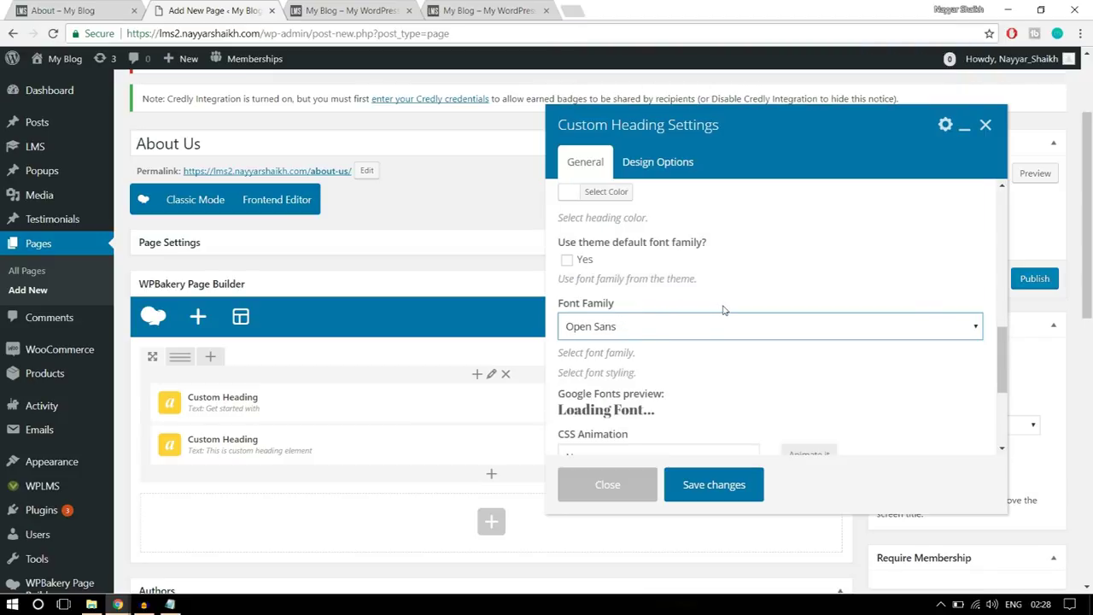
{"action": "scroll", "coordinate": [724, 310], "scroll_direction": "down", "scroll_amount": 3}
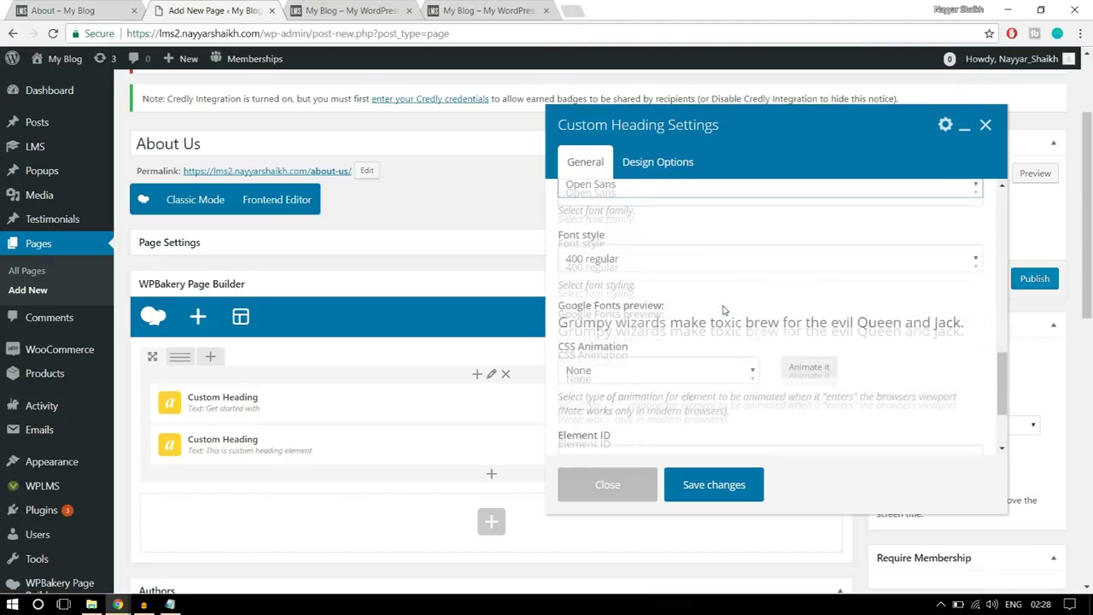
{"action": "left_click", "coordinate": [650, 261]}
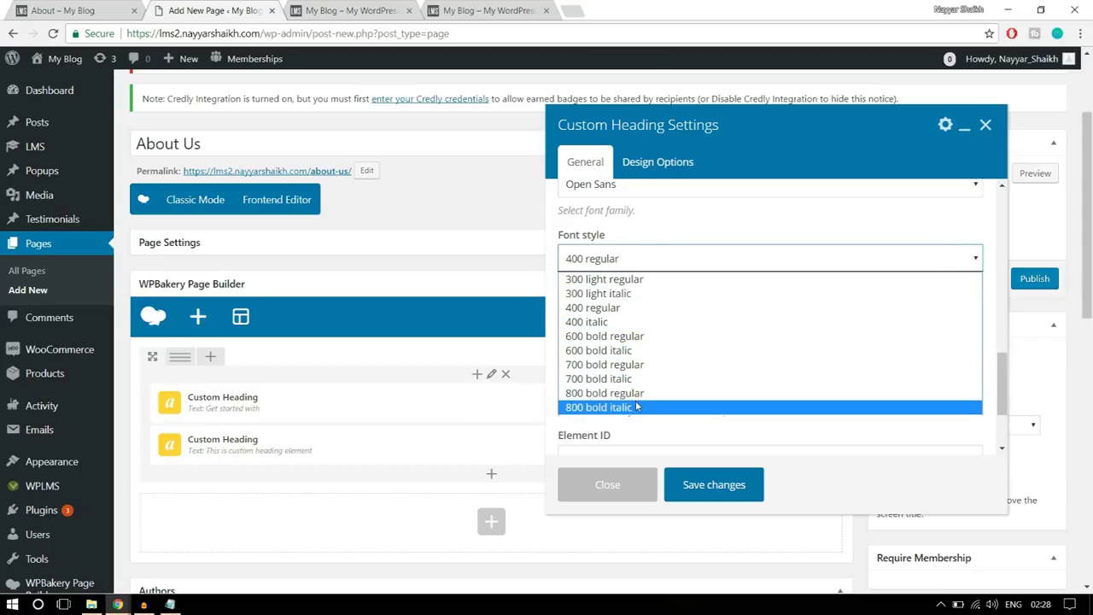
{"action": "left_click", "coordinate": [620, 394]}
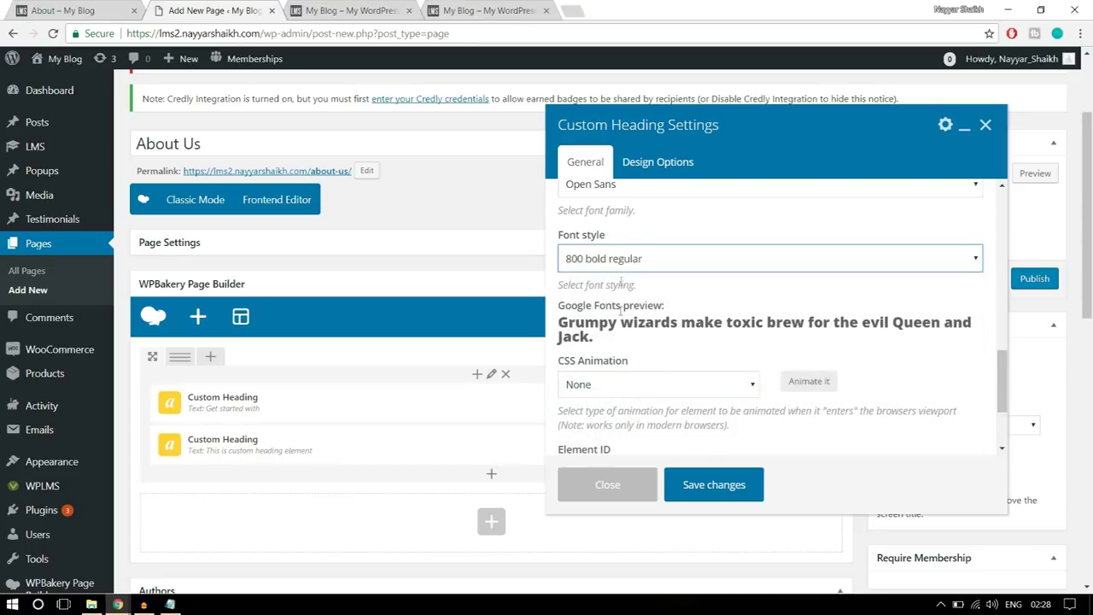
- Select the 'Online Education' text on the demo About page for comparison
{"action": "left_click", "coordinate": [38, 10]}
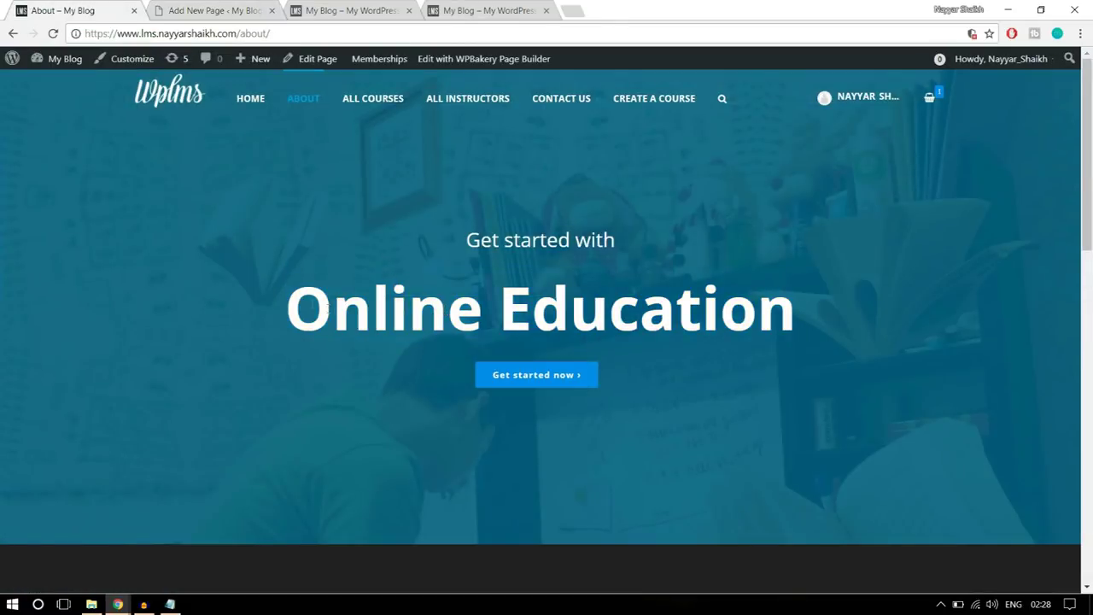
{"action": "left_click_drag", "start_coordinate": [298, 295], "coordinate": [811, 280]}
{"action": "key", "text": "ctrl+Tab"}
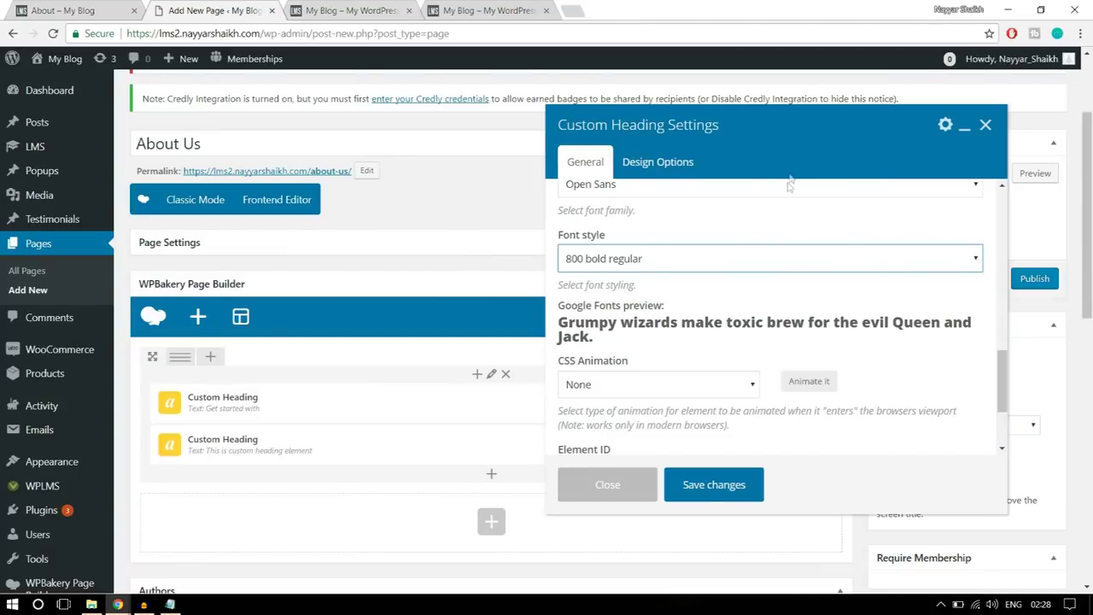
{"action": "scroll", "coordinate": [765, 309], "scroll_direction": "down", "scroll_amount": 1}
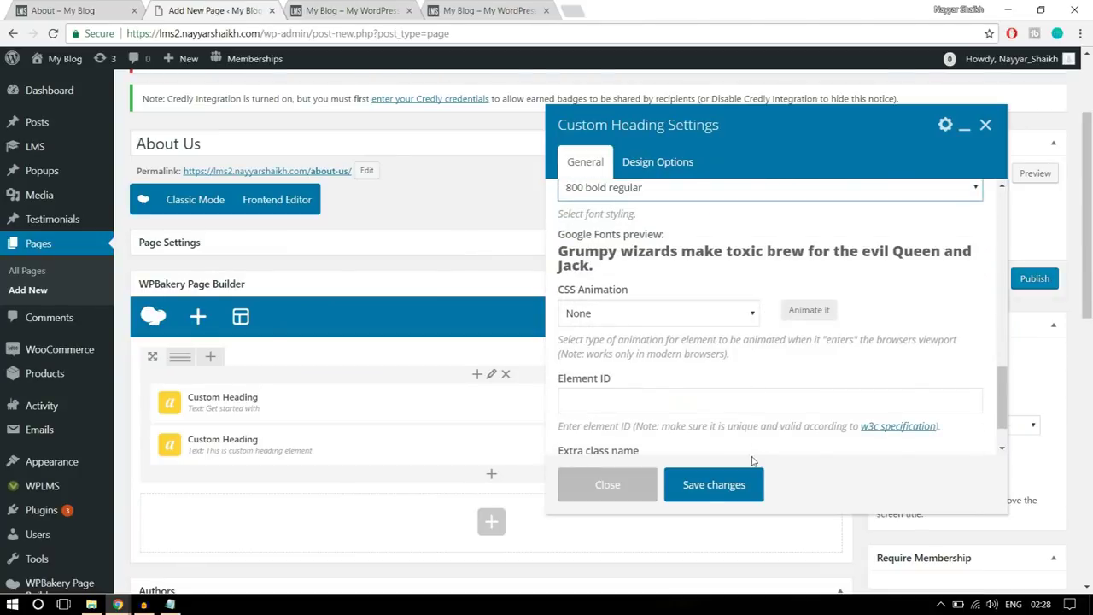
{"action": "scroll", "coordinate": [763, 440], "scroll_direction": "down", "scroll_amount": 1}
- Save the Online Education heading settings
{"action": "left_click", "coordinate": [731, 489]}
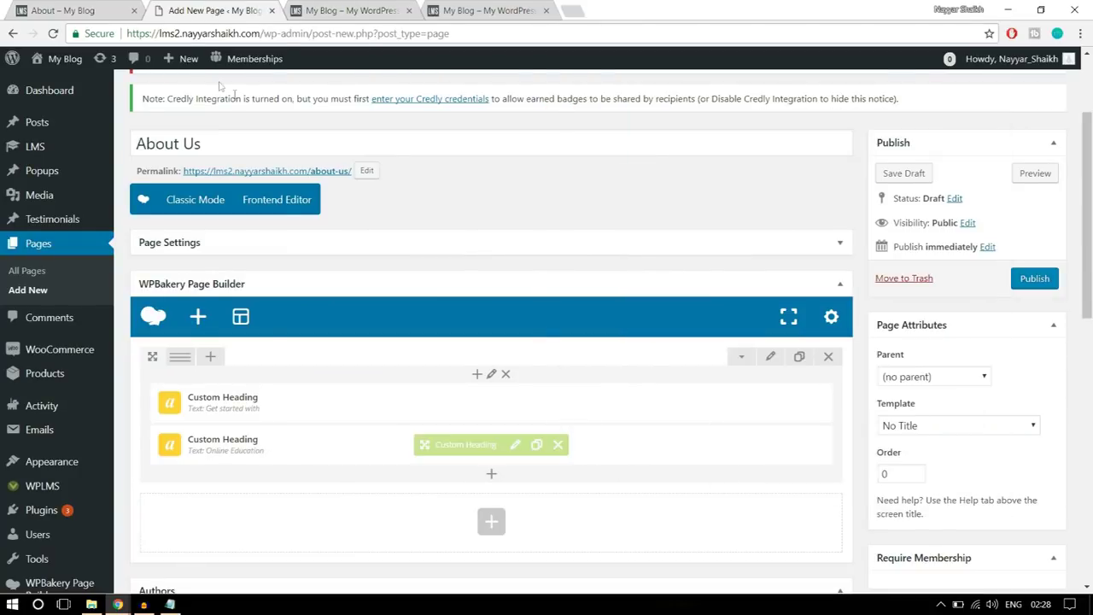
{"action": "left_click", "coordinate": [125, 6]}
{"action": "left_click", "coordinate": [589, 413]}
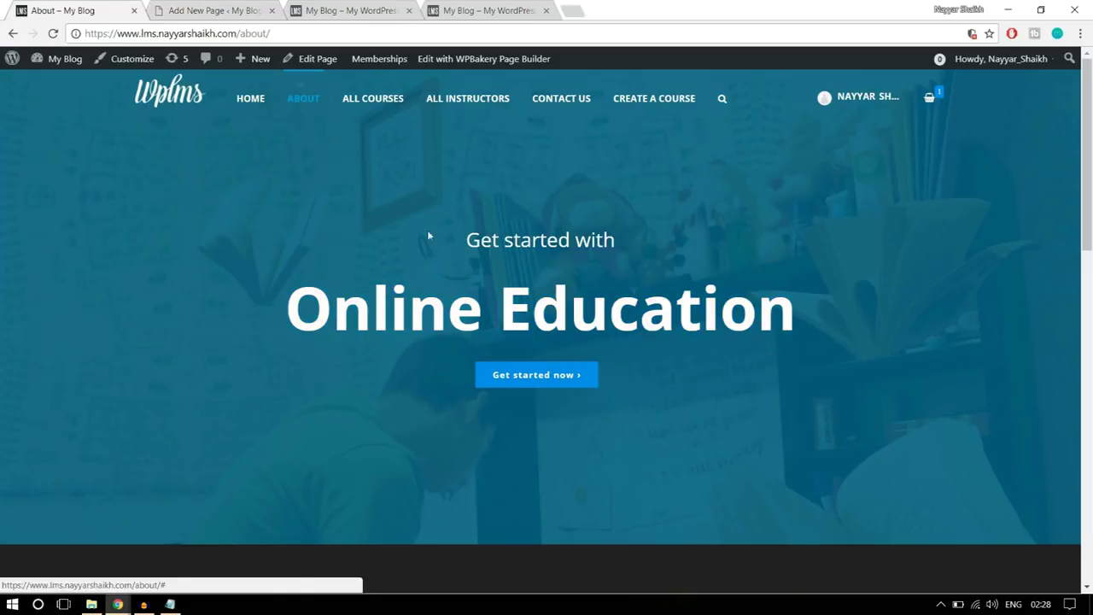
{"action": "left_click", "coordinate": [215, 10]}
{"action": "scroll", "coordinate": [561, 325], "scroll_direction": "down", "scroll_amount": 1}
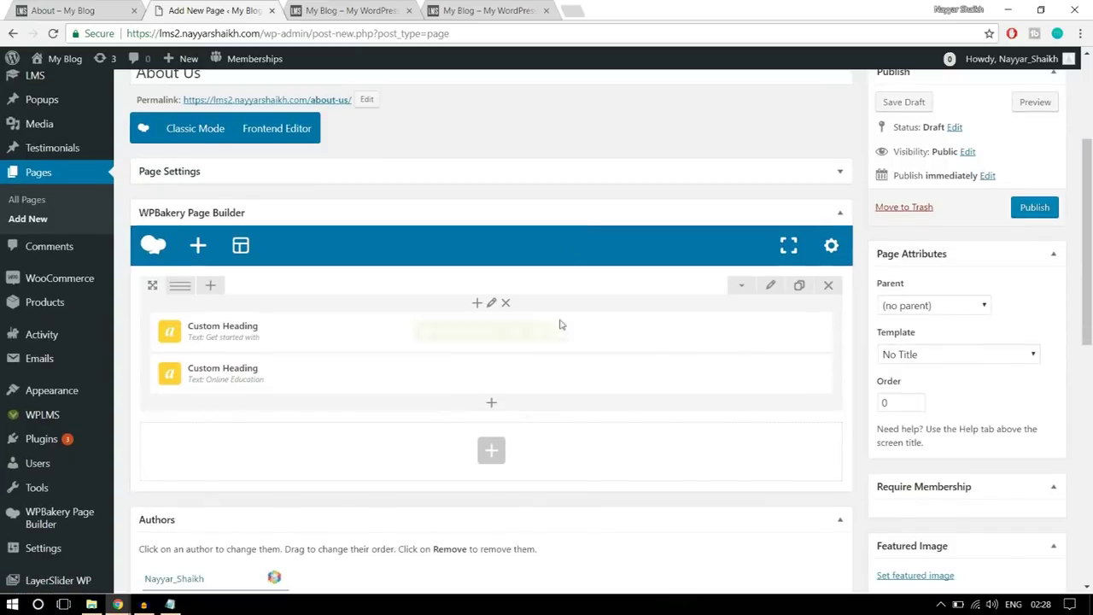
- Add a Button element below the headings and label it 'Get Started Now'
{"action": "left_click", "coordinate": [491, 402]}
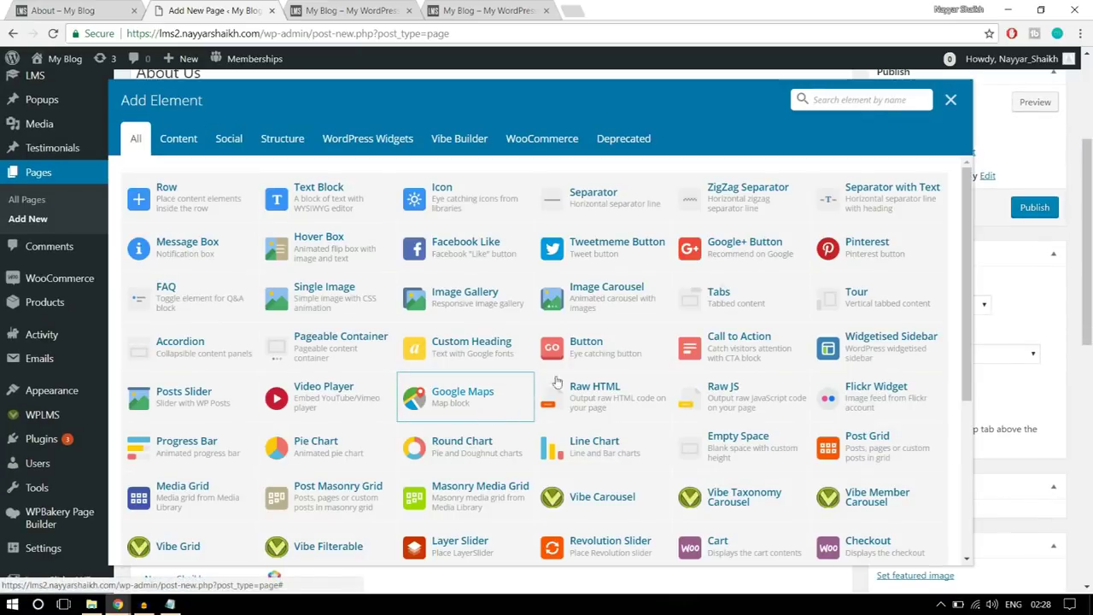
{"action": "type", "text": "butt"}
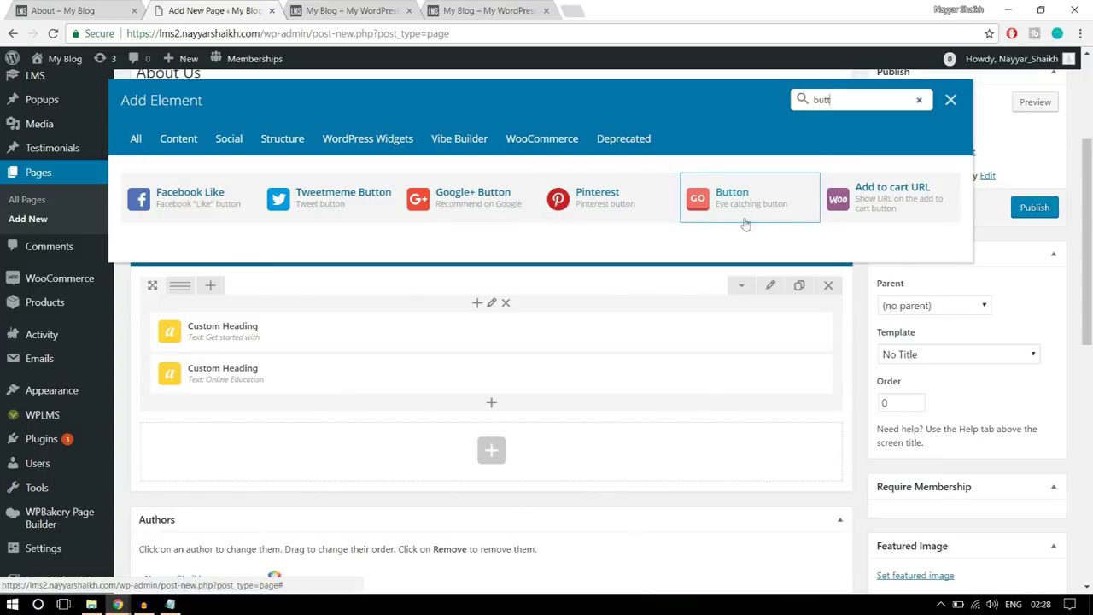
{"action": "left_click", "coordinate": [750, 208]}
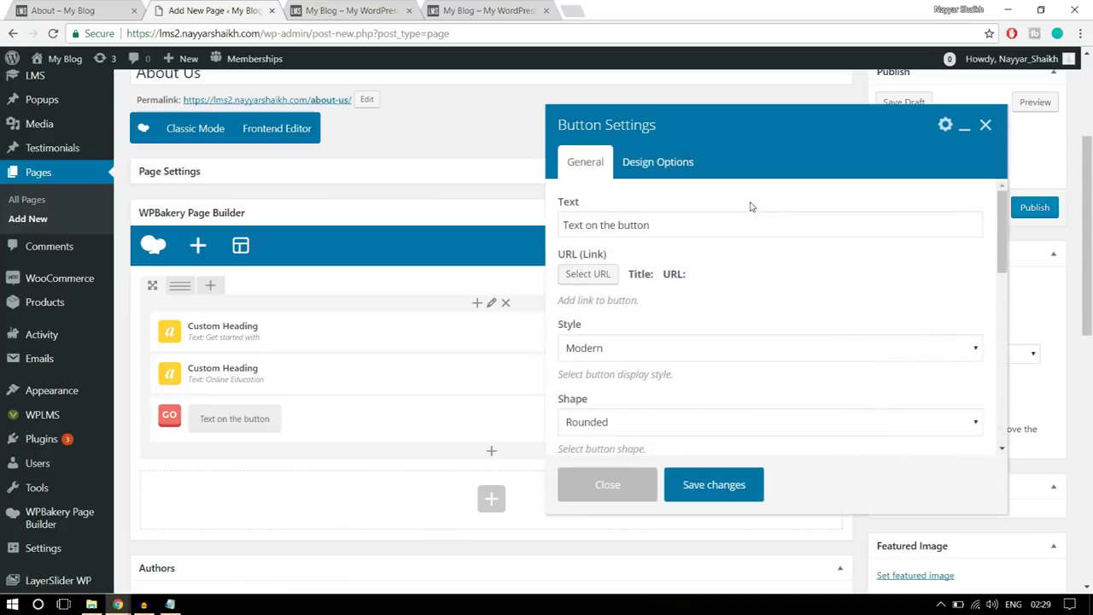
{"action": "left_click", "coordinate": [709, 219]}
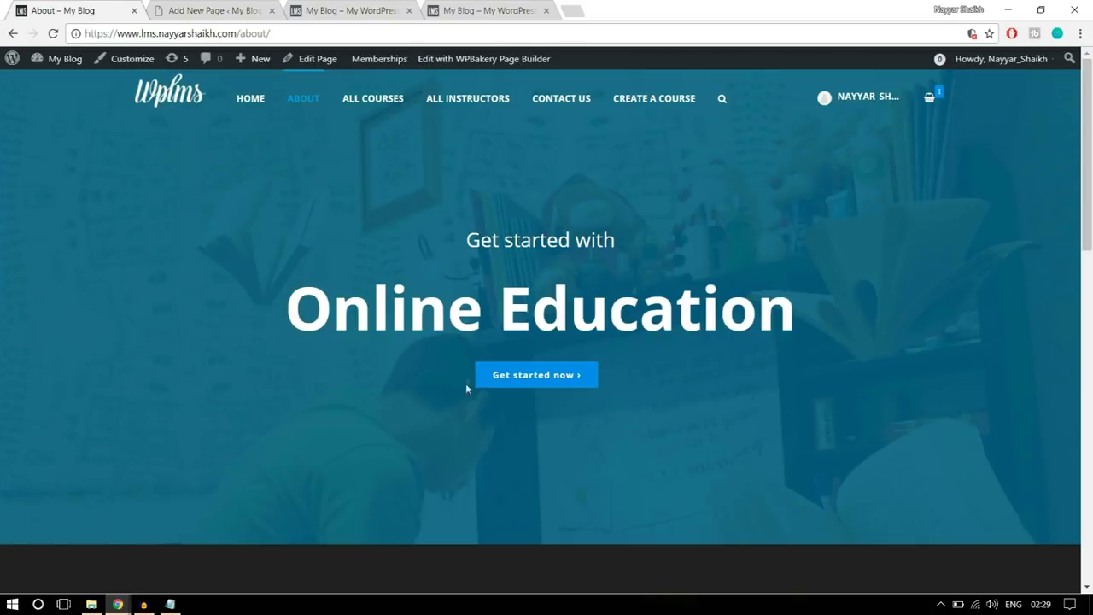
{"action": "left_click", "coordinate": [244, 8]}
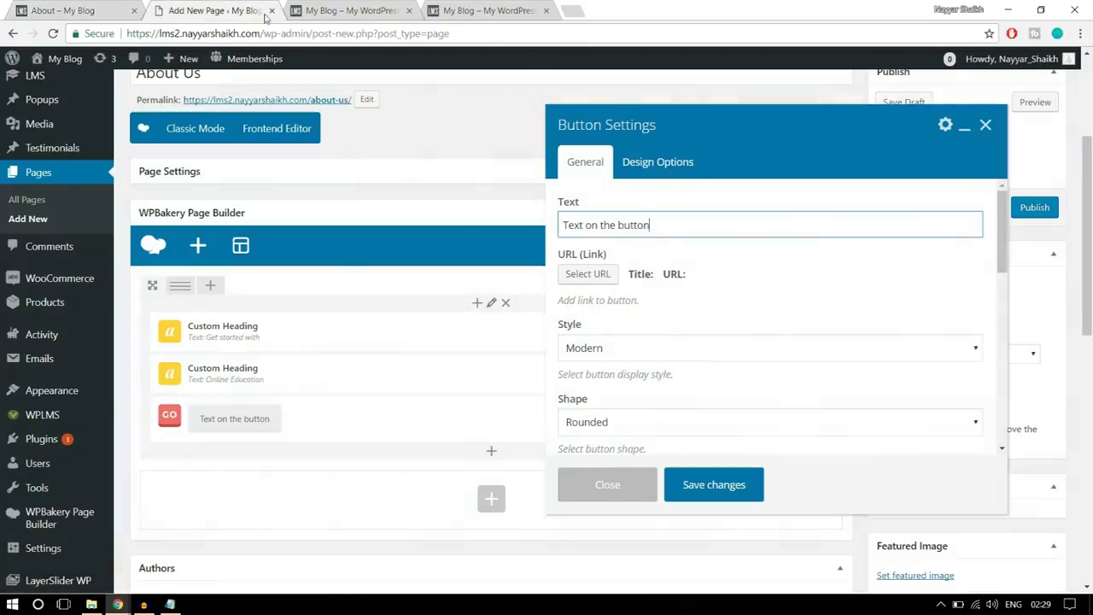
{"action": "key", "text": "ctrl+a"}
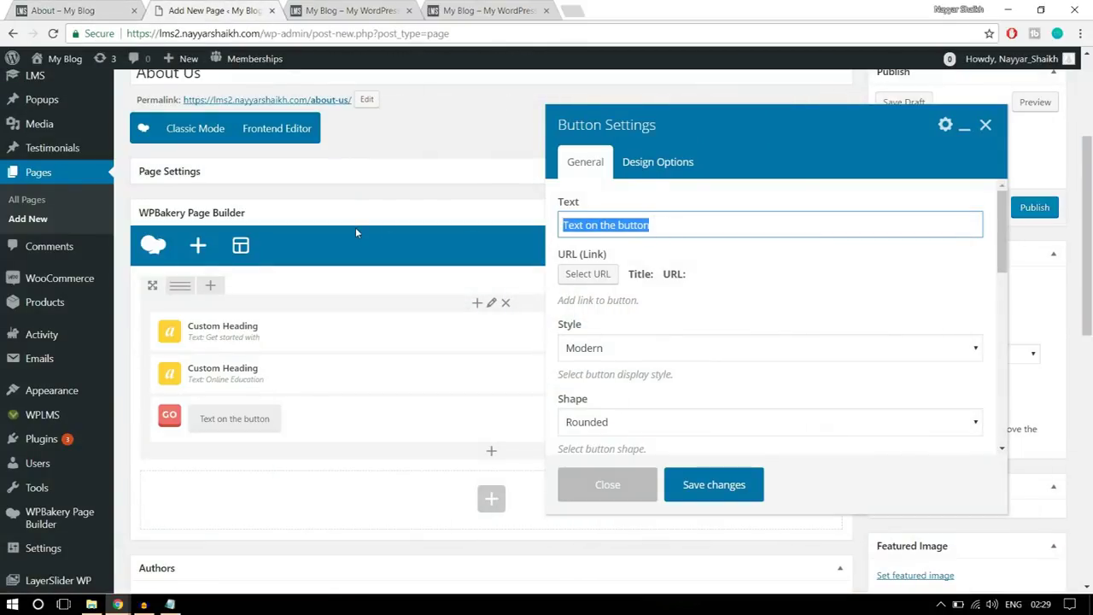
{"action": "type", "text": "Get Started Now"}
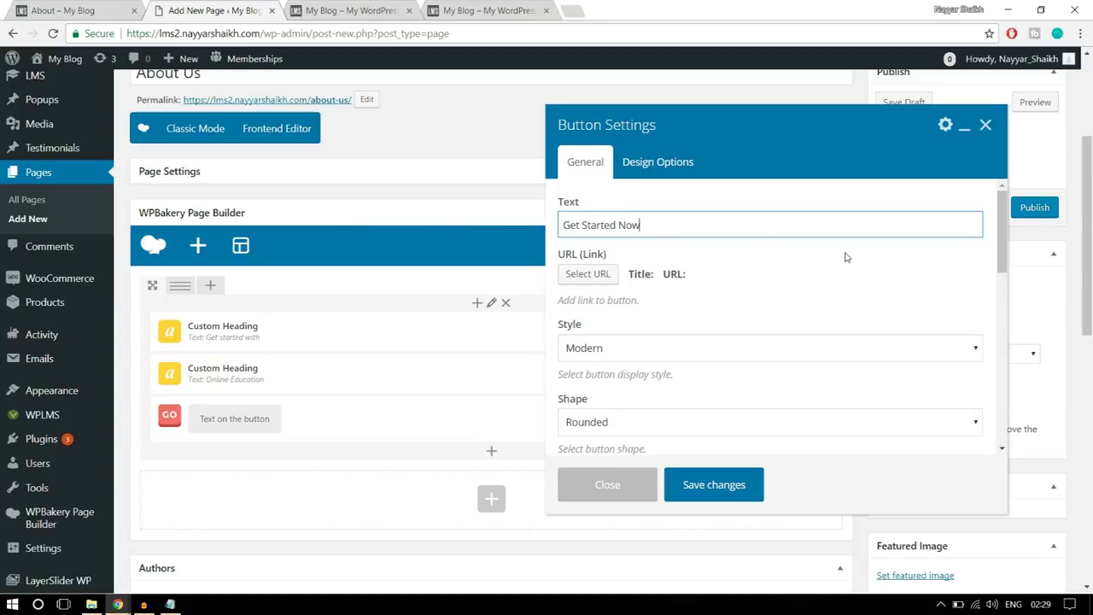
{"action": "scroll", "coordinate": [843, 254], "scroll_direction": "down", "scroll_amount": 1}
- Apply the # link to the button
{"action": "scroll", "coordinate": [840, 272], "scroll_direction": "up", "scroll_amount": 1}
{"action": "left_click", "coordinate": [589, 274]}
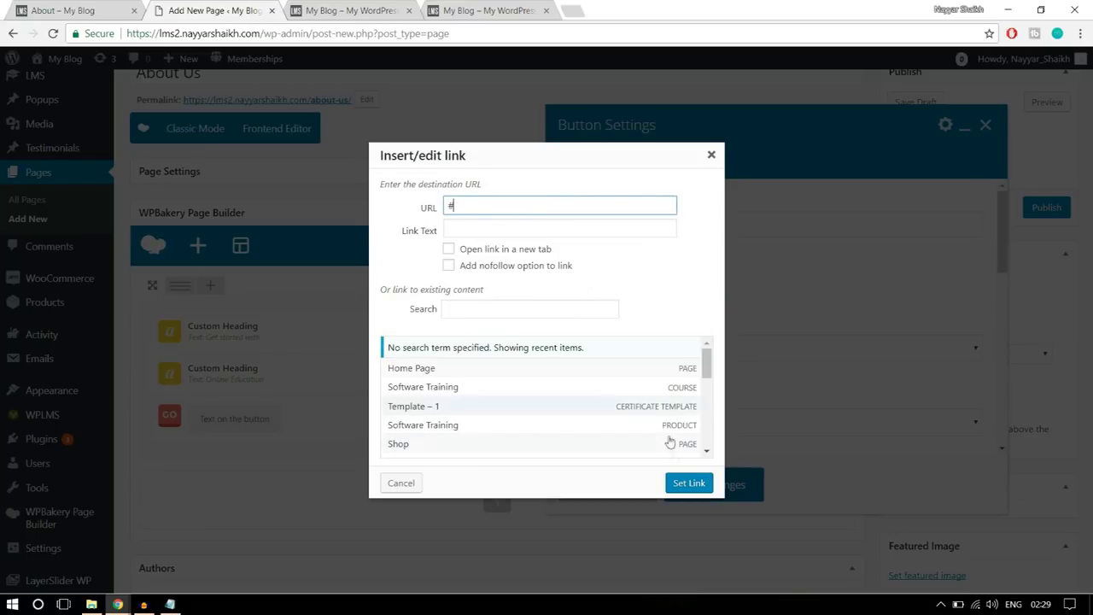
{"action": "left_click", "coordinate": [688, 483]}
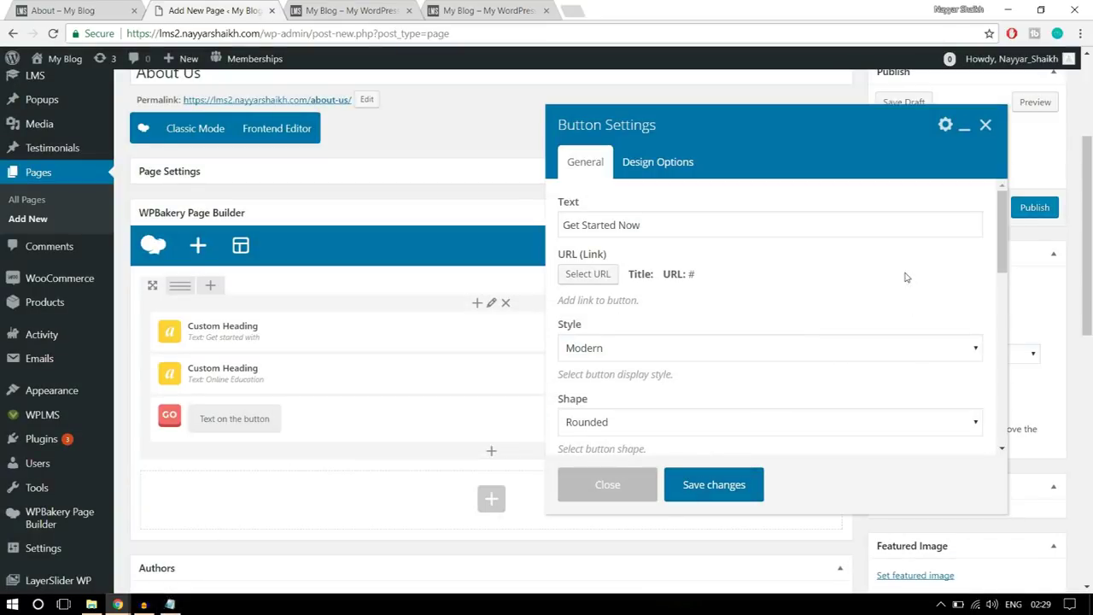
{"action": "scroll", "coordinate": [903, 276], "scroll_direction": "down", "scroll_amount": 1}
- Set the button style to Flat and its shape to square
{"action": "left_click", "coordinate": [739, 285]}
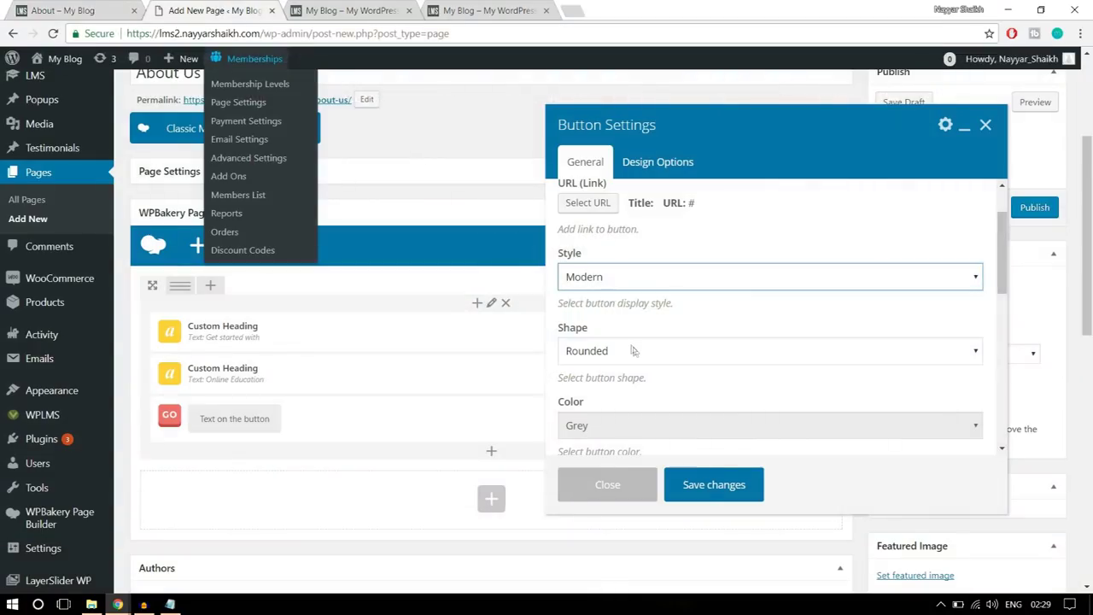
{"action": "left_click", "coordinate": [663, 272]}
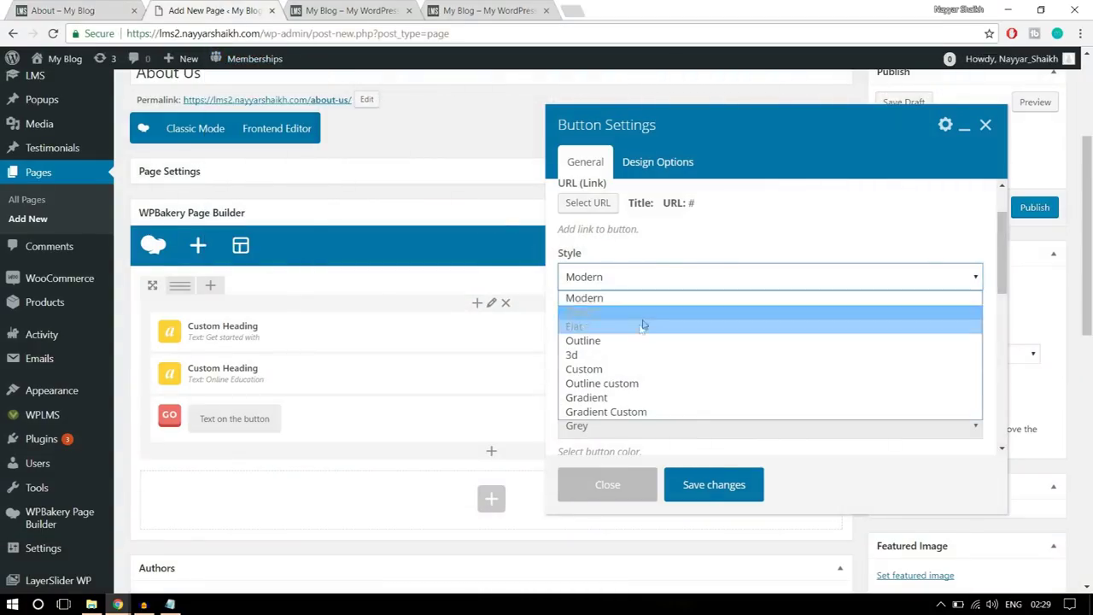
{"action": "left_click", "coordinate": [641, 325]}
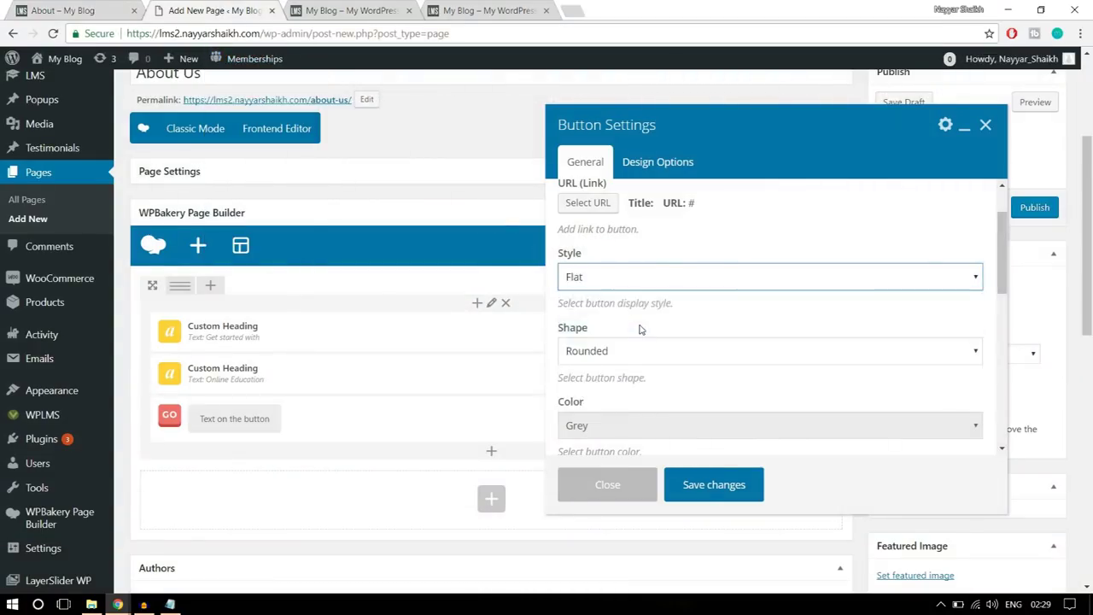
{"action": "left_click", "coordinate": [649, 283]}
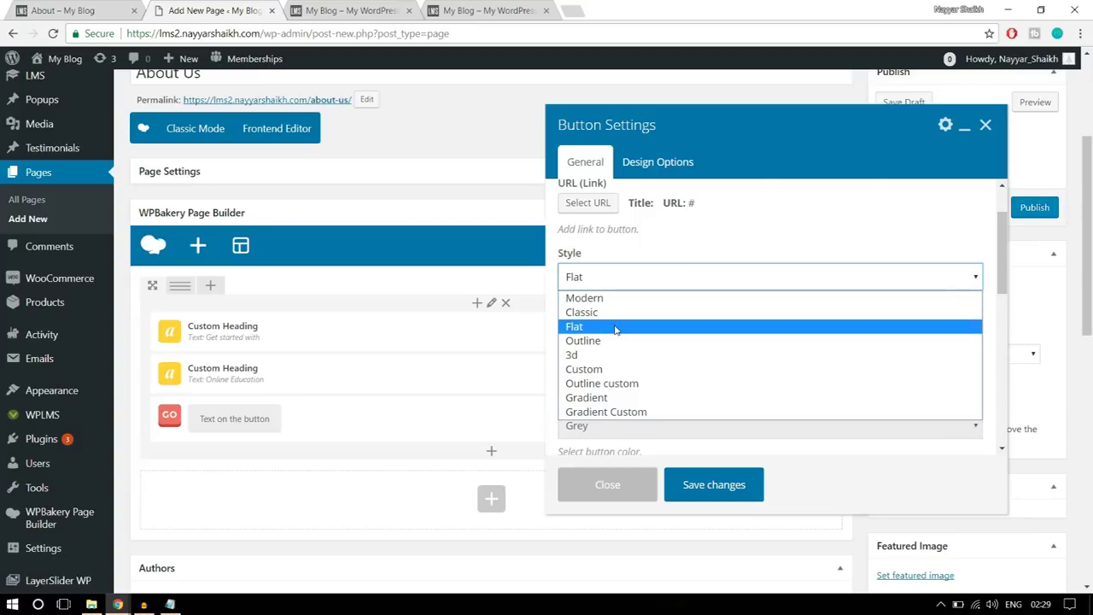
{"action": "left_click", "coordinate": [619, 326]}
{"action": "scroll", "coordinate": [709, 313], "scroll_direction": "down", "scroll_amount": 1}
{"action": "left_click", "coordinate": [639, 283]}
{"action": "left_click", "coordinate": [618, 317]}
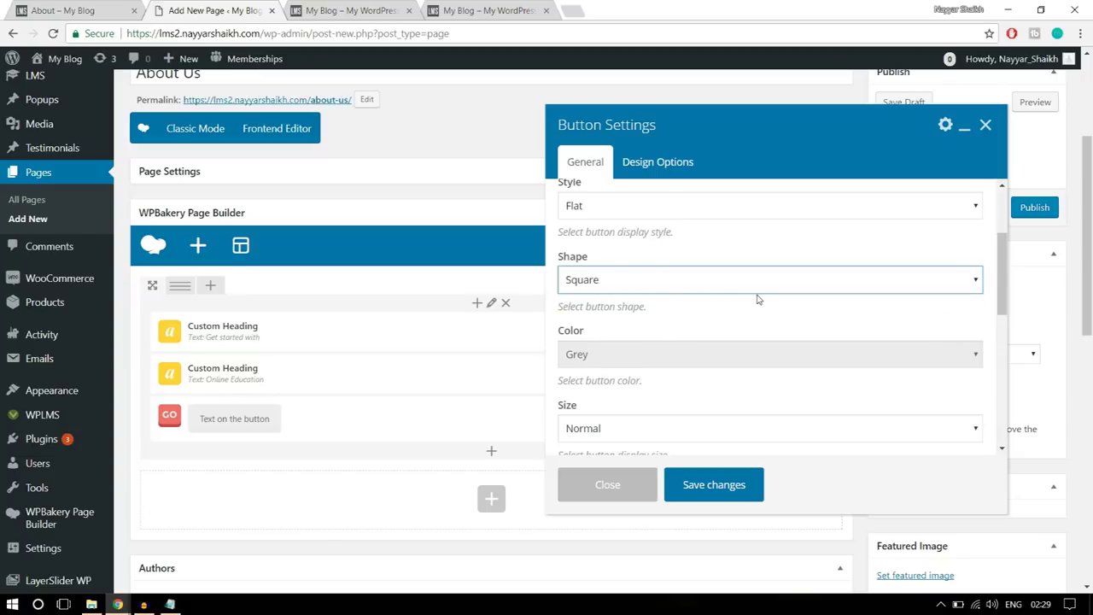
{"action": "scroll", "coordinate": [758, 298], "scroll_direction": "down", "scroll_amount": 1}
- Make the button Classic Blue, checking it against the live About page
{"action": "left_click", "coordinate": [649, 283]}
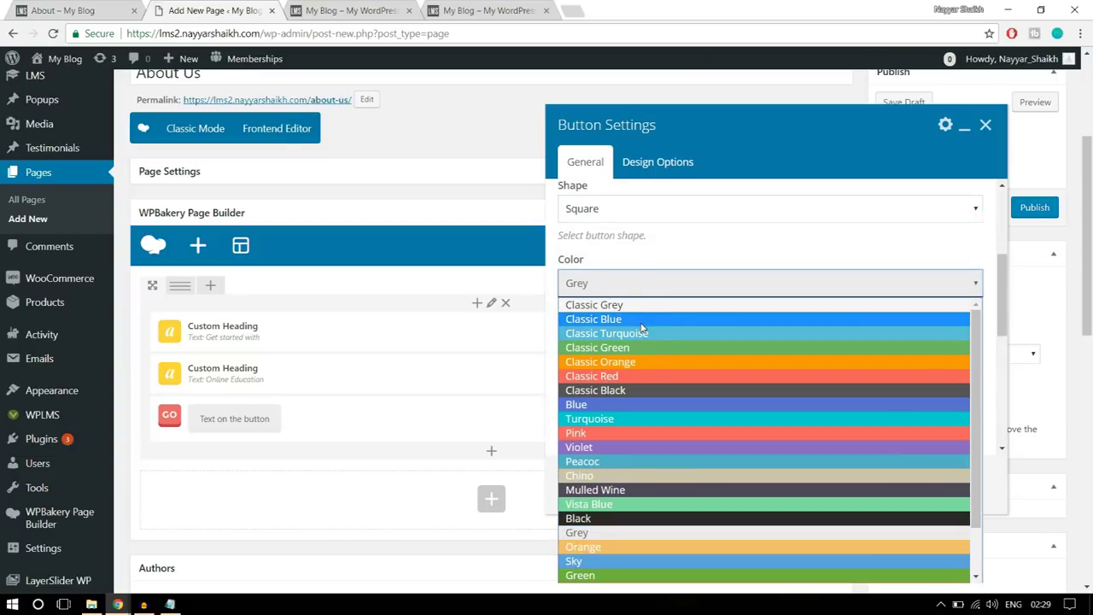
{"action": "left_click", "coordinate": [641, 323]}
{"action": "left_click", "coordinate": [85, 10]}
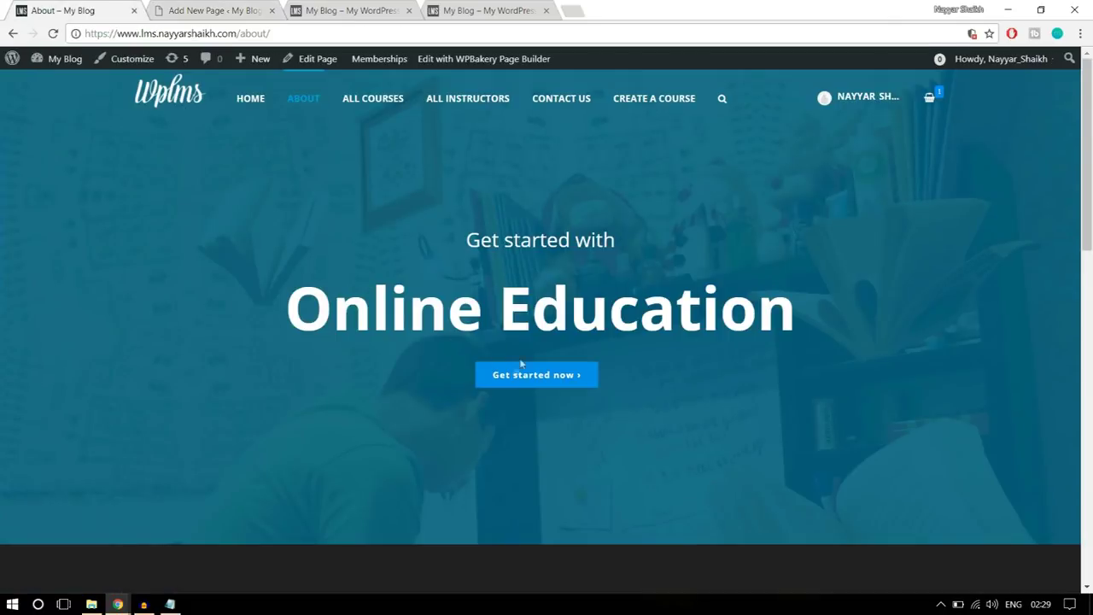
{"action": "left_click", "coordinate": [200, 12]}
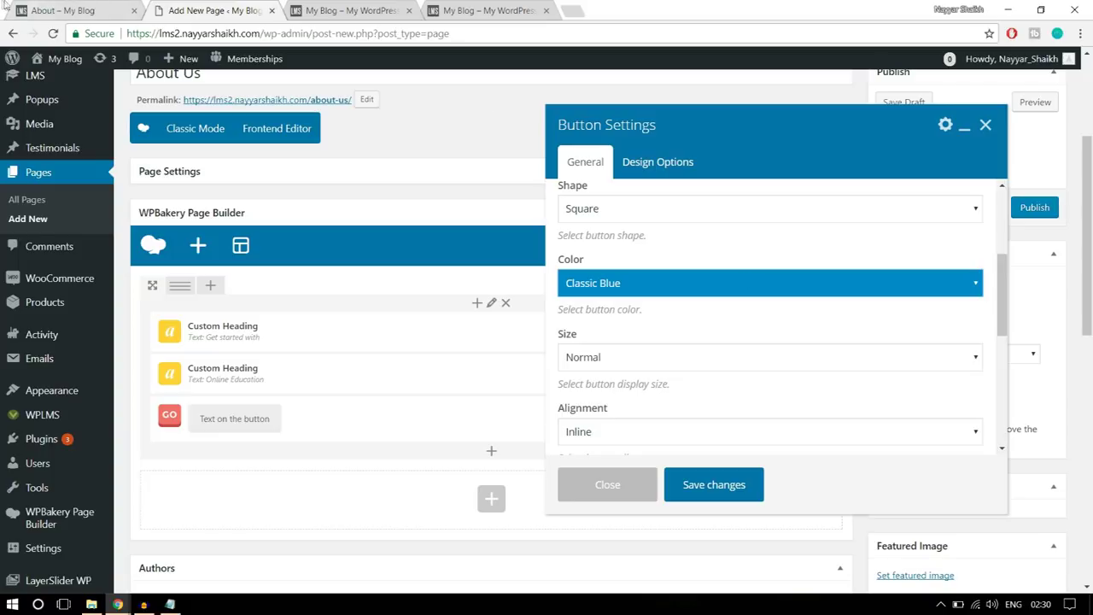
{"action": "left_click", "coordinate": [79, 14]}
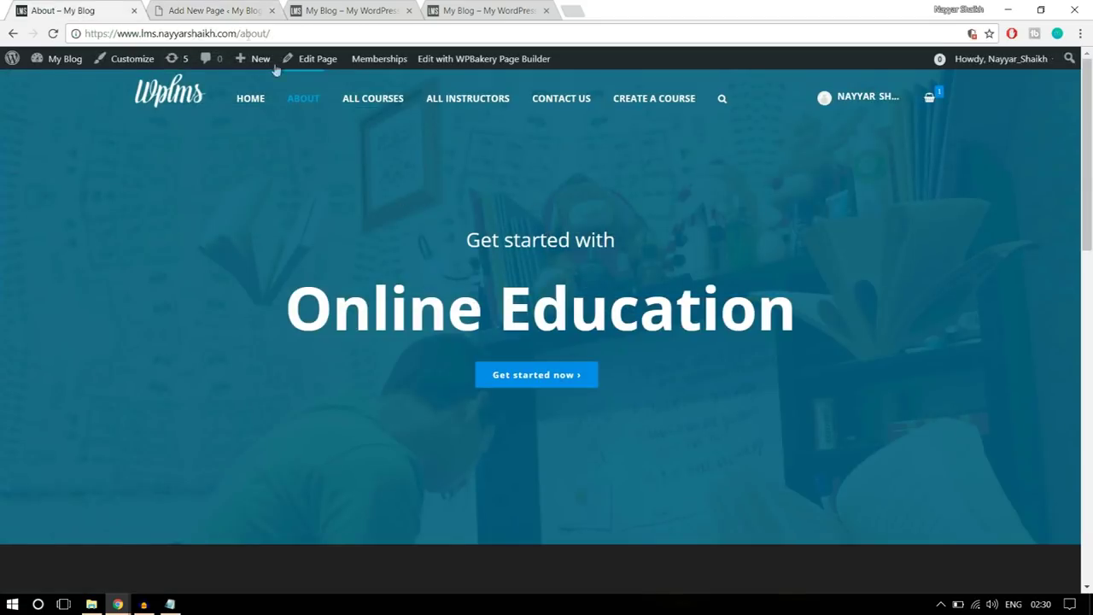
{"action": "left_click", "coordinate": [205, 12]}
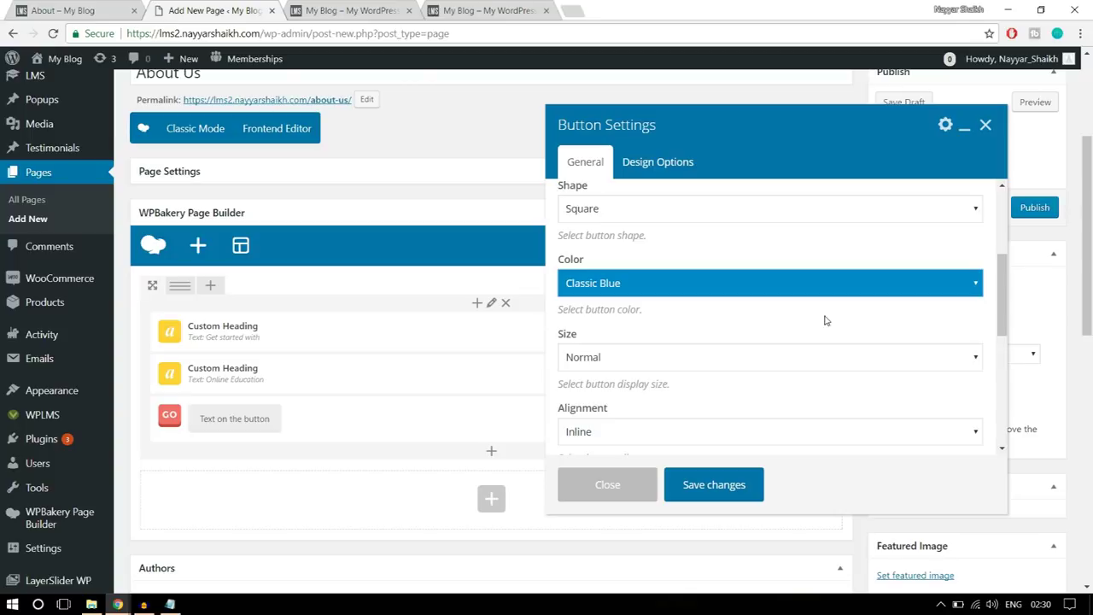
- Centre the button and save its settings
{"action": "scroll", "coordinate": [825, 319], "scroll_direction": "down", "scroll_amount": 2}
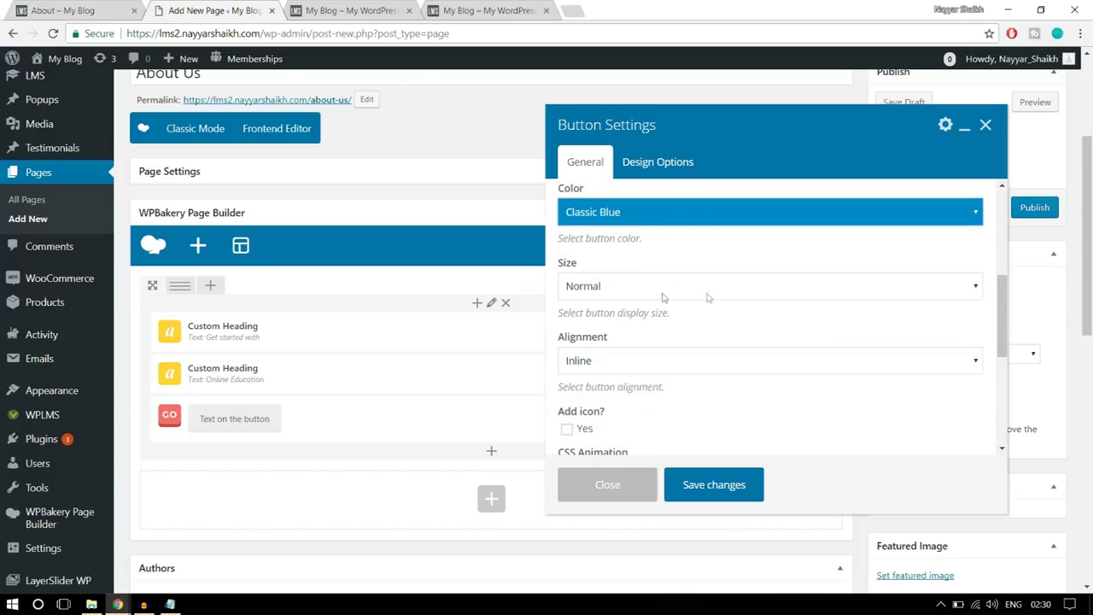
{"action": "scroll", "coordinate": [775, 306], "scroll_direction": "down", "scroll_amount": 2}
{"action": "left_click", "coordinate": [680, 295]}
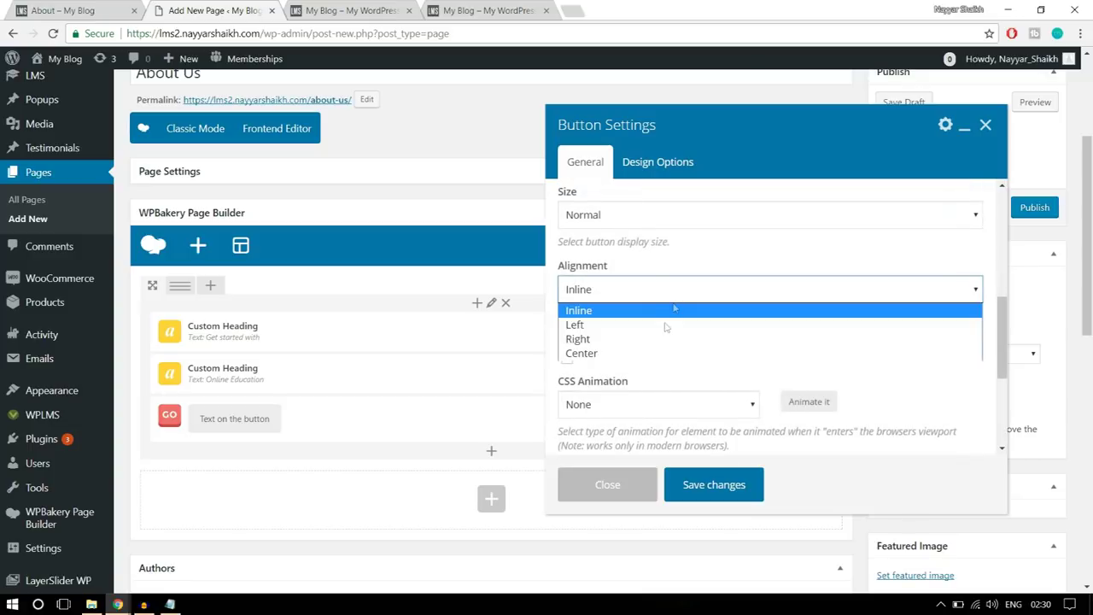
{"action": "left_click", "coordinate": [651, 351]}
{"action": "scroll", "coordinate": [772, 338], "scroll_direction": "down", "scroll_amount": 4}
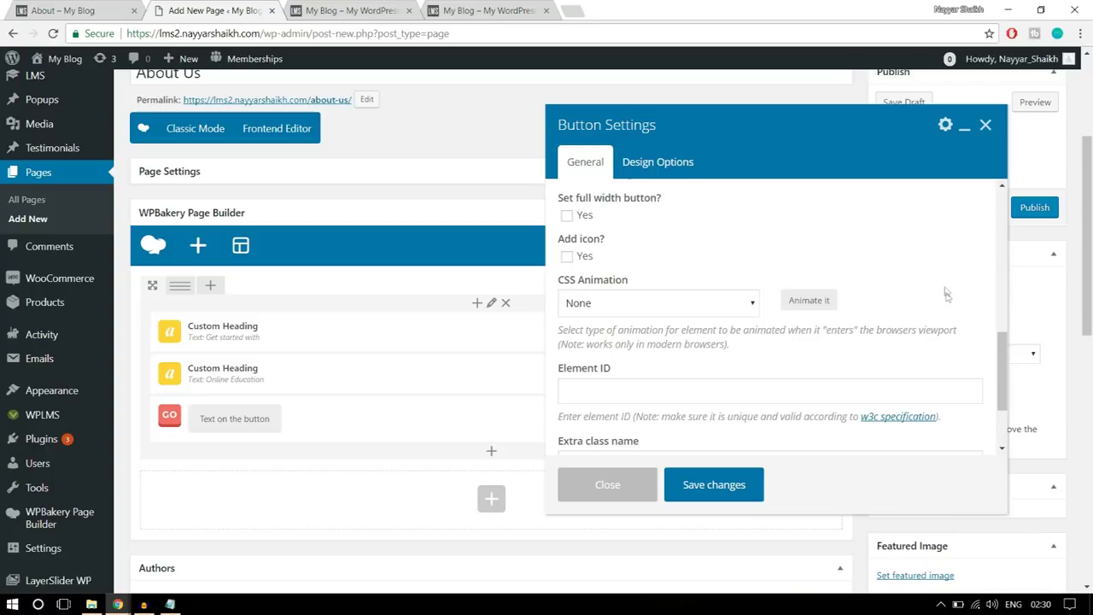
{"action": "scroll", "coordinate": [944, 299], "scroll_direction": "down", "scroll_amount": 4}
{"action": "scroll", "coordinate": [914, 337], "scroll_direction": "up", "scroll_amount": 5}
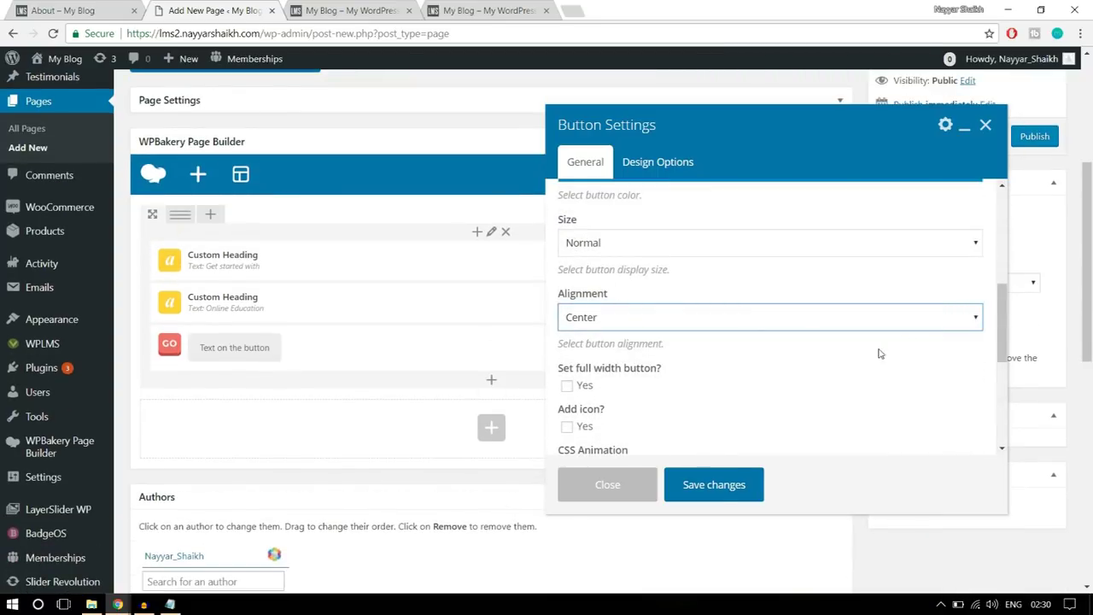
{"action": "left_click", "coordinate": [713, 484]}
{"action": "scroll", "coordinate": [358, 385], "scroll_direction": "up", "scroll_amount": 1}
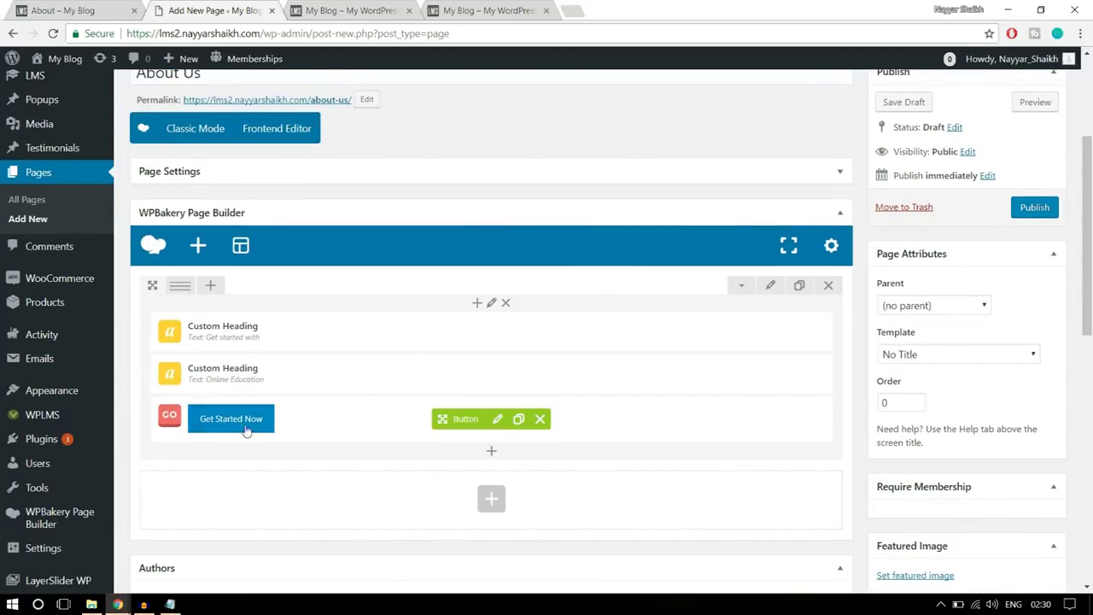
- Review the hero row's design options and the live page's hero for reference
{"action": "left_click", "coordinate": [771, 290]}
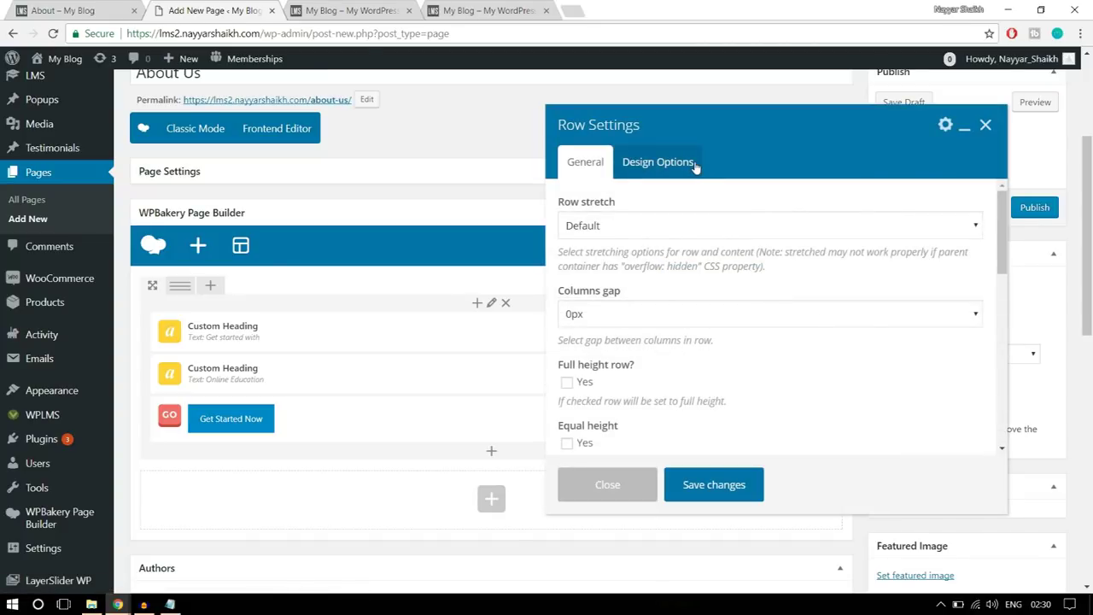
{"action": "left_click", "coordinate": [695, 166]}
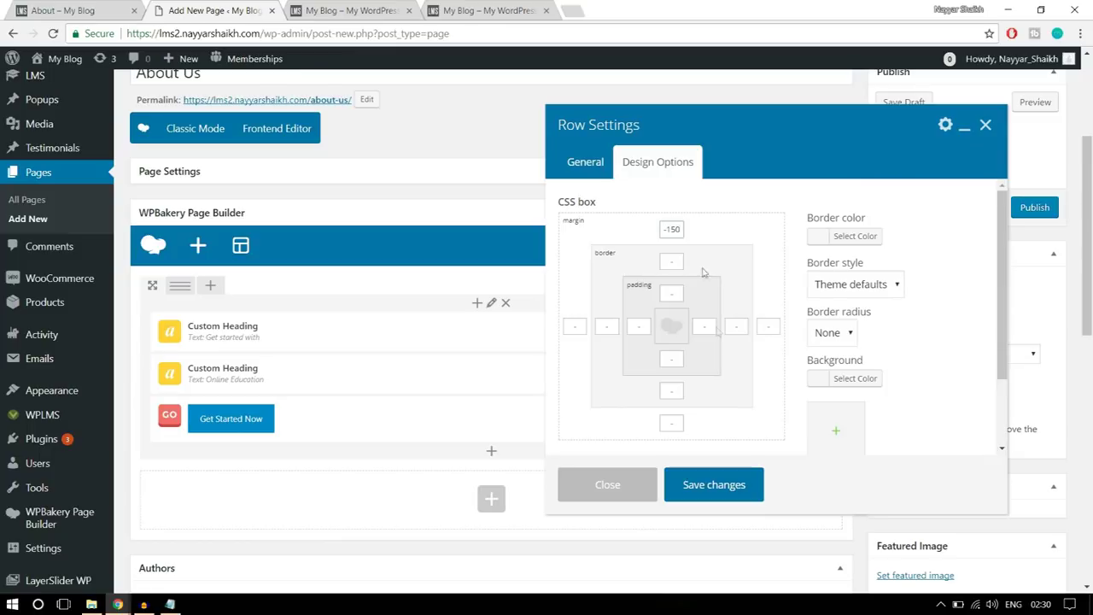
{"action": "left_click", "coordinate": [721, 494]}
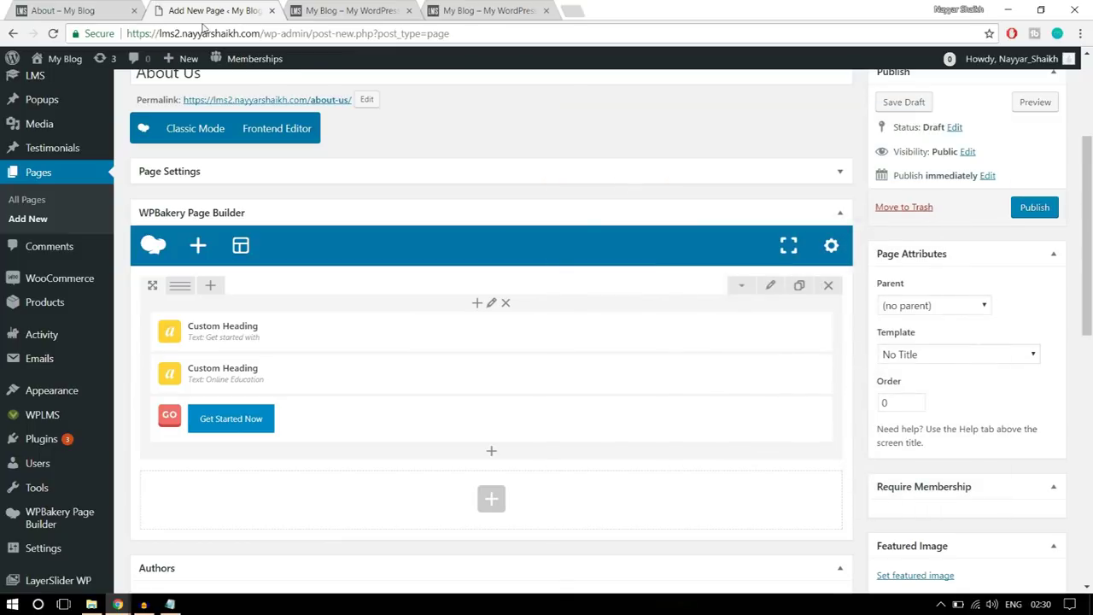
{"action": "left_click", "coordinate": [104, 7]}
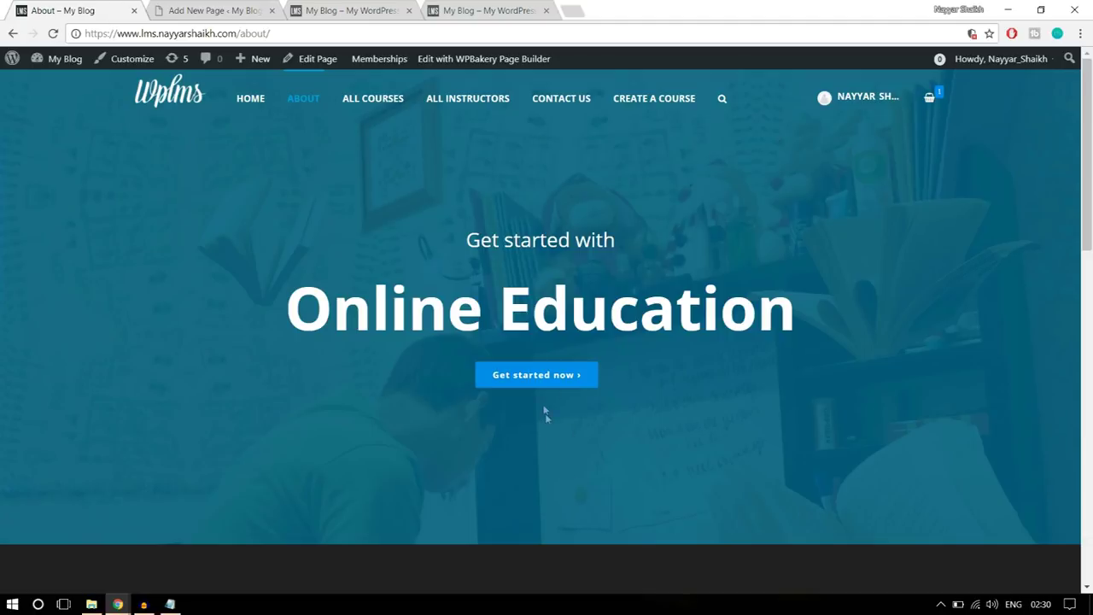
{"action": "left_click_drag", "start_coordinate": [443, 238], "coordinate": [649, 363]}
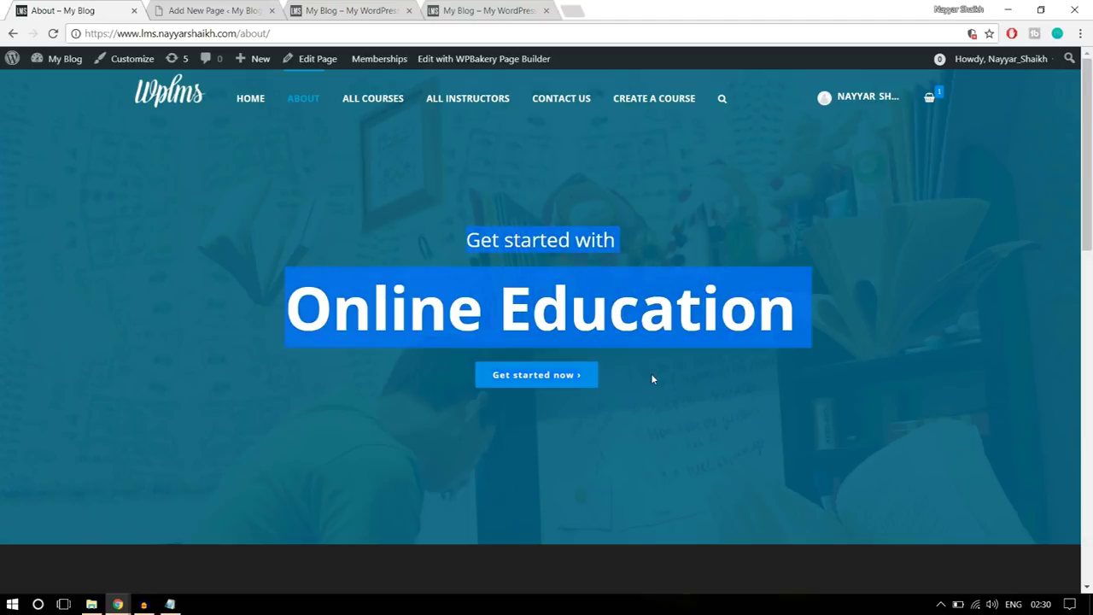
{"action": "left_click", "coordinate": [184, 7]}
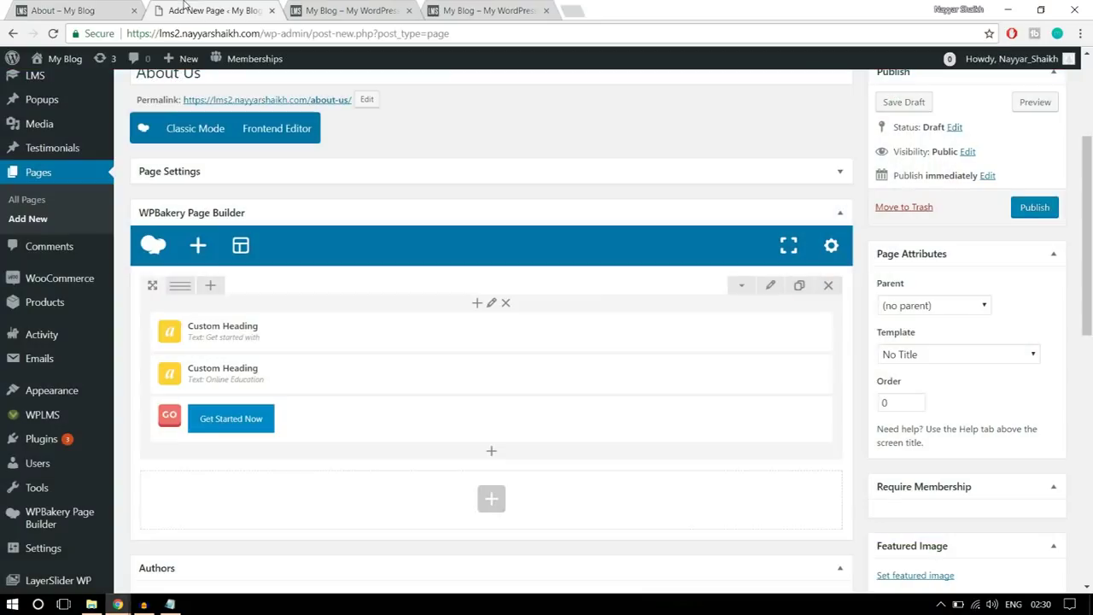
- Set the hero row's Row stretch to Stretch row
{"action": "left_click", "coordinate": [772, 287]}
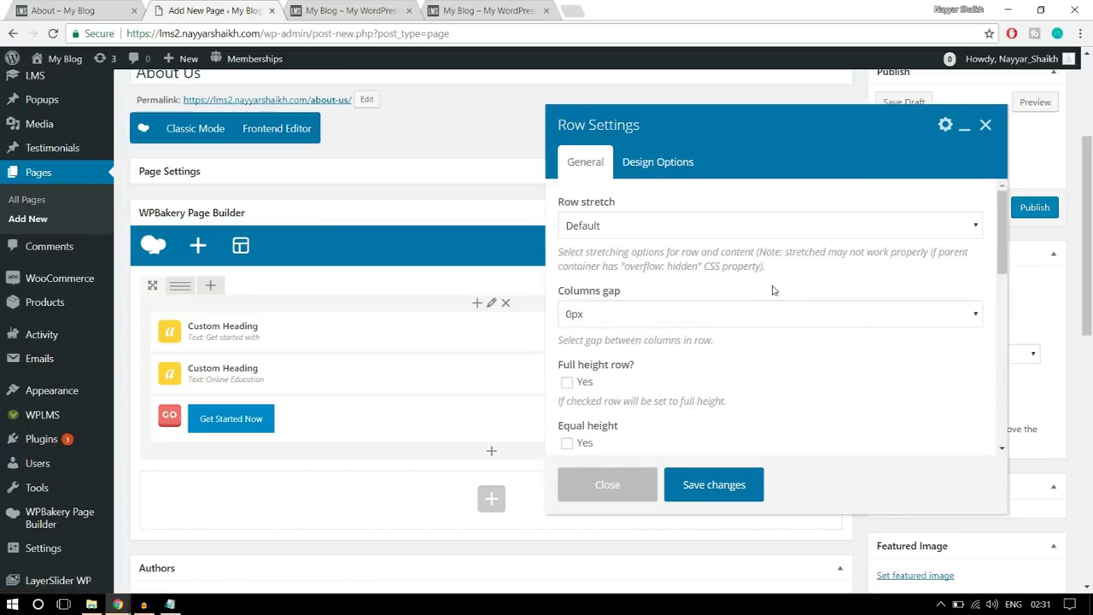
{"action": "left_click", "coordinate": [636, 225]}
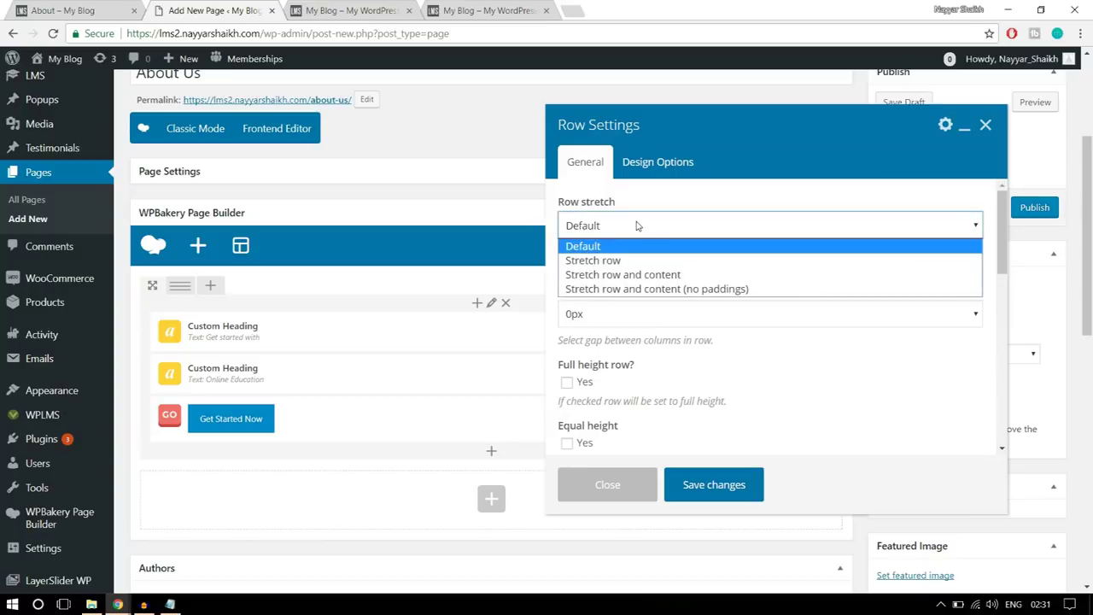
{"action": "left_click", "coordinate": [643, 262]}
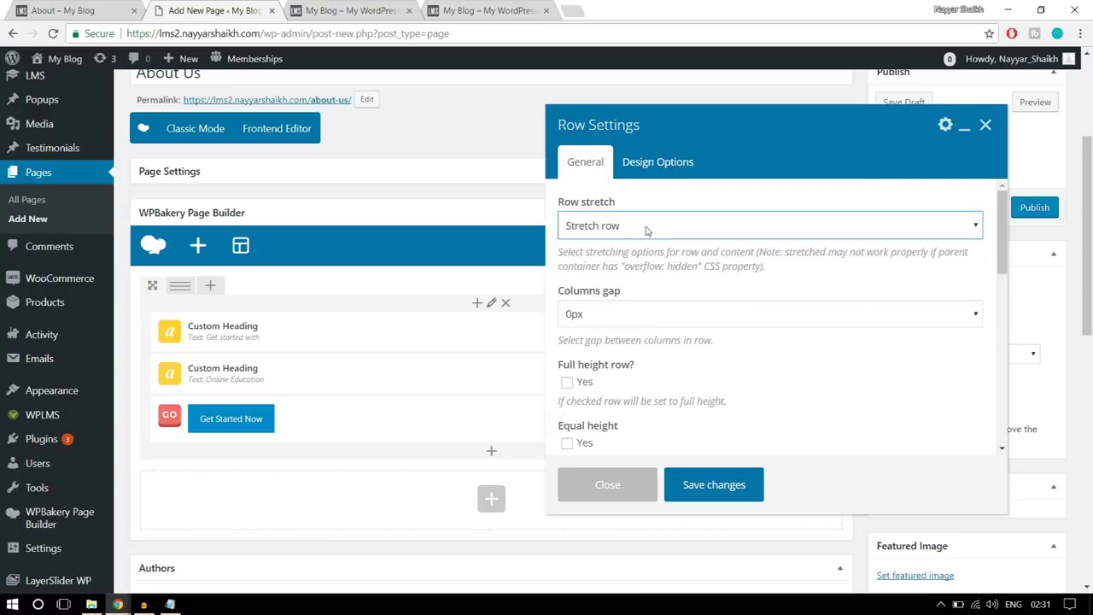
{"action": "scroll", "coordinate": [829, 349], "scroll_direction": "down", "scroll_amount": 3}
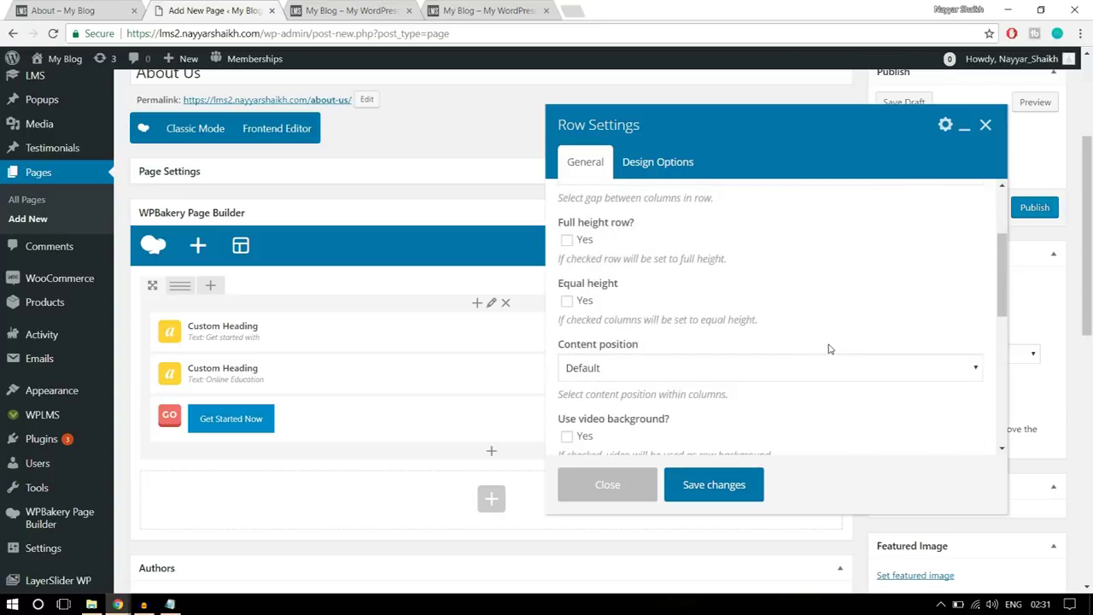
{"action": "scroll", "coordinate": [829, 349], "scroll_direction": "up", "scroll_amount": 4}
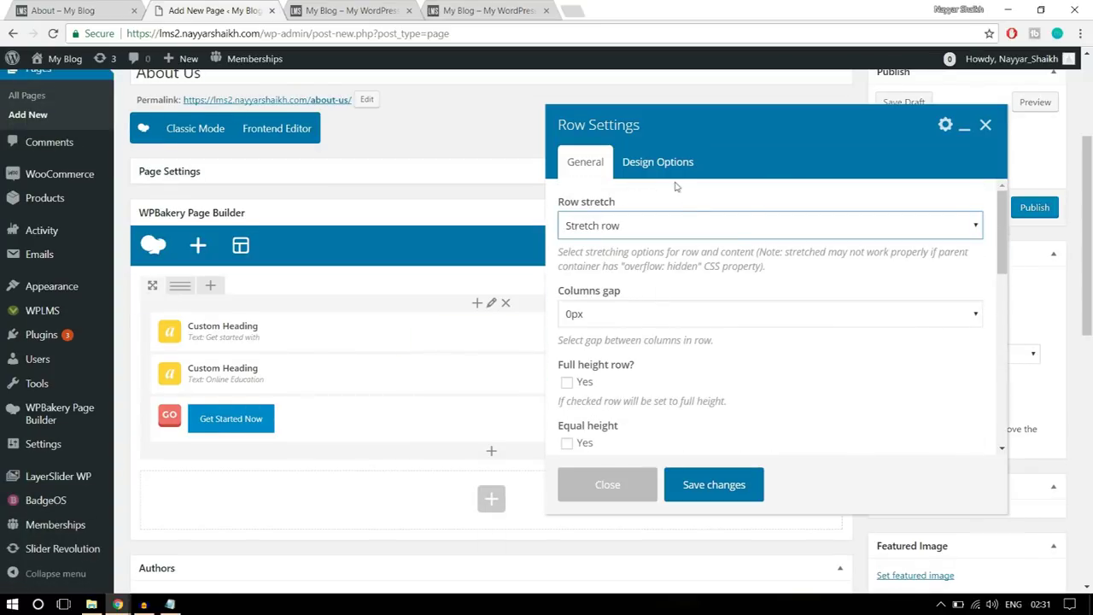
- Enter 100 top and bottom padding in the row's Design Options
{"action": "left_click", "coordinate": [670, 176]}
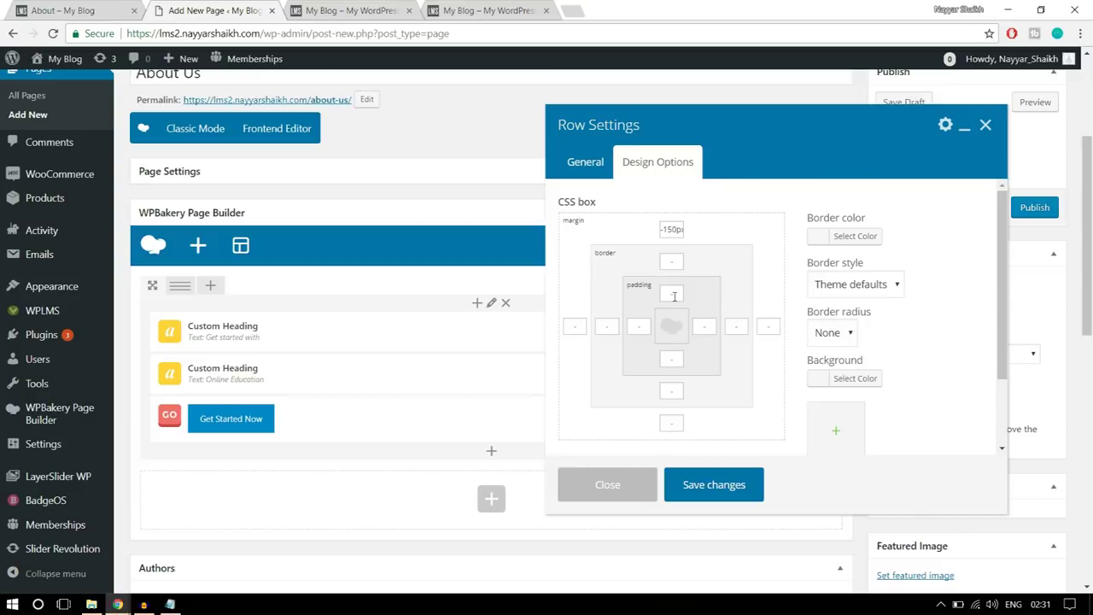
{"action": "left_click", "coordinate": [64, 11]}
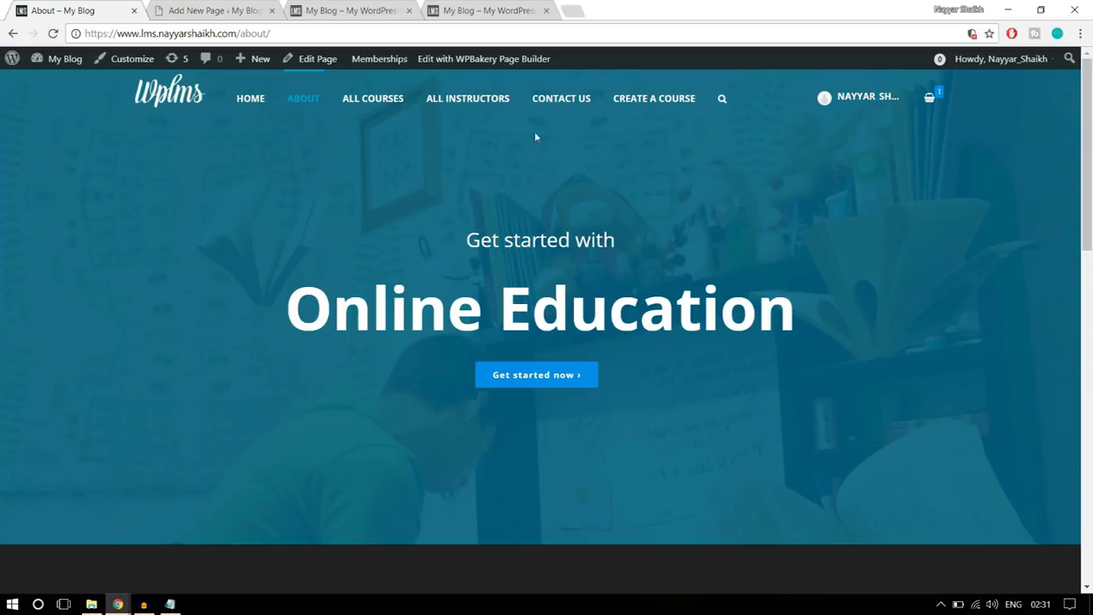
{"action": "left_click", "coordinate": [157, 6]}
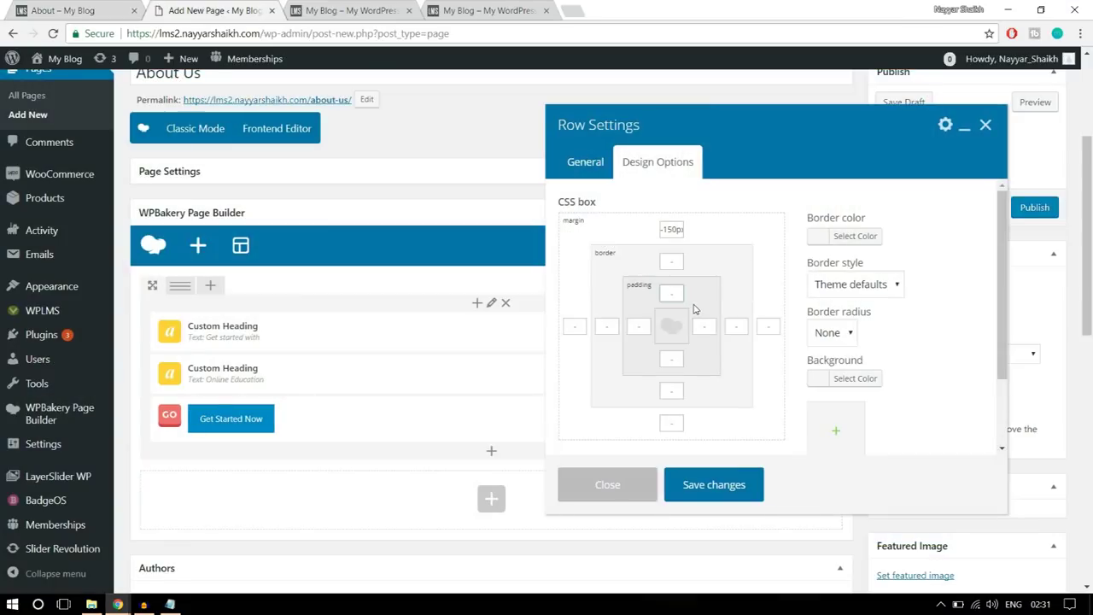
{"action": "left_click", "coordinate": [671, 360]}
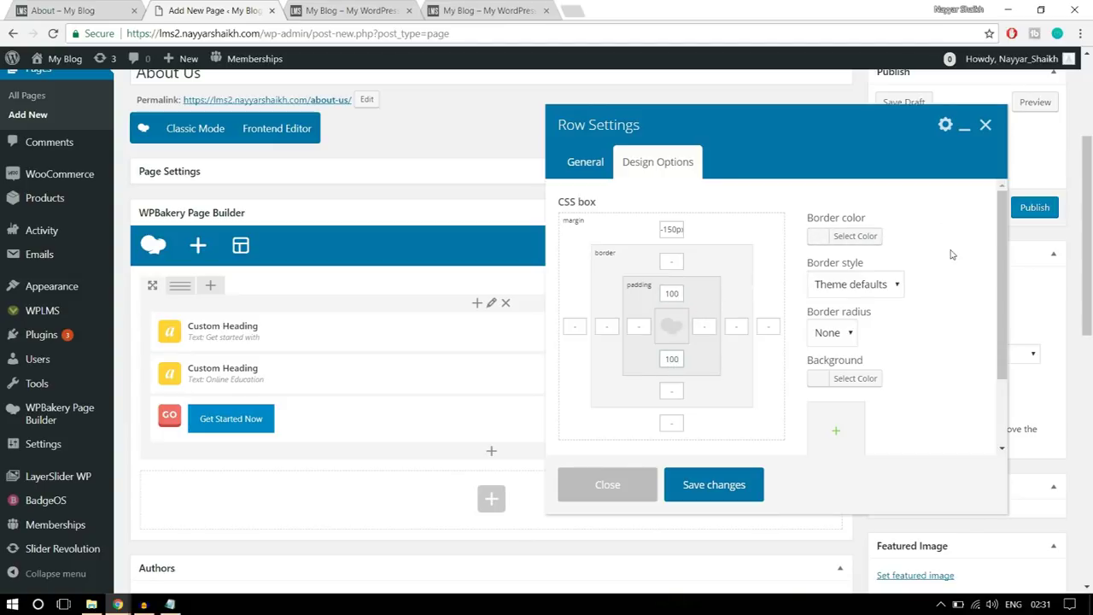
{"action": "scroll", "coordinate": [960, 312], "scroll_direction": "down", "scroll_amount": 1}
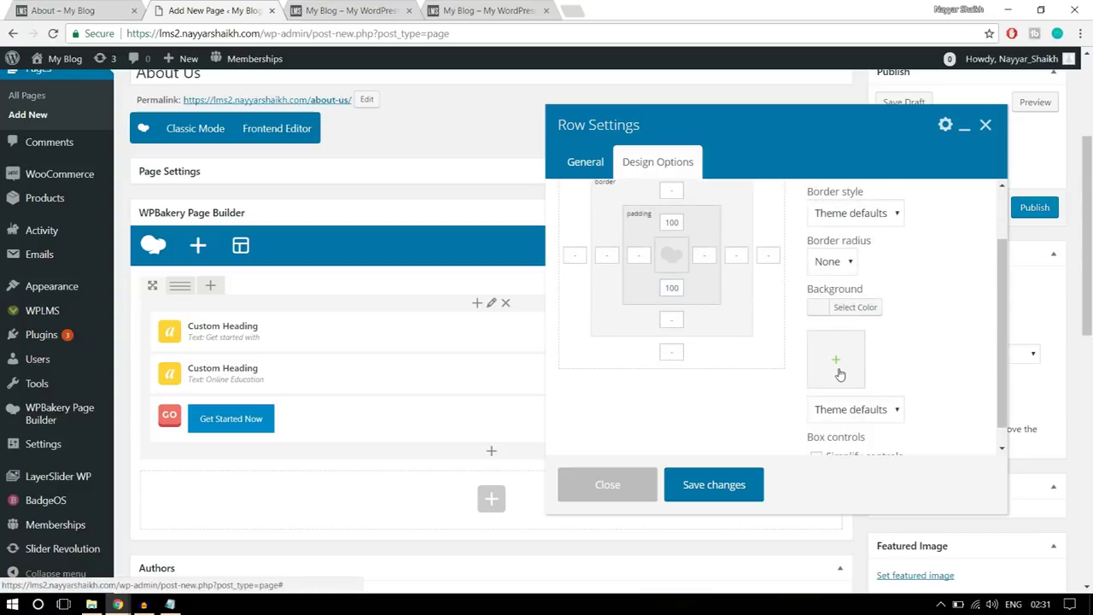
{"action": "left_click", "coordinate": [840, 374]}
- Upload parallaxbg from the Images folder, set it as the row background, and save
{"action": "left_click", "coordinate": [63, 115]}
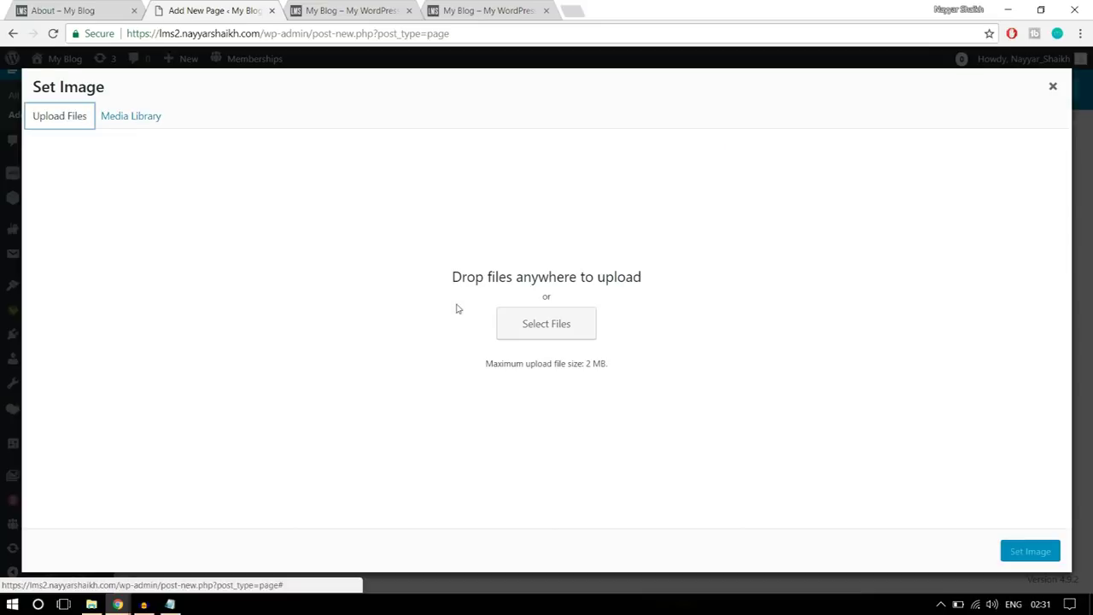
{"action": "left_click", "coordinate": [563, 329]}
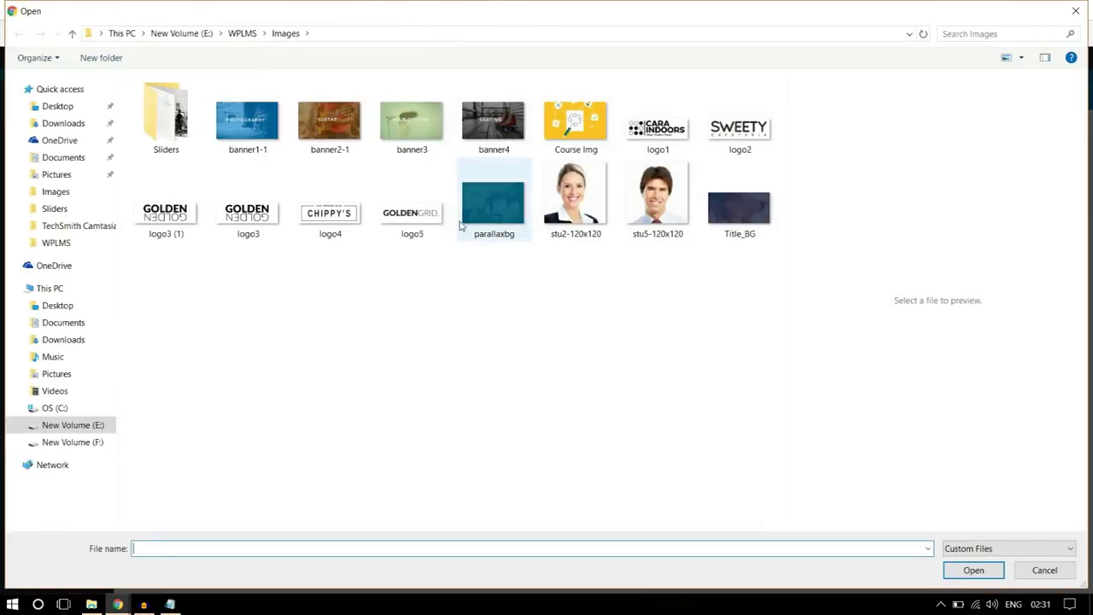
{"action": "left_click", "coordinate": [182, 135]}
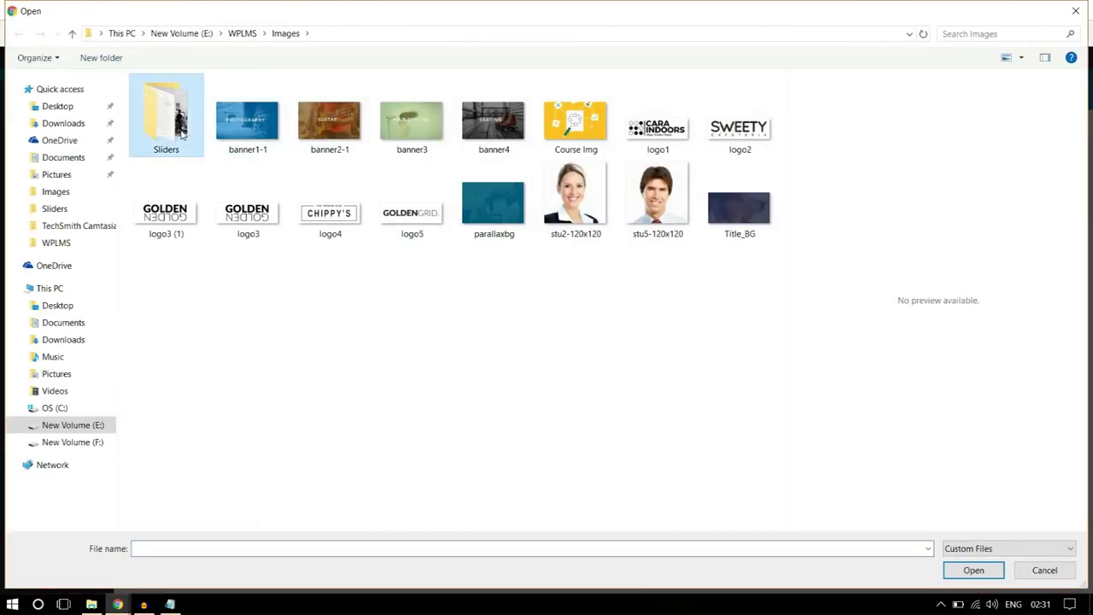
{"action": "left_click", "coordinate": [427, 339]}
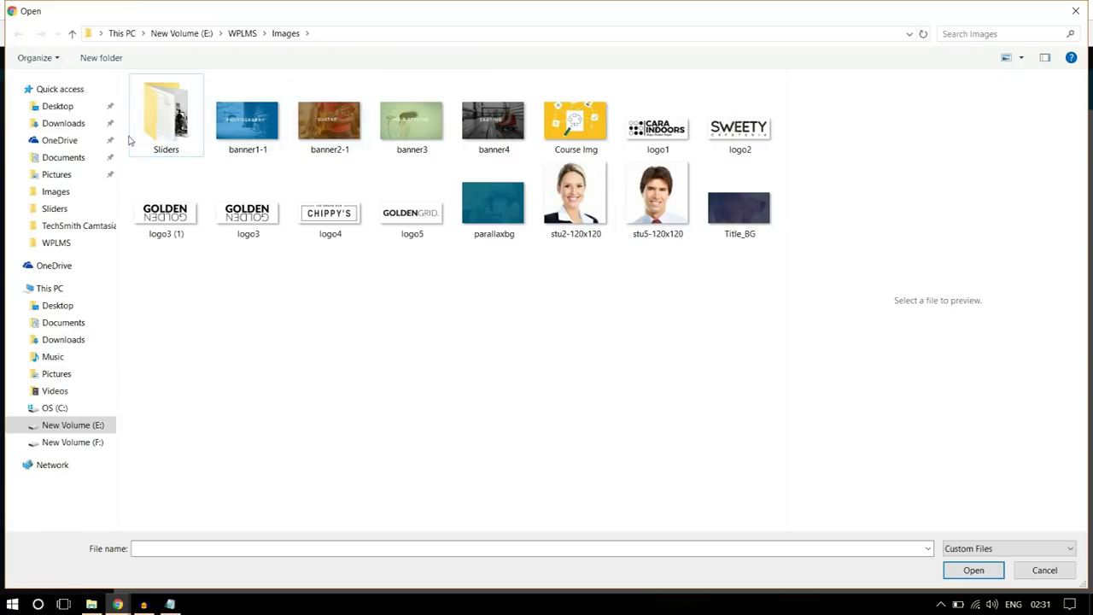
{"action": "double_click", "coordinate": [163, 128]}
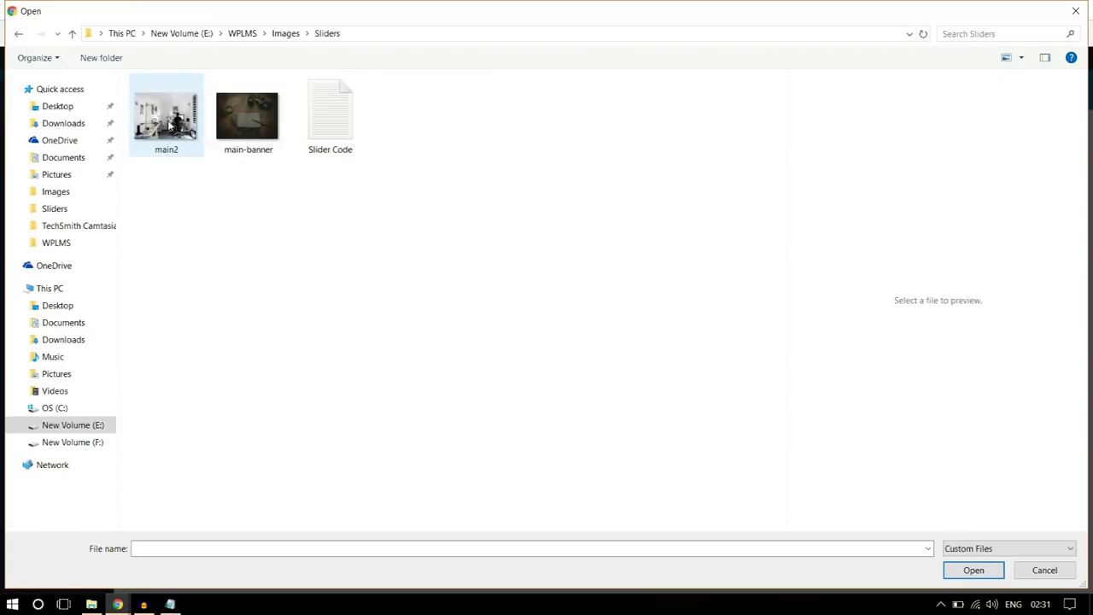
{"action": "left_click", "coordinate": [285, 34]}
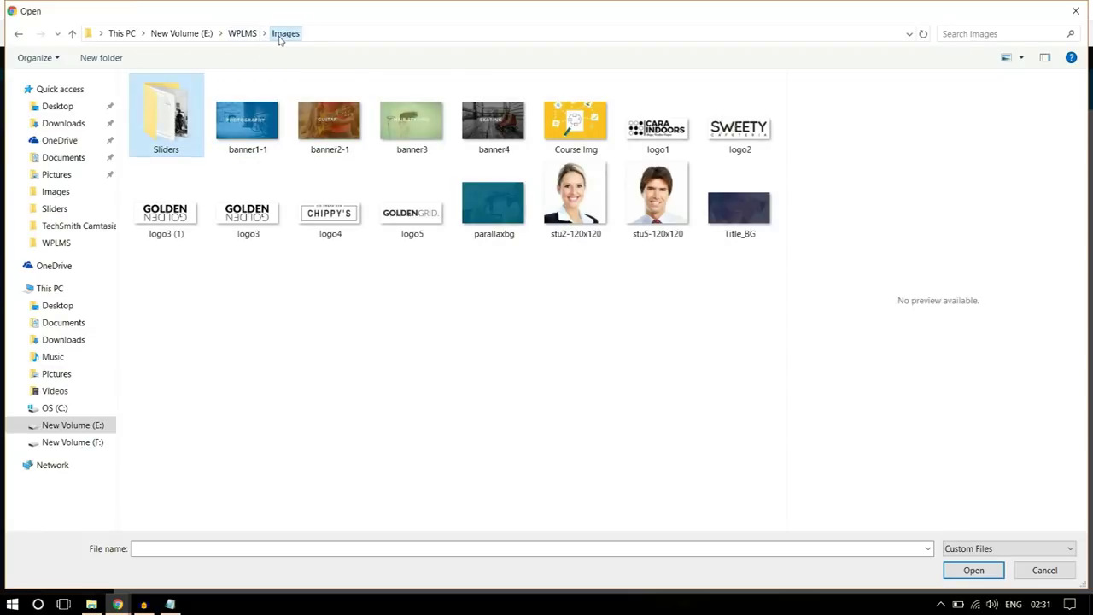
{"action": "left_click", "coordinate": [488, 224]}
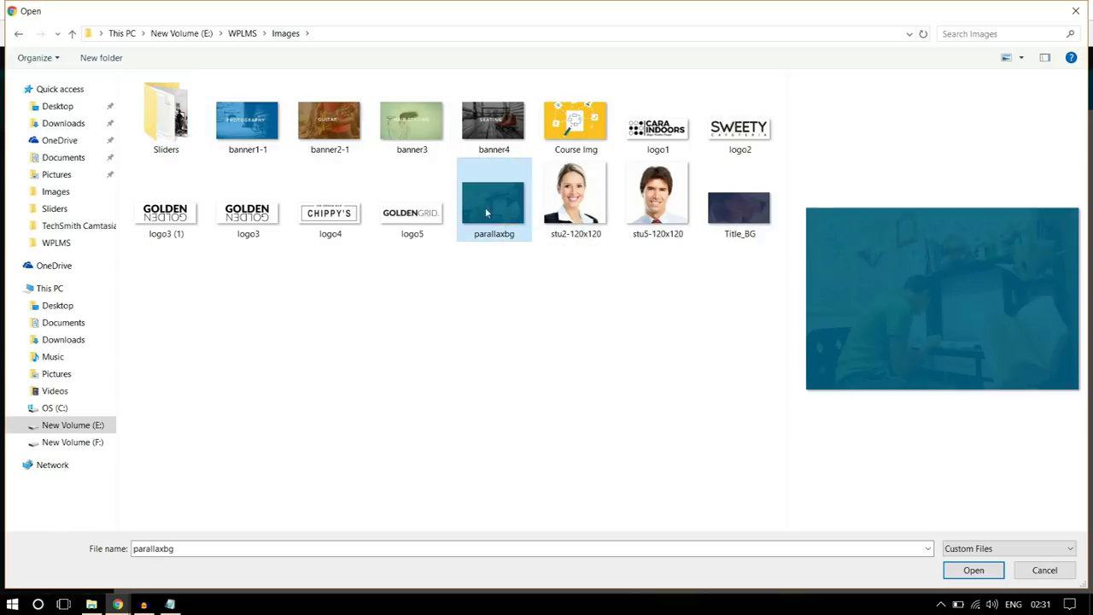
{"action": "left_click", "coordinate": [972, 577]}
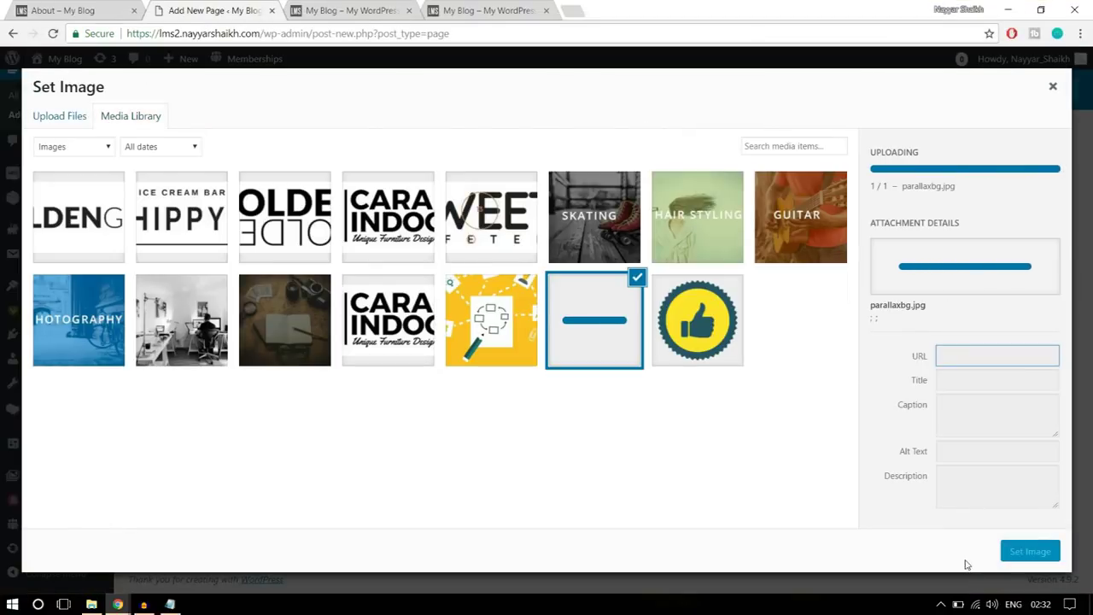
{"action": "left_click", "coordinate": [1033, 551]}
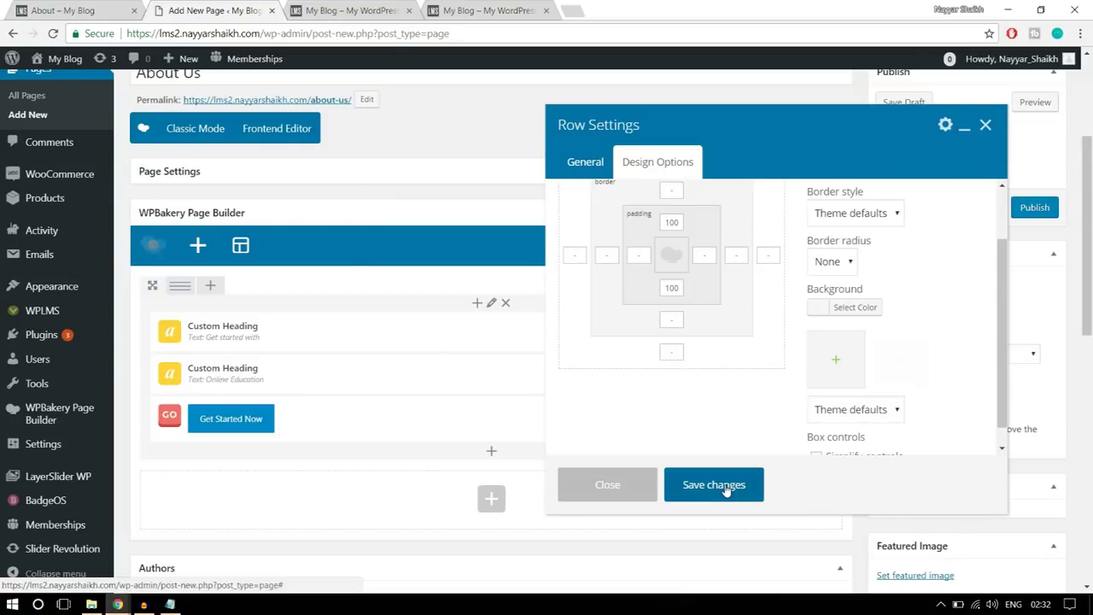
{"action": "left_click", "coordinate": [700, 485]}
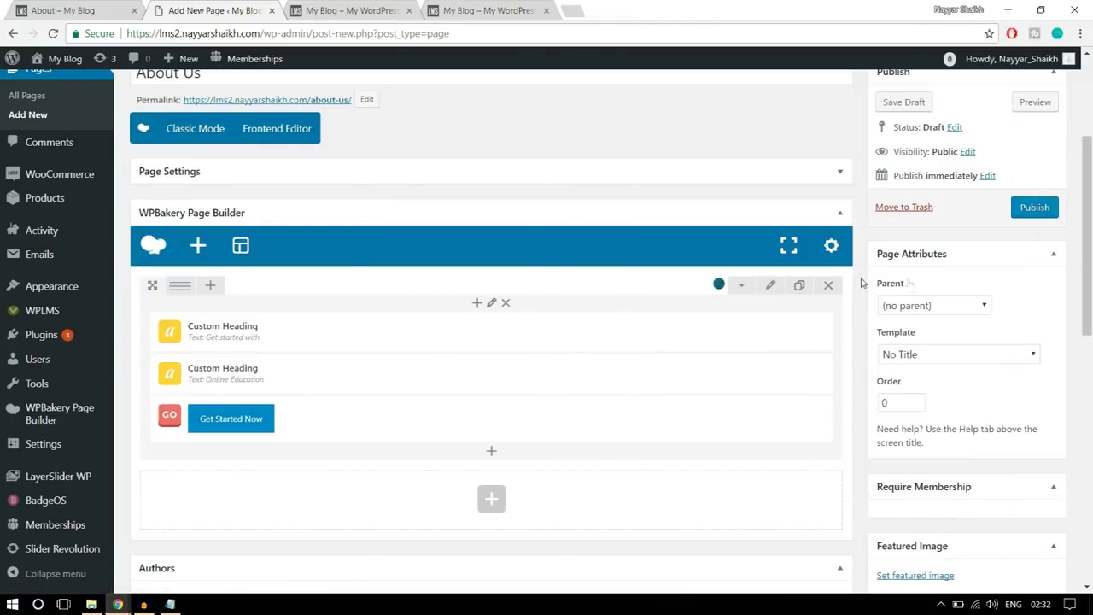
- Publish the About Us page and close the extra My Blog front-page tab
{"action": "left_click", "coordinate": [1034, 209]}
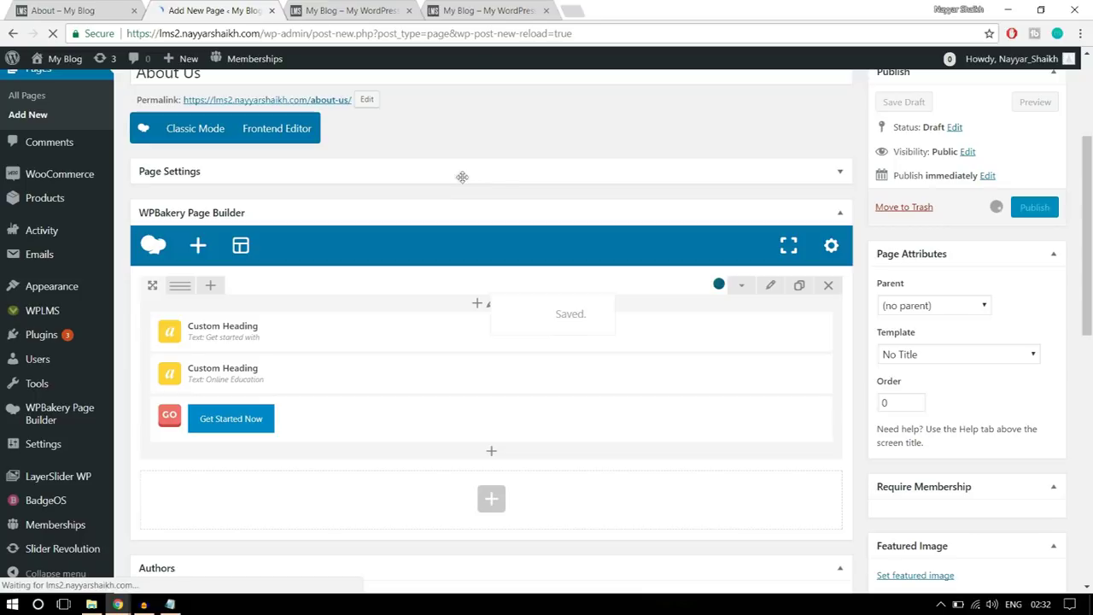
{"action": "left_click", "coordinate": [308, 9]}
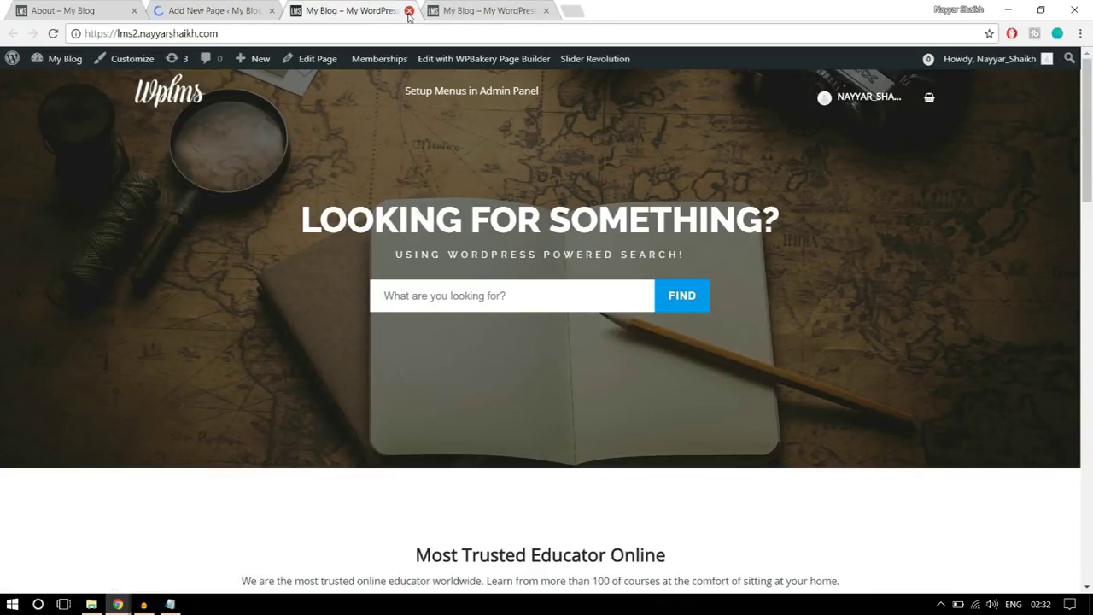
{"action": "left_click", "coordinate": [409, 12]}
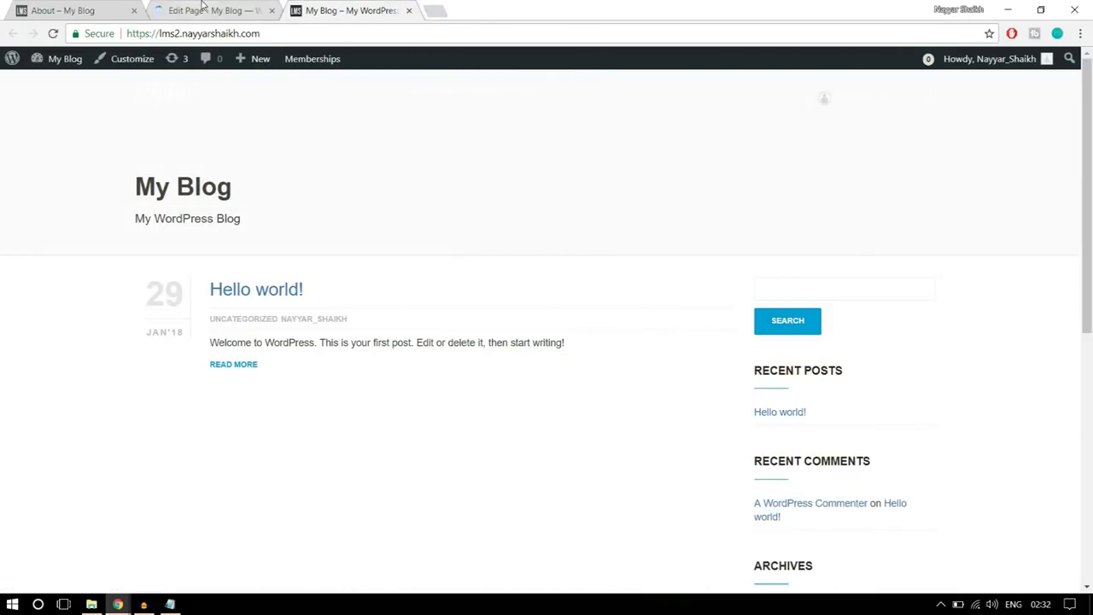
{"action": "left_click", "coordinate": [203, 8]}
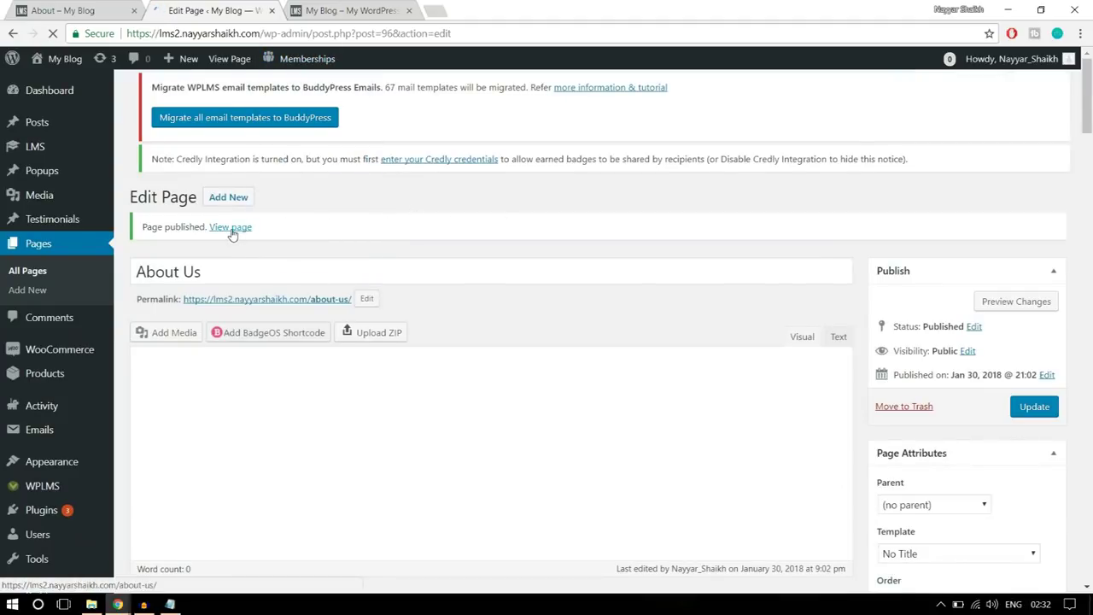
- View the published About Us page in a new tab and compare its hero with the demo
{"action": "right_click", "coordinate": [231, 228]}
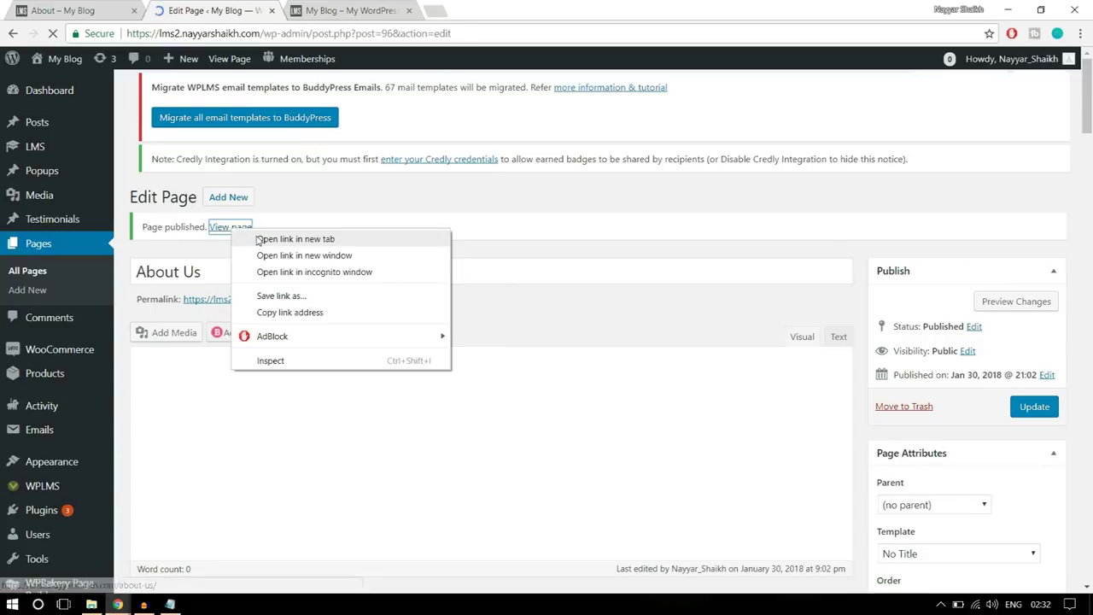
{"action": "left_click", "coordinate": [273, 238]}
{"action": "left_click", "coordinate": [362, 13]}
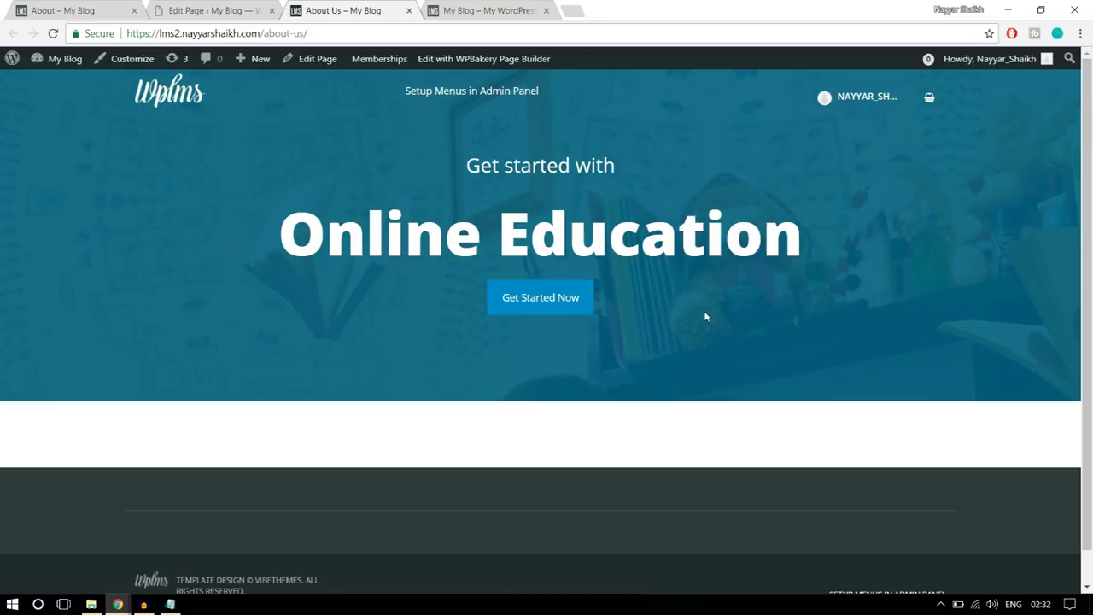
{"action": "left_click_drag", "start_coordinate": [515, 124], "coordinate": [525, 150]}
{"action": "left_click", "coordinate": [525, 140]}
{"action": "left_click", "coordinate": [61, 10]}
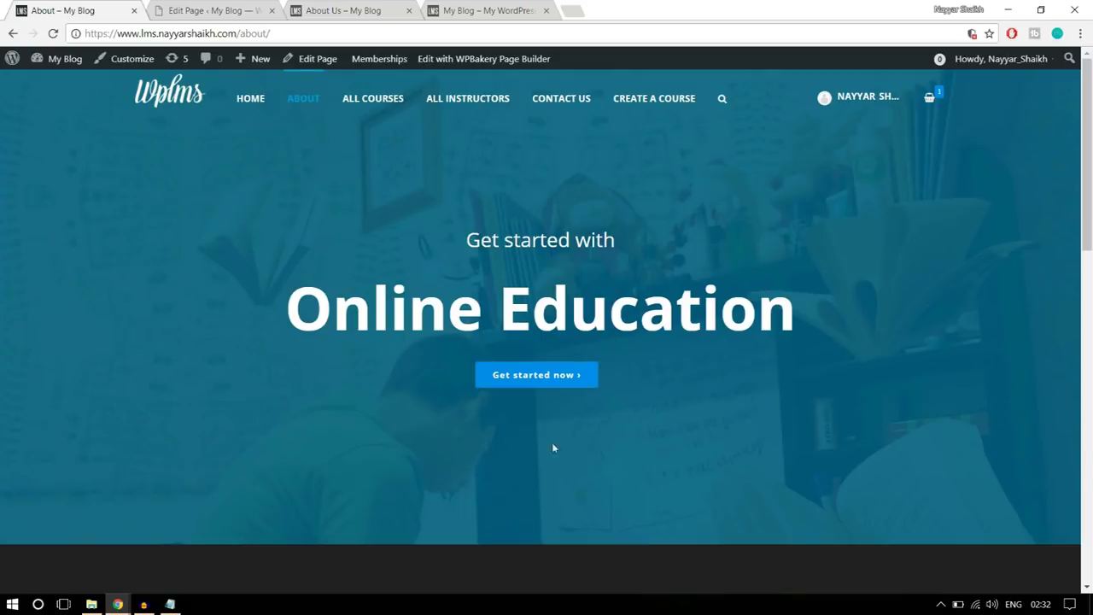
{"action": "left_click", "coordinate": [257, 12]}
{"action": "scroll", "coordinate": [598, 308], "scroll_direction": "down", "scroll_amount": 3}
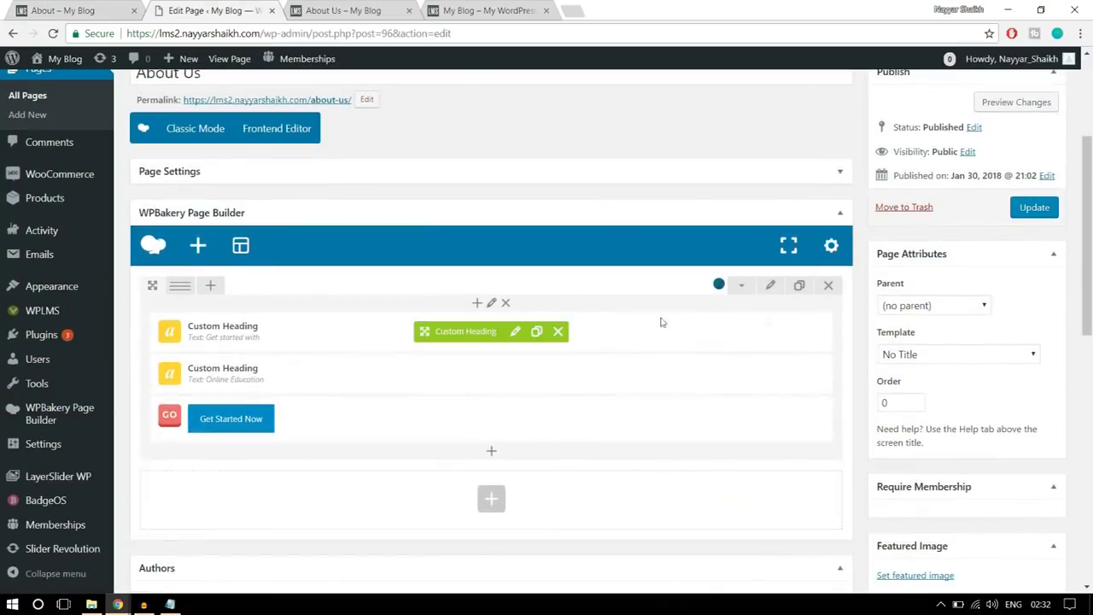
- Raise the hero row's top and bottom padding to 250px, save, and update the page
{"action": "left_click", "coordinate": [771, 288]}
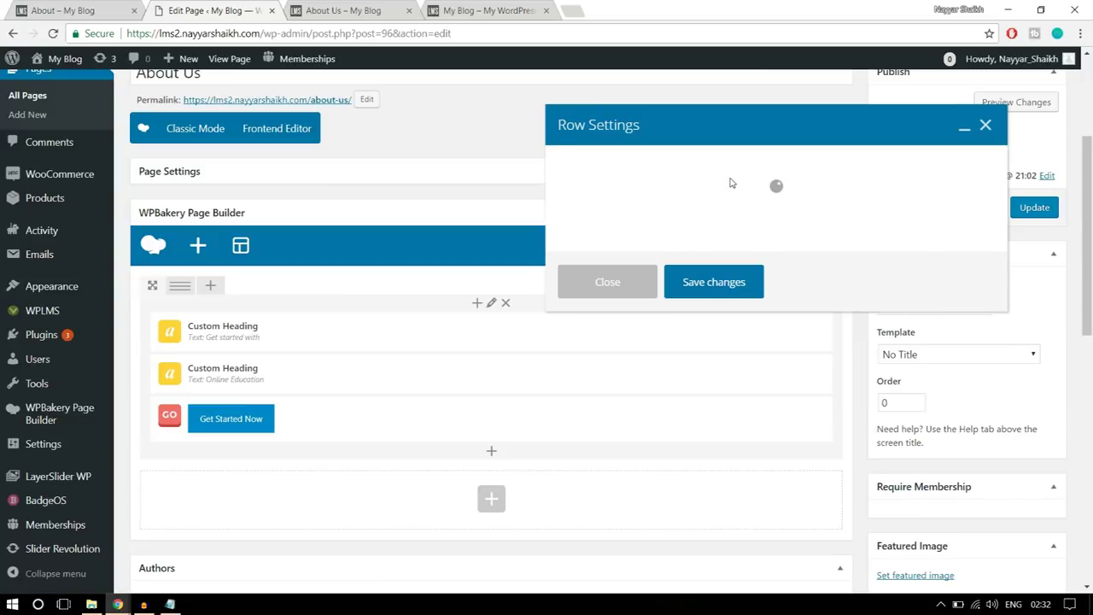
{"action": "left_click", "coordinate": [659, 175]}
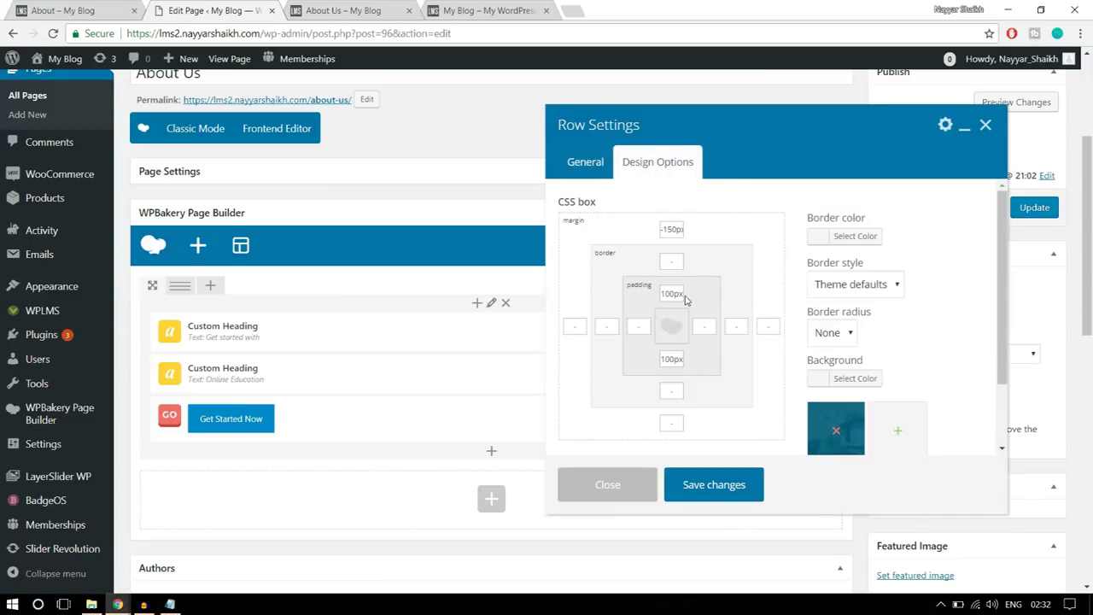
{"action": "left_click_drag", "start_coordinate": [677, 293], "coordinate": [637, 291]}
{"action": "type", "text": "2"}
{"action": "left_click_drag", "start_coordinate": [675, 360], "coordinate": [619, 362]}
{"action": "type", "text": "250"}
{"action": "left_click", "coordinate": [720, 485]}
{"action": "left_click", "coordinate": [1029, 210]}
{"action": "left_click", "coordinate": [341, 11]}
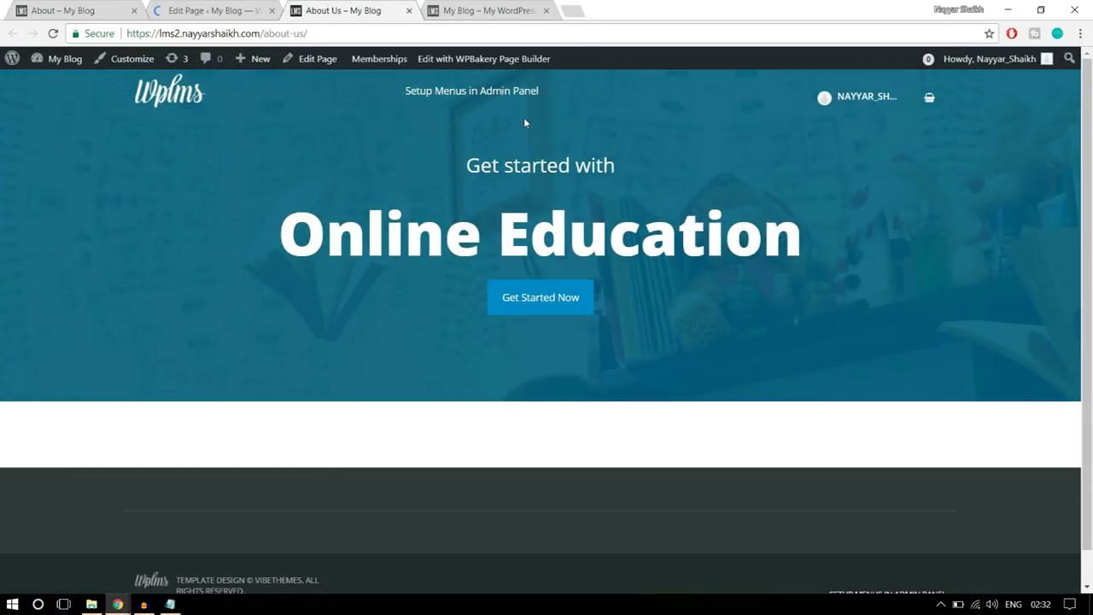
- Reload the live About Us page, then scroll the demo to its white icon section
{"action": "left_click", "coordinate": [449, 28]}
{"action": "left_click", "coordinate": [53, 34]}
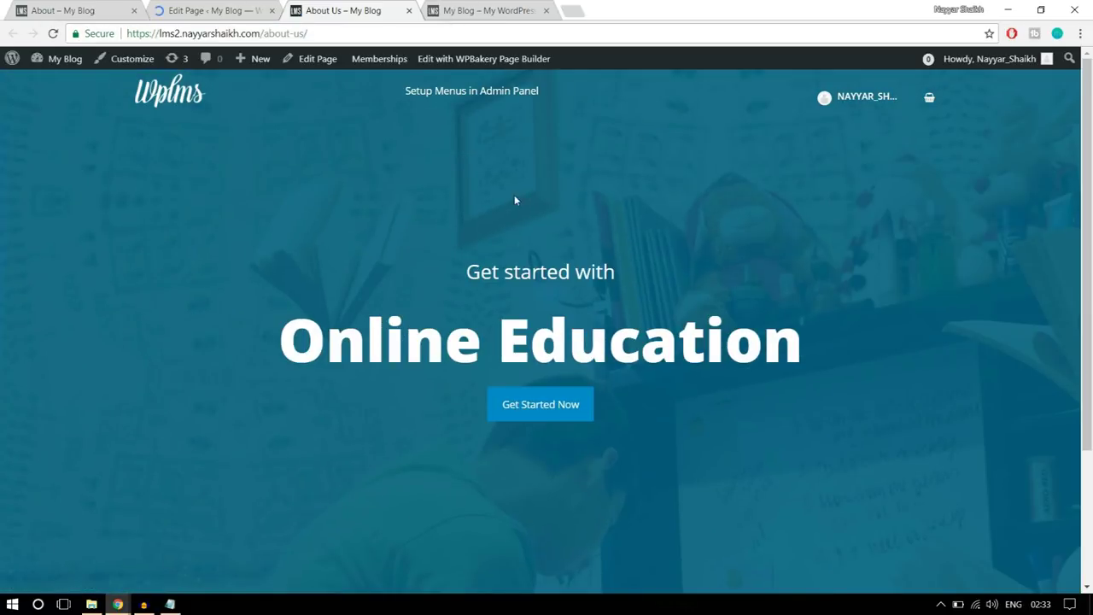
{"action": "scroll", "coordinate": [709, 393], "scroll_direction": "down", "scroll_amount": 2}
{"action": "scroll", "coordinate": [713, 418], "scroll_direction": "up", "scroll_amount": 2}
{"action": "key", "text": "ctrl+1"}
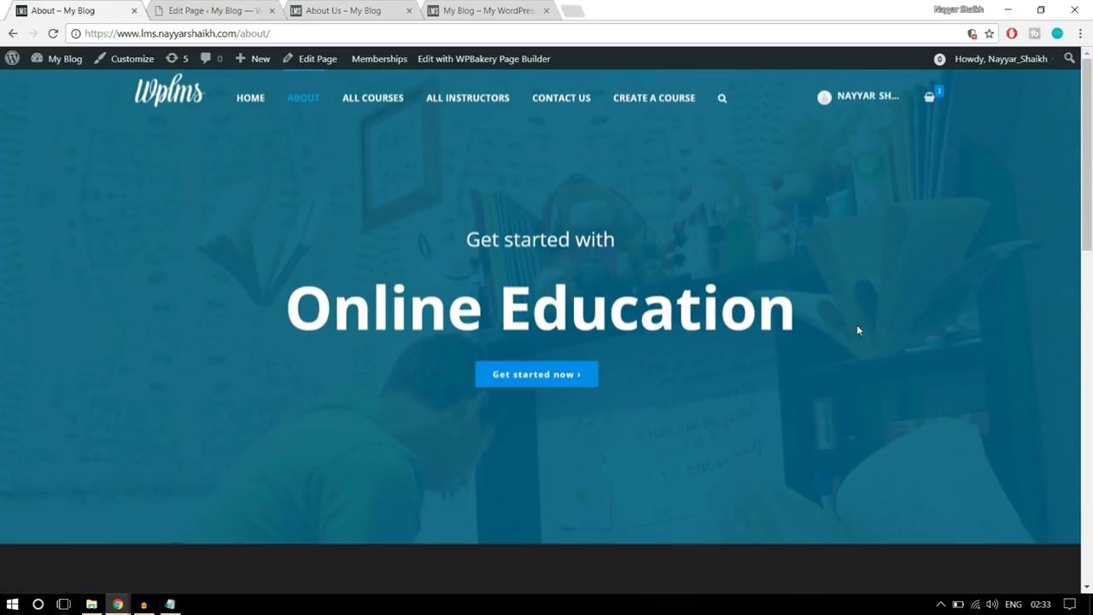
{"action": "scroll", "coordinate": [859, 328], "scroll_direction": "down", "scroll_amount": 5}
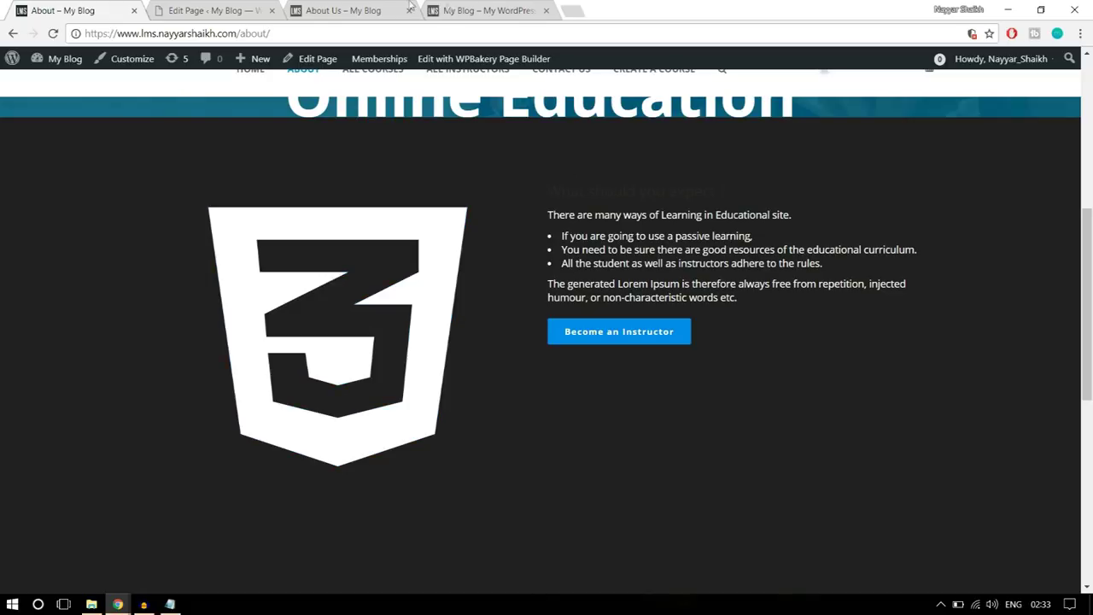
{"action": "left_click", "coordinate": [222, 10]}
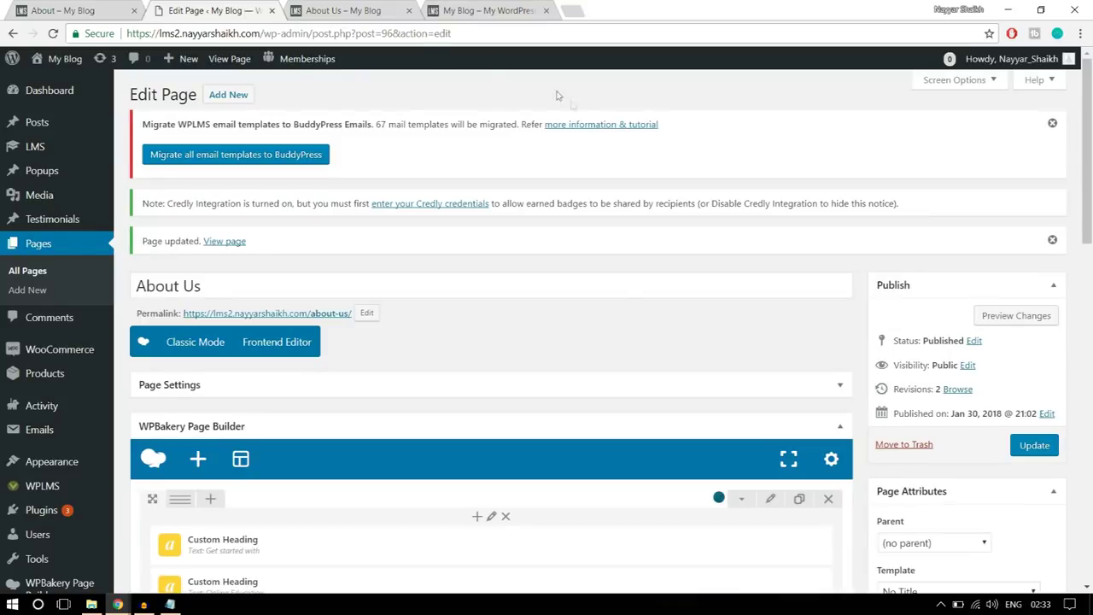
- Search the element list for an Icon element to add below the hero
{"action": "scroll", "coordinate": [627, 315], "scroll_direction": "down", "scroll_amount": 5}
{"action": "left_click", "coordinate": [491, 246]}
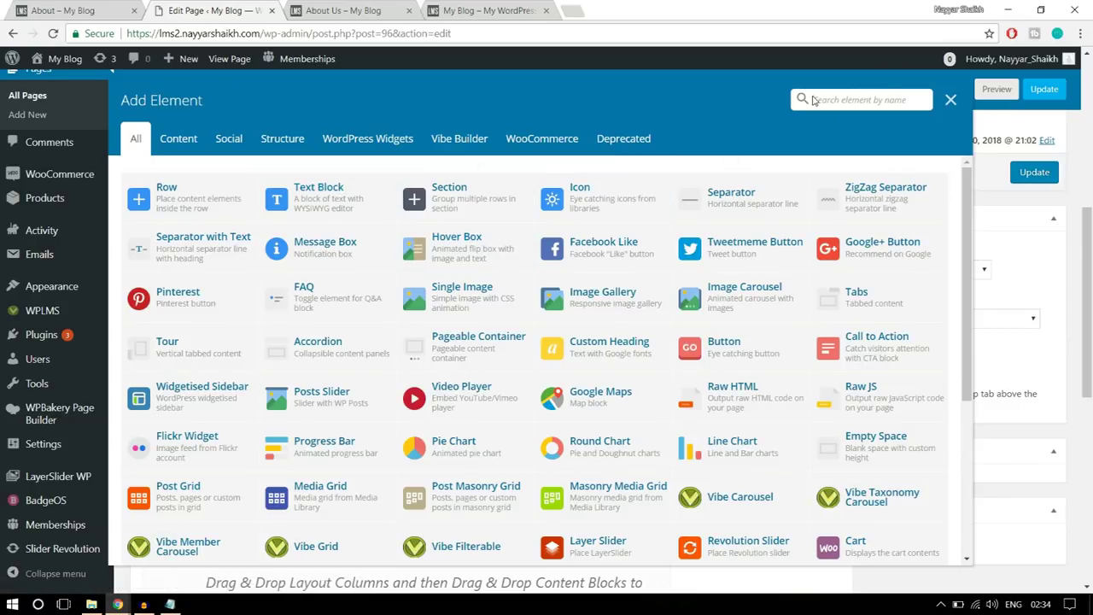
{"action": "left_click", "coordinate": [813, 100]}
{"action": "type", "text": "conn"}
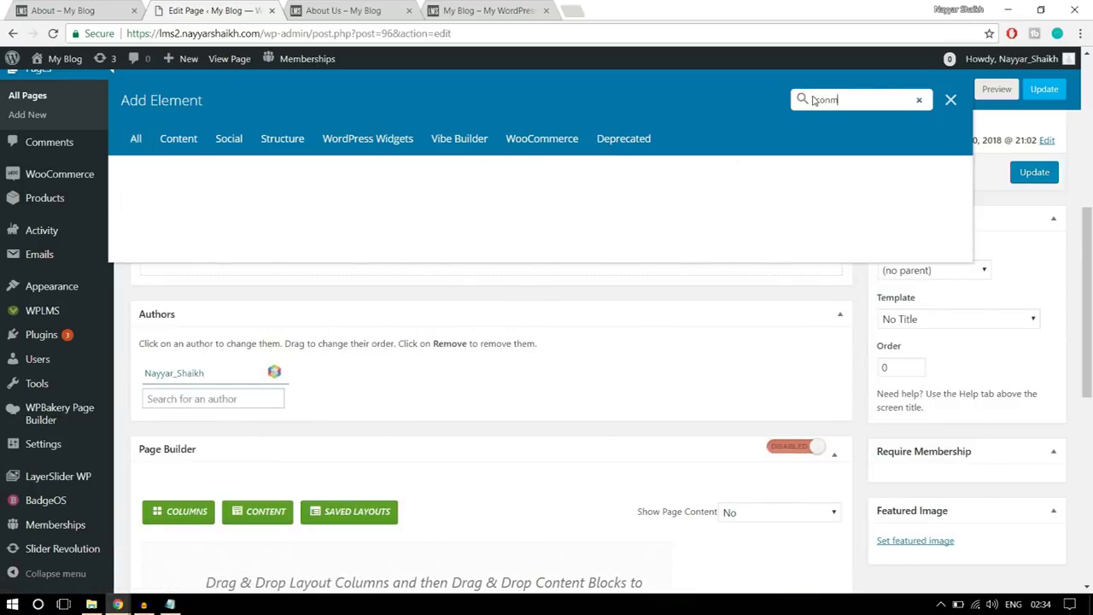
{"action": "key", "text": "BackSpace"}
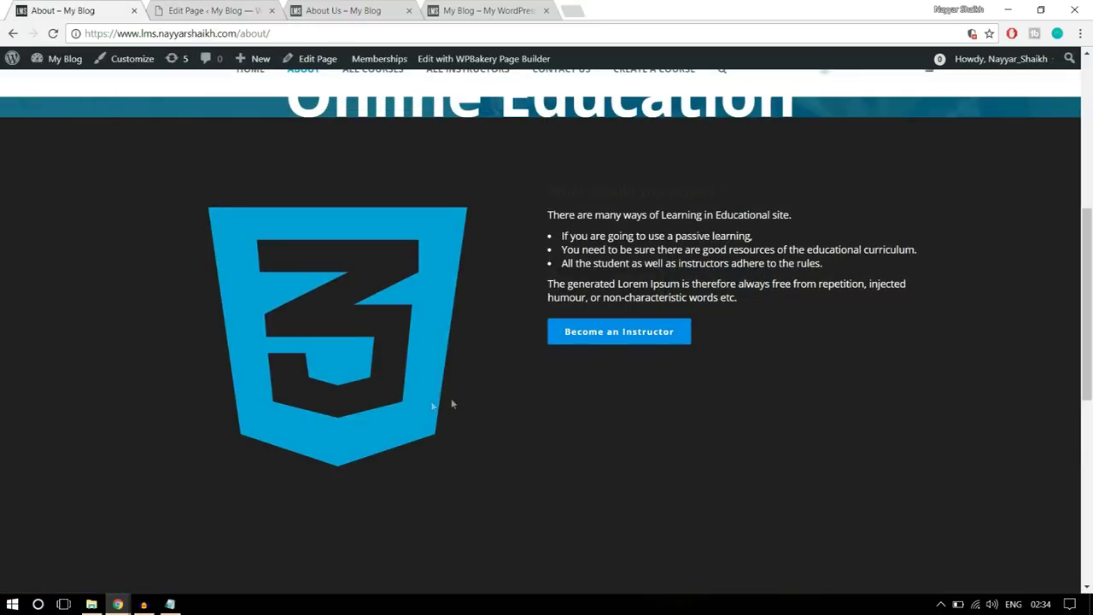
{"action": "left_click", "coordinate": [185, 9]}
- Close the Icon settings without saving and delete the Icon element
{"action": "scroll", "coordinate": [767, 355], "scroll_direction": "down", "scroll_amount": 5}
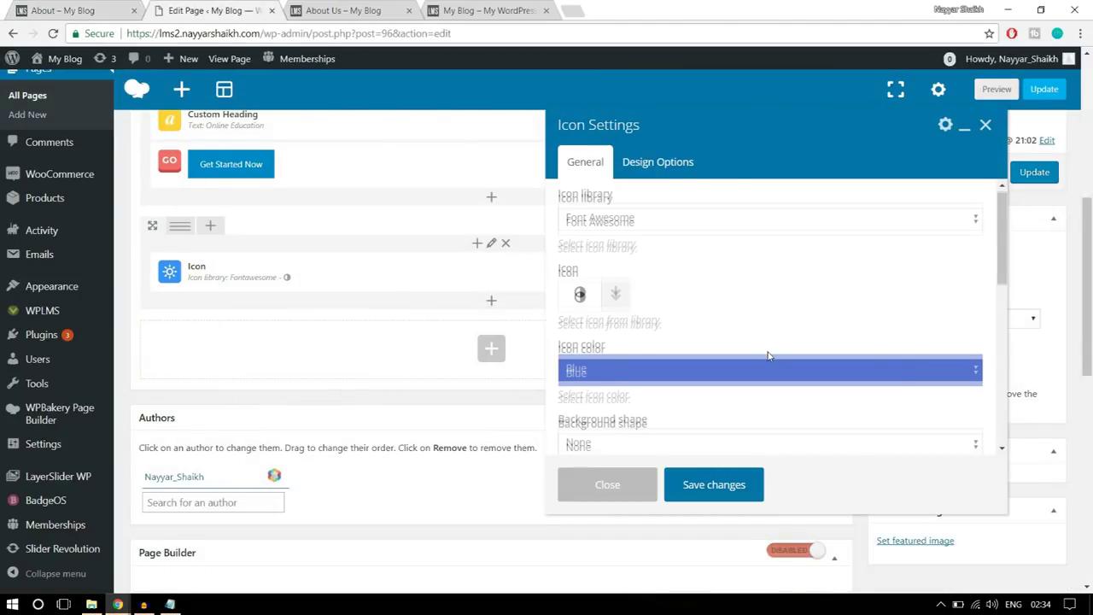
{"action": "scroll", "coordinate": [767, 355], "scroll_direction": "down", "scroll_amount": 5}
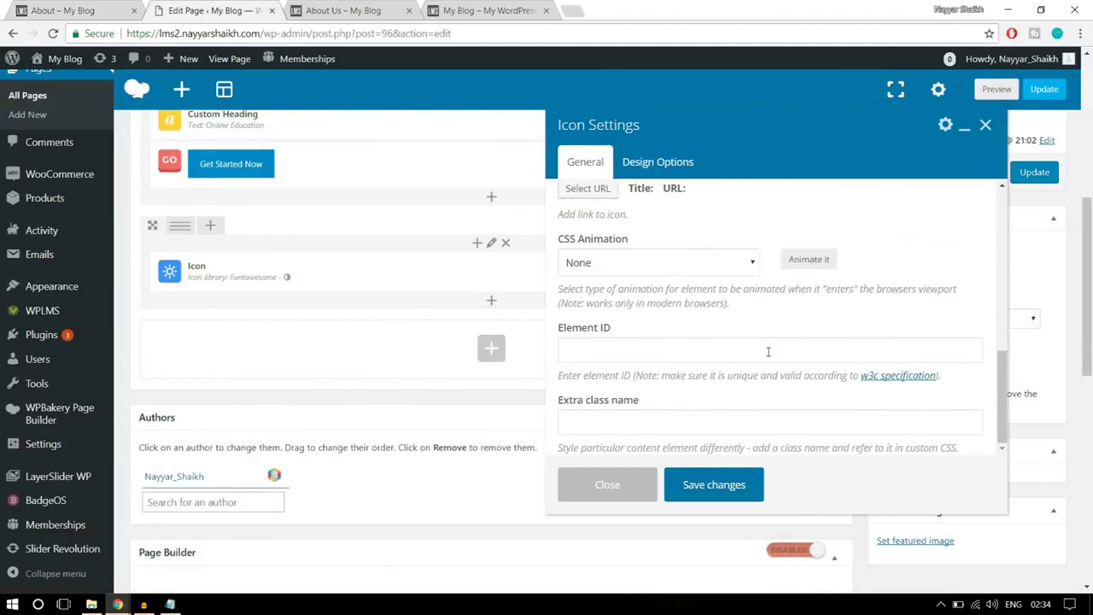
{"action": "left_click", "coordinate": [608, 484]}
{"action": "scroll", "coordinate": [556, 383], "scroll_direction": "up", "scroll_amount": 2}
{"action": "left_click", "coordinate": [535, 343]}
{"action": "left_click", "coordinate": [606, 110]}
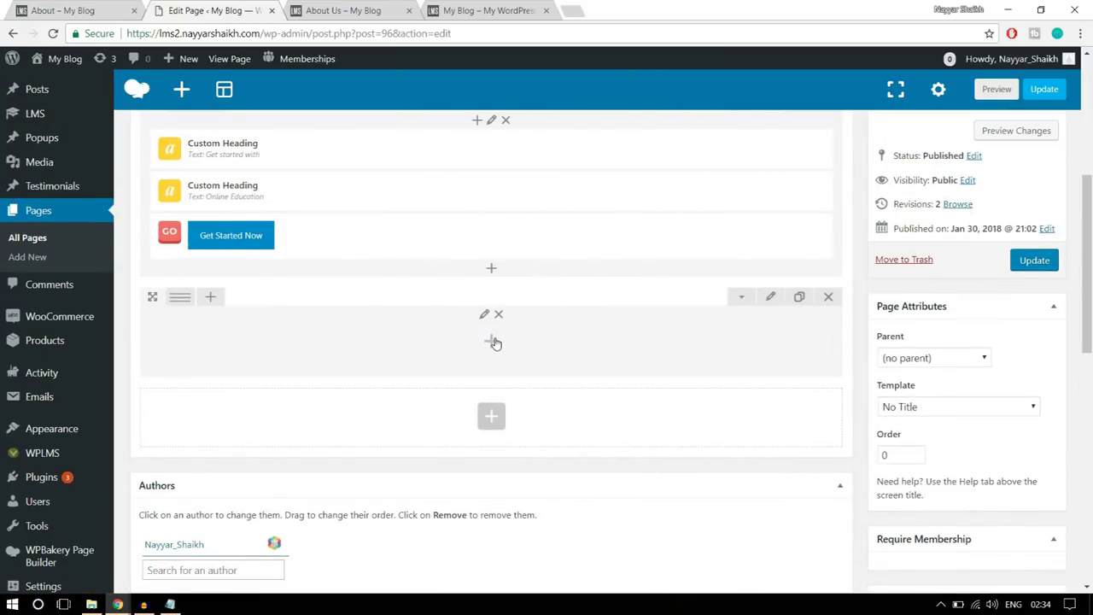
- Add a Text Block to the empty second row and delete its placeholder lorem ipsum paragraph
{"action": "left_click", "coordinate": [494, 342]}
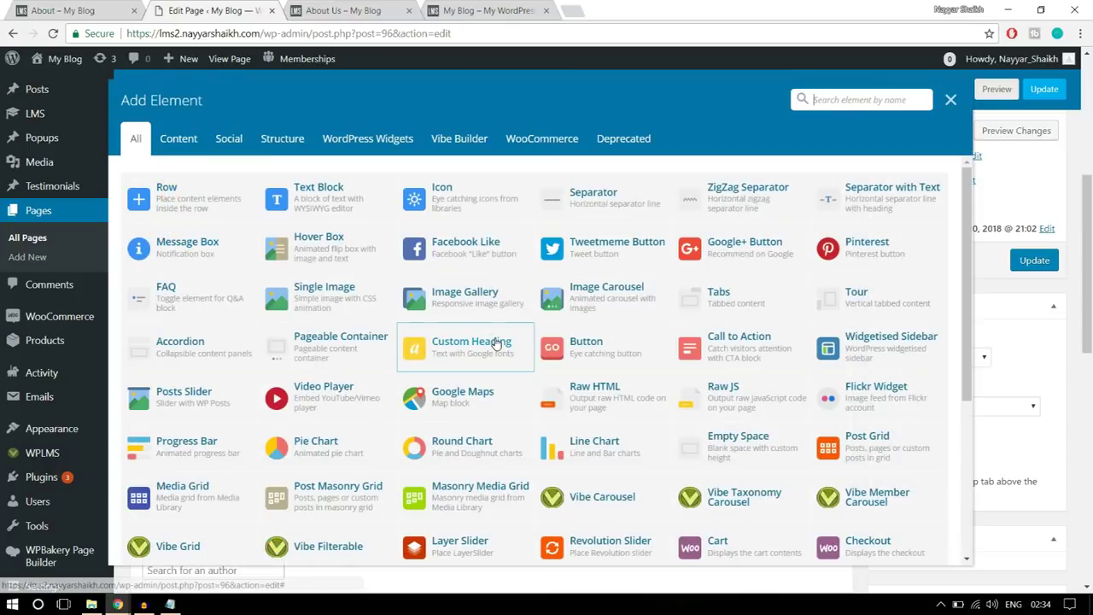
{"action": "left_click", "coordinate": [355, 207]}
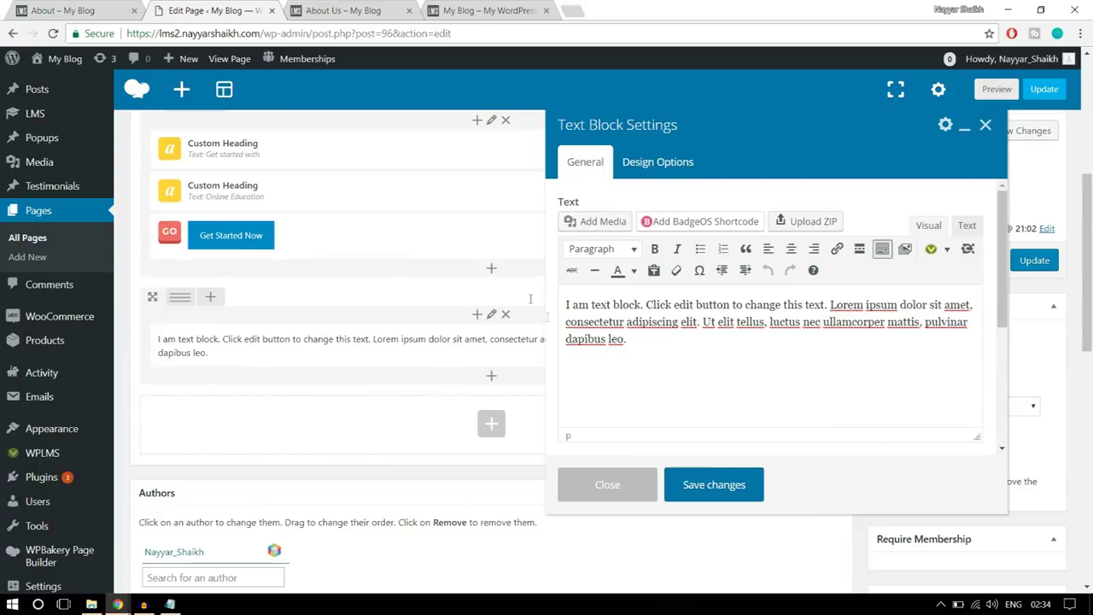
{"action": "left_click_drag", "start_coordinate": [633, 338], "coordinate": [565, 303]}
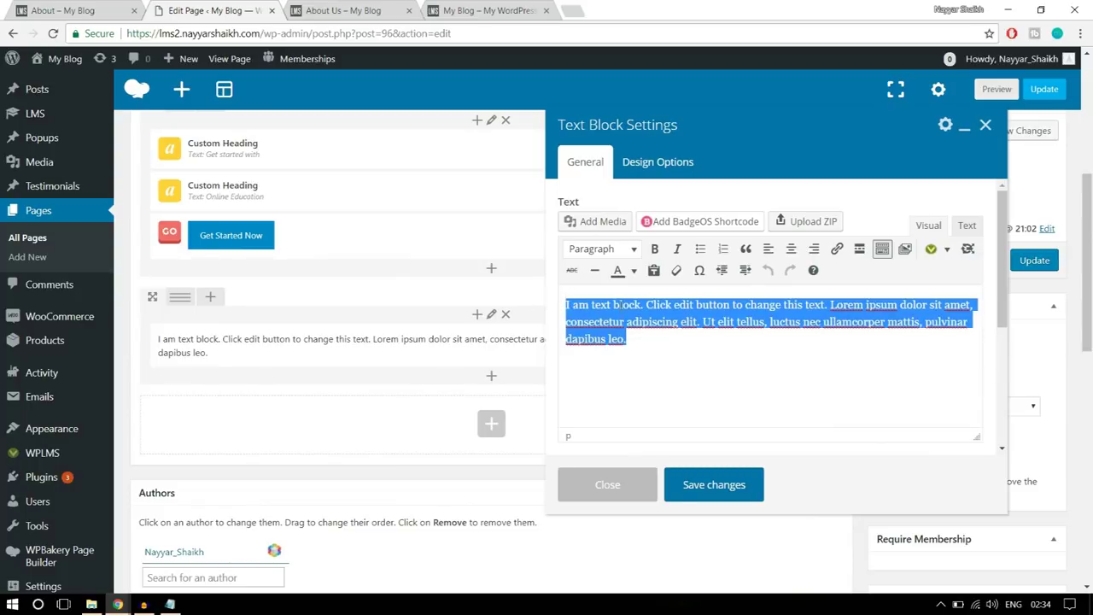
{"action": "key", "text": "BackSpace"}
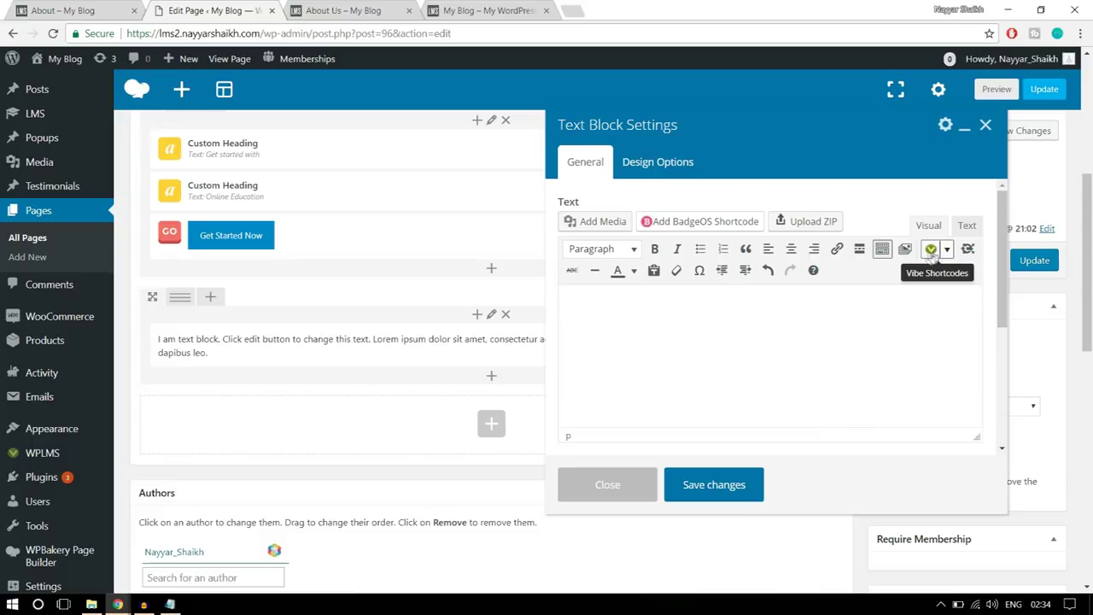
- Choose Icons from the Text Block's theme shortcode dropdown to open the Insert Icon Shortcode dialog
{"action": "left_click", "coordinate": [947, 249]}
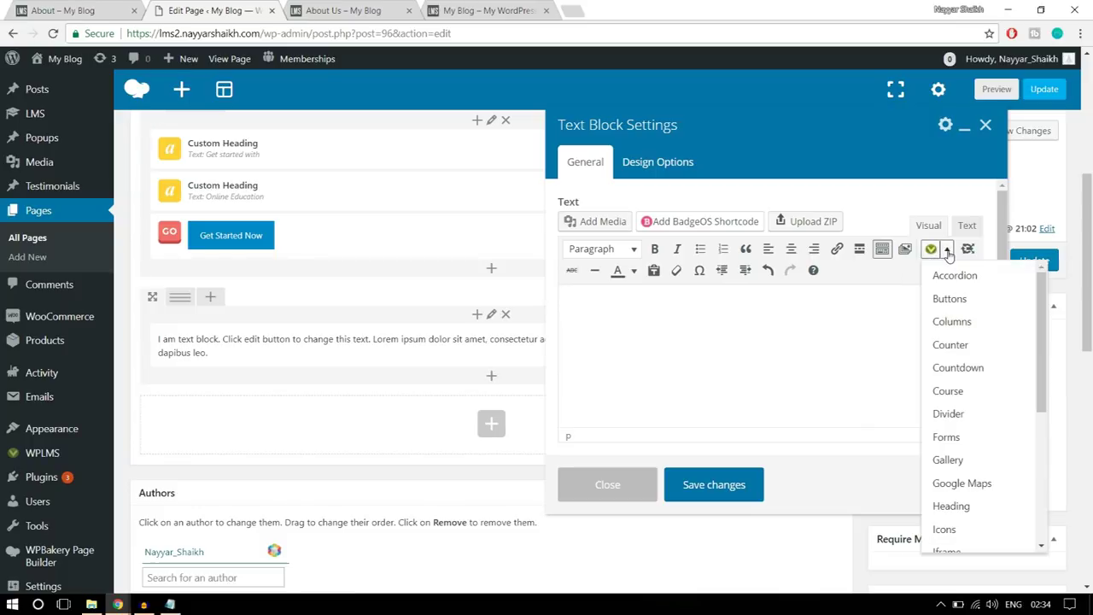
{"action": "scroll", "coordinate": [974, 427], "scroll_direction": "down", "scroll_amount": 7}
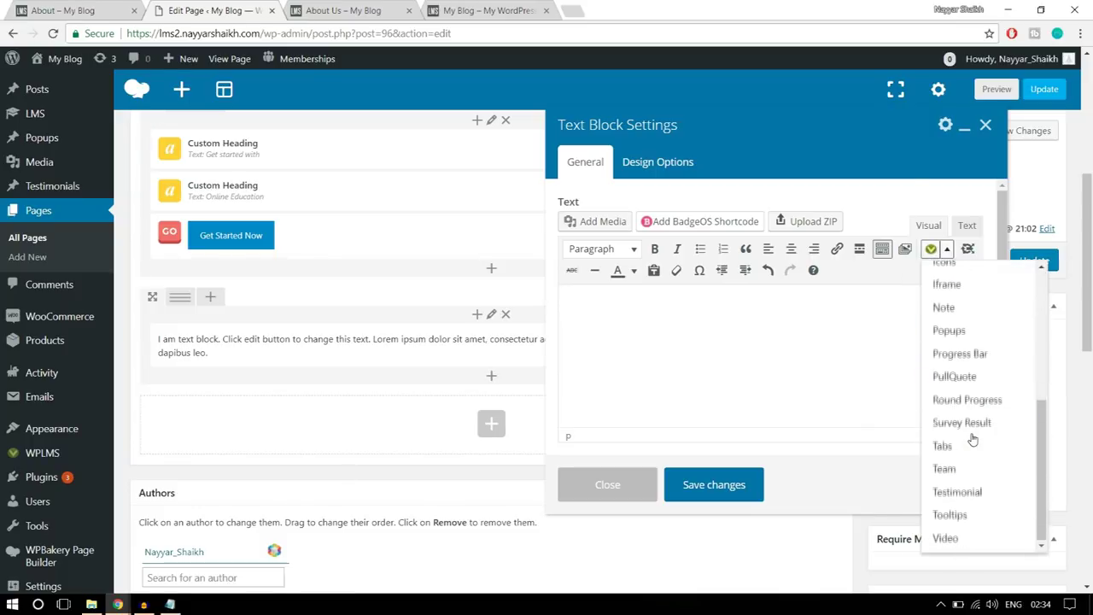
{"action": "scroll", "coordinate": [891, 449], "scroll_direction": "up", "scroll_amount": 3}
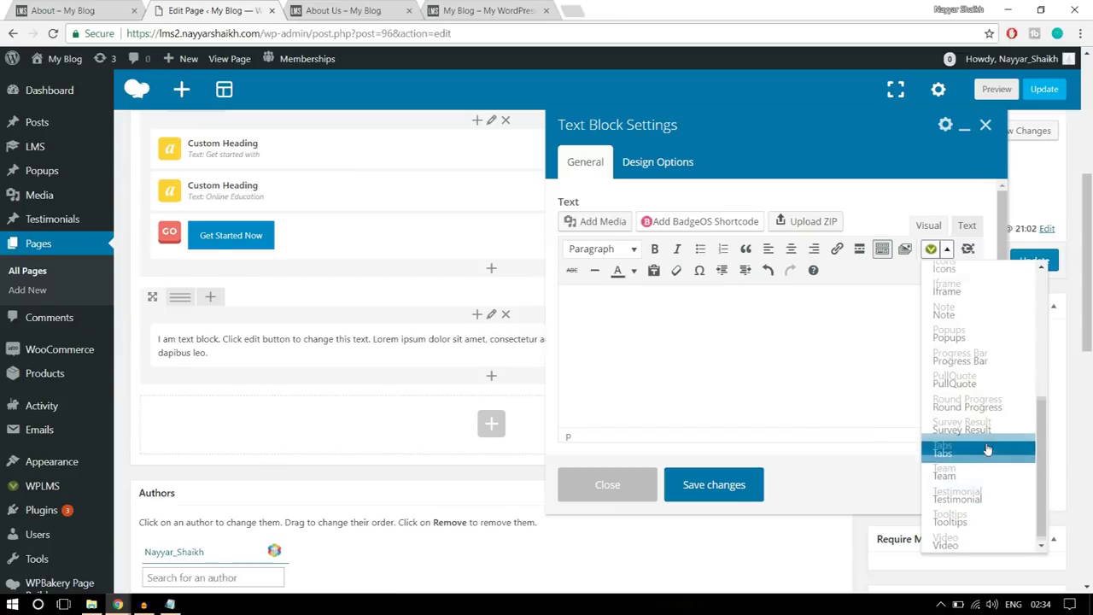
{"action": "scroll", "coordinate": [982, 446], "scroll_direction": "up", "scroll_amount": 5}
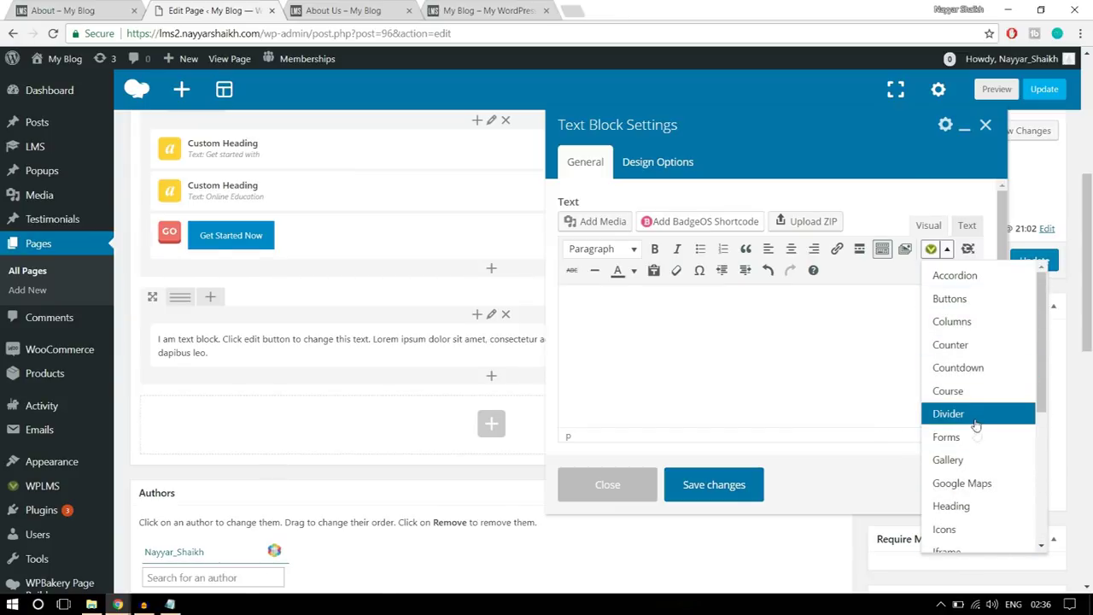
{"action": "scroll", "coordinate": [974, 449], "scroll_direction": "down", "scroll_amount": 2}
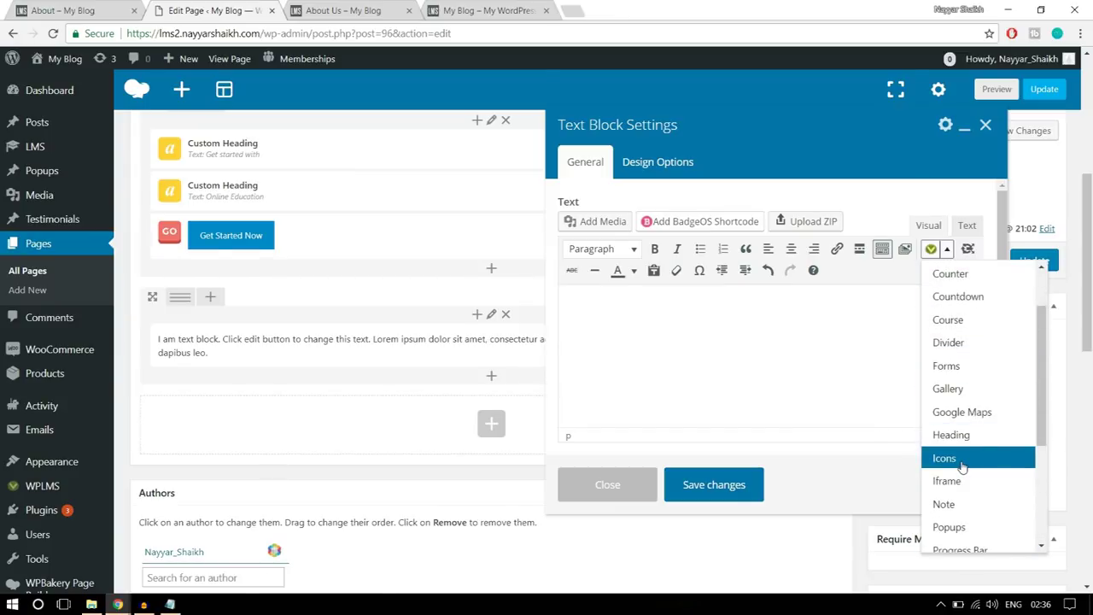
{"action": "left_click", "coordinate": [963, 461]}
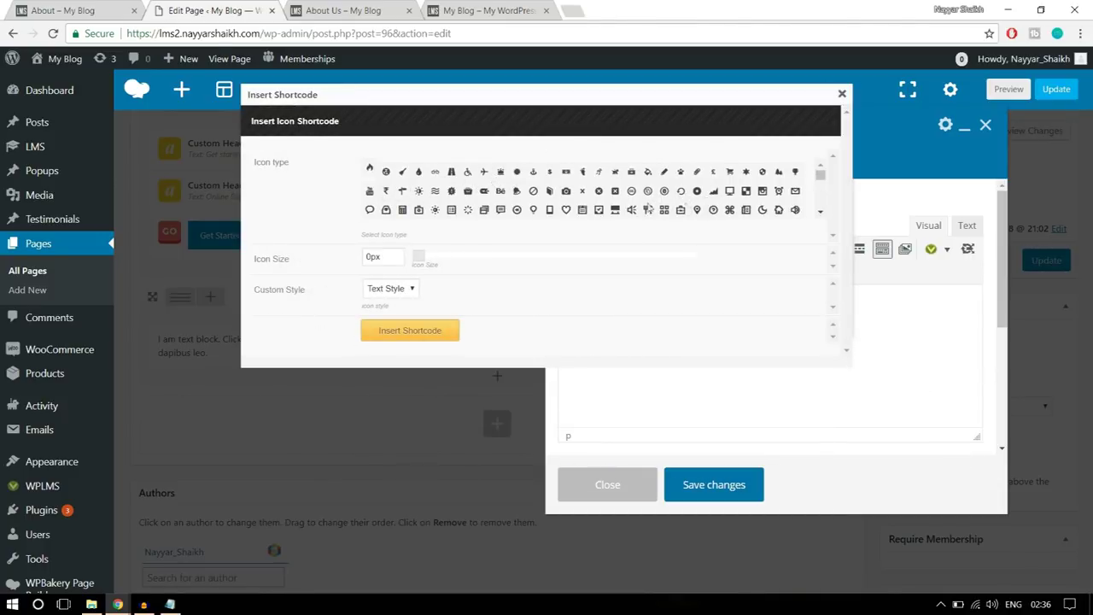
- Pick the Windows icon, set its size to 250px and its style to Custom
{"action": "scroll", "coordinate": [755, 209], "scroll_direction": "down", "scroll_amount": 3}
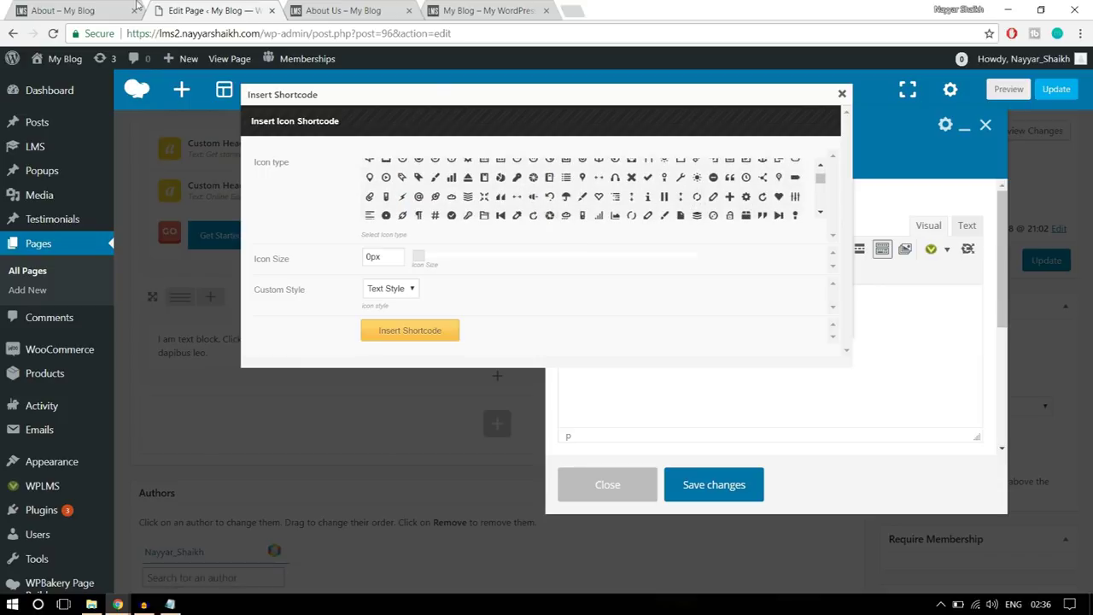
{"action": "left_click", "coordinate": [87, 7]}
{"action": "left_click", "coordinate": [256, 9]}
{"action": "left_click_drag", "start_coordinate": [820, 181], "coordinate": [821, 196]}
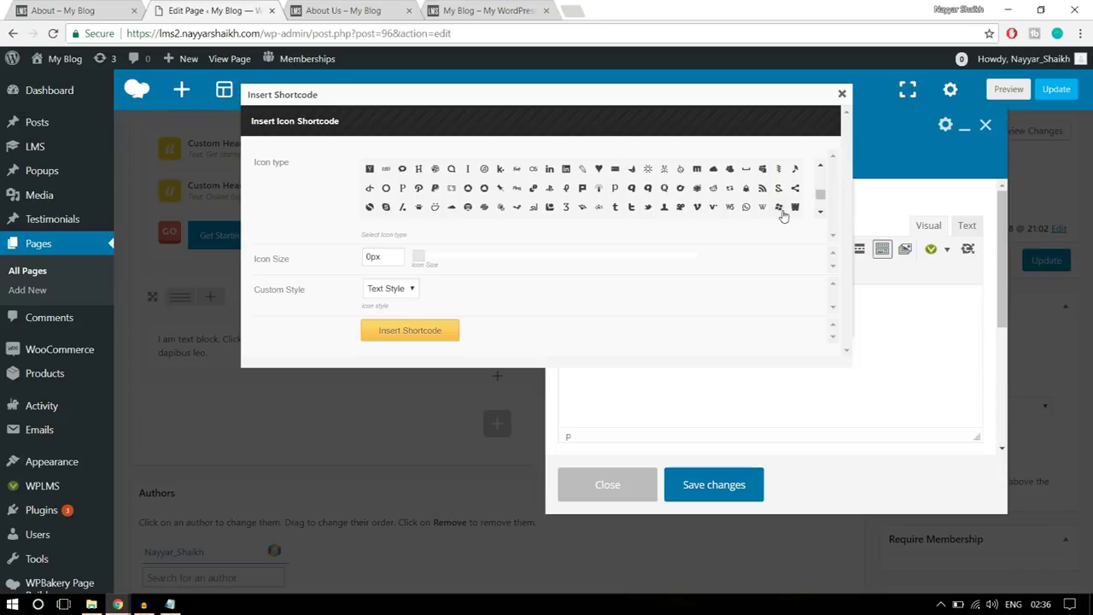
{"action": "left_click", "coordinate": [778, 212]}
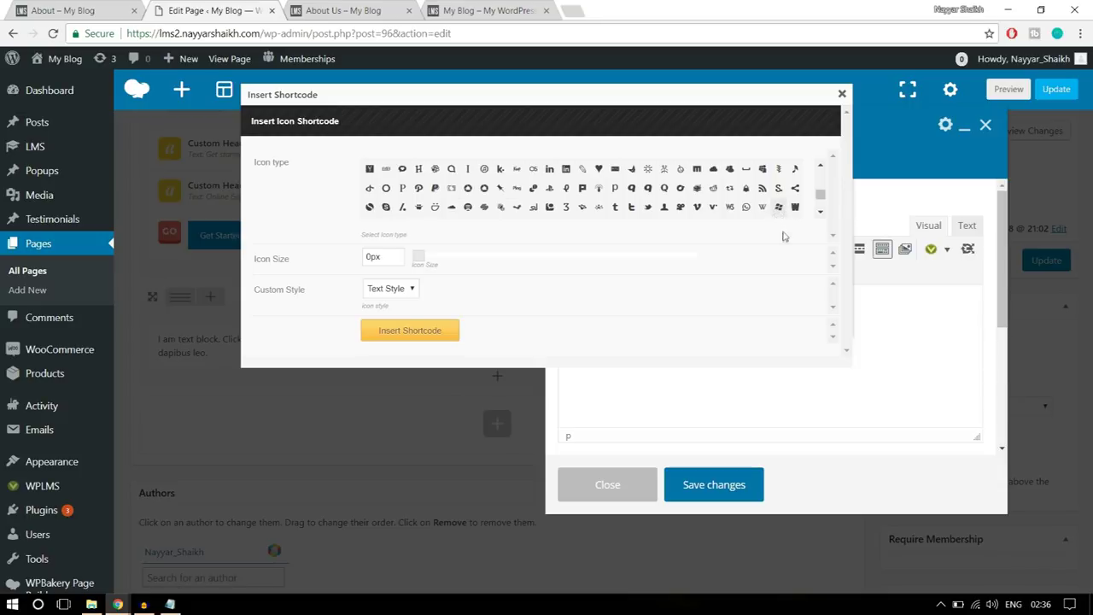
{"action": "left_click", "coordinate": [370, 259]}
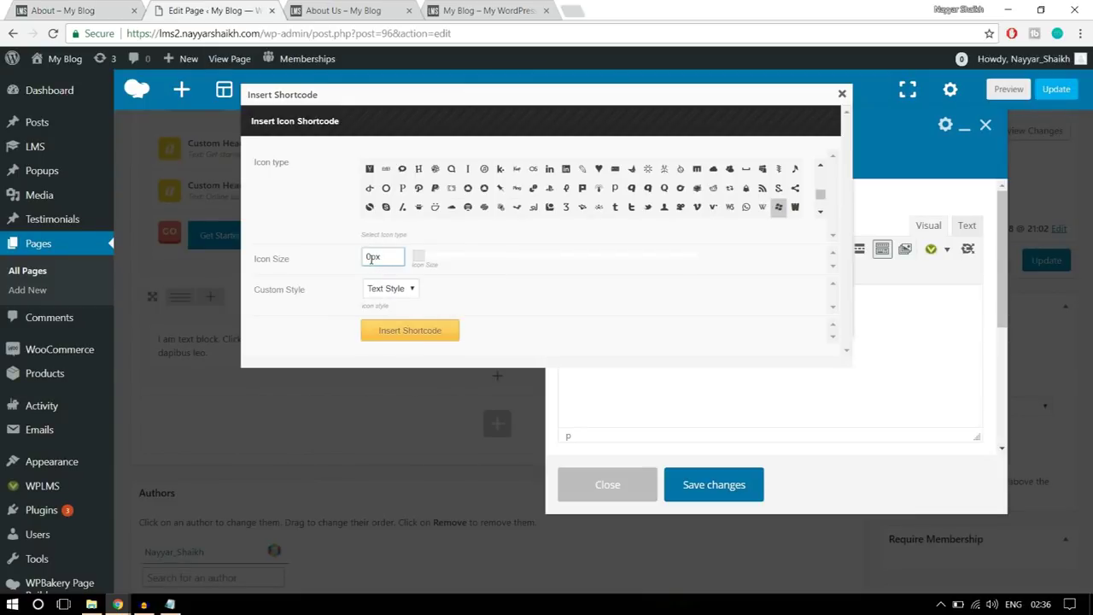
{"action": "double_click", "coordinate": [370, 258]}
{"action": "left_click", "coordinate": [574, 319]}
{"action": "left_click", "coordinate": [373, 292]}
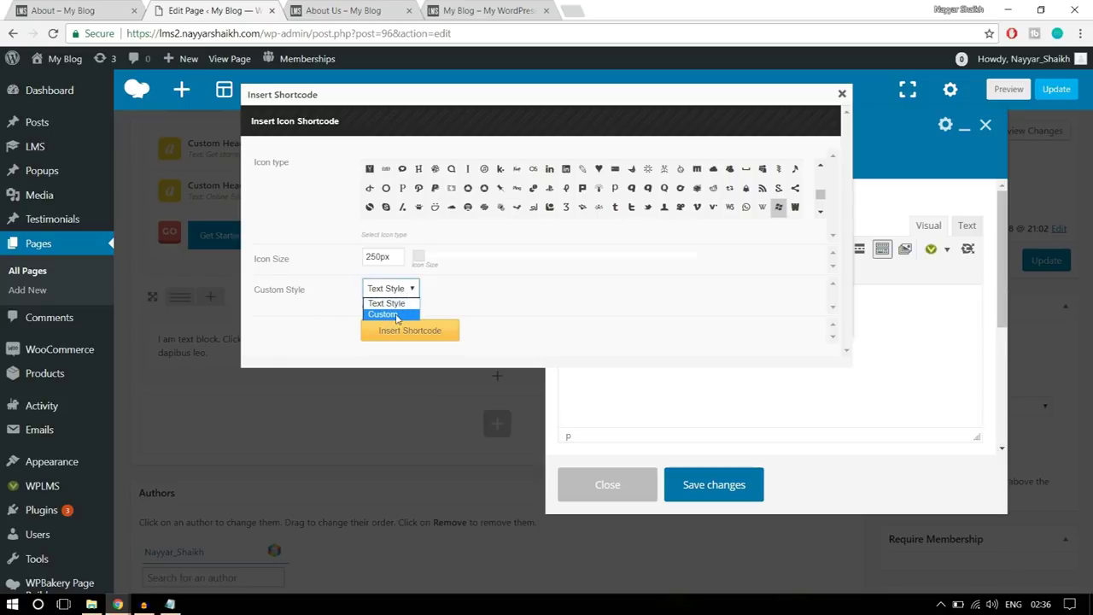
{"action": "scroll", "coordinate": [592, 284], "scroll_direction": "down", "scroll_amount": 3}
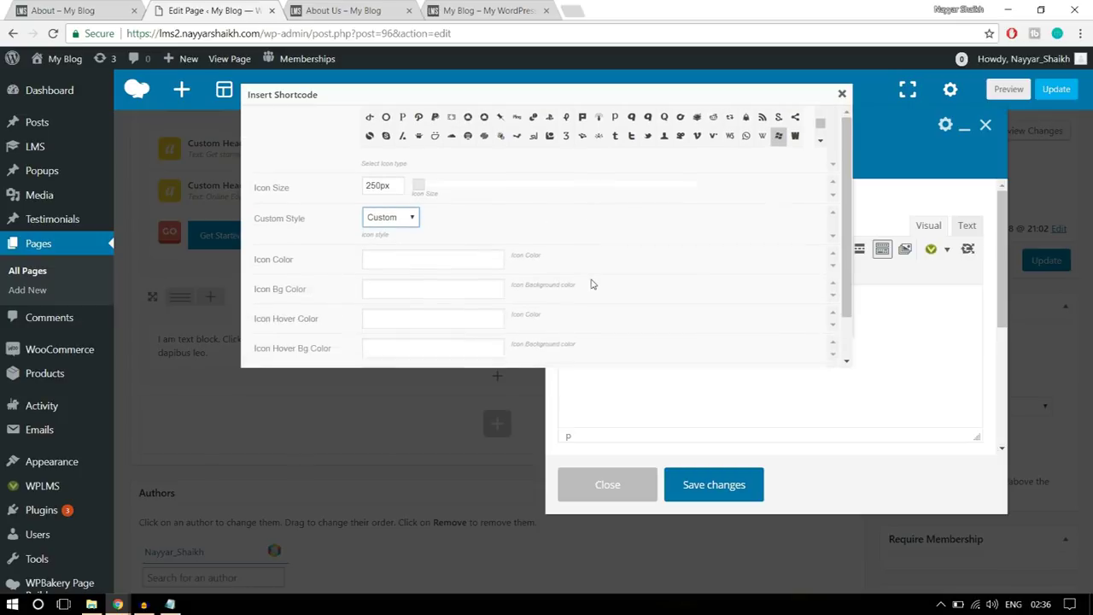
- Insert the 250px Windows icon shortcode into the Text Block
{"action": "left_click", "coordinate": [65, 8]}
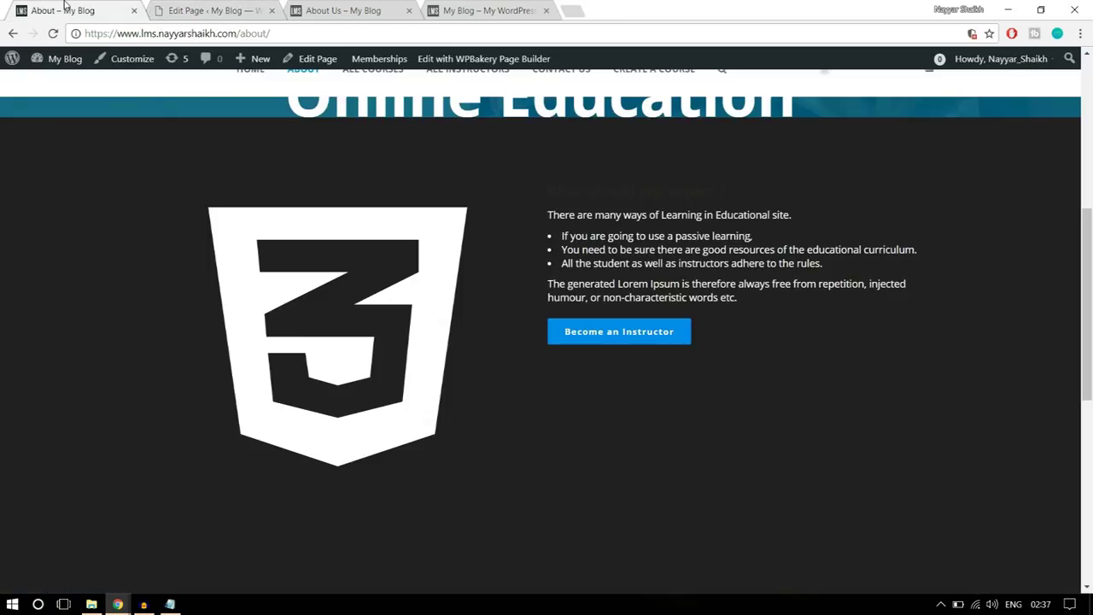
{"action": "left_click", "coordinate": [208, 8]}
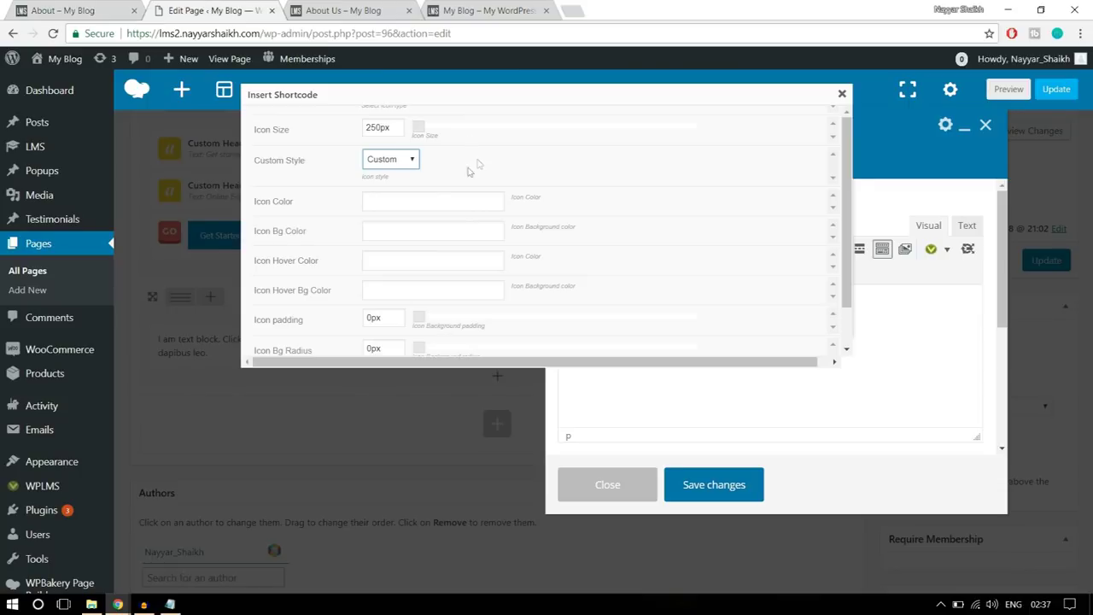
{"action": "left_click", "coordinate": [422, 198]}
{"action": "scroll", "coordinate": [702, 237], "scroll_direction": "down", "scroll_amount": 2}
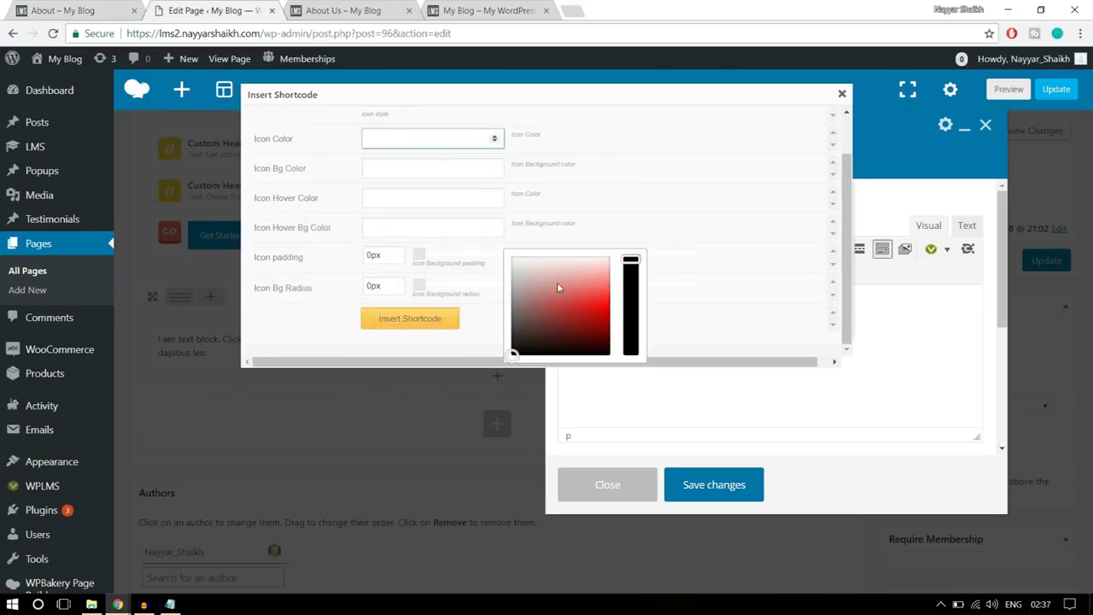
{"action": "left_click", "coordinate": [504, 242]}
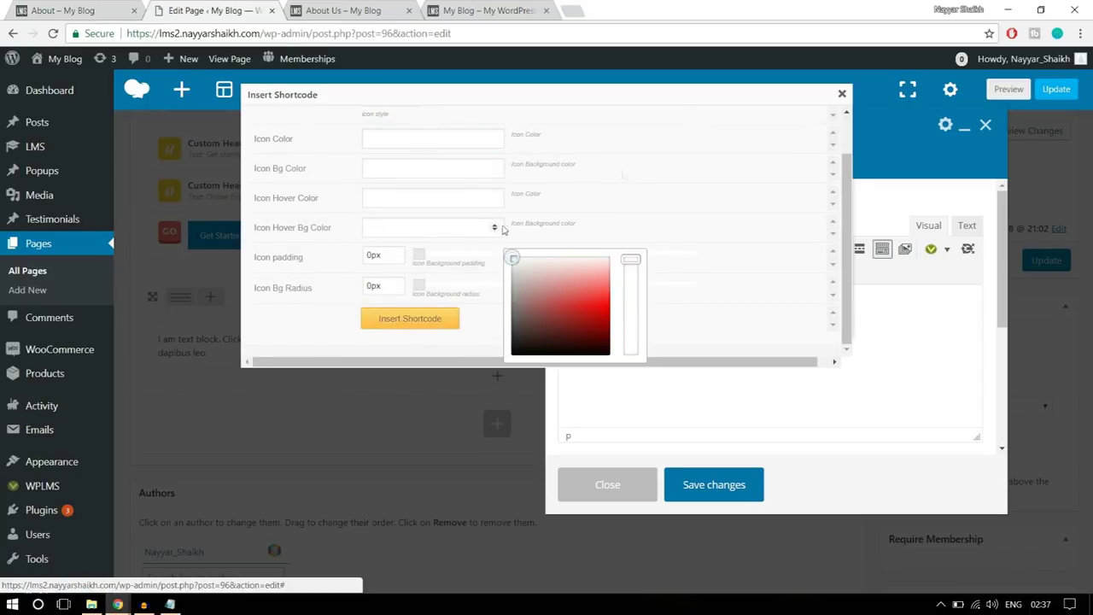
{"action": "scroll", "coordinate": [657, 161], "scroll_direction": "up", "scroll_amount": 1}
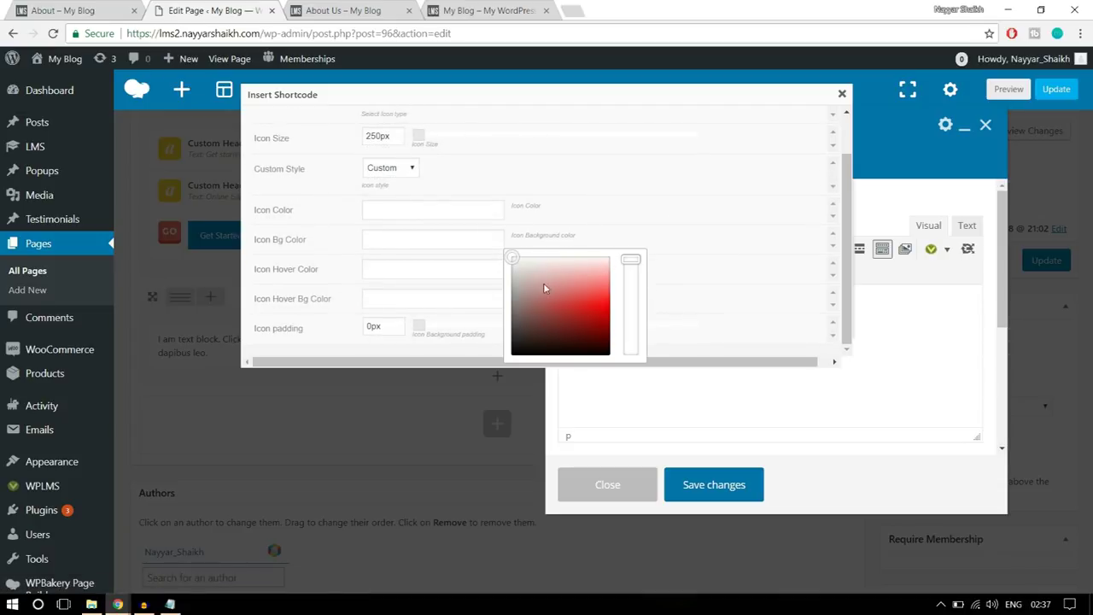
{"action": "scroll", "coordinate": [544, 287], "scroll_direction": "up", "scroll_amount": 1}
{"action": "left_click", "coordinate": [398, 307]}
{"action": "scroll", "coordinate": [581, 191], "scroll_direction": "down", "scroll_amount": 1}
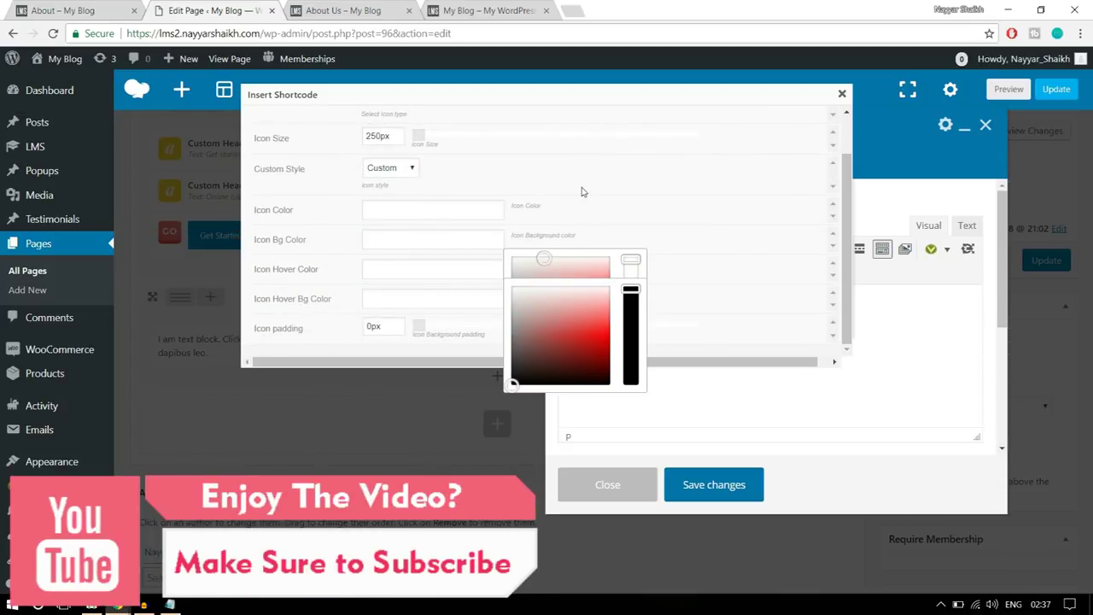
{"action": "scroll", "coordinate": [607, 185], "scroll_direction": "down", "scroll_amount": 1}
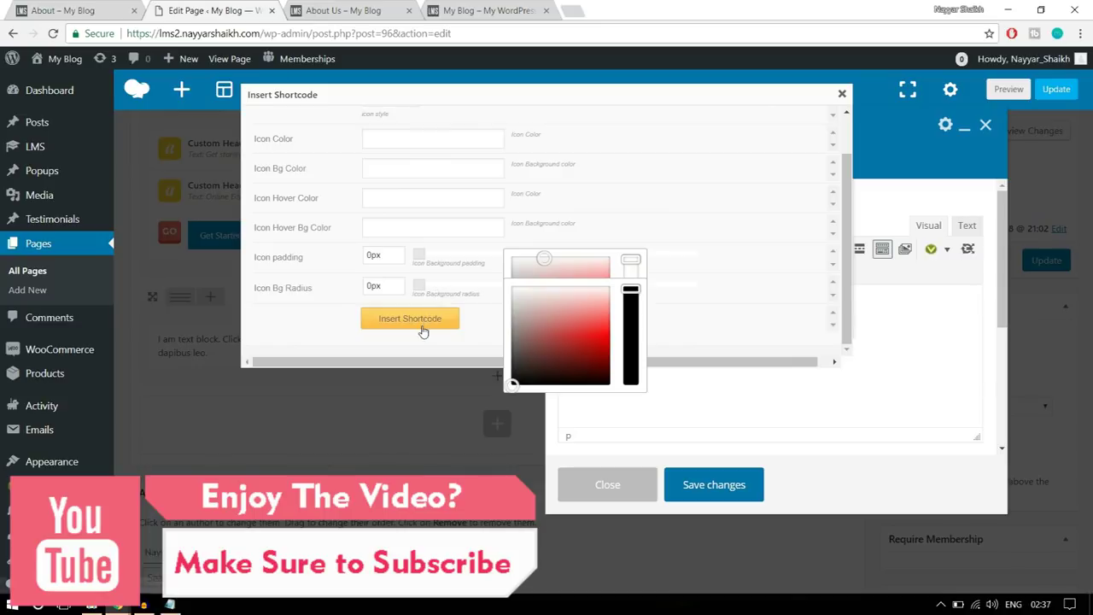
{"action": "scroll", "coordinate": [481, 294], "scroll_direction": "up", "scroll_amount": 1}
{"action": "scroll", "coordinate": [481, 294], "scroll_direction": "down", "scroll_amount": 1}
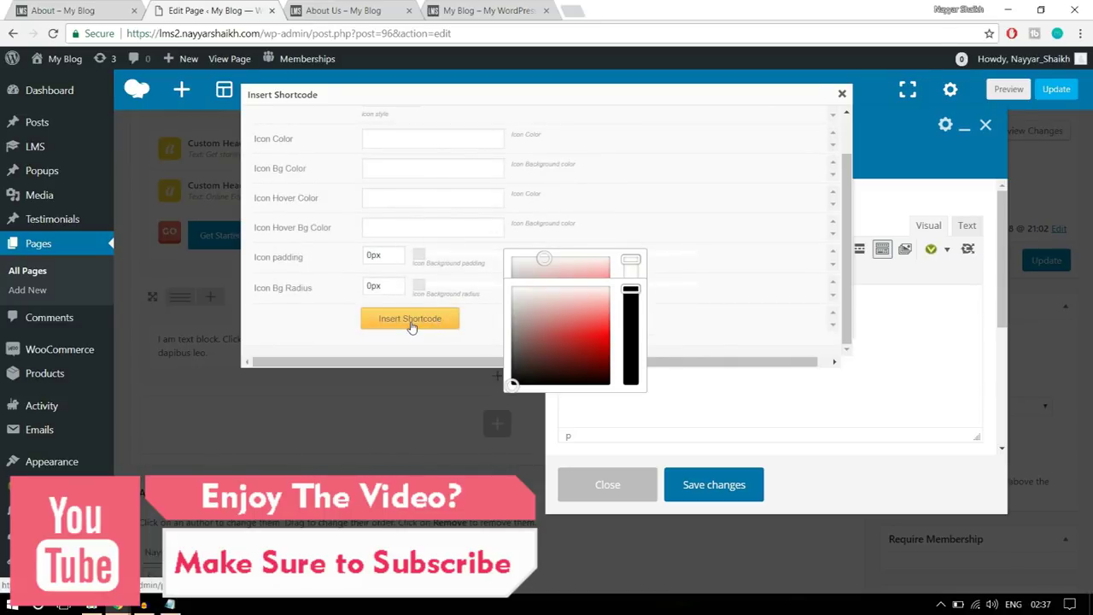
{"action": "left_click", "coordinate": [410, 319]}
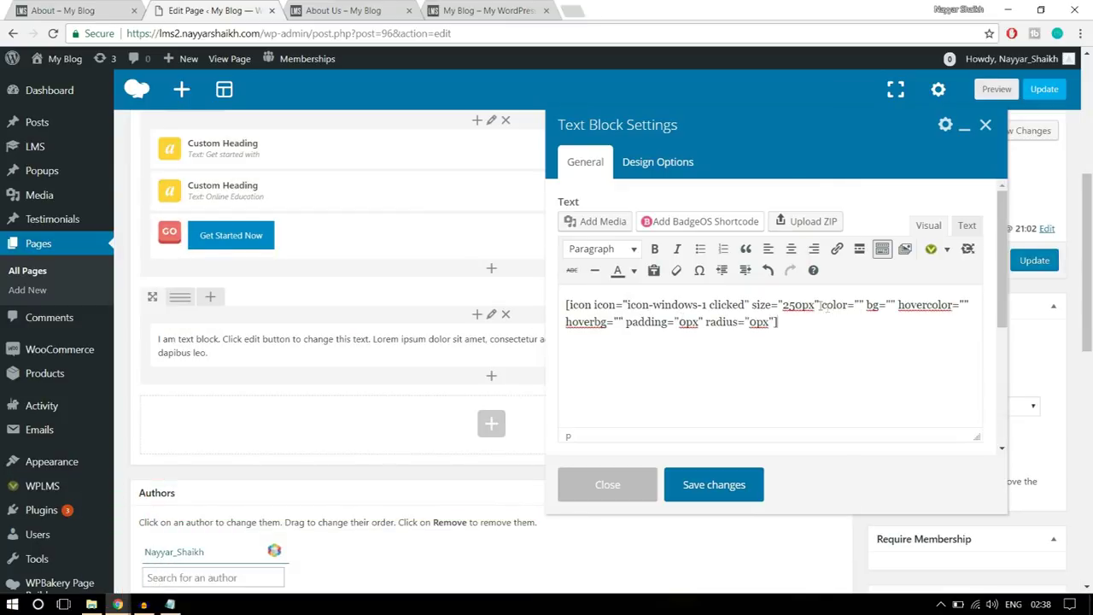
- Enter #fff as the shortcode's color attribute
{"action": "left_click_drag", "start_coordinate": [823, 304], "coordinate": [868, 305]}
{"action": "left_click", "coordinate": [861, 305]}
{"action": "type", "text": "#"}
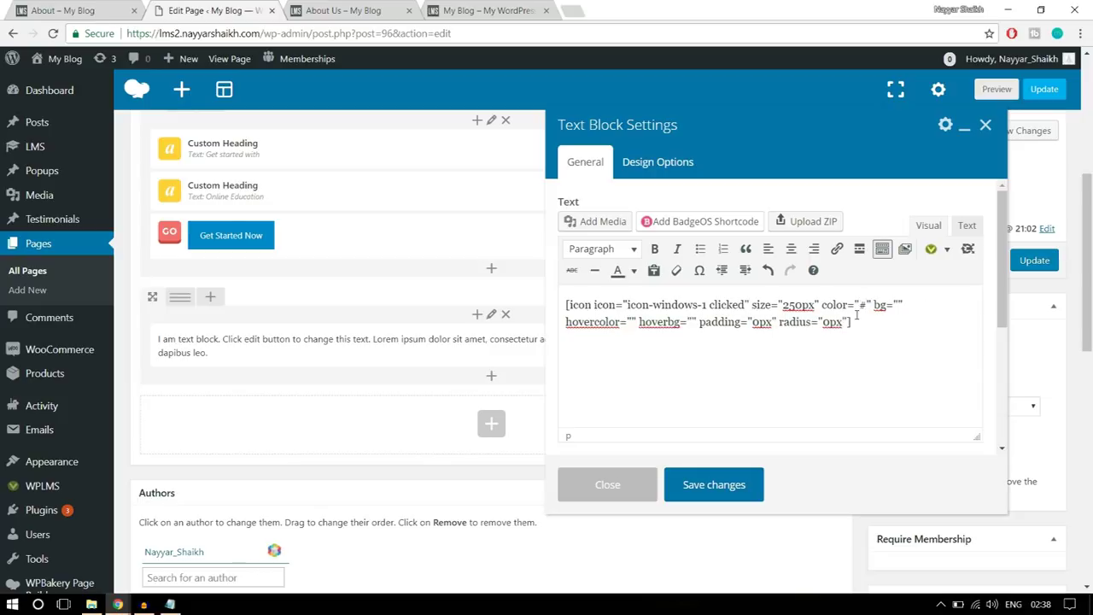
{"action": "type", "text": "fff"}
- Search Google for 'hex' and copy the white code #ffffff from its colour picker
{"action": "left_click", "coordinate": [568, 10]}
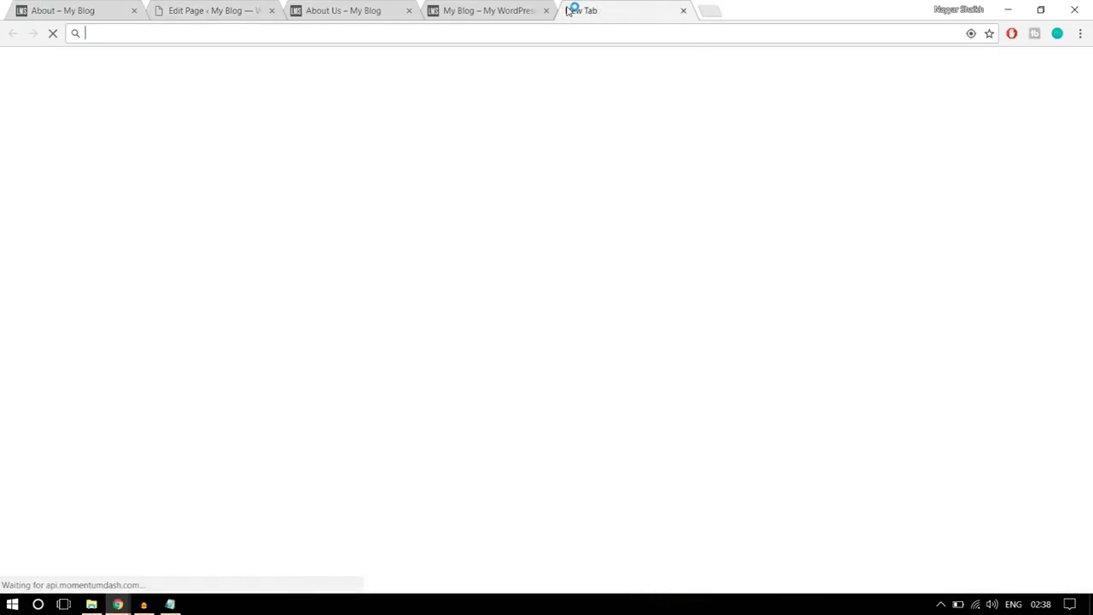
{"action": "type", "text": "hex"}
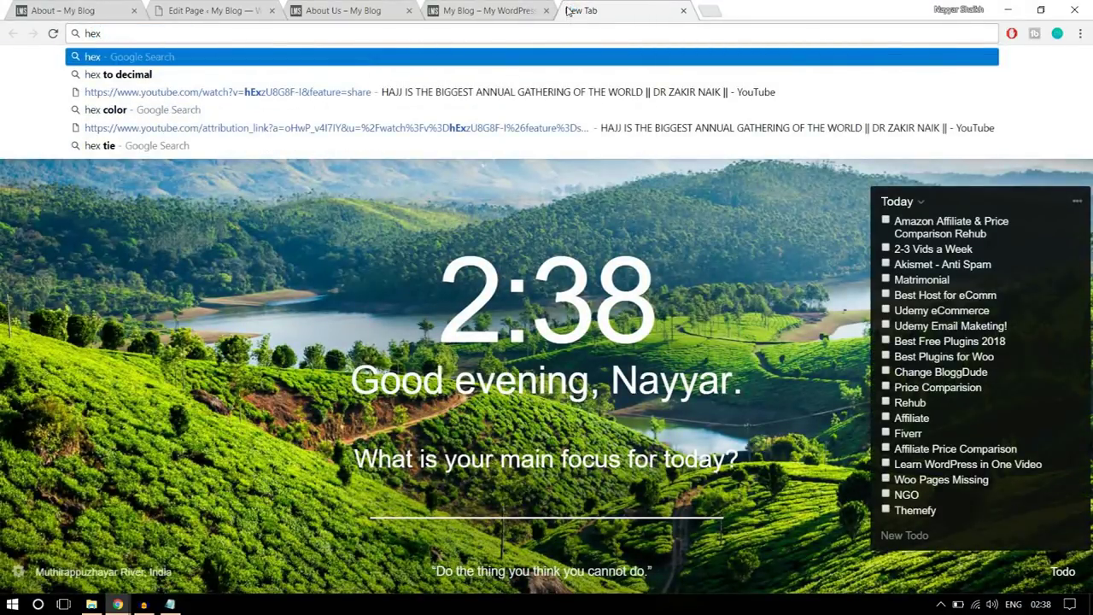
{"action": "left_click", "coordinate": [332, 110]}
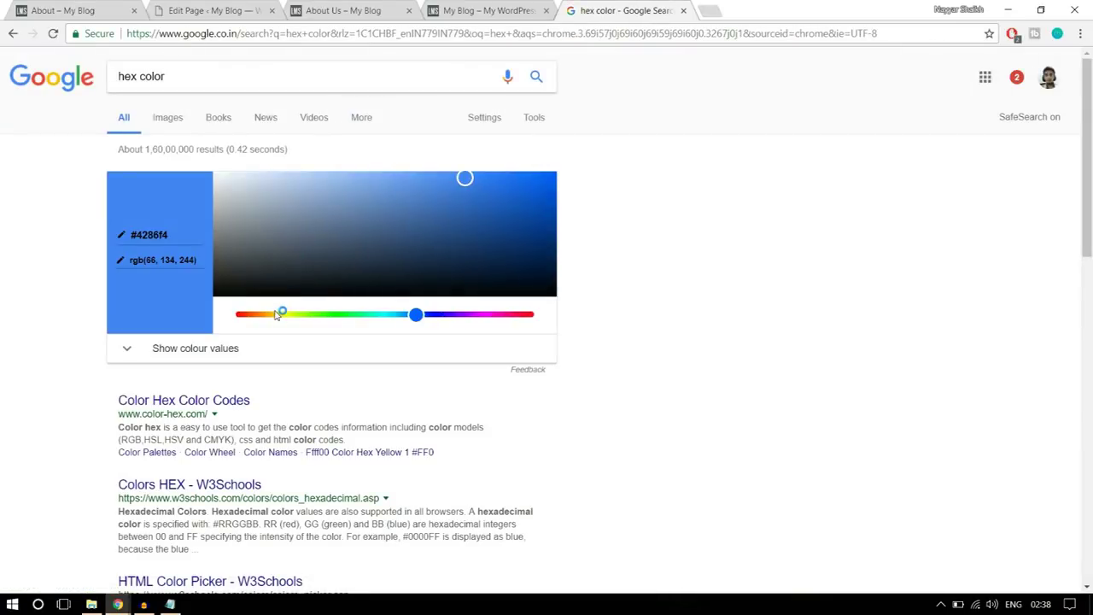
{"action": "left_click_drag", "start_coordinate": [468, 178], "coordinate": [179, 149]}
{"action": "left_click_drag", "start_coordinate": [172, 236], "coordinate": [128, 236]}
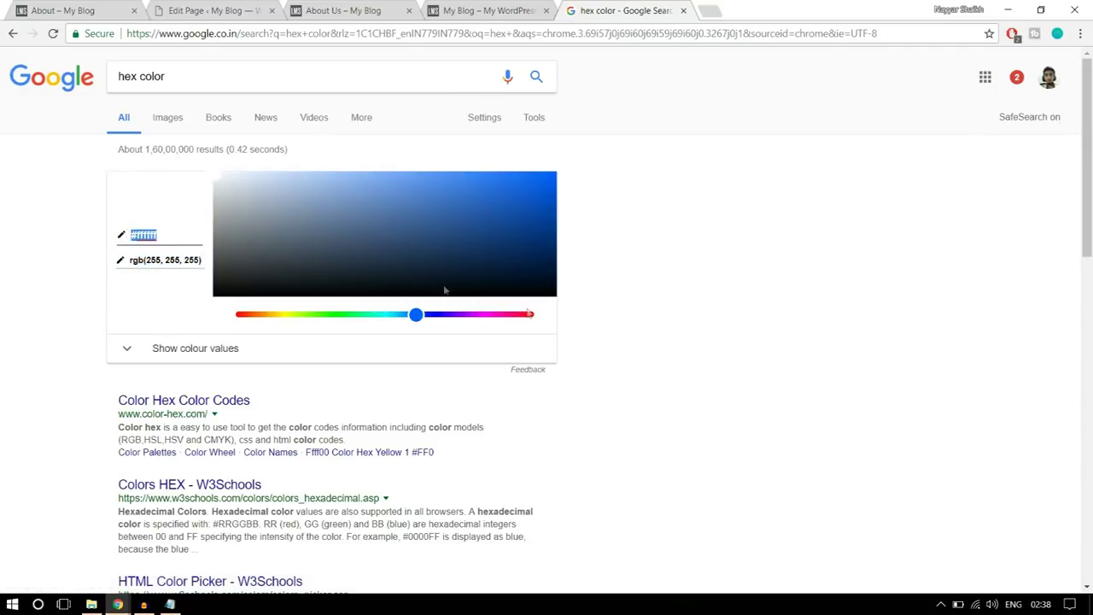
{"action": "mouse_move", "coordinate": [459, 221]}
{"action": "left_mouse_down"}
{"action": "mouse_move", "coordinate": [503, 200]}
{"action": "mouse_move", "coordinate": [518, 213]}
{"action": "mouse_move", "coordinate": [458, 205]}
{"action": "left_mouse_up"}
{"action": "left_click_drag", "start_coordinate": [418, 317], "coordinate": [513, 314]}
{"action": "left_click_drag", "start_coordinate": [459, 206], "coordinate": [485, 196]}
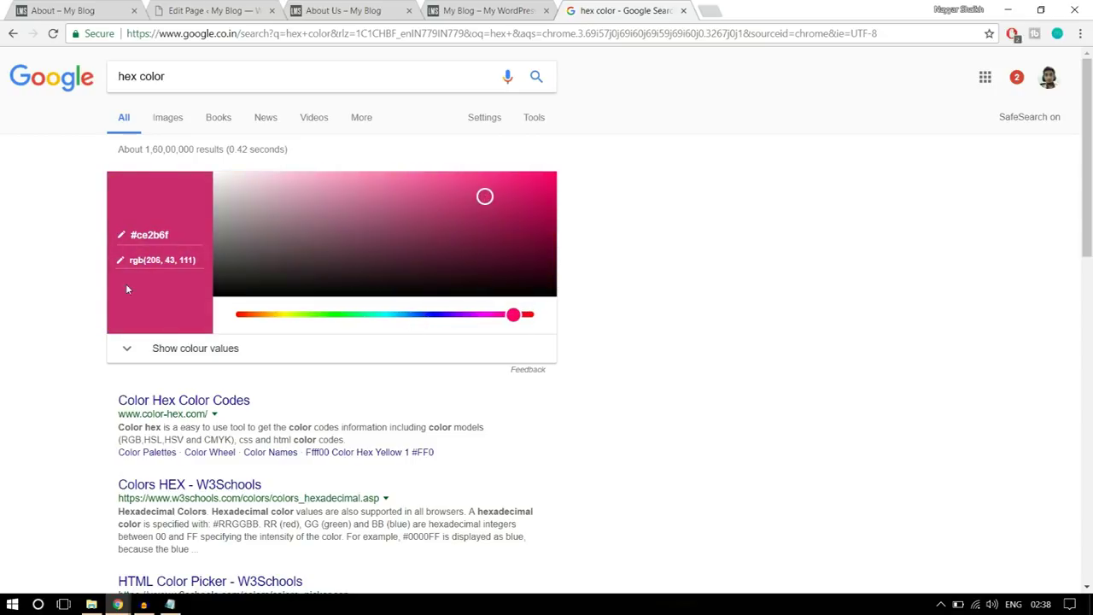
{"action": "left_click", "coordinate": [173, 235]}
{"action": "type", "text": "#ffffff"}
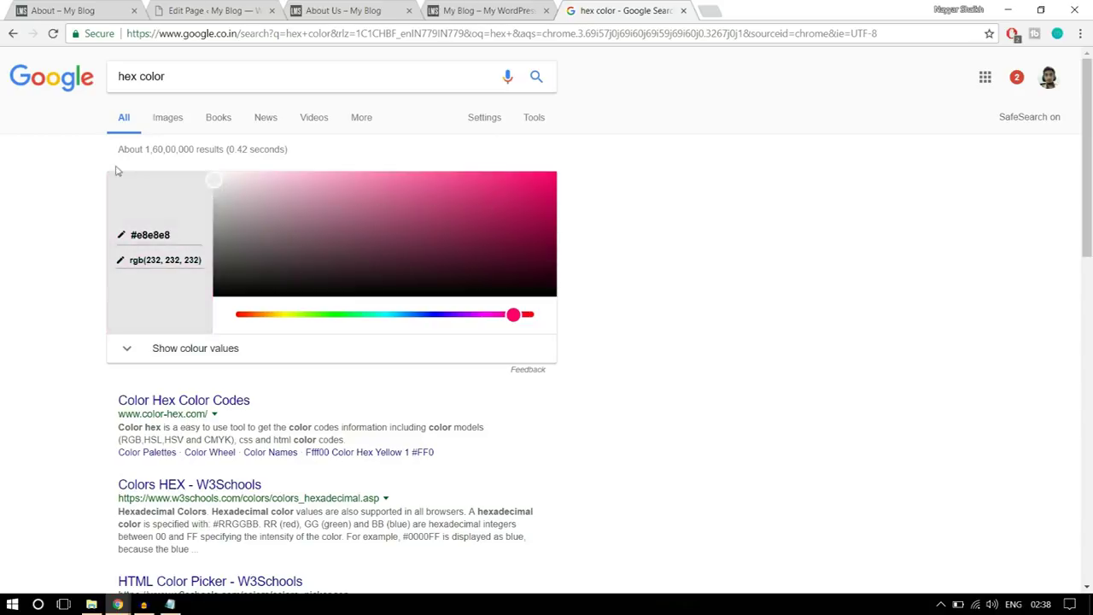
{"action": "left_click_drag", "start_coordinate": [180, 235], "coordinate": [121, 232]}
{"action": "key", "text": "ctrl+c"}
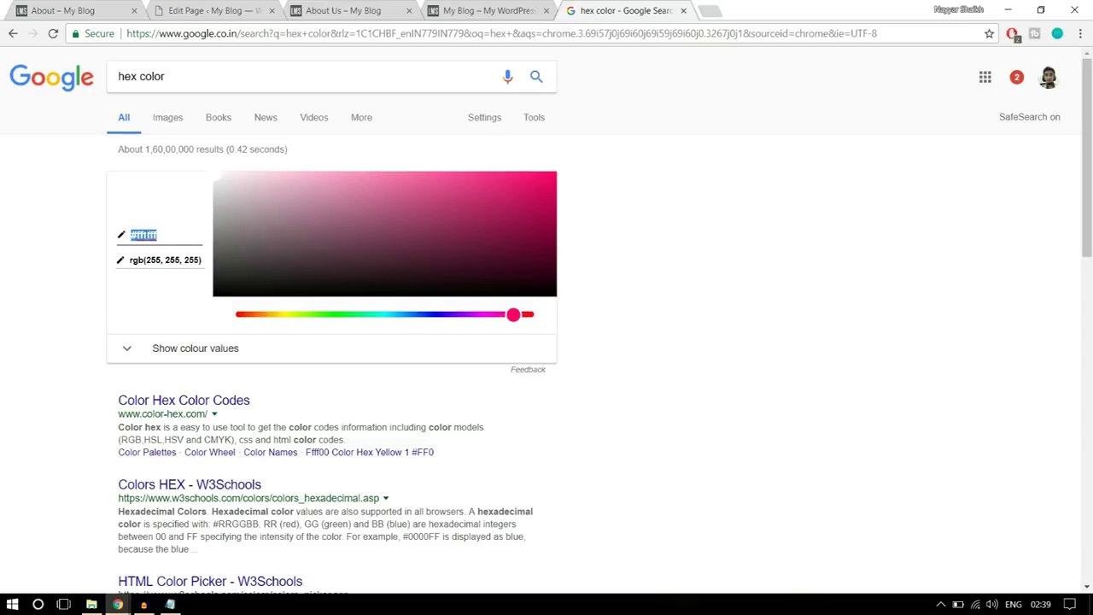
- Replace the icon's #fff color value with #ffffff
{"action": "left_click", "coordinate": [213, 10]}
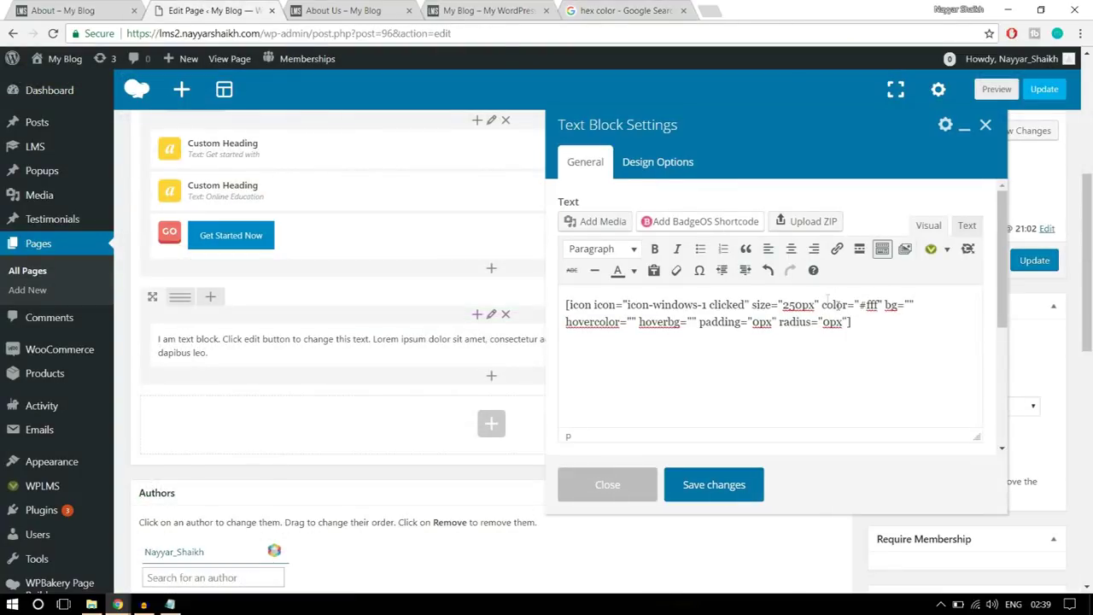
{"action": "left_click_drag", "start_coordinate": [859, 304], "coordinate": [879, 305]}
{"action": "key", "text": "ctrl+v"}
- Pick the blue #176ad6 in Google's colour picker and copy its hex code
{"action": "left_click", "coordinate": [77, 8]}
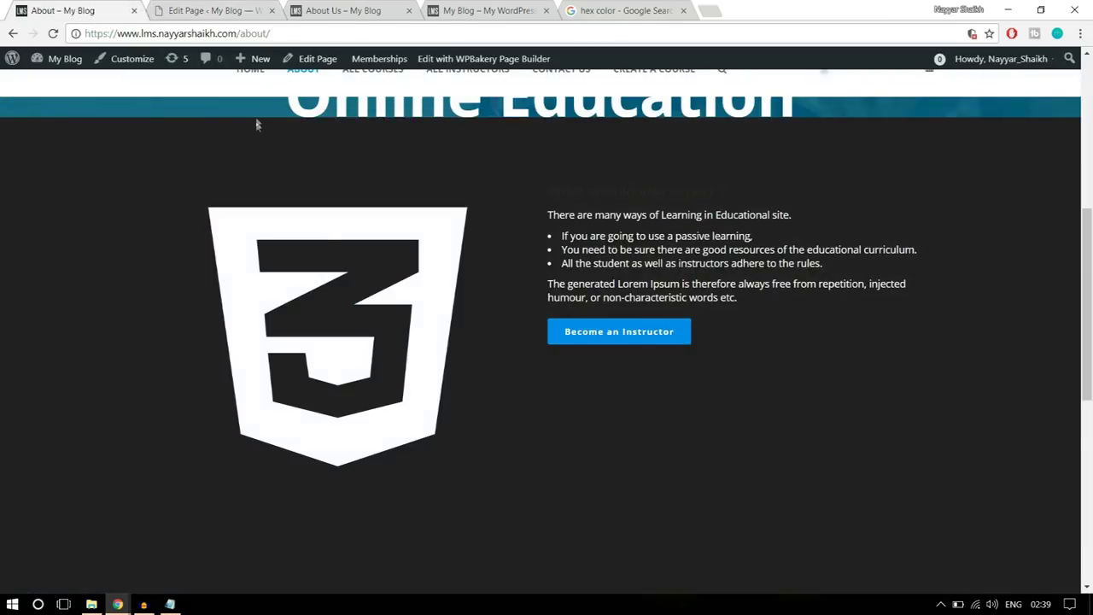
{"action": "left_click", "coordinate": [205, 10]}
{"action": "left_click", "coordinate": [611, 8]}
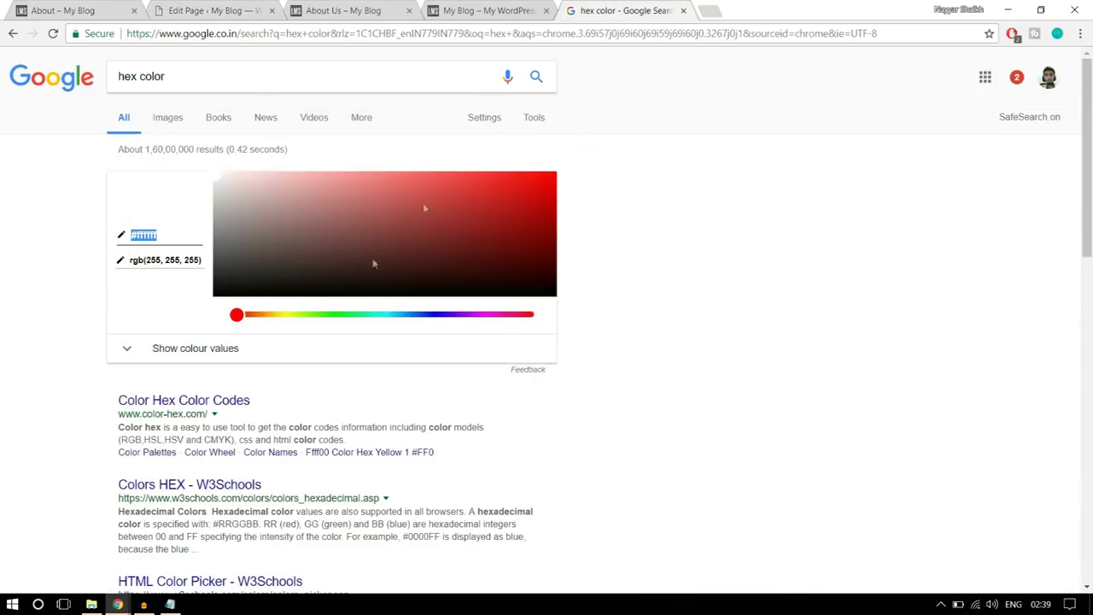
{"action": "left_click", "coordinate": [270, 314]}
{"action": "left_click_drag", "start_coordinate": [392, 314], "coordinate": [413, 314]}
{"action": "left_click", "coordinate": [402, 232]}
{"action": "left_click_drag", "start_coordinate": [402, 232], "coordinate": [519, 194]}
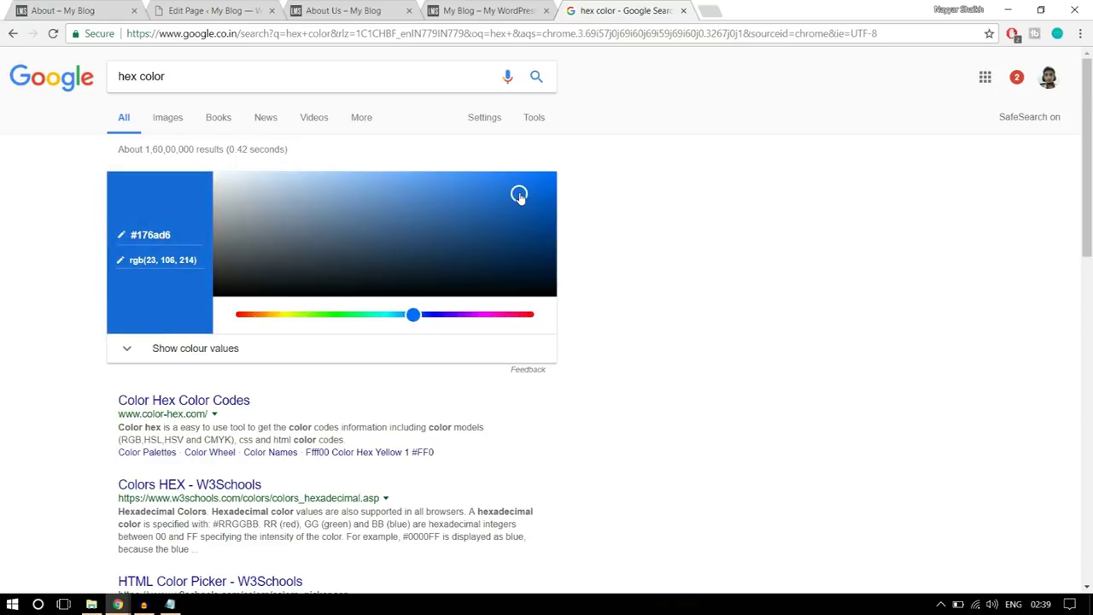
{"action": "left_click", "coordinate": [185, 235]}
{"action": "left_click", "coordinate": [212, 10]}
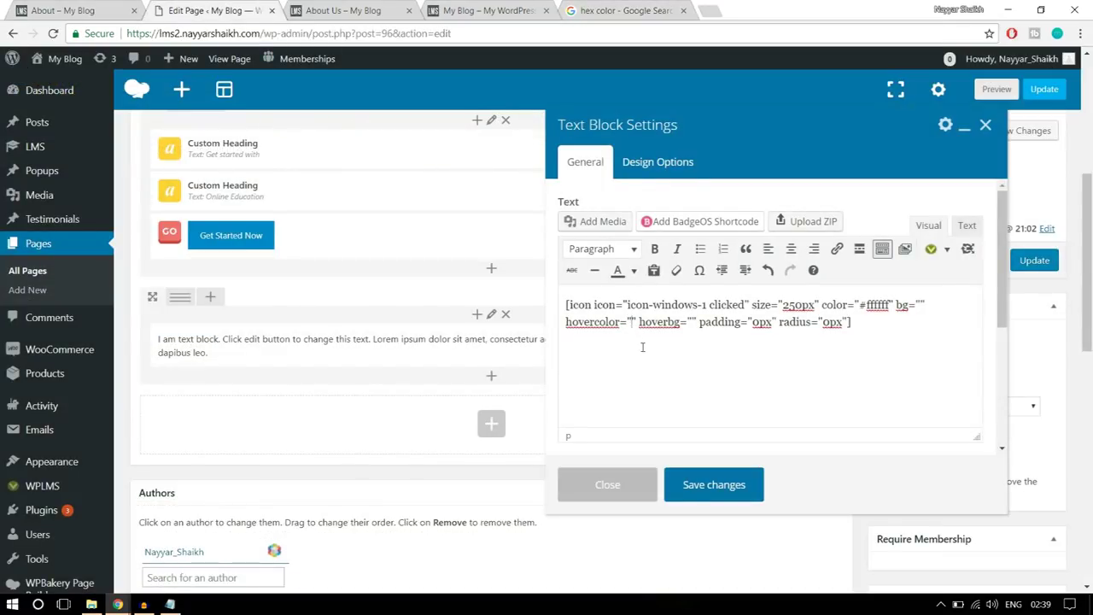
- Paste #176ad6 as the icon's hover colour, save the Text Block, and compare with the demo
{"action": "type", "text": "#176ad6"}
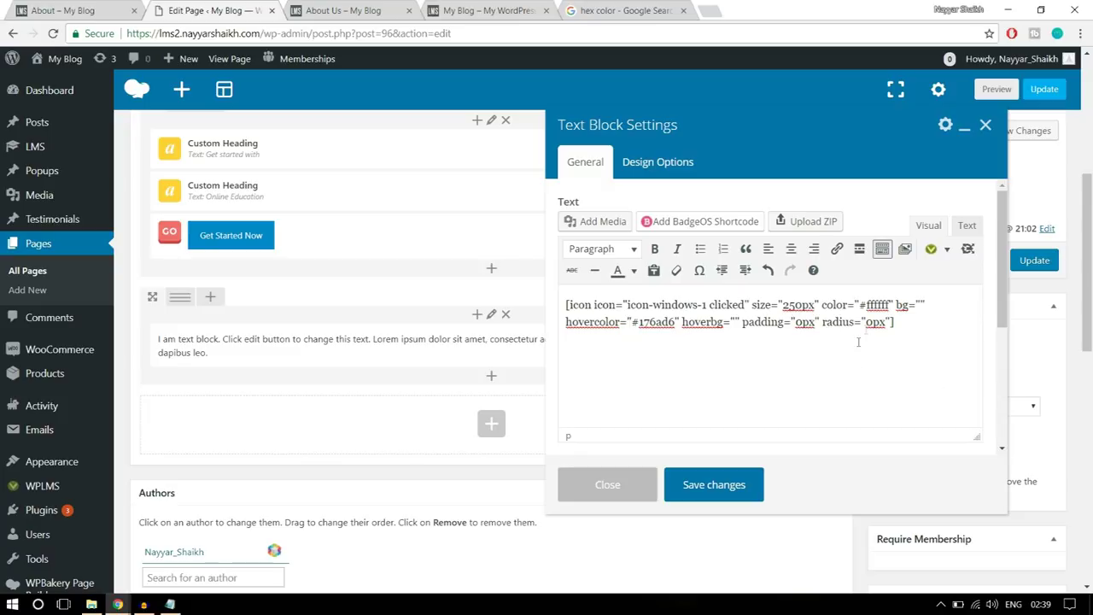
{"action": "left_click", "coordinate": [722, 494]}
{"action": "left_click", "coordinate": [89, 10]}
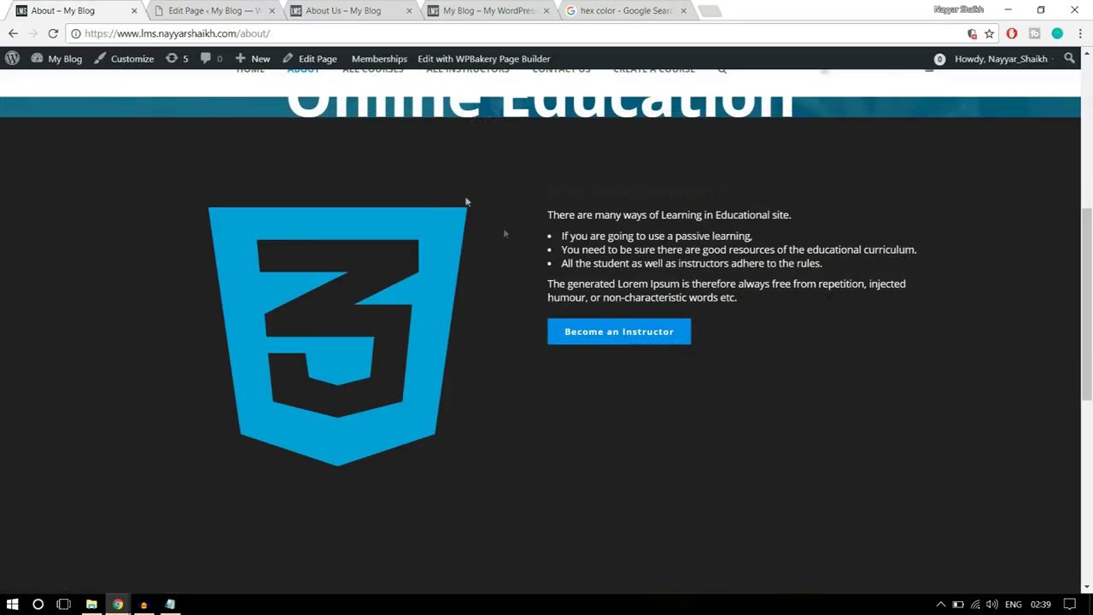
{"action": "scroll", "coordinate": [607, 292], "scroll_direction": "up", "scroll_amount": 2}
{"action": "scroll", "coordinate": [607, 292], "scroll_direction": "down", "scroll_amount": 2}
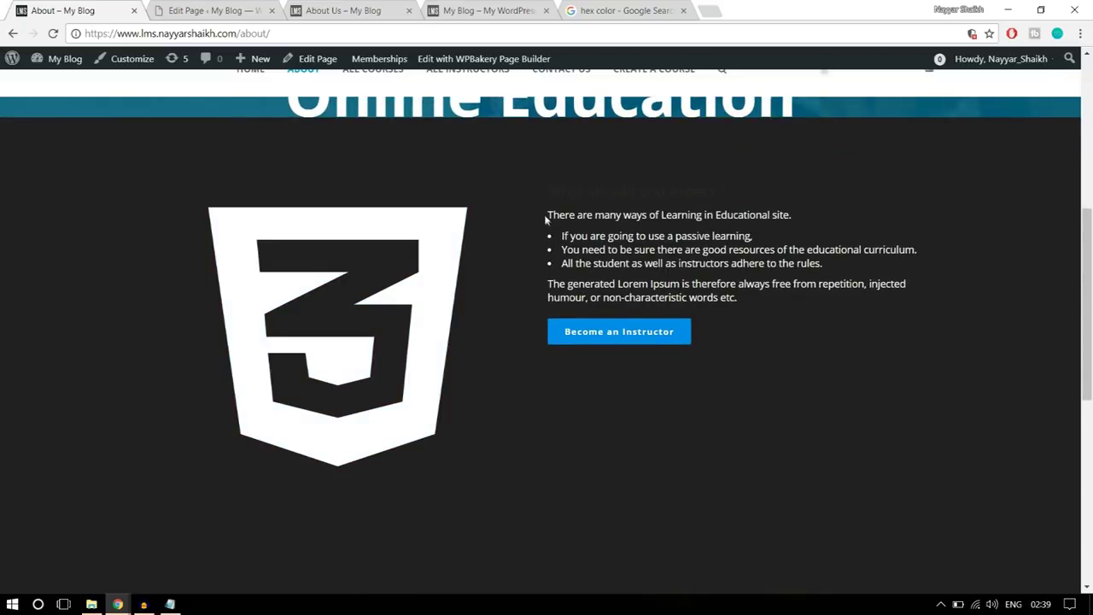
{"action": "left_click", "coordinate": [187, 8]}
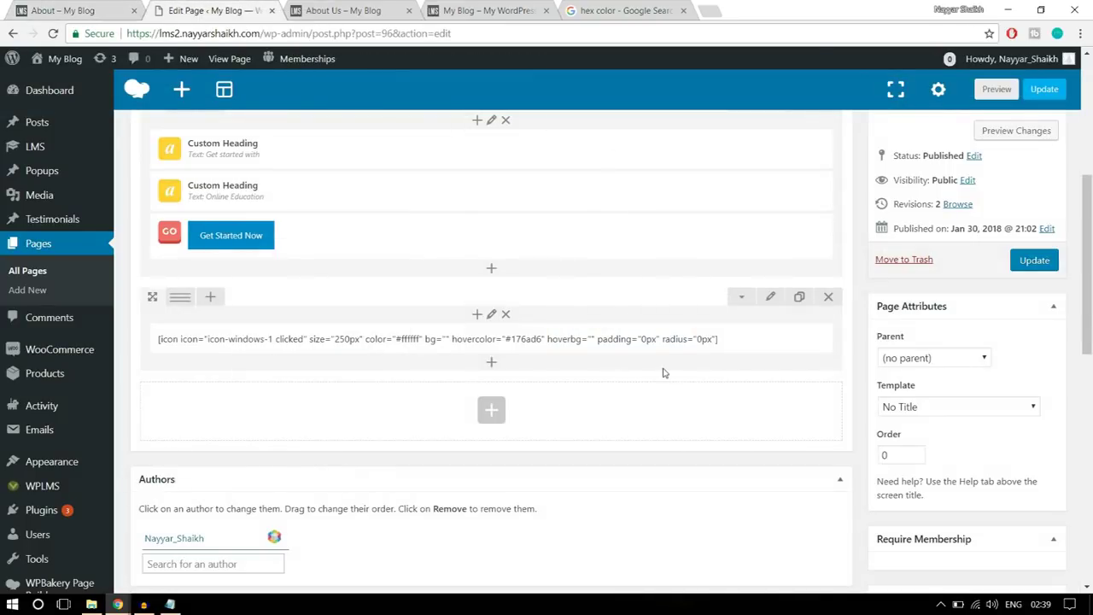
{"action": "mouse_move", "coordinate": [181, 299]}
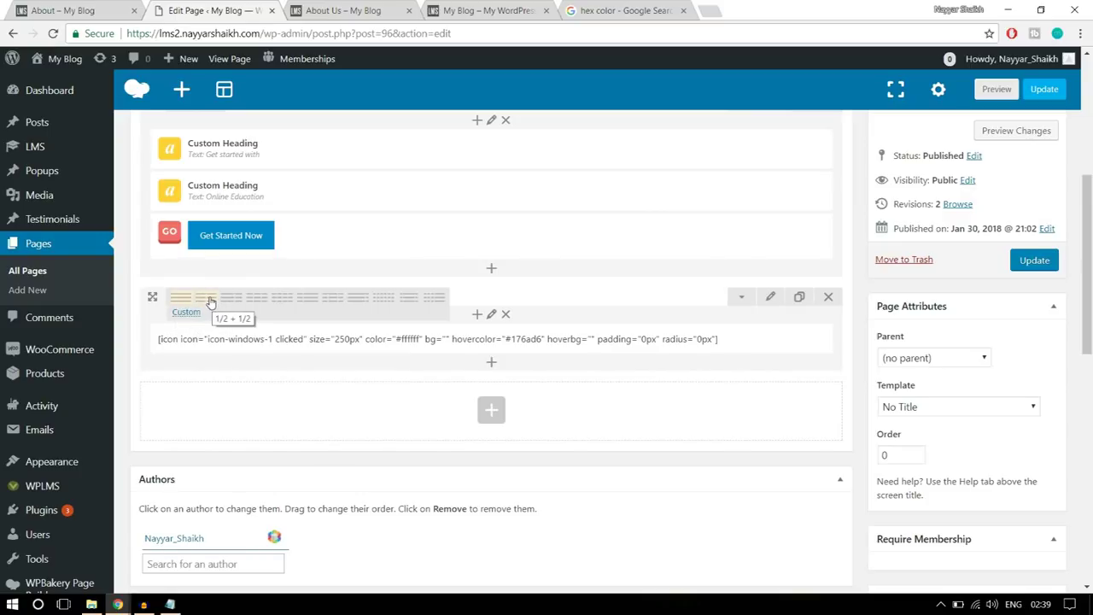
- Change the row to a 1/2 + 1/2 layout and add a Text Block to the right column
{"action": "left_click", "coordinate": [210, 302]}
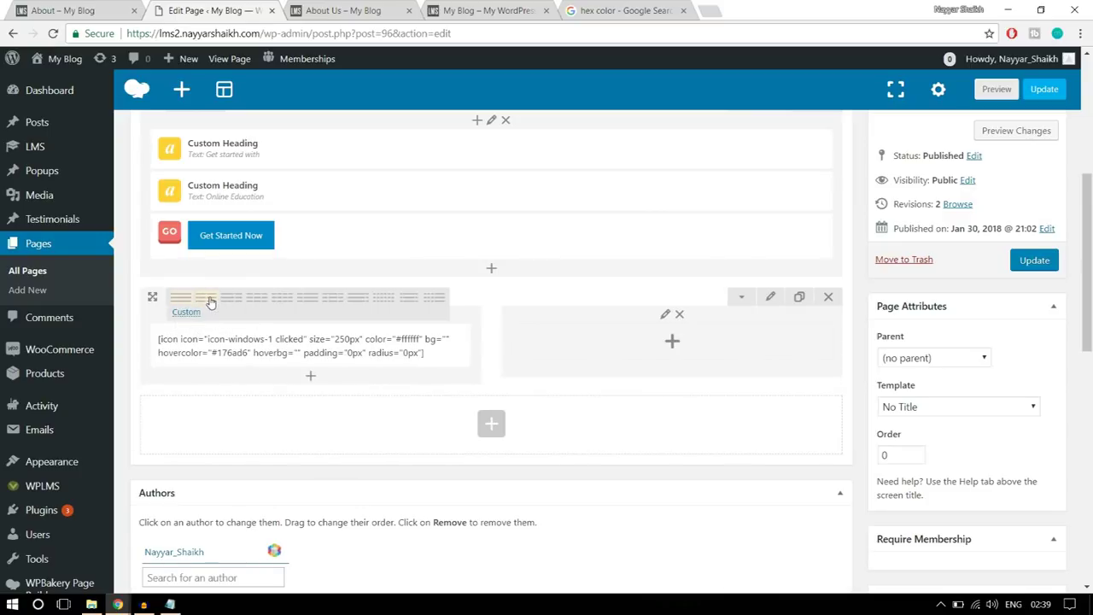
{"action": "left_click", "coordinate": [674, 342]}
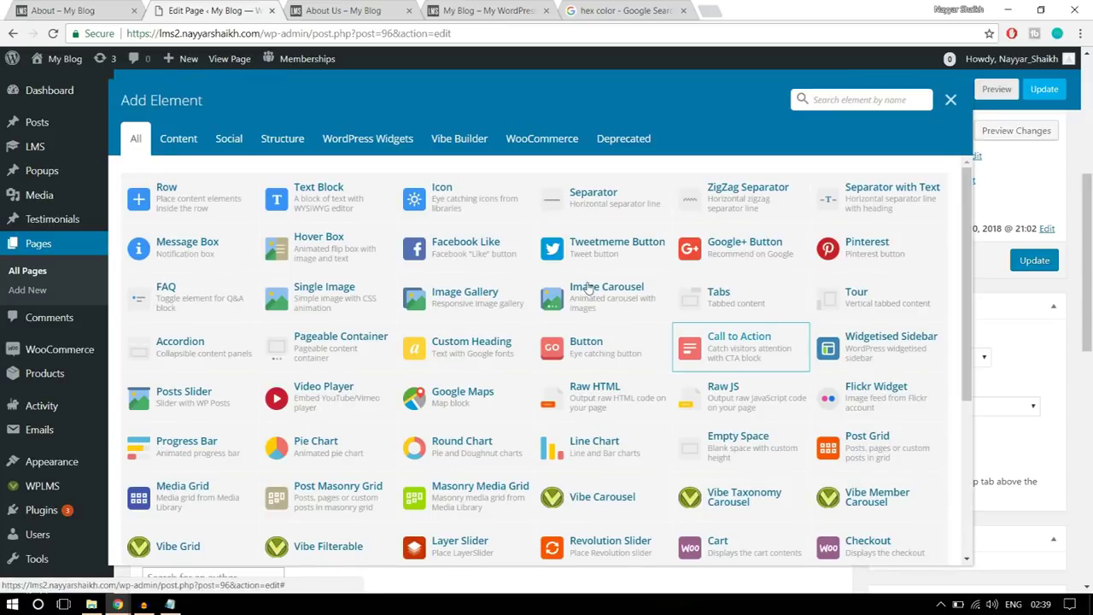
{"action": "left_click", "coordinate": [293, 195]}
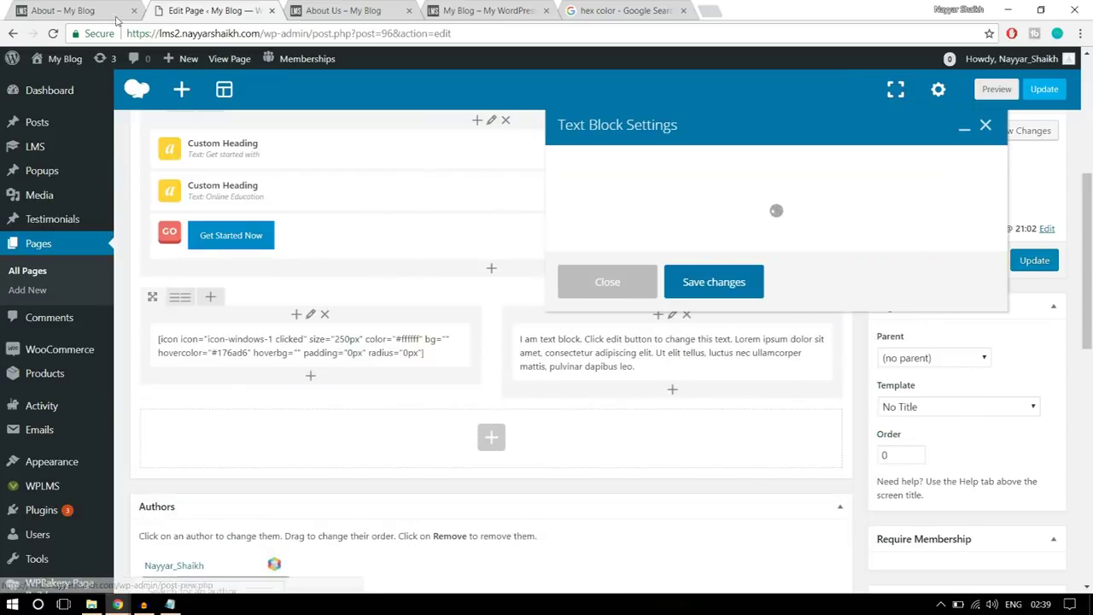
- Copy the demo's 'What should you expect?' heading, bullets and paragraph into the new Text Block
{"action": "left_click", "coordinate": [89, 7]}
{"action": "left_click_drag", "start_coordinate": [540, 212], "coordinate": [684, 251]}
{"action": "left_click_drag", "start_coordinate": [763, 297], "coordinate": [512, 163]}
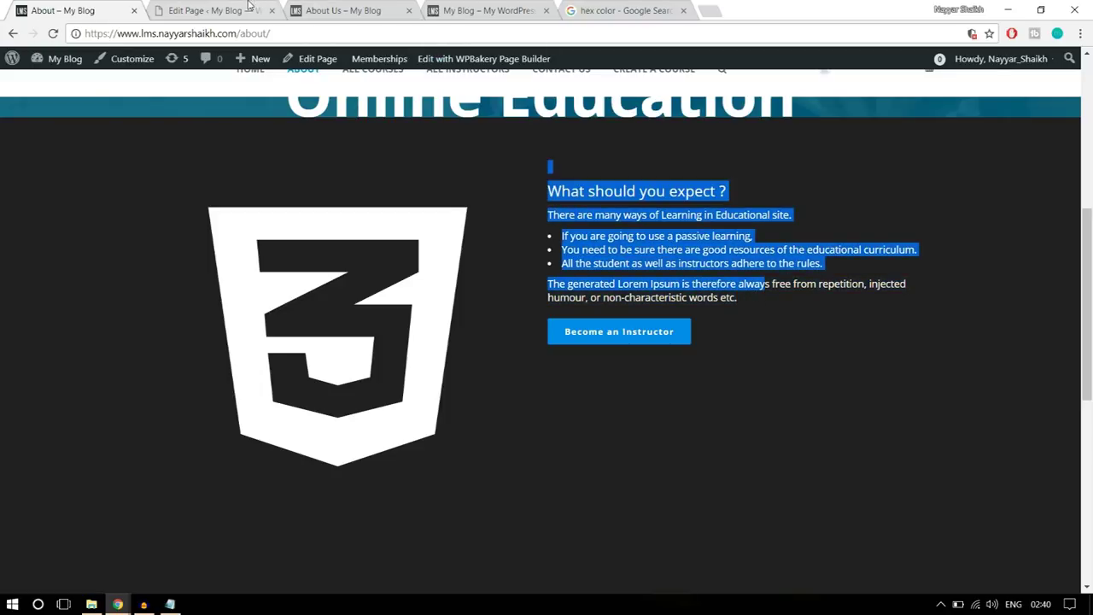
{"action": "left_click", "coordinate": [210, 10]}
{"action": "key", "text": "ctrl+a"}
{"action": "key", "text": "ctrl+v"}
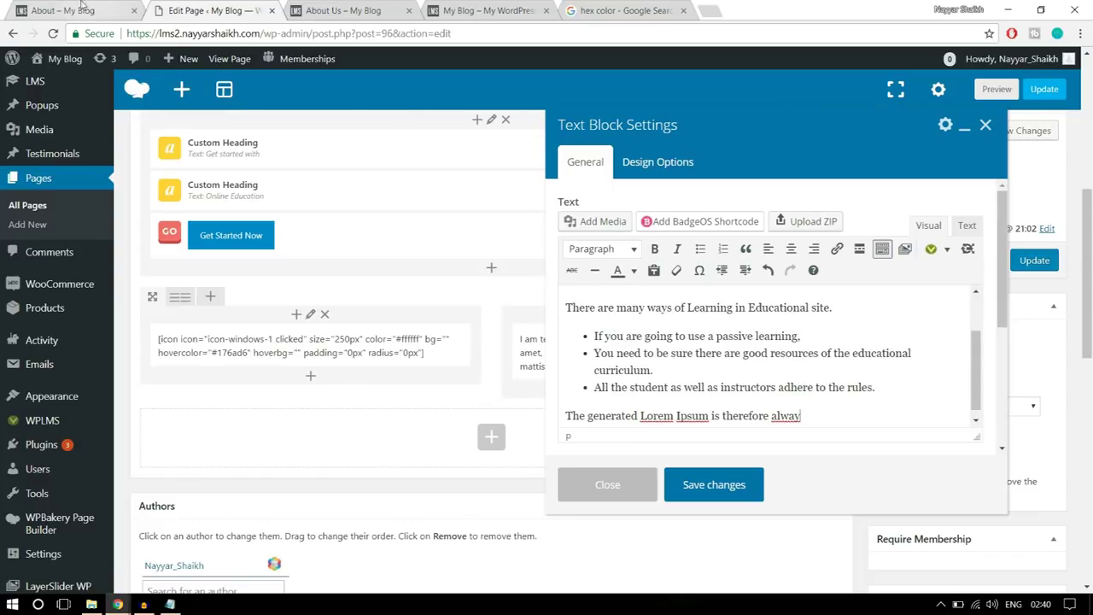
- Make all the pasted text white
{"action": "left_click", "coordinate": [81, 9]}
{"action": "left_click_drag", "start_coordinate": [556, 182], "coordinate": [656, 249]}
{"action": "left_click", "coordinate": [704, 283]}
{"action": "left_click", "coordinate": [216, 9]}
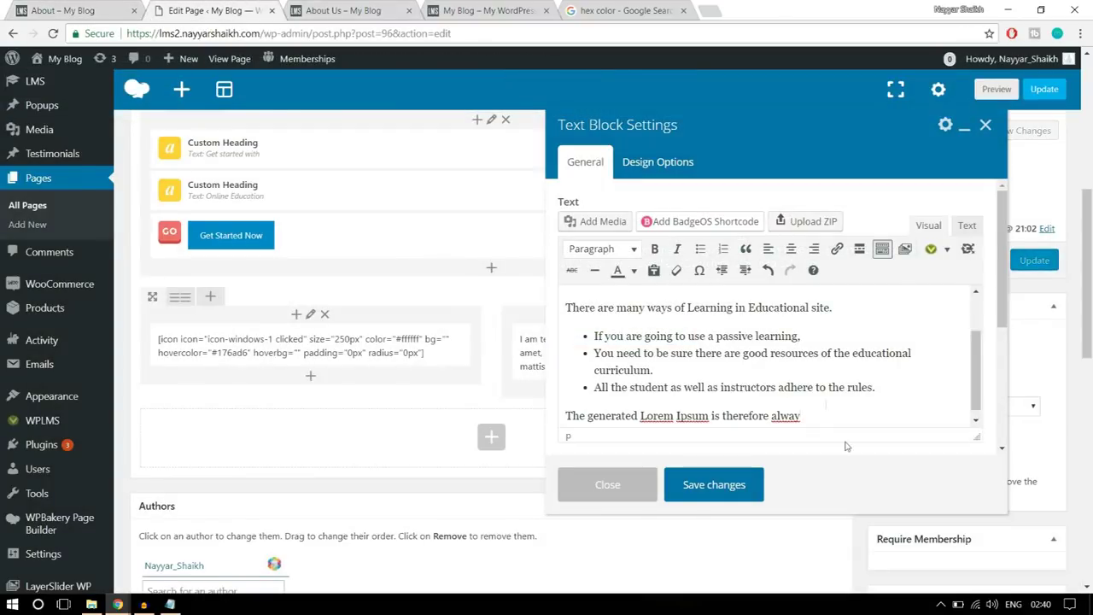
{"action": "left_click_drag", "start_coordinate": [821, 406], "coordinate": [530, 288]}
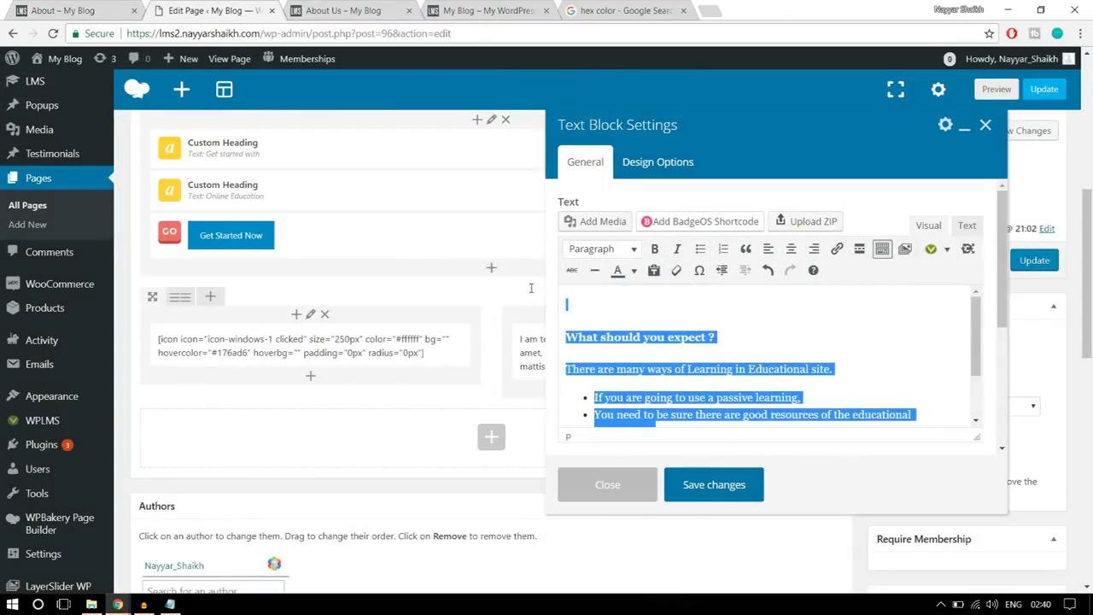
{"action": "left_click", "coordinate": [632, 271]}
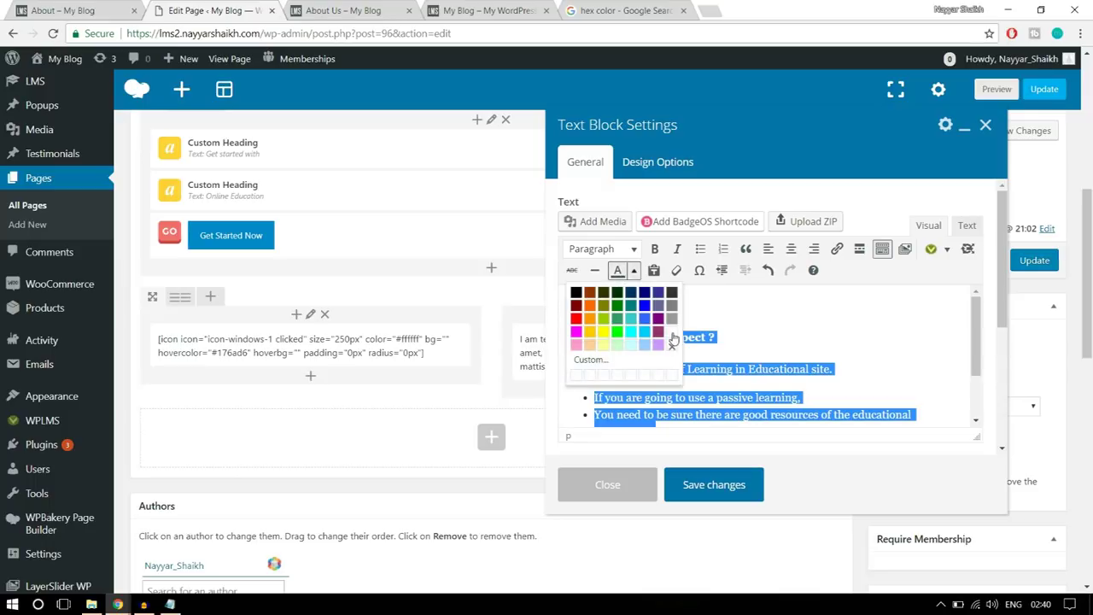
{"action": "left_click", "coordinate": [672, 332]}
{"action": "left_click", "coordinate": [756, 334]}
- Start a new empty paragraph at the end of the text for the button
{"action": "scroll", "coordinate": [785, 356], "scroll_direction": "down", "scroll_amount": 5}
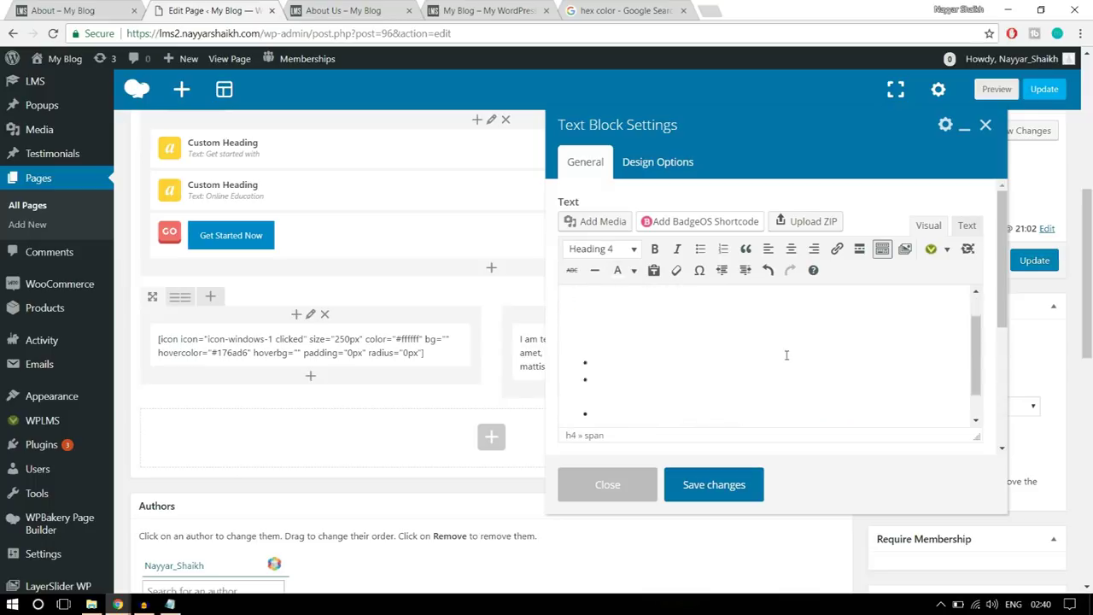
{"action": "left_click", "coordinate": [854, 279]}
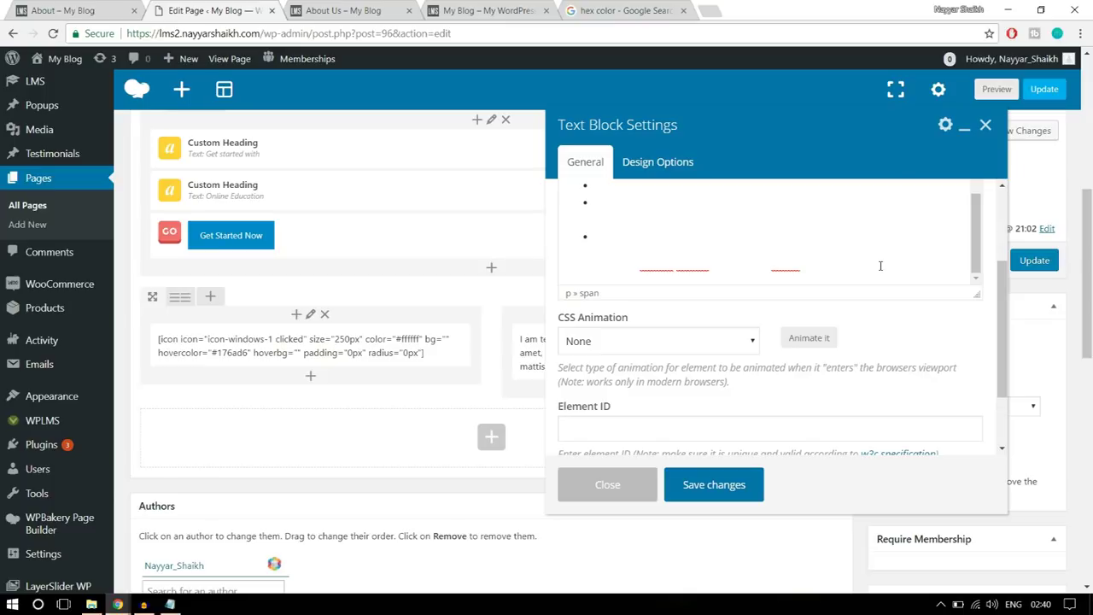
{"action": "key", "text": "Return"}
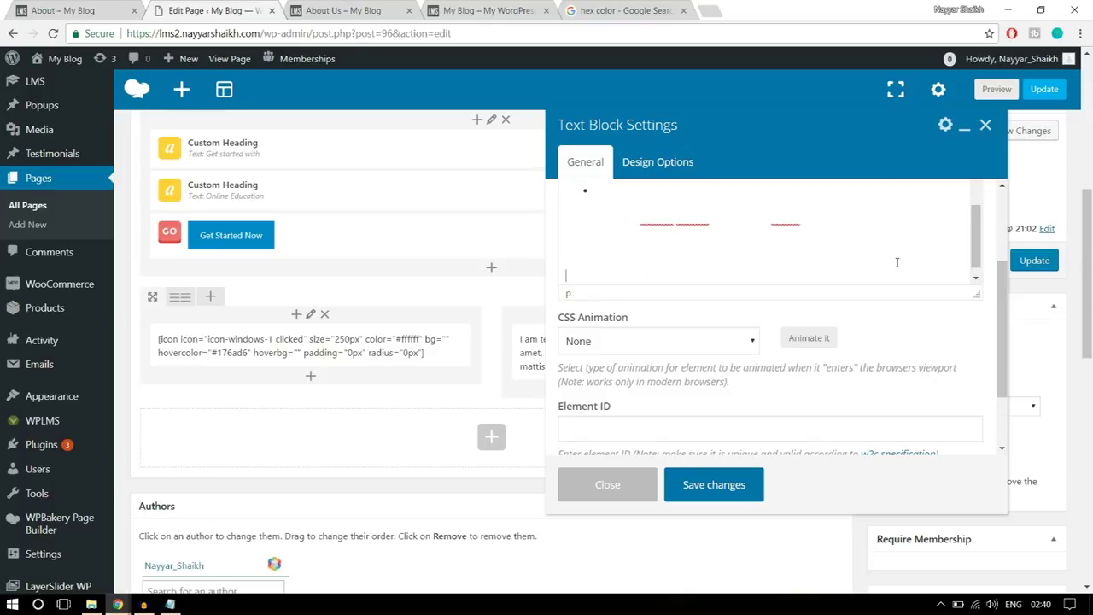
{"action": "left_click", "coordinate": [77, 9]}
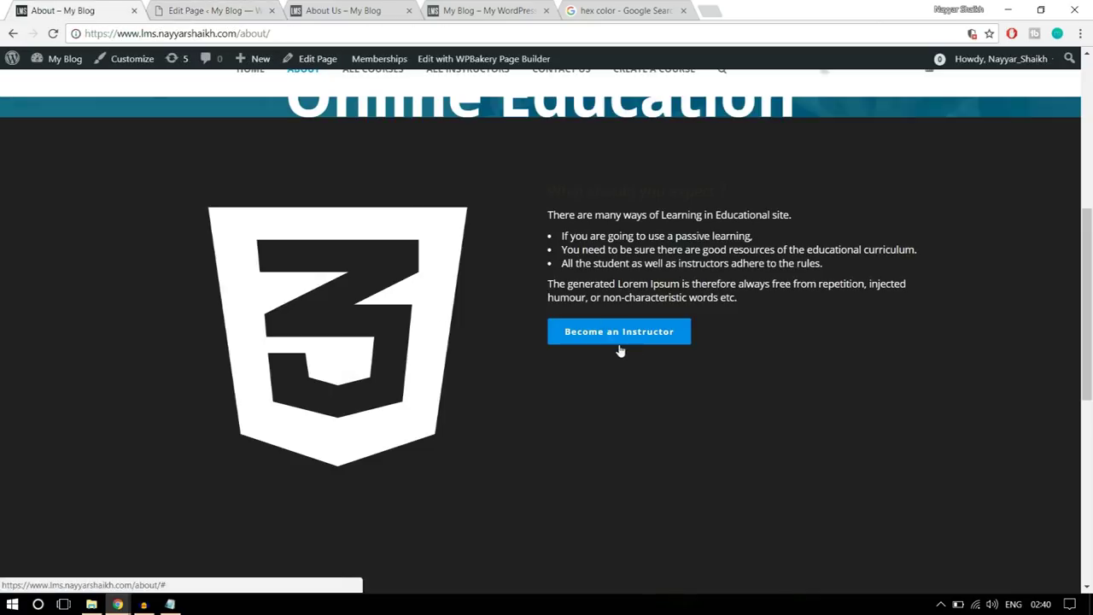
{"action": "key", "text": "ctrl+Tab"}
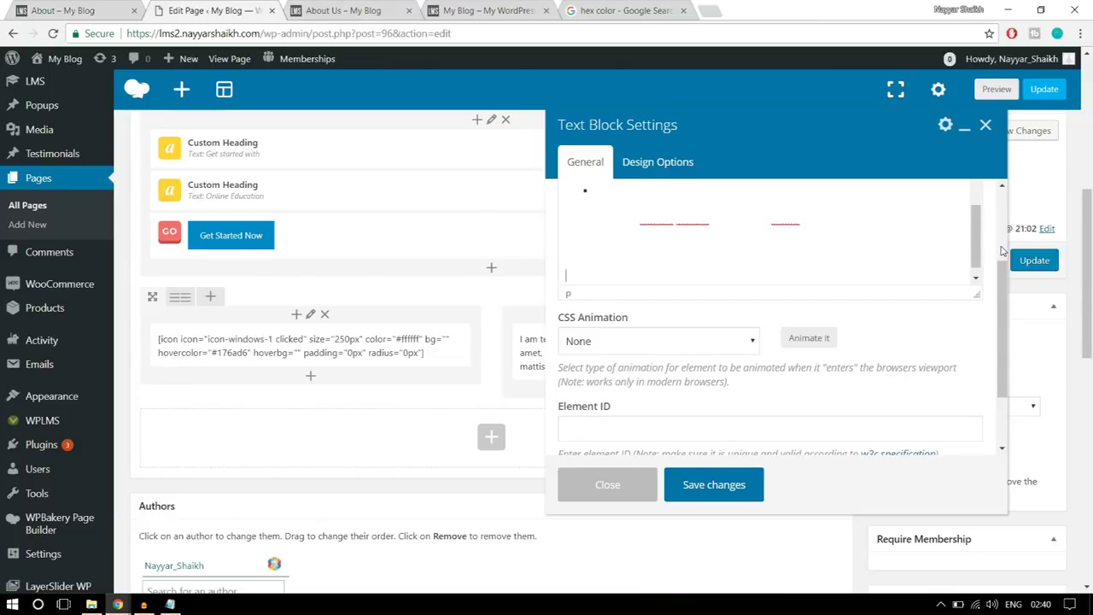
{"action": "scroll", "coordinate": [1003, 249], "scroll_direction": "up", "scroll_amount": 2}
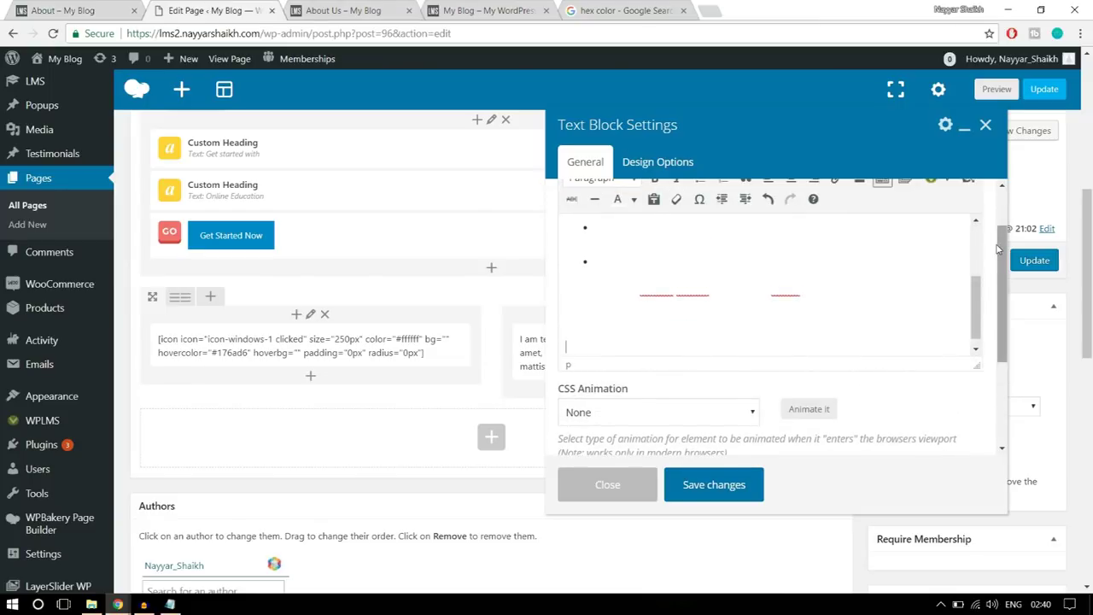
{"action": "scroll", "coordinate": [997, 248], "scroll_direction": "up", "scroll_amount": 2}
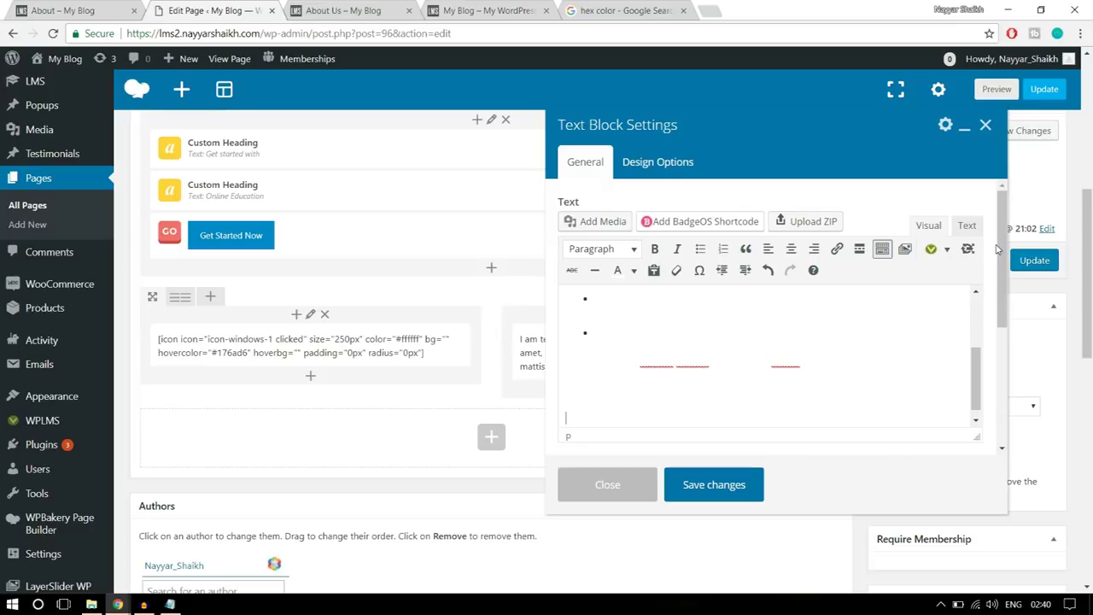
- Insert a Buttons shortcode with Link URL # and Blue button style, checking the demo's label
{"action": "left_click", "coordinate": [947, 248]}
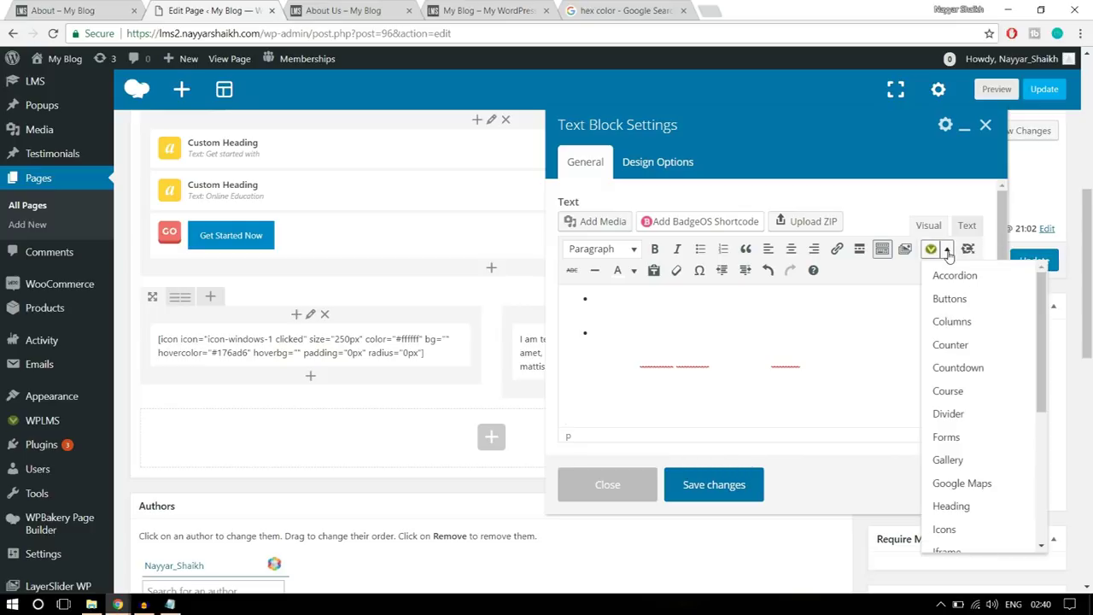
{"action": "left_click", "coordinate": [965, 299]}
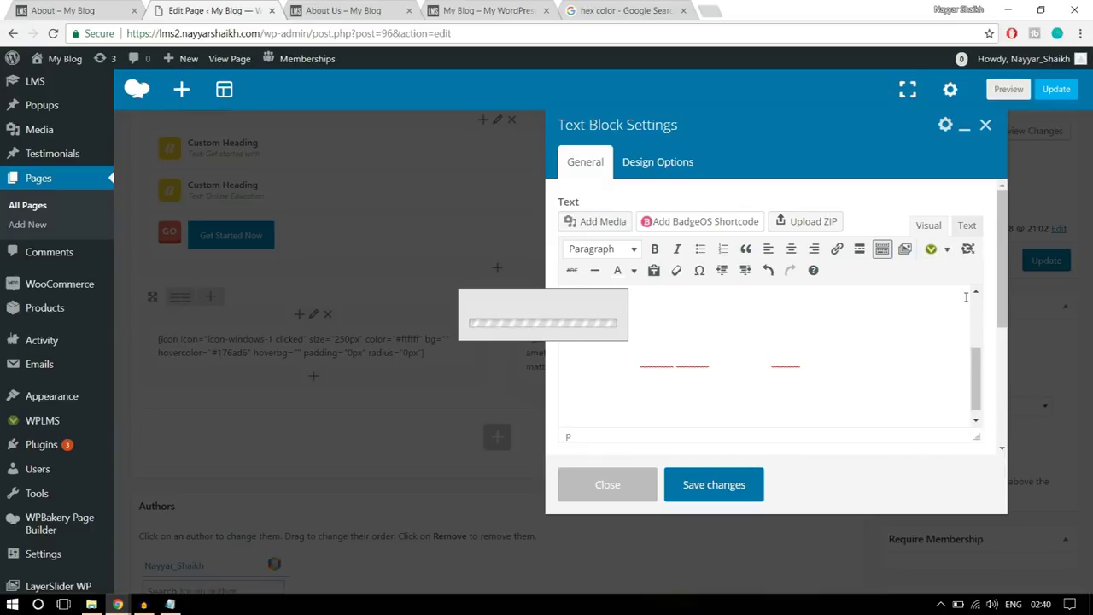
{"action": "left_click", "coordinate": [389, 165]}
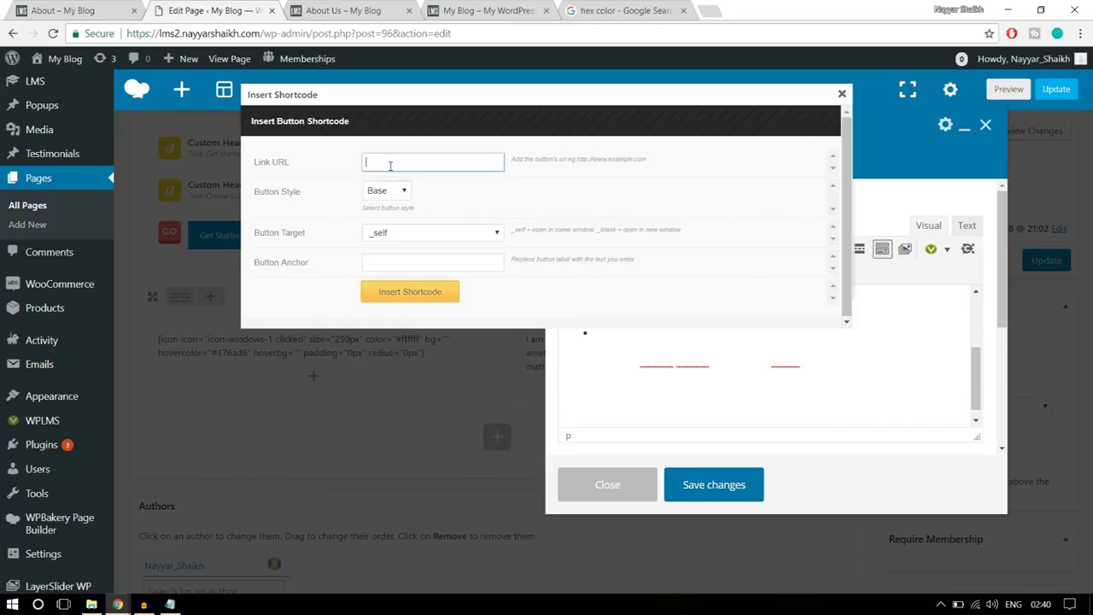
{"action": "type", "text": "#"}
{"action": "left_click", "coordinate": [386, 191]}
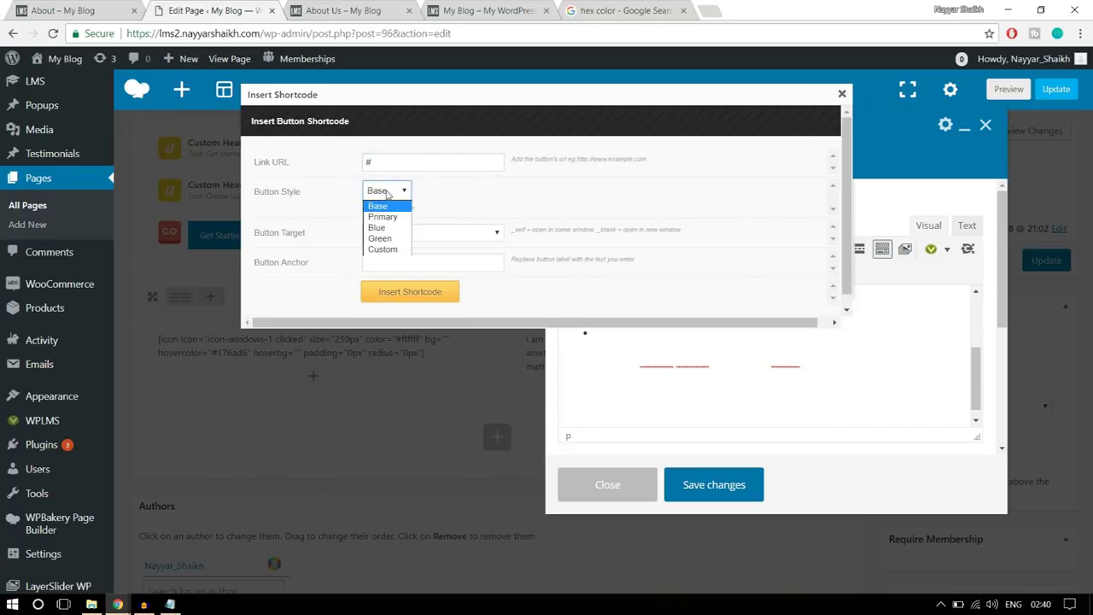
{"action": "left_click", "coordinate": [393, 229]}
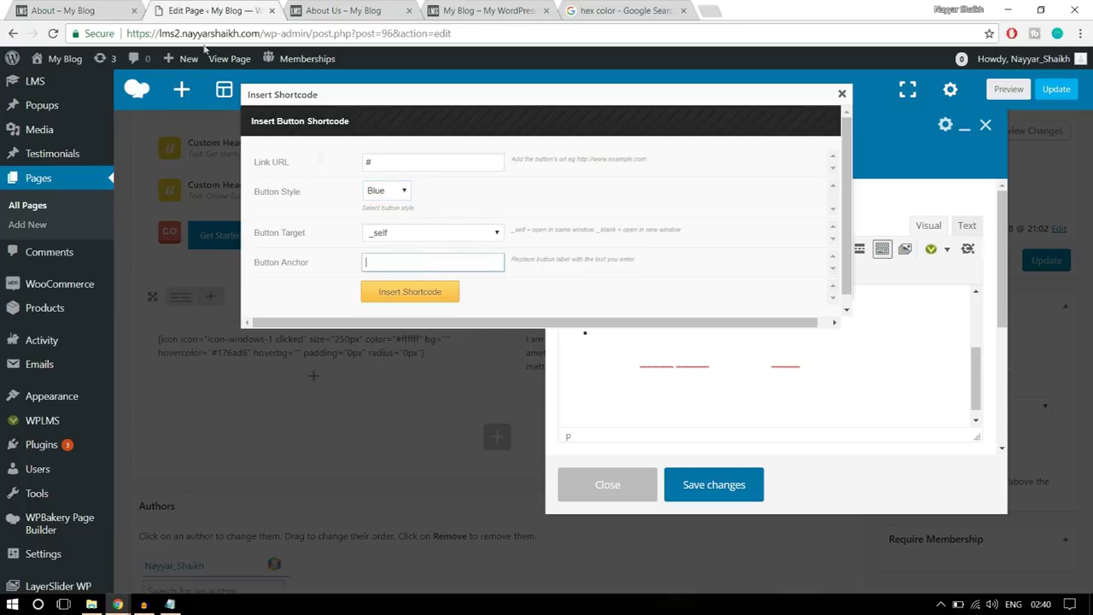
{"action": "left_click", "coordinate": [77, 10]}
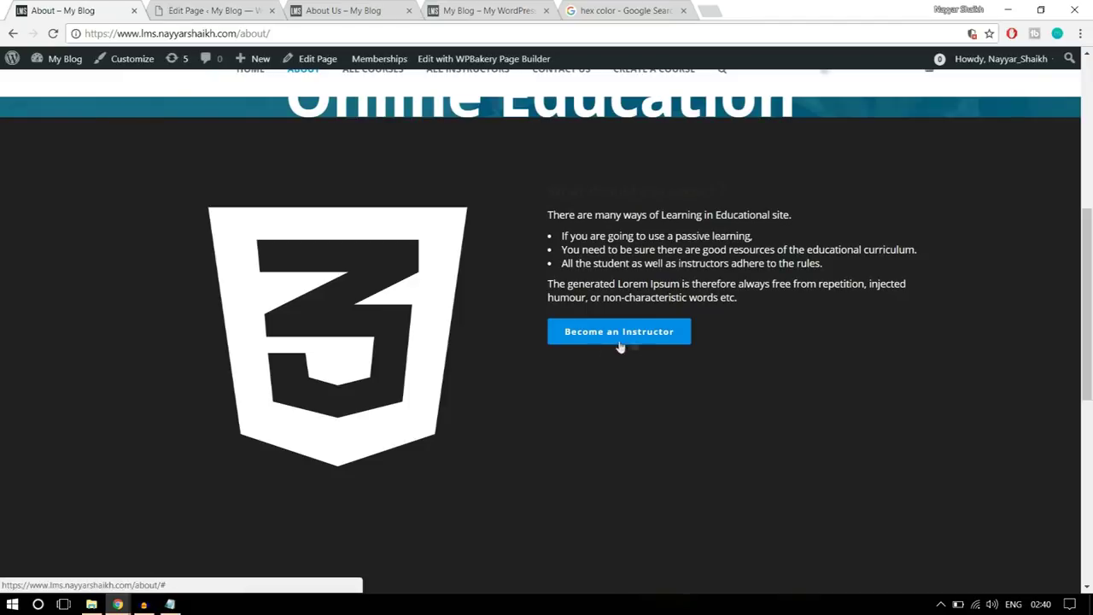
{"action": "left_click", "coordinate": [220, 11]}
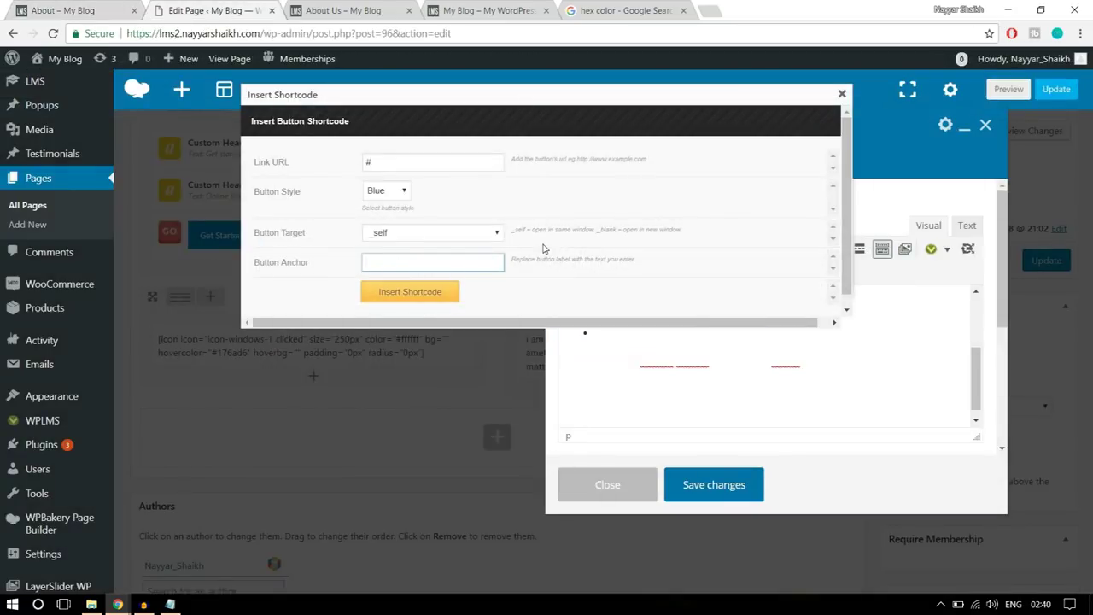
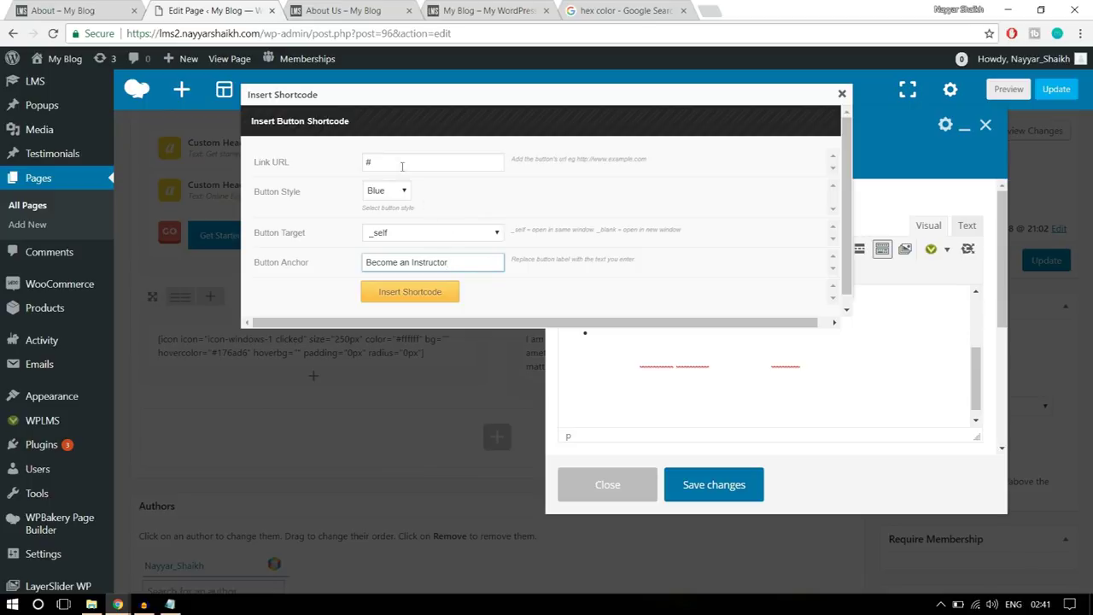
- Insert the blue 'Become an Instructor' button shortcode into the right column's text block, save, and update the page
{"action": "left_click", "coordinate": [368, 160]}
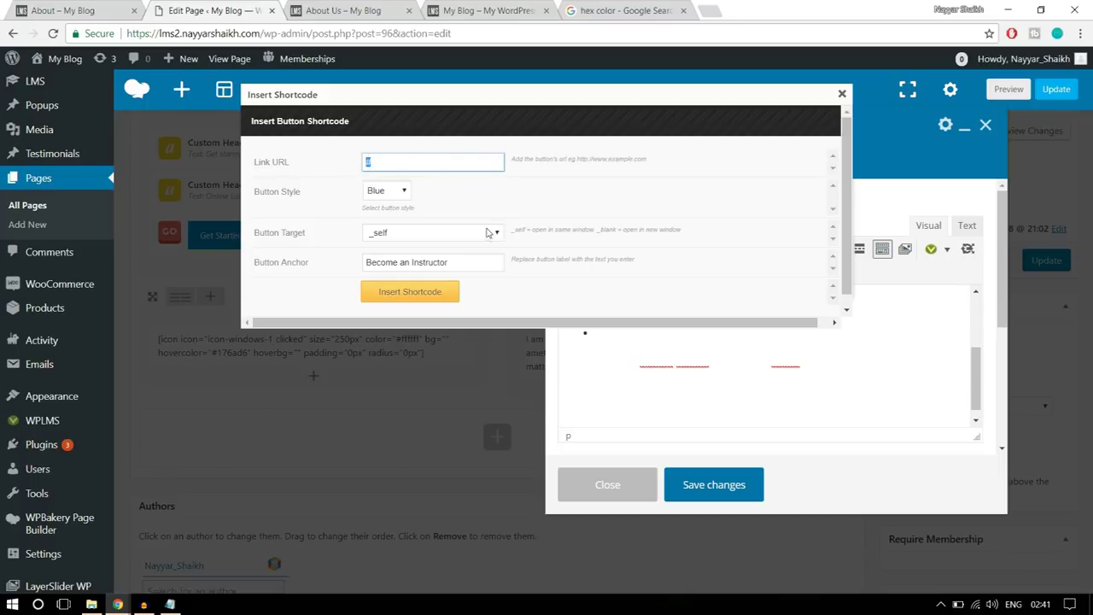
{"action": "left_click", "coordinate": [410, 292]}
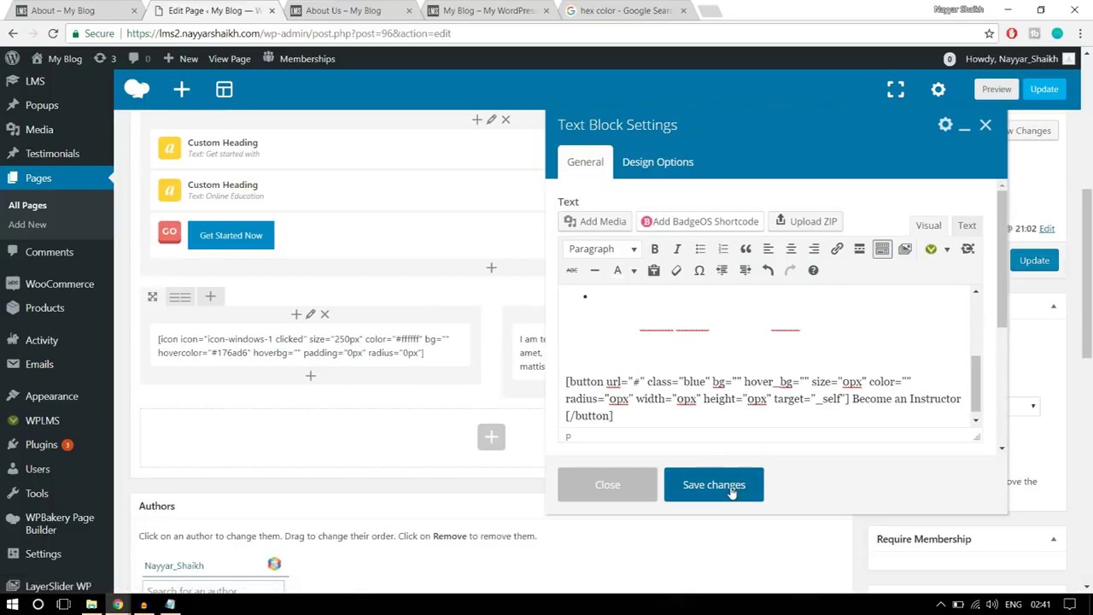
{"action": "left_click", "coordinate": [731, 493]}
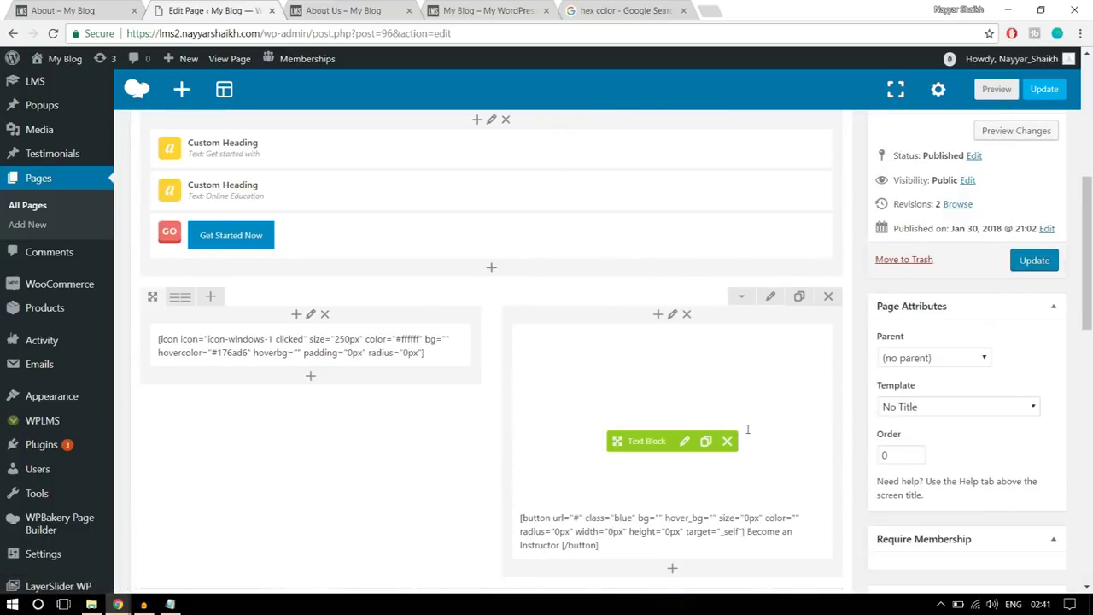
{"action": "left_click", "coordinate": [1041, 263]}
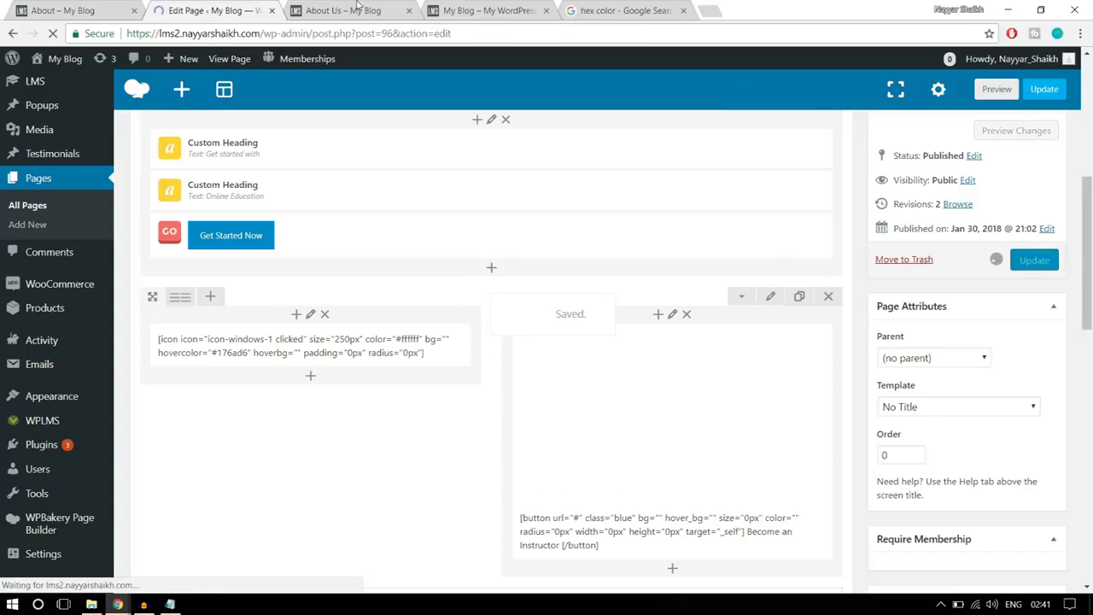
{"action": "left_click", "coordinate": [359, 11]}
- Reload the live About Us page and highlight the section's white text to check the new button
{"action": "left_click", "coordinate": [371, 36]}
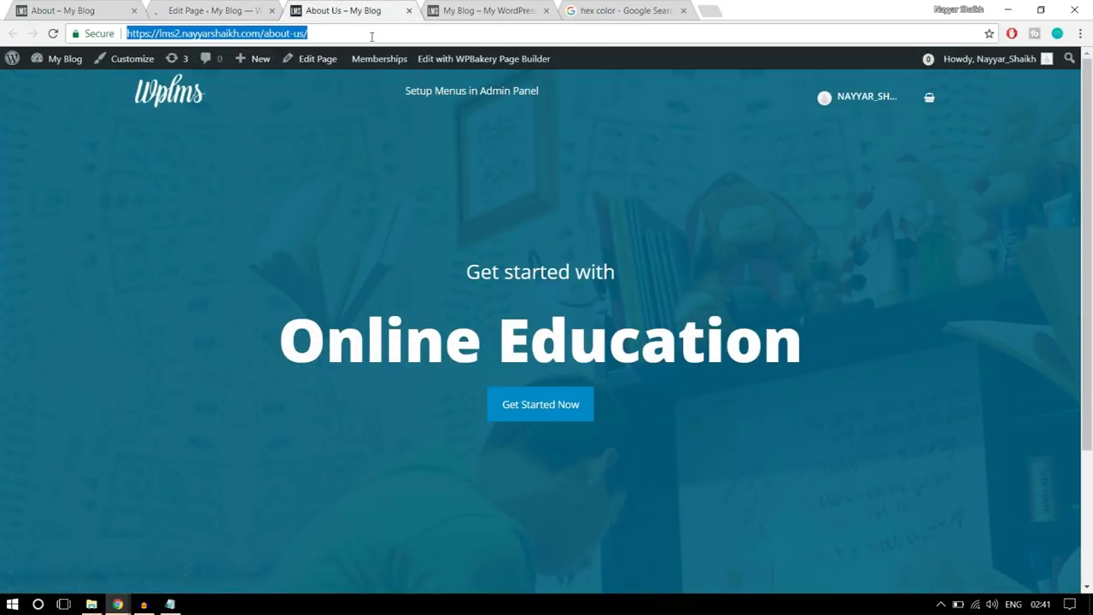
{"action": "key", "text": "Return"}
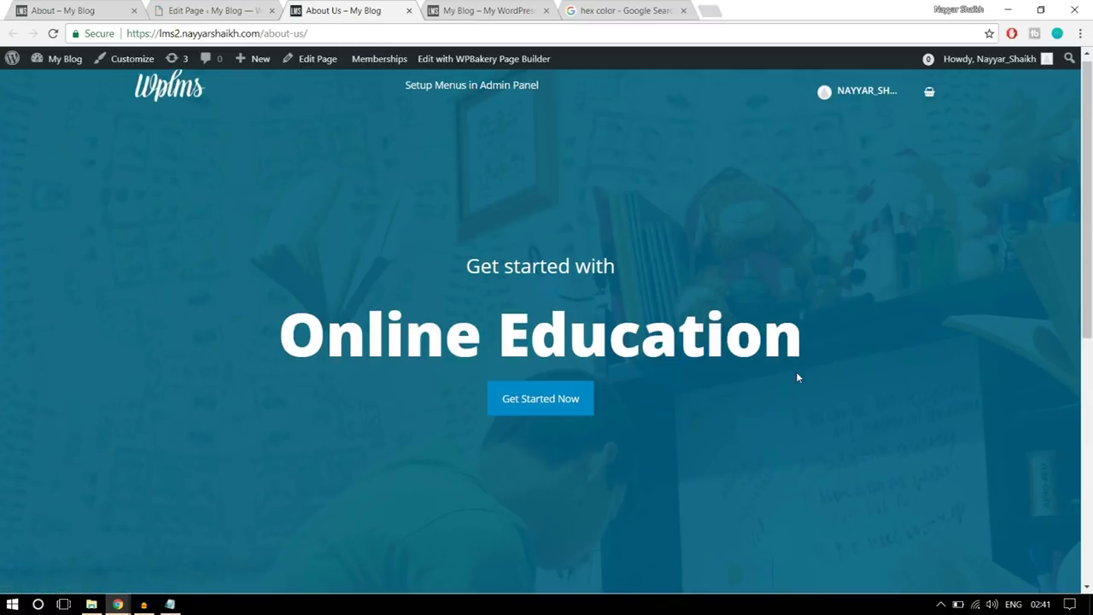
{"action": "scroll", "coordinate": [796, 372], "scroll_direction": "down", "scroll_amount": 10}
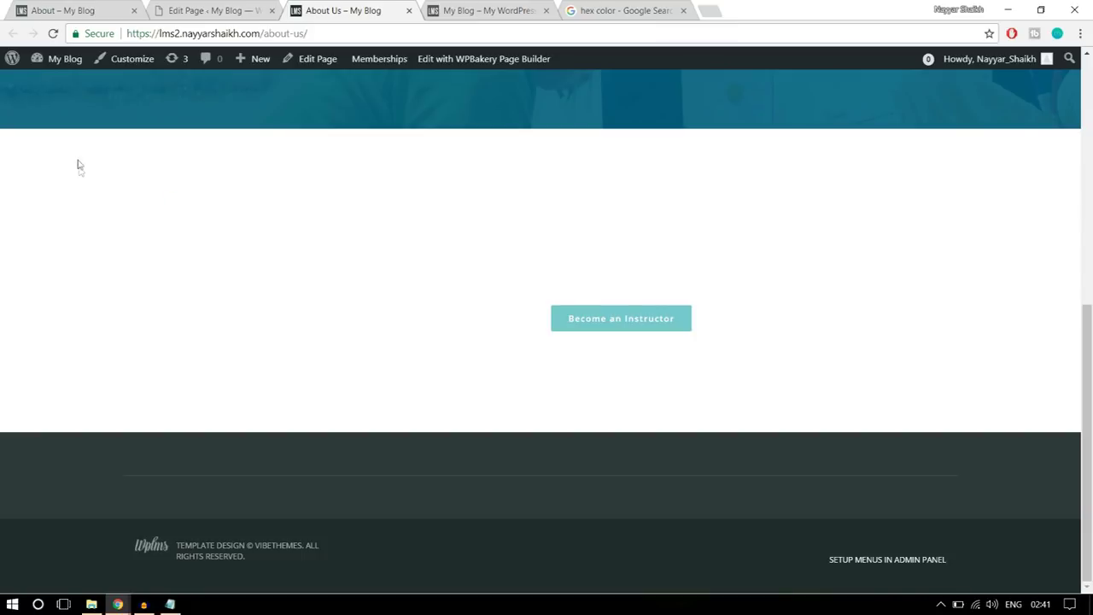
{"action": "left_click_drag", "start_coordinate": [107, 159], "coordinate": [768, 366]}
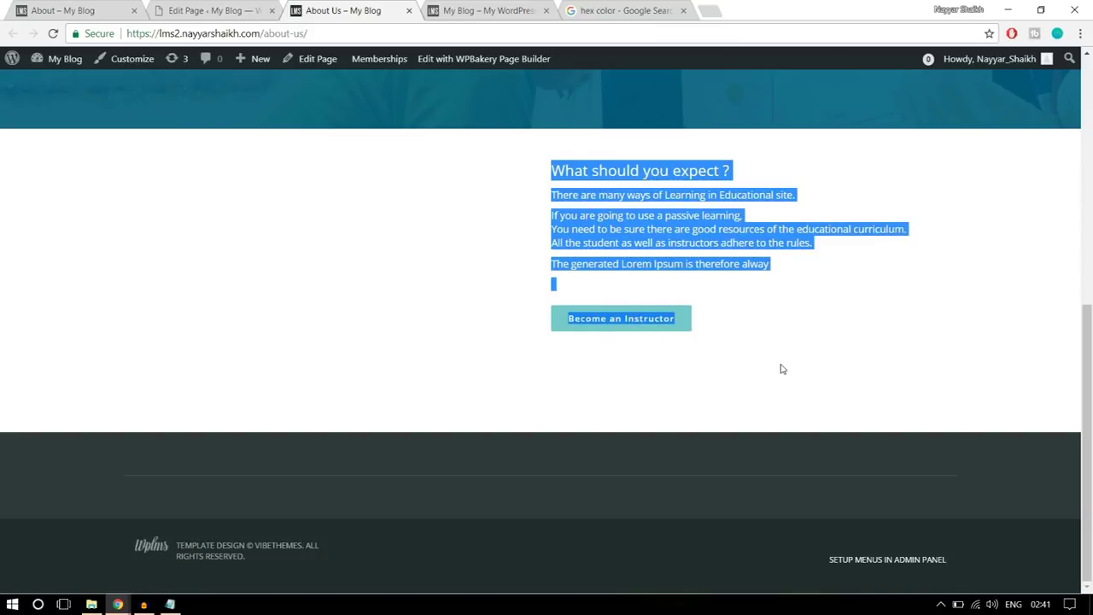
- Compare the section against the reference About page, reload About Us again, and return to the editor
{"action": "left_click", "coordinate": [73, 10]}
{"action": "scroll", "coordinate": [671, 290], "scroll_direction": "down", "scroll_amount": 2}
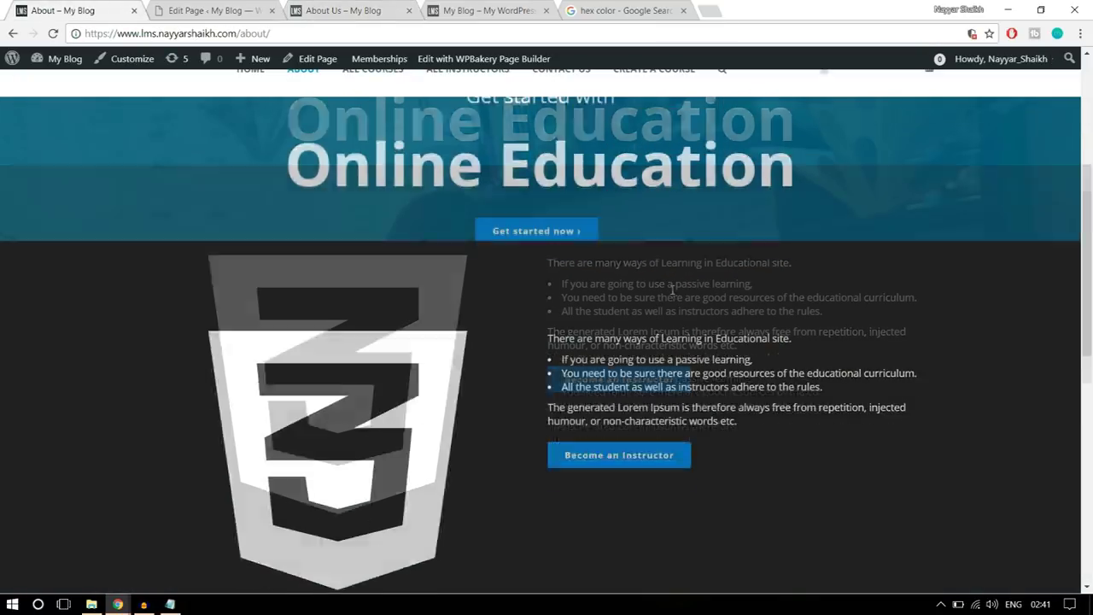
{"action": "scroll", "coordinate": [598, 291], "scroll_direction": "up", "scroll_amount": 4}
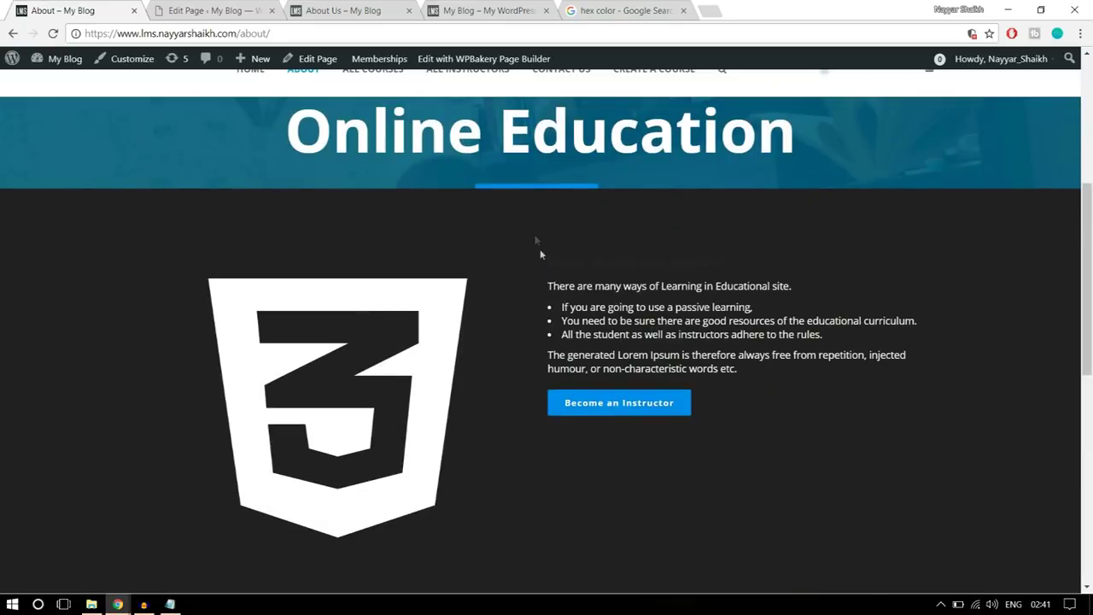
{"action": "scroll", "coordinate": [533, 207], "scroll_direction": "down", "scroll_amount": 2}
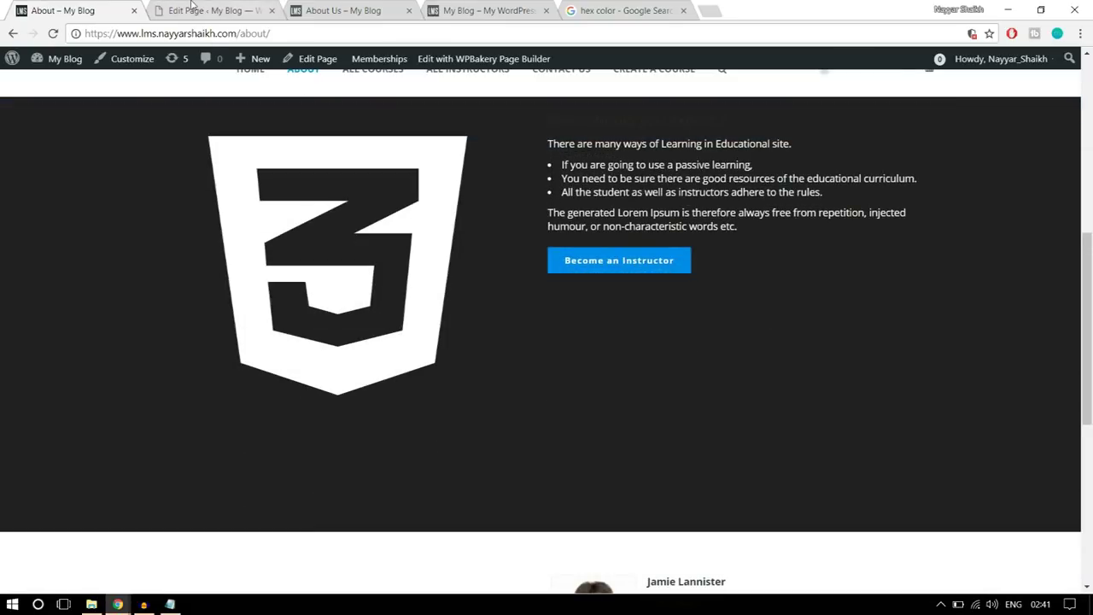
{"action": "key", "text": "ctrl+Tab"}
{"action": "key", "text": "ctrl+Tab"}
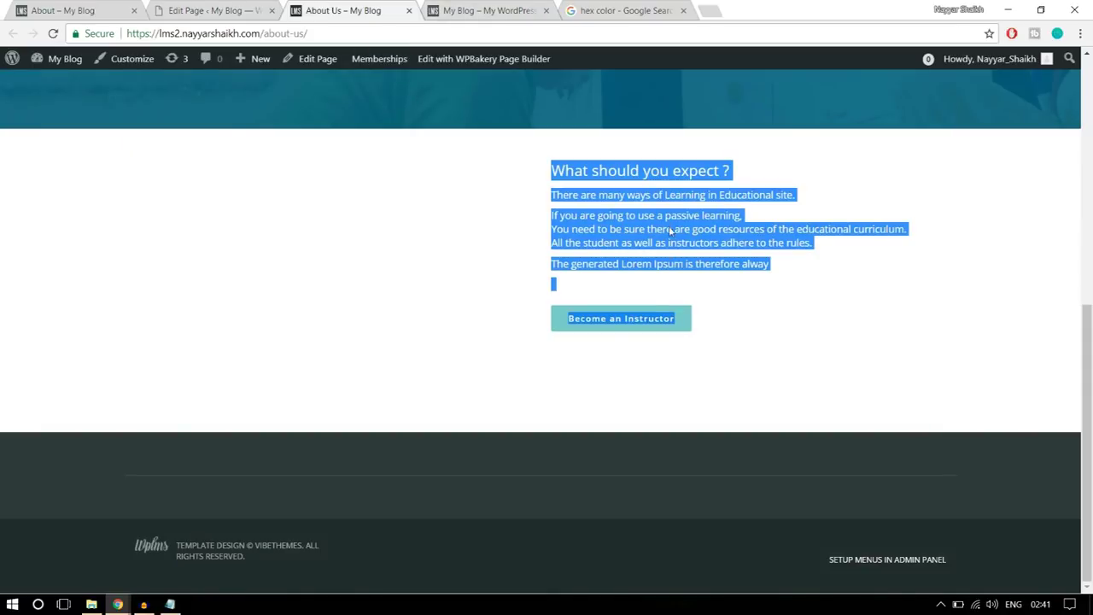
{"action": "left_click", "coordinate": [756, 276]}
{"action": "left_click_drag", "start_coordinate": [757, 282], "coordinate": [516, 164]}
{"action": "key", "text": "F5"}
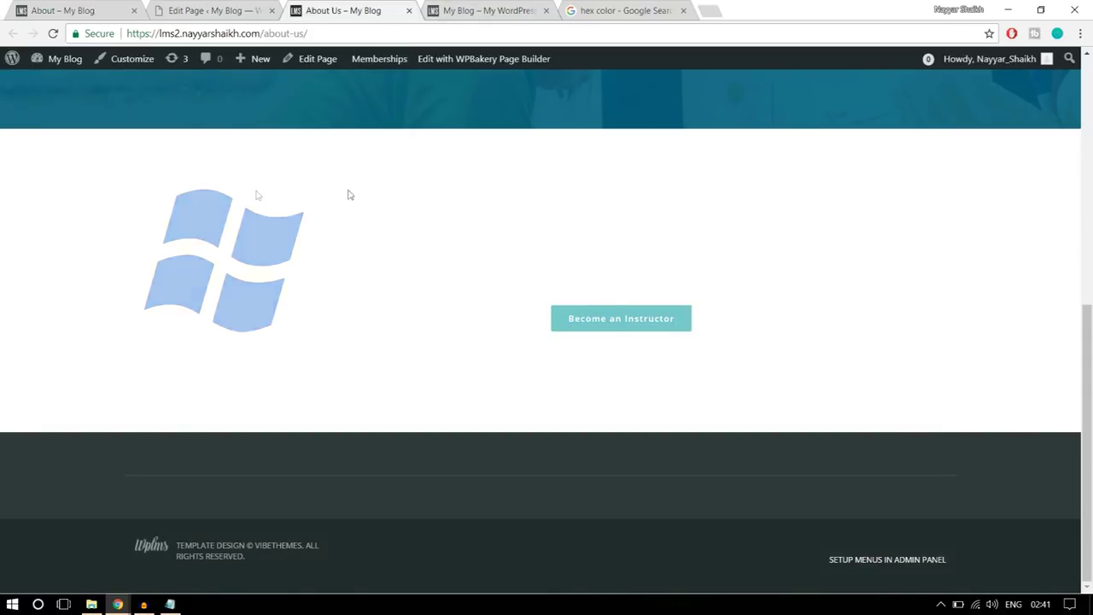
{"action": "key", "text": "ctrl+shift+Tab"}
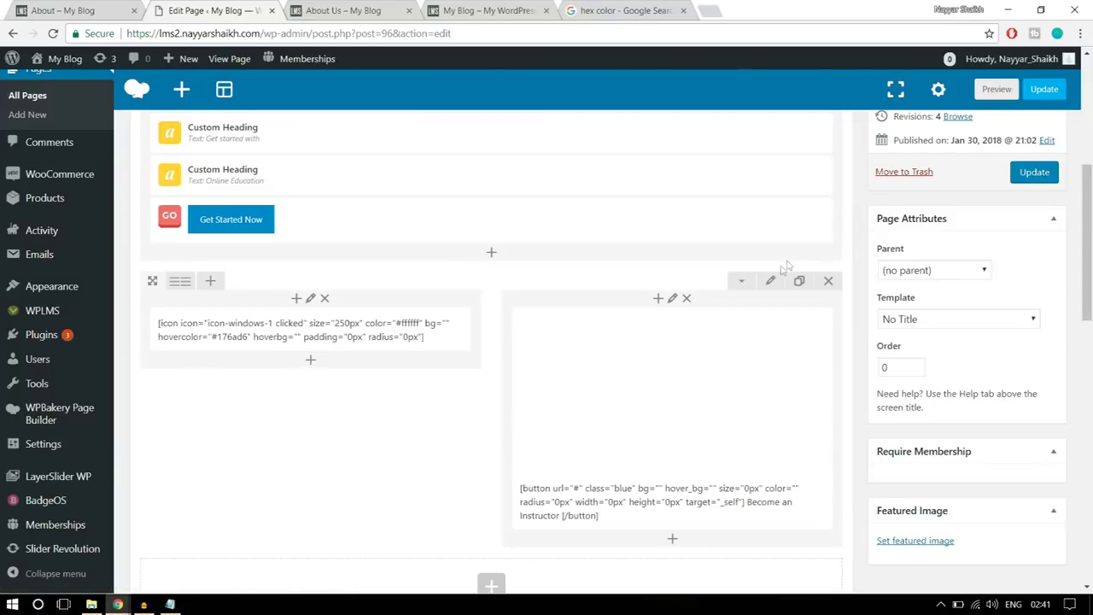
- Give the icon-and-button row a black background and 100 top padding, update, and reload the live page
{"action": "left_click", "coordinate": [772, 284]}
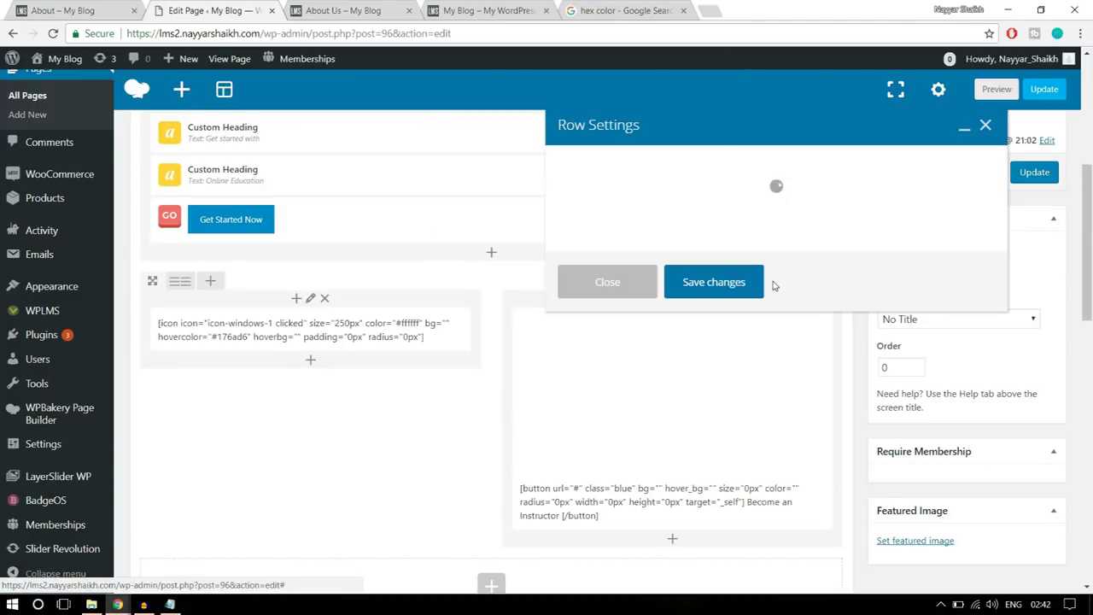
{"action": "left_click", "coordinate": [684, 162]}
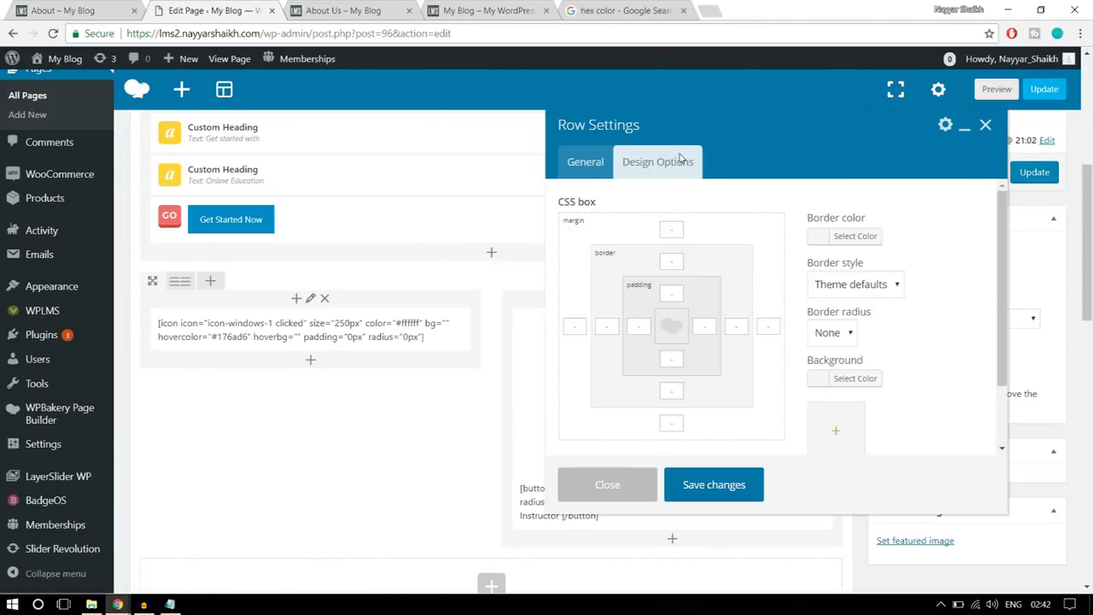
{"action": "scroll", "coordinate": [931, 333], "scroll_direction": "down", "scroll_amount": 2}
{"action": "left_click", "coordinate": [854, 309]}
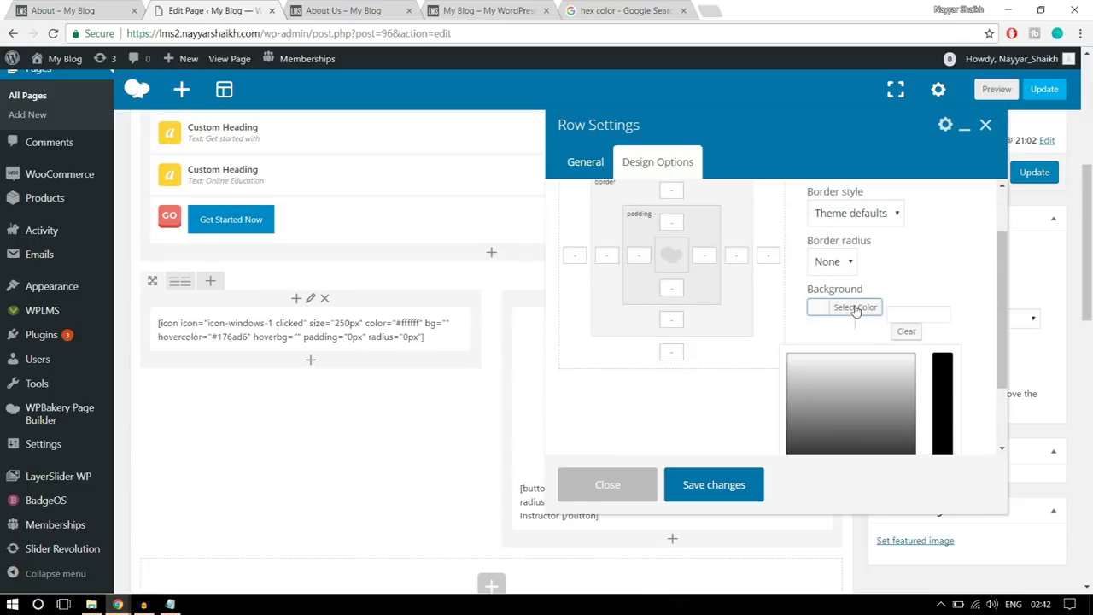
{"action": "scroll", "coordinate": [855, 342], "scroll_direction": "down", "scroll_amount": 2}
{"action": "left_click", "coordinate": [797, 397]}
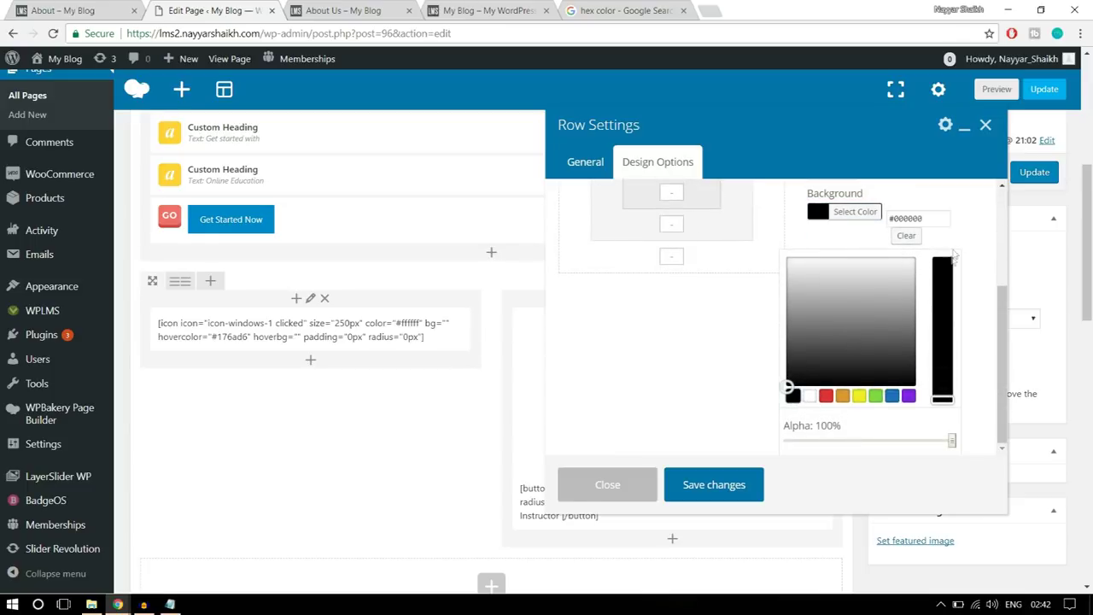
{"action": "left_click", "coordinate": [860, 212]}
{"action": "scroll", "coordinate": [934, 257], "scroll_direction": "up", "scroll_amount": 3}
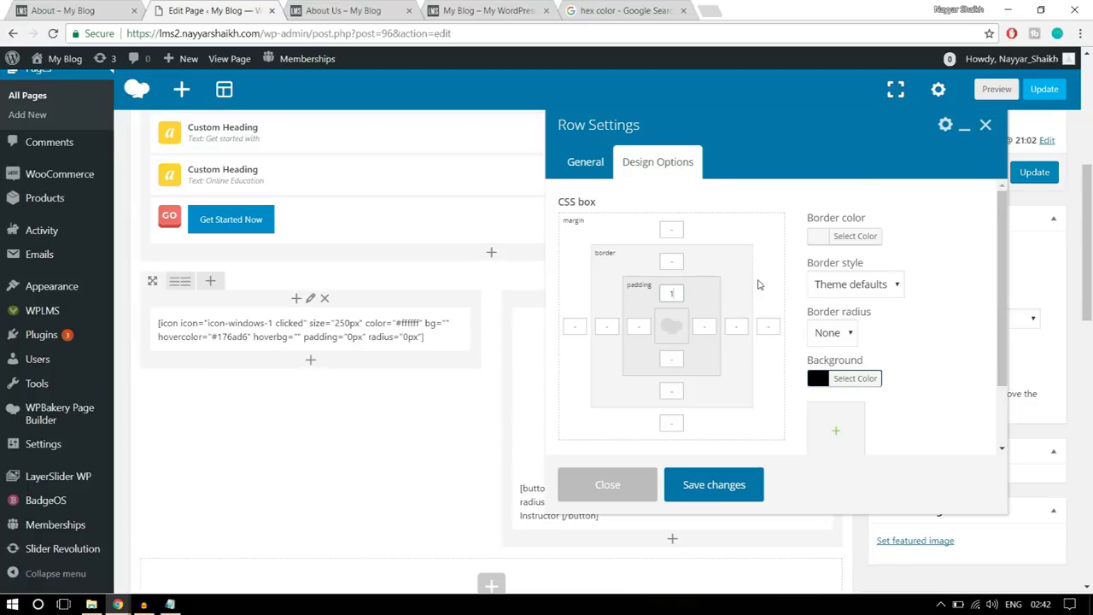
{"action": "type", "text": "00"}
{"action": "left_click", "coordinate": [722, 483]}
{"action": "left_click", "coordinate": [1034, 173]}
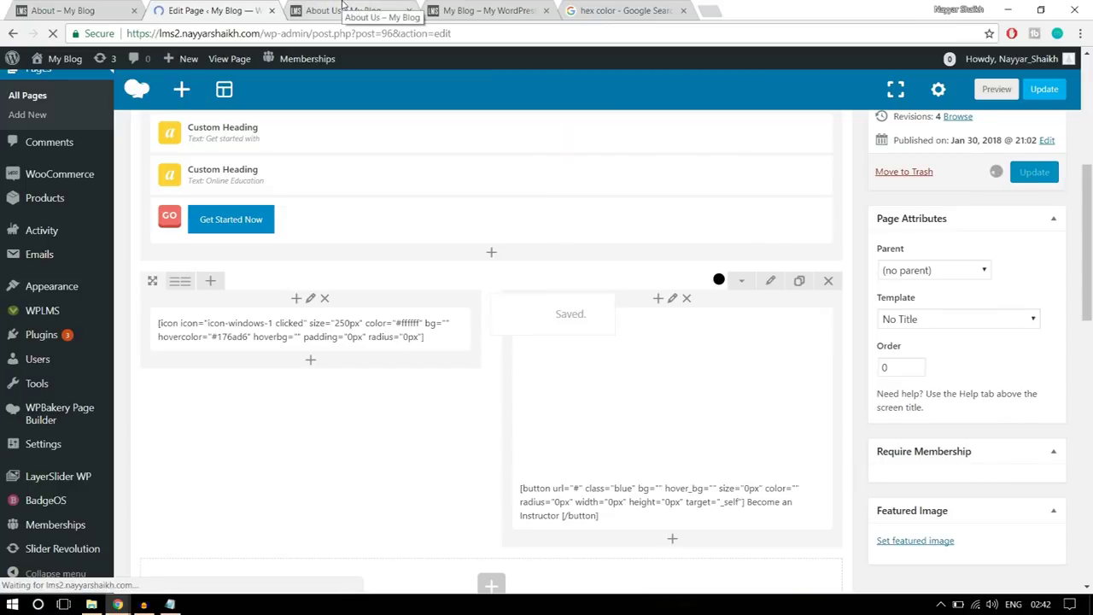
{"action": "left_click", "coordinate": [346, 10]}
{"action": "left_click", "coordinate": [53, 34]}
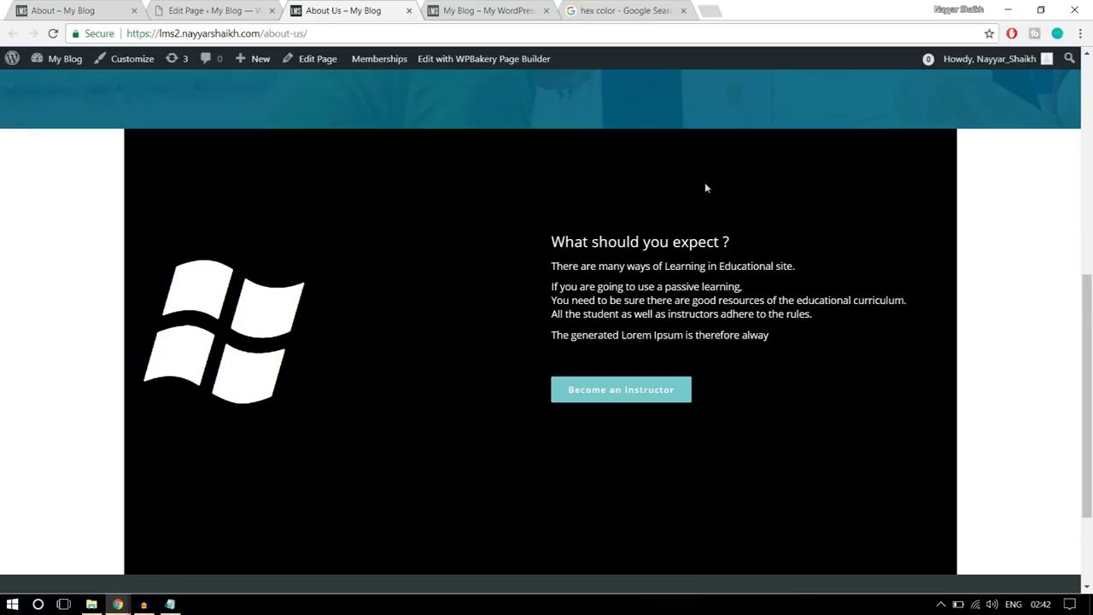
- Set the same row to Stretch row, update the page, and reload the live About Us page
{"action": "left_click", "coordinate": [173, 8]}
{"action": "scroll", "coordinate": [696, 273], "scroll_direction": "down", "scroll_amount": 5}
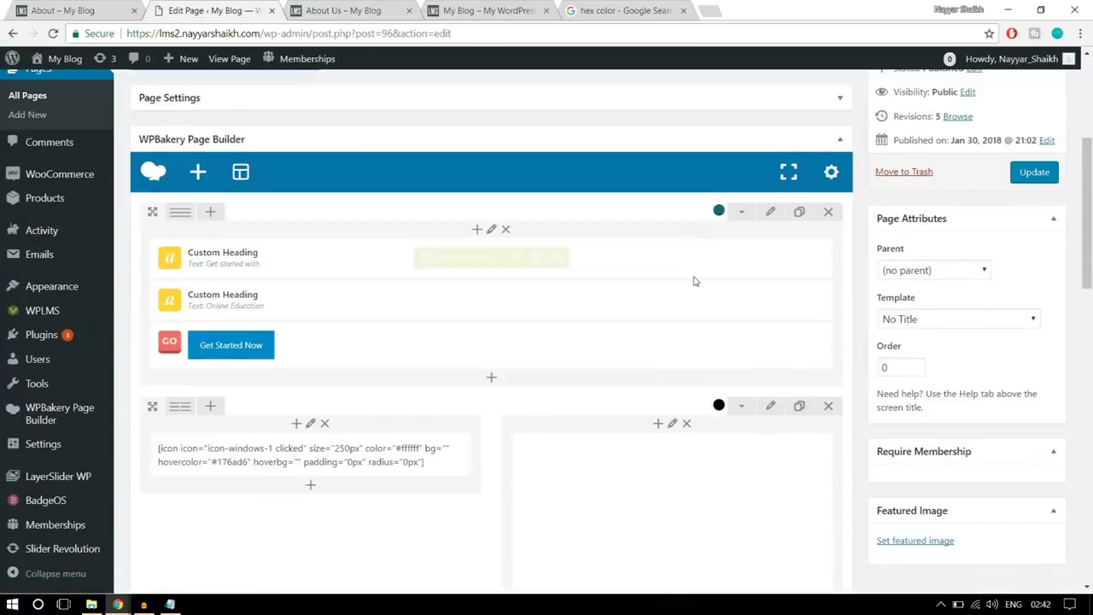
{"action": "left_click", "coordinate": [773, 294]}
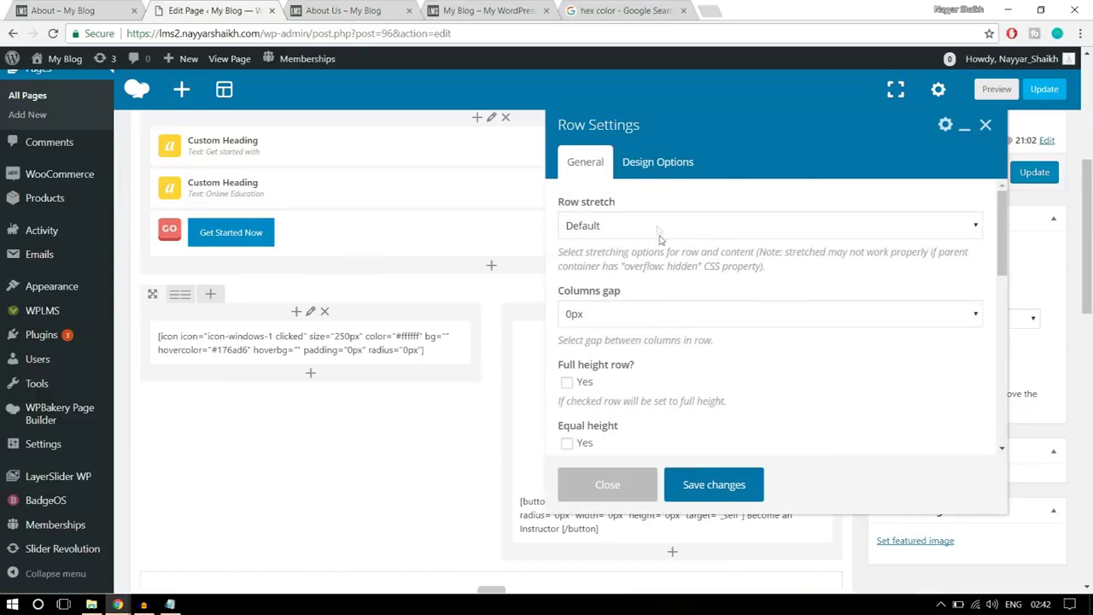
{"action": "left_click", "coordinate": [656, 229]}
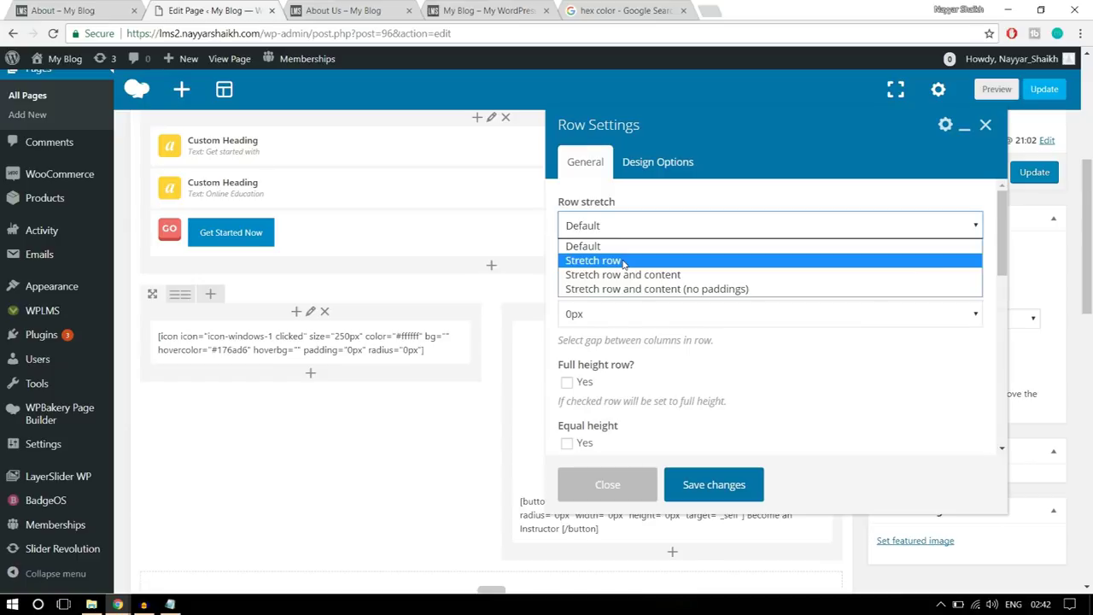
{"action": "left_click", "coordinate": [626, 262]}
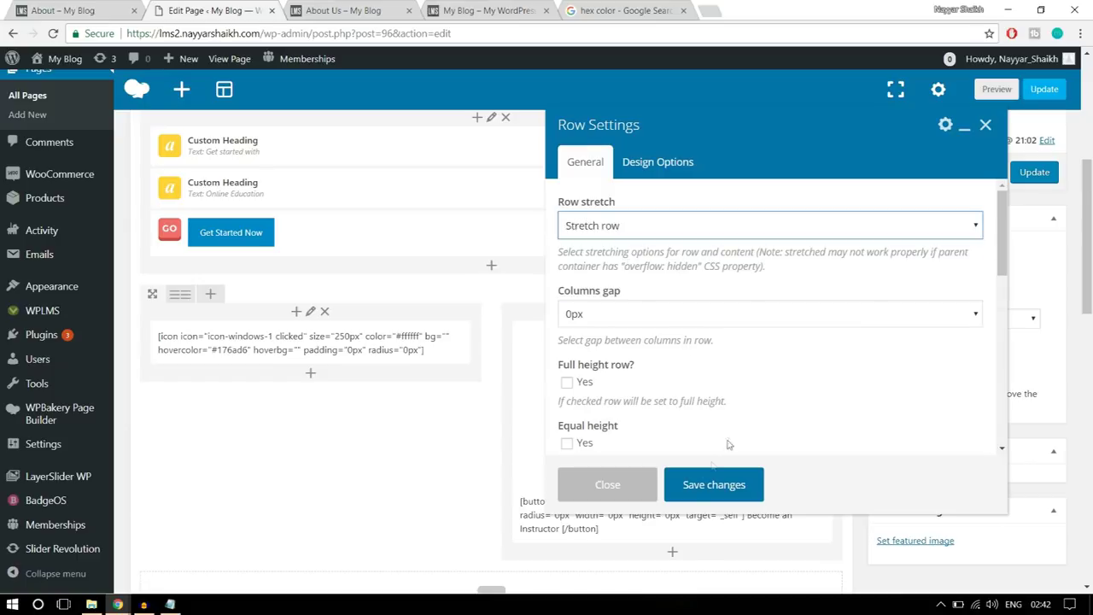
{"action": "left_click", "coordinate": [704, 485]}
{"action": "left_click", "coordinate": [1032, 173]}
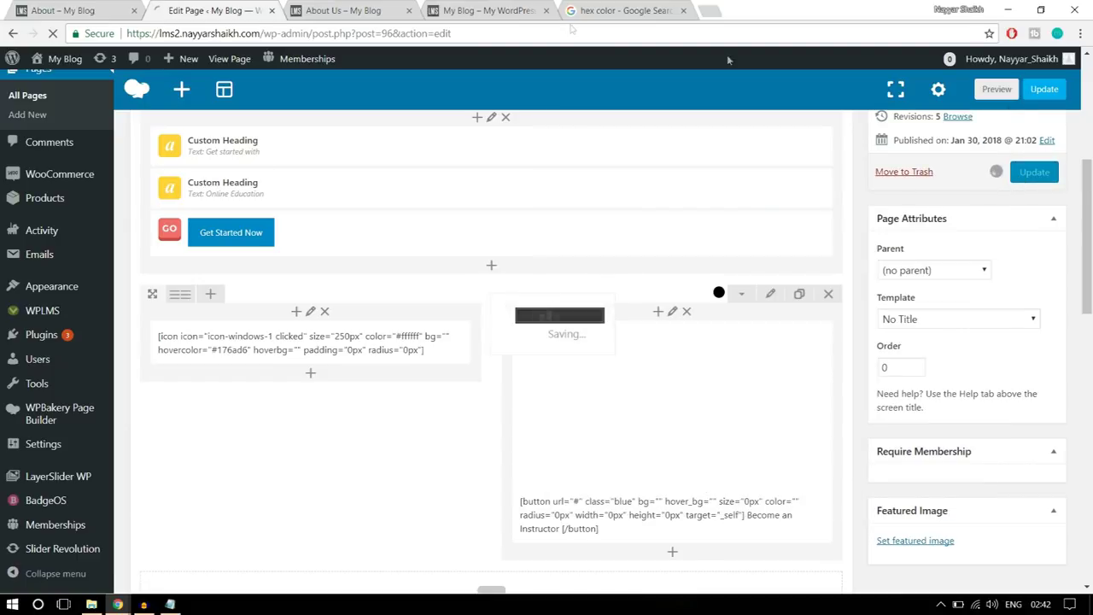
{"action": "left_click", "coordinate": [346, 10]}
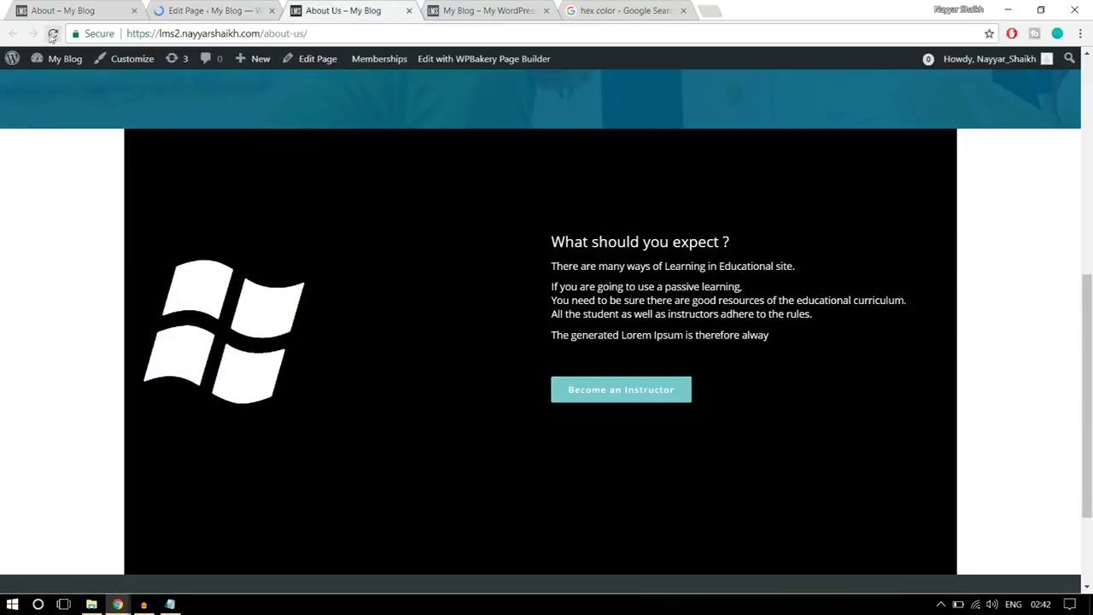
{"action": "left_click", "coordinate": [52, 34]}
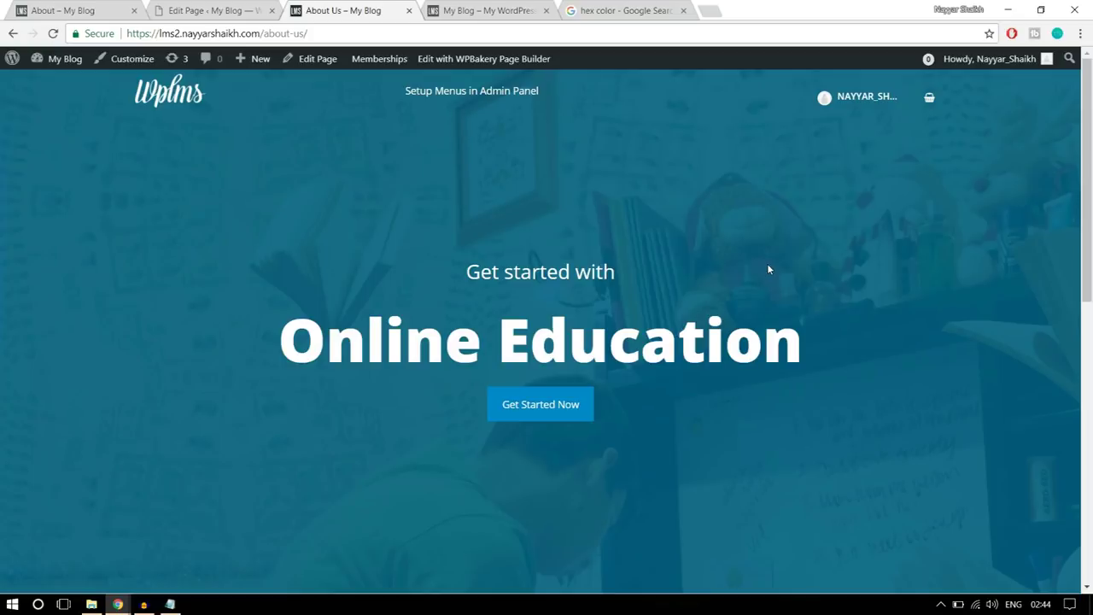
- Check the Meet the Instructors section on the reference About page, then scroll the editor to the empty row
{"action": "scroll", "coordinate": [836, 328], "scroll_direction": "down", "scroll_amount": 5}
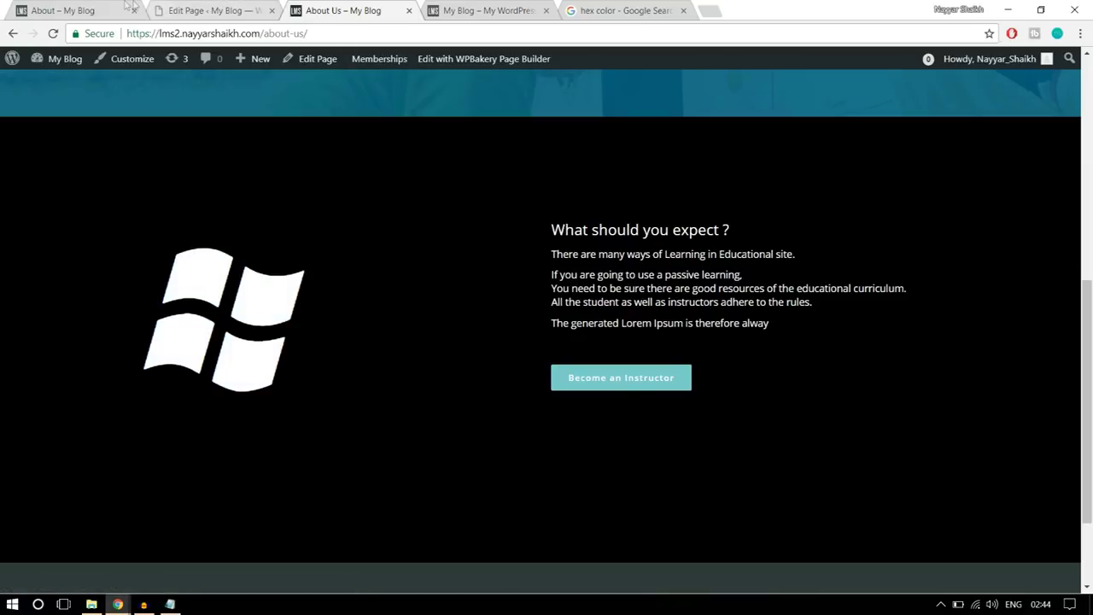
{"action": "left_click", "coordinate": [69, 10]}
{"action": "scroll", "coordinate": [734, 337], "scroll_direction": "down", "scroll_amount": 5}
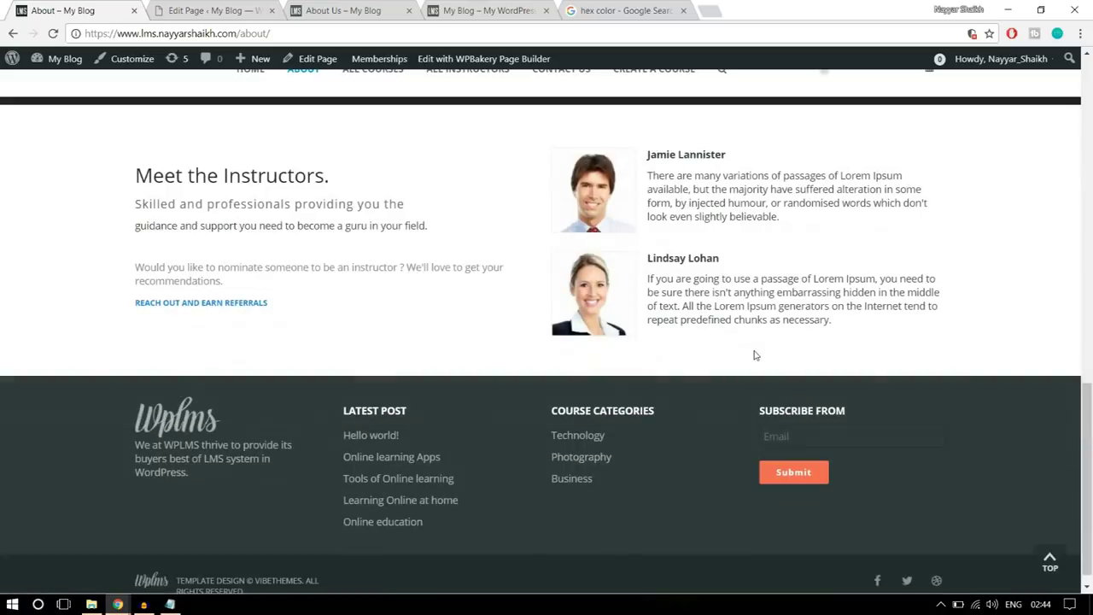
{"action": "scroll", "coordinate": [751, 354], "scroll_direction": "up", "scroll_amount": 1}
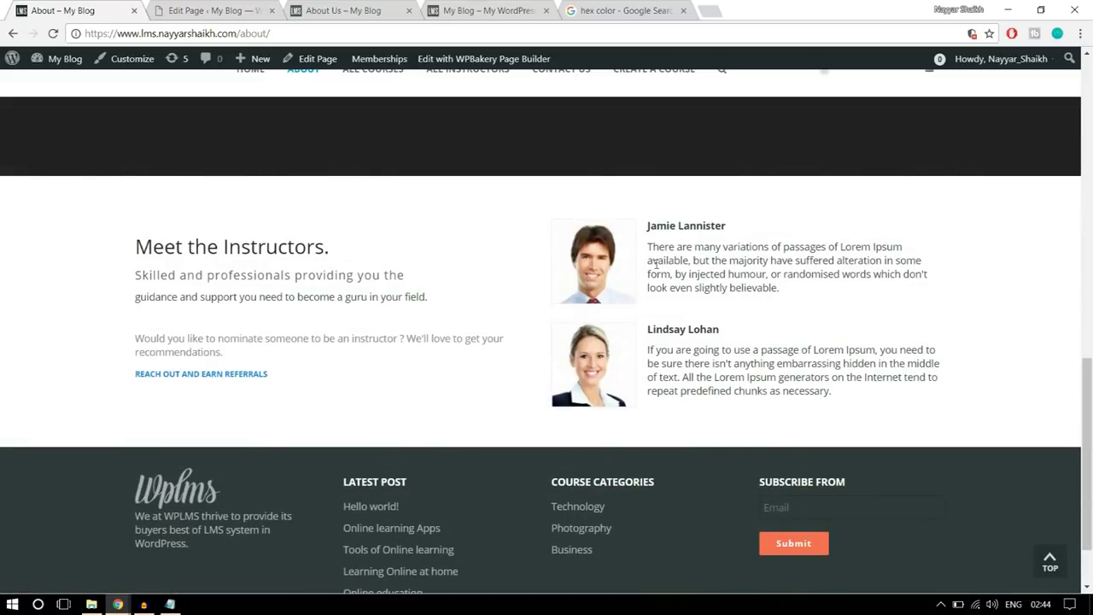
{"action": "left_click", "coordinate": [214, 10]}
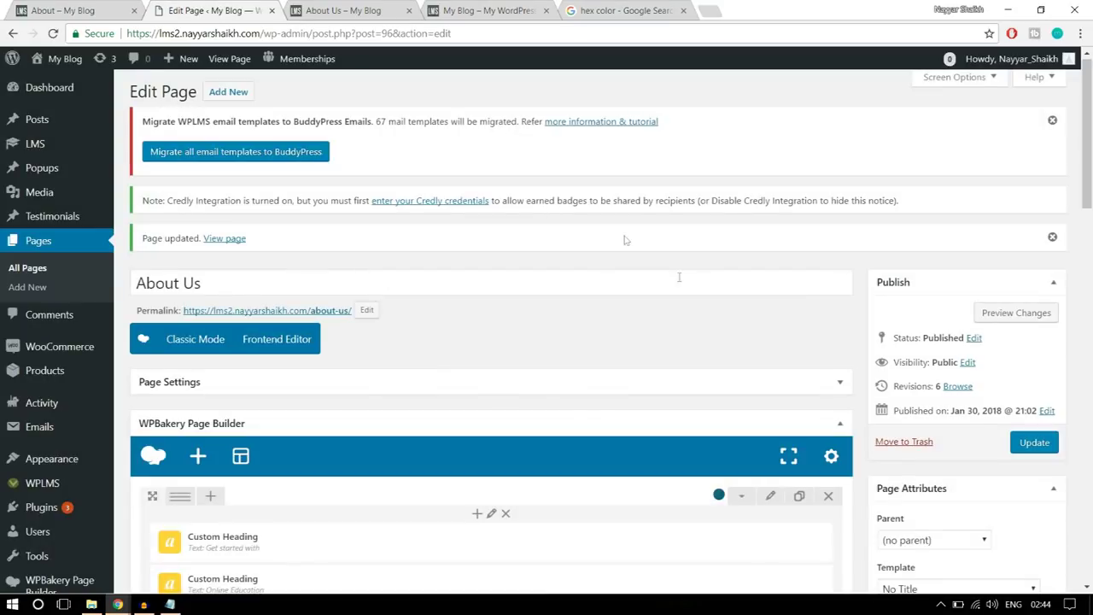
{"action": "scroll", "coordinate": [688, 304], "scroll_direction": "down", "scroll_amount": 3}
{"action": "scroll", "coordinate": [688, 304], "scroll_direction": "down", "scroll_amount": 6}
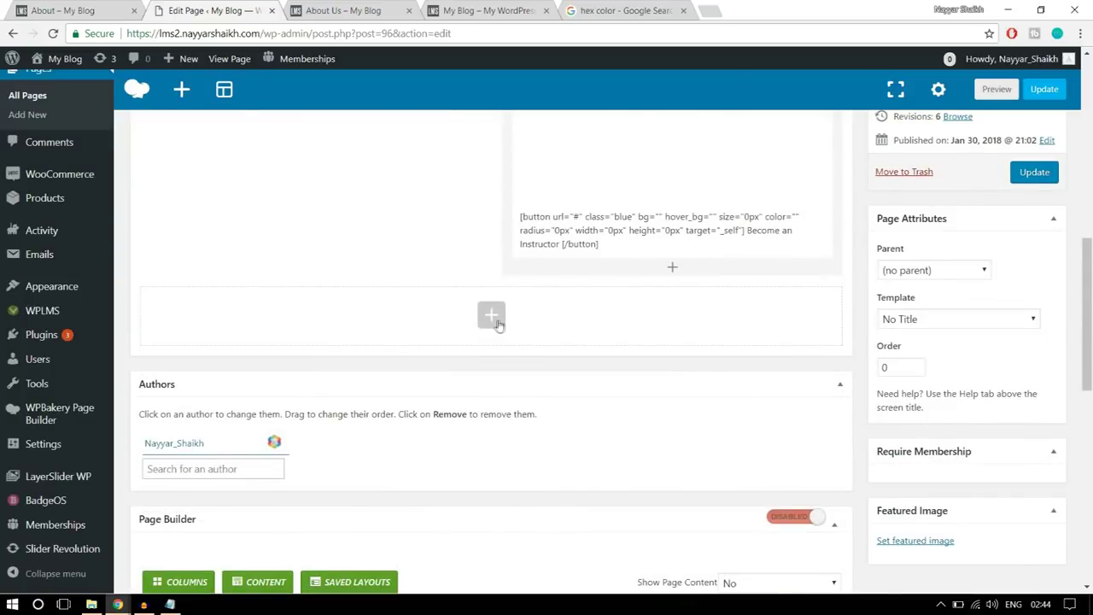
- Add a text block to the empty row and paste the copied Meet the Instructors text into it
{"action": "left_click", "coordinate": [498, 324]}
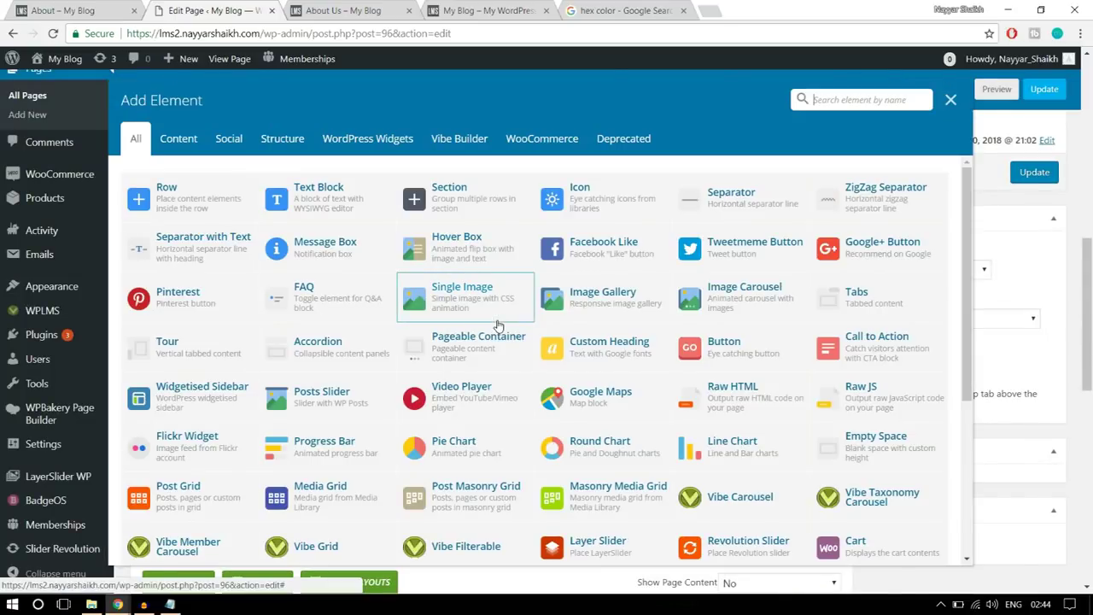
{"action": "left_click", "coordinate": [332, 203]}
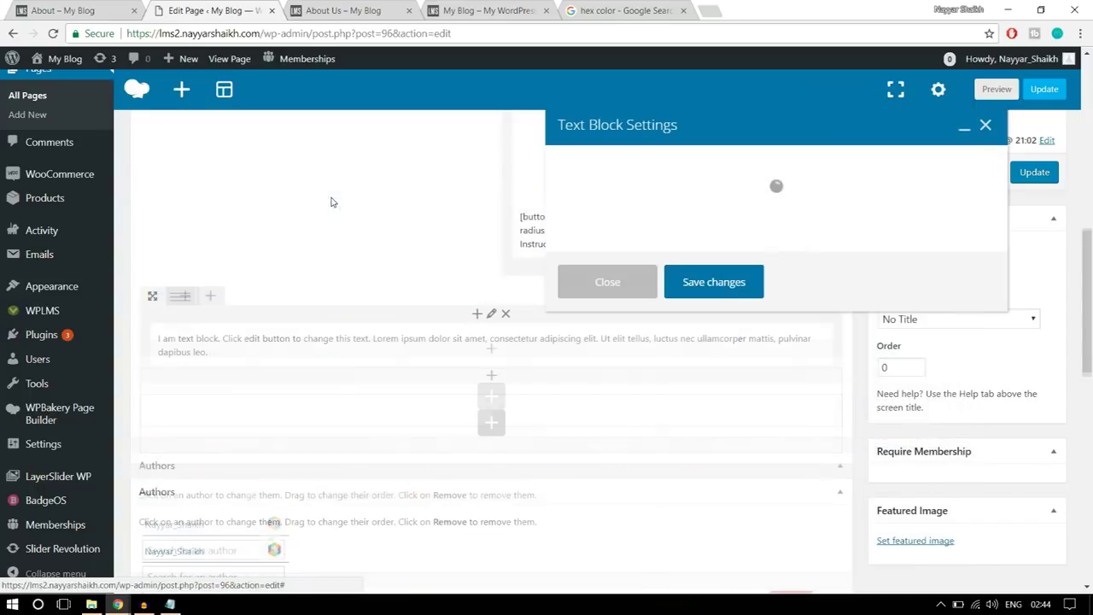
{"action": "key", "text": "ctrl+1"}
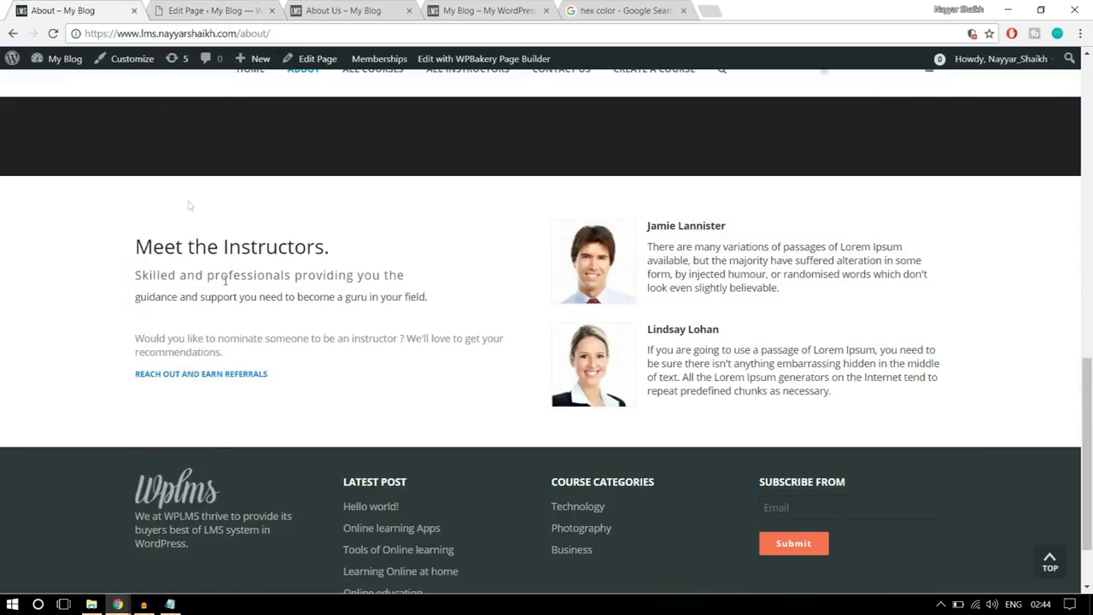
{"action": "left_click_drag", "start_coordinate": [299, 378], "coordinate": [136, 232]}
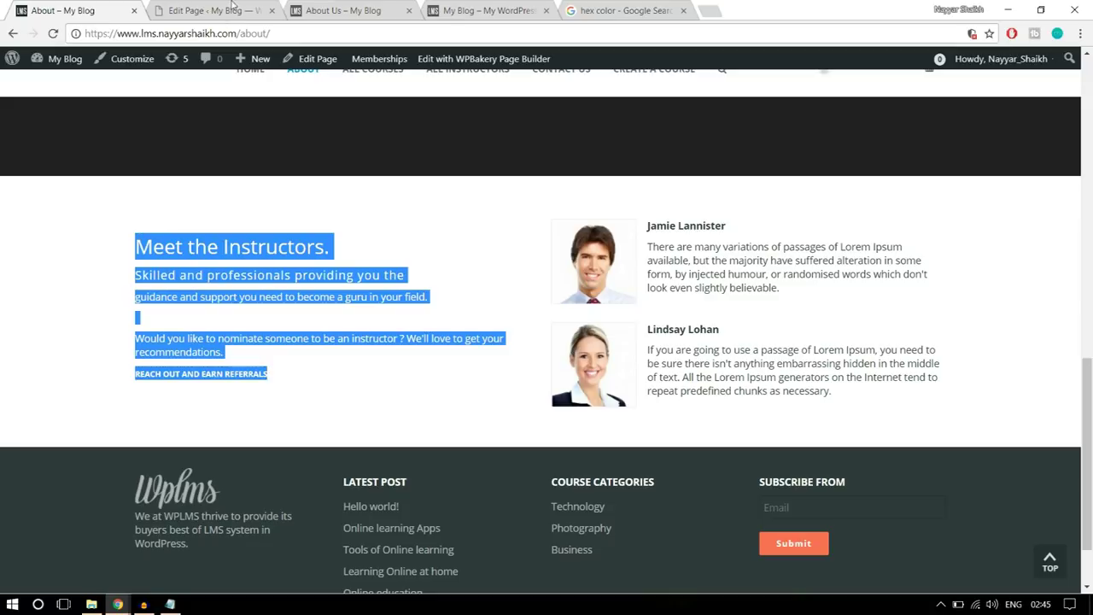
{"action": "left_click", "coordinate": [231, 6]}
{"action": "key", "text": "ctrl+a"}
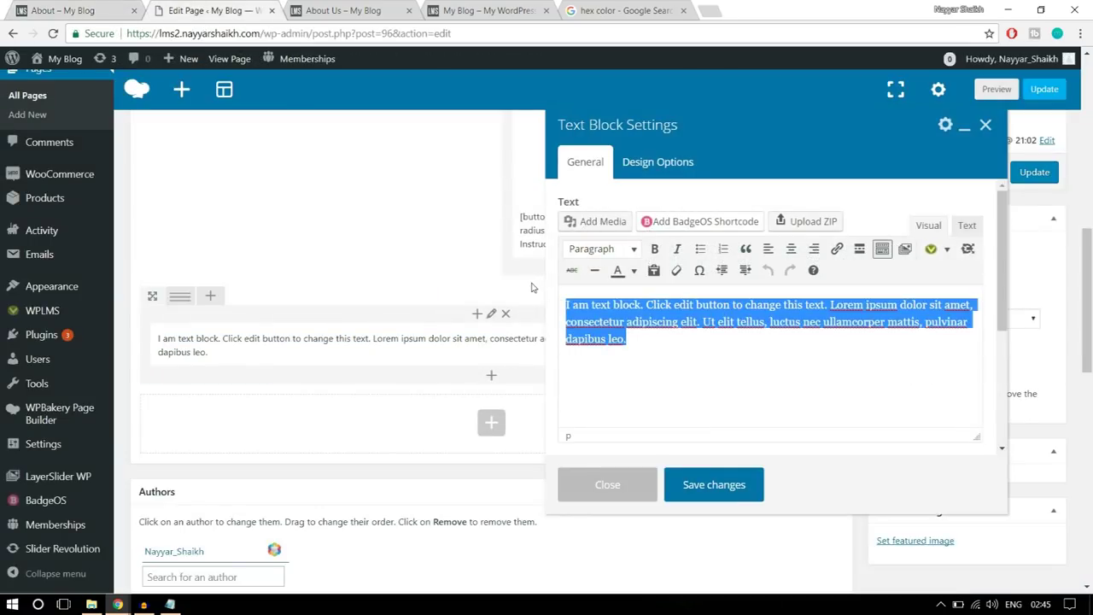
{"action": "key", "text": "ctrl+v"}
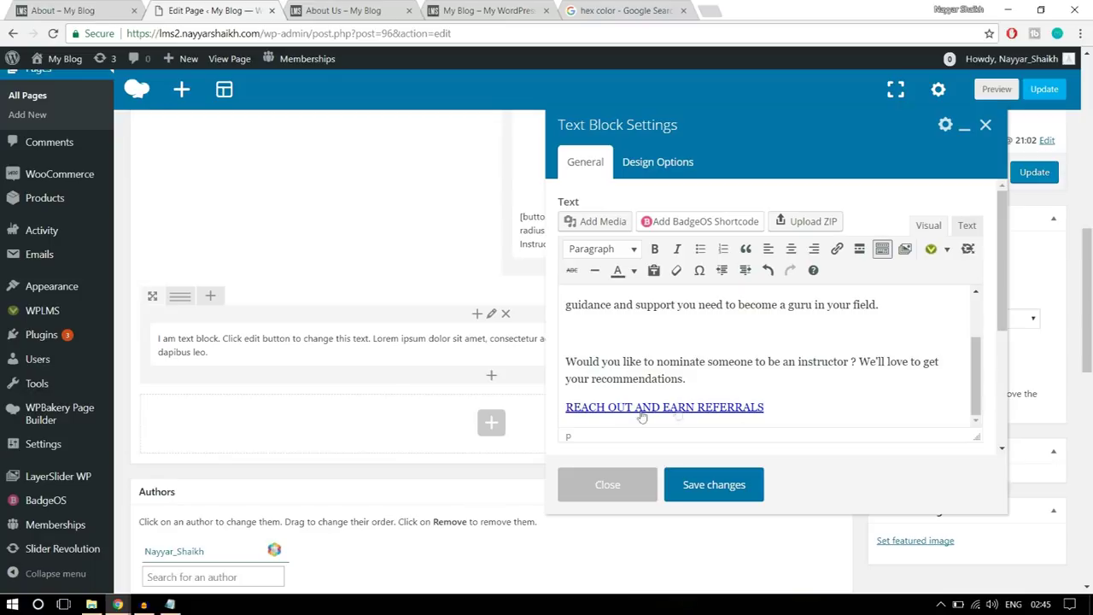
- Remove the old link from the 'REACH OUT AND EARN REFERRALS' line
{"action": "left_click_drag", "start_coordinate": [799, 408], "coordinate": [561, 406]}
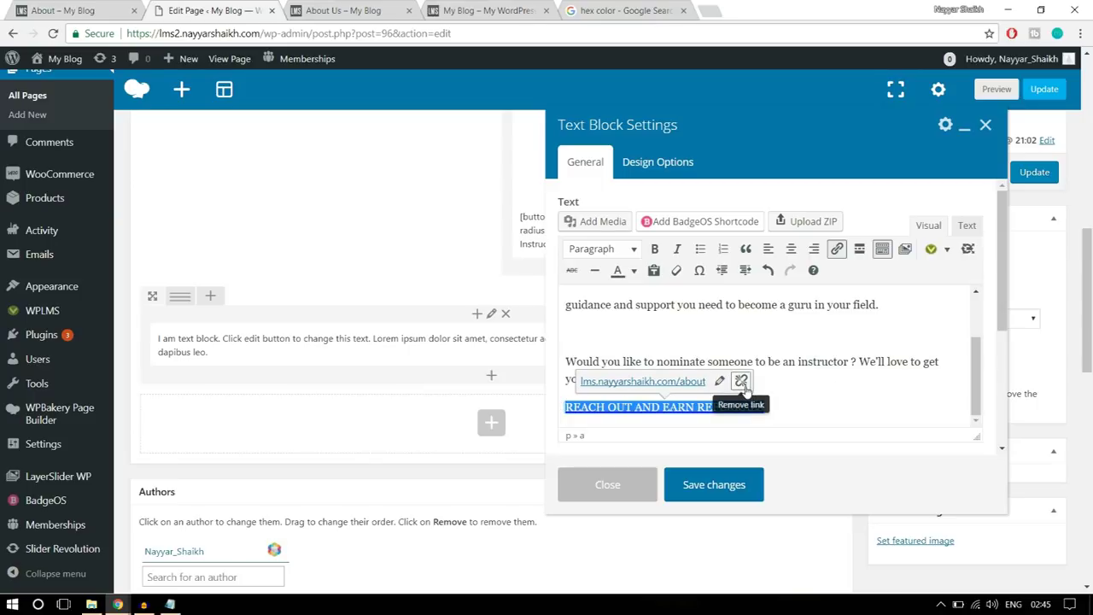
{"action": "left_click", "coordinate": [743, 385]}
{"action": "left_click", "coordinate": [803, 392]}
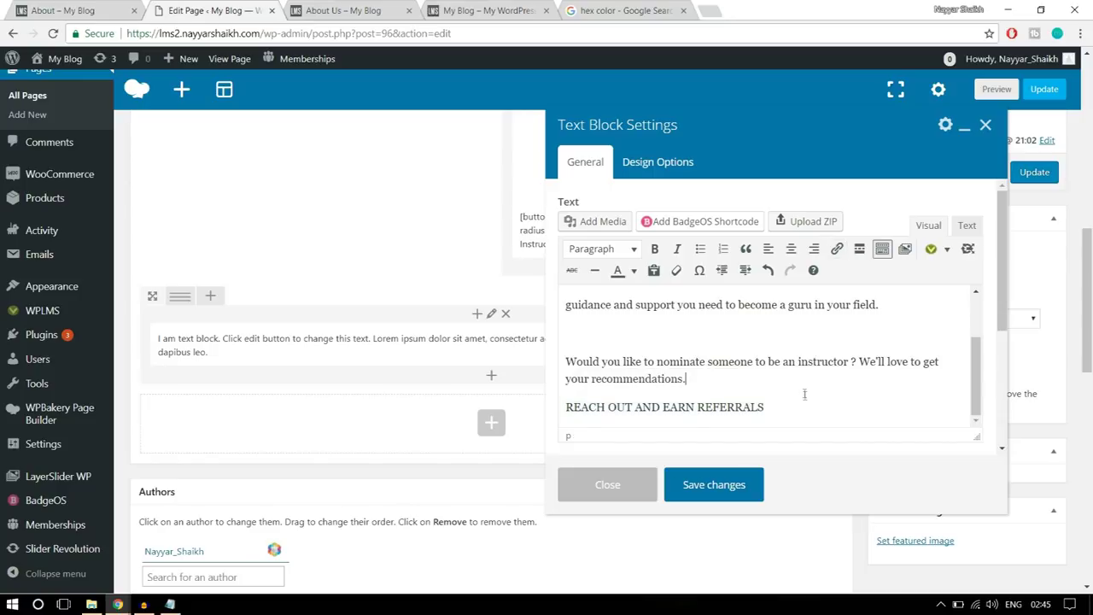
{"action": "left_click_drag", "start_coordinate": [804, 402], "coordinate": [566, 418]}
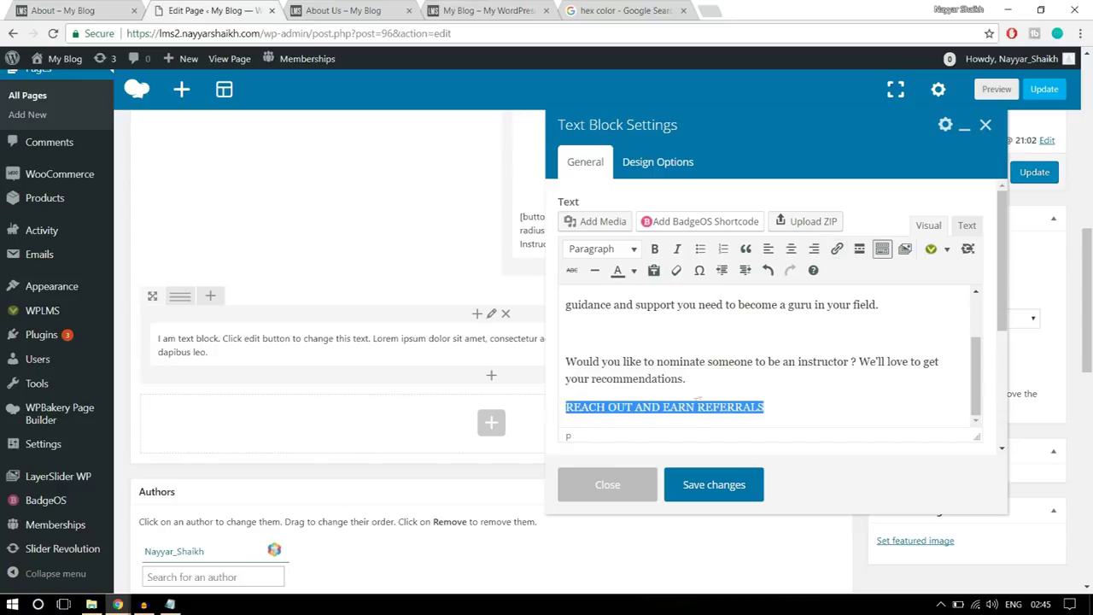
{"action": "left_click", "coordinate": [697, 403]}
{"action": "left_click", "coordinate": [137, 6]}
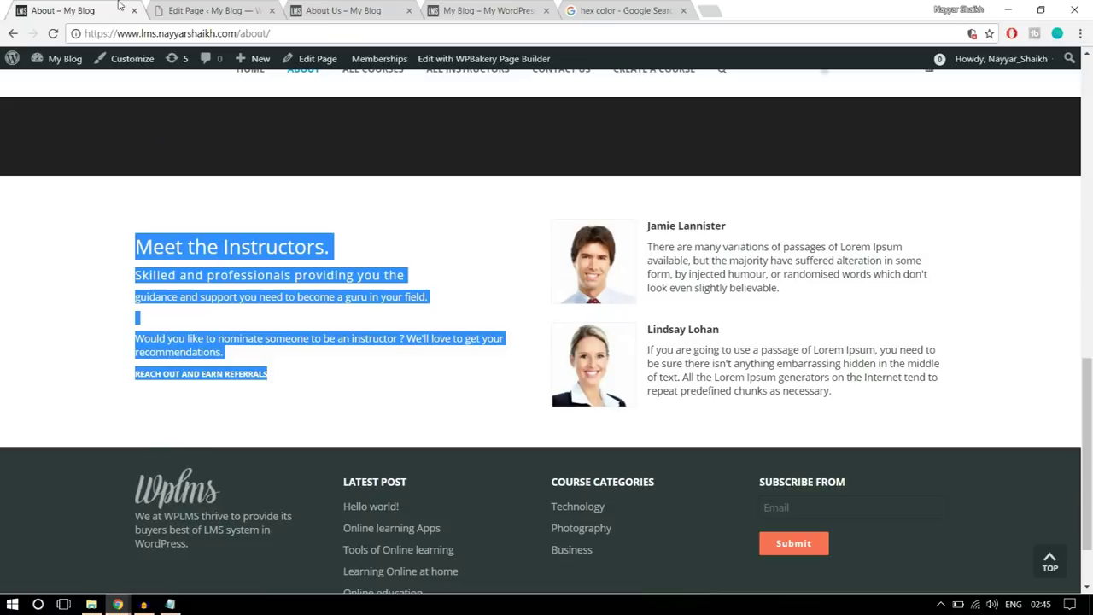
{"action": "left_click", "coordinate": [336, 379]}
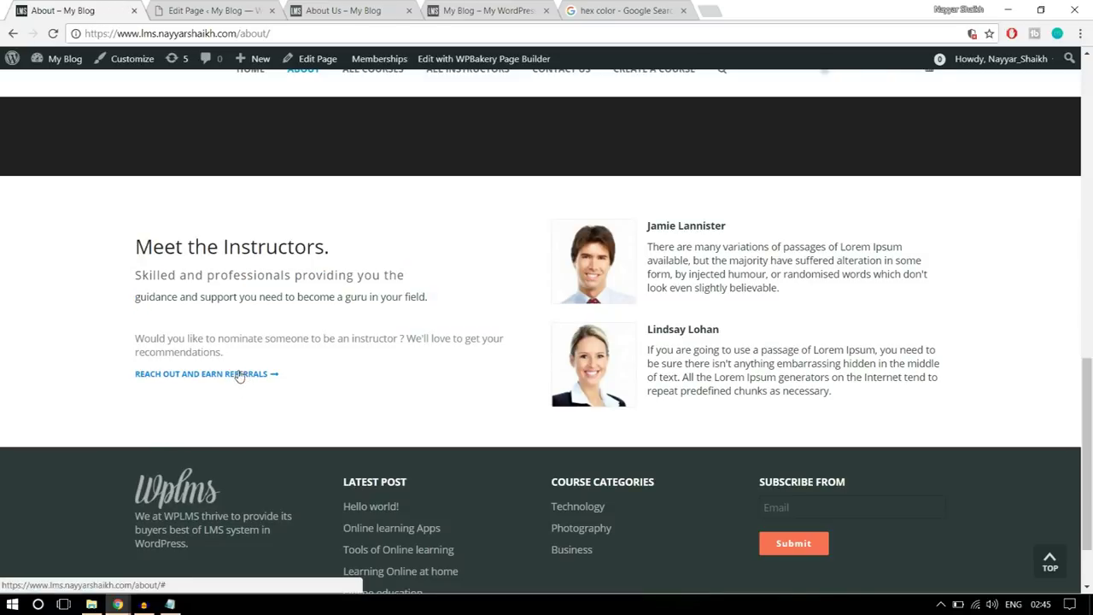
{"action": "left_click", "coordinate": [186, 7]}
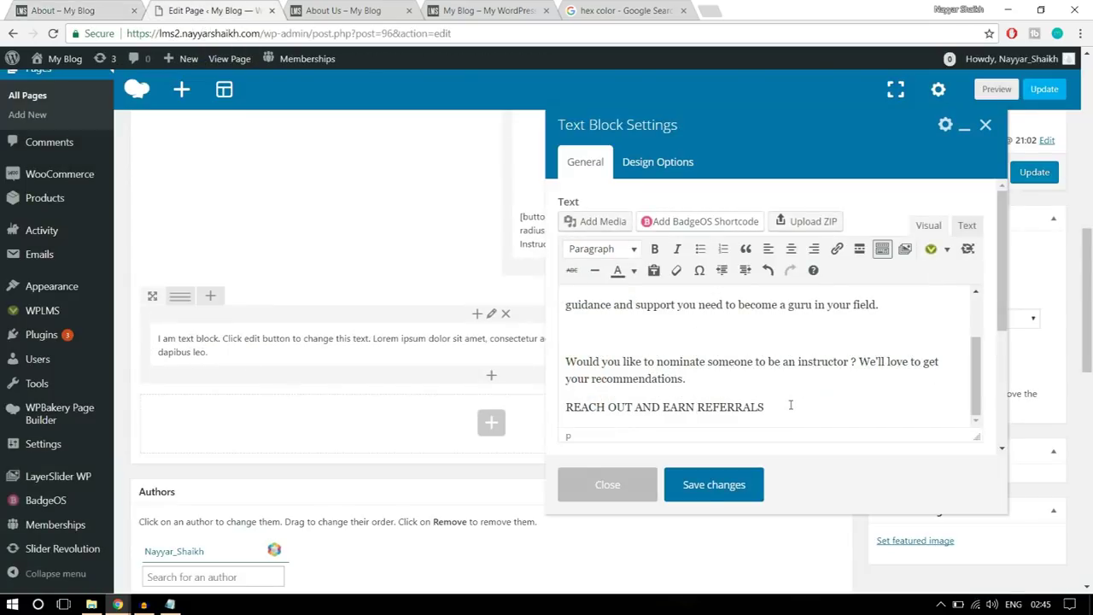
- Link the 'REACH OUT AND EARN REFERRALS' line to # and save the text block
{"action": "left_click_drag", "start_coordinate": [788, 406], "coordinate": [556, 408]}
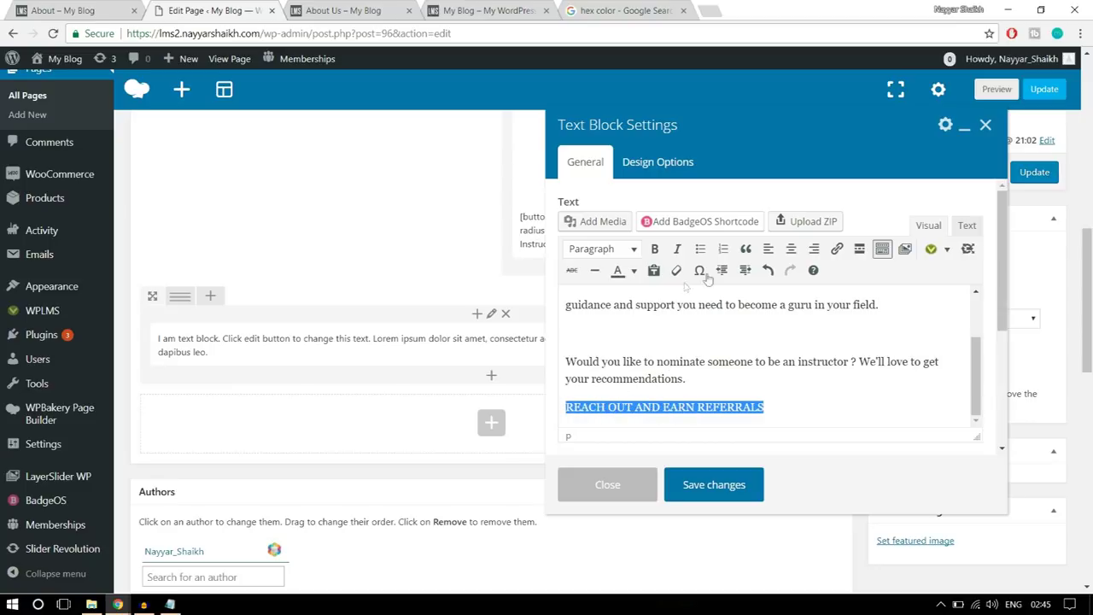
{"action": "left_click", "coordinate": [837, 249]}
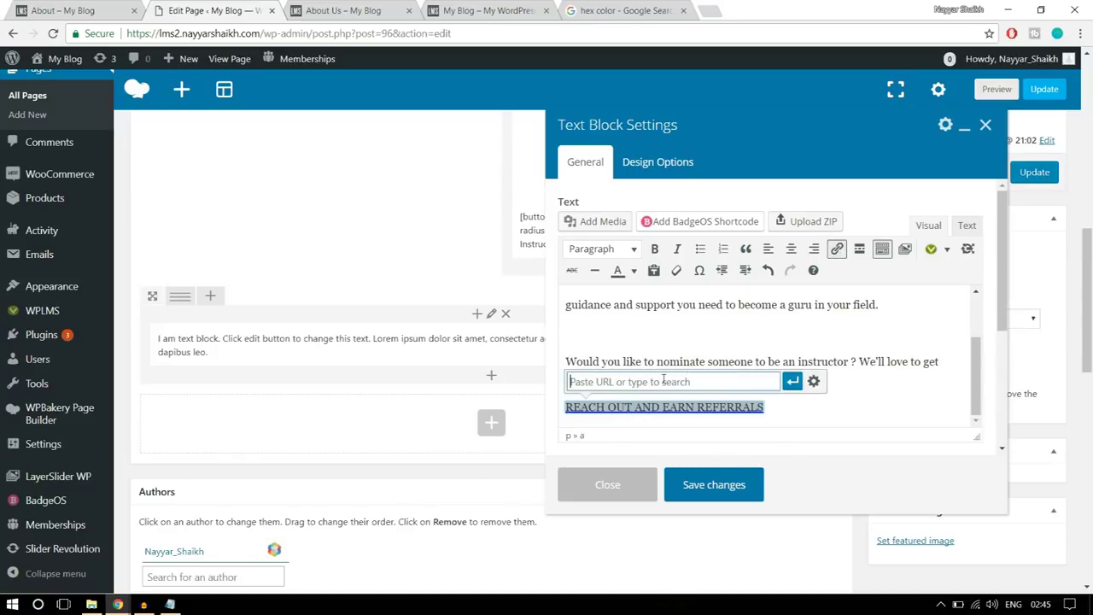
{"action": "type", "text": "#"}
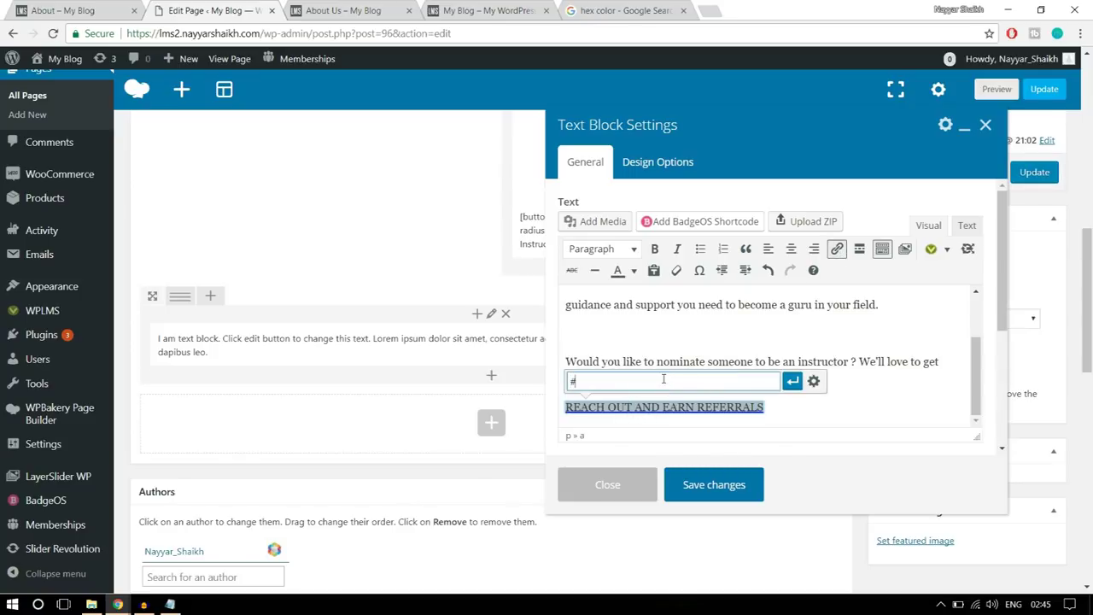
{"action": "left_click", "coordinate": [793, 382]}
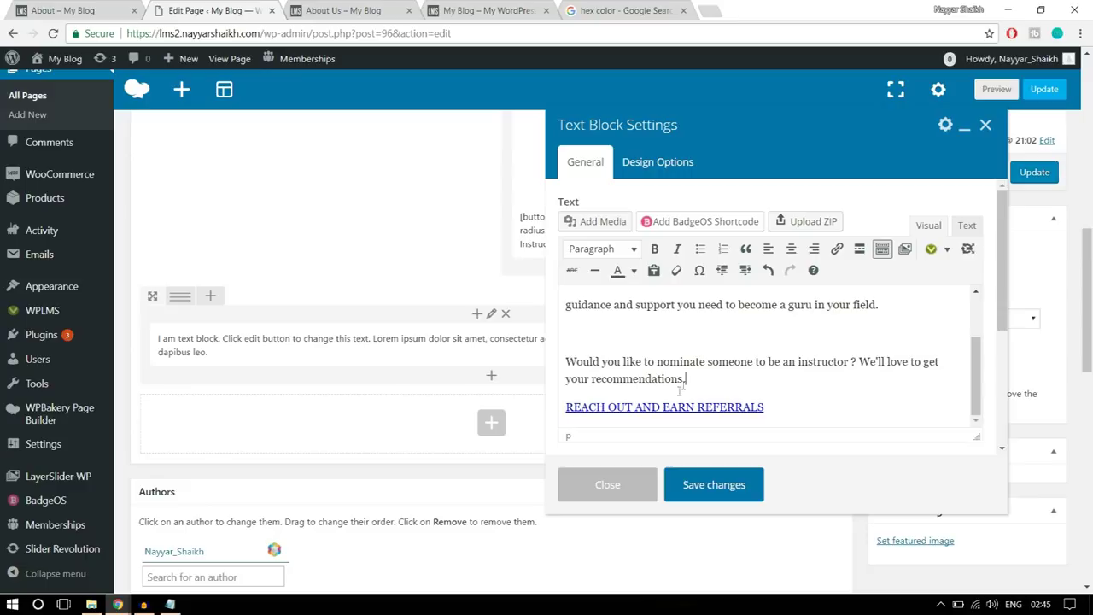
{"action": "left_click", "coordinate": [741, 484]}
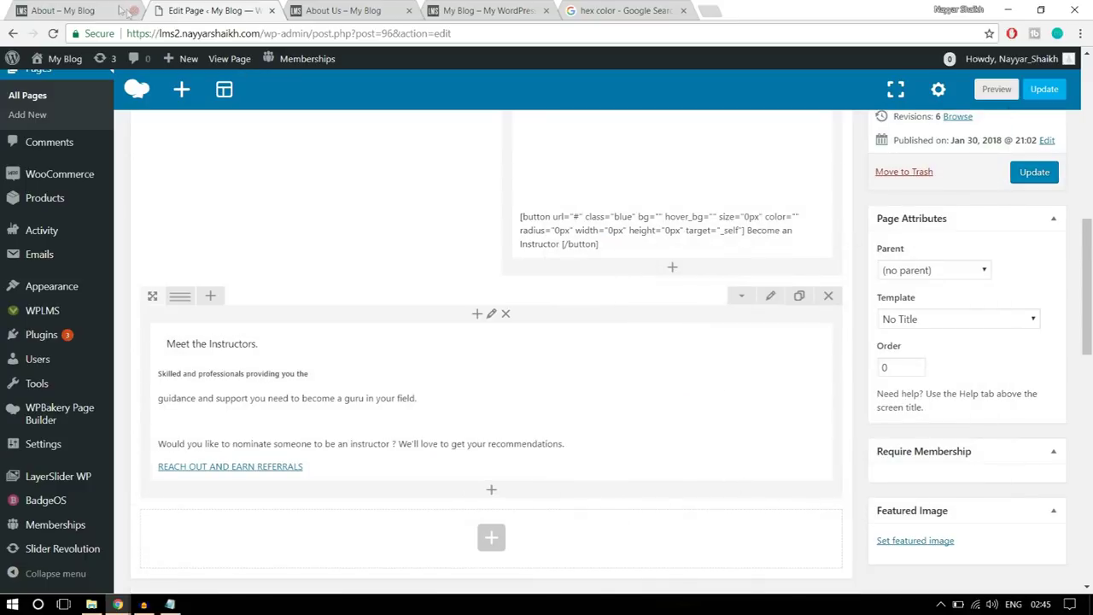
{"action": "left_click", "coordinate": [106, 10]}
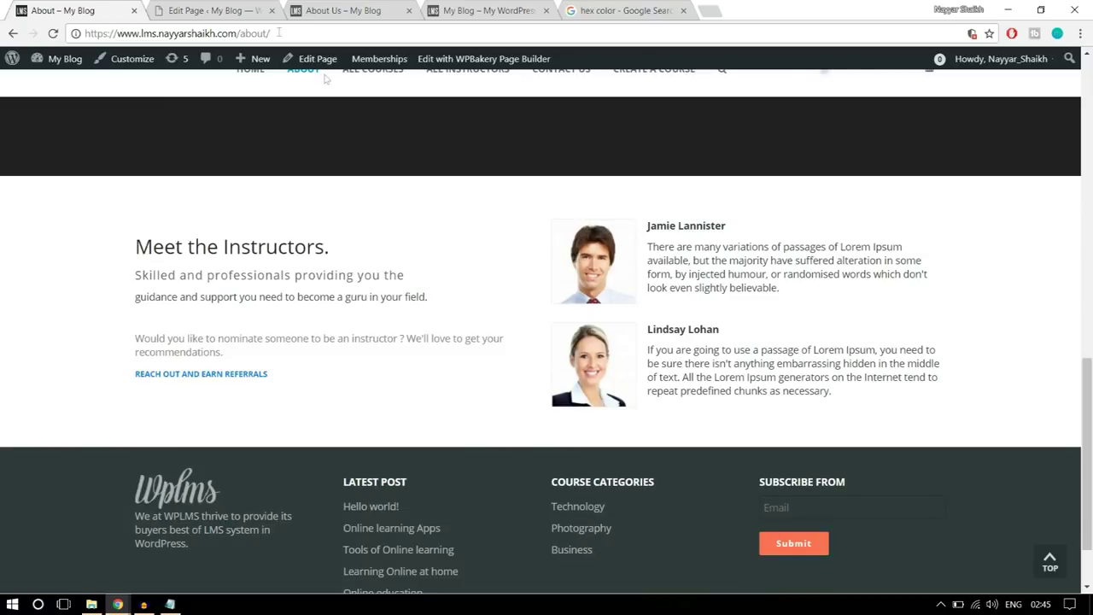
{"action": "left_click", "coordinate": [195, 8]}
{"action": "mouse_move", "coordinate": [178, 297]}
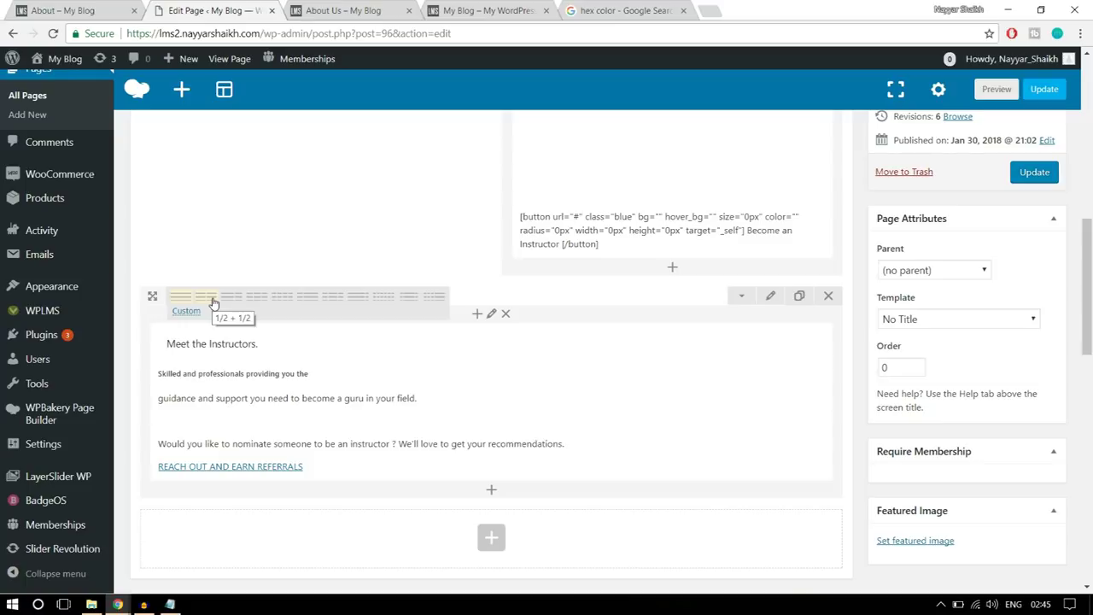
- Split the row into two equal columns and add a text block to the right column
{"action": "left_click", "coordinate": [214, 300]}
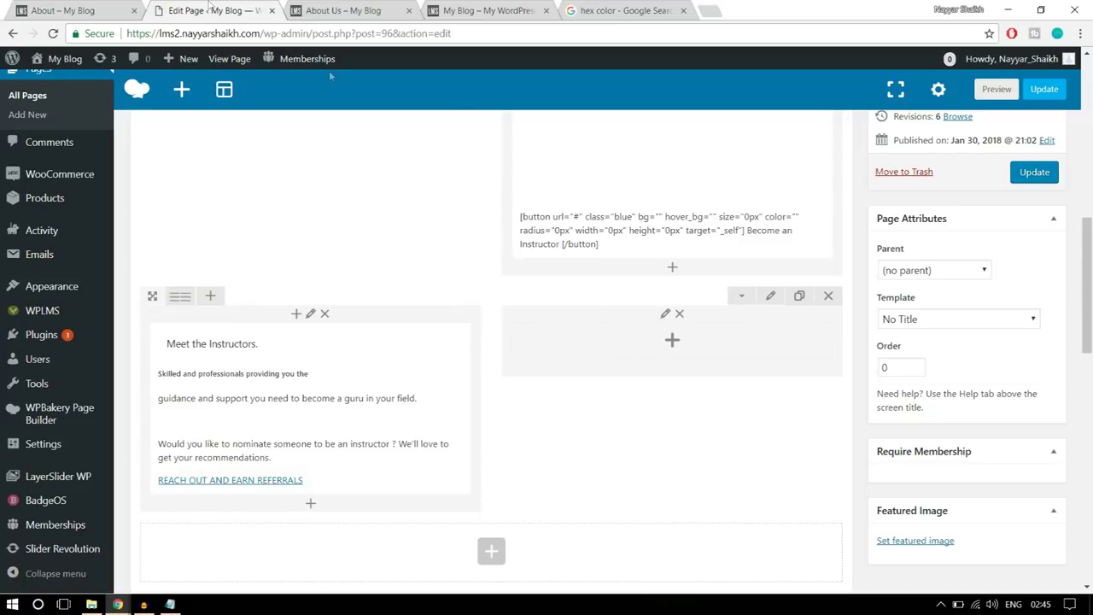
{"action": "key", "text": "ctrl+shift+Tab"}
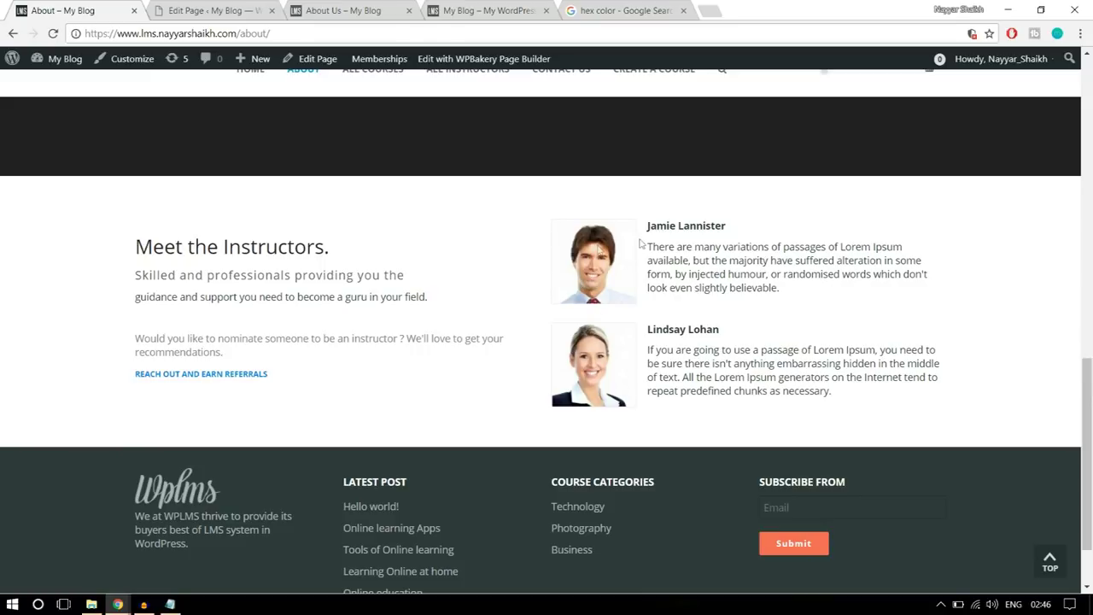
{"action": "key", "text": "ctrl+Tab"}
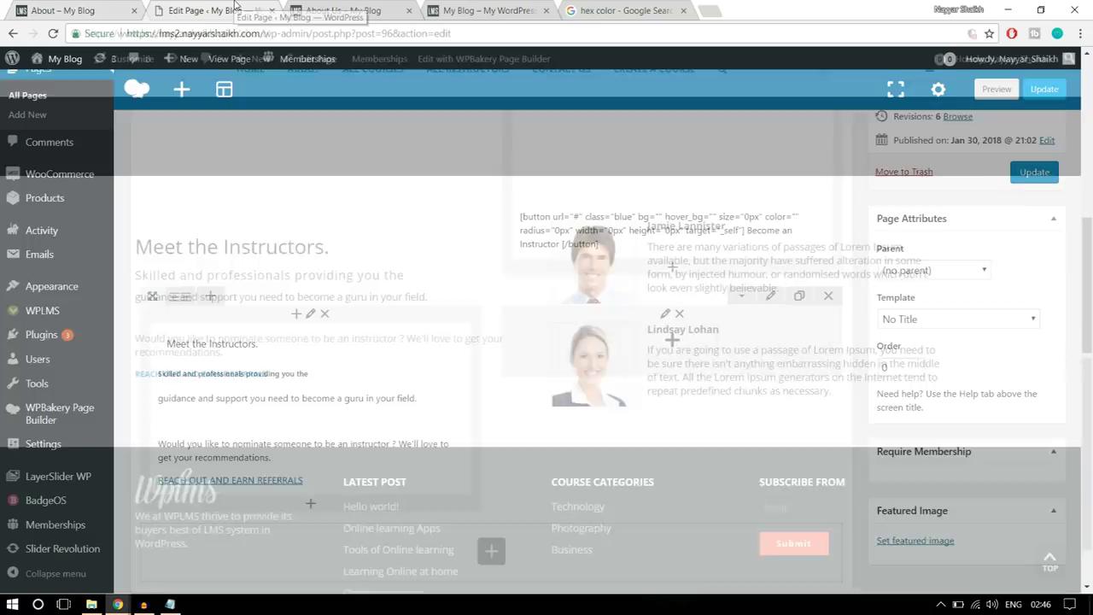
{"action": "left_click", "coordinate": [670, 343]}
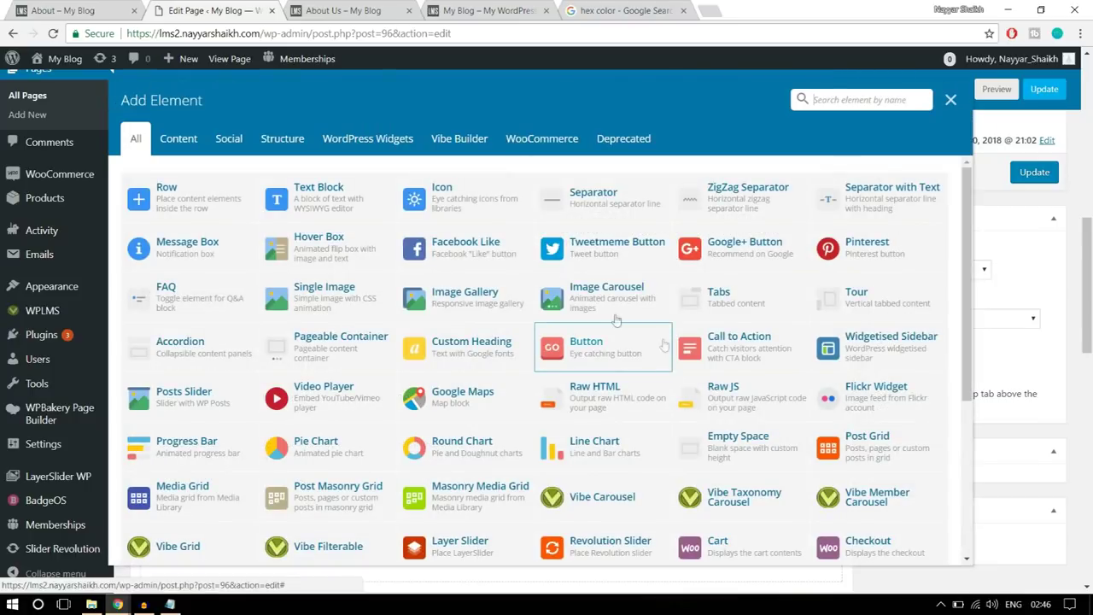
{"action": "left_click", "coordinate": [350, 197]}
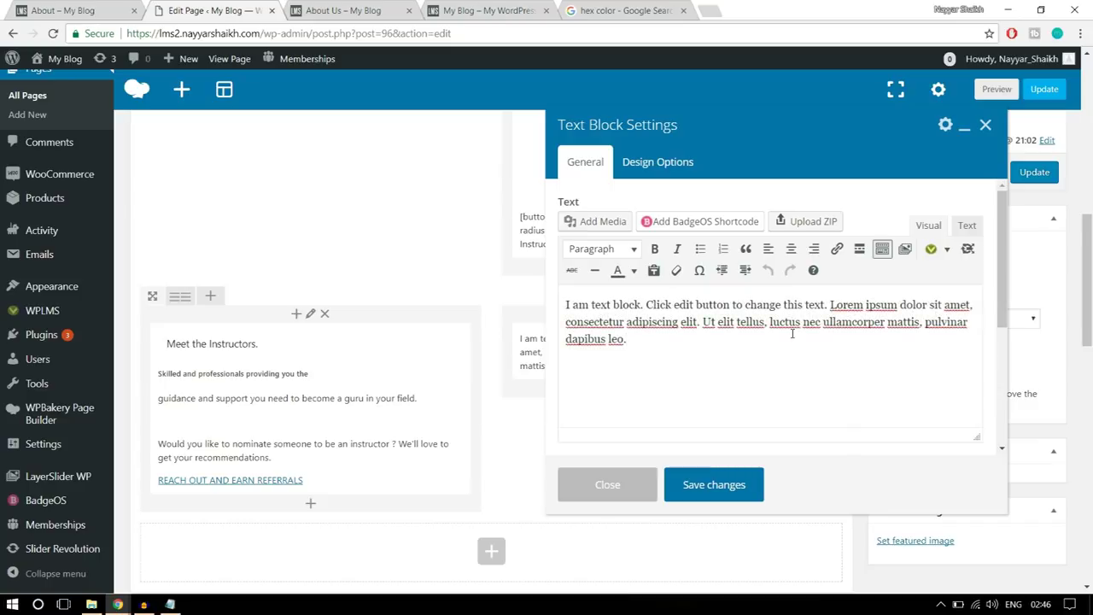
- Delete the text block's placeholder paragraph and select the first instructor's name and bio to copy
{"action": "key", "text": "ctrl+1"}
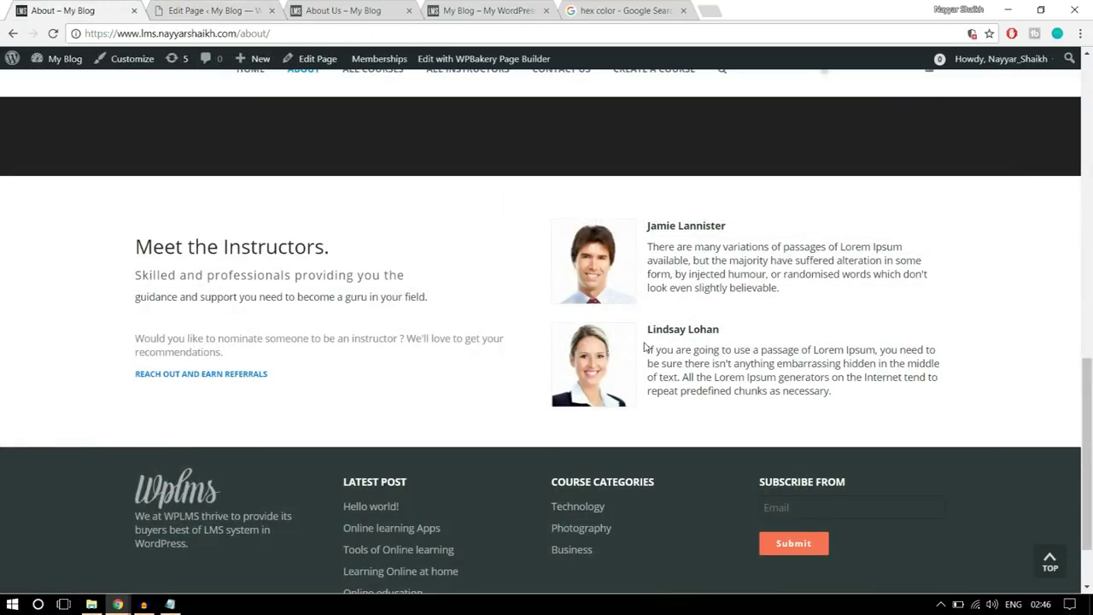
{"action": "key", "text": "ctrl+2"}
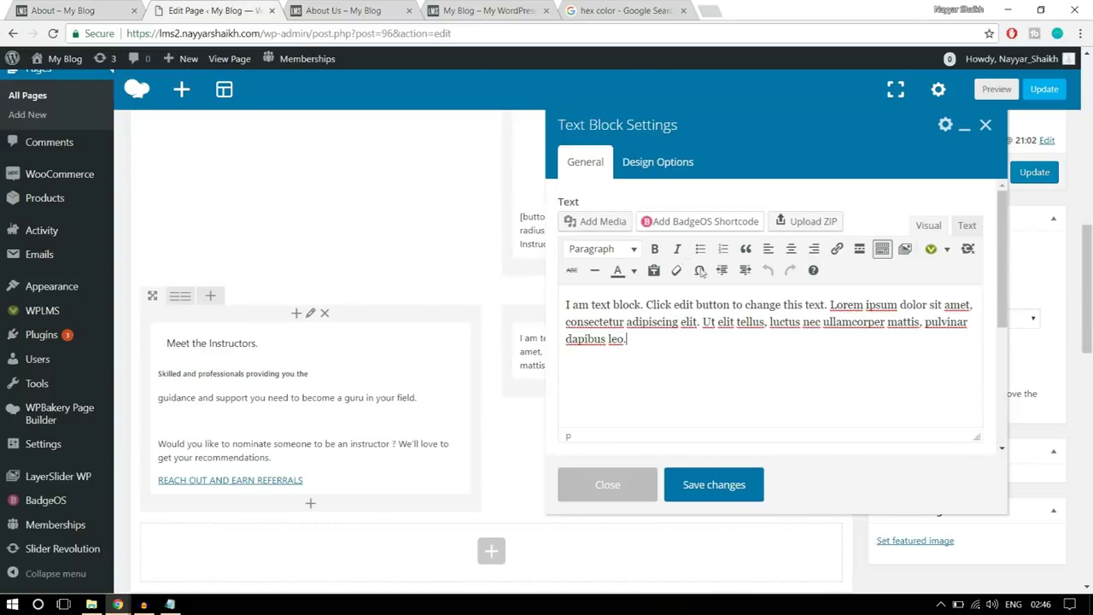
{"action": "key", "text": "ctrl+1"}
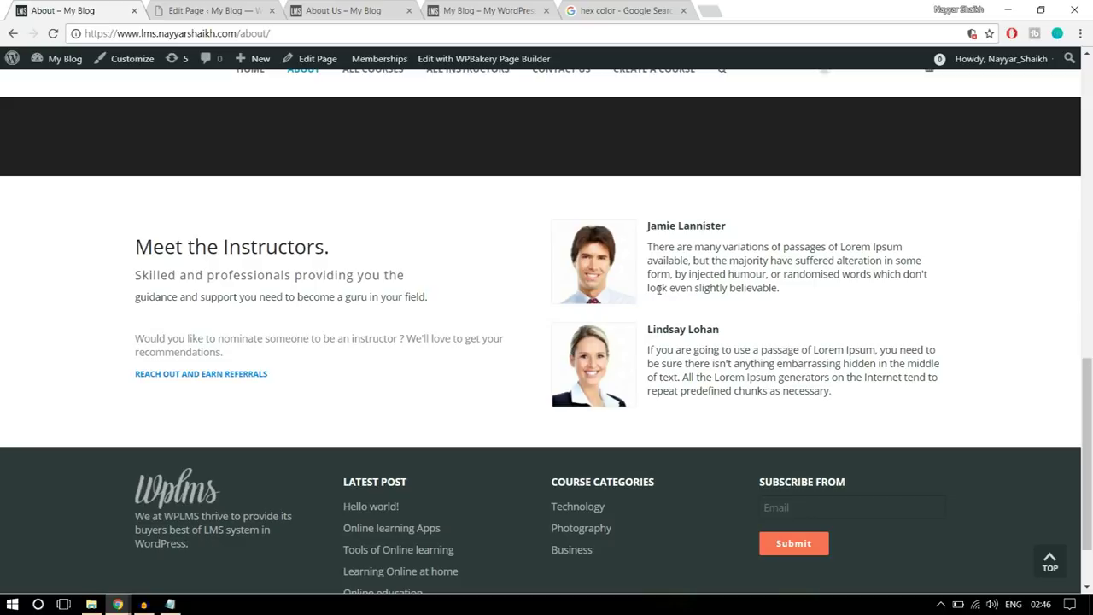
{"action": "key", "text": "ctrl+2"}
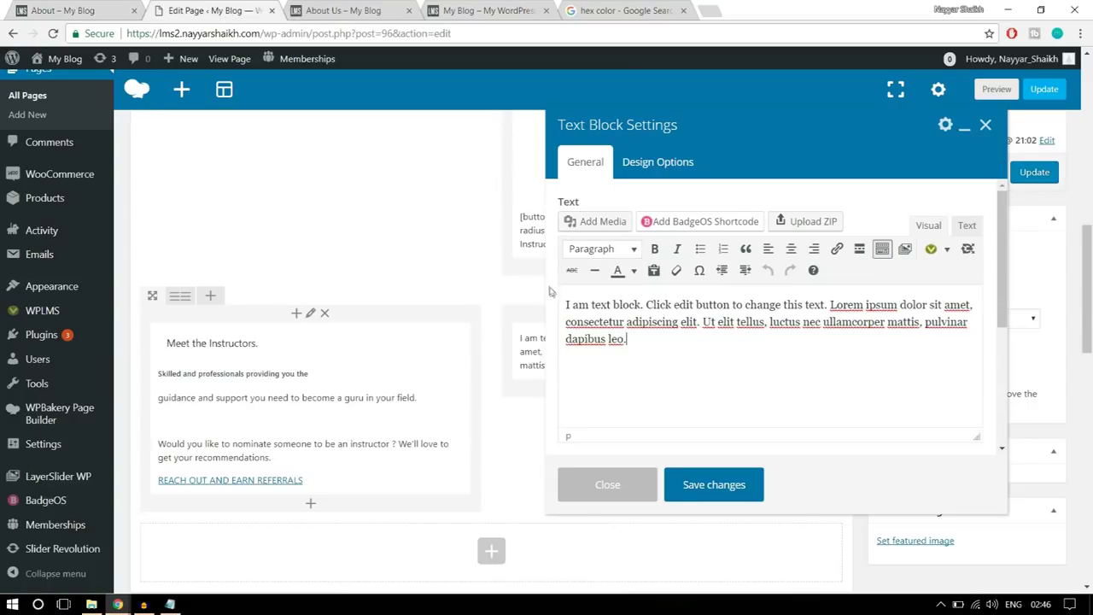
{"action": "left_click_drag", "start_coordinate": [641, 347], "coordinate": [546, 295]}
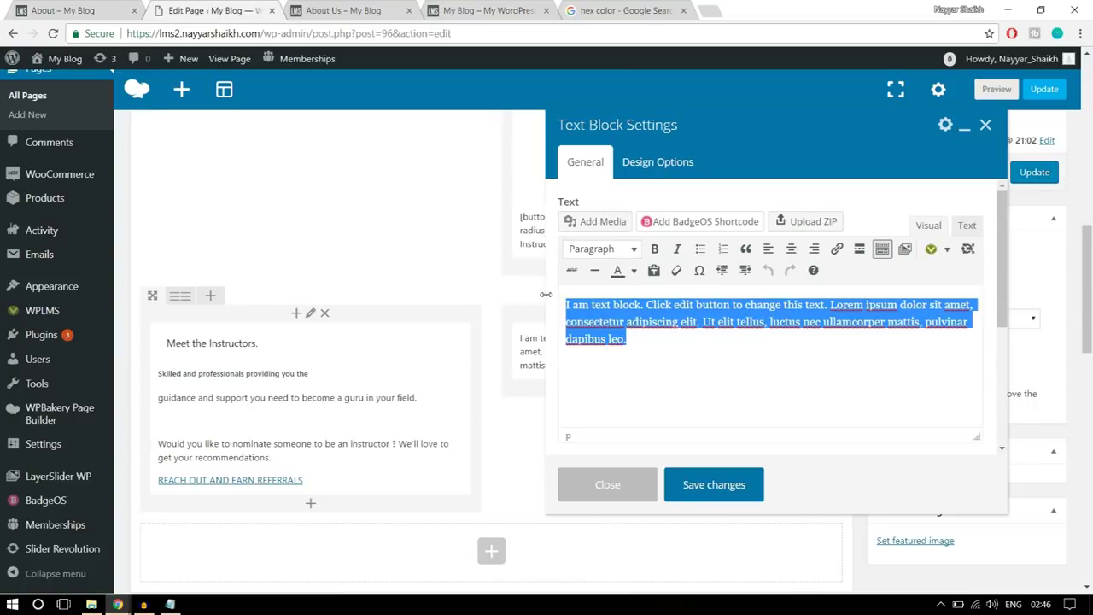
{"action": "key", "text": "BackSpace"}
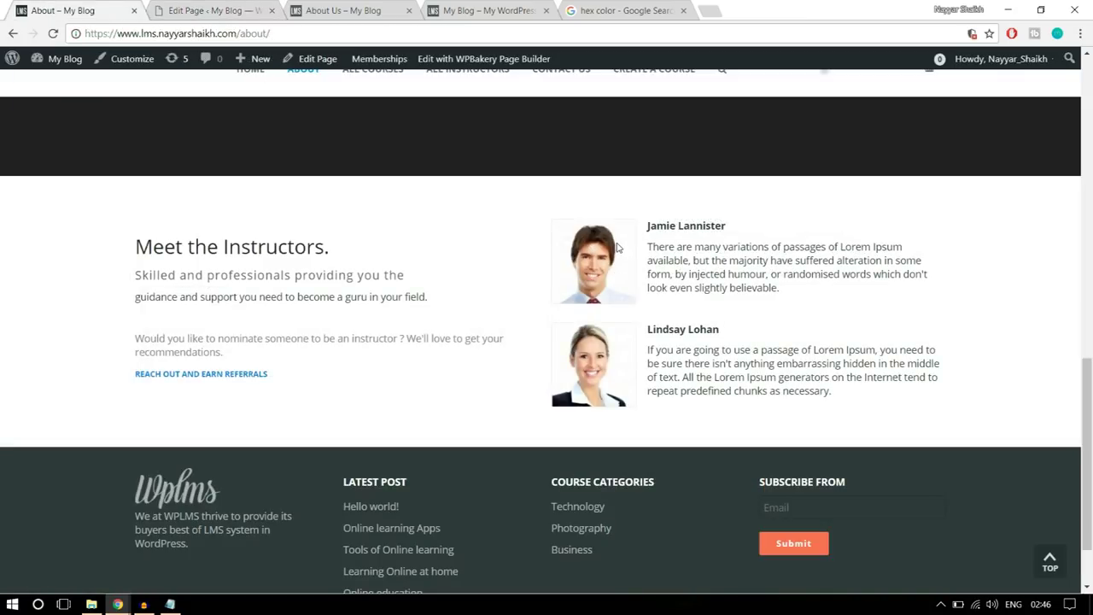
{"action": "left_click_drag", "start_coordinate": [648, 224], "coordinate": [811, 292]}
{"action": "key", "text": "ctrl+c"}
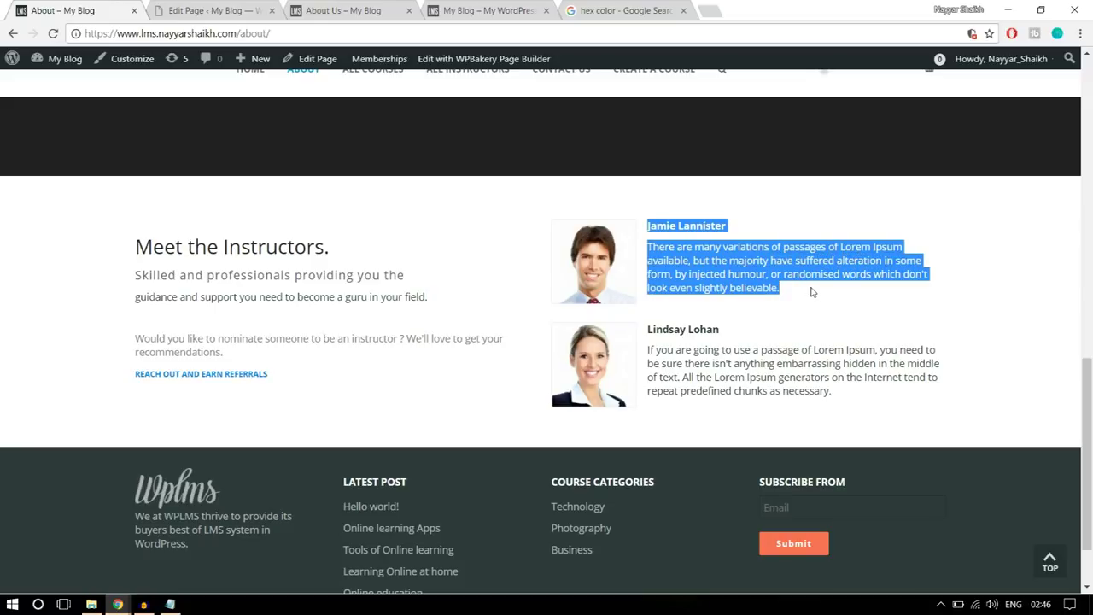
- Upload the stu5-120x120 portrait and insert it into the right column's text block
{"action": "left_click", "coordinate": [204, 10]}
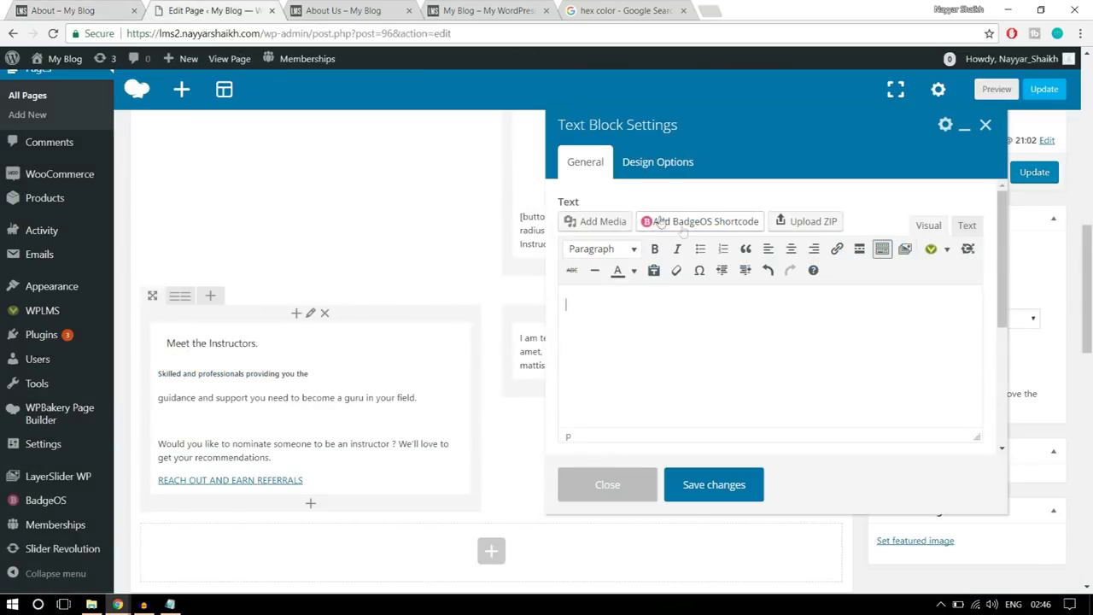
{"action": "left_click", "coordinate": [607, 225]}
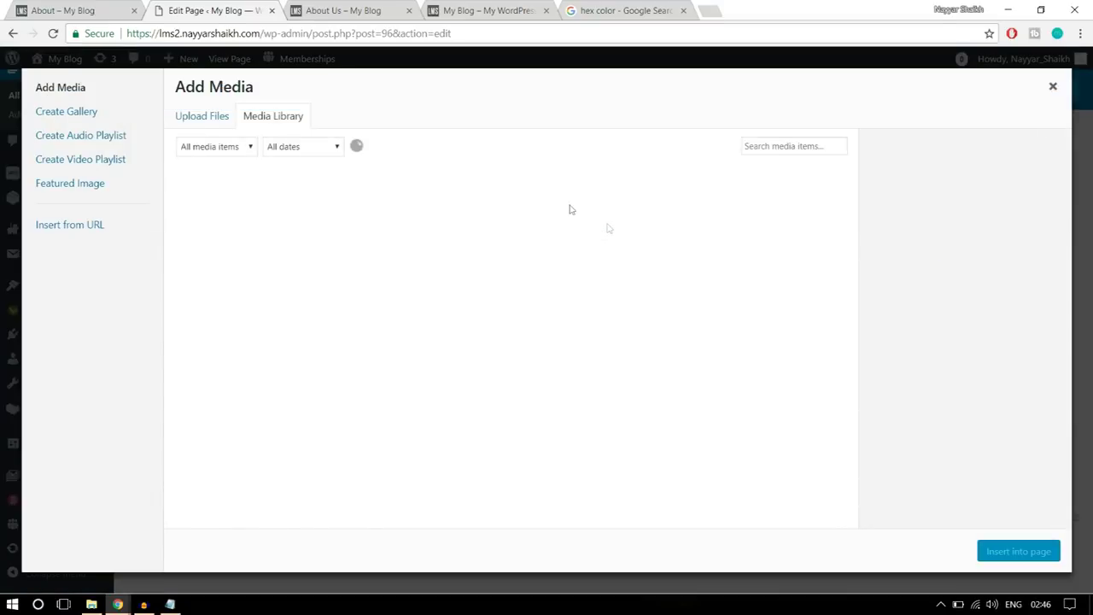
{"action": "left_click", "coordinate": [205, 115]}
{"action": "left_click", "coordinate": [630, 324]}
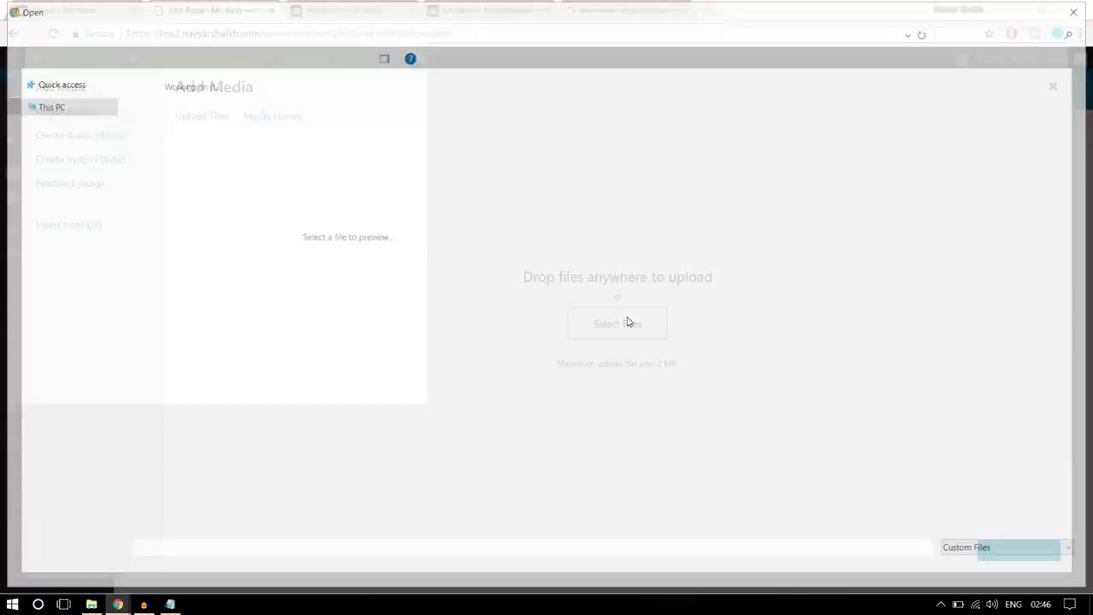
{"action": "left_click", "coordinate": [642, 214]}
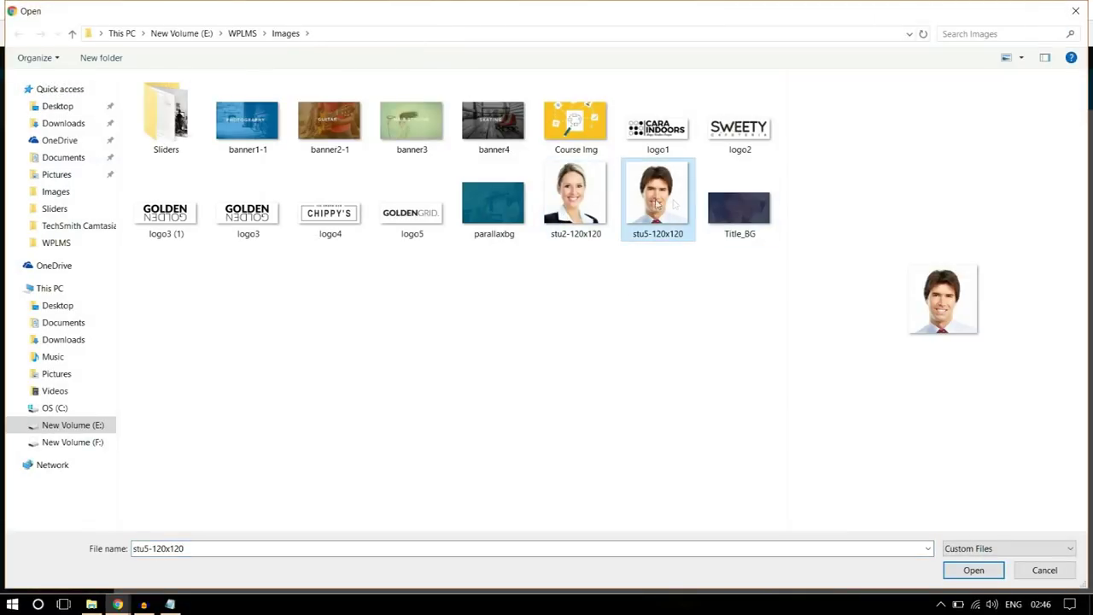
{"action": "left_click", "coordinate": [960, 574]}
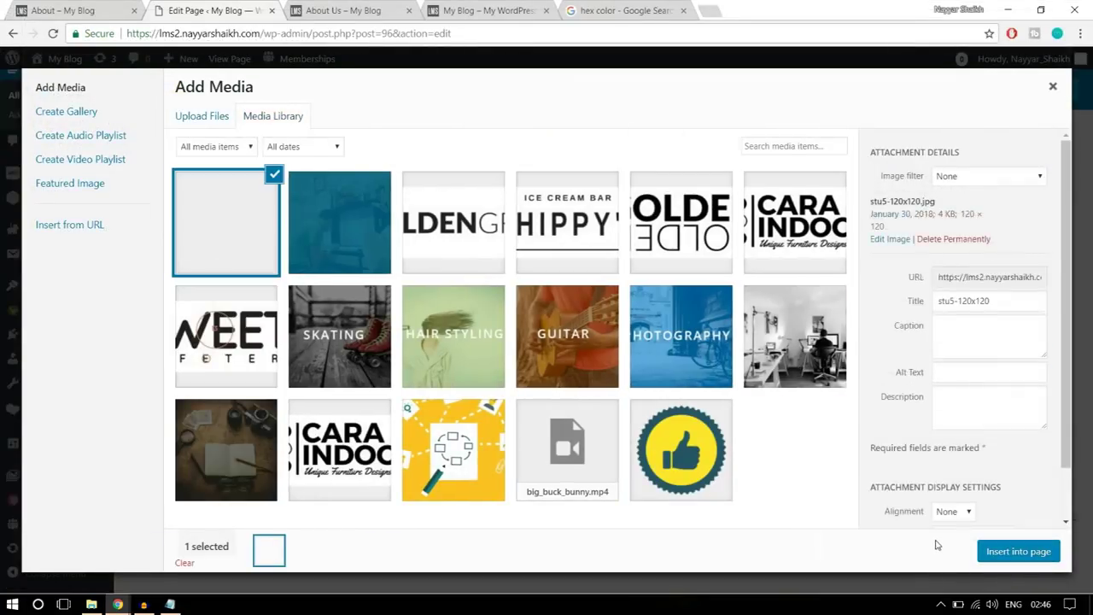
{"action": "left_click", "coordinate": [1011, 554]}
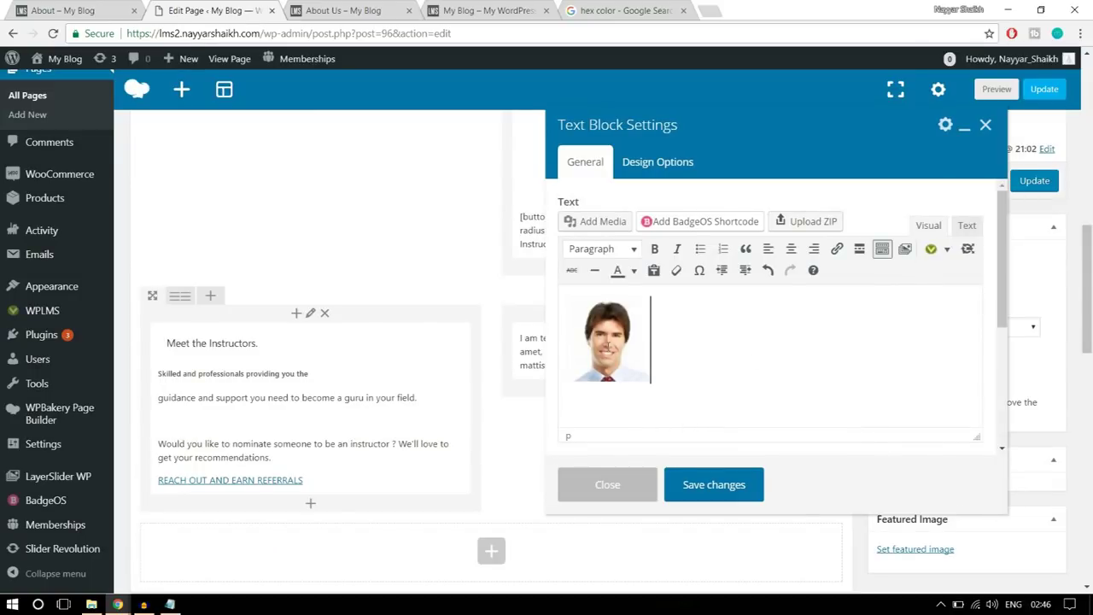
- Align the portrait left and paste the first instructor's name and bio beside it
{"action": "left_click", "coordinate": [607, 345]}
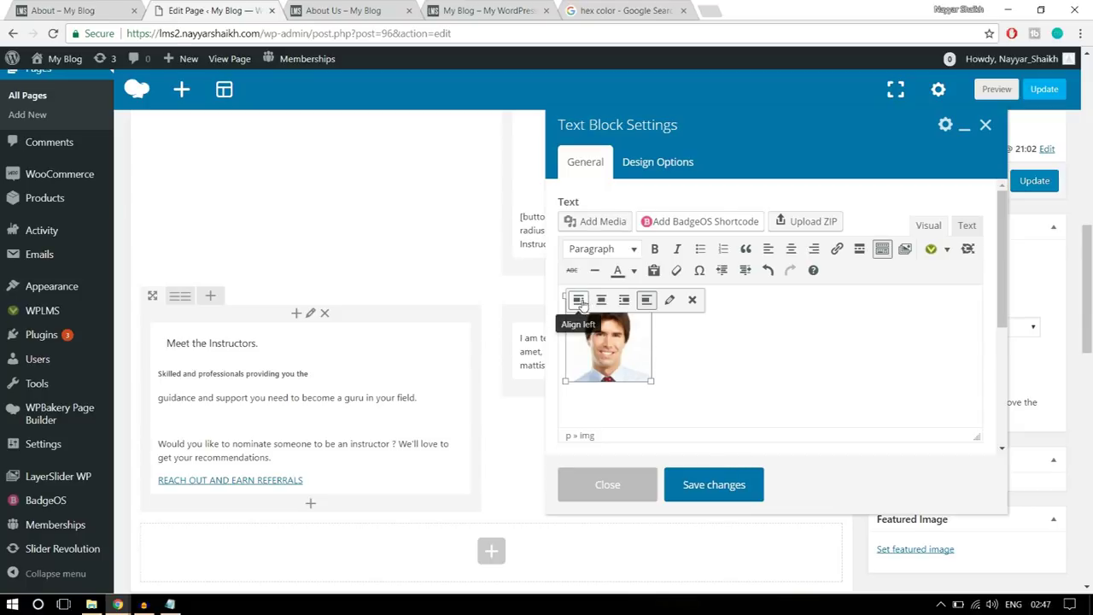
{"action": "left_click", "coordinate": [576, 308]}
{"action": "left_click", "coordinate": [722, 349]}
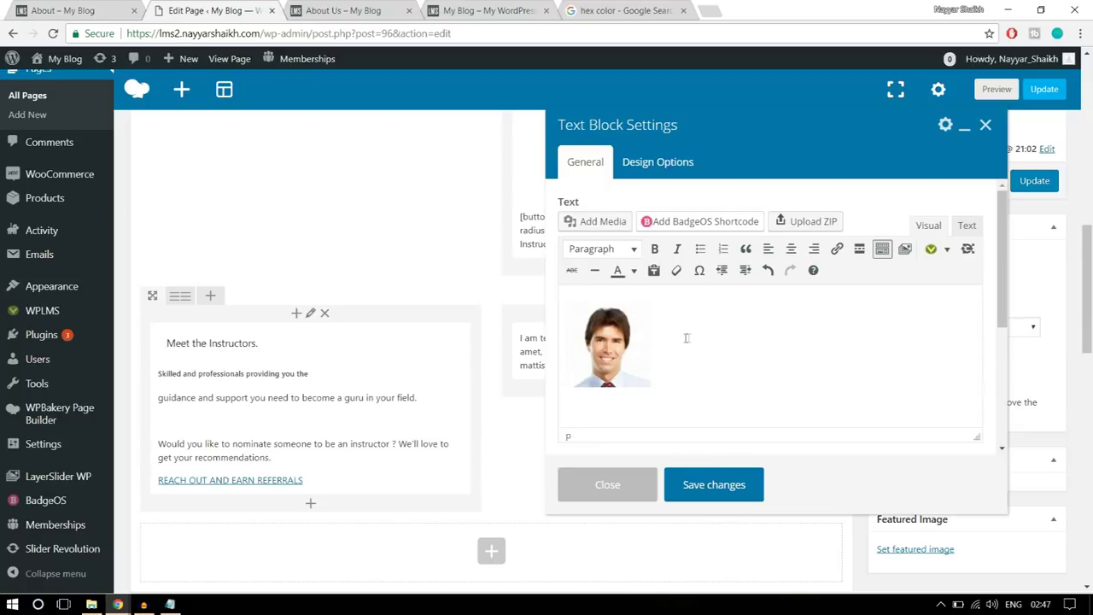
{"action": "left_click", "coordinate": [655, 339]}
{"action": "left_click", "coordinate": [656, 336]}
{"action": "key", "text": "ctrl+v"}
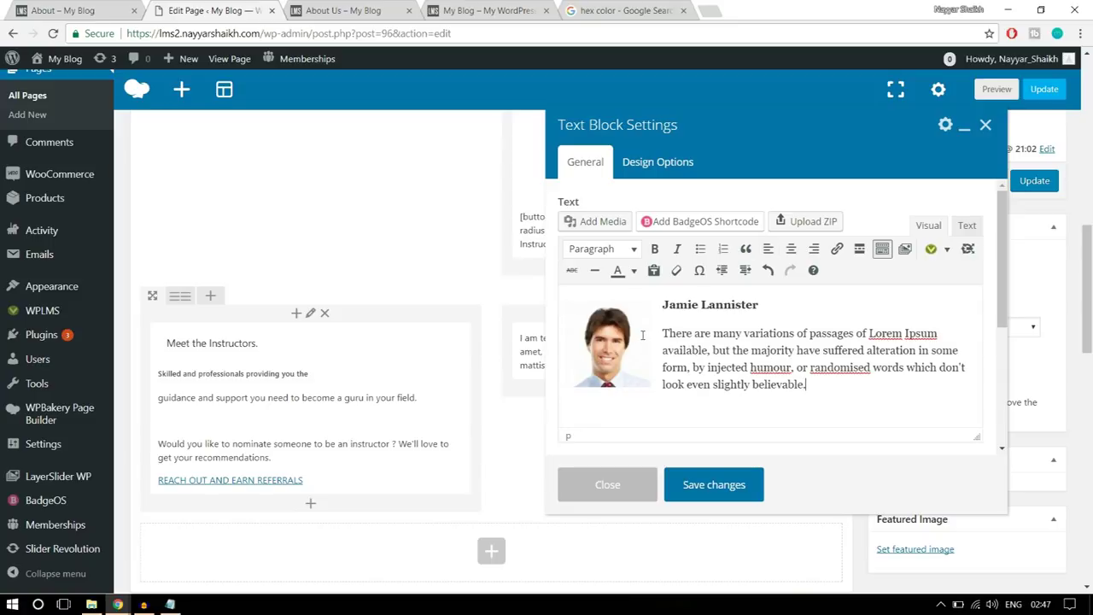
{"action": "key", "text": "Return"}
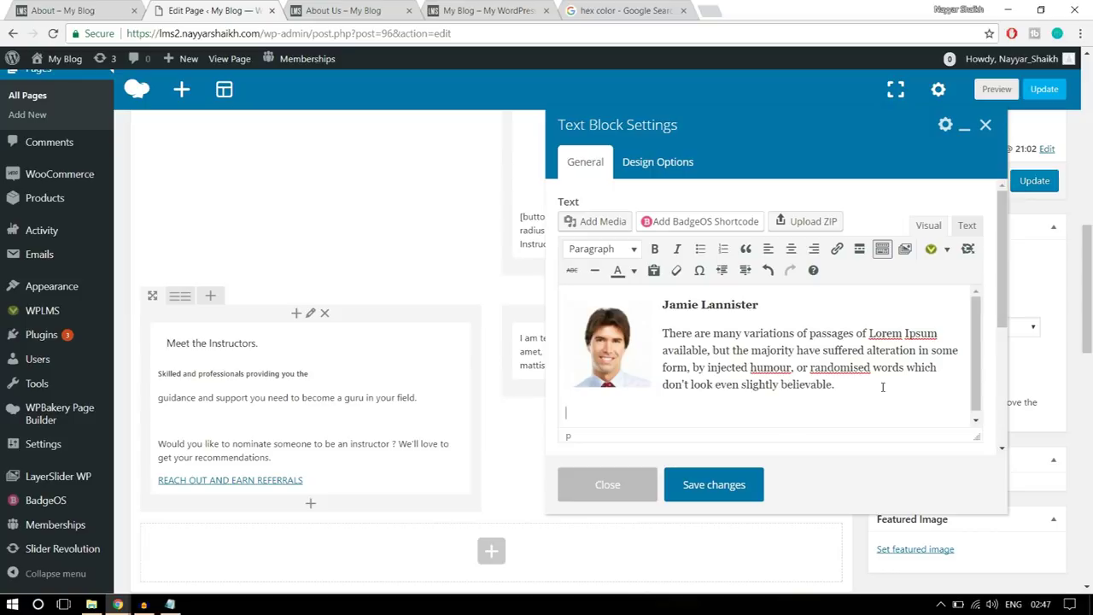
{"action": "key", "text": "Return"}
{"action": "key", "text": "Return"}
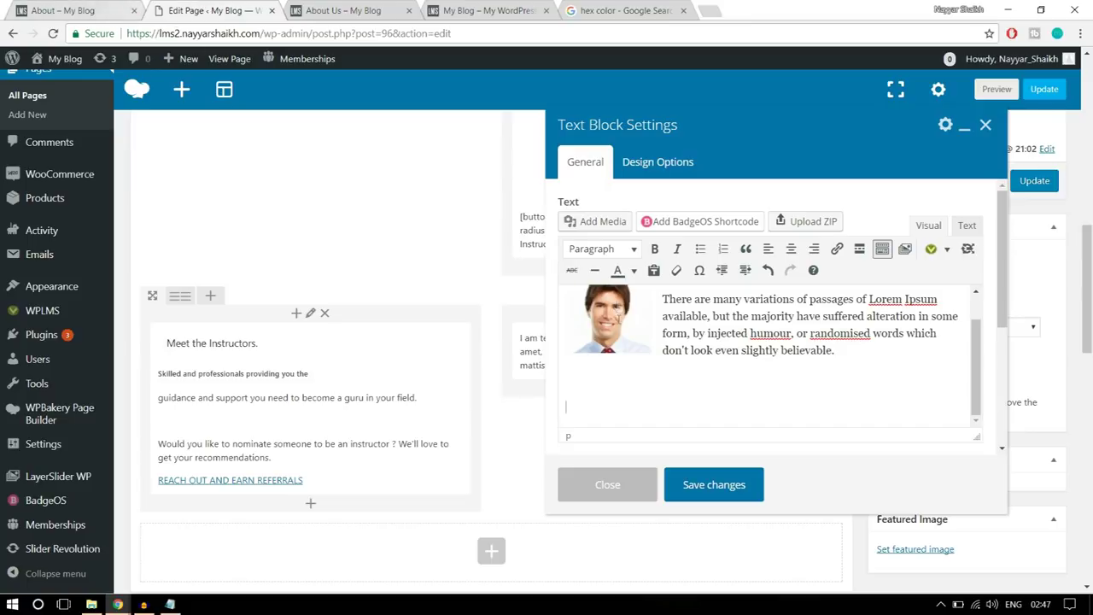
- Upload the stu2-120x120 portrait and insert it below the first instructor
{"action": "left_click", "coordinate": [602, 221]}
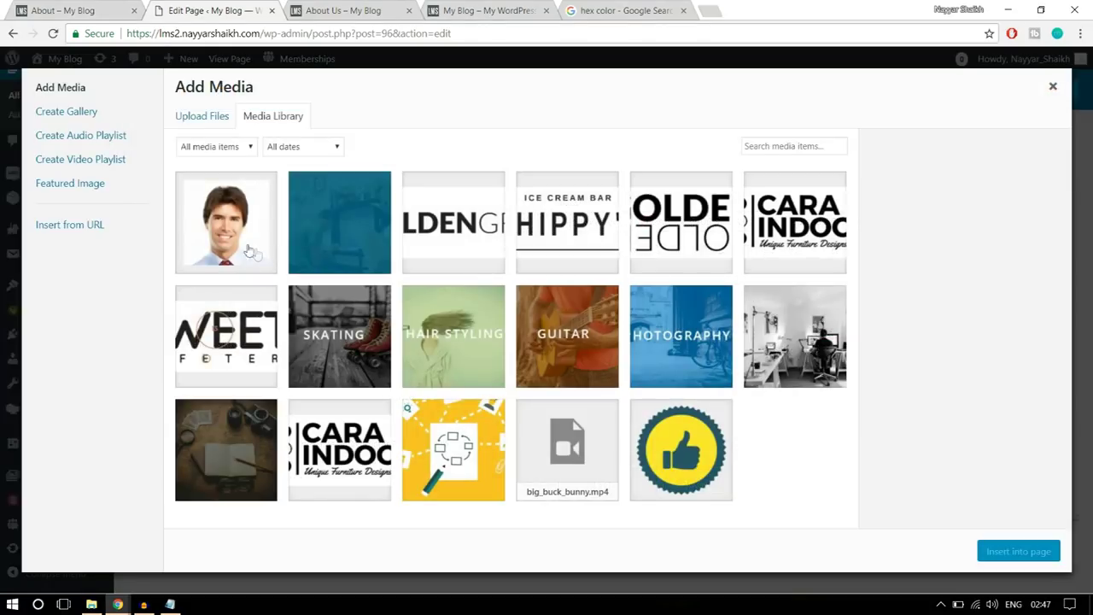
{"action": "left_click", "coordinate": [200, 120]}
{"action": "left_click", "coordinate": [615, 317]}
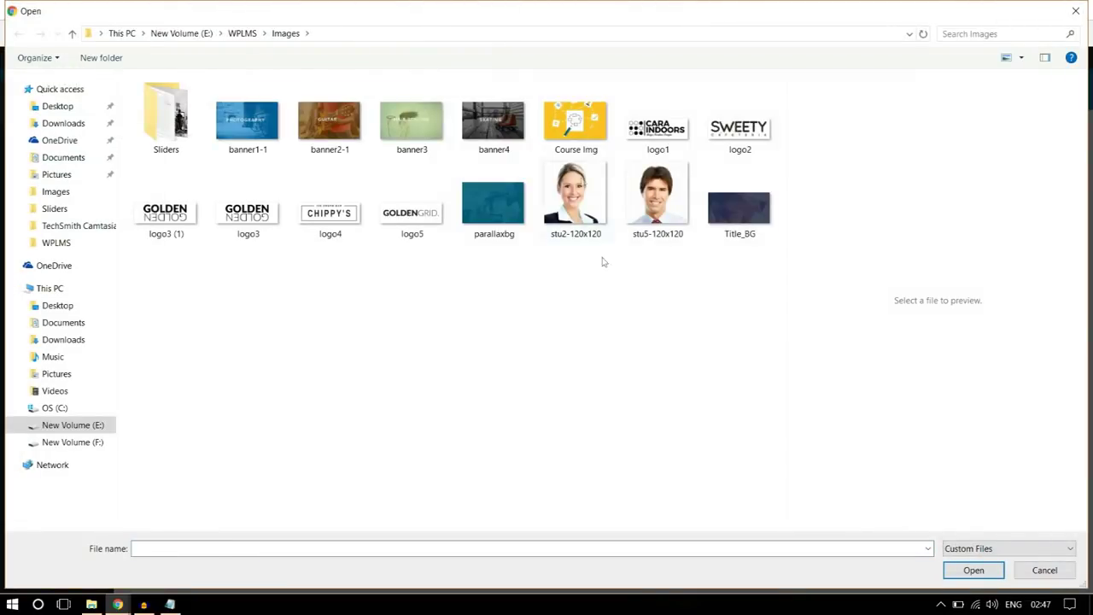
{"action": "left_click", "coordinate": [581, 189]}
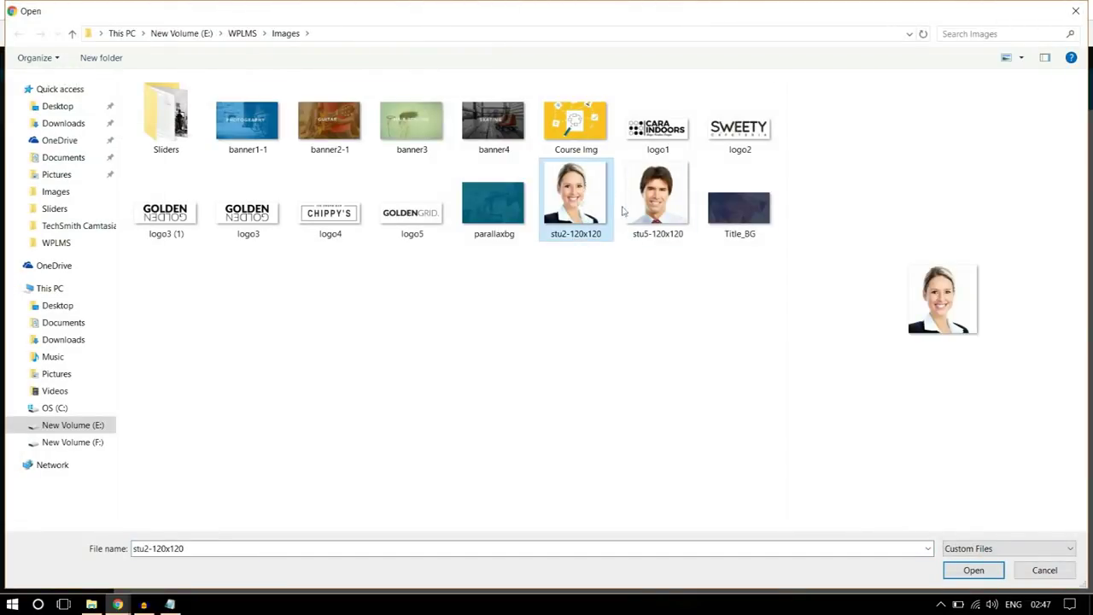
{"action": "left_click", "coordinate": [961, 572]}
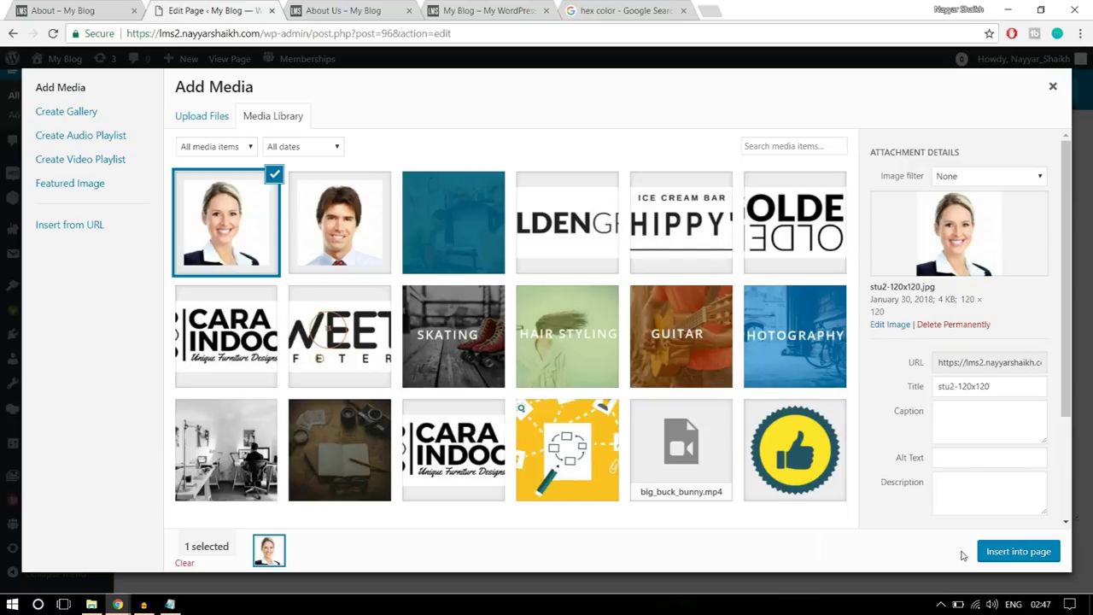
{"action": "left_click", "coordinate": [1021, 551]}
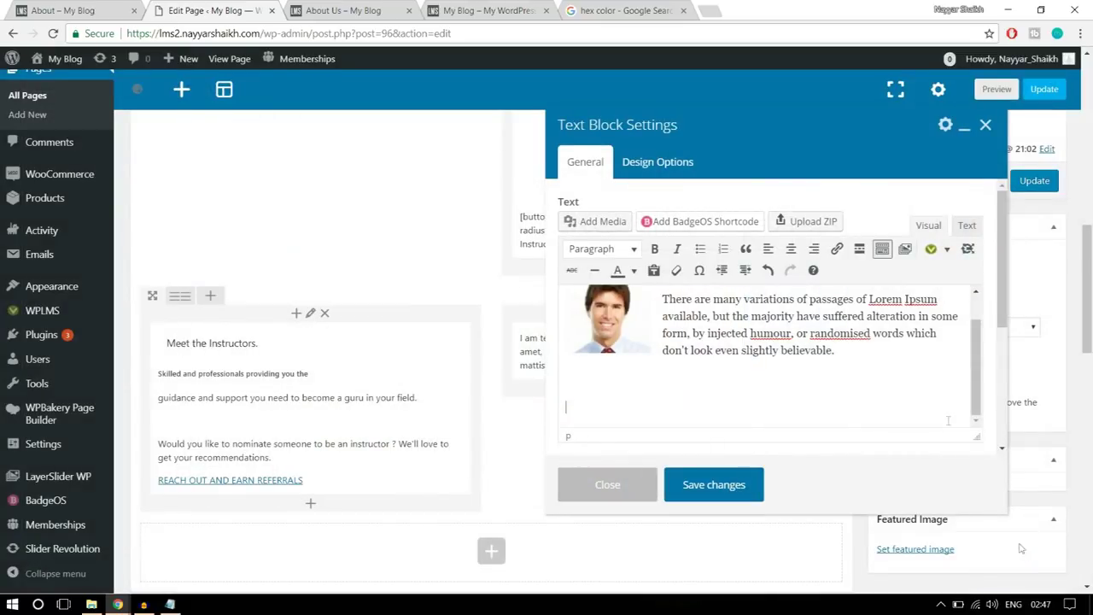
- Paste the second instructor's name and bio, align the portrait left, and save the text block
{"action": "left_click", "coordinate": [34, 8]}
{"action": "left_click_drag", "start_coordinate": [851, 395], "coordinate": [650, 322]}
{"action": "key", "text": "ctrl+c"}
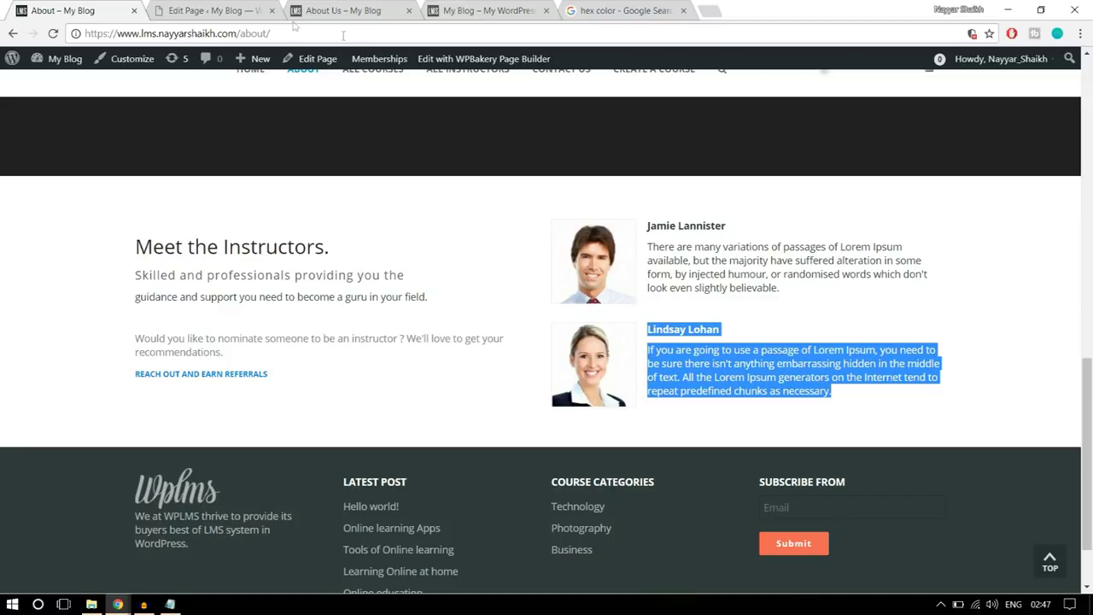
{"action": "left_click", "coordinate": [213, 10]}
{"action": "scroll", "coordinate": [744, 391], "scroll_direction": "down", "scroll_amount": 3}
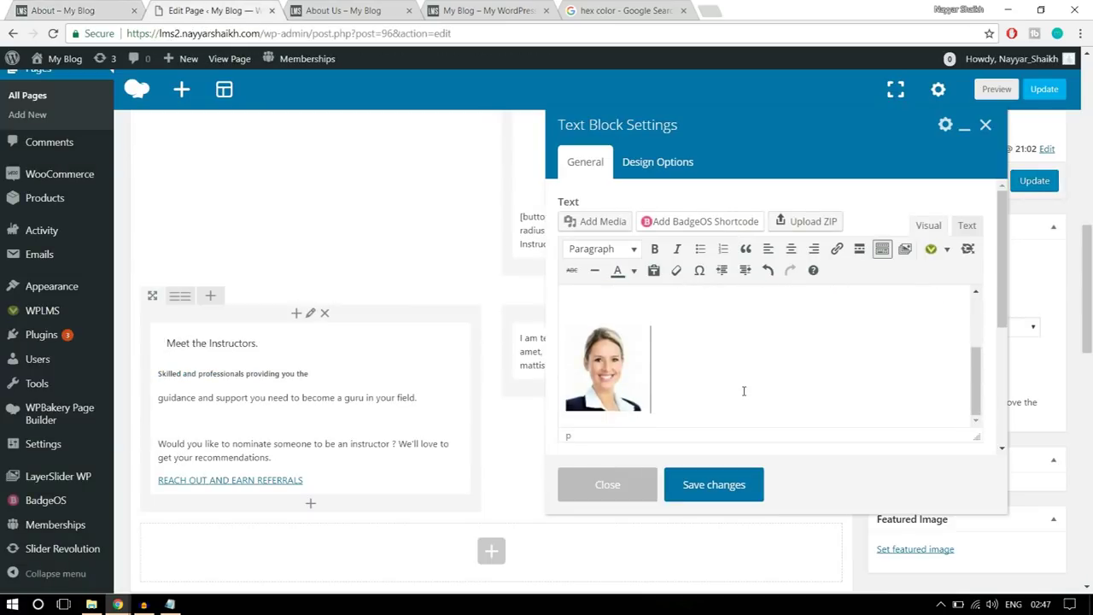
{"action": "key", "text": "ctrl+v"}
{"action": "scroll", "coordinate": [625, 367], "scroll_direction": "up", "scroll_amount": 3}
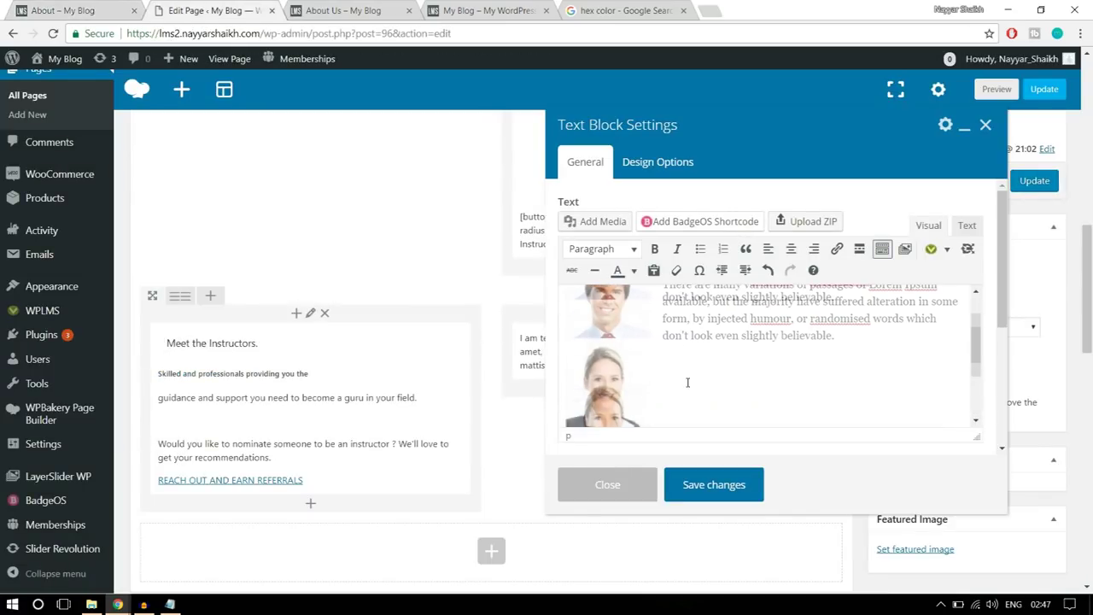
{"action": "left_click", "coordinate": [685, 371]}
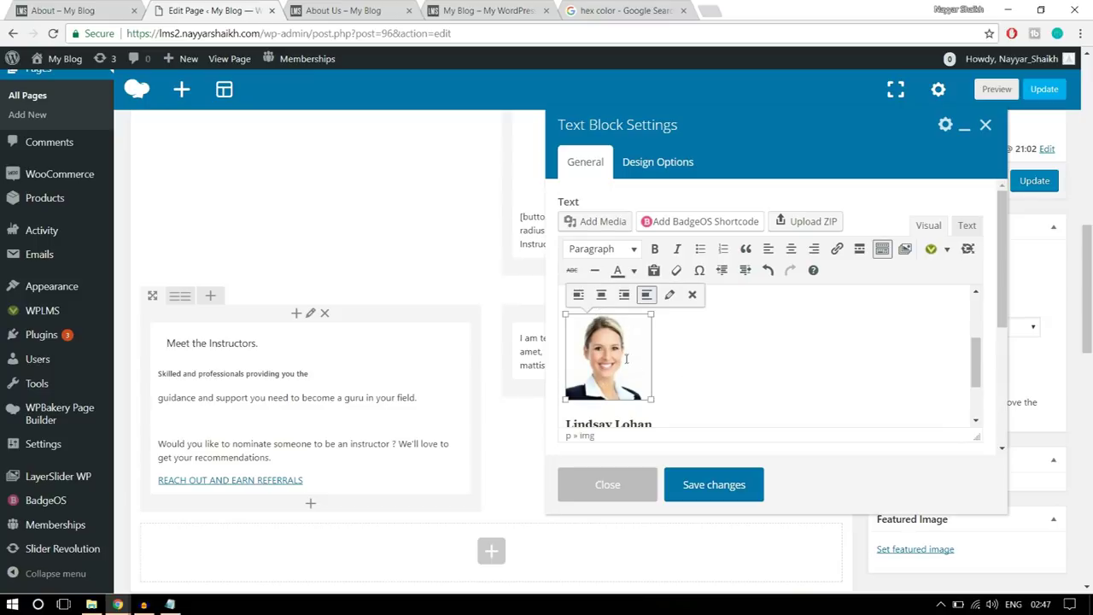
{"action": "left_click", "coordinate": [580, 301]}
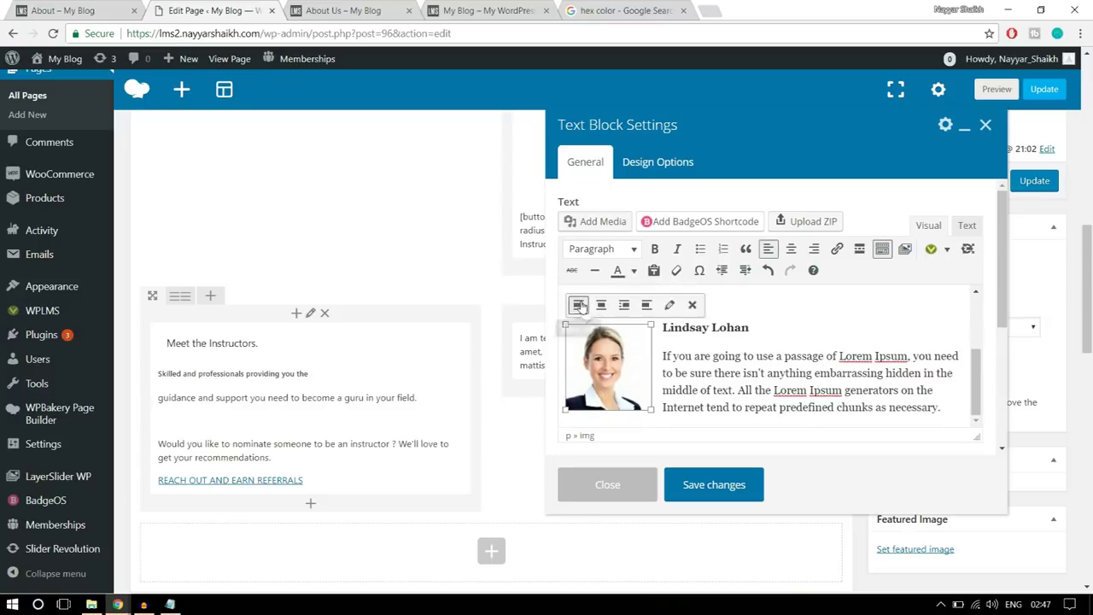
{"action": "left_click", "coordinate": [804, 370]}
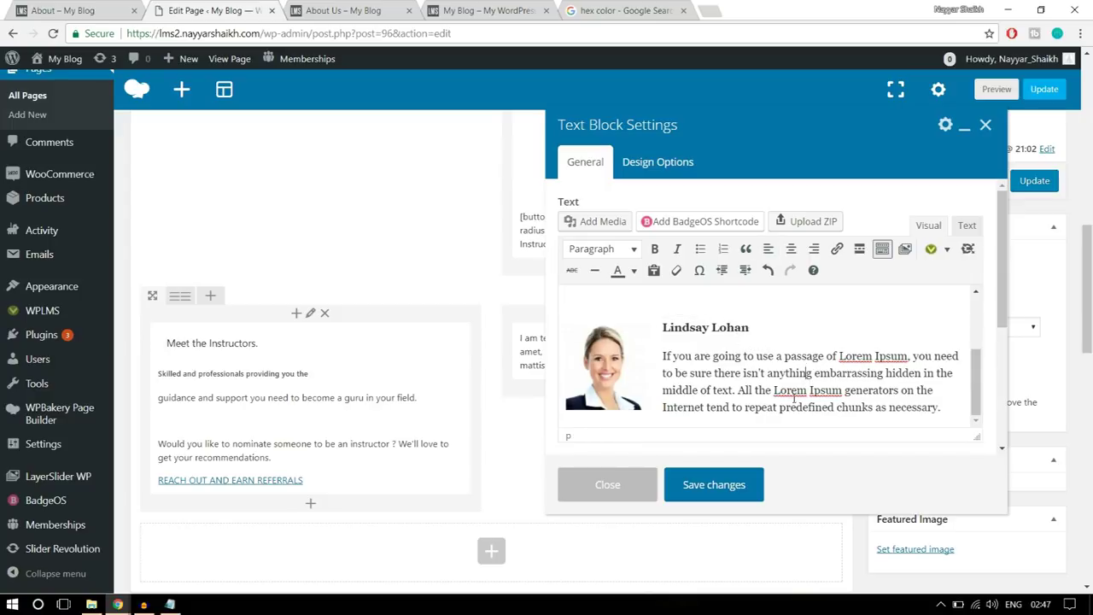
{"action": "left_click", "coordinate": [728, 487]}
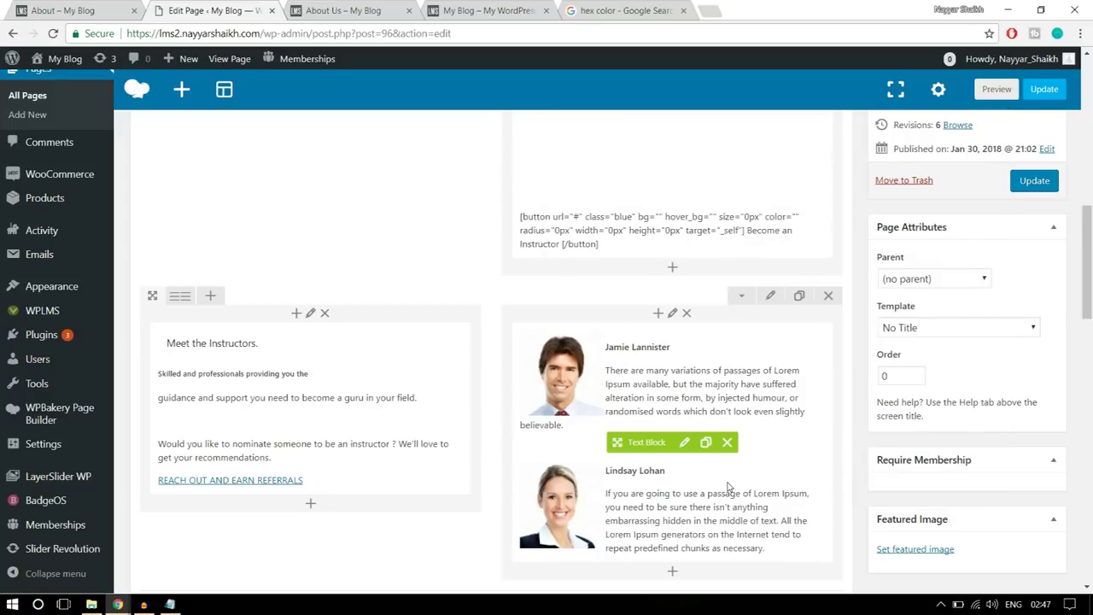
- Save the instructors row's design options with 50 top and bottom padding, update, and view both instructors live
{"action": "left_click", "coordinate": [768, 296]}
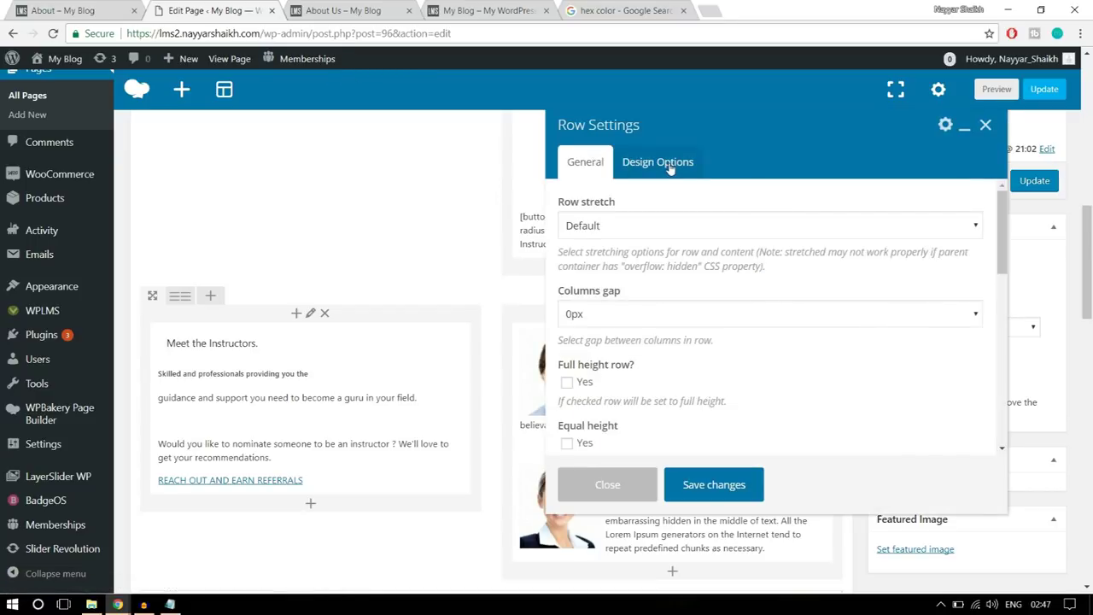
{"action": "left_click", "coordinate": [671, 168]}
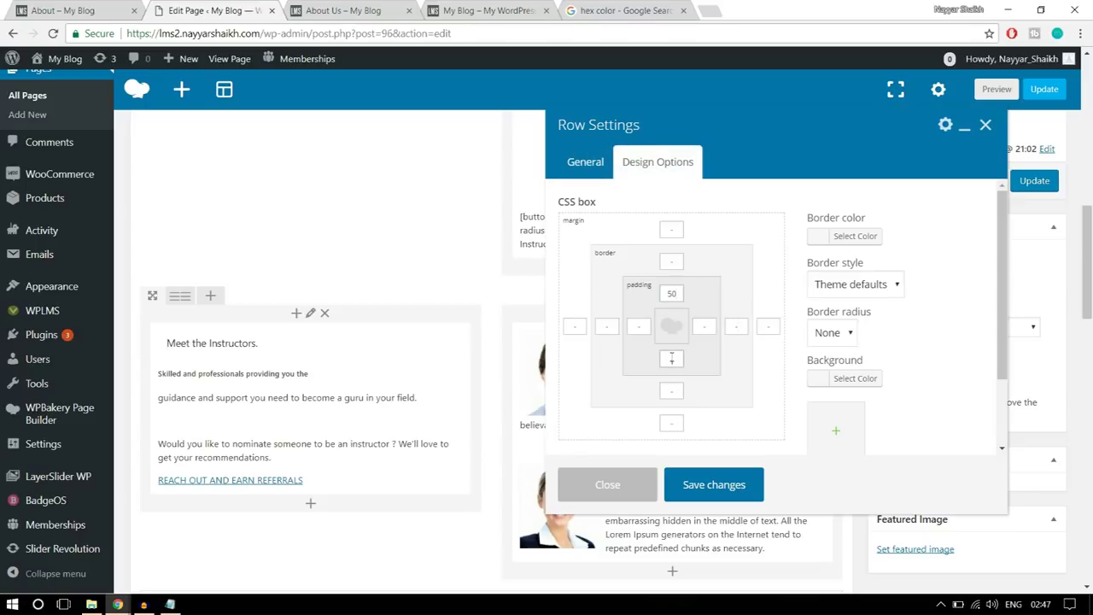
{"action": "left_click", "coordinate": [732, 486]}
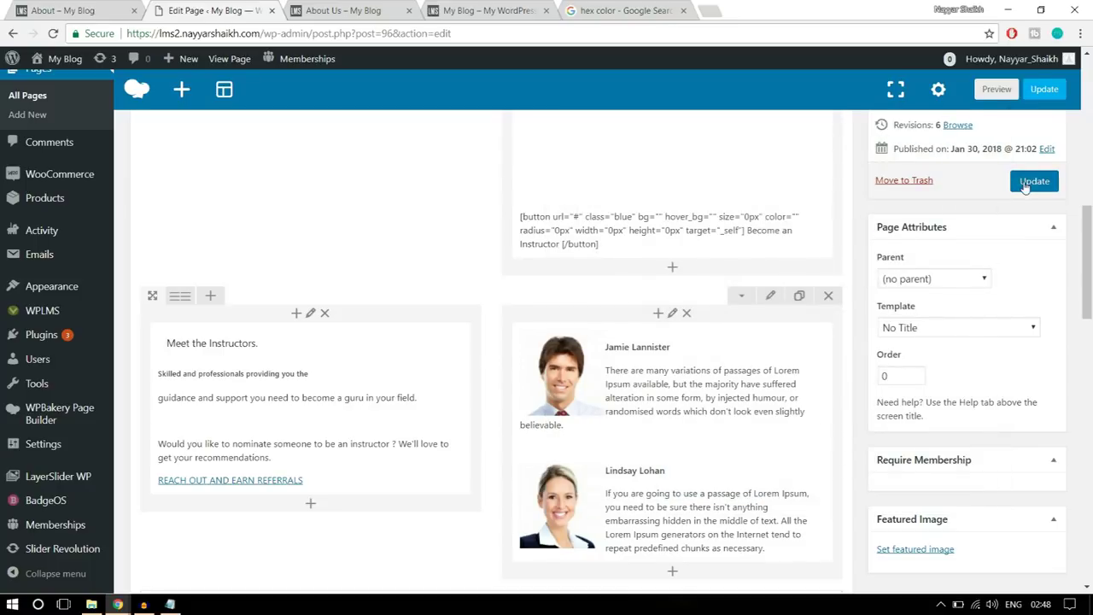
{"action": "left_click", "coordinate": [1027, 180]}
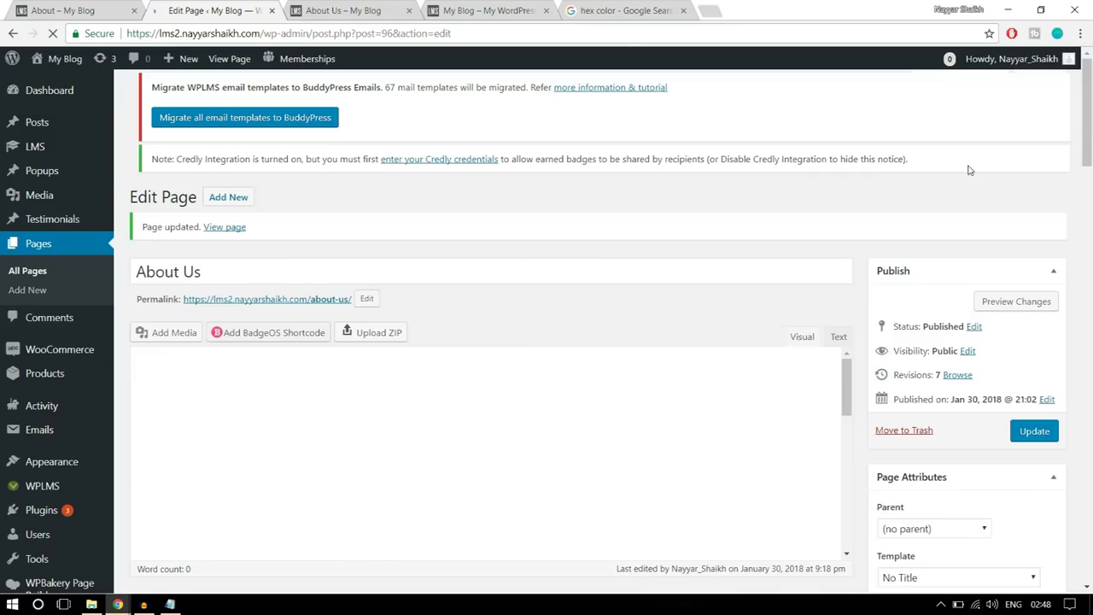
{"action": "left_click", "coordinate": [354, 10]}
{"action": "left_click", "coordinate": [53, 33]}
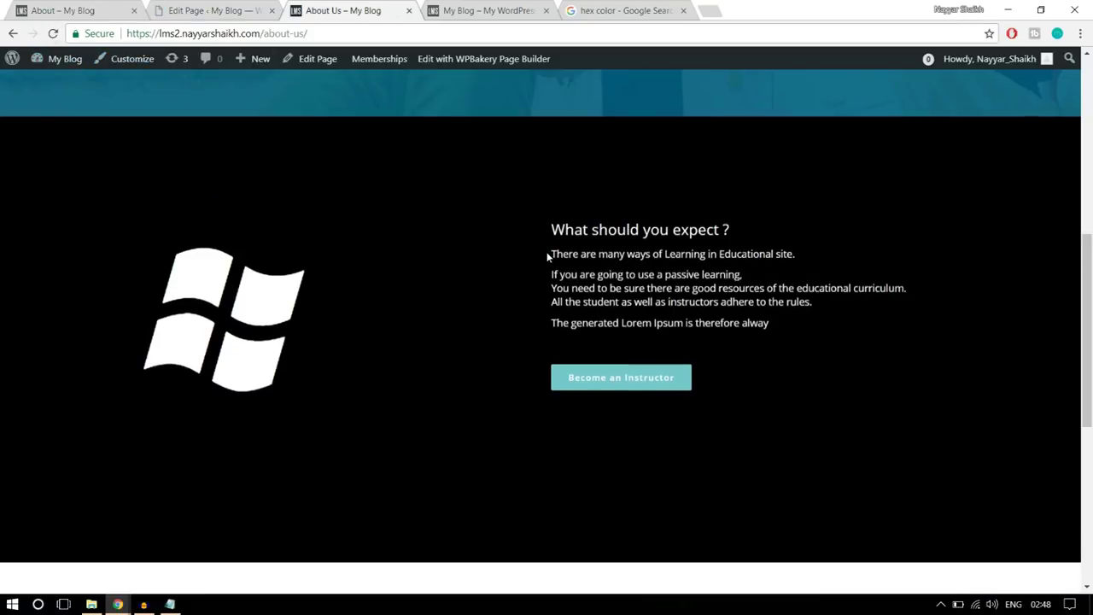
{"action": "scroll", "coordinate": [552, 252], "scroll_direction": "down", "scroll_amount": 4}
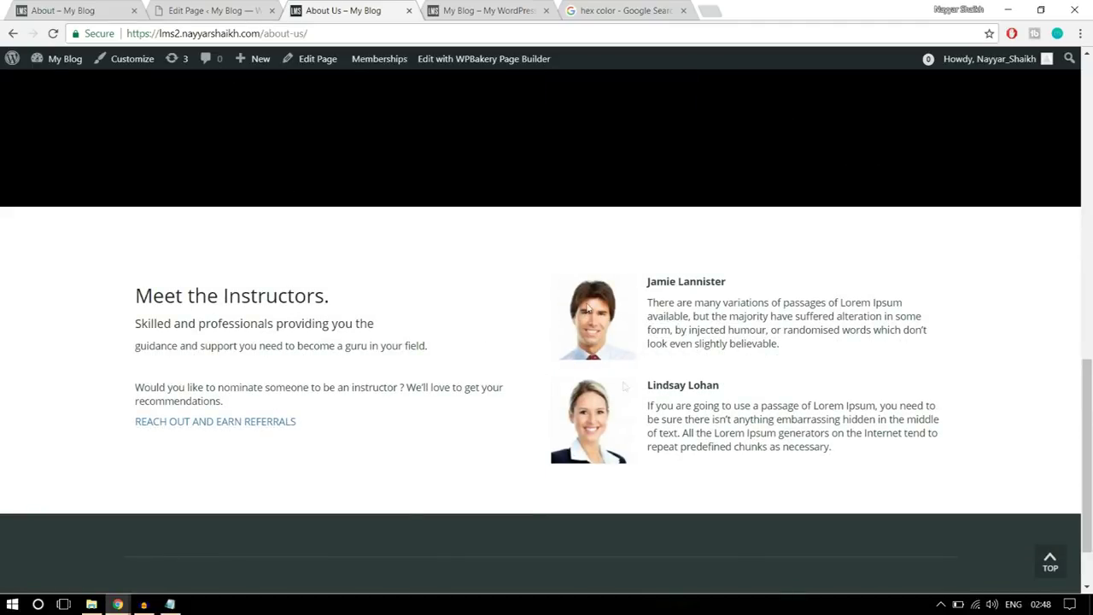
{"action": "scroll", "coordinate": [670, 427], "scroll_direction": "down", "scroll_amount": 1}
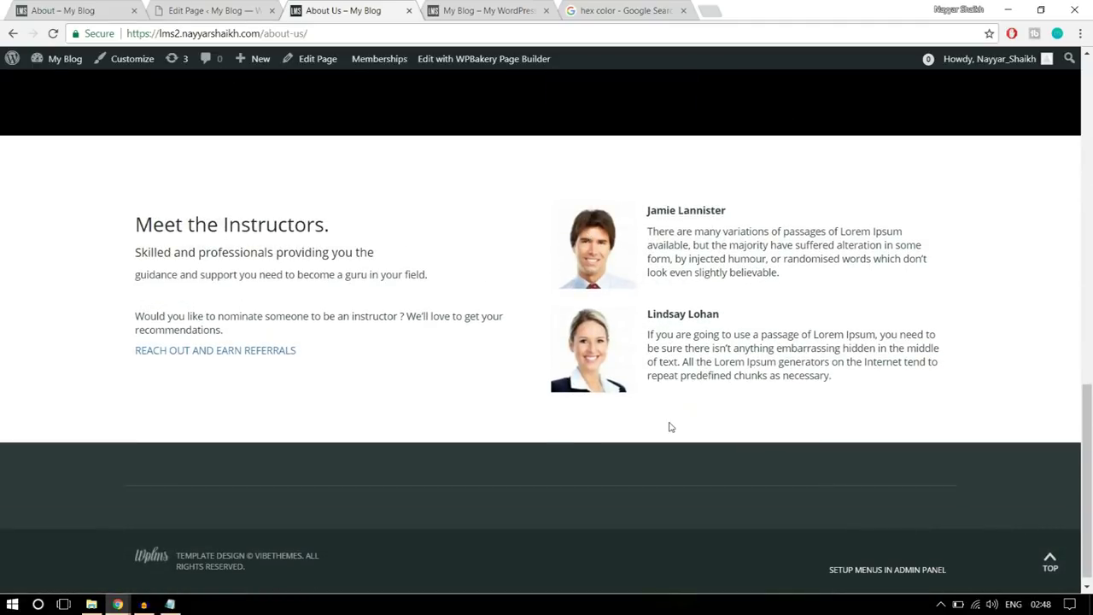
- Open the reference site's Contact Us page and scroll through its form, contact details and map
{"action": "scroll", "coordinate": [671, 427], "scroll_direction": "up", "scroll_amount": 15}
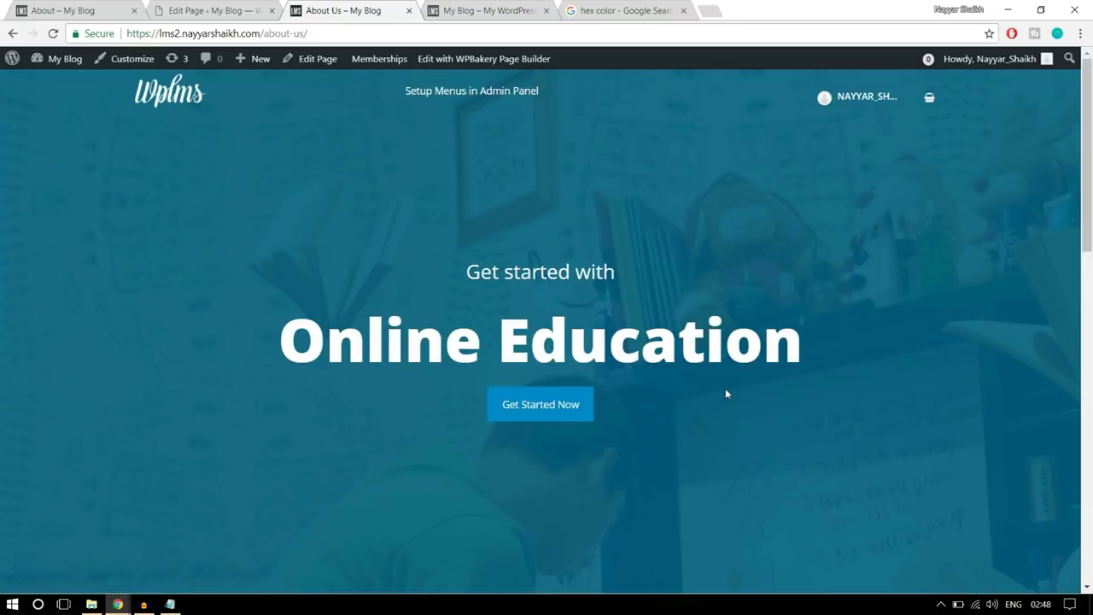
{"action": "left_click", "coordinate": [117, 7]}
{"action": "scroll", "coordinate": [562, 315], "scroll_direction": "up", "scroll_amount": 15}
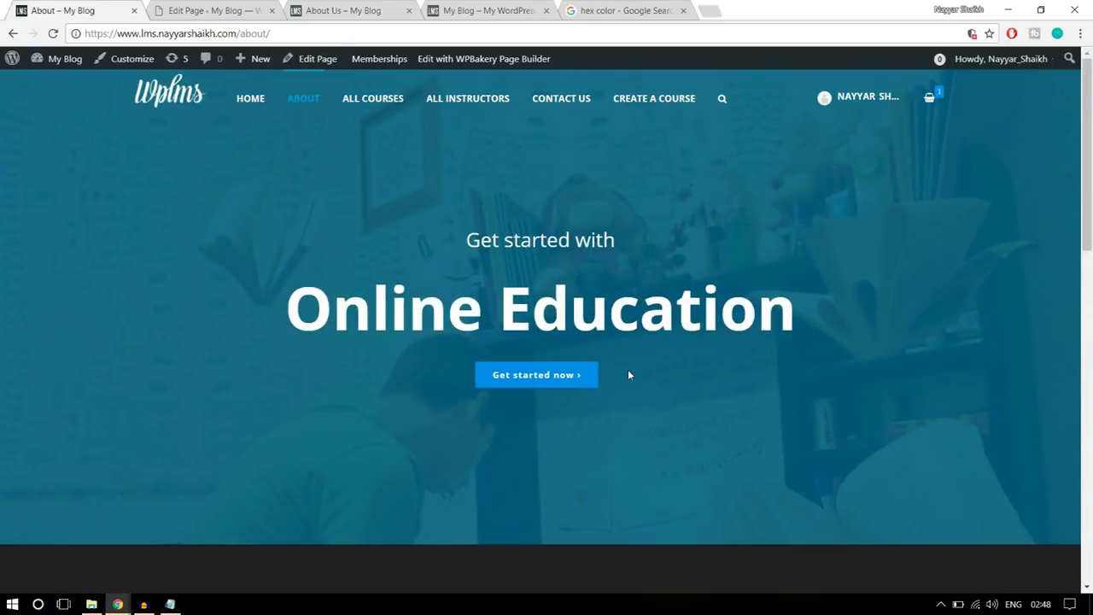
{"action": "left_click", "coordinate": [556, 102]}
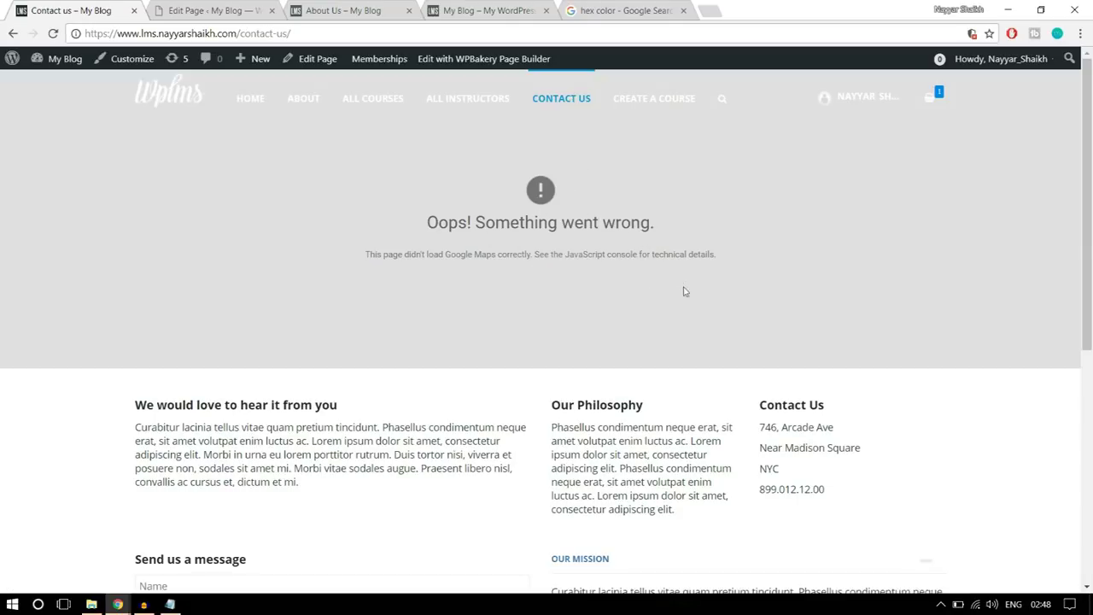
{"action": "scroll", "coordinate": [684, 290], "scroll_direction": "down", "scroll_amount": 1}
{"action": "scroll", "coordinate": [287, 332], "scroll_direction": "down", "scroll_amount": 2}
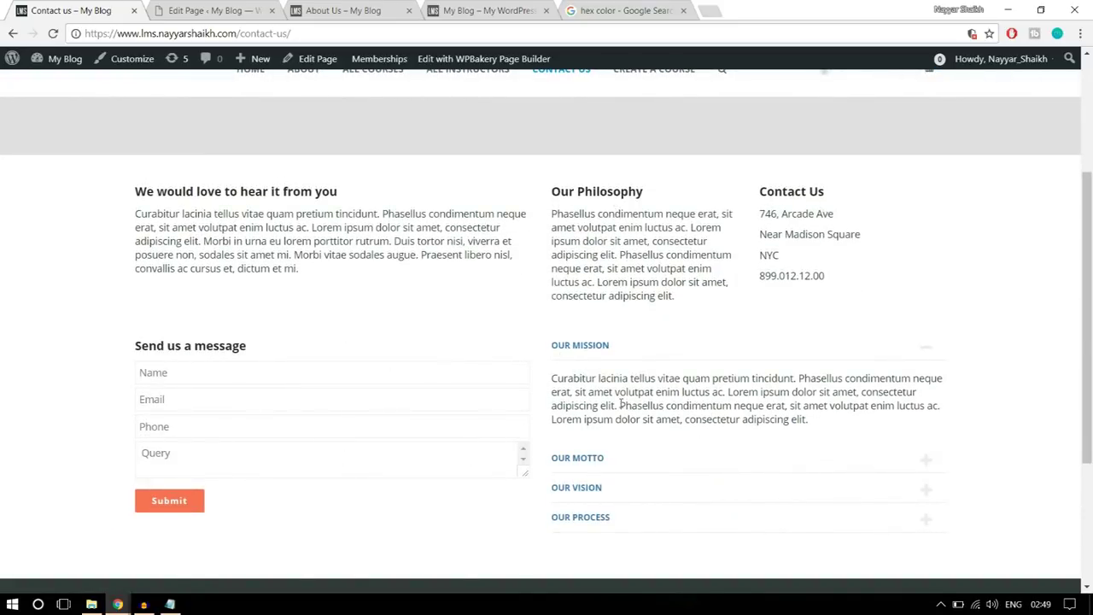
{"action": "scroll", "coordinate": [649, 403], "scroll_direction": "up", "scroll_amount": 5}
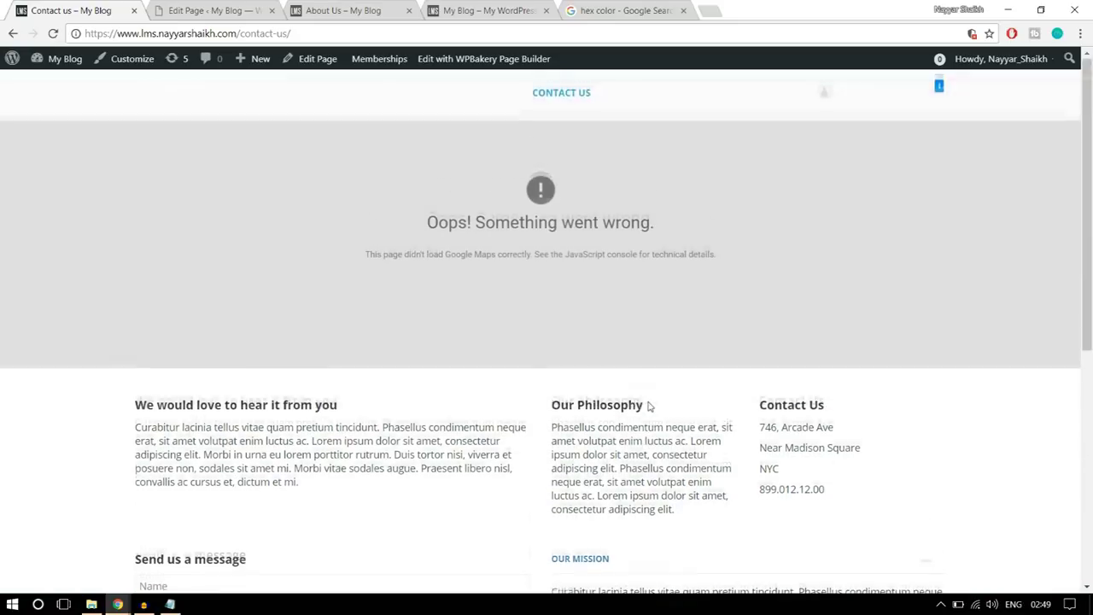
- Close the live About Us page and hex colour search tabs and return to the editor
{"action": "left_click", "coordinate": [394, 18]}
{"action": "left_click", "coordinate": [409, 11]}
{"action": "left_click", "coordinate": [499, 10]}
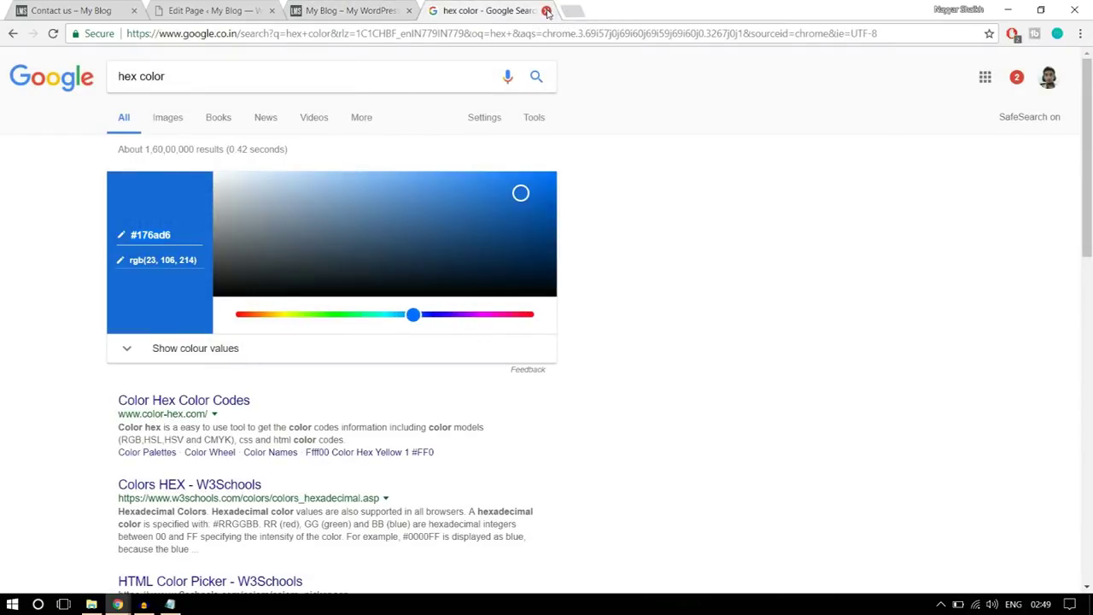
{"action": "left_click", "coordinate": [546, 11]}
{"action": "left_click", "coordinate": [196, 7]}
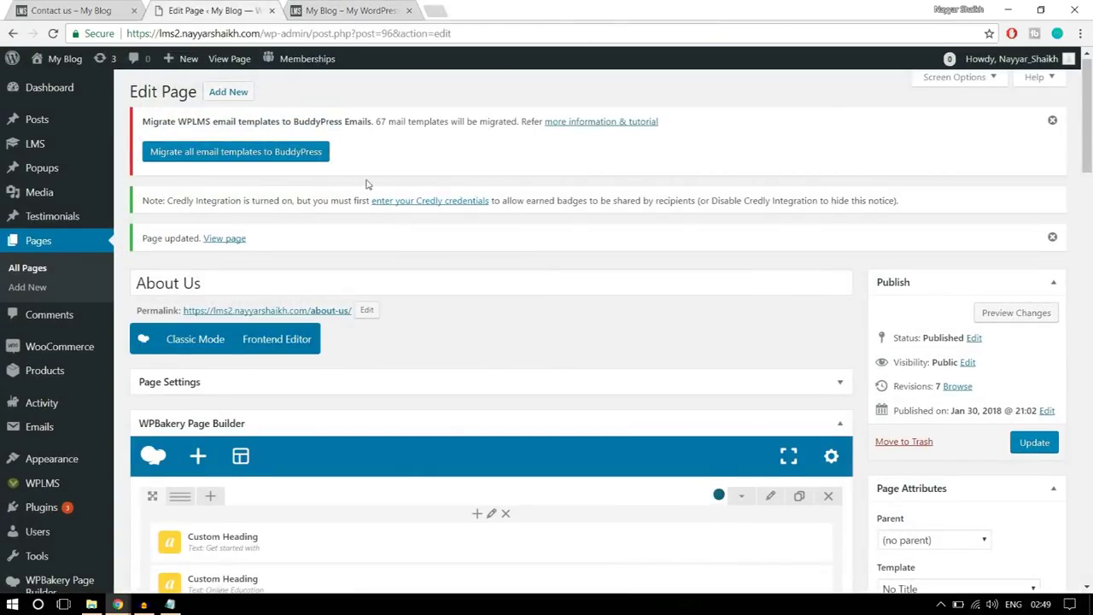
- Start a new page titled 'Contact Us'
{"action": "left_click", "coordinate": [232, 98]}
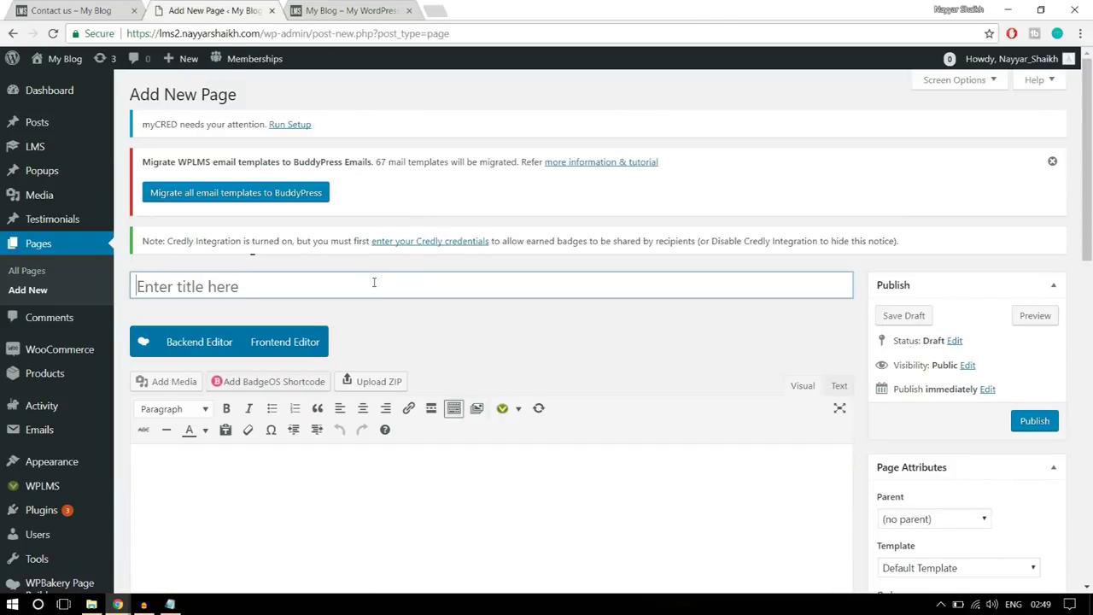
{"action": "type", "text": "Contact "}
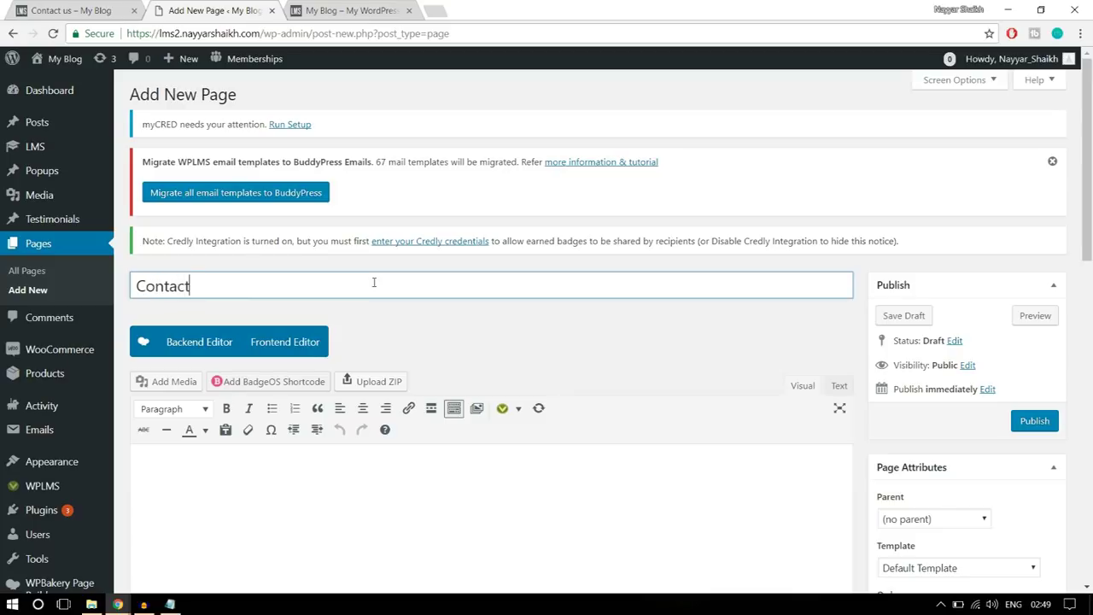
{"action": "type", "text": "Us"}
{"action": "left_click", "coordinate": [619, 336]}
{"action": "scroll", "coordinate": [625, 339], "scroll_direction": "down", "scroll_amount": 3}
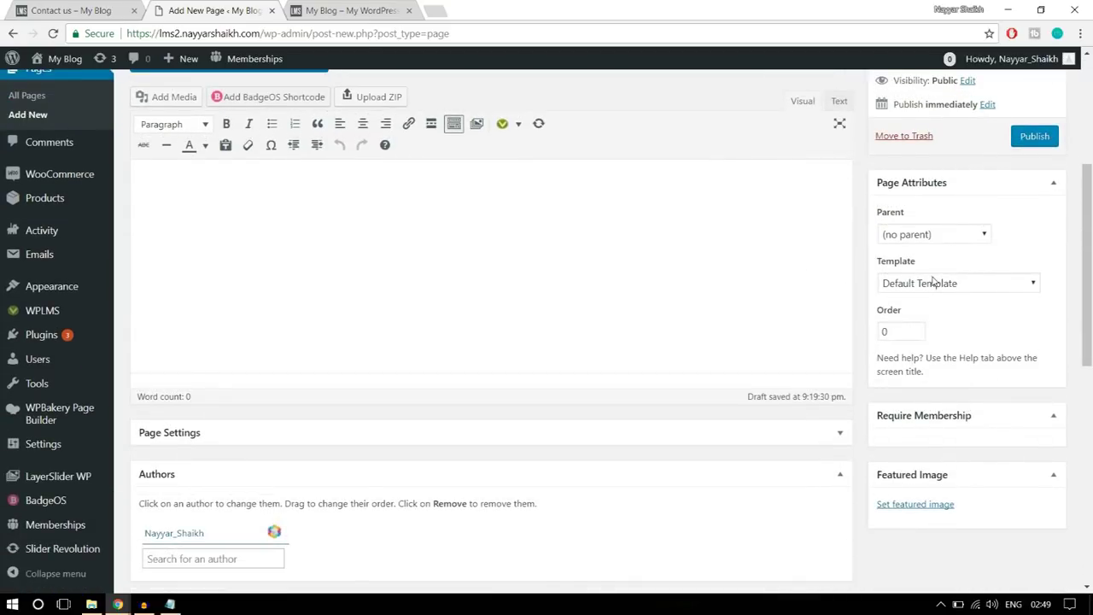
- Apply the Contact Page template, comparing against the demo Contact Us page
{"action": "left_click", "coordinate": [933, 282]}
{"action": "scroll", "coordinate": [937, 386], "scroll_direction": "down", "scroll_amount": 2}
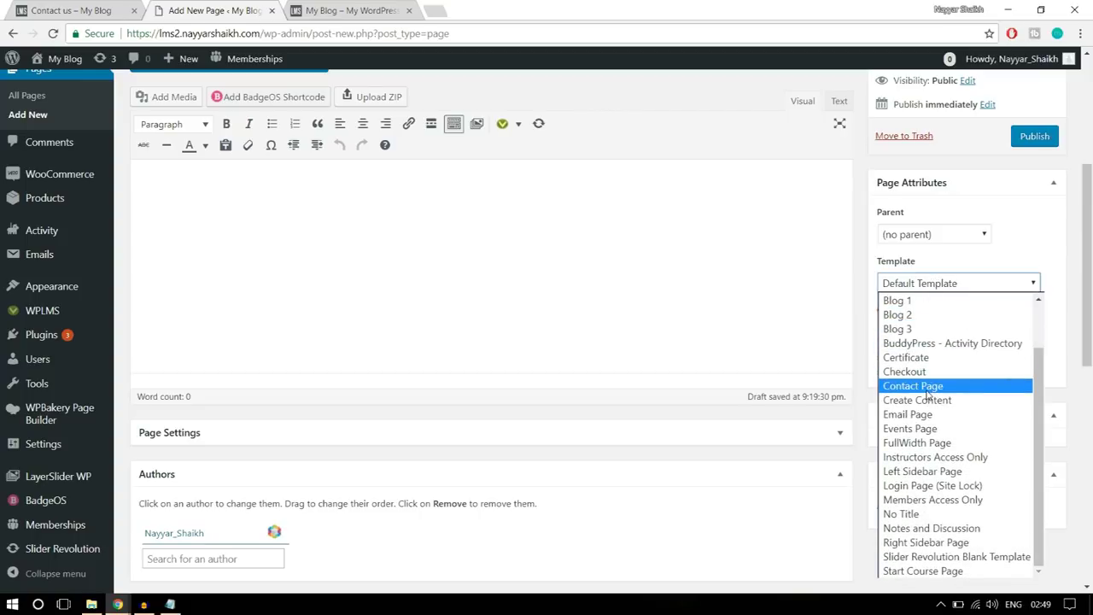
{"action": "left_click", "coordinate": [932, 387]}
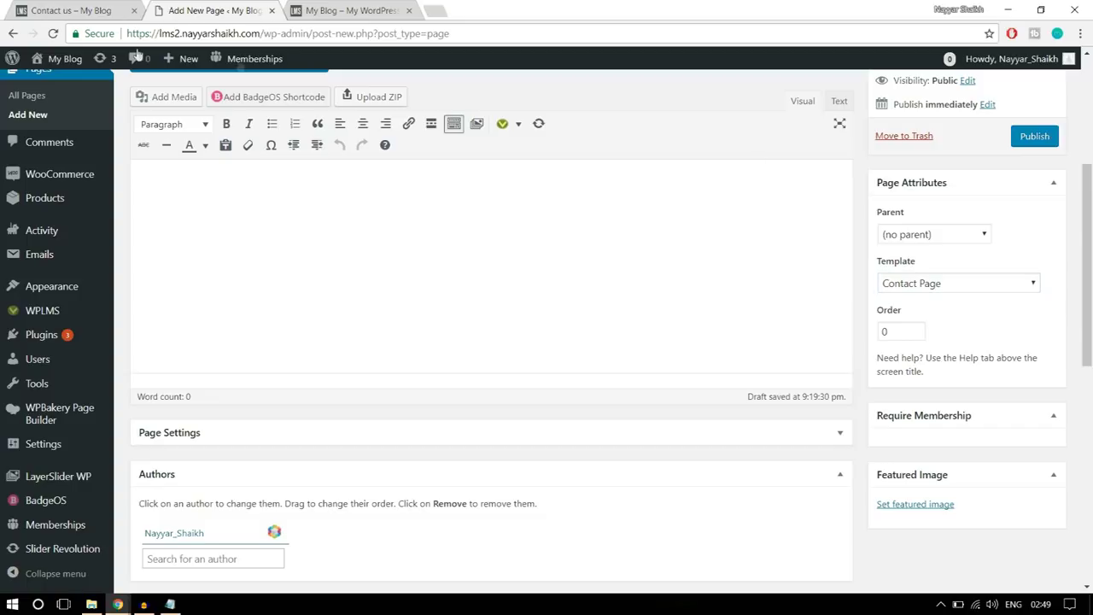
{"action": "left_click", "coordinate": [81, 11]}
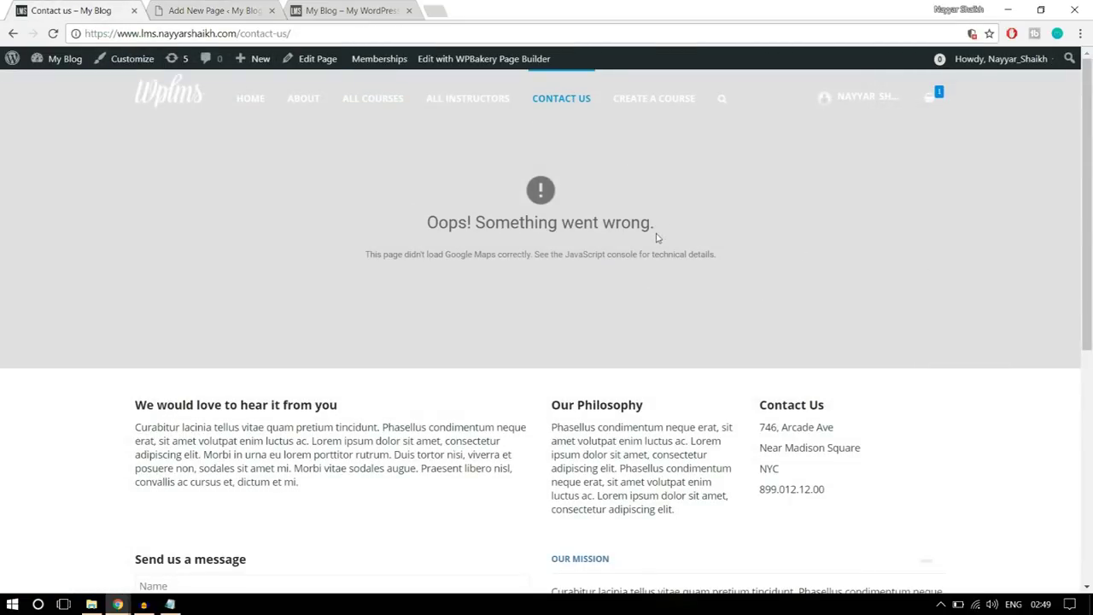
{"action": "left_click", "coordinate": [232, 11]}
{"action": "scroll", "coordinate": [792, 292], "scroll_direction": "up", "scroll_amount": 2}
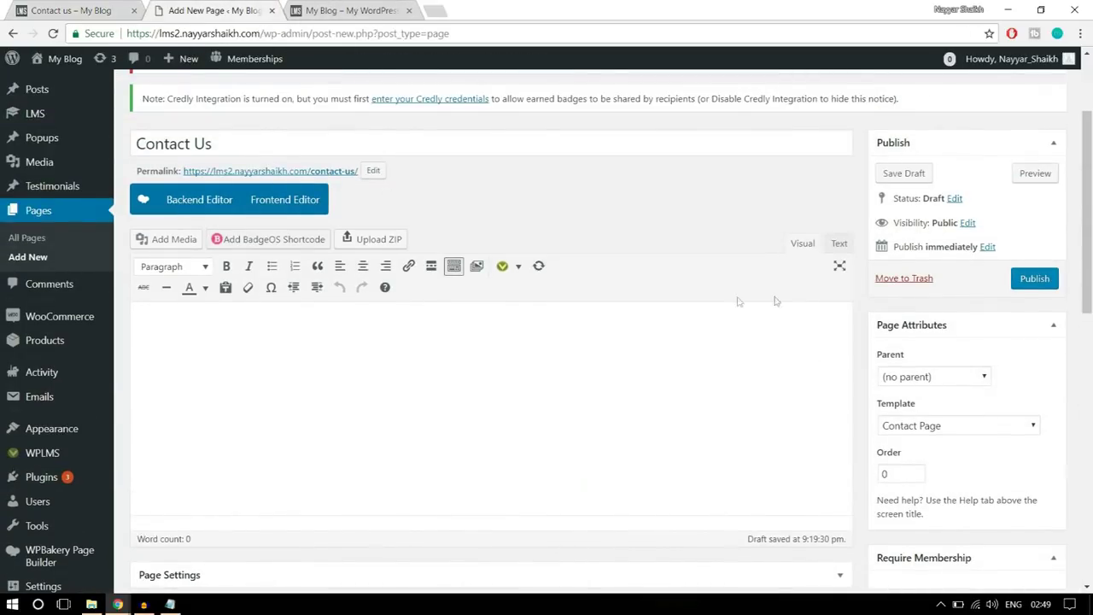
{"action": "left_click", "coordinate": [84, 7]}
{"action": "scroll", "coordinate": [407, 348], "scroll_direction": "down", "scroll_amount": 2}
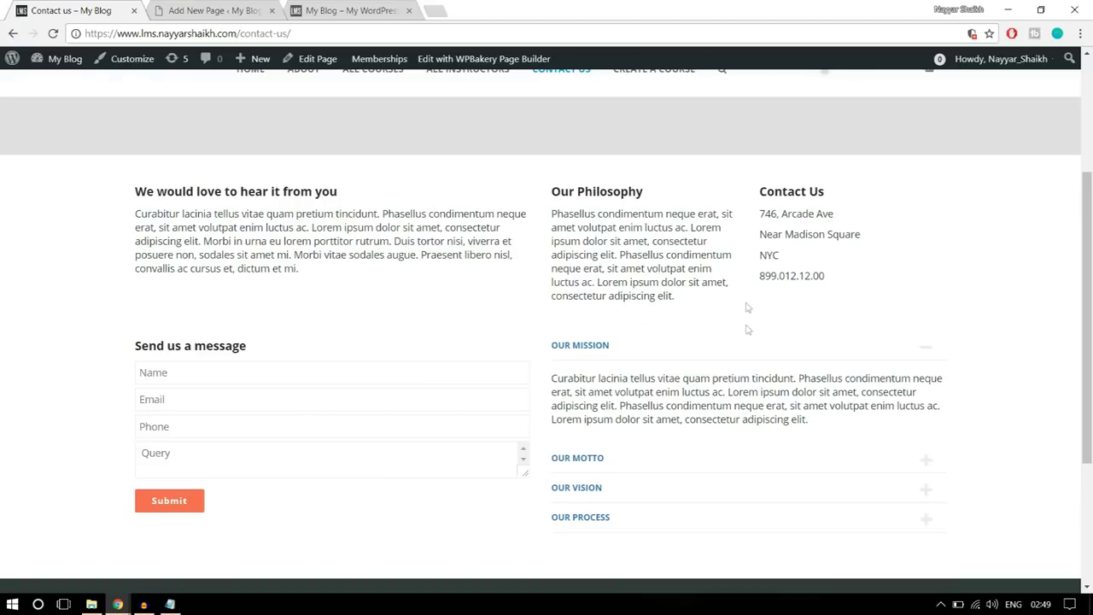
{"action": "left_click", "coordinate": [213, 10]}
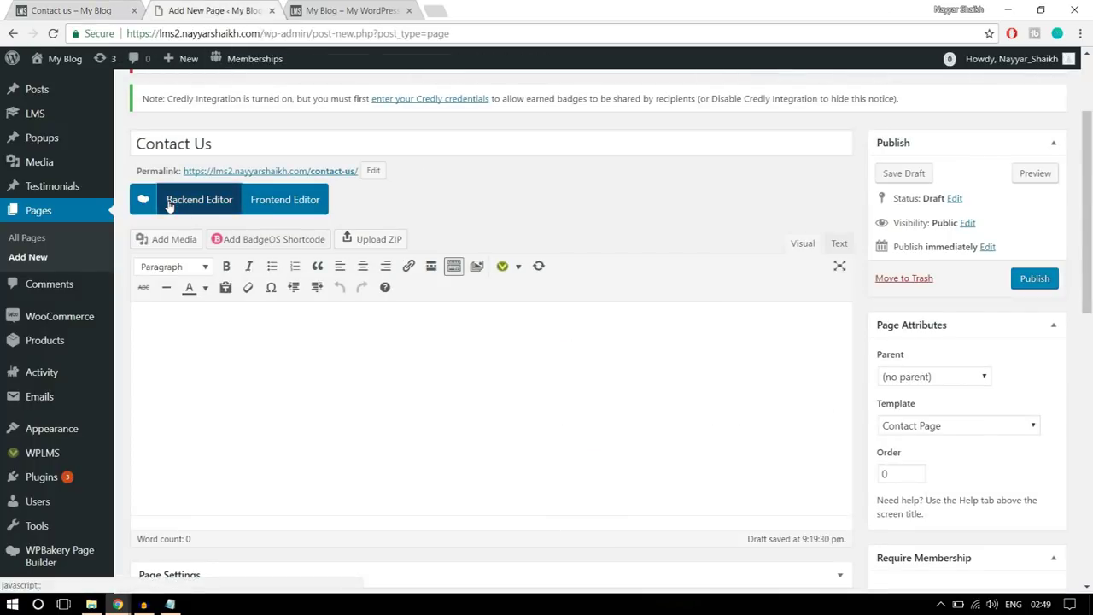
- Switch the page to WPBakery and add a Text Block element
{"action": "left_click", "coordinate": [169, 202]}
{"action": "scroll", "coordinate": [342, 247], "scroll_direction": "down", "scroll_amount": 1}
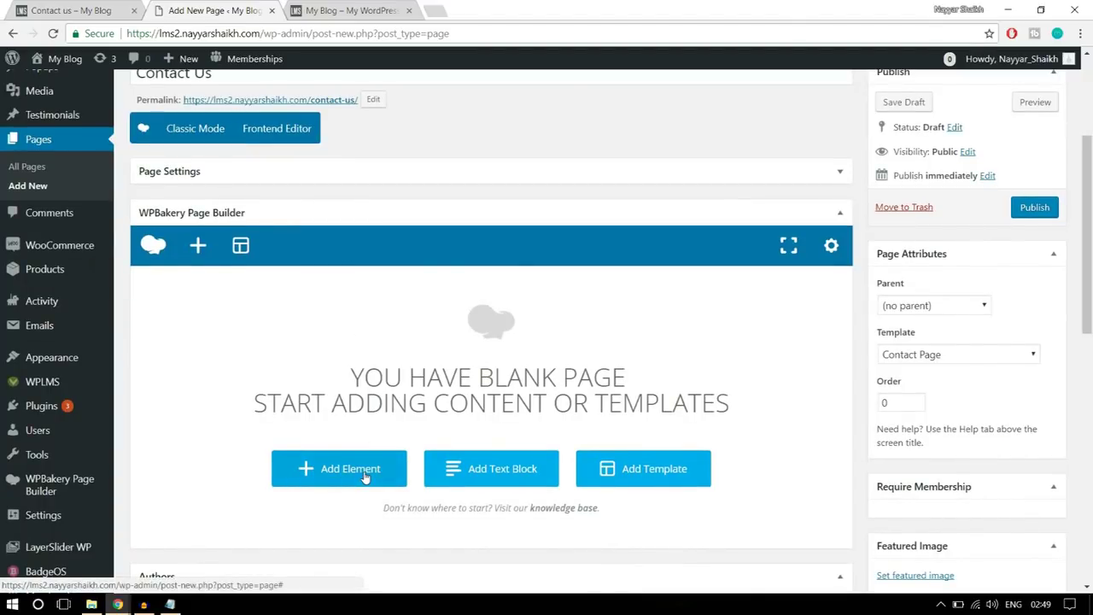
{"action": "left_click", "coordinate": [365, 477]}
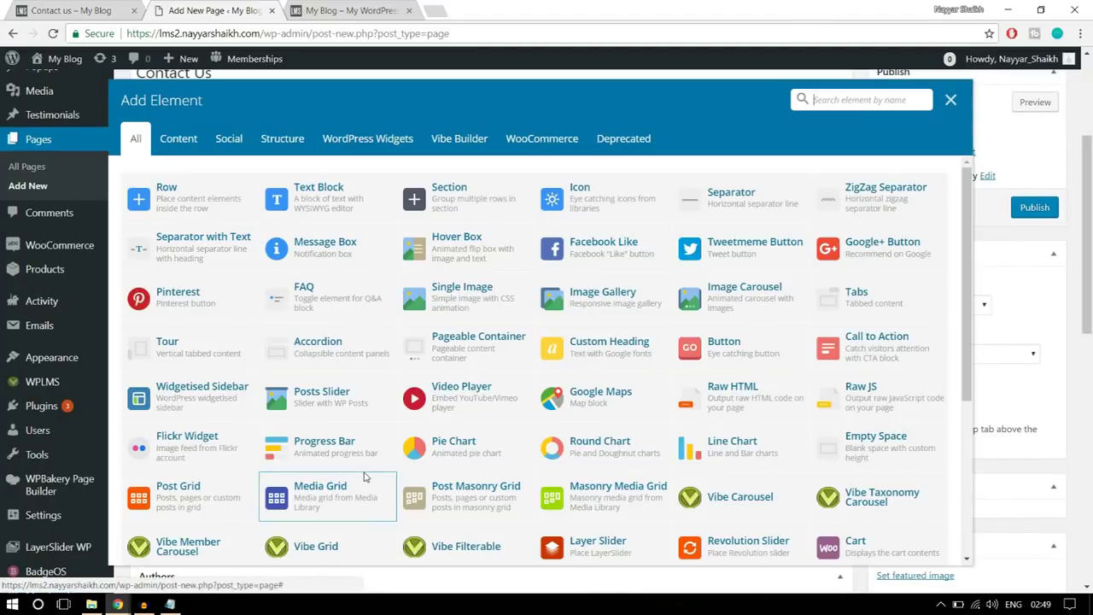
{"action": "left_click", "coordinate": [350, 199]}
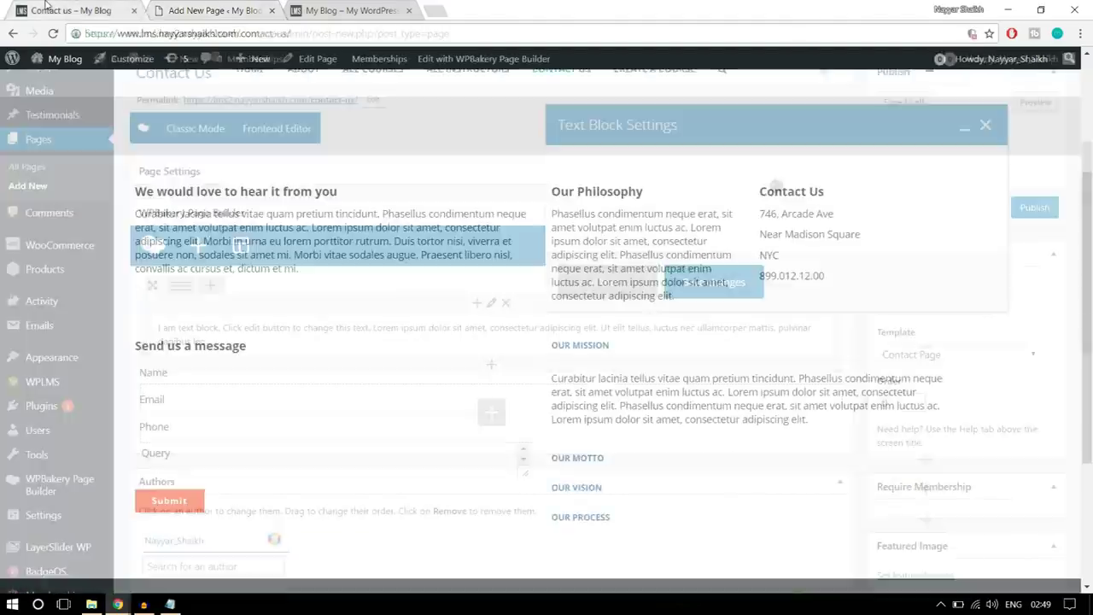
- Replace the placeholder with the demo's 'We would love to hear it from you' copy and save
{"action": "left_click_drag", "start_coordinate": [299, 269], "coordinate": [134, 186]}
{"action": "key", "text": "ctrl+c"}
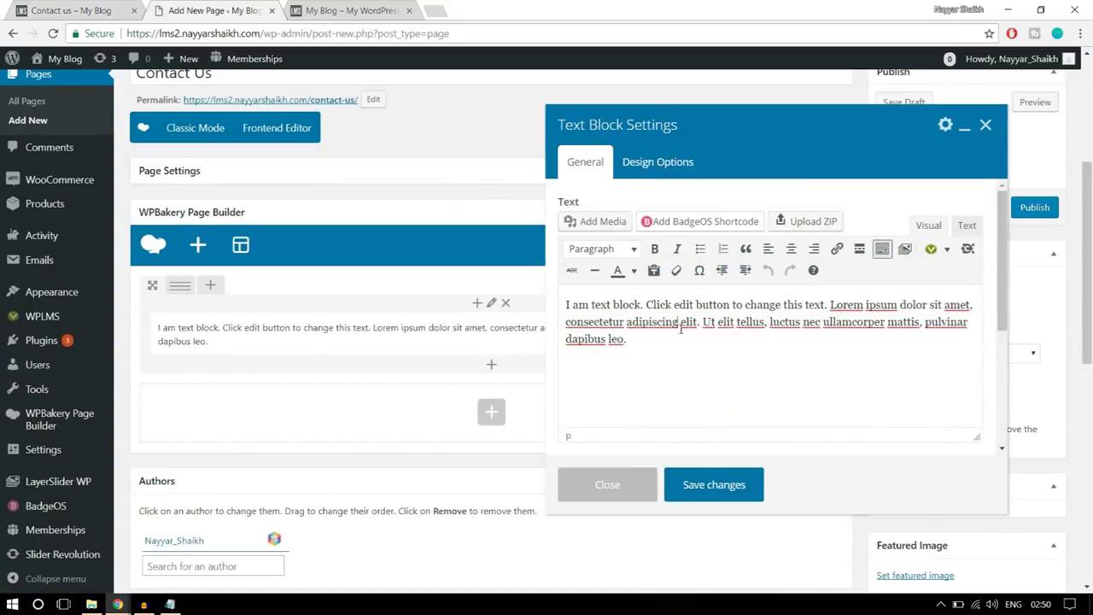
{"action": "left_click_drag", "start_coordinate": [679, 322], "coordinate": [538, 278]}
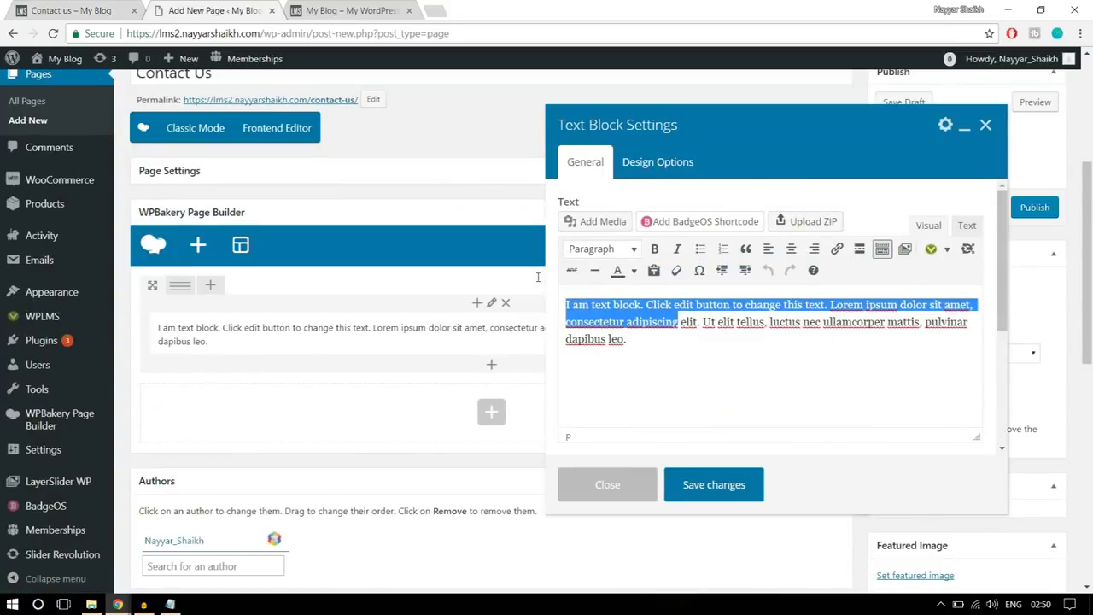
{"action": "left_click", "coordinate": [692, 391]}
{"action": "key", "text": "ctrl+a"}
{"action": "key", "text": "ctrl+v"}
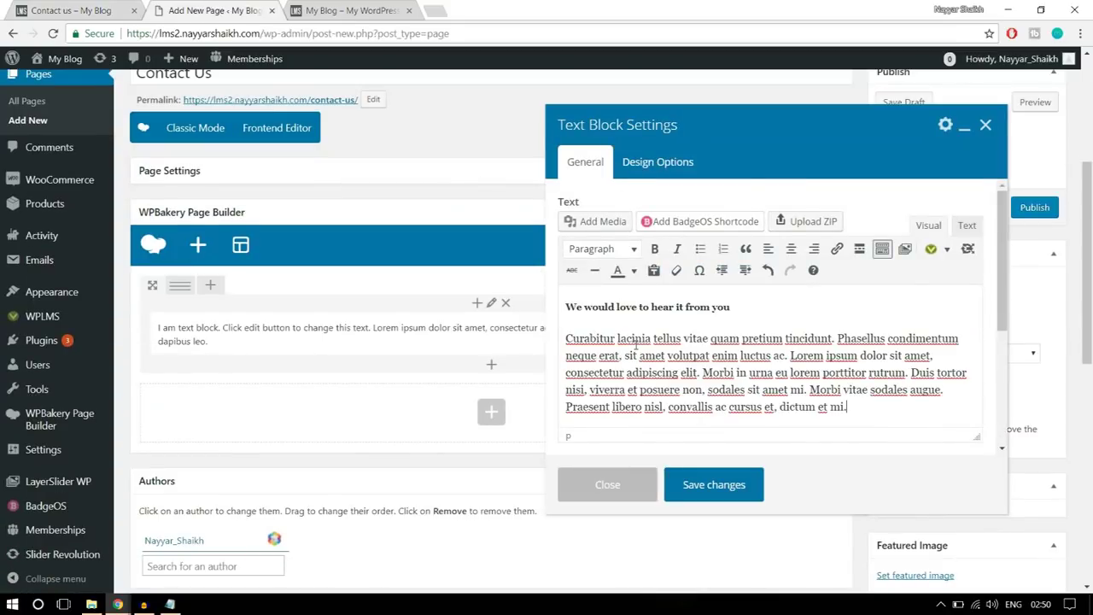
{"action": "left_click", "coordinate": [714, 484]}
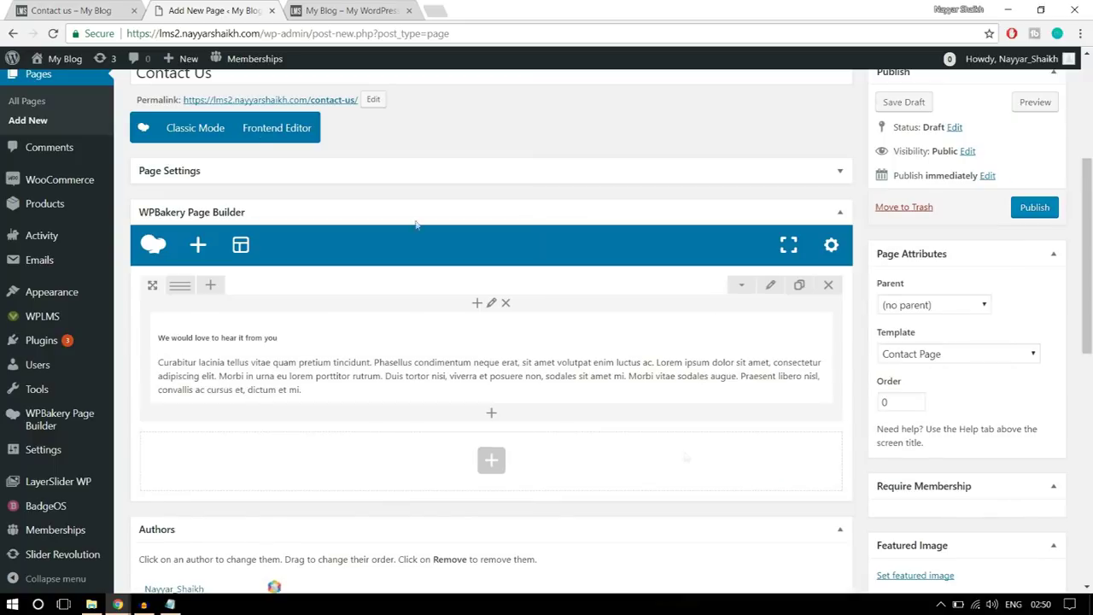
{"action": "left_click", "coordinate": [85, 7]}
{"action": "left_click", "coordinate": [427, 318]}
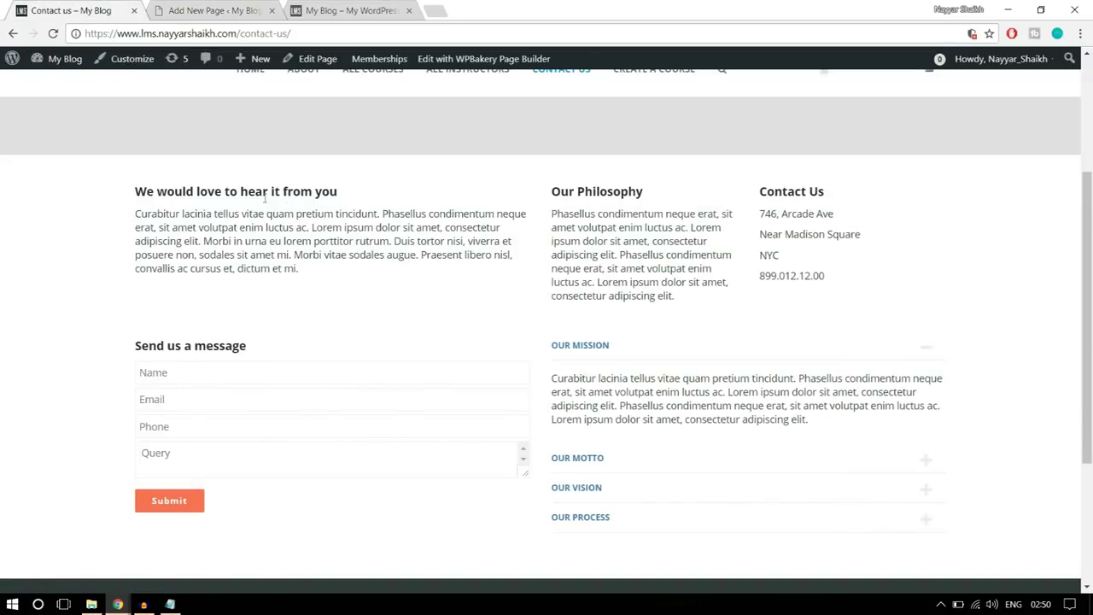
- Select the demo's Our Philosophy and Contact Us text on the live page
{"action": "left_click_drag", "start_coordinate": [134, 193], "coordinate": [334, 270]}
{"action": "left_click", "coordinate": [376, 276]}
{"action": "left_click_drag", "start_coordinate": [553, 189], "coordinate": [889, 293]}
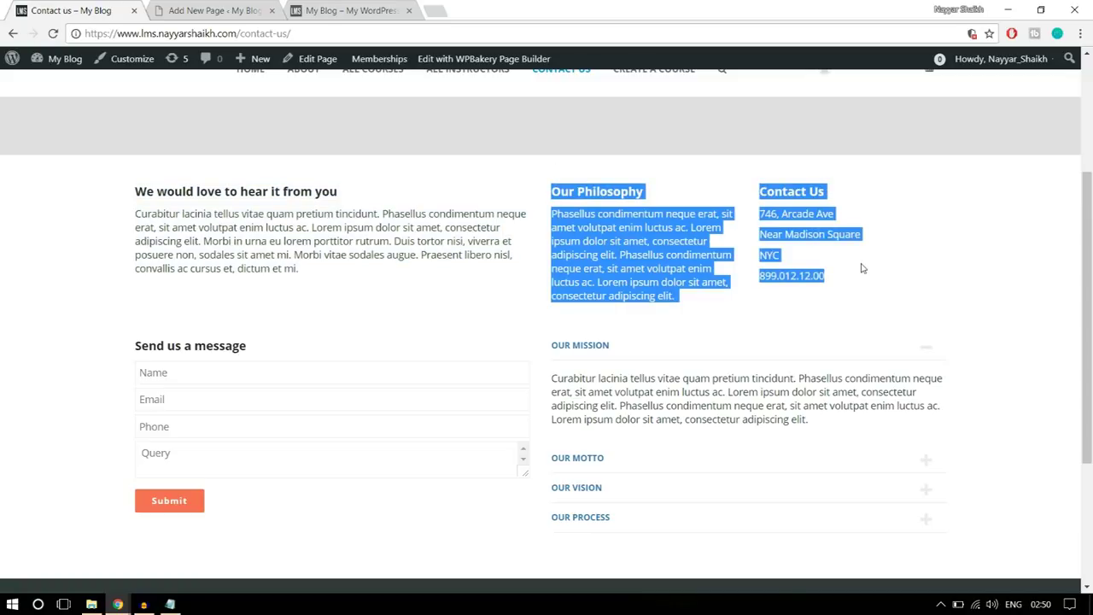
{"action": "left_click", "coordinate": [214, 9]}
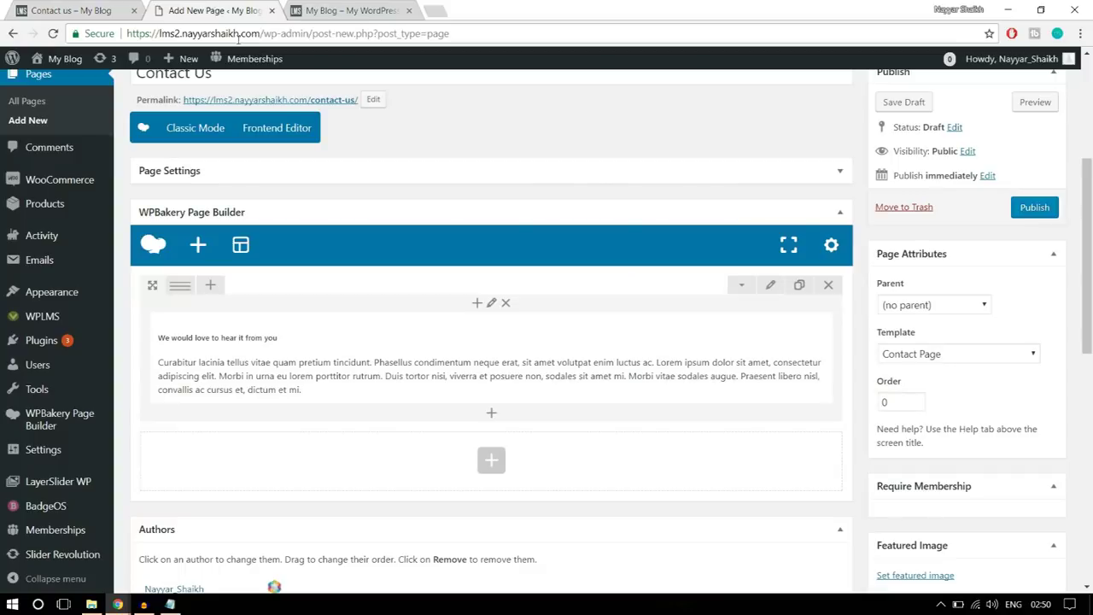
- Set the row to a custom 1/2 + 1/4 + 1/4 column layout
{"action": "mouse_move", "coordinate": [181, 286]}
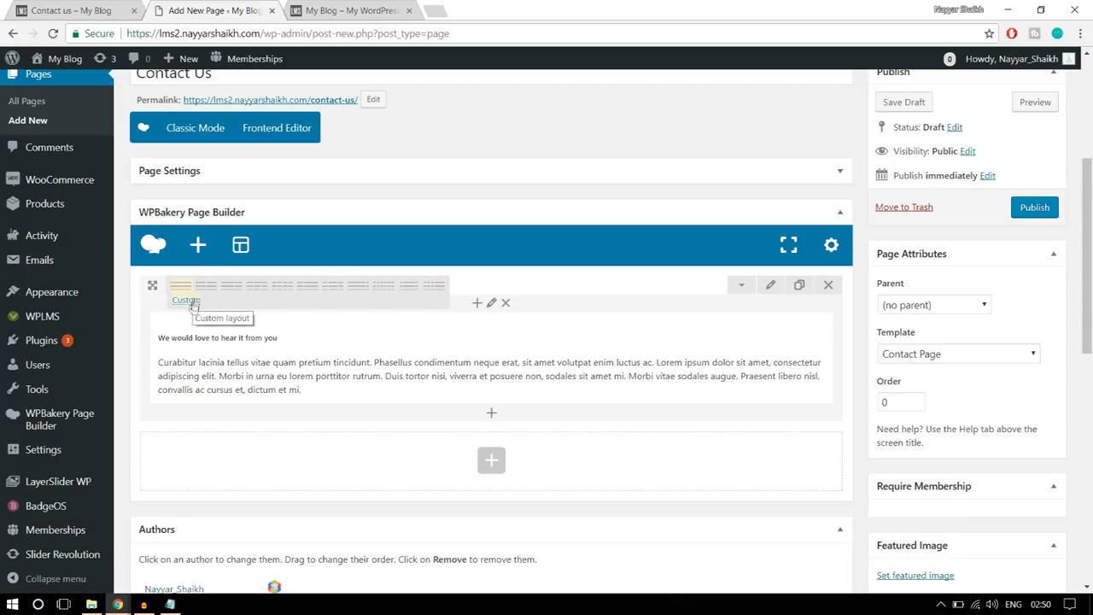
{"action": "mouse_move", "coordinate": [178, 288]}
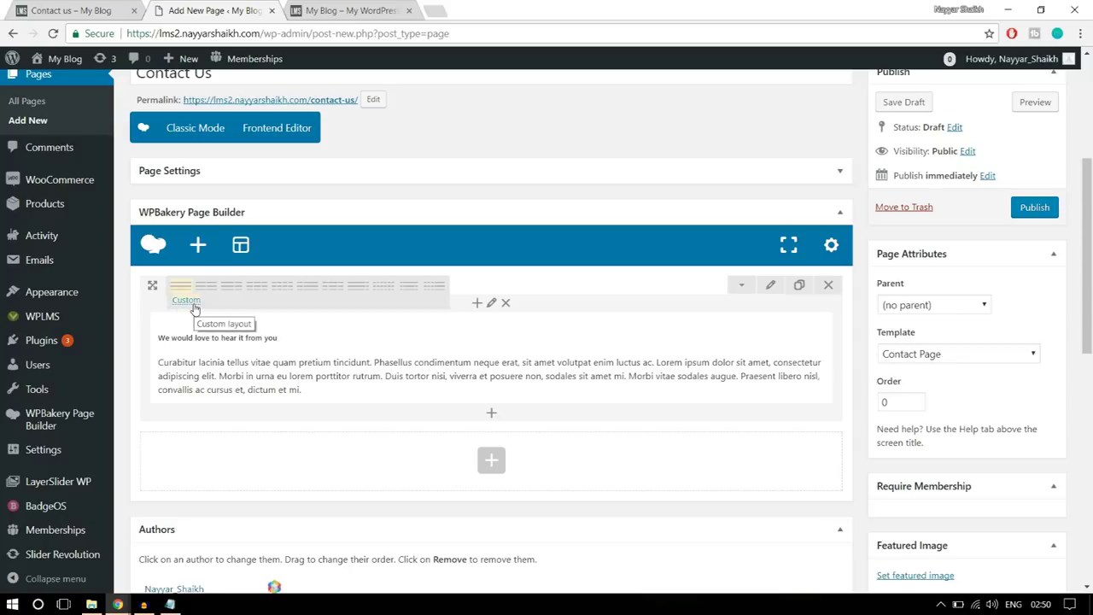
{"action": "left_click", "coordinate": [193, 306]}
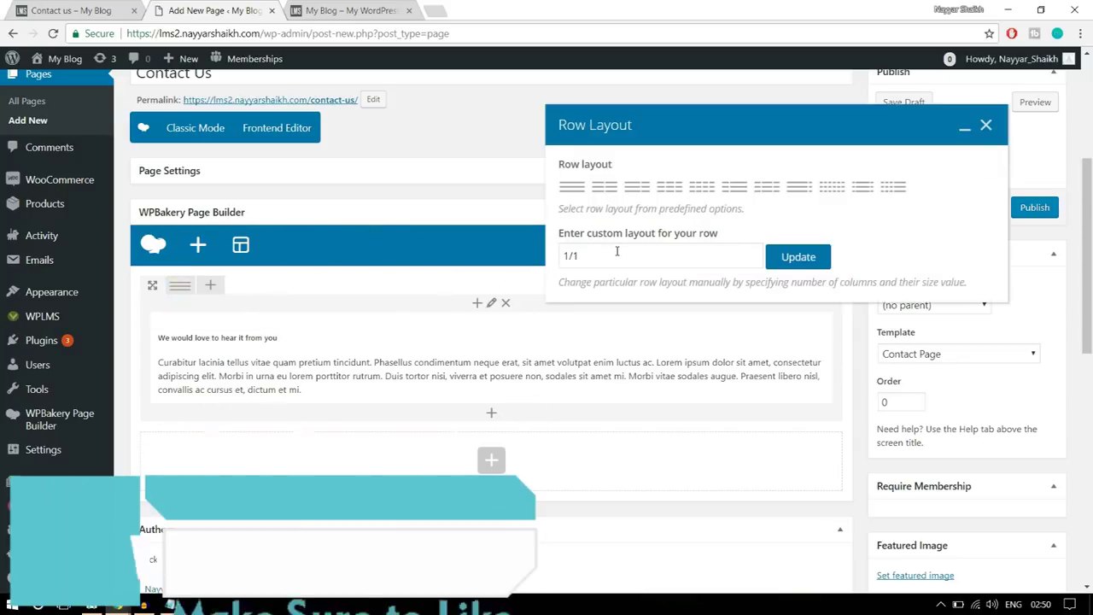
{"action": "left_click_drag", "start_coordinate": [605, 253], "coordinate": [573, 256]}
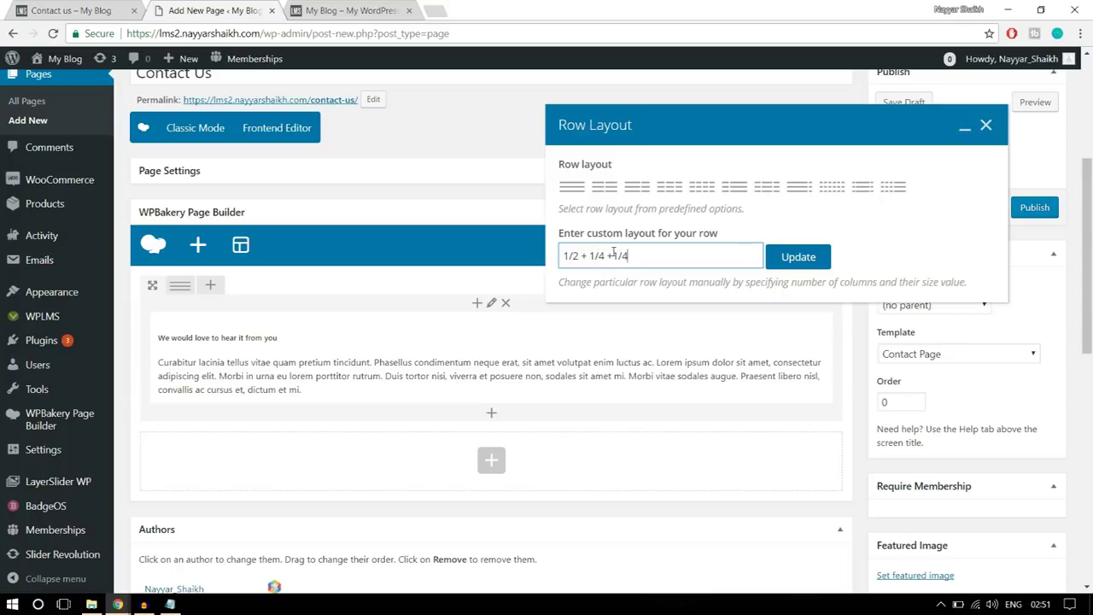
{"action": "left_click", "coordinate": [798, 257]}
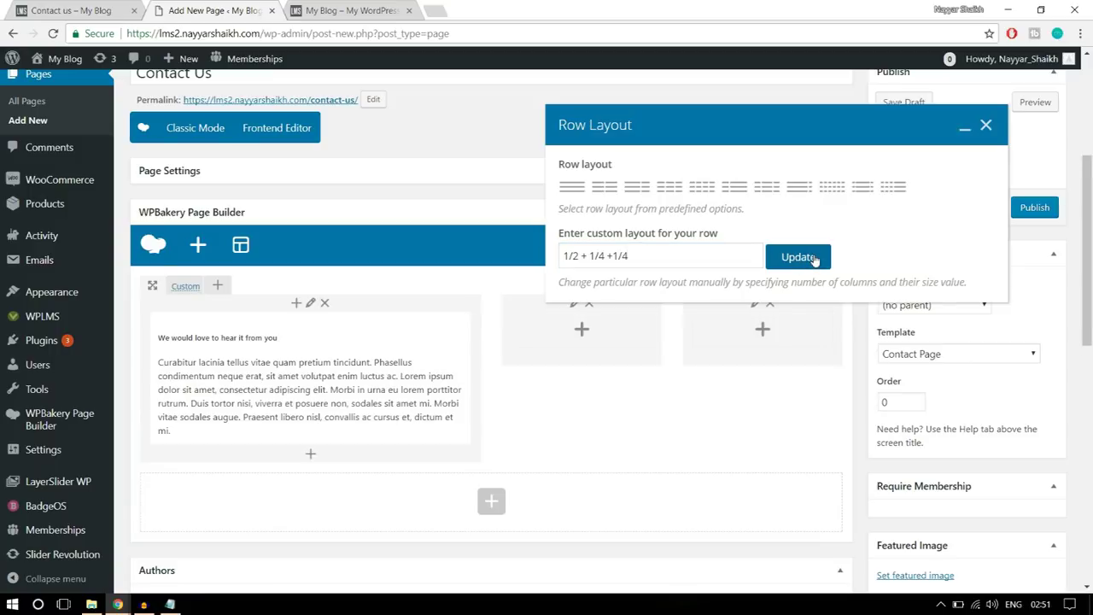
{"action": "left_click", "coordinate": [986, 127]}
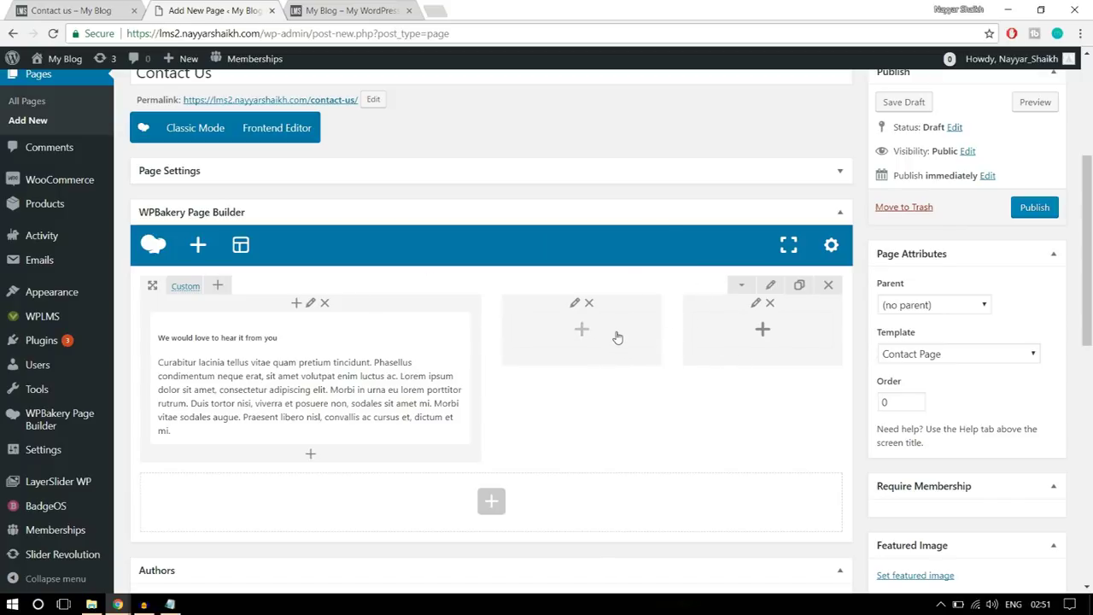
{"action": "left_click", "coordinate": [86, 10]}
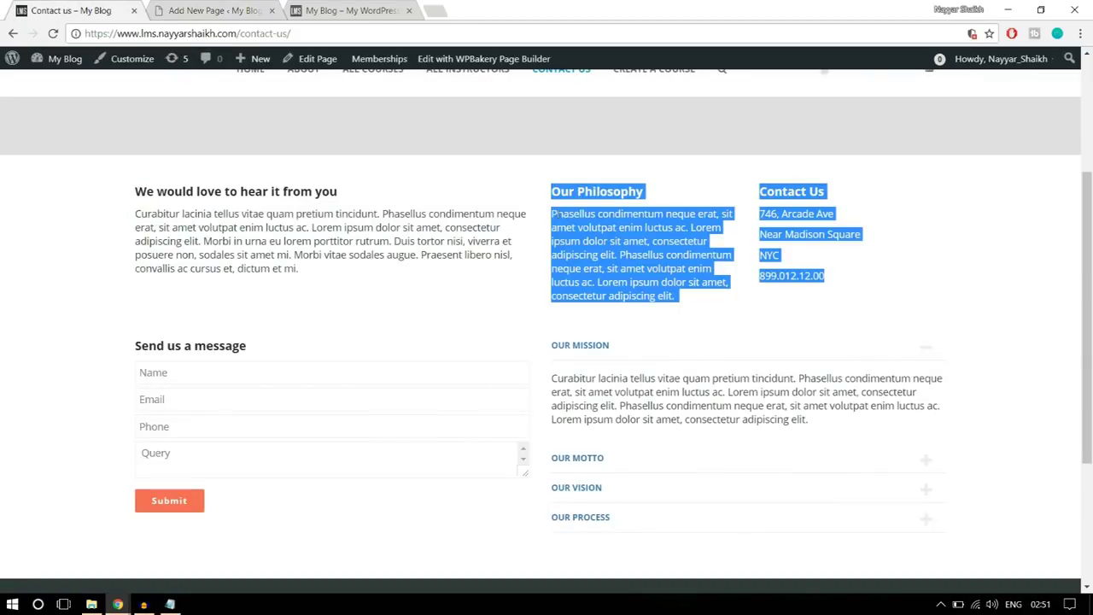
- Add a text block with the Our Philosophy heading and paragraph to the middle column
{"action": "left_click", "coordinate": [698, 311]}
{"action": "left_click_drag", "start_coordinate": [698, 311], "coordinate": [549, 200]}
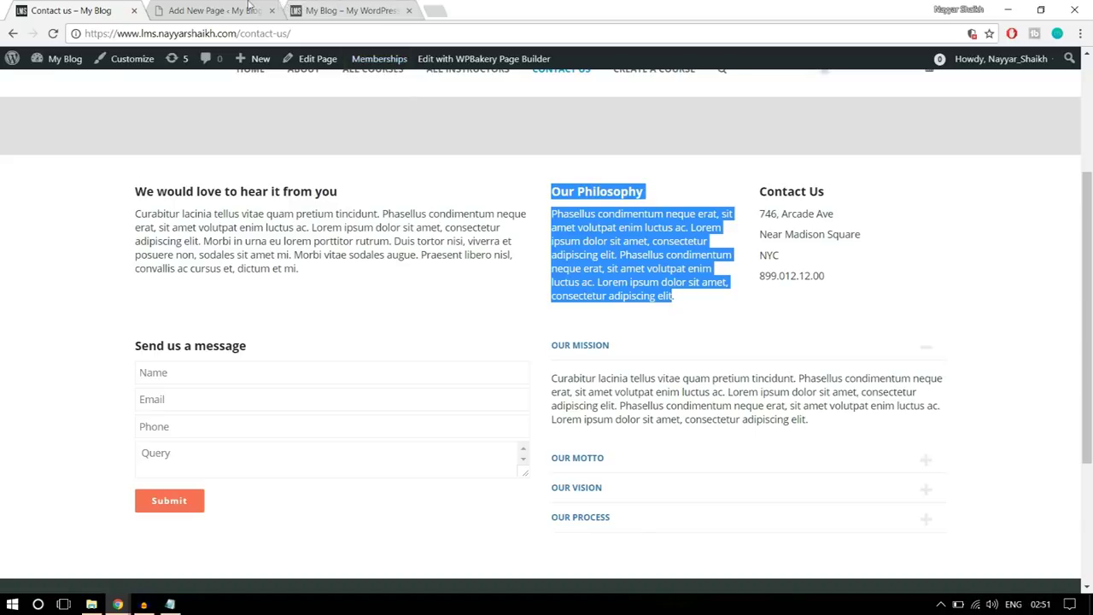
{"action": "left_click", "coordinate": [251, 8]}
{"action": "left_click", "coordinate": [573, 338]}
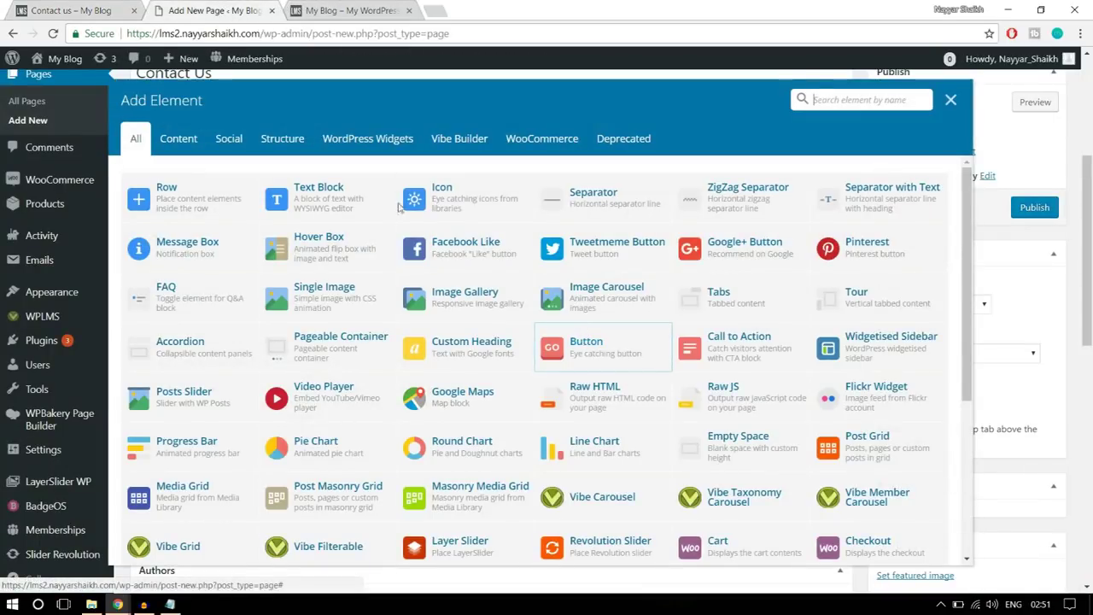
{"action": "left_click", "coordinate": [326, 195]}
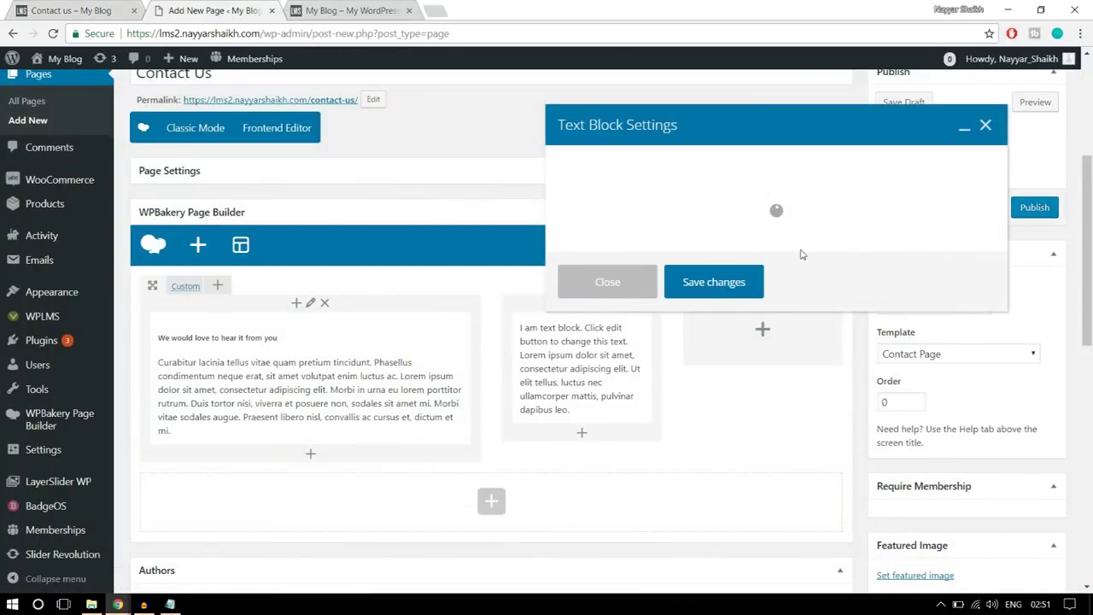
{"action": "key", "text": "ctrl+1"}
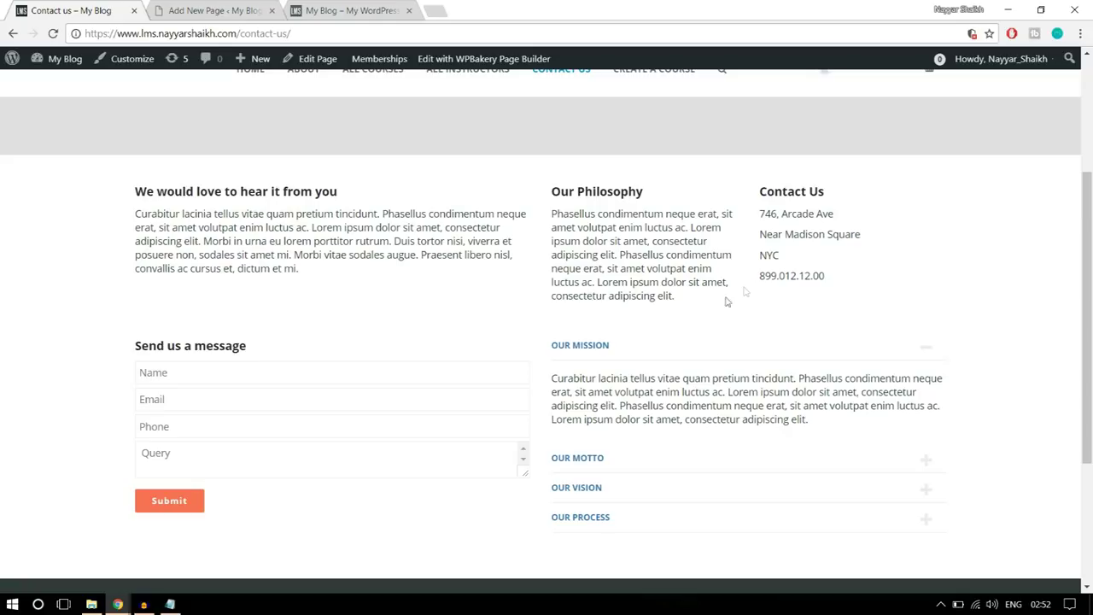
{"action": "left_click_drag", "start_coordinate": [712, 303], "coordinate": [551, 190]}
{"action": "key", "text": "ctrl+c"}
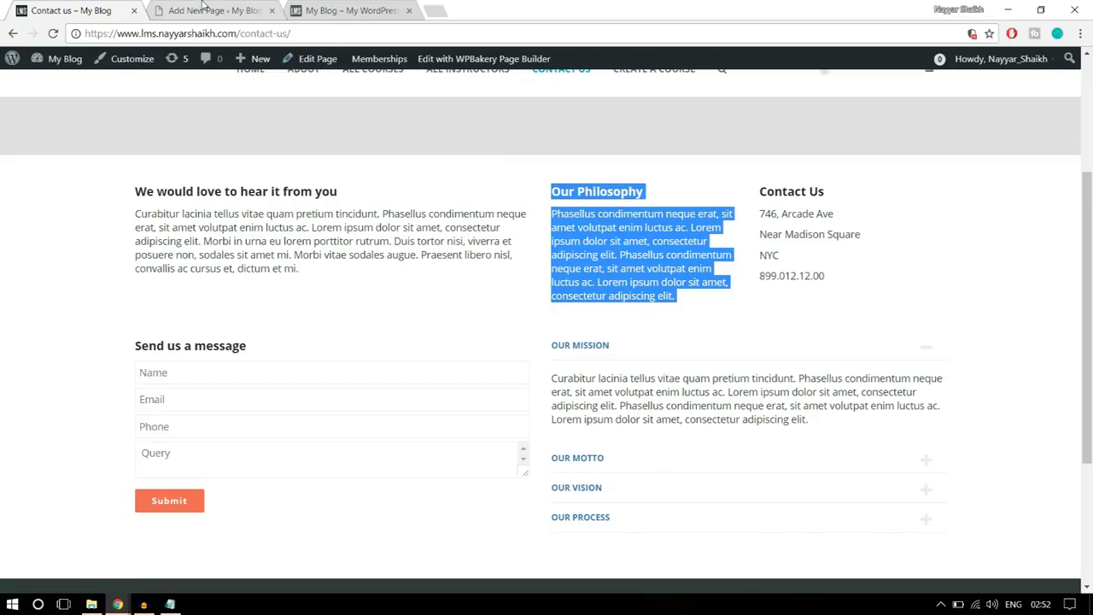
{"action": "left_click", "coordinate": [209, 10]}
{"action": "left_click", "coordinate": [720, 485]}
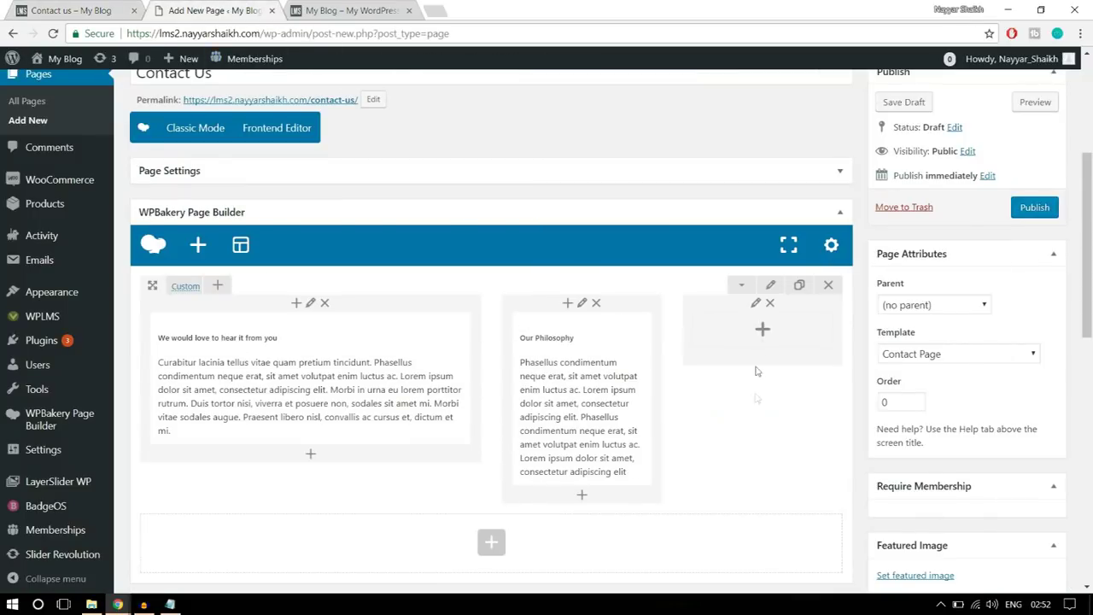
- Add a text block with the Contact Us heading, address and phone to the third column
{"action": "left_click", "coordinate": [762, 332]}
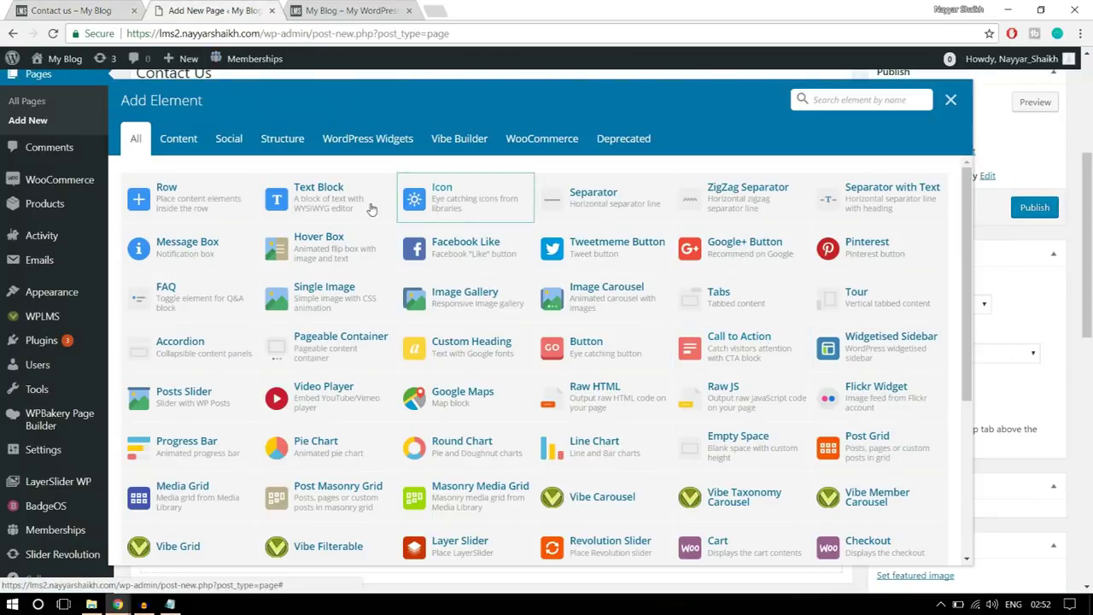
{"action": "left_click", "coordinate": [368, 207]}
{"action": "left_click", "coordinate": [96, 6]}
{"action": "left_click", "coordinate": [795, 276]}
{"action": "left_click_drag", "start_coordinate": [858, 282], "coordinate": [760, 204]}
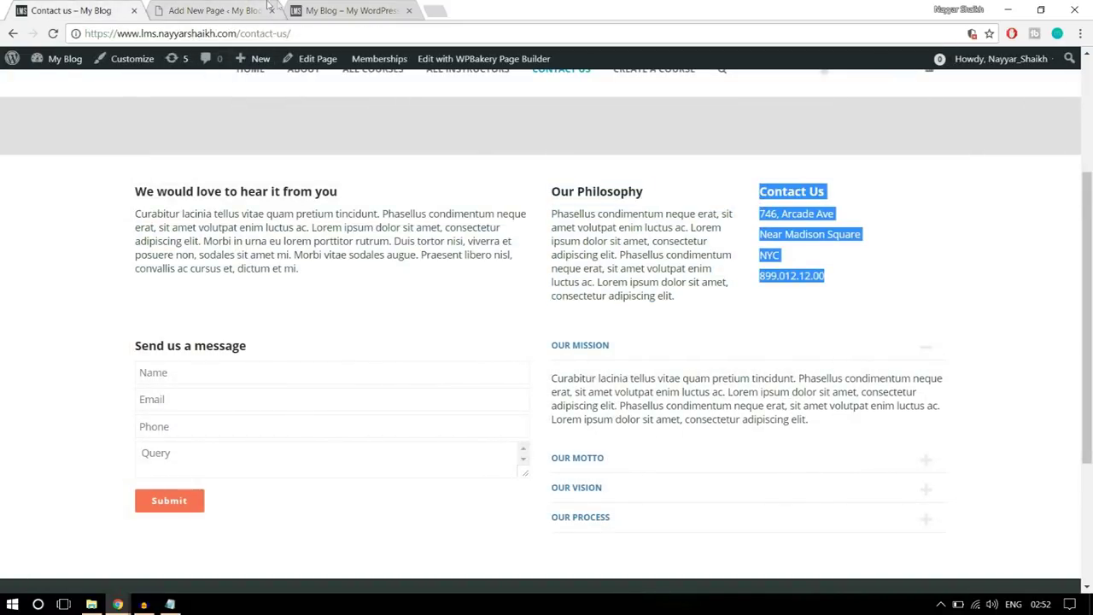
{"action": "left_click", "coordinate": [253, 8]}
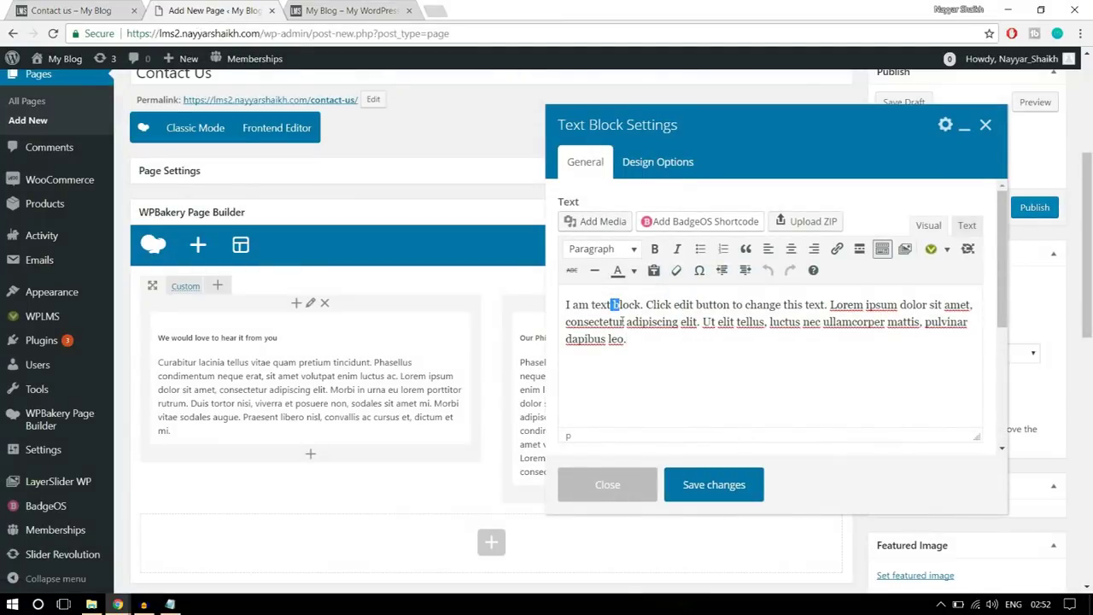
{"action": "key", "text": "ctrl+a"}
{"action": "key", "text": "ctrl+v"}
{"action": "left_click", "coordinate": [754, 497]}
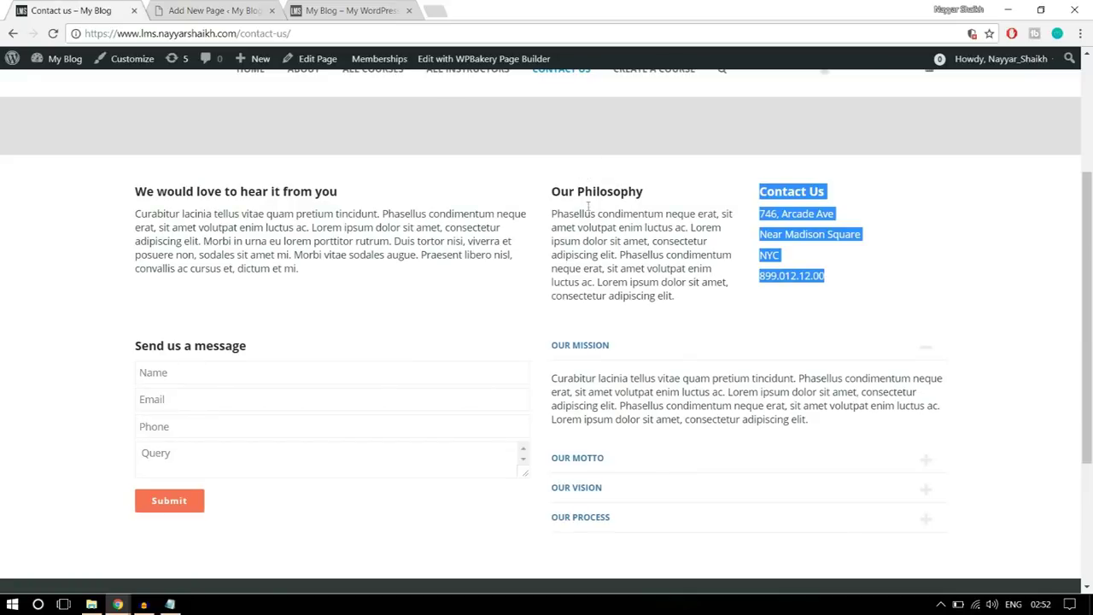
- Enter 30 top and bottom padding in the row's Design Options
{"action": "left_click", "coordinate": [213, 10]}
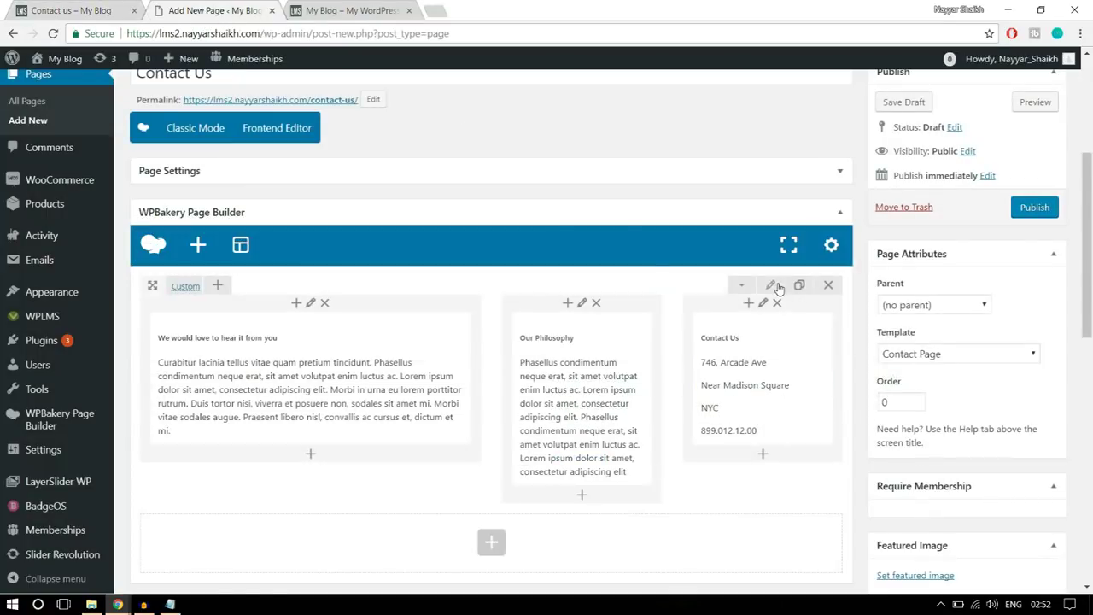
{"action": "left_click", "coordinate": [775, 287]}
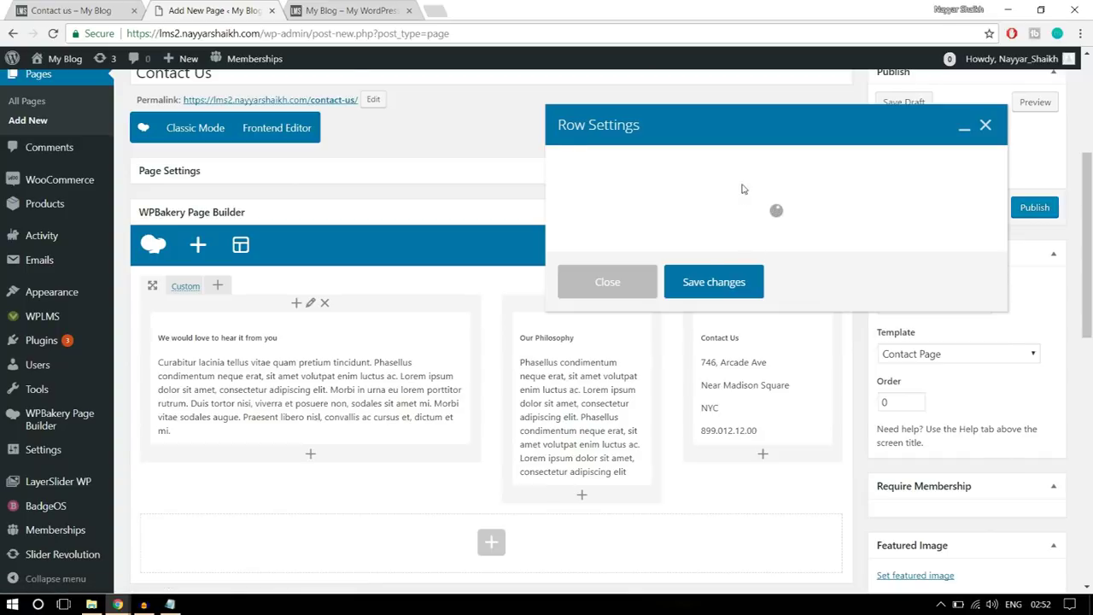
{"action": "left_click", "coordinate": [693, 170]}
{"action": "left_click", "coordinate": [671, 295]}
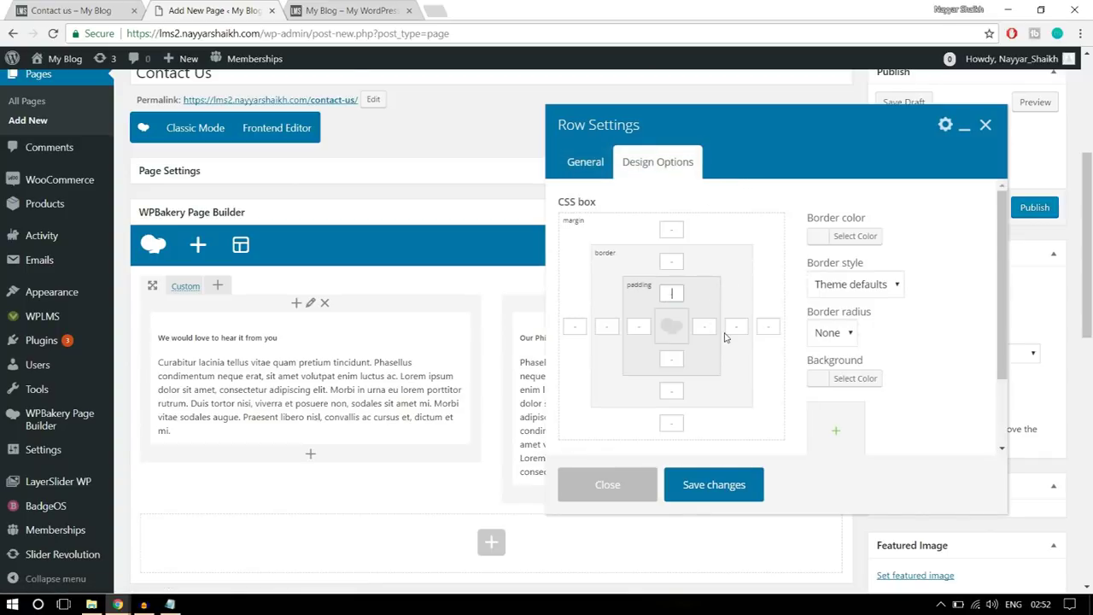
{"action": "left_click", "coordinate": [673, 359]}
- Save the row settings and bring the empty row below the three columns into view
{"action": "left_click", "coordinate": [745, 495]}
{"action": "left_click", "coordinate": [86, 9]}
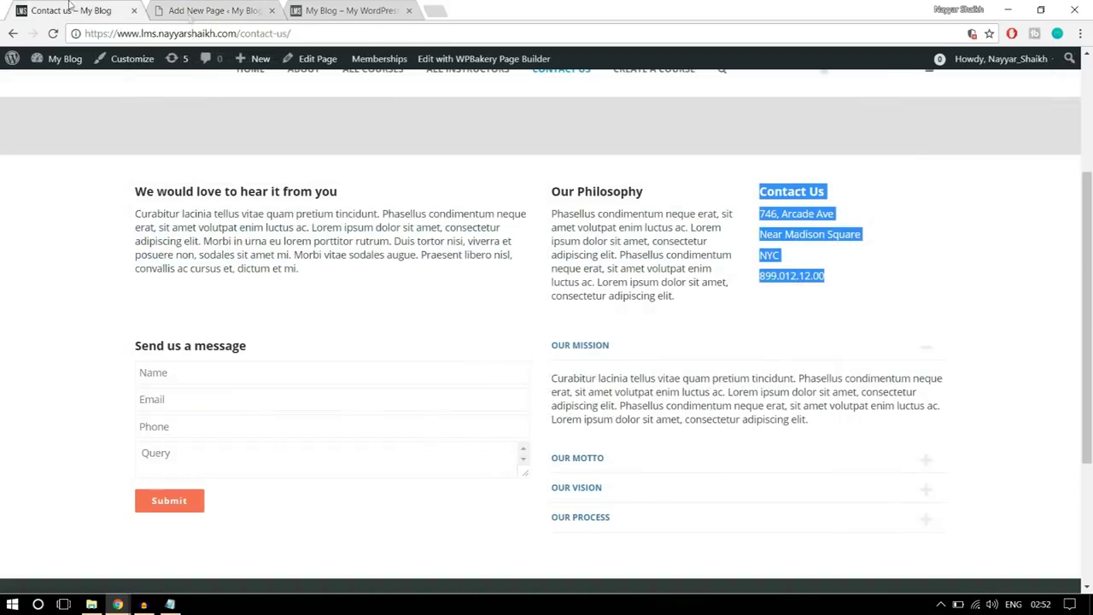
{"action": "scroll", "coordinate": [205, 222], "scroll_direction": "down", "scroll_amount": 2}
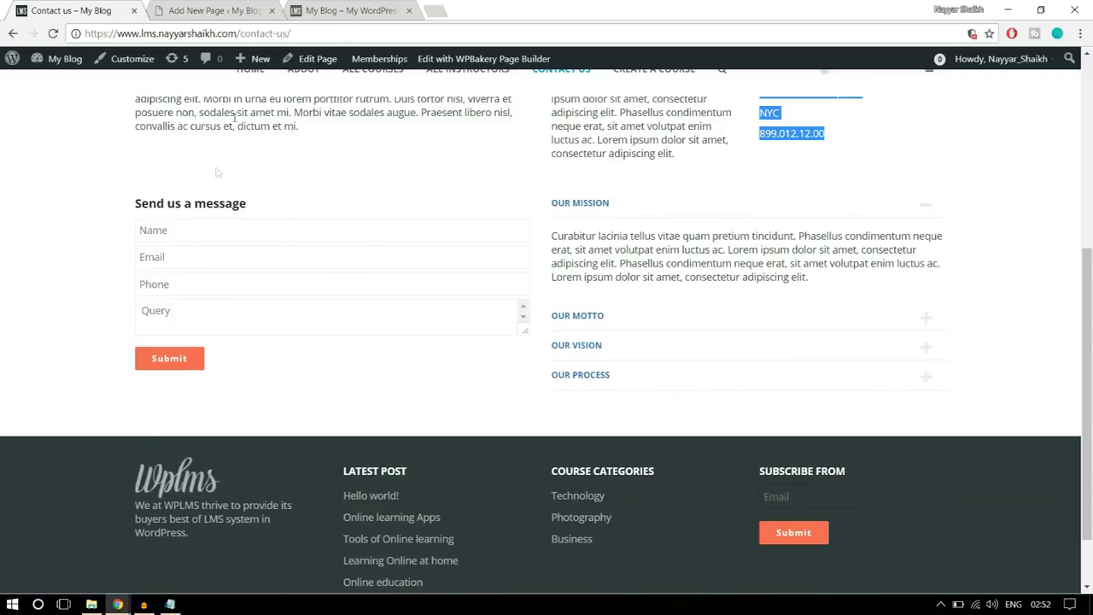
{"action": "left_click", "coordinate": [172, 257]}
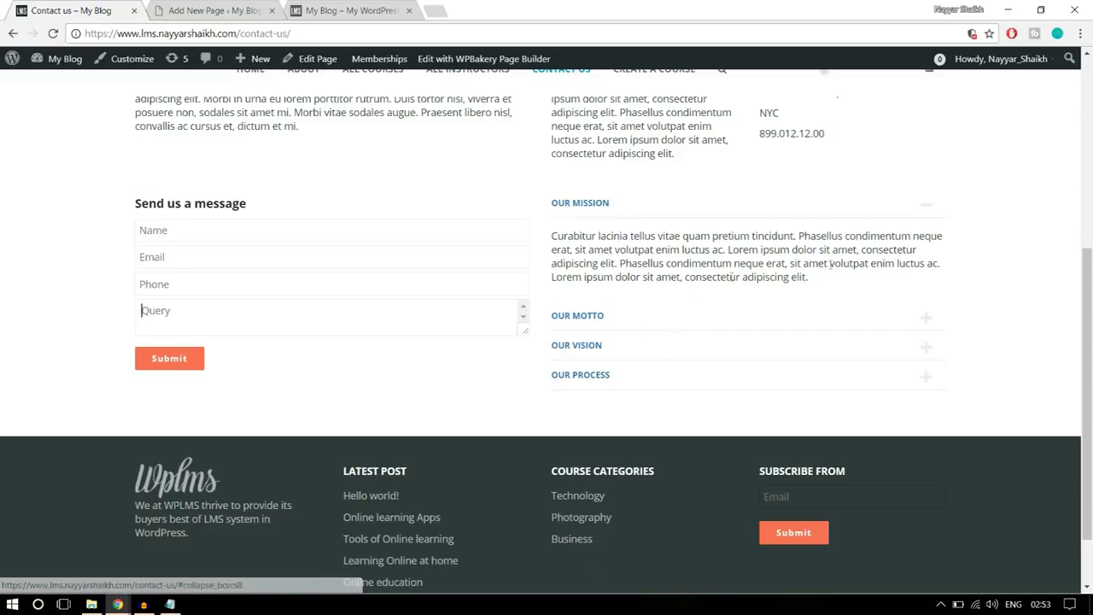
{"action": "left_click", "coordinate": [206, 7]}
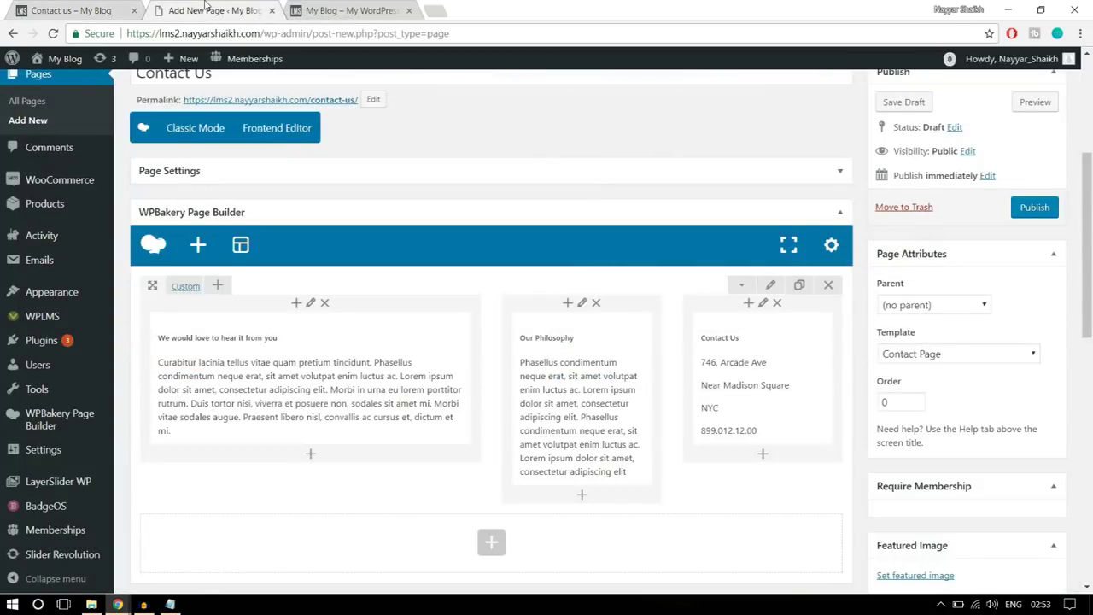
{"action": "mouse_move", "coordinate": [118, 604]}
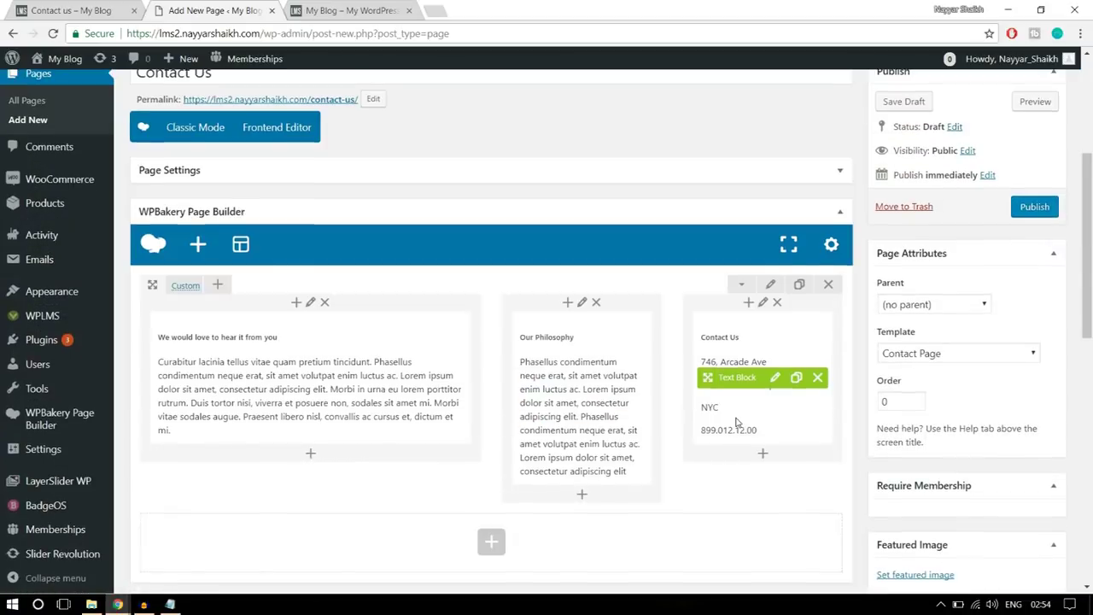
{"action": "scroll", "coordinate": [709, 401], "scroll_direction": "down", "scroll_amount": 2}
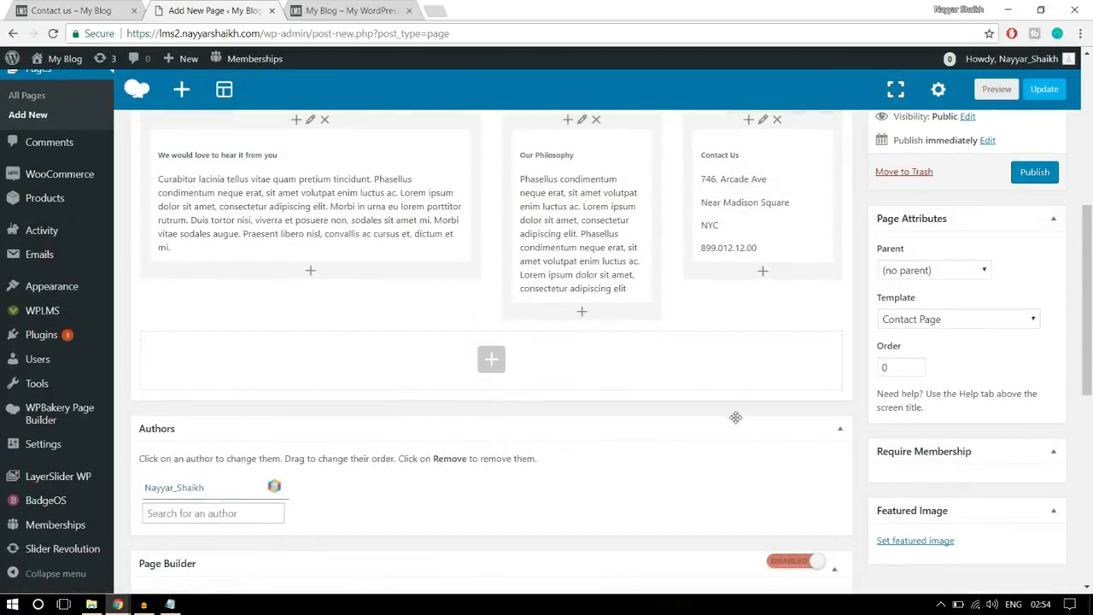
- Add a lower-row text block holding the 'Send us a message' heading copied from the live page
{"action": "left_click", "coordinate": [494, 362]}
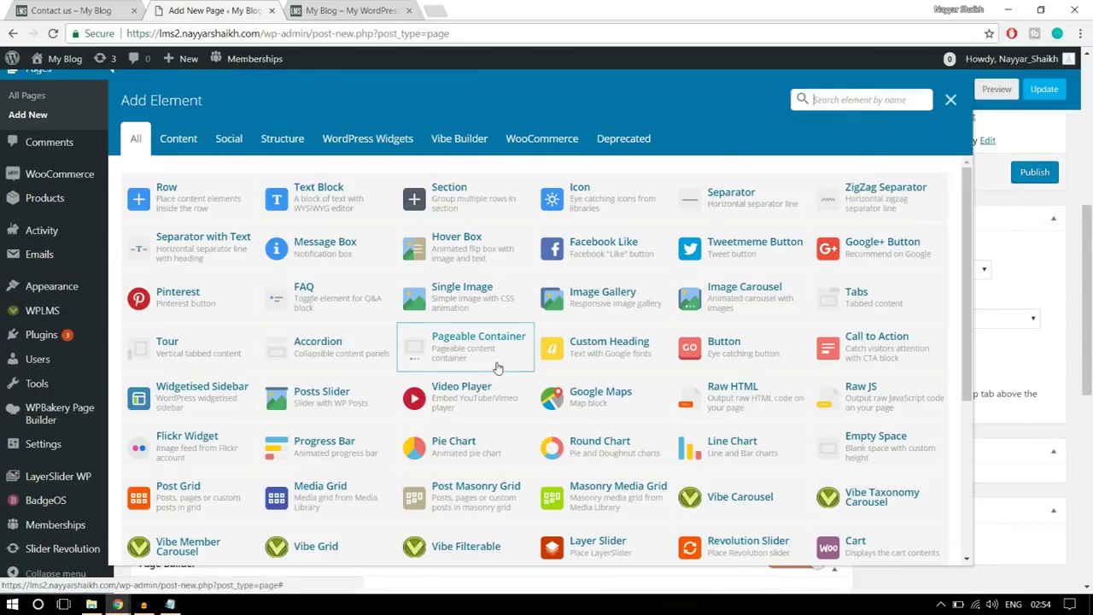
{"action": "left_click", "coordinate": [349, 212]}
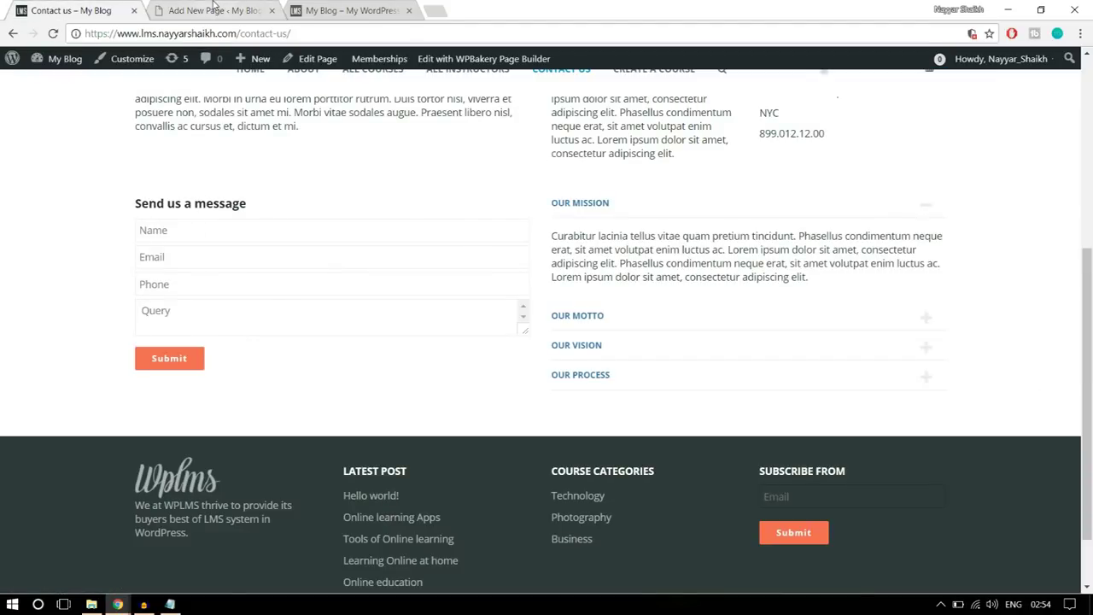
{"action": "left_click_drag", "start_coordinate": [271, 212], "coordinate": [135, 206]}
{"action": "key", "text": "ctrl+c"}
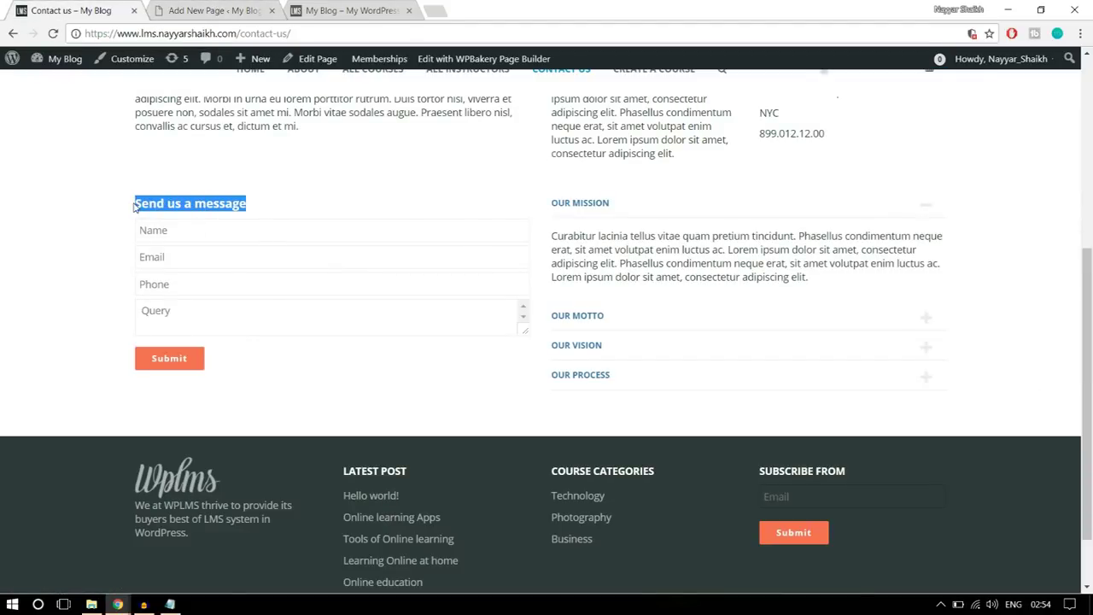
{"action": "left_click", "coordinate": [248, 12]}
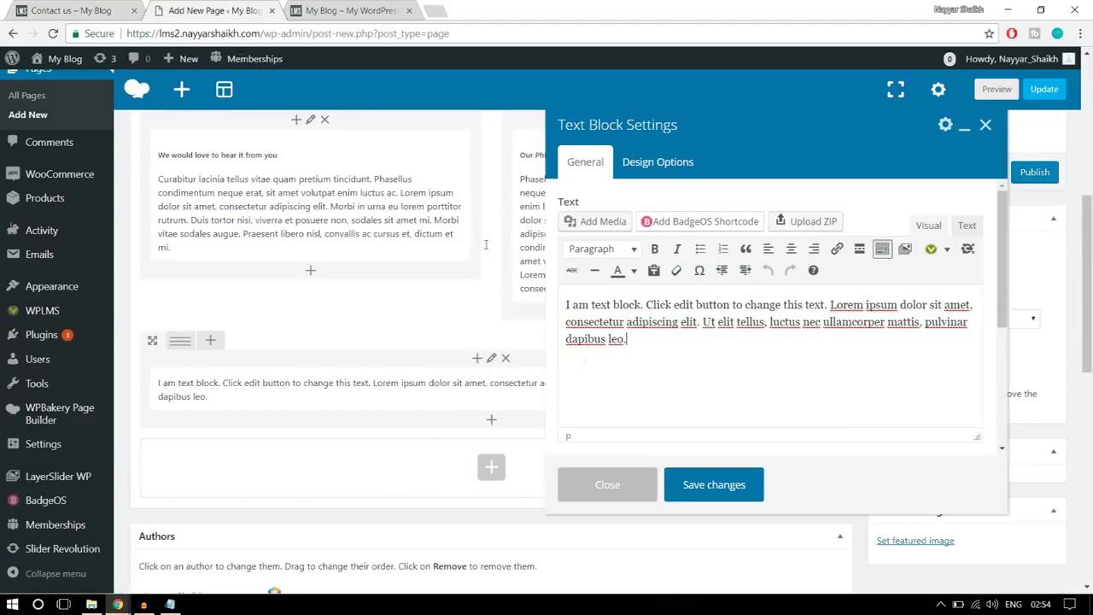
{"action": "left_click_drag", "start_coordinate": [555, 295], "coordinate": [664, 356]}
{"action": "key", "text": "ctrl+v"}
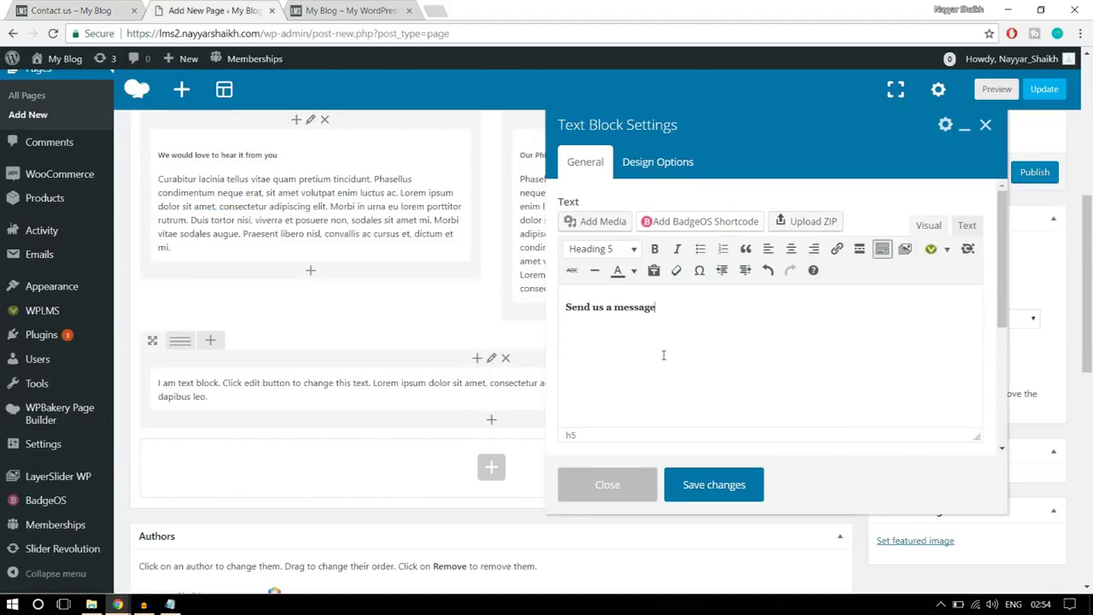
{"action": "left_click", "coordinate": [70, 11]}
{"action": "left_click", "coordinate": [313, 349]}
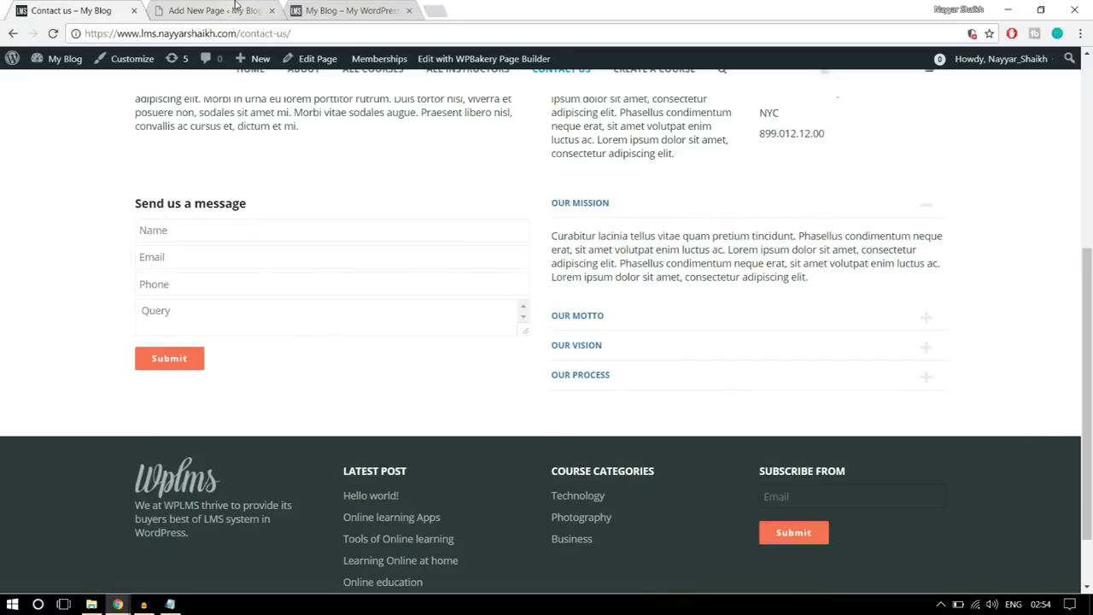
{"action": "left_click", "coordinate": [238, 8]}
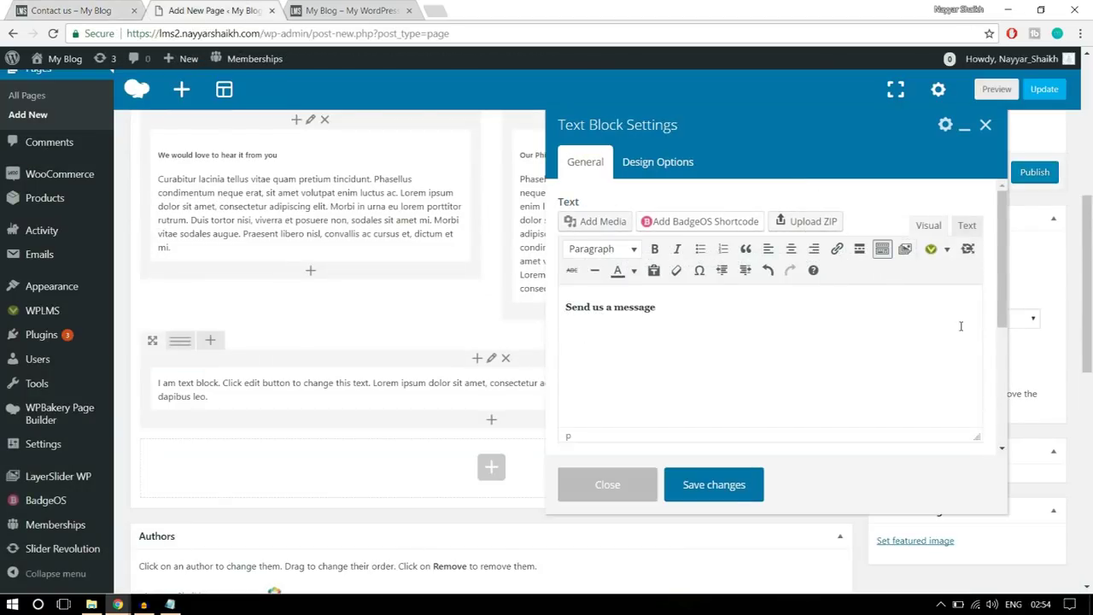
{"action": "left_click", "coordinate": [658, 341]}
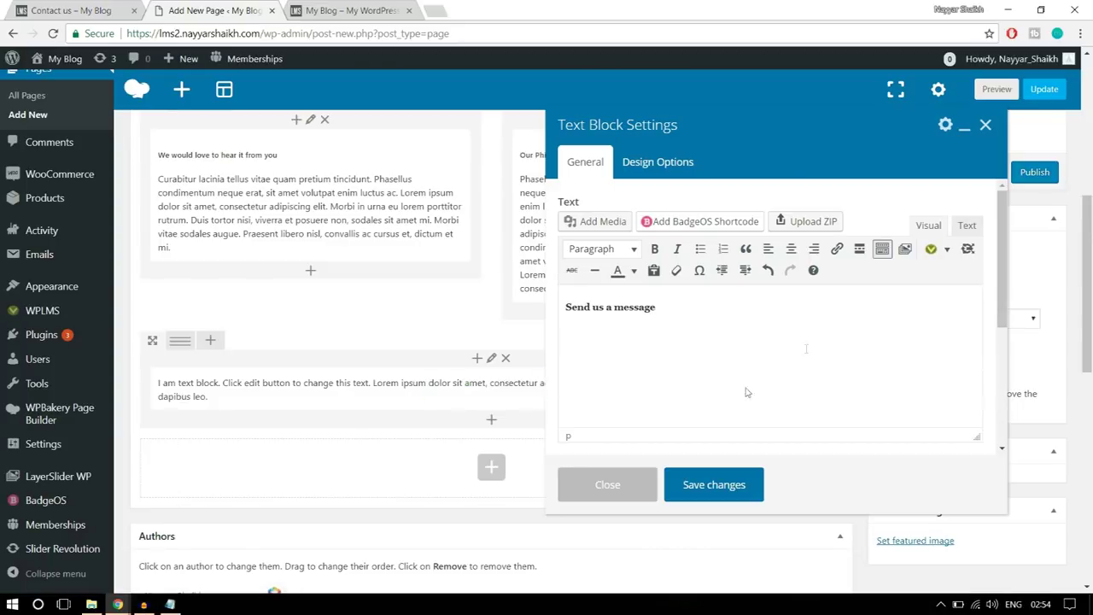
- Open the Vibe Shortcodes Forms generator and review its recipient email and subject values
{"action": "left_click", "coordinate": [947, 251]}
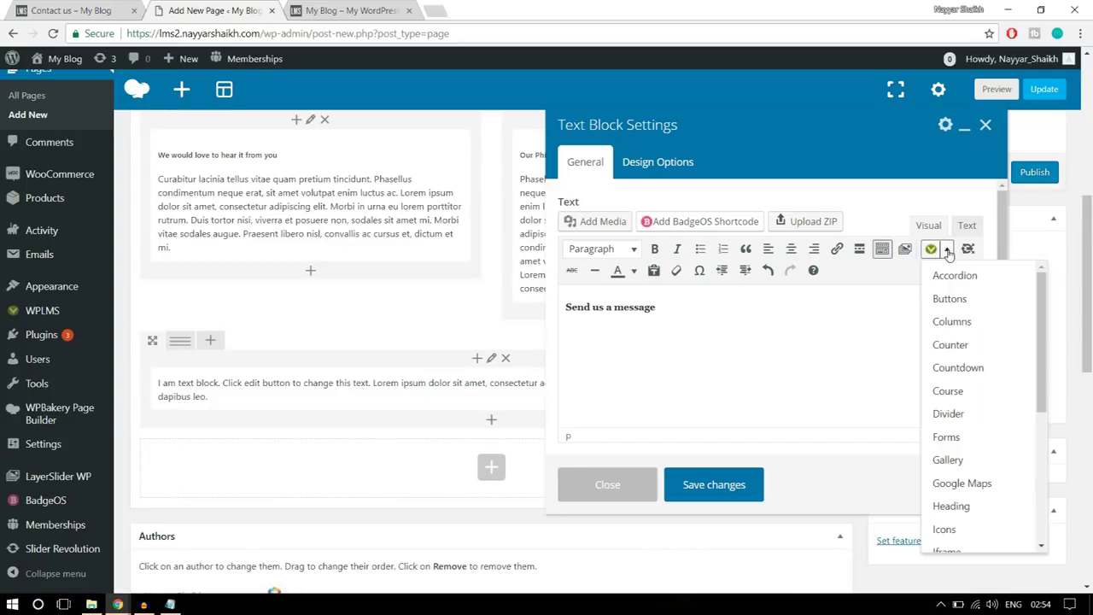
{"action": "scroll", "coordinate": [961, 419], "scroll_direction": "down", "scroll_amount": 3}
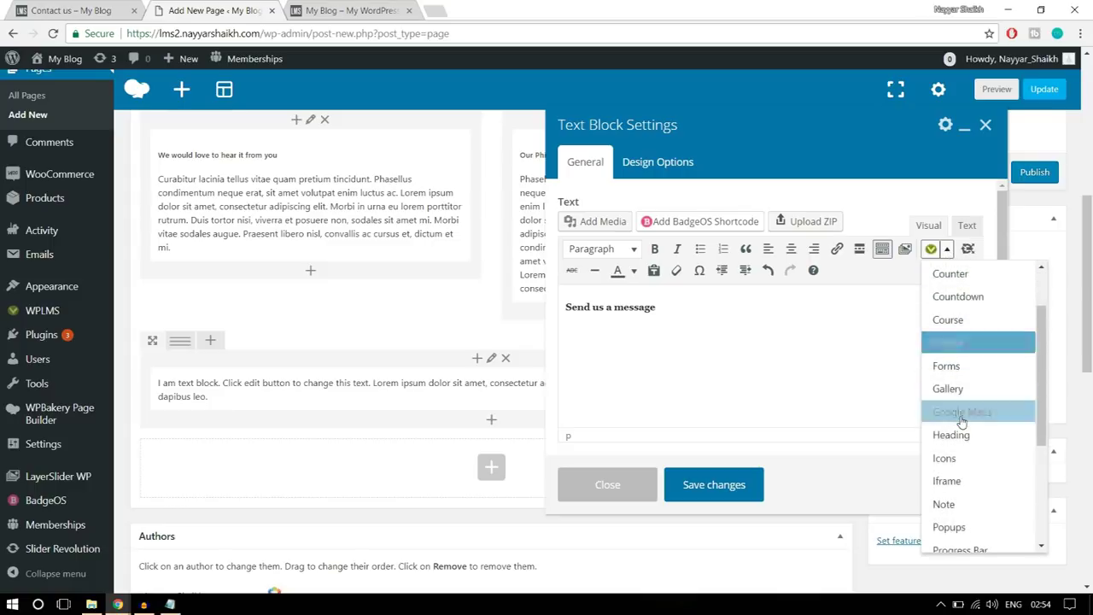
{"action": "scroll", "coordinate": [962, 423], "scroll_direction": "down", "scroll_amount": 3}
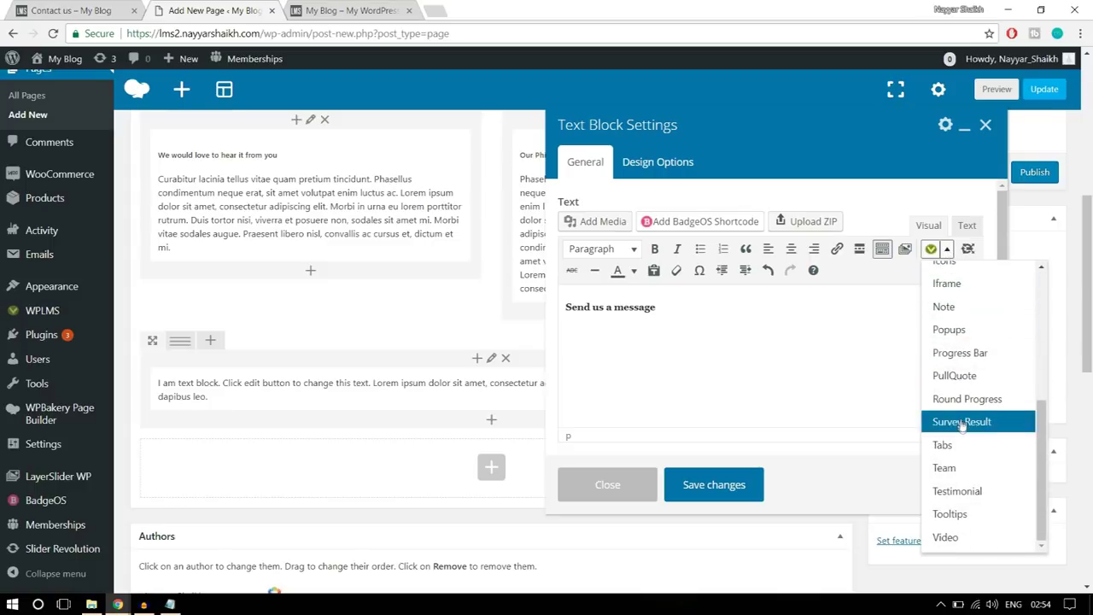
{"action": "scroll", "coordinate": [958, 487], "scroll_direction": "up", "scroll_amount": 5}
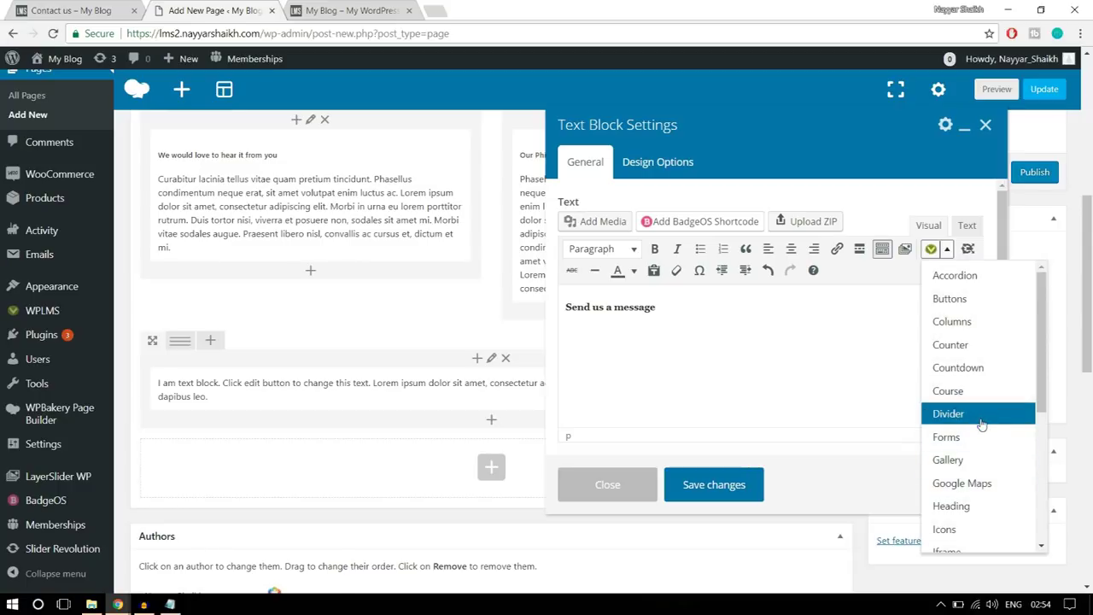
{"action": "scroll", "coordinate": [979, 417], "scroll_direction": "up", "scroll_amount": 1}
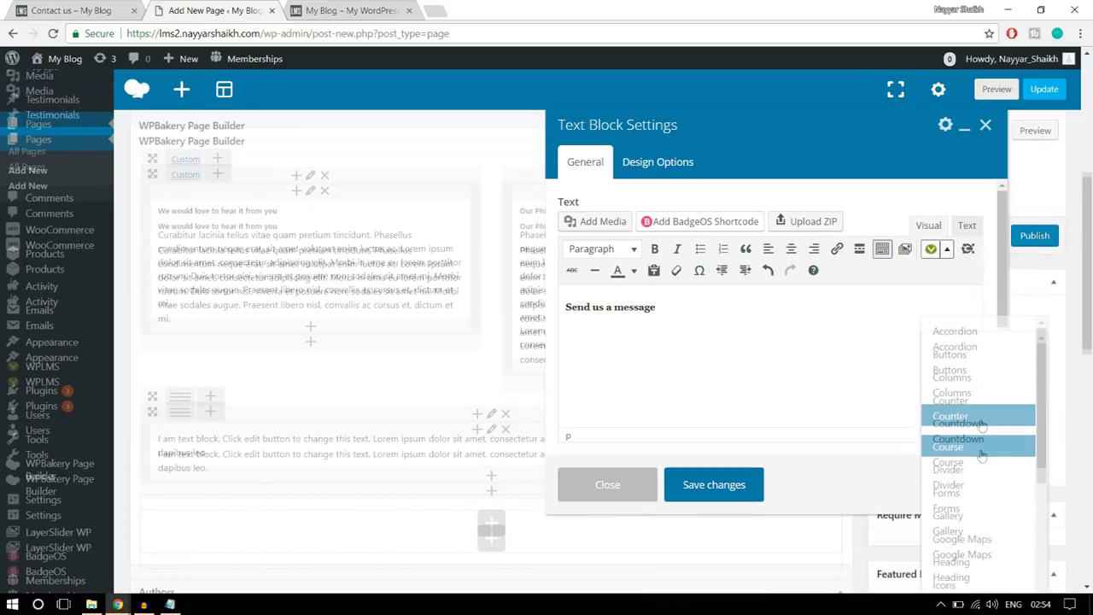
{"action": "left_click", "coordinate": [963, 512]}
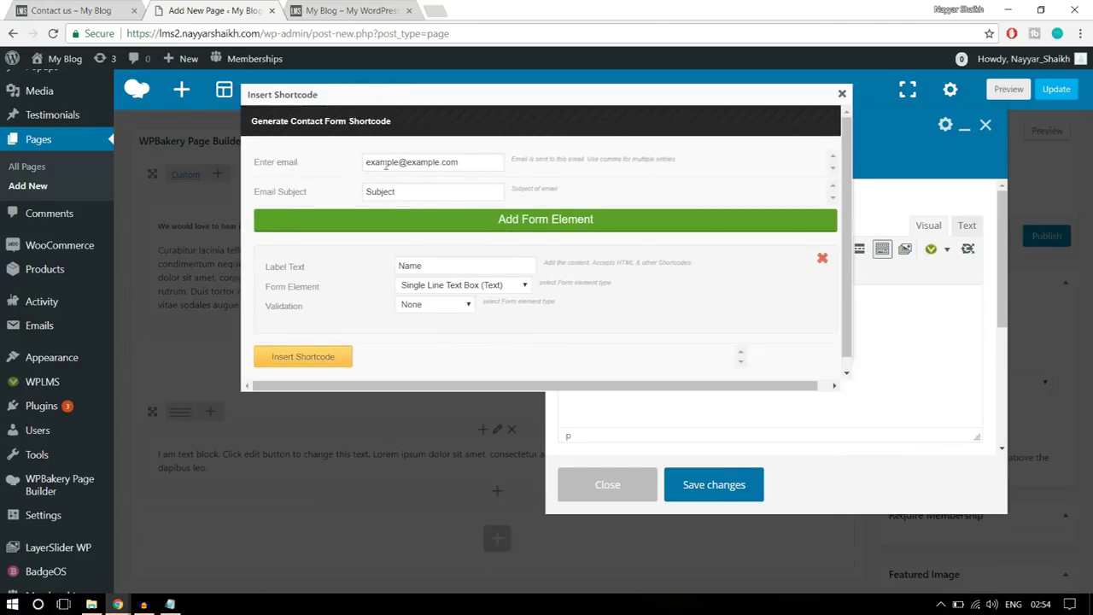
{"action": "left_click_drag", "start_coordinate": [475, 162], "coordinate": [365, 156]}
{"action": "left_click", "coordinate": [94, 10]}
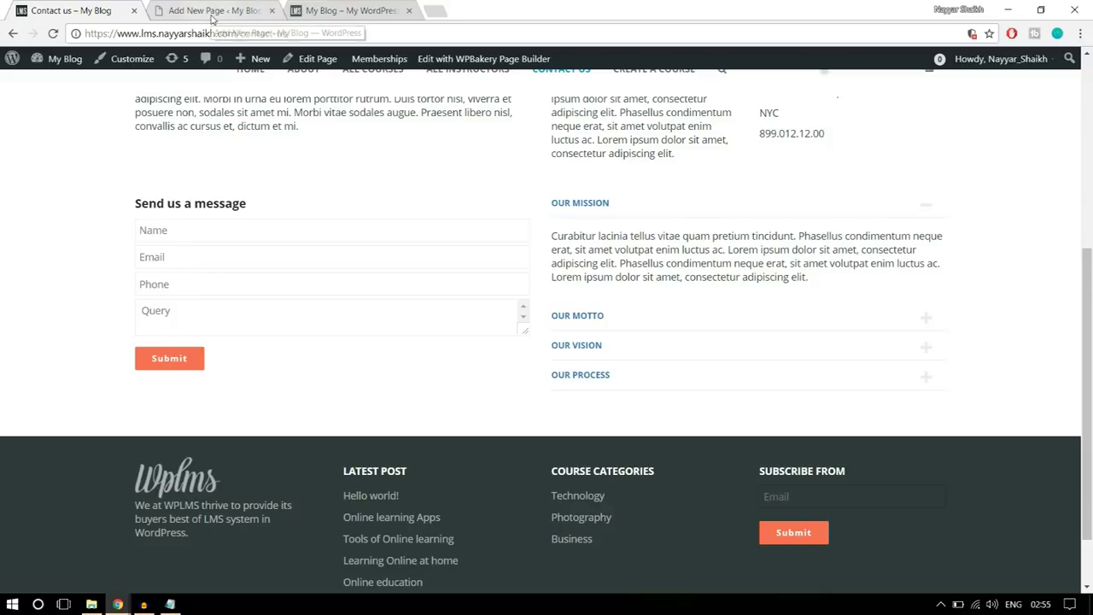
{"action": "left_click", "coordinate": [213, 12]}
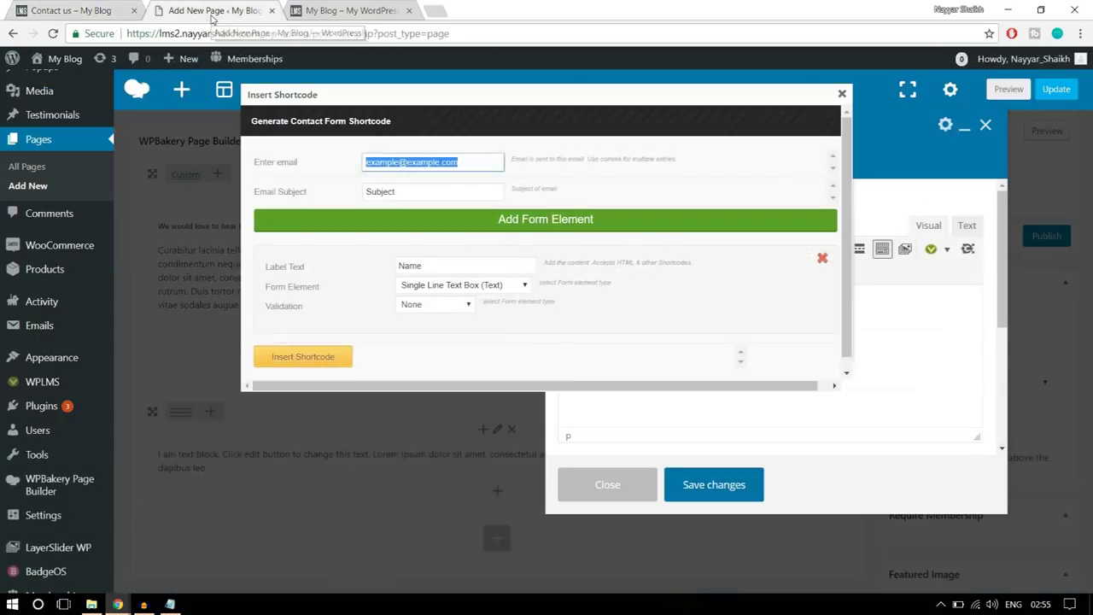
{"action": "left_click", "coordinate": [467, 166]}
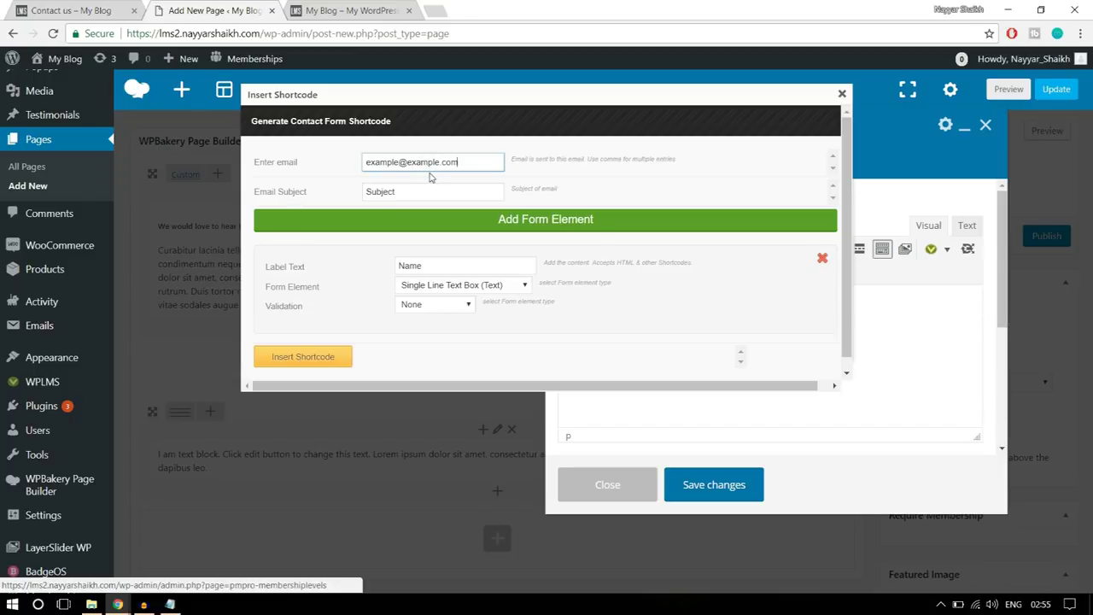
{"action": "double_click", "coordinate": [406, 192]}
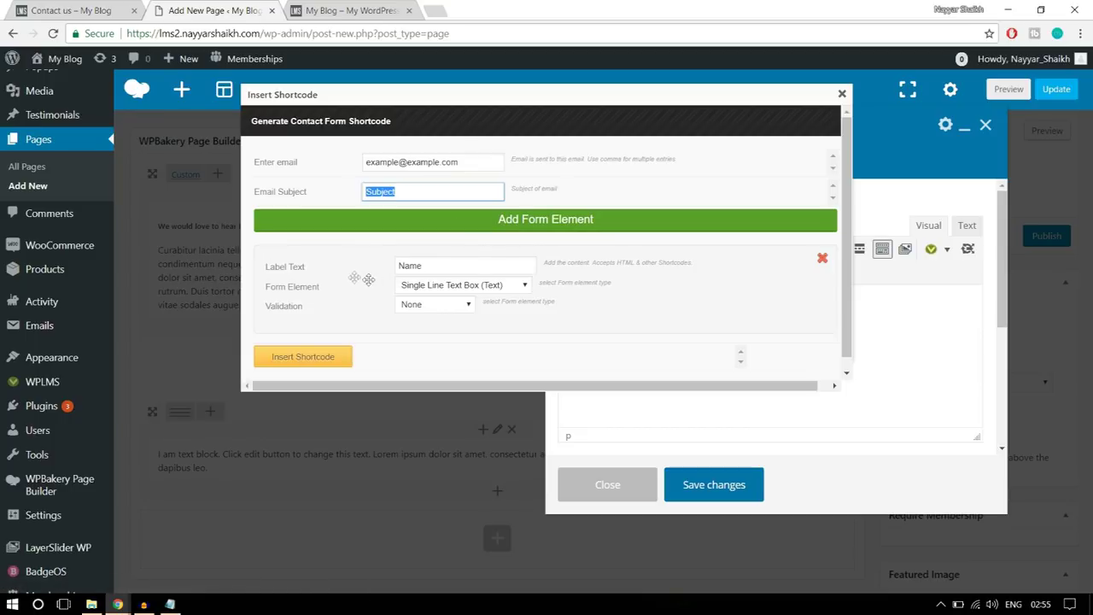
- Set the Name field's validation to Required and insert the form shortcode
{"action": "left_click", "coordinate": [59, 9]}
{"action": "left_click", "coordinate": [194, 229]}
{"action": "left_click", "coordinate": [187, 8]}
{"action": "left_click", "coordinate": [434, 308]}
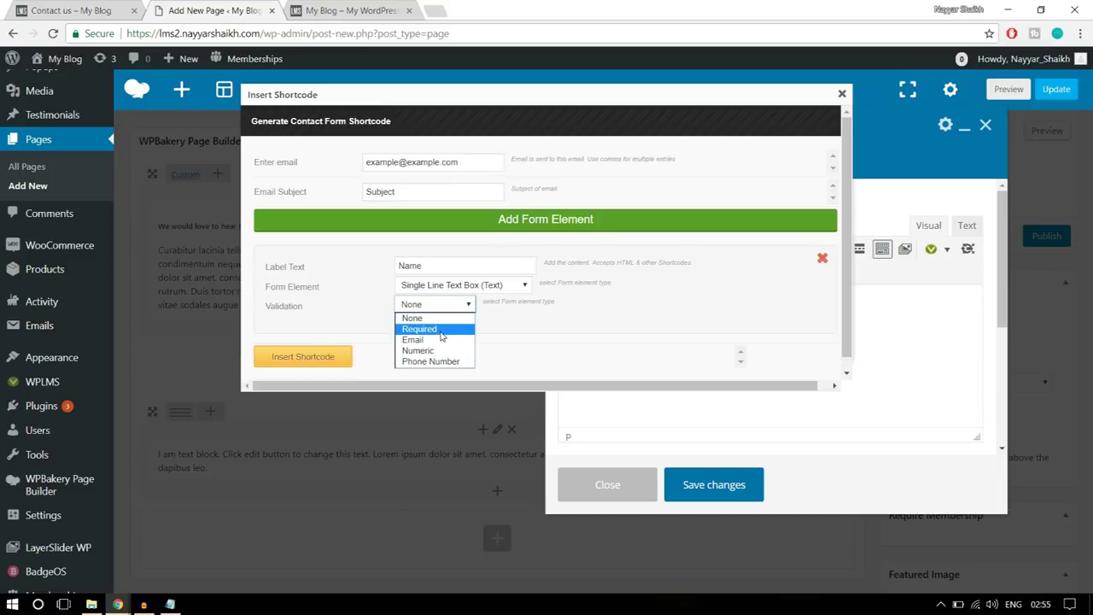
{"action": "left_click", "coordinate": [441, 330]}
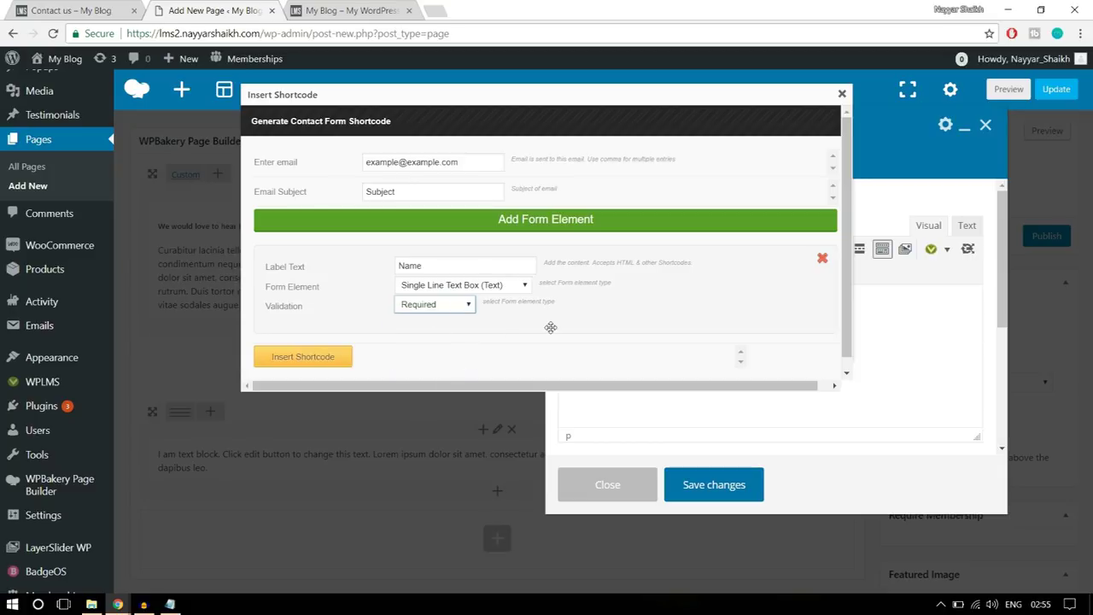
{"action": "left_click", "coordinate": [344, 356]}
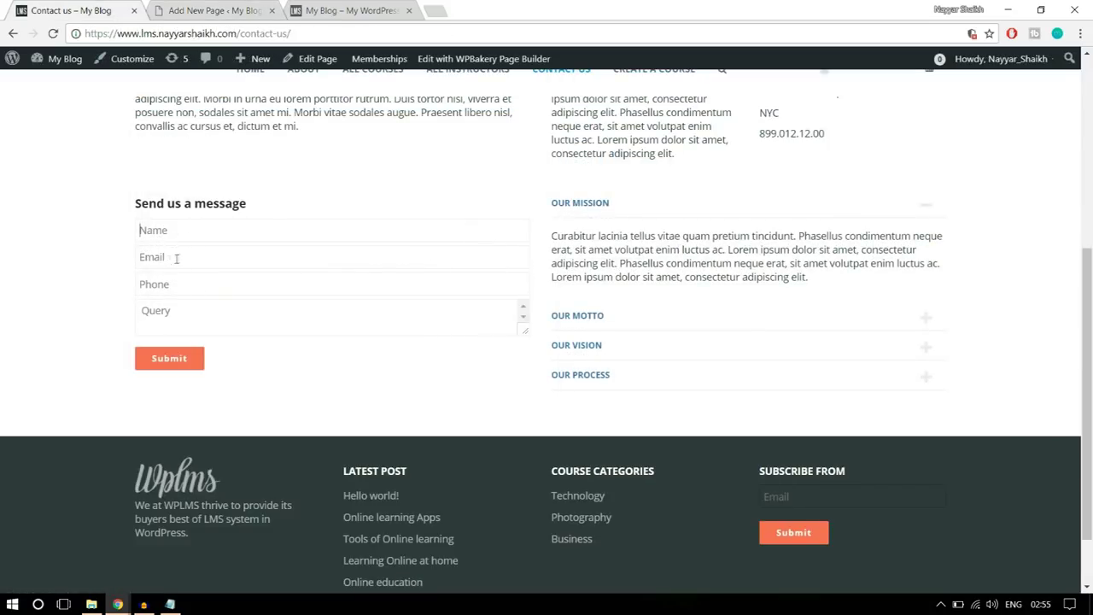
{"action": "left_click", "coordinate": [213, 10]}
{"action": "left_click", "coordinate": [947, 249]}
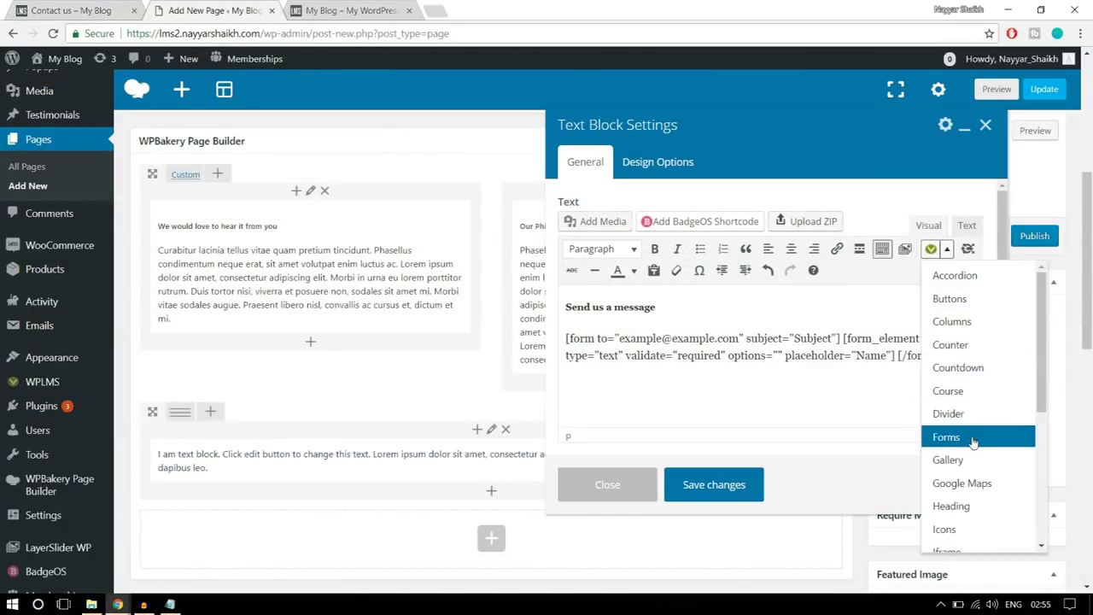
- Insert a second form shortcode for an 'Email' single-line text field with email validation
{"action": "left_click", "coordinate": [973, 437]}
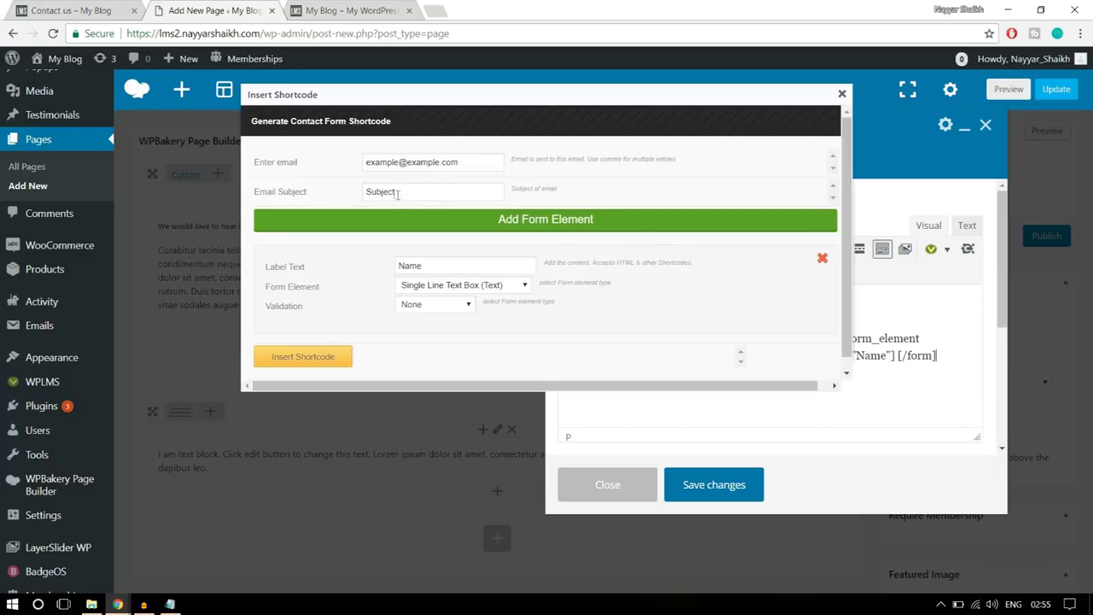
{"action": "double_click", "coordinate": [410, 265]}
{"action": "left_click", "coordinate": [119, 8]}
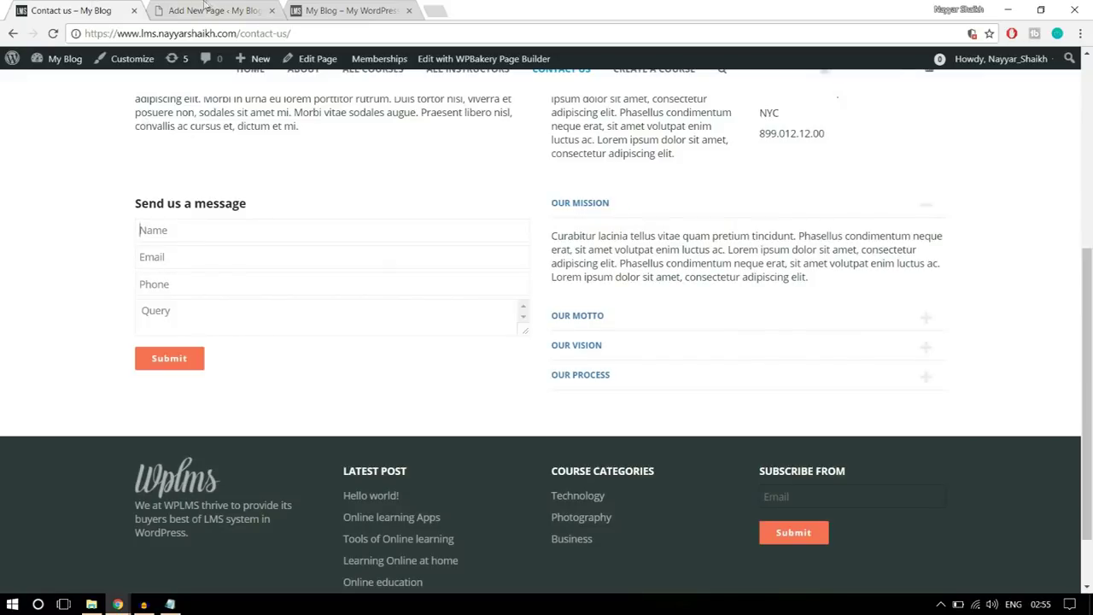
{"action": "left_click", "coordinate": [205, 10]}
{"action": "type", "text": "Emai"}
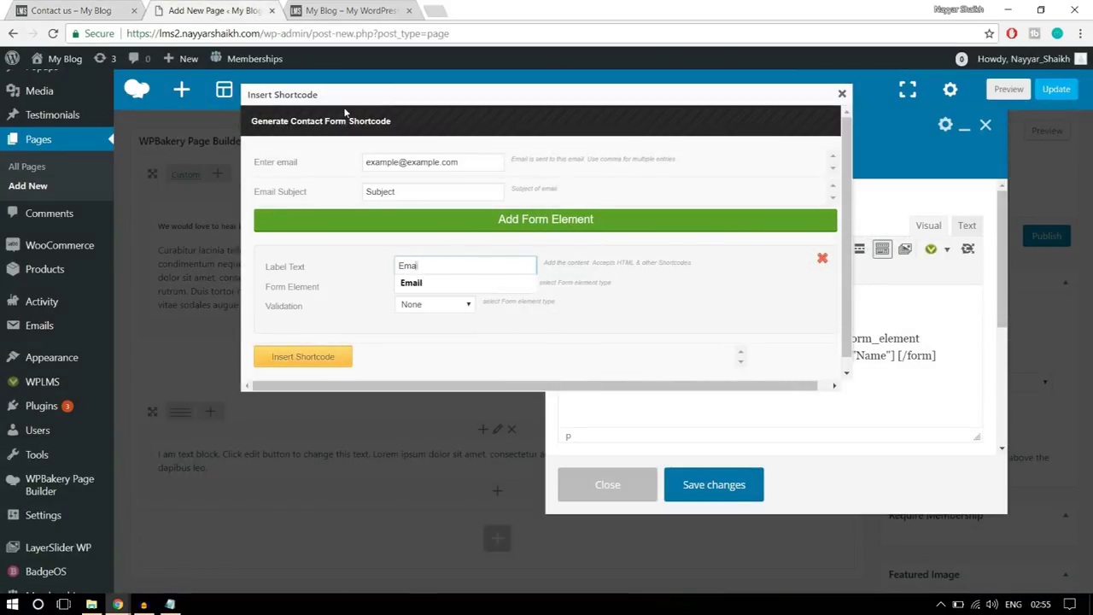
{"action": "type", "text": "l"}
{"action": "left_click", "coordinate": [530, 287]}
{"action": "left_click", "coordinate": [523, 287]}
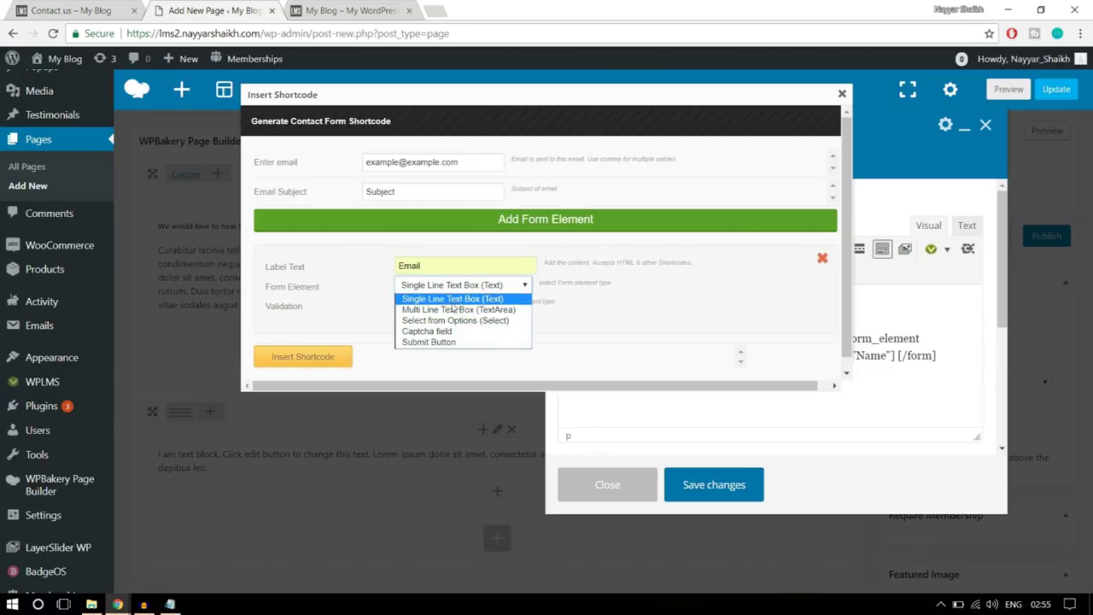
{"action": "left_click", "coordinate": [464, 300]}
{"action": "left_click", "coordinate": [432, 306]}
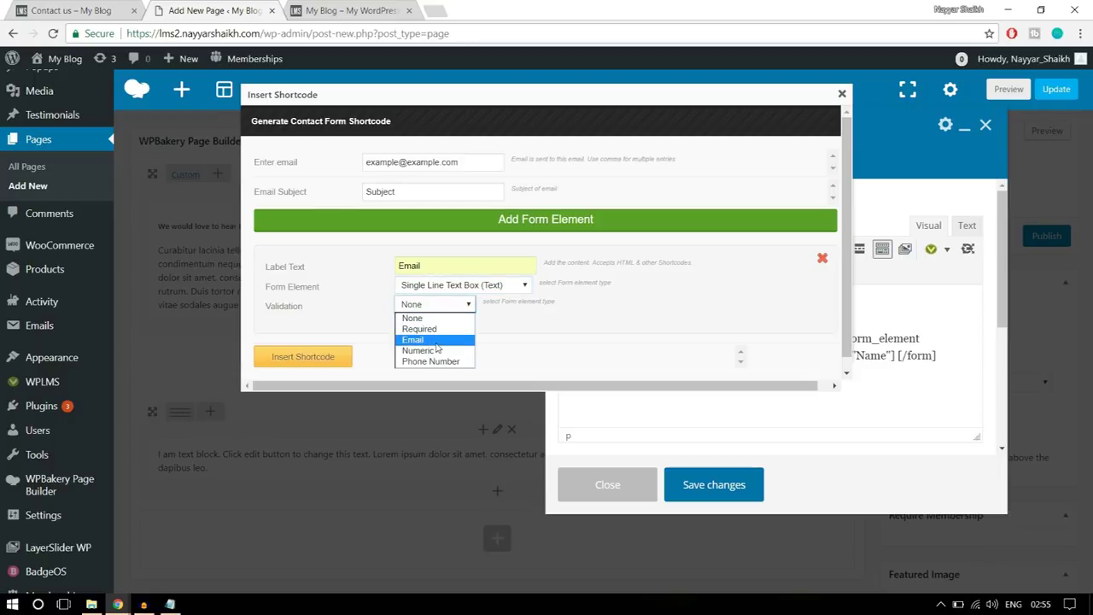
{"action": "left_click", "coordinate": [442, 345]}
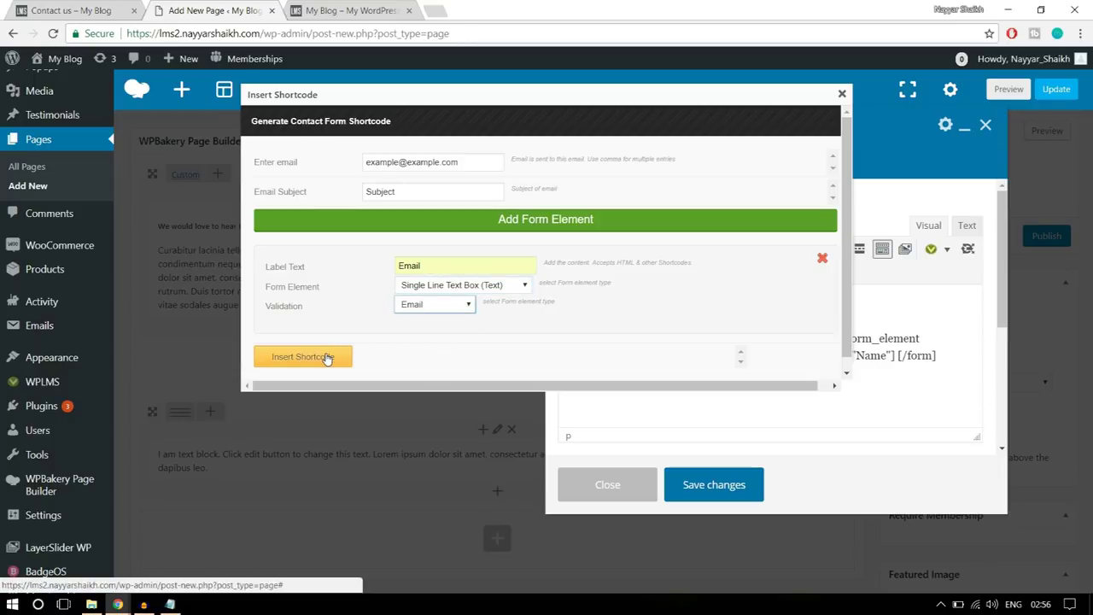
{"action": "left_click", "coordinate": [326, 357]}
{"action": "left_click", "coordinate": [84, 7]}
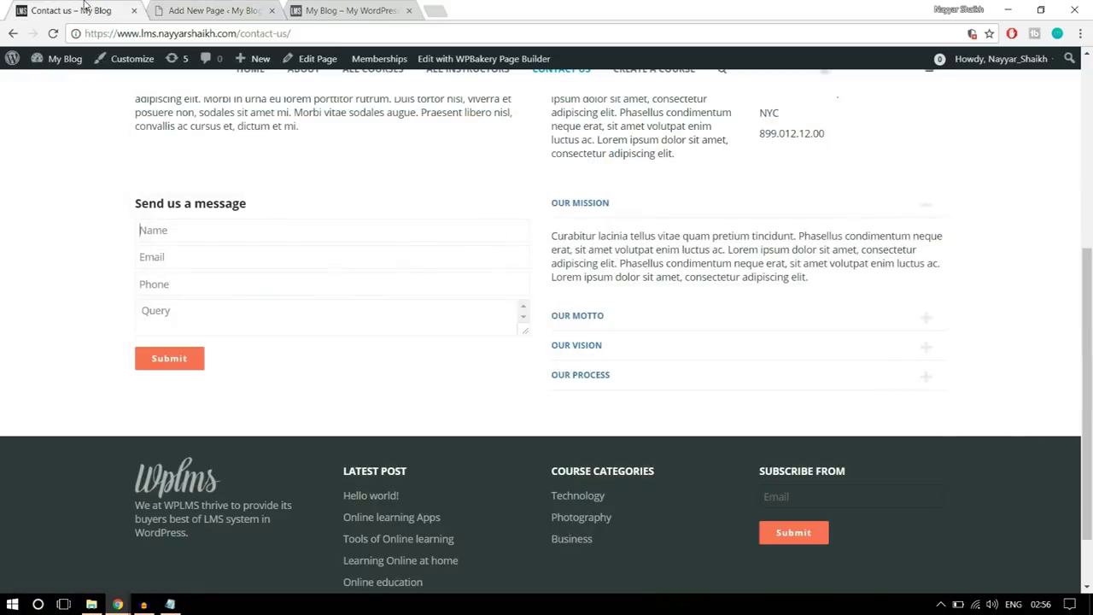
{"action": "left_click", "coordinate": [216, 11]}
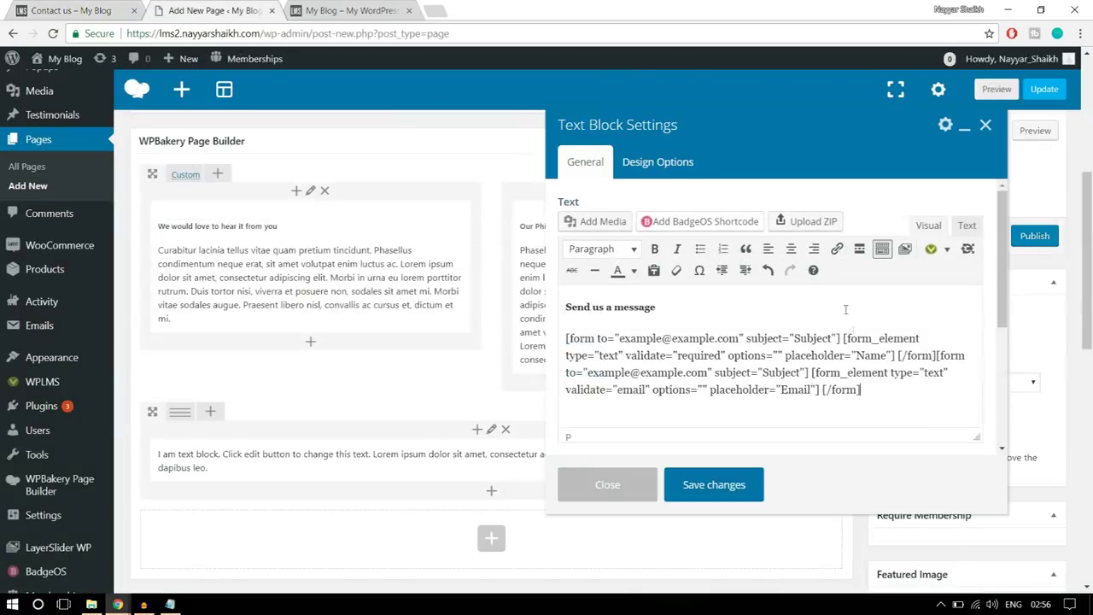
- Insert a 'Phone' text field shortcode with Phone Number validation
{"action": "left_click", "coordinate": [933, 251]}
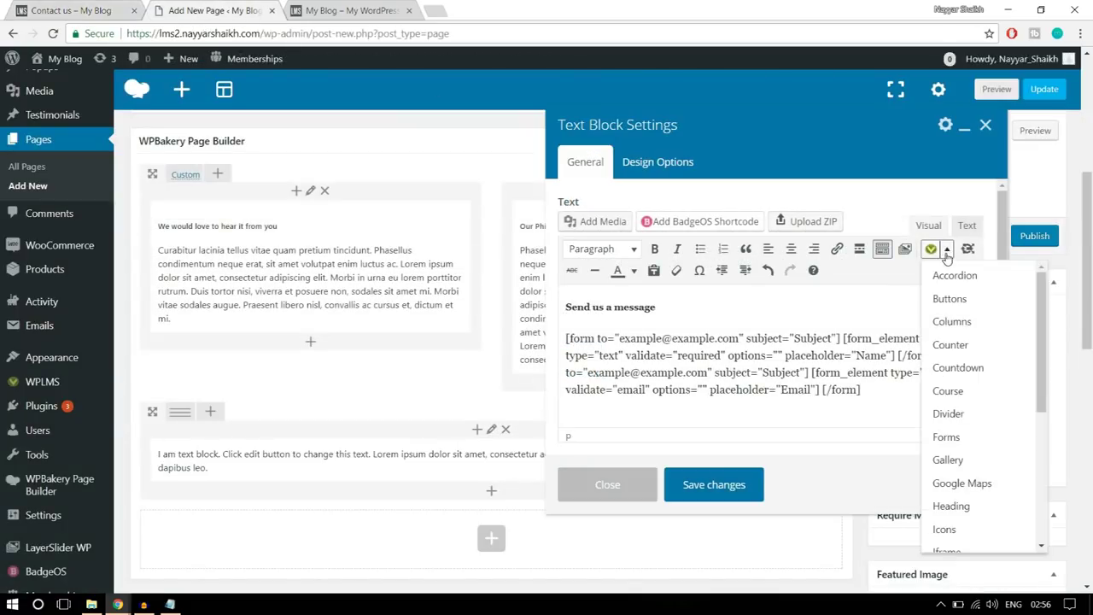
{"action": "left_click", "coordinate": [971, 443]}
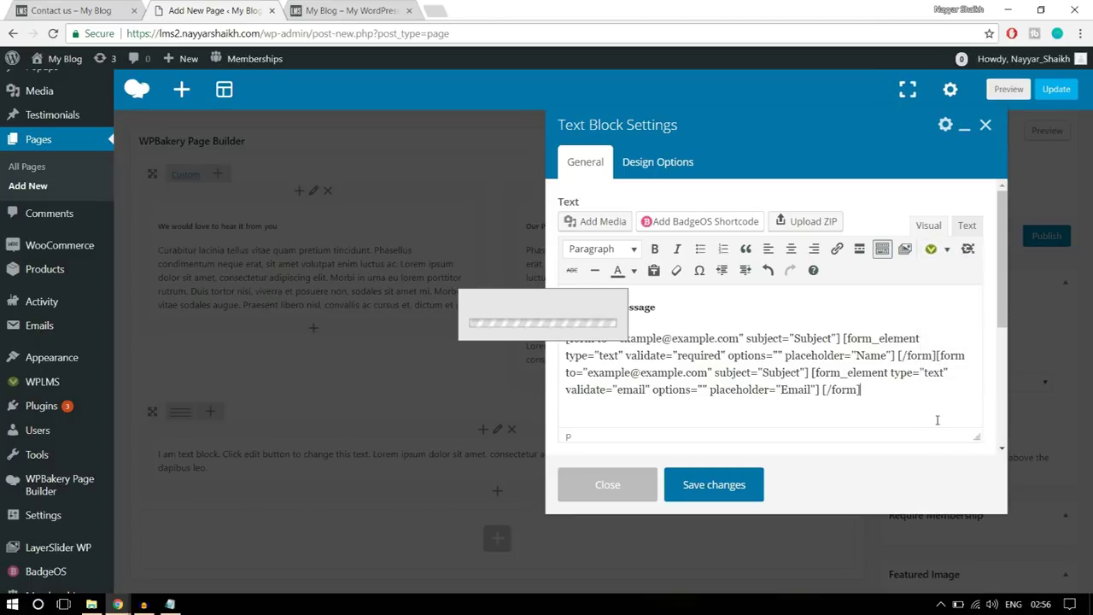
{"action": "left_click", "coordinate": [502, 265]}
{"action": "key", "text": "ctrl+a"}
{"action": "type", "text": "Ph"}
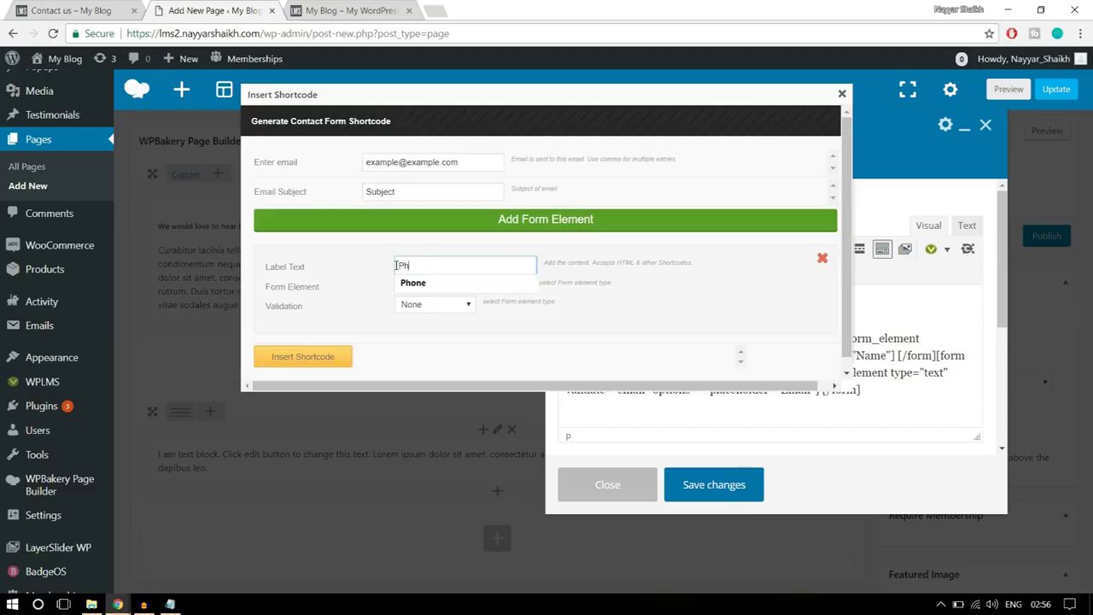
{"action": "left_click", "coordinate": [512, 282]}
{"action": "left_click", "coordinate": [426, 306]}
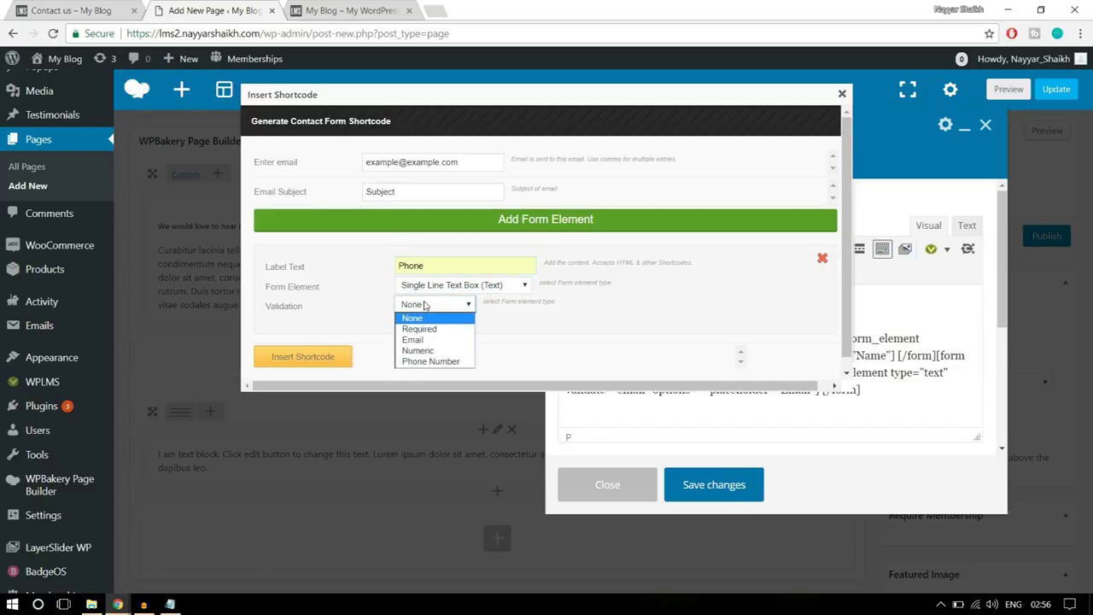
{"action": "left_click", "coordinate": [450, 362]}
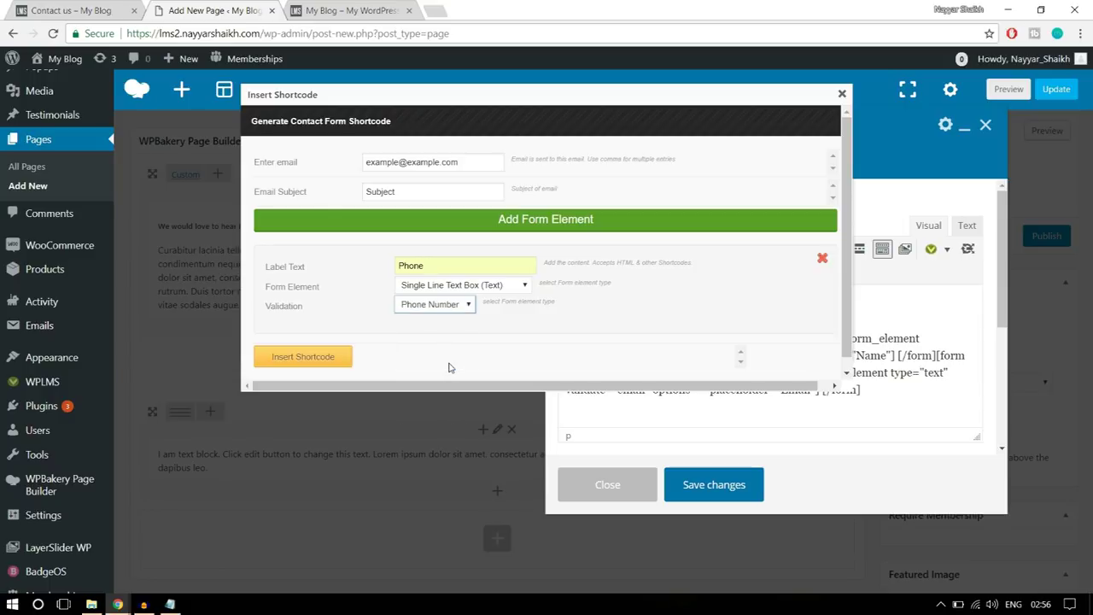
{"action": "left_click", "coordinate": [322, 358]}
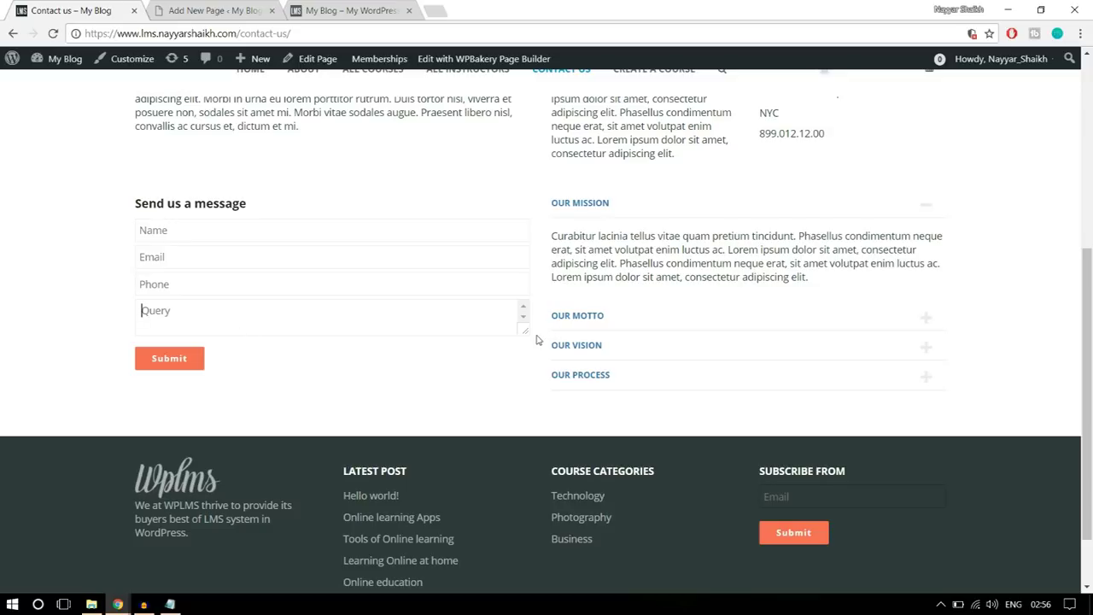
{"action": "left_click", "coordinate": [215, 10]}
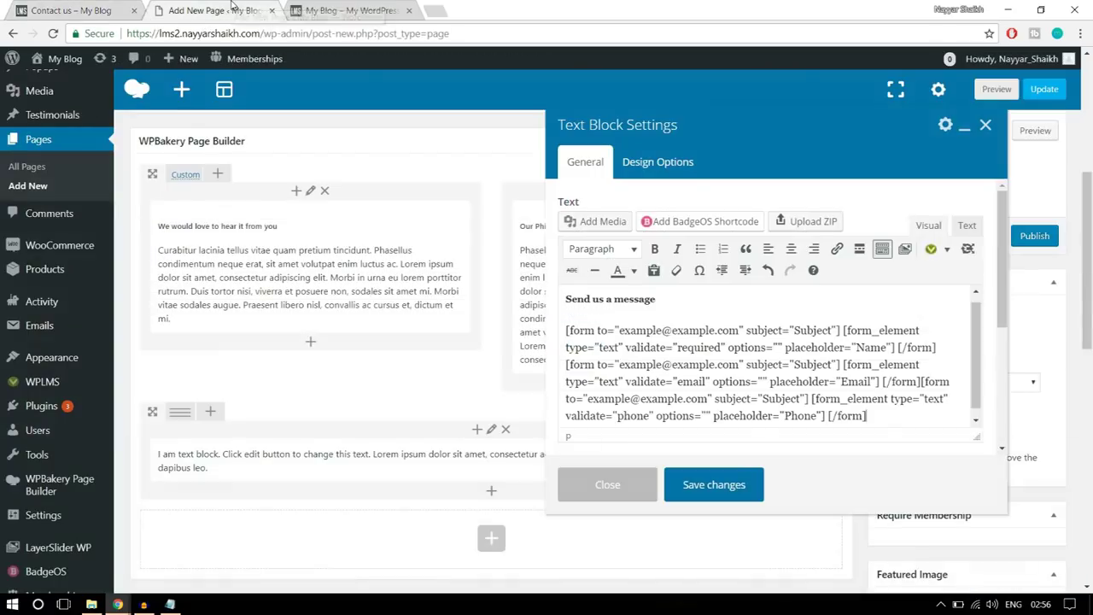
{"action": "left_click", "coordinate": [100, 7]}
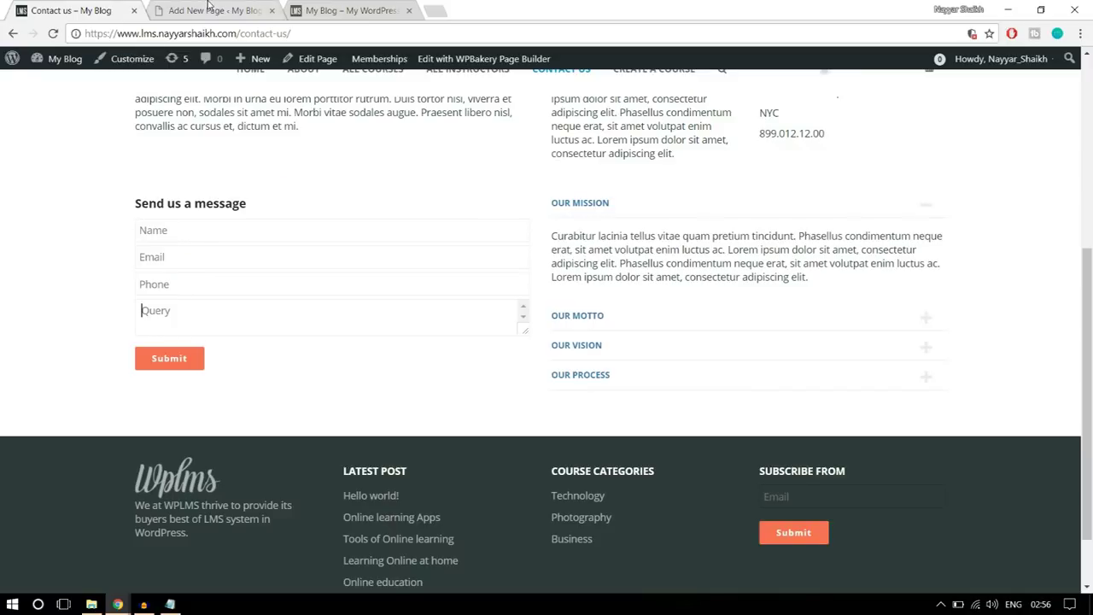
{"action": "left_click", "coordinate": [215, 10]}
{"action": "left_click", "coordinate": [933, 249]}
- Insert a 'Message' multi-line TextArea field shortcode with validation set to None
{"action": "left_click", "coordinate": [974, 437]}
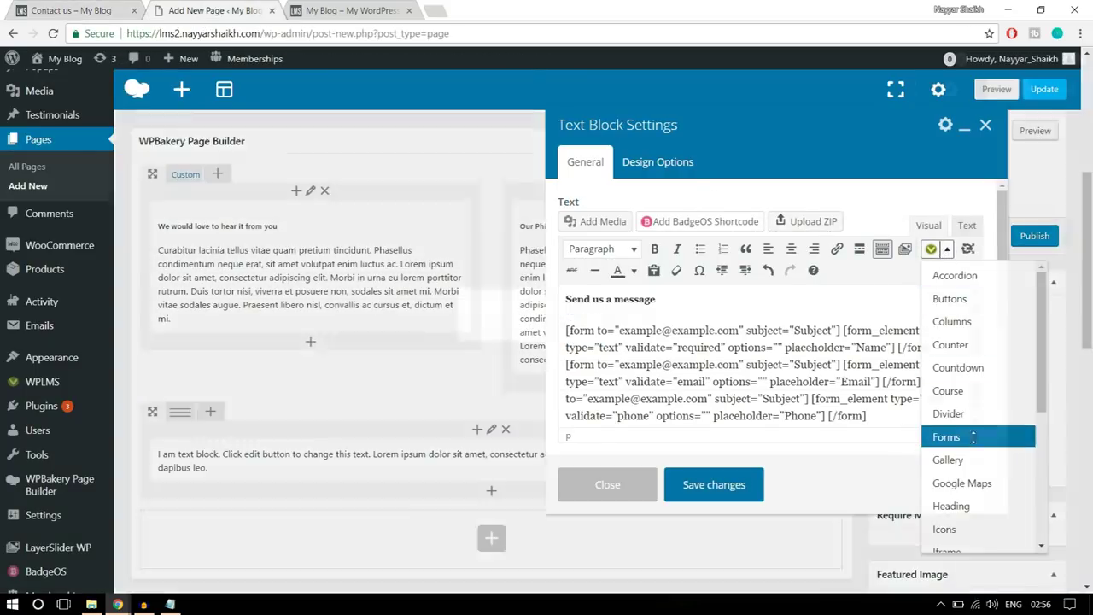
{"action": "left_click_drag", "start_coordinate": [438, 271], "coordinate": [373, 277]}
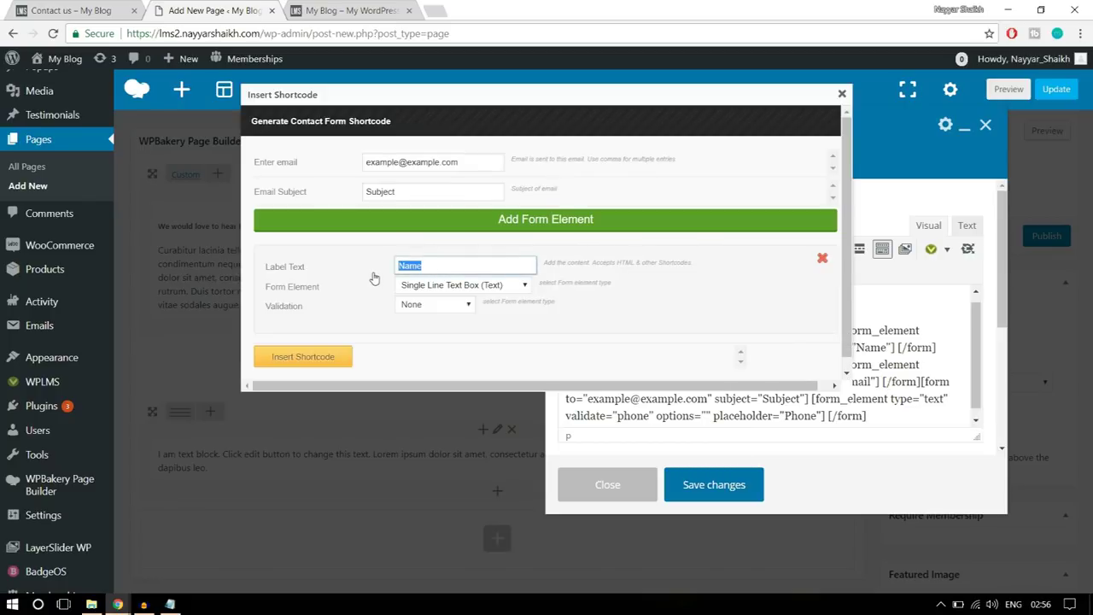
{"action": "type", "text": "Query"}
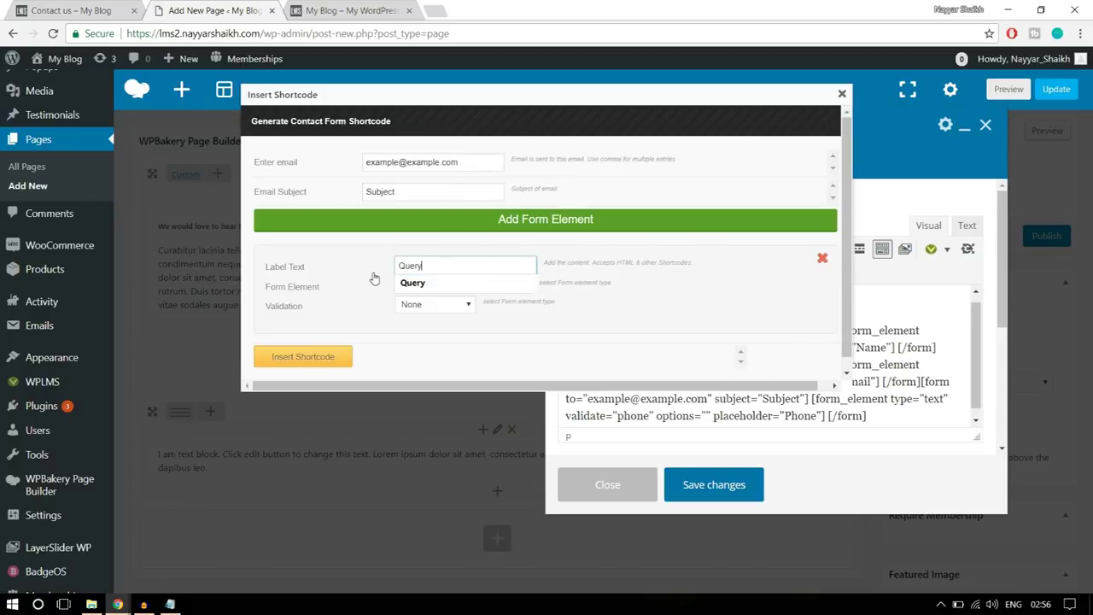
{"action": "key", "text": "ctrl+a"}
{"action": "type", "text": "Me"}
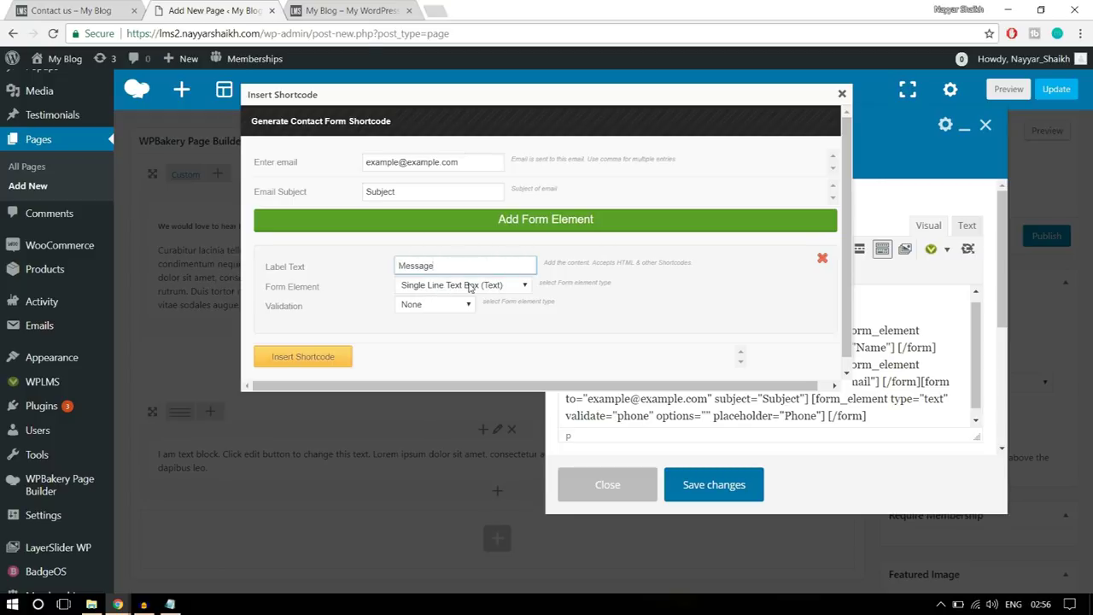
{"action": "left_click", "coordinate": [469, 288]}
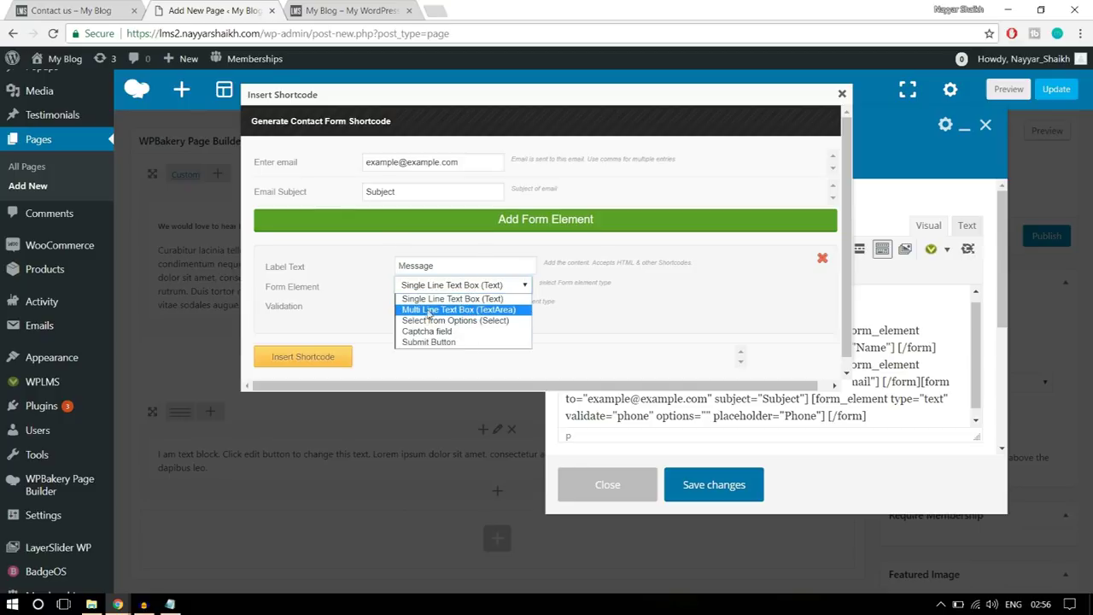
{"action": "left_click", "coordinate": [503, 312]}
{"action": "left_click", "coordinate": [436, 306]}
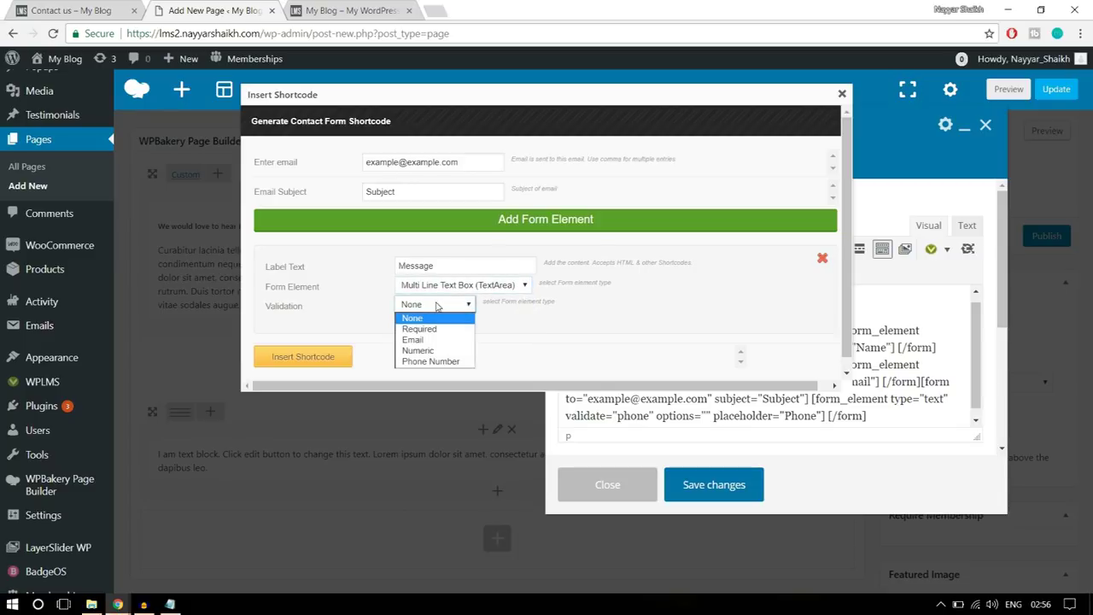
{"action": "left_click", "coordinate": [437, 318]}
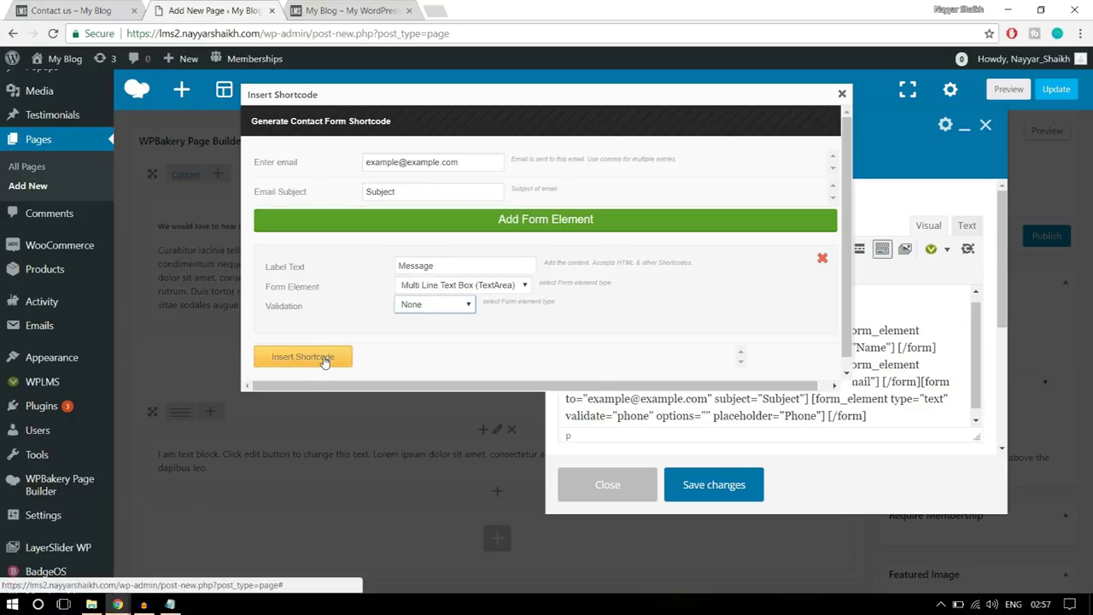
{"action": "left_click", "coordinate": [303, 357]}
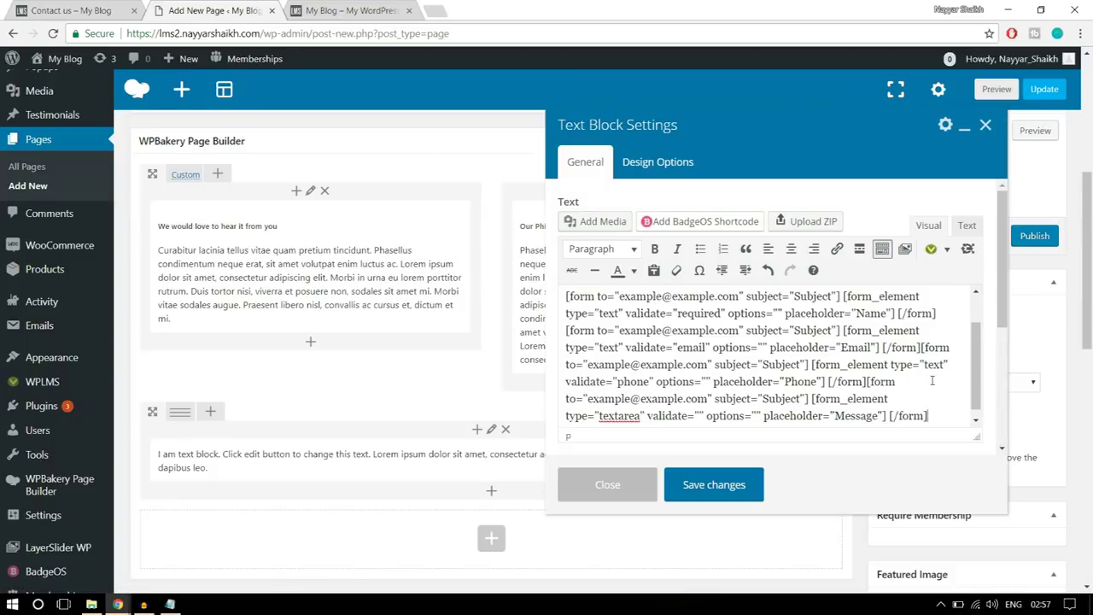
- In the Vibe Forms shortcode generator, set a new form element to Submit Button with no validation
{"action": "left_click", "coordinate": [114, 9]}
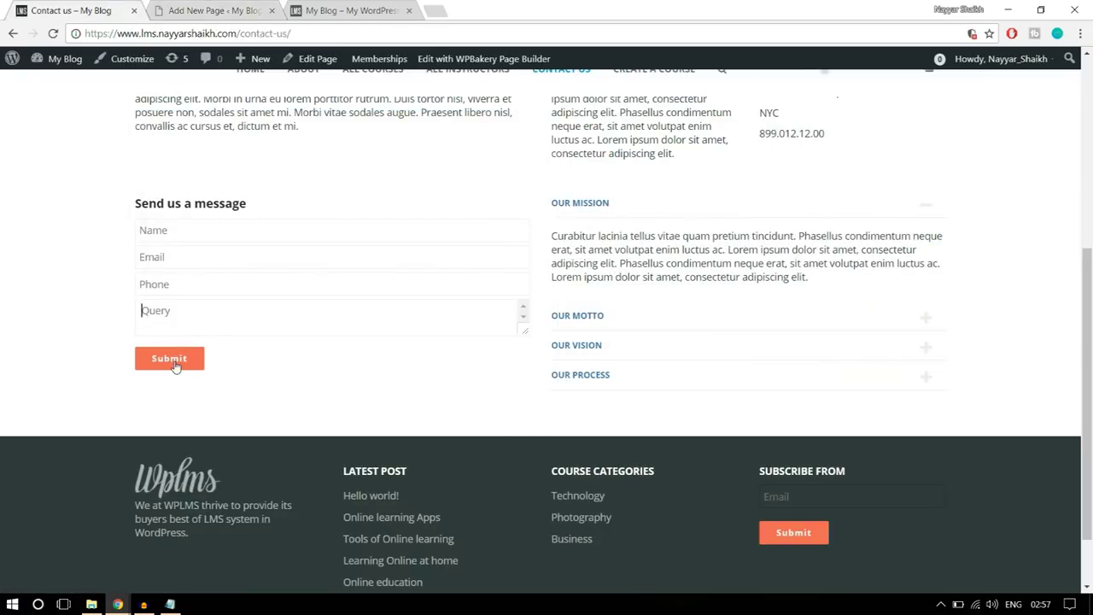
{"action": "left_click", "coordinate": [195, 9]}
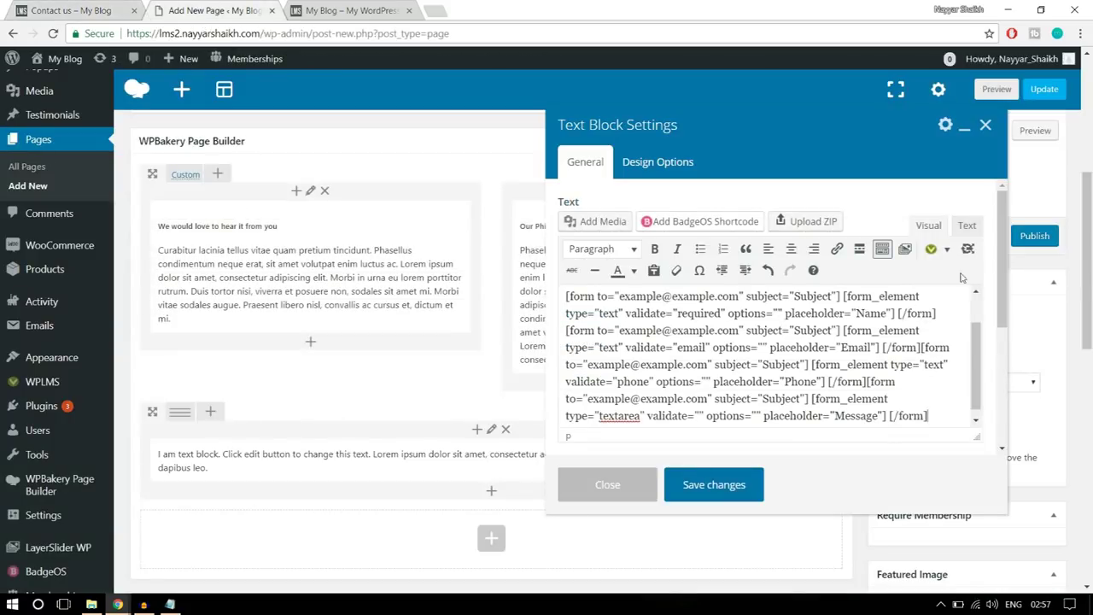
{"action": "left_click", "coordinate": [946, 249]}
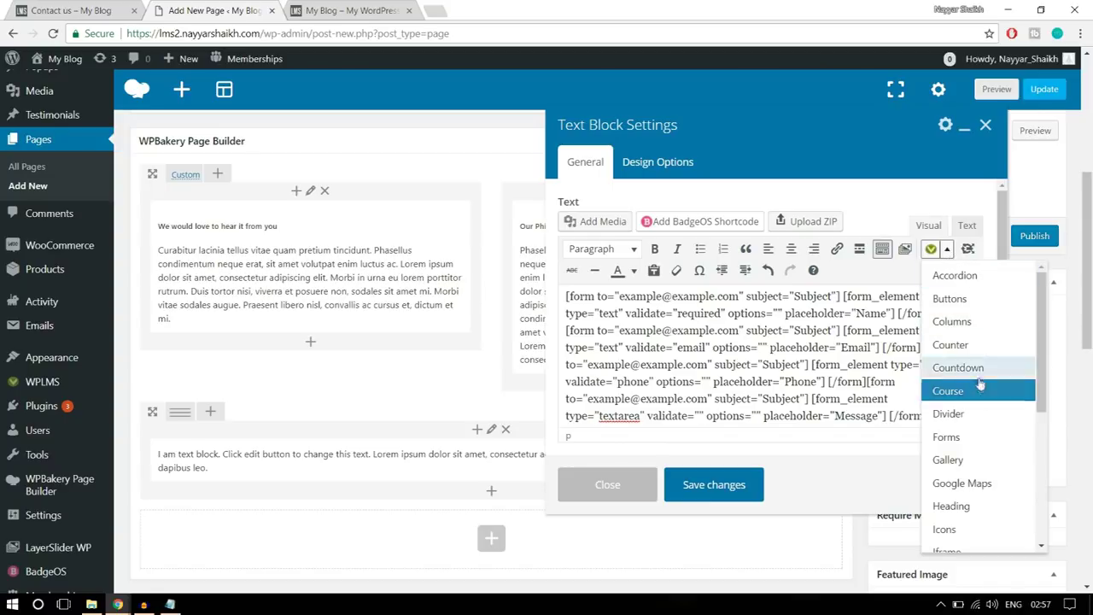
{"action": "left_click", "coordinate": [948, 436]}
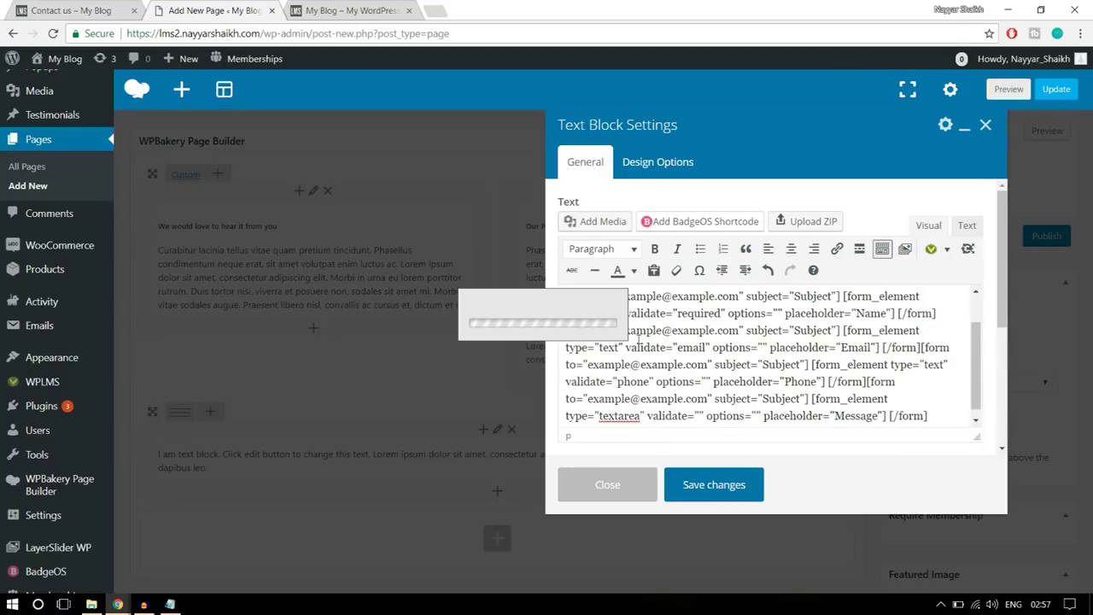
{"action": "left_click", "coordinate": [444, 286]}
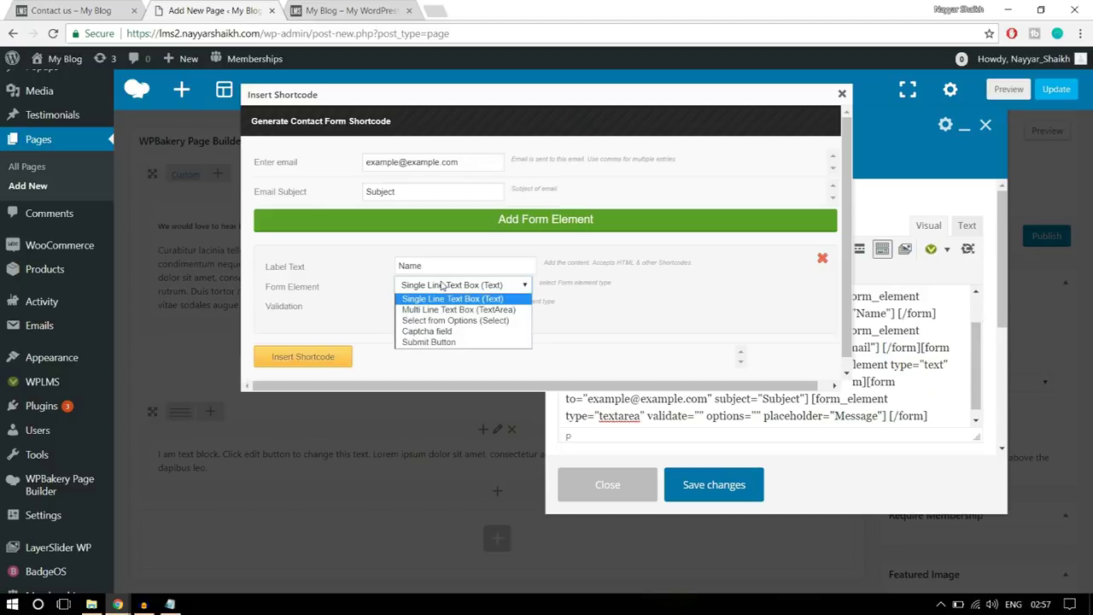
{"action": "left_click", "coordinate": [443, 343]}
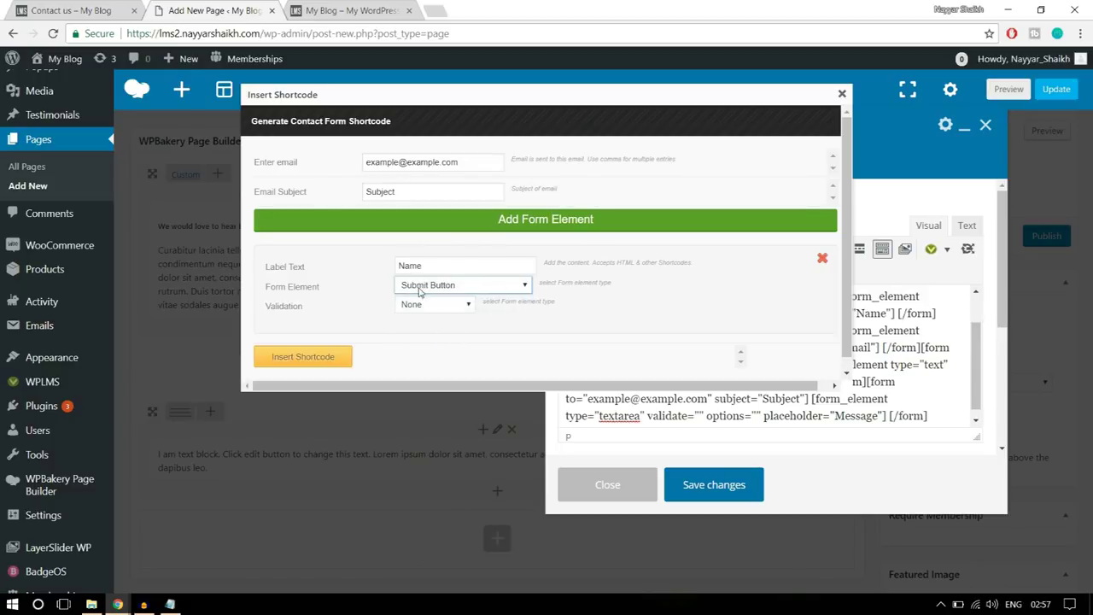
{"action": "left_click", "coordinate": [419, 310]}
{"action": "left_click", "coordinate": [419, 310]}
- Label the button 'Submit', insert its shortcode, and save the Send us a message text block
{"action": "left_click_drag", "start_coordinate": [450, 266], "coordinate": [360, 263]}
{"action": "left_click", "coordinate": [70, 11]}
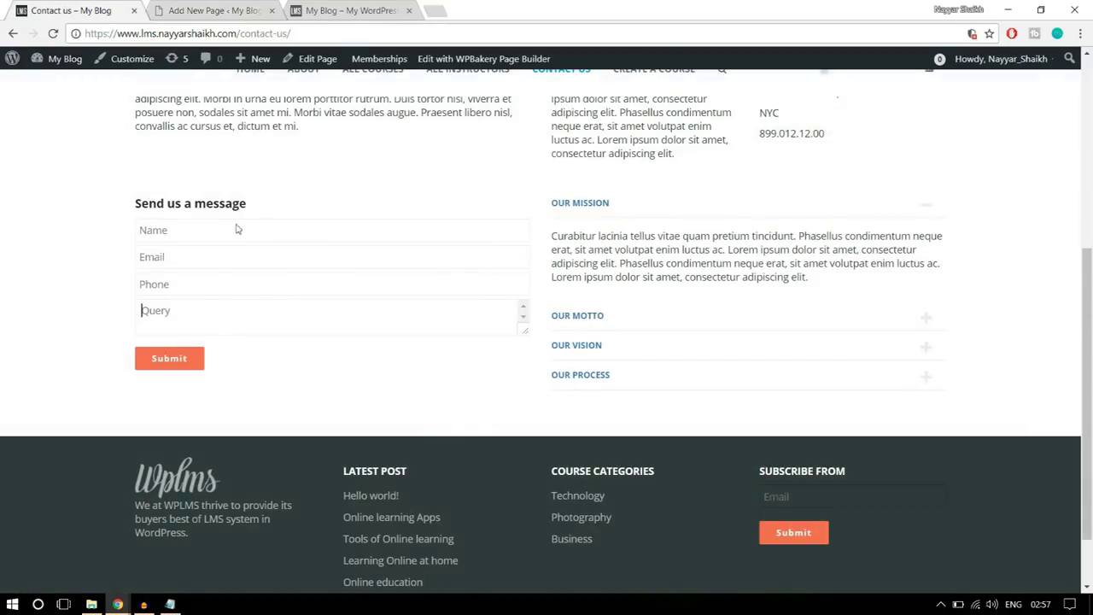
{"action": "left_click", "coordinate": [193, 9]}
{"action": "type", "text": "Submit"}
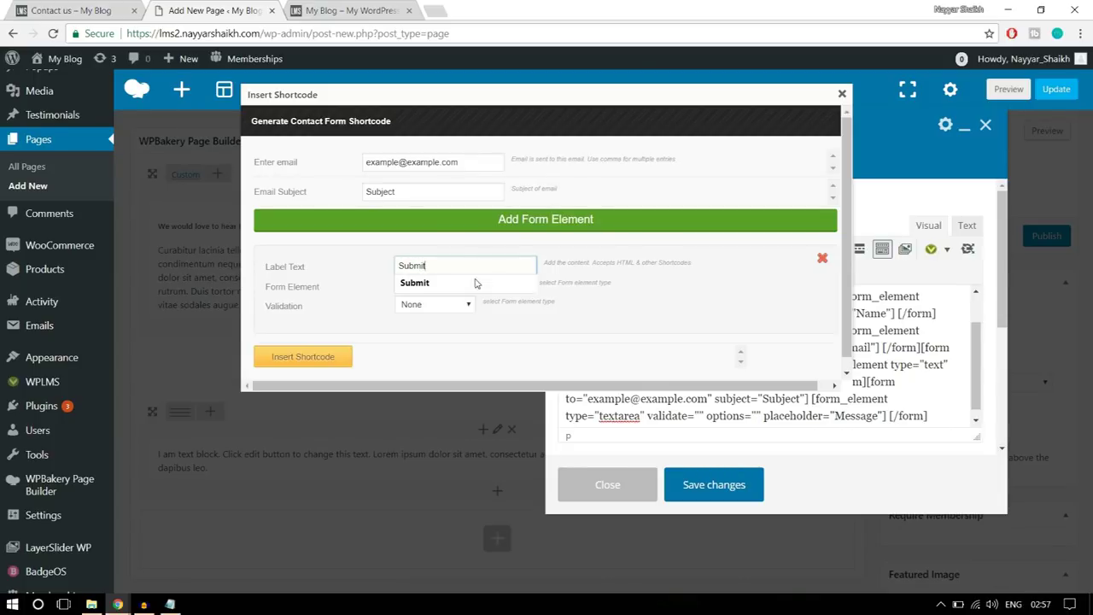
{"action": "left_click", "coordinate": [478, 279]}
{"action": "left_click", "coordinate": [311, 359]}
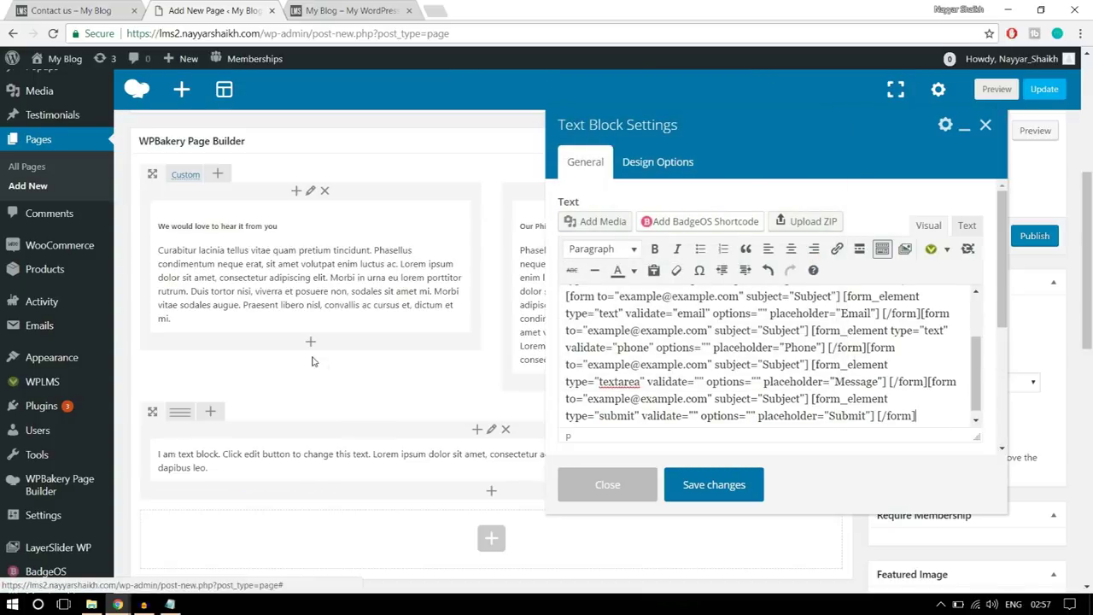
{"action": "left_click", "coordinate": [714, 484]}
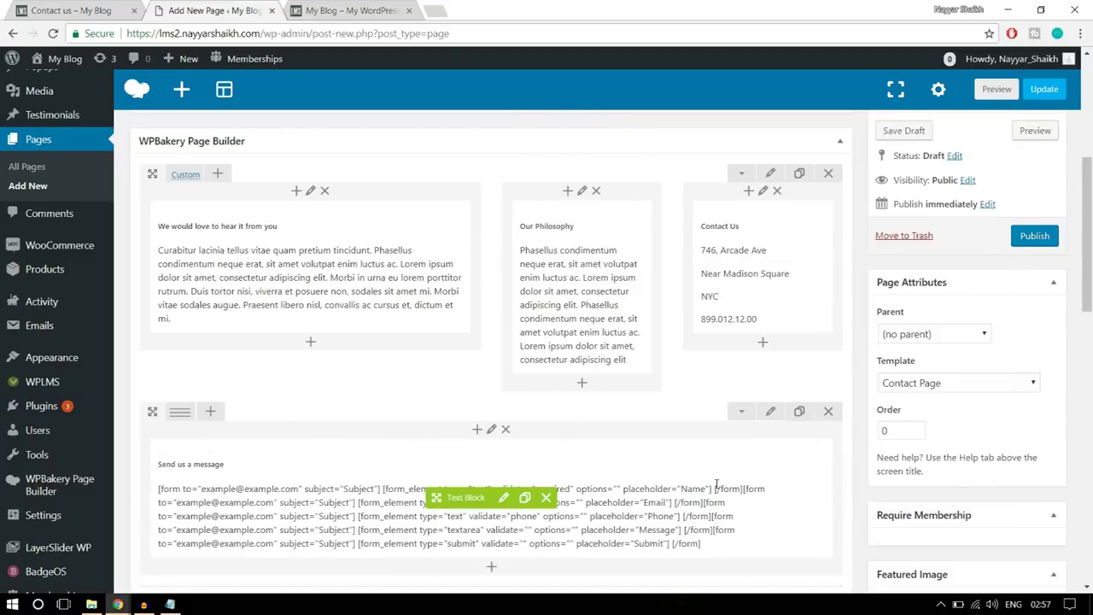
- Split the message row into a 1/2 + 1/2 column layout
{"action": "left_click", "coordinate": [92, 11]}
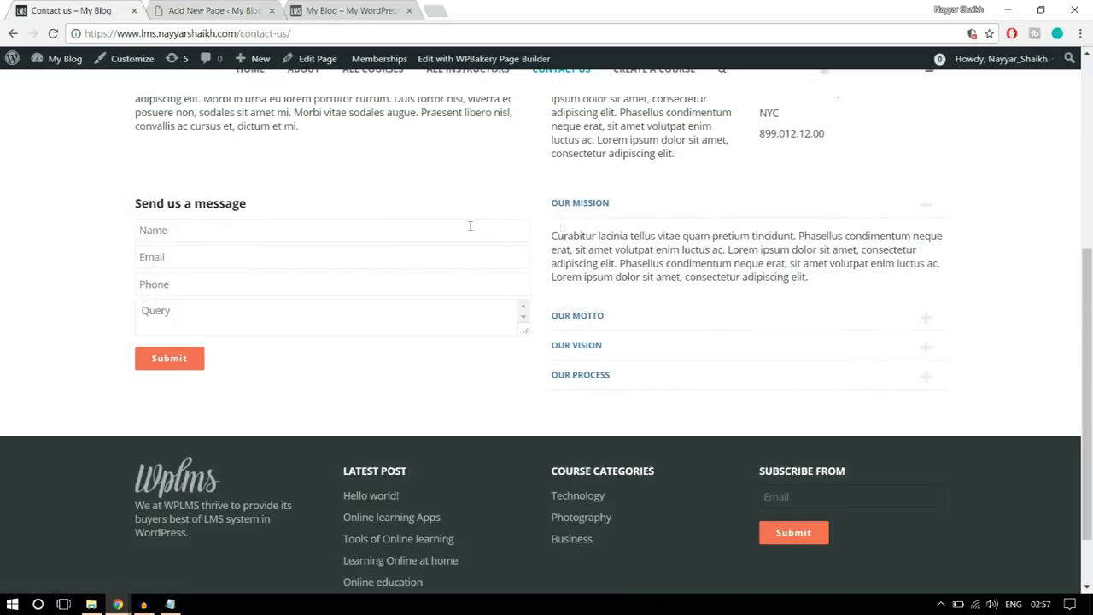
{"action": "left_click", "coordinate": [215, 10]}
{"action": "scroll", "coordinate": [425, 366], "scroll_direction": "down", "scroll_amount": 2}
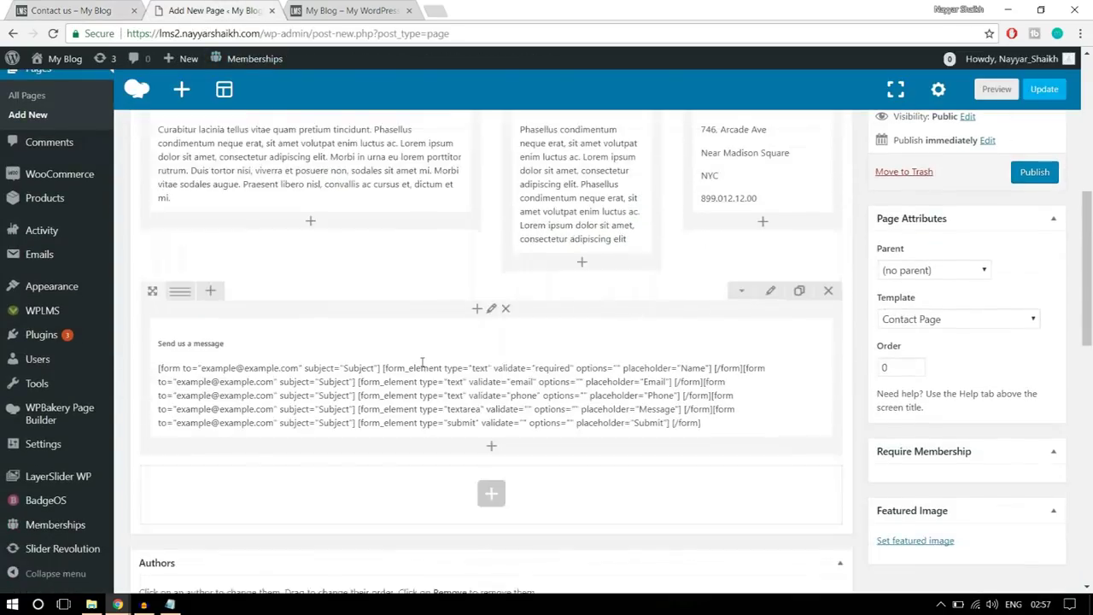
{"action": "mouse_move", "coordinate": [177, 272]}
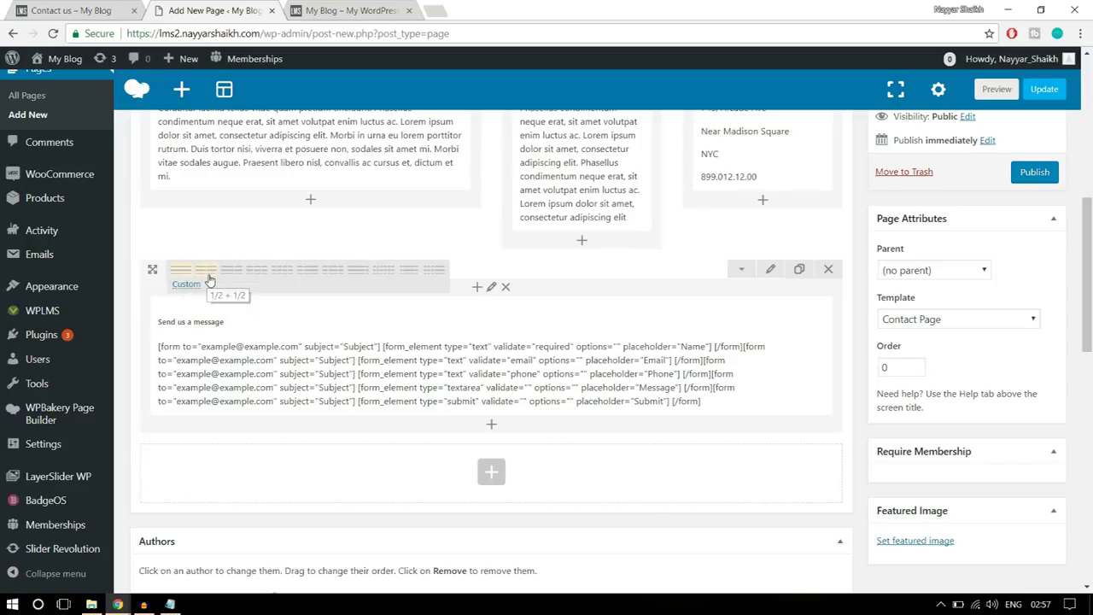
{"action": "left_click", "coordinate": [207, 273]}
- Search 'acco' and add an Accordion element to the new right column
{"action": "left_click", "coordinate": [672, 314]}
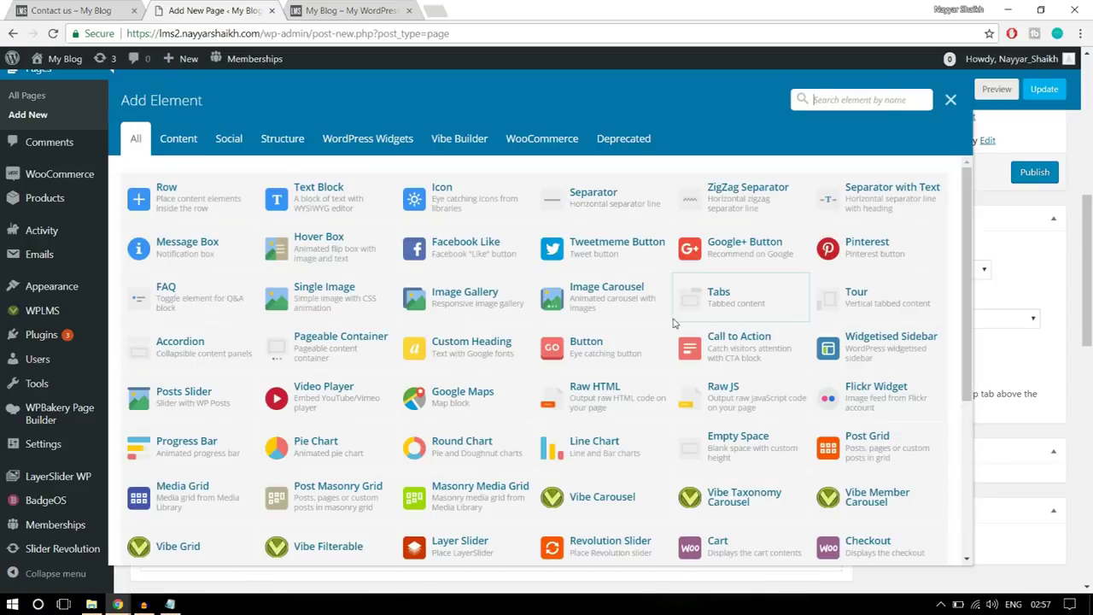
{"action": "type", "text": "acco"}
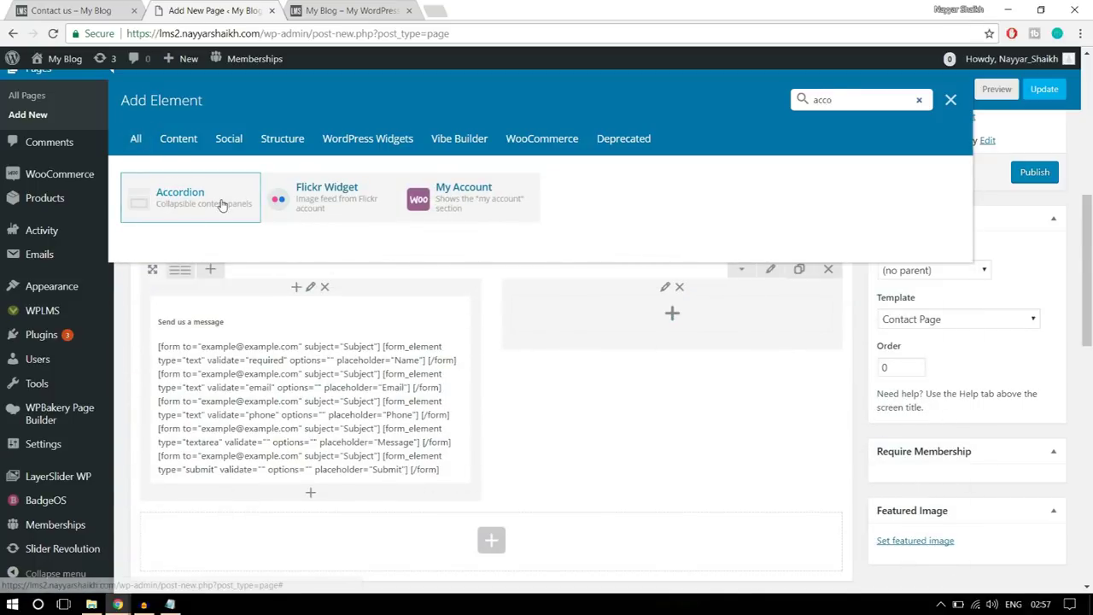
{"action": "left_click", "coordinate": [222, 205]}
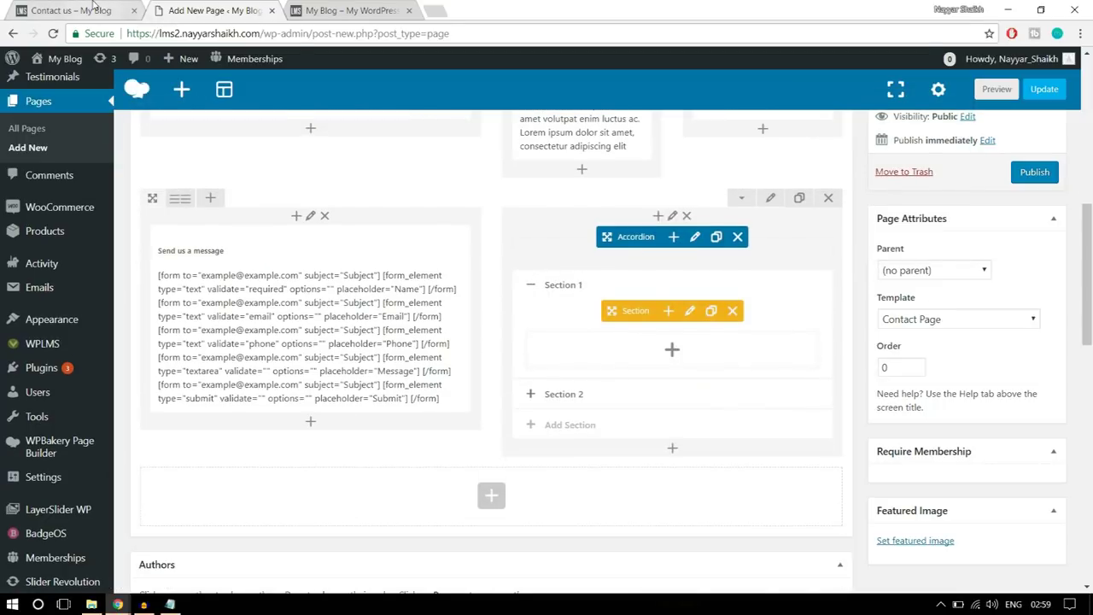
- Select the Our Mission paragraph on the live Contact us page
{"action": "left_click", "coordinate": [94, 7]}
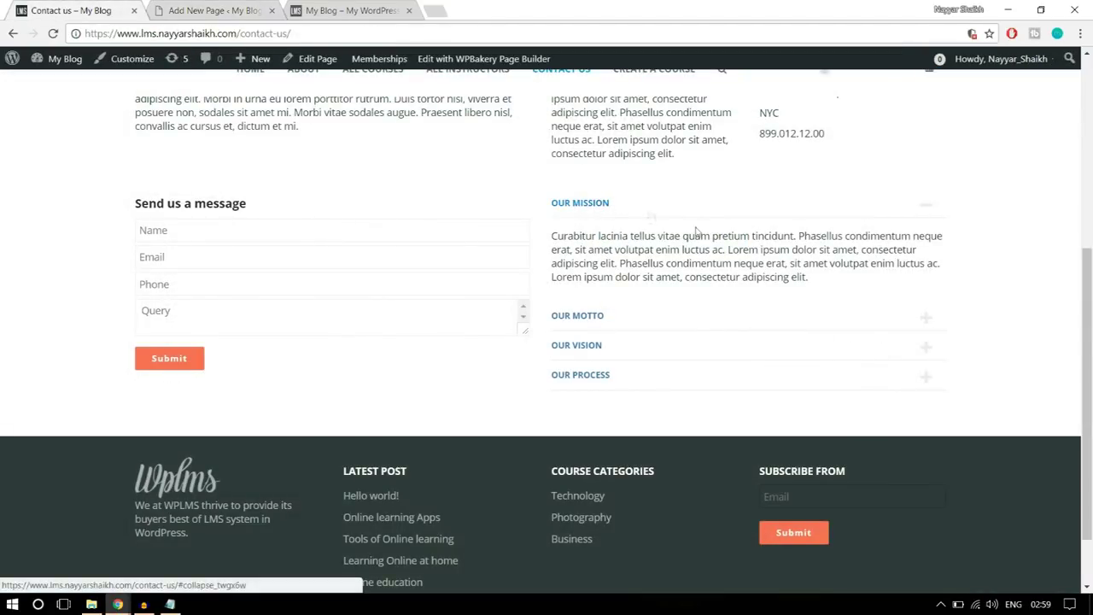
{"action": "left_click_drag", "start_coordinate": [808, 280], "coordinate": [548, 236]}
{"action": "key", "text": "ctrl+c"}
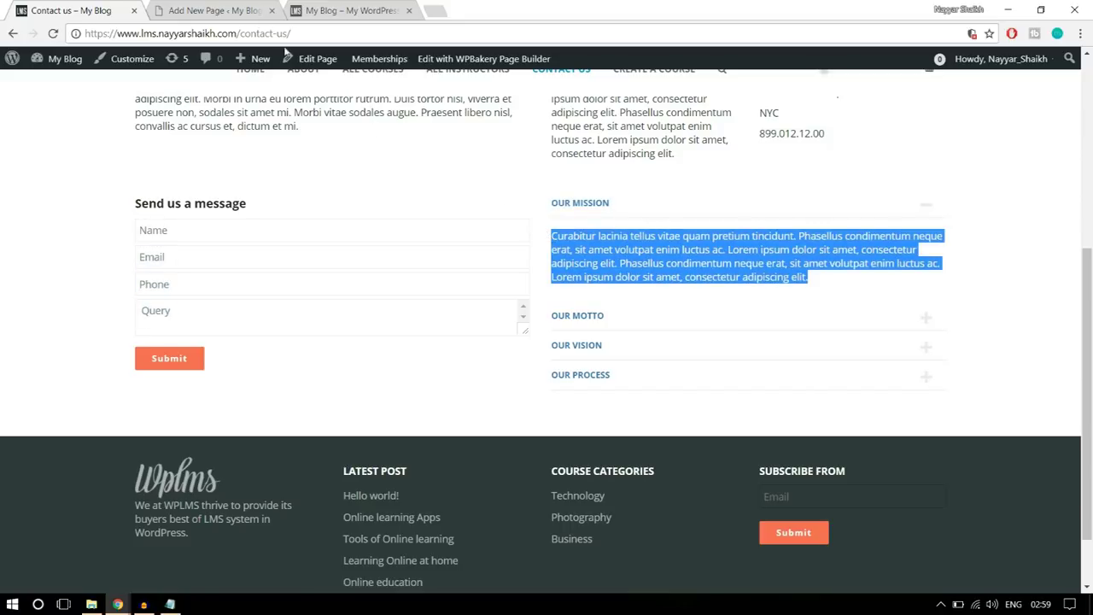
{"action": "left_click", "coordinate": [224, 8]}
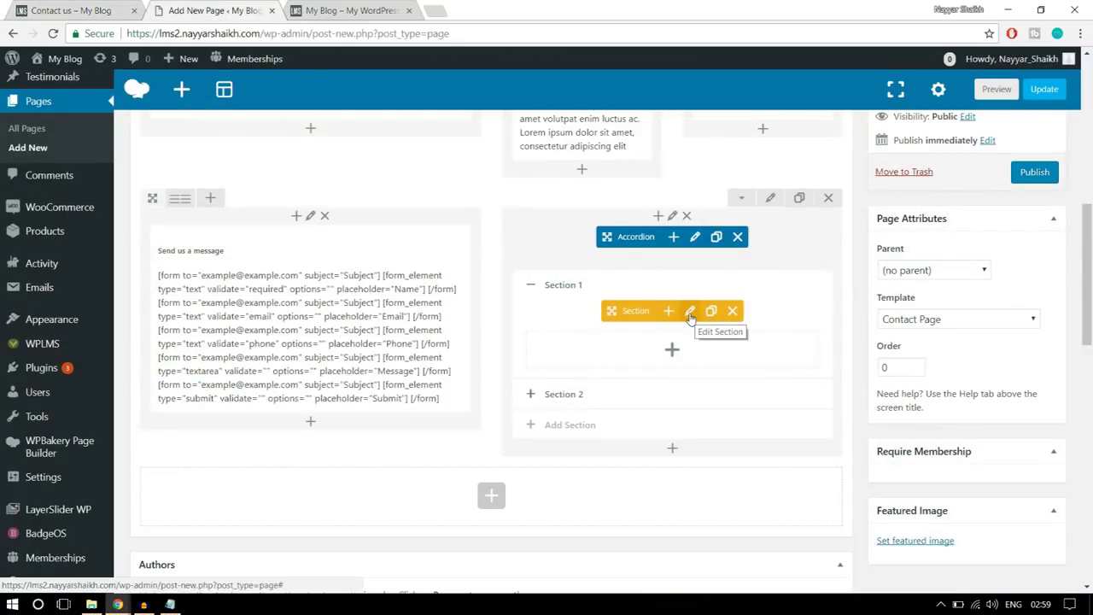
- Rename the first accordion section to 'Our Mission'
{"action": "left_click", "coordinate": [690, 312]}
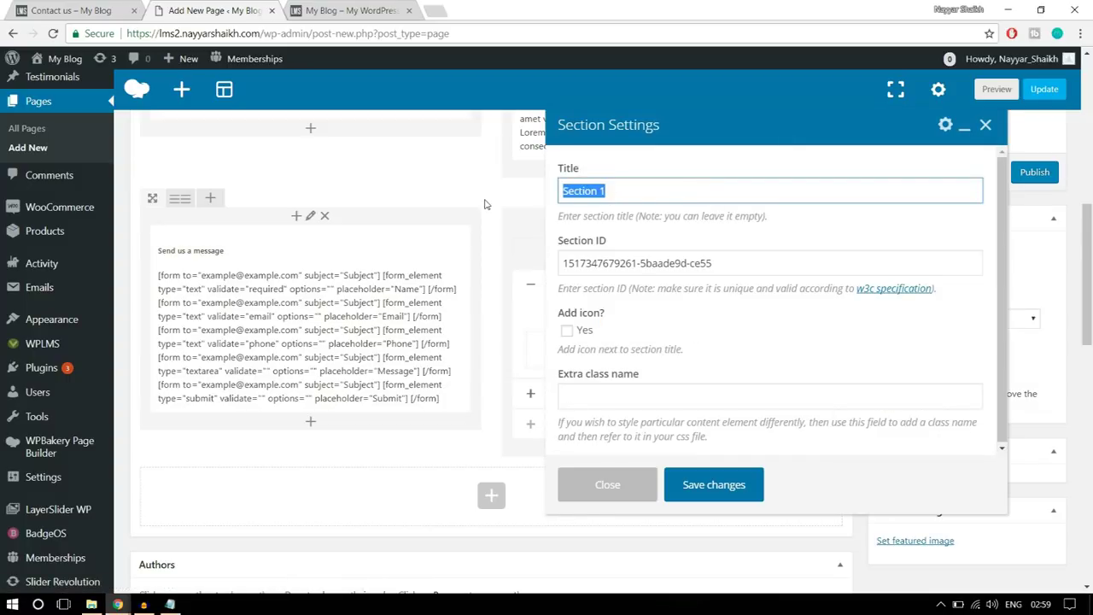
{"action": "type", "text": "Our Mission"}
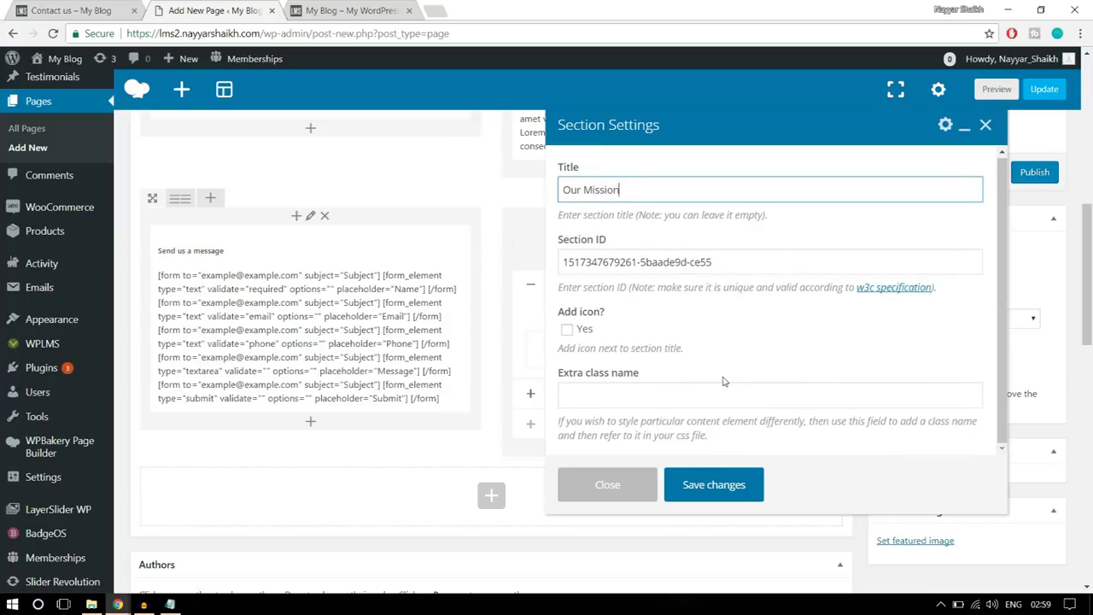
{"action": "left_click", "coordinate": [714, 486]}
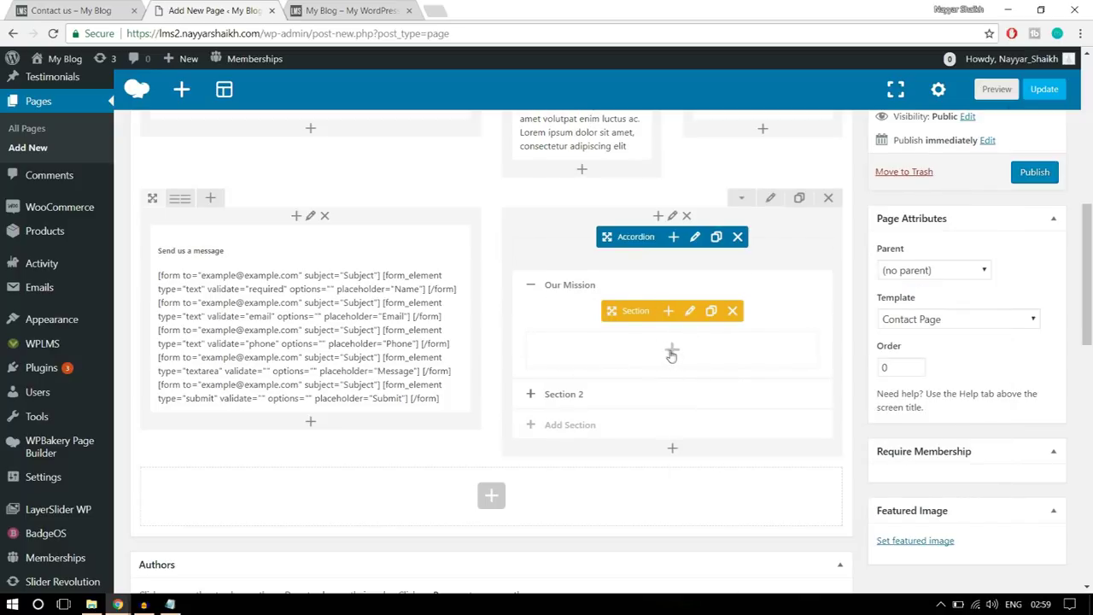
- Add a text block to the Our Mission section containing the pasted Curabitur lacinia paragraph
{"action": "left_click", "coordinate": [672, 351]}
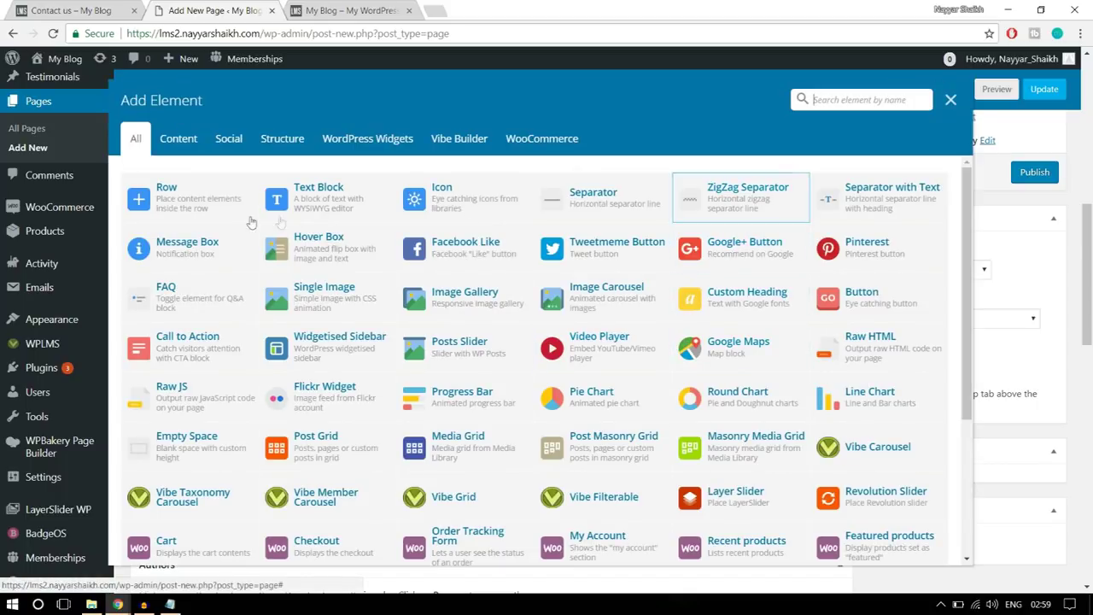
{"action": "left_click", "coordinate": [337, 197]}
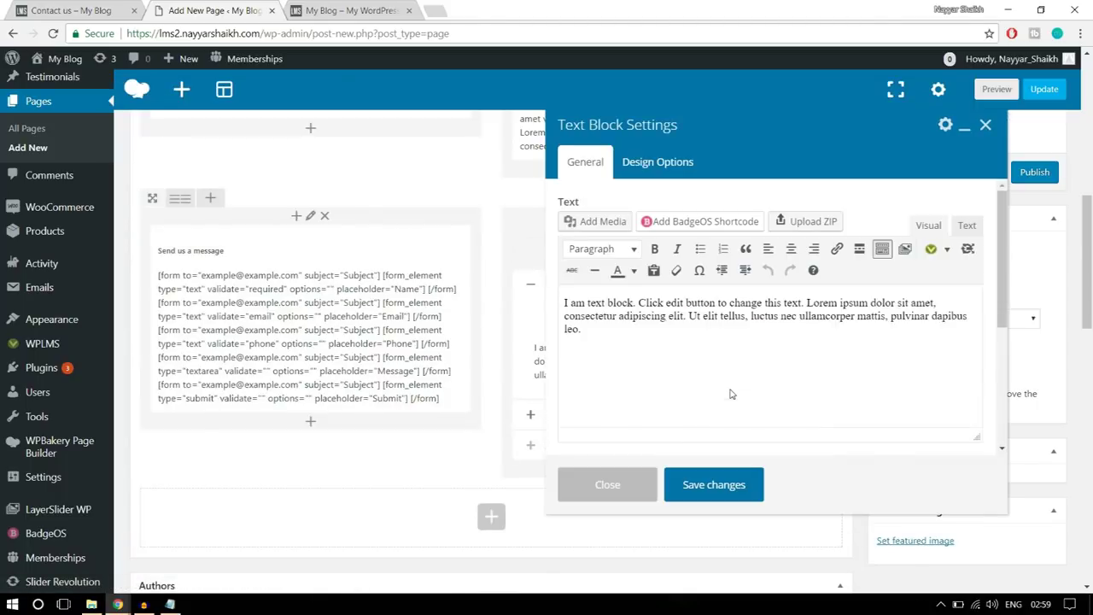
{"action": "key", "text": "ctrl+a"}
{"action": "key", "text": "ctrl+v"}
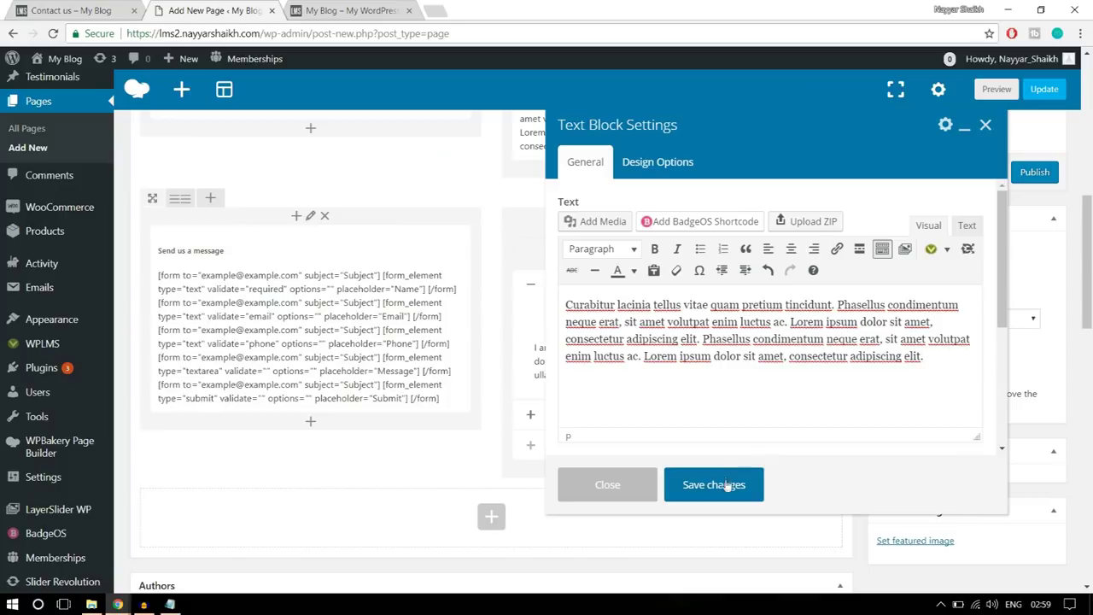
{"action": "left_click", "coordinate": [714, 485]}
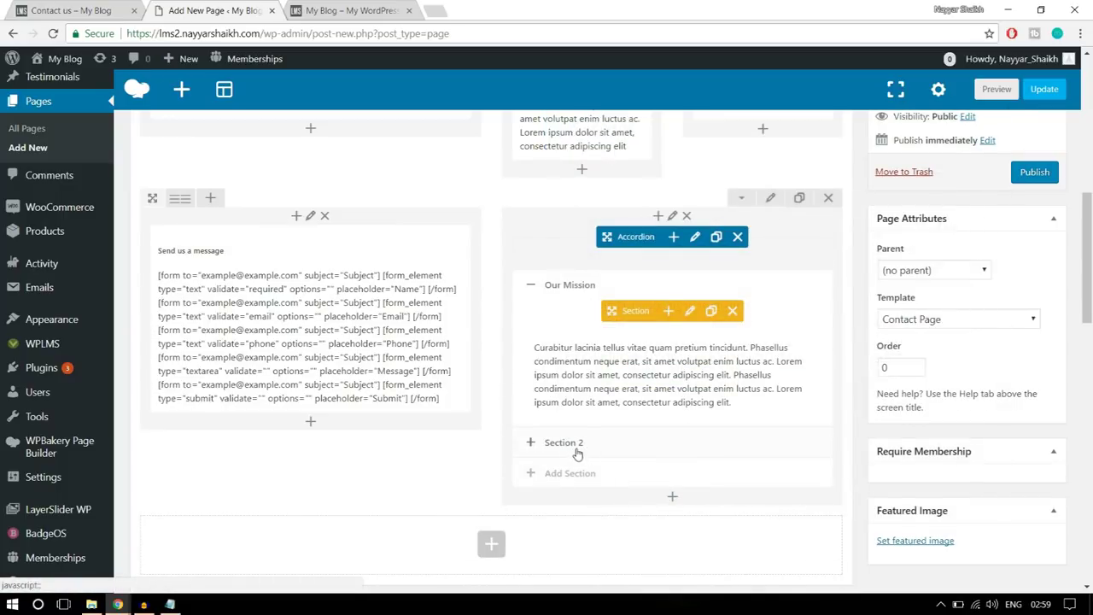
{"action": "mouse_move", "coordinate": [657, 348]}
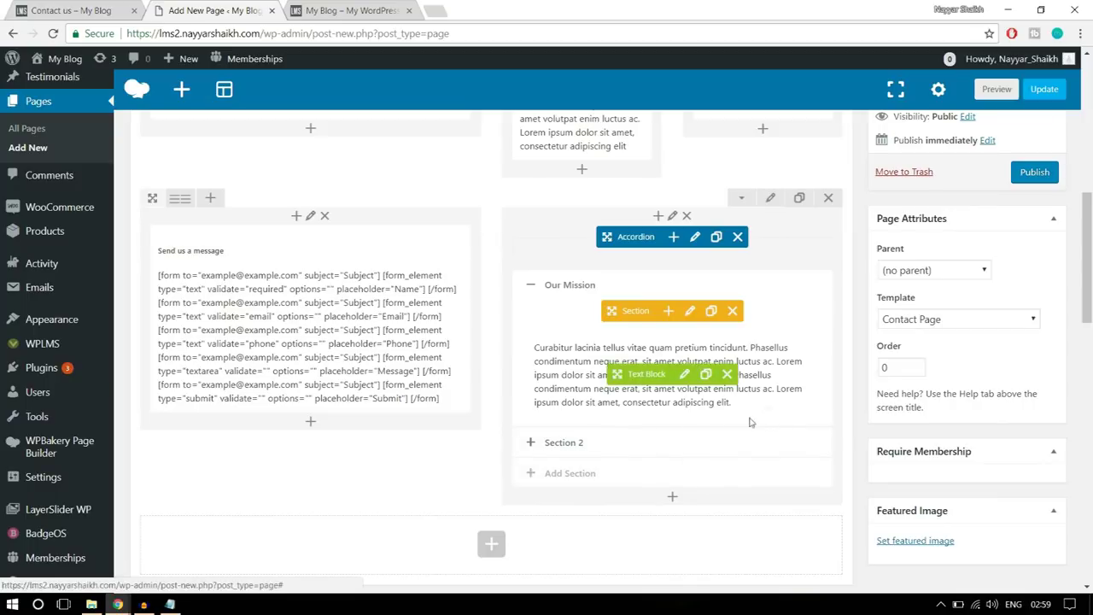
{"action": "scroll", "coordinate": [756, 473], "scroll_direction": "up", "scroll_amount": 1}
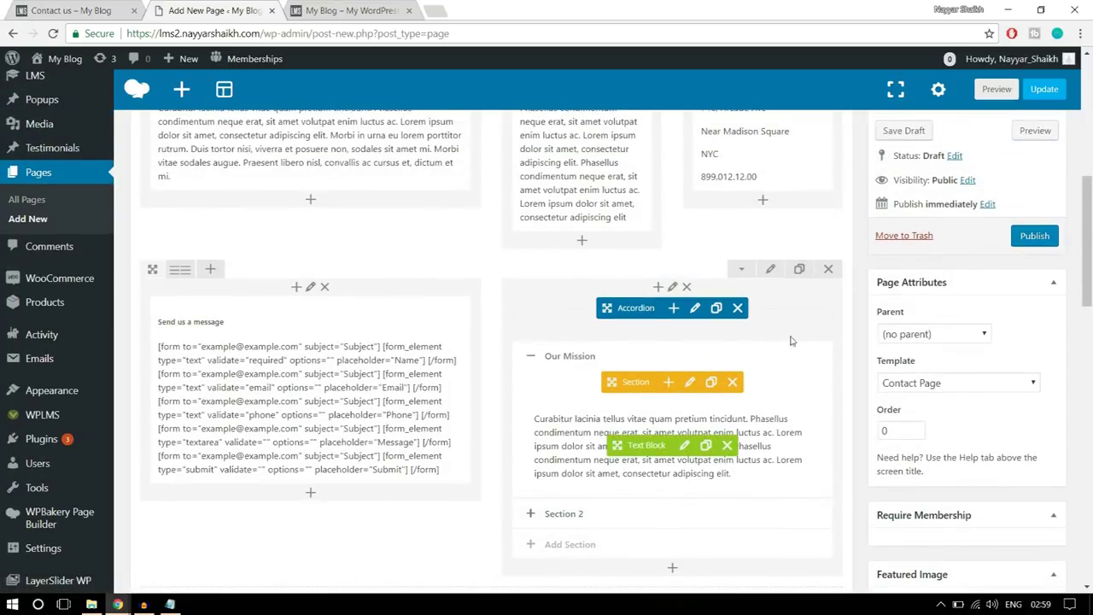
- Give the form-and-accordion row 50 px bottom padding in its Design Options
{"action": "left_click", "coordinate": [70, 11]}
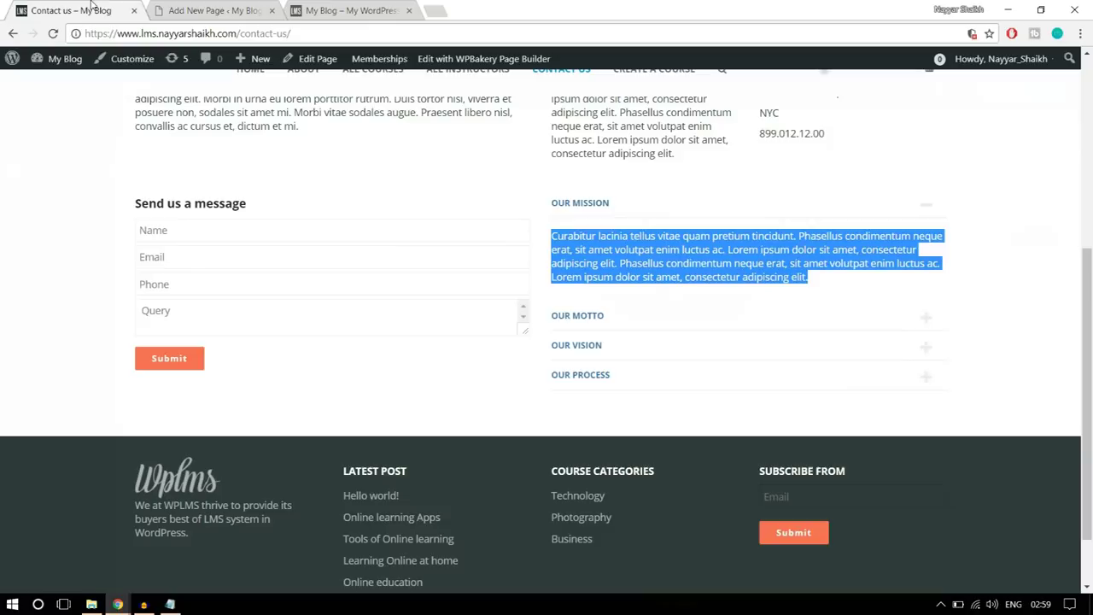
{"action": "scroll", "coordinate": [527, 359], "scroll_direction": "up", "scroll_amount": 2}
{"action": "scroll", "coordinate": [548, 382], "scroll_direction": "down", "scroll_amount": 2}
{"action": "left_click", "coordinate": [247, 6]}
{"action": "left_click", "coordinate": [769, 272]}
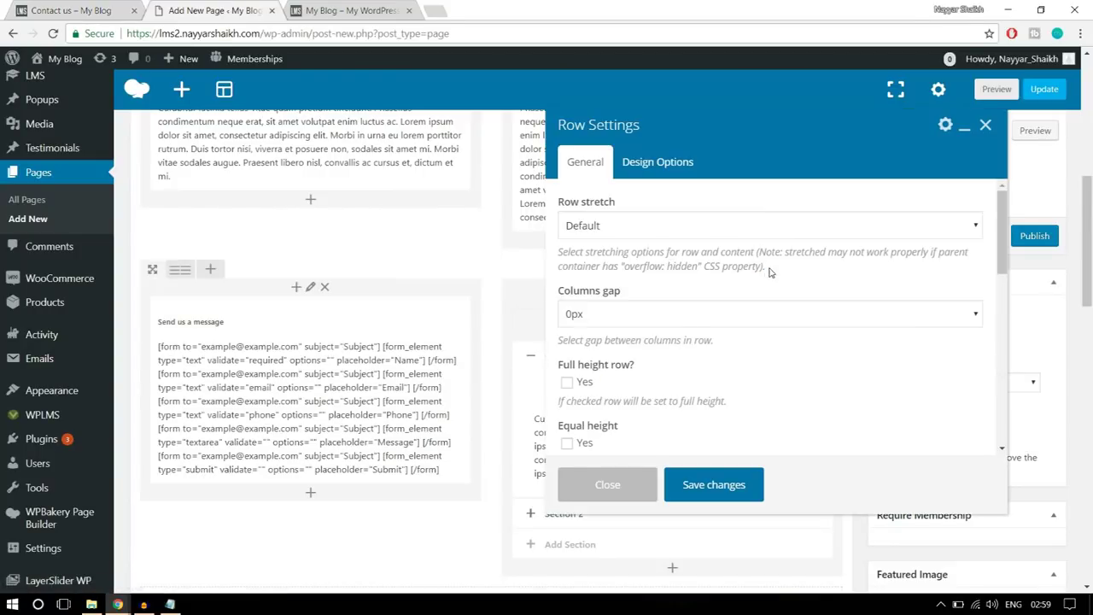
{"action": "left_click", "coordinate": [661, 165]}
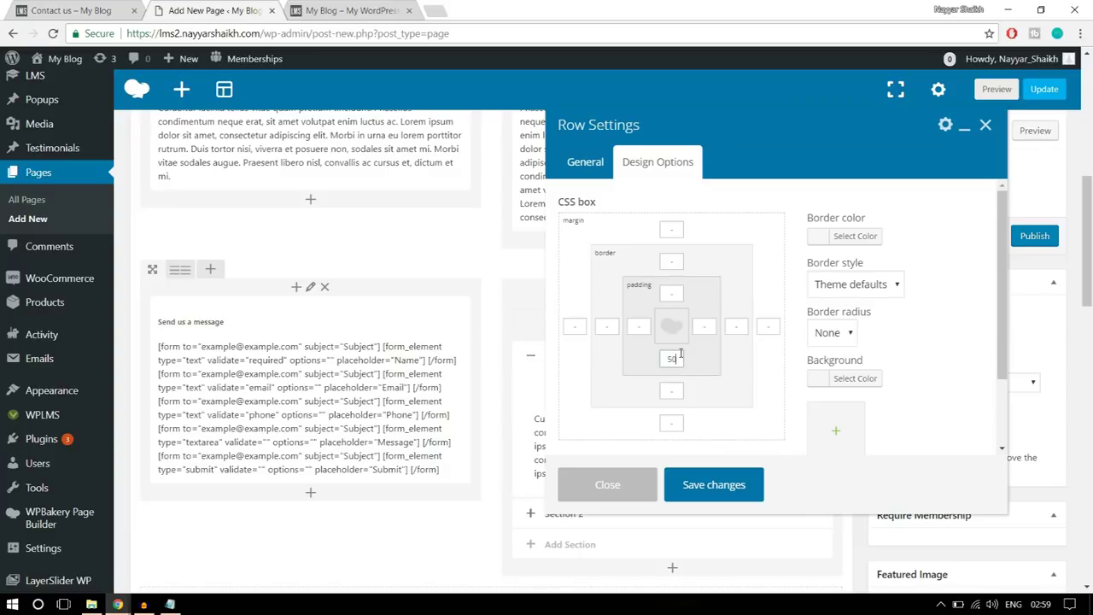
{"action": "left_click", "coordinate": [735, 483]}
{"action": "scroll", "coordinate": [741, 483], "scroll_direction": "up", "scroll_amount": 3}
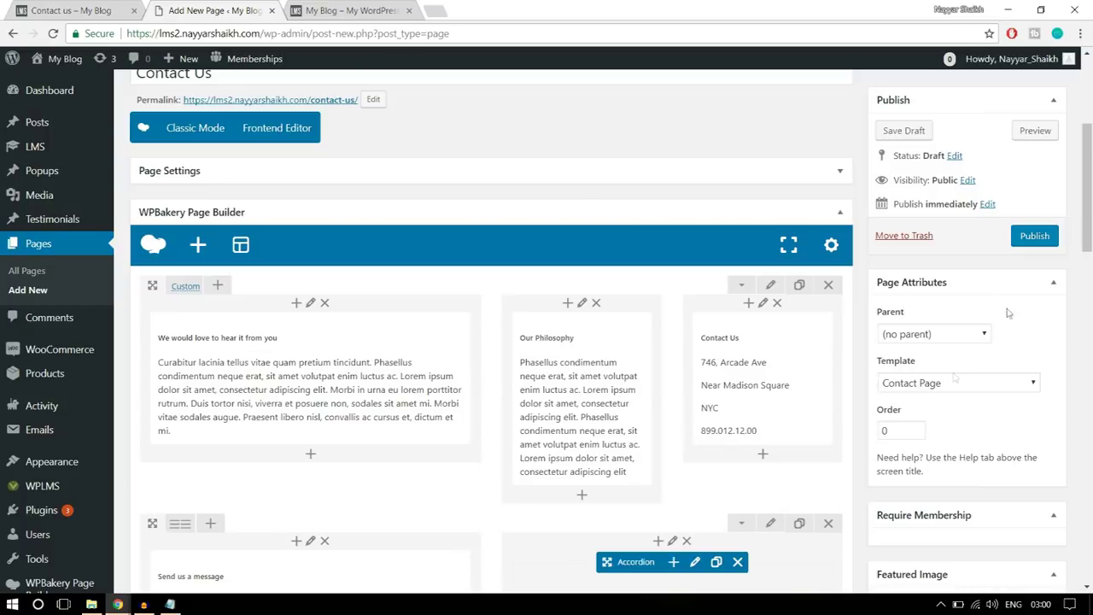
- Publish the Contact Us page and review the live page in a new tab
{"action": "left_click", "coordinate": [1022, 243]}
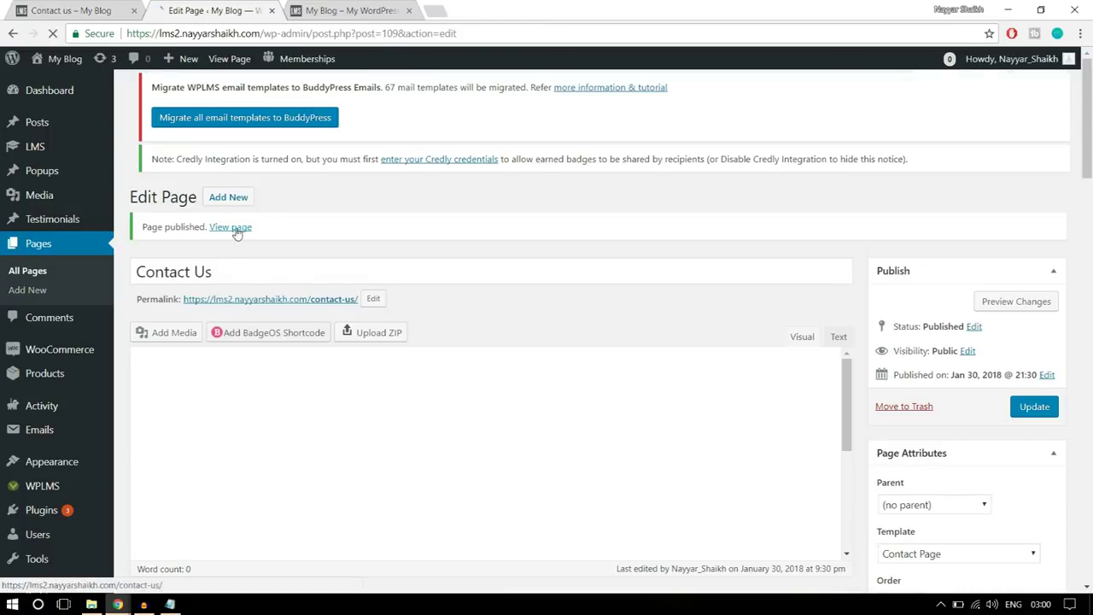
{"action": "right_click", "coordinate": [237, 233]}
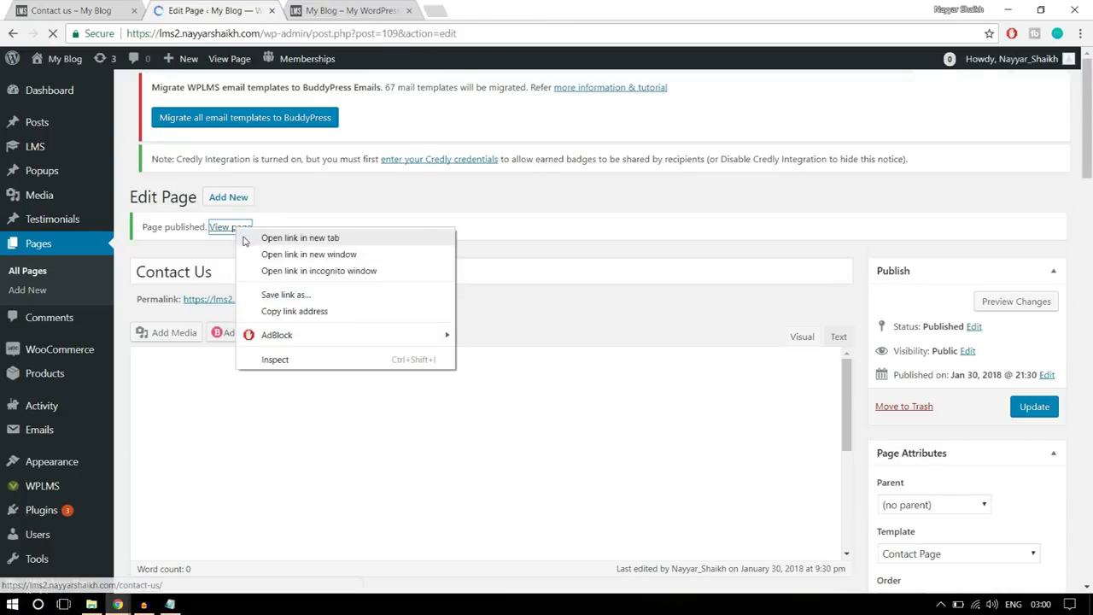
{"action": "left_click", "coordinate": [274, 240]}
{"action": "left_click", "coordinate": [347, 10]}
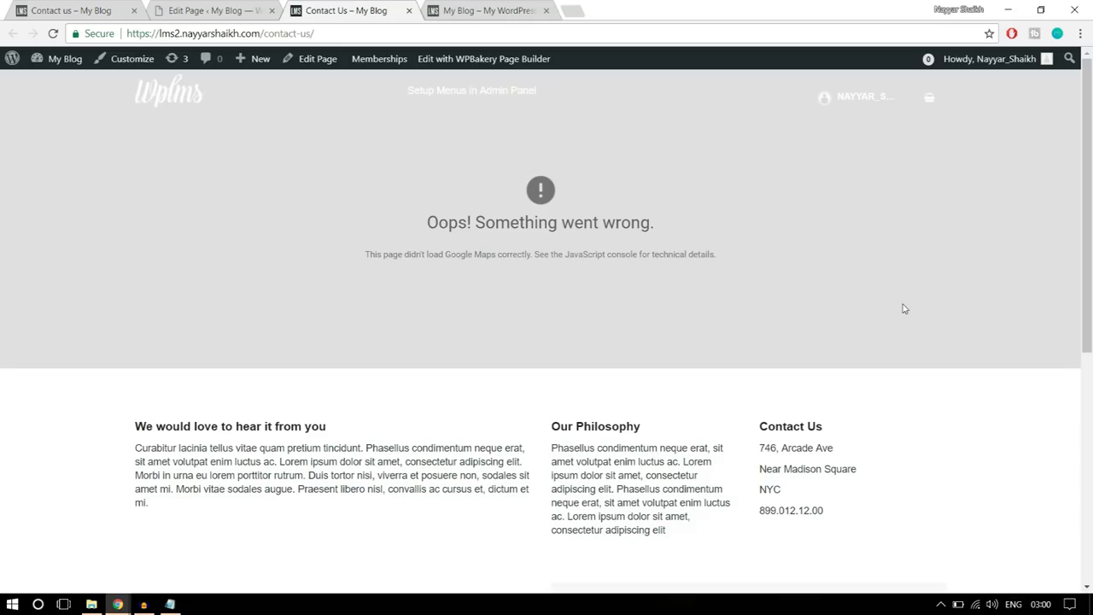
{"action": "scroll", "coordinate": [904, 308], "scroll_direction": "down", "scroll_amount": 3}
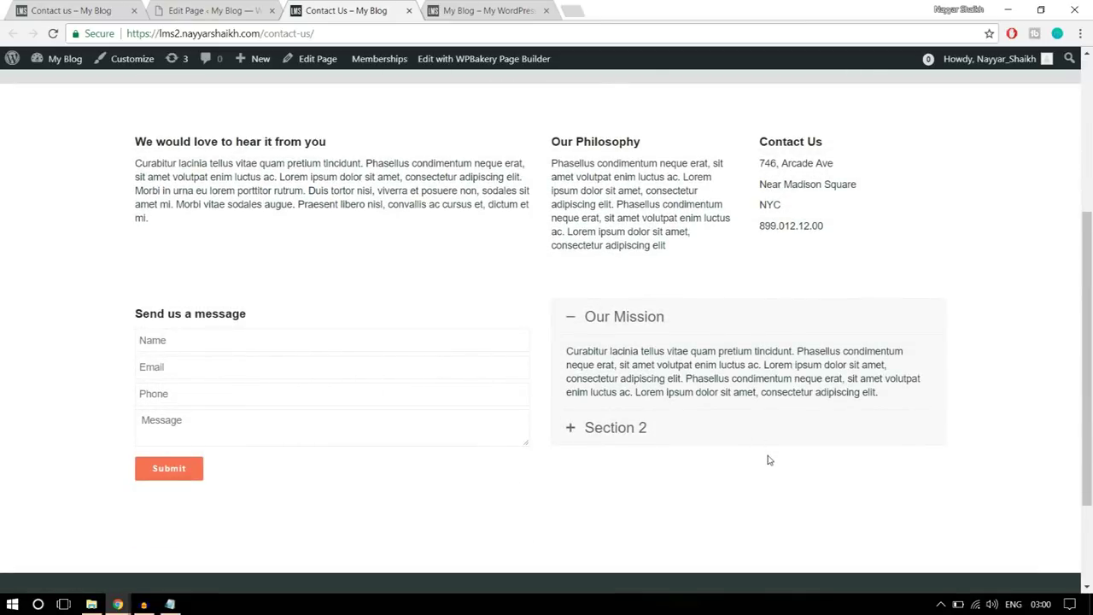
{"action": "scroll", "coordinate": [767, 460], "scroll_direction": "down", "scroll_amount": 2}
{"action": "scroll", "coordinate": [768, 458], "scroll_direction": "up", "scroll_amount": 5}
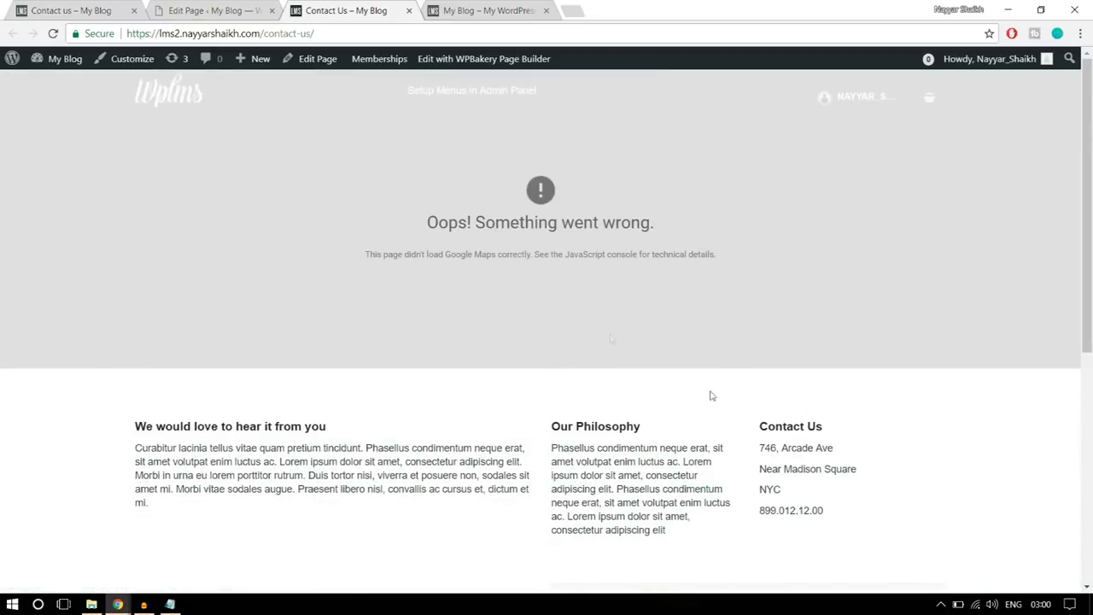
{"action": "left_click_drag", "start_coordinate": [424, 229], "coordinate": [678, 238]}
- Load console.developers.google.com in a new tab via the 'consol' address suggestion
{"action": "left_click", "coordinate": [709, 254]}
{"action": "left_click", "coordinate": [580, 9]}
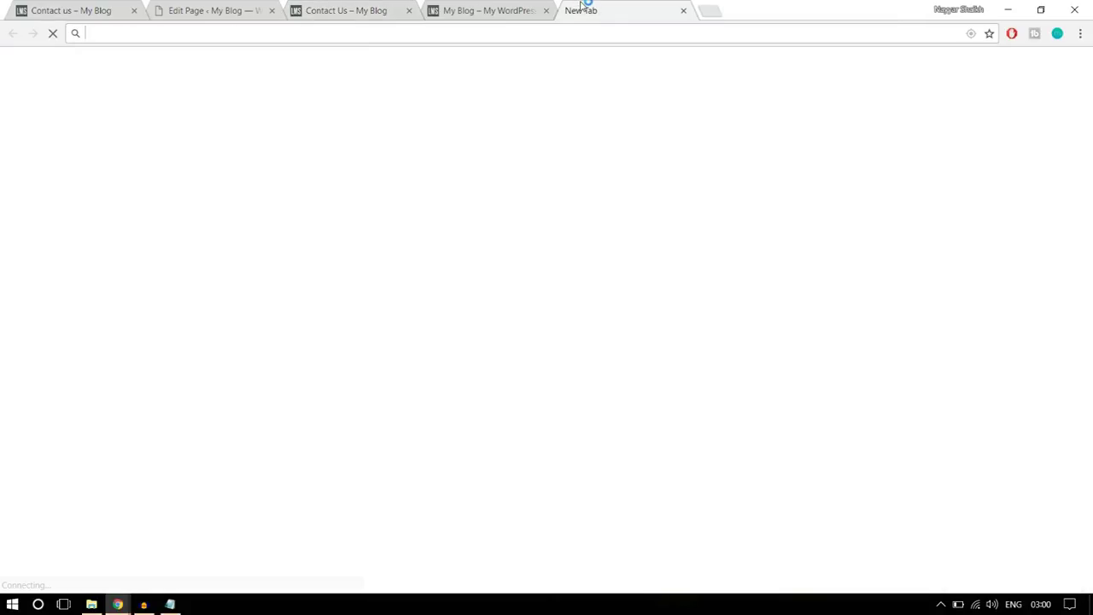
{"action": "type", "text": "console.developers.google.com"}
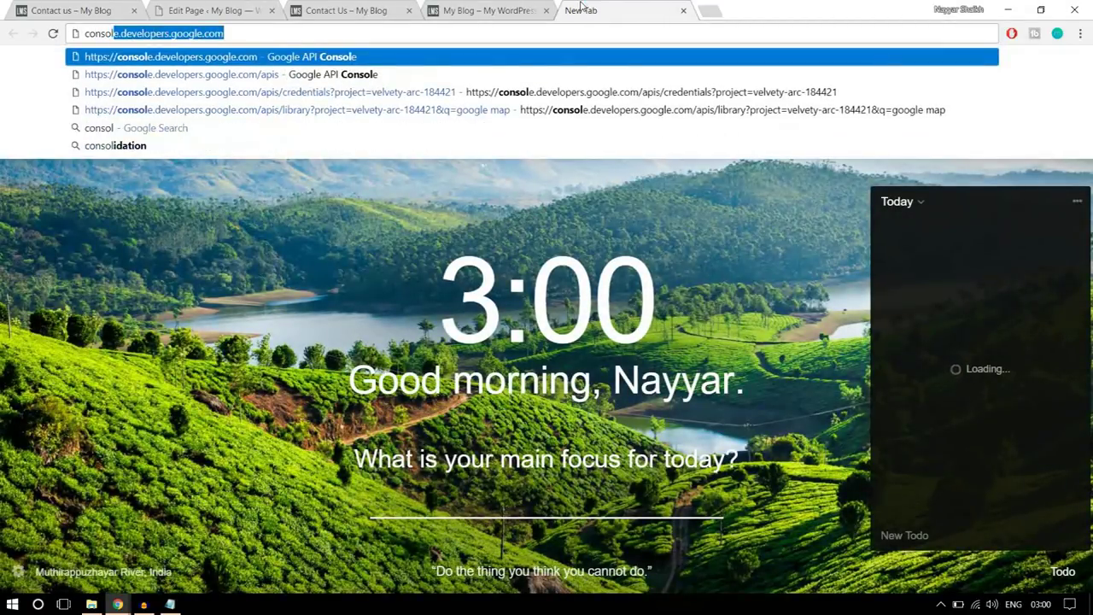
{"action": "key", "text": "Return"}
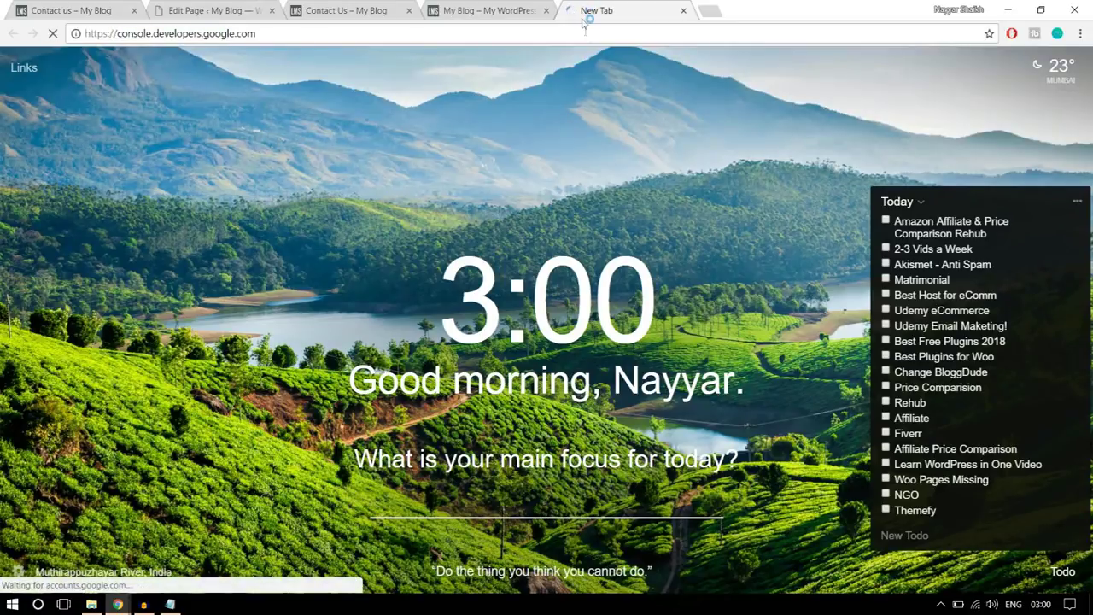
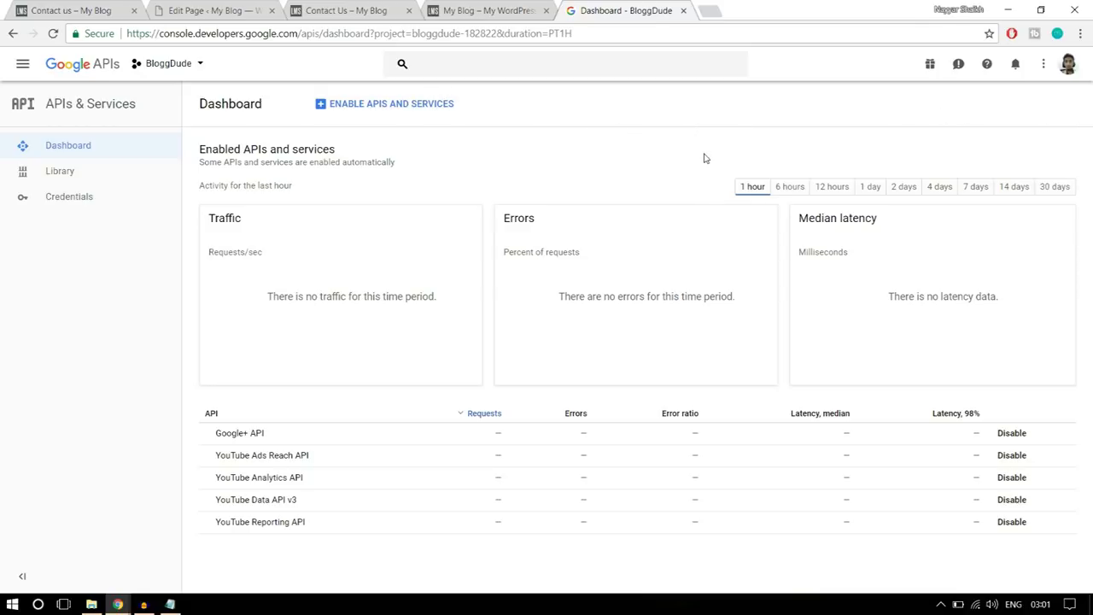
- Abandon creating a new project, reload console.developers.google.com and open the API Library
{"action": "left_click", "coordinate": [191, 77]}
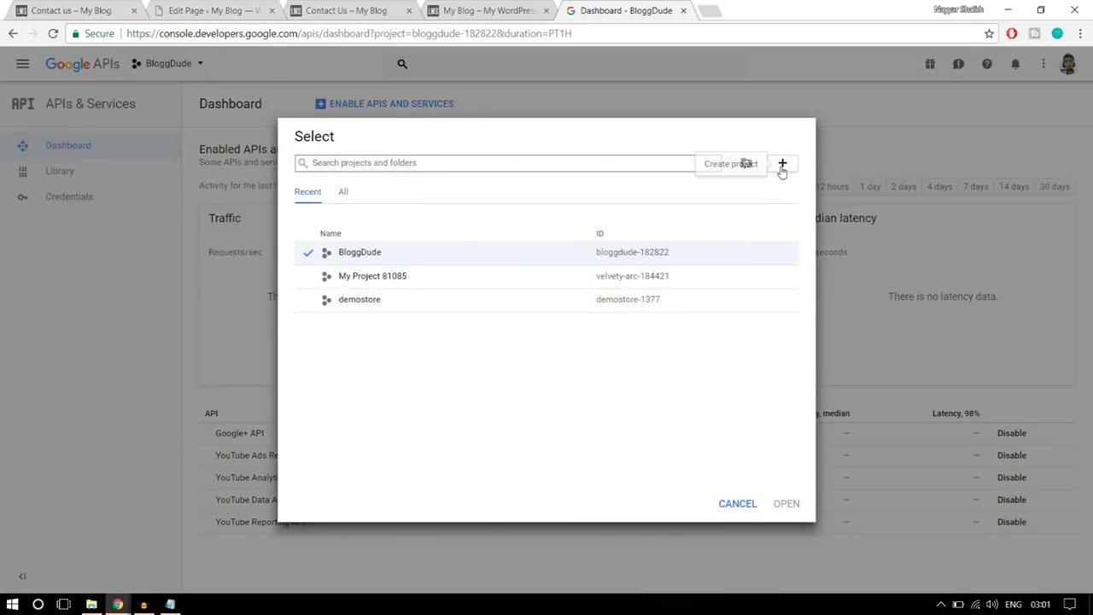
{"action": "left_click", "coordinate": [782, 163]}
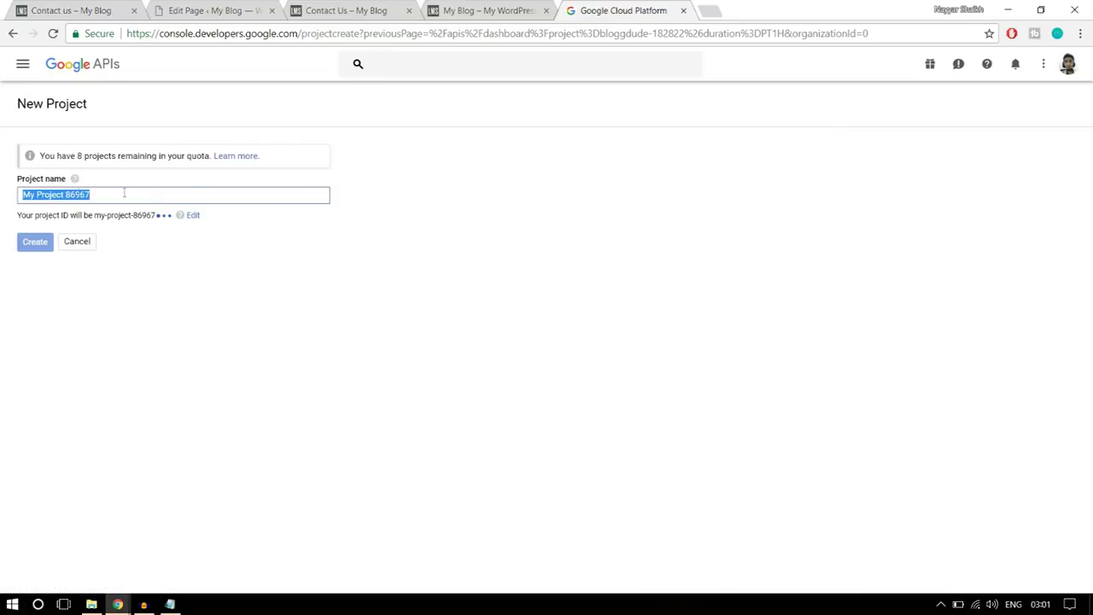
{"action": "left_click", "coordinate": [9, 35]}
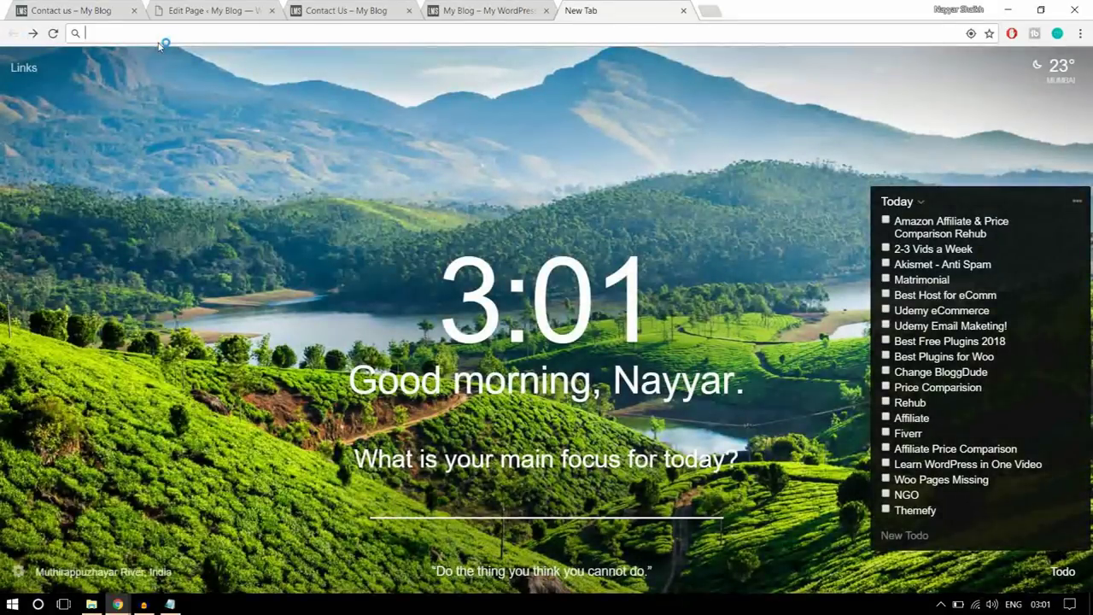
{"action": "left_click", "coordinate": [159, 36]}
{"action": "type", "text": "console.developers.google.com"}
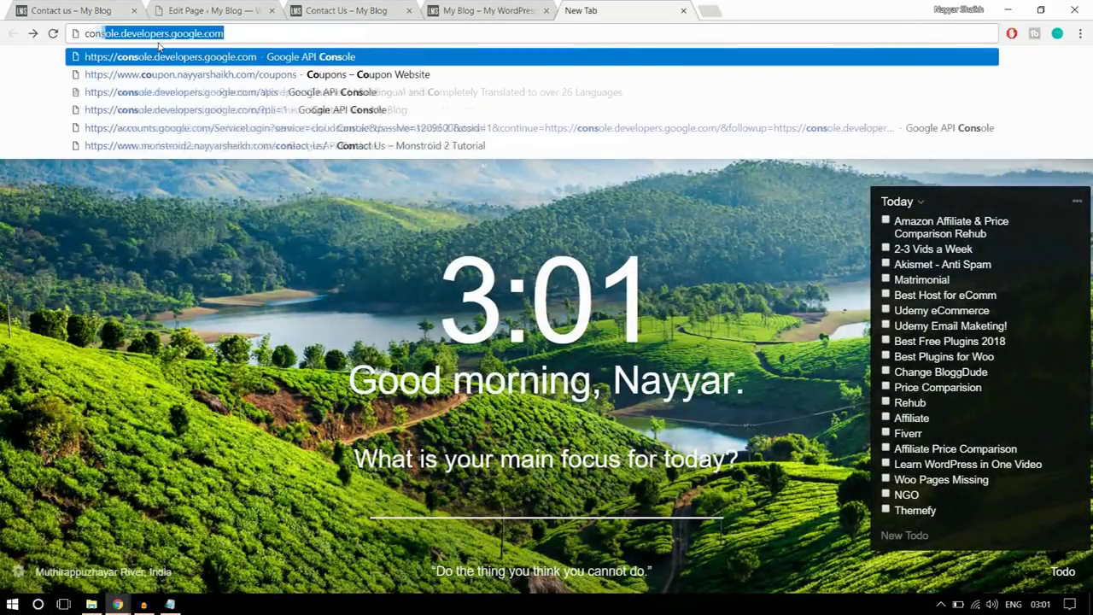
{"action": "key", "text": "Return"}
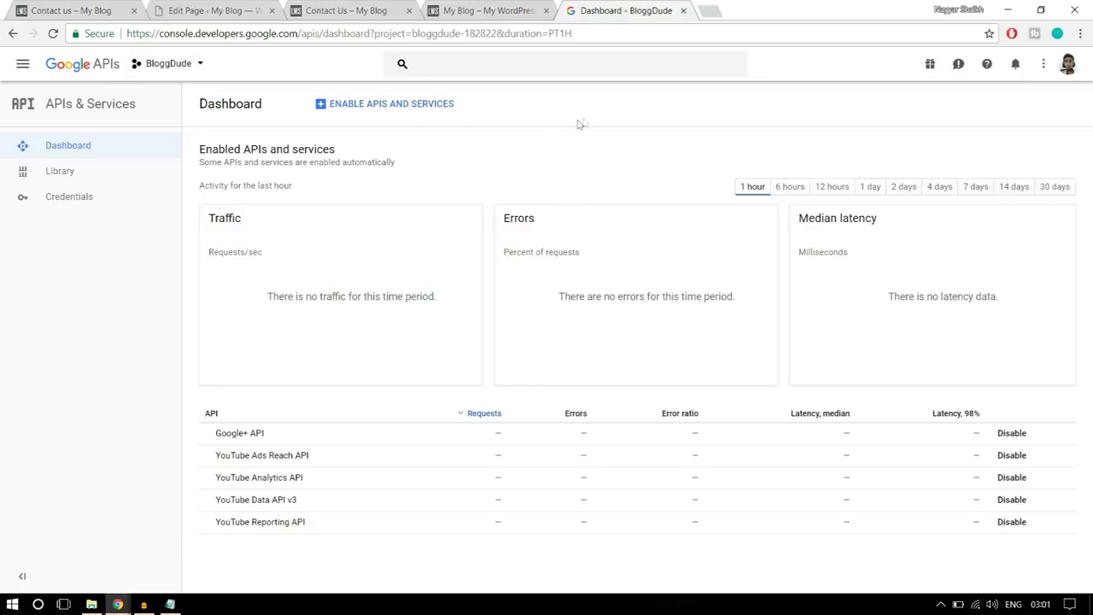
{"action": "left_click", "coordinate": [382, 106]}
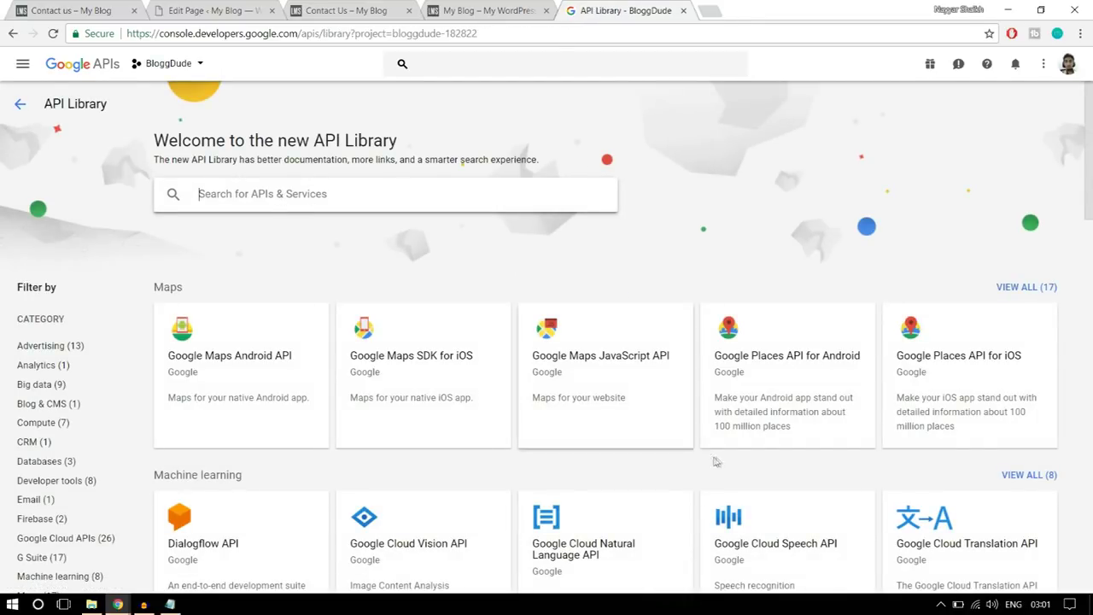
- Enable the Google Maps JavaScript API, then create 'API key 1' under Credentials
{"action": "left_click", "coordinate": [611, 379]}
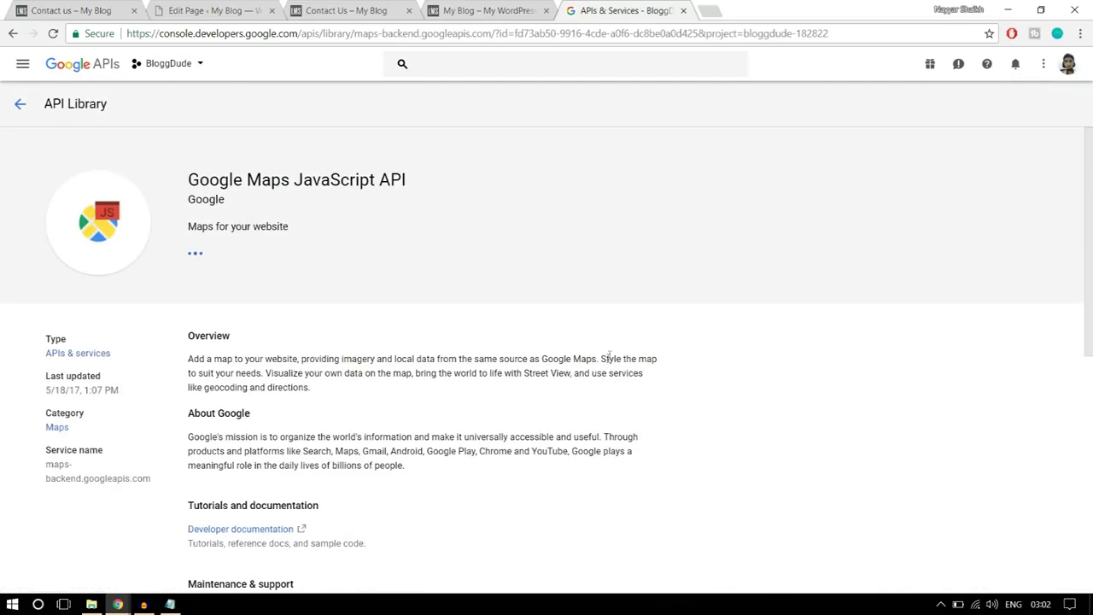
{"action": "left_click", "coordinate": [218, 268]}
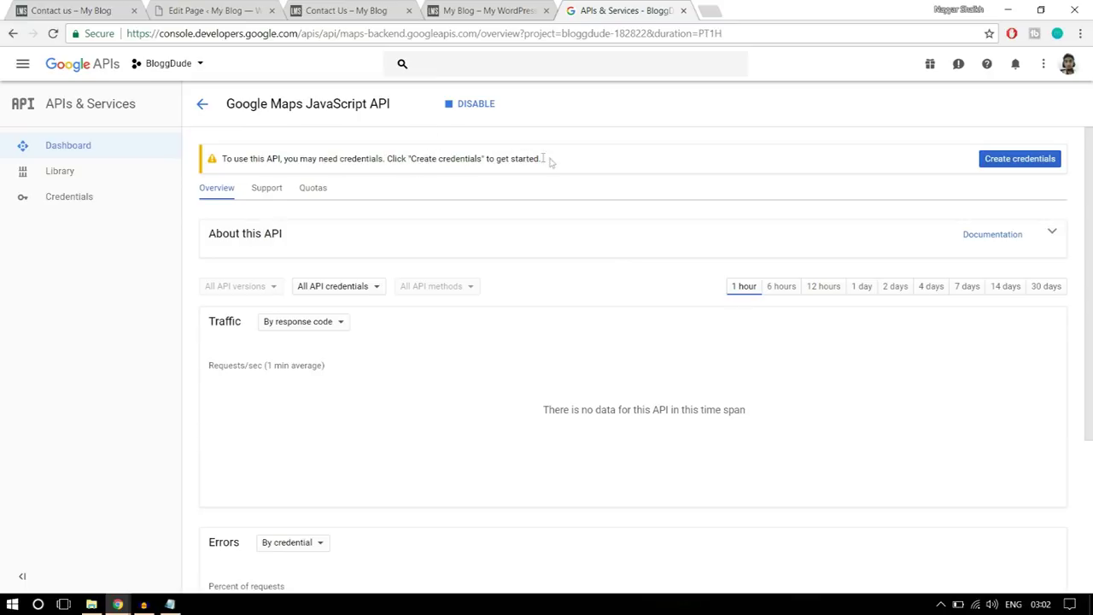
{"action": "left_click", "coordinate": [101, 198]}
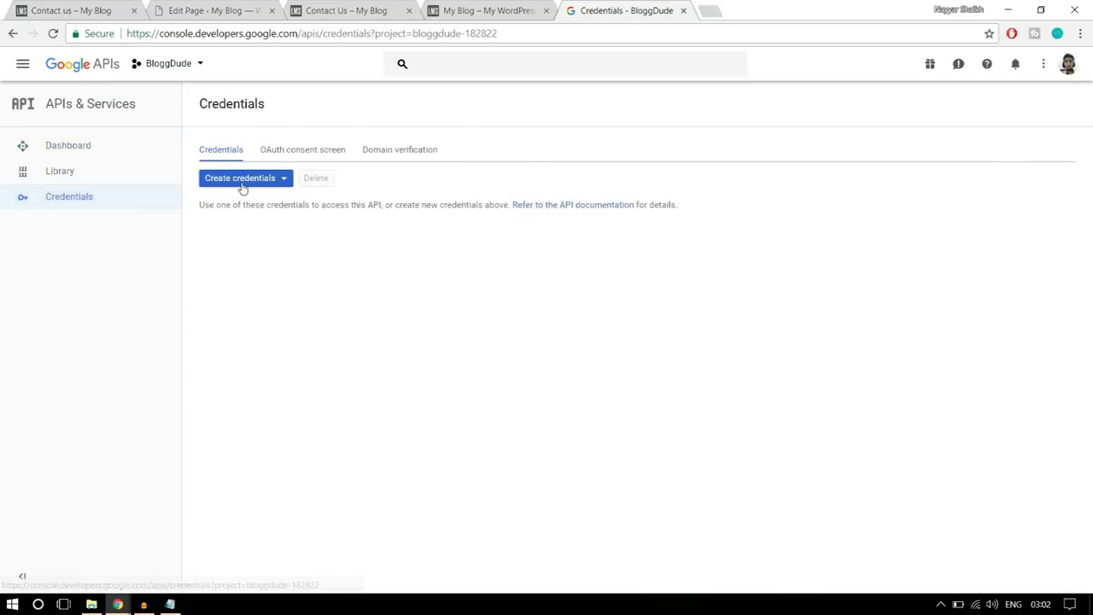
{"action": "left_click", "coordinate": [212, 180]}
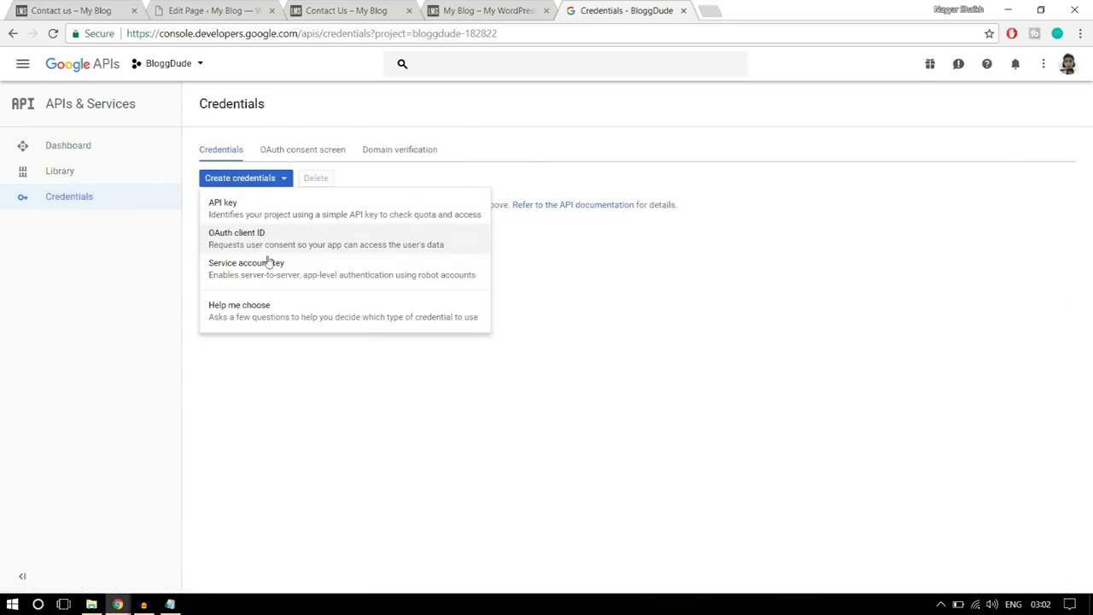
{"action": "left_click", "coordinate": [249, 218]}
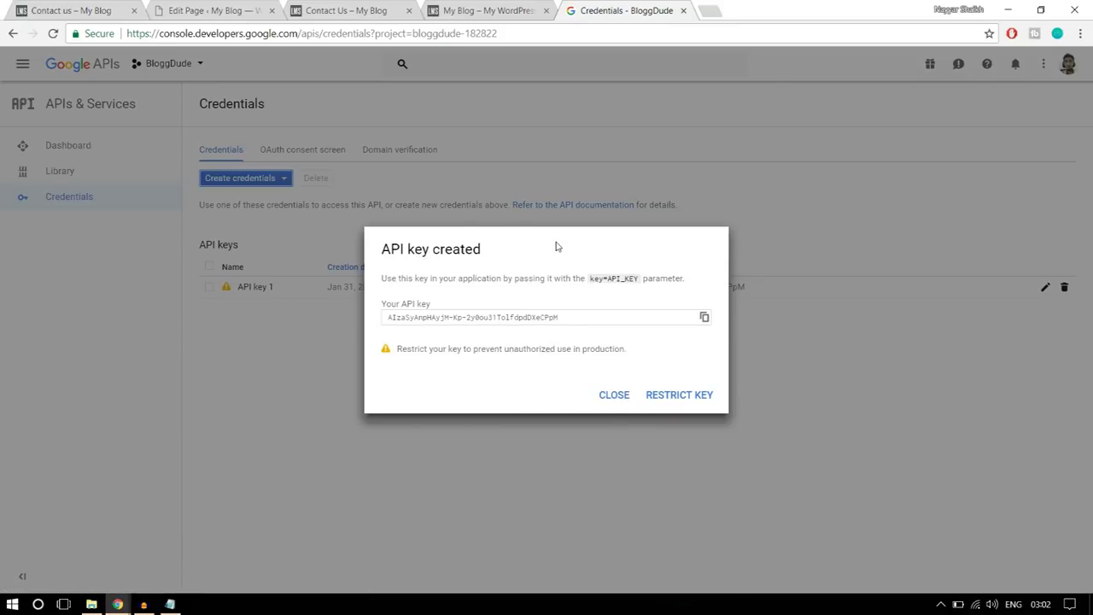
{"action": "left_click", "coordinate": [624, 406]}
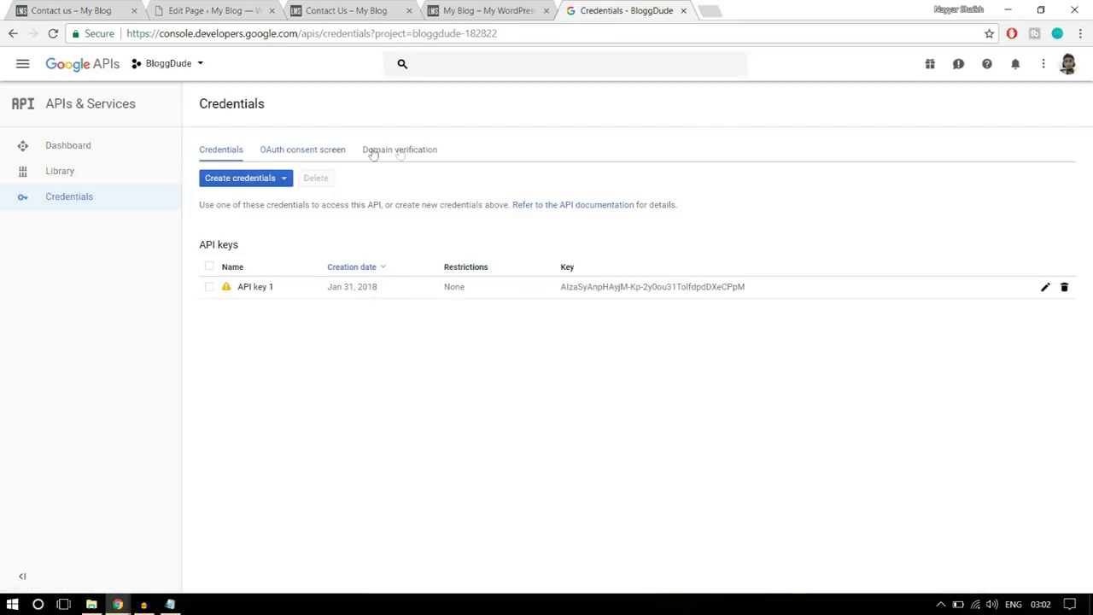
- Open Domain verification, then copy the site's base web address from the WordPress tab
{"action": "left_click", "coordinate": [399, 150]}
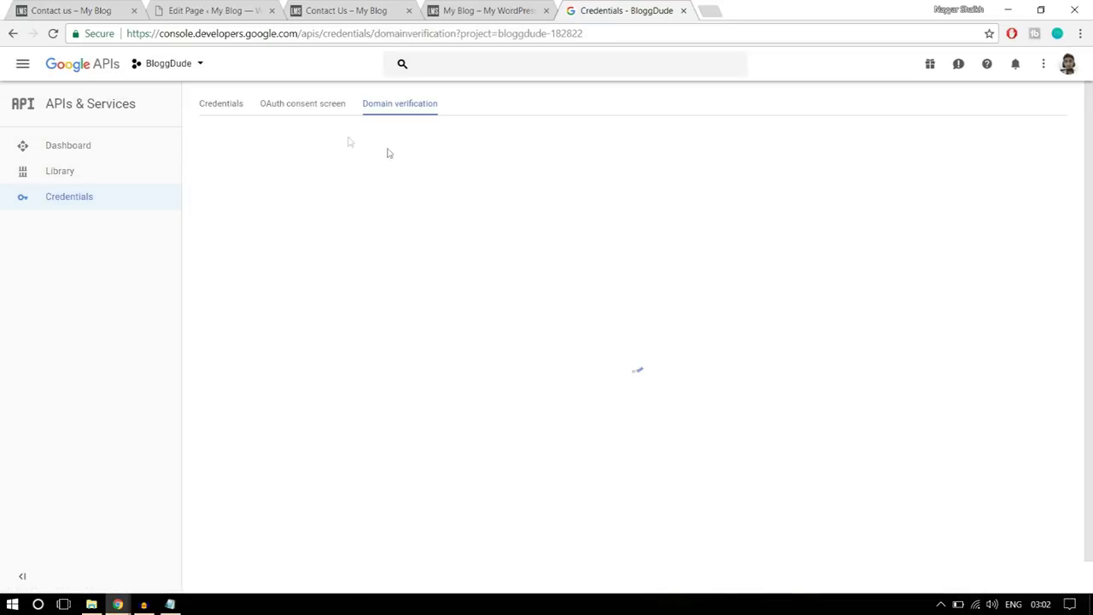
{"action": "left_click", "coordinate": [117, 6]}
{"action": "left_click", "coordinate": [190, 8]}
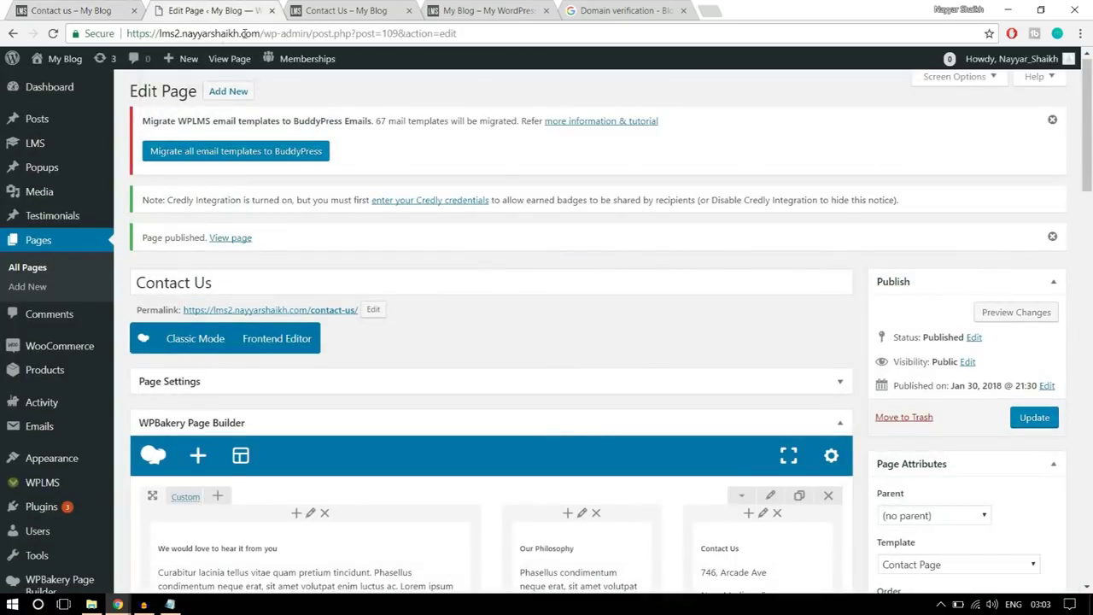
{"action": "left_click_drag", "start_coordinate": [261, 33], "coordinate": [130, 33]}
{"action": "key", "text": "ctrl+c"}
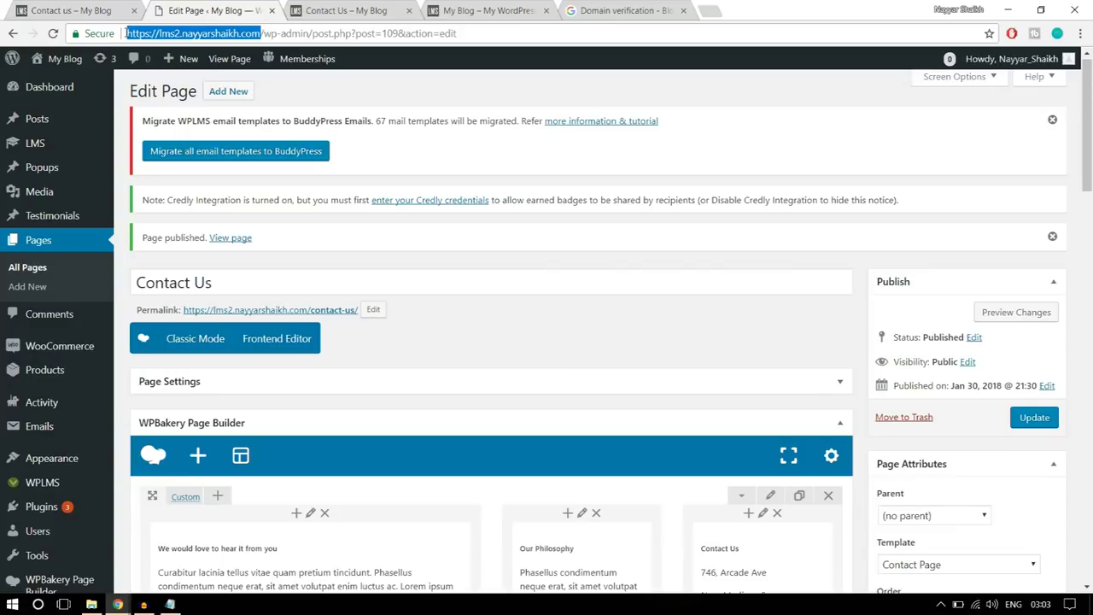
{"action": "left_click", "coordinate": [620, 6]}
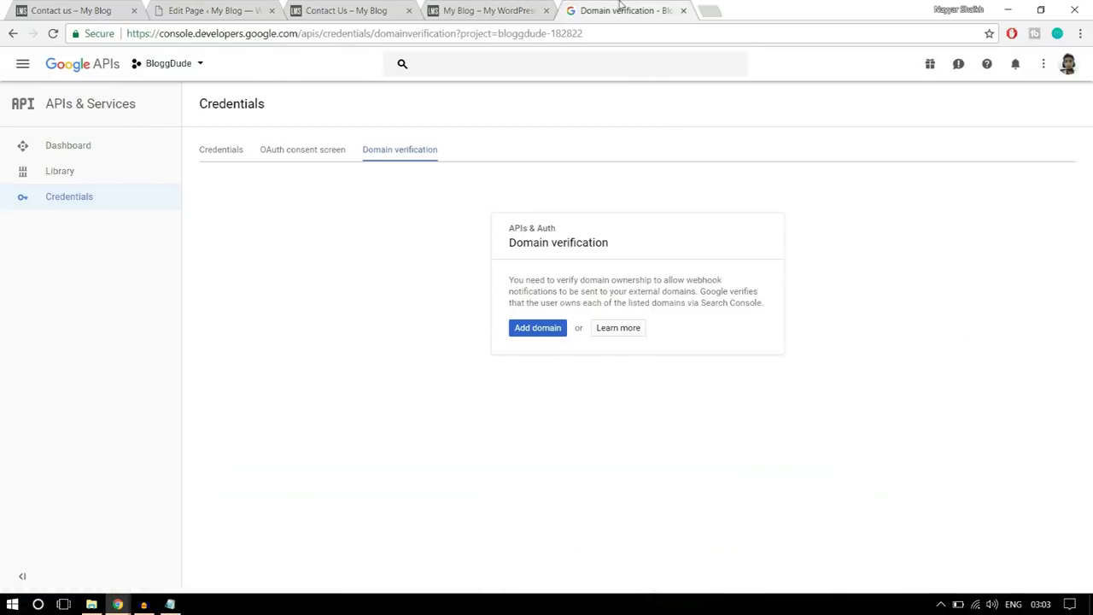
- Add the pasted site address as a domain and continue to the ownership verification site
{"action": "left_click", "coordinate": [538, 327]}
{"action": "key", "text": "ctrl+v"}
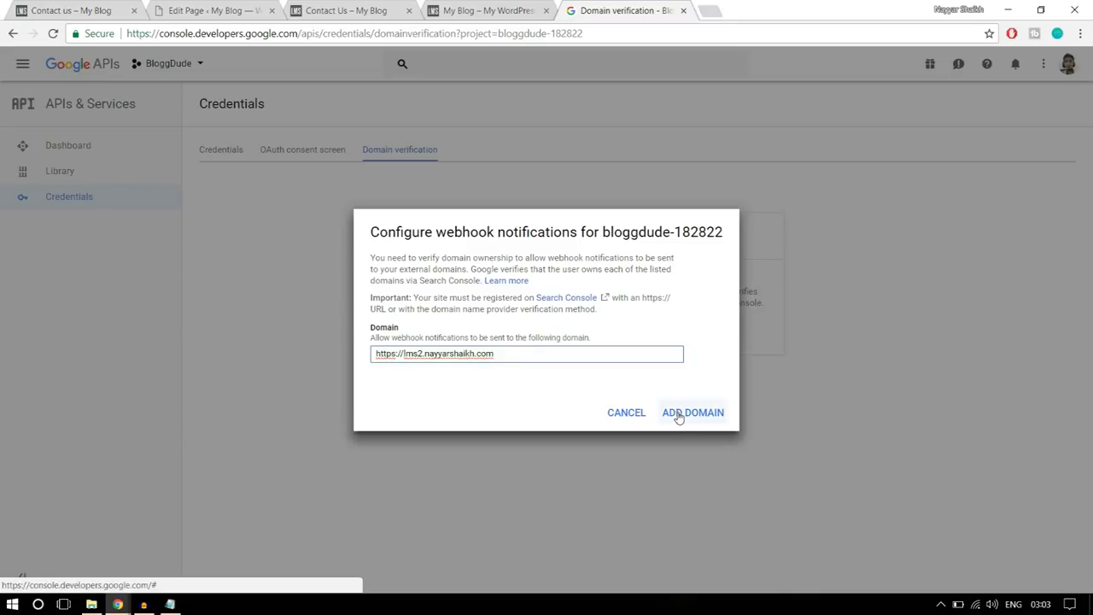
{"action": "left_click", "coordinate": [678, 416]}
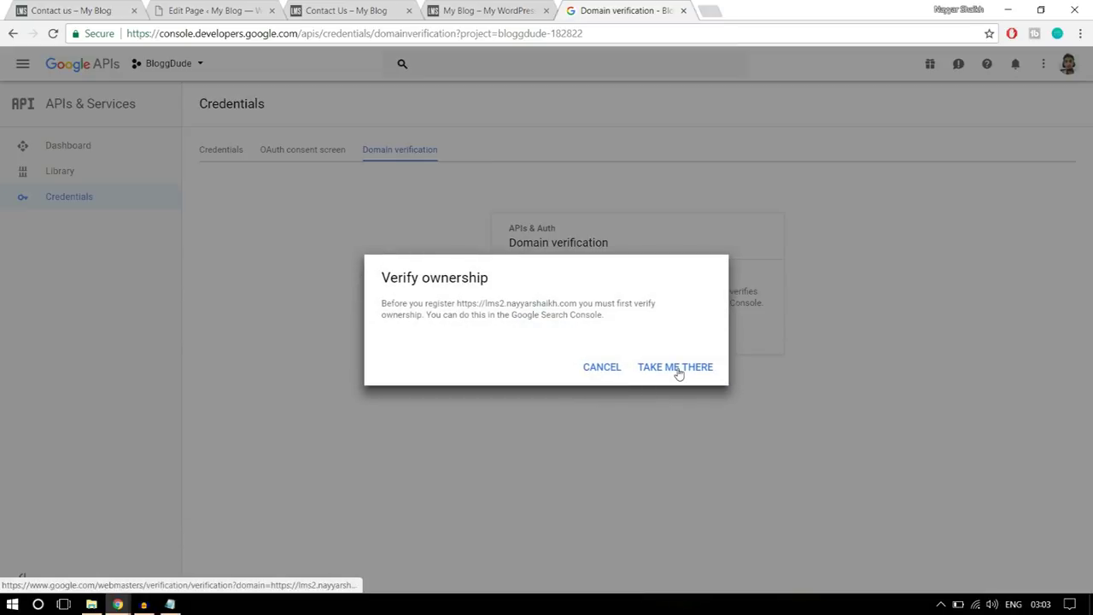
{"action": "left_click", "coordinate": [671, 373]}
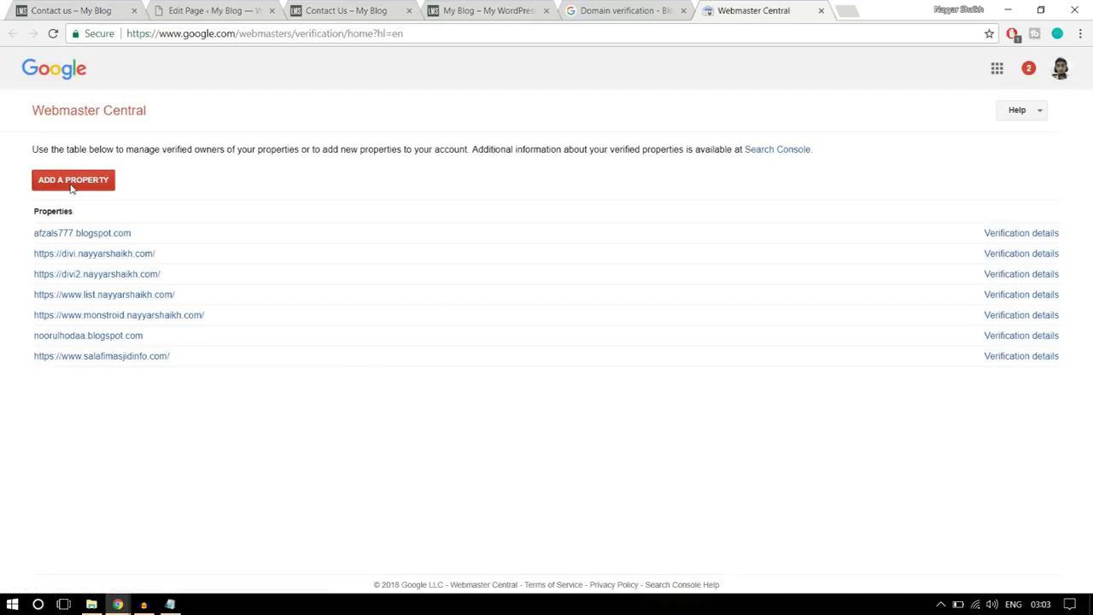
- Add the blog's URL as a new Webmaster Central property and download its HTML verification file
{"action": "left_click", "coordinate": [71, 188]}
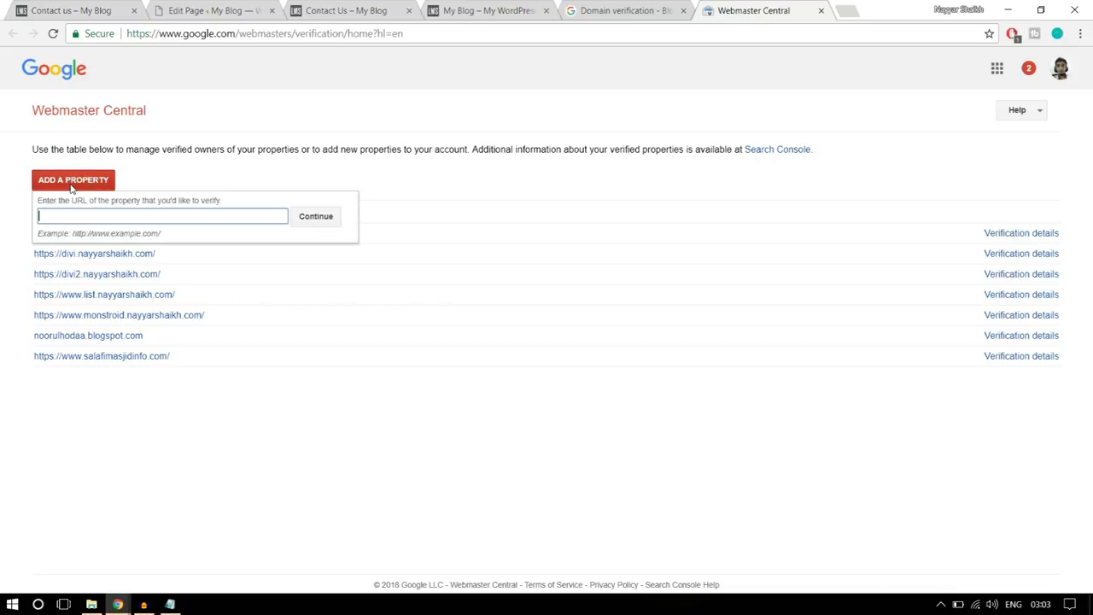
{"action": "key", "text": "ctrl+v"}
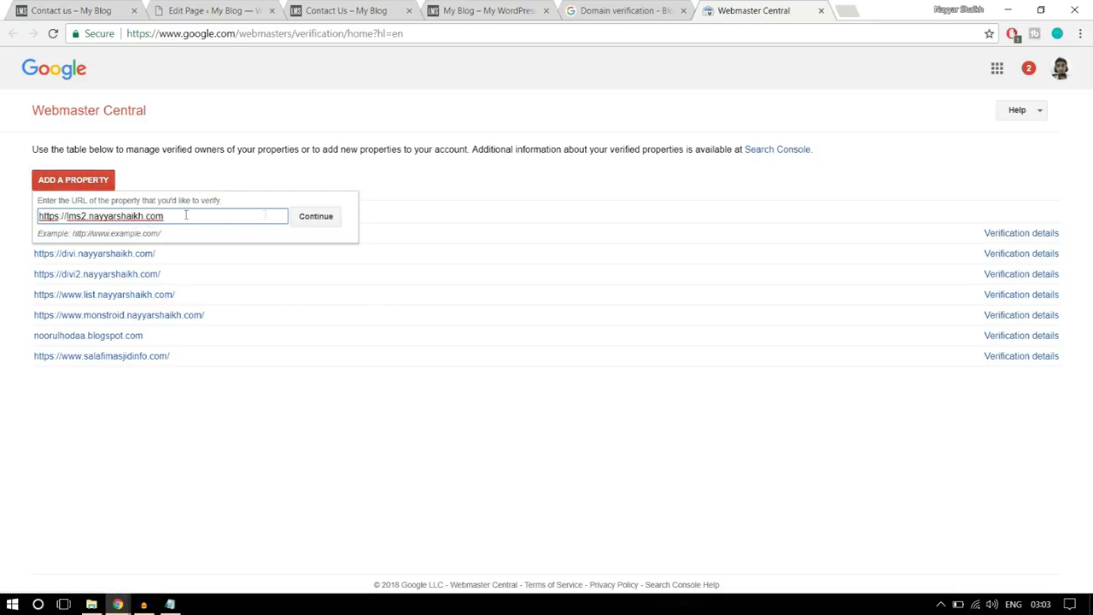
{"action": "left_click", "coordinate": [332, 217]}
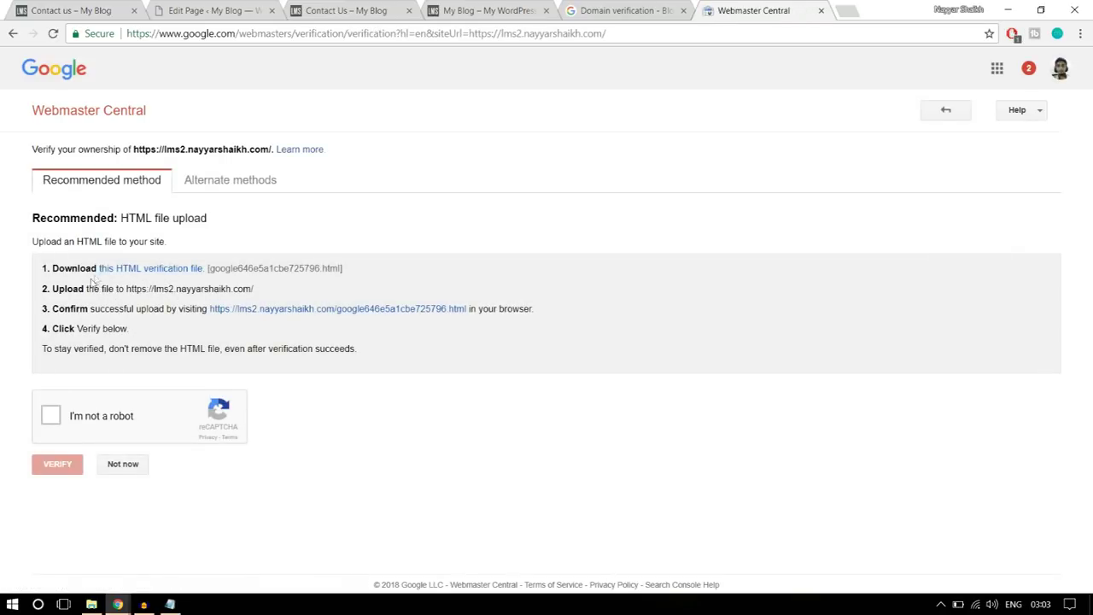
{"action": "left_click", "coordinate": [171, 270]}
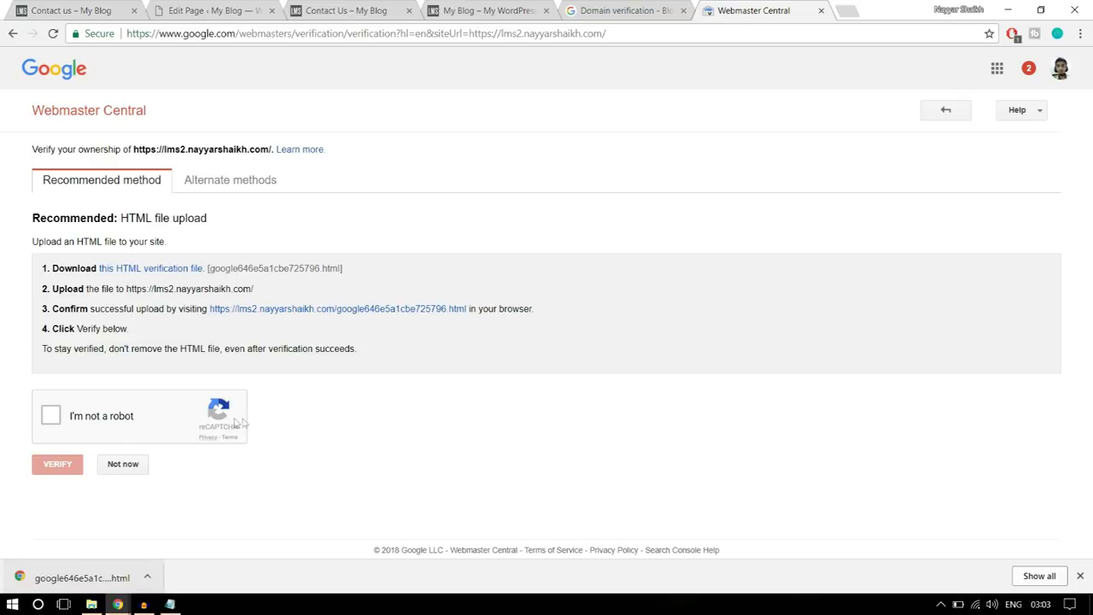
- Launch FileZilla and open the lms2 site folder on the remote server
{"action": "left_click", "coordinate": [12, 604]}
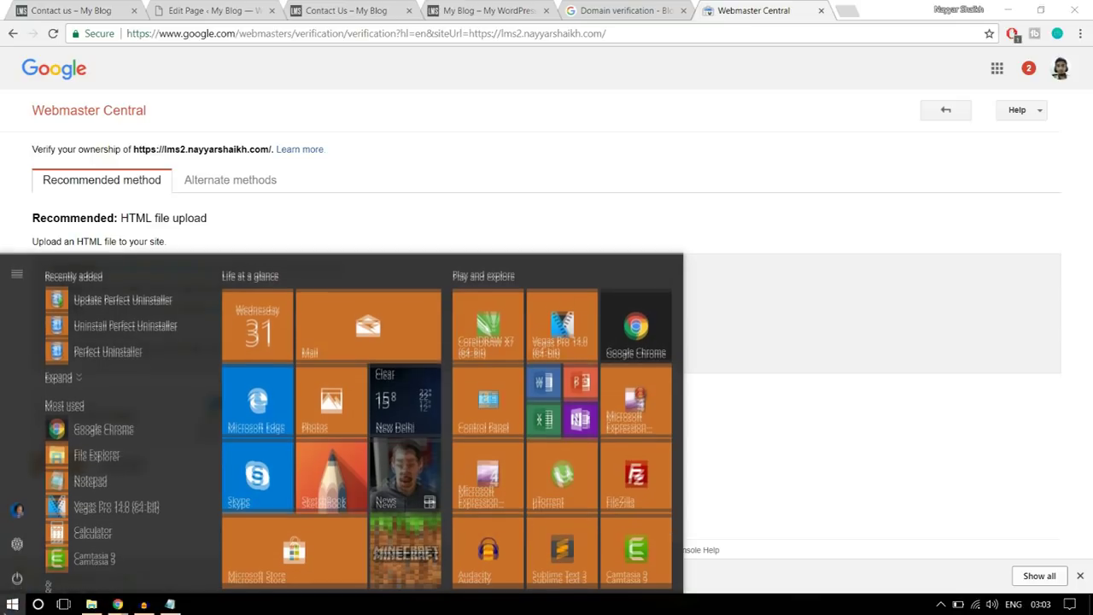
{"action": "left_click", "coordinate": [651, 470]}
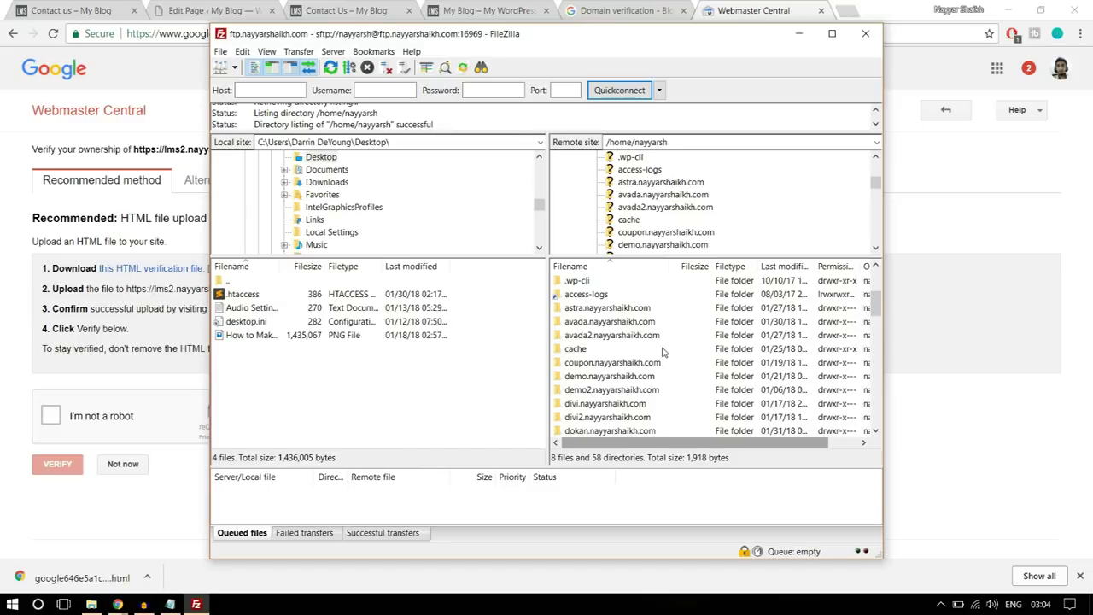
{"action": "scroll", "coordinate": [664, 352], "scroll_direction": "down", "scroll_amount": 1}
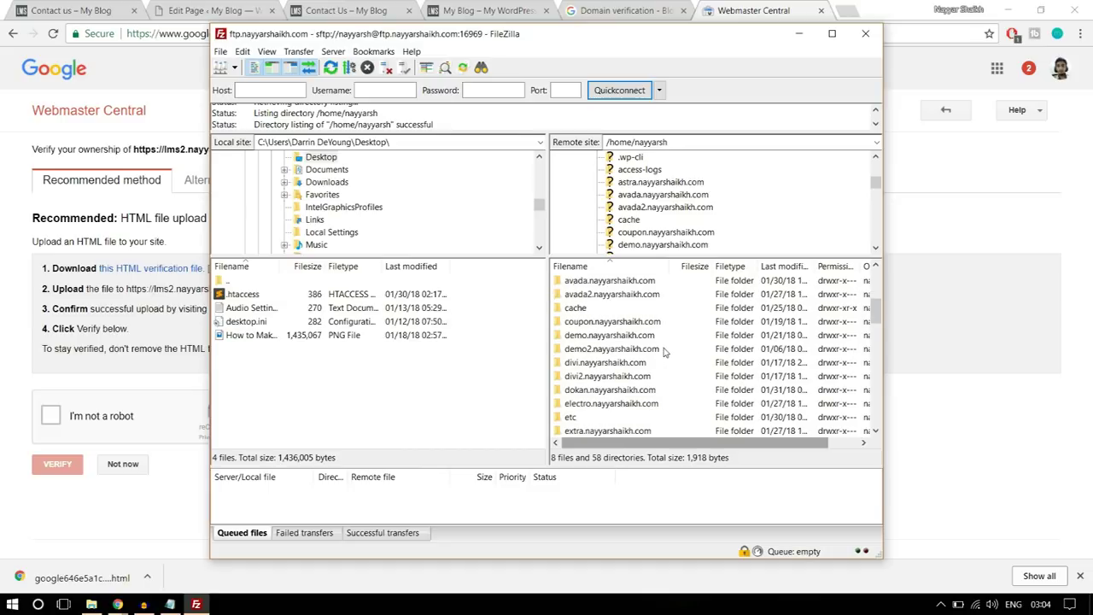
{"action": "scroll", "coordinate": [665, 352], "scroll_direction": "down", "scroll_amount": 3}
{"action": "scroll", "coordinate": [635, 355], "scroll_direction": "down", "scroll_amount": 2}
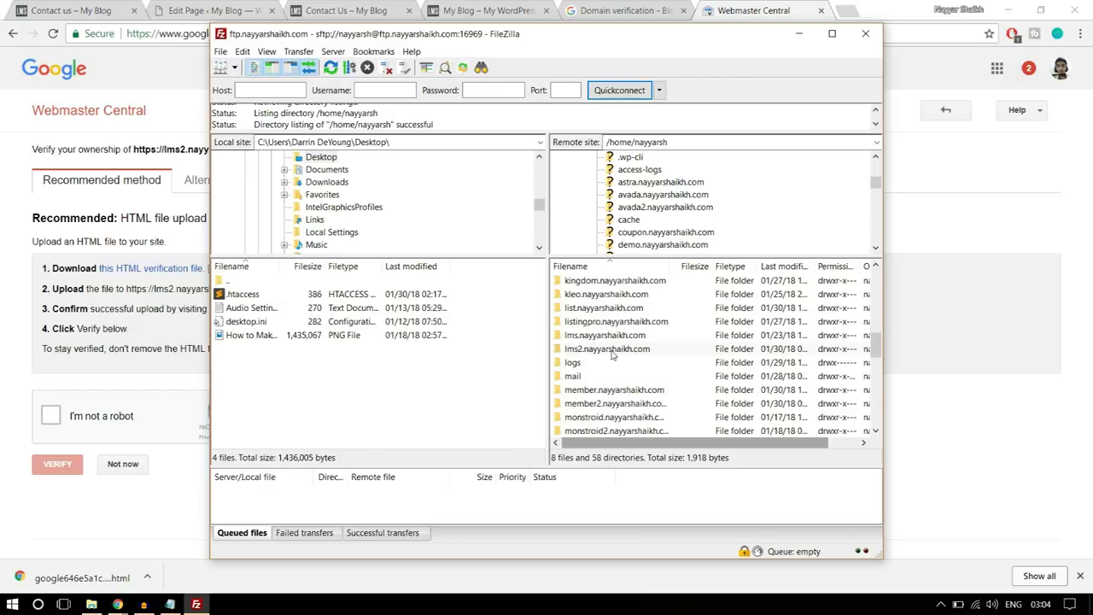
{"action": "left_click", "coordinate": [608, 350]}
{"action": "double_click", "coordinate": [621, 354]}
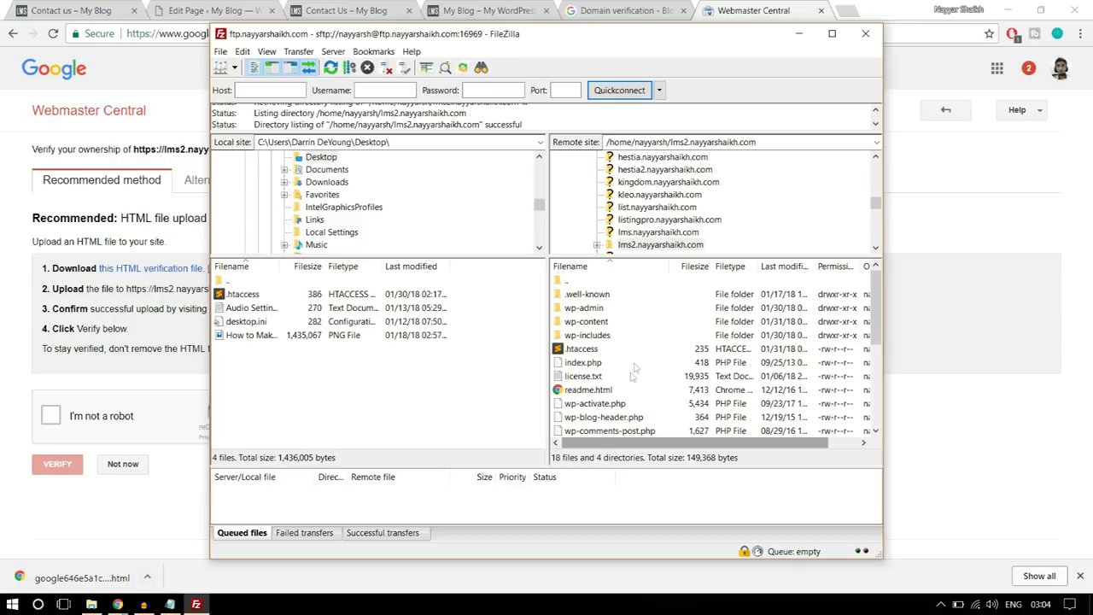
- Copy the downloaded verification file onto the Desktop
{"action": "left_click", "coordinate": [147, 577]}
{"action": "left_click", "coordinate": [187, 529]}
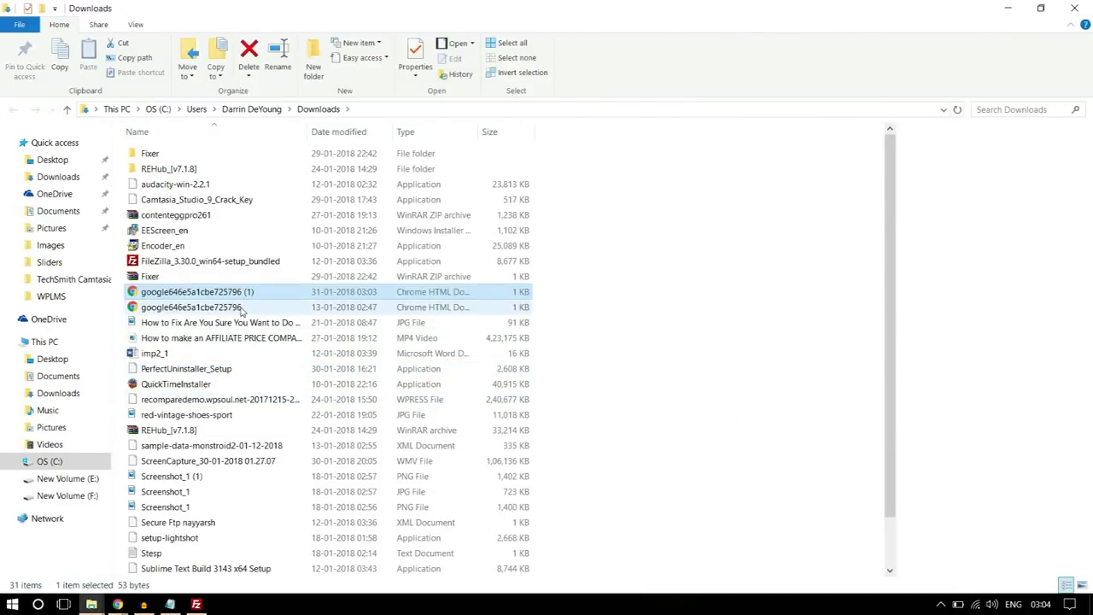
{"action": "left_click", "coordinate": [192, 307]}
{"action": "key", "text": "ctrl+c"}
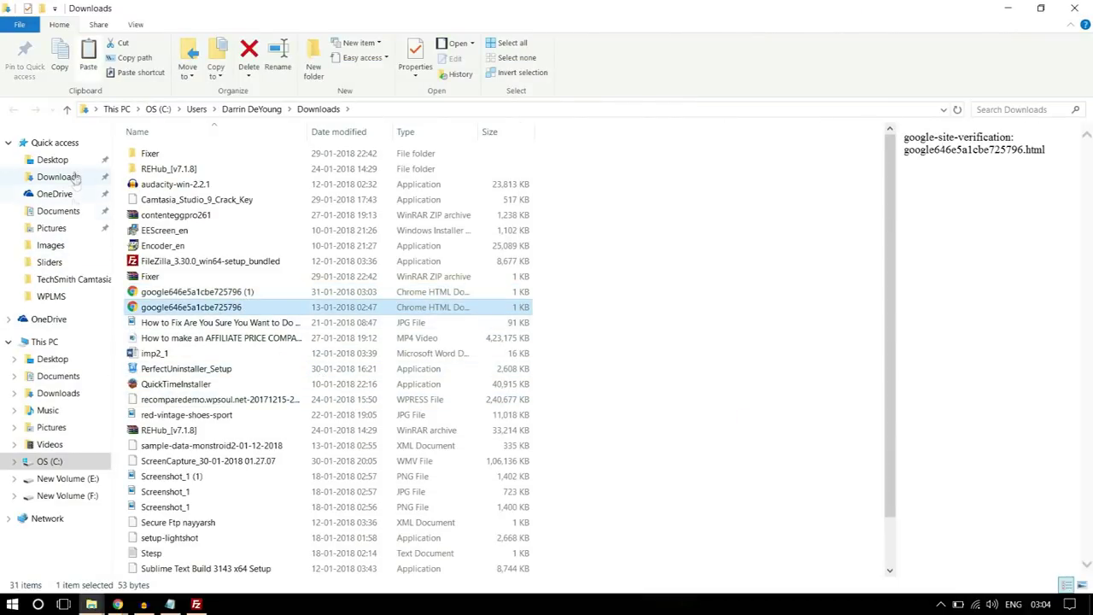
{"action": "left_click", "coordinate": [70, 160]}
{"action": "key", "text": "ctrl+v"}
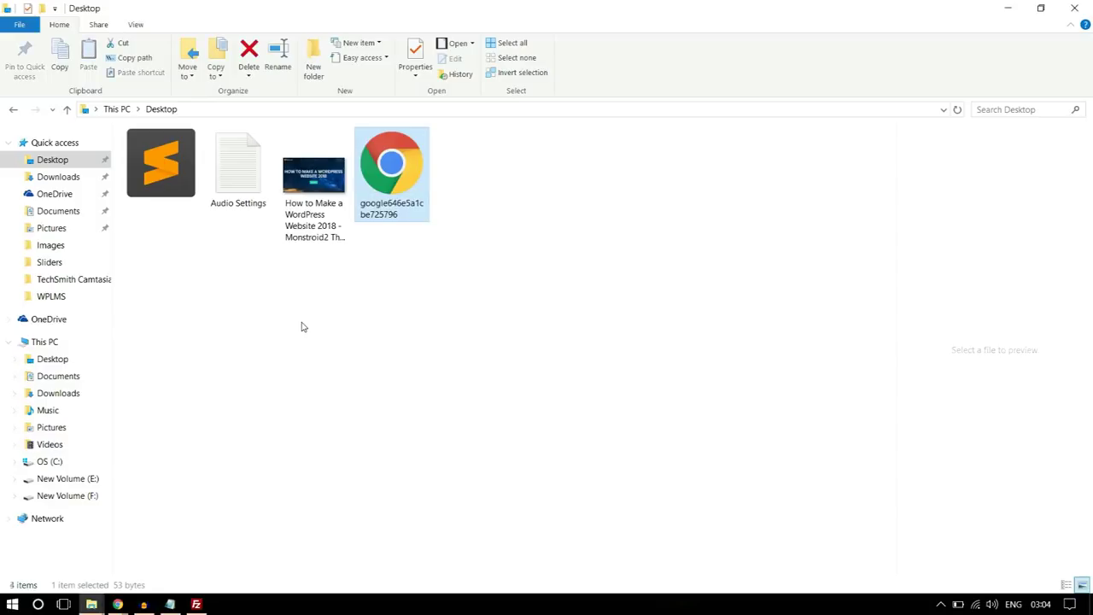
{"action": "left_click", "coordinate": [1078, 10]}
{"action": "left_click", "coordinate": [197, 605]}
- Refresh the local pane and upload google646e5a1cbe725796.html into the remote lms2 folder
{"action": "right_click", "coordinate": [291, 394]}
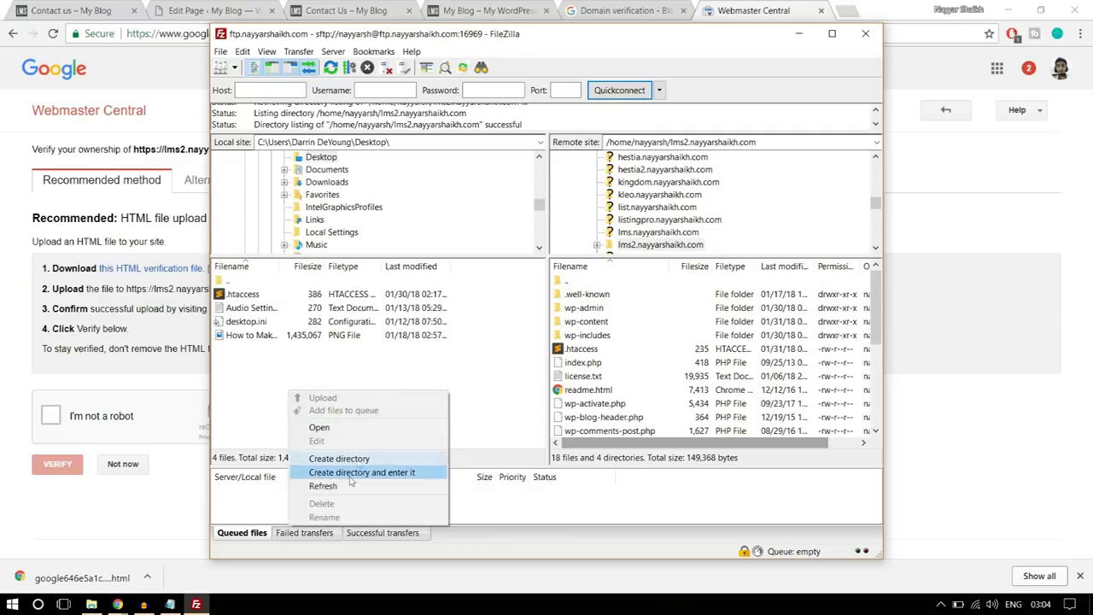
{"action": "left_click", "coordinate": [323, 485]}
{"action": "left_click", "coordinate": [265, 337]}
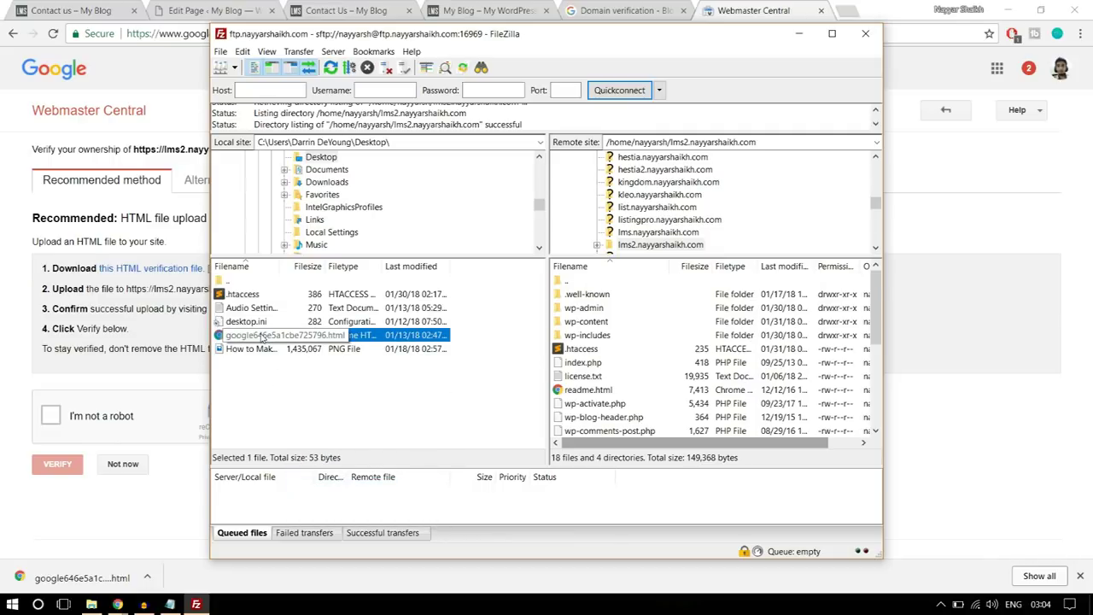
{"action": "left_click_drag", "start_coordinate": [240, 338], "coordinate": [656, 390]}
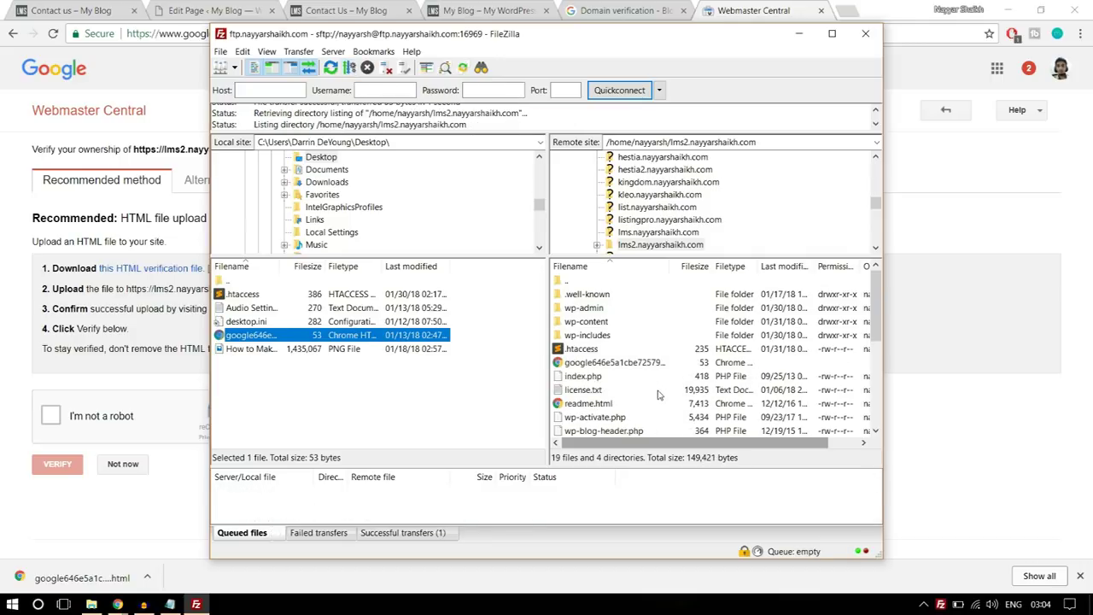
{"action": "left_click", "coordinate": [884, 560]}
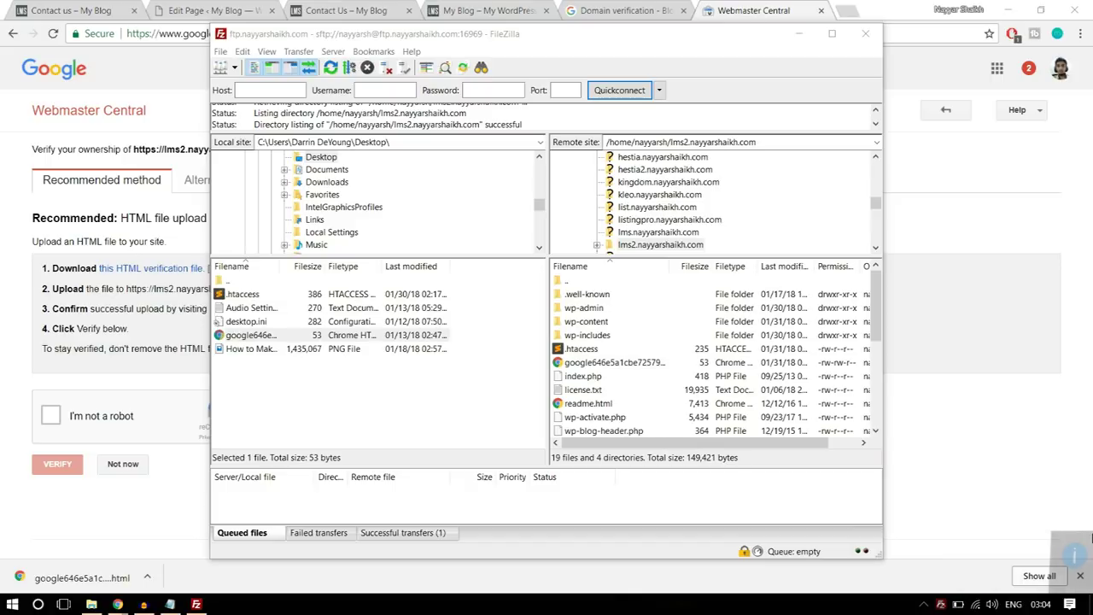
- Pass the 'I'm not a robot' check and verify ownership of the lms2 site
{"action": "mouse_move", "coordinate": [118, 603]}
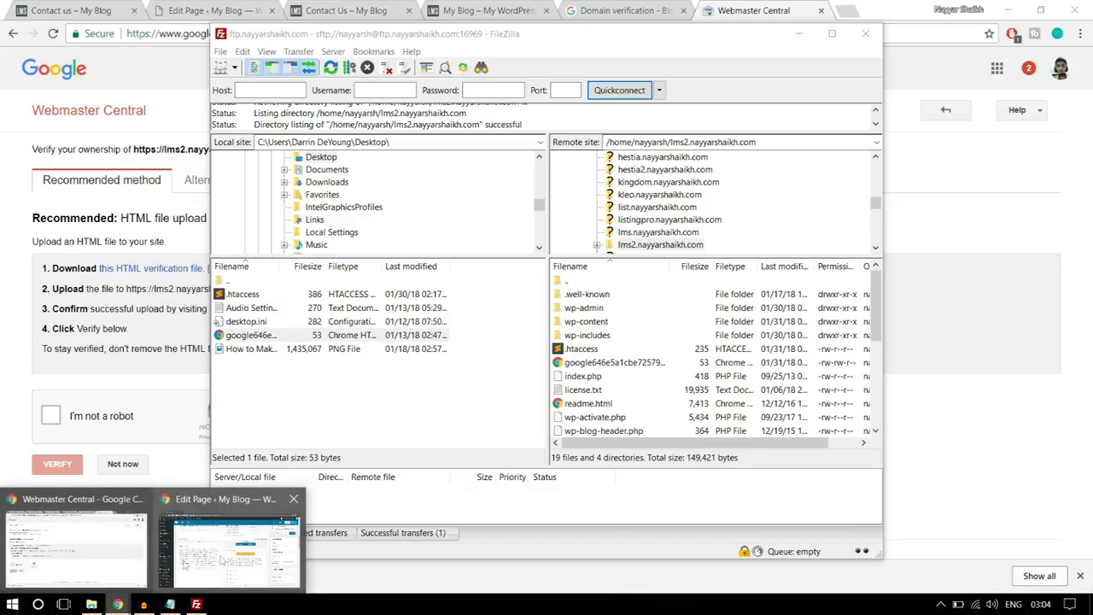
{"action": "left_click", "coordinate": [102, 529]}
{"action": "left_click", "coordinate": [53, 414]}
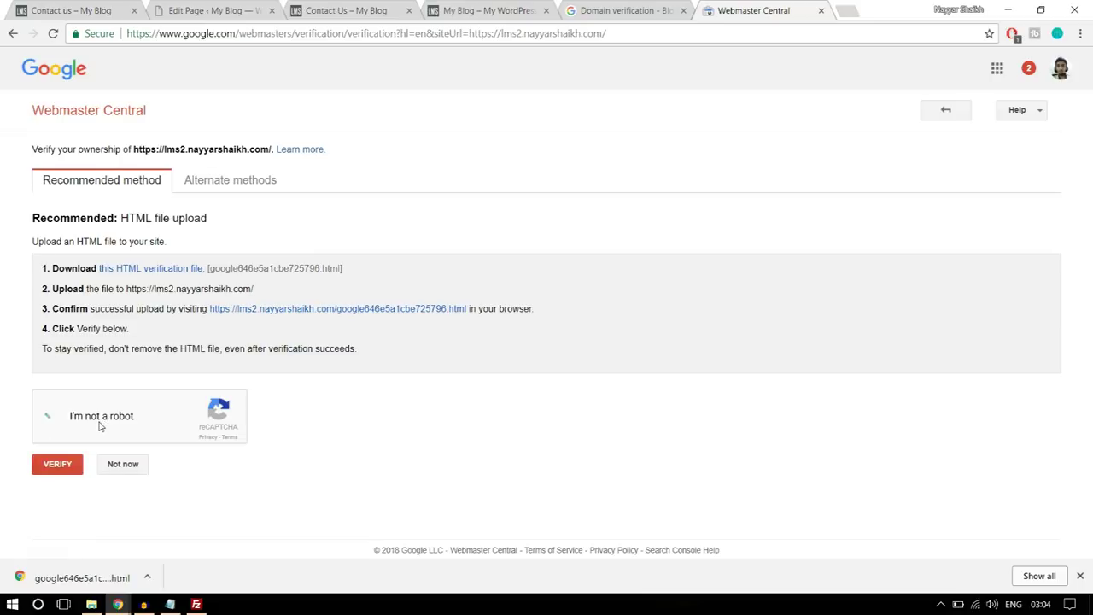
{"action": "left_click", "coordinate": [59, 471]}
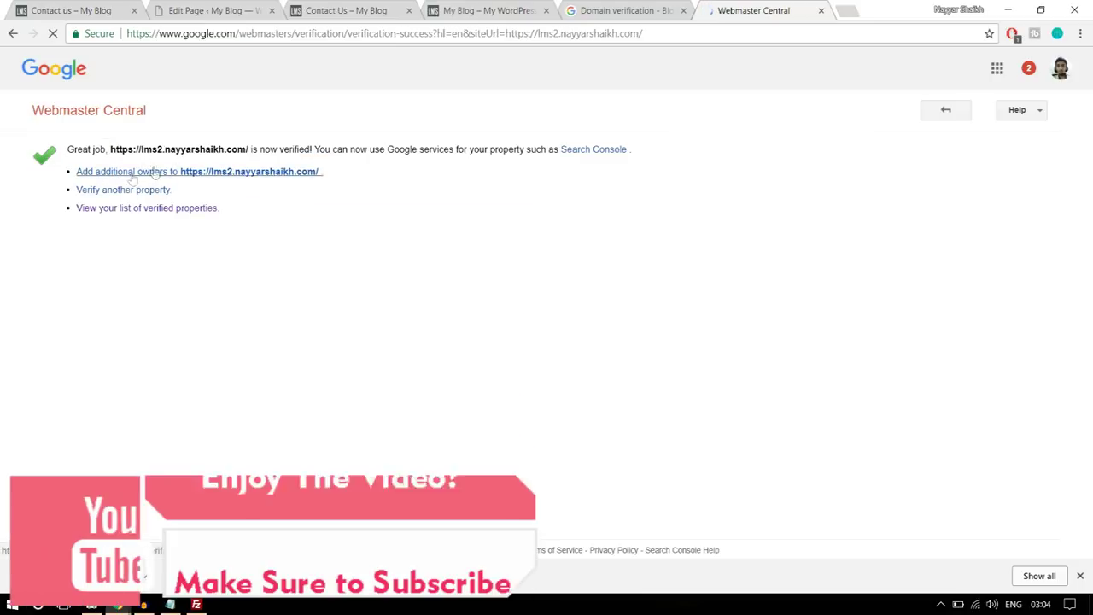
- Check the verified properties list, then close Webmaster Central to reach the webhook domain dialog
{"action": "left_click", "coordinate": [944, 112]}
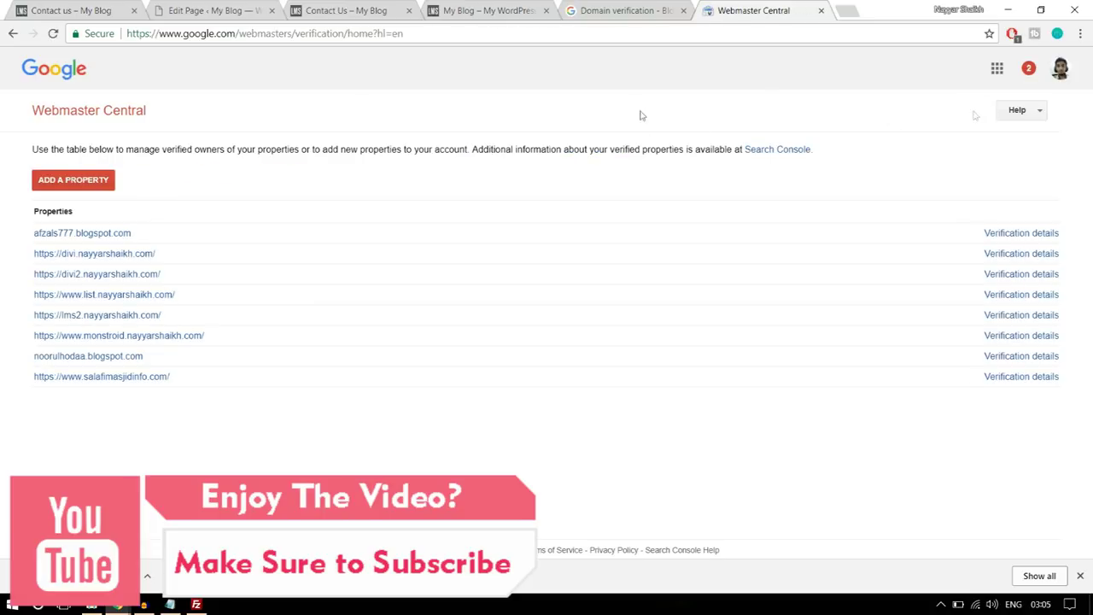
{"action": "left_click", "coordinate": [12, 33]}
{"action": "left_click", "coordinate": [821, 11]}
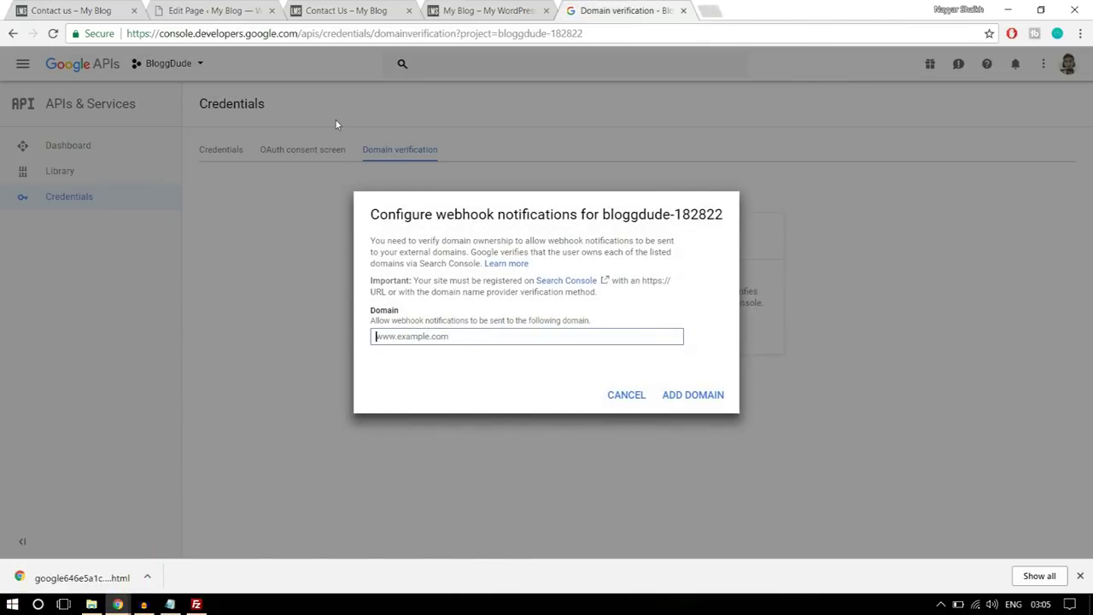
{"action": "left_click", "coordinate": [212, 11]}
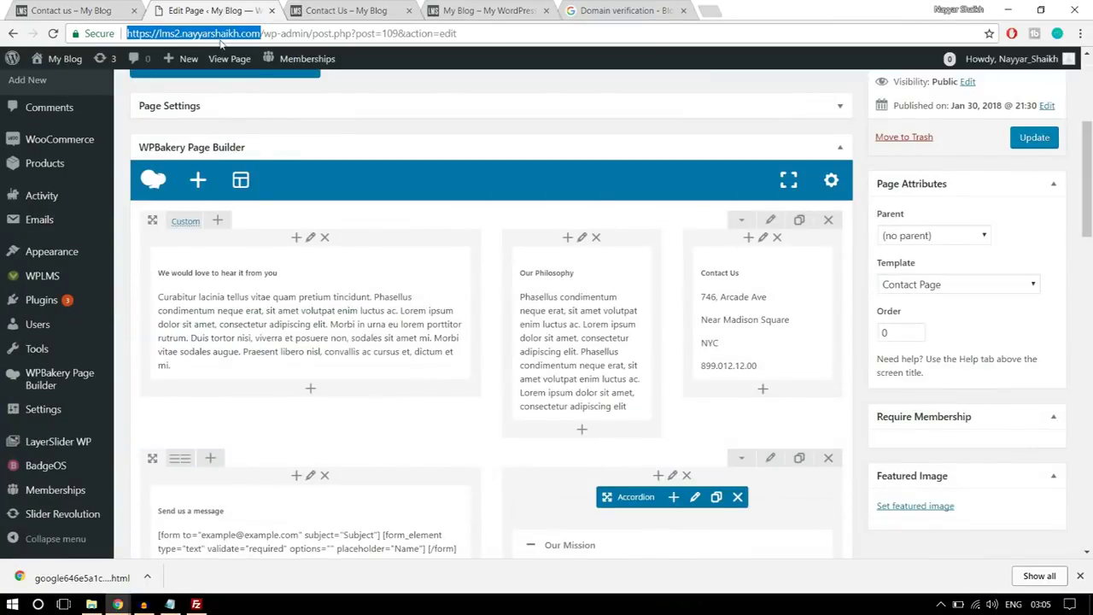
{"action": "left_click", "coordinate": [619, 10]}
{"action": "type", "text": "https://lms2.nayyarshaikh.com"}
{"action": "left_click", "coordinate": [693, 394]}
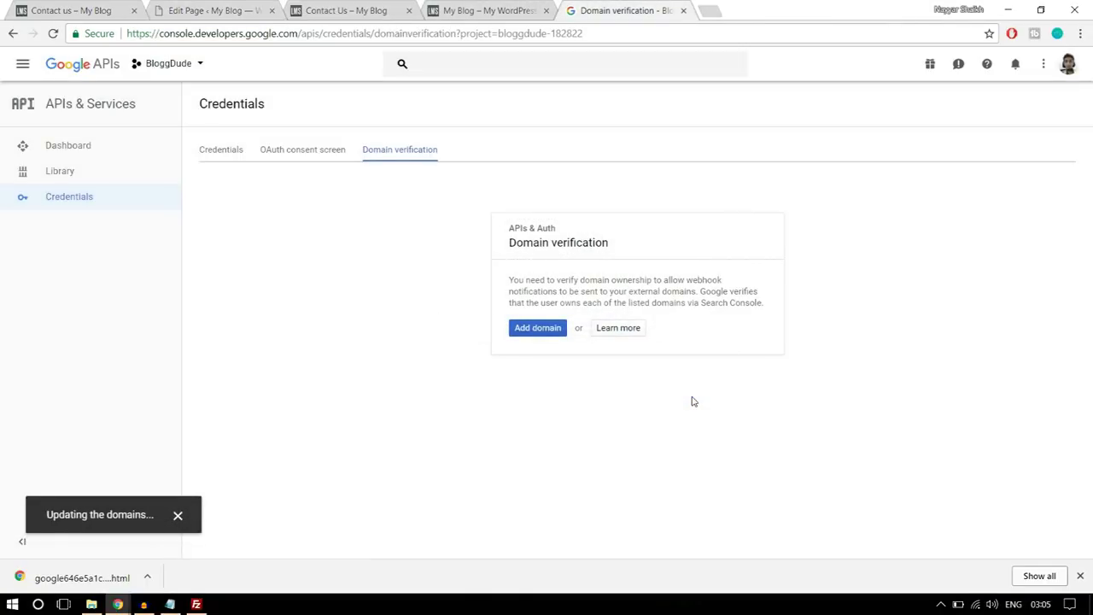
- Select the API key 1 value, then open WPLMS > Miscellaneous in WordPress
{"action": "left_click", "coordinate": [228, 152]}
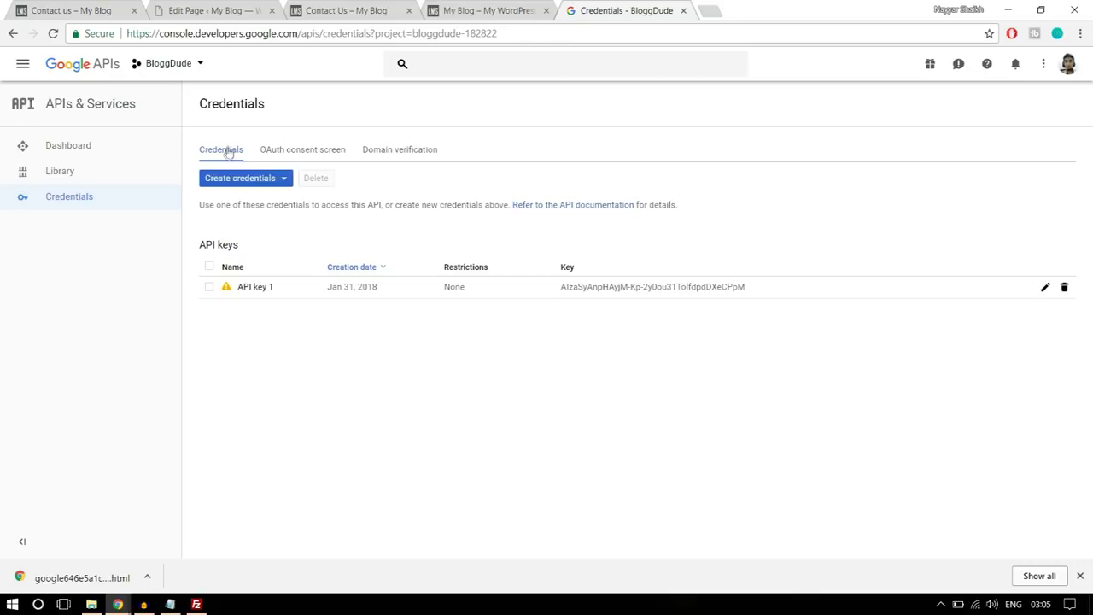
{"action": "left_click_drag", "start_coordinate": [767, 290], "coordinate": [556, 296]}
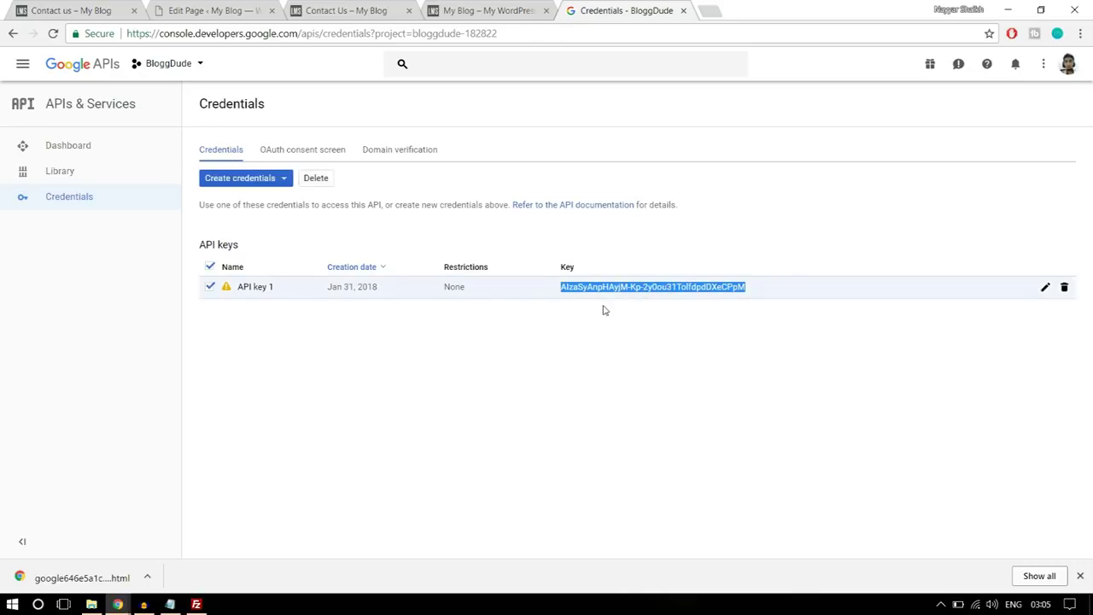
{"action": "left_click", "coordinate": [248, 10]}
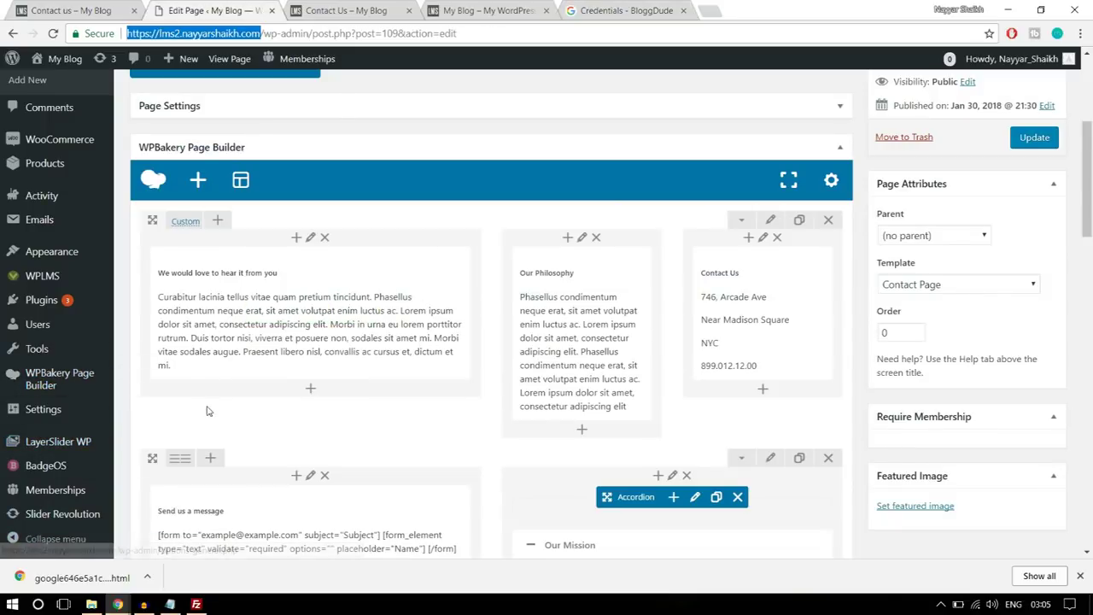
{"action": "left_click", "coordinate": [1080, 576]}
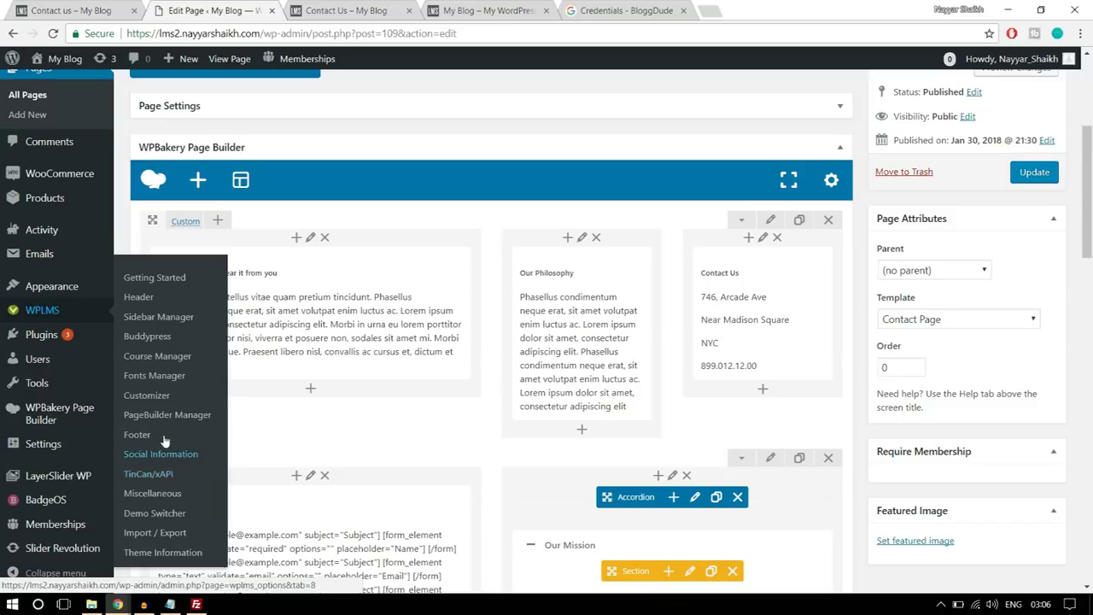
{"action": "left_click", "coordinate": [136, 494]}
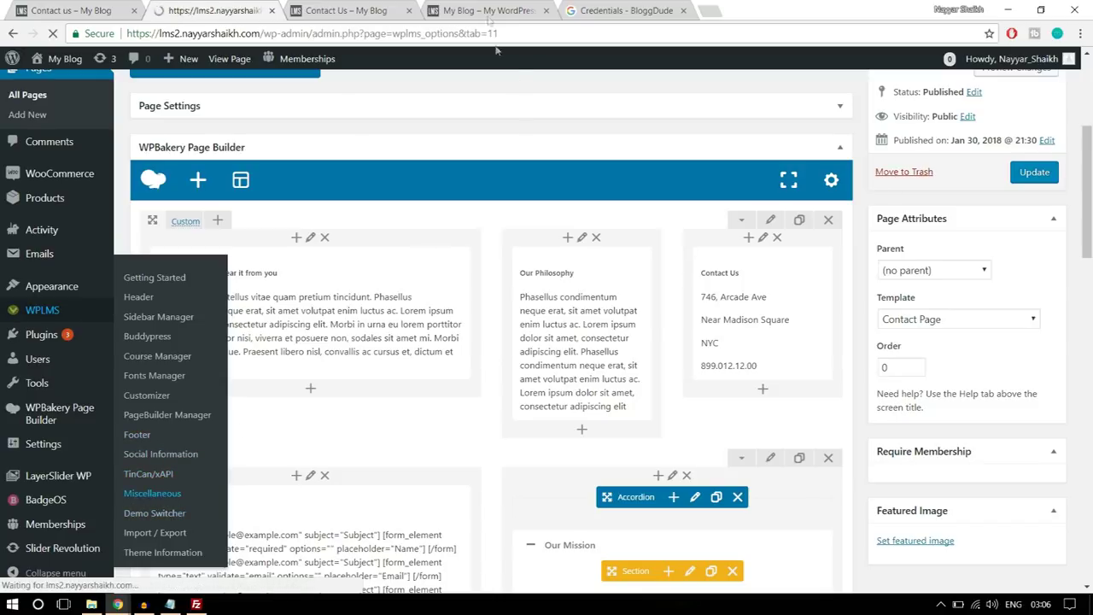
- Copy the API key 1 value from the Credentials list
{"action": "left_click", "coordinate": [578, 8]}
{"action": "right_click", "coordinate": [643, 287]}
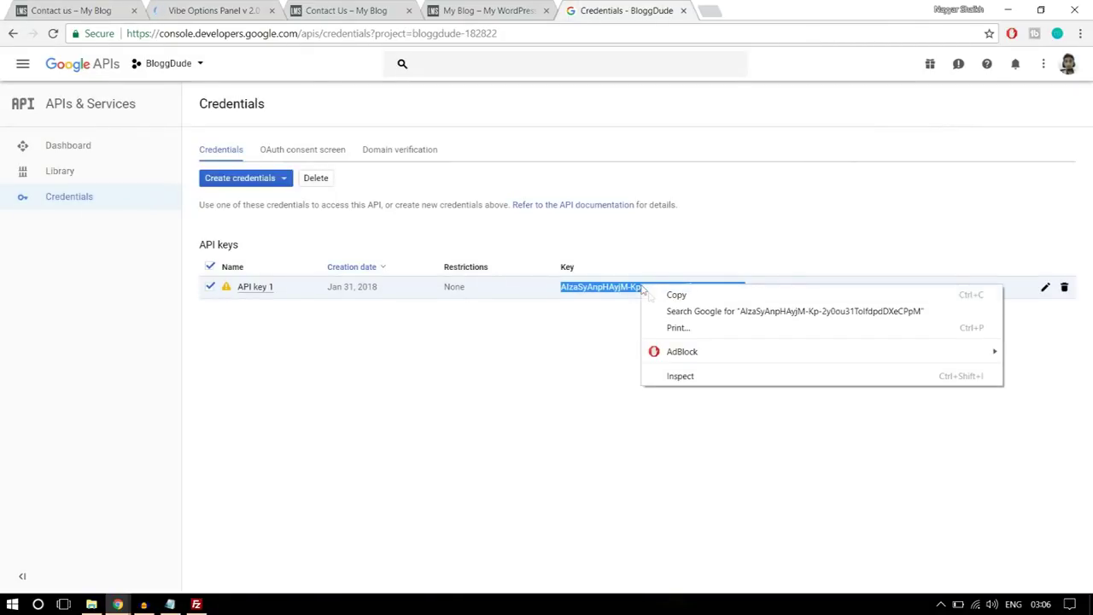
{"action": "left_click", "coordinate": [678, 298]}
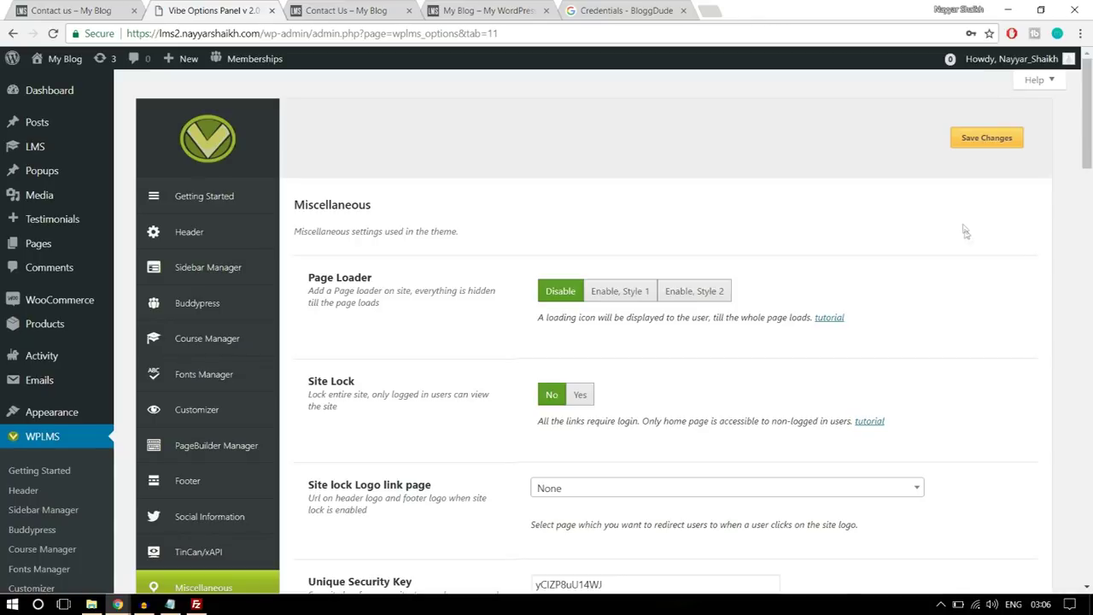
- Paste the copied Google key into the Google Maps API Key field in WPLMS Miscellaneous
{"action": "scroll", "coordinate": [980, 298], "scroll_direction": "down", "scroll_amount": 8}
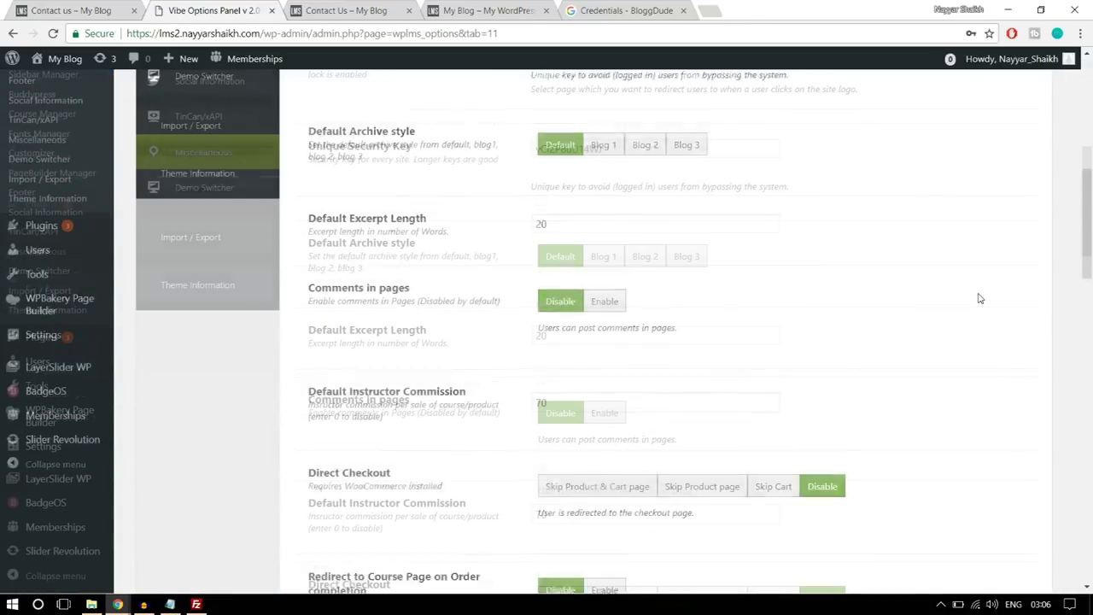
{"action": "scroll", "coordinate": [979, 298], "scroll_direction": "down", "scroll_amount": 10}
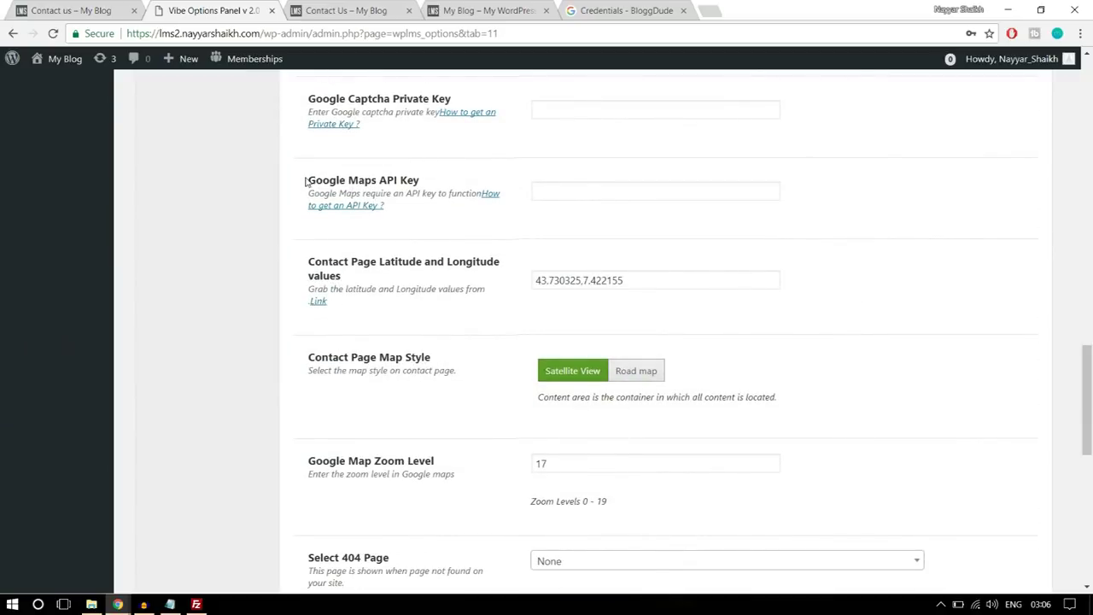
{"action": "left_click_drag", "start_coordinate": [306, 182], "coordinate": [438, 184]}
{"action": "left_click", "coordinate": [562, 192]}
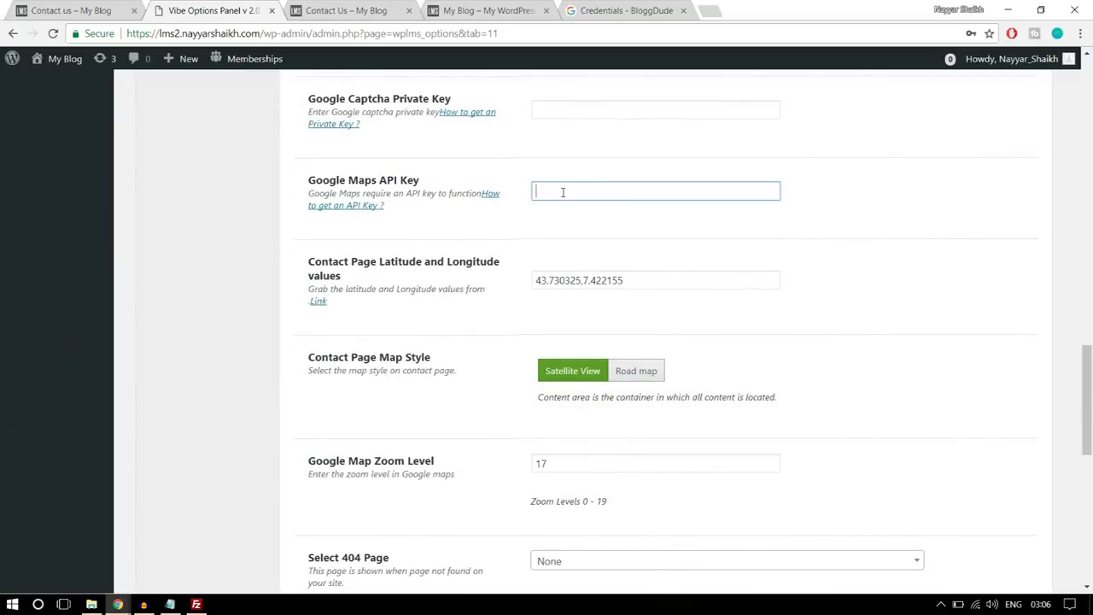
{"action": "key", "text": "ctrl+v"}
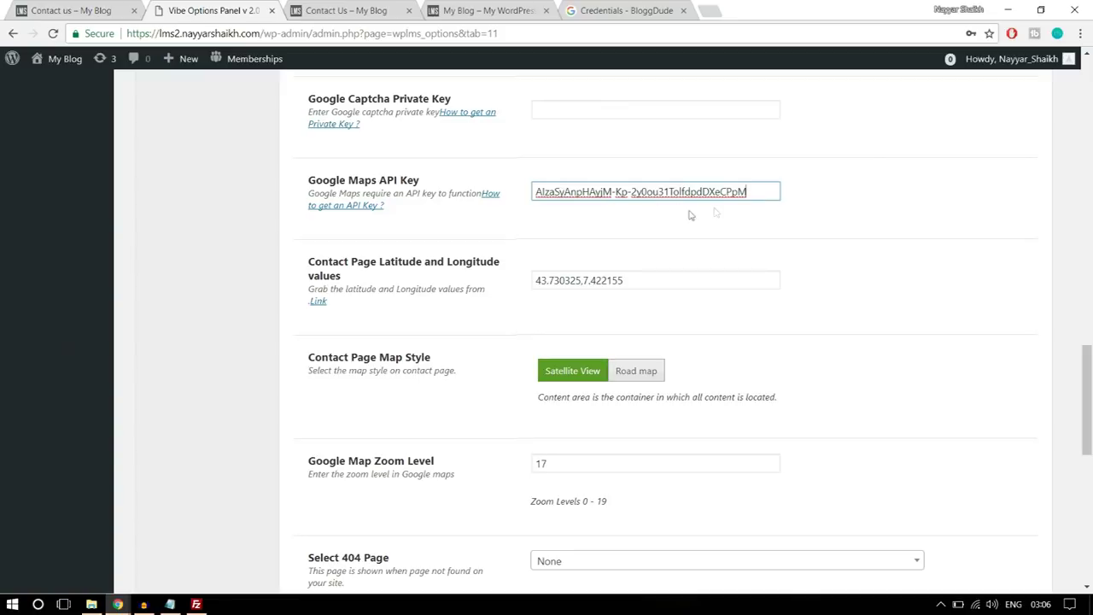
{"action": "left_click_drag", "start_coordinate": [662, 277], "coordinate": [532, 278]}
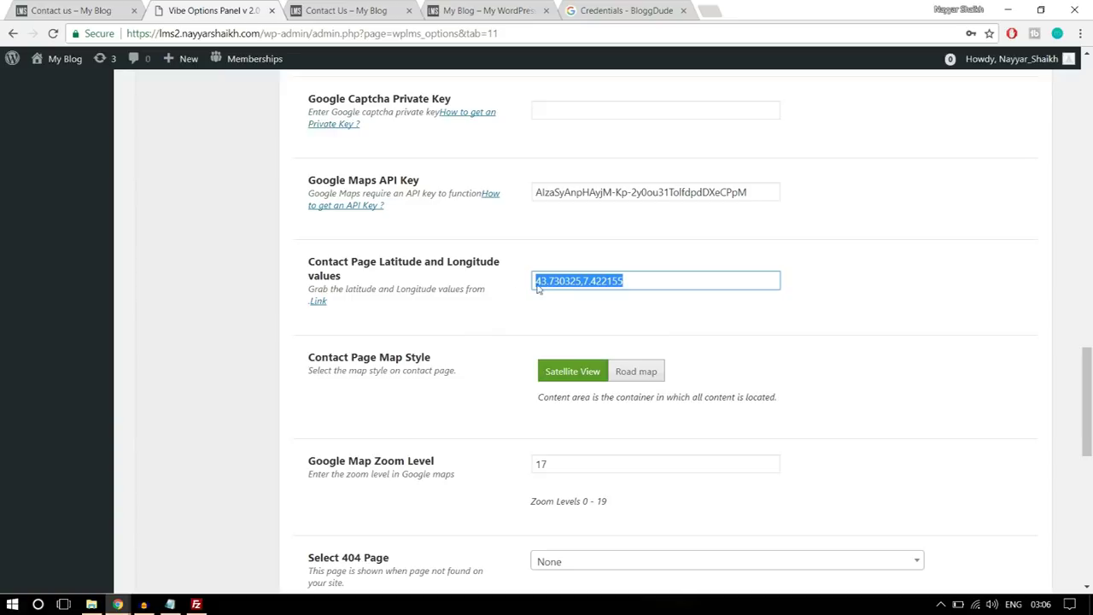
- Open latlong.net in a new tab and search for the coordinates of mumbai
{"action": "left_click", "coordinate": [710, 10]}
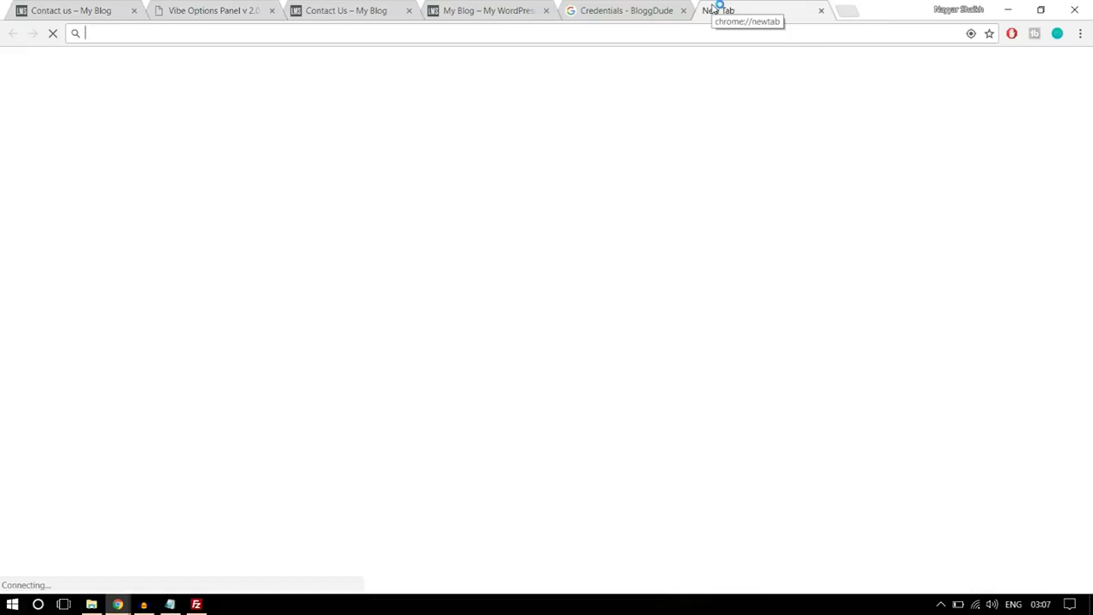
{"action": "type", "text": "latl"}
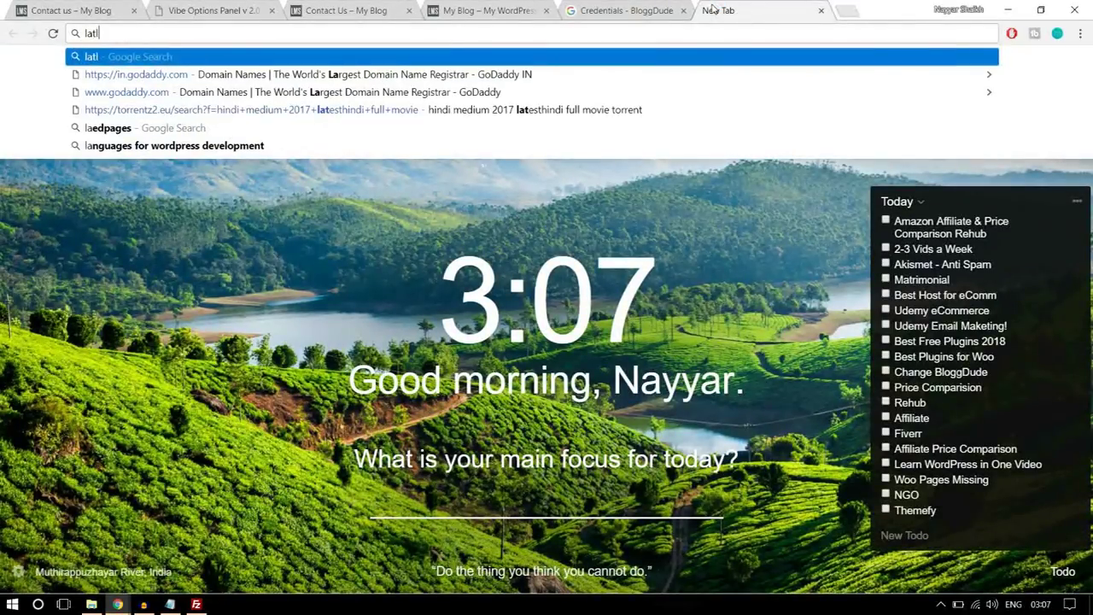
{"action": "type", "text": "ong.net"}
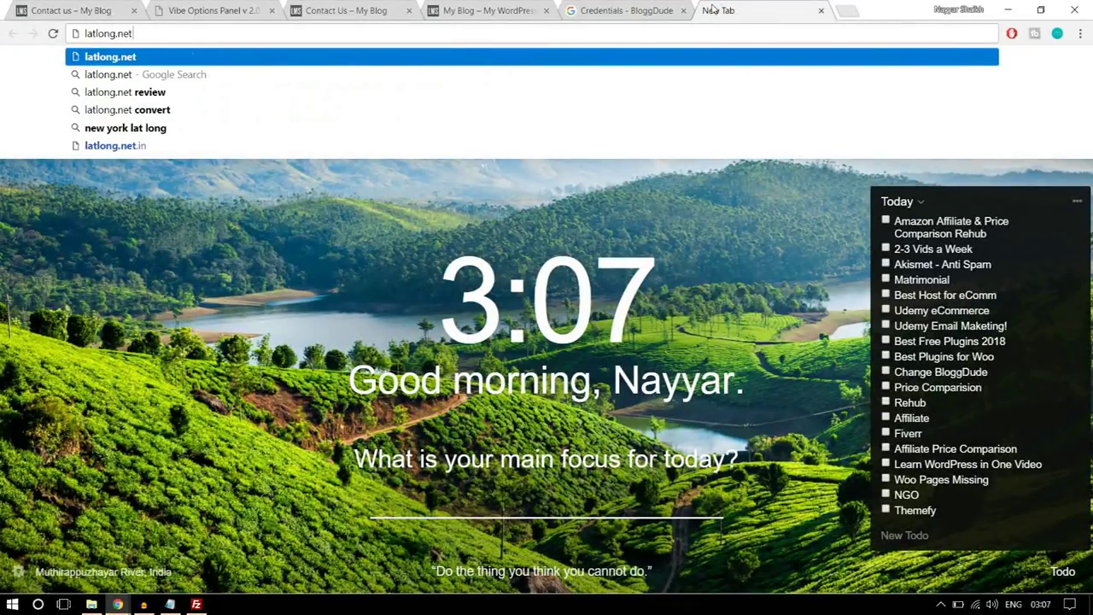
{"action": "key", "text": "Return"}
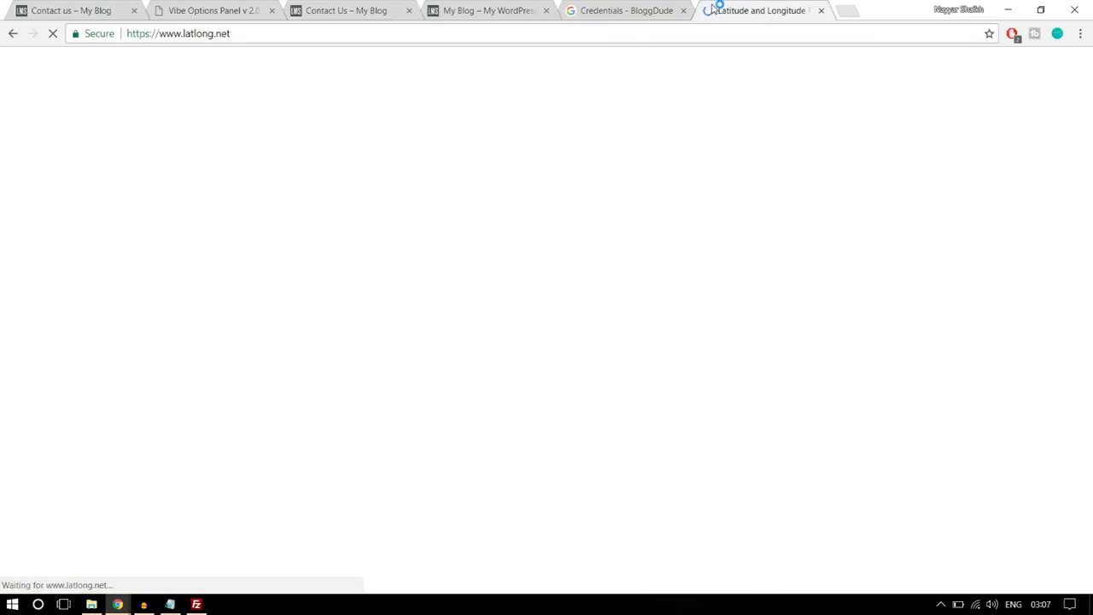
{"action": "left_click", "coordinate": [302, 231]}
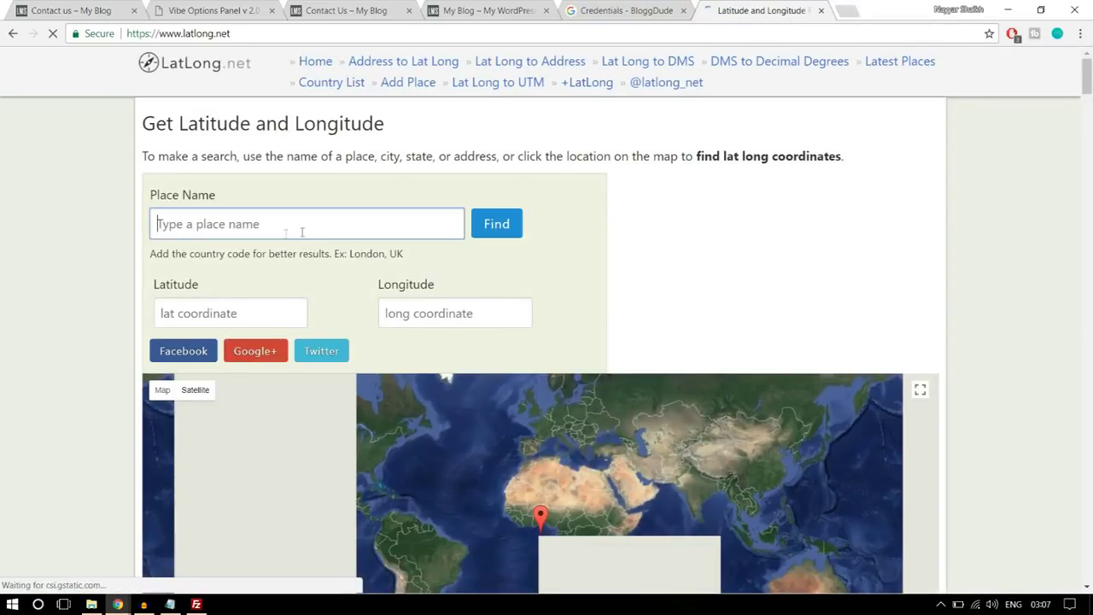
{"action": "type", "text": "mumbai"}
{"action": "left_click", "coordinate": [480, 236]}
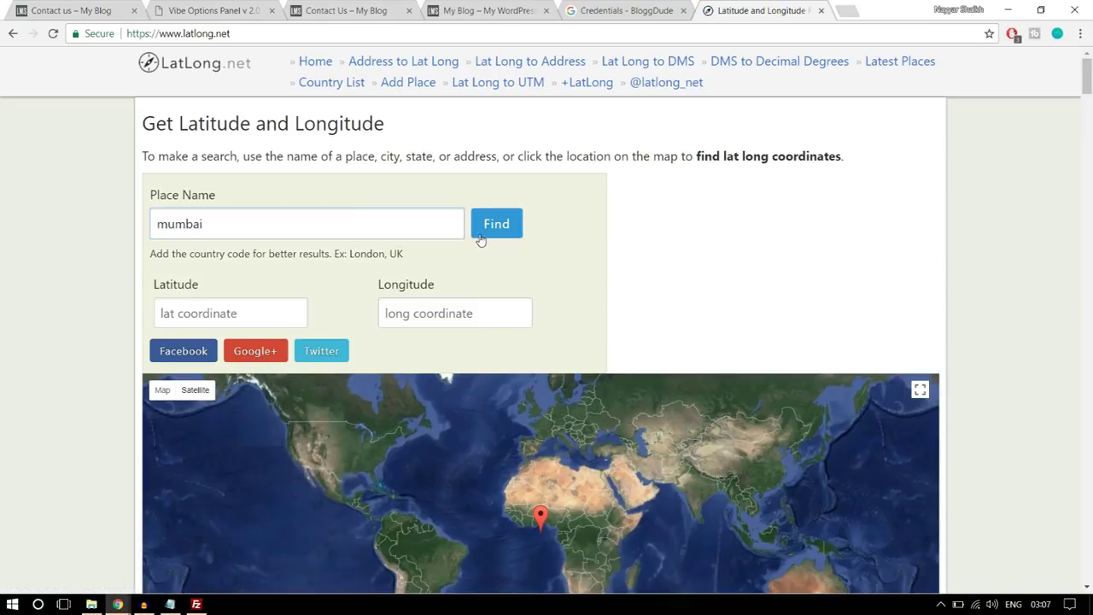
- Select the latitude 19.079823 from the results and return to the WordPress theme options
{"action": "scroll", "coordinate": [480, 241], "scroll_direction": "down", "scroll_amount": 2}
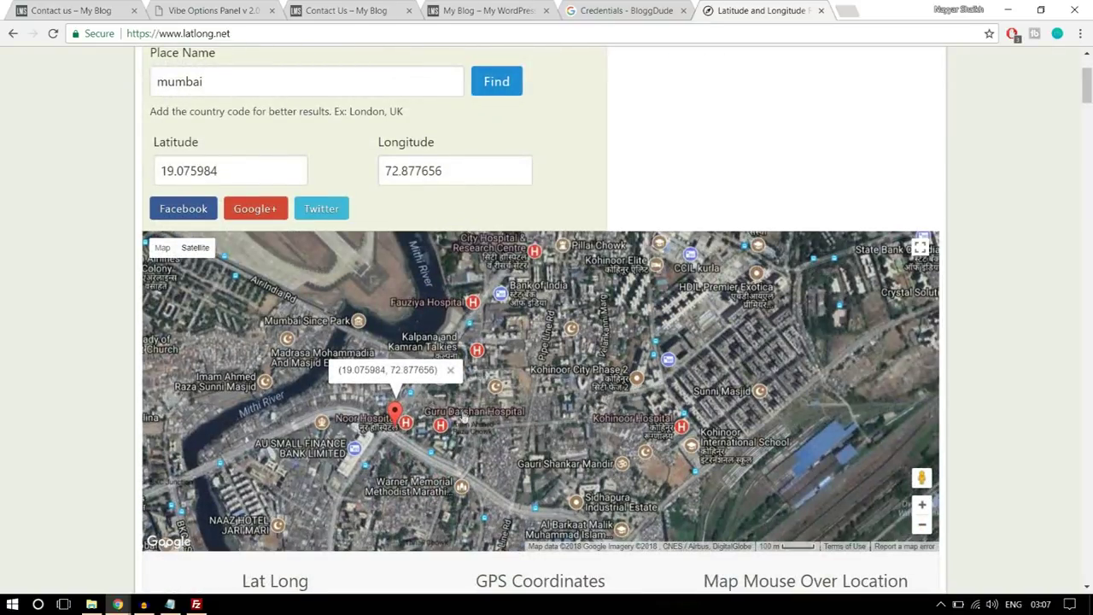
{"action": "left_click", "coordinate": [517, 339]}
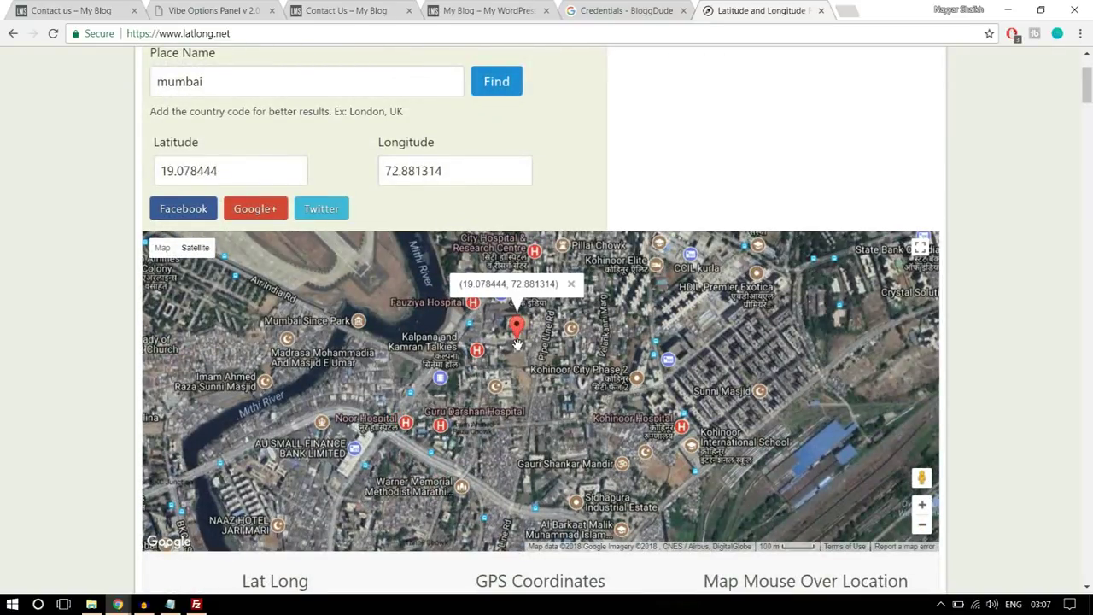
{"action": "left_click", "coordinate": [316, 359]}
{"action": "left_click", "coordinate": [576, 379]}
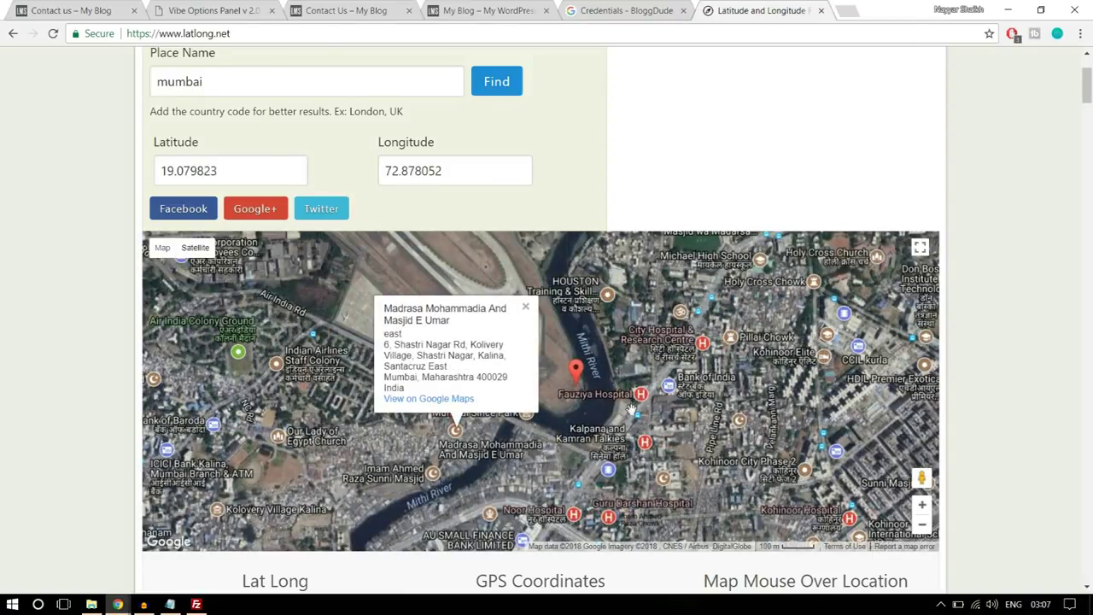
{"action": "left_click_drag", "start_coordinate": [272, 166], "coordinate": [125, 173]}
{"action": "key", "text": "ctrl+c"}
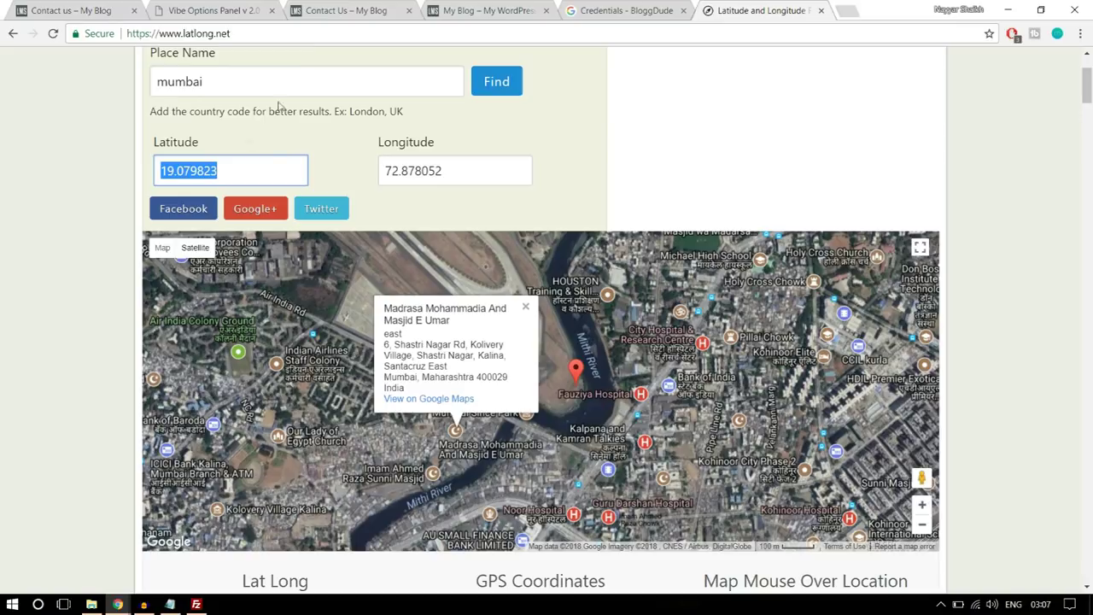
{"action": "left_click", "coordinate": [217, 10]}
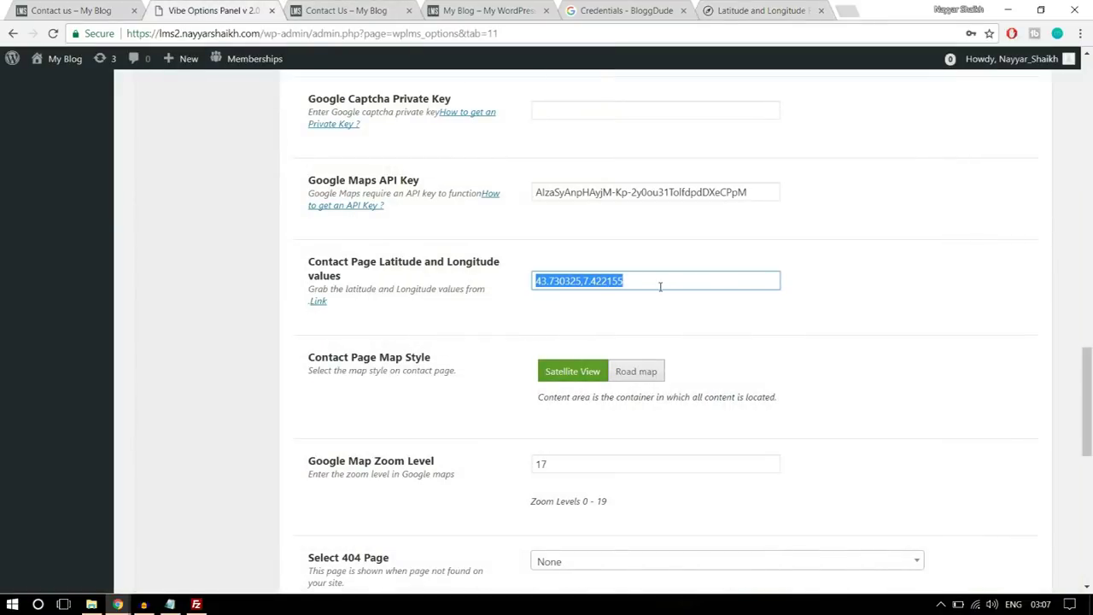
- Enter the coordinates 19.079823,72.878052 in the Latitude/Longitude field
{"action": "key", "text": "ctrl+v"}
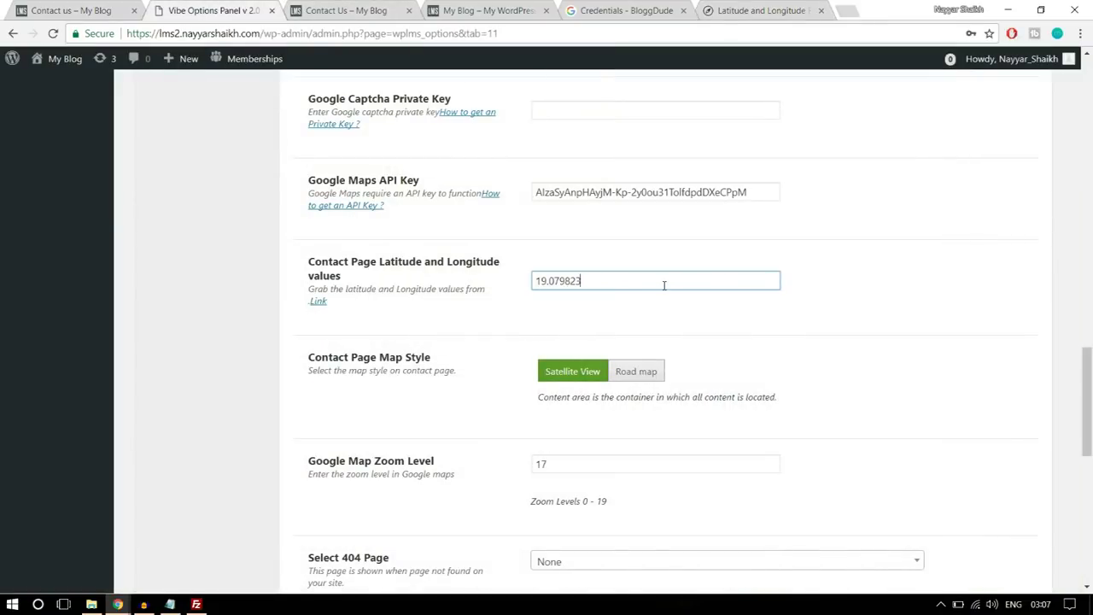
{"action": "left_click", "coordinate": [736, 10]}
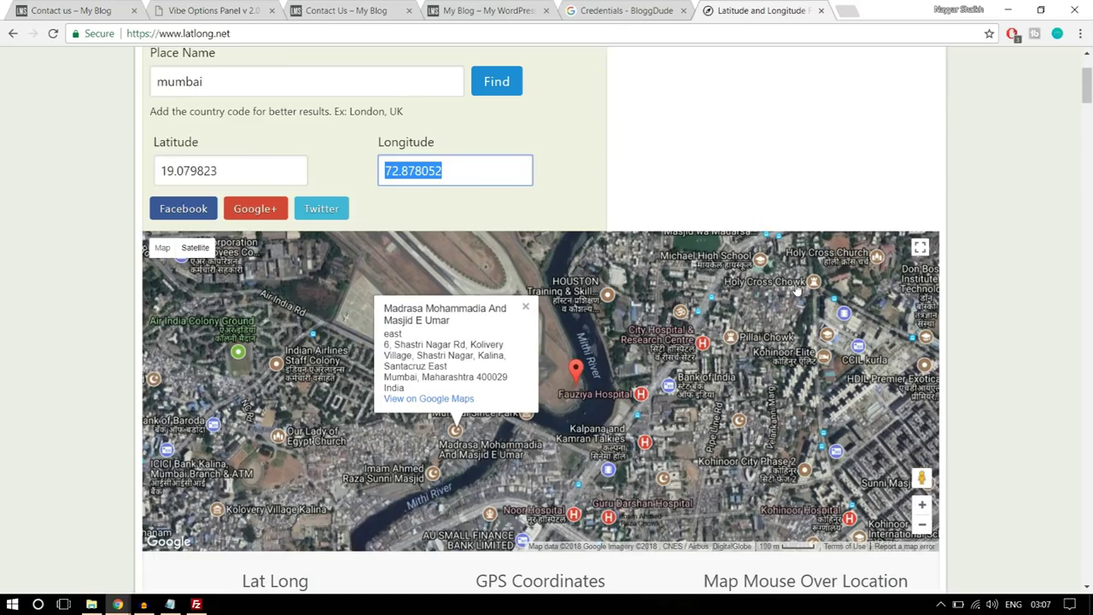
{"action": "left_click", "coordinate": [240, 10]}
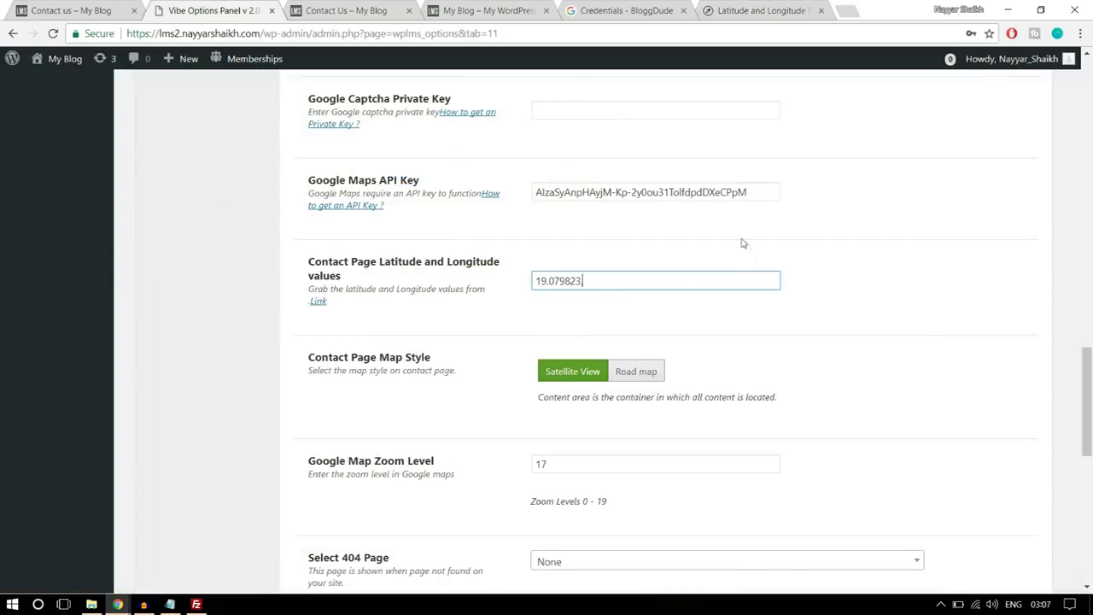
{"action": "type", "text": ","}
{"action": "type", "text": "72.878052"}
- Choose the Road map style, save the theme settings, and go to the Contact Us page
{"action": "scroll", "coordinate": [551, 340], "scroll_direction": "down", "scroll_amount": 1}
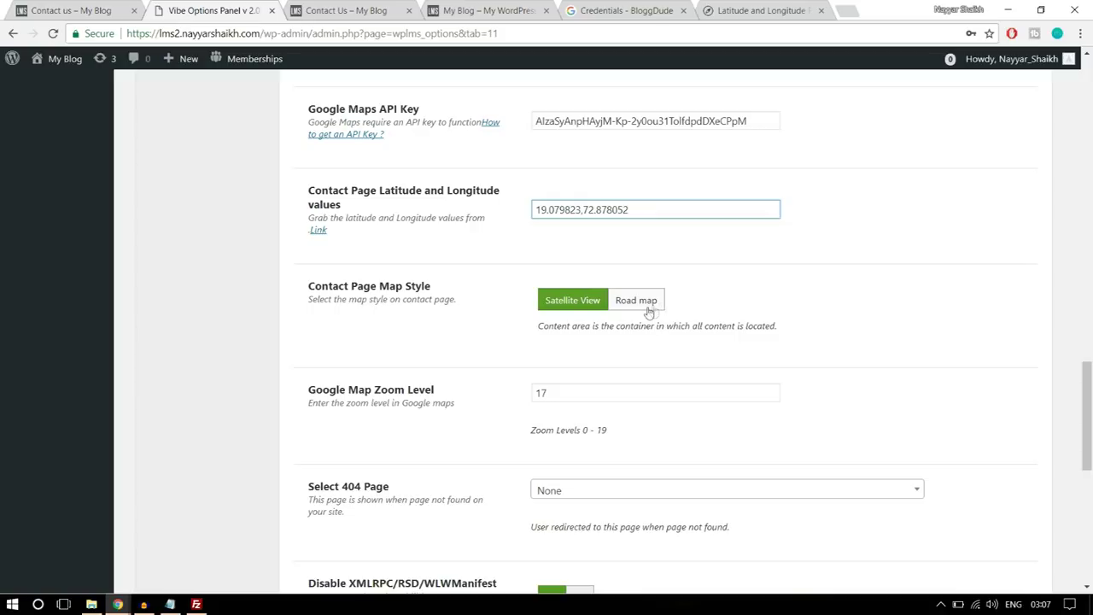
{"action": "left_click", "coordinate": [649, 312]}
{"action": "scroll", "coordinate": [928, 361], "scroll_direction": "down", "scroll_amount": 8}
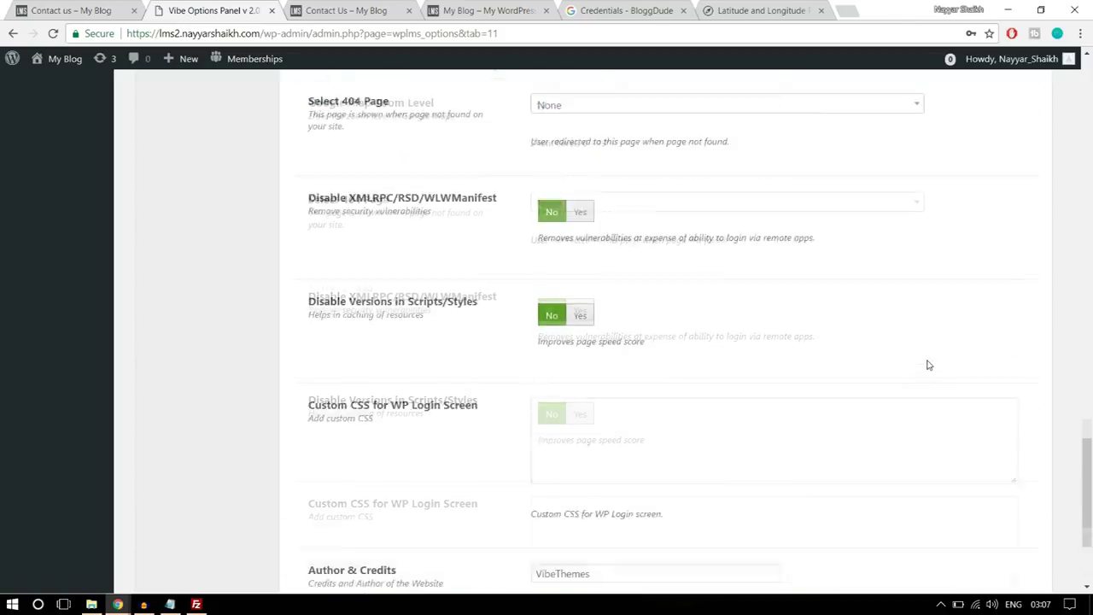
{"action": "left_click", "coordinate": [907, 508]}
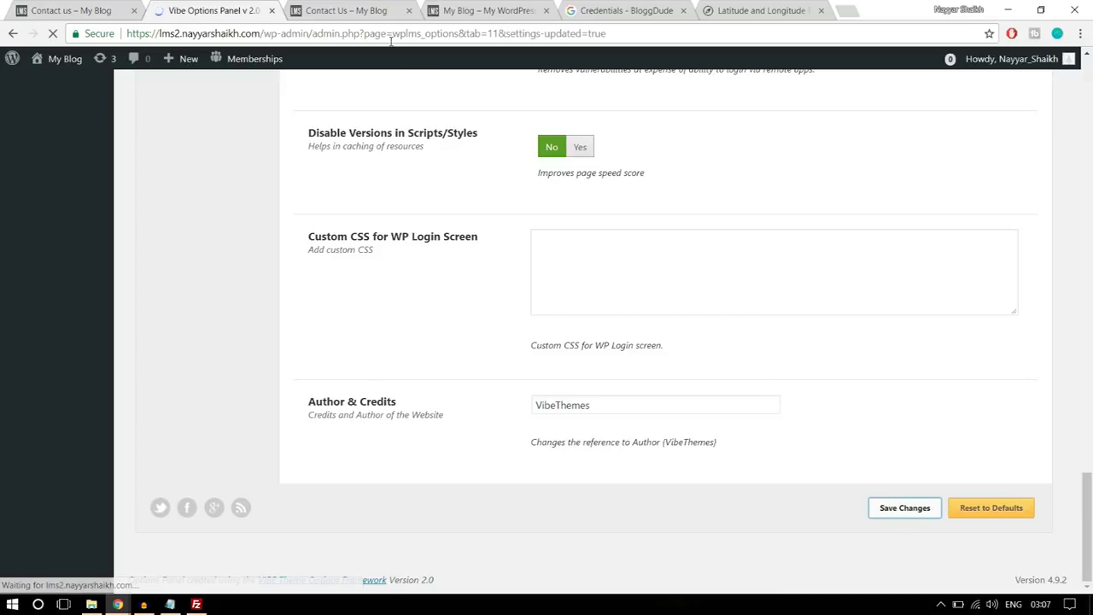
{"action": "left_click", "coordinate": [367, 12]}
{"action": "left_click", "coordinate": [370, 33]}
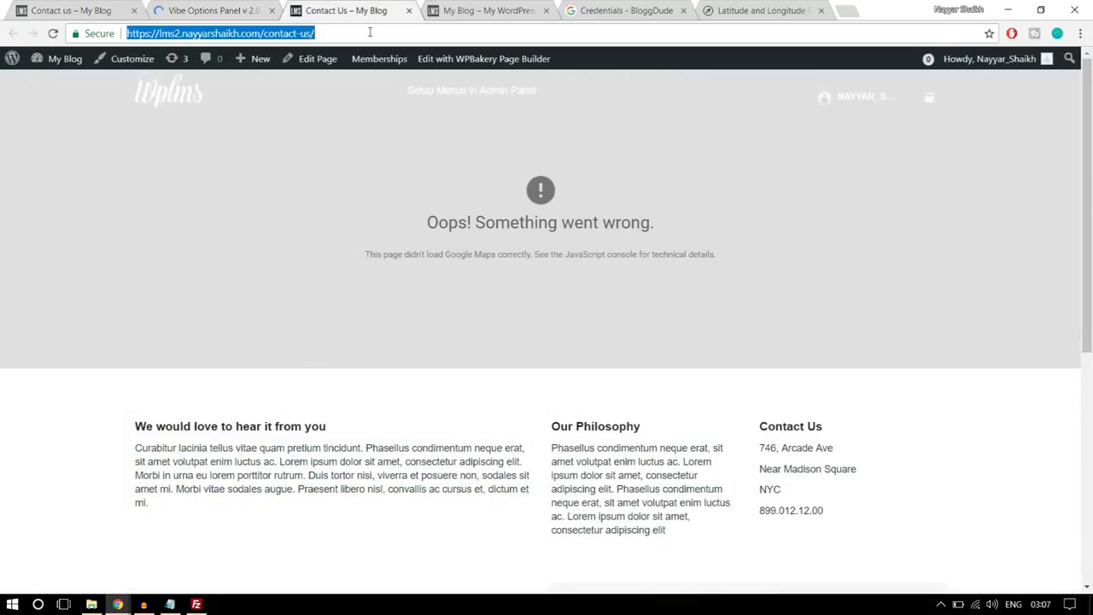
- Reload Contact Us to confirm the map shows Mumbai, then go to the homepage via the Wplms logo
{"action": "key", "text": "Return"}
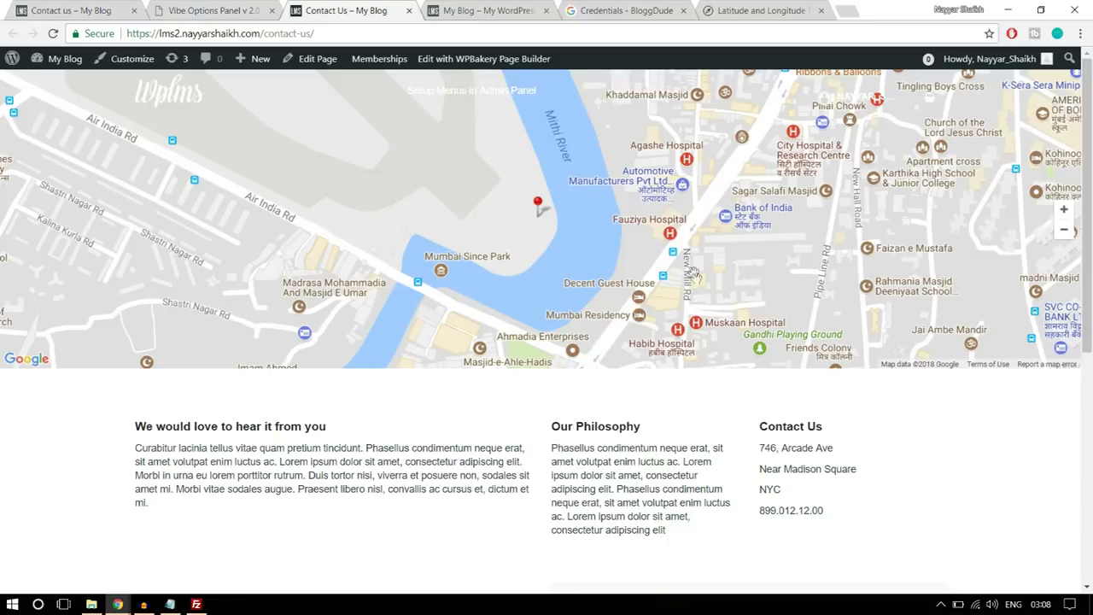
{"action": "scroll", "coordinate": [701, 286], "scroll_direction": "down", "scroll_amount": 2}
{"action": "scroll", "coordinate": [715, 366], "scroll_direction": "up", "scroll_amount": 2}
{"action": "scroll", "coordinate": [715, 369], "scroll_direction": "down", "scroll_amount": 6}
{"action": "scroll", "coordinate": [718, 371], "scroll_direction": "up", "scroll_amount": 6}
{"action": "left_click", "coordinate": [184, 103]}
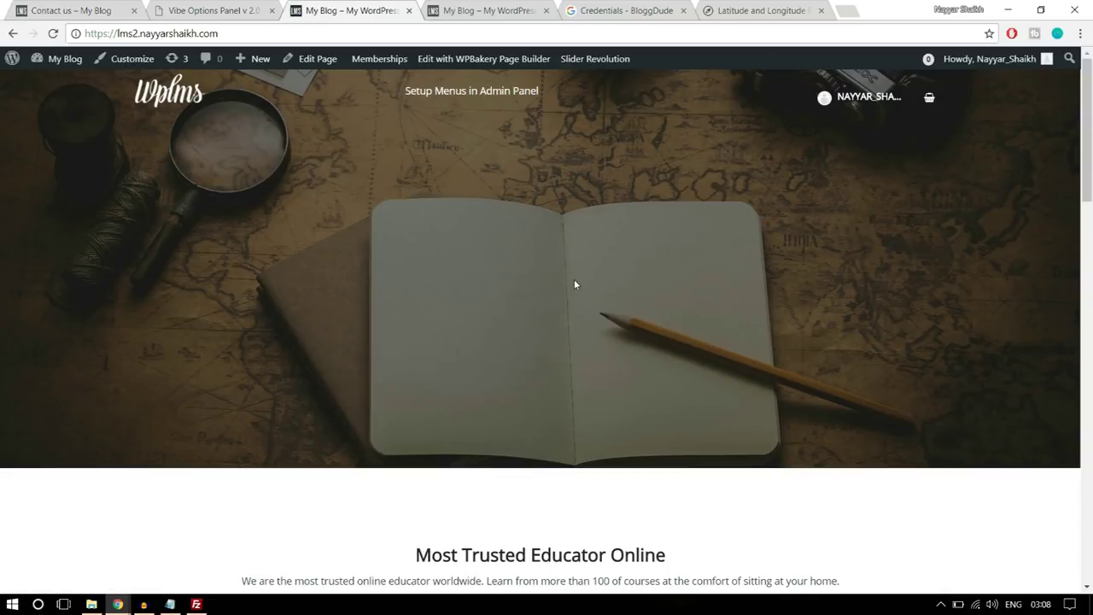
- Open the Software Training course page on this site and on the other site
{"action": "scroll", "coordinate": [573, 279], "scroll_direction": "down", "scroll_amount": 5}
{"action": "scroll", "coordinate": [574, 282], "scroll_direction": "down", "scroll_amount": 10}
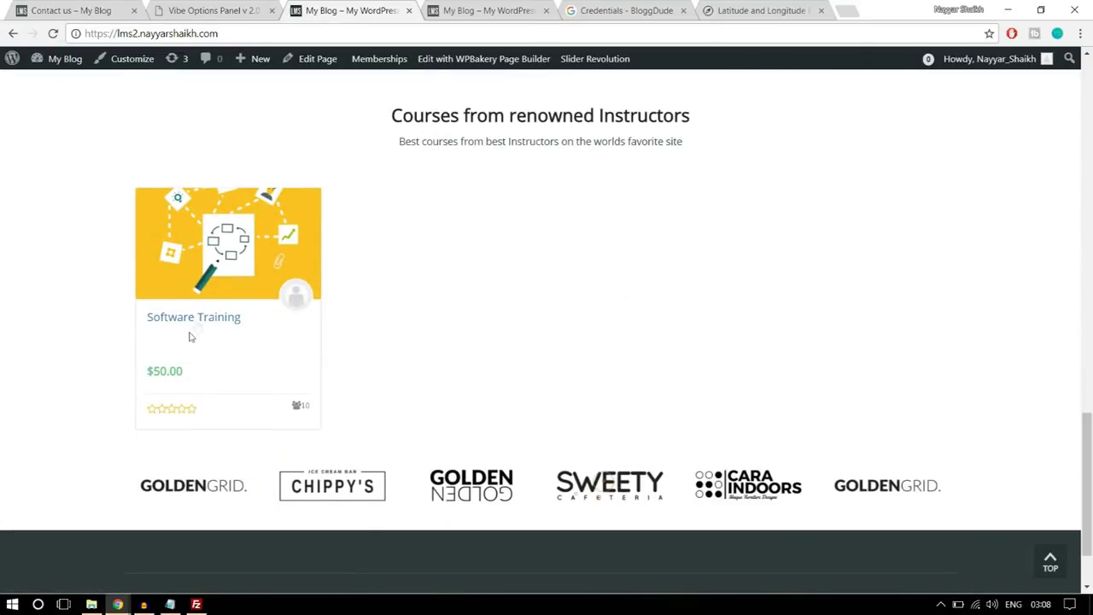
{"action": "left_click", "coordinate": [213, 321]}
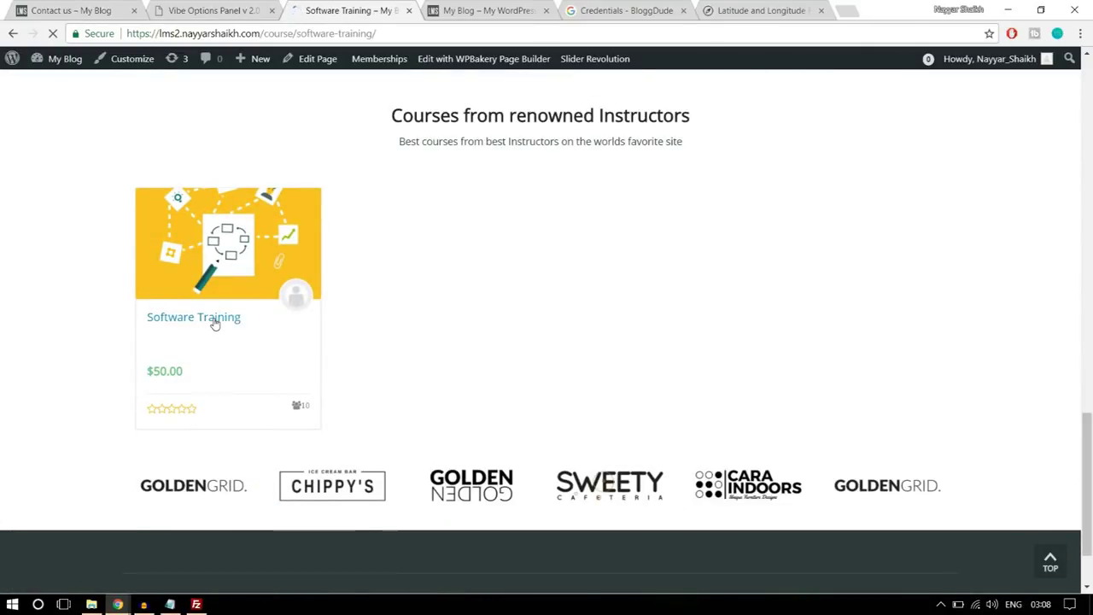
{"action": "left_click", "coordinate": [73, 10]}
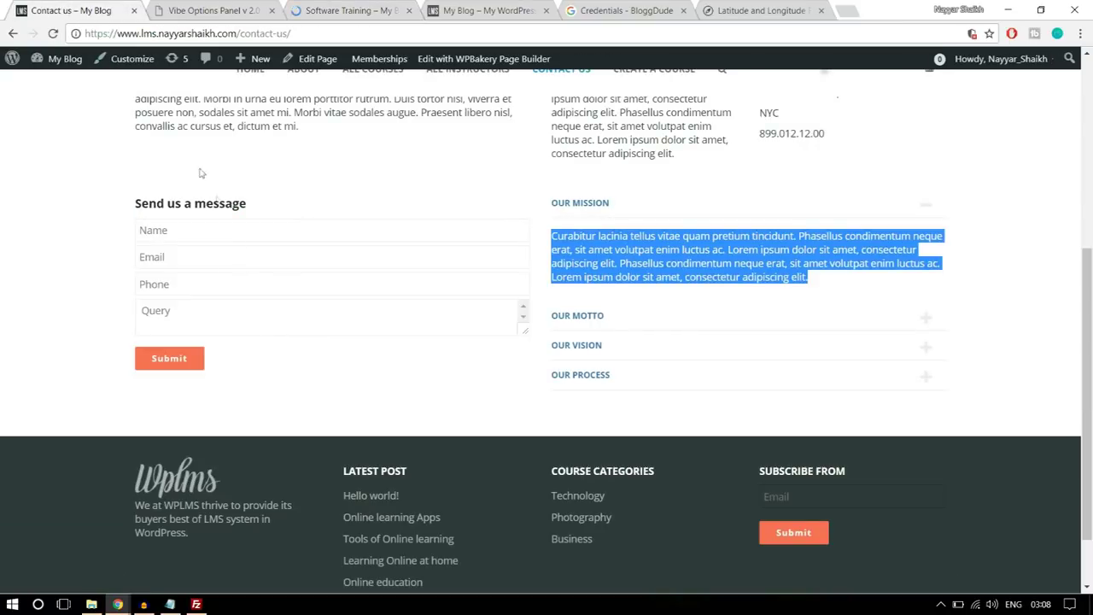
{"action": "left_click_drag", "start_coordinate": [238, 33], "coordinate": [291, 34]}
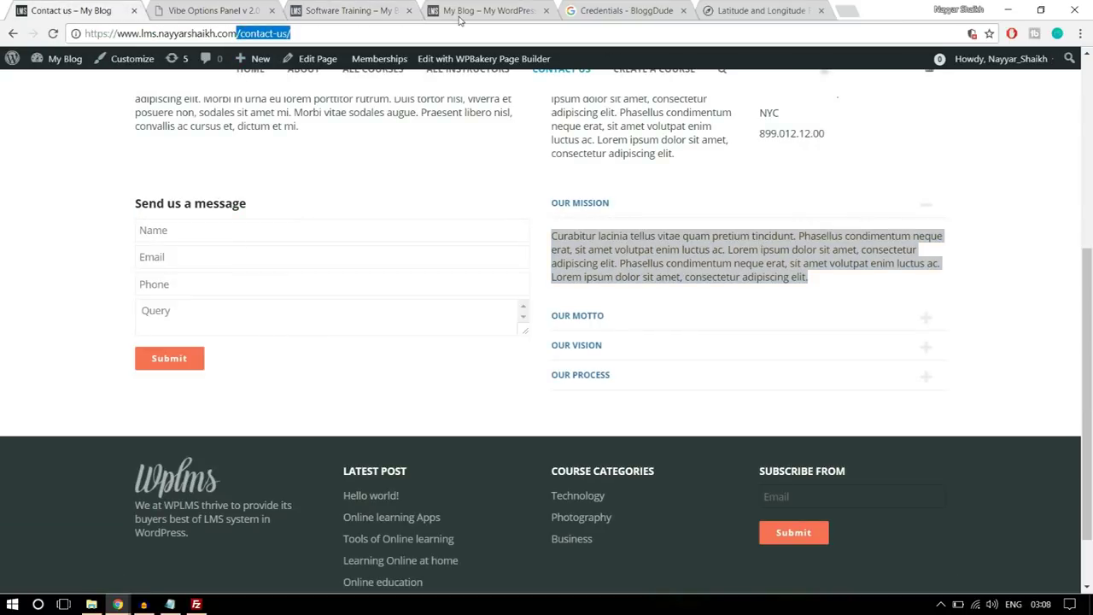
{"action": "type", "text": "/c"}
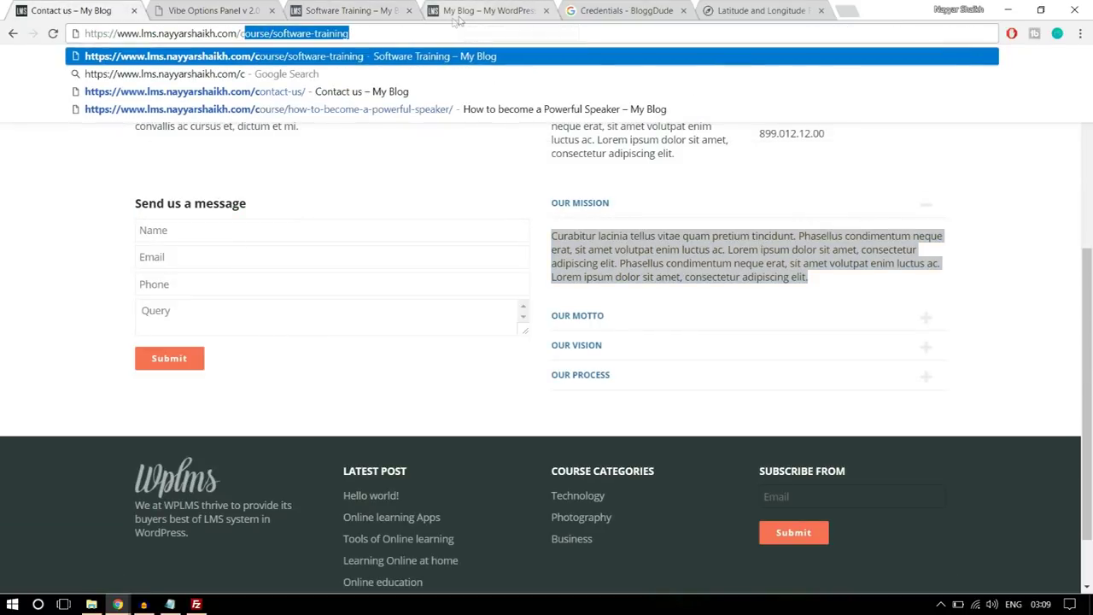
{"action": "key", "text": "Return"}
{"action": "left_click", "coordinate": [350, 11]}
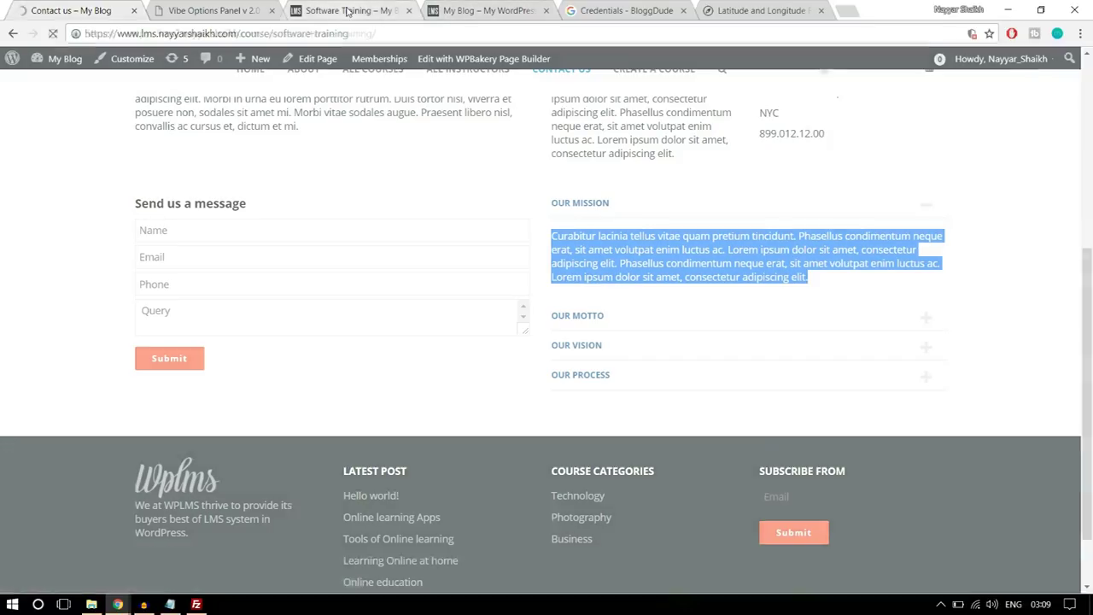
- Compare the two sites' Software Training course pages side by side
{"action": "scroll", "coordinate": [487, 288], "scroll_direction": "down", "scroll_amount": 3}
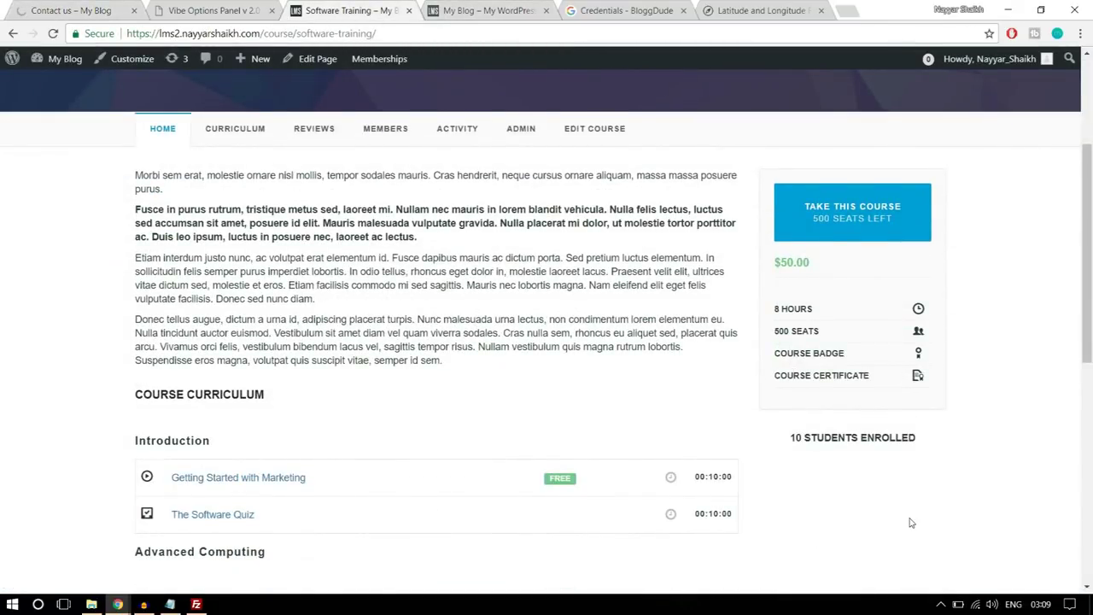
{"action": "scroll", "coordinate": [910, 516], "scroll_direction": "down", "scroll_amount": 6}
{"action": "scroll", "coordinate": [910, 517], "scroll_direction": "up", "scroll_amount": 10}
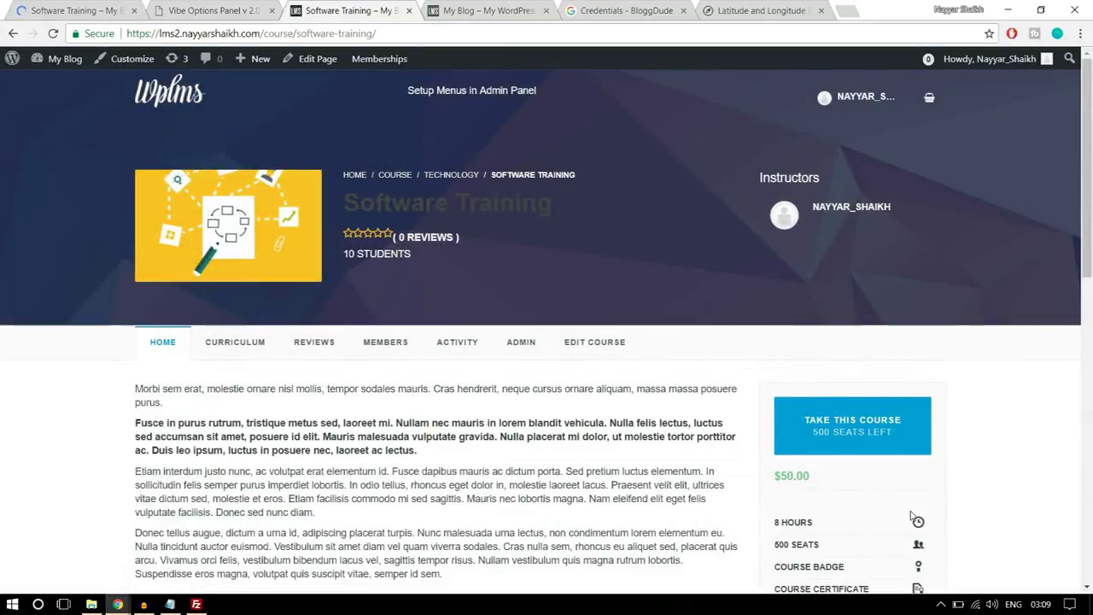
{"action": "scroll", "coordinate": [910, 516], "scroll_direction": "down", "scroll_amount": 3}
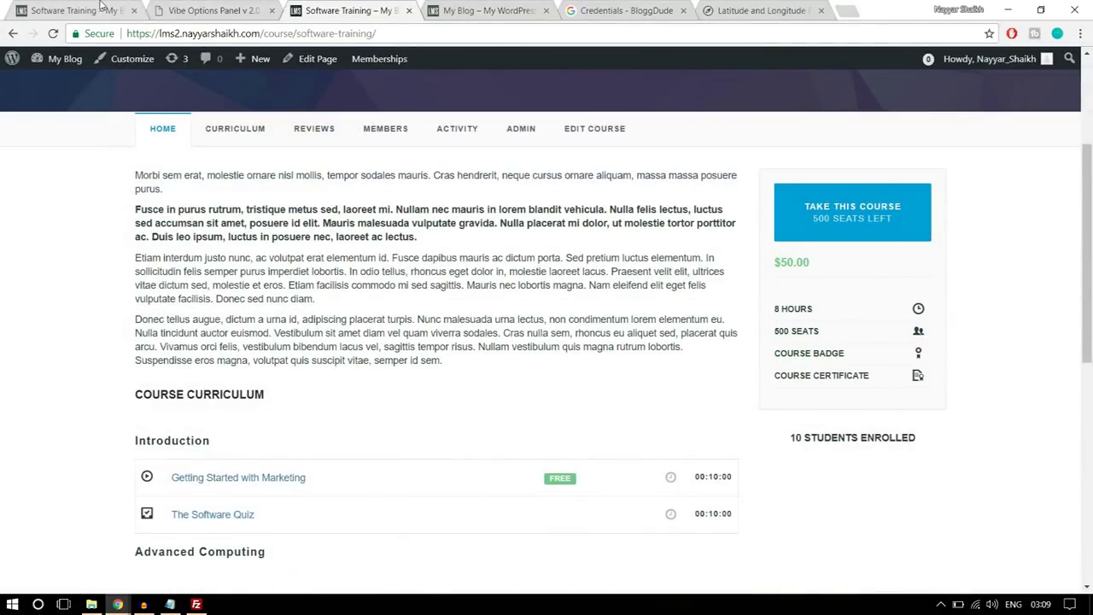
{"action": "left_click", "coordinate": [101, 5]}
{"action": "scroll", "coordinate": [773, 327], "scroll_direction": "down", "scroll_amount": 4}
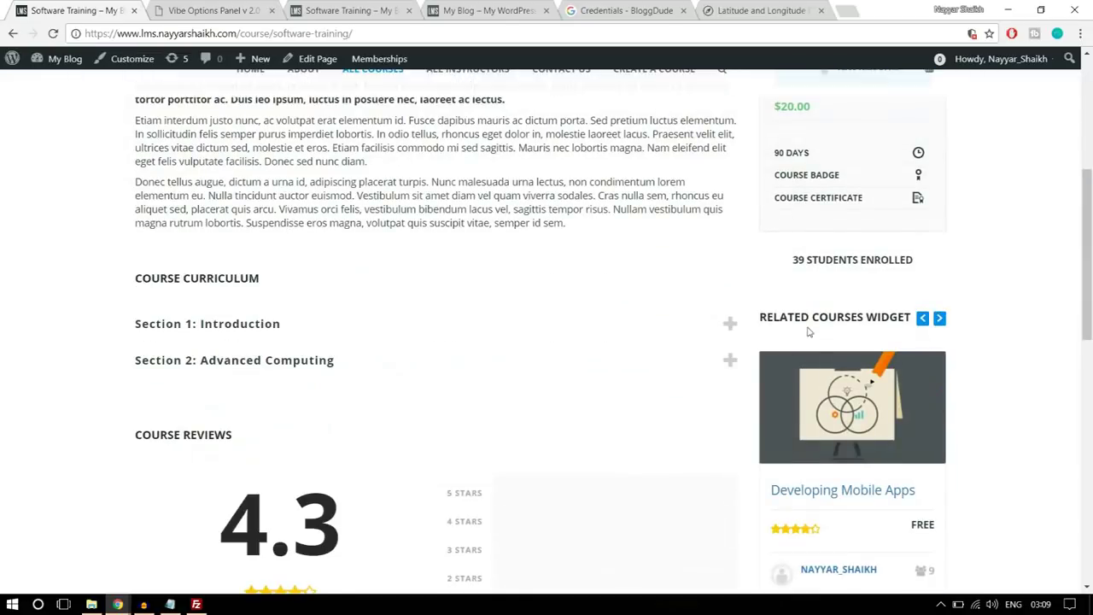
{"action": "scroll", "coordinate": [994, 331], "scroll_direction": "down", "scroll_amount": 1}
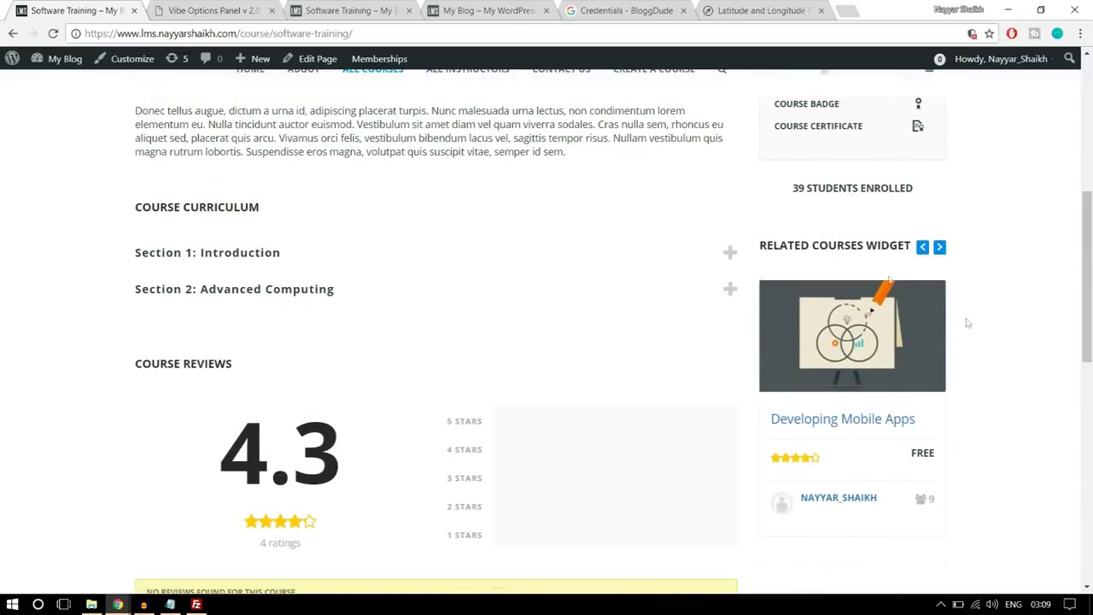
{"action": "left_click_drag", "start_coordinate": [764, 242], "coordinate": [895, 245]}
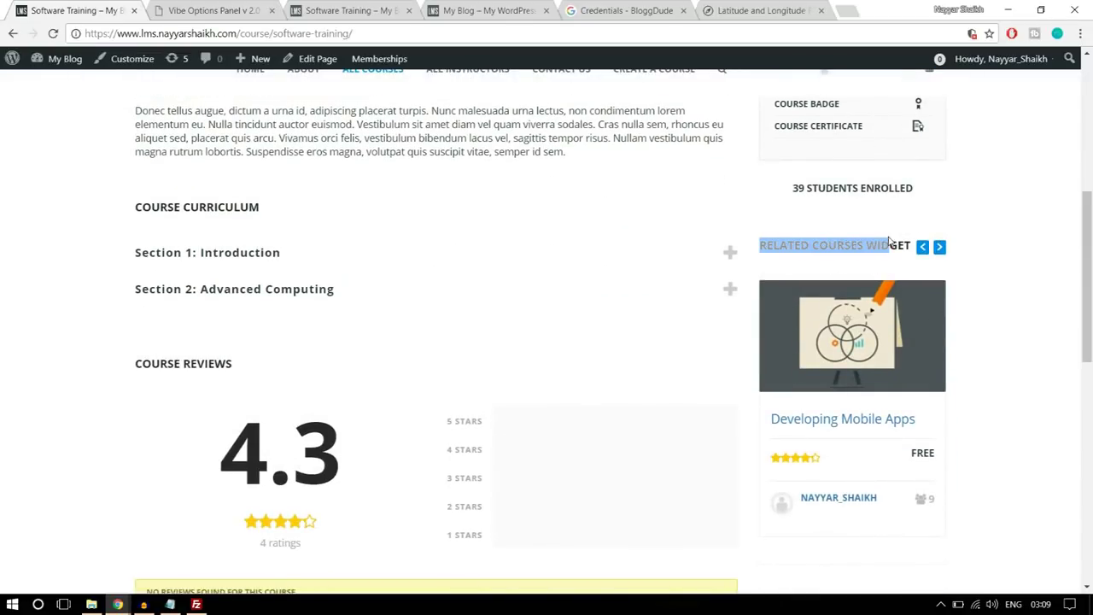
{"action": "left_click", "coordinate": [1000, 264]}
{"action": "scroll", "coordinate": [990, 308], "scroll_direction": "down", "scroll_amount": 2}
{"action": "scroll", "coordinate": [981, 358], "scroll_direction": "down", "scroll_amount": 6}
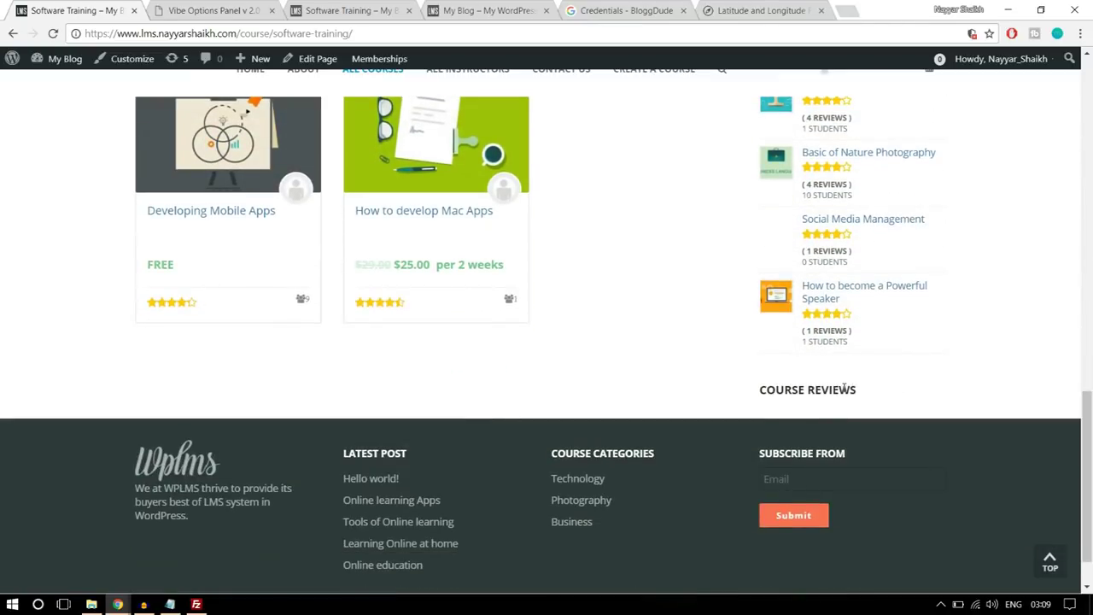
{"action": "scroll", "coordinate": [851, 394], "scroll_direction": "up", "scroll_amount": 5}
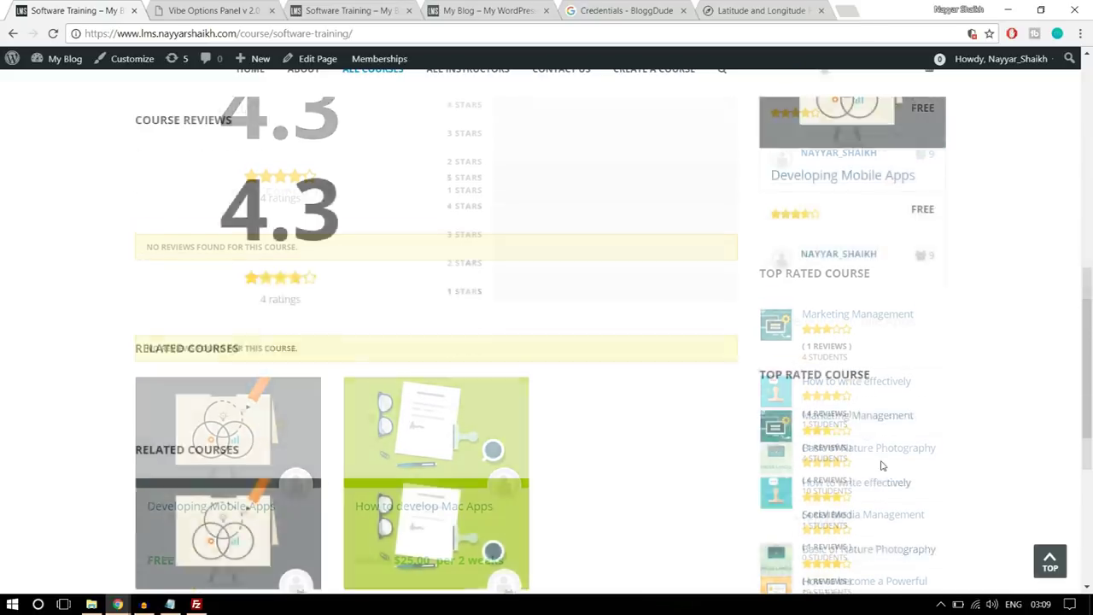
{"action": "scroll", "coordinate": [860, 411], "scroll_direction": "up", "scroll_amount": 3}
{"action": "scroll", "coordinate": [878, 347], "scroll_direction": "down", "scroll_amount": 2}
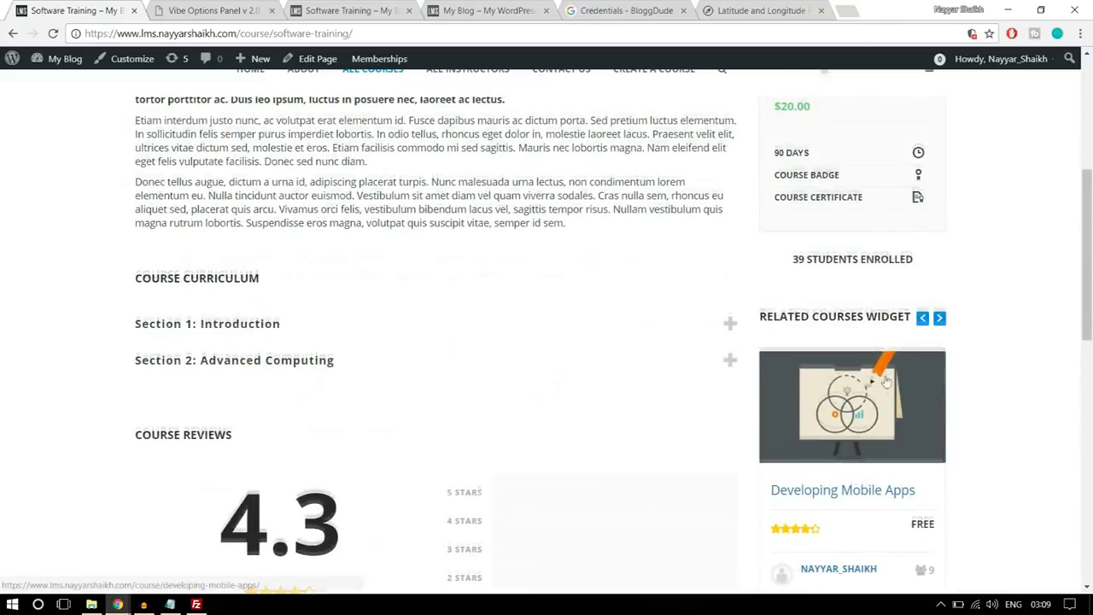
{"action": "scroll", "coordinate": [878, 347], "scroll_direction": "down", "scroll_amount": 2}
{"action": "left_click", "coordinate": [363, 7]}
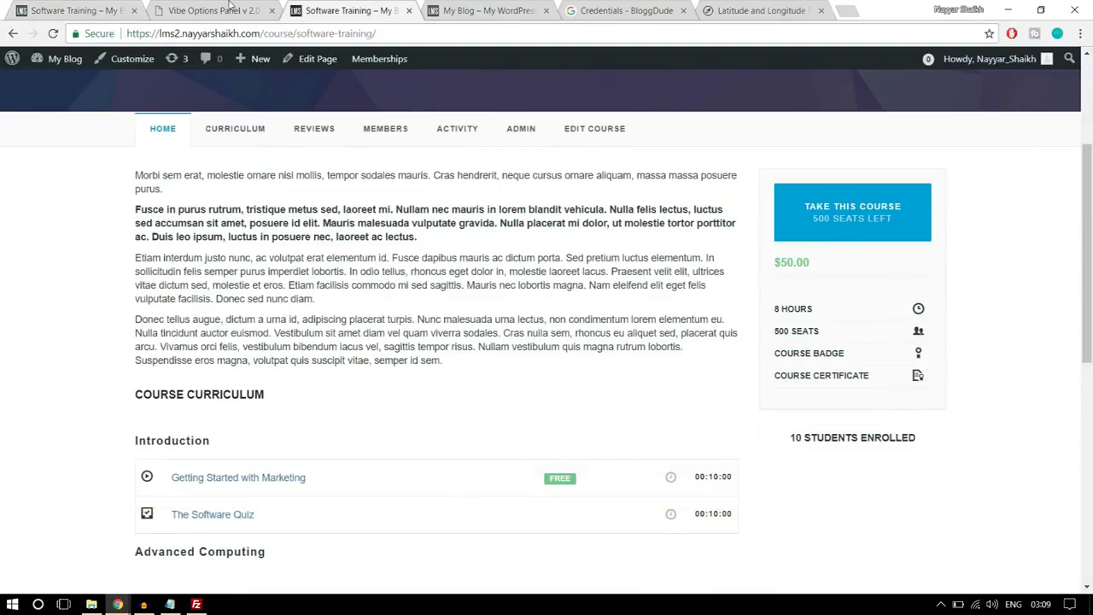
- Go to Appearance > Widgets in the admin
{"action": "left_click", "coordinate": [229, 4]}
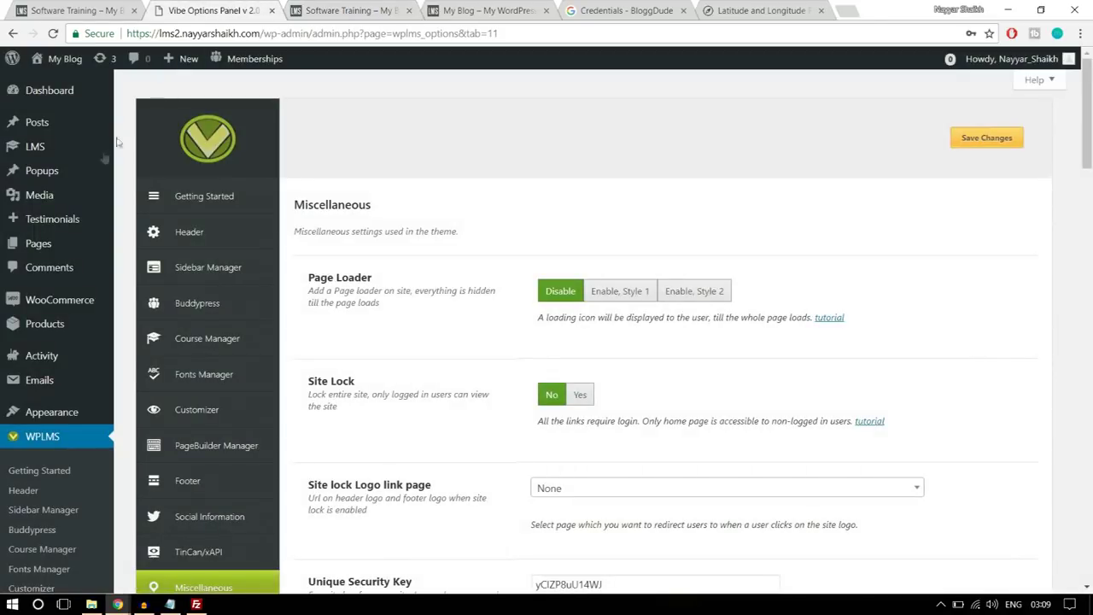
{"action": "mouse_move", "coordinate": [64, 418]}
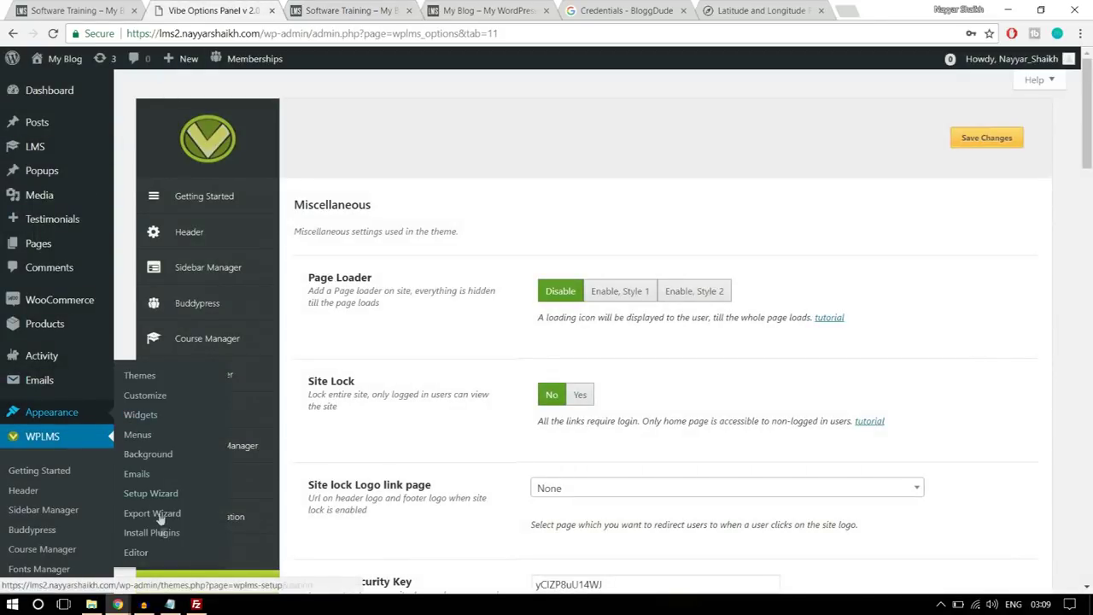
{"action": "left_click", "coordinate": [141, 415]}
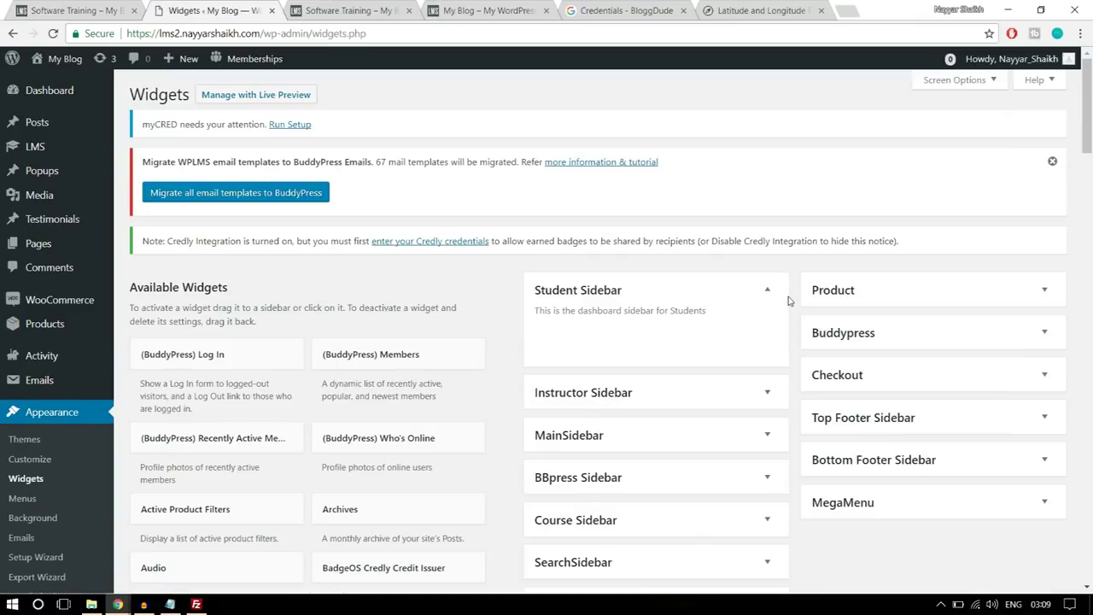
- Collapse the Student Sidebar, expand the Course Sidebar, and check the course page's related courses carousel
{"action": "left_click", "coordinate": [769, 291]}
{"action": "scroll", "coordinate": [771, 293], "scroll_direction": "down", "scroll_amount": 1}
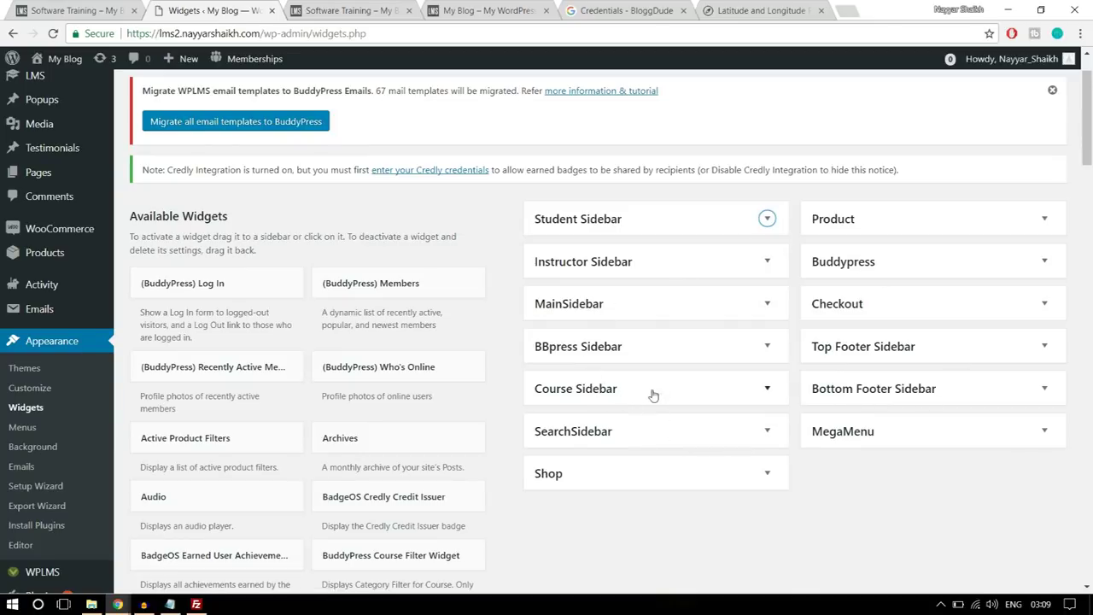
{"action": "left_click", "coordinate": [620, 391]}
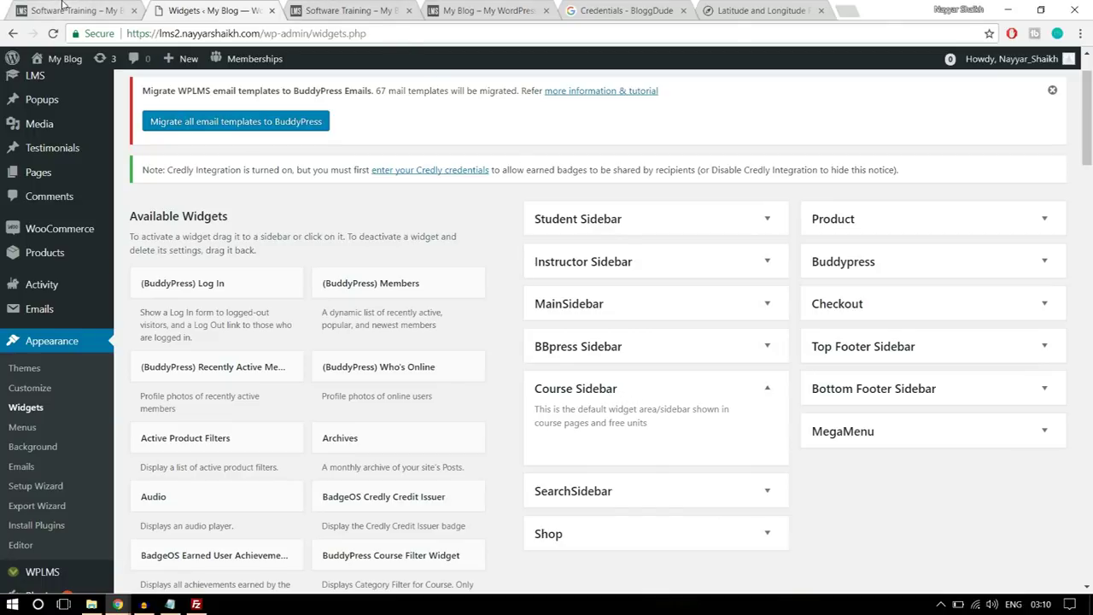
{"action": "left_click", "coordinate": [61, 8]}
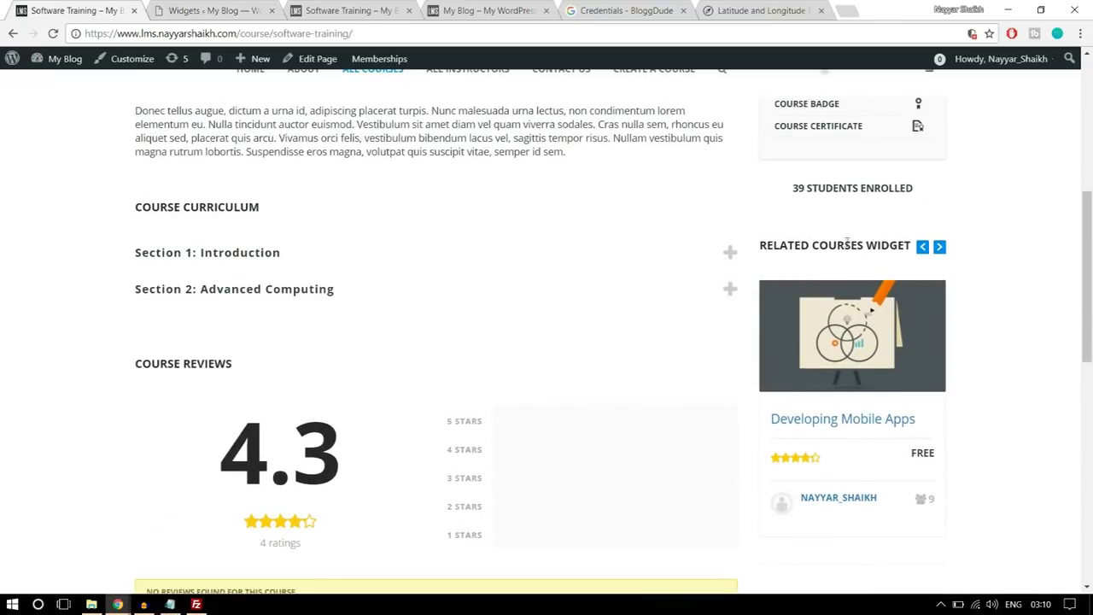
{"action": "left_click", "coordinate": [939, 248]}
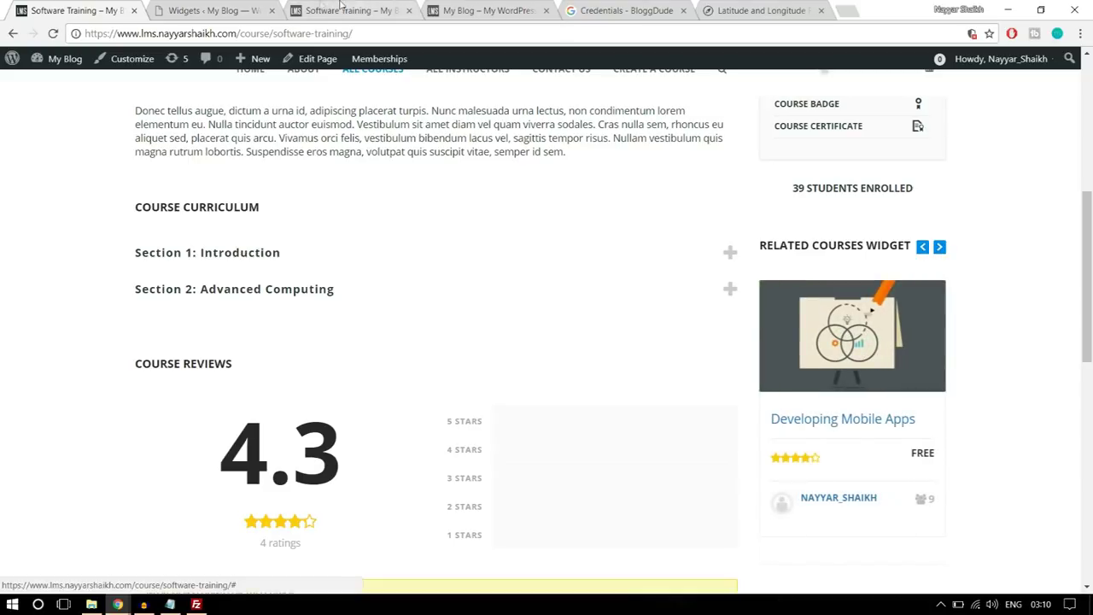
{"action": "left_click", "coordinate": [260, 5]}
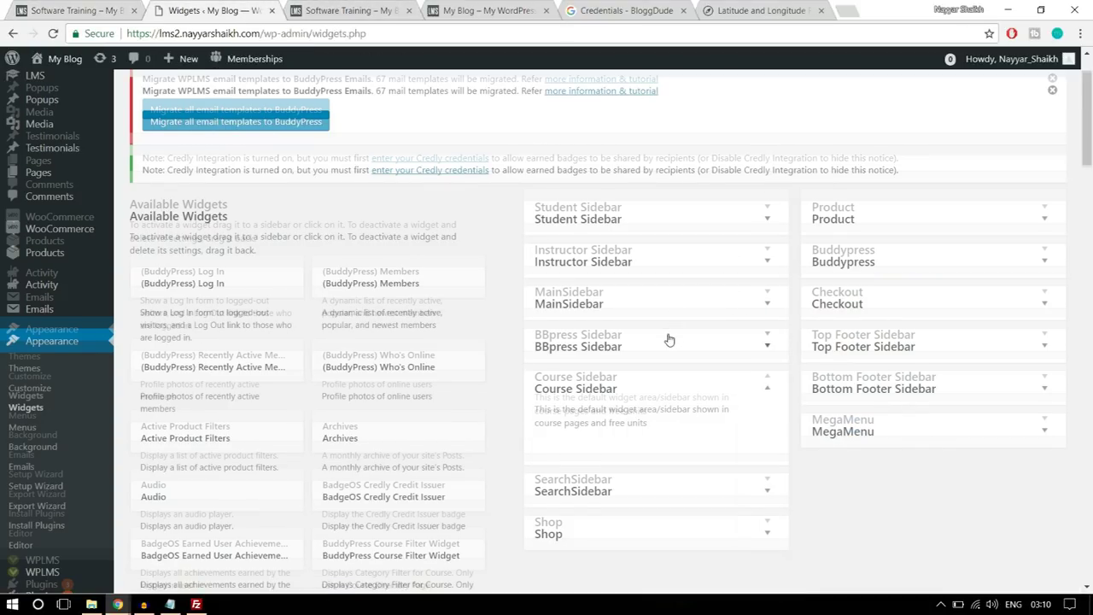
{"action": "scroll", "coordinate": [669, 337], "scroll_direction": "down", "scroll_amount": 4}
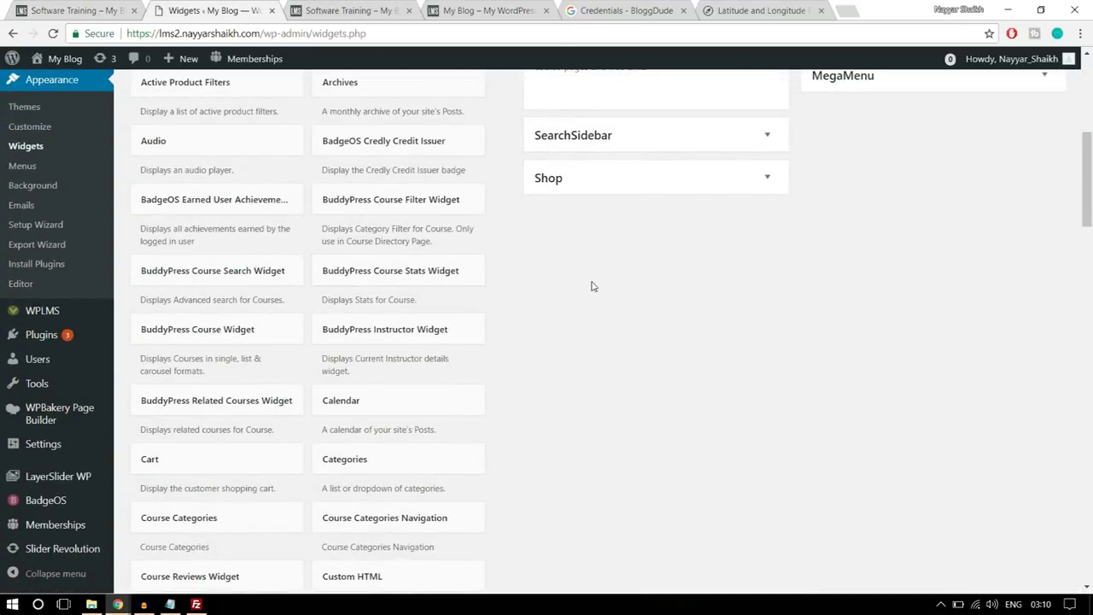
{"action": "scroll", "coordinate": [630, 273], "scroll_direction": "down", "scroll_amount": 1}
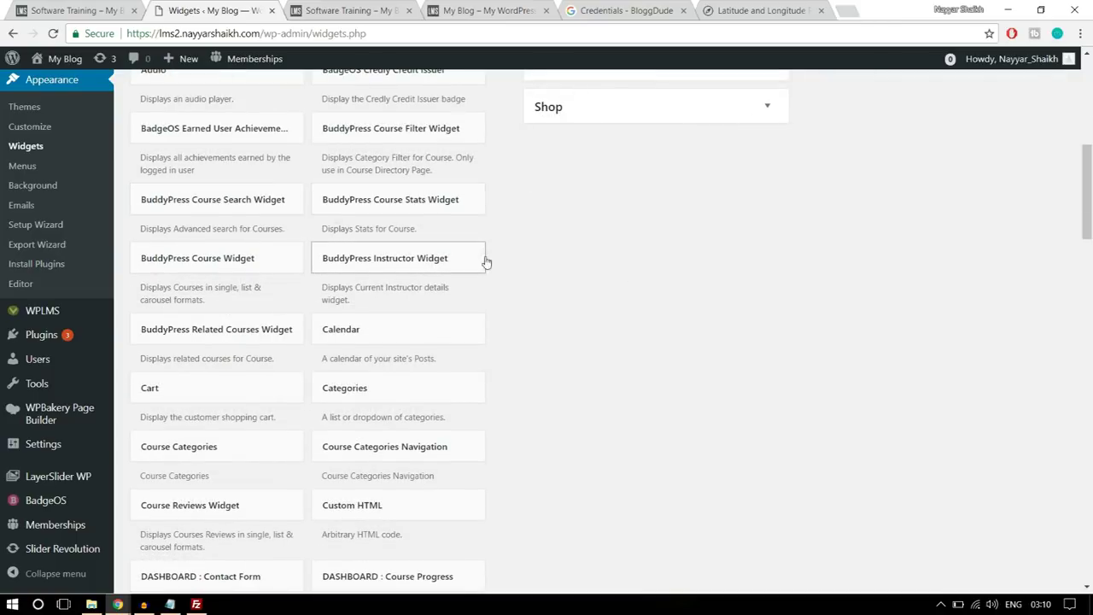
{"action": "scroll", "coordinate": [613, 266], "scroll_direction": "down", "scroll_amount": 1}
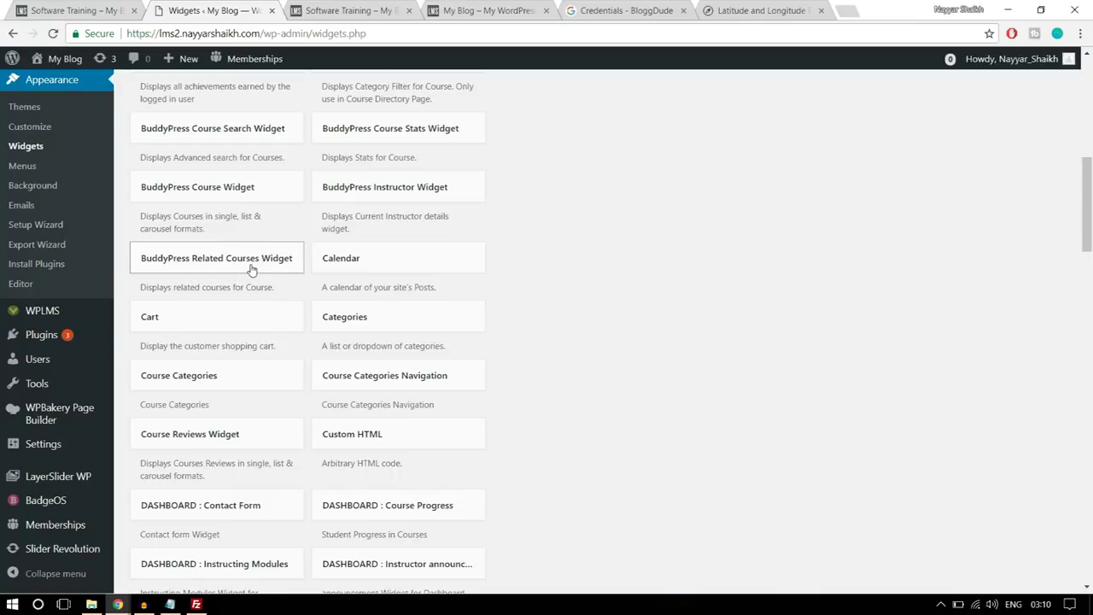
- Add the BuddyPress Related Courses Widget to the Course Sidebar via the sidebar chooser
{"action": "left_click", "coordinate": [251, 270]}
{"action": "scroll", "coordinate": [497, 284], "scroll_direction": "down", "scroll_amount": 1}
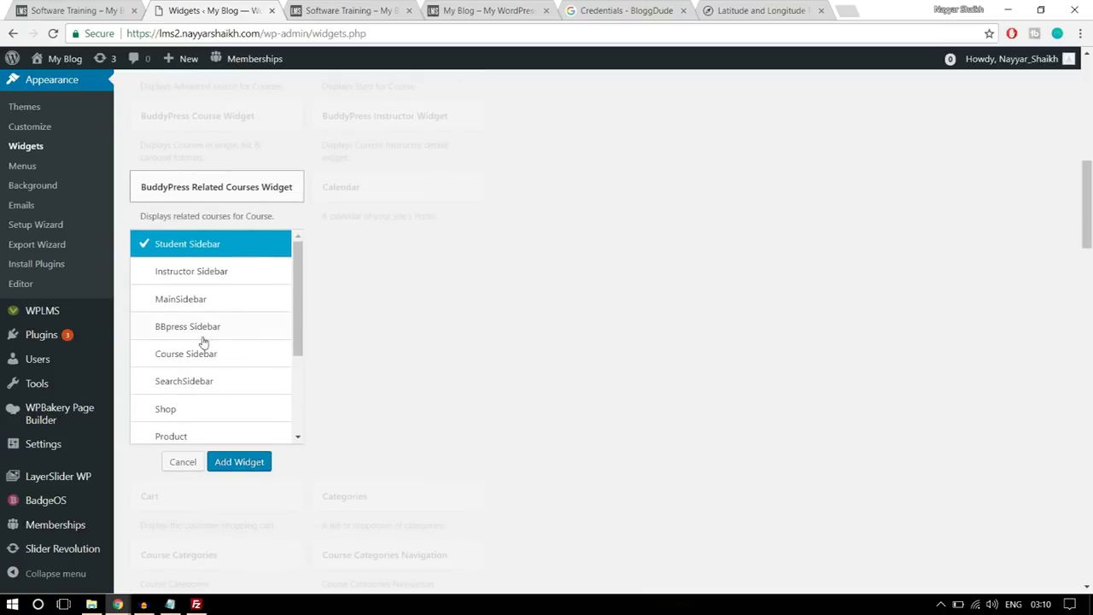
{"action": "left_click", "coordinate": [218, 363]}
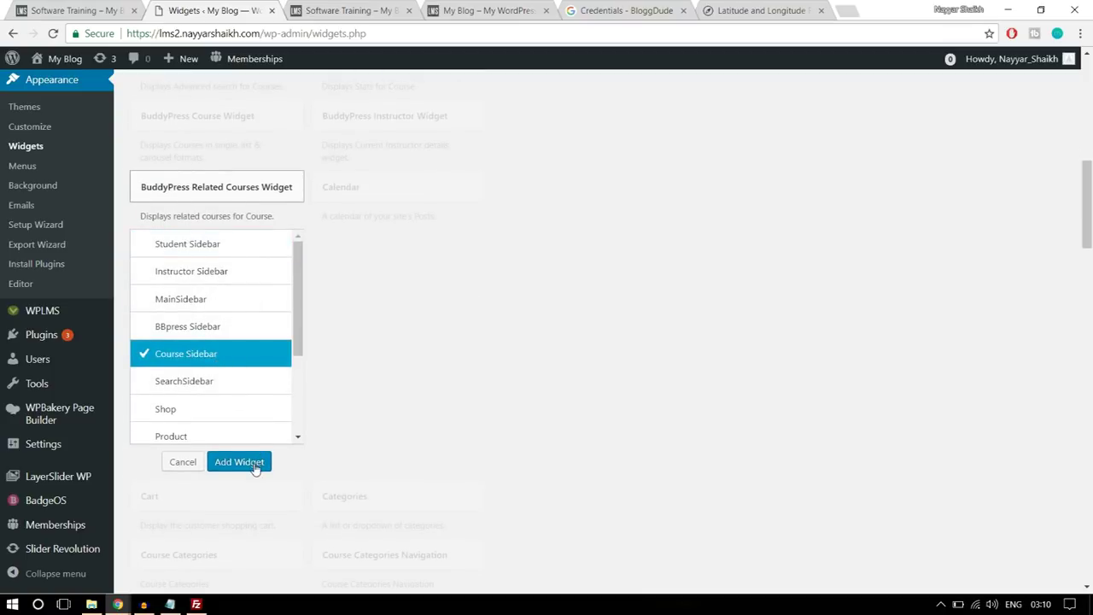
{"action": "left_click", "coordinate": [241, 462]}
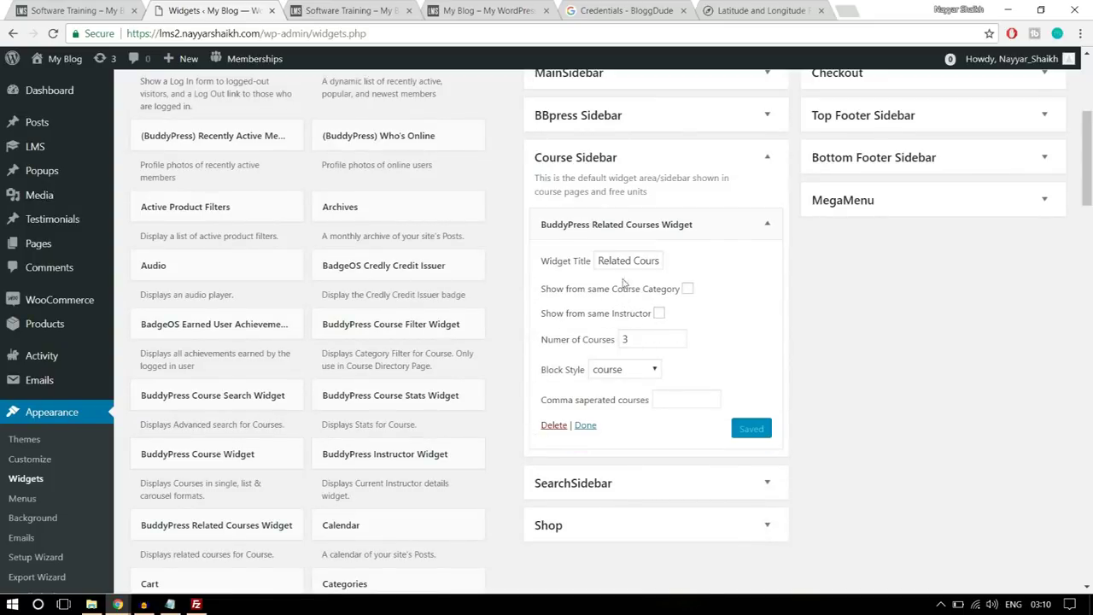
- Keep the widget defaults of 3 courses in course block style and save it
{"action": "left_click", "coordinate": [640, 260]}
{"action": "left_click", "coordinate": [660, 314]}
{"action": "left_click", "coordinate": [659, 314]}
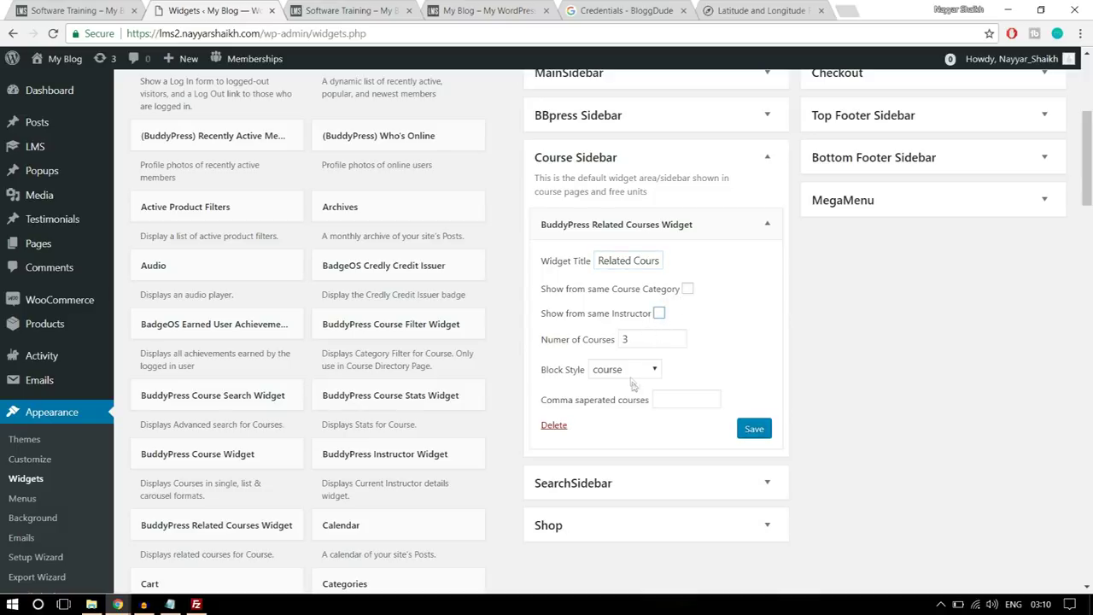
{"action": "left_click", "coordinate": [629, 369]}
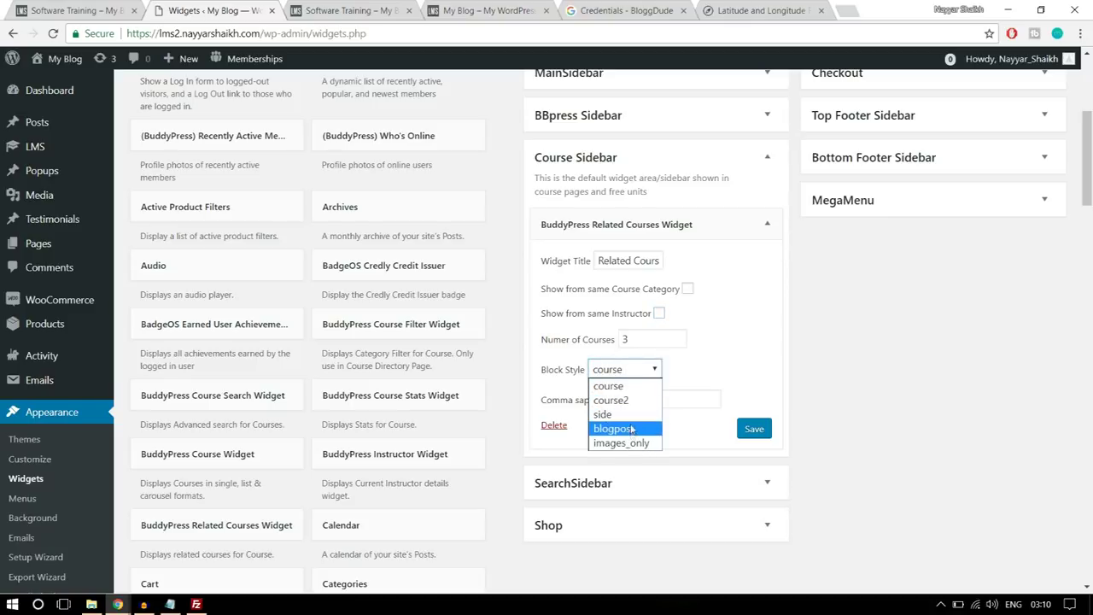
{"action": "left_click", "coordinate": [690, 397]}
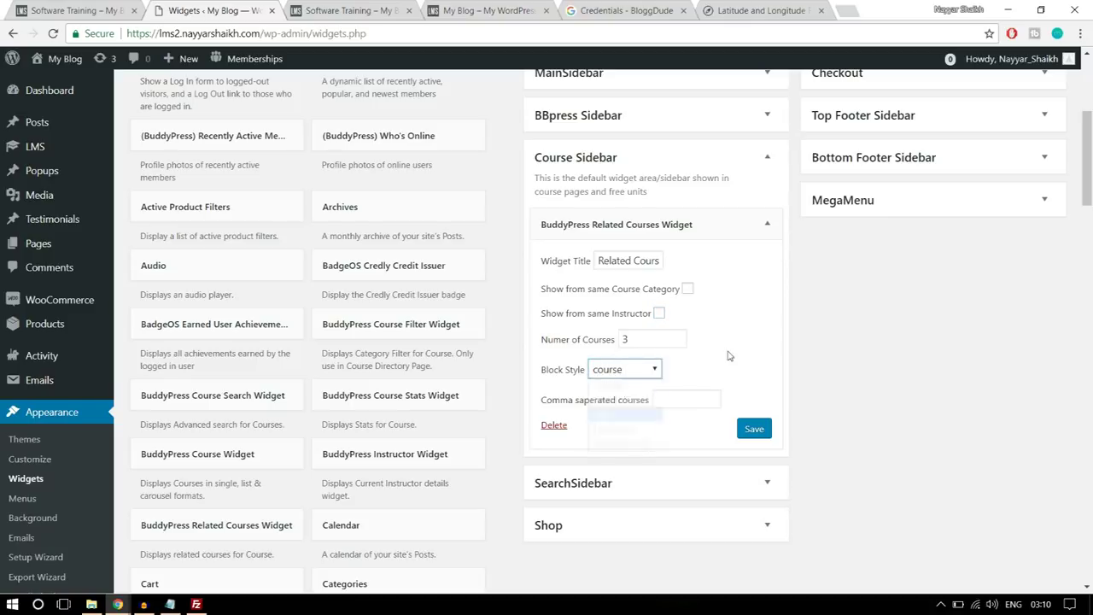
{"action": "left_click", "coordinate": [755, 430]}
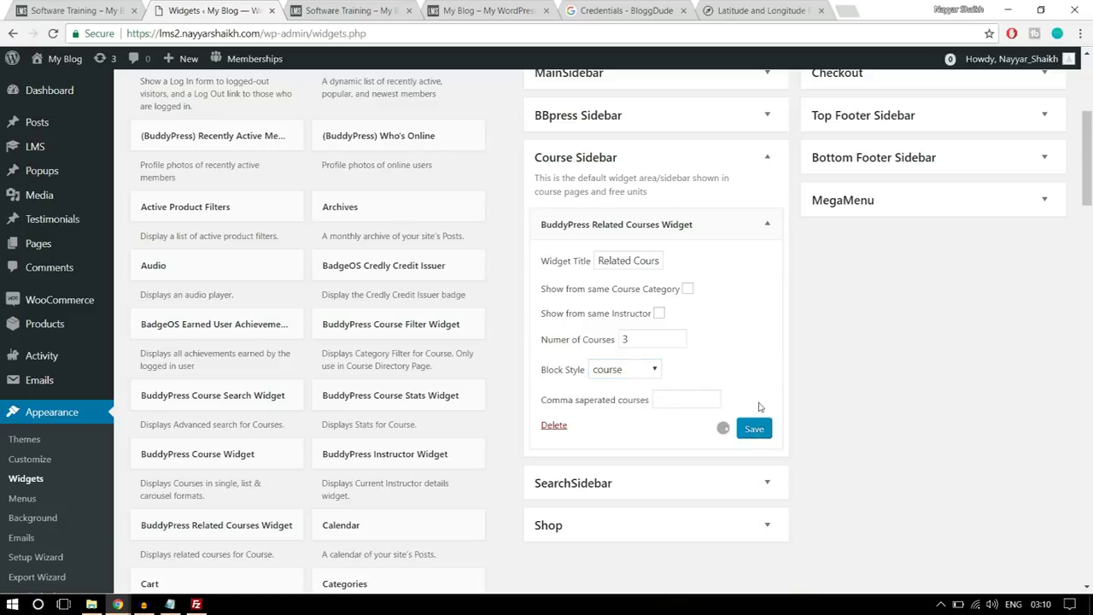
- Check the course page, then collapse the related courses widget settings
{"action": "left_click", "coordinate": [75, 10]}
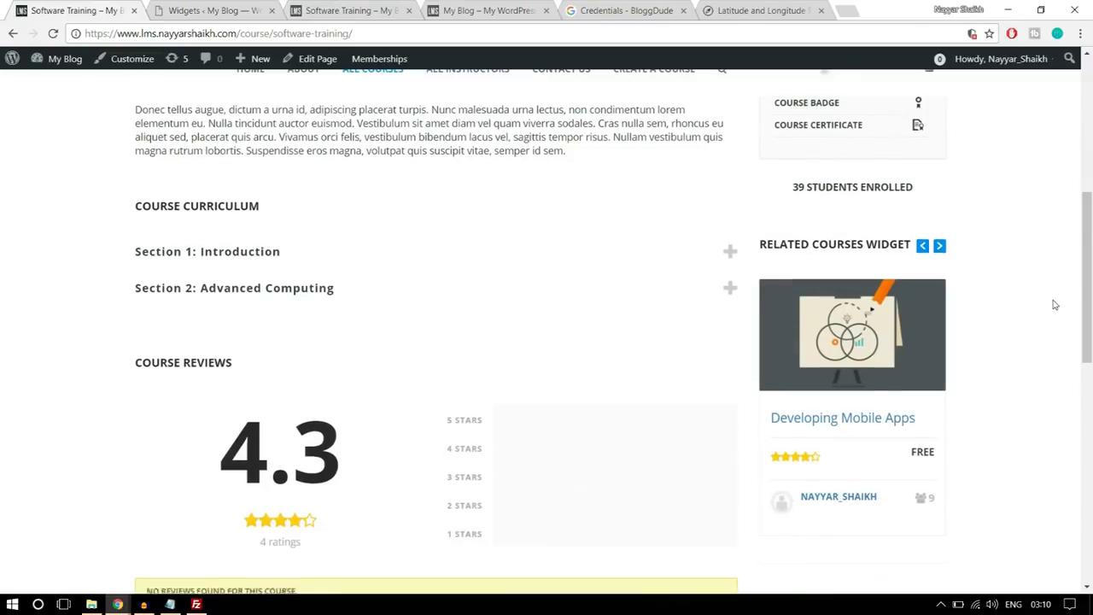
{"action": "scroll", "coordinate": [1050, 299], "scroll_direction": "down", "scroll_amount": 4}
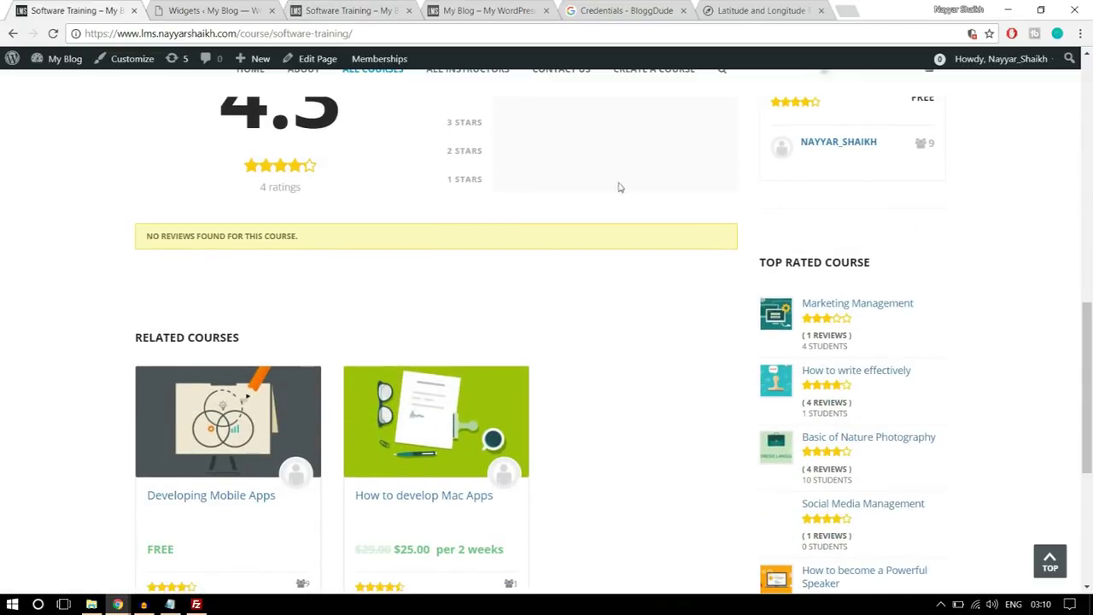
{"action": "left_click", "coordinate": [232, 7]}
{"action": "left_click", "coordinate": [766, 224]}
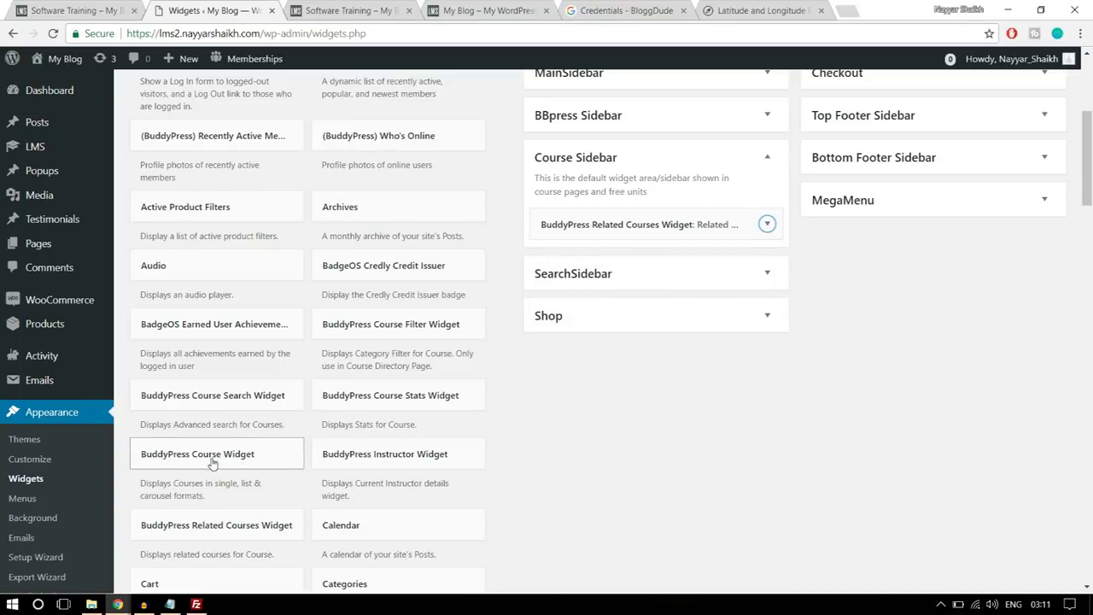
- Drop the BuddyPress Course Widget into the Course Sidebar and title it TOP RATED COURSE
{"action": "left_click_drag", "start_coordinate": [206, 462], "coordinate": [663, 251]}
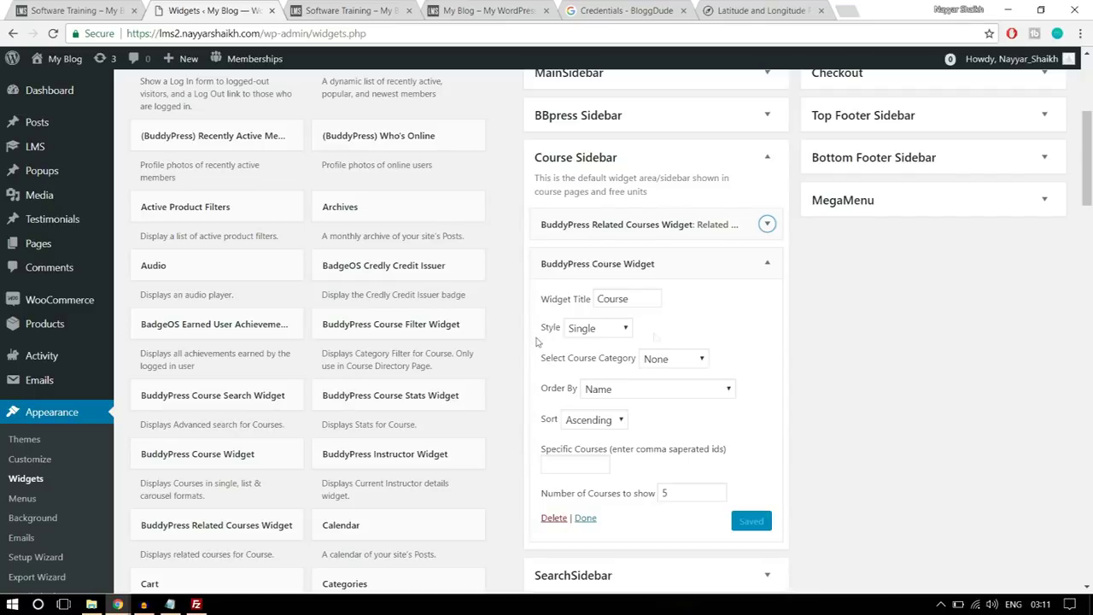
{"action": "left_click", "coordinate": [113, 9]}
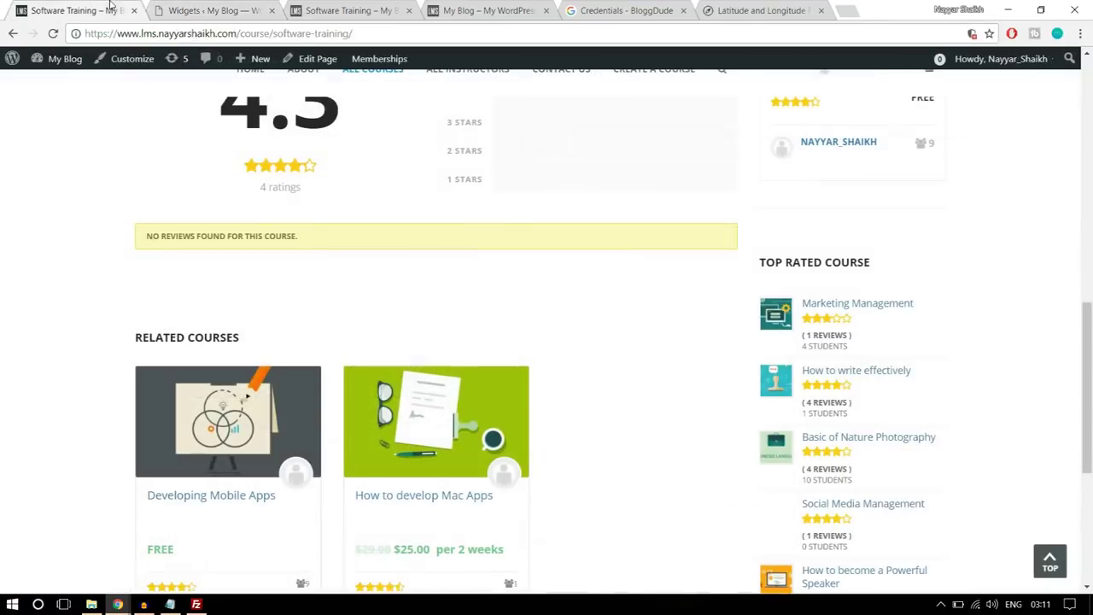
{"action": "left_click_drag", "start_coordinate": [888, 267], "coordinate": [761, 267]}
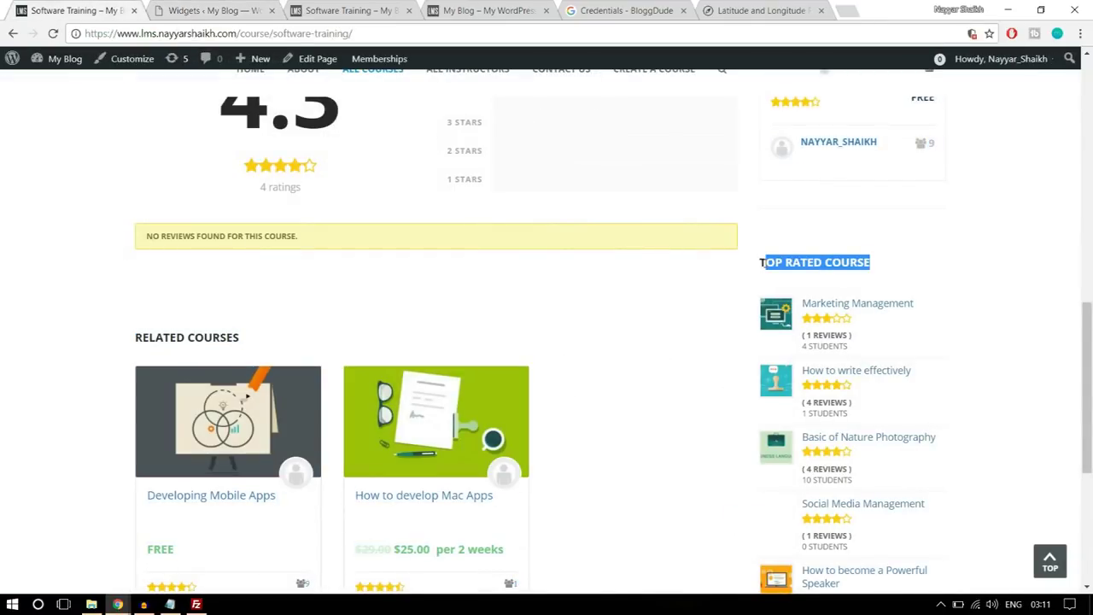
{"action": "left_click", "coordinate": [257, 9]}
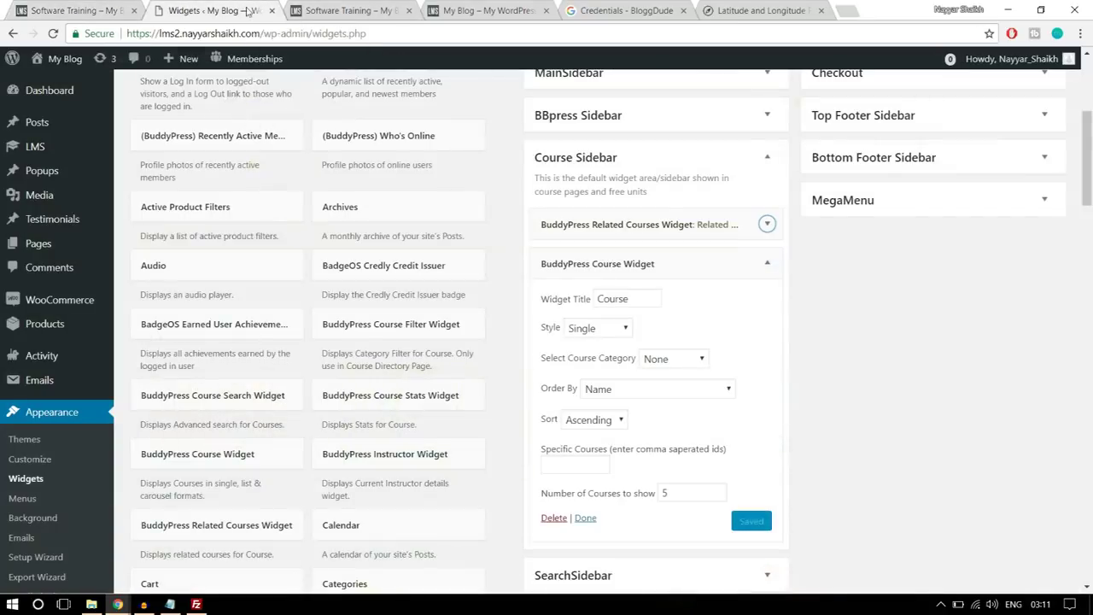
{"action": "double_click", "coordinate": [608, 298]}
{"action": "key", "text": "ctrl+v"}
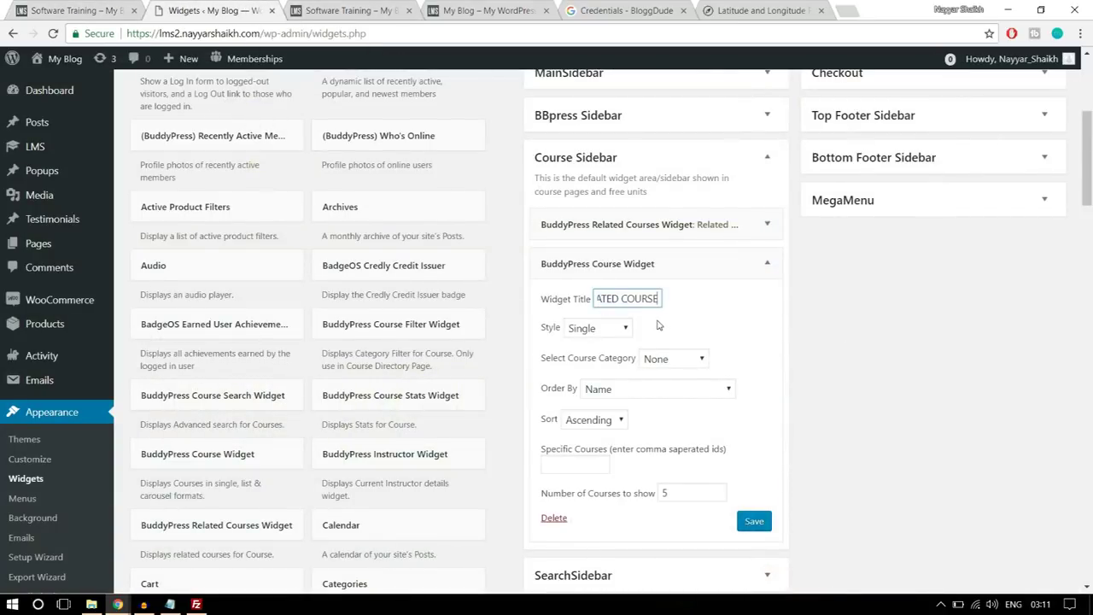
- Set the widget style to Ratings List and category to Technology, then save
{"action": "left_click", "coordinate": [613, 331]}
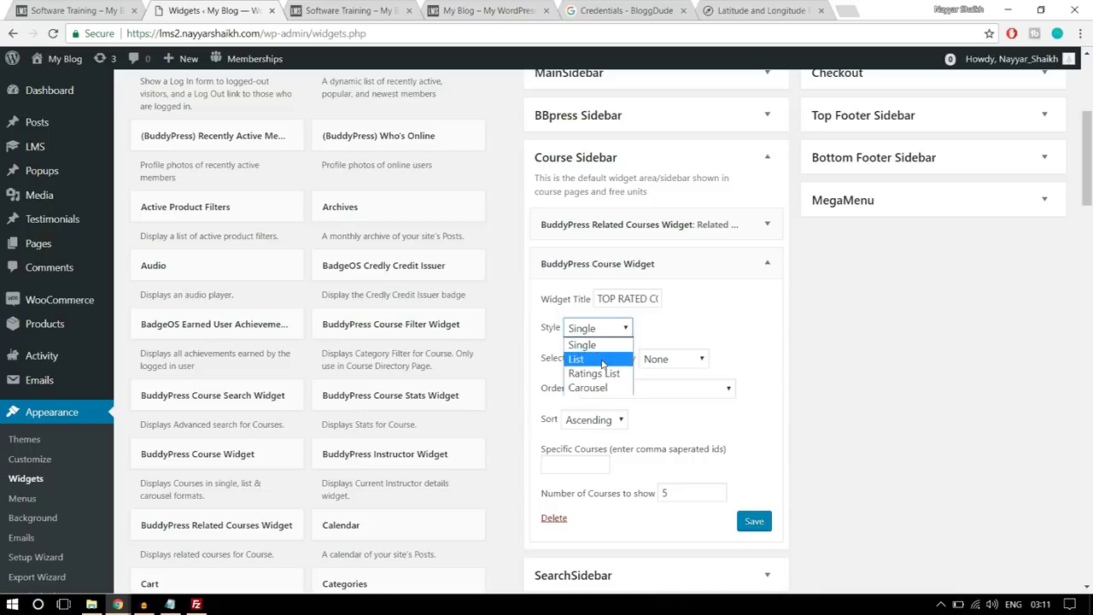
{"action": "left_click", "coordinate": [603, 359]}
{"action": "left_click", "coordinate": [74, 10]}
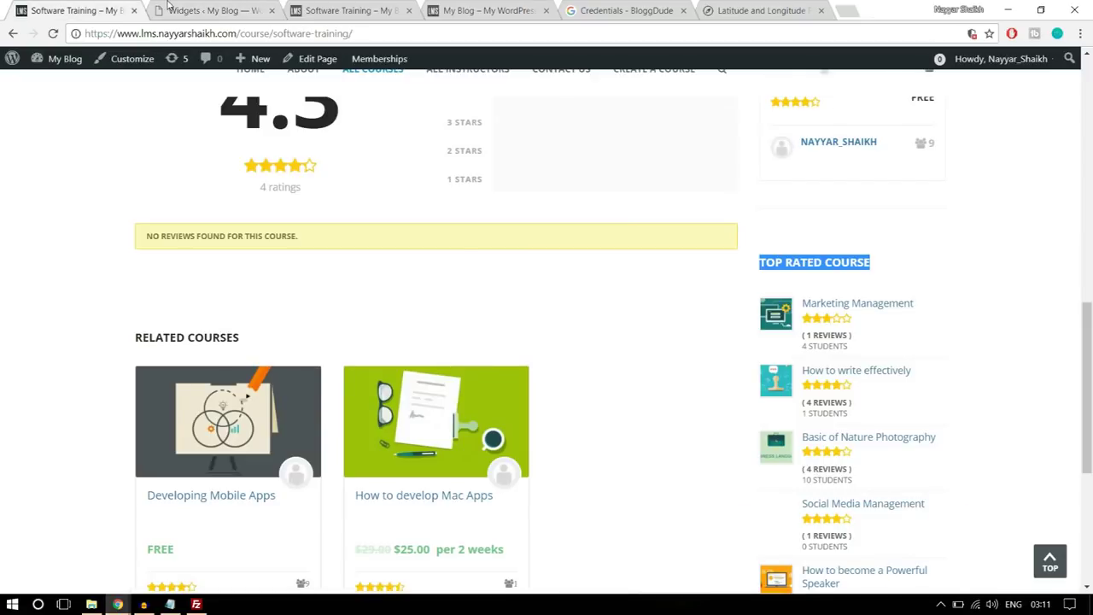
{"action": "left_click", "coordinate": [169, 9]}
{"action": "left_click", "coordinate": [598, 330]}
{"action": "left_click", "coordinate": [605, 372]}
{"action": "left_click", "coordinate": [702, 360]}
{"action": "left_click", "coordinate": [684, 393]}
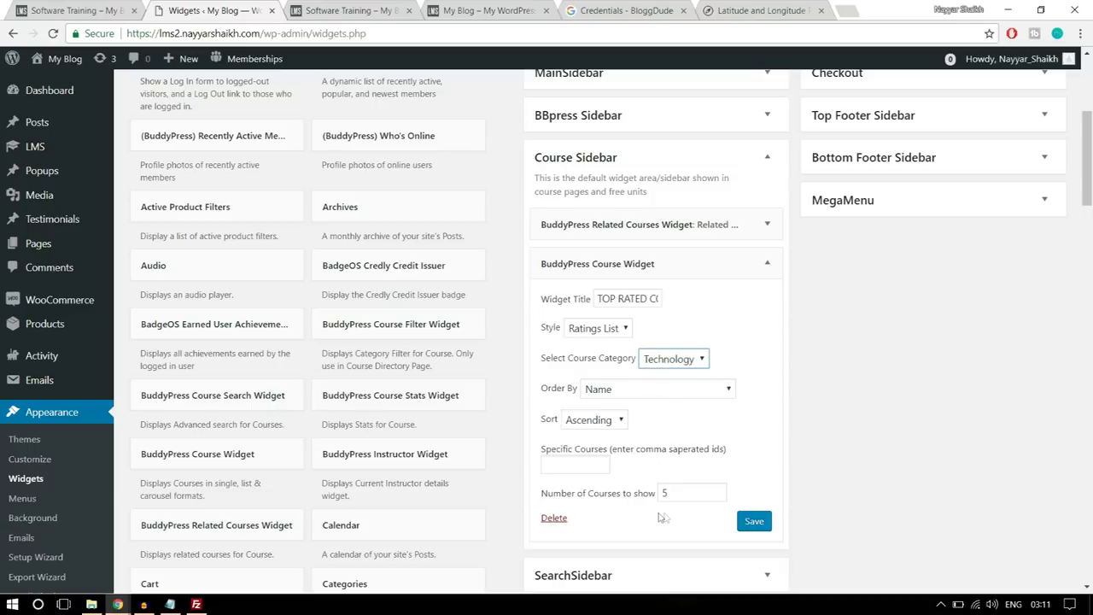
{"action": "scroll", "coordinate": [649, 487], "scroll_direction": "down", "scroll_amount": 1}
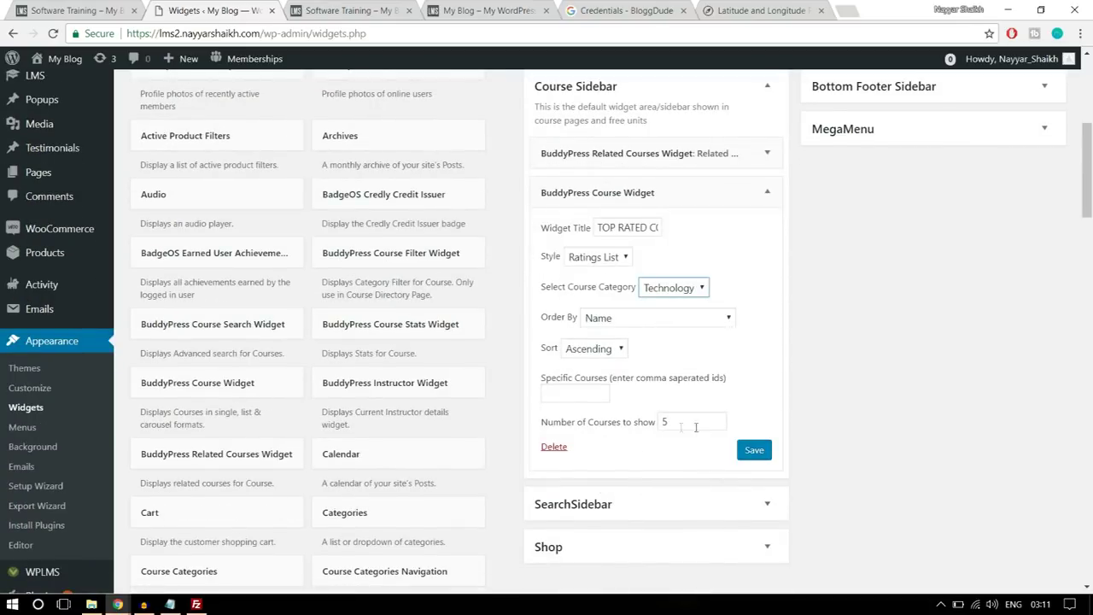
{"action": "left_click", "coordinate": [754, 450]}
- Collapse the course widget and review it on the course page
{"action": "left_click", "coordinate": [766, 192]}
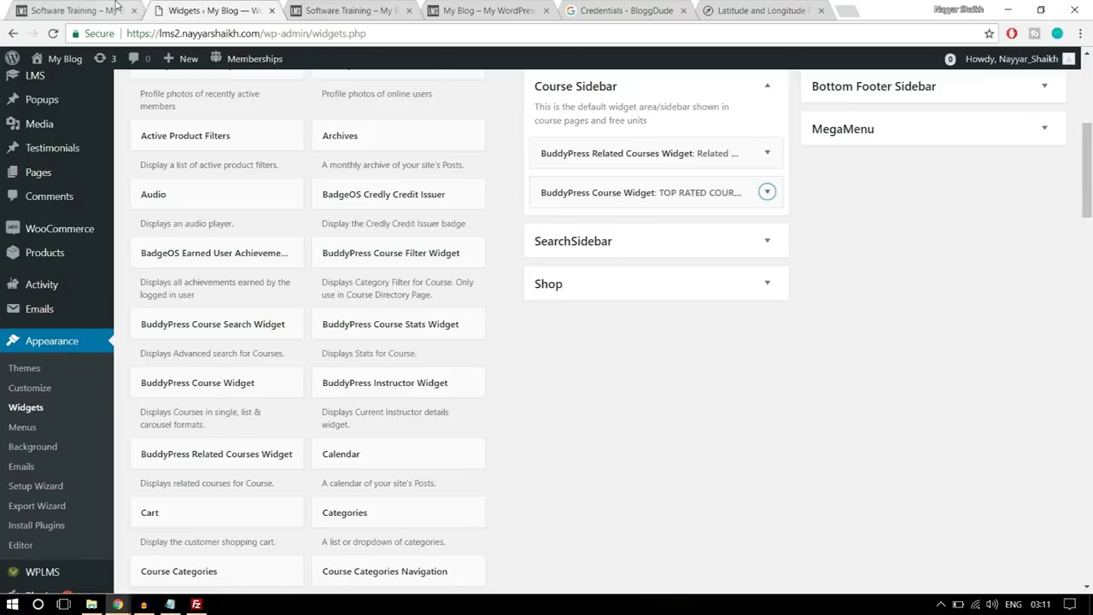
{"action": "left_click", "coordinate": [102, 11]}
{"action": "scroll", "coordinate": [988, 403], "scroll_direction": "down", "scroll_amount": 4}
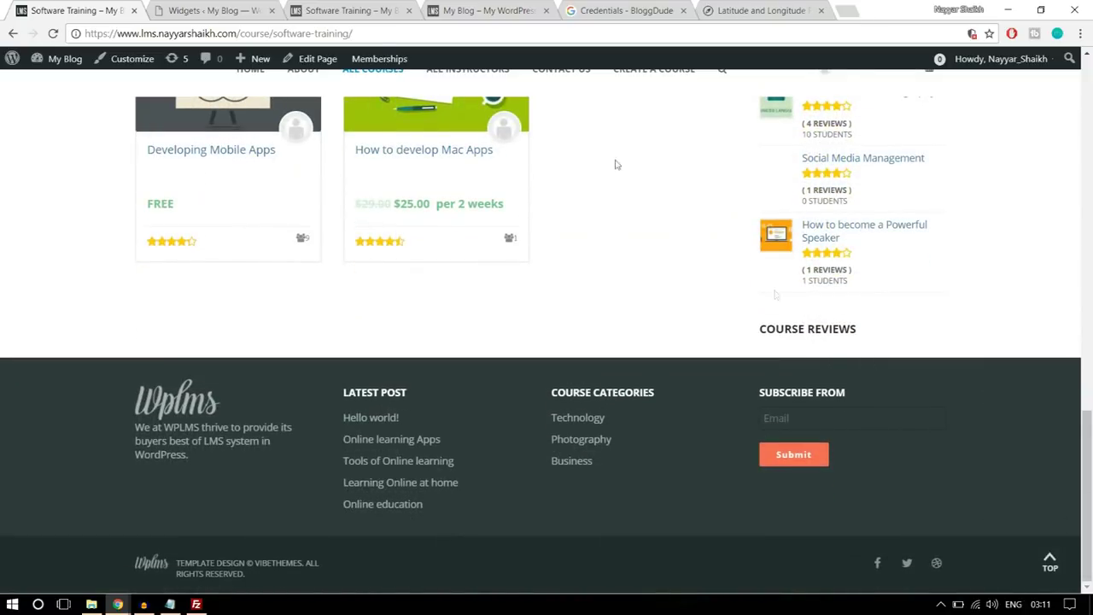
- Place a Course Reviews Widget in the Course Sidebar, keeping title Course Reviews and 5 reviews
{"action": "left_click", "coordinate": [209, 10]}
{"action": "scroll", "coordinate": [581, 410], "scroll_direction": "down", "scroll_amount": 4}
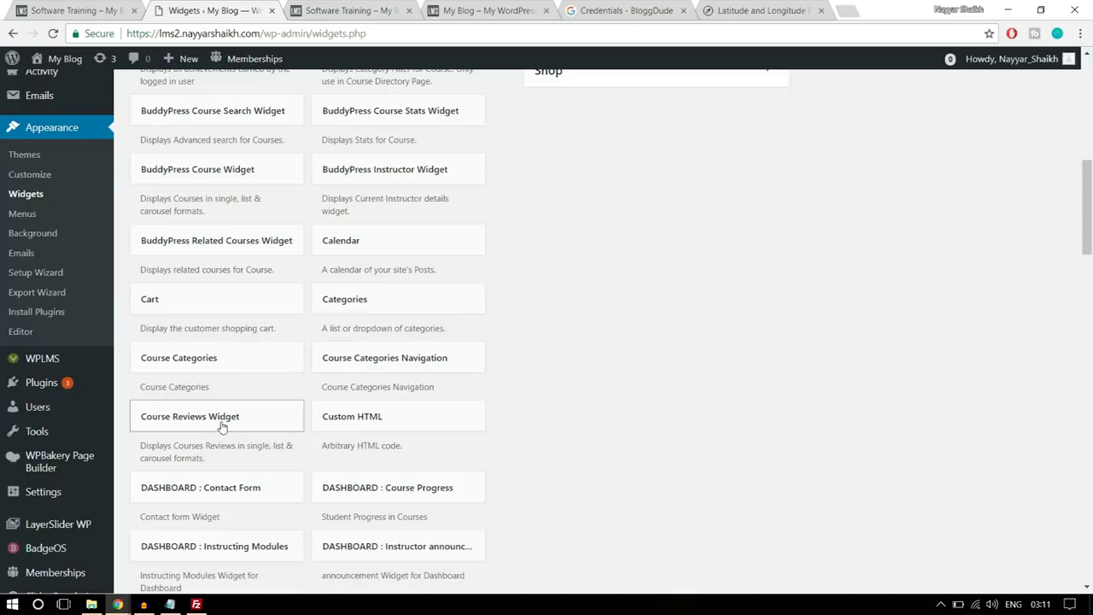
{"action": "left_click_drag", "start_coordinate": [203, 429], "coordinate": [657, 164]}
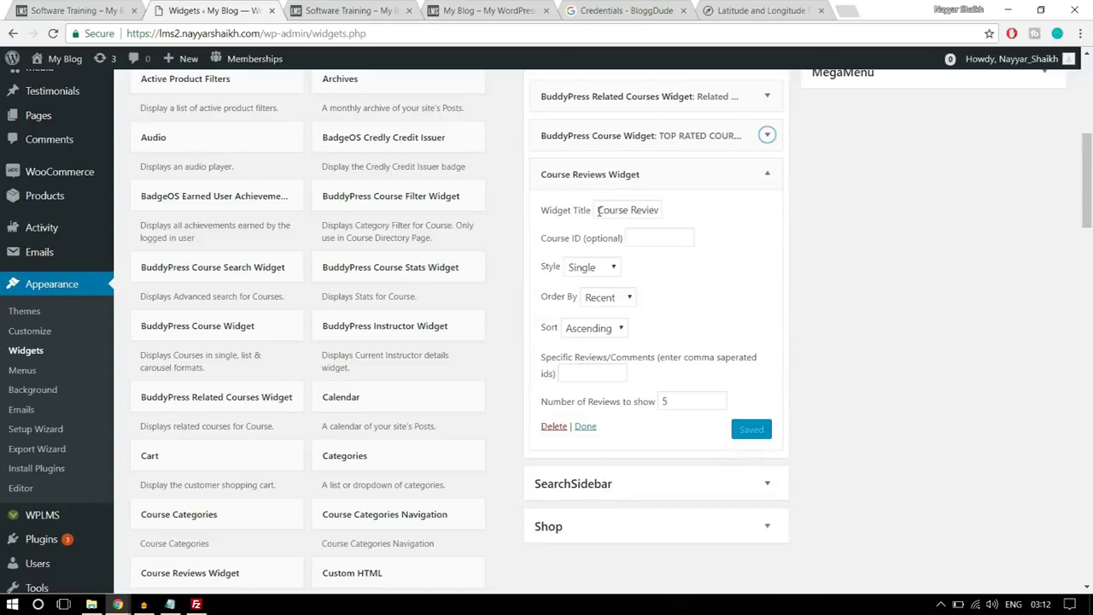
{"action": "left_click_drag", "start_coordinate": [599, 211], "coordinate": [681, 210]}
{"action": "left_click", "coordinate": [849, 215]}
{"action": "left_click_drag", "start_coordinate": [674, 403], "coordinate": [662, 401]}
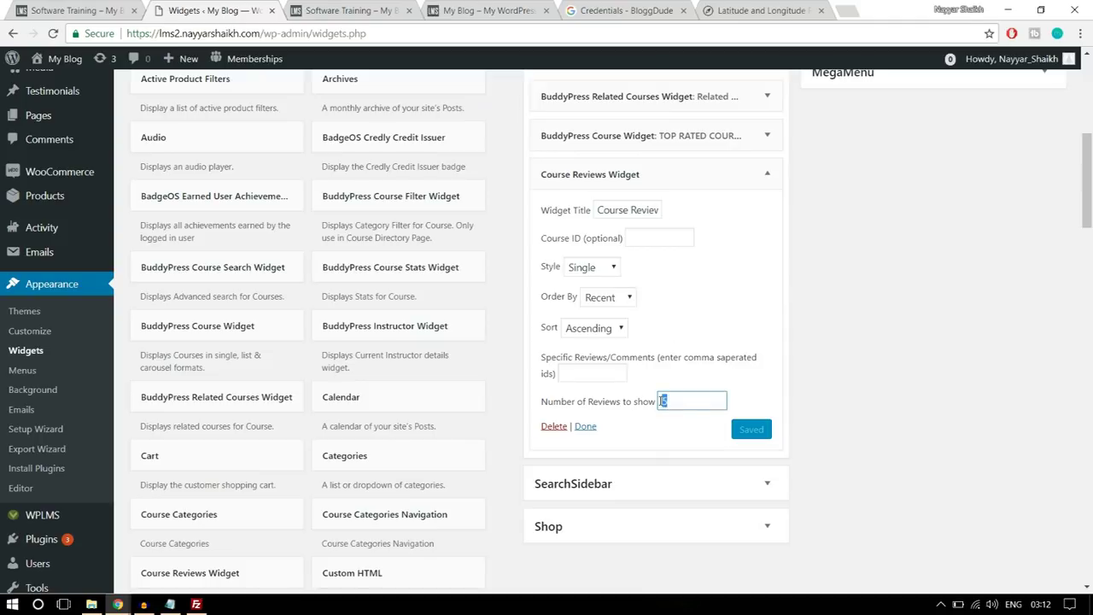
{"action": "left_click", "coordinate": [763, 402]}
{"action": "key", "text": "F5"}
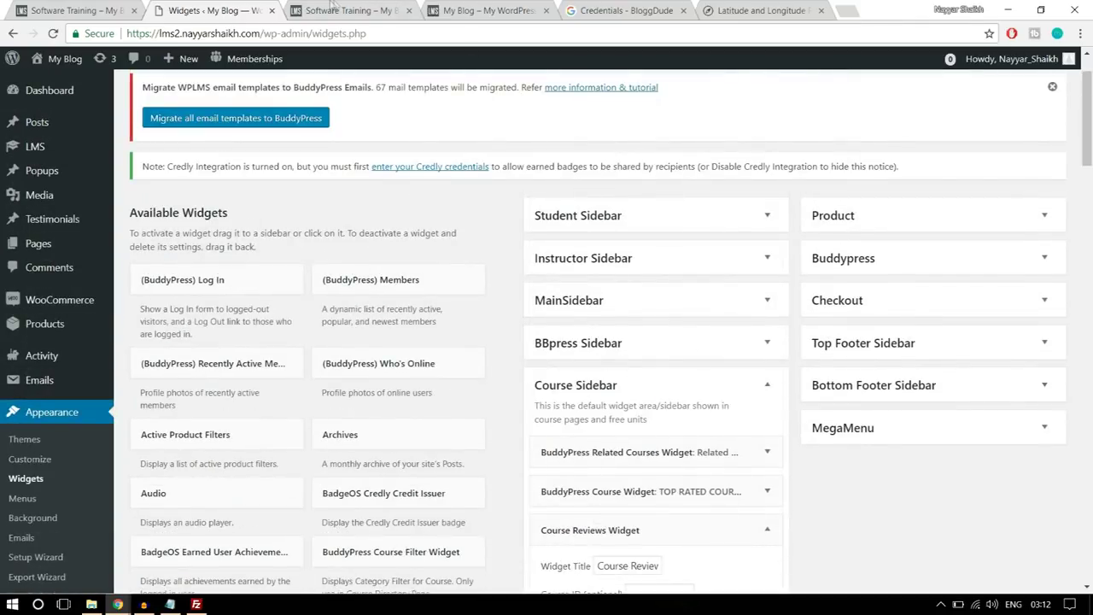
{"action": "key", "text": "ctrl+Tab"}
- Reload the course page to see the new sidebar widgets, then open the TECHNOLOGY breadcrumb category
{"action": "left_click", "coordinate": [465, 38]}
{"action": "key", "text": "Return"}
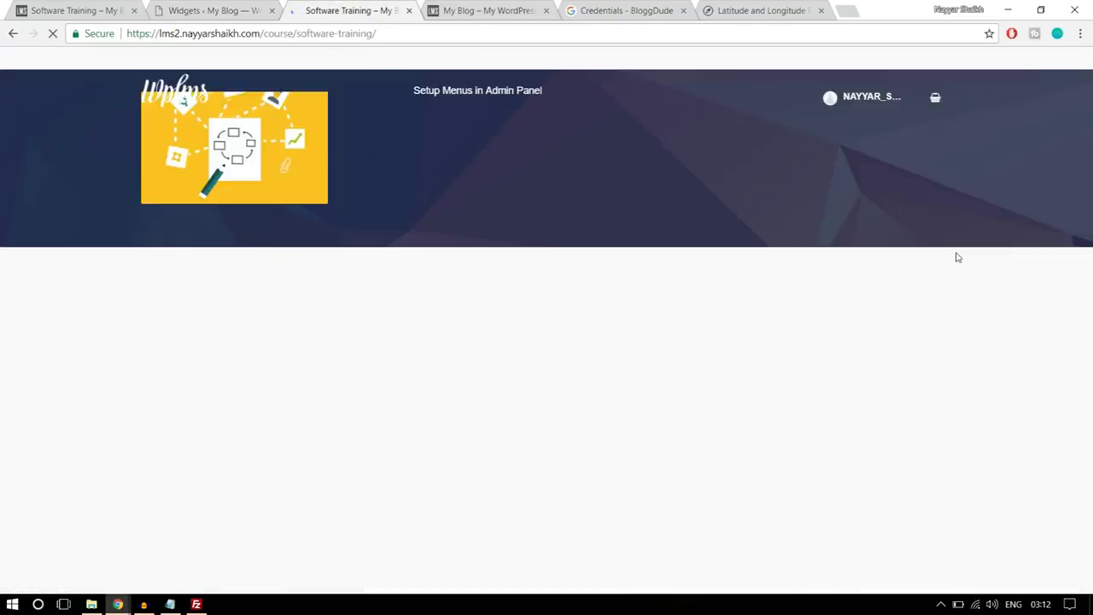
{"action": "scroll", "coordinate": [1024, 256], "scroll_direction": "down", "scroll_amount": 3}
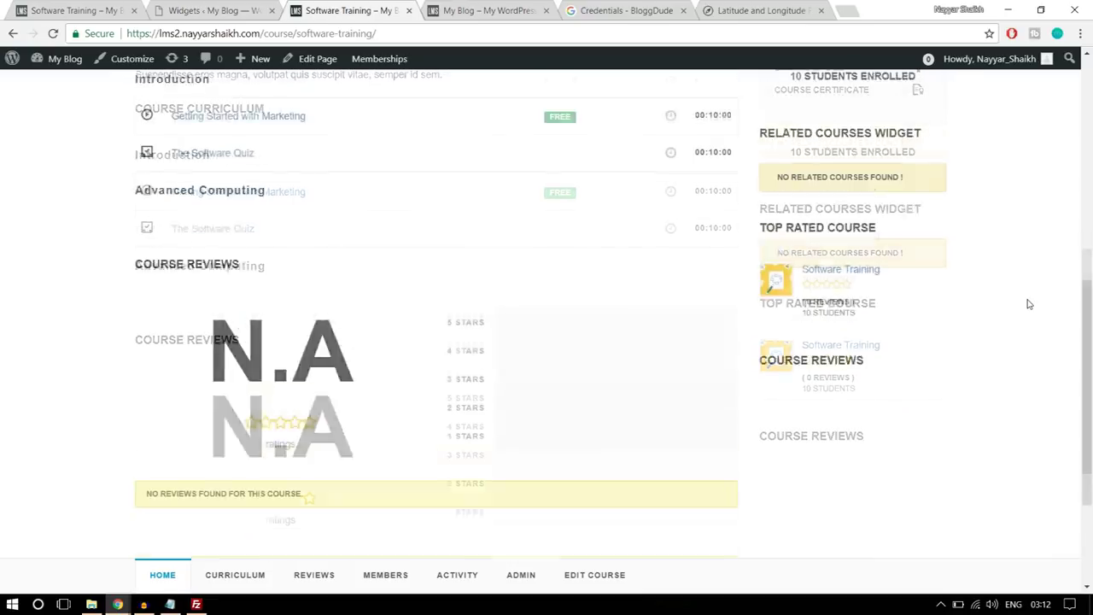
{"action": "double_click", "coordinate": [784, 289]}
{"action": "left_click_drag", "start_coordinate": [869, 293], "coordinate": [908, 291]}
{"action": "left_click", "coordinate": [908, 294]}
{"action": "scroll", "coordinate": [961, 311], "scroll_direction": "down", "scroll_amount": 2}
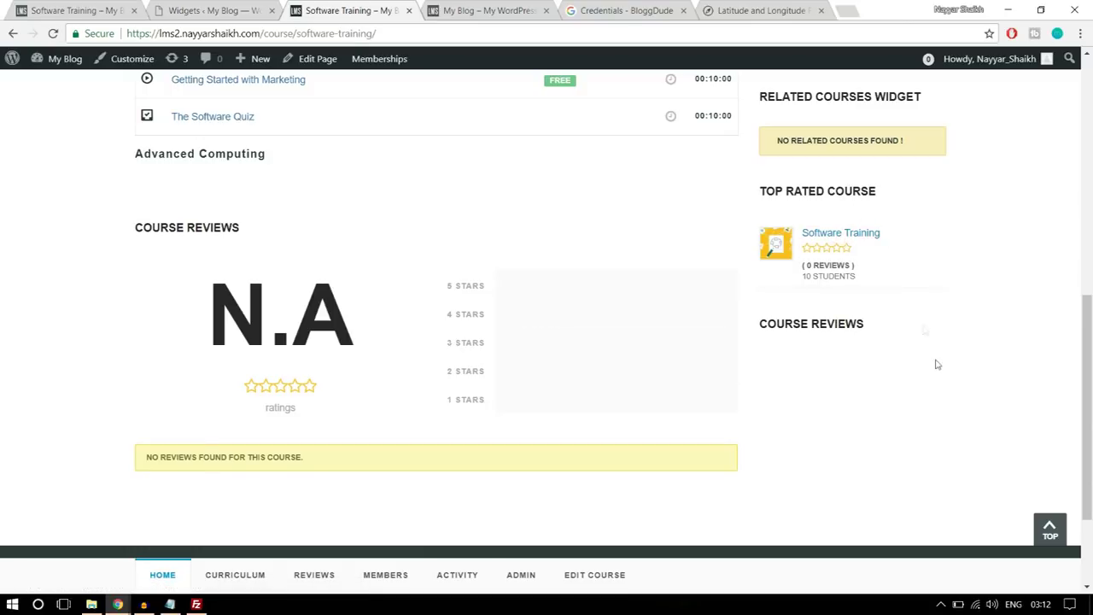
{"action": "scroll", "coordinate": [909, 392], "scroll_direction": "up", "scroll_amount": 6}
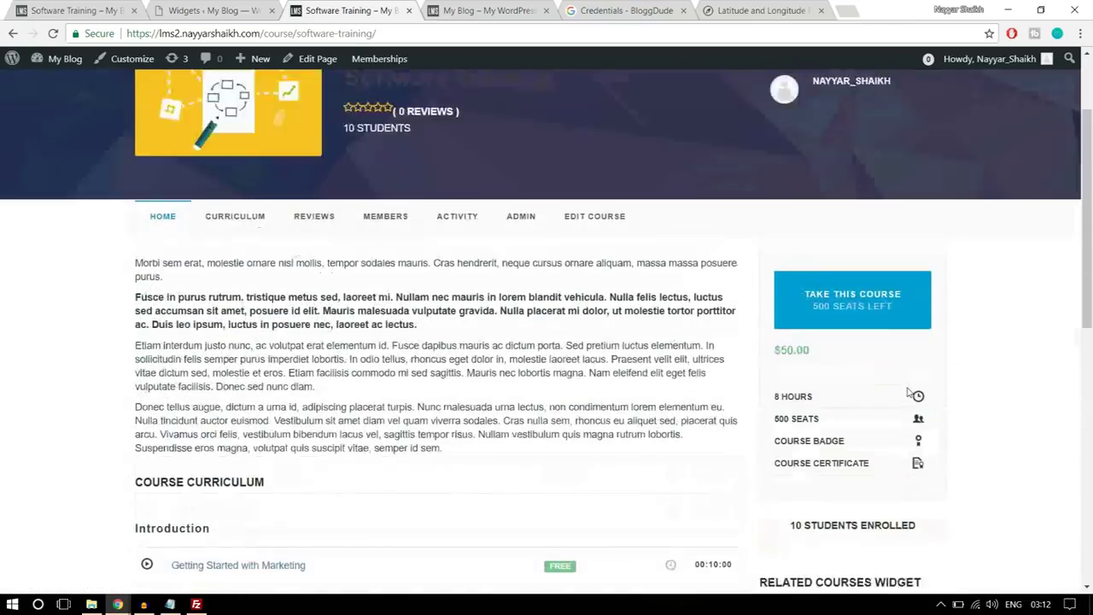
{"action": "scroll", "coordinate": [910, 392], "scroll_direction": "down", "scroll_amount": 5}
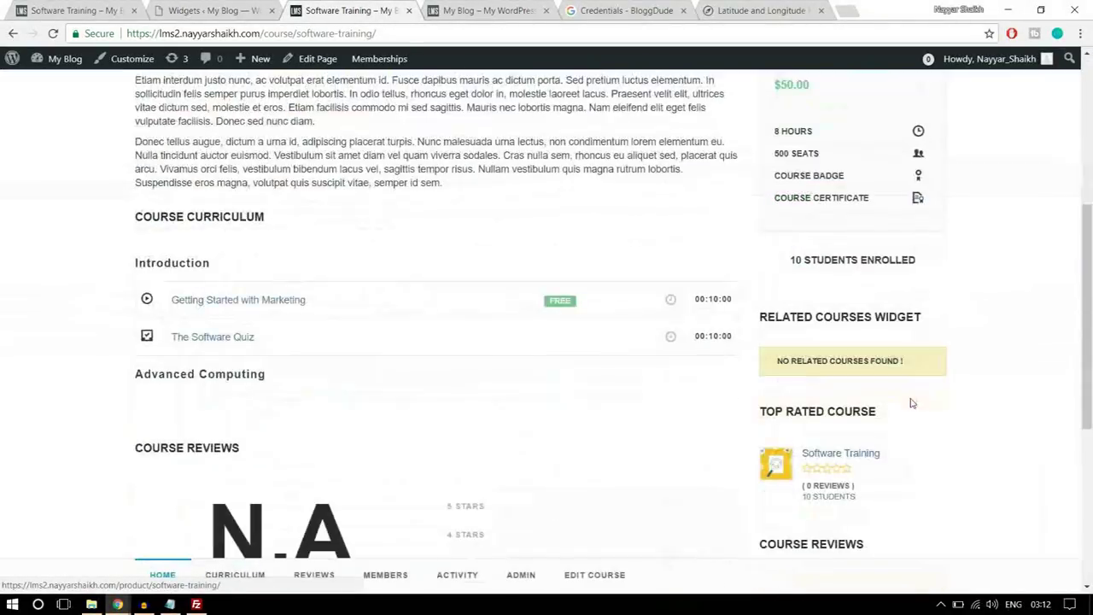
{"action": "scroll", "coordinate": [879, 384], "scroll_direction": "up", "scroll_amount": 5}
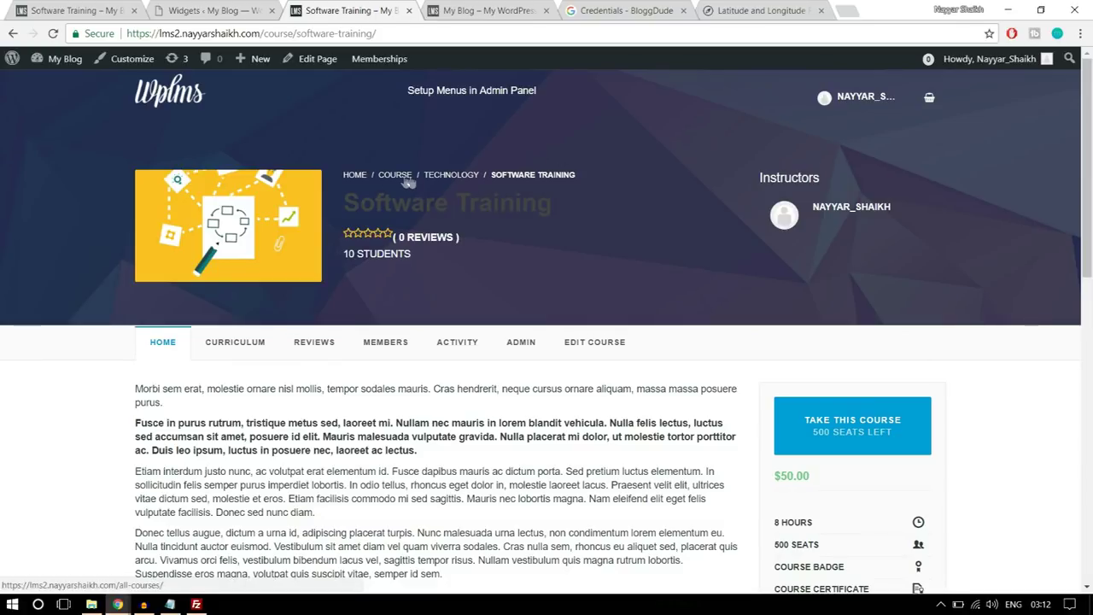
{"action": "left_click", "coordinate": [449, 179]}
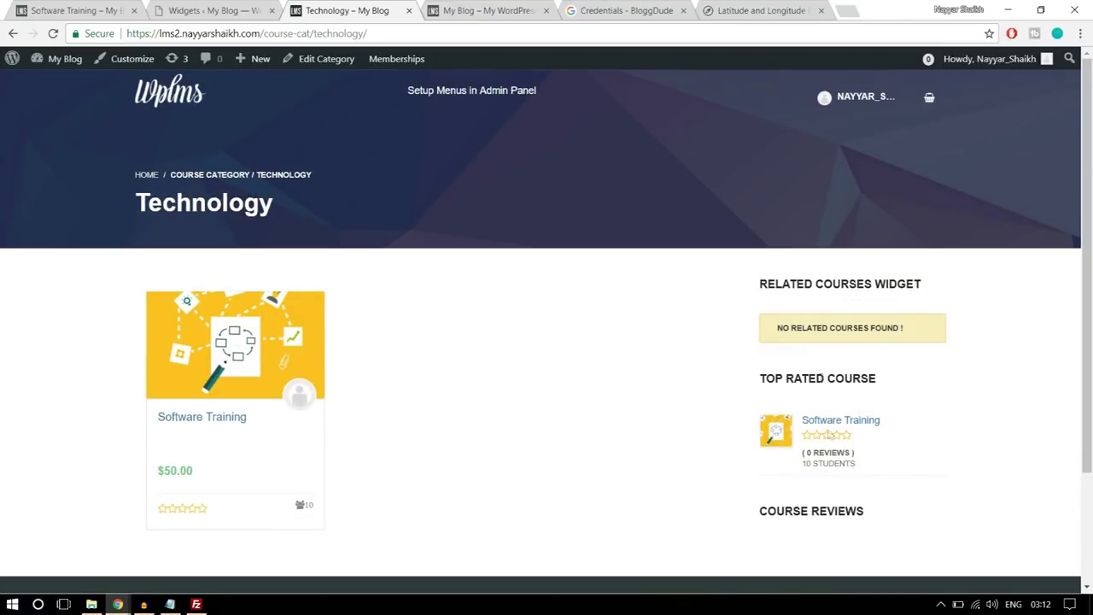
{"action": "left_click", "coordinate": [76, 9]}
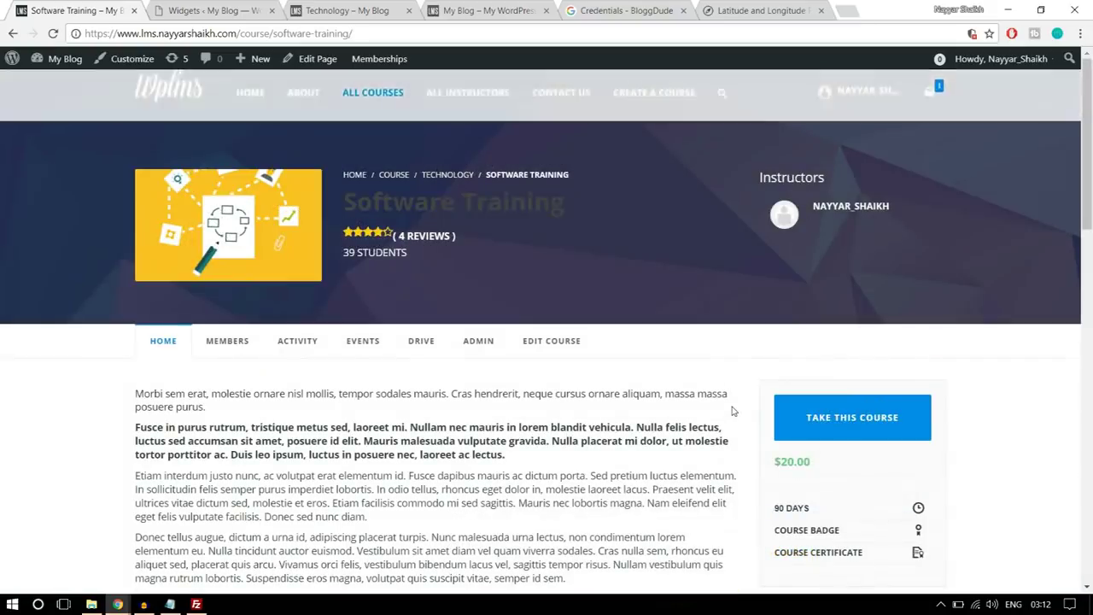
{"action": "left_click", "coordinate": [454, 175]}
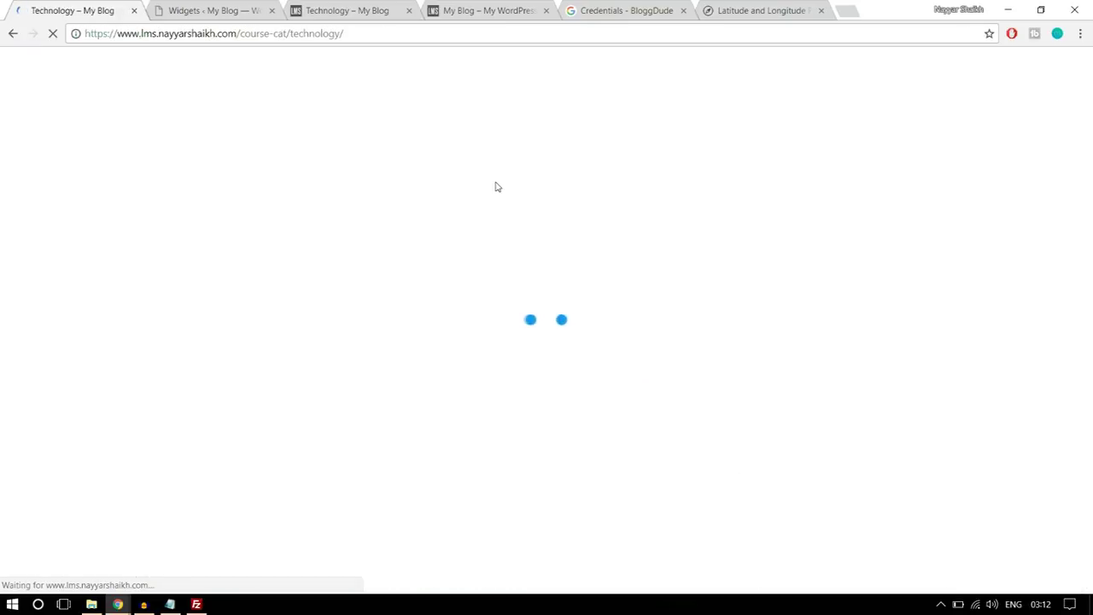
{"action": "scroll", "coordinate": [674, 236], "scroll_direction": "down", "scroll_amount": 5}
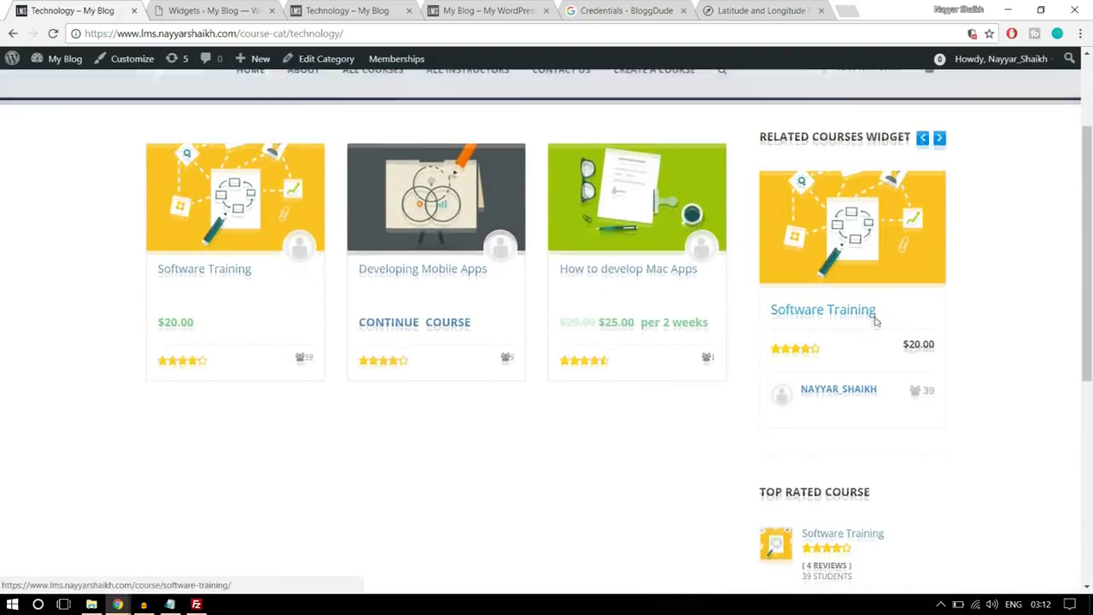
{"action": "scroll", "coordinate": [888, 335], "scroll_direction": "up", "scroll_amount": 4}
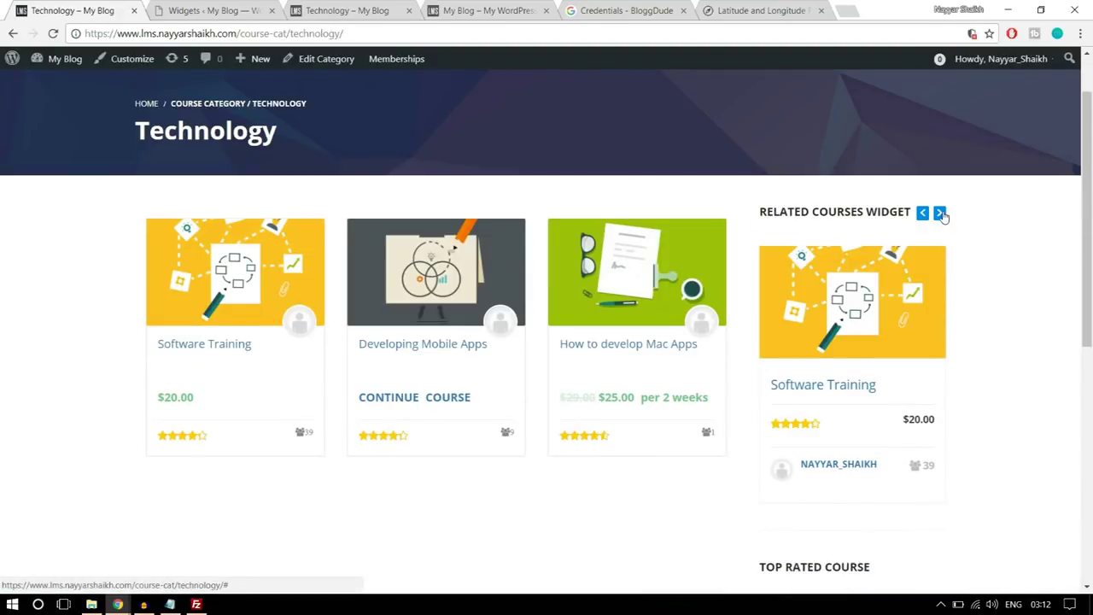
{"action": "left_click", "coordinate": [940, 212]}
{"action": "left_click", "coordinate": [940, 213]}
{"action": "scroll", "coordinate": [982, 227], "scroll_direction": "down", "scroll_amount": 10}
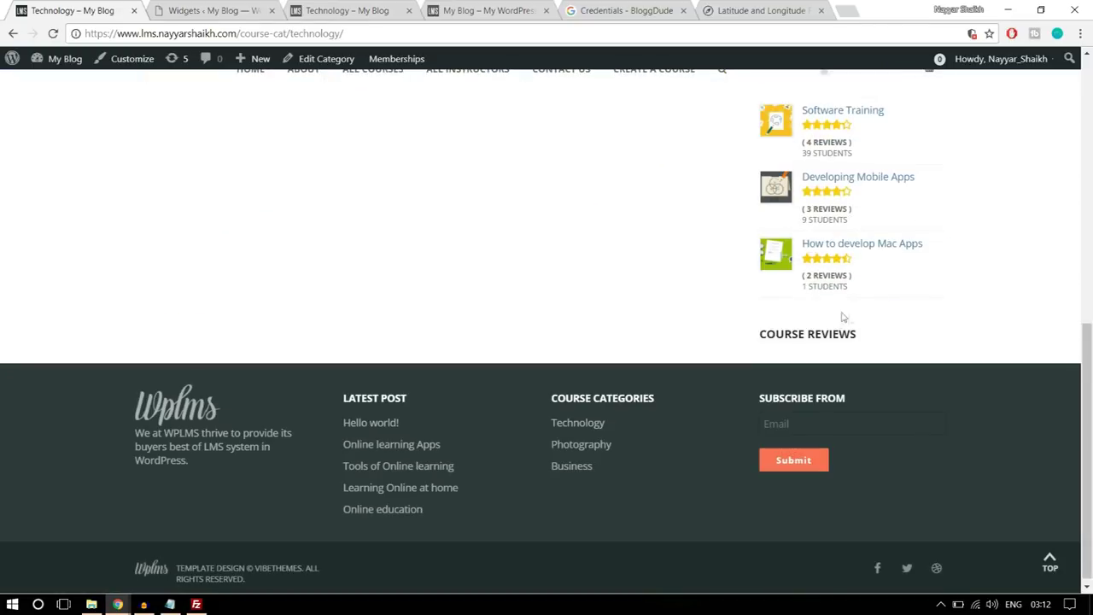
{"action": "scroll", "coordinate": [807, 356], "scroll_direction": "up", "scroll_amount": 10}
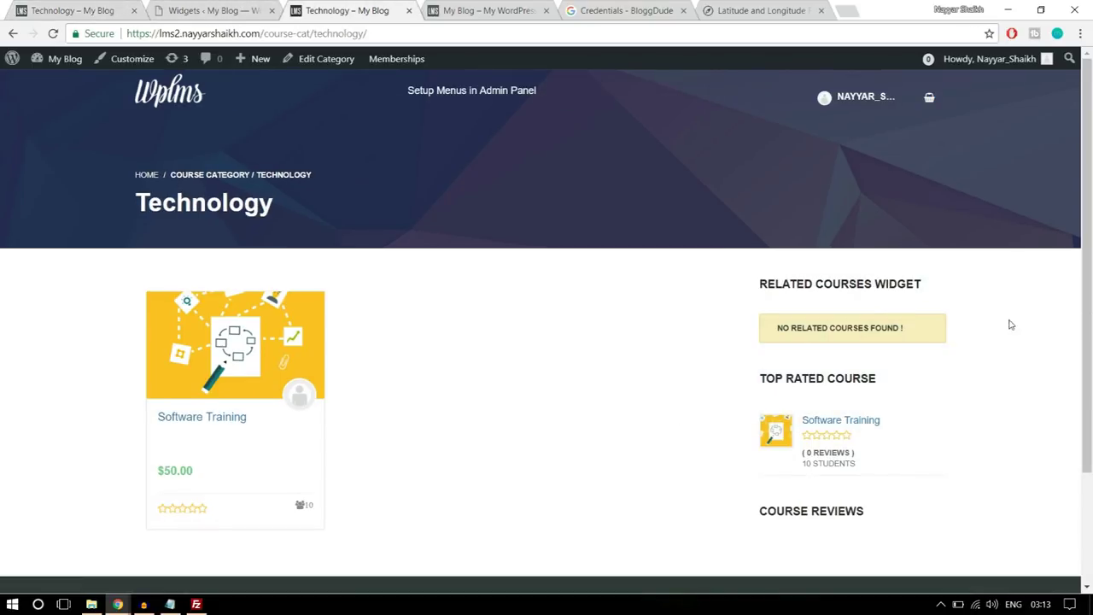
{"action": "scroll", "coordinate": [1007, 325], "scroll_direction": "down", "scroll_amount": 2}
{"action": "scroll", "coordinate": [1005, 343], "scroll_direction": "up", "scroll_amount": 2}
- Glance at the Notepad steps, close the My Blog, Credentials and Latitude tabs, and return to Widgets
{"action": "left_click", "coordinate": [170, 605]}
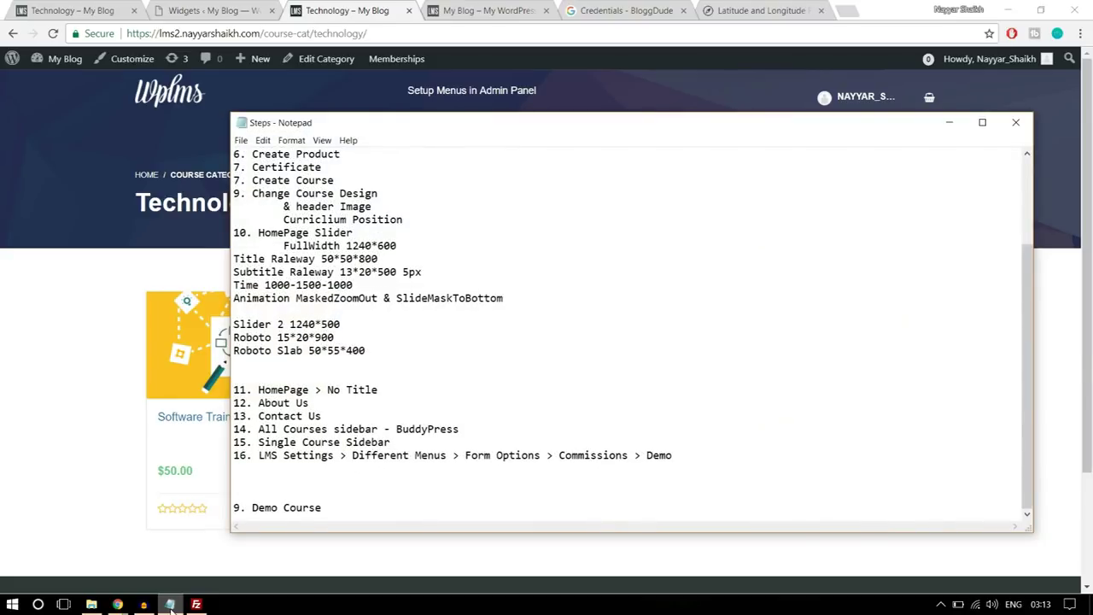
{"action": "left_click", "coordinate": [171, 605]}
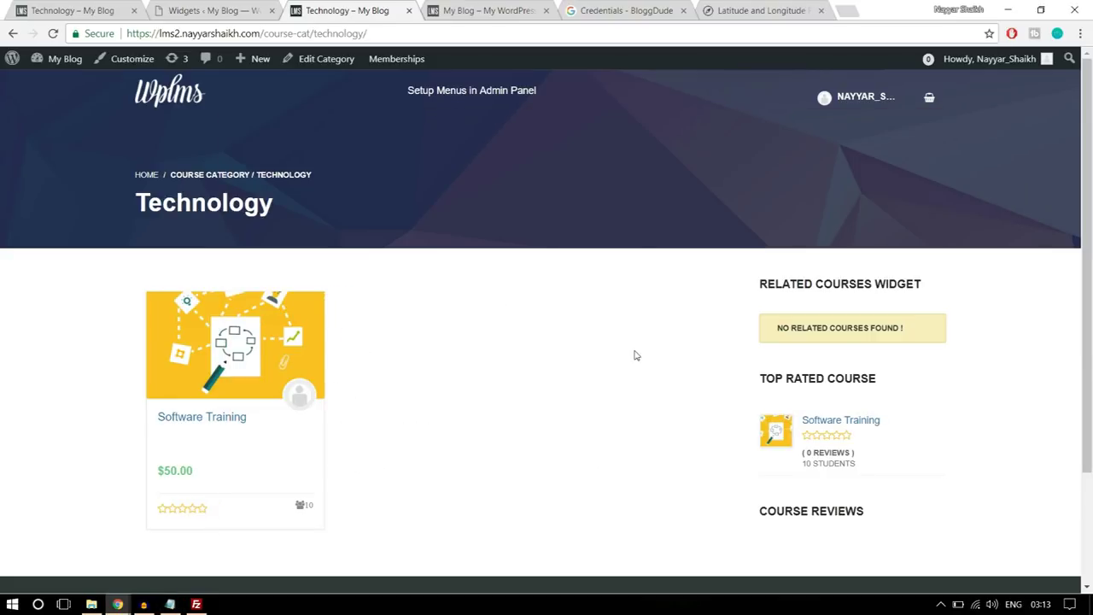
{"action": "left_click", "coordinate": [547, 10]}
{"action": "left_click", "coordinate": [546, 10]}
{"action": "left_click", "coordinate": [547, 10]}
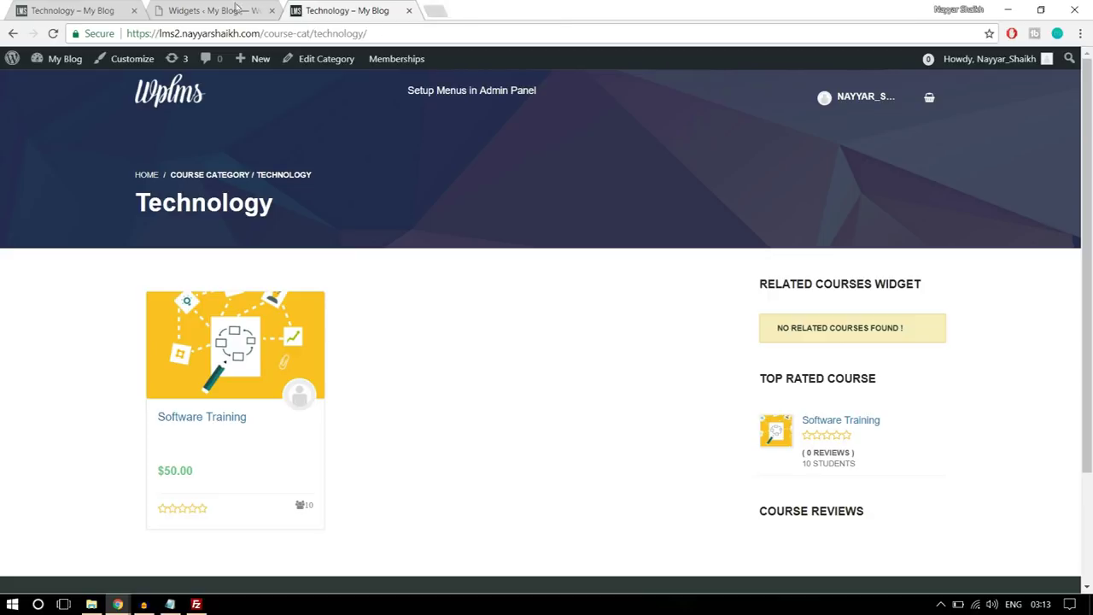
{"action": "left_click", "coordinate": [236, 8]}
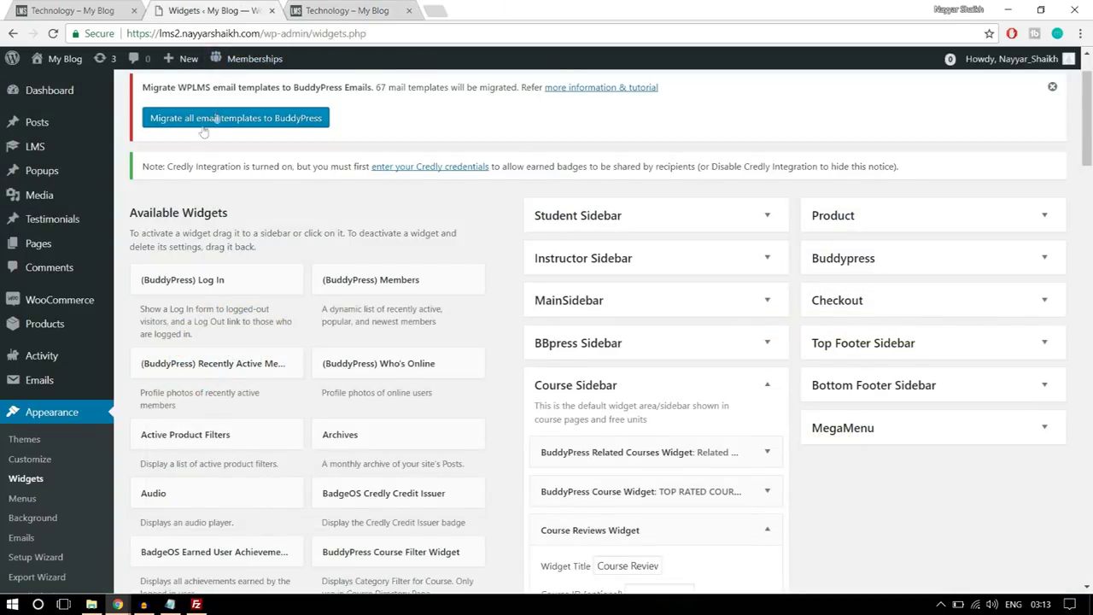
- Open the LMS > Settings page
{"action": "mouse_move", "coordinate": [29, 148]}
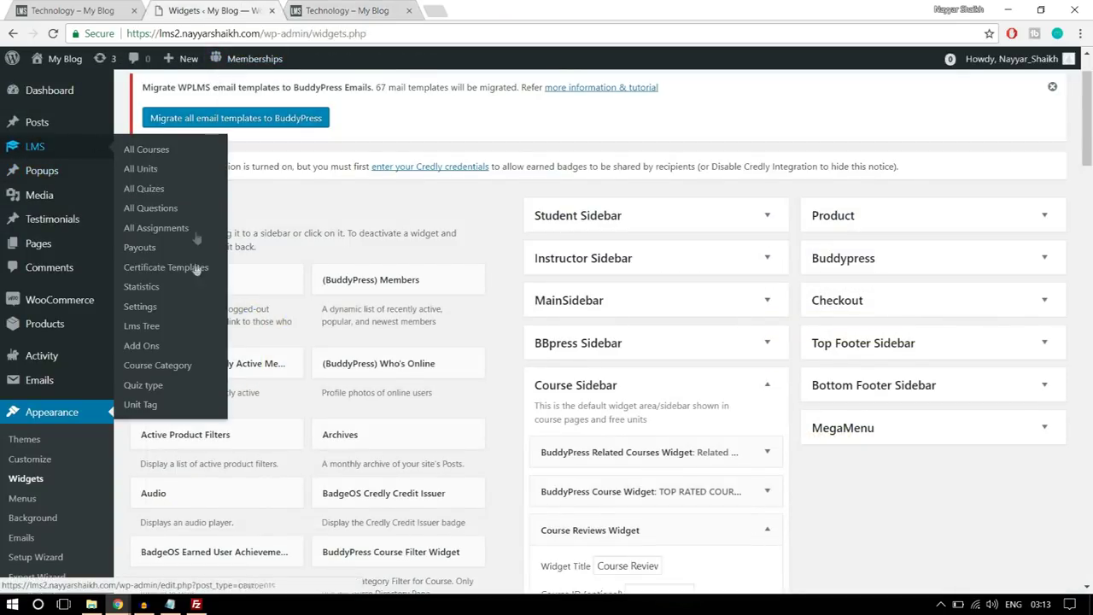
{"action": "left_click", "coordinate": [150, 309]}
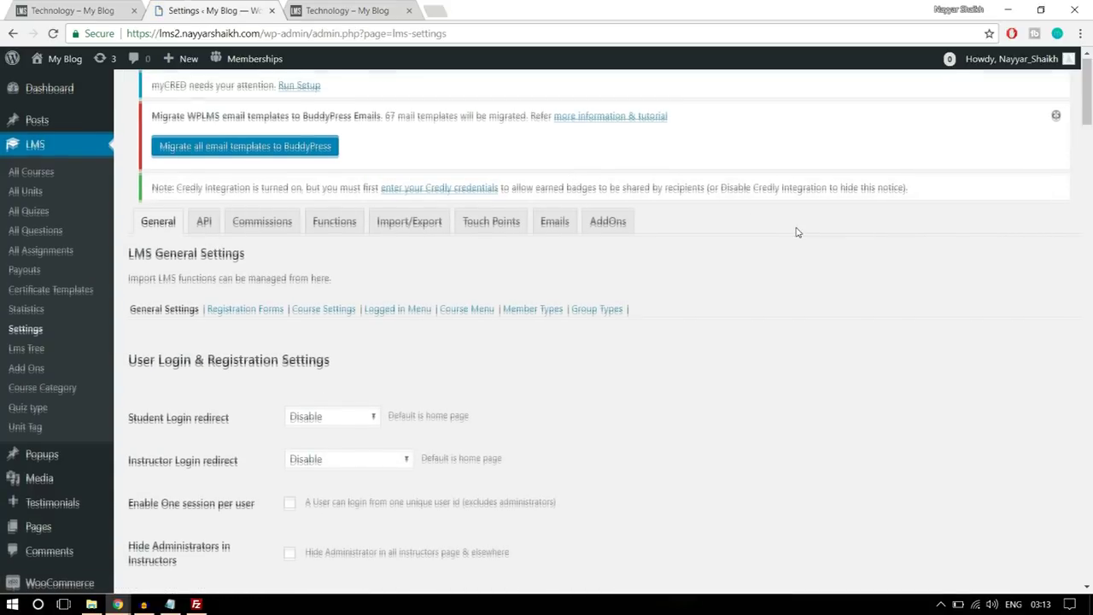
{"action": "scroll", "coordinate": [795, 231], "scroll_direction": "down", "scroll_amount": 2}
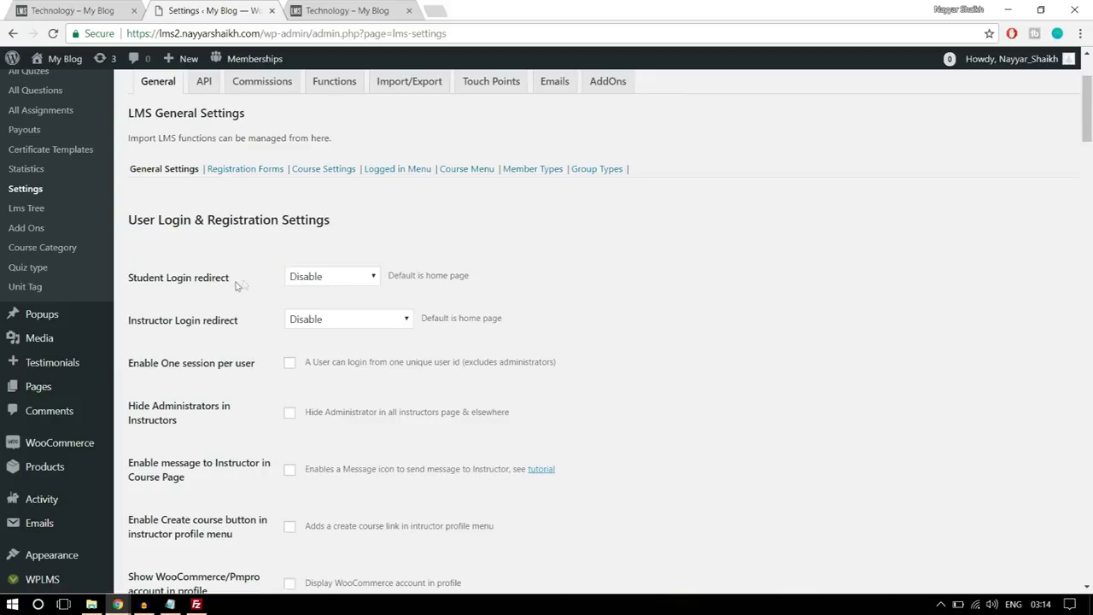
{"action": "scroll", "coordinate": [461, 273], "scroll_direction": "up", "scroll_amount": 2}
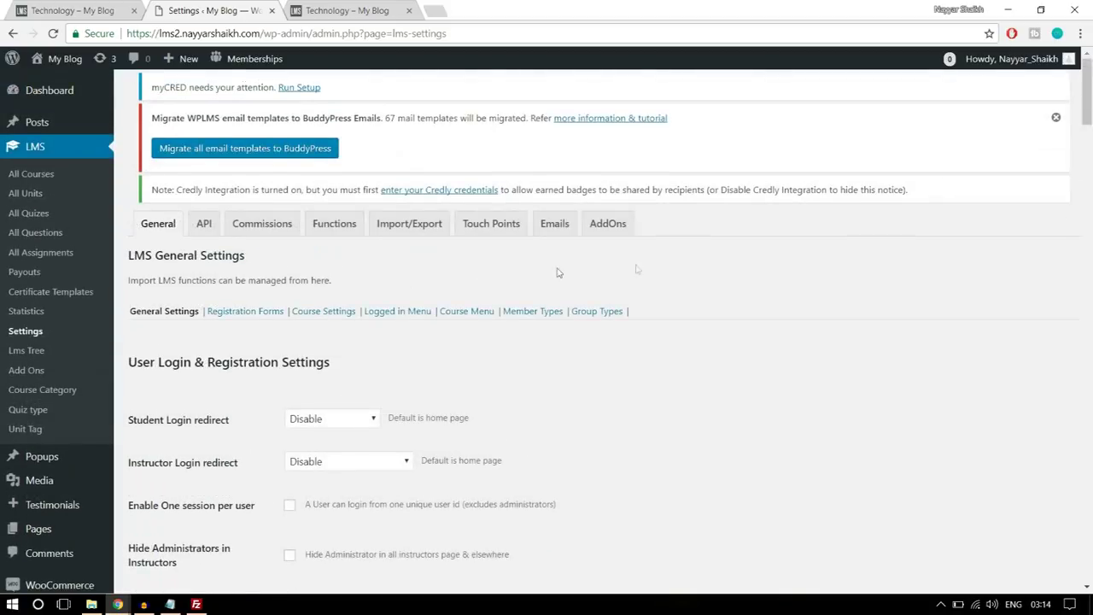
{"action": "scroll", "coordinate": [826, 309], "scroll_direction": "down", "scroll_amount": 5}
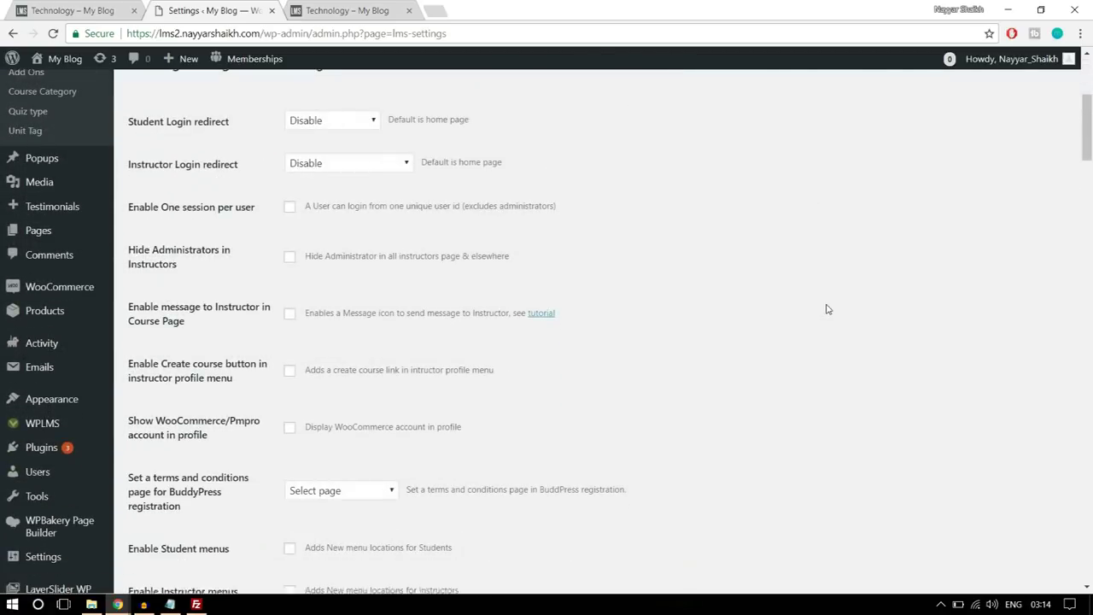
{"action": "scroll", "coordinate": [30, 512], "scroll_direction": "down", "scroll_amount": 1}
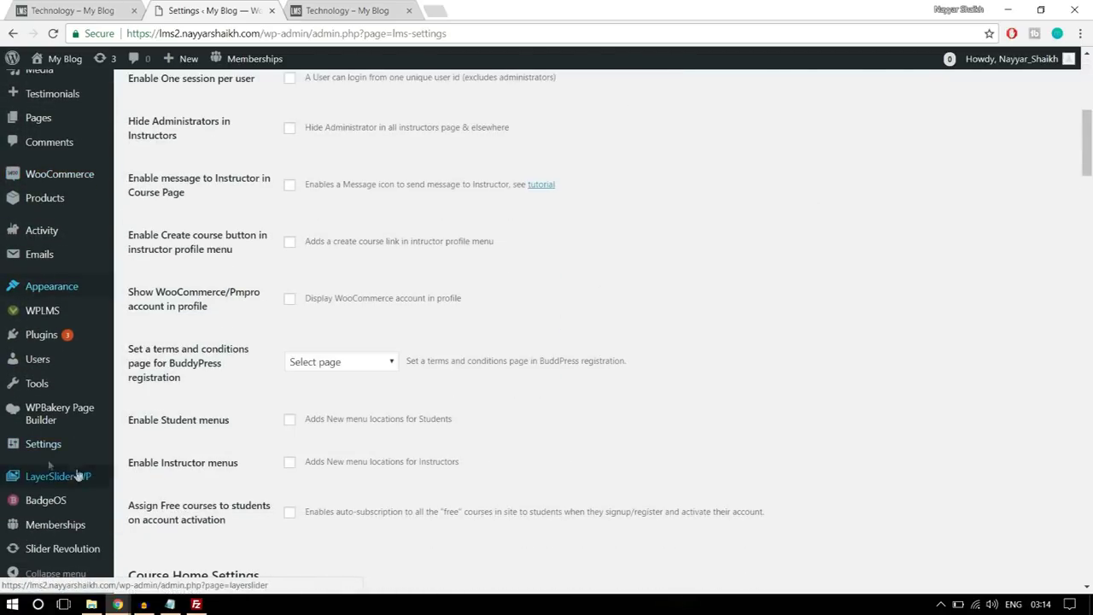
- Confirm 'Anyone can register' stays enabled in General Settings, then close that tab
{"action": "mouse_move", "coordinate": [41, 451]}
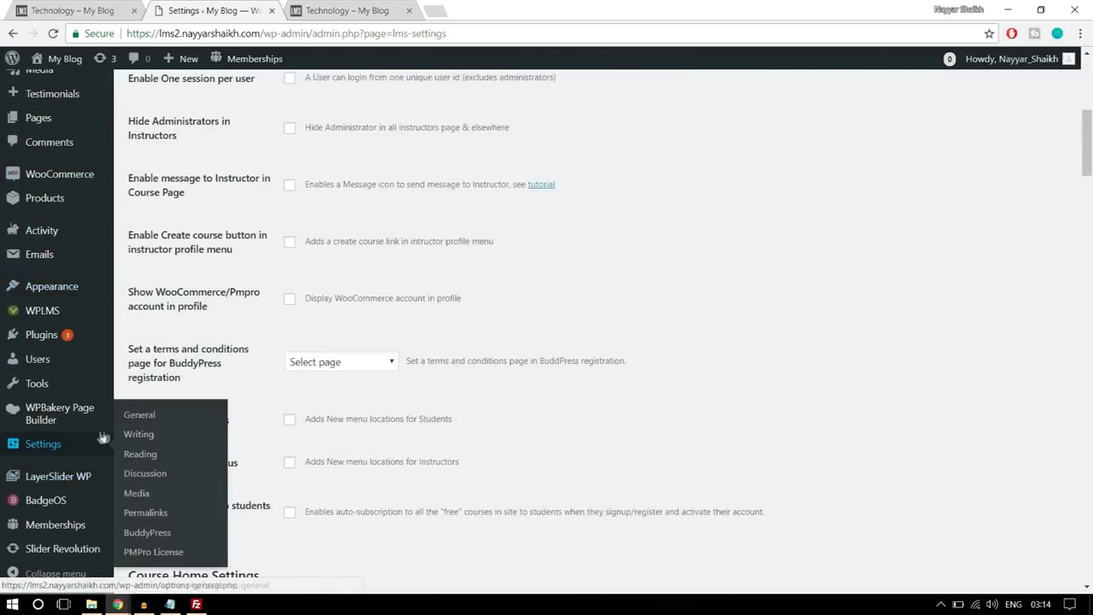
{"action": "right_click", "coordinate": [60, 446]}
{"action": "left_click", "coordinate": [118, 455]}
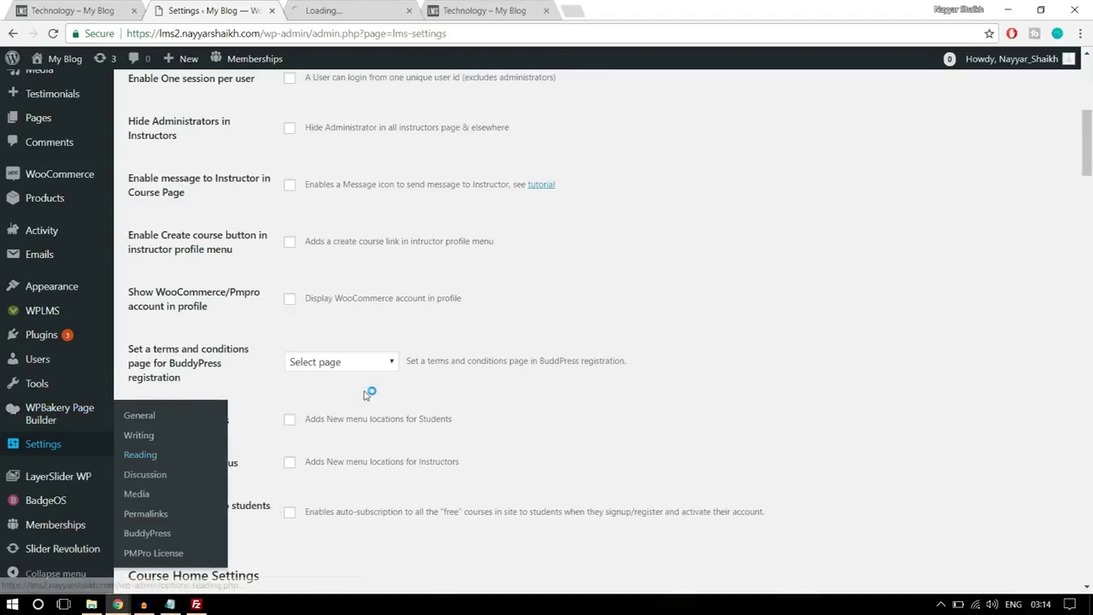
{"action": "scroll", "coordinate": [376, 389], "scroll_direction": "up", "scroll_amount": 5}
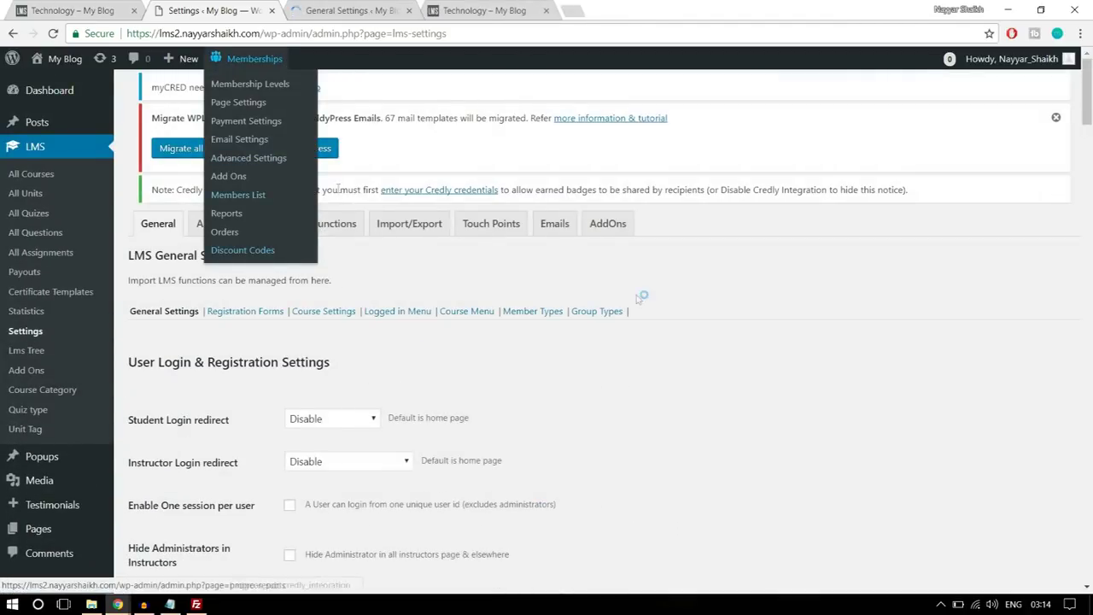
{"action": "left_click", "coordinate": [313, 7]}
{"action": "scroll", "coordinate": [775, 240], "scroll_direction": "down", "scroll_amount": 5}
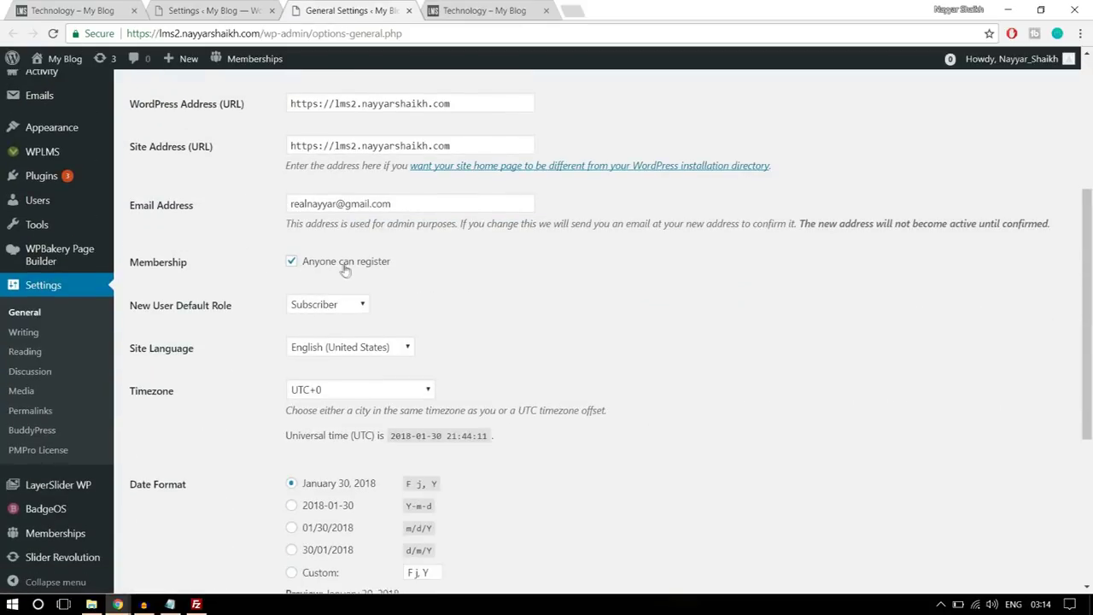
{"action": "left_click_drag", "start_coordinate": [130, 262], "coordinate": [261, 266]}
{"action": "left_click", "coordinate": [375, 263]}
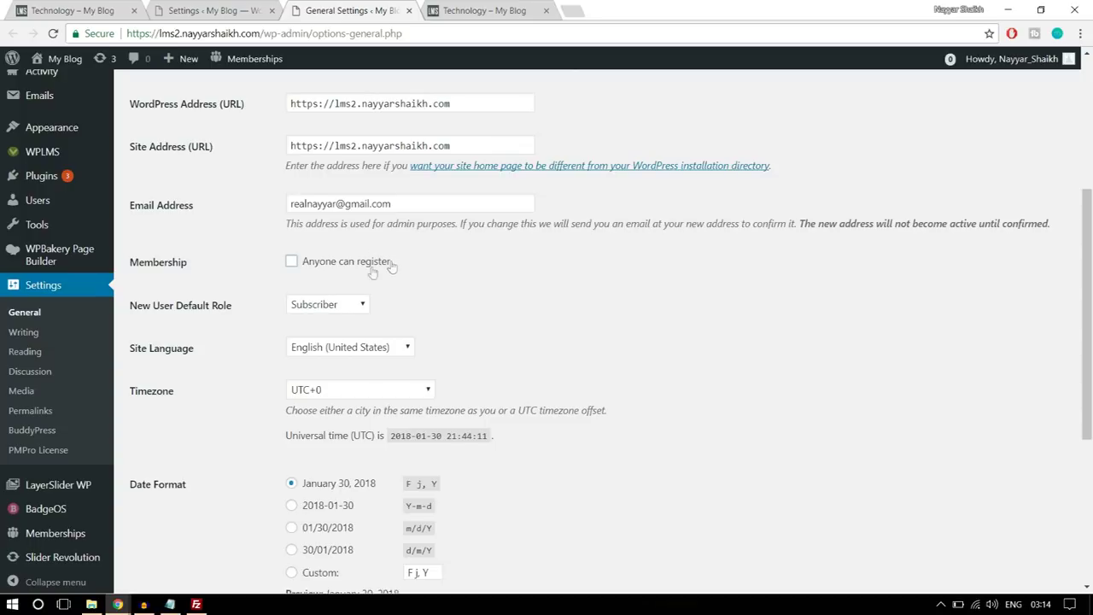
{"action": "left_click", "coordinate": [309, 266]}
{"action": "left_click", "coordinate": [408, 10]}
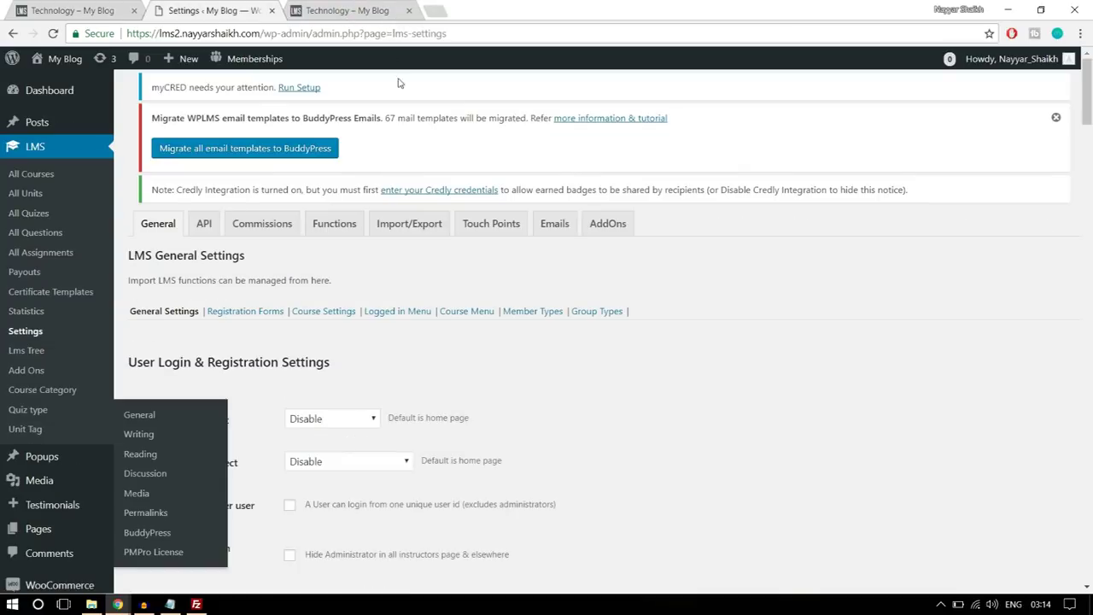
{"action": "scroll", "coordinate": [787, 300], "scroll_direction": "down", "scroll_amount": 3}
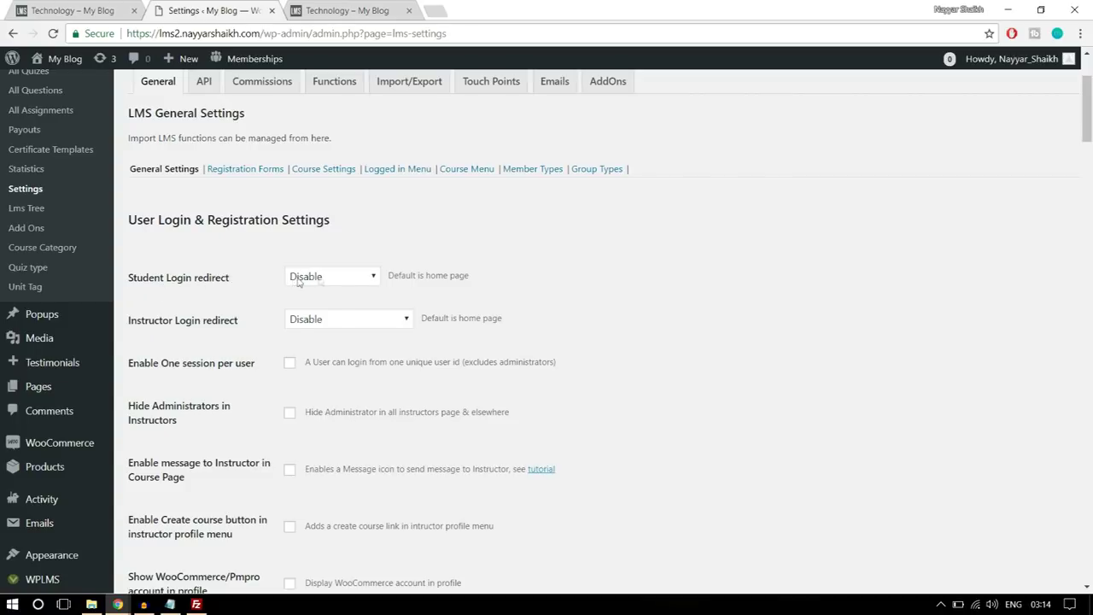
- Keep Student Login redirect disabled and set Instructor Login redirect to Instructing Courses page
{"action": "left_click", "coordinate": [334, 277]}
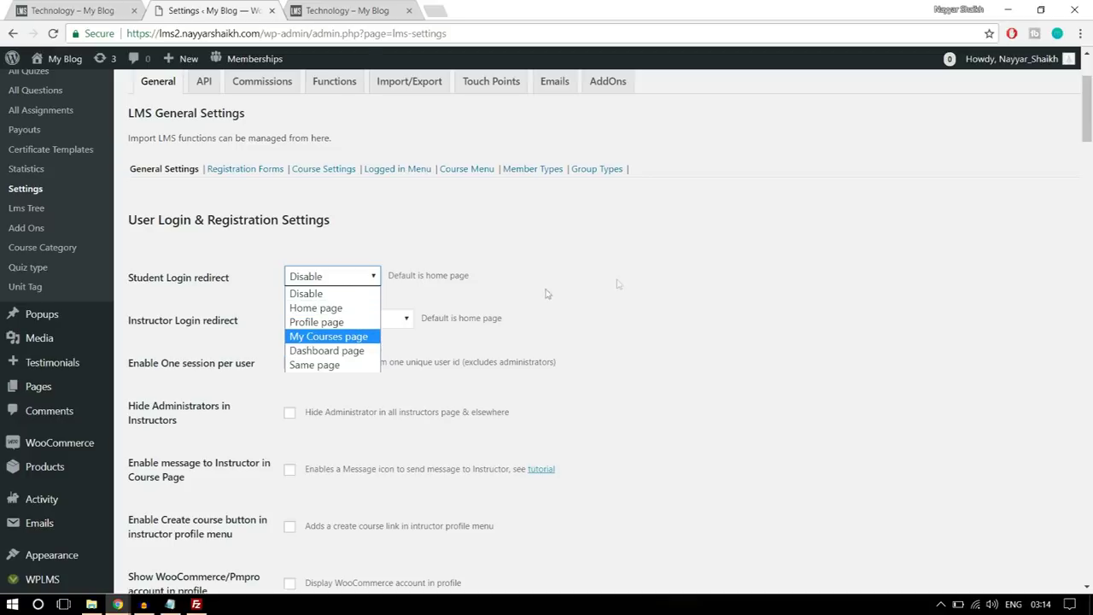
{"action": "left_click", "coordinate": [655, 278]}
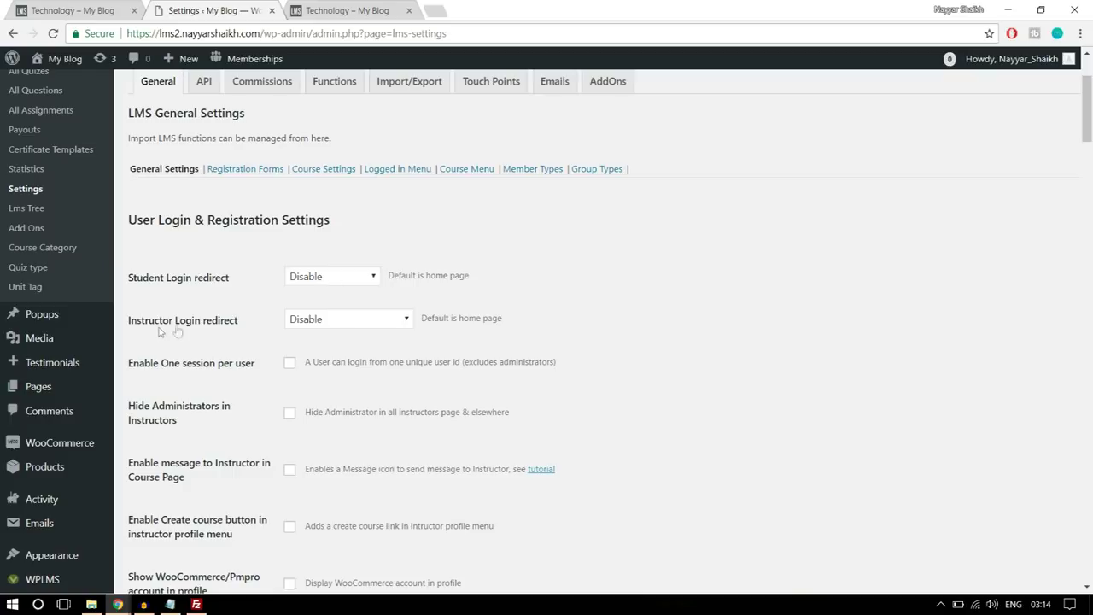
{"action": "left_click", "coordinate": [317, 323]}
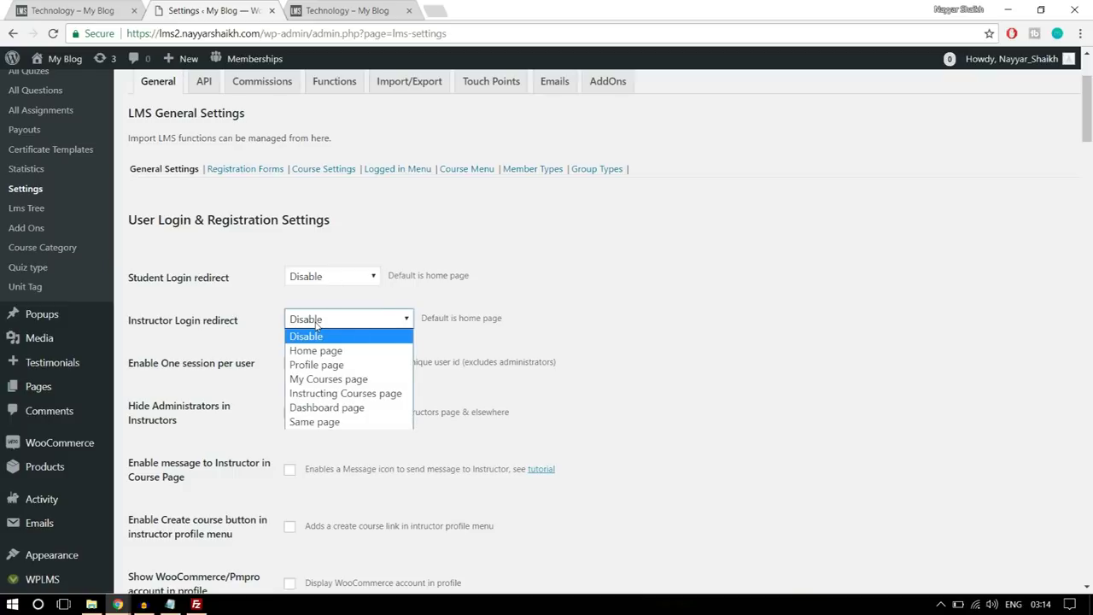
{"action": "left_click", "coordinate": [351, 394]}
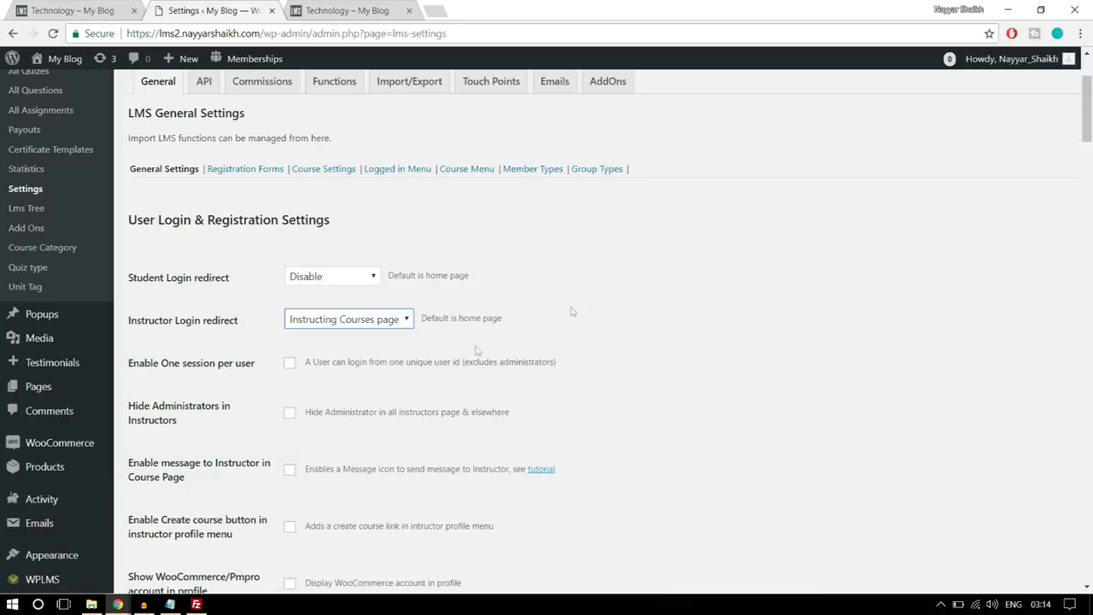
{"action": "left_click", "coordinate": [379, 323]}
{"action": "left_click", "coordinate": [558, 332]}
- Check Enable Student menus and Enable Instructor menus in the LMS general settings
{"action": "scroll", "coordinate": [658, 318], "scroll_direction": "down", "scroll_amount": 1}
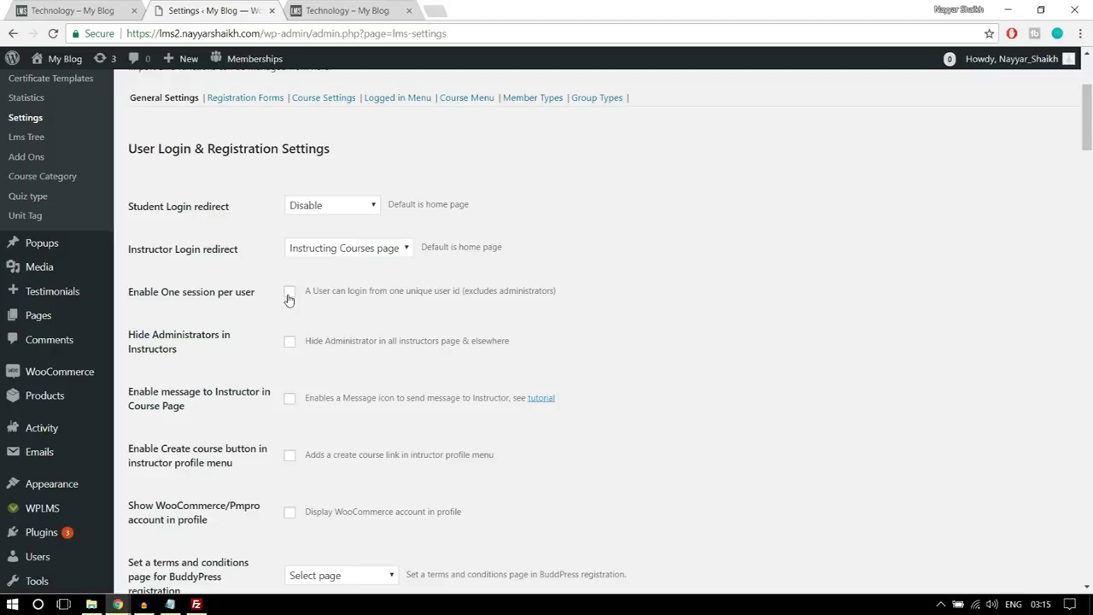
{"action": "scroll", "coordinate": [247, 328], "scroll_direction": "down", "scroll_amount": 2}
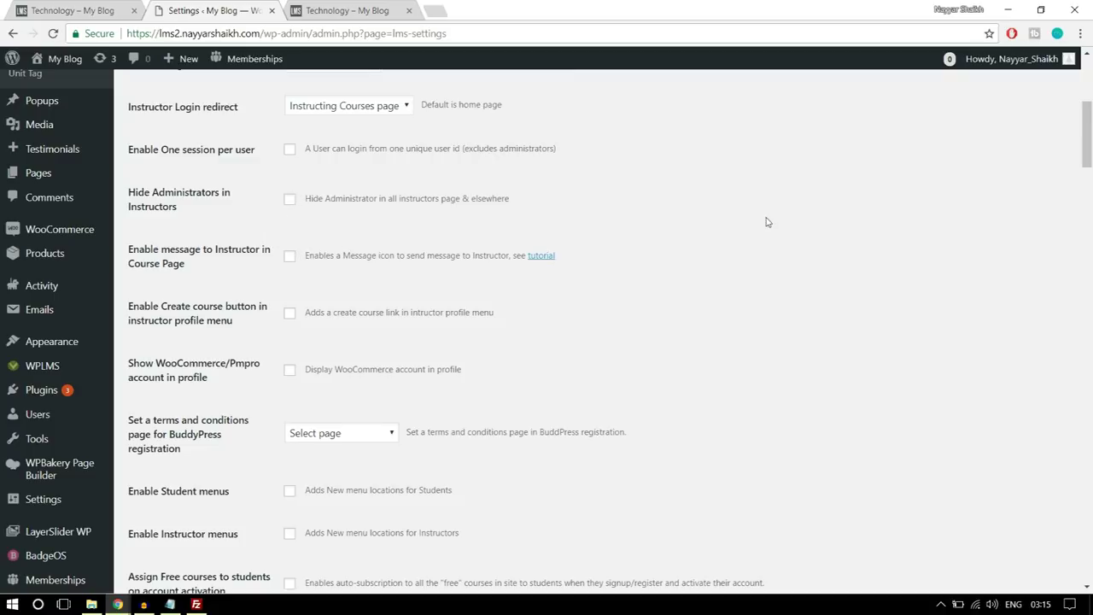
{"action": "scroll", "coordinate": [791, 250], "scroll_direction": "down", "scroll_amount": 2}
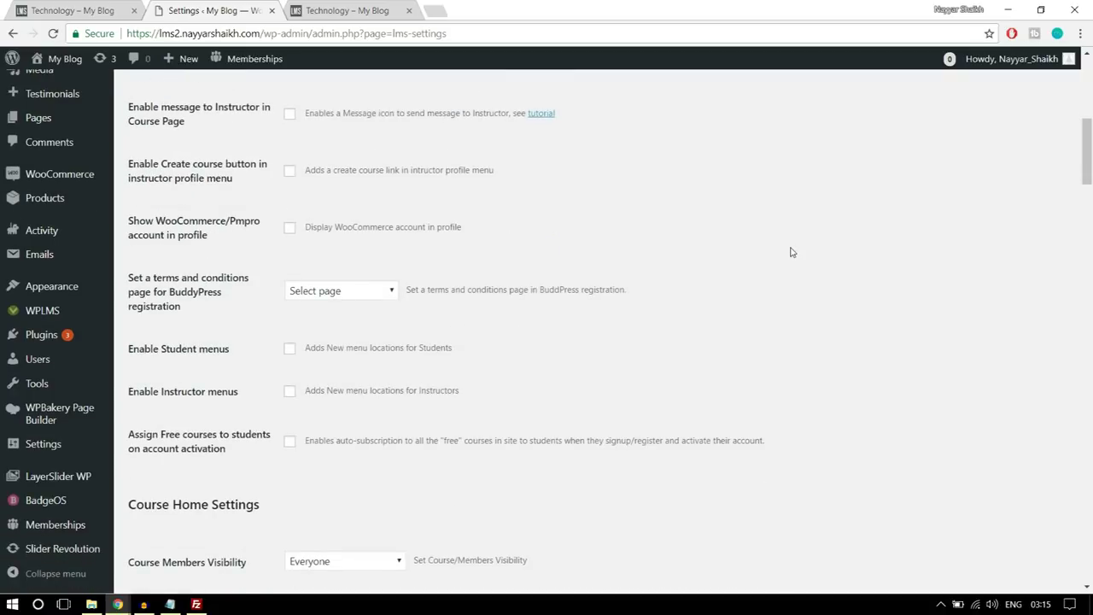
{"action": "scroll", "coordinate": [791, 253], "scroll_direction": "down", "scroll_amount": 1}
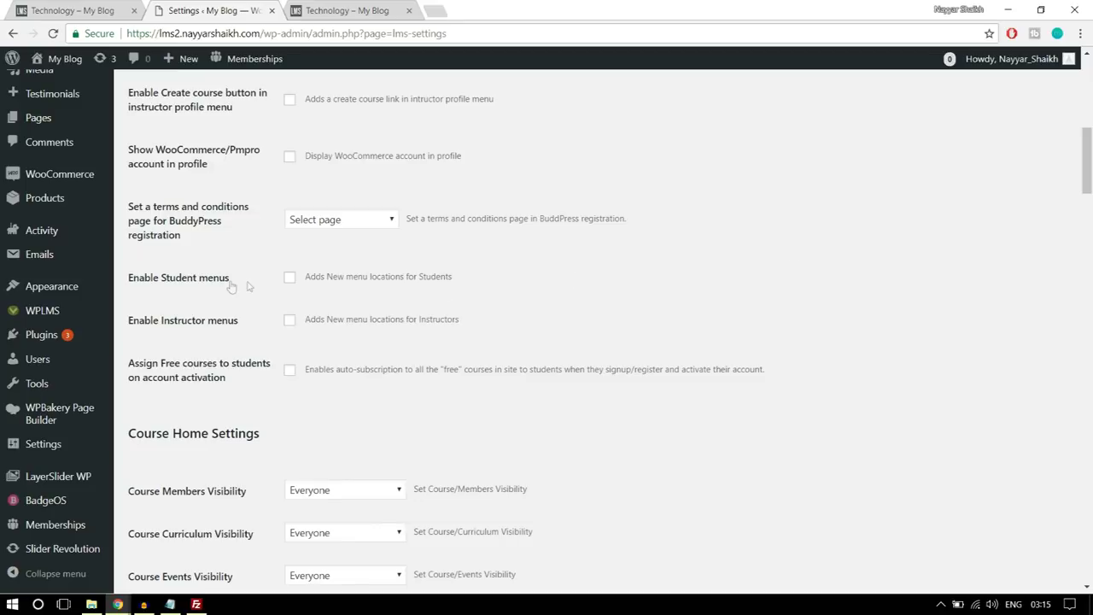
{"action": "left_click", "coordinate": [290, 277]}
{"action": "left_click", "coordinate": [290, 319]}
- Save the LMS general settings
{"action": "scroll", "coordinate": [810, 286], "scroll_direction": "down", "scroll_amount": 3}
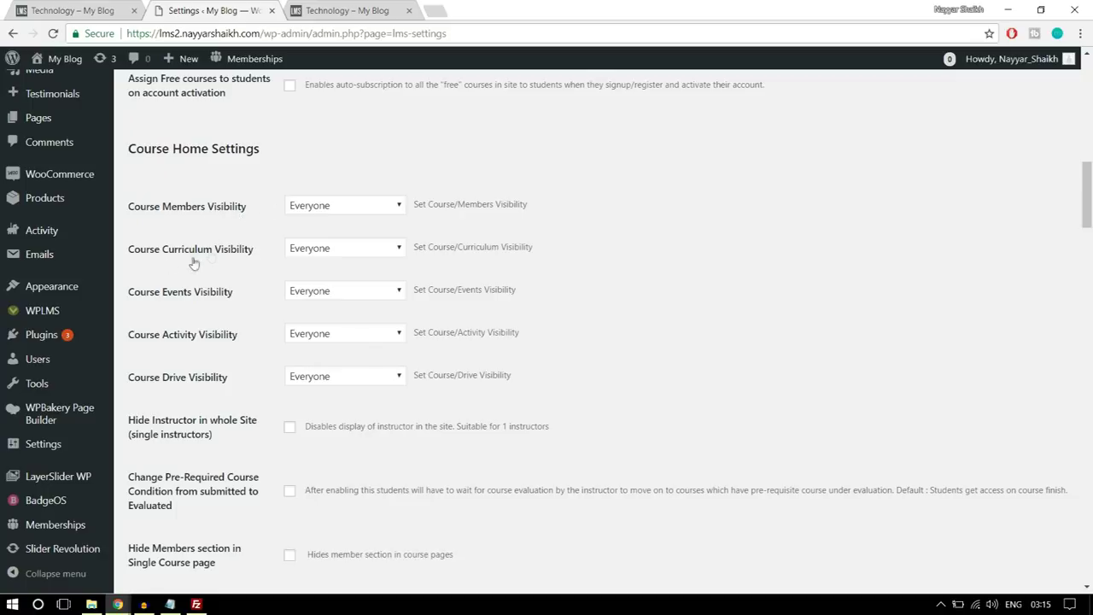
{"action": "scroll", "coordinate": [656, 310], "scroll_direction": "down", "scroll_amount": 5}
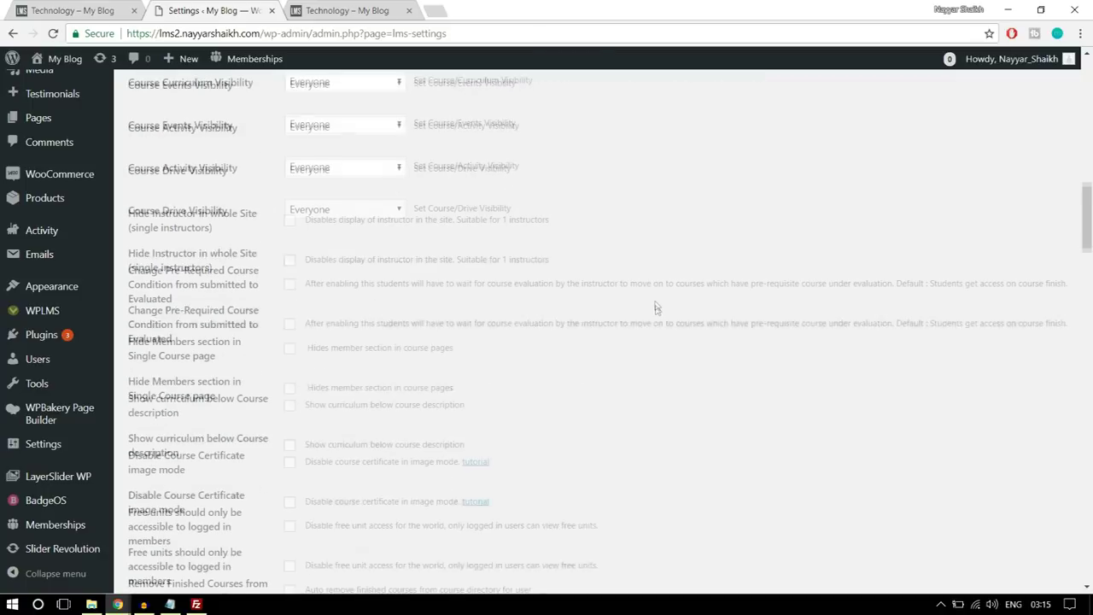
{"action": "scroll", "coordinate": [656, 312], "scroll_direction": "down", "scroll_amount": 8}
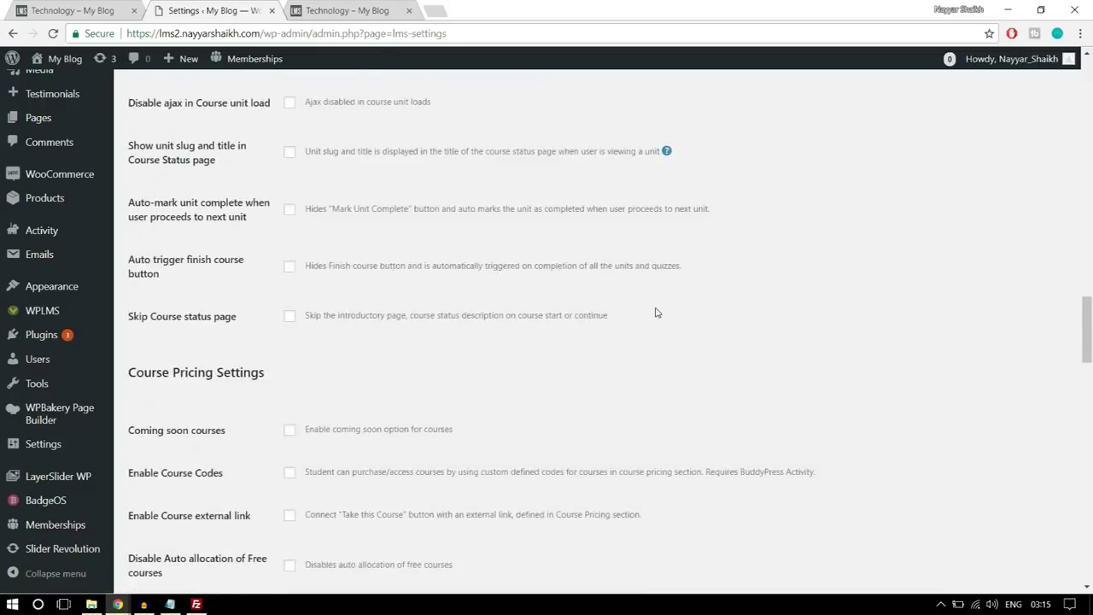
{"action": "scroll", "coordinate": [656, 313], "scroll_direction": "down", "scroll_amount": 7}
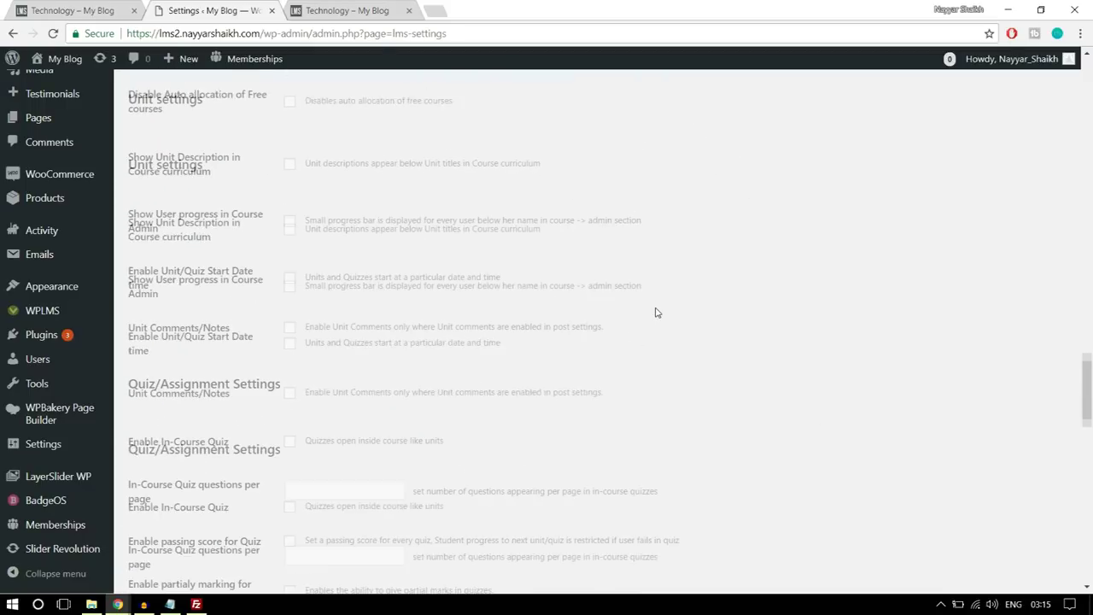
{"action": "scroll", "coordinate": [337, 380], "scroll_direction": "down", "scroll_amount": 10}
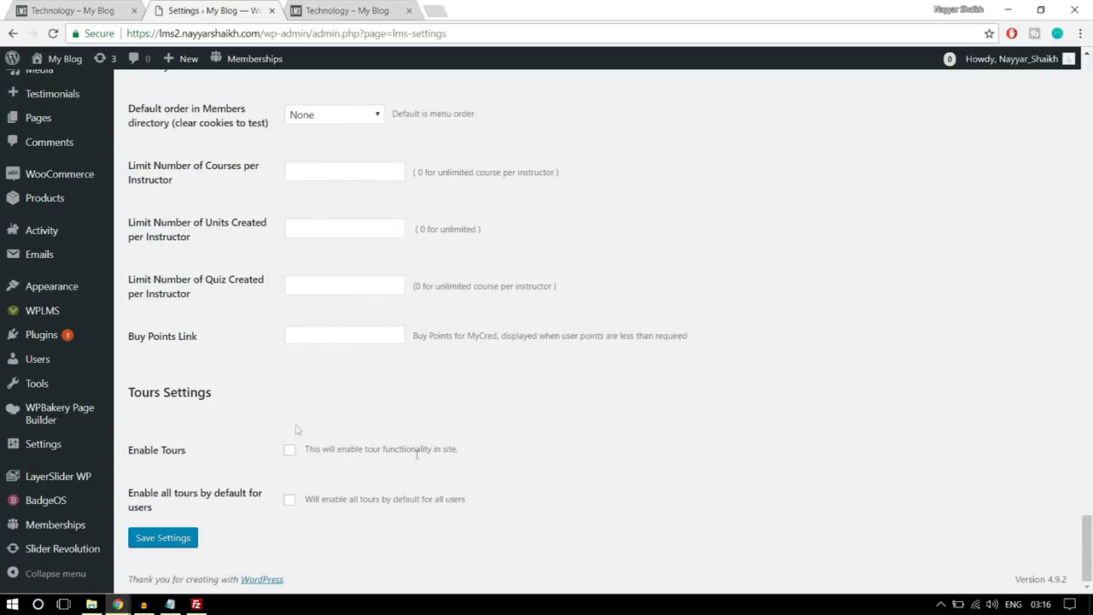
{"action": "left_click", "coordinate": [175, 543]}
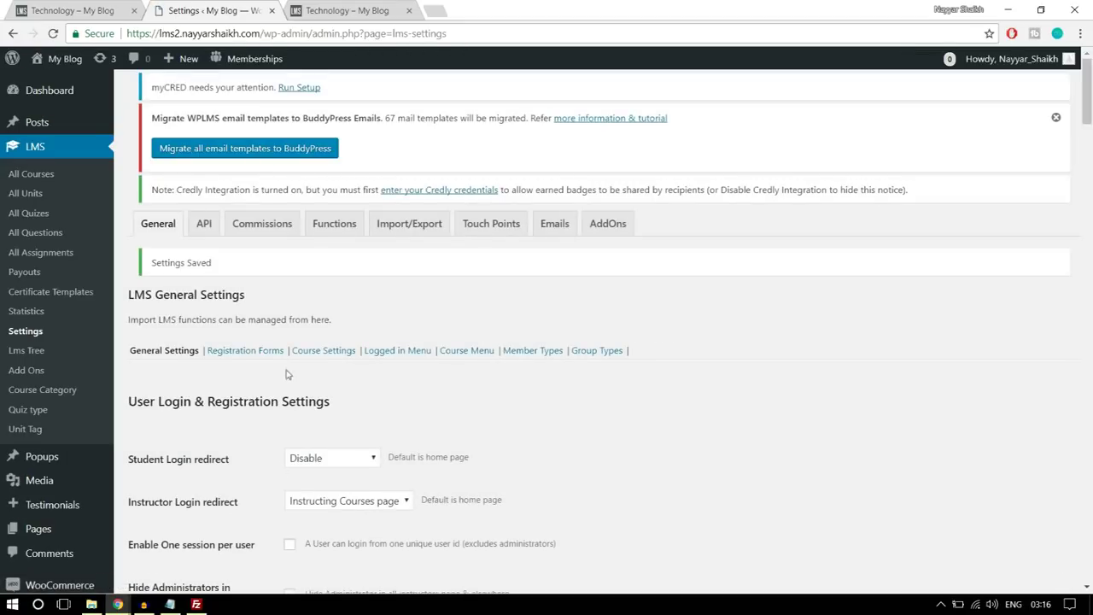
- Add a new registration form named Instructor Form under Registration Forms
{"action": "left_click", "coordinate": [248, 356]}
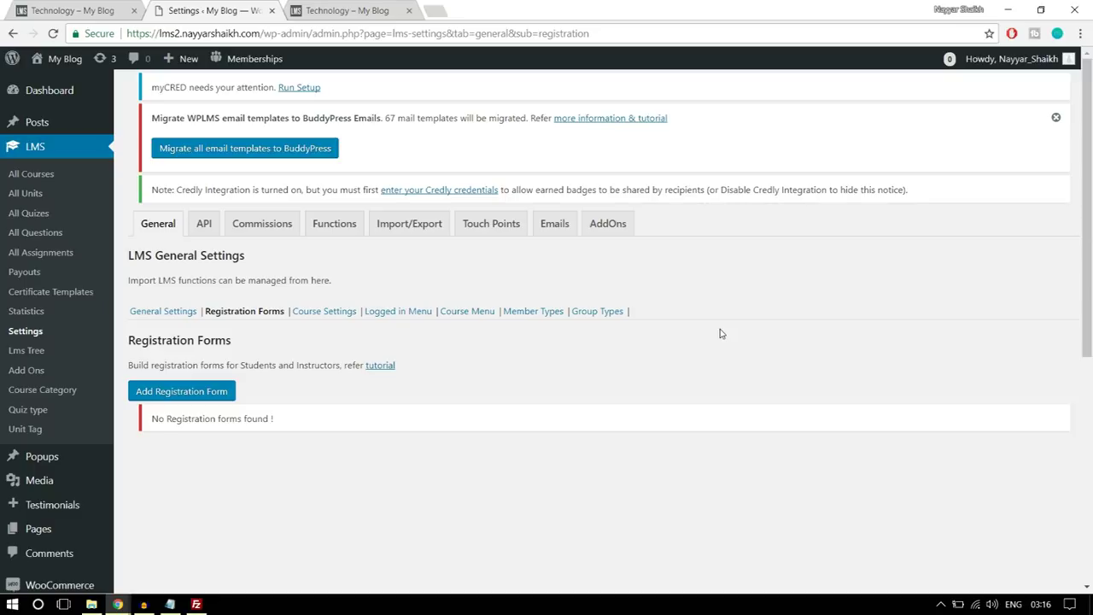
{"action": "scroll", "coordinate": [720, 328], "scroll_direction": "down", "scroll_amount": 1}
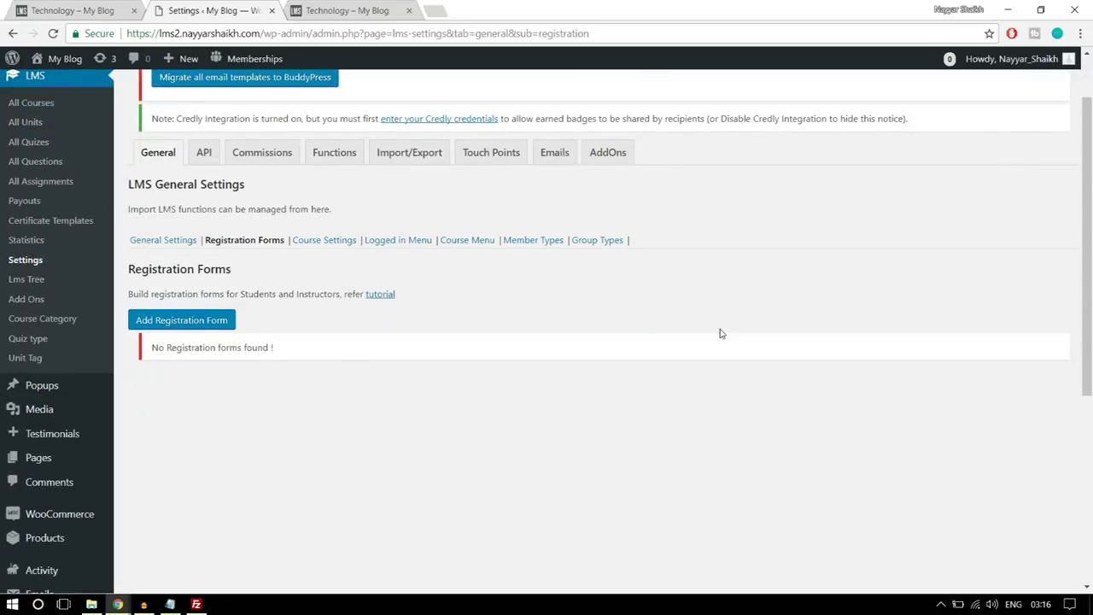
{"action": "left_click", "coordinate": [168, 327]}
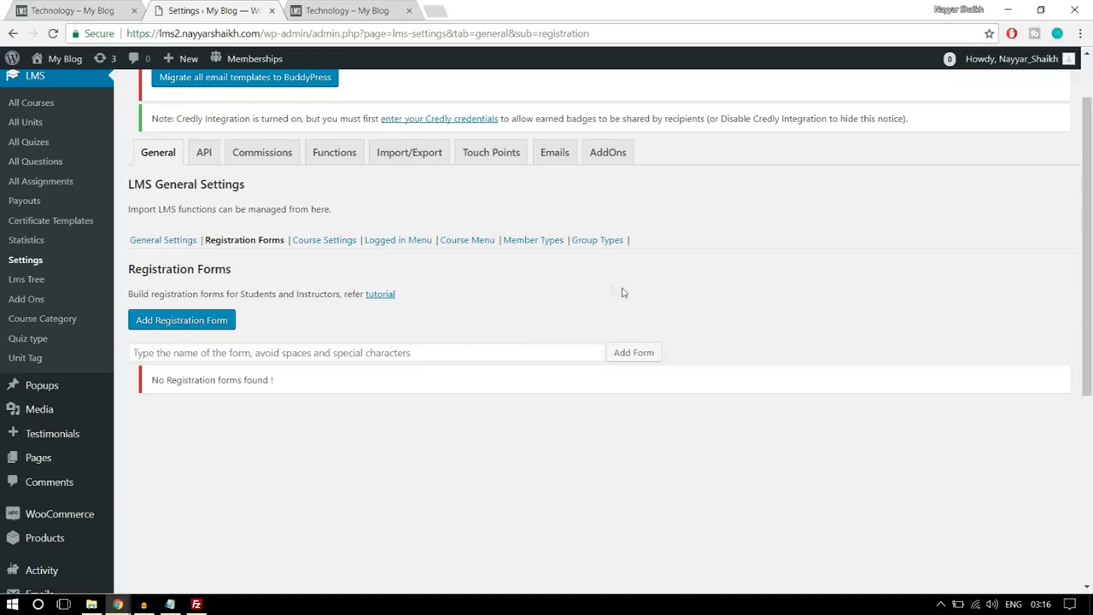
{"action": "left_click", "coordinate": [384, 345]}
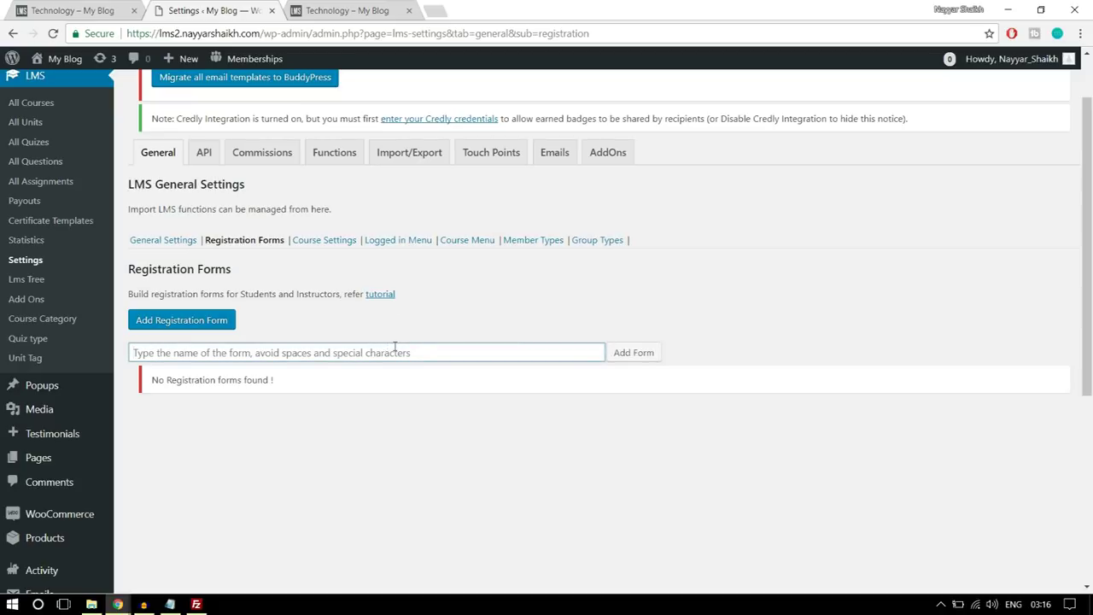
{"action": "type", "text": "i"}
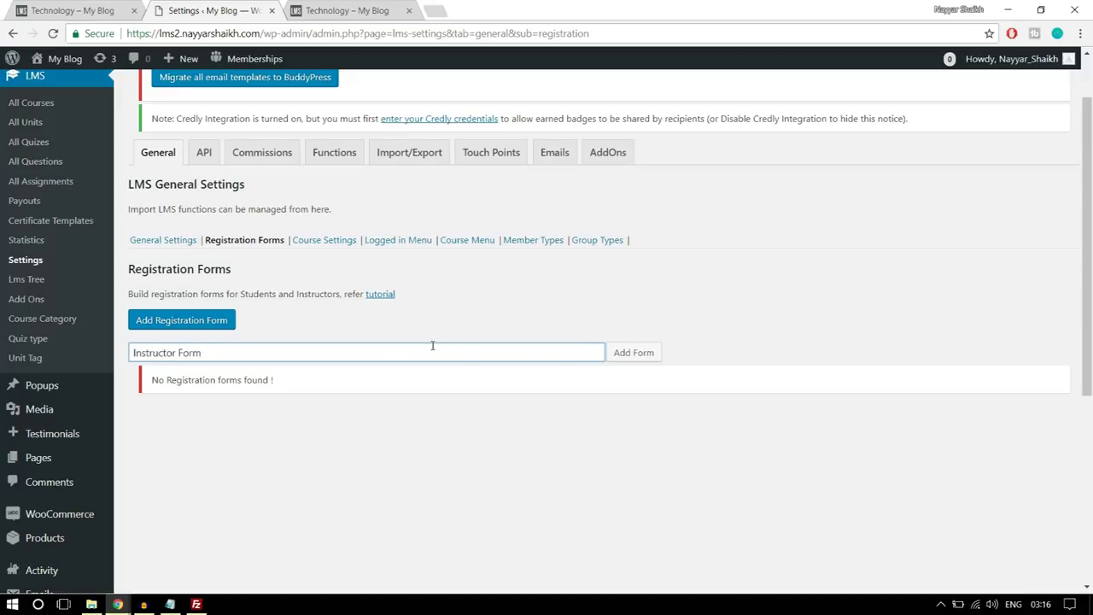
{"action": "left_click", "coordinate": [628, 353]}
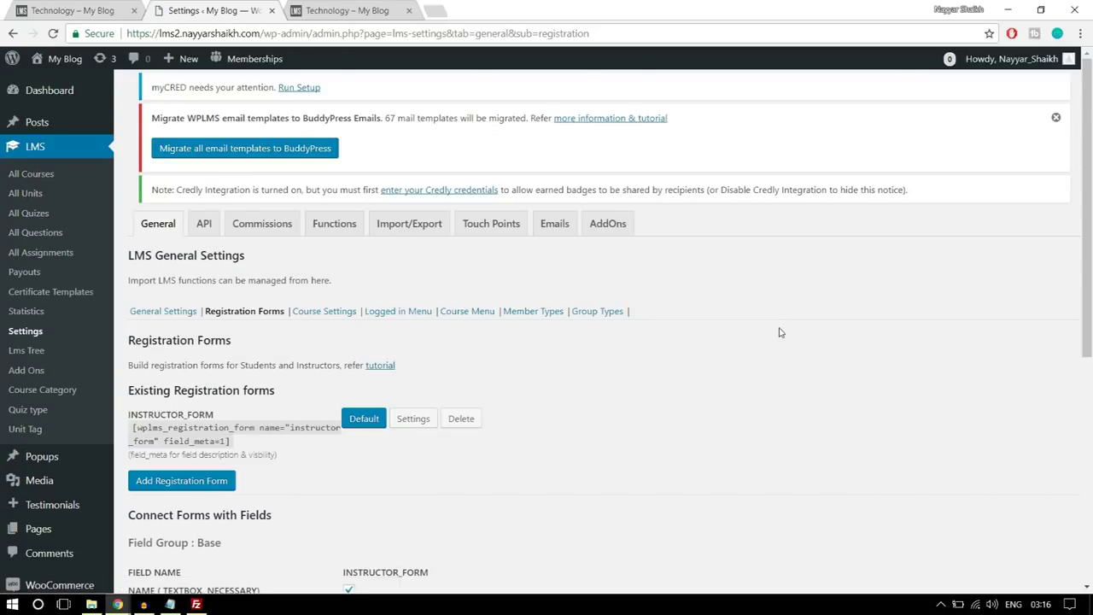
- Keep INSTRUCTOR_FORM's Assign User Role at Default role and save its settings
{"action": "scroll", "coordinate": [654, 415], "scroll_direction": "down", "scroll_amount": 3}
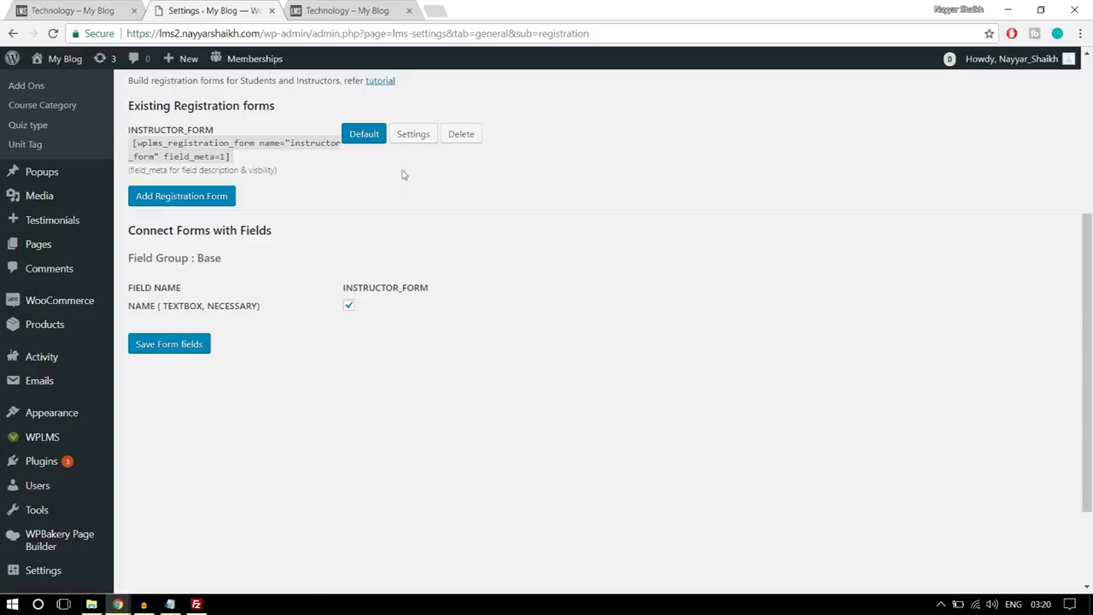
{"action": "left_click", "coordinate": [415, 134]}
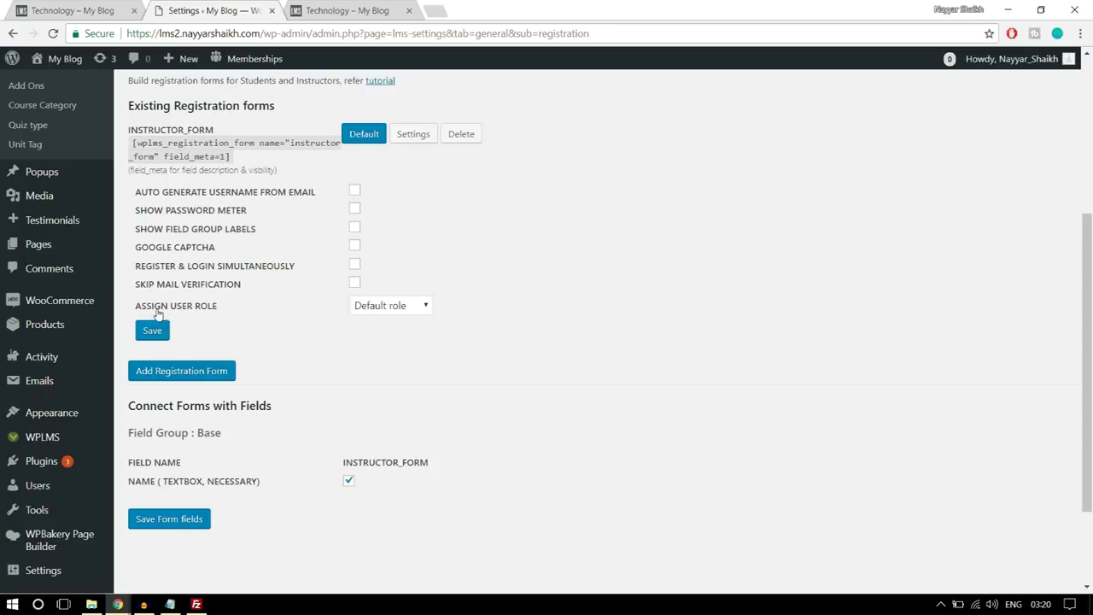
{"action": "left_click", "coordinate": [379, 310]}
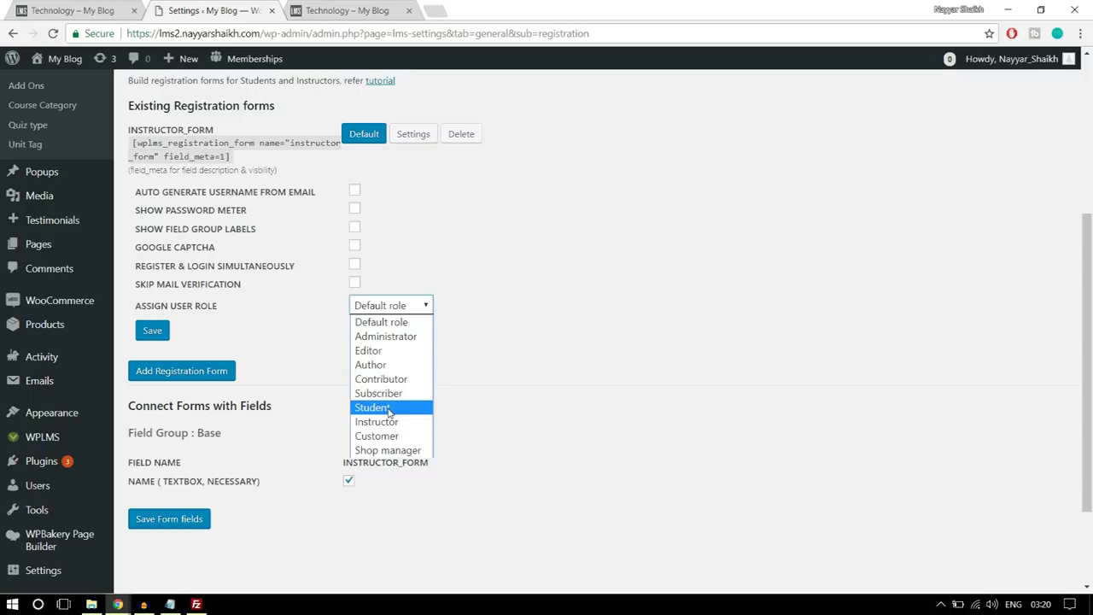
{"action": "left_click", "coordinate": [389, 410]}
{"action": "left_click", "coordinate": [393, 309]}
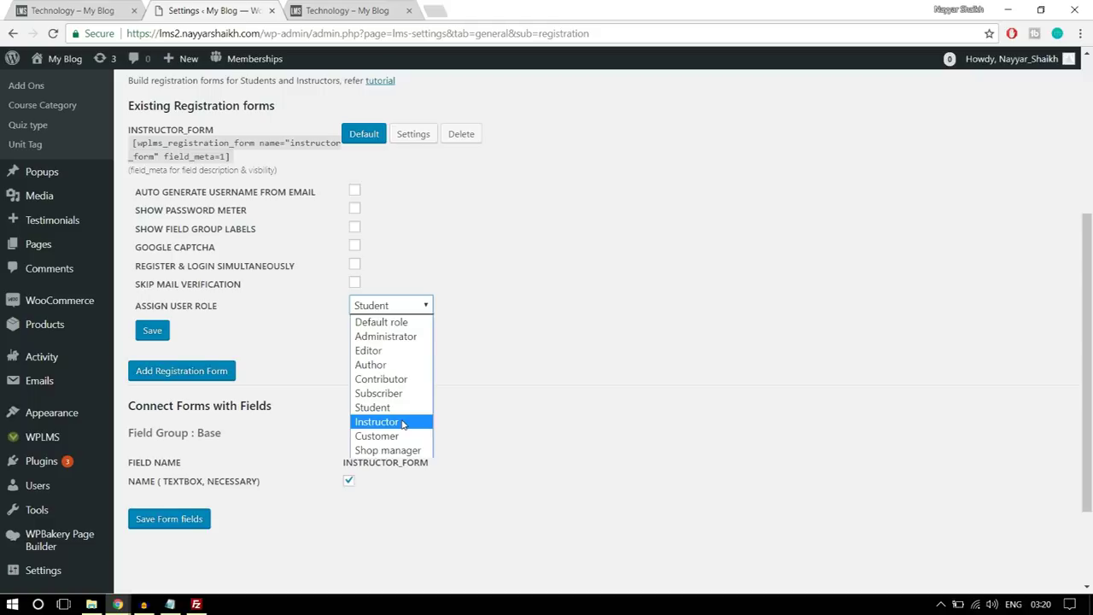
{"action": "left_click", "coordinate": [405, 323]}
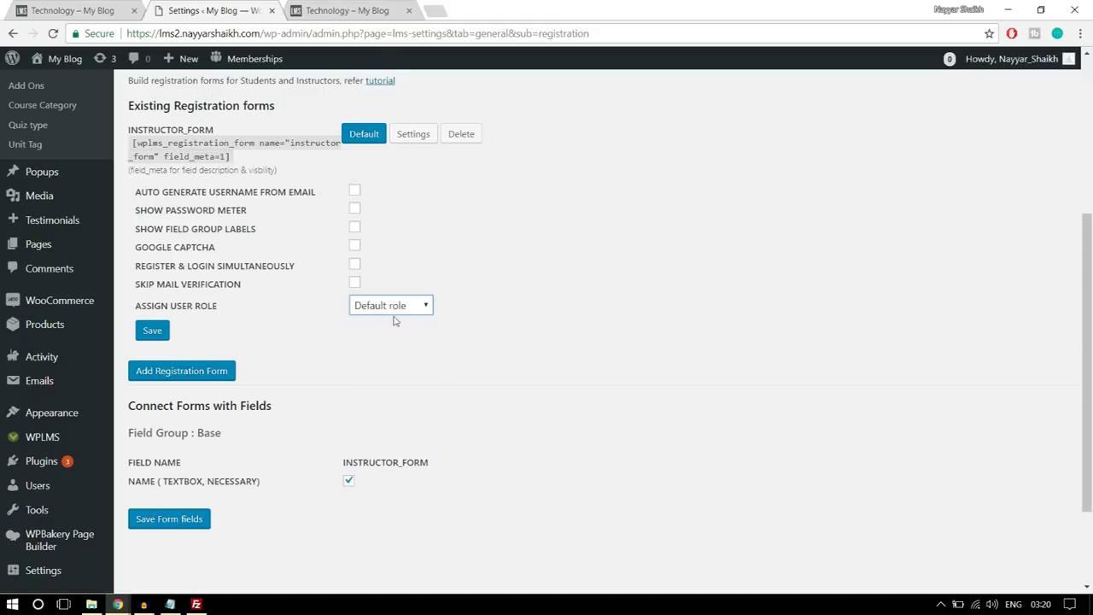
{"action": "left_click", "coordinate": [155, 338]}
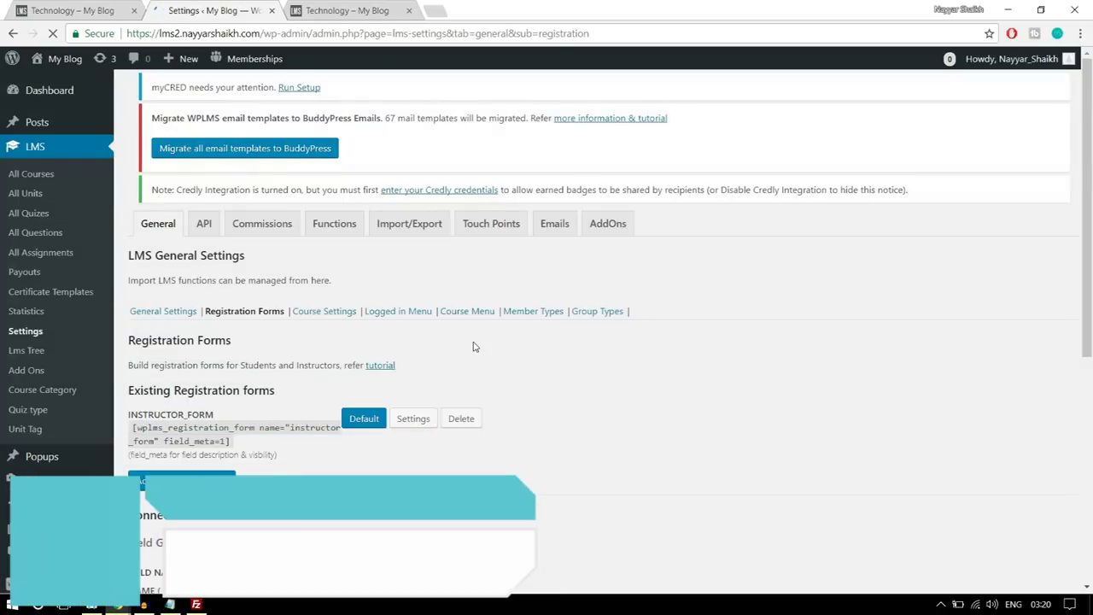
{"action": "scroll", "coordinate": [502, 335], "scroll_direction": "down", "scroll_amount": 1}
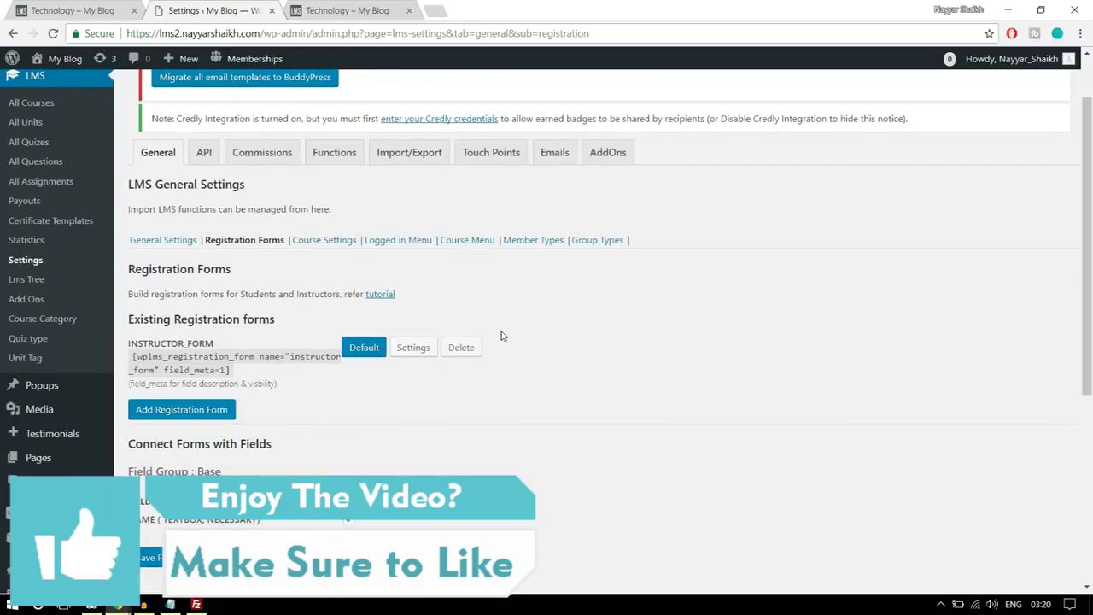
- Open Course Settings and review Course Details like Price, Course Duration and Course Certificate
{"action": "left_click", "coordinate": [327, 246]}
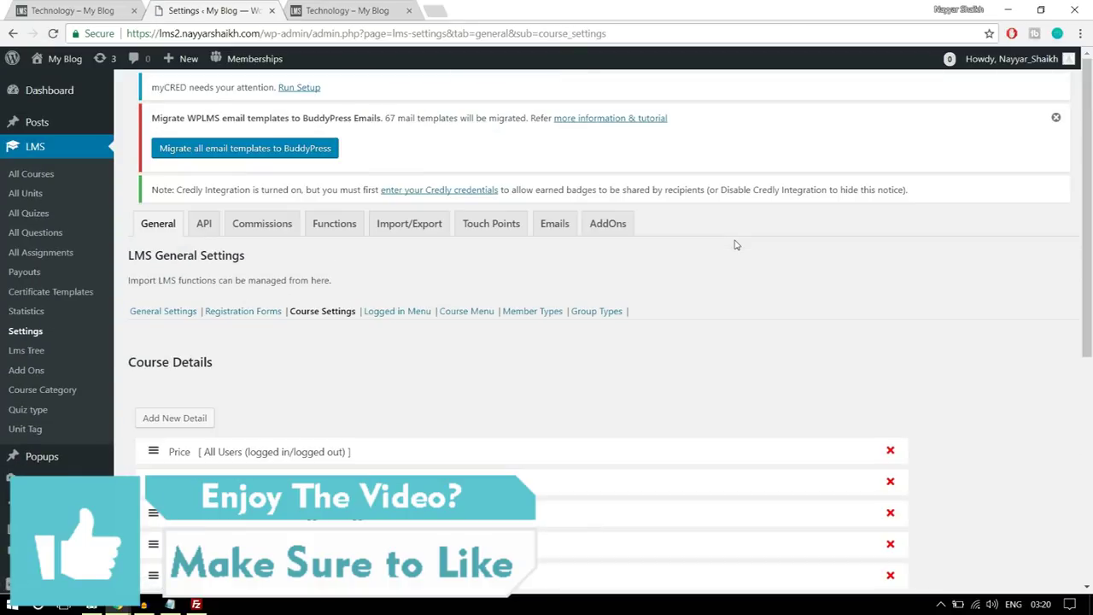
{"action": "scroll", "coordinate": [740, 256], "scroll_direction": "down", "scroll_amount": 3}
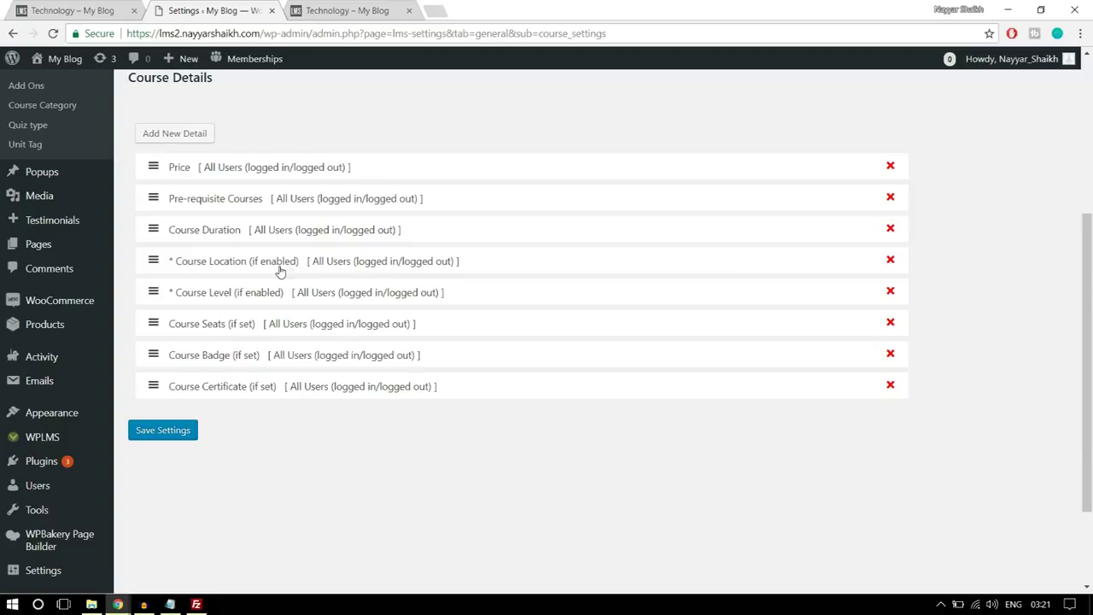
{"action": "scroll", "coordinate": [315, 384], "scroll_direction": "up", "scroll_amount": 2}
{"action": "scroll", "coordinate": [329, 376], "scroll_direction": "down", "scroll_amount": 2}
{"action": "scroll", "coordinate": [418, 363], "scroll_direction": "up", "scroll_amount": 2}
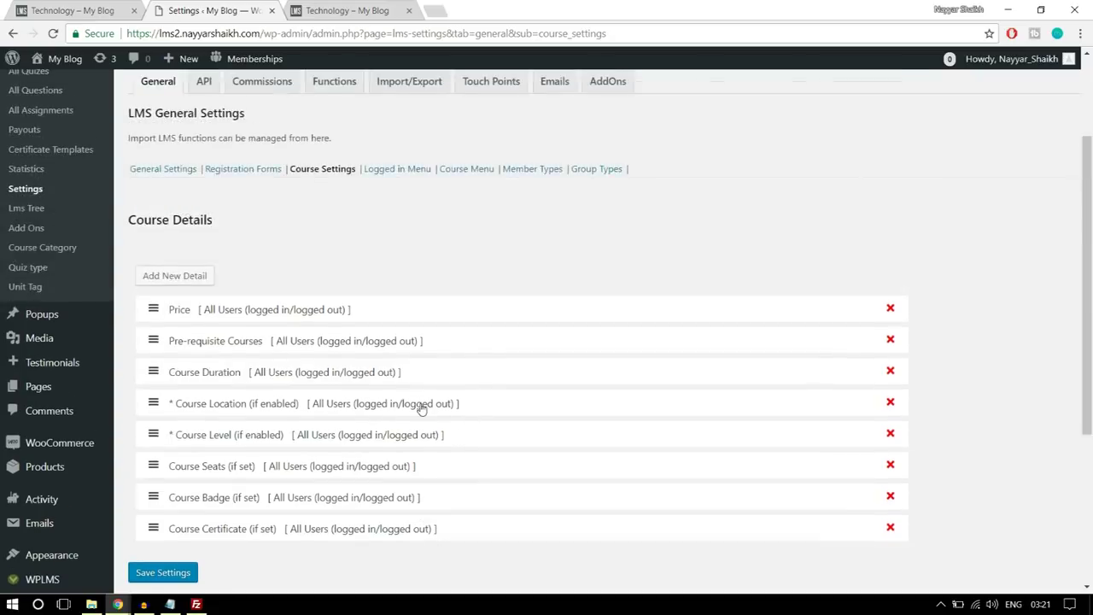
{"action": "scroll", "coordinate": [421, 408], "scroll_direction": "up", "scroll_amount": 2}
{"action": "scroll", "coordinate": [419, 407], "scroll_direction": "down", "scroll_amount": 3}
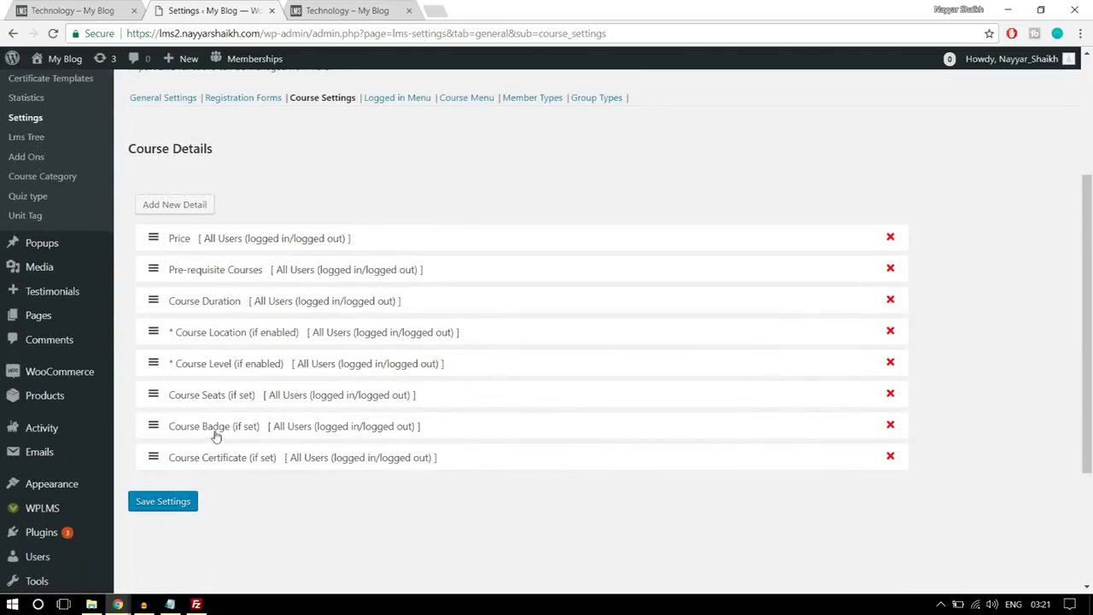
{"action": "scroll", "coordinate": [329, 394], "scroll_direction": "up", "scroll_amount": 2}
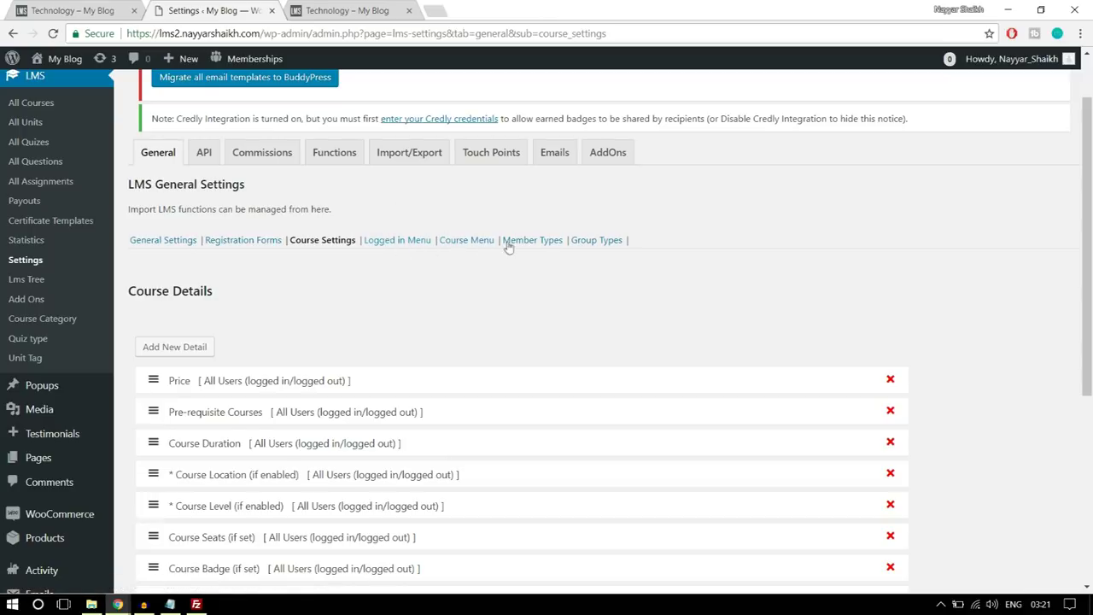
- Set the Software Training course's instructor commission to 50 percent and save it
{"action": "left_click", "coordinate": [270, 160]}
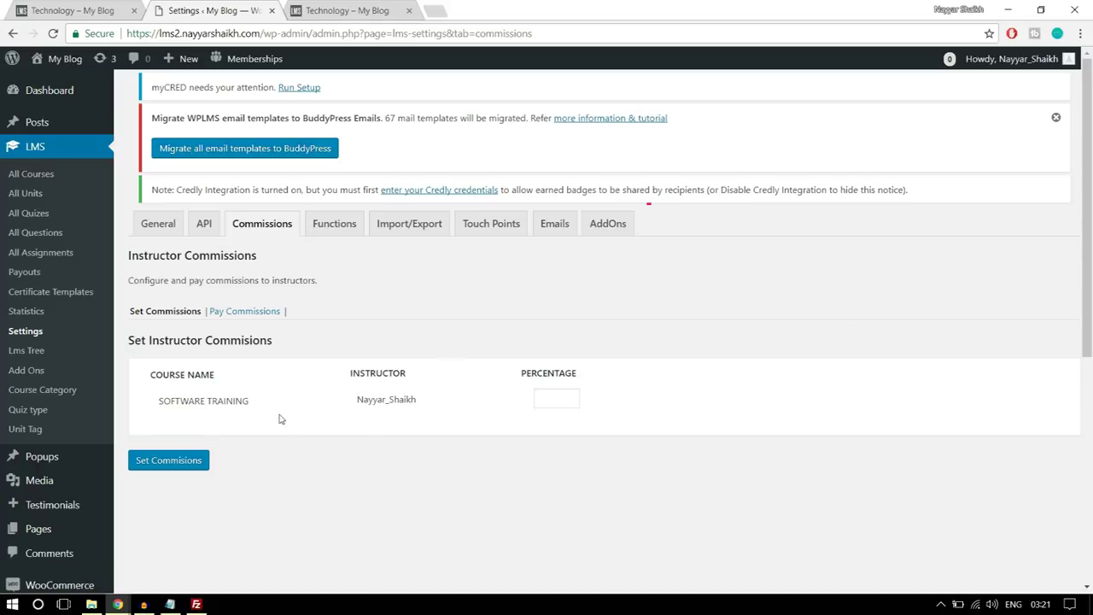
{"action": "left_click", "coordinate": [566, 398]}
{"action": "double_click", "coordinate": [541, 401]}
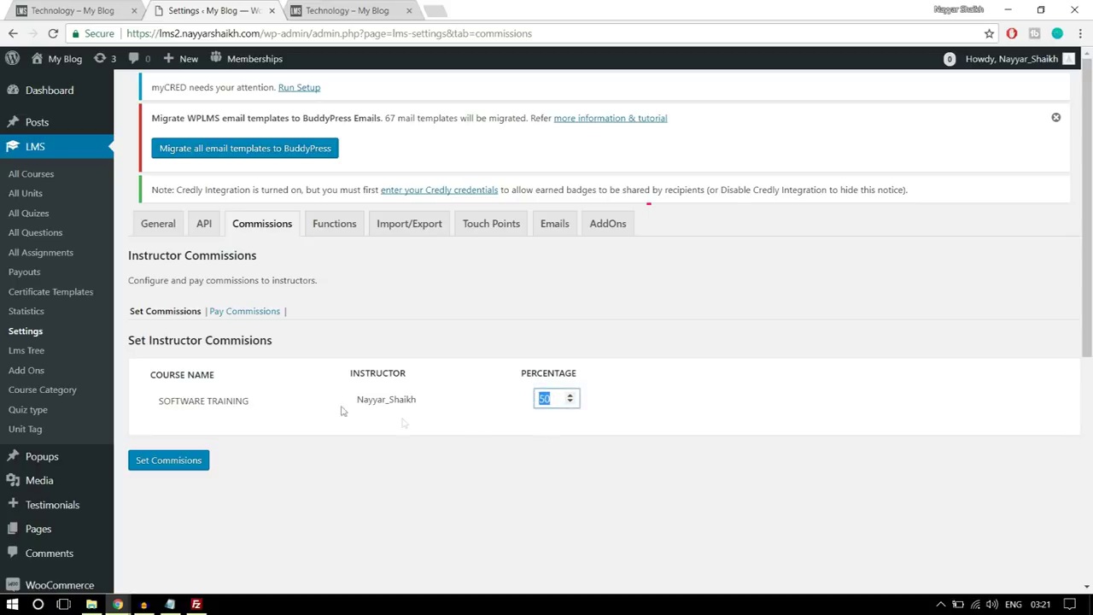
{"action": "left_click", "coordinate": [731, 323]}
{"action": "double_click", "coordinate": [545, 399]}
{"action": "left_click", "coordinate": [179, 467]}
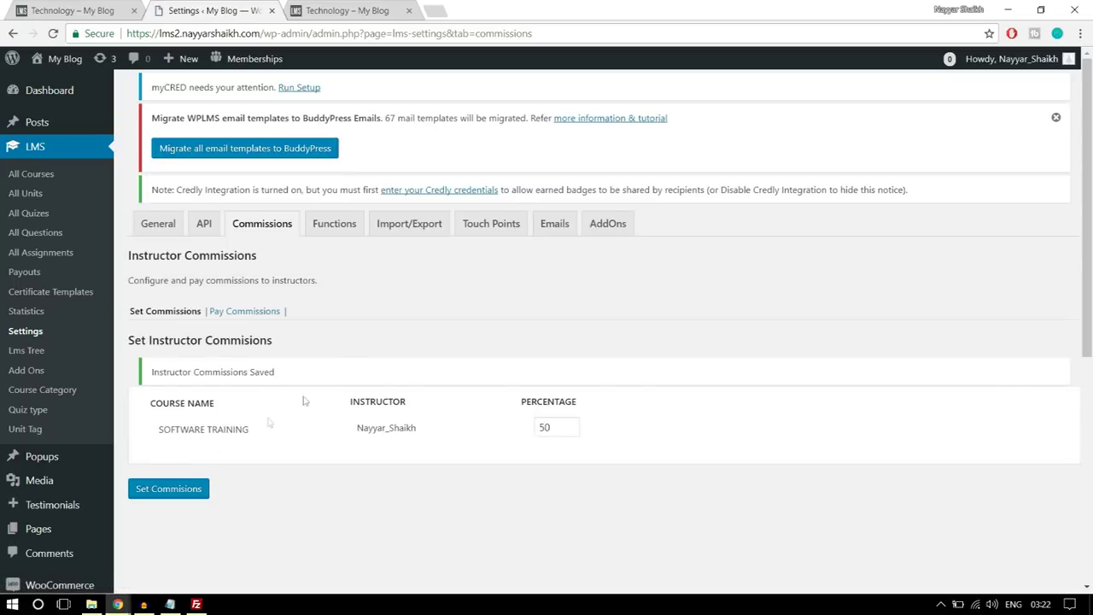
- Show payable instructor commissions for 2018-01-01 to 2018-01-30, which lists no entries
{"action": "left_click", "coordinate": [242, 318]}
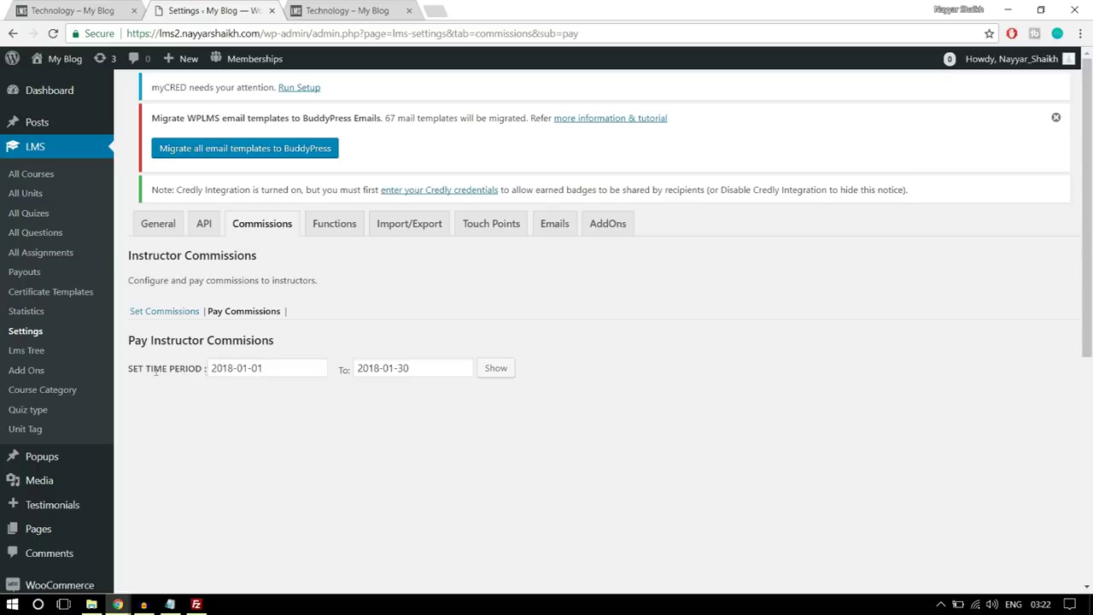
{"action": "left_click", "coordinate": [495, 370]}
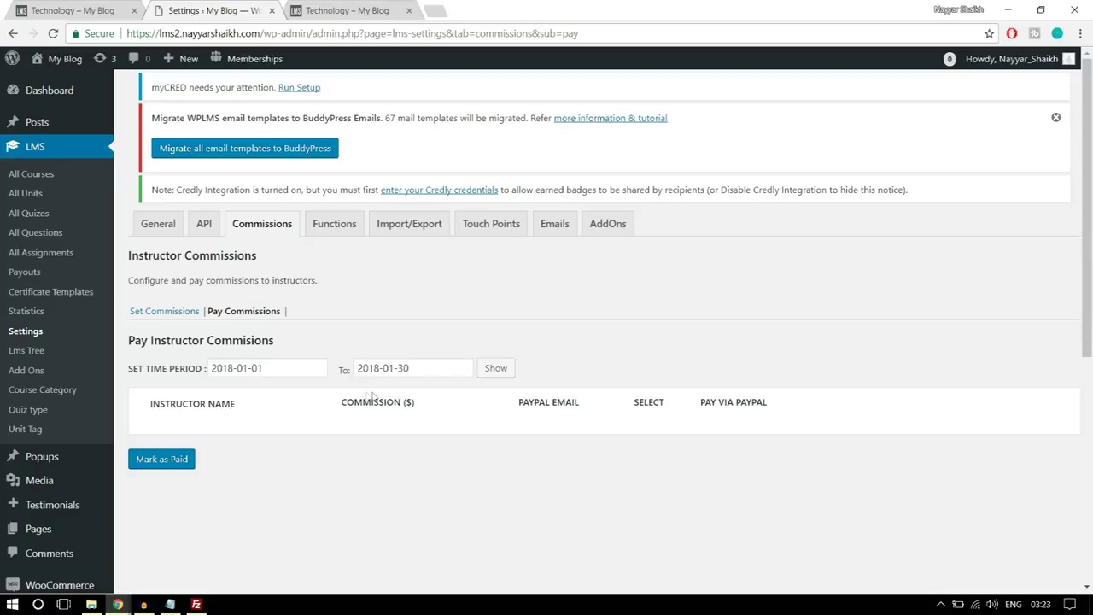
{"action": "scroll", "coordinate": [107, 389], "scroll_direction": "down", "scroll_amount": 4}
{"action": "scroll", "coordinate": [104, 401], "scroll_direction": "down", "scroll_amount": 2}
{"action": "mouse_move", "coordinate": [34, 414]}
- Create a new navigation menu named Instructors Menu
{"action": "left_click", "coordinate": [157, 439]}
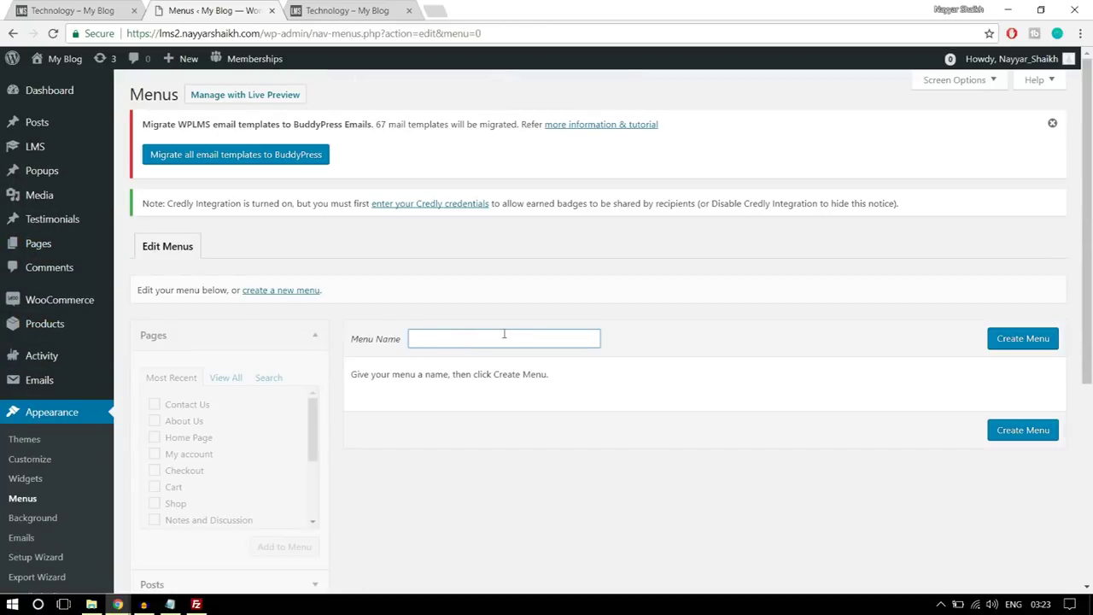
{"action": "type", "text": "In"}
{"action": "left_click", "coordinate": [519, 358]}
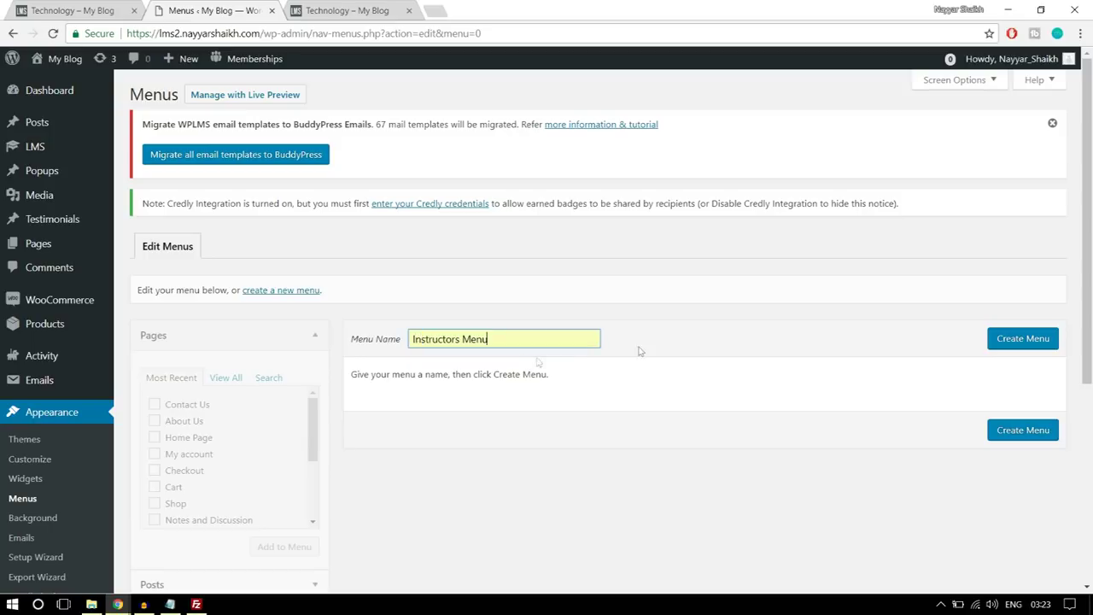
{"action": "left_click", "coordinate": [1021, 345]}
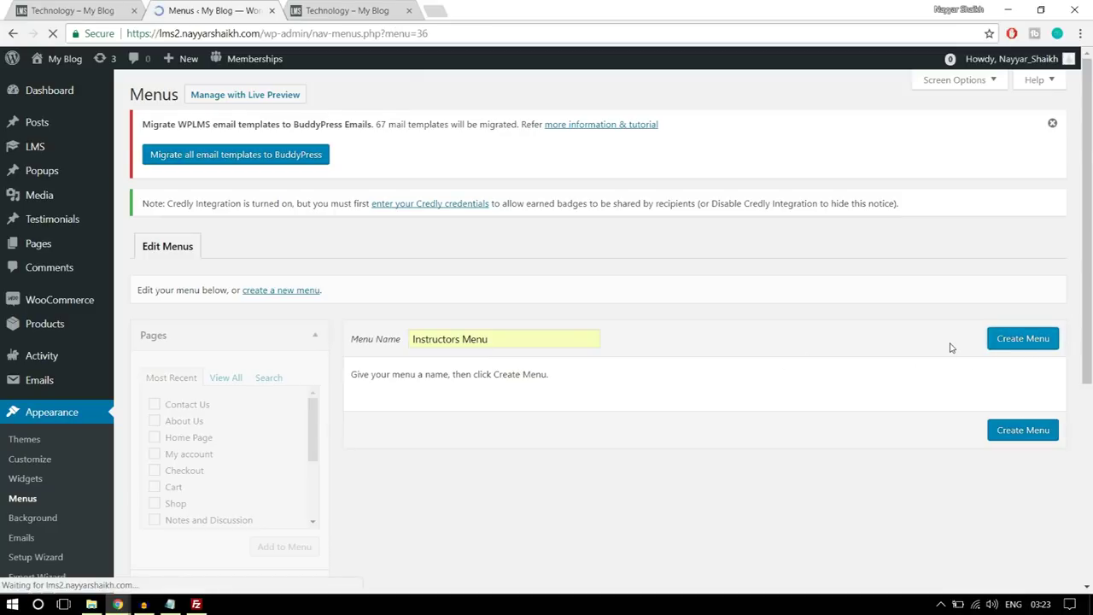
- Add Home Page, About Us, All Courses, Contact Us, Course Status and My account to the menu
{"action": "scroll", "coordinate": [922, 374], "scroll_direction": "down", "scroll_amount": 2}
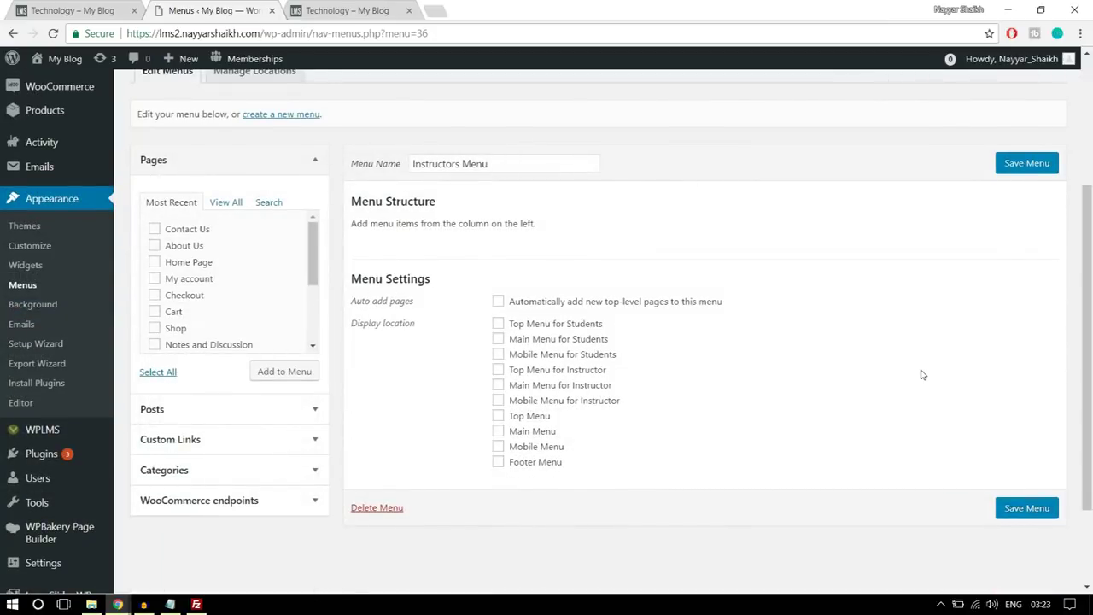
{"action": "left_click", "coordinate": [225, 207]}
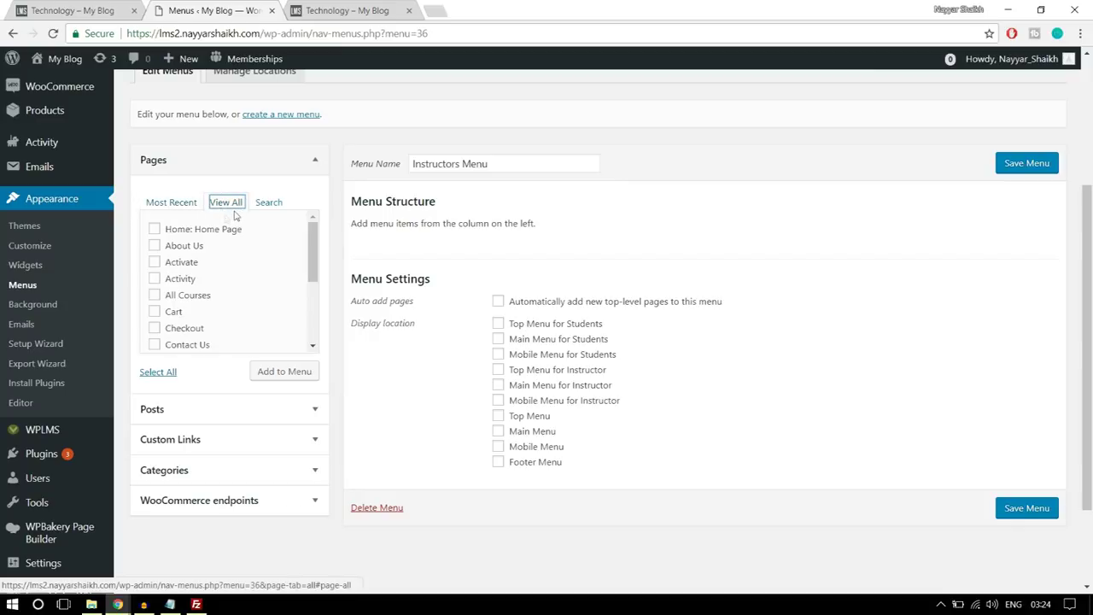
{"action": "left_click", "coordinate": [196, 246]}
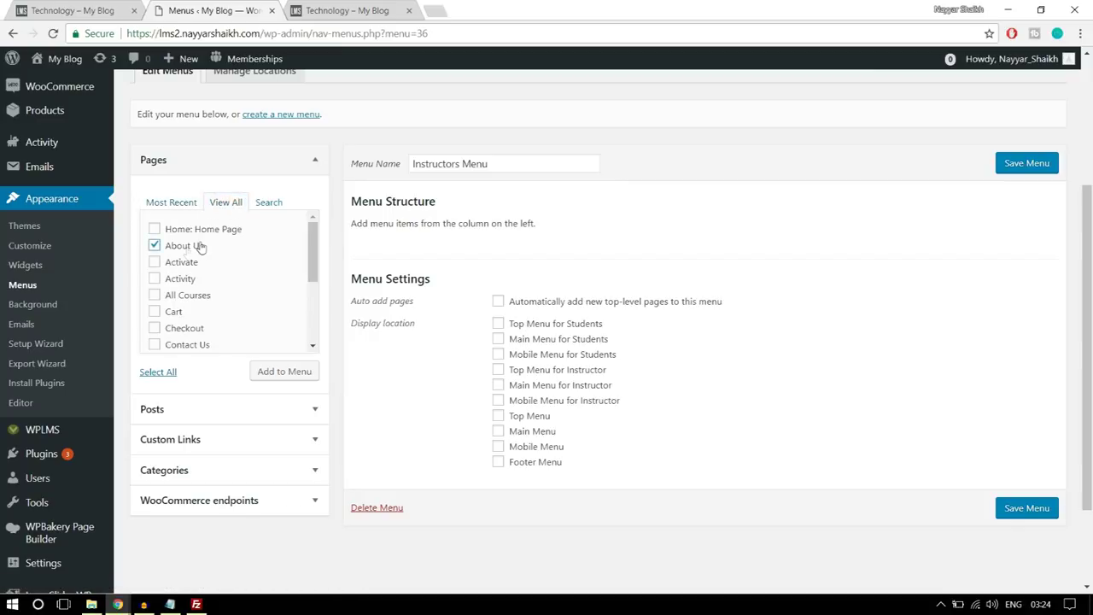
{"action": "left_click", "coordinate": [202, 231]}
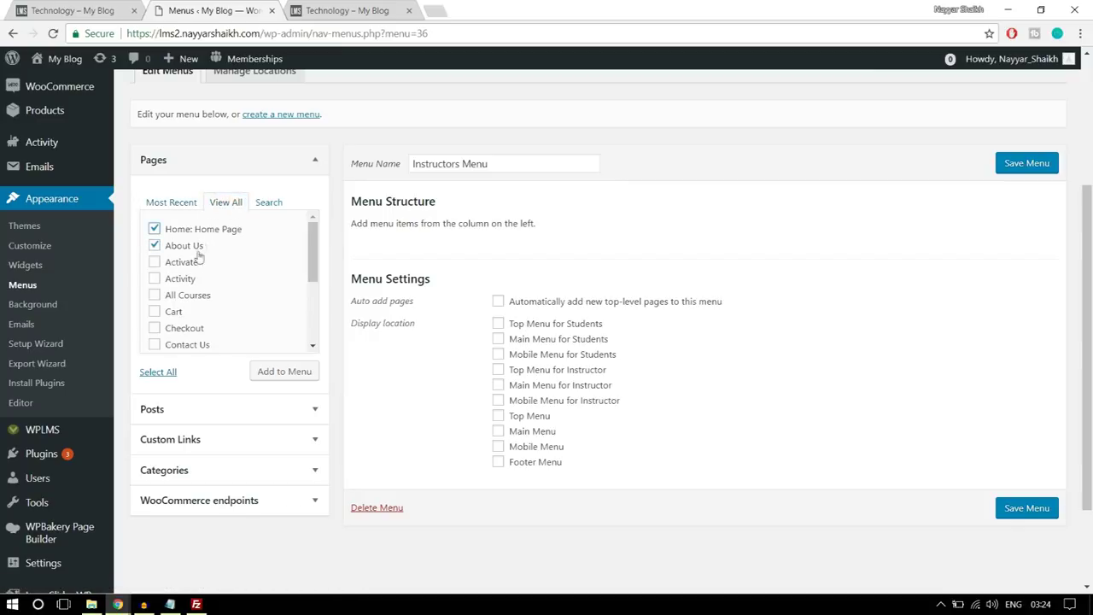
{"action": "left_click", "coordinate": [193, 299]}
{"action": "scroll", "coordinate": [261, 289], "scroll_direction": "down", "scroll_amount": 2}
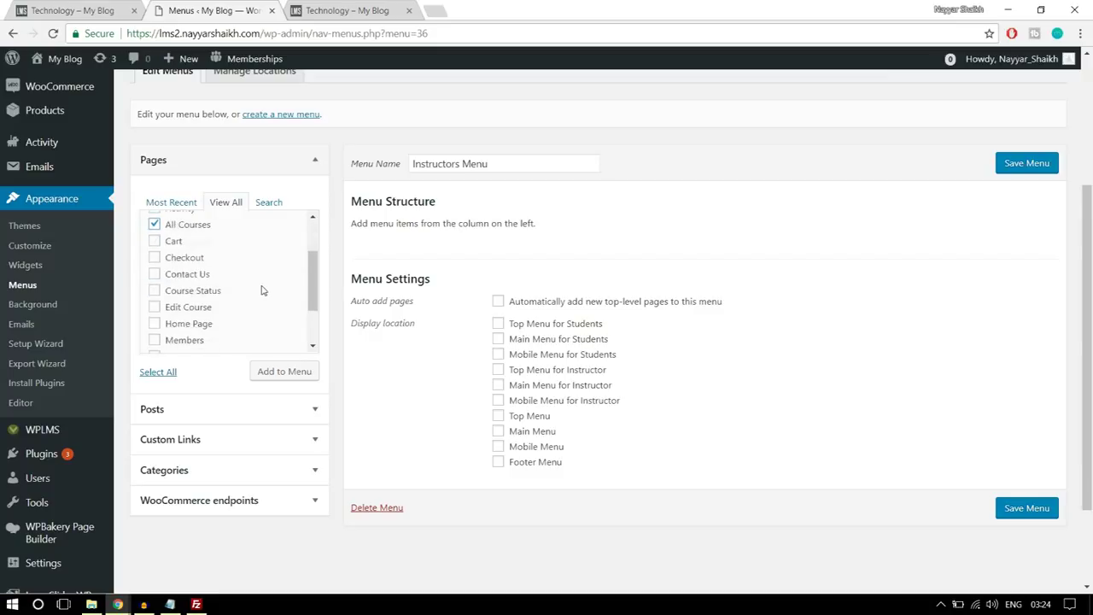
{"action": "left_click", "coordinate": [177, 277]}
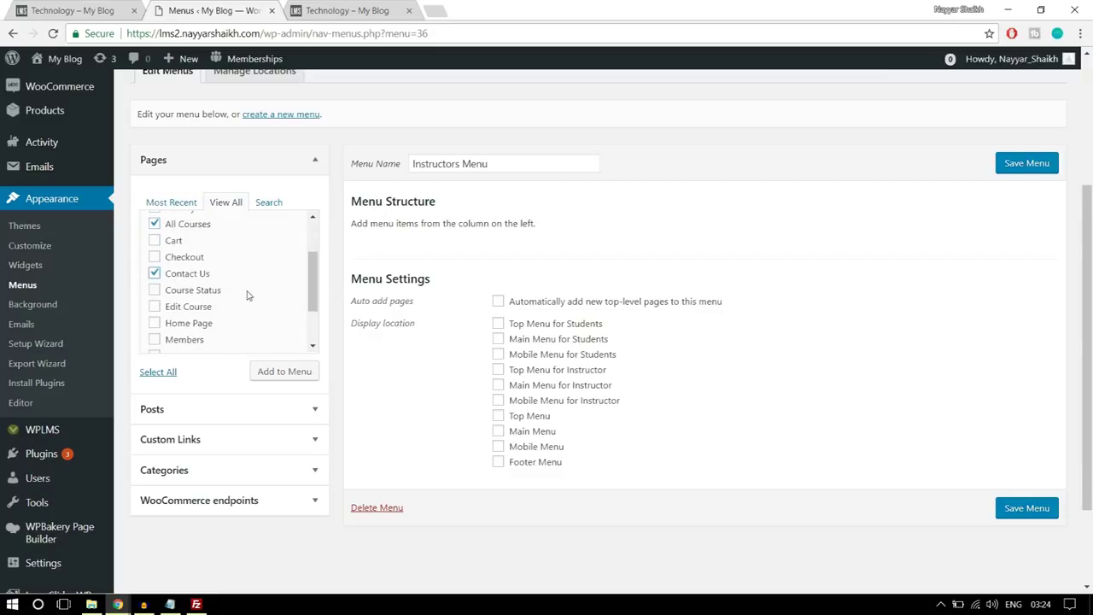
{"action": "left_click", "coordinate": [212, 293]}
{"action": "scroll", "coordinate": [218, 299], "scroll_direction": "down", "scroll_amount": 2}
{"action": "left_click", "coordinate": [202, 288]}
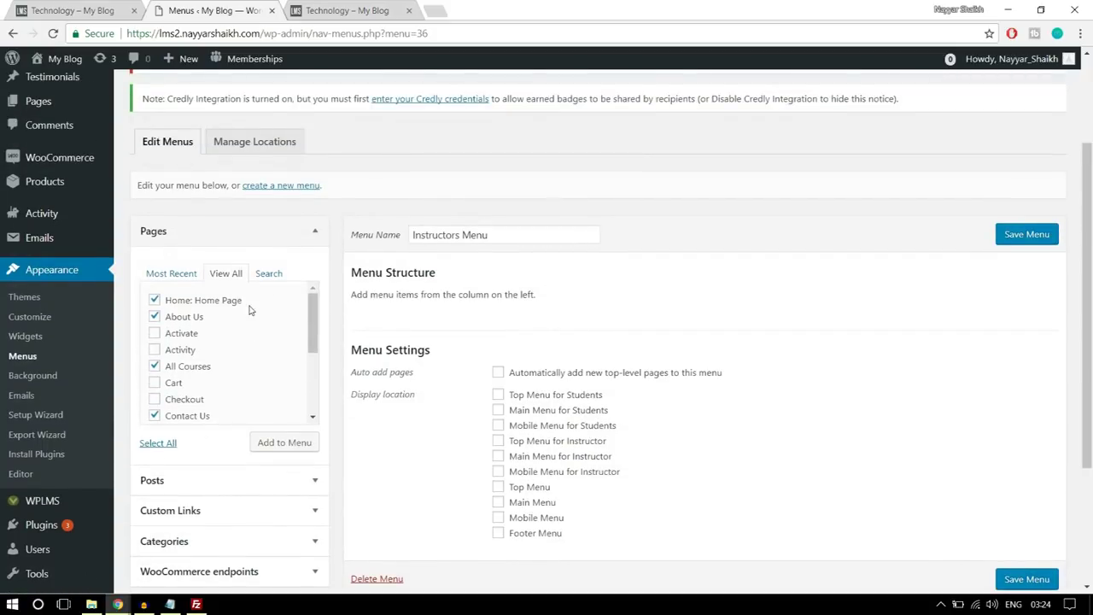
{"action": "scroll", "coordinate": [251, 310], "scroll_direction": "down", "scroll_amount": 3}
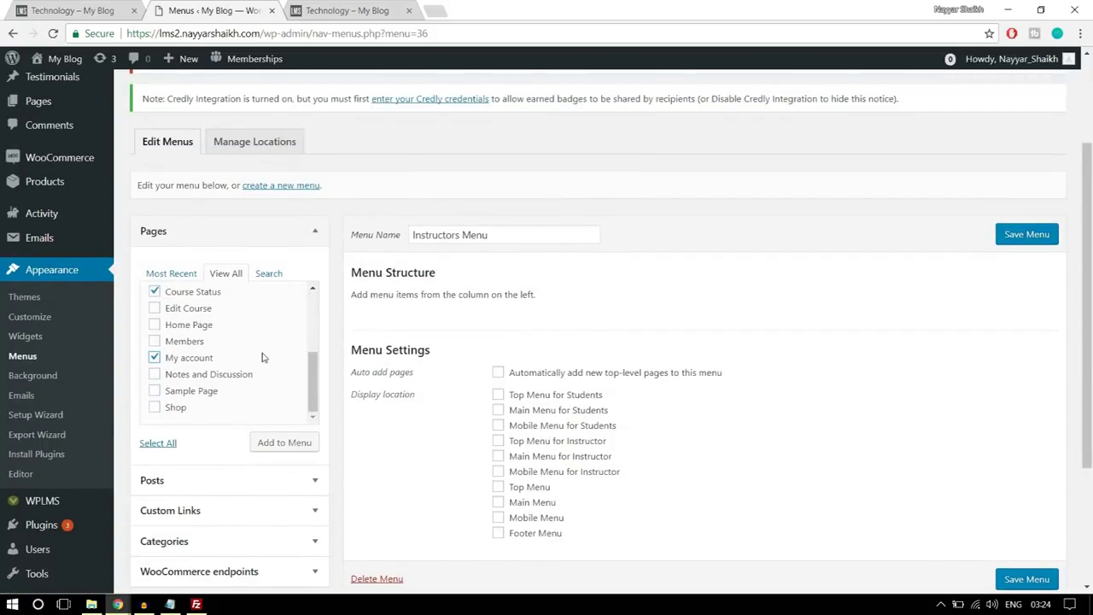
{"action": "scroll", "coordinate": [280, 405], "scroll_direction": "down", "scroll_amount": 1}
{"action": "left_click", "coordinate": [284, 376]}
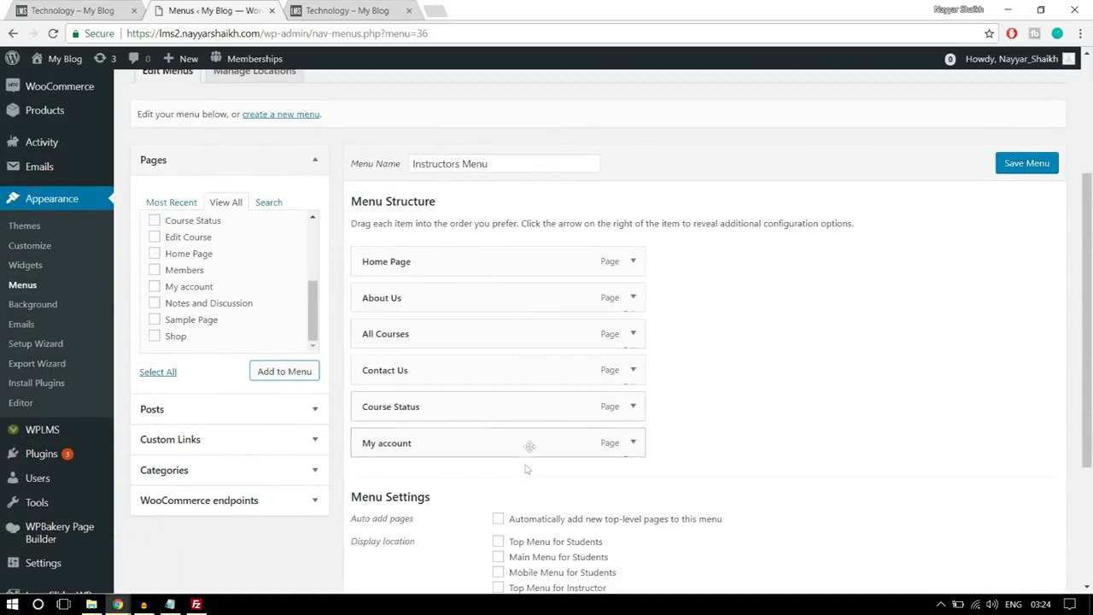
- Assign the Instructors Menu to Main Menu for Instructor and save it
{"action": "scroll", "coordinate": [624, 390], "scroll_direction": "down", "scroll_amount": 2}
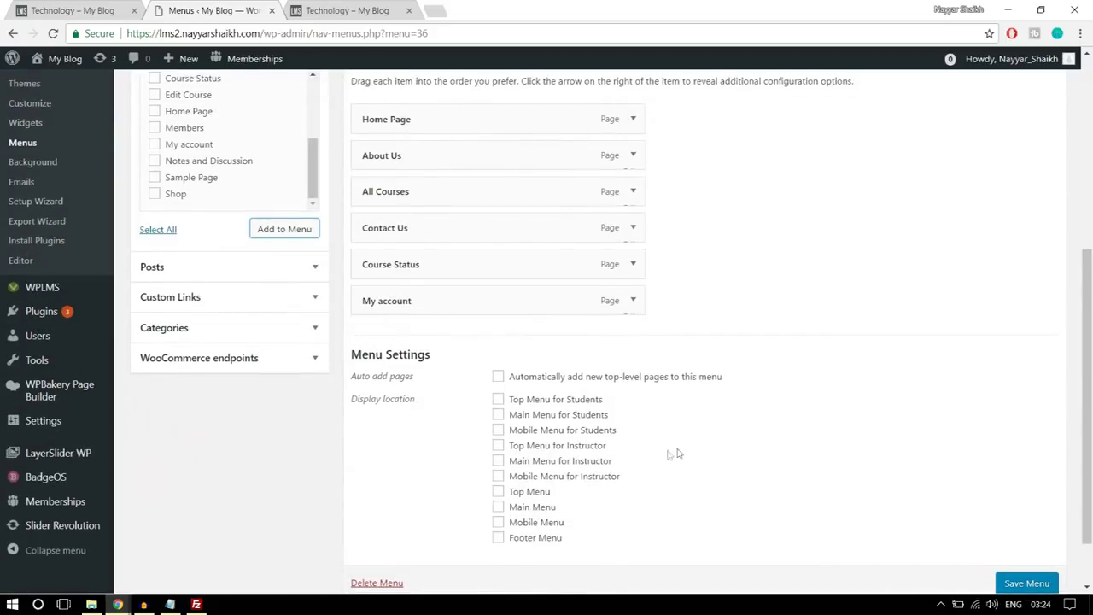
{"action": "scroll", "coordinate": [675, 454], "scroll_direction": "down", "scroll_amount": 1}
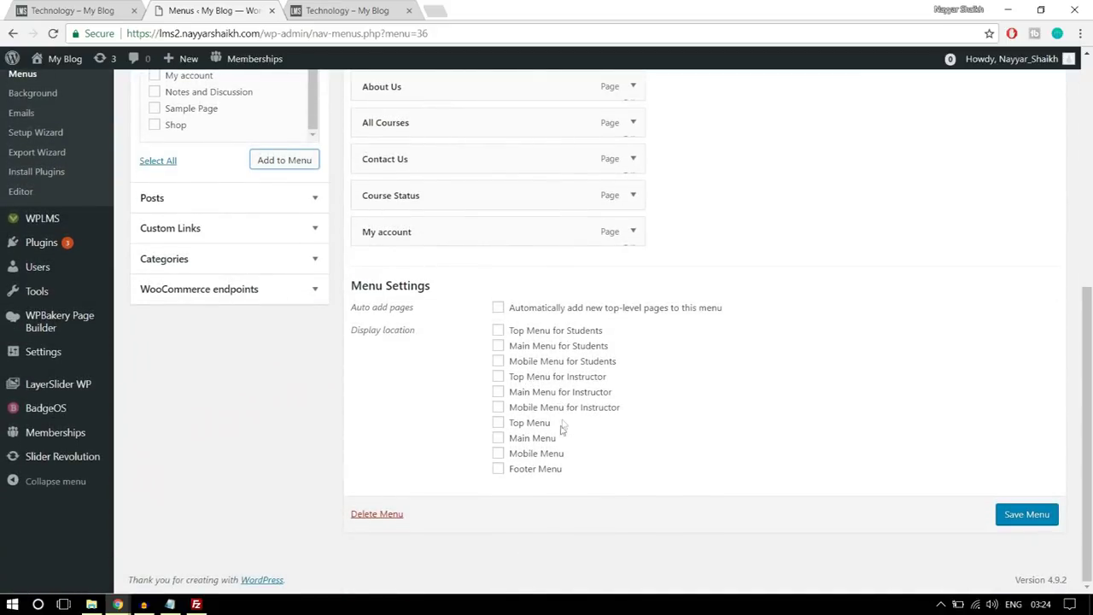
{"action": "left_click", "coordinate": [529, 394]}
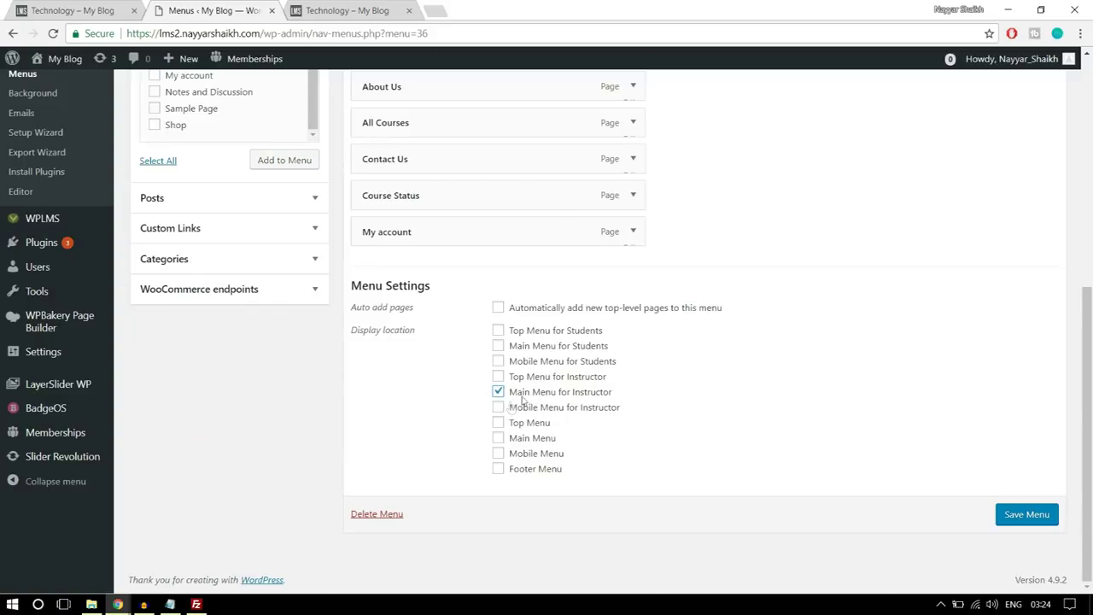
{"action": "left_click", "coordinate": [1024, 510]}
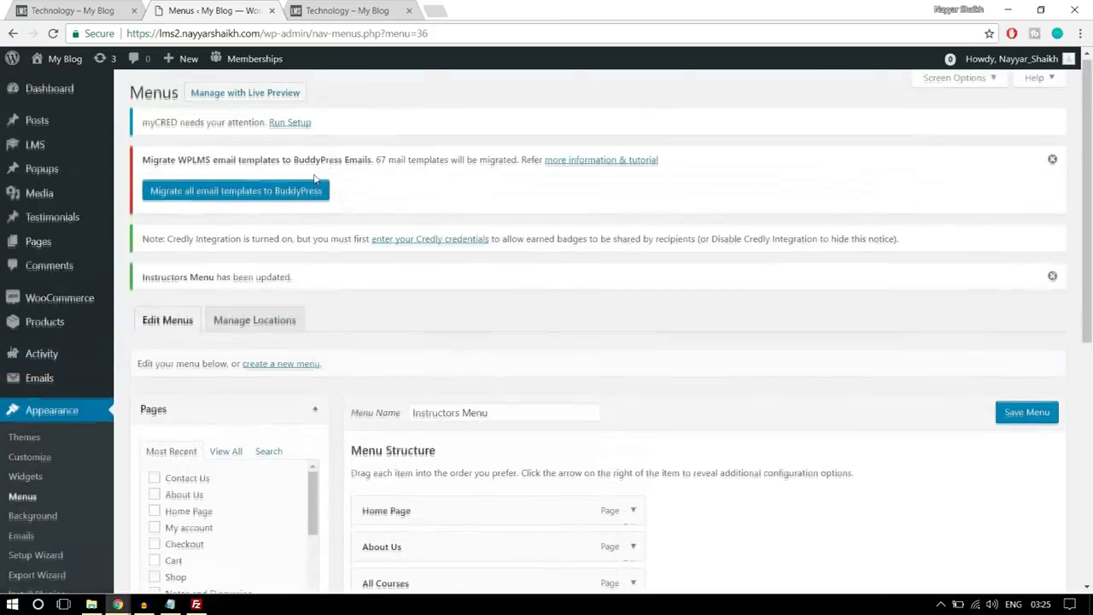
- Open Pages > Add New in a new browser tab and switch to it
{"action": "mouse_move", "coordinate": [56, 244]}
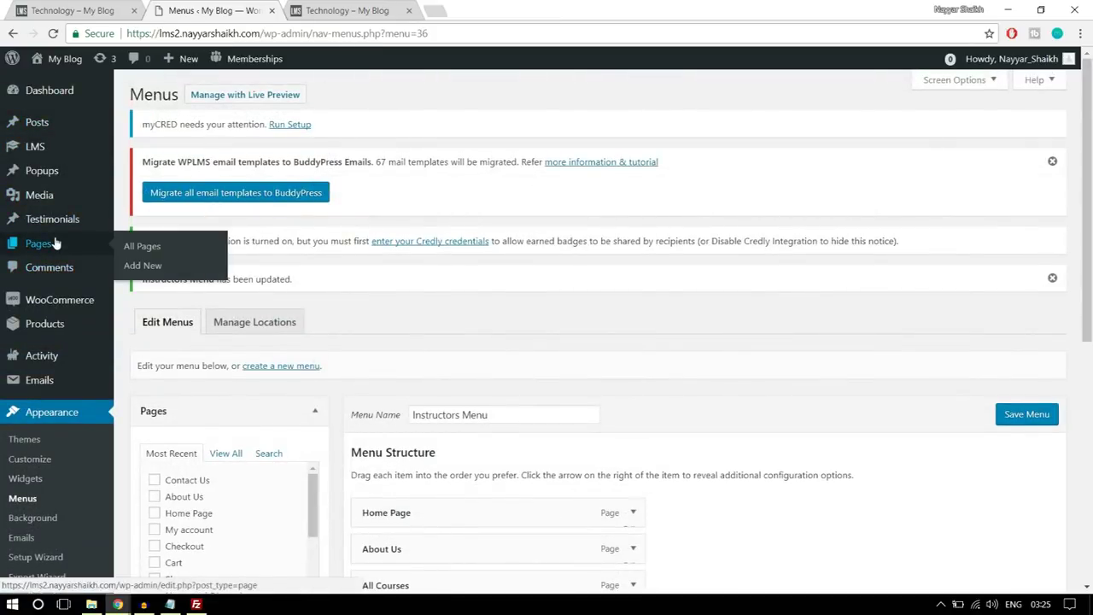
{"action": "right_click", "coordinate": [144, 271]}
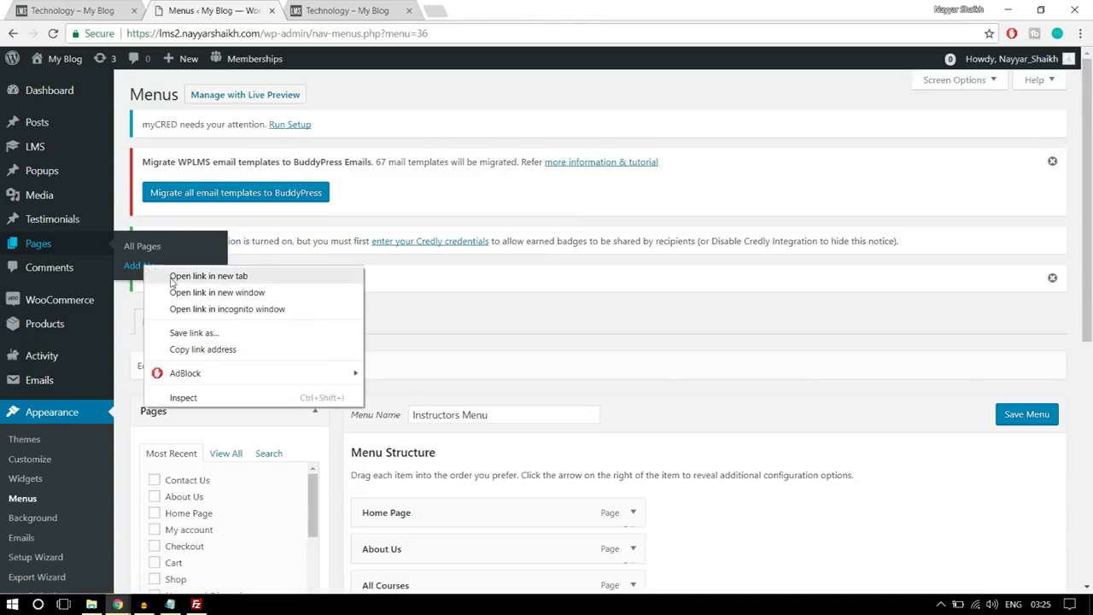
{"action": "left_click", "coordinate": [175, 276]}
{"action": "scroll", "coordinate": [618, 354], "scroll_direction": "down", "scroll_amount": 3}
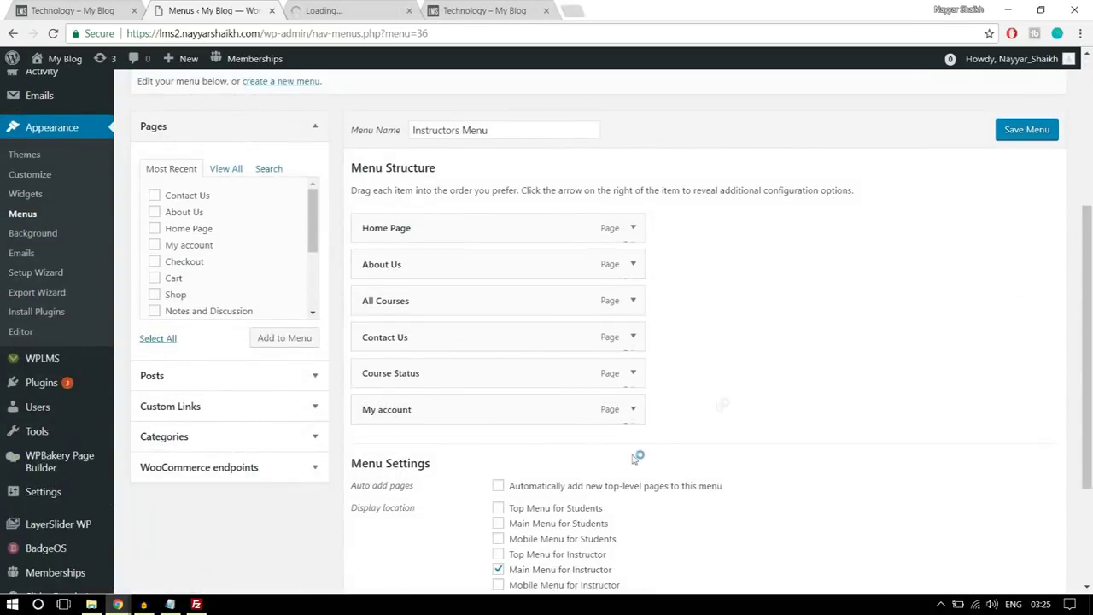
{"action": "left_click", "coordinate": [354, 8]}
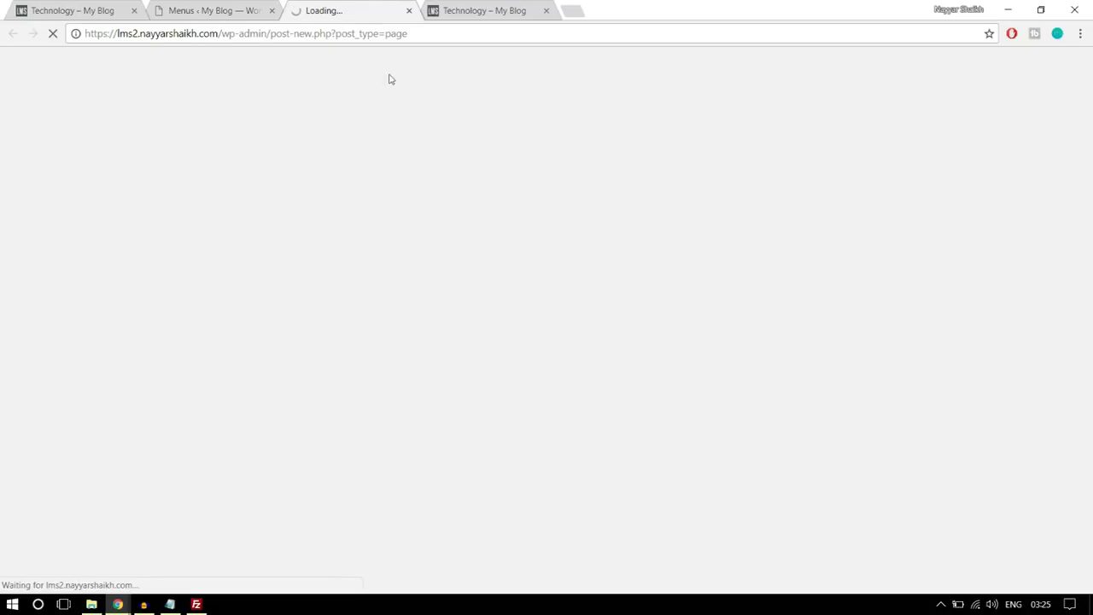
- Publish a page titled 'Create a Course' using the Create Content template
{"action": "left_click", "coordinate": [215, 10]}
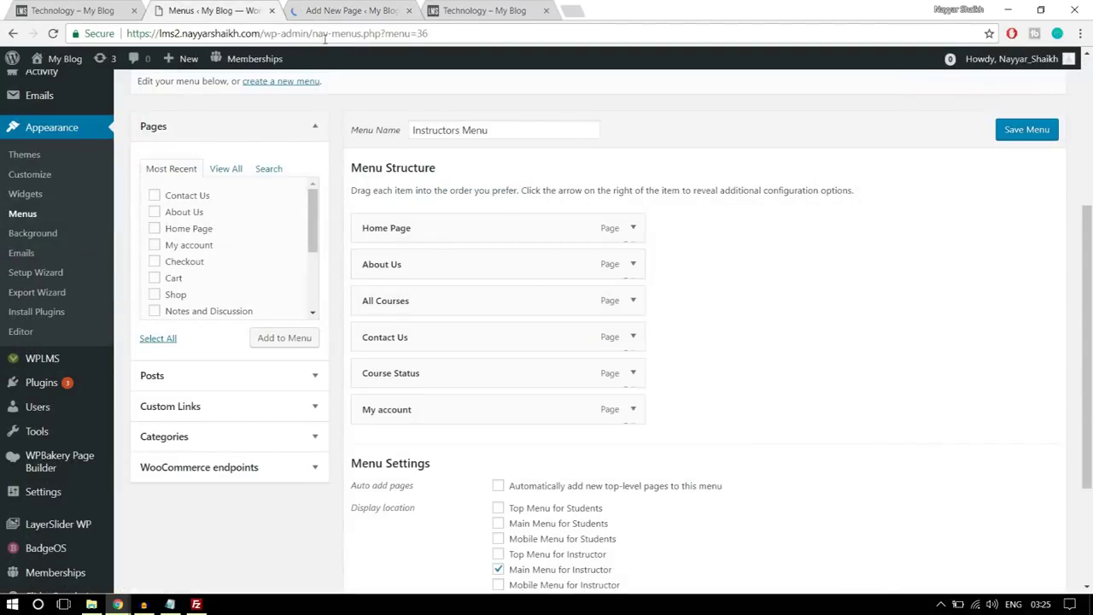
{"action": "left_click", "coordinate": [350, 10]}
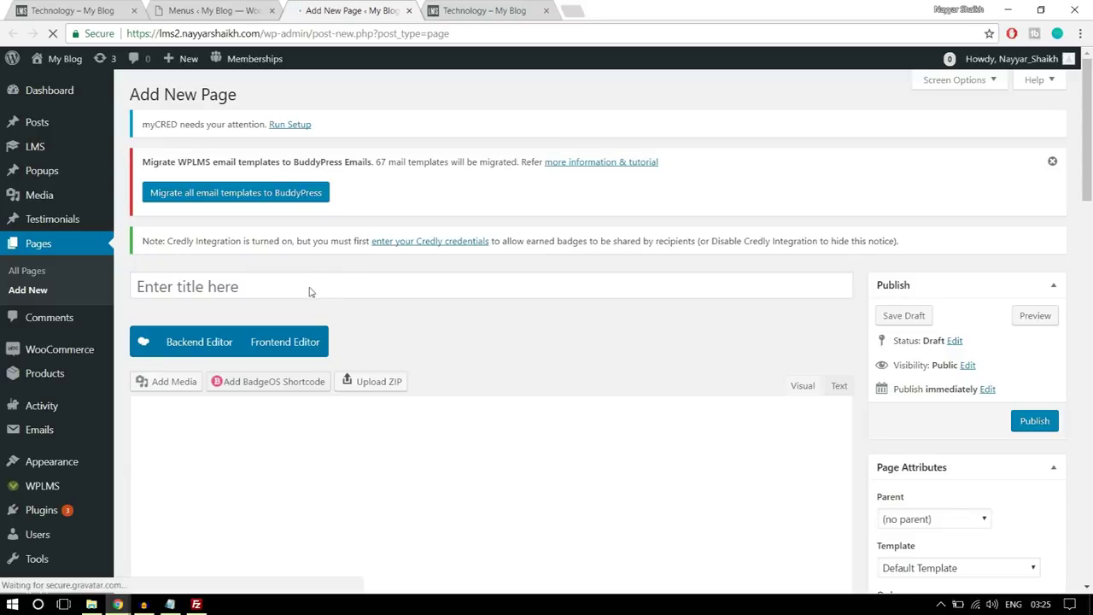
{"action": "left_click", "coordinate": [314, 277]}
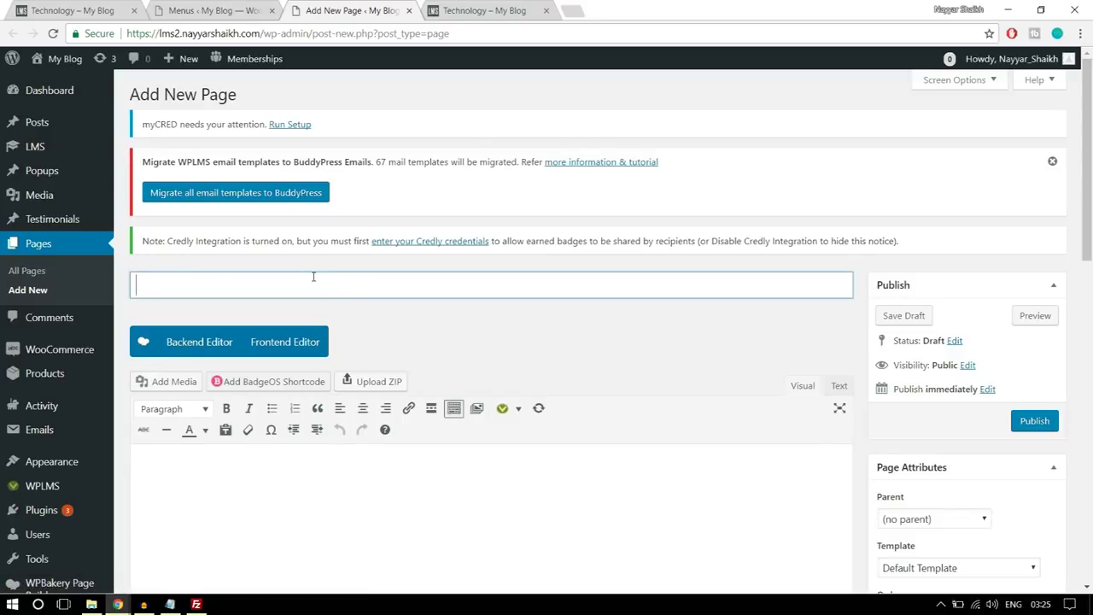
{"action": "type", "text": "Craeet"}
{"action": "type", "text": "ate a Course"}
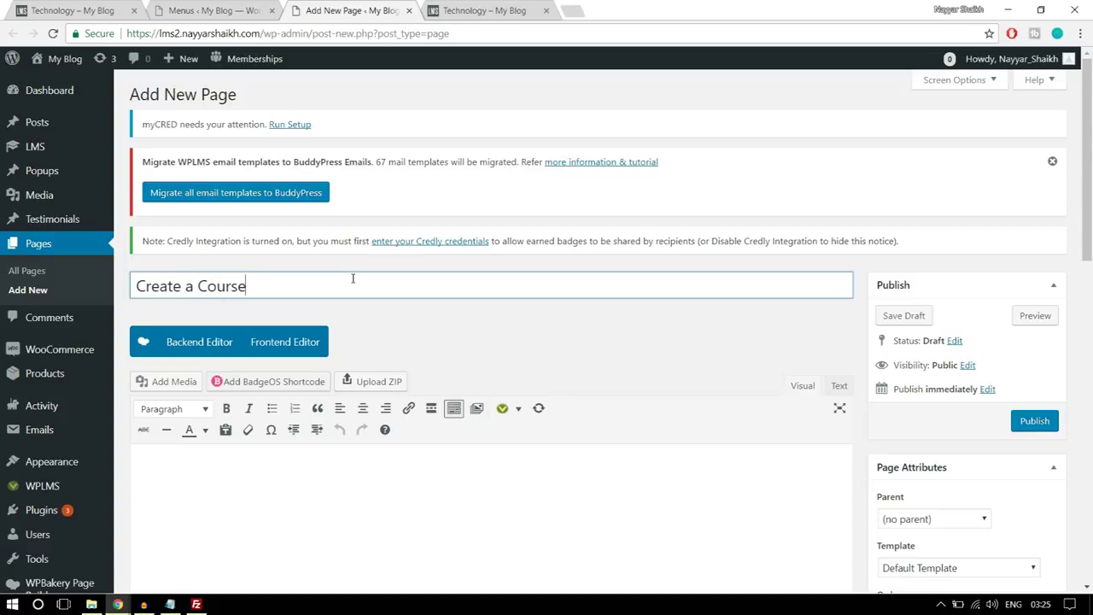
{"action": "scroll", "coordinate": [455, 263], "scroll_direction": "down", "scroll_amount": 2}
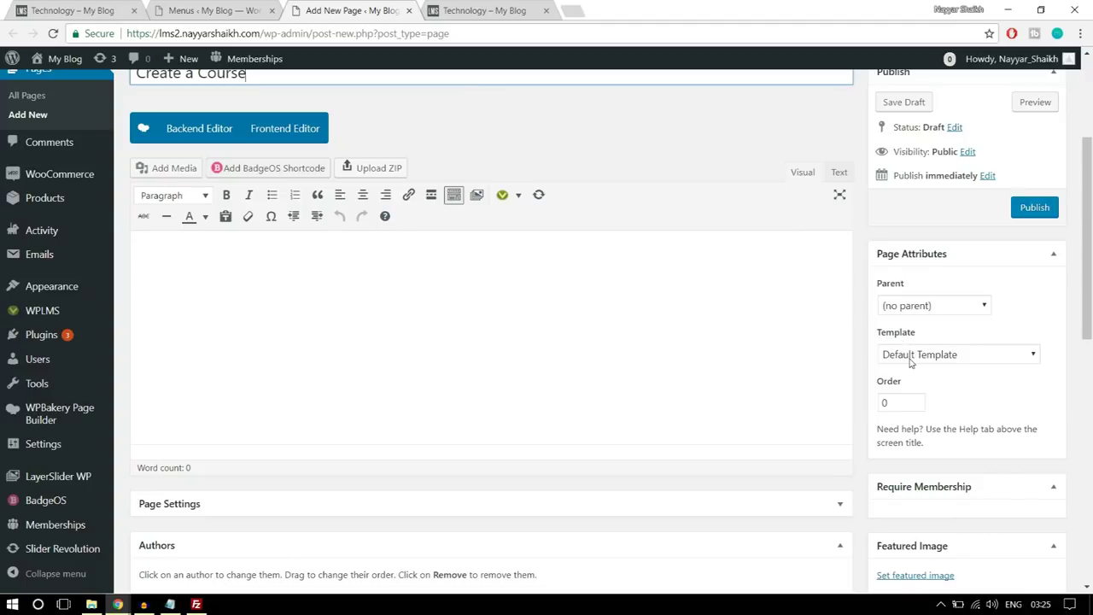
{"action": "left_click", "coordinate": [910, 355]}
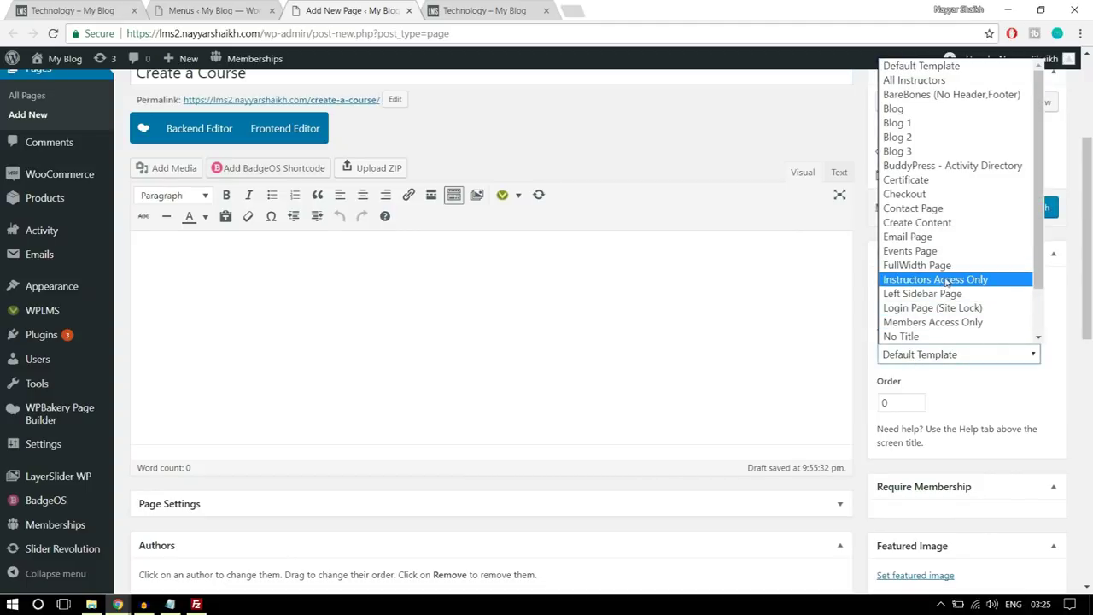
{"action": "left_click", "coordinate": [917, 222]}
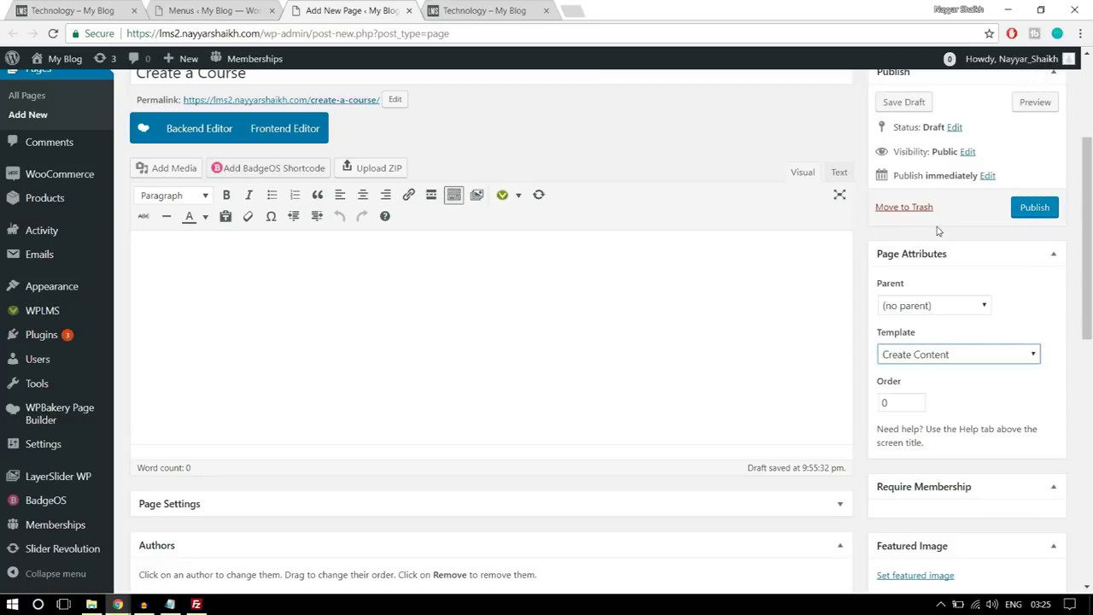
{"action": "left_click", "coordinate": [989, 378]}
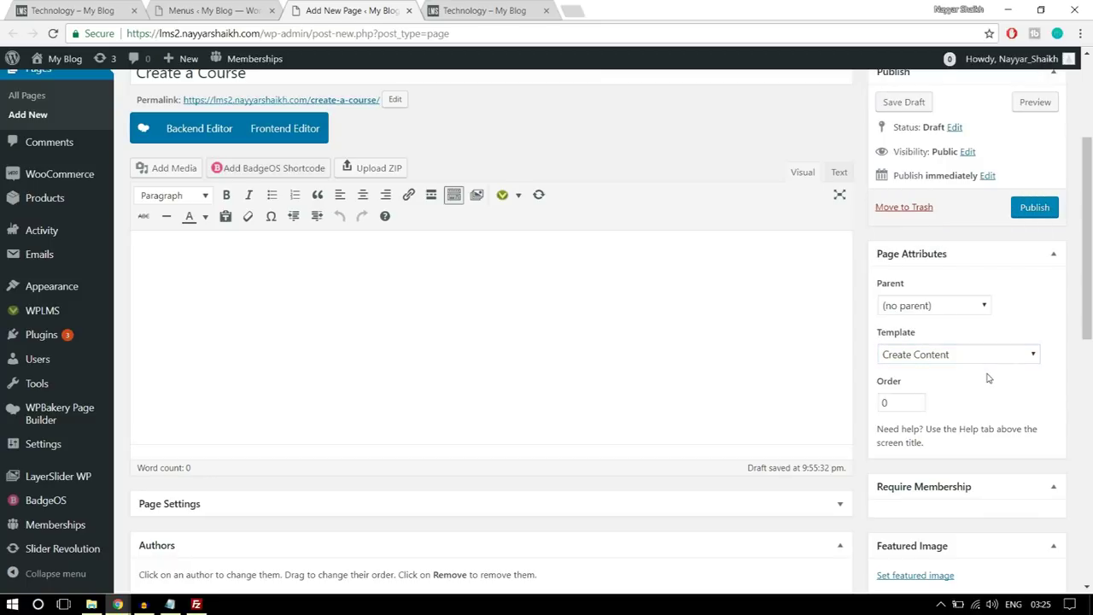
{"action": "scroll", "coordinate": [604, 328], "scroll_direction": "up", "scroll_amount": 1}
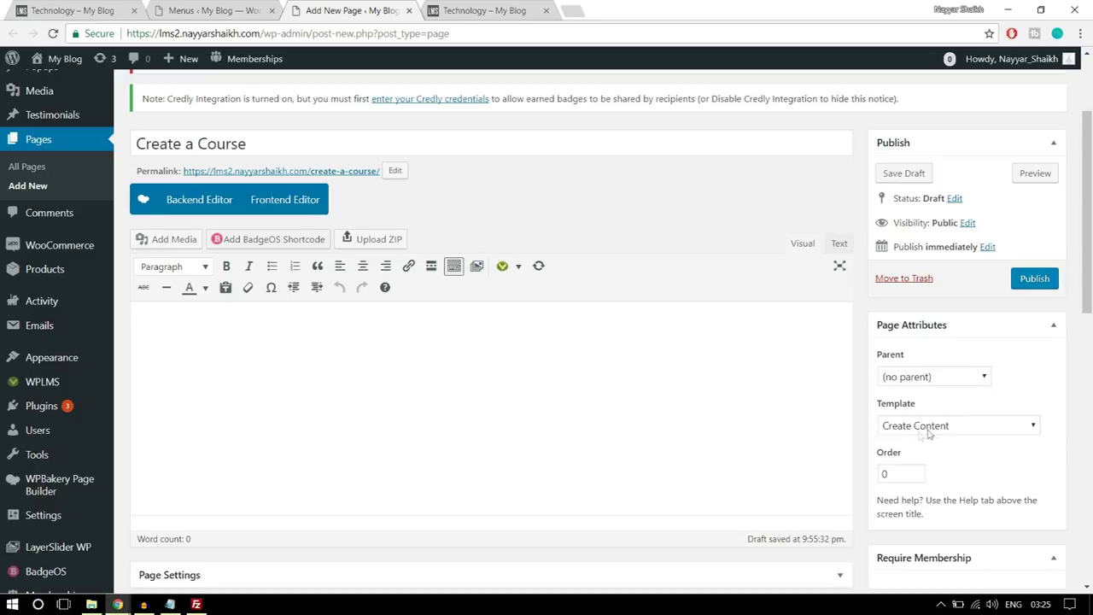
{"action": "left_click", "coordinate": [1035, 286]}
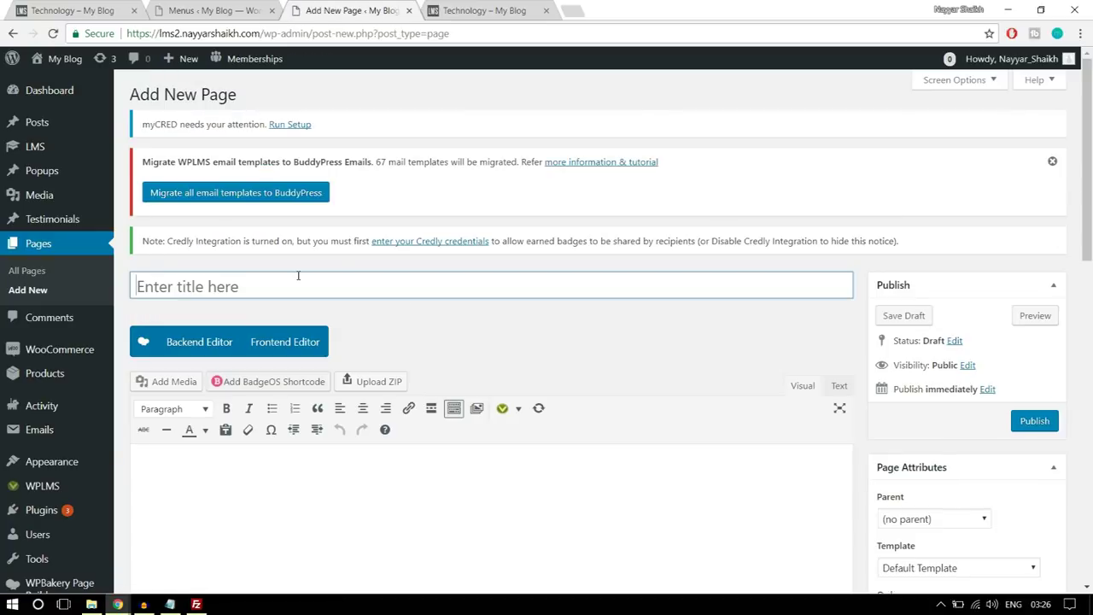
- Publish a 'Become an Instructor' page with the Start Course Page template, then return to the Menus tab
{"action": "type", "text": "Bec"}
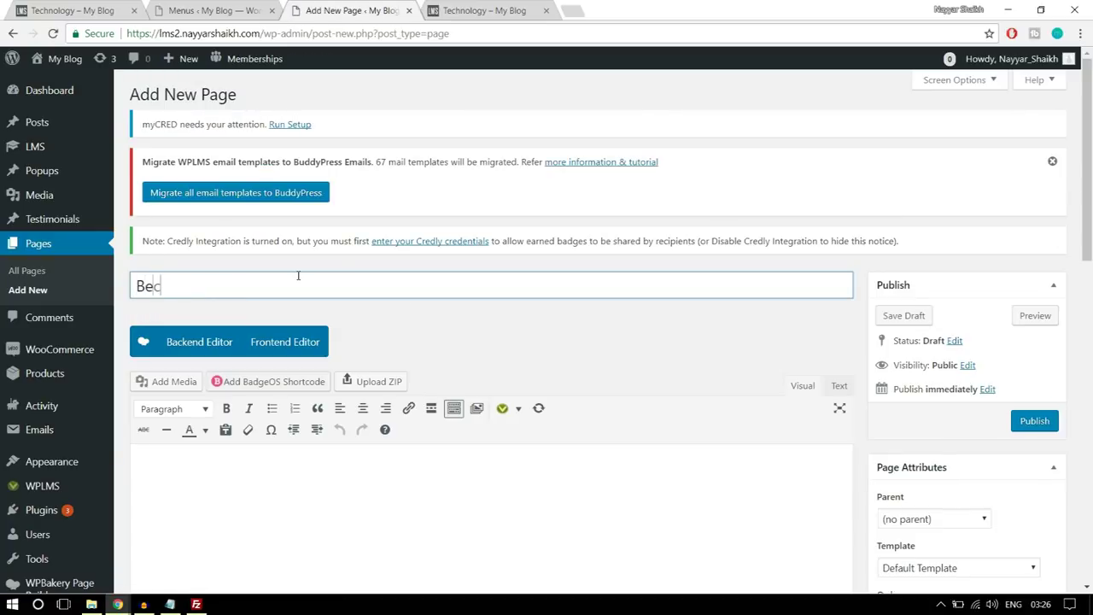
{"action": "type", "text": "ome an Instructor"}
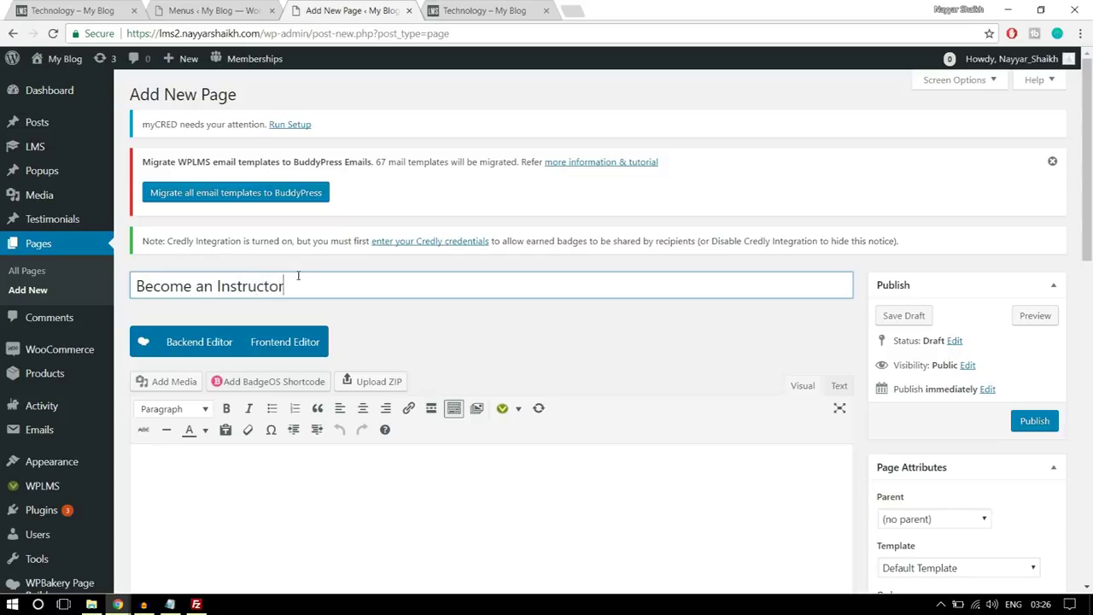
{"action": "scroll", "coordinate": [445, 255], "scroll_direction": "down", "scroll_amount": 1}
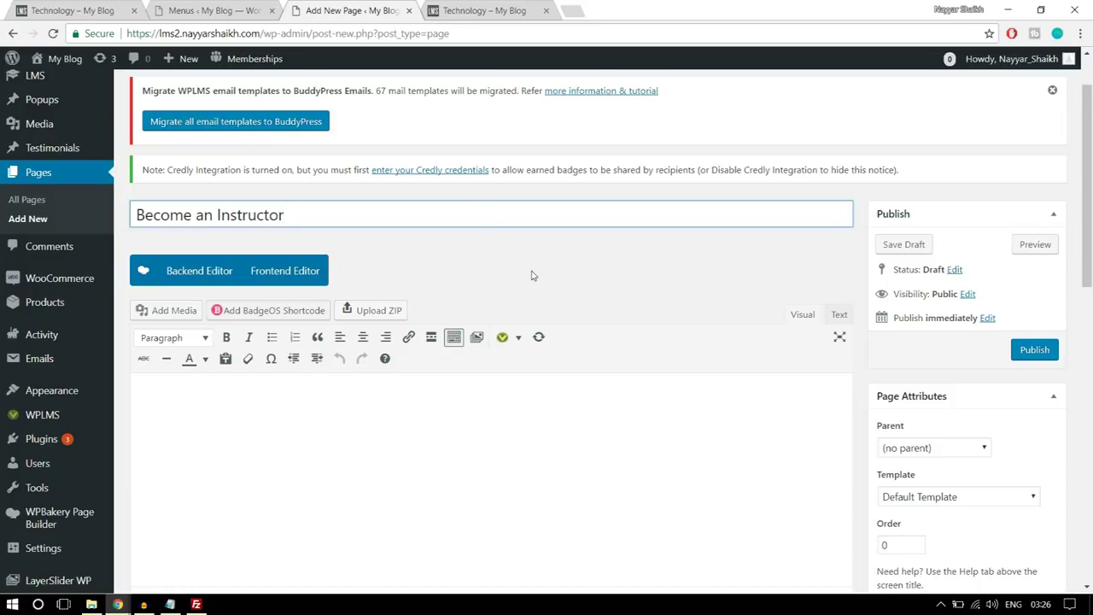
{"action": "scroll", "coordinate": [538, 281], "scroll_direction": "down", "scroll_amount": 2}
{"action": "left_click", "coordinate": [927, 355]}
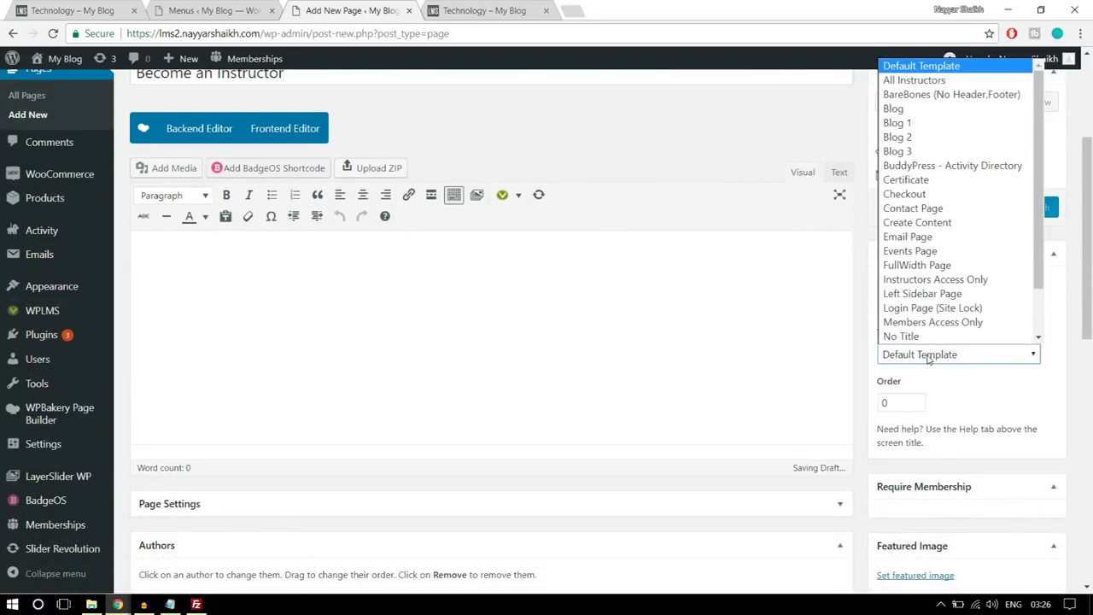
{"action": "scroll", "coordinate": [971, 342], "scroll_direction": "down", "scroll_amount": 2}
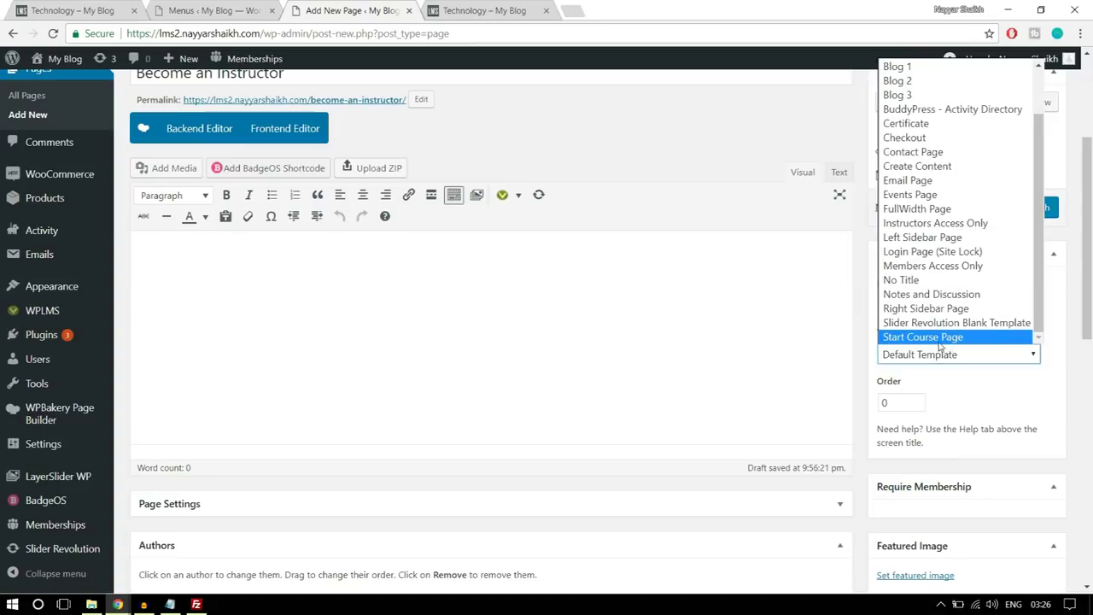
{"action": "left_click", "coordinate": [933, 341]}
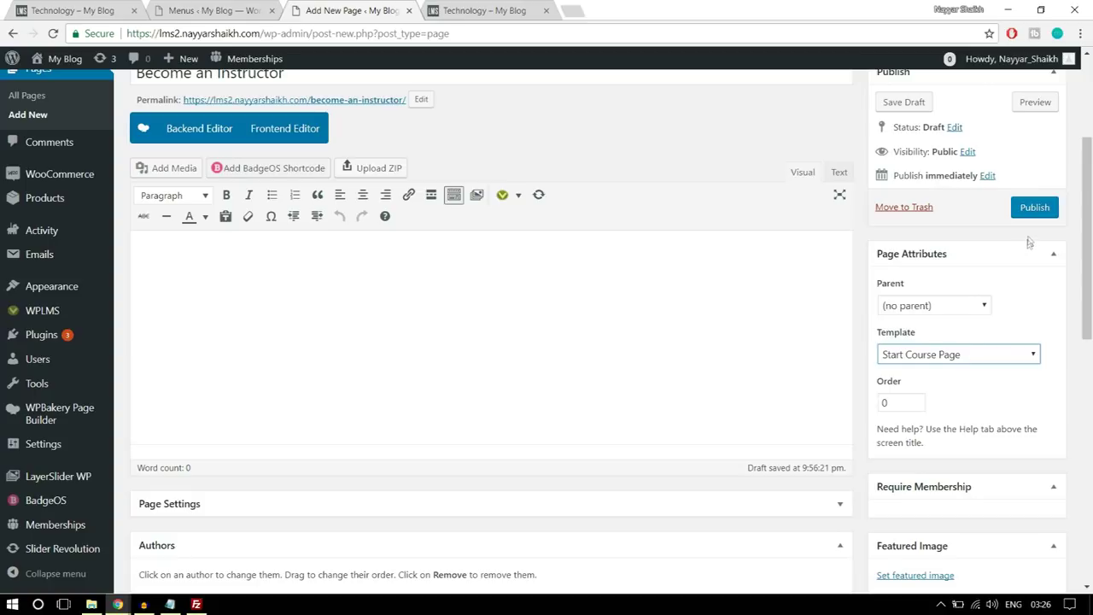
{"action": "left_click", "coordinate": [1034, 208]}
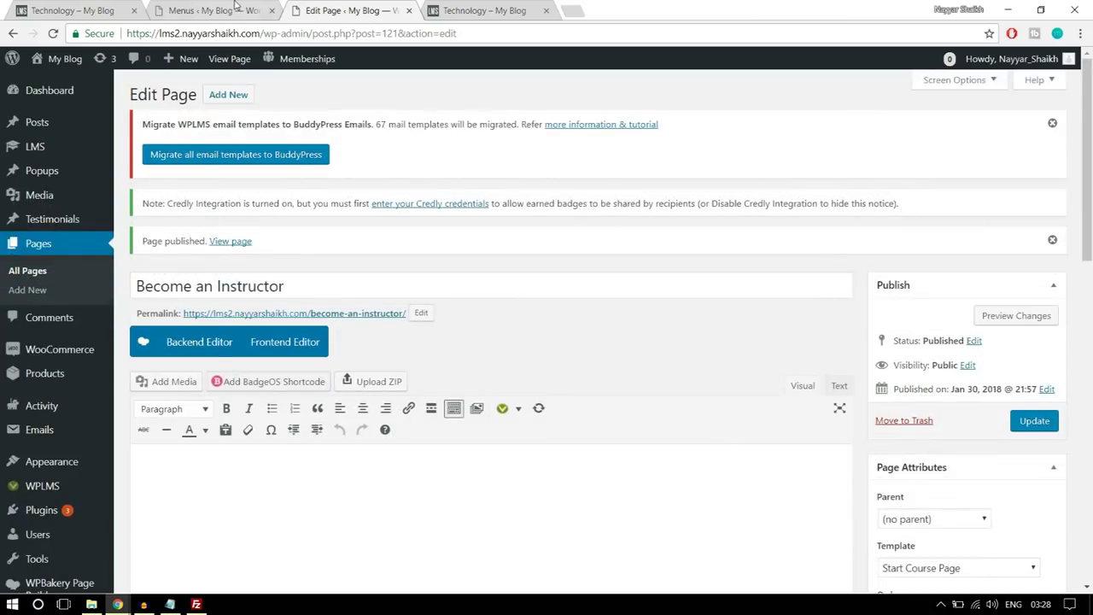
{"action": "left_click", "coordinate": [210, 10]}
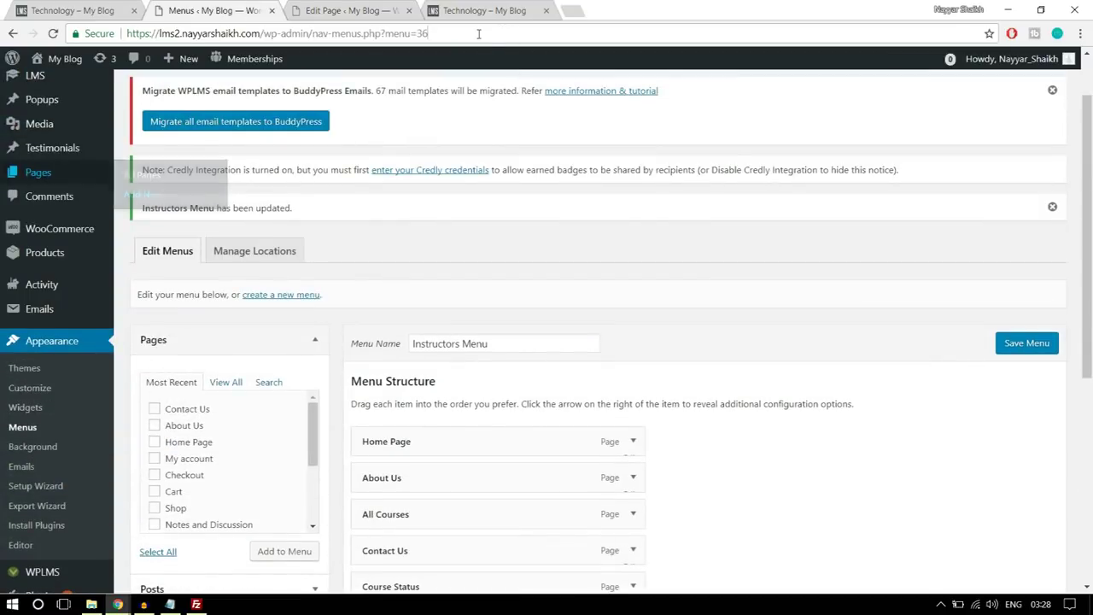
- Reload the Menus page and add the Create a Course page to the Instructors Menu
{"action": "left_click", "coordinate": [478, 33]}
{"action": "key", "text": "Return"}
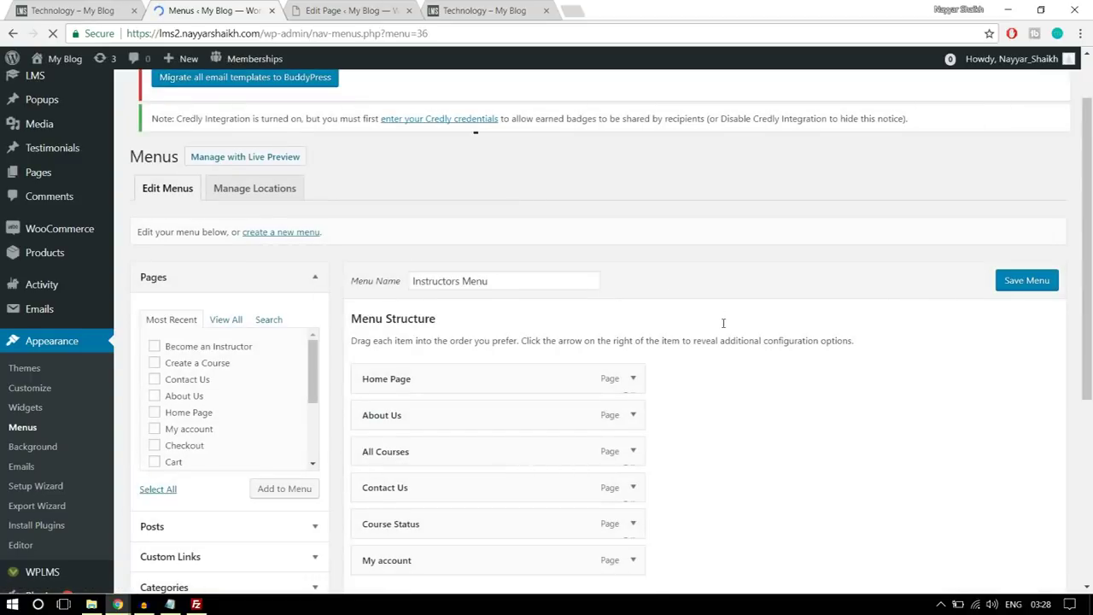
{"action": "scroll", "coordinate": [724, 320], "scroll_direction": "down", "scroll_amount": 2}
{"action": "left_click", "coordinate": [226, 203]}
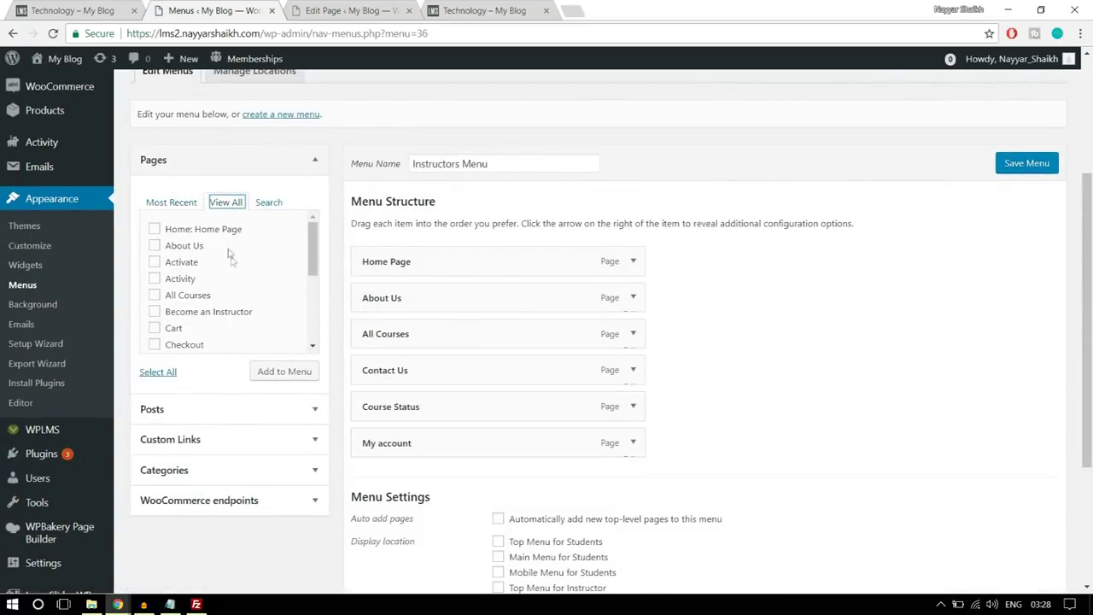
{"action": "scroll", "coordinate": [252, 308], "scroll_direction": "down", "scroll_amount": 1}
{"action": "left_click", "coordinate": [218, 329]}
{"action": "left_click", "coordinate": [278, 375]}
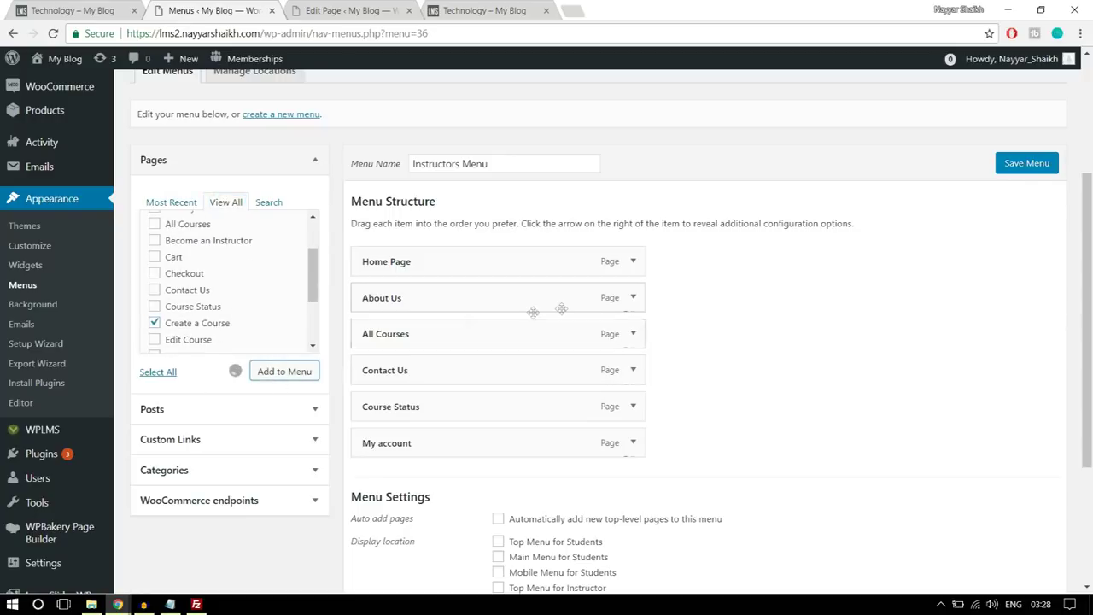
- Move Create a Course under Home Page as the second item and save the menu
{"action": "left_click_drag", "start_coordinate": [512, 478], "coordinate": [423, 301]}
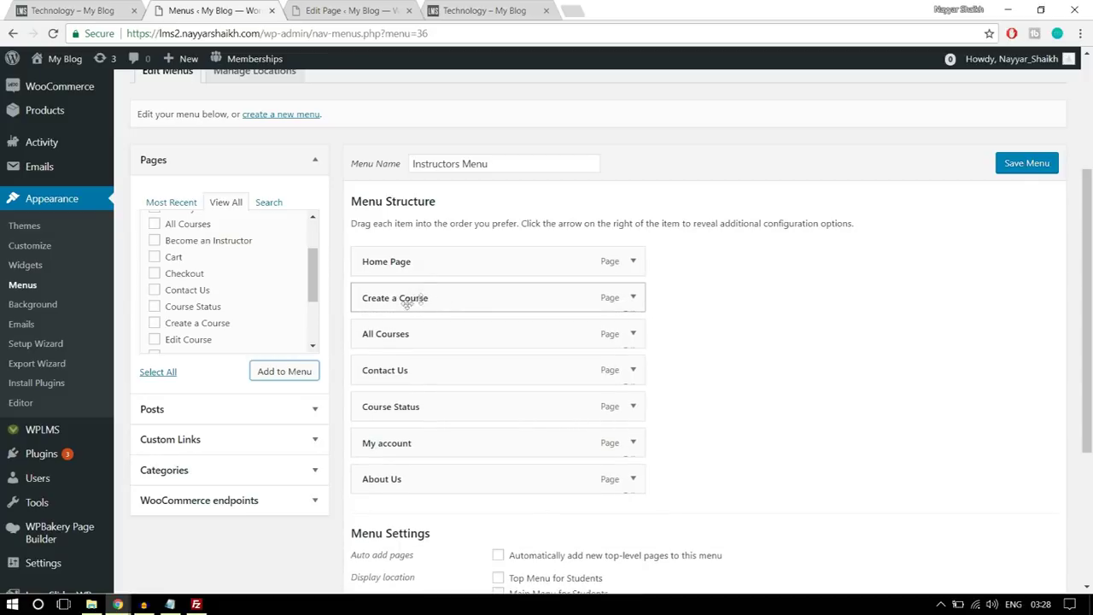
{"action": "left_click", "coordinate": [633, 298]}
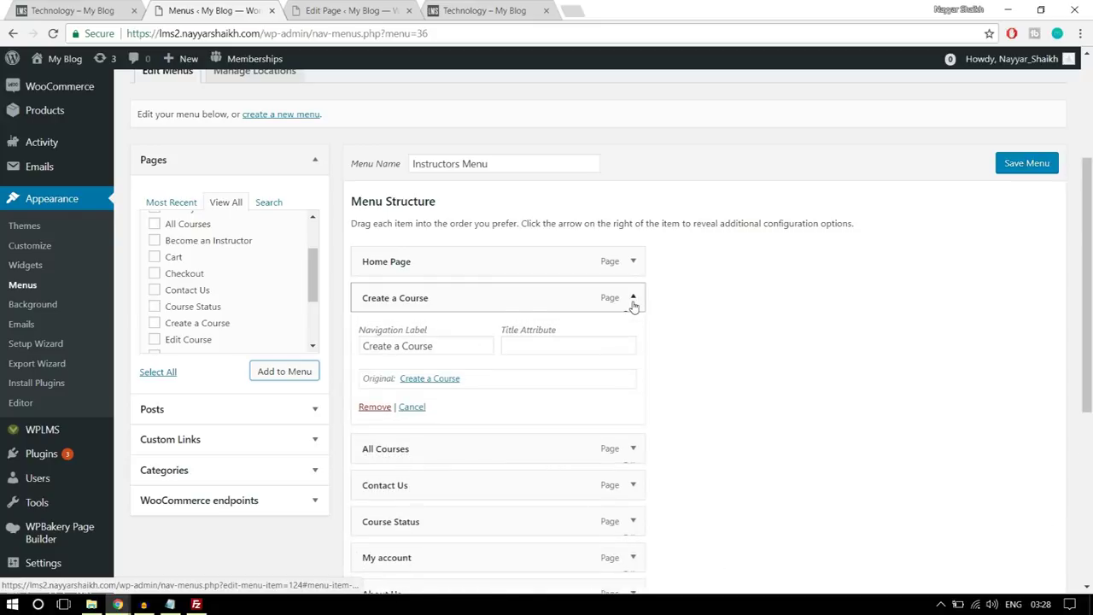
{"action": "left_click", "coordinate": [633, 299]}
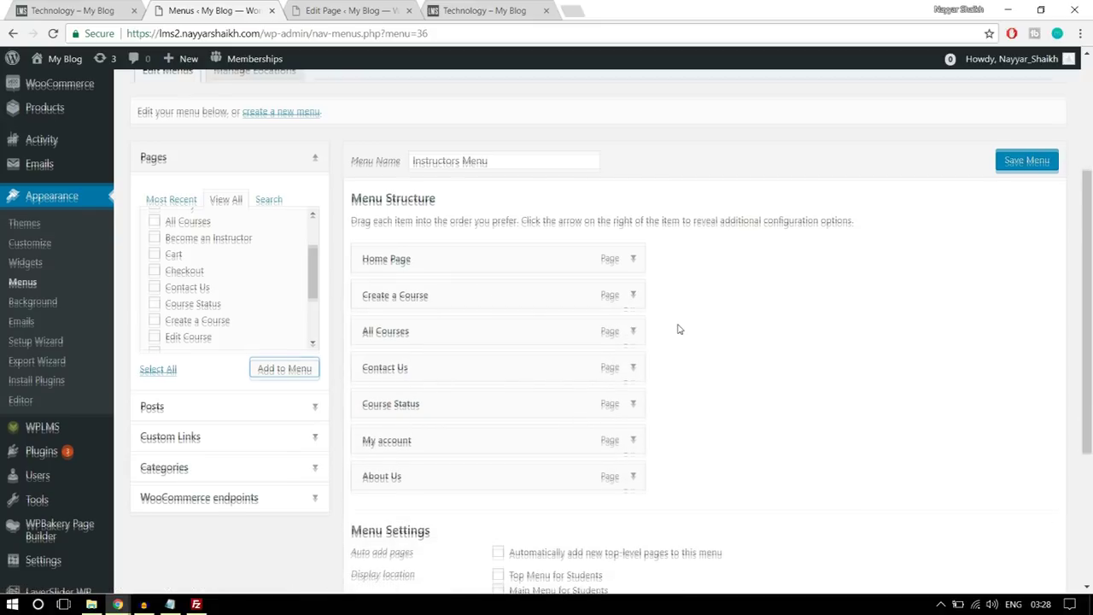
{"action": "scroll", "coordinate": [678, 327], "scroll_direction": "down", "scroll_amount": 2}
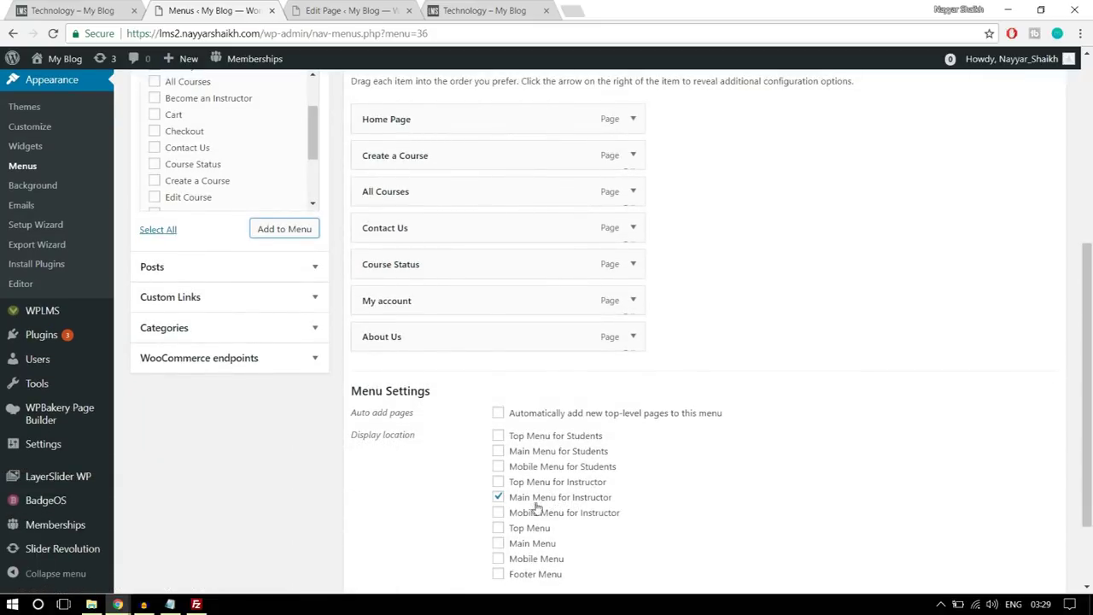
{"action": "scroll", "coordinate": [543, 504], "scroll_direction": "down", "scroll_amount": 2}
{"action": "left_click", "coordinate": [1033, 515]}
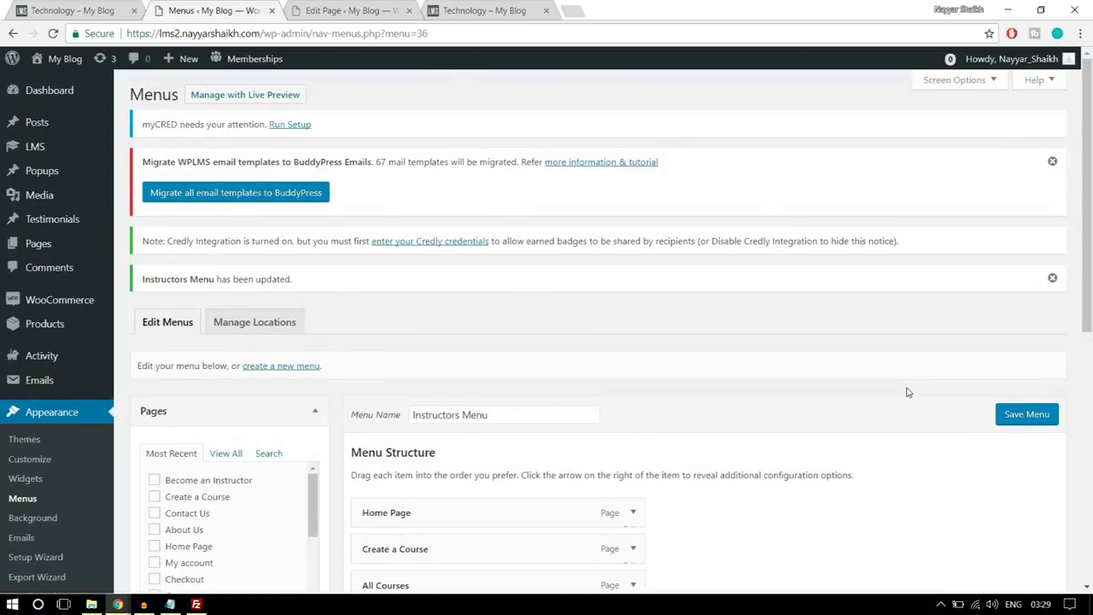
{"action": "scroll", "coordinate": [908, 392], "scroll_direction": "down", "scroll_amount": 3}
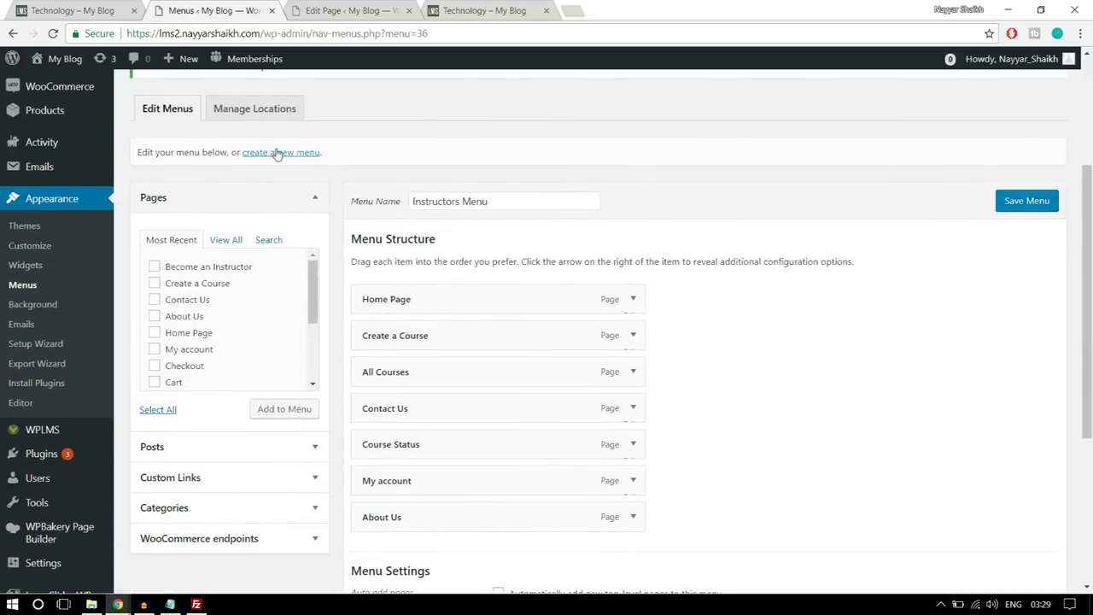
- Create a new menu named 'Student Menu'
{"action": "left_click", "coordinate": [278, 154]}
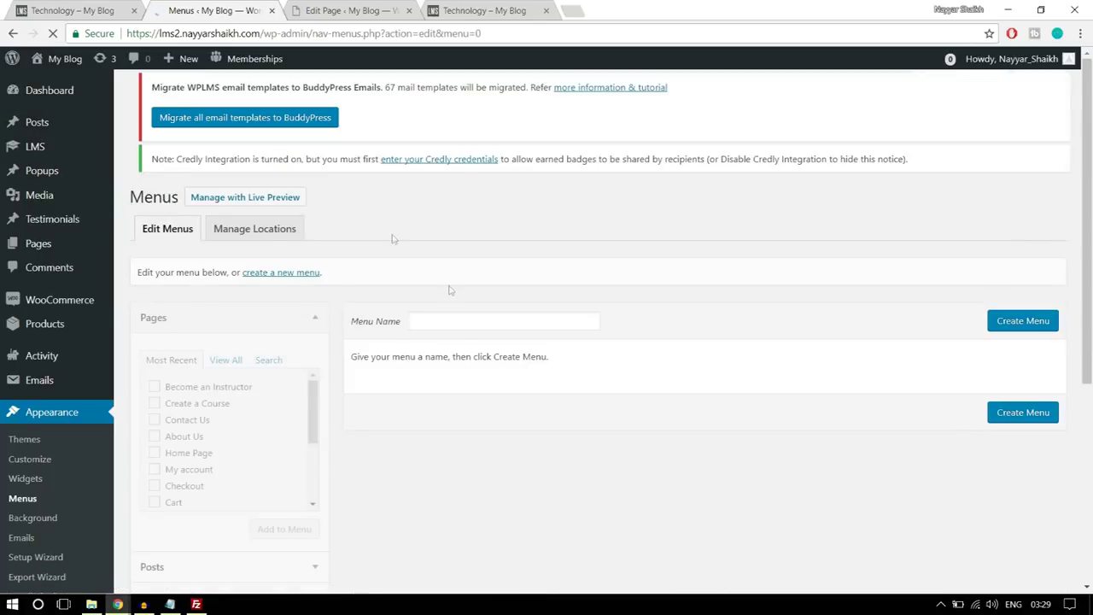
{"action": "left_click", "coordinate": [460, 337]}
{"action": "type", "text": "St"}
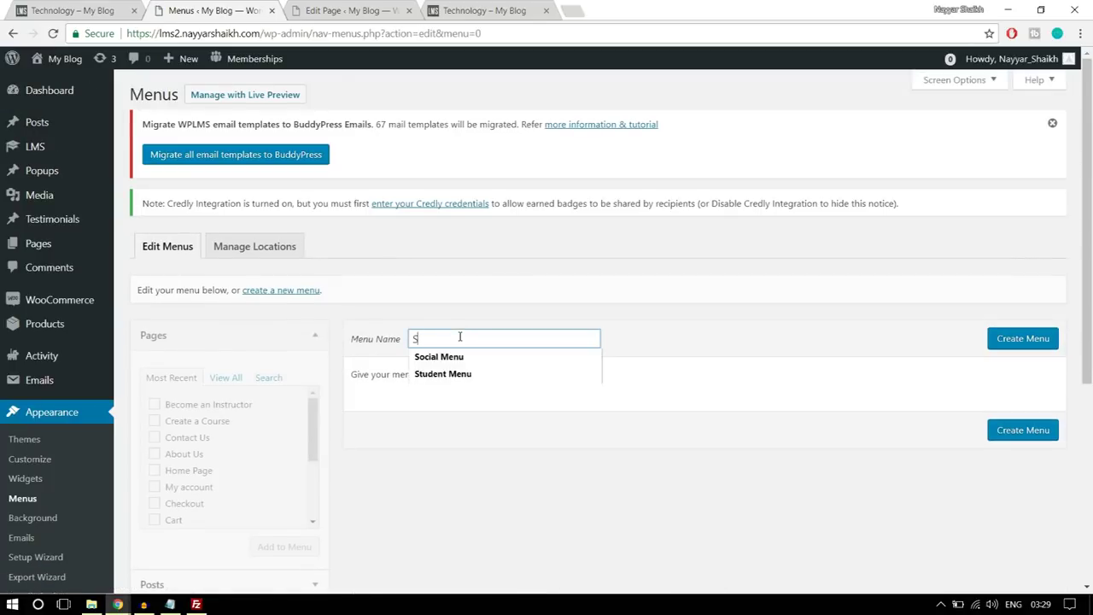
{"action": "left_click", "coordinate": [457, 357]}
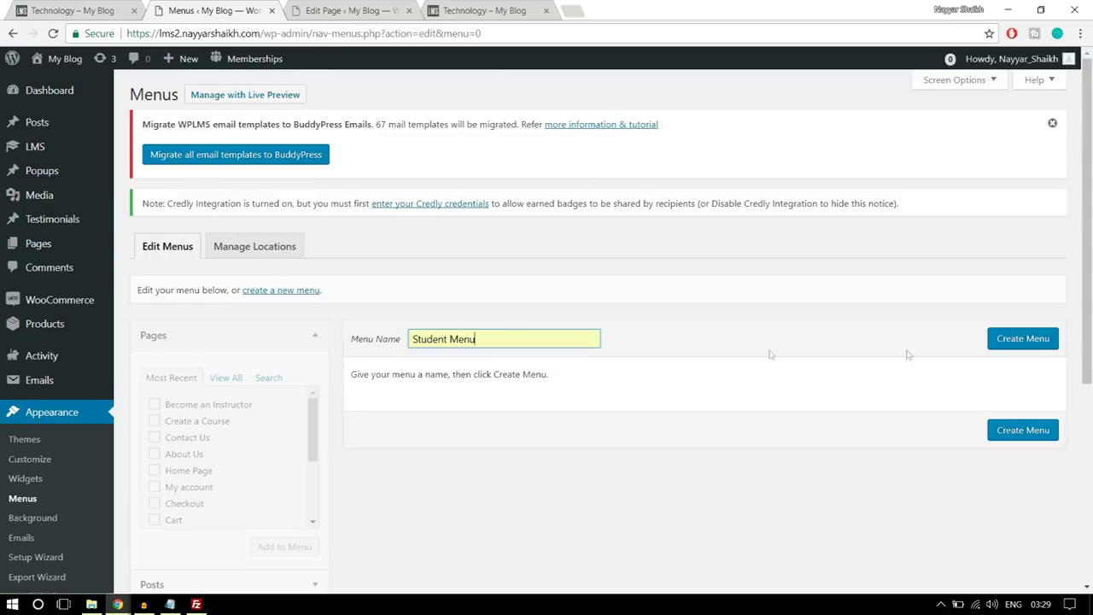
{"action": "left_click", "coordinate": [1008, 340]}
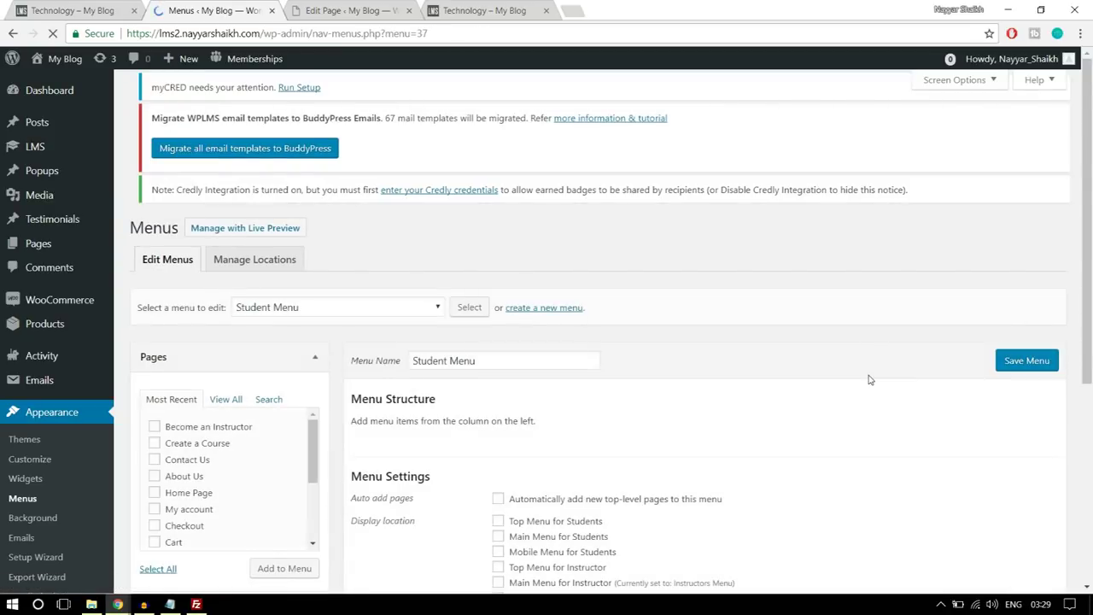
- Select Home Page, About Us, All Courses, Become an Instructor and Contact Us from all pages
{"action": "scroll", "coordinate": [329, 330], "scroll_direction": "down", "scroll_amount": 1}
{"action": "left_click", "coordinate": [232, 354]}
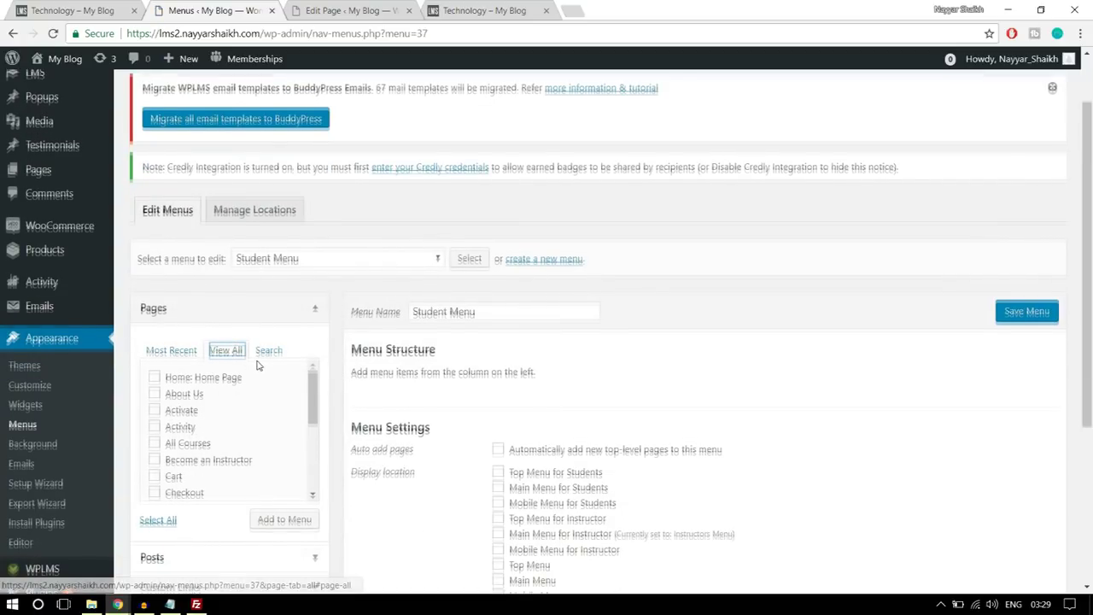
{"action": "scroll", "coordinate": [227, 364], "scroll_direction": "down", "scroll_amount": 1}
{"action": "left_click", "coordinate": [194, 313]}
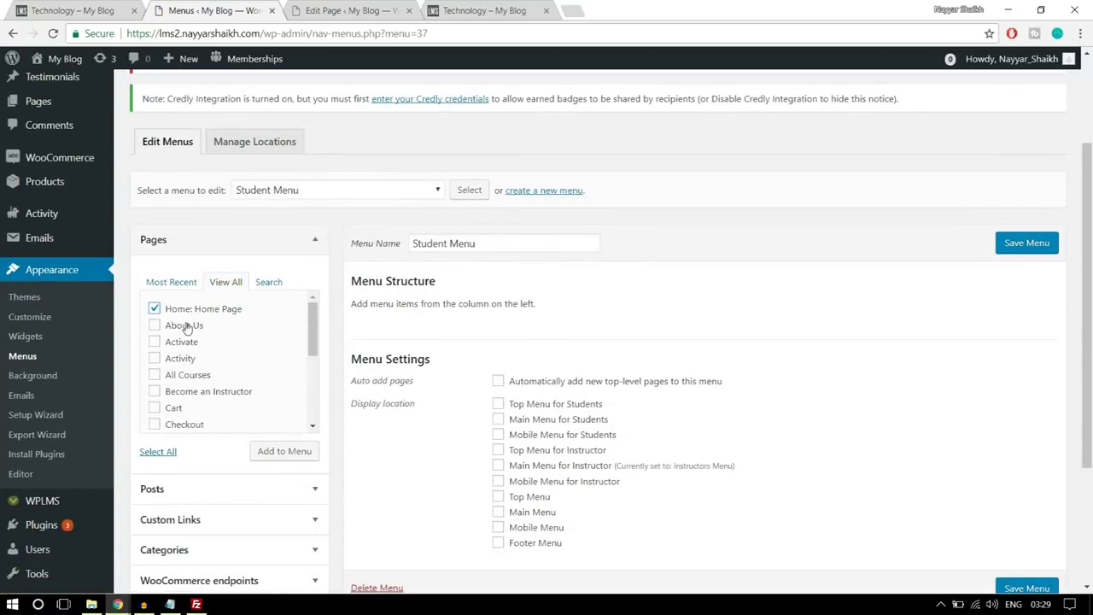
{"action": "left_click", "coordinate": [186, 329]}
{"action": "left_click", "coordinate": [188, 376]}
{"action": "scroll", "coordinate": [318, 347], "scroll_direction": "down", "scroll_amount": 1}
{"action": "left_click", "coordinate": [228, 327]}
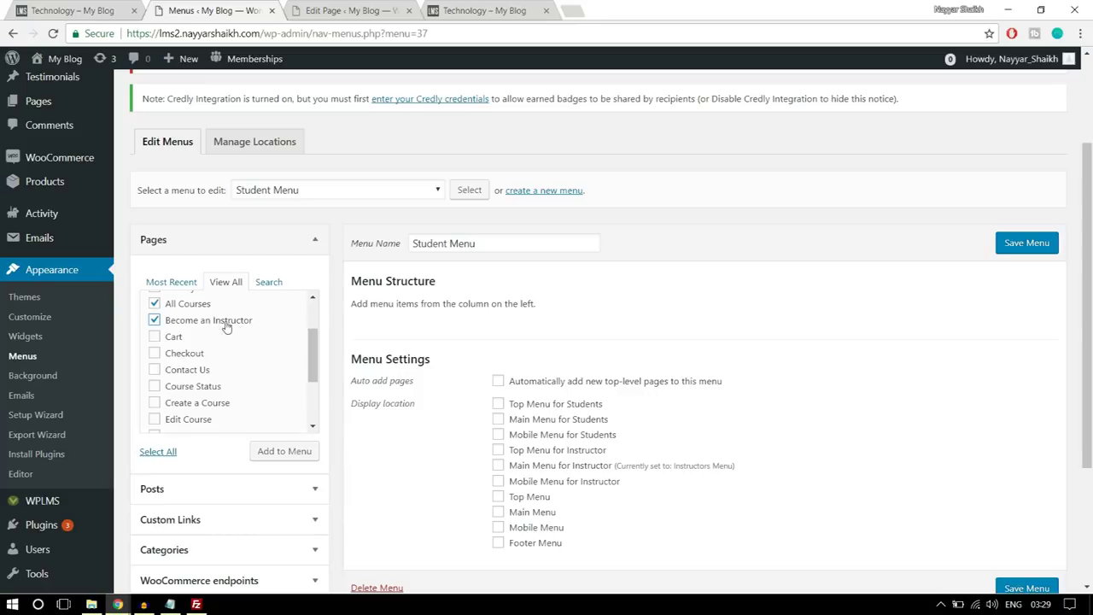
{"action": "left_click", "coordinate": [205, 369]}
- Also select My account, leaving out Create a Course, and add the six pages
{"action": "scroll", "coordinate": [218, 382], "scroll_direction": "down", "scroll_amount": 1}
{"action": "left_click", "coordinate": [210, 335]}
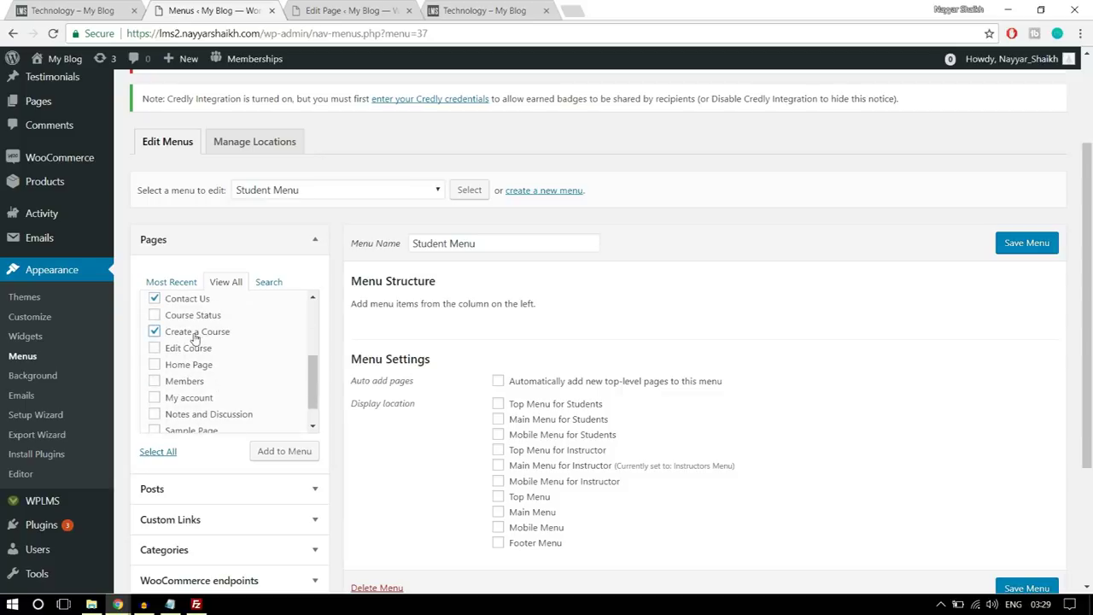
{"action": "left_click", "coordinate": [200, 338]}
{"action": "left_click", "coordinate": [202, 397]}
{"action": "scroll", "coordinate": [259, 386], "scroll_direction": "down", "scroll_amount": 1}
{"action": "left_click", "coordinate": [279, 458]}
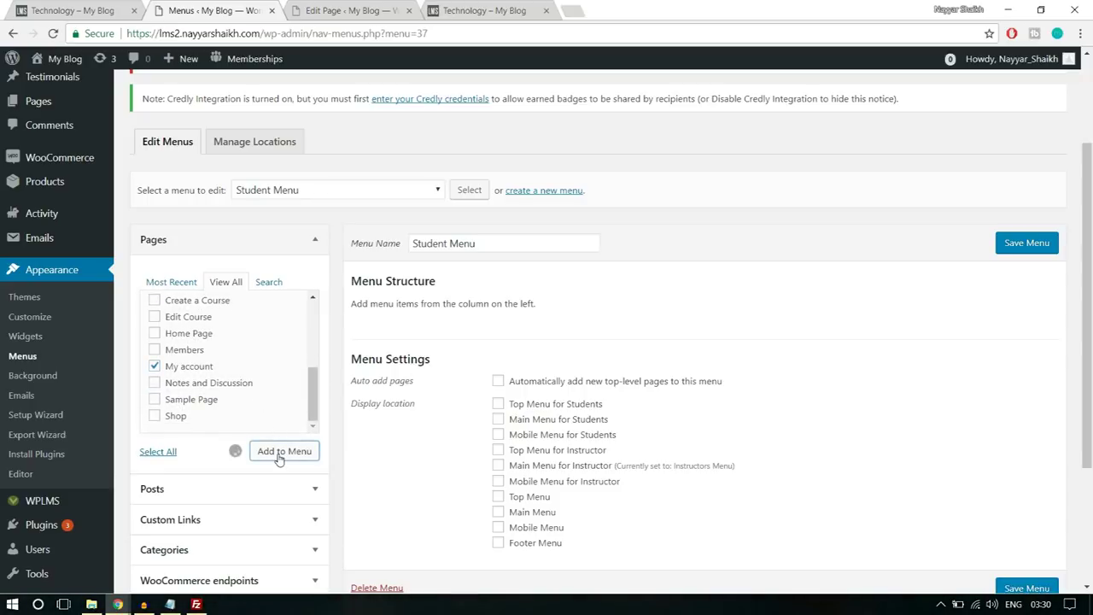
- Reorder the items, set the menu as Main Menu for Students, and save it
{"action": "scroll", "coordinate": [623, 439], "scroll_direction": "down", "scroll_amount": 1}
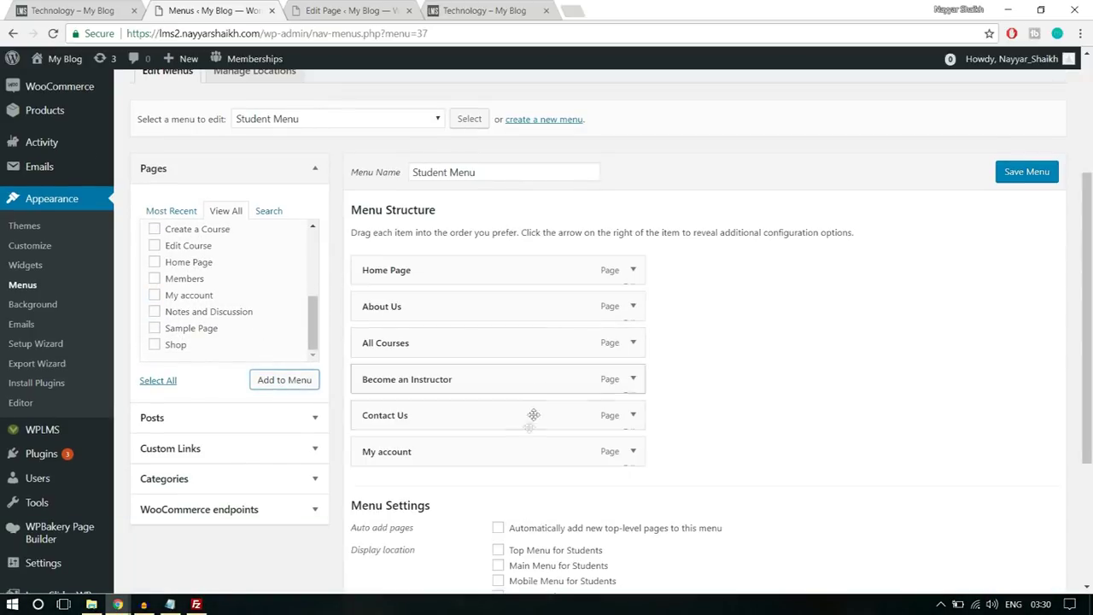
{"action": "left_click_drag", "start_coordinate": [447, 350], "coordinate": [459, 317]}
{"action": "scroll", "coordinate": [835, 351], "scroll_direction": "down", "scroll_amount": 1}
{"action": "scroll", "coordinate": [835, 351], "scroll_direction": "down", "scroll_amount": 2}
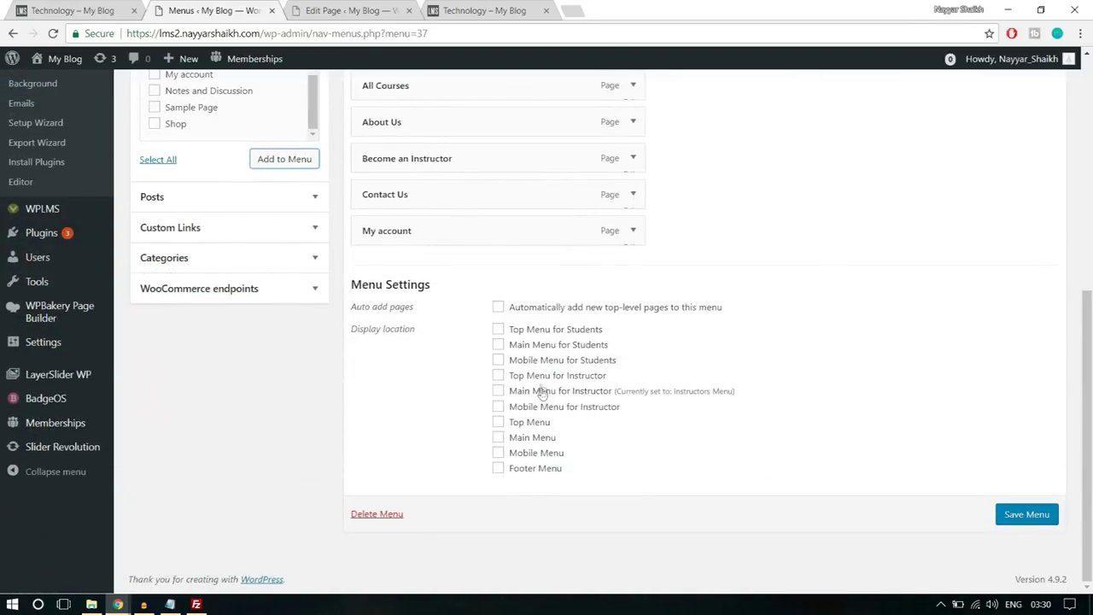
{"action": "left_click", "coordinate": [538, 347]}
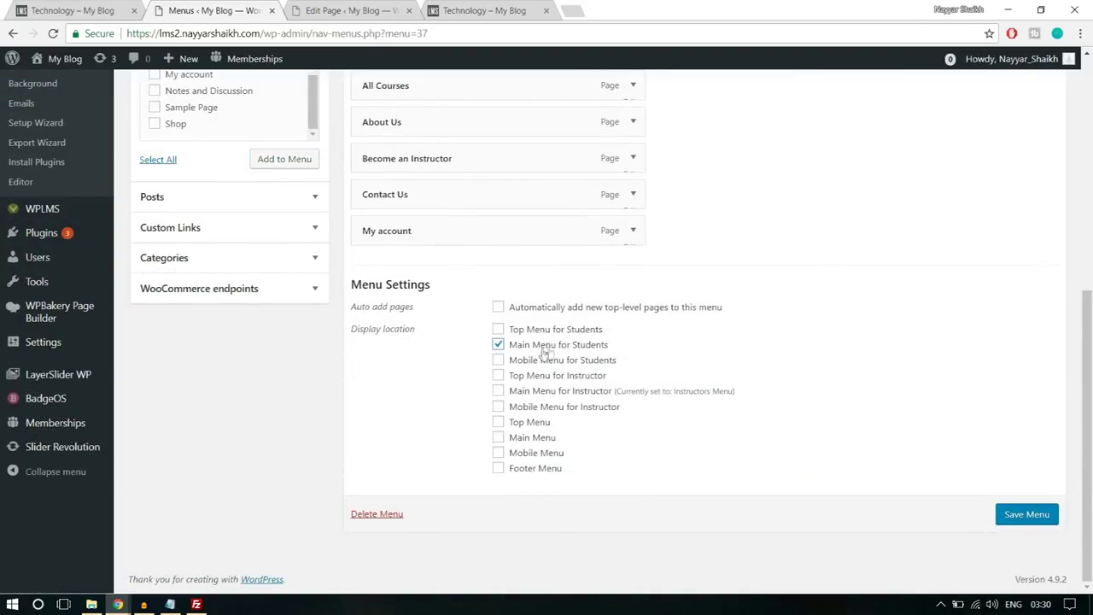
{"action": "left_click", "coordinate": [1028, 518]}
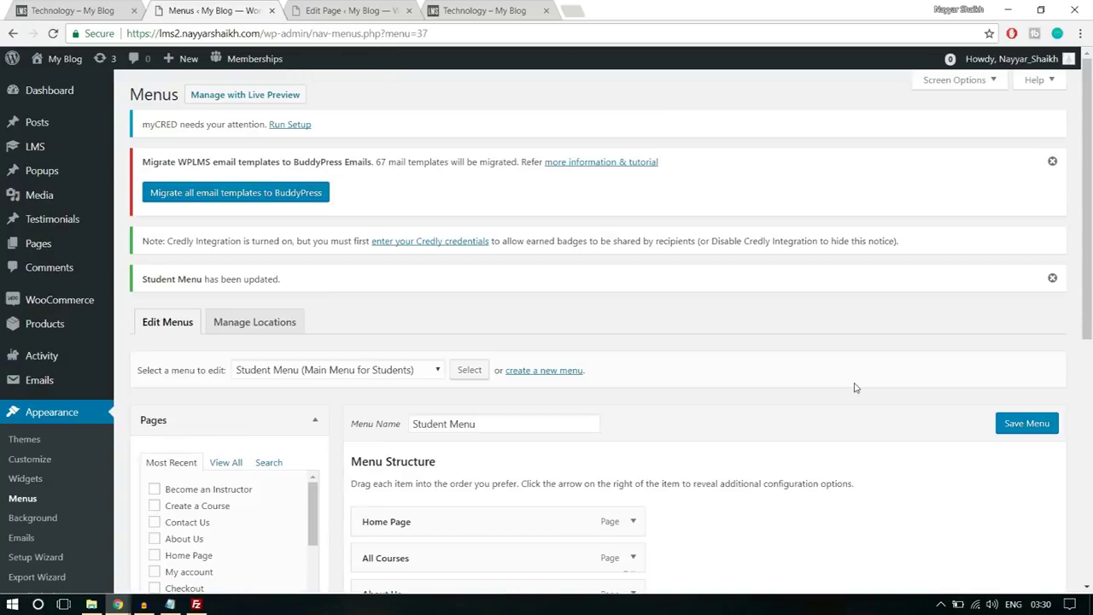
{"action": "scroll", "coordinate": [855, 390], "scroll_direction": "down", "scroll_amount": 1}
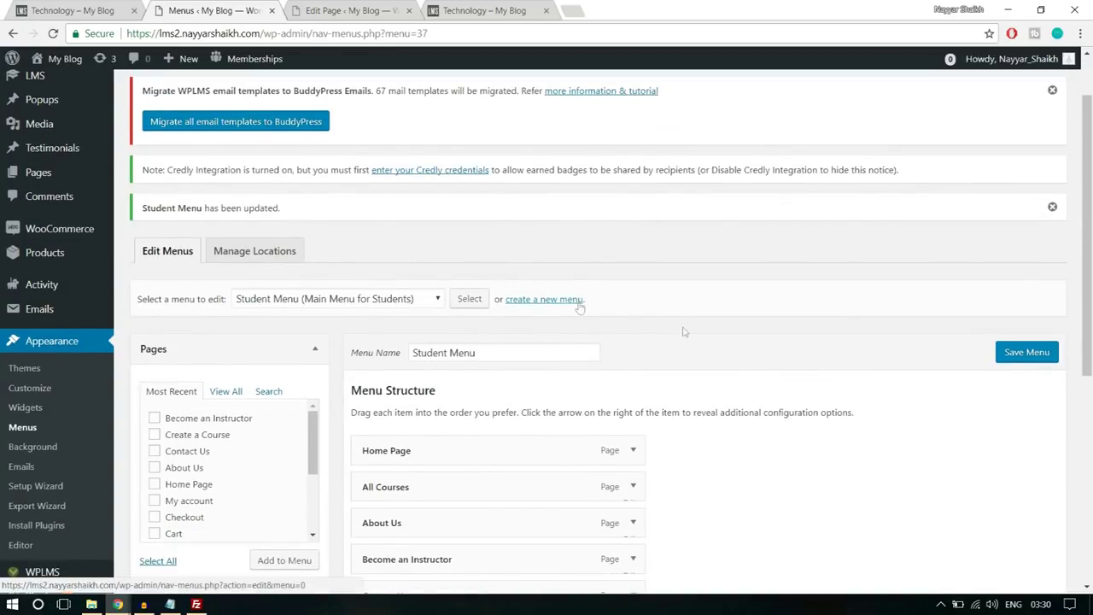
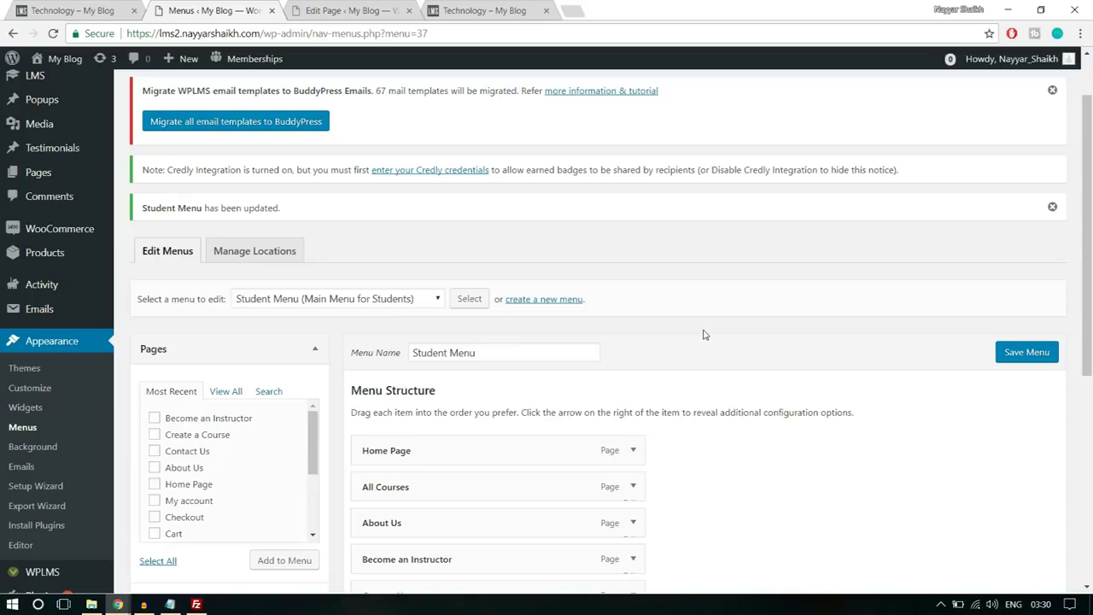
- Create a new menu named 'Primary Menu'
{"action": "left_click", "coordinate": [558, 300]}
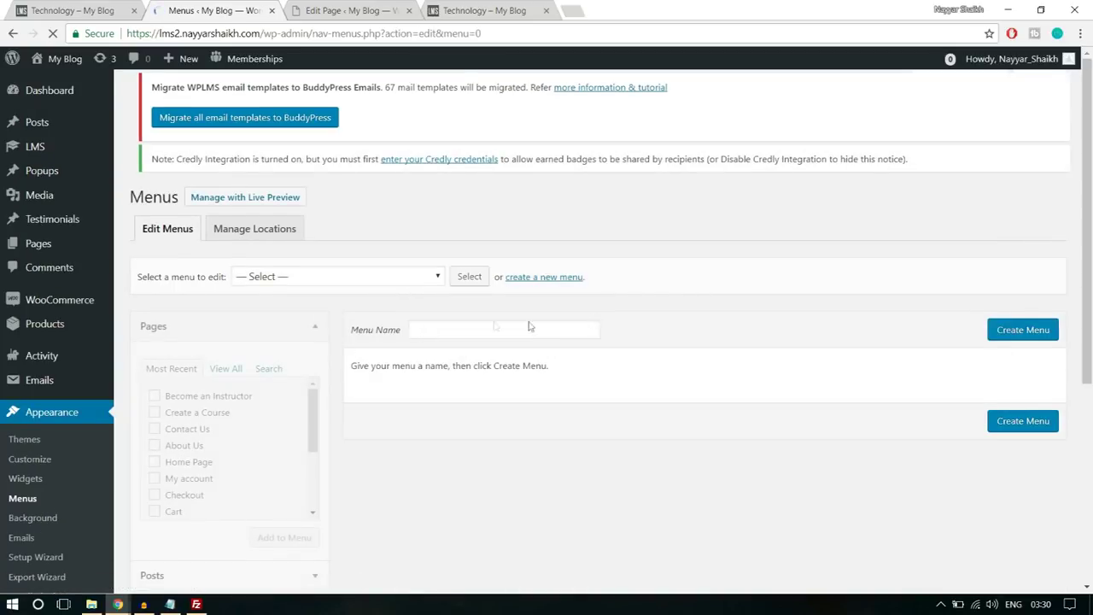
{"action": "left_click", "coordinate": [477, 341]}
{"action": "type", "text": "Pr"}
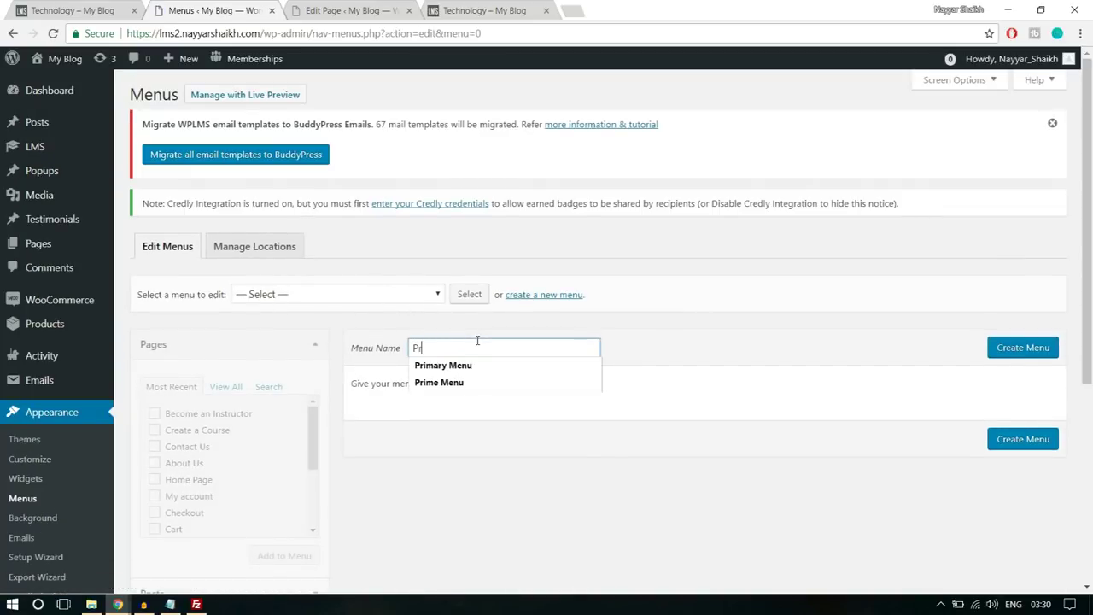
{"action": "left_click", "coordinate": [443, 365]}
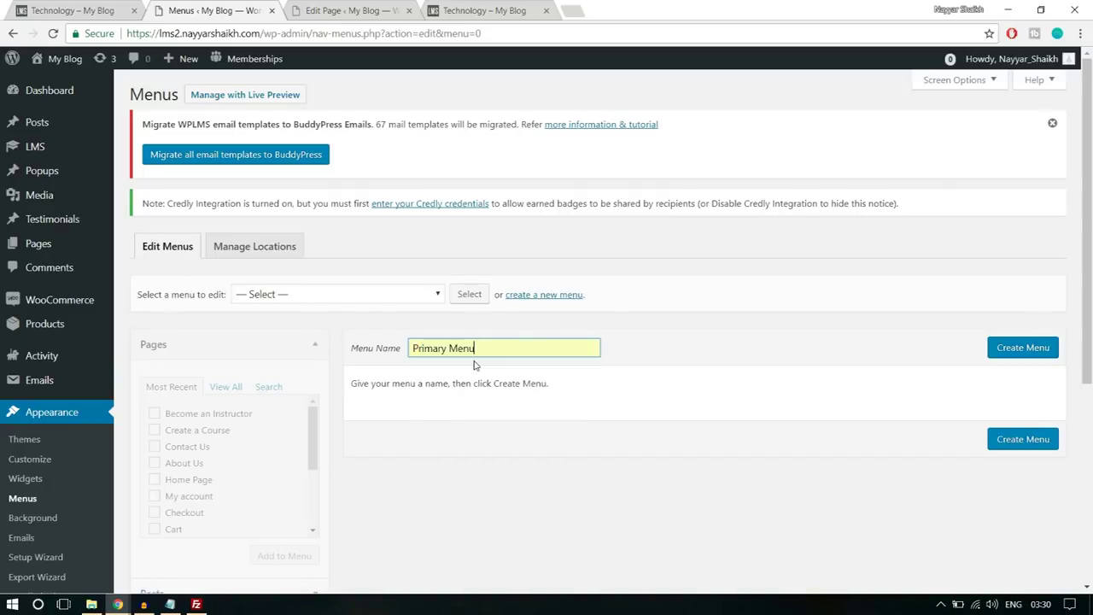
{"action": "left_click", "coordinate": [1023, 355]}
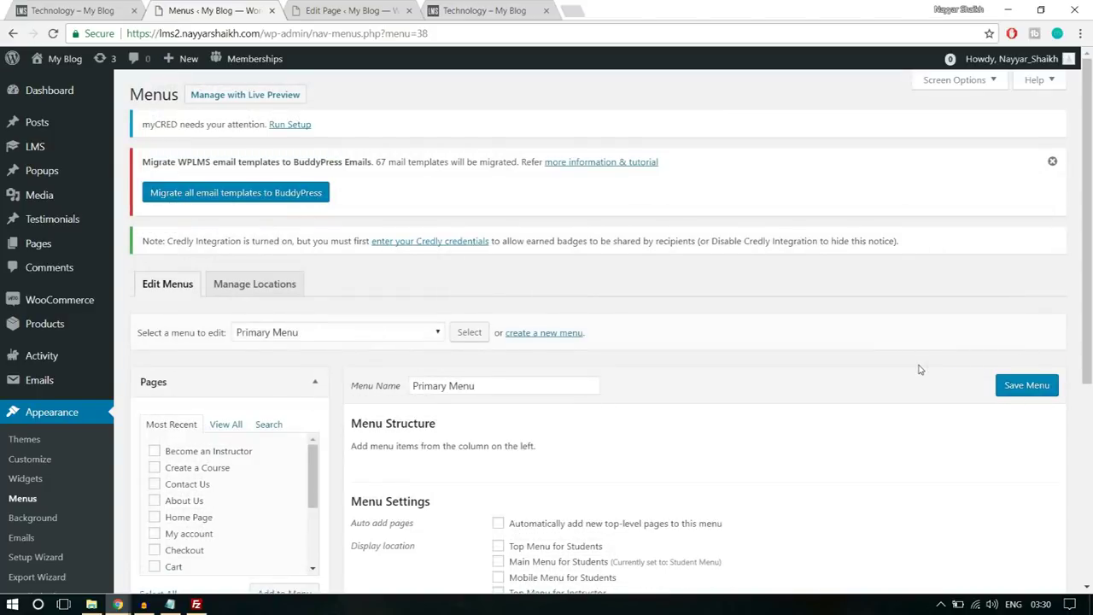
- Tick Main Menu as the Primary Menu's display location
{"action": "scroll", "coordinate": [919, 369], "scroll_direction": "down", "scroll_amount": 3}
{"action": "left_click", "coordinate": [535, 443]}
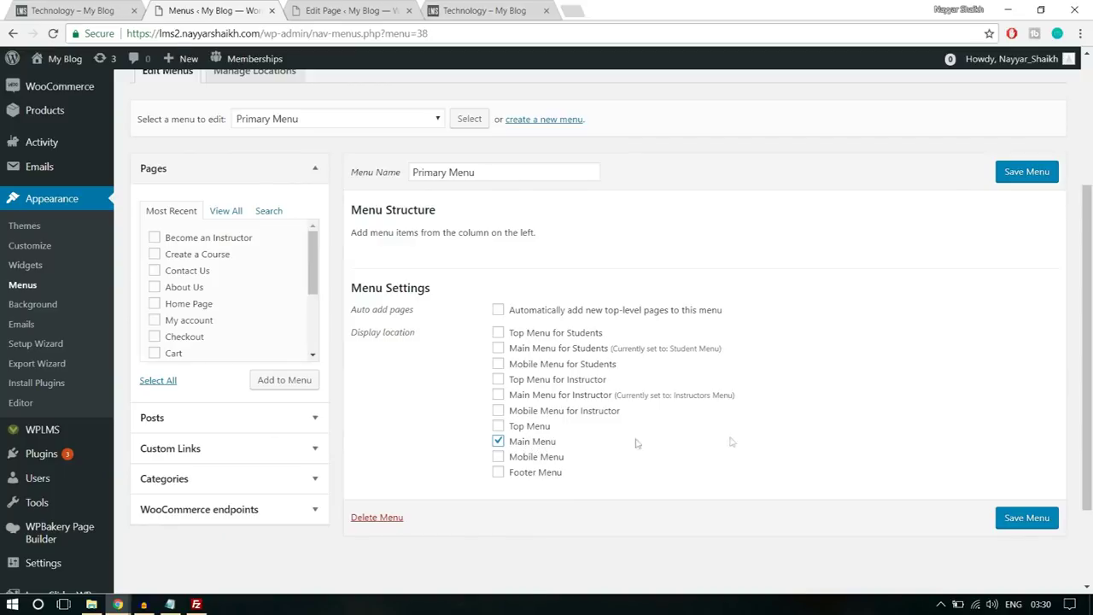
{"action": "scroll", "coordinate": [743, 441], "scroll_direction": "up", "scroll_amount": 1}
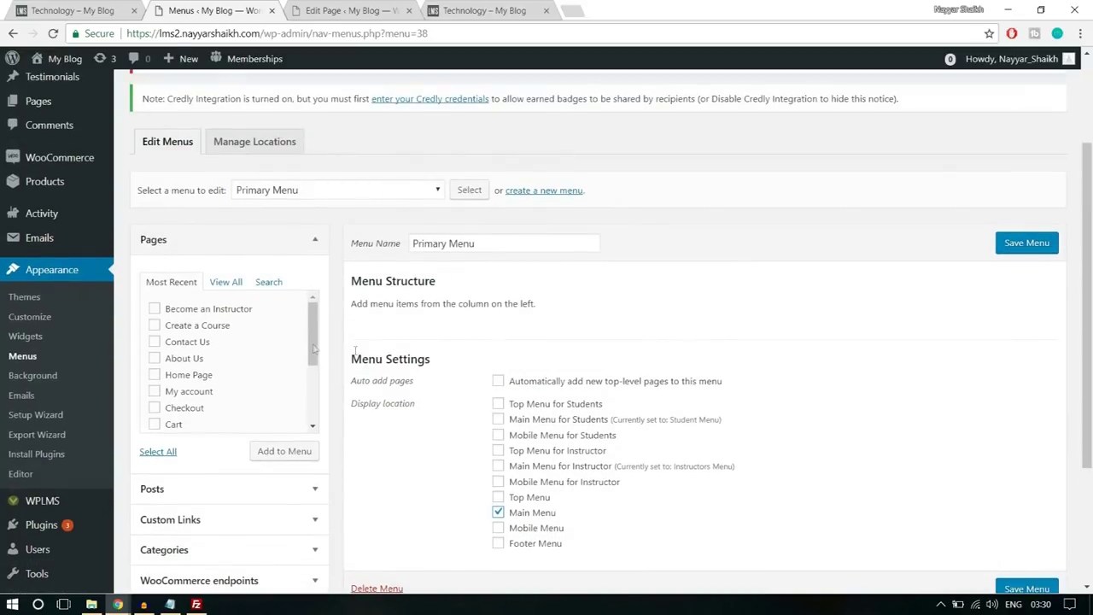
- In the full Pages list, tick Home Page, All Courses, My account and Contact Us
{"action": "left_click", "coordinate": [236, 289]}
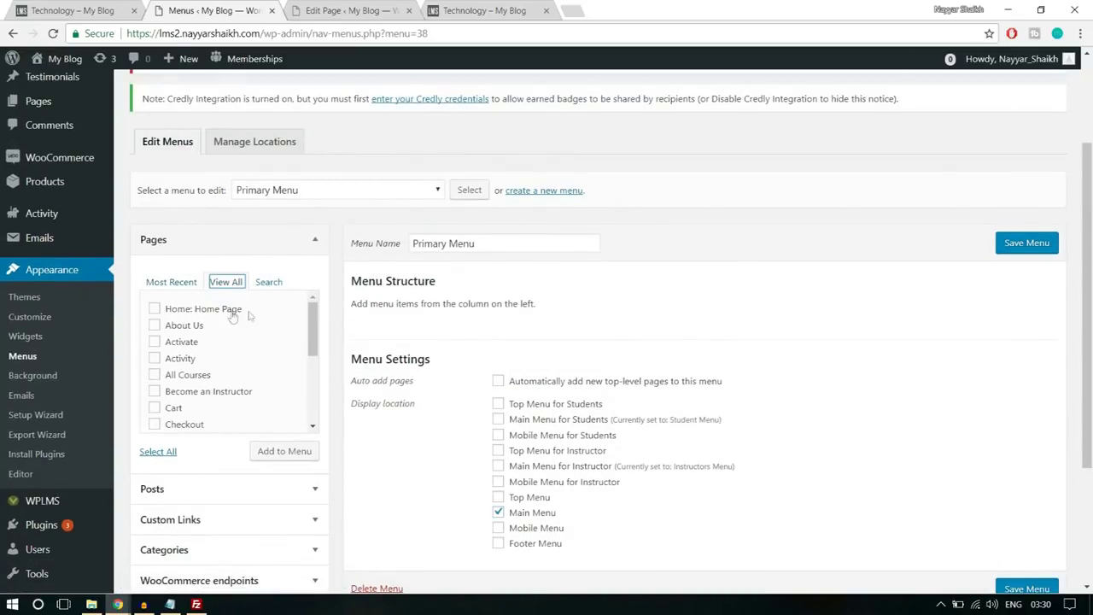
{"action": "left_click", "coordinate": [211, 315]}
{"action": "left_click", "coordinate": [183, 375]}
{"action": "scroll", "coordinate": [293, 382], "scroll_direction": "down", "scroll_amount": 1}
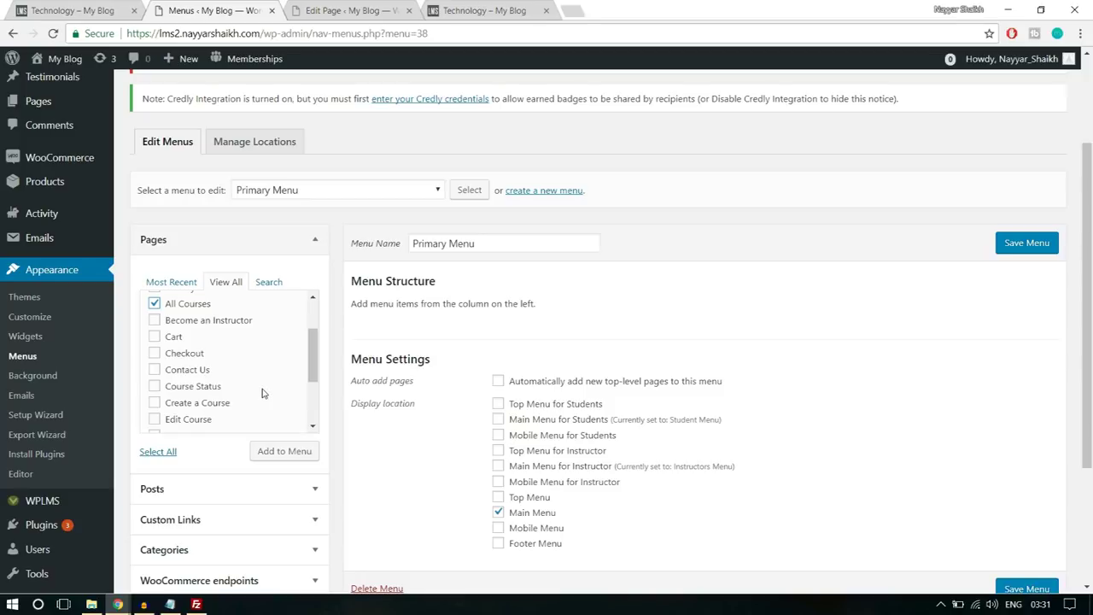
{"action": "scroll", "coordinate": [262, 393], "scroll_direction": "down", "scroll_amount": 1}
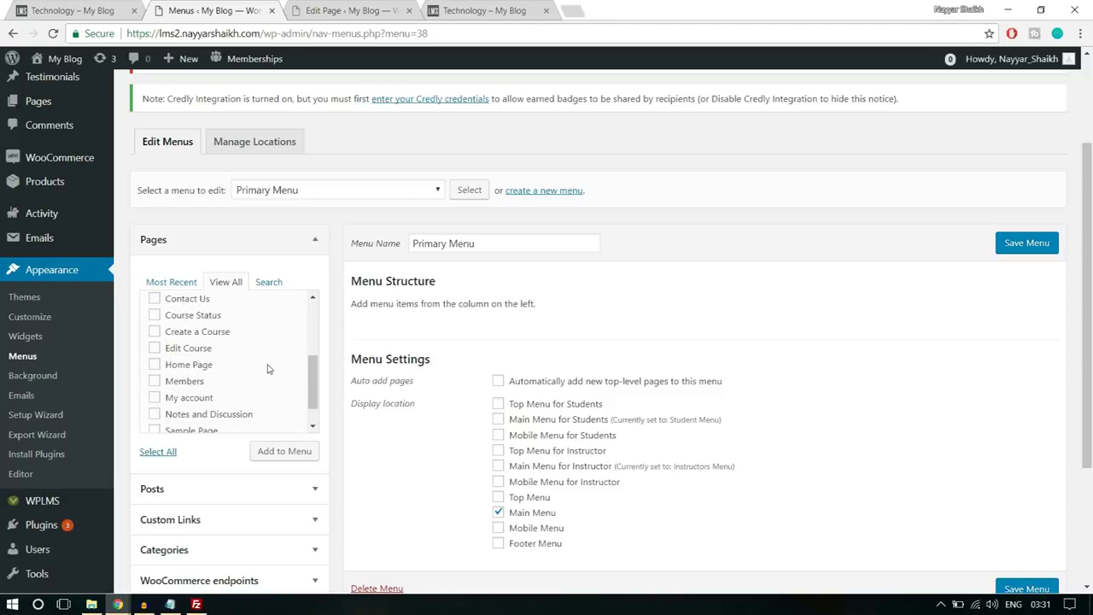
{"action": "scroll", "coordinate": [258, 379], "scroll_direction": "down", "scroll_amount": 1}
{"action": "left_click", "coordinate": [180, 374]}
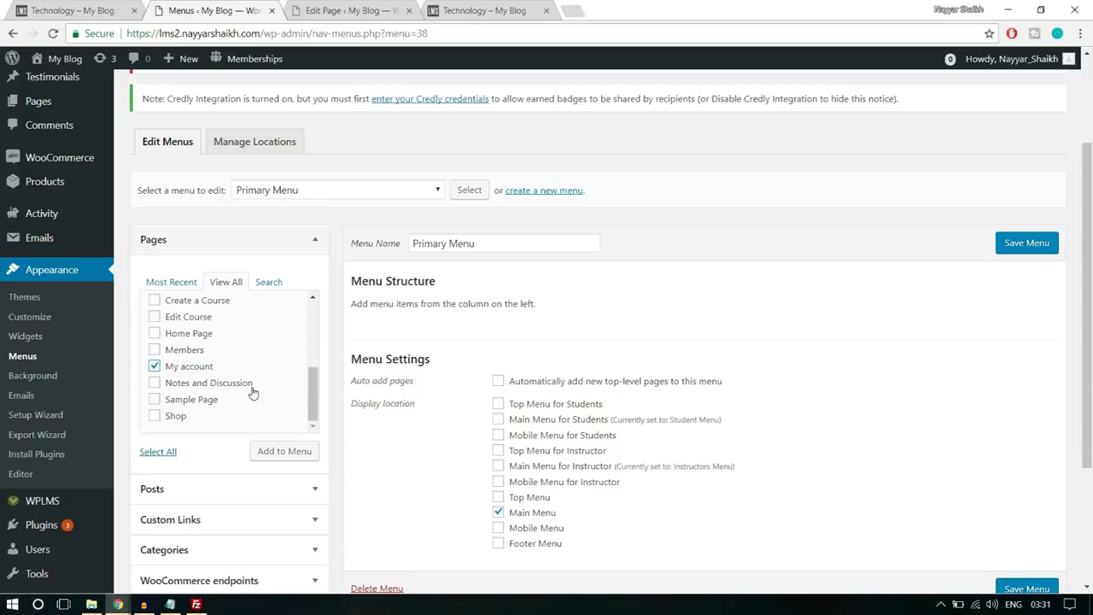
{"action": "scroll", "coordinate": [242, 398], "scroll_direction": "up", "scroll_amount": 2}
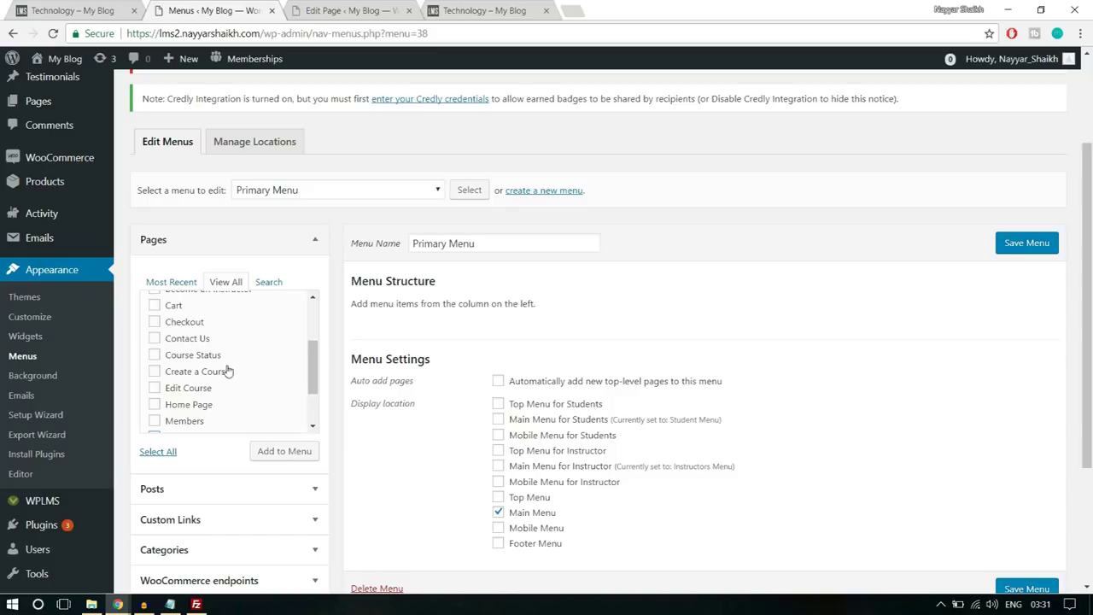
{"action": "scroll", "coordinate": [227, 371], "scroll_direction": "up", "scroll_amount": 2}
{"action": "left_click", "coordinate": [172, 410]}
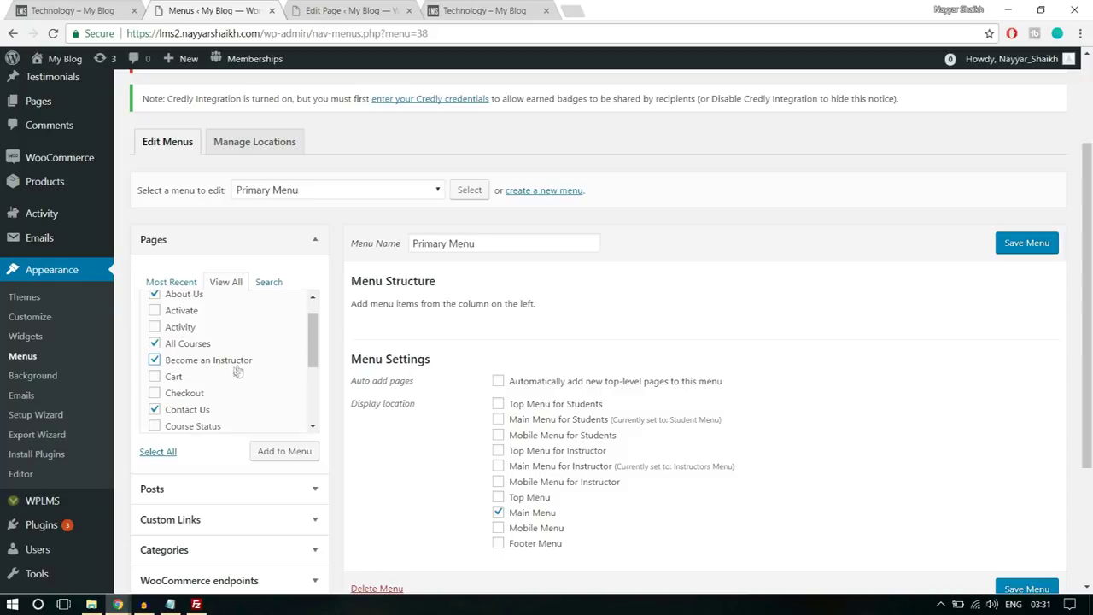
- Add the ticked pages to the Primary Menu
{"action": "left_click", "coordinate": [295, 456]}
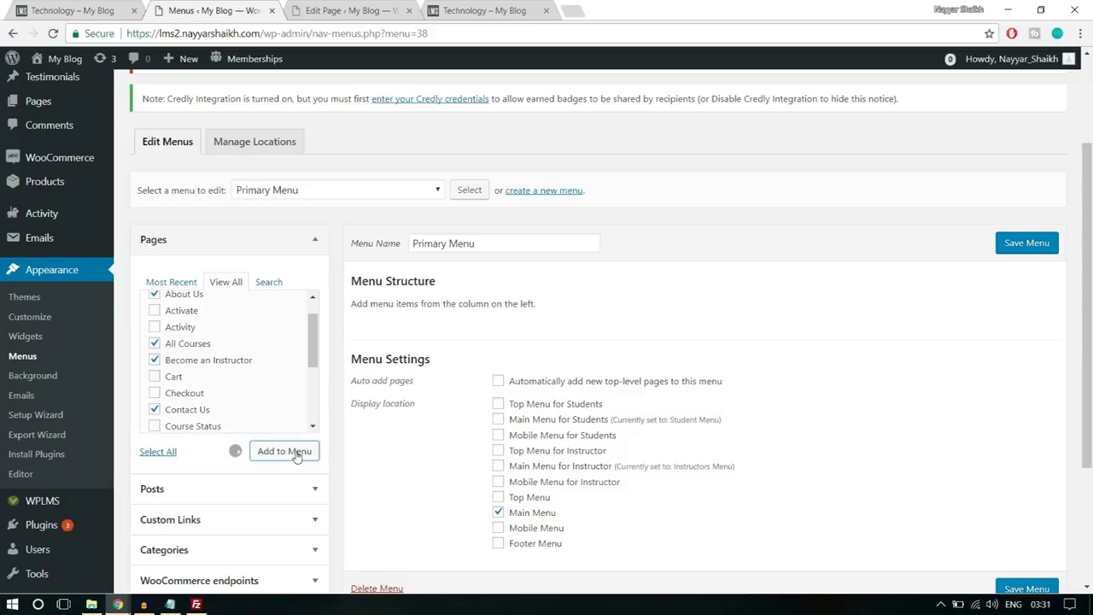
{"action": "scroll", "coordinate": [891, 350], "scroll_direction": "down", "scroll_amount": 1}
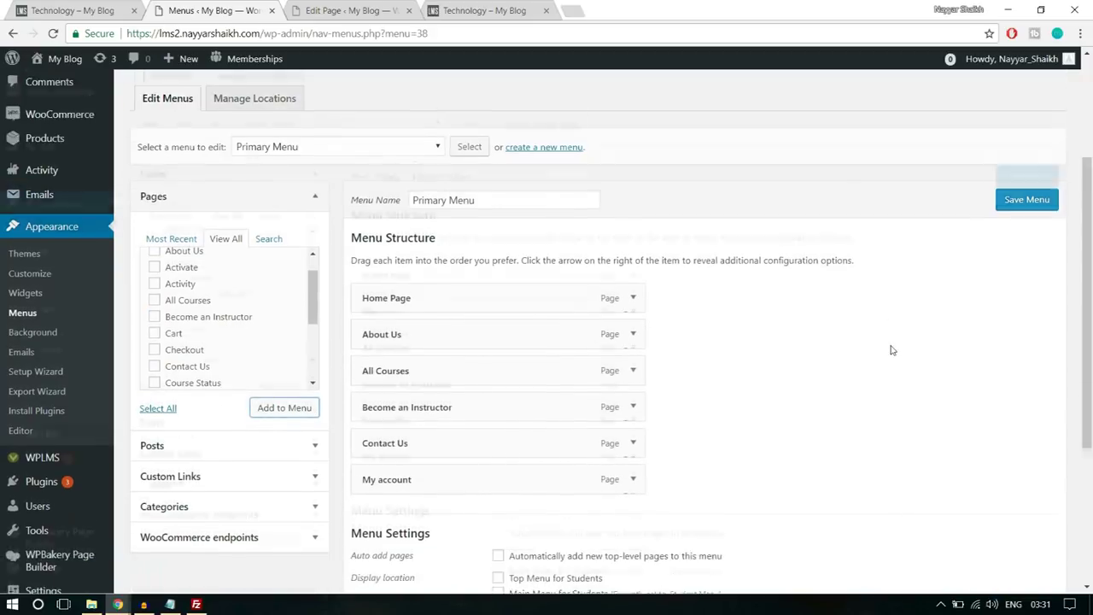
{"action": "scroll", "coordinate": [891, 351], "scroll_direction": "down", "scroll_amount": 1}
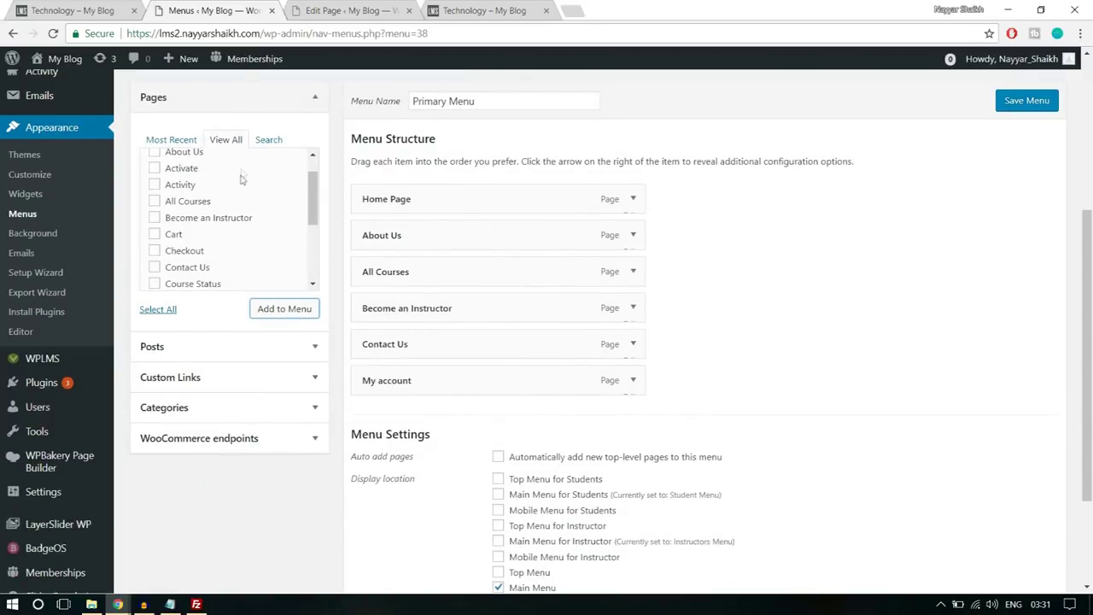
- Add a custom link to the site URL plus /register, labelled Register, to the menu
{"action": "left_click", "coordinate": [222, 380]}
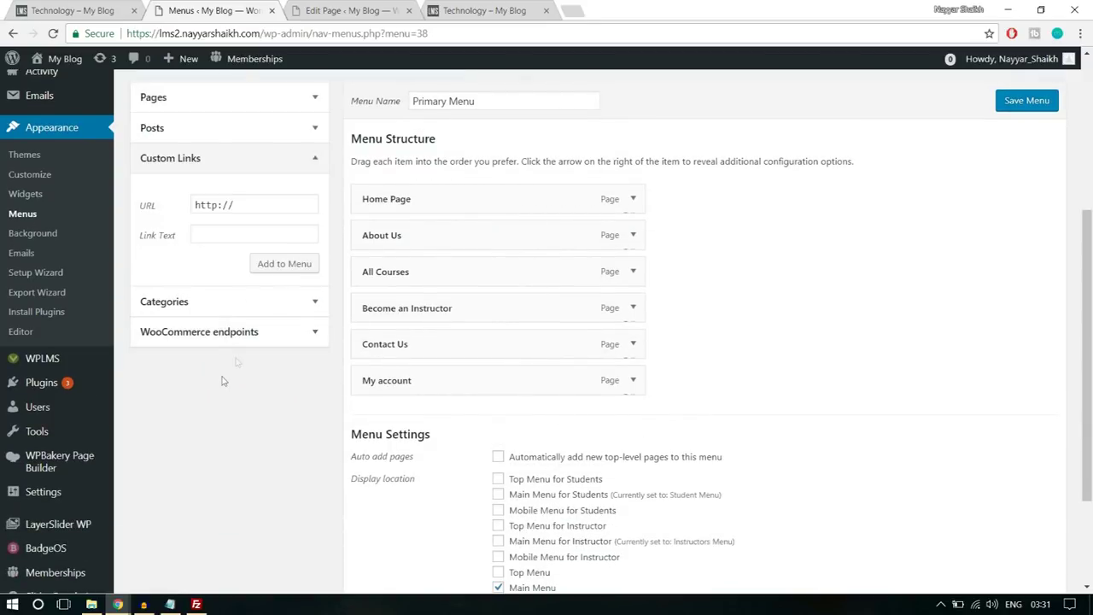
{"action": "left_click_drag", "start_coordinate": [265, 33], "coordinate": [8, 34]}
{"action": "key", "text": "ctrl+c"}
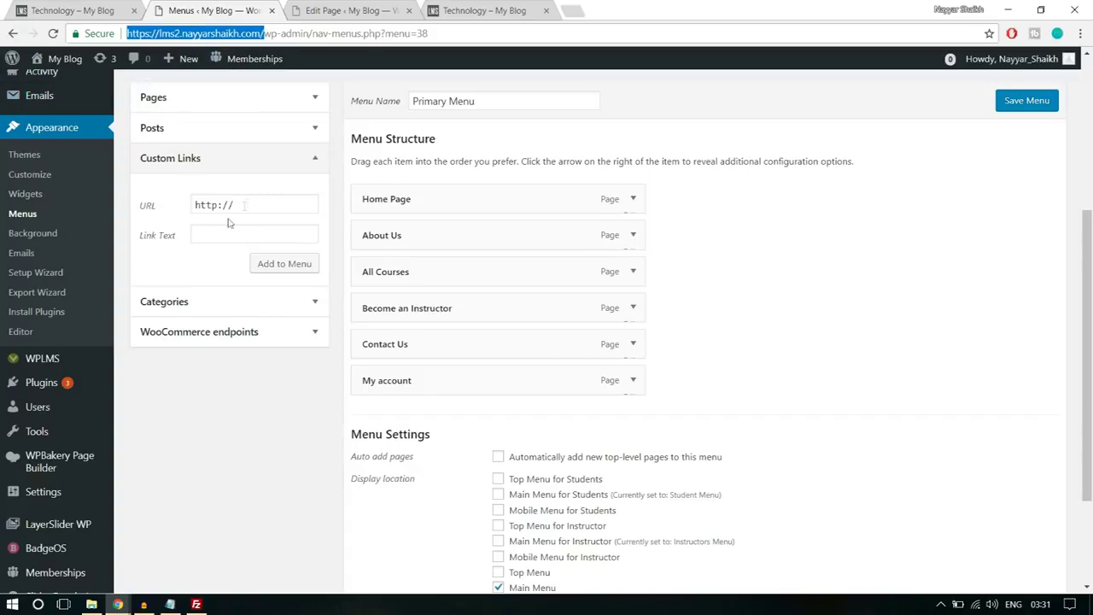
{"action": "triple_click", "coordinate": [248, 205]}
{"action": "key", "text": "ctrl+v"}
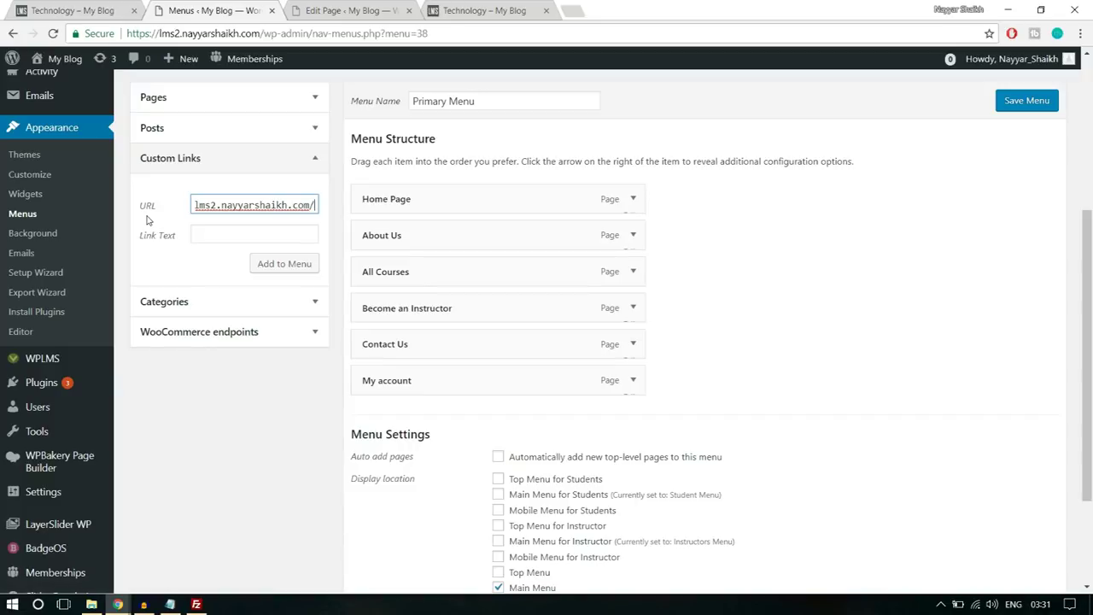
{"action": "type", "text": "reister"}
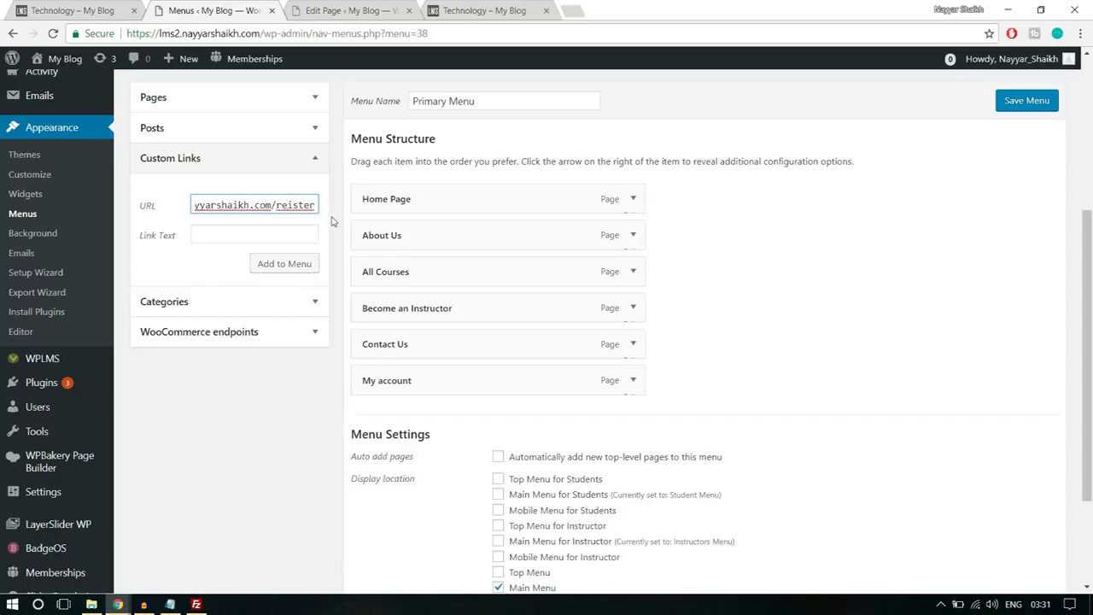
{"action": "type", "text": "g"}
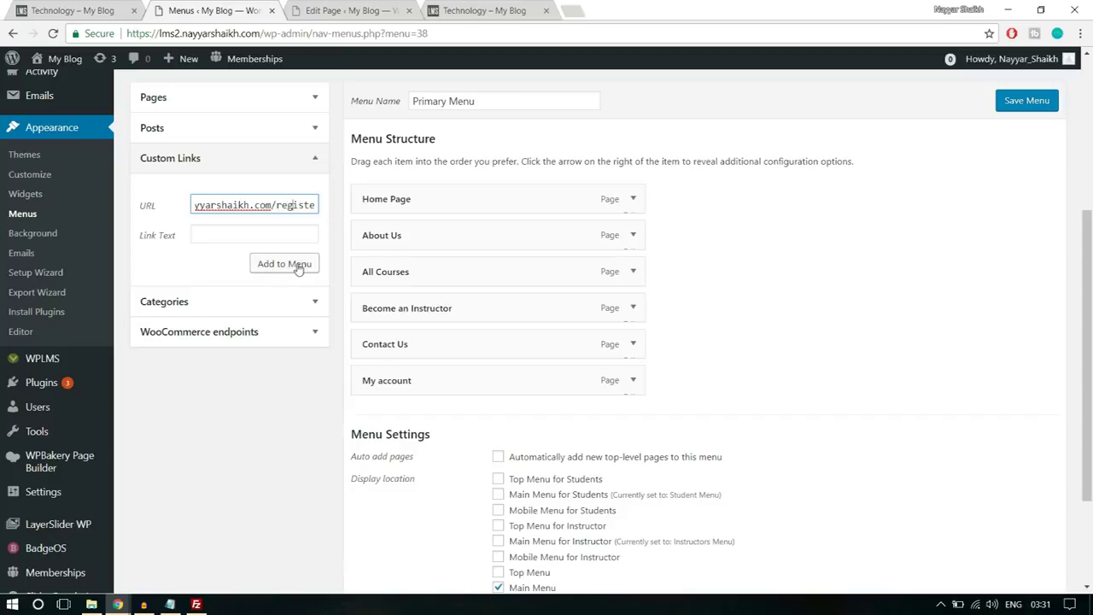
{"action": "left_click", "coordinate": [248, 233]}
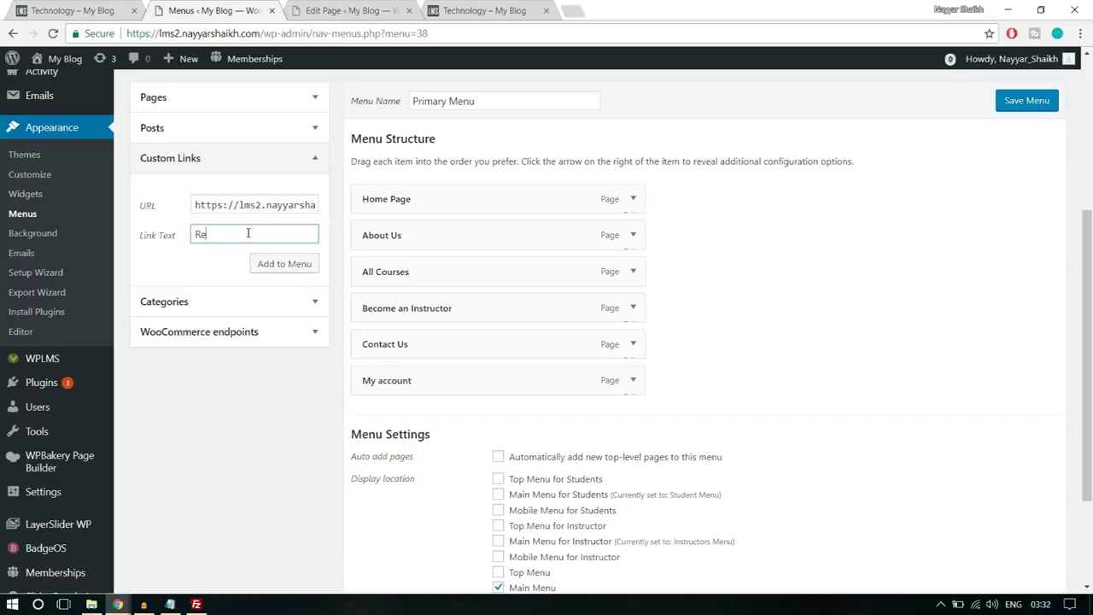
{"action": "left_click", "coordinate": [261, 265]}
- Move the Register link below All Courses and save the Primary Menu
{"action": "left_click_drag", "start_coordinate": [493, 408], "coordinate": [462, 309]}
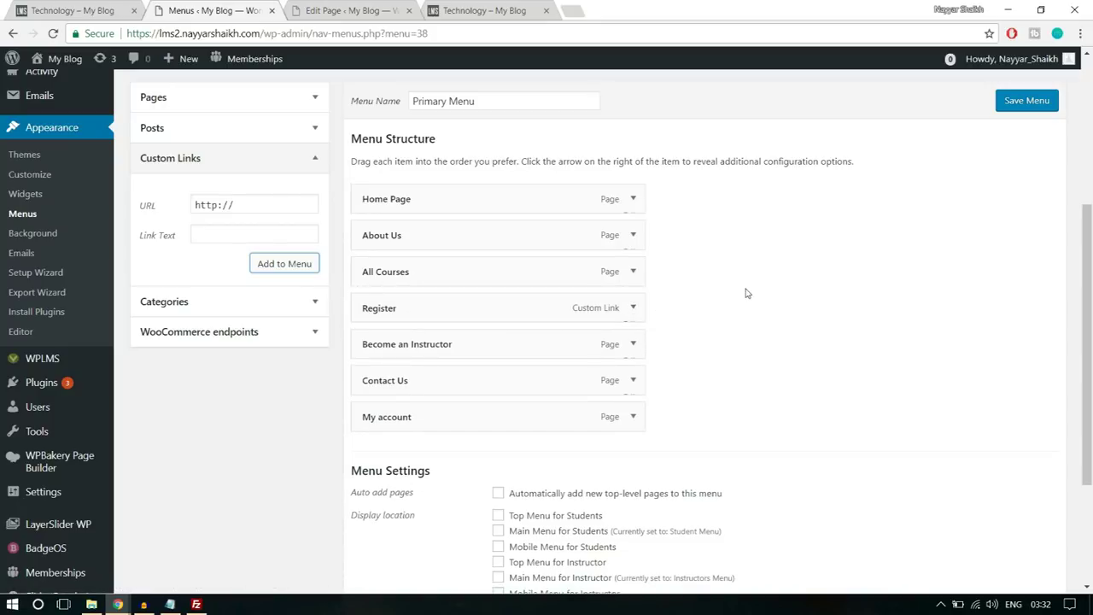
{"action": "left_click", "coordinate": [632, 313]}
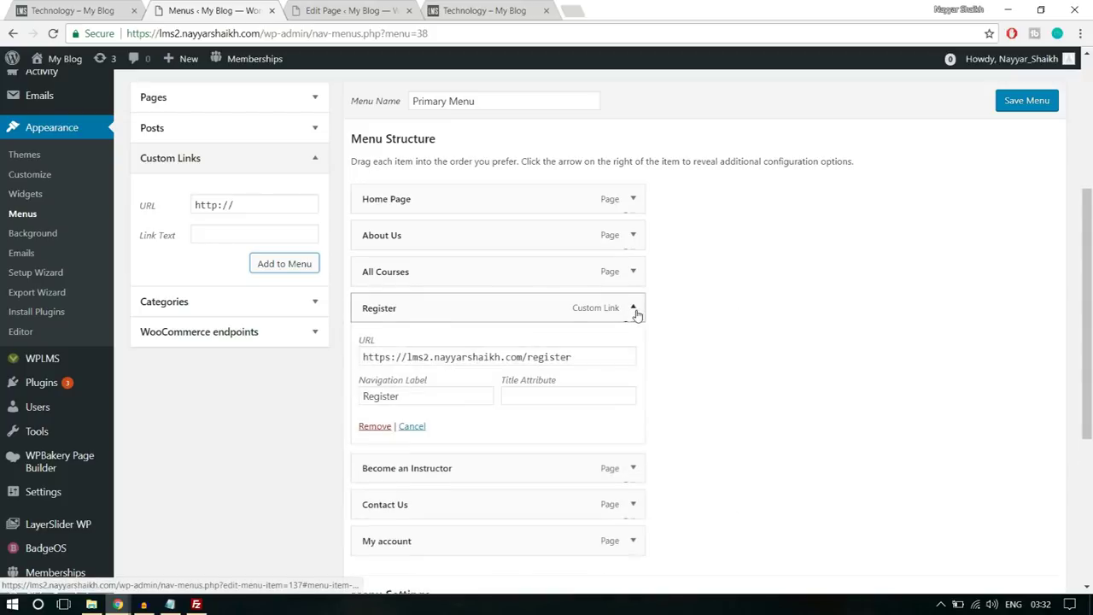
{"action": "double_click", "coordinate": [589, 357]}
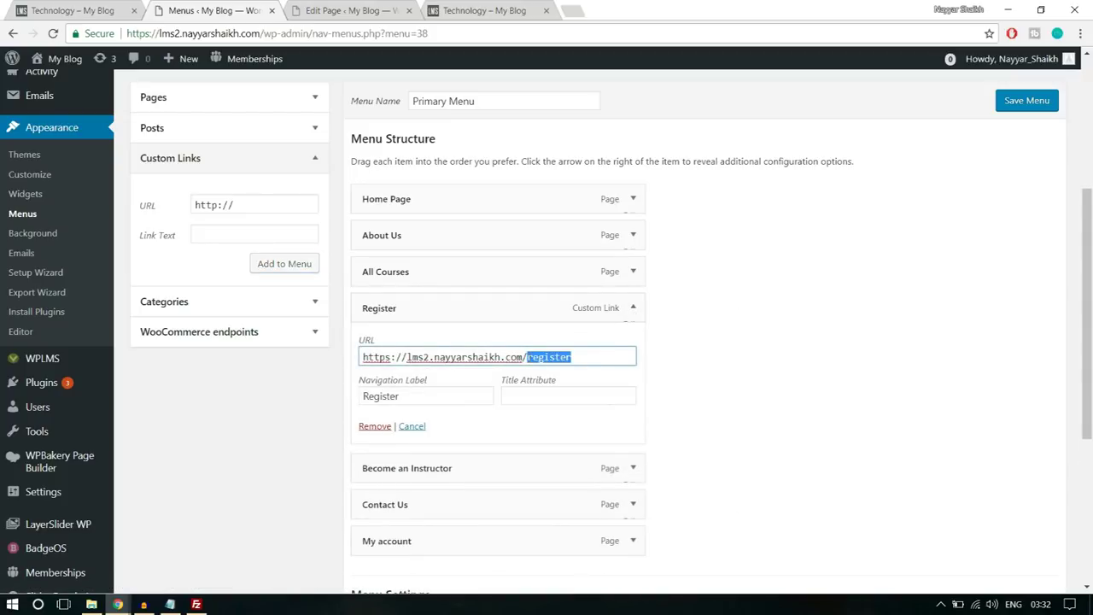
{"action": "left_click", "coordinate": [633, 308]}
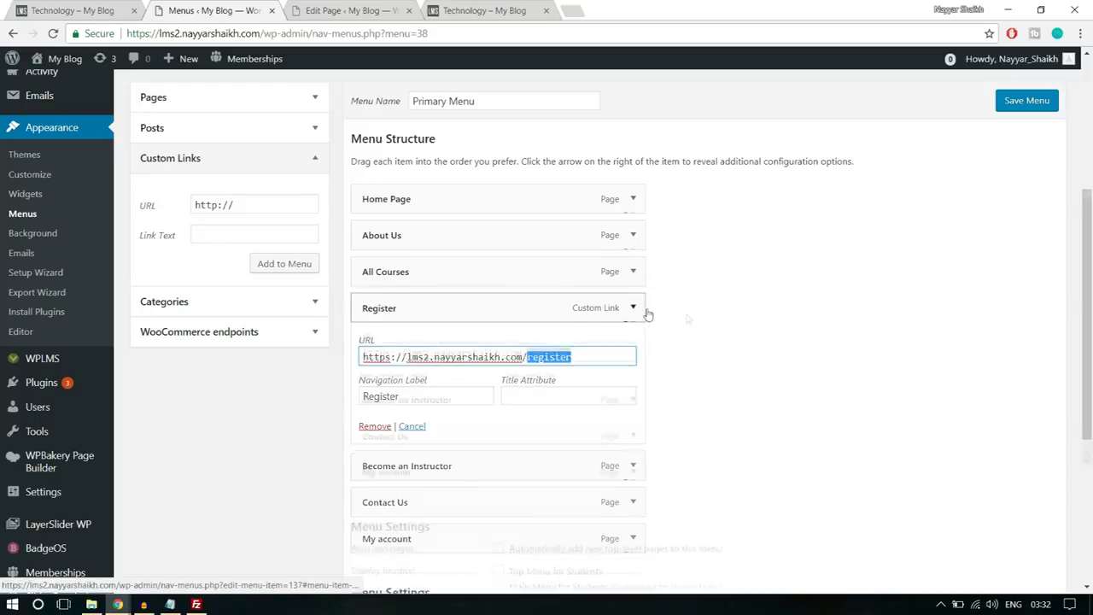
{"action": "scroll", "coordinate": [698, 316], "scroll_direction": "down", "scroll_amount": 2}
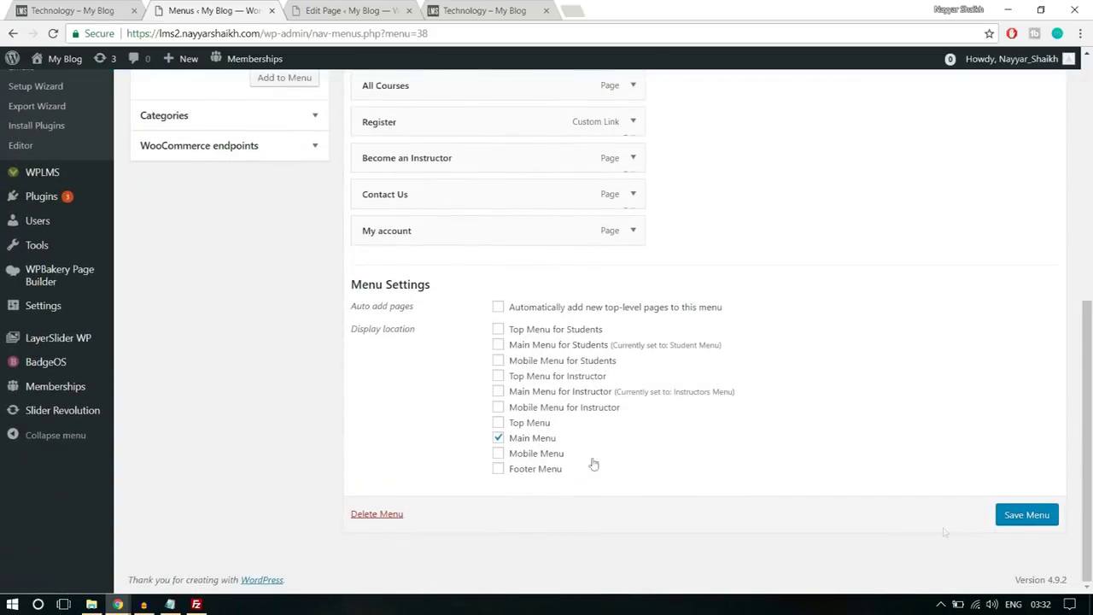
{"action": "left_click", "coordinate": [1006, 520]}
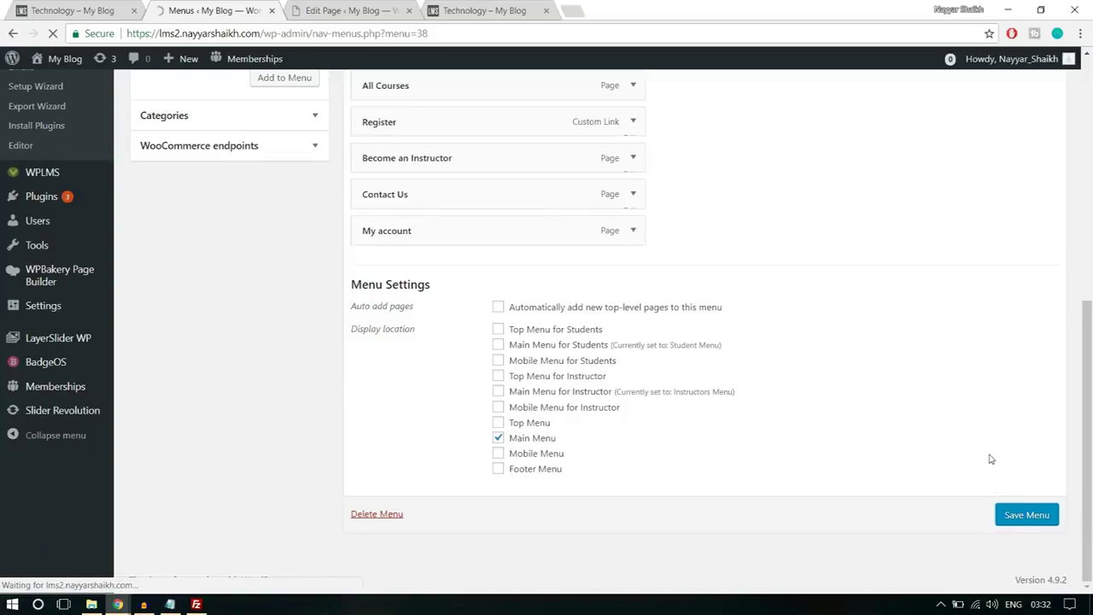
{"action": "left_click", "coordinate": [485, 10]}
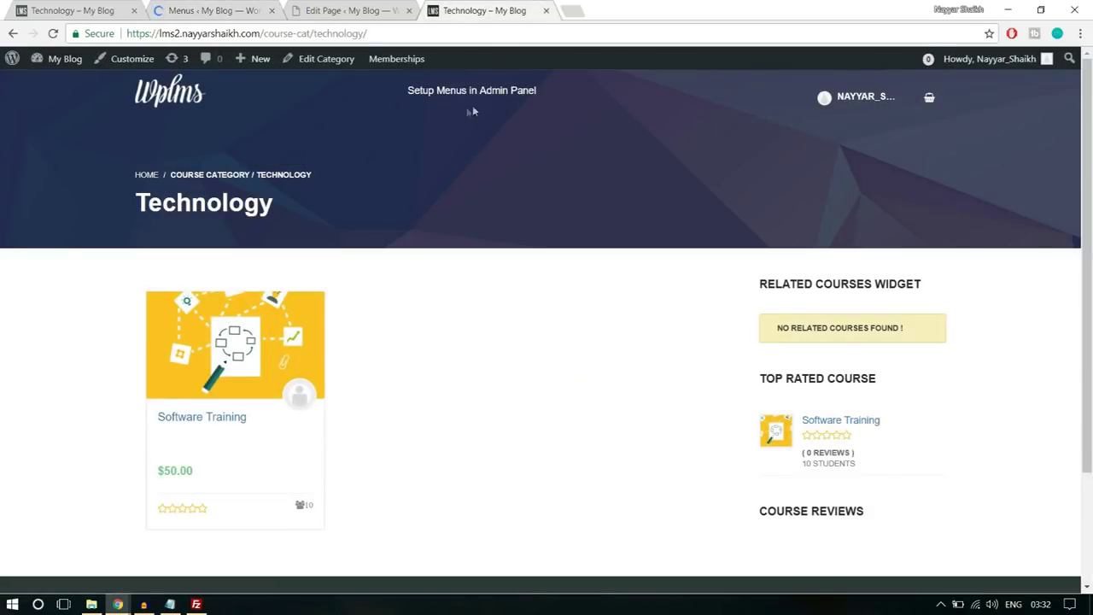
- Load the site's home page in a new incognito window
{"action": "left_click", "coordinate": [170, 102]}
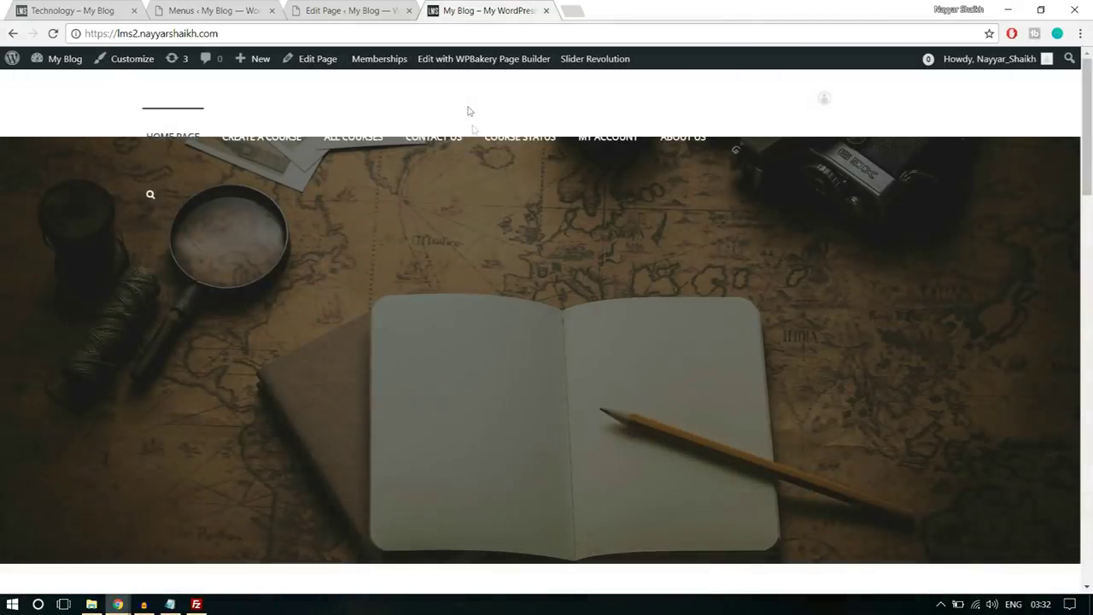
{"action": "key", "text": "alt+Left"}
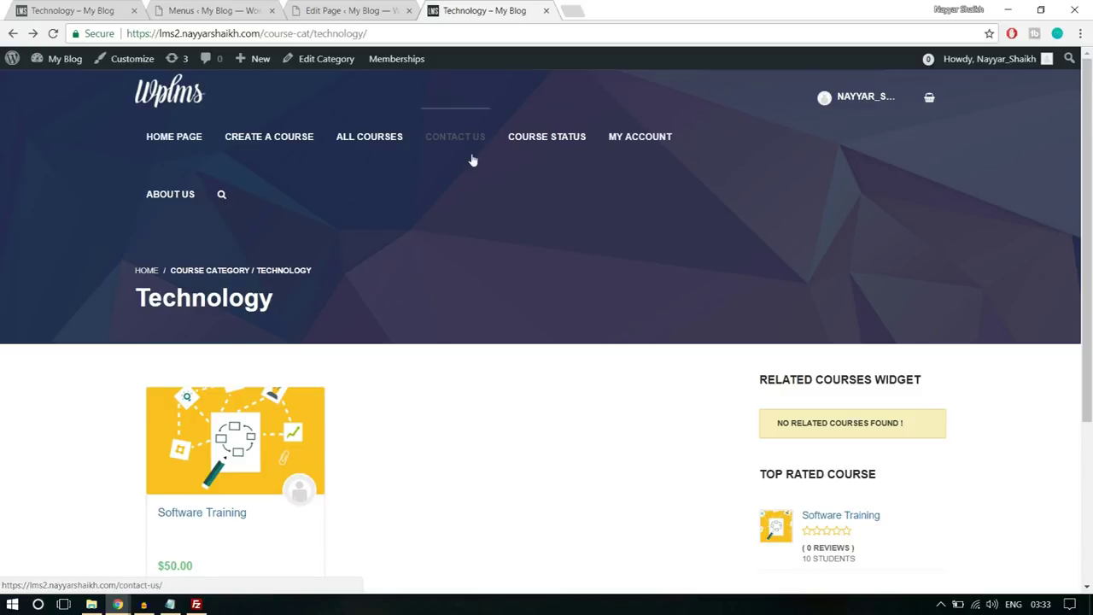
{"action": "scroll", "coordinate": [653, 395], "scroll_direction": "down", "scroll_amount": 3}
{"action": "scroll", "coordinate": [651, 397], "scroll_direction": "up", "scroll_amount": 3}
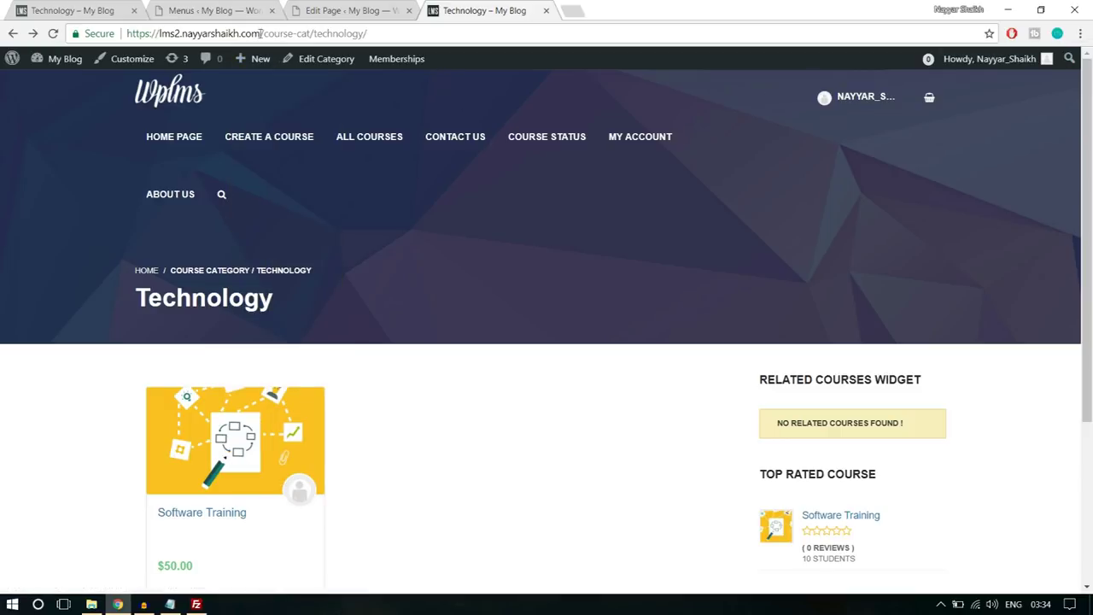
{"action": "left_click_drag", "start_coordinate": [264, 34], "coordinate": [126, 33]}
{"action": "key", "text": "ctrl+c"}
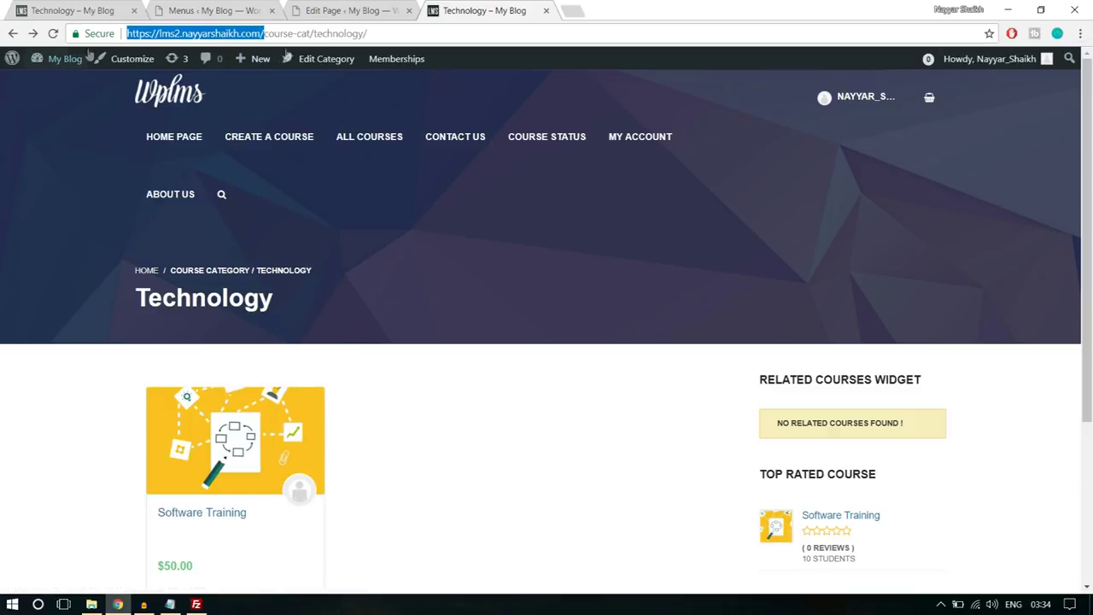
{"action": "left_click", "coordinate": [1080, 34]}
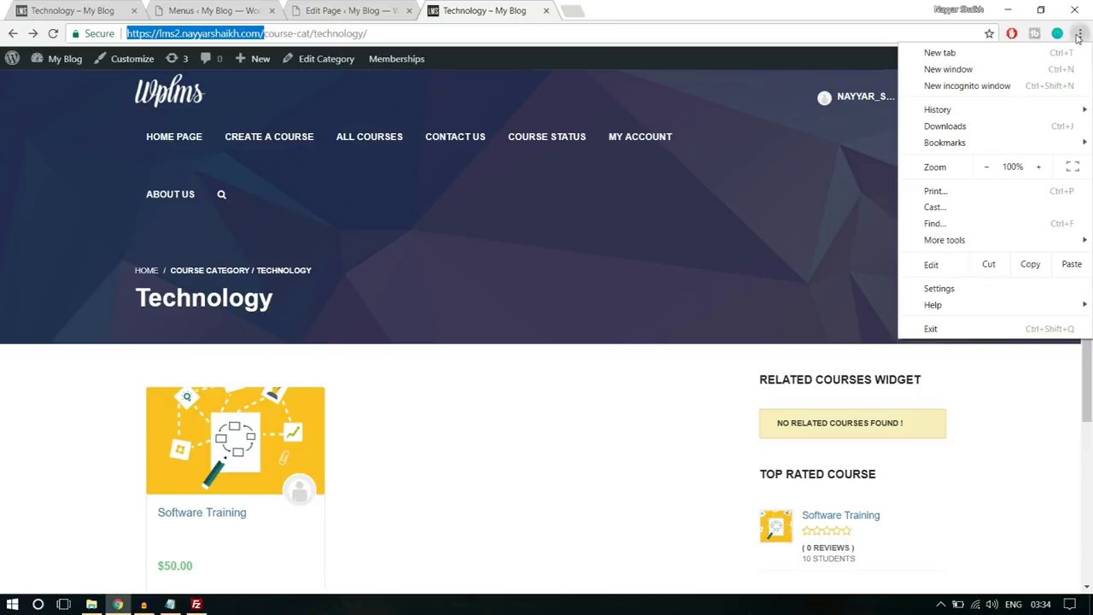
{"action": "left_click", "coordinate": [1037, 80]}
{"action": "key", "text": "ctrl+v"}
{"action": "key", "text": "Return"}
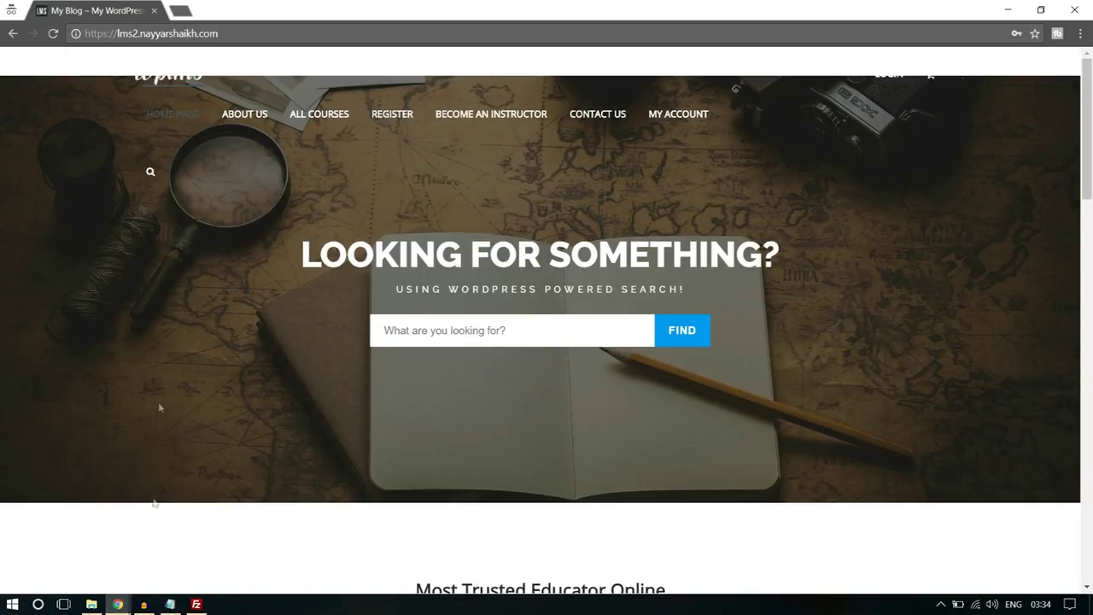
- Return to the main window's WordPress Menus admin page
{"action": "mouse_move", "coordinate": [118, 604]}
{"action": "left_click", "coordinate": [86, 546]}
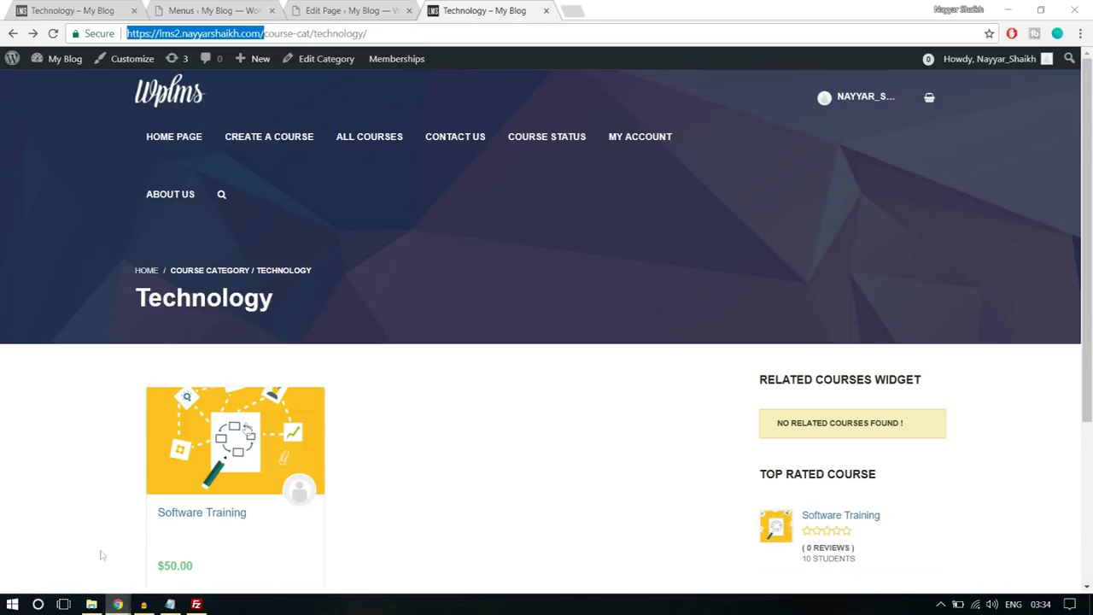
{"action": "left_click", "coordinate": [214, 11]}
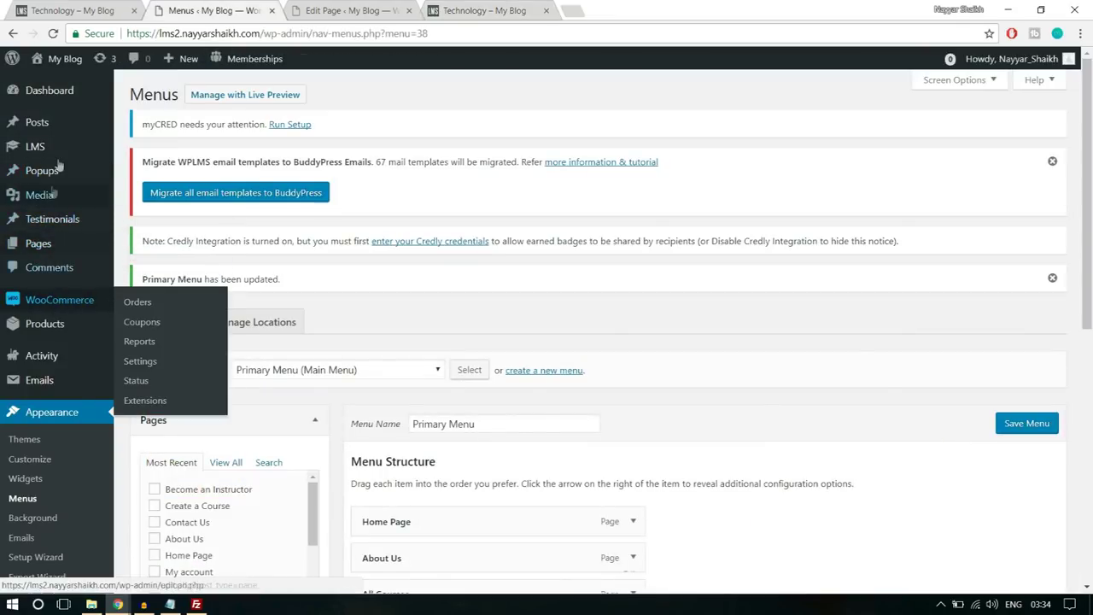
- Edit the Home Page, set the slider row's top margin to -250px, and update the page
{"action": "left_click", "coordinate": [56, 244]}
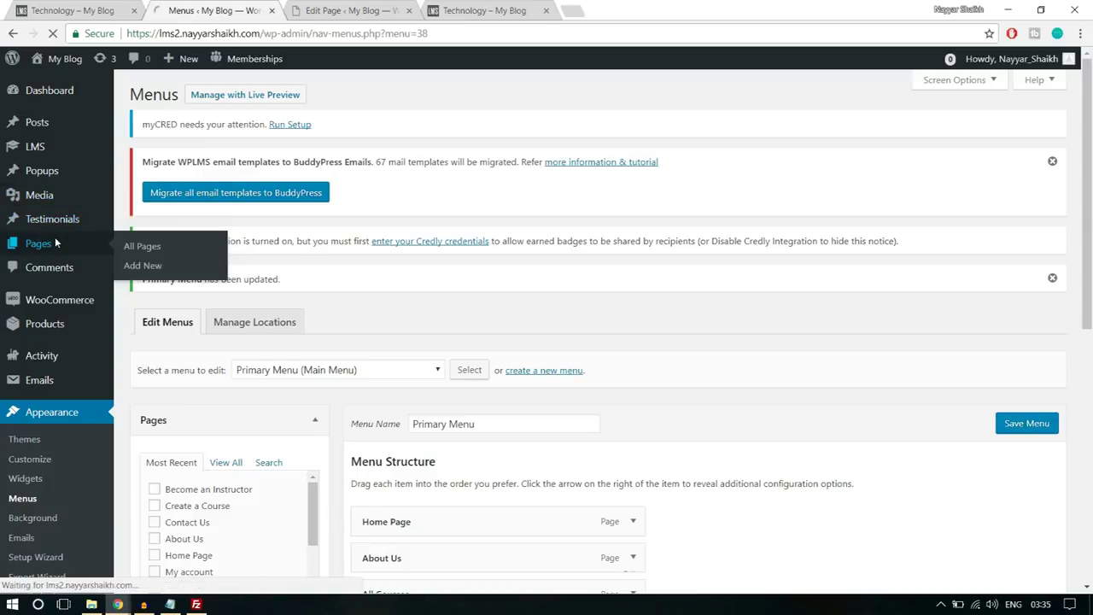
{"action": "scroll", "coordinate": [495, 310], "scroll_direction": "down", "scroll_amount": 4}
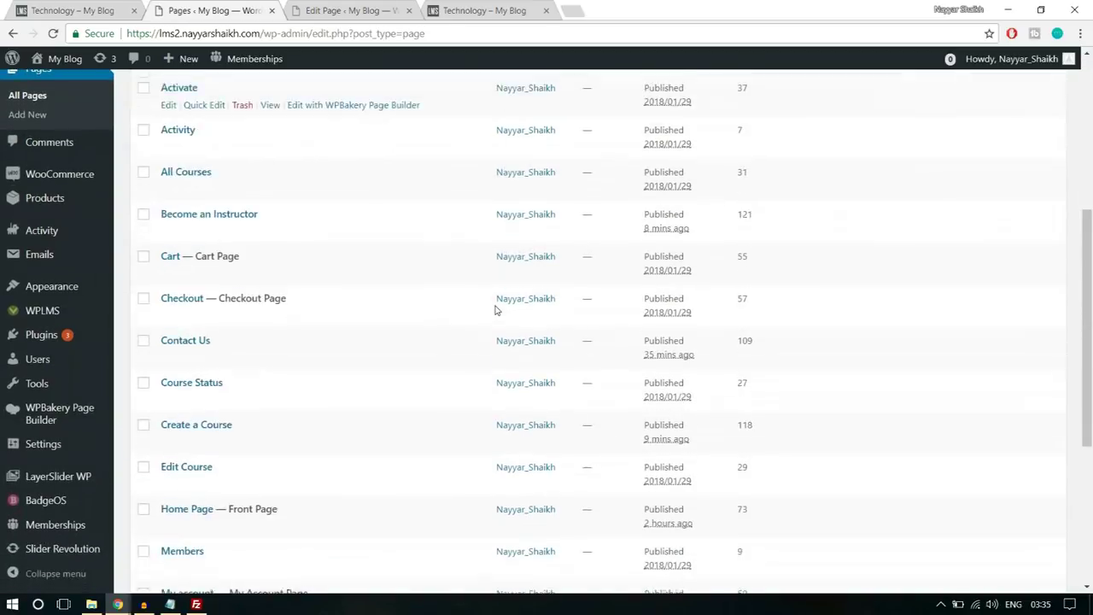
{"action": "left_click", "coordinate": [168, 377]}
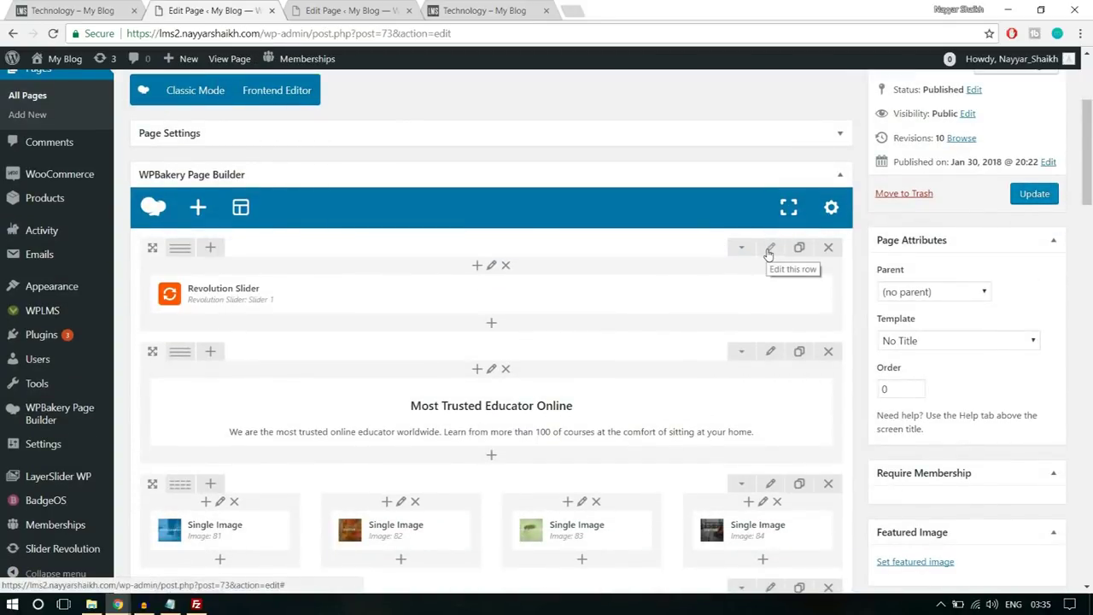
{"action": "left_click", "coordinate": [770, 249]}
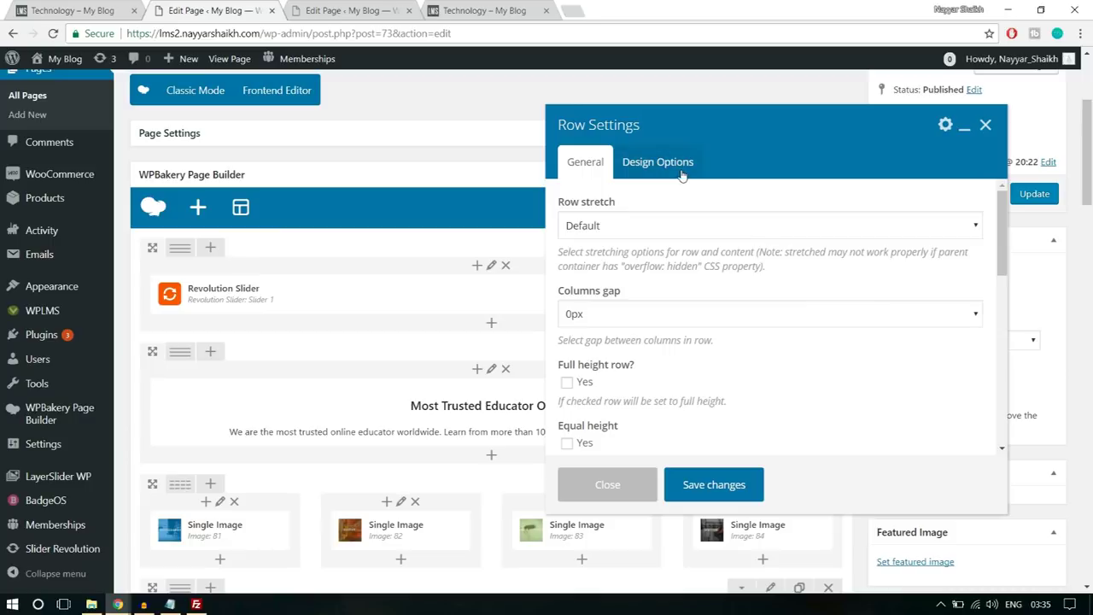
{"action": "left_click", "coordinate": [682, 175]}
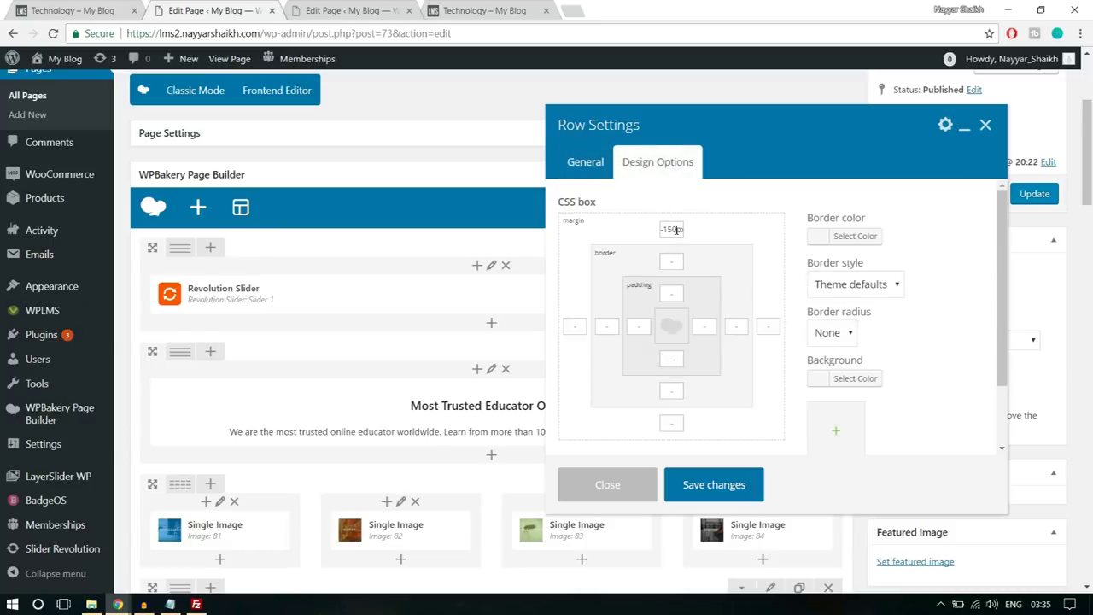
{"action": "left_click", "coordinate": [672, 229]}
{"action": "type", "text": "2"}
{"action": "left_click", "coordinate": [752, 485]}
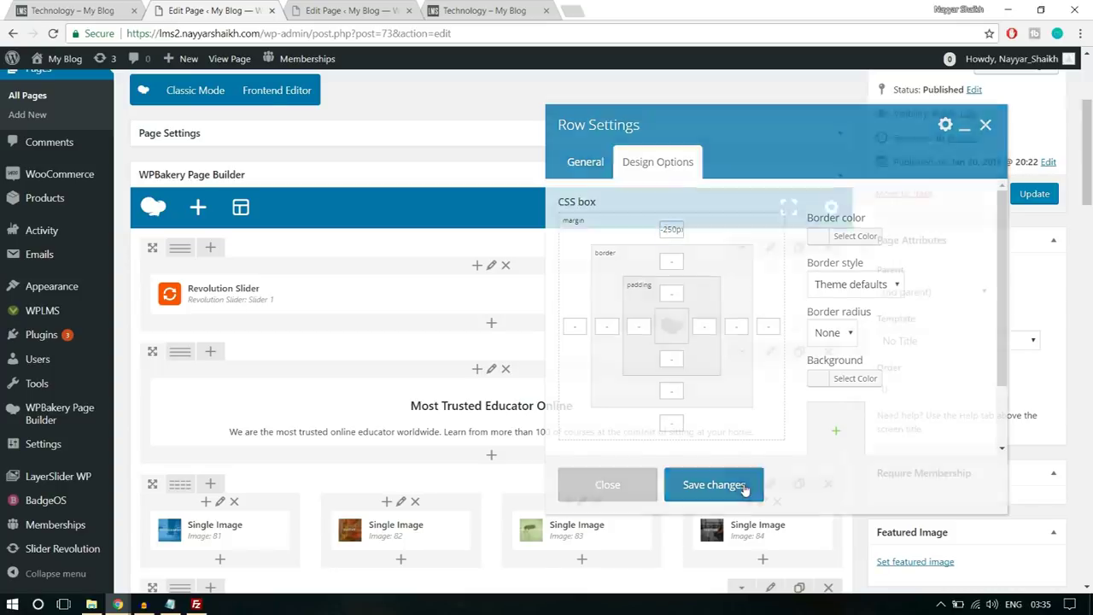
{"action": "left_click", "coordinate": [1040, 196]}
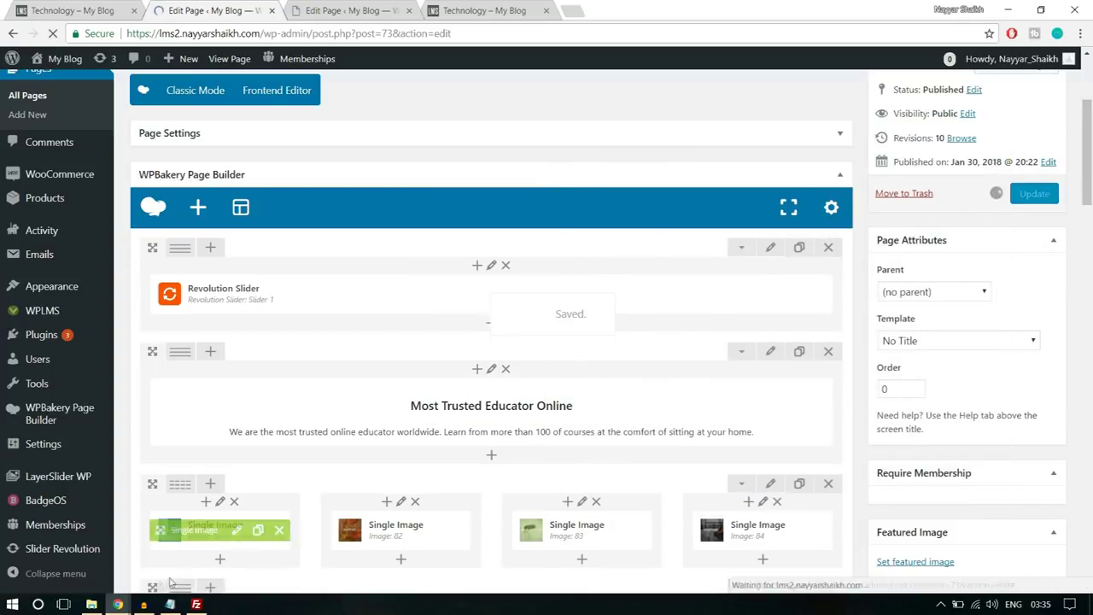
- Reload the home page in the incognito window and scroll to check the new layout
{"action": "mouse_move", "coordinate": [118, 604]}
{"action": "left_click", "coordinate": [197, 557]}
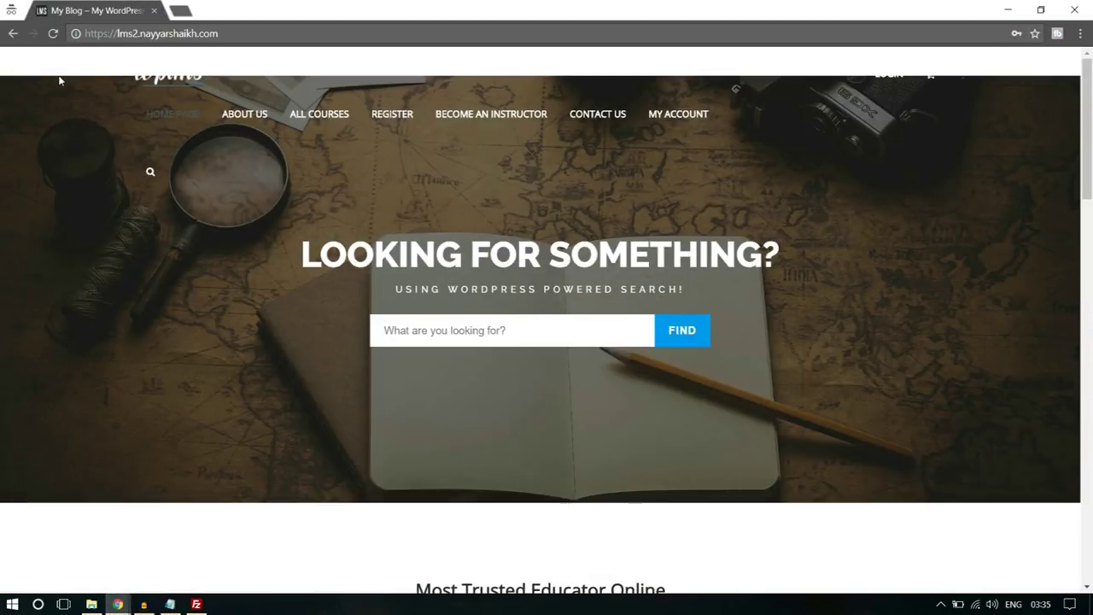
{"action": "left_click", "coordinate": [54, 33]}
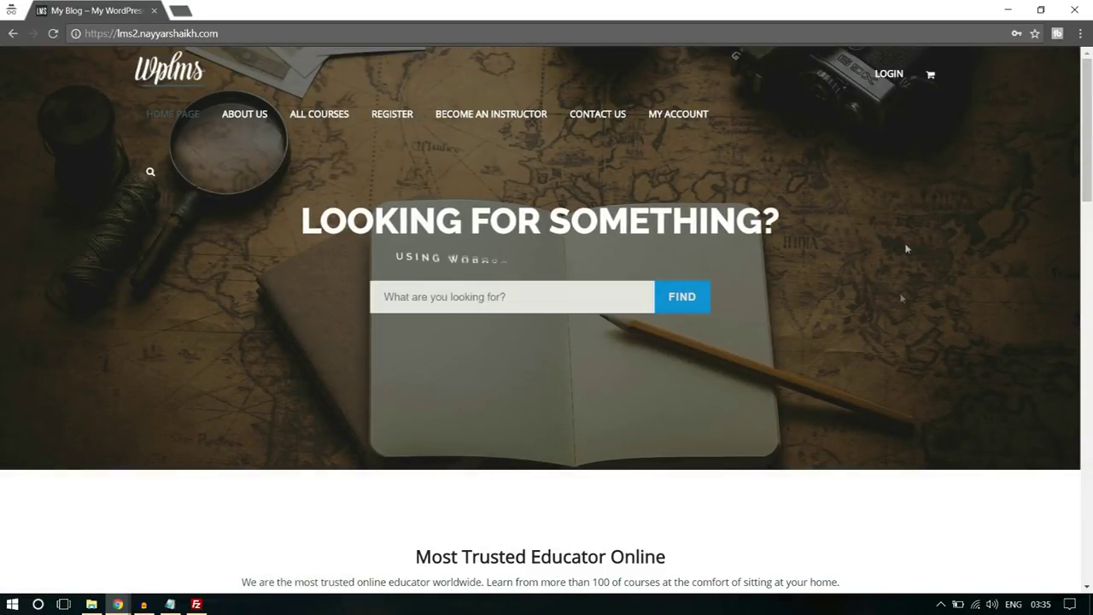
{"action": "scroll", "coordinate": [900, 318], "scroll_direction": "down", "scroll_amount": 4}
{"action": "scroll", "coordinate": [899, 319], "scroll_direction": "down", "scroll_amount": 10}
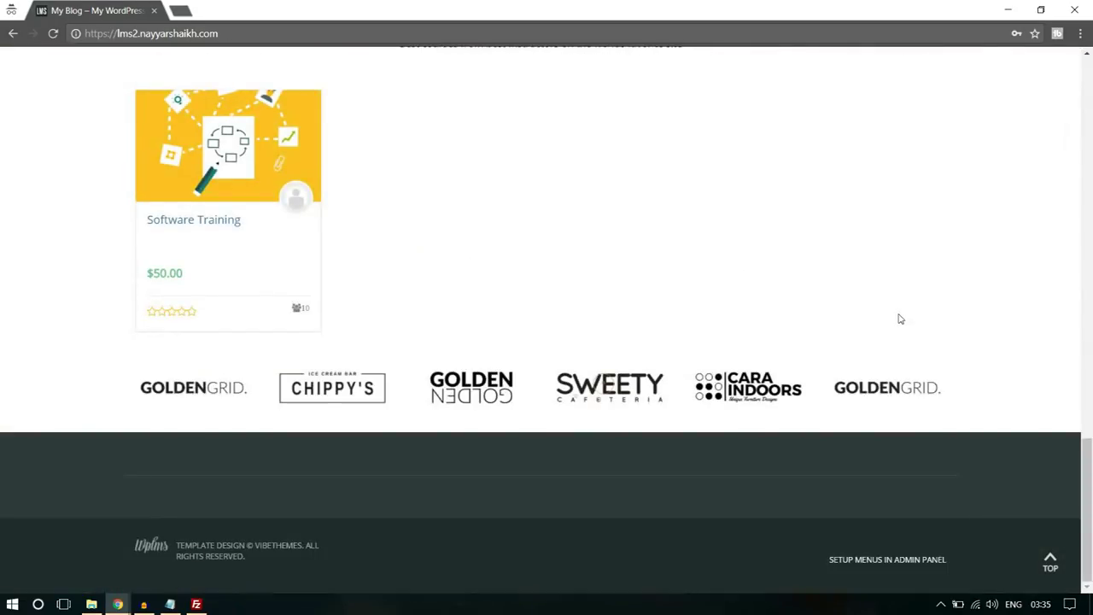
{"action": "scroll", "coordinate": [907, 342], "scroll_direction": "up", "scroll_amount": 15}
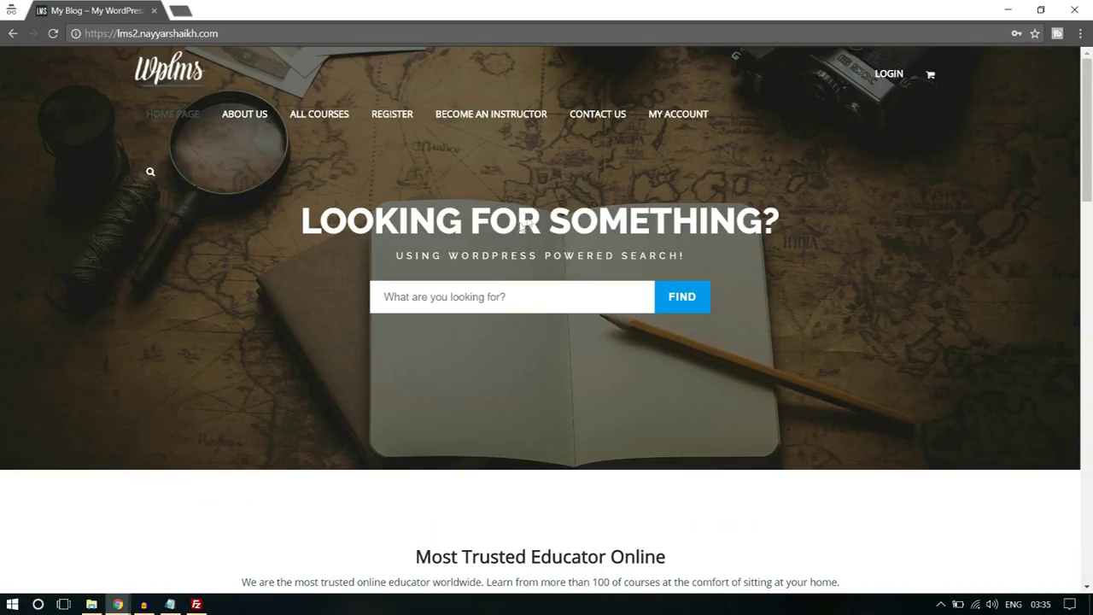
- Open the site's REGISTER page and inspect the sign-up form fields
{"action": "left_click", "coordinate": [386, 117]}
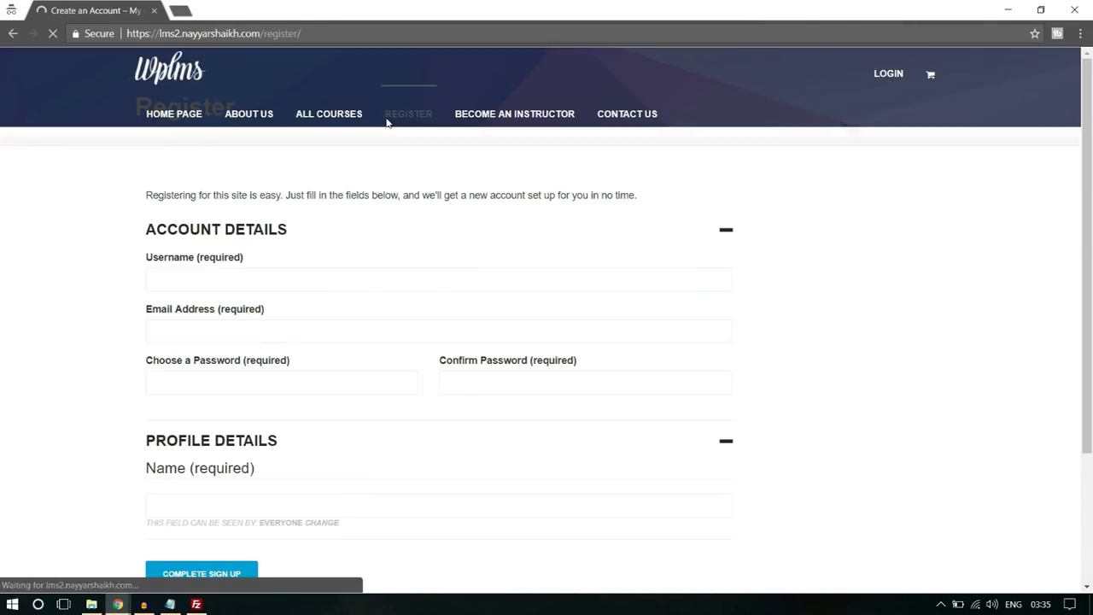
{"action": "scroll", "coordinate": [499, 276], "scroll_direction": "down", "scroll_amount": 4}
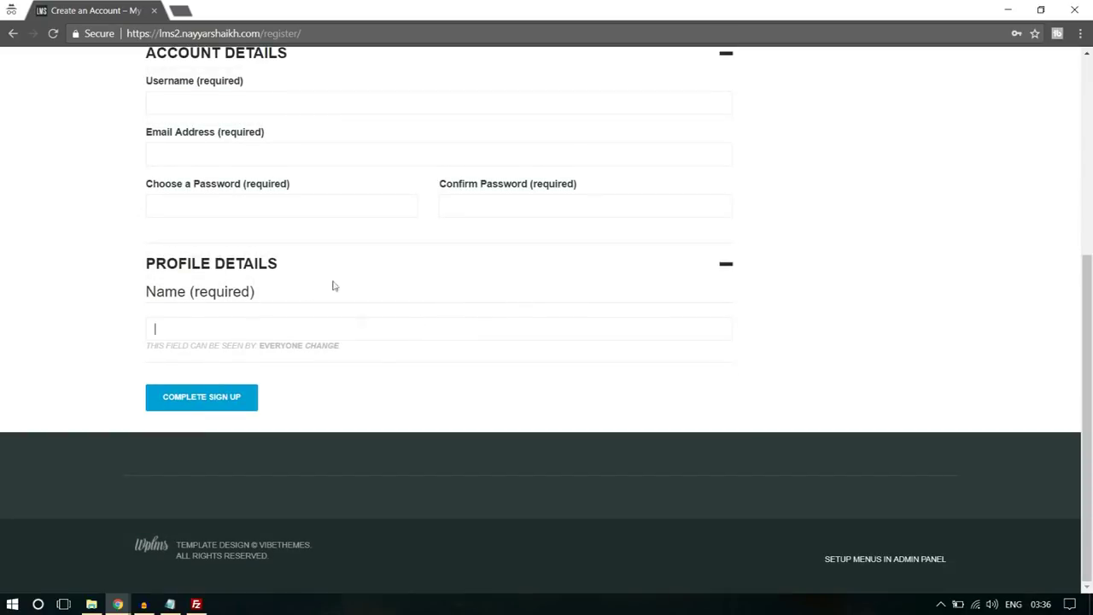
{"action": "scroll", "coordinate": [958, 233], "scroll_direction": "up", "scroll_amount": 2}
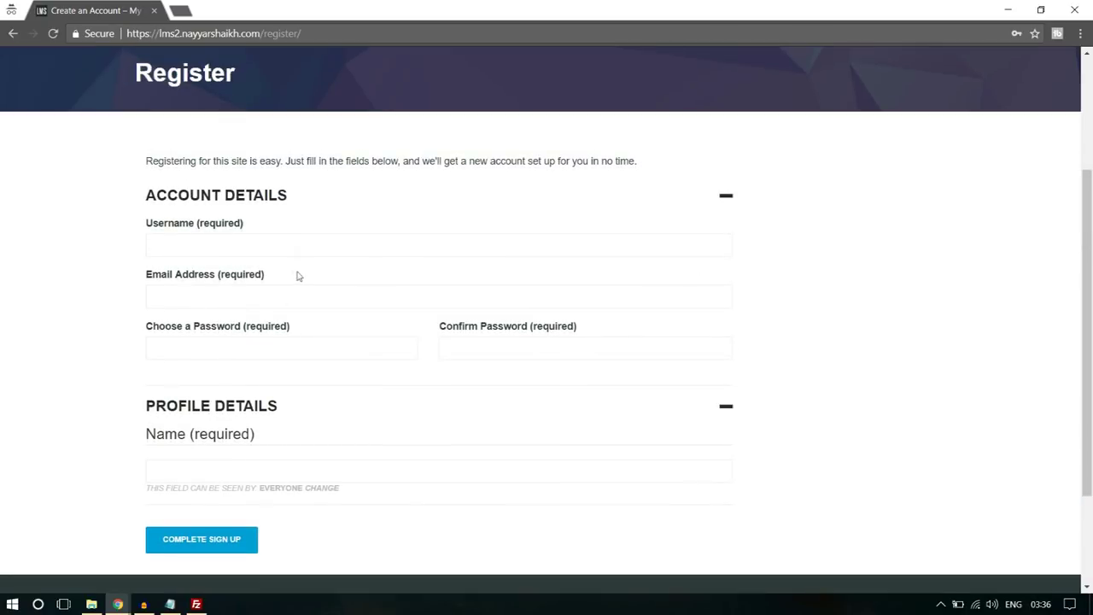
{"action": "left_click", "coordinate": [260, 302]}
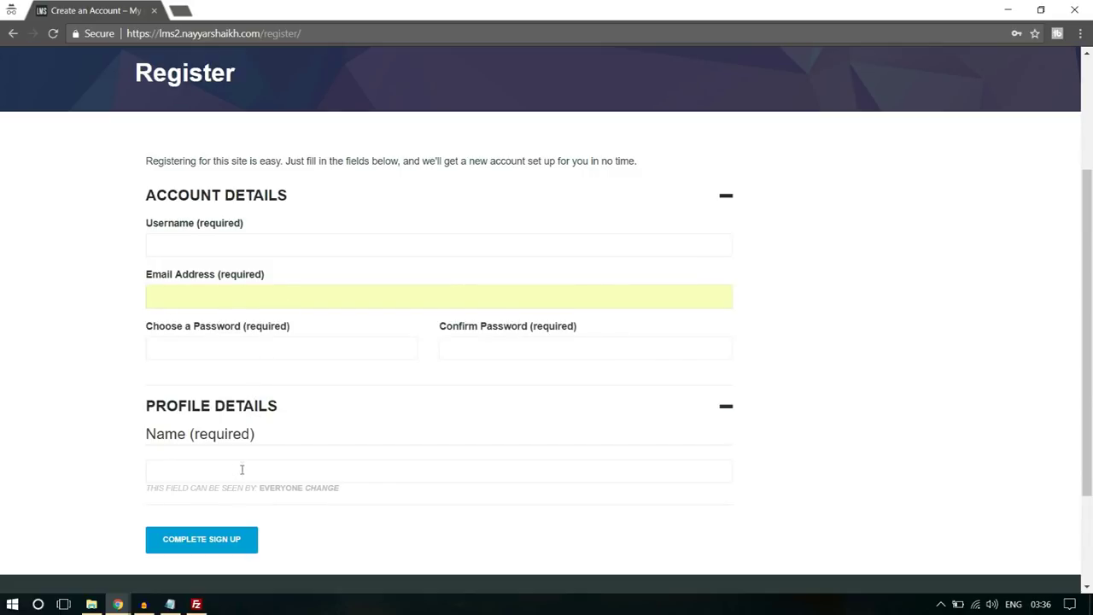
{"action": "scroll", "coordinate": [659, 328], "scroll_direction": "down", "scroll_amount": 2}
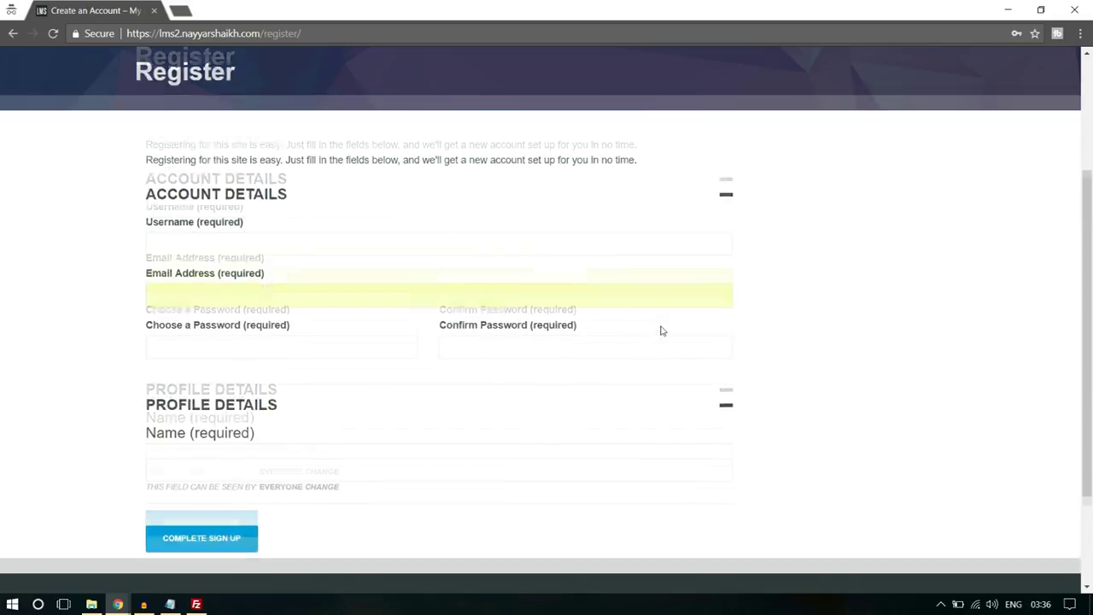
{"action": "left_click", "coordinate": [117, 605]}
- Open Users > Profile Fields and start a new field in the Base (Primary) group
{"action": "left_click", "coordinate": [73, 546]}
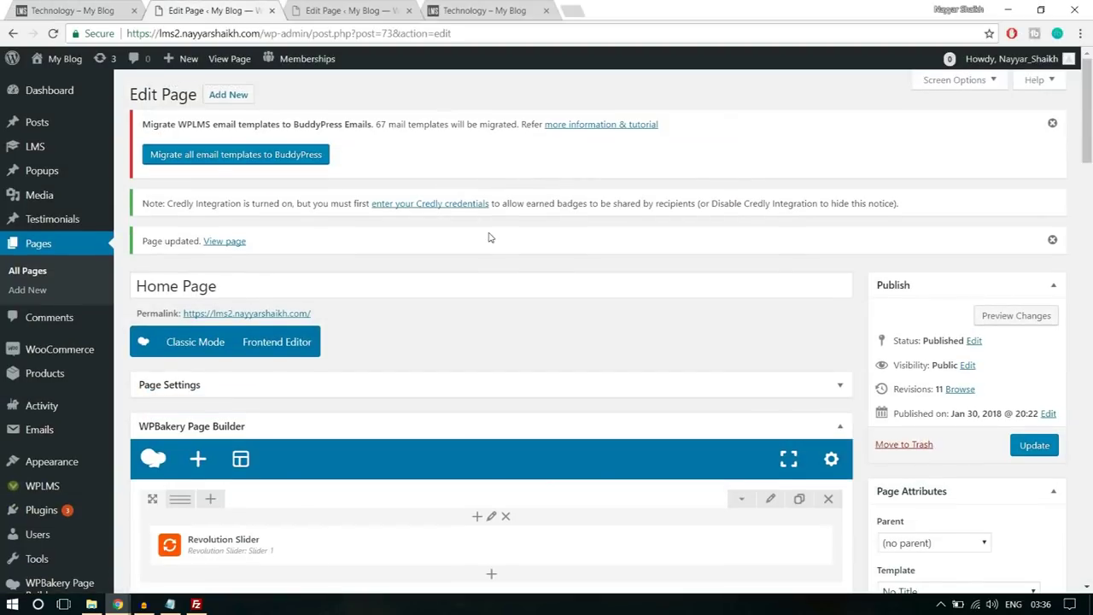
{"action": "scroll", "coordinate": [488, 238], "scroll_direction": "down", "scroll_amount": 4}
{"action": "mouse_move", "coordinate": [48, 362]}
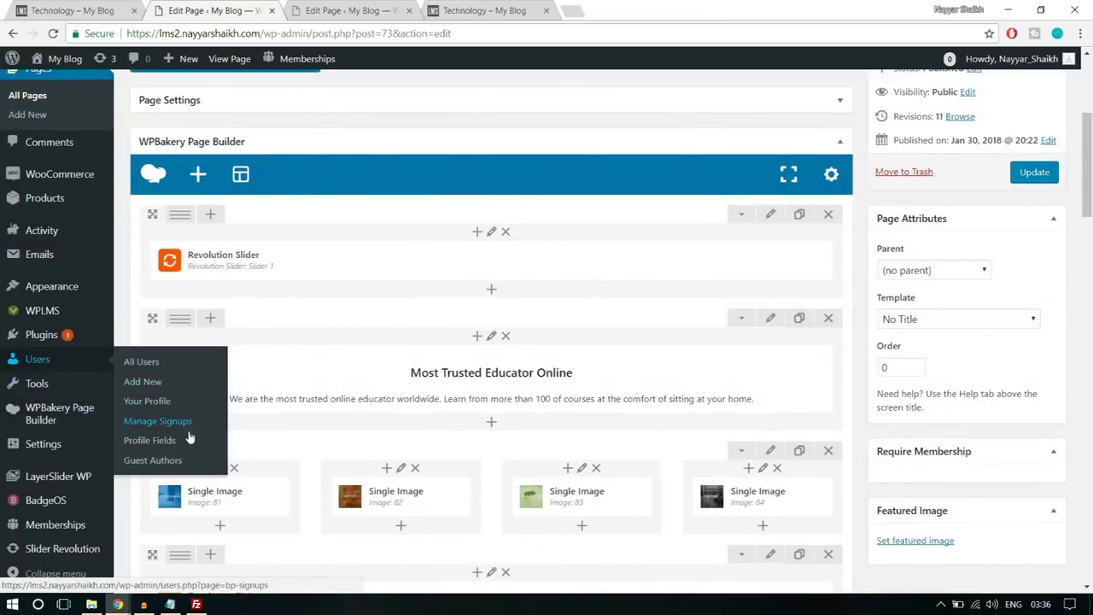
{"action": "left_click", "coordinate": [167, 450]}
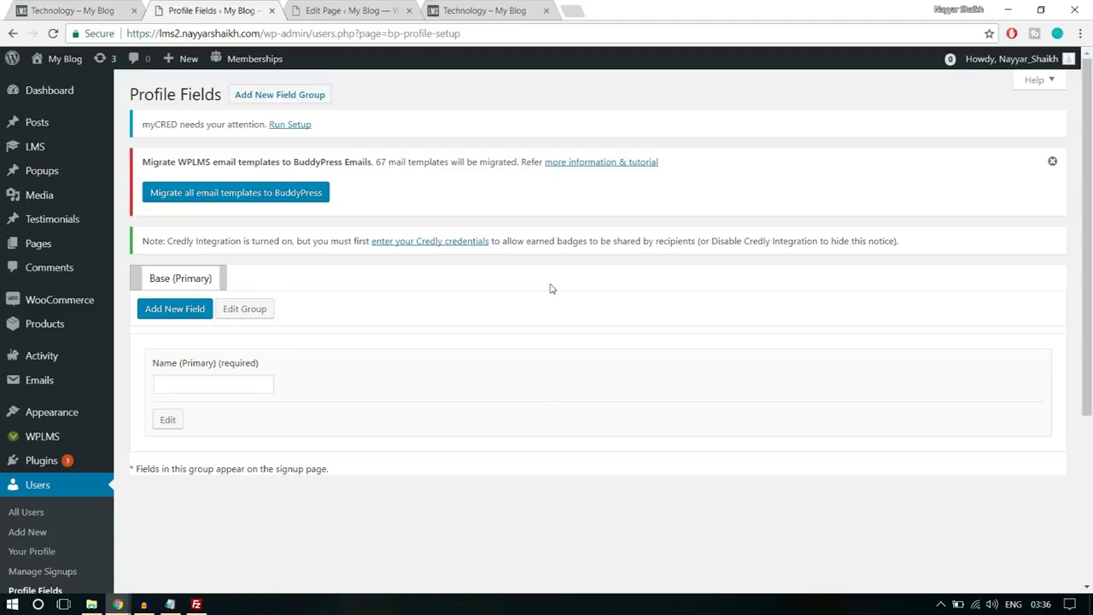
{"action": "left_click", "coordinate": [183, 317]}
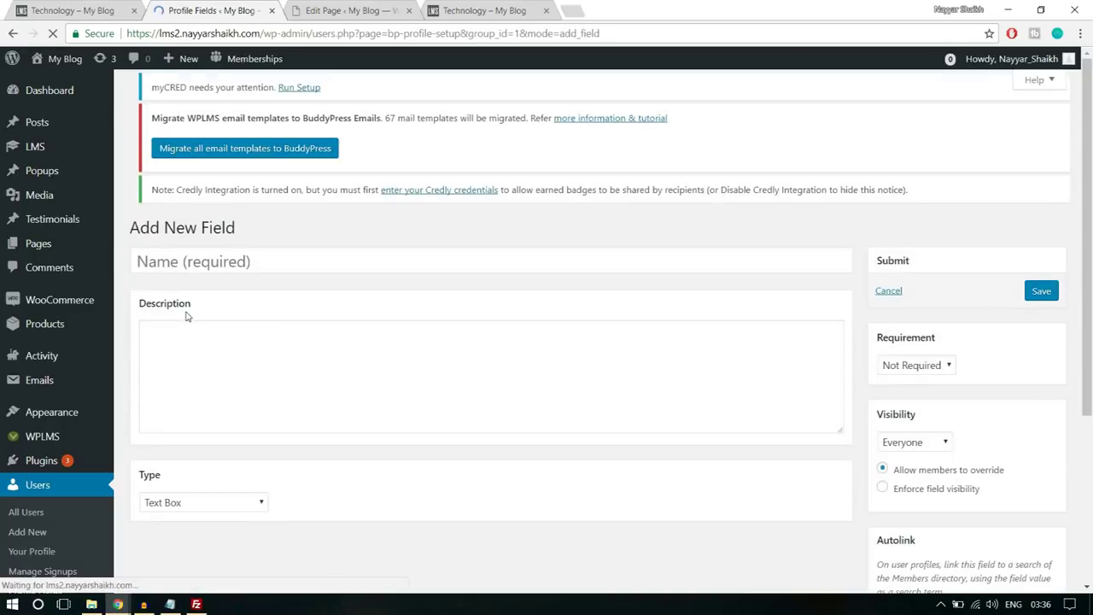
- Name the field Bio with the description 'Type something about yourself!'
{"action": "left_click", "coordinate": [354, 275]}
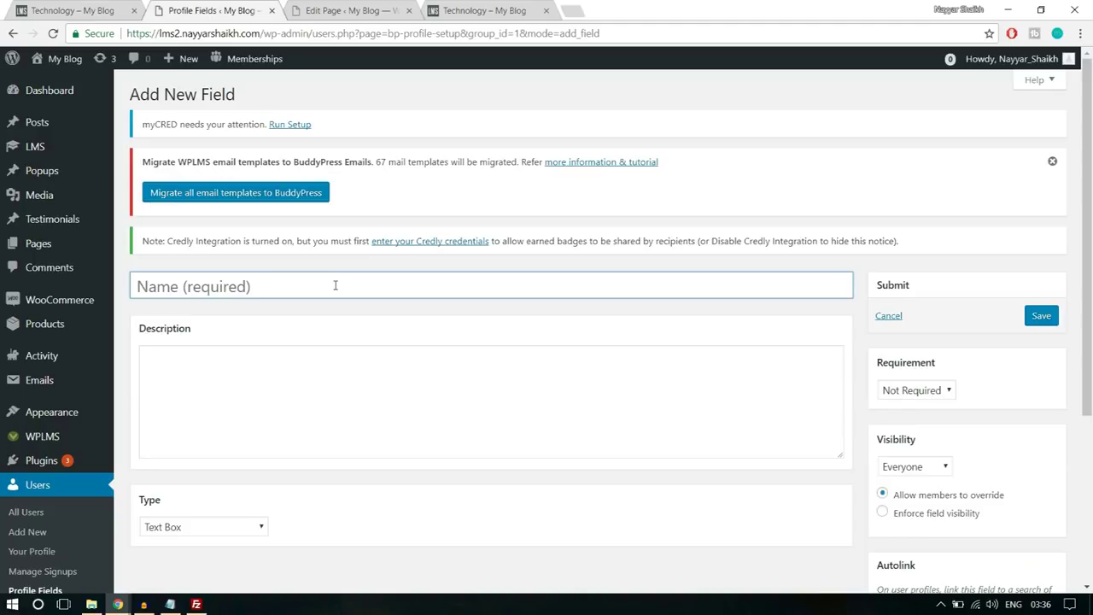
{"action": "type", "text": "B"}
{"action": "scroll", "coordinate": [385, 307], "scroll_direction": "down", "scroll_amount": 2}
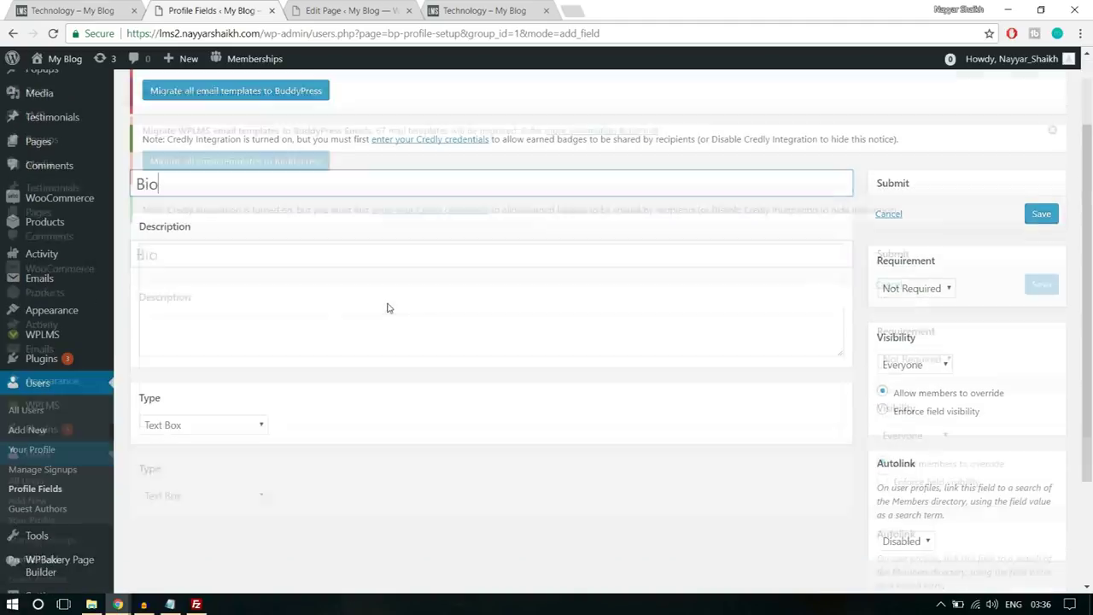
{"action": "left_click", "coordinate": [346, 286]}
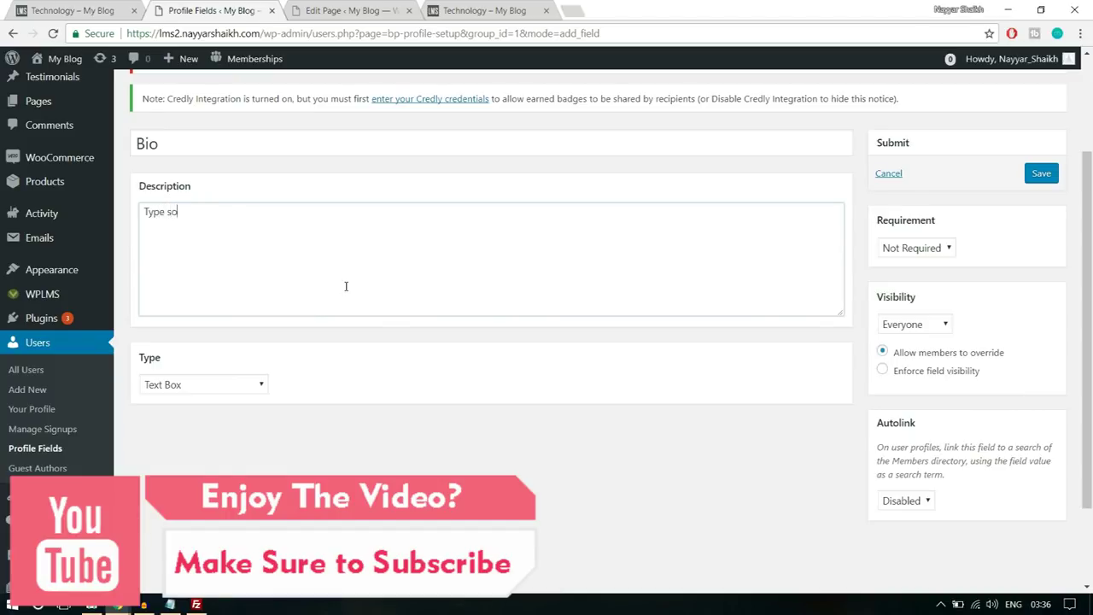
{"action": "type", "text": "Type somethign"}
{"action": "key", "text": "BackSpace"}
{"action": "key", "text": "BackSpace"}
{"action": "type", "text": "ng about yourself"}
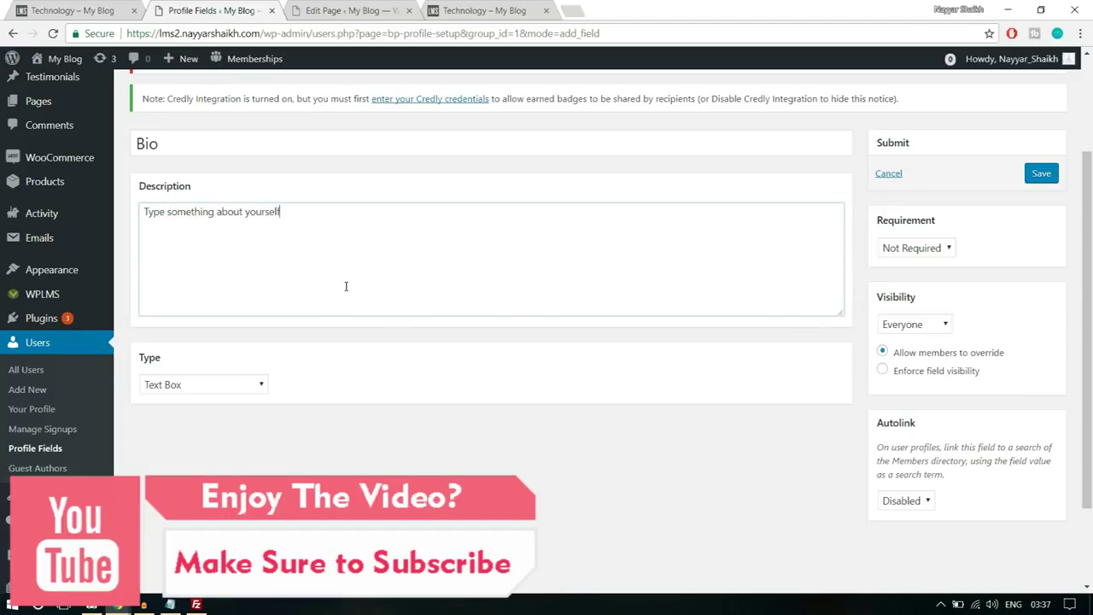
- Make Bio a Multi-line Text Area visible to Everyone and save the field
{"action": "left_click", "coordinate": [231, 391]}
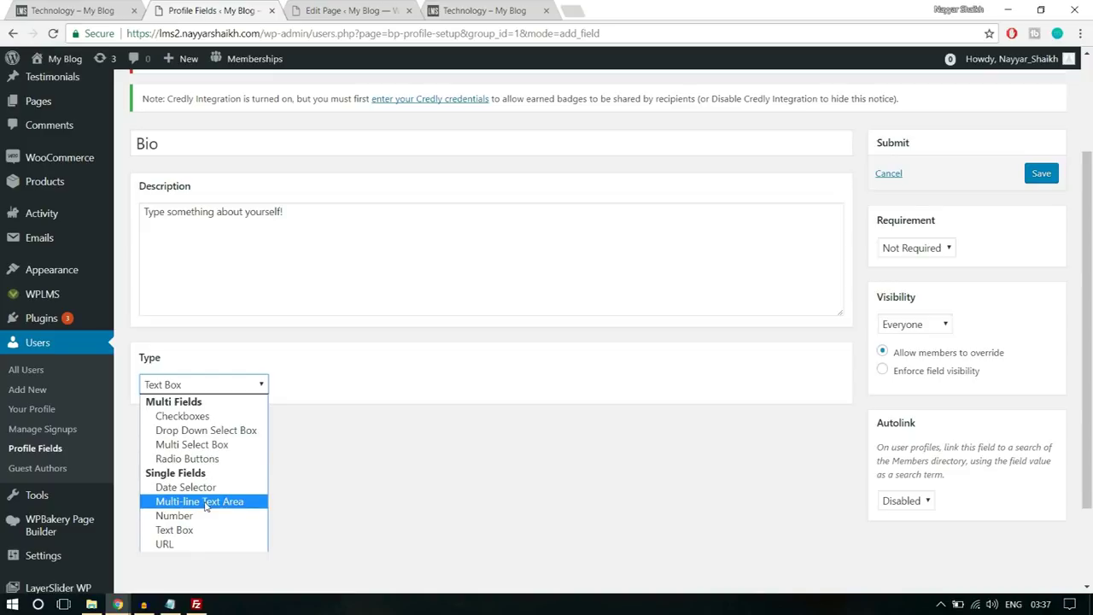
{"action": "left_click", "coordinate": [210, 503]}
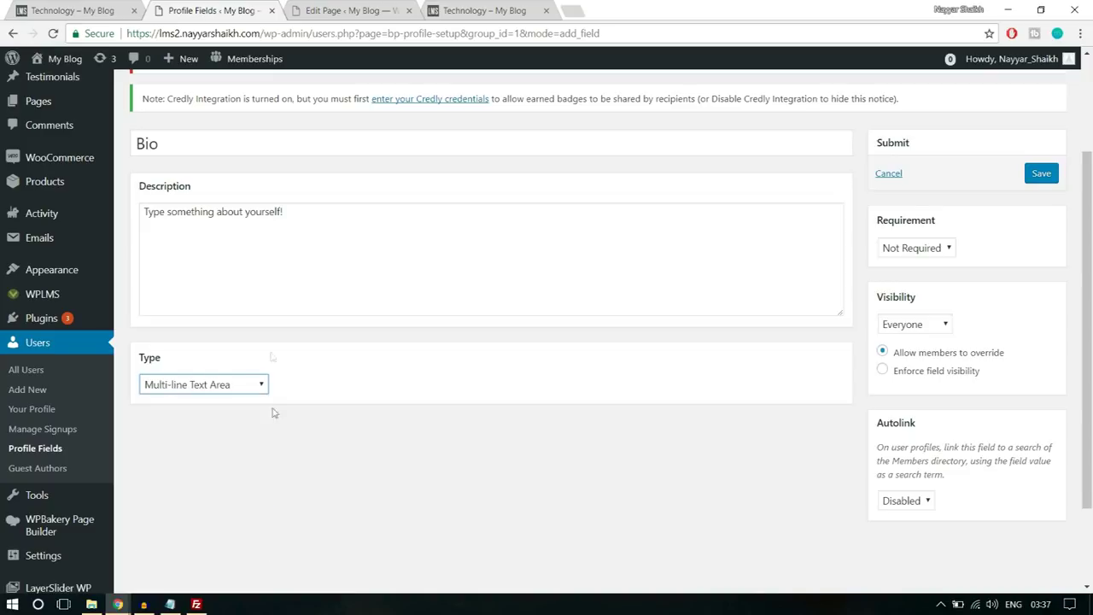
{"action": "left_click", "coordinate": [928, 251]}
{"action": "left_click", "coordinate": [1013, 265]}
{"action": "left_click", "coordinate": [931, 331]}
{"action": "left_click", "coordinate": [931, 332]}
{"action": "left_click", "coordinate": [931, 331]}
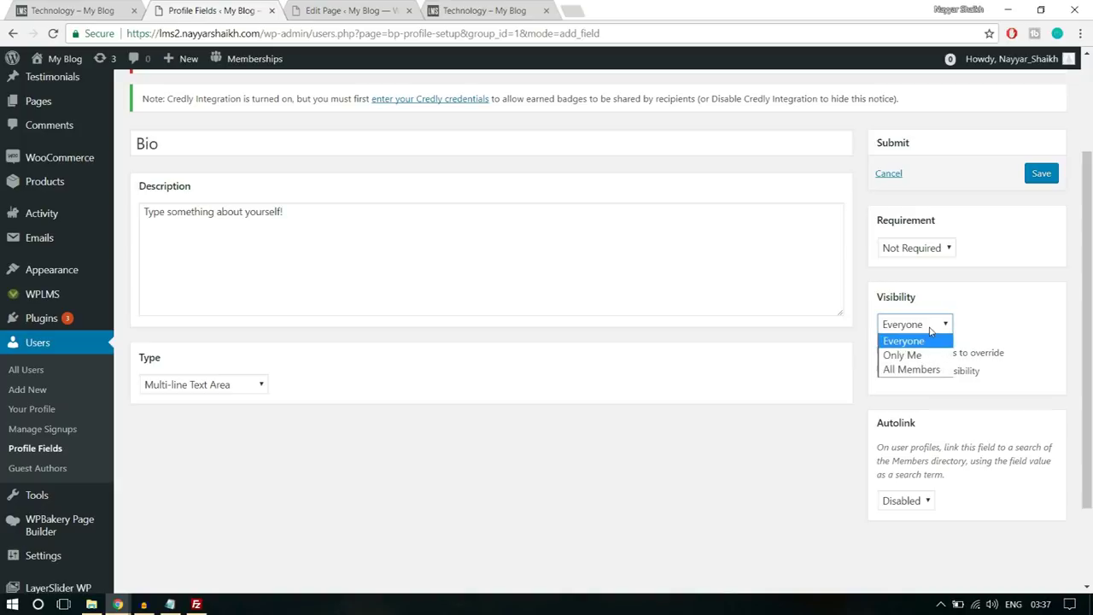
{"action": "left_click", "coordinate": [913, 342]}
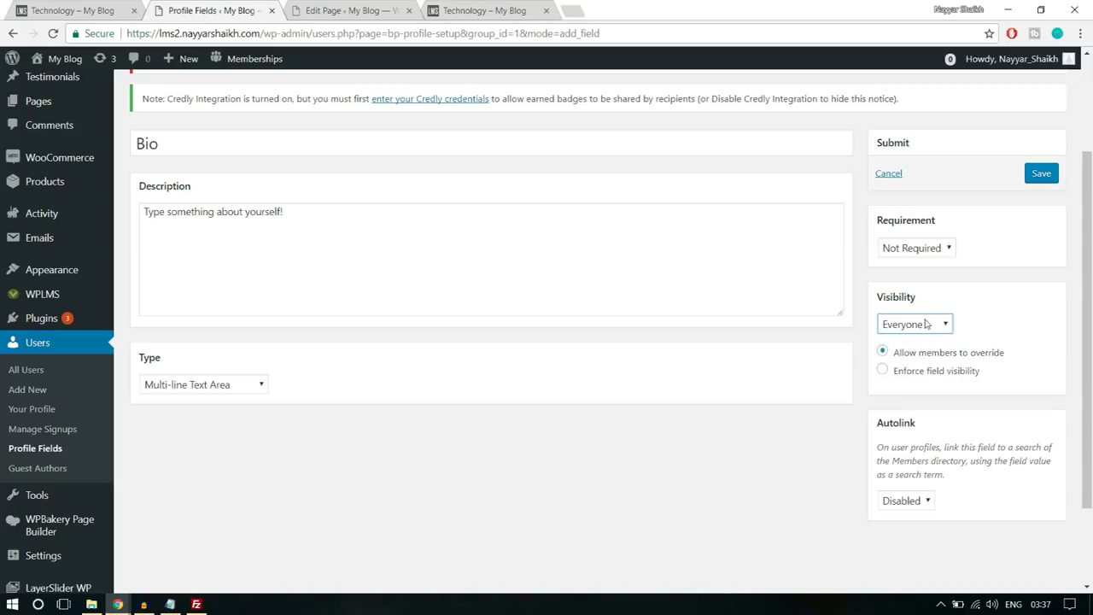
{"action": "left_click", "coordinate": [936, 330]}
{"action": "left_click", "coordinate": [924, 335]}
{"action": "left_click", "coordinate": [1051, 181]}
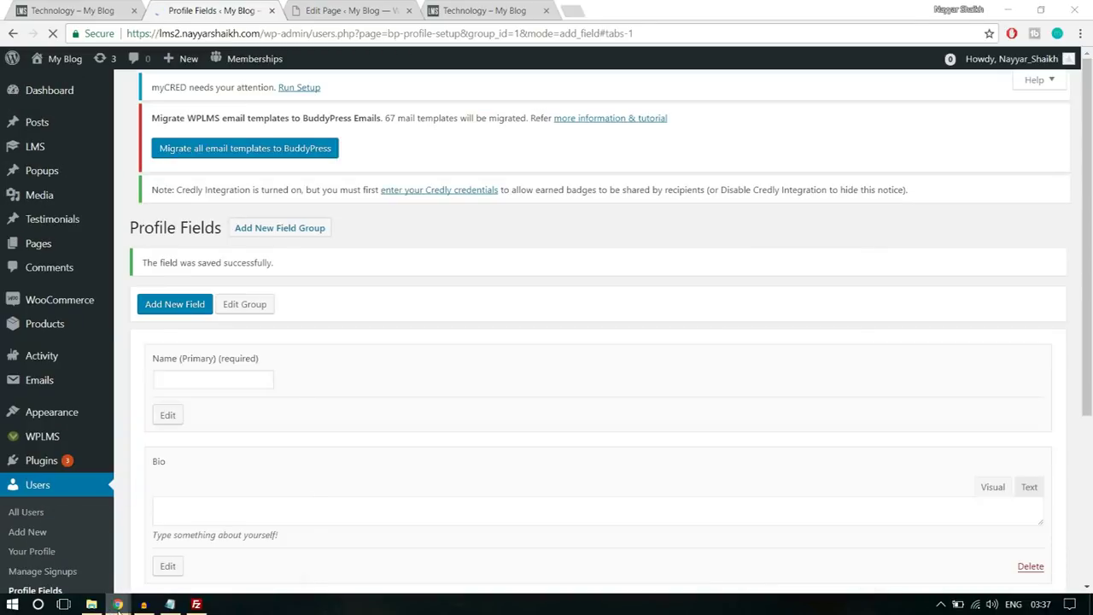
- Reload the site's Register page in the incognito window so the Bio field appears
{"action": "left_click", "coordinate": [118, 603]}
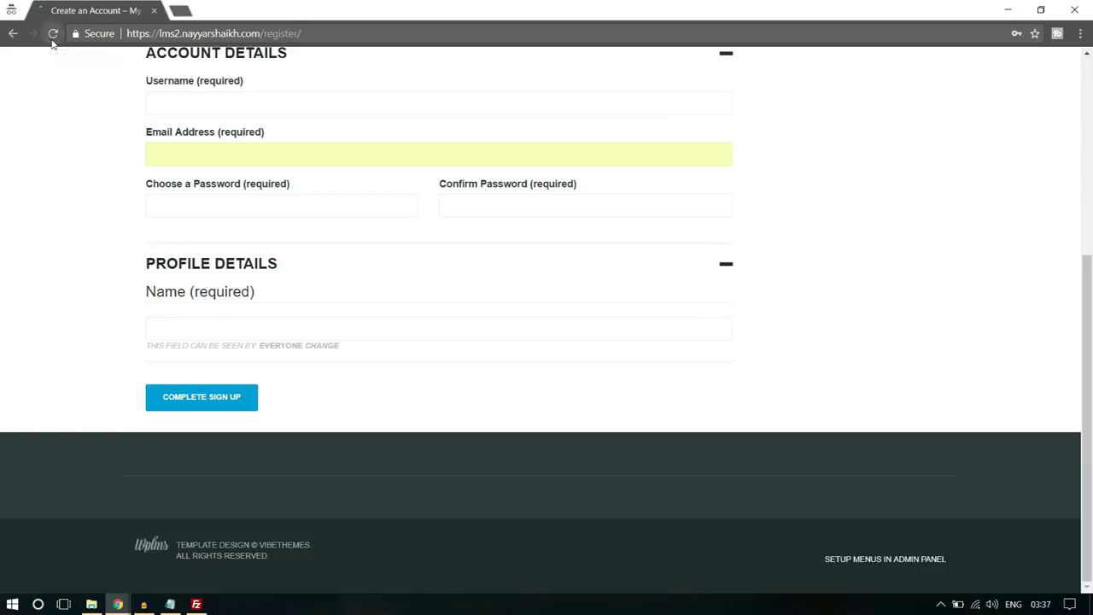
{"action": "left_click", "coordinate": [51, 34]}
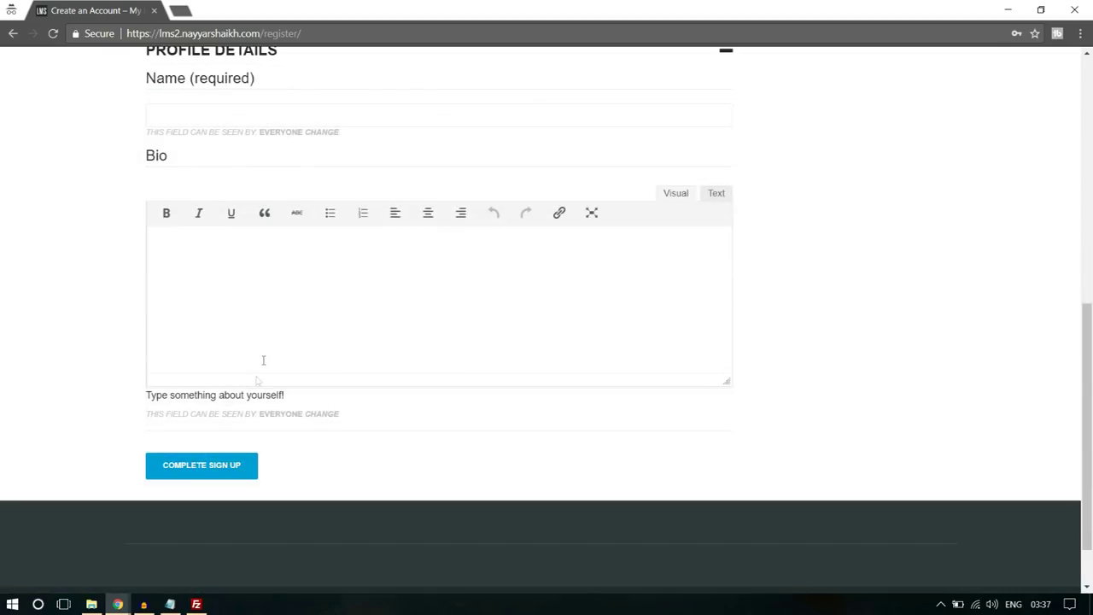
{"action": "scroll", "coordinate": [274, 321], "scroll_direction": "up", "scroll_amount": 6}
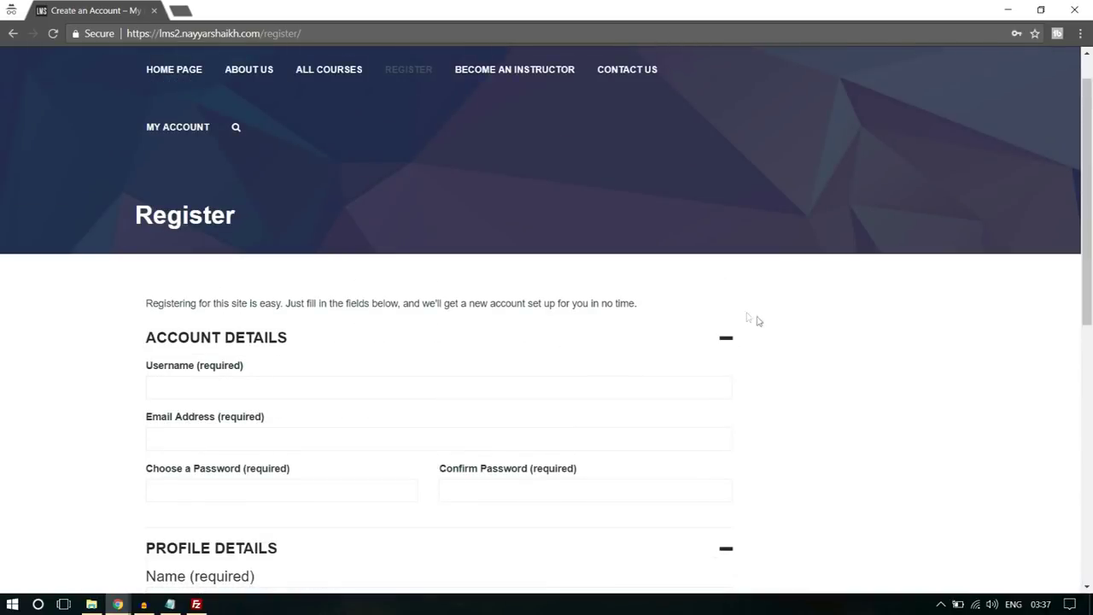
{"action": "scroll", "coordinate": [936, 335], "scroll_direction": "down", "scroll_amount": 1}
{"action": "scroll", "coordinate": [825, 327], "scroll_direction": "up", "scroll_amount": 2}
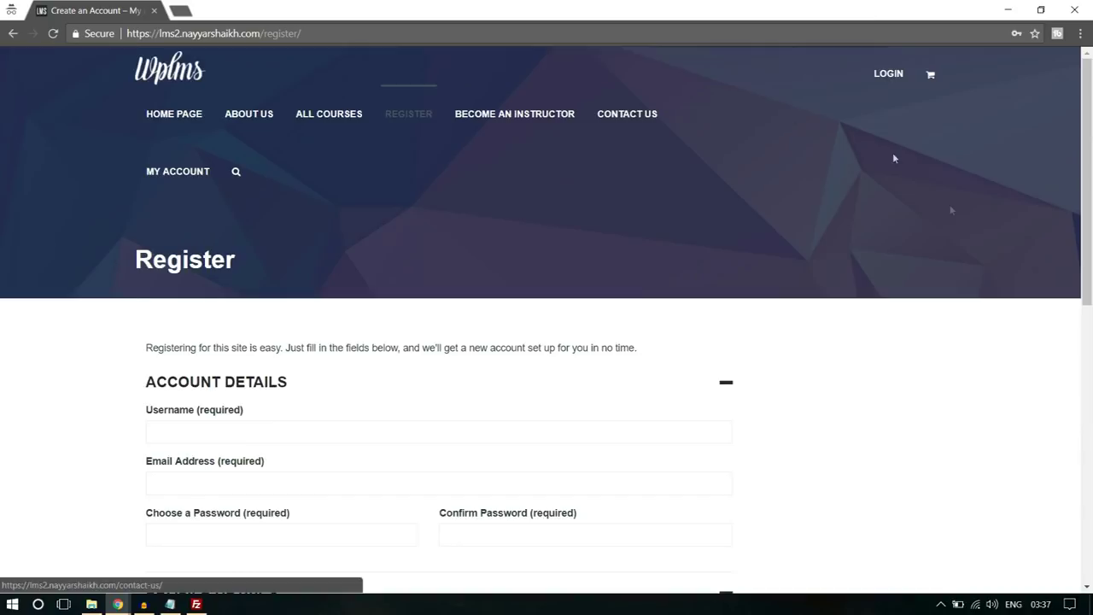
{"action": "scroll", "coordinate": [1010, 309], "scroll_direction": "down", "scroll_amount": 3}
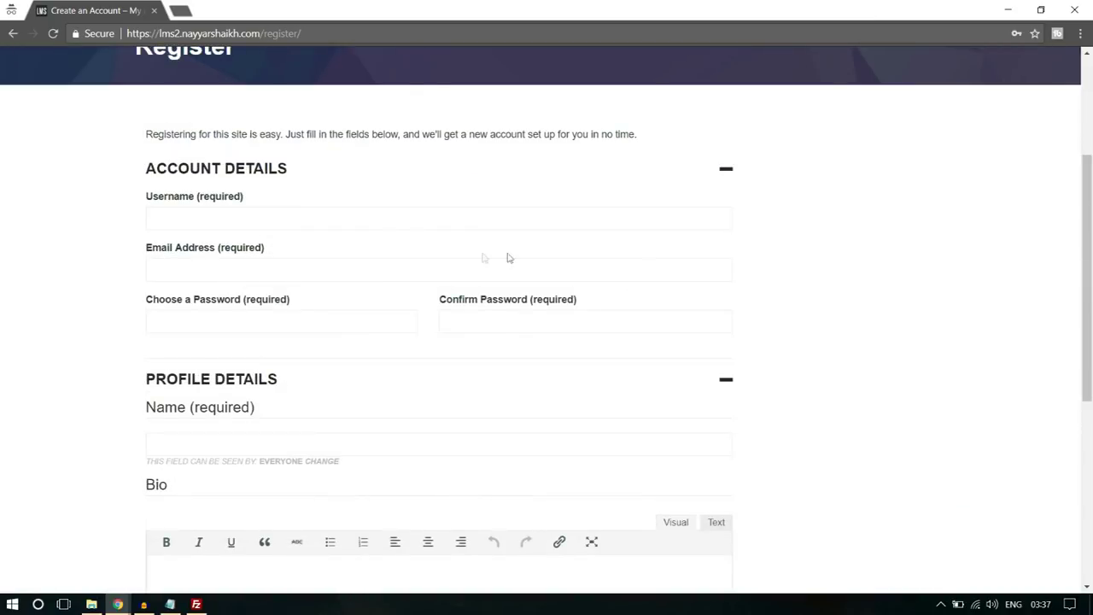
- Fill in the username, account password and a Bio entry, then complete sign-up
{"action": "left_click", "coordinate": [409, 227]}
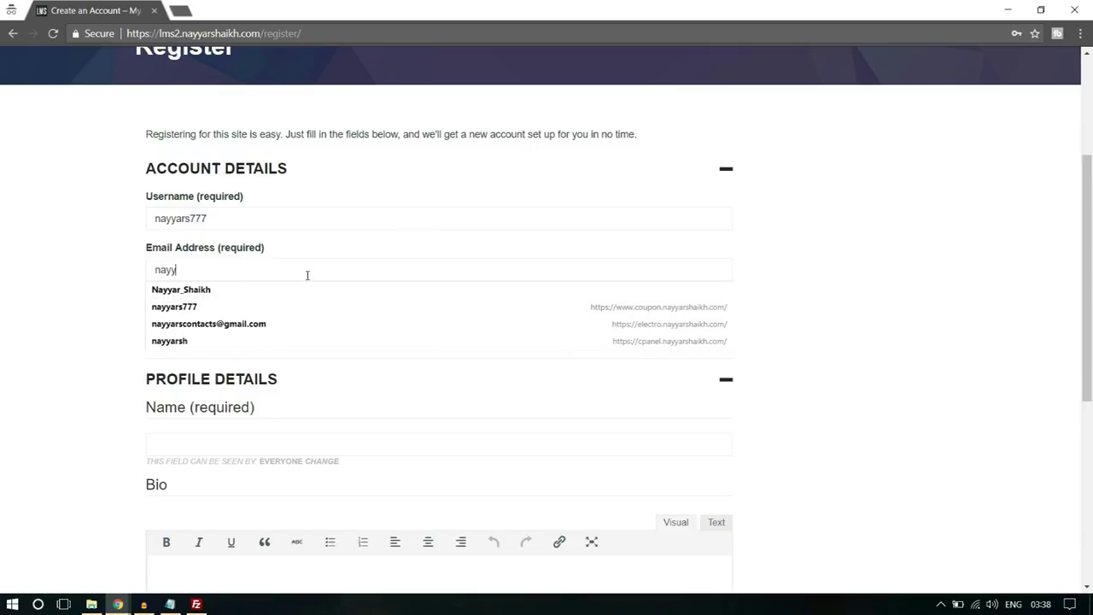
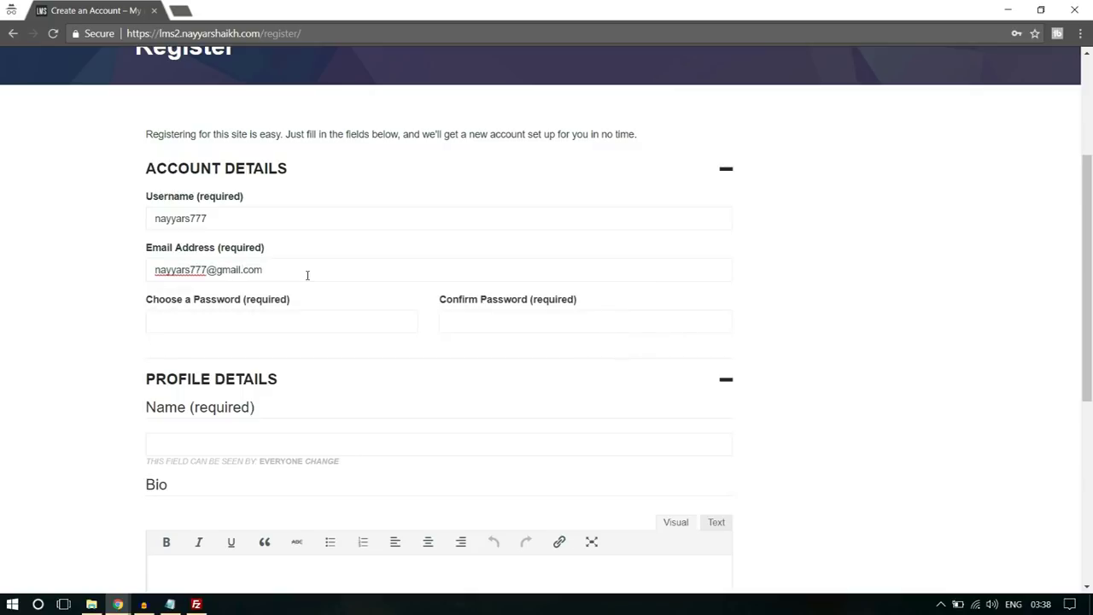
{"action": "scroll", "coordinate": [307, 275], "scroll_direction": "down", "scroll_amount": 2}
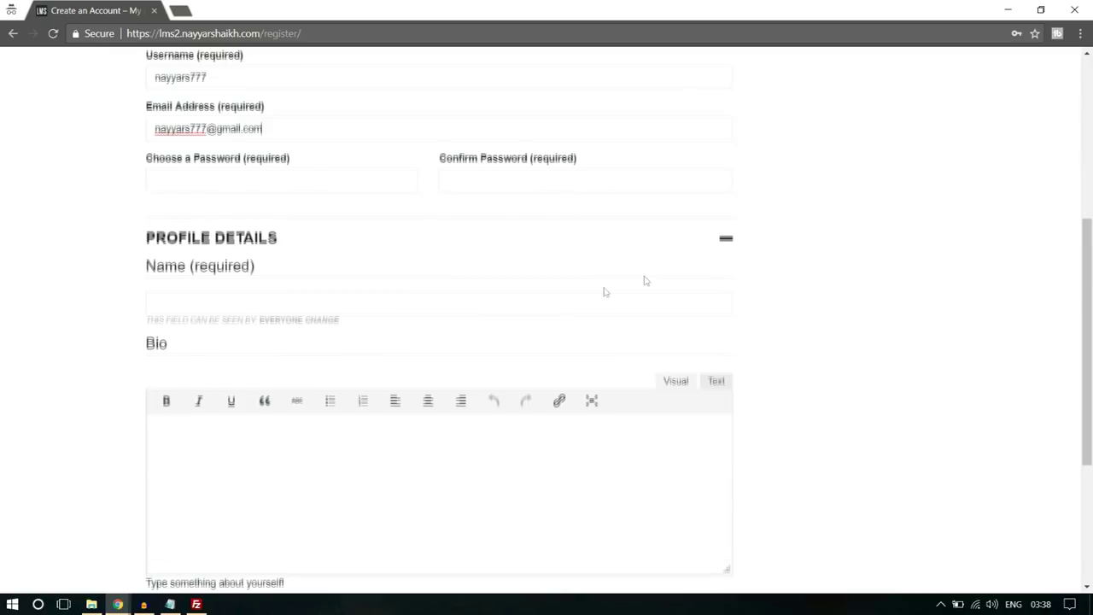
{"action": "left_click", "coordinate": [274, 186]}
{"action": "type", "text": "123"}
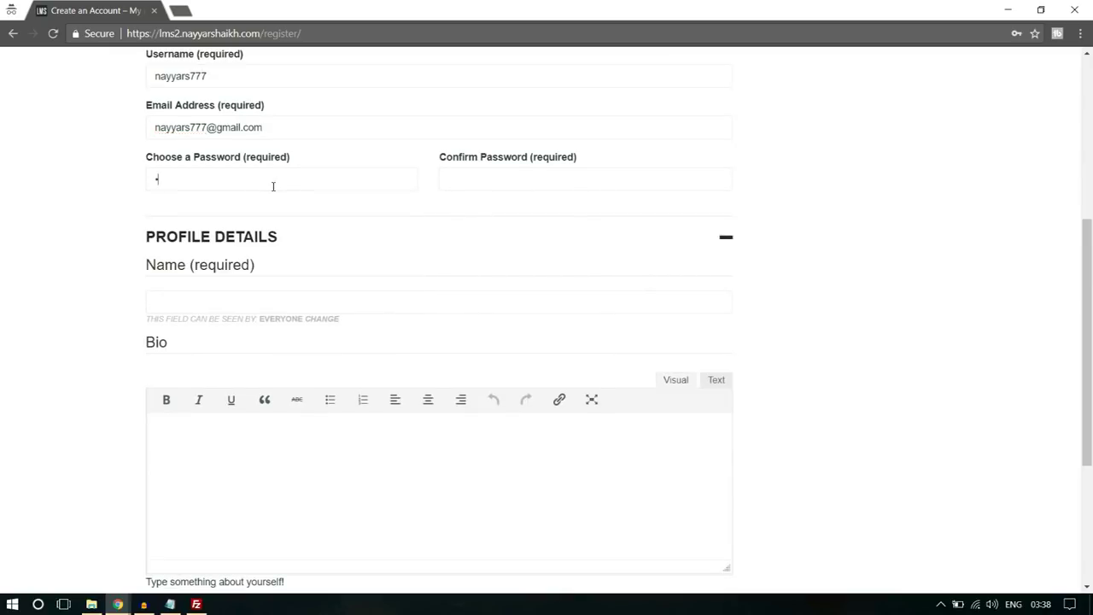
{"action": "type", "text": "456789"}
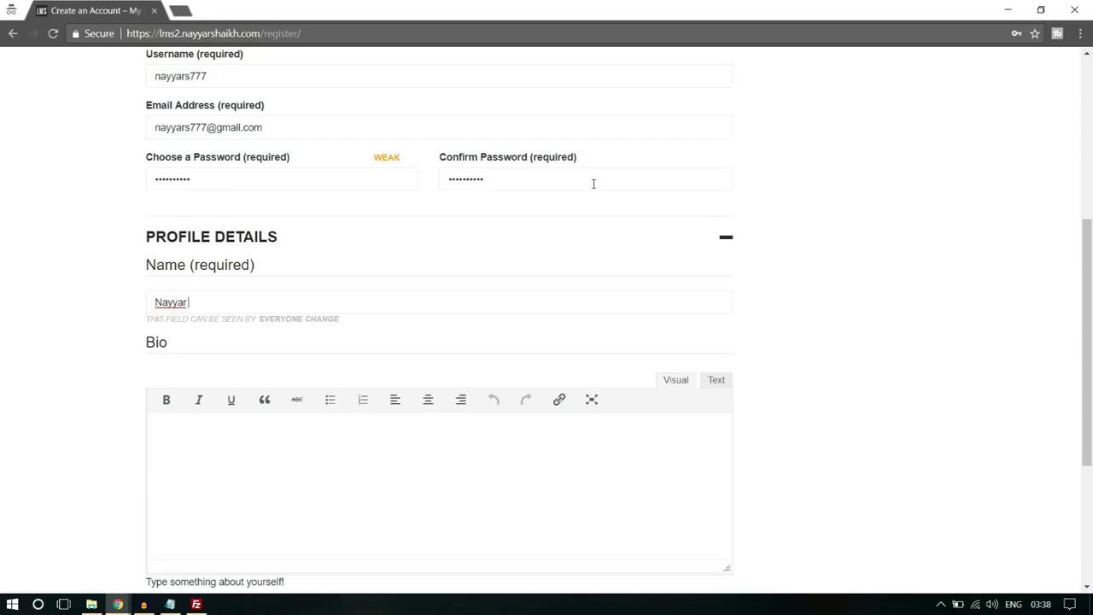
{"action": "left_click", "coordinate": [530, 453]}
{"action": "scroll", "coordinate": [529, 453], "scroll_direction": "down", "scroll_amount": 2}
{"action": "type", "text": "Bio"}
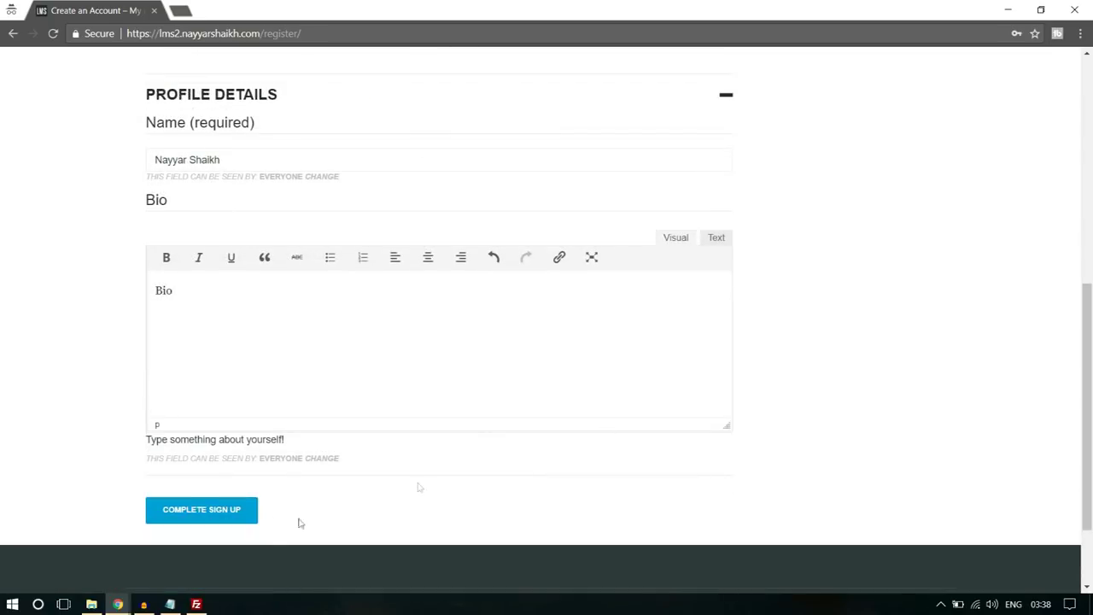
{"action": "left_click", "coordinate": [233, 515]}
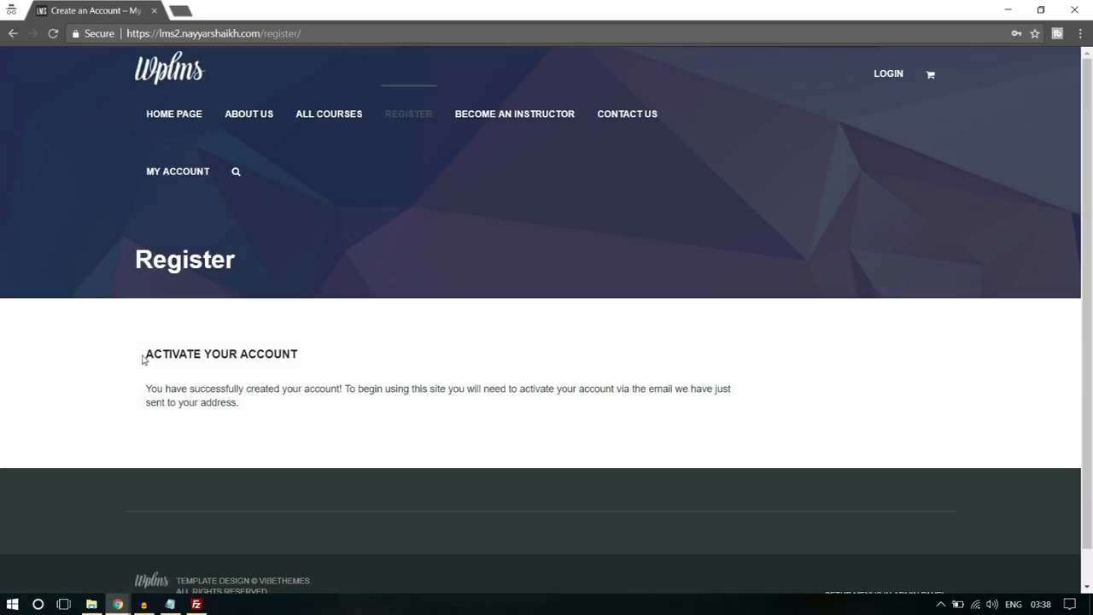
{"action": "left_click_drag", "start_coordinate": [142, 359], "coordinate": [334, 392]}
- Open Gmail in a new tab and sign in with the account's e-mail and password
{"action": "left_click", "coordinate": [317, 397]}
{"action": "left_click_drag", "start_coordinate": [598, 389], "coordinate": [723, 402]}
{"action": "left_click", "coordinate": [723, 403]}
{"action": "left_click", "coordinate": [180, 9]}
{"action": "type", "text": "gm"}
{"action": "key", "text": "Return"}
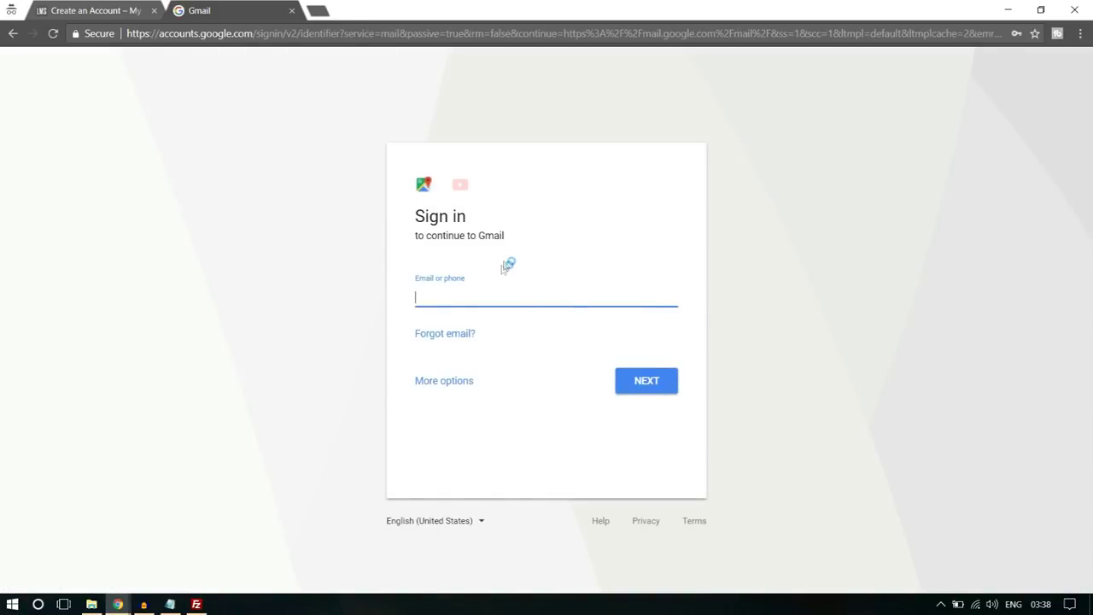
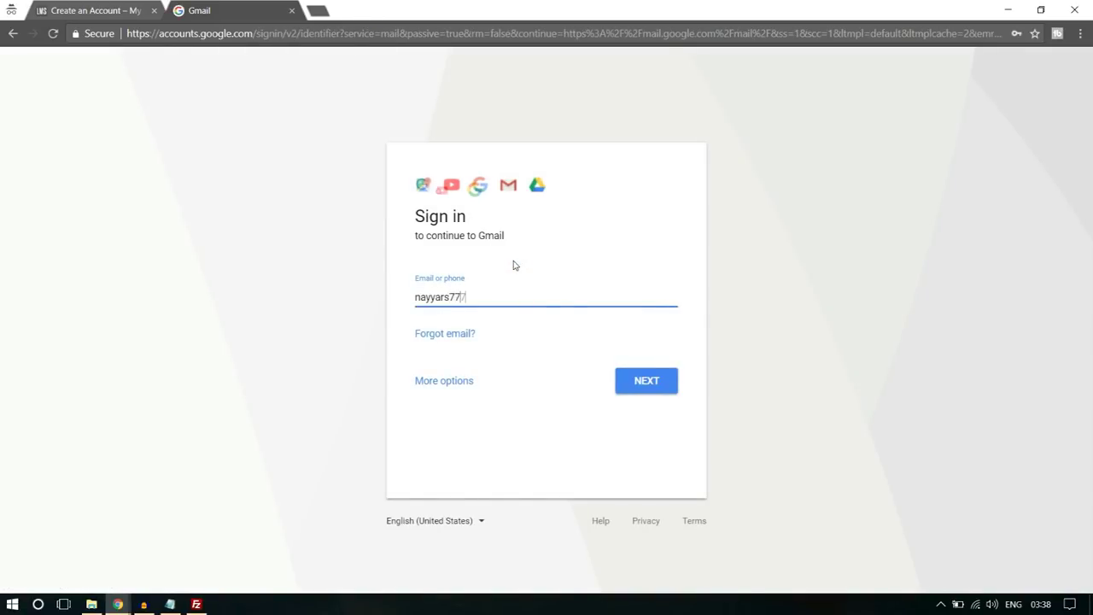
{"action": "key", "text": "Return"}
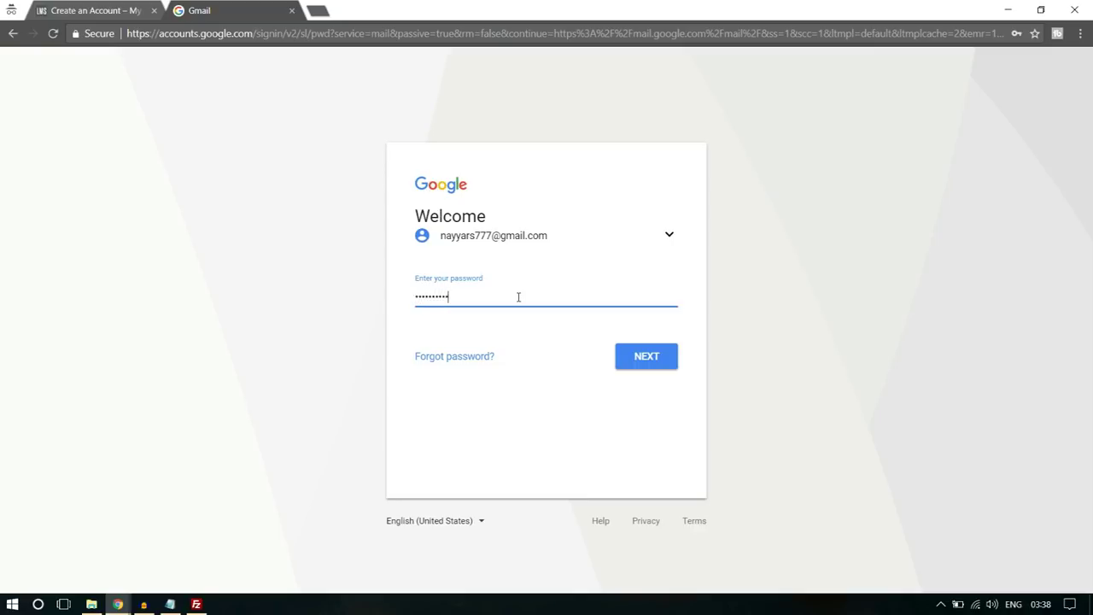
{"action": "key", "text": "Return"}
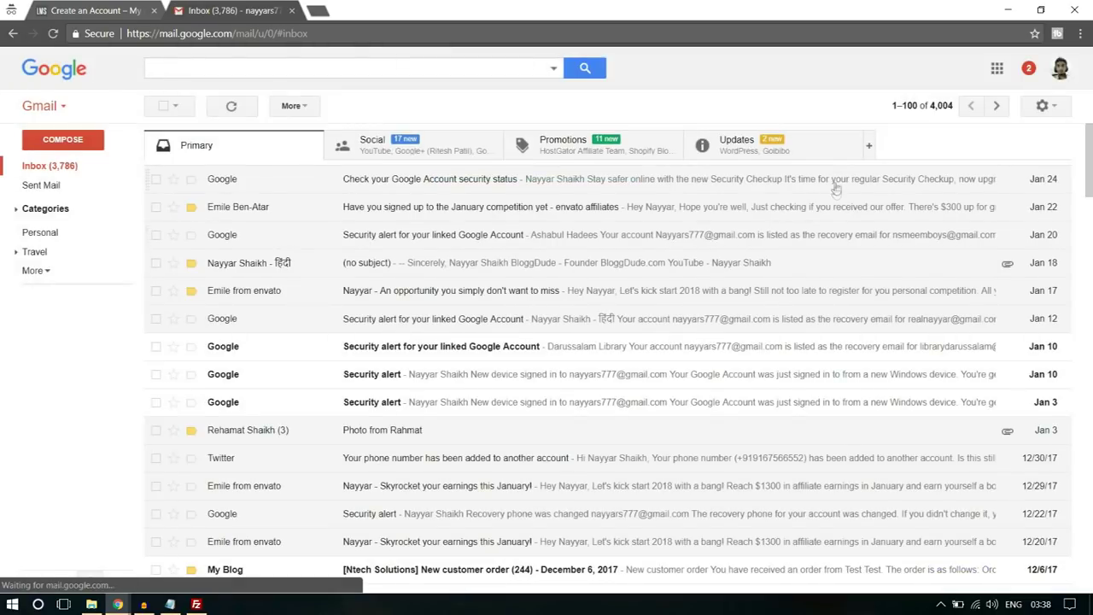
- Follow the activation link in the Updates email, close old tabs, and open All Courses
{"action": "left_click", "coordinate": [795, 153]}
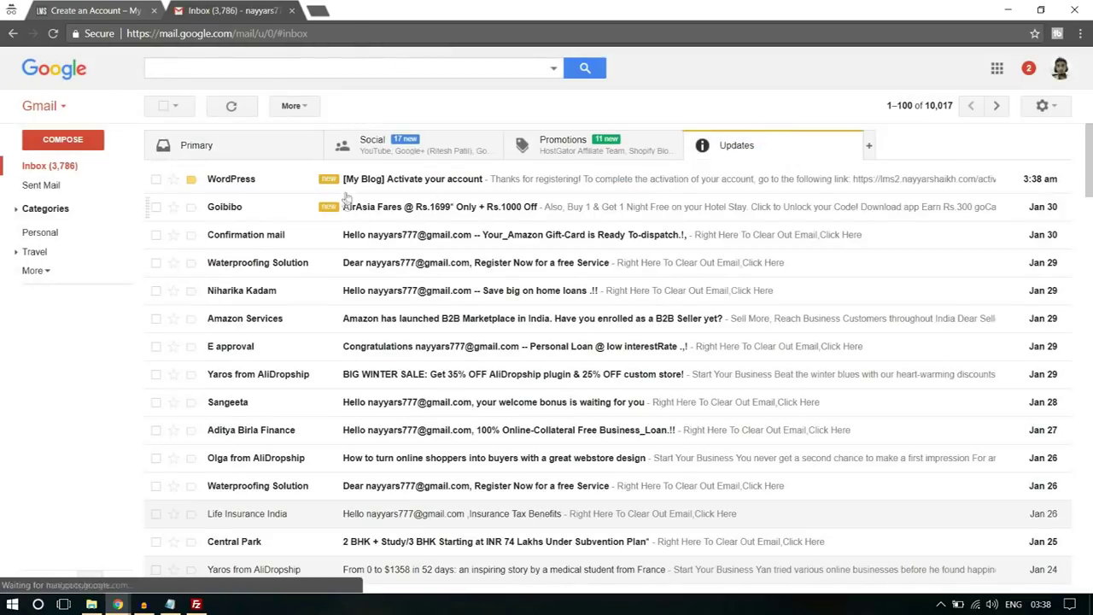
{"action": "left_click", "coordinate": [398, 184]}
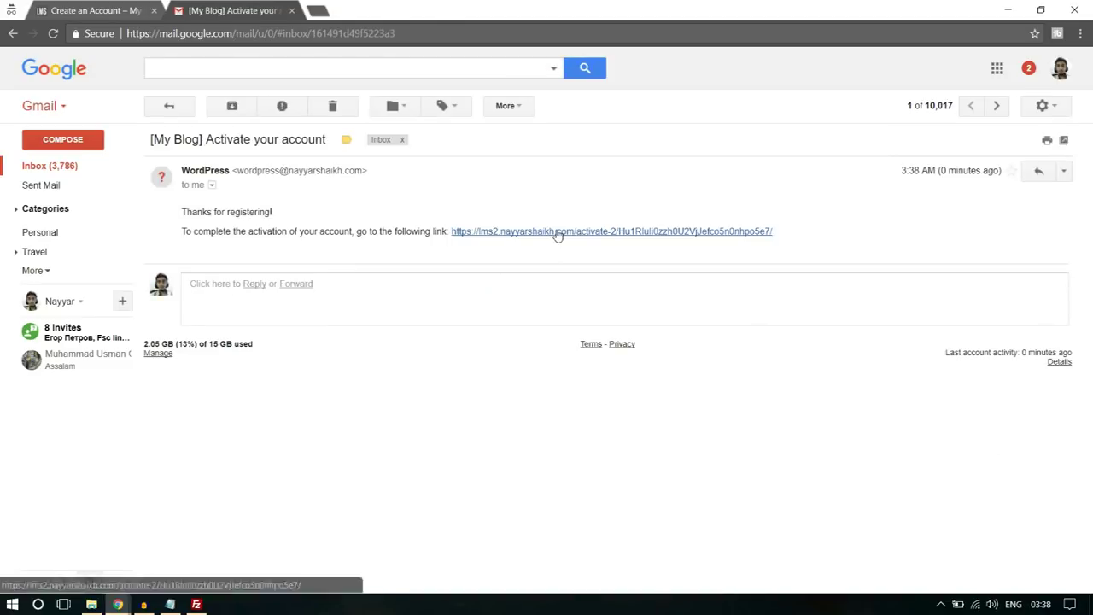
{"action": "left_click", "coordinate": [556, 231]}
{"action": "left_click", "coordinate": [155, 10]}
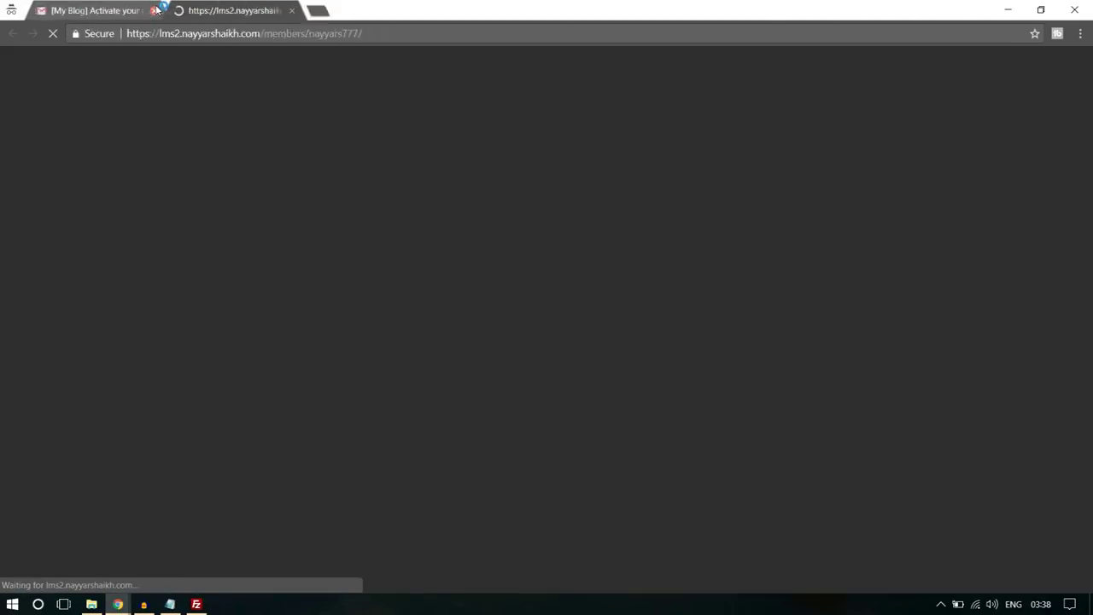
{"action": "left_click", "coordinate": [156, 11]}
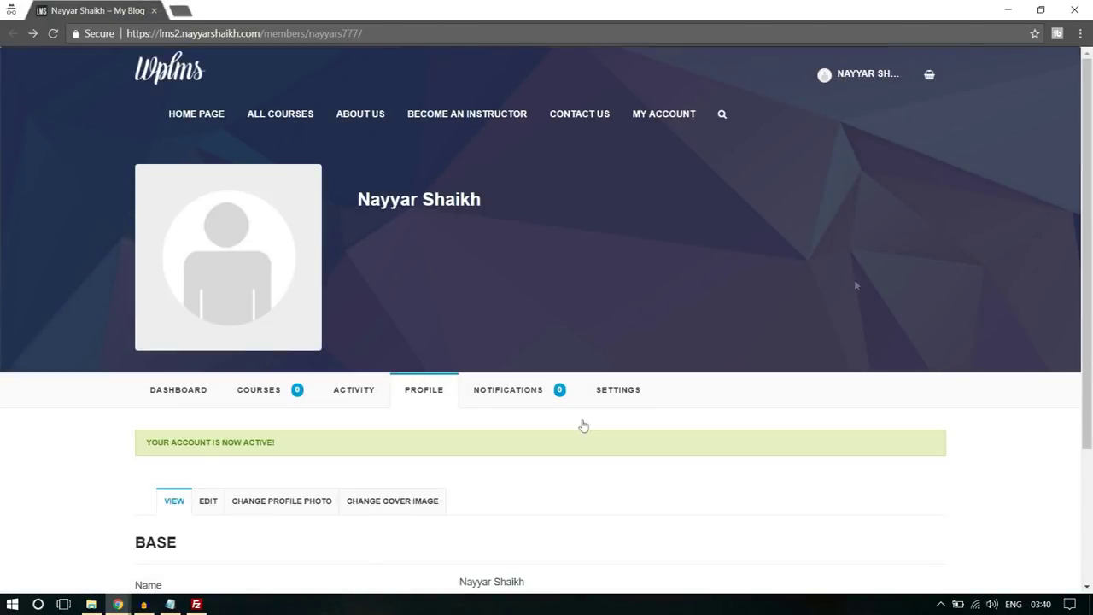
{"action": "left_click_drag", "start_coordinate": [136, 450], "coordinate": [298, 449]}
{"action": "left_click", "coordinate": [299, 449]}
{"action": "left_click", "coordinate": [293, 124]}
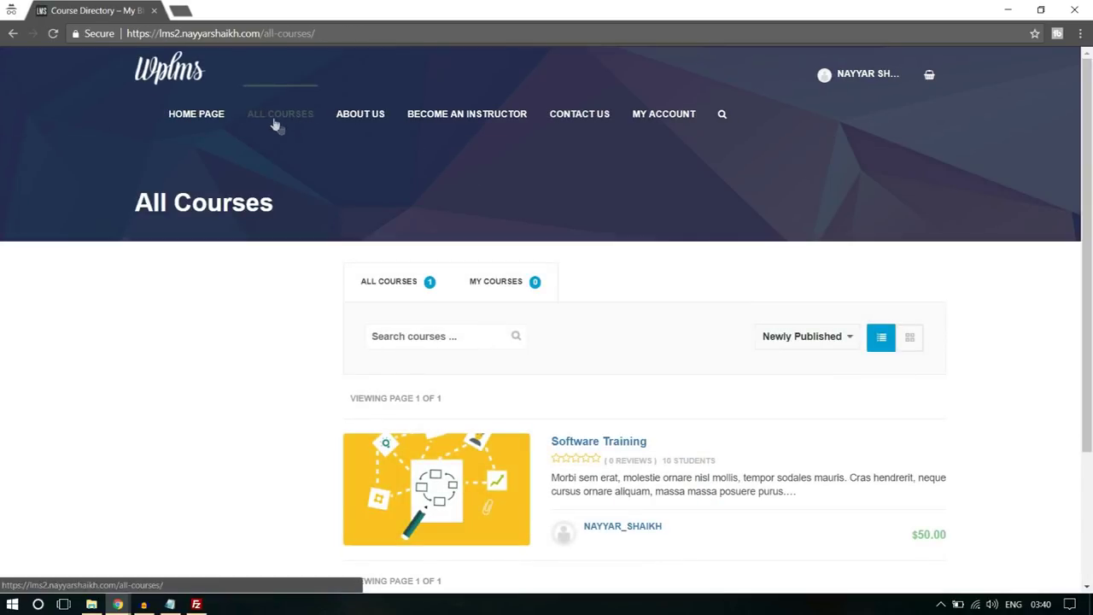
- Add the Software Training course ($50.00) to the cart and choose PayPal at checkout
{"action": "scroll", "coordinate": [552, 212], "scroll_direction": "down", "scroll_amount": 3}
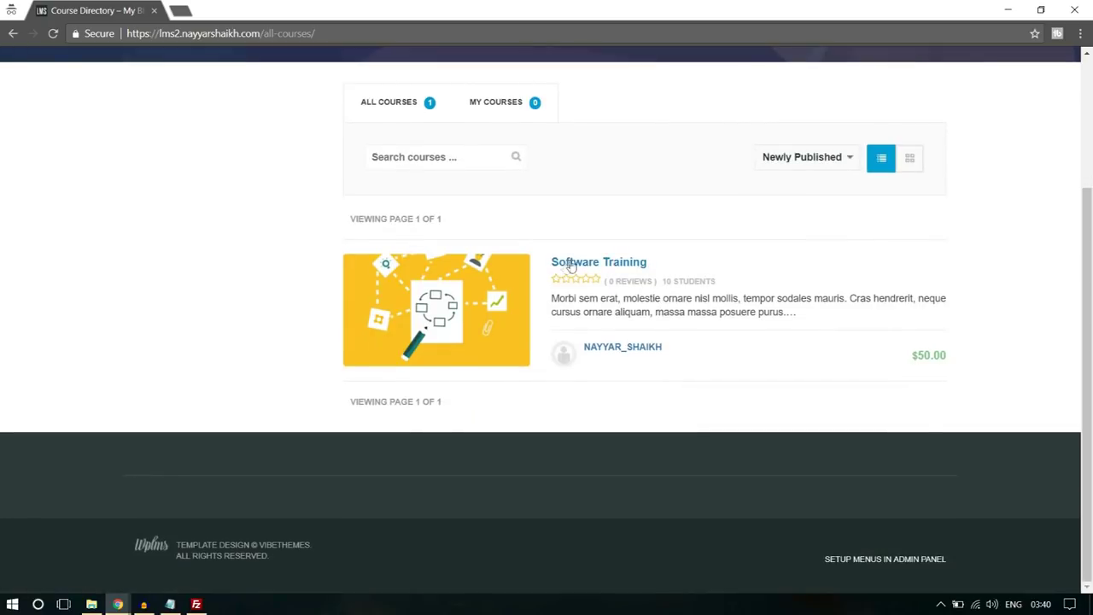
{"action": "left_click", "coordinate": [620, 264]}
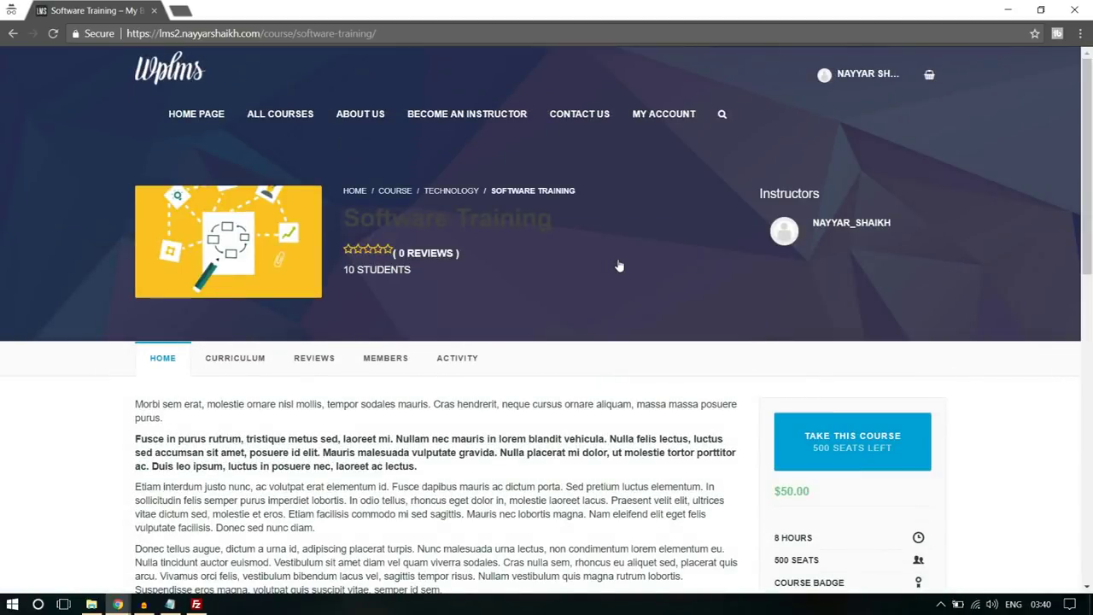
{"action": "scroll", "coordinate": [650, 316], "scroll_direction": "down", "scroll_amount": 1}
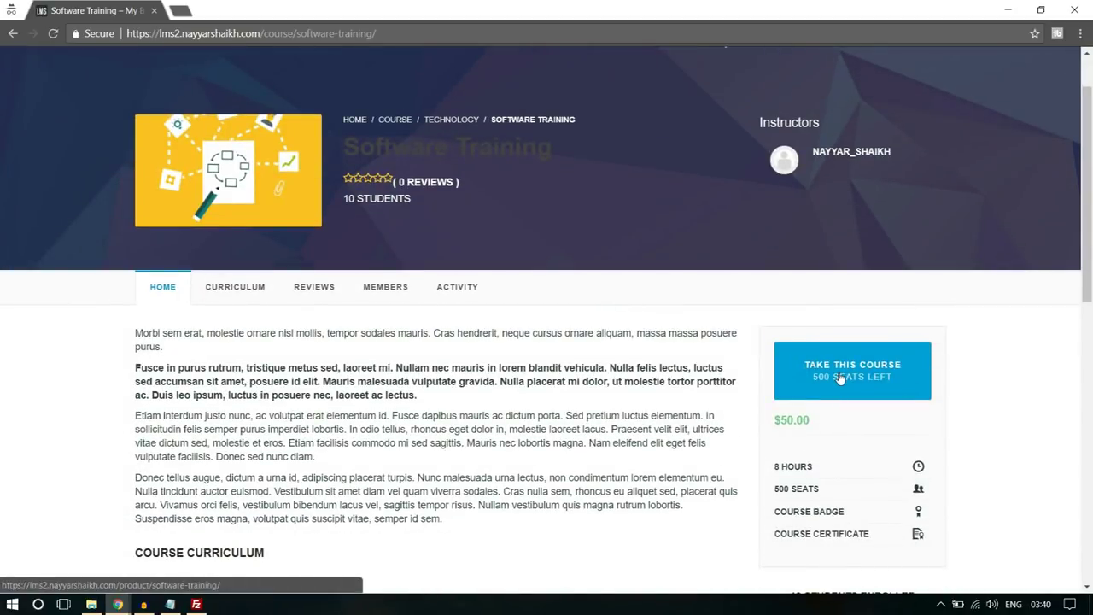
{"action": "left_click", "coordinate": [840, 378]}
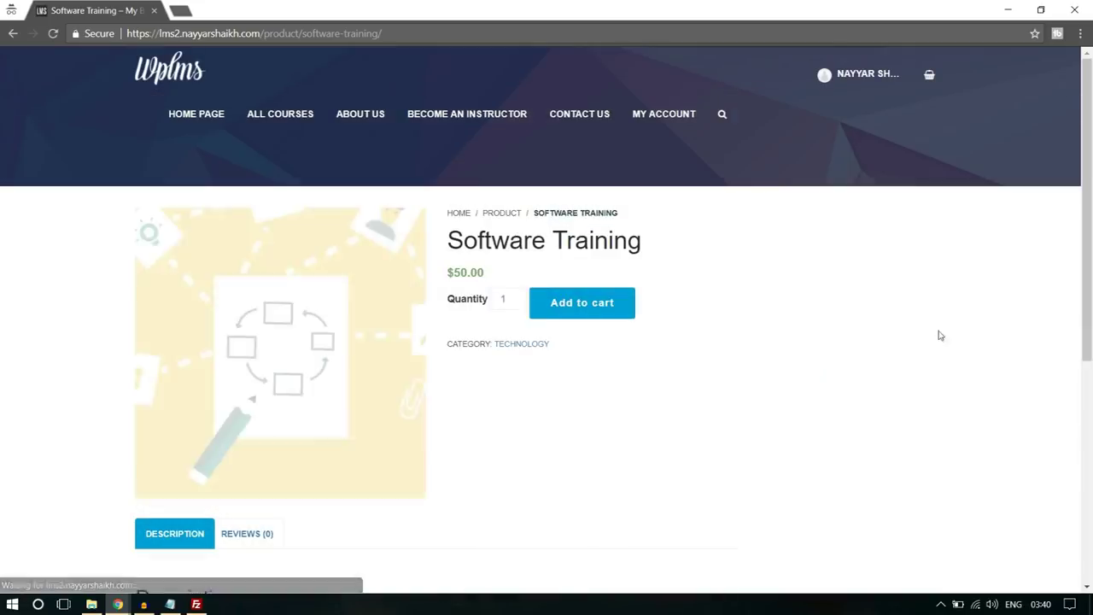
{"action": "left_click", "coordinate": [572, 313]}
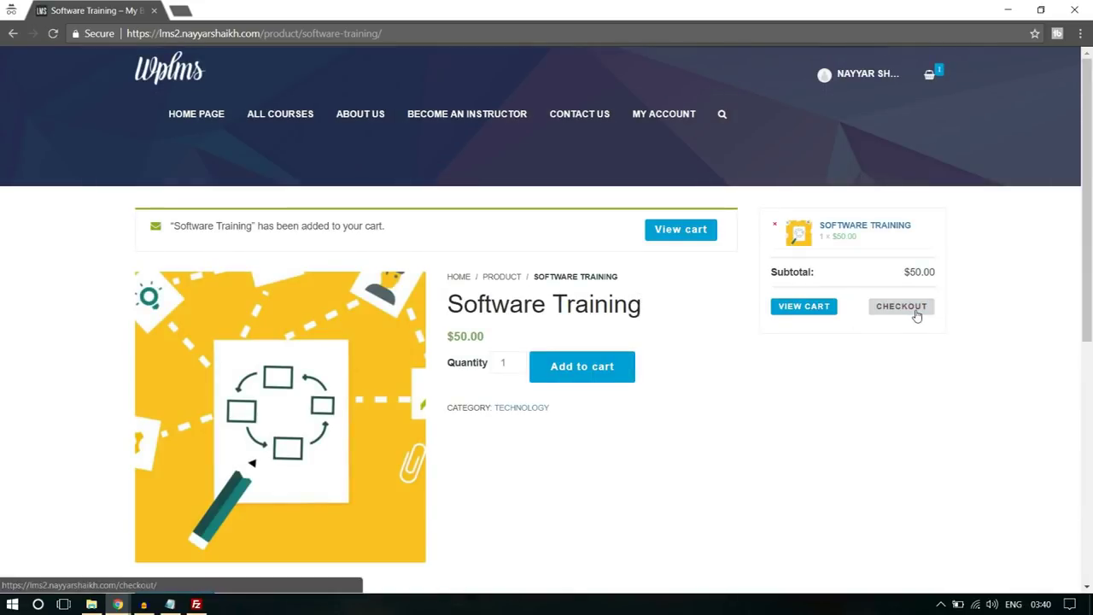
{"action": "left_click", "coordinate": [915, 312]}
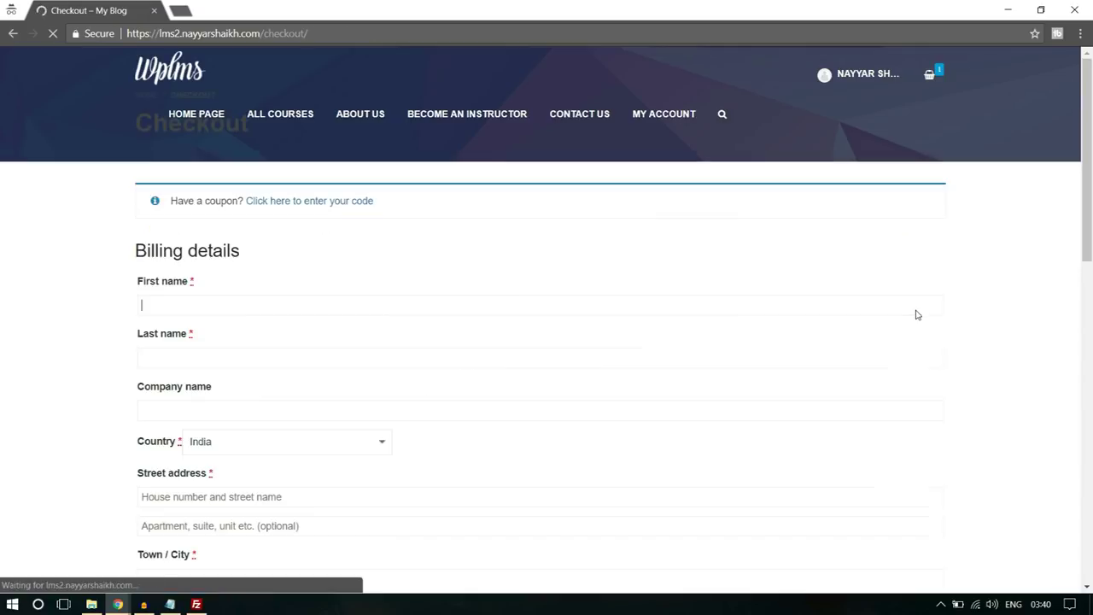
{"action": "scroll", "coordinate": [286, 396], "scroll_direction": "down", "scroll_amount": 15}
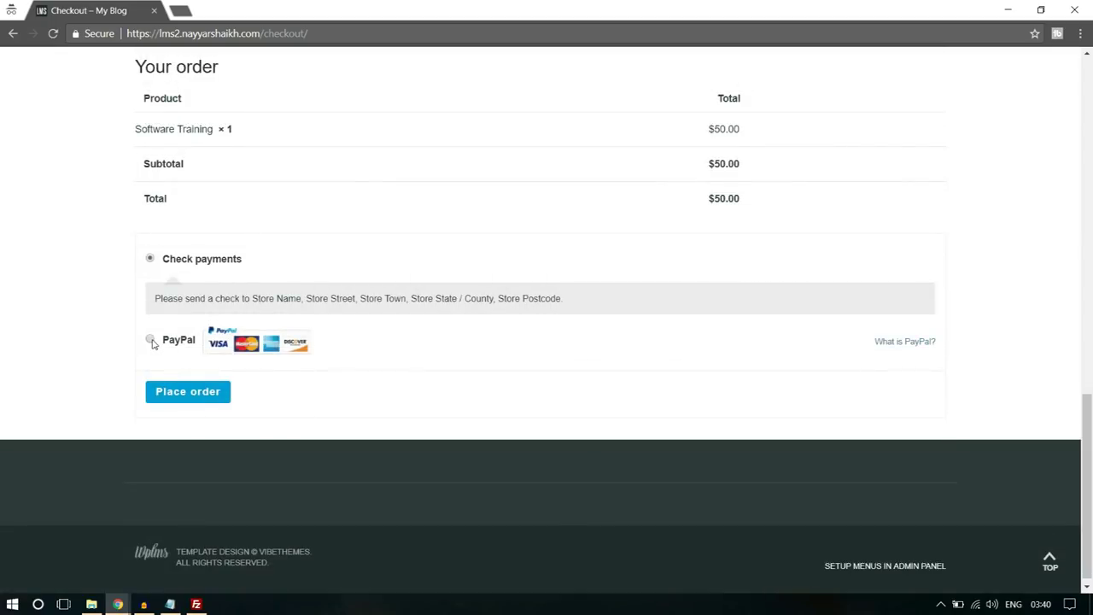
{"action": "left_click", "coordinate": [151, 340]}
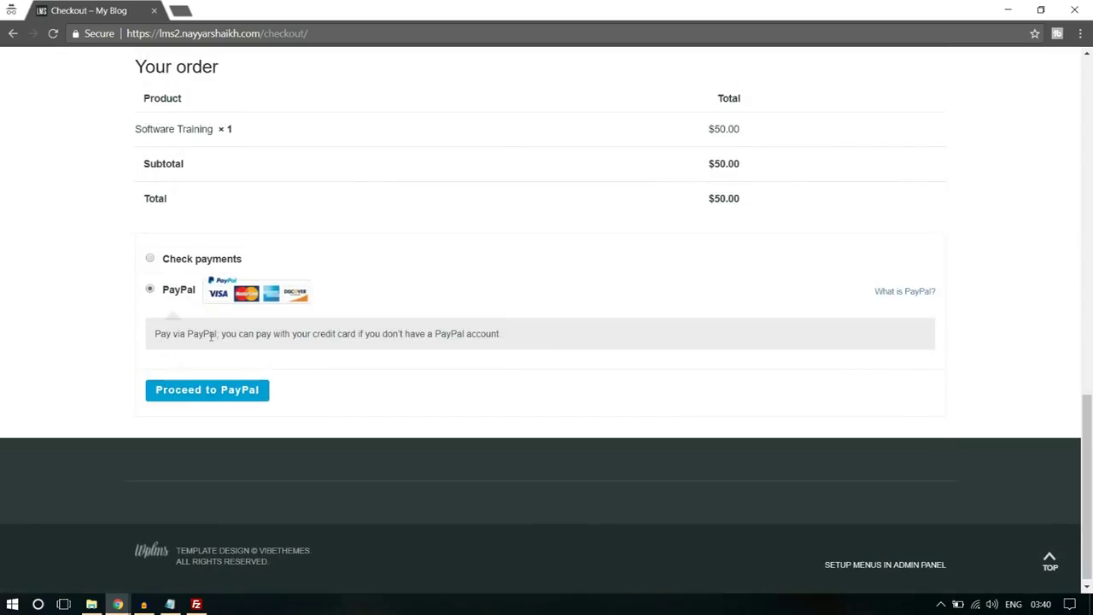
- Go back two pages and bring up the member's Courses profile page and account menu
{"action": "scroll", "coordinate": [396, 393], "scroll_direction": "up", "scroll_amount": 15}
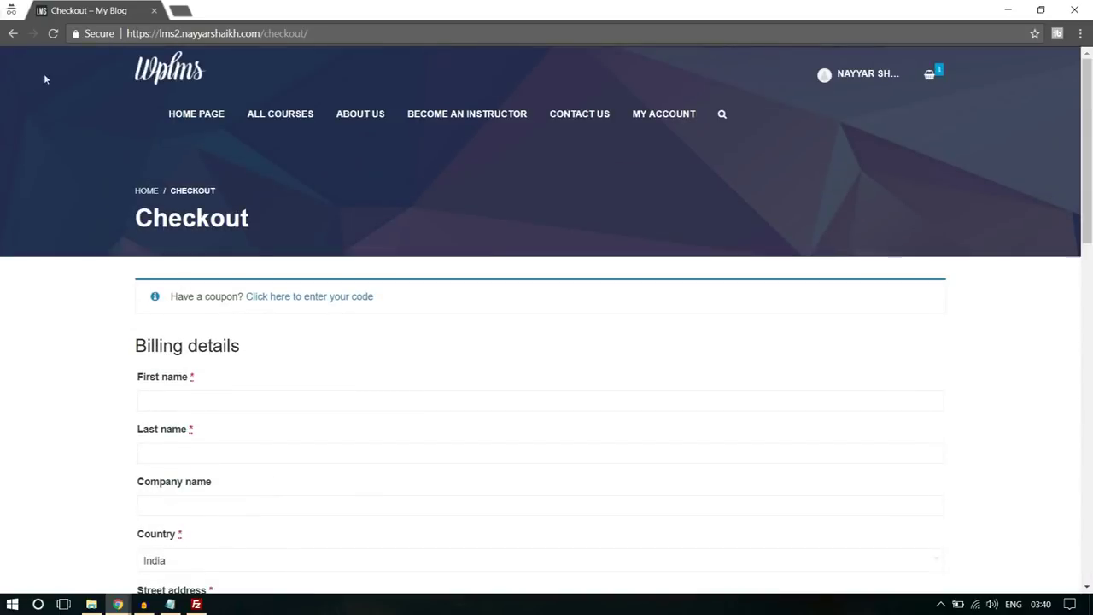
{"action": "left_click", "coordinate": [11, 33]}
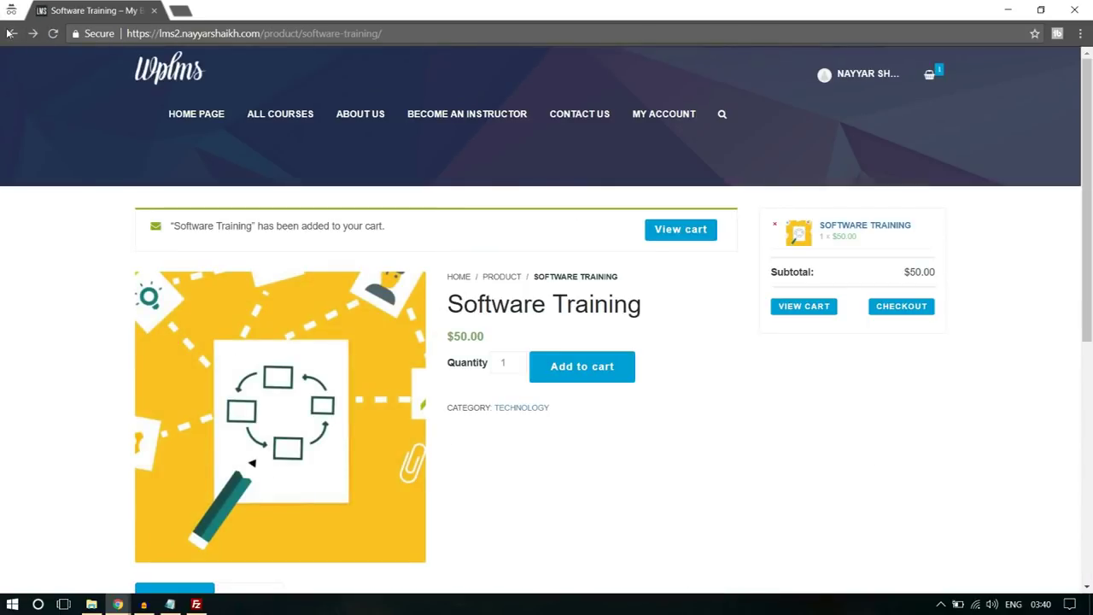
{"action": "left_click", "coordinate": [11, 34]}
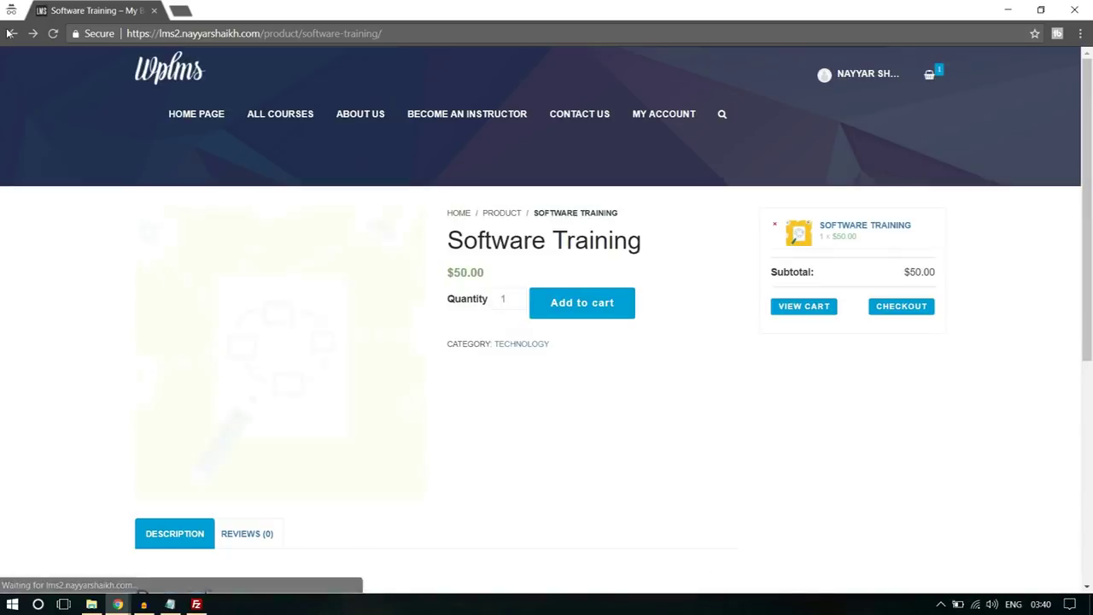
{"action": "scroll", "coordinate": [800, 394], "scroll_direction": "down", "scroll_amount": 5}
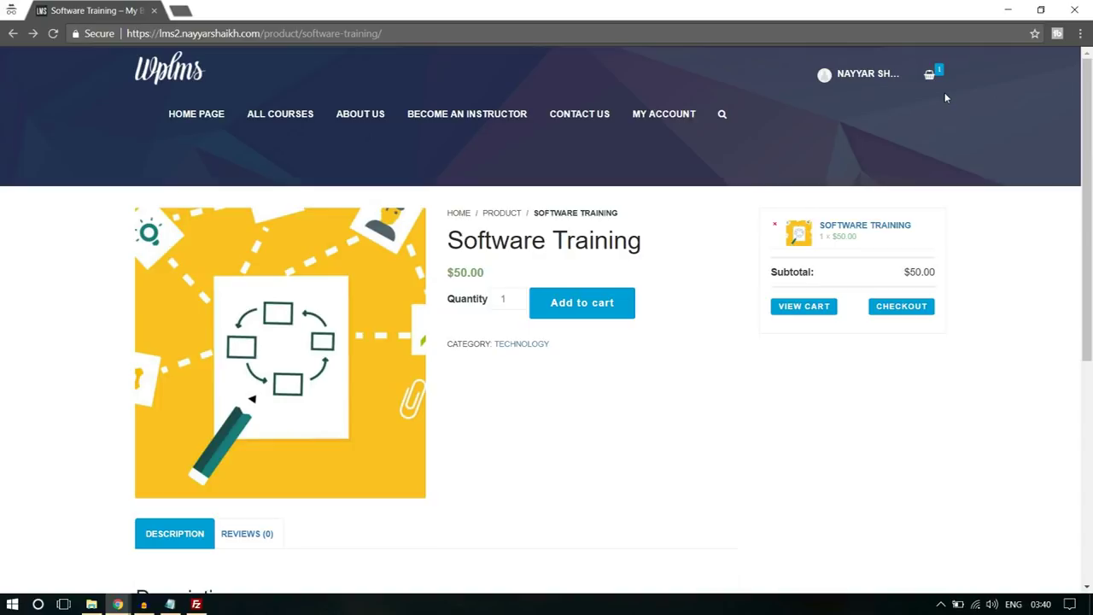
{"action": "left_click", "coordinate": [854, 80]}
{"action": "left_click", "coordinate": [855, 80]}
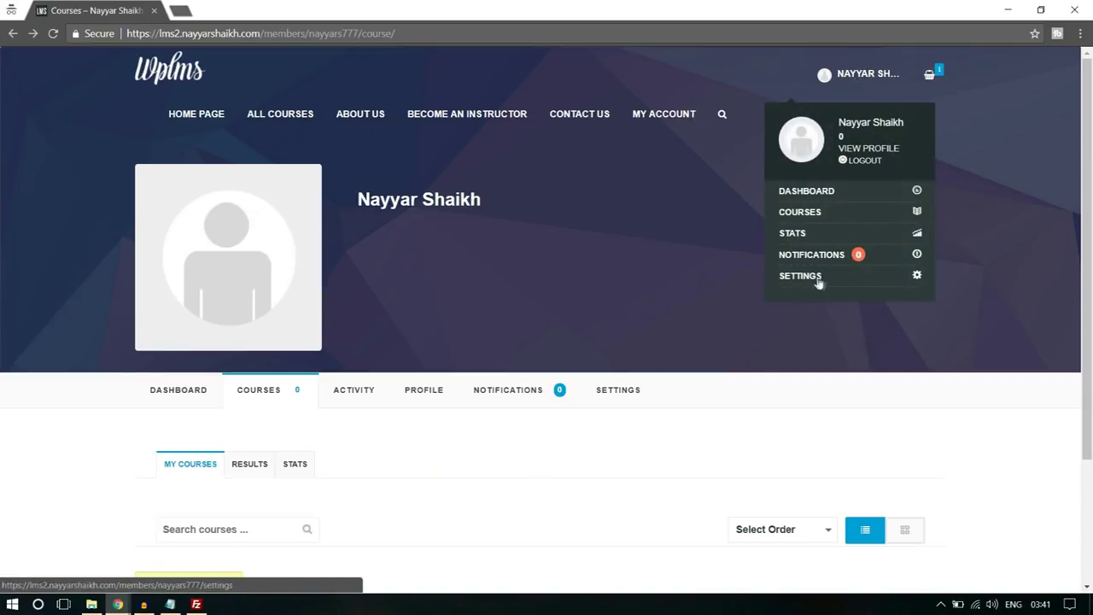
- Log out of the site and view the account registration form
{"action": "left_click", "coordinate": [866, 163]}
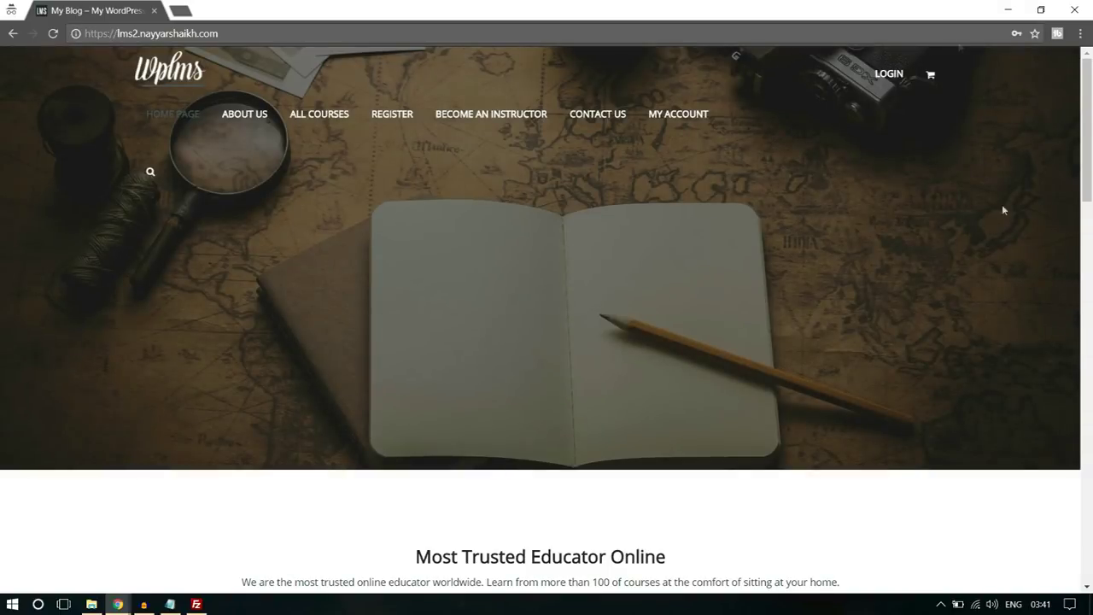
{"action": "left_click", "coordinate": [390, 117]}
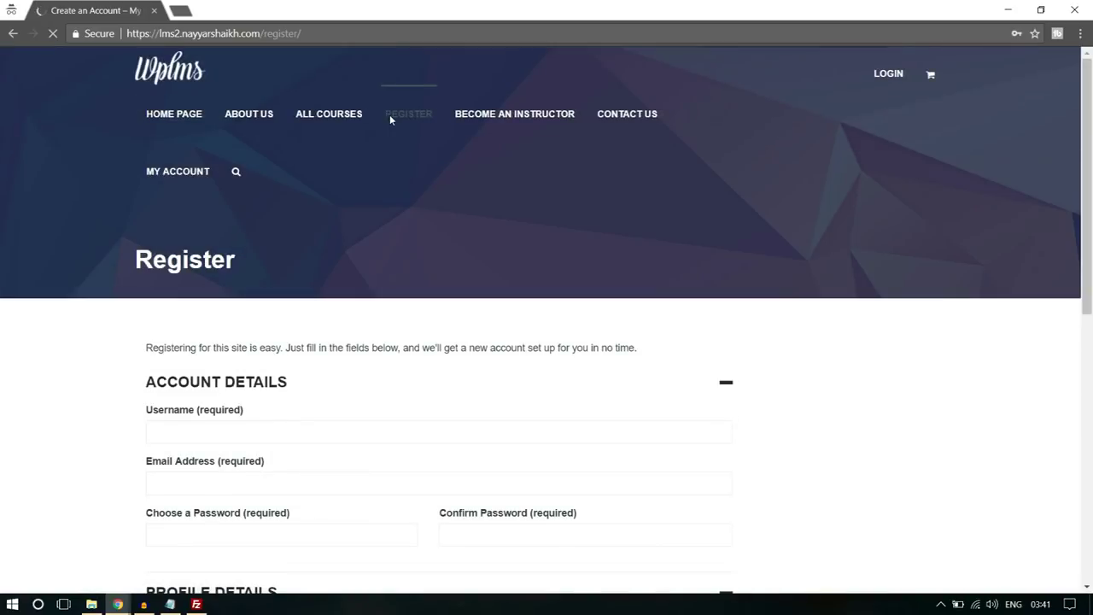
{"action": "scroll", "coordinate": [921, 287], "scroll_direction": "down", "scroll_amount": 3}
{"action": "scroll", "coordinate": [923, 287], "scroll_direction": "down", "scroll_amount": 3}
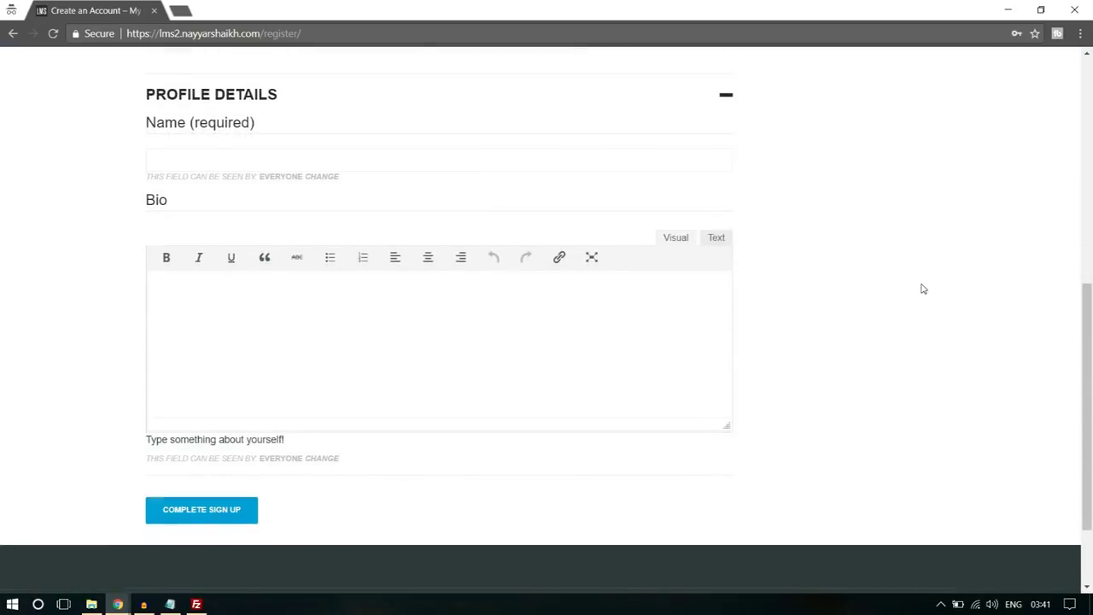
{"action": "scroll", "coordinate": [922, 289], "scroll_direction": "up", "scroll_amount": 4}
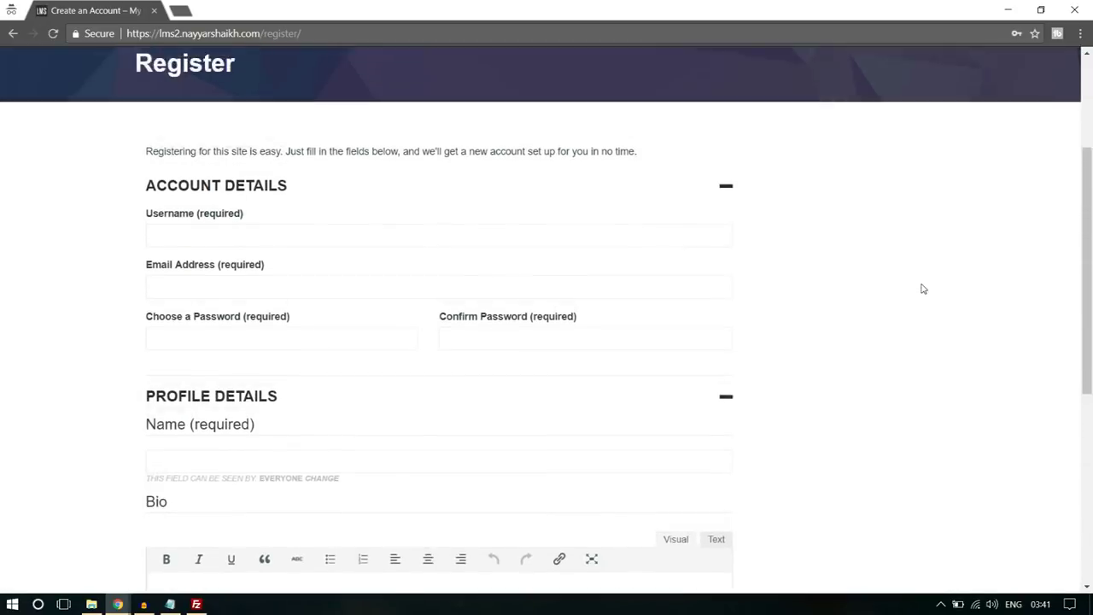
{"action": "scroll", "coordinate": [920, 288], "scroll_direction": "down", "scroll_amount": 5}
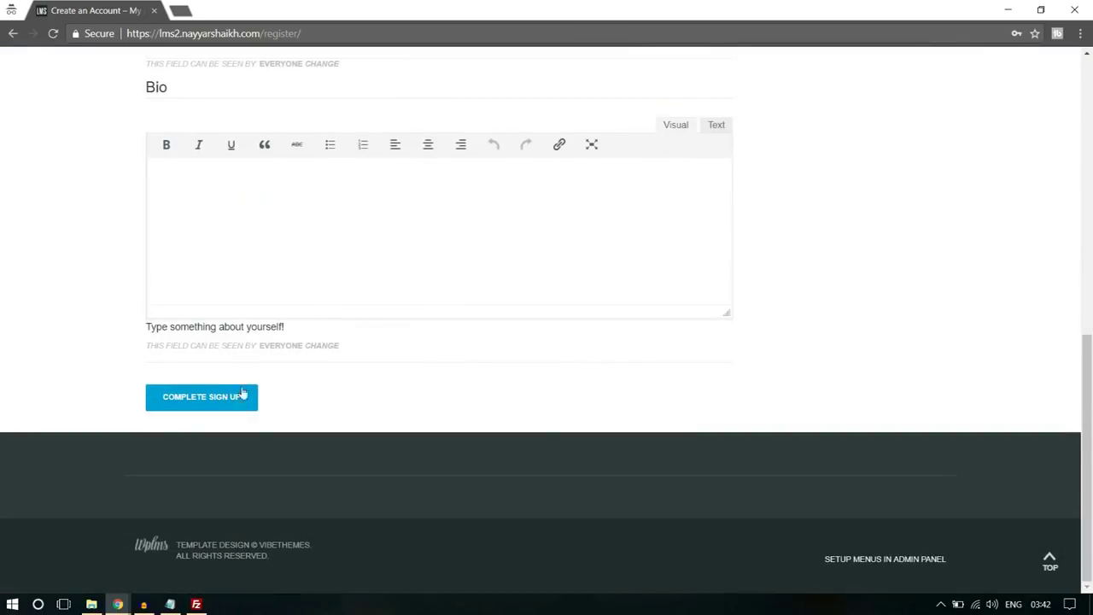
- Finish looking over the registration form, then return to the admin Edit Page window
{"action": "scroll", "coordinate": [319, 383], "scroll_direction": "up", "scroll_amount": 6}
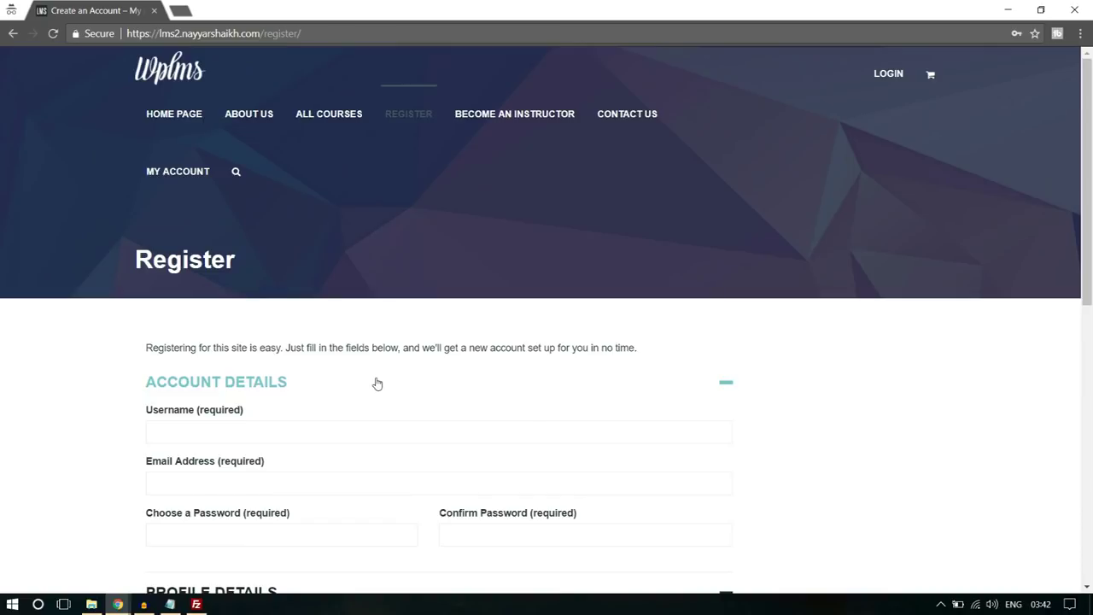
{"action": "scroll", "coordinate": [377, 383], "scroll_direction": "down", "scroll_amount": 3}
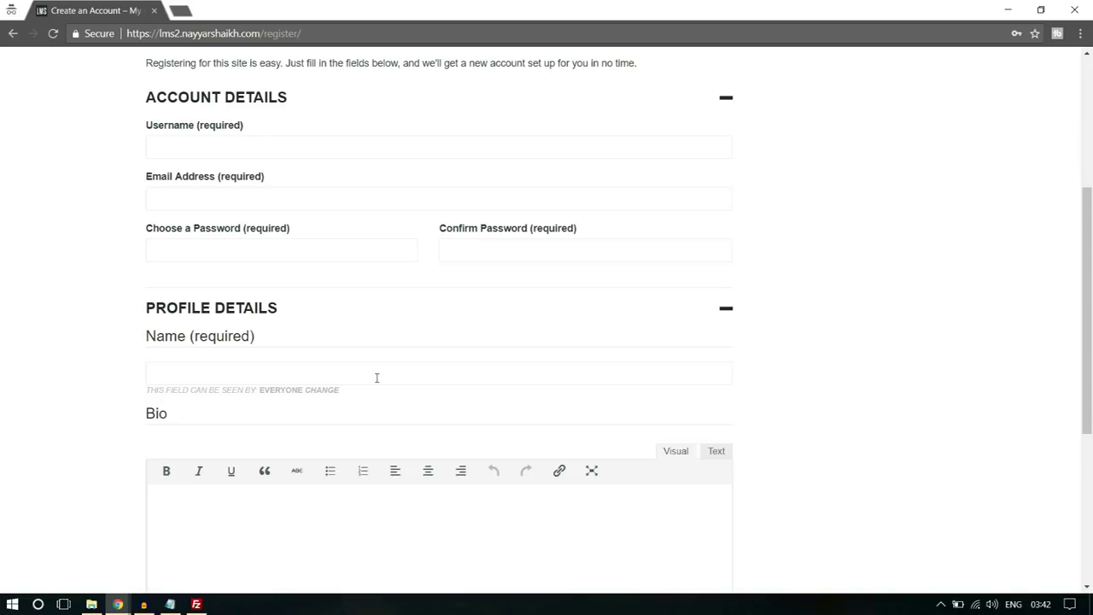
{"action": "scroll", "coordinate": [376, 377], "scroll_direction": "down", "scroll_amount": 3}
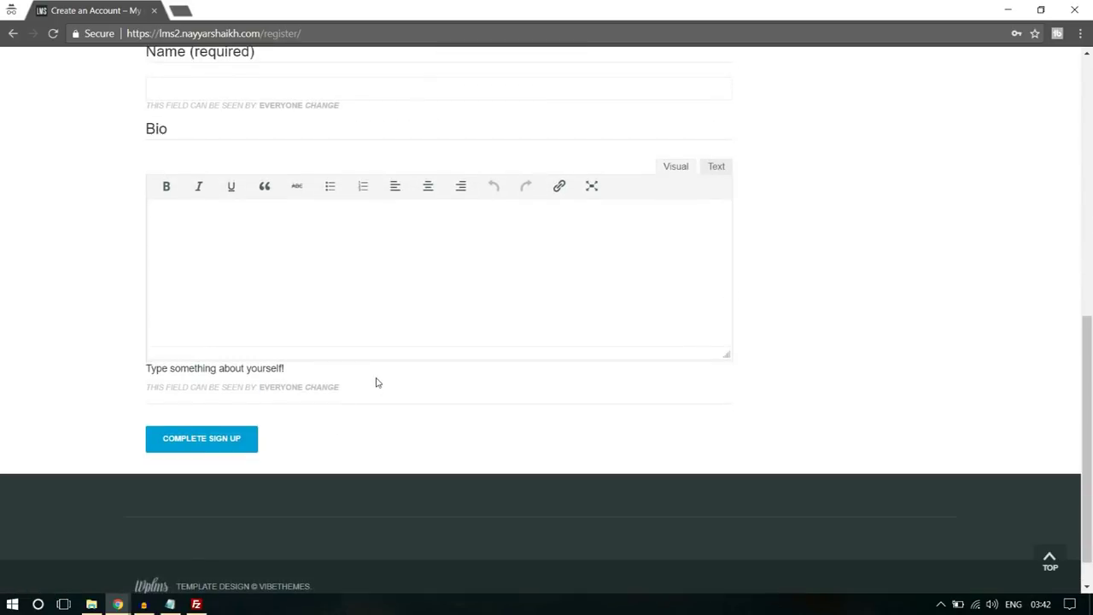
{"action": "scroll", "coordinate": [962, 324], "scroll_direction": "up", "scroll_amount": 3}
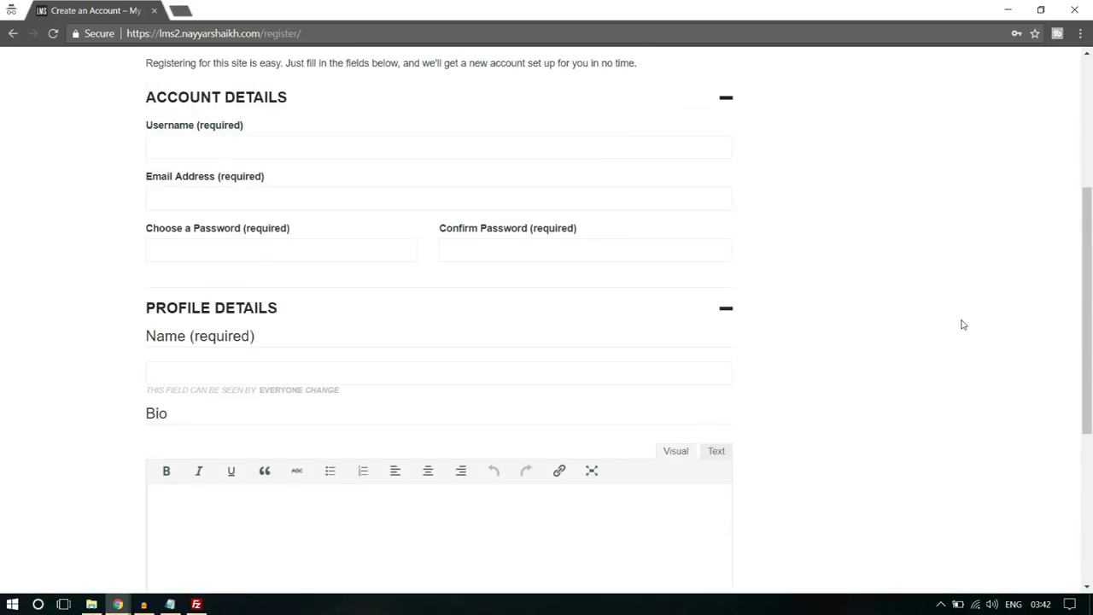
{"action": "scroll", "coordinate": [963, 325], "scroll_direction": "down", "scroll_amount": 2}
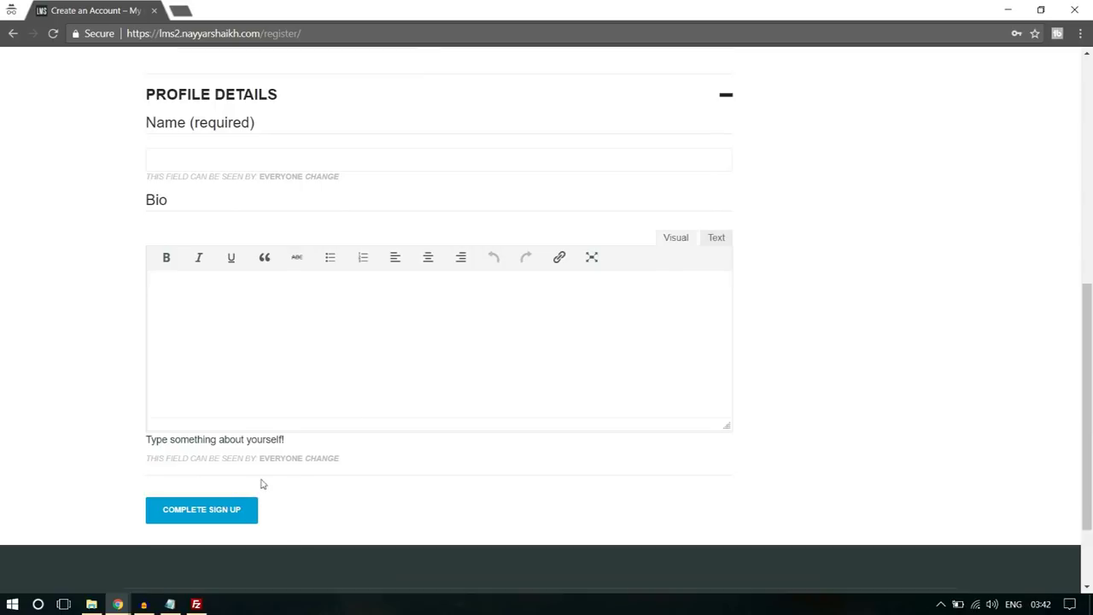
{"action": "mouse_move", "coordinate": [118, 603]}
{"action": "left_click", "coordinate": [94, 551]}
- Go to the Profile Fields settings and start adding a new profile field
{"action": "scroll", "coordinate": [128, 415], "scroll_direction": "up", "scroll_amount": 3}
{"action": "scroll", "coordinate": [79, 415], "scroll_direction": "down", "scroll_amount": 3}
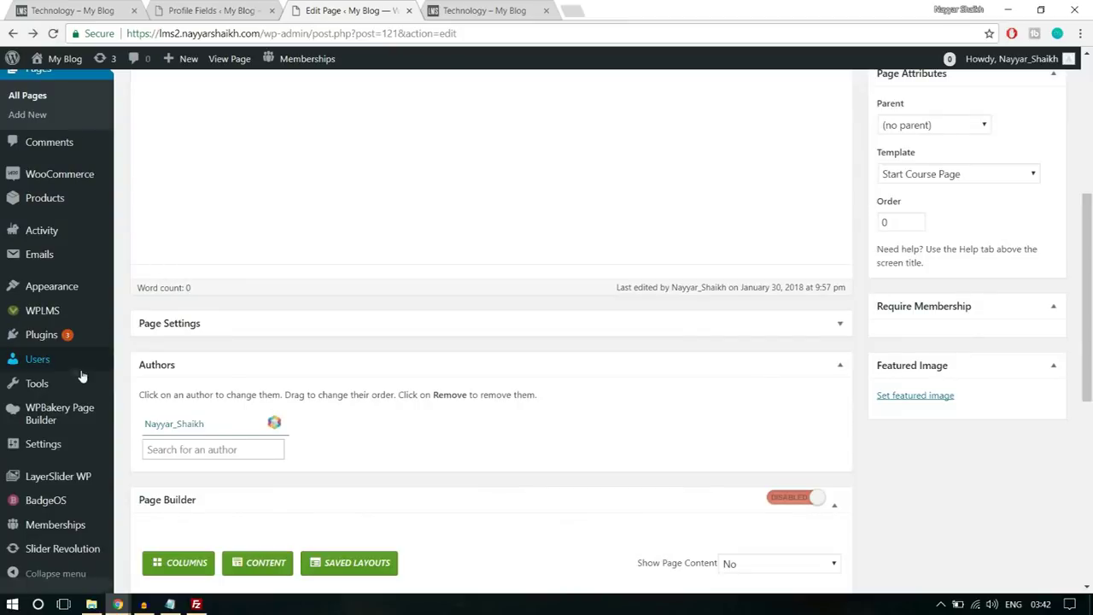
{"action": "mouse_move", "coordinate": [65, 362]}
{"action": "left_click", "coordinate": [162, 446]}
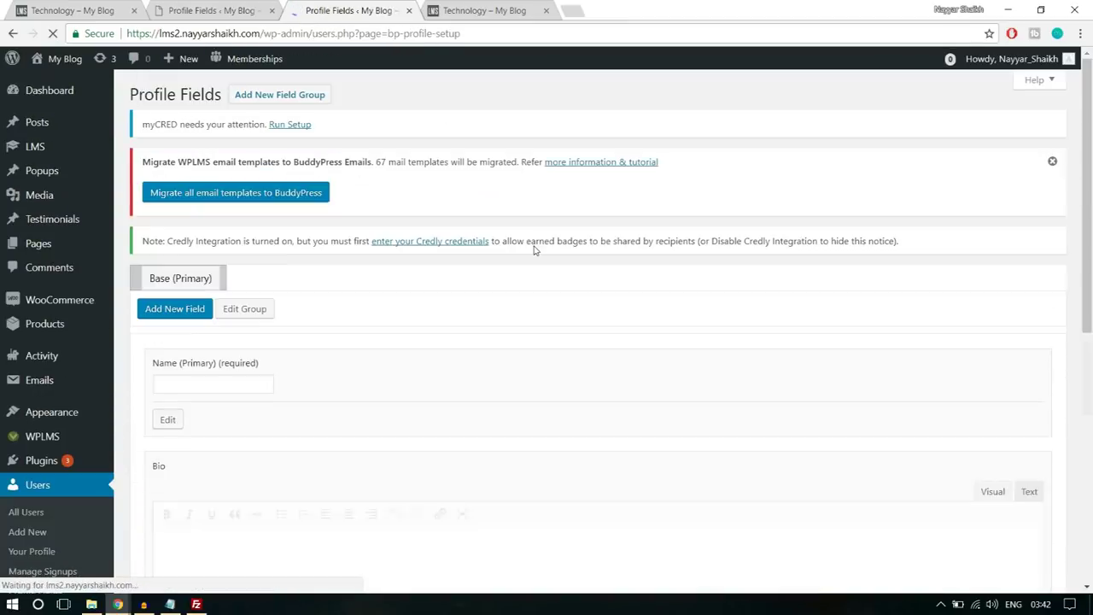
{"action": "scroll", "coordinate": [532, 245], "scroll_direction": "down", "scroll_amount": 3}
{"action": "scroll", "coordinate": [398, 368], "scroll_direction": "up", "scroll_amount": 2}
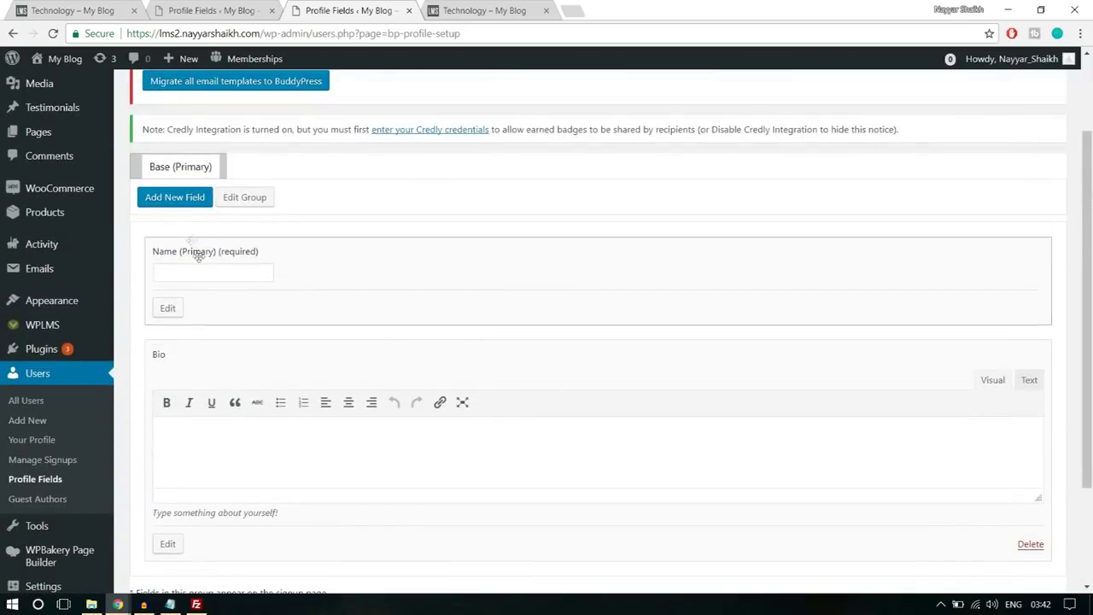
{"action": "left_click", "coordinate": [184, 201]}
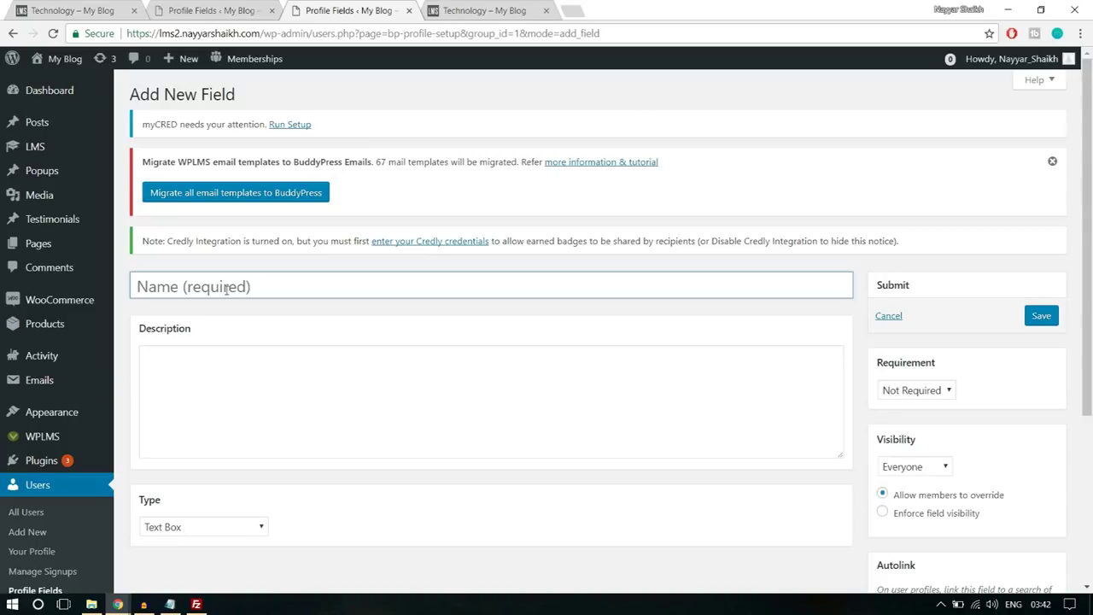
- Name the field 'Sign up as?' with a description starting 'Do You wanna become a'
{"action": "left_click", "coordinate": [226, 288]}
{"action": "type", "text": "Role"}
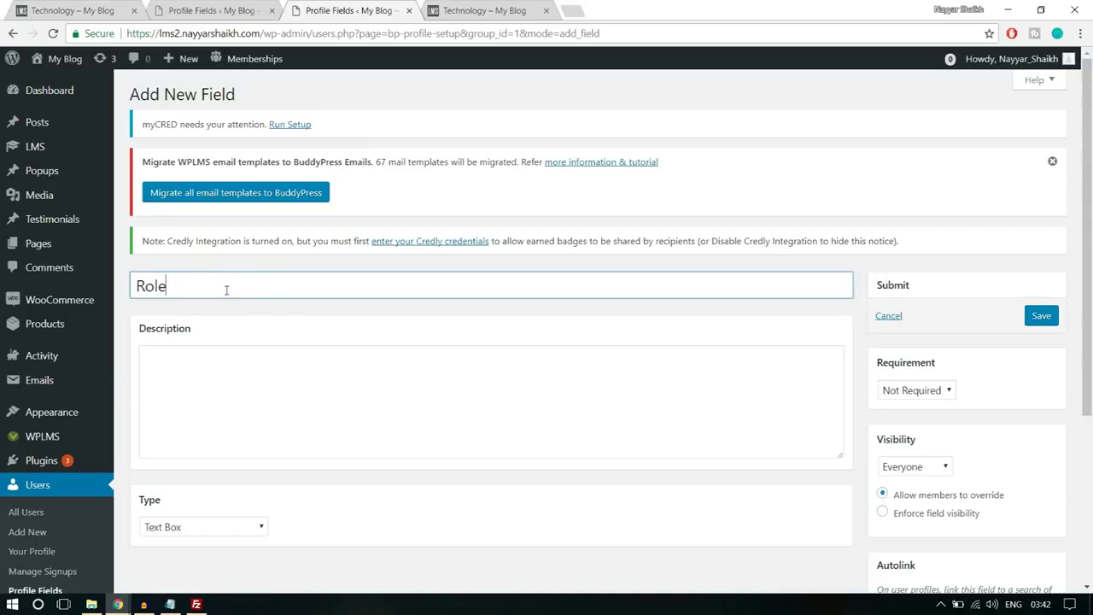
{"action": "double_click", "coordinate": [284, 284]}
{"action": "type", "text": "Sign up as?"}
{"action": "left_click", "coordinate": [347, 390]}
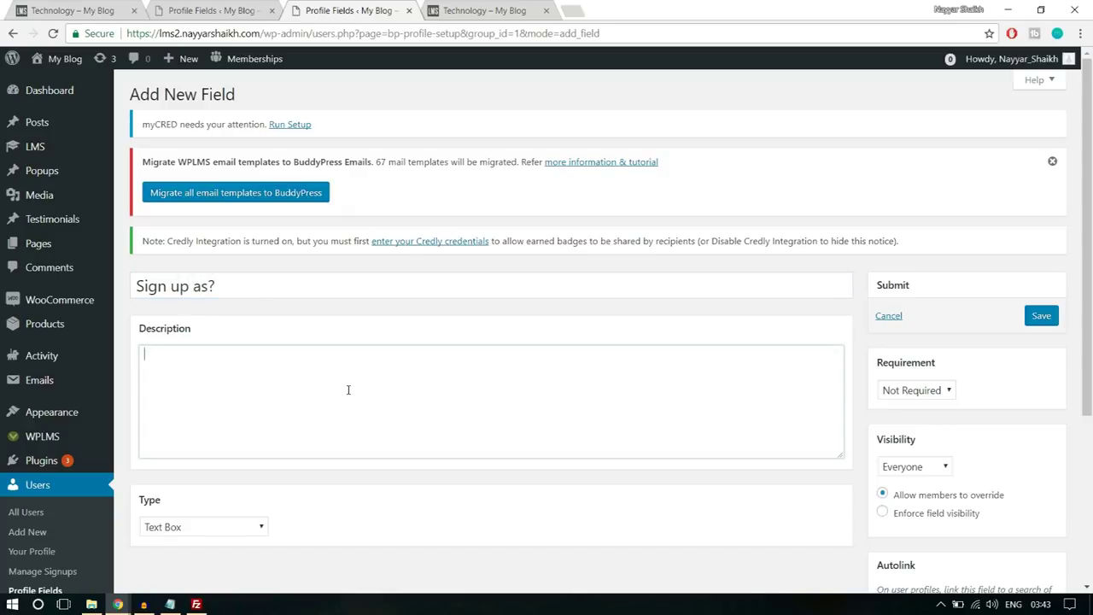
{"action": "type", "text": "D"}
{"action": "type", "text": "o oy"}
{"action": "key", "text": "BackSpace"}
{"action": "key", "text": "BackSpace"}
{"action": "type", "text": "Sele"}
{"action": "key", "text": "ctrl+a"}
{"action": "key", "text": "BackSpace"}
{"action": "type", "text": "Do You wanna become a"}
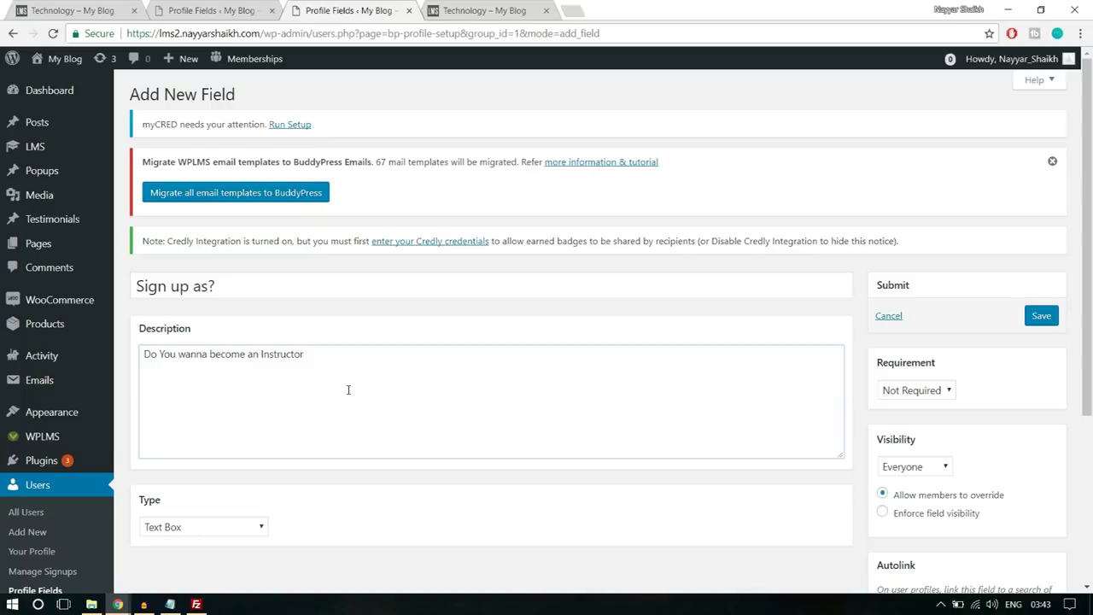
{"action": "type", "text": "en"}
- Make it a drop-down select box with options Student (default) and Instructor
{"action": "scroll", "coordinate": [347, 390], "scroll_direction": "down", "scroll_amount": 3}
{"action": "left_click", "coordinate": [237, 273]}
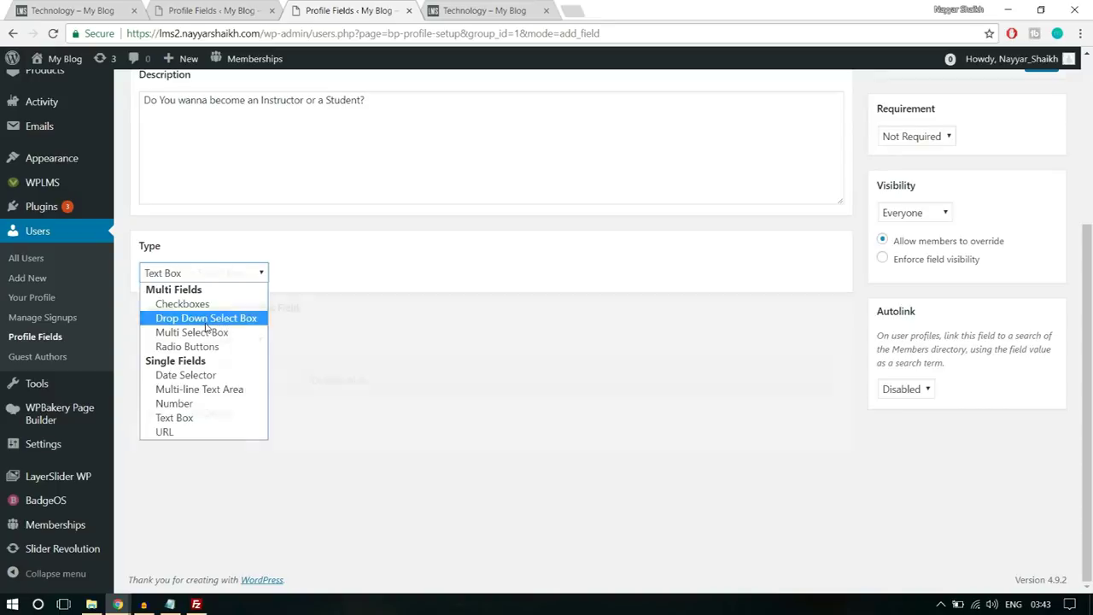
{"action": "left_click", "coordinate": [206, 320]}
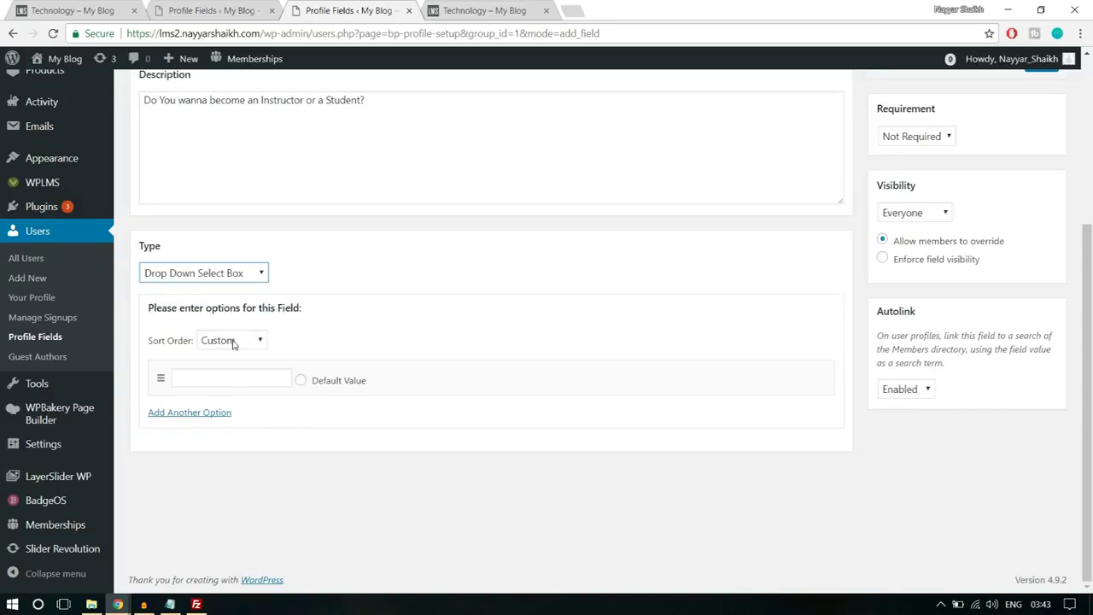
{"action": "left_click", "coordinate": [241, 377]}
{"action": "type", "text": "Student"}
{"action": "left_click", "coordinate": [214, 413]}
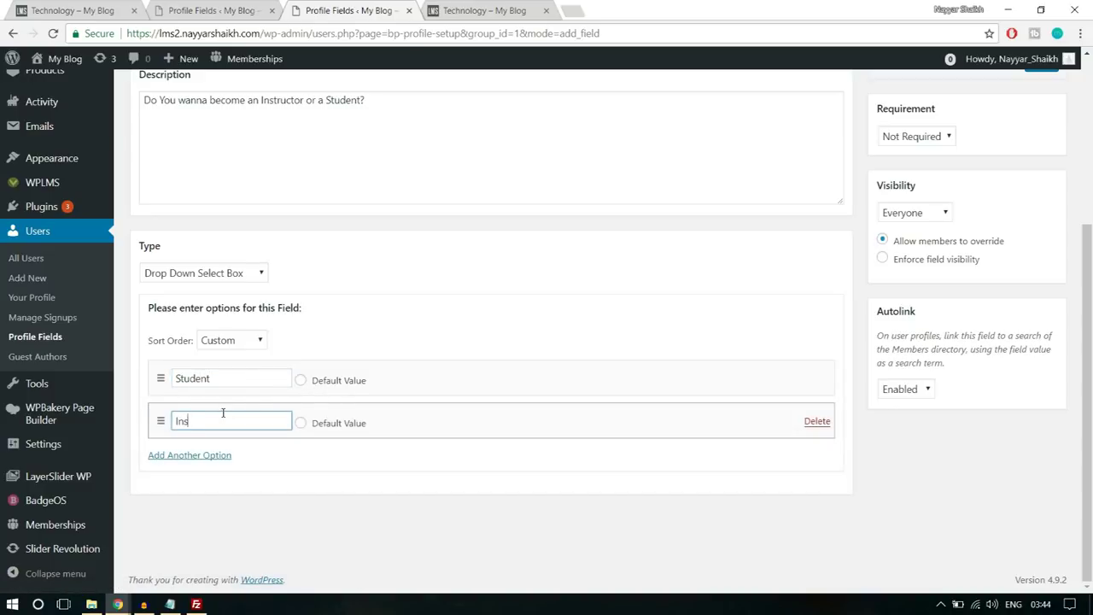
{"action": "type", "text": "Instructor"}
{"action": "left_click", "coordinate": [300, 380]}
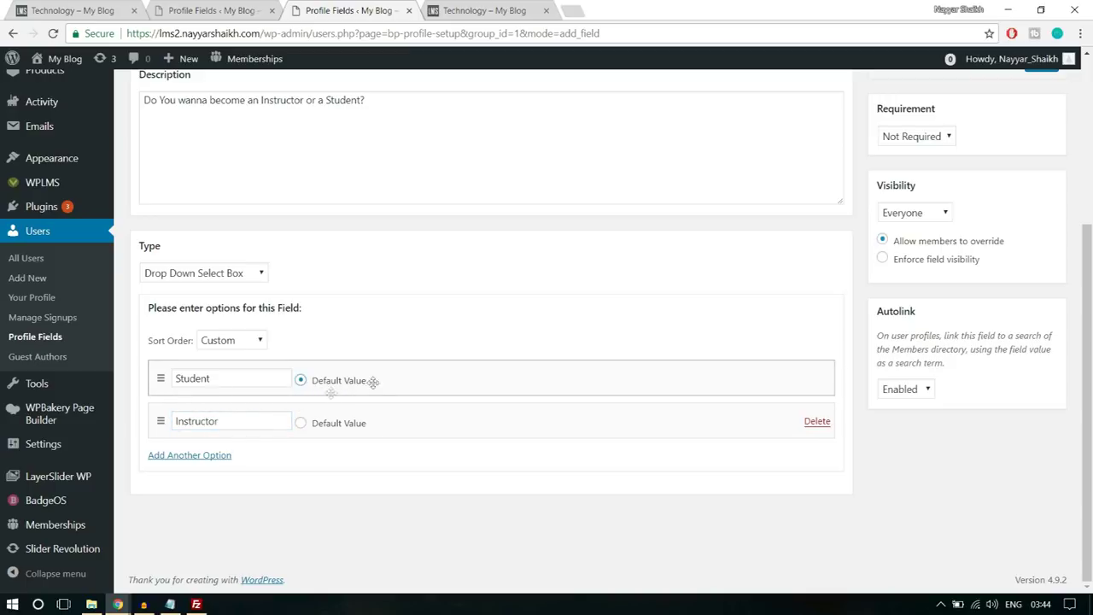
- Set the field's requirement to Required and save it
{"action": "scroll", "coordinate": [902, 439], "scroll_direction": "up", "scroll_amount": 3}
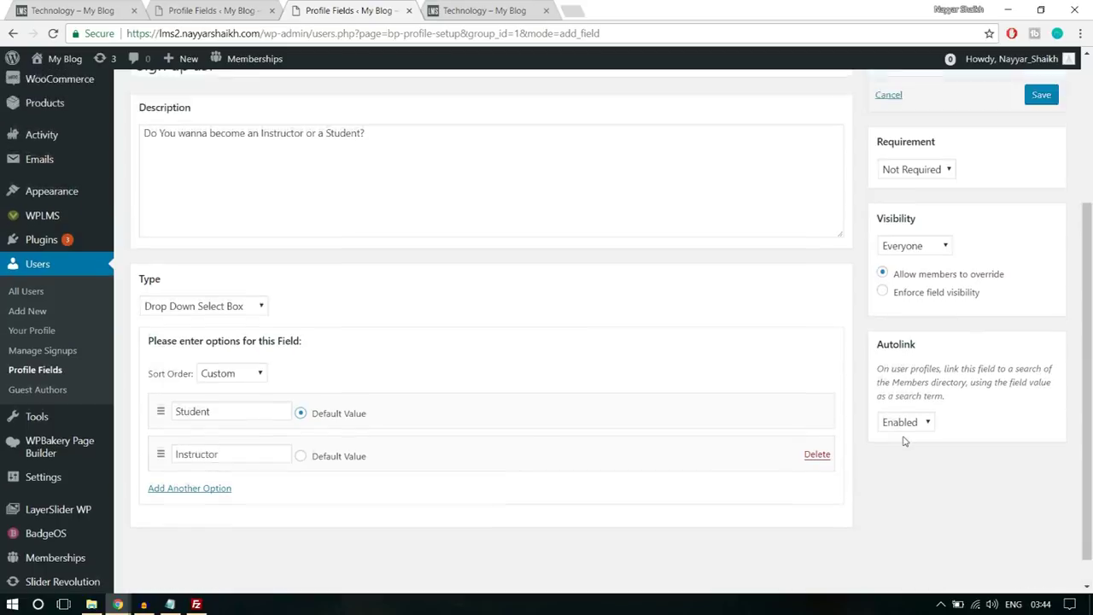
{"action": "left_click", "coordinate": [936, 275]}
{"action": "left_click", "coordinate": [934, 310]}
{"action": "left_click", "coordinate": [1041, 210]}
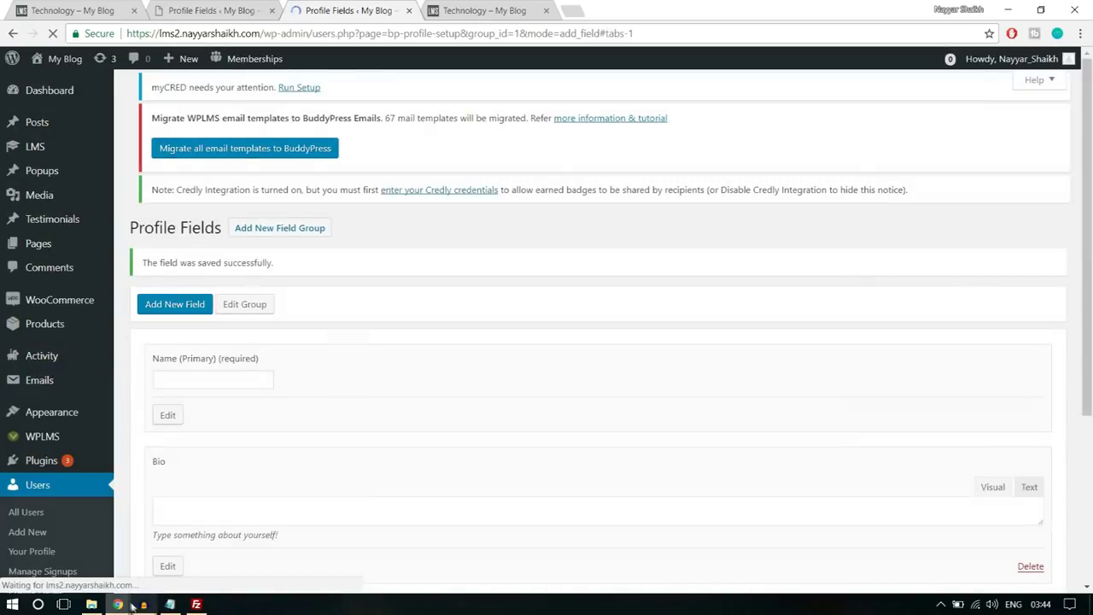
- Reload the registration page and select Instructor in the new Sign up as? drop-down
{"action": "mouse_move", "coordinate": [117, 603]}
{"action": "left_click", "coordinate": [213, 545]}
{"action": "left_click", "coordinate": [52, 33]}
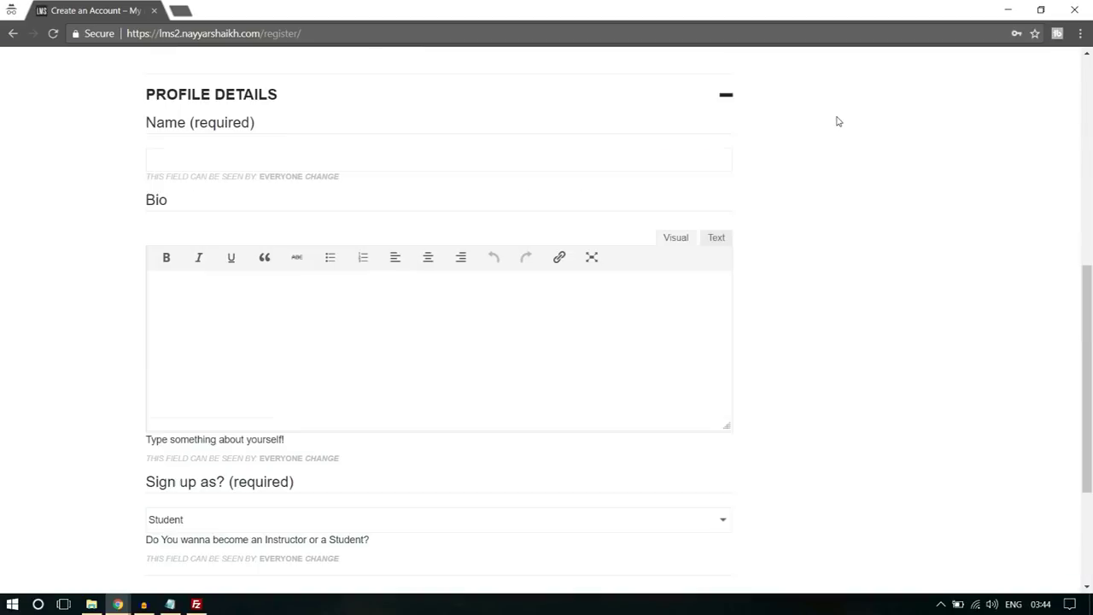
{"action": "scroll", "coordinate": [848, 180], "scroll_direction": "down", "scroll_amount": 2}
{"action": "left_click", "coordinate": [217, 379]}
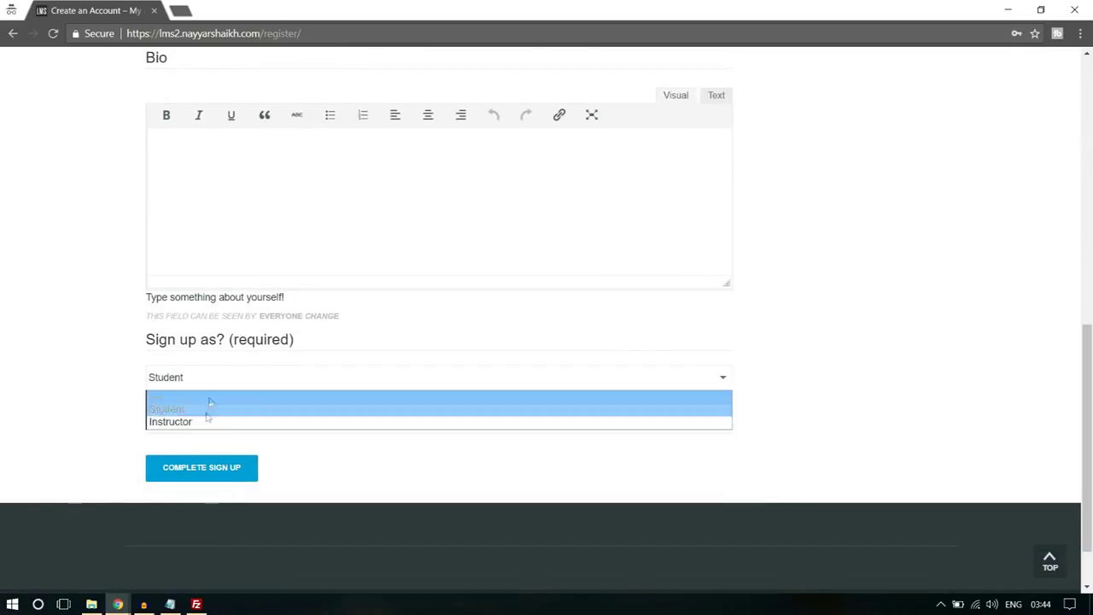
{"action": "left_click", "coordinate": [204, 419]}
{"action": "left_click", "coordinate": [210, 378]}
{"action": "left_click", "coordinate": [202, 409]}
{"action": "left_click", "coordinate": [210, 381]}
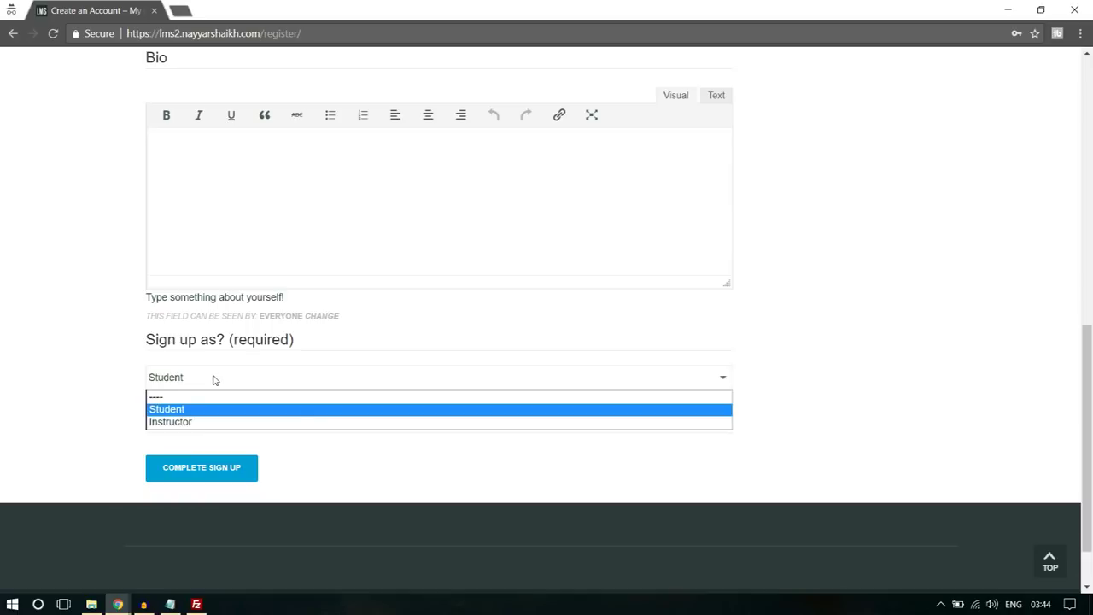
{"action": "left_click", "coordinate": [187, 421]}
- Enter the new account's username, e-mail address and password on the registration form
{"action": "scroll", "coordinate": [307, 391], "scroll_direction": "up", "scroll_amount": 6}
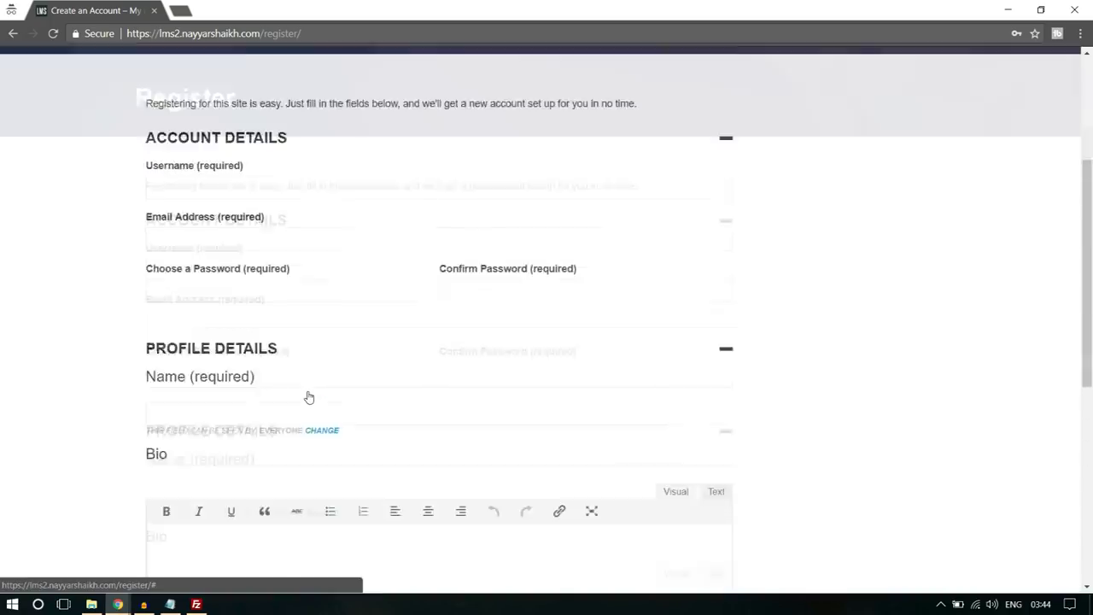
{"action": "left_click", "coordinate": [234, 288]}
{"action": "type", "text": "nayyars7777"}
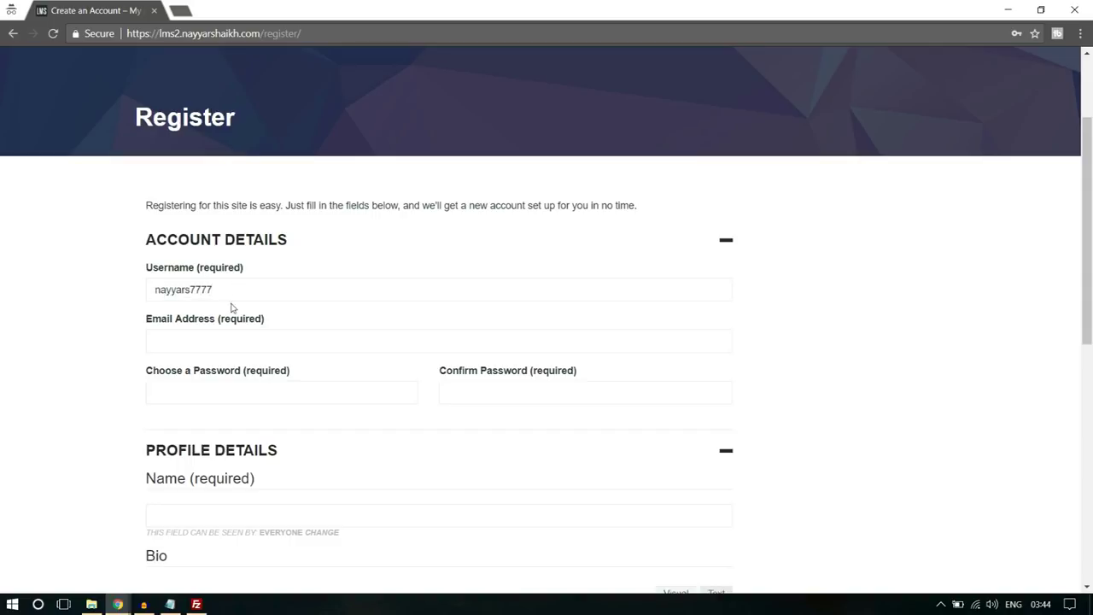
{"action": "left_click_drag", "start_coordinate": [214, 290], "coordinate": [209, 289]}
{"action": "left_click", "coordinate": [218, 343]}
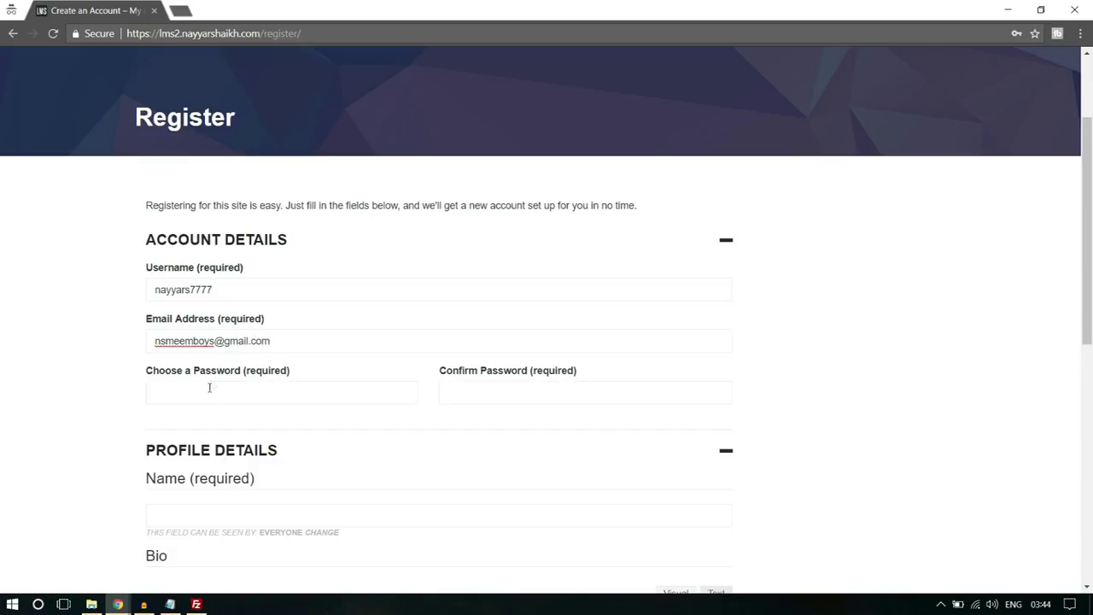
{"action": "left_click", "coordinate": [209, 387]}
{"action": "type", "text": "123456789"}
{"action": "type", "text": "1234567890"}
- Fill in the member's full name and bio, then submit the registration
{"action": "scroll", "coordinate": [209, 387], "scroll_direction": "down", "scroll_amount": 3}
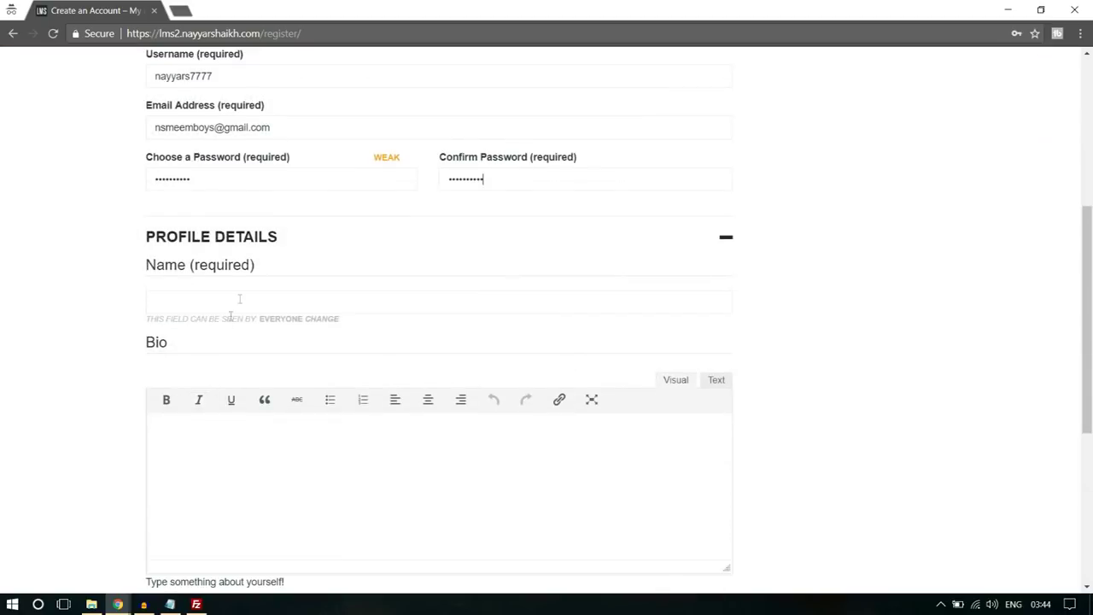
{"action": "left_click", "coordinate": [242, 295]}
{"action": "type", "text": "Nayyar Shaikjh"}
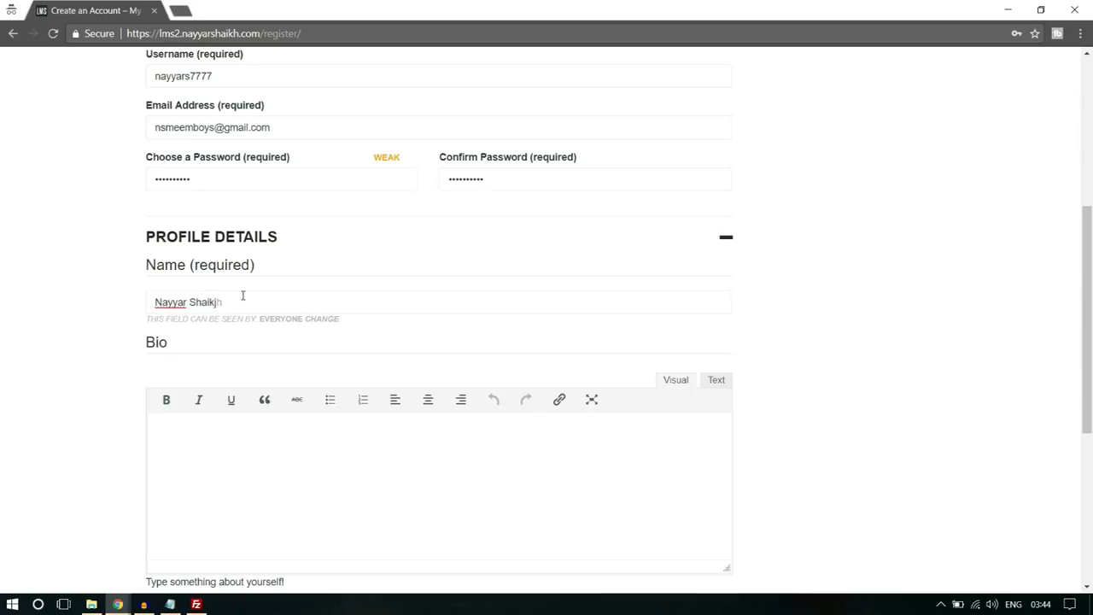
{"action": "scroll", "coordinate": [214, 342], "scroll_direction": "down", "scroll_amount": 2}
{"action": "left_click", "coordinate": [249, 385]}
{"action": "type", "text": "B"}
{"action": "scroll", "coordinate": [266, 369], "scroll_direction": "down", "scroll_amount": 2}
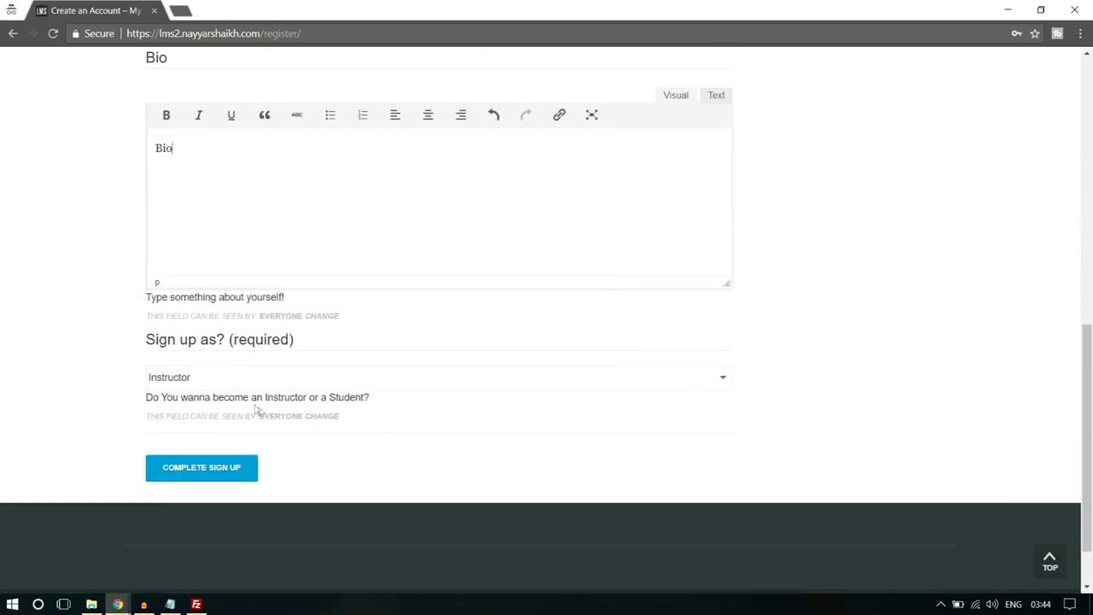
{"action": "left_click", "coordinate": [242, 469]}
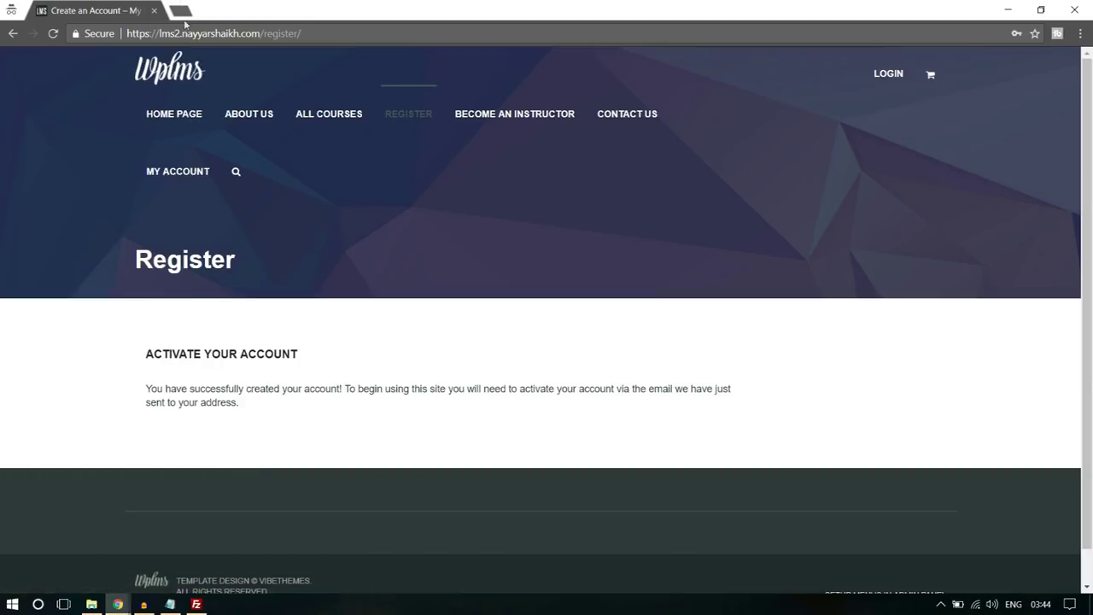
{"action": "left_click", "coordinate": [181, 11]}
- Load gmail.com, switch to the new user's mail account and follow the activation email's link
{"action": "type", "text": "gmail.com"}
{"action": "key", "text": "Return"}
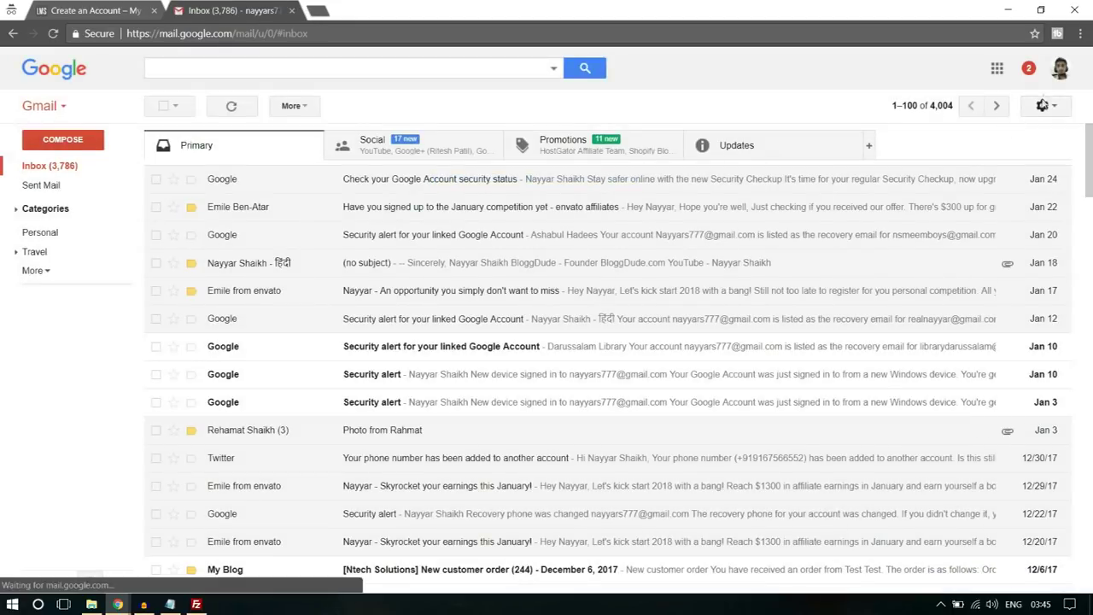
{"action": "left_click", "coordinate": [1059, 70]}
{"action": "left_click", "coordinate": [896, 207]}
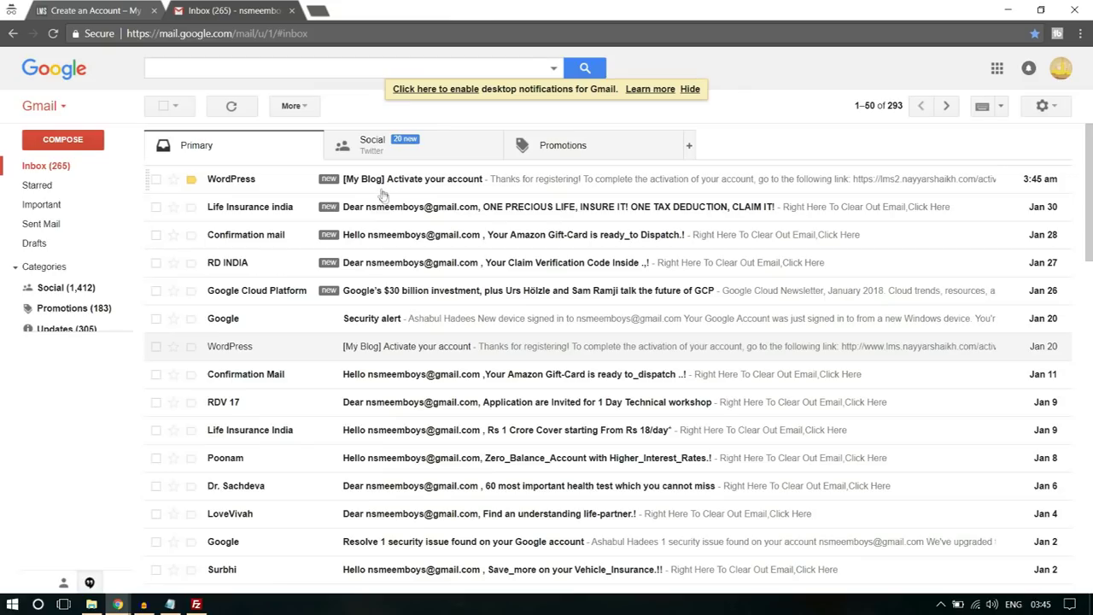
{"action": "left_click", "coordinate": [394, 181]}
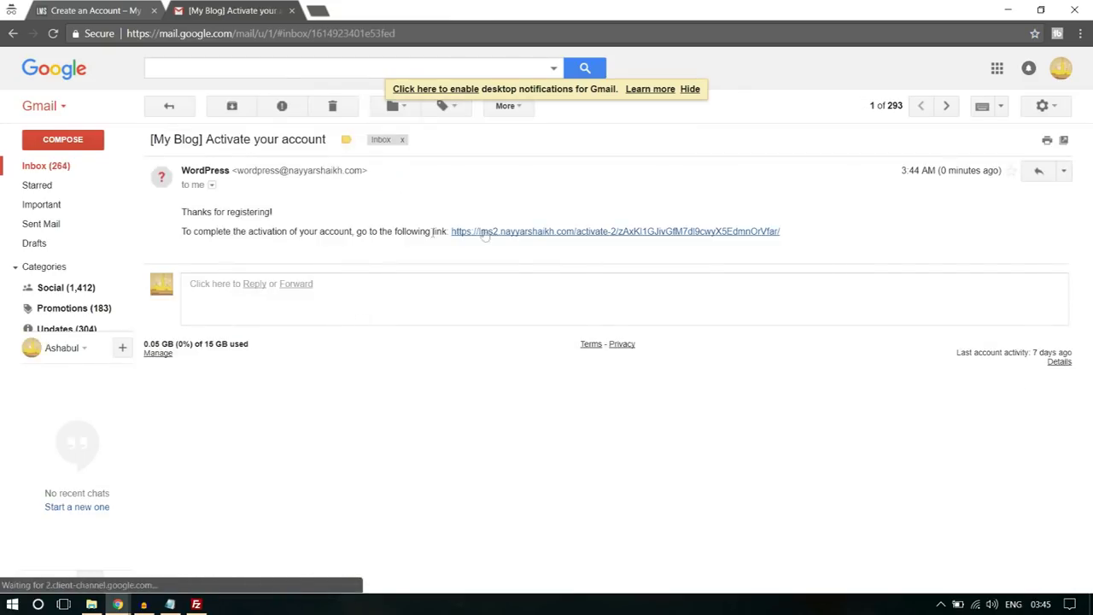
{"action": "left_click", "coordinate": [531, 232]}
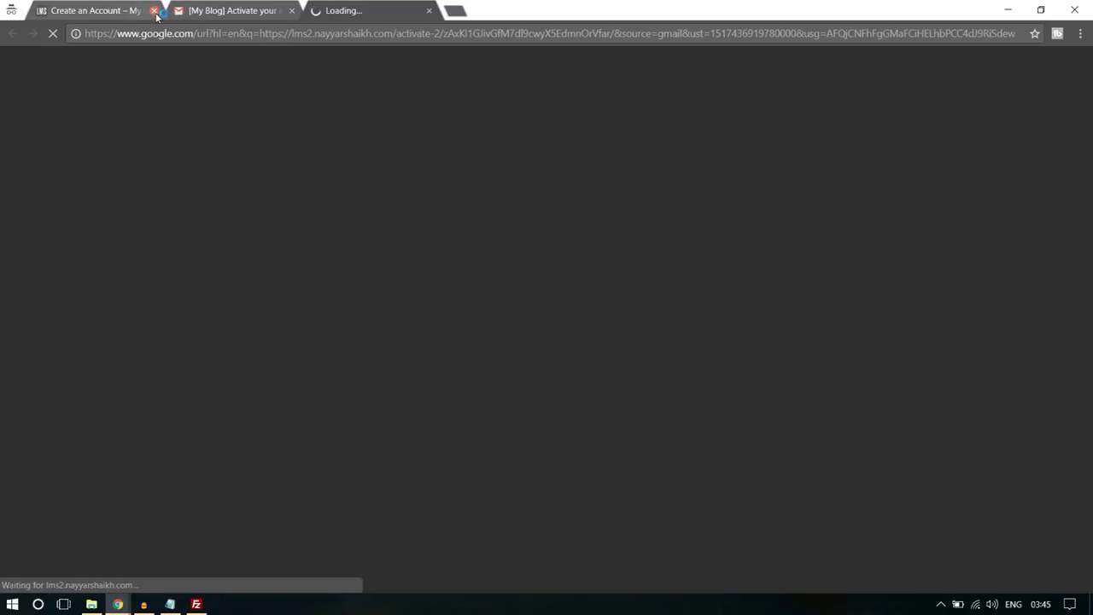
{"action": "left_click", "coordinate": [154, 10]}
- Close the Gmail tab, check the 'Your account is now active!' notice, and return to the Profile Fields window
{"action": "left_click", "coordinate": [154, 11]}
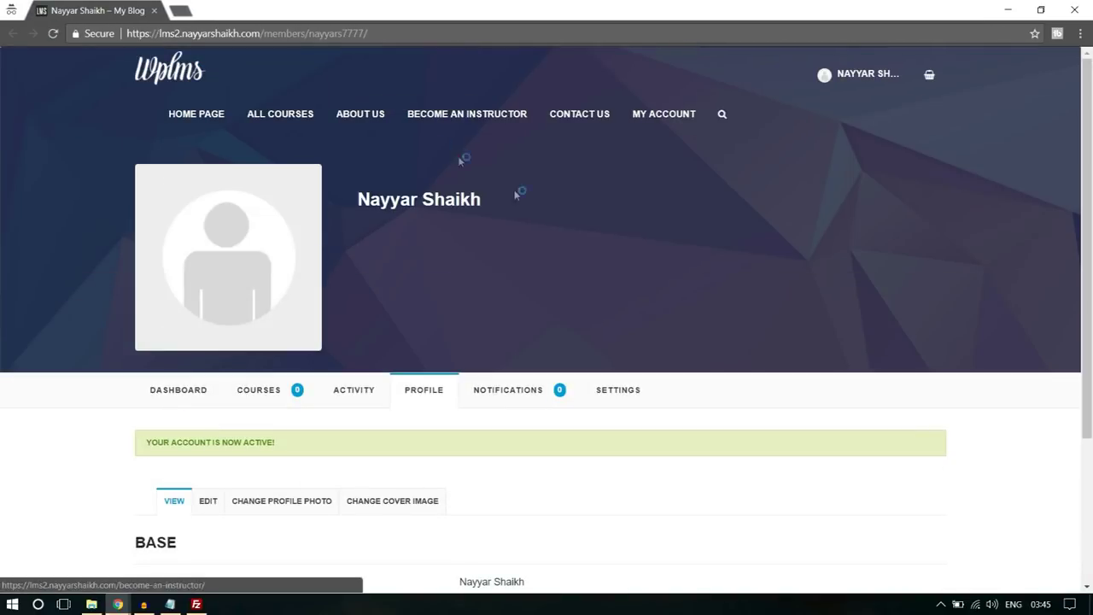
{"action": "left_click_drag", "start_coordinate": [156, 440], "coordinate": [267, 441]}
{"action": "left_click", "coordinate": [267, 441]}
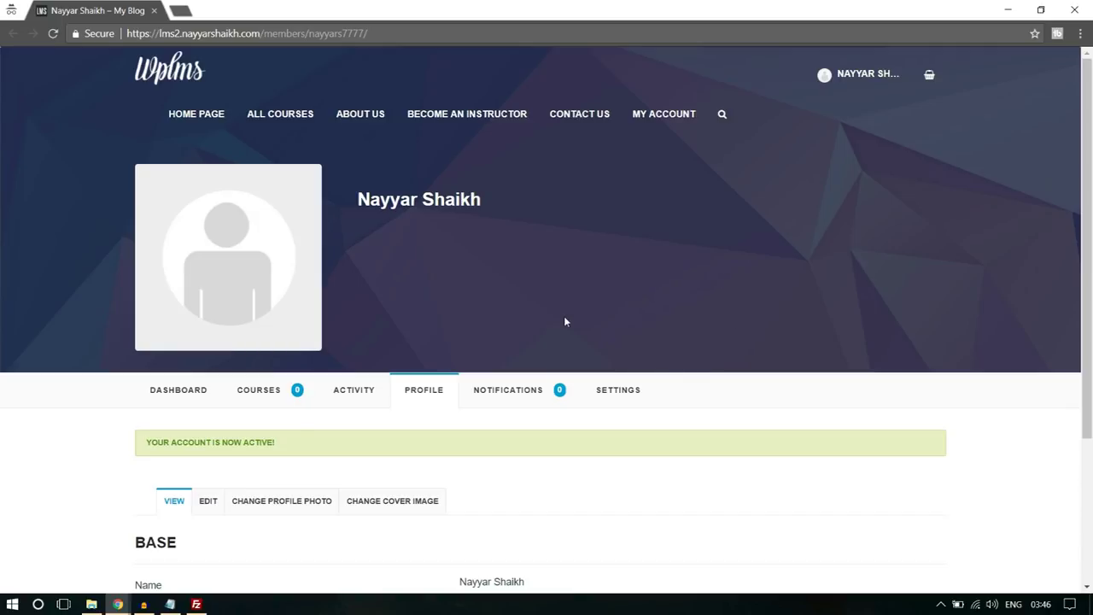
{"action": "left_click", "coordinate": [117, 603]}
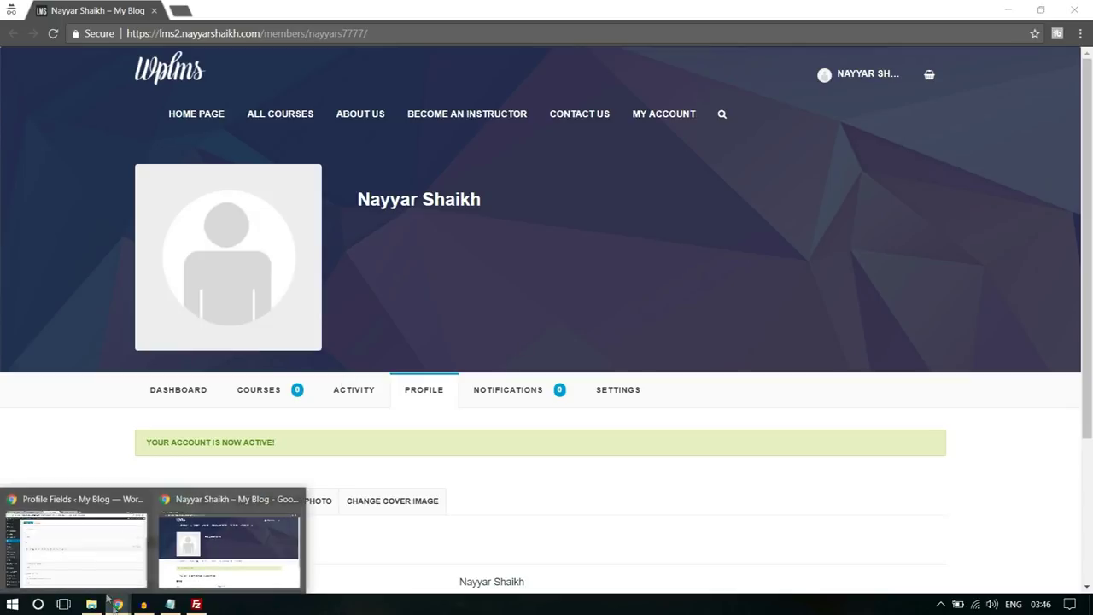
{"action": "left_click", "coordinate": [85, 550]}
- From All Users, view the new user's Extended profile and confirm Sign up as? shows Instructor
{"action": "left_click", "coordinate": [48, 236]}
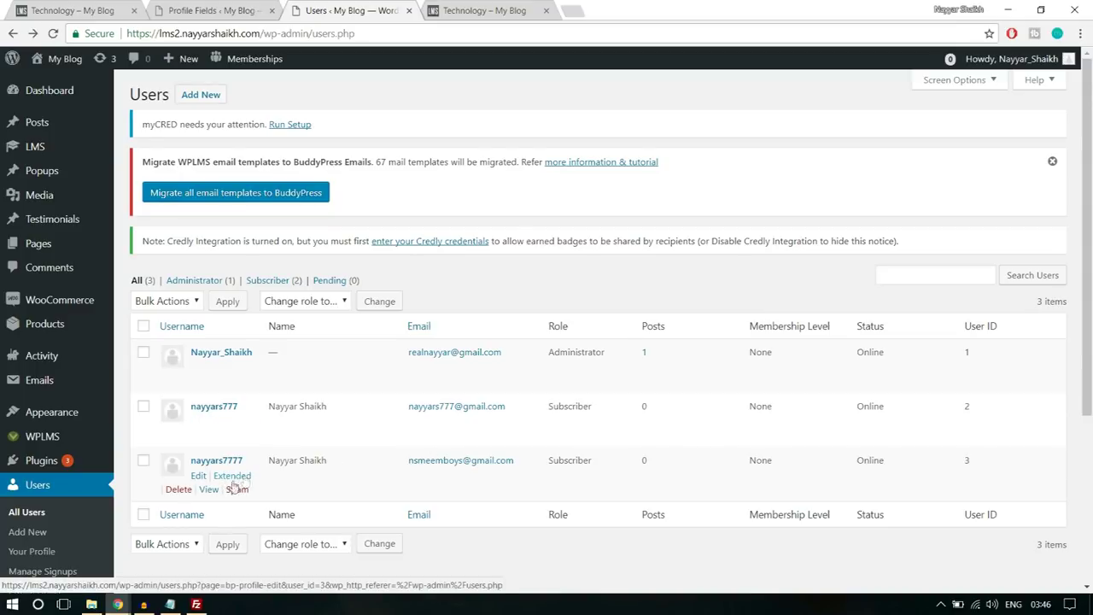
{"action": "left_click", "coordinate": [244, 480]}
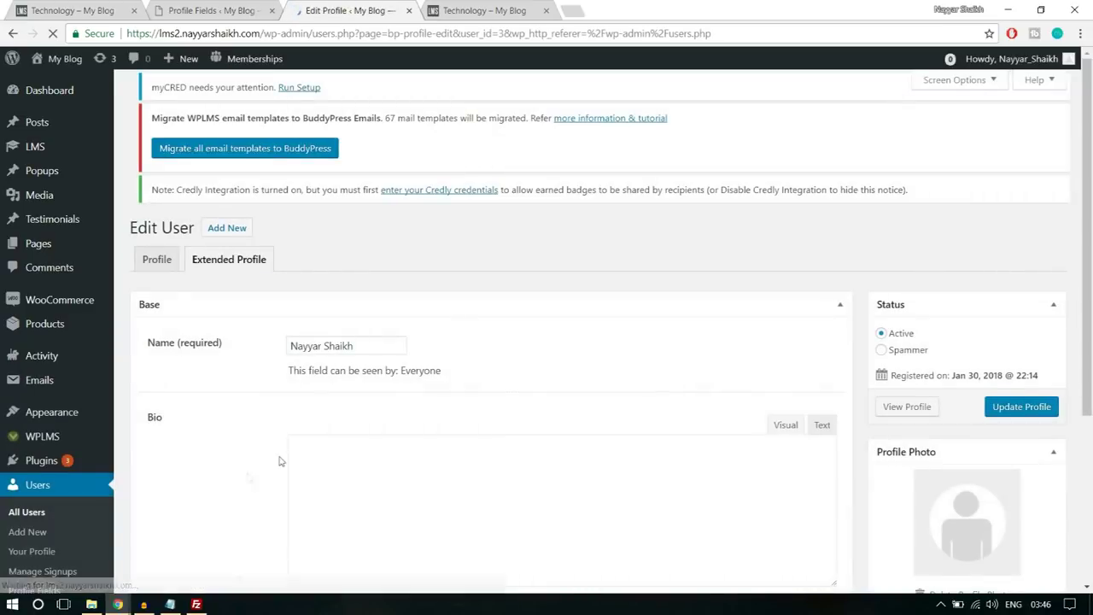
{"action": "scroll", "coordinate": [500, 412], "scroll_direction": "down", "scroll_amount": 3}
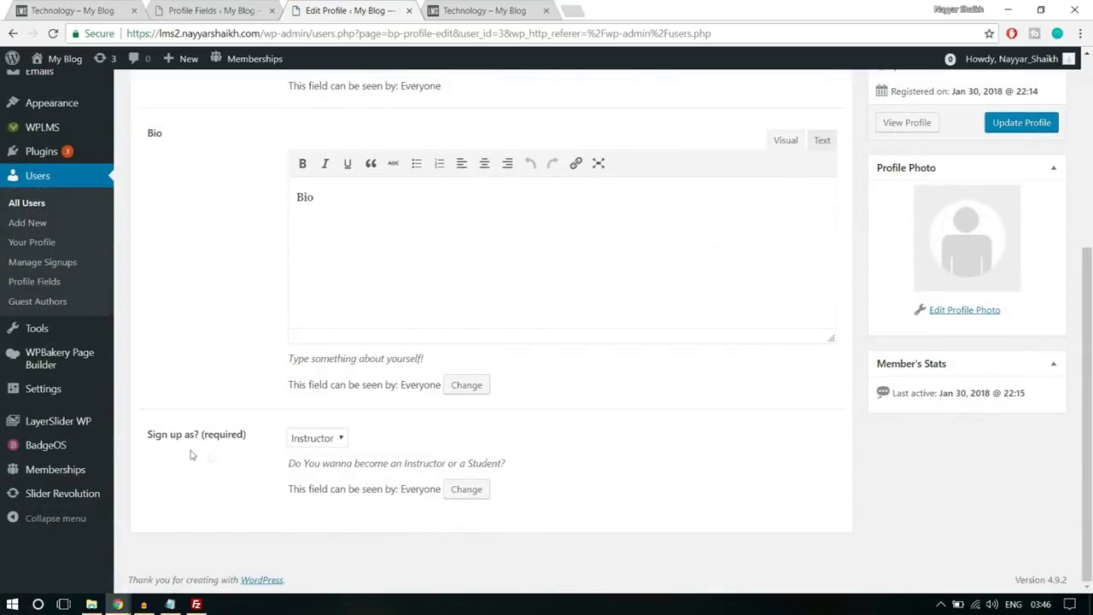
{"action": "left_click_drag", "start_coordinate": [147, 437], "coordinate": [247, 435]}
{"action": "left_click", "coordinate": [272, 450]}
{"action": "scroll", "coordinate": [647, 459], "scroll_direction": "up", "scroll_amount": 4}
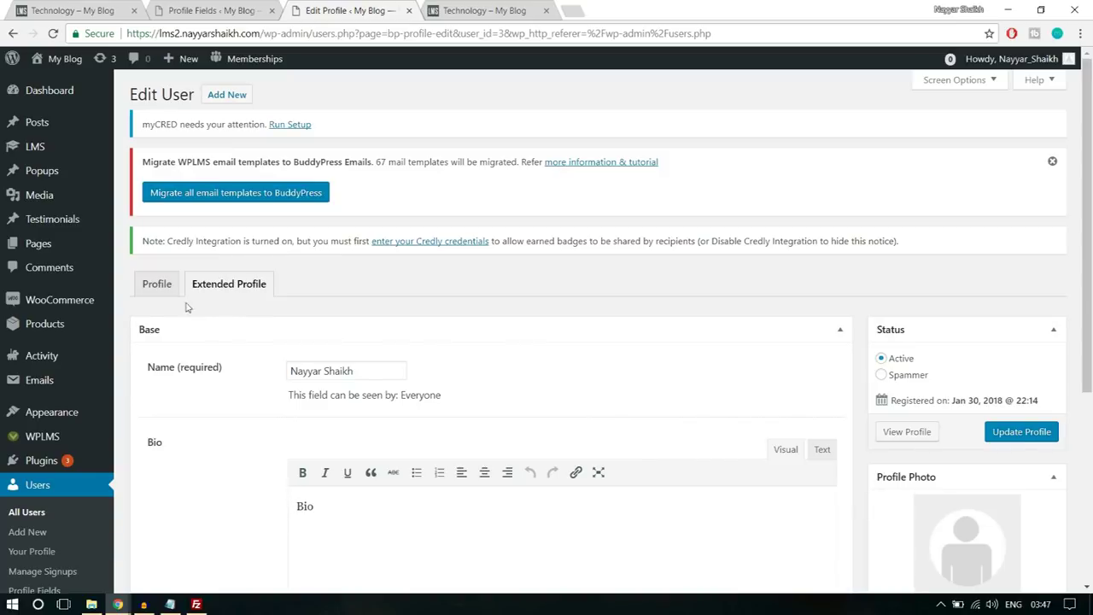
{"action": "scroll", "coordinate": [599, 372], "scroll_direction": "down", "scroll_amount": 3}
{"action": "scroll", "coordinate": [599, 373], "scroll_direction": "down", "scroll_amount": 1}
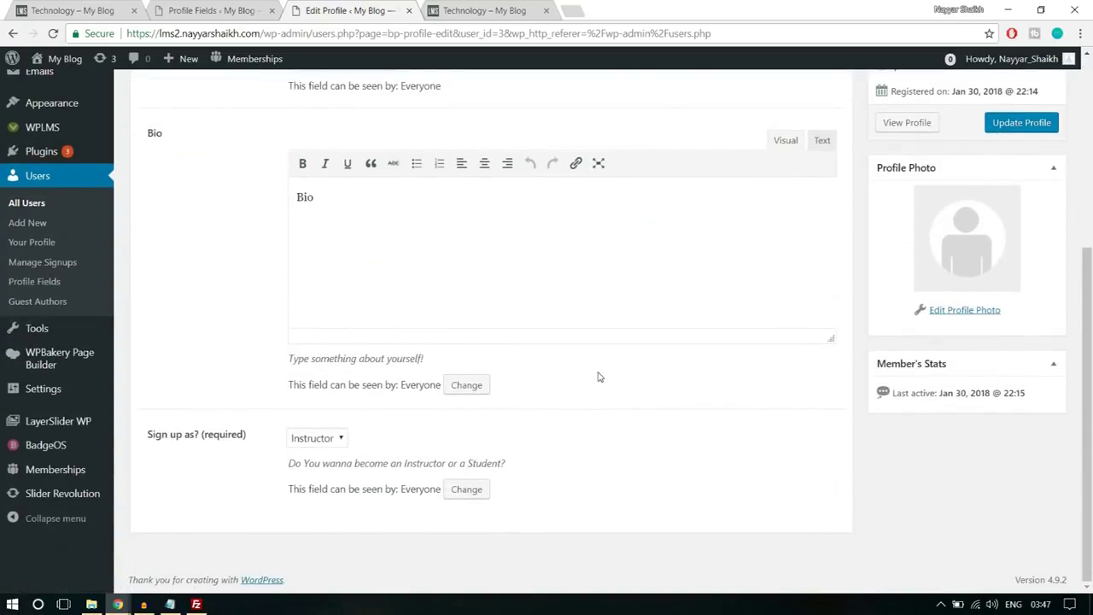
{"action": "scroll", "coordinate": [598, 376], "scroll_direction": "up", "scroll_amount": 5}
{"action": "left_click", "coordinate": [154, 286]}
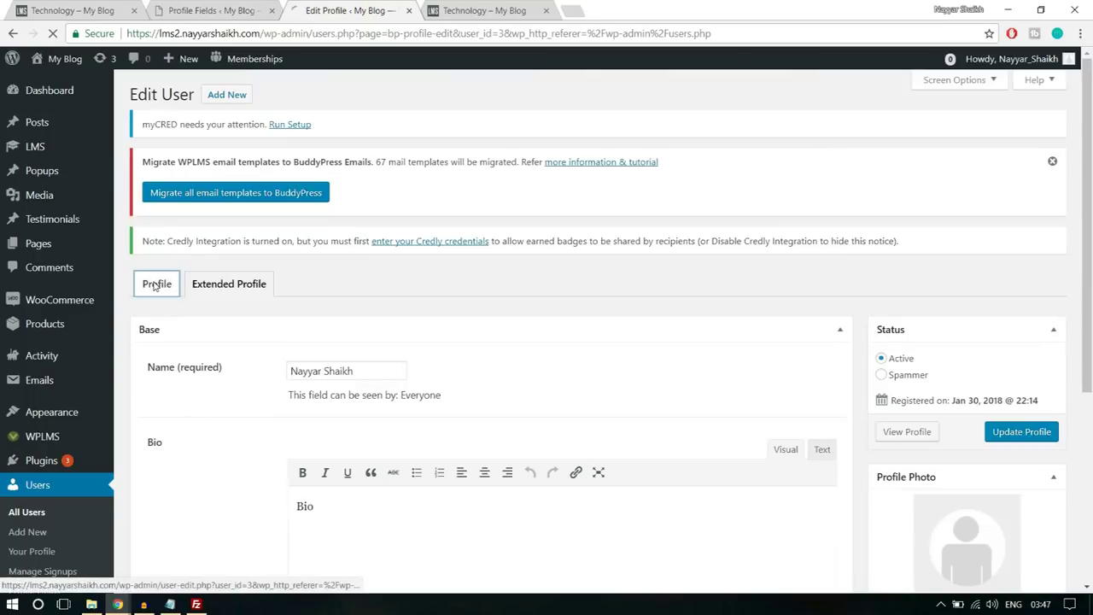
- Give the new user the Instructor role and save with Update User
{"action": "scroll", "coordinate": [654, 356], "scroll_direction": "down", "scroll_amount": 6}
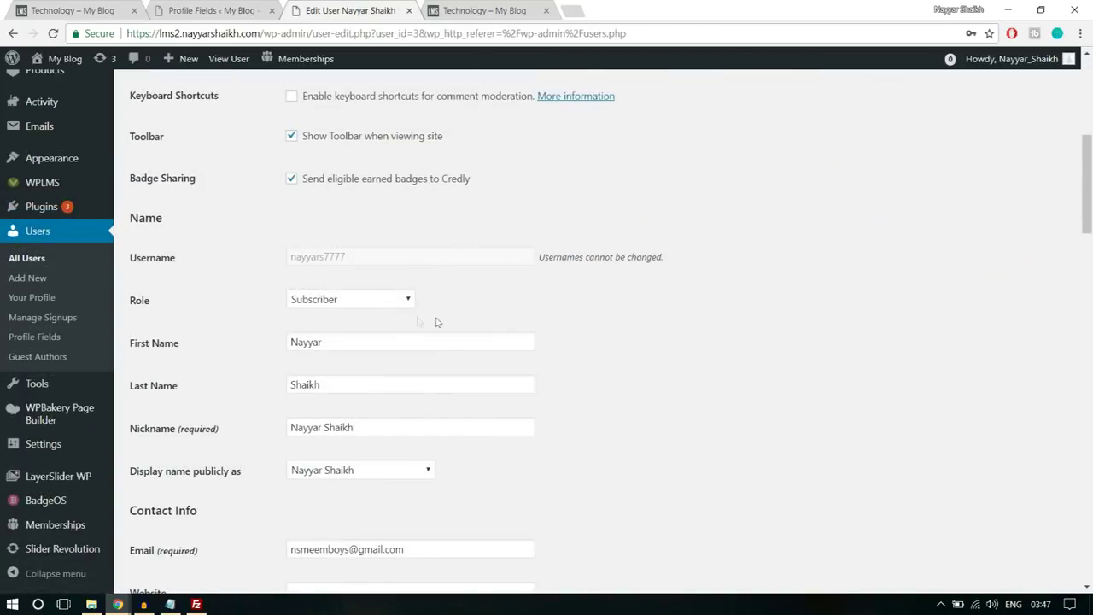
{"action": "left_click", "coordinate": [339, 297]}
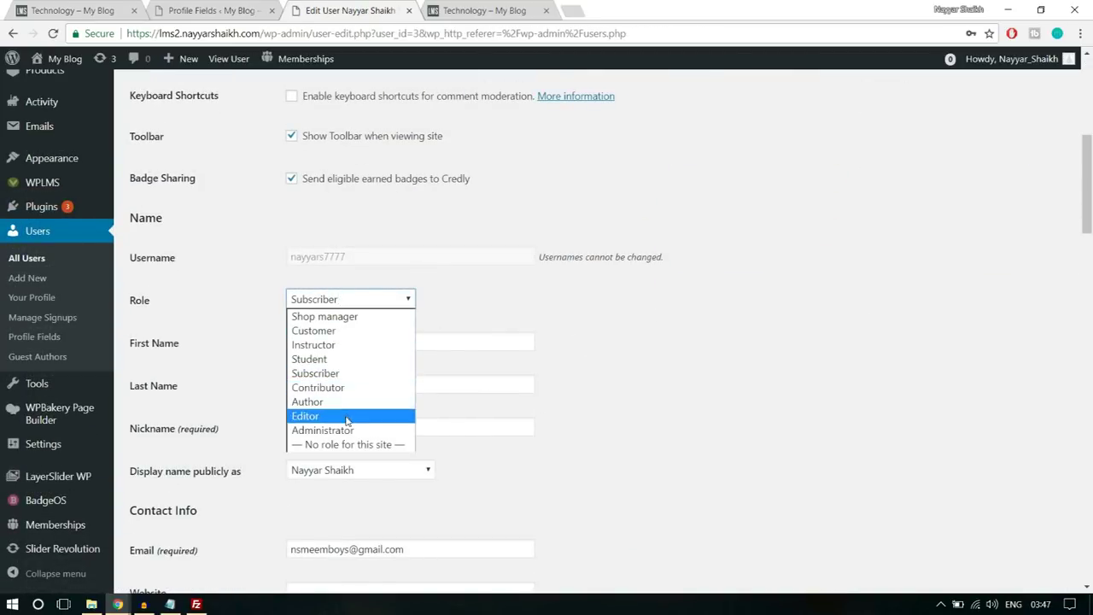
{"action": "left_click", "coordinate": [344, 344]}
{"action": "scroll", "coordinate": [344, 344], "scroll_direction": "down", "scroll_amount": 15}
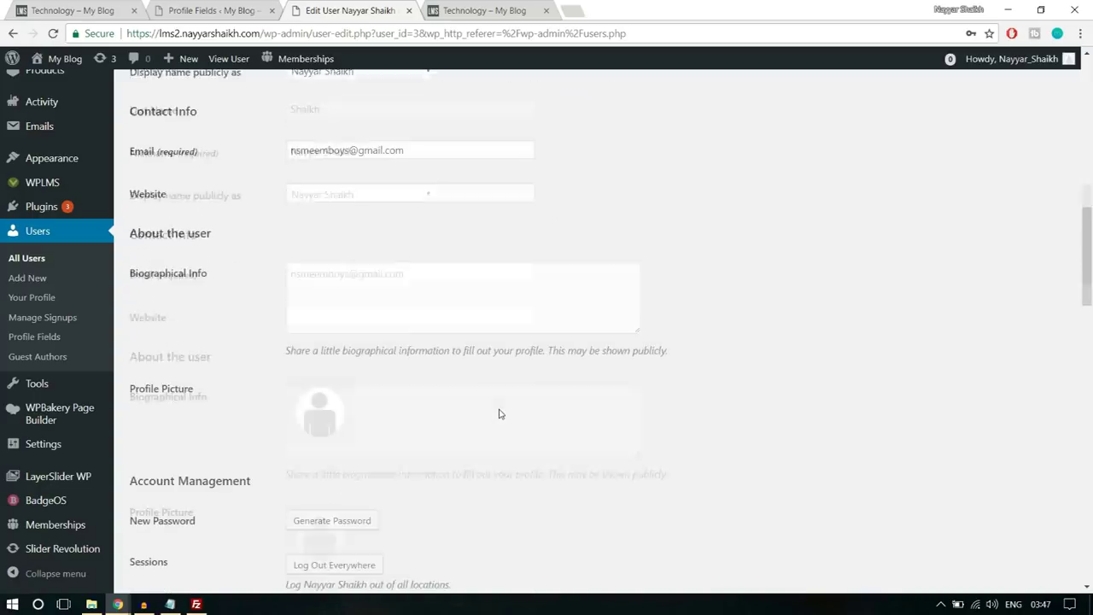
{"action": "scroll", "coordinate": [205, 511], "scroll_direction": "down", "scroll_amount": 10}
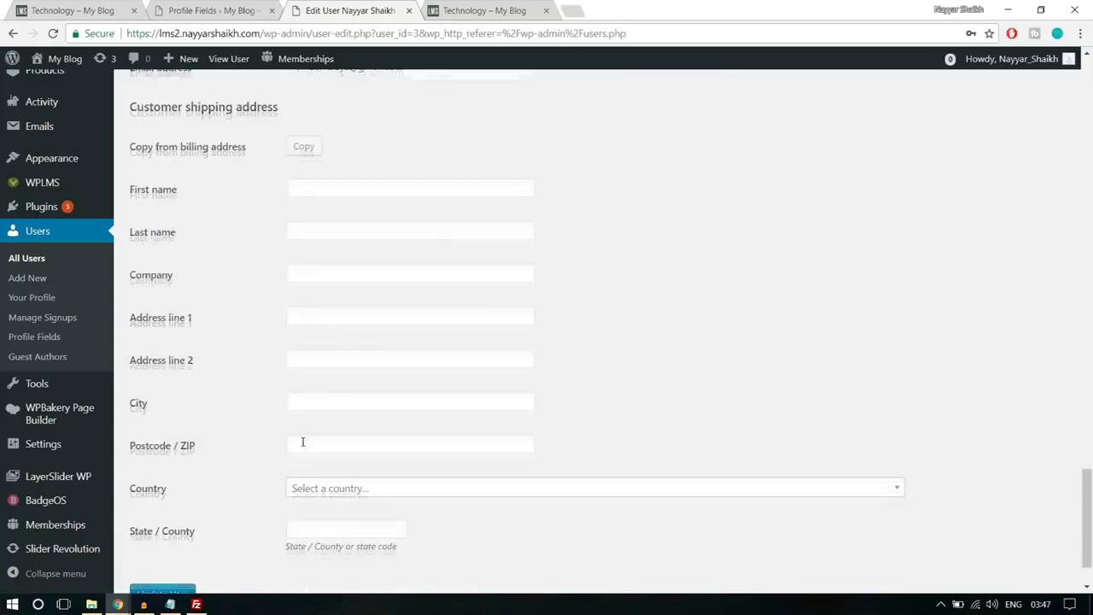
{"action": "left_click", "coordinate": [188, 520]}
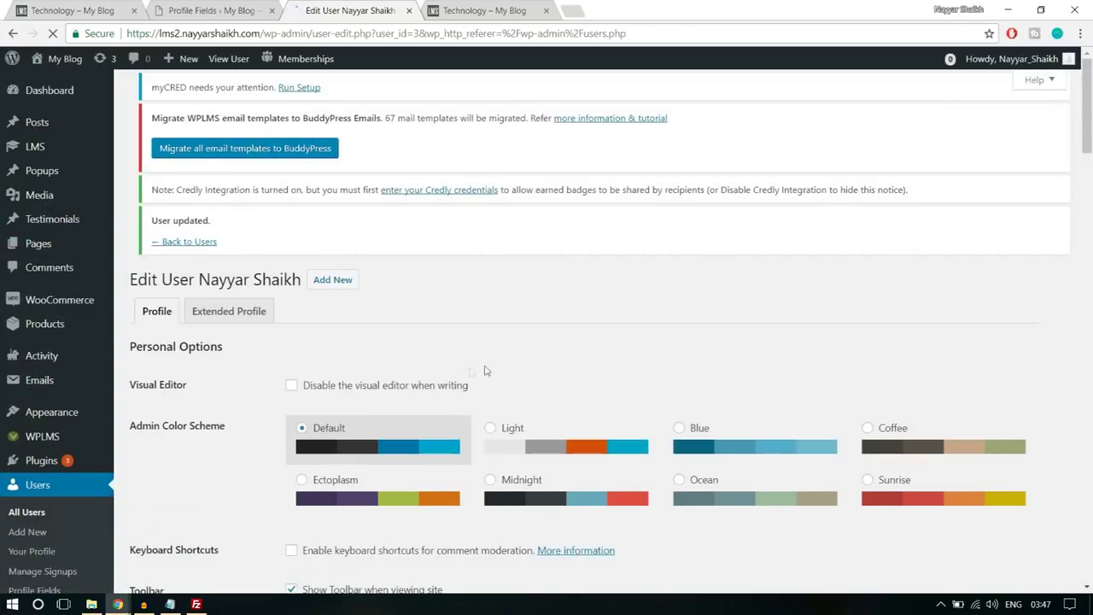
- Reload the member profile window, go to Create a Course, and choose Create your own Course
{"action": "mouse_move", "coordinate": [117, 603]}
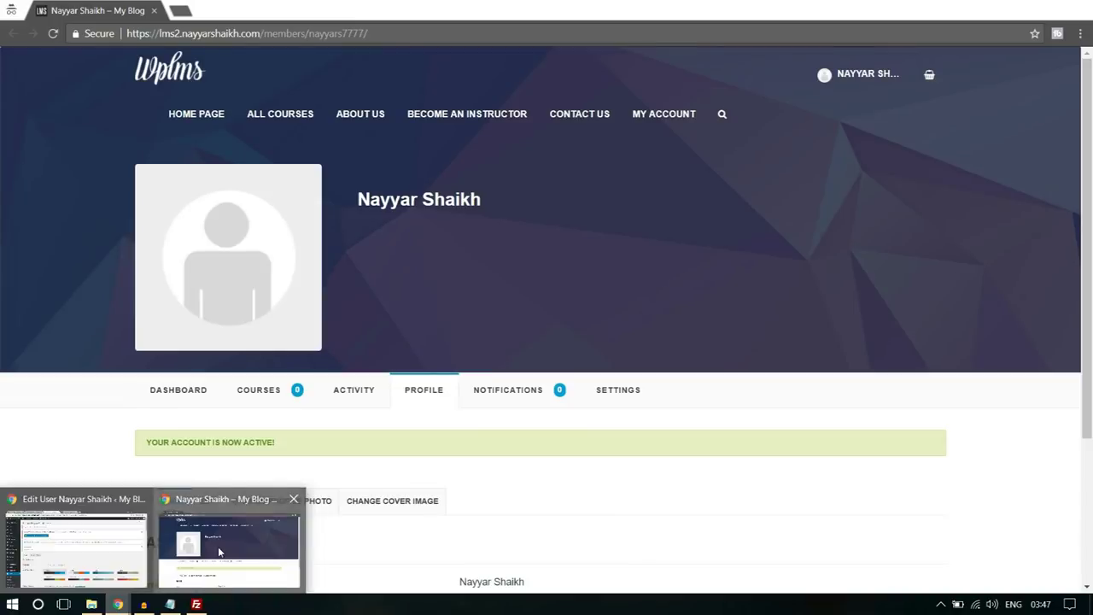
{"action": "left_click", "coordinate": [218, 552]}
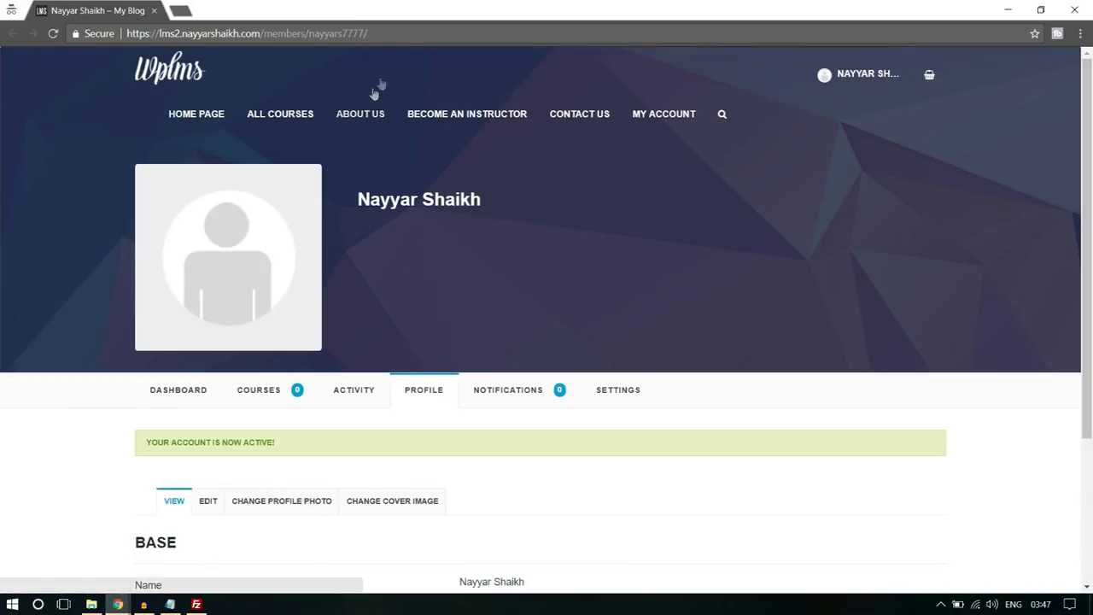
{"action": "left_click", "coordinate": [447, 32]}
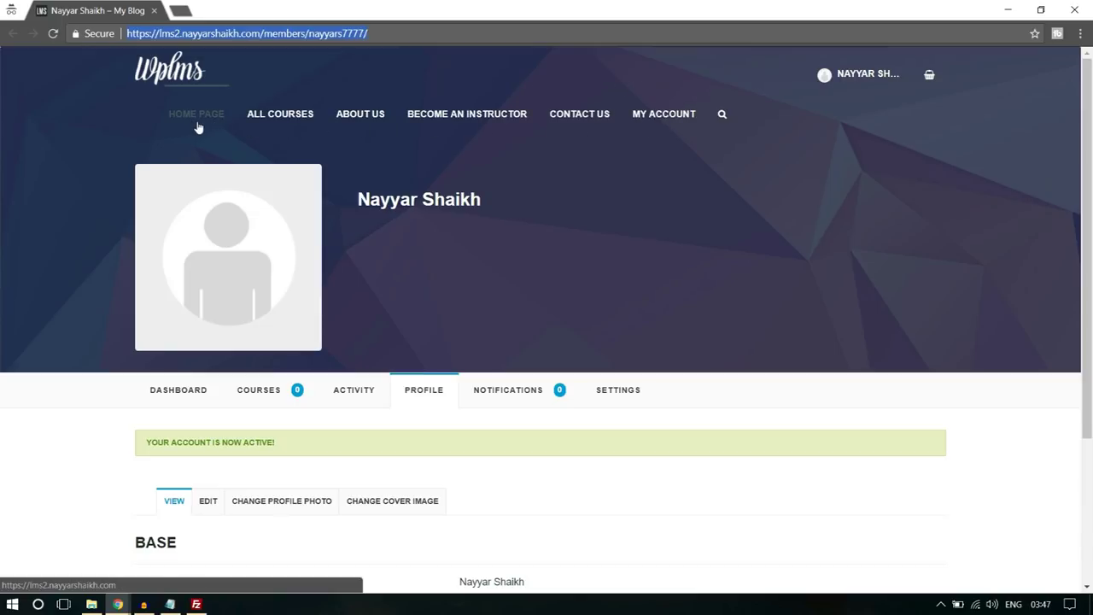
{"action": "key", "text": "Return"}
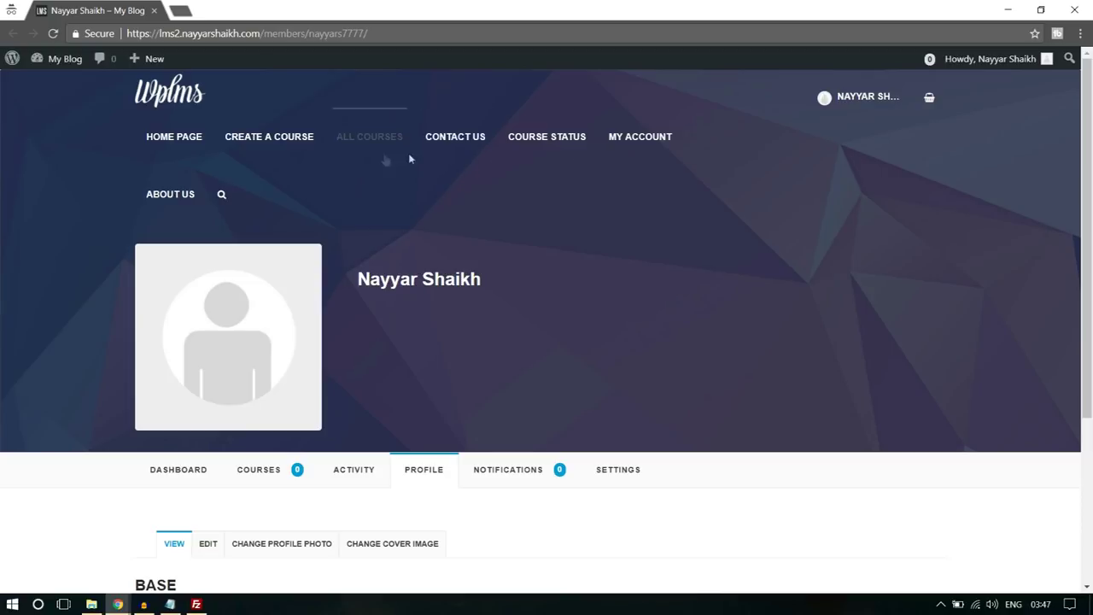
{"action": "left_click", "coordinate": [265, 138]}
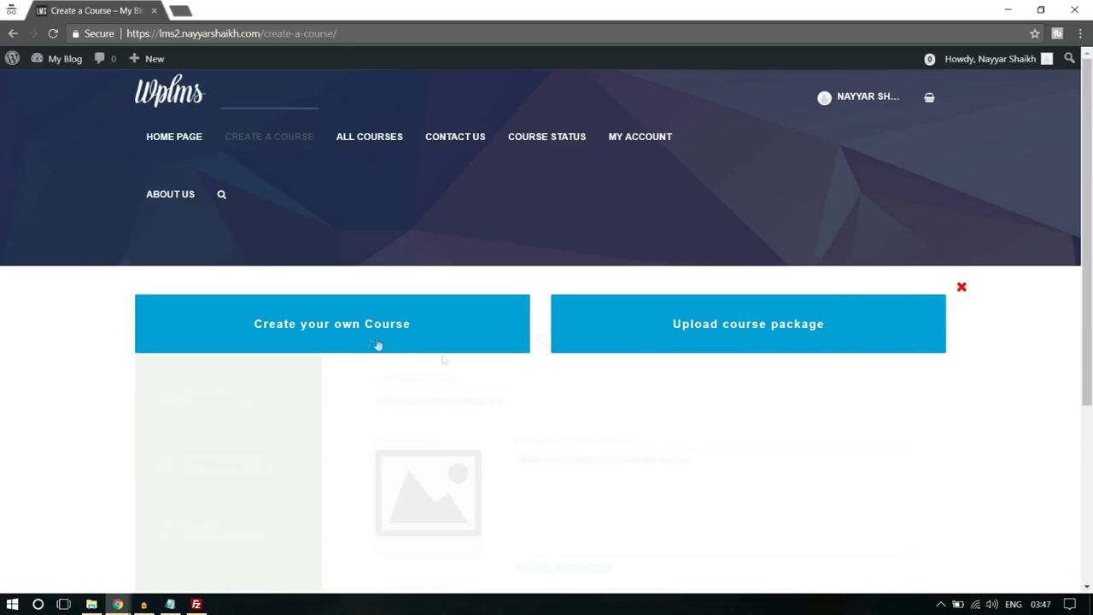
{"action": "scroll", "coordinate": [358, 338], "scroll_direction": "down", "scroll_amount": 1}
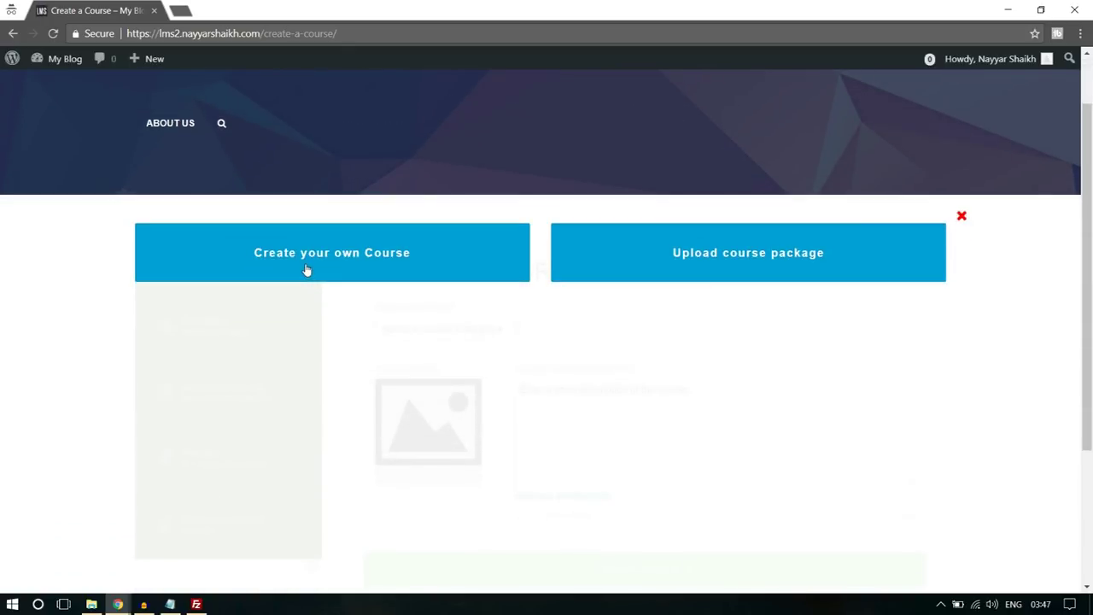
{"action": "left_click", "coordinate": [306, 269]}
- Create a course titled 'Title' in the Technology category and confirm its creation
{"action": "scroll", "coordinate": [837, 212], "scroll_direction": "down", "scroll_amount": 2}
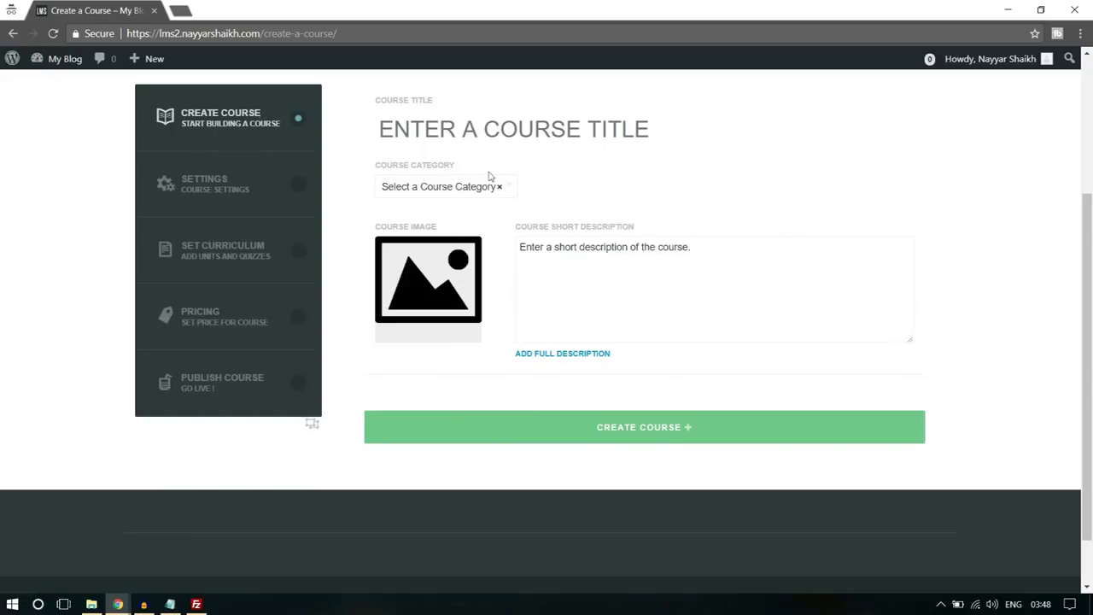
{"action": "scroll", "coordinate": [576, 227], "scroll_direction": "up", "scroll_amount": 1}
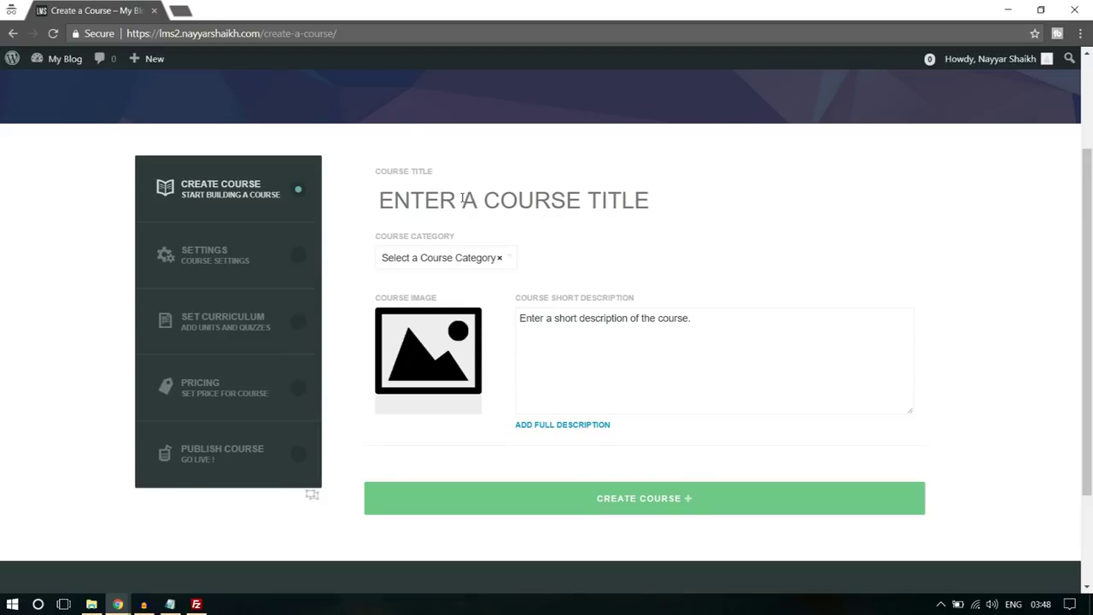
{"action": "type", "text": "Tilt"}
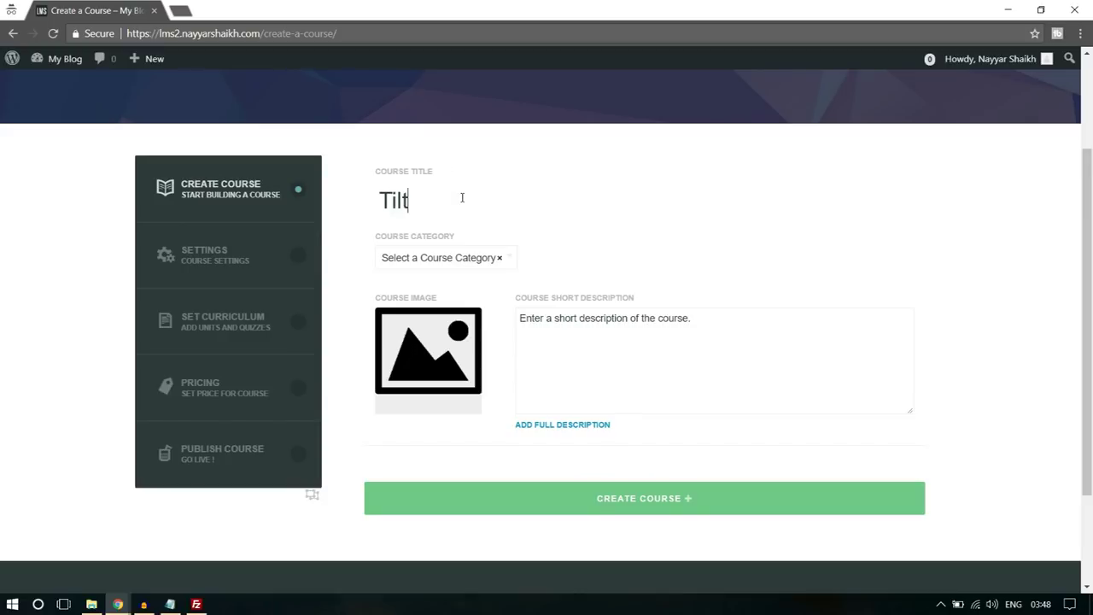
{"action": "type", "text": "tle"}
{"action": "left_click", "coordinate": [471, 262]}
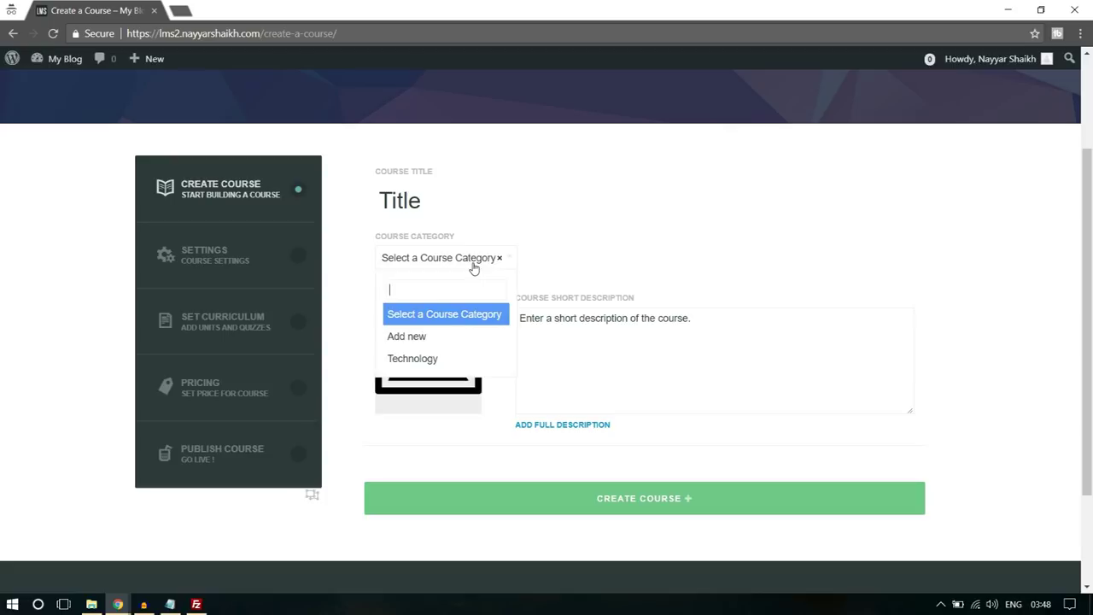
{"action": "left_click", "coordinate": [445, 359]}
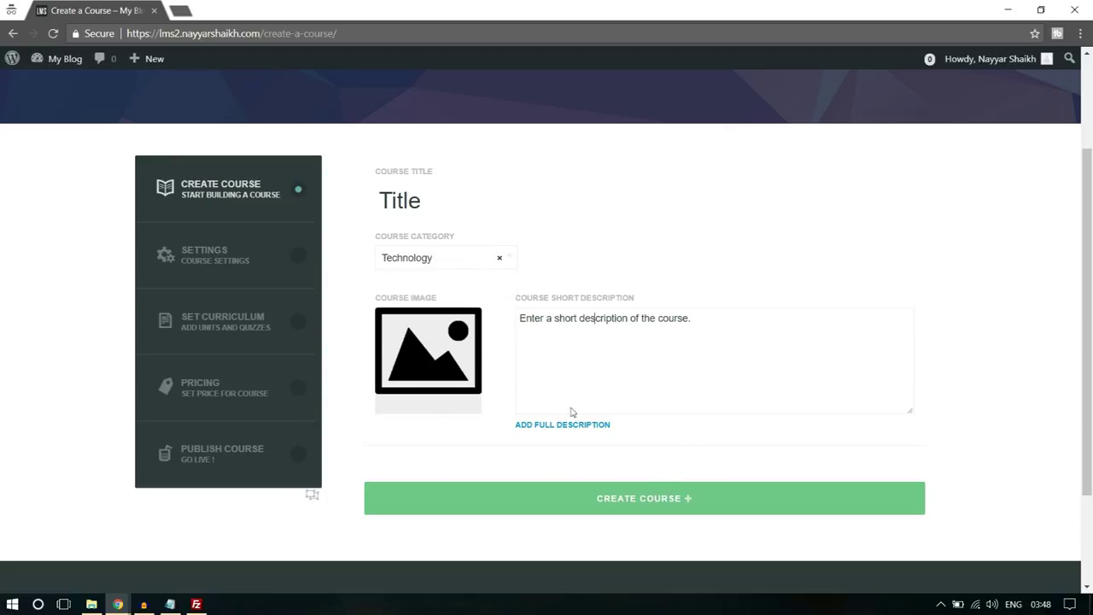
{"action": "left_click", "coordinate": [651, 509]}
{"action": "left_click", "coordinate": [617, 129]}
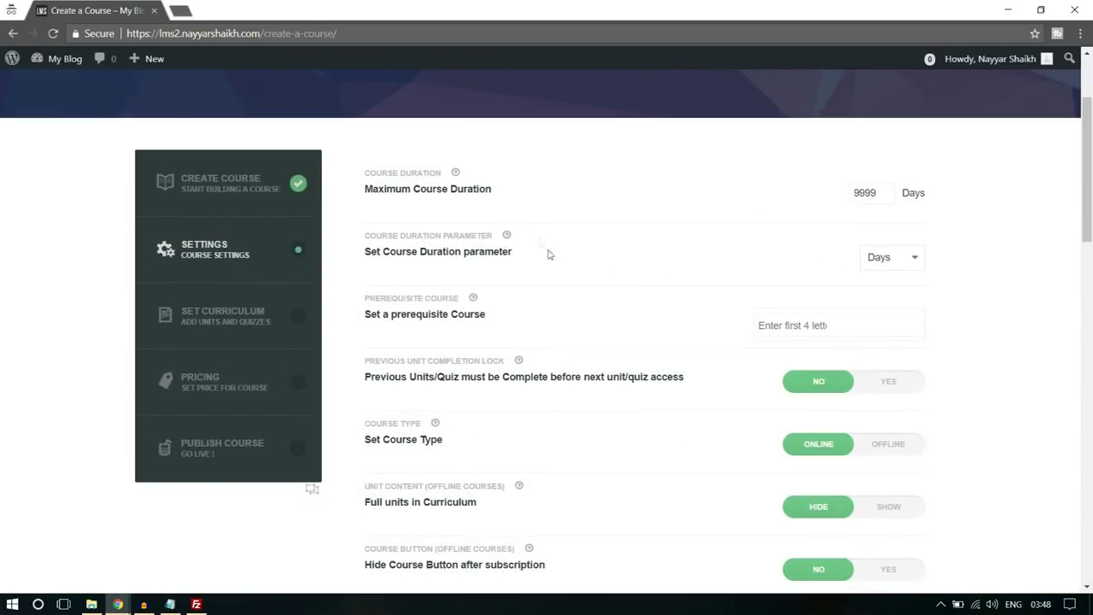
- Set the maximum course duration to 1 hour
{"action": "left_click_drag", "start_coordinate": [859, 192], "coordinate": [885, 192]}
{"action": "type", "text": "1"}
{"action": "left_click", "coordinate": [895, 267]}
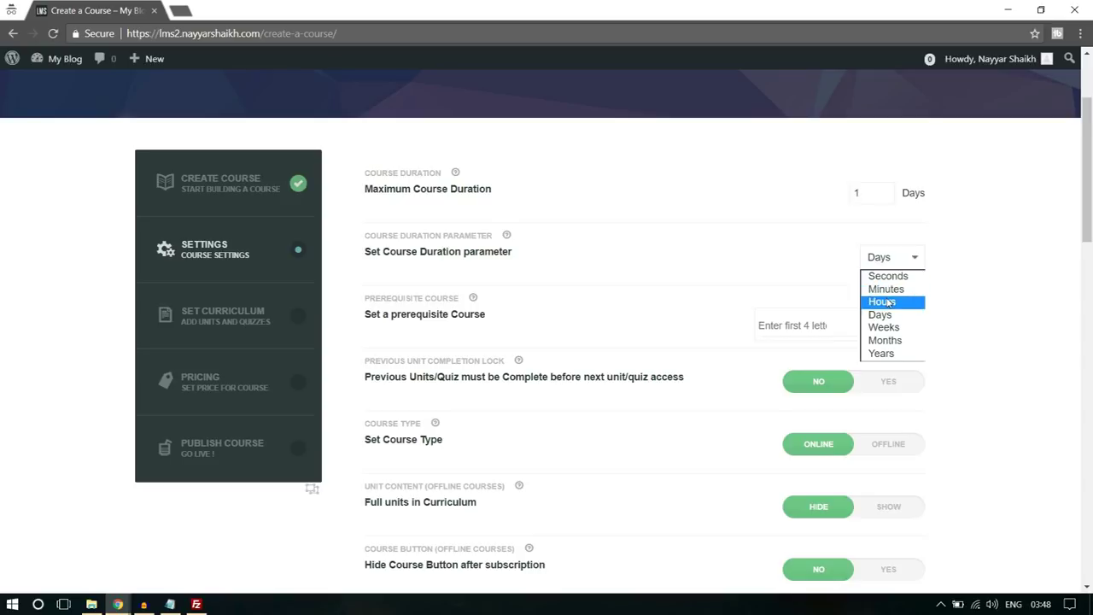
{"action": "left_click", "coordinate": [901, 299]}
- Save the course settings, confirming the overwrite of the previous settings
{"action": "scroll", "coordinate": [1017, 279], "scroll_direction": "down", "scroll_amount": 1}
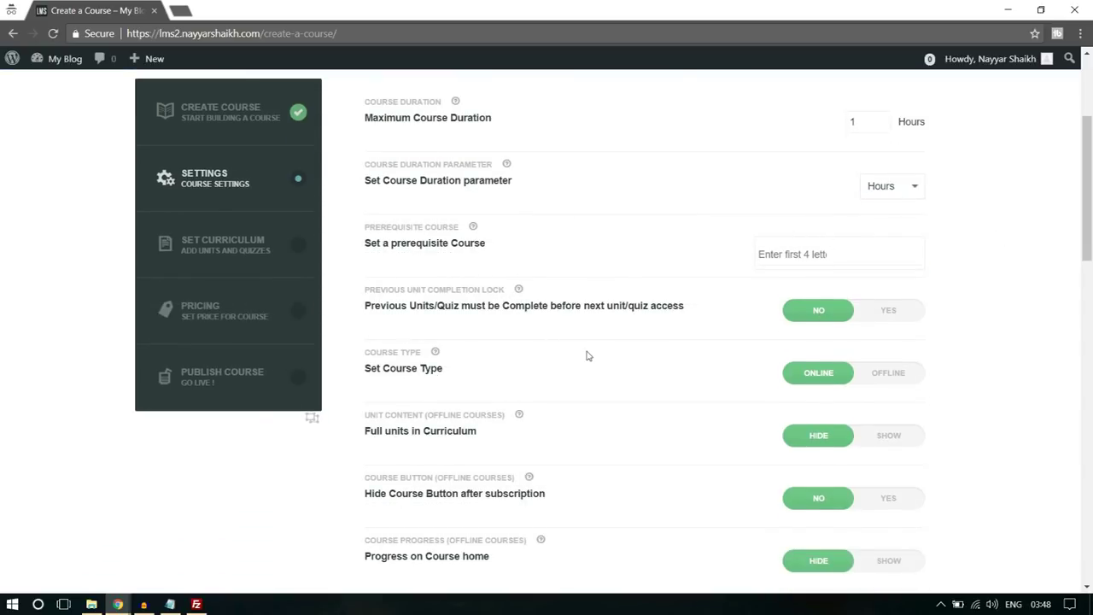
{"action": "scroll", "coordinate": [588, 355], "scroll_direction": "down", "scroll_amount": 1}
{"action": "scroll", "coordinate": [467, 327], "scroll_direction": "down", "scroll_amount": 10}
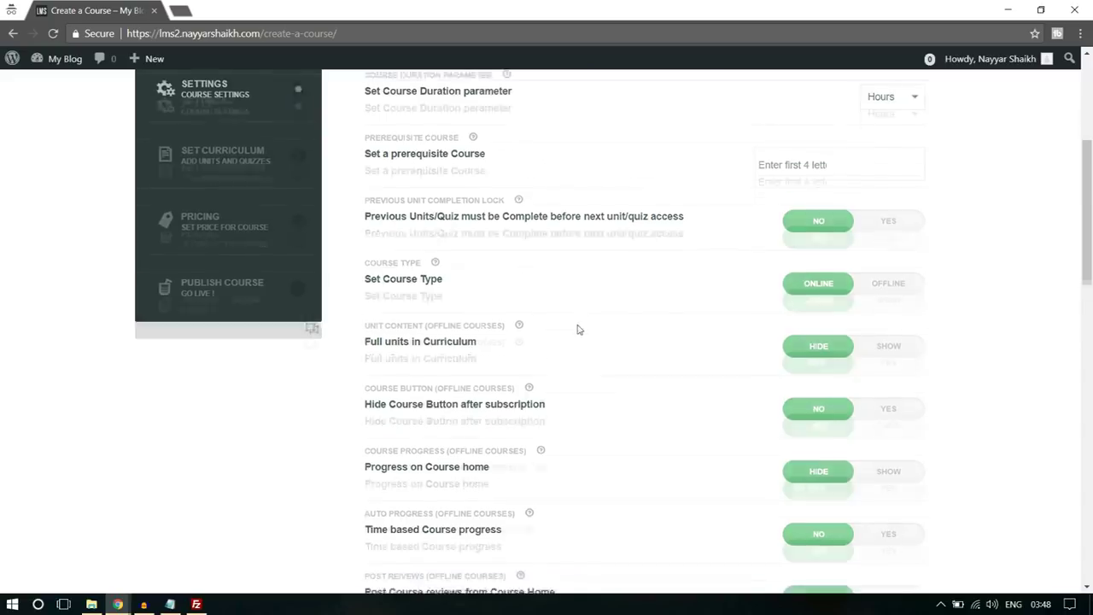
{"action": "scroll", "coordinate": [512, 316], "scroll_direction": "down", "scroll_amount": 1}
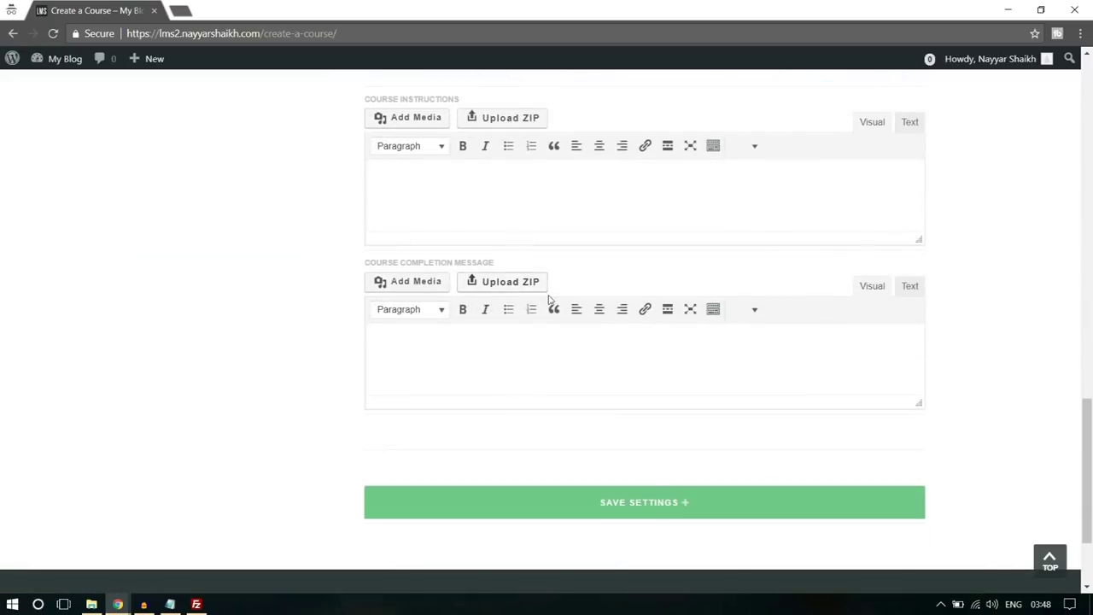
{"action": "scroll", "coordinate": [547, 301], "scroll_direction": "up", "scroll_amount": 2}
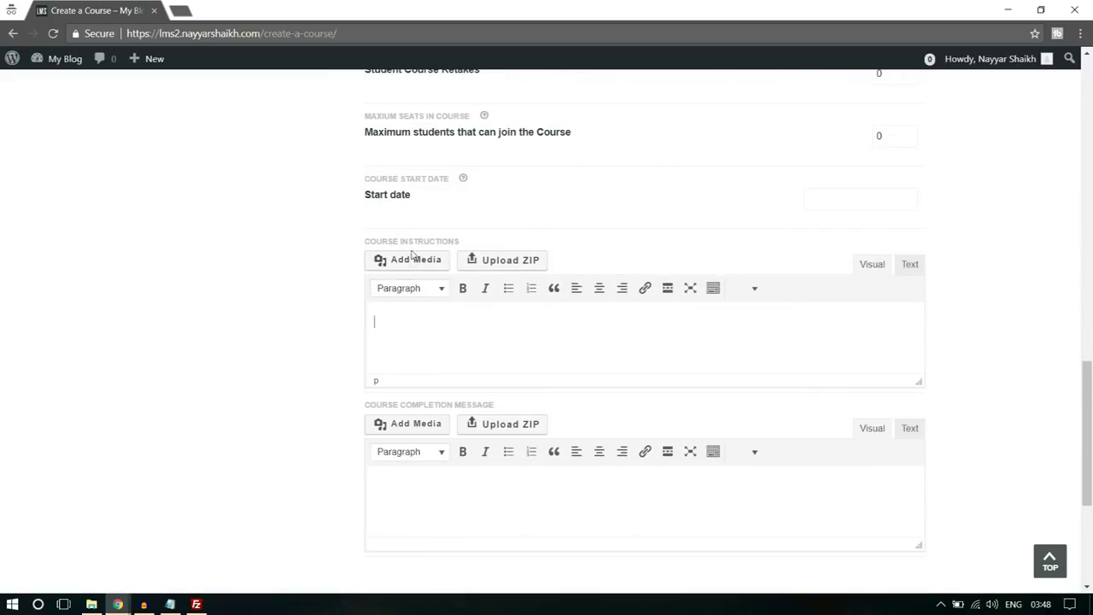
{"action": "left_click", "coordinate": [486, 317]}
{"action": "scroll", "coordinate": [576, 308], "scroll_direction": "down", "scroll_amount": 1}
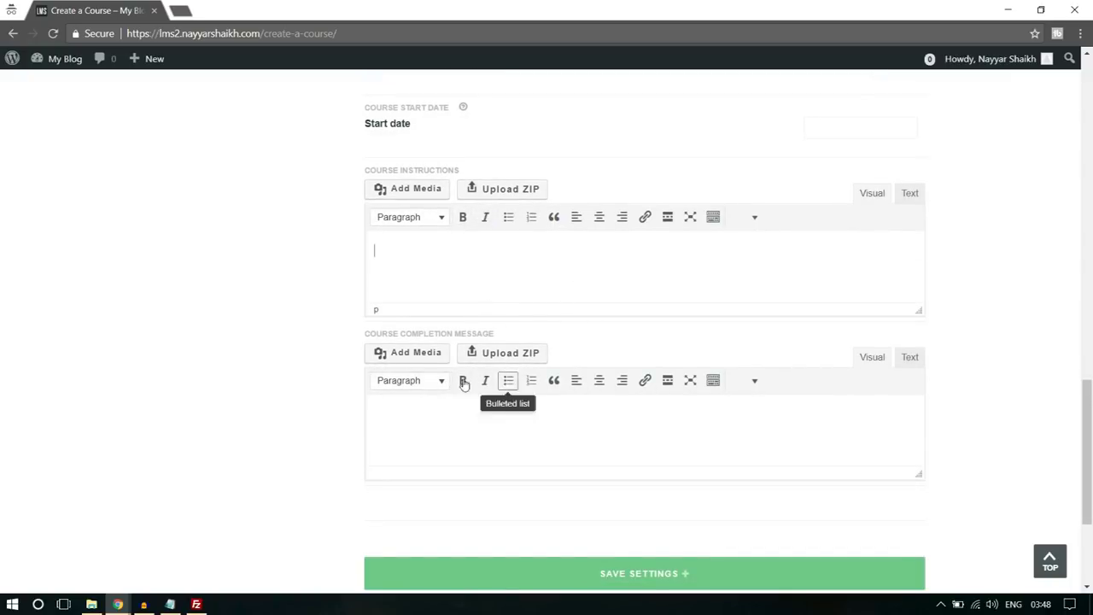
{"action": "scroll", "coordinate": [732, 515], "scroll_direction": "down", "scroll_amount": 1}
{"action": "left_click", "coordinate": [681, 511]}
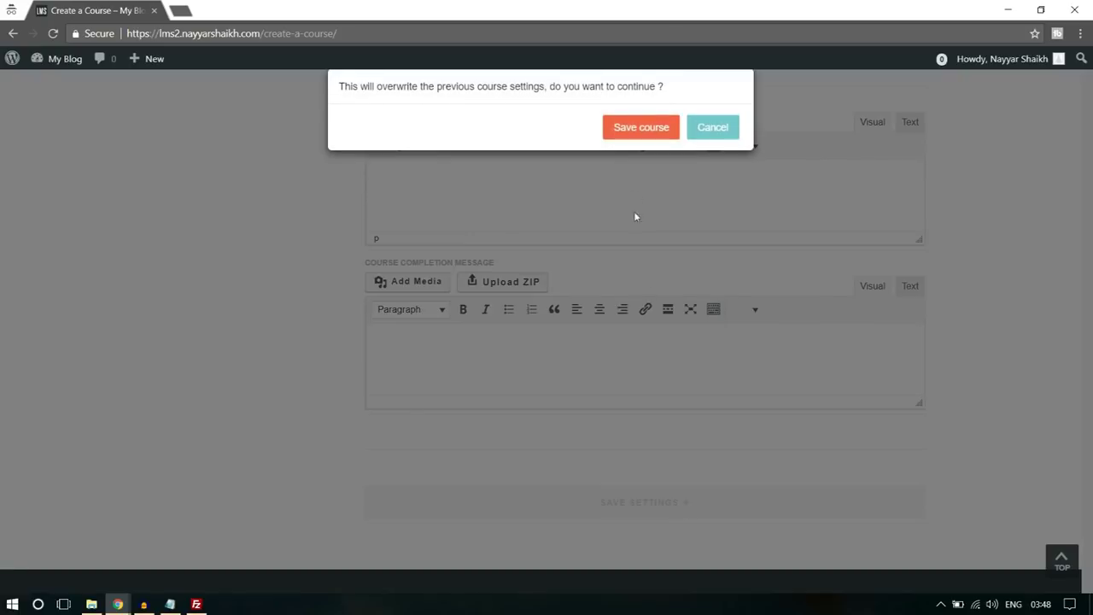
{"action": "left_click", "coordinate": [647, 130]}
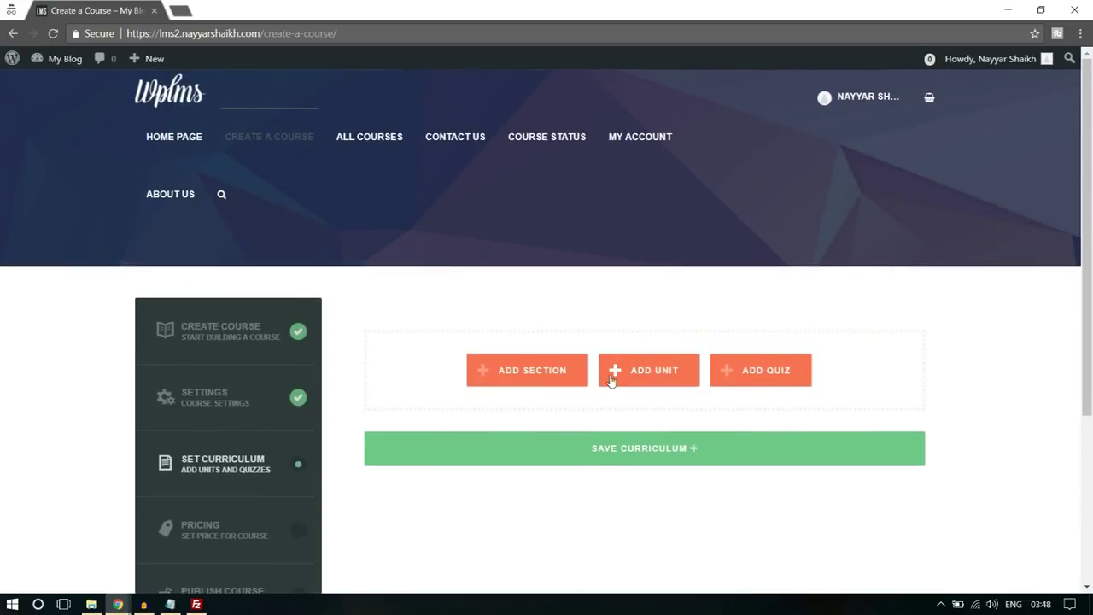
- Add Section 1 to the curriculum with a new unit named Unit 1
{"action": "left_click", "coordinate": [527, 373]}
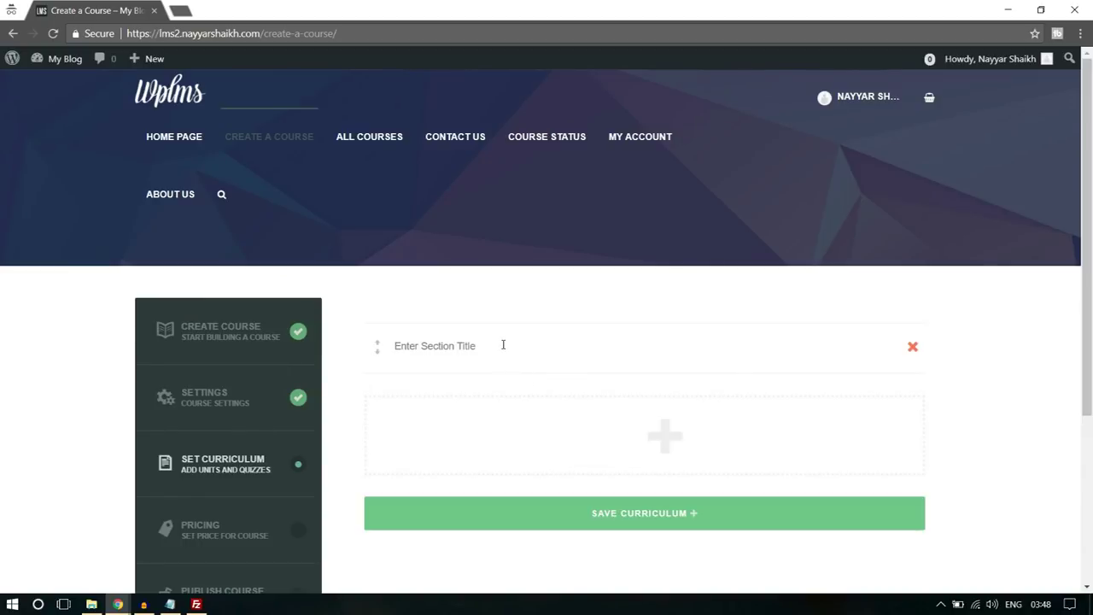
{"action": "type", "text": "Section 1"}
{"action": "mouse_move", "coordinate": [660, 450]}
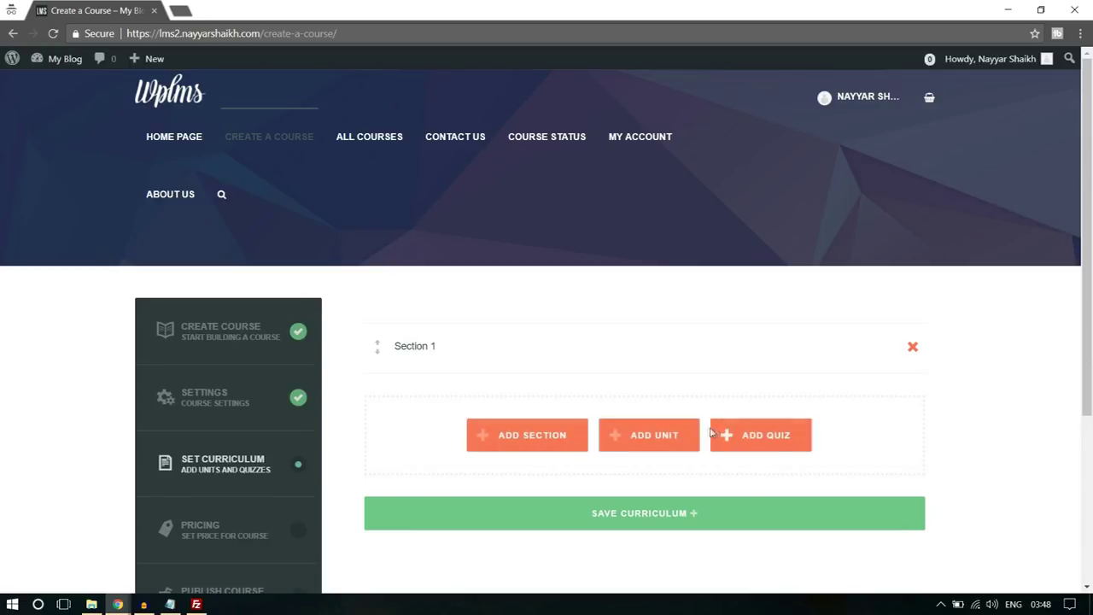
{"action": "left_click", "coordinate": [654, 436]}
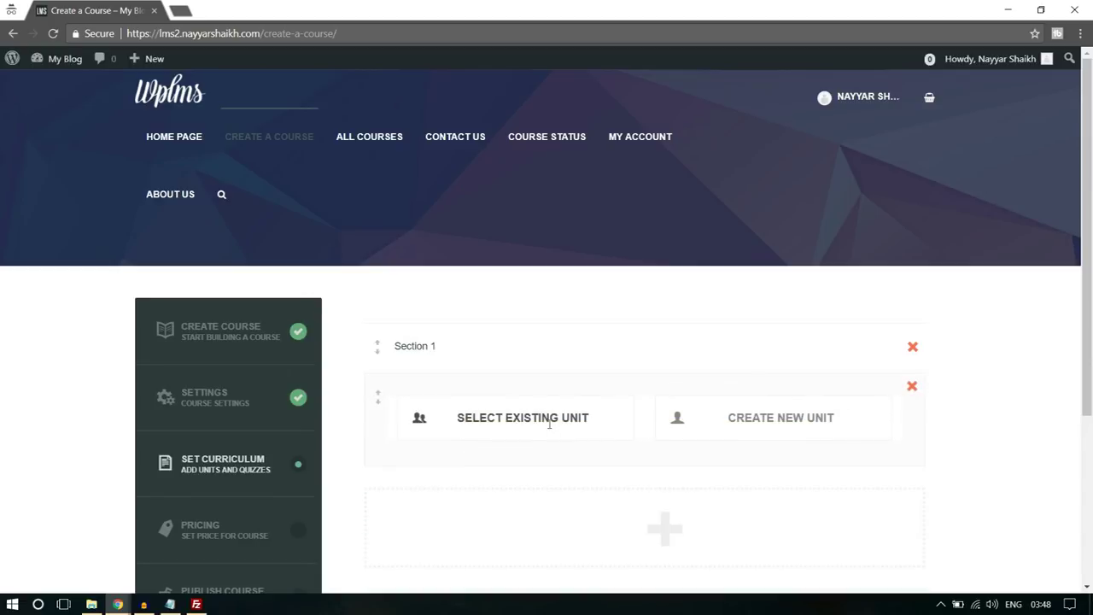
{"action": "left_click", "coordinate": [743, 414]}
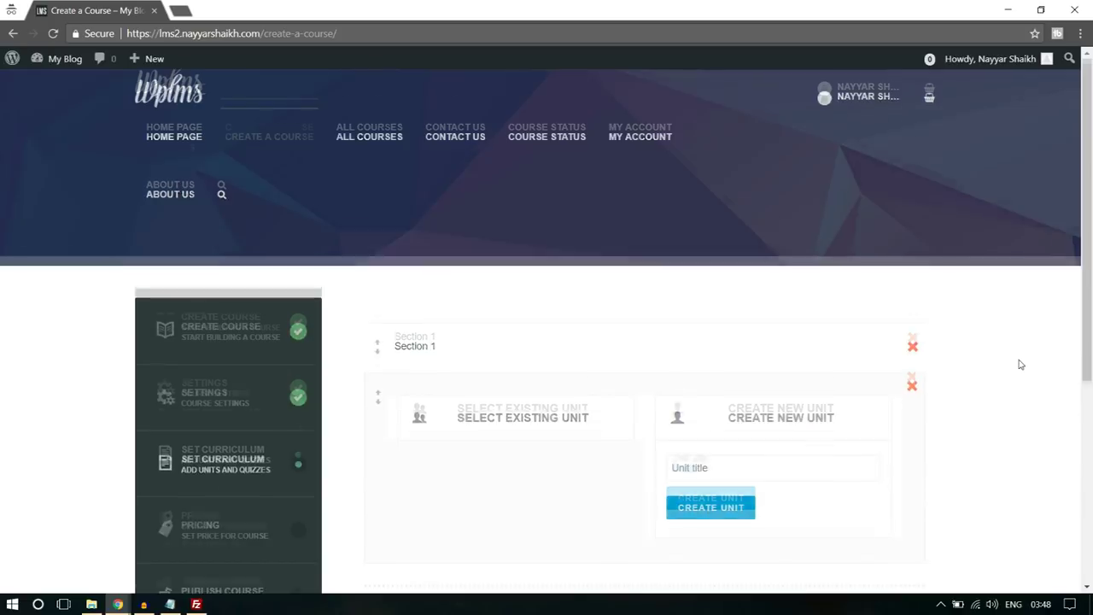
{"action": "scroll", "coordinate": [801, 349], "scroll_direction": "down", "scroll_amount": 2}
{"action": "type", "text": "Unit 1"}
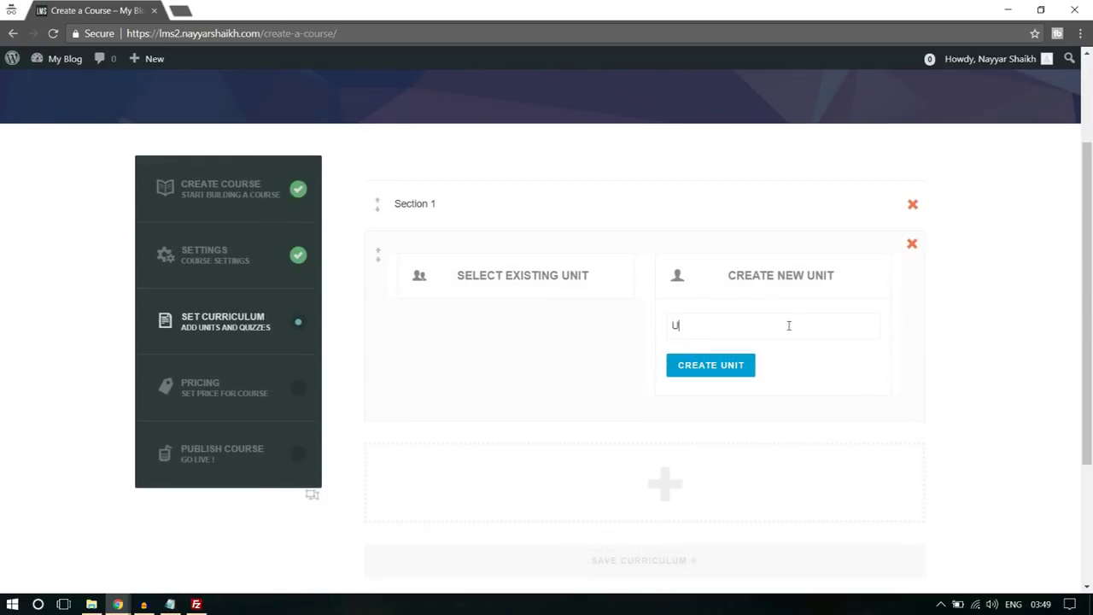
{"action": "left_click", "coordinate": [744, 366]}
- Open Unit 1 for editing and dismiss the Add Media uploader without adding a file
{"action": "mouse_move", "coordinate": [467, 264]}
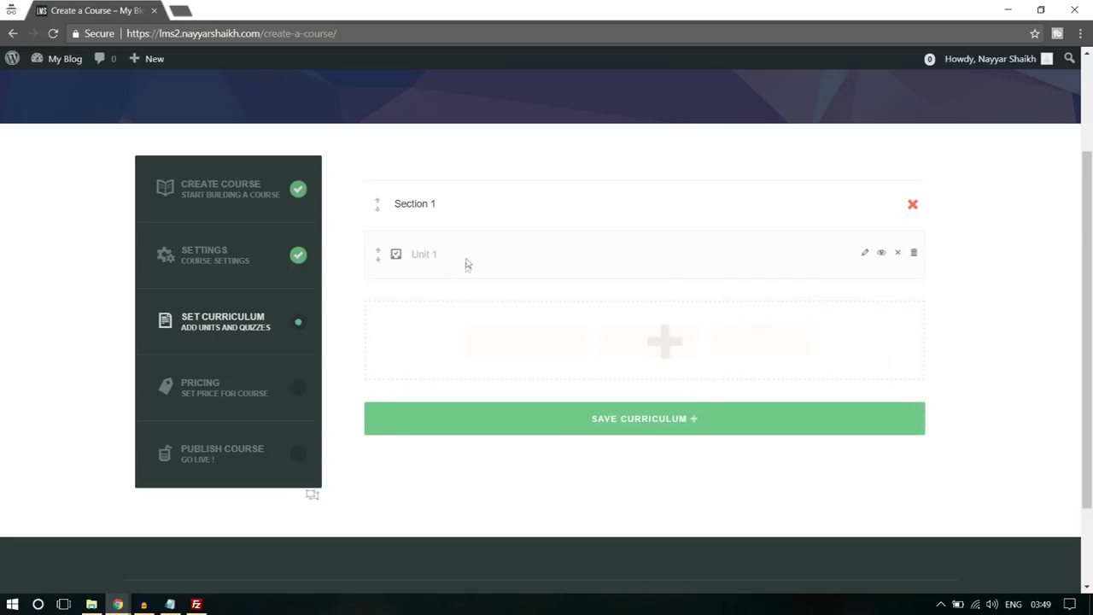
{"action": "left_click", "coordinate": [864, 256]}
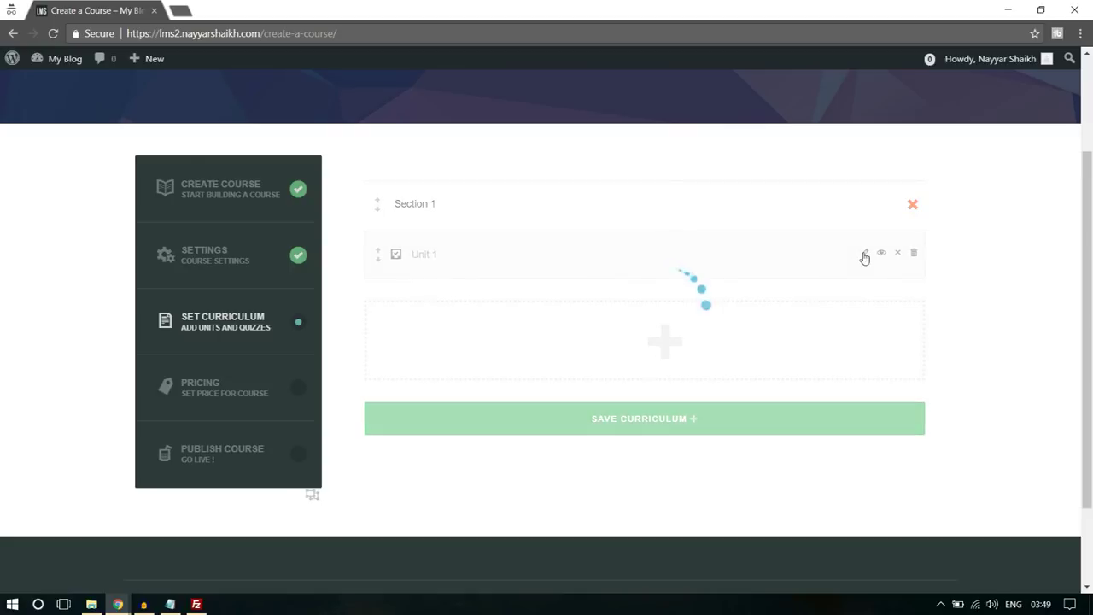
{"action": "scroll", "coordinate": [496, 351], "scroll_direction": "down", "scroll_amount": 2}
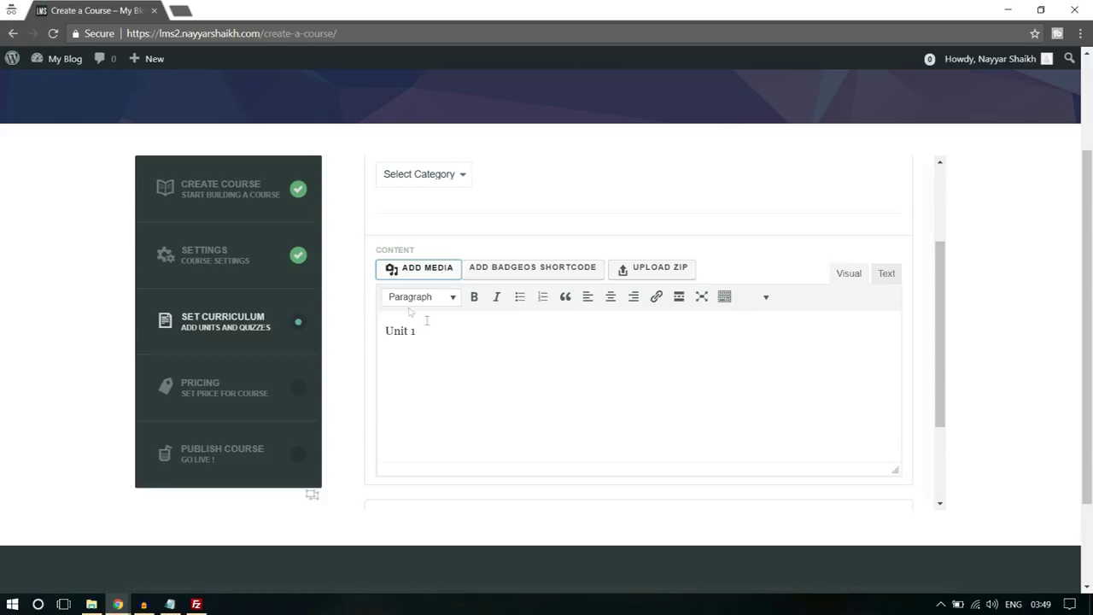
{"action": "left_click", "coordinate": [425, 269]}
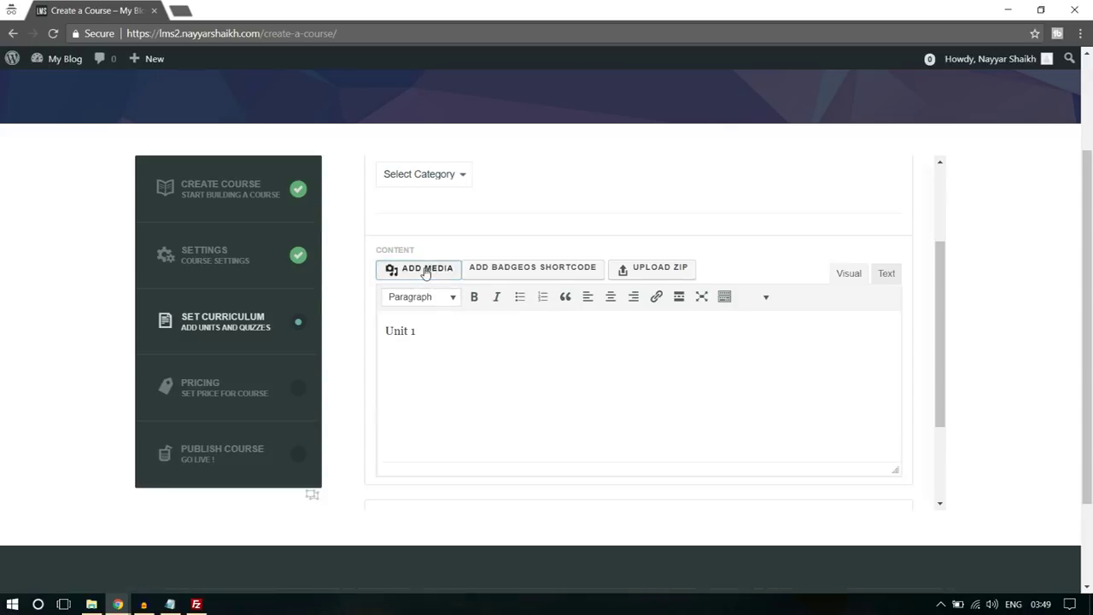
{"action": "left_click", "coordinate": [598, 326]}
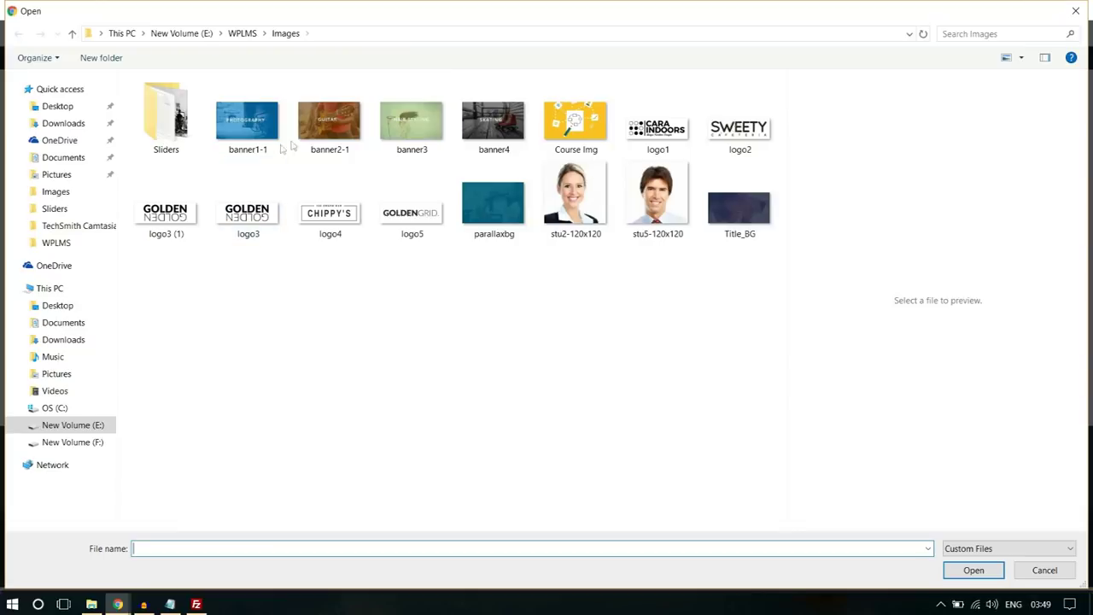
{"action": "left_click", "coordinate": [1075, 11]}
{"action": "left_click", "coordinate": [1053, 86]}
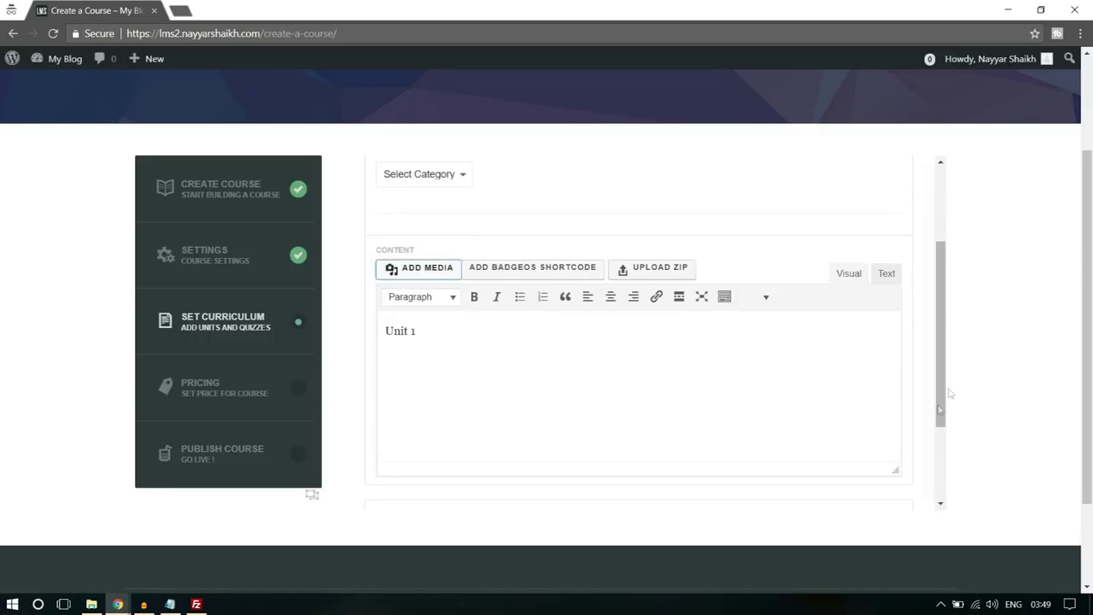
- Save Unit 1, confirming the overwrite, and close the unit editor
{"action": "scroll", "coordinate": [948, 390], "scroll_direction": "down", "scroll_amount": 5}
{"action": "left_click", "coordinate": [383, 355]}
{"action": "left_click", "coordinate": [649, 127]}
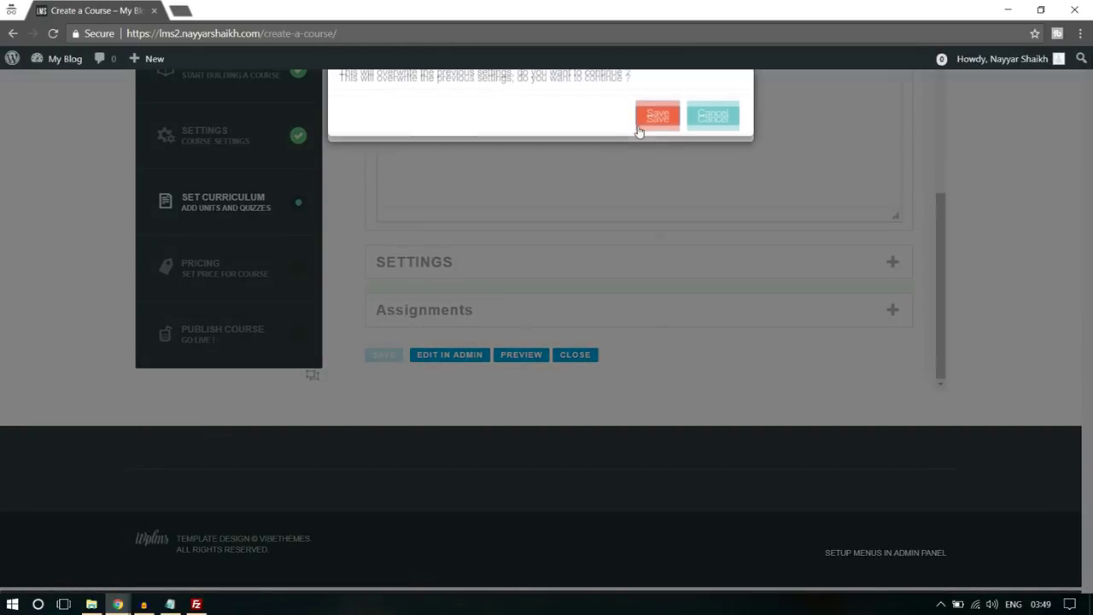
{"action": "scroll", "coordinate": [757, 281], "scroll_direction": "up", "scroll_amount": 3}
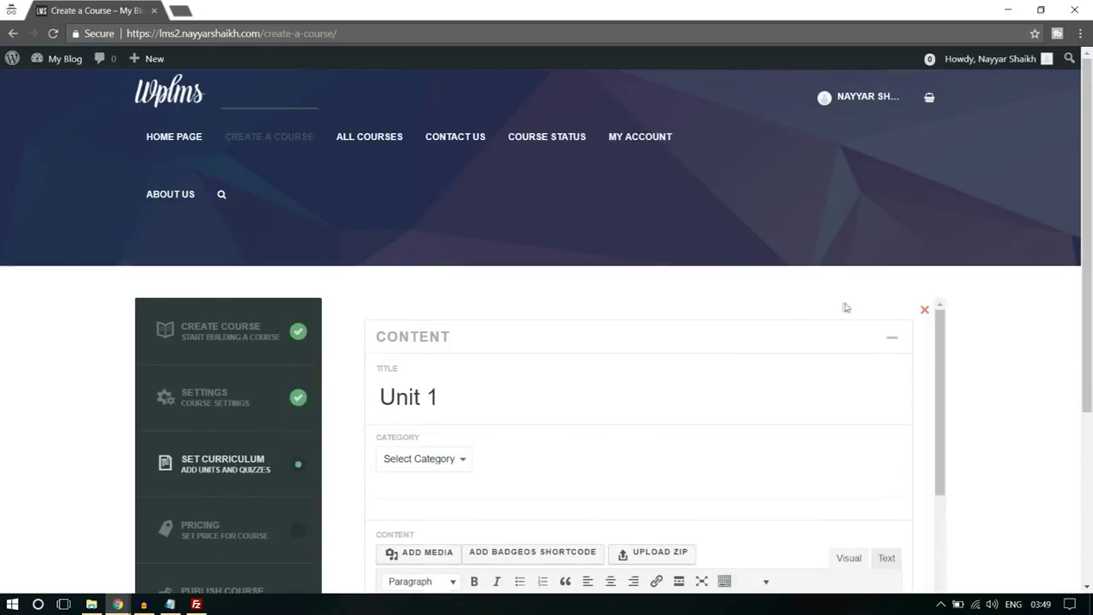
{"action": "scroll", "coordinate": [954, 315], "scroll_direction": "down", "scroll_amount": 2}
{"action": "scroll", "coordinate": [566, 356], "scroll_direction": "down", "scroll_amount": 6}
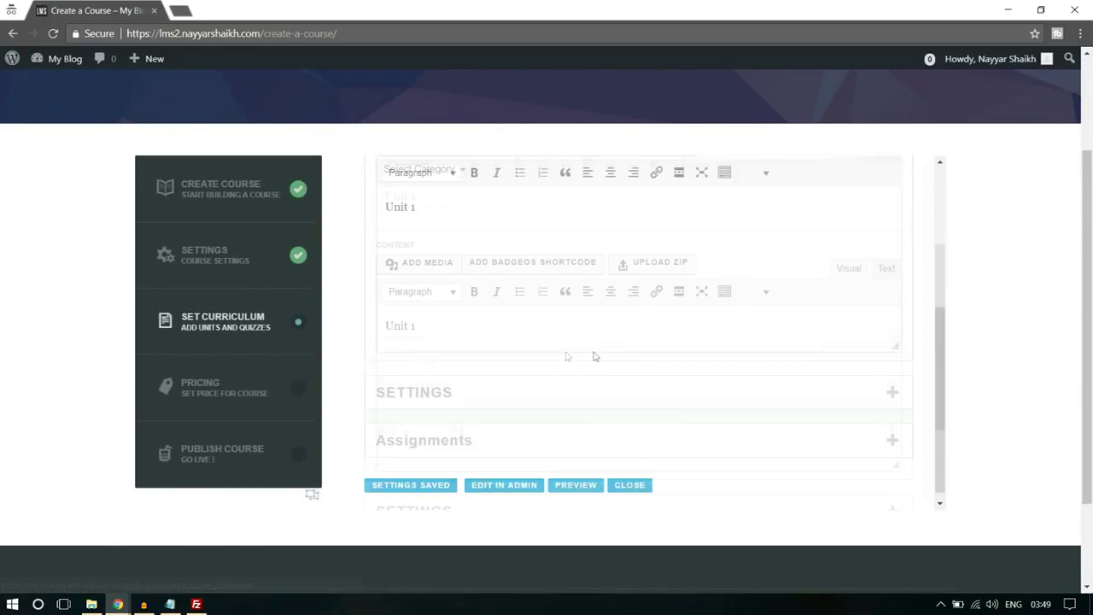
{"action": "left_click", "coordinate": [624, 357]}
{"action": "scroll", "coordinate": [658, 349], "scroll_direction": "up", "scroll_amount": 3}
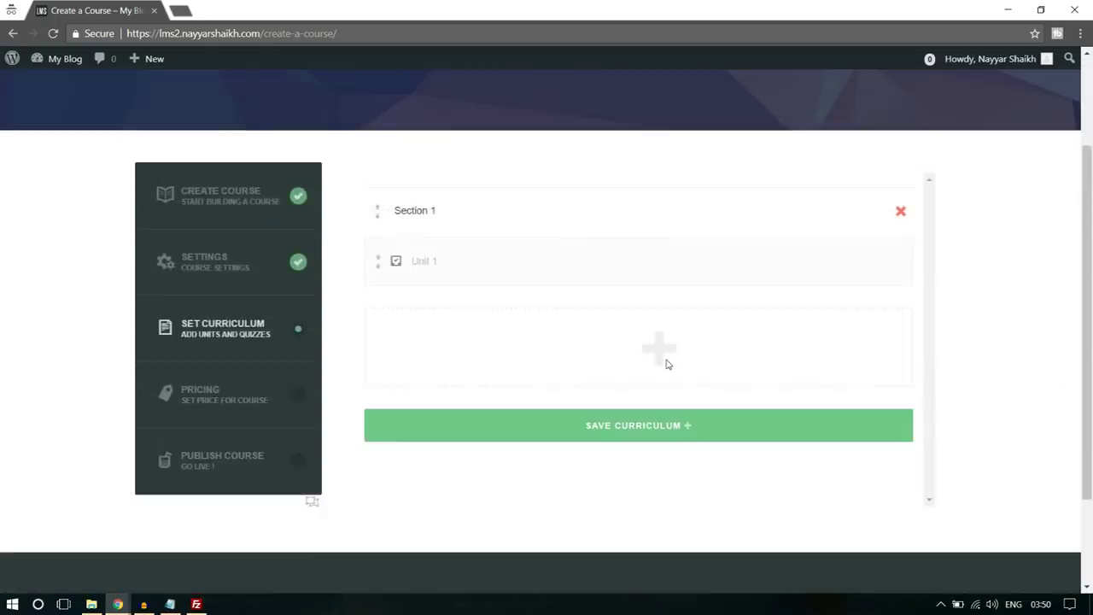
- Save the curriculum and the default pricing, confirming each save dialog
{"action": "left_click", "coordinate": [659, 529]}
{"action": "left_click", "coordinate": [648, 132]}
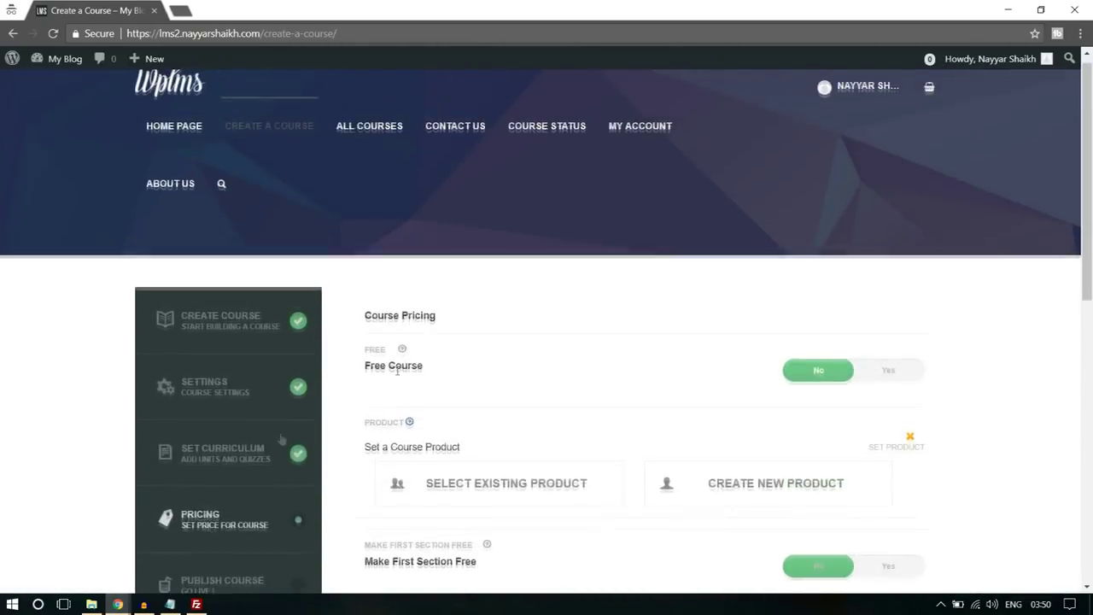
{"action": "scroll", "coordinate": [952, 312], "scroll_direction": "down", "scroll_amount": 1}
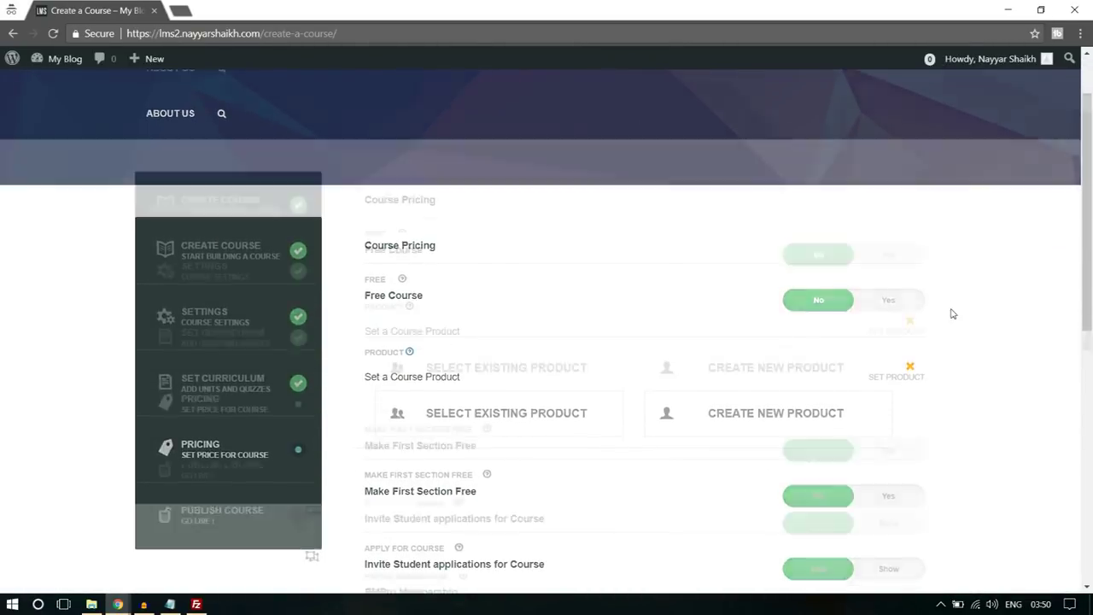
{"action": "scroll", "coordinate": [589, 291], "scroll_direction": "down", "scroll_amount": 1}
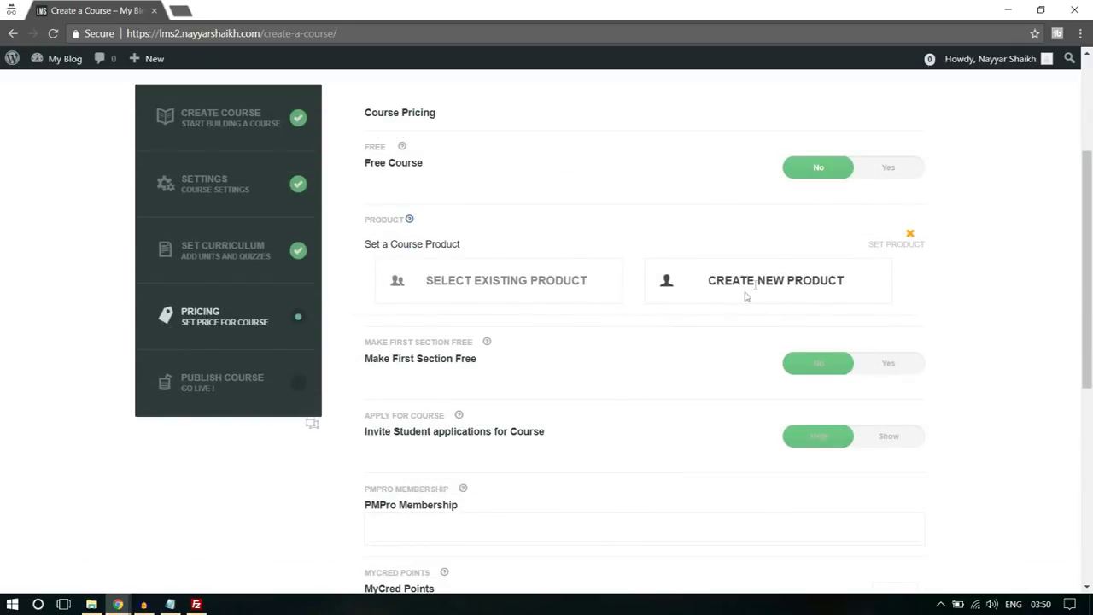
{"action": "scroll", "coordinate": [814, 292], "scroll_direction": "down", "scroll_amount": 1}
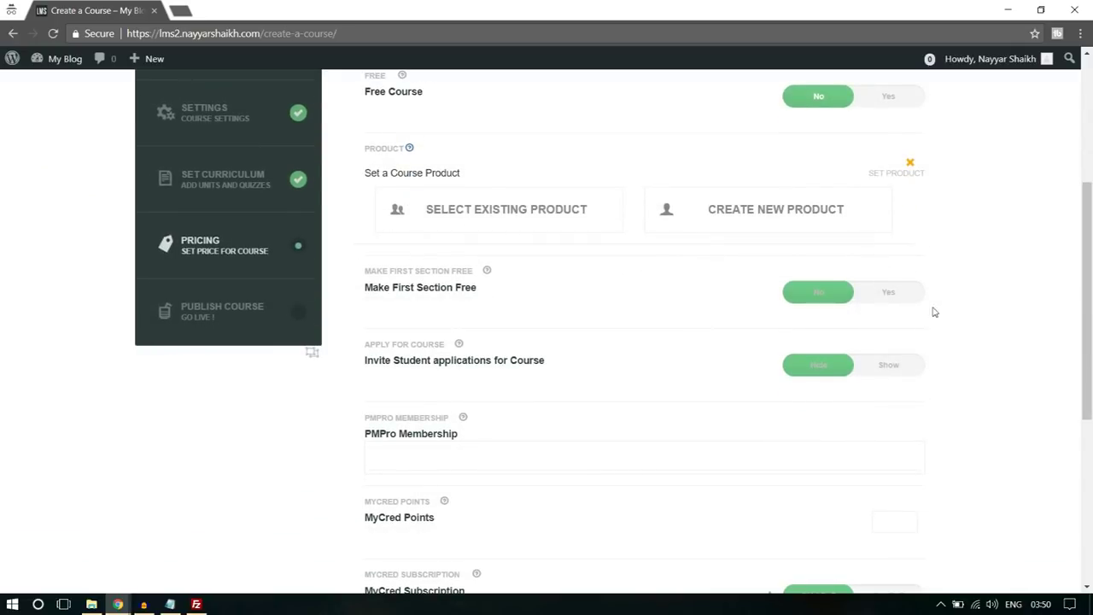
{"action": "scroll", "coordinate": [598, 328], "scroll_direction": "down", "scroll_amount": 3}
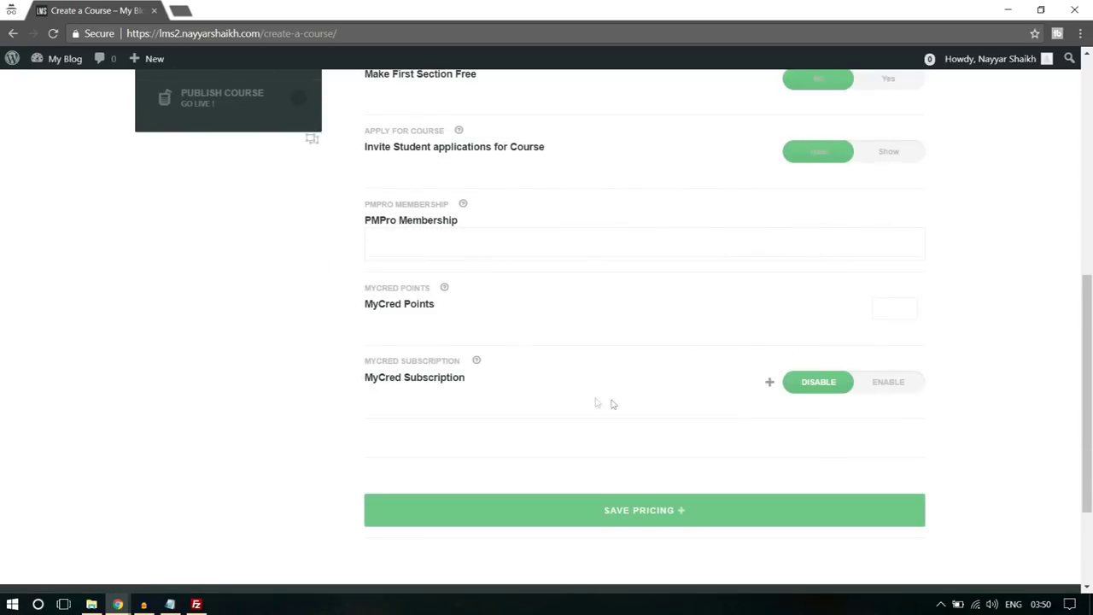
{"action": "left_click", "coordinate": [682, 517]}
{"action": "left_click", "coordinate": [642, 126]}
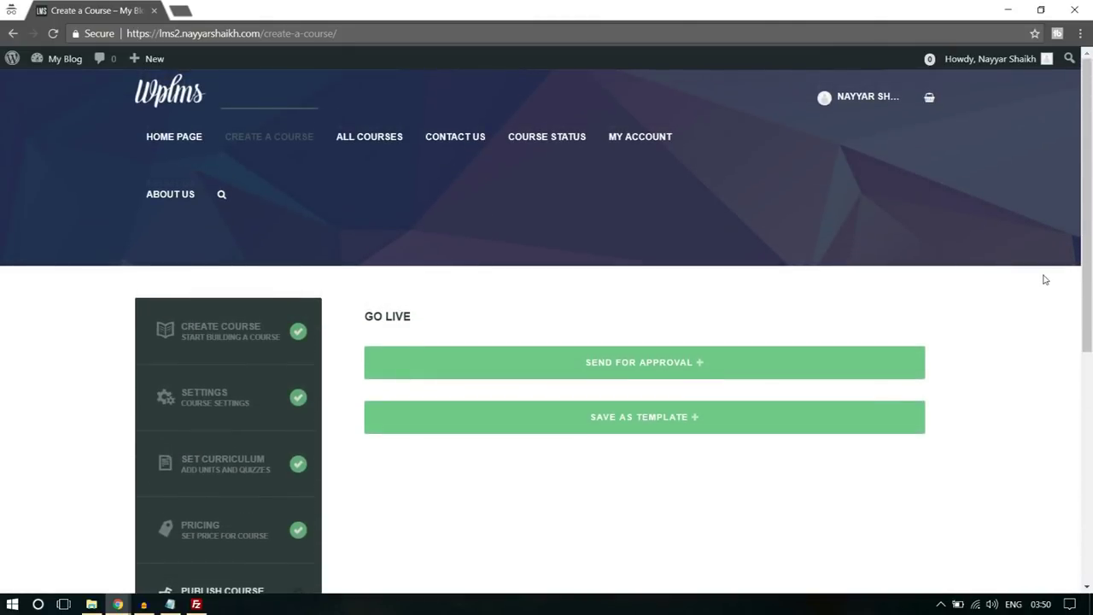
- Send the course for admin approval and confirm
{"action": "scroll", "coordinate": [854, 290], "scroll_direction": "down", "scroll_amount": 1}
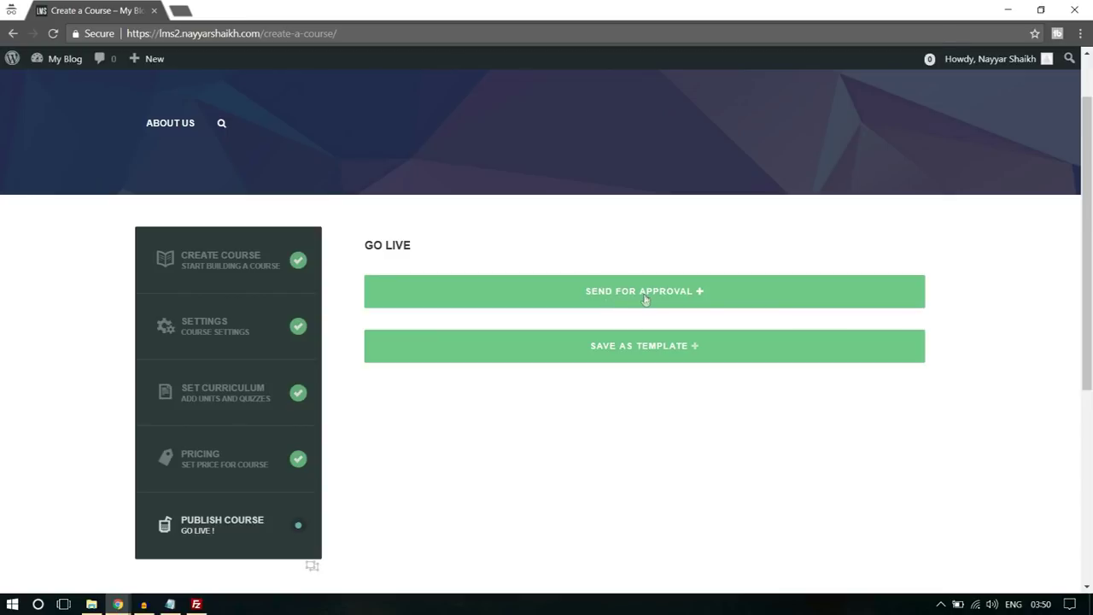
{"action": "left_click", "coordinate": [645, 294]}
{"action": "left_click", "coordinate": [628, 133]}
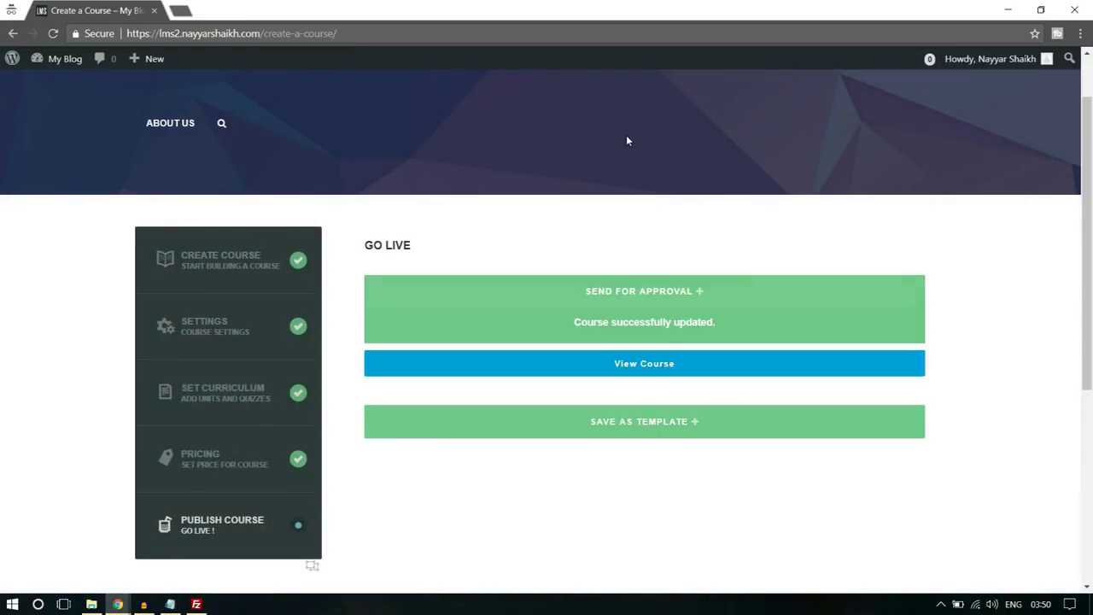
- View the private 'Title' course page listing Section 1 with Unit 1
{"action": "left_click", "coordinate": [664, 311]}
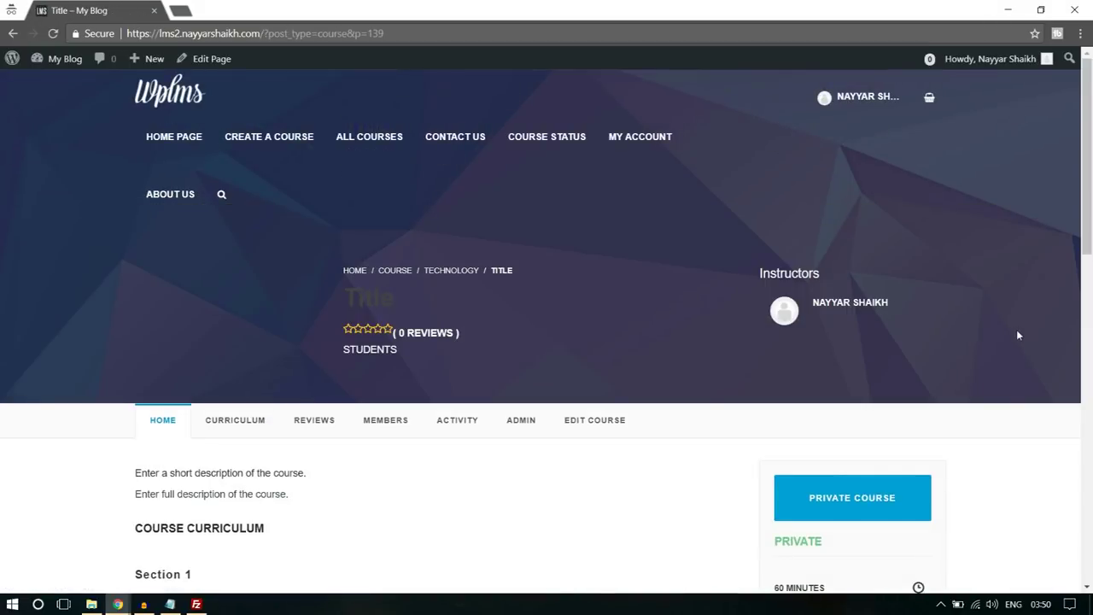
{"action": "scroll", "coordinate": [1018, 335], "scroll_direction": "down", "scroll_amount": 3}
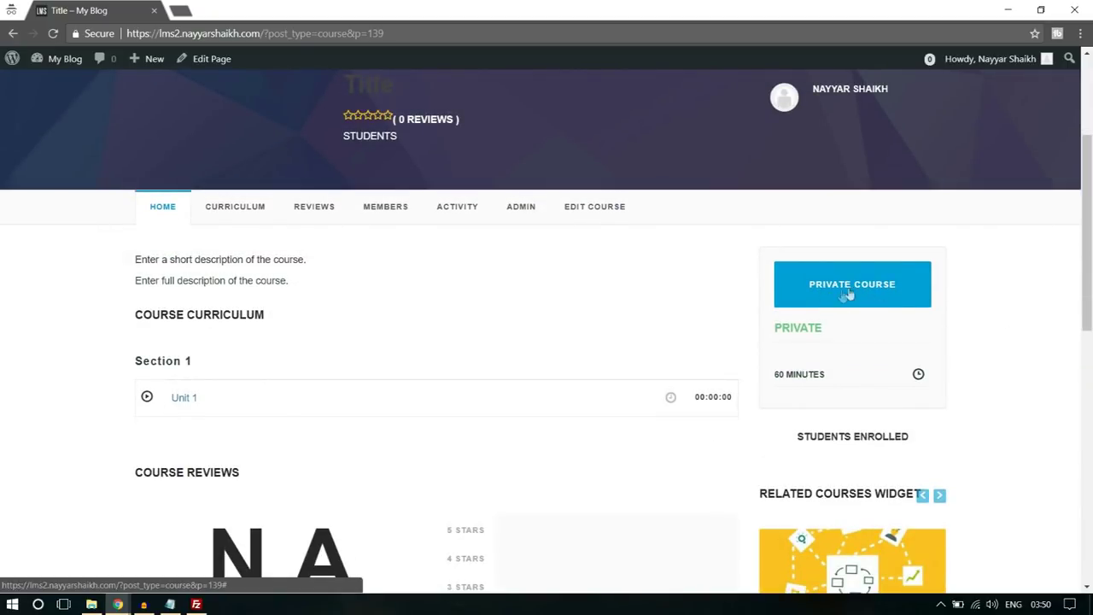
{"action": "scroll", "coordinate": [1020, 333], "scroll_direction": "down", "scroll_amount": 3}
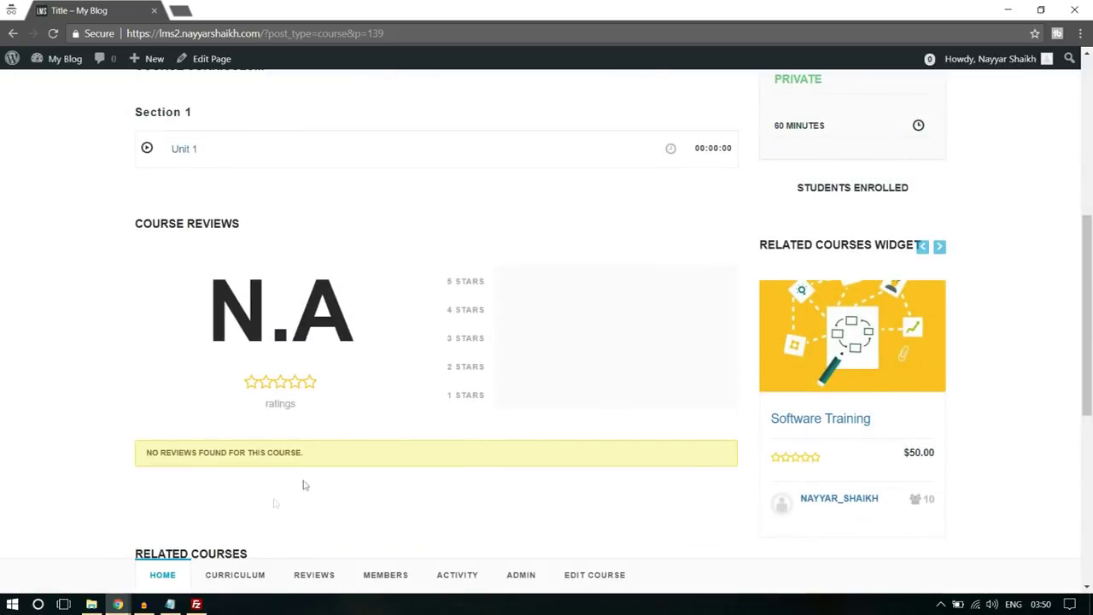
- In the admin dashboard window, open LMS > All Courses, where 'Title' shows as Pending
{"action": "mouse_move", "coordinate": [124, 598]}
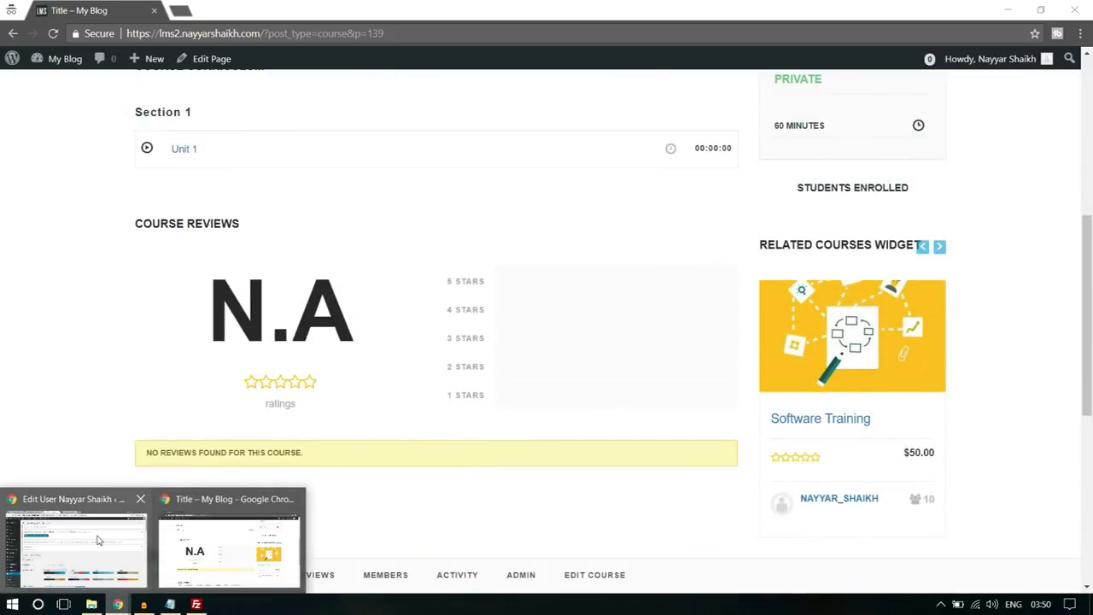
{"action": "left_click", "coordinate": [100, 541]}
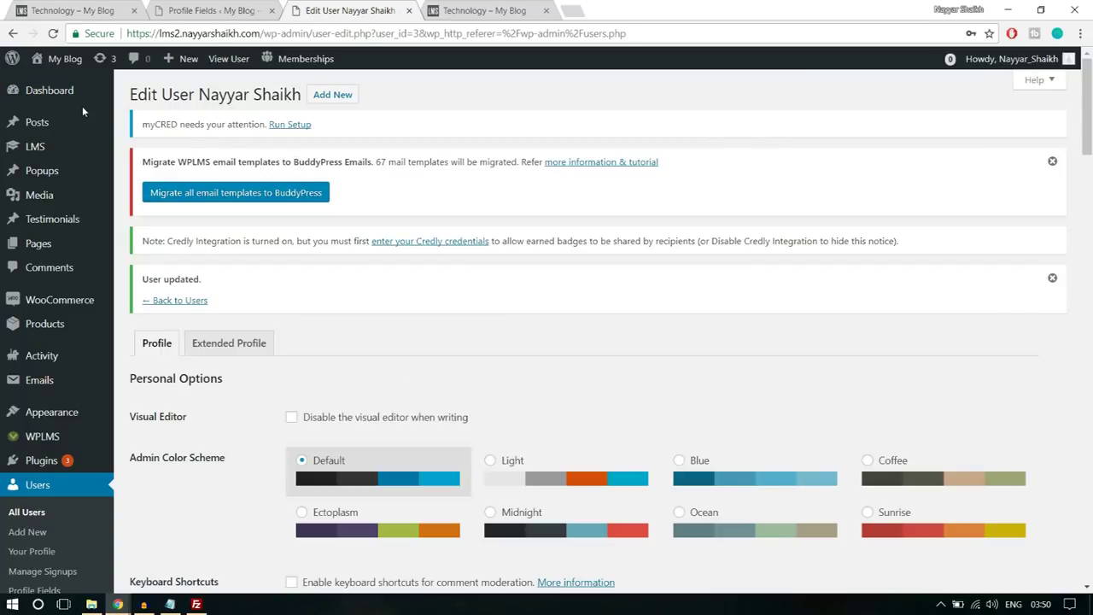
{"action": "scroll", "coordinate": [70, 303], "scroll_direction": "down", "scroll_amount": 1}
{"action": "scroll", "coordinate": [70, 303], "scroll_direction": "down", "scroll_amount": 2}
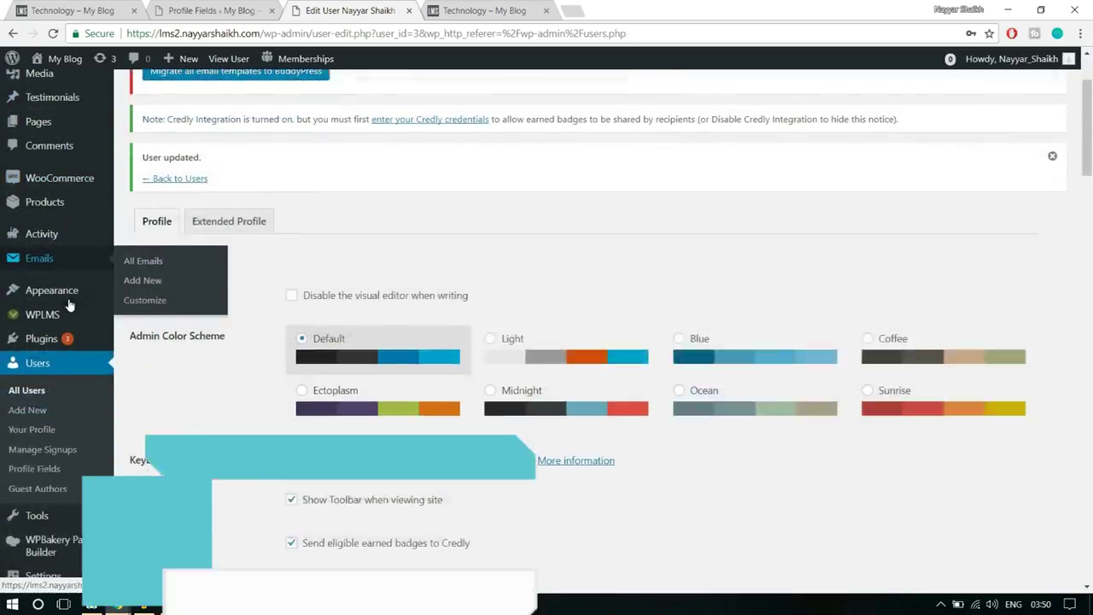
{"action": "scroll", "coordinate": [81, 367], "scroll_direction": "up", "scroll_amount": 3}
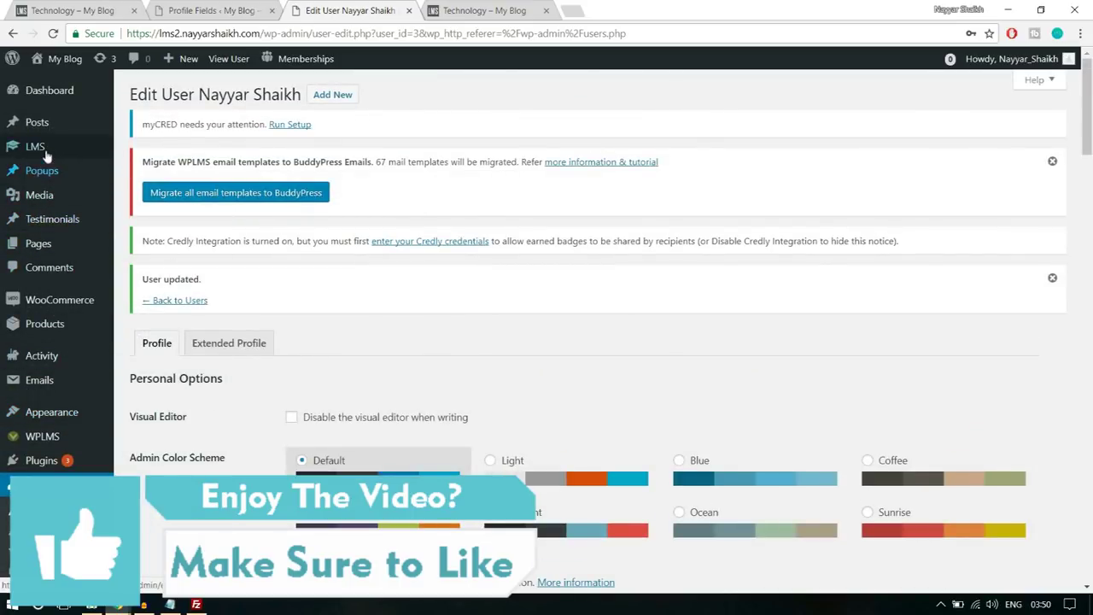
{"action": "mouse_move", "coordinate": [44, 151]}
{"action": "left_click", "coordinate": [152, 154]}
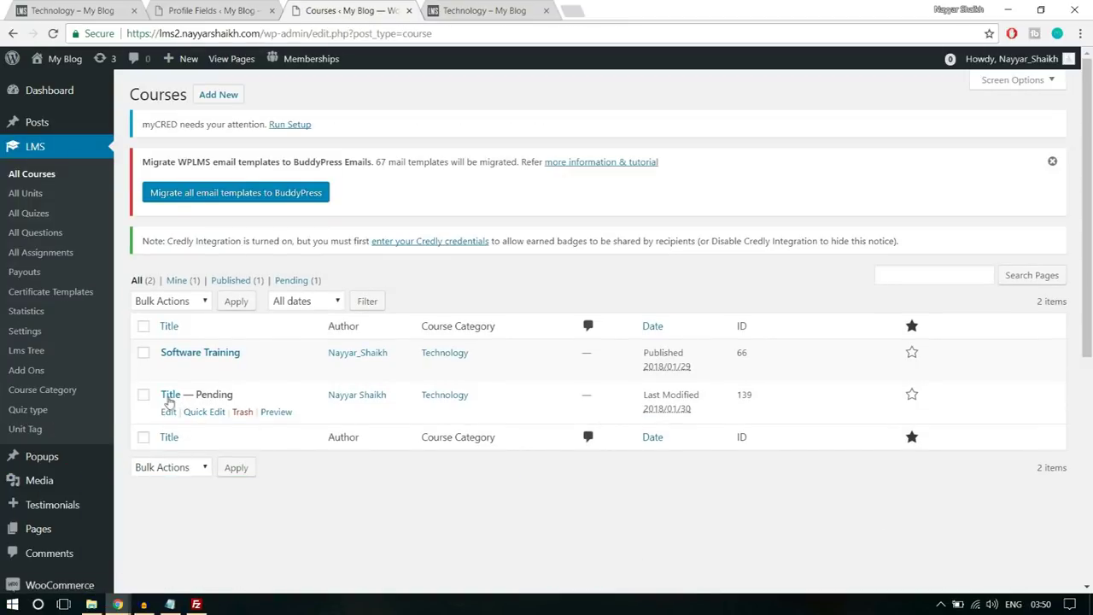
{"action": "left_click_drag", "start_coordinate": [197, 395], "coordinate": [269, 398]}
- Edit the pending 'Title' course and review its Pending Review status and Technology category
{"action": "left_click", "coordinate": [269, 398]}
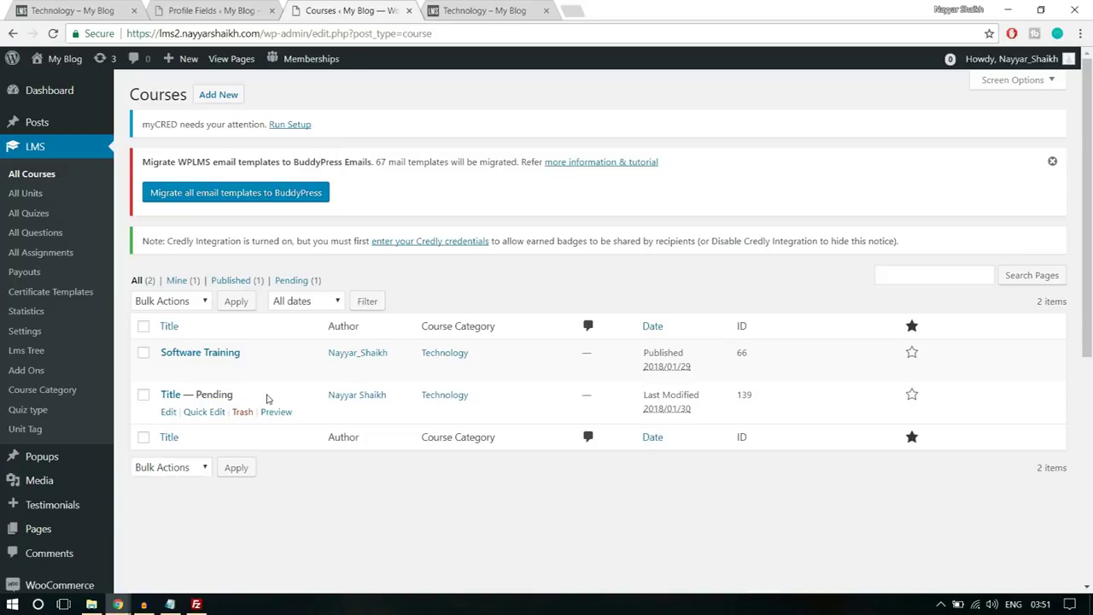
{"action": "left_click", "coordinate": [169, 412]}
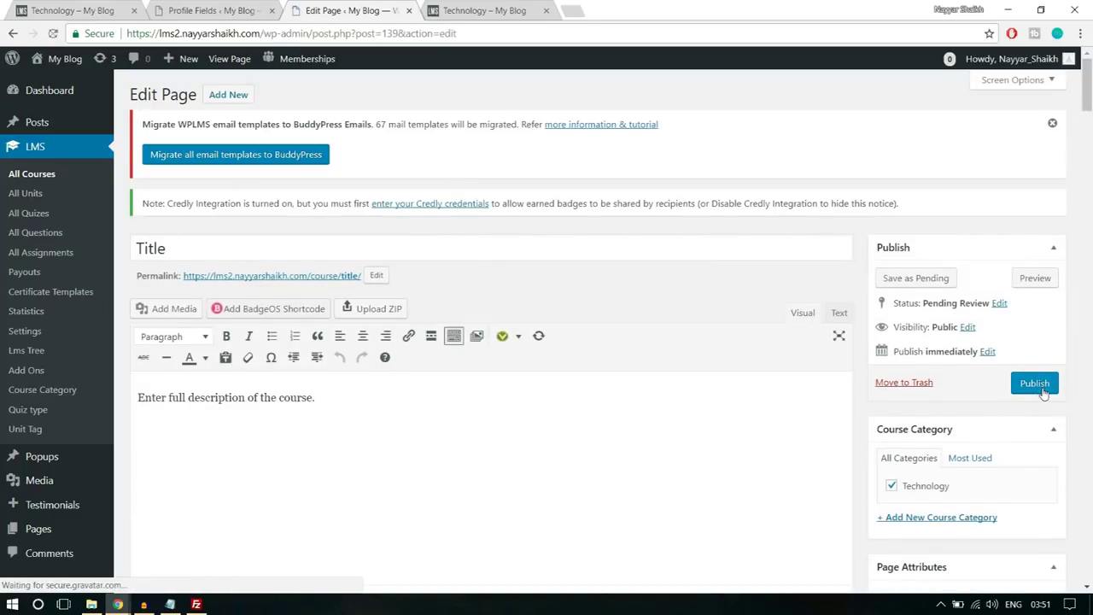
{"action": "scroll", "coordinate": [532, 427], "scroll_direction": "down", "scroll_amount": 5}
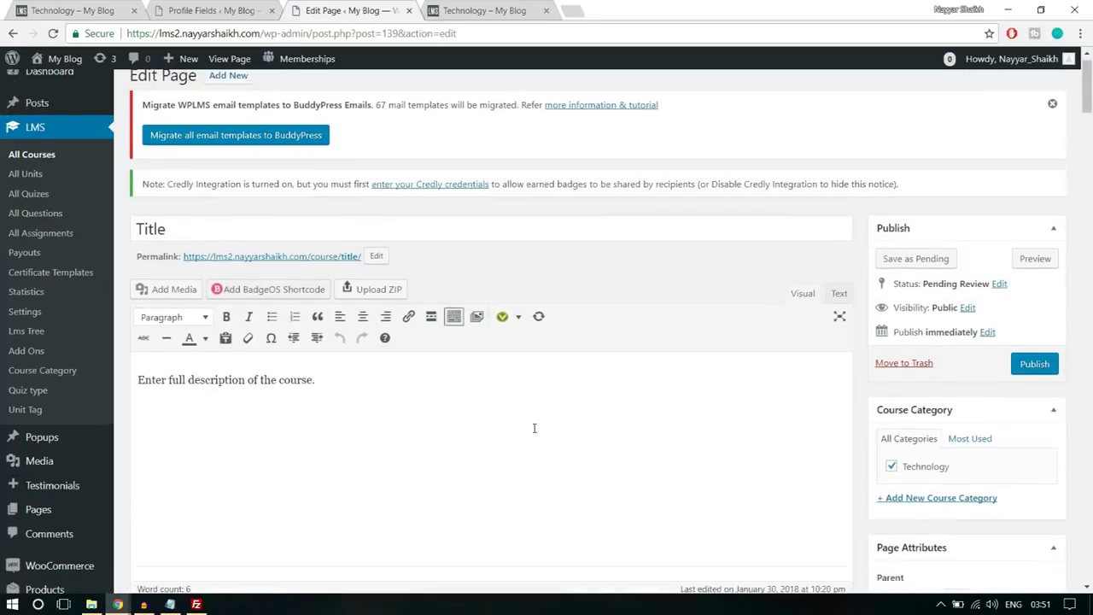
{"action": "scroll", "coordinate": [533, 433], "scroll_direction": "up", "scroll_amount": 6}
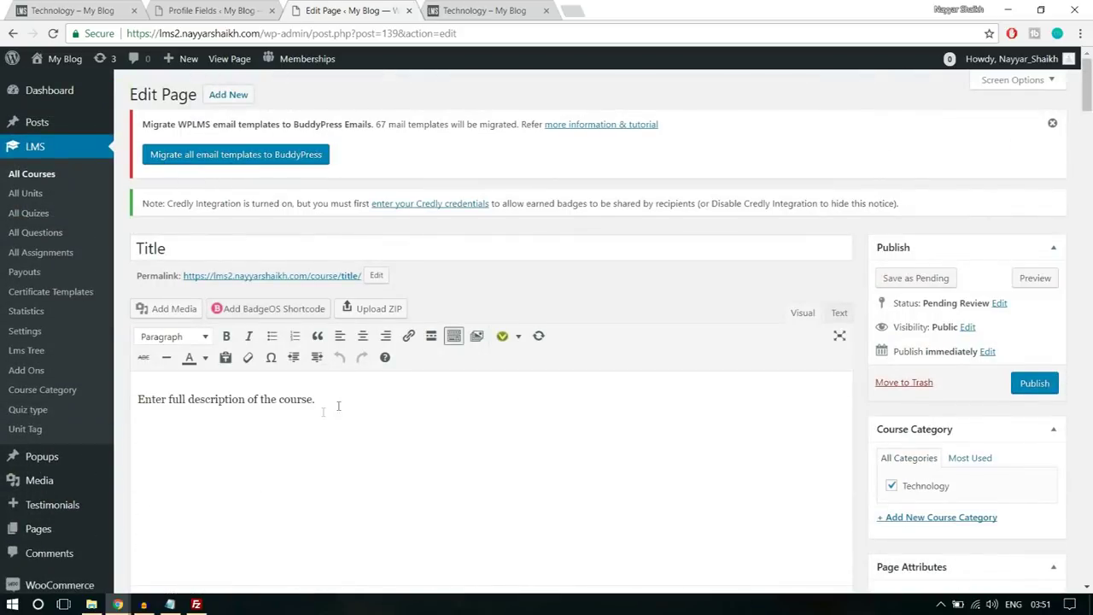
{"action": "left_click_drag", "start_coordinate": [355, 397], "coordinate": [142, 412]}
{"action": "left_click", "coordinate": [339, 420]}
{"action": "scroll", "coordinate": [350, 464], "scroll_direction": "down", "scroll_amount": 4}
{"action": "scroll", "coordinate": [350, 464], "scroll_direction": "up", "scroll_amount": 2}
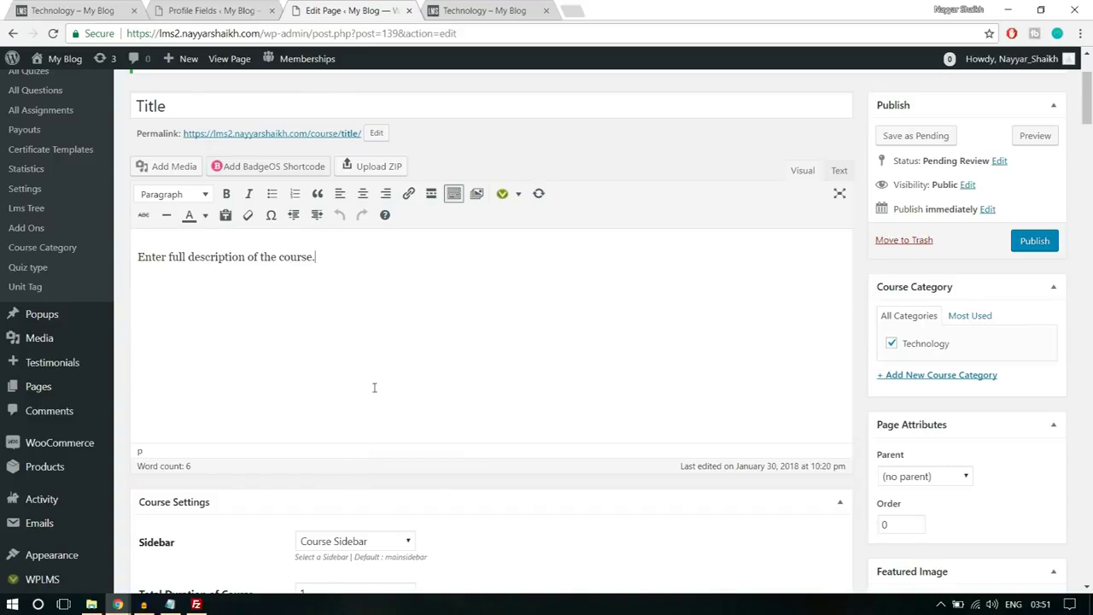
{"action": "scroll", "coordinate": [385, 415], "scroll_direction": "up", "scroll_amount": 3}
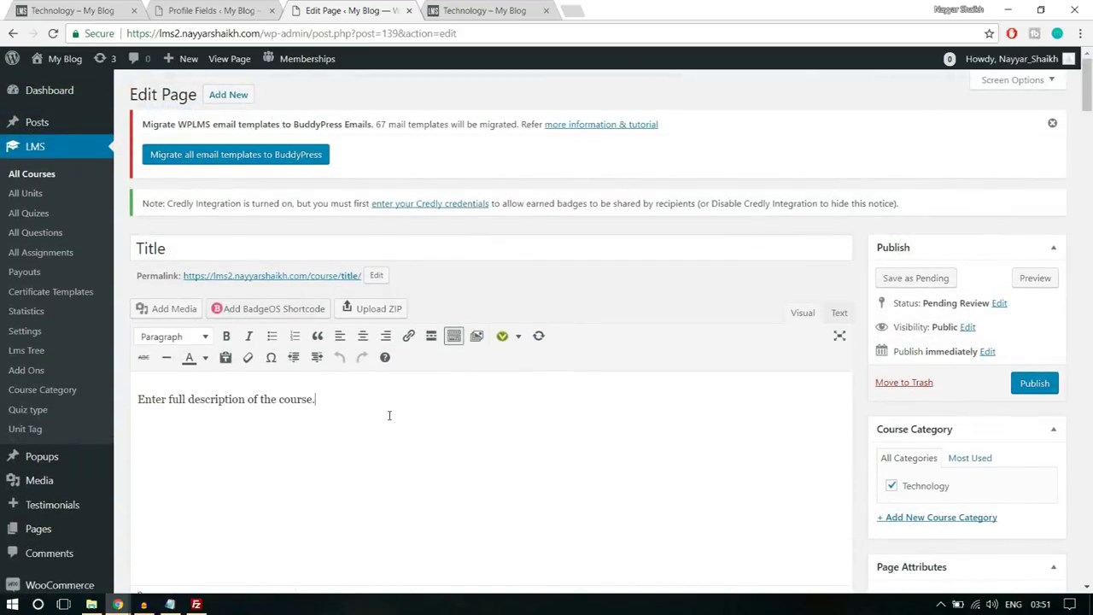